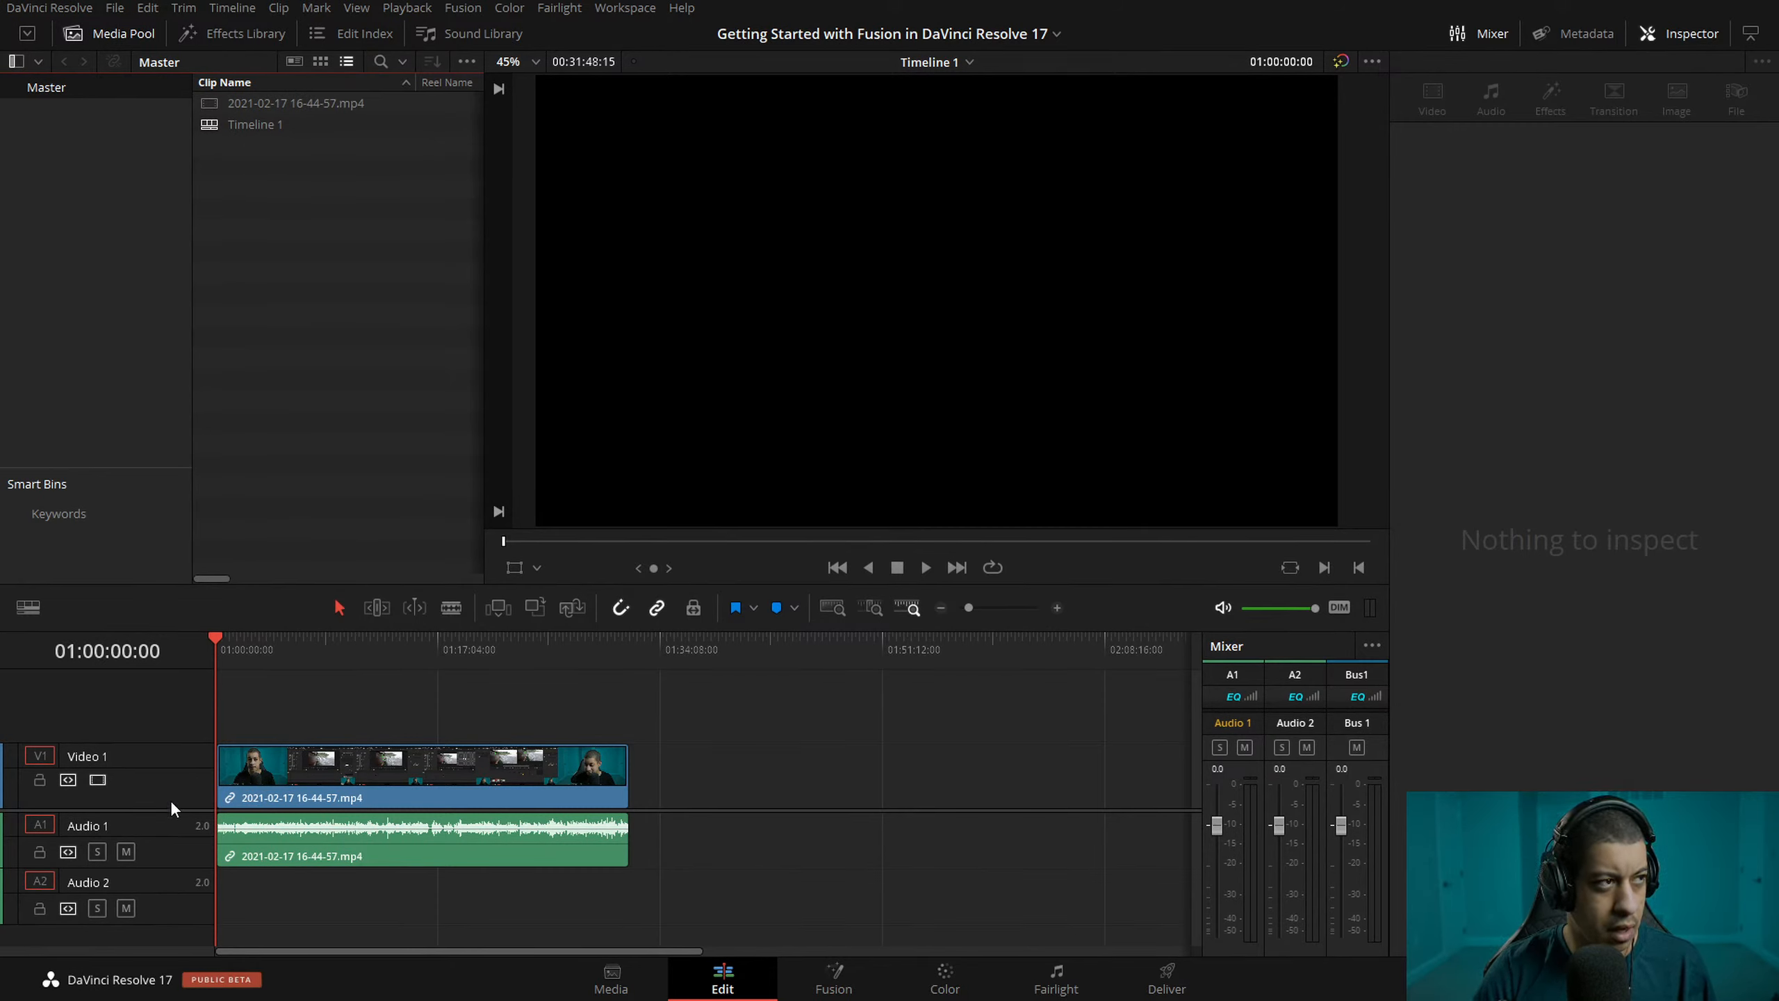
- Add the Dialogue Processor effect to the Audio 1 track with the Male VO preset, and close its settings
{"action": "left_click", "coordinate": [223, 34]}
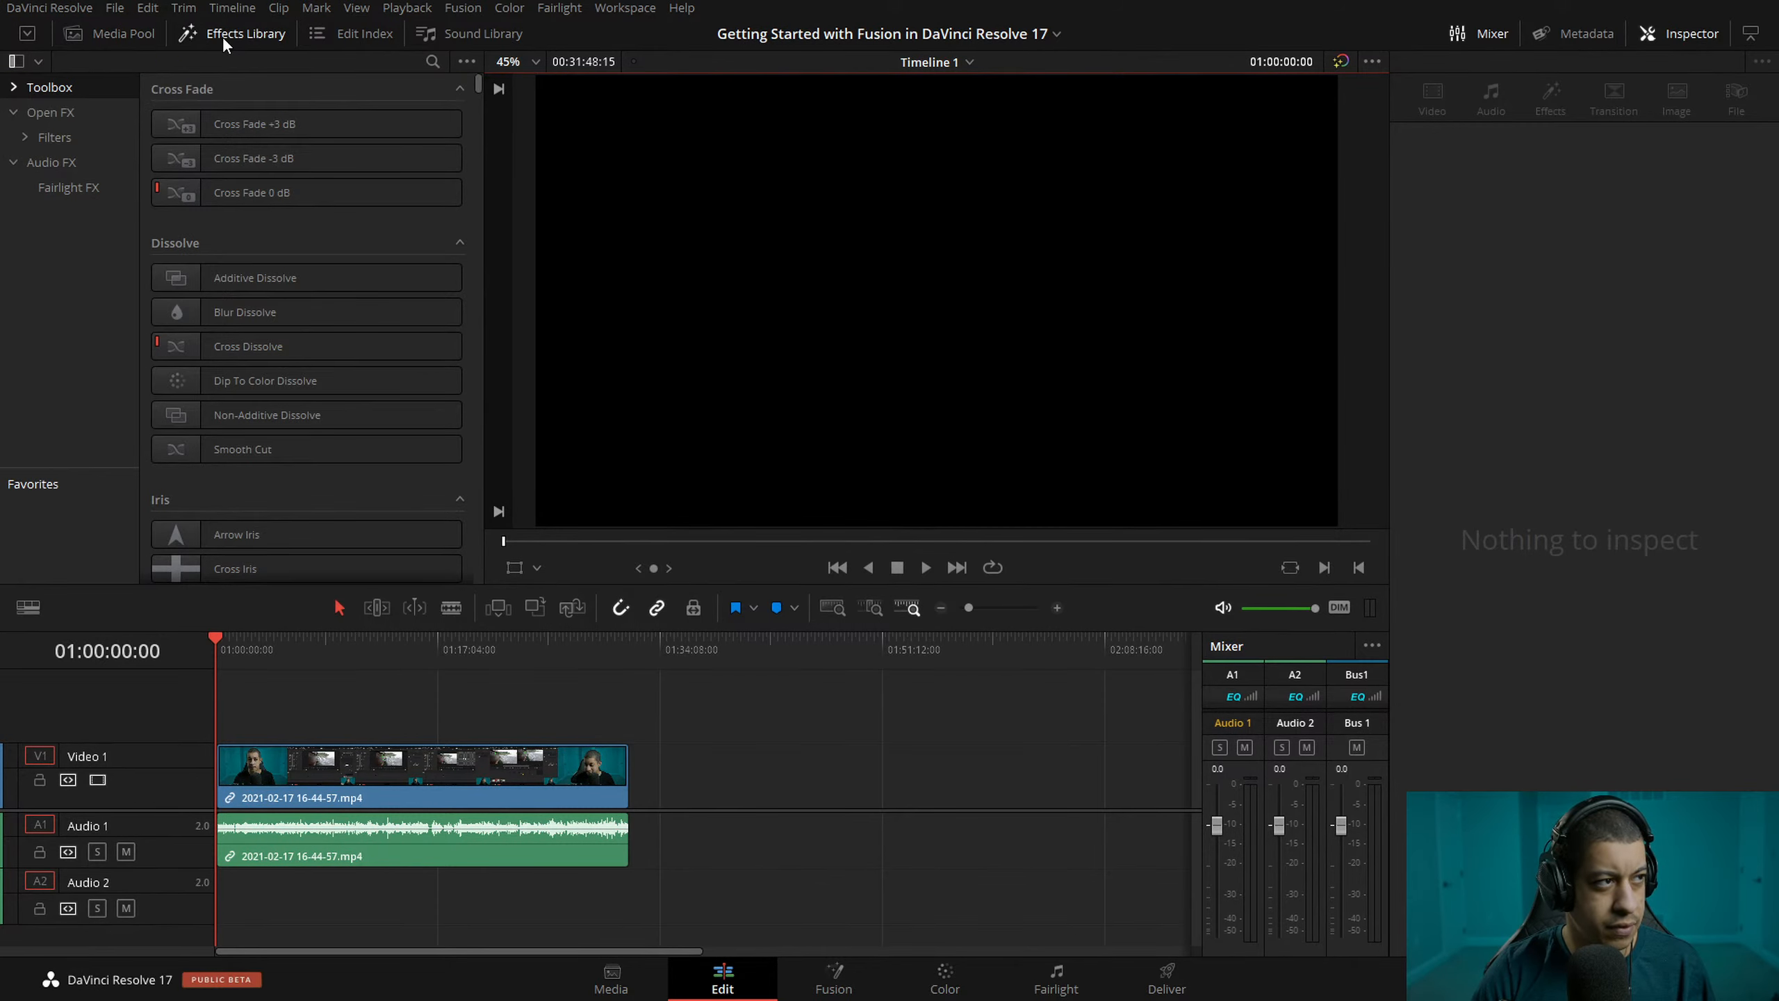
{"action": "left_click", "coordinate": [64, 173]}
{"action": "left_click_drag", "start_coordinate": [200, 264], "coordinate": [137, 827]}
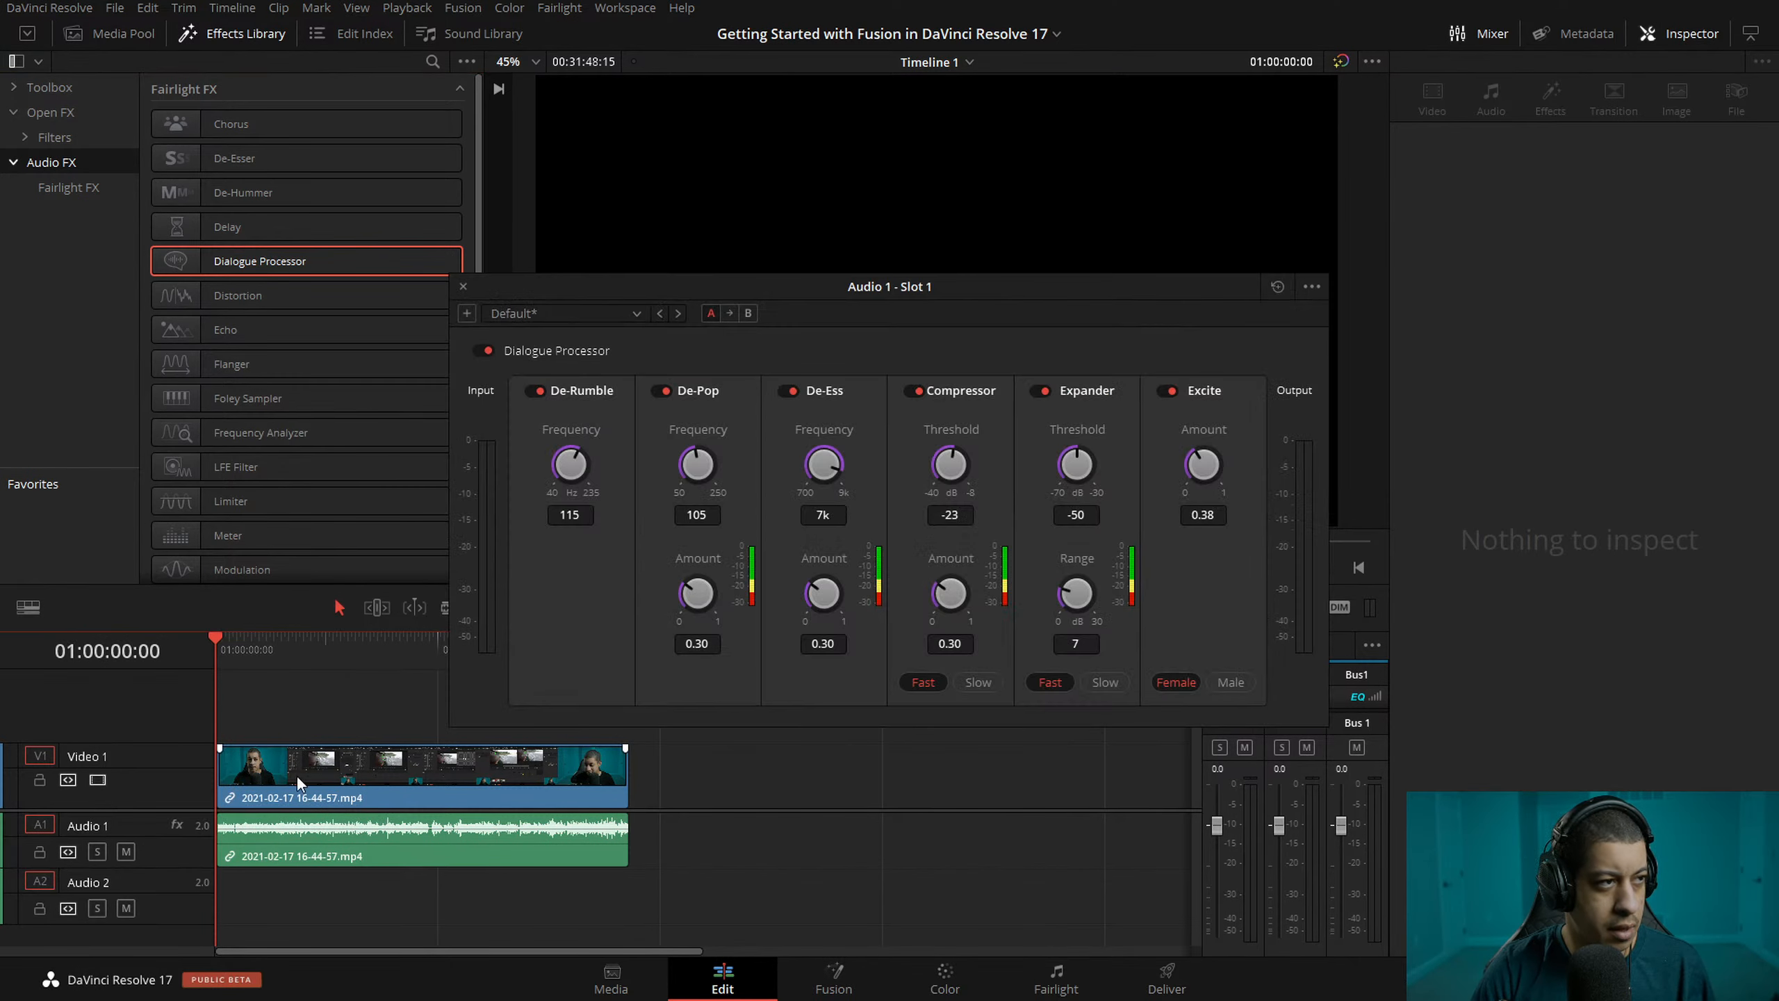
{"action": "left_click", "coordinate": [567, 313]}
{"action": "left_click", "coordinate": [543, 364]}
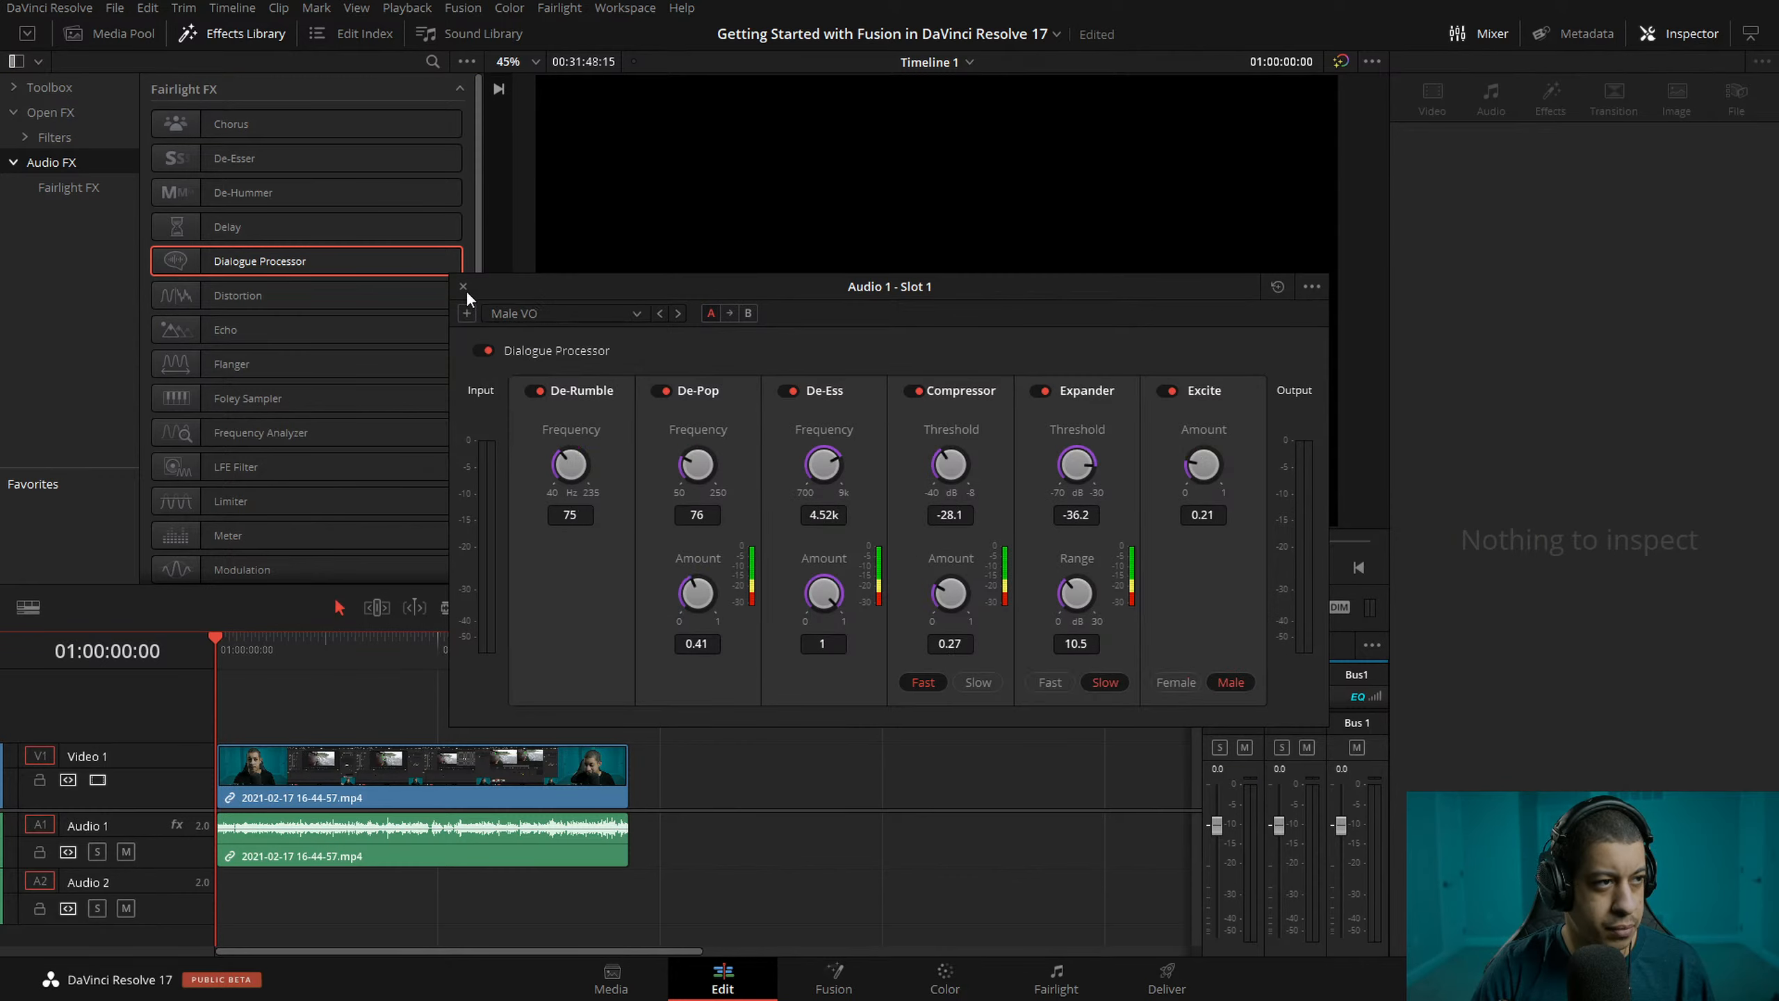
{"action": "left_click", "coordinate": [463, 286]}
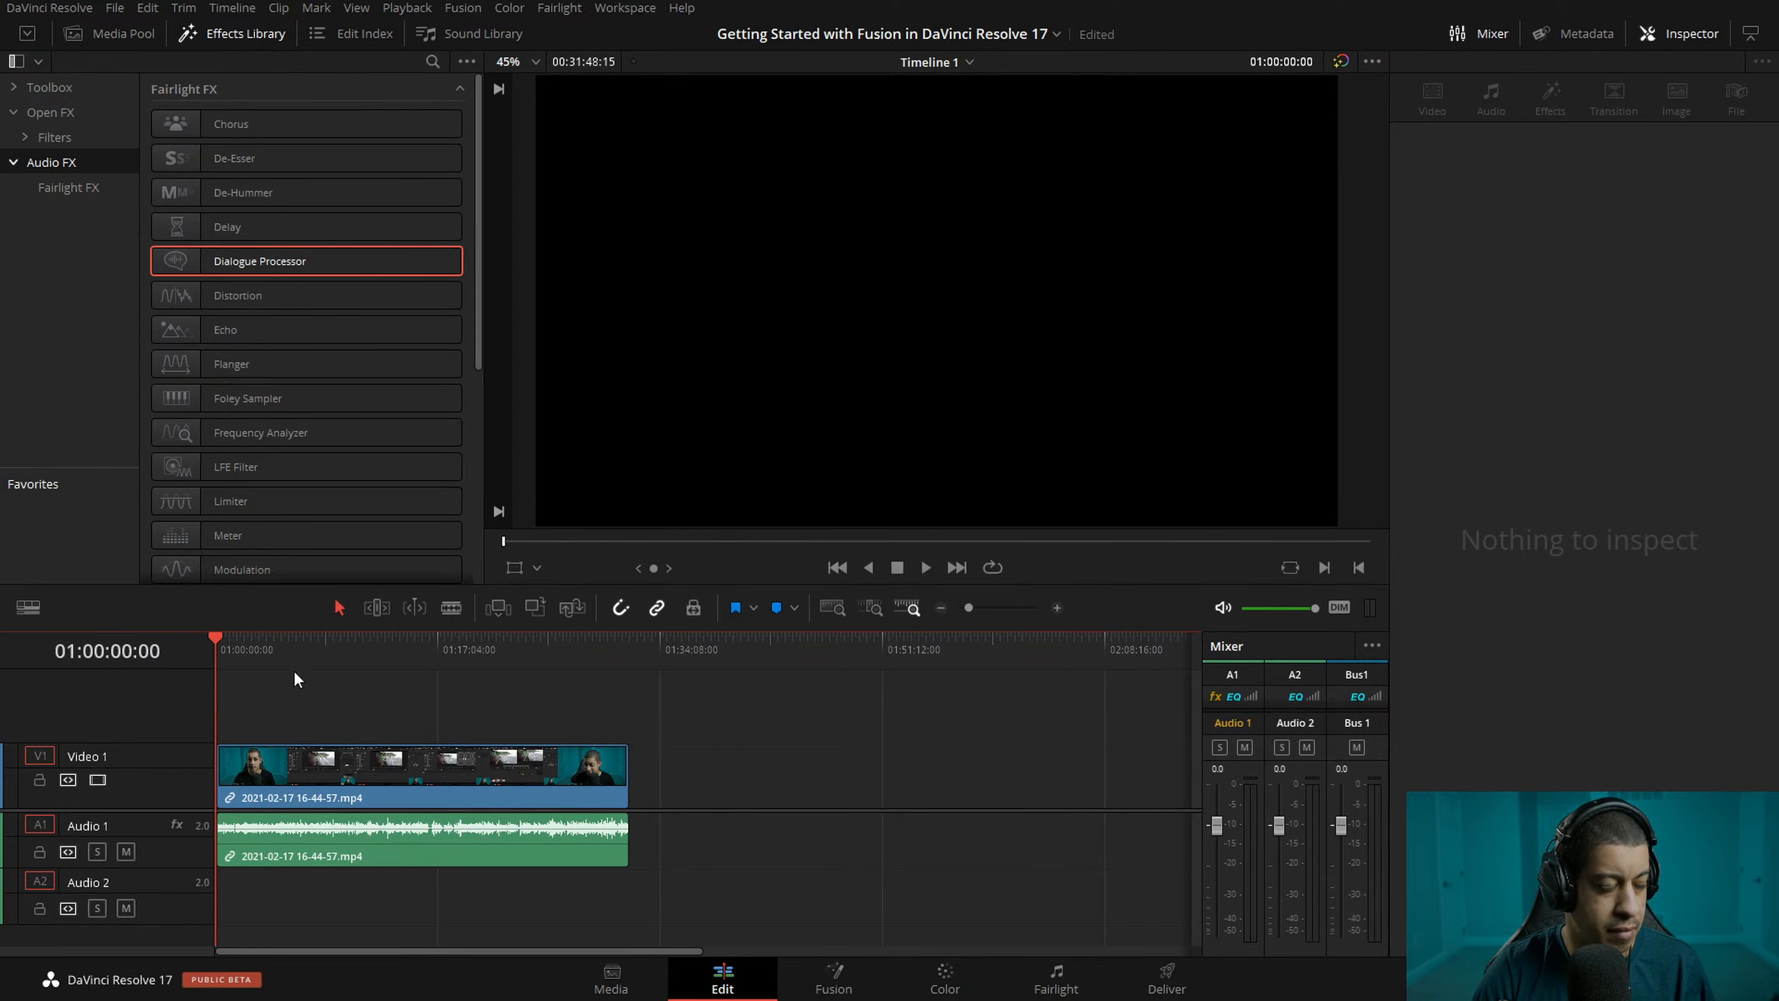
- Move the clip away from the timeline start, ripple delete the gap in front of it, and hide the Effects Library
{"action": "left_click_drag", "start_coordinate": [478, 766], "coordinate": [713, 778]}
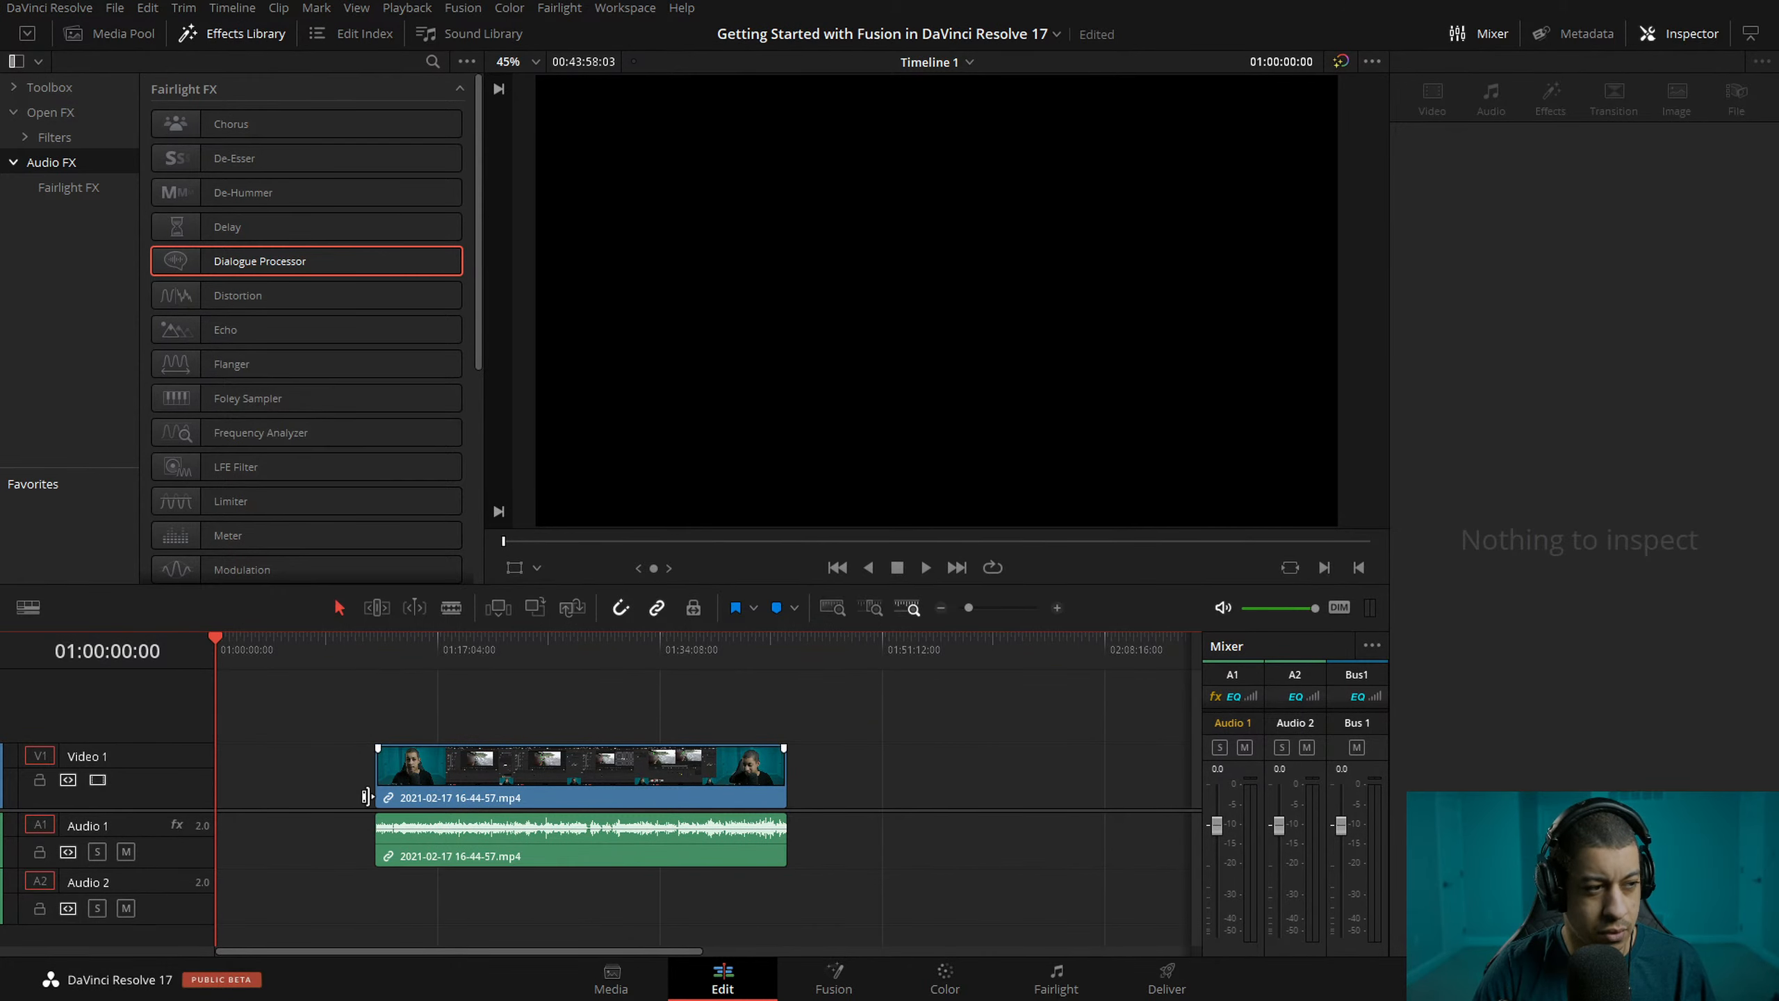
{"action": "left_click", "coordinate": [326, 789]}
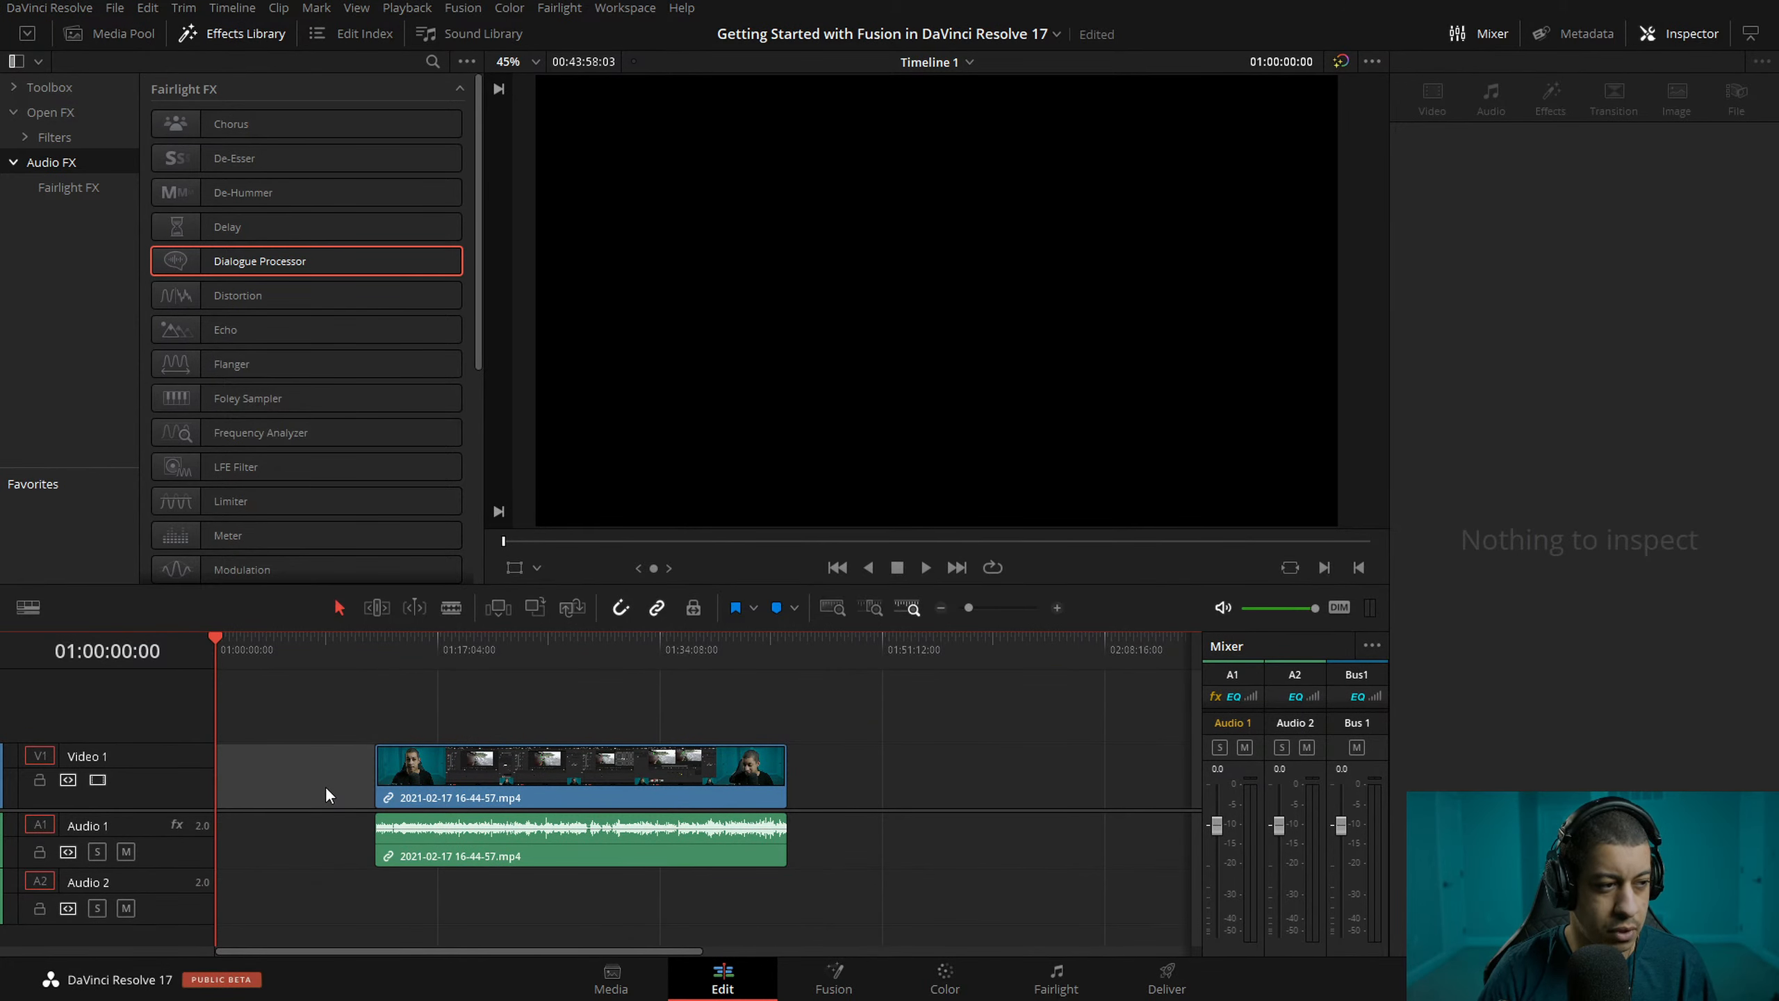
{"action": "key", "text": "Delete"}
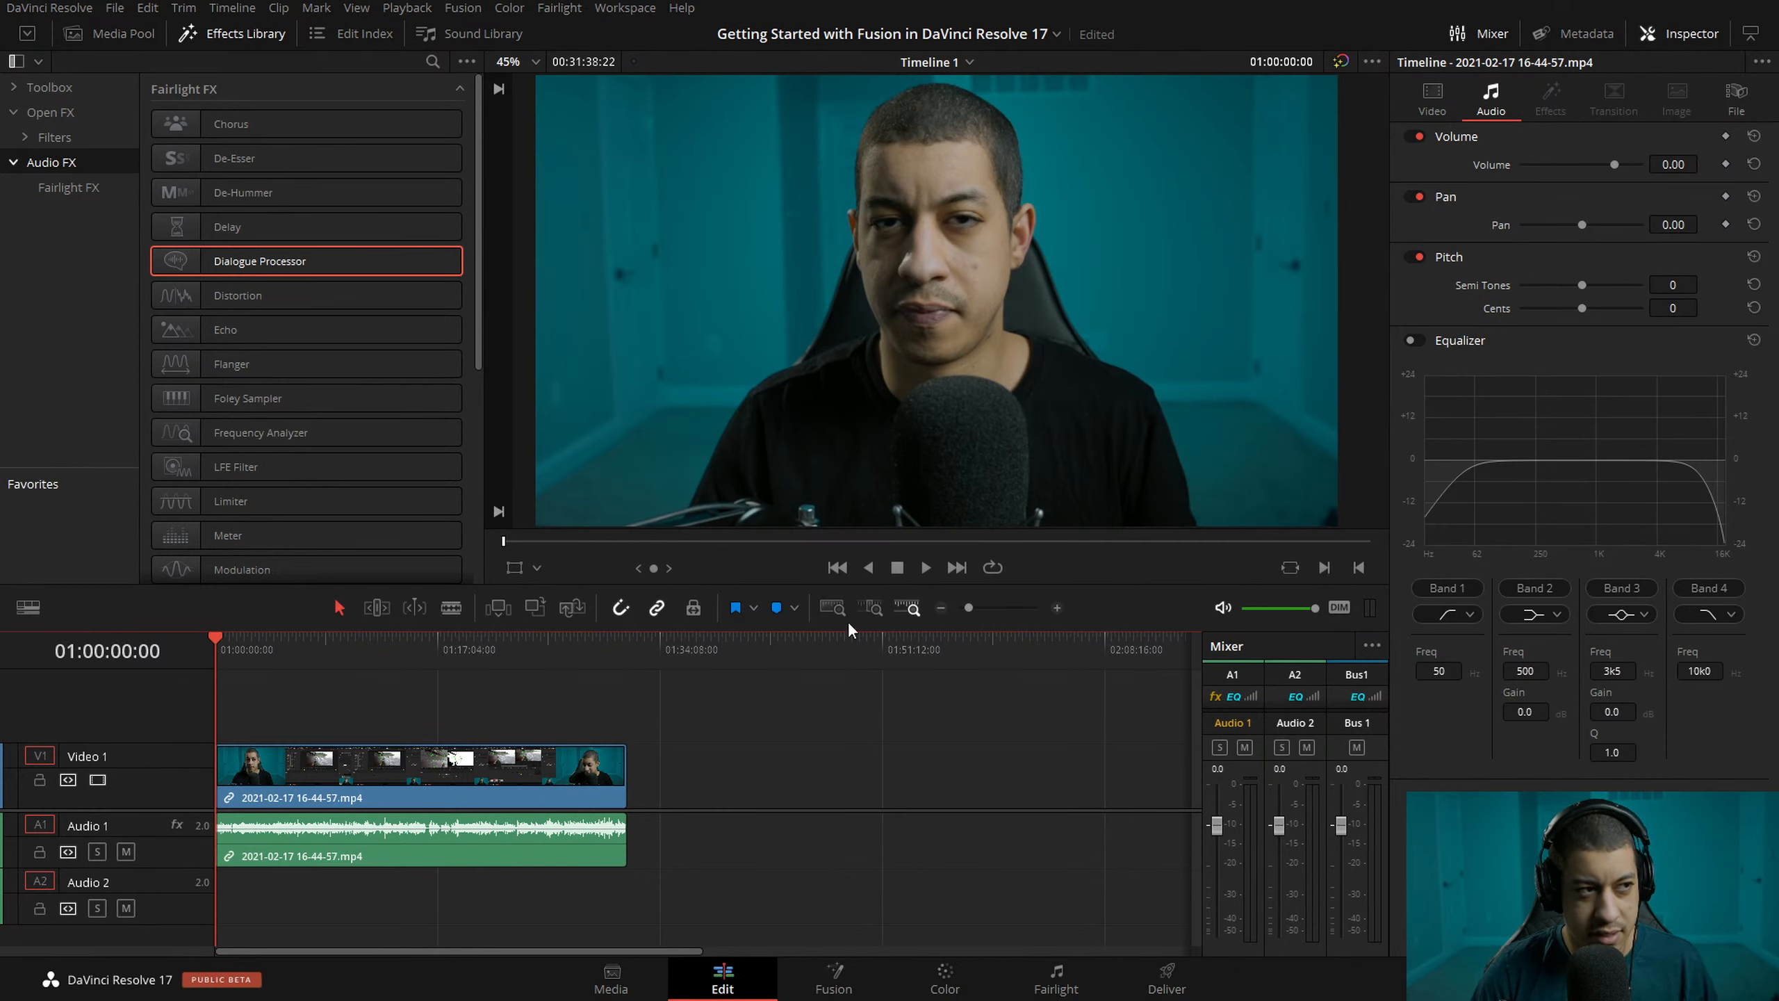
{"action": "left_click", "coordinate": [242, 35]}
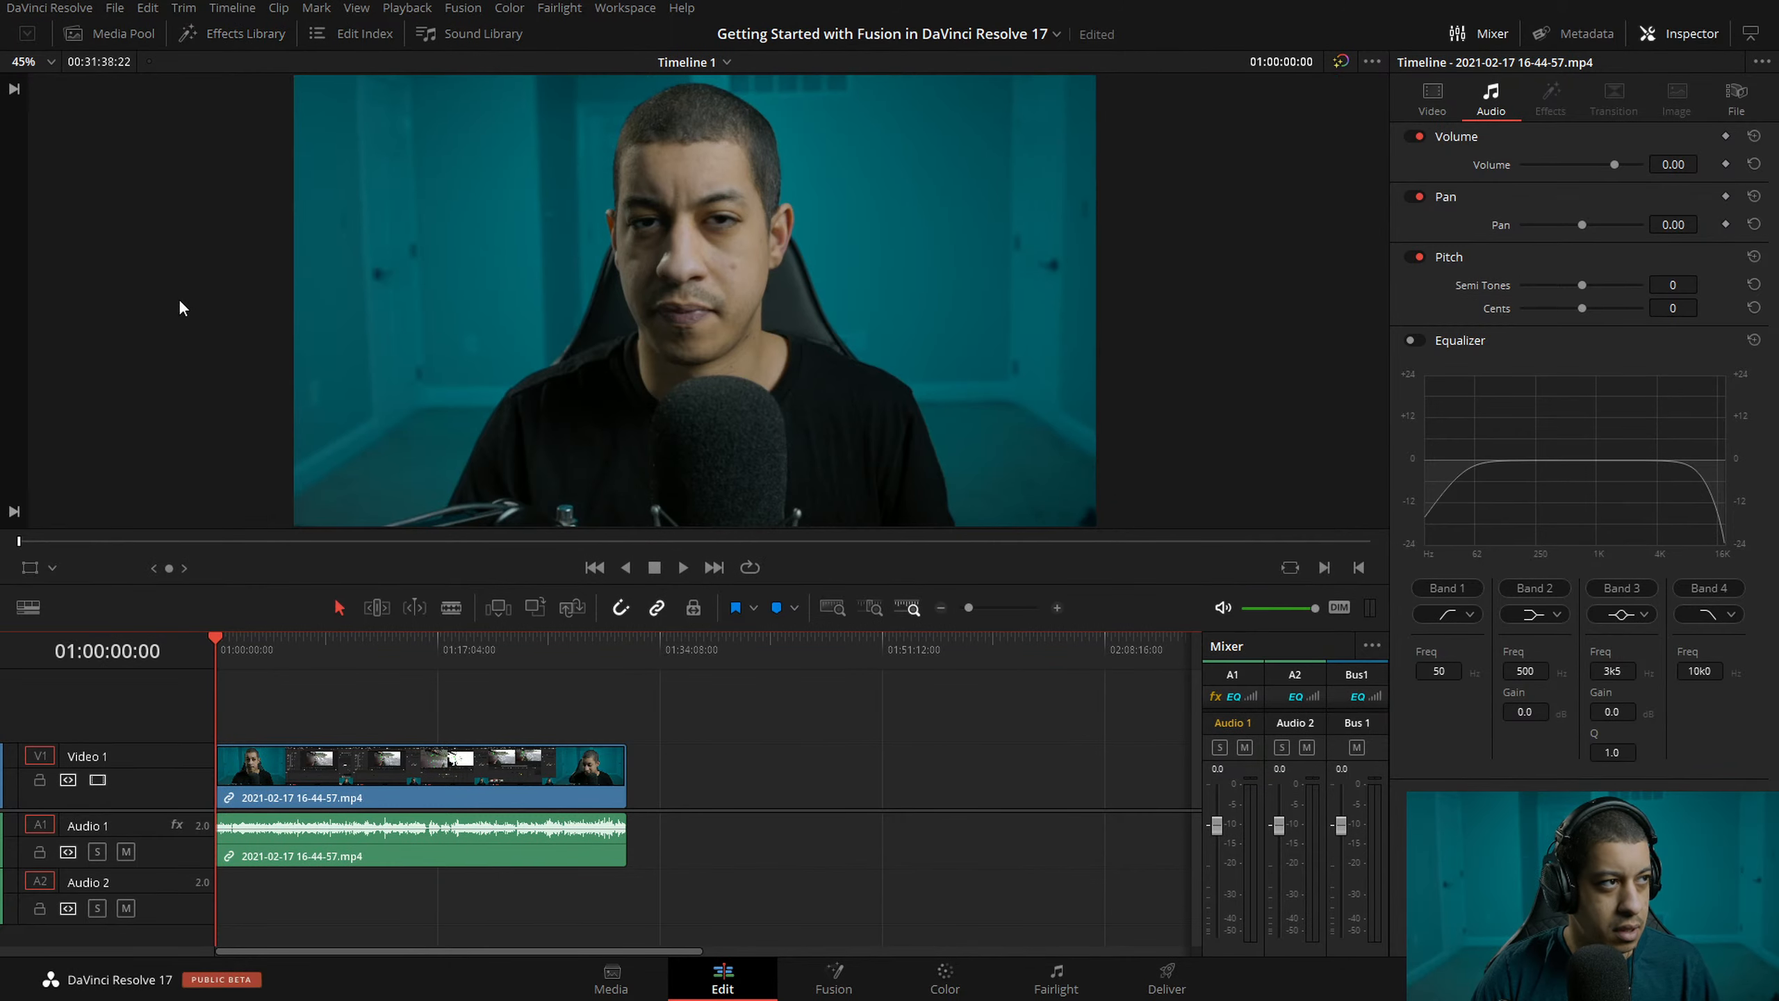
- Scrub through the recording and return the playhead to the timeline start
{"action": "left_click_drag", "start_coordinate": [328, 655], "coordinate": [364, 663]}
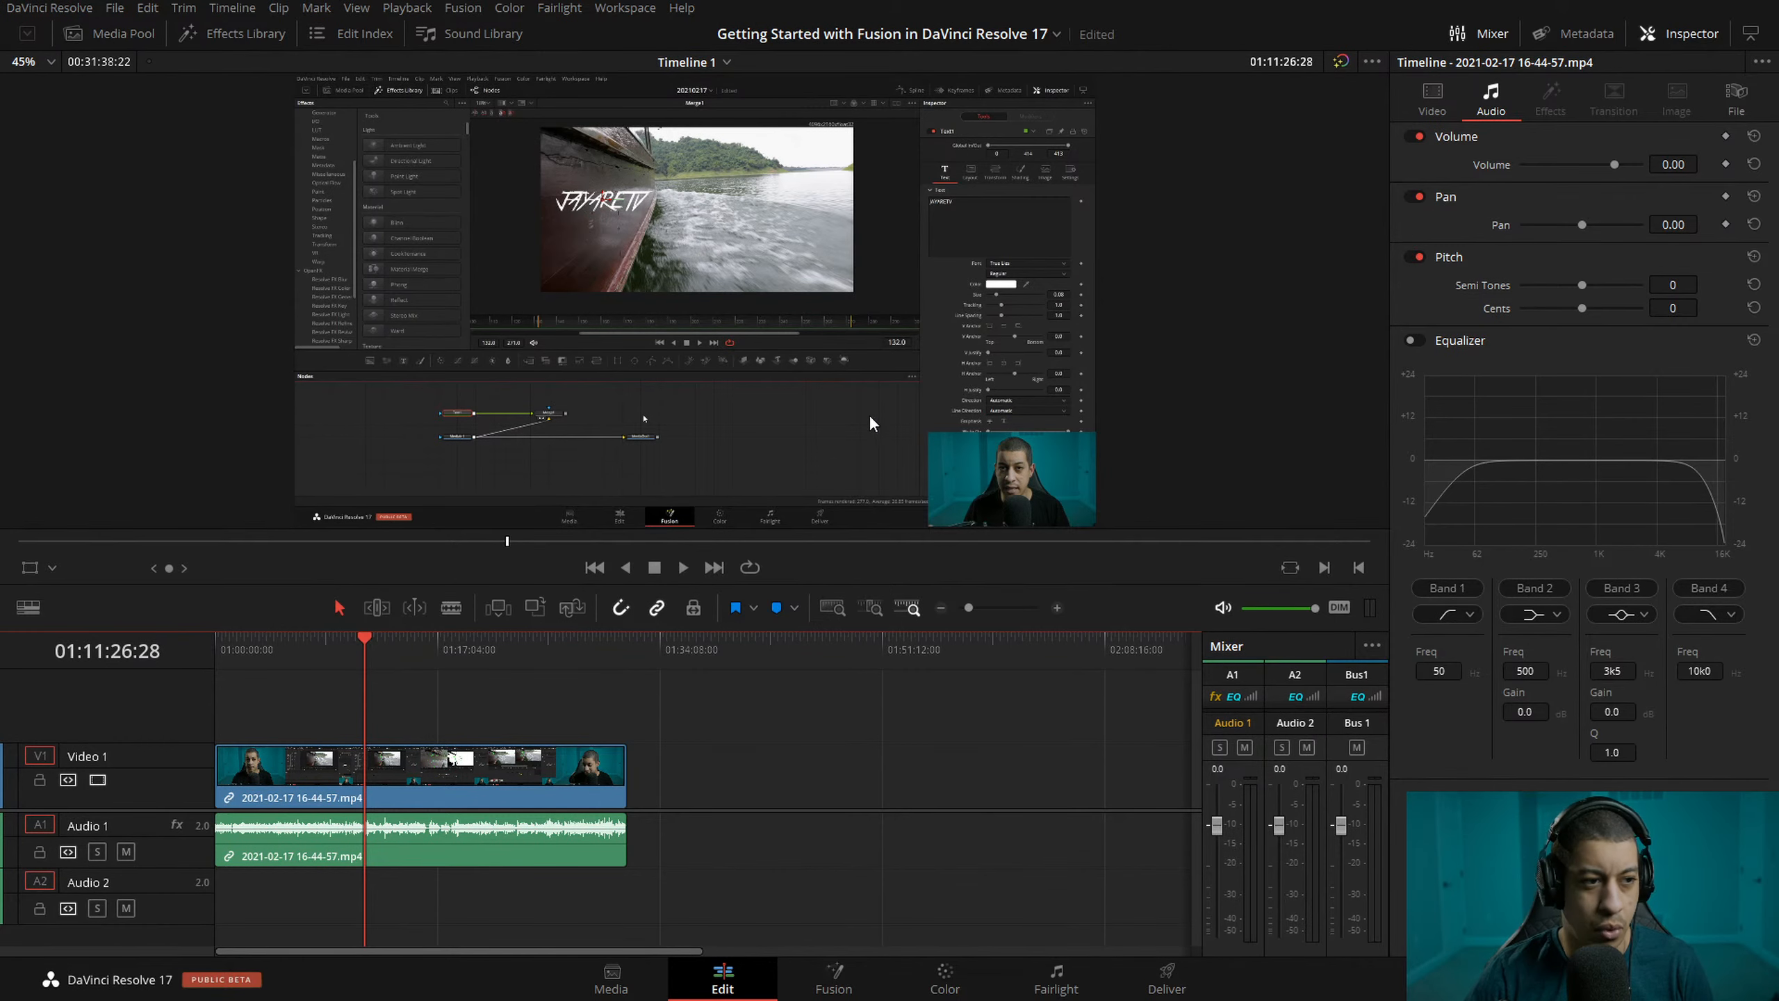
{"action": "left_click_drag", "start_coordinate": [451, 638], "coordinate": [214, 651]}
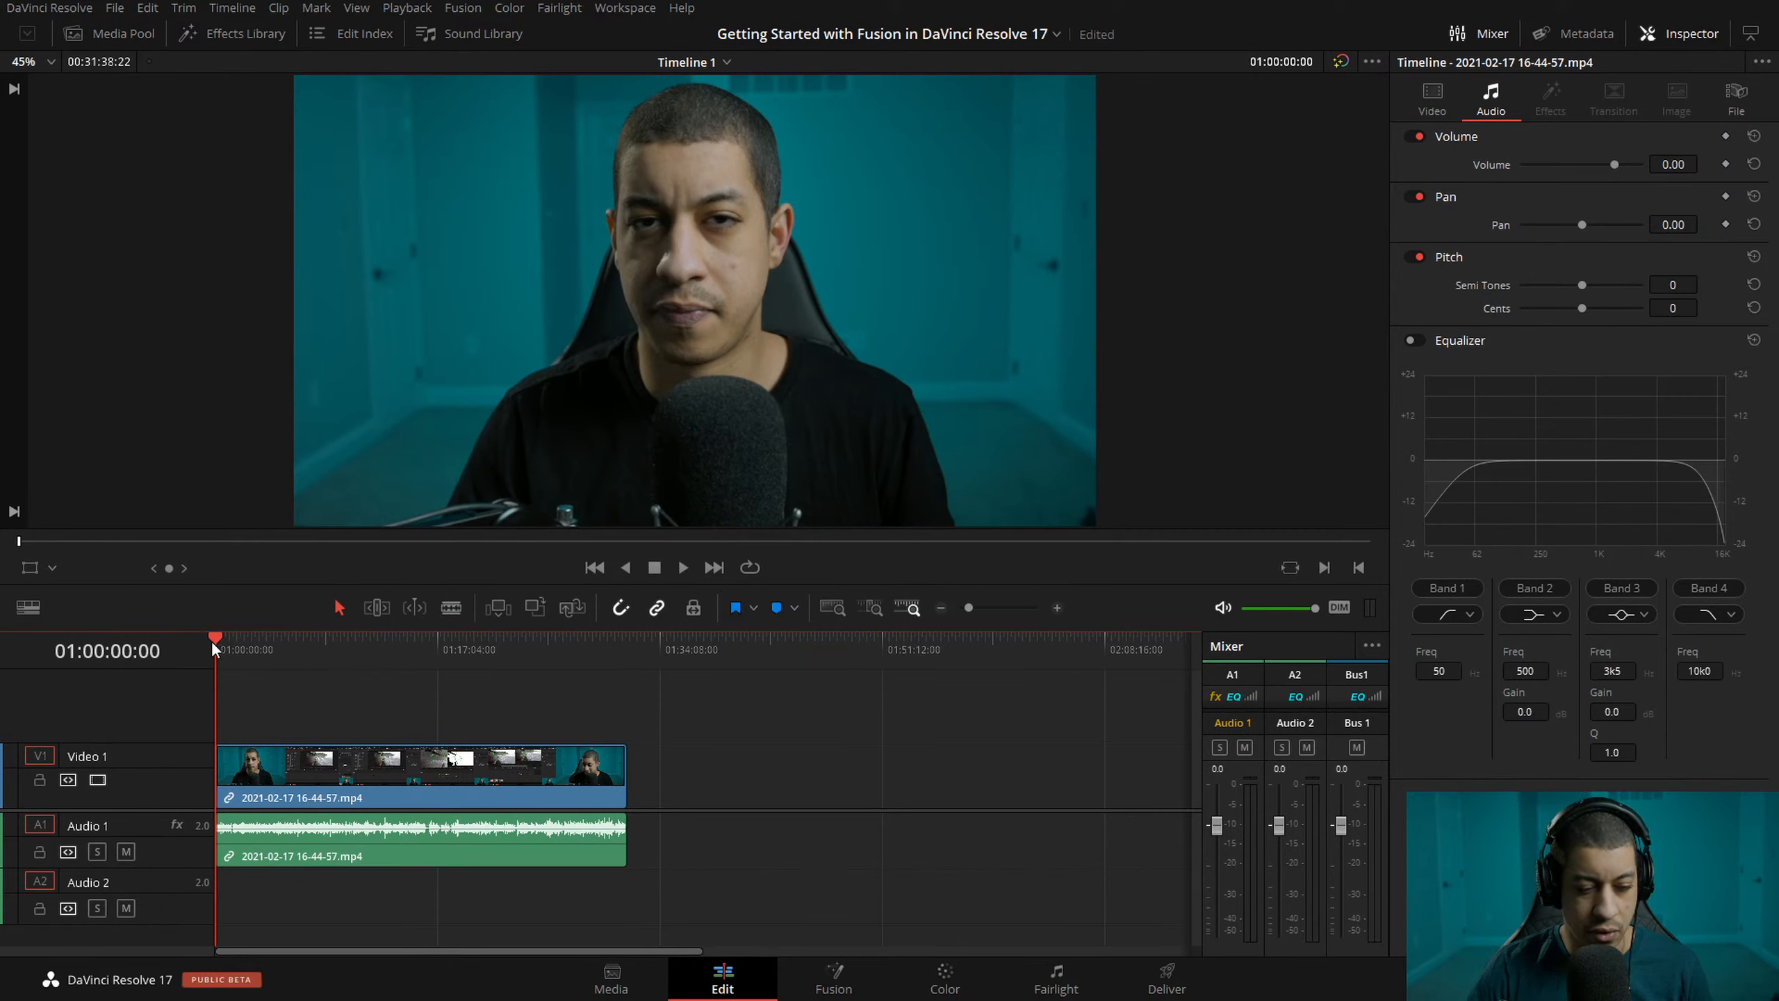
- Check which commands the L and backtick keys are assigned to in Keyboard Customization, and close it
{"action": "left_click", "coordinate": [47, 7]}
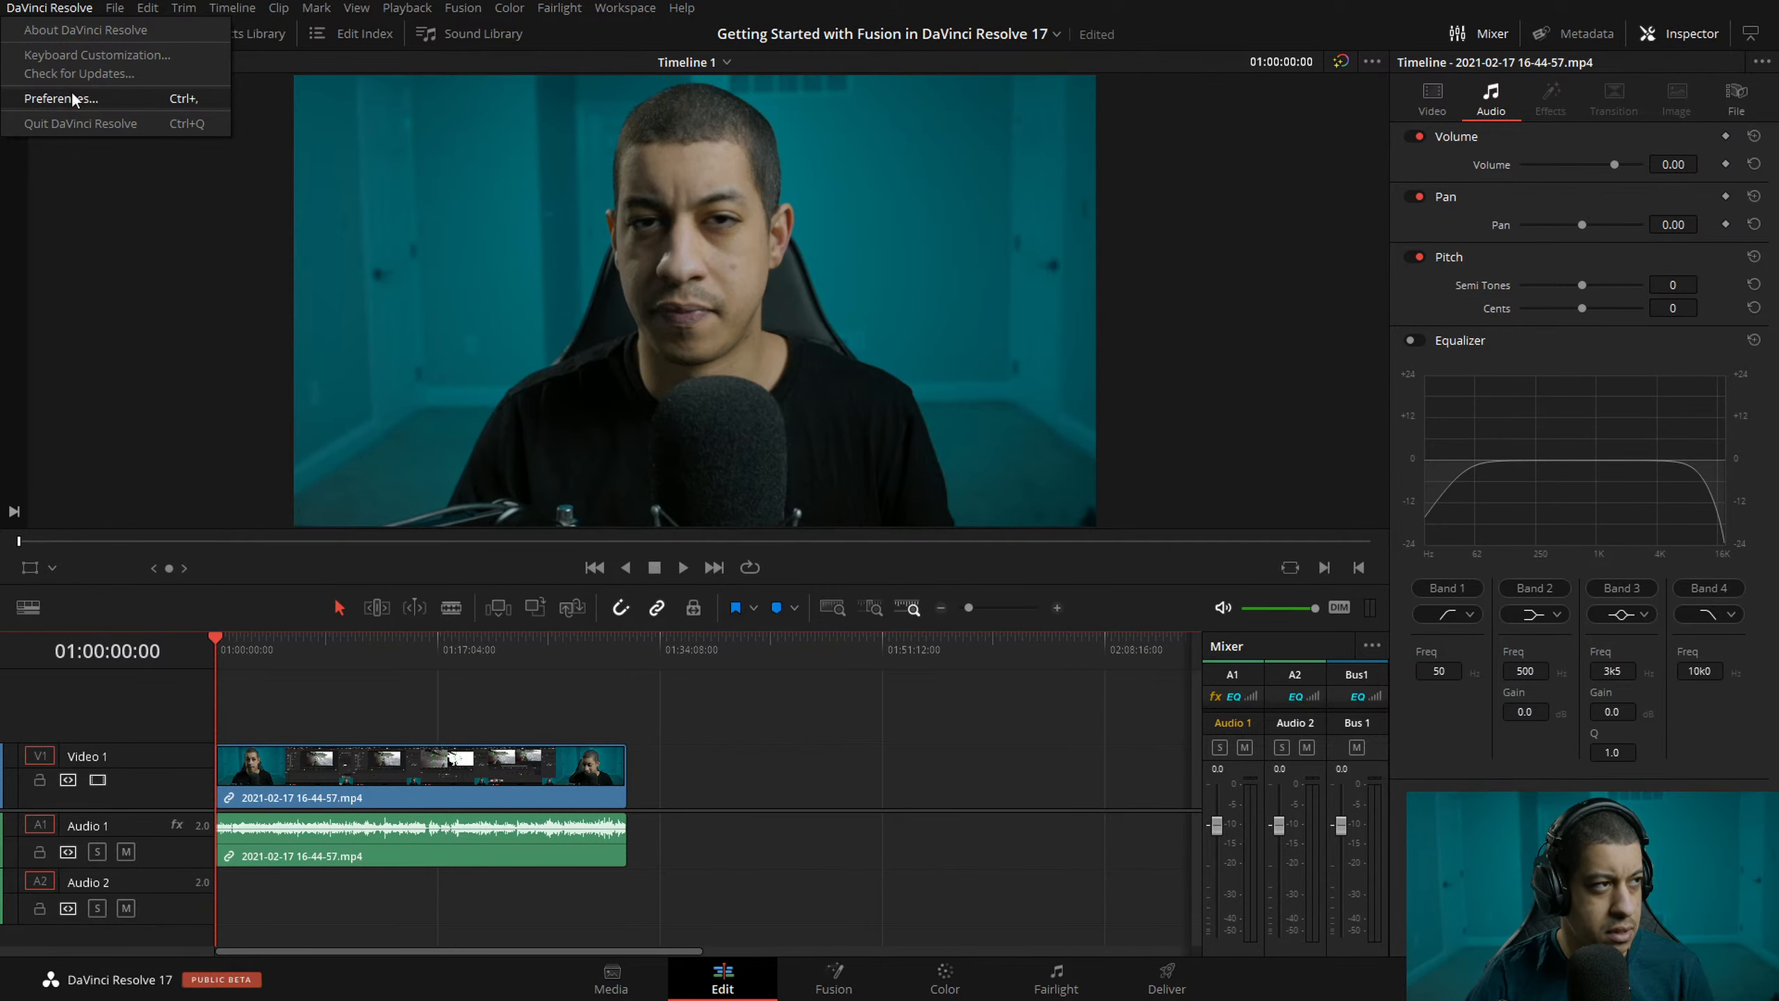
{"action": "left_click", "coordinate": [70, 55]}
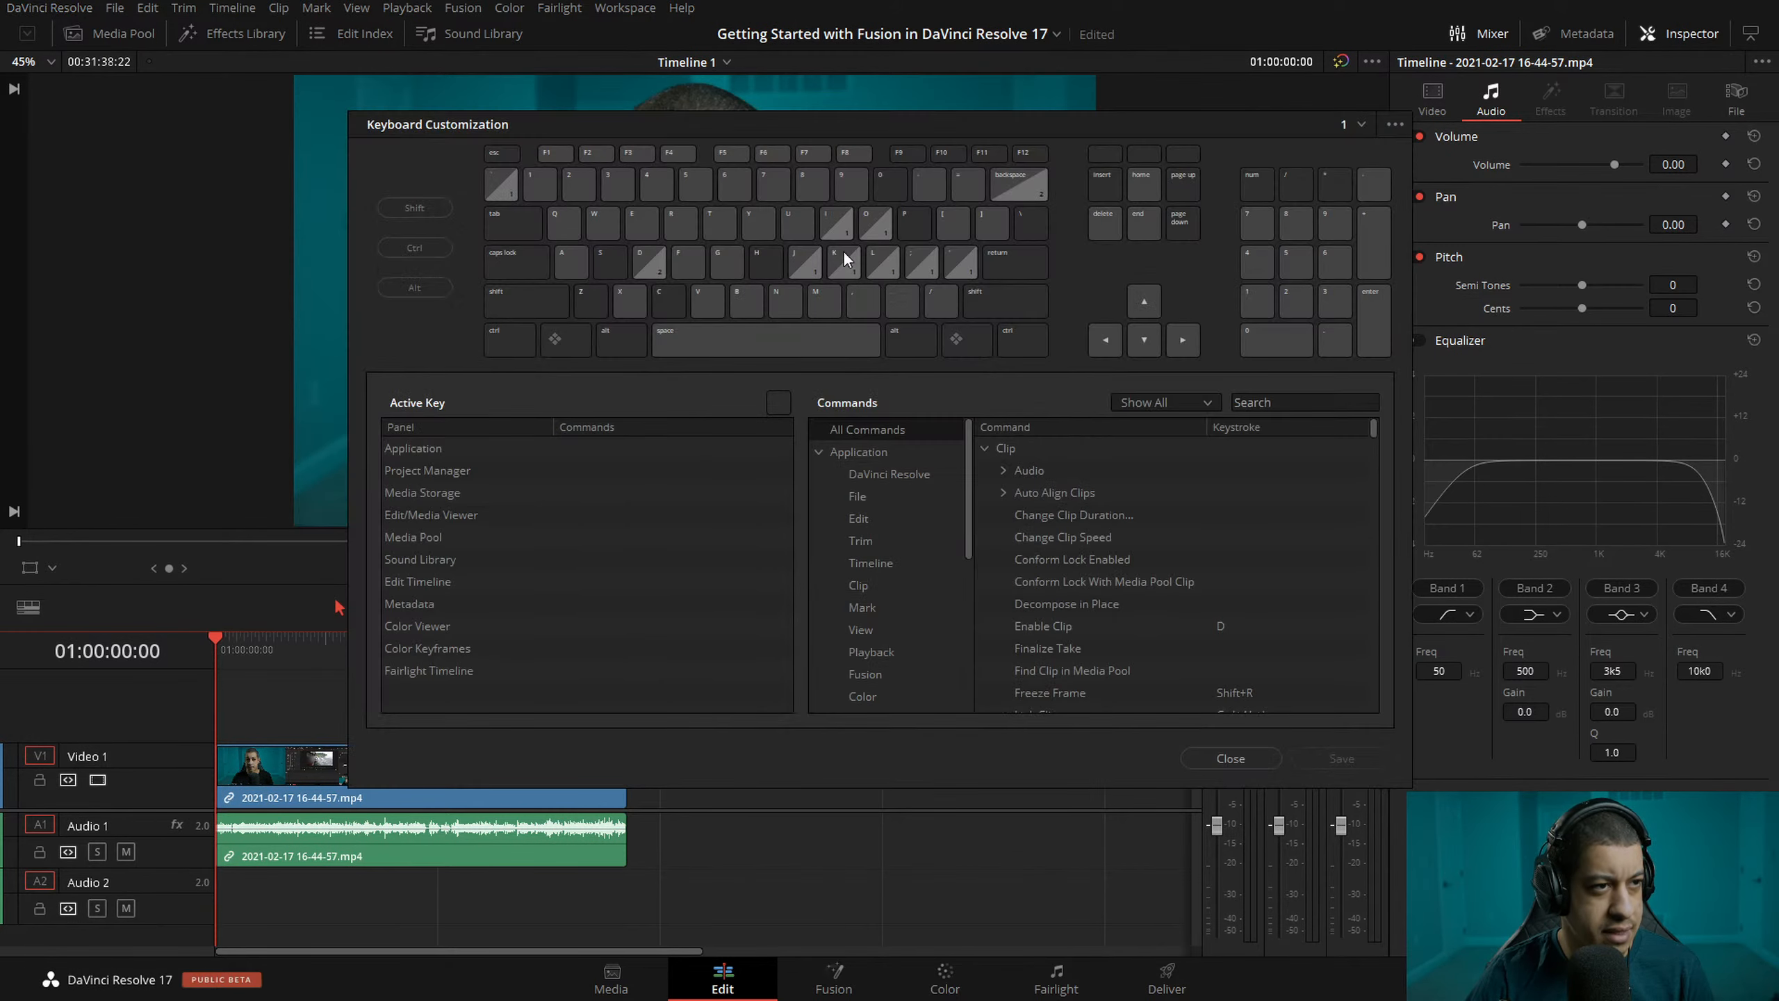
{"action": "left_click", "coordinate": [825, 228]}
{"action": "left_click", "coordinate": [894, 263]}
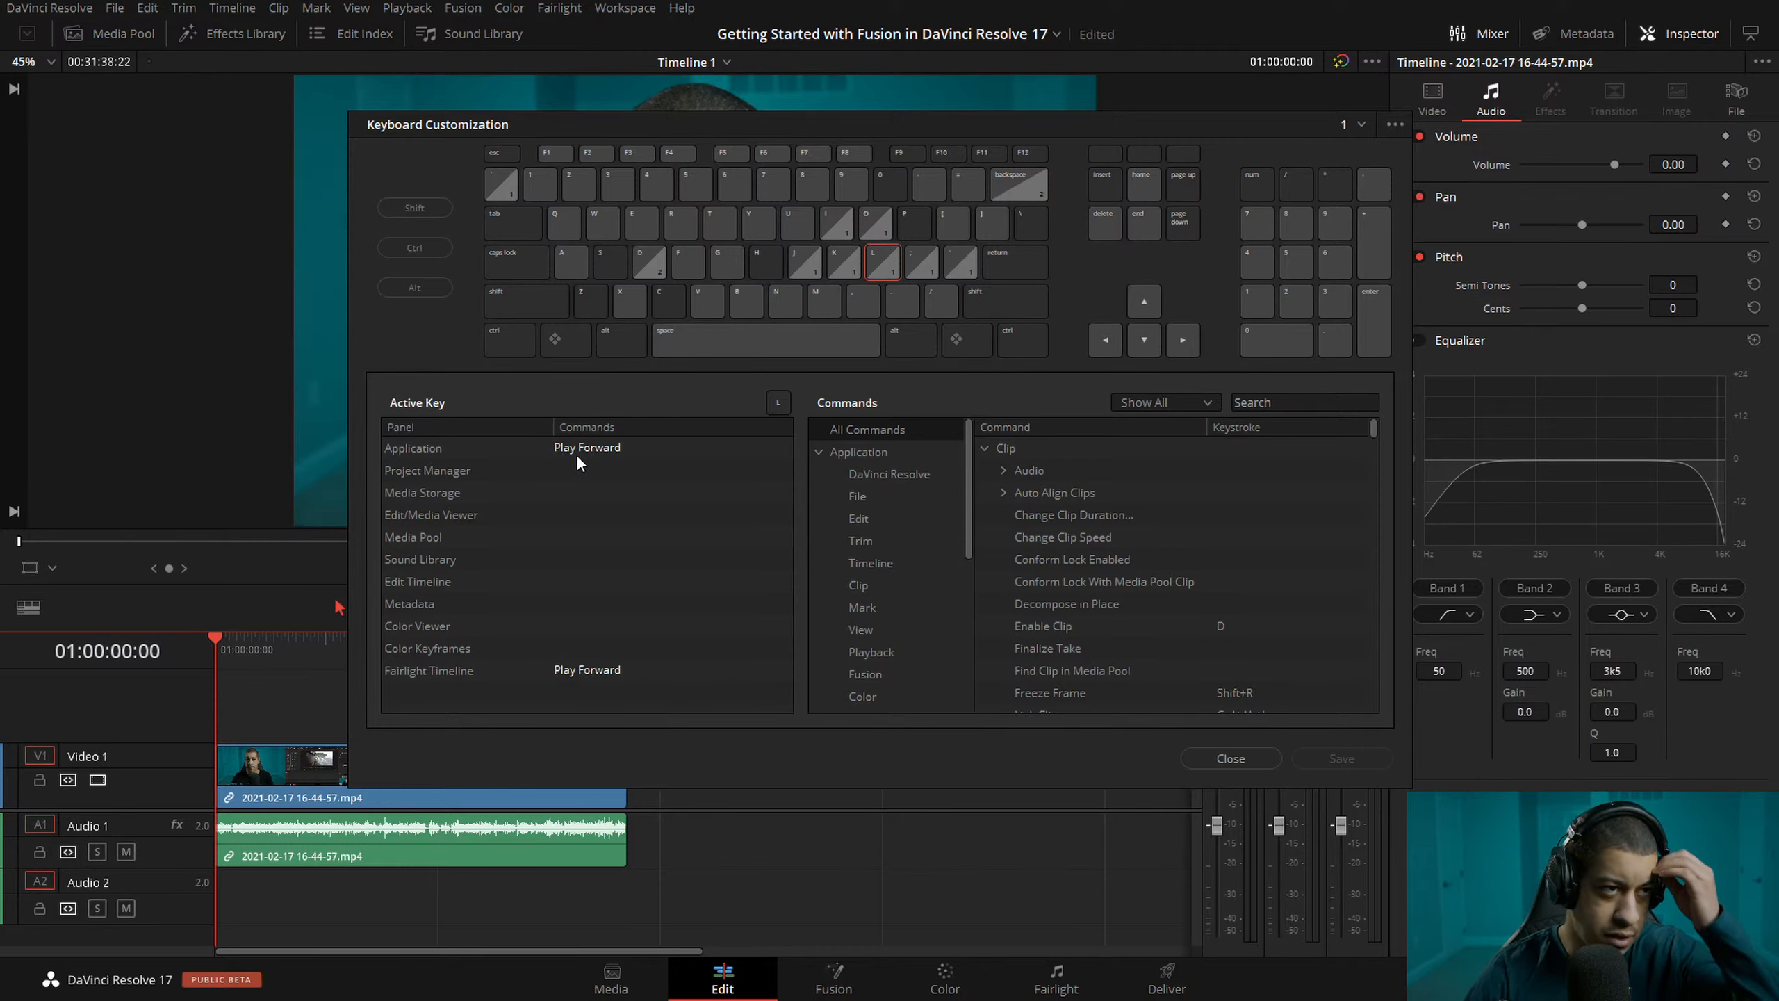
{"action": "left_click", "coordinate": [498, 186]}
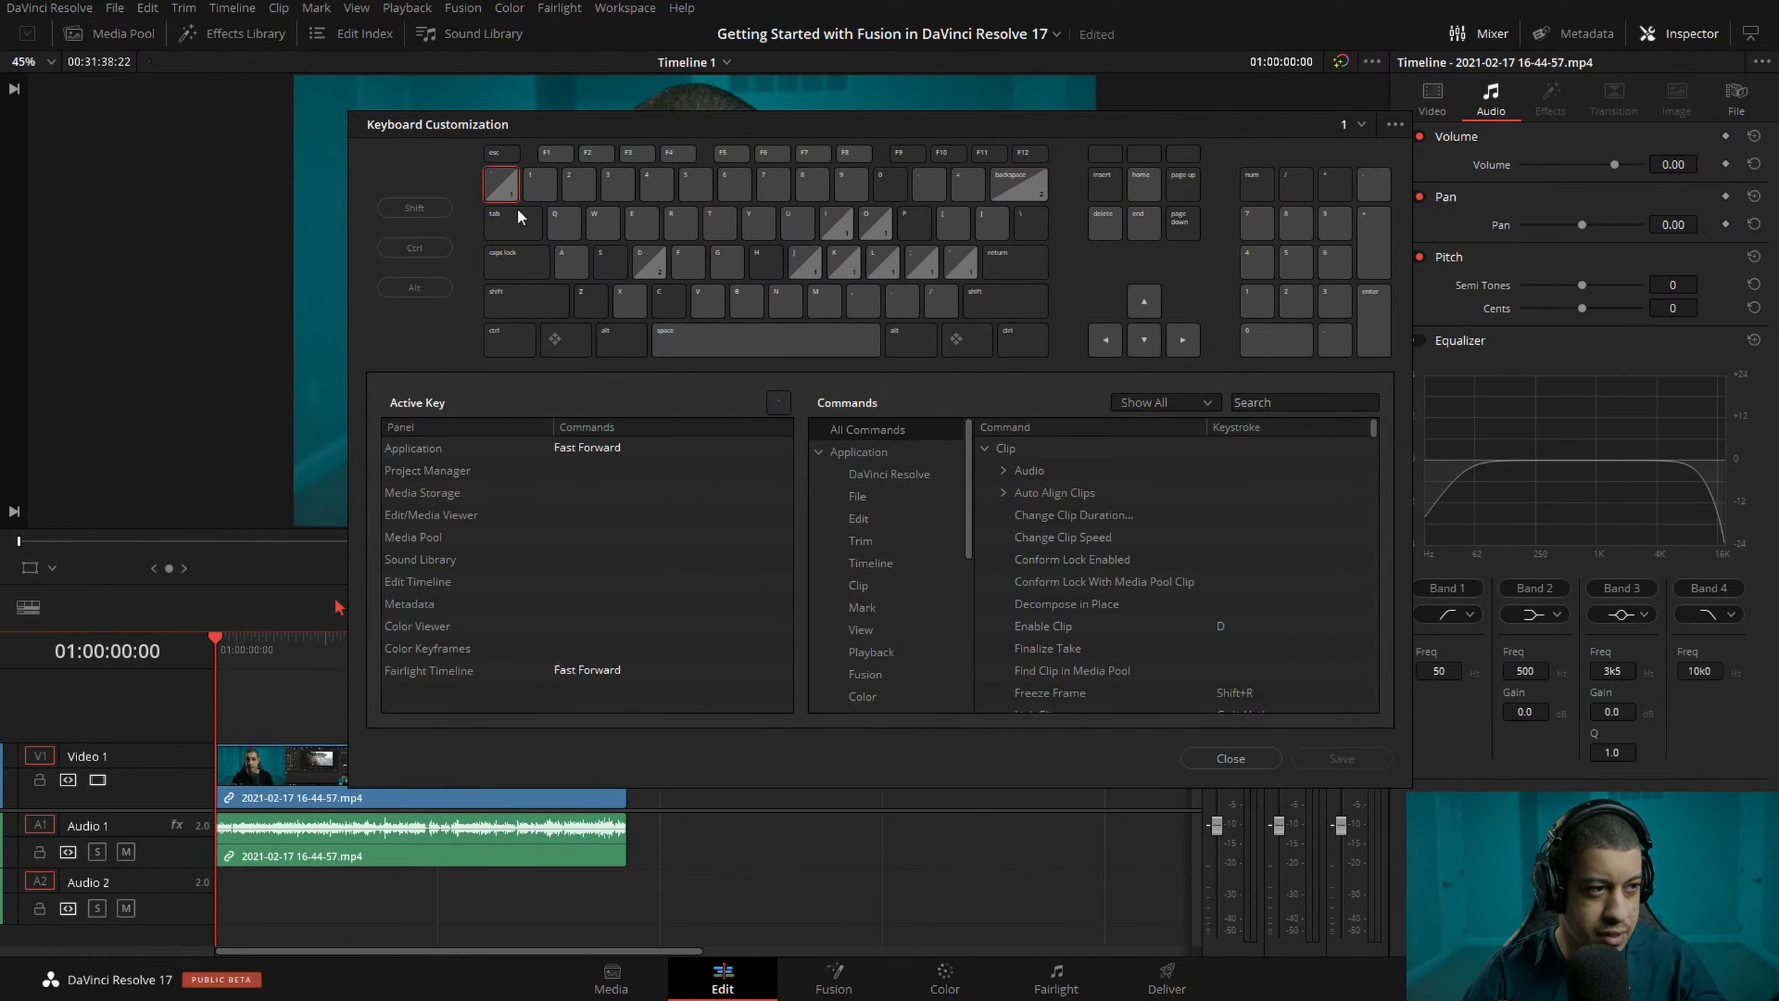
{"action": "left_click", "coordinate": [883, 266]}
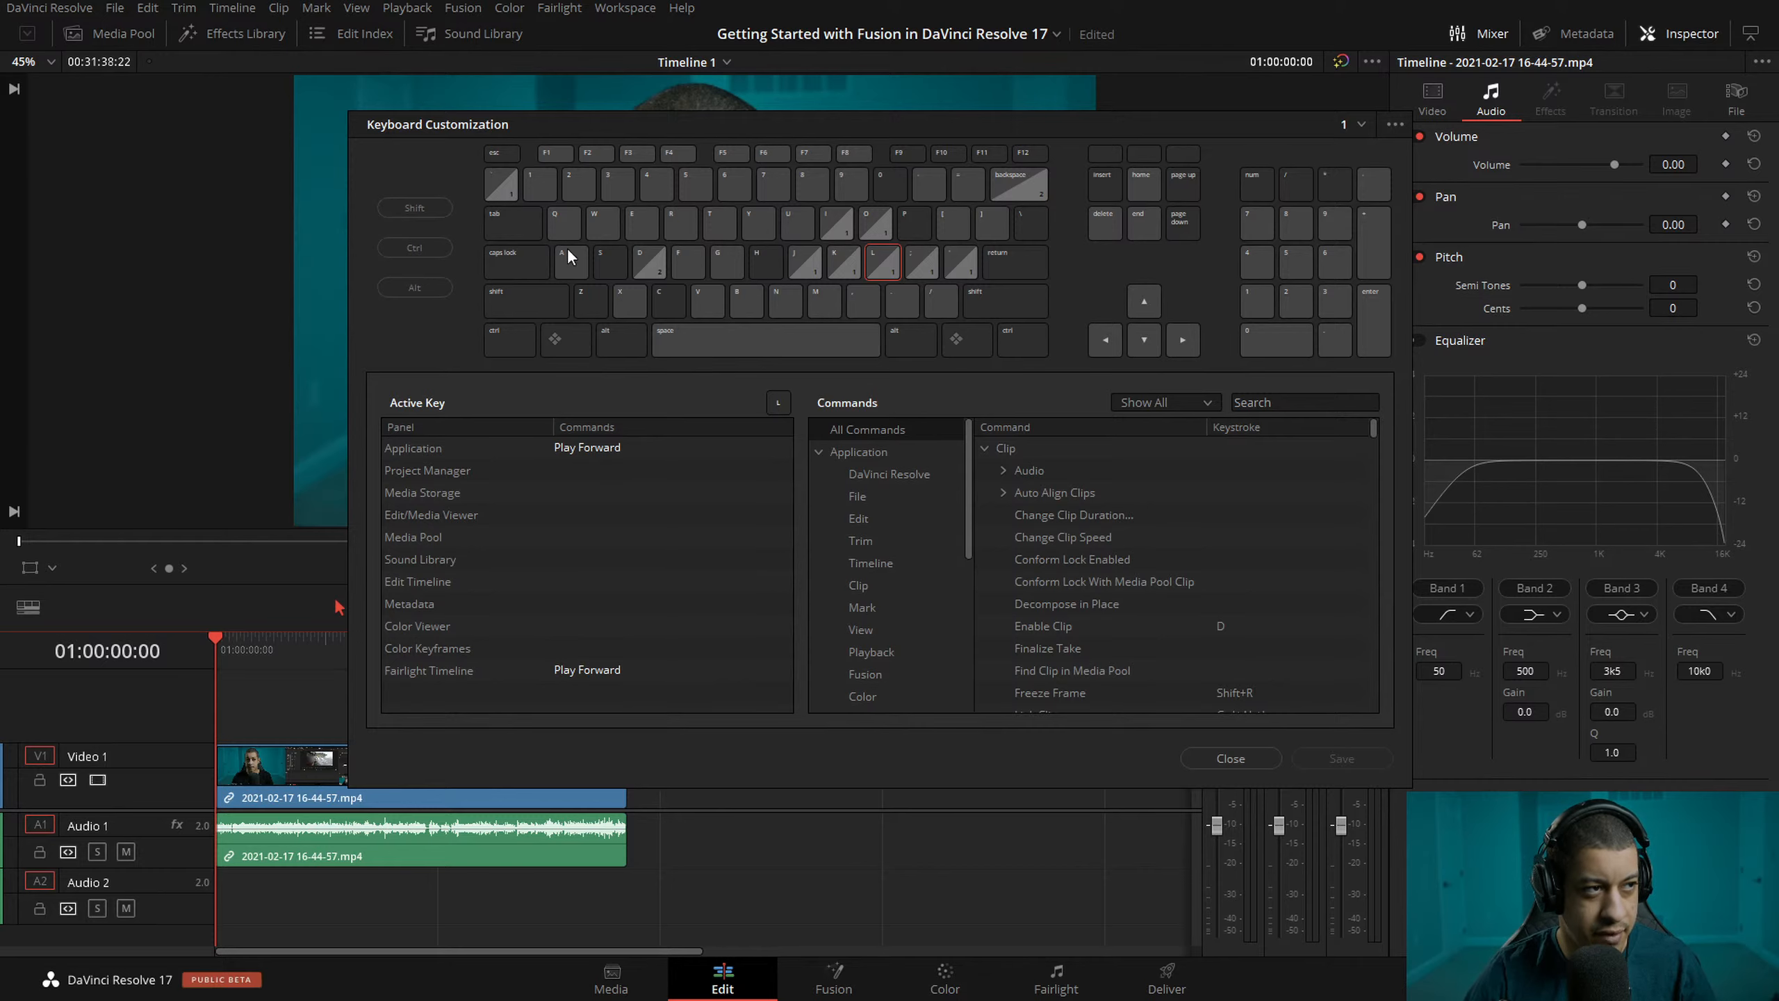
{"action": "left_click", "coordinate": [504, 191]}
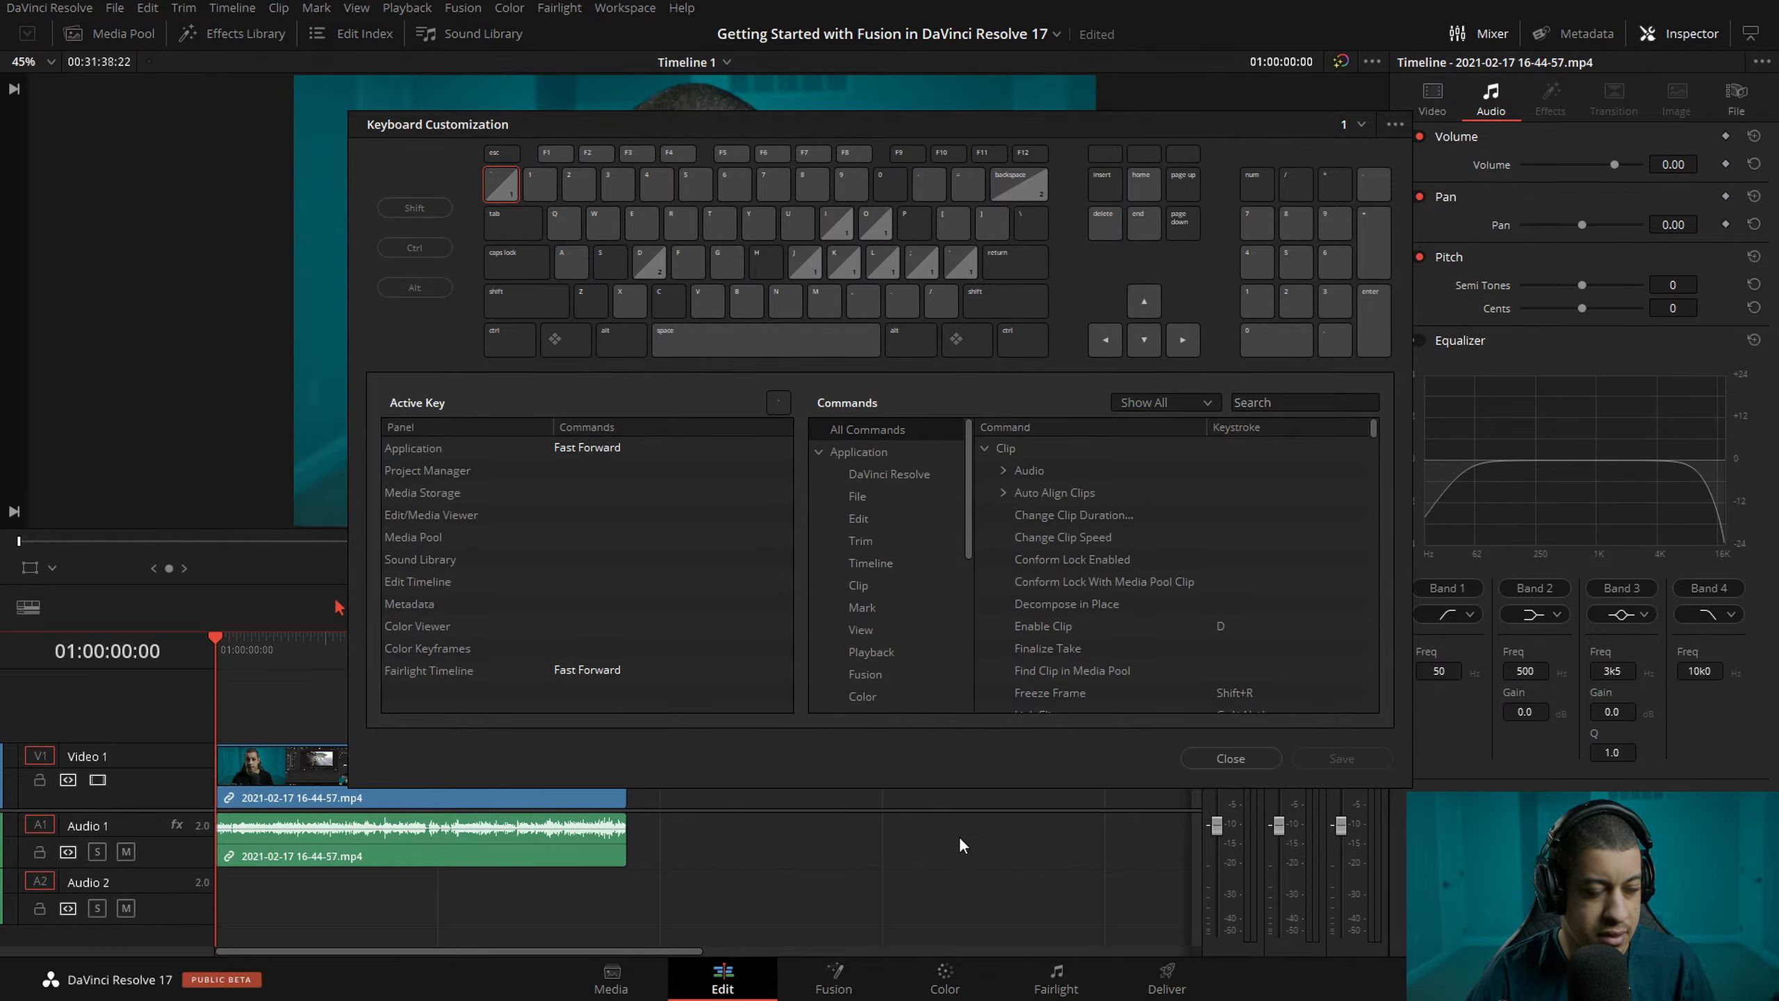
{"action": "left_click", "coordinate": [1231, 759]}
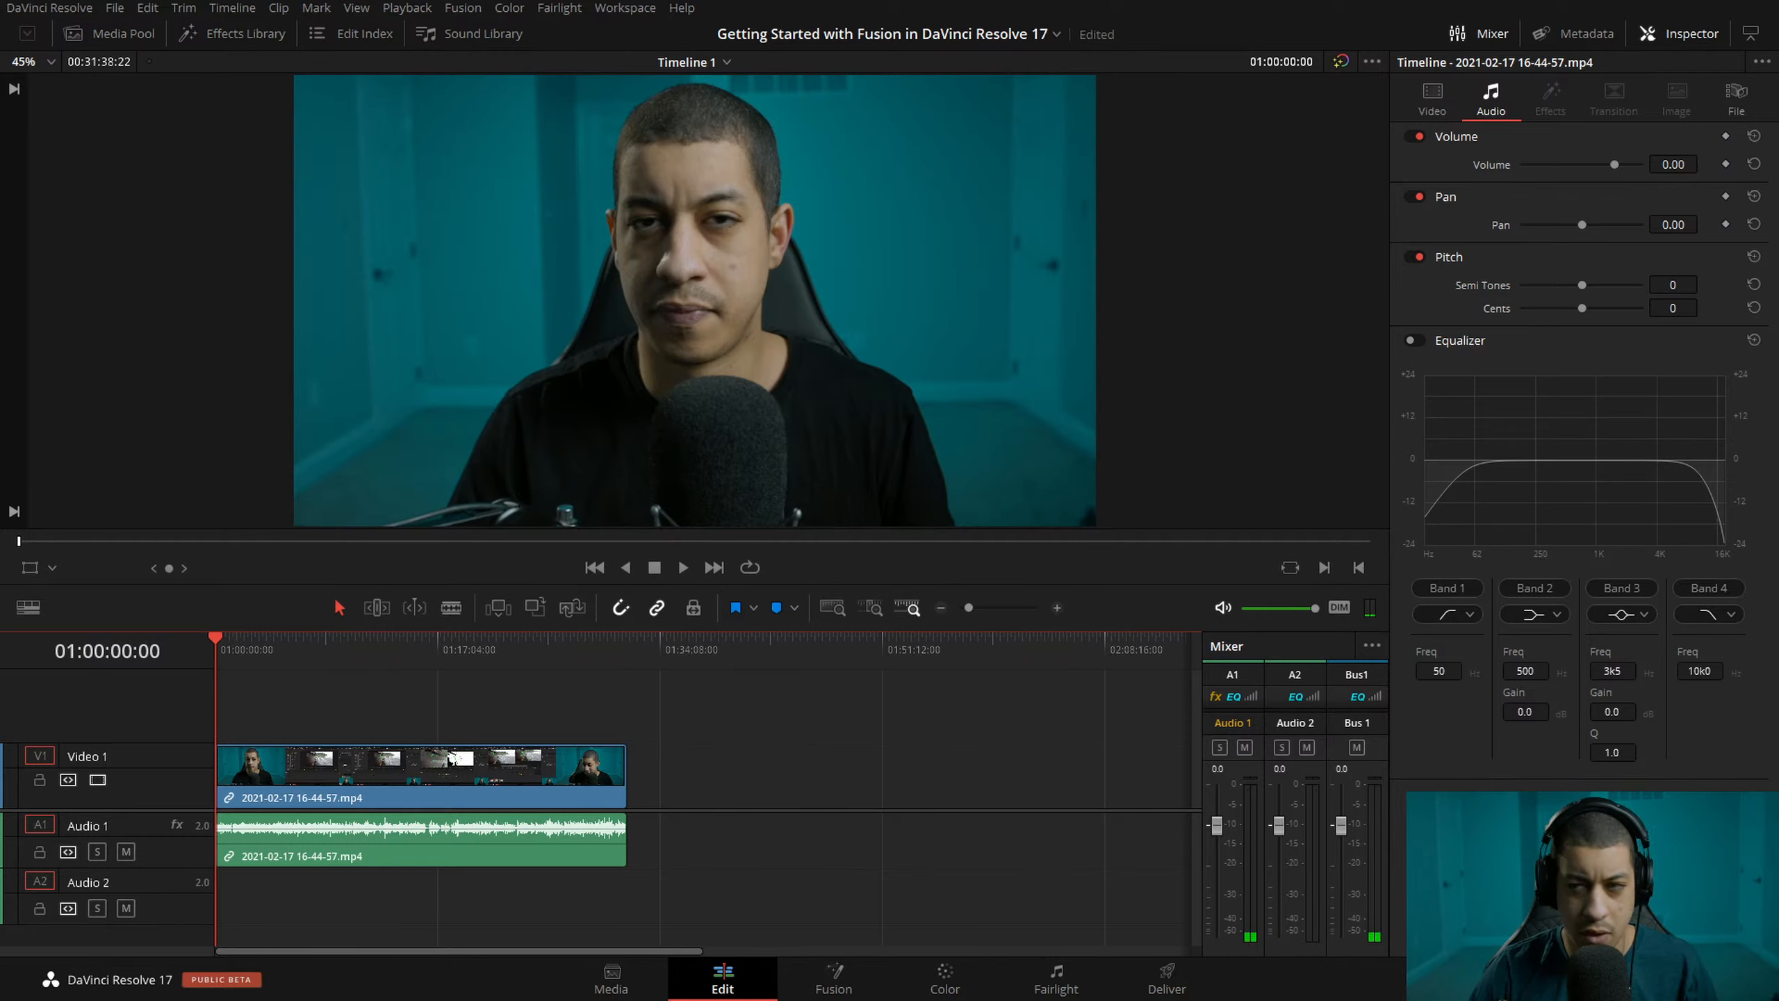
- Play the recording from the start with the timeline zoomed in, and skip ahead to about 35 seconds
{"action": "key", "text": "space"}
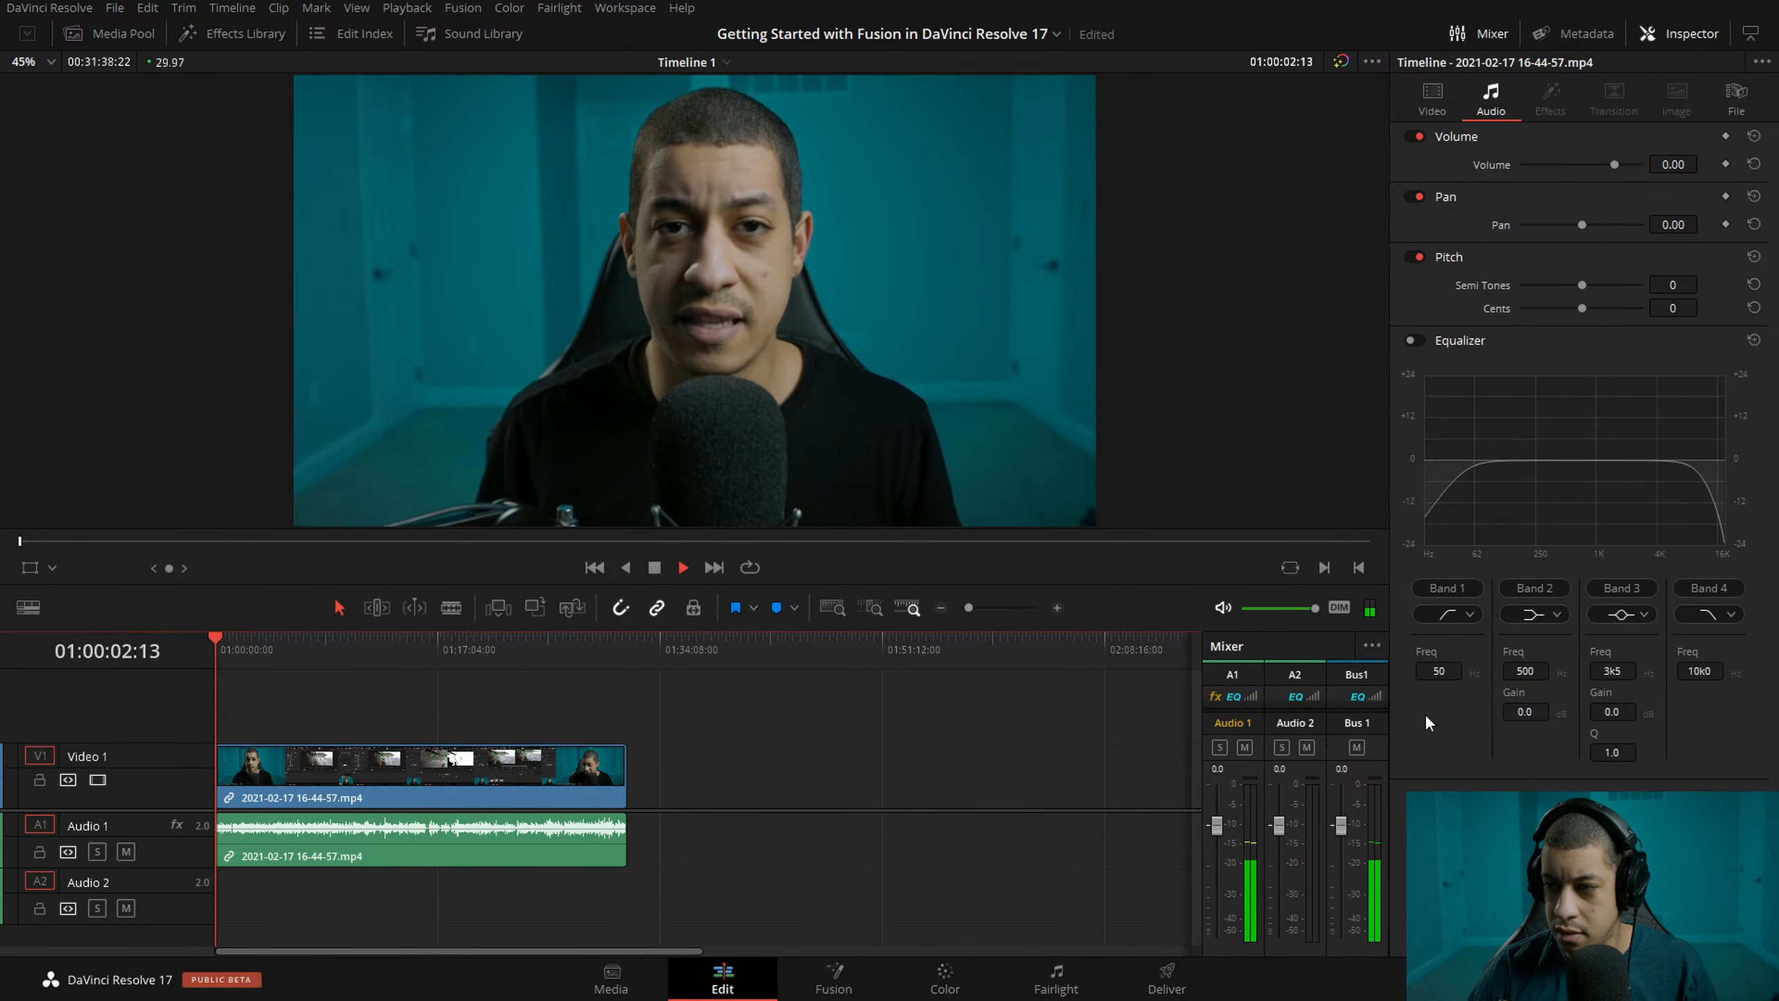
{"action": "key", "text": "space"}
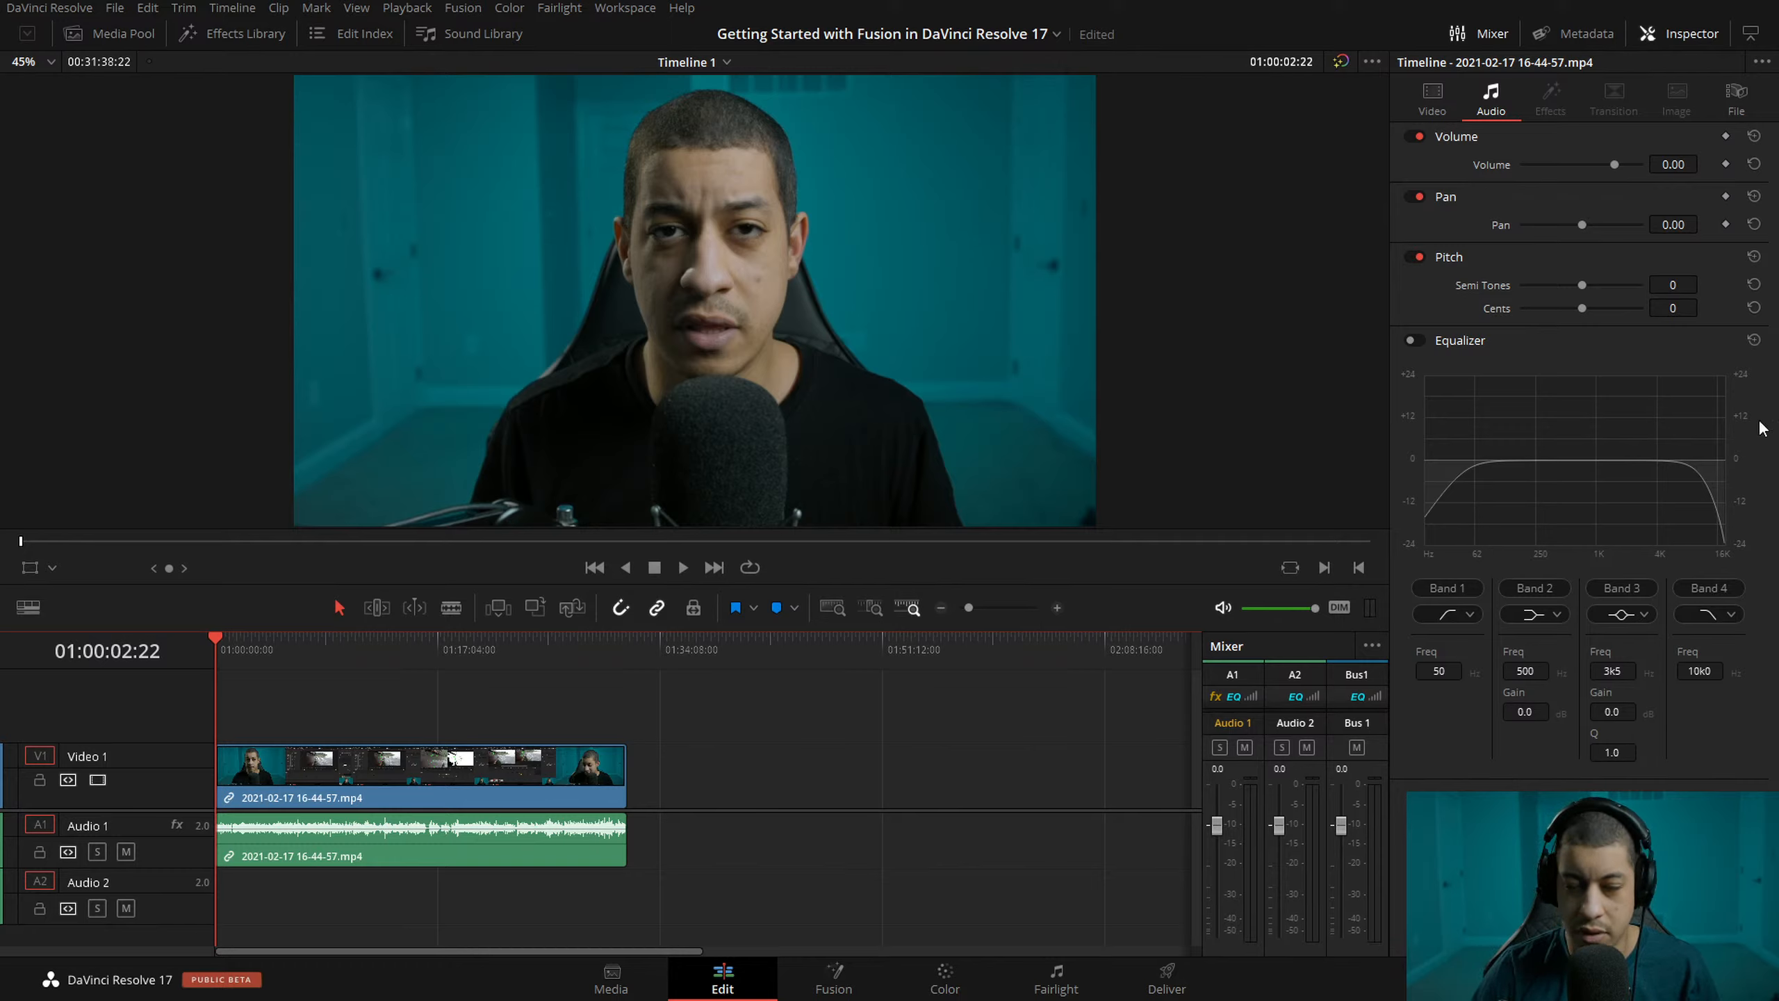
{"action": "left_click", "coordinate": [1054, 608]}
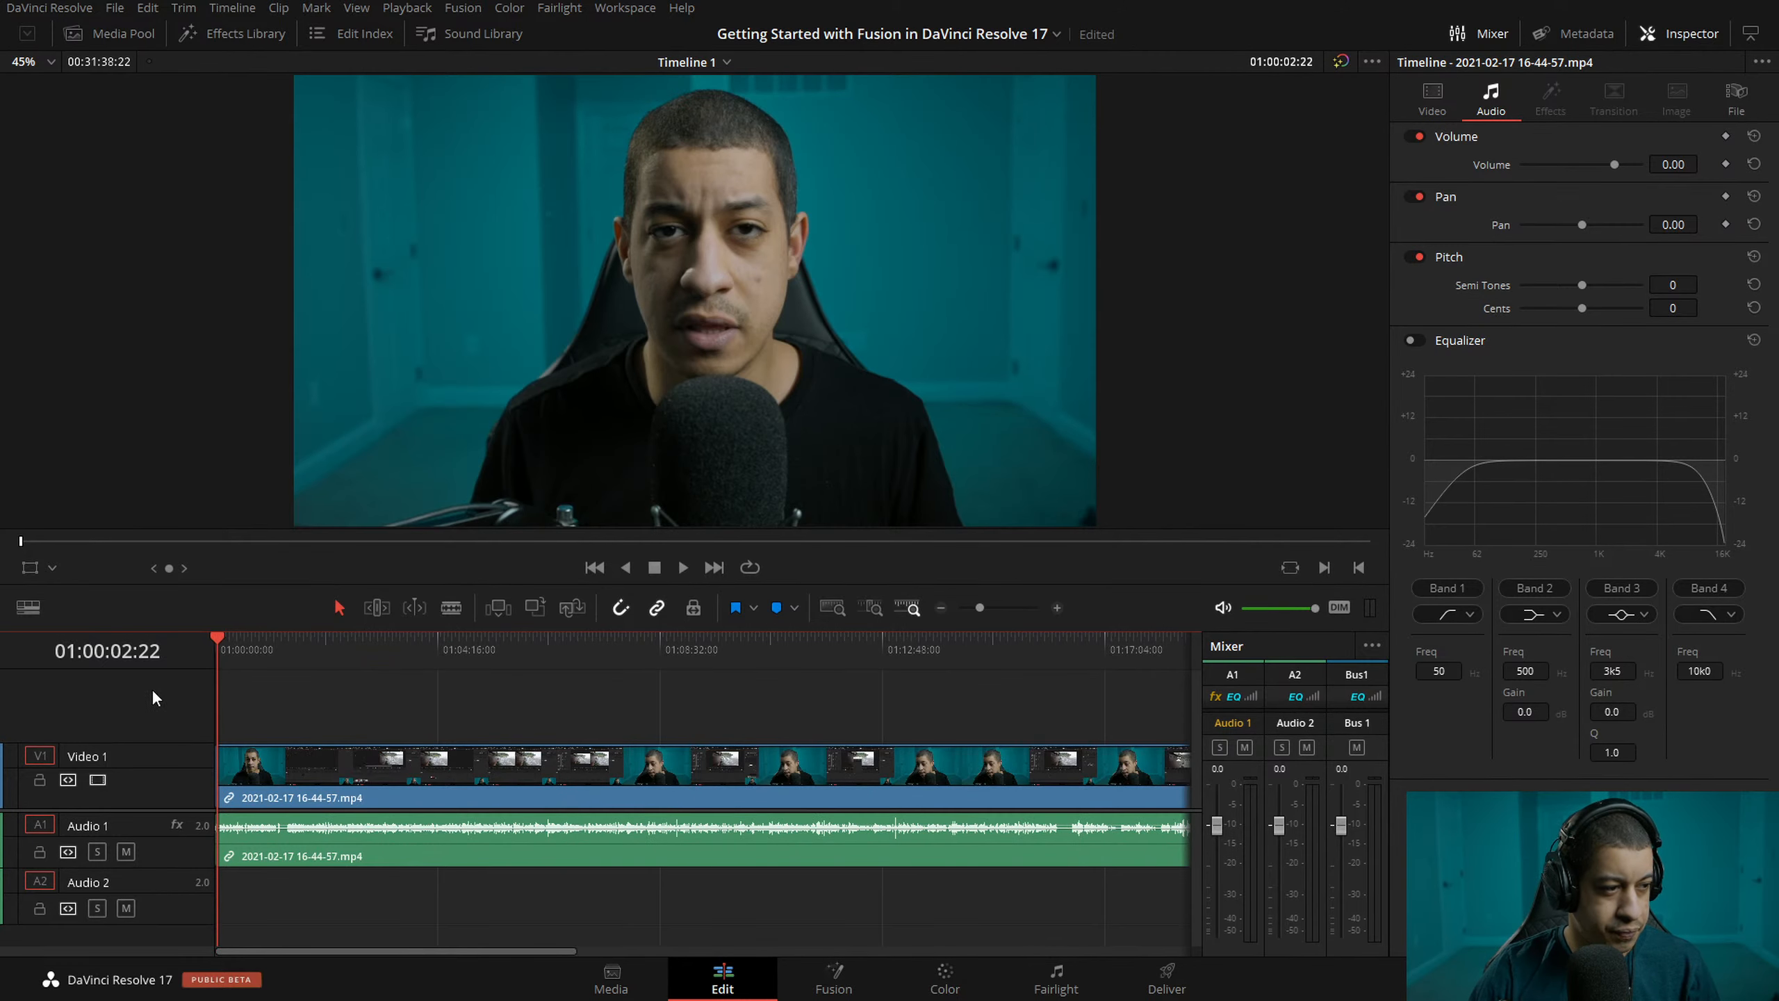
{"action": "key", "text": "Home"}
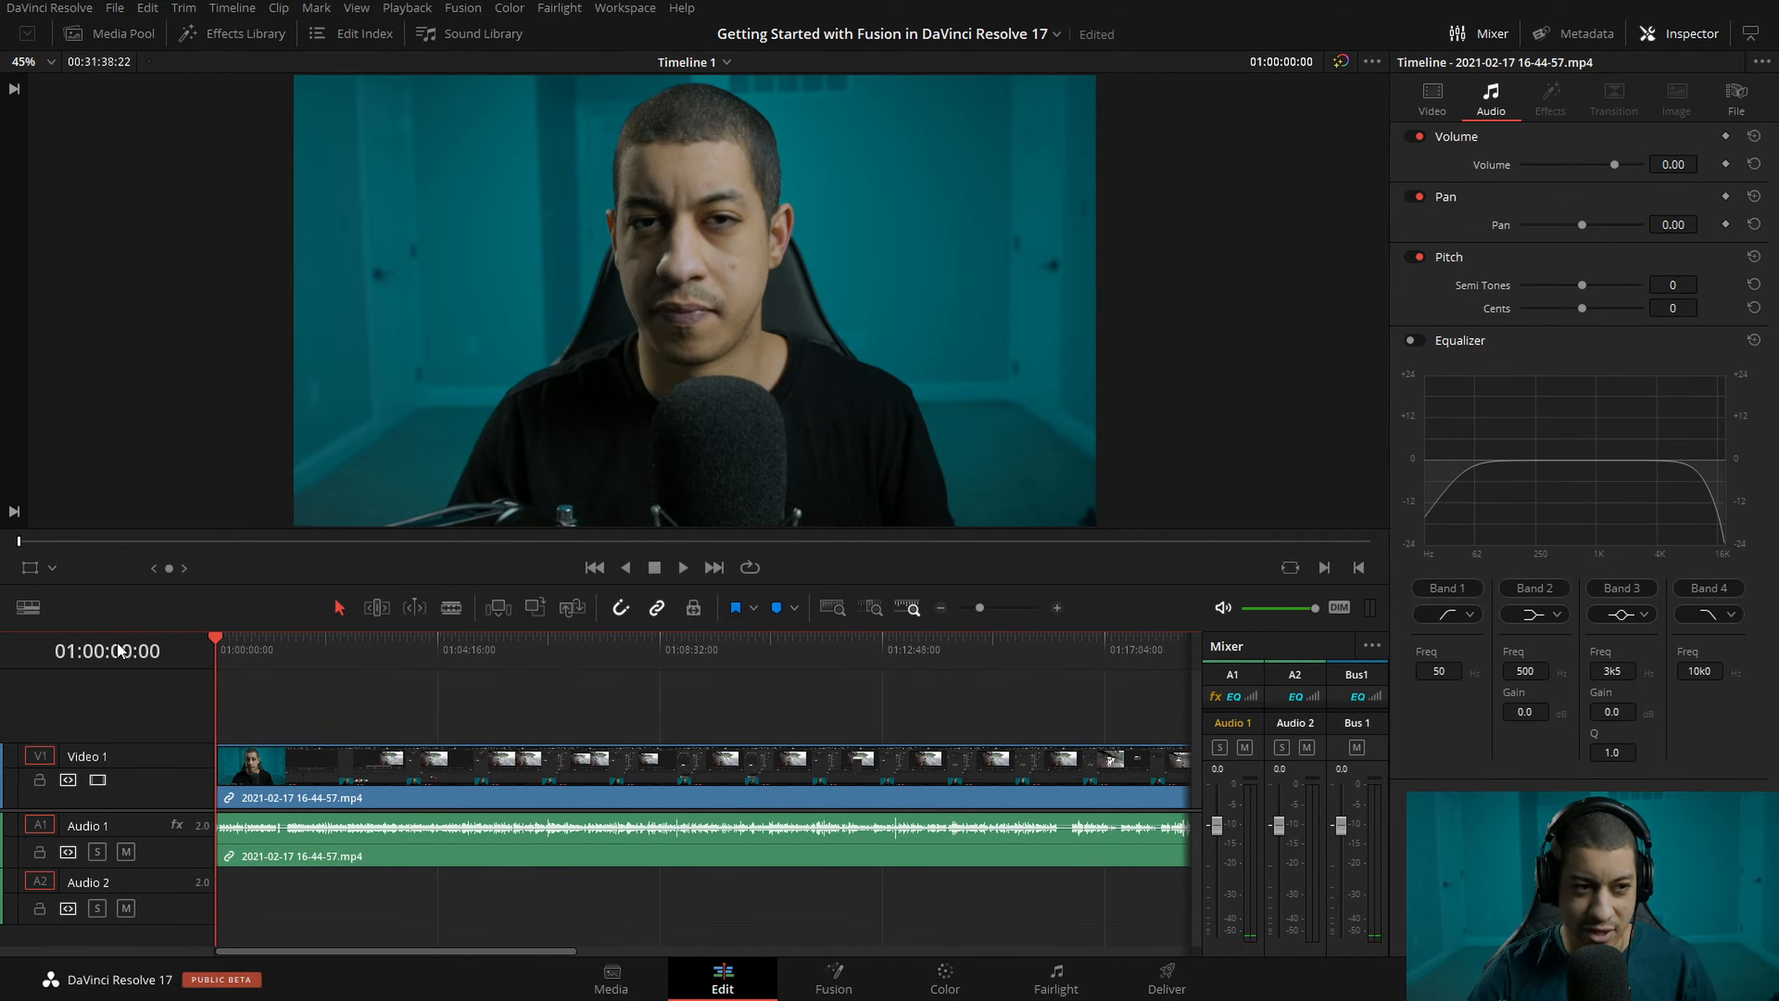
{"action": "key", "text": "space"}
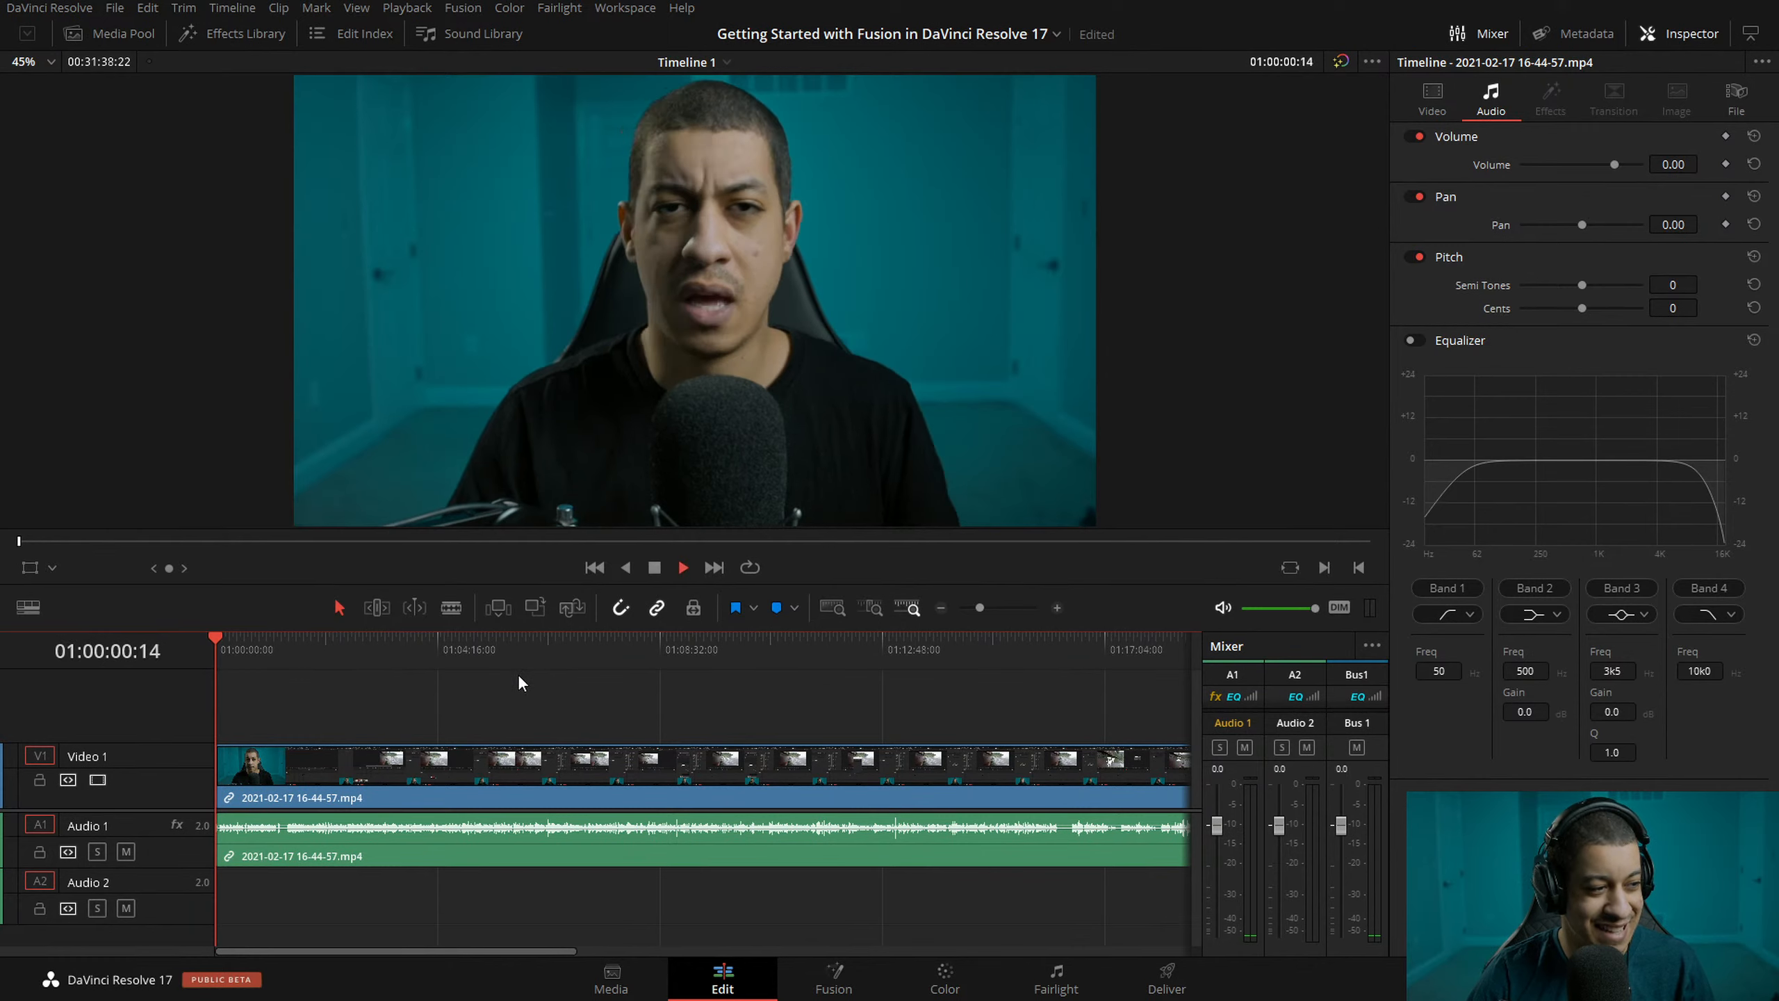
{"action": "left_click", "coordinate": [1056, 608]}
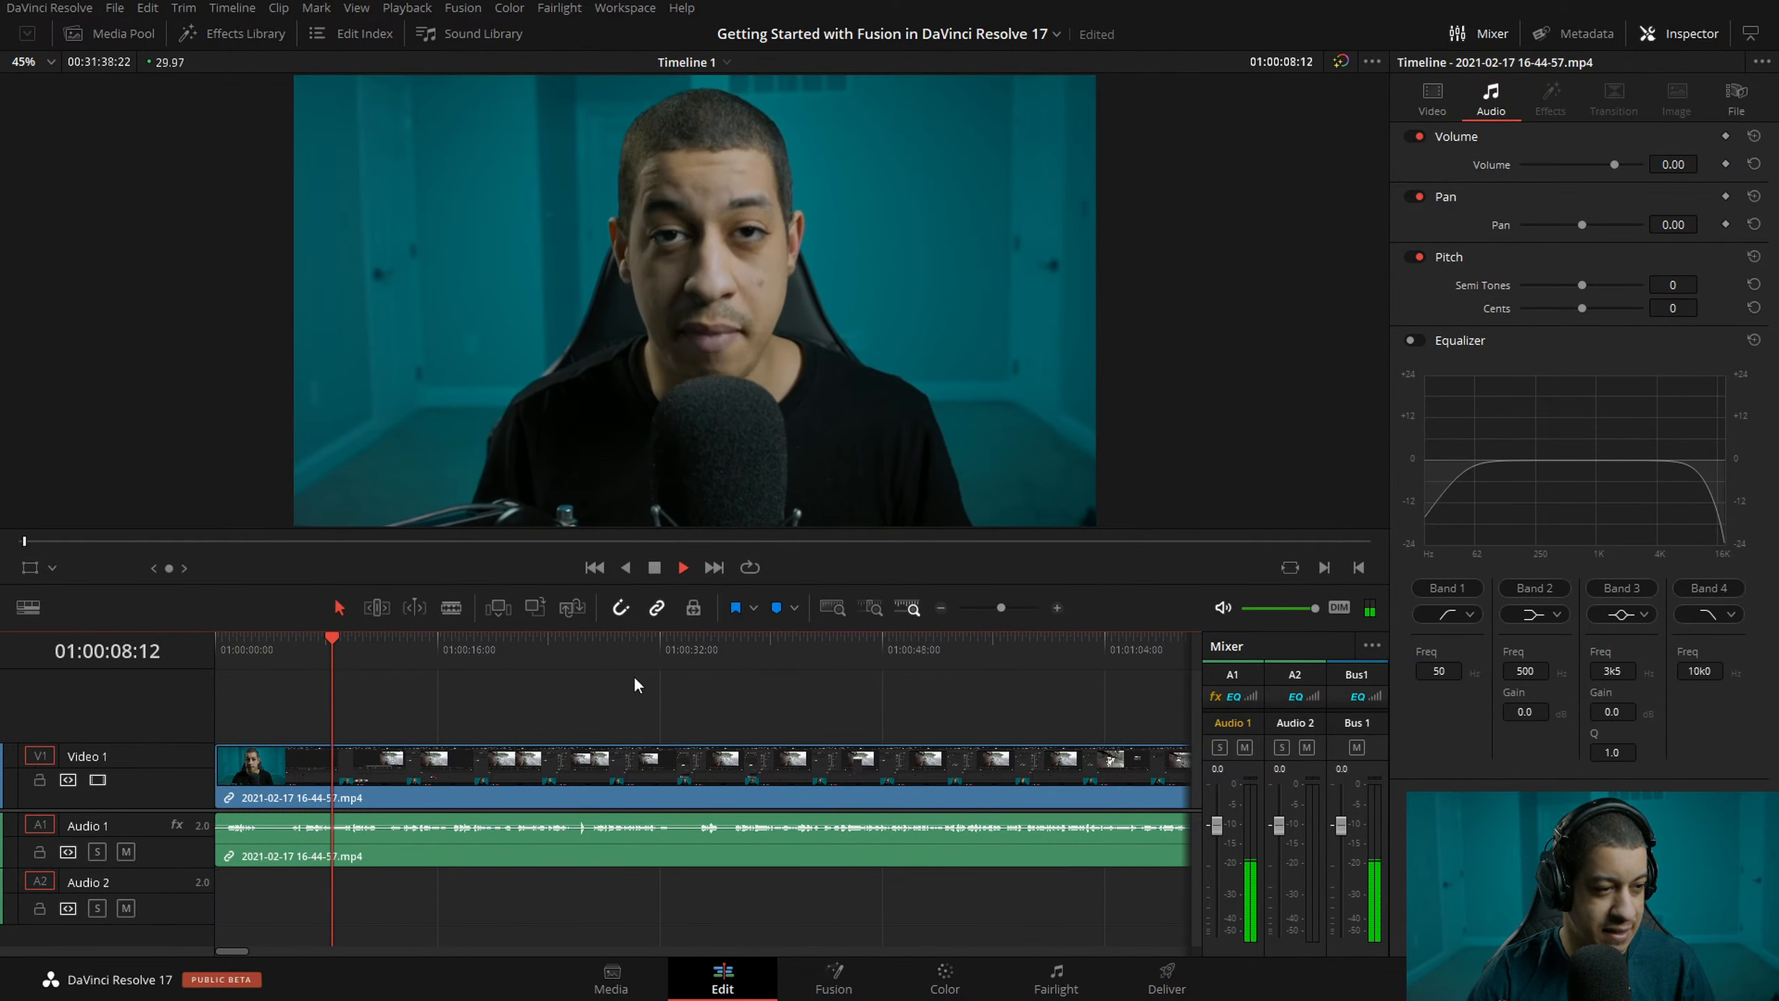
{"action": "left_click", "coordinate": [694, 663]}
{"action": "key", "text": "space"}
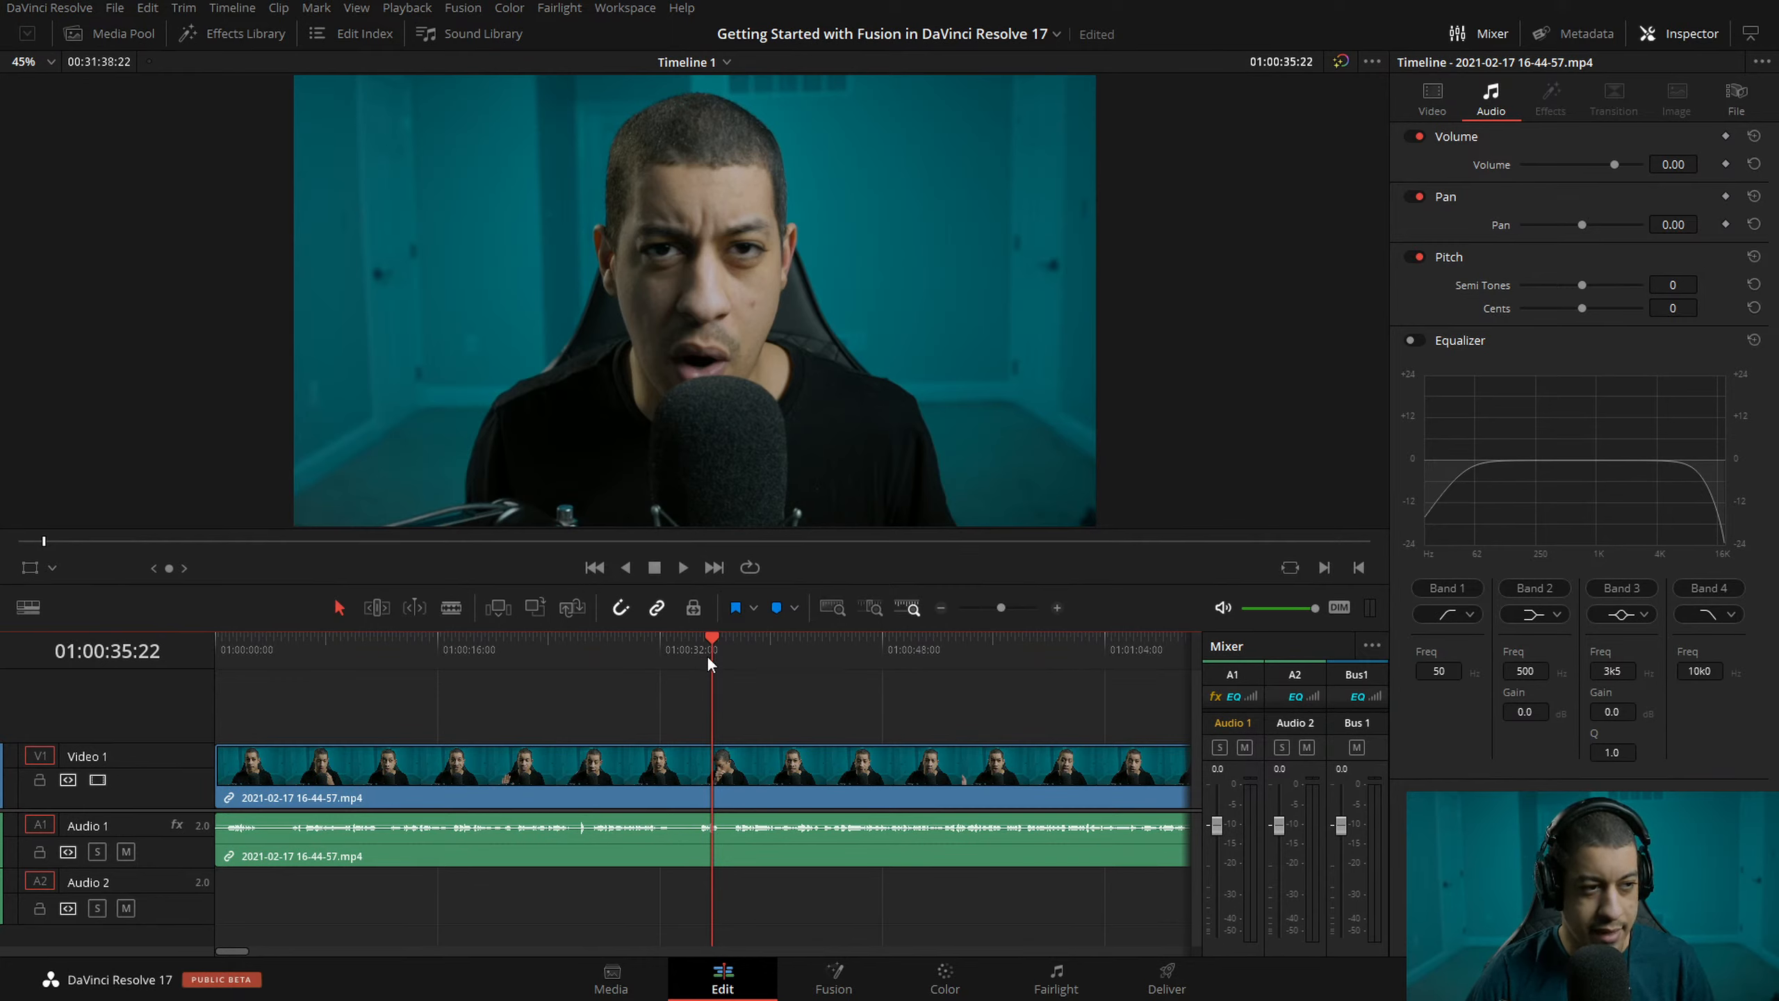
- Review the footage around the 35-second mark and several points earlier in the recording
{"action": "left_click_drag", "start_coordinate": [709, 656], "coordinate": [723, 657]}
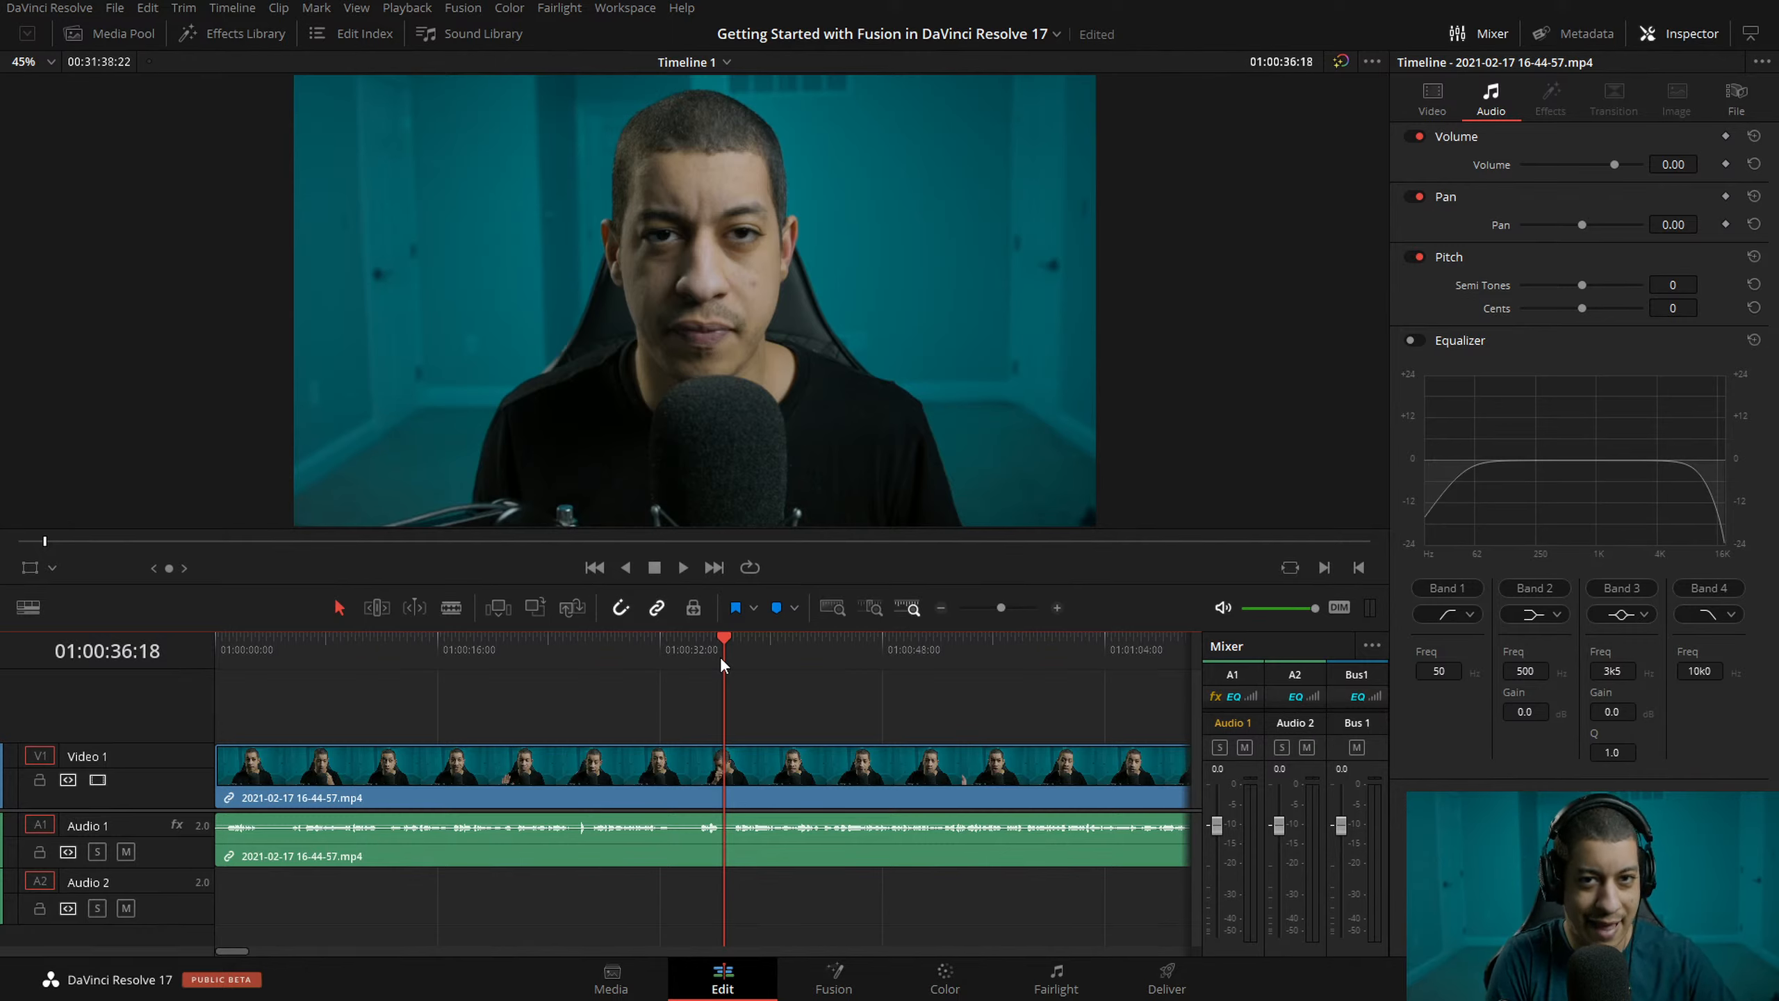
{"action": "left_click_drag", "start_coordinate": [715, 659], "coordinate": [706, 659]}
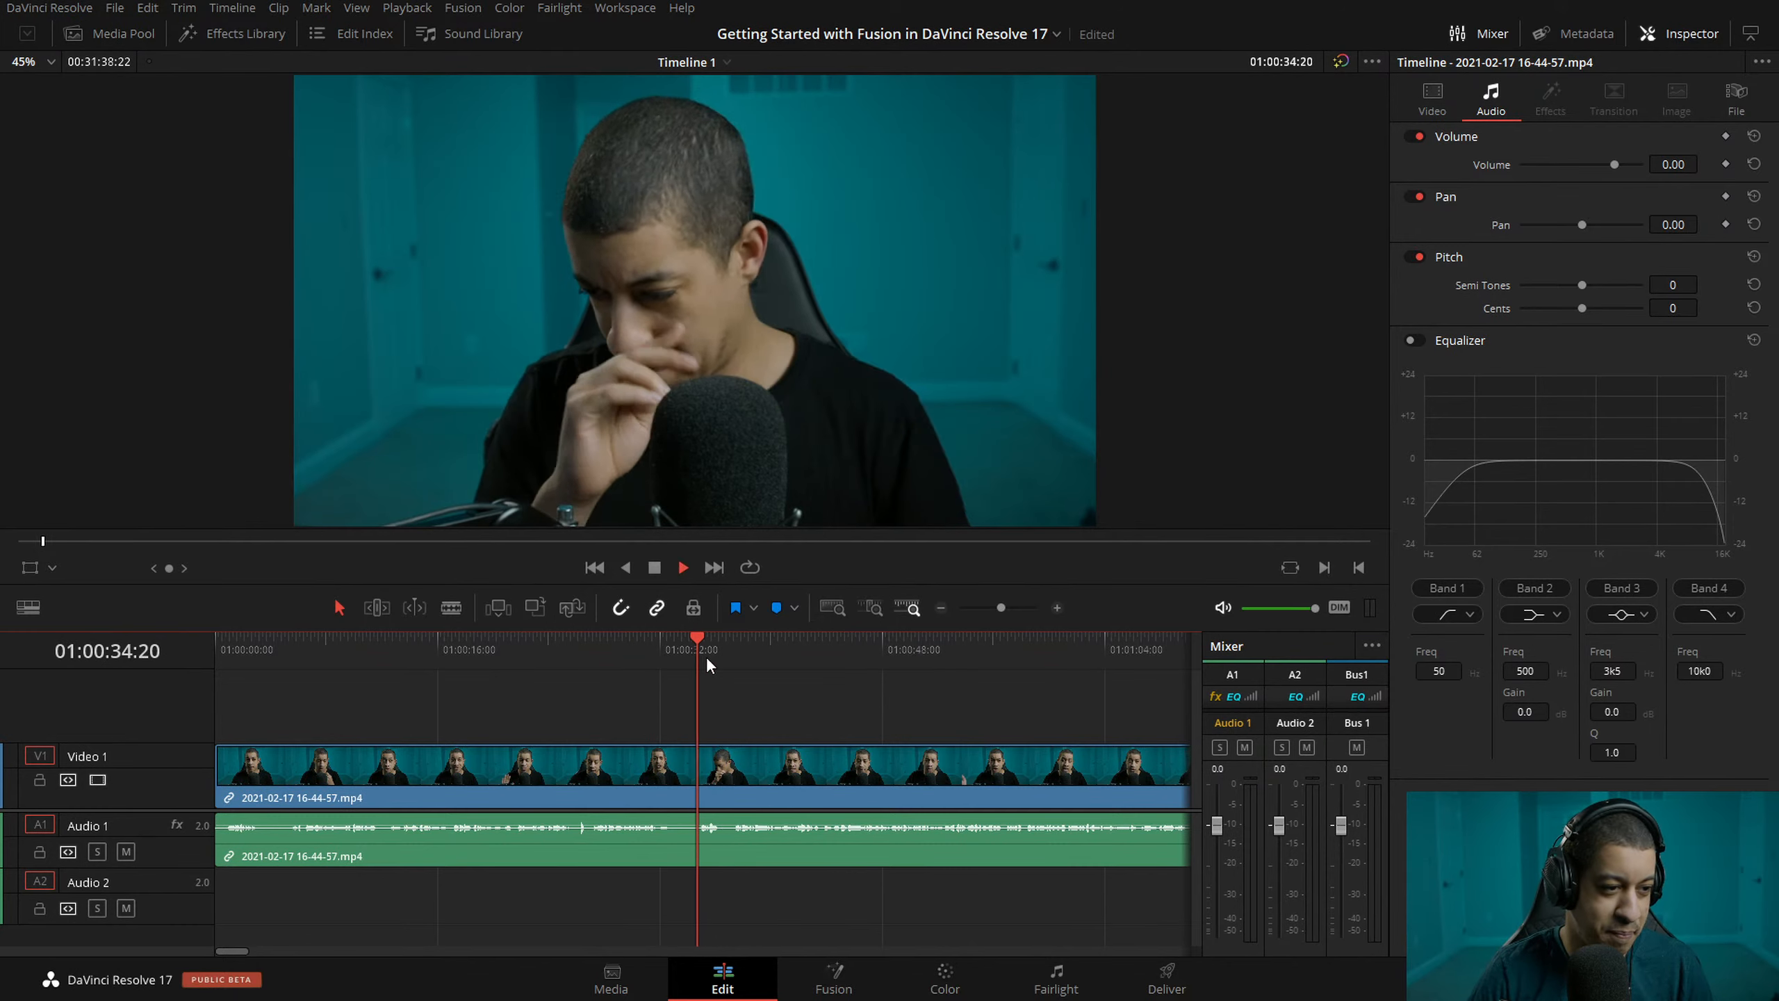
{"action": "key", "text": "space"}
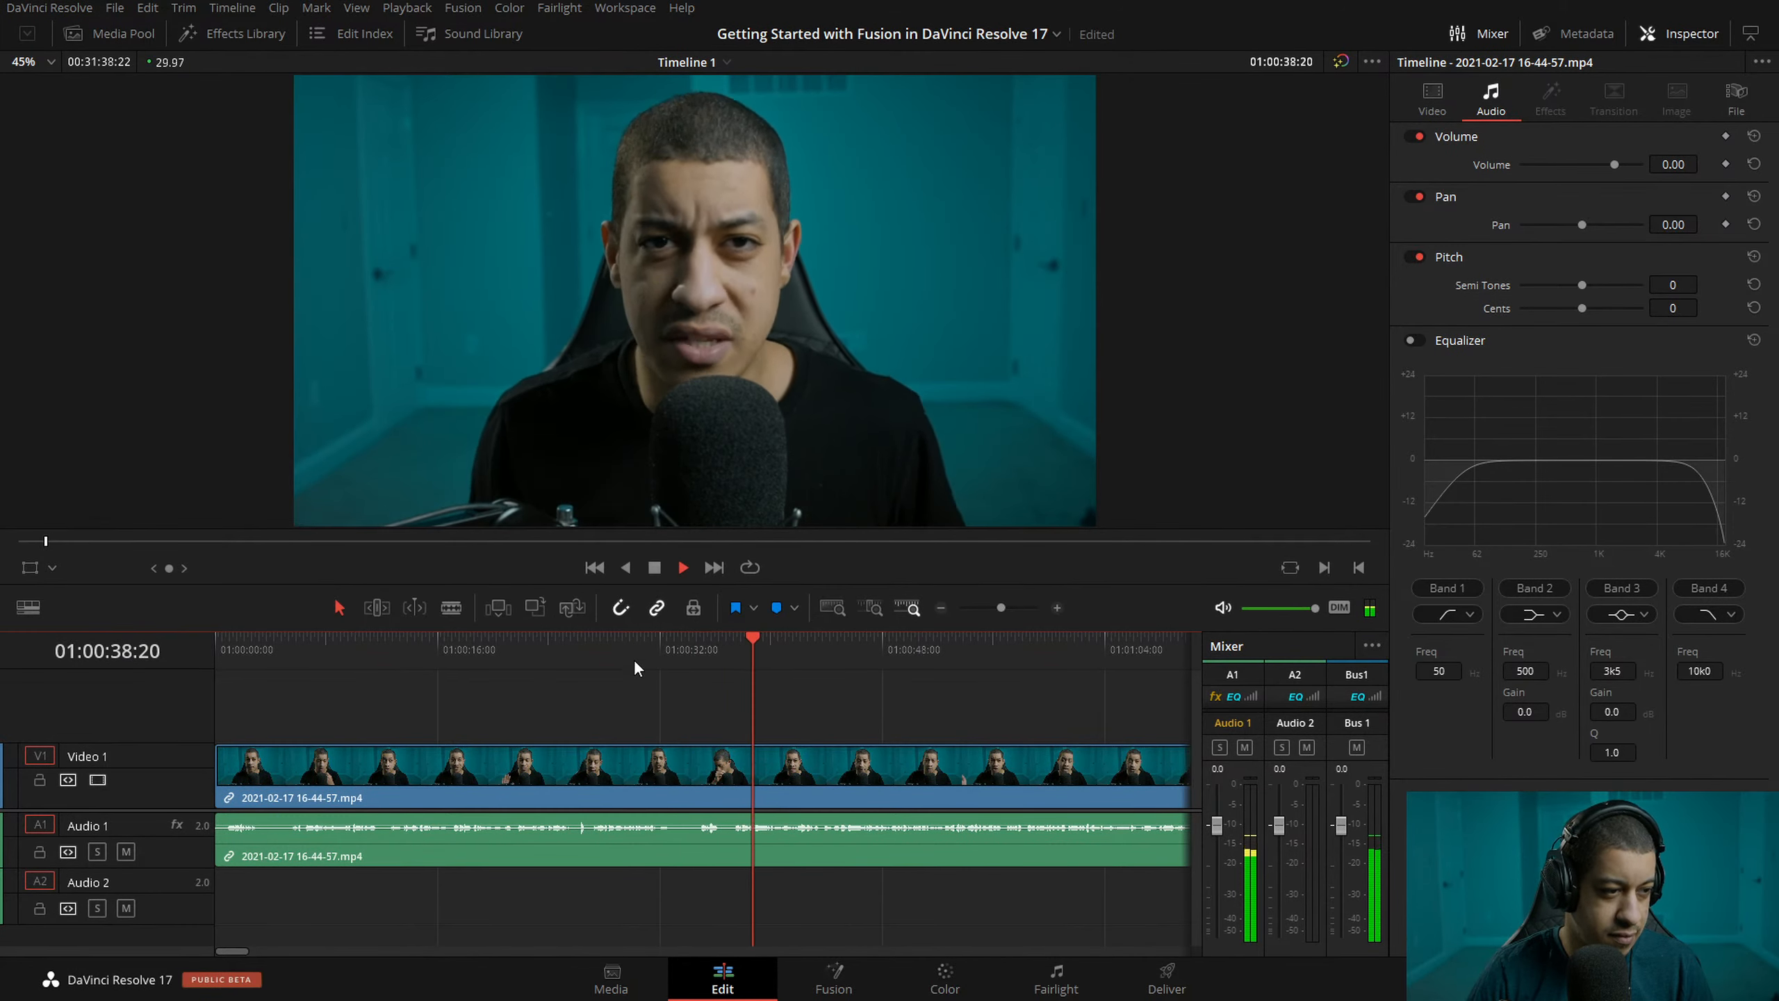
{"action": "left_click", "coordinate": [589, 651]}
{"action": "left_click", "coordinate": [437, 650]}
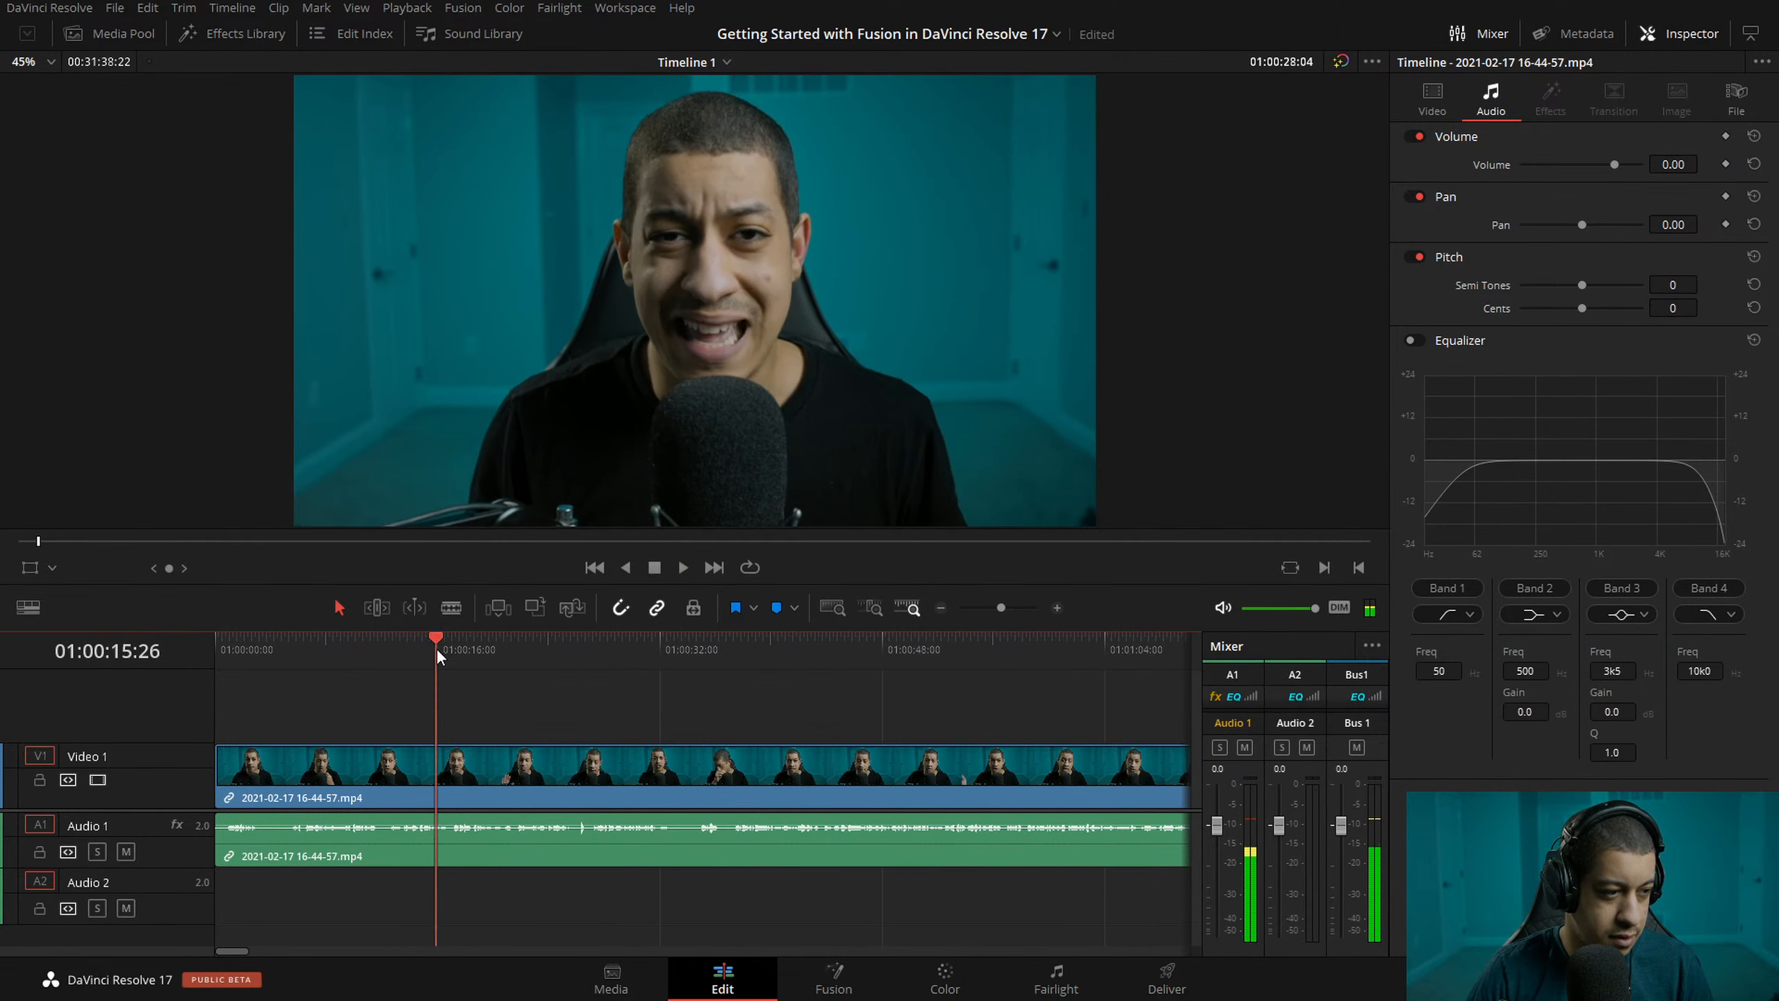
{"action": "left_click", "coordinate": [382, 649]}
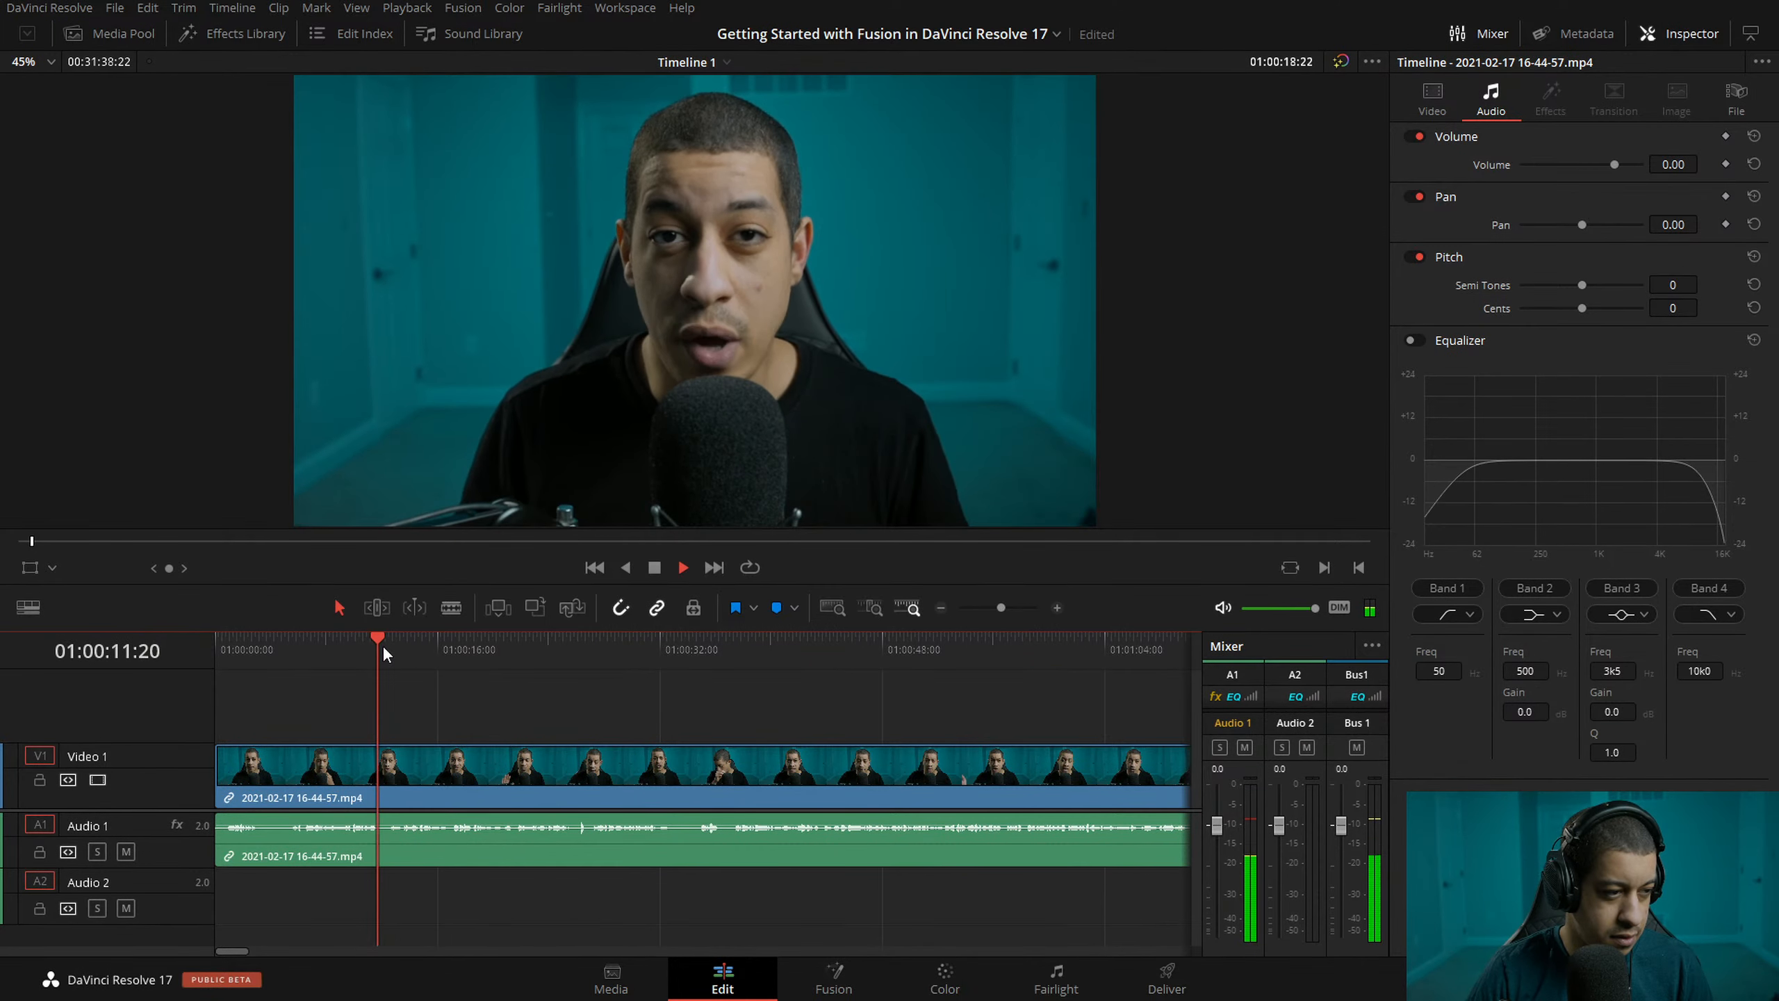
{"action": "left_click", "coordinate": [281, 648]}
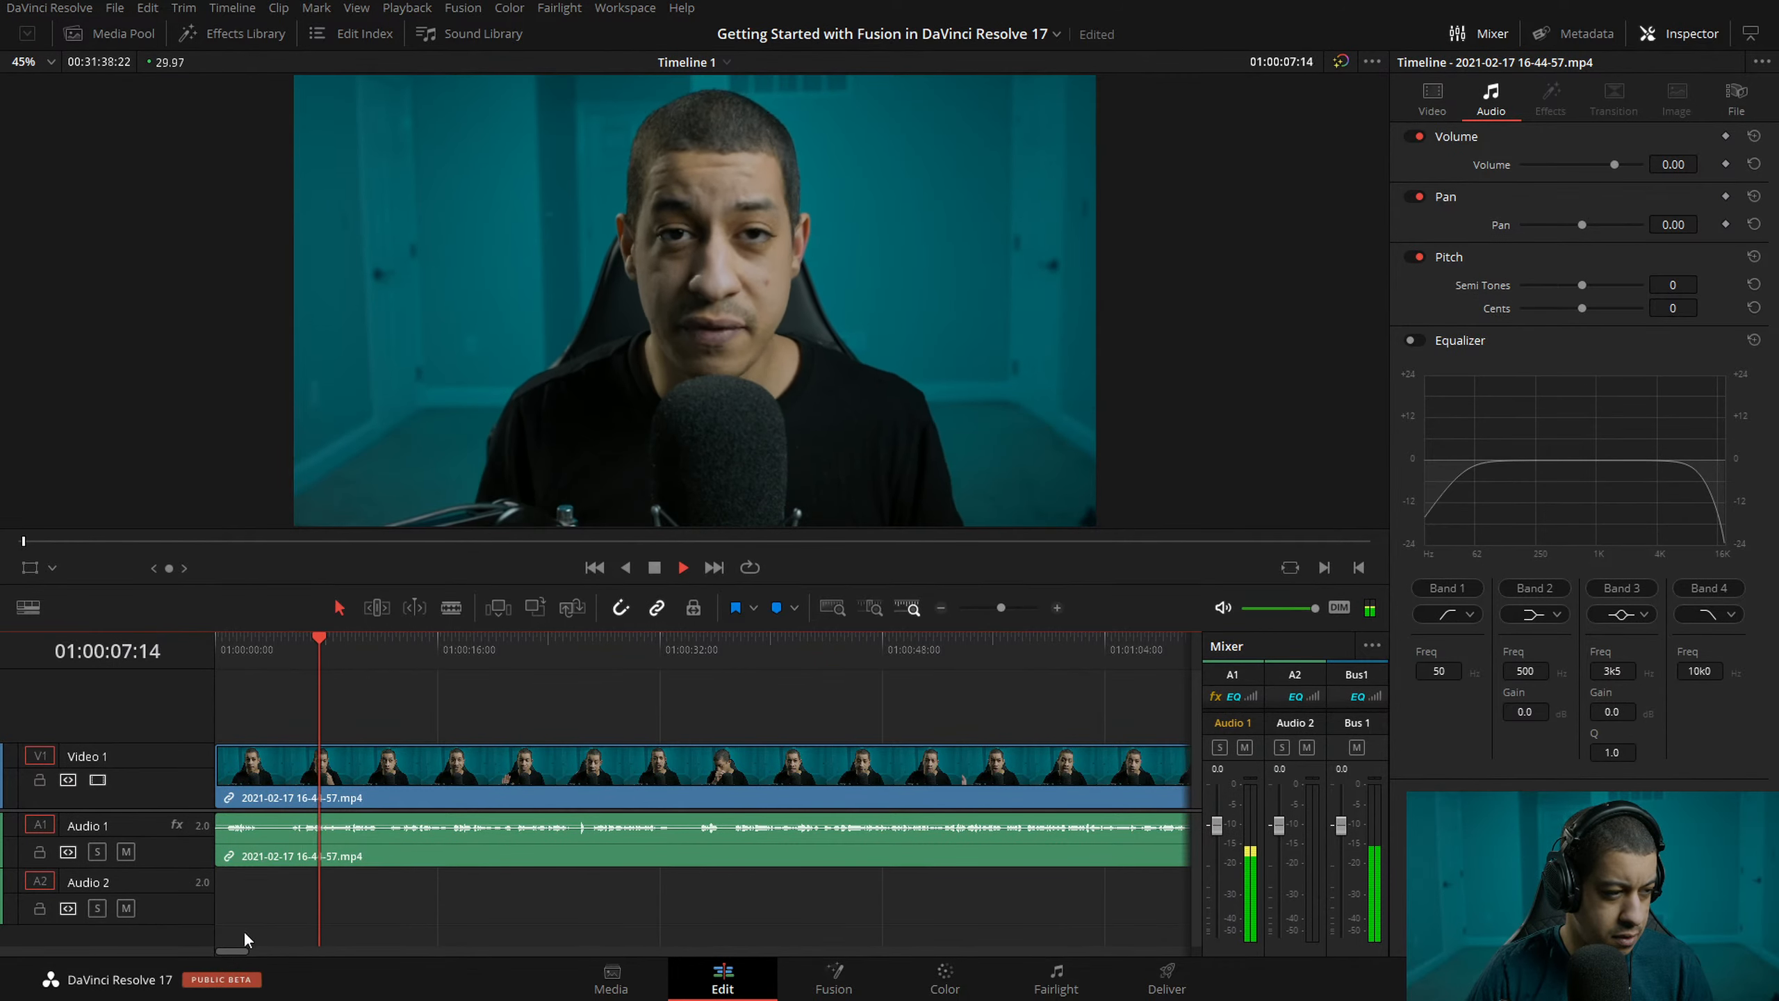
- Replay the zoomed-in timeline from the start and split the linked video and audio clip about 6.5 seconds in
{"action": "left_click", "coordinate": [1055, 607]}
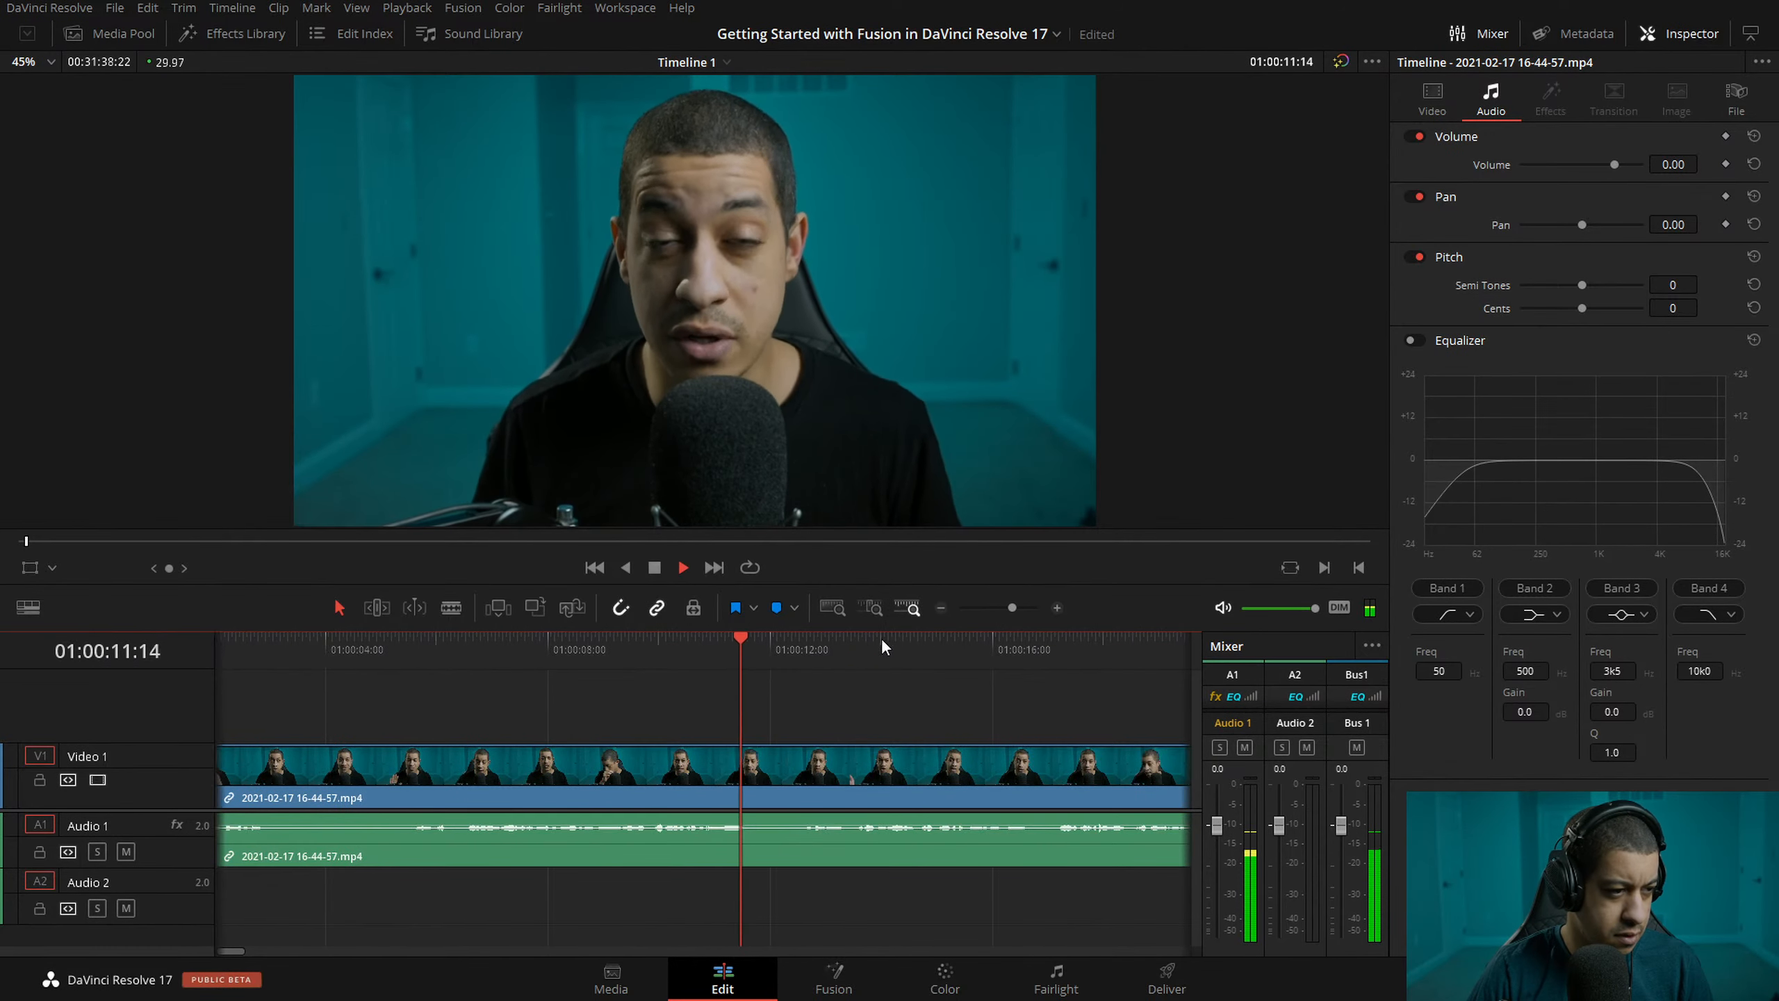
{"action": "key", "text": "space"}
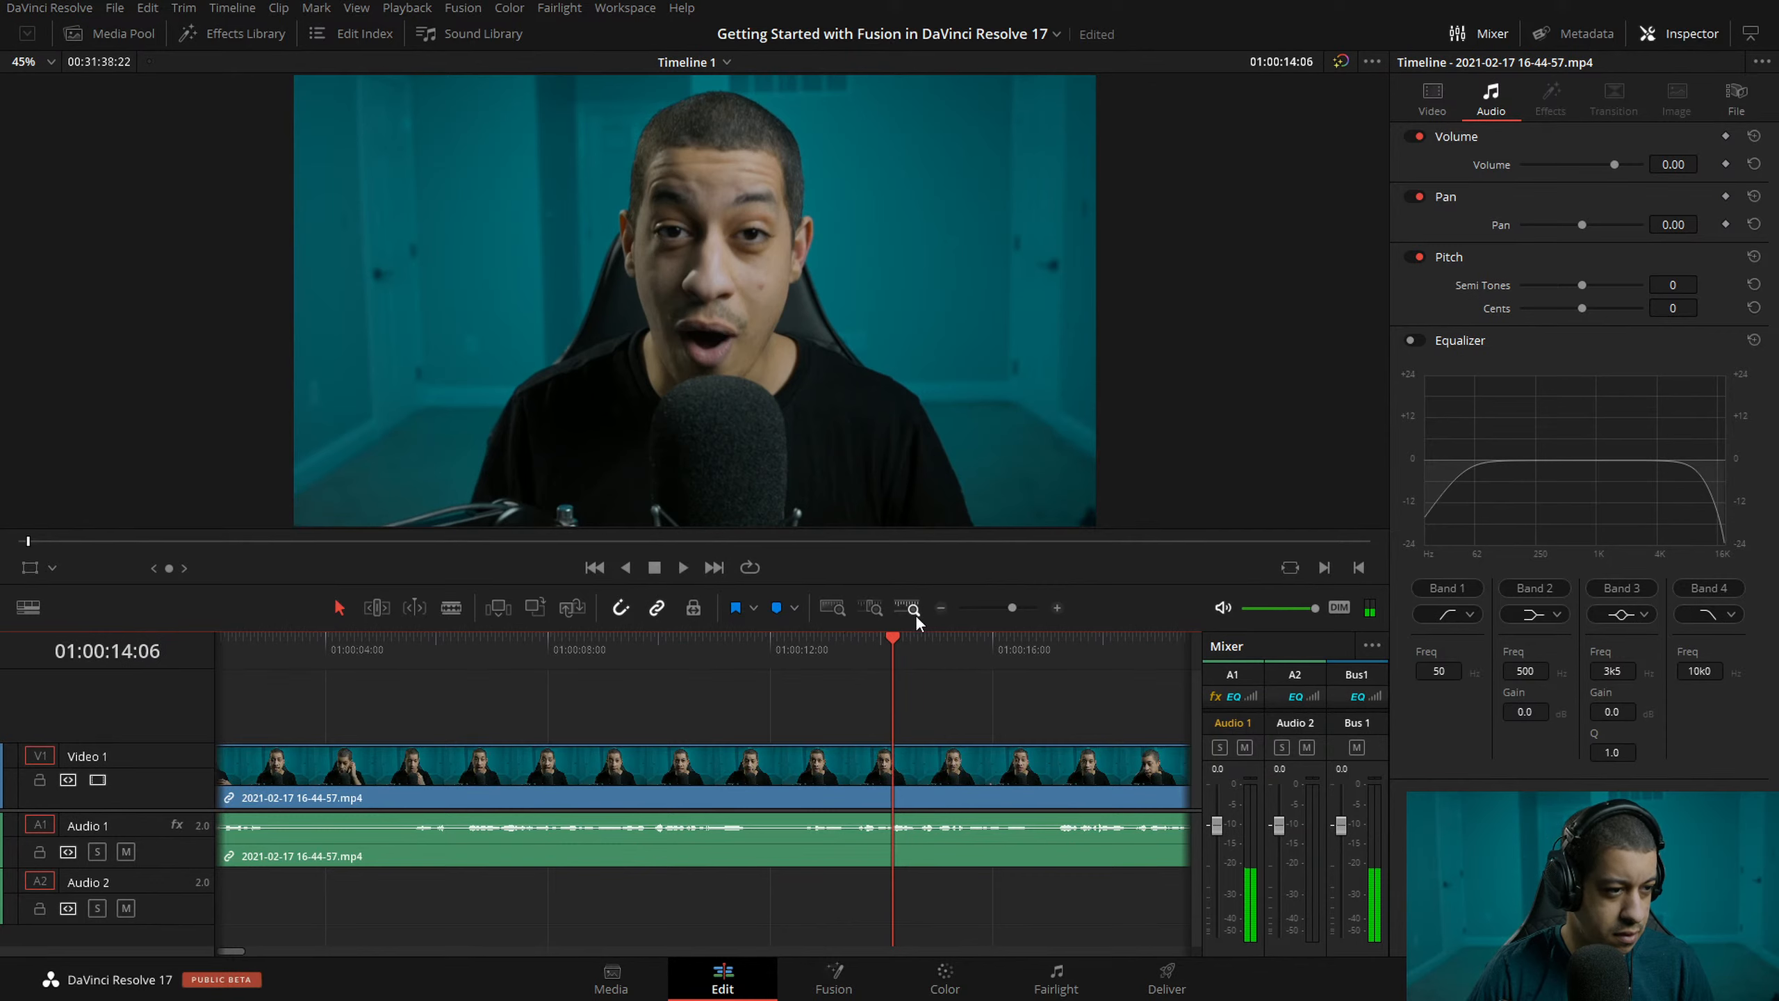
{"action": "left_click", "coordinate": [452, 654]}
{"action": "key", "text": "Home"}
{"action": "key", "text": "space"}
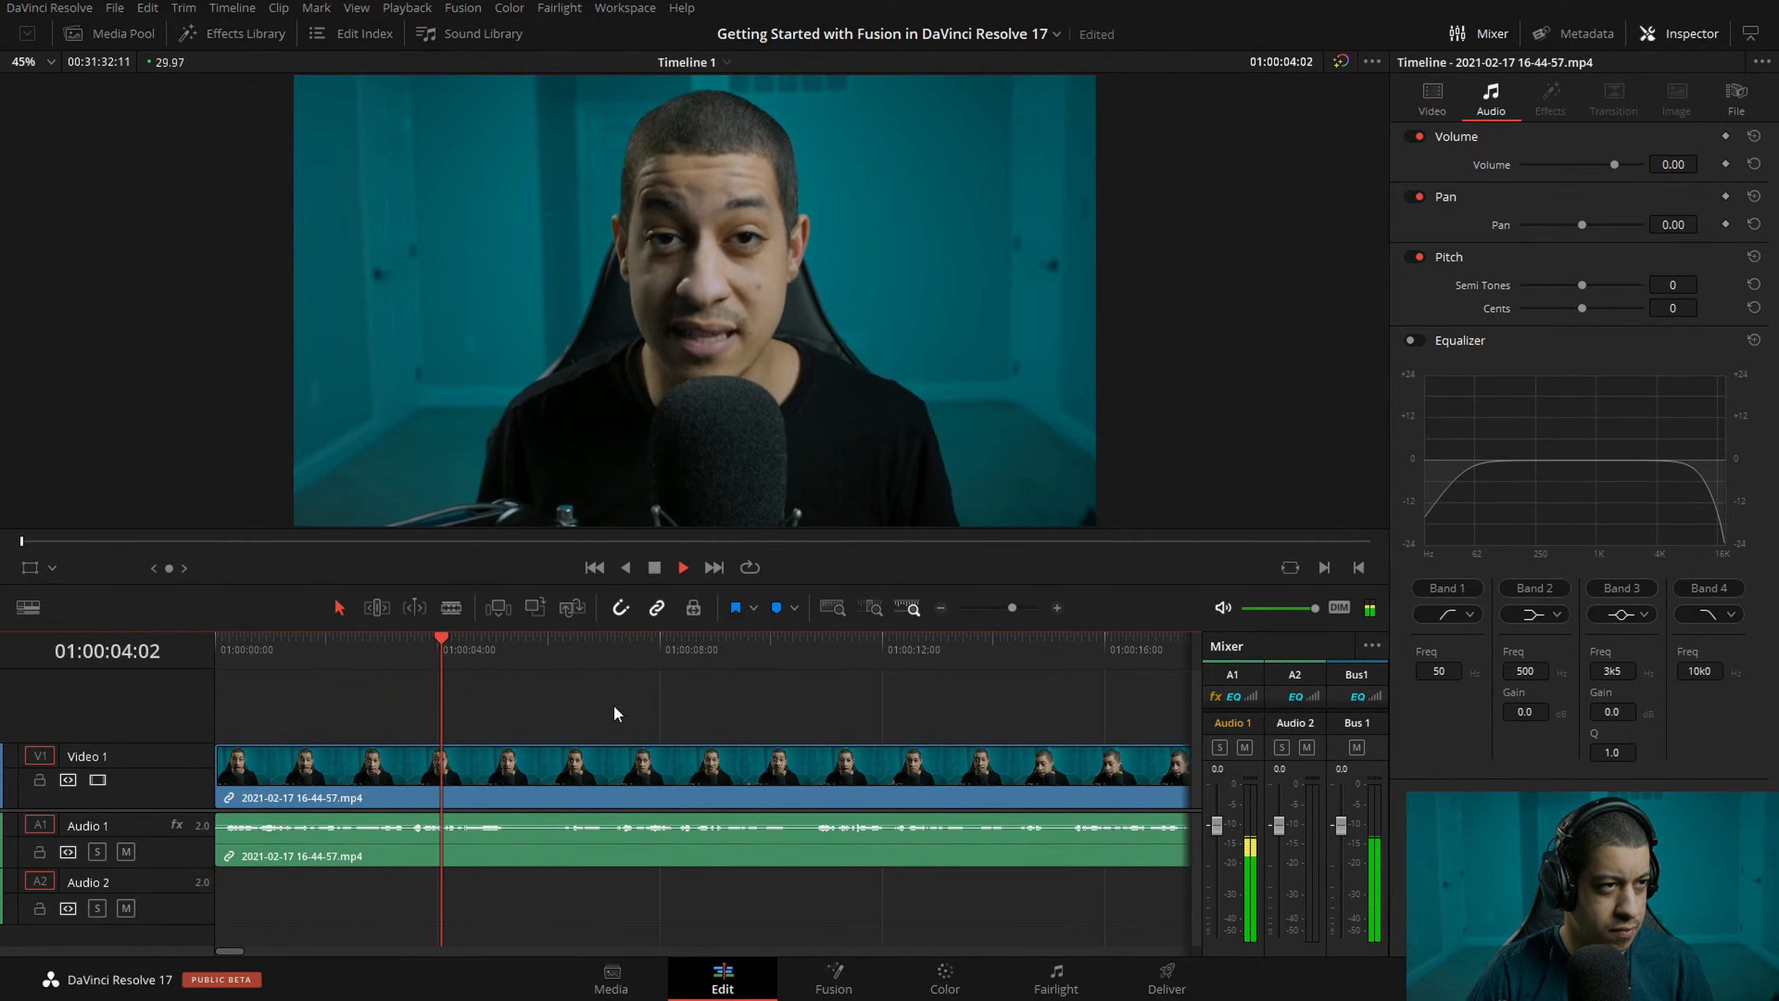
{"action": "key", "text": "space"}
{"action": "key", "text": "ctrl+b"}
- Play on from the 6.5-second cut and split the linked video and audio clip at 7:00 and at about 7.6 seconds
{"action": "key", "text": "space"}
{"action": "key", "text": "space"}
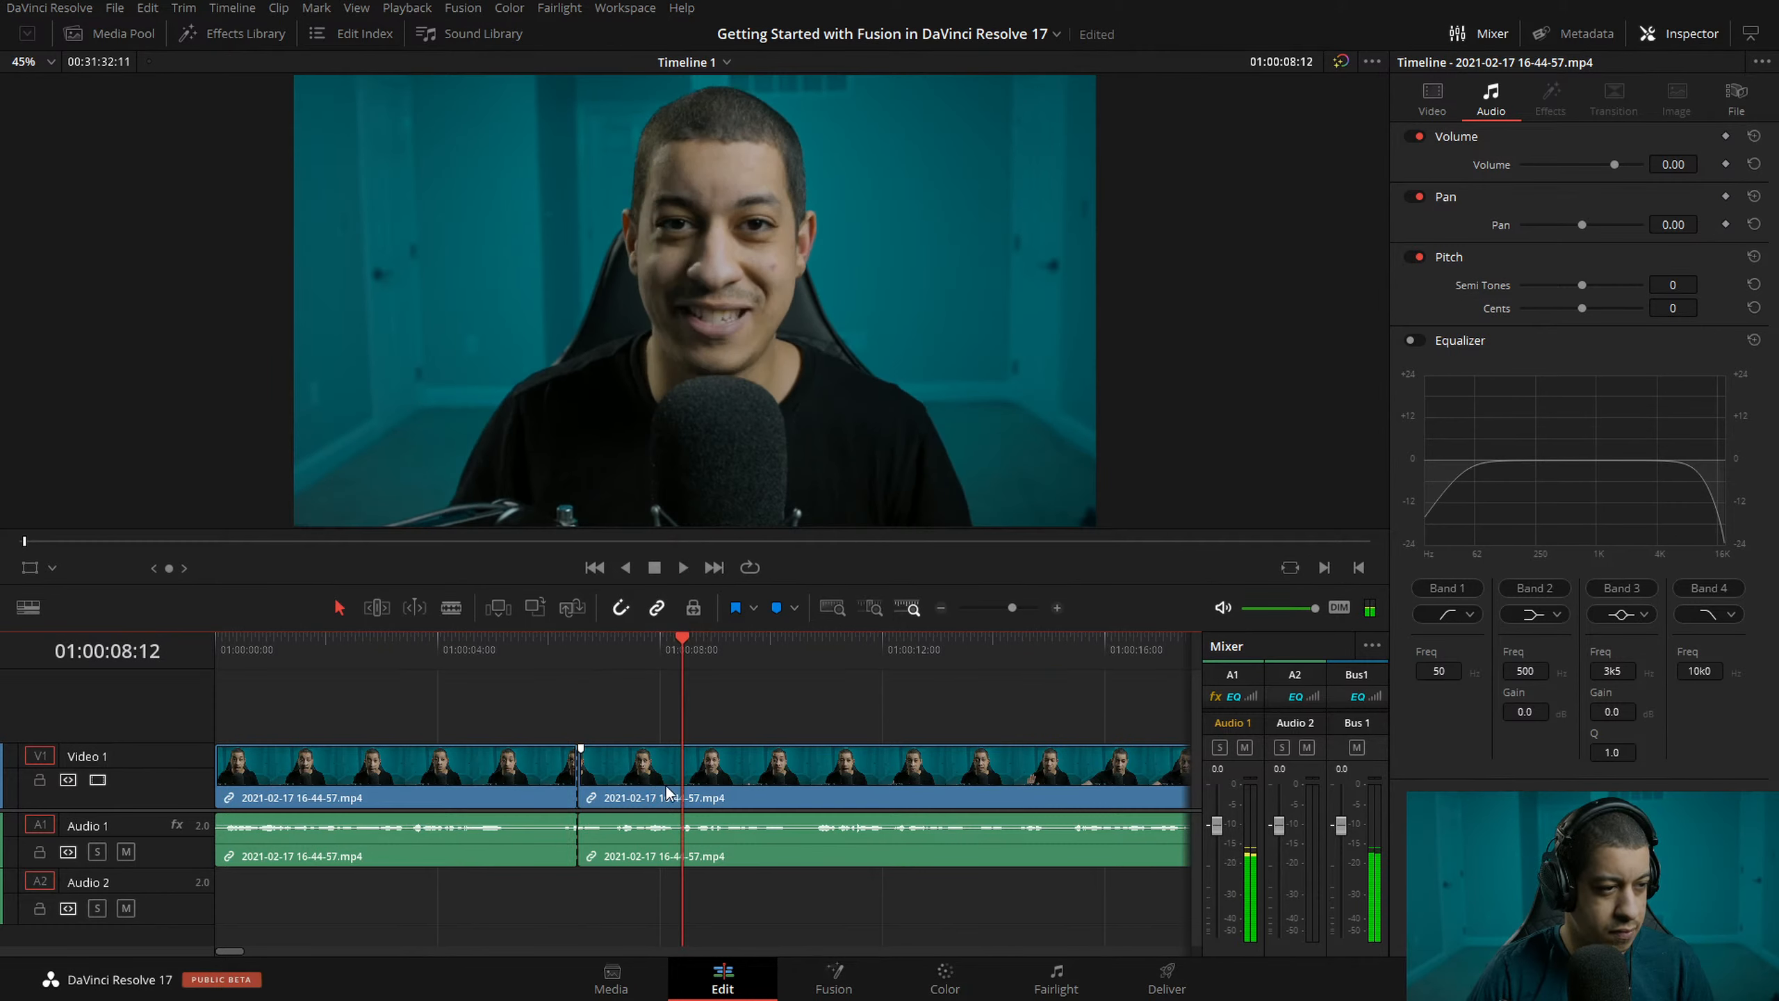
{"action": "key", "text": "Up"}
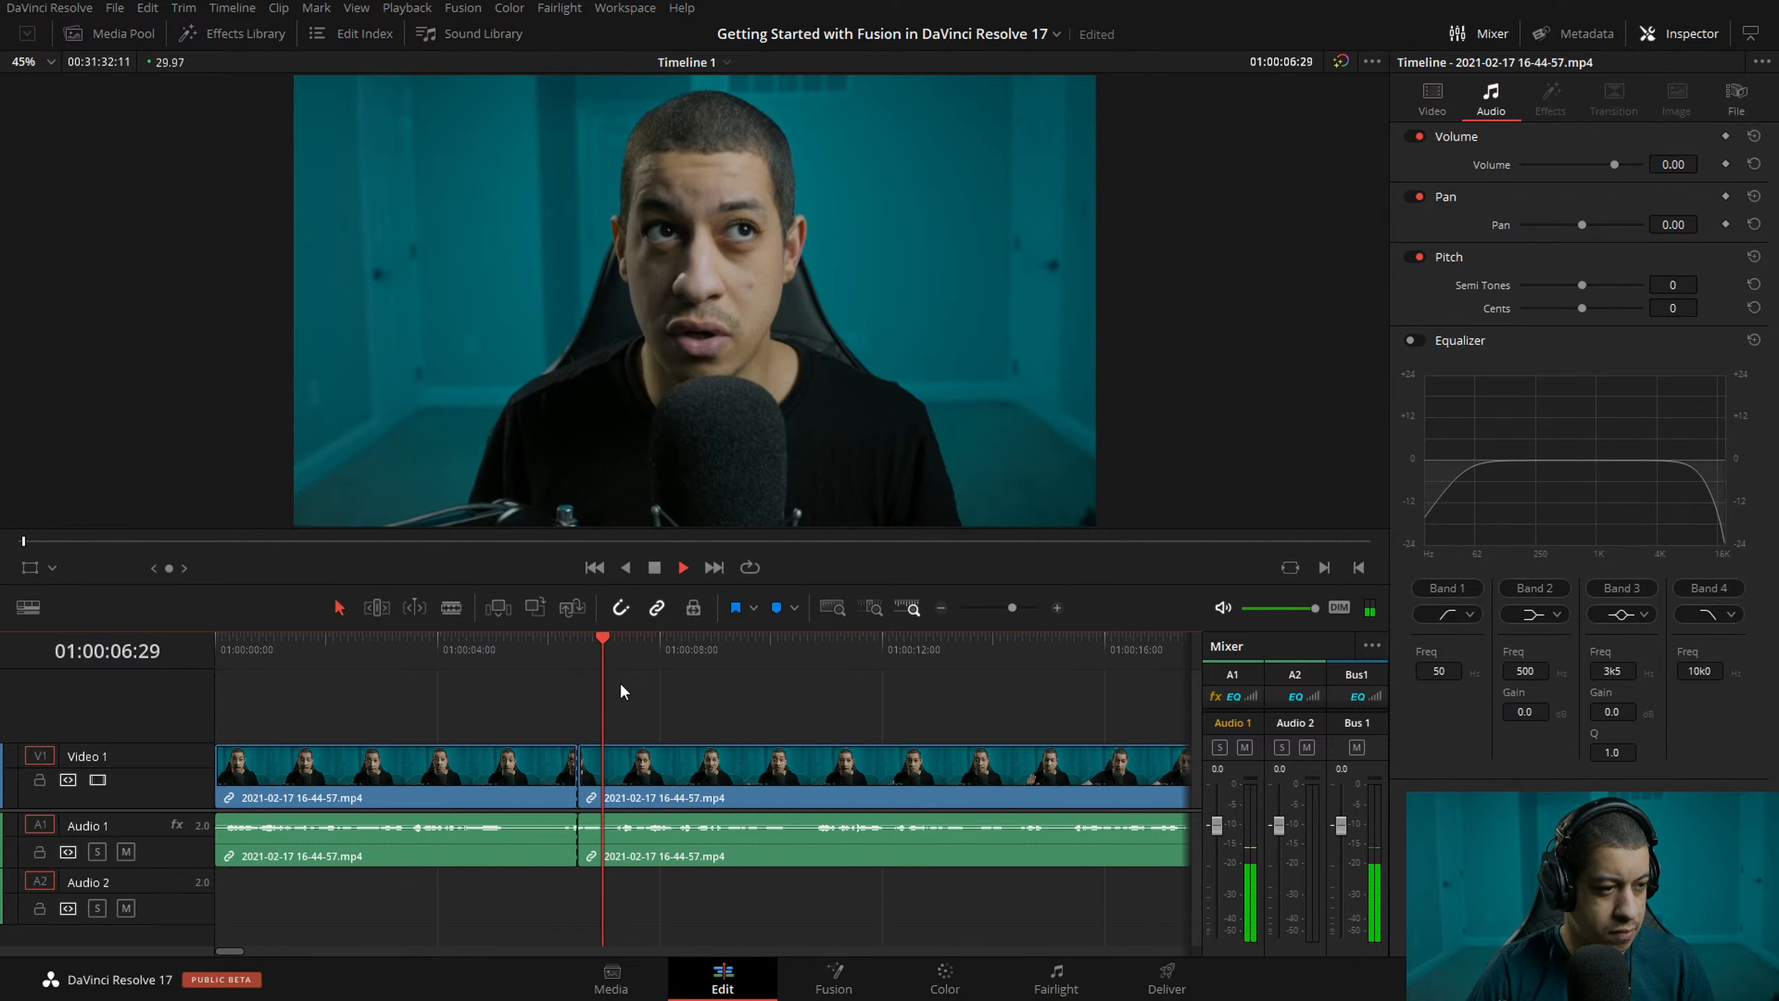
{"action": "key", "text": "space"}
{"action": "key", "text": "ctrl+b"}
{"action": "left_click", "coordinate": [609, 663]}
{"action": "key", "text": "Left"}
{"action": "key", "text": "Left"}
{"action": "key", "text": "ctrl+b"}
{"action": "left_click", "coordinate": [1057, 608]}
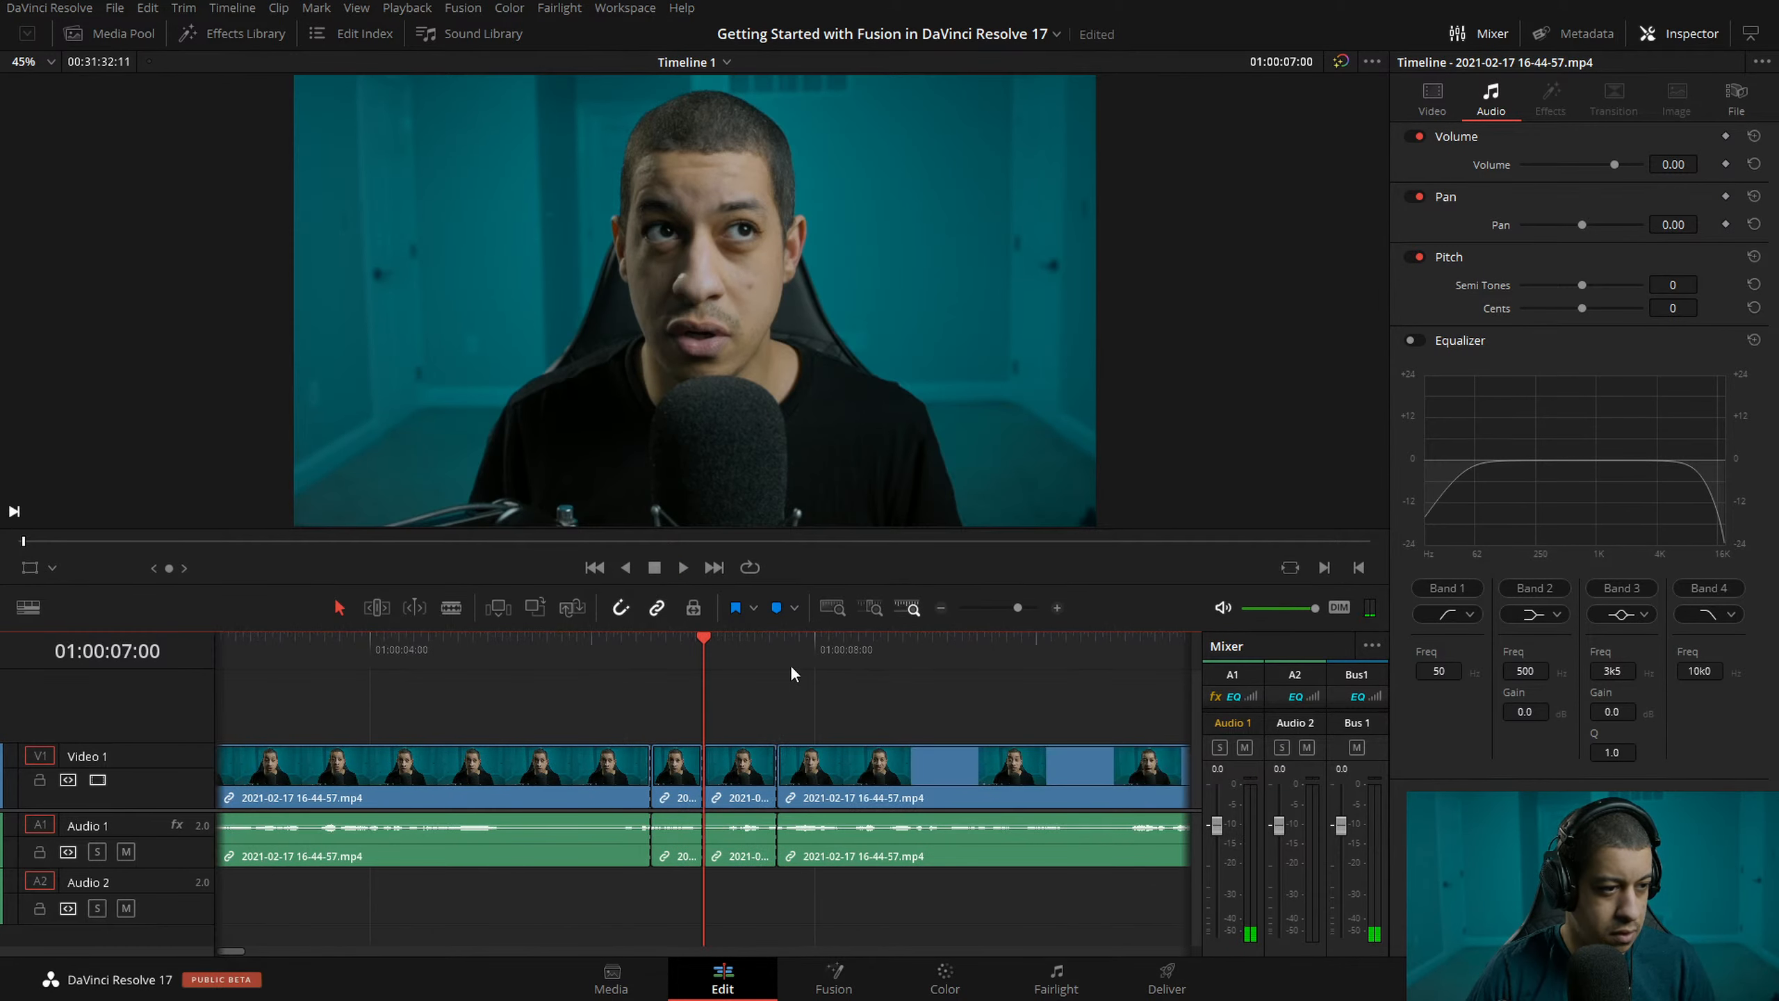
- Ripple-trim the first 6 frames off the short linked clip that begins at 7:00
{"action": "left_click", "coordinate": [726, 648]}
{"action": "key", "text": "ctrl+shift+["}
- Enlarge the half-second clip before the 7:00 cut into a tight close-up of the face, and play it back
{"action": "left_click_drag", "start_coordinate": [726, 648], "coordinate": [674, 659]}
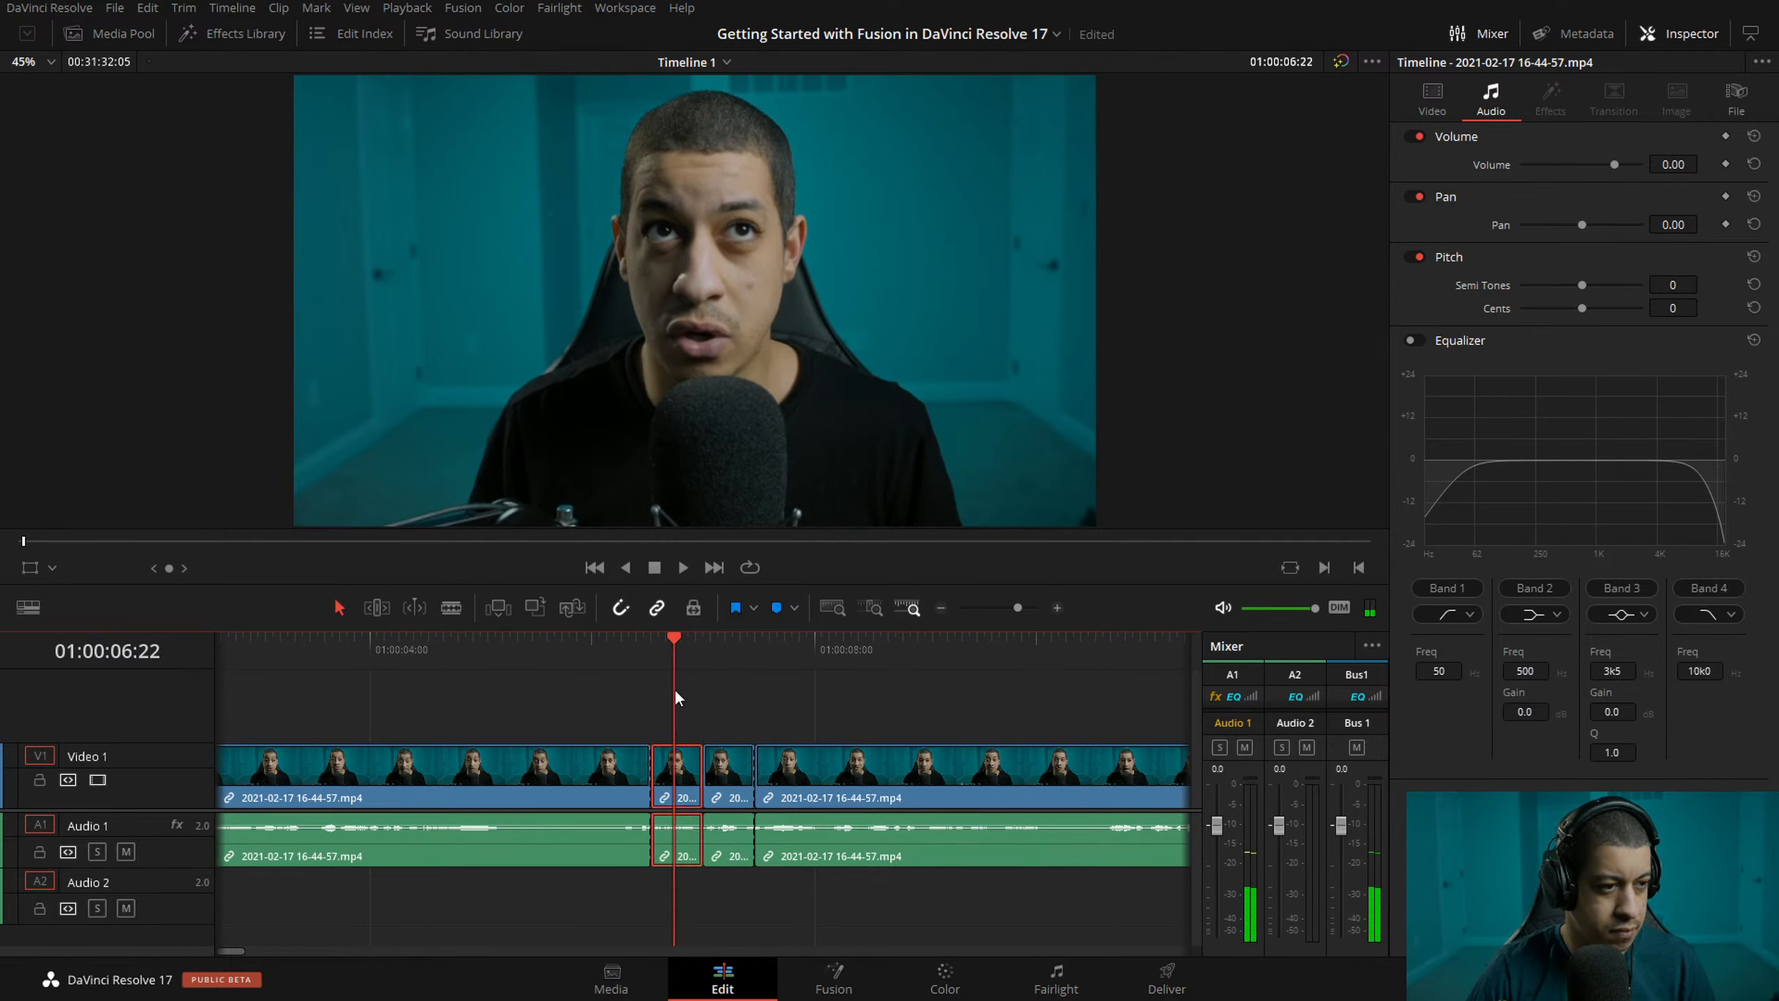
{"action": "left_click", "coordinate": [29, 567]}
{"action": "left_click_drag", "start_coordinate": [1091, 535], "coordinate": [961, 560]}
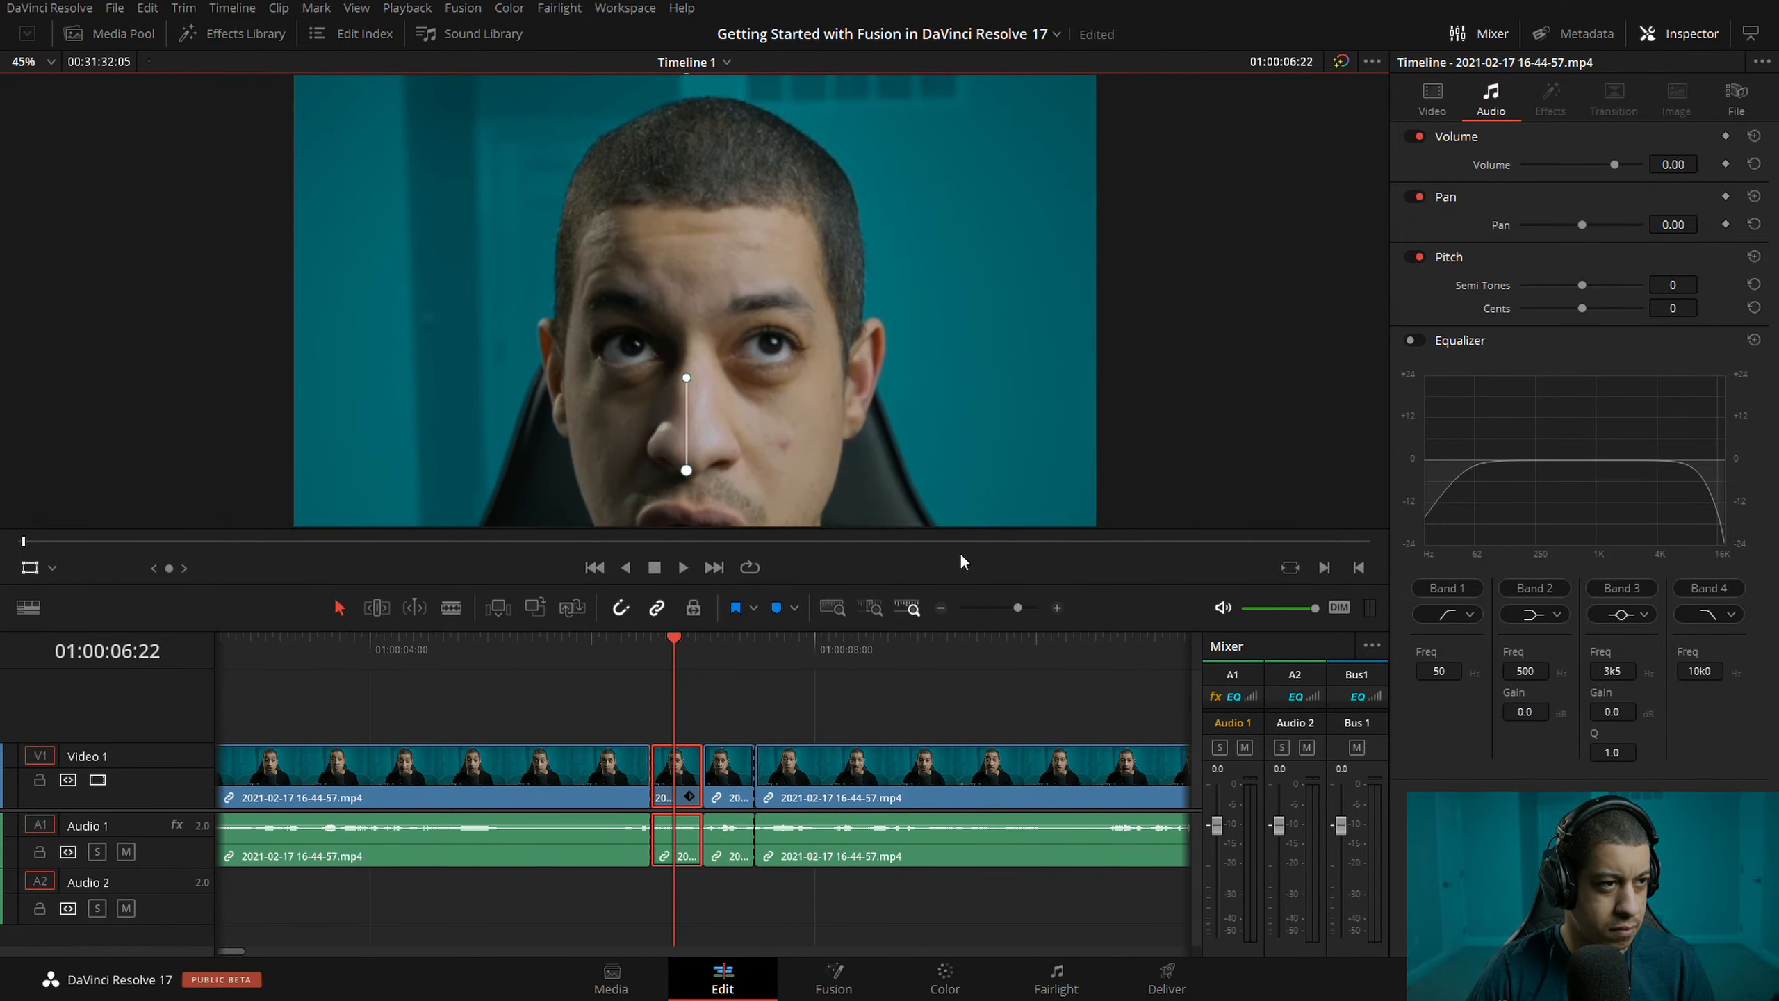
{"action": "left_click", "coordinate": [606, 653]}
{"action": "key", "text": "space"}
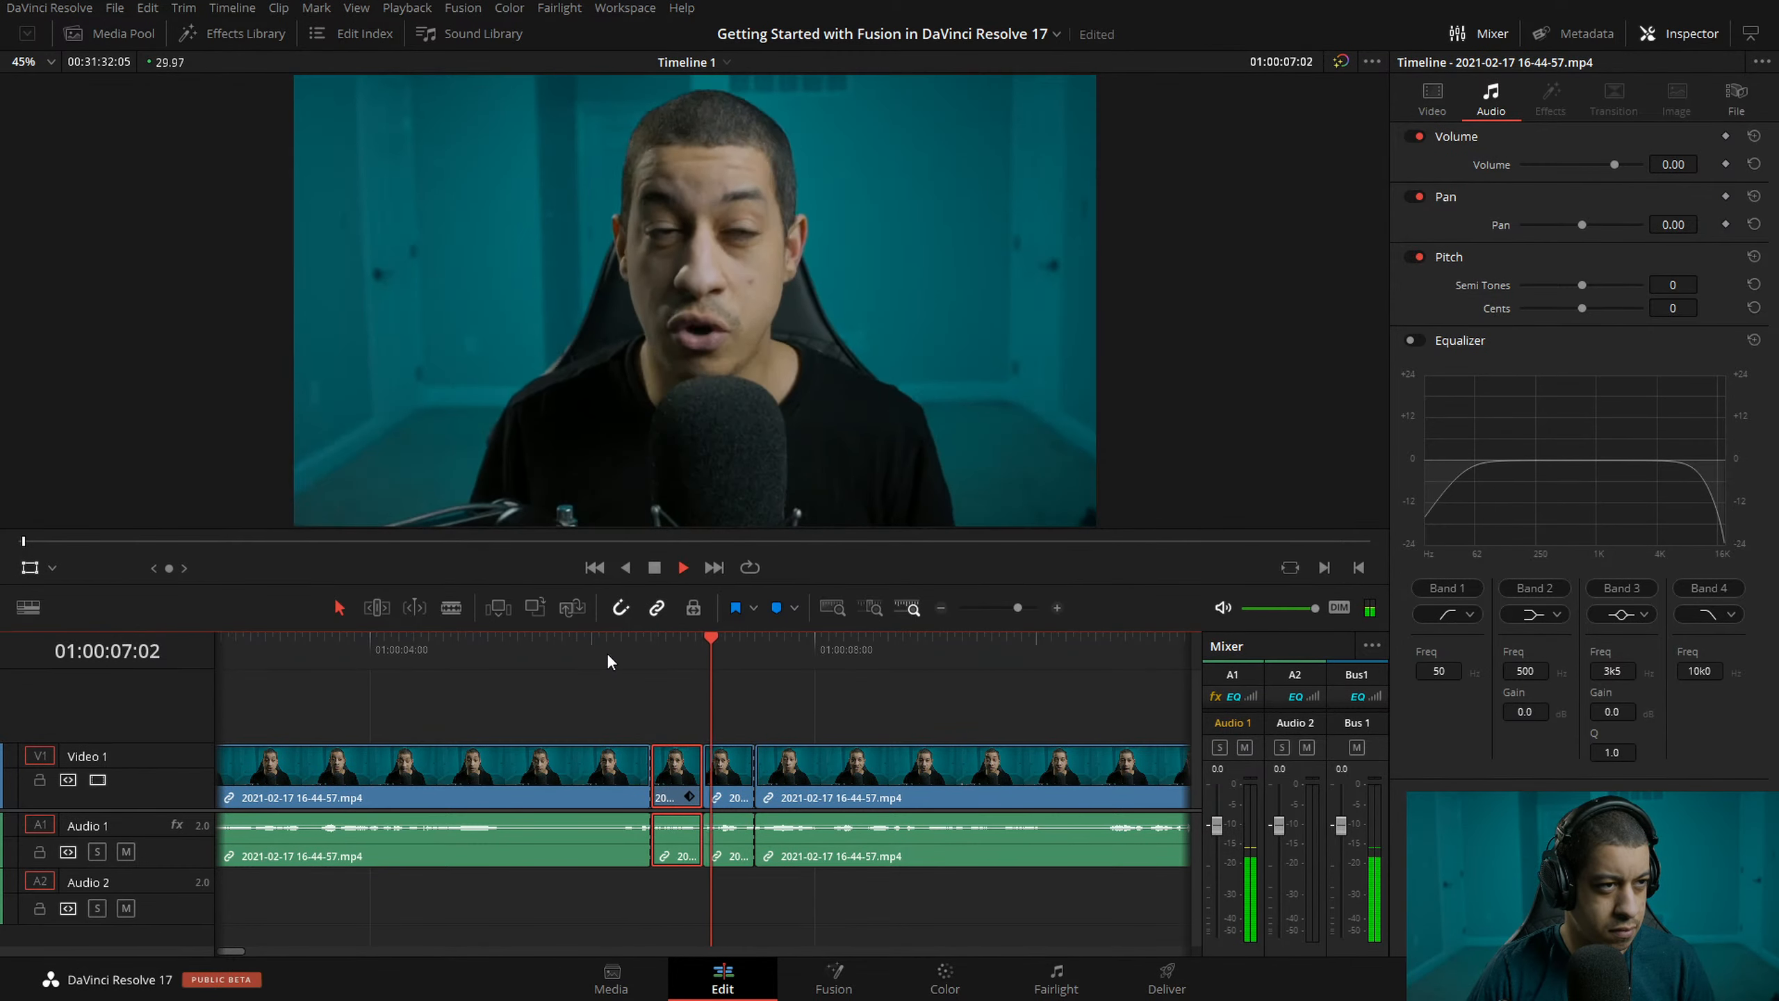
- Review the following footage at double speed and split the linked clip at 25:02, just before the speaker breaks off
{"action": "key", "text": "l"}
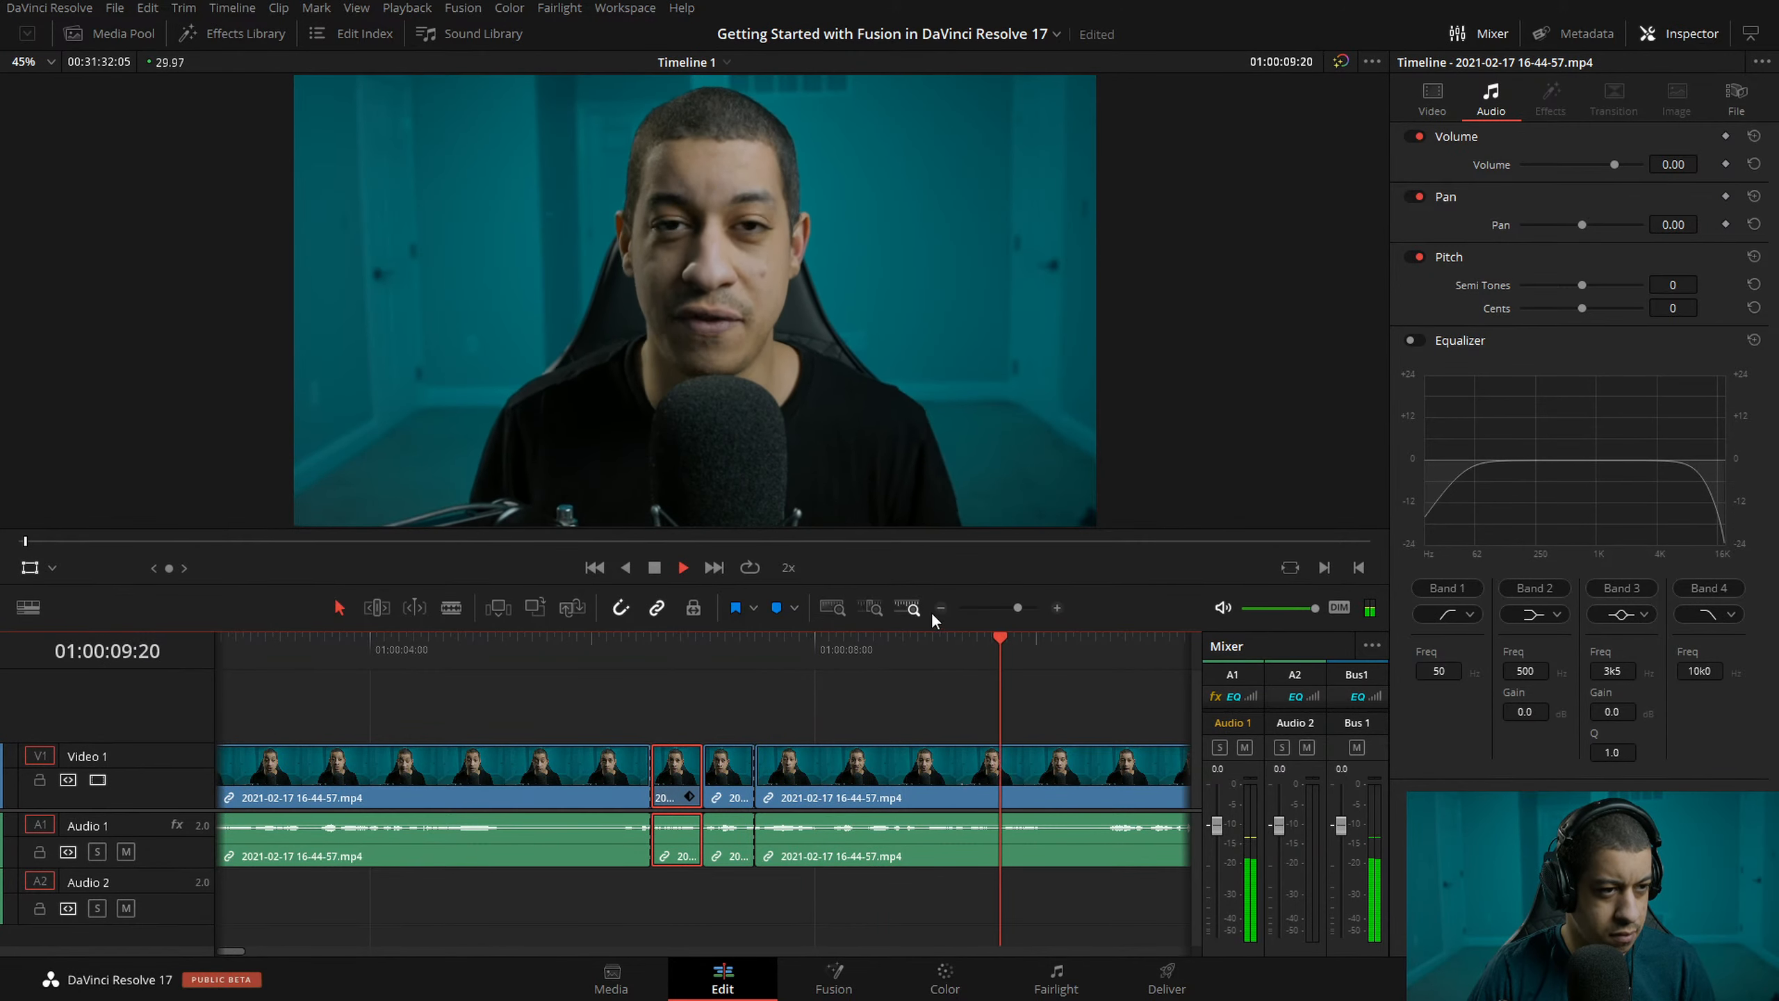
{"action": "left_click", "coordinate": [941, 607]}
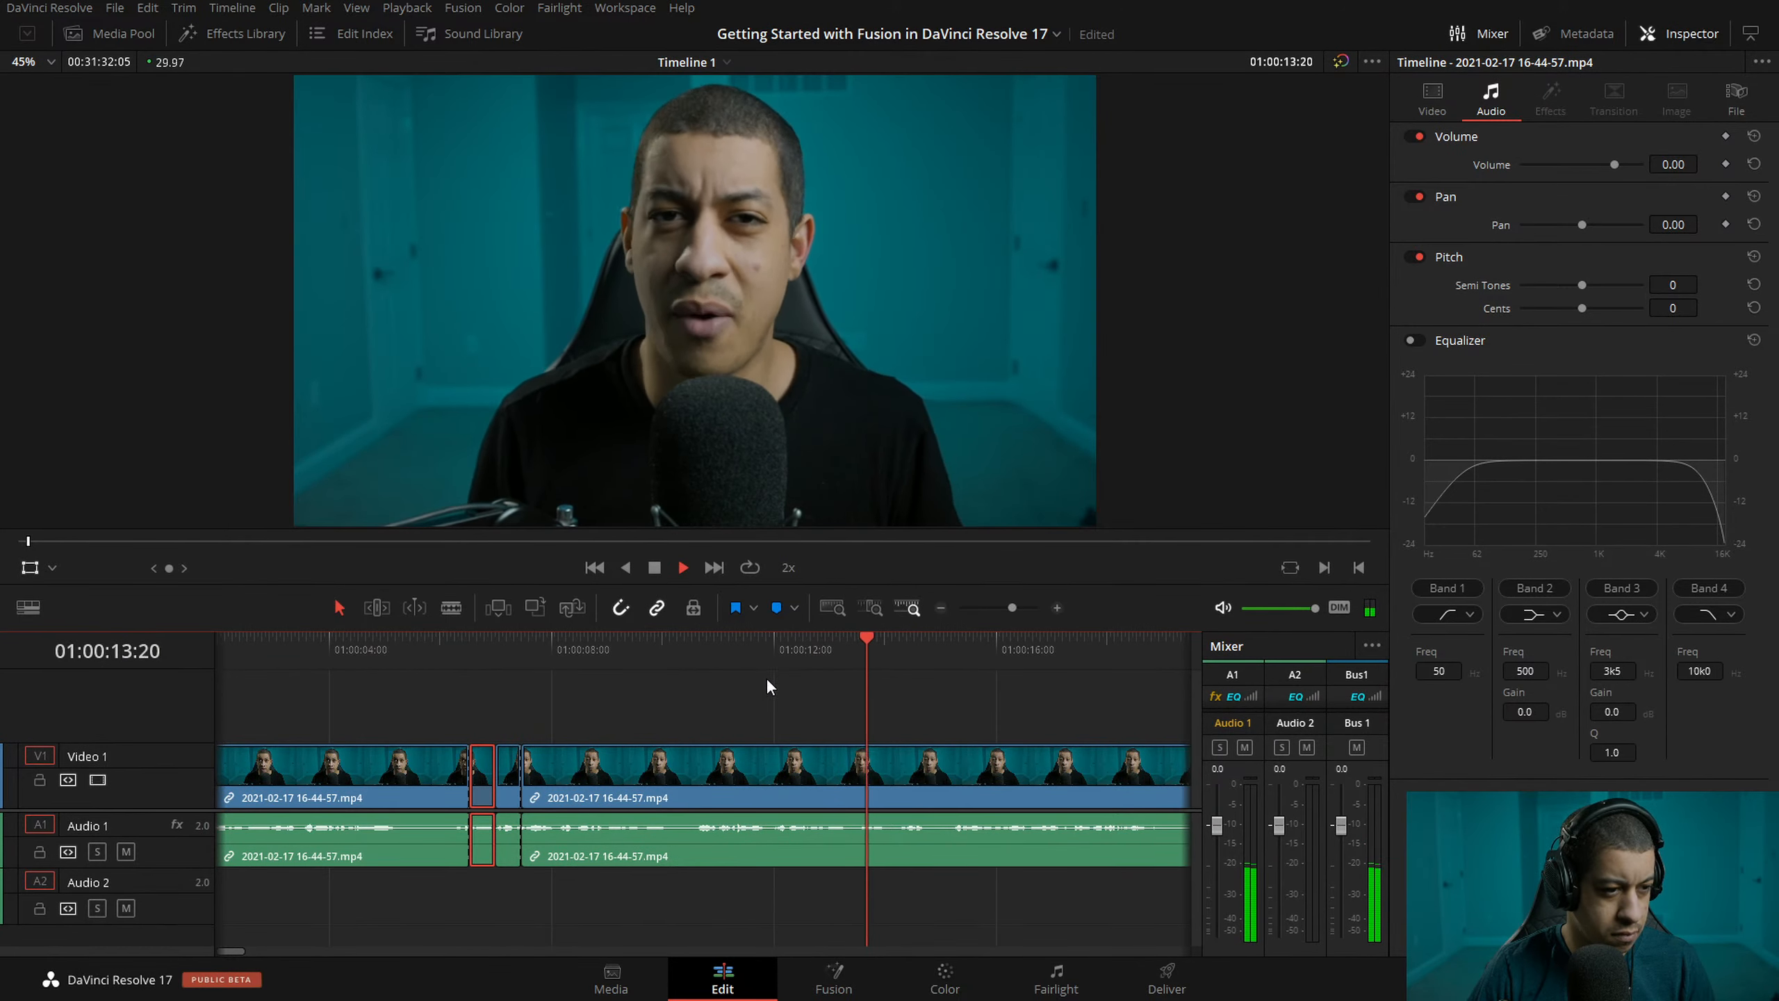
{"action": "left_click", "coordinate": [941, 607]}
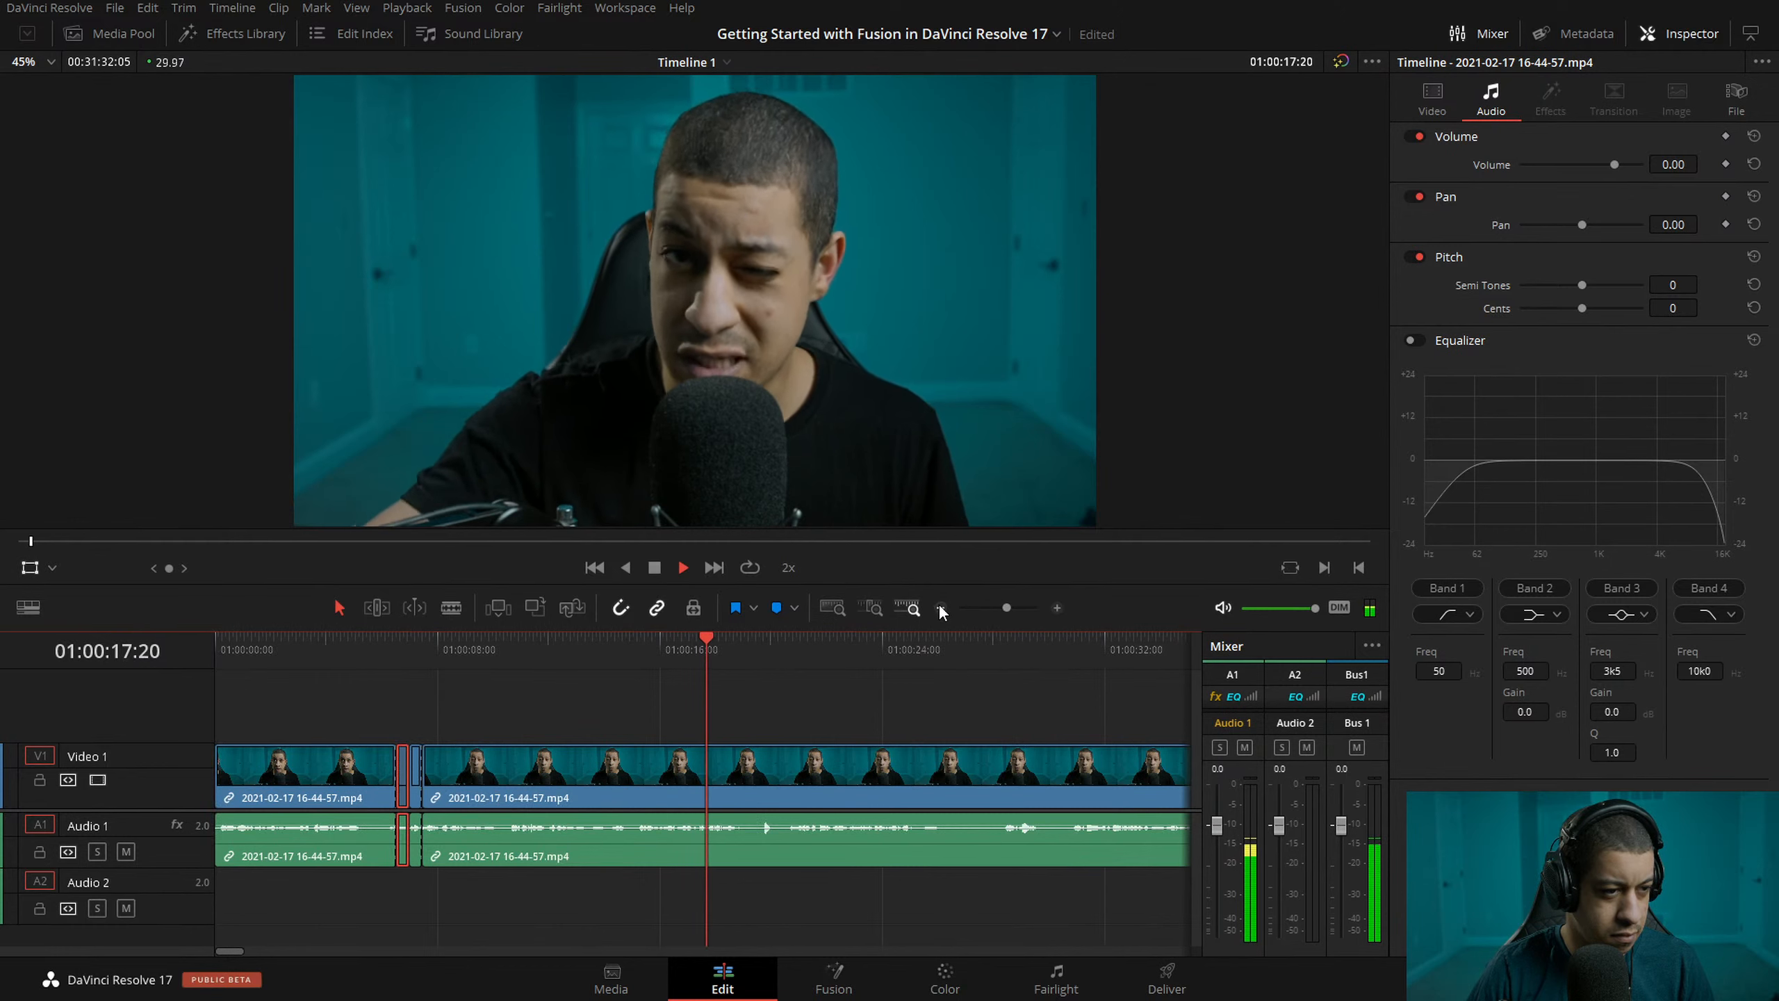
{"action": "key", "text": "k"}
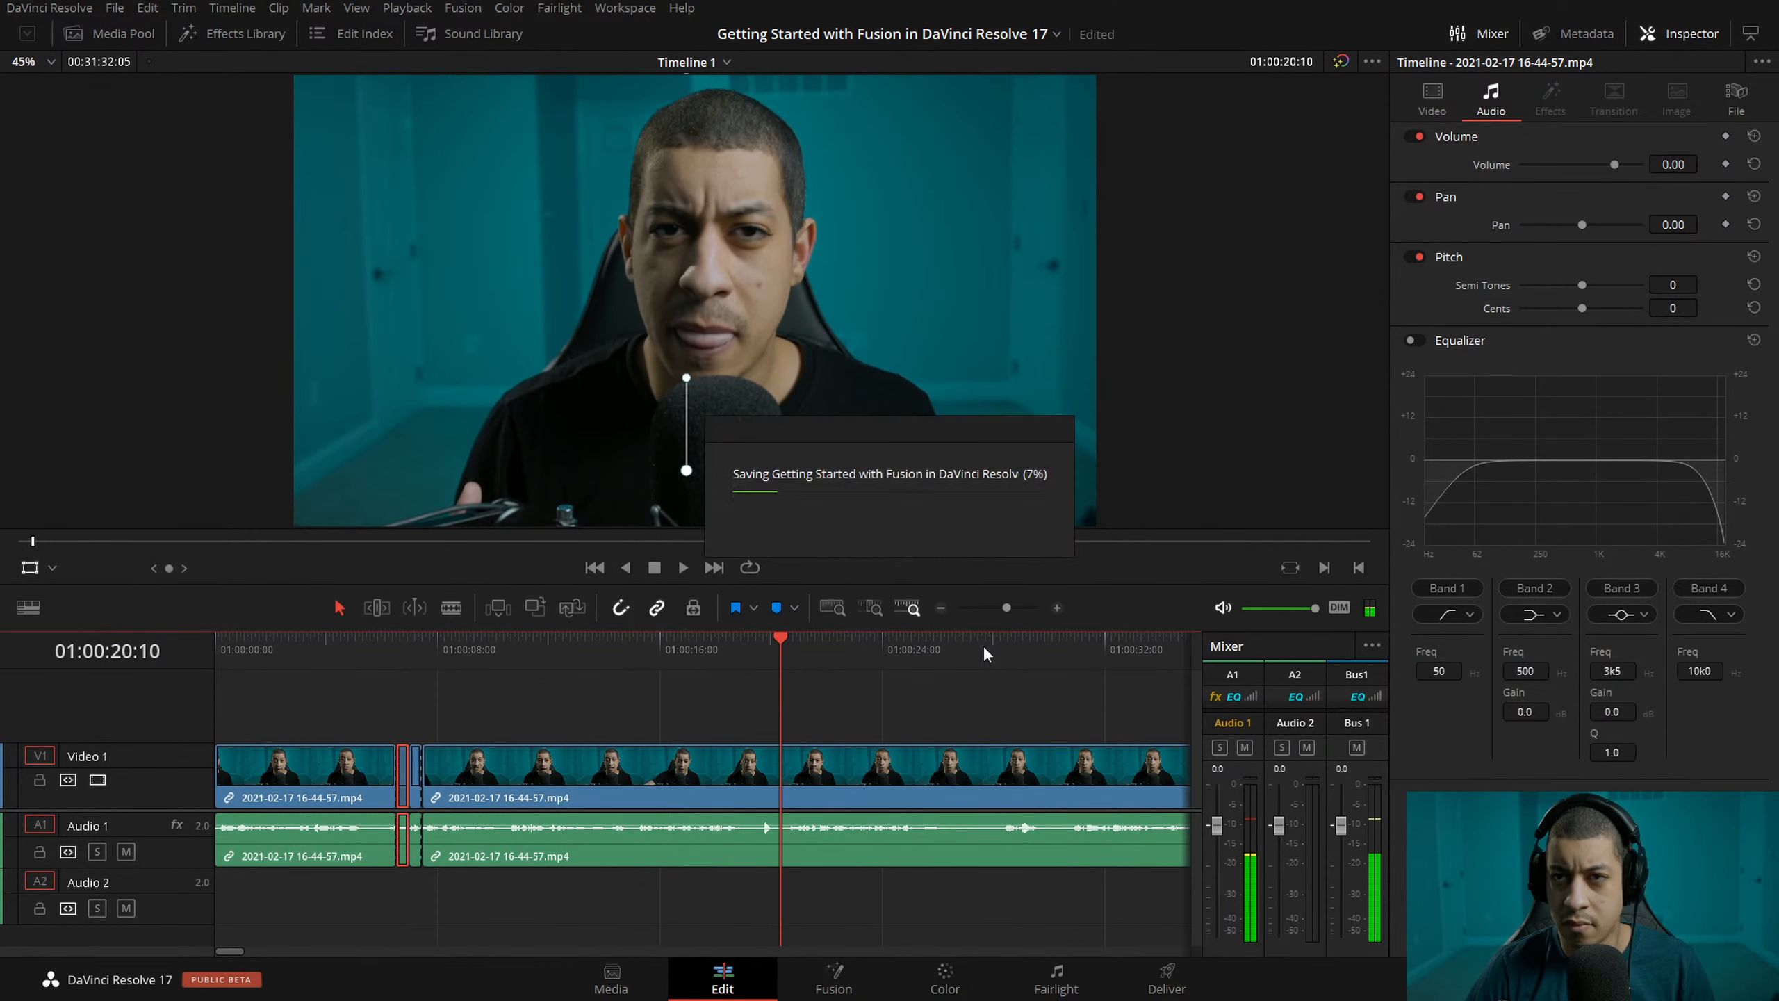
{"action": "key", "text": "l"}
{"action": "key", "text": "l"}
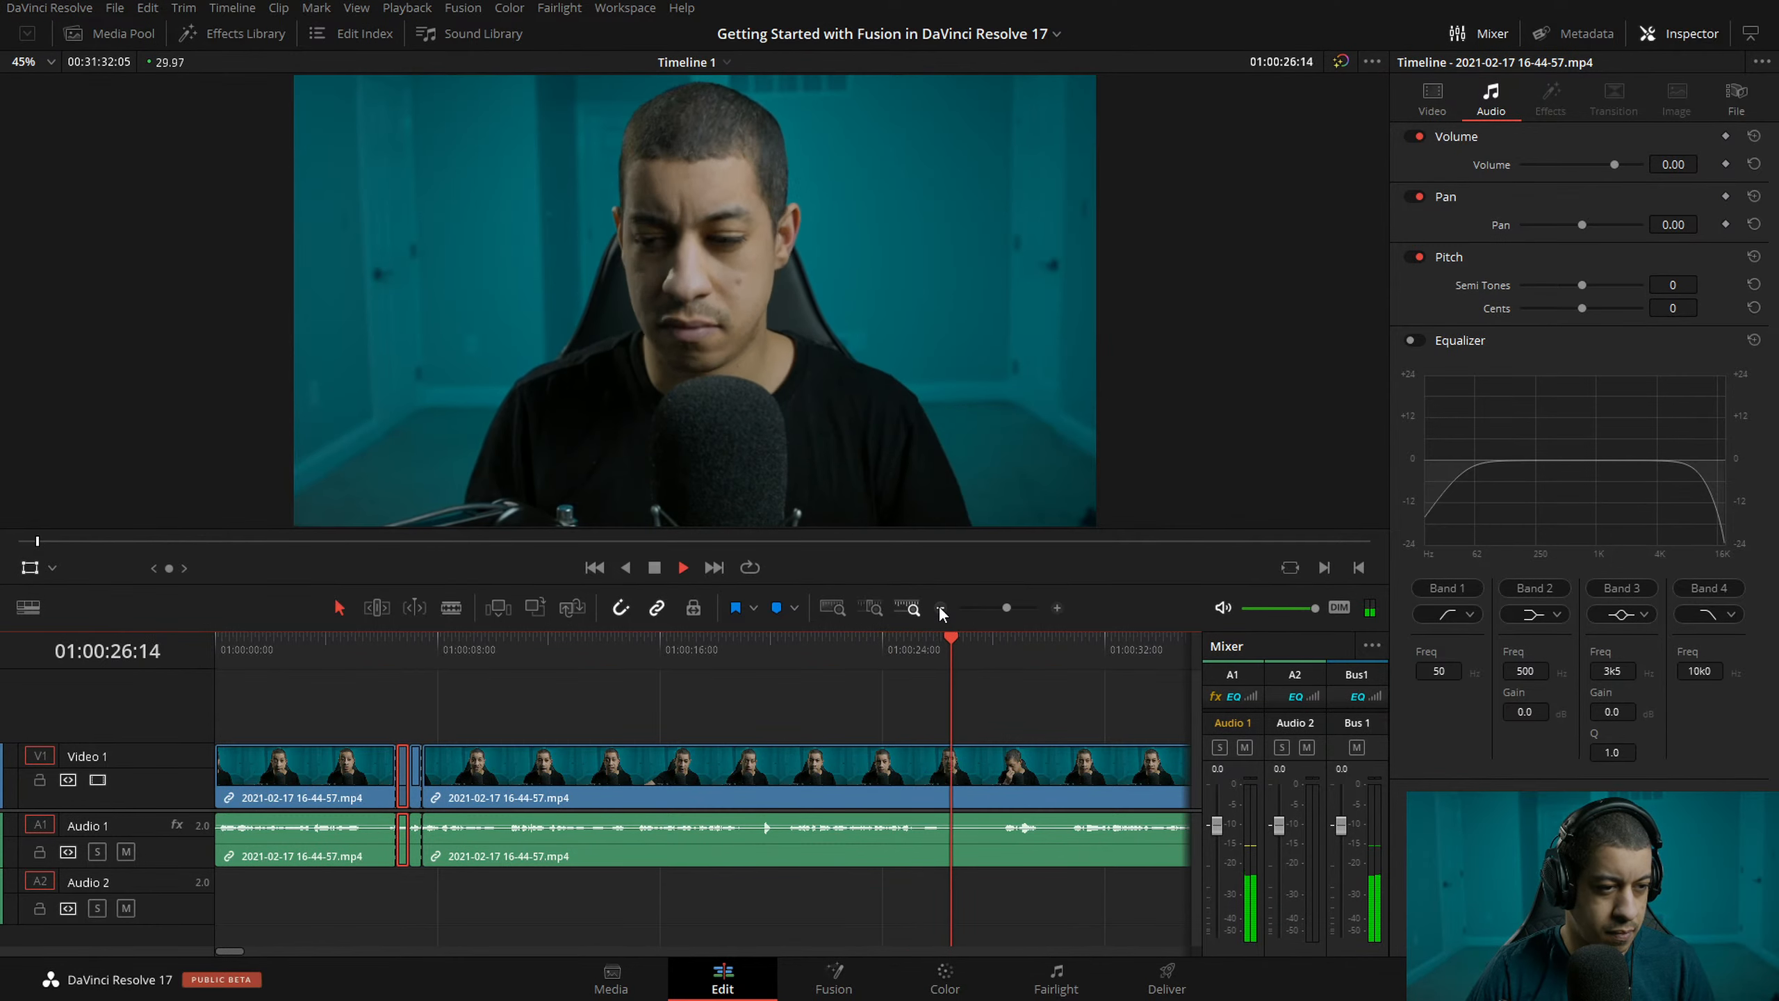
{"action": "left_click", "coordinate": [881, 654]}
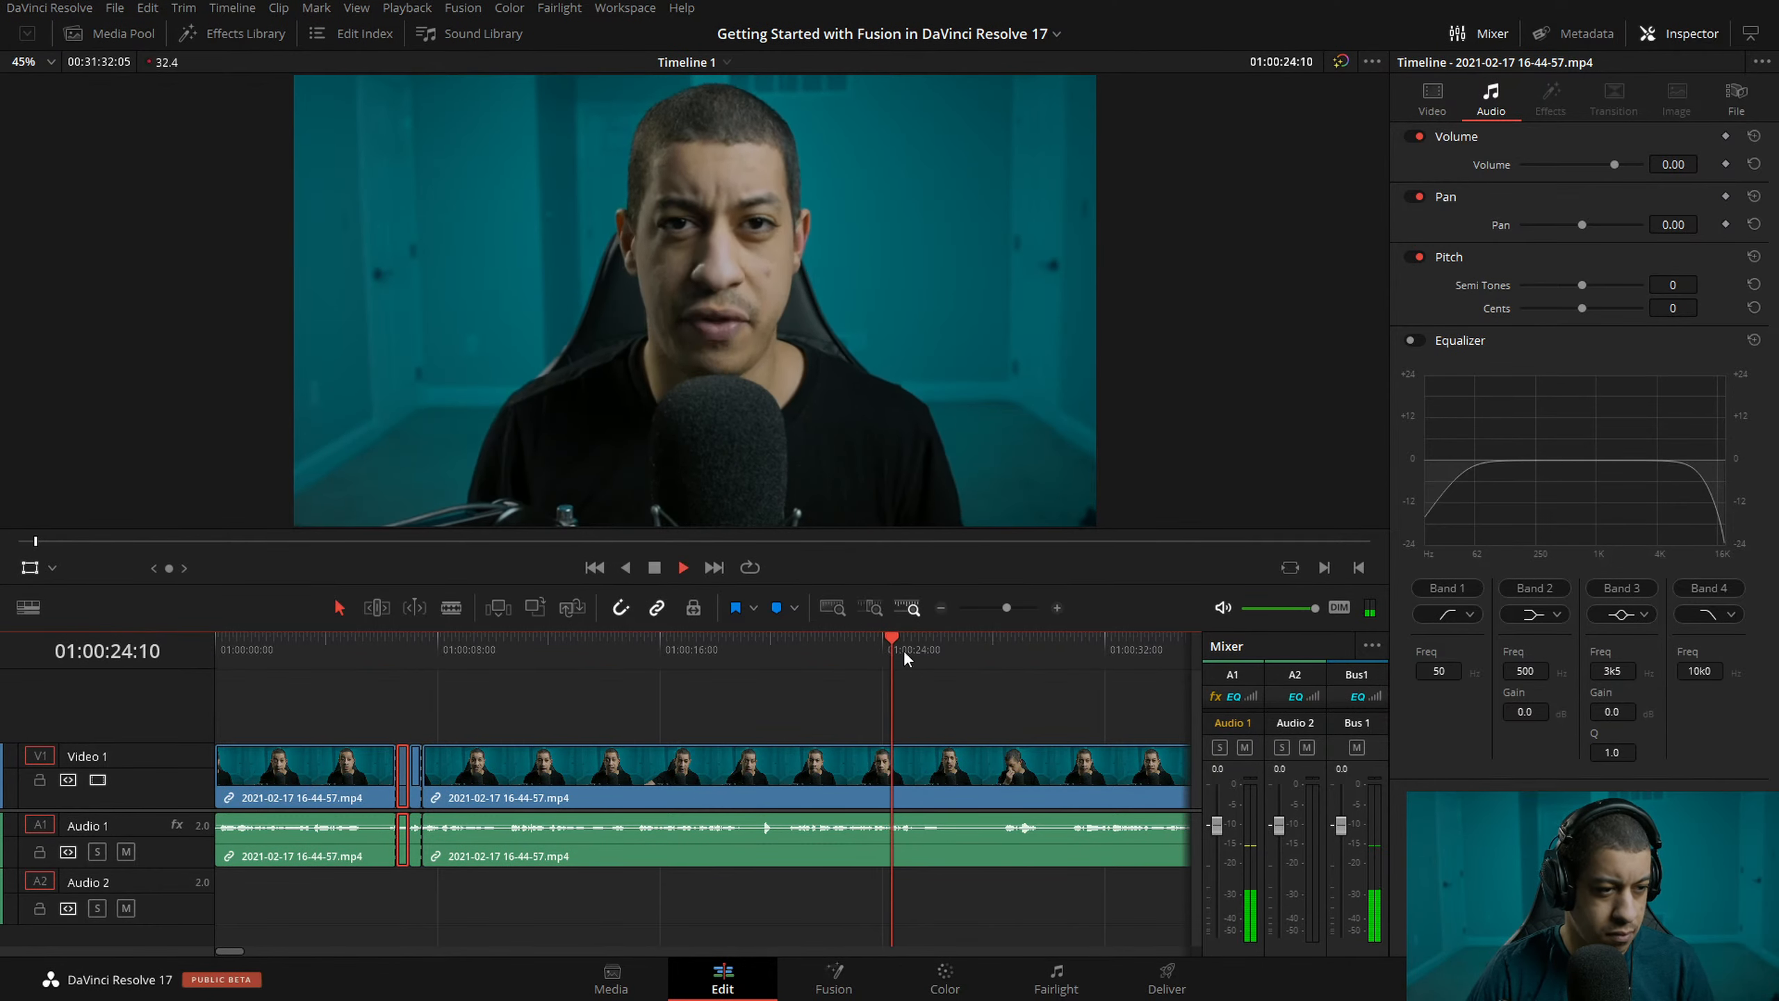
{"action": "mouse_move", "coordinate": [908, 649]}
{"action": "left_mouse_down"}
{"action": "mouse_move", "coordinate": [954, 645]}
{"action": "mouse_move", "coordinate": [917, 646]}
{"action": "left_mouse_up"}
{"action": "key", "text": "ctrl+b"}
{"action": "key", "text": "space"}
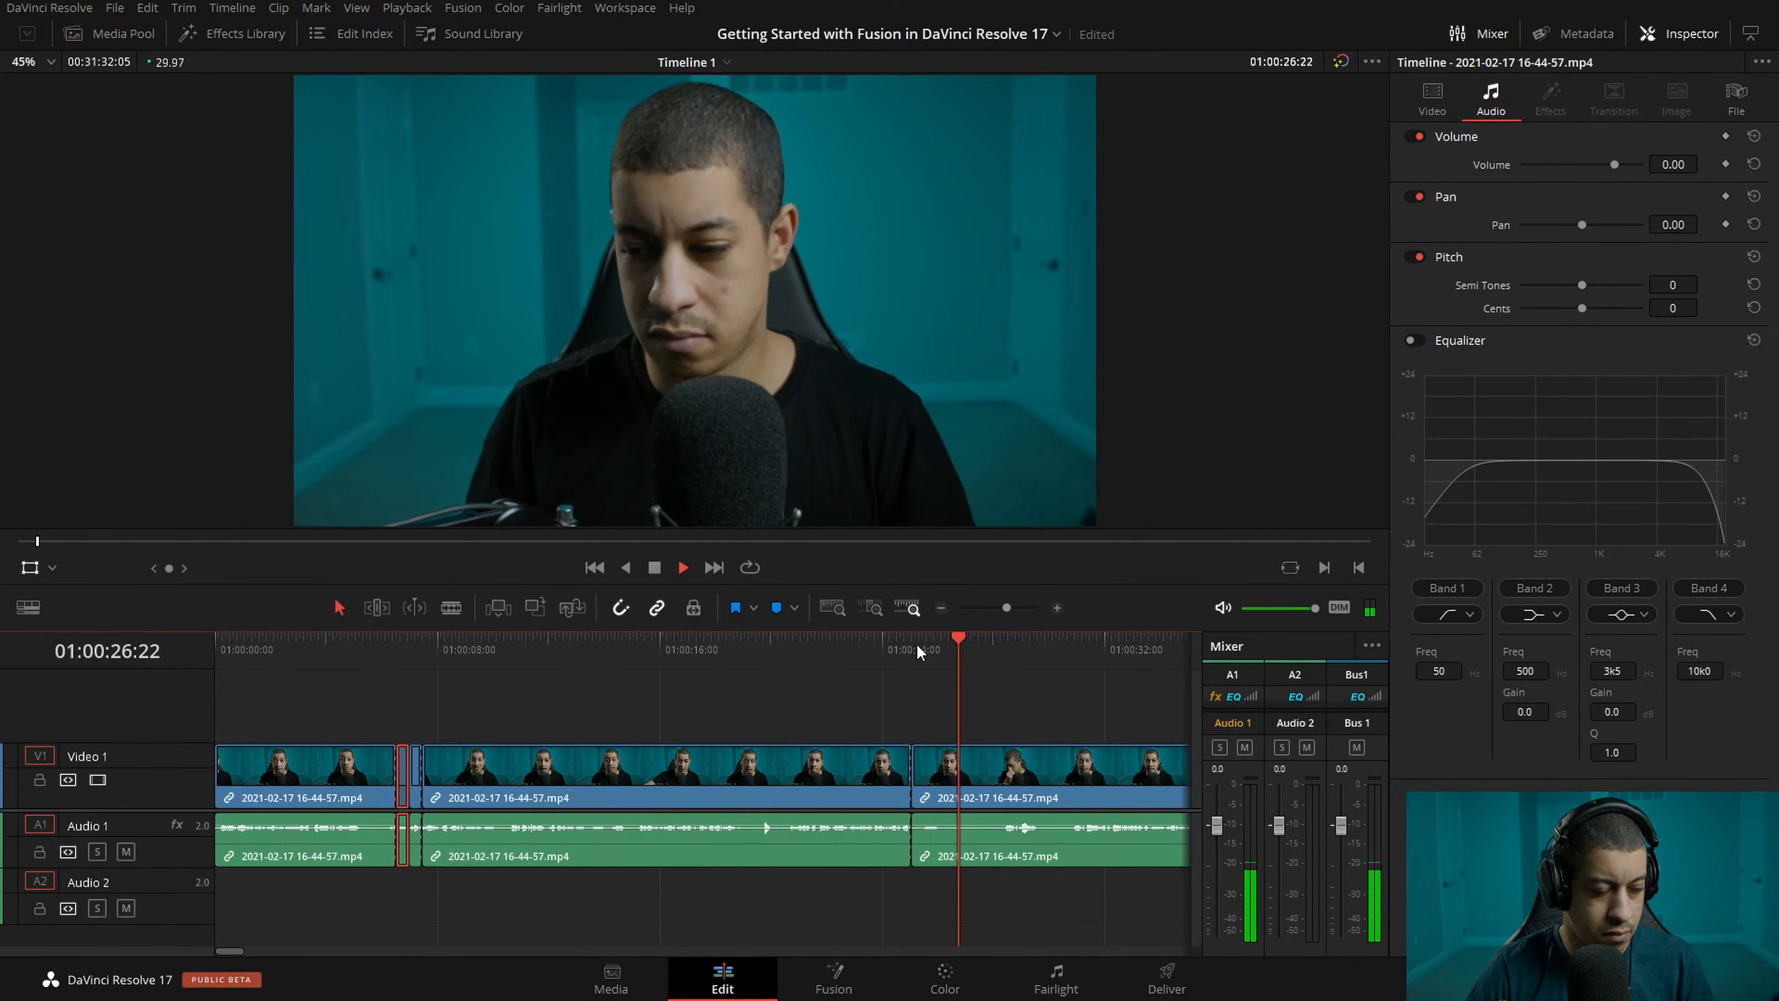
- Replay the footage around the 25:02 cut and ripple-trim the start of the clip after it to 30:22
{"action": "left_click_drag", "start_coordinate": [956, 641], "coordinate": [928, 681]}
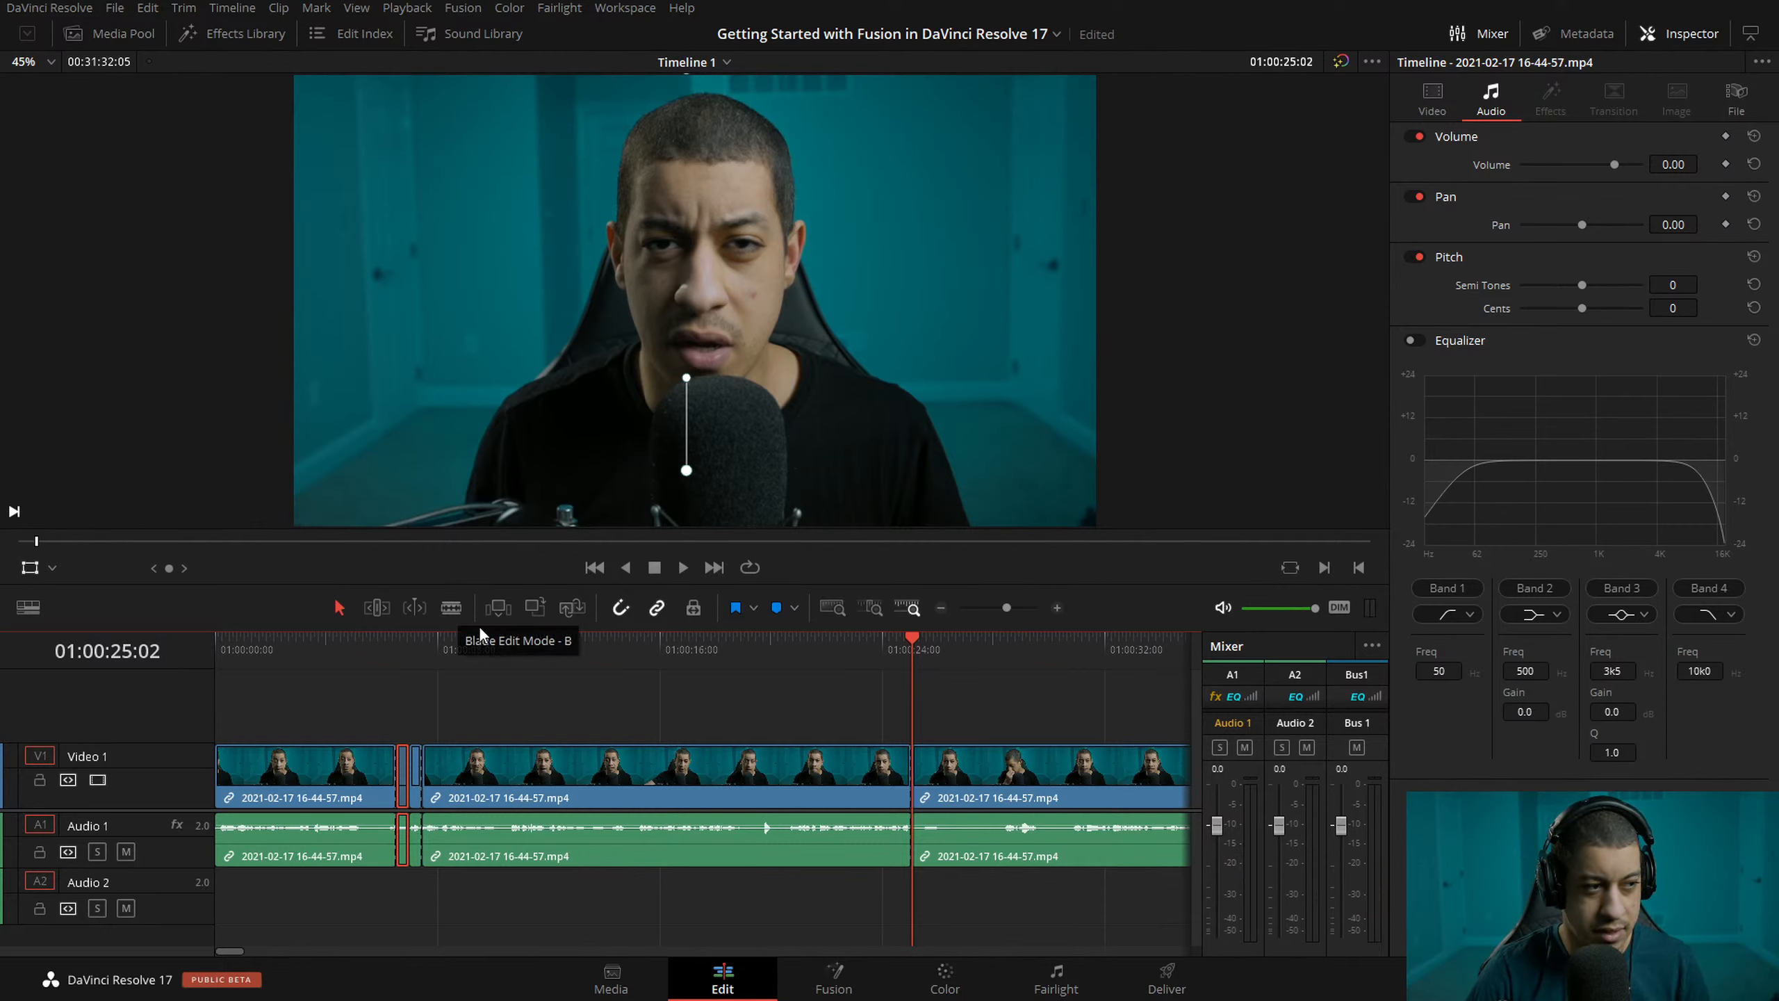
{"action": "left_click", "coordinate": [840, 657]}
{"action": "key", "text": "space"}
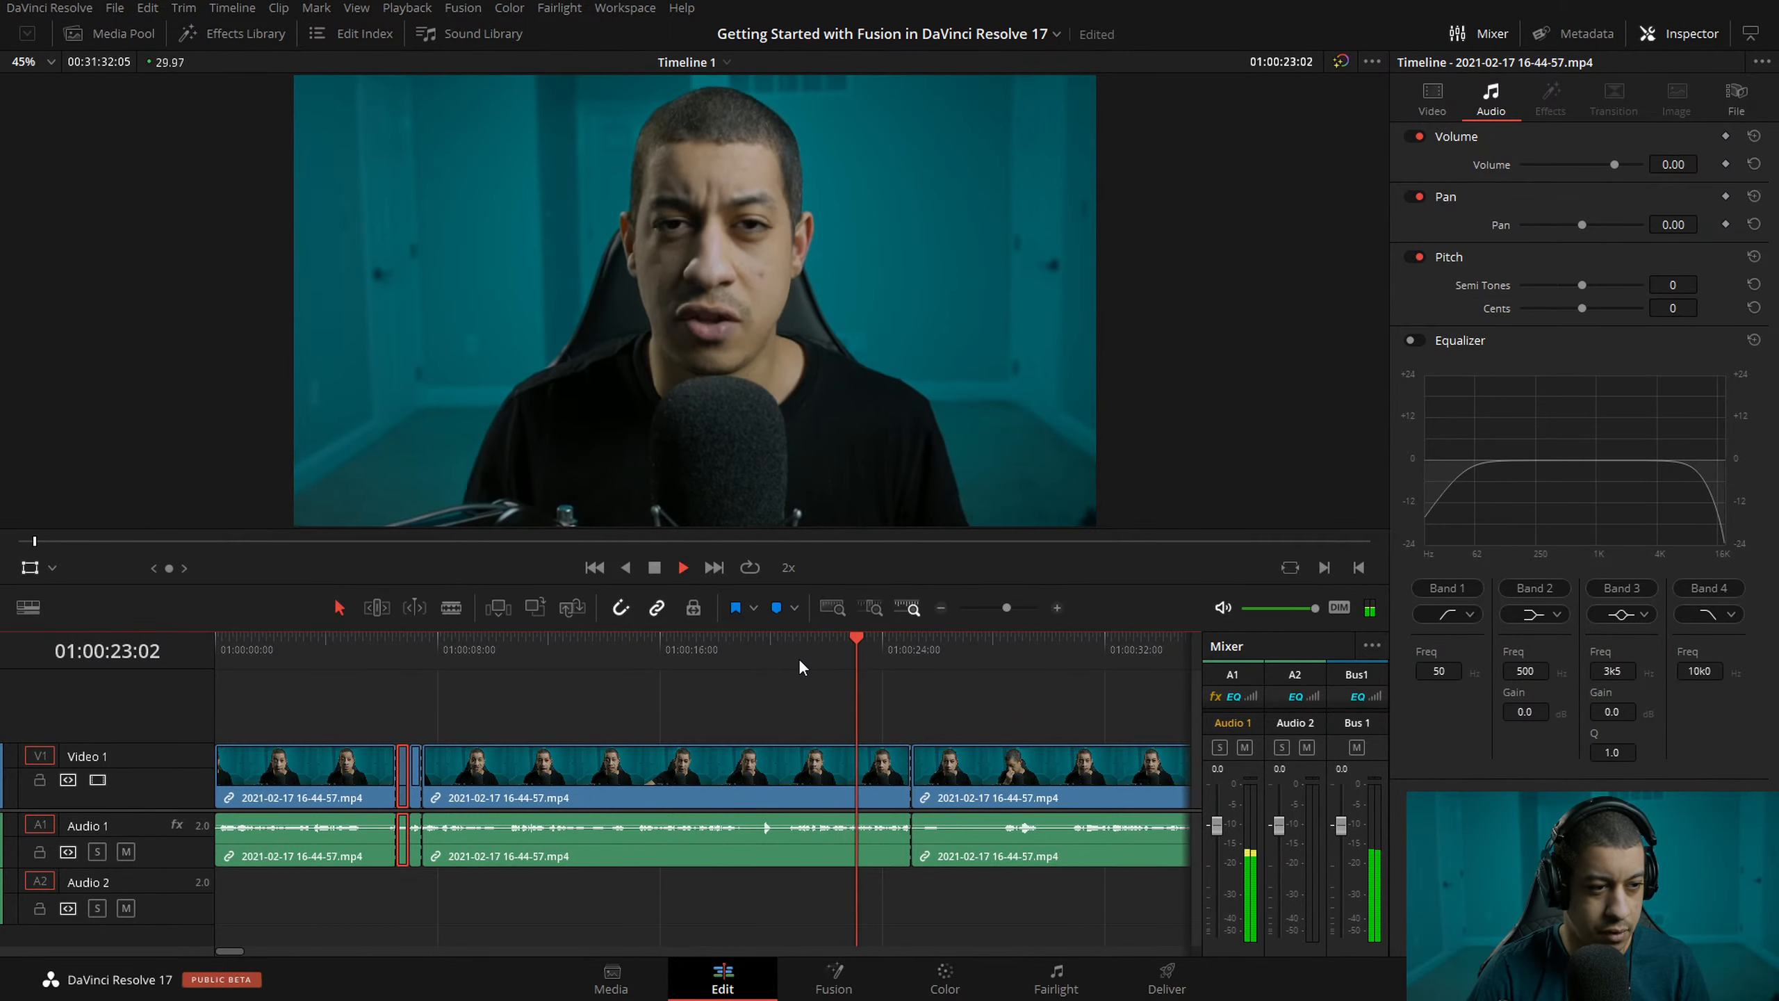
{"action": "left_click", "coordinate": [961, 648]}
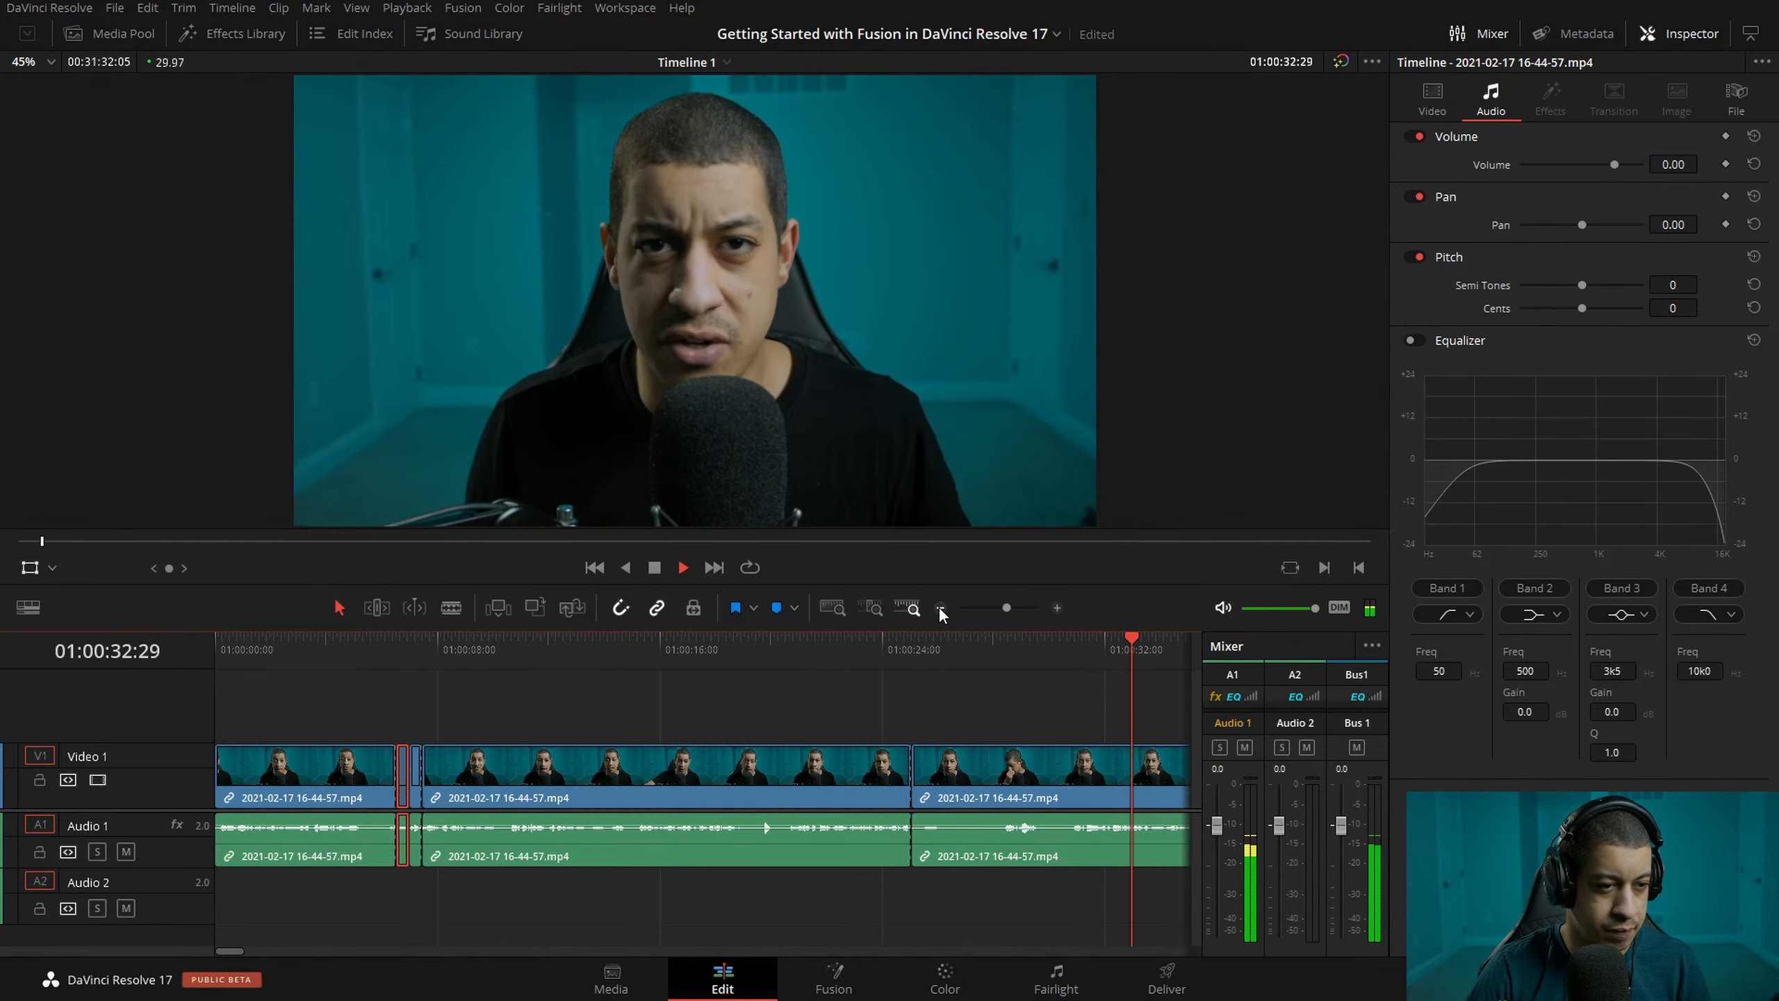
{"action": "left_click_drag", "start_coordinate": [579, 648], "coordinate": [581, 650]}
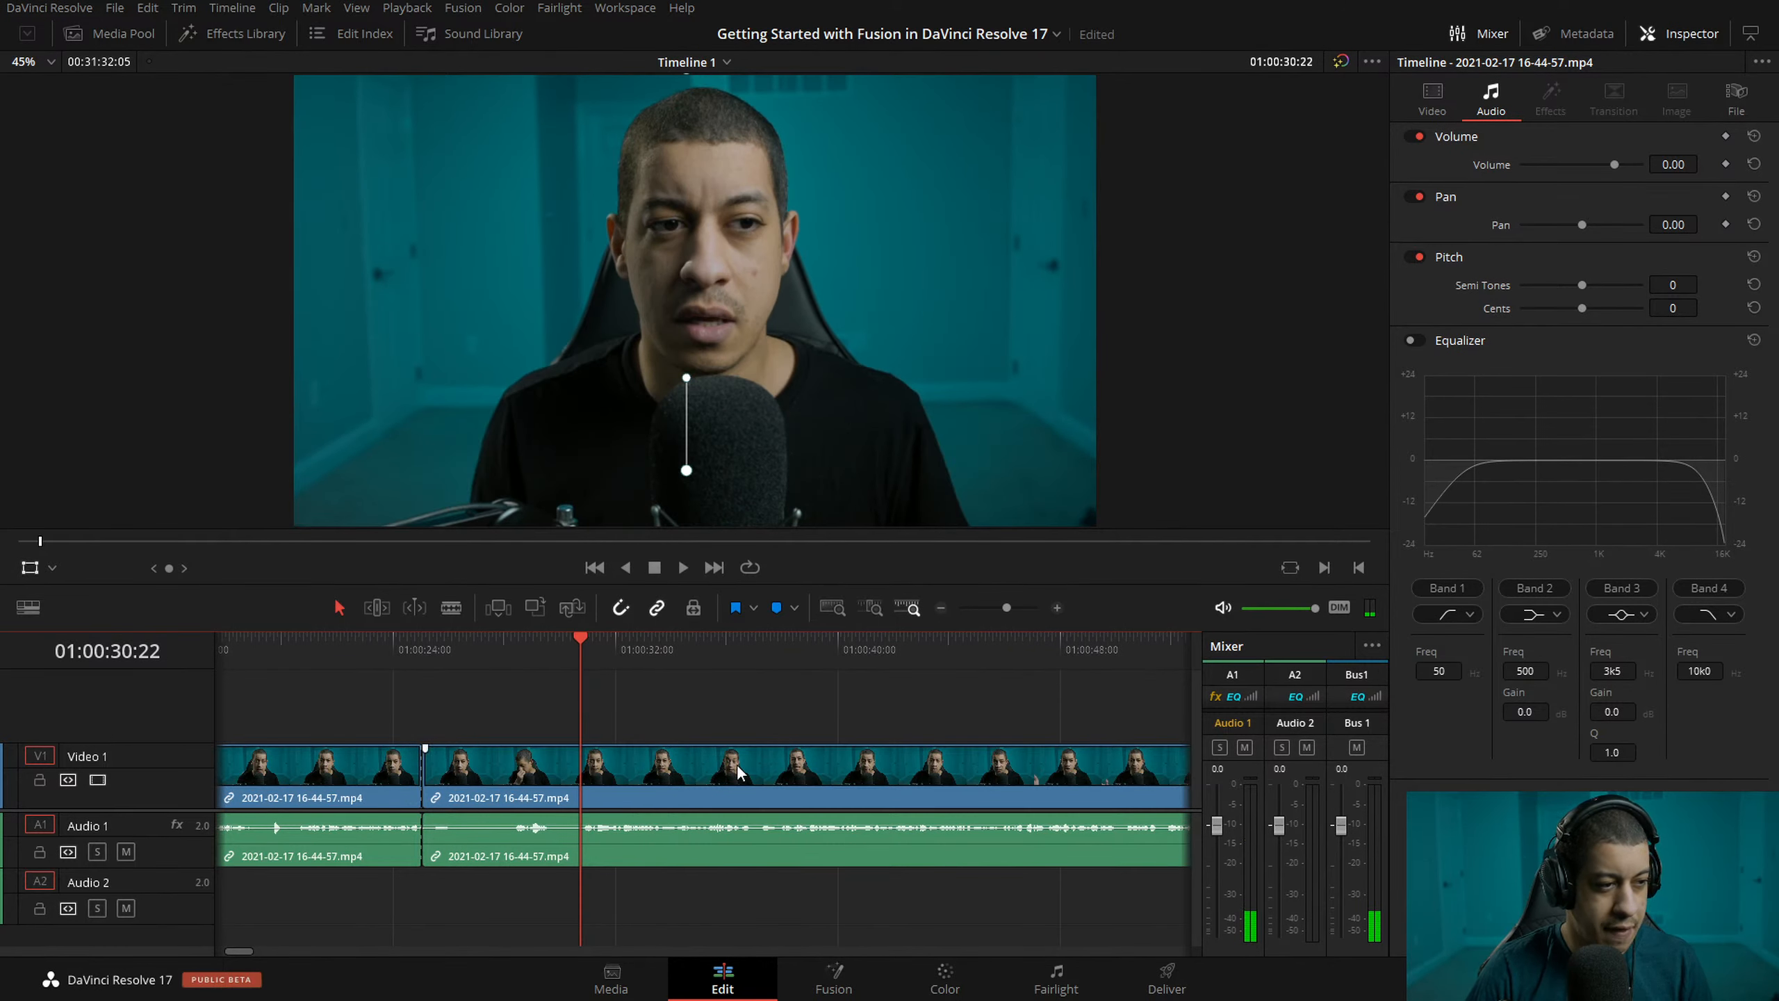
{"action": "left_click", "coordinate": [636, 779]}
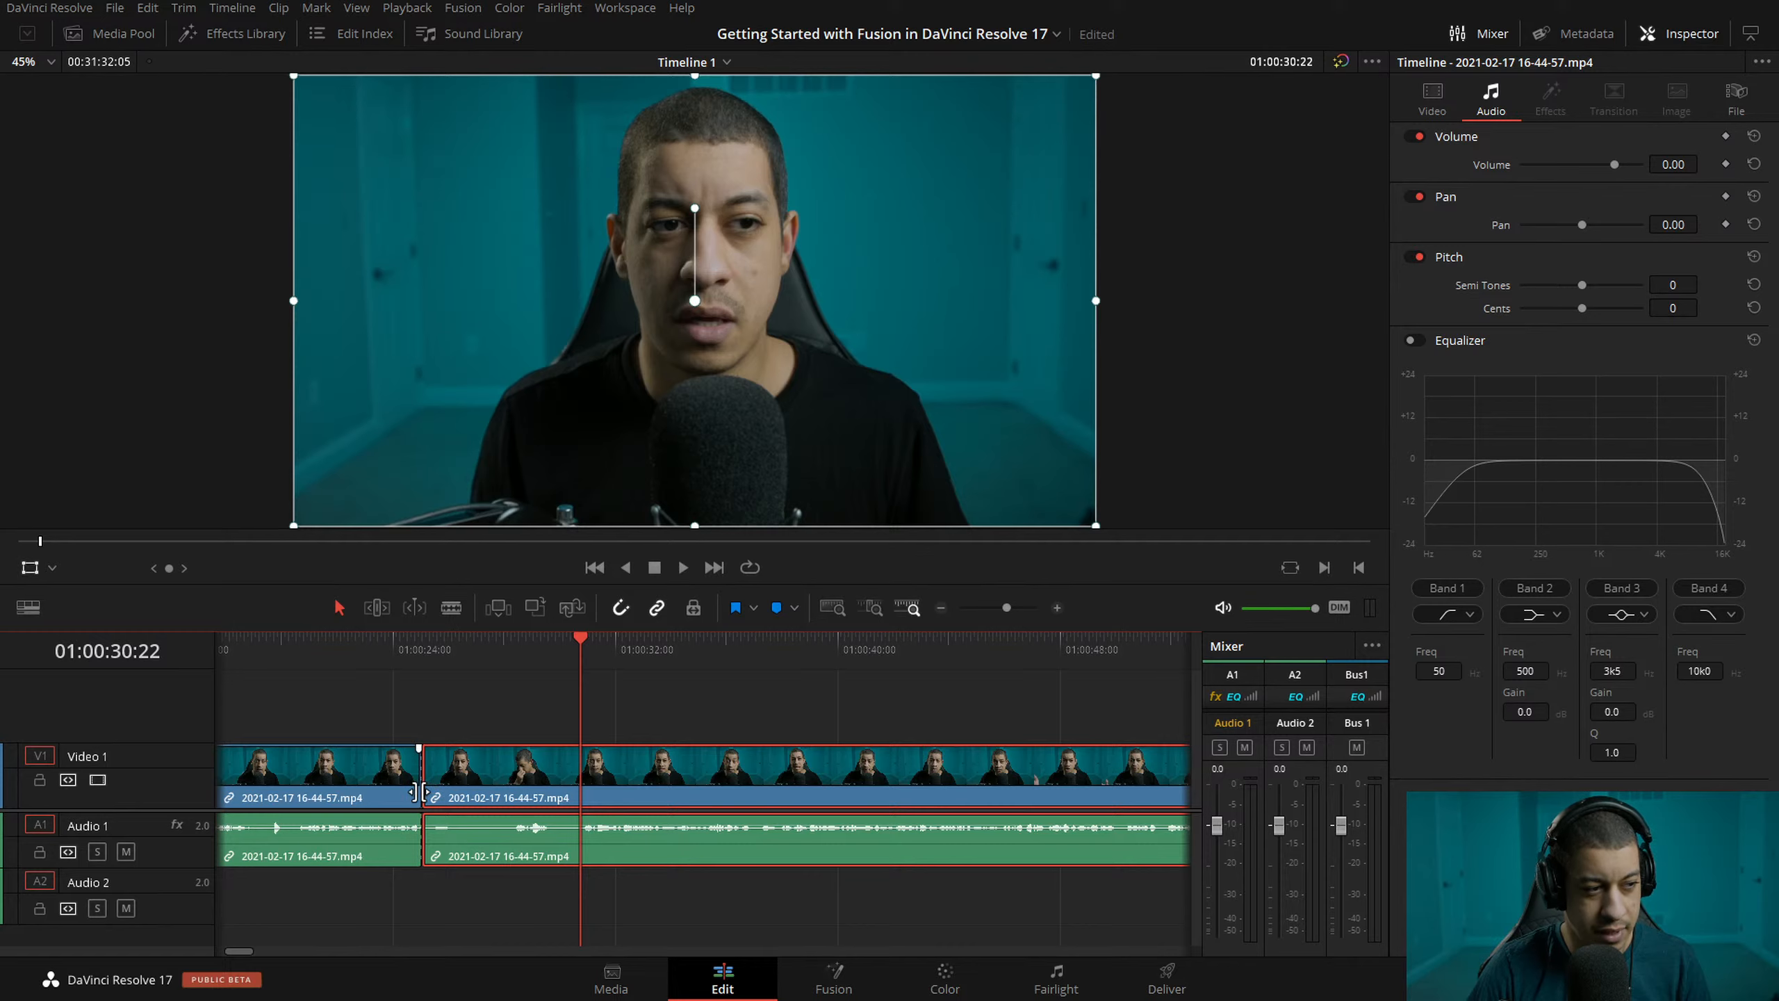
{"action": "key", "text": "ctrl+shift+bracketleft"}
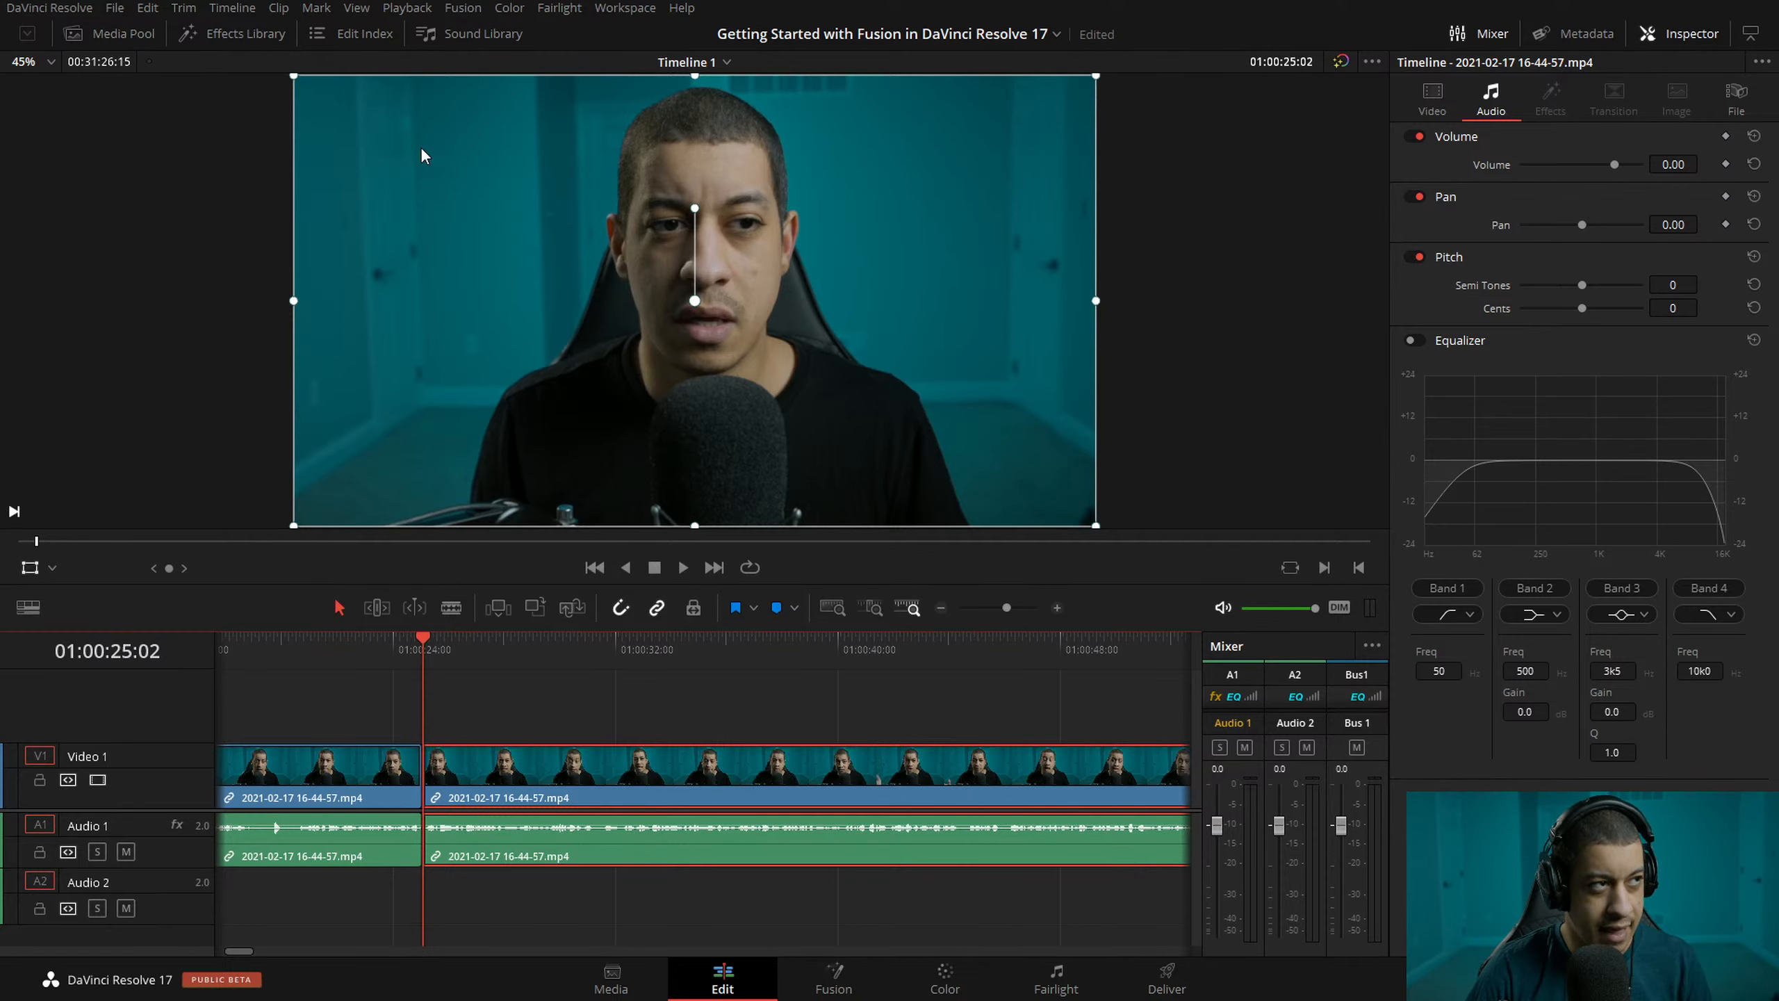
- Check which command the F1 key is assigned to in Keyboard Customization, and close it
{"action": "left_click", "coordinate": [39, 8]}
{"action": "left_click", "coordinate": [53, 61]}
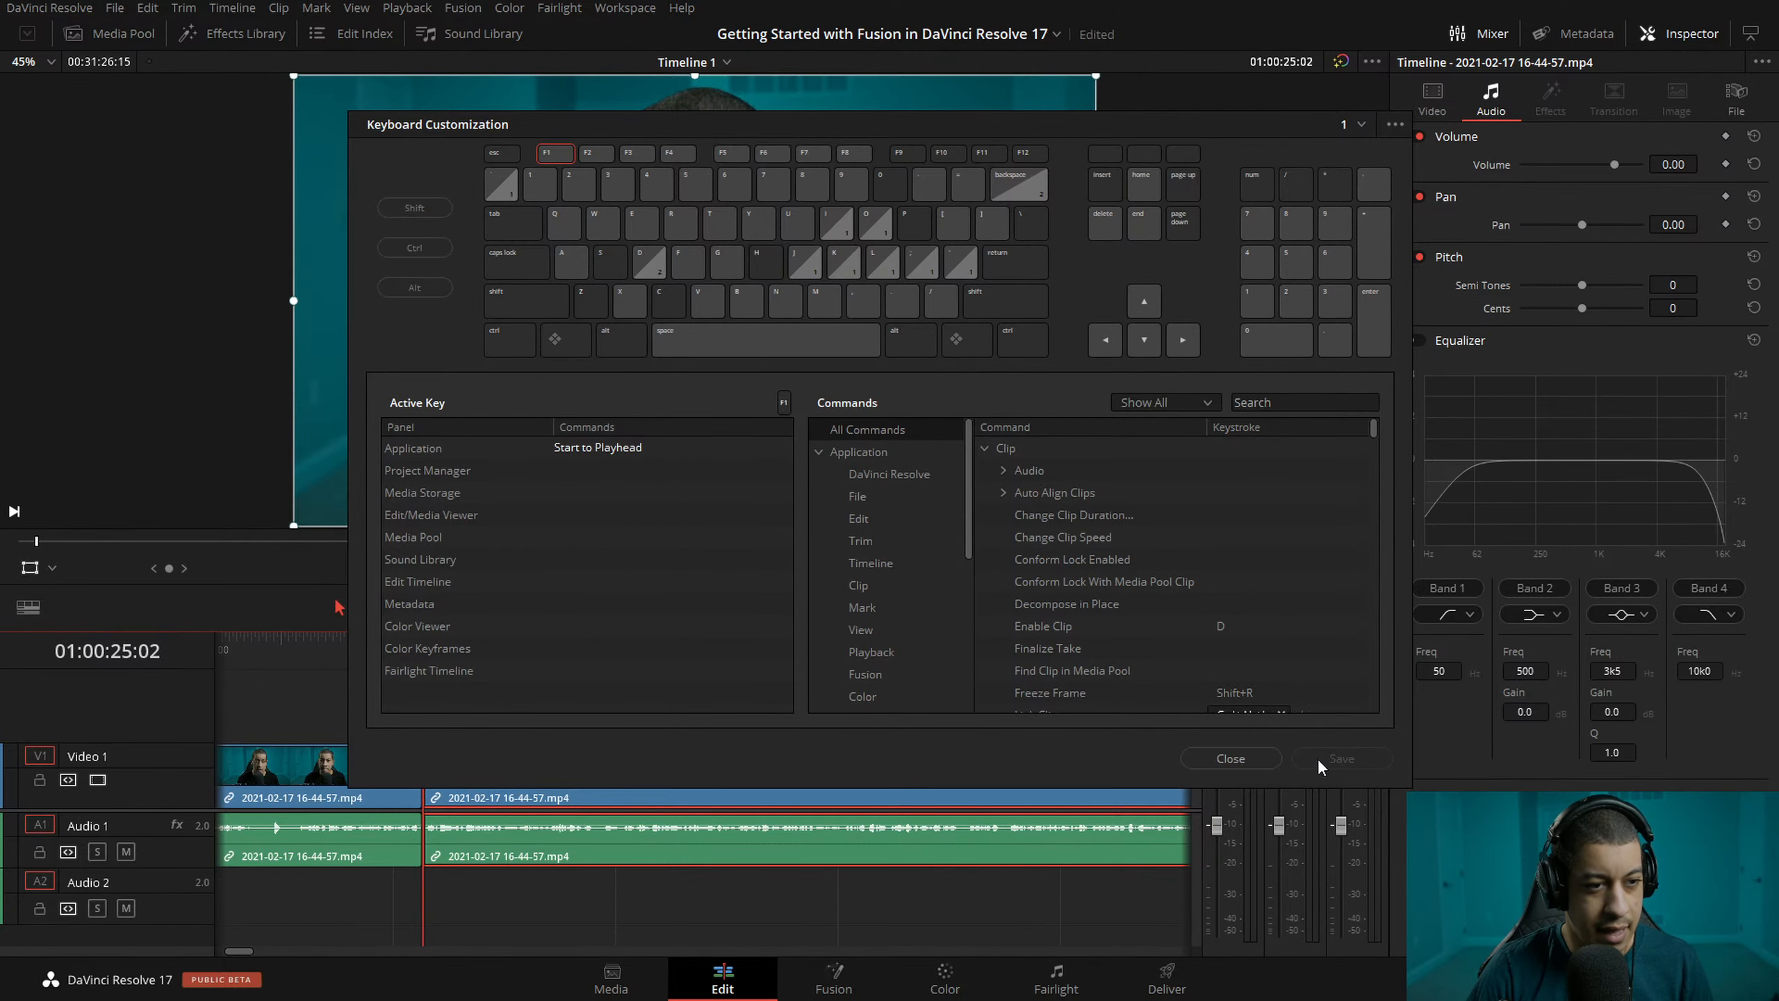
{"action": "left_click", "coordinate": [1231, 758]}
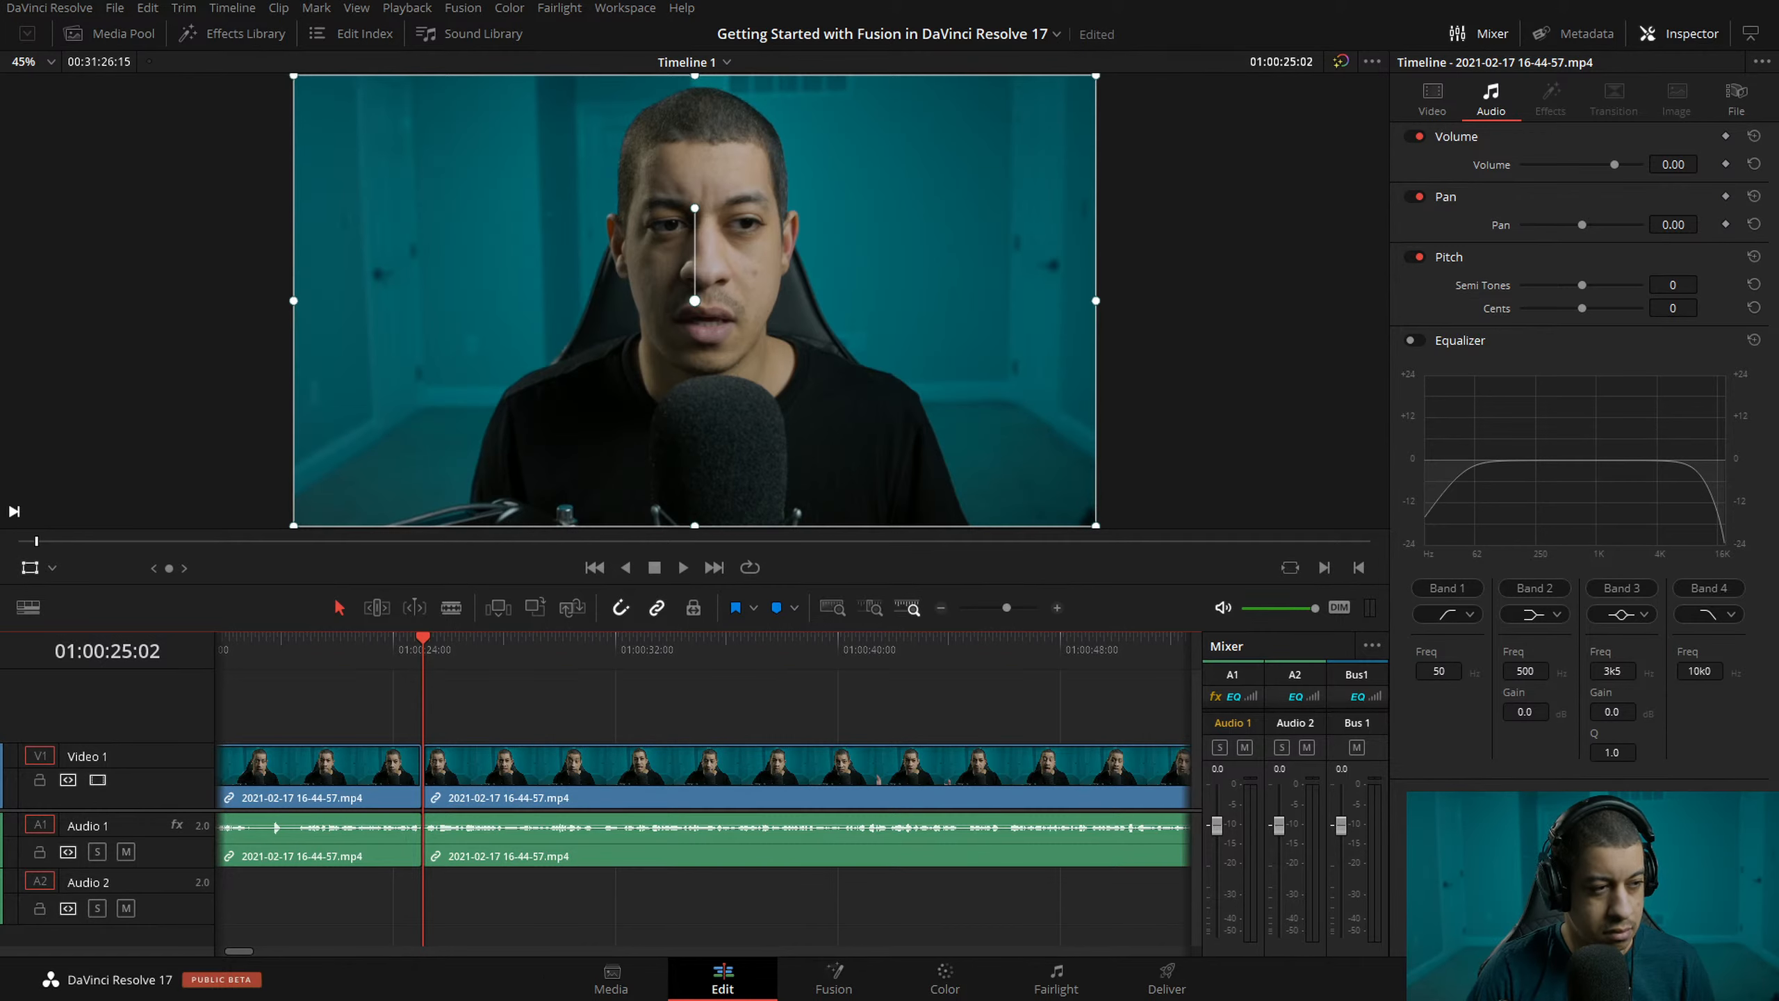
- Undo the last trim and ripple-trim the start of the clip after the 25:02 cut to 30:20 instead
{"action": "key", "text": "ctrl+z"}
{"action": "mouse_move", "coordinate": [549, 660]}
{"action": "left_mouse_down"}
{"action": "mouse_move", "coordinate": [598, 656]}
{"action": "mouse_move", "coordinate": [579, 659]}
{"action": "left_mouse_up"}
{"action": "left_click", "coordinate": [581, 827]}
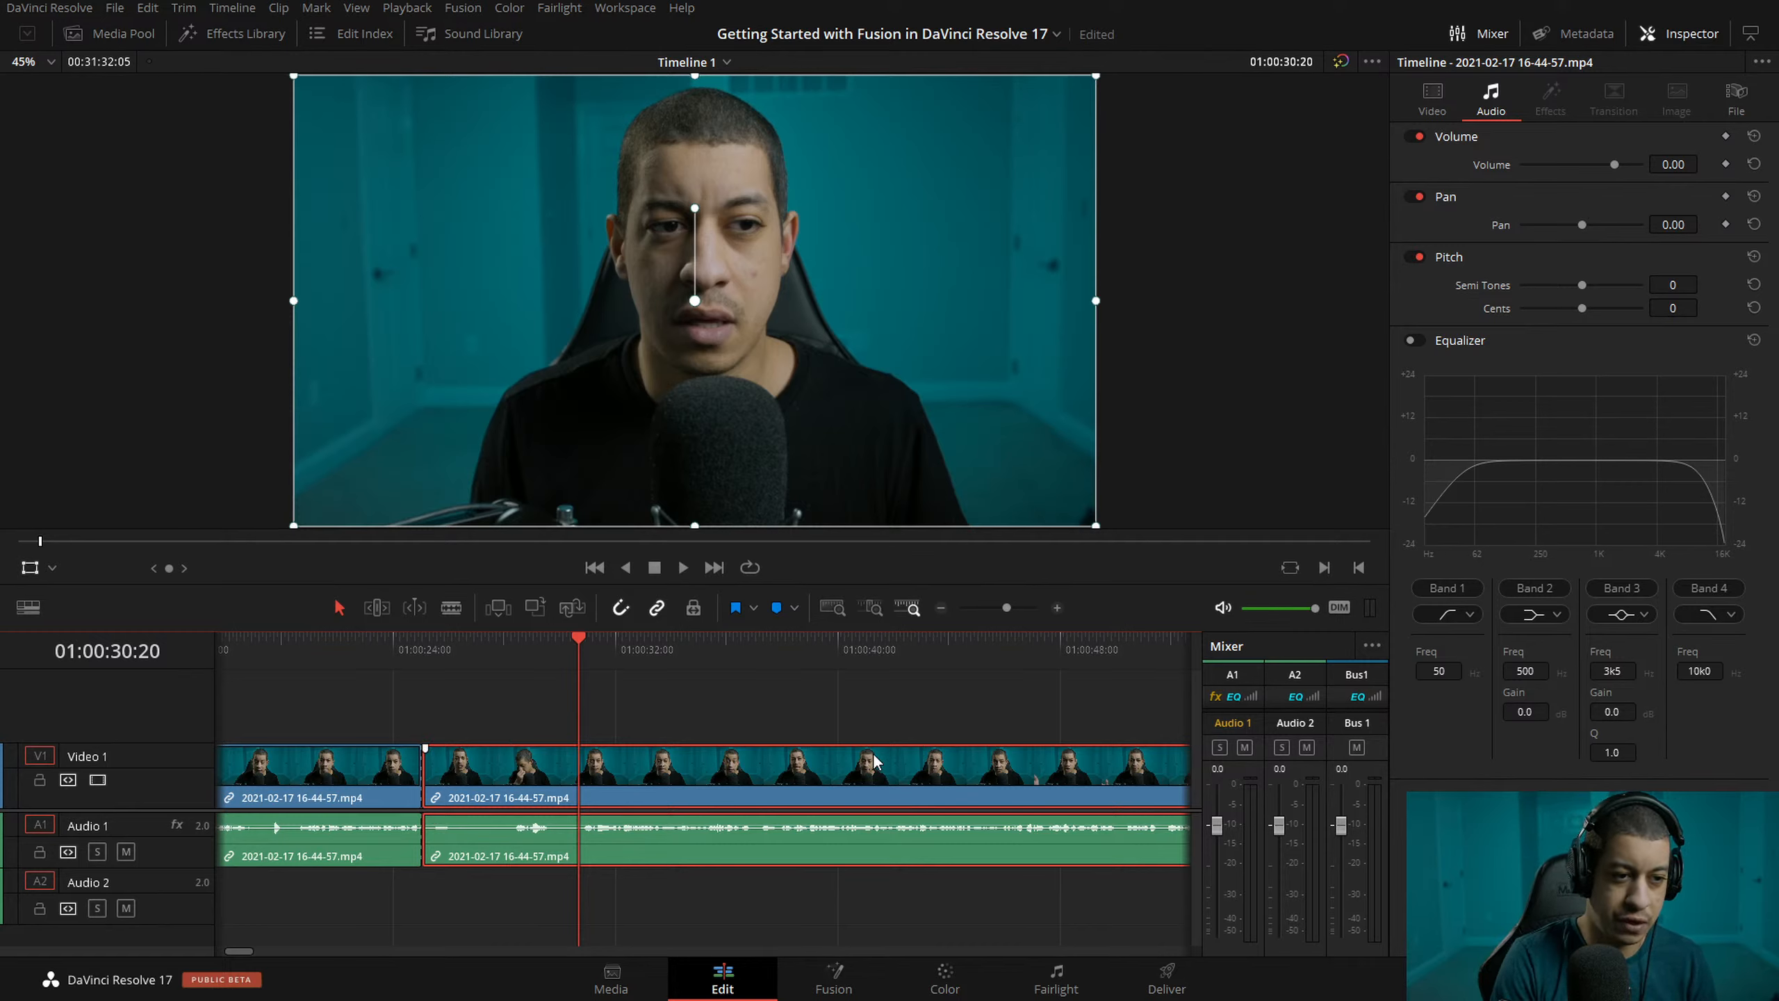
{"action": "key", "text": "ctrl+shift+["}
- Play the footage onward from the new cut and split the linked clip at about 58:04 and at 1:10:22
{"action": "key", "text": "space"}
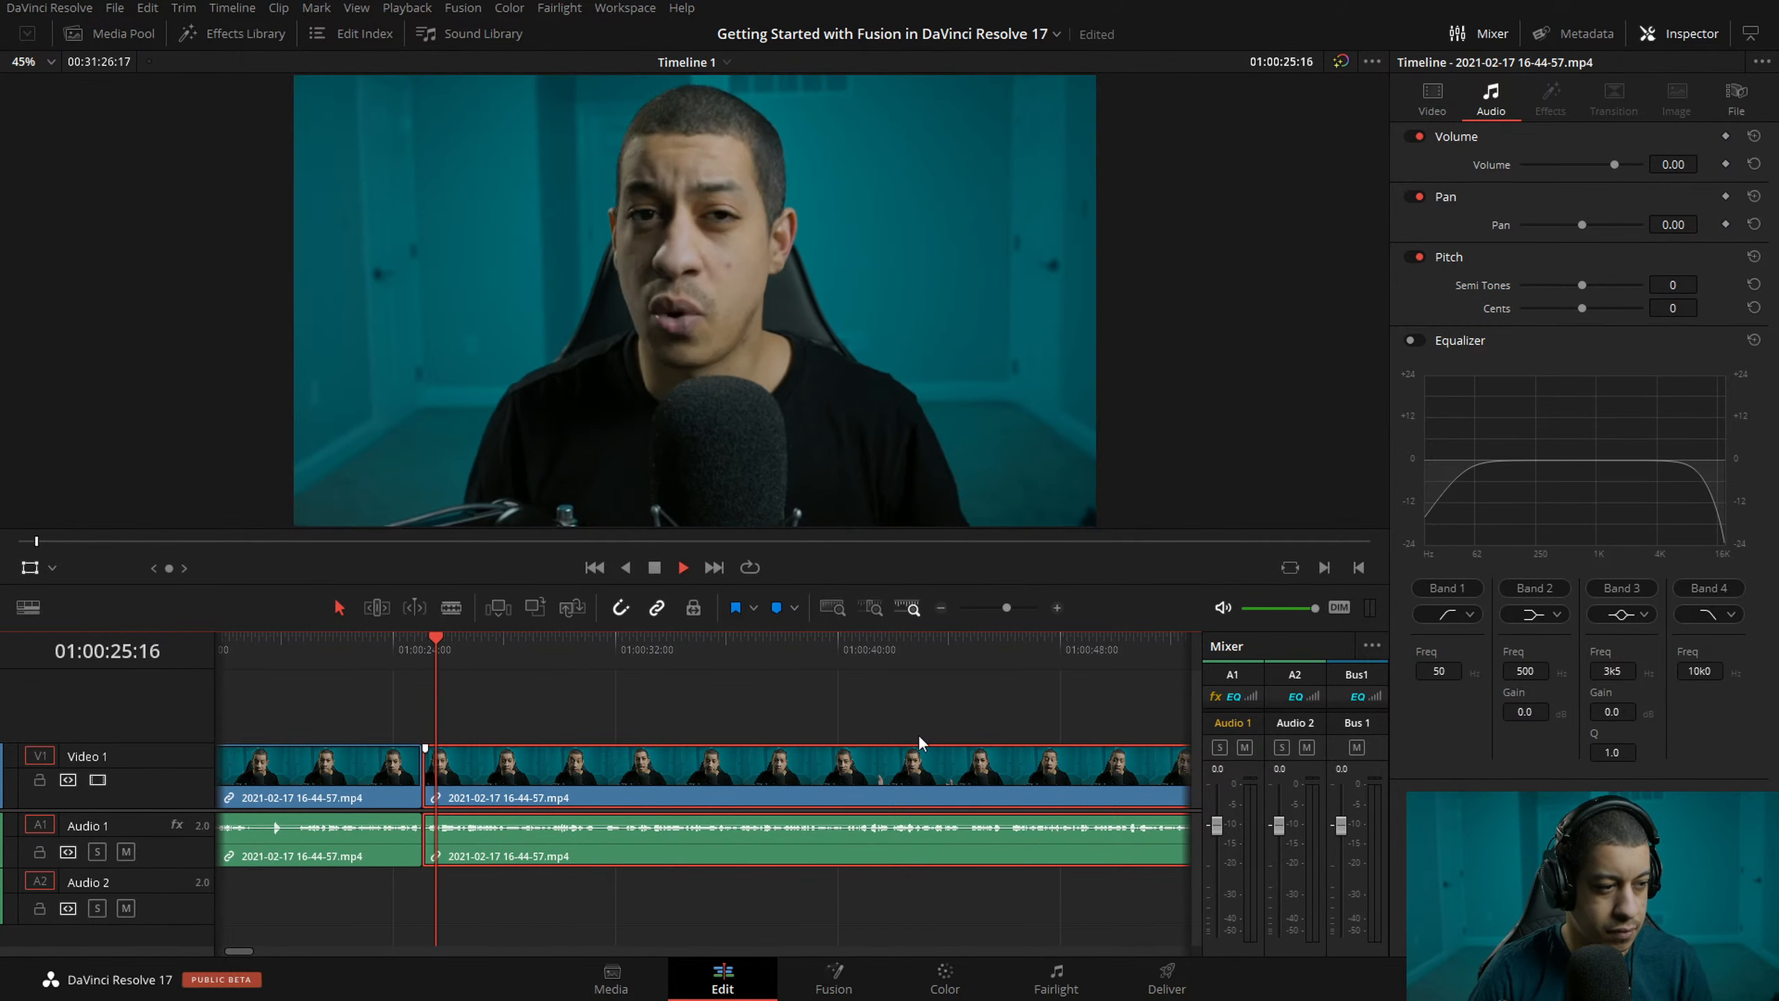
{"action": "left_click", "coordinate": [1062, 607]}
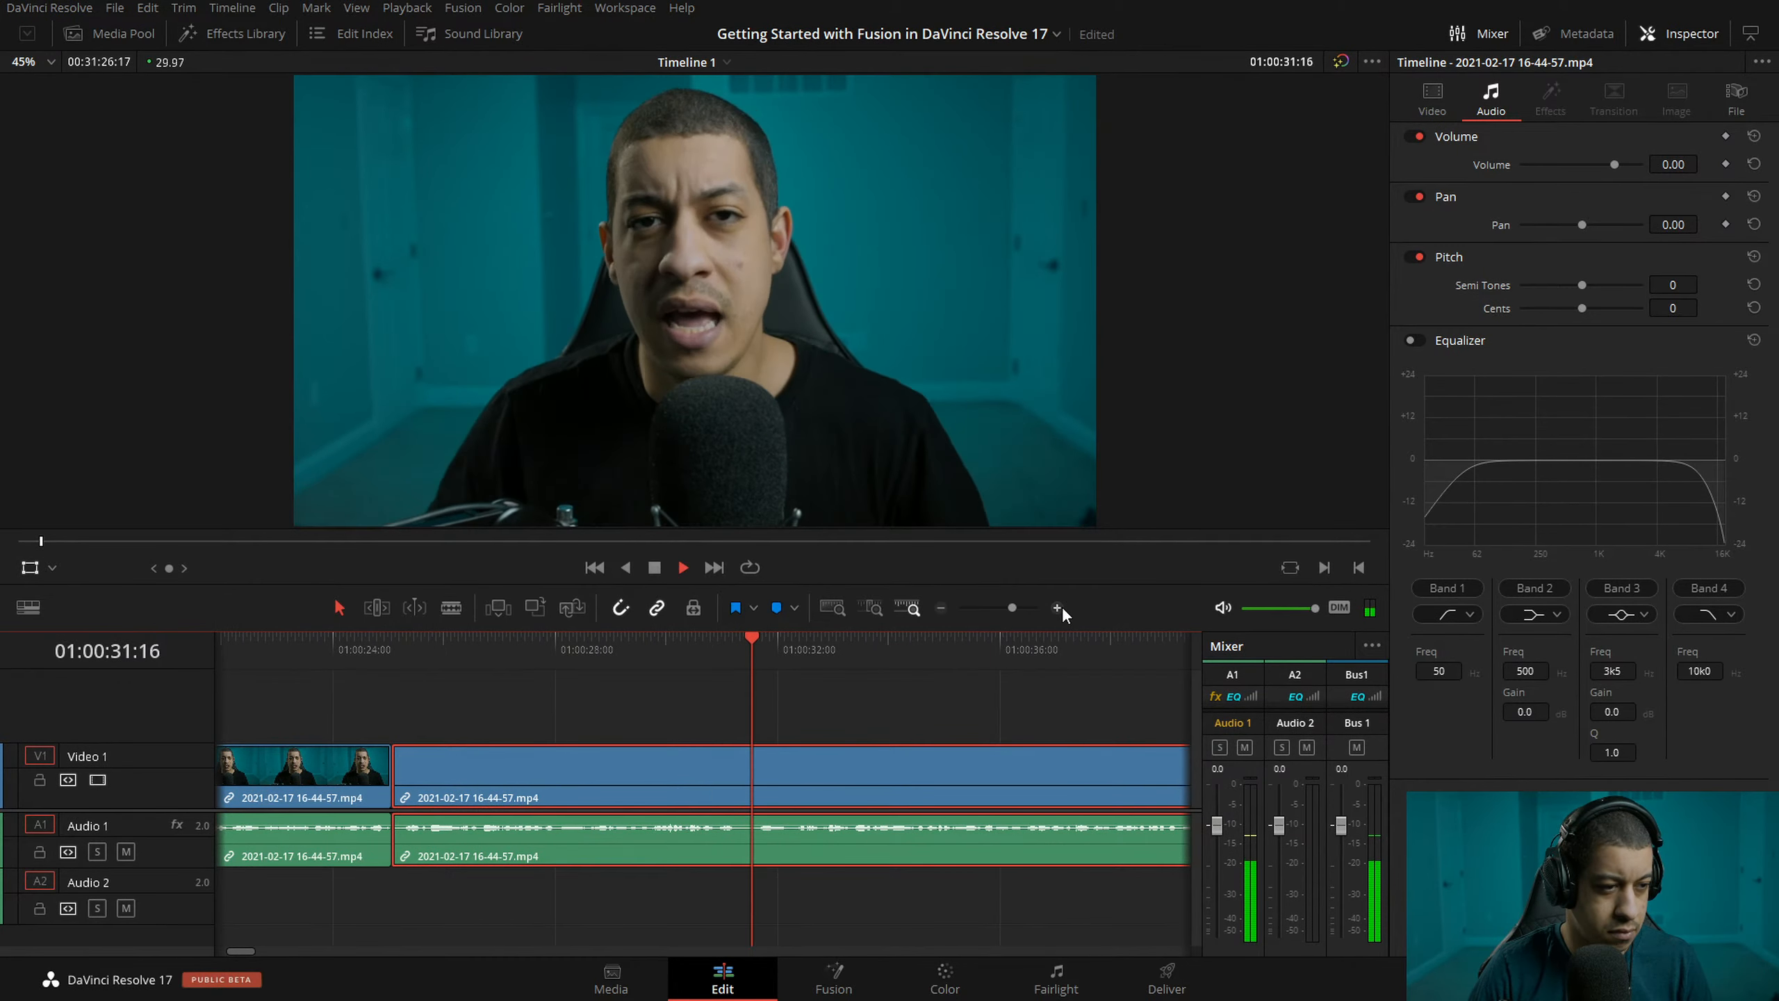
{"action": "left_click", "coordinate": [942, 607]}
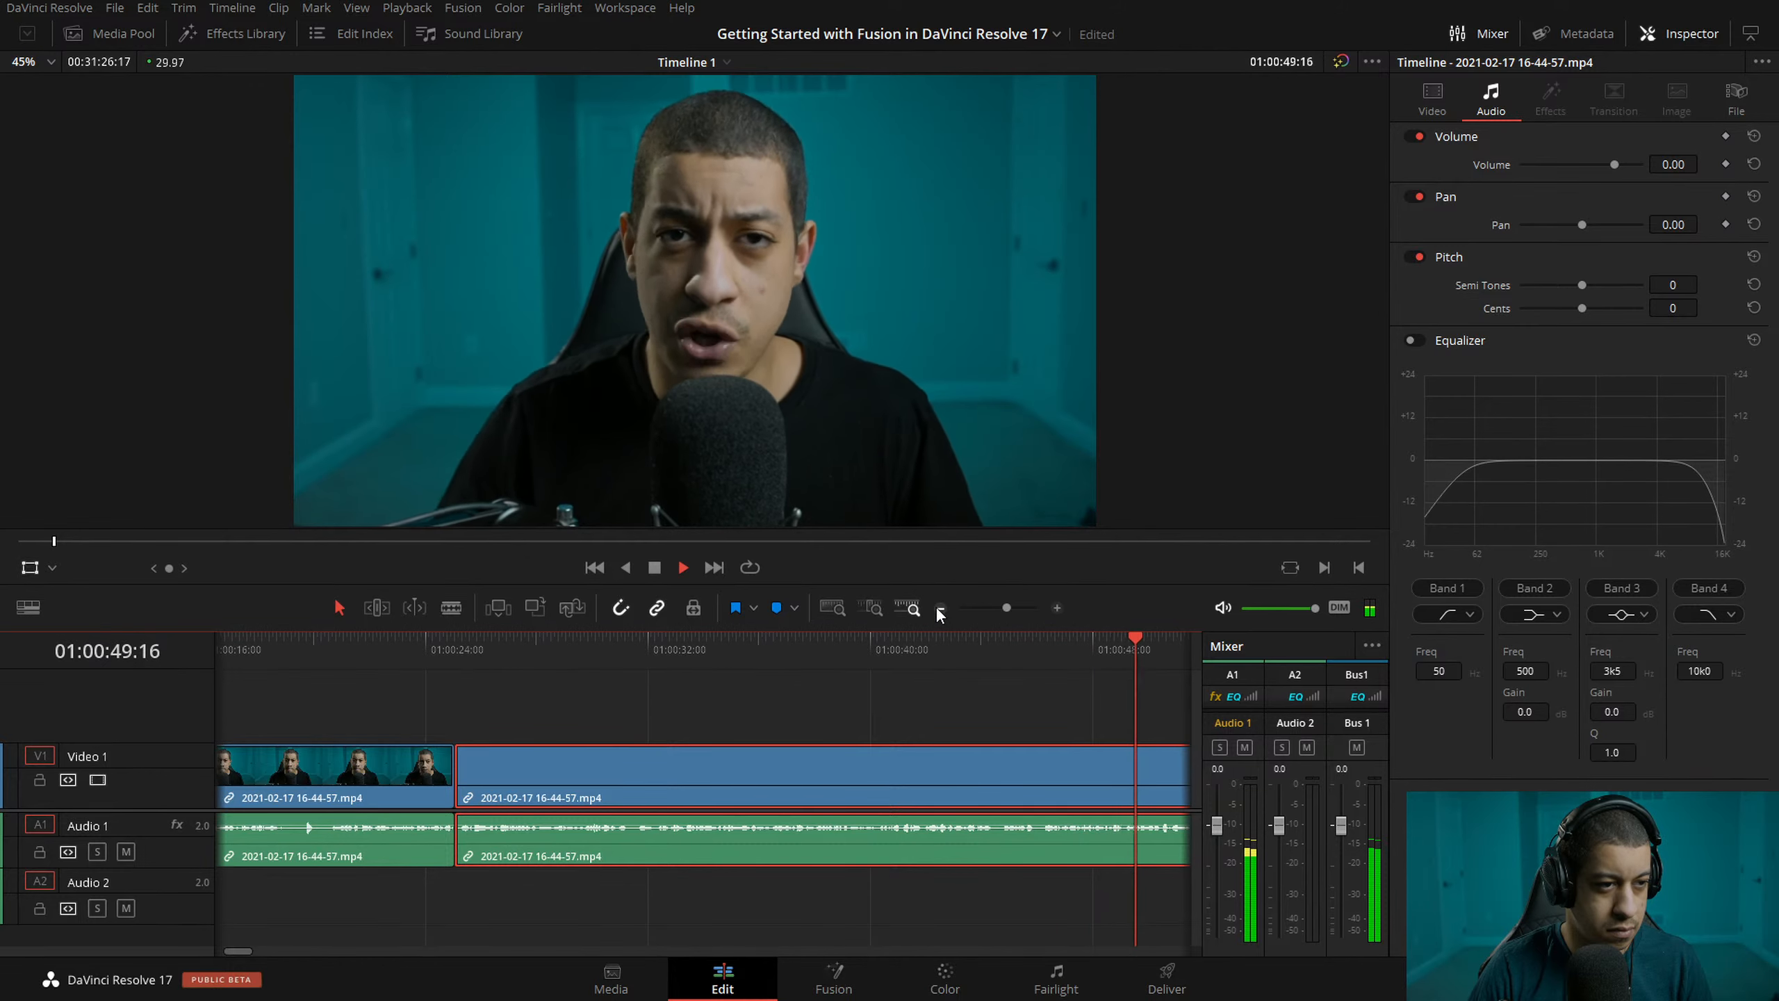
{"action": "left_click", "coordinate": [942, 608]}
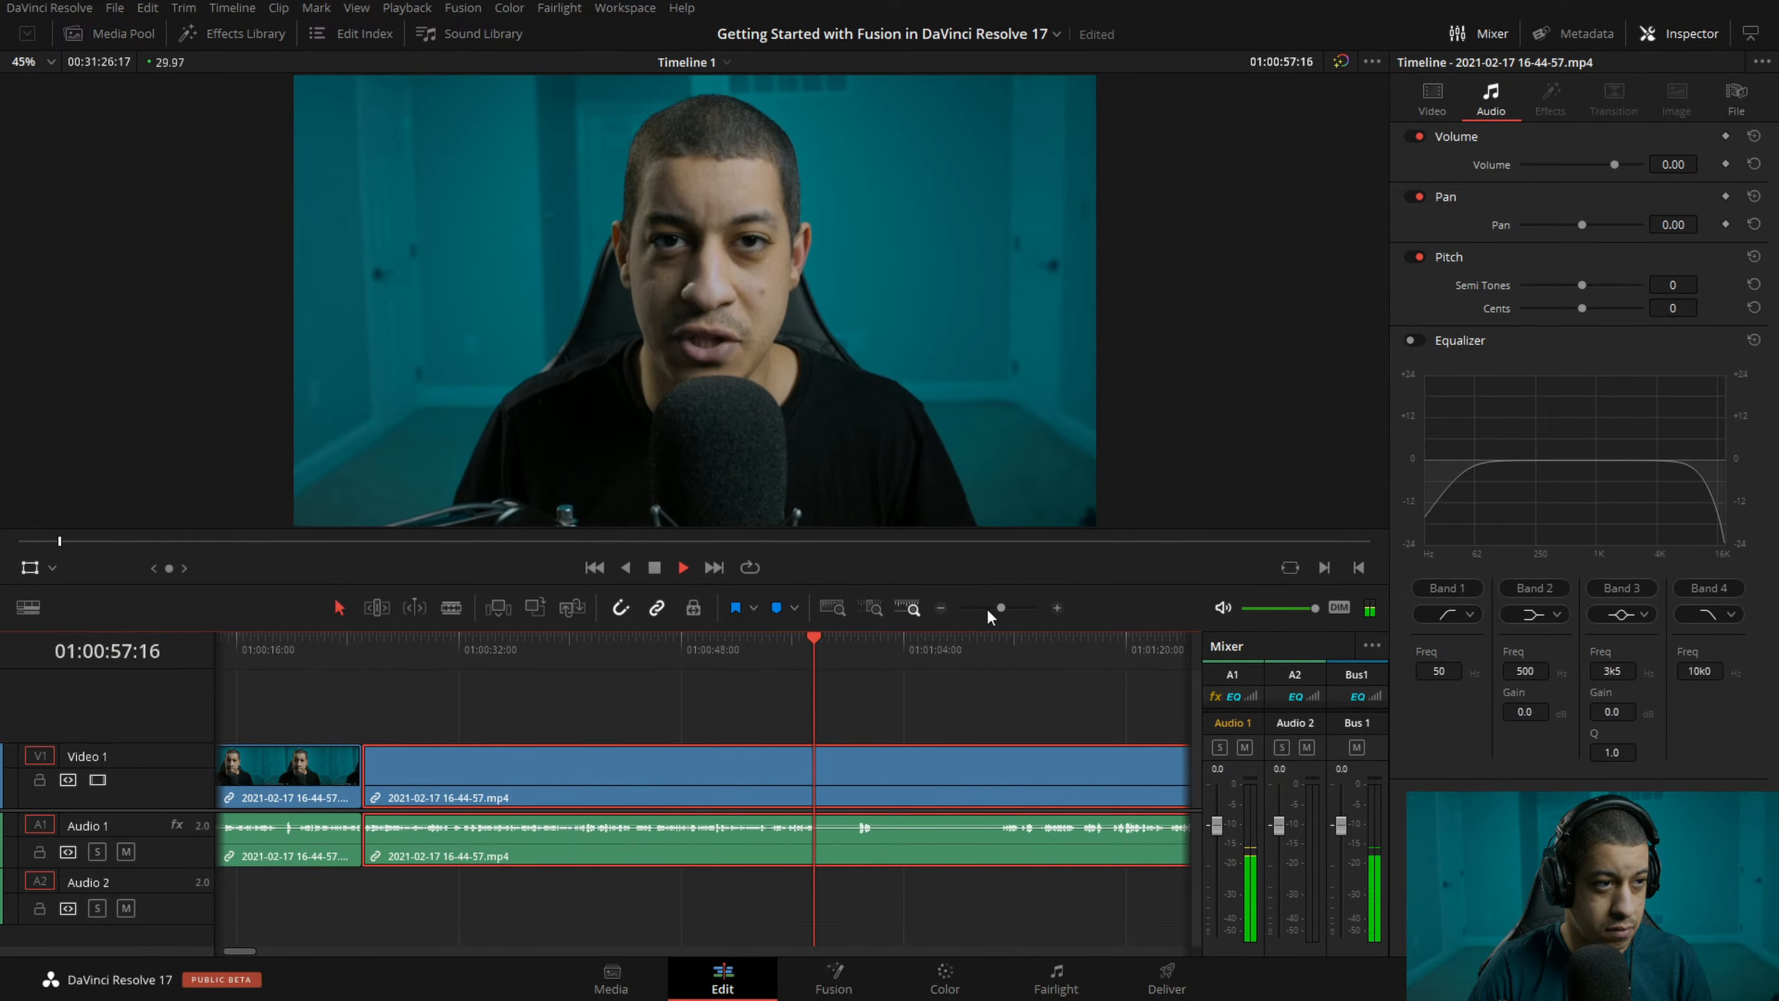
{"action": "key", "text": "space"}
{"action": "key", "text": "ctrl+b"}
{"action": "left_click_drag", "start_coordinate": [940, 648], "coordinate": [996, 650]}
{"action": "key", "text": "ctrl+b"}
- Delete the clip between the 58-second and 1:10:22 cuts once with a gap and once with ripple, undoing each deletion
{"action": "left_click", "coordinate": [885, 774]}
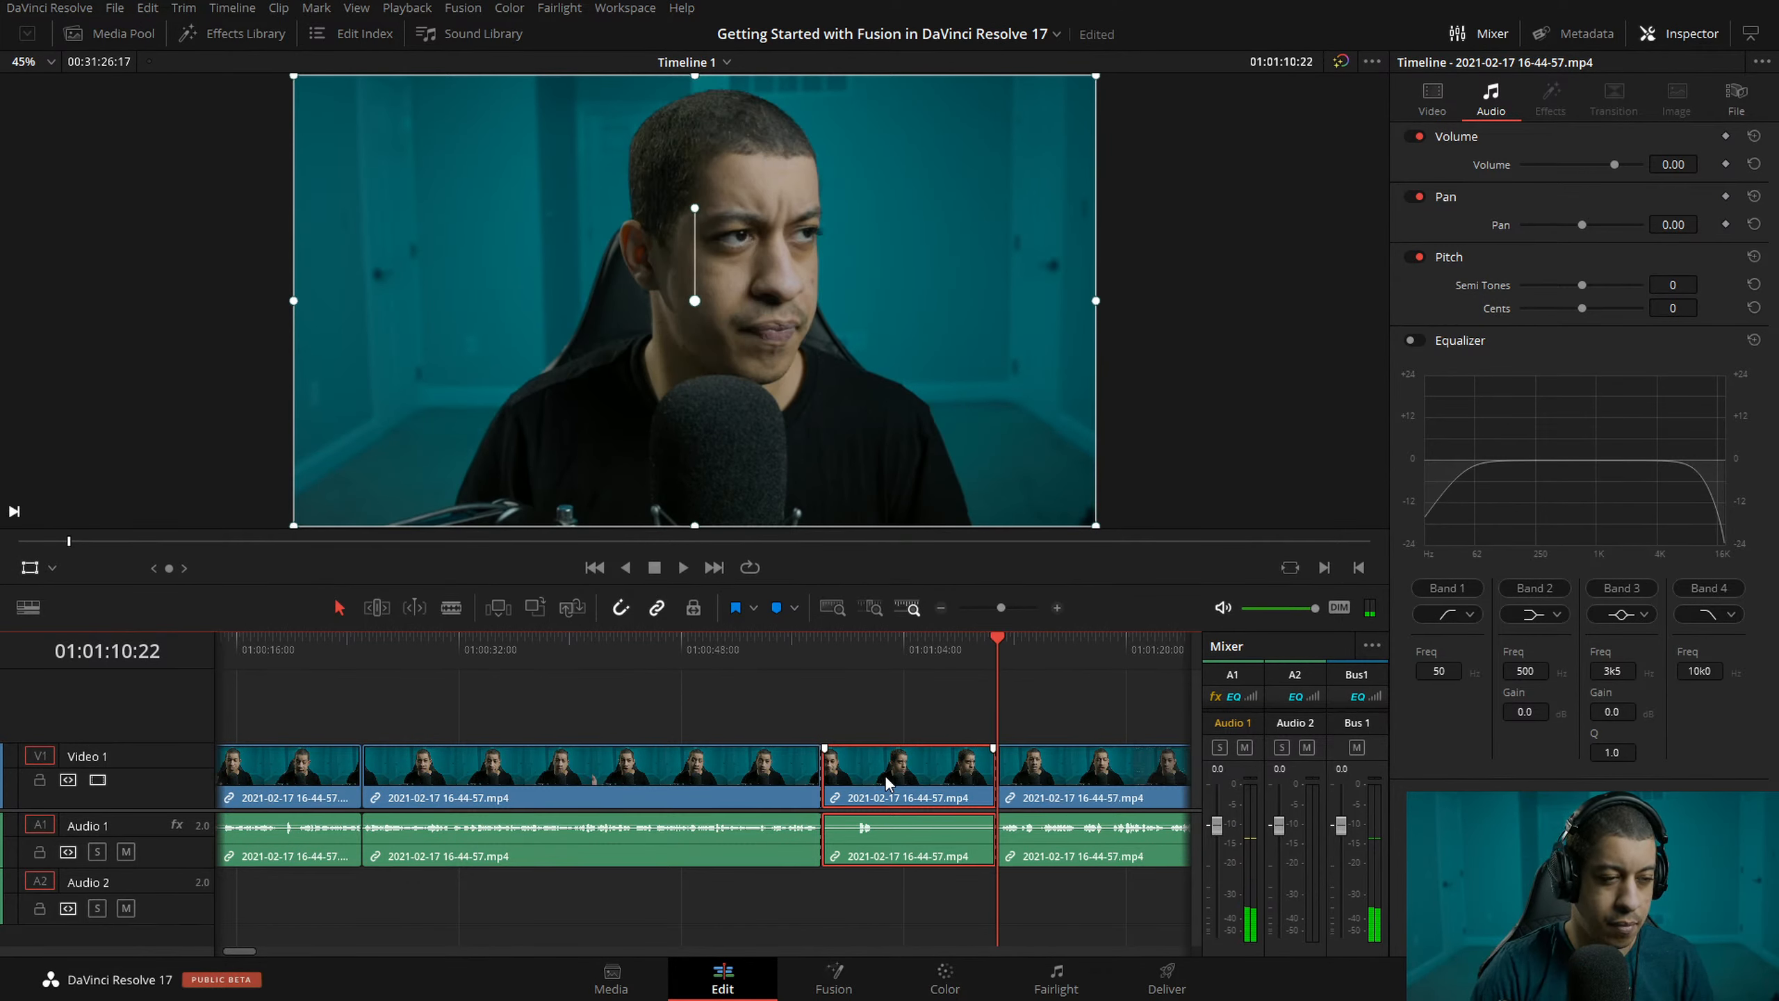
{"action": "key", "text": "BackSpace"}
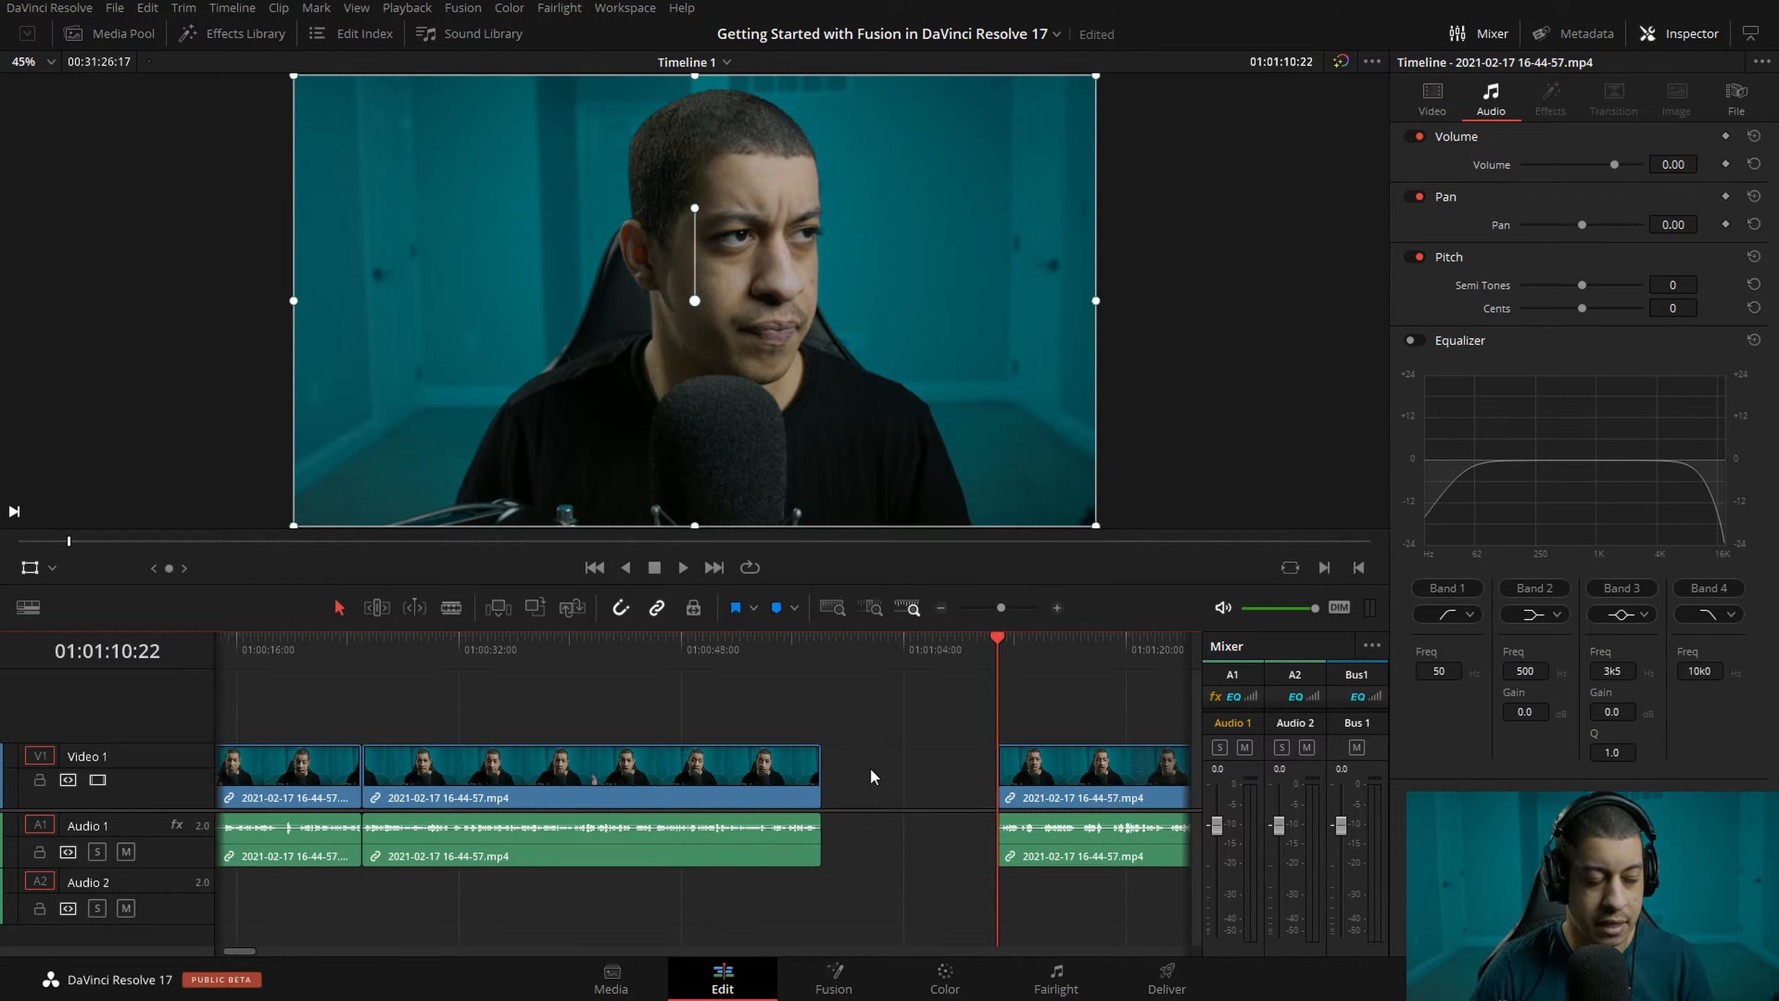
{"action": "key", "text": "ctrl+z"}
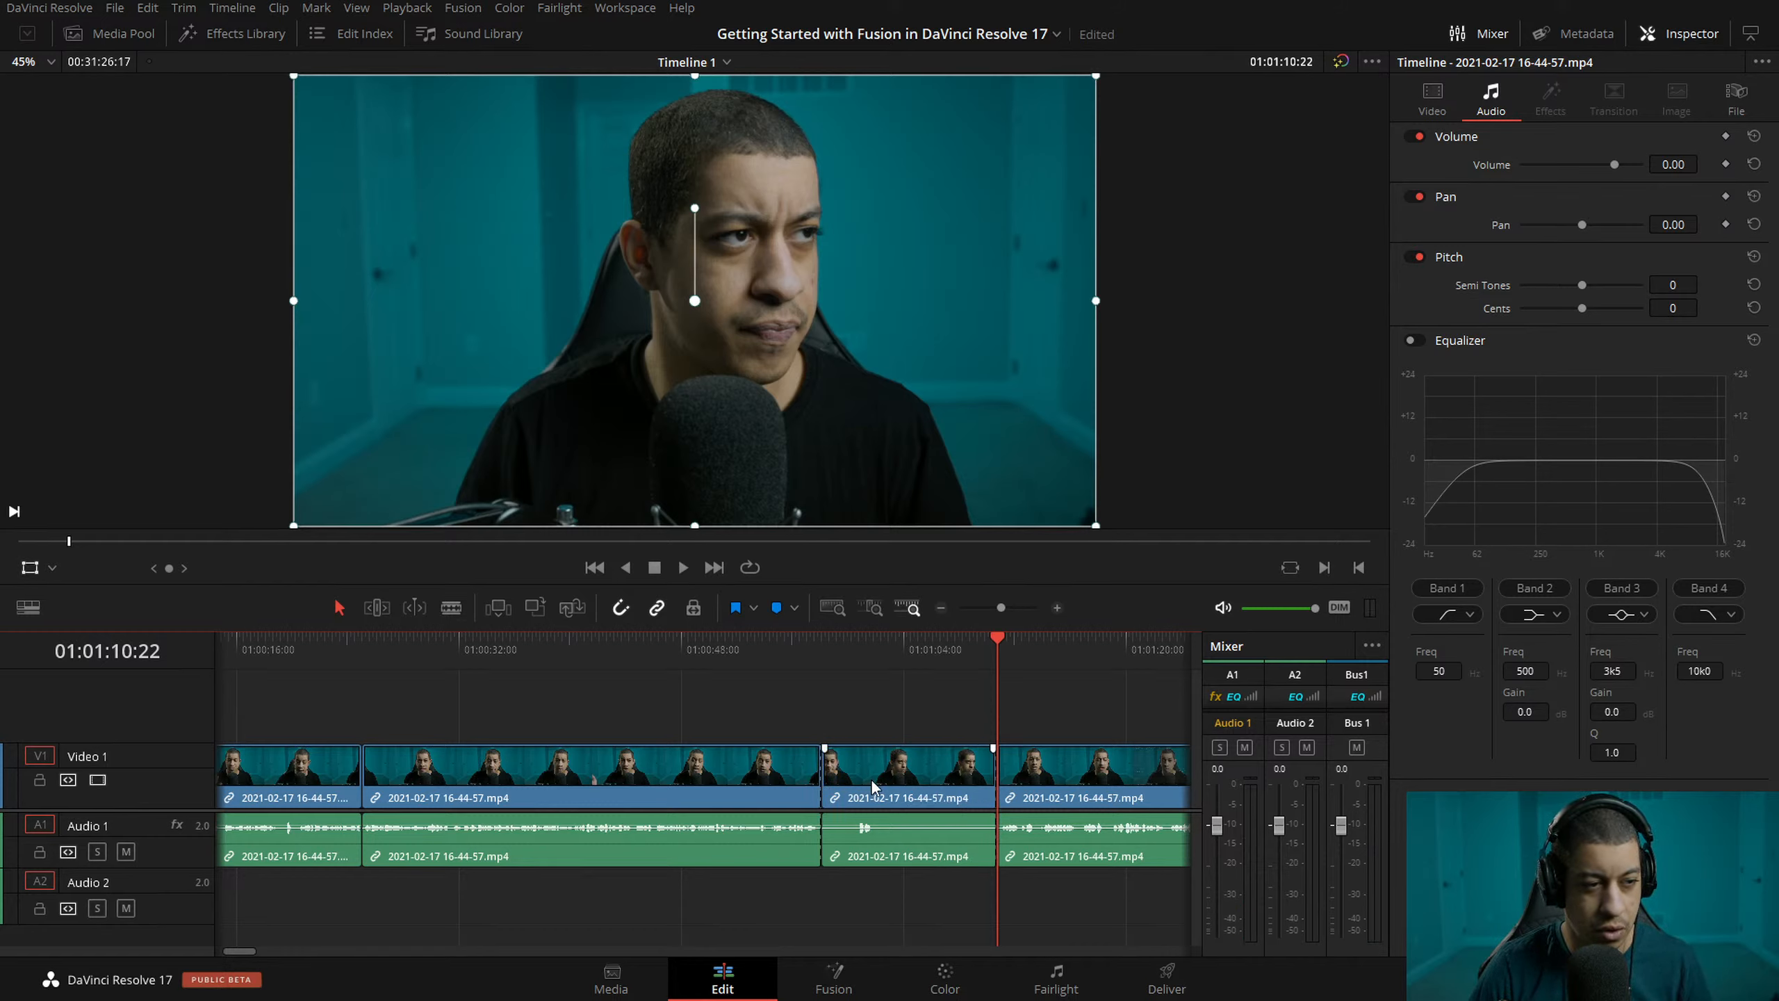
{"action": "key", "text": "shift+BackSpace"}
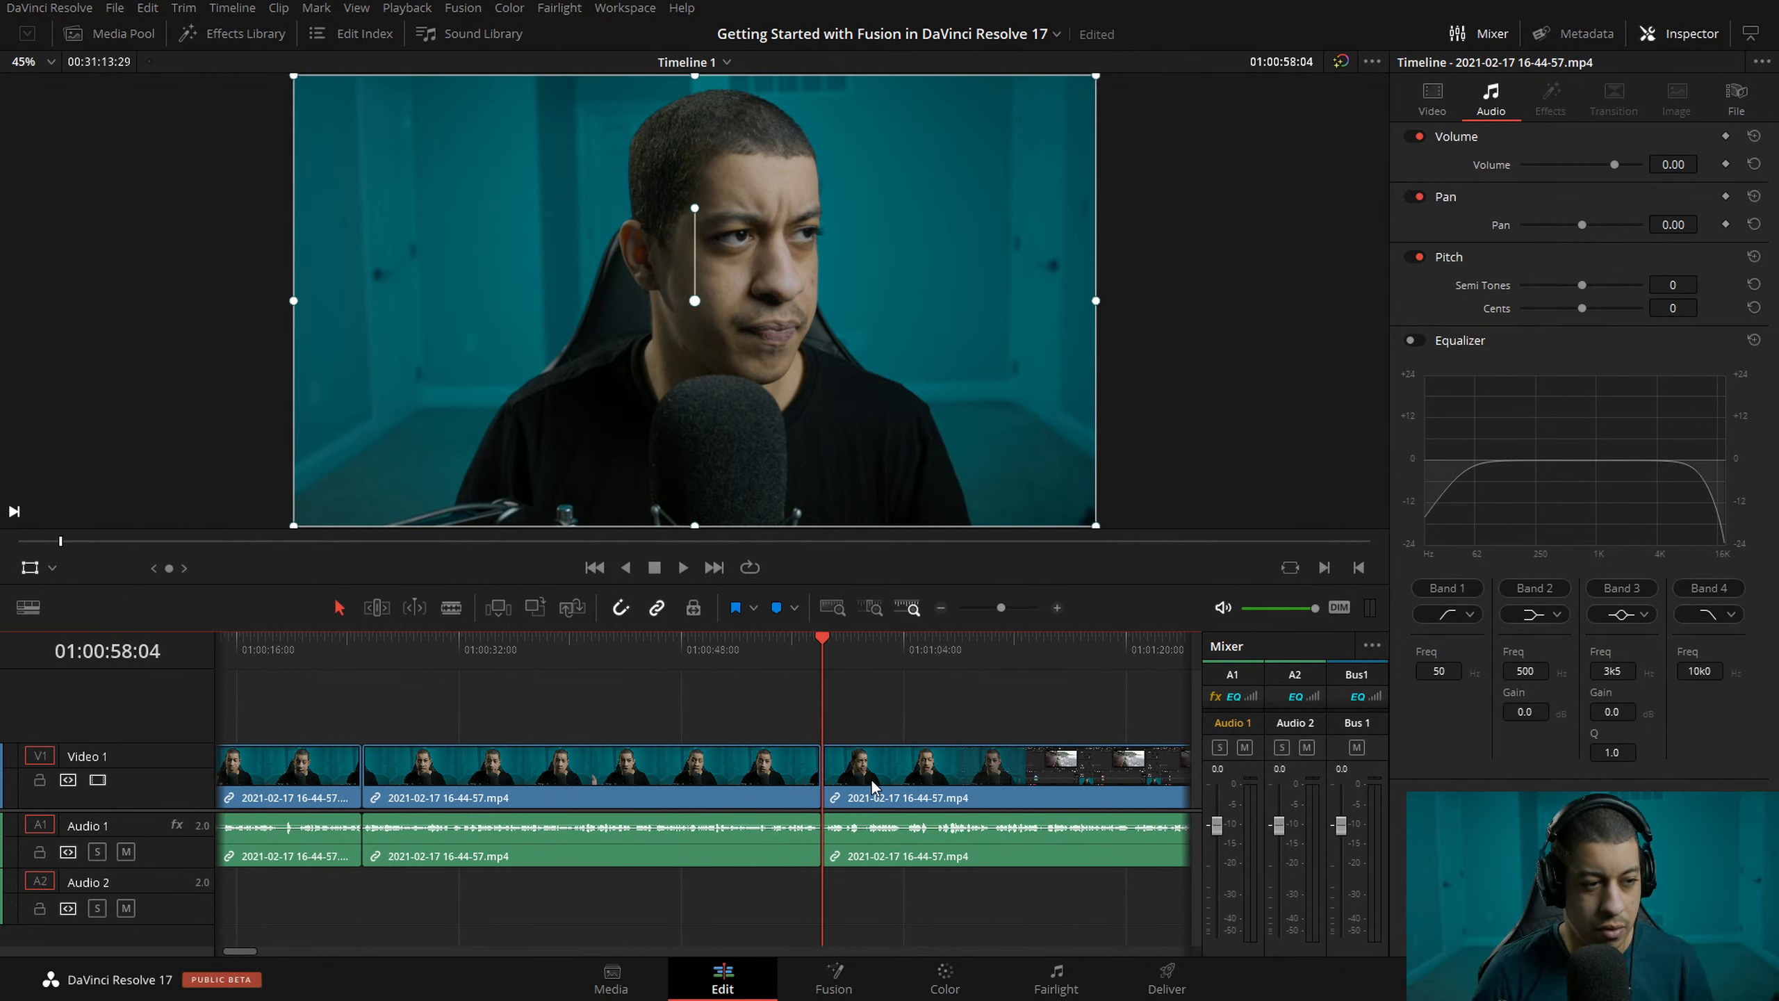
{"action": "key", "text": "ctrl+z"}
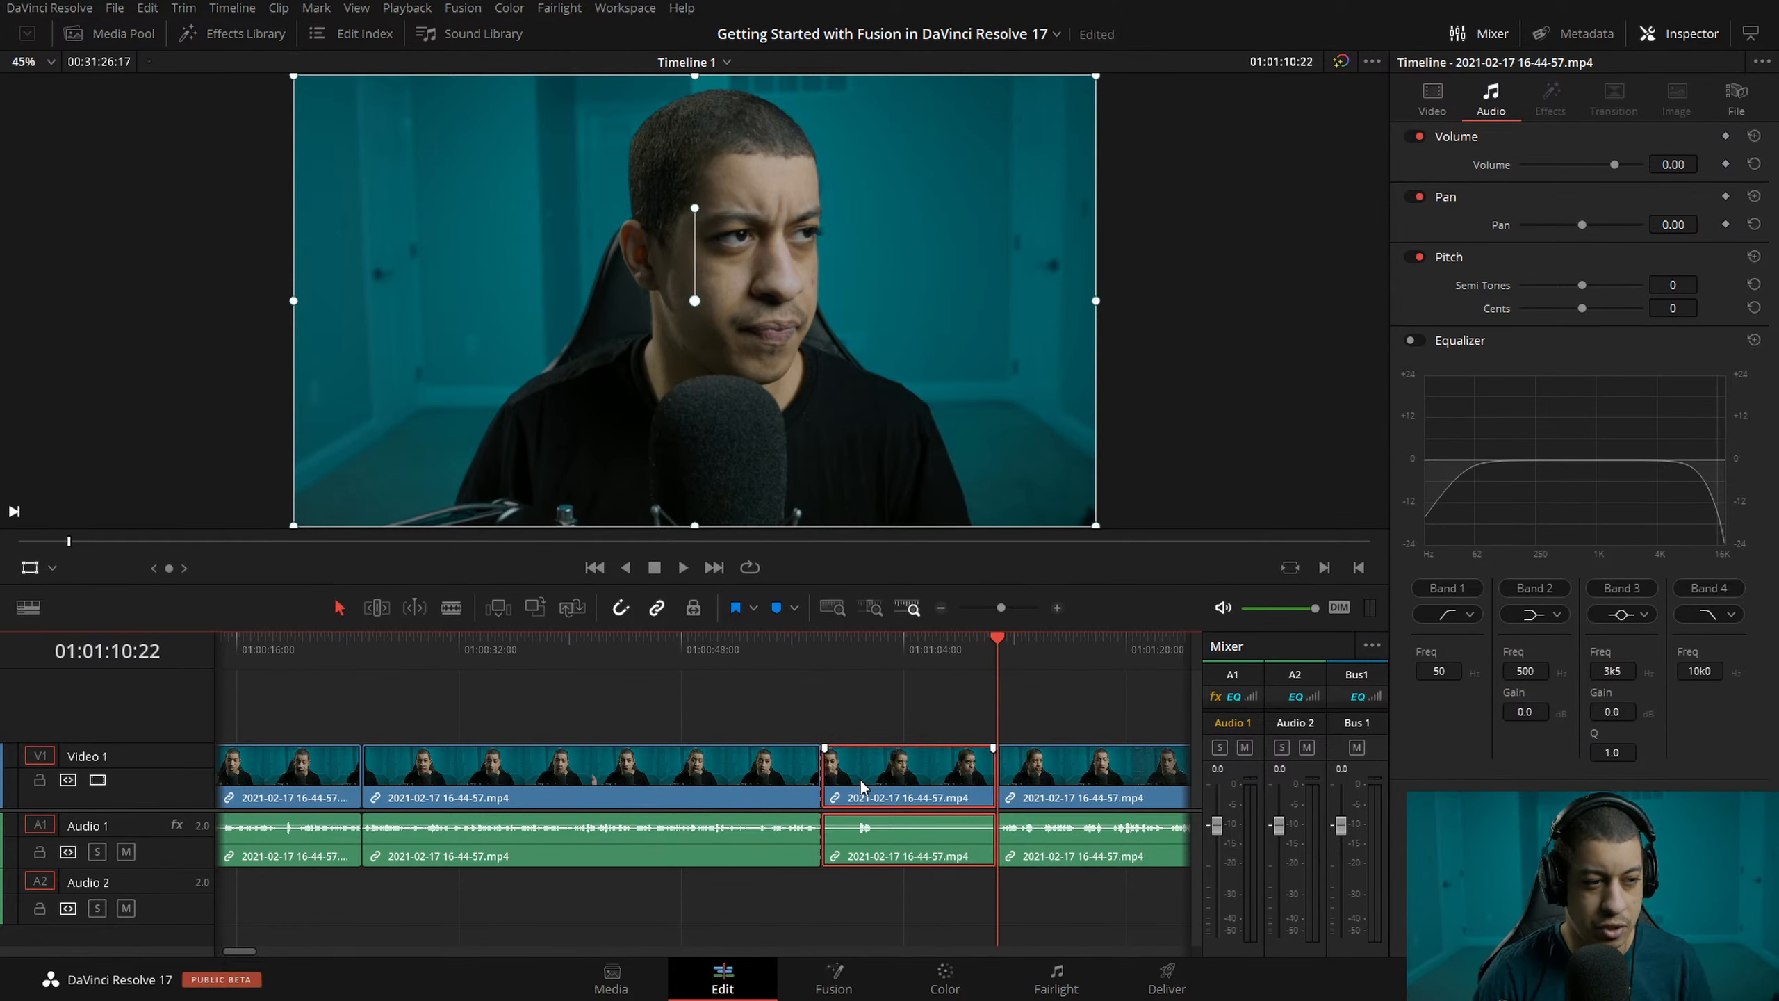
- Delete the clip between the 58-second and 1:10:22 cuts, leaving a gap, and play the footage from 1:10:22 onward
{"action": "key", "text": "BackSpace"}
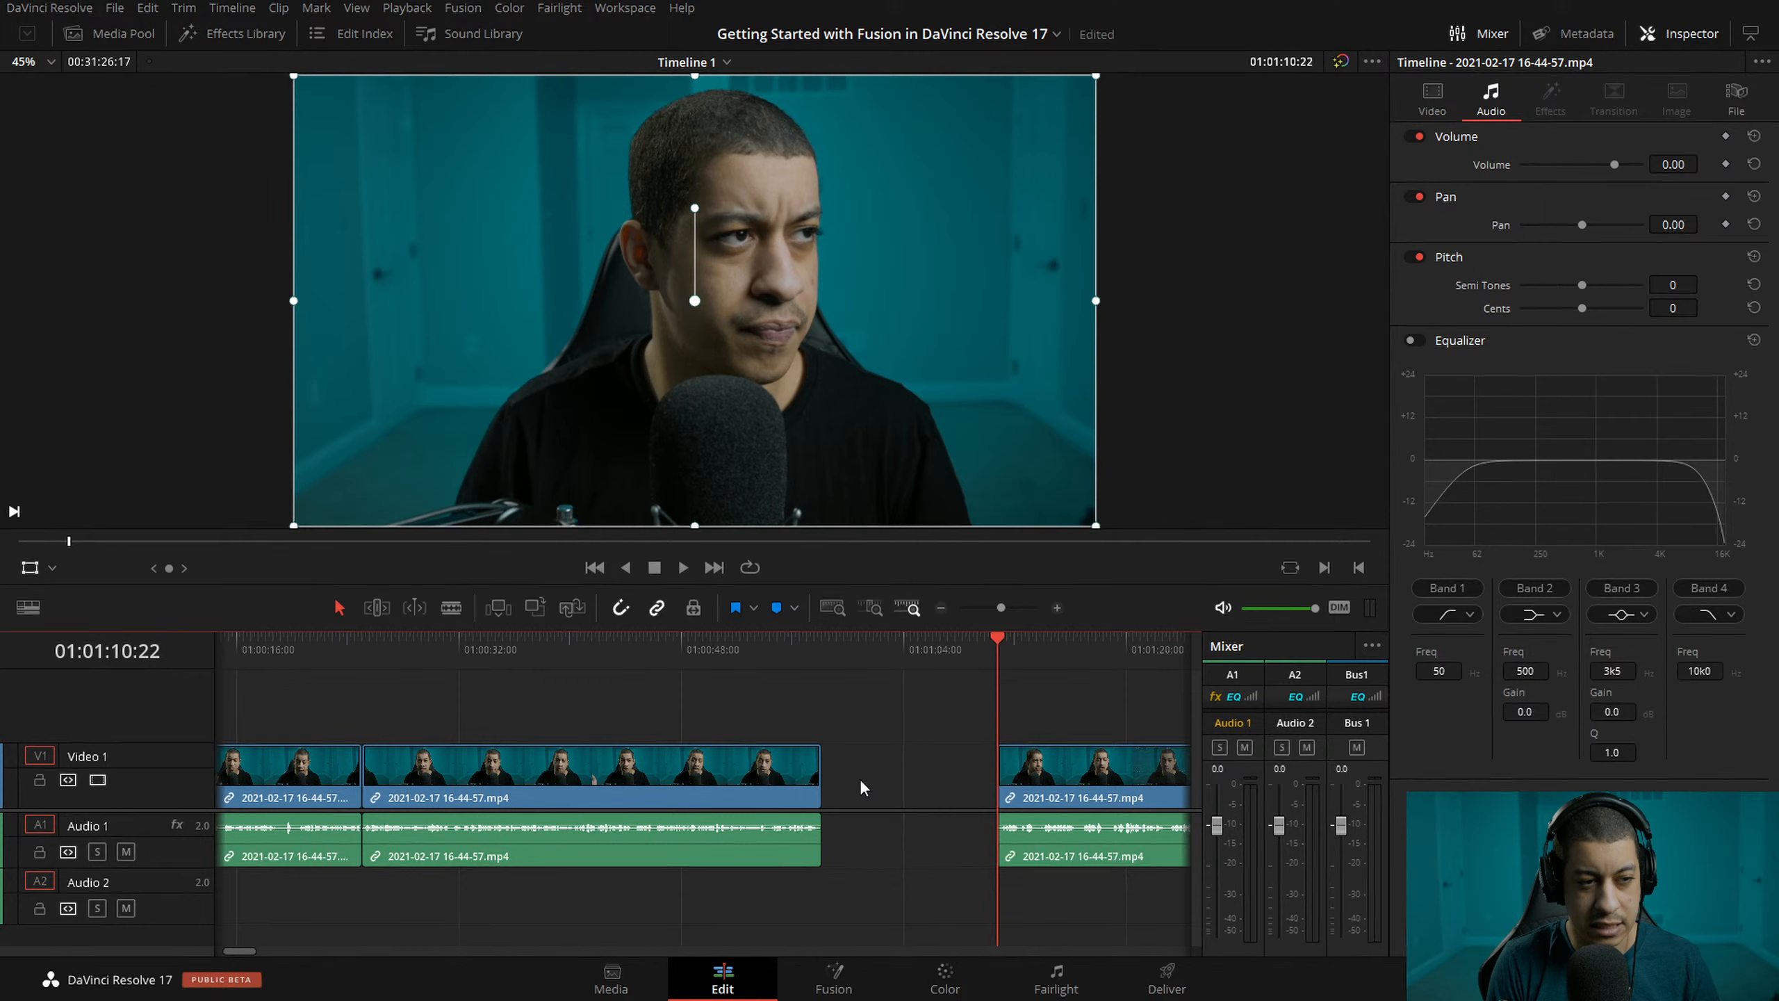
{"action": "left_click", "coordinate": [942, 607]}
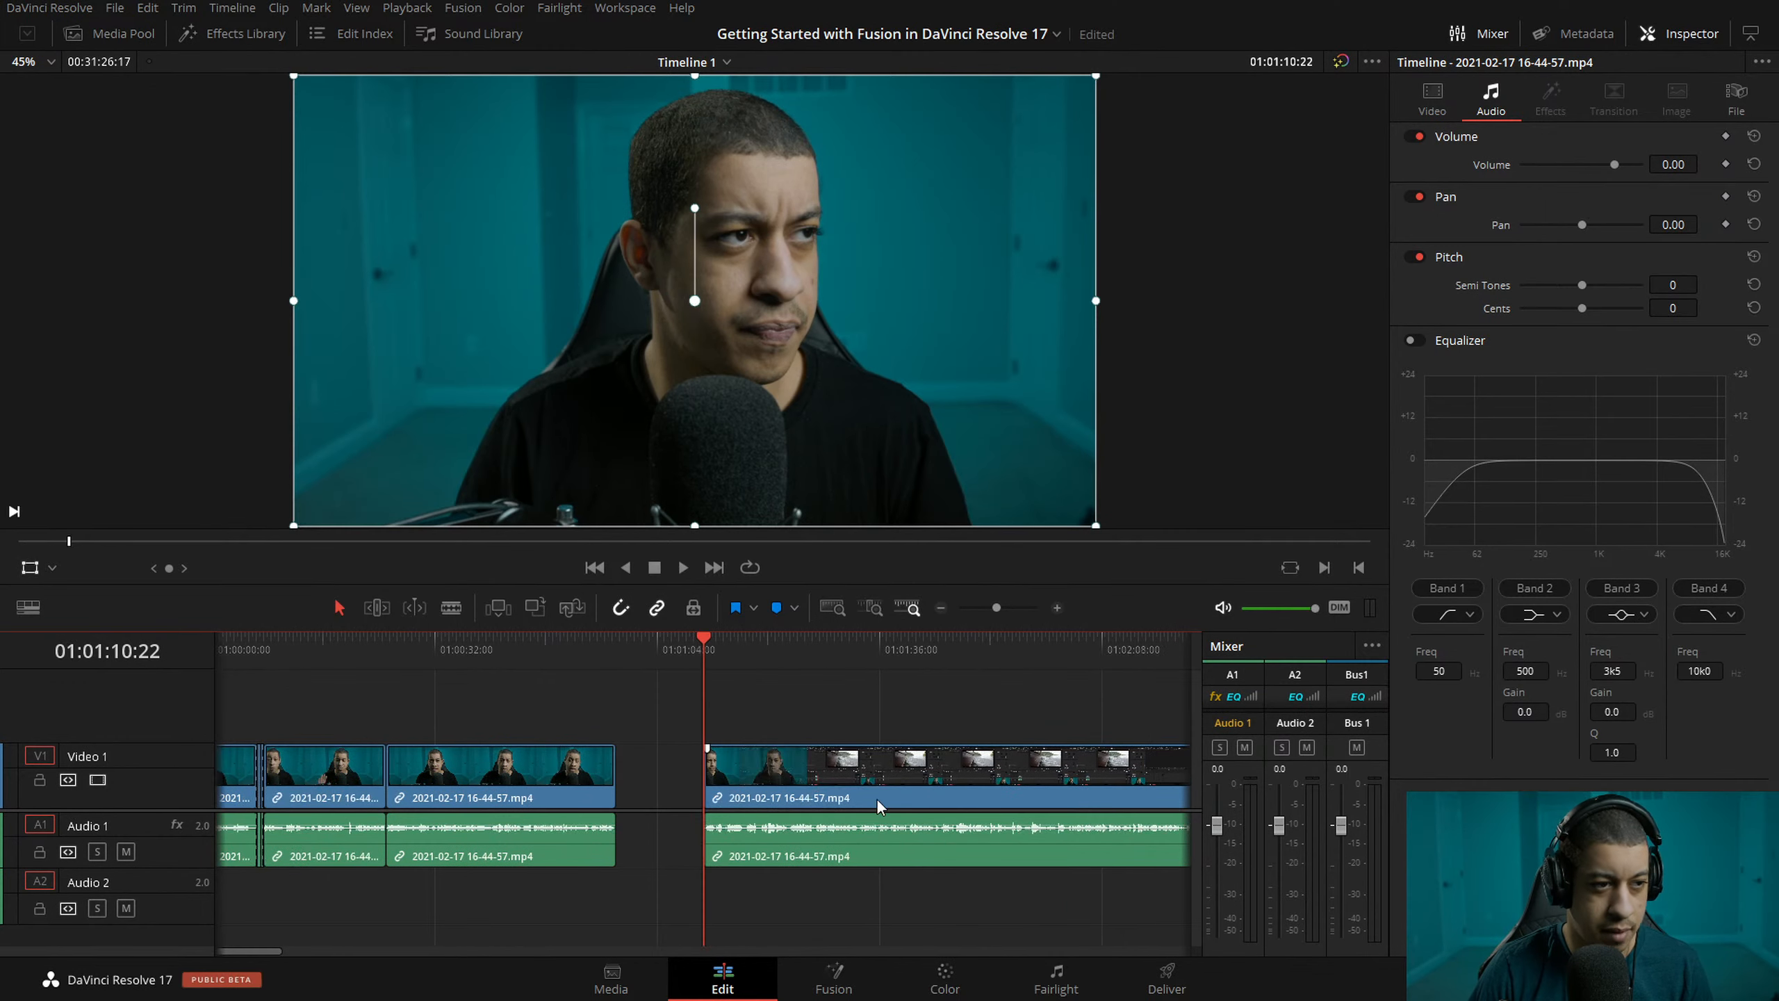
{"action": "key", "text": "space"}
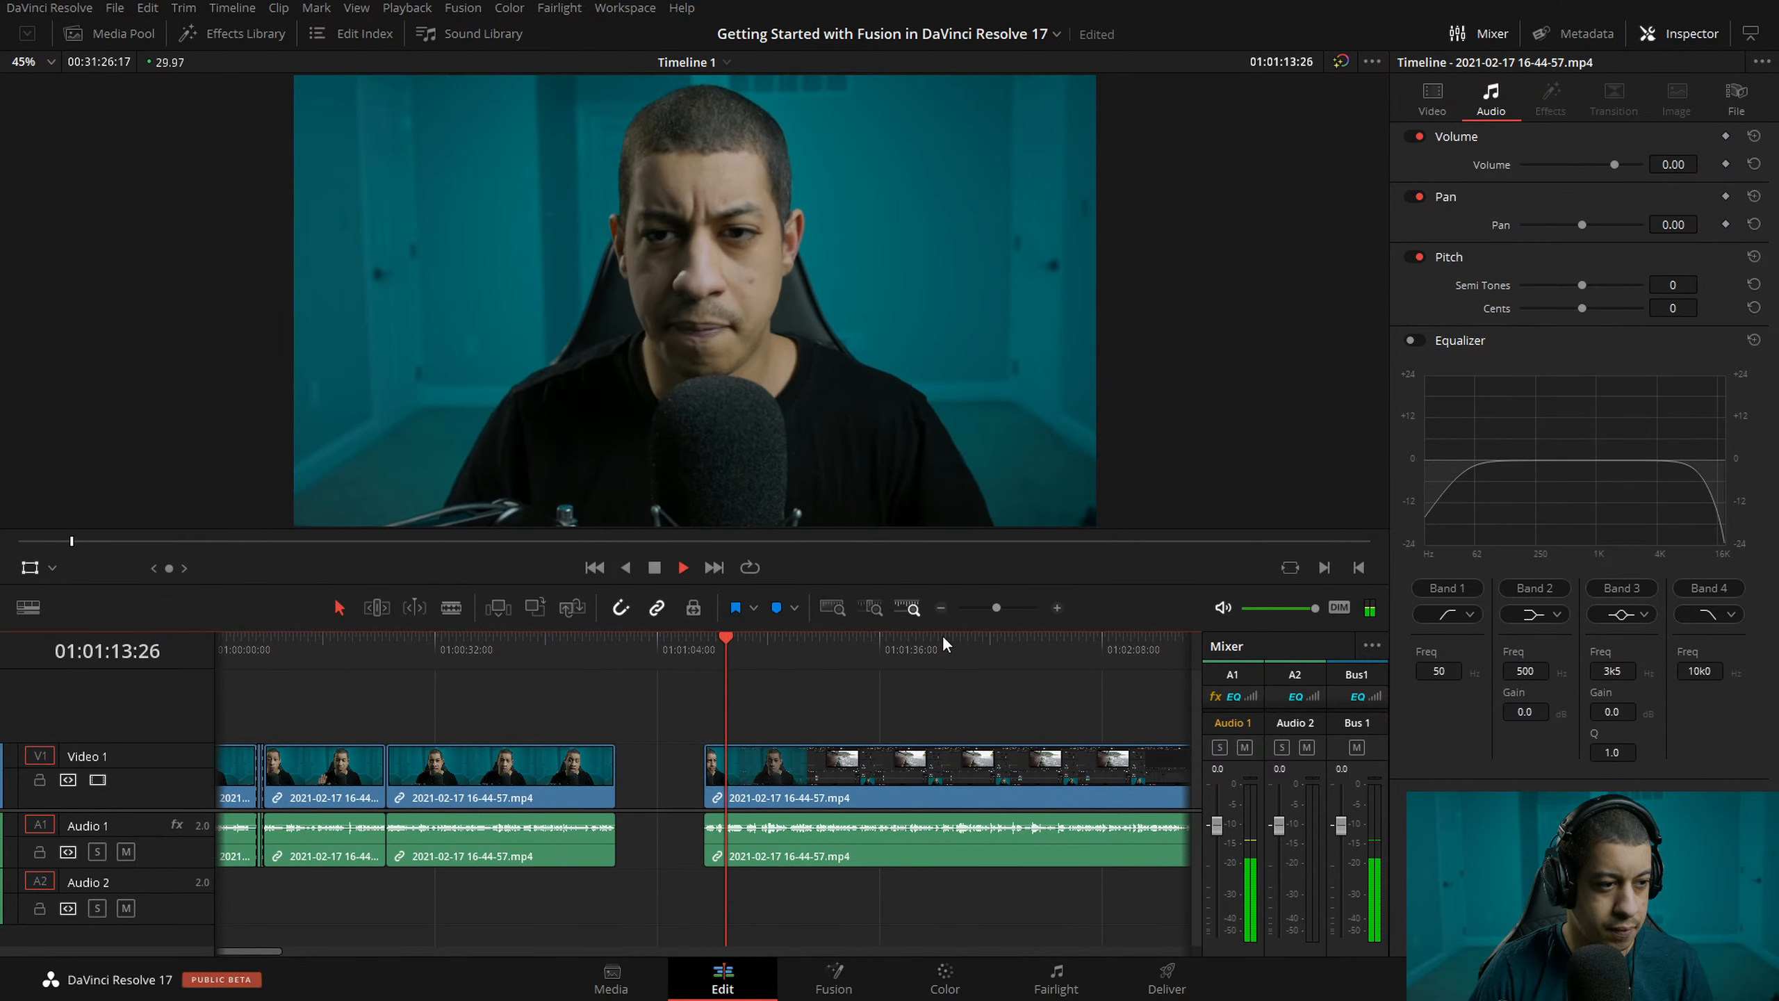
{"action": "left_click", "coordinate": [1055, 609]}
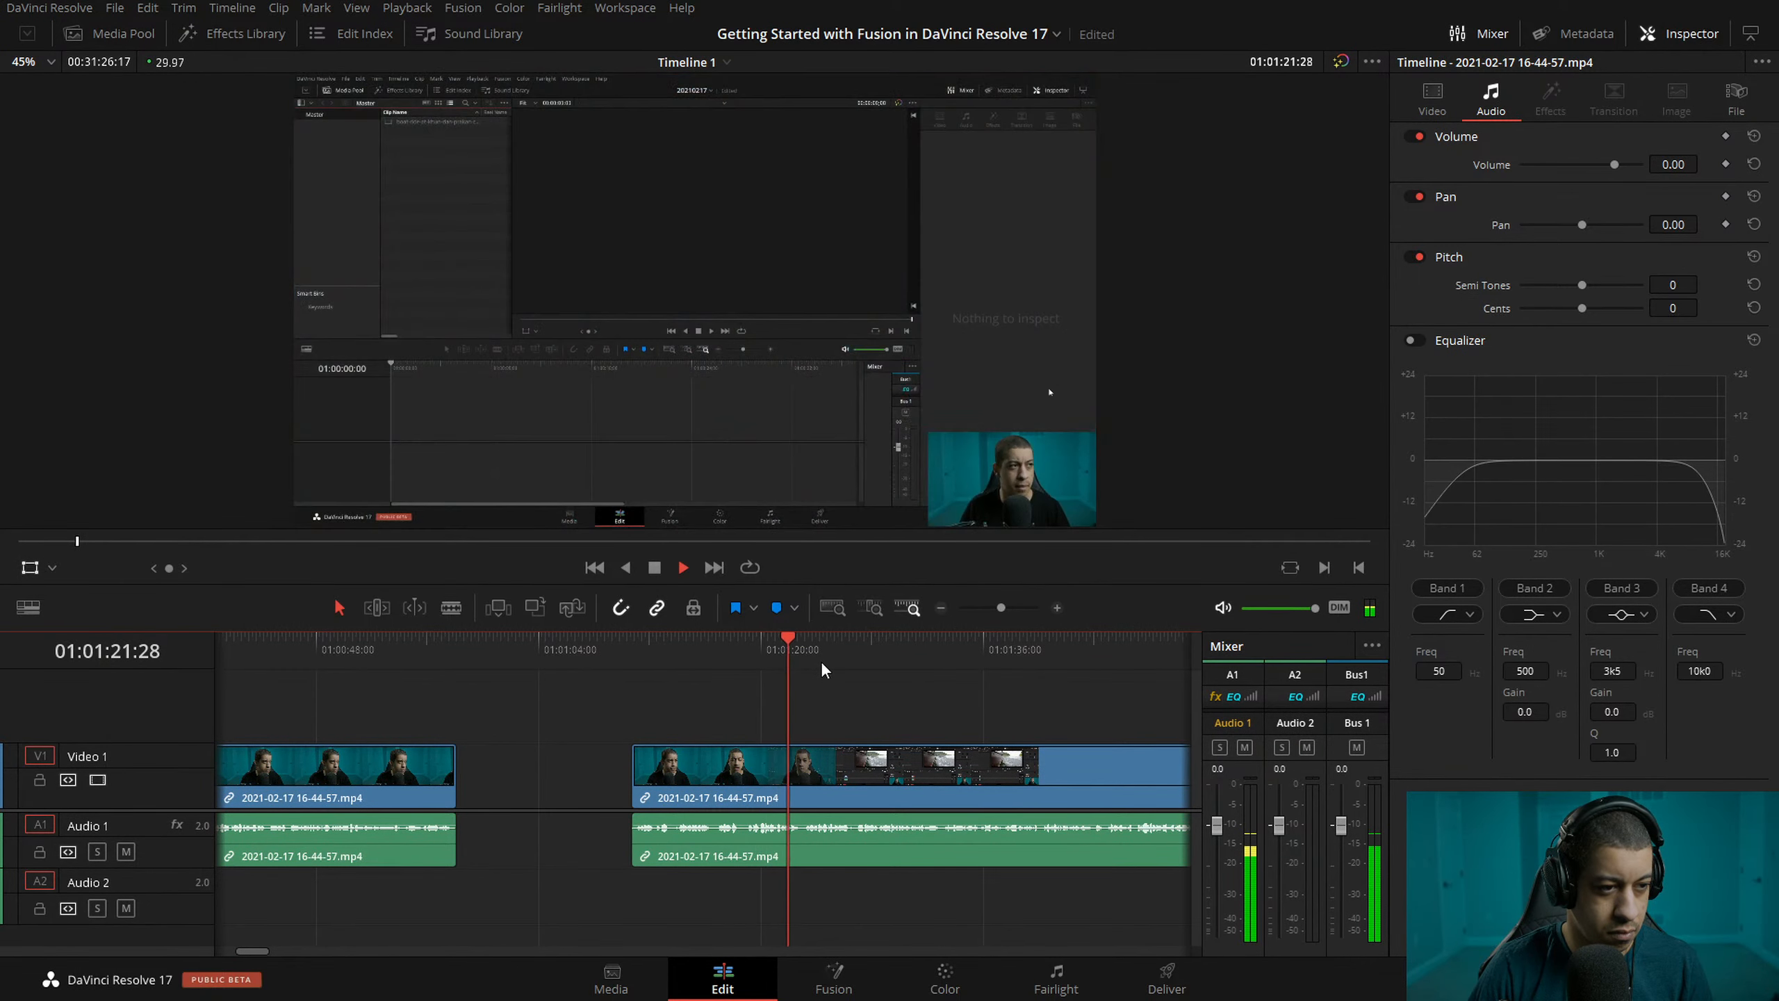
- Ripple-trim the start of the clip after the gap to 1:18:28 and play the footage from the new cut
{"action": "left_click_drag", "start_coordinate": [790, 667], "coordinate": [746, 666]}
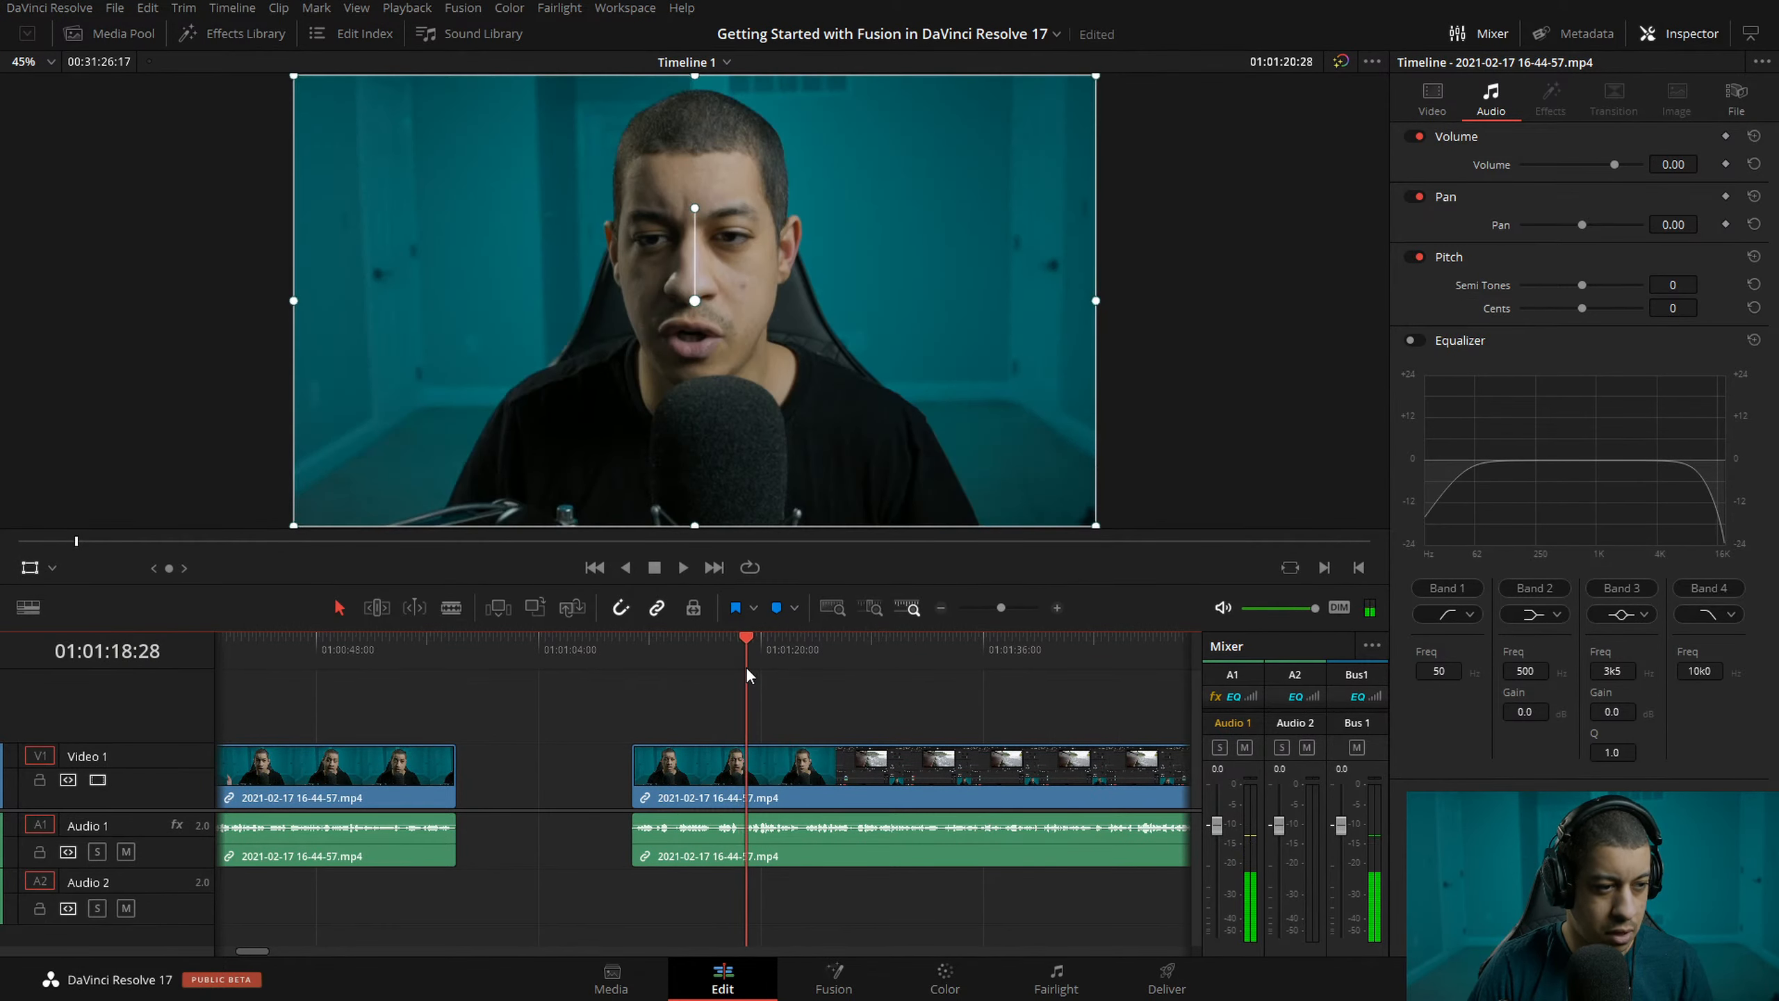
{"action": "key", "text": "ctrl+shift+["}
{"action": "key", "text": "space"}
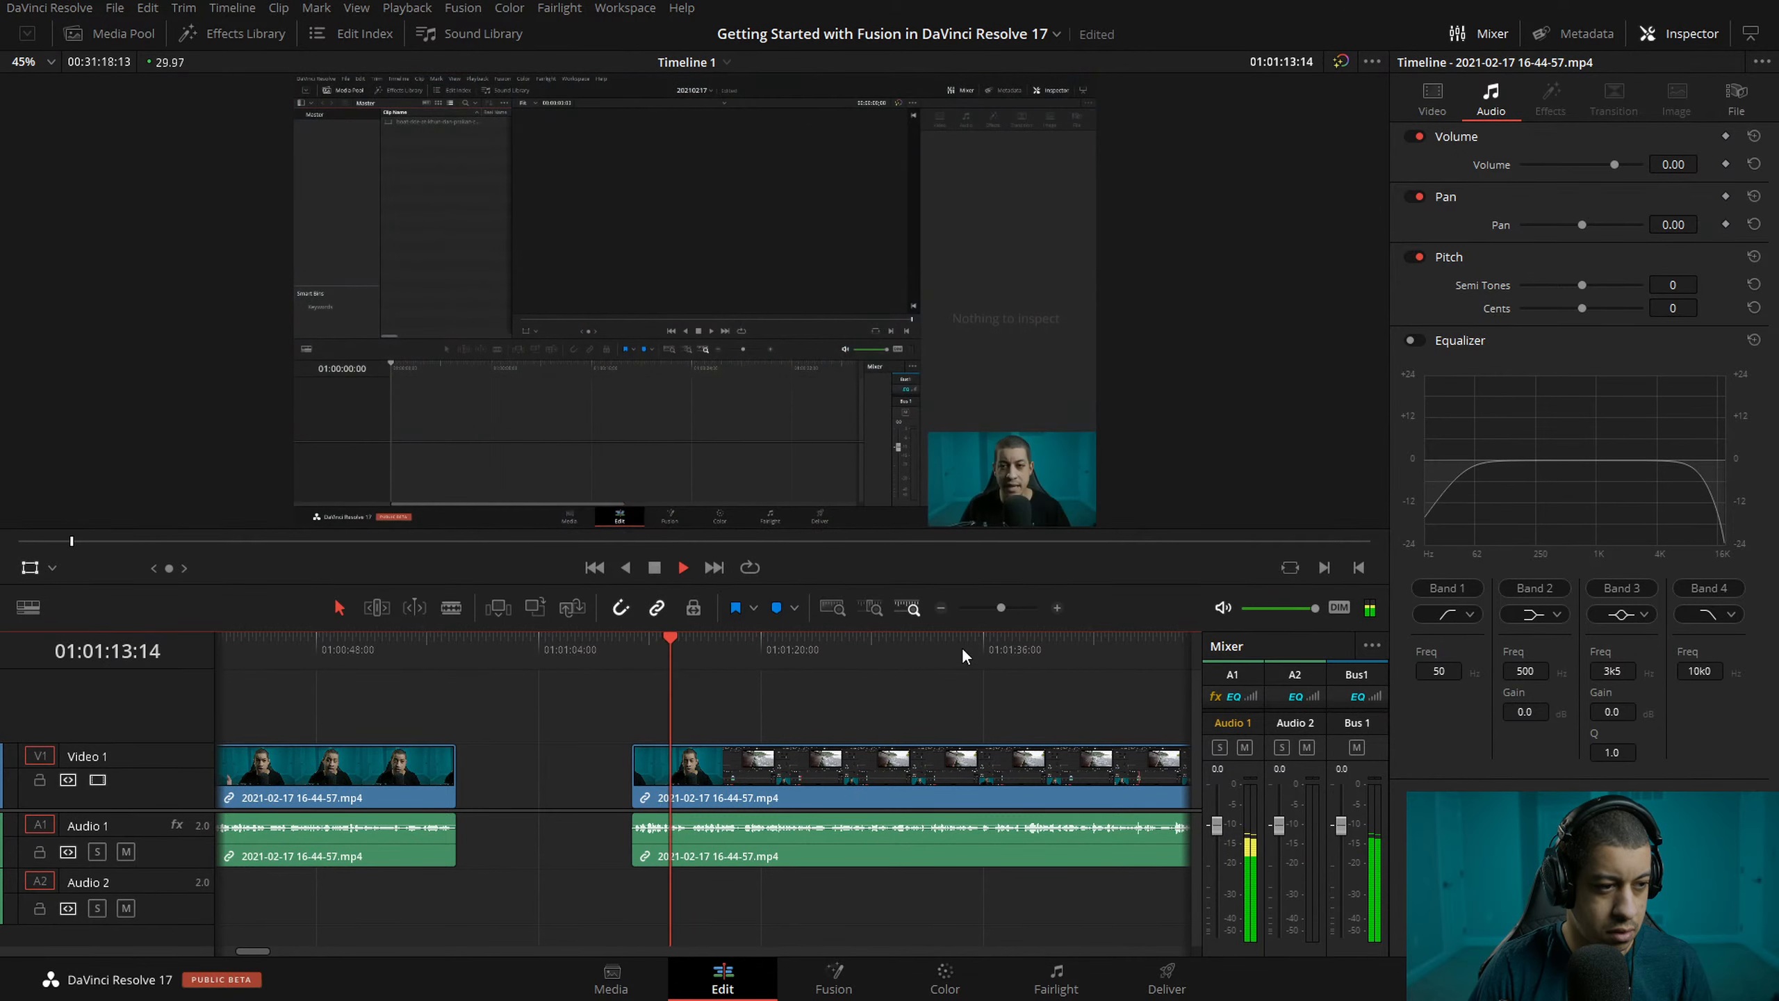
{"action": "key", "text": "space"}
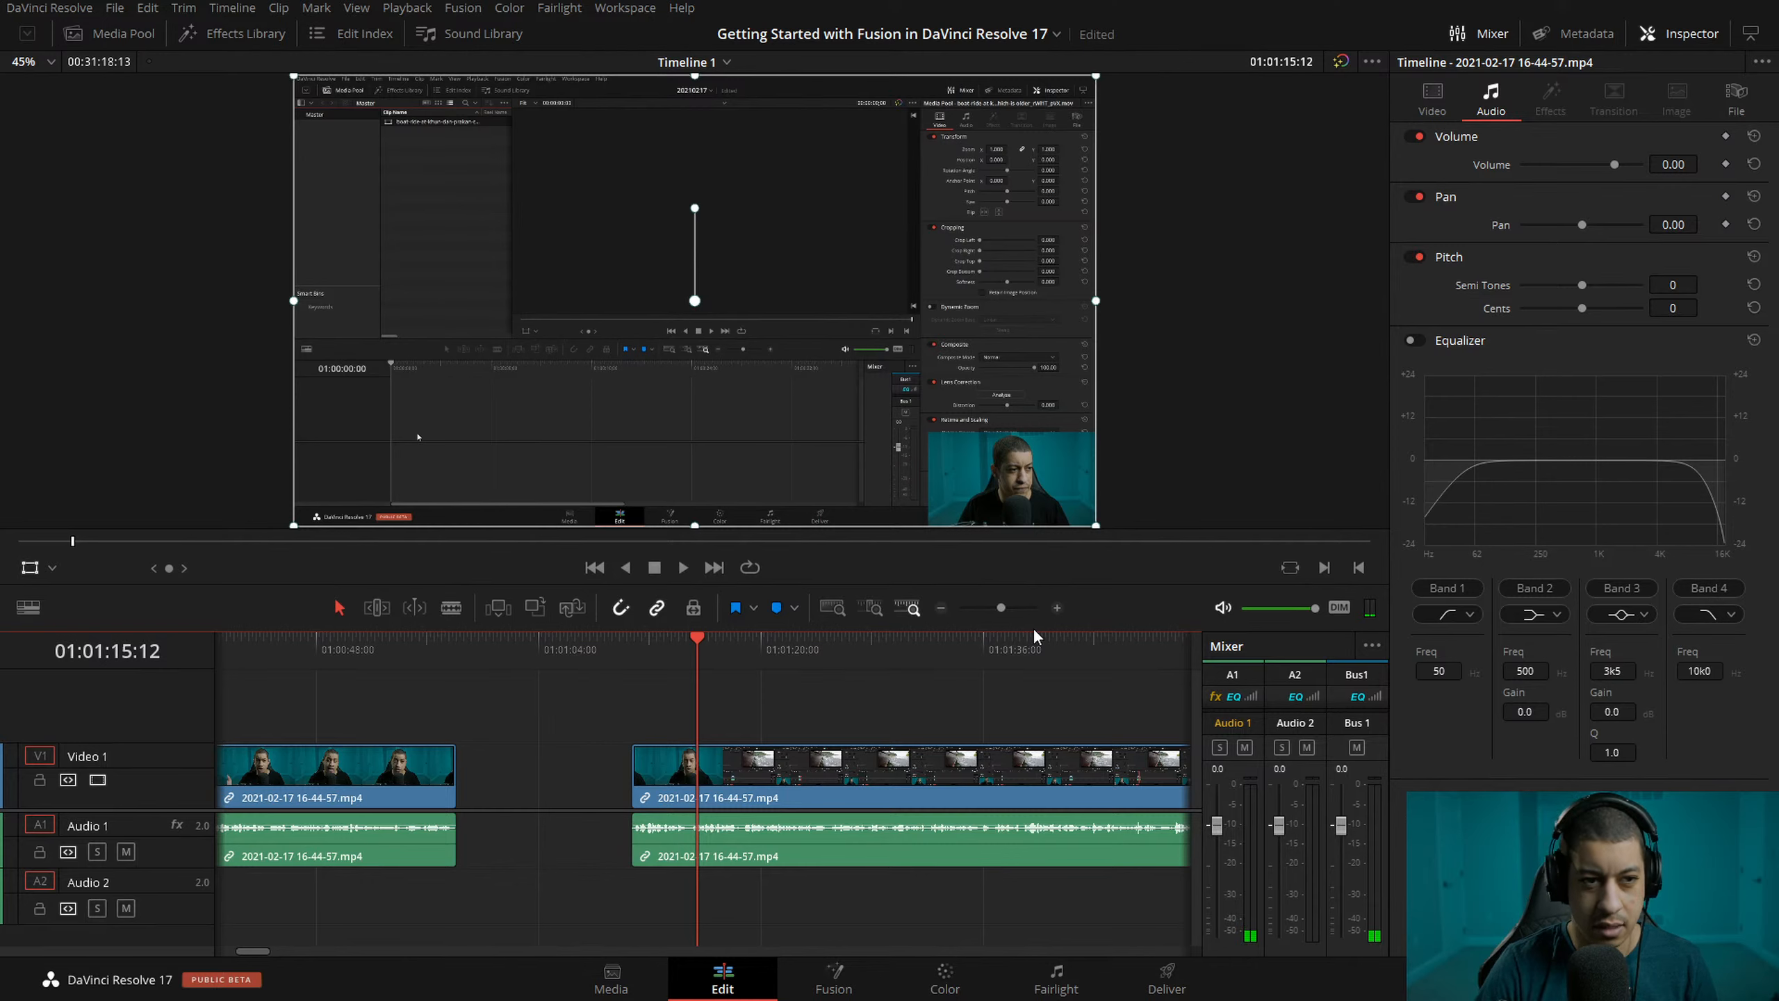
{"action": "key", "text": "space"}
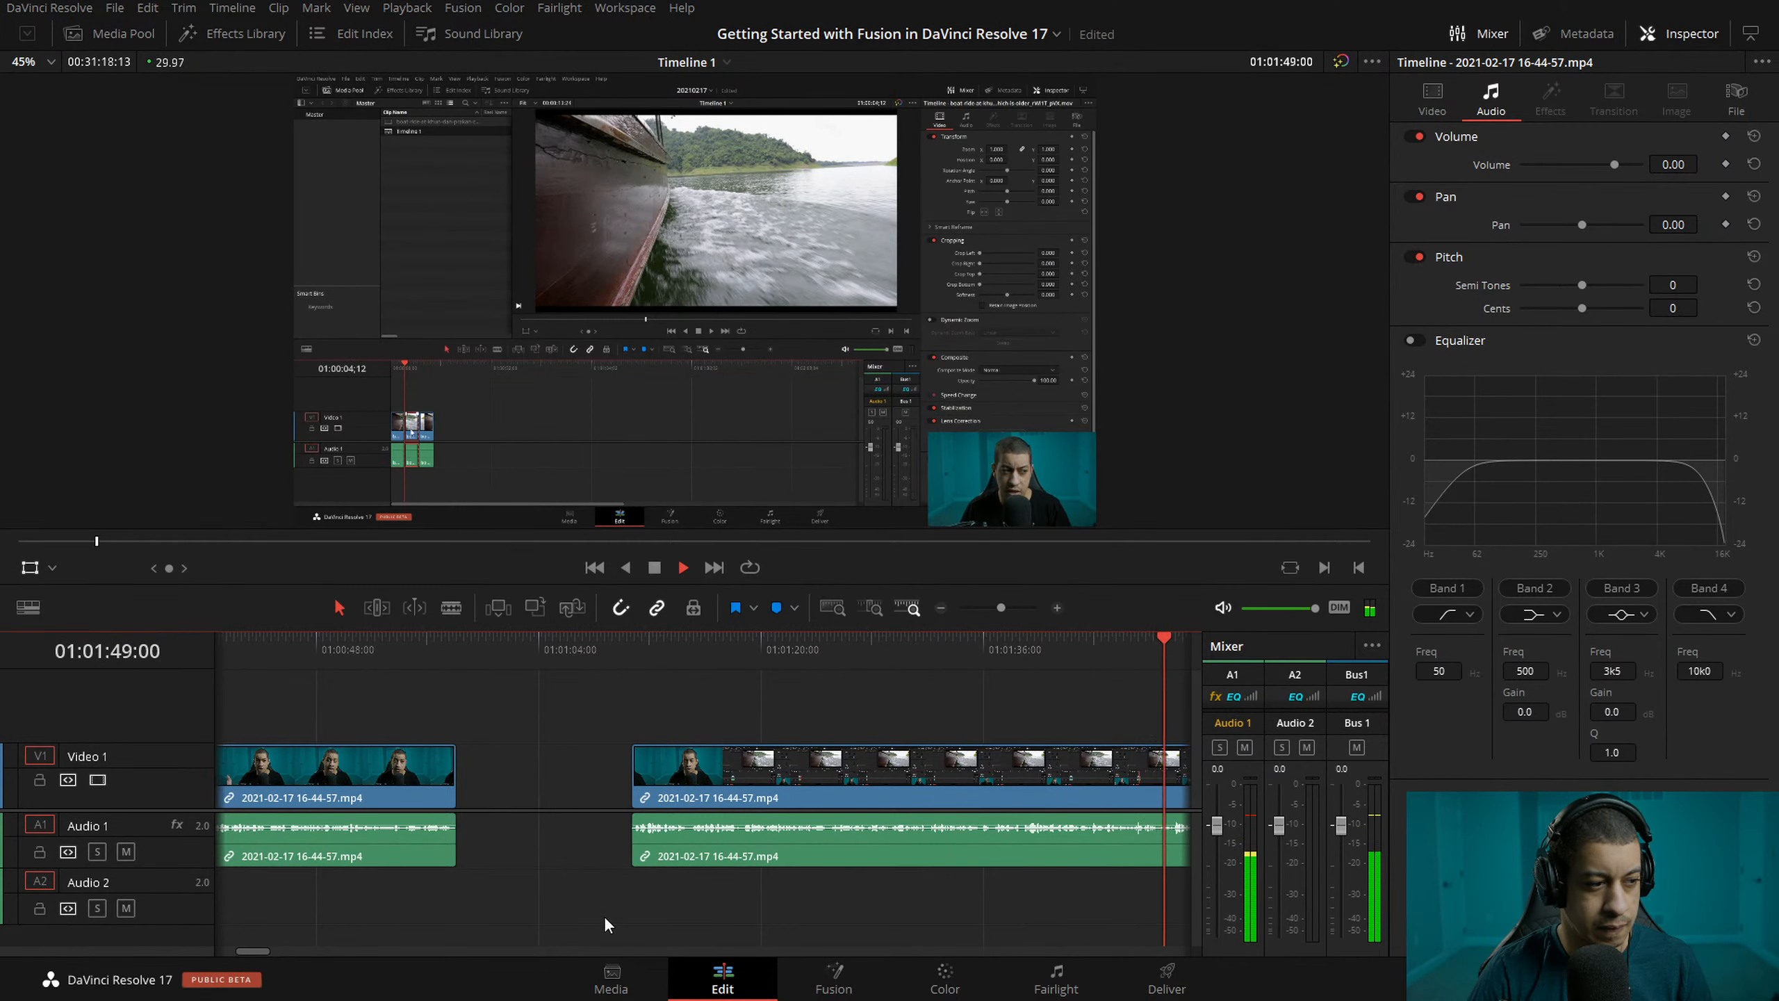
- Review the footage onward to about 2:26 and split the linked clip at about 2:16:24 and at about 2:20:26
{"action": "left_click", "coordinate": [940, 611]}
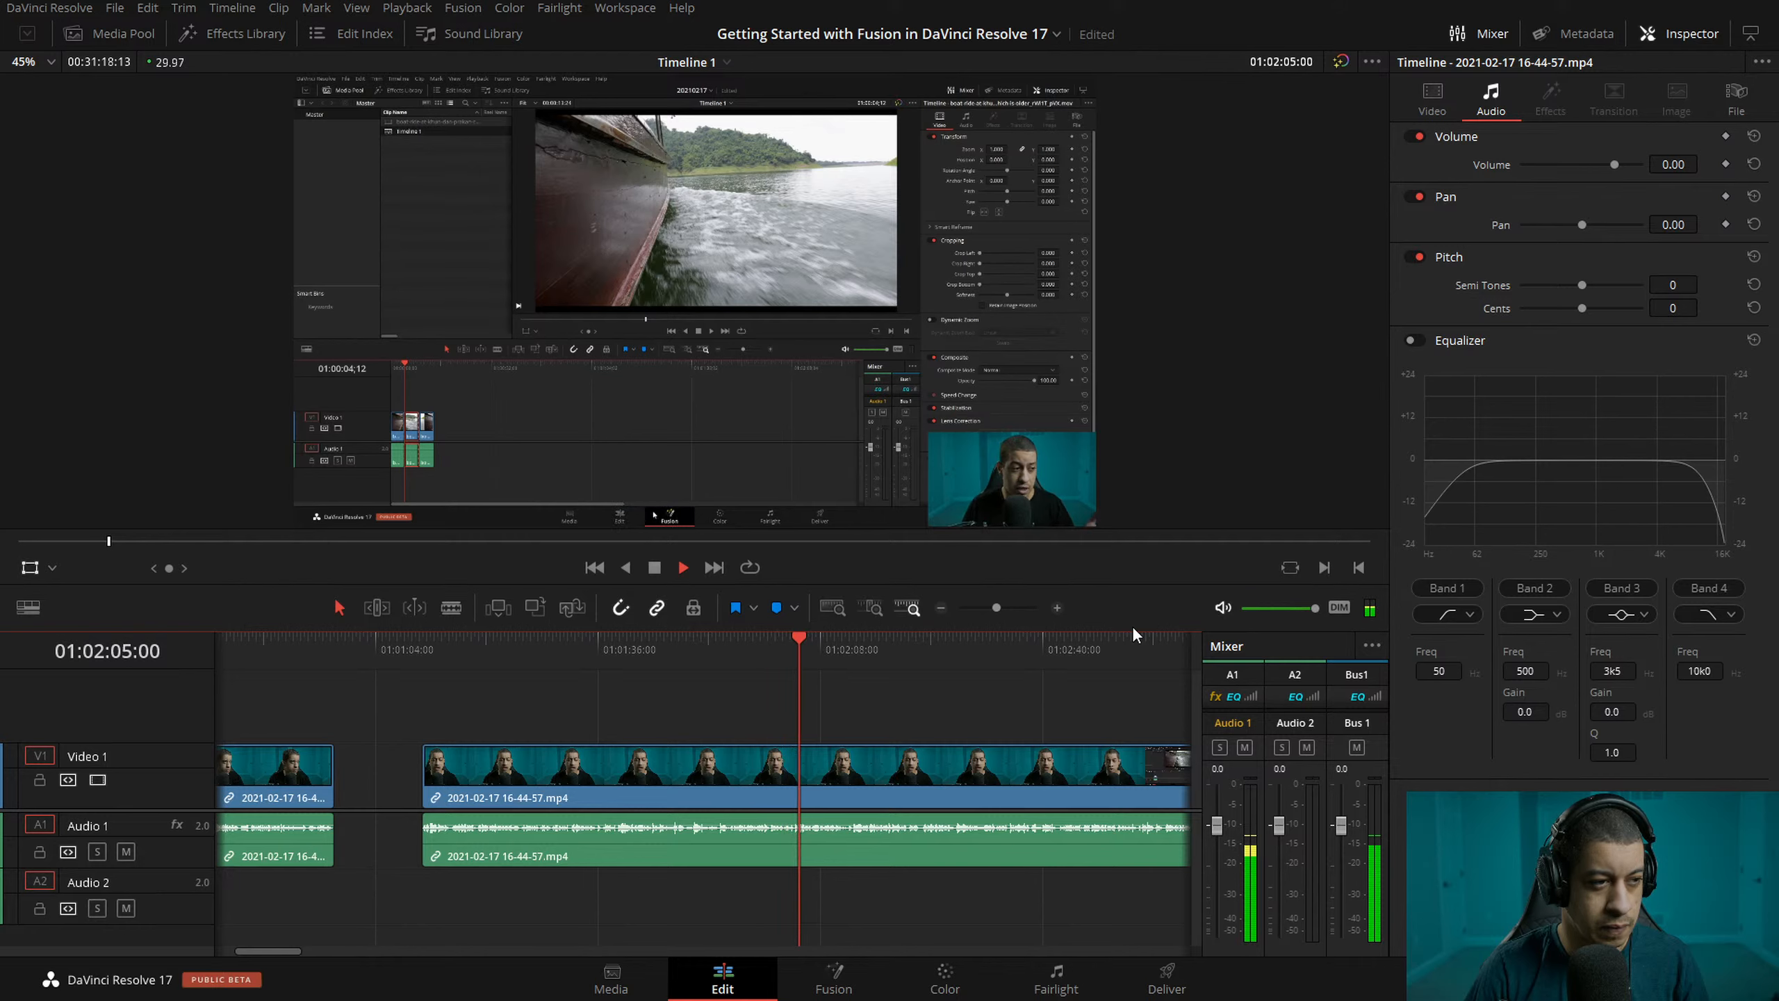
{"action": "key", "text": "space"}
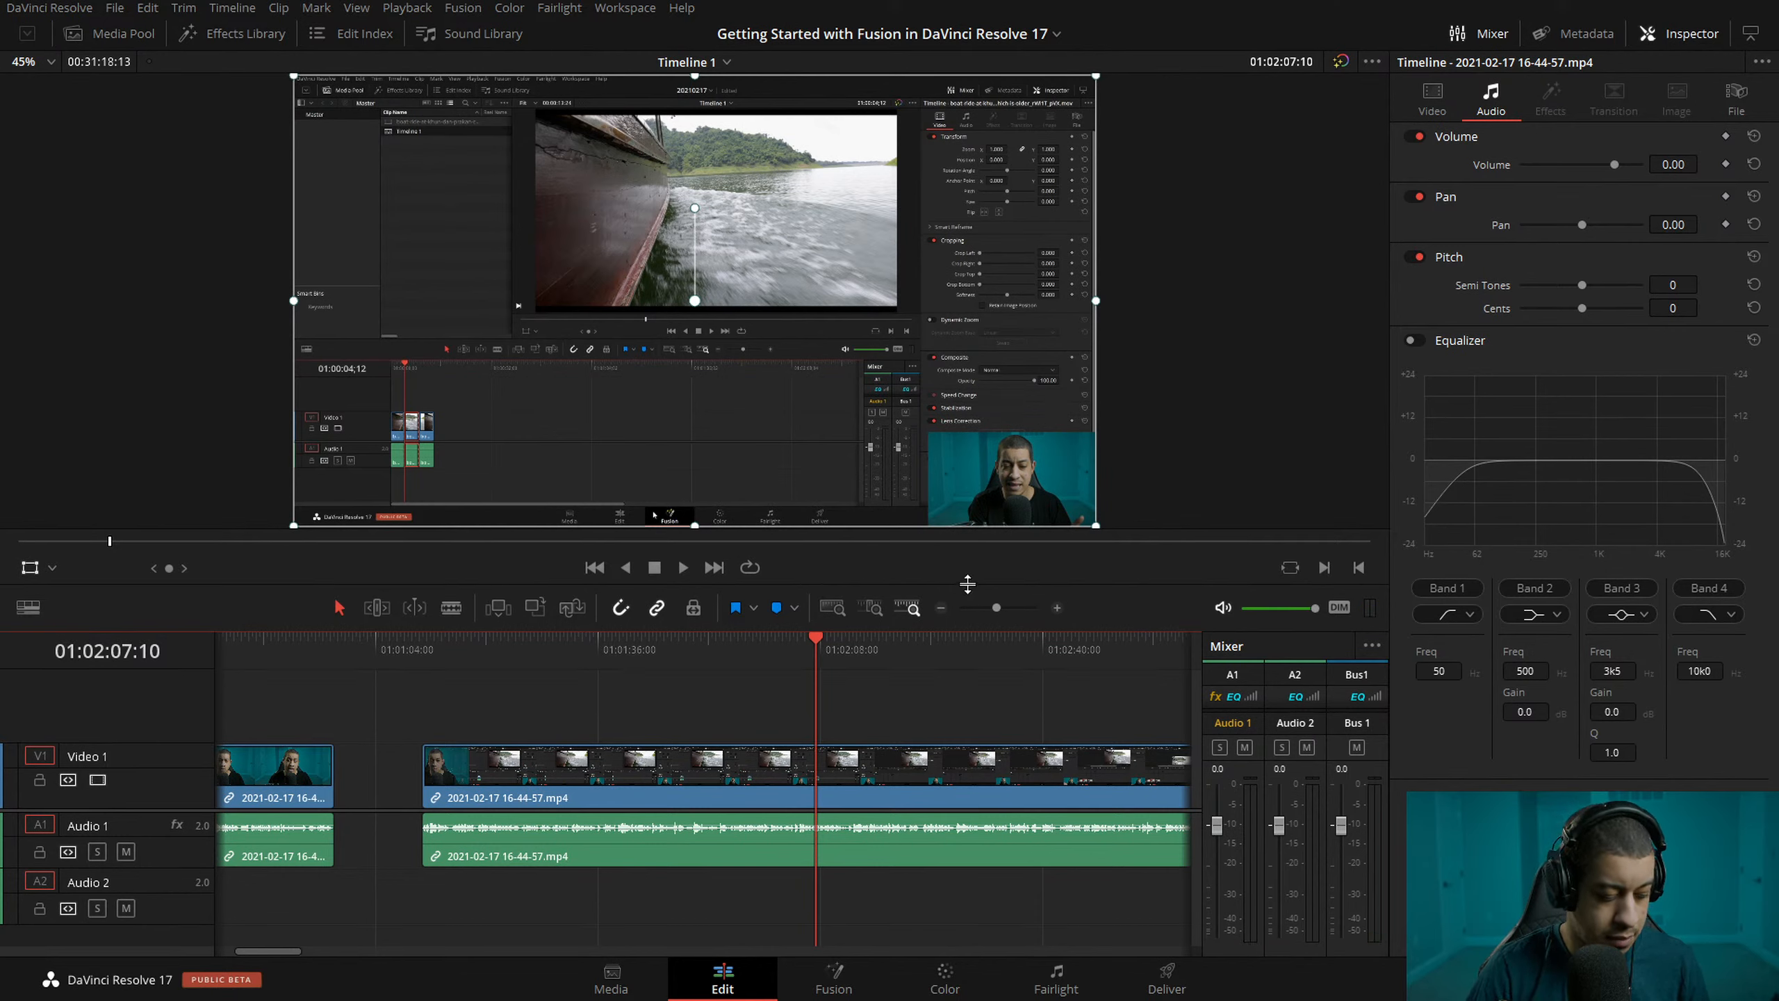
{"action": "key", "text": "space"}
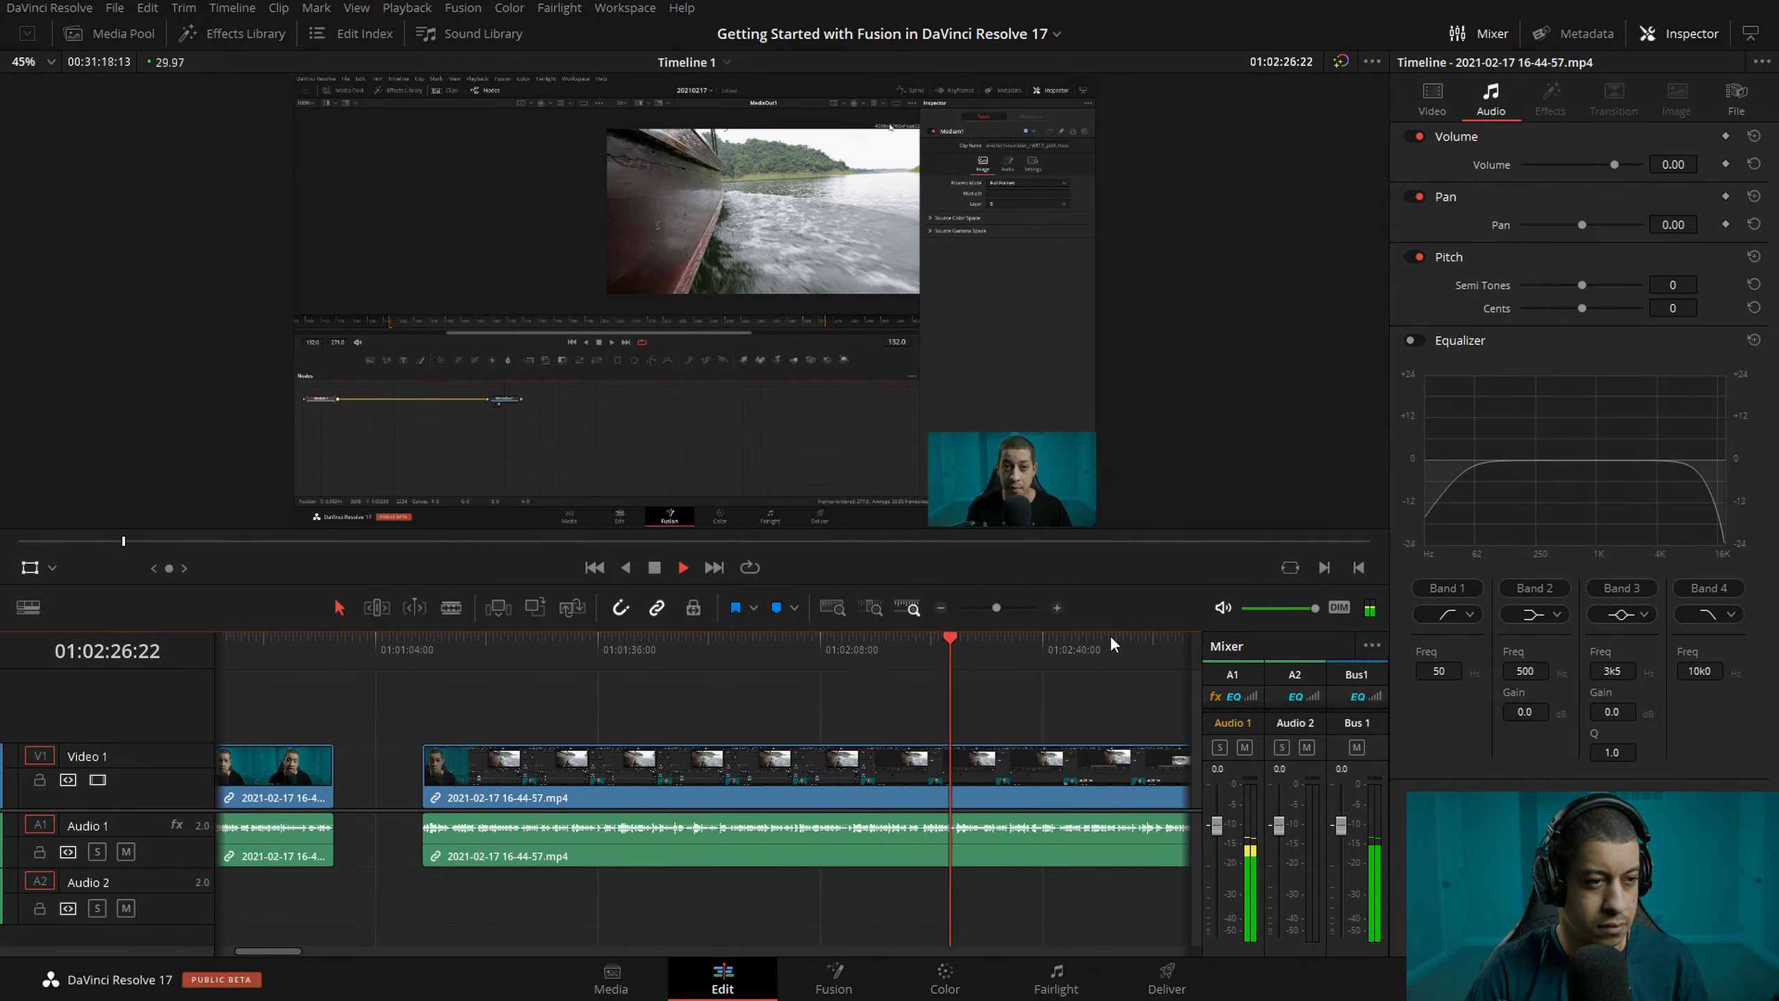
{"action": "left_click", "coordinate": [800, 649]}
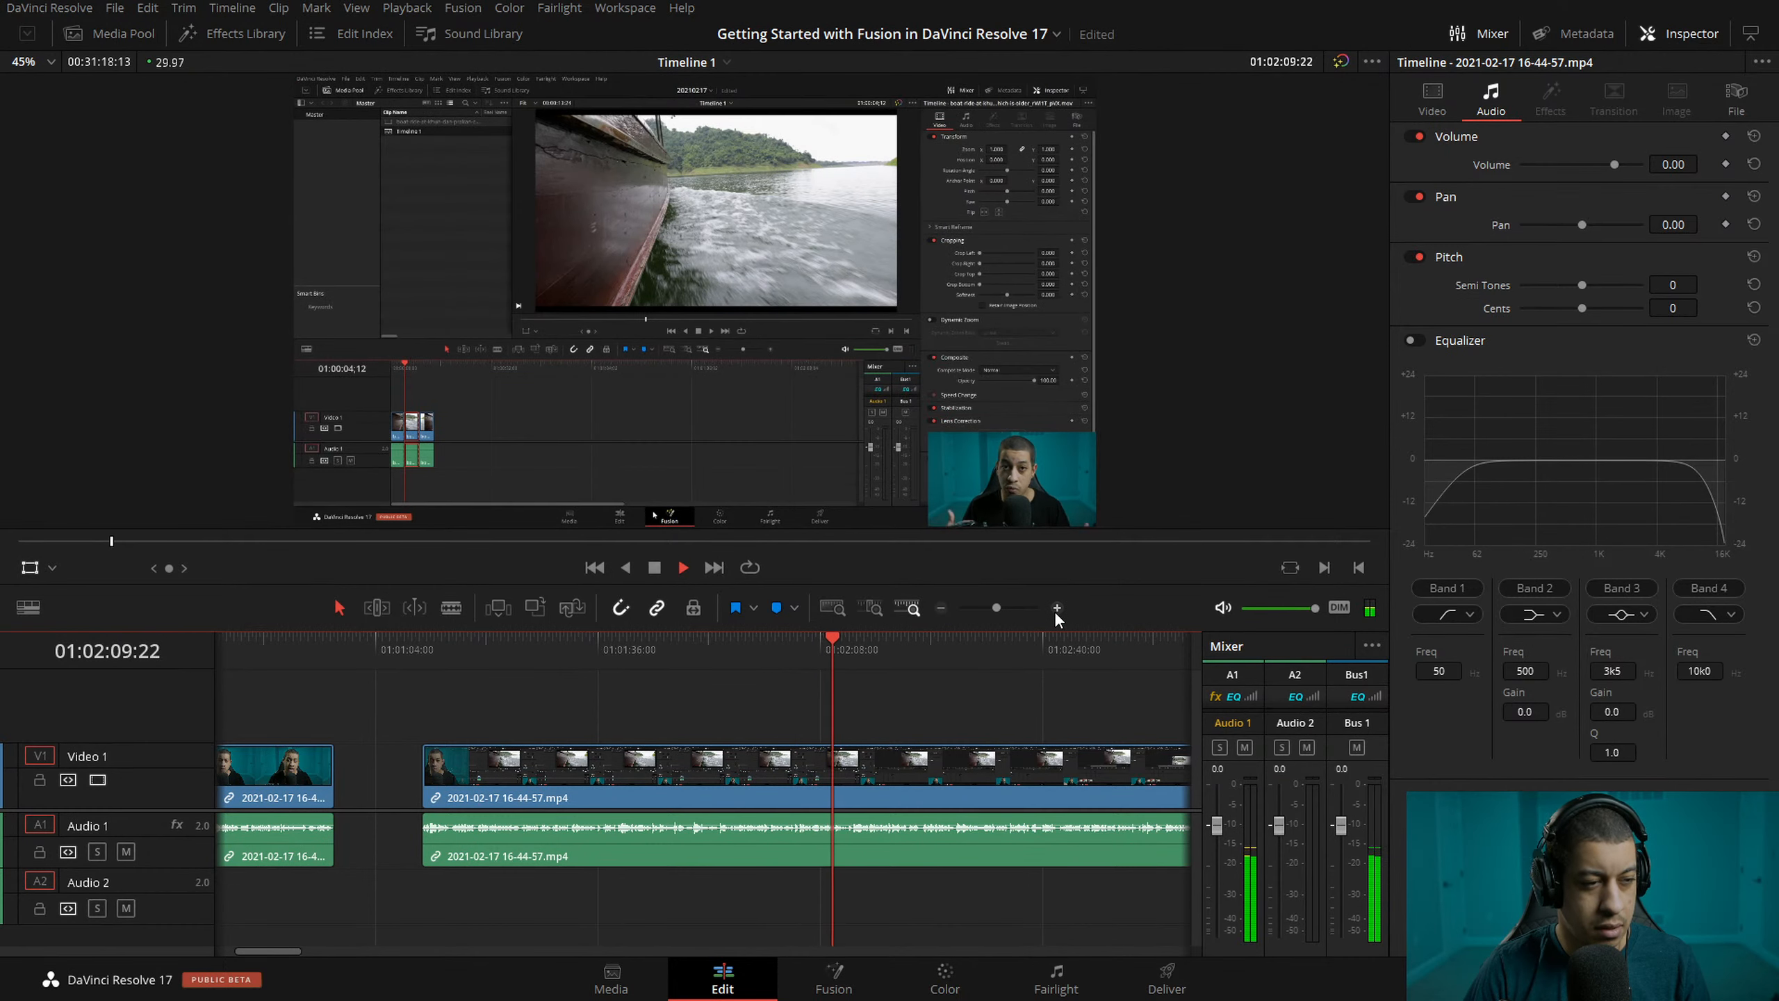
{"action": "key", "text": "space"}
{"action": "key", "text": "space"}
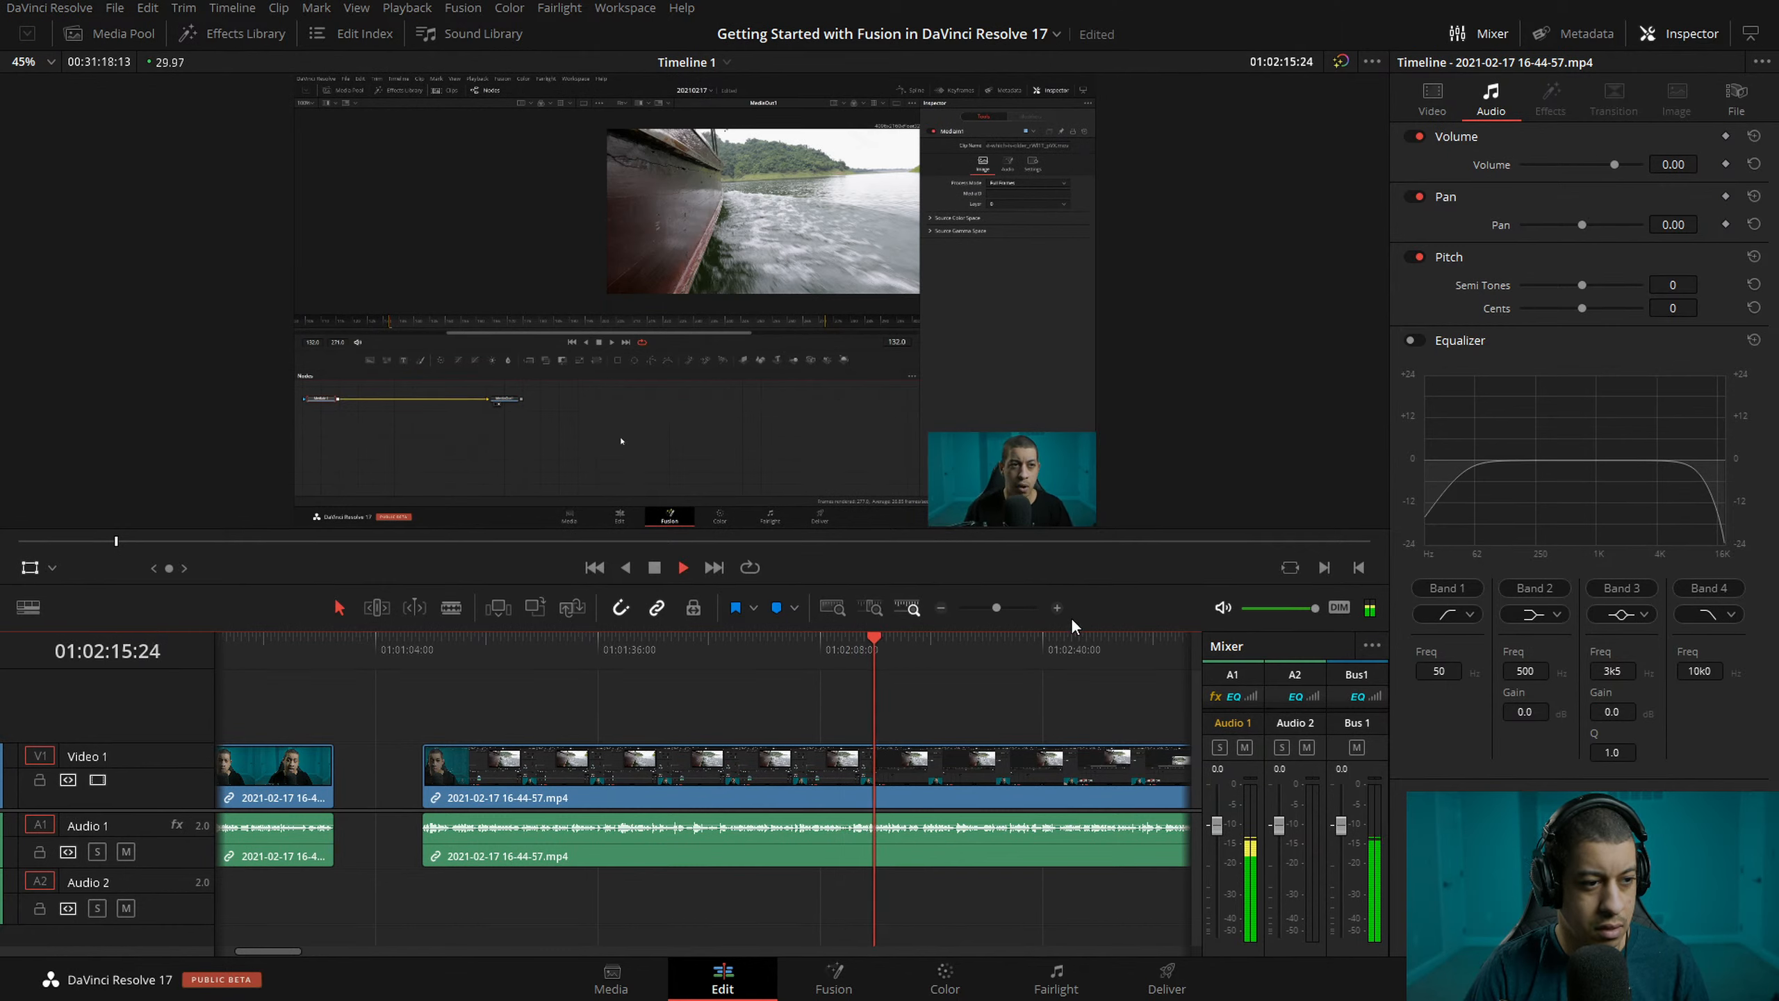
{"action": "key", "text": "space"}
{"action": "mouse_move", "coordinate": [895, 660]}
{"action": "left_mouse_down"}
{"action": "mouse_move", "coordinate": [845, 656]}
{"action": "mouse_move", "coordinate": [881, 654]}
{"action": "left_mouse_up"}
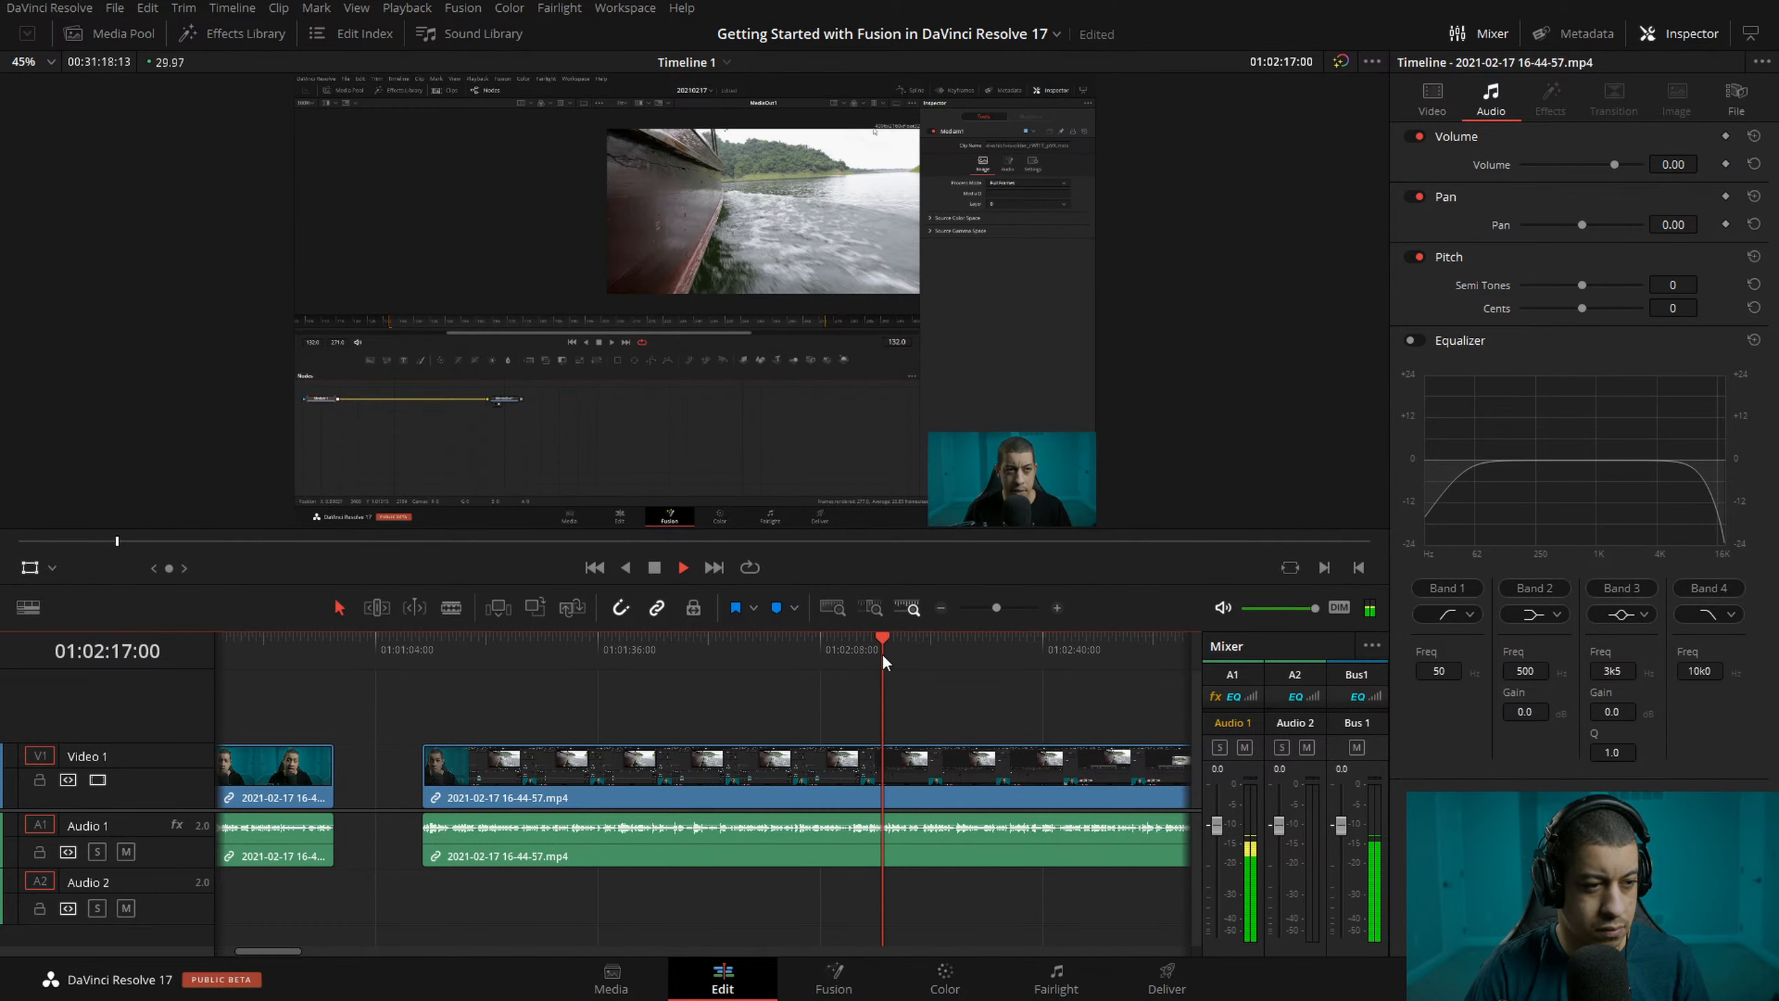
{"action": "left_click", "coordinate": [1055, 607]}
{"action": "mouse_move", "coordinate": [684, 652]}
{"action": "left_mouse_down"}
{"action": "mouse_move", "coordinate": [663, 650]}
{"action": "mouse_move", "coordinate": [691, 654]}
{"action": "left_mouse_up"}
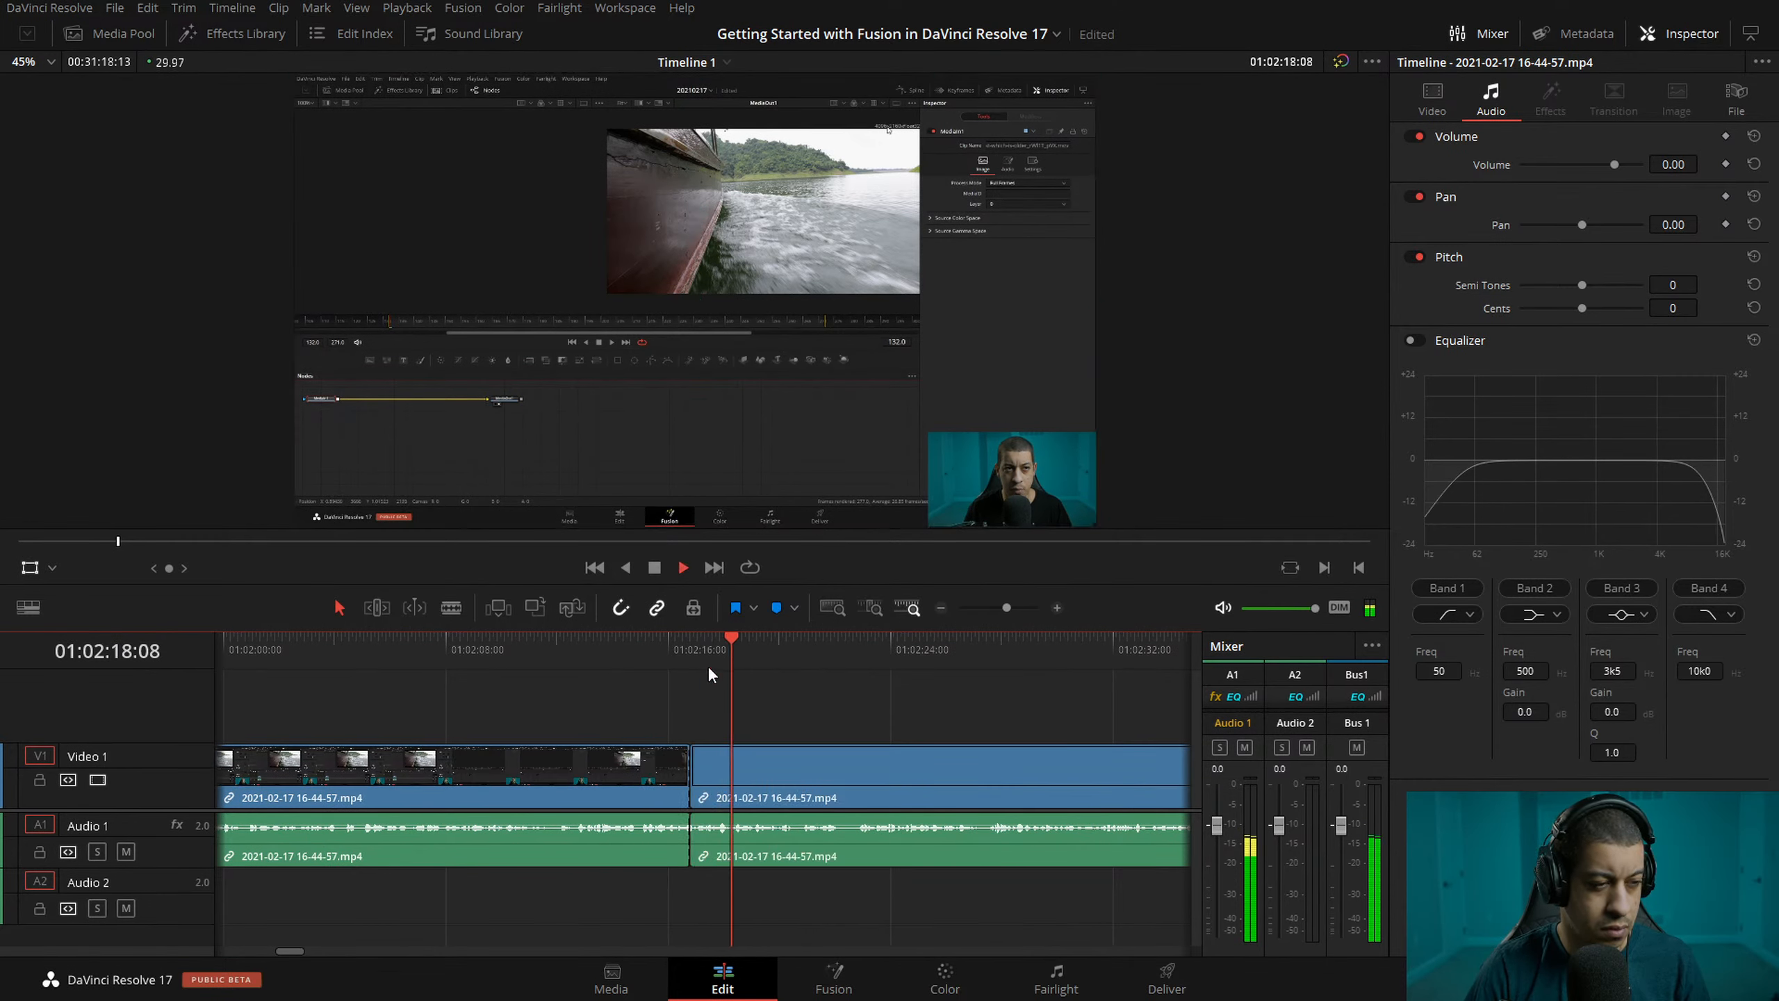
{"action": "key", "text": "space"}
{"action": "key", "text": "ctrl+b"}
- Enlarge and reposition the clip between the two new cuts to frame the 4096x2160xfloat32 label, and play the punch-in back
{"action": "left_click", "coordinate": [713, 657]}
{"action": "scroll", "coordinate": [1024, 460], "scroll_direction": "down", "scroll_amount": 2}
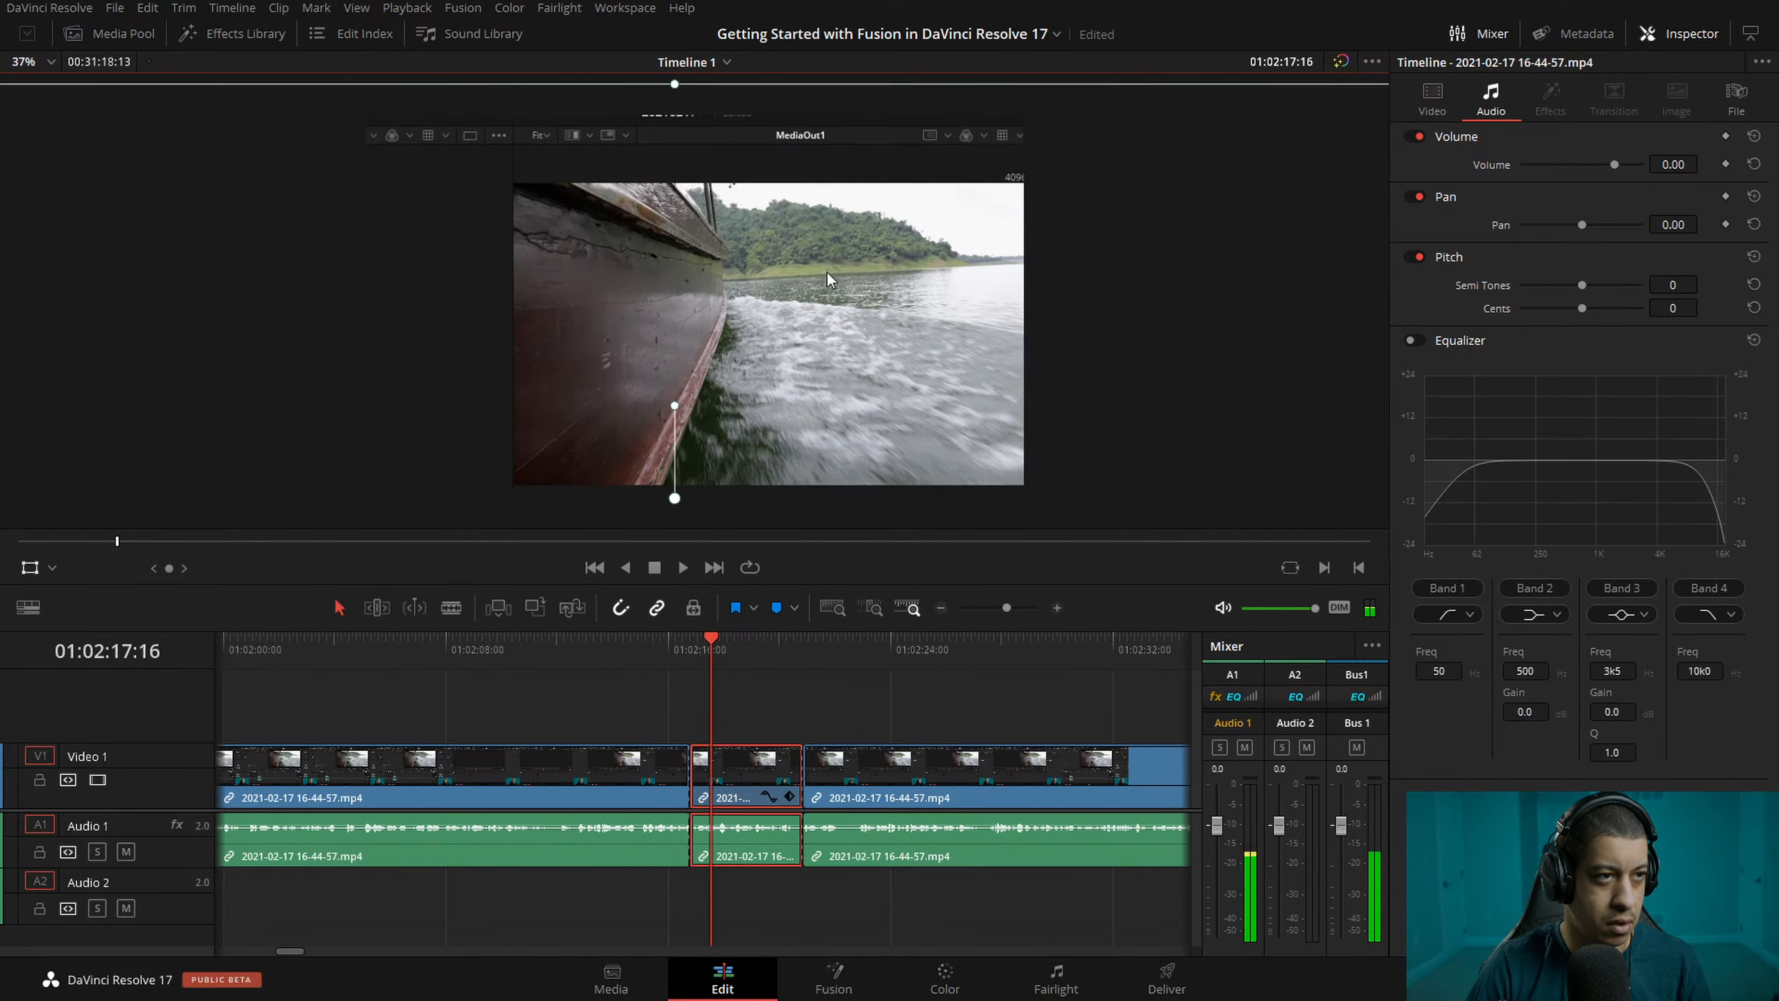
{"action": "left_click_drag", "start_coordinate": [1175, 182], "coordinate": [1112, 178]}
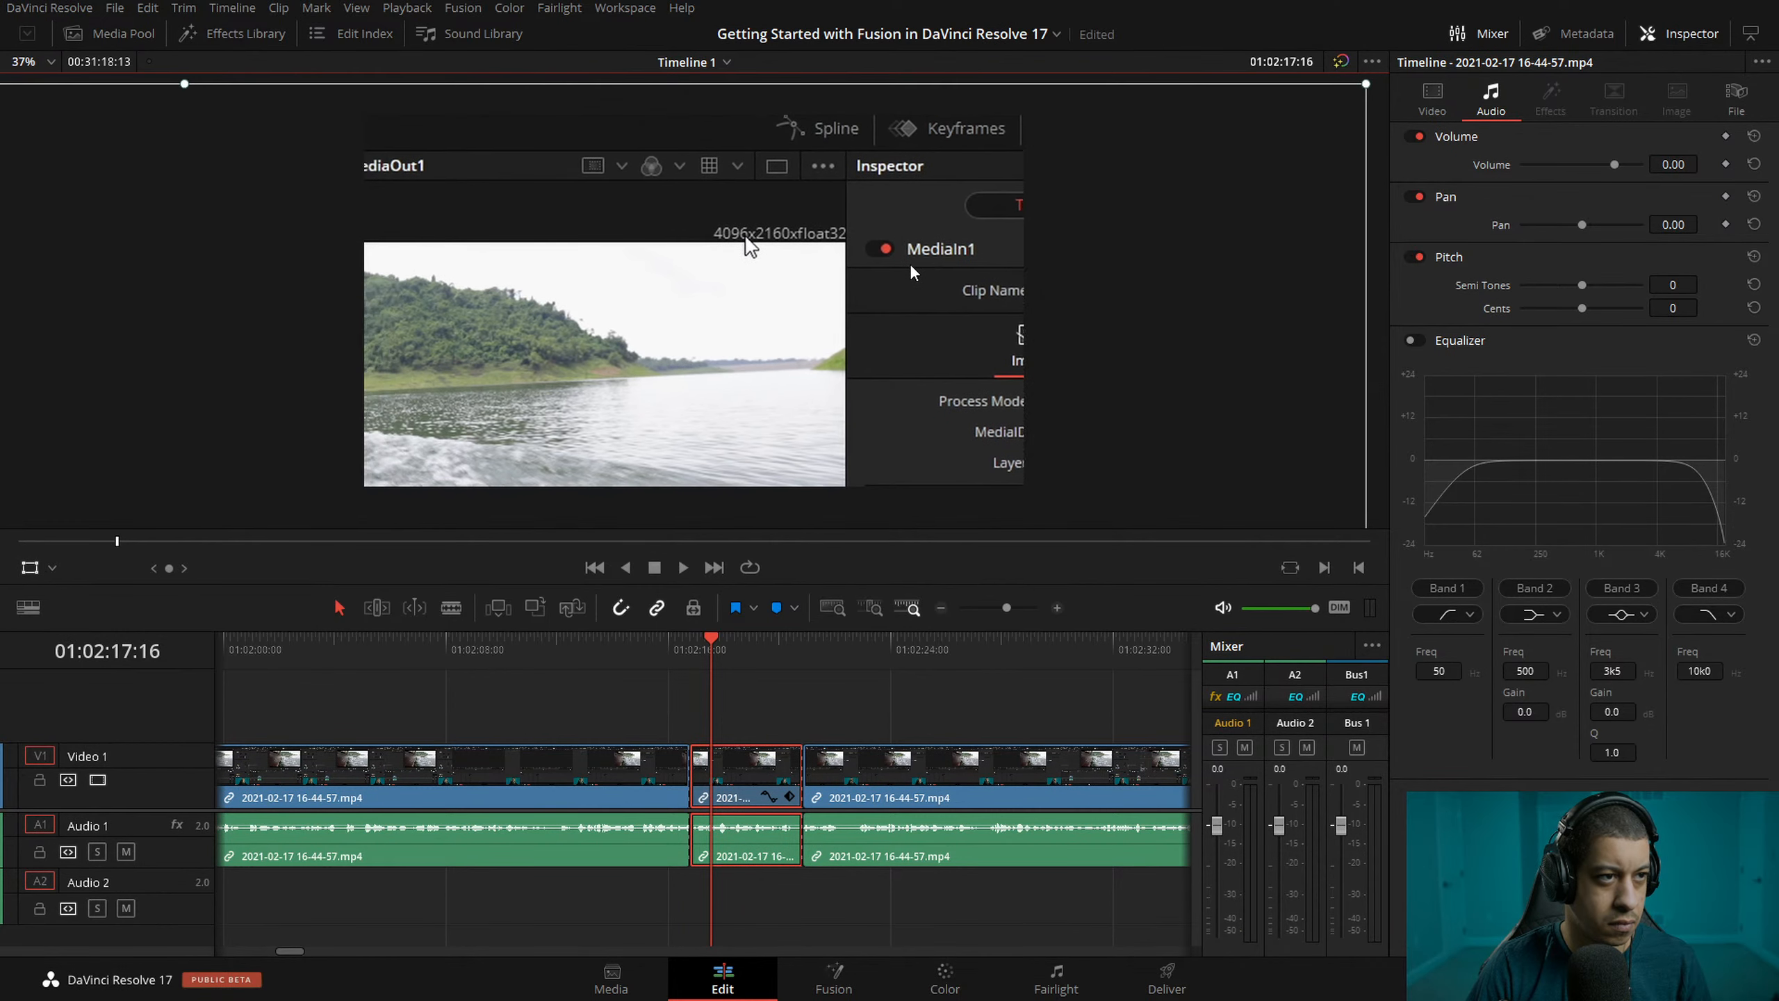
{"action": "left_click", "coordinate": [690, 666]}
{"action": "key", "text": "space"}
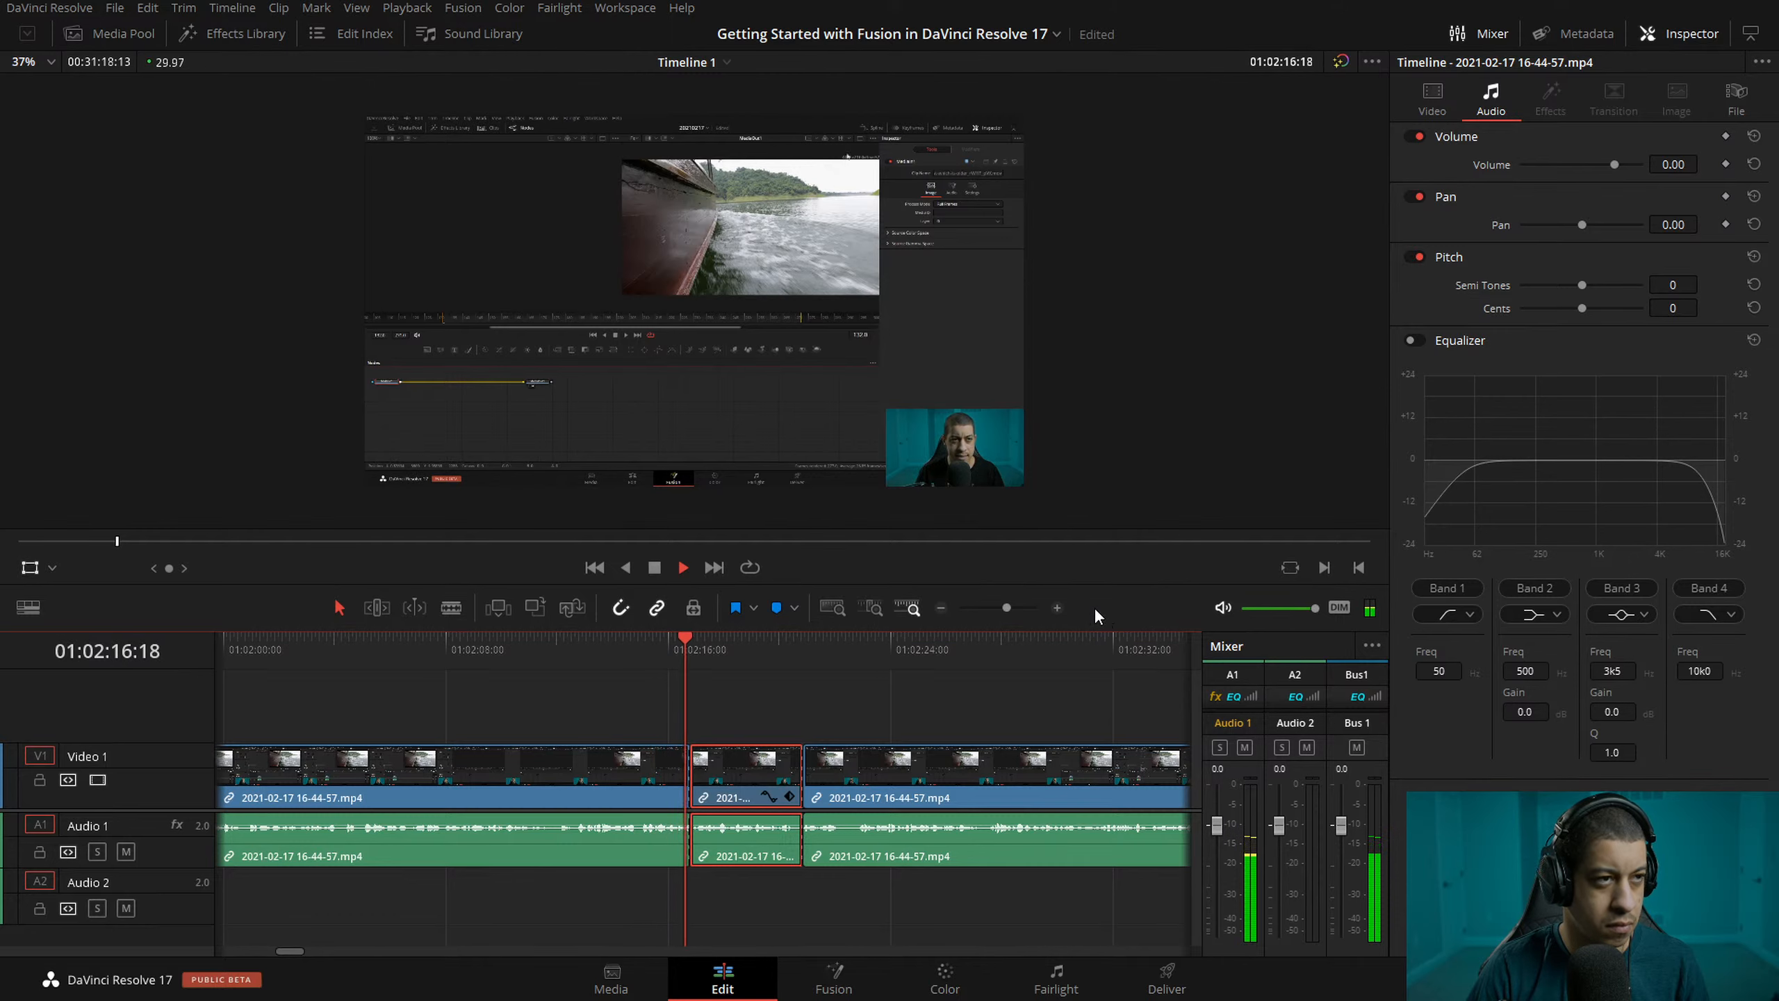
{"action": "key", "text": "l"}
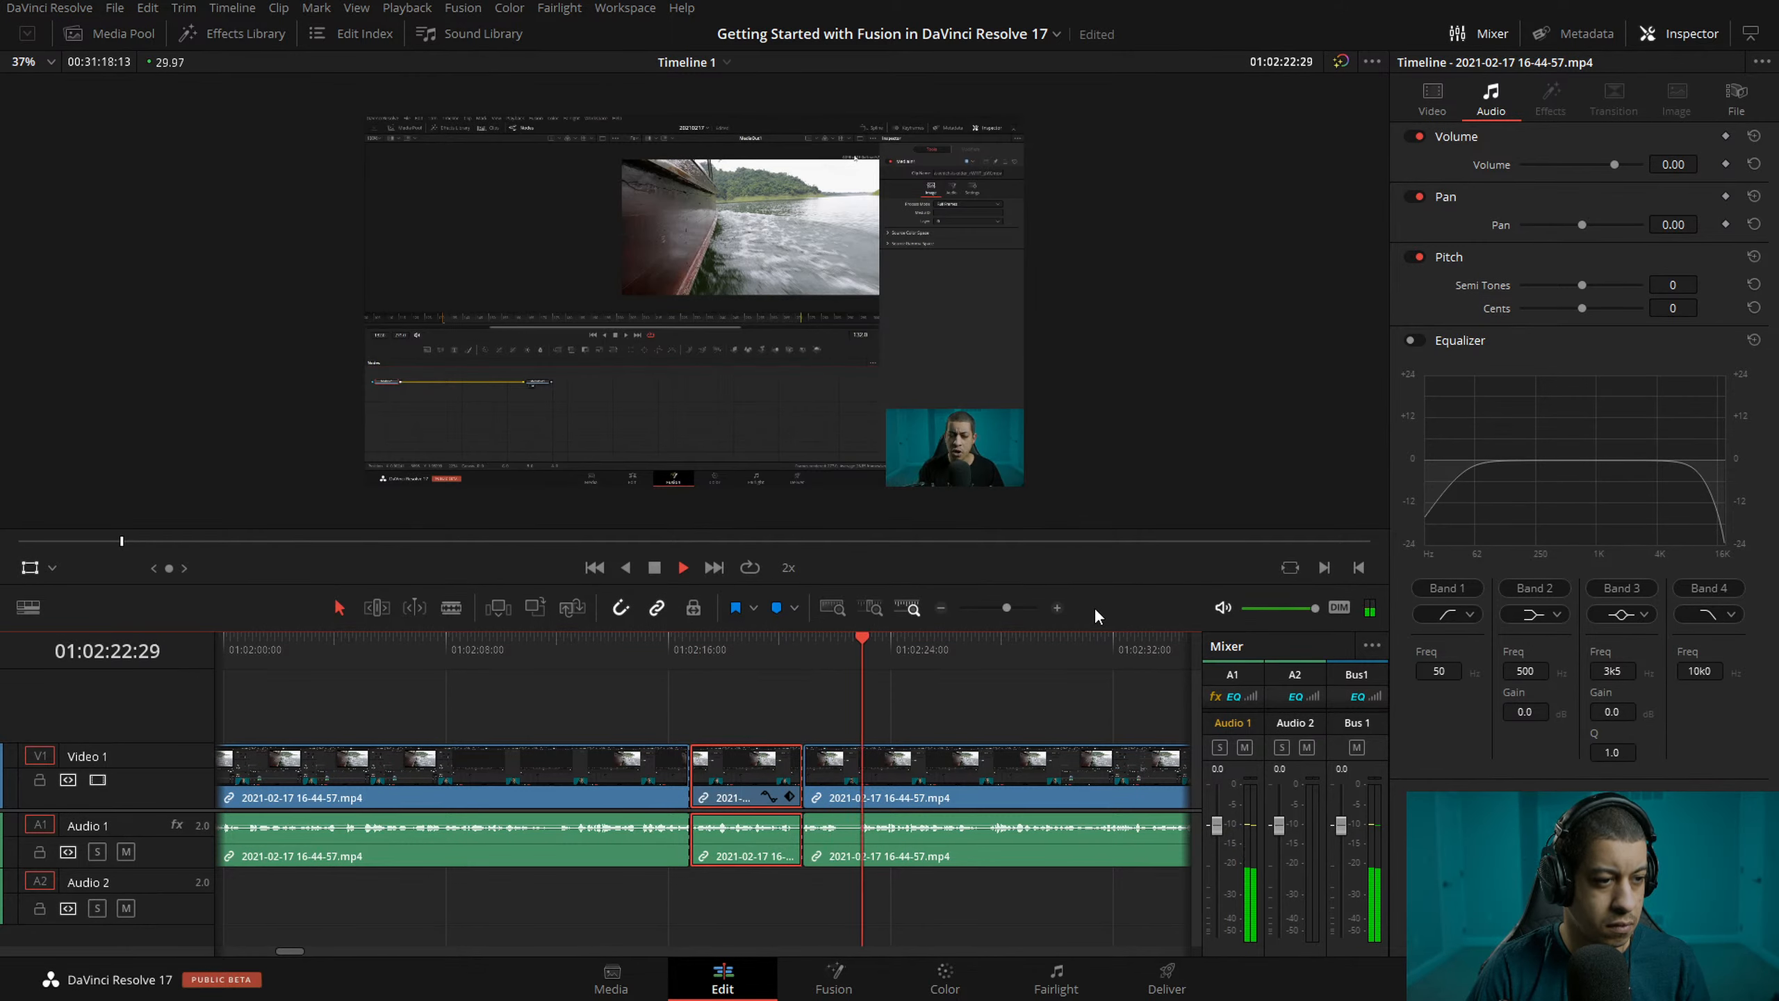
- Ripple-trim the start of the clip following the resolution-label punch-in to about 2:23:12
{"action": "left_click", "coordinate": [864, 645]}
{"action": "left_click", "coordinate": [806, 655]}
{"action": "key", "text": "space"}
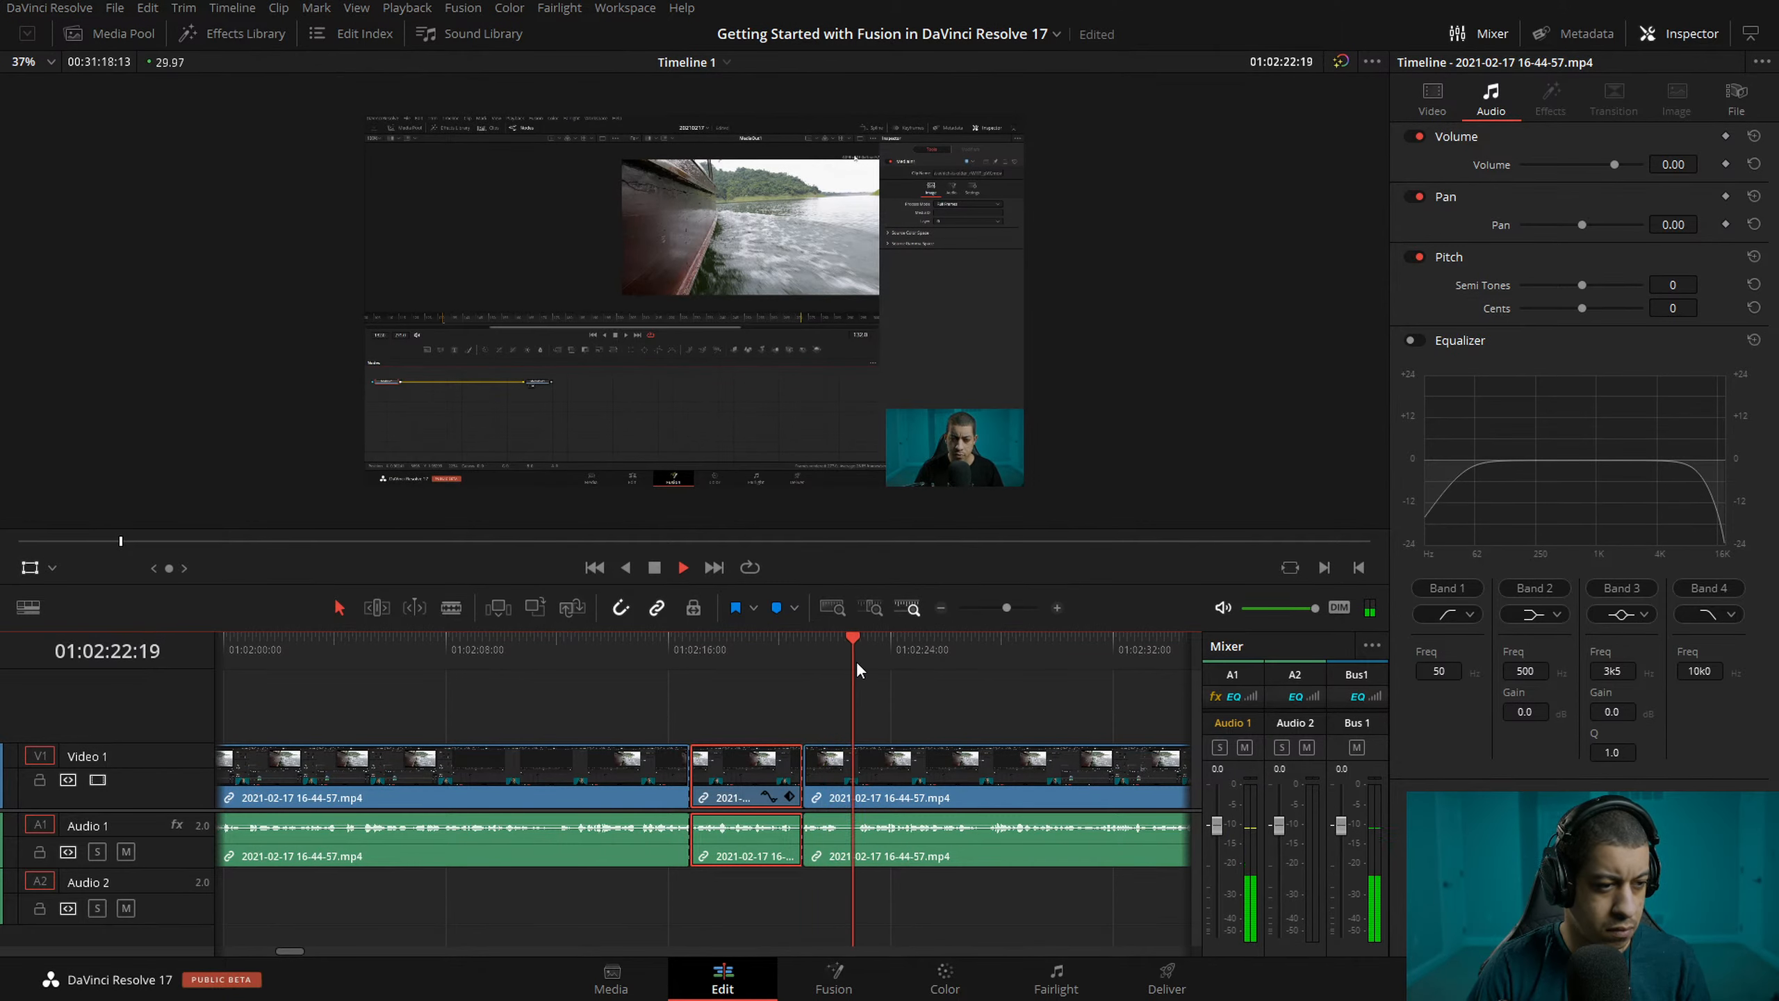
{"action": "key", "text": "space"}
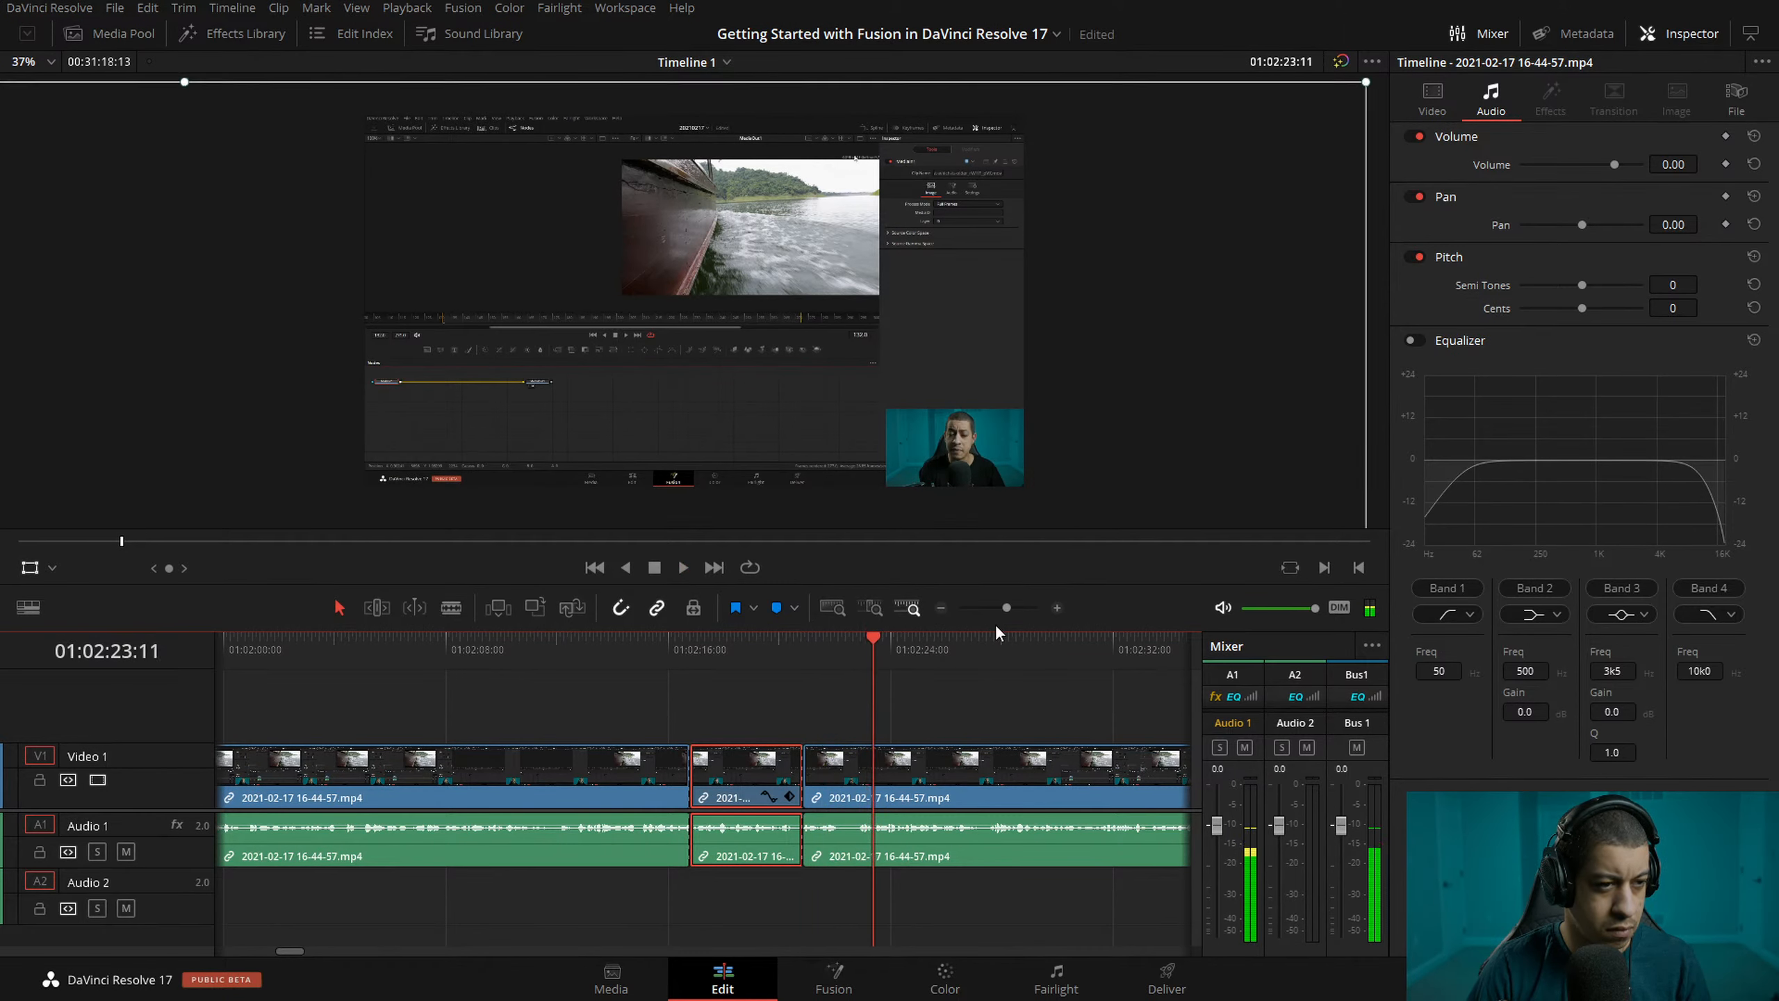
{"action": "left_click", "coordinate": [1057, 608]}
{"action": "left_click", "coordinate": [712, 652]}
{"action": "mouse_move", "coordinate": [712, 651]}
{"action": "left_mouse_down"}
{"action": "mouse_move", "coordinate": [738, 672]}
{"action": "mouse_move", "coordinate": [711, 660]}
{"action": "left_mouse_up"}
{"action": "left_click_drag", "start_coordinate": [595, 675], "coordinate": [287, 657]}
- Play the footage onward from the trimmed cut and split the linked clip at about 2:30:18 and at 2:31:10
{"action": "key", "text": "space"}
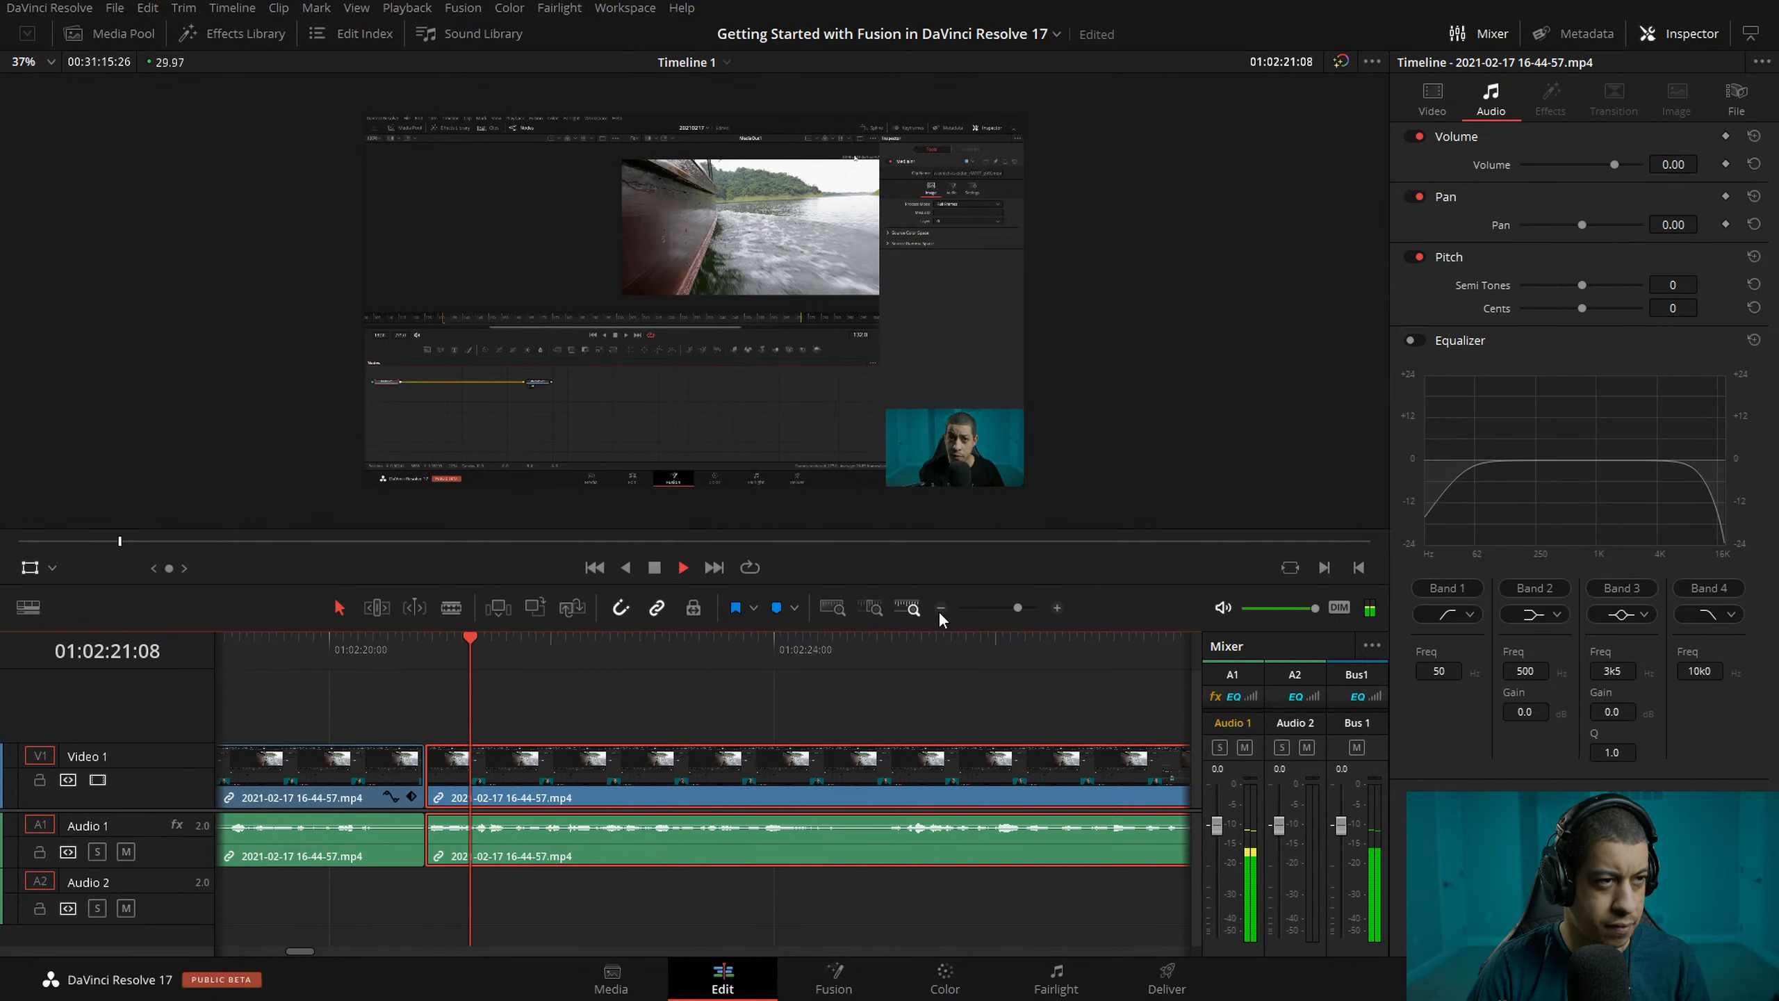
{"action": "left_click", "coordinate": [942, 609]}
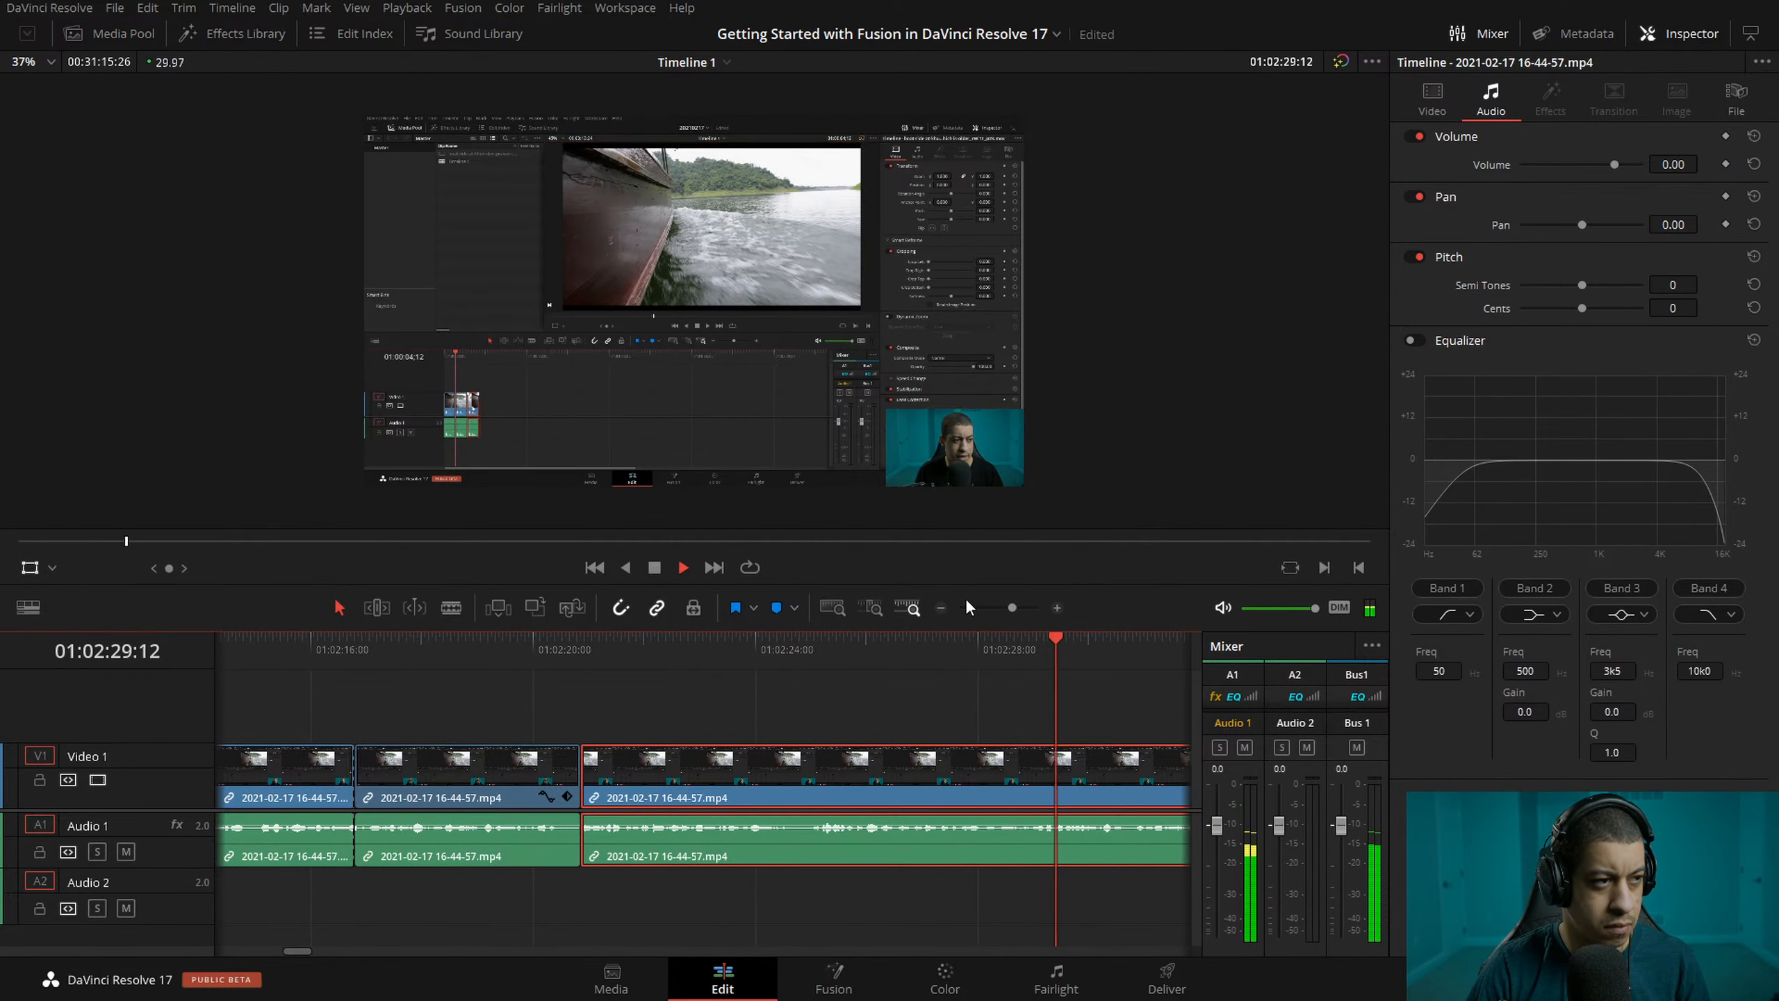
{"action": "key", "text": "space"}
{"action": "key", "text": "j"}
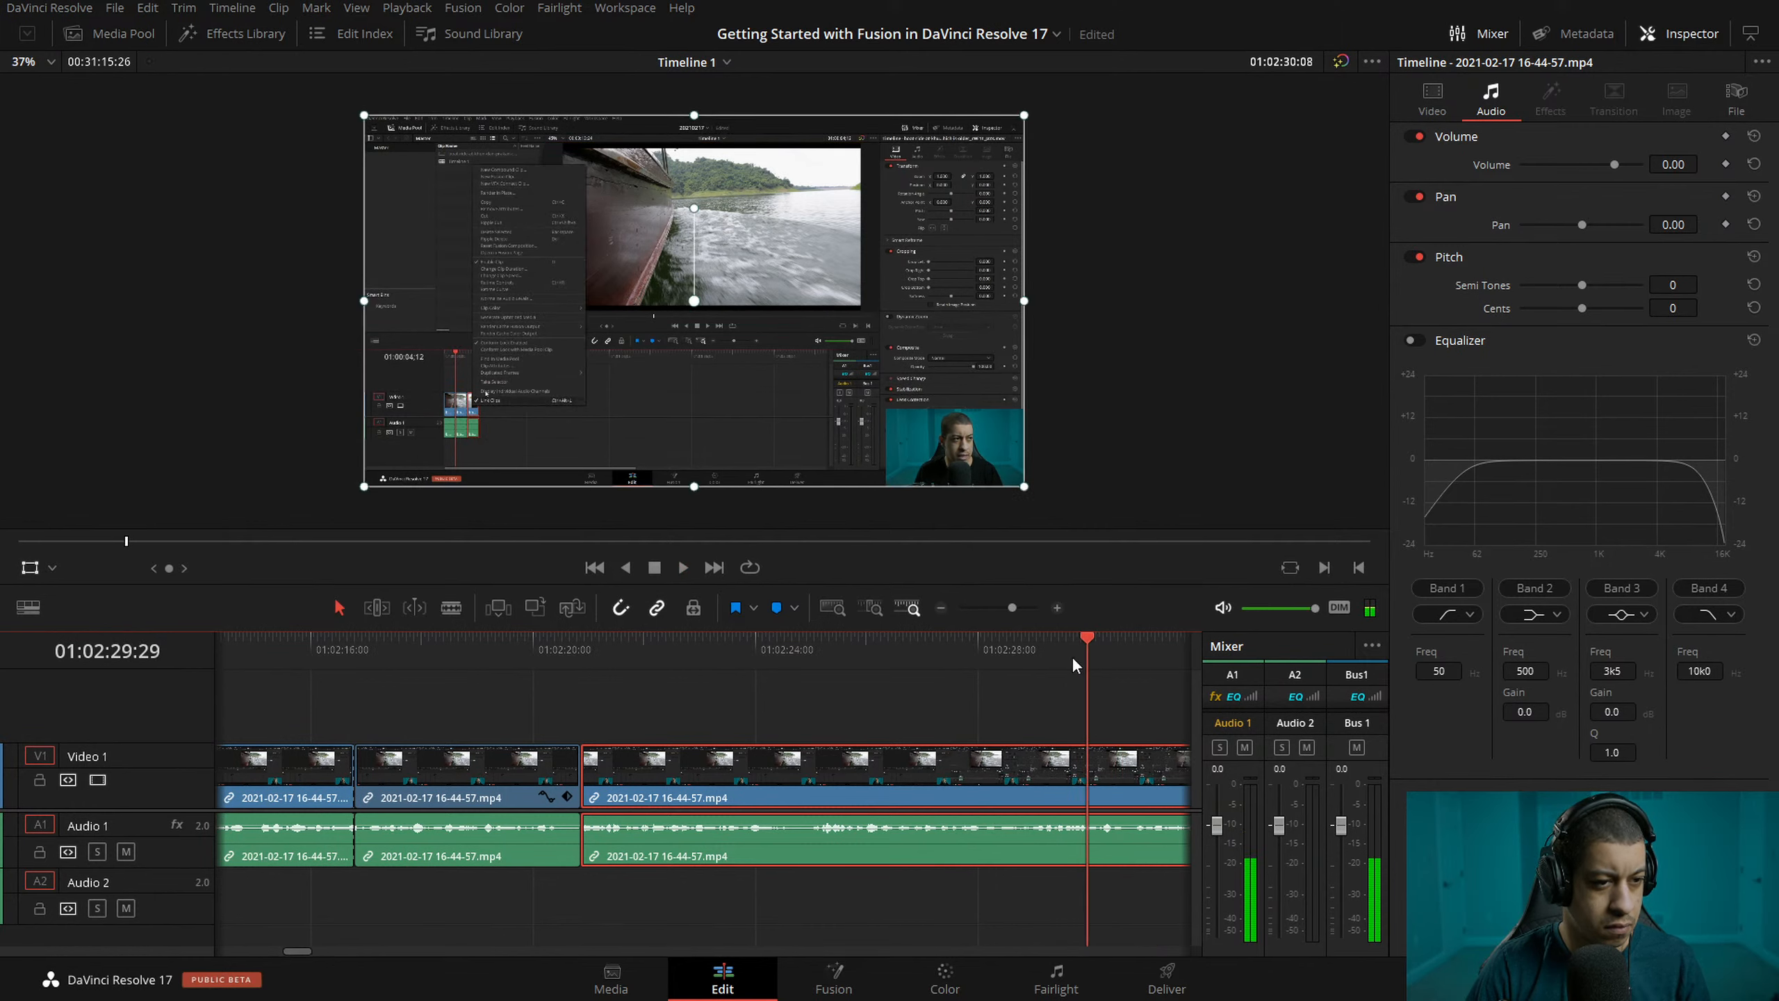
{"action": "key", "text": "l"}
{"action": "key", "text": "k"}
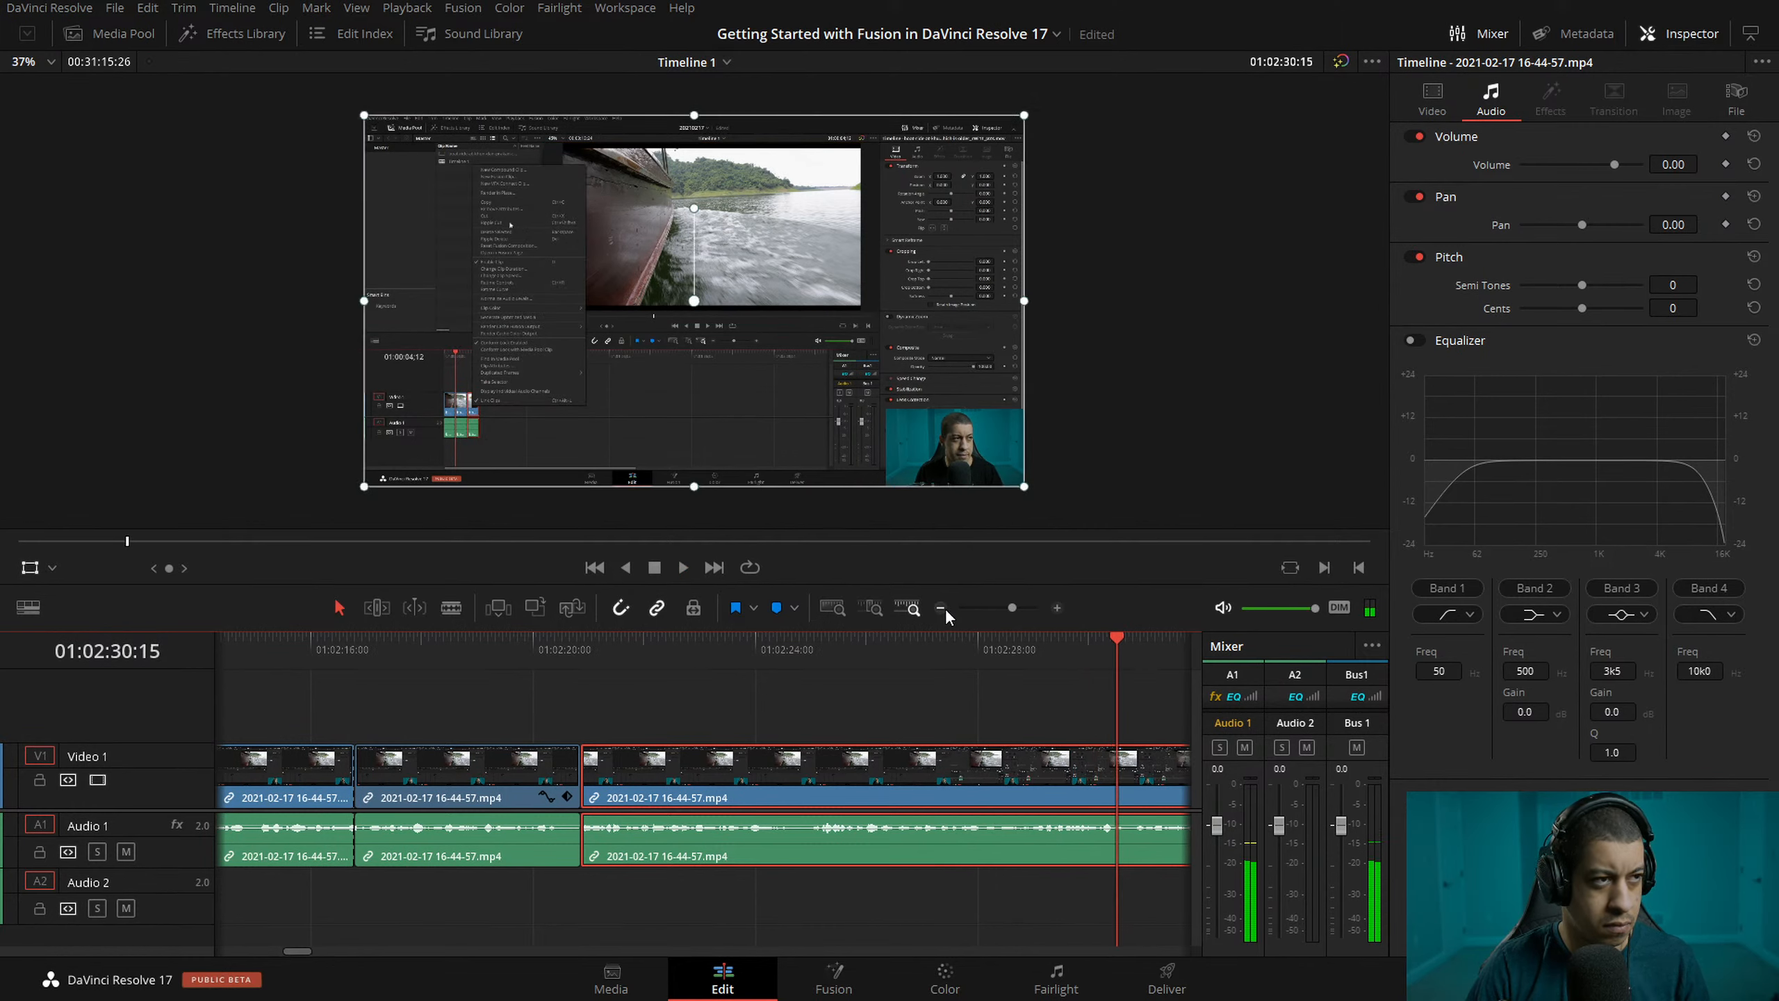
{"action": "key", "text": "l"}
{"action": "key", "text": "l"}
{"action": "key", "text": "k"}
{"action": "left_click_drag", "start_coordinate": [742, 652], "coordinate": [674, 673]}
{"action": "key", "text": "ctrl+b"}
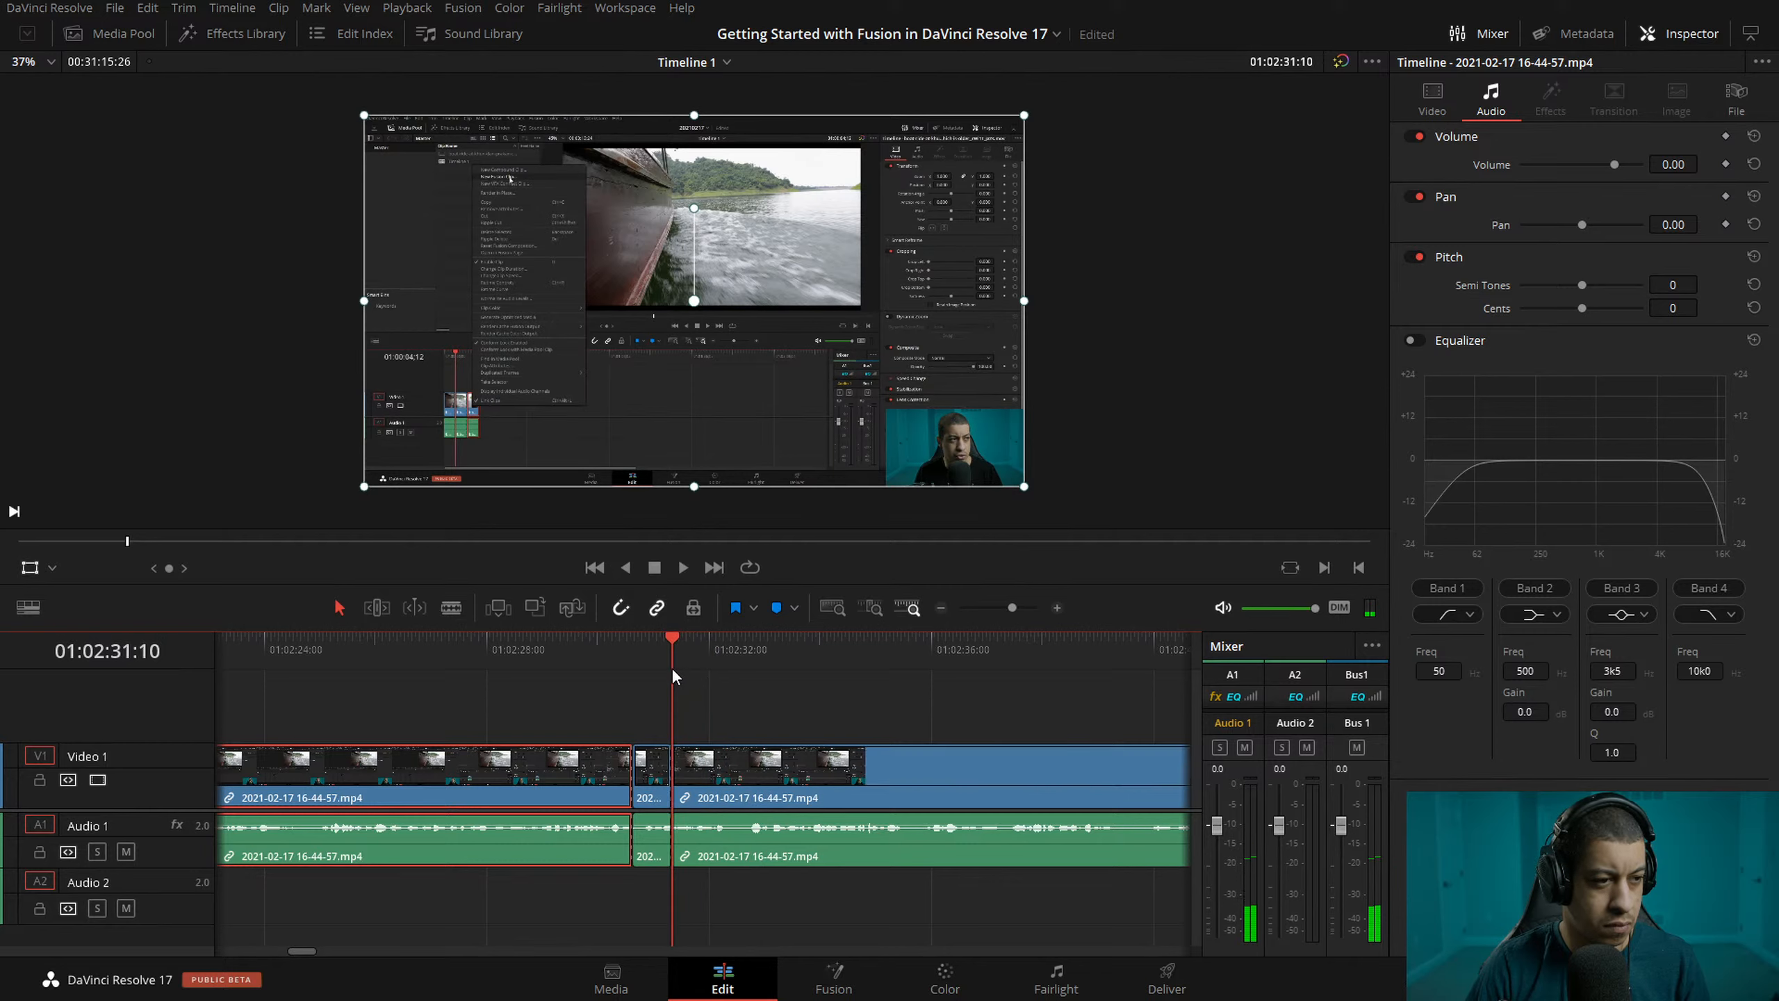
- Roll the short clip's start back to about 2:30:00, enlarge and position it on the recorded context menu, and play it back
{"action": "left_click", "coordinate": [631, 701]}
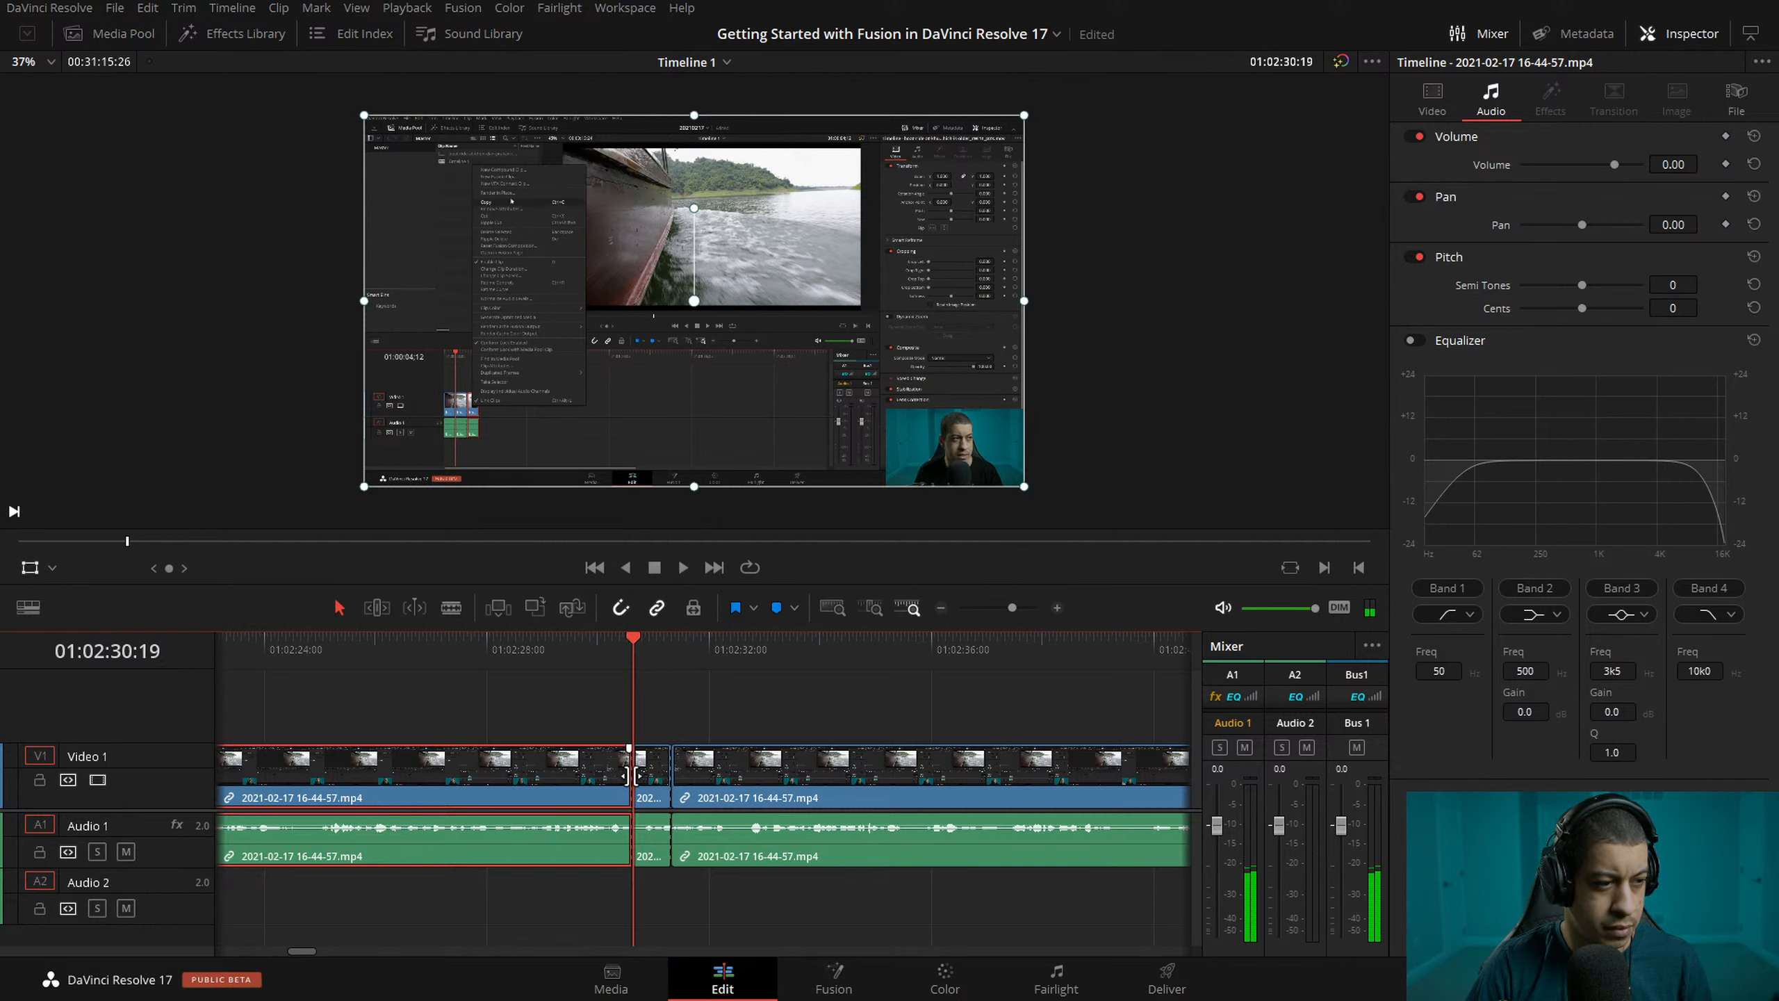
{"action": "left_click_drag", "start_coordinate": [585, 774], "coordinate": [598, 774]}
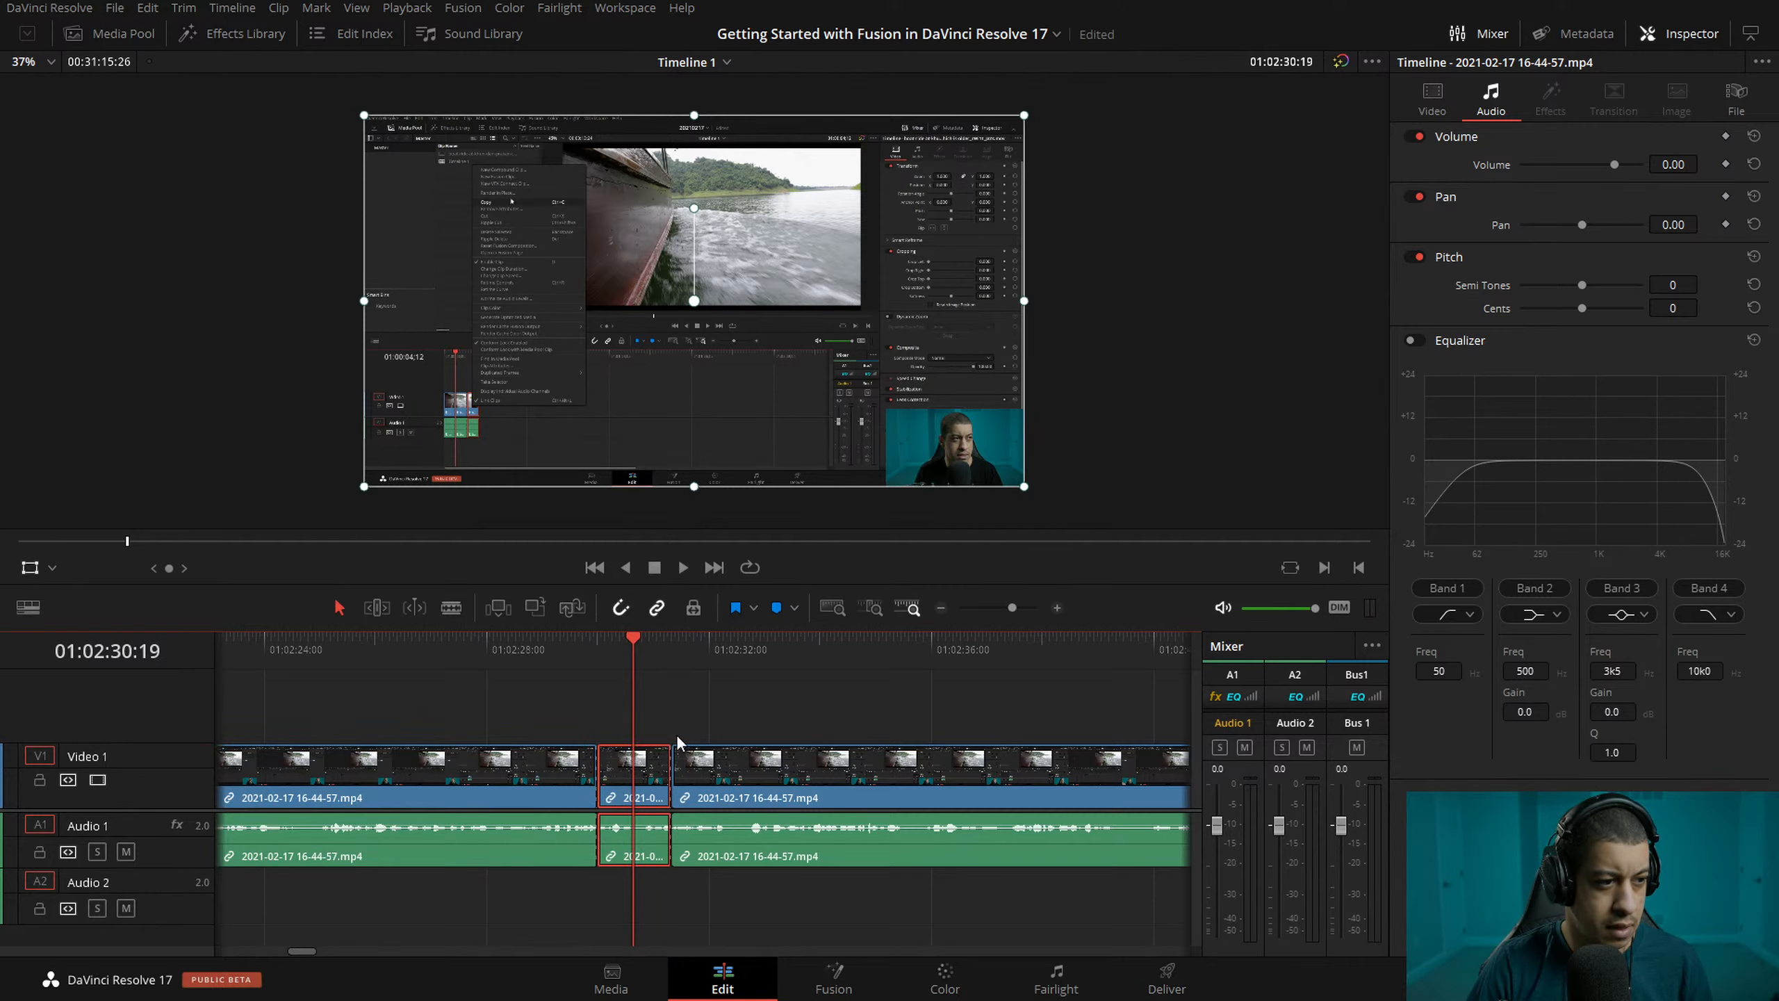
{"action": "left_click", "coordinate": [601, 660]}
{"action": "left_click_drag", "start_coordinate": [1025, 510], "coordinate": [825, 396]}
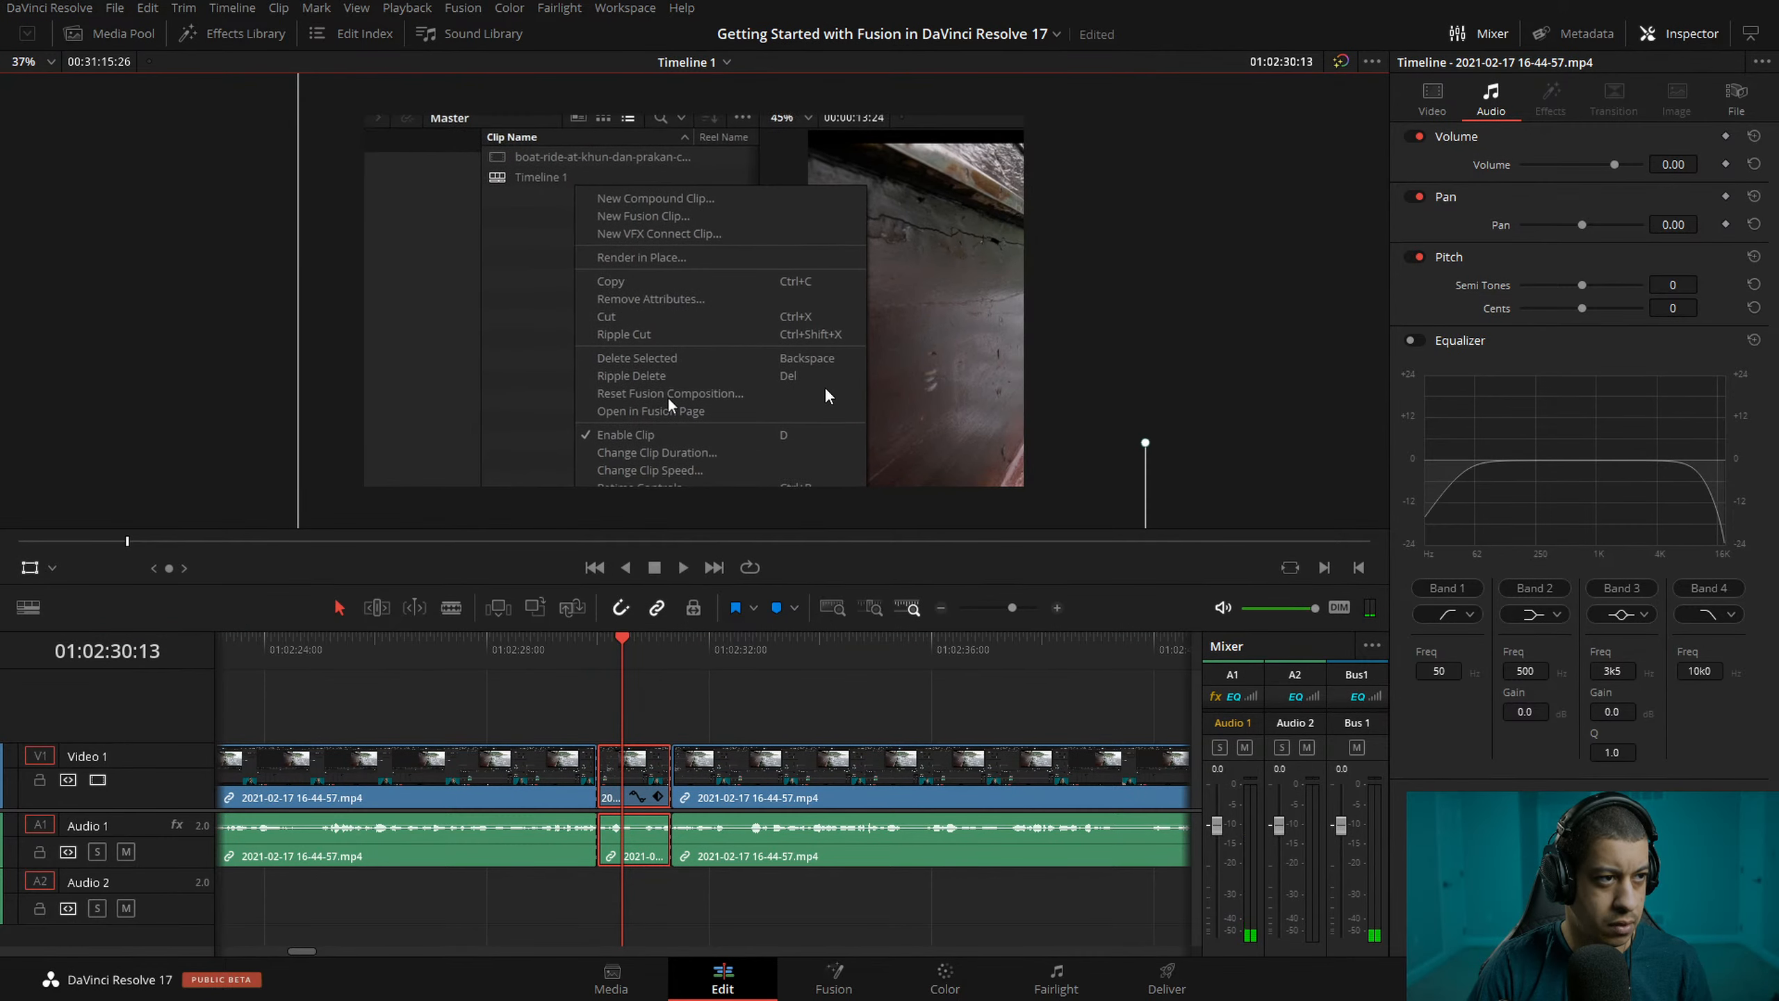
{"action": "left_click", "coordinate": [543, 659]}
{"action": "key", "text": "space"}
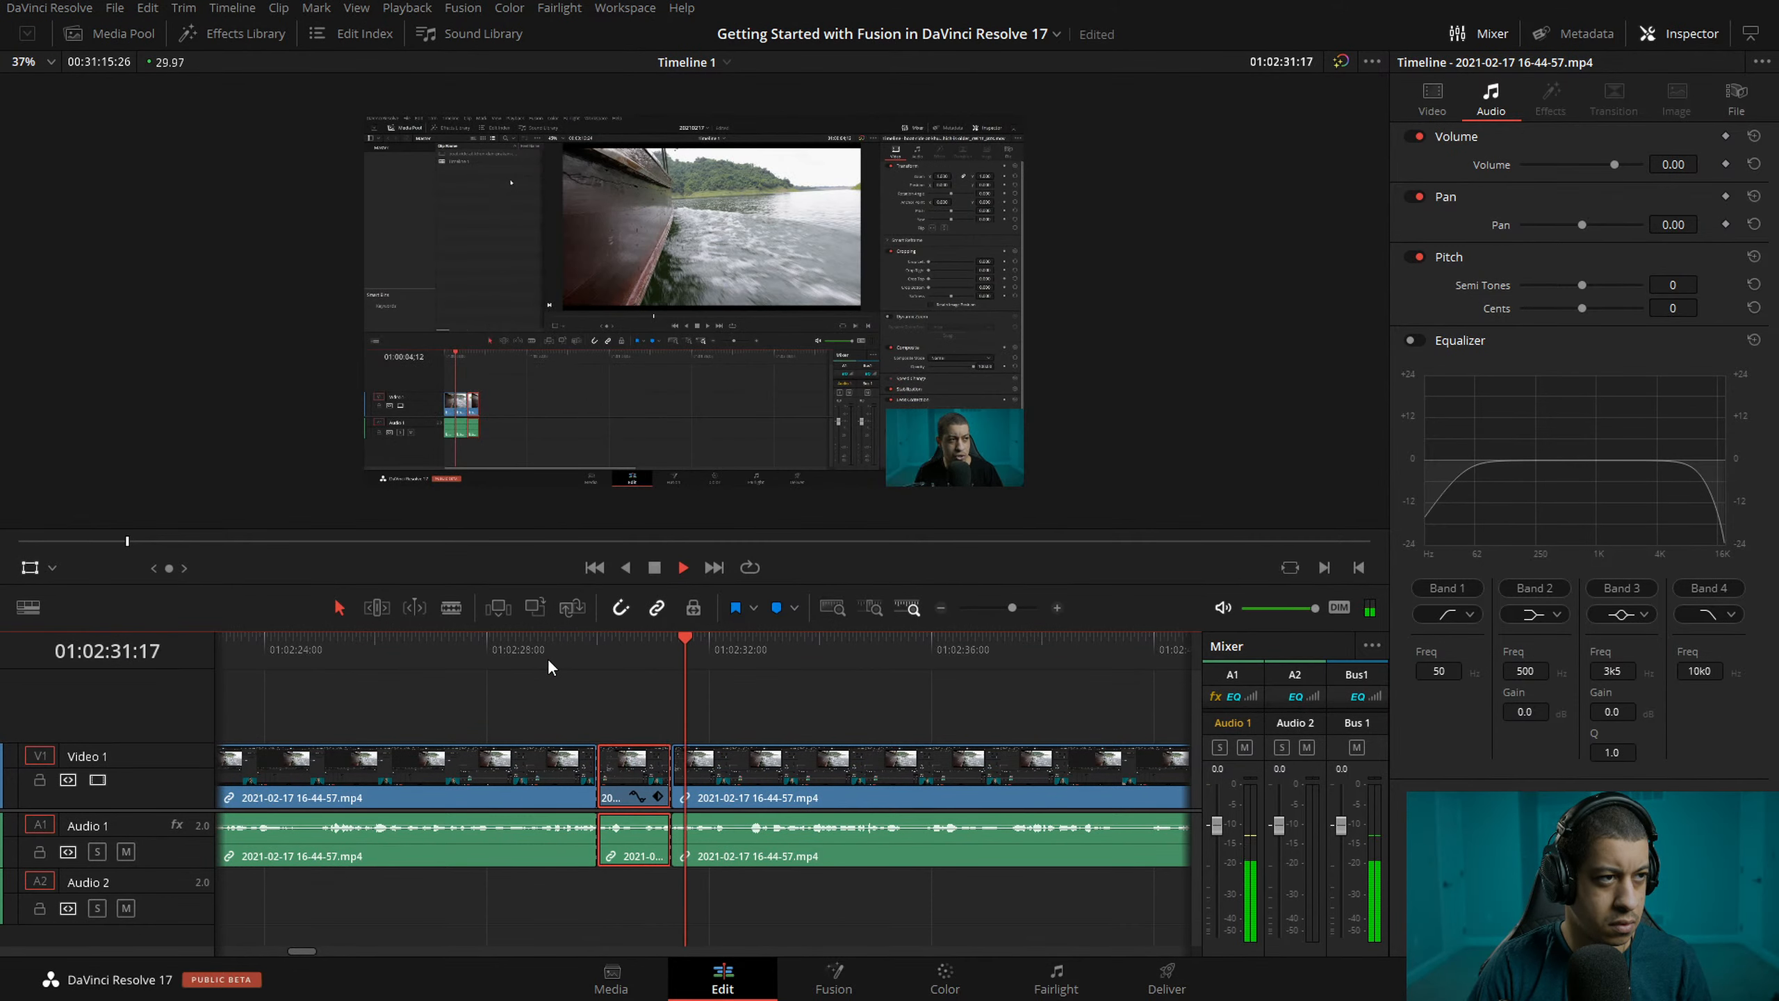
{"action": "key", "text": "space"}
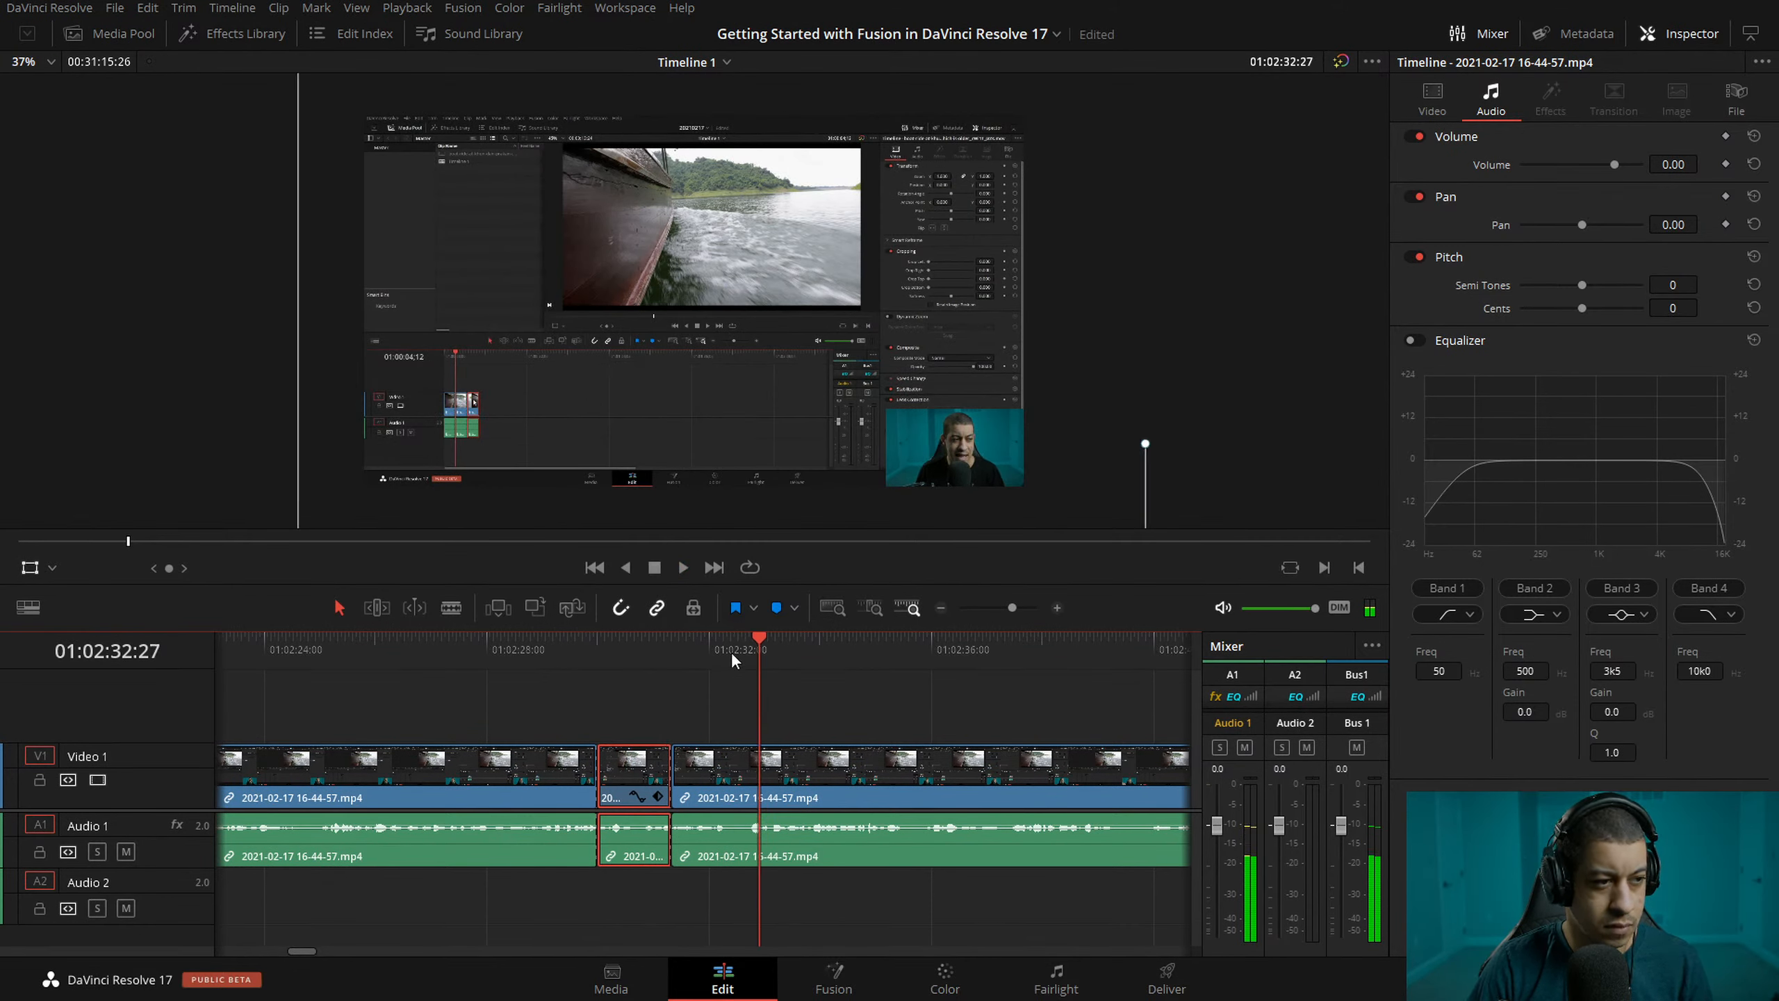
- Lengthen the context-menu punch-in by rolling its start to about 2:29:20 and its end to about 2:31:24
{"action": "left_click", "coordinate": [622, 653]}
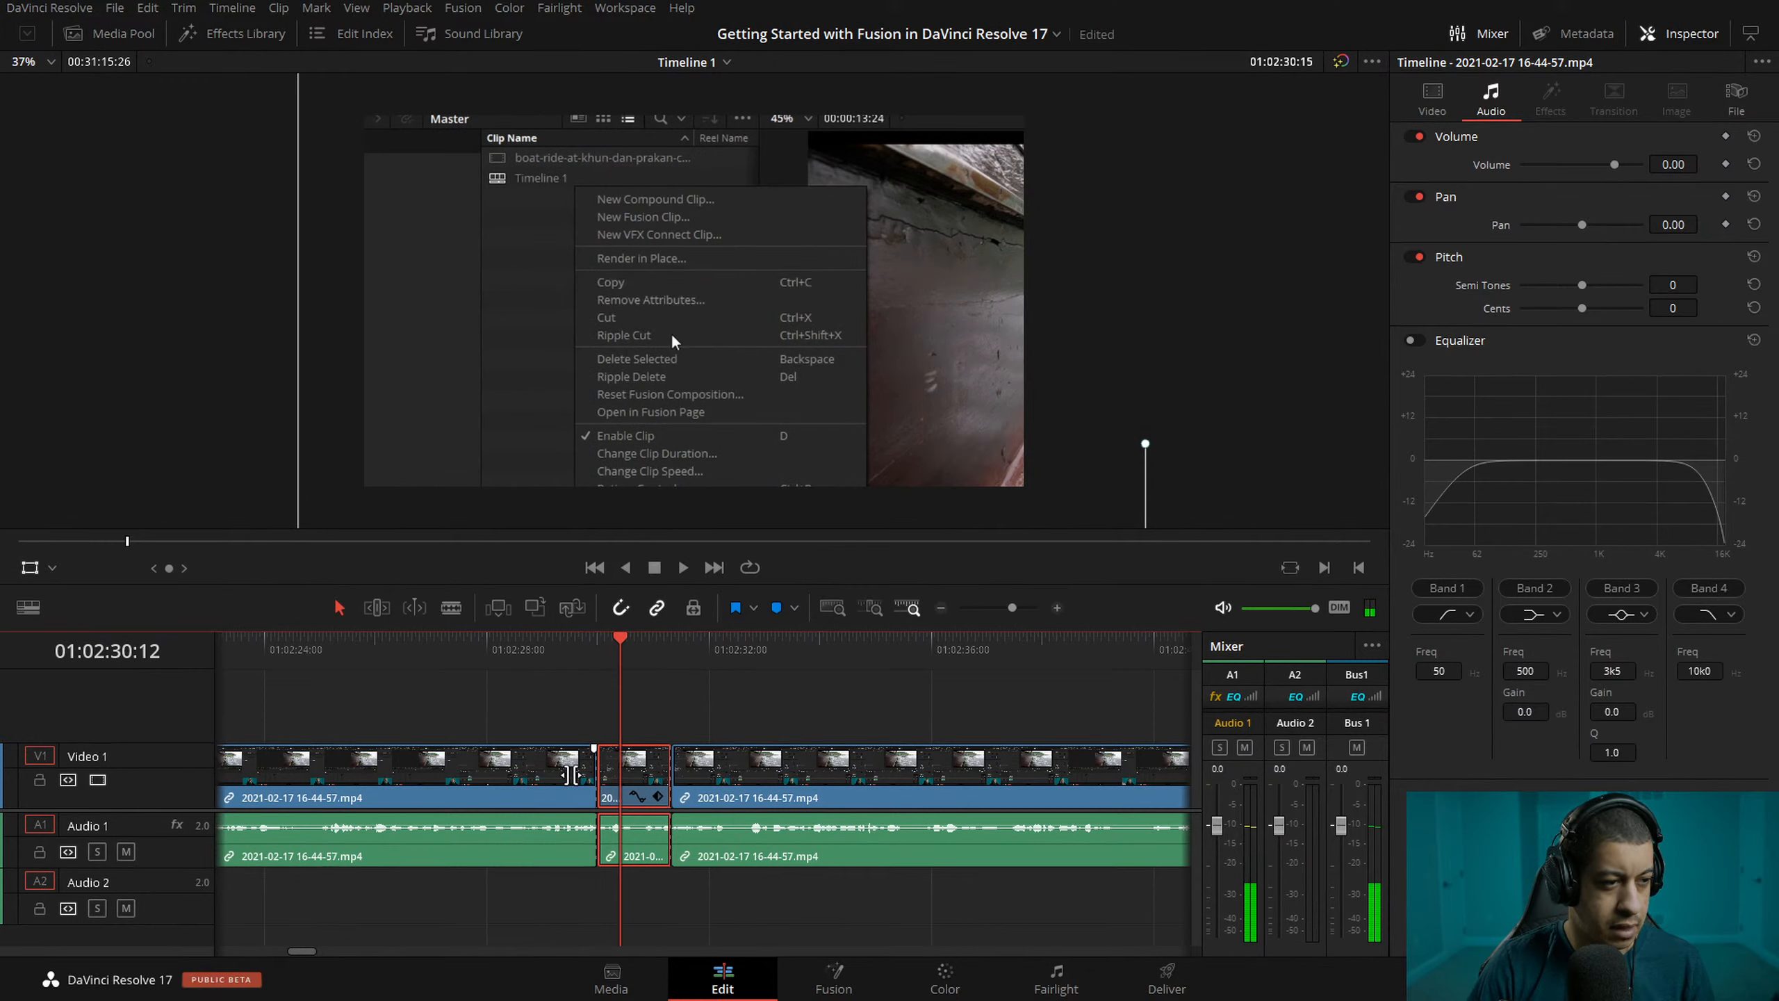
{"action": "left_click_drag", "start_coordinate": [573, 773], "coordinate": [699, 770]}
{"action": "left_click", "coordinate": [638, 795]}
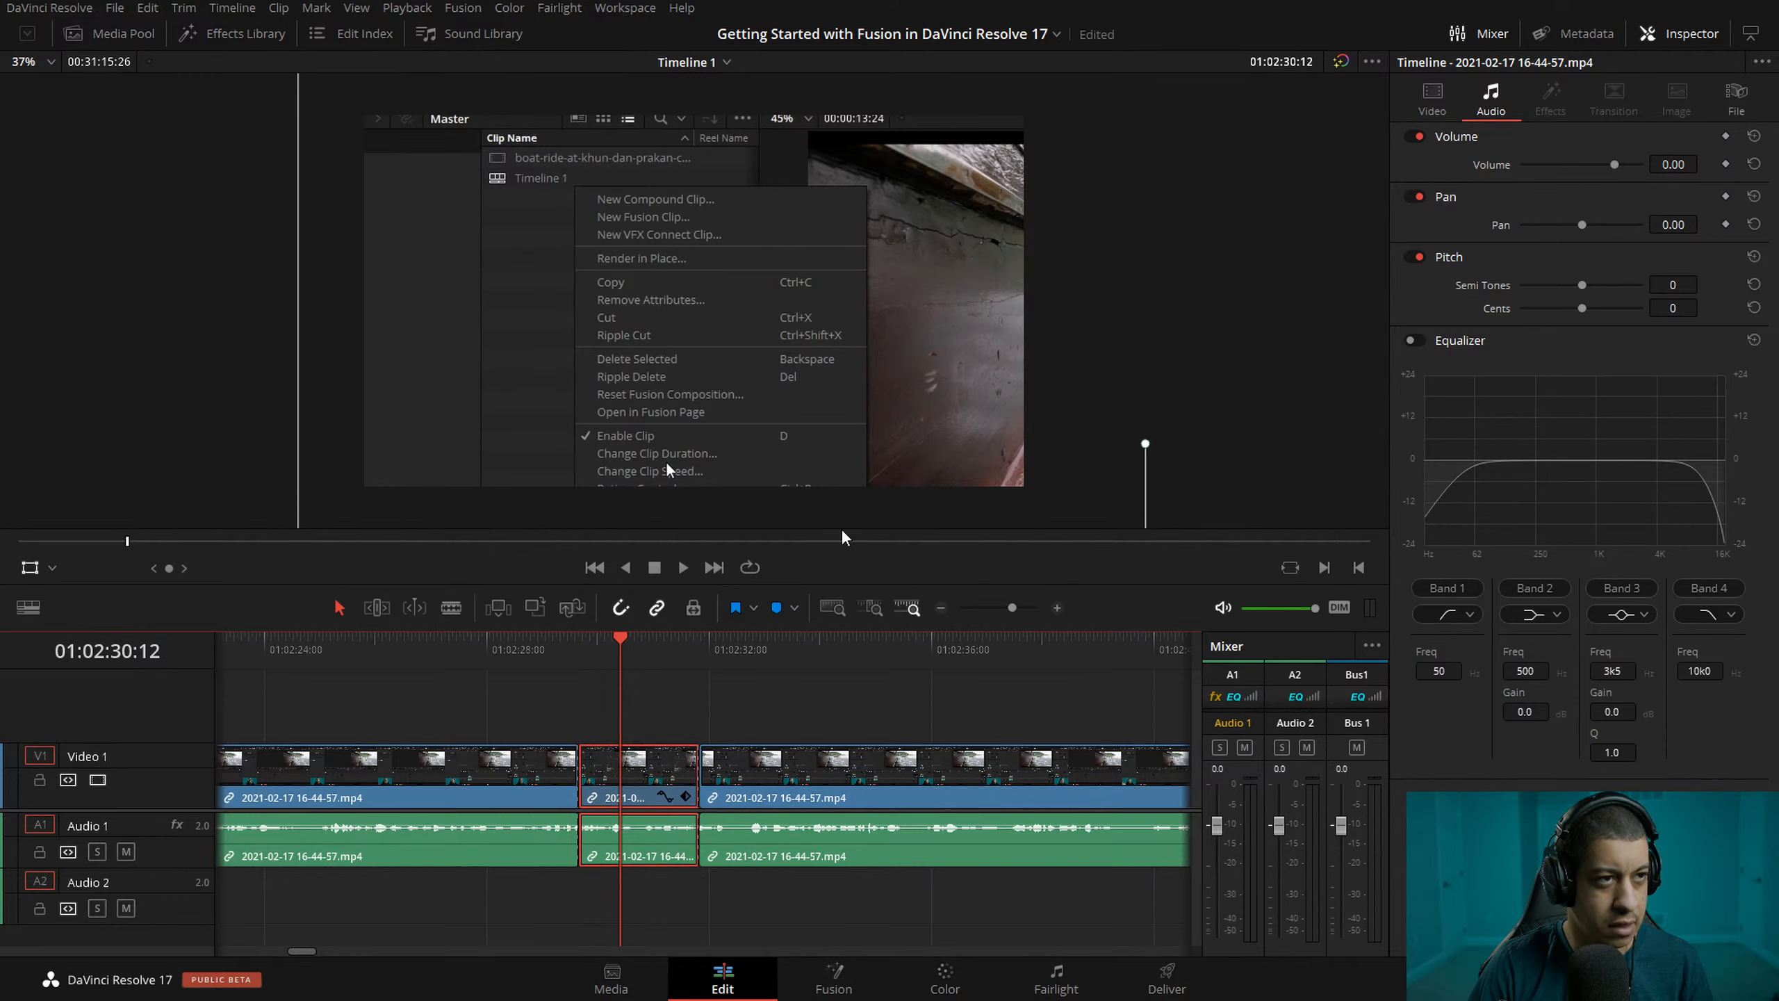
- Scale the context-menu punch-in up further, reposition it around the New Fusion Clip option, and play it back
{"action": "left_click_drag", "start_coordinate": [894, 298], "coordinate": [897, 501]}
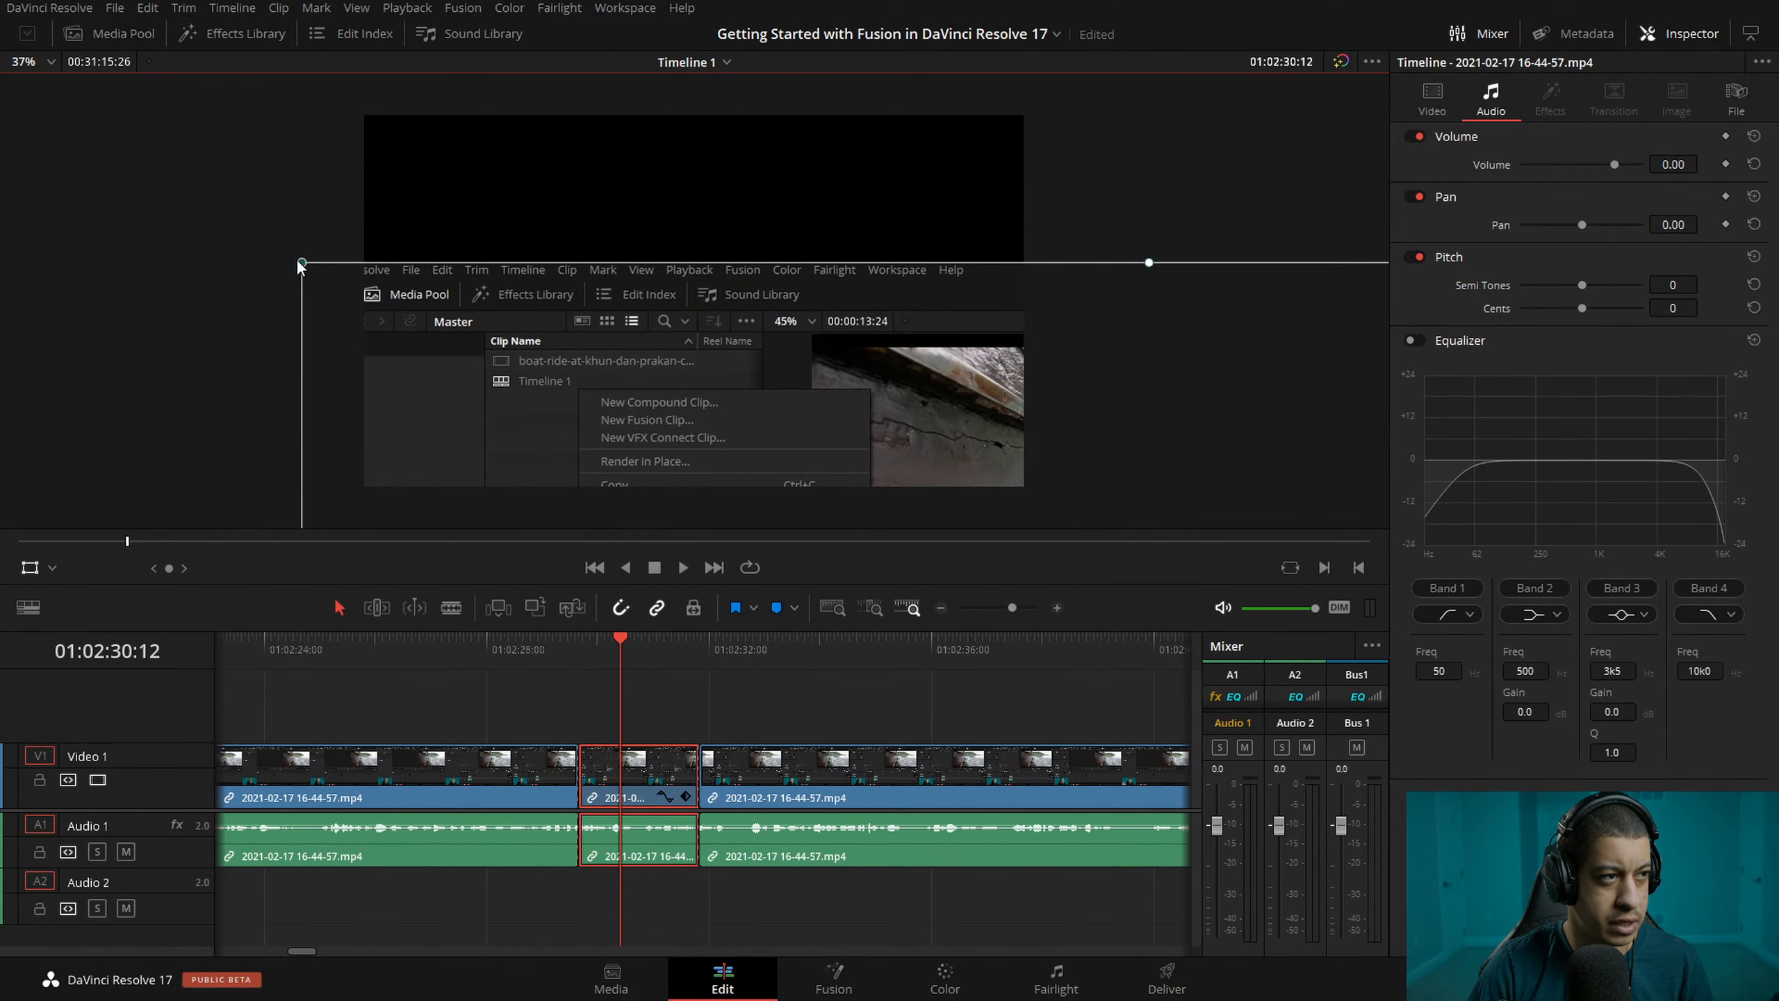
{"action": "left_click_drag", "start_coordinate": [302, 267], "coordinate": [232, 211]}
{"action": "left_click_drag", "start_coordinate": [876, 337], "coordinate": [896, 290]}
{"action": "left_click", "coordinate": [505, 641]}
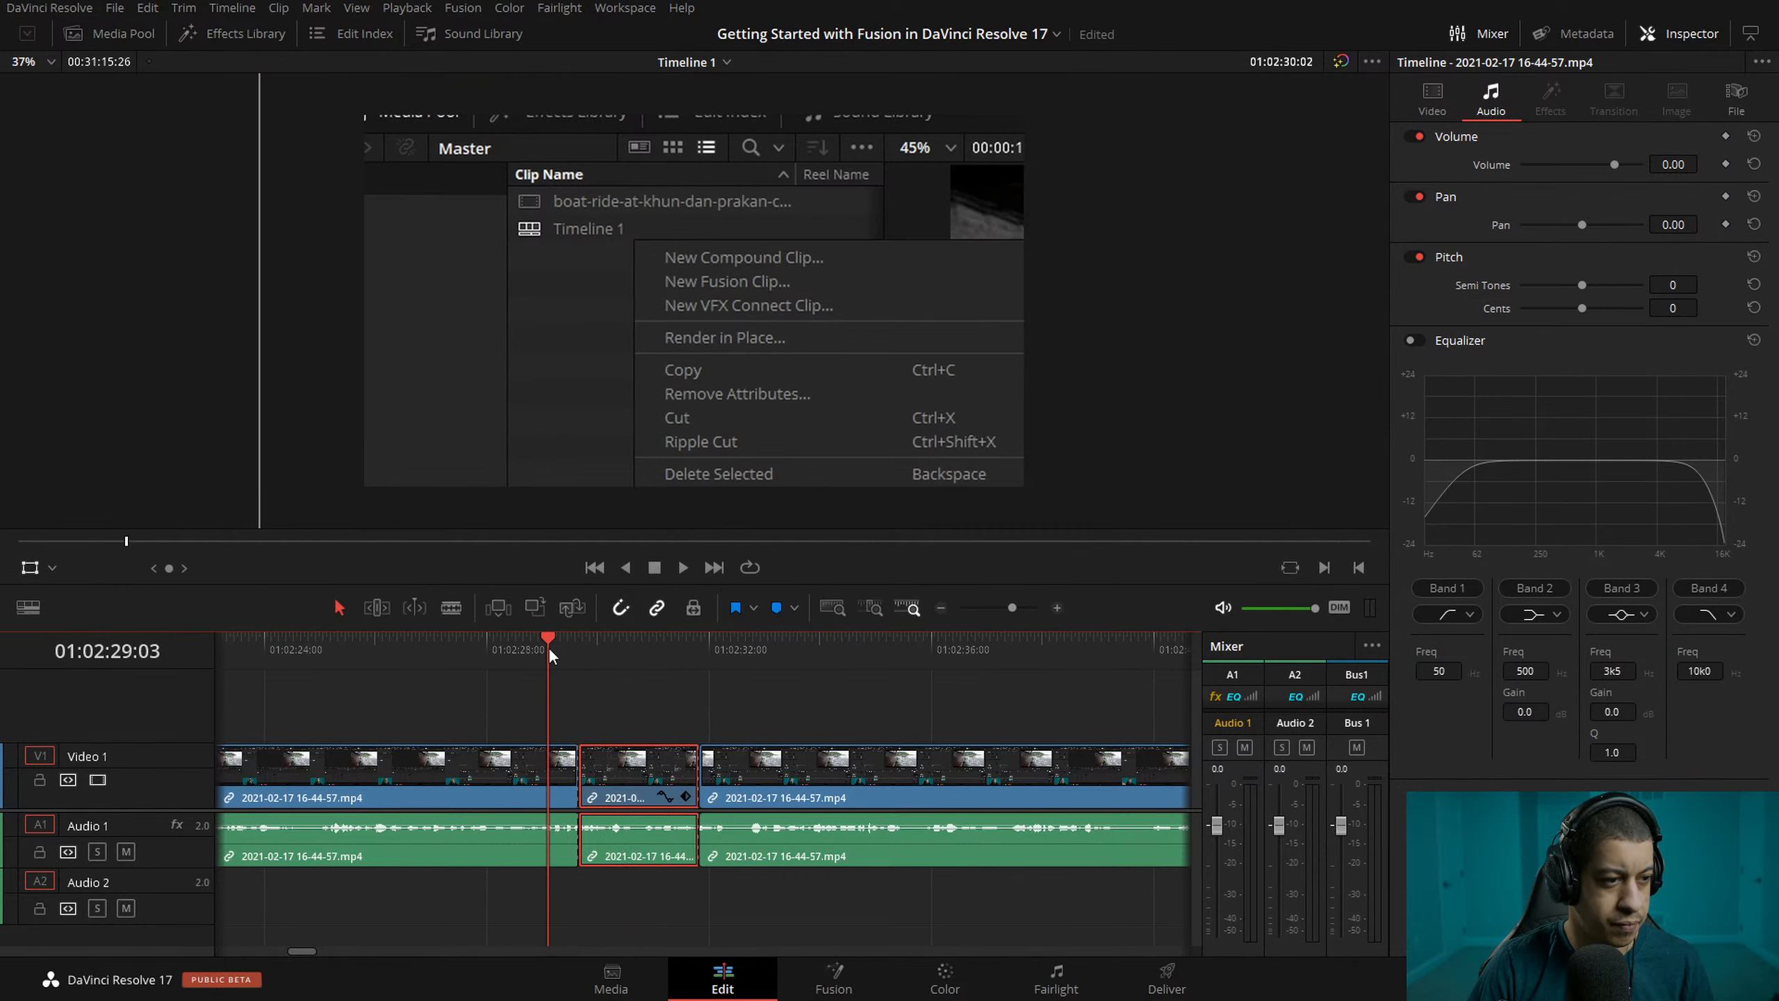
{"action": "key", "text": "space"}
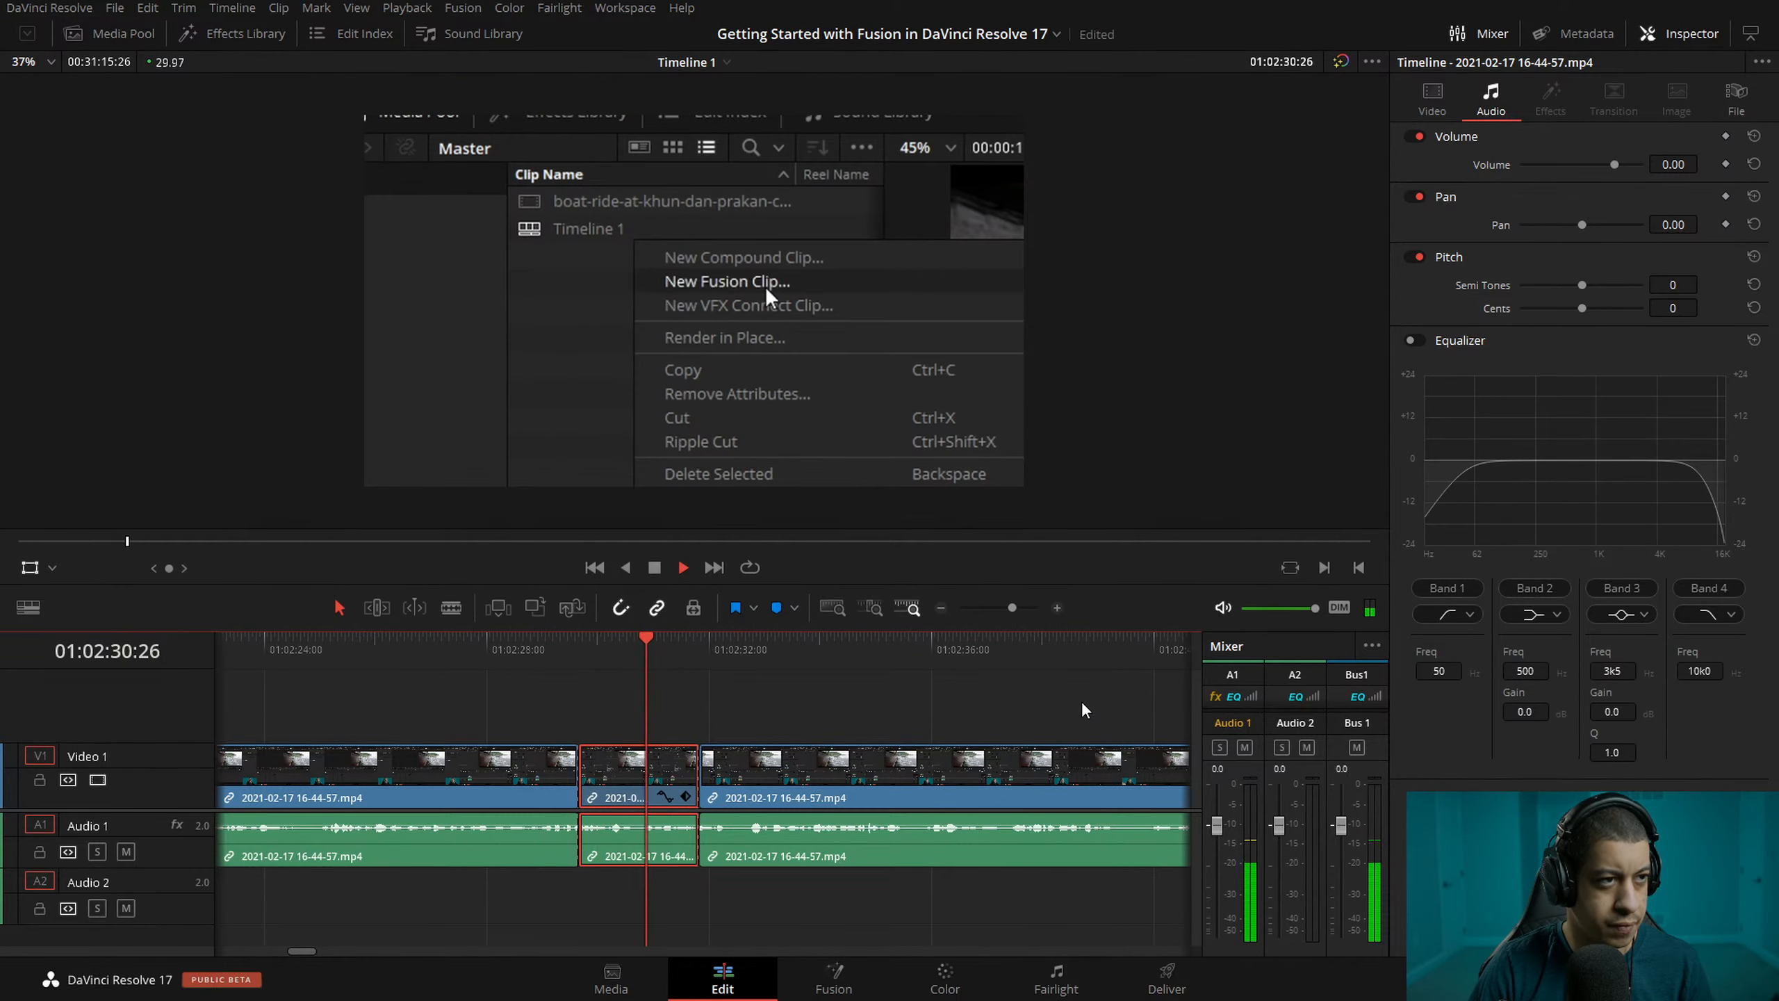
- Play ahead at double speed to about 2:51, split the linked clip at about 2:49:22, and play on from that cut
{"action": "key", "text": "l"}
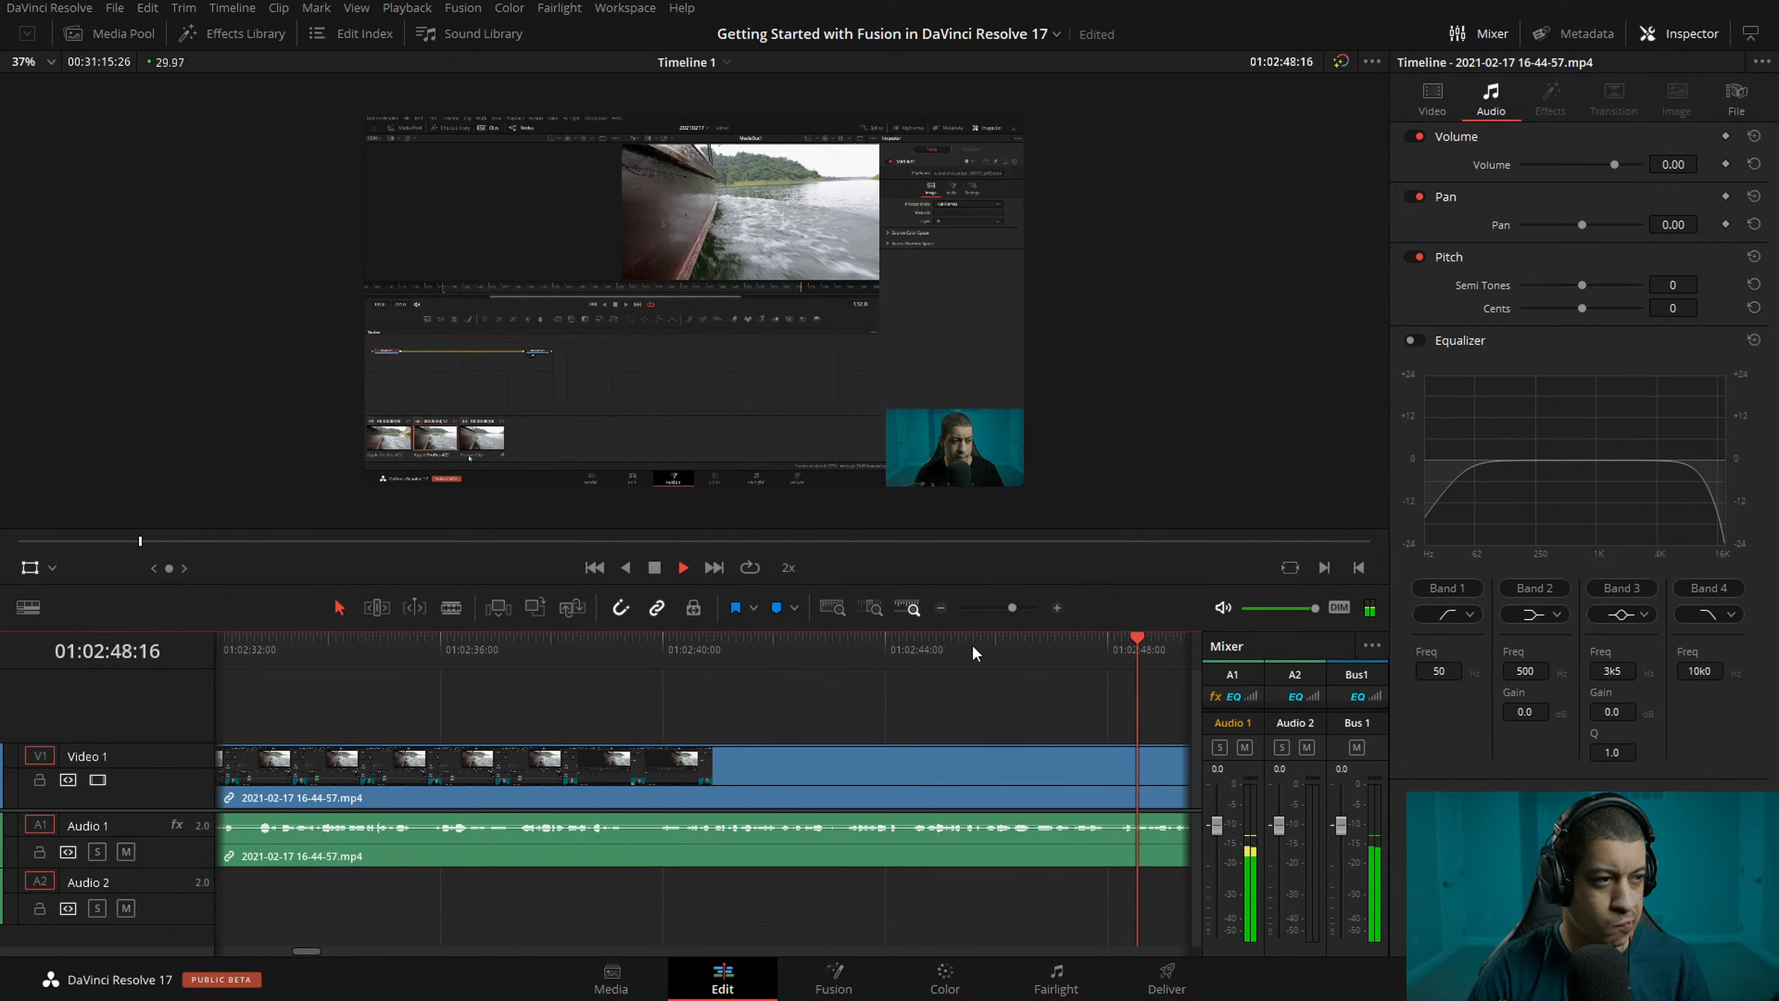
{"action": "key", "text": "space"}
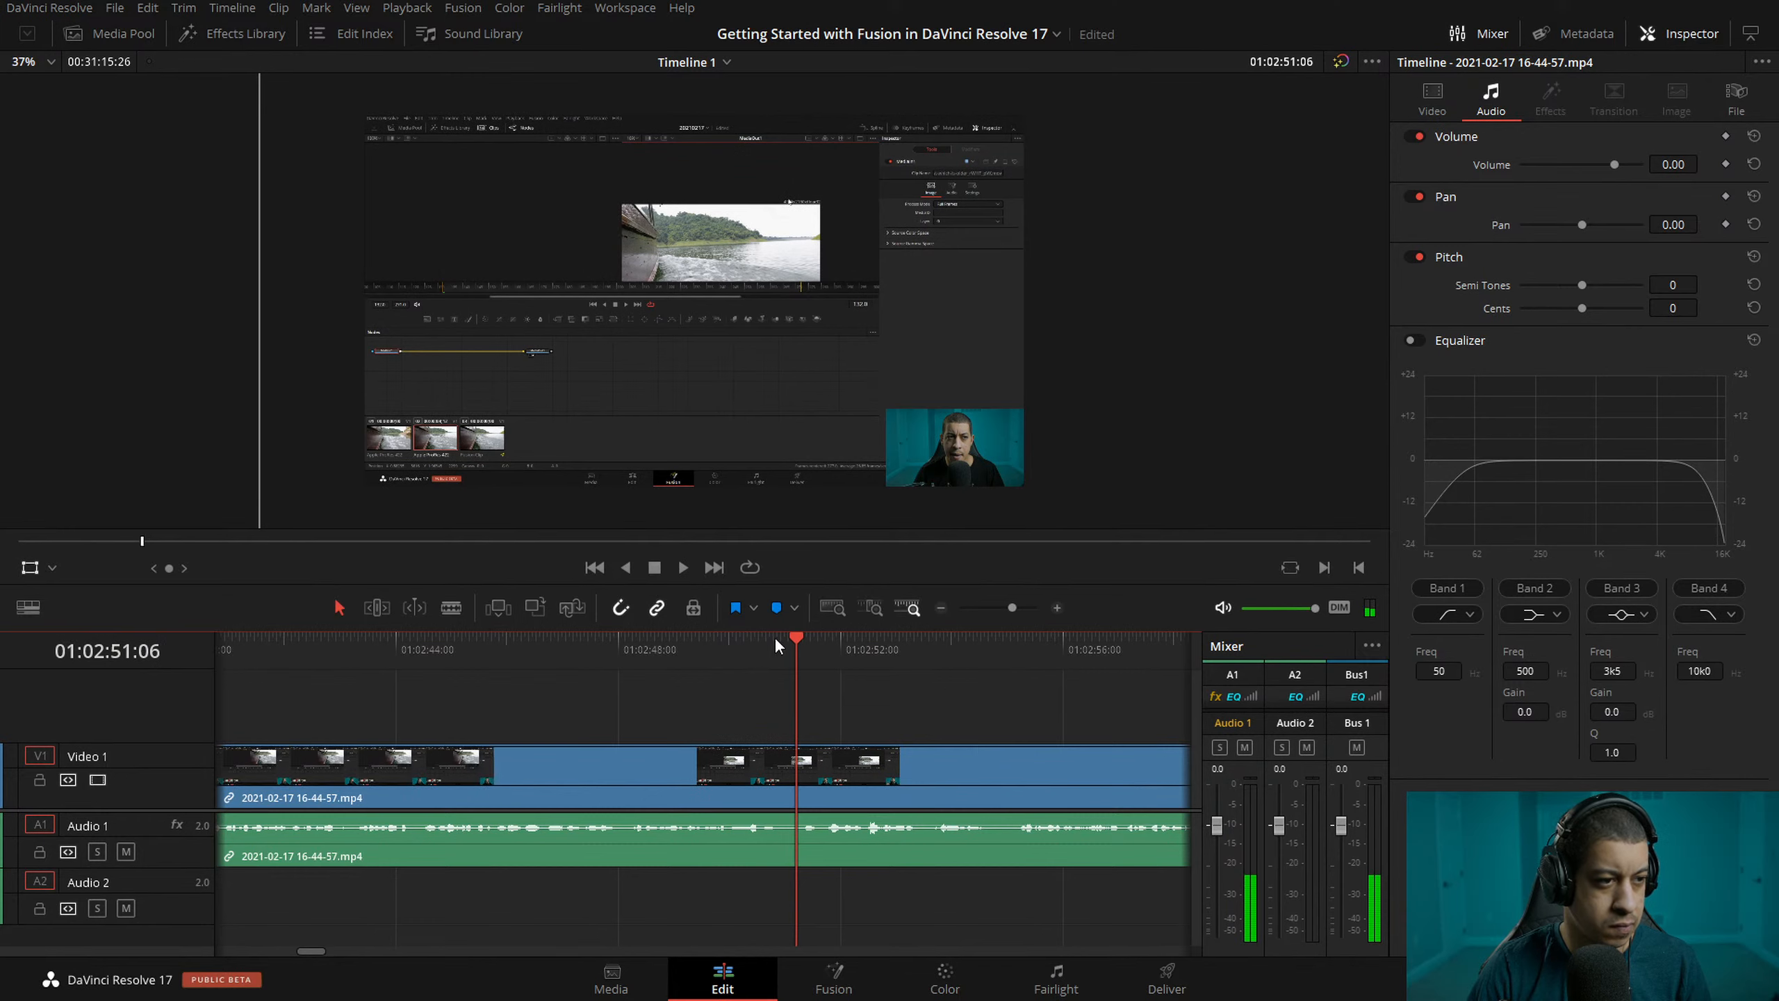
{"action": "left_click", "coordinate": [677, 654]}
{"action": "key", "text": "space"}
{"action": "key", "text": "ctrl+b"}
{"action": "key", "text": "space"}
{"action": "key", "text": "space"}
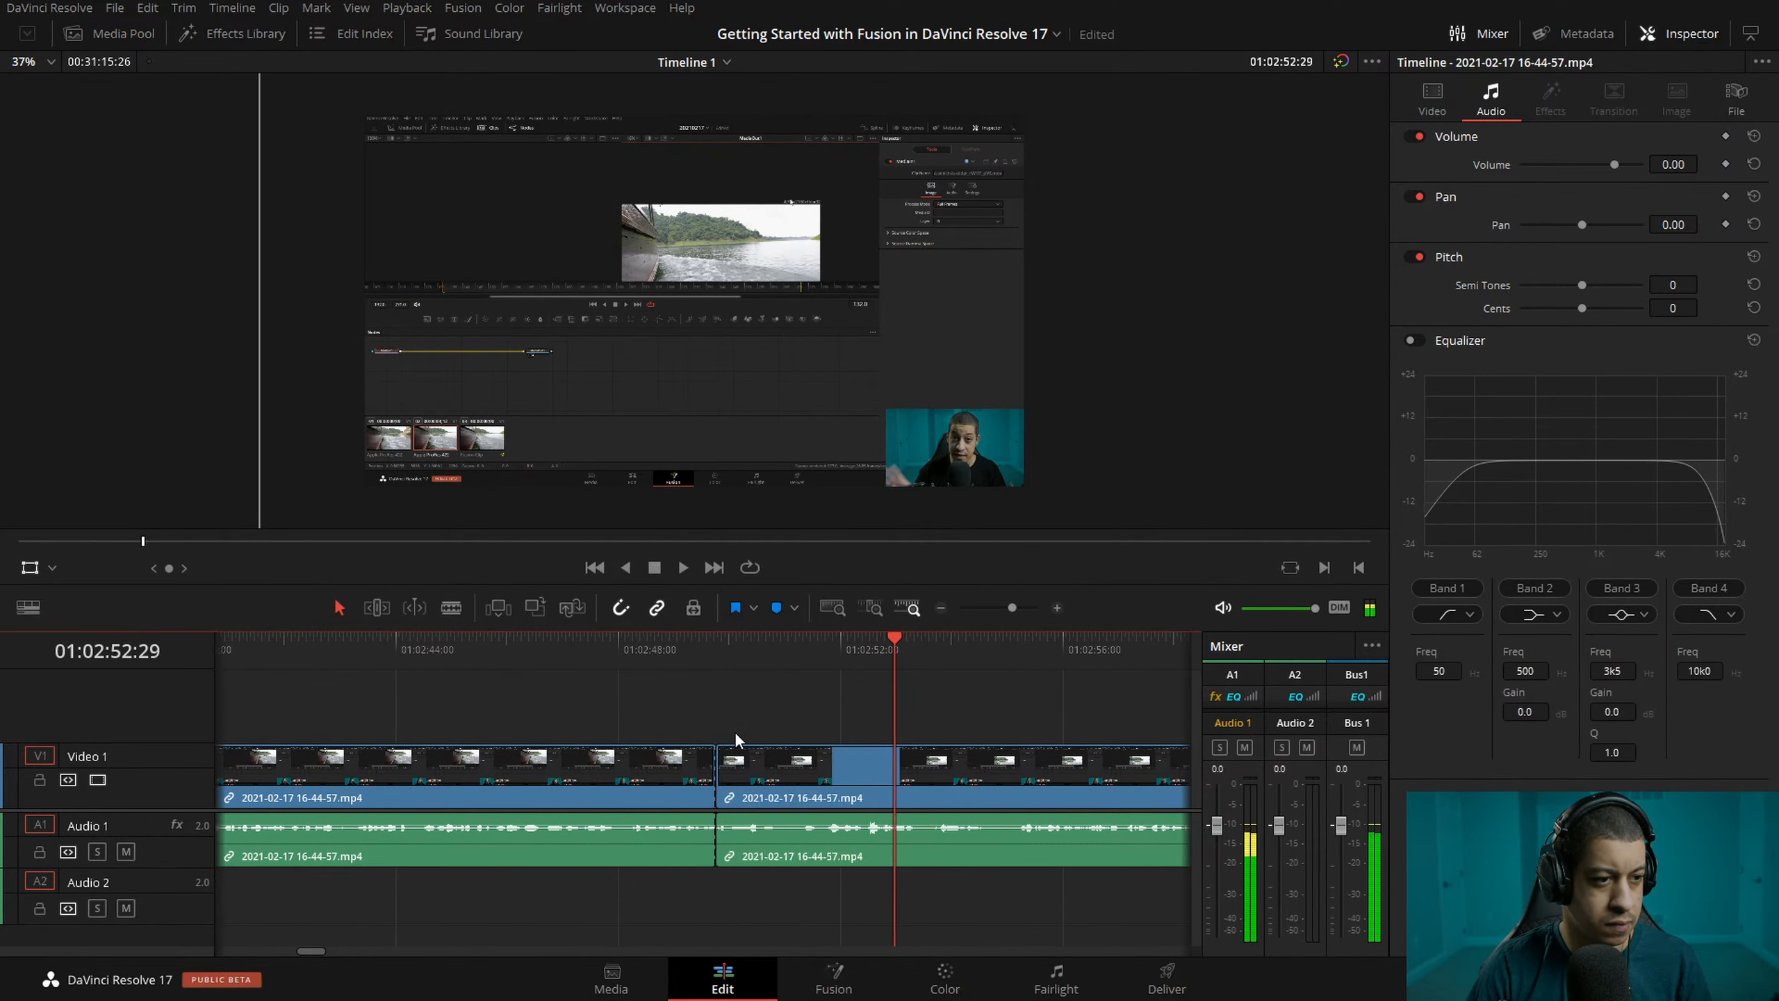
- Split the linked clip at about 2:52:29 and enlarge and offset the picture of the short piece before the cut
{"action": "key", "text": "ctrl+b"}
{"action": "left_click", "coordinate": [790, 787]}
{"action": "left_click_drag", "start_coordinate": [1024, 116], "coordinate": [1273, 149]}
{"action": "left_click_drag", "start_coordinate": [1003, 295], "coordinate": [818, 569]}
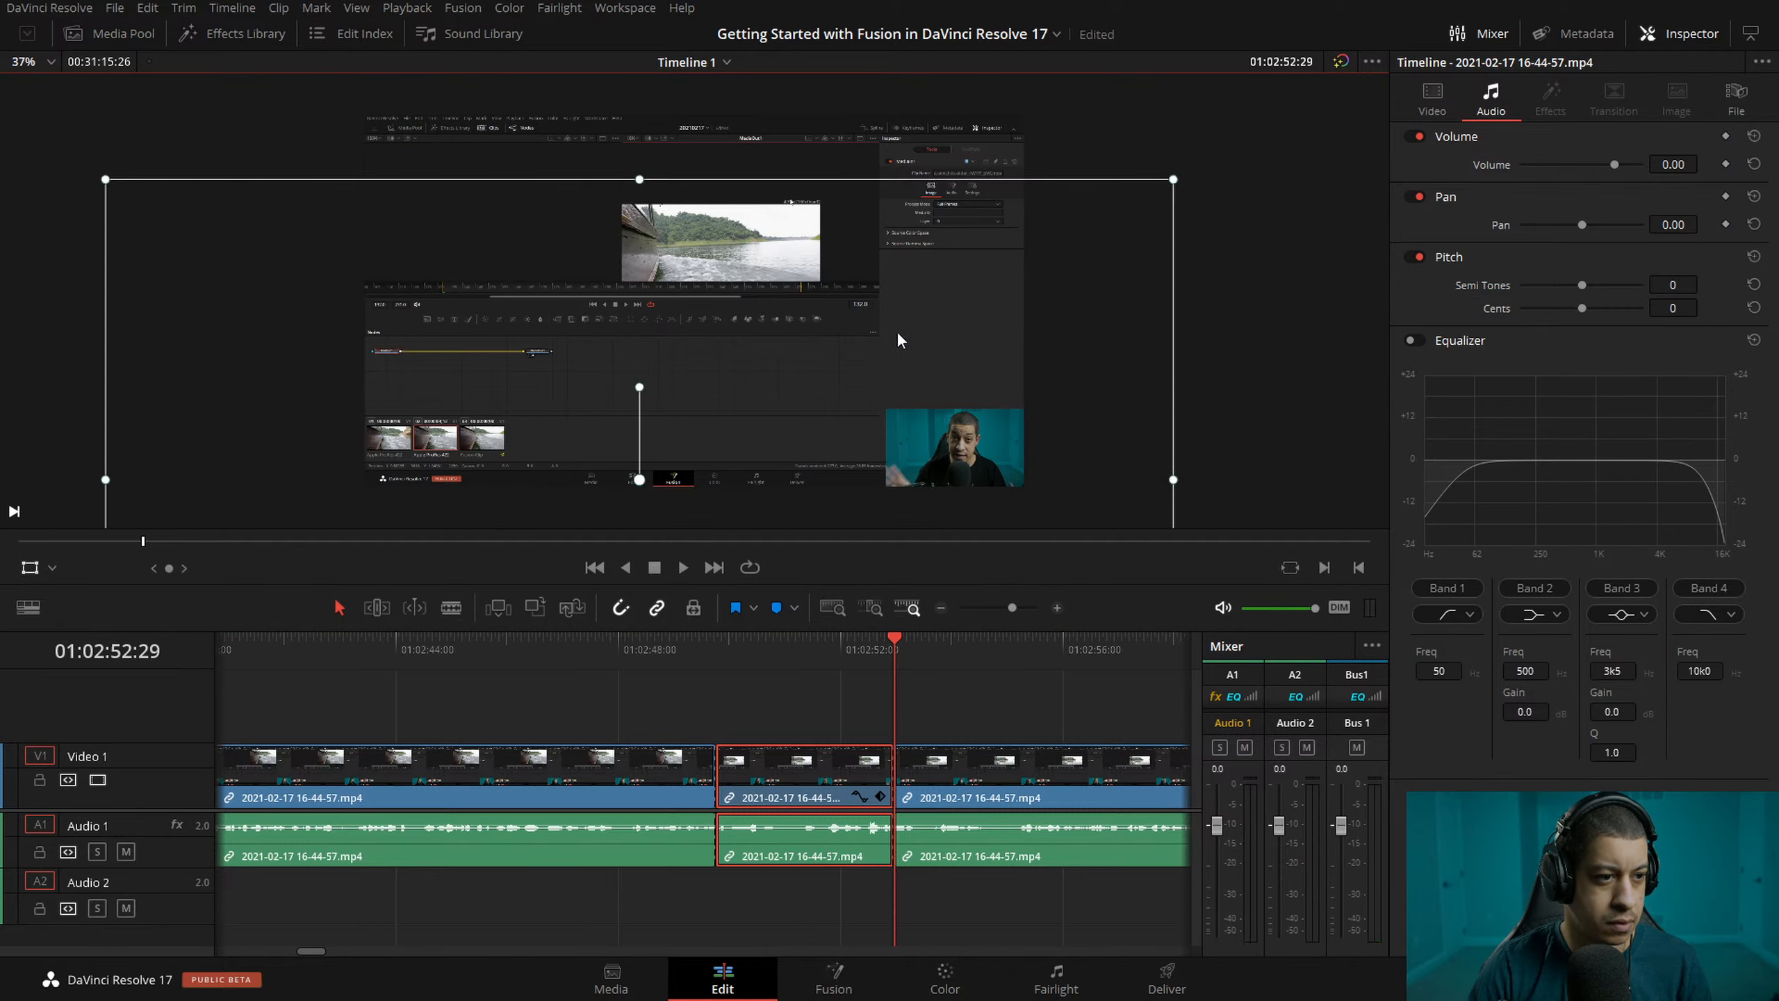
- Scale the short piece up further, reposition it around the recorded viewer's 4096x2160 resolution label, and play it back
{"action": "left_click", "coordinate": [812, 648]}
{"action": "left_click_drag", "start_coordinate": [894, 309], "coordinate": [905, 321]}
{"action": "left_click", "coordinate": [884, 649]}
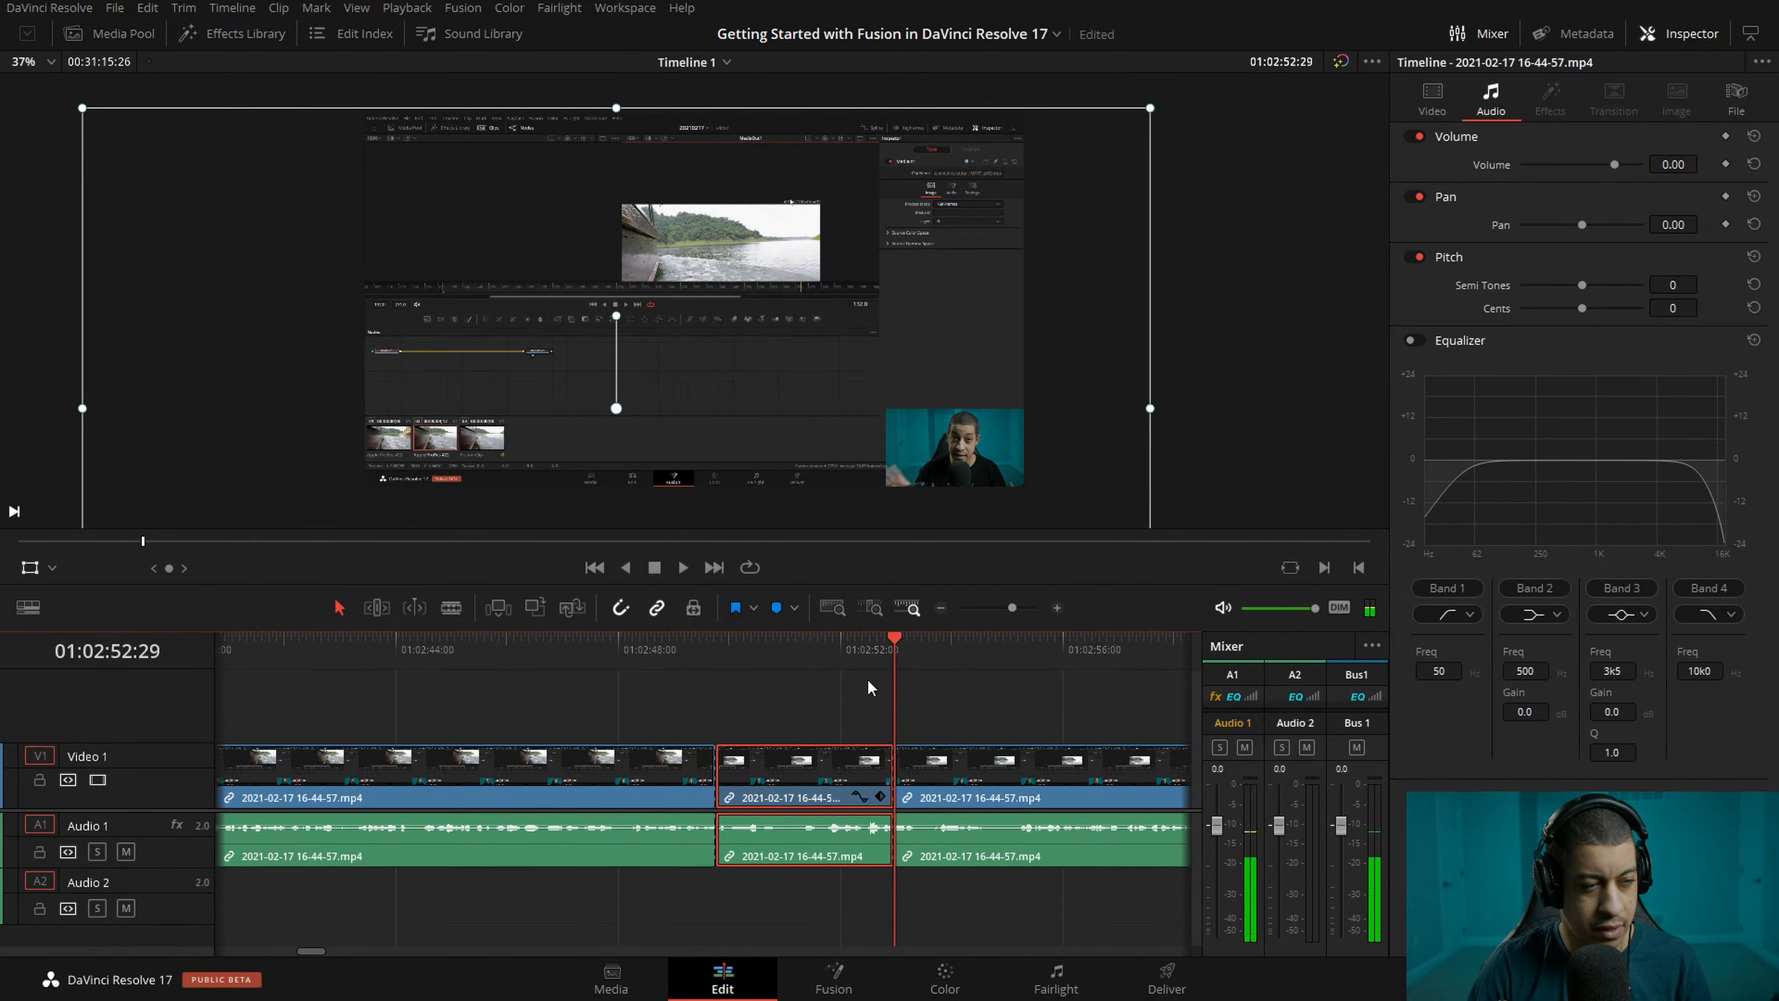
{"action": "left_click", "coordinate": [841, 650]}
{"action": "left_click_drag", "start_coordinate": [1141, 112], "coordinate": [1100, 237]}
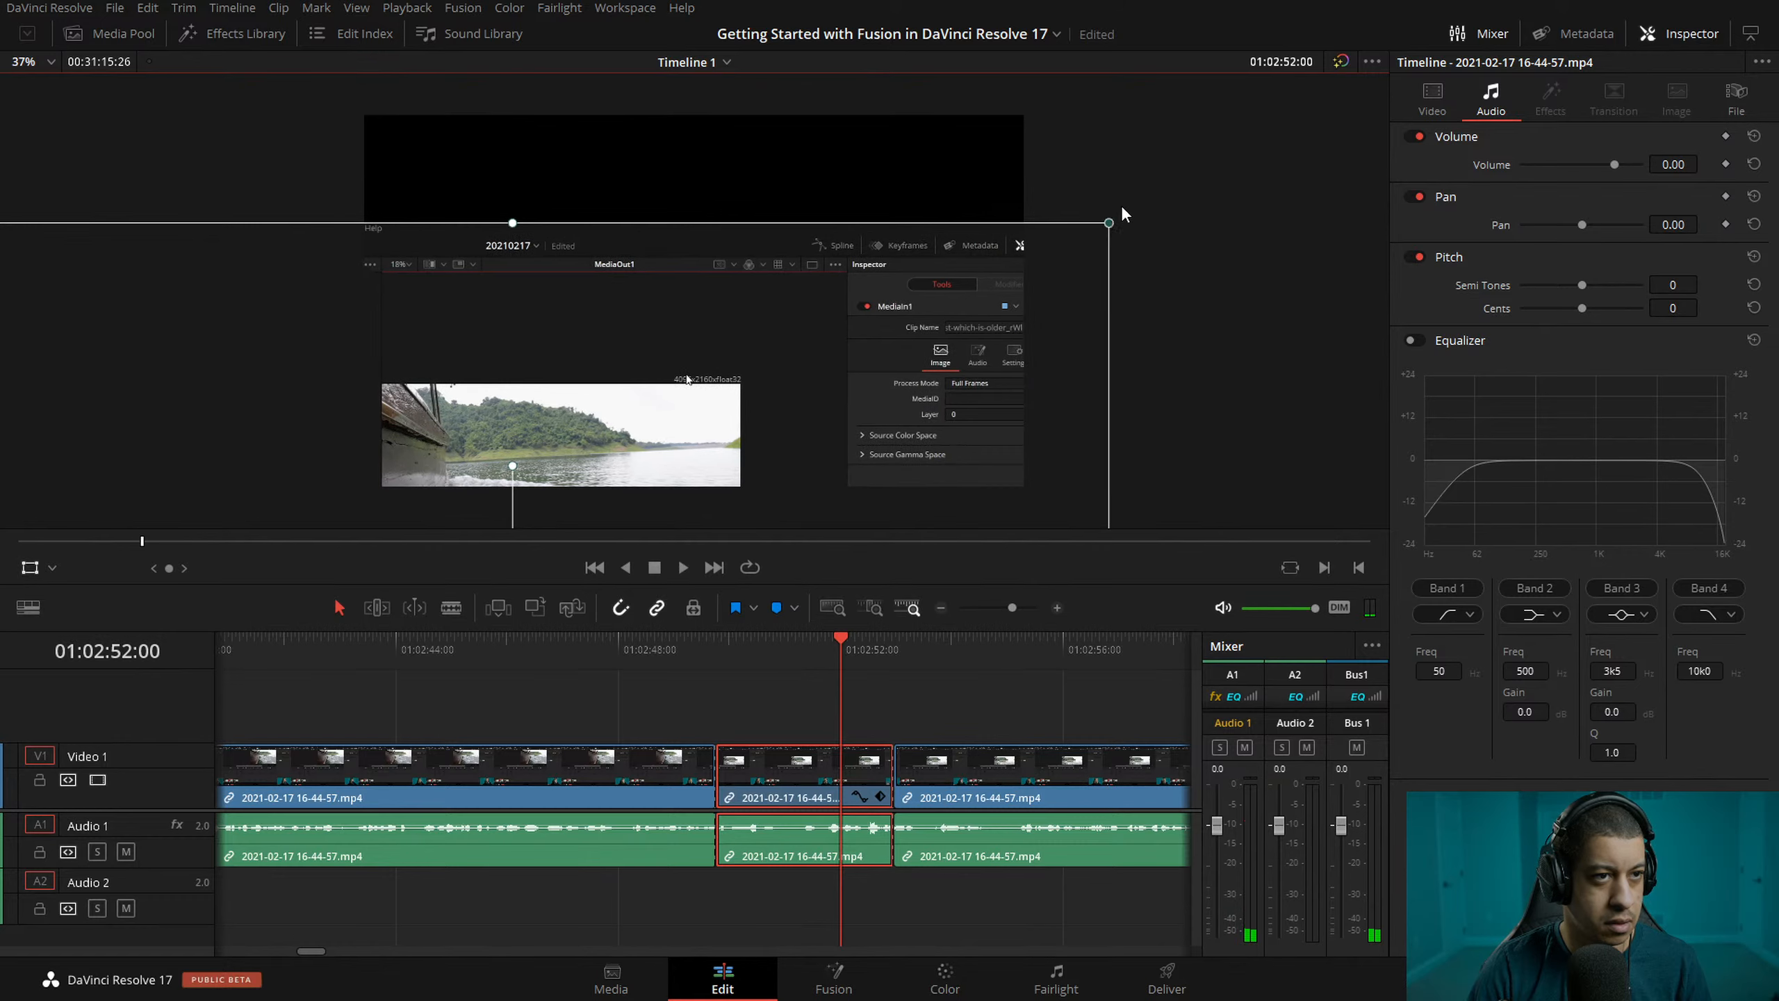
{"action": "scroll", "coordinate": [1011, 298], "scroll_direction": "up", "scroll_amount": 5}
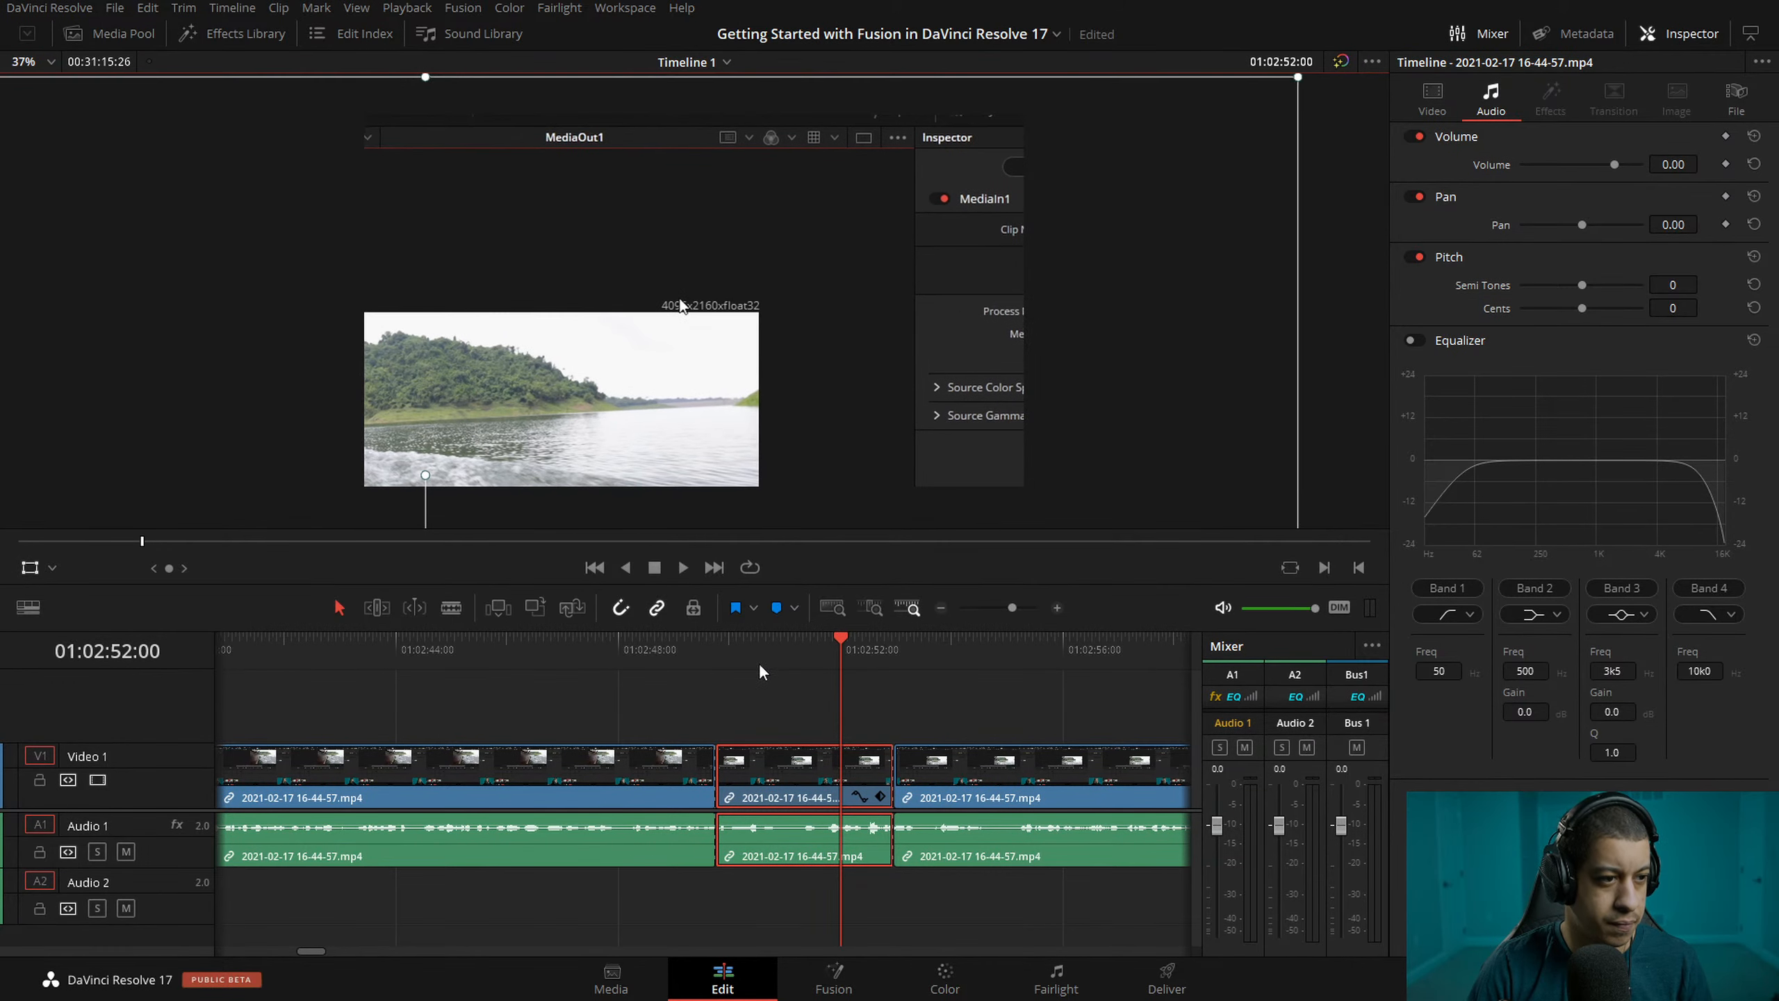
{"action": "left_click", "coordinate": [654, 659]}
{"action": "key", "text": "space"}
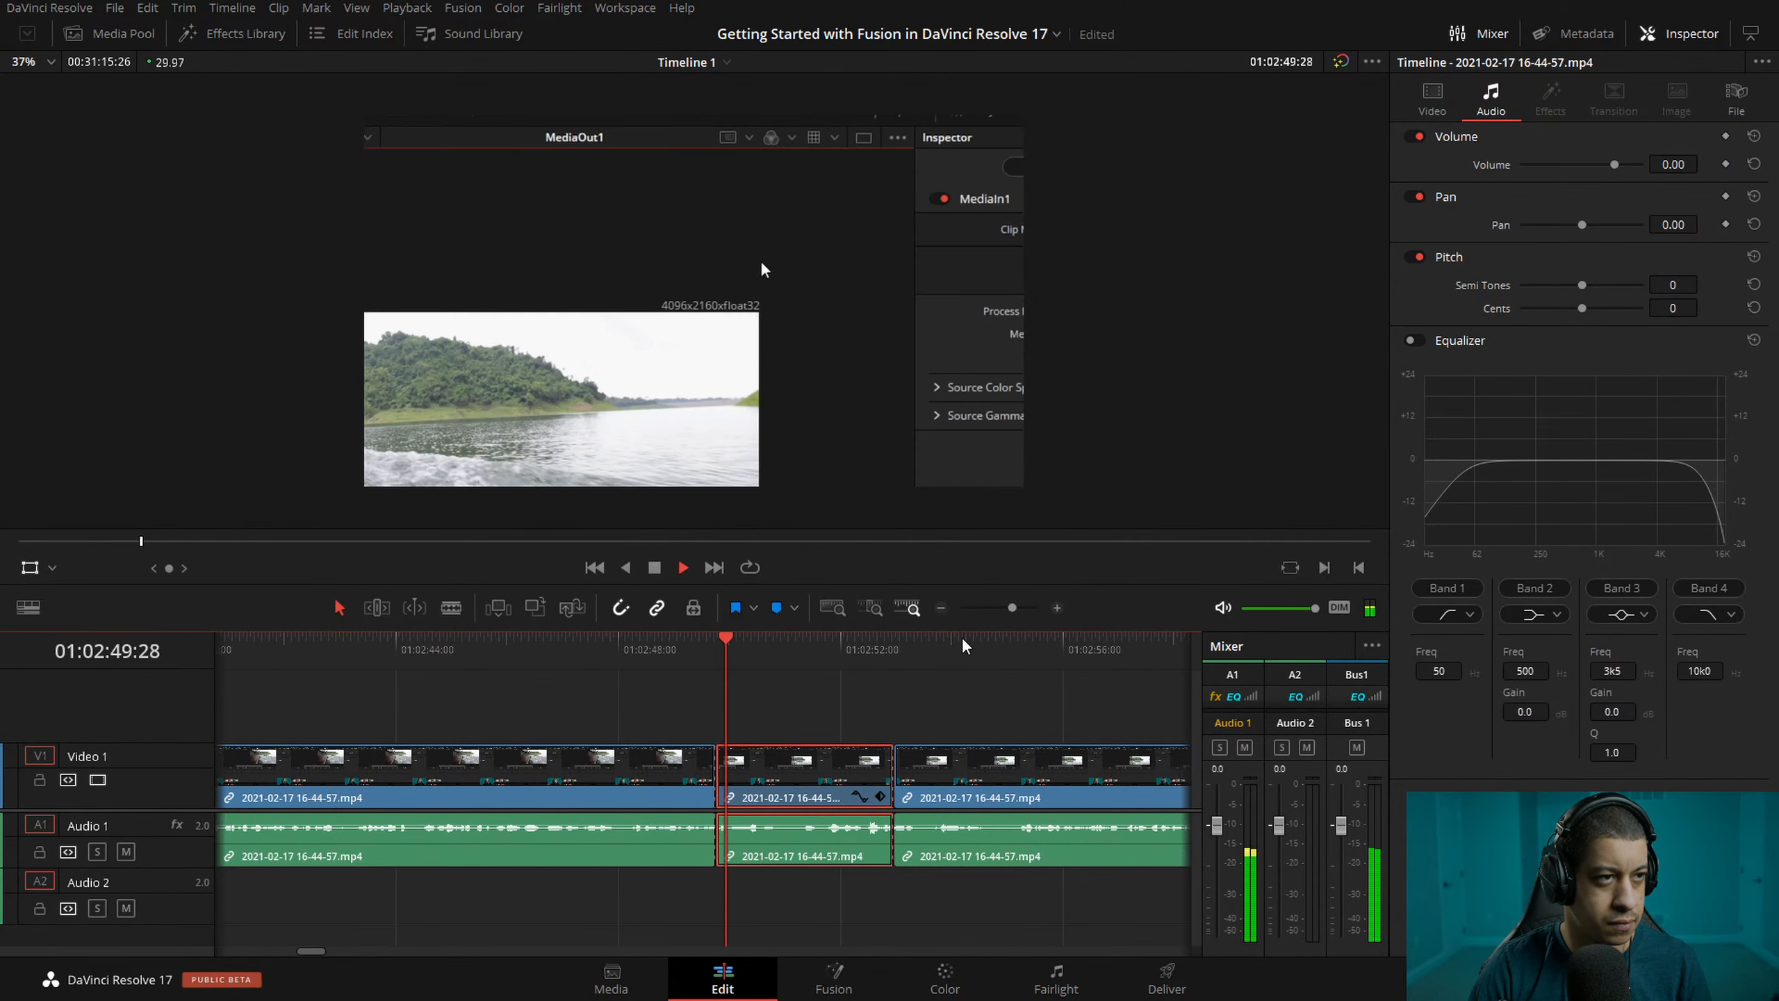
- Play ahead at double speed to about 3:04, replay that moment, and split the linked clip at about 3:05
{"action": "key", "text": "l"}
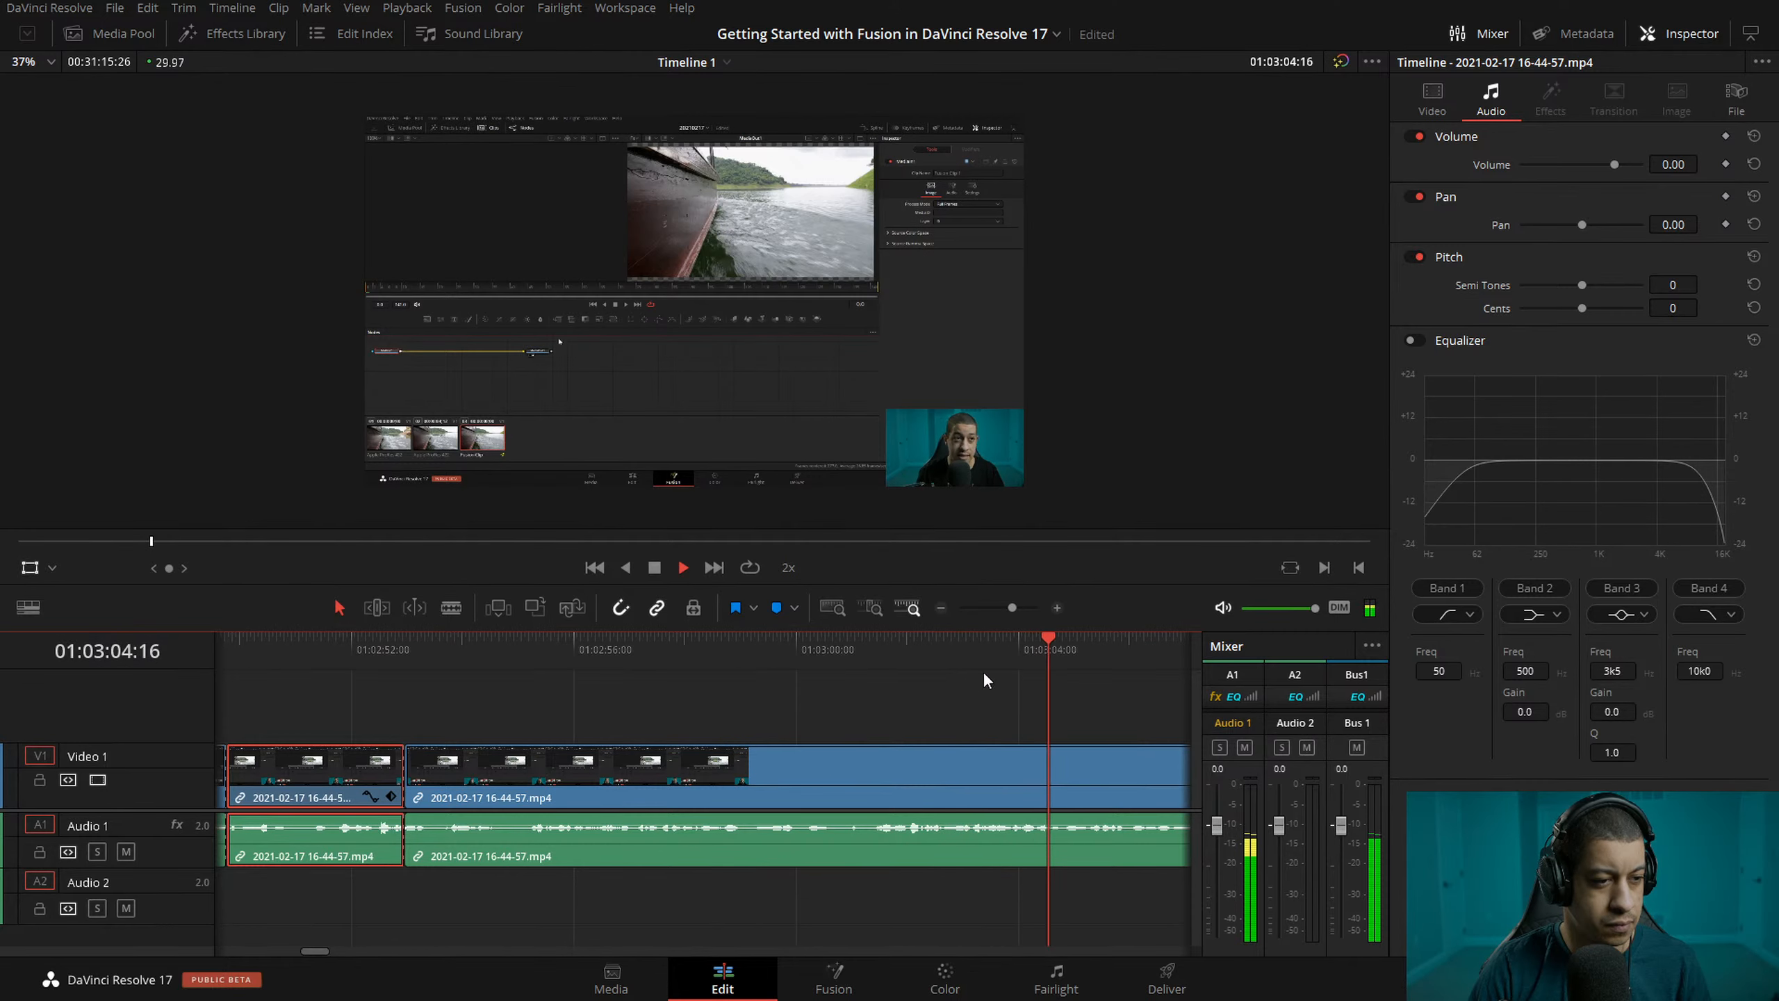
{"action": "key", "text": "space"}
{"action": "left_click", "coordinate": [1001, 662]}
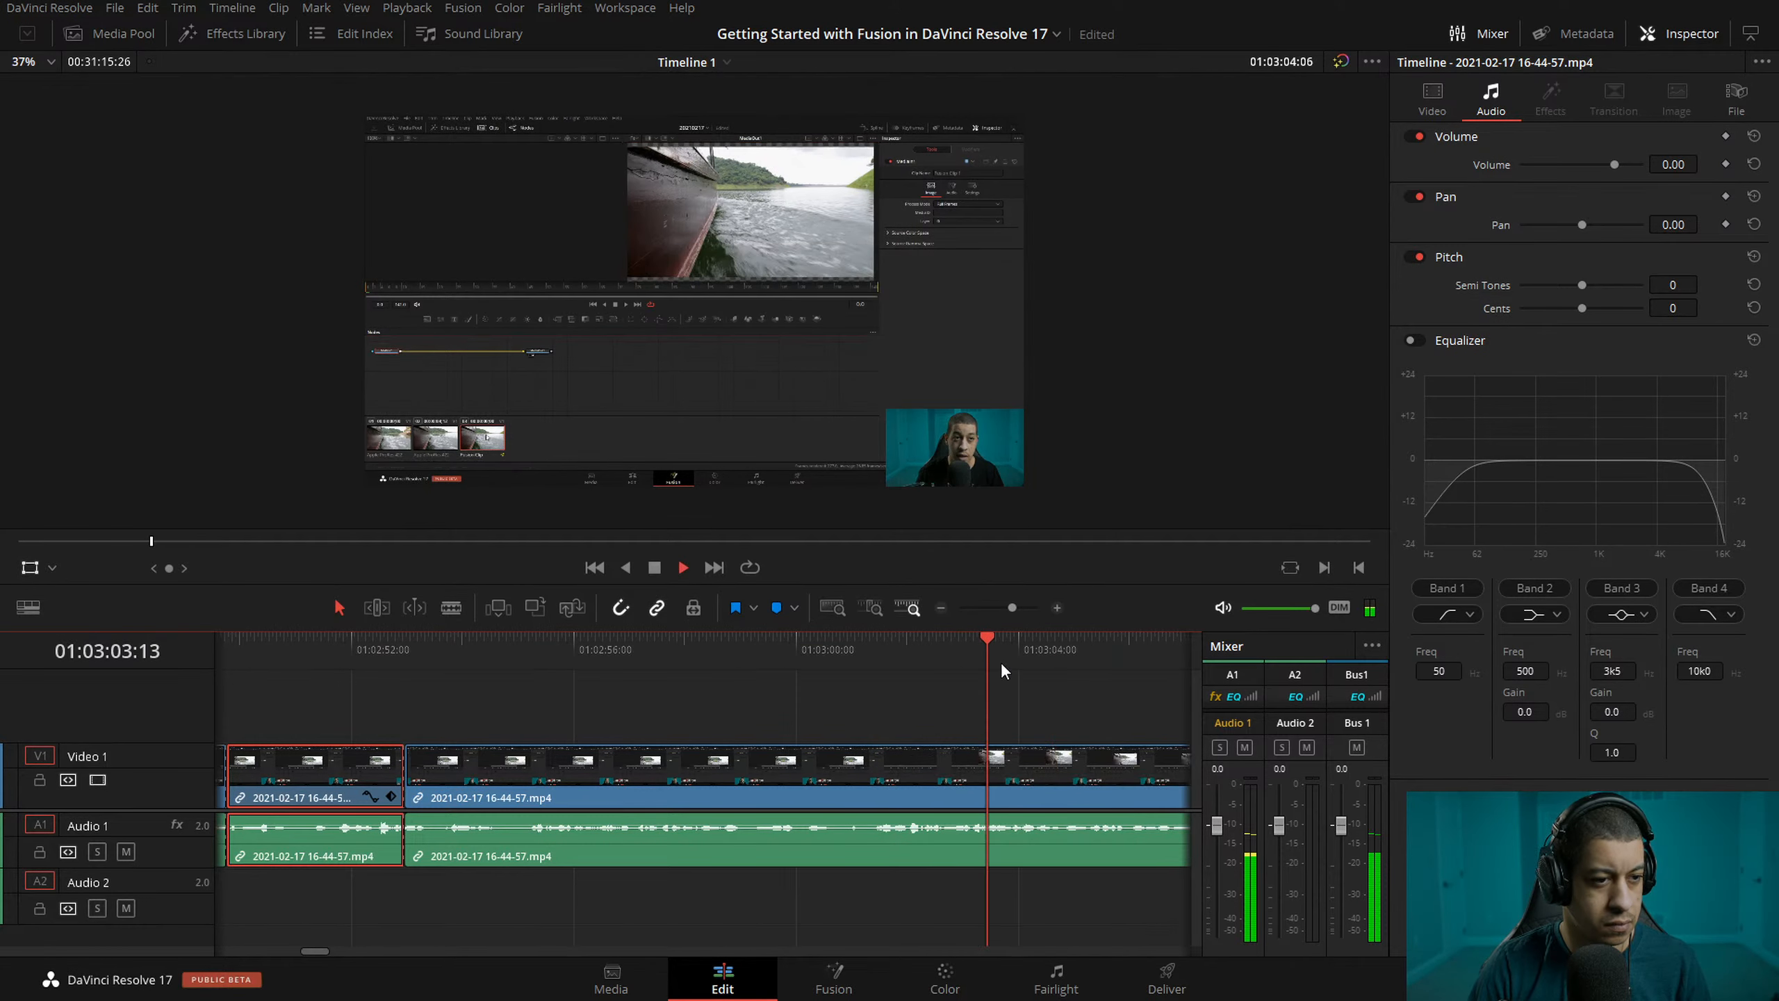
{"action": "key", "text": "space"}
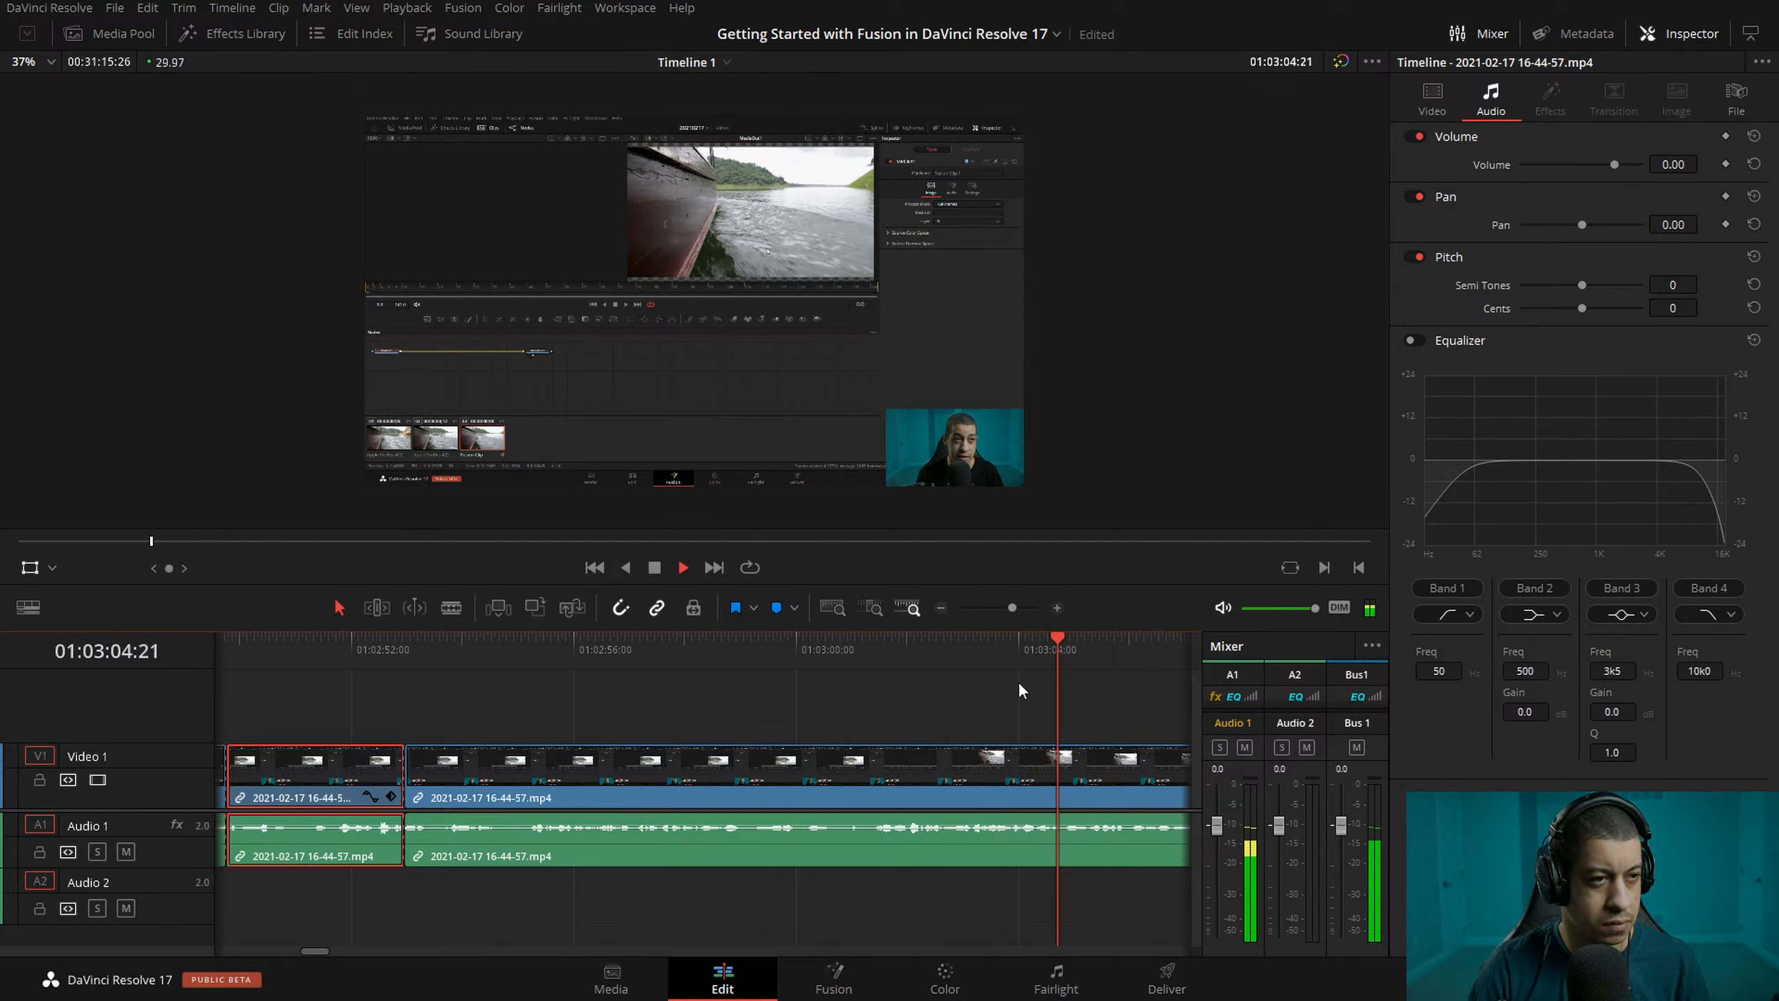
{"action": "key", "text": "ctrl+b"}
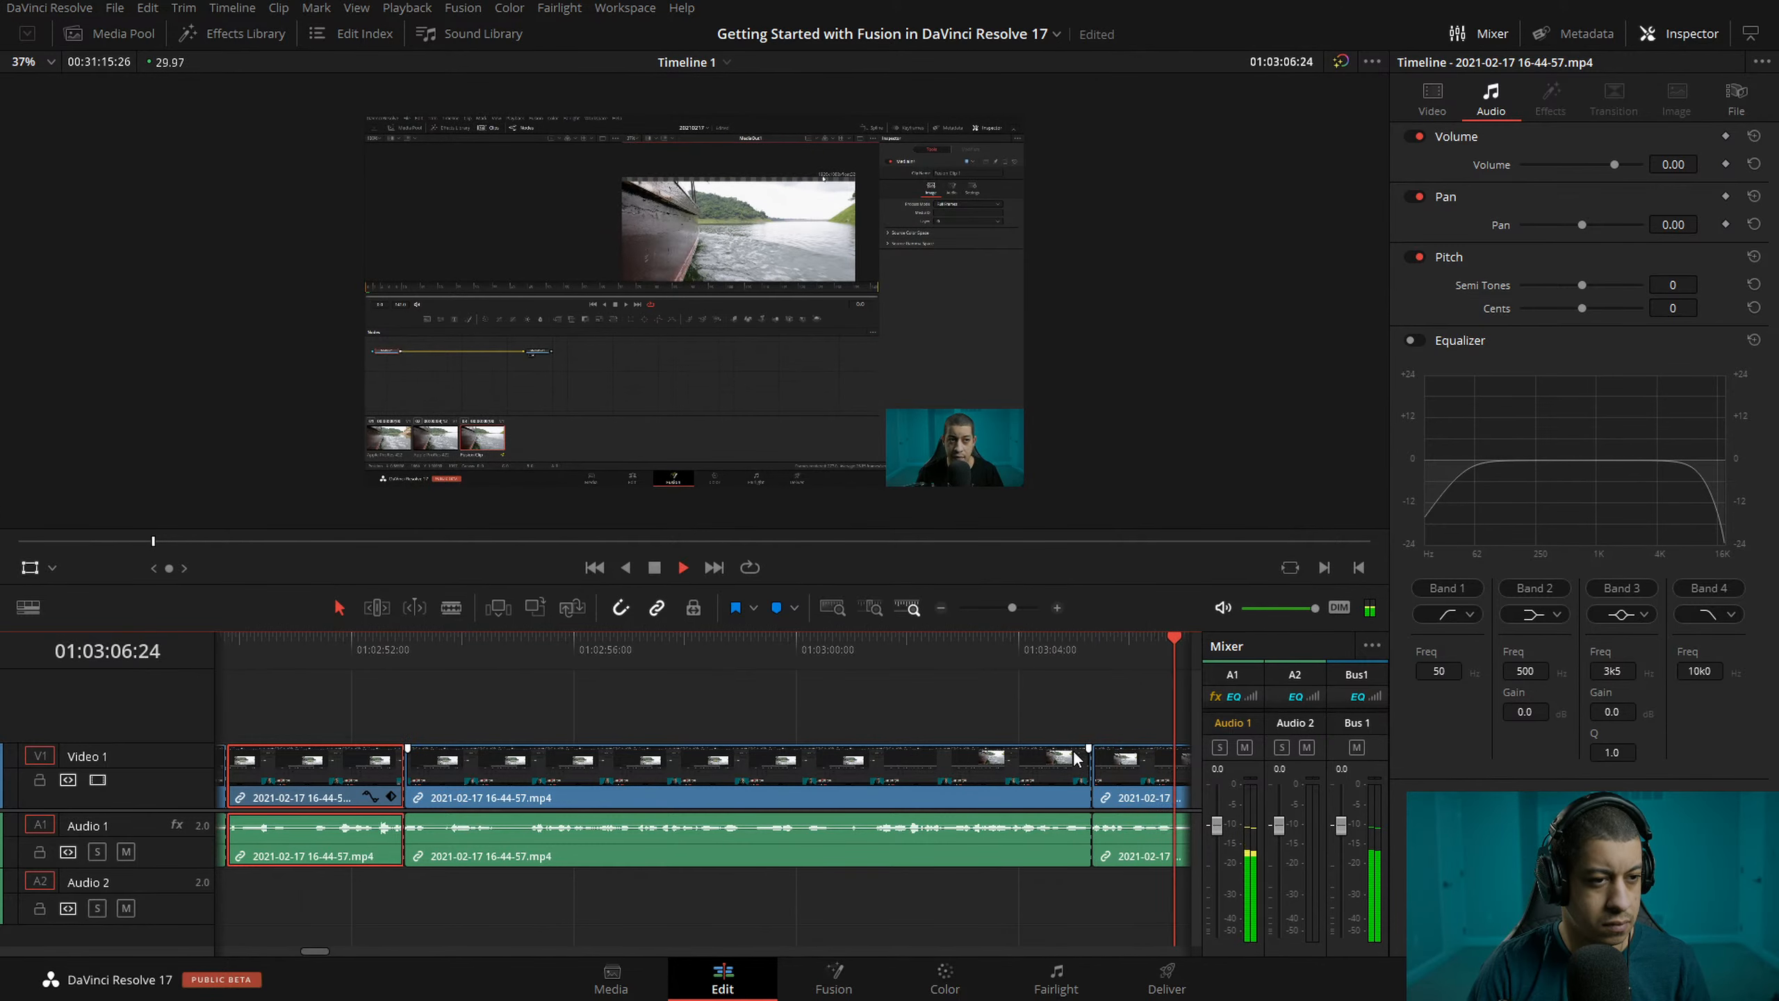
- Split the linked clip at about 3:10 and enlarge and position the new short piece around the 1920x1080 resolution label
{"action": "key", "text": "space"}
{"action": "key", "text": "ctrl+b"}
{"action": "left_click", "coordinate": [735, 656]}
{"action": "left_click_drag", "start_coordinate": [1025, 116], "coordinate": [1299, 4]}
{"action": "left_click_drag", "start_coordinate": [981, 237], "coordinate": [925, 353]}
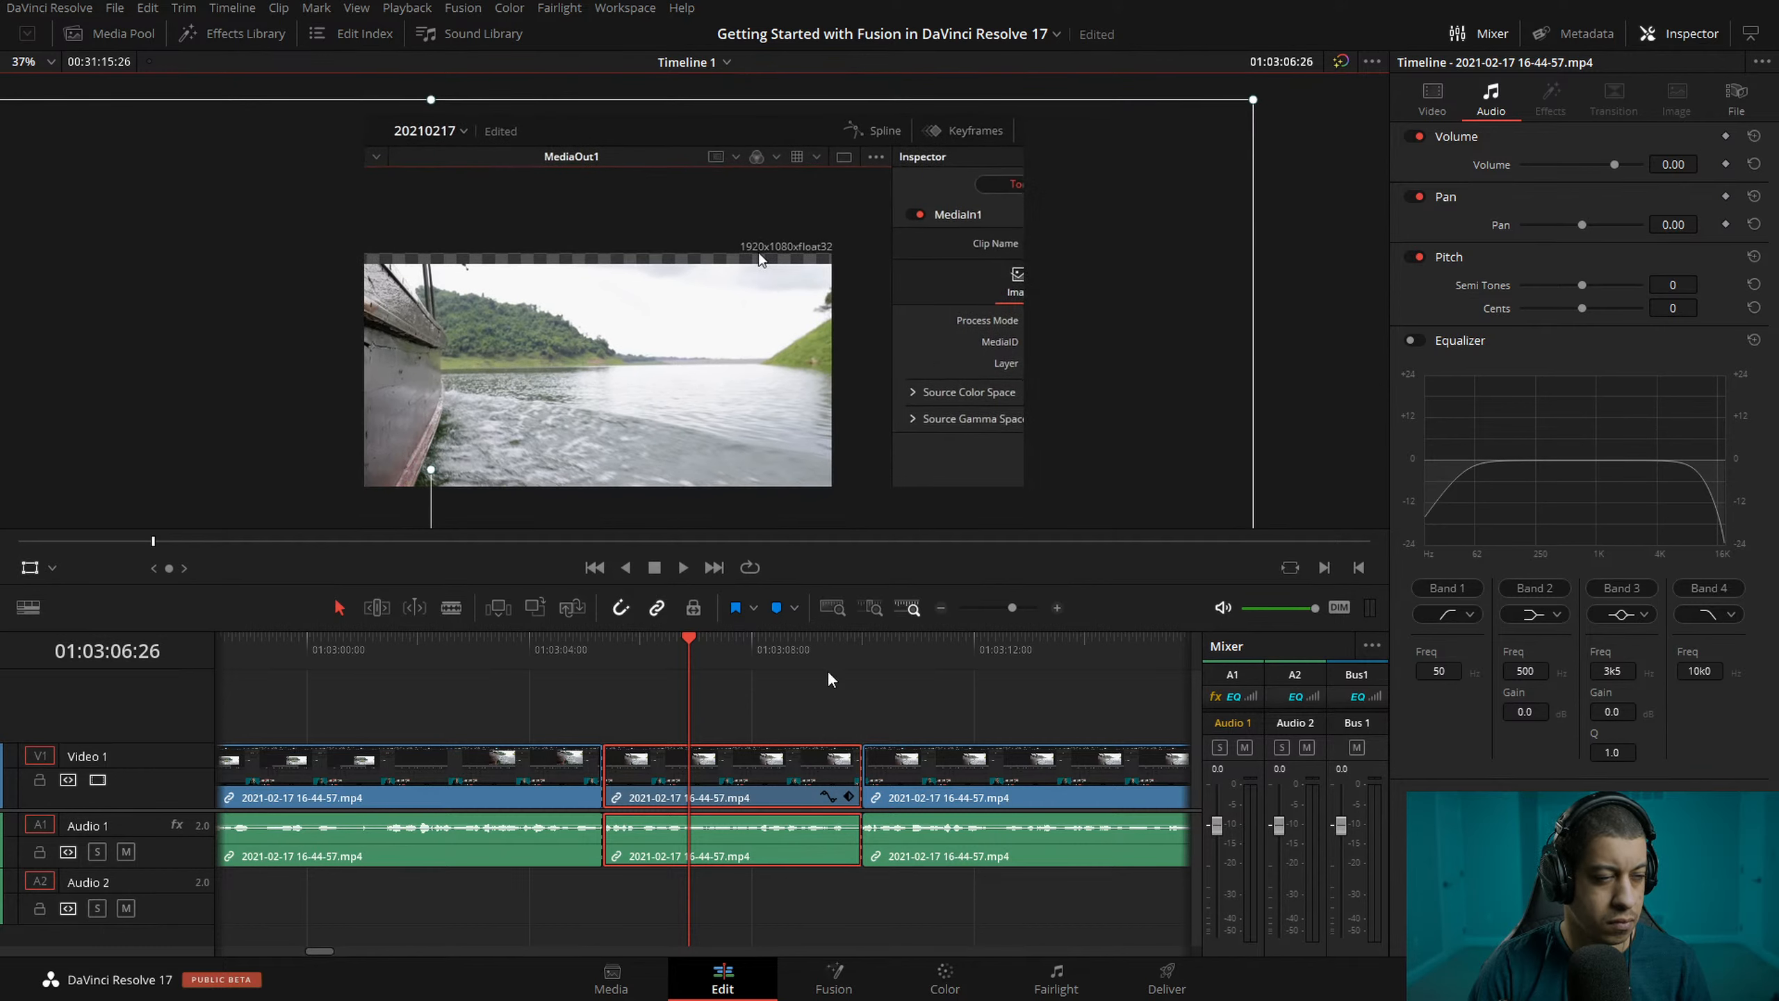
- Play back the 1920x1080 punch-in, save the project, and play on to about 3:21
{"action": "key", "text": "space"}
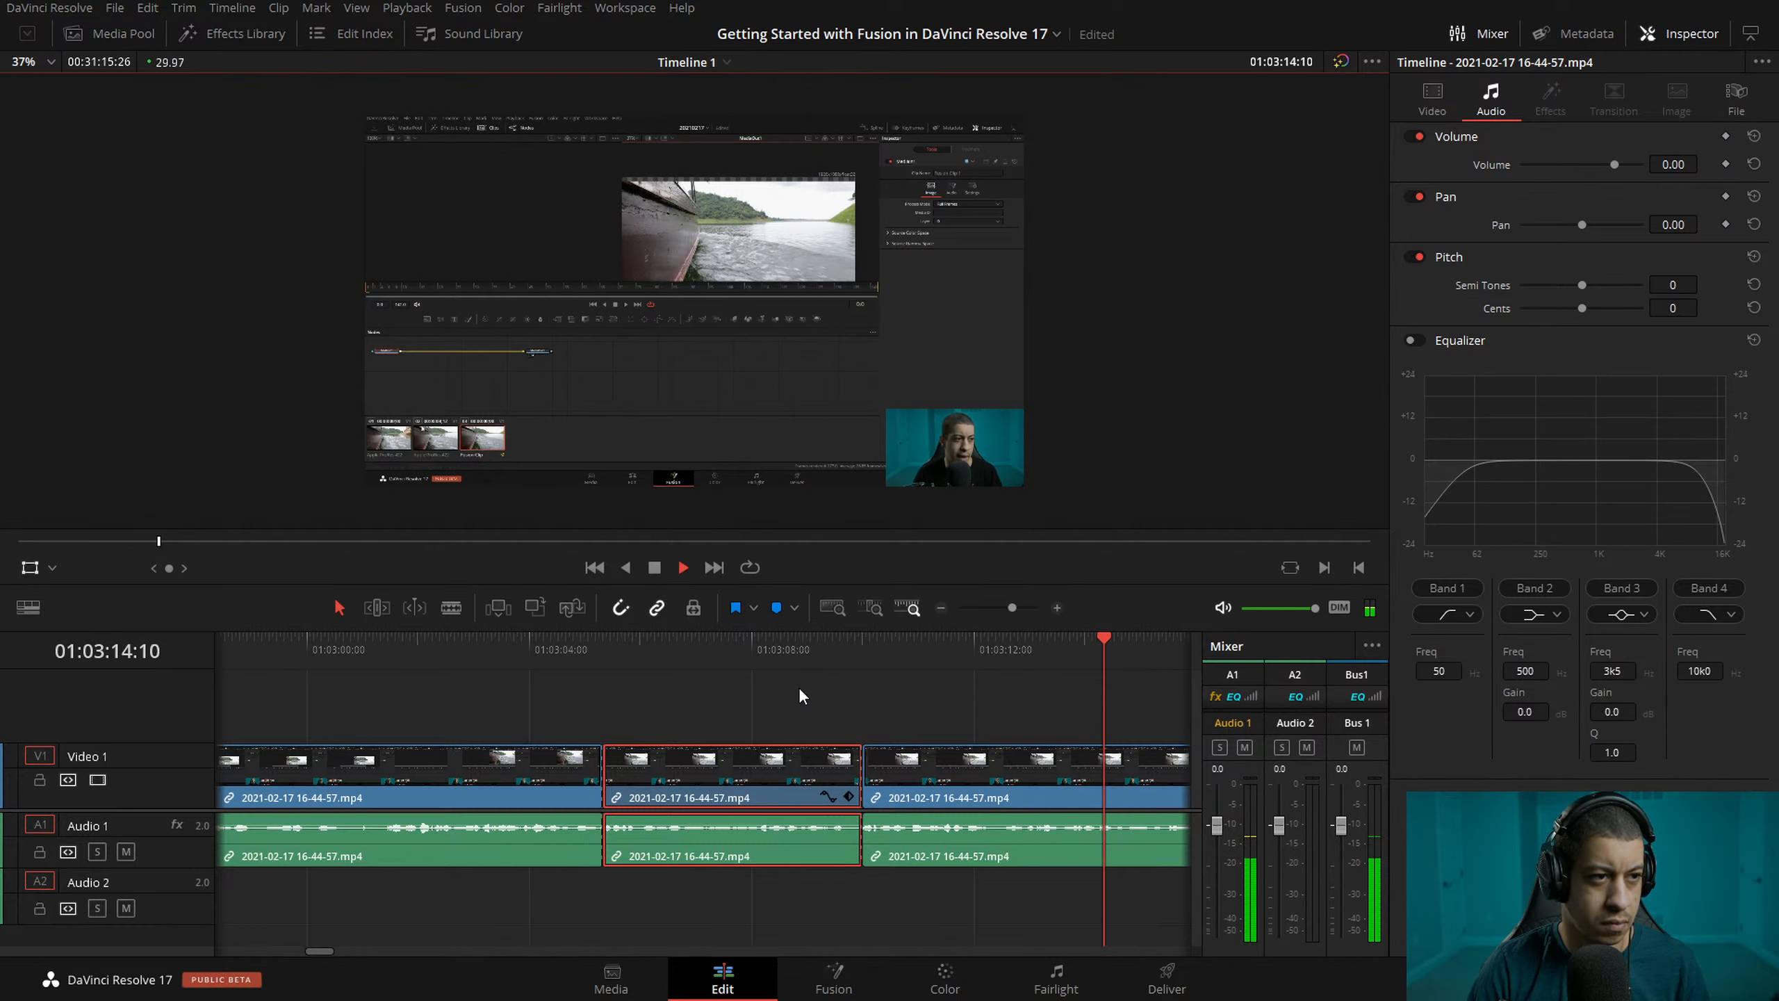
{"action": "key", "text": "ctrl+s"}
{"action": "key", "text": "space"}
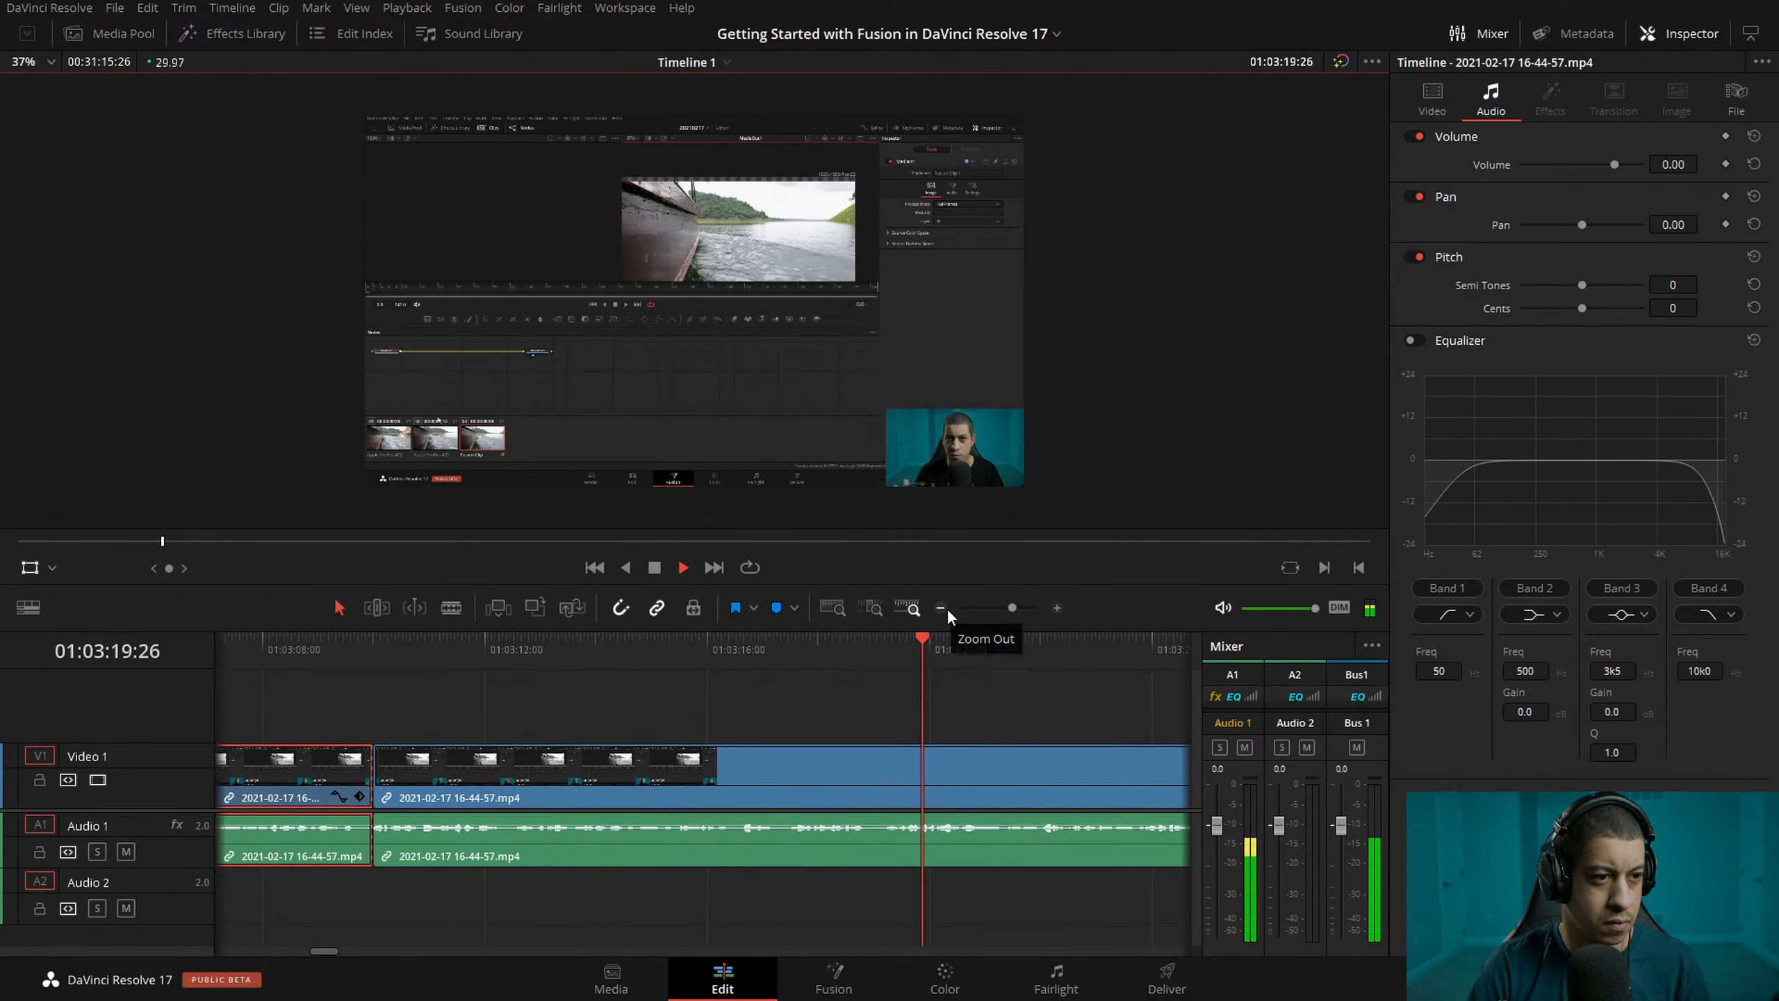
{"action": "key", "text": "space"}
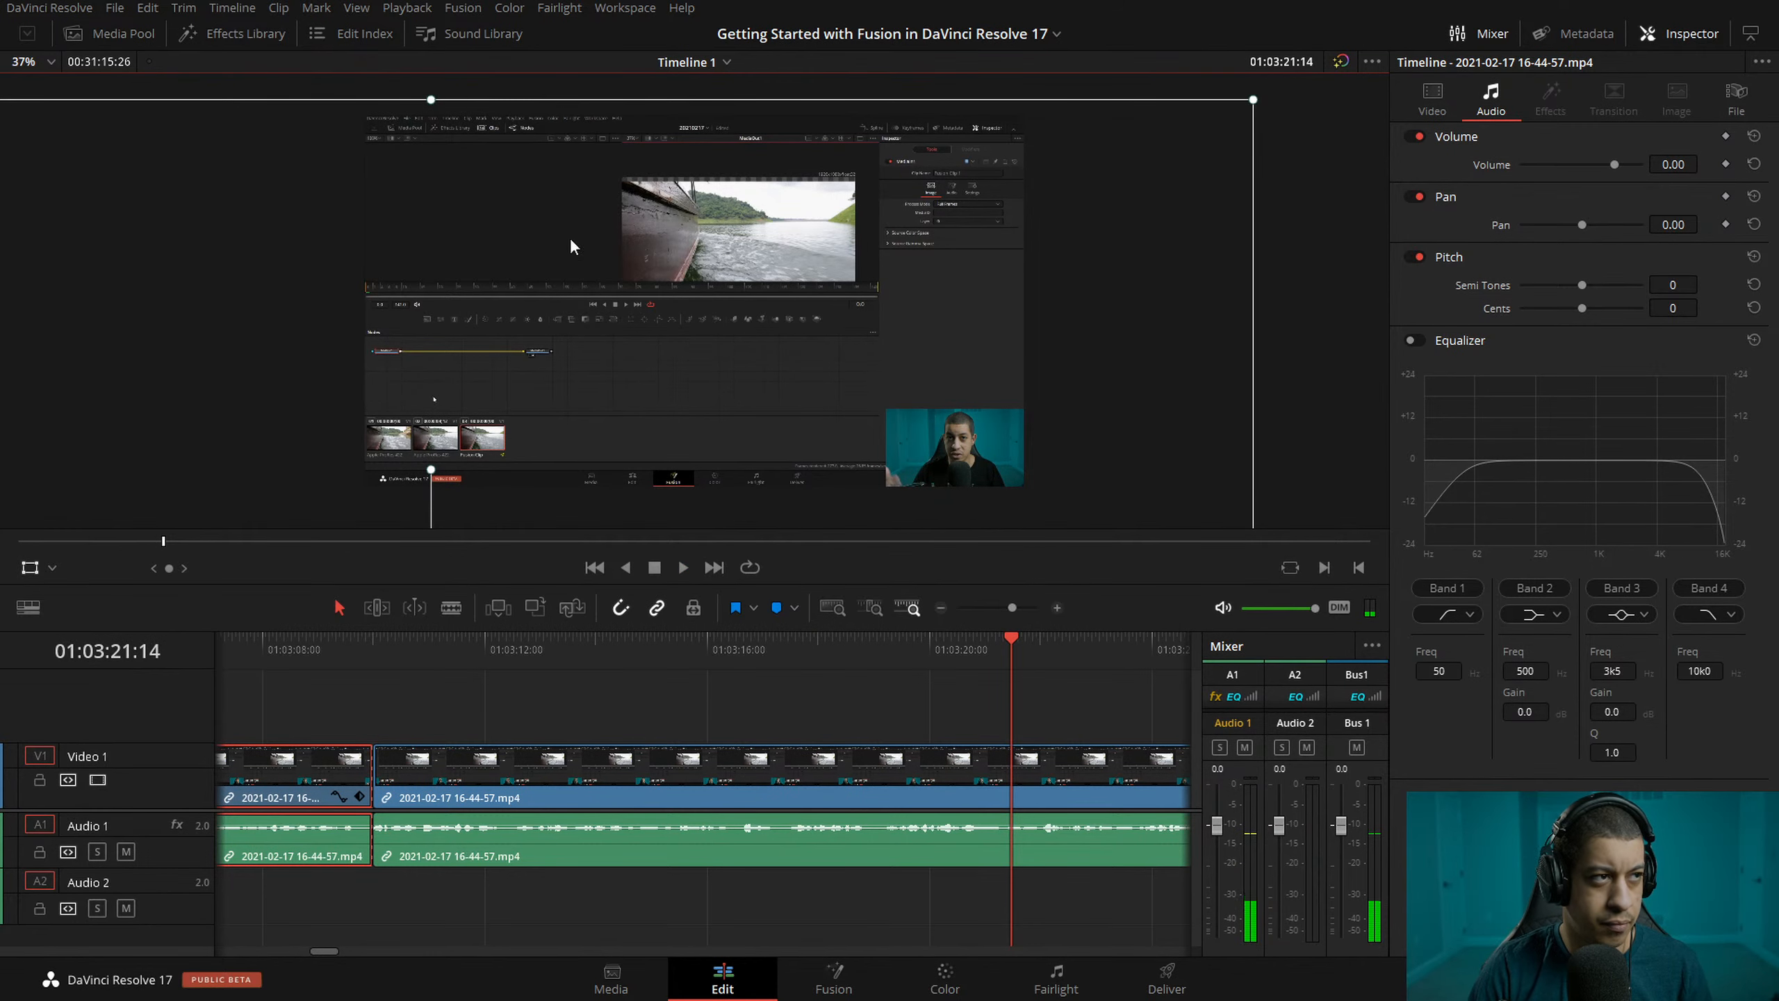
- Look up the fast-forward shortcut in the keyboard customization, close it, and return to about 3:18 on the timeline
{"action": "left_click", "coordinate": [46, 8]}
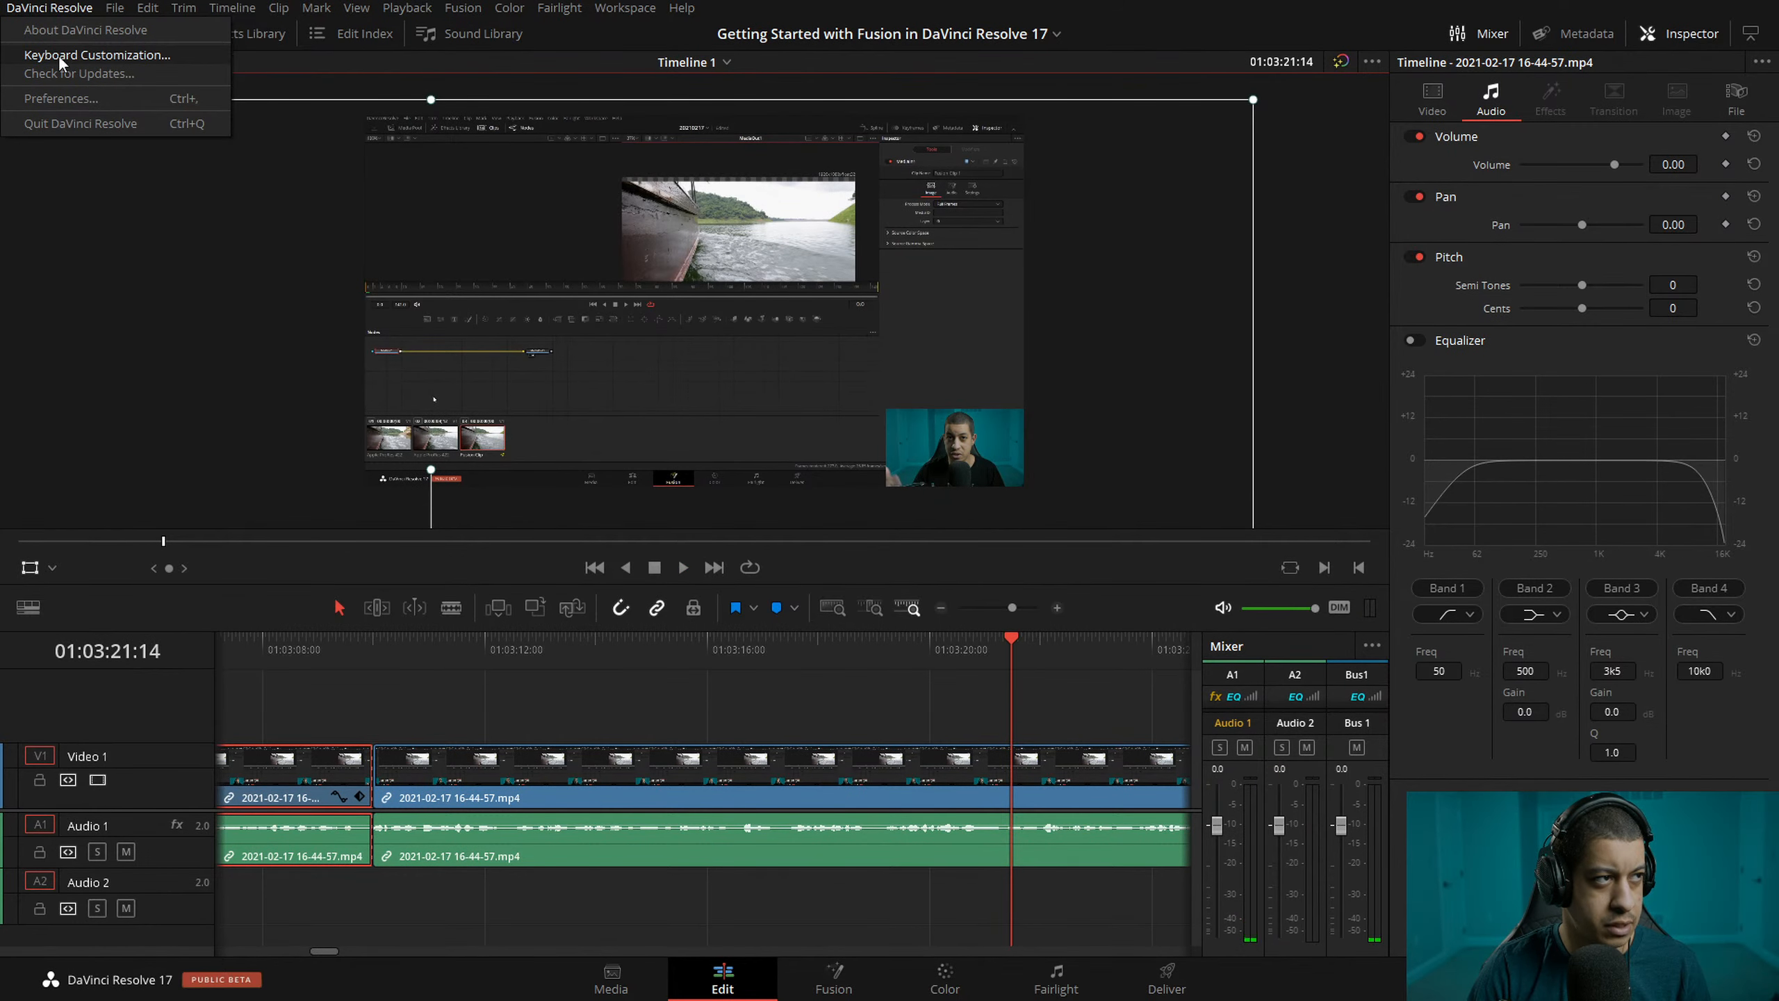
{"action": "left_click", "coordinate": [55, 54]}
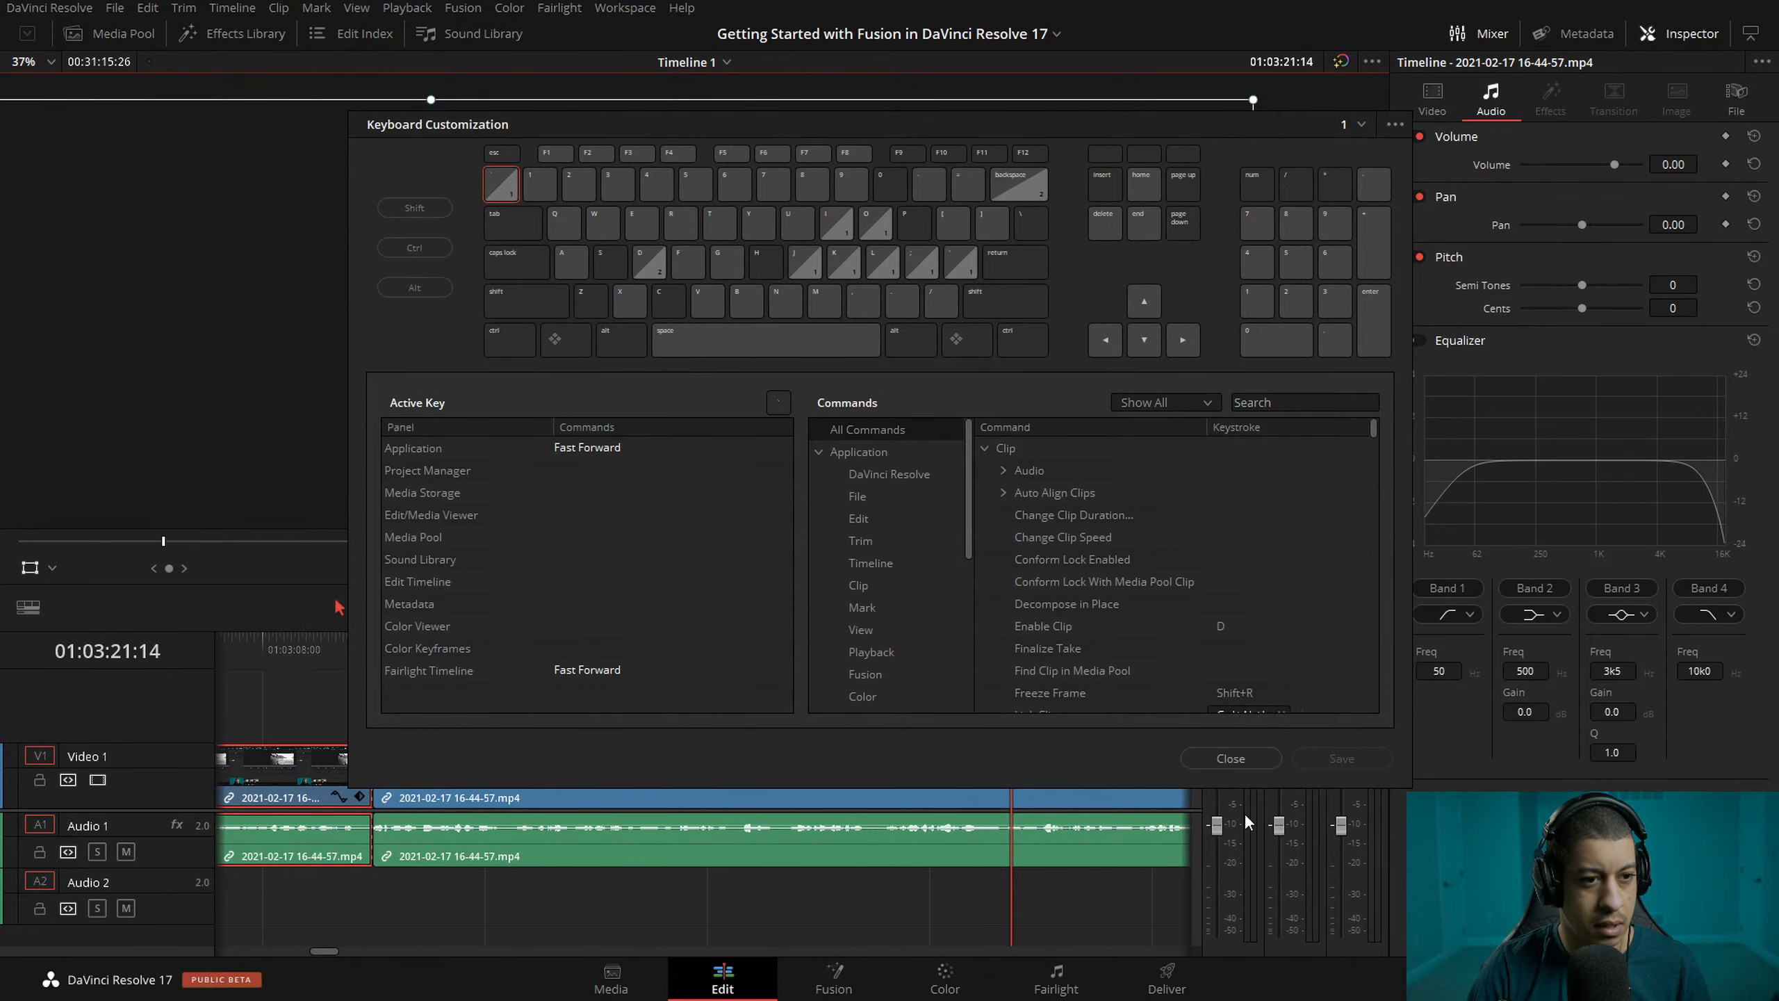
{"action": "left_click", "coordinate": [1223, 757]}
{"action": "left_click", "coordinate": [832, 650]}
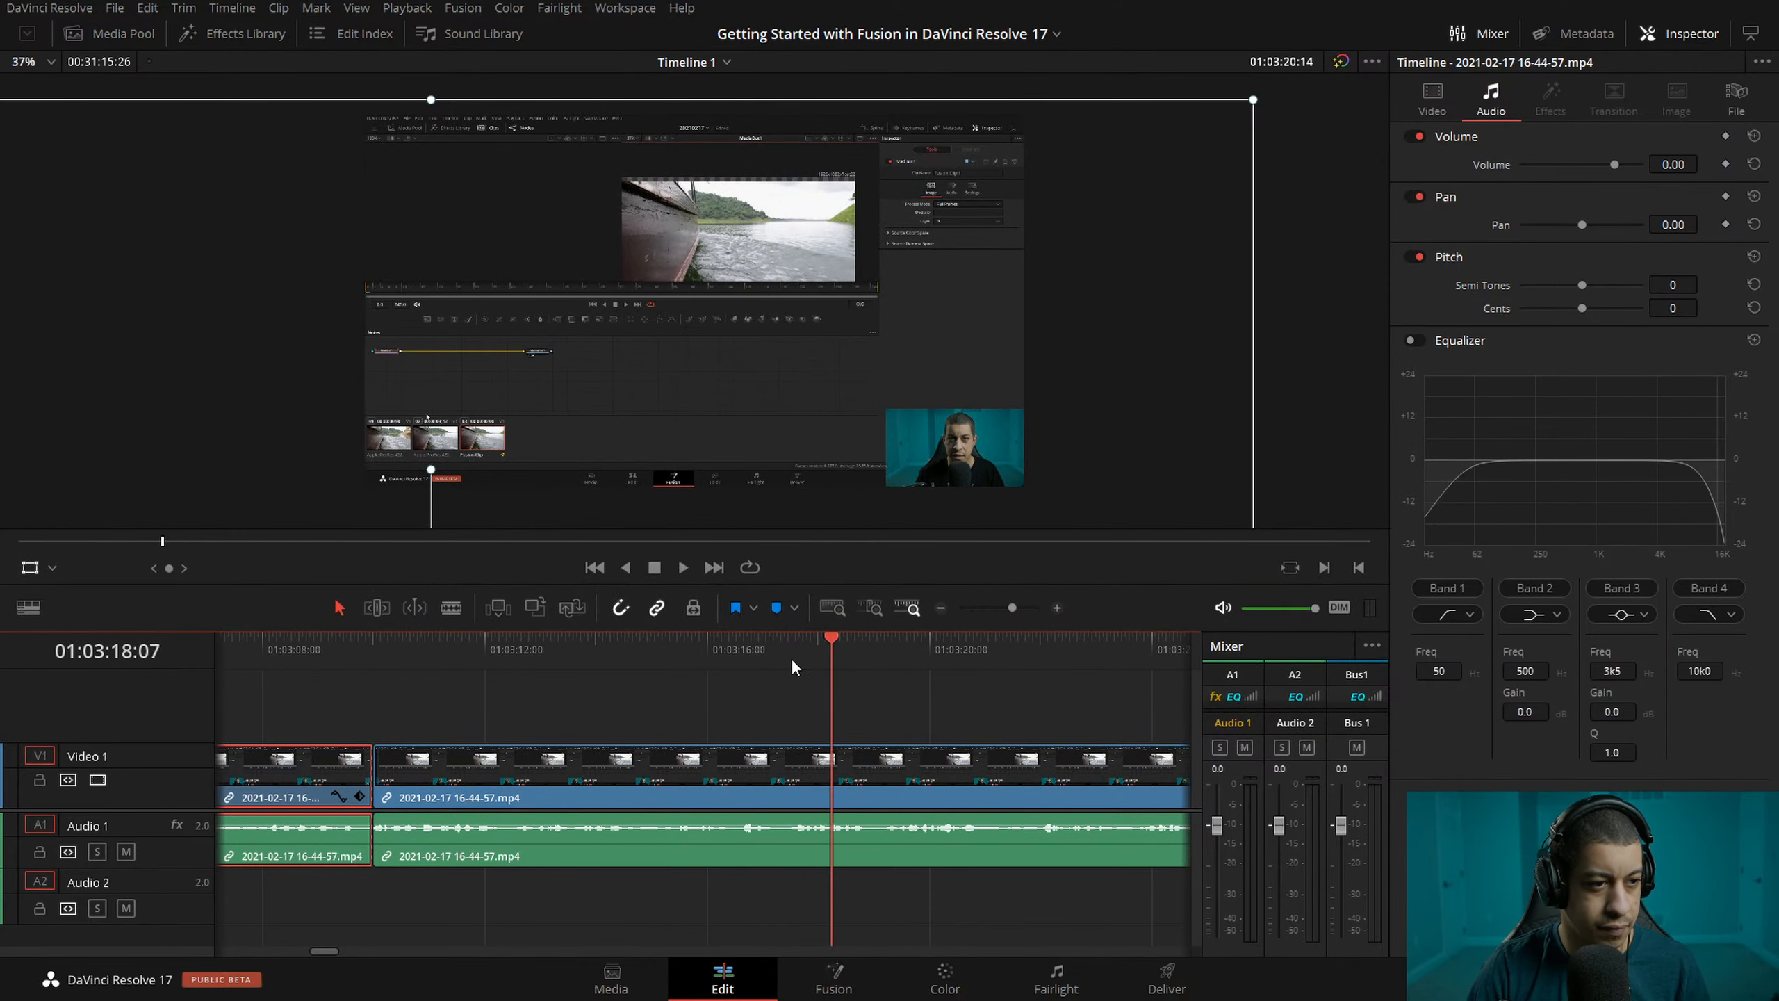
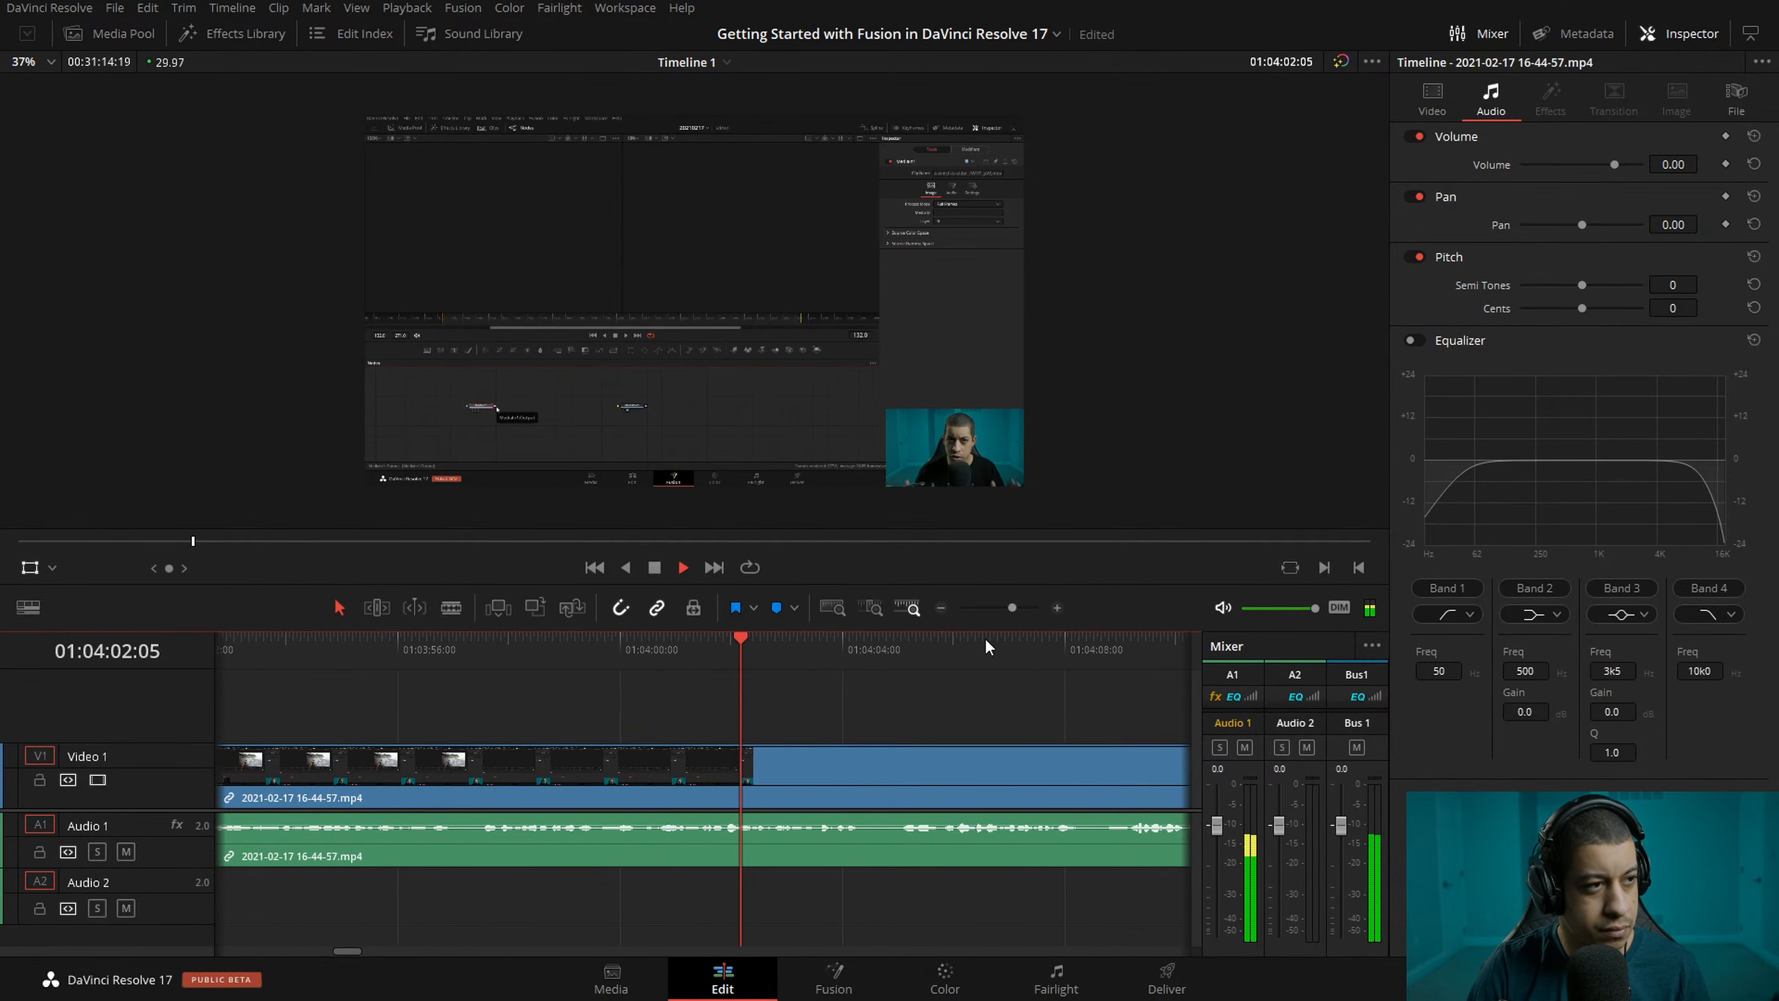
- Replay the passage where the MediaIn1 output is introduced and split the linked clip at about 4:00:08
{"action": "left_click_drag", "start_coordinate": [643, 648], "coordinate": [625, 658]}
{"action": "left_click", "coordinate": [570, 648]}
{"action": "key", "text": "space"}
{"action": "key", "text": "ctrl+b"}
- Split the clip again at about 4:04:25 and enlarge and position the short piece around the MediaIn1 node's output tooltip
{"action": "key", "text": "space"}
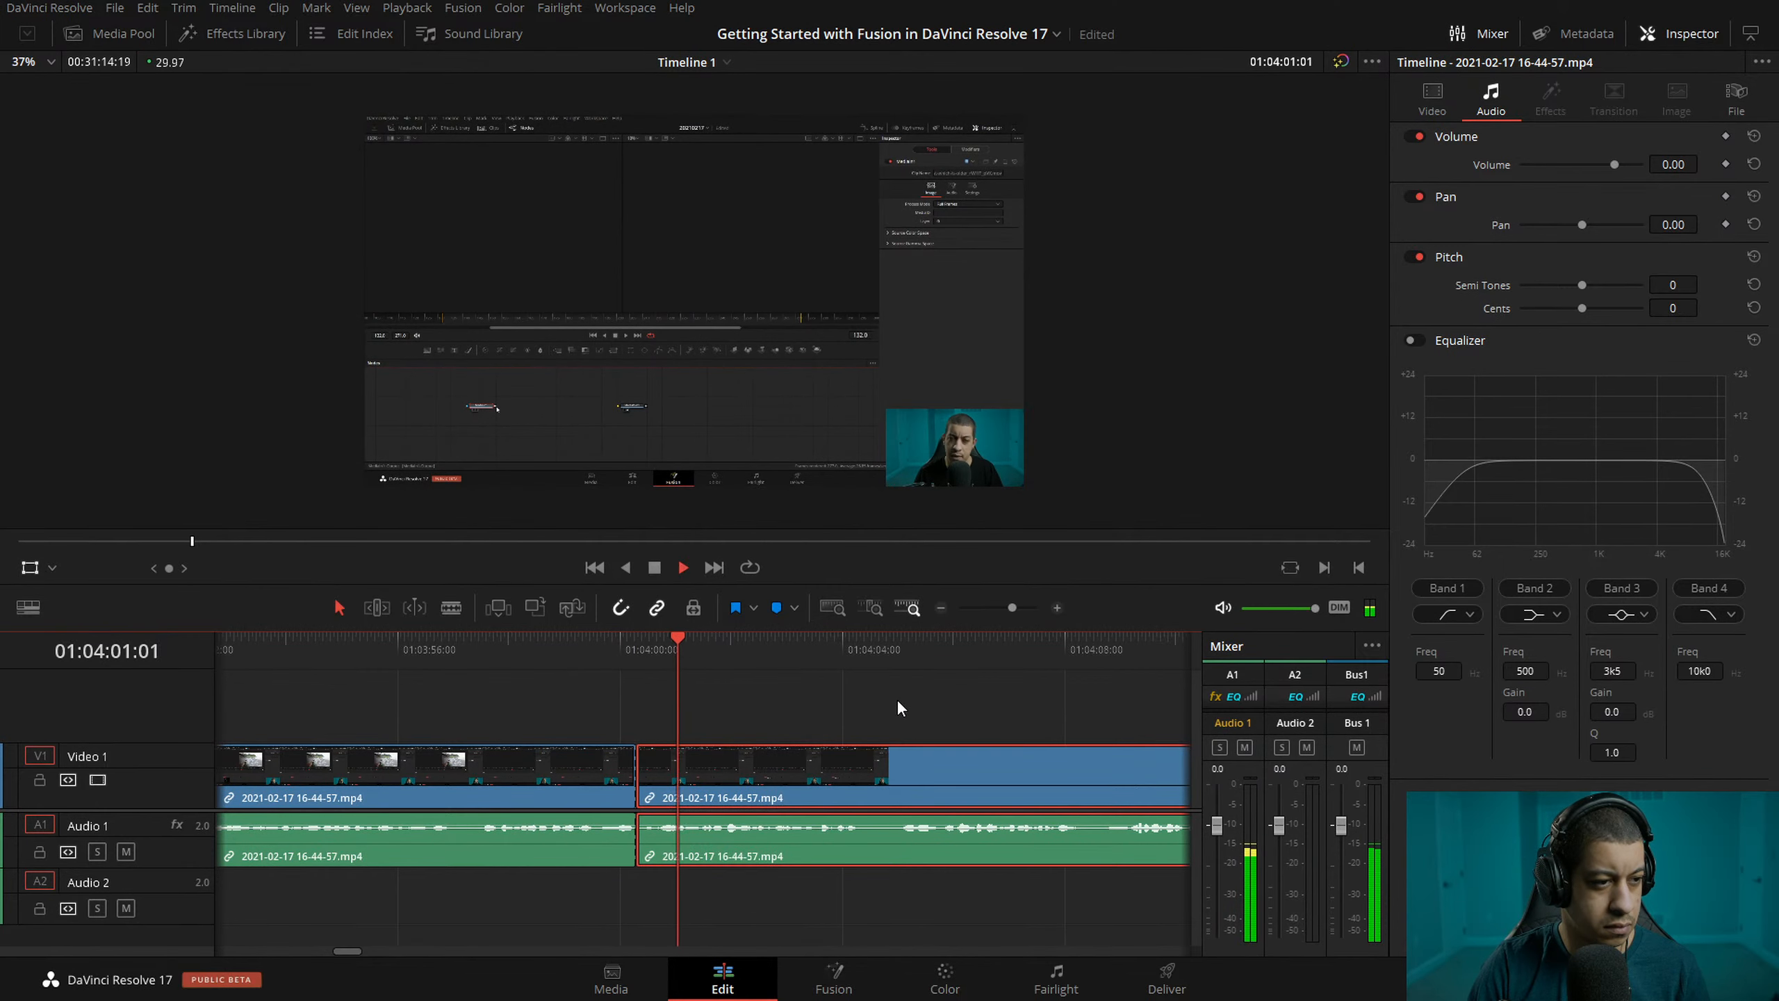
{"action": "key", "text": "space"}
{"action": "key", "text": "ctrl+b"}
{"action": "left_click", "coordinate": [1022, 484]}
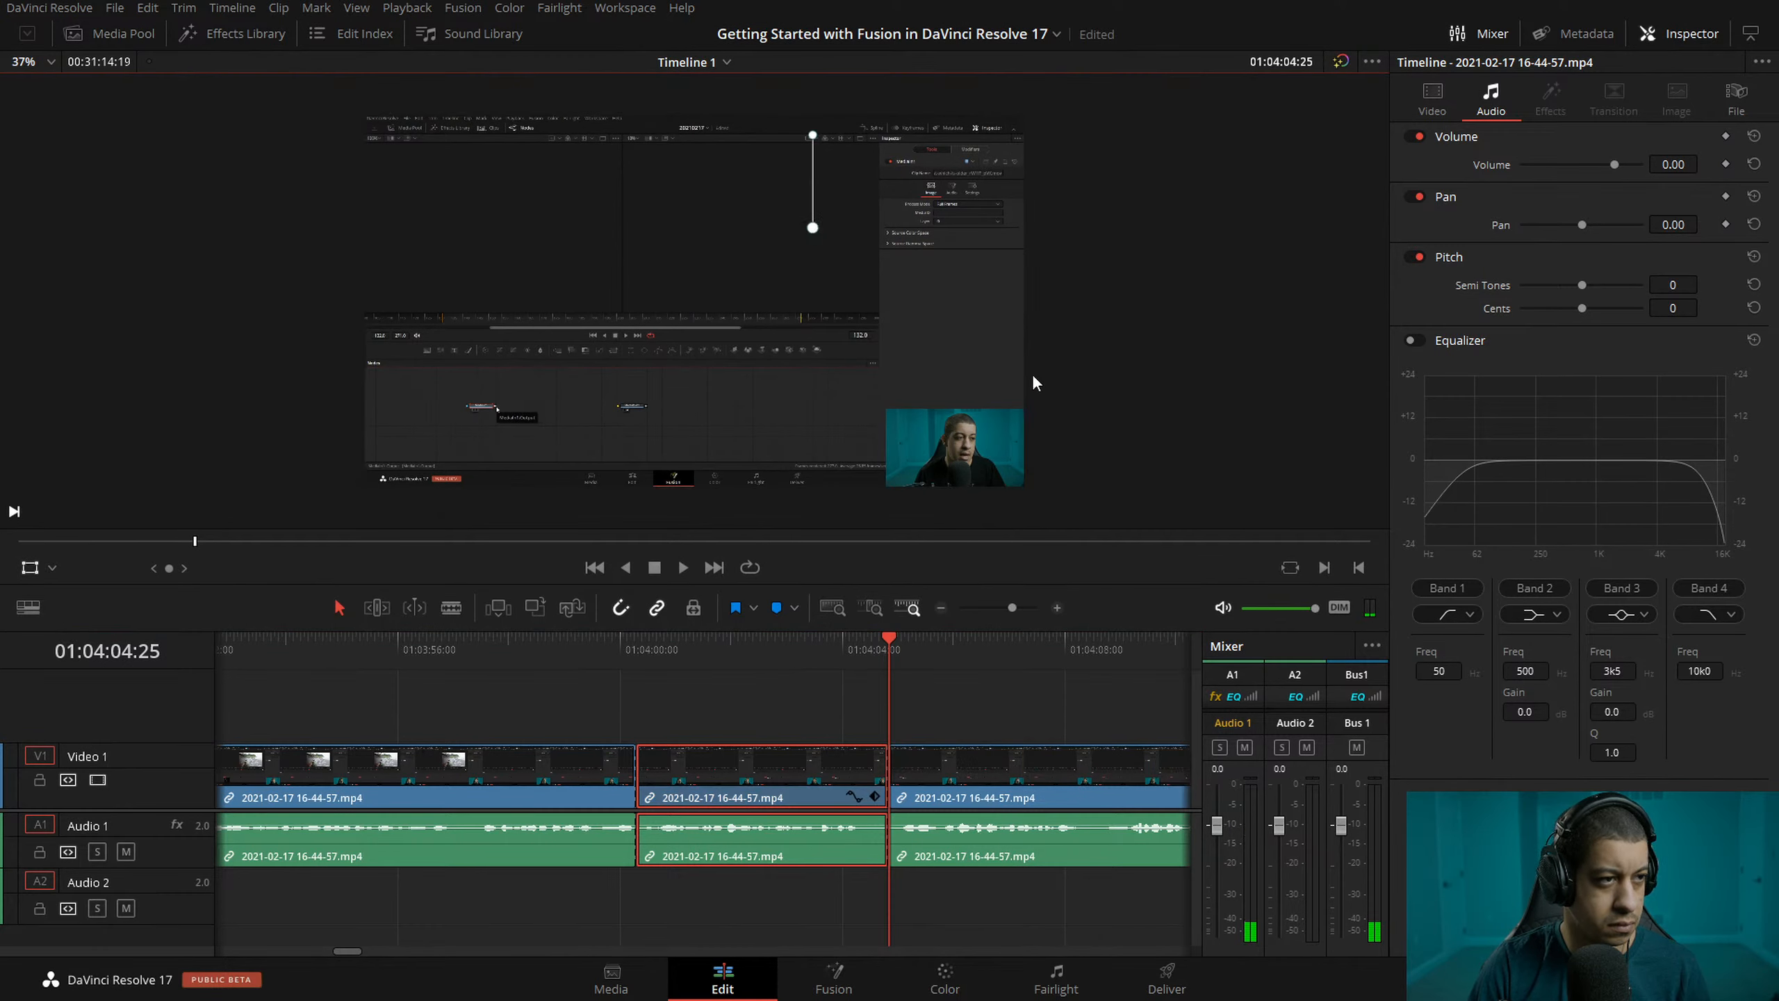
{"action": "left_click", "coordinate": [751, 640]}
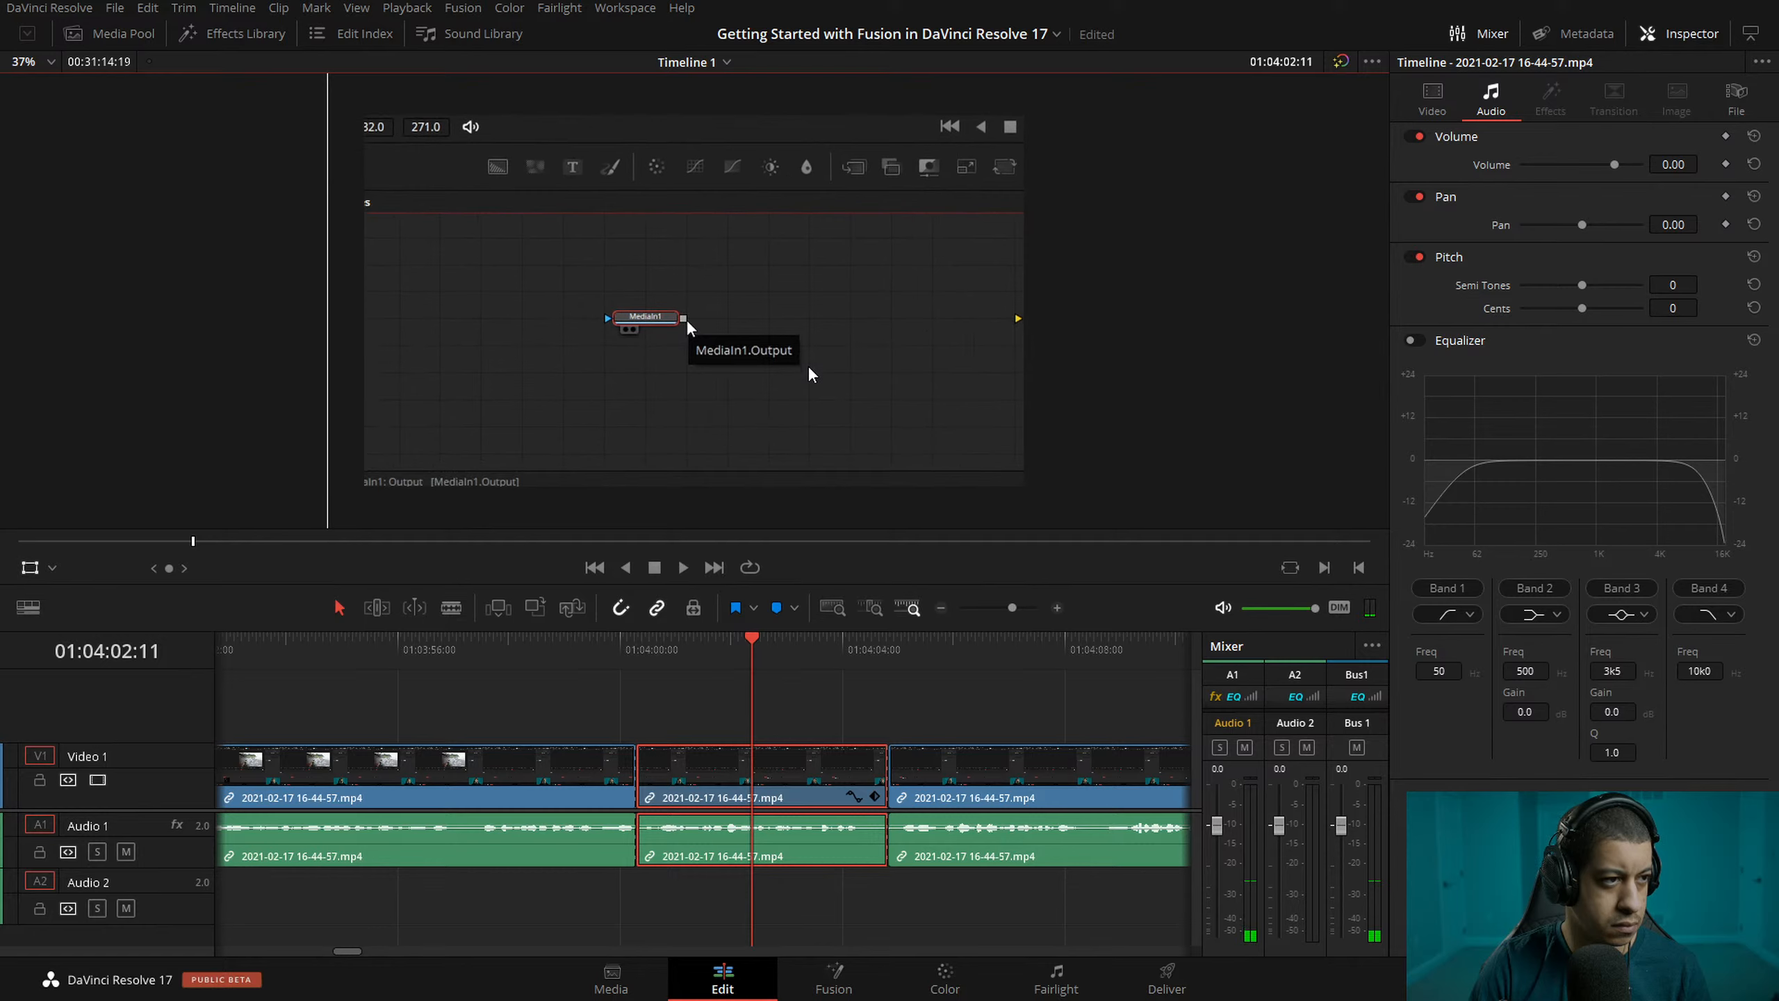
- Play back the MediaIn1 punch-in, continue past 4:18, and split the linked clip at 4:17:00
{"action": "left_click", "coordinate": [586, 641]}
{"action": "key", "text": "space"}
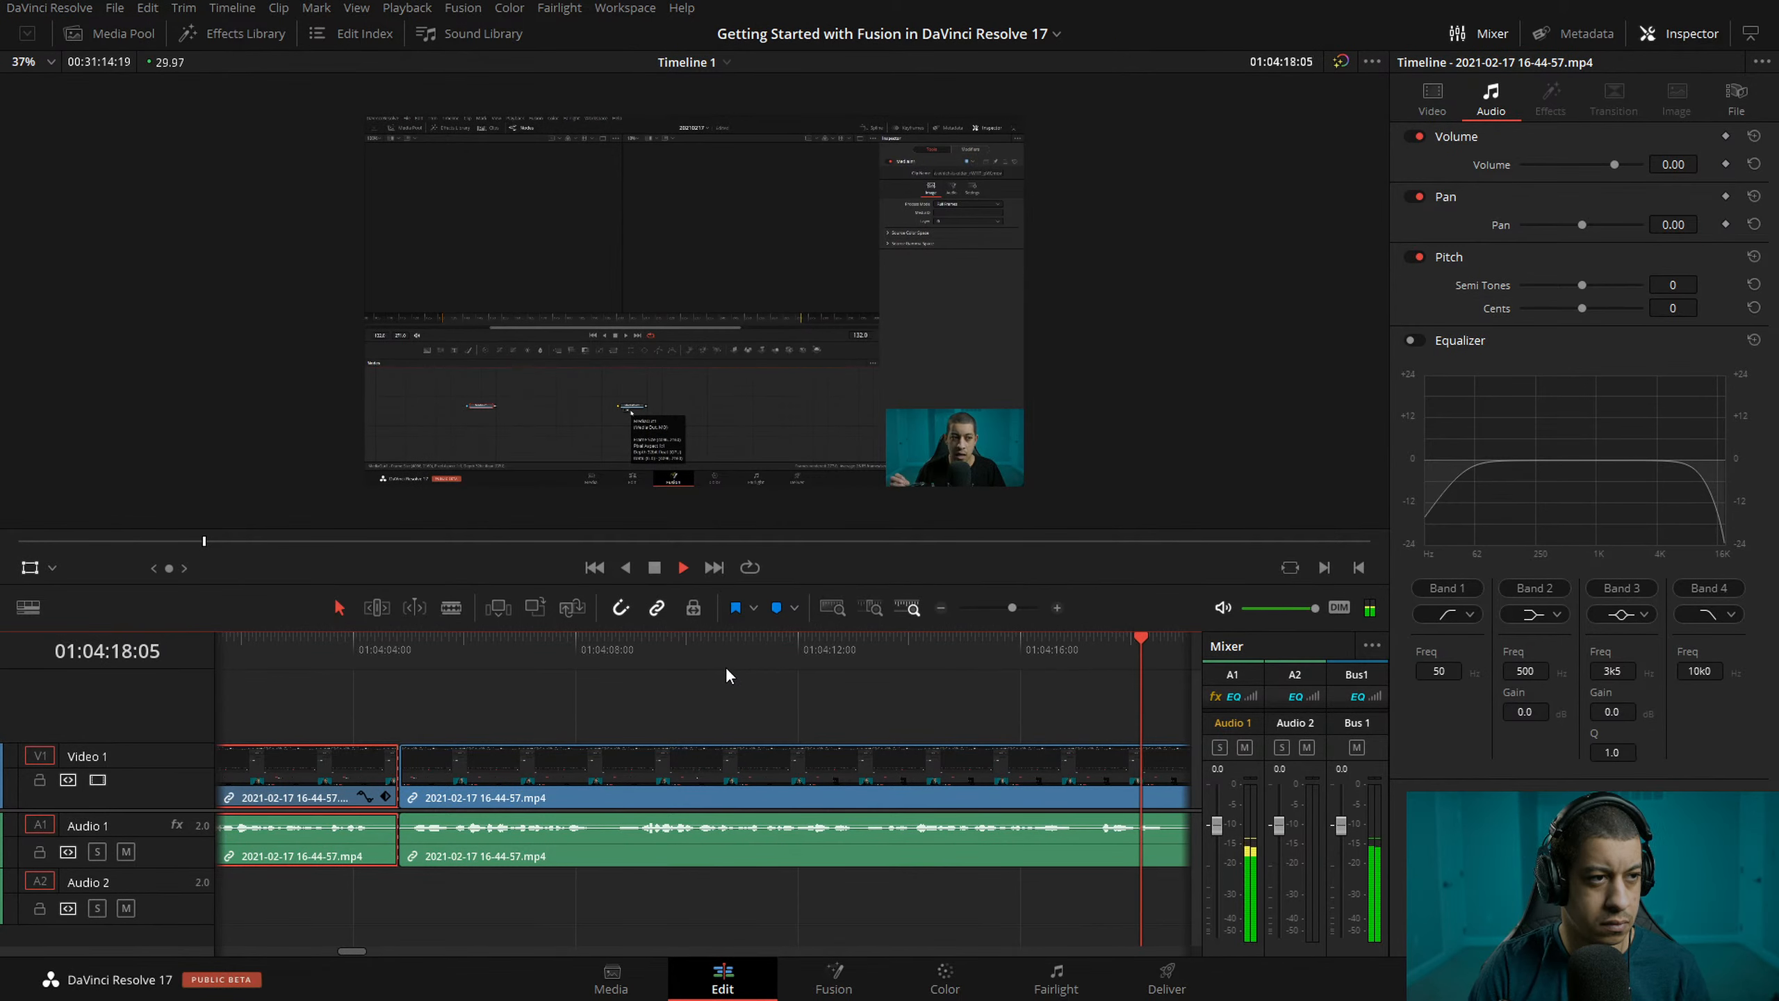
{"action": "left_click_drag", "start_coordinate": [763, 674], "coordinate": [587, 665]}
{"action": "key", "text": "ctrl+backslash"}
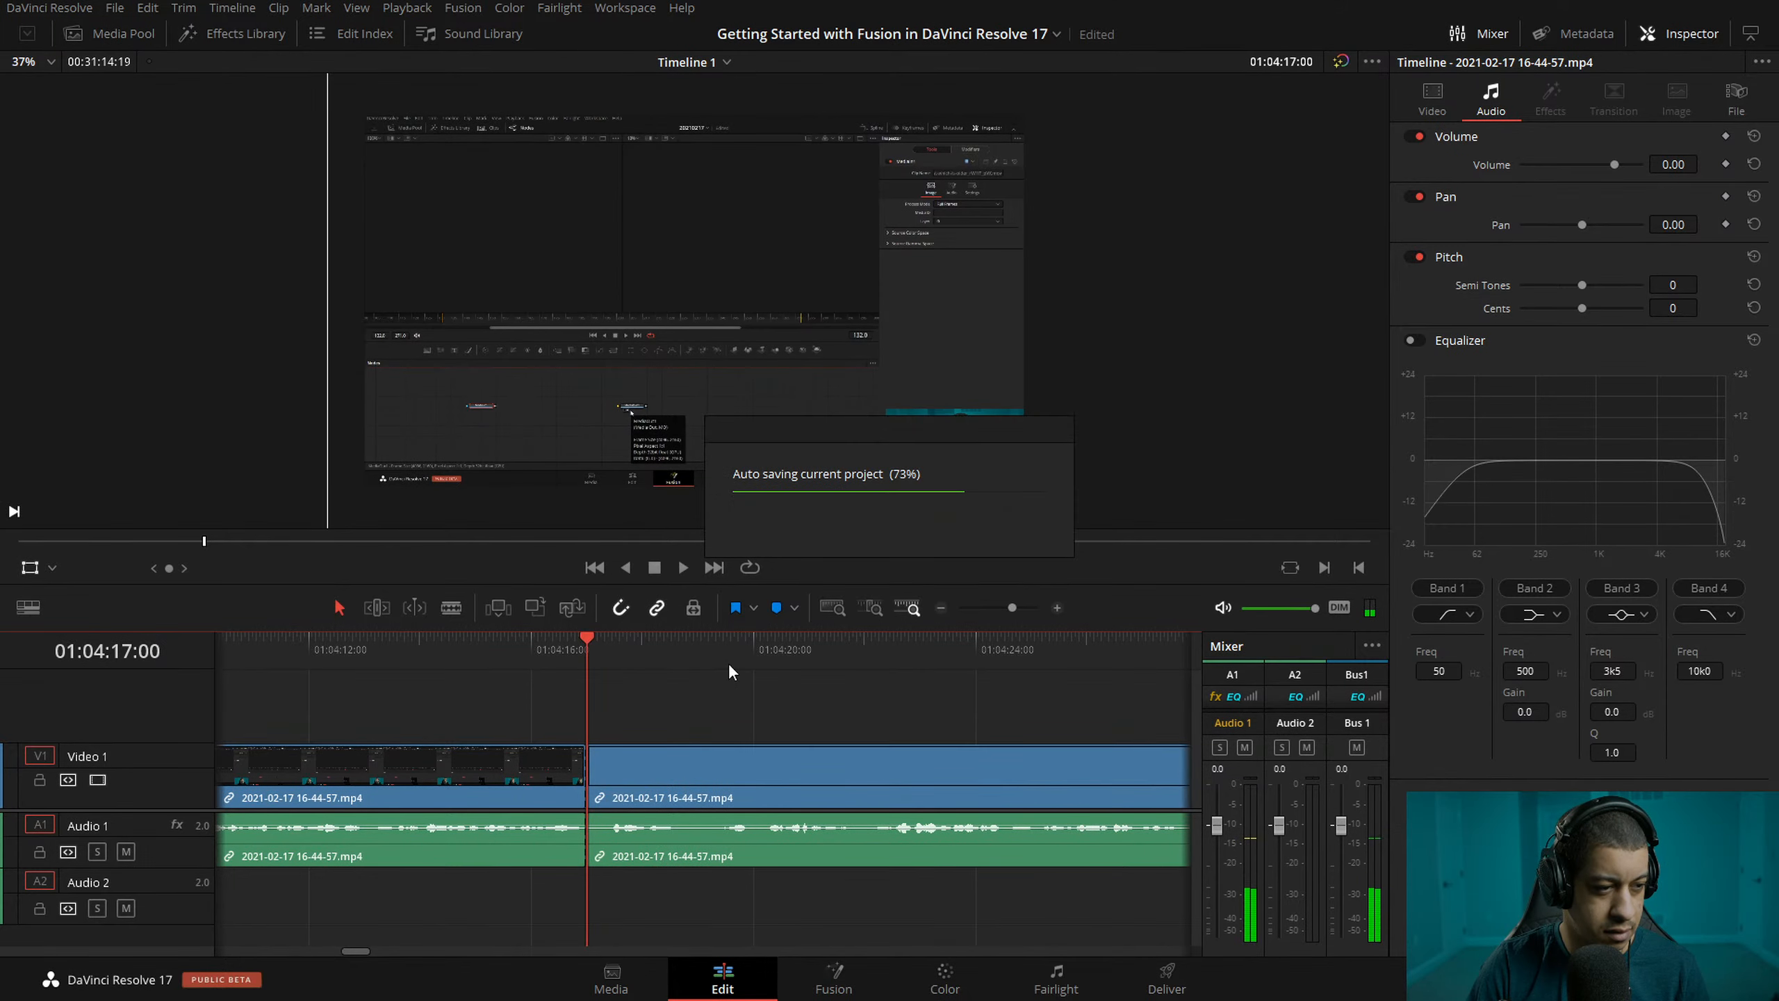
- Try ripple-trimming the section from 4:17:00 to about 4:20:03 and play back across the cut
{"action": "left_click", "coordinate": [725, 655]}
{"action": "key", "text": "space"}
{"action": "left_click_drag", "start_coordinate": [730, 652], "coordinate": [761, 662]}
{"action": "left_click", "coordinate": [850, 762]}
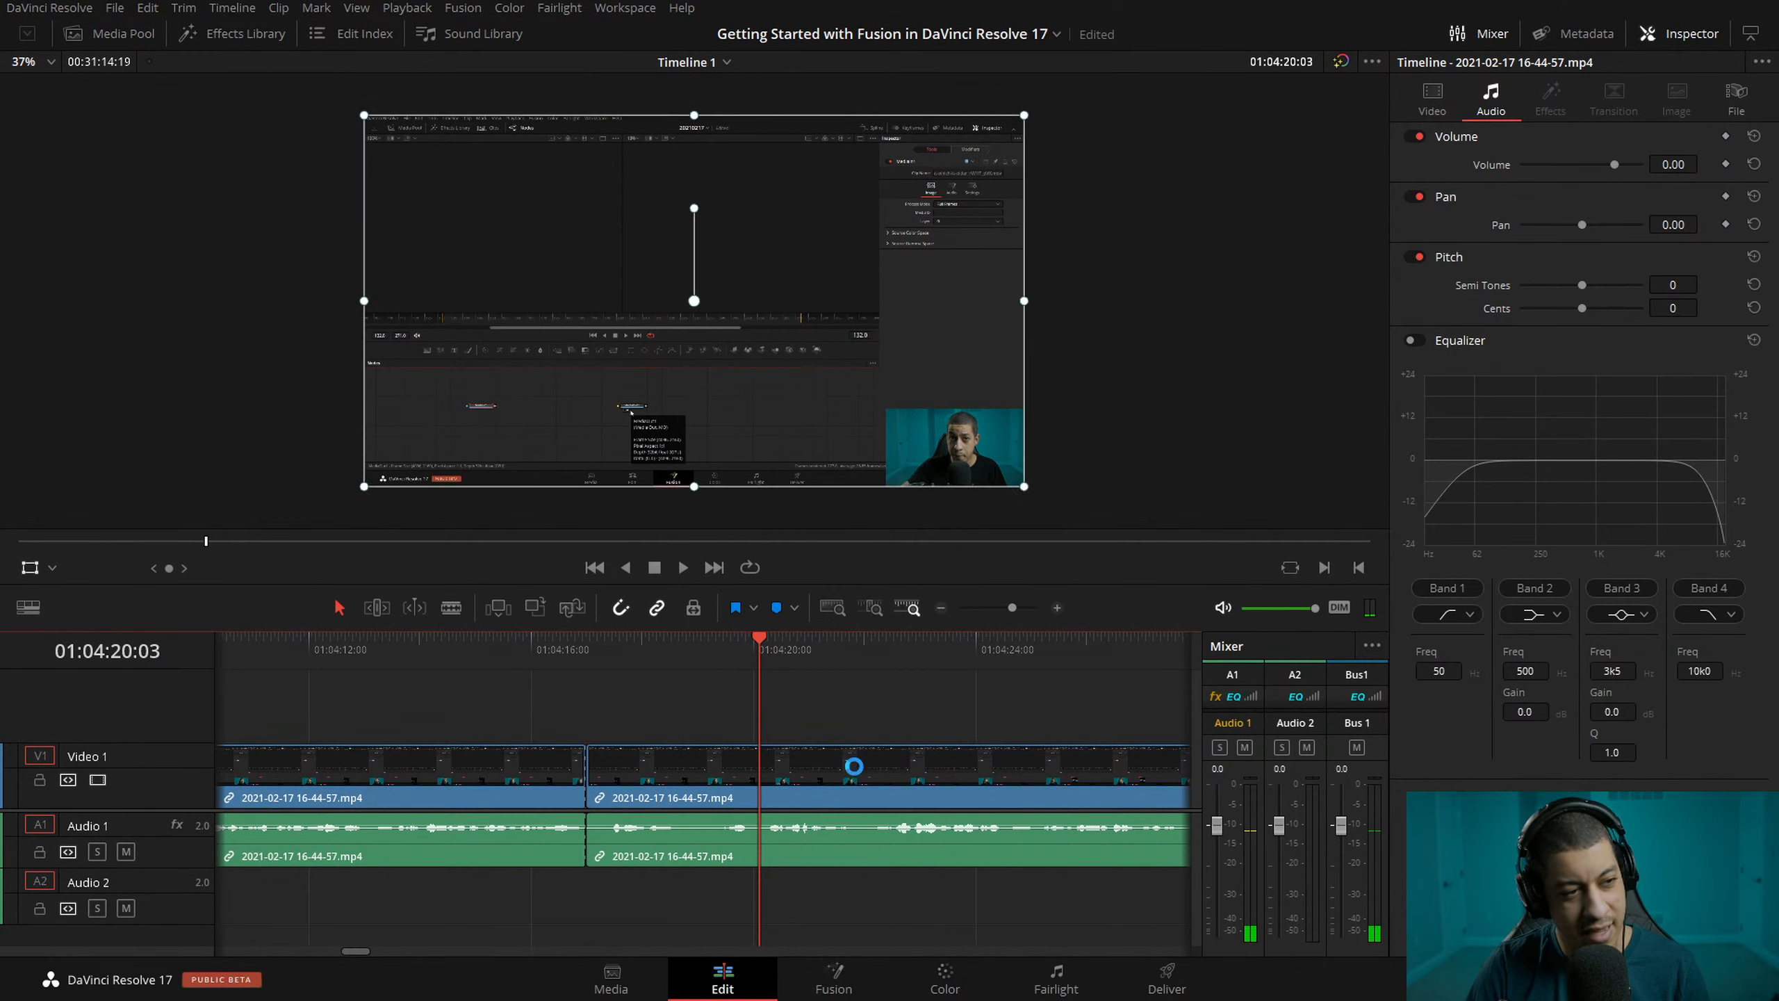
{"action": "key", "text": "space"}
{"action": "left_click_drag", "start_coordinate": [783, 653], "coordinate": [471, 679]}
{"action": "key", "text": "space"}
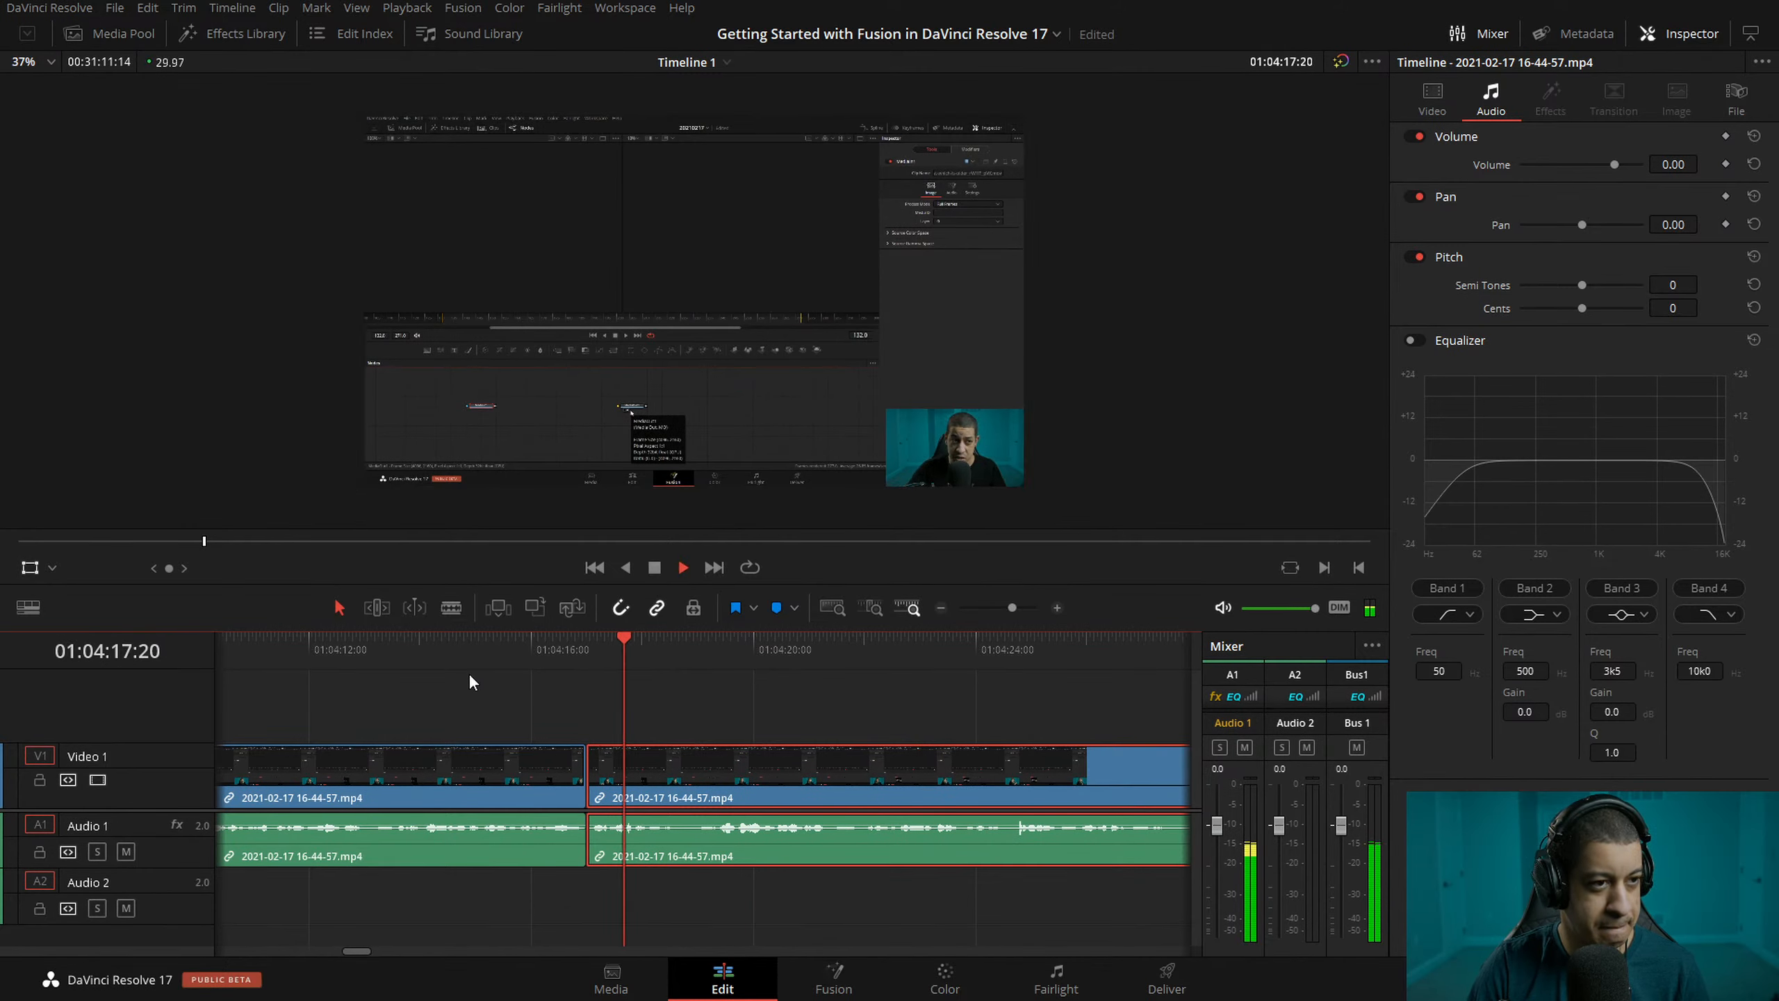
- Replay the trimmed cut at 4:17:00 from about 4:13:19
{"action": "key", "text": "space"}
{"action": "left_click_drag", "start_coordinate": [542, 672], "coordinate": [478, 650]}
{"action": "left_click", "coordinate": [399, 660]}
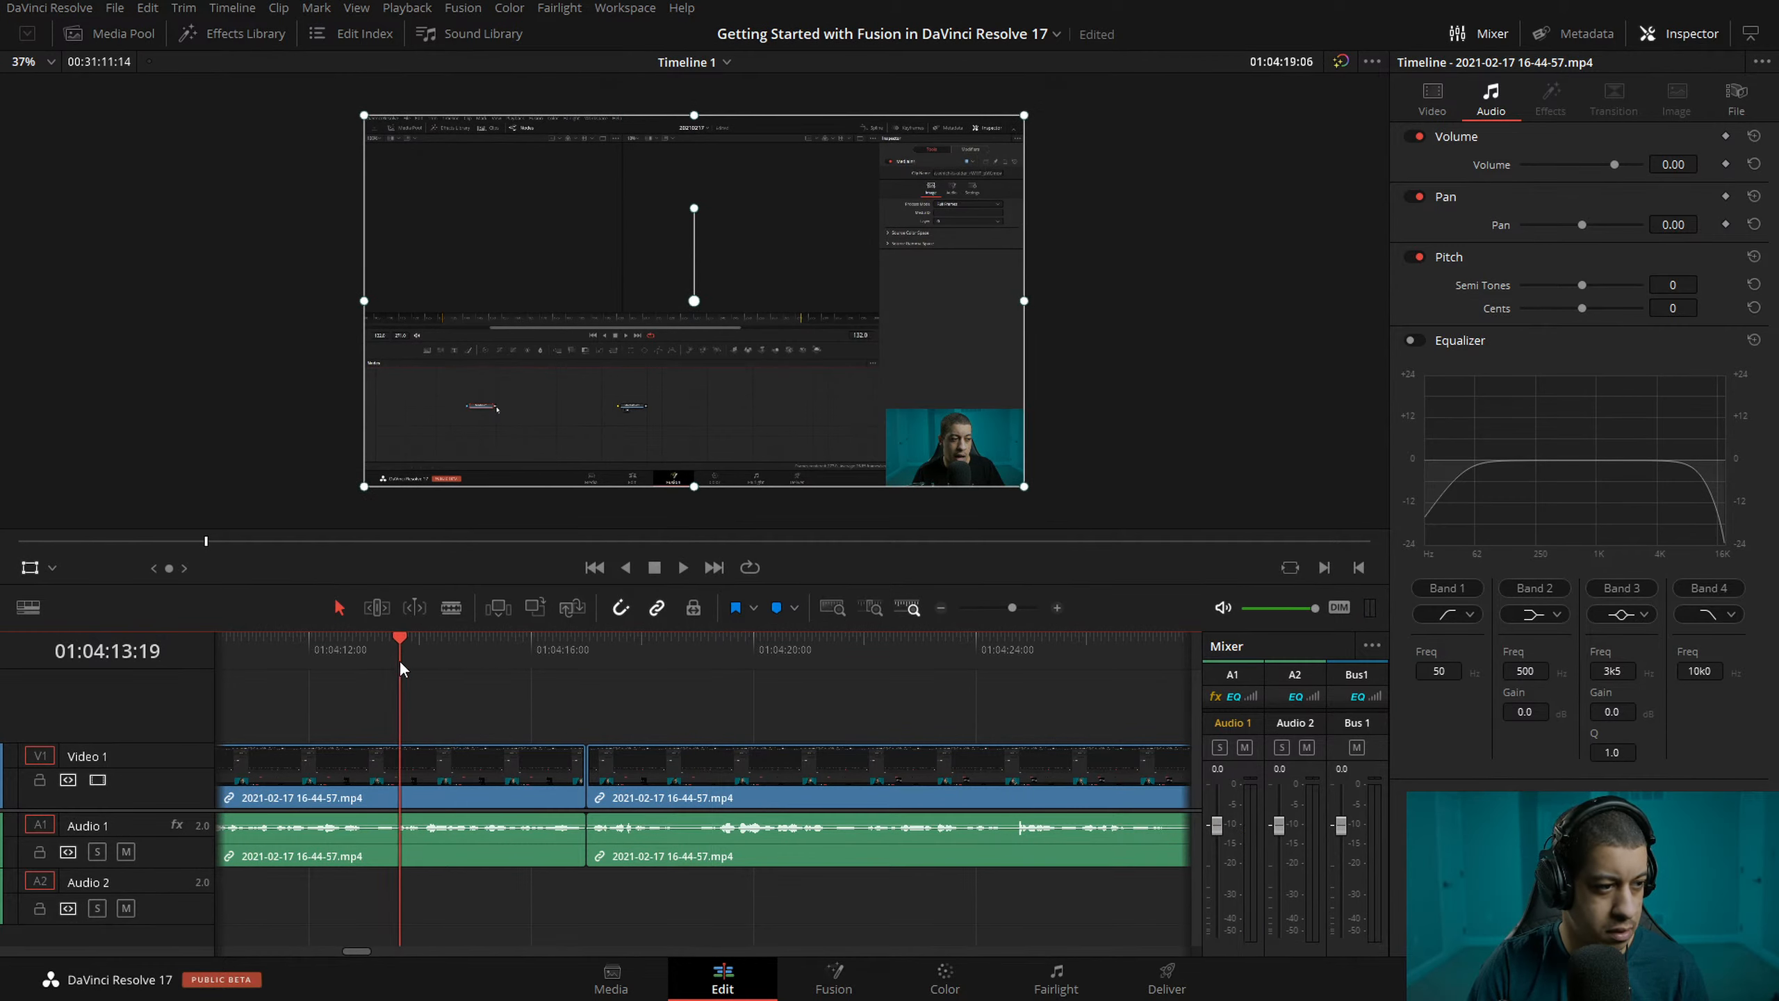
{"action": "key", "text": "space"}
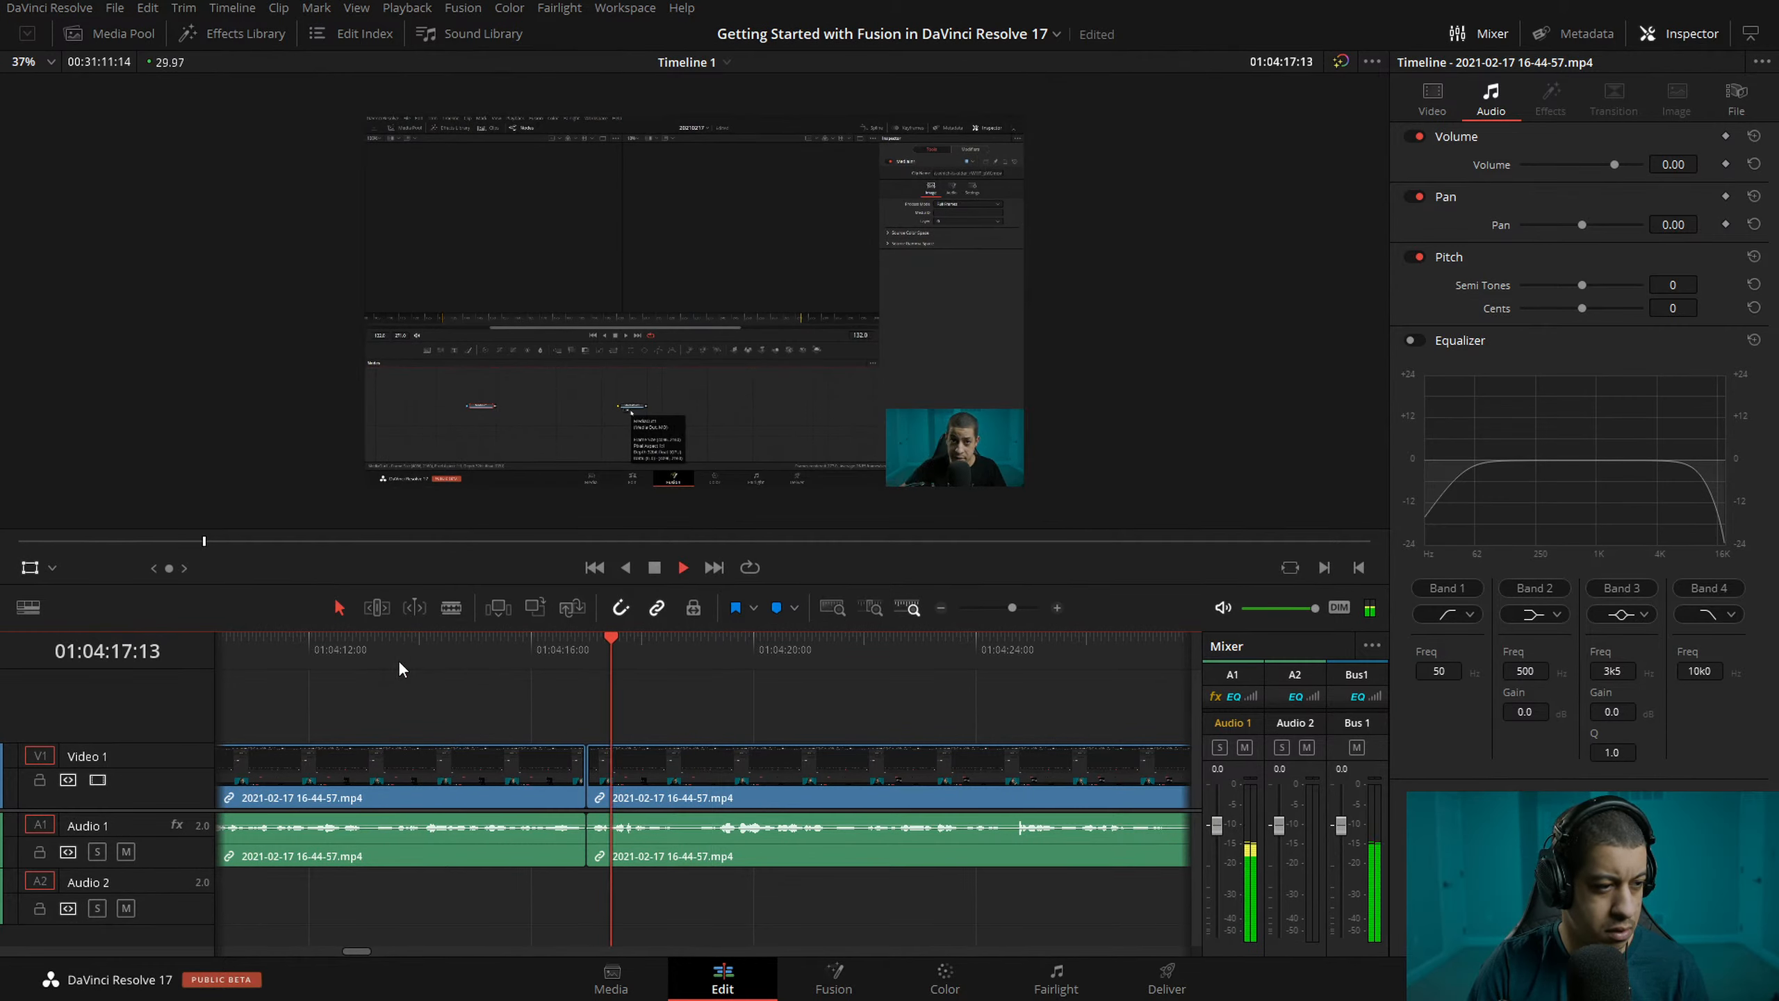
- Undo the ripple trim after 4:17:00 and play the restored section through to about 4:21:20
{"action": "key", "text": "space"}
{"action": "key", "text": "space"}
{"action": "left_click_drag", "start_coordinate": [748, 673], "coordinate": [463, 660]}
{"action": "key", "text": "space"}
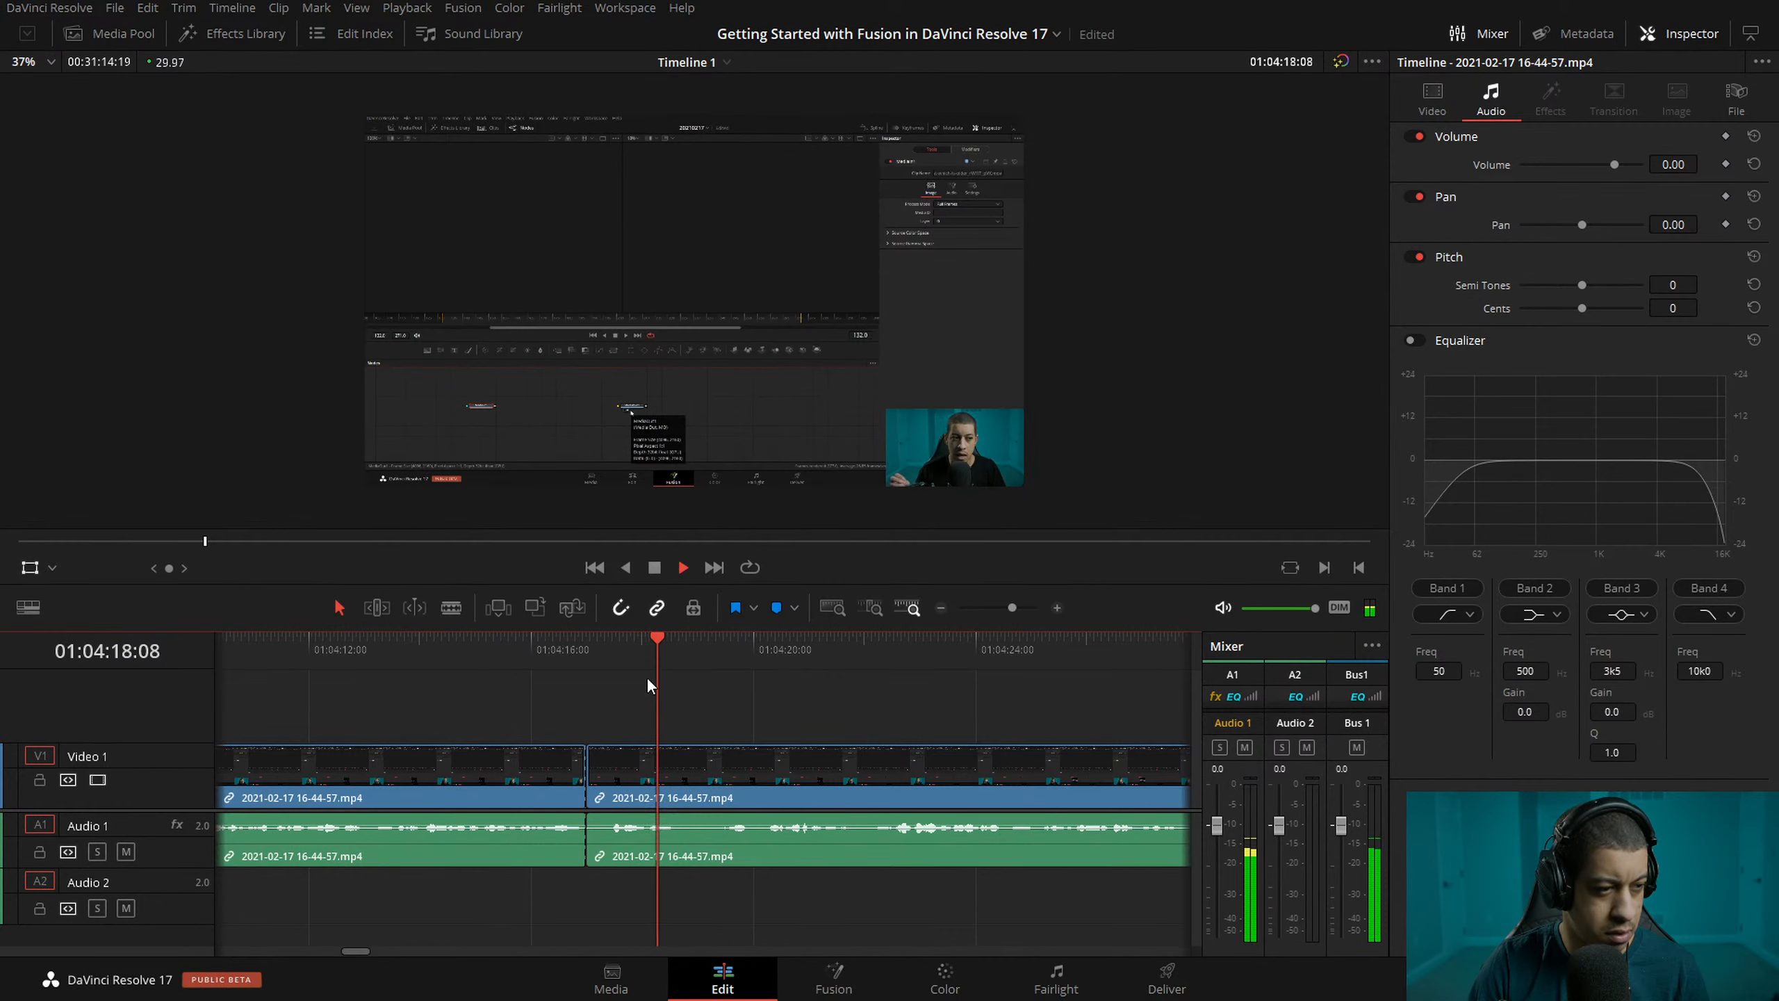
{"action": "key", "text": "space"}
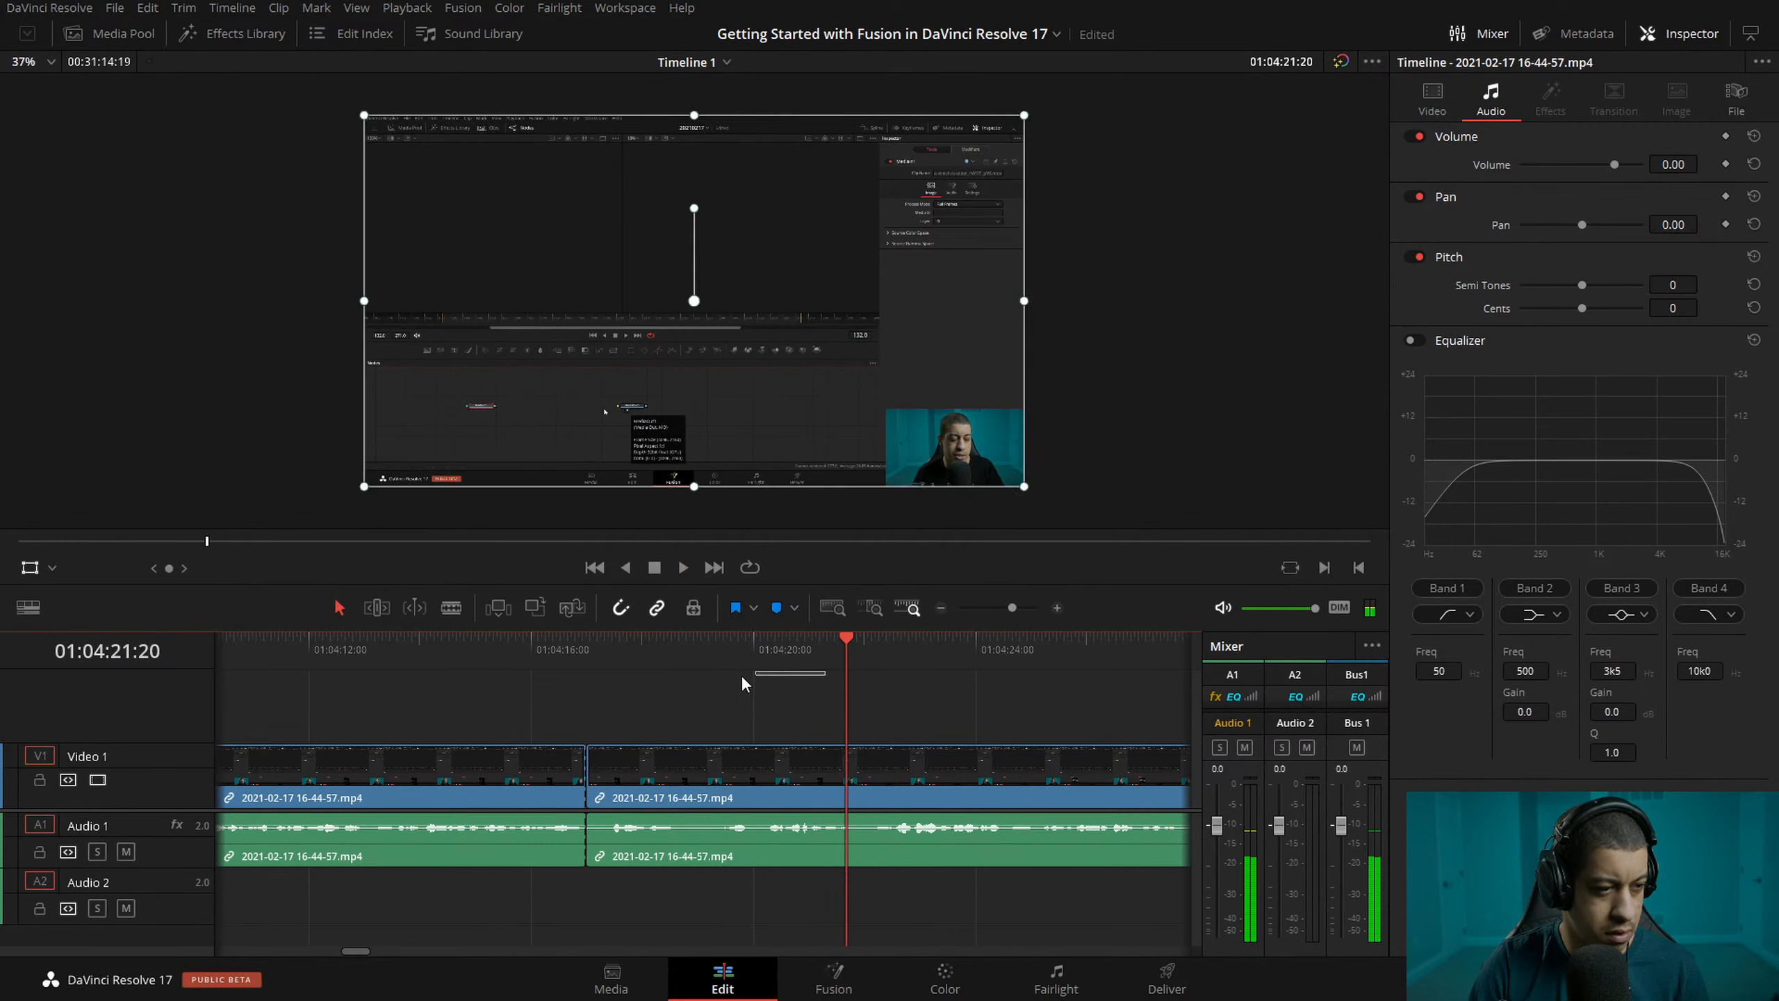
- Try a shorter ripple trim from 4:17:00 to about 4:19:09 and play back across the cut
{"action": "left_click", "coordinate": [725, 657]}
{"action": "key", "text": "Up"}
{"action": "left_click", "coordinate": [647, 745]}
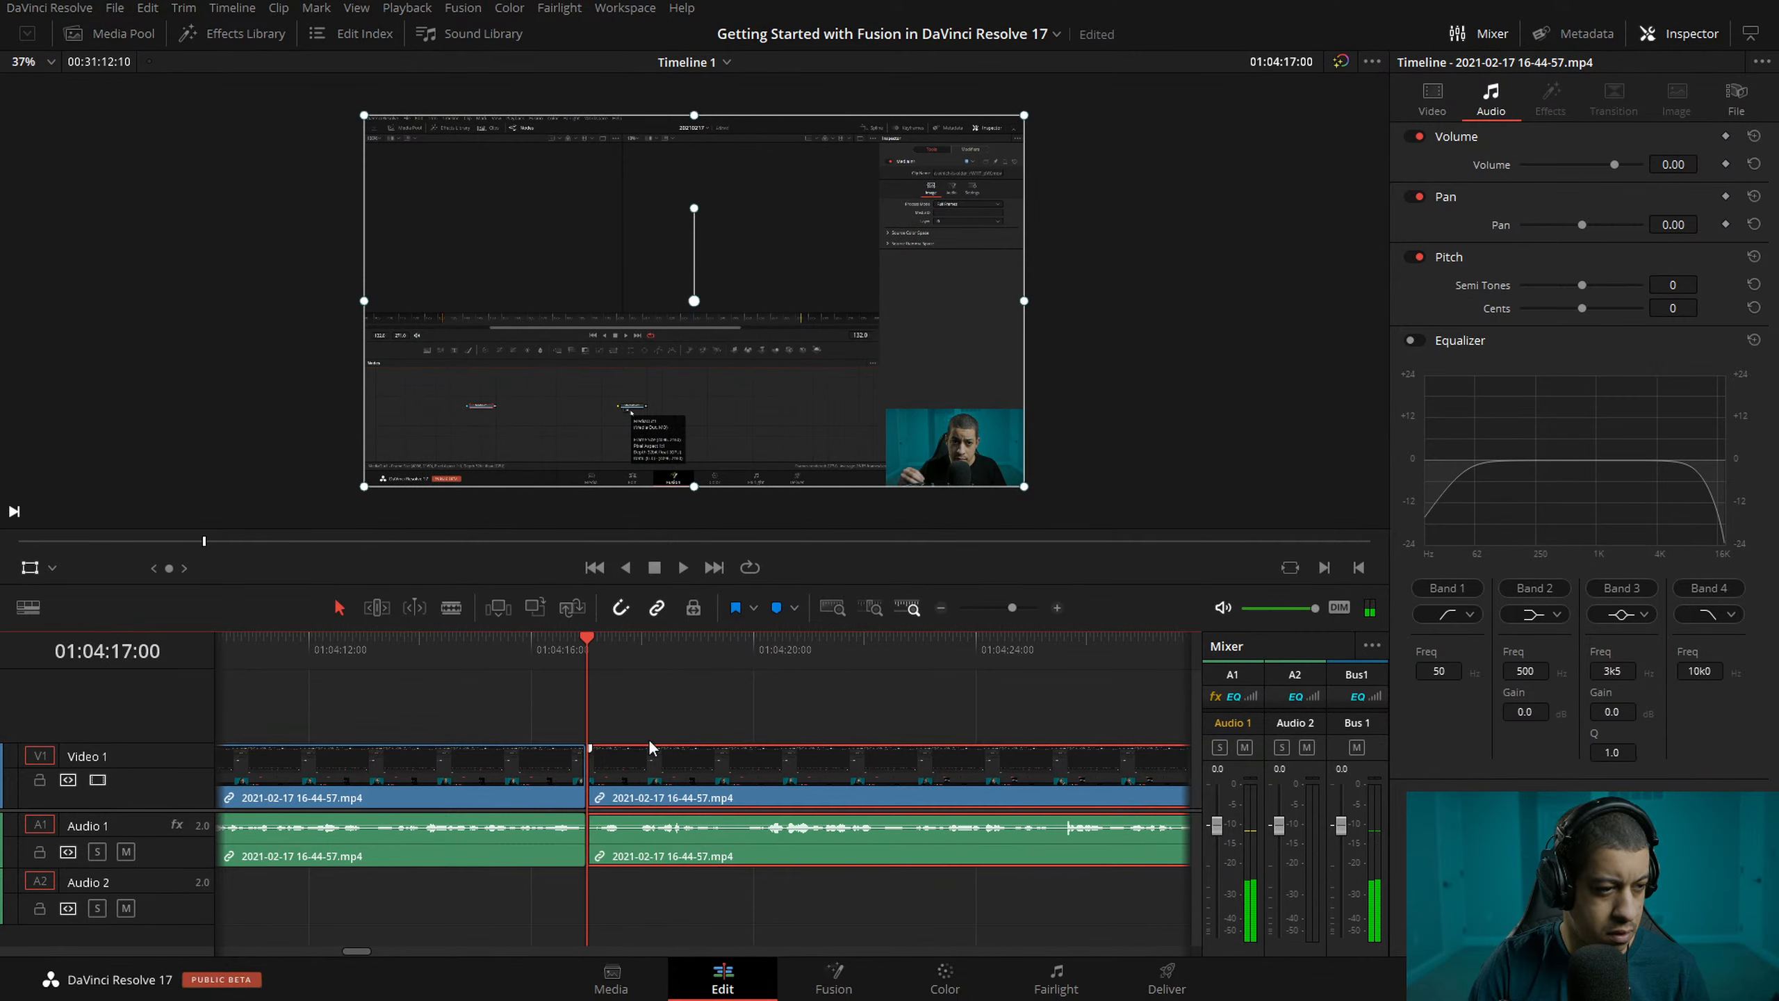
{"action": "left_click_drag", "start_coordinate": [442, 659], "coordinate": [409, 661]}
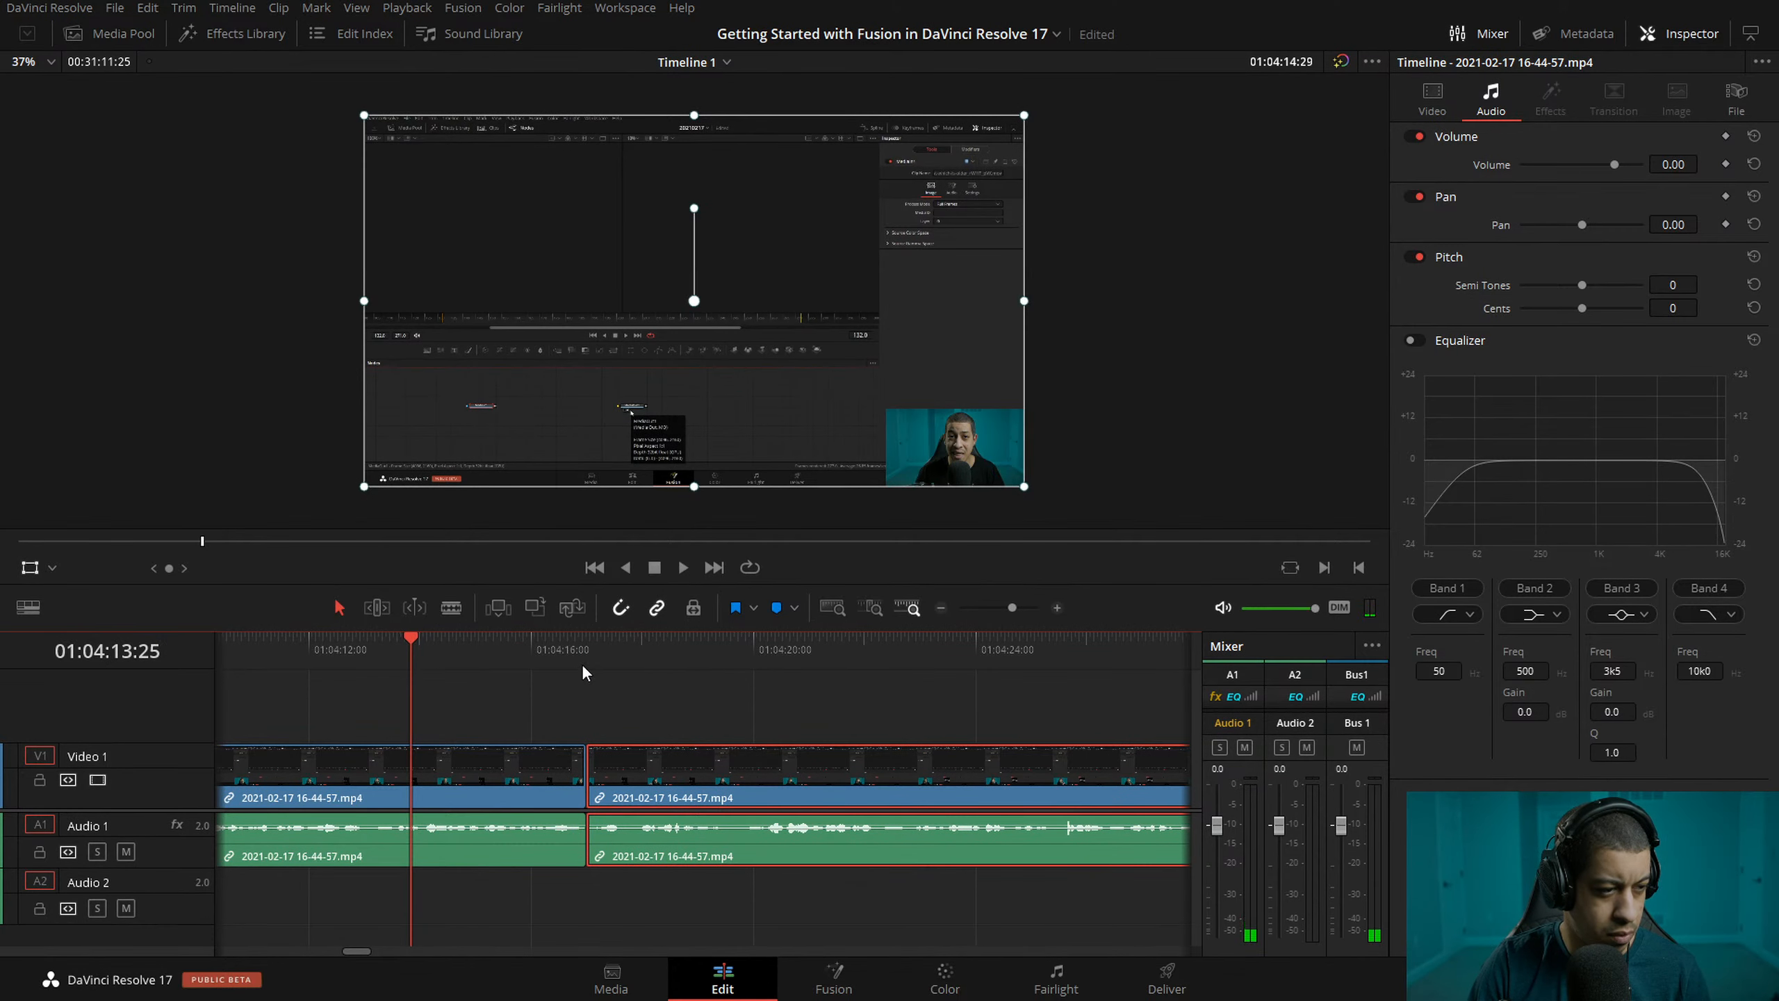
{"action": "left_click", "coordinate": [467, 663]}
{"action": "left_click", "coordinate": [367, 663]}
{"action": "key", "text": "space"}
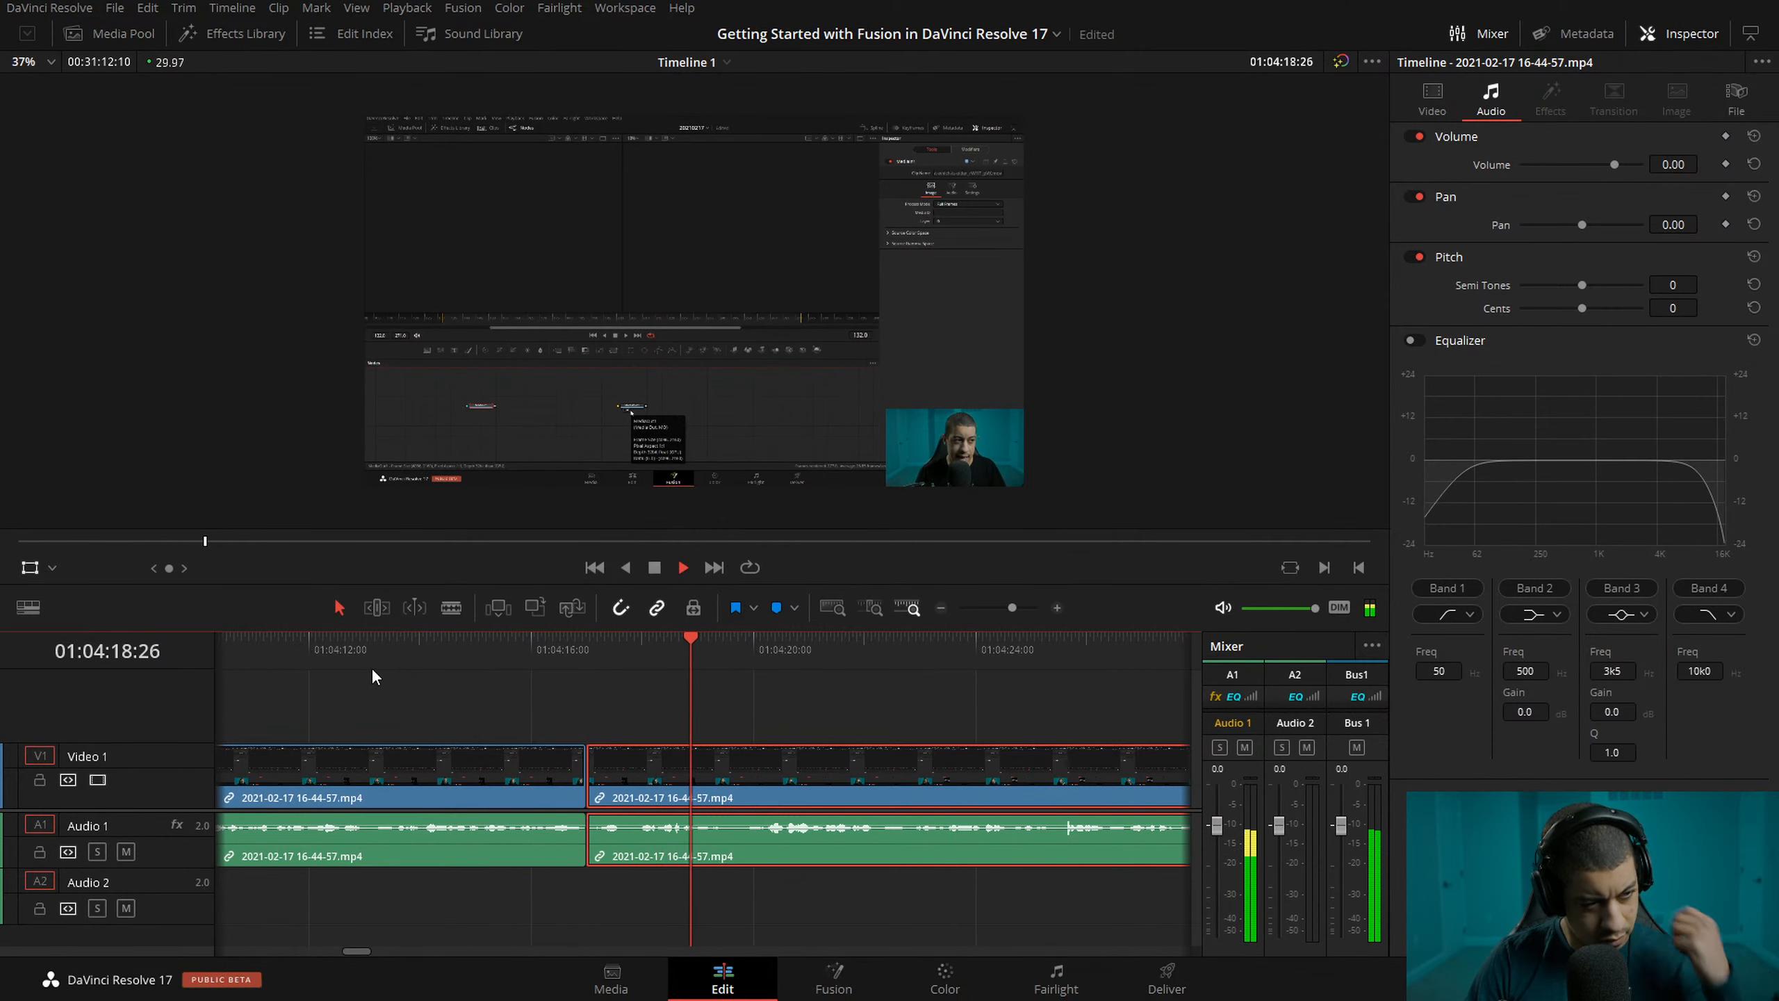
- Undo the shorter ripple trim after 4:17:00 and replay the restored section from about 4:14:14 to 4:18:22
{"action": "key", "text": "space"}
{"action": "left_click", "coordinate": [701, 660]}
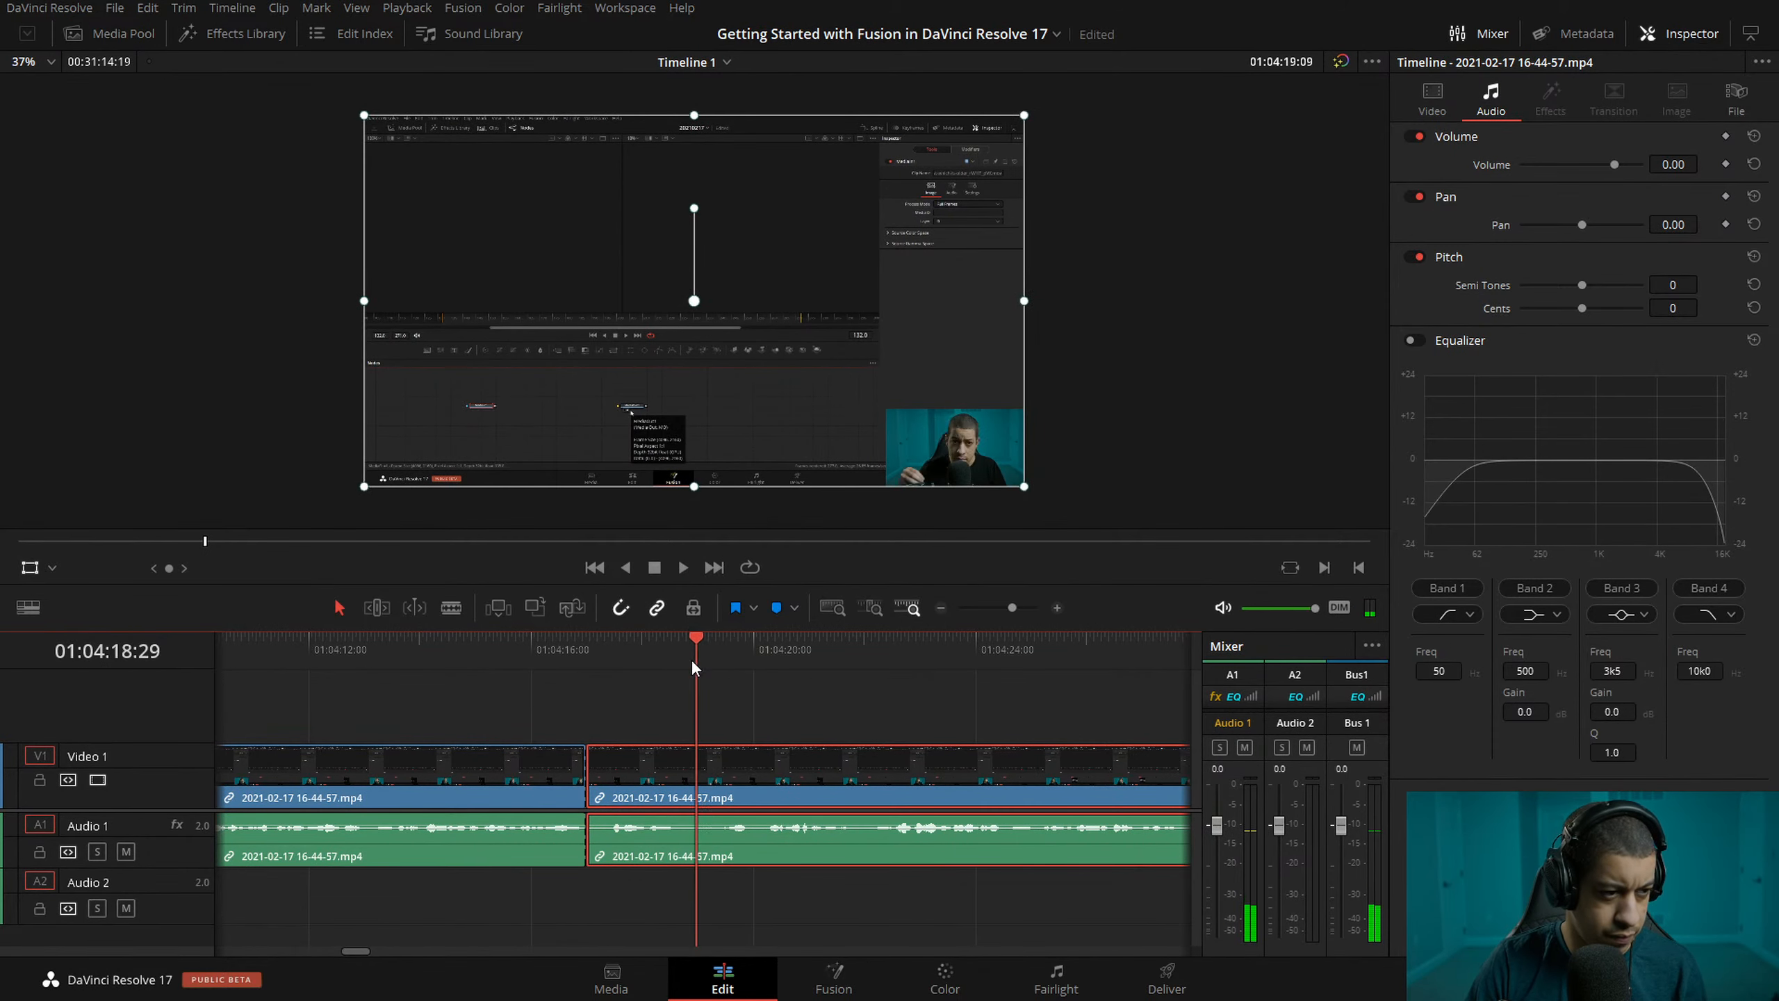
{"action": "left_click", "coordinate": [446, 660]}
{"action": "key", "text": "space"}
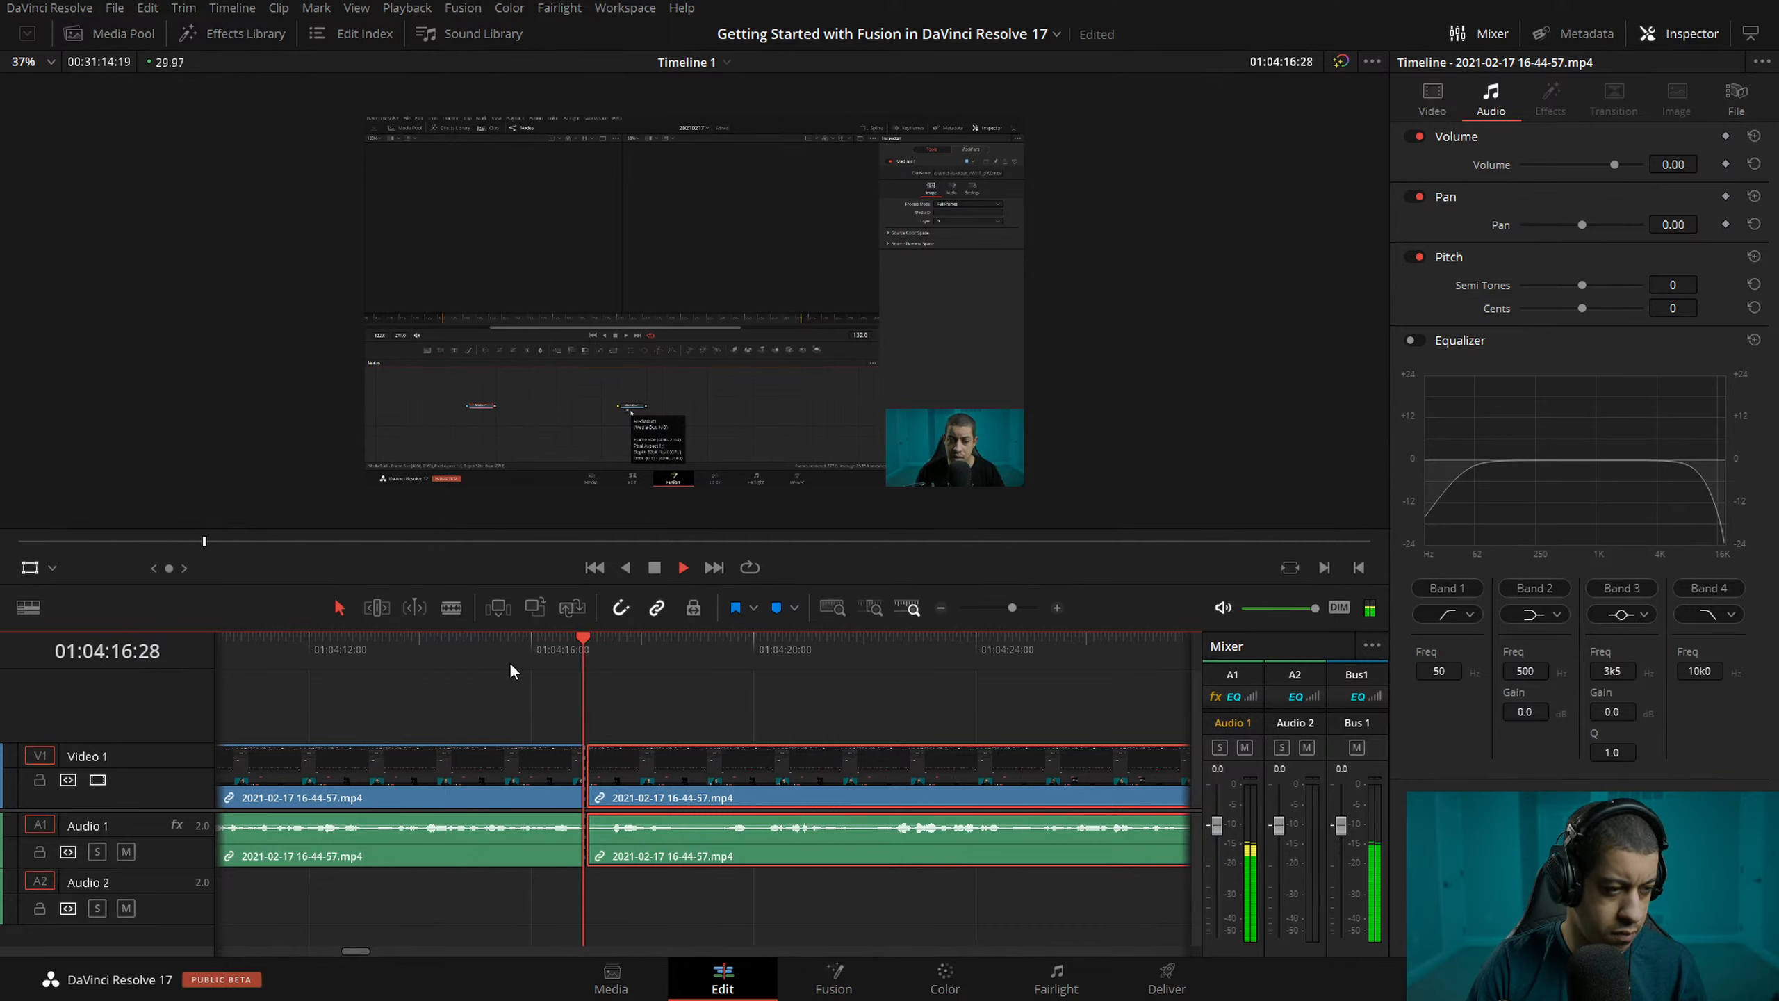
{"action": "key", "text": "space"}
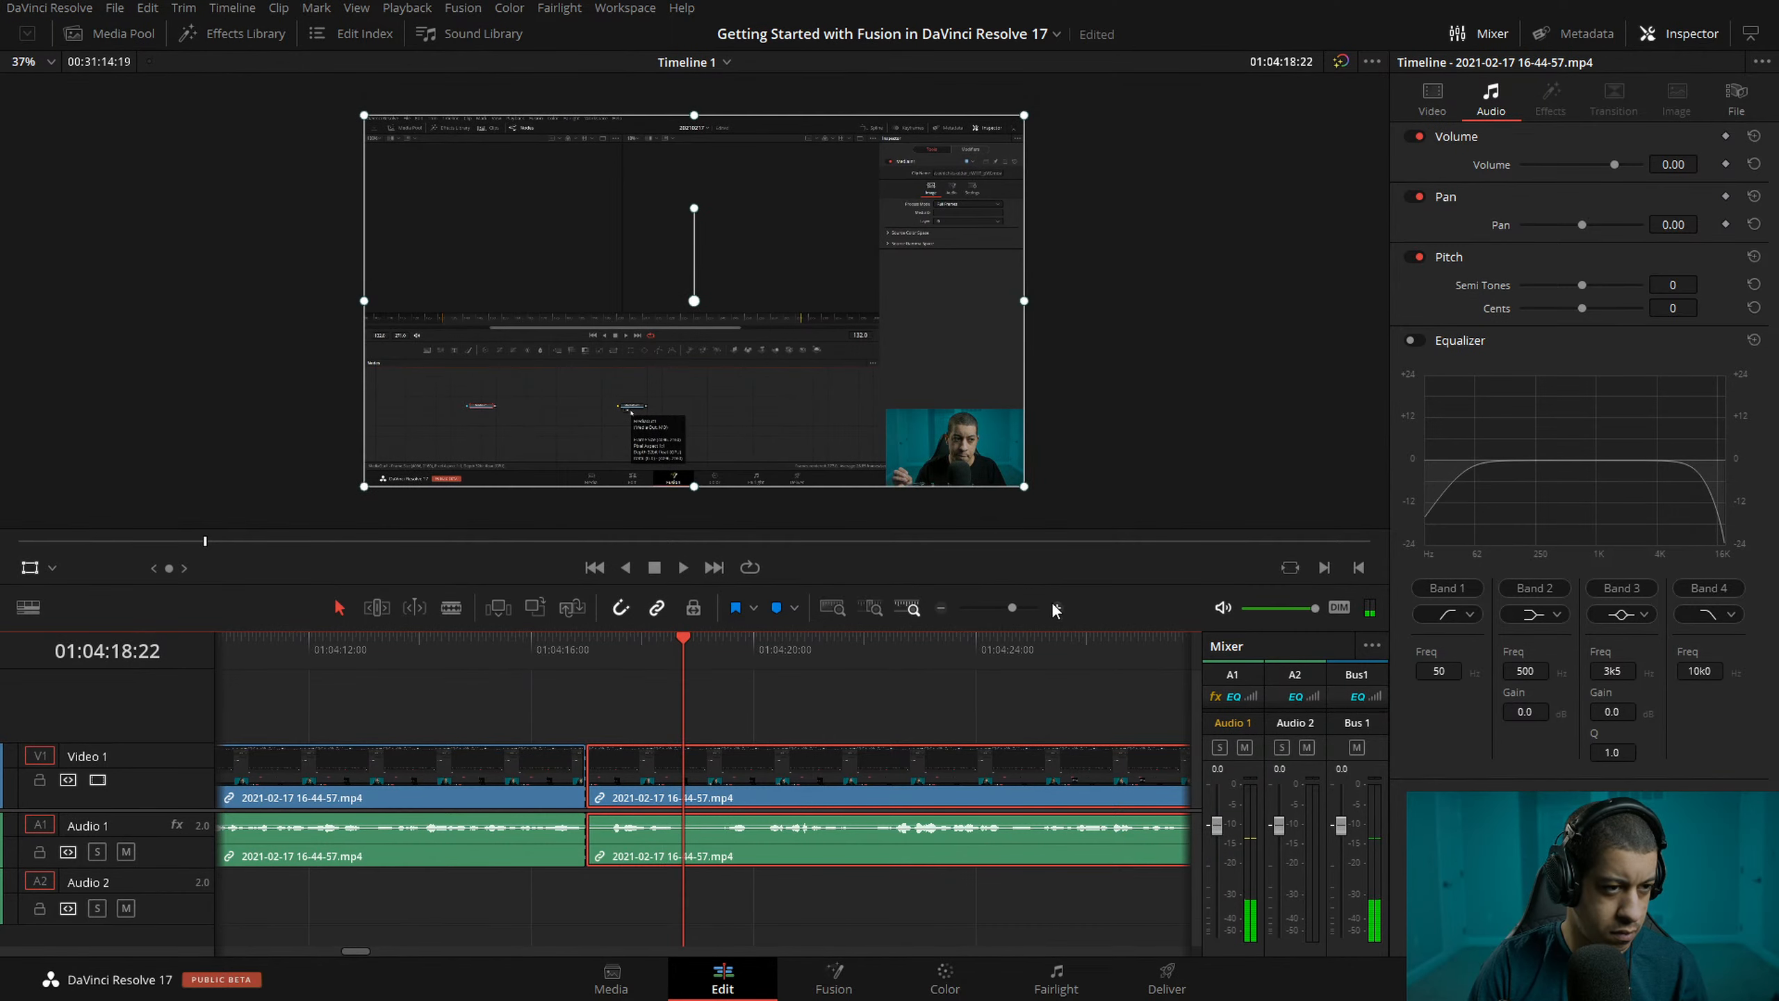
- Split off a short piece from 4:17:00 to about 4:17:18, ripple-cut about 1:25 after it, and keep the following clip on Video 1
{"action": "left_click", "coordinate": [1057, 607]}
{"action": "left_click_drag", "start_coordinate": [370, 953], "coordinate": [354, 955]}
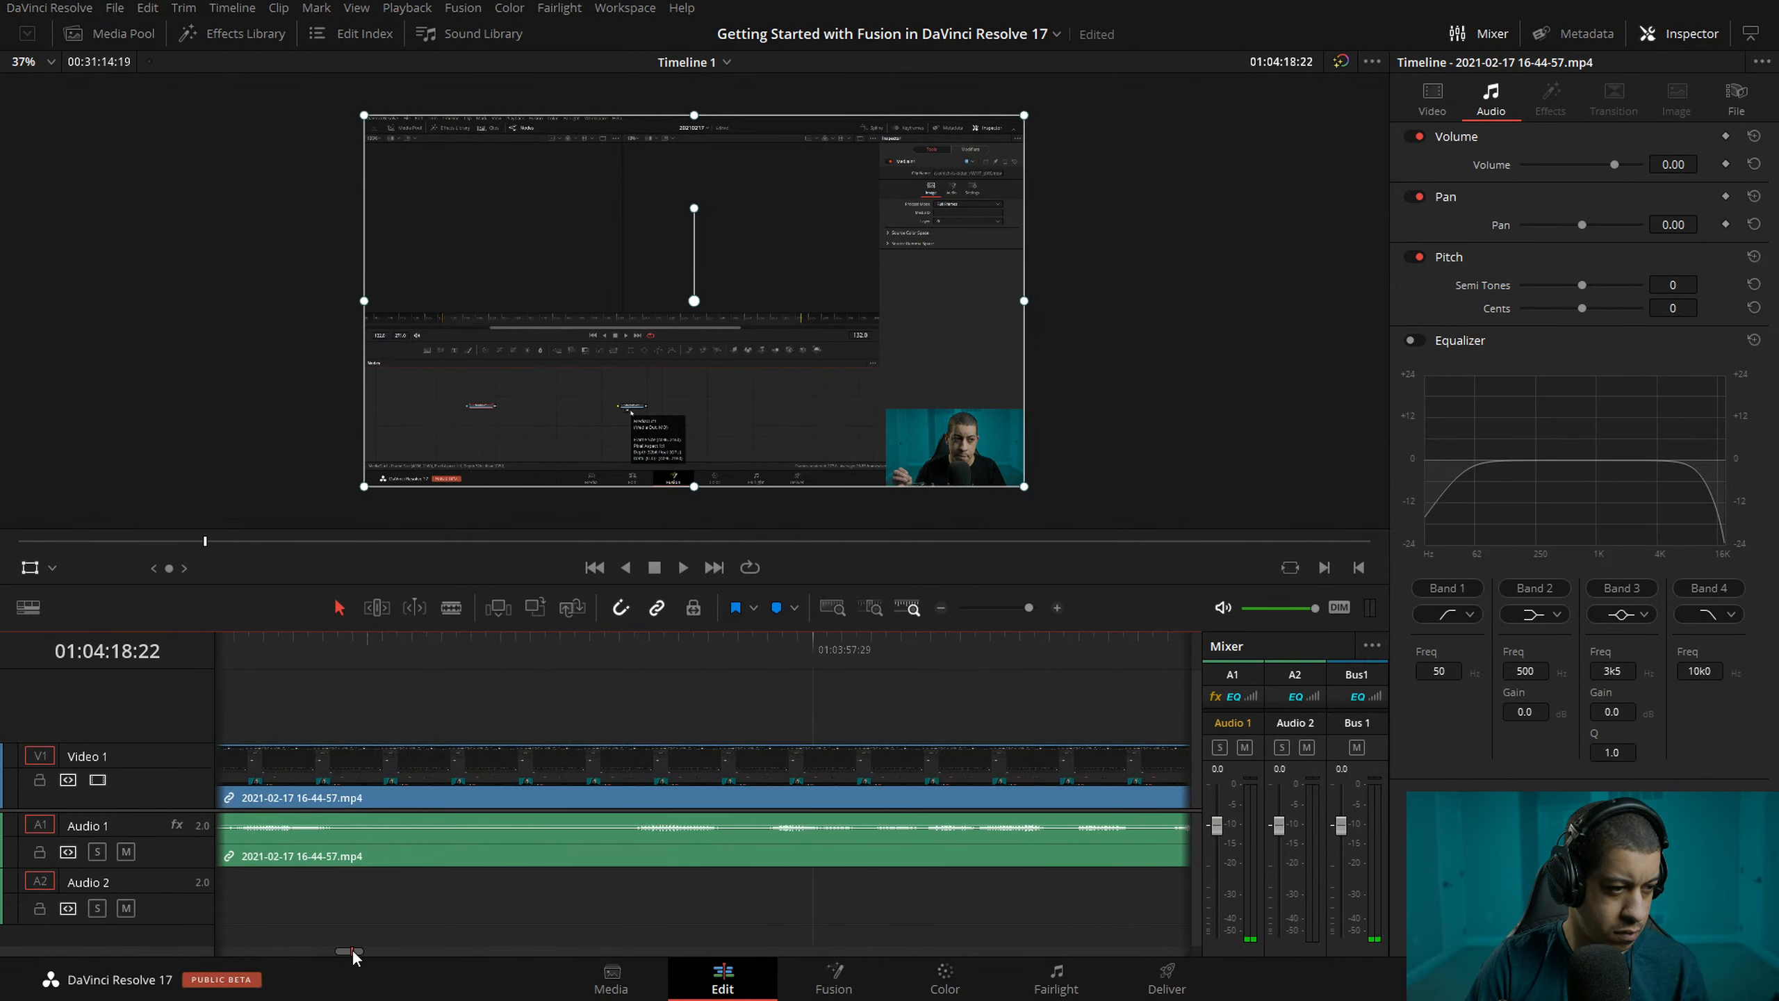
{"action": "left_click", "coordinate": [939, 608]}
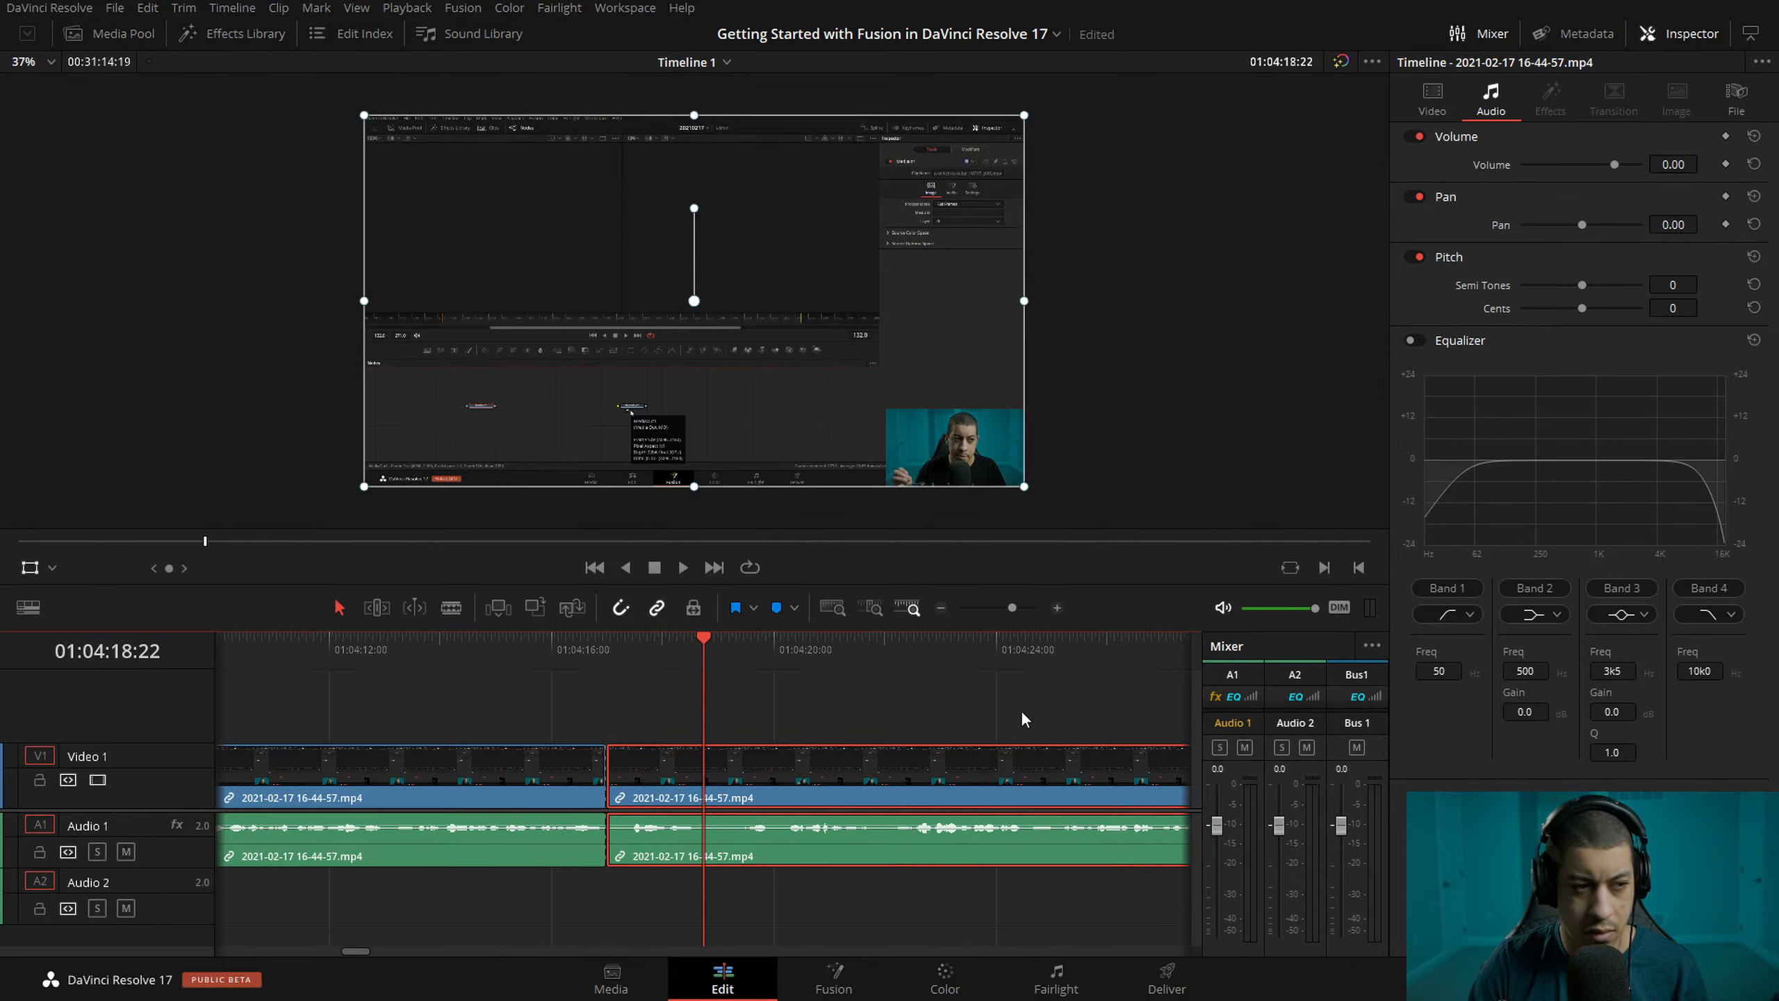
{"action": "left_click", "coordinate": [611, 648]}
{"action": "left_click", "coordinate": [1057, 607]}
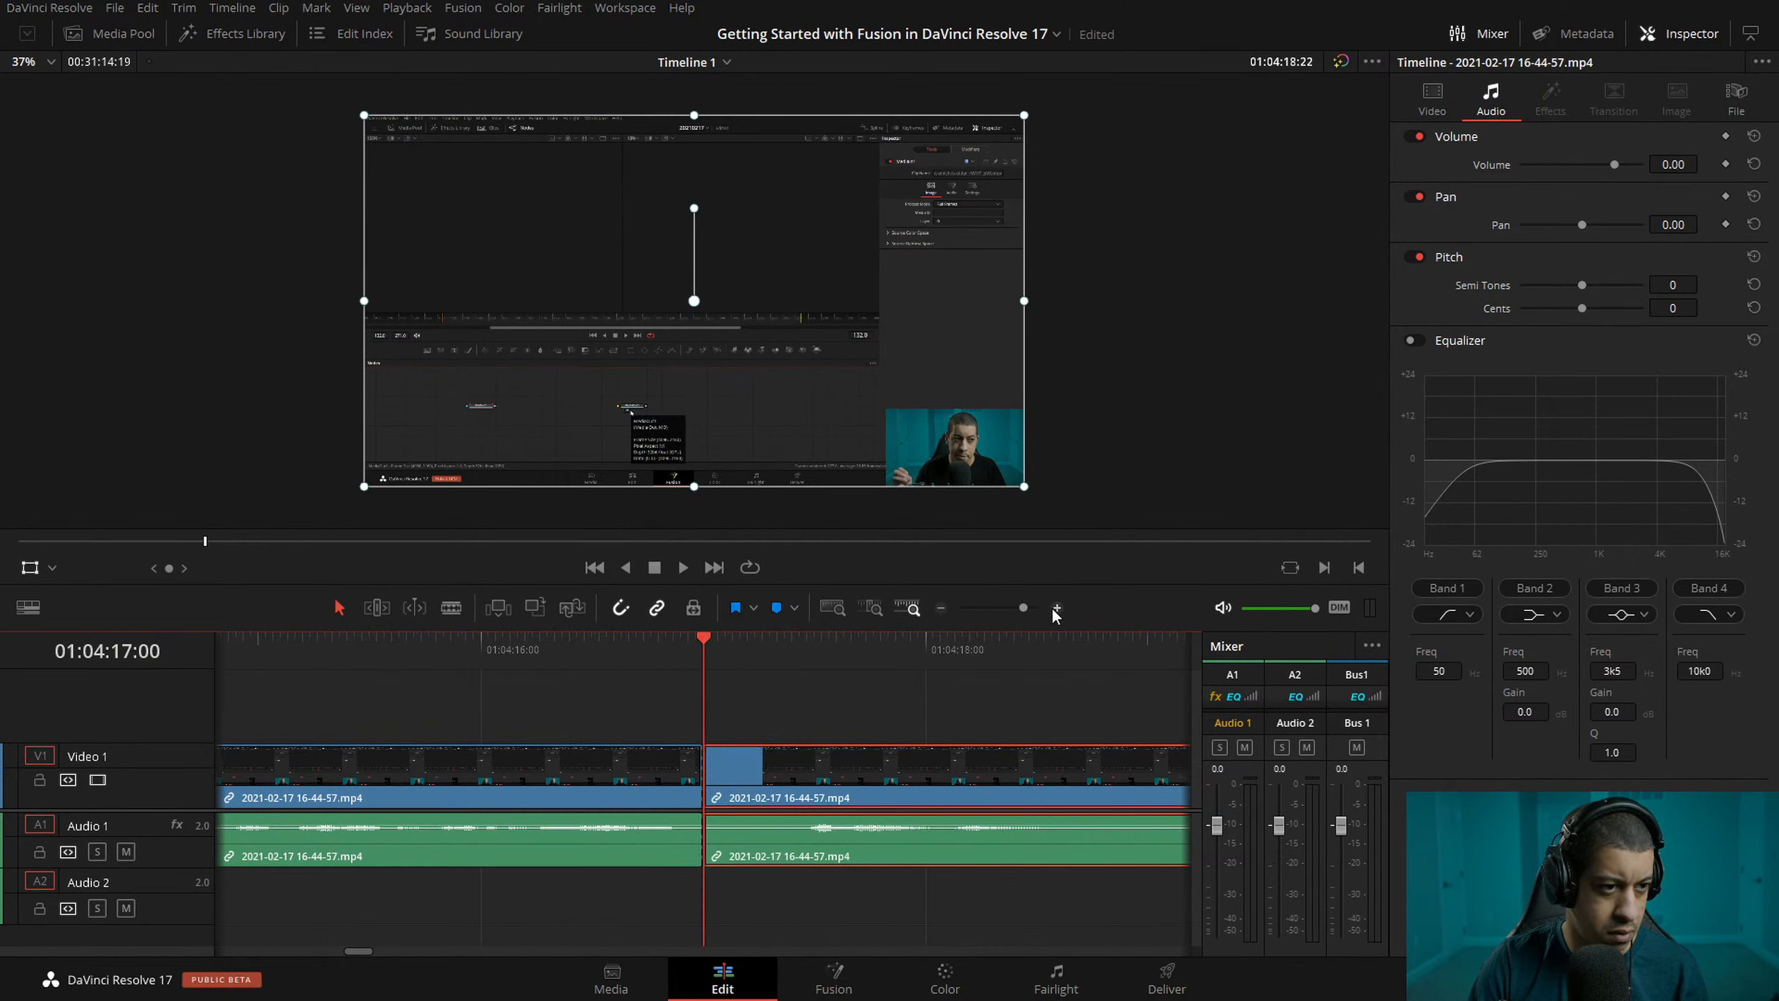
{"action": "mouse_move", "coordinate": [698, 665]}
{"action": "left_mouse_down"}
{"action": "mouse_move", "coordinate": [902, 670]}
{"action": "mouse_move", "coordinate": [837, 671]}
{"action": "mouse_move", "coordinate": [873, 653]}
{"action": "mouse_move", "coordinate": [861, 665]}
{"action": "mouse_move", "coordinate": [928, 656]}
{"action": "mouse_move", "coordinate": [849, 664]}
{"action": "mouse_move", "coordinate": [932, 671]}
{"action": "mouse_move", "coordinate": [647, 673]}
{"action": "mouse_move", "coordinate": [685, 672]}
{"action": "left_mouse_up"}
{"action": "key", "text": "ctrl+b"}
{"action": "left_click", "coordinate": [939, 607]}
{"action": "mouse_move", "coordinate": [863, 674]}
{"action": "left_mouse_down"}
{"action": "mouse_move", "coordinate": [977, 656]}
{"action": "mouse_move", "coordinate": [857, 670]}
{"action": "left_mouse_up"}
{"action": "left_click_drag", "start_coordinate": [820, 667], "coordinate": [638, 675]}
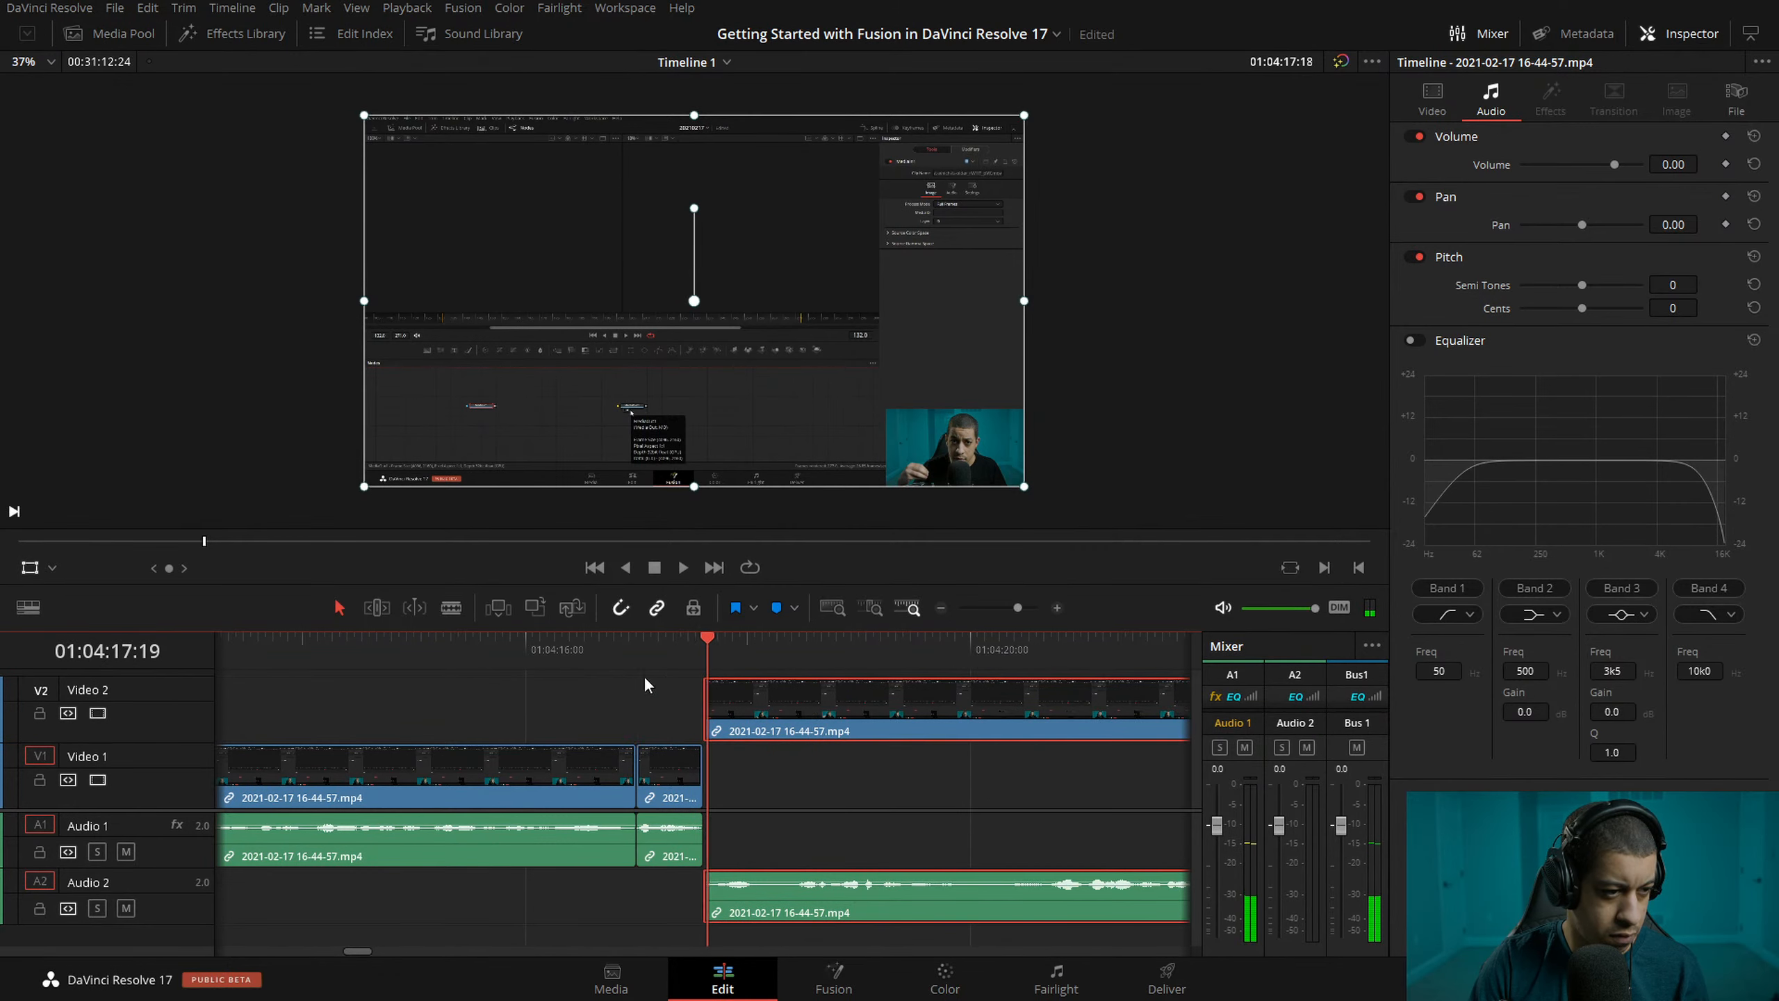
{"action": "left_click_drag", "start_coordinate": [837, 711], "coordinate": [838, 778]}
- Play back across the cuts at 4:17:00 and 4:17:18, from about 4:16:15 to 4:21:24
{"action": "left_click_drag", "start_coordinate": [755, 650], "coordinate": [584, 654]}
{"action": "key", "text": "space"}
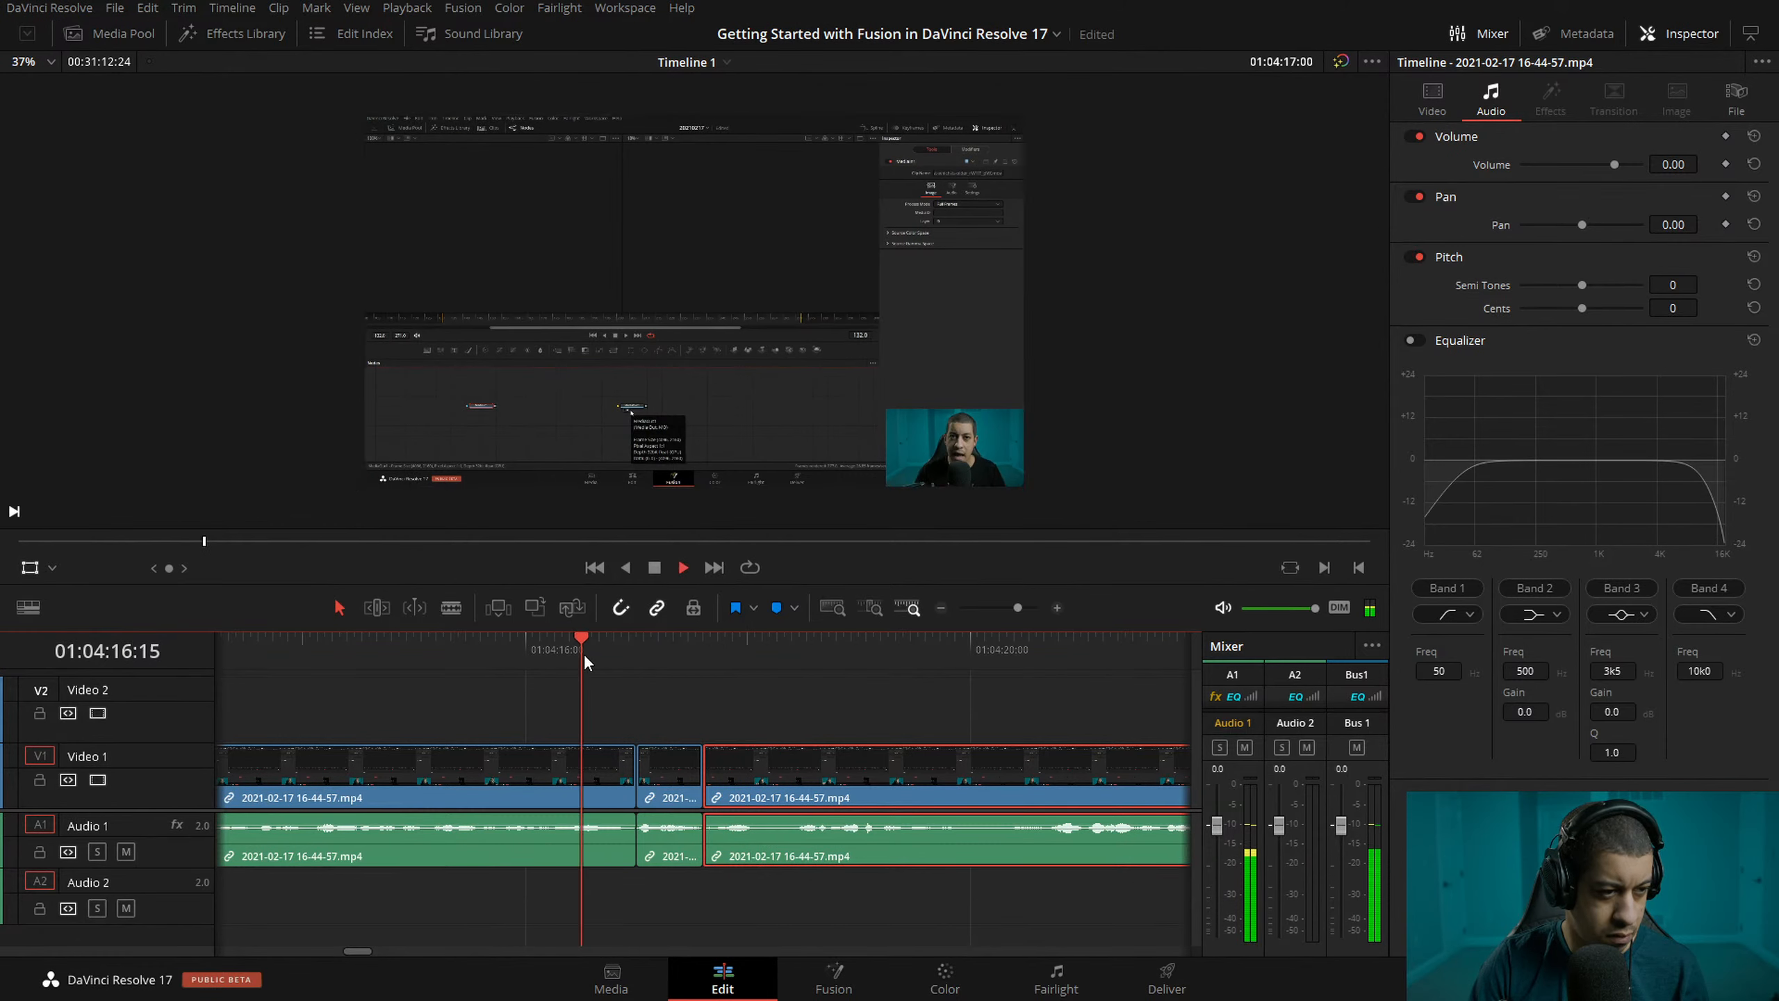
{"action": "key", "text": "l"}
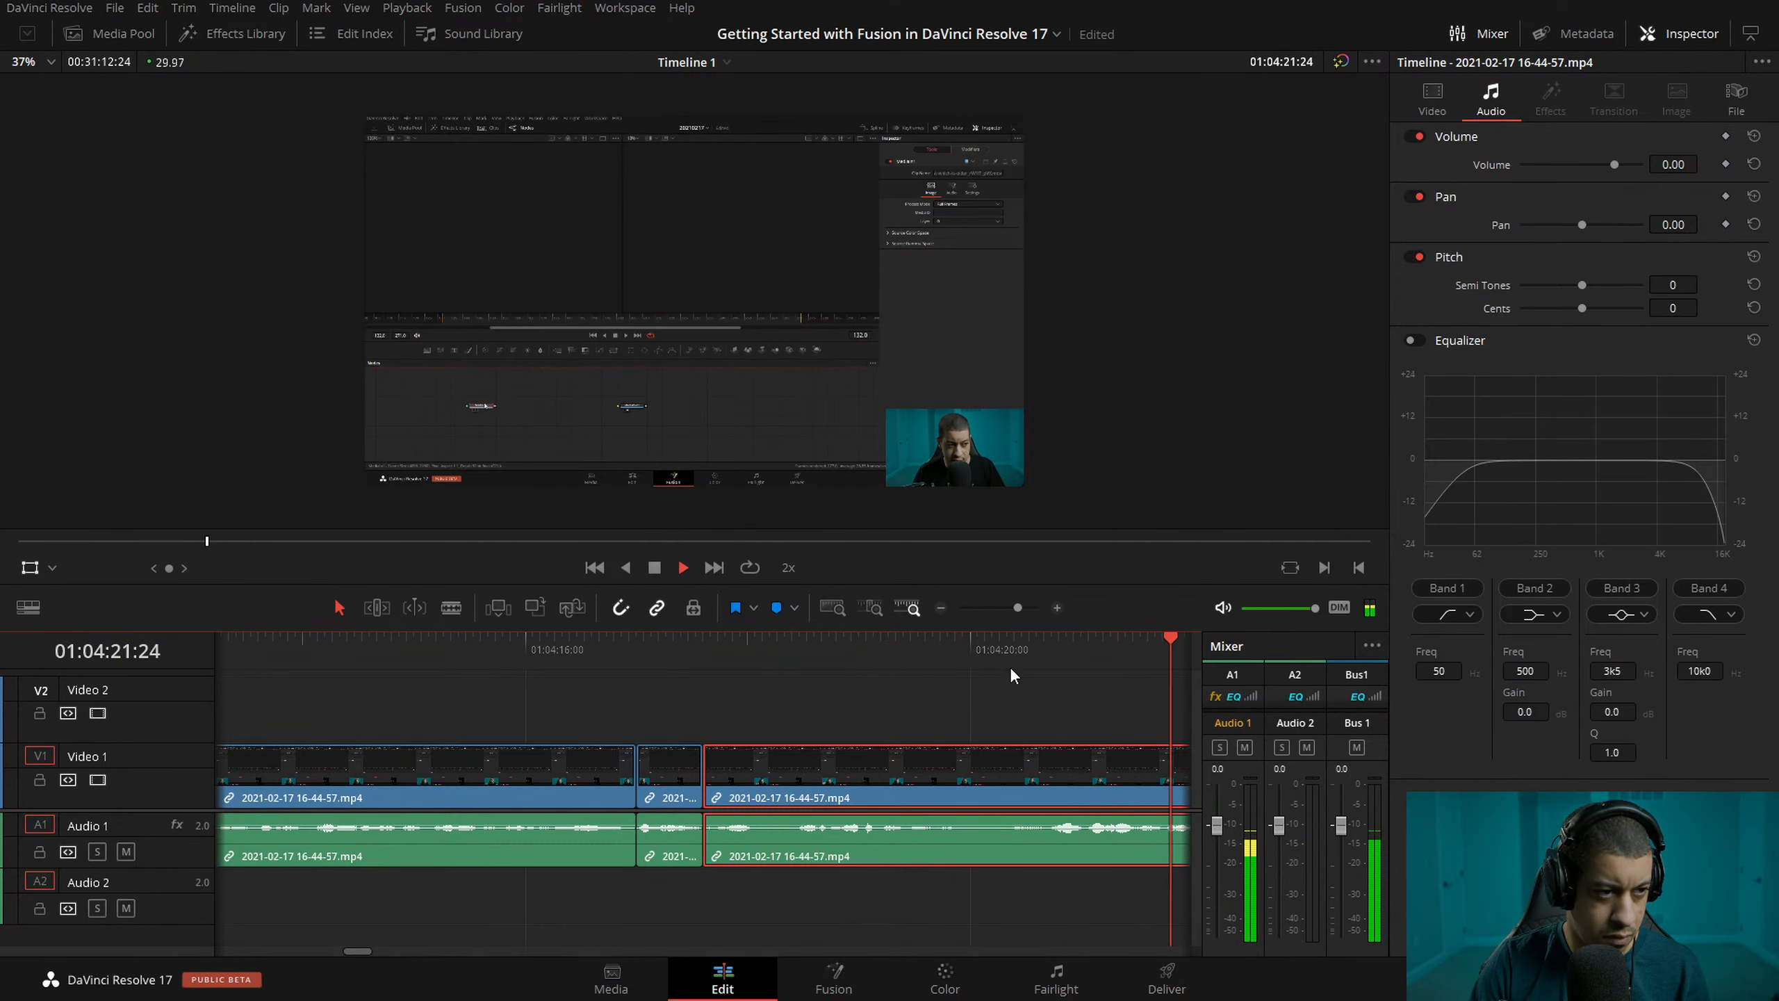
{"action": "key", "text": "space"}
- Ripple-cut about 22 frames after 4:19:28 and play from about 4:18:25 across the cut to 4:29:13
{"action": "mouse_move", "coordinate": [1014, 655]}
{"action": "left_mouse_down"}
{"action": "mouse_move", "coordinate": [951, 654]}
{"action": "mouse_move", "coordinate": [1049, 651]}
{"action": "left_mouse_up"}
{"action": "key", "text": "ctrl+b"}
{"action": "left_click", "coordinate": [848, 652]}
{"action": "key", "text": "space"}
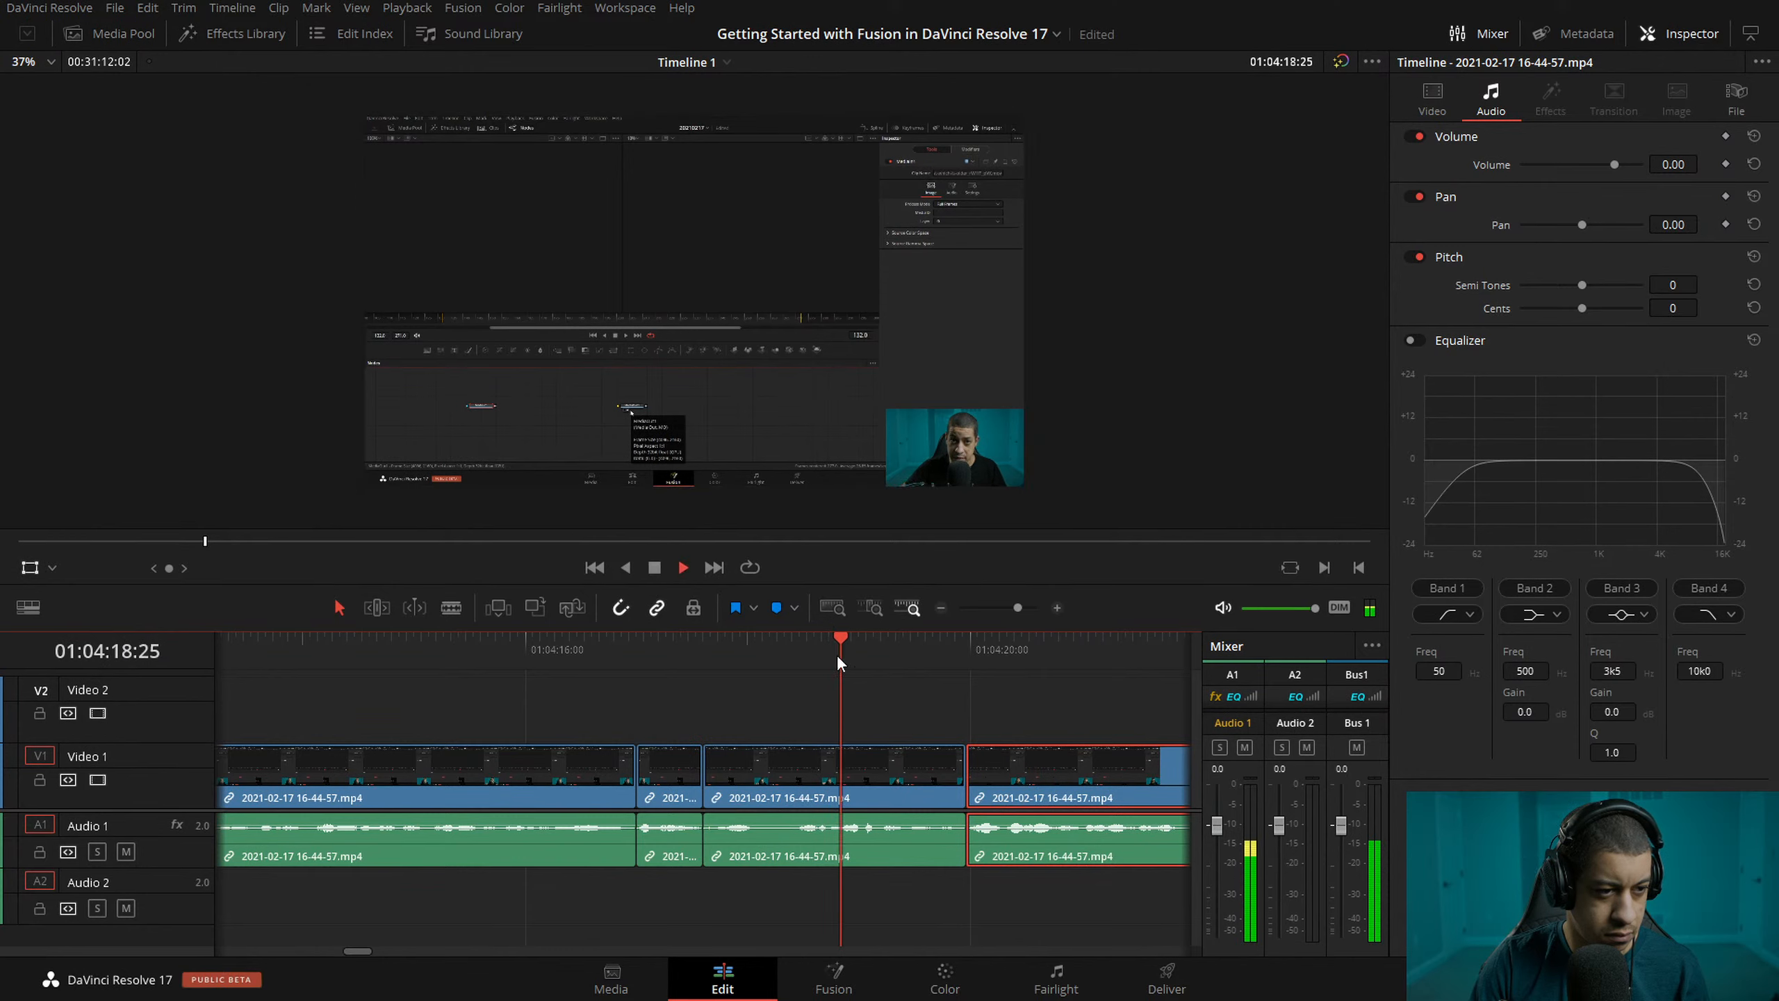
{"action": "left_click", "coordinate": [939, 606]}
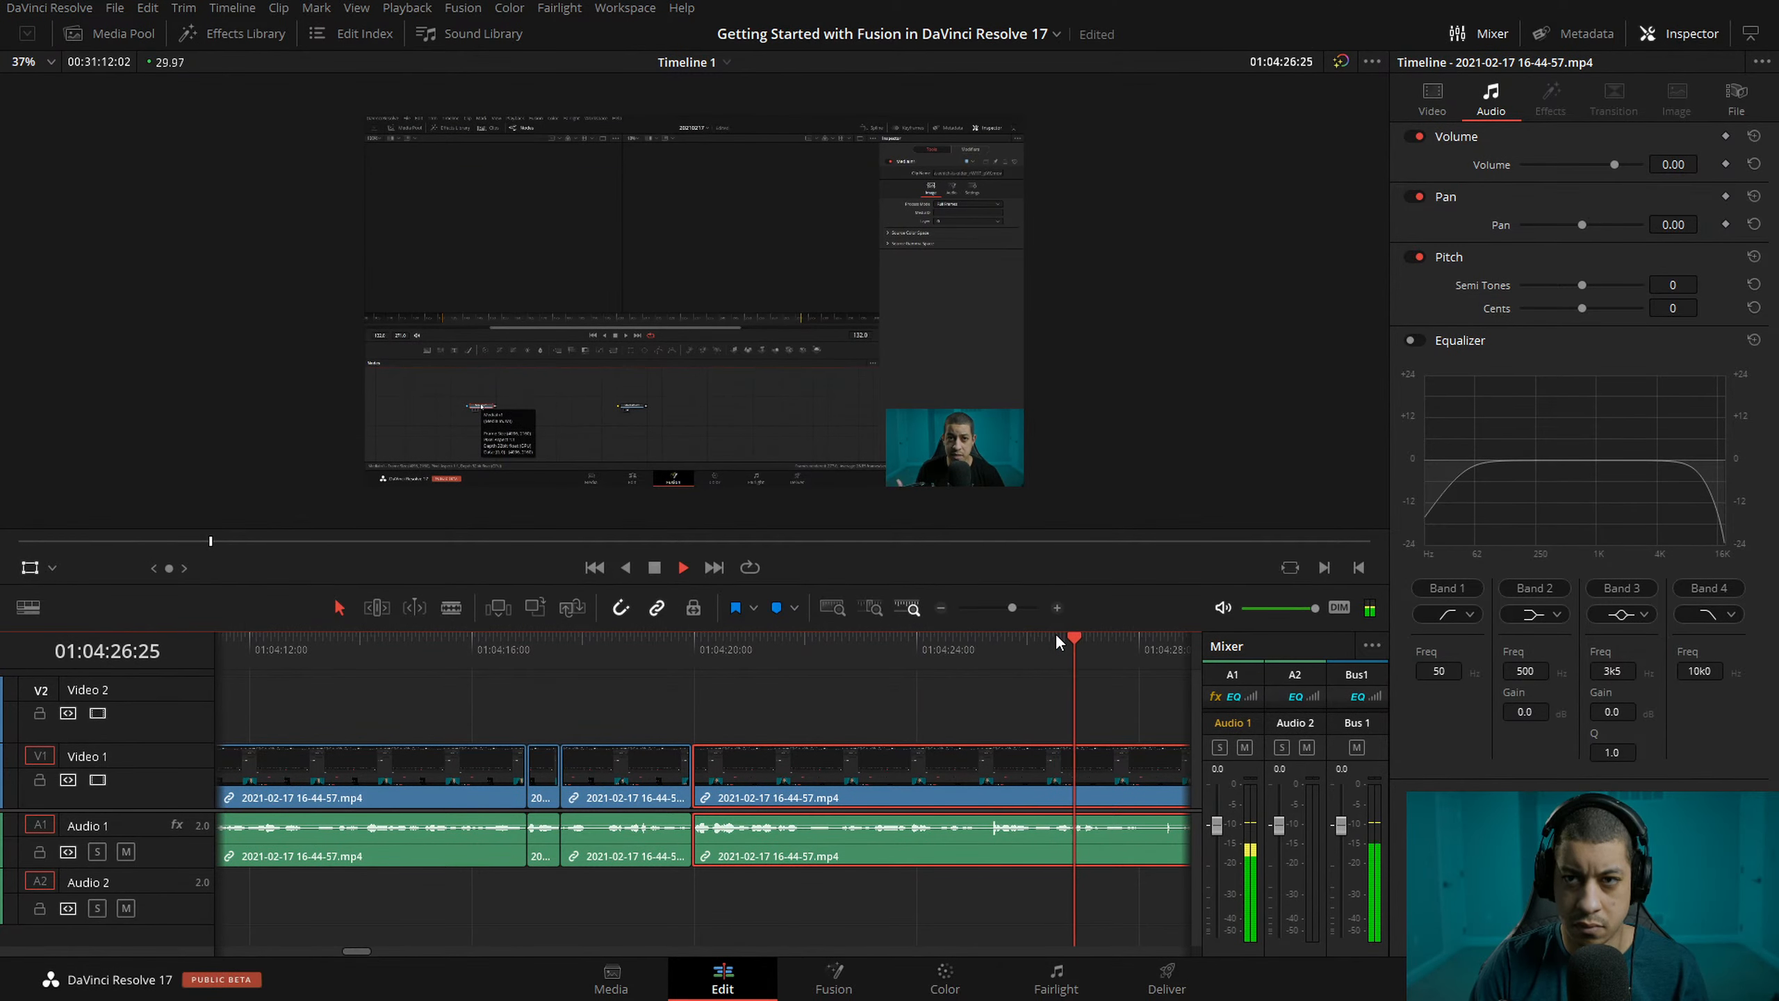
{"action": "key", "text": "space"}
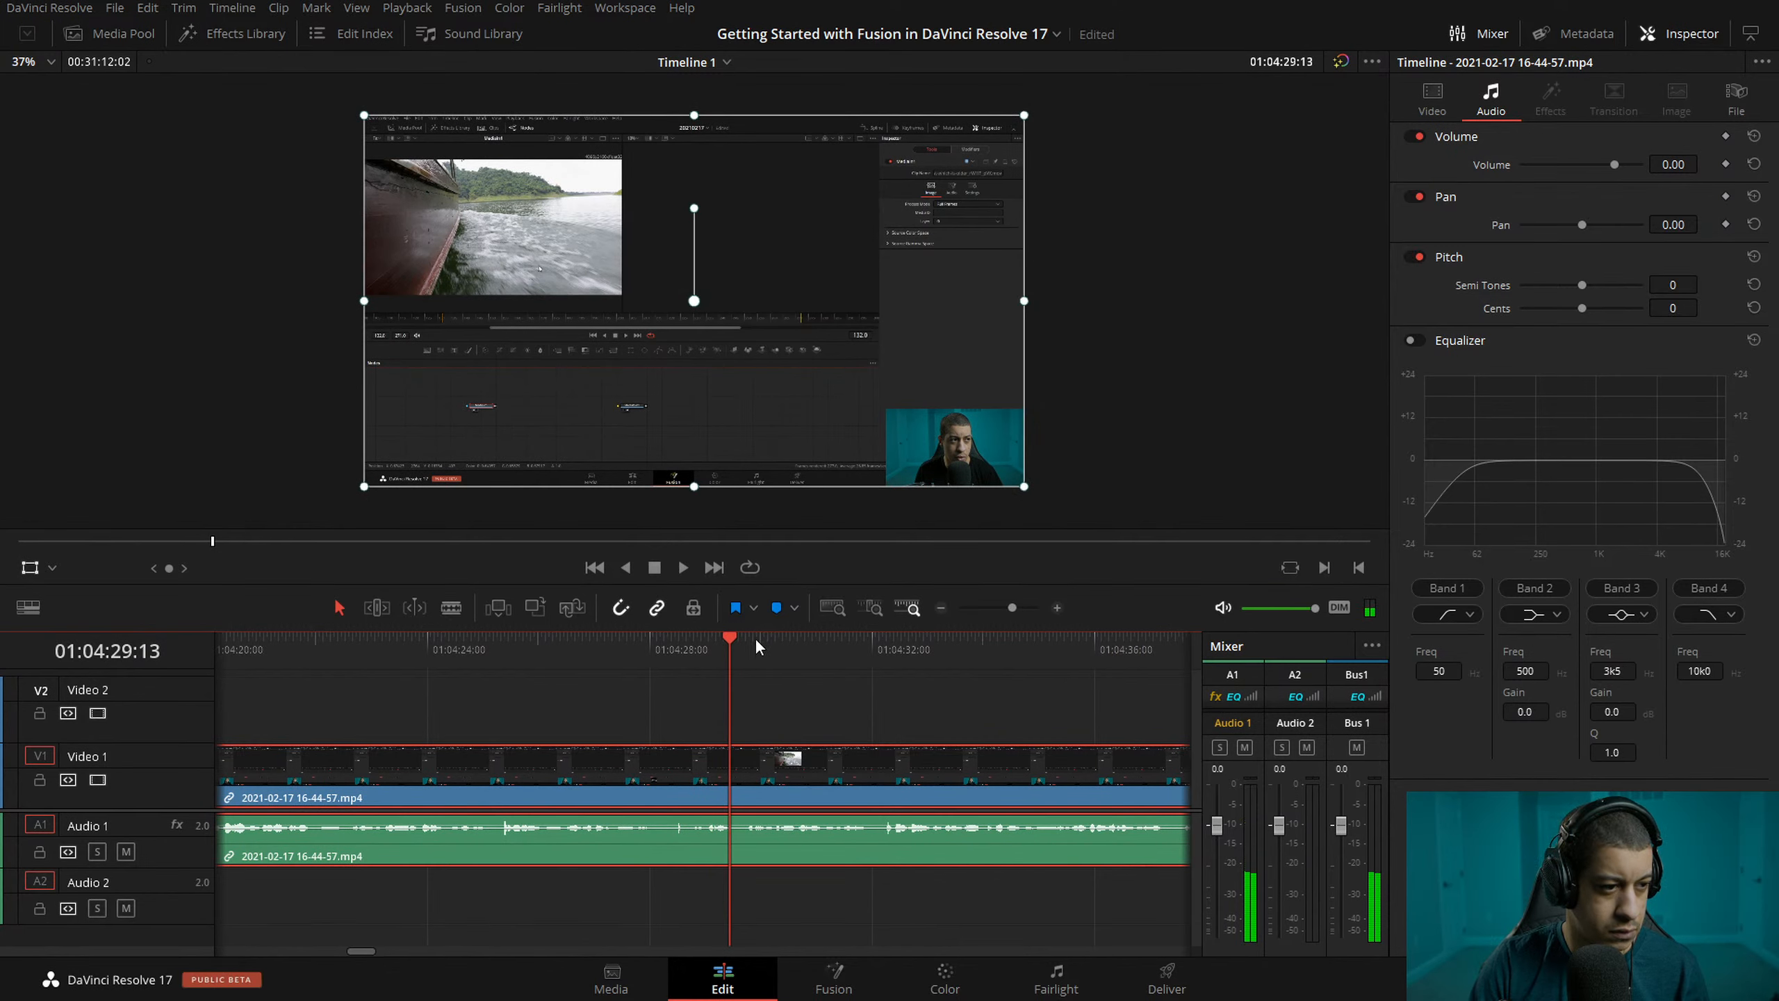
- Replay the passage between about 4:24:00 and 4:29:00 to locate the next unwanted section
{"action": "left_click", "coordinate": [611, 640]}
{"action": "key", "text": "space"}
{"action": "left_click", "coordinate": [1057, 606]}
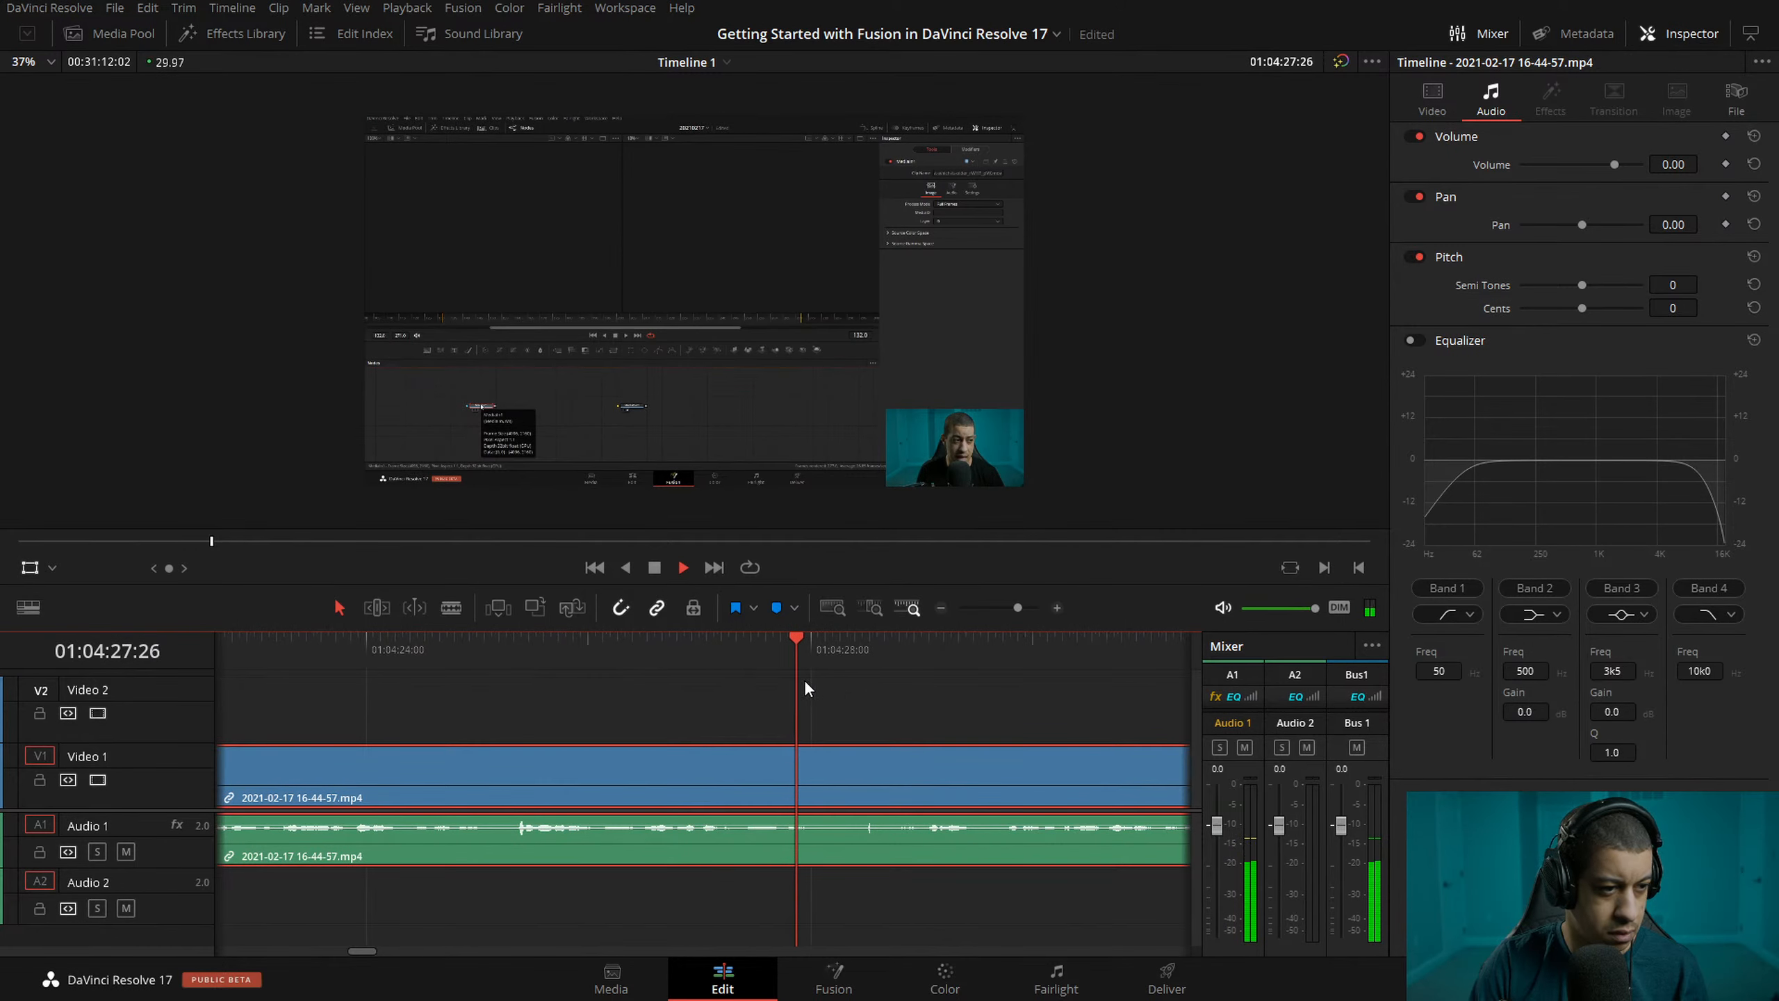
{"action": "left_click", "coordinate": [600, 663]}
{"action": "left_click", "coordinate": [314, 651]}
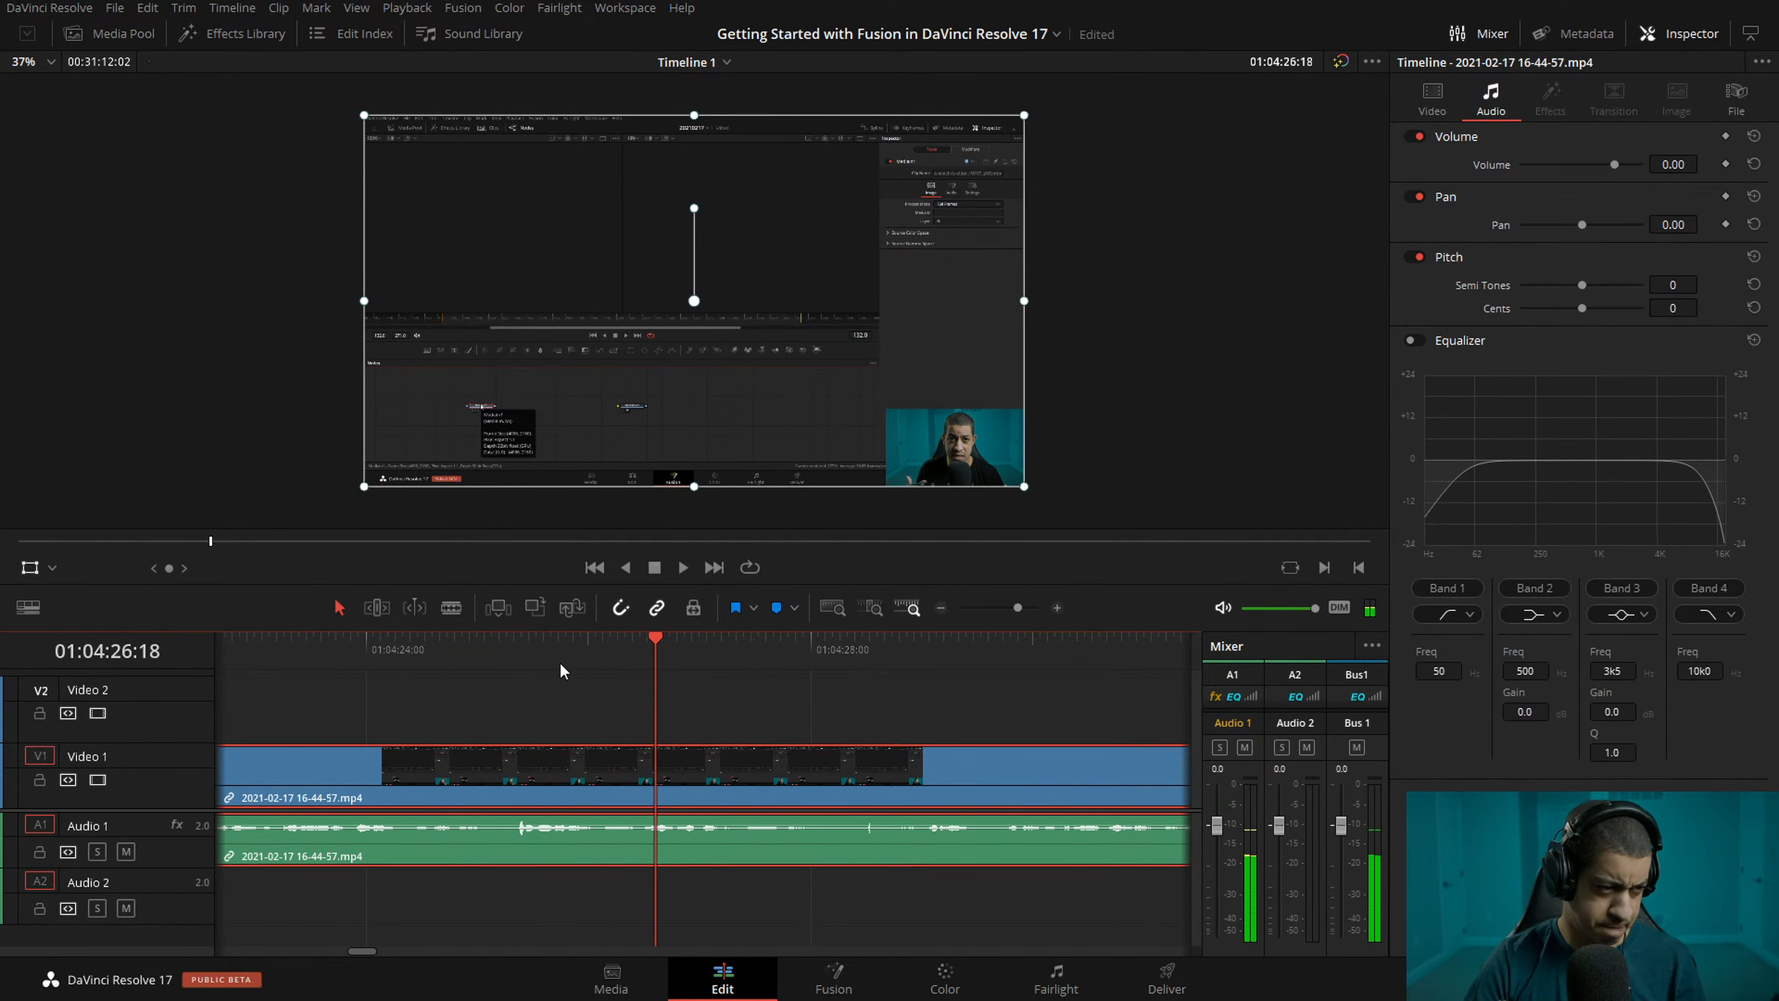
{"action": "left_click", "coordinate": [509, 668]}
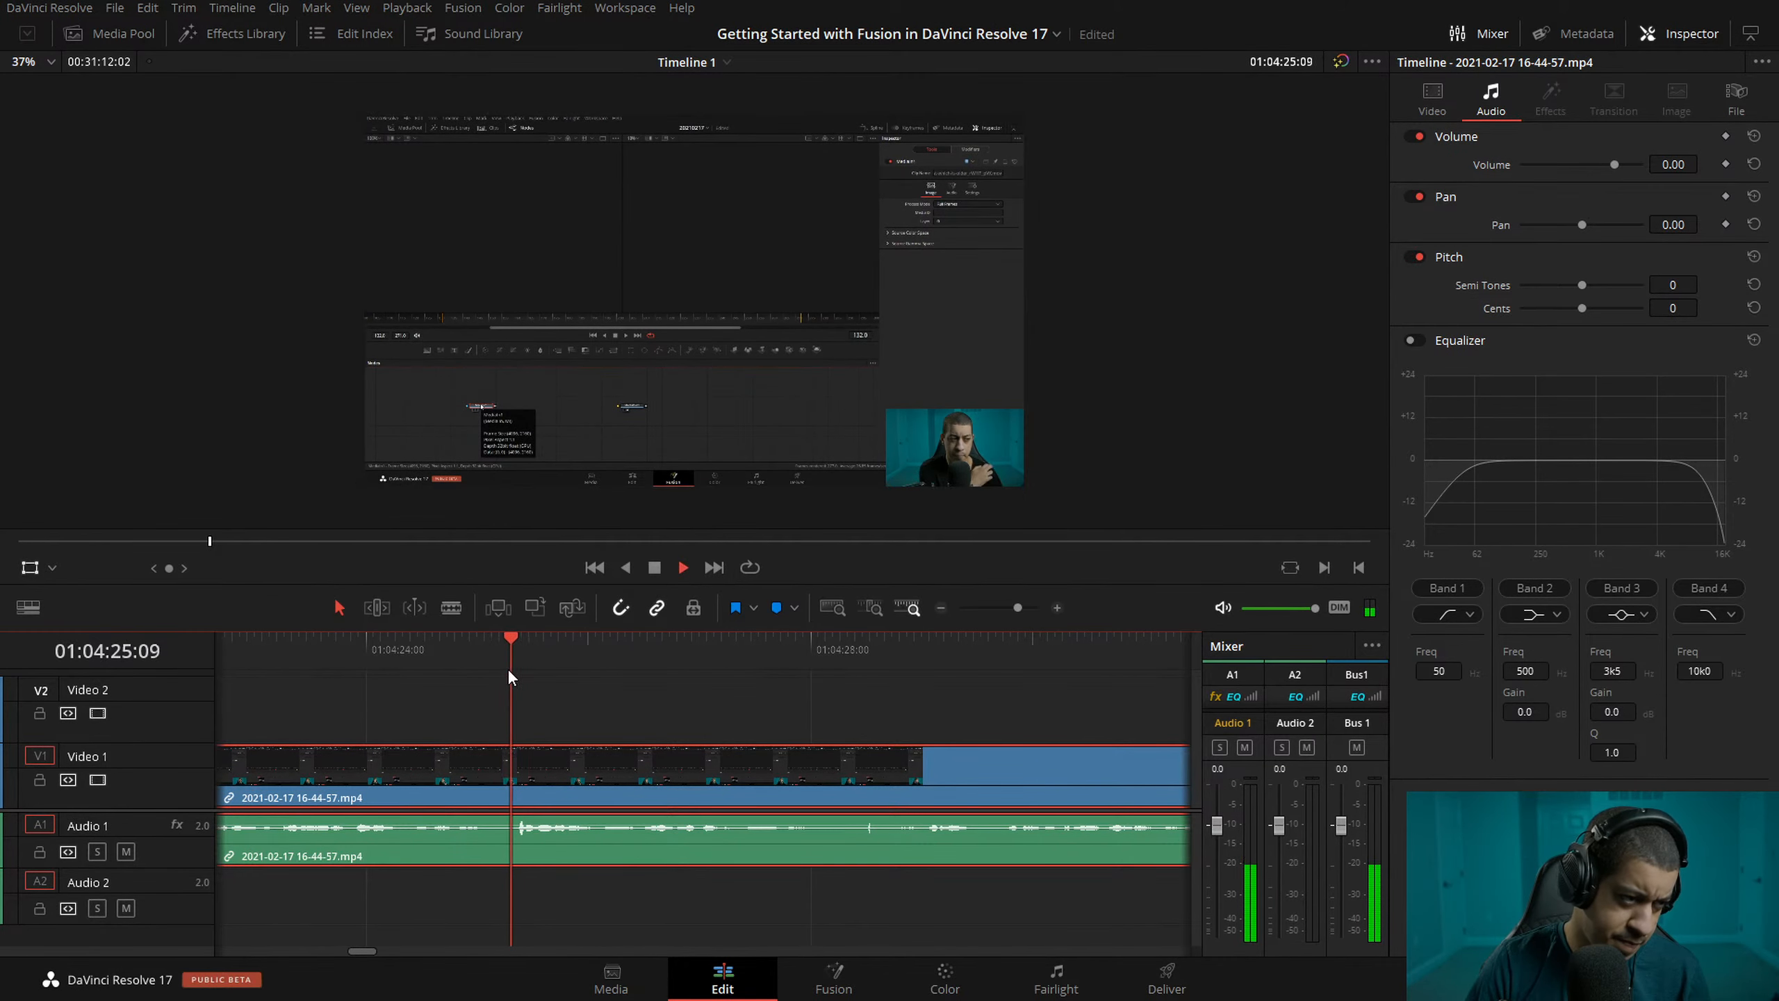
- Split the clip at about 4:26:13, ripple-trim the section up to about 4:28:23, and play back across the cut
{"action": "left_click", "coordinate": [614, 680]}
{"action": "left_click_drag", "start_coordinate": [643, 663], "coordinate": [637, 655]}
{"action": "key", "text": "ctrl+b"}
{"action": "left_click", "coordinate": [886, 657]}
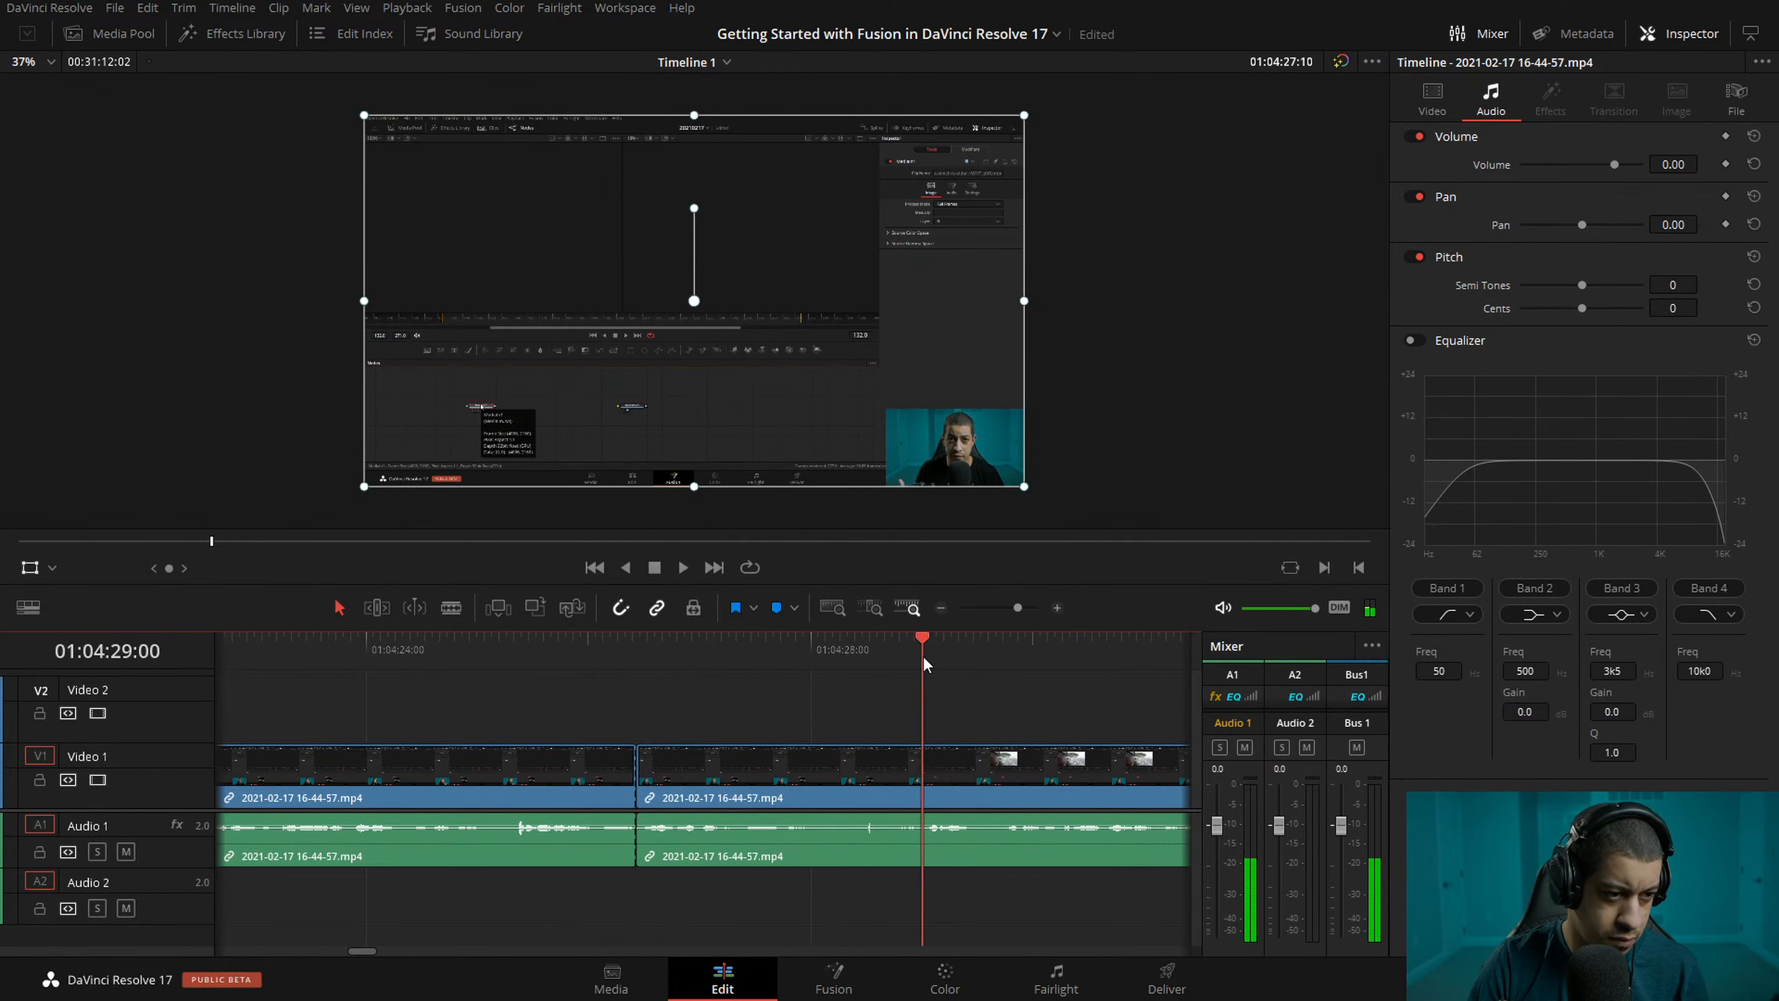
{"action": "left_click", "coordinate": [733, 662]}
{"action": "left_click_drag", "start_coordinate": [827, 659], "coordinate": [895, 657]}
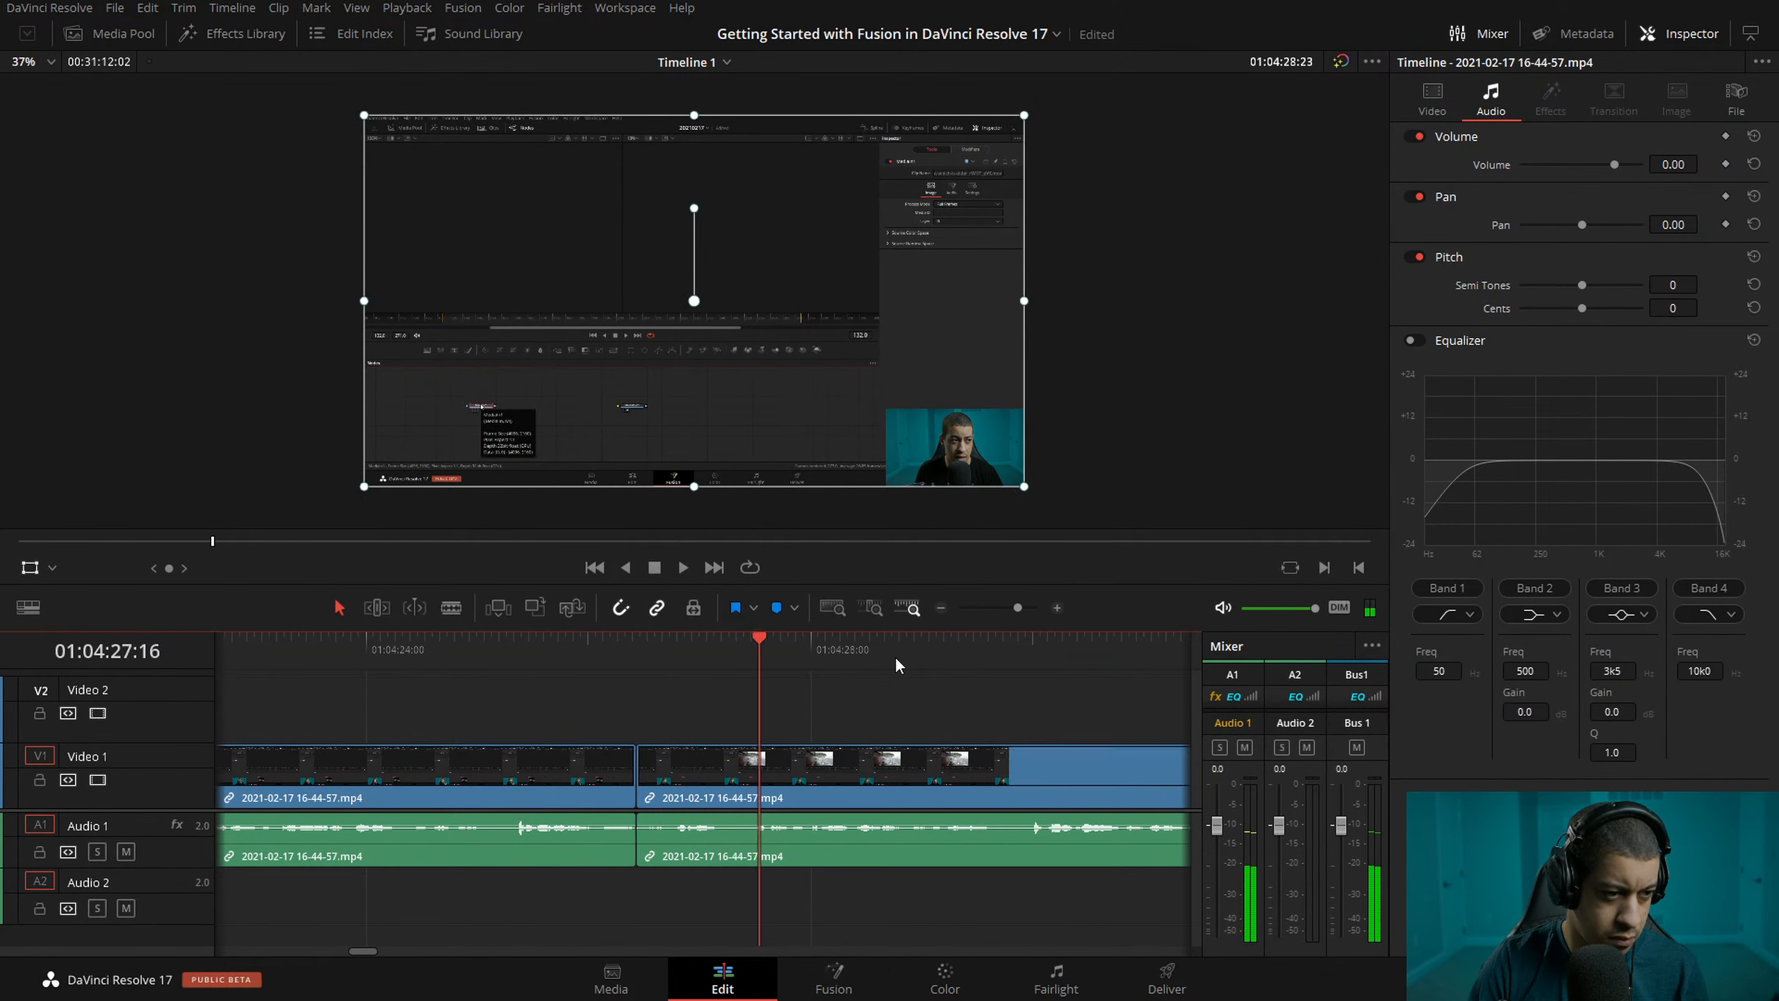
{"action": "left_click", "coordinate": [510, 672]}
{"action": "key", "text": "space"}
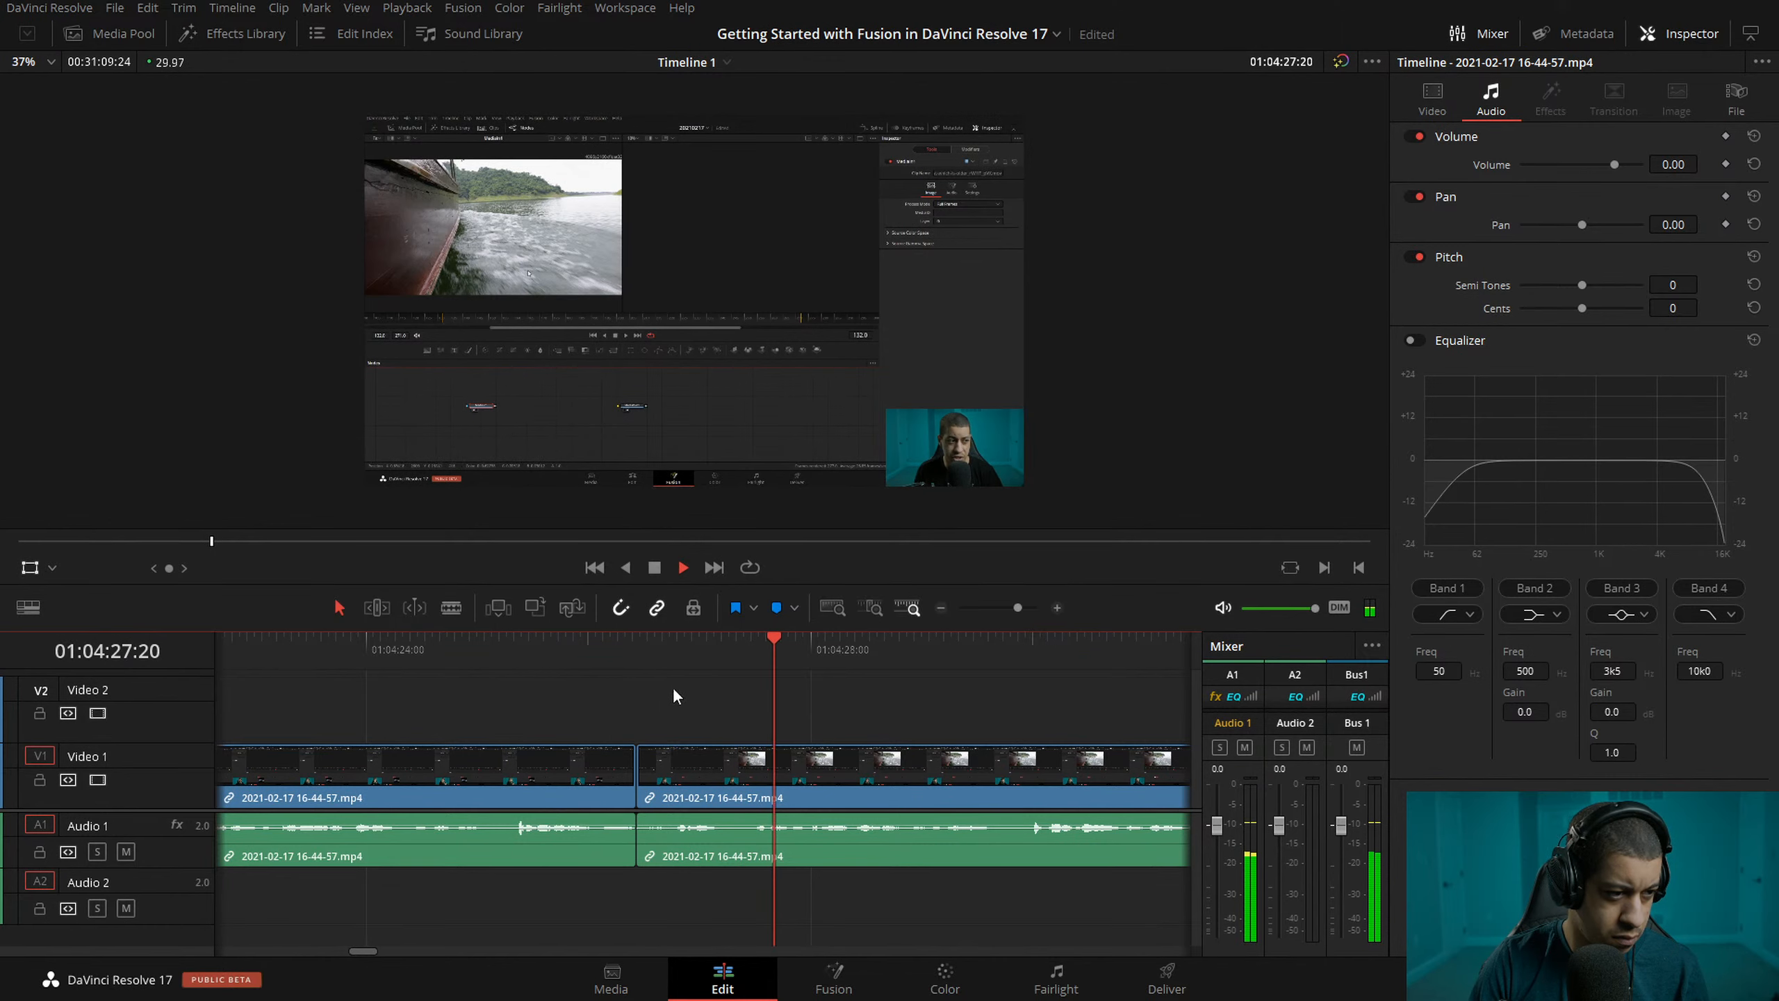
{"action": "key", "text": "space"}
- Ripple-trim about 9 more frames after the 4:26:13 cut, up to 4:26:22, and replay from about 4:24:05
{"action": "left_click_drag", "start_coordinate": [726, 652], "coordinate": [673, 653]}
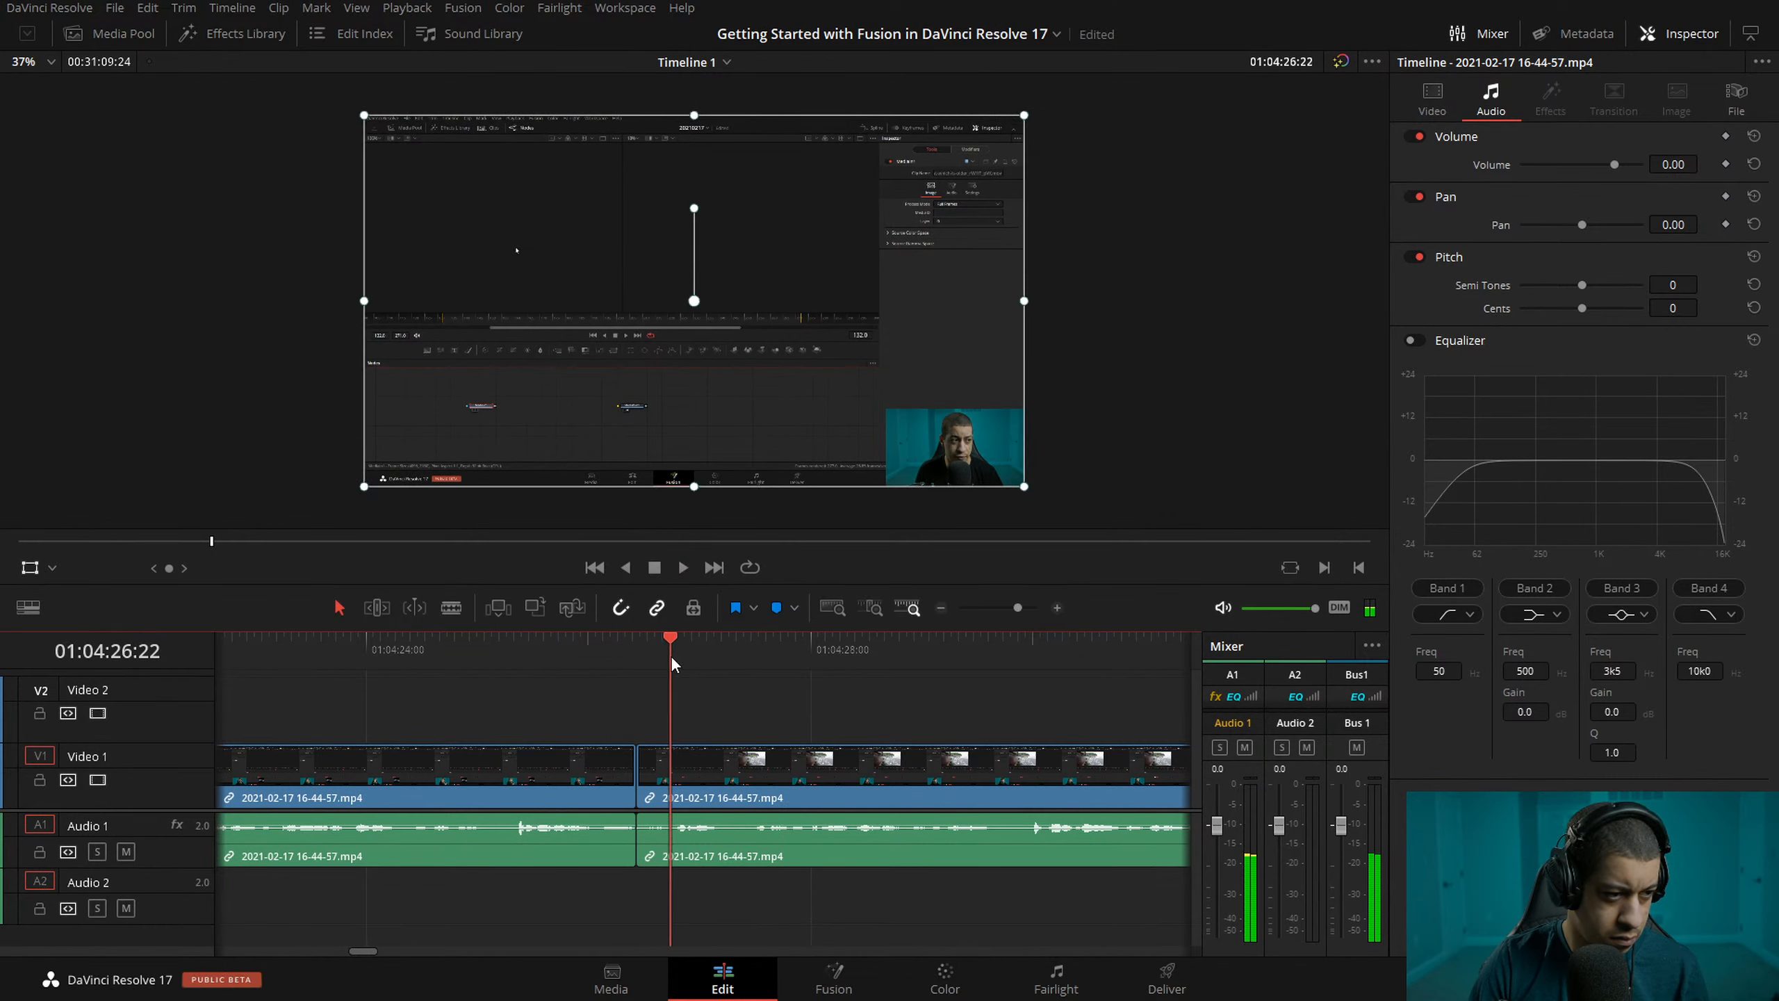
{"action": "left_click", "coordinate": [387, 665]}
{"action": "key", "text": "space"}
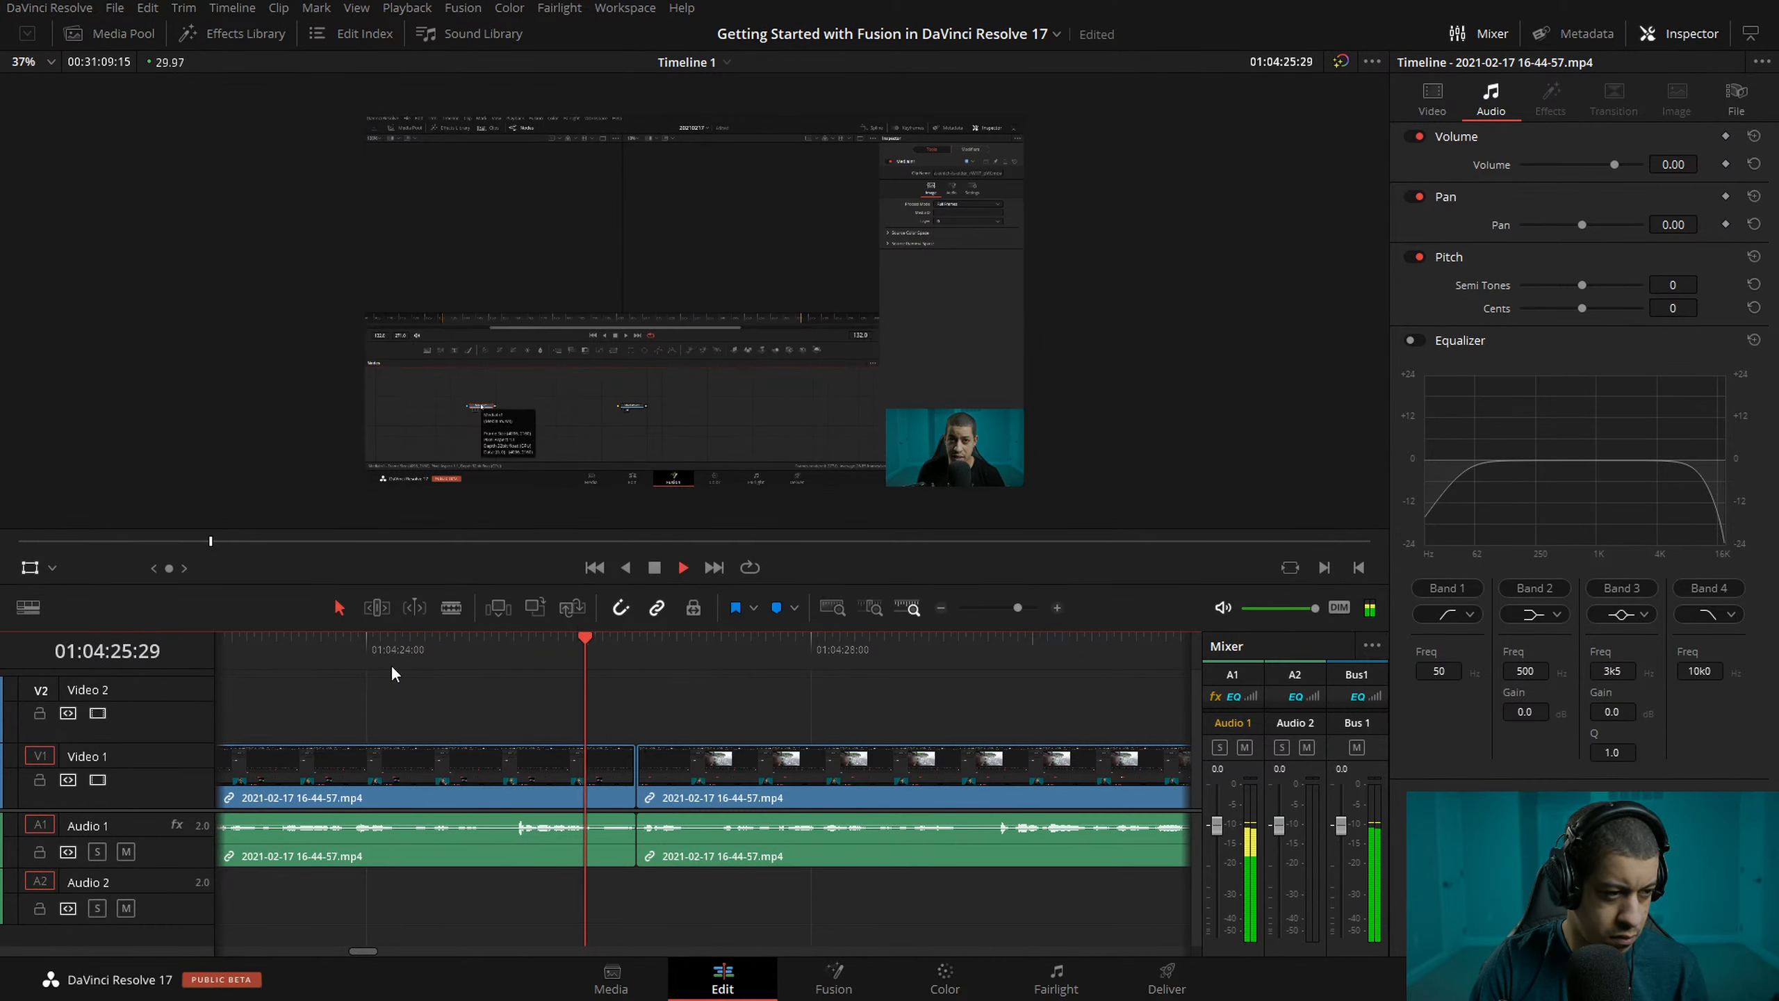
- Play on to about 5:04:05 and replay from 4:57:22 to review the color channel menu explanation
{"action": "left_click", "coordinate": [941, 608]}
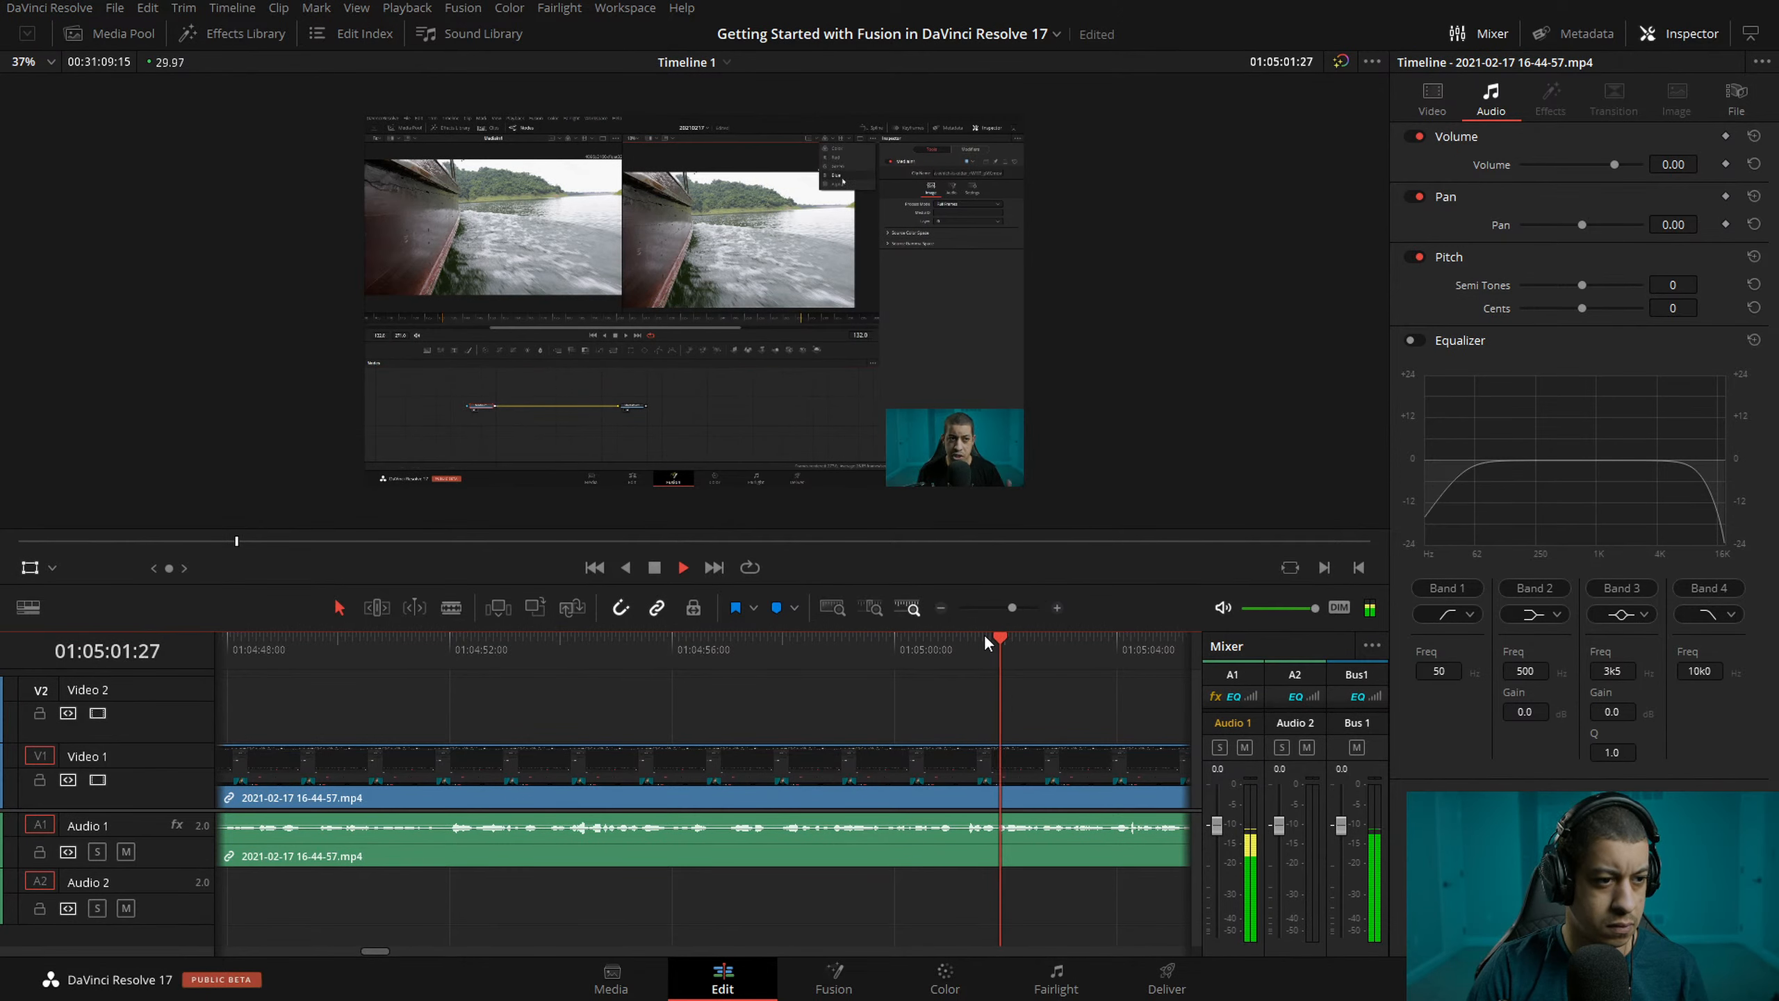
{"action": "key", "text": "space"}
{"action": "left_click", "coordinate": [771, 643]}
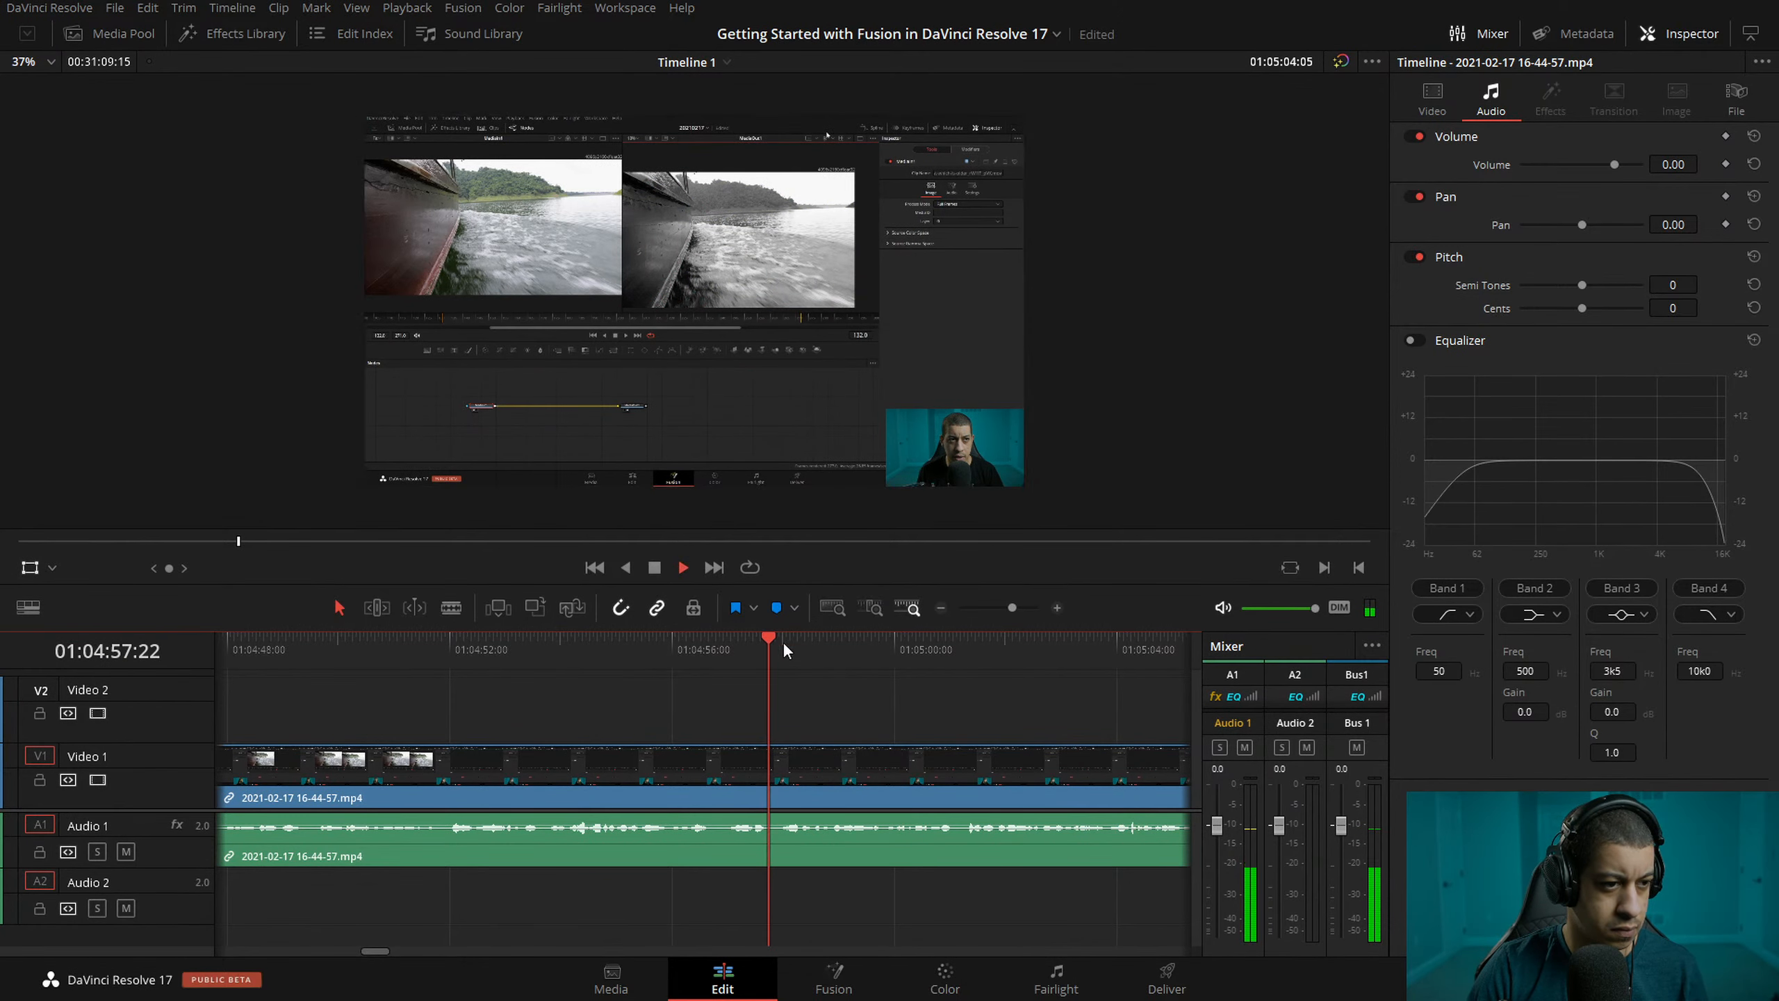
{"action": "key", "text": "space"}
- Split the clip at 5:00:14 and 5:04:00 to isolate the channel menu section, undoing the ripple deletion of that section
{"action": "left_click", "coordinate": [923, 655]}
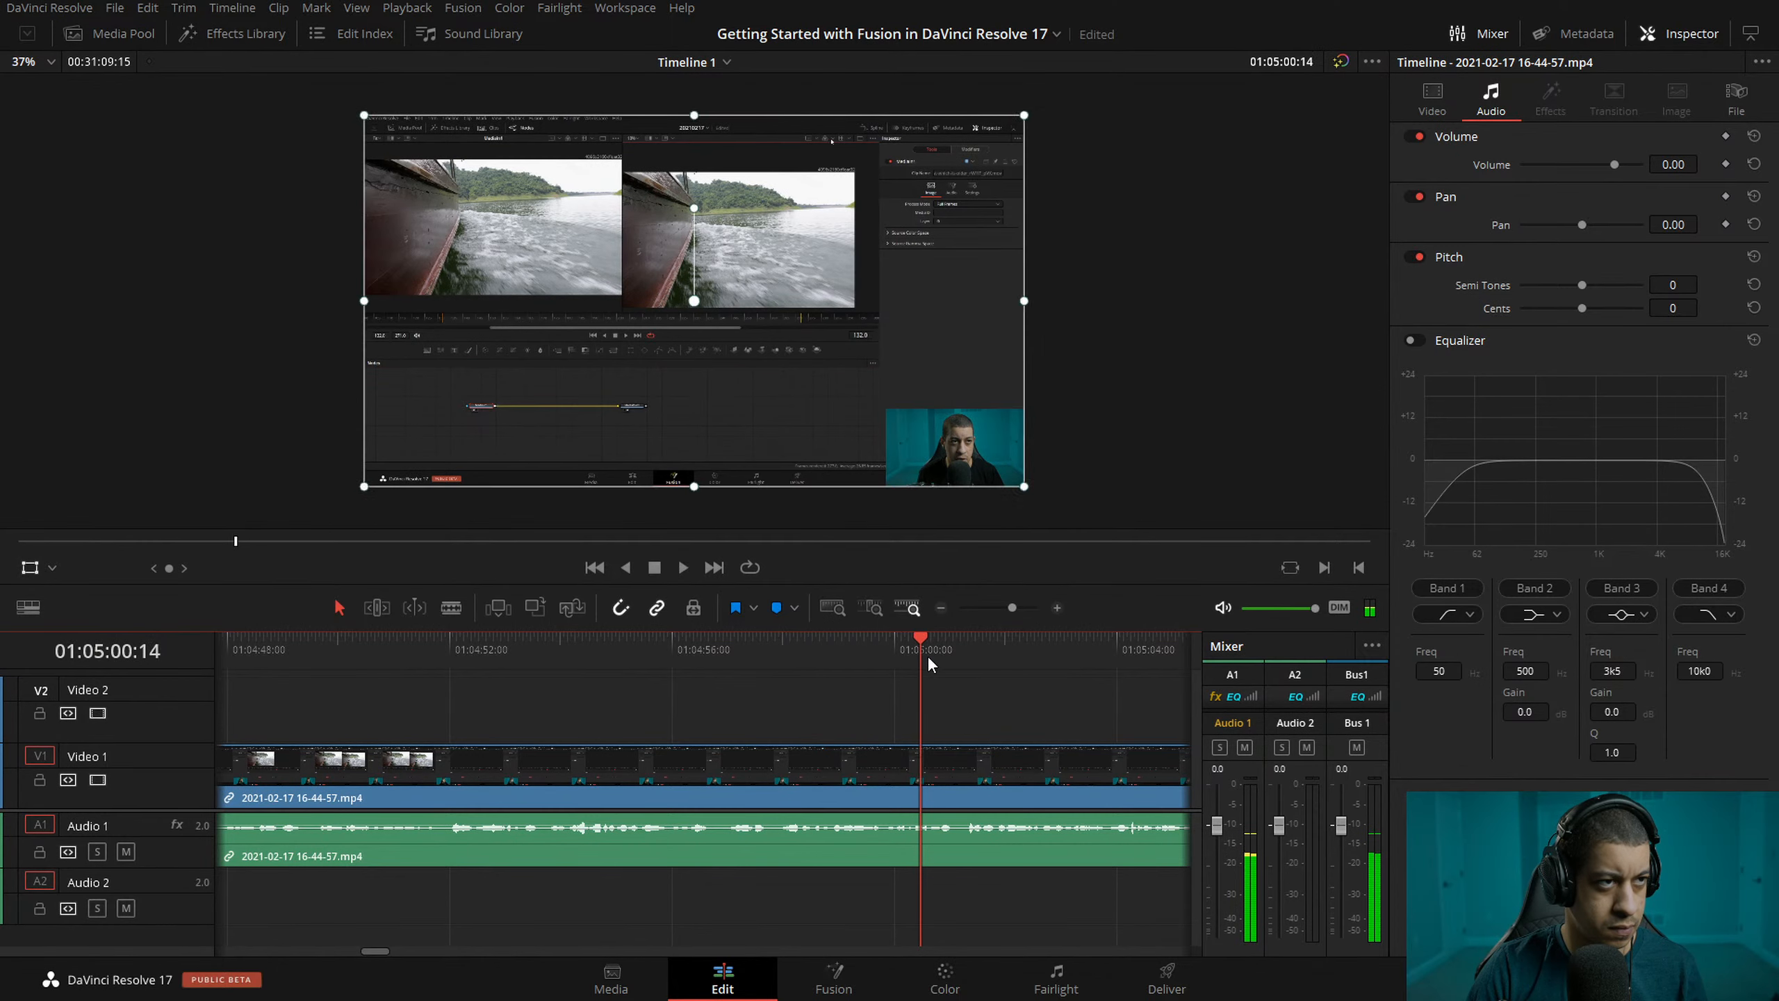
{"action": "key", "text": "ctrl+b"}
{"action": "key", "text": "space"}
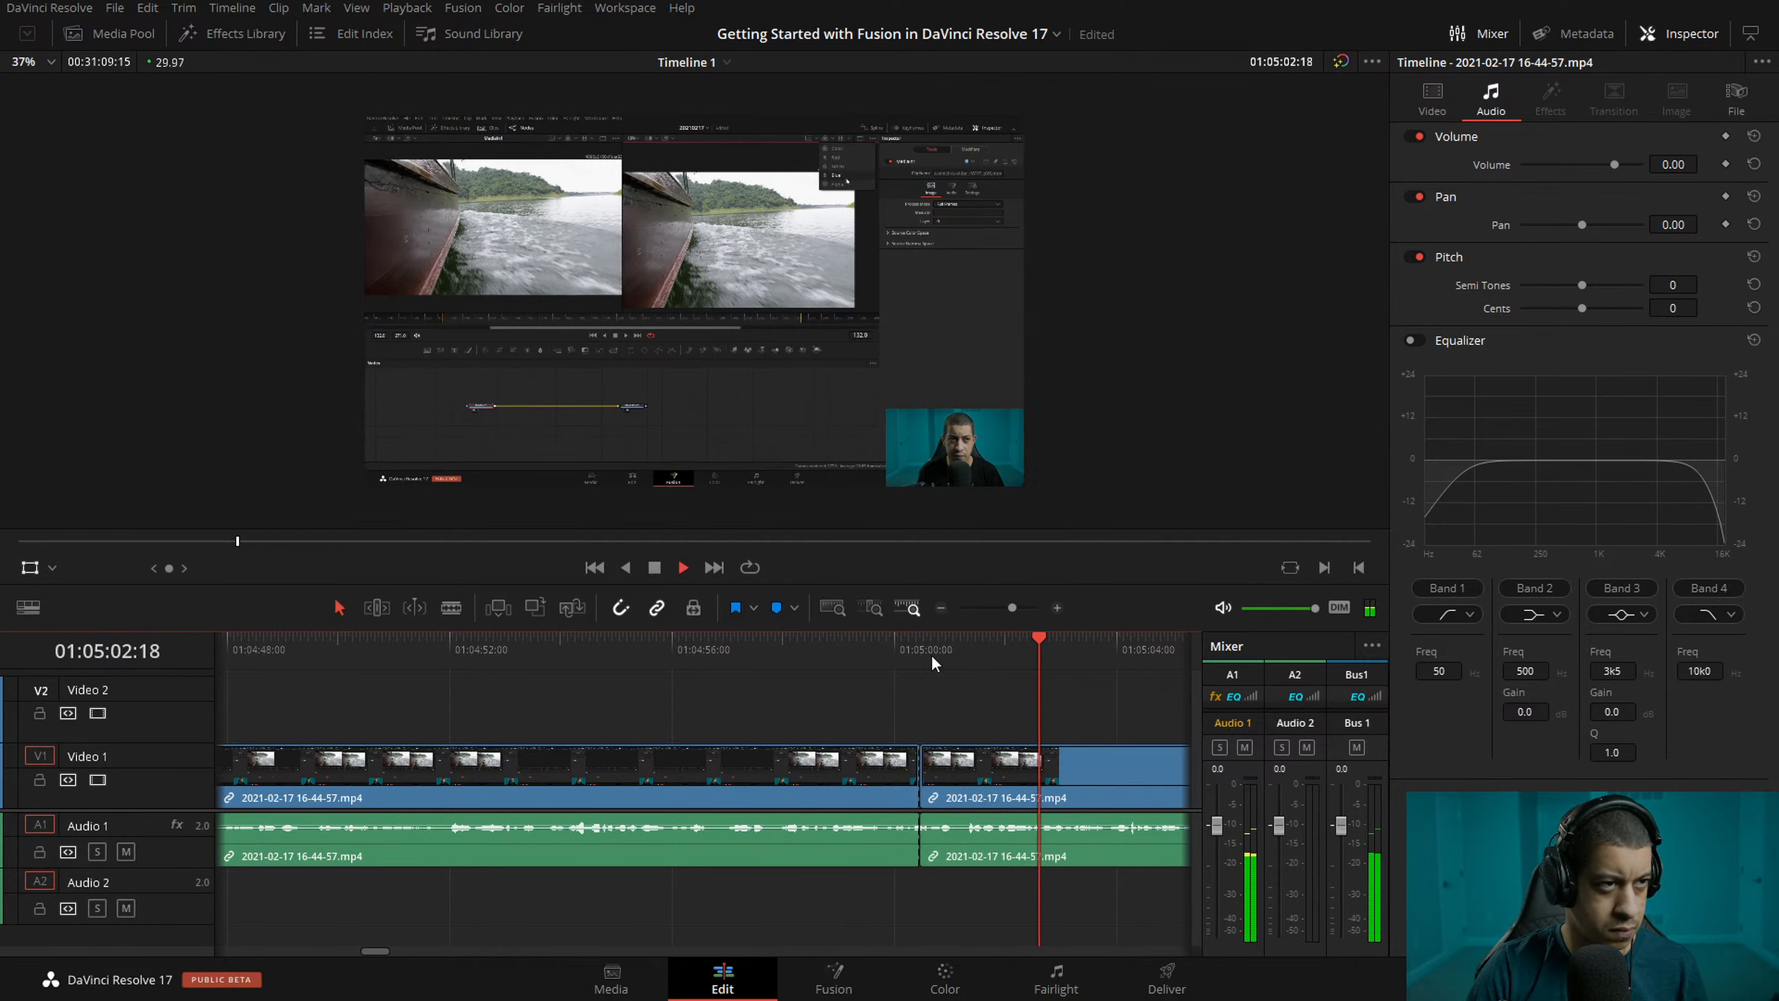
{"action": "key", "text": "space"}
{"action": "key", "text": "Up"}
{"action": "left_click", "coordinate": [1023, 792]}
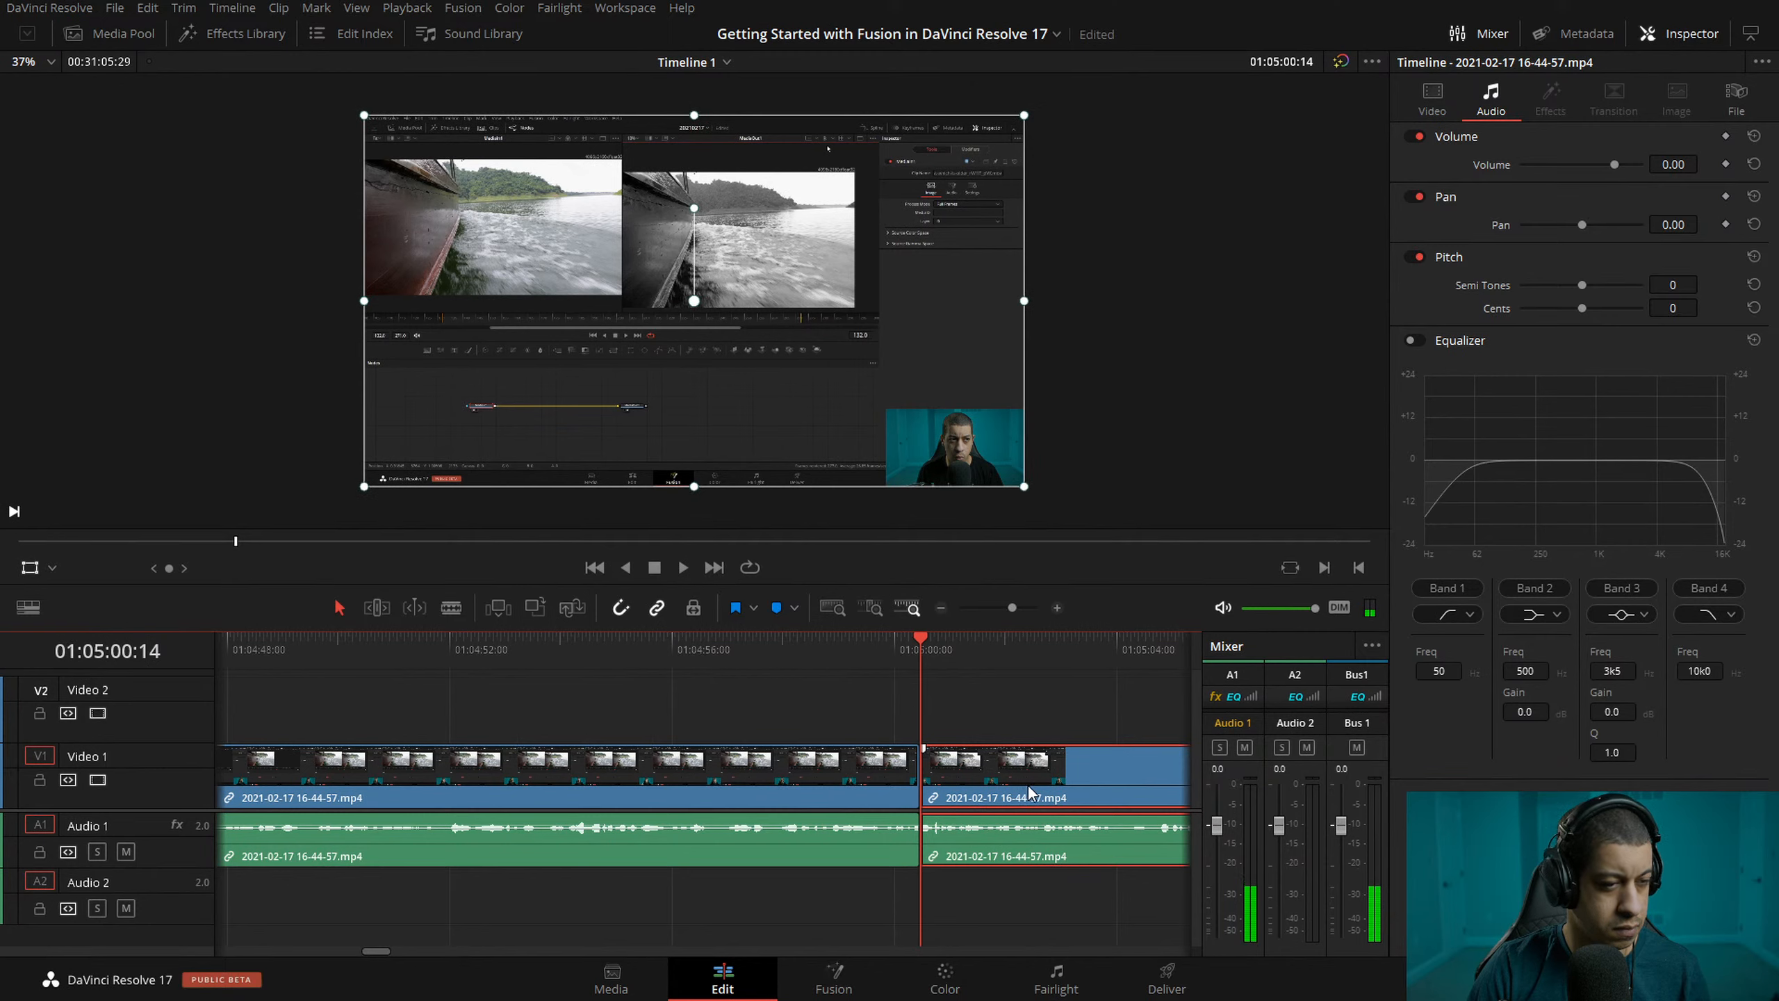
{"action": "key", "text": "ctrl+z"}
- Enlarge and reposition the 5:00:14 to 5:04:00 segment to punch in on the color channel menu, and play back to about 5:14:08
{"action": "left_click_drag", "start_coordinate": [1060, 647], "coordinate": [976, 649]}
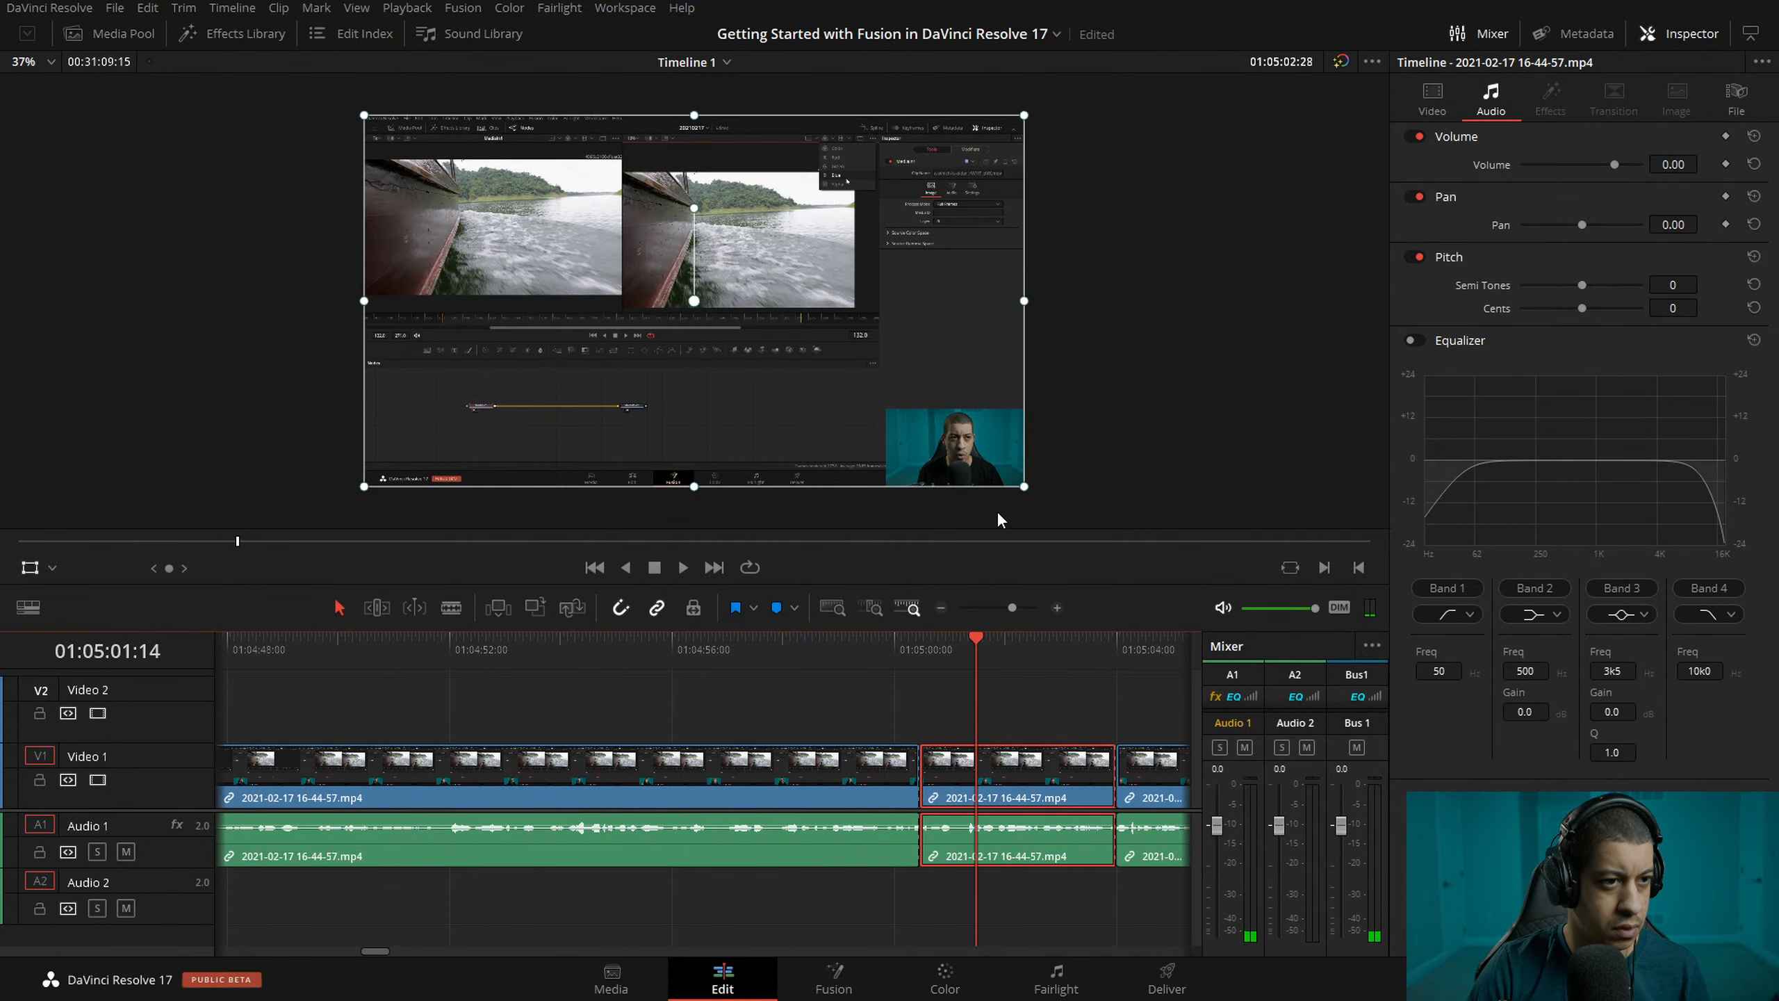
{"action": "left_click_drag", "start_coordinate": [1026, 492], "coordinate": [909, 325]}
{"action": "left_click_drag", "start_coordinate": [884, 652], "coordinate": [869, 651]}
{"action": "key", "text": "space"}
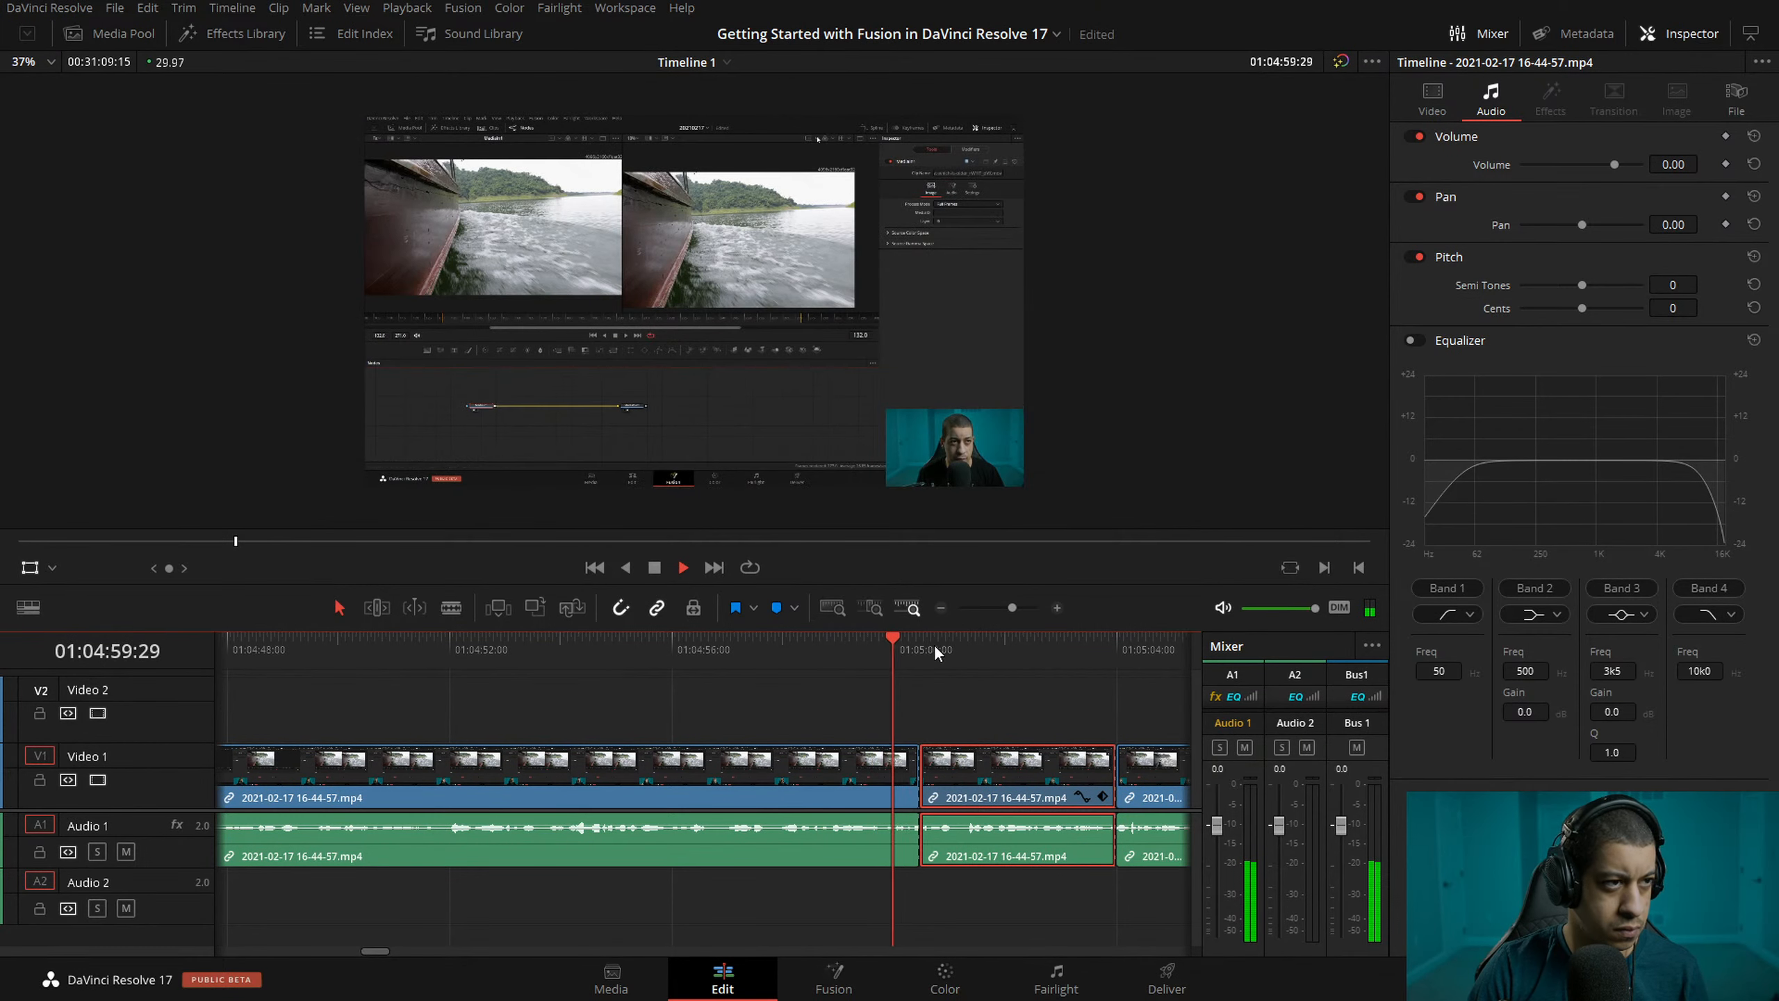
{"action": "key", "text": "l"}
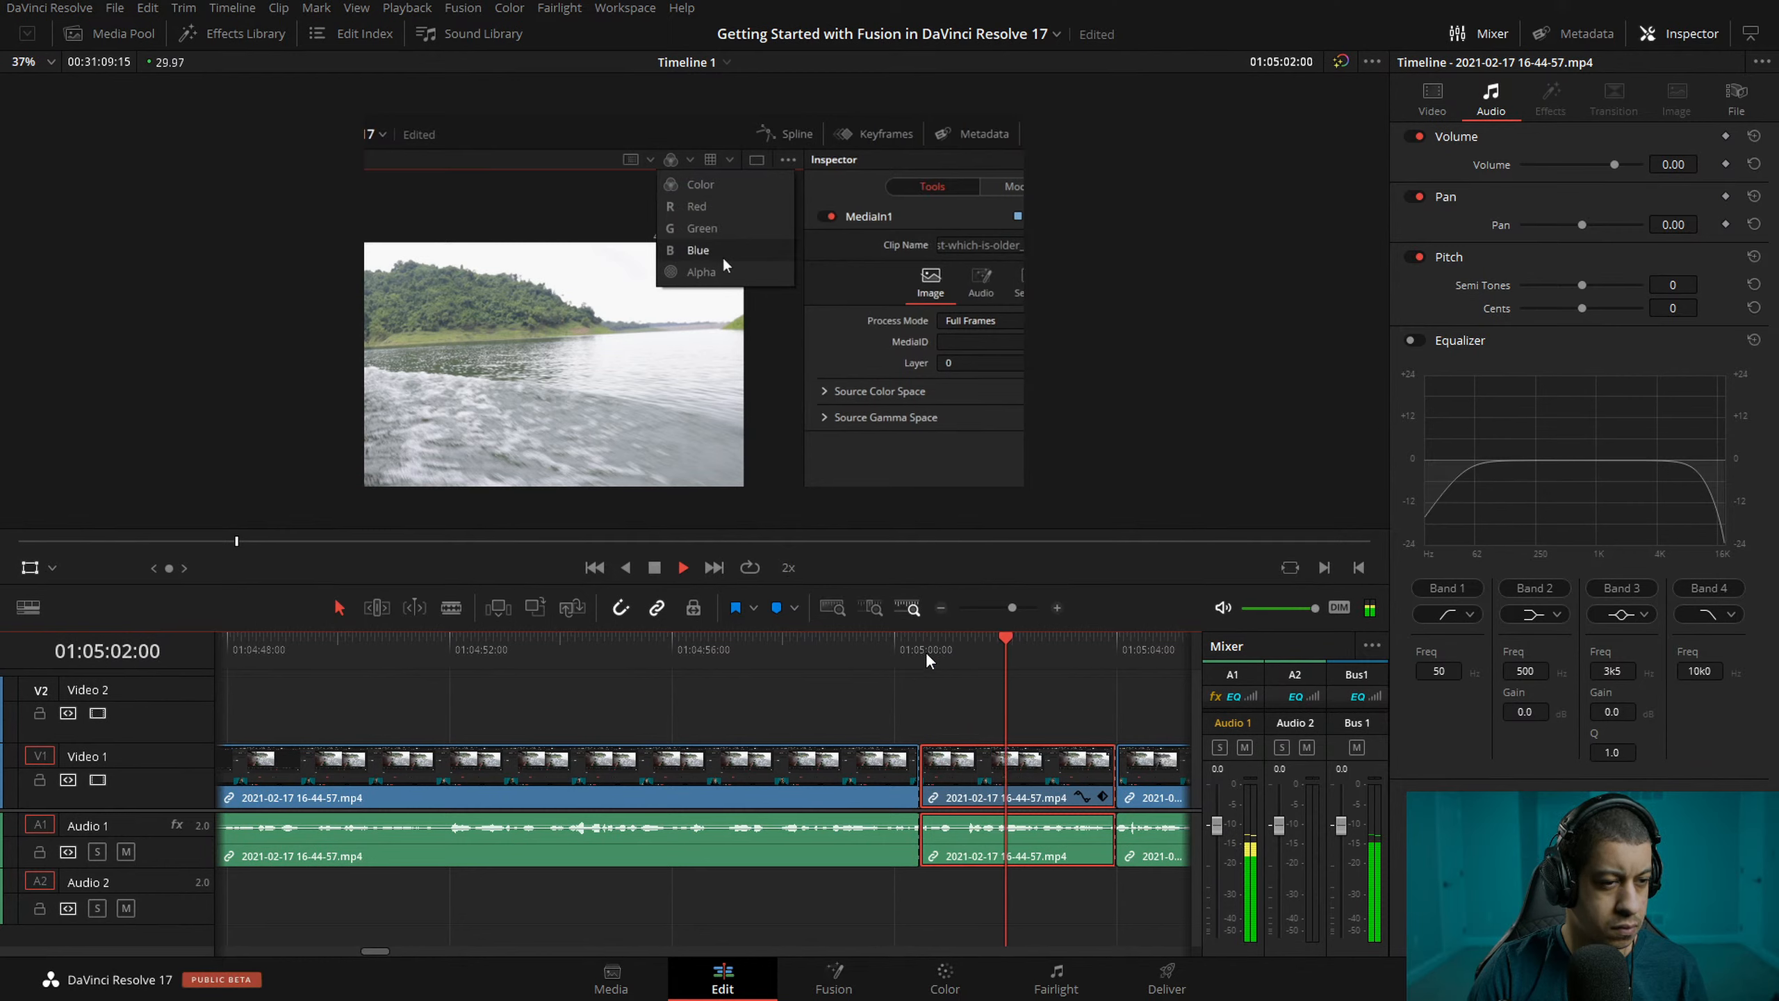
{"action": "left_click", "coordinate": [941, 607]}
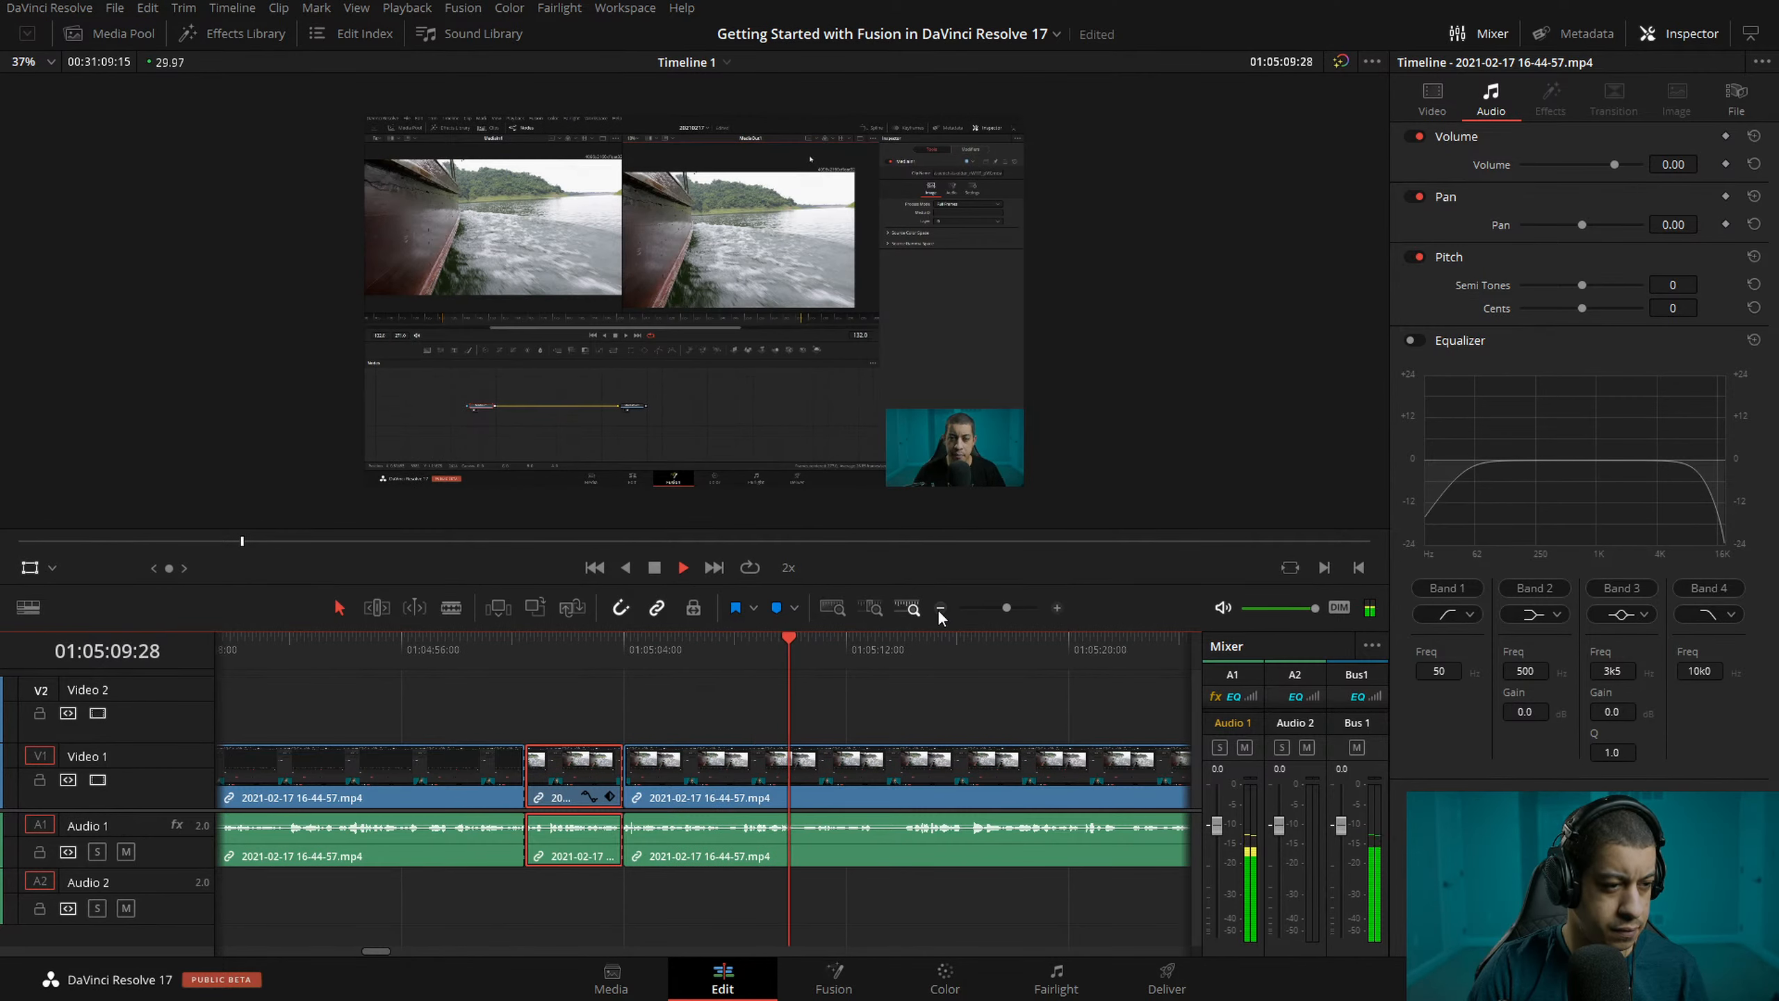
{"action": "key", "text": "space"}
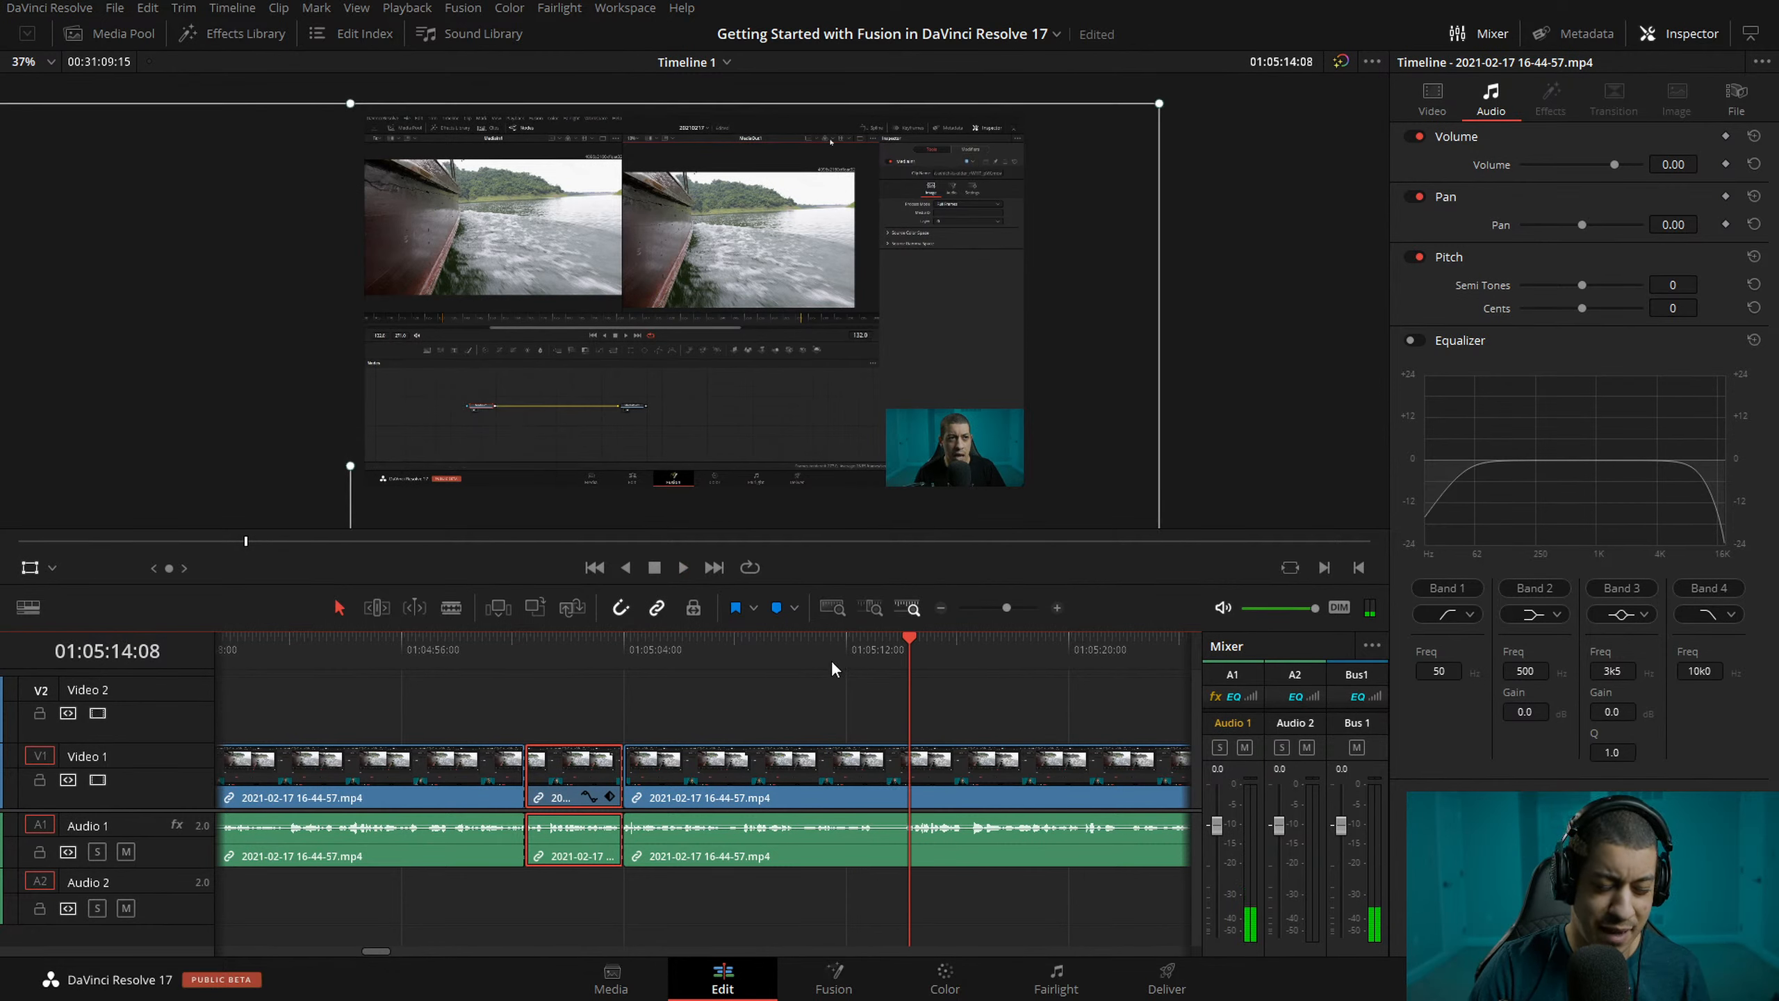
- Replay the passage between about 5:04 and 5:11 following the color channel menu punch-in to judge where to cut
{"action": "left_click_drag", "start_coordinate": [734, 649], "coordinate": [698, 651]}
{"action": "key", "text": "space"}
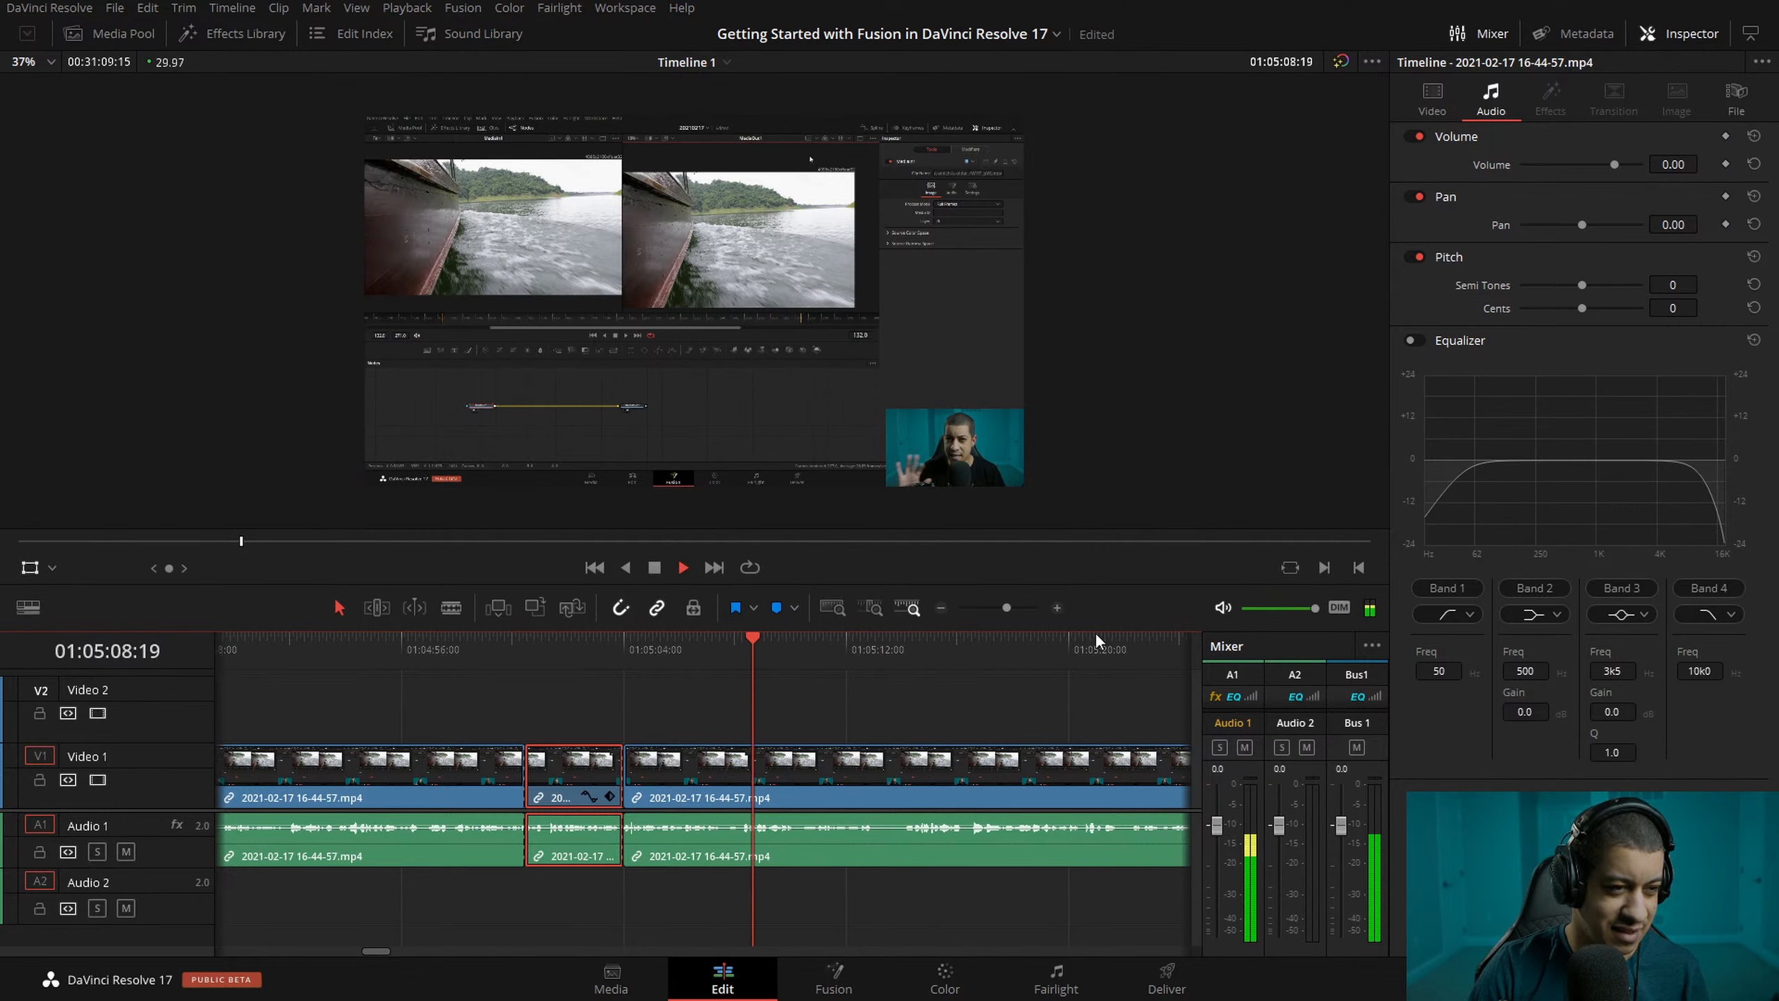
{"action": "key", "text": "ctrl+equal"}
{"action": "mouse_move", "coordinate": [581, 663]}
{"action": "left_mouse_down"}
{"action": "mouse_move", "coordinate": [638, 664]}
{"action": "mouse_move", "coordinate": [590, 665]}
{"action": "left_mouse_up"}
{"action": "key", "text": "space"}
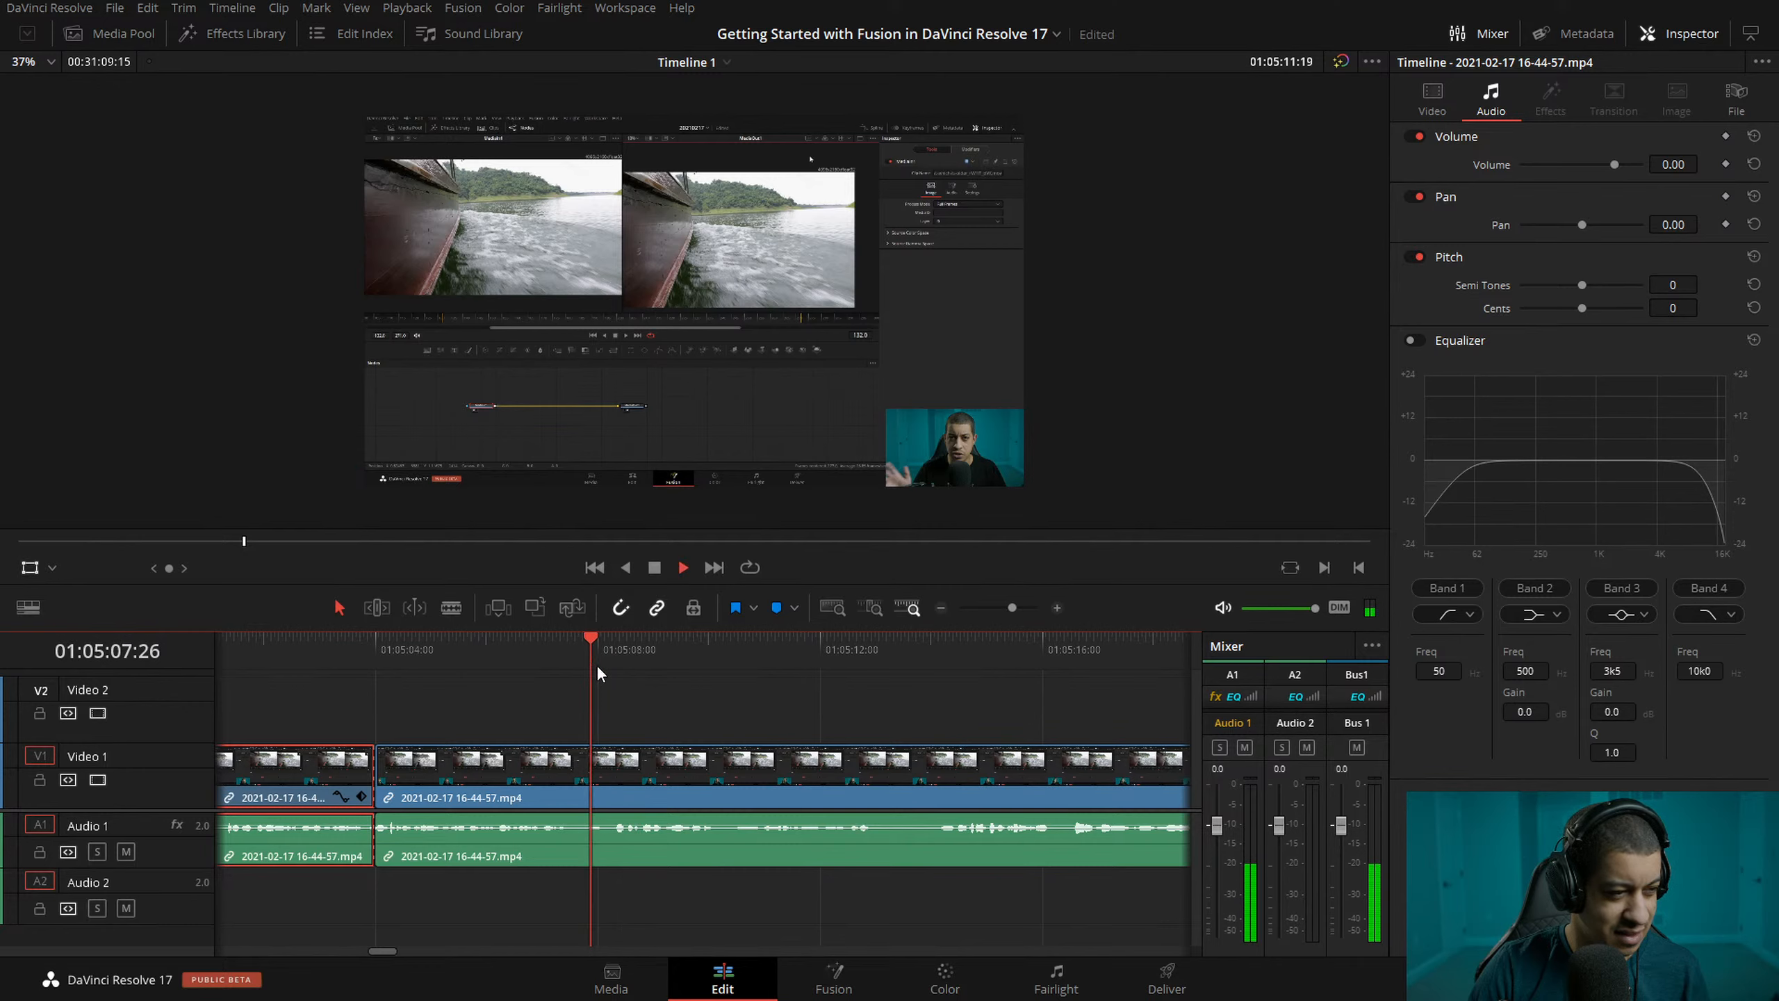
{"action": "left_click_drag", "start_coordinate": [884, 663], "coordinate": [559, 661]}
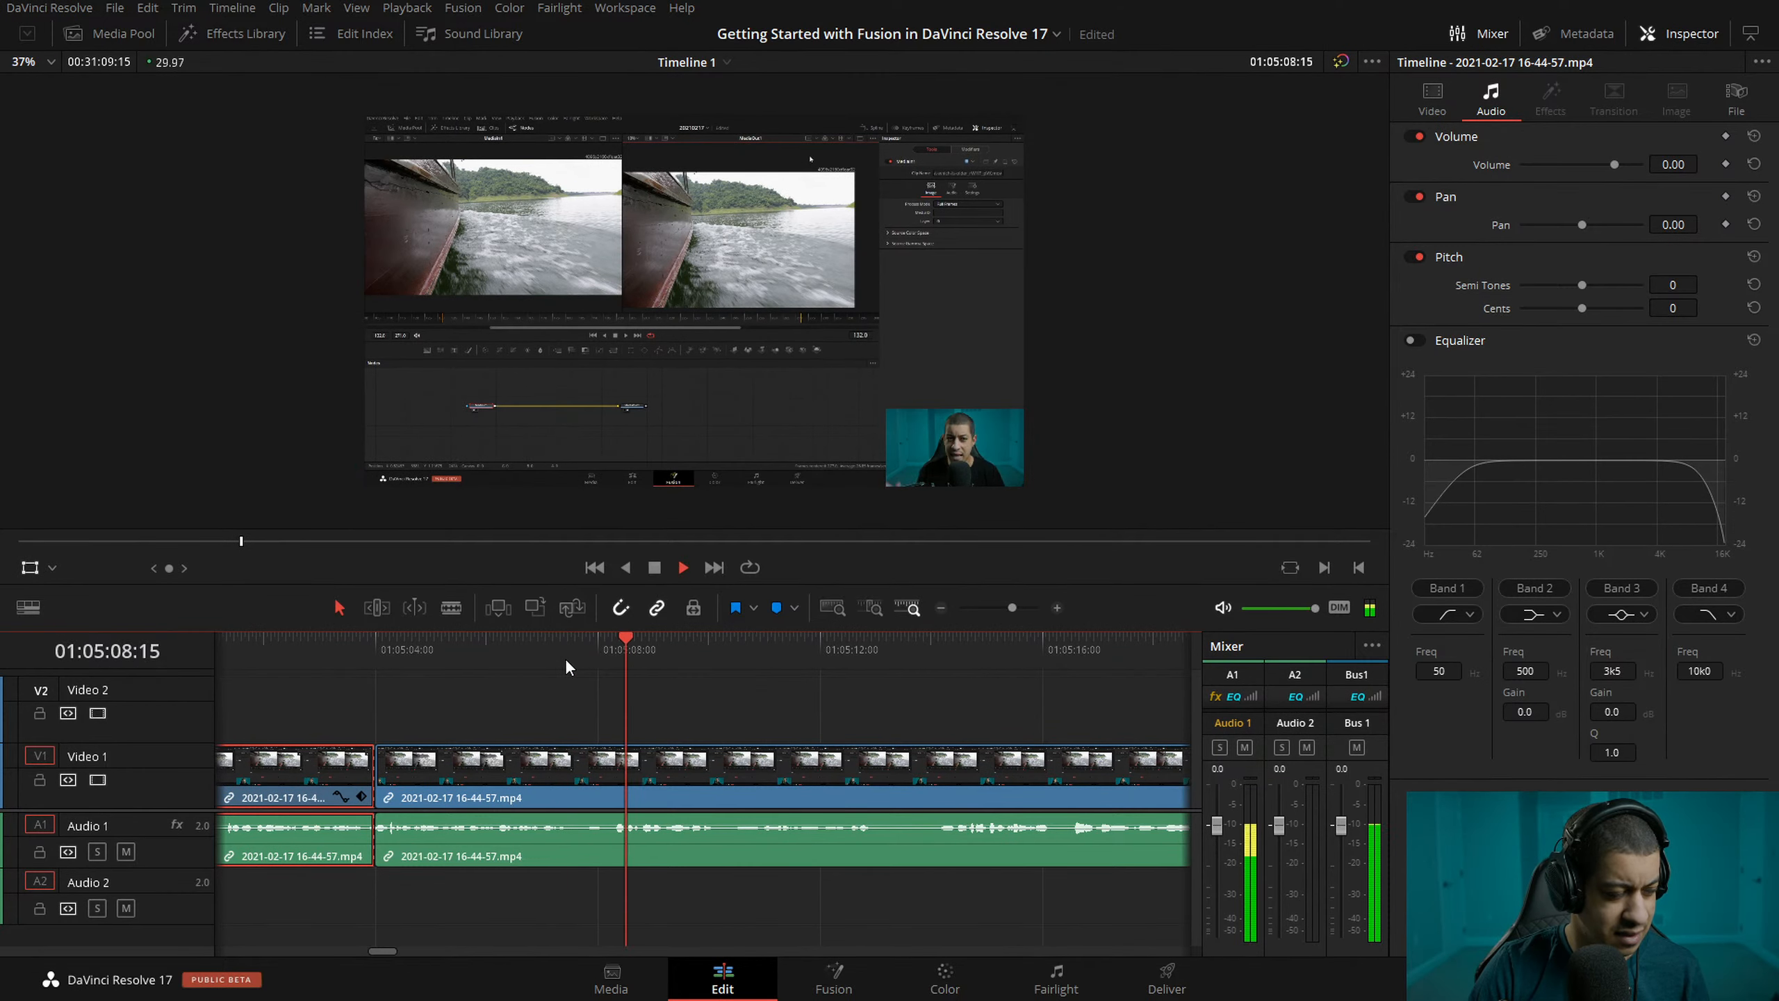
{"action": "left_click", "coordinate": [467, 657]}
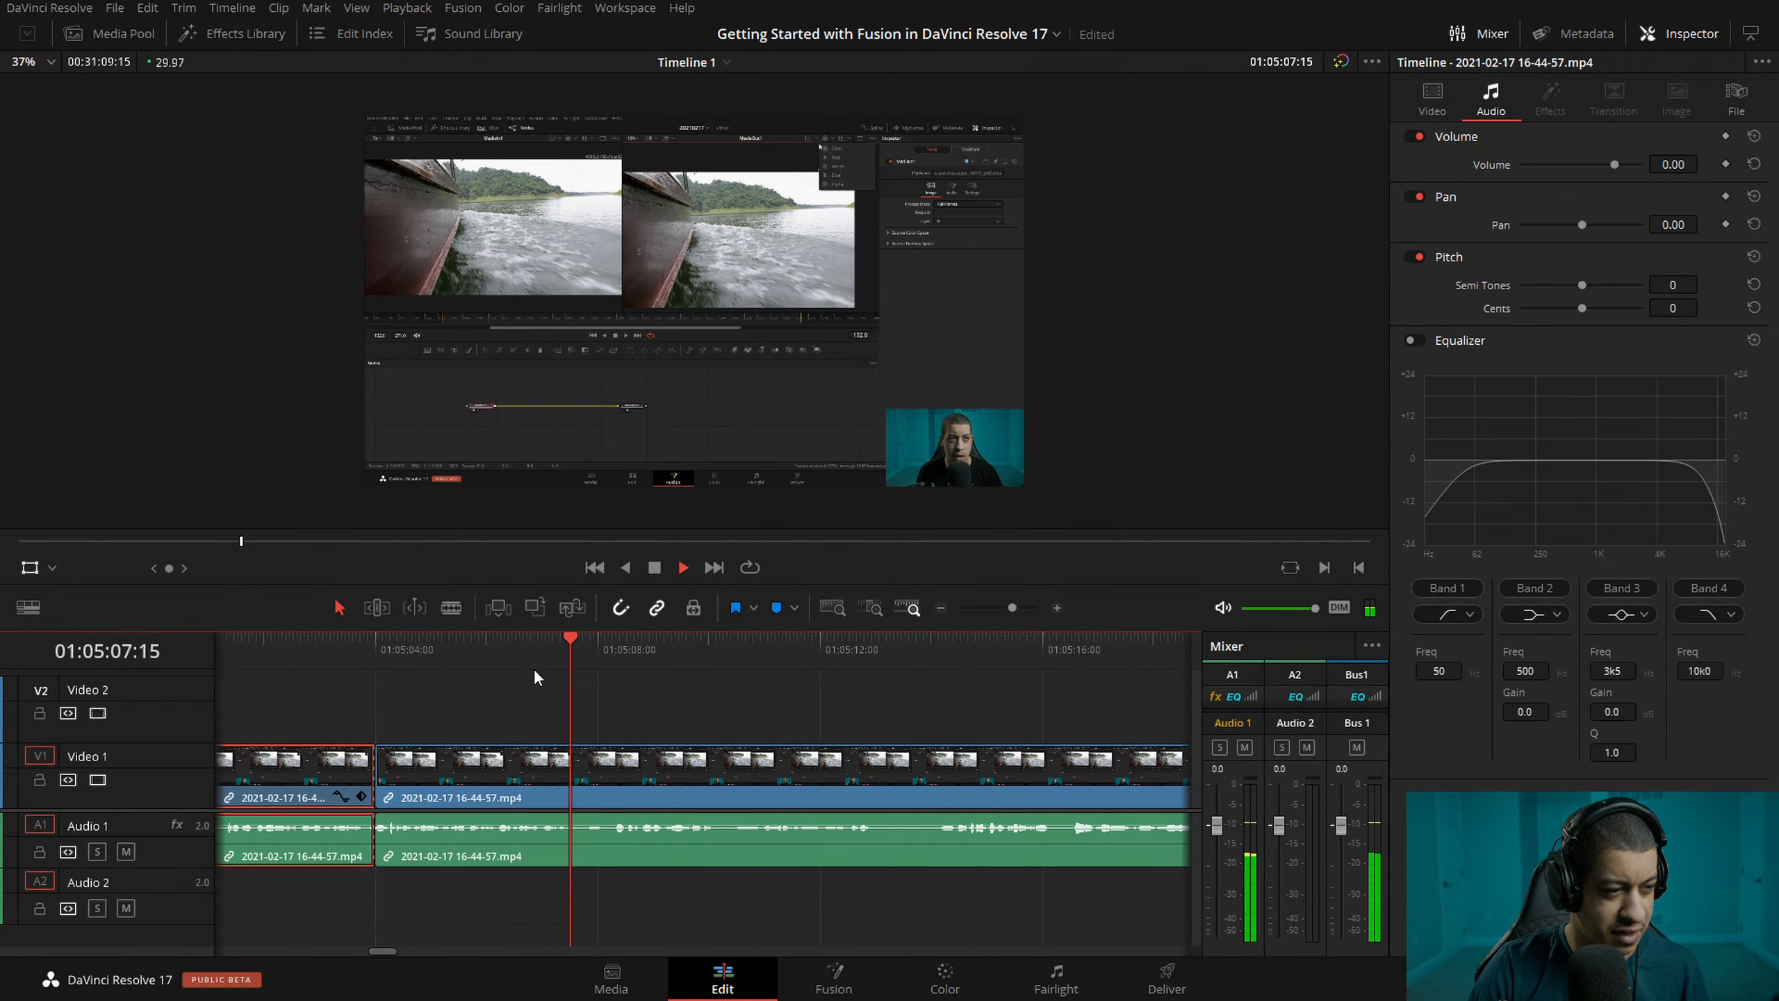
{"action": "left_click_drag", "start_coordinate": [571, 666], "coordinate": [328, 659]}
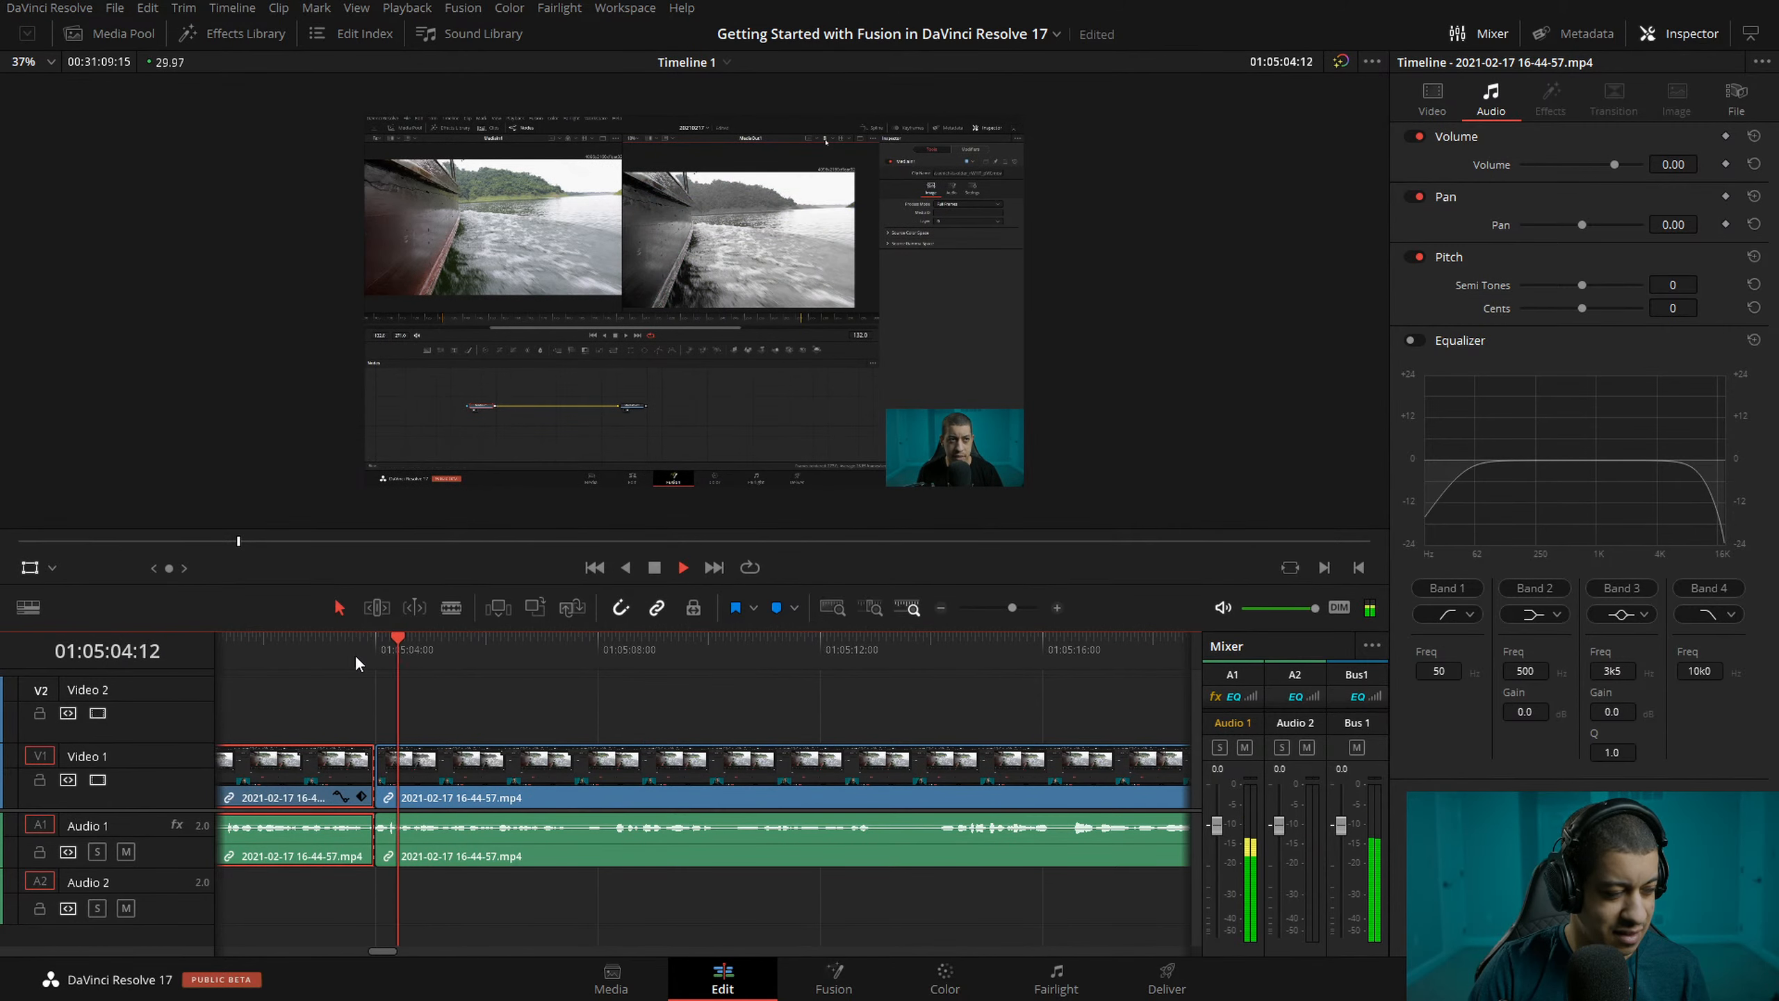
- Split the clip at about 5:07:20, ripple-trim the following section up to about 5:14:03, and replay from 5:05:15
{"action": "left_click", "coordinate": [555, 663]}
{"action": "key", "text": "ctrl+b"}
{"action": "left_click", "coordinate": [914, 666]}
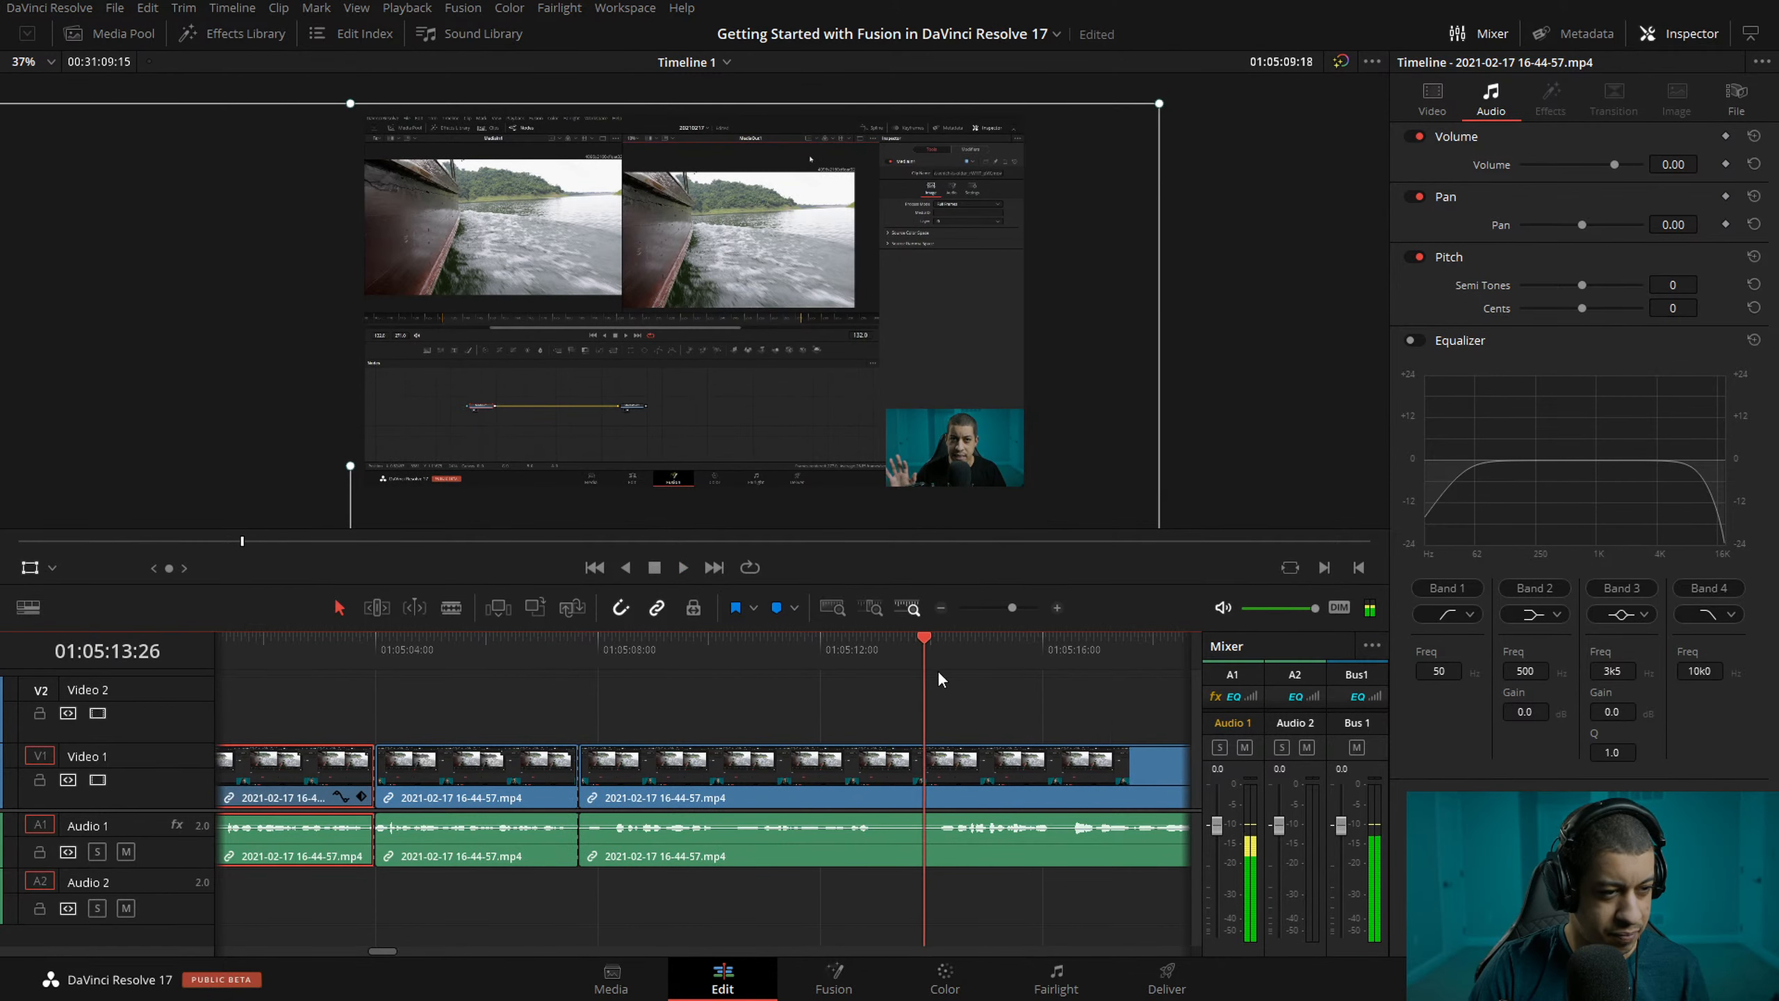
{"action": "key", "text": "space"}
{"action": "left_click_drag", "start_coordinate": [981, 650], "coordinate": [938, 653]}
{"action": "left_click", "coordinate": [1029, 766]}
{"action": "left_click", "coordinate": [760, 652]}
{"action": "left_click", "coordinate": [459, 659]}
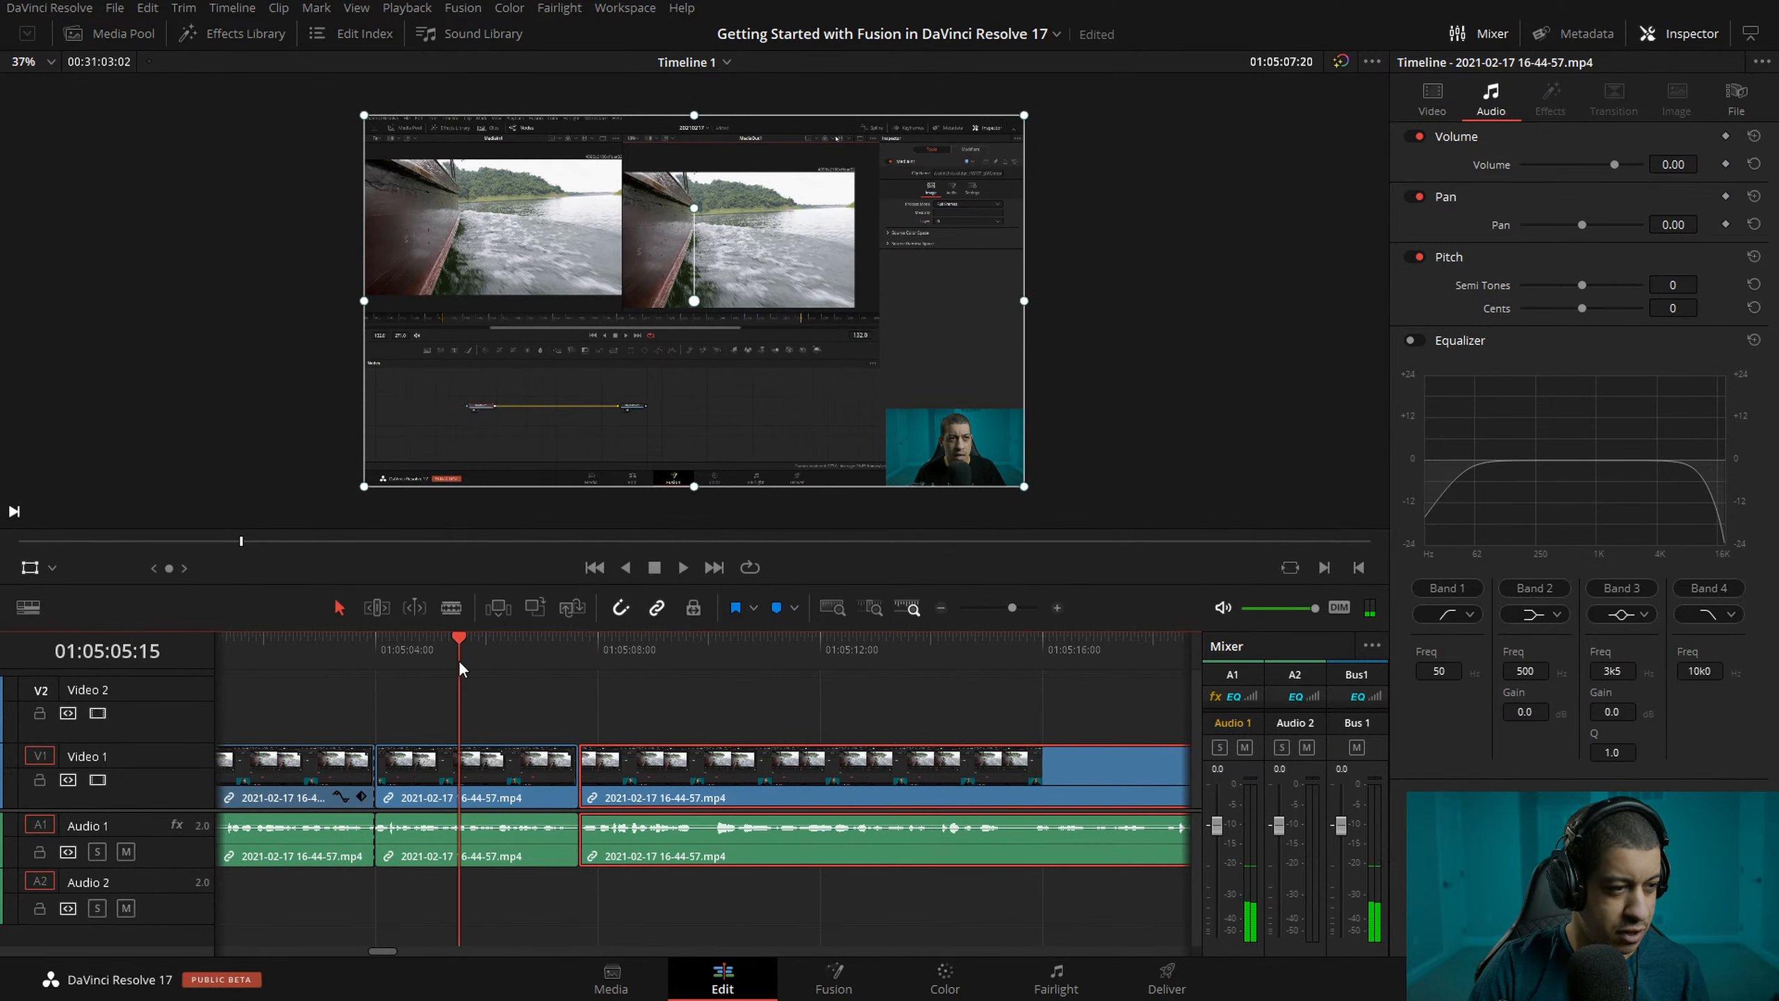
{"action": "key", "text": "space"}
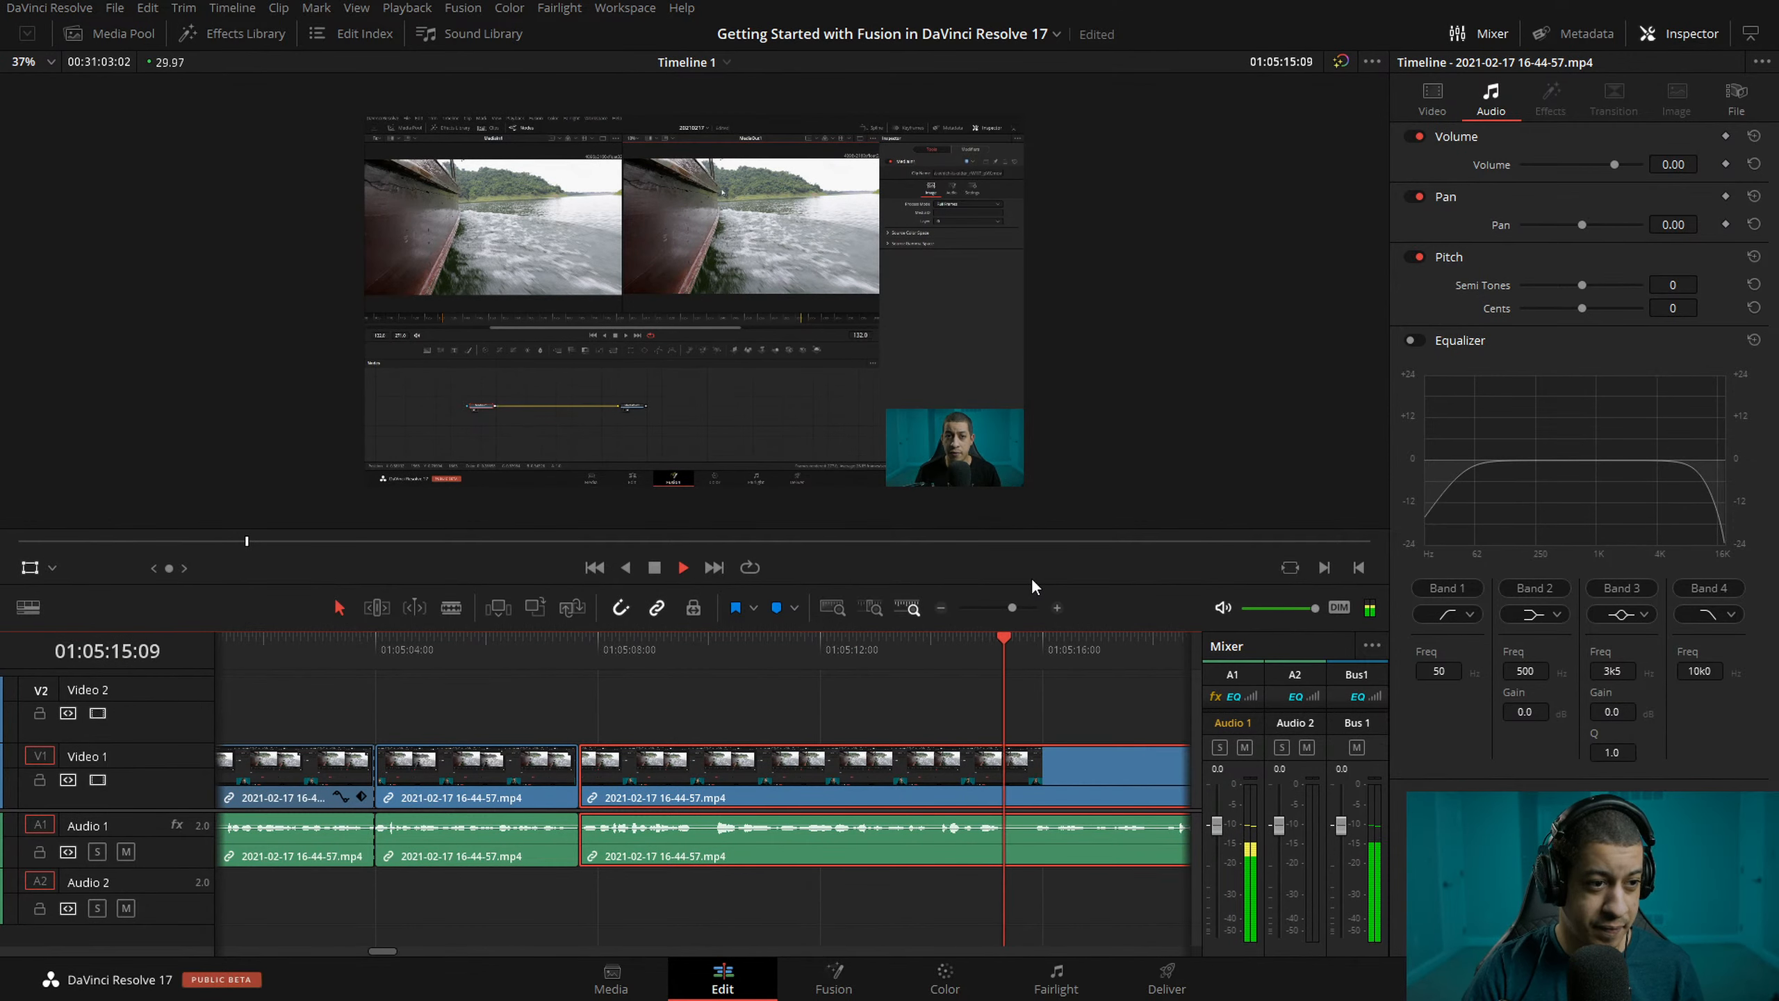
- Replay from 5:12:06 to find the next cut point and split the clip at 5:15:13
{"action": "key", "text": "space"}
{"action": "left_click", "coordinate": [831, 651]}
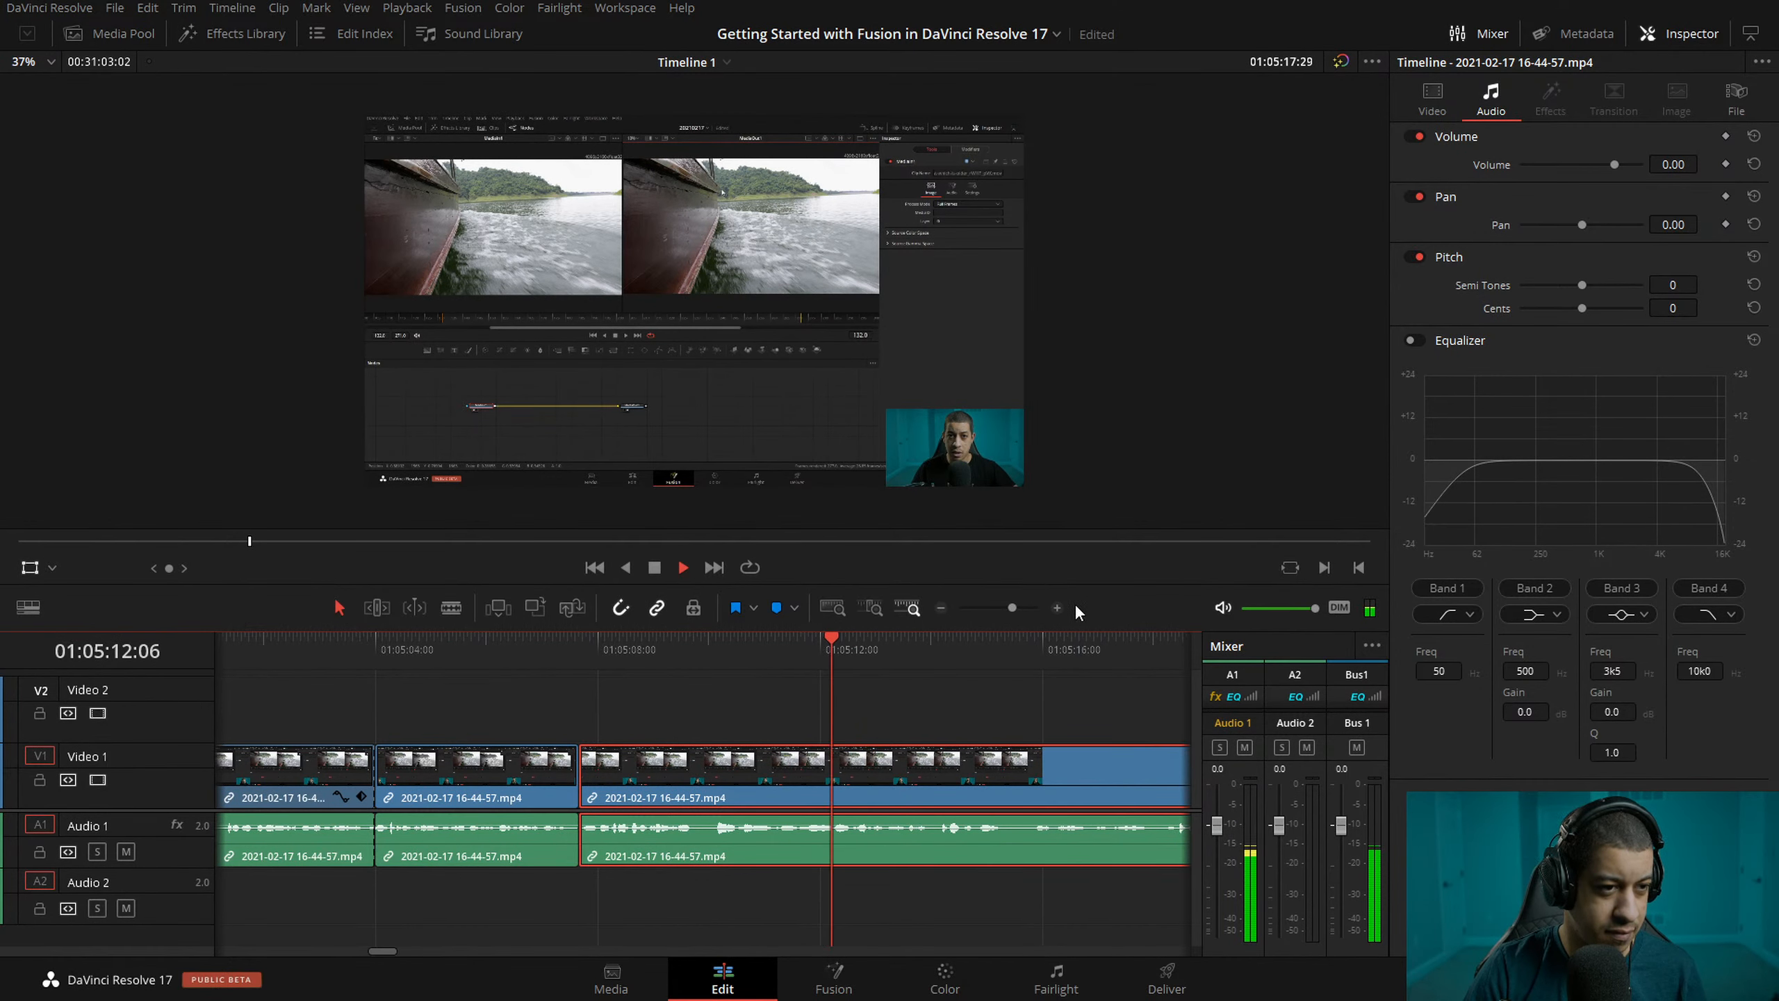
{"action": "left_click", "coordinate": [1056, 609]}
{"action": "key", "text": "space"}
{"action": "key", "text": "space"}
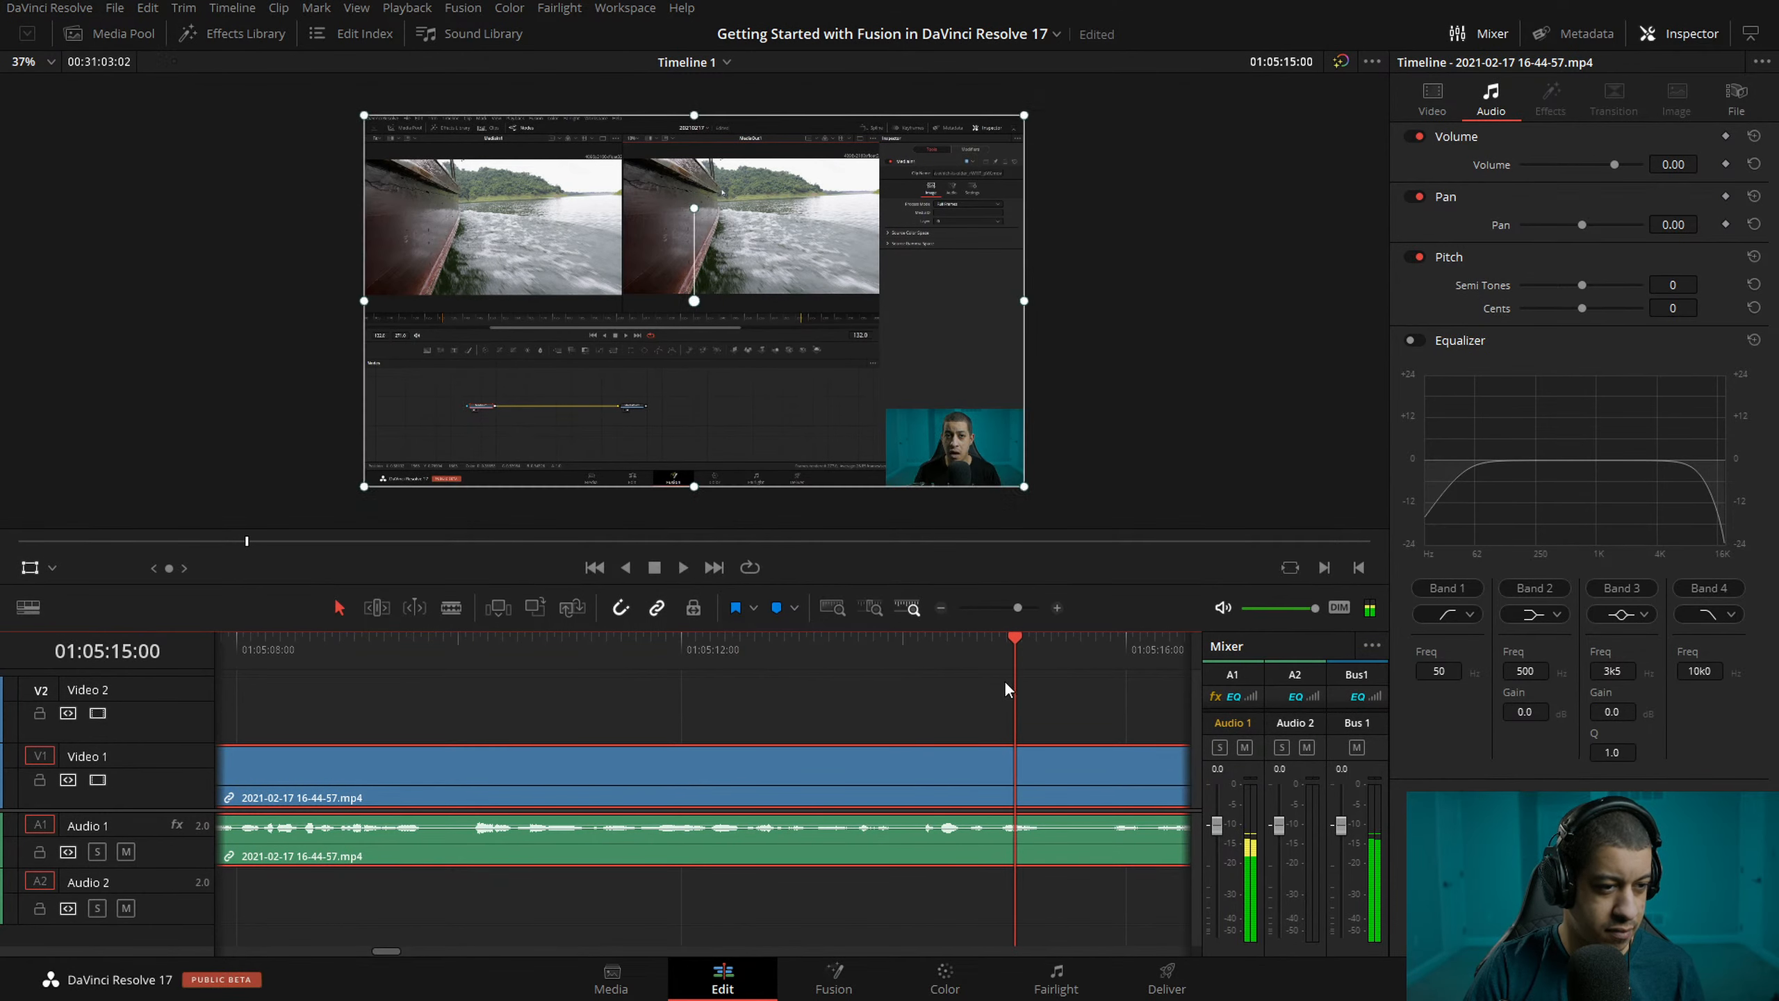
{"action": "left_click", "coordinate": [998, 654]}
{"action": "key", "text": "space"}
{"action": "key", "text": "space"}
{"action": "left_click", "coordinate": [989, 650]}
{"action": "left_click", "coordinate": [1083, 646]}
{"action": "left_click", "coordinate": [1060, 650]}
{"action": "key", "text": "ctrl+b"}
- Ripple-trim the start of the clip after the 5:15:13 split up to 5:16:07, and replay to 5:19:13
{"action": "key", "text": "space"}
{"action": "key", "text": "space"}
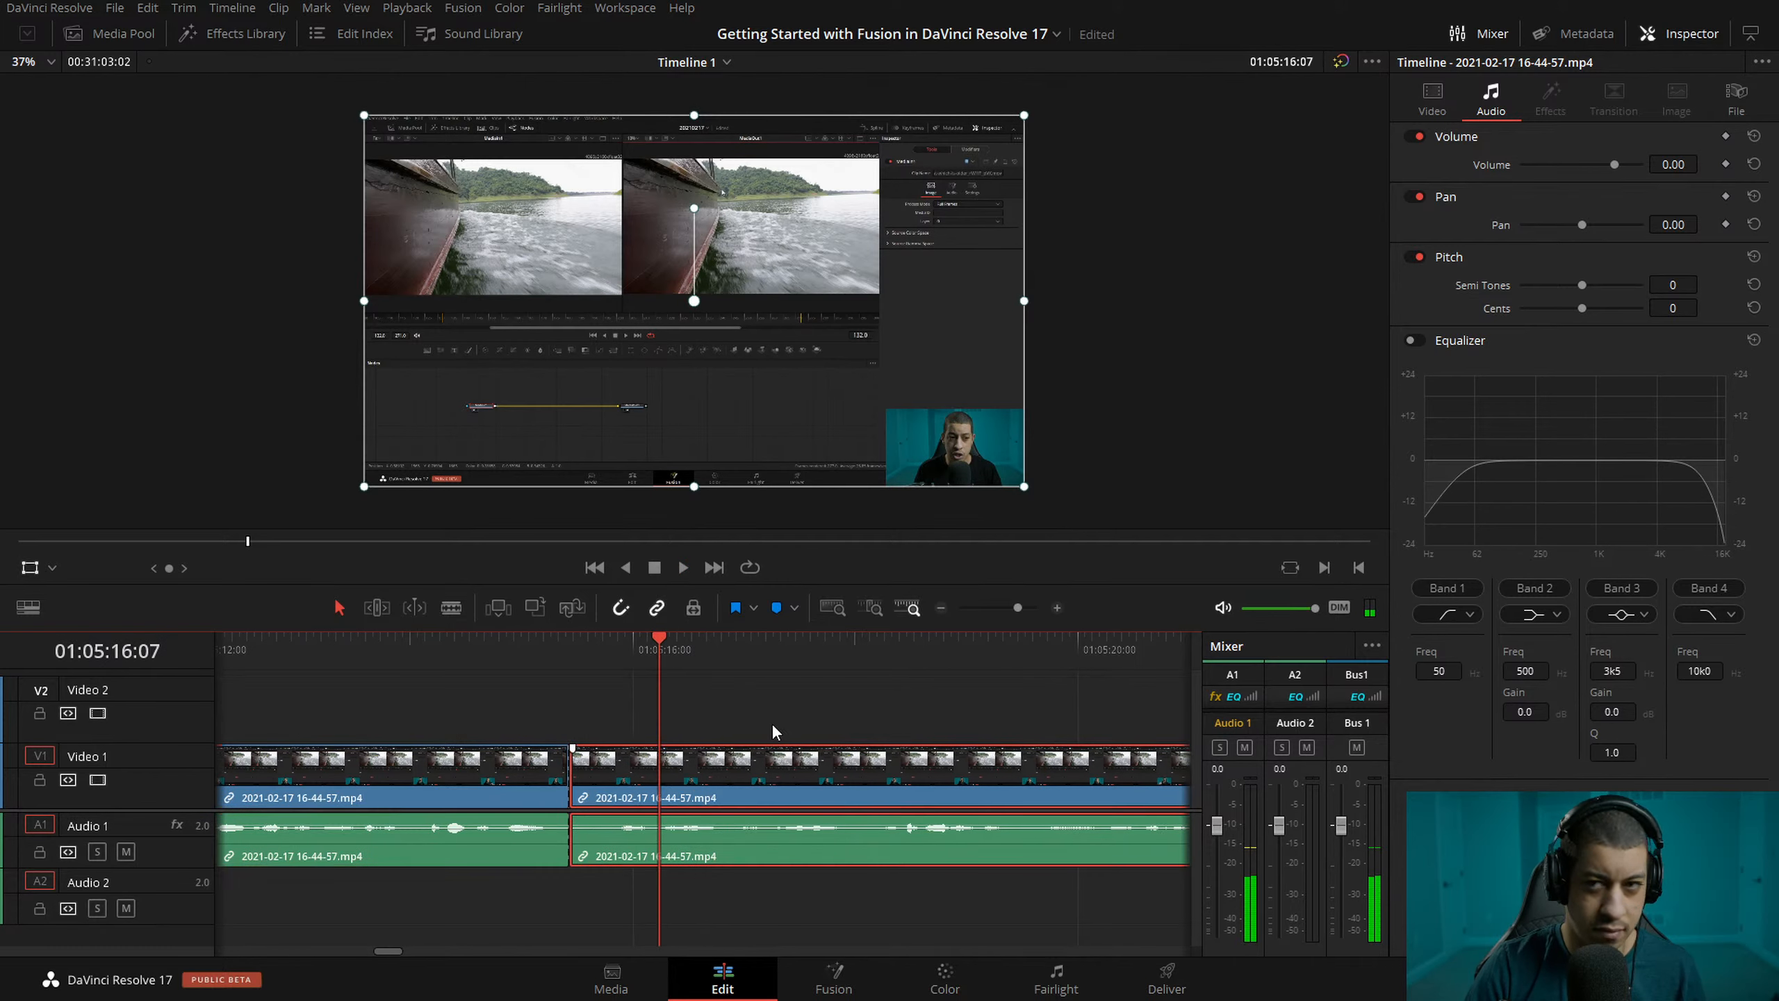
{"action": "key", "text": "Up"}
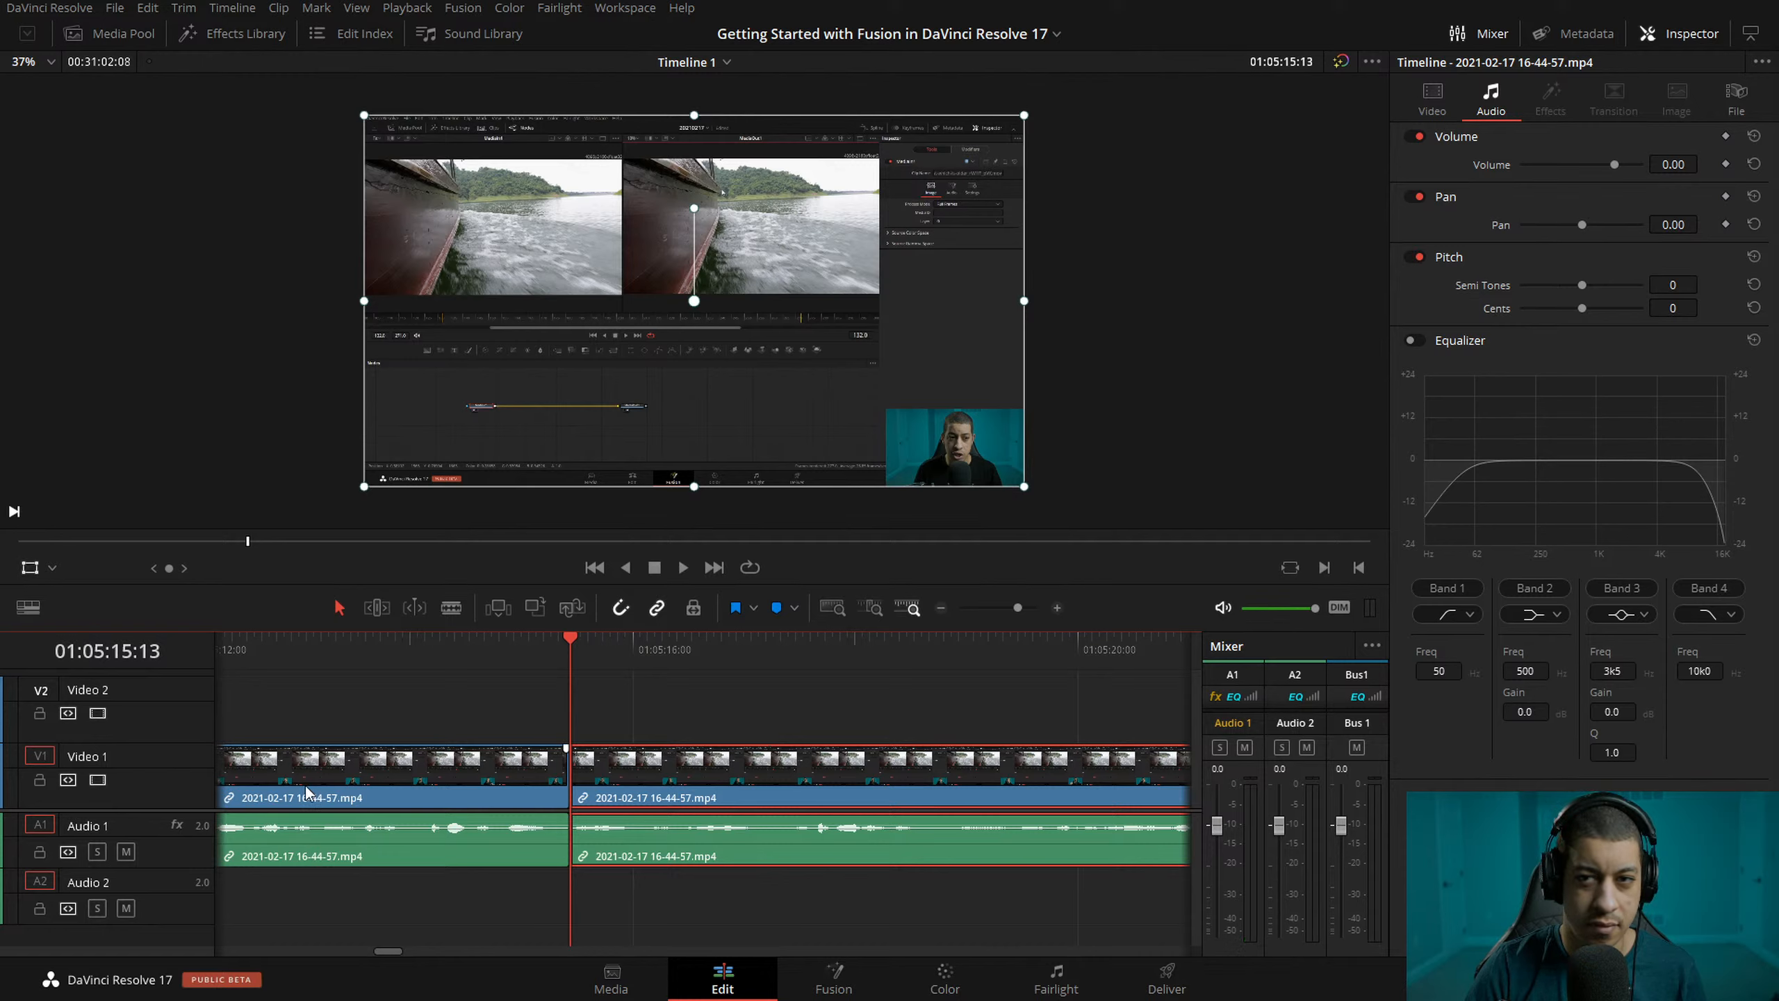
{"action": "key", "text": "slash"}
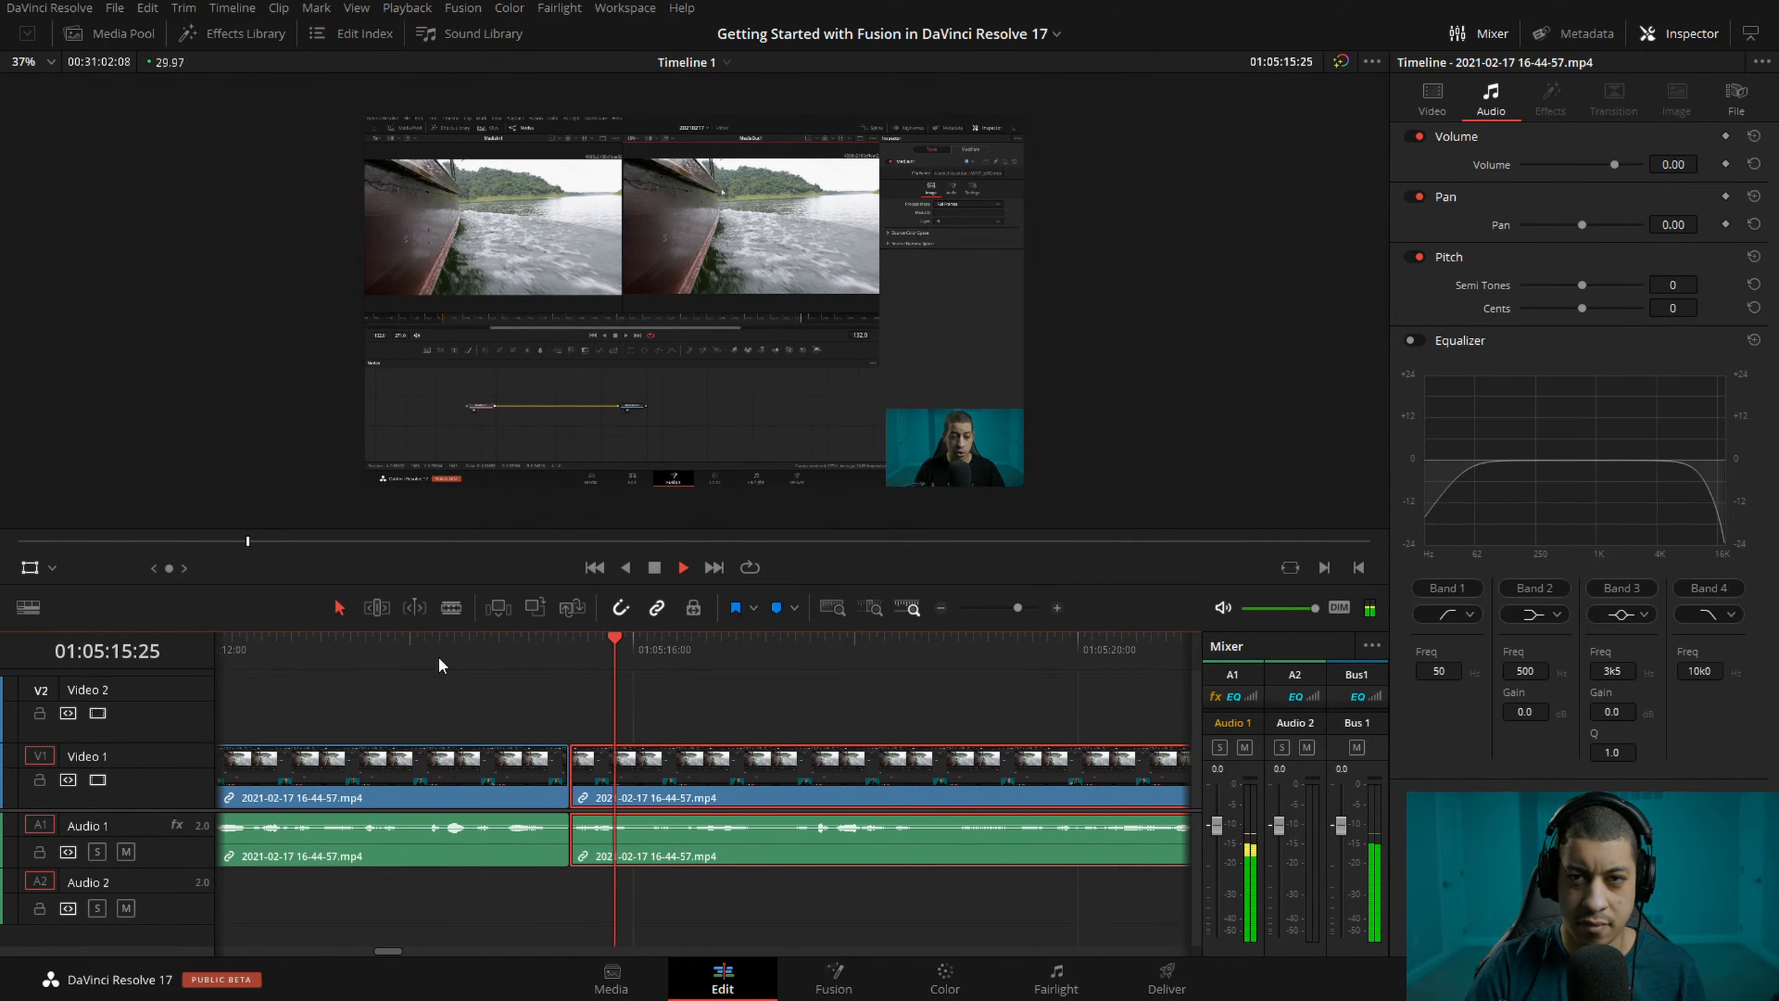
{"action": "key", "text": "space"}
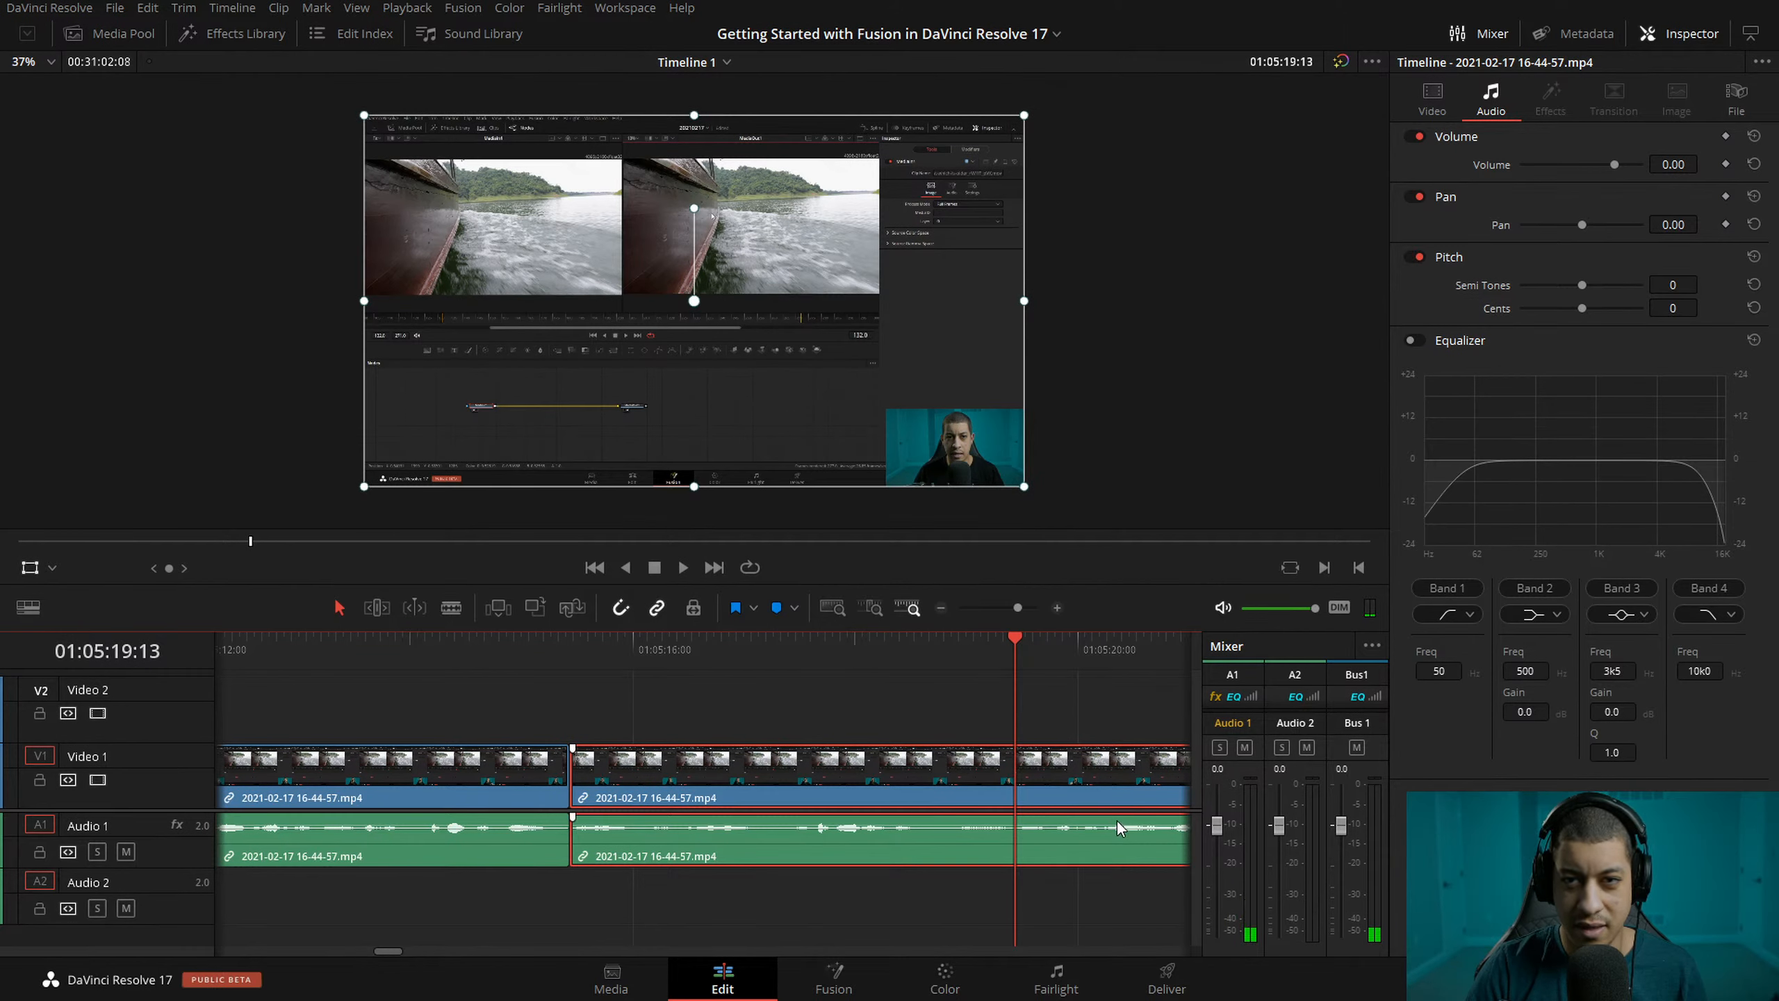
- Play on from 5:19:13 to about 5:29:12, replaying passages to check for unwanted sections
{"action": "key", "text": "slash"}
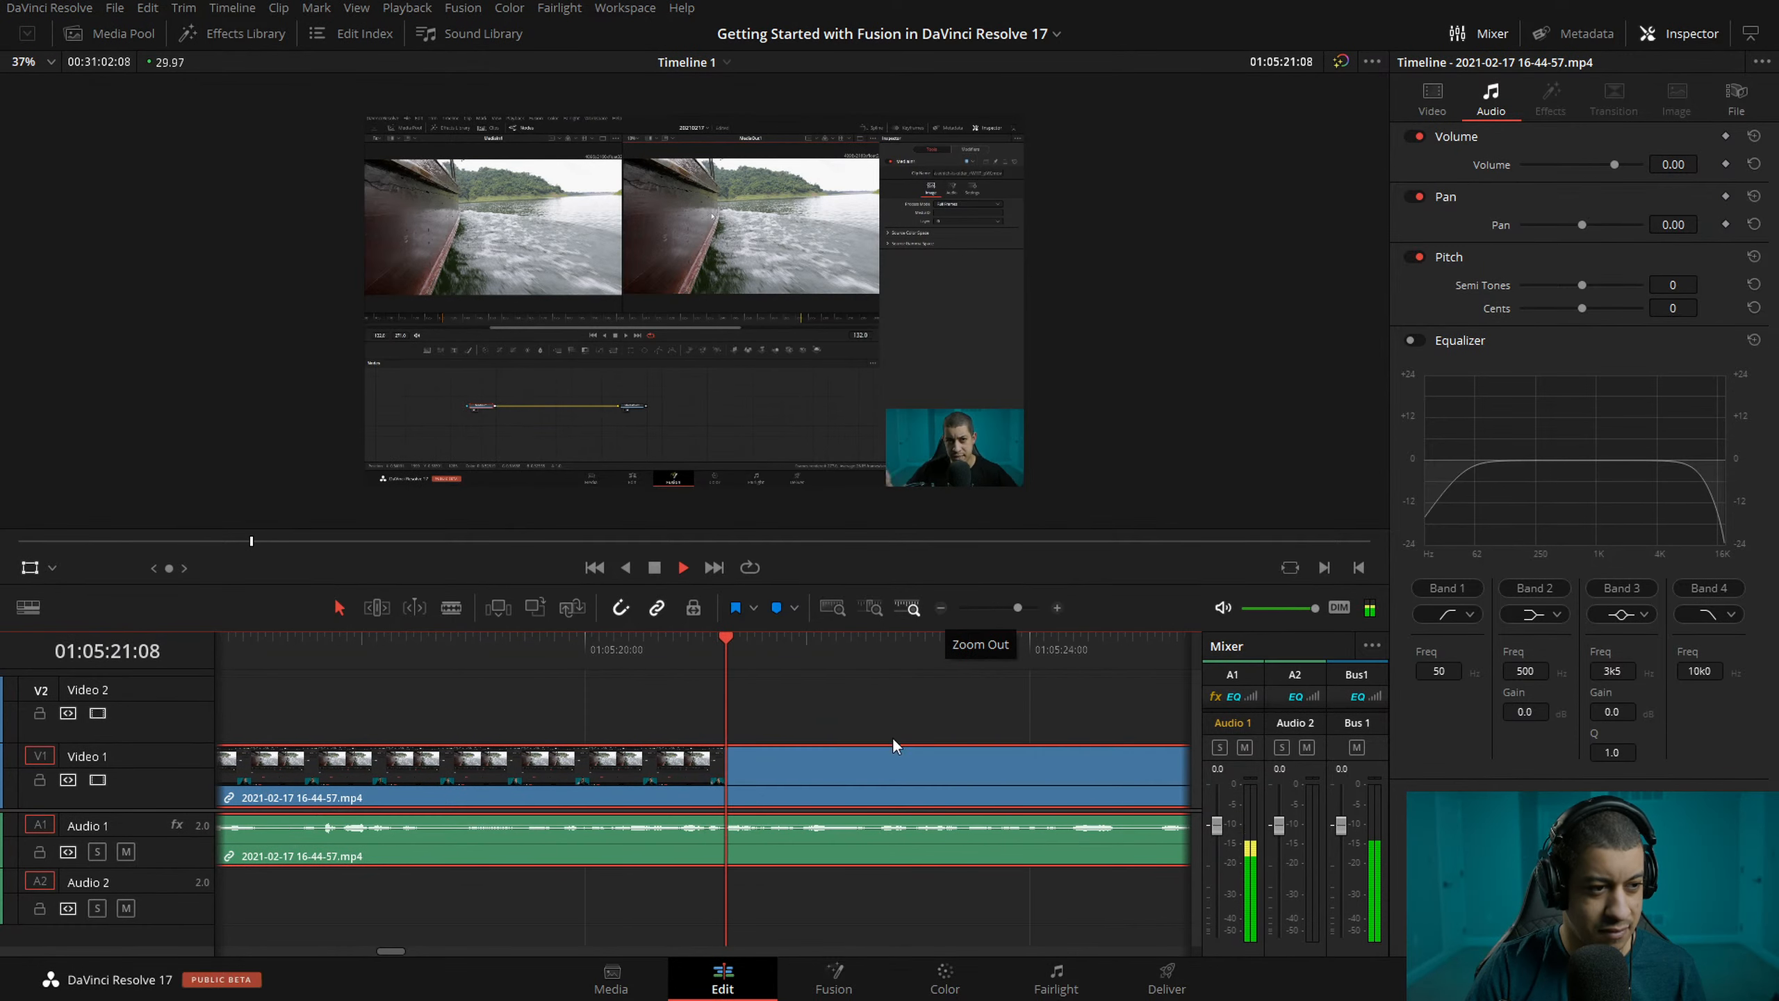
{"action": "left_click", "coordinate": [942, 608]}
{"action": "key", "text": "space"}
{"action": "left_click", "coordinate": [251, 643]}
{"action": "key", "text": "space"}
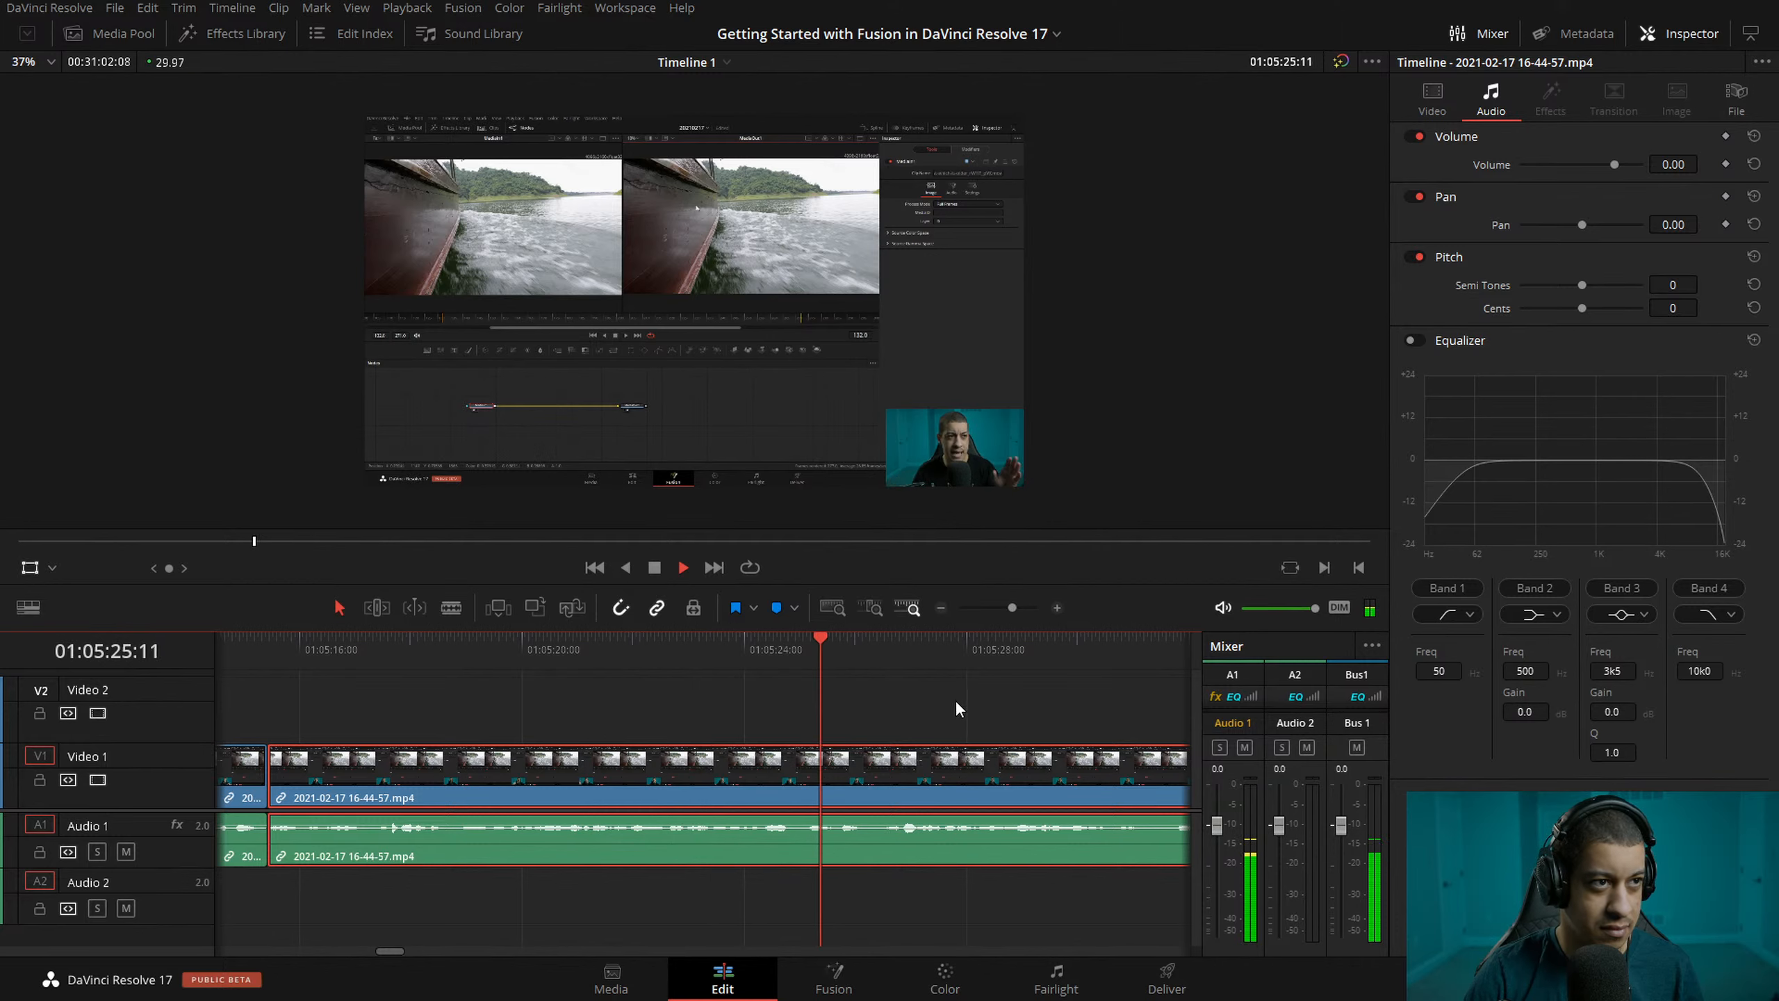
{"action": "left_click", "coordinate": [740, 674]}
{"action": "key", "text": "space"}
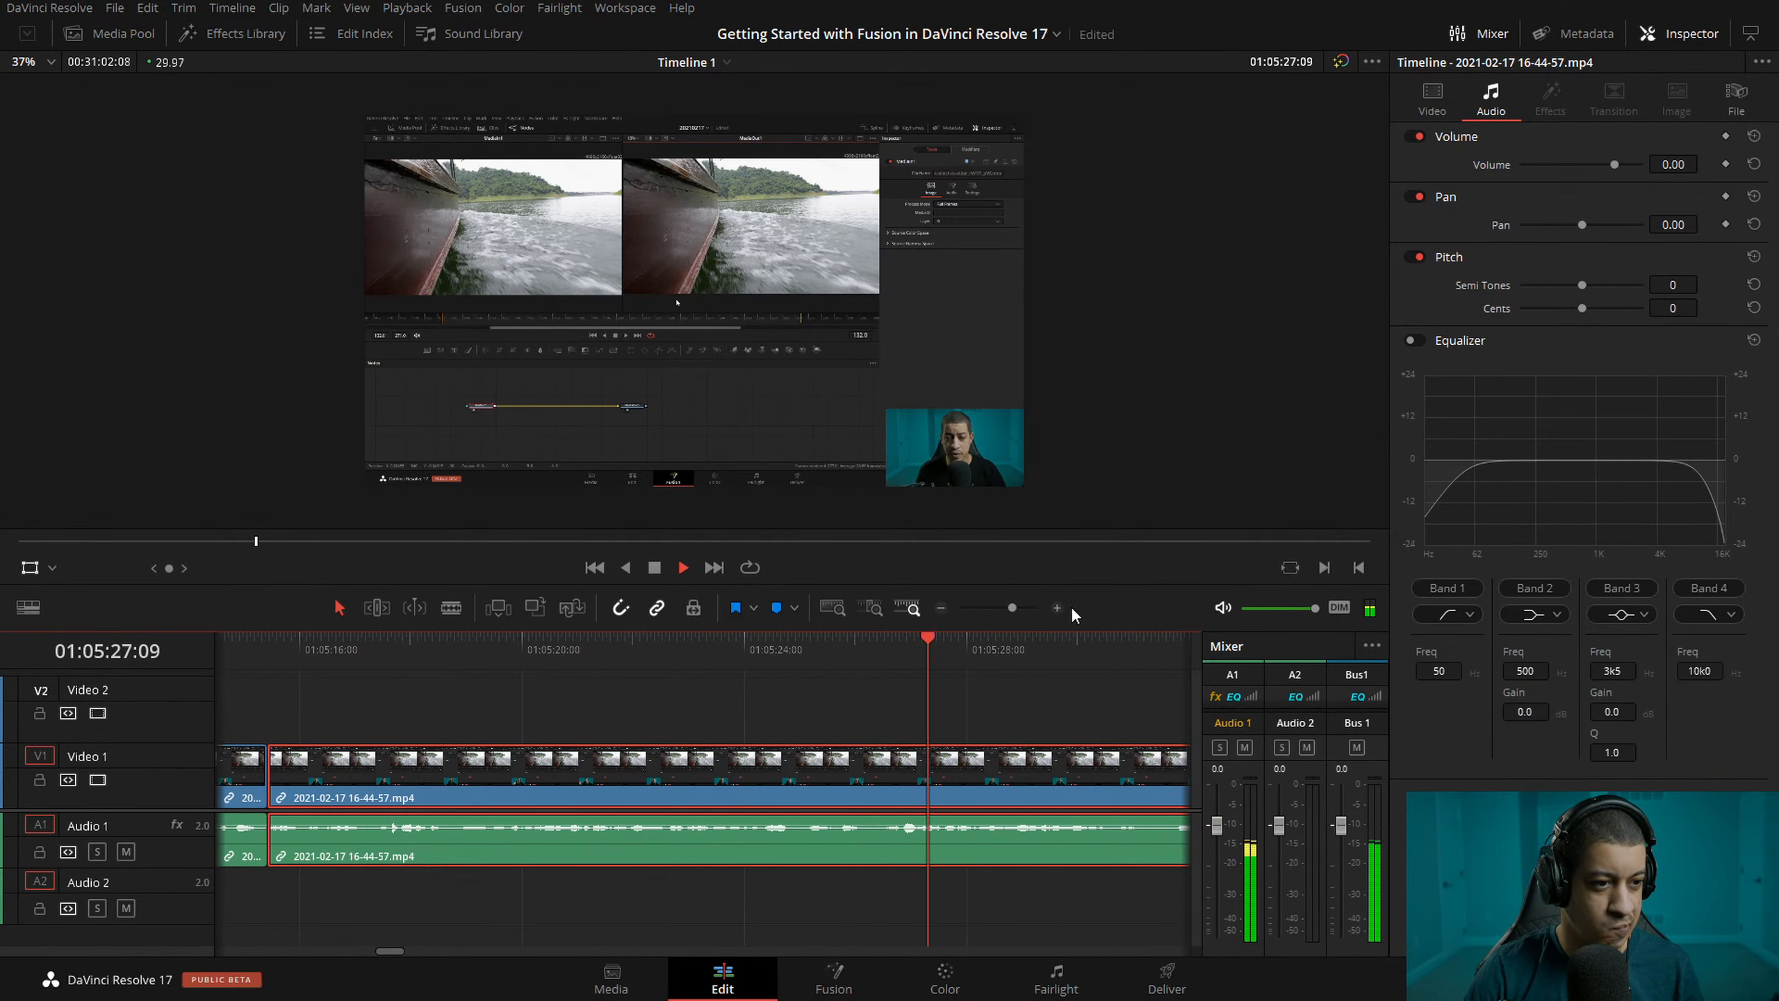
{"action": "left_click", "coordinate": [415, 704]}
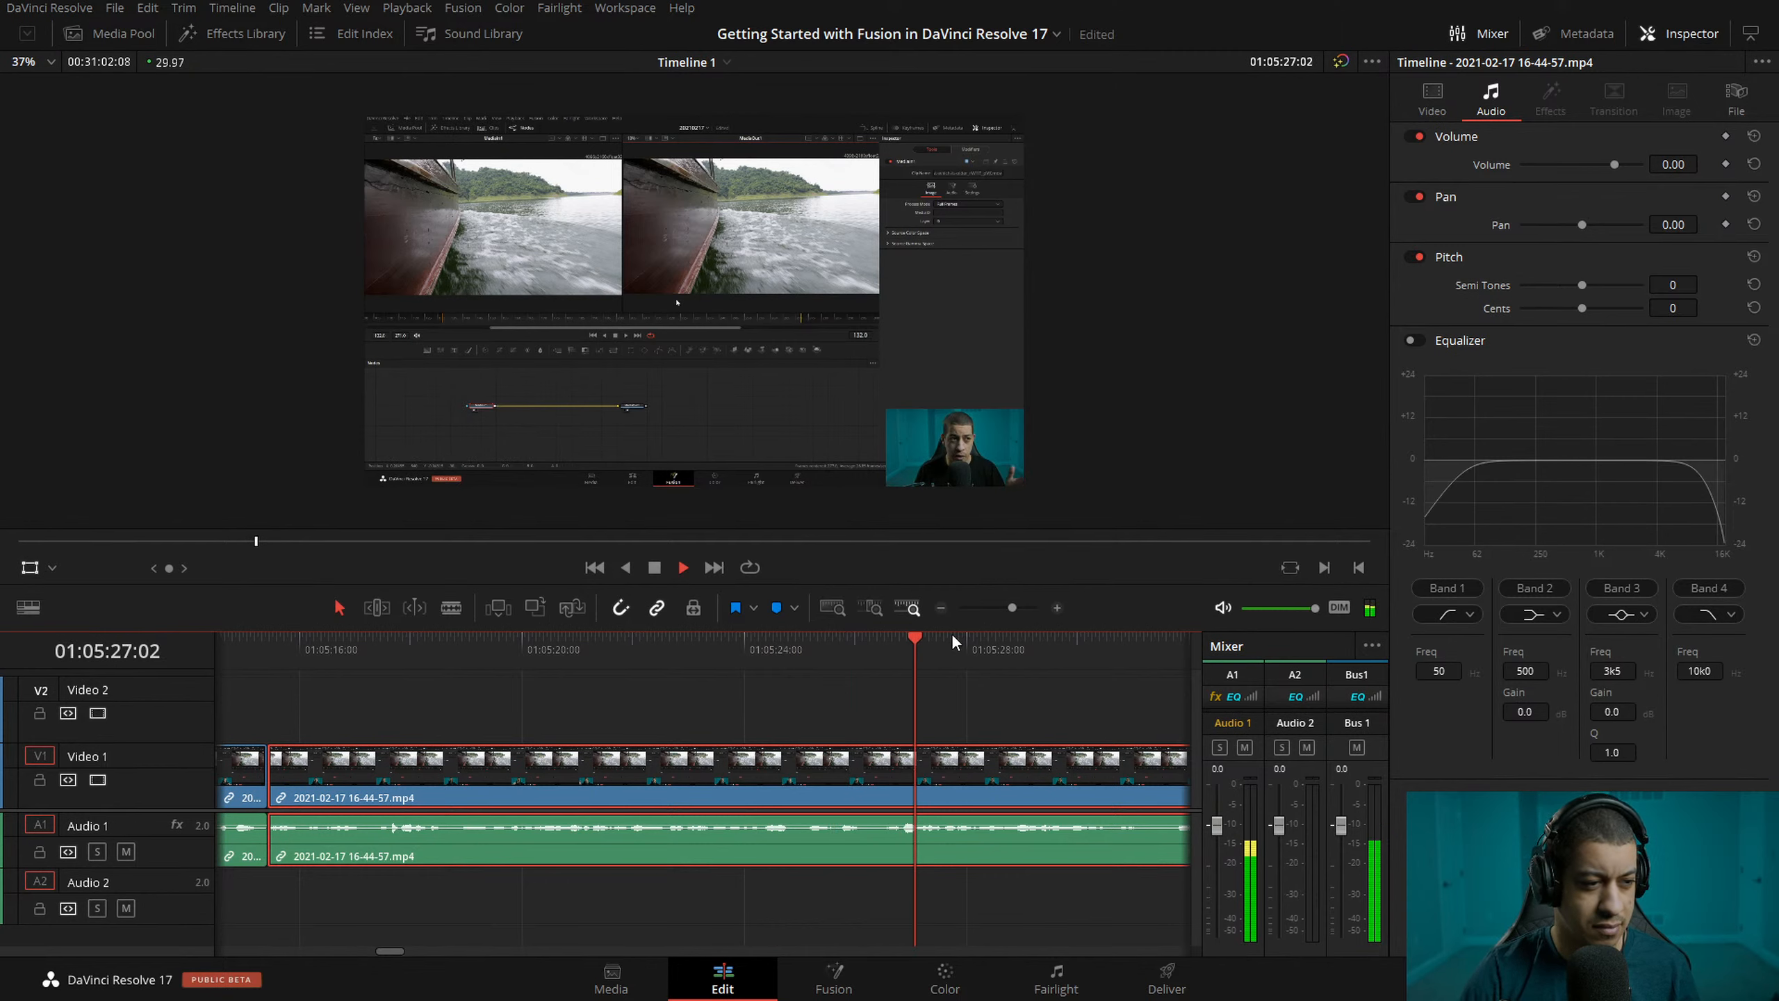
{"action": "left_click", "coordinate": [893, 667]}
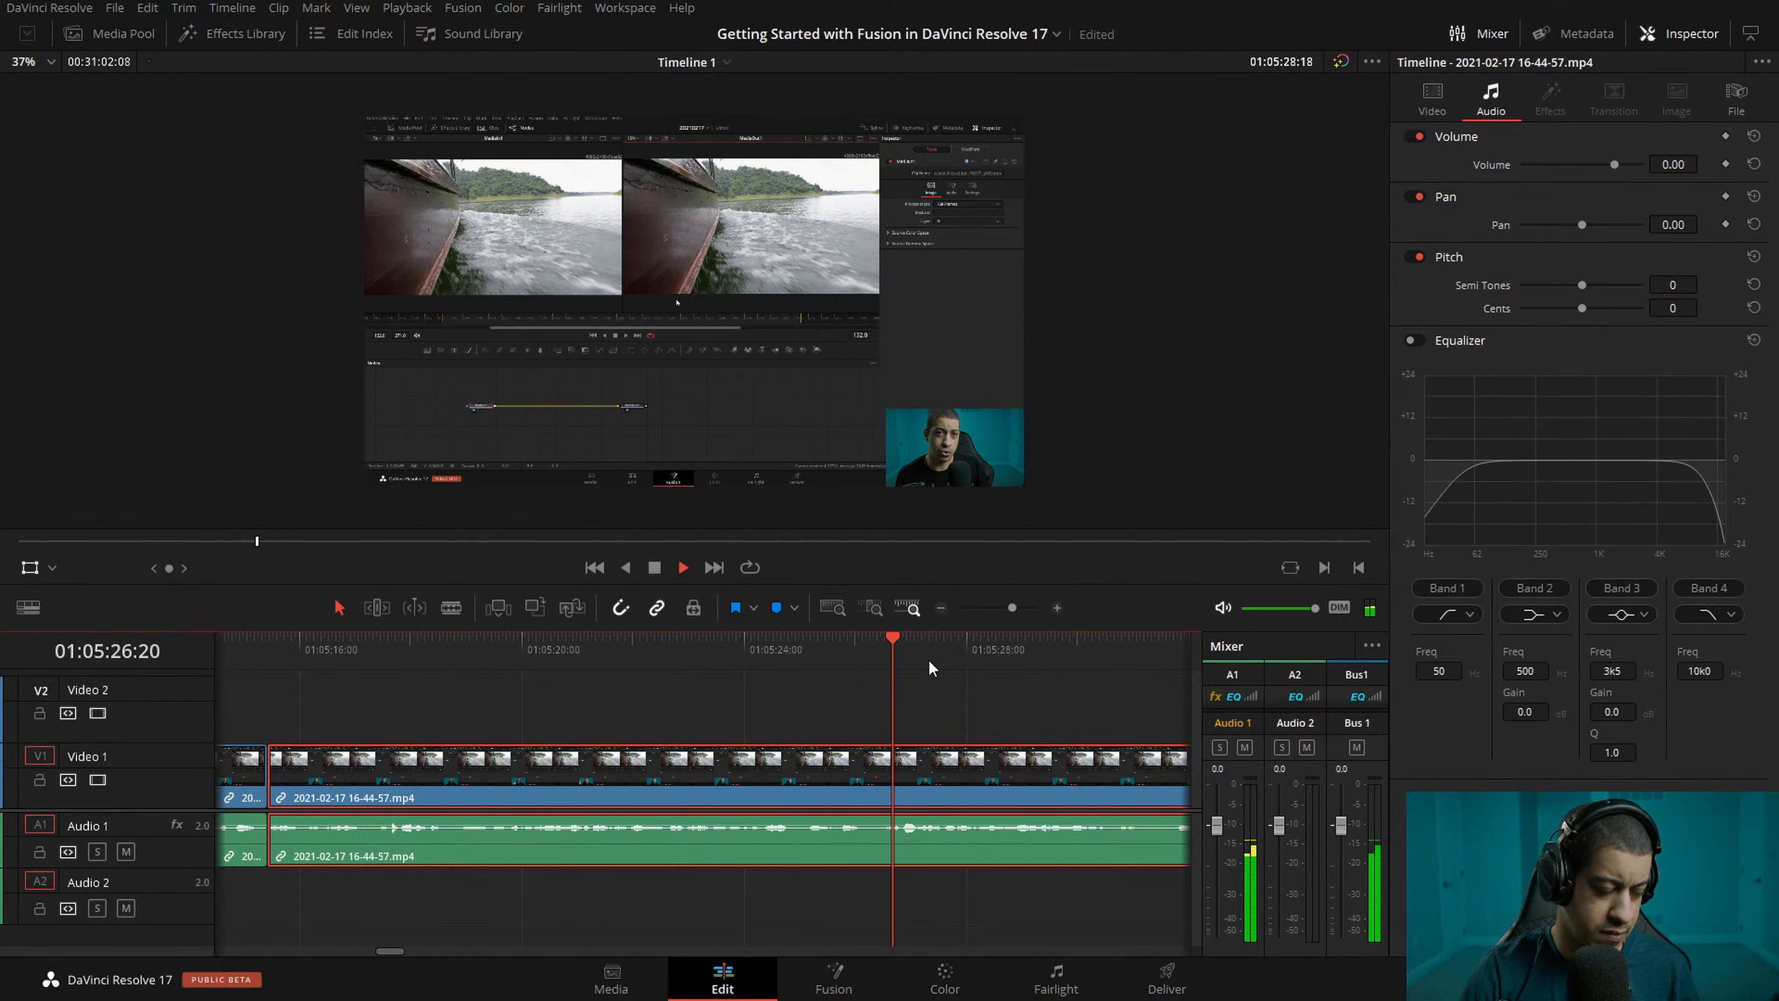
{"action": "key", "text": "space"}
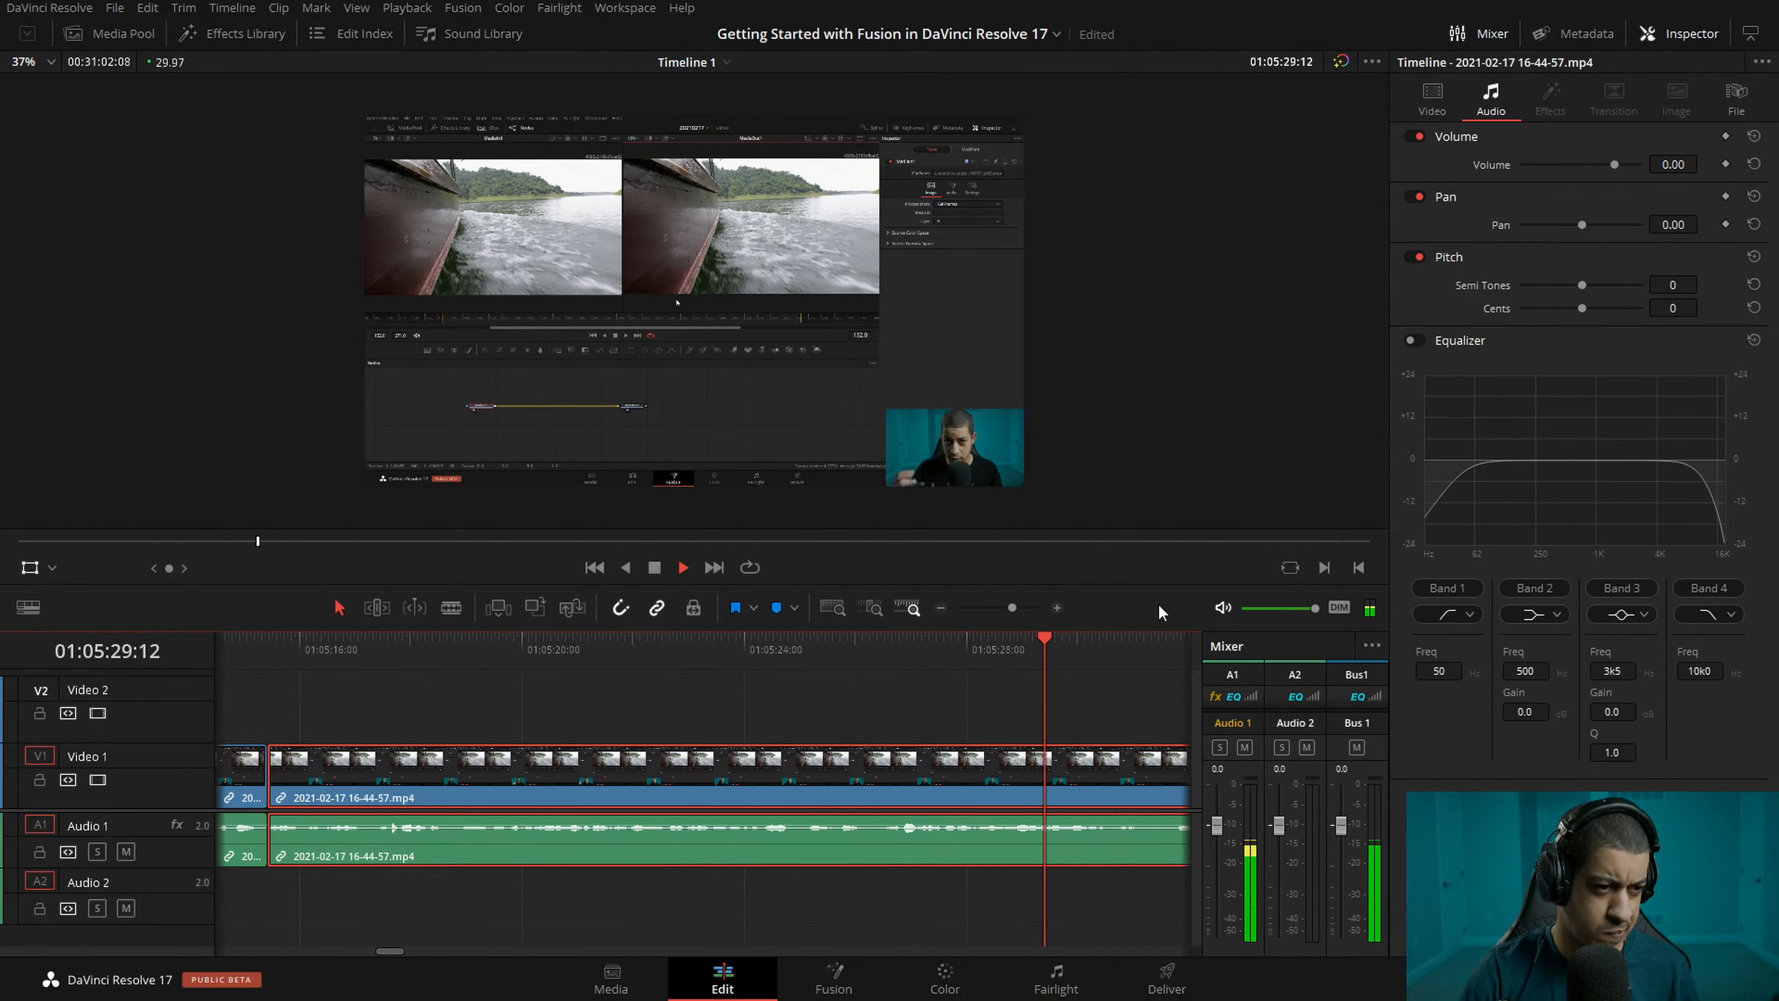
- Find the pause near 5:31 at a closer timeline scale and split the clip at about 5:31:03
{"action": "left_click", "coordinate": [941, 608]}
{"action": "left_click", "coordinate": [691, 658]}
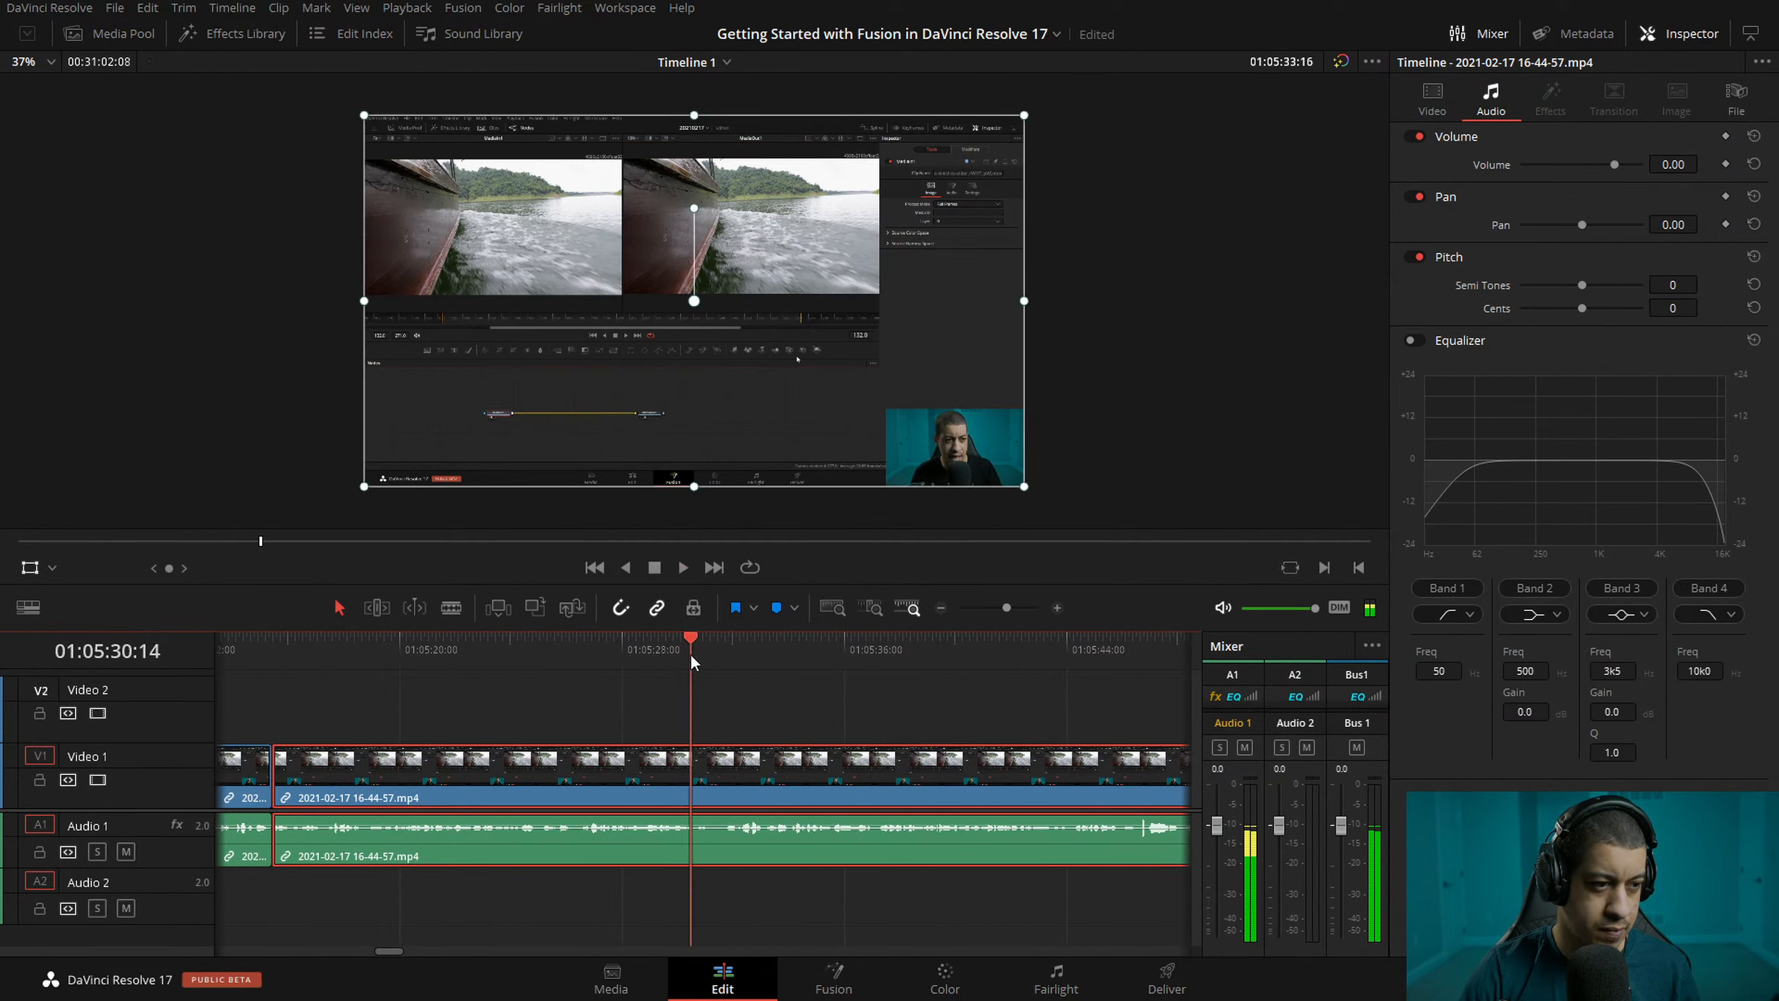
{"action": "left_click", "coordinate": [1057, 608]}
{"action": "left_click_drag", "start_coordinate": [805, 657], "coordinate": [862, 644]}
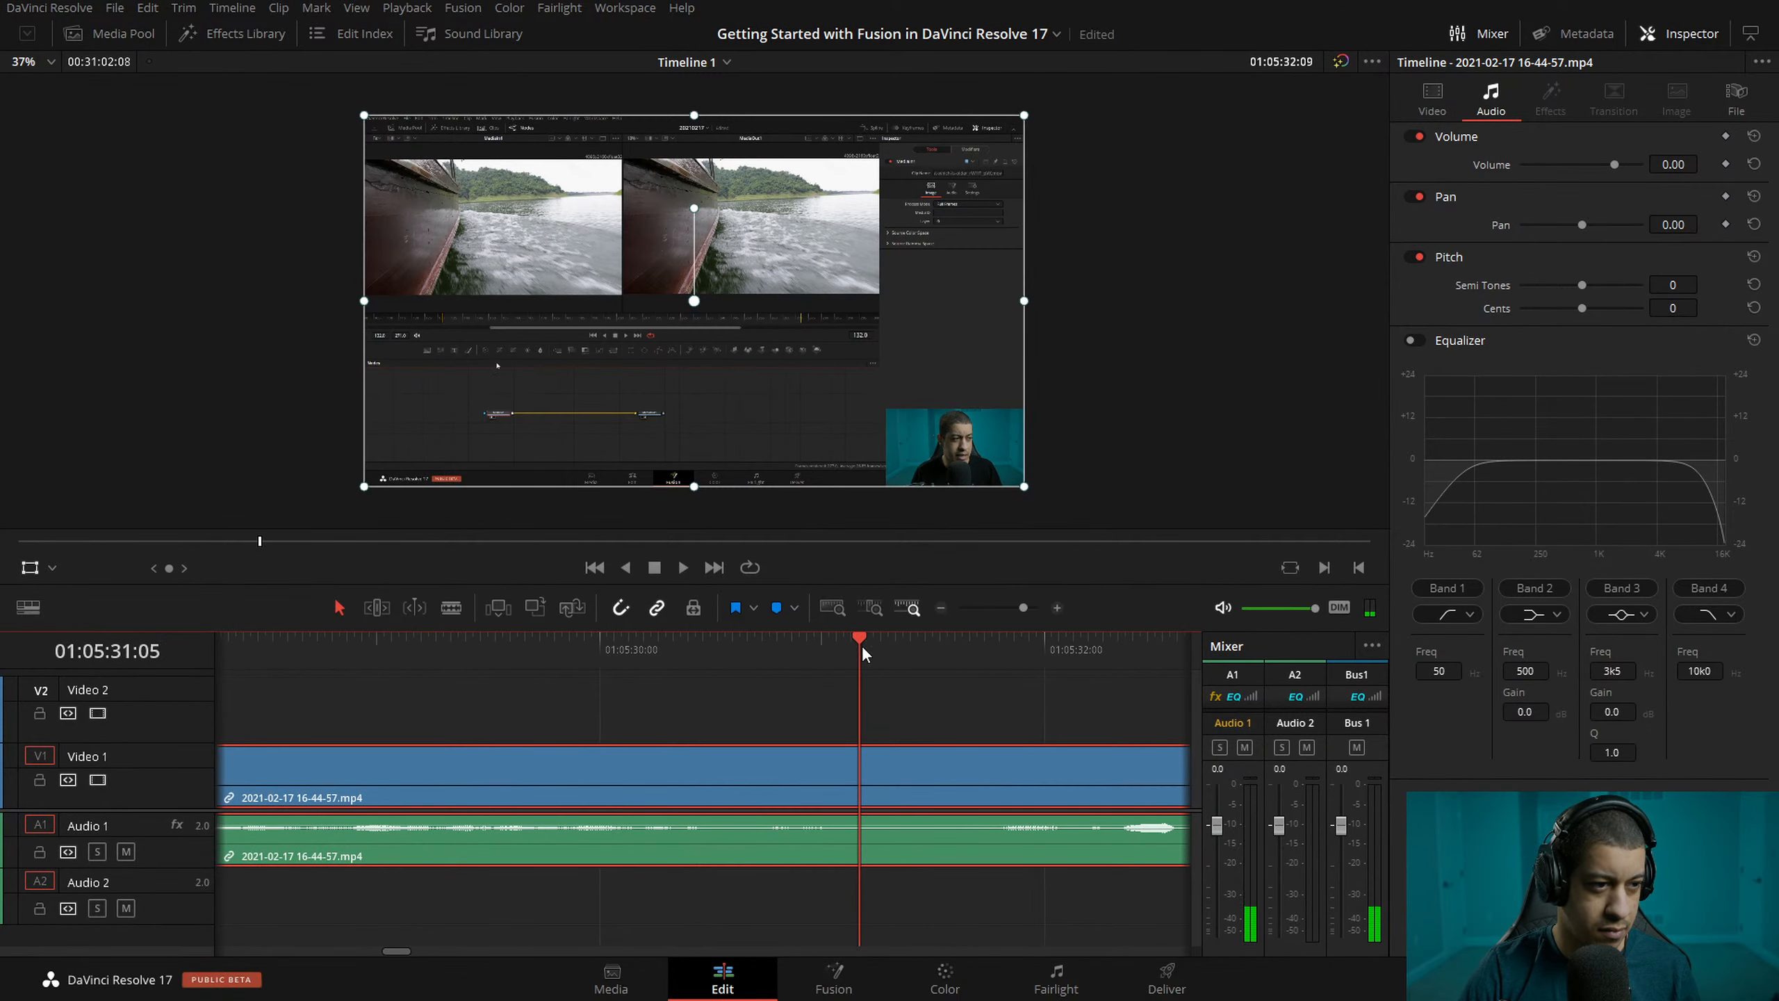
{"action": "key", "text": "space"}
{"action": "left_click", "coordinate": [852, 657]}
{"action": "key", "text": "ctrl+b"}
- Try to ripple-trim the pause around 5:31 to 5:32, replay from about 5:29, and undo the trims
{"action": "left_click_drag", "start_coordinate": [1025, 657], "coordinate": [1079, 661]}
{"action": "key", "text": "ctrl+shift+["}
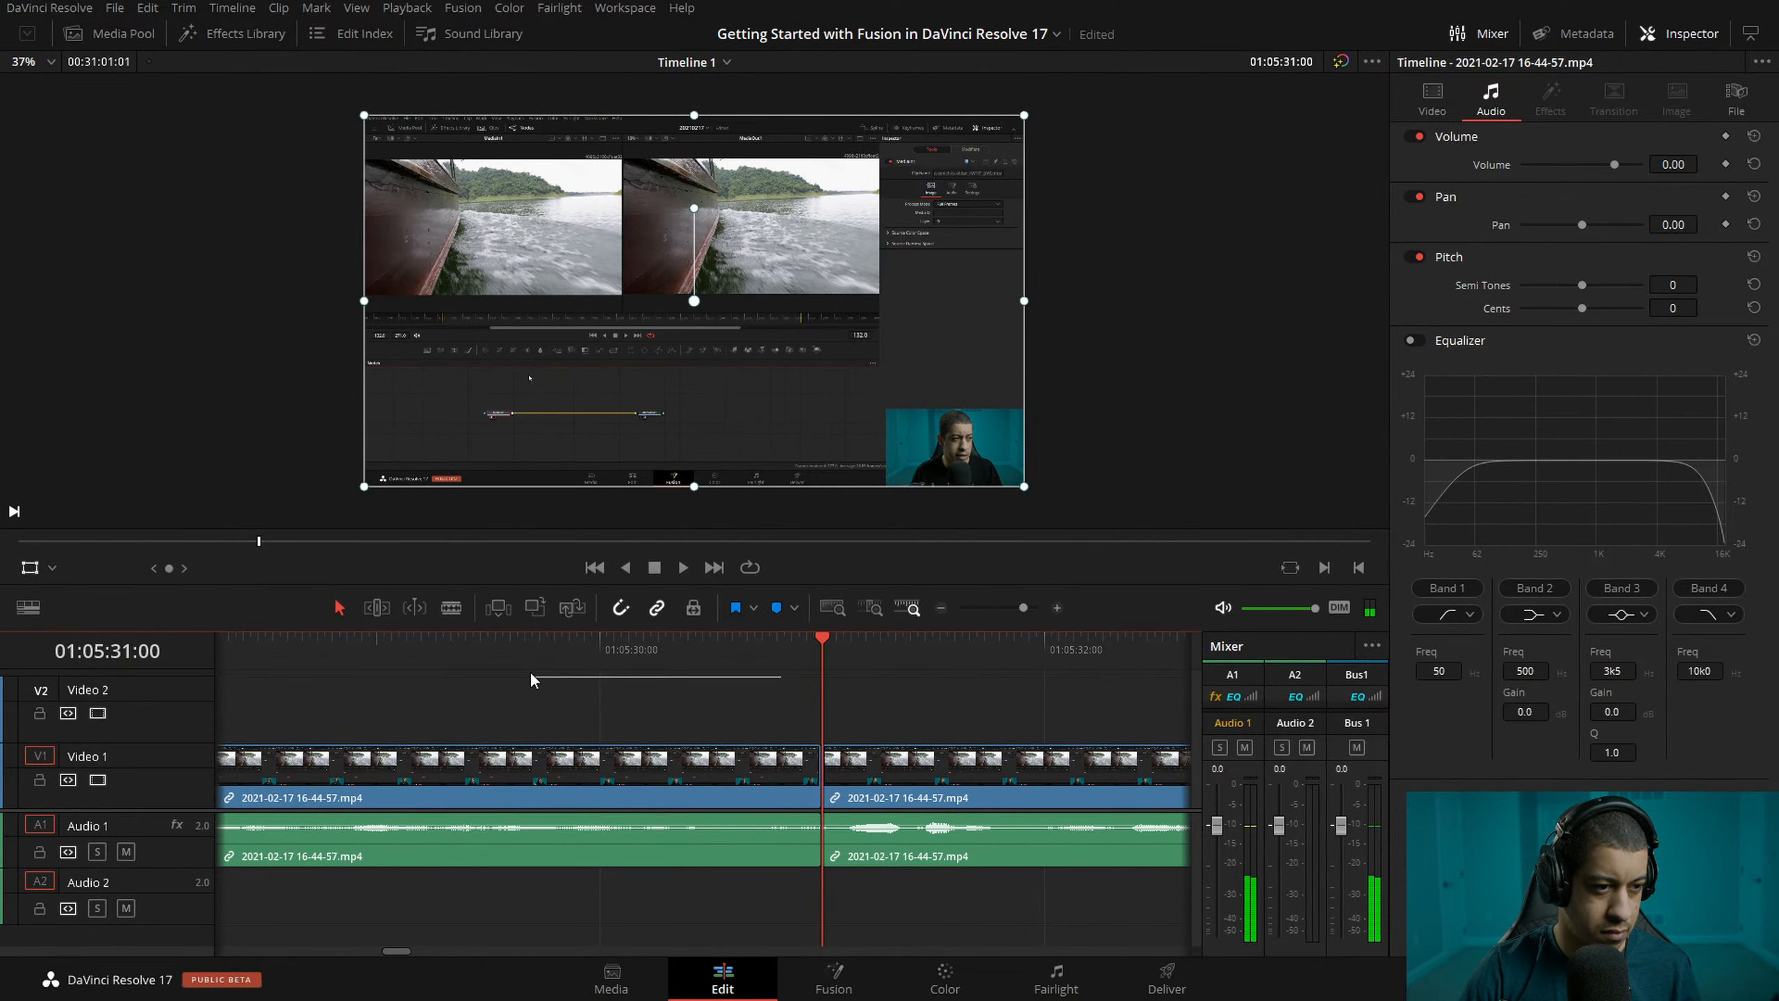
{"action": "key", "text": "space"}
{"action": "left_click", "coordinate": [438, 644]}
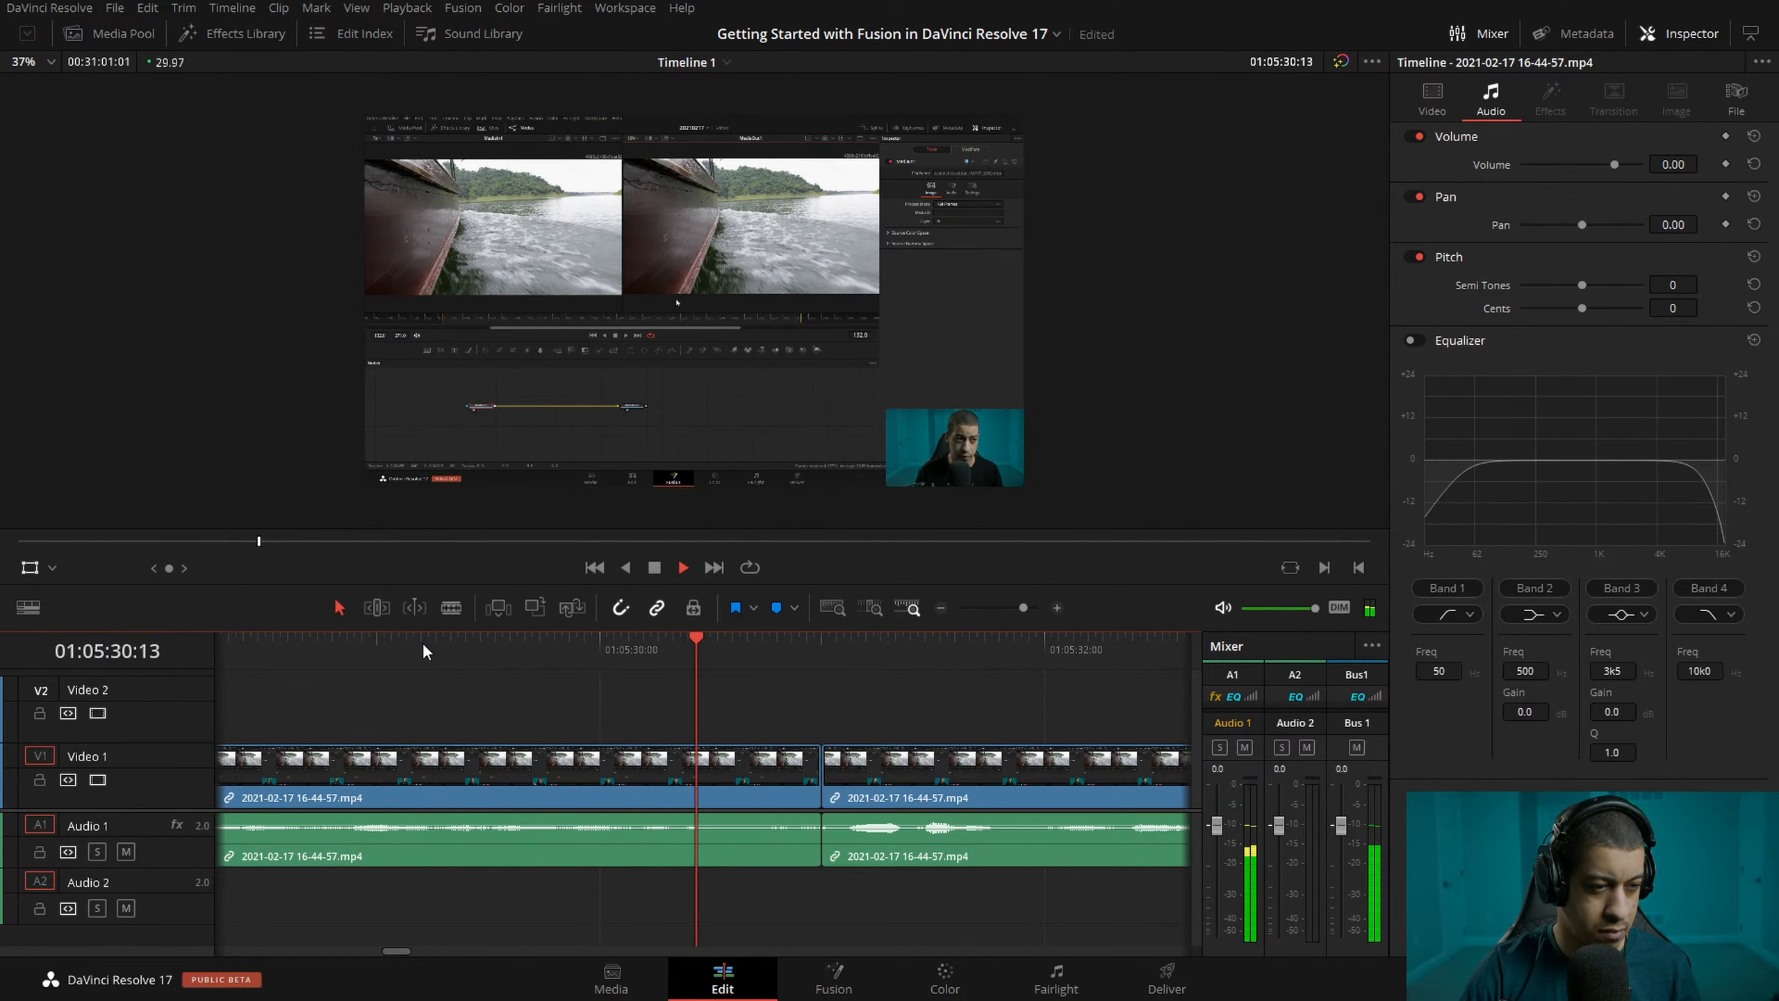
{"action": "key", "text": "space"}
{"action": "key", "text": "Up"}
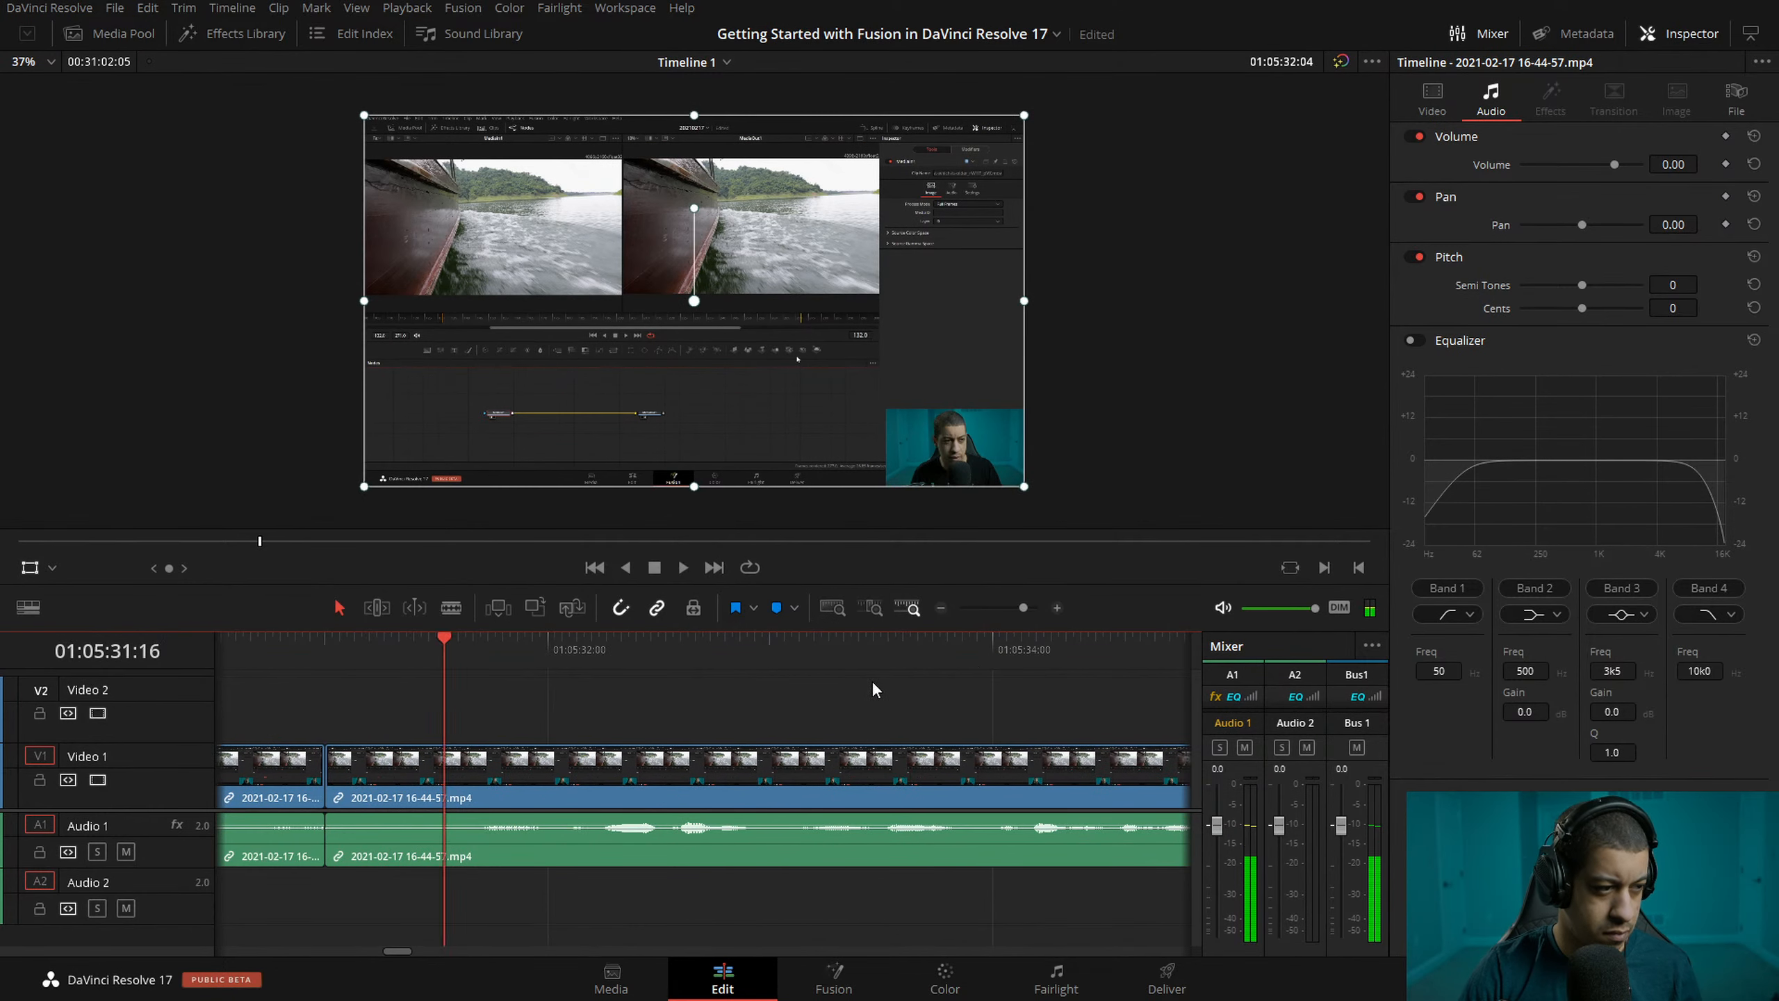
{"action": "left_click", "coordinate": [488, 654]}
{"action": "left_click_drag", "start_coordinate": [487, 657], "coordinate": [469, 664]}
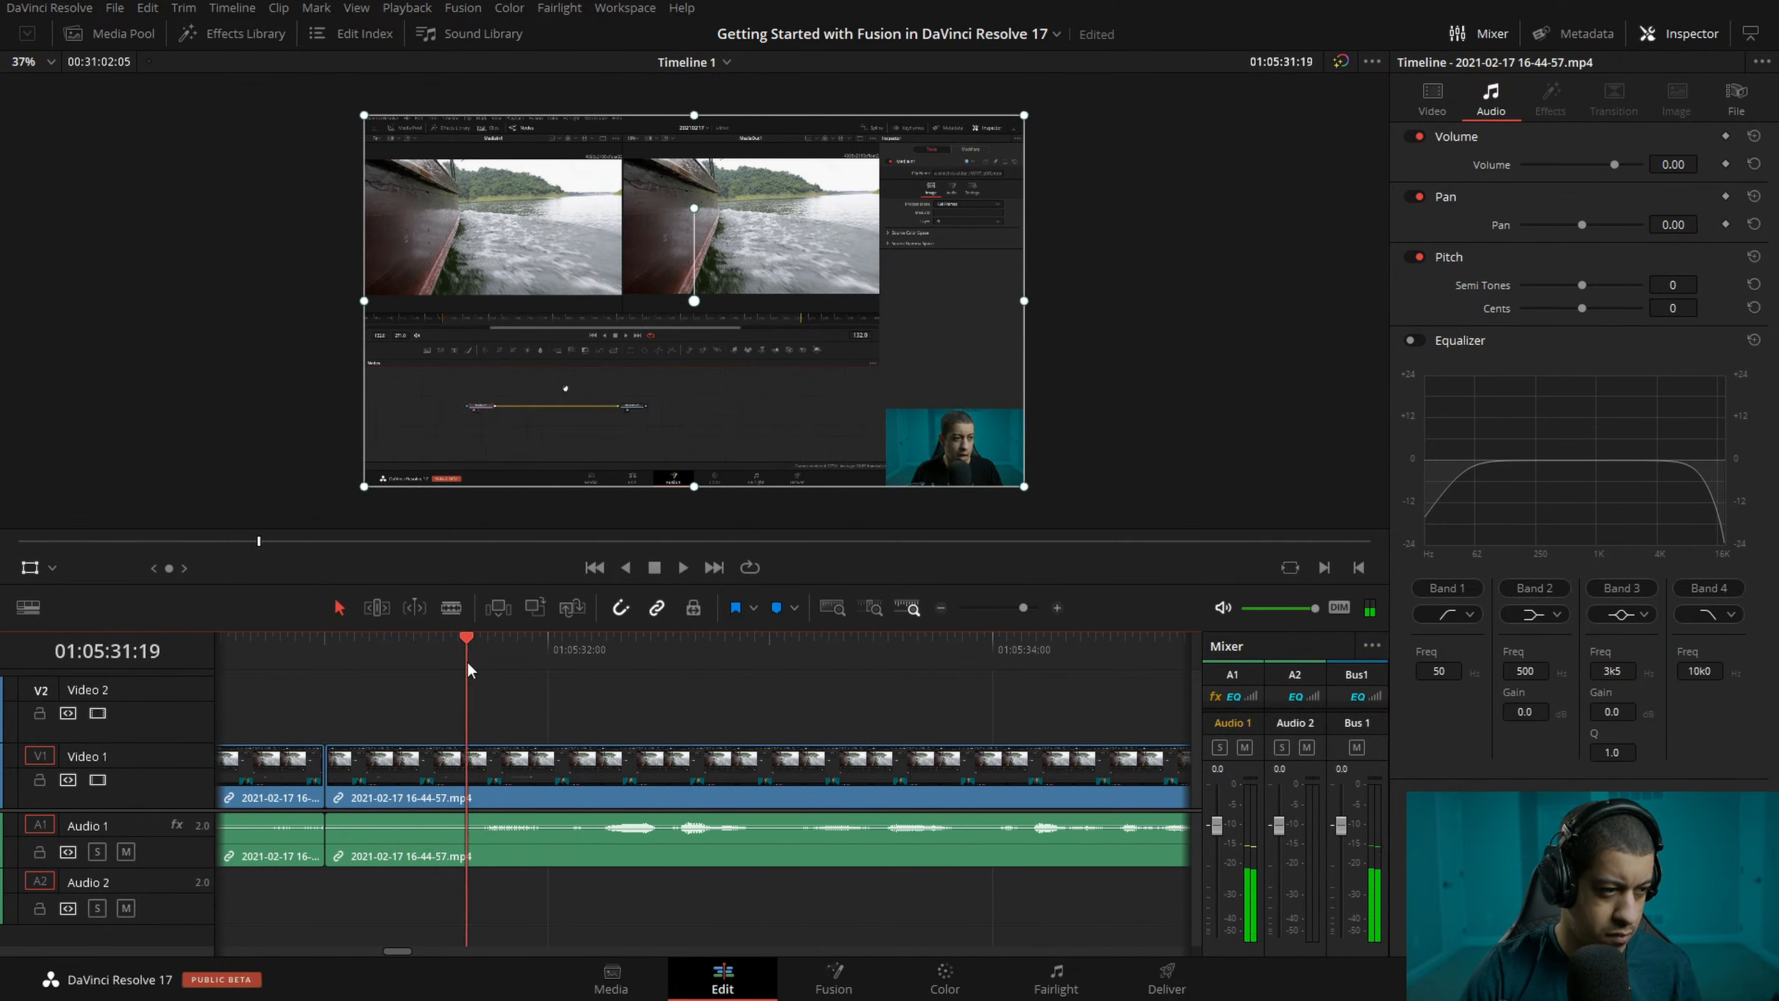
{"action": "left_click", "coordinate": [596, 784]}
{"action": "key", "text": "ctrl+shift+["}
{"action": "key", "text": "ctrl+z"}
{"action": "key", "text": "ctrl+z"}
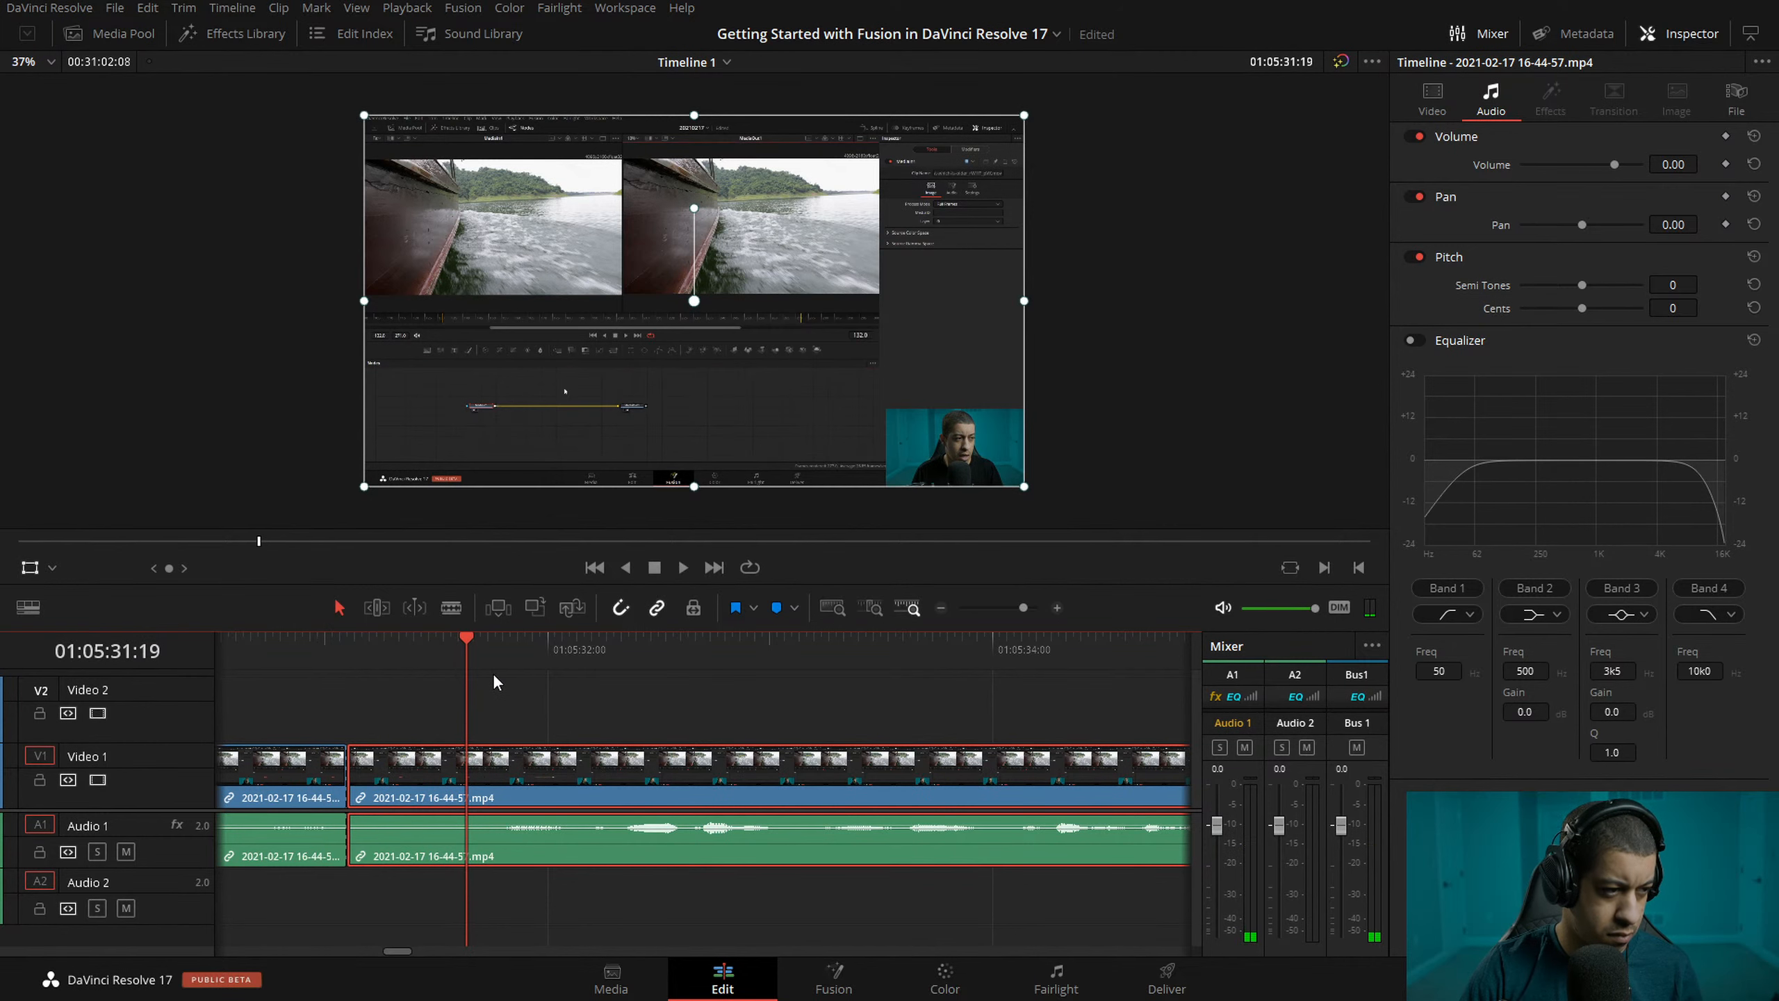
- Ripple-trim the clip after the 5:31:03 split up to about 5:32:04, and replay across the cut from about 5:25
{"action": "left_click_drag", "start_coordinate": [491, 652], "coordinate": [574, 658]}
{"action": "key", "text": "ctrl+shift+["}
{"action": "key", "text": "slash"}
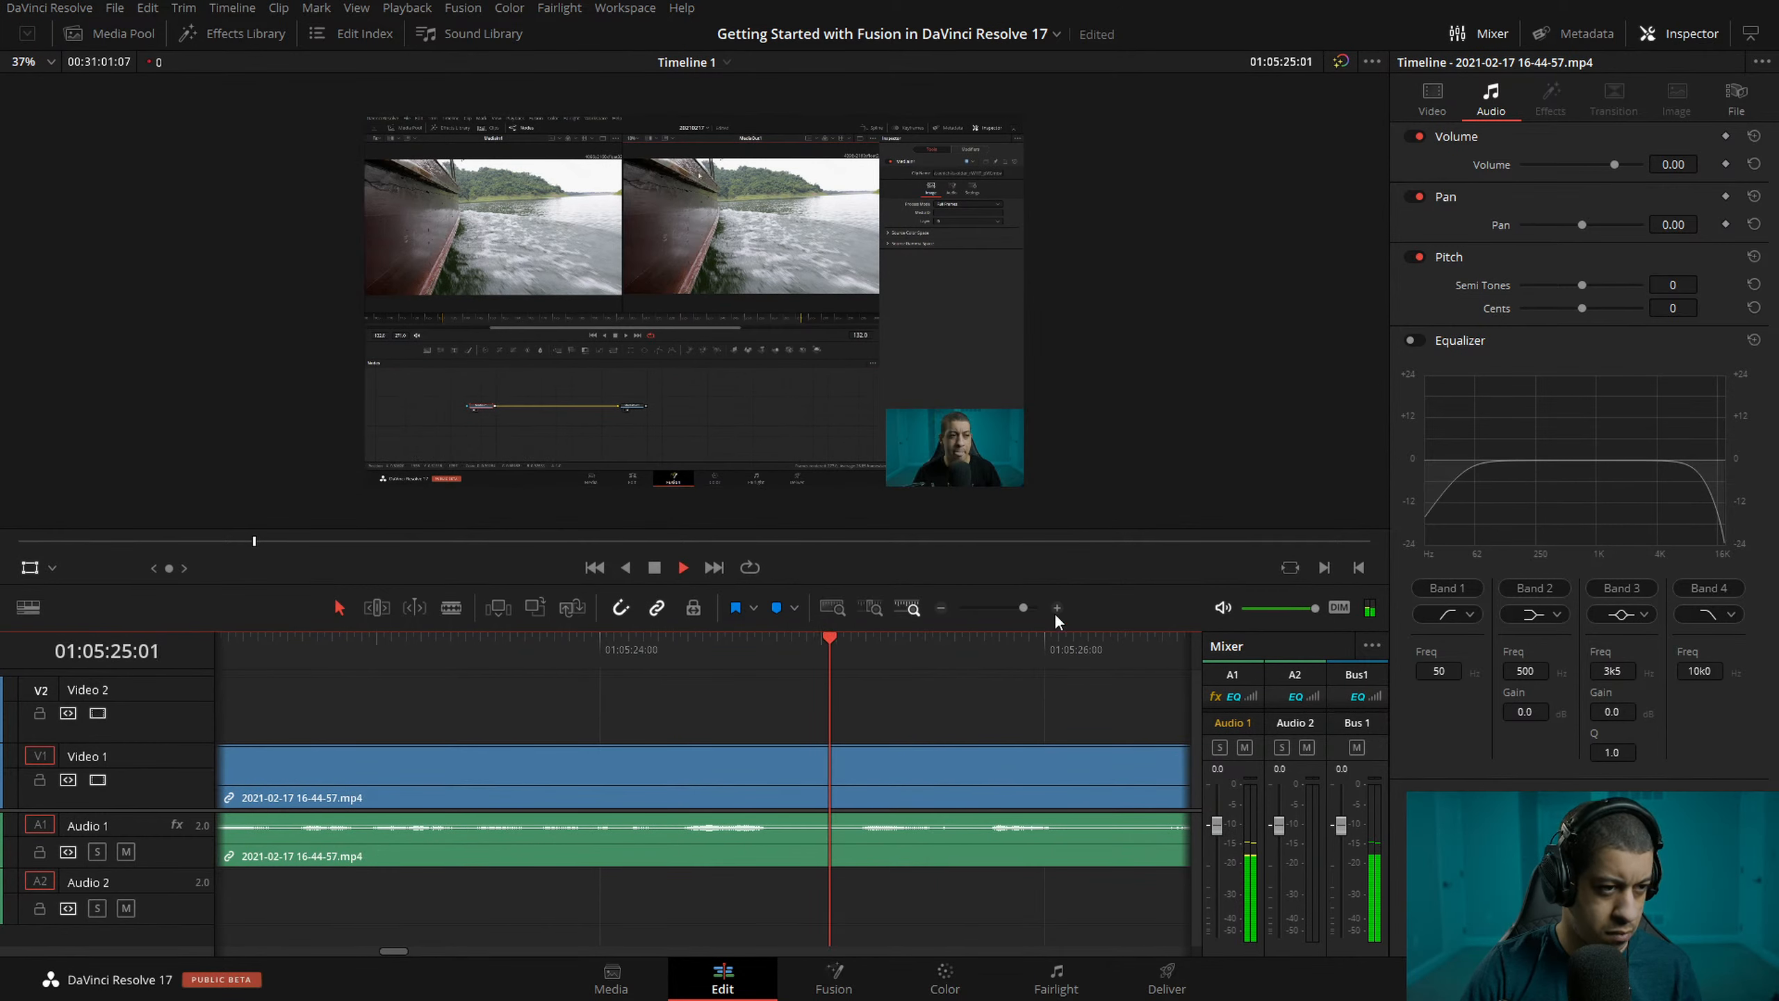
{"action": "left_click", "coordinate": [939, 609]}
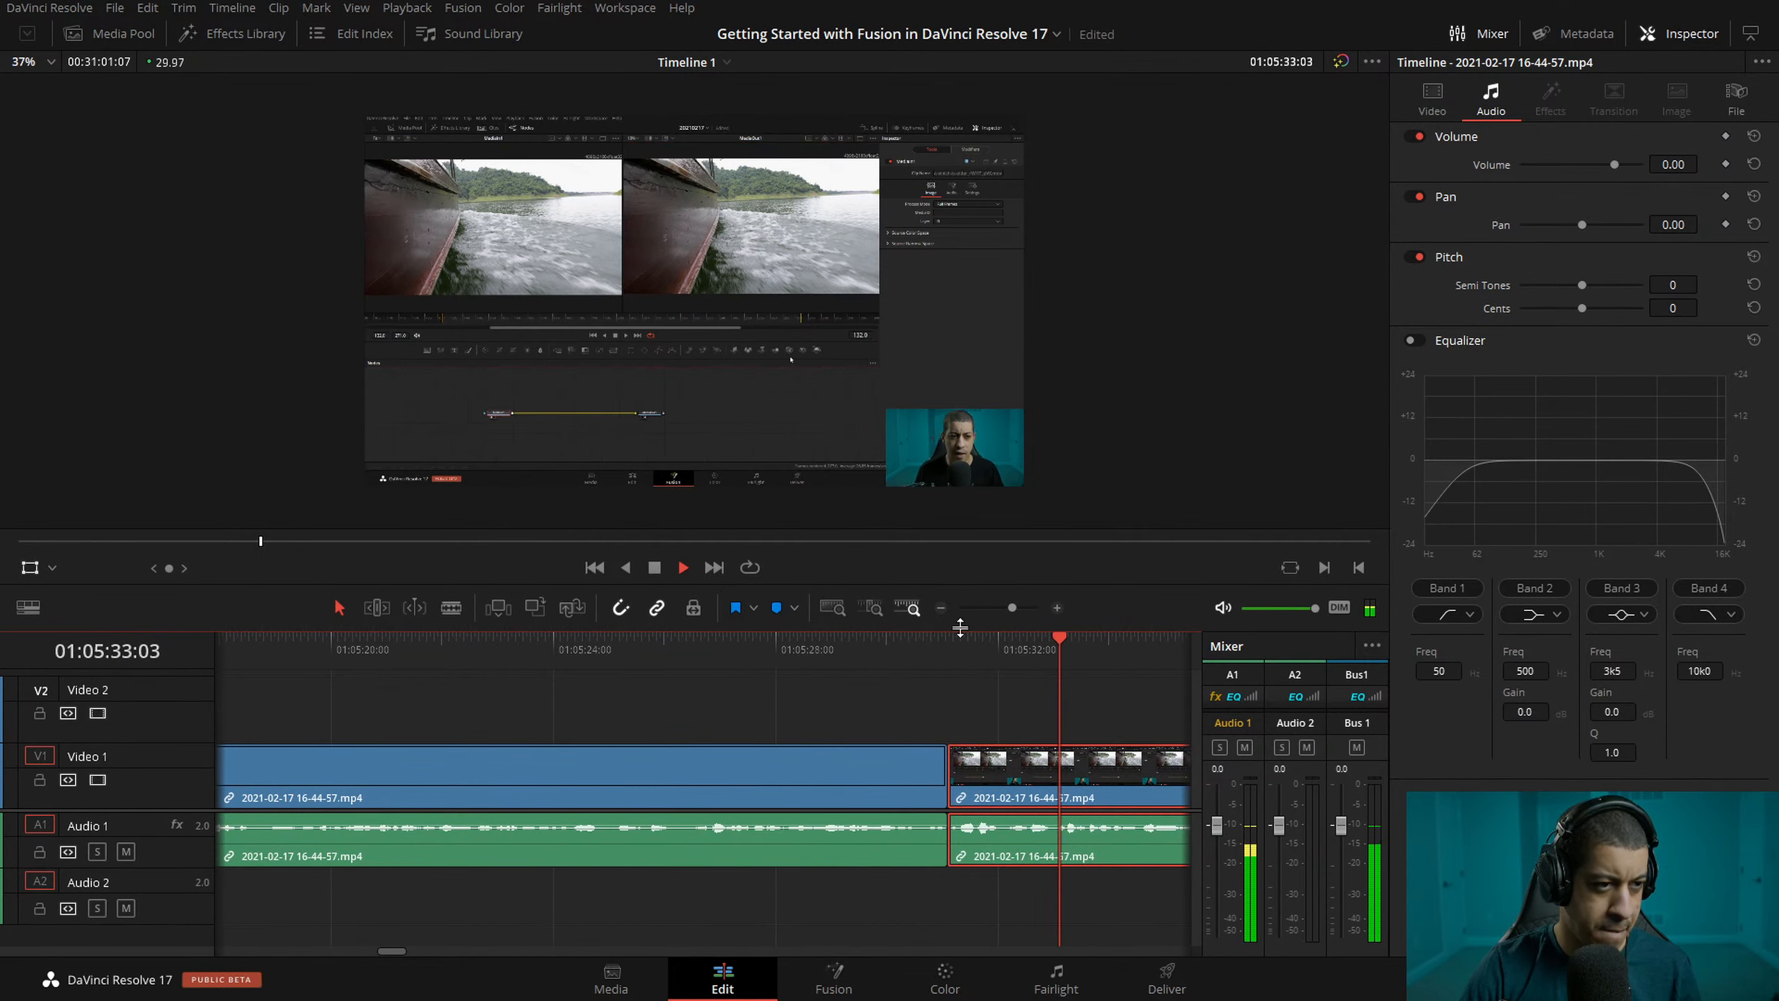
- Play on past the 5:31:03 cut, going back five seconds to replay, and continue to about 5:42:22
{"action": "left_click", "coordinate": [941, 607]}
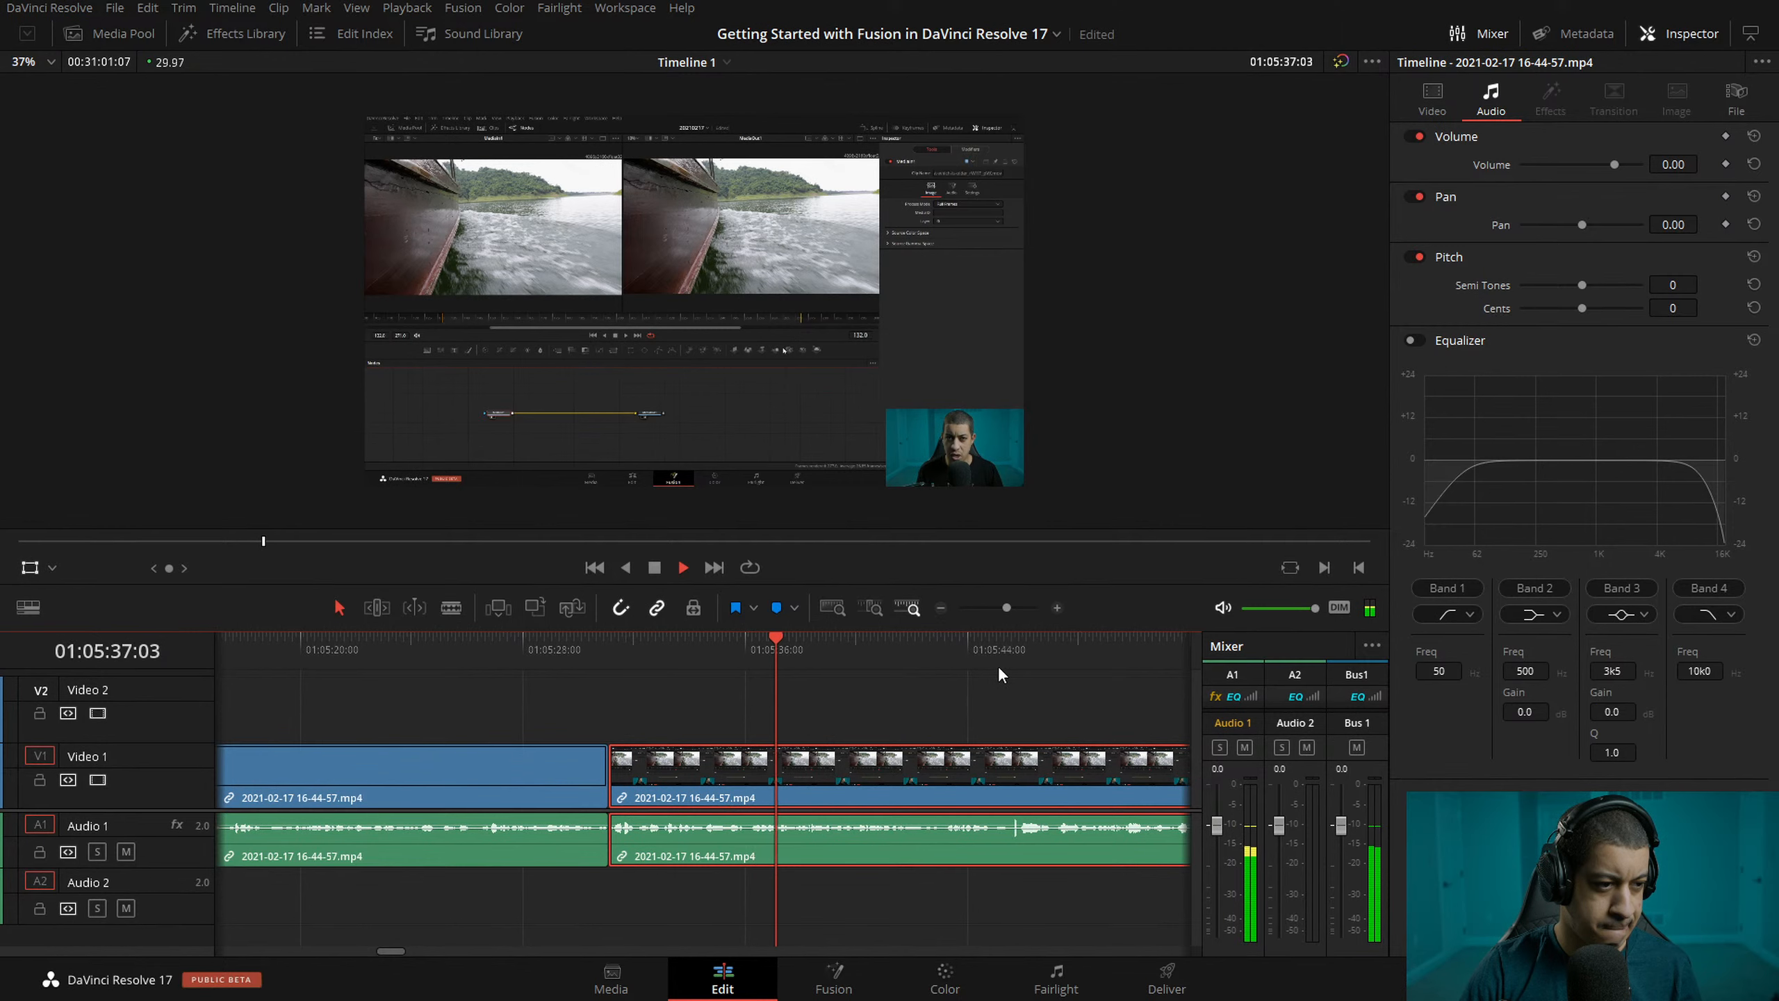
{"action": "key", "text": "space"}
{"action": "key", "text": "shift+Left"}
{"action": "key", "text": "shift+Left"}
{"action": "key", "text": "shift+Left"}
{"action": "key", "text": "shift+Left"}
{"action": "key", "text": "shift+Left"}
{"action": "key", "text": "space"}
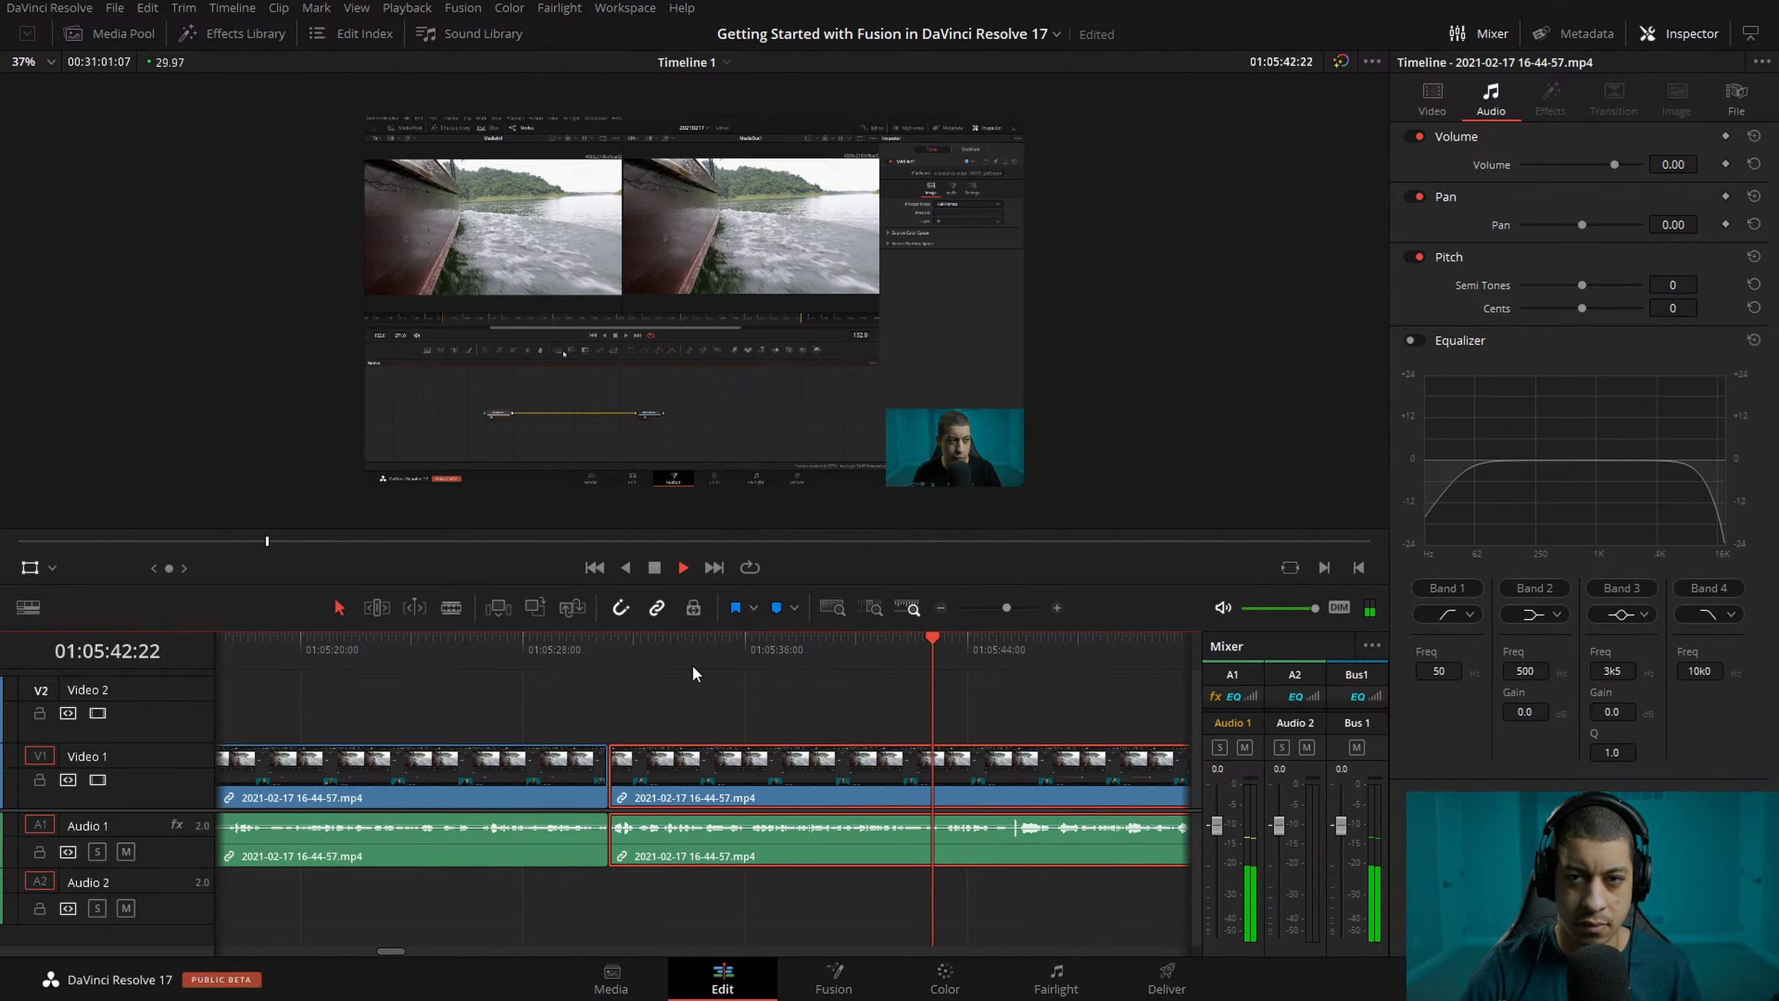
- Split the clip on both sides of a short section past 5:42:22, ripple-delete about 31 frames, and replay
{"action": "key", "text": "space"}
{"action": "left_click", "coordinate": [1005, 640]}
{"action": "scroll", "coordinate": [812, 698], "scroll_direction": "up", "scroll_amount": 2}
{"action": "mouse_move", "coordinate": [722, 652]}
{"action": "left_mouse_down"}
{"action": "mouse_move", "coordinate": [603, 665]}
{"action": "mouse_move", "coordinate": [719, 659]}
{"action": "left_mouse_up"}
{"action": "key", "text": "ctrl+b"}
{"action": "key", "text": "ctrl+b"}
{"action": "key", "text": "BackSpace"}
{"action": "left_click", "coordinate": [366, 652]}
{"action": "key", "text": "space"}
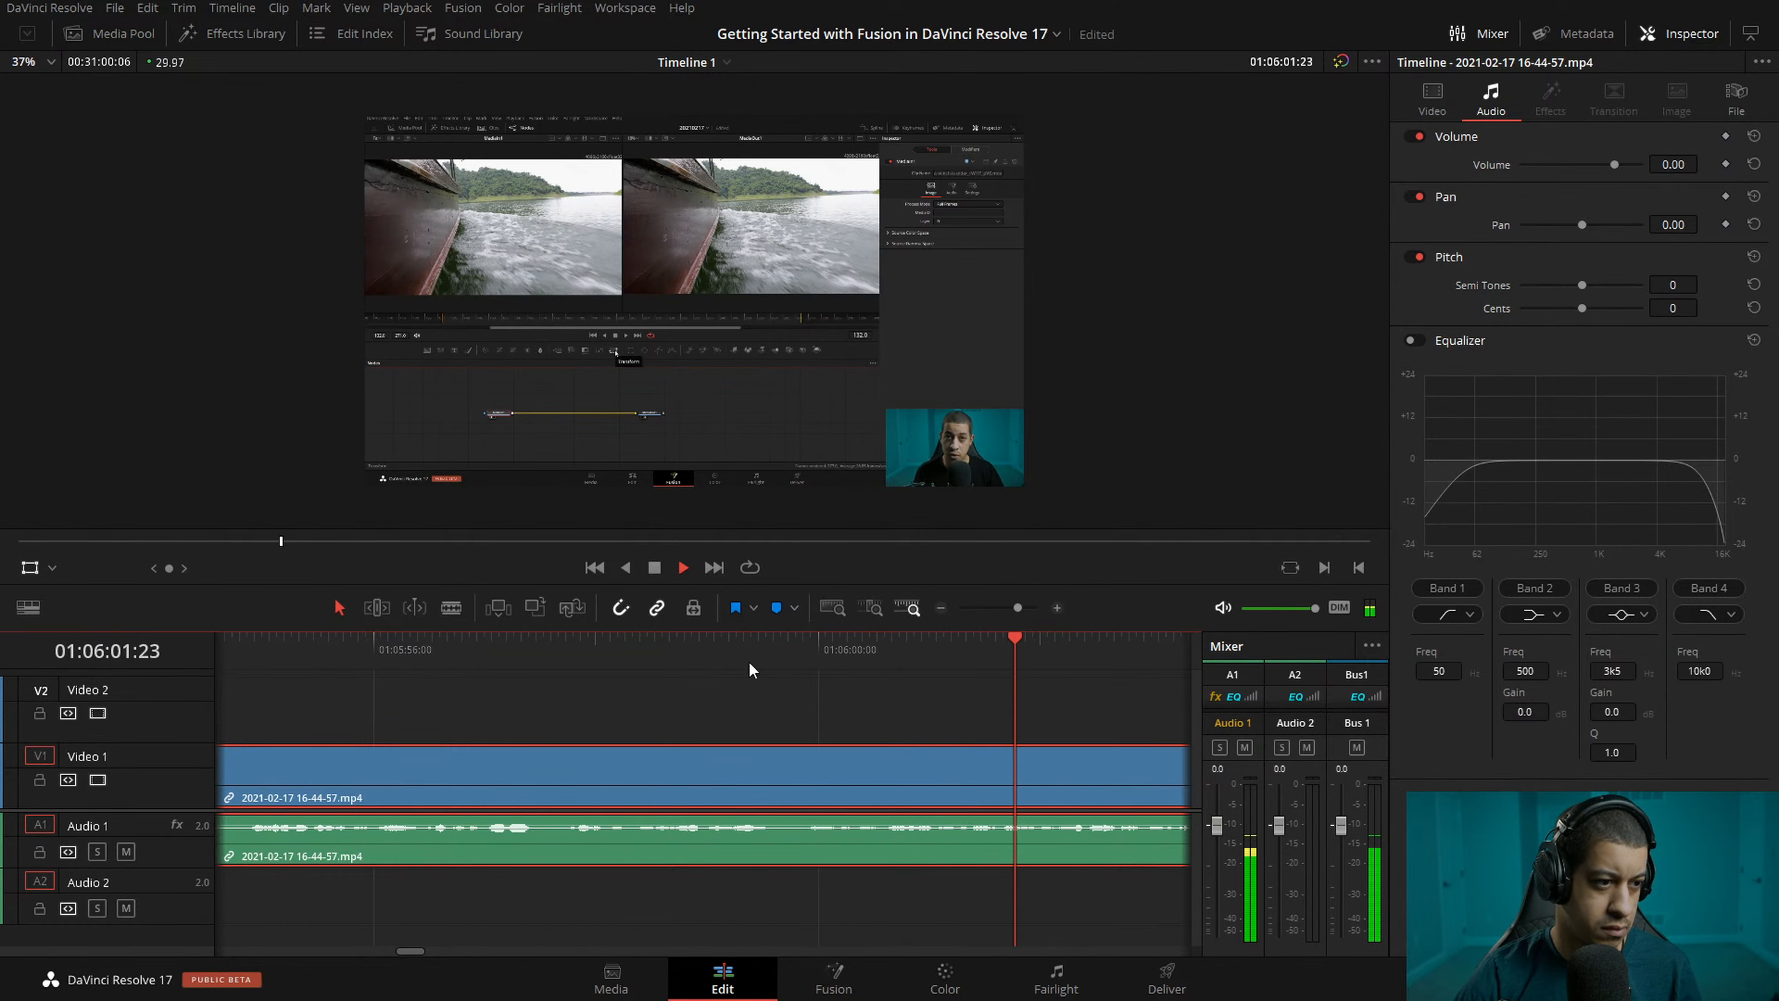
- Split the clip at about 5:59:18, ripple-trim about 17 frames after the cut, and play on to 6:11:18
{"action": "key", "text": "space"}
{"action": "left_click", "coordinate": [732, 643]}
{"action": "mouse_move", "coordinate": [794, 646]}
{"action": "left_mouse_down"}
{"action": "mouse_move", "coordinate": [772, 648]}
{"action": "mouse_move", "coordinate": [854, 656]}
{"action": "mouse_move", "coordinate": [774, 654]}
{"action": "left_mouse_up"}
{"action": "key", "text": "ctrl+b"}
{"action": "left_click_drag", "start_coordinate": [838, 655], "coordinate": [847, 660]}
{"action": "key", "text": "Up"}
{"action": "left_click", "coordinate": [508, 654]}
{"action": "key", "text": "space"}
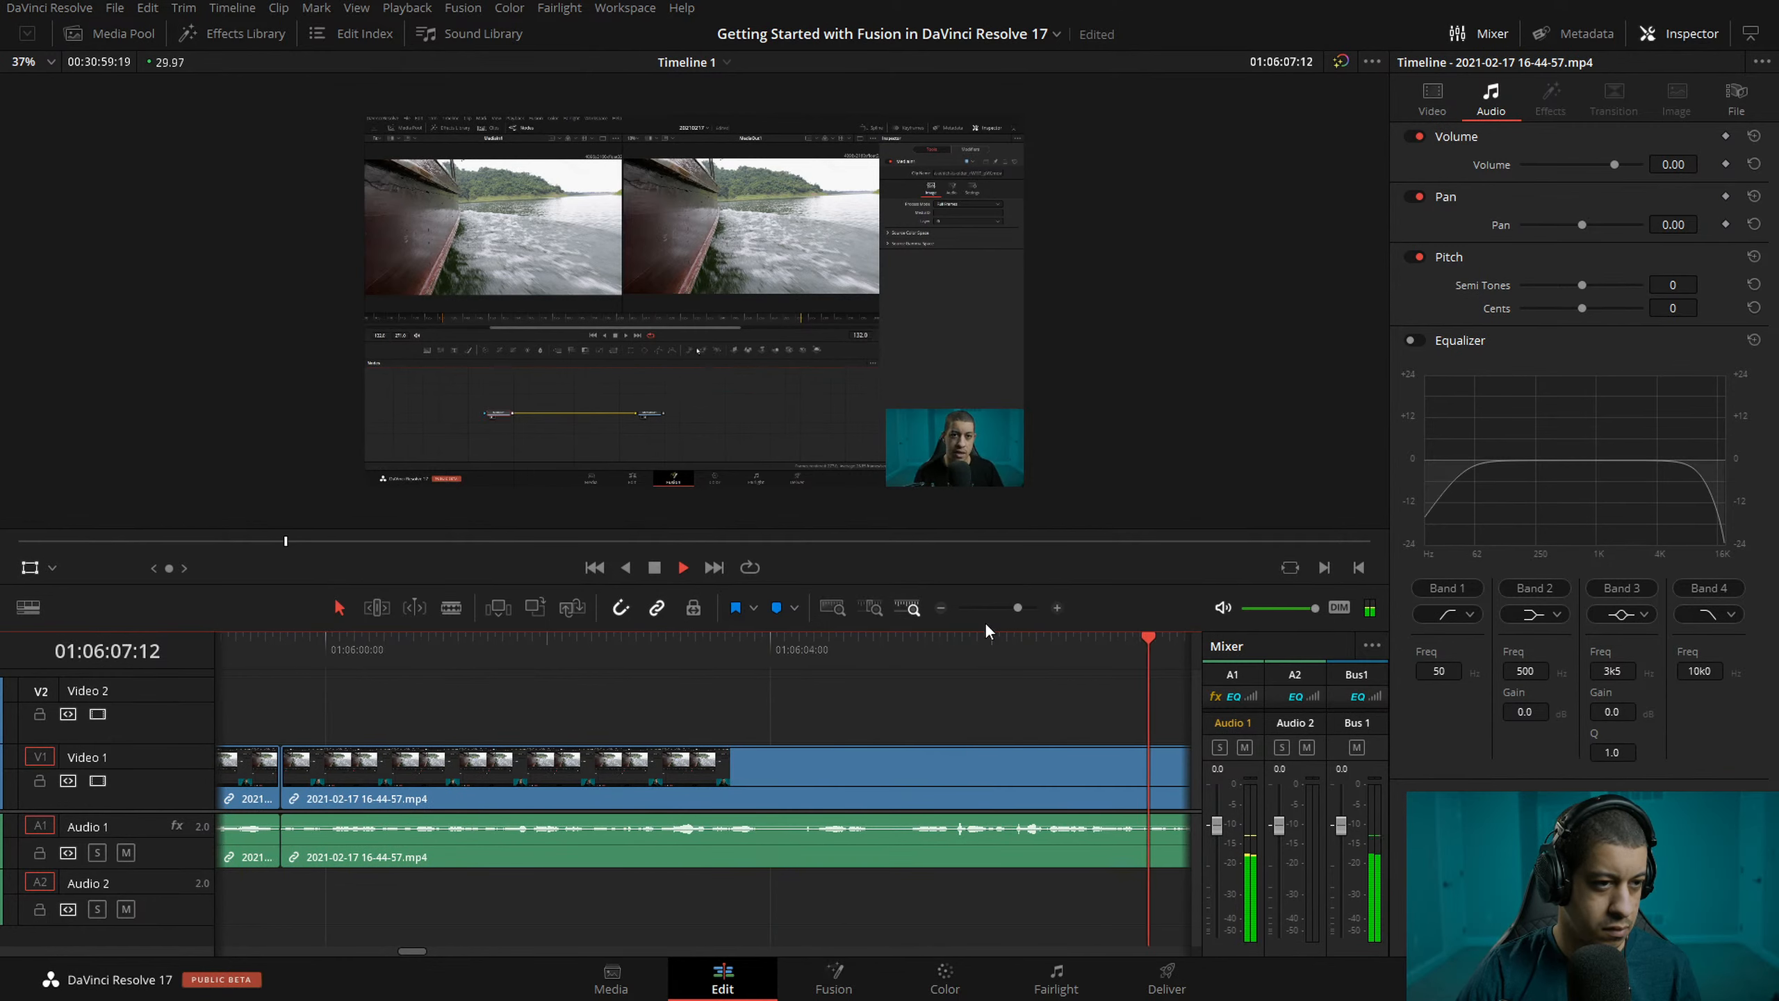
{"action": "left_click", "coordinate": [940, 608]}
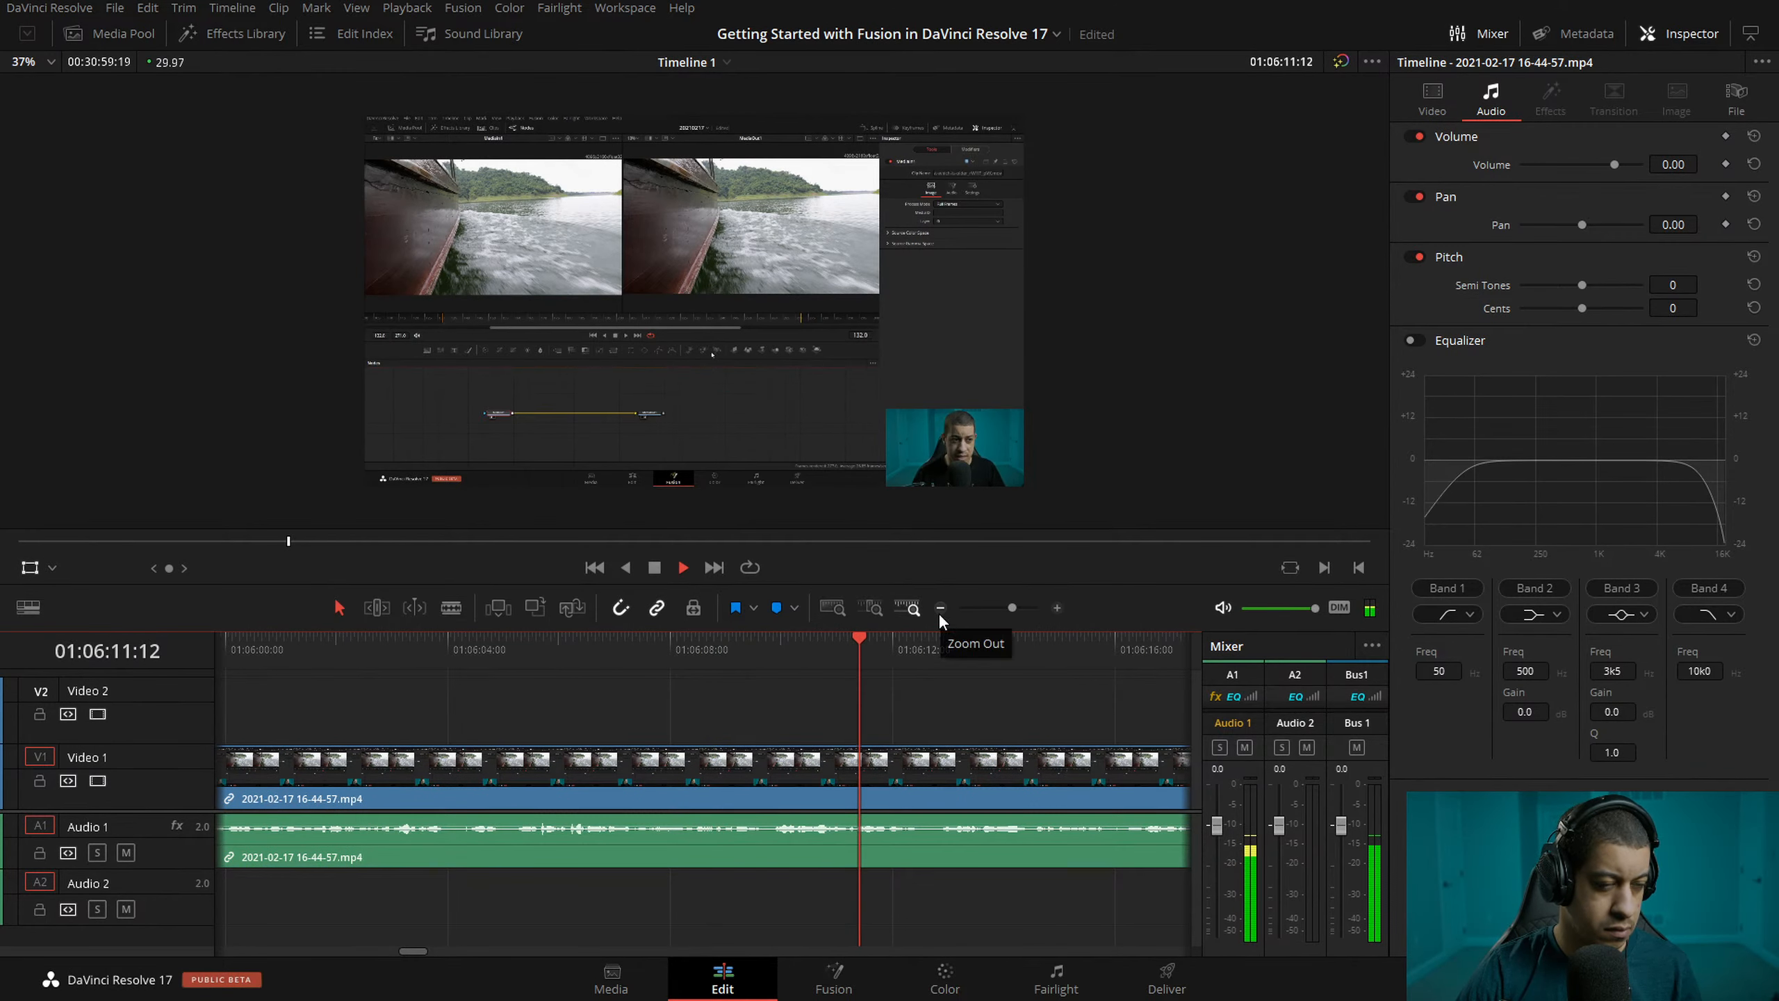
{"action": "key", "text": "space"}
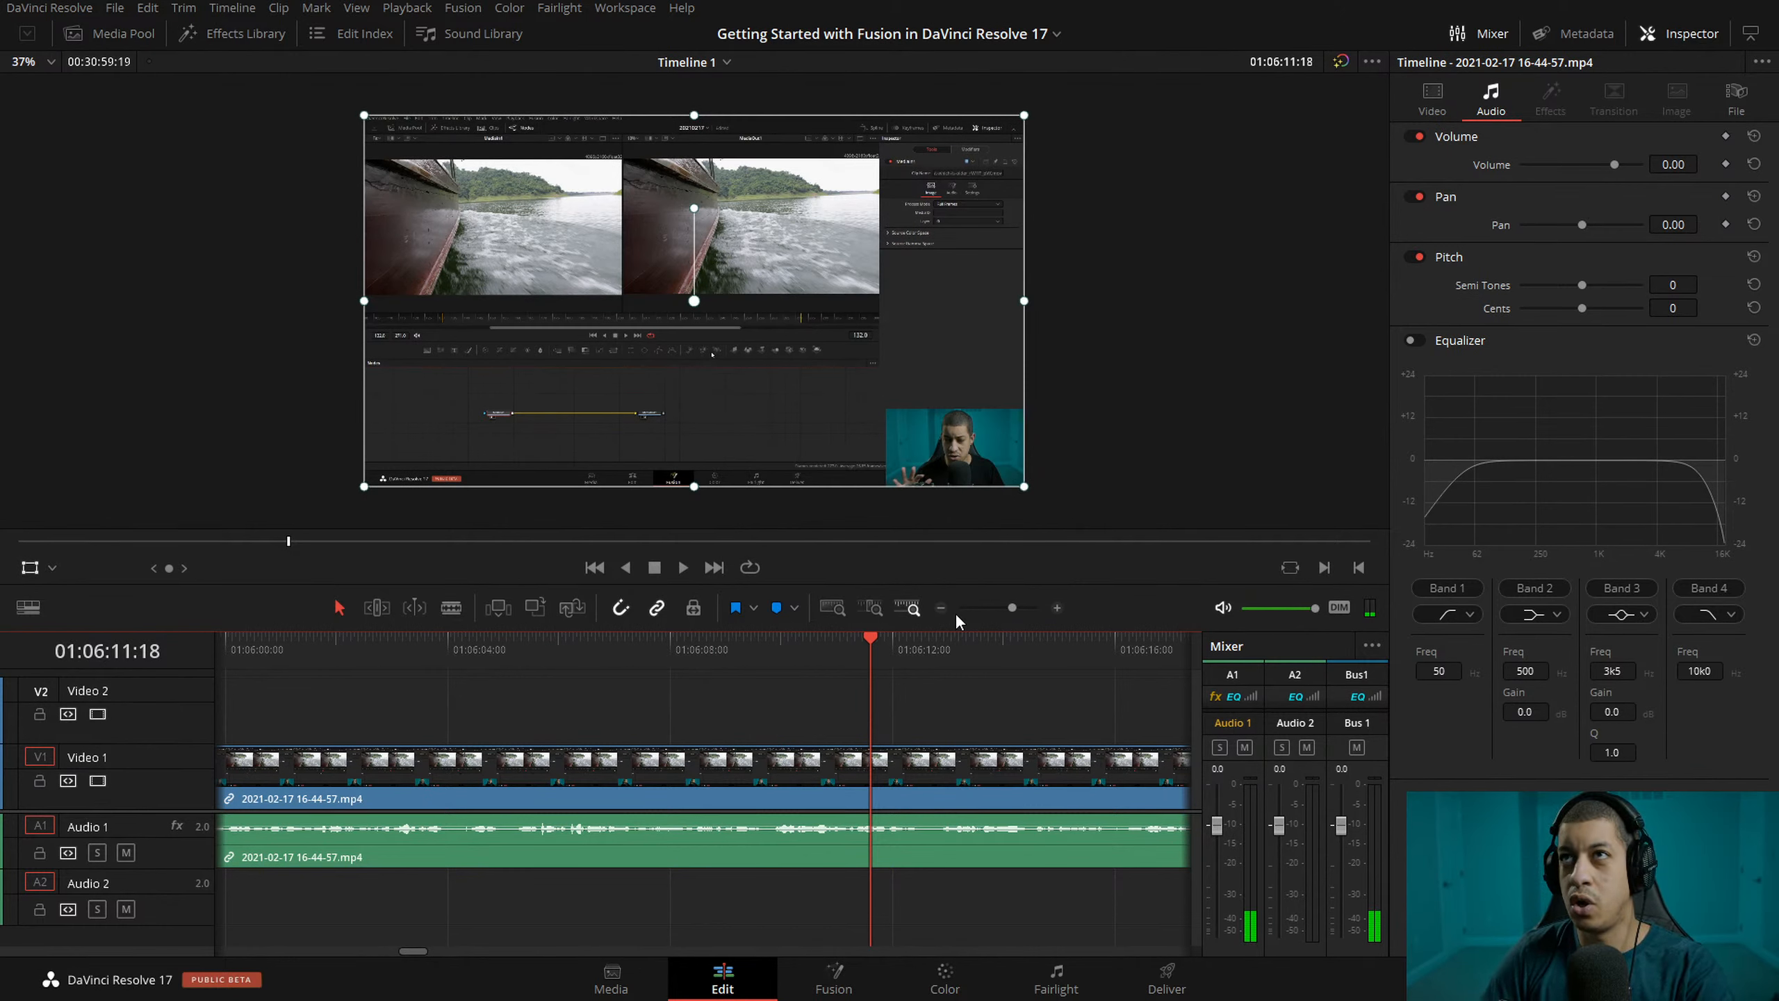
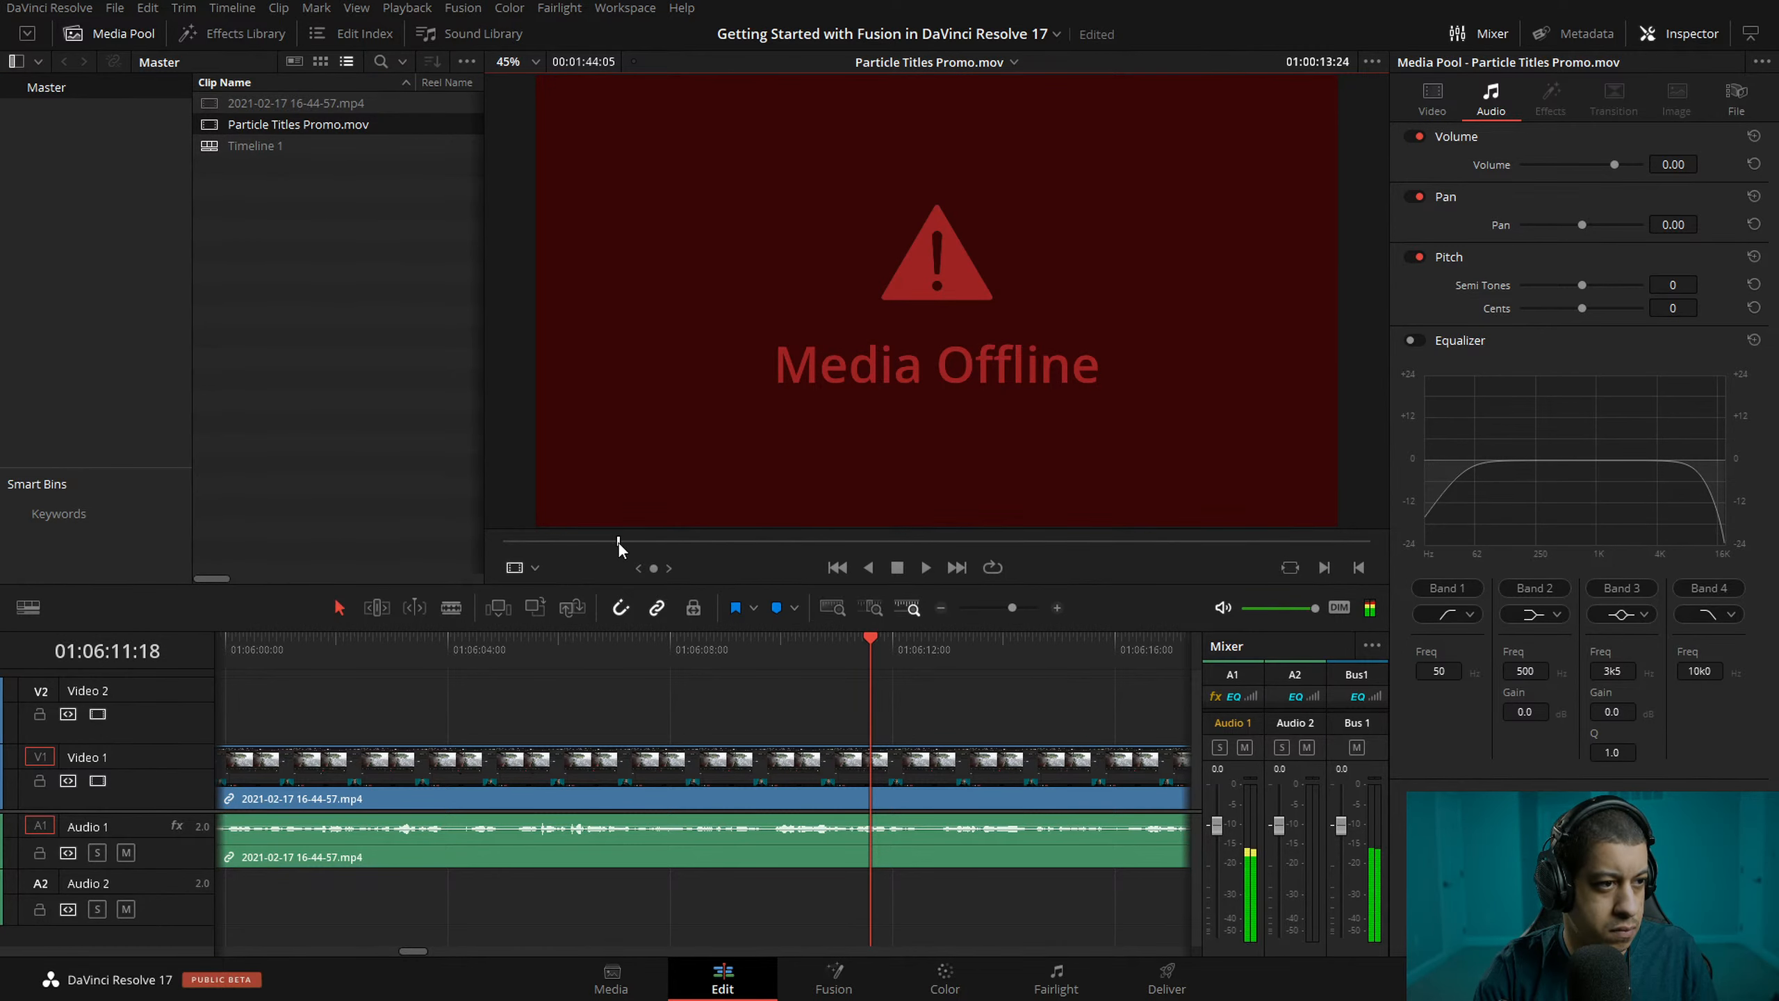
- Replace the offline Particle Titles Promo.mov with playable media and add Particle Titles Promo 1.mp4 to the media pool
{"action": "left_click", "coordinate": [202, 127]}
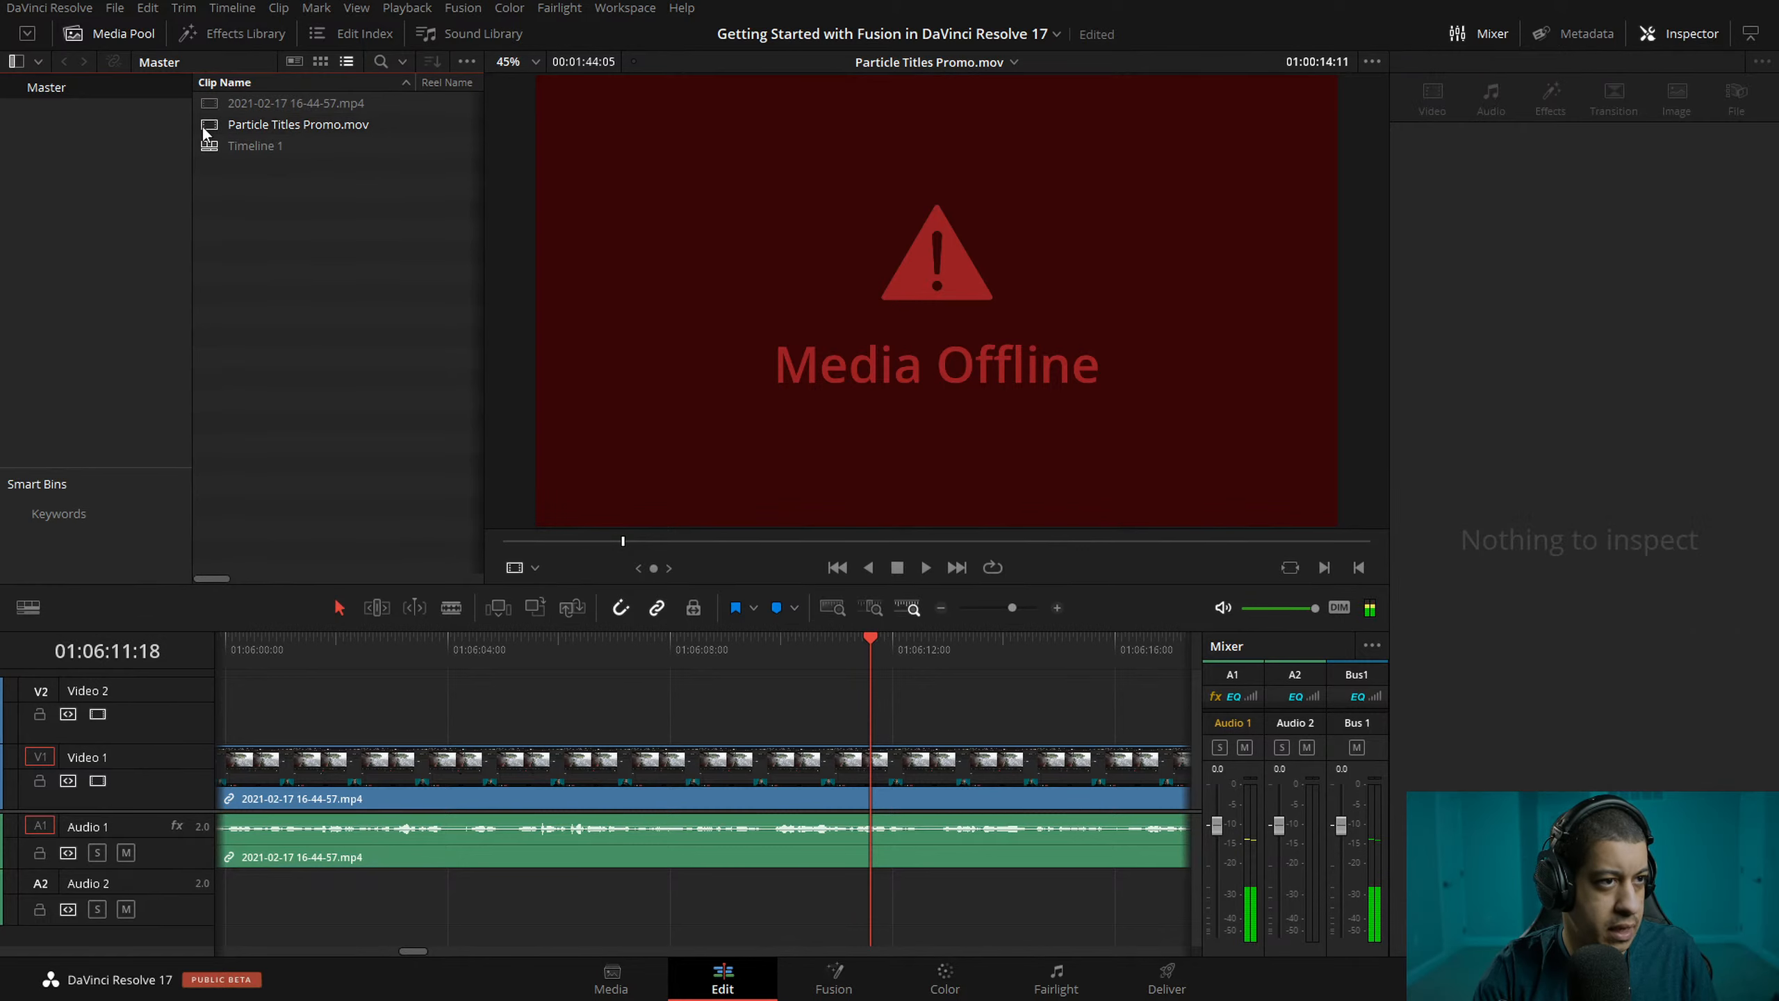
{"action": "left_click", "coordinate": [364, 478]}
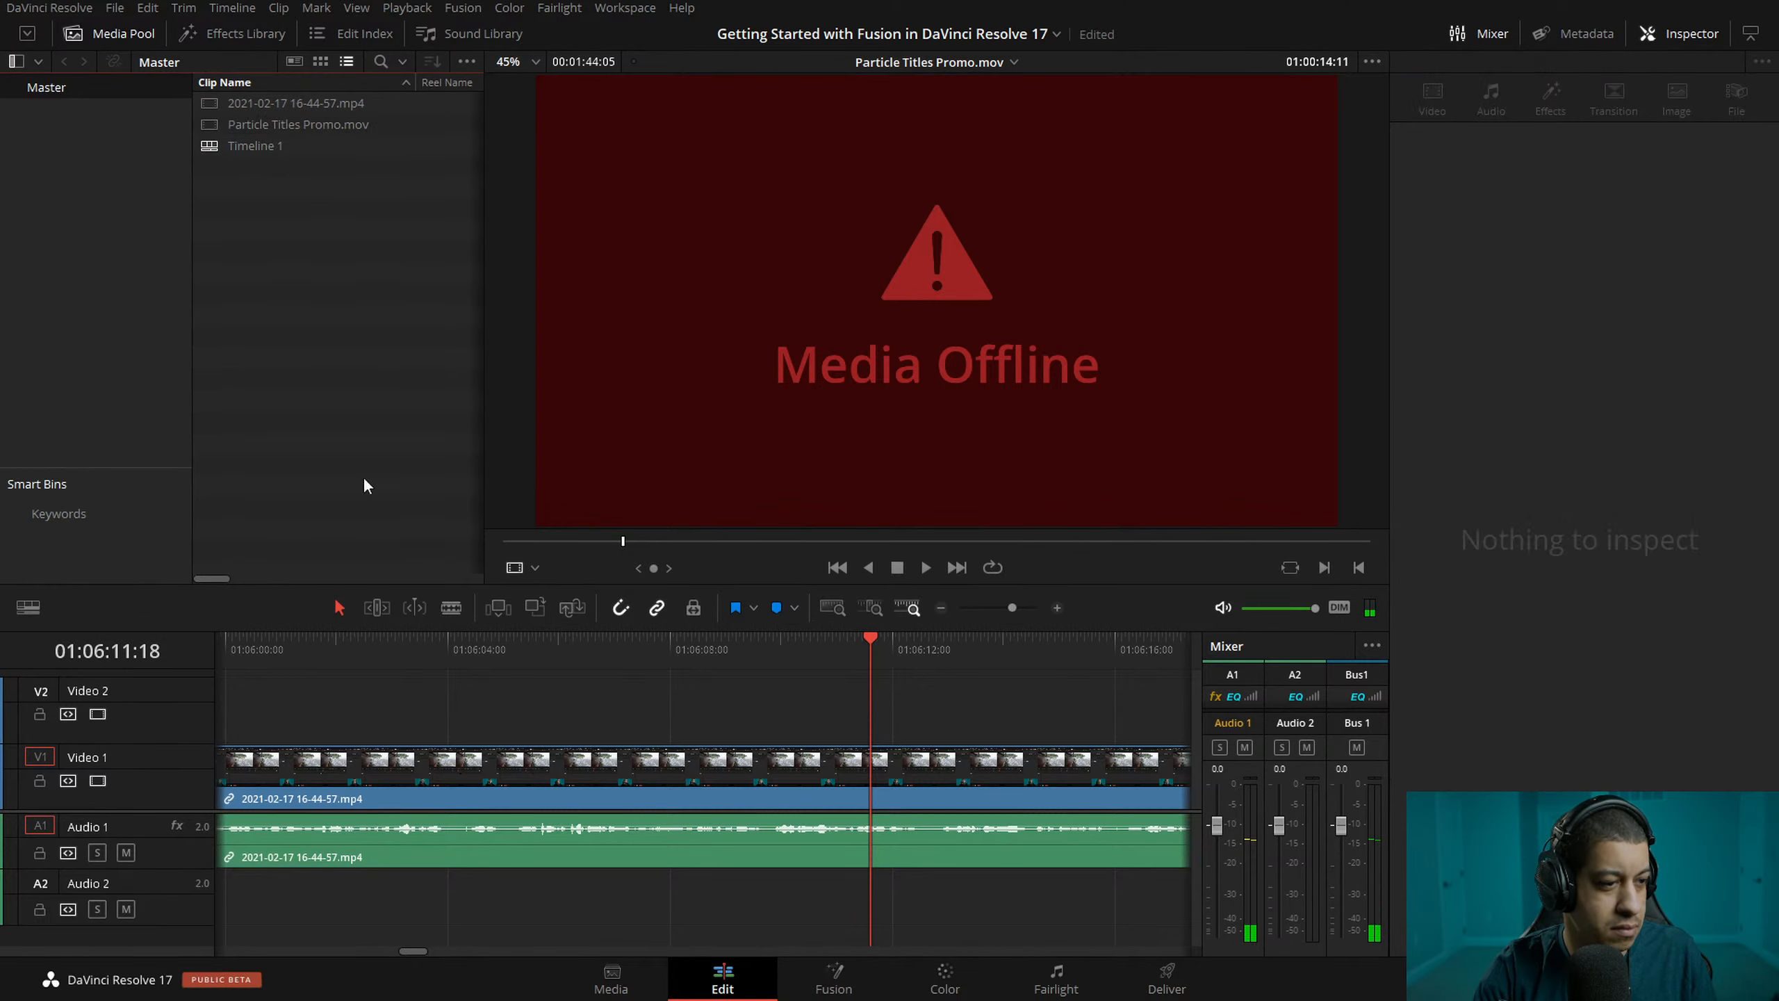
{"action": "left_click", "coordinate": [209, 133]}
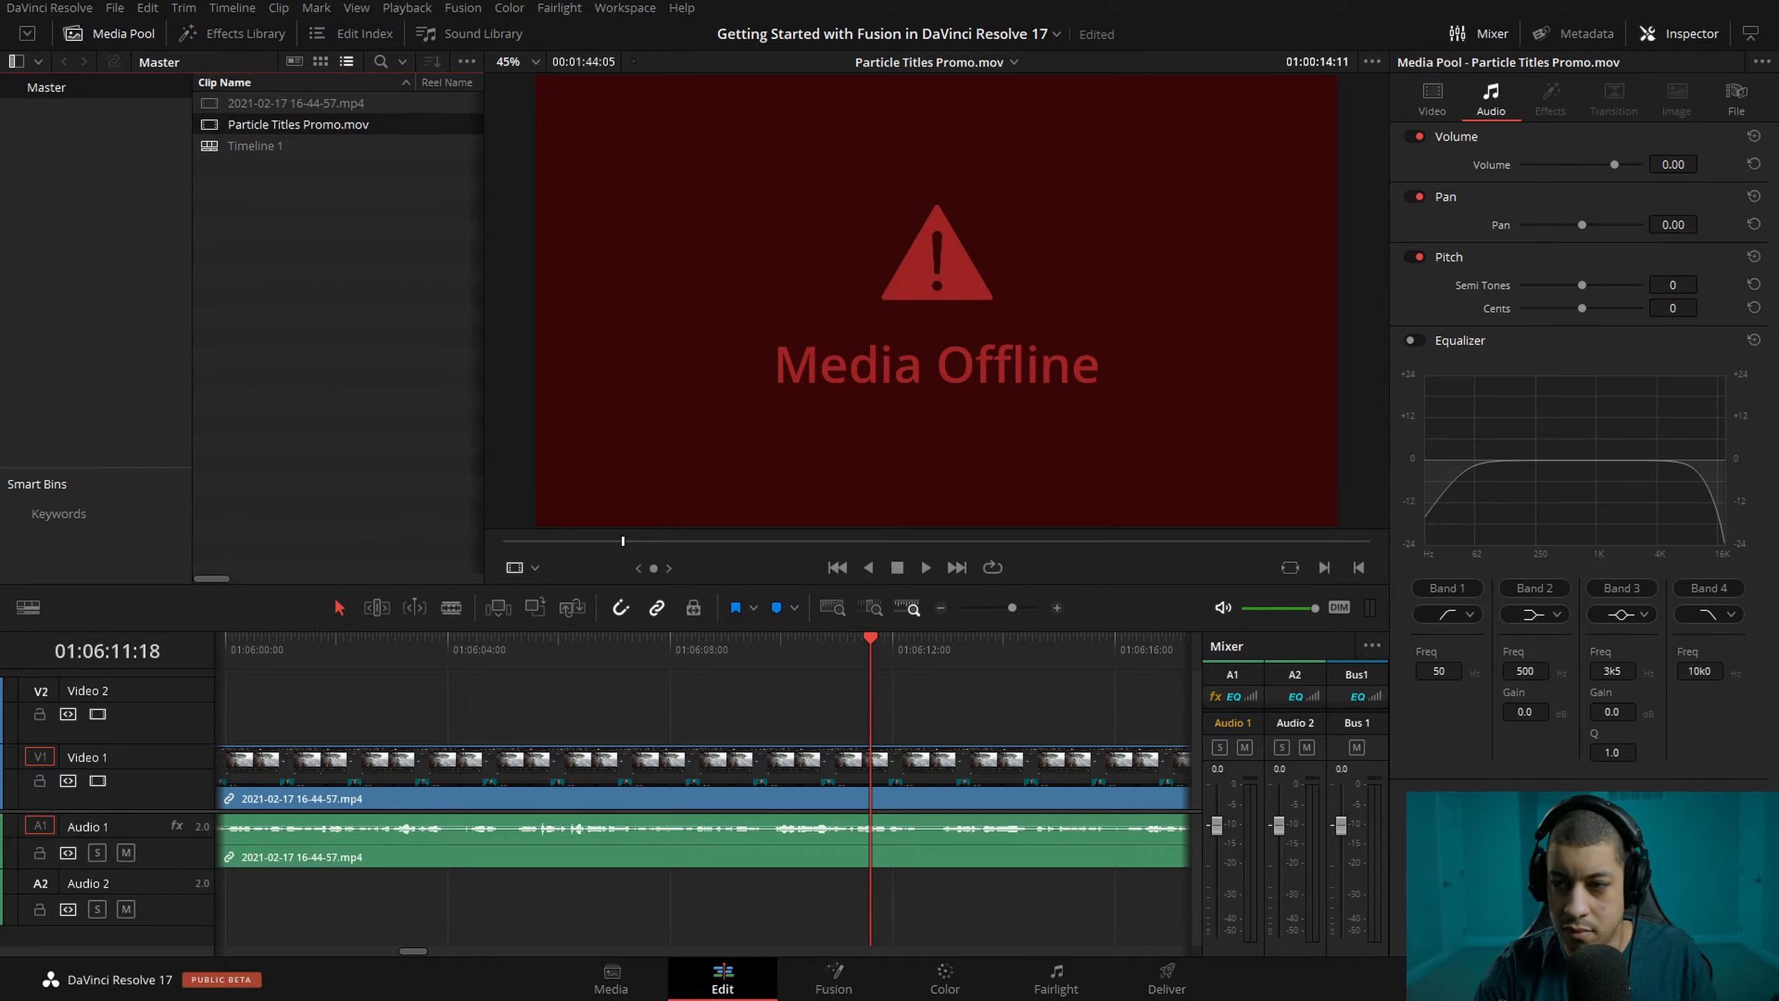
{"action": "left_click", "coordinate": [283, 351]}
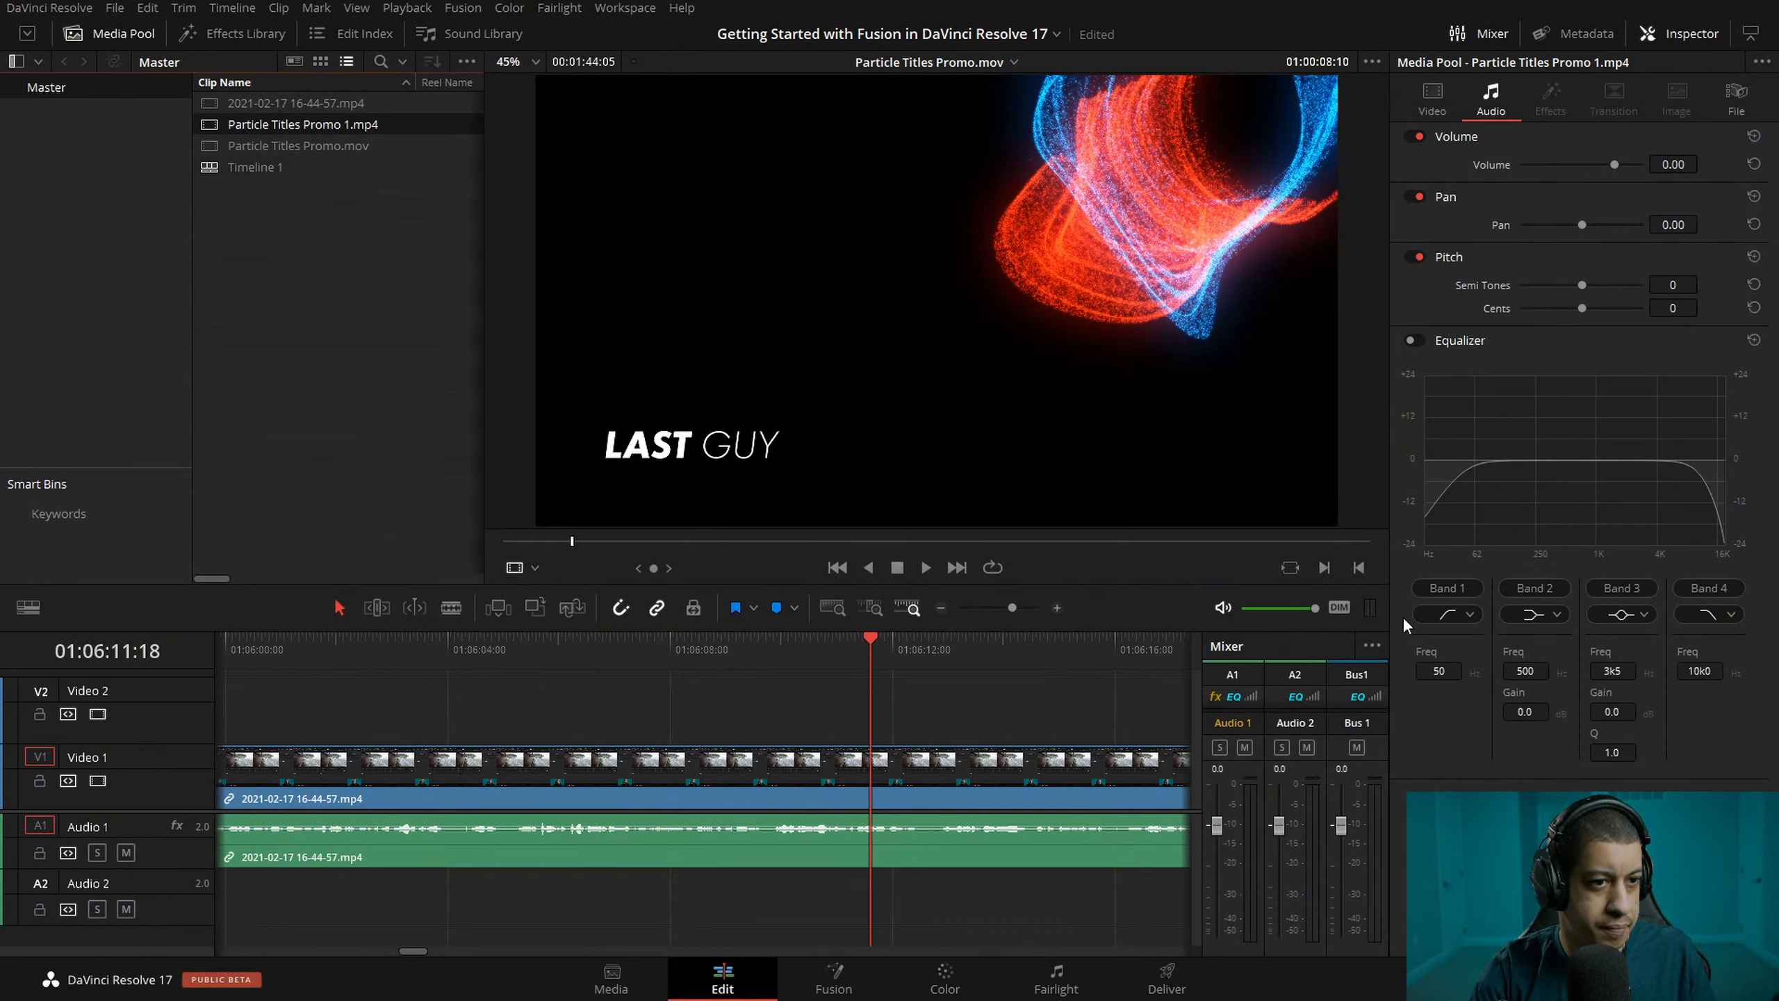
- Mark an excerpt of the Particle Titles Promo source from about 7:02 to 10:03 and place it on Video 2 at about 6:10
{"action": "mouse_move", "coordinate": [645, 541]}
{"action": "left_mouse_down"}
{"action": "mouse_move", "coordinate": [787, 535]}
{"action": "mouse_move", "coordinate": [650, 537]}
{"action": "left_mouse_up"}
{"action": "key", "text": "space"}
{"action": "left_click", "coordinate": [573, 537]}
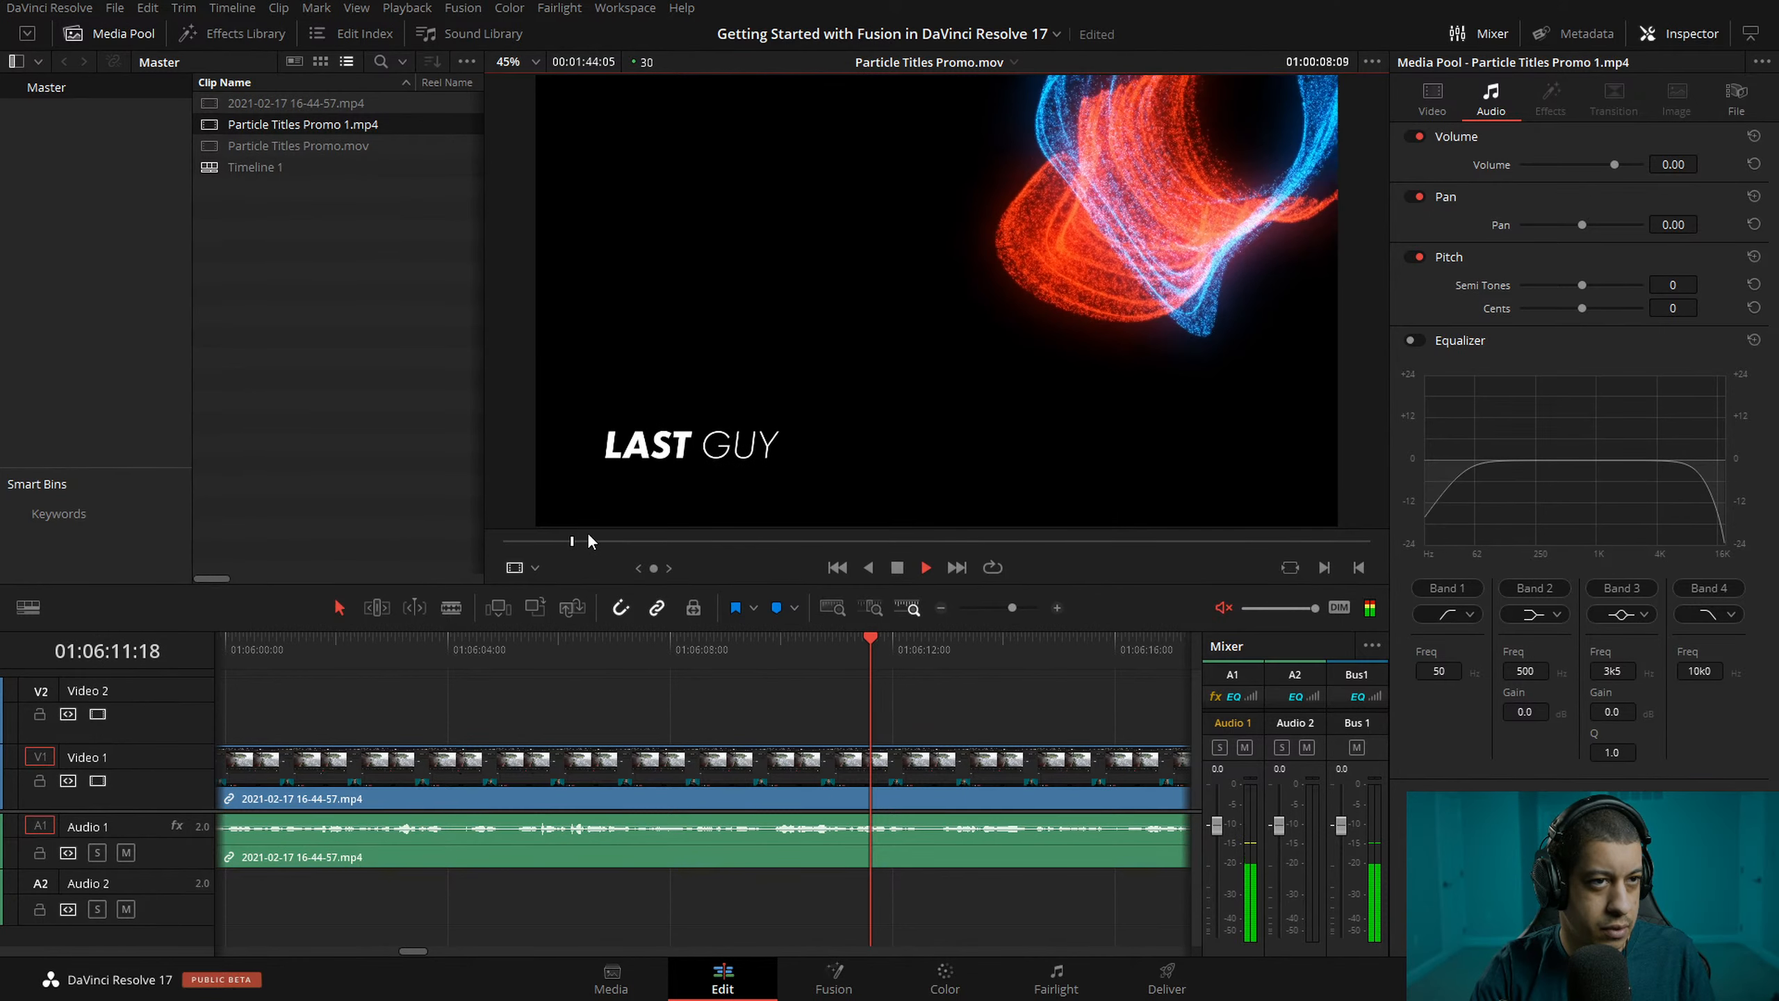
{"action": "left_click", "coordinate": [554, 537]}
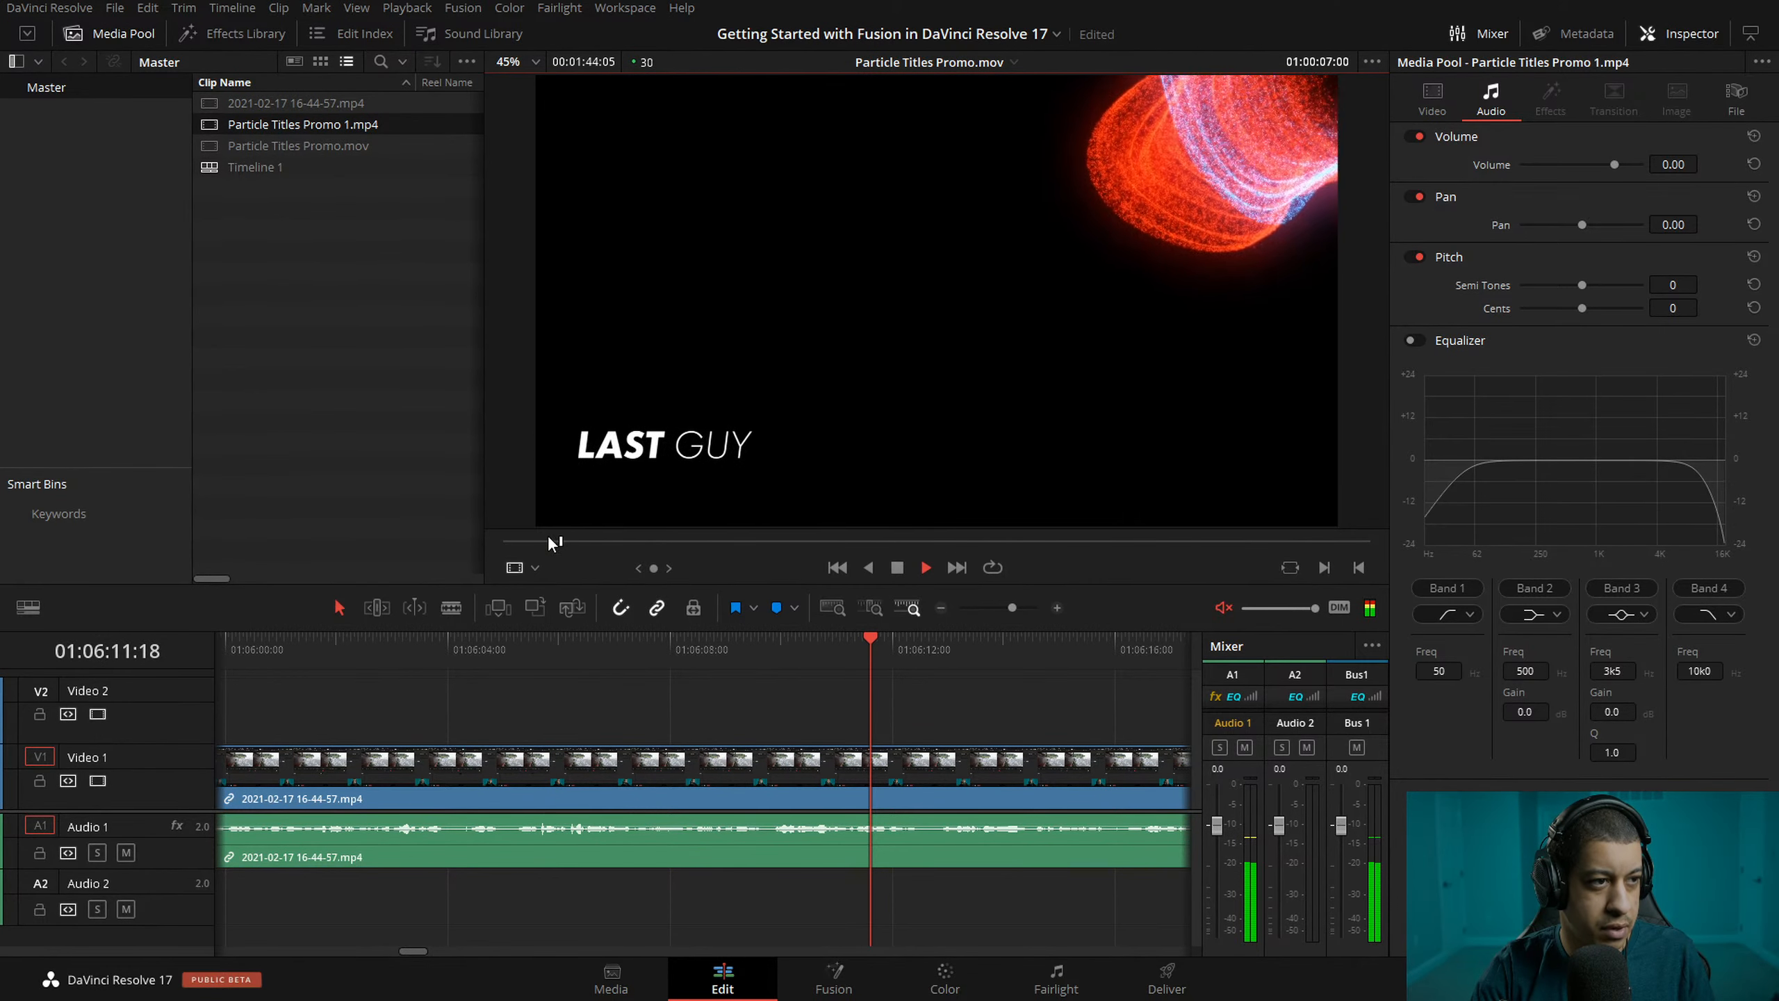
{"action": "left_click", "coordinate": [210, 124]}
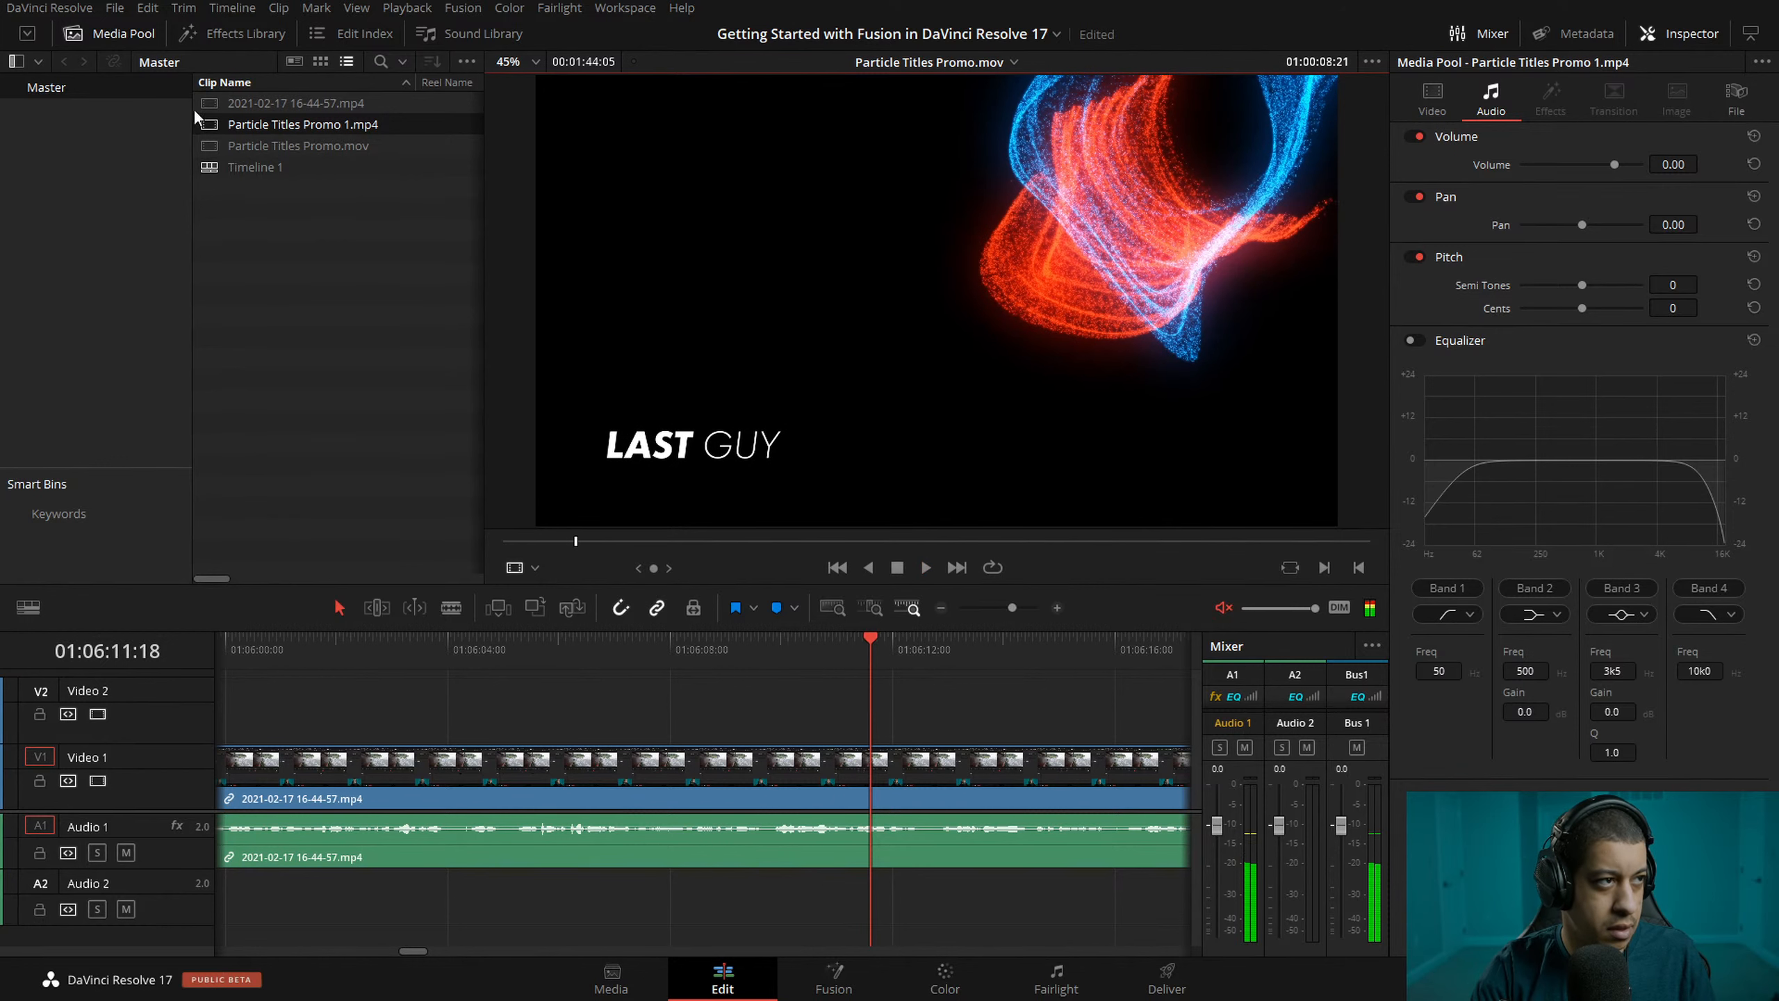
{"action": "mouse_move", "coordinate": [561, 541]}
{"action": "left_mouse_down"}
{"action": "mouse_move", "coordinate": [536, 545]}
{"action": "mouse_move", "coordinate": [561, 552]}
{"action": "left_mouse_up"}
{"action": "key", "text": "space"}
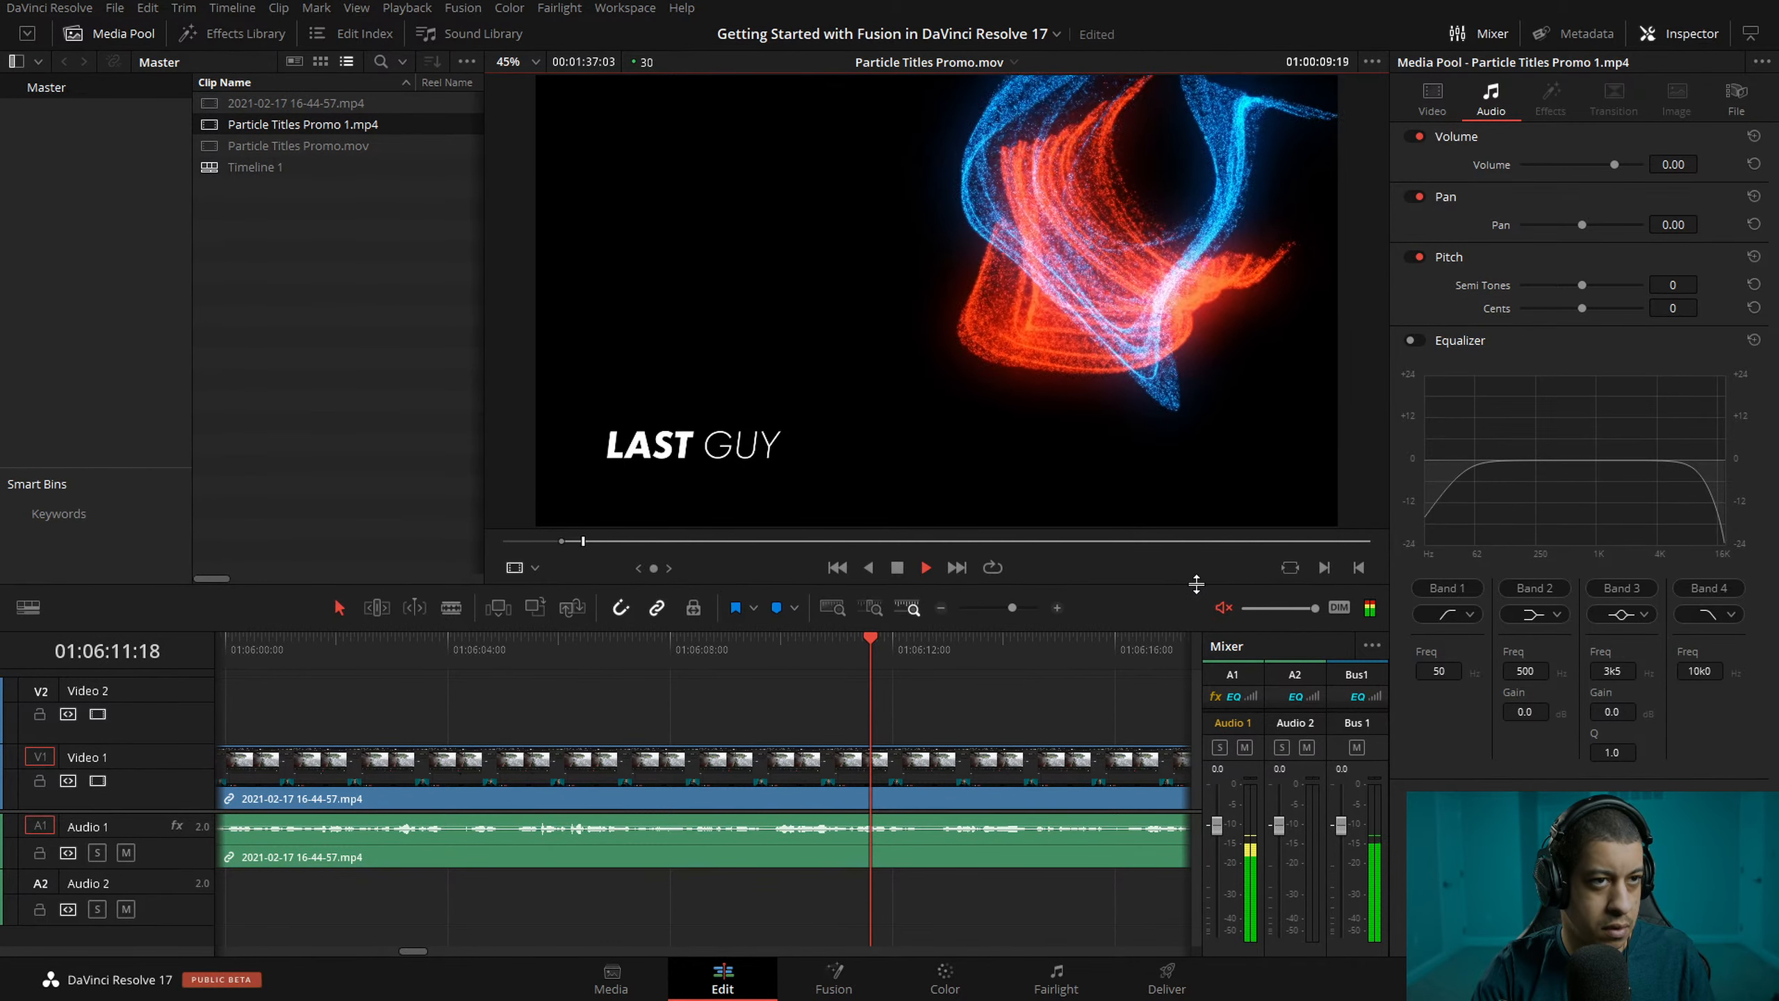
{"action": "left_click_drag", "start_coordinate": [867, 554], "coordinate": [773, 729]}
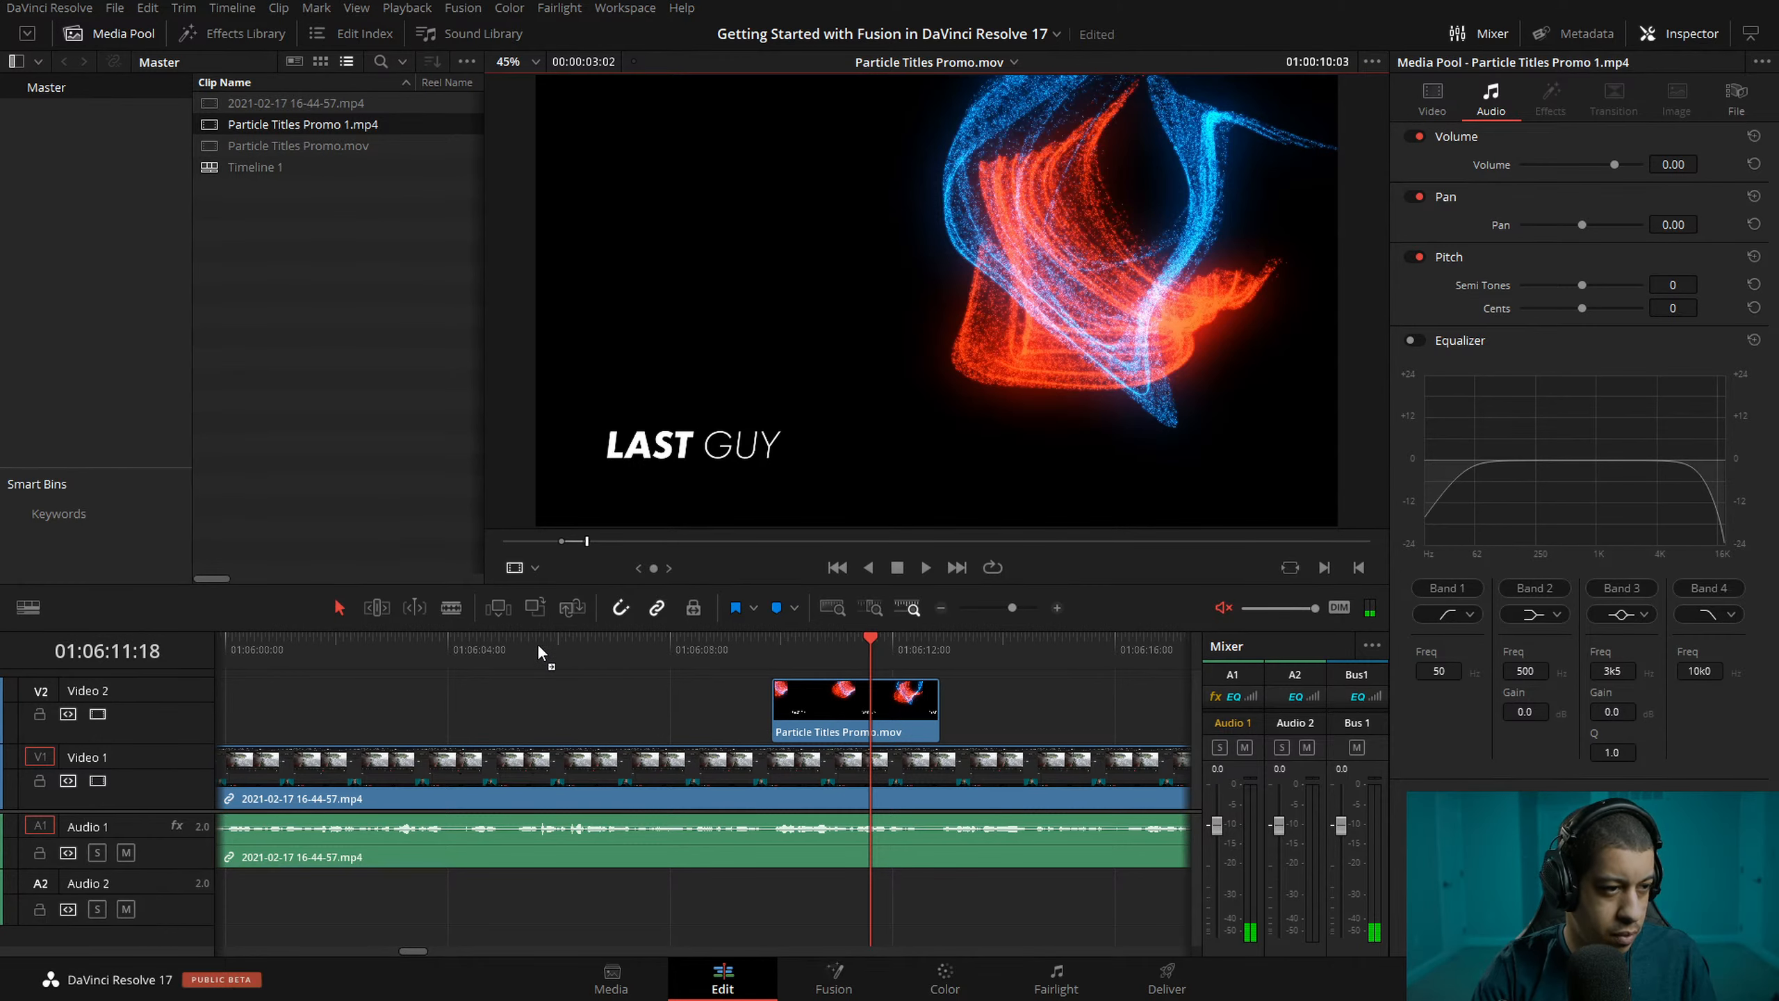
- Play the timeline from about 6:05 and move the Particle Titles Promo clip on Video 2 to start at 6:06:15
{"action": "left_click", "coordinate": [520, 643]}
{"action": "key", "text": "space"}
{"action": "key", "text": "space"}
{"action": "key", "text": "space"}
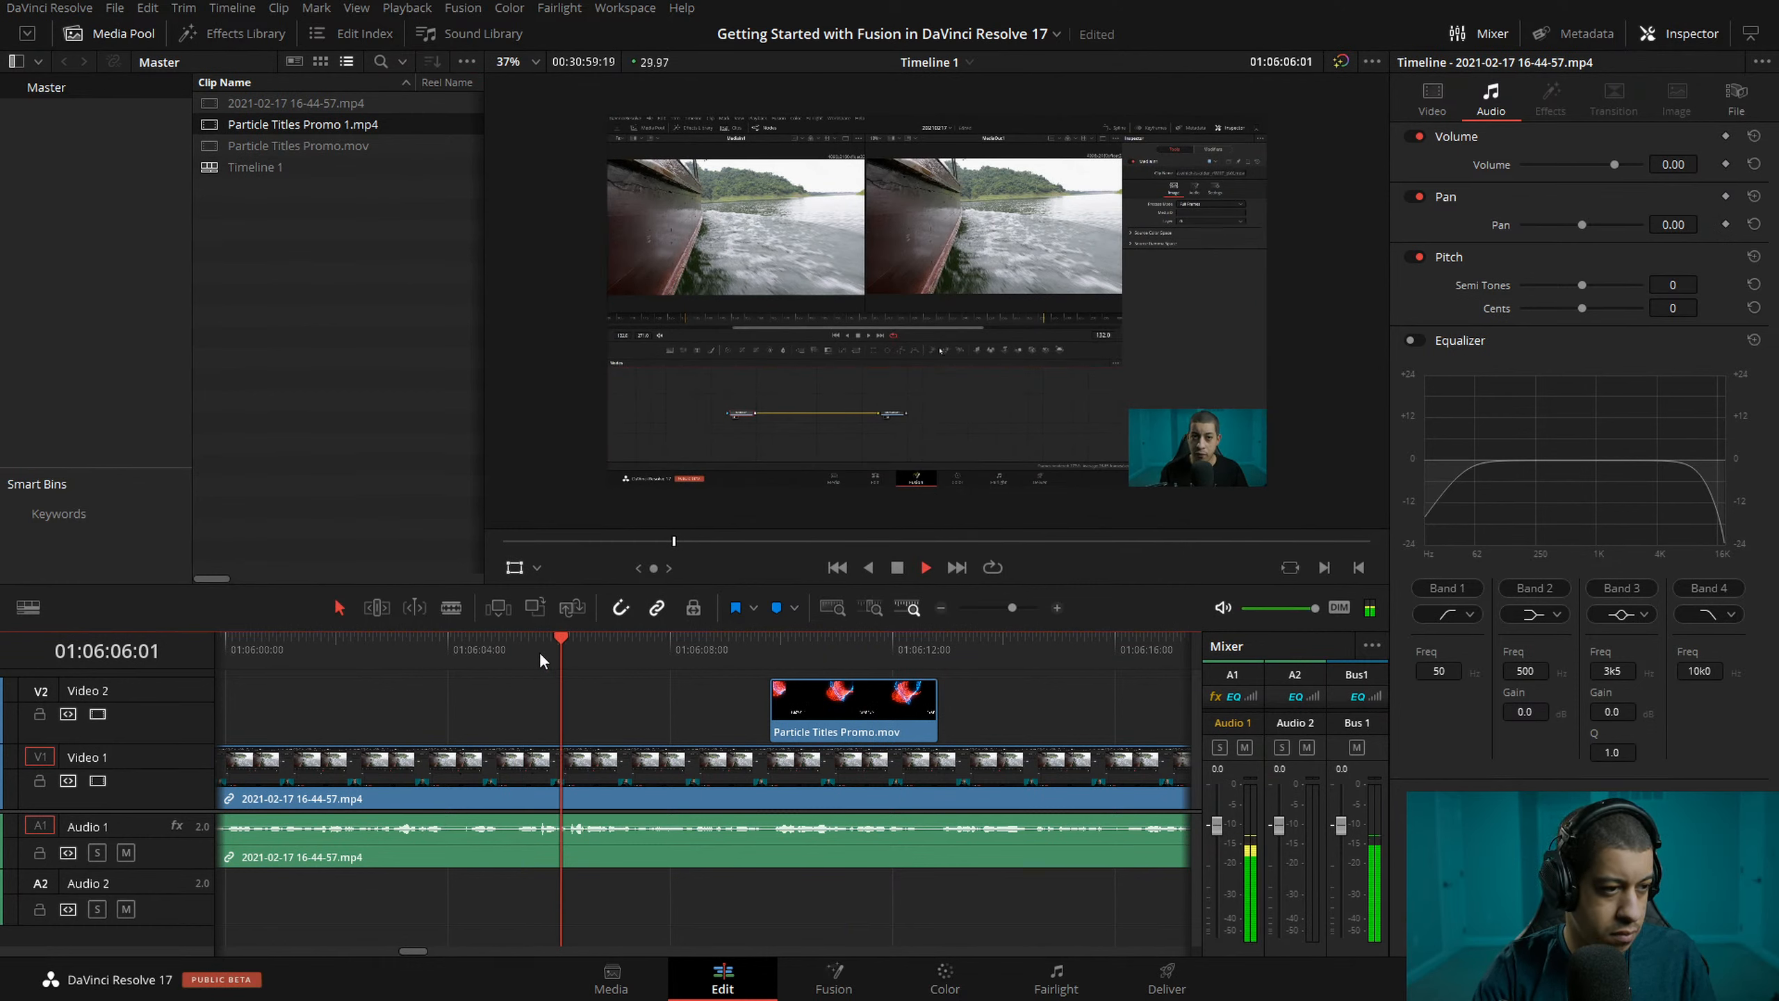
{"action": "left_click_drag", "start_coordinate": [860, 704], "coordinate": [676, 707]}
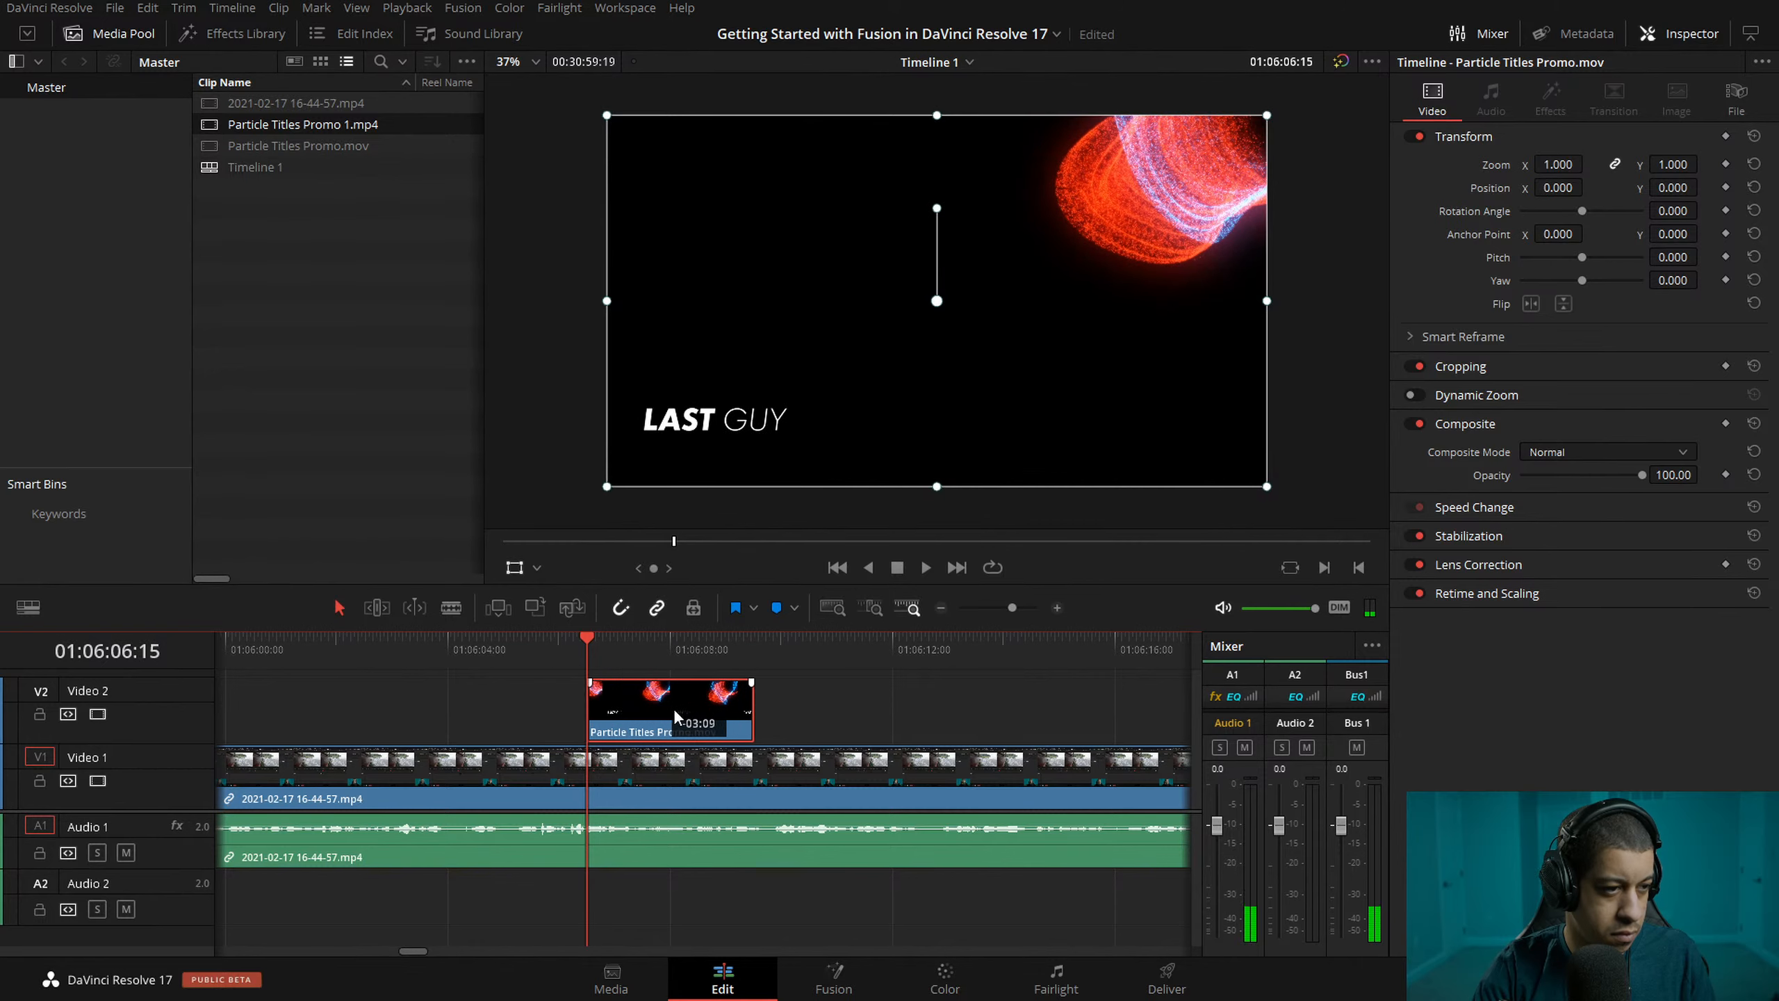
- Replay the section around the Particle Titles Promo clip from about 6:05:21, continuing at double speed past 6:12 to check the clip's placement
{"action": "left_click_drag", "start_coordinate": [557, 656], "coordinate": [541, 655]}
{"action": "key", "text": "space"}
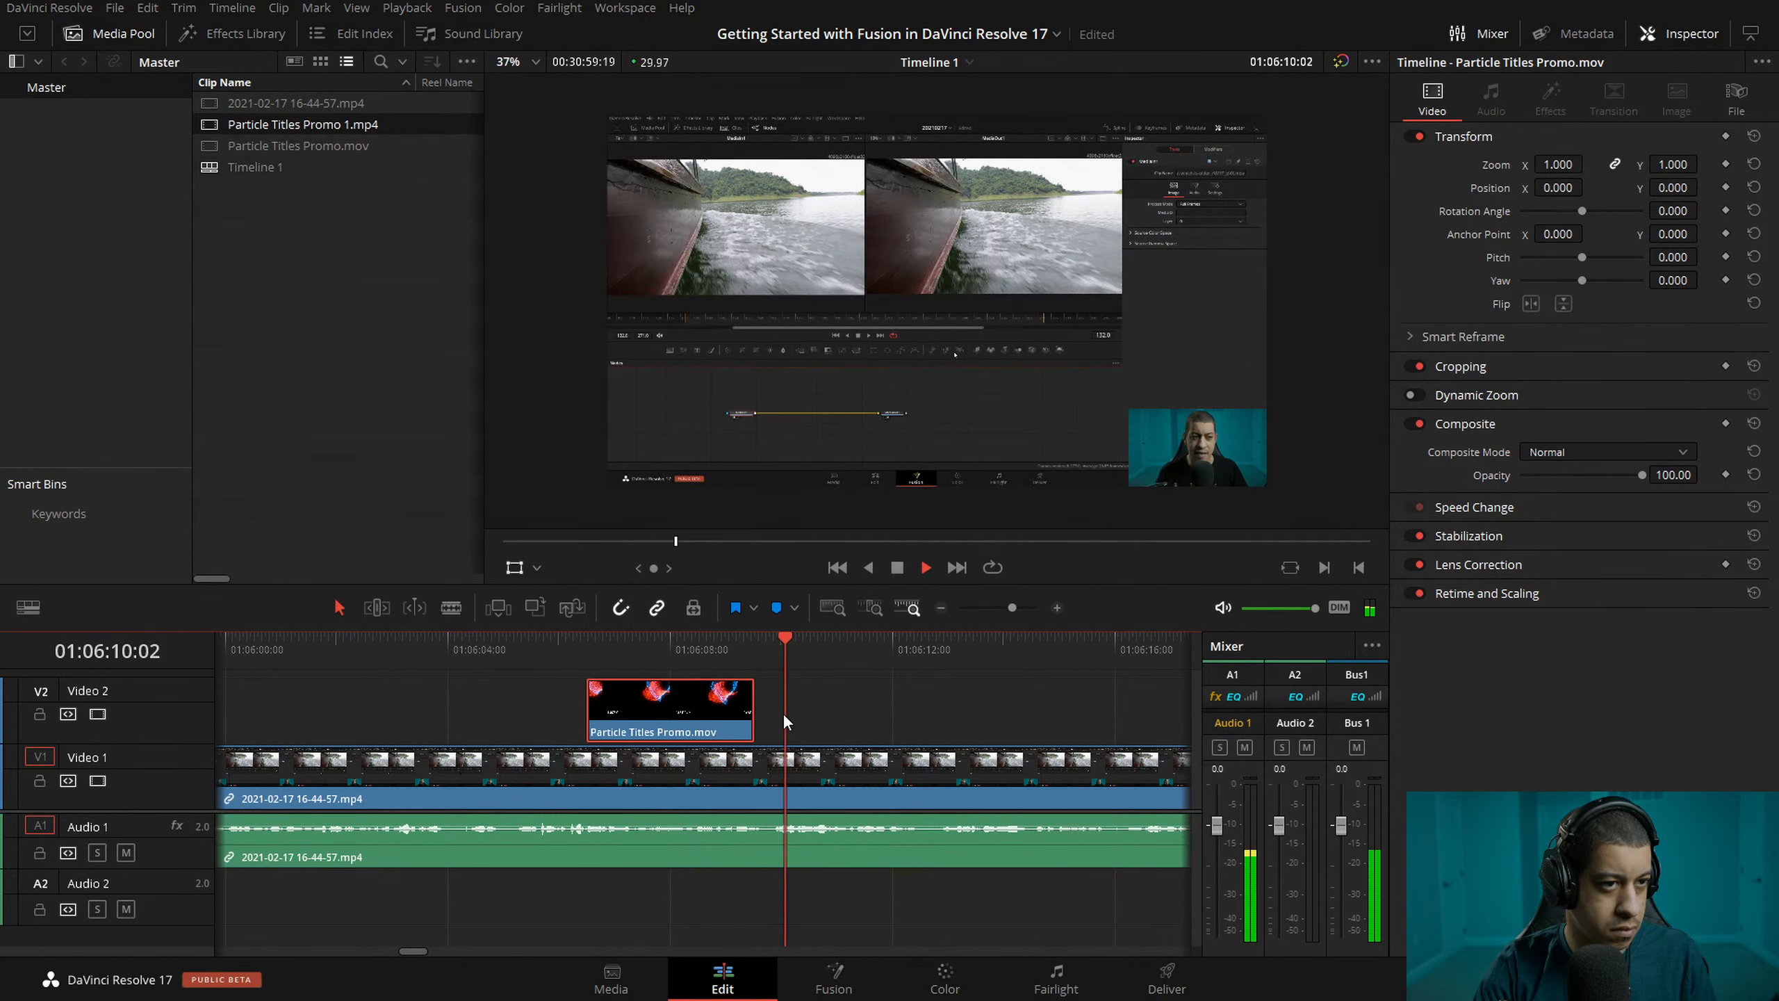
{"action": "key", "text": "space"}
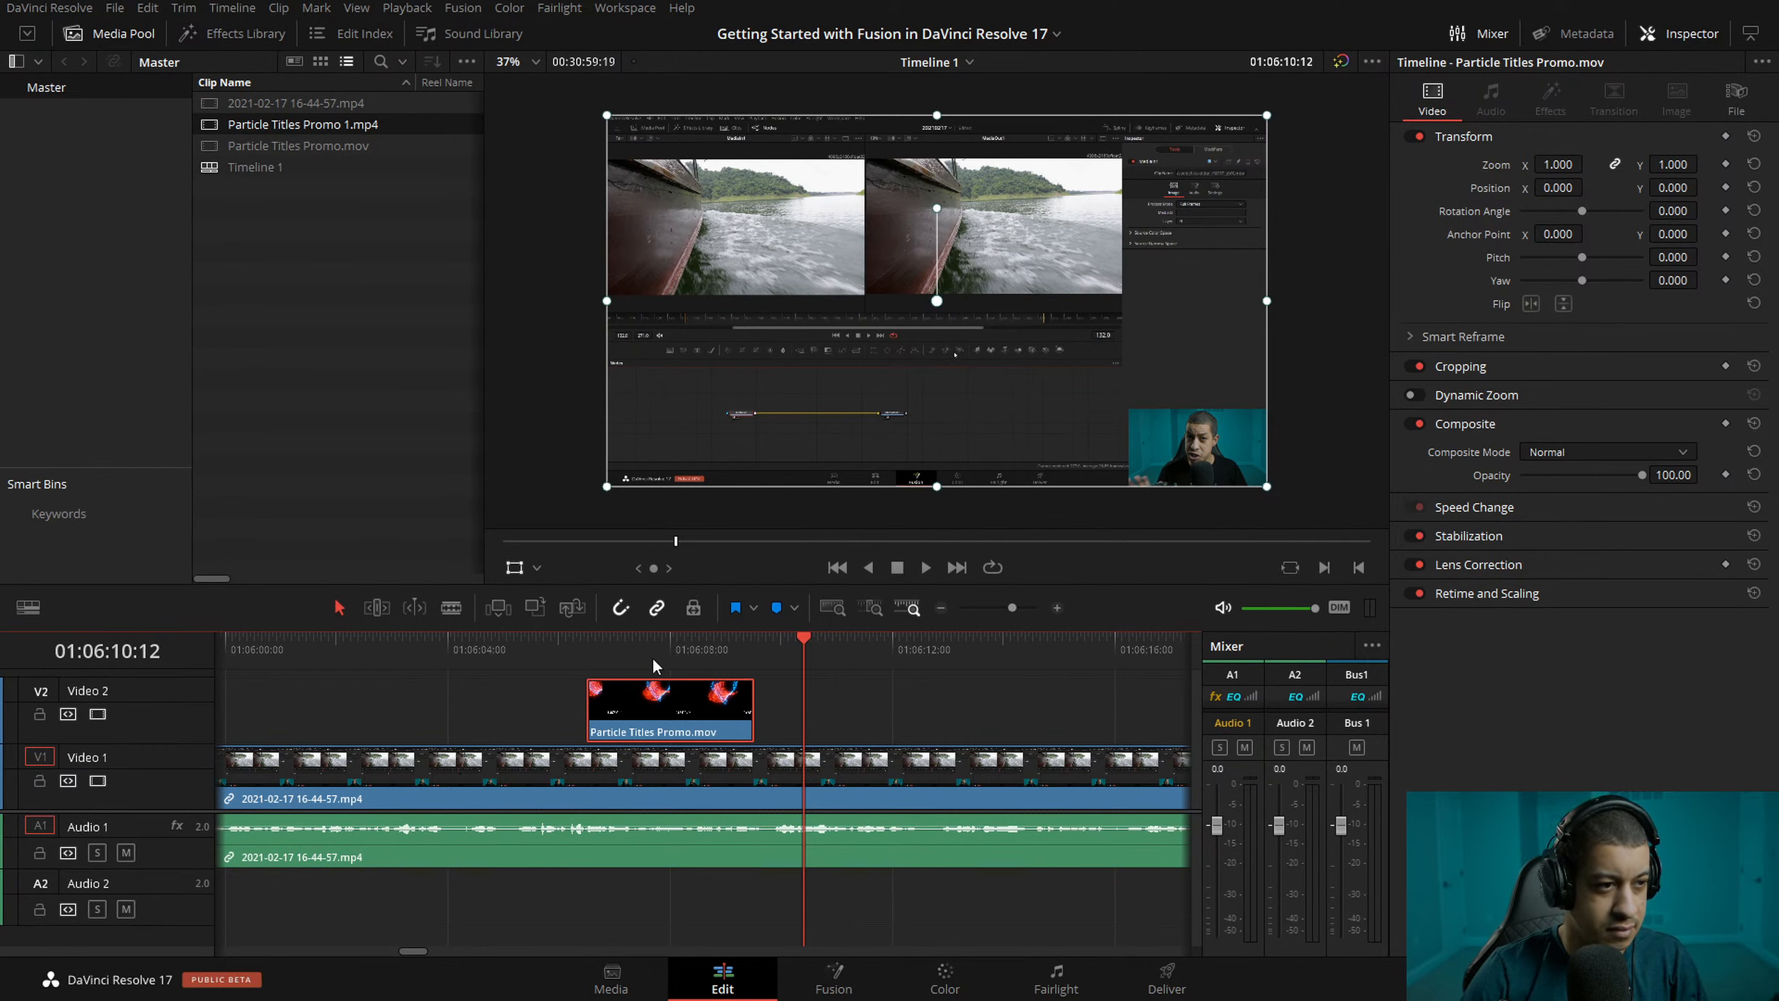
{"action": "left_click_drag", "start_coordinate": [655, 664], "coordinate": [457, 659]}
{"action": "key", "text": "space"}
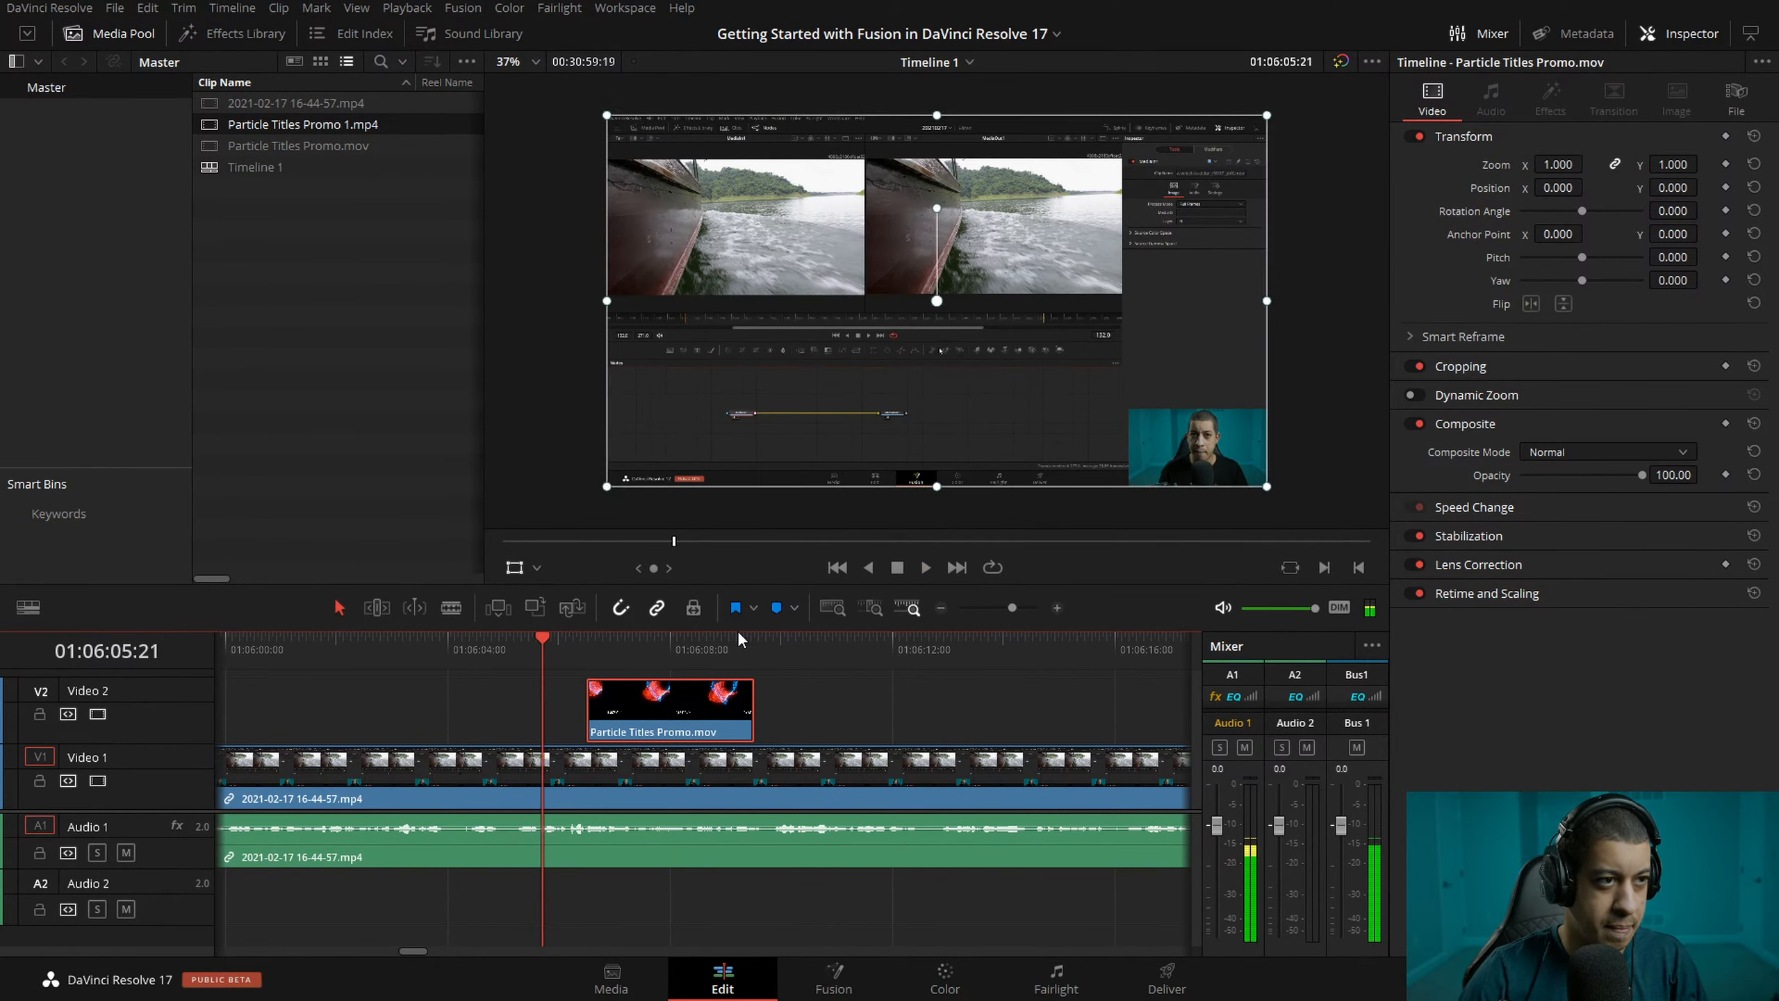
{"action": "key", "text": "space"}
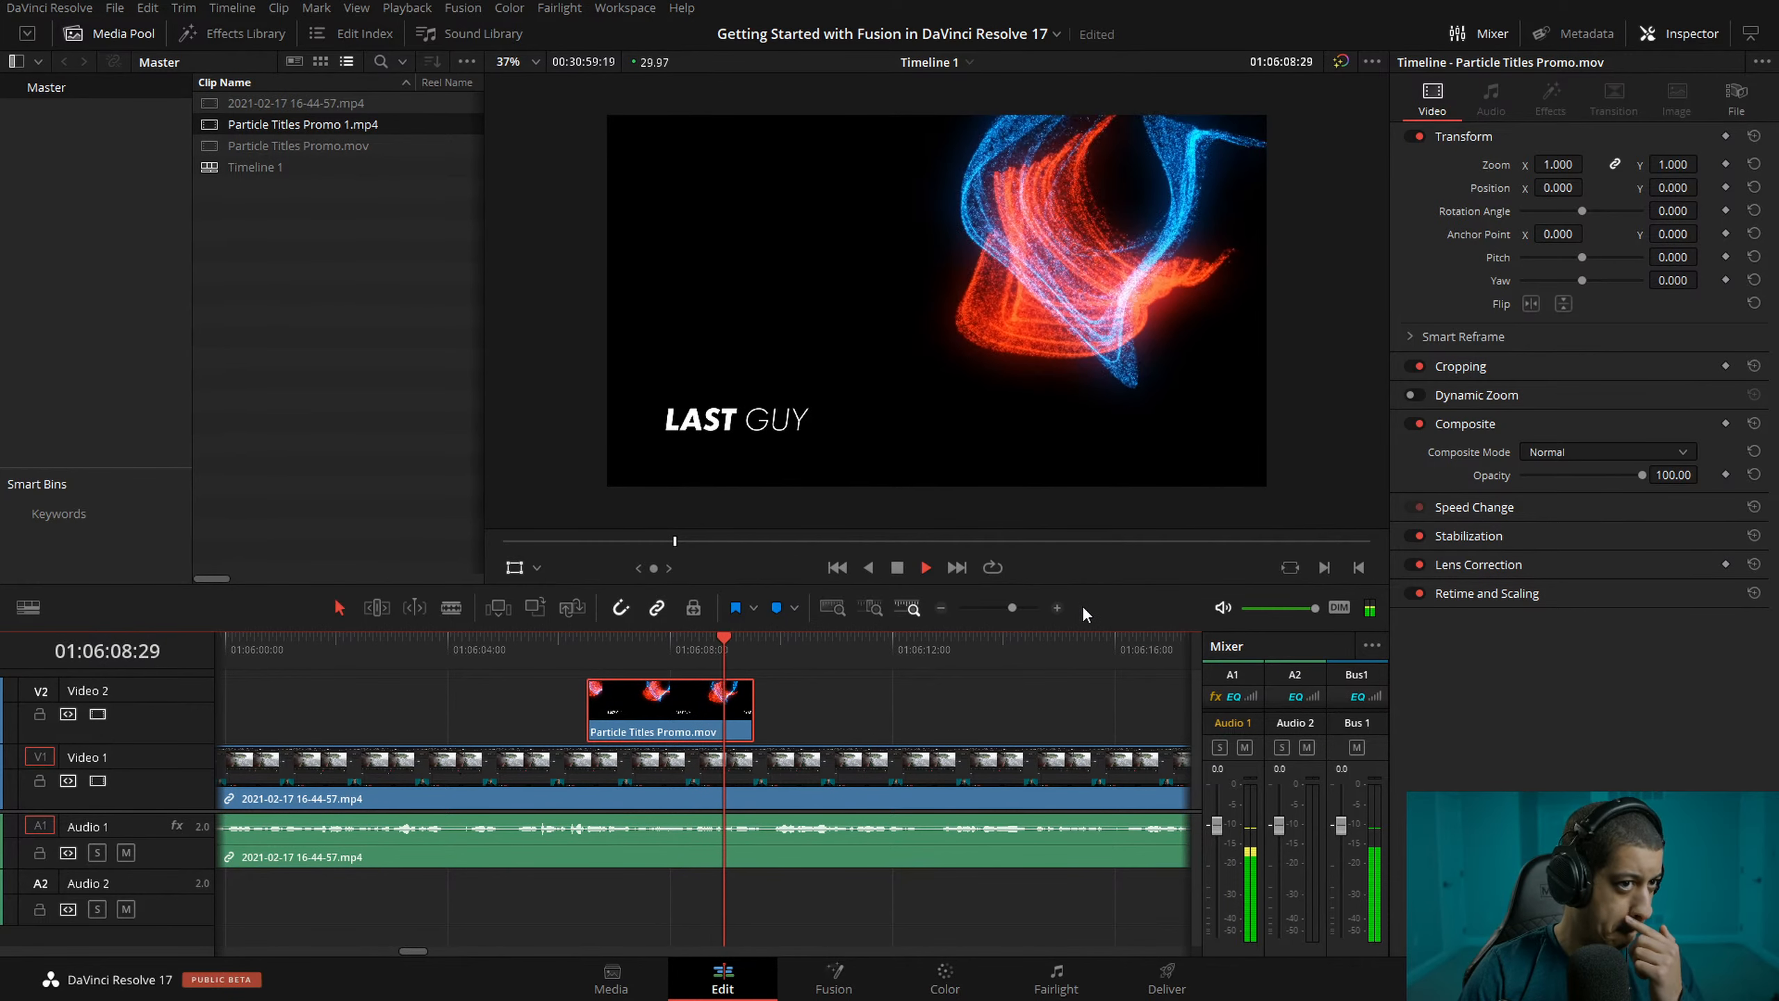
{"action": "left_click", "coordinate": [752, 652]}
{"action": "key", "text": "l"}
{"action": "key", "text": "l"}
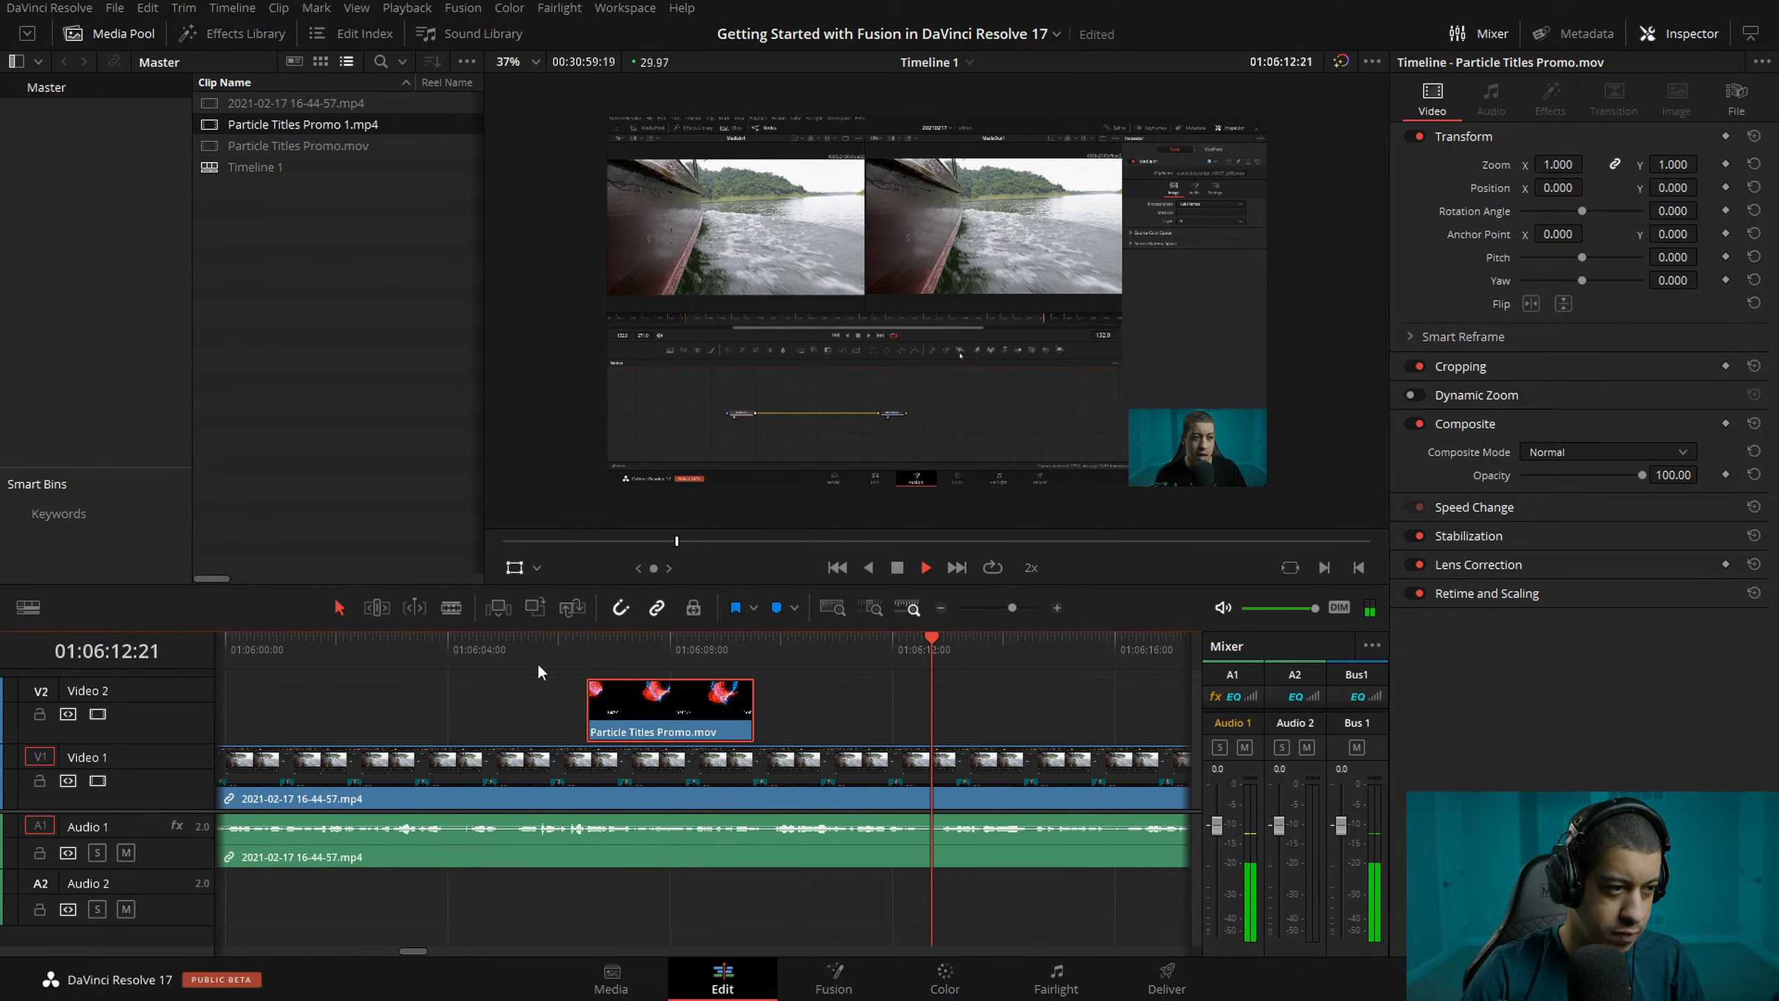
- Review the recent cuts from about 5:27, skipping ahead to 5:59:02, and play past the title clip to 6:16:02
{"action": "scroll", "coordinate": [310, 640], "scroll_direction": "left", "scroll_amount": 5}
{"action": "left_click", "coordinate": [941, 608]}
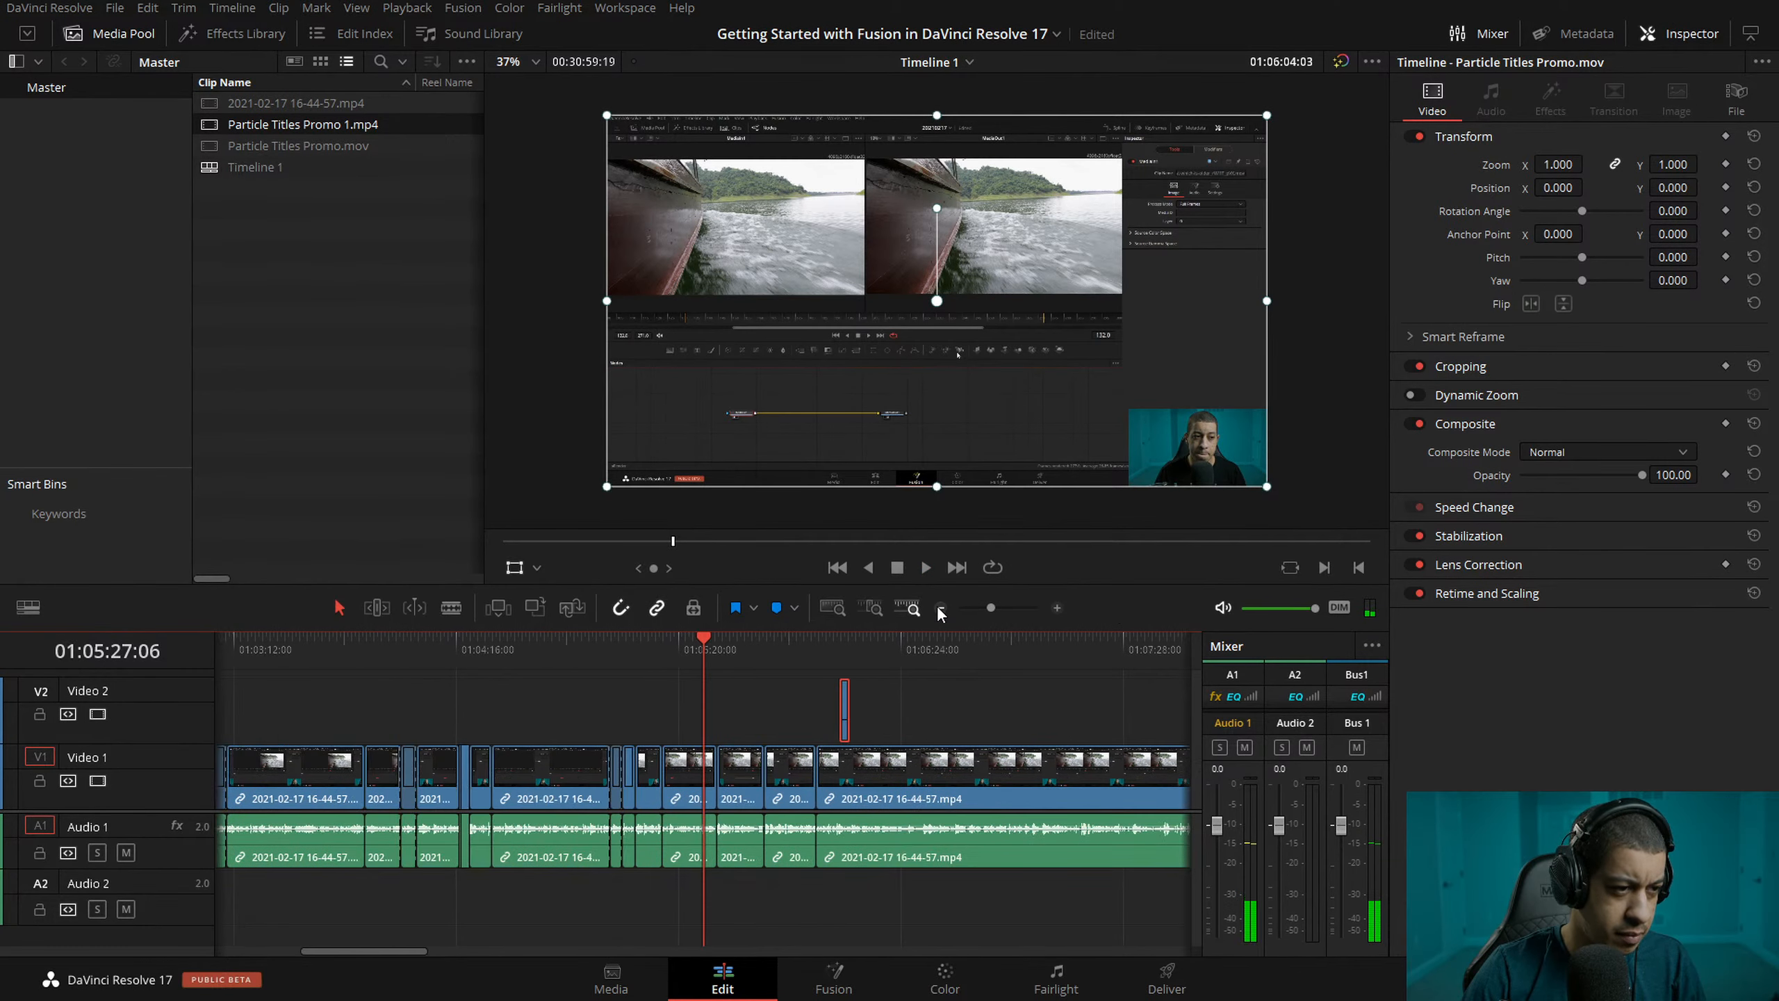
{"action": "key", "text": "space"}
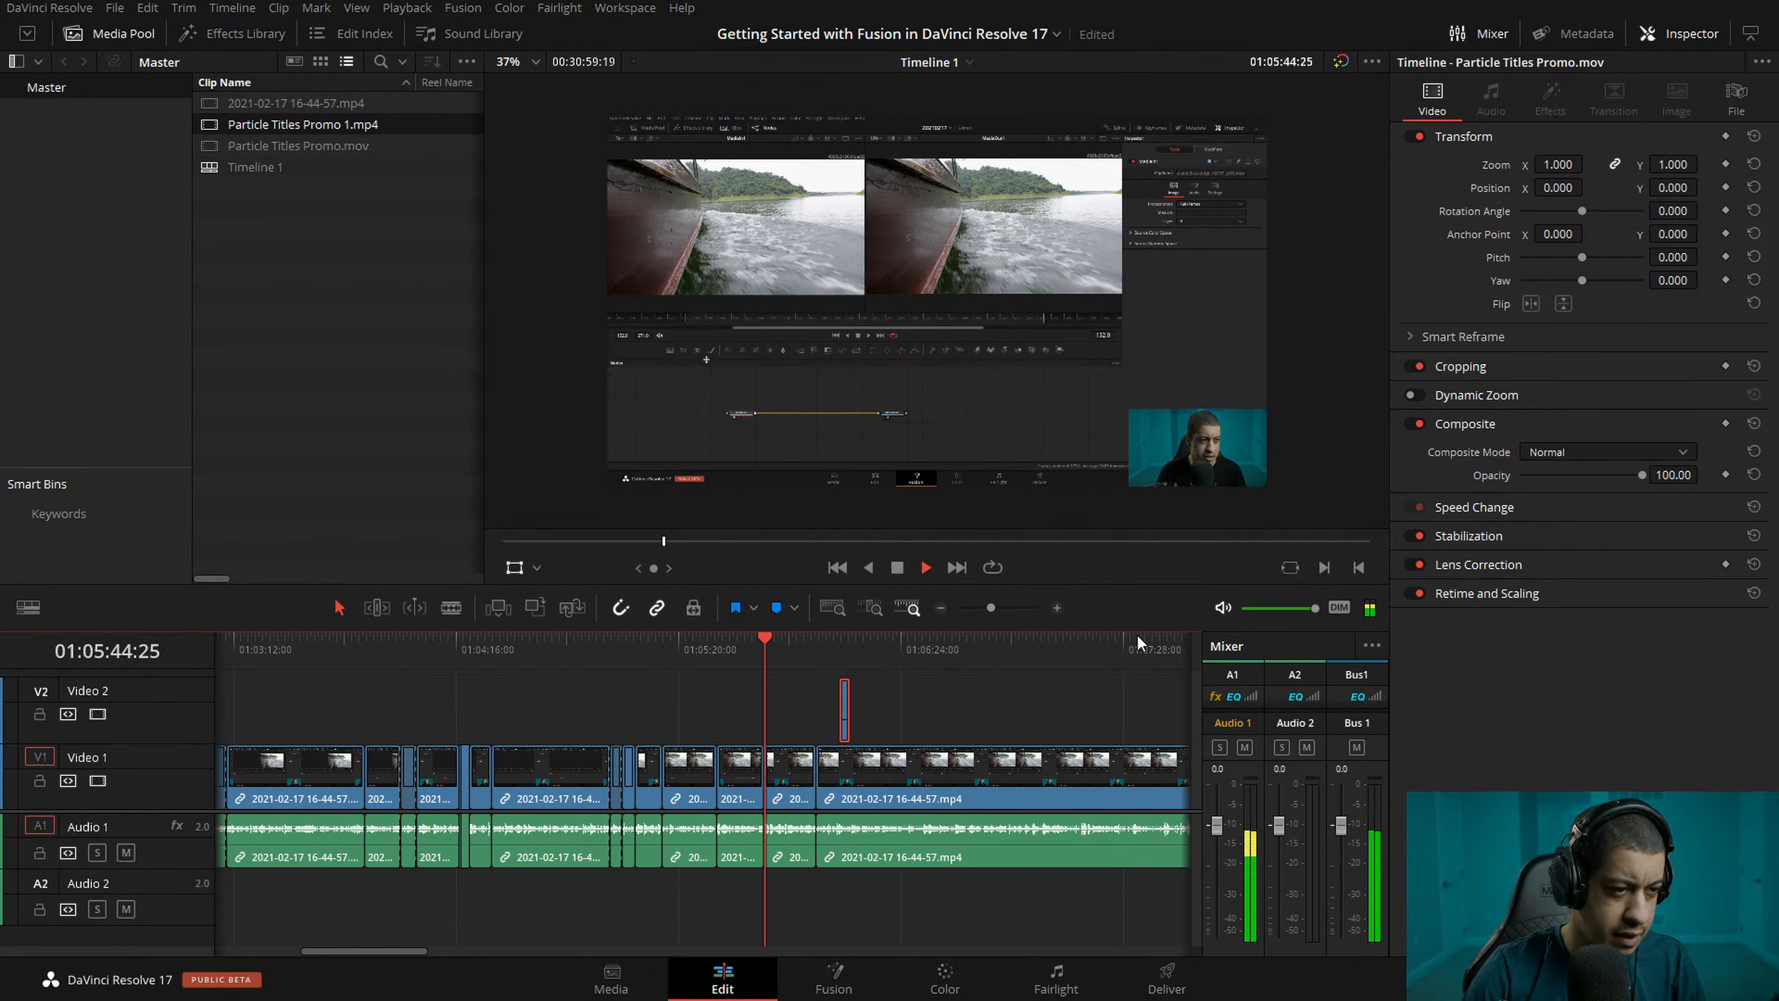
{"action": "left_click", "coordinate": [1058, 608]}
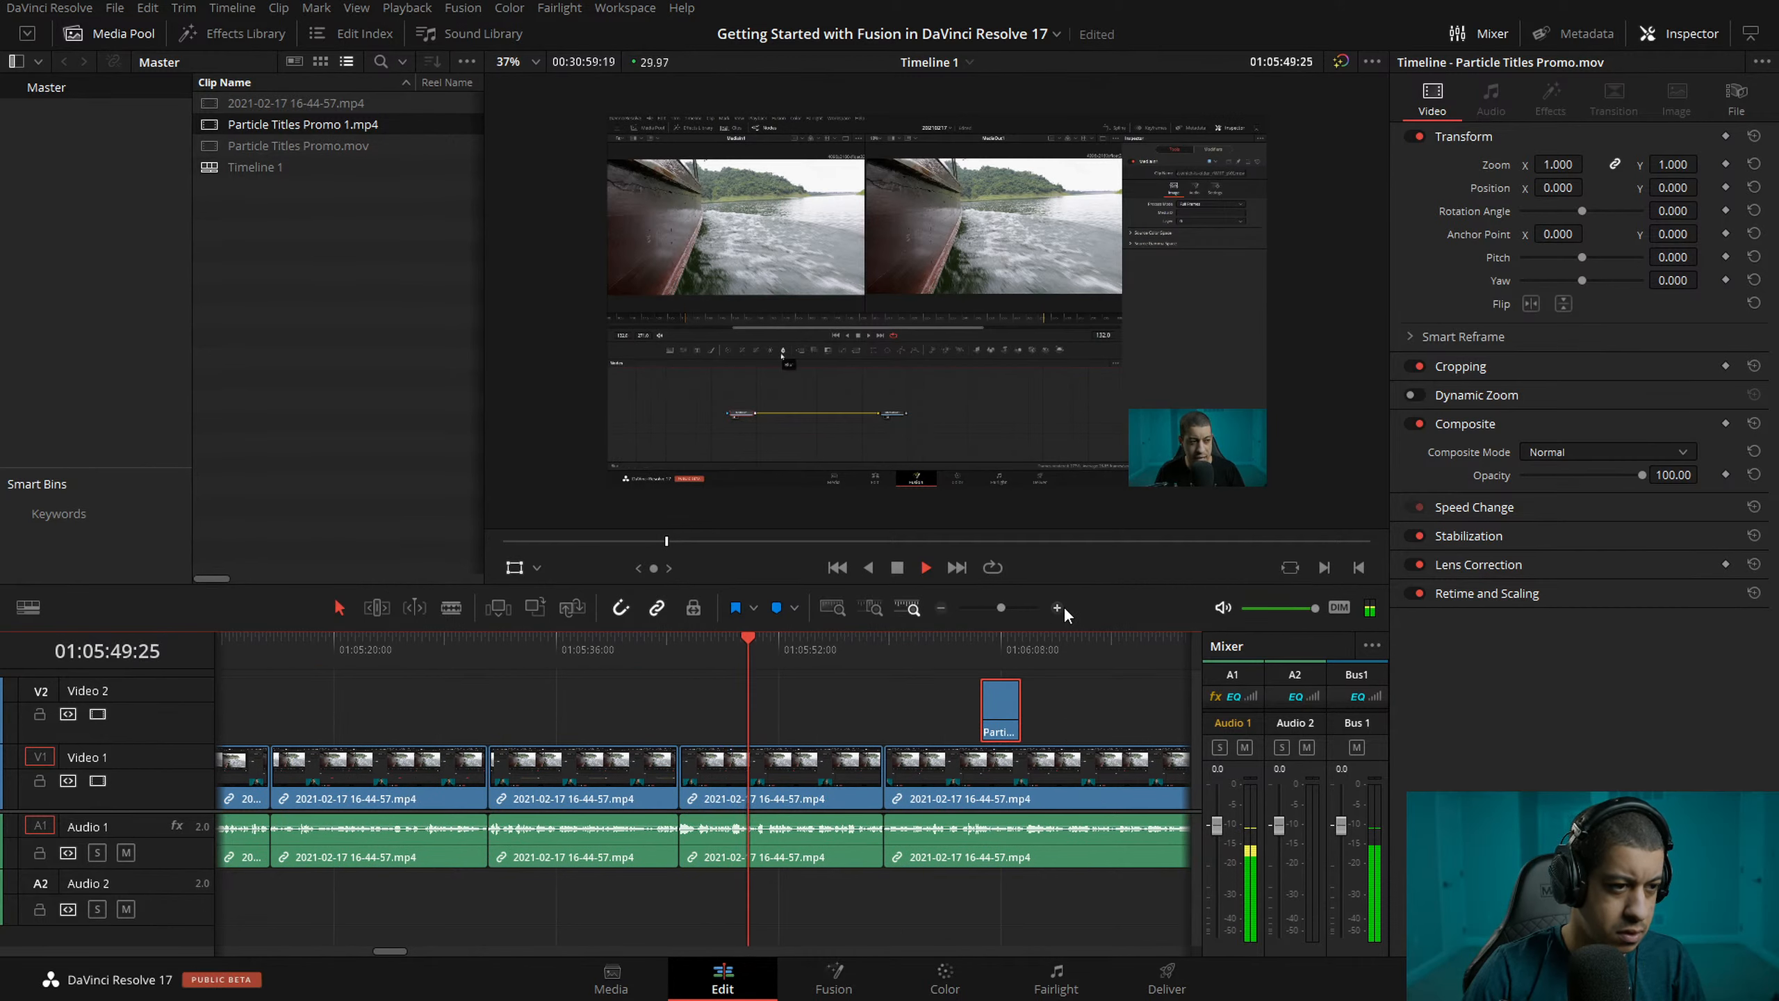
{"action": "left_click", "coordinate": [1058, 608]}
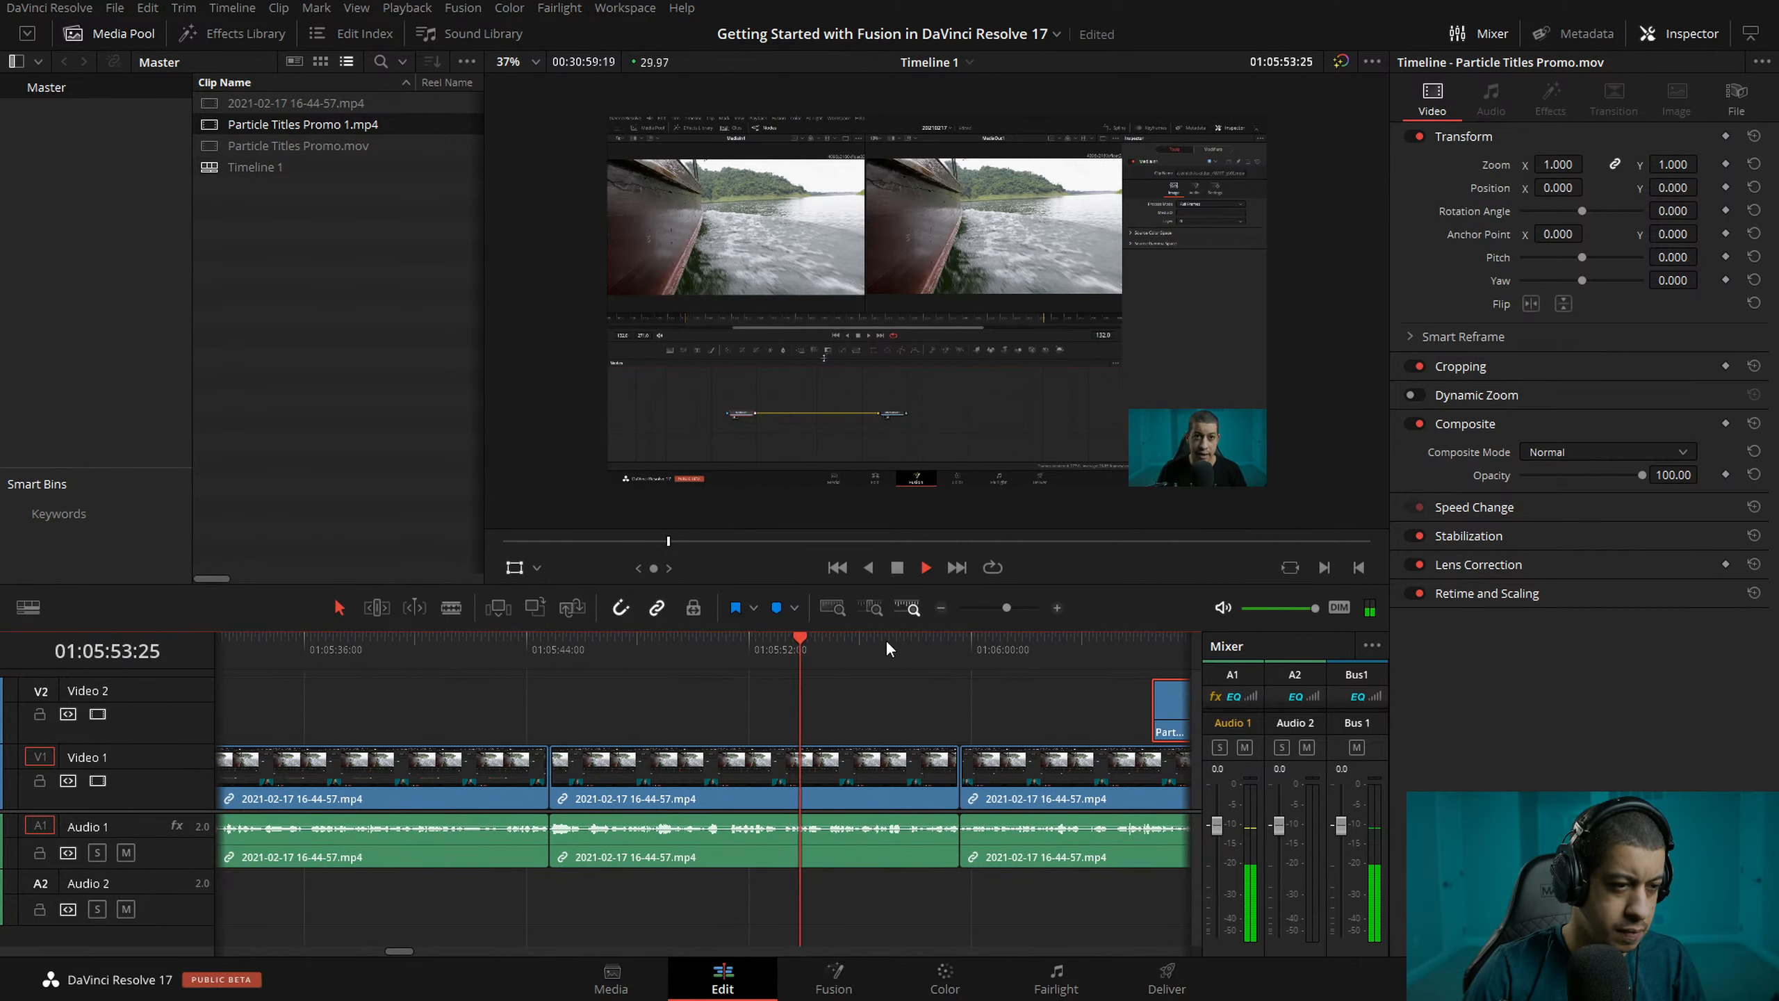
{"action": "left_click", "coordinate": [945, 646]}
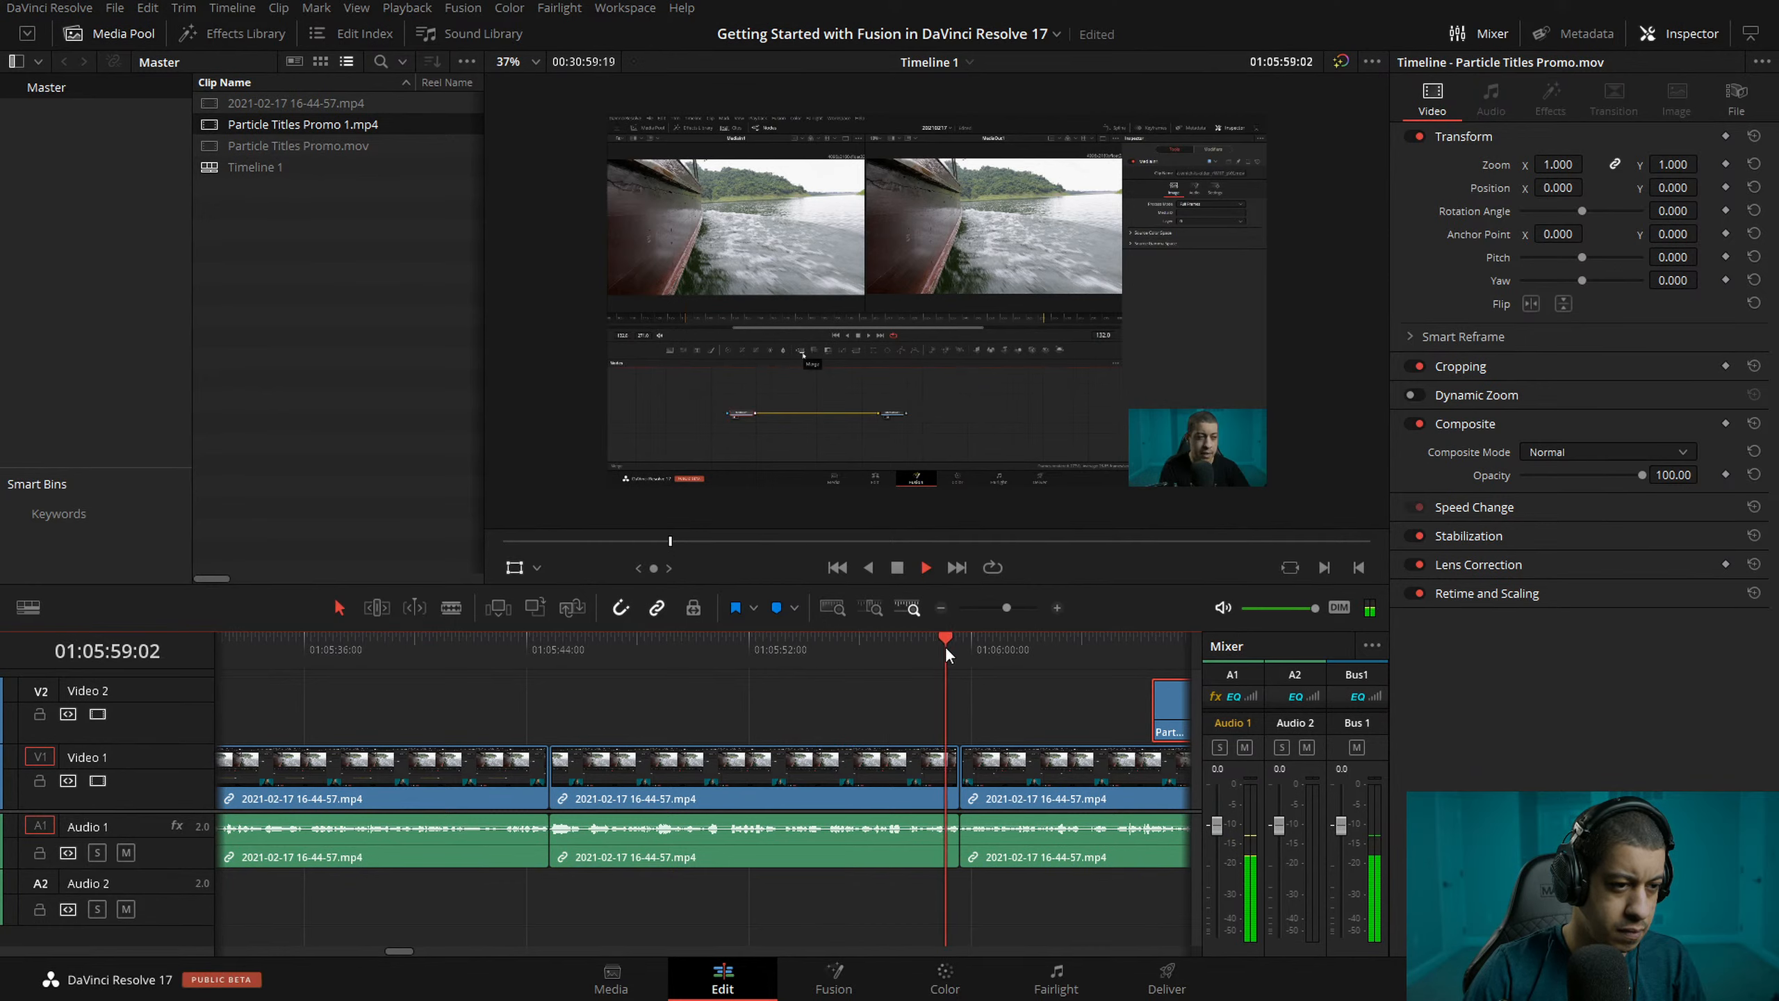
{"action": "left_click", "coordinate": [941, 608]}
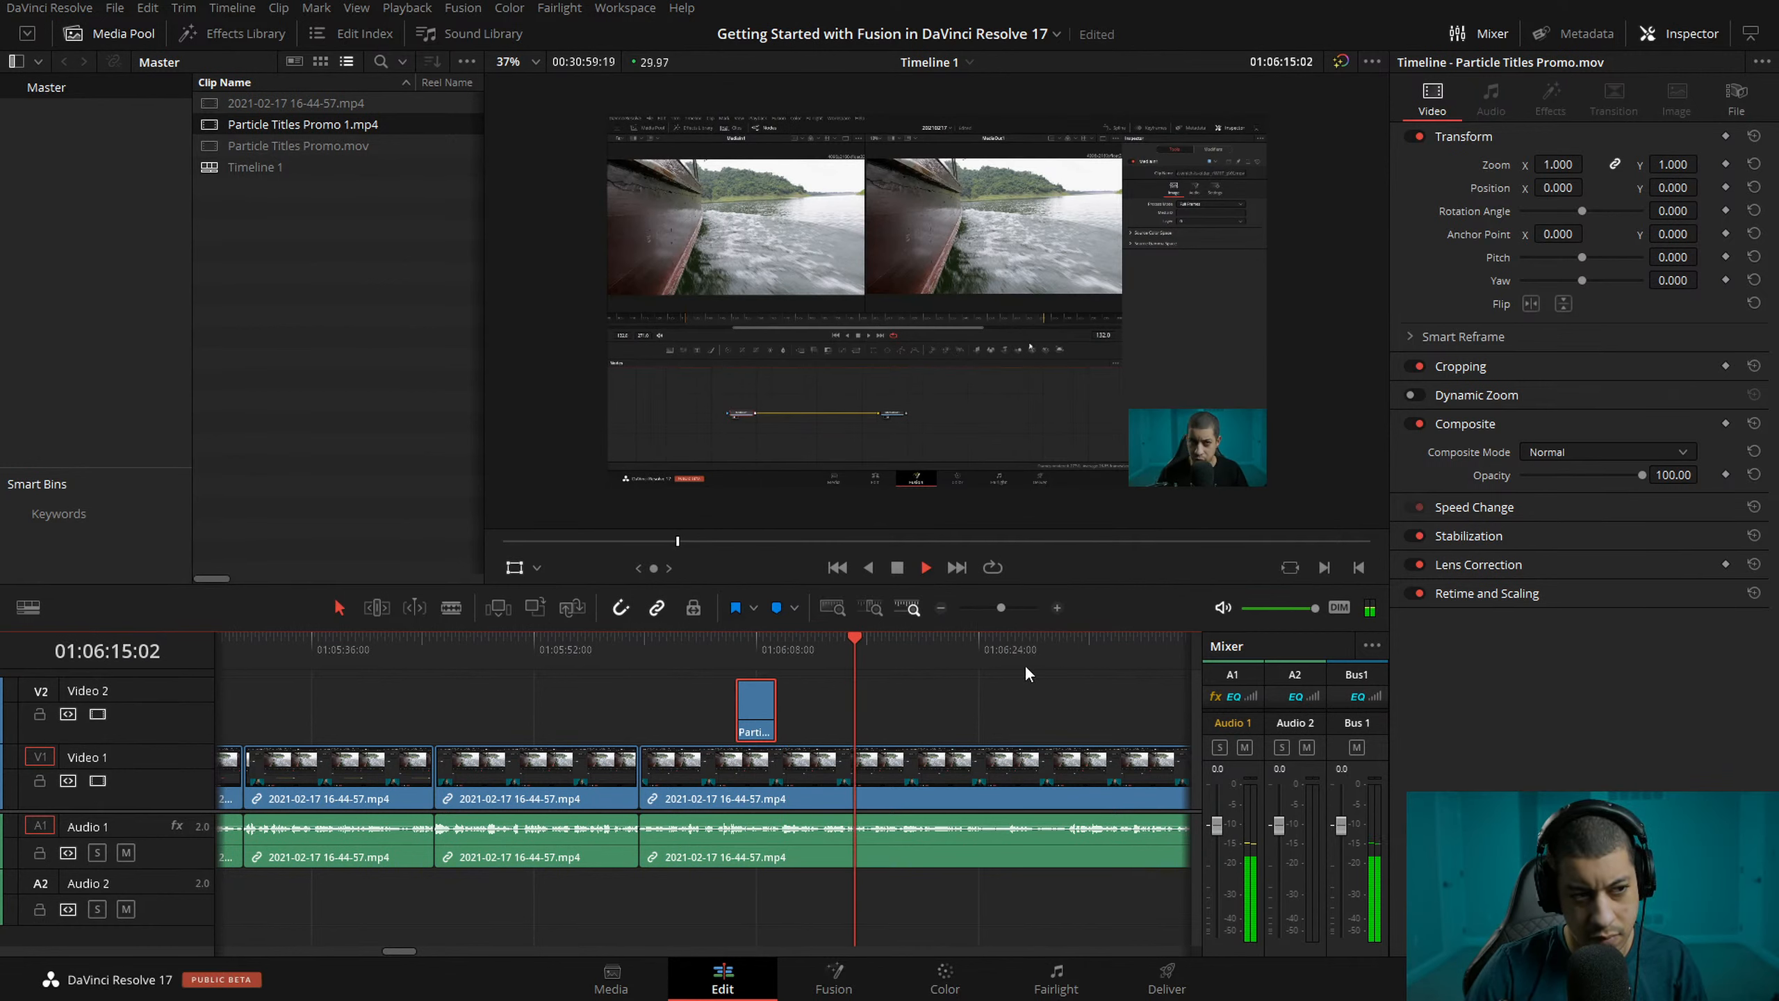
{"action": "key", "text": "space"}
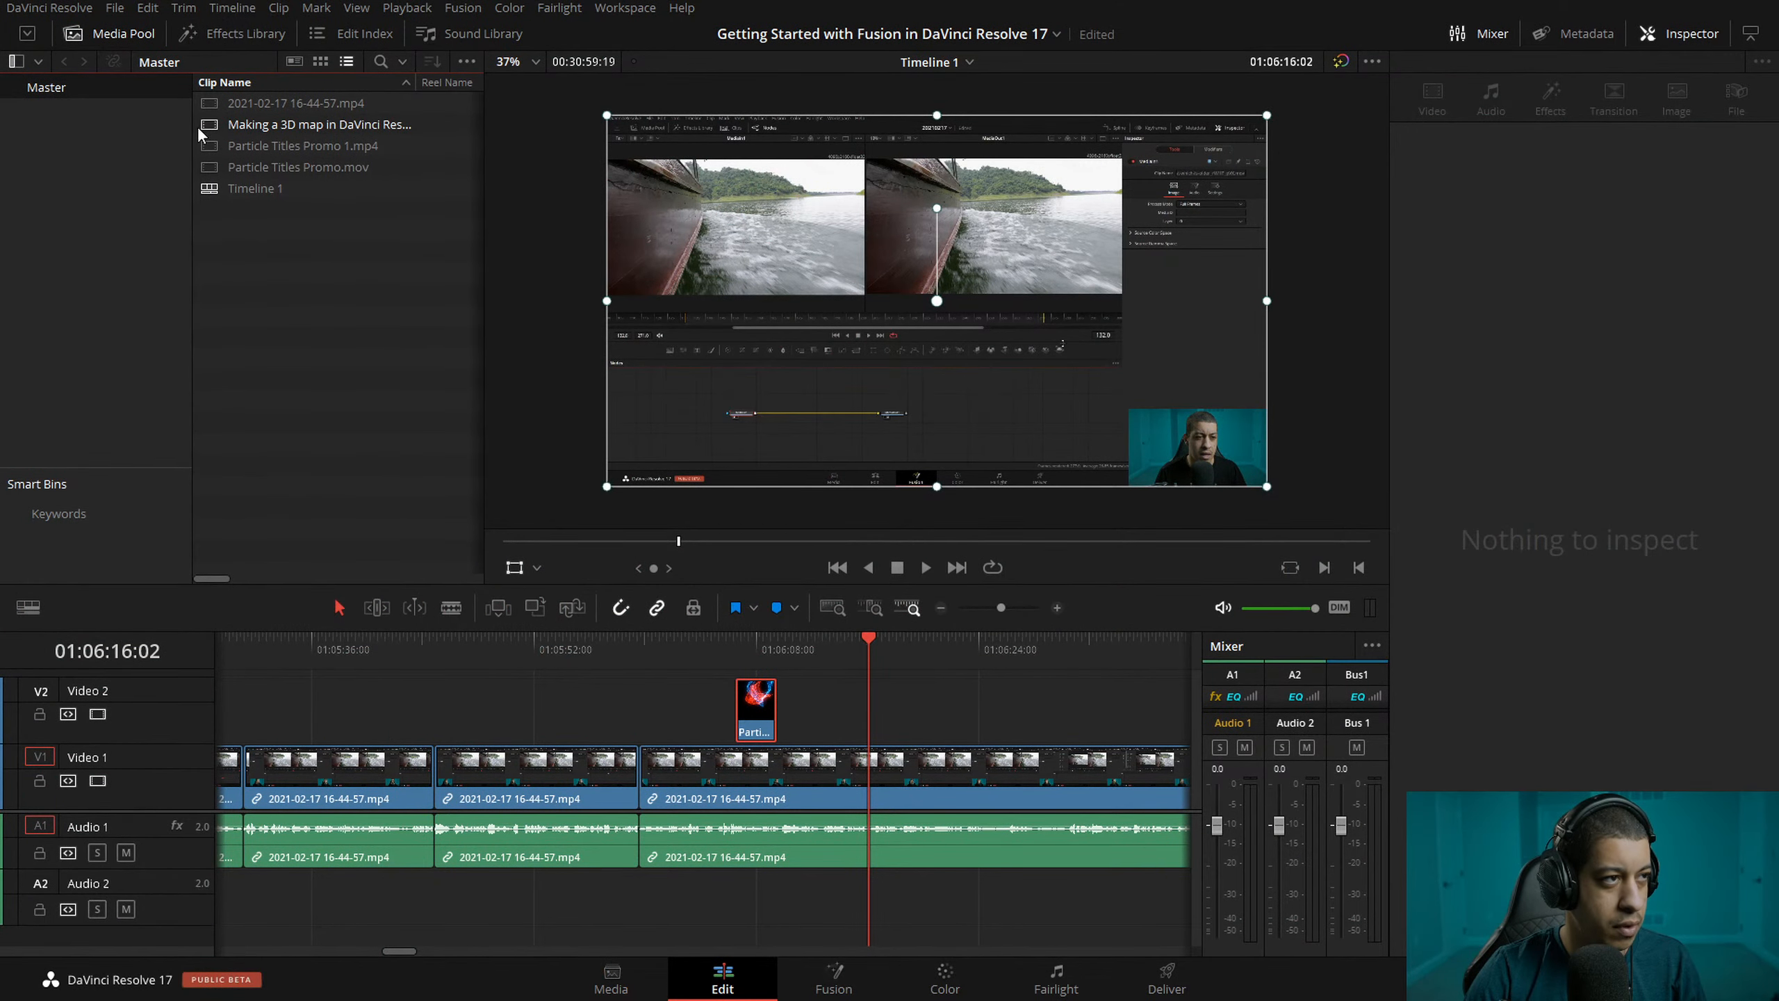
- Mark an excerpt of Making a 3D map in DaVinci Resolve.mov from about 9:02 to 11:12 and place it on Video 2 at about 6:19:26
{"action": "left_click", "coordinate": [208, 128]}
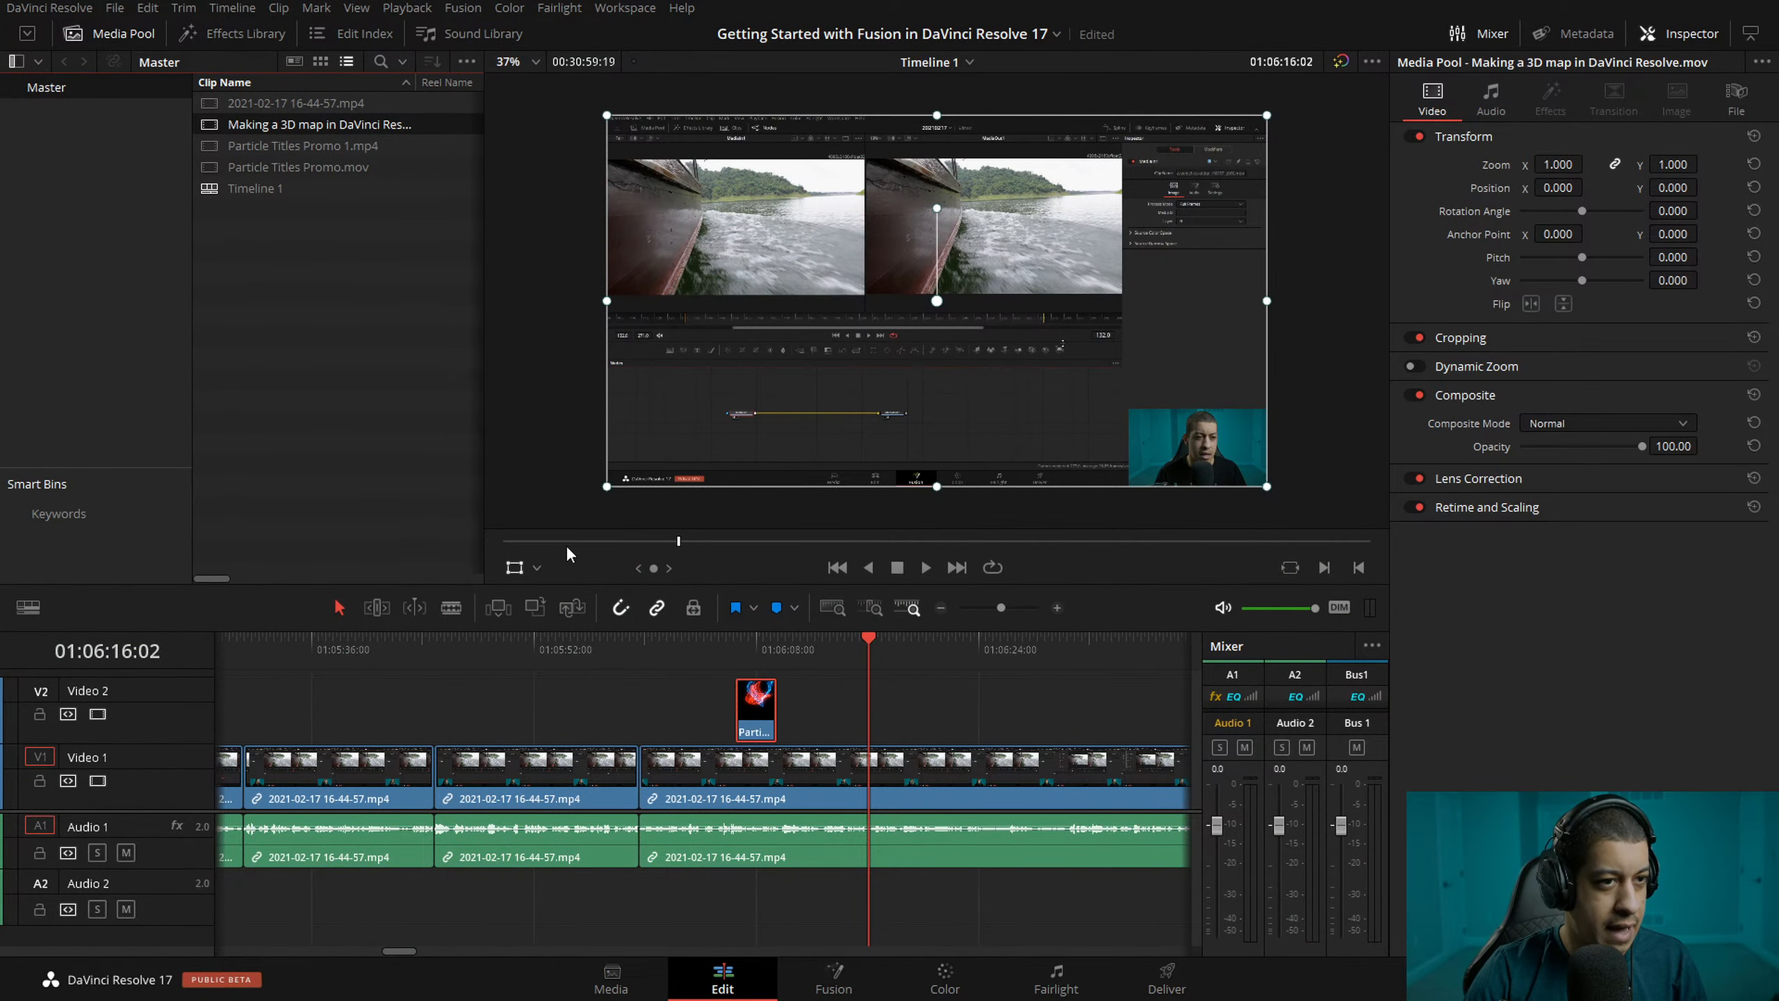
{"action": "double_click", "coordinate": [214, 129]}
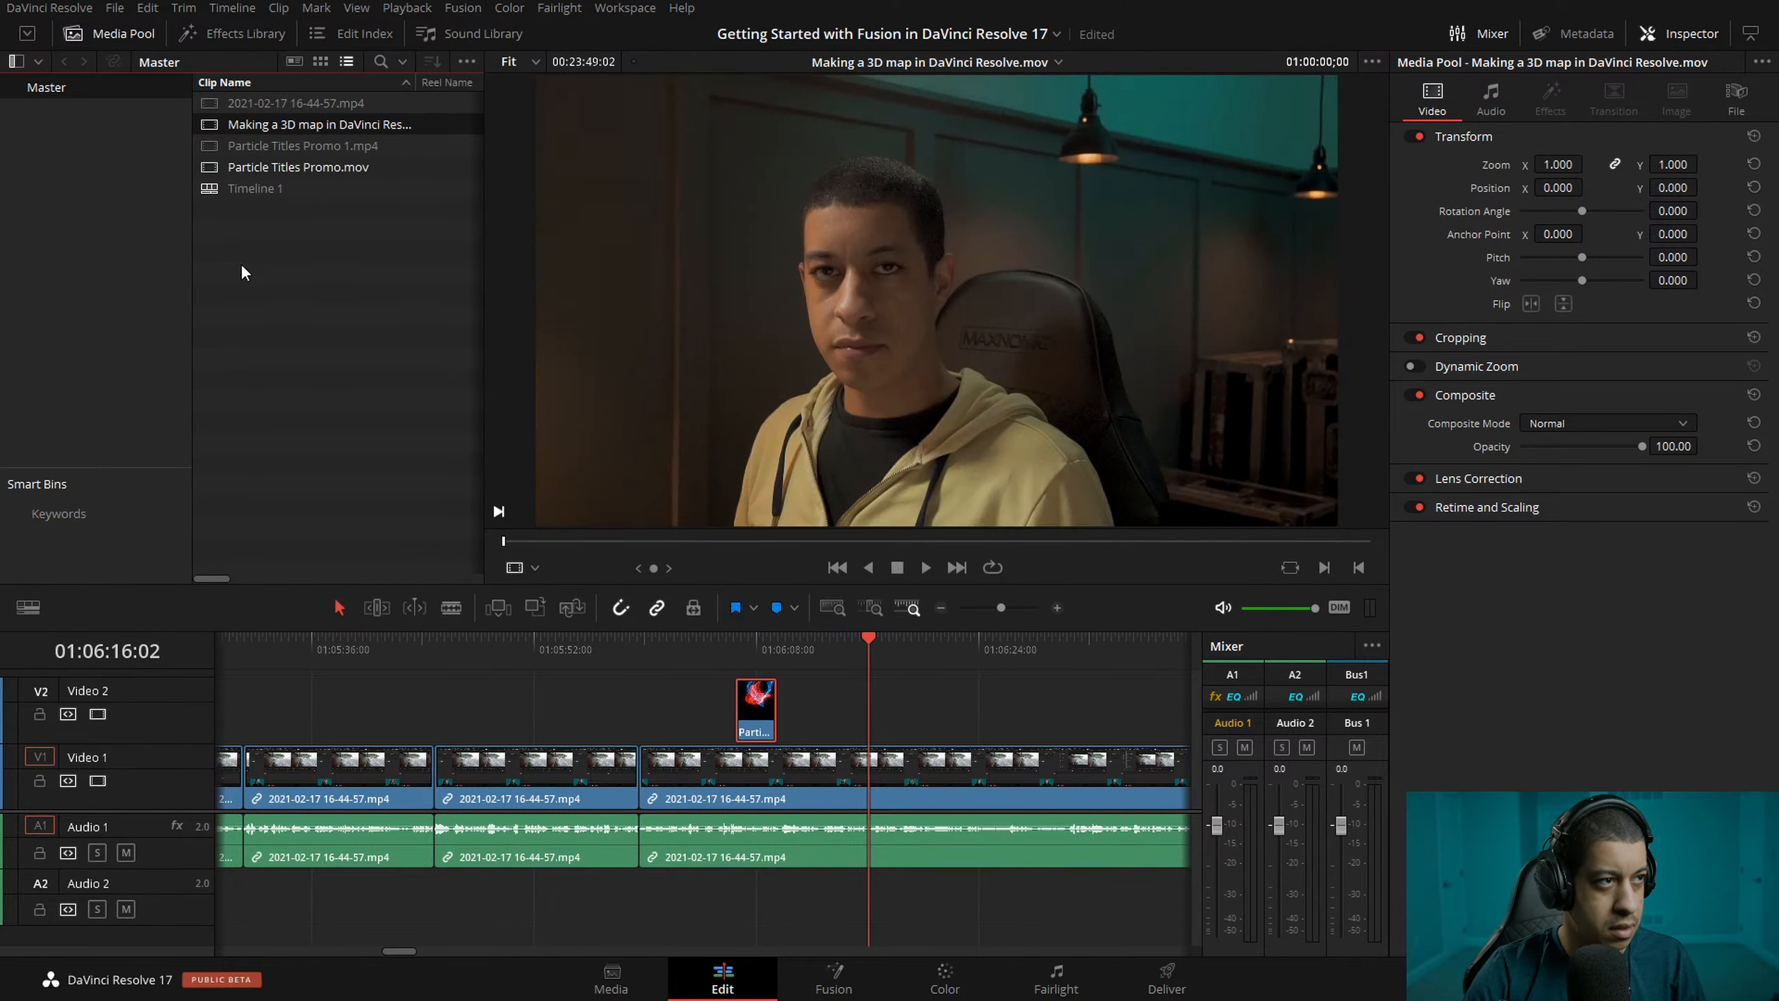
{"action": "left_click_drag", "start_coordinate": [524, 541], "coordinate": [511, 541]}
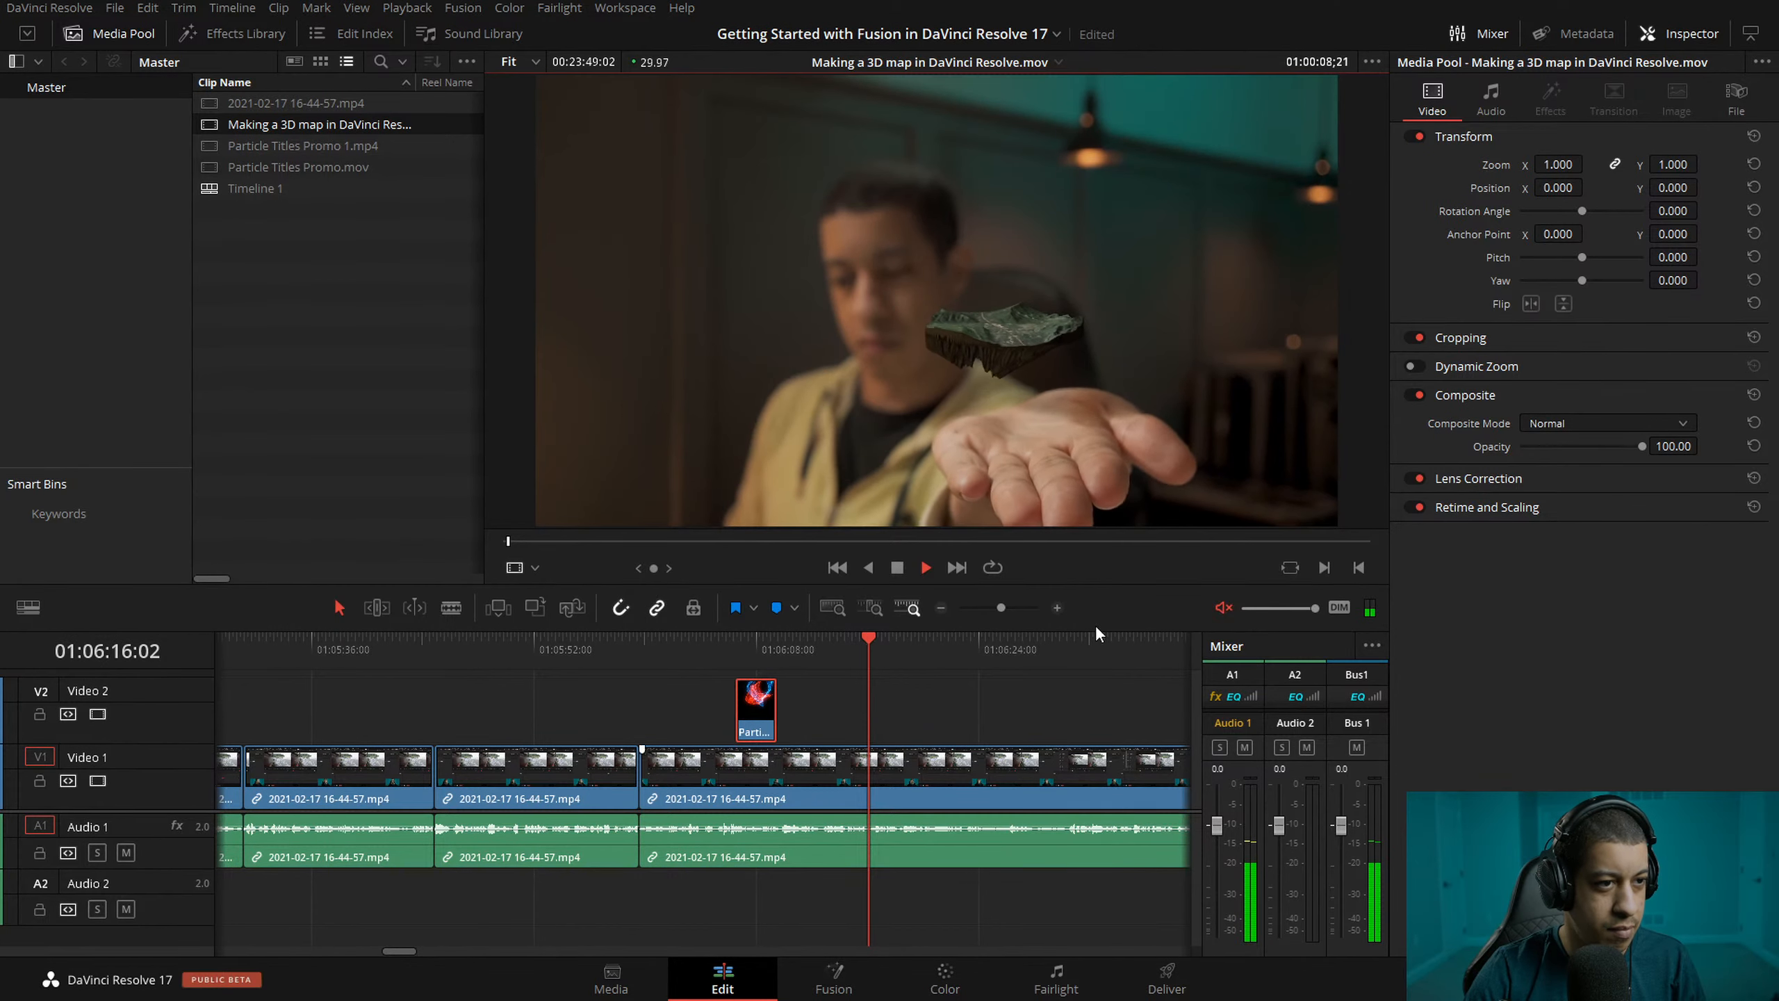
{"action": "key", "text": "space"}
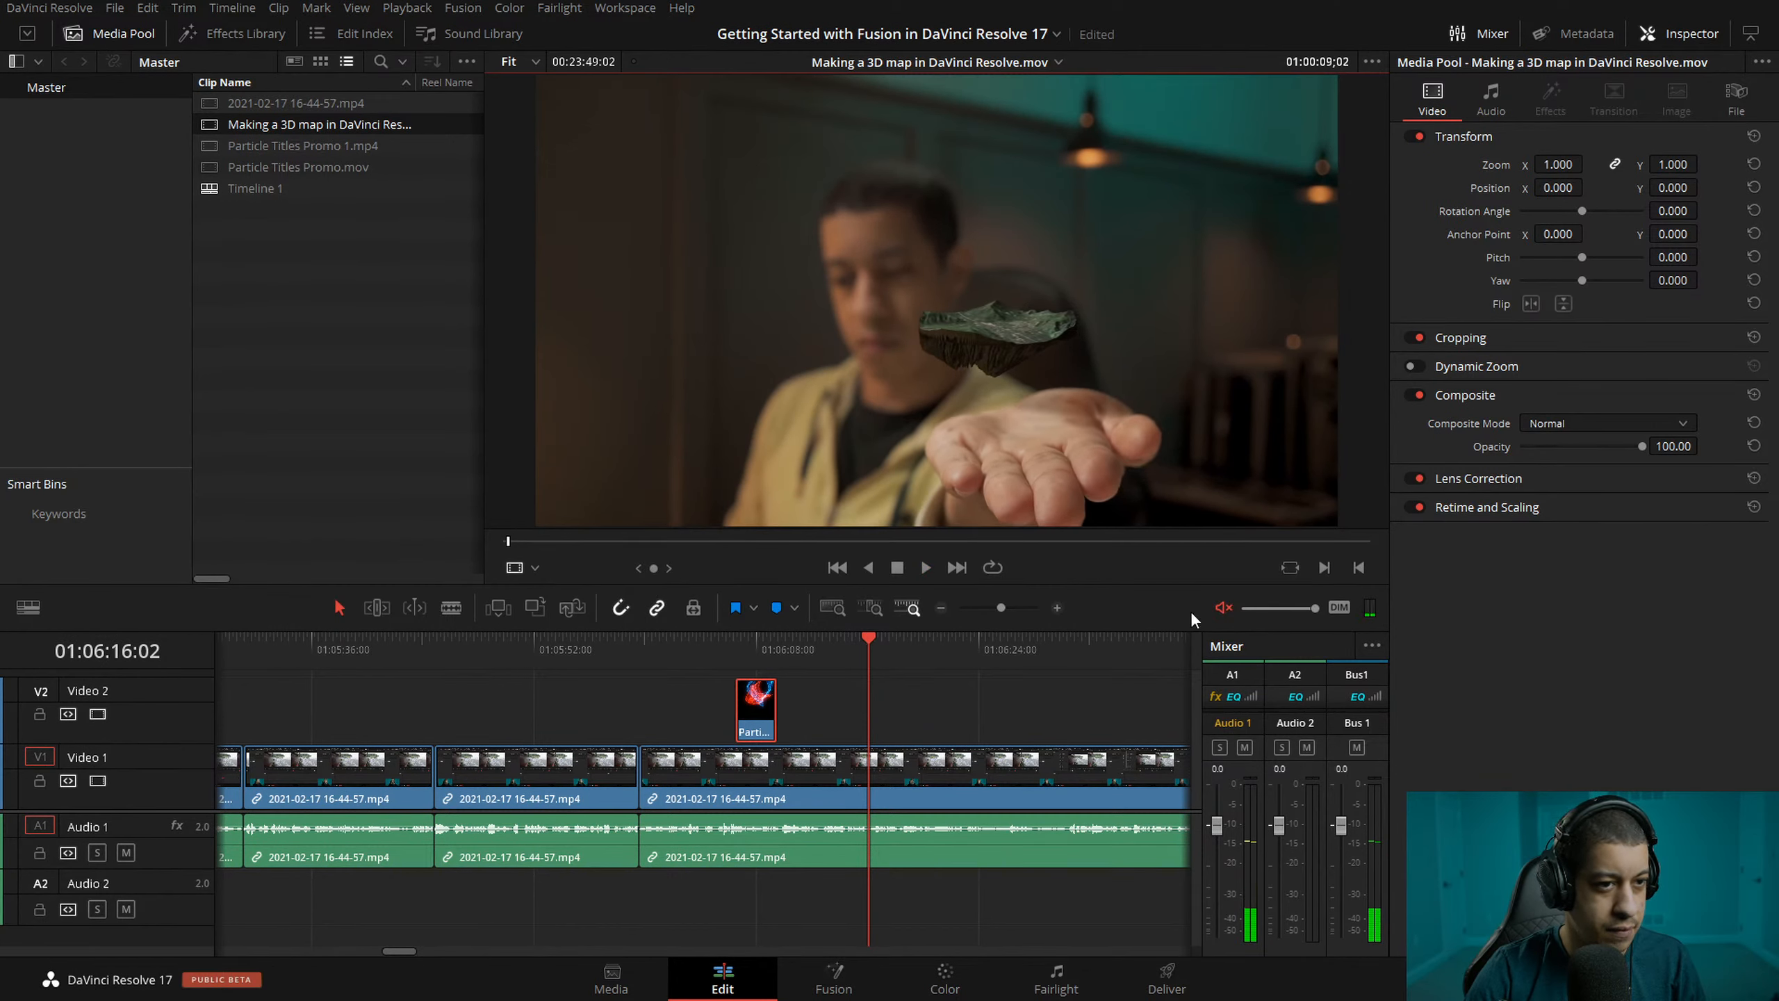
{"action": "key", "text": "space"}
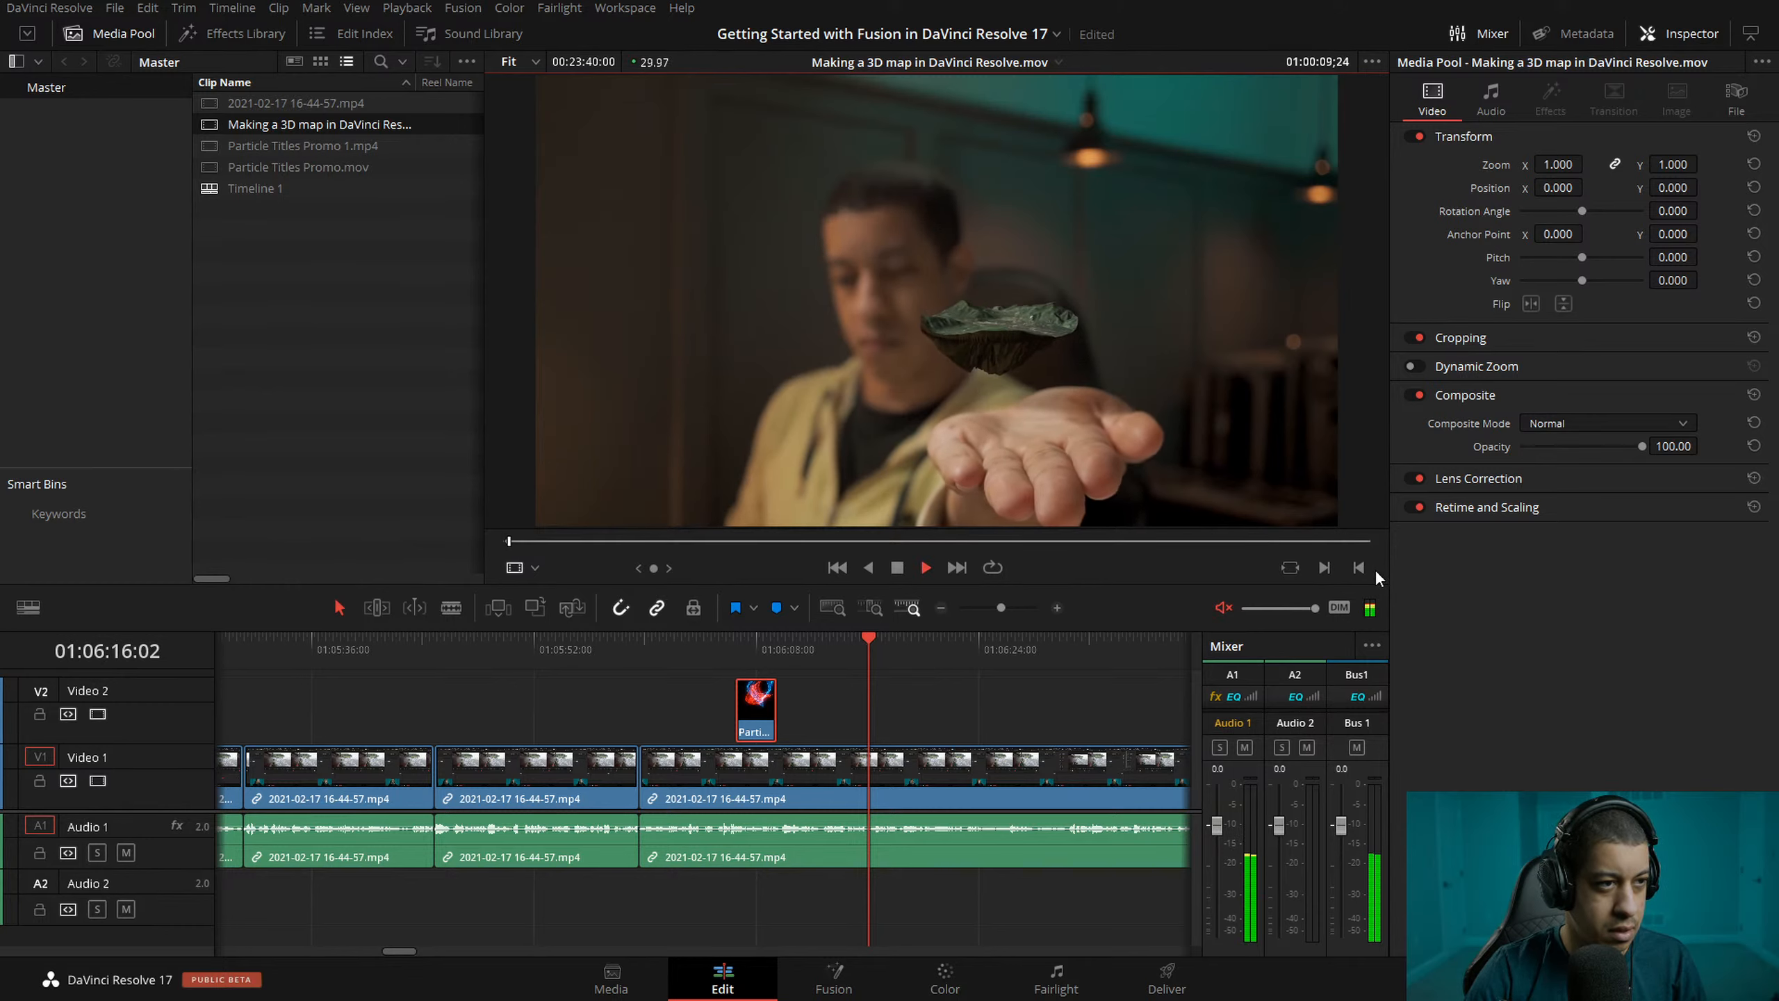
{"action": "key", "text": "space"}
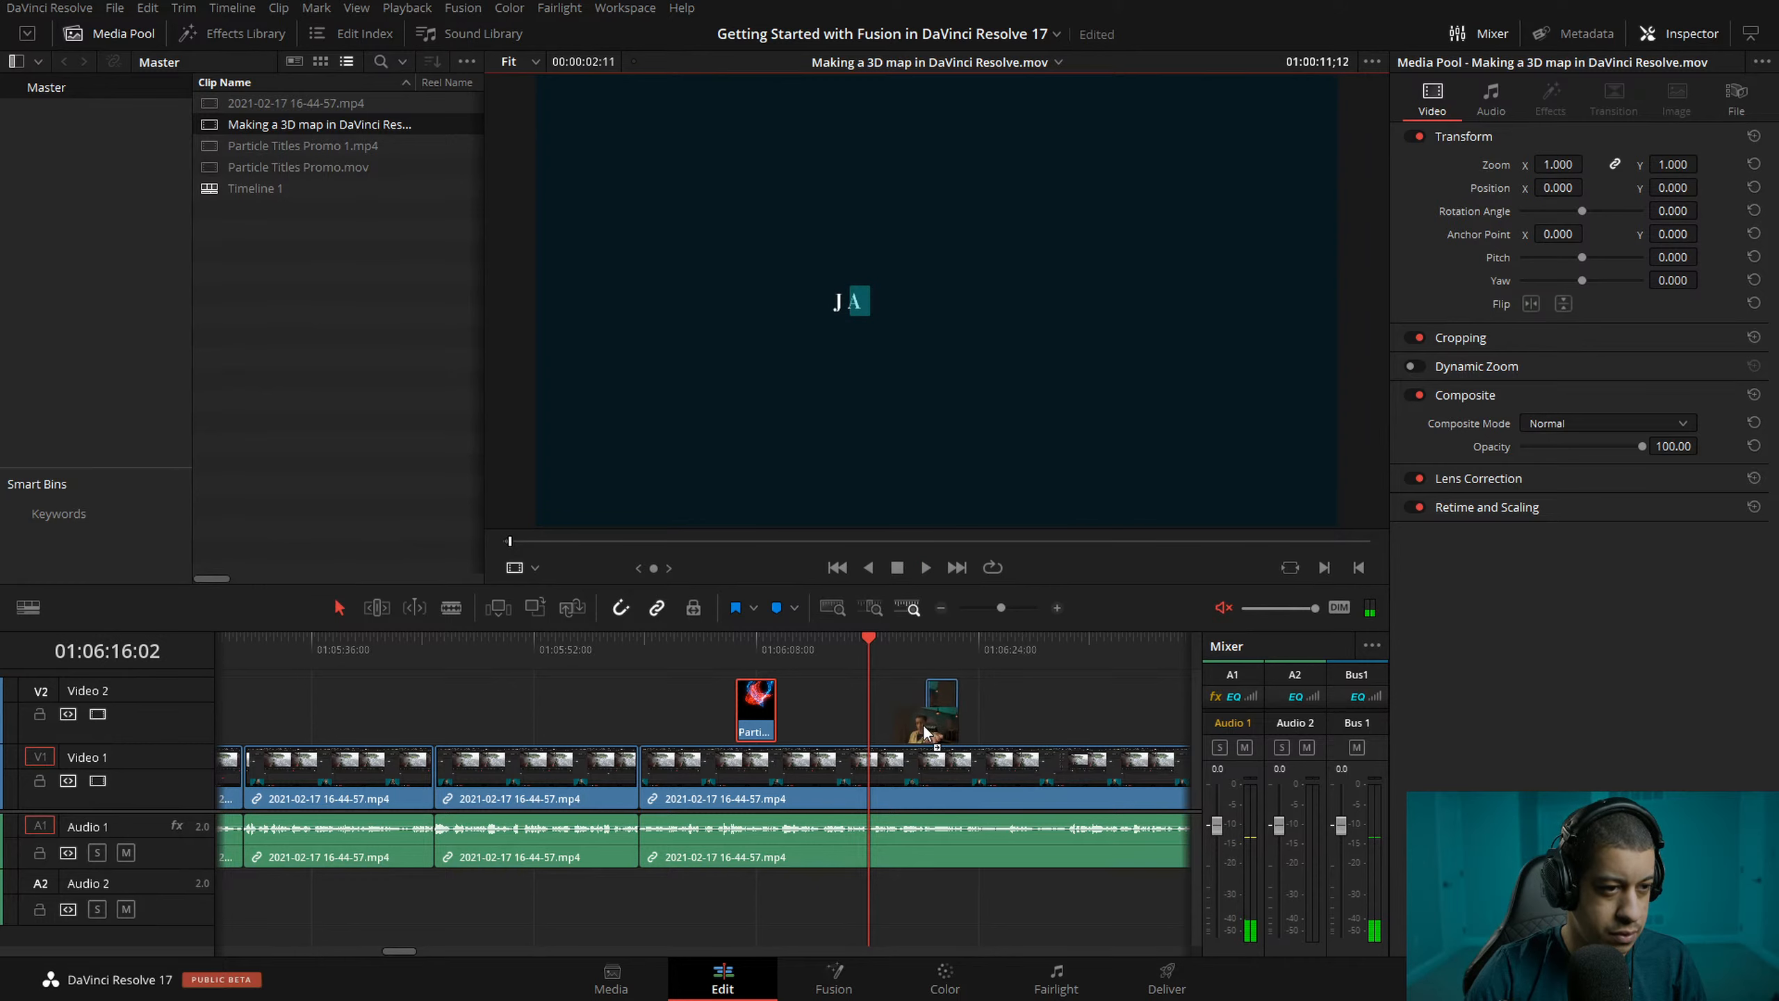
{"action": "left_click_drag", "start_coordinate": [942, 656], "coordinate": [972, 633]}
{"action": "key", "text": "ctrl+equal"}
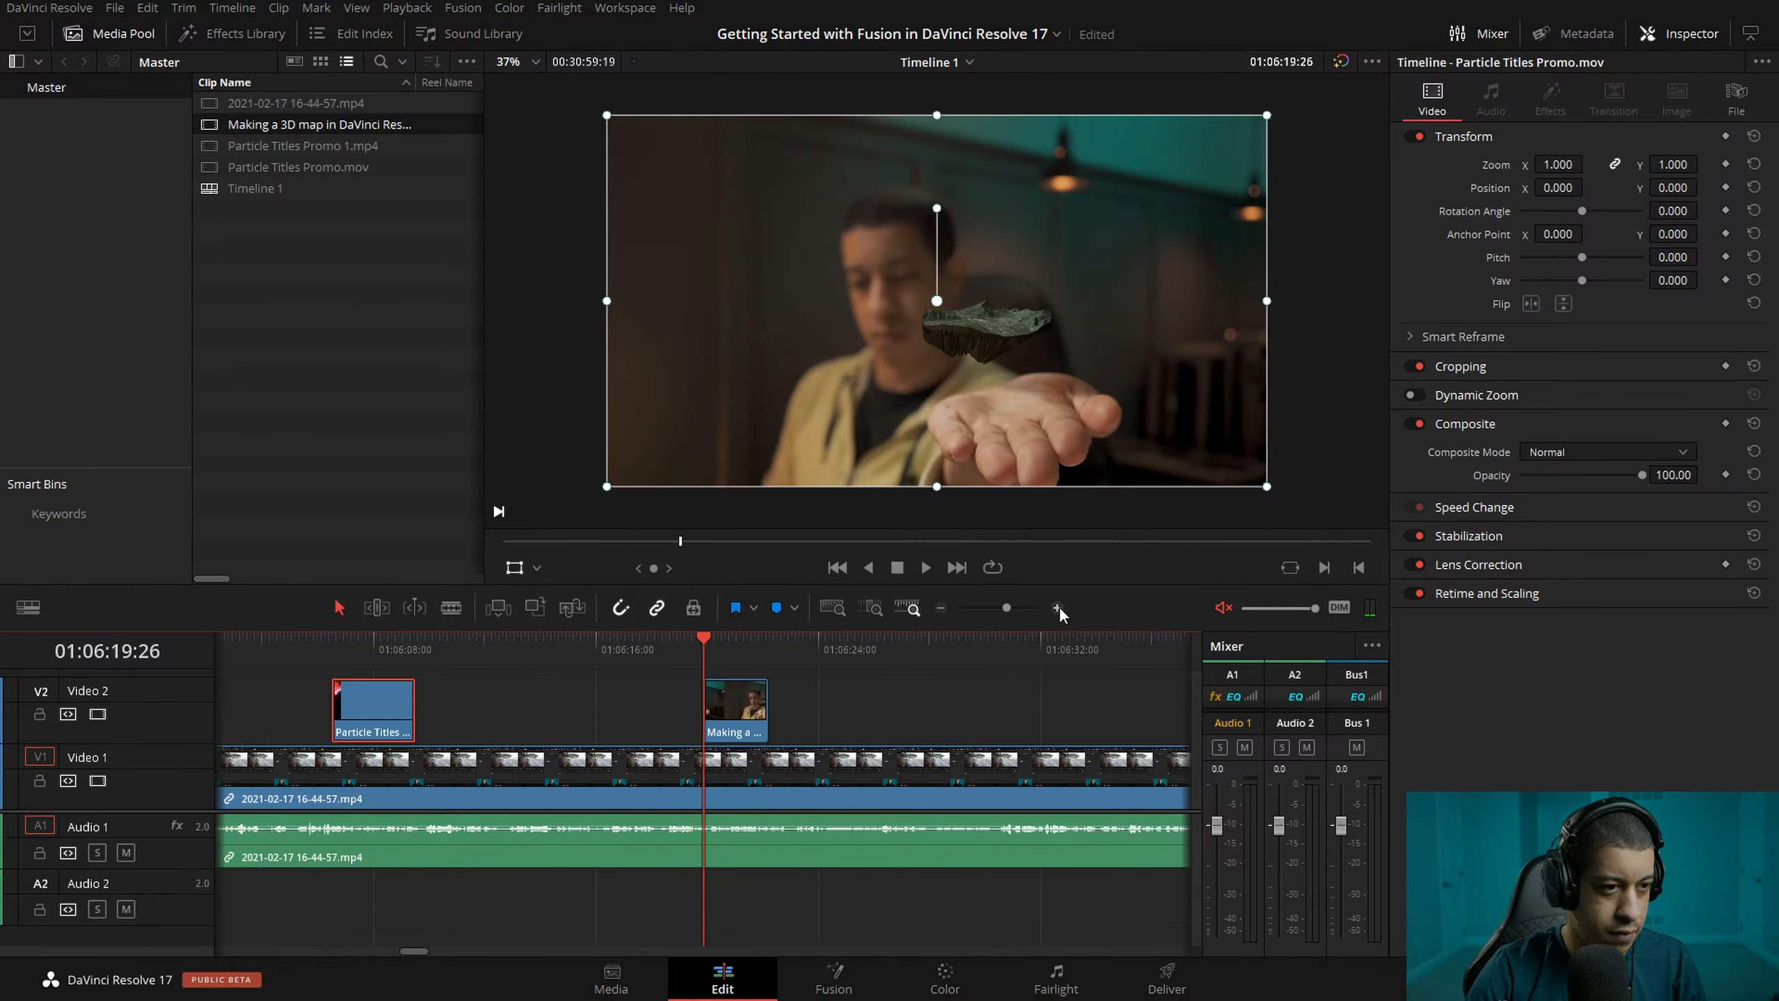
- Move the 3D map clip on Video 2 to start at about 6:20:20, extend its start back to about 6:19:14, and replay it
{"action": "left_click_drag", "start_coordinate": [751, 715], "coordinate": [835, 716]}
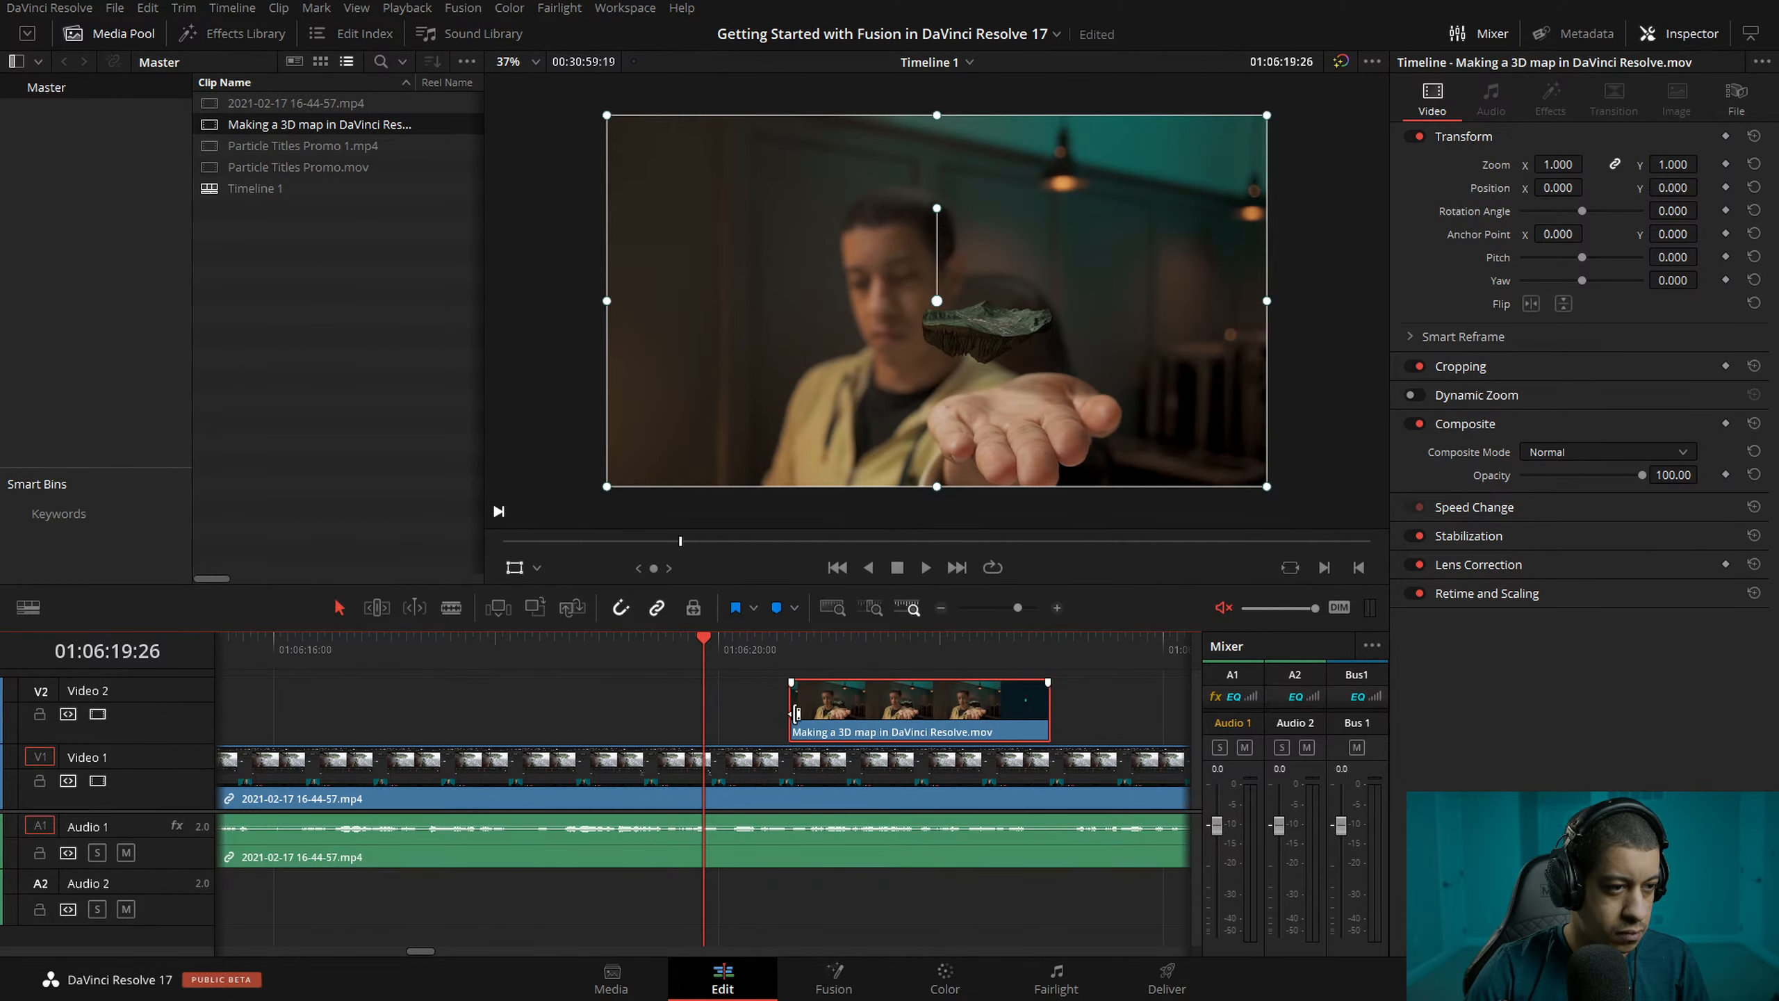
{"action": "left_click_drag", "start_coordinate": [791, 710], "coordinate": [657, 710]}
{"action": "key", "text": "space"}
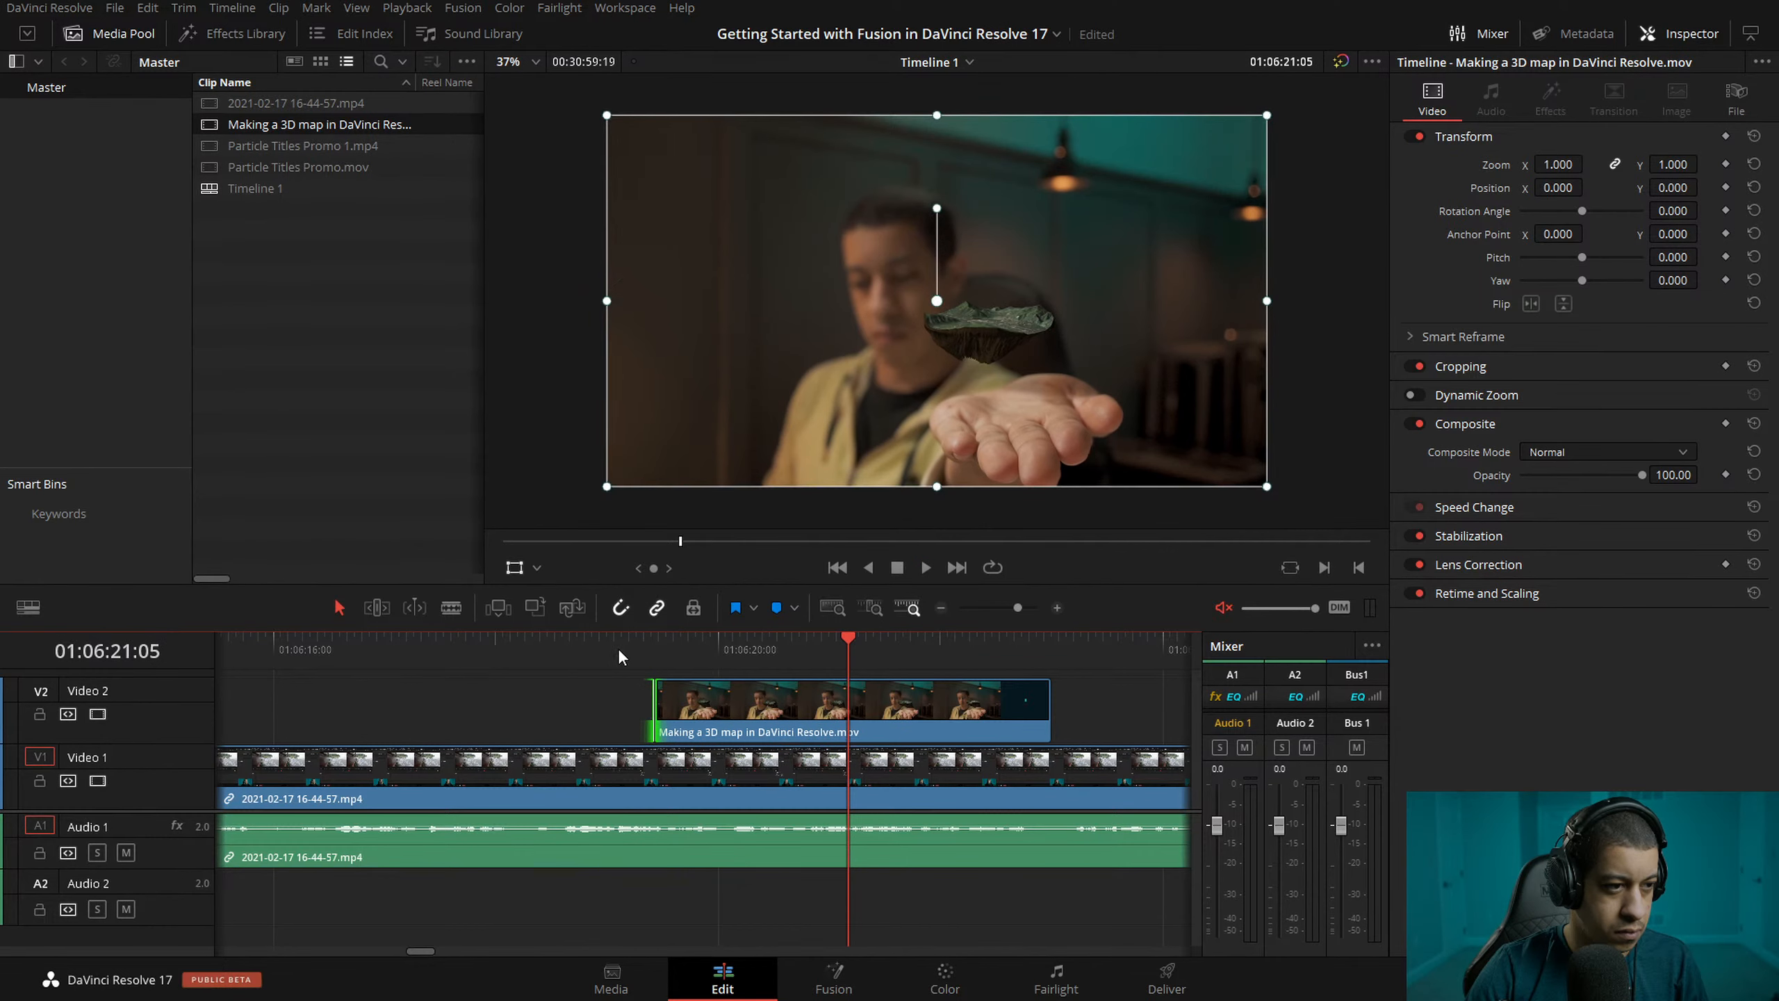
{"action": "key", "text": "space"}
{"action": "key", "text": "space"}
- Extend the 3D map clip's start back to about 6:17:13, replay from there, and extend it further to about 6:15:24
{"action": "left_click_drag", "start_coordinate": [657, 710], "coordinate": [432, 675]}
{"action": "left_click", "coordinate": [429, 643]}
{"action": "key", "text": "space"}
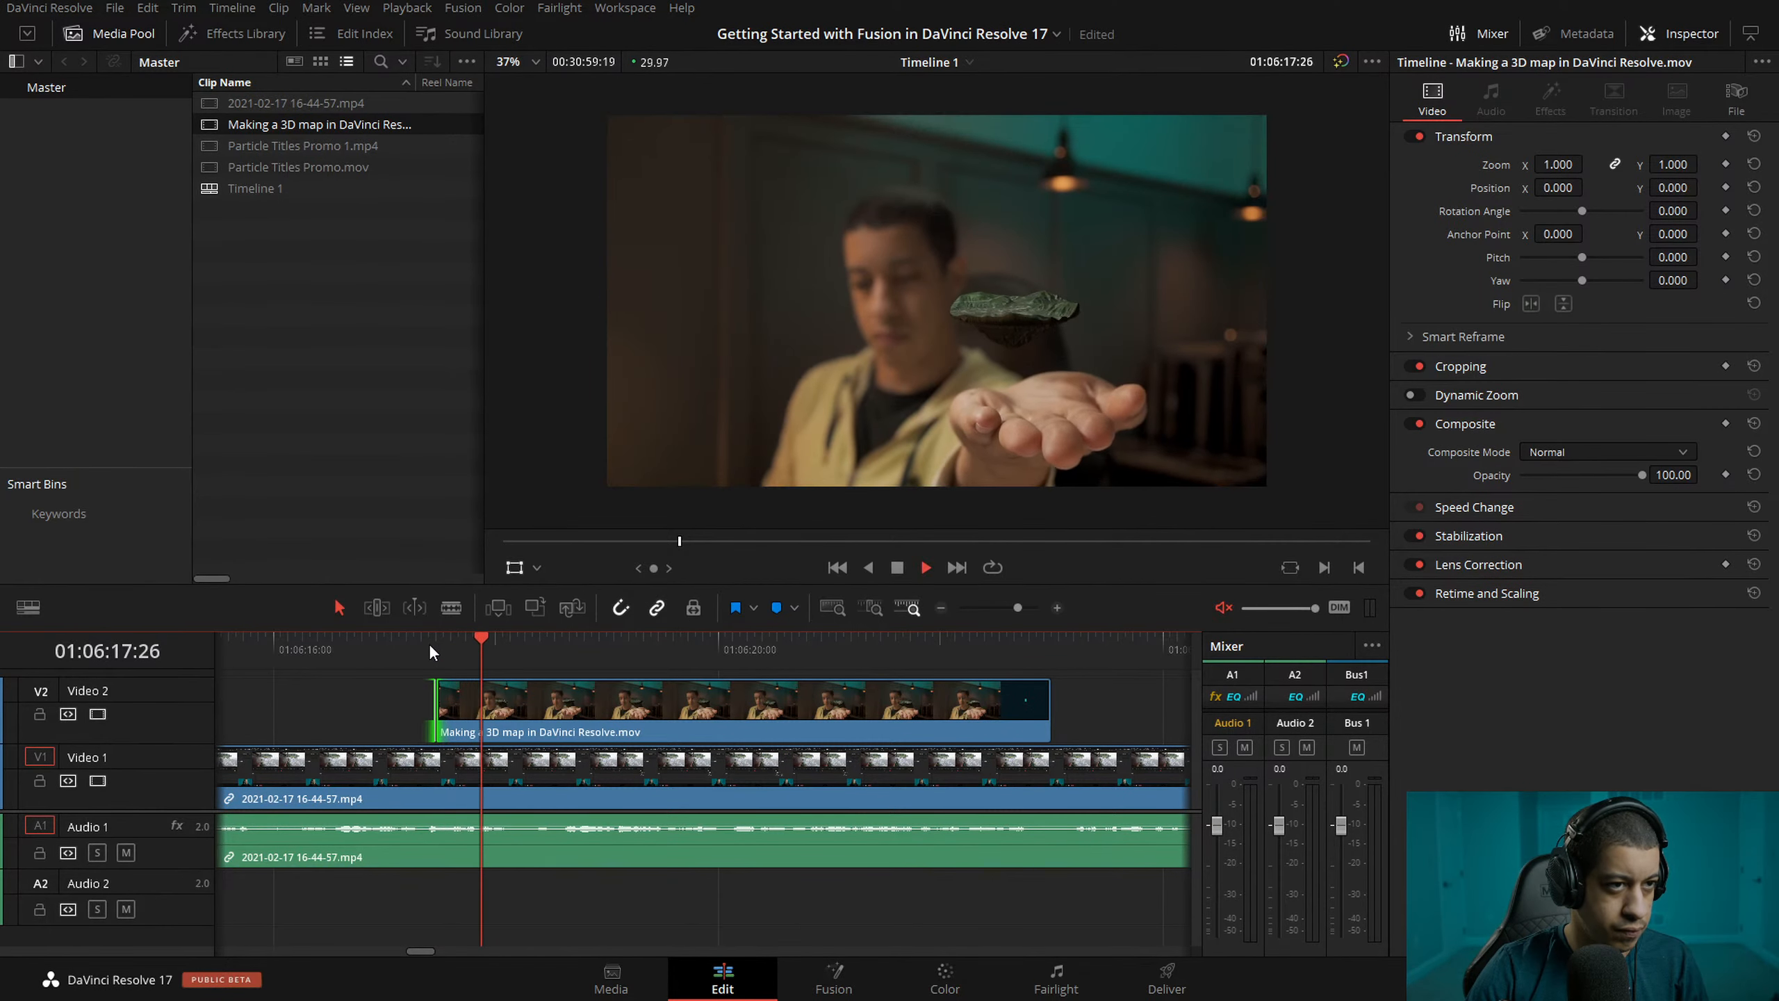
{"action": "key", "text": "space"}
{"action": "left_click_drag", "start_coordinate": [429, 711], "coordinate": [250, 710]}
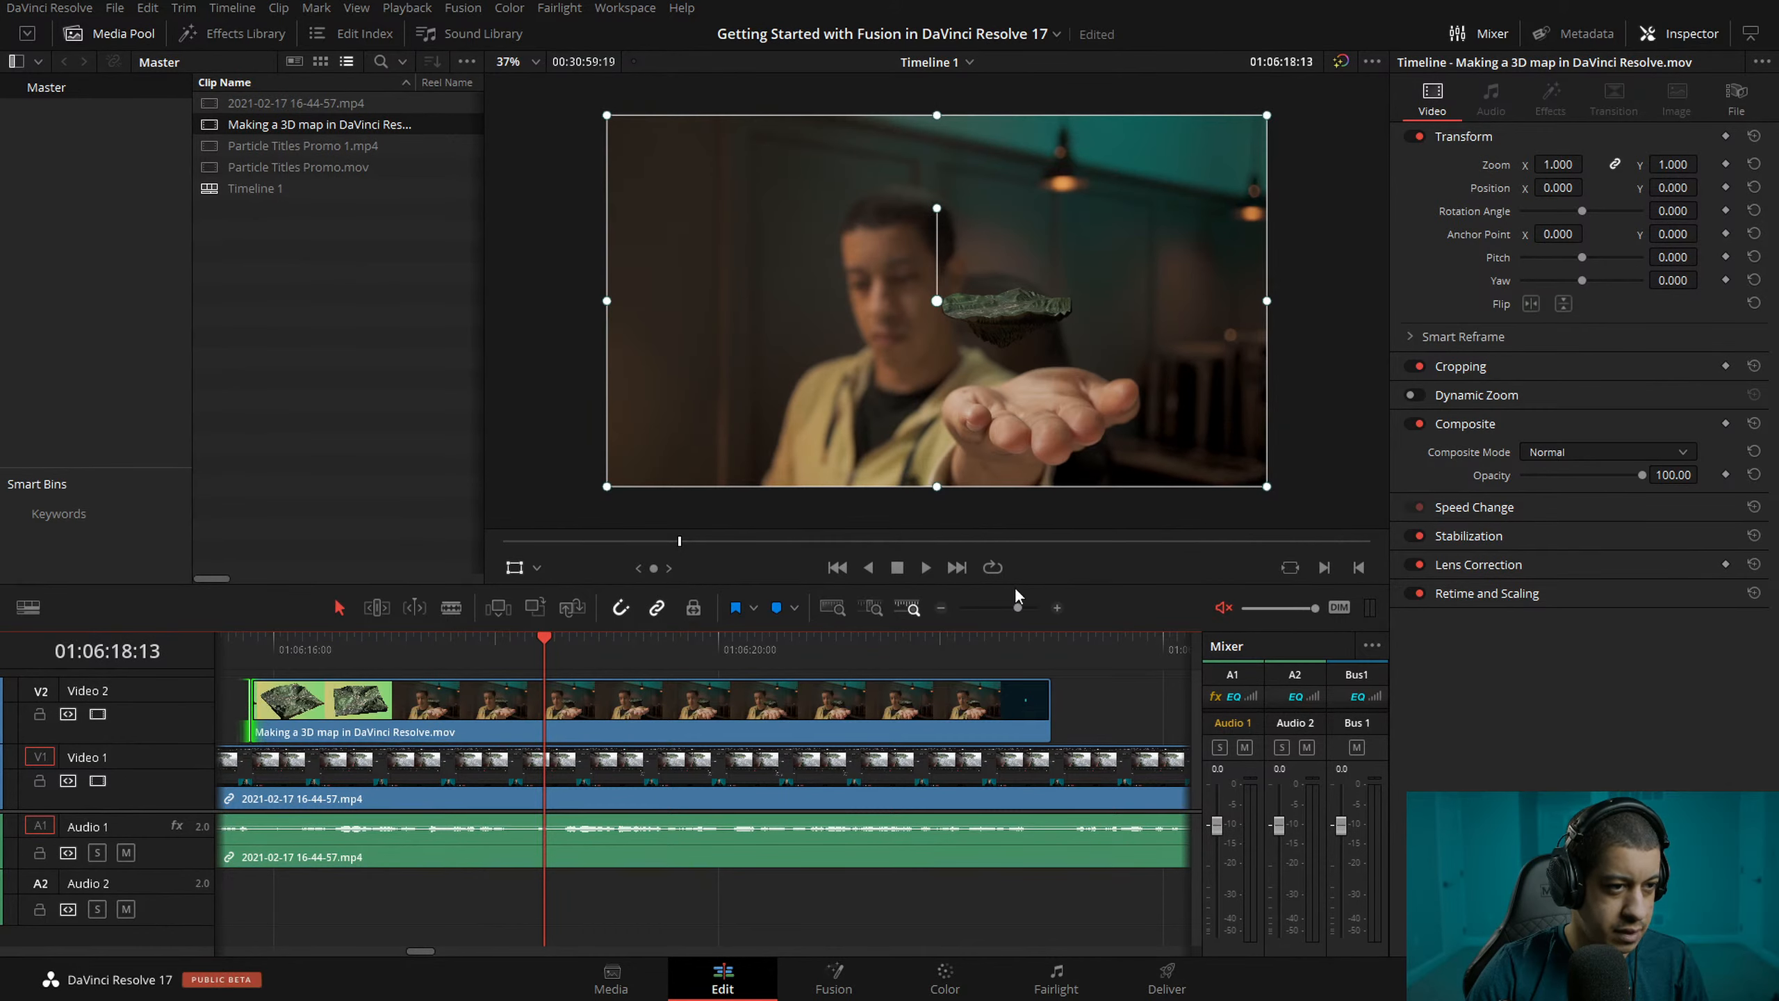
- Replay the start of the 3D map clip on Video 2 and adjust its start to about 6:14:08
{"action": "left_click", "coordinate": [348, 652]}
{"action": "key", "text": "space"}
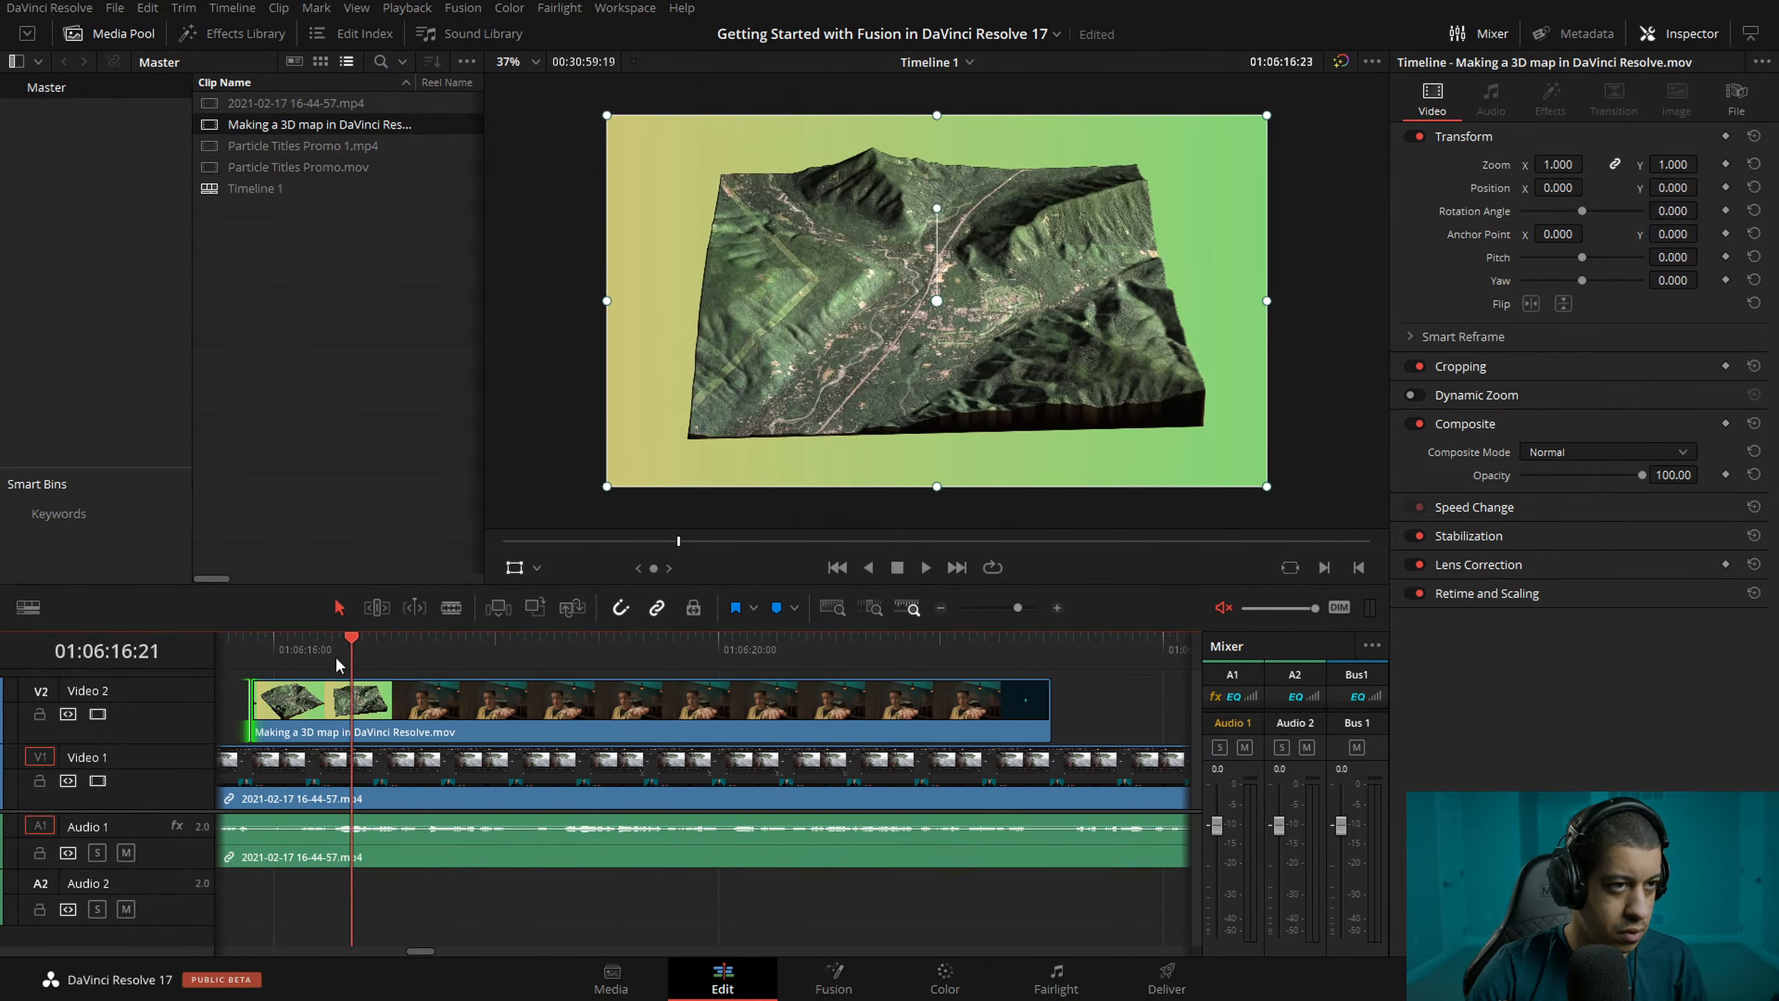
{"action": "left_click", "coordinate": [297, 651]}
{"action": "key", "text": "space"}
{"action": "left_click", "coordinate": [941, 608]}
{"action": "left_click_drag", "start_coordinate": [592, 710], "coordinate": [493, 654]}
{"action": "left_click_drag", "start_coordinate": [433, 712], "coordinate": [439, 714]}
{"action": "left_click_drag", "start_coordinate": [495, 645], "coordinate": [473, 647]}
{"action": "key", "text": "space"}
{"action": "key", "text": "space"}
{"action": "left_click_drag", "start_coordinate": [466, 718], "coordinate": [538, 726]}
{"action": "key", "text": "space"}
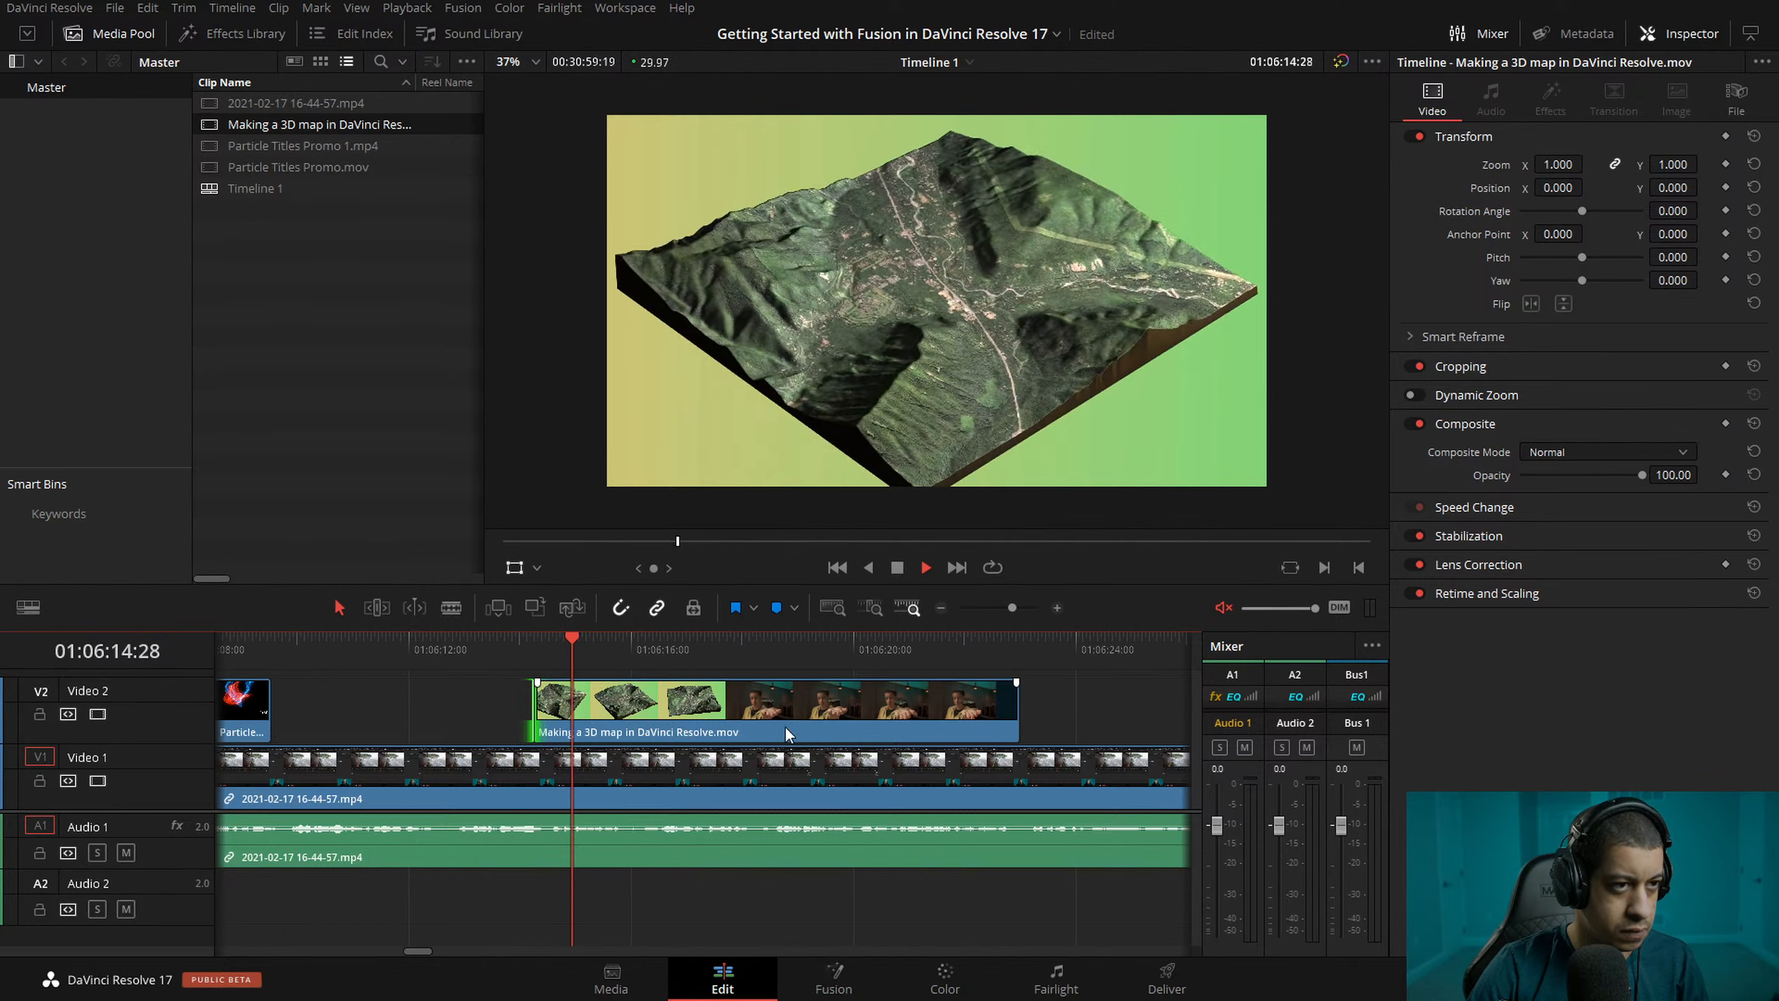
- Cut out the section of the 3D map clip from about 6:16:11 to 6:18:11 and close the gap on Video 2
{"action": "key", "text": "space"}
{"action": "left_click", "coordinate": [780, 725]}
{"action": "key", "text": "ctrl+b"}
{"action": "mouse_move", "coordinate": [751, 652]}
{"action": "left_mouse_down"}
{"action": "mouse_move", "coordinate": [799, 655]}
{"action": "mouse_move", "coordinate": [742, 660]}
{"action": "mouse_move", "coordinate": [763, 655]}
{"action": "left_mouse_up"}
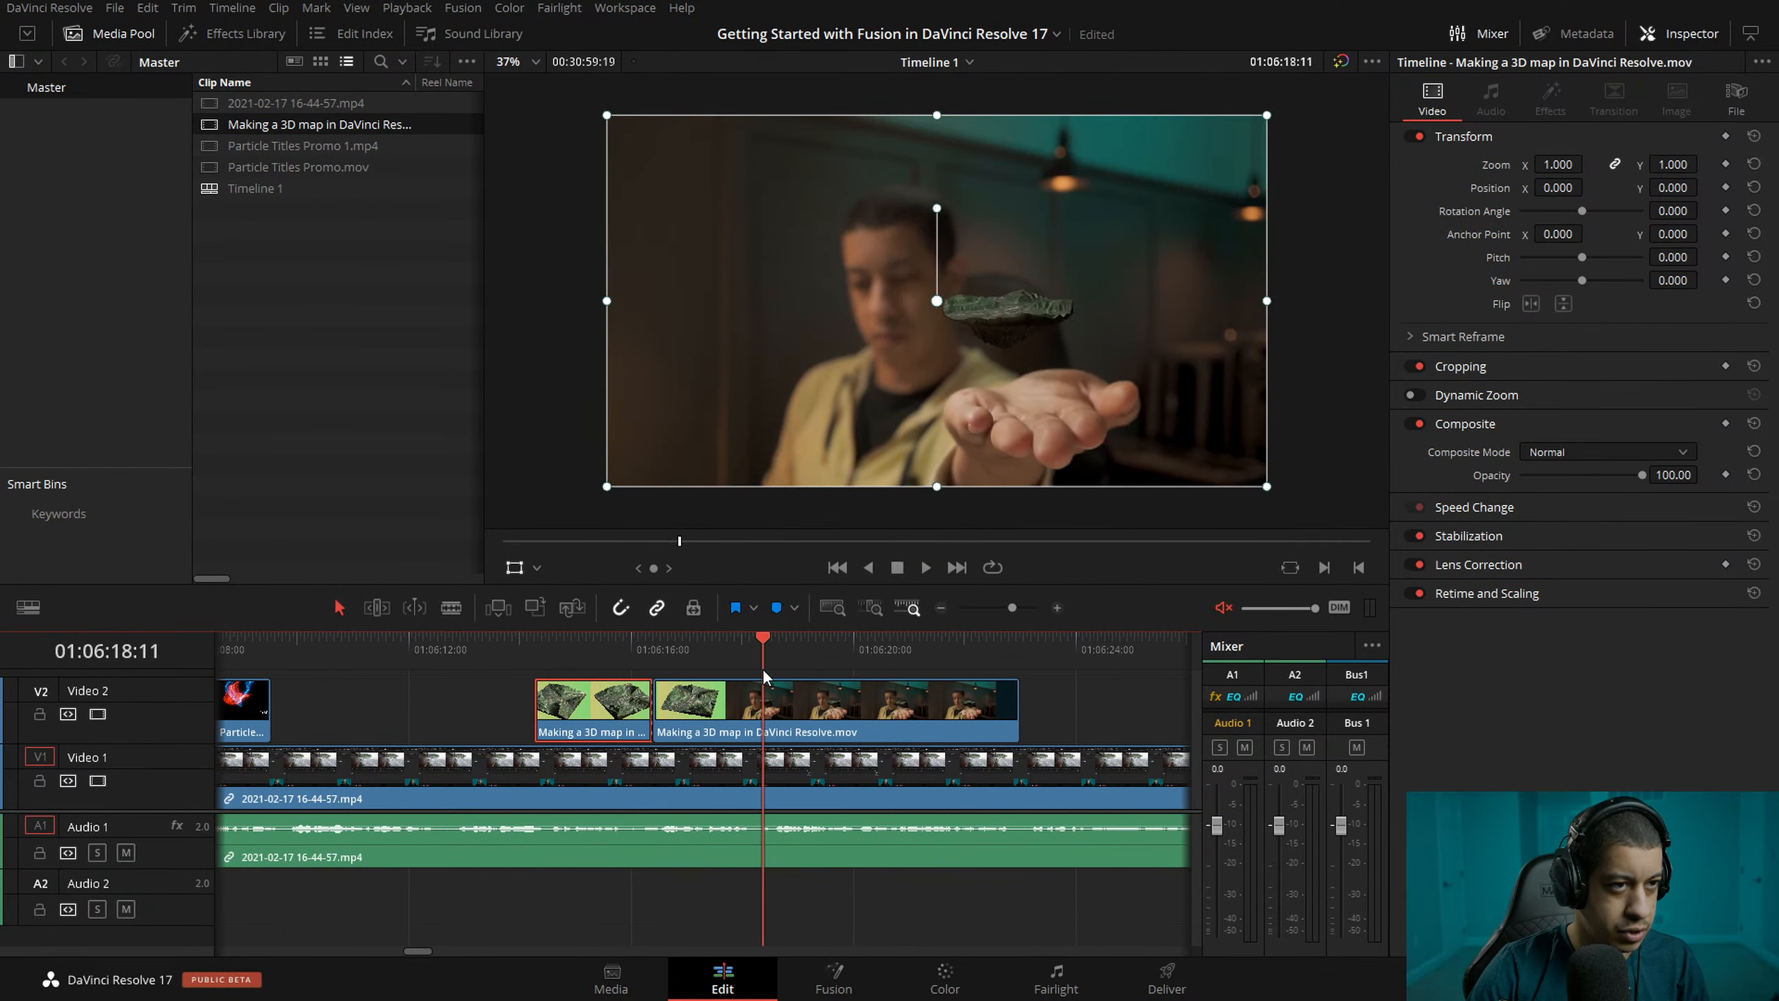
{"action": "left_click", "coordinate": [877, 755]}
{"action": "left_click", "coordinate": [902, 716]}
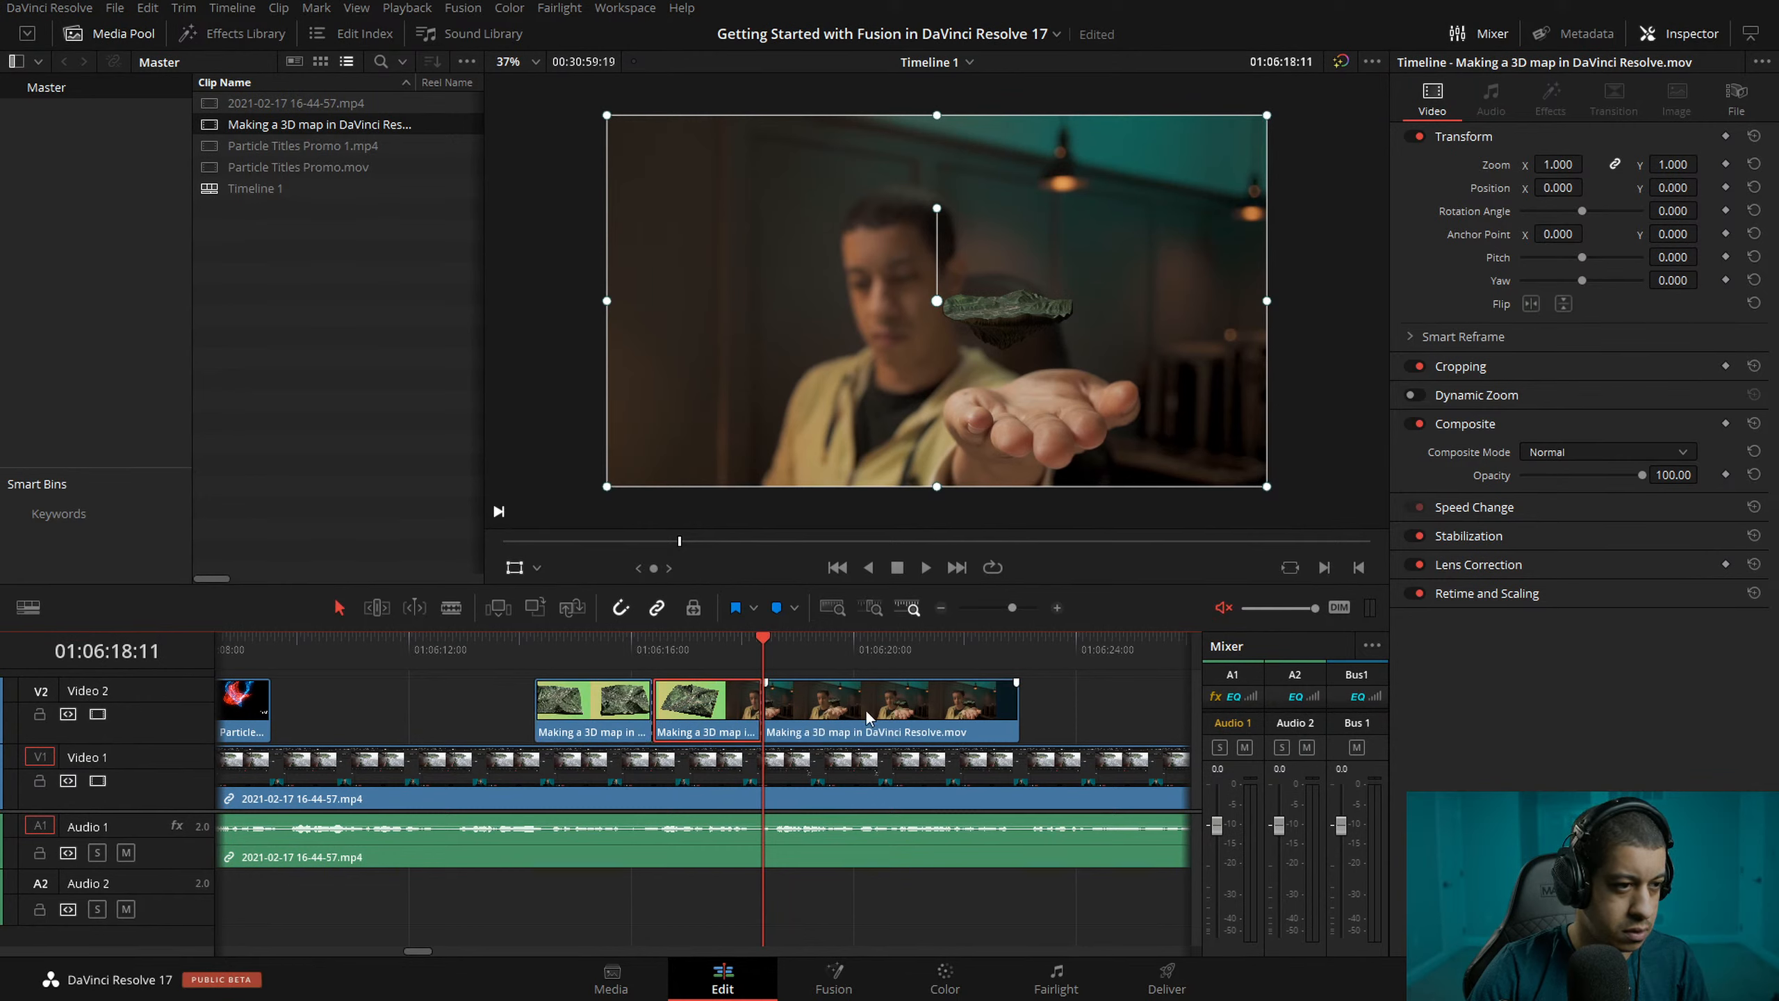
{"action": "left_click_drag", "start_coordinate": [867, 717], "coordinate": [818, 721]}
- Play from 6:10:15, move both 3D map clips on Video 2 to start at 6:15:22, and replay the new timing
{"action": "left_click", "coordinate": [345, 648]}
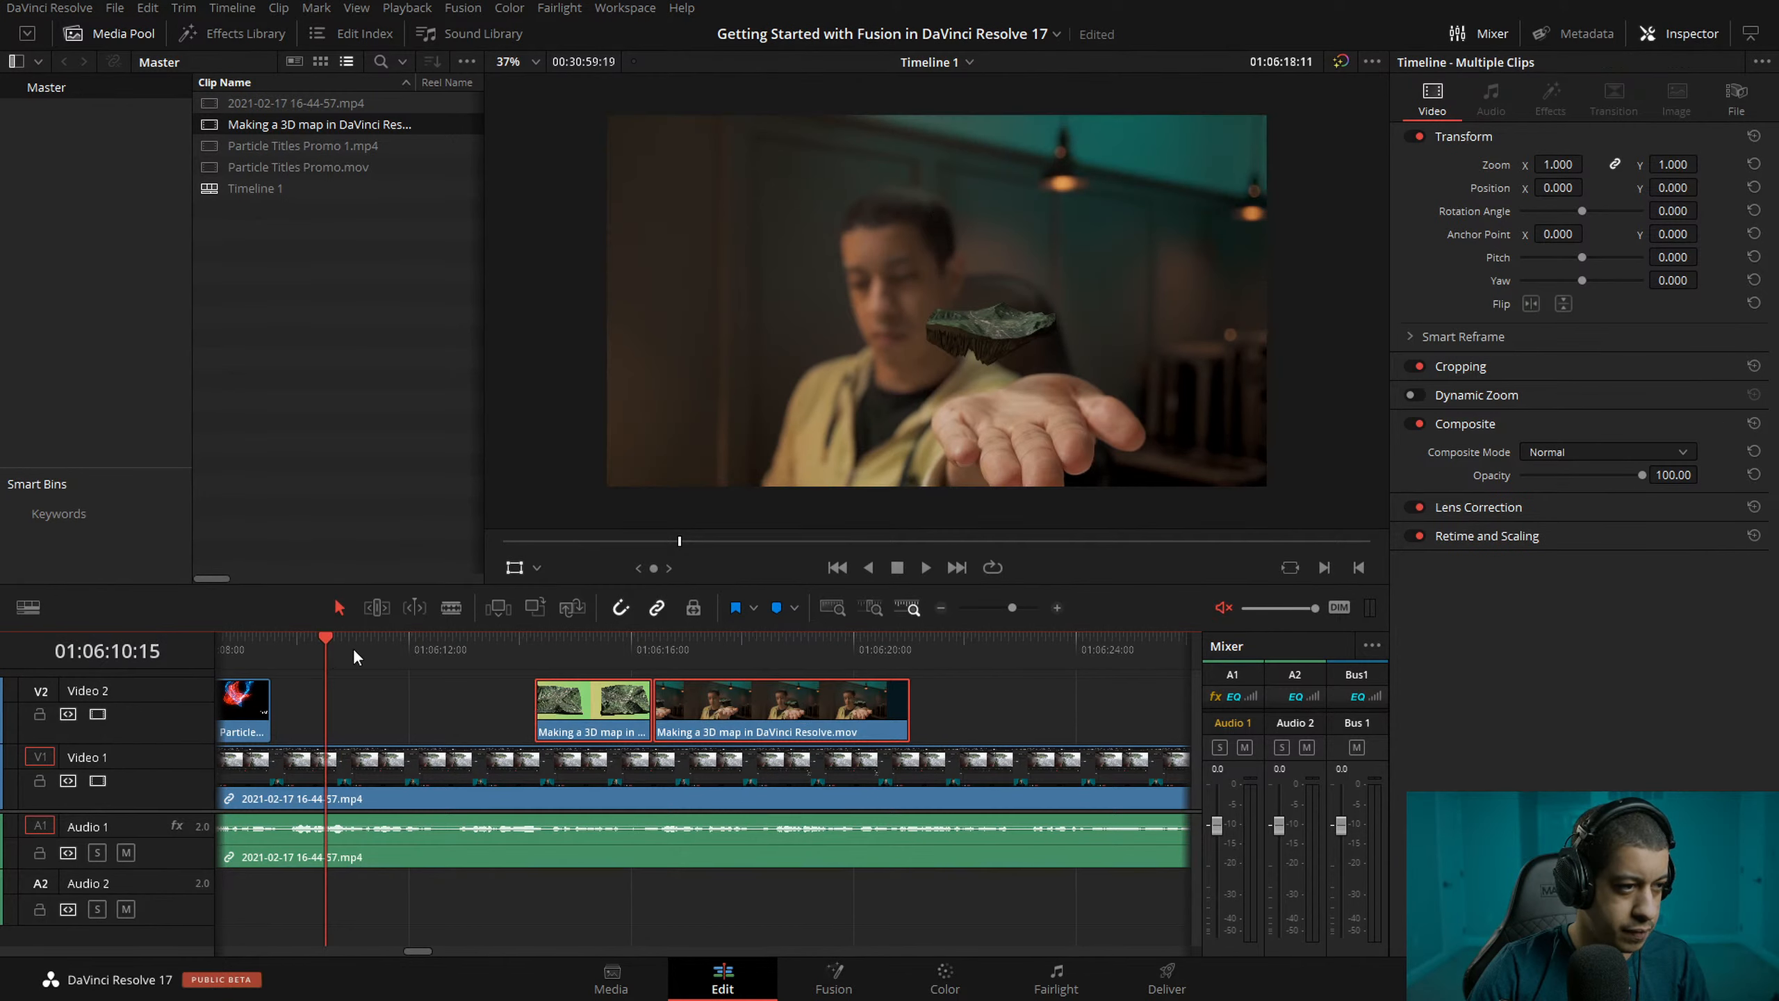
{"action": "key", "text": "space"}
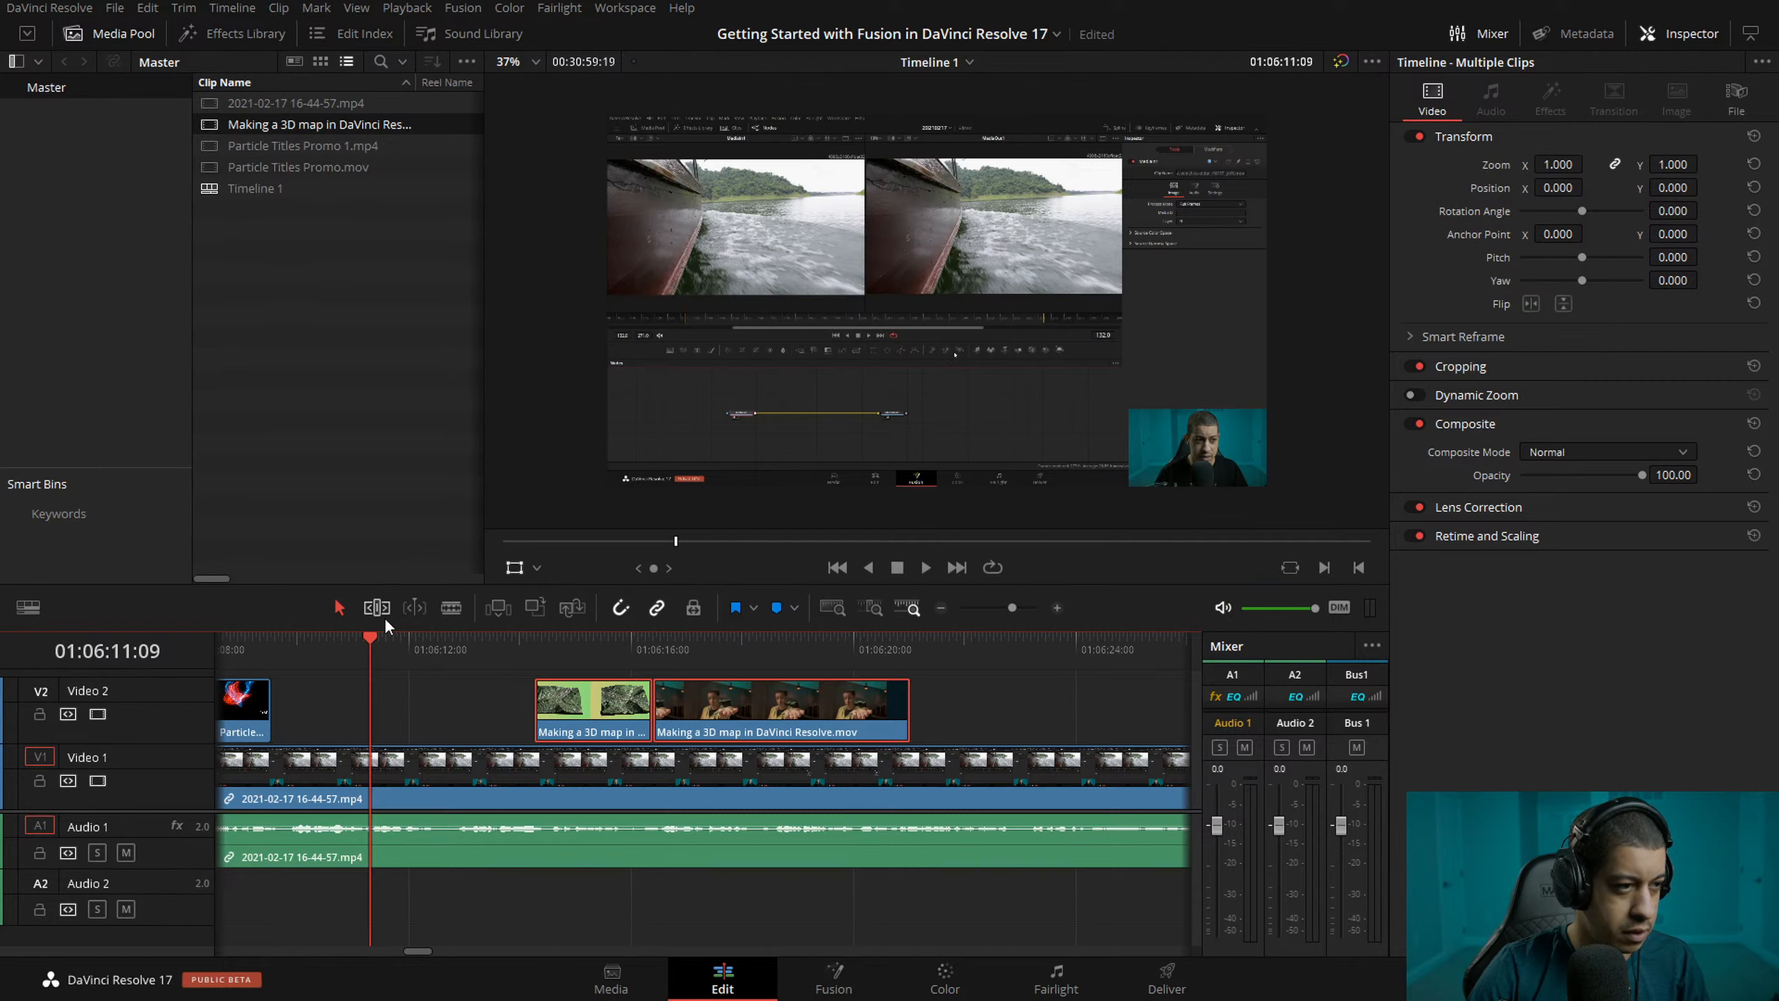
{"action": "key", "text": "space"}
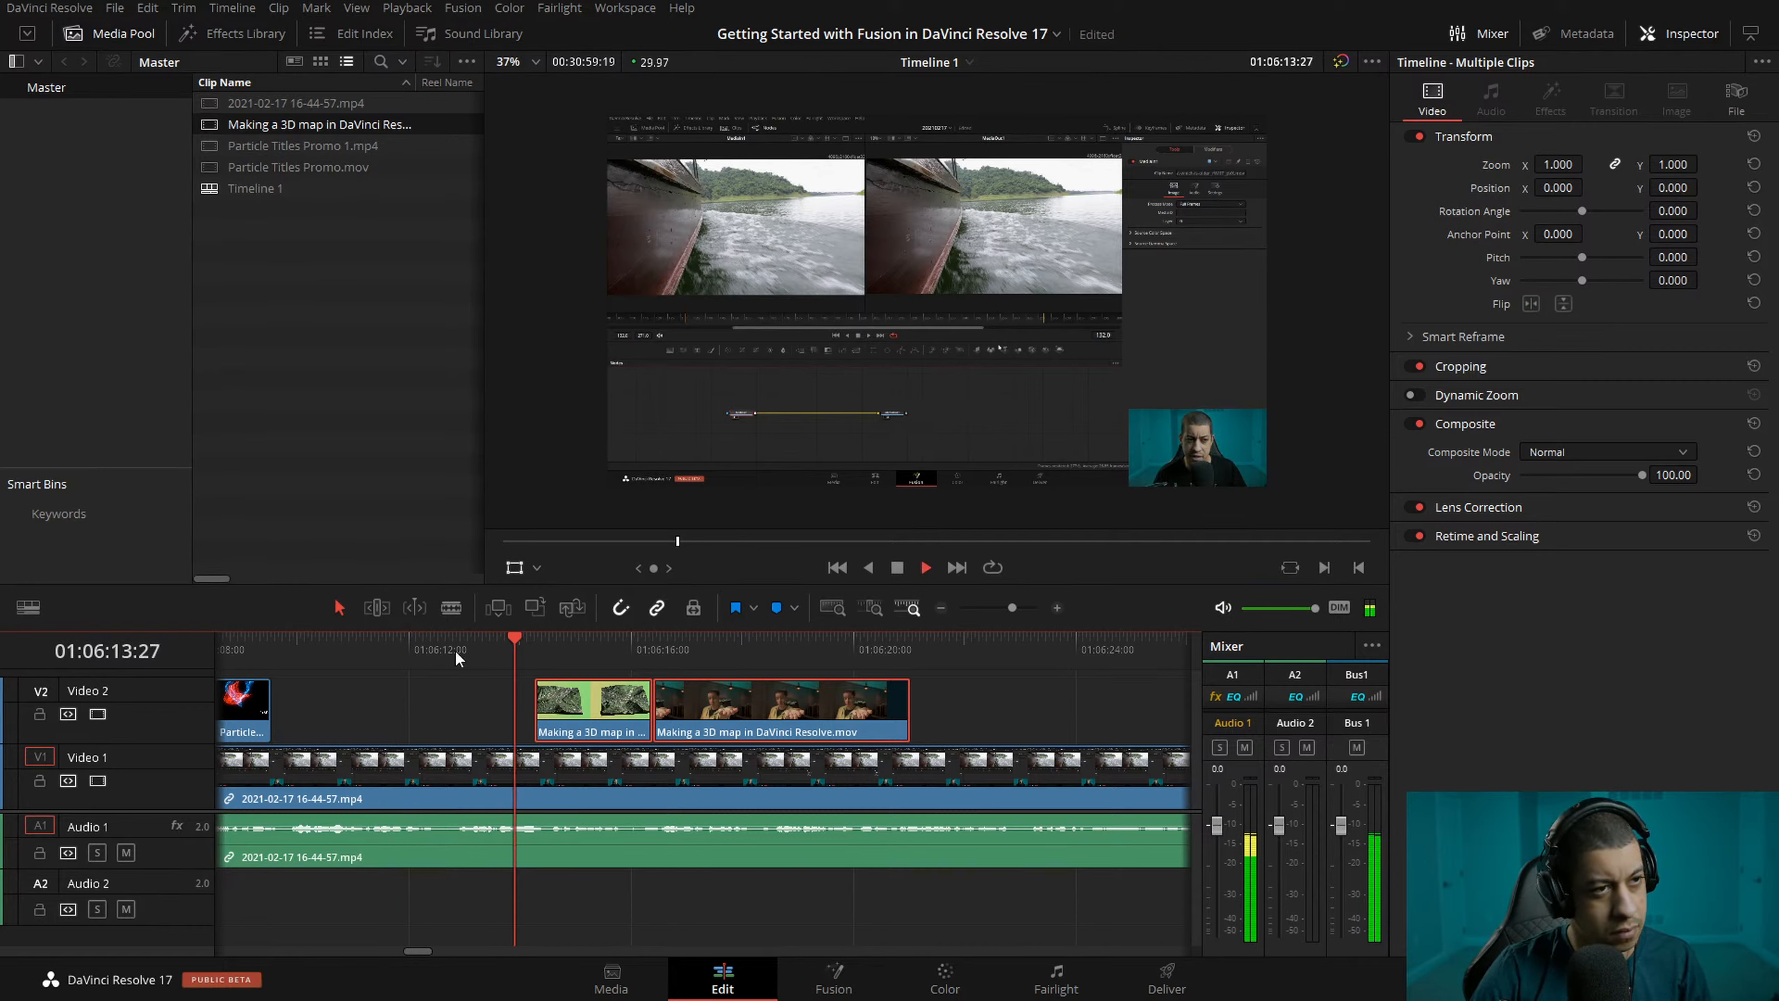
{"action": "key", "text": "space"}
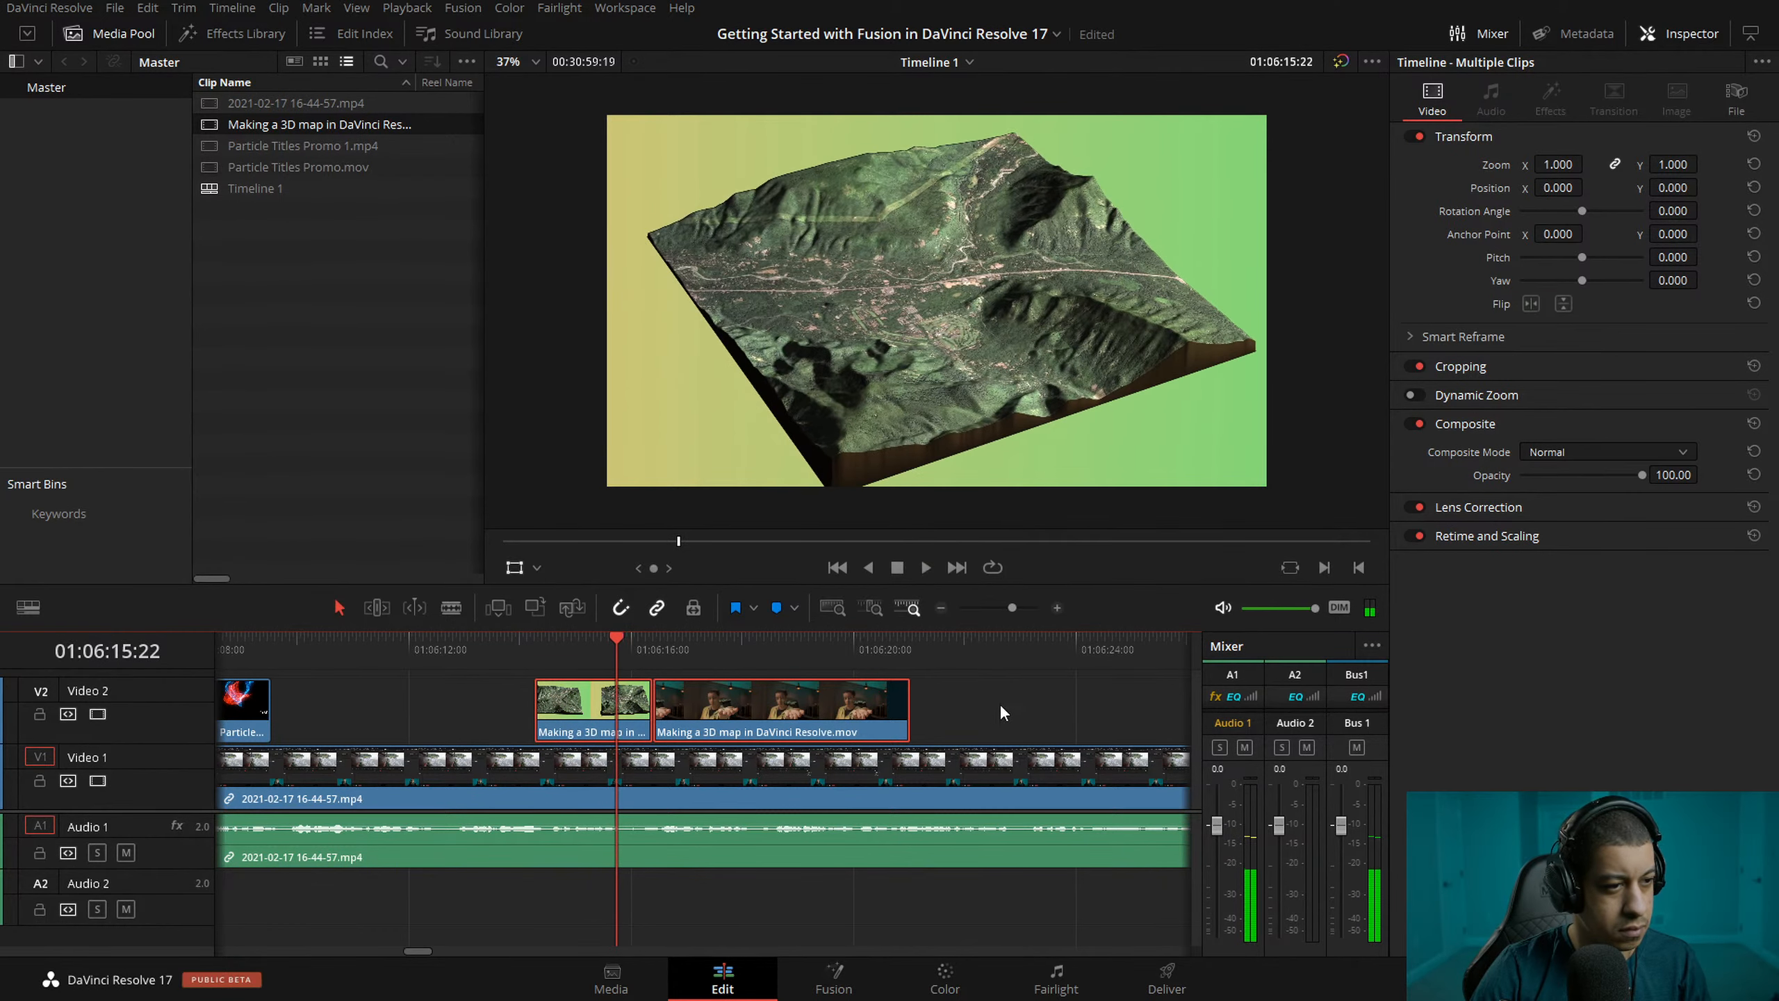
{"action": "left_click_drag", "start_coordinate": [571, 724], "coordinate": [653, 724]}
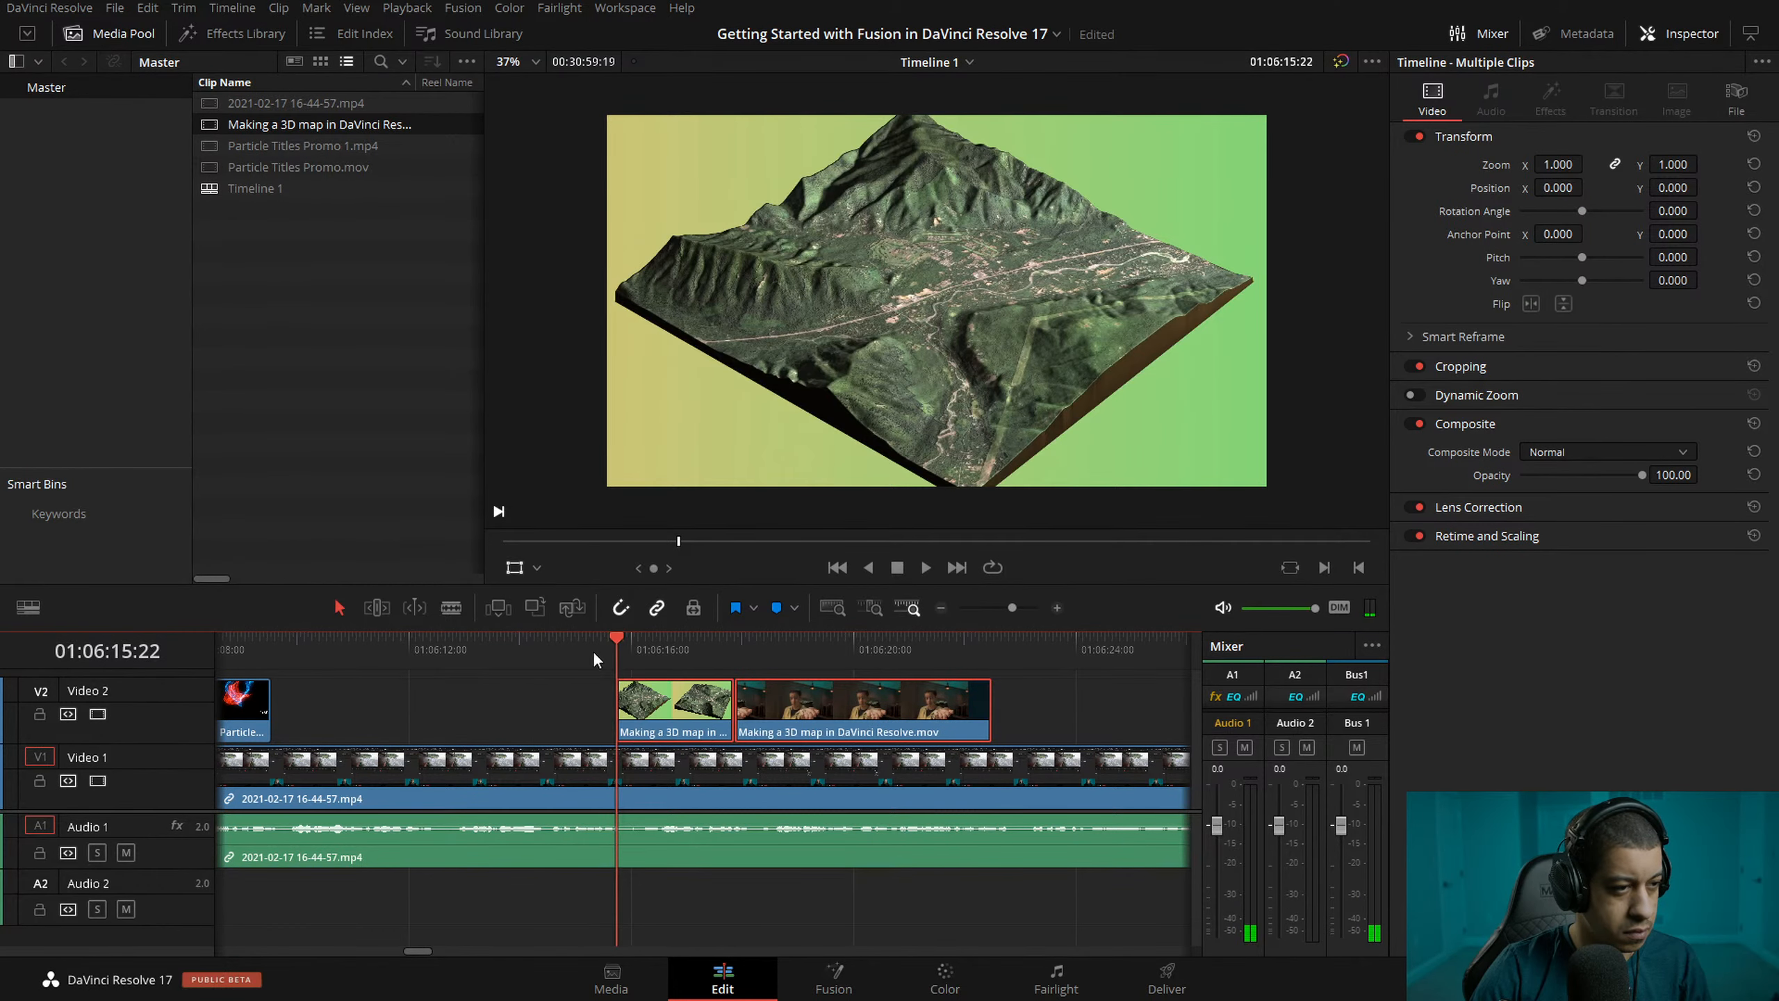
{"action": "left_click", "coordinate": [570, 651]}
{"action": "key", "text": "space"}
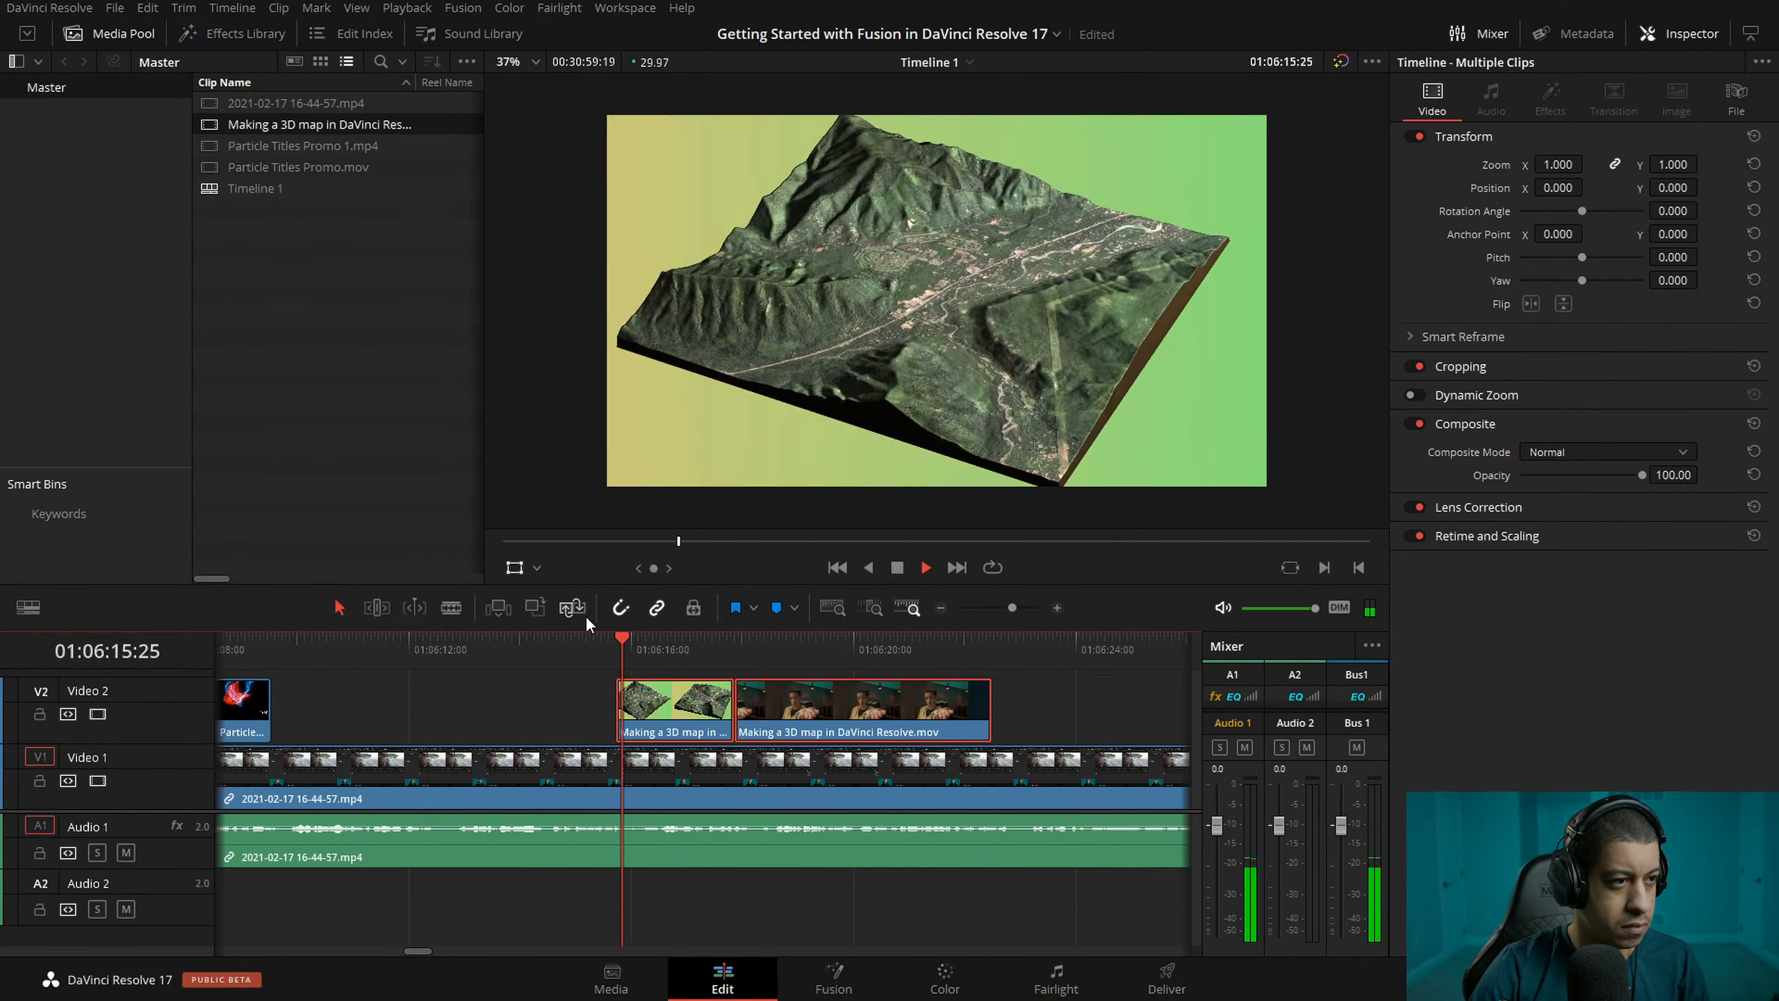
{"action": "key", "text": "space"}
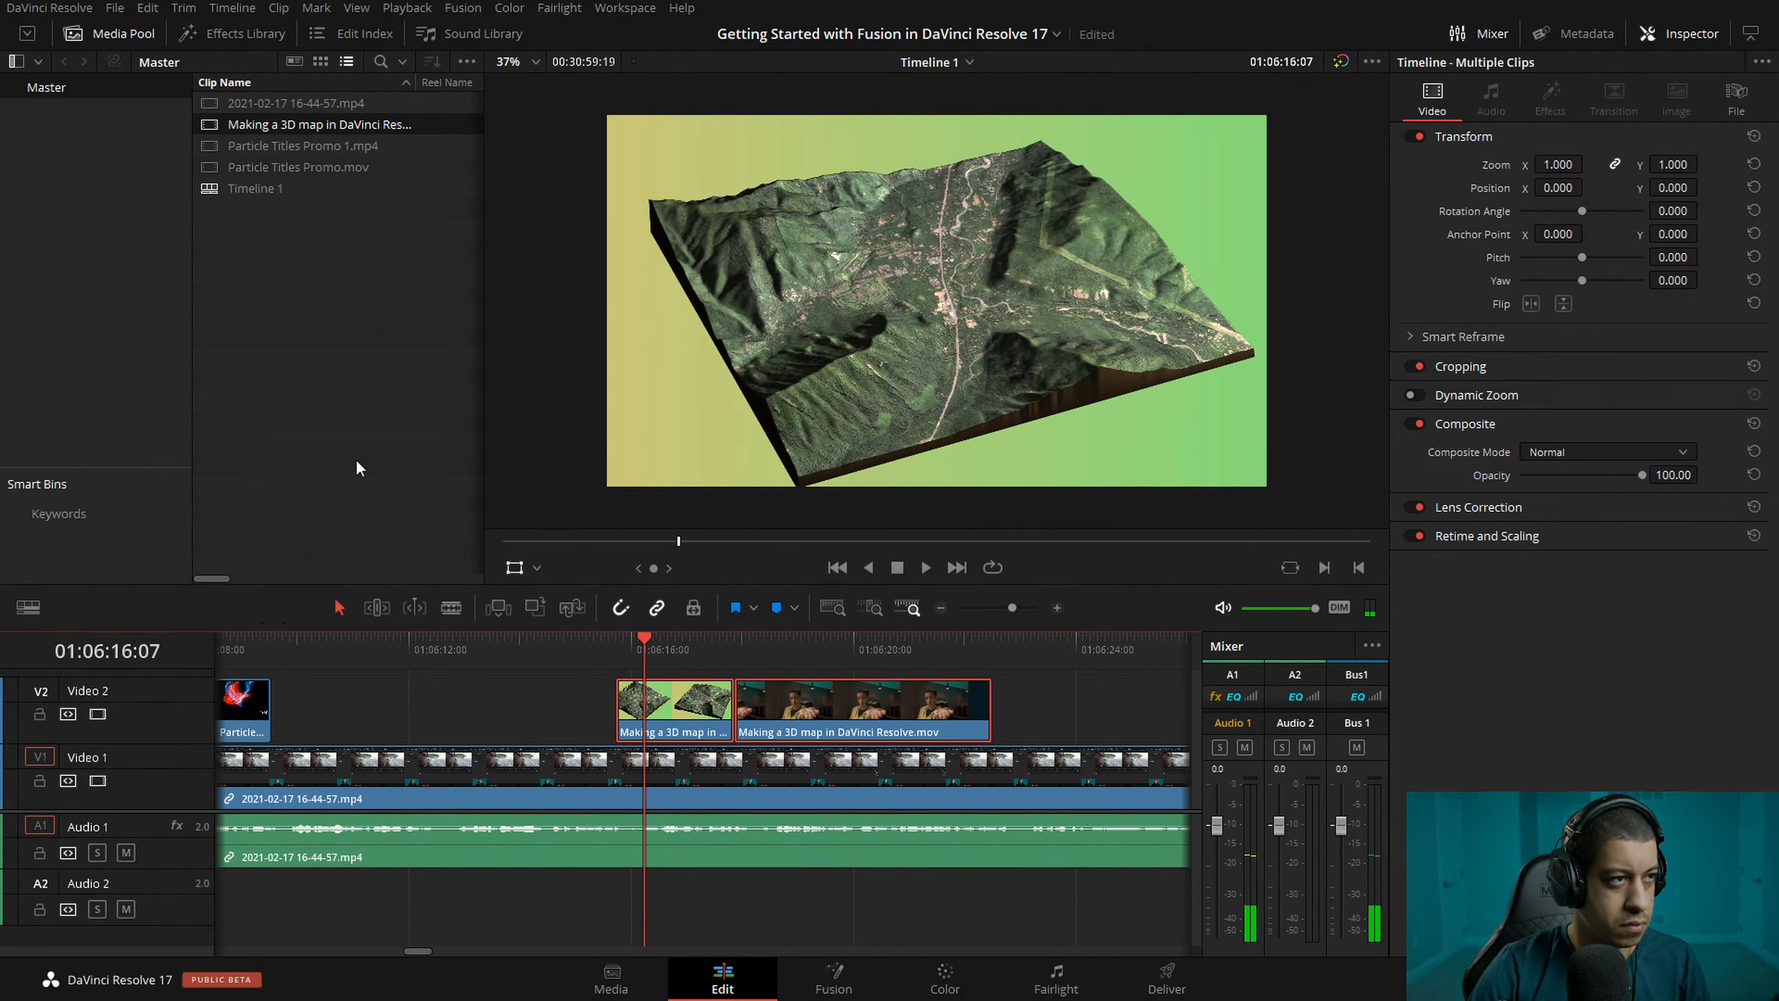
- Copy the name of the Making a 3D map in DaVinci Resolve.mov clip from the media pool
{"action": "left_click", "coordinate": [328, 126]}
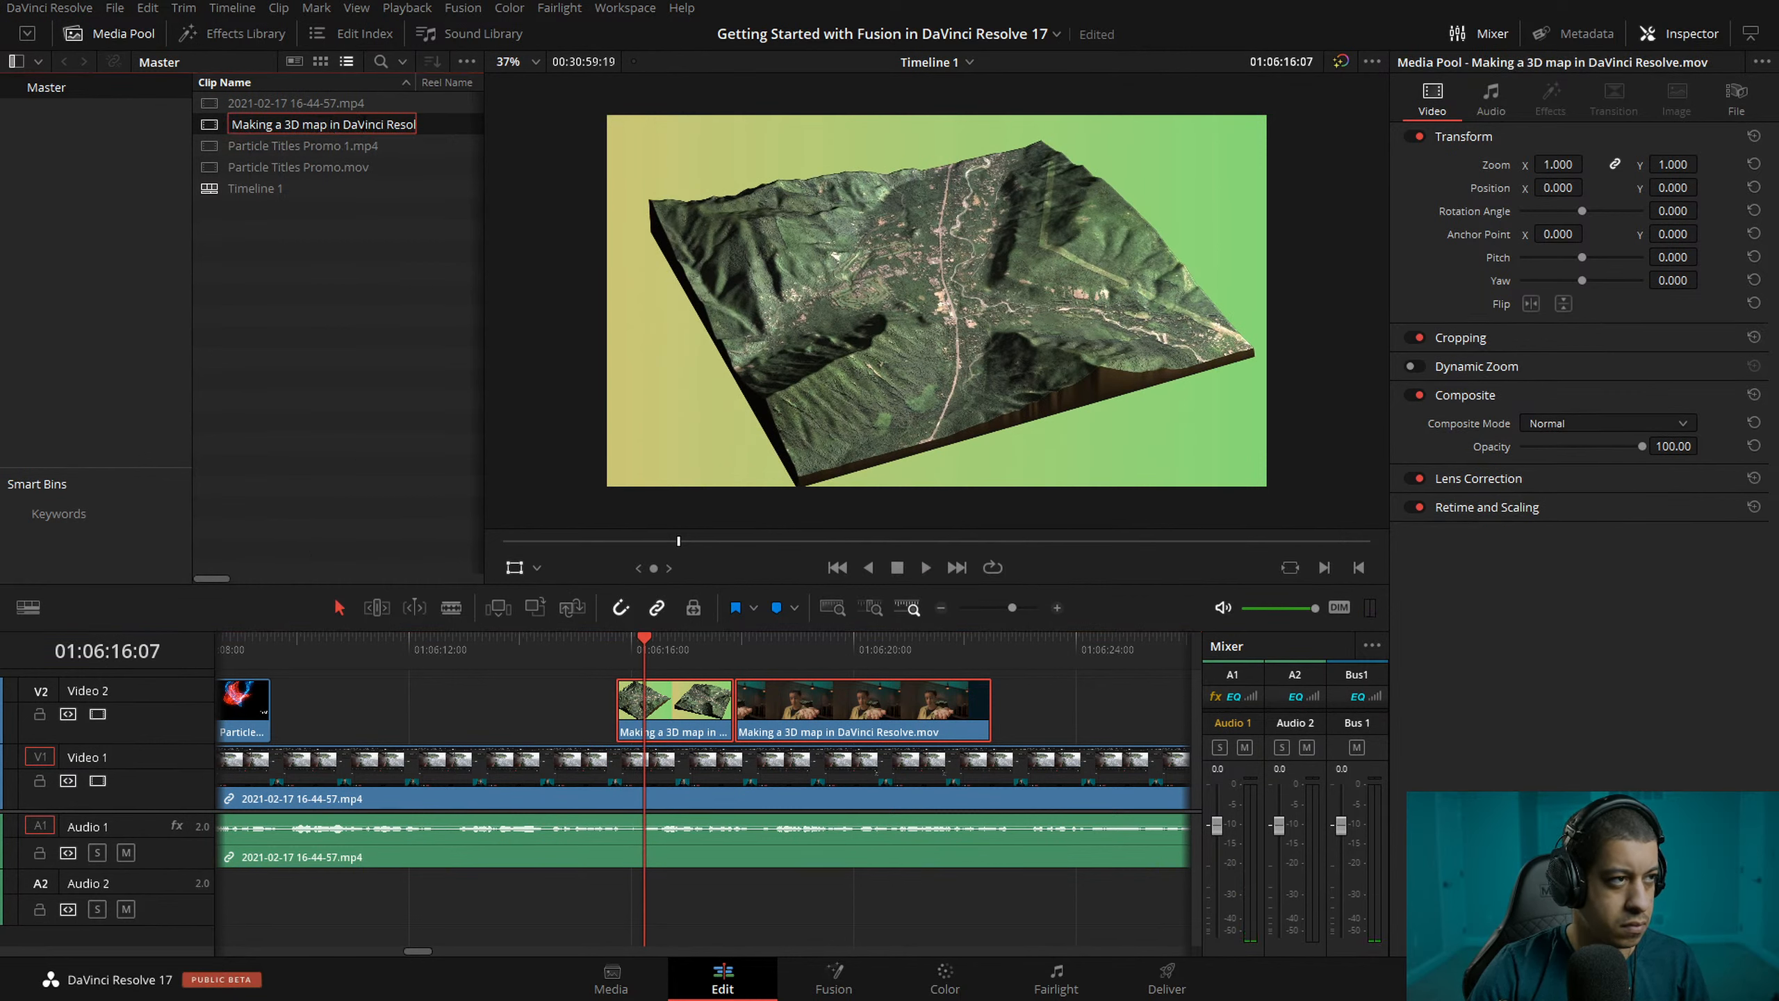
{"action": "key", "text": "End"}
{"action": "left_click", "coordinate": [670, 659]}
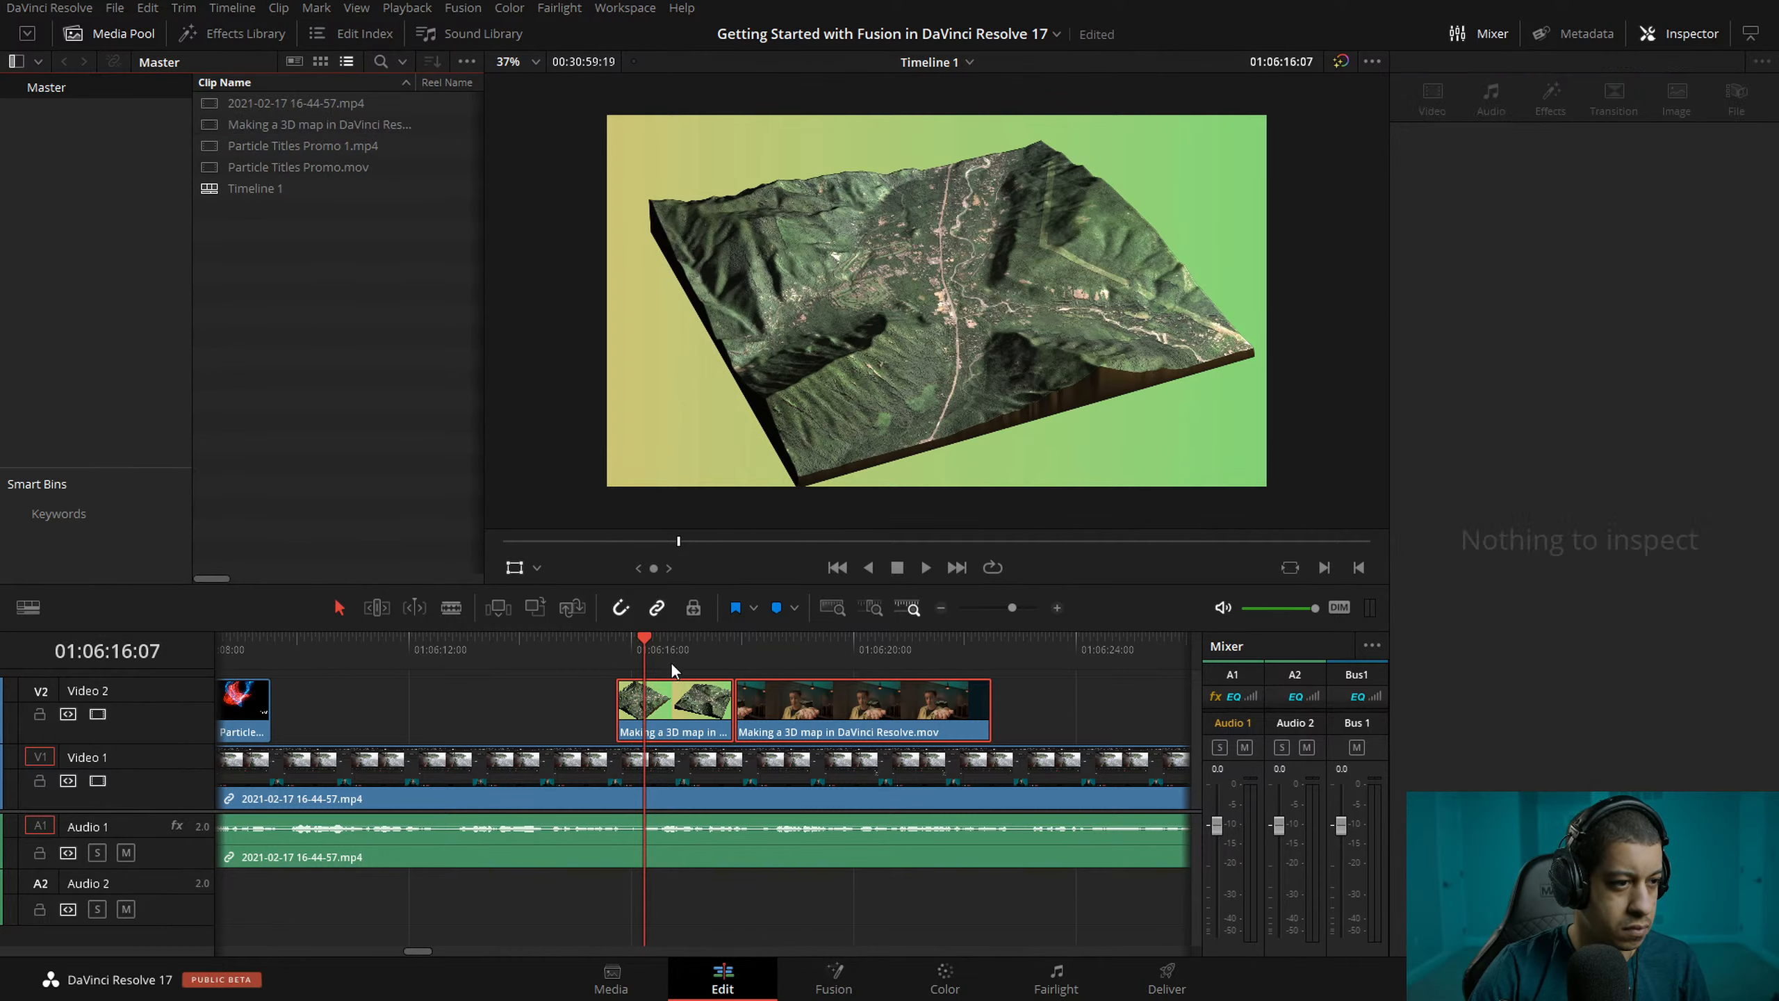
- Place a basic Text title on a new Video 3 track above the 3D map clips, starting at 6:15:22
{"action": "scroll", "coordinate": [161, 841], "scroll_direction": "up", "scroll_amount": 2}
{"action": "scroll", "coordinate": [161, 855], "scroll_direction": "up", "scroll_amount": 1}
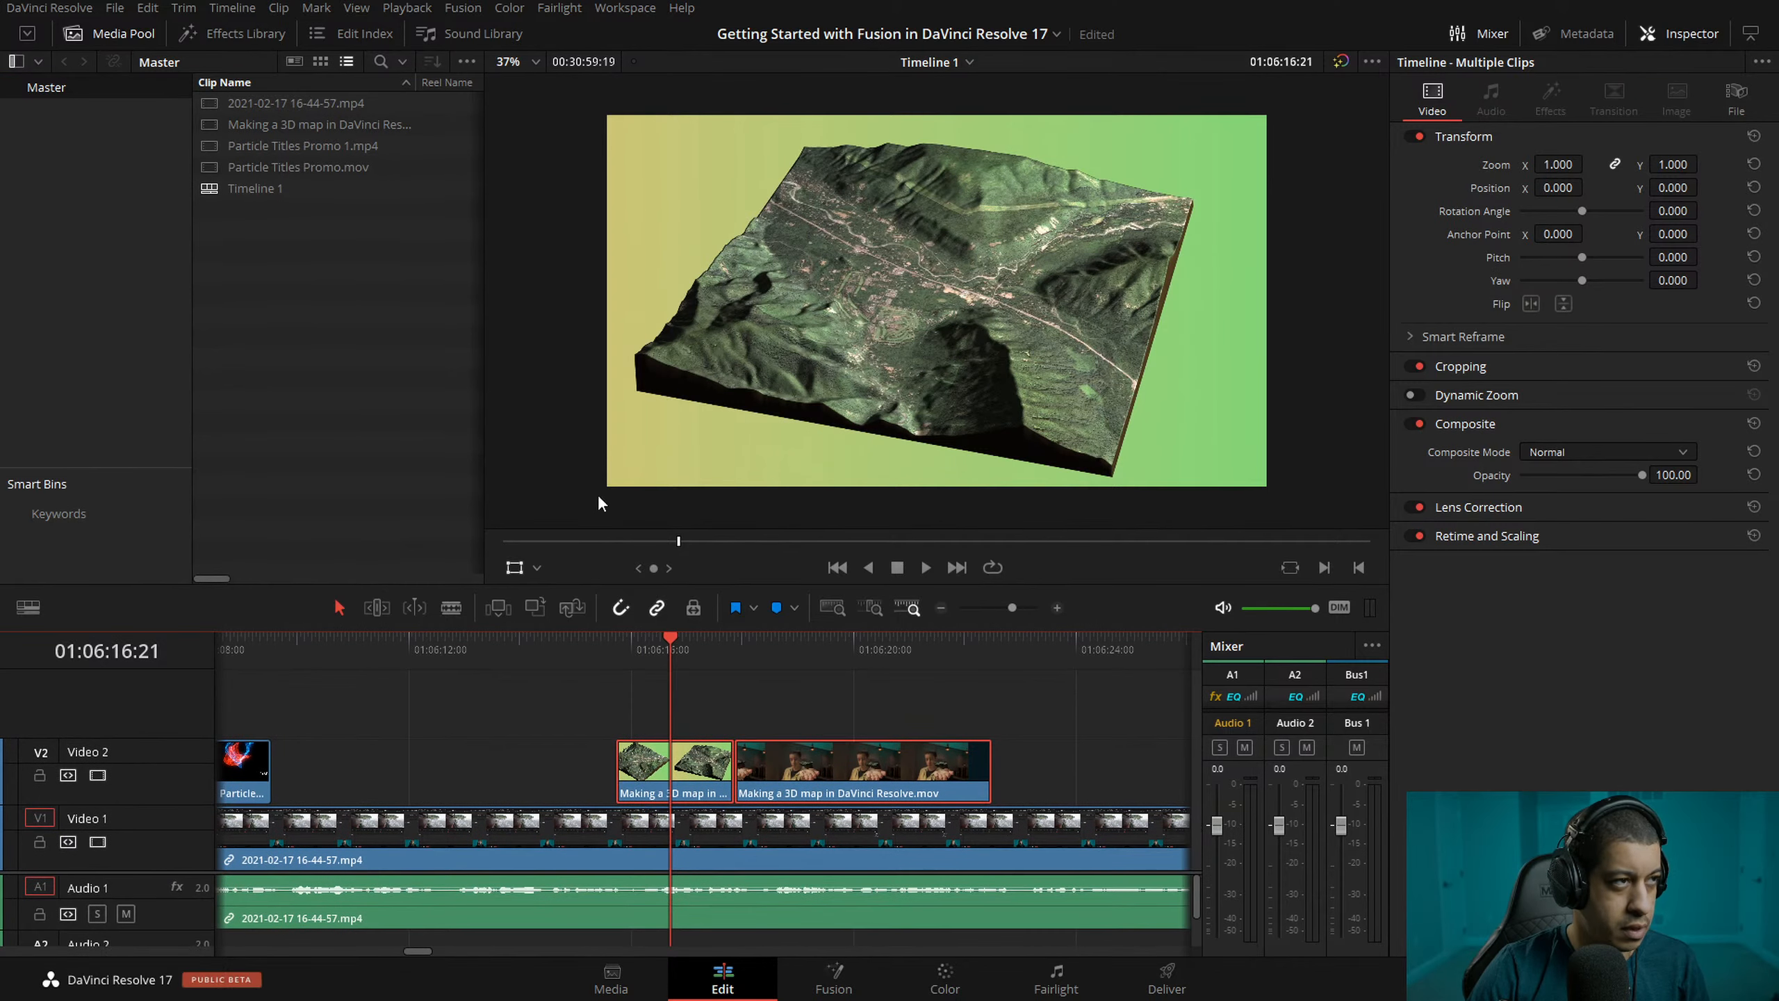
{"action": "left_click", "coordinate": [221, 33]}
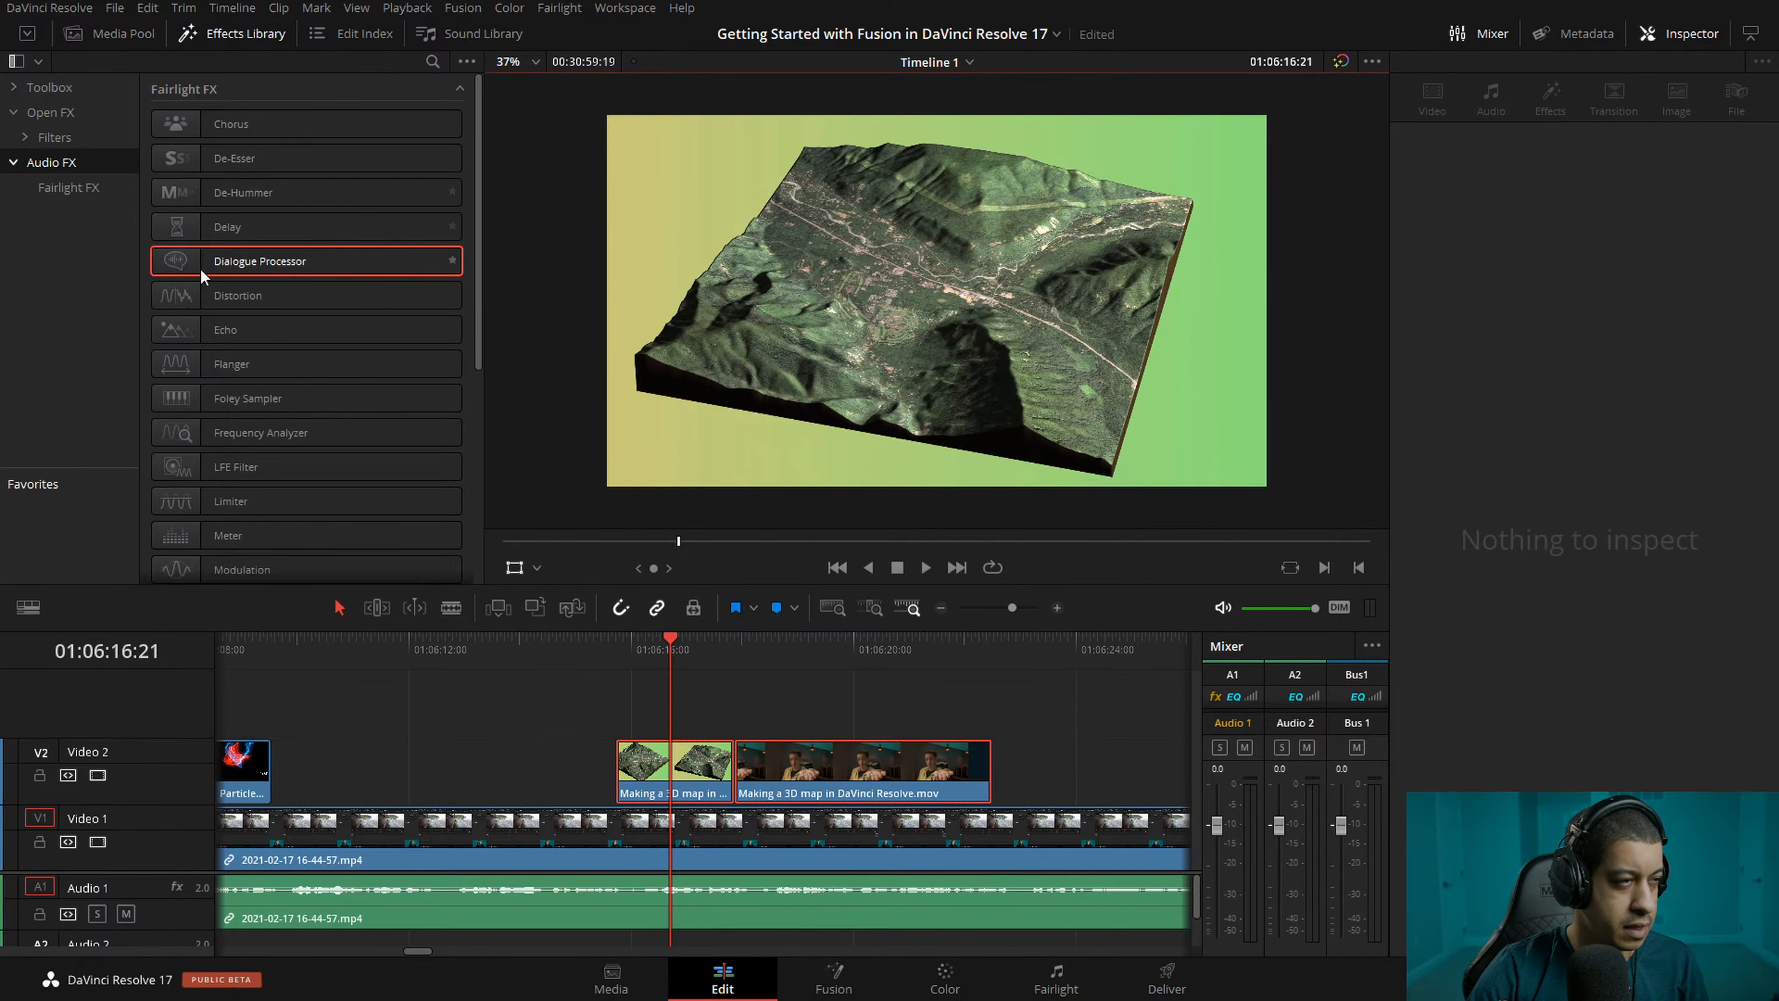
{"action": "left_click", "coordinate": [55, 112]}
{"action": "left_click", "coordinate": [60, 109]}
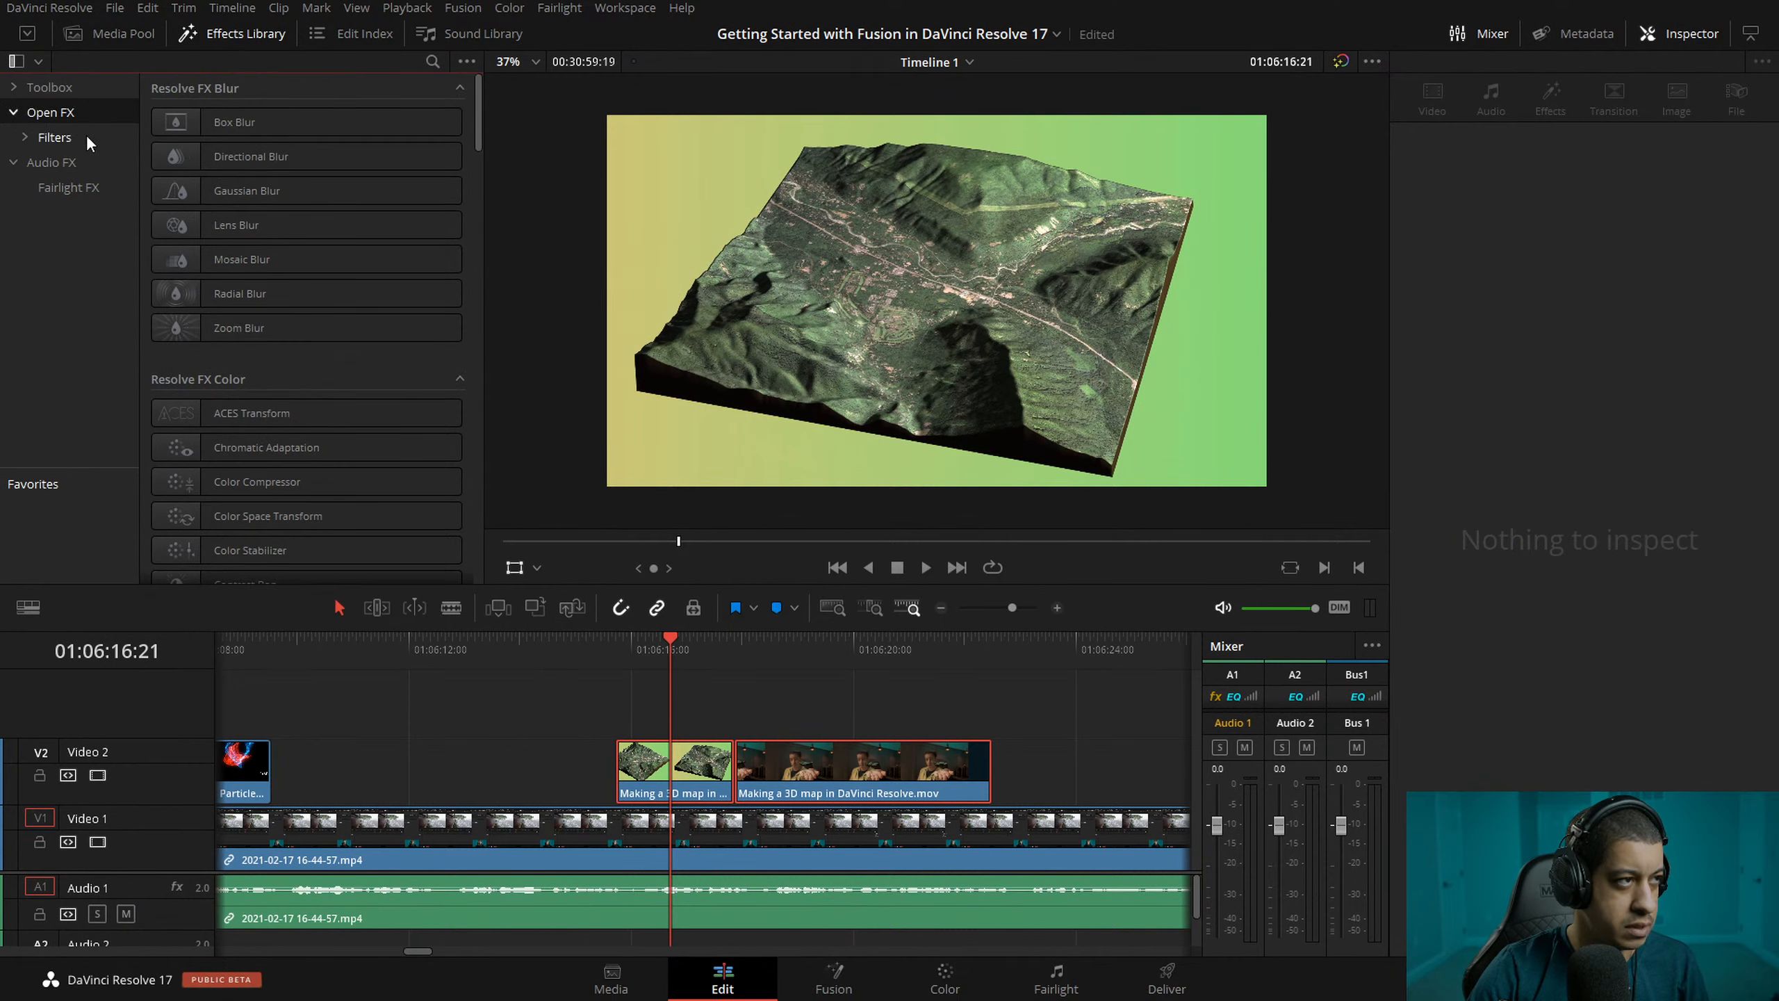
{"action": "left_click", "coordinate": [49, 86]}
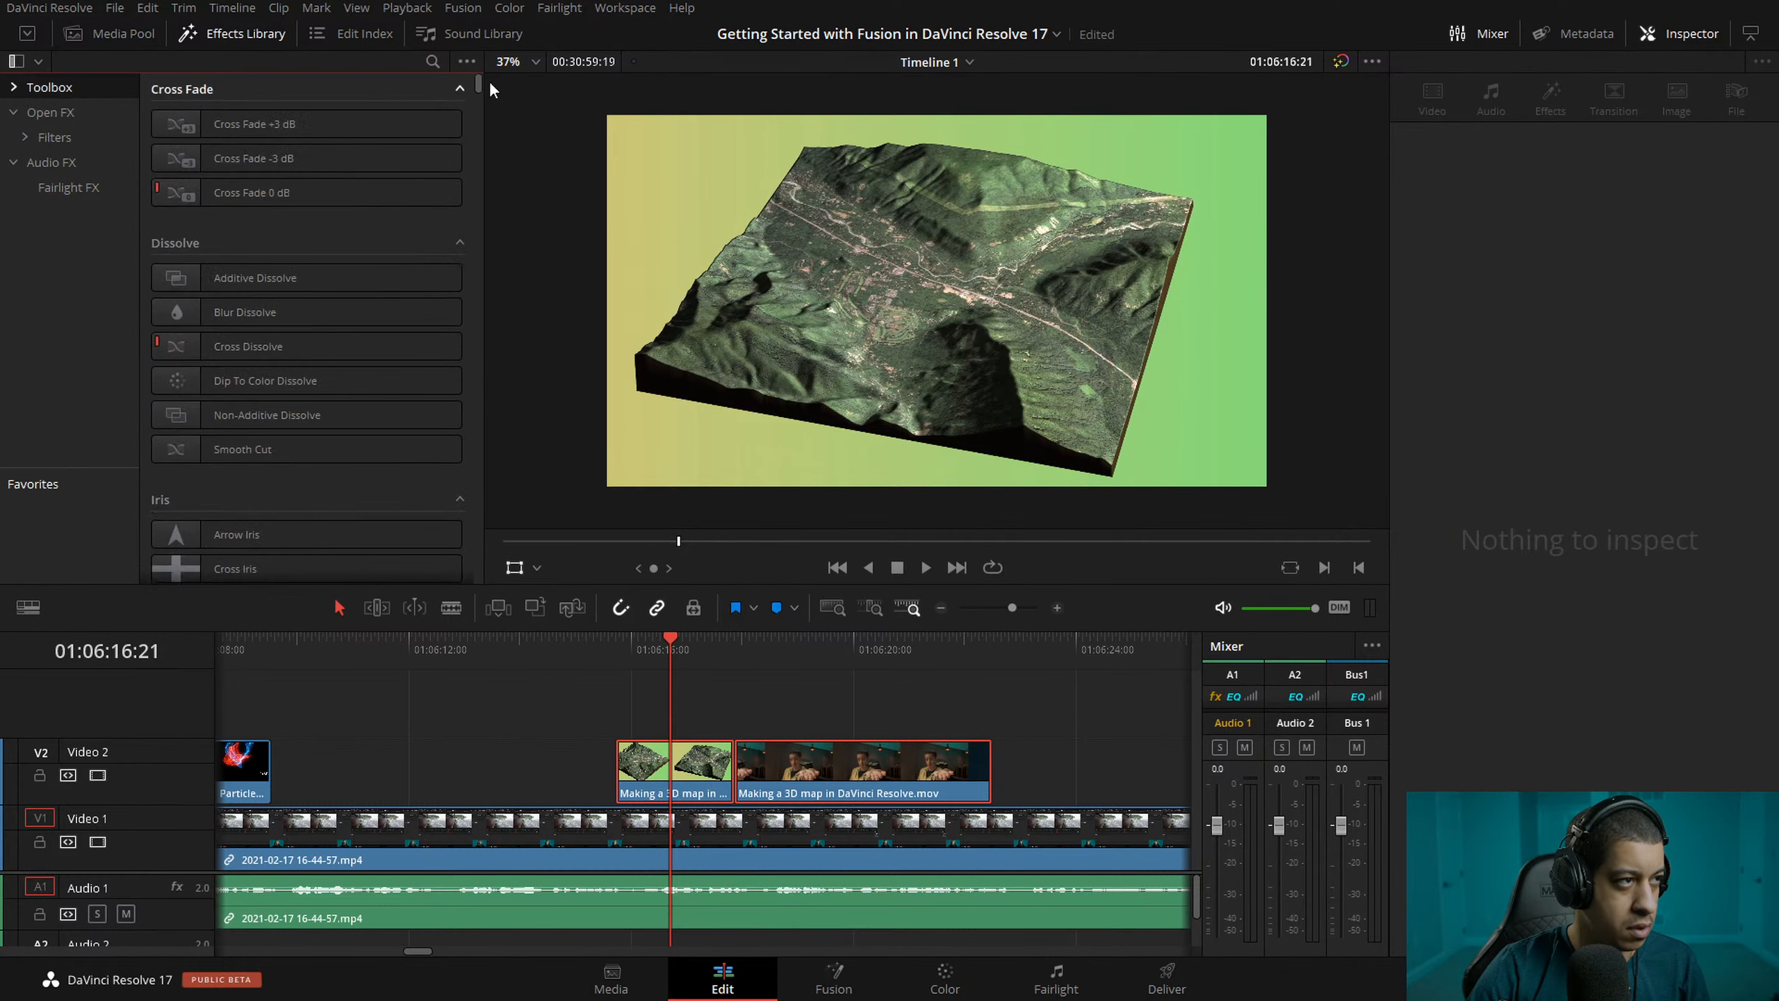
{"action": "left_click", "coordinate": [13, 87]}
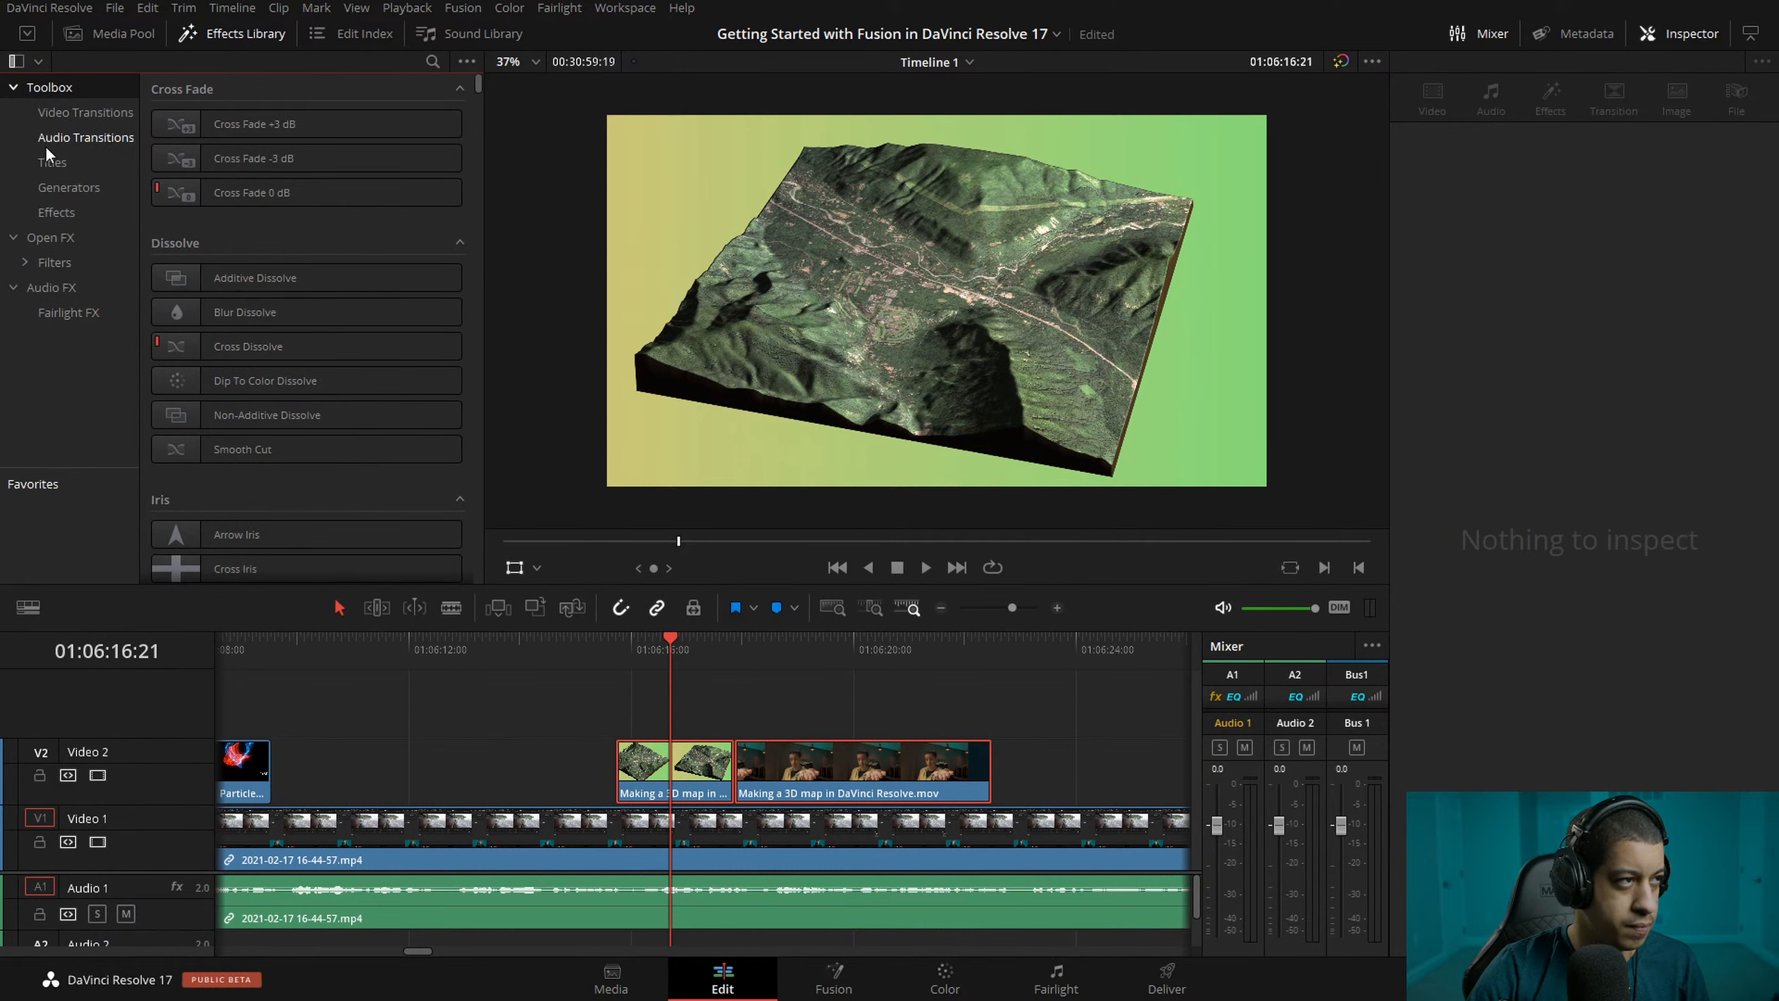
{"action": "left_click", "coordinate": [49, 162]}
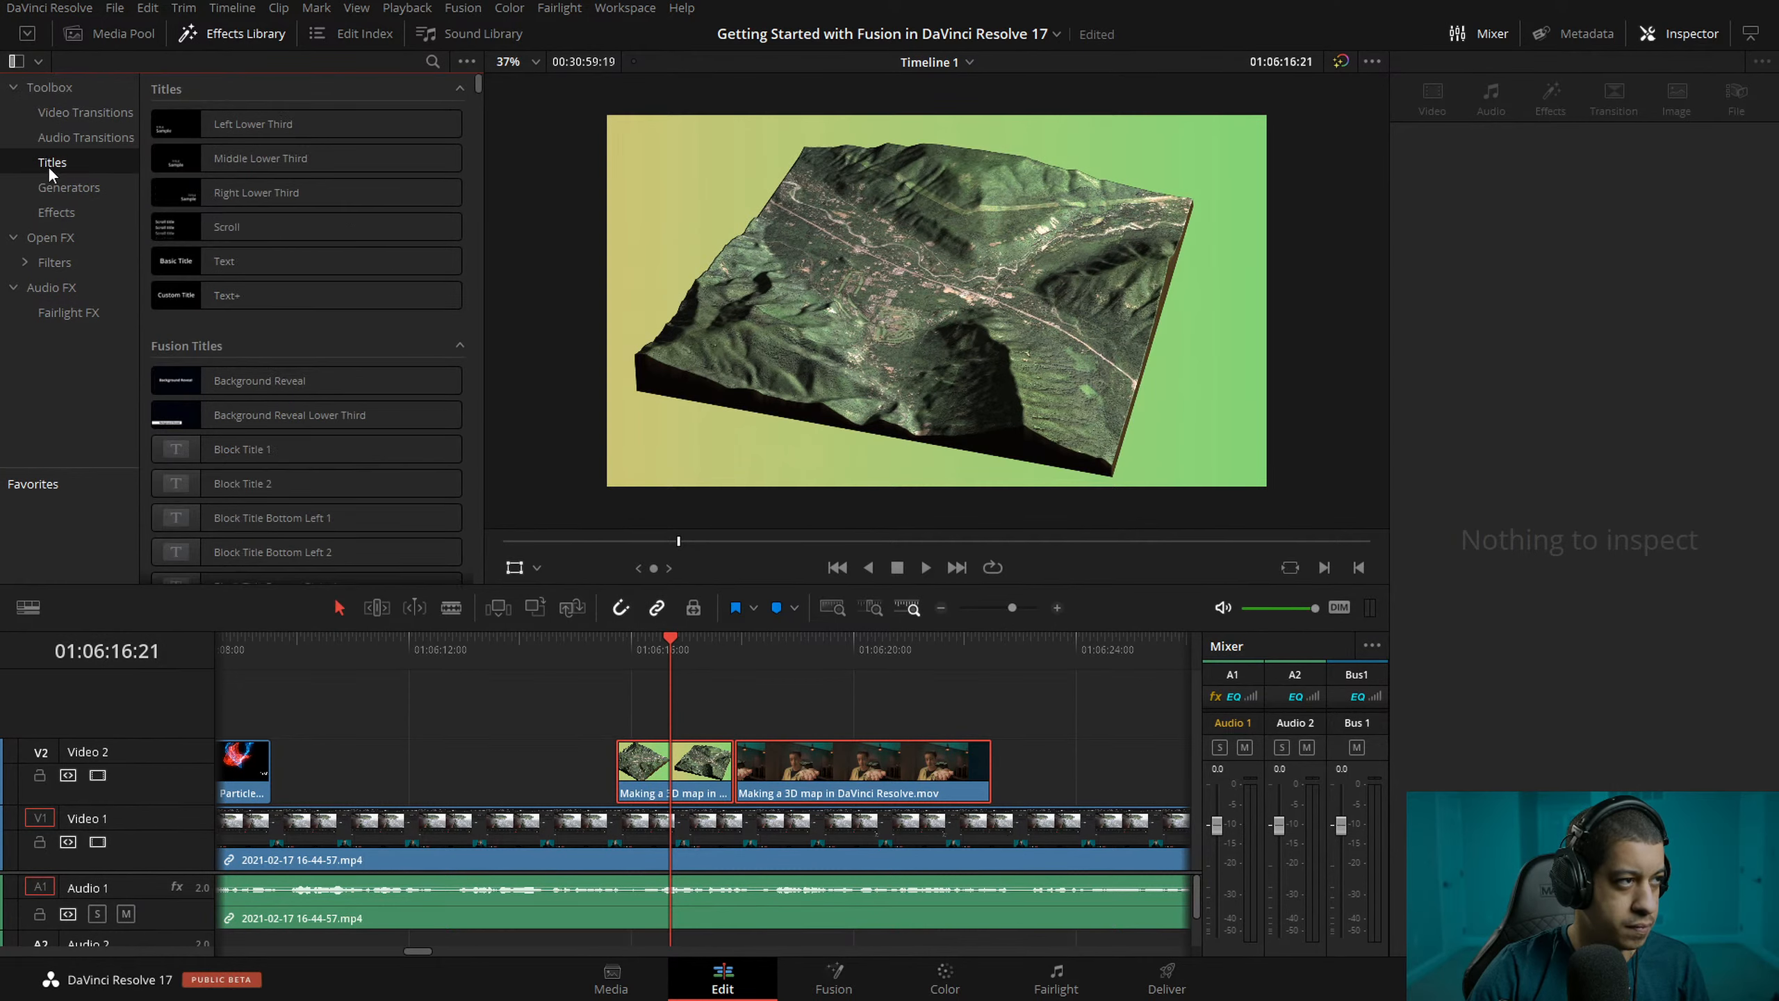
{"action": "left_click_drag", "start_coordinate": [223, 260], "coordinate": [631, 718]}
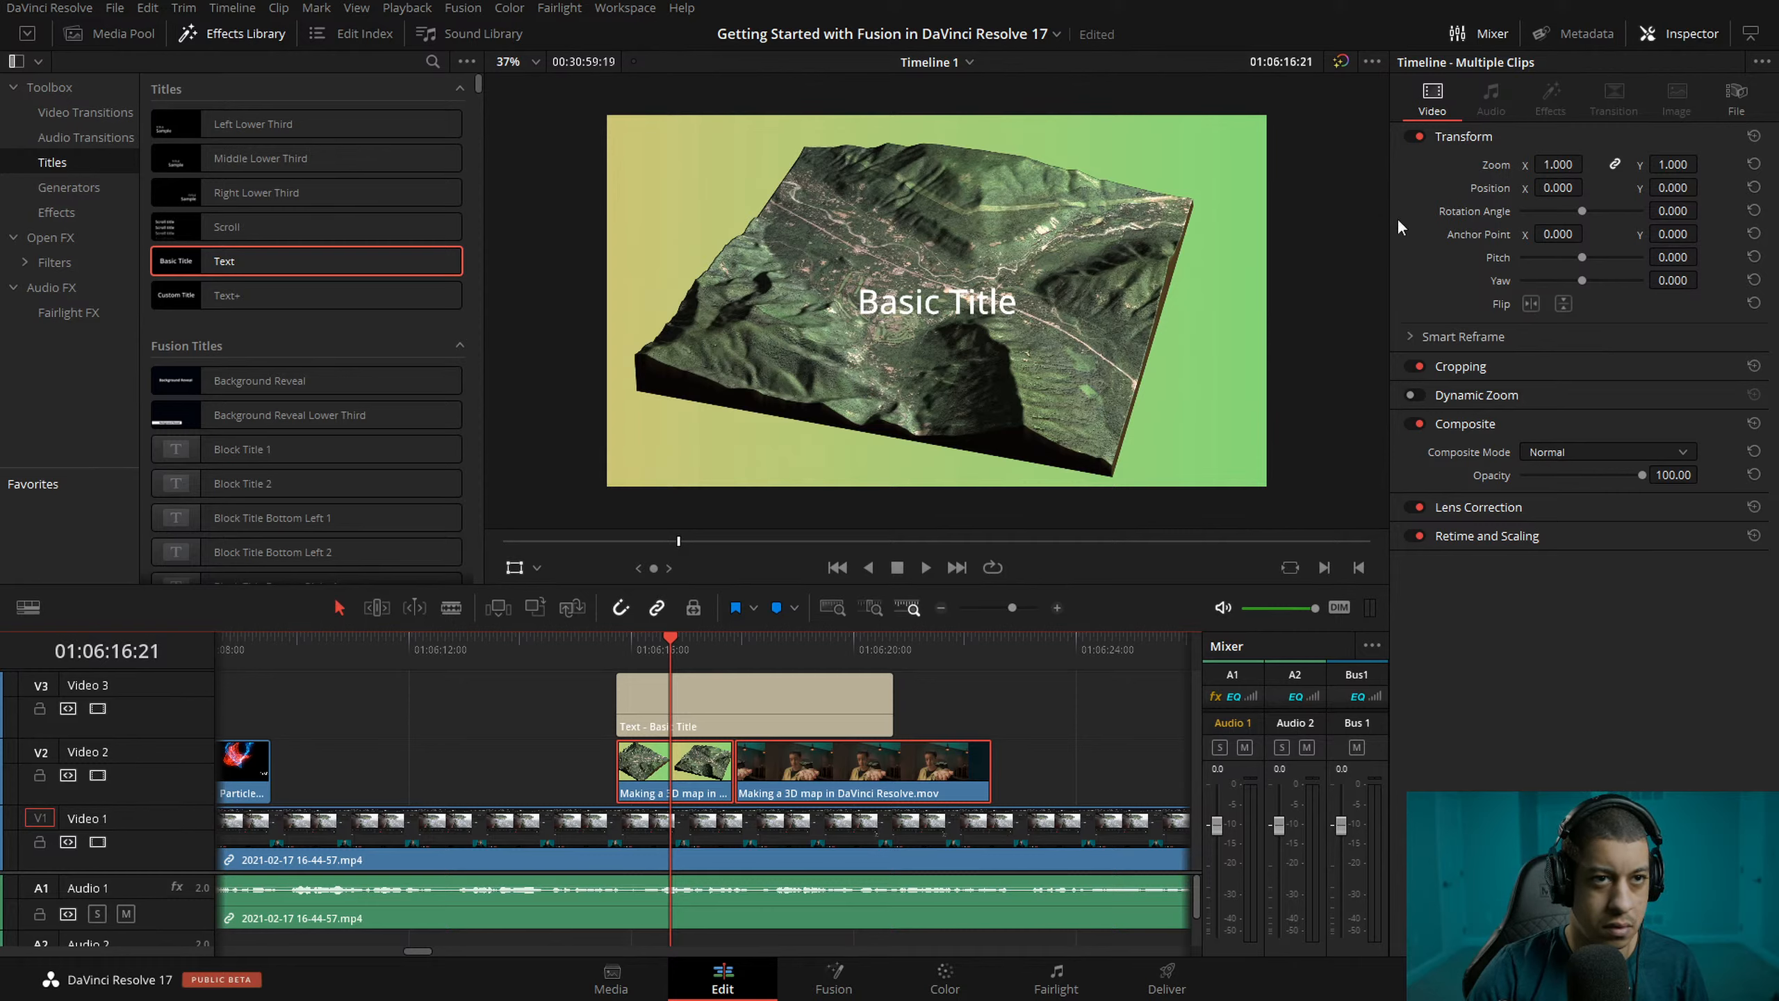
- Set the title's text to "Making a 3D map in DaVinci Resolve.mov" and color it golden yellow
{"action": "left_click", "coordinate": [851, 696]}
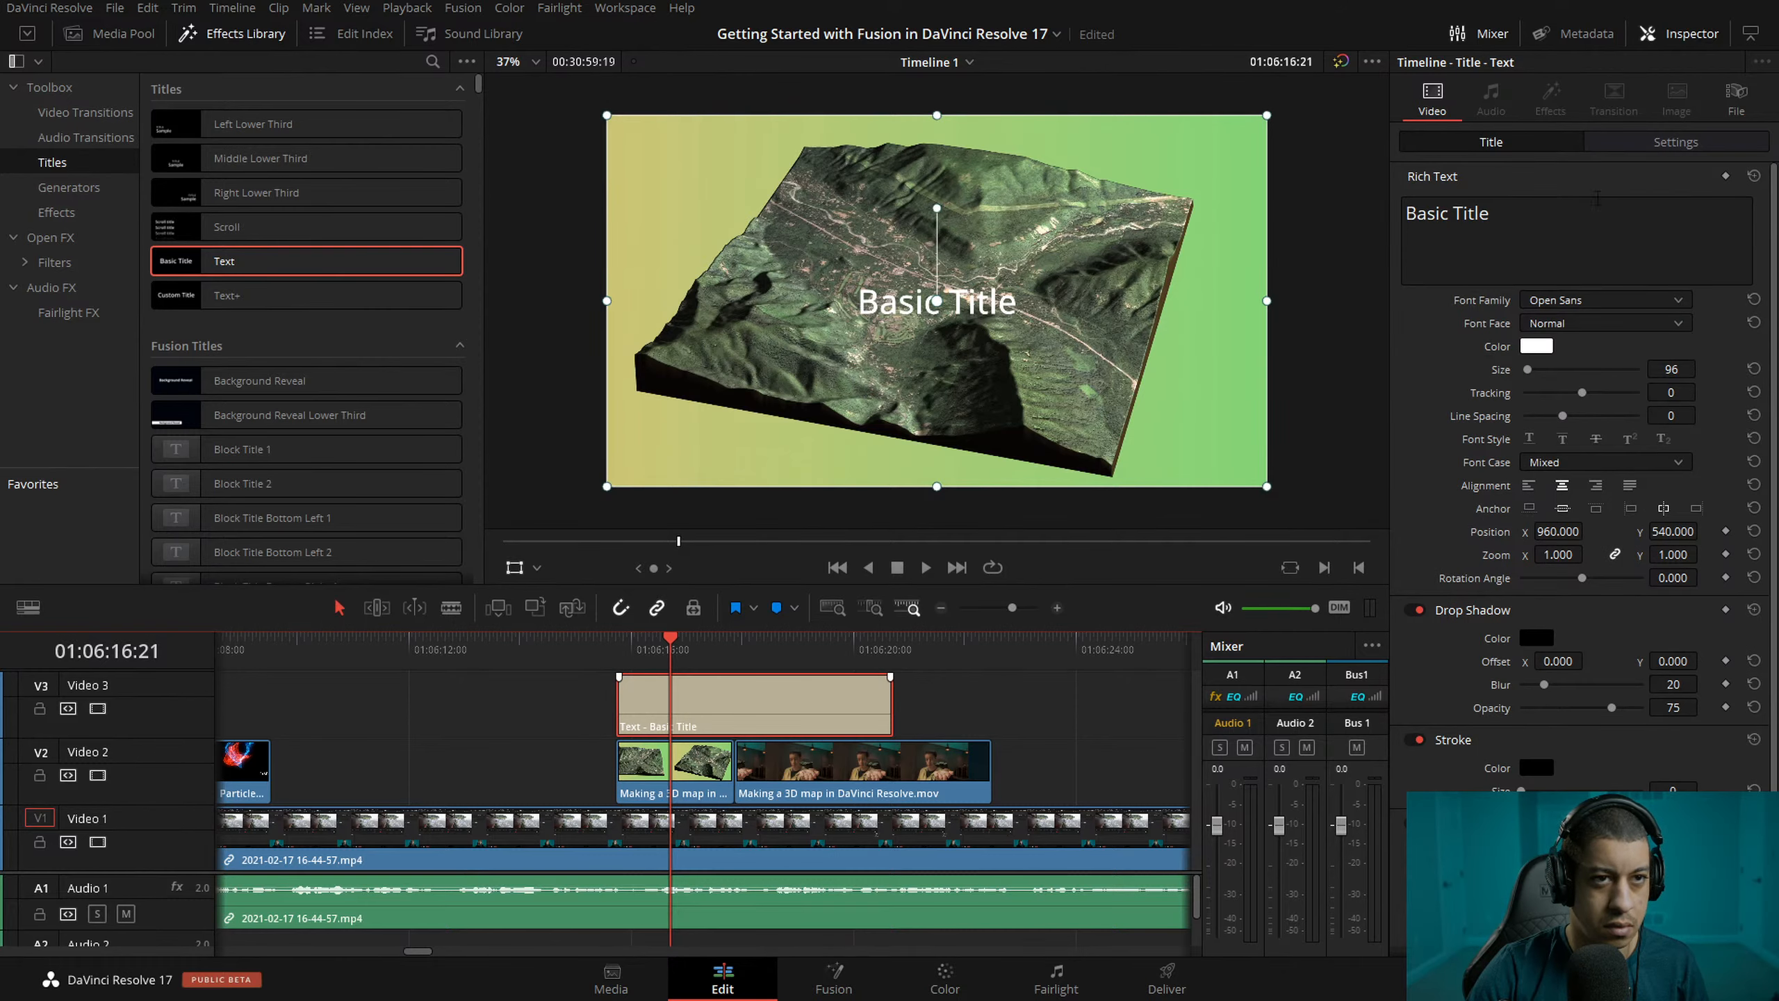
{"action": "type", "text": "Making a 3D map in DaVinci Resolve.mov"}
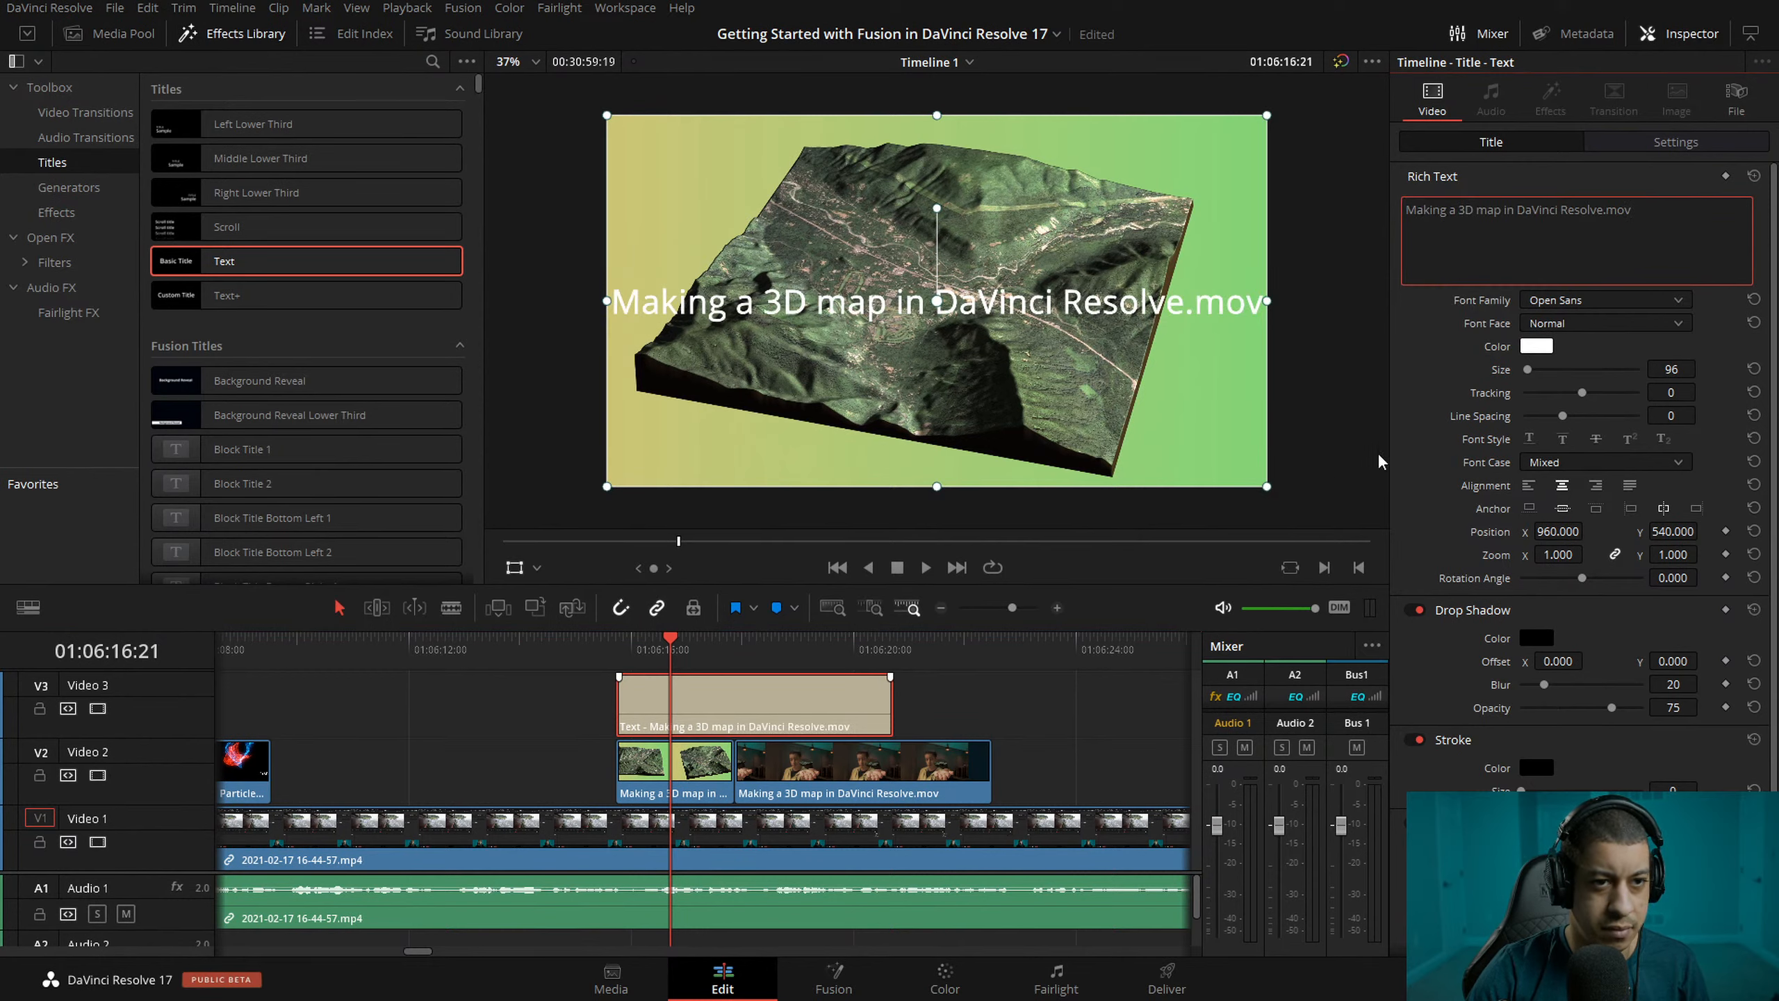
{"action": "left_click", "coordinate": [1538, 346]}
{"action": "left_click_drag", "start_coordinate": [1048, 344], "coordinate": [1044, 329]}
{"action": "left_click", "coordinate": [1102, 659]}
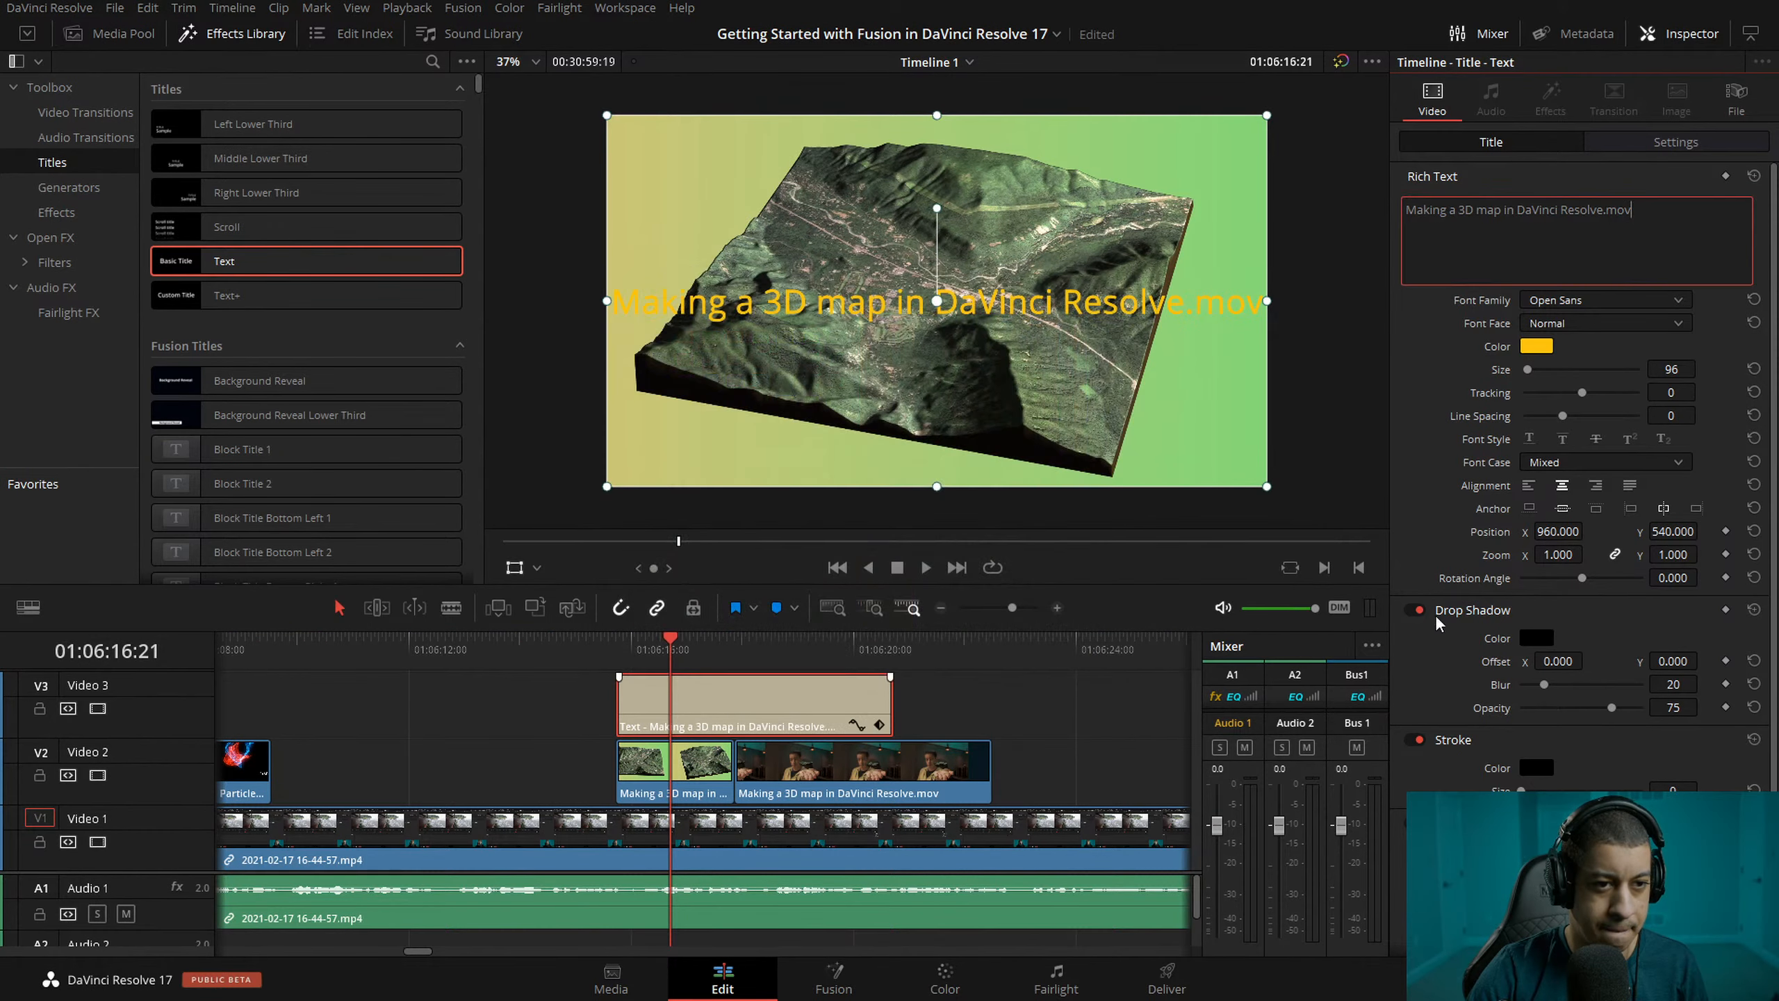
- Give the title an opaque black background and remove ".mov" from its text
{"action": "scroll", "coordinate": [1775, 575], "scroll_direction": "down", "scroll_amount": 2}
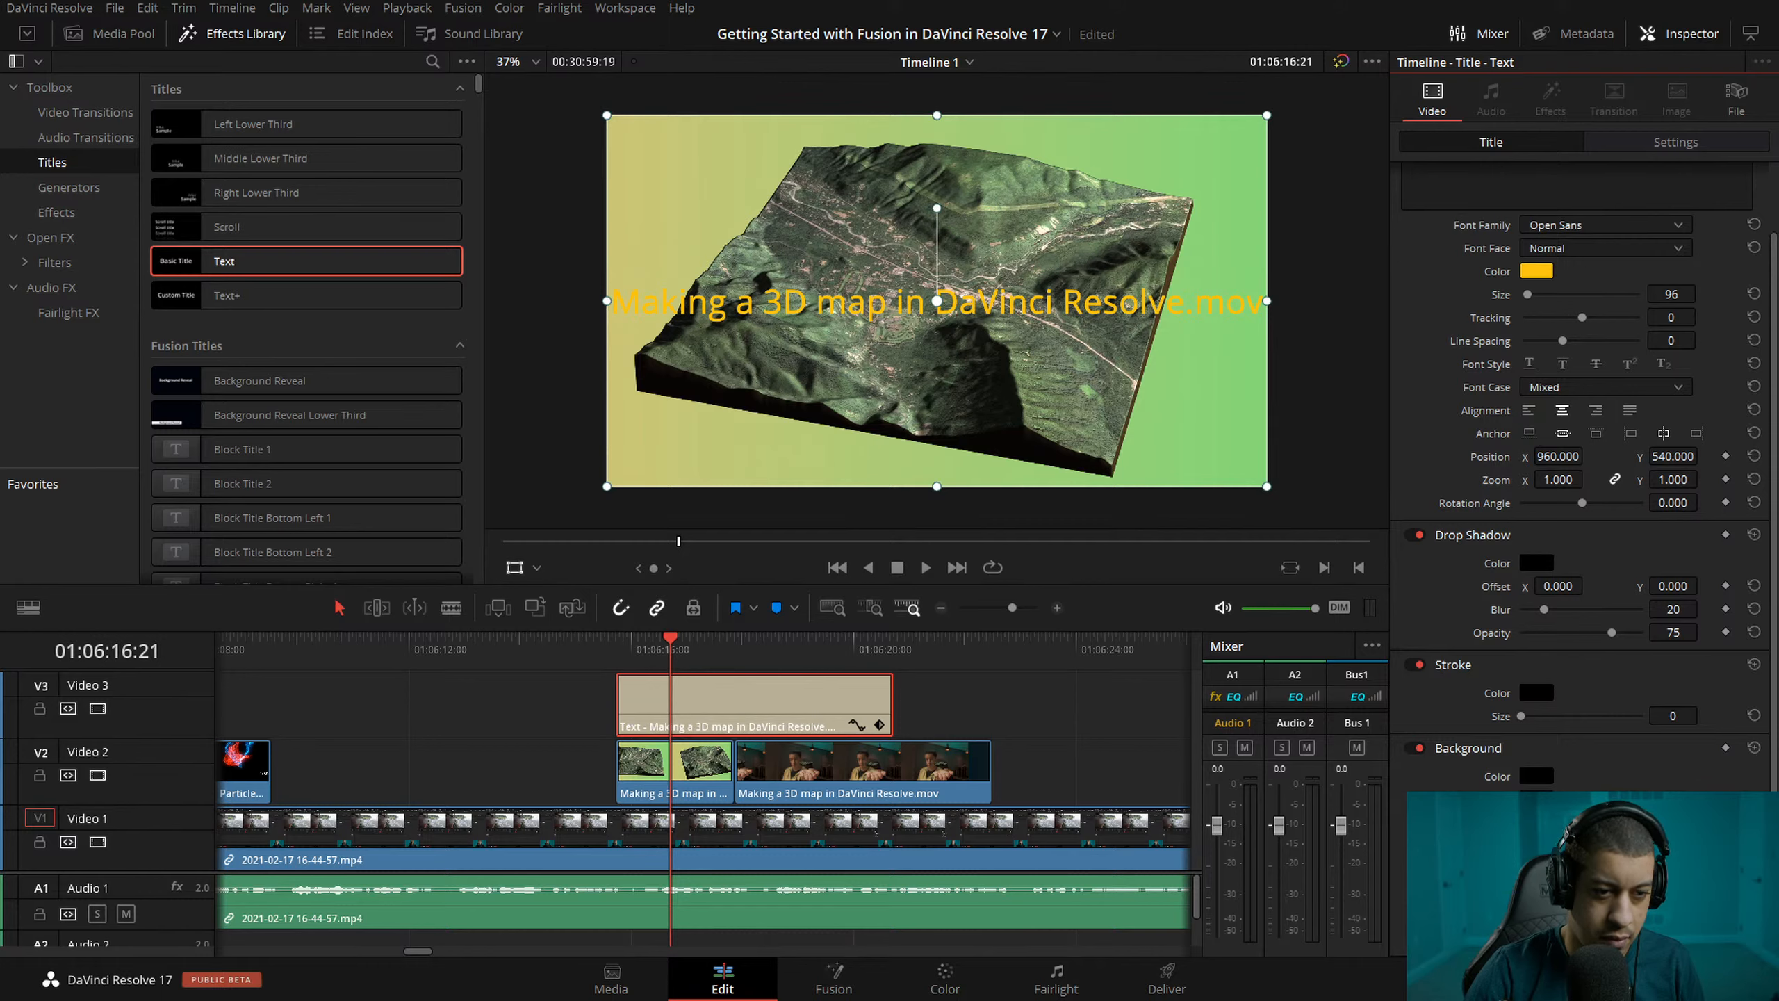
{"action": "left_click", "coordinate": [735, 648]}
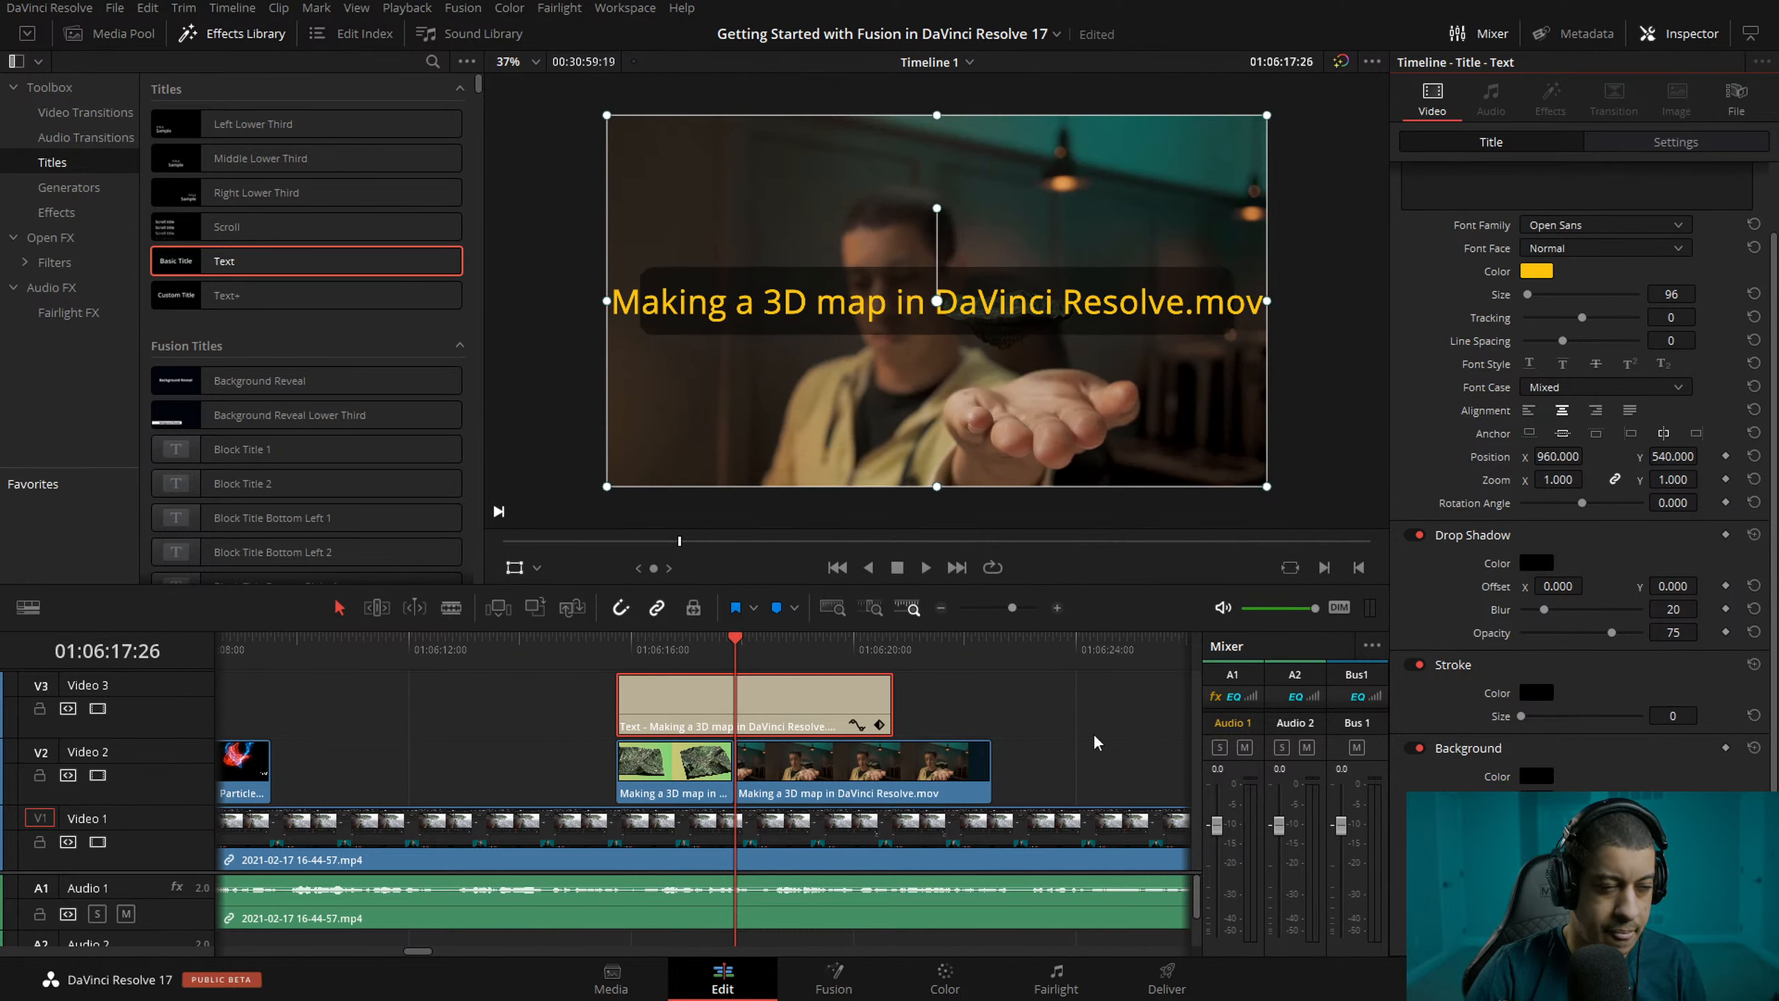
{"action": "scroll", "coordinate": [1597, 203], "scroll_direction": "up", "scroll_amount": 2}
{"action": "left_click_drag", "start_coordinate": [1634, 195], "coordinate": [1601, 195]}
{"action": "key", "text": "BackSpace"}
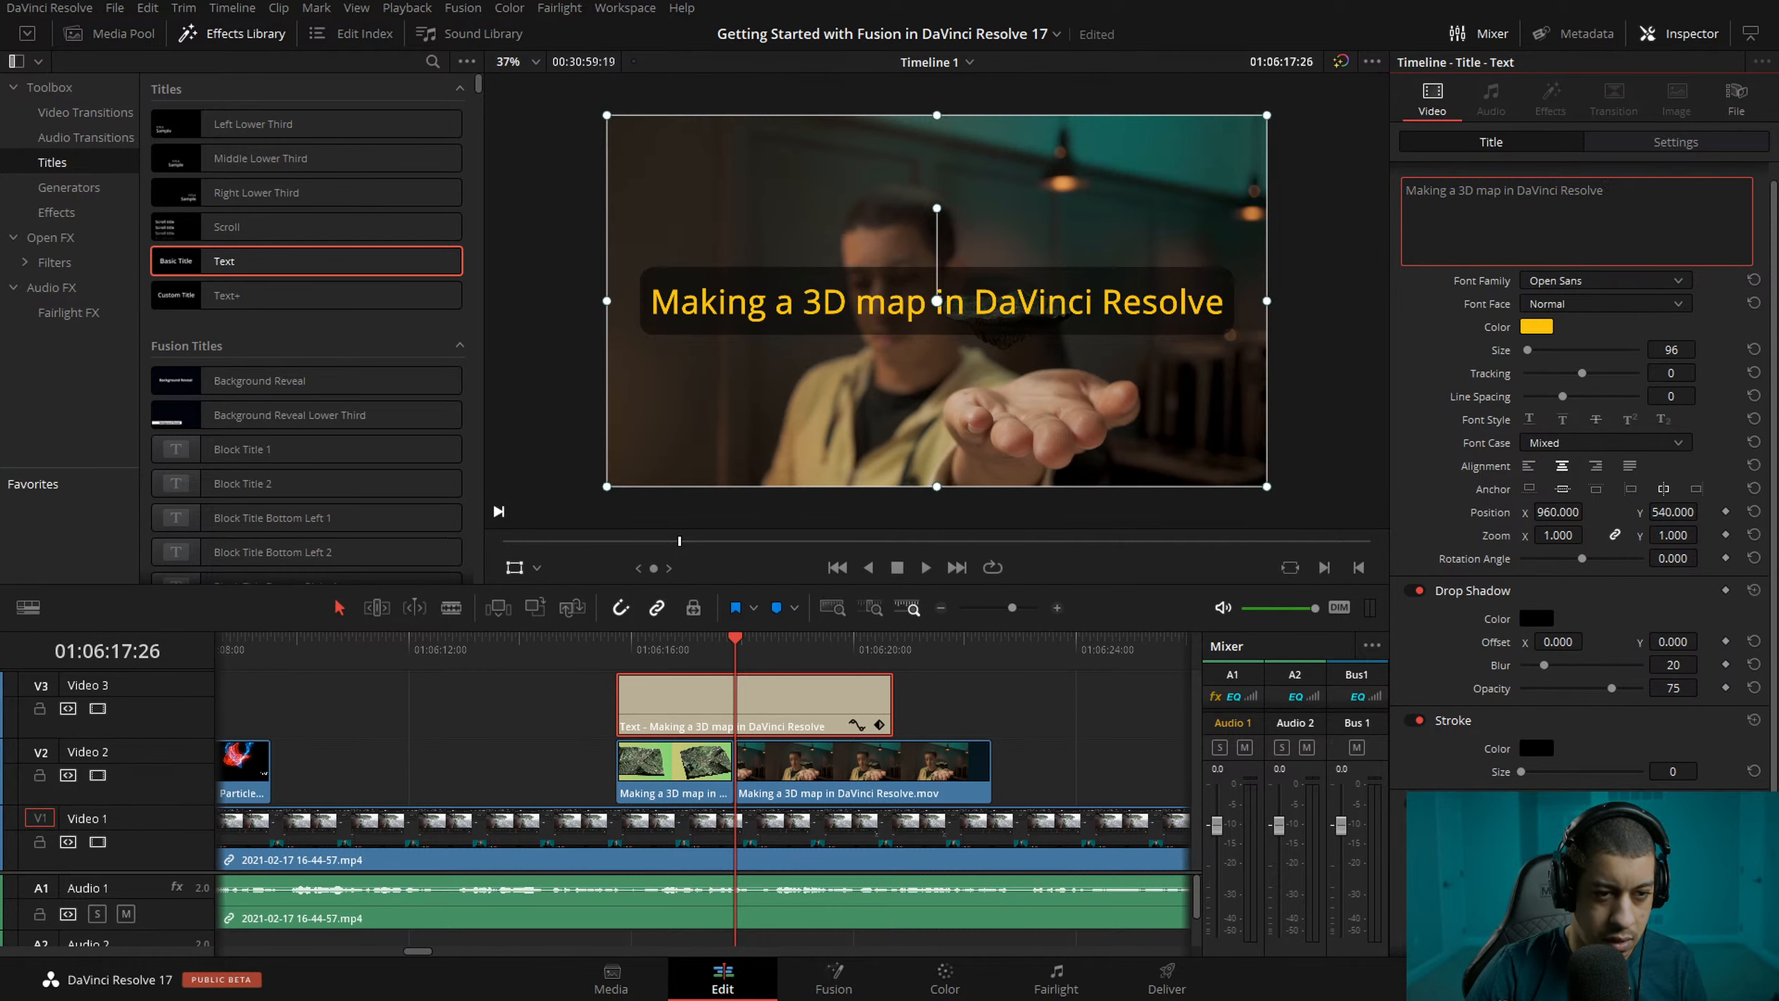
{"action": "scroll", "coordinate": [1583, 477], "scroll_direction": "down", "scroll_amount": 1}
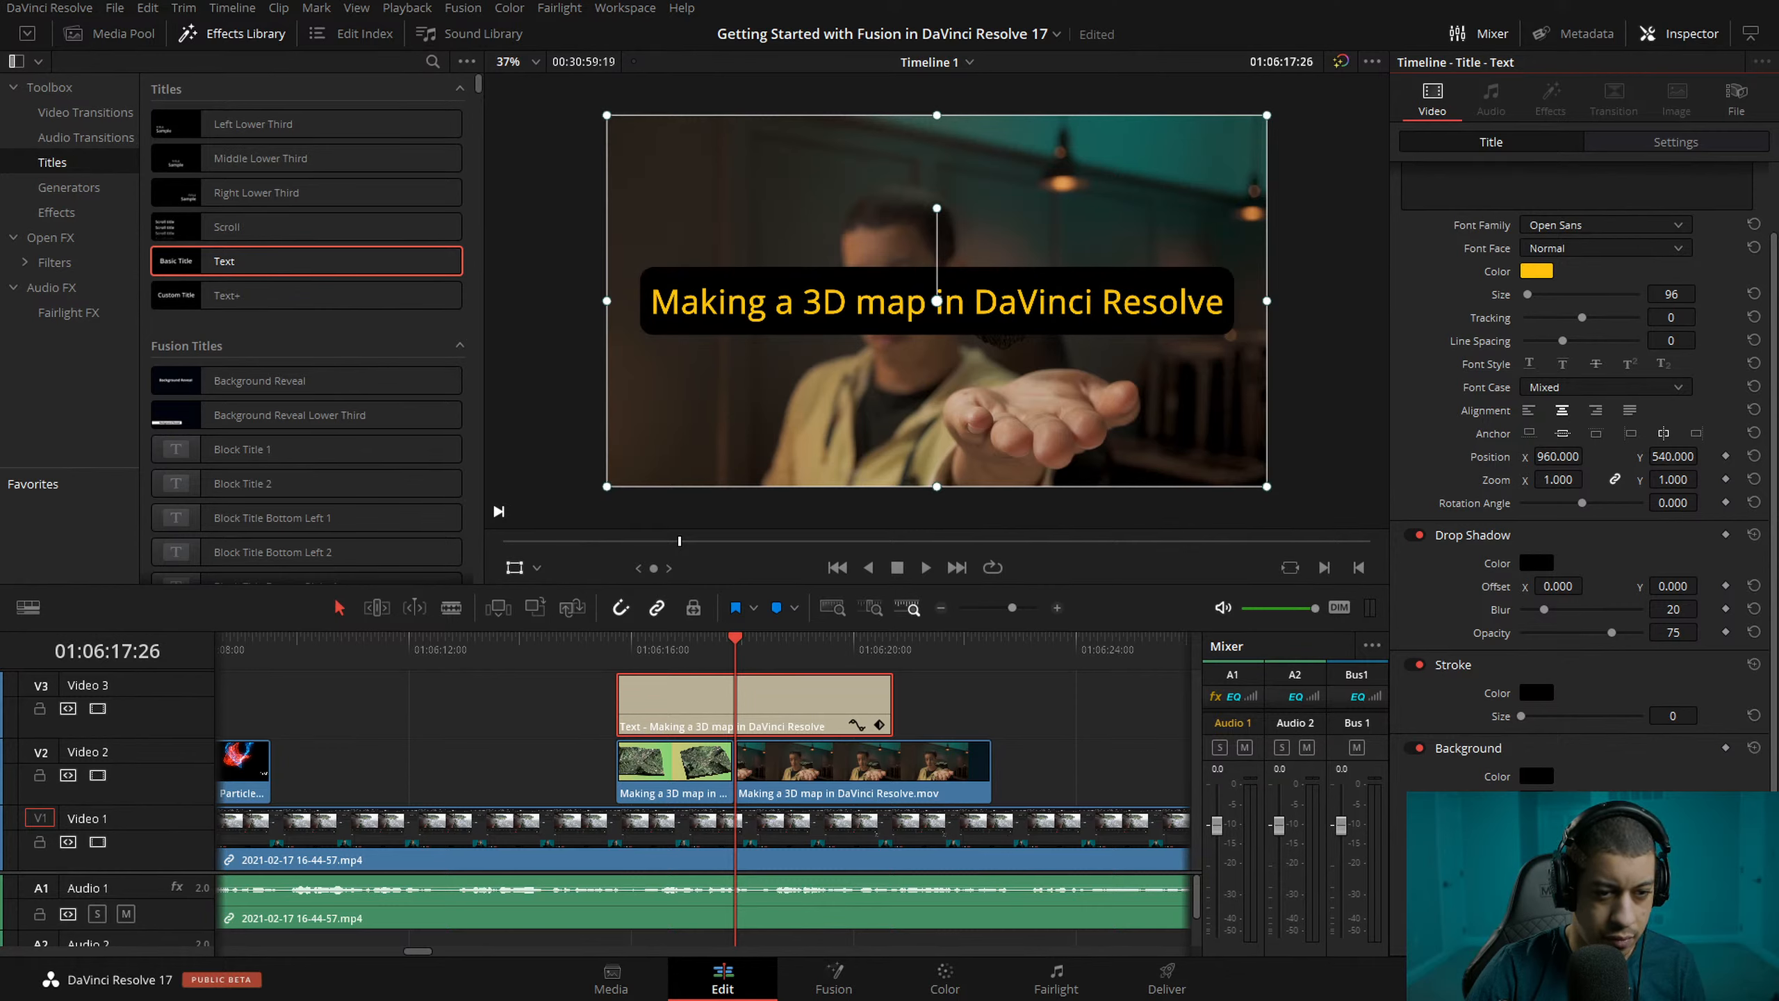
- Set the title's font to Futura PT Bold at size 50 and square off its background corners
{"action": "left_click", "coordinate": [1621, 226]}
{"action": "scroll", "coordinate": [1604, 420], "scroll_direction": "up", "scroll_amount": 5}
{"action": "left_click", "coordinate": [1585, 409]}
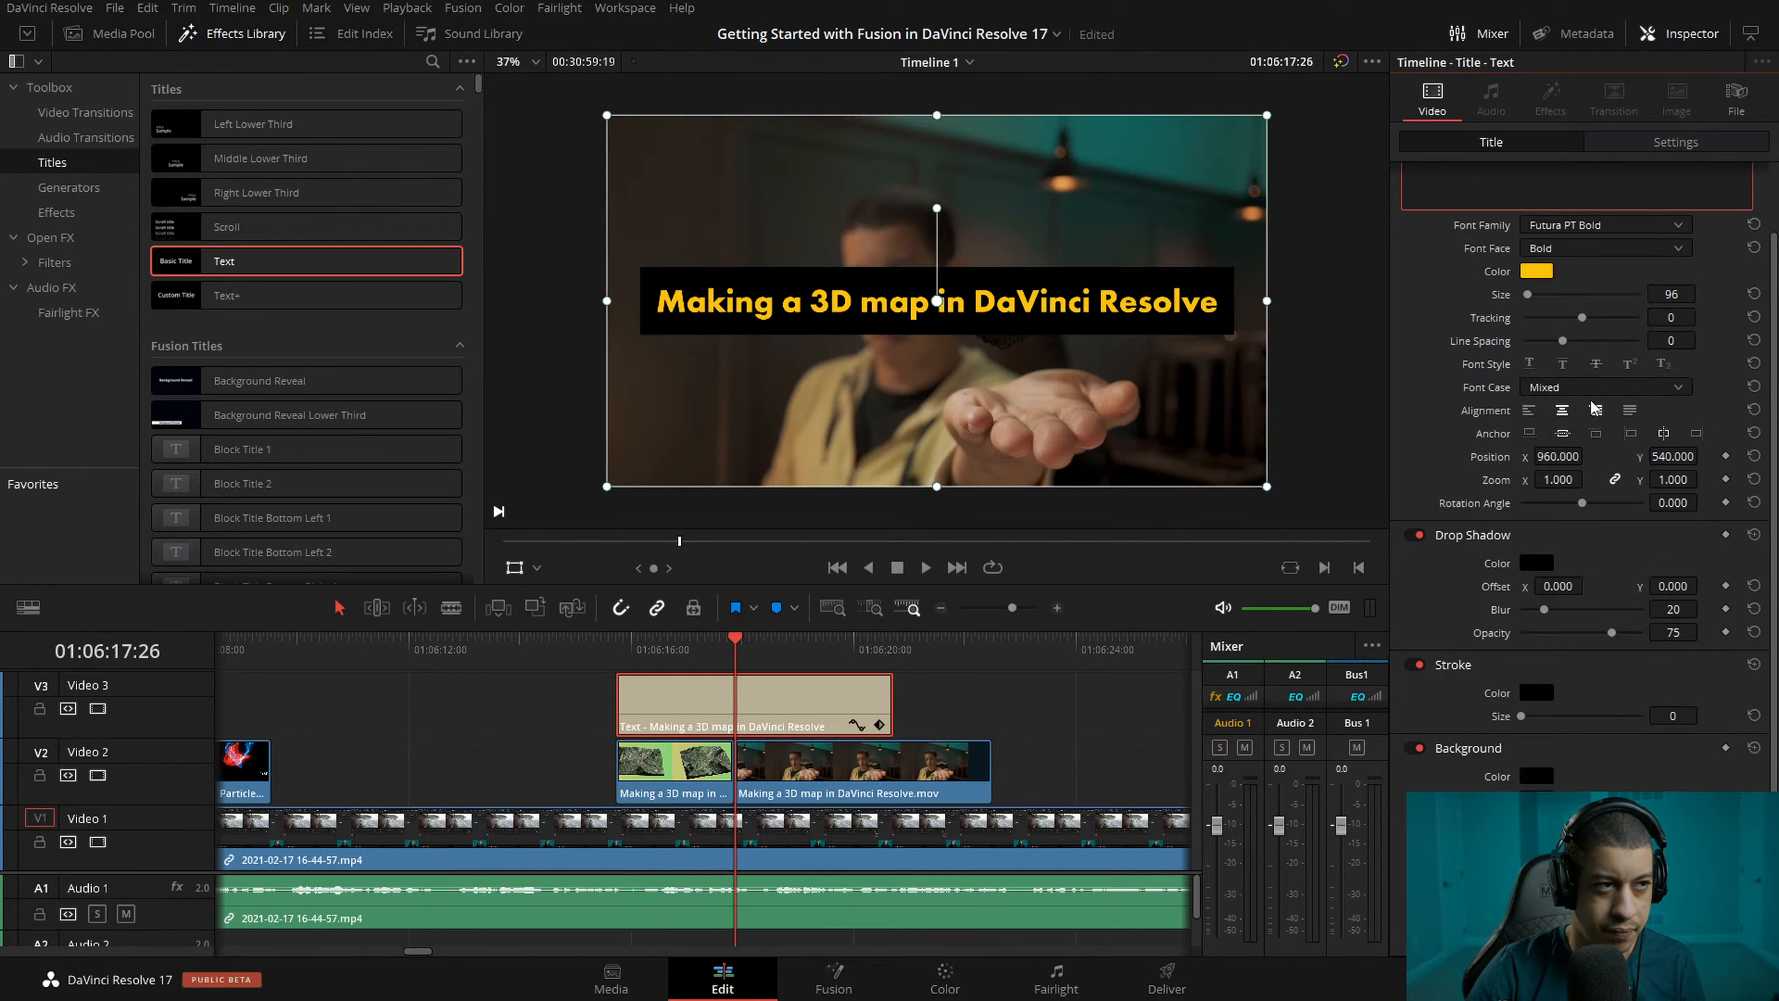
{"action": "left_click", "coordinate": [1673, 295]}
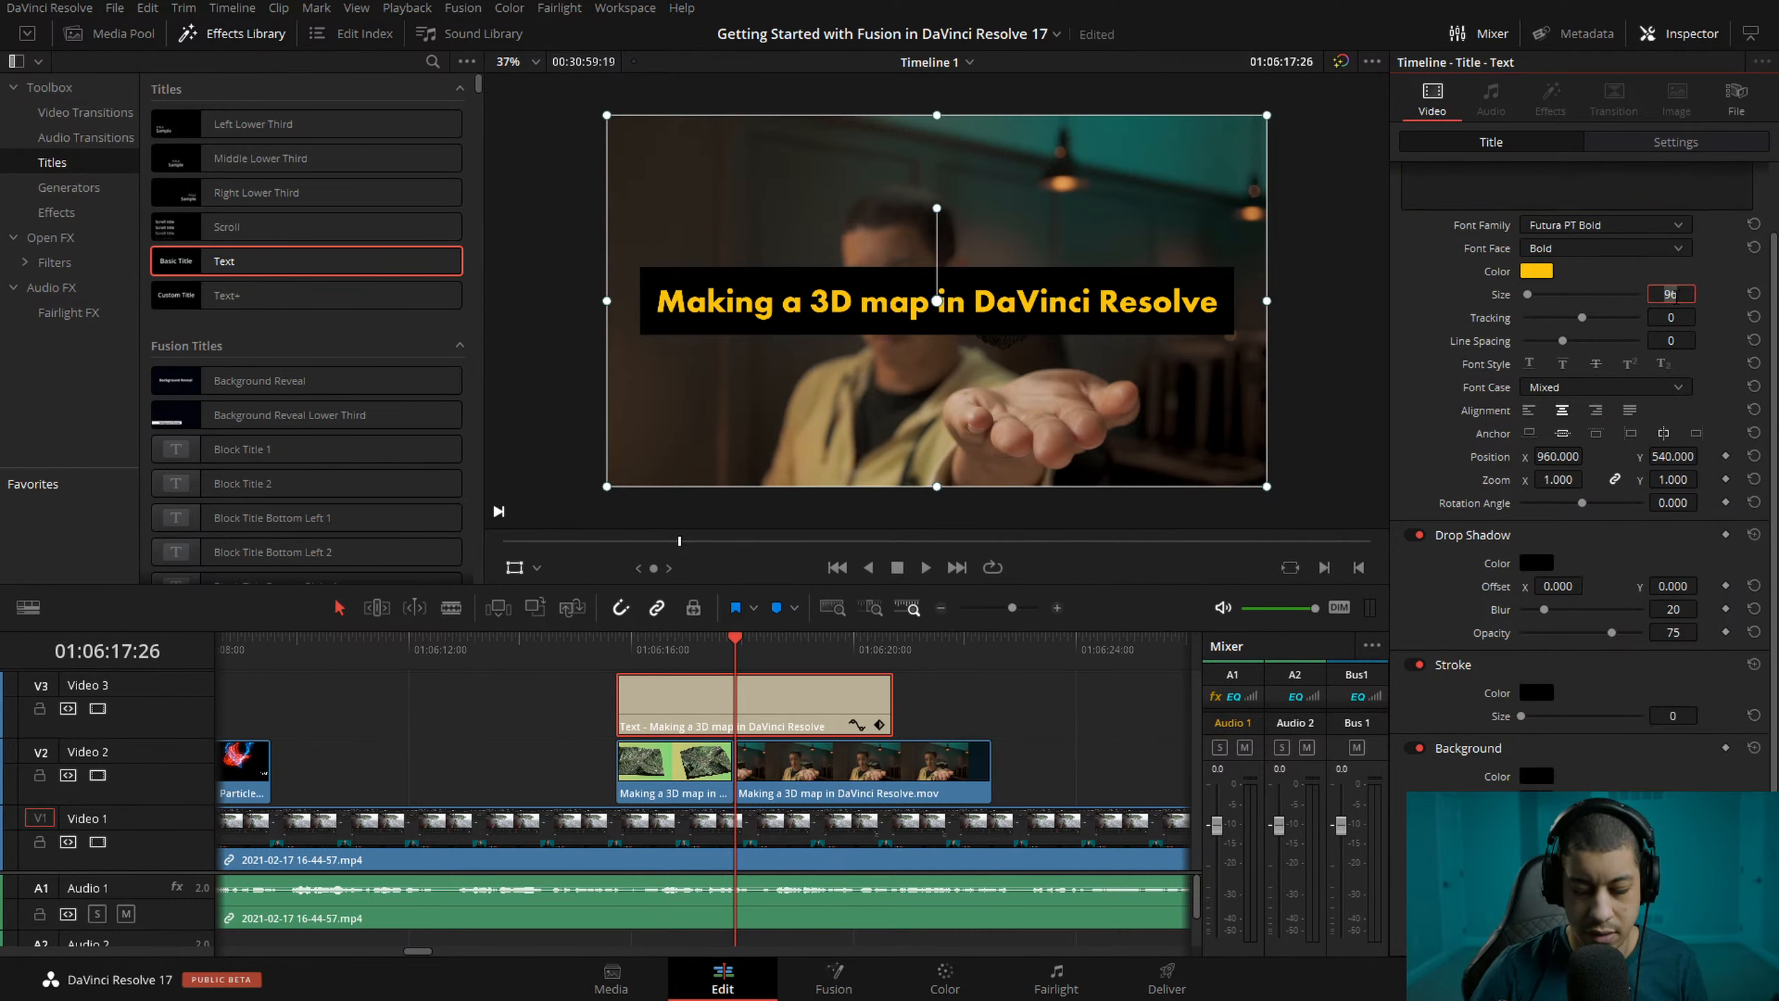
{"action": "key", "text": "Return"}
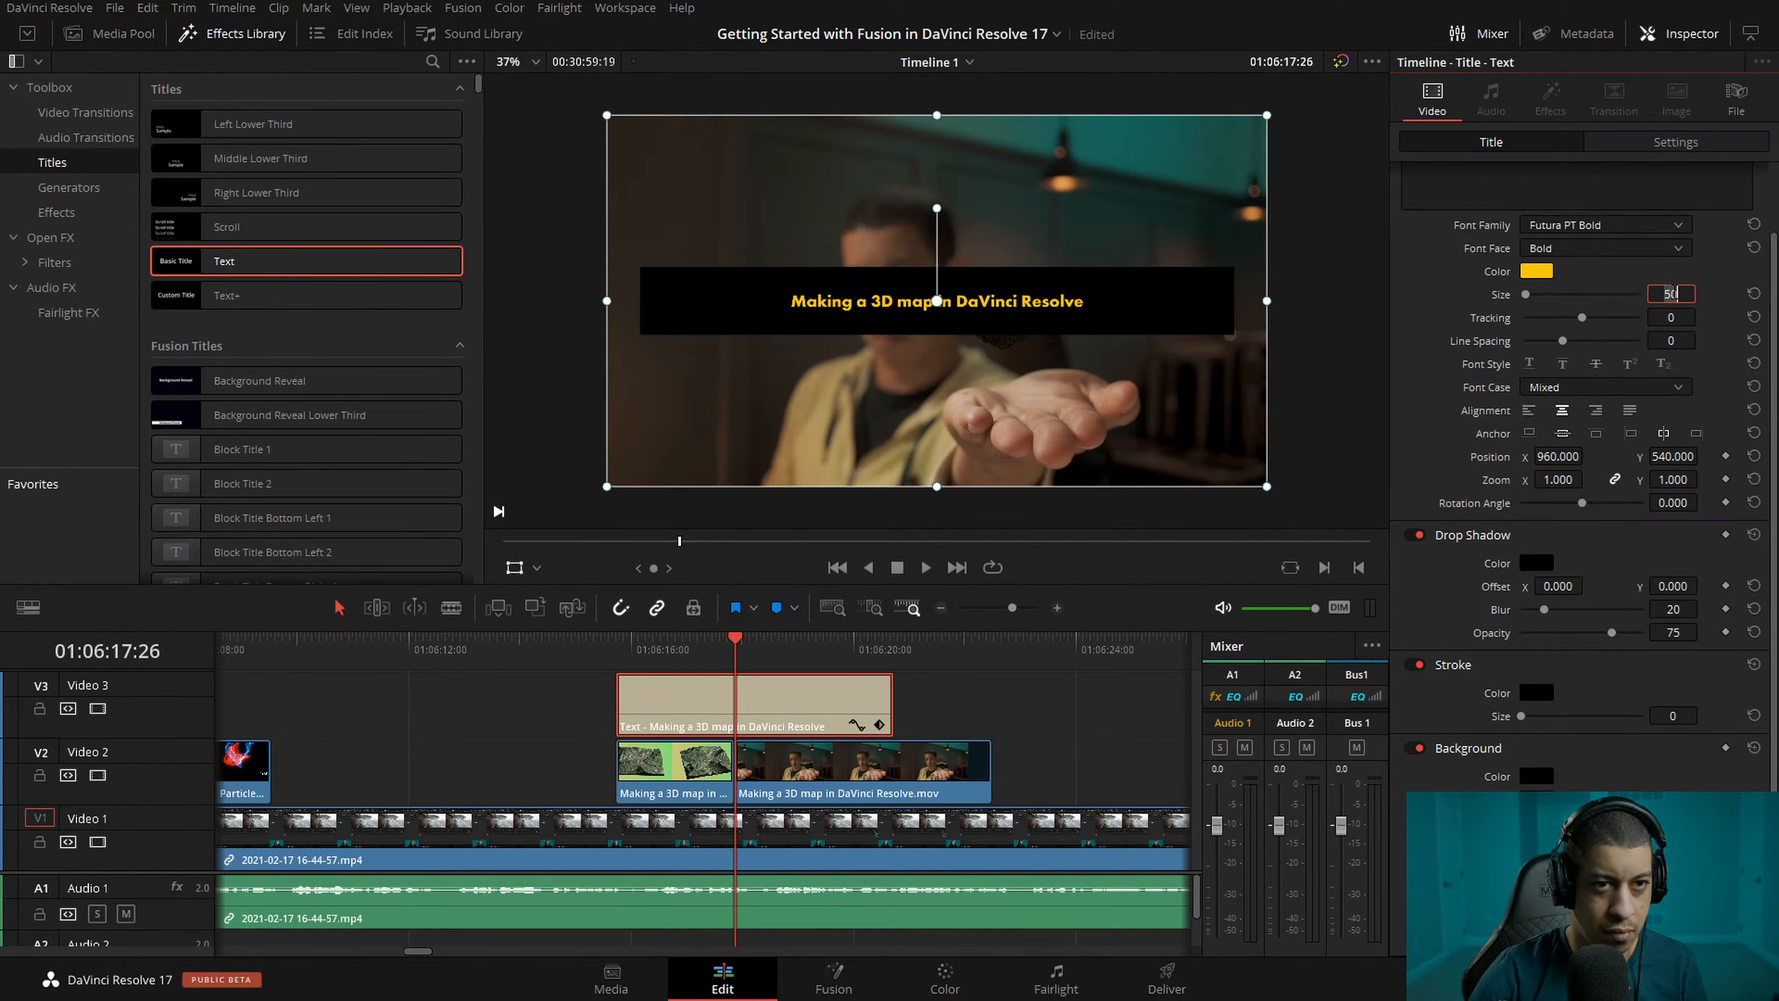
- Shrink the title's background to fit the text and move the title to the lower-left corner of the video frame
{"action": "left_click_drag", "start_coordinate": [1630, 846], "coordinate": [1530, 868]}
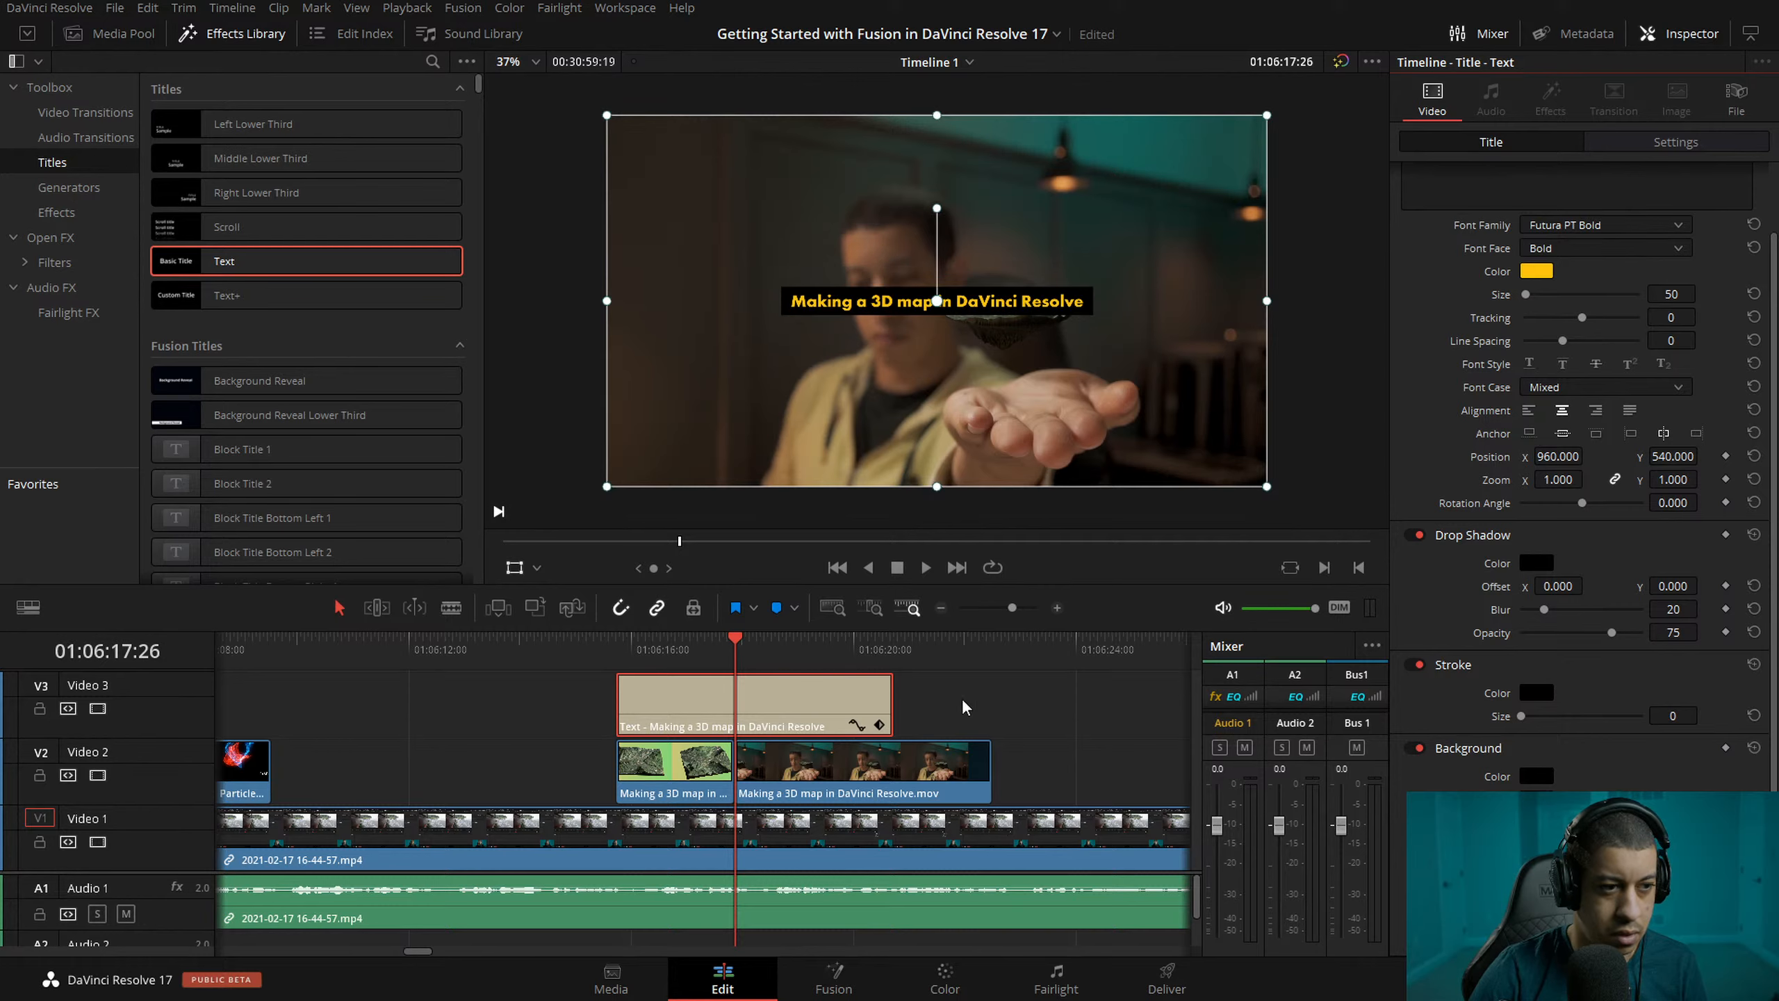
{"action": "left_click_drag", "start_coordinate": [1072, 280], "coordinate": [911, 440]}
{"action": "left_click", "coordinate": [1062, 729]}
- Play the titled 3D map section from 6:15:01 to 6:20:16 and examine the title's settings
{"action": "left_click", "coordinate": [579, 649]}
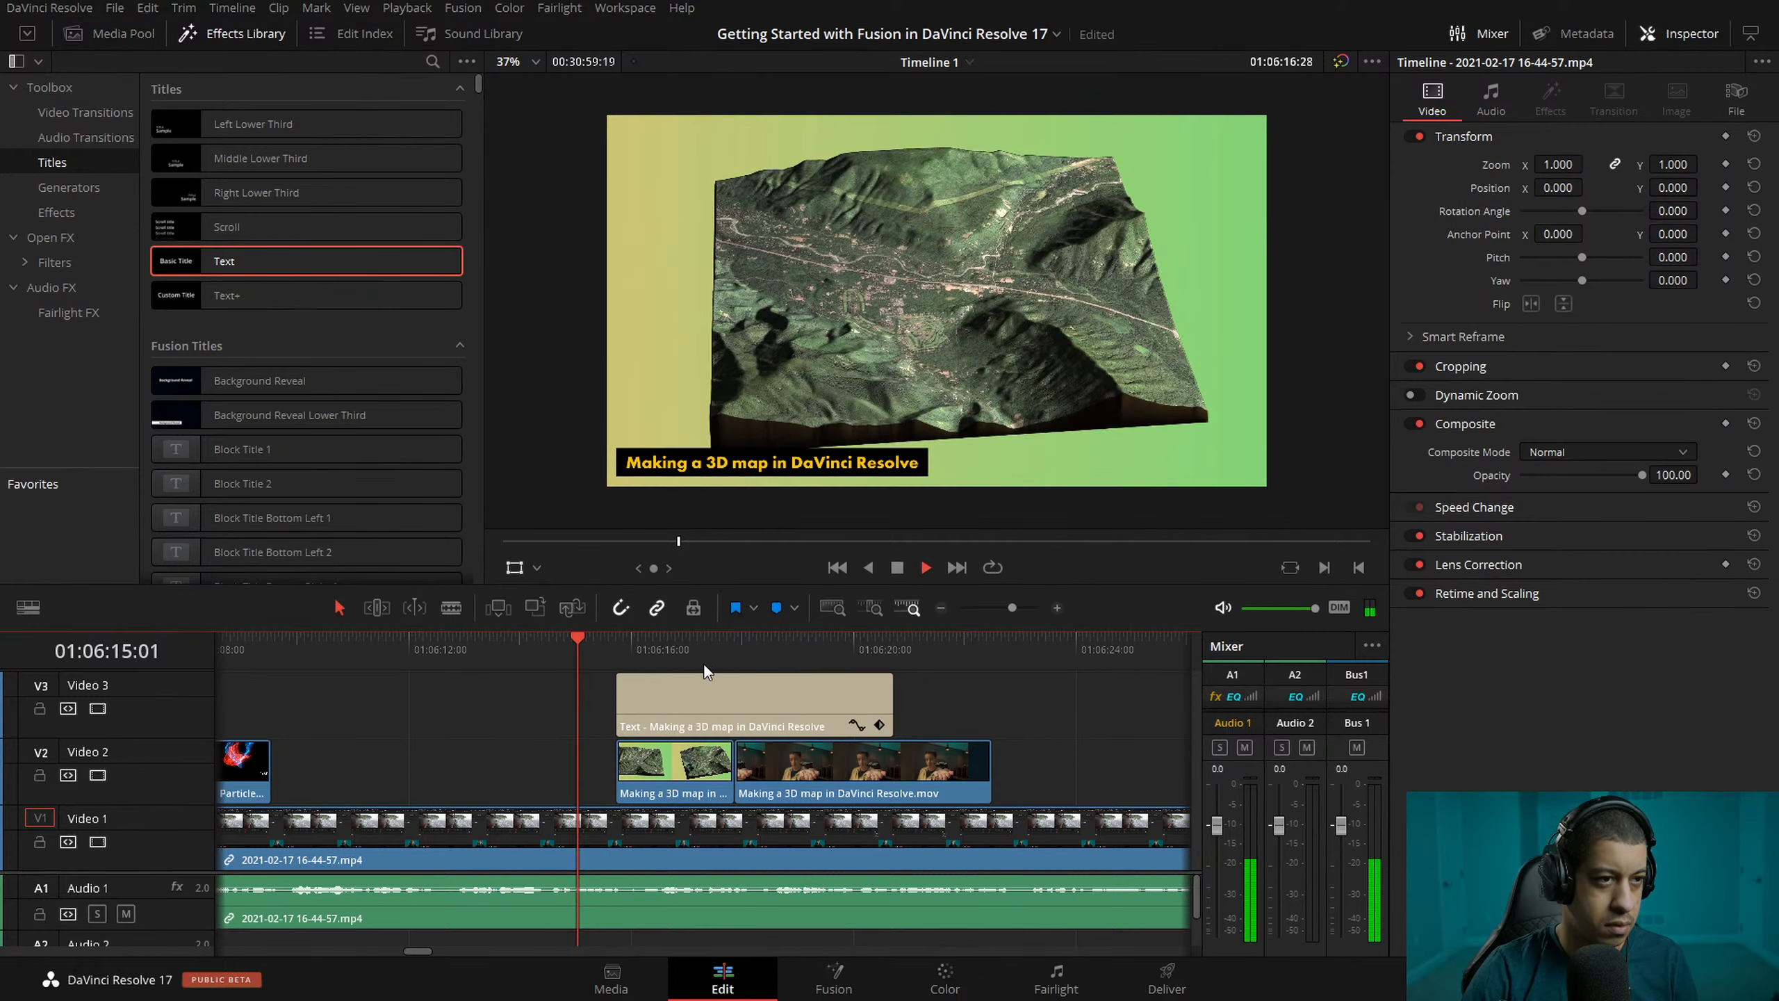
{"action": "key", "text": "space"}
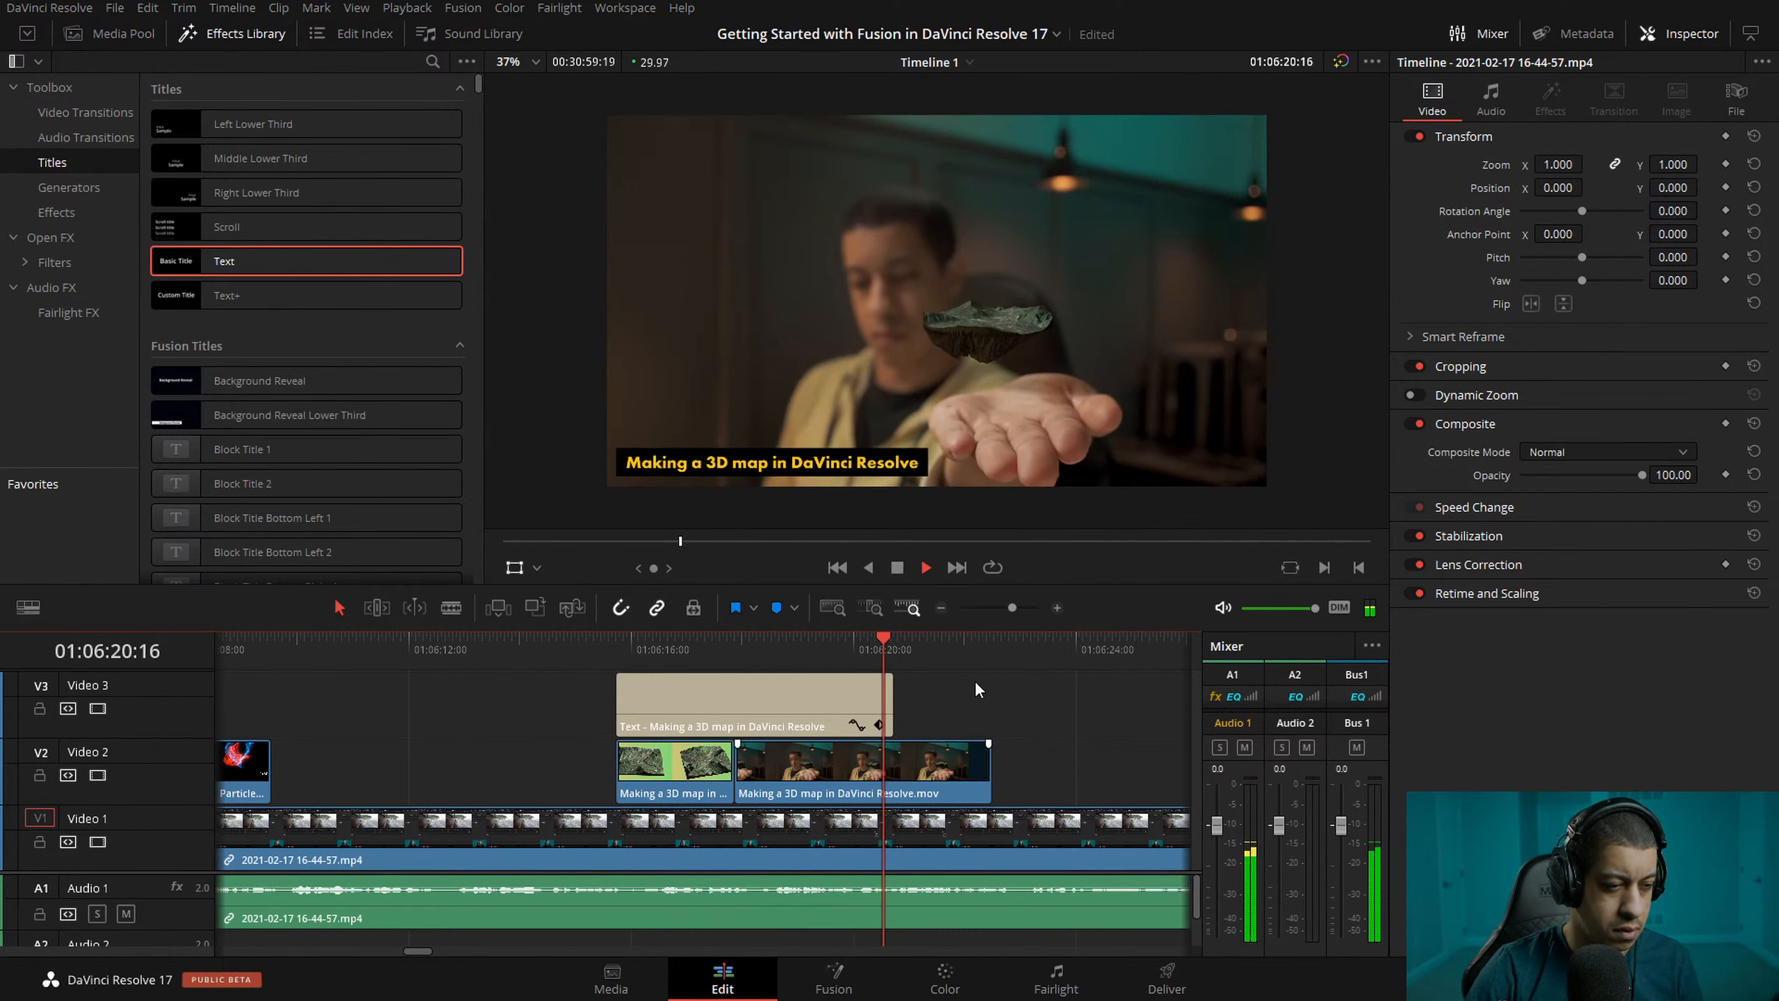
{"action": "left_click", "coordinate": [773, 684]}
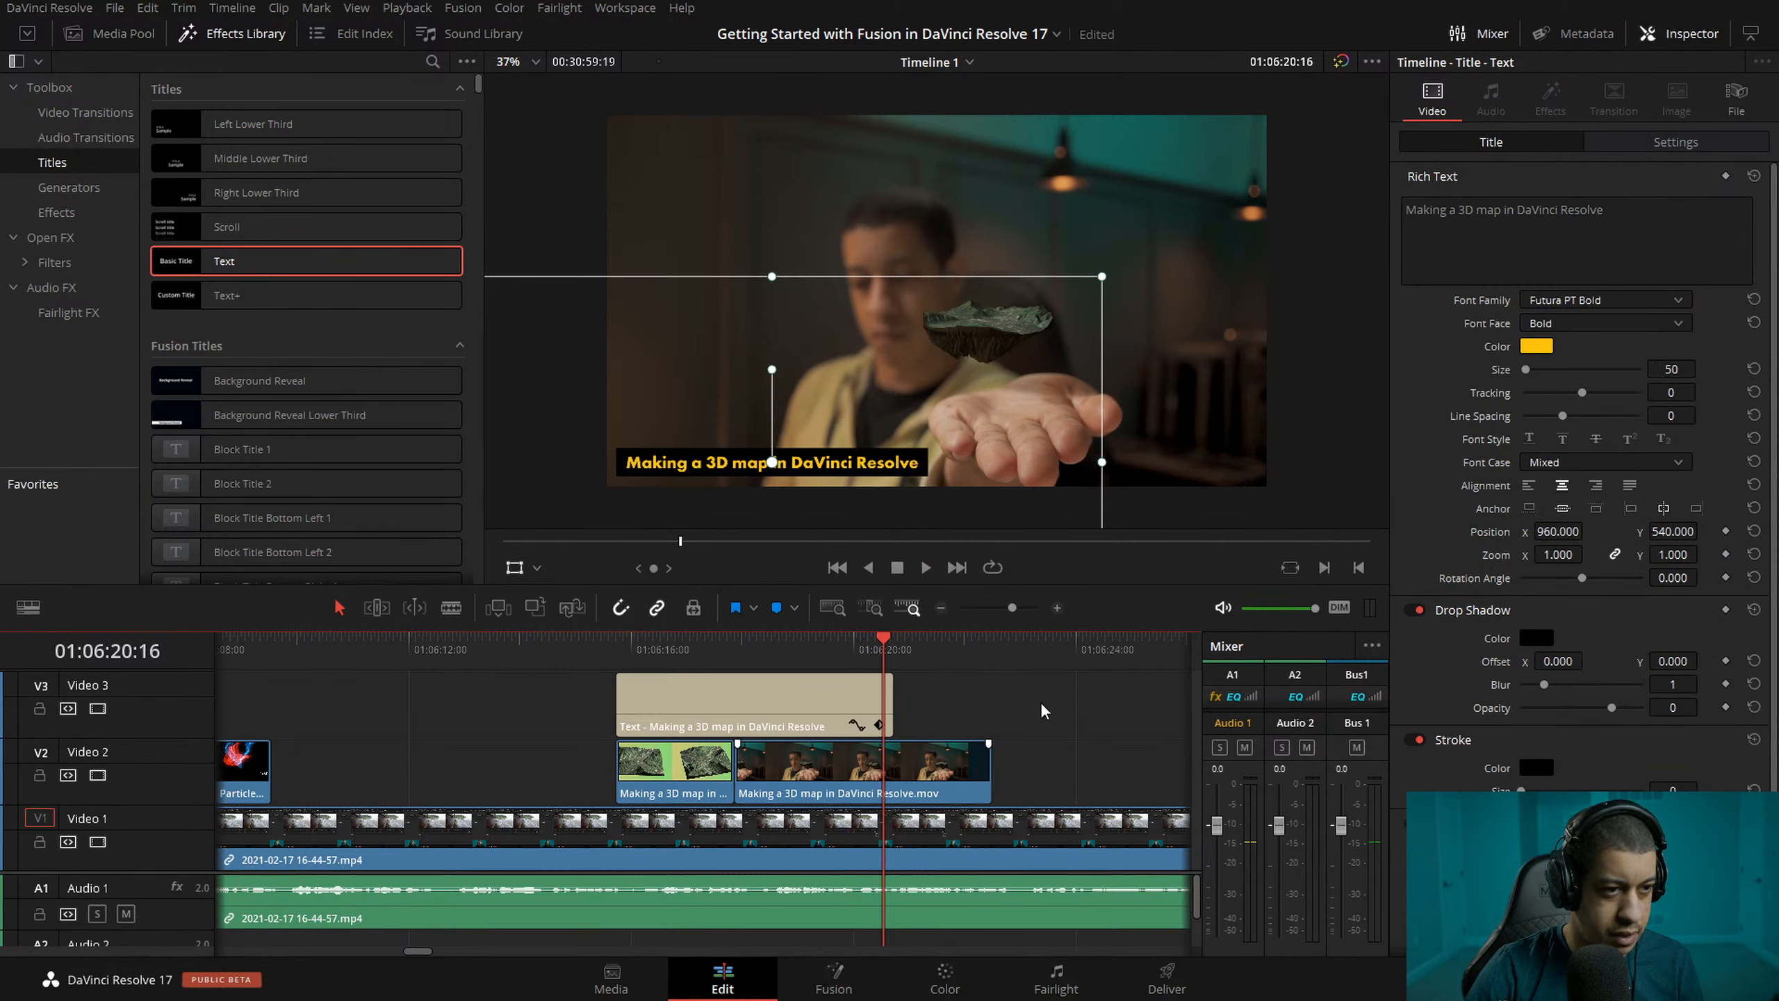
{"action": "key", "text": "space"}
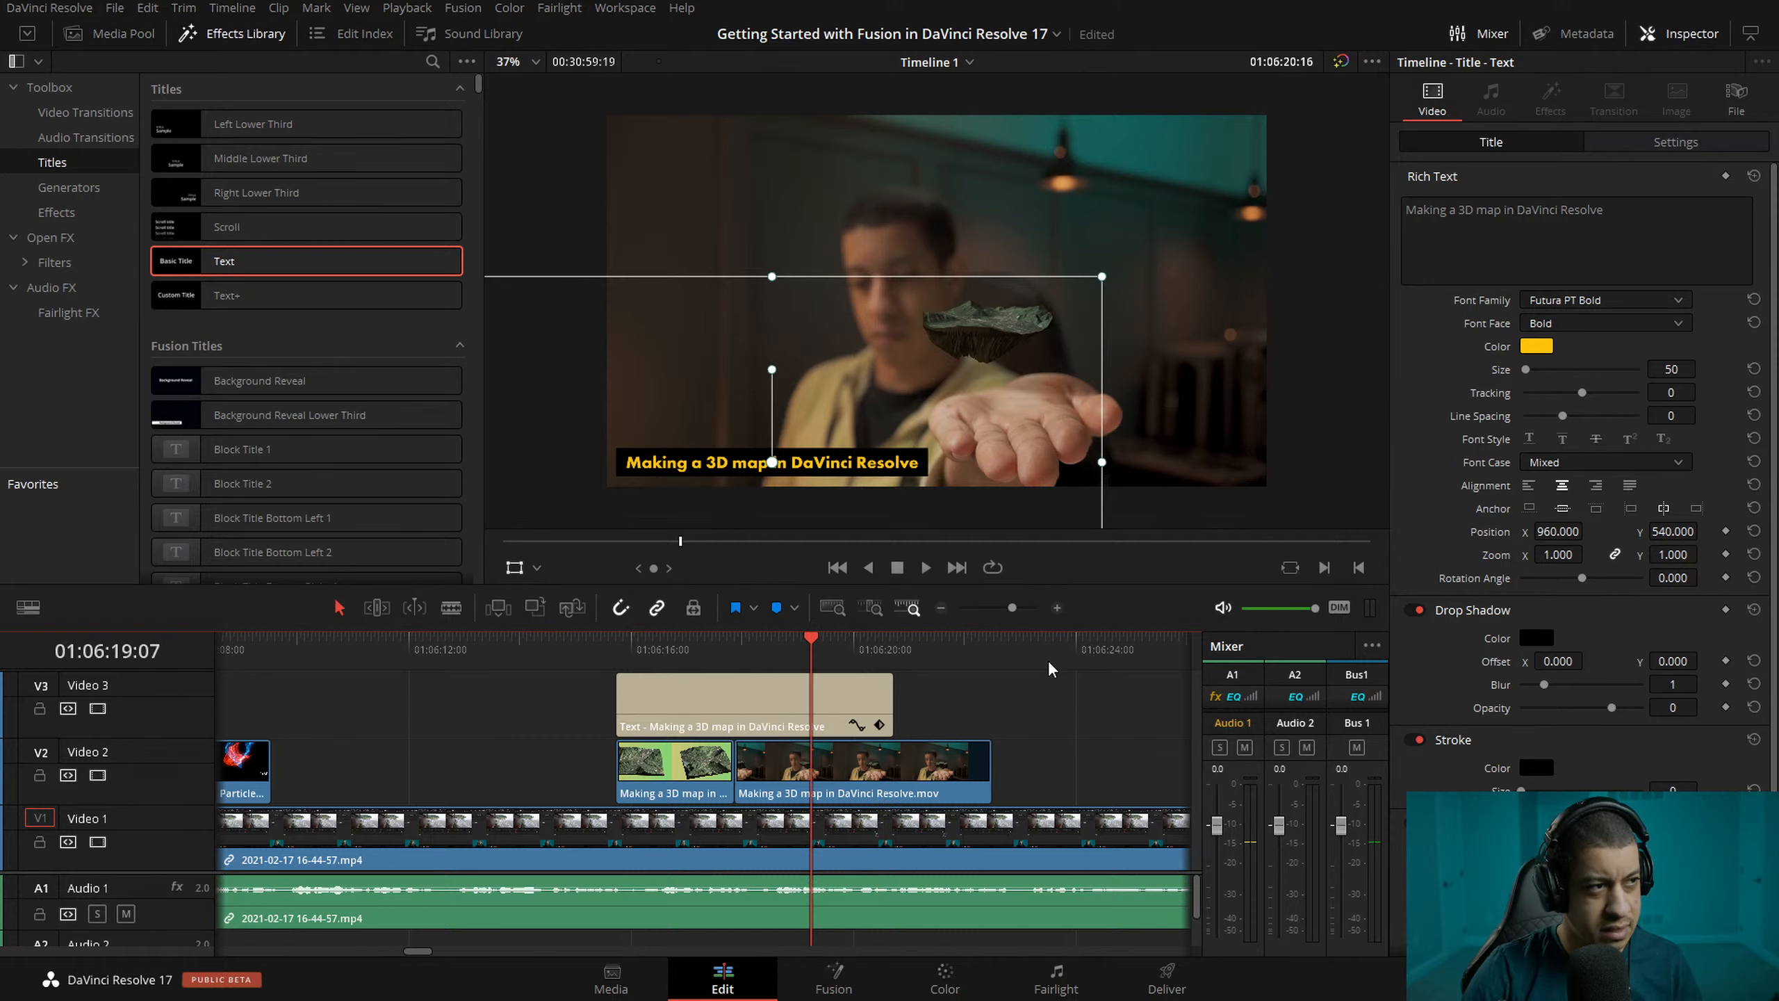
- Play the titled 3D map section and trim the end of the second map clip to match the title's end
{"action": "left_click_drag", "start_coordinate": [1040, 653], "coordinate": [838, 649]}
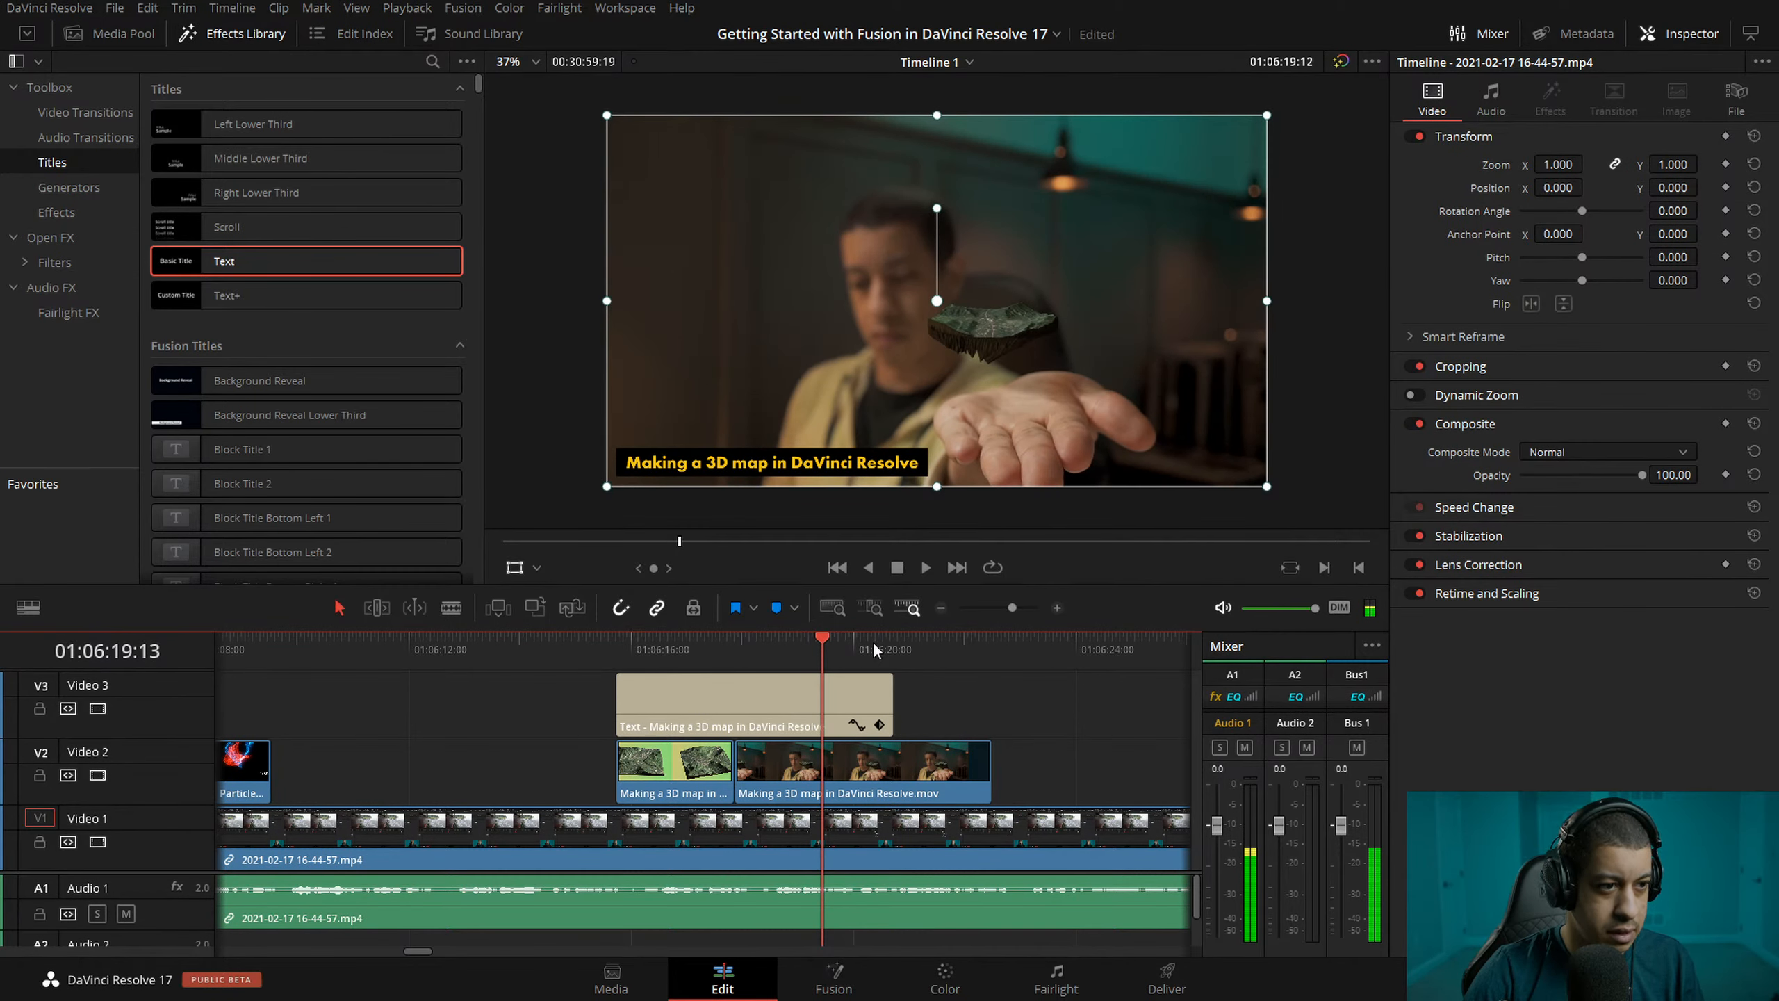
{"action": "key", "text": "space"}
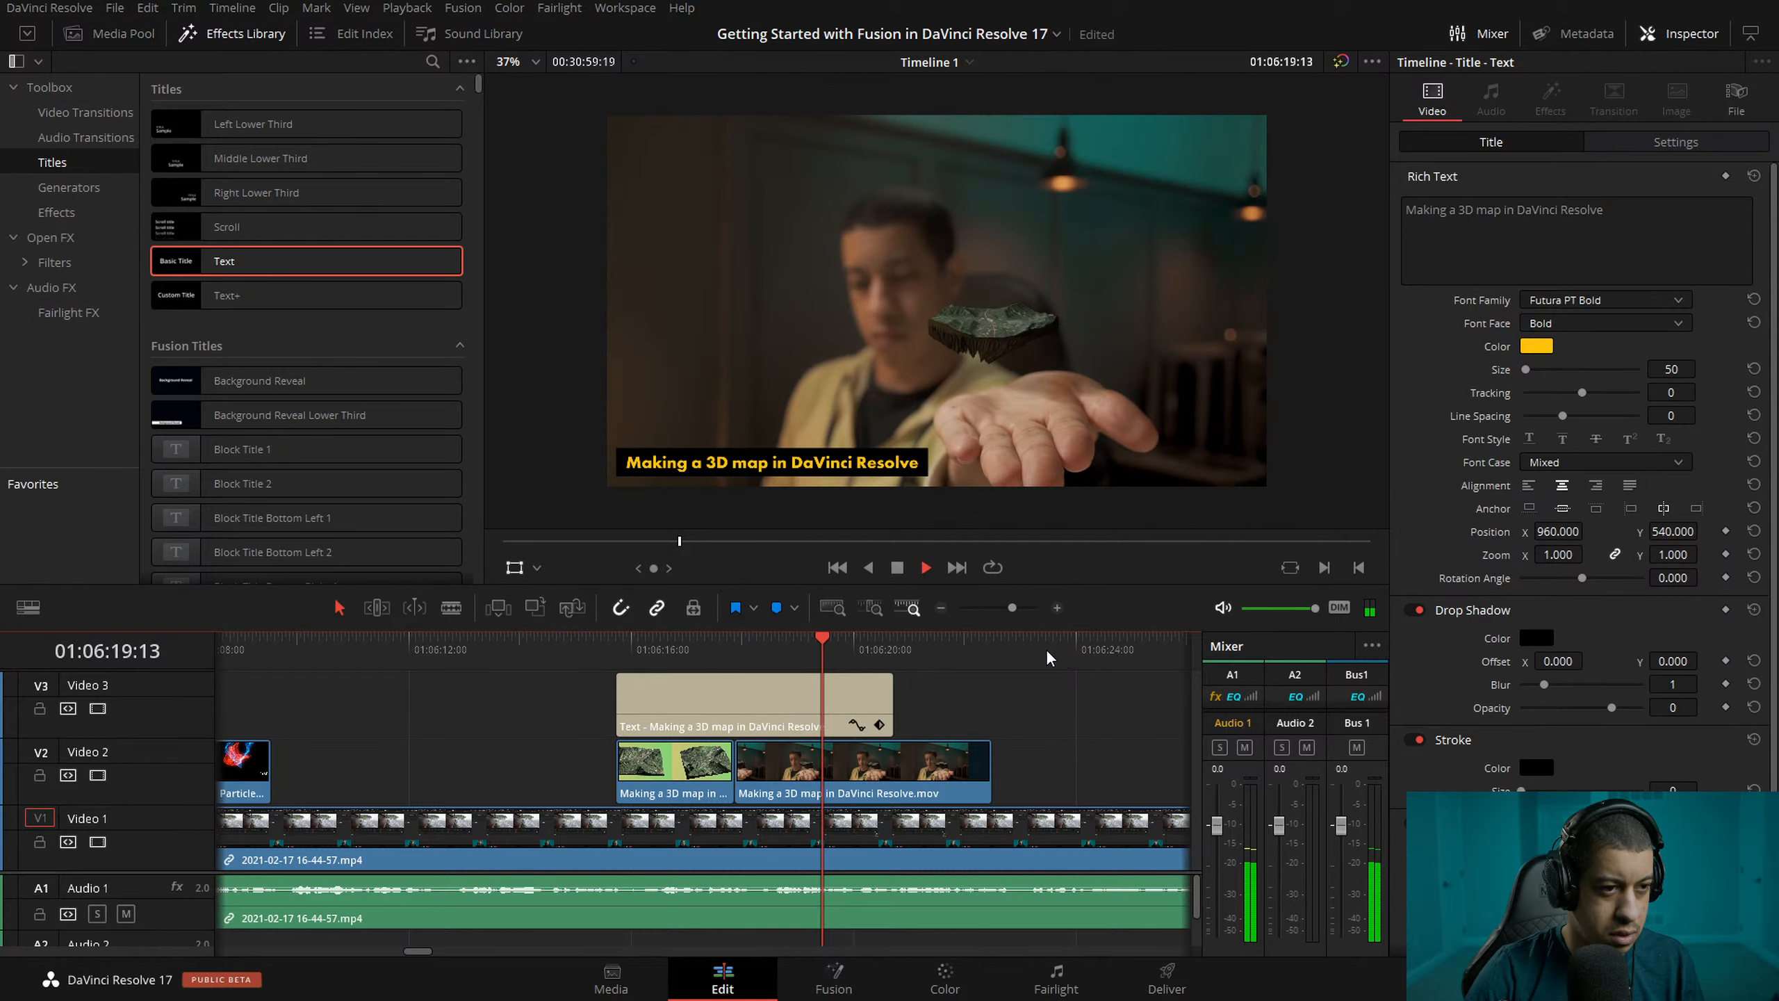
{"action": "key", "text": "space"}
{"action": "left_click", "coordinate": [1087, 648]}
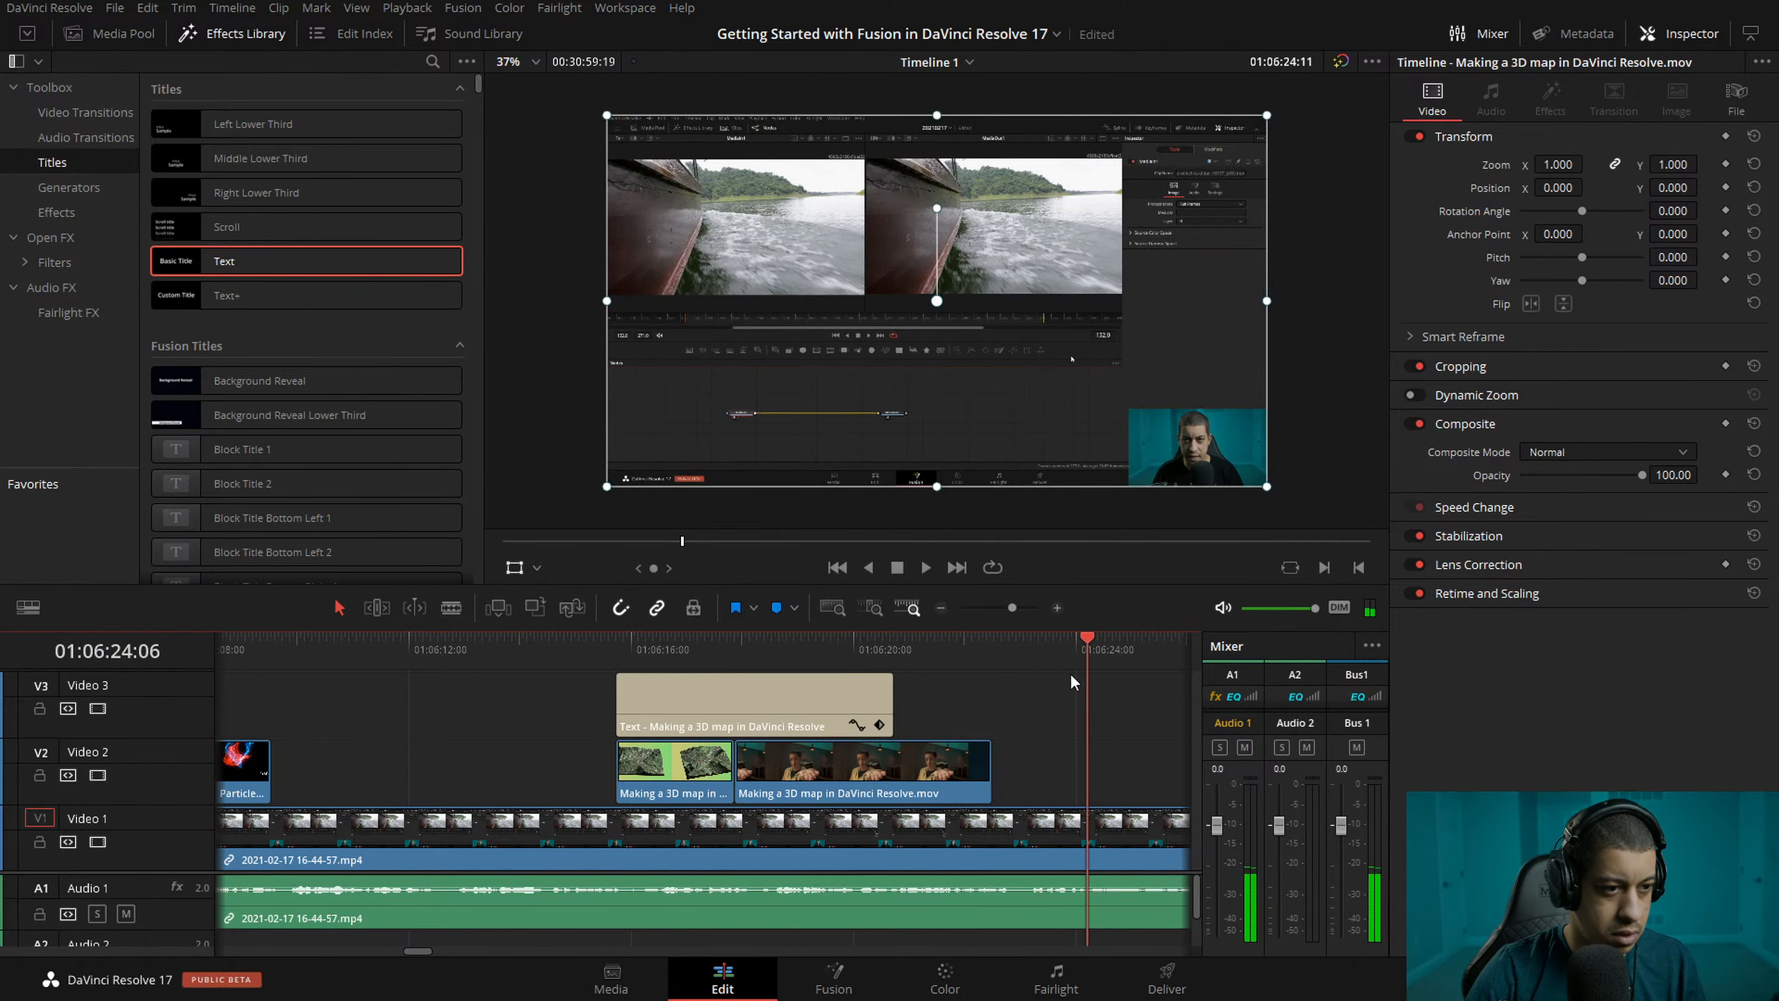
{"action": "left_click_drag", "start_coordinate": [990, 771], "coordinate": [894, 780]}
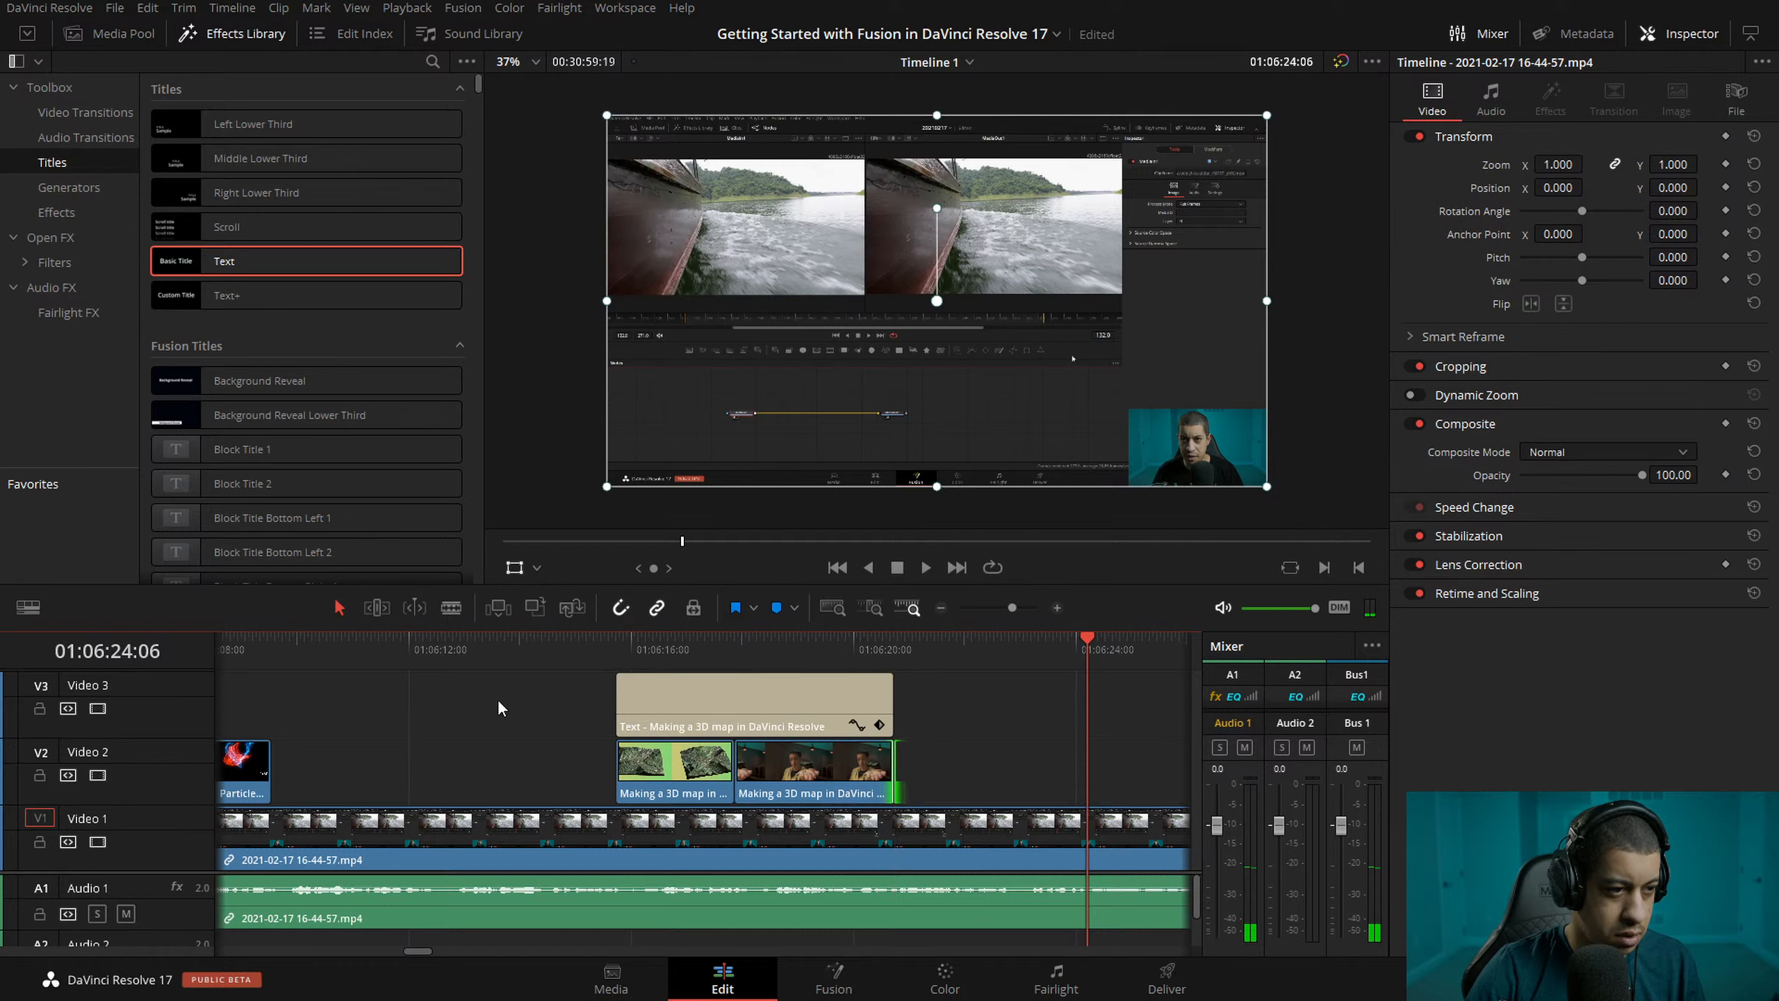
- Disable the Video 3 and Video 2 tracks to hide the overlays on the main footage
{"action": "left_click_drag", "start_coordinate": [500, 702], "coordinate": [728, 735]}
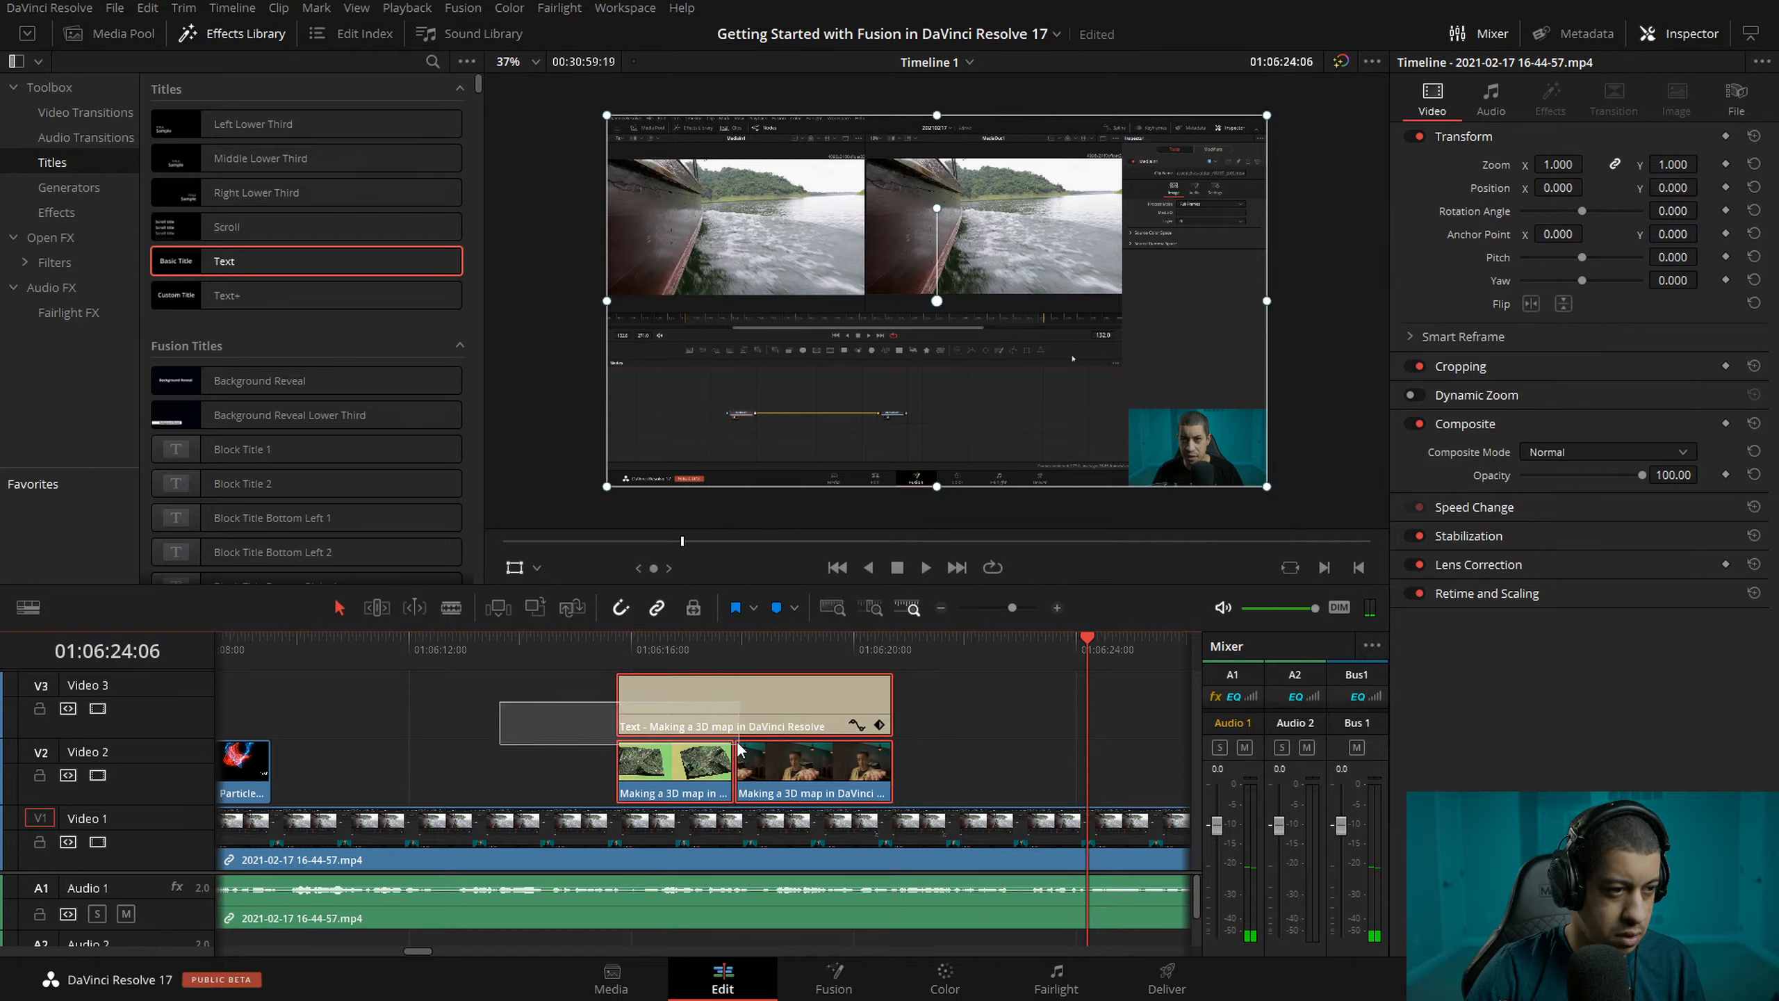
{"action": "left_click", "coordinate": [97, 708]}
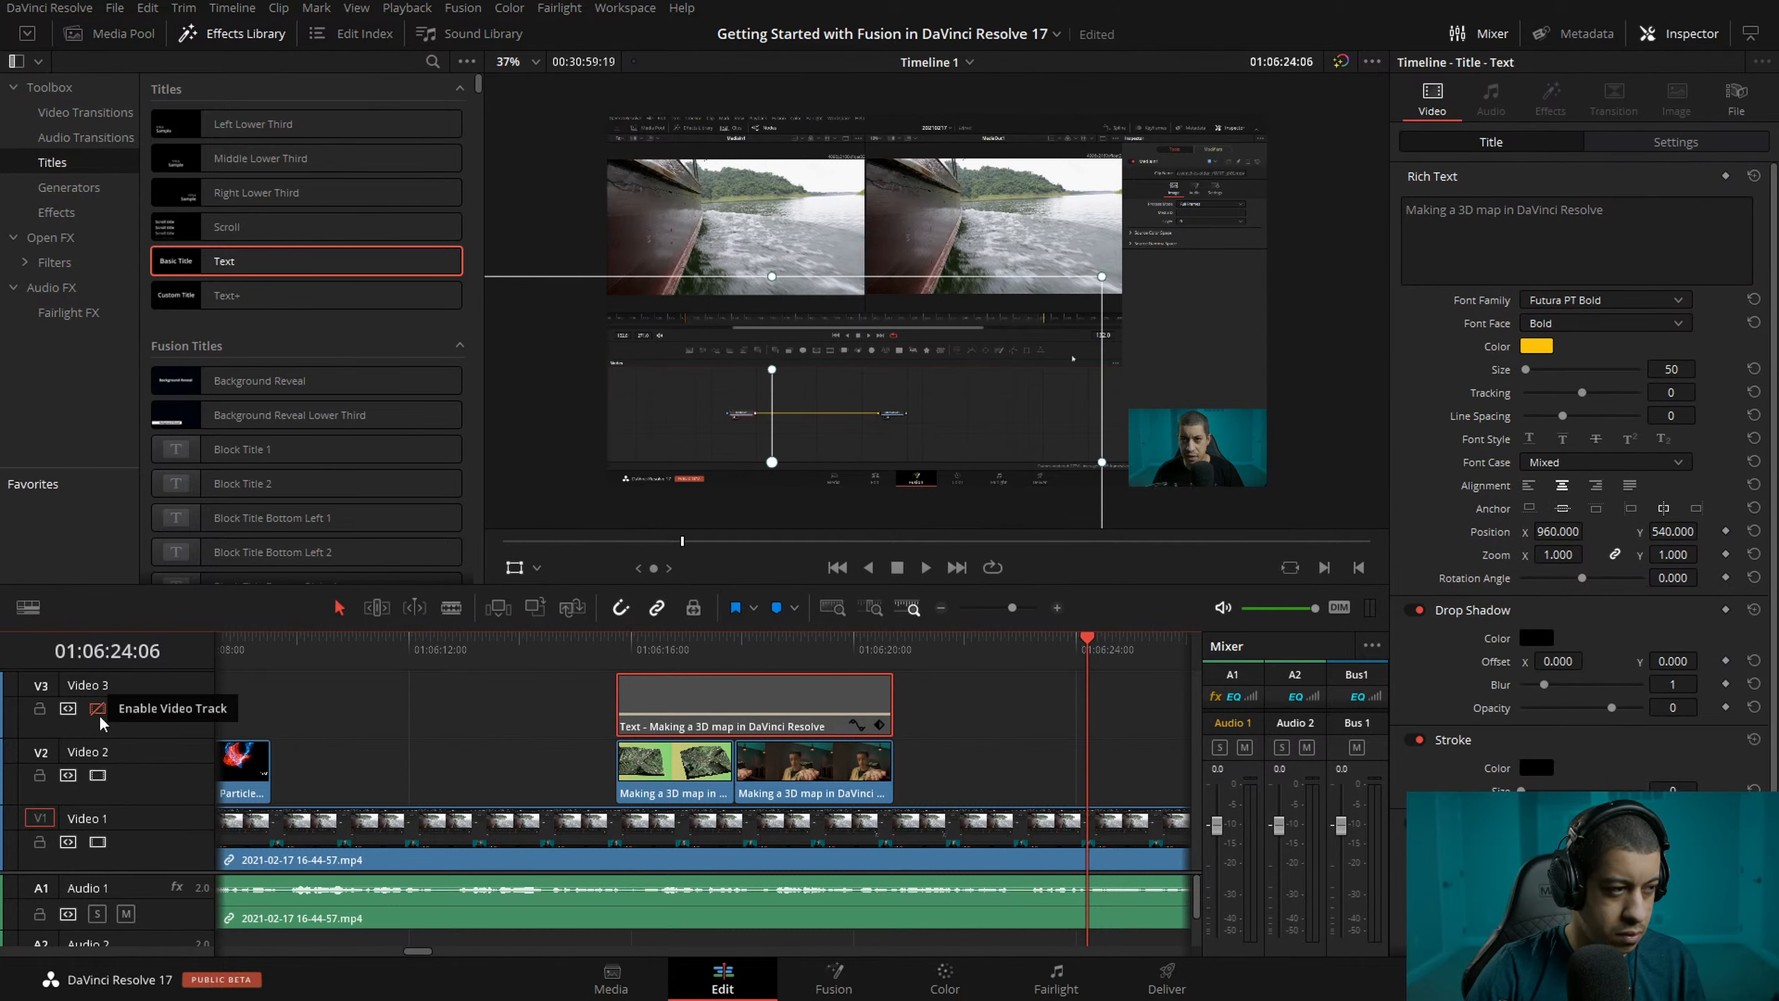
{"action": "left_click", "coordinate": [98, 774]}
- Play the main footage between about 6:10 and 6:17 to check where the dialogue mentions the 3D map
{"action": "left_click", "coordinate": [617, 640]}
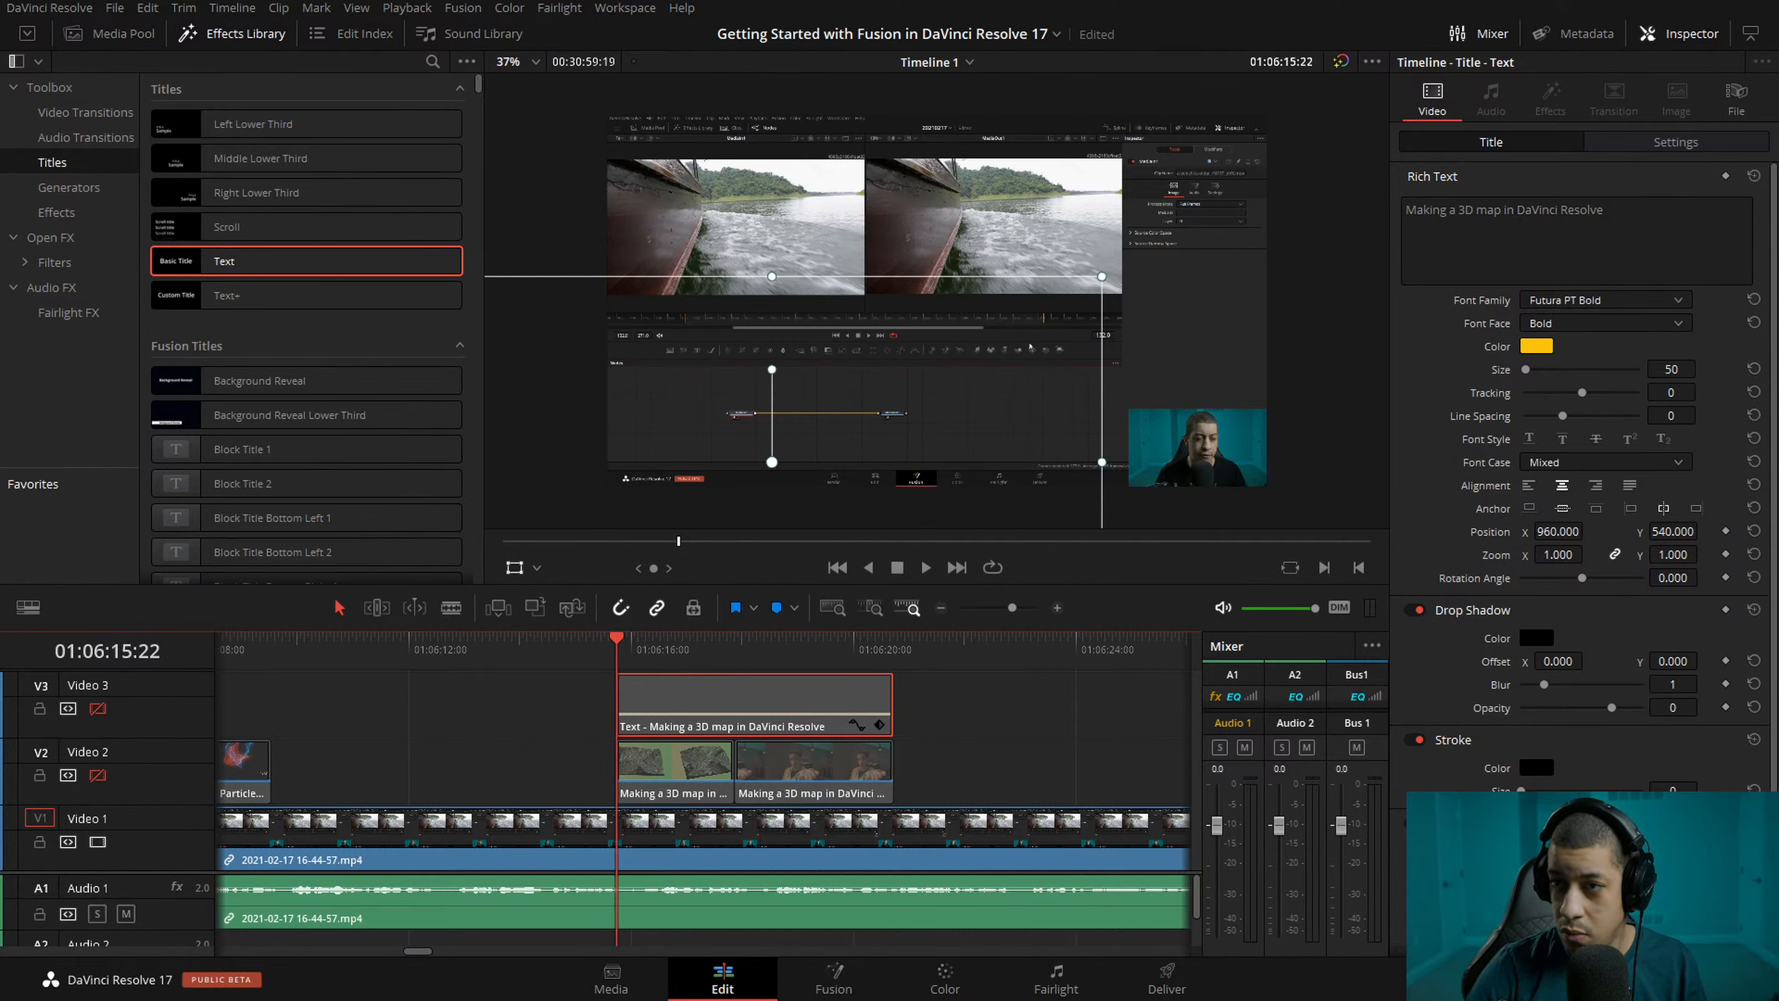
{"action": "left_click", "coordinate": [532, 642]}
{"action": "key", "text": "space"}
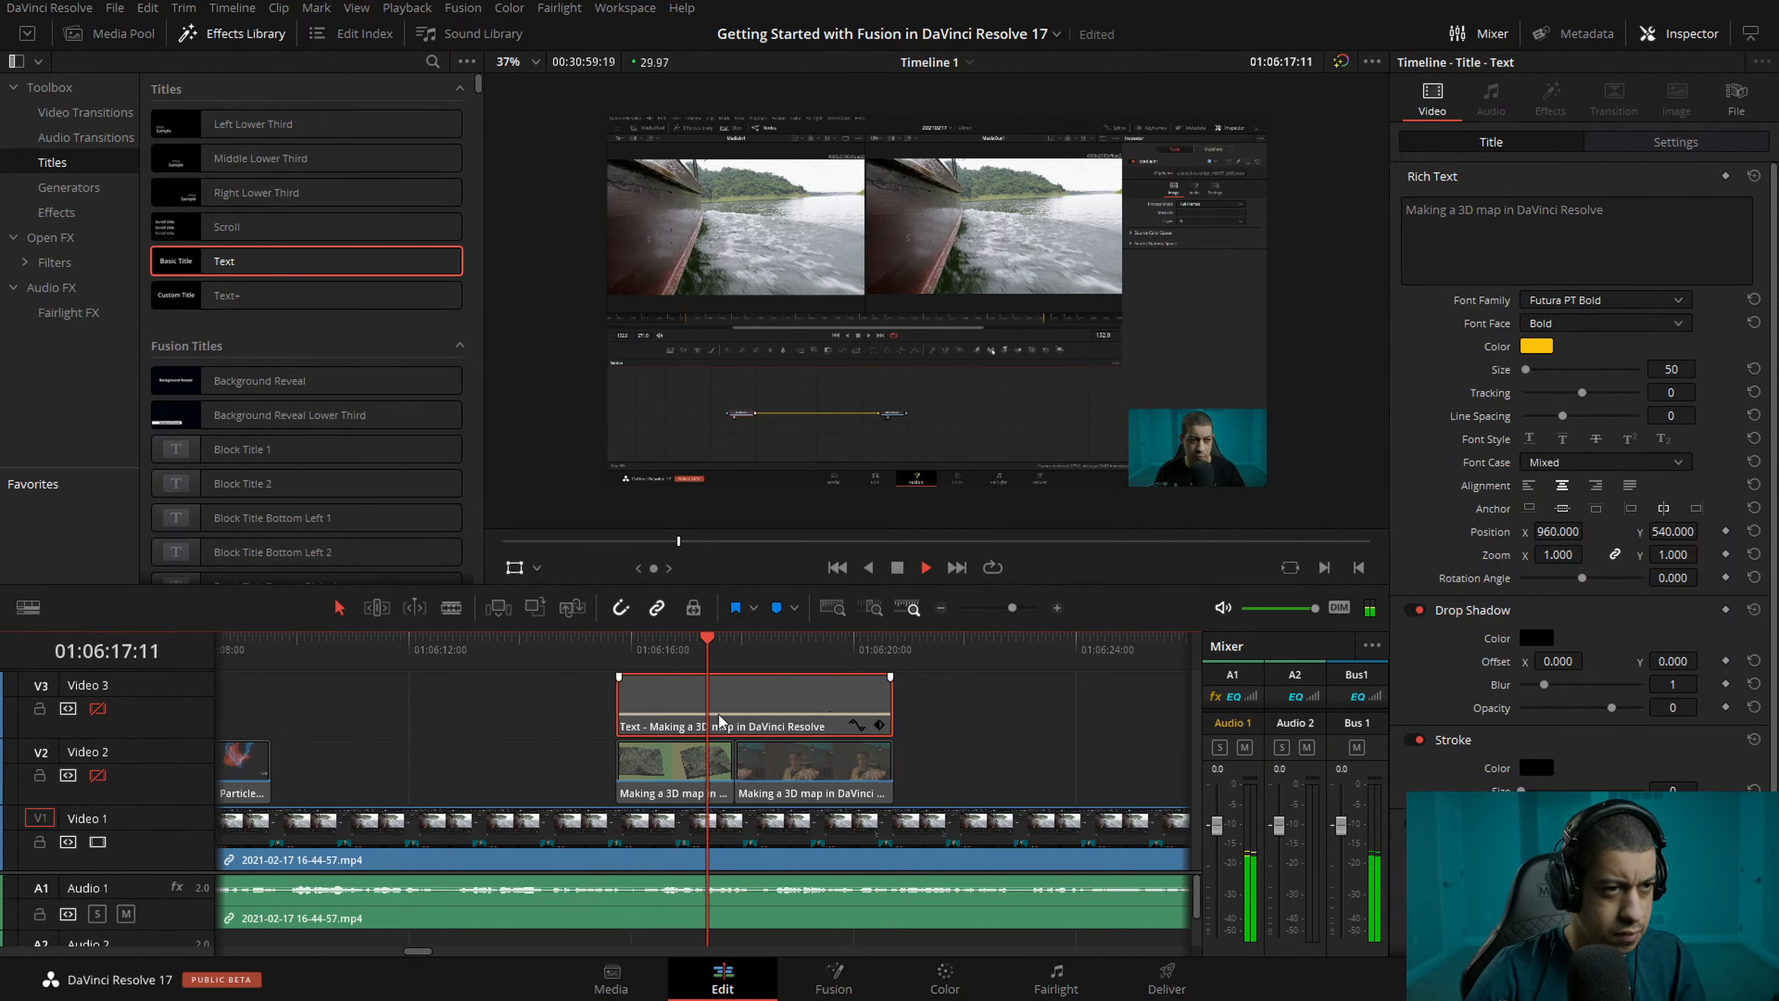
{"action": "left_click_drag", "start_coordinate": [457, 642], "coordinate": [468, 651]}
{"action": "left_click", "coordinate": [322, 643]}
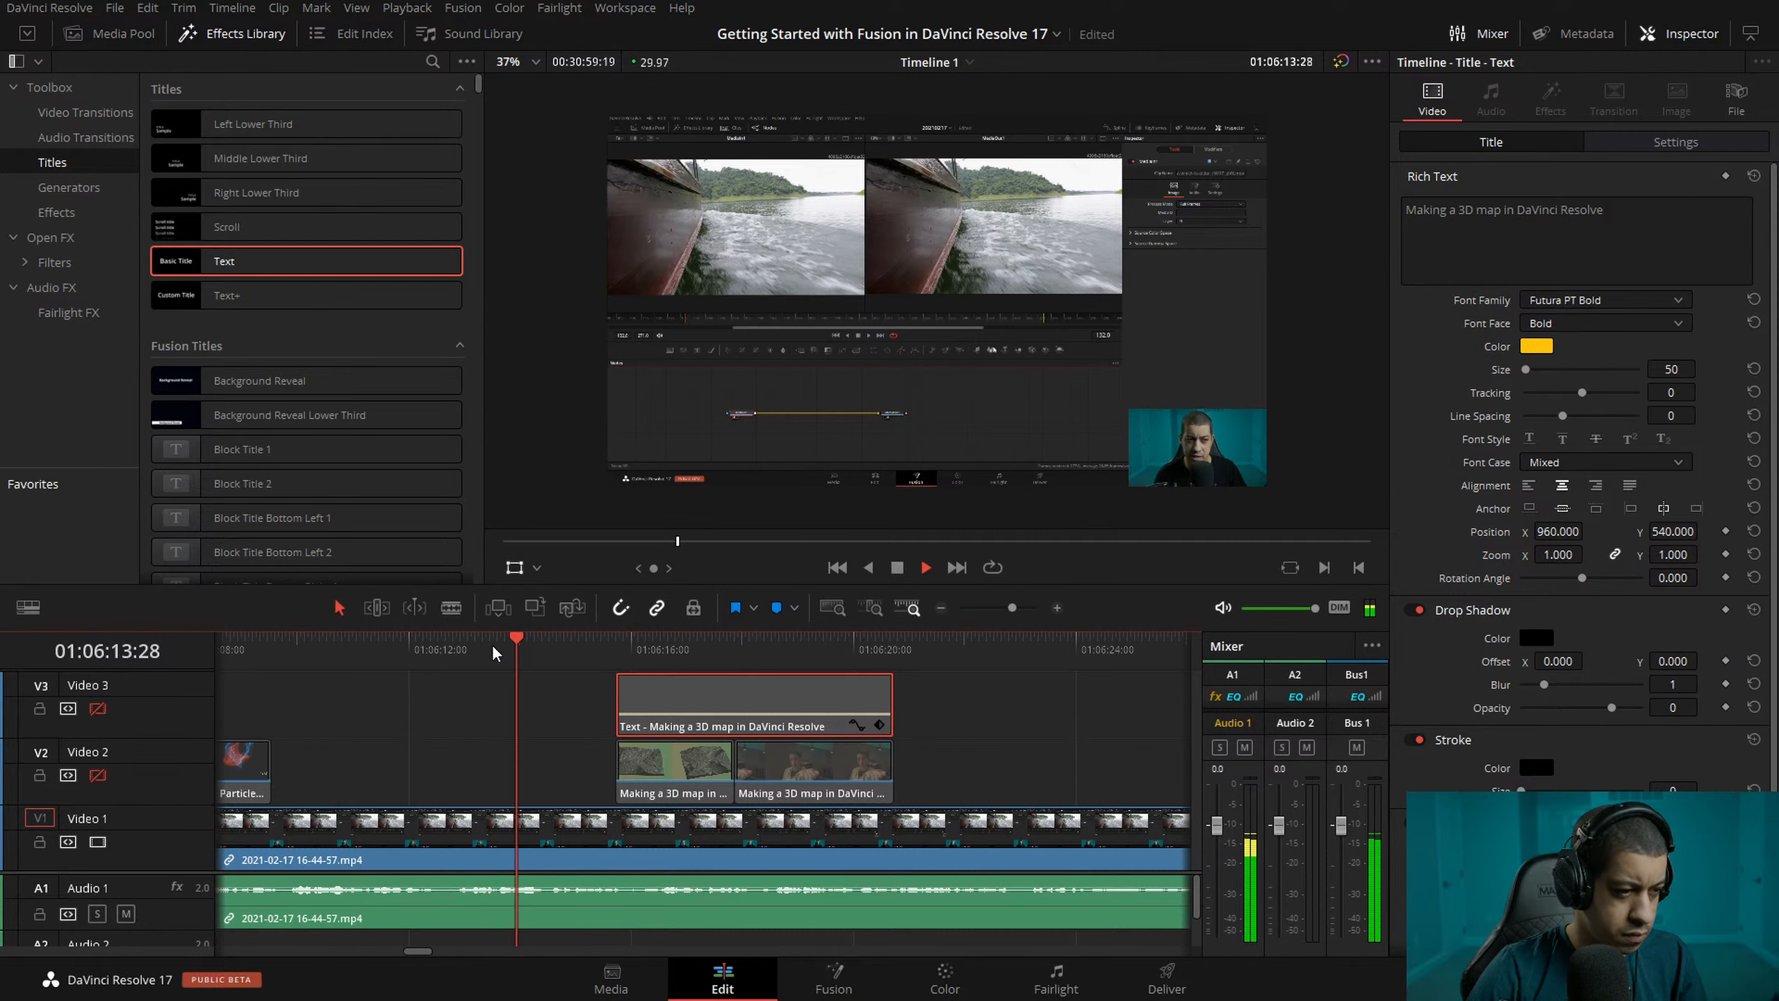
{"action": "left_click", "coordinate": [288, 643]}
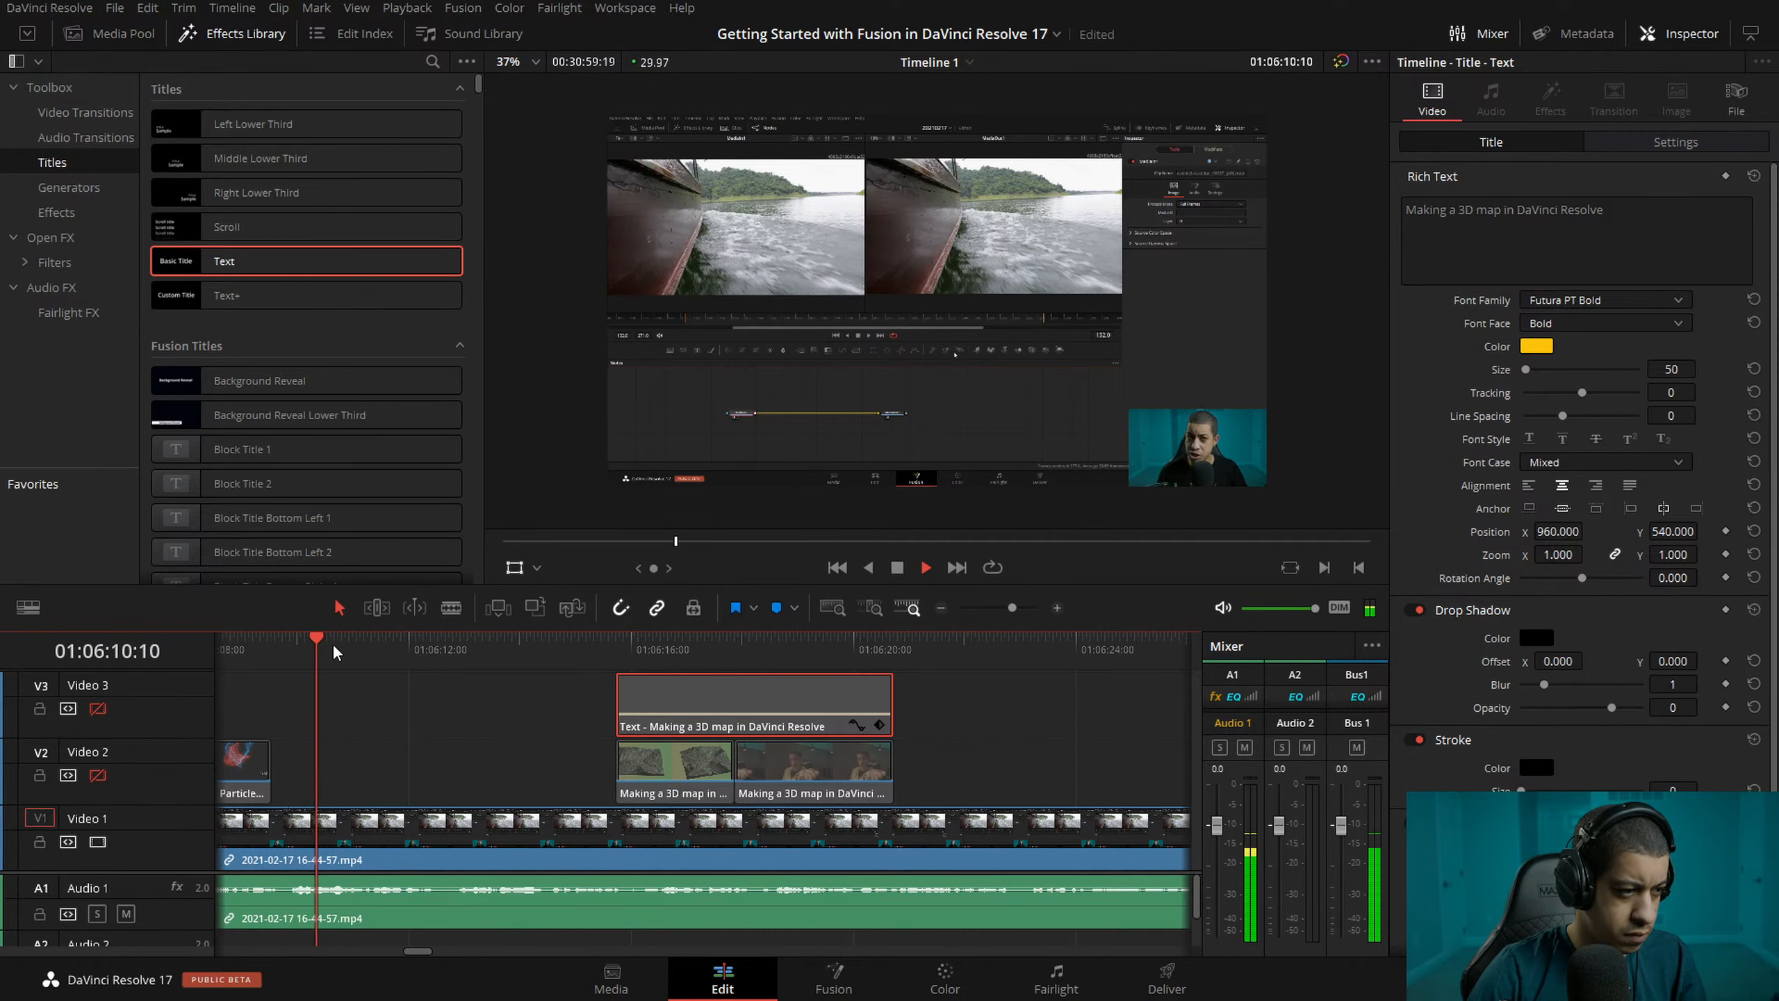
{"action": "key", "text": "space"}
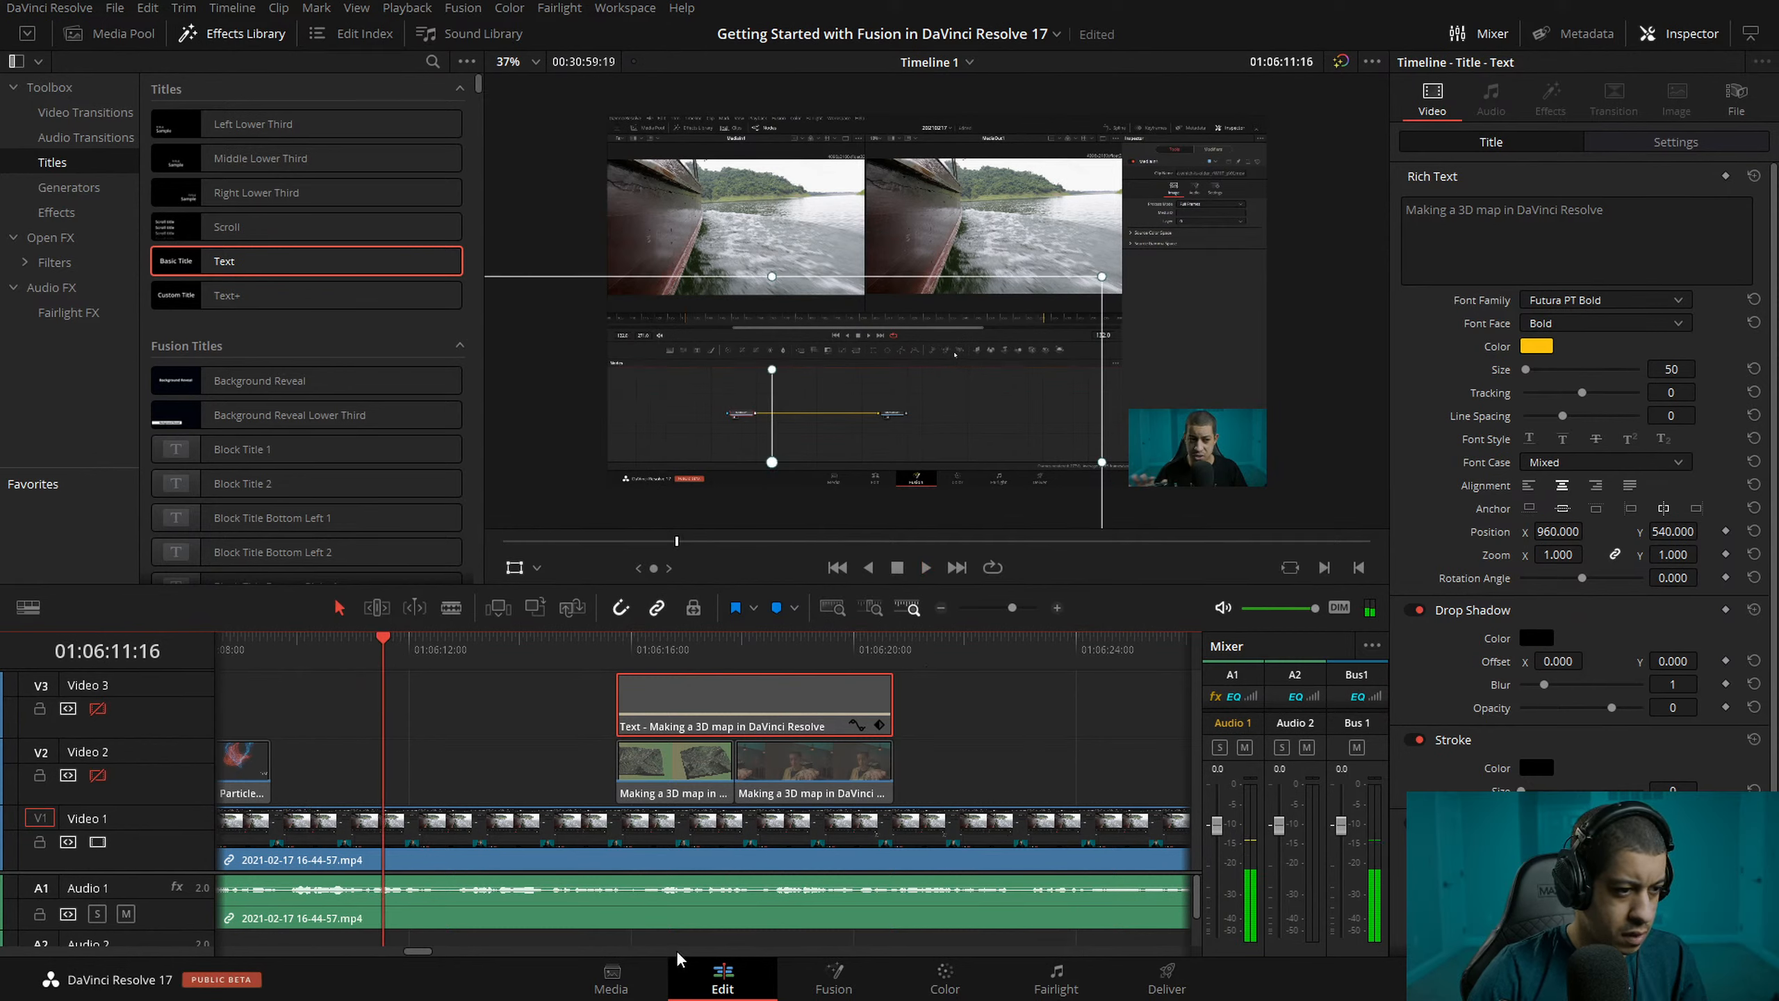
- Play the wider stretch from before the Particle Titles clip through the 3D map clips to review the dialogue timing
{"action": "left_click_drag", "start_coordinate": [418, 951], "coordinate": [410, 964]}
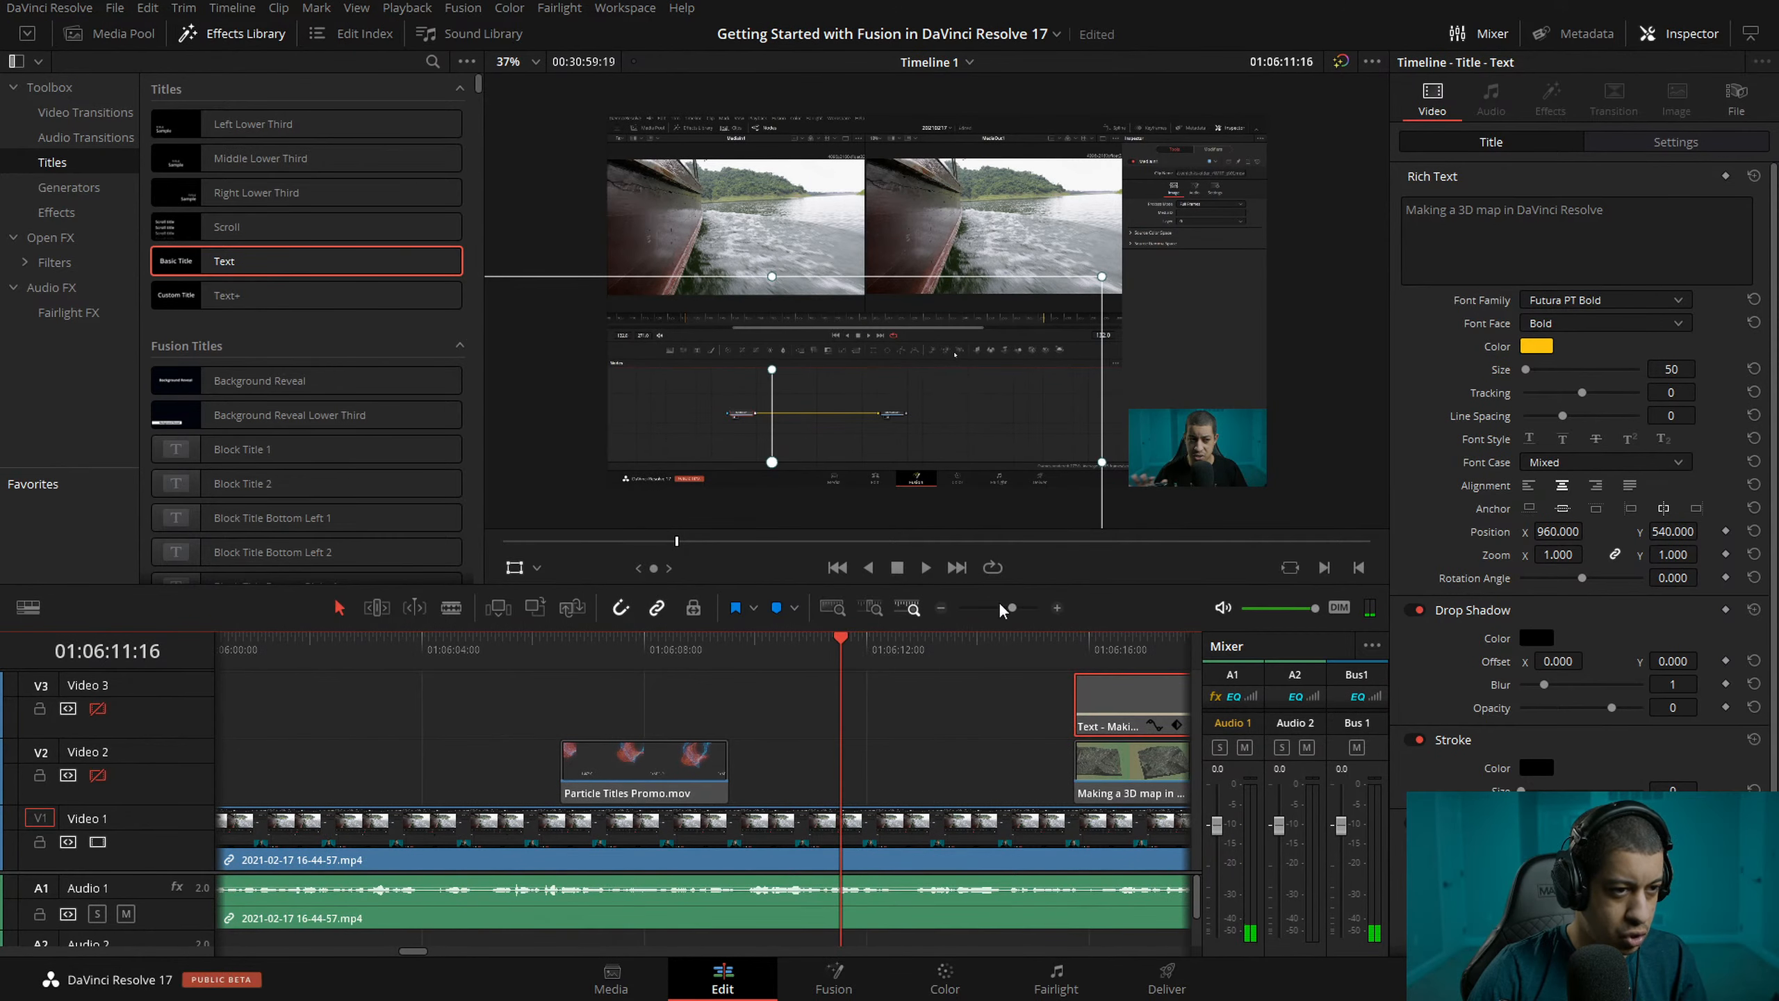
{"action": "left_click", "coordinate": [939, 611]}
{"action": "left_click", "coordinate": [499, 652]}
{"action": "key", "text": "space"}
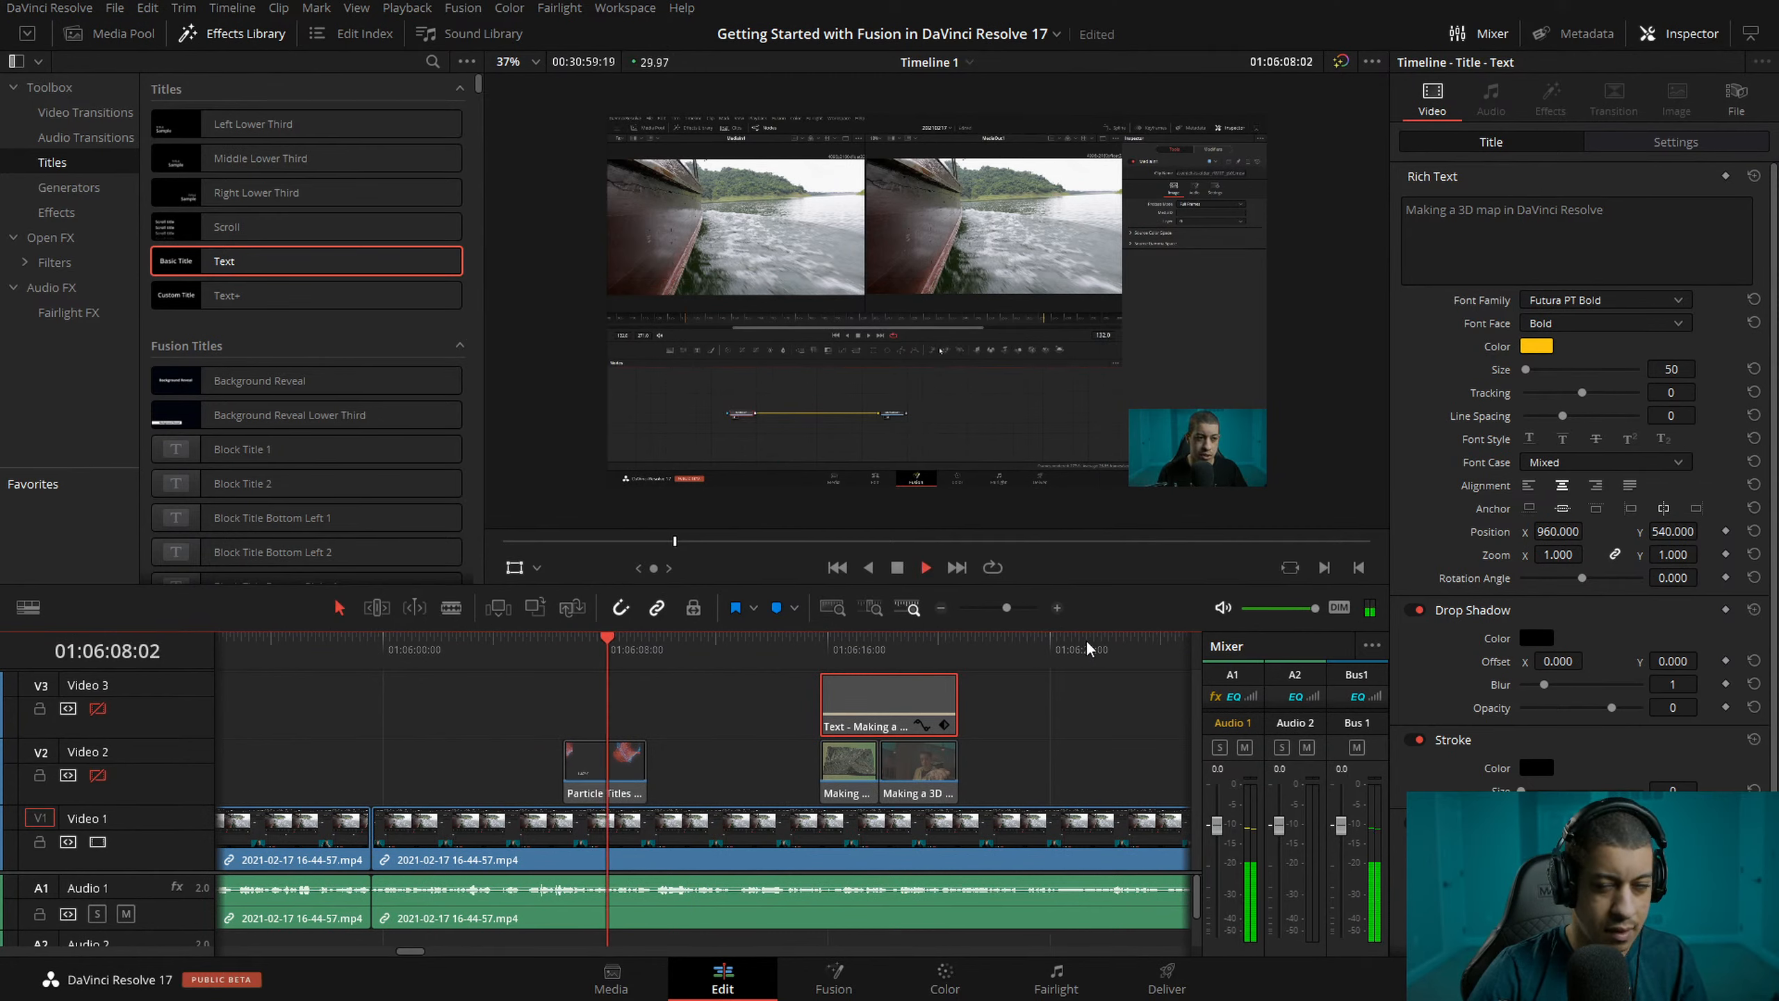
{"action": "key", "text": "space"}
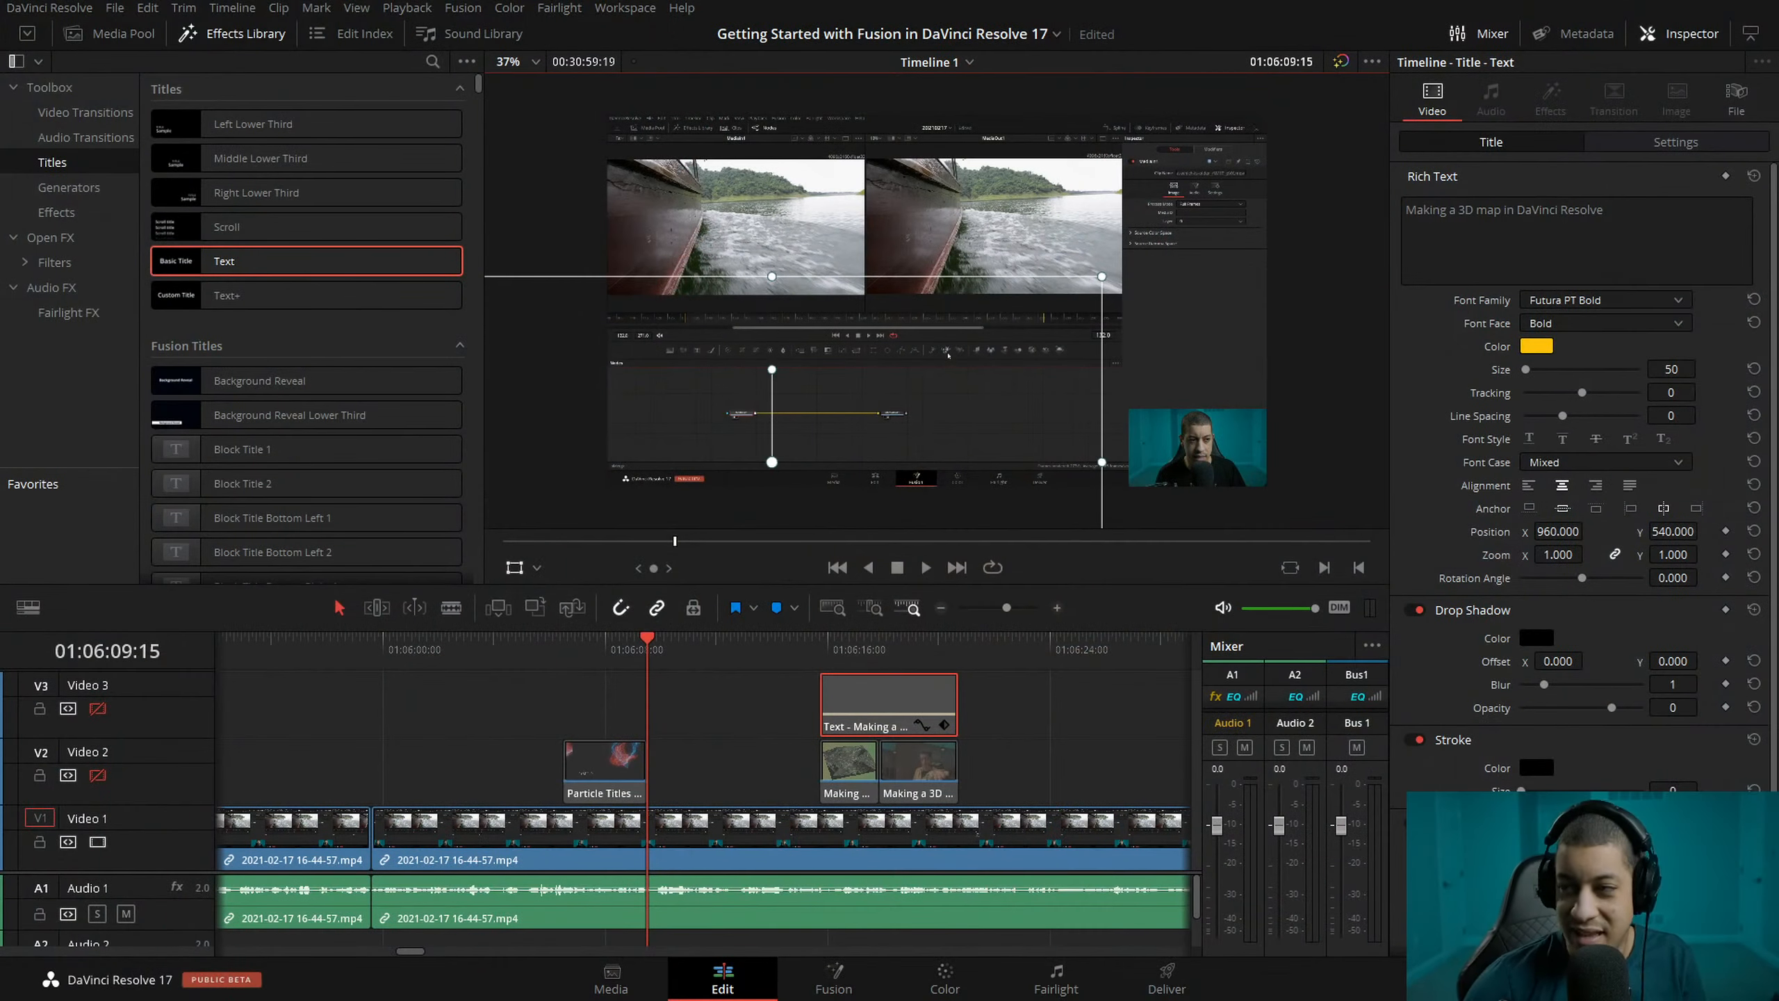
{"action": "left_click_drag", "start_coordinate": [655, 652], "coordinate": [511, 652]}
{"action": "key", "text": "space"}
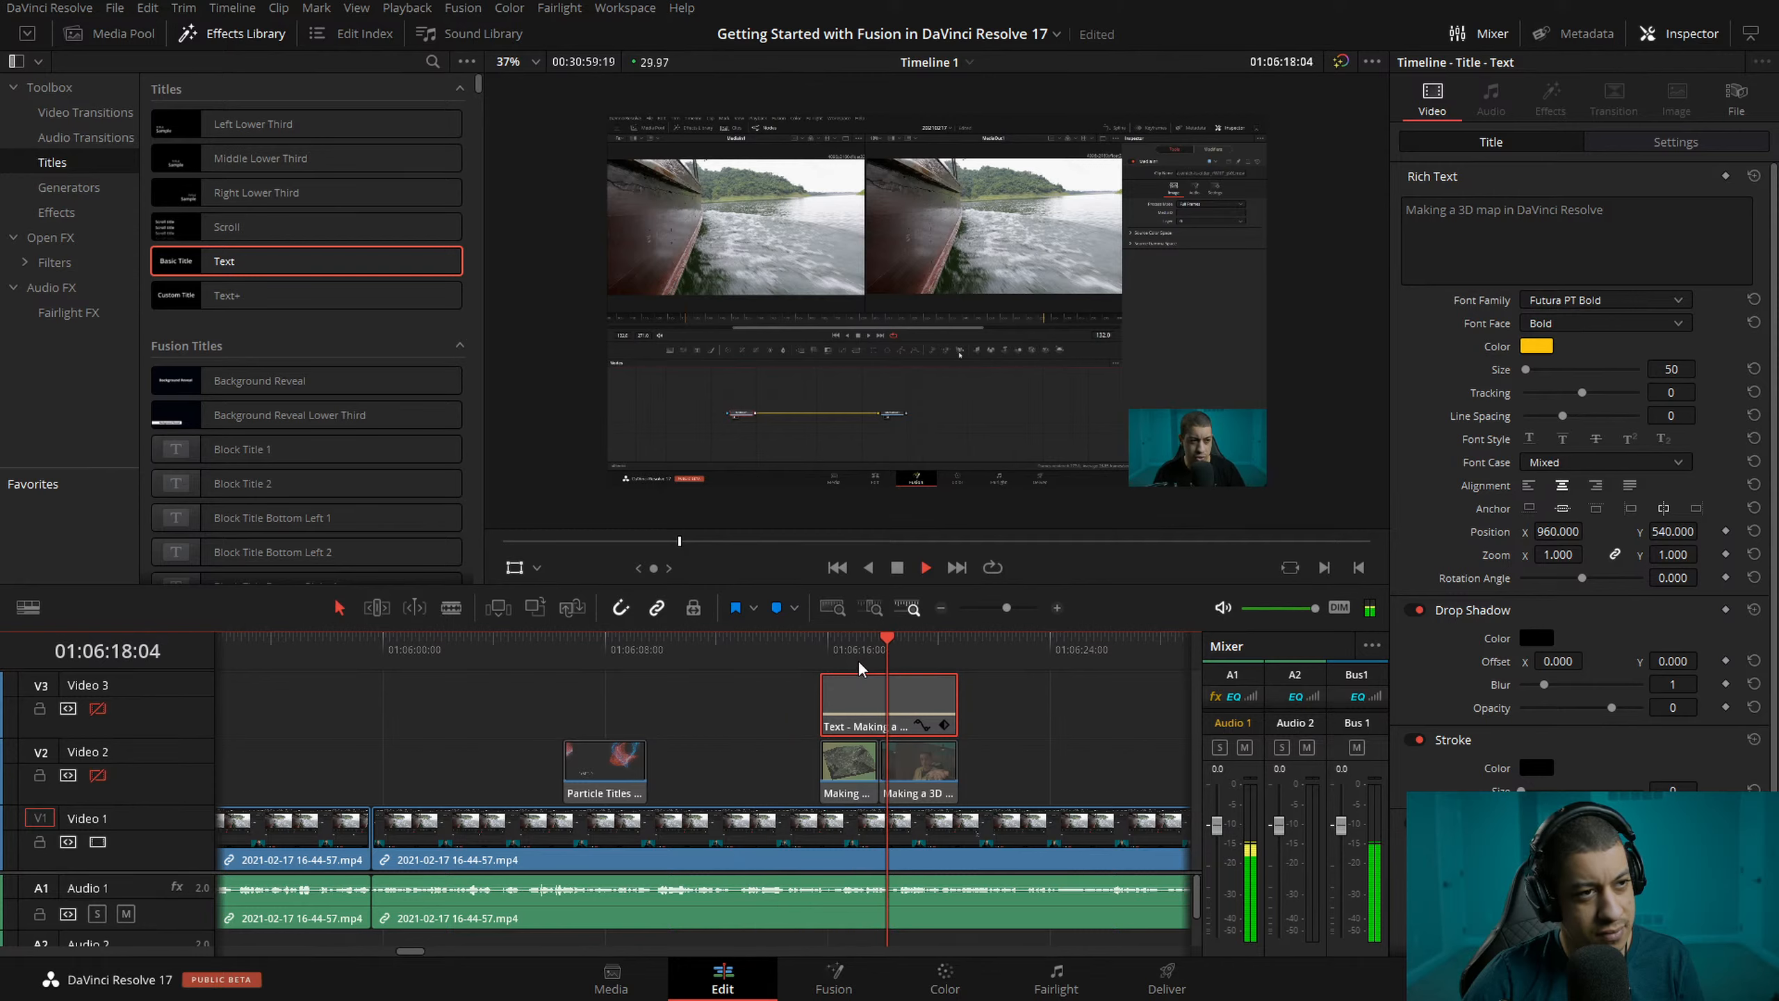
- Find the matching dialogue and move the title and both 3D map clips together to start at 6:15:03
{"action": "left_click", "coordinate": [772, 639]}
{"action": "left_click_drag", "start_coordinate": [737, 659], "coordinate": [735, 652]}
{"action": "key", "text": "space"}
{"action": "left_click", "coordinate": [667, 641]}
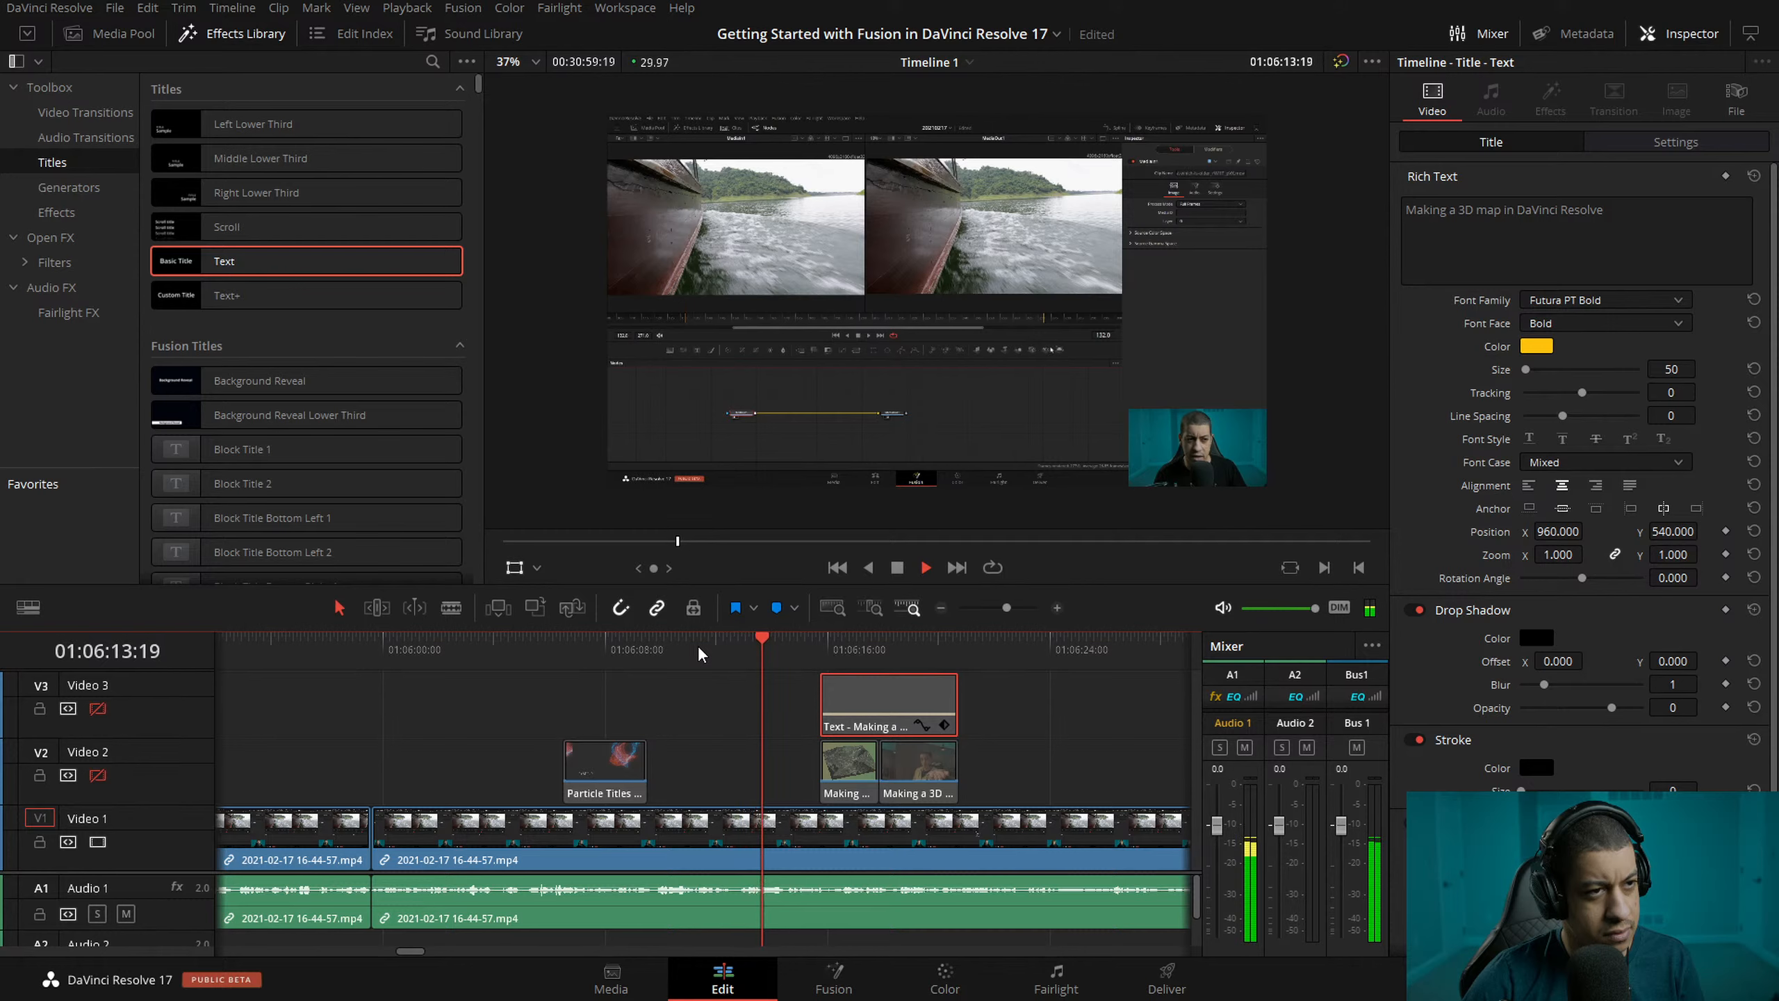
{"action": "key", "text": "space"}
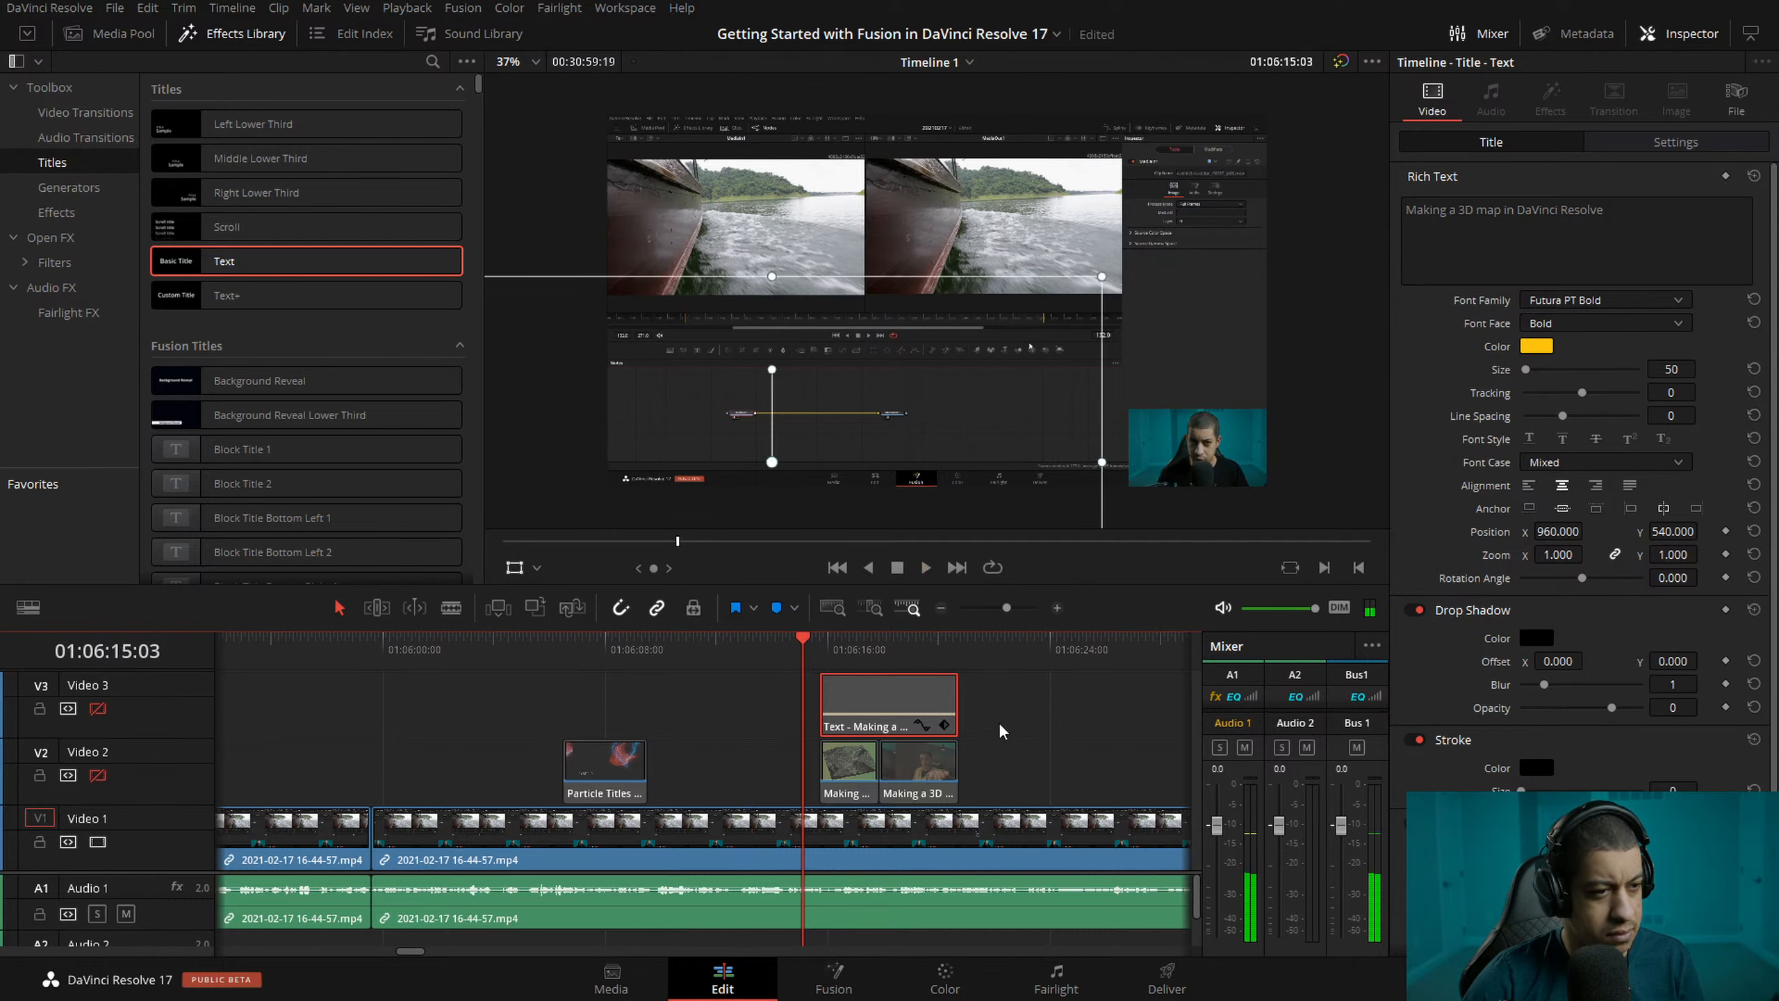
{"action": "left_click", "coordinate": [918, 768]}
{"action": "left_click_drag", "start_coordinate": [856, 771], "coordinate": [834, 782]}
- Play the repositioned section, then delete the first 3D map clip and shift the remaining one into its place at 6:15:03
{"action": "key", "text": "space"}
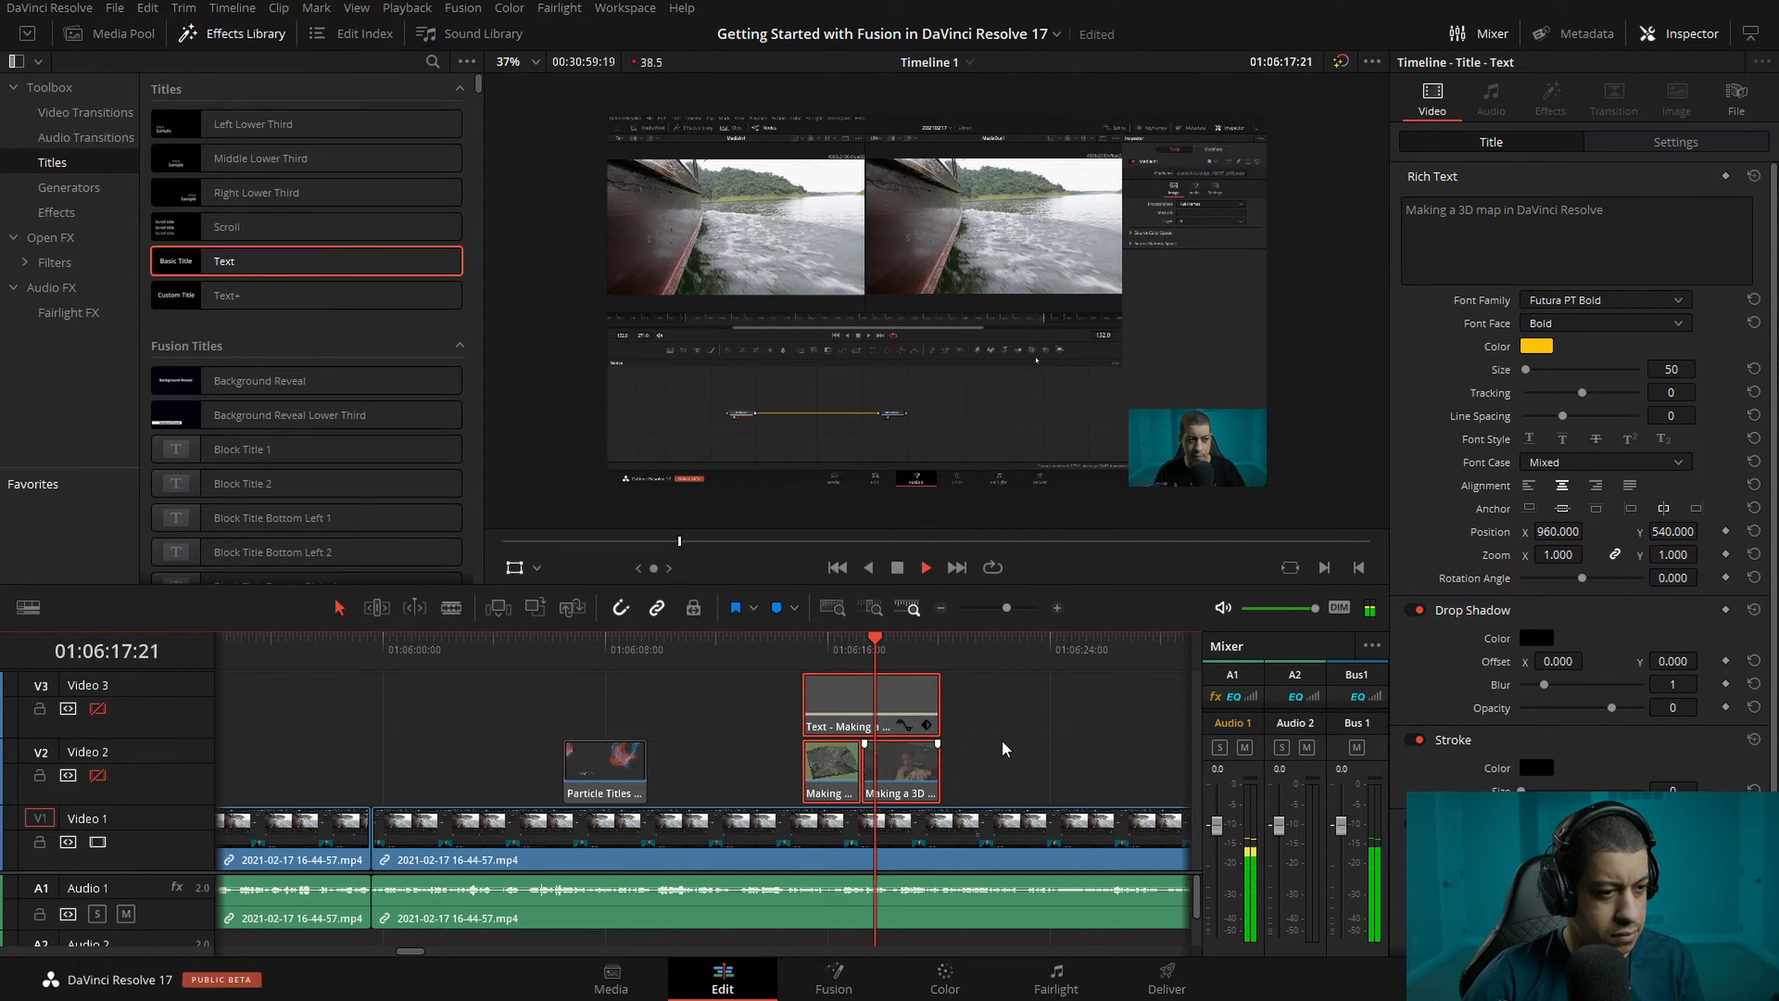
{"action": "key", "text": "space"}
{"action": "left_click", "coordinate": [1000, 739]}
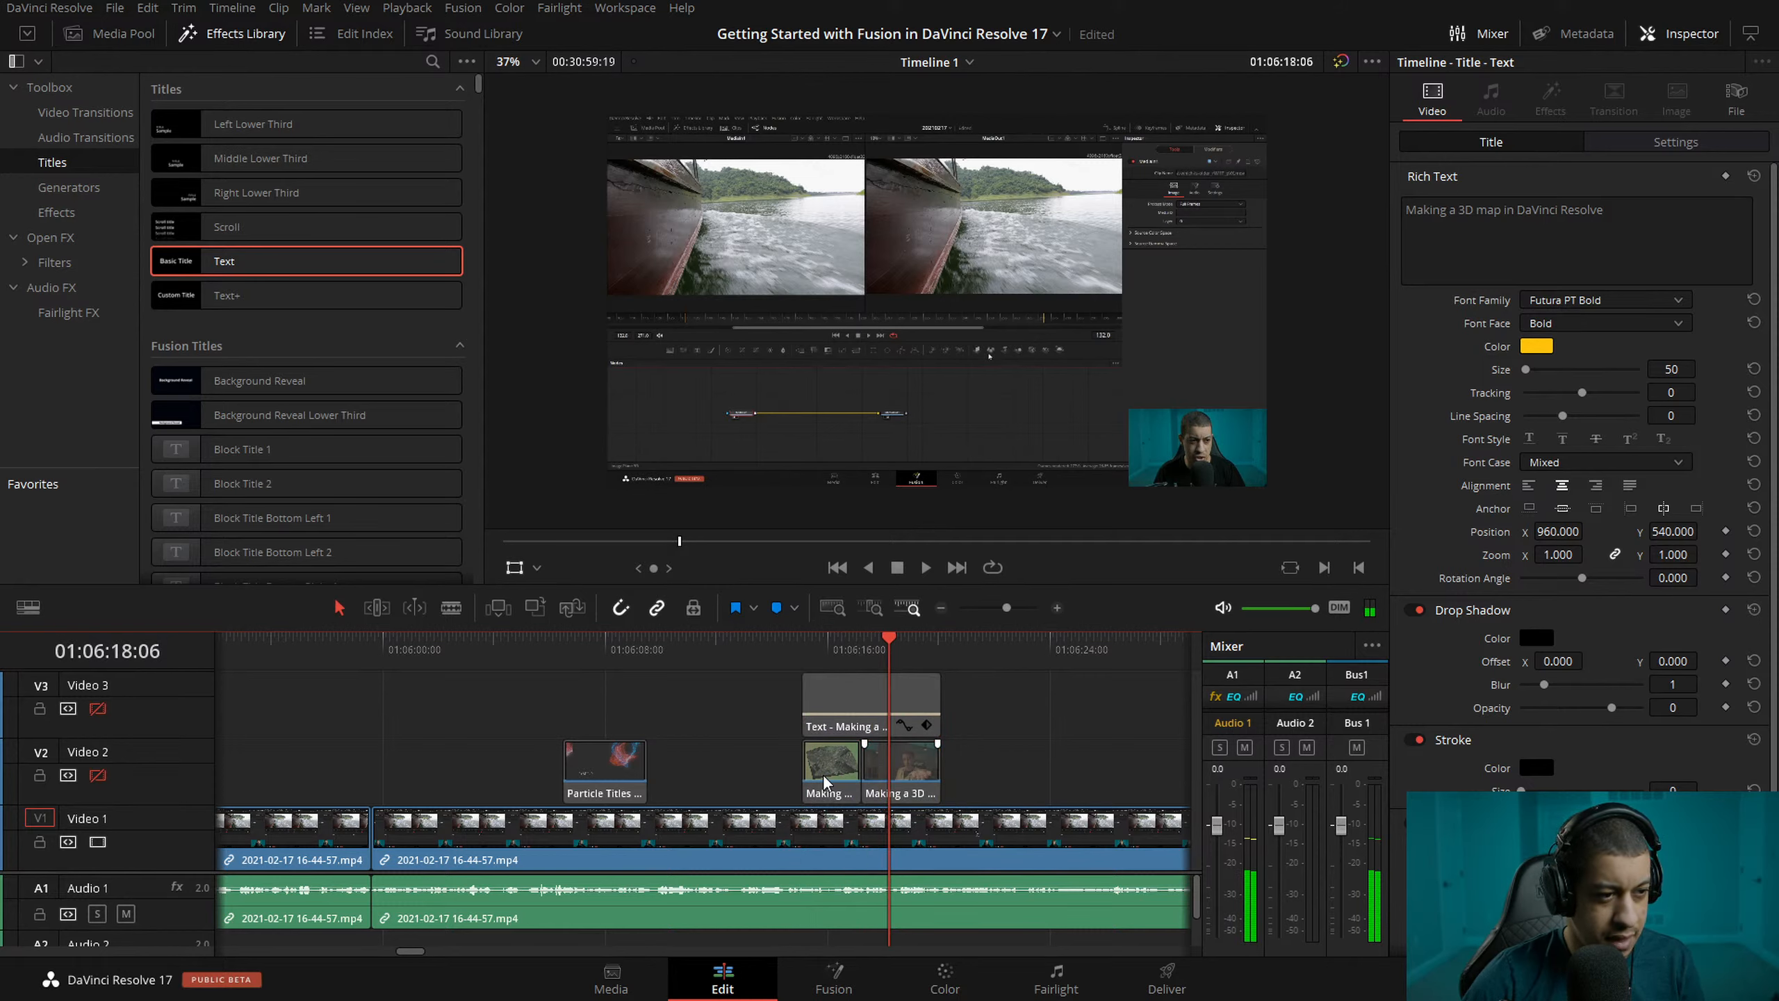
{"action": "left_click", "coordinate": [831, 773]}
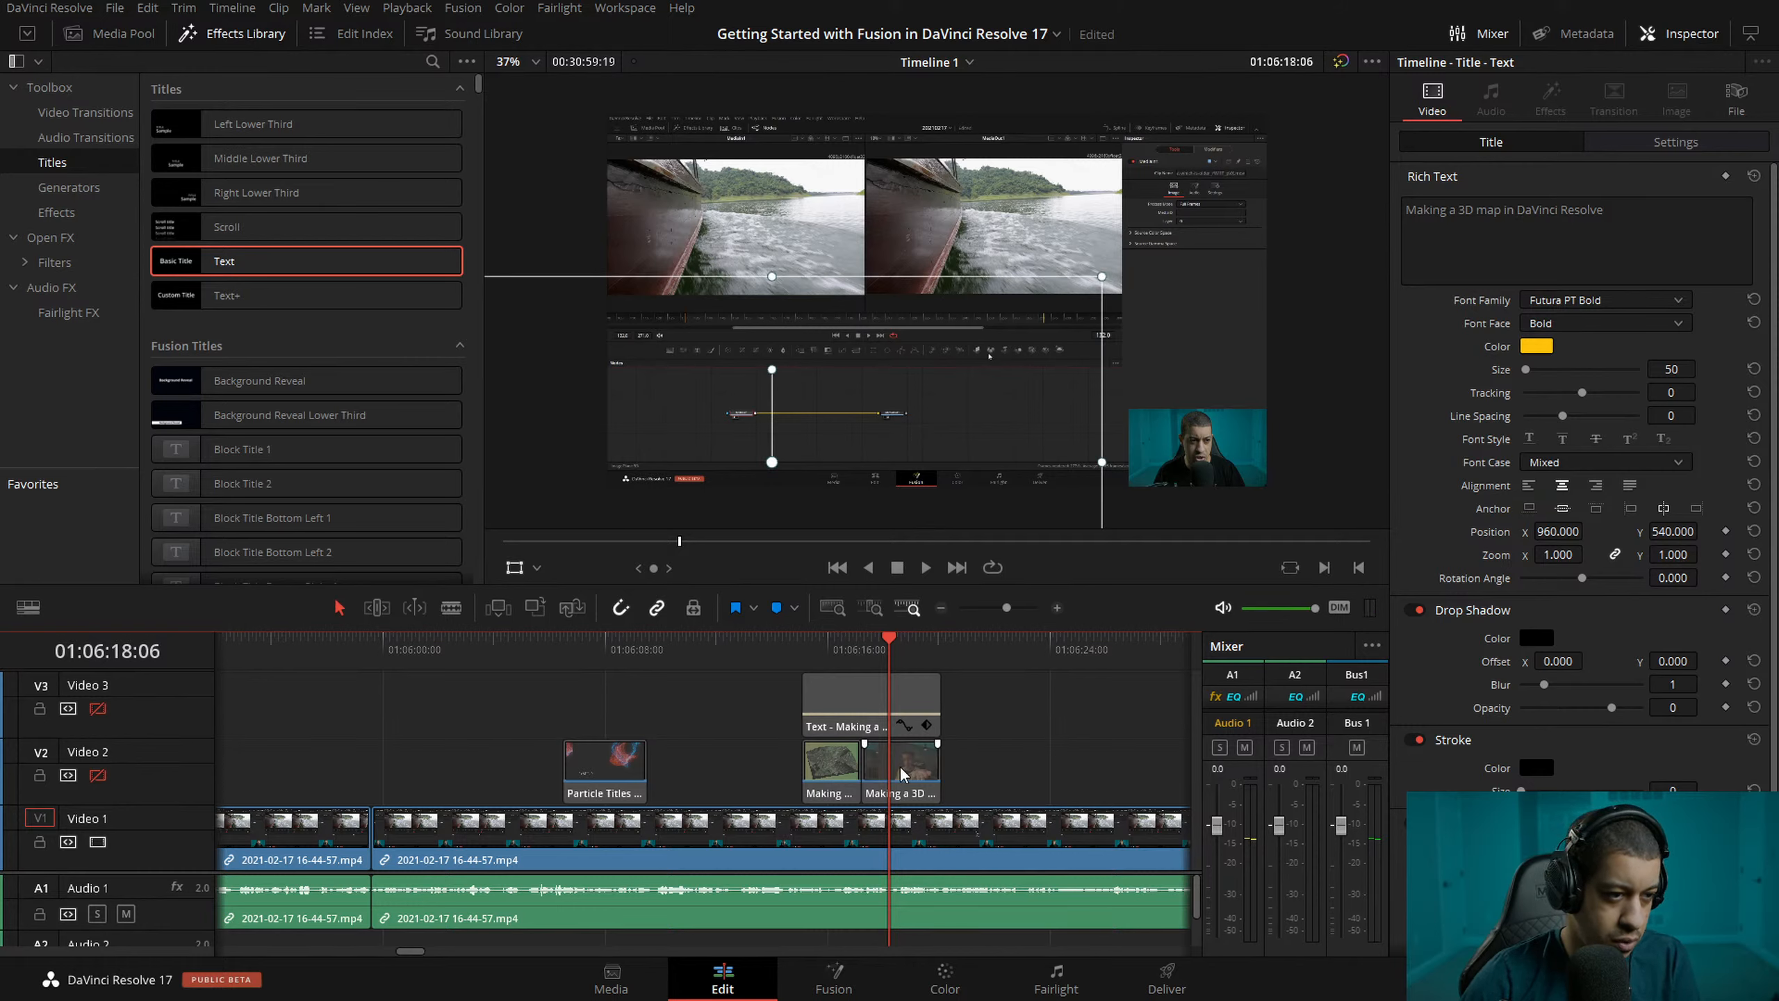
{"action": "left_click_drag", "start_coordinate": [888, 775], "coordinate": [864, 779]}
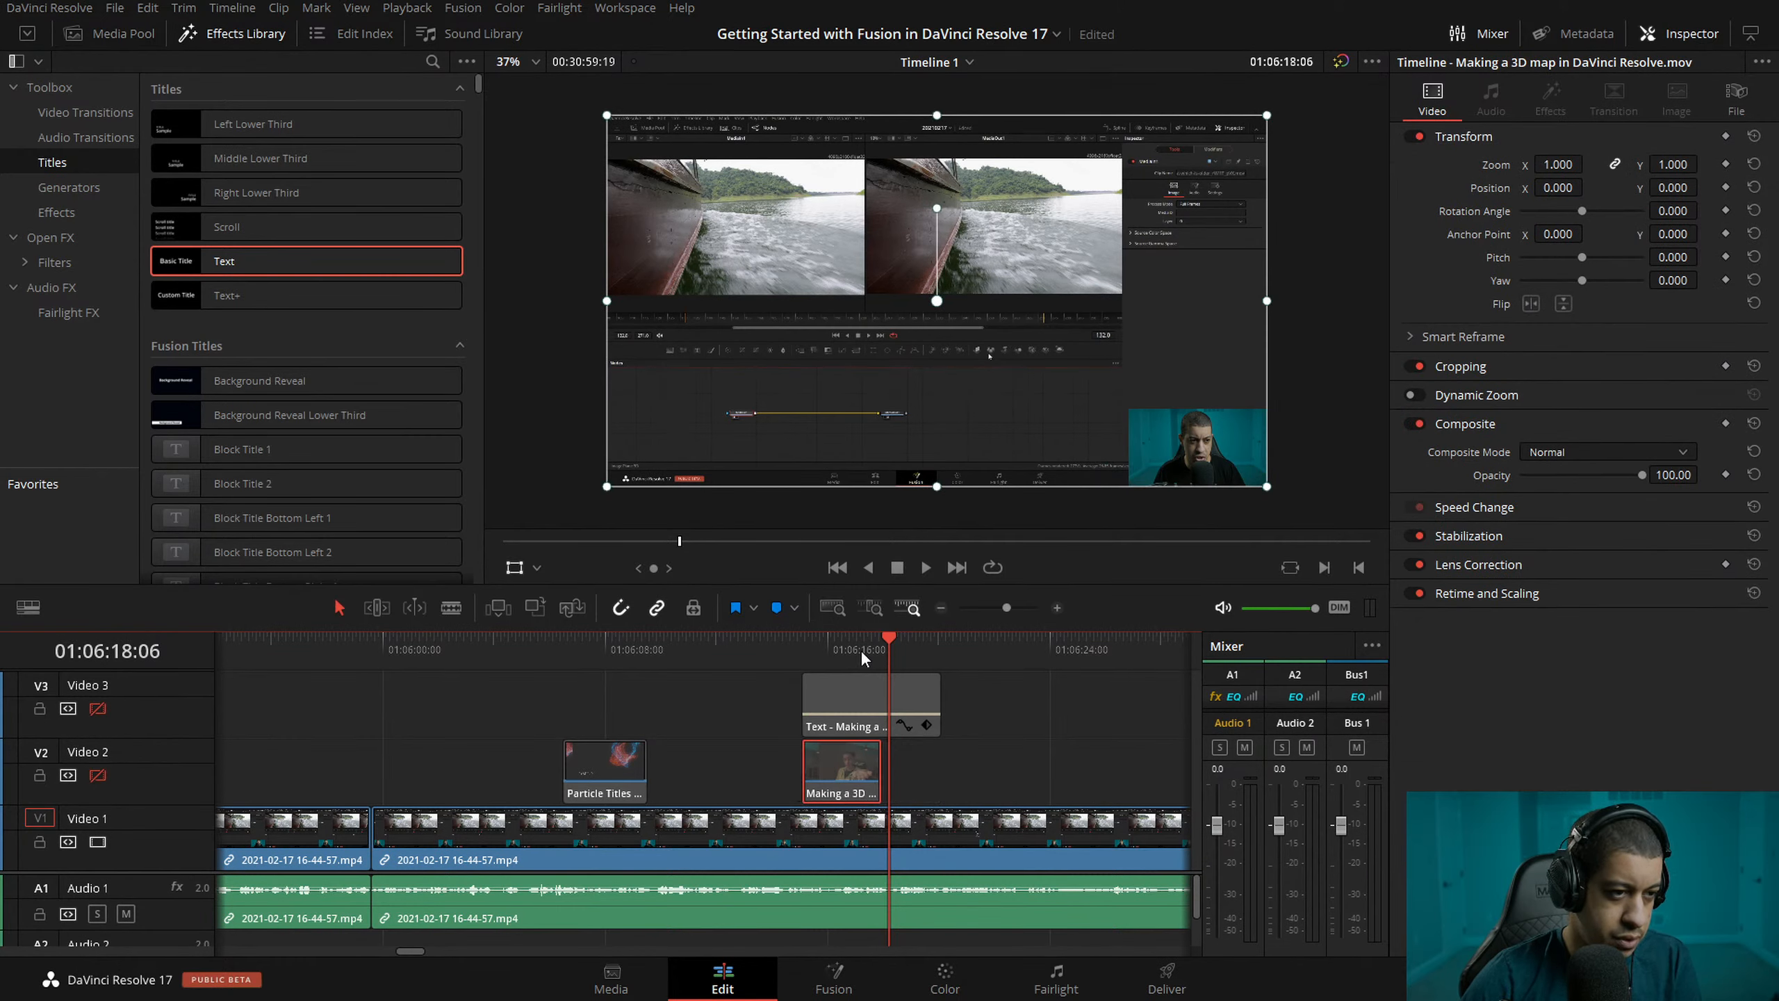
- Play the dialogue from 6:15:03 and trim the title's end to match the remaining 3D map clip
{"action": "left_click", "coordinate": [813, 657]}
{"action": "key", "text": "space"}
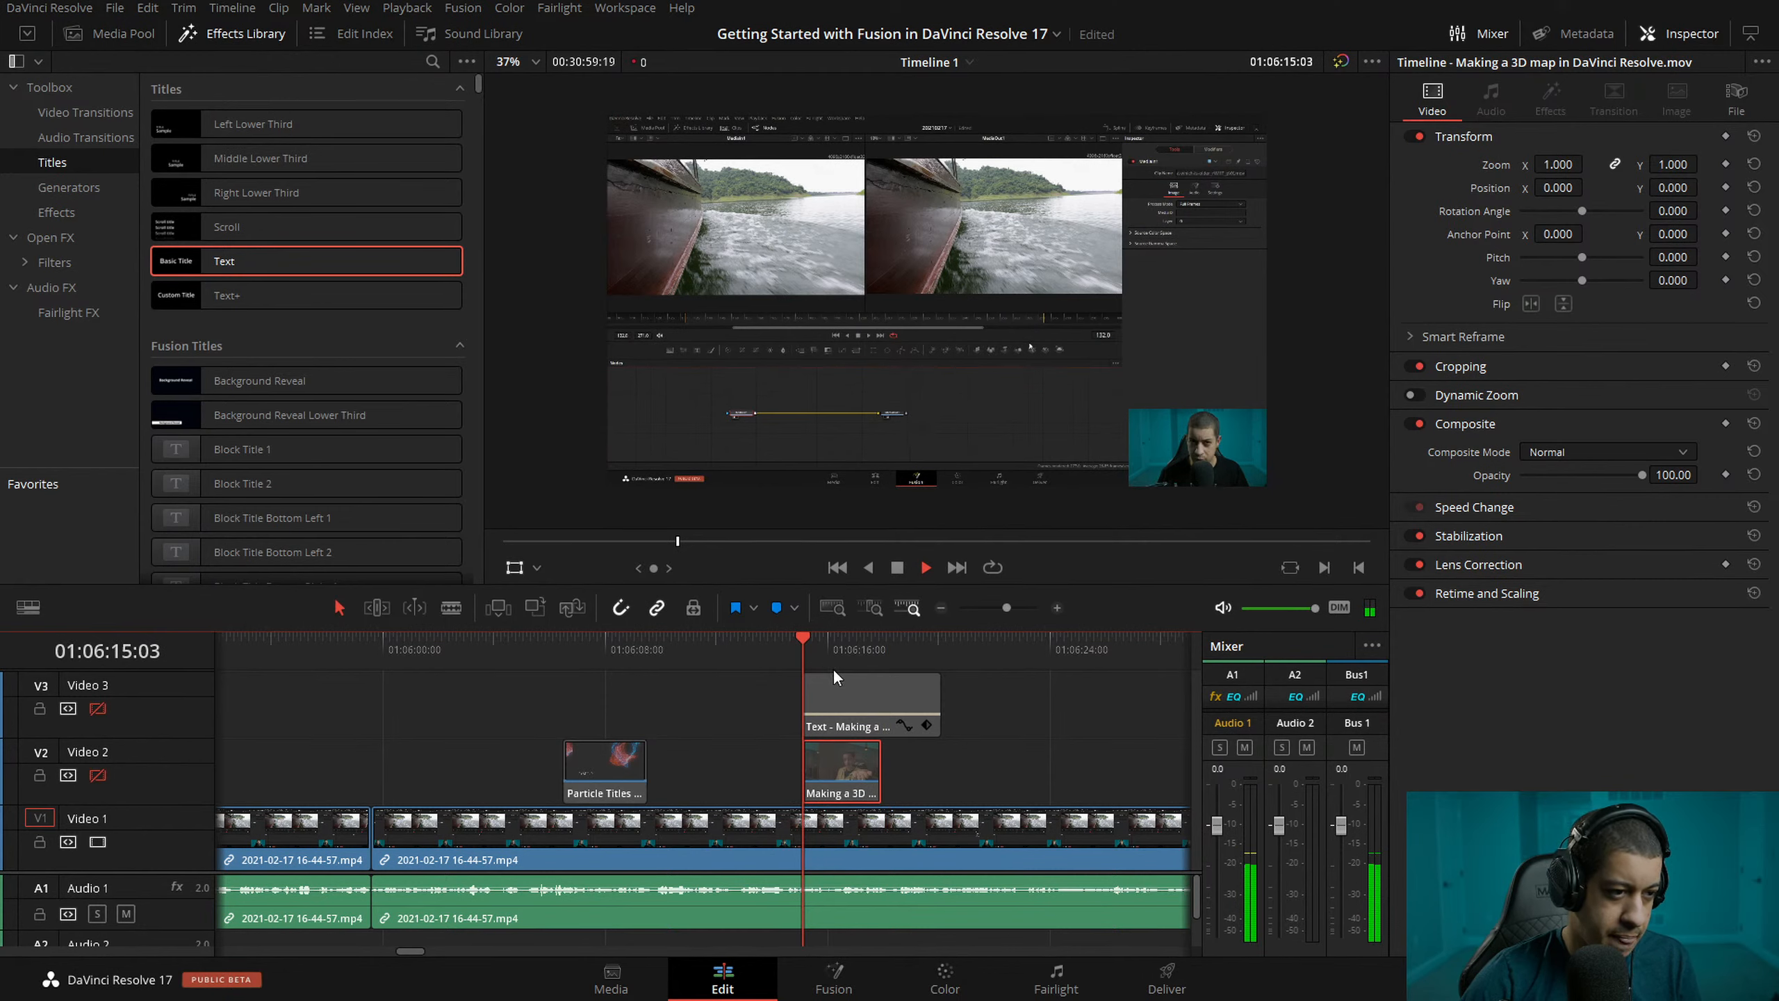
{"action": "key", "text": "space"}
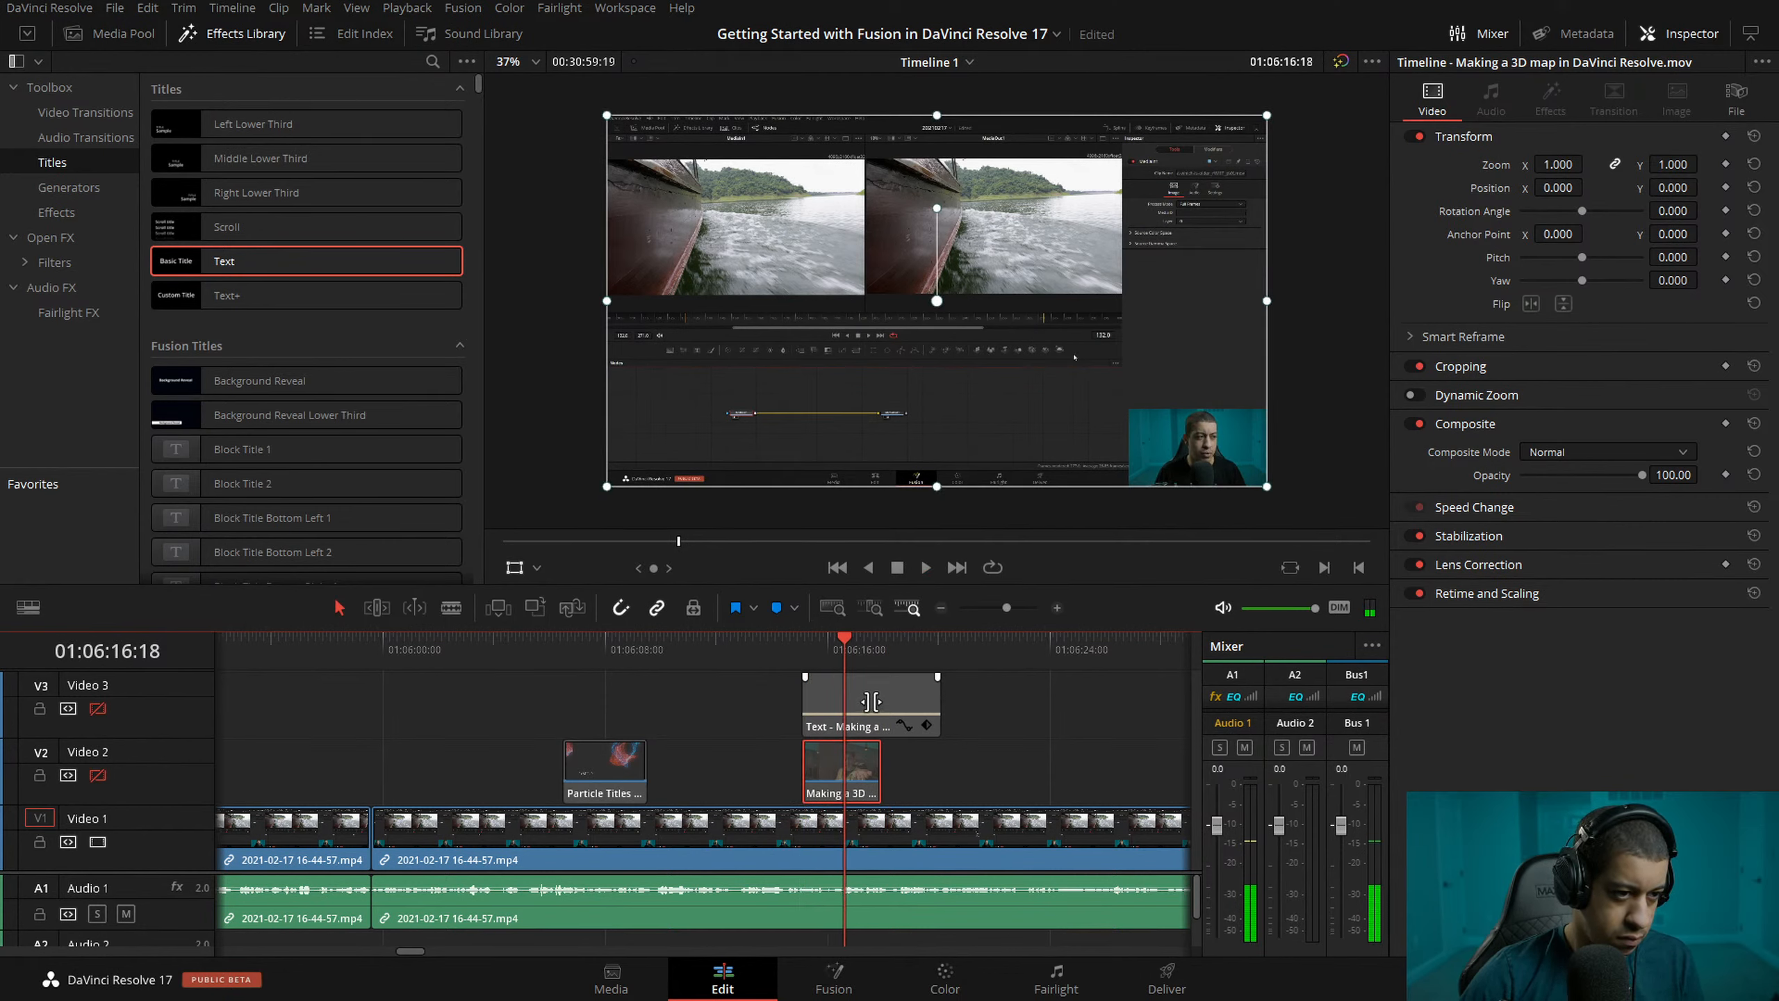
{"action": "left_click_drag", "start_coordinate": [938, 702], "coordinate": [880, 702]}
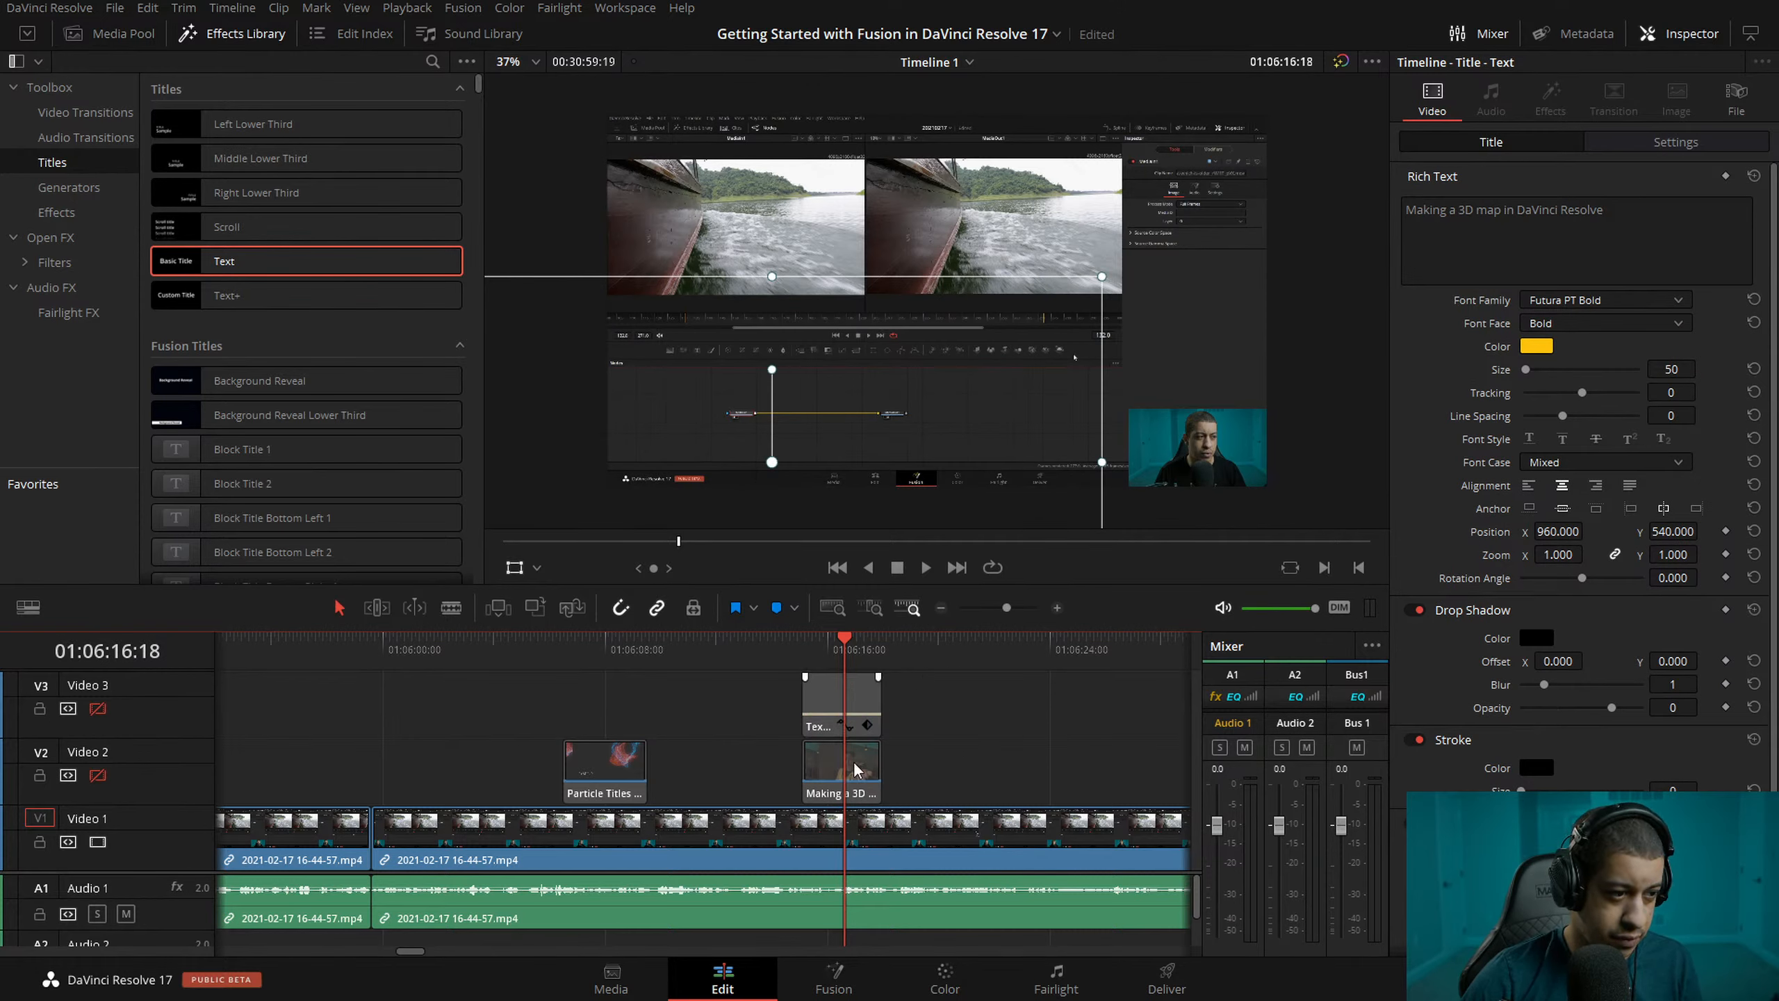
- Reduce the height of the timeline's video tracks
{"action": "left_click", "coordinate": [28, 606]}
{"action": "mouse_move", "coordinate": [105, 886]}
{"action": "left_mouse_down"}
{"action": "mouse_move", "coordinate": [80, 892]}
{"action": "mouse_move", "coordinate": [114, 887]}
{"action": "left_mouse_up"}
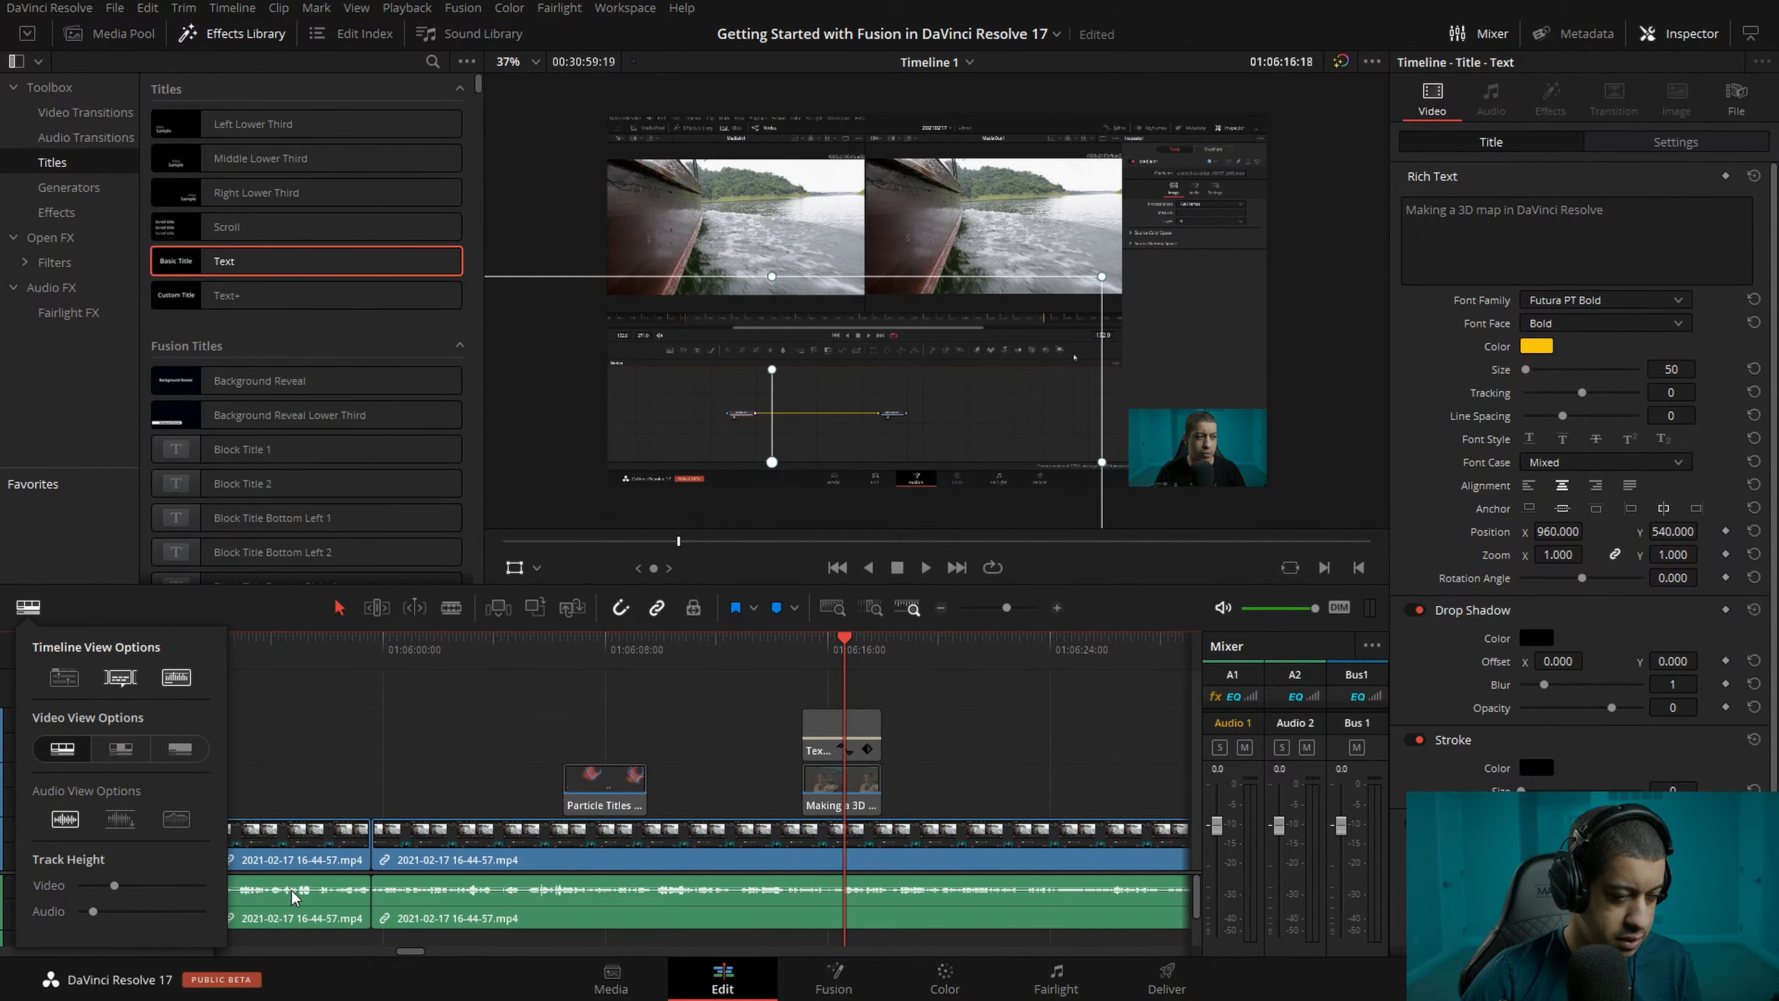
{"action": "left_click", "coordinate": [1017, 762]}
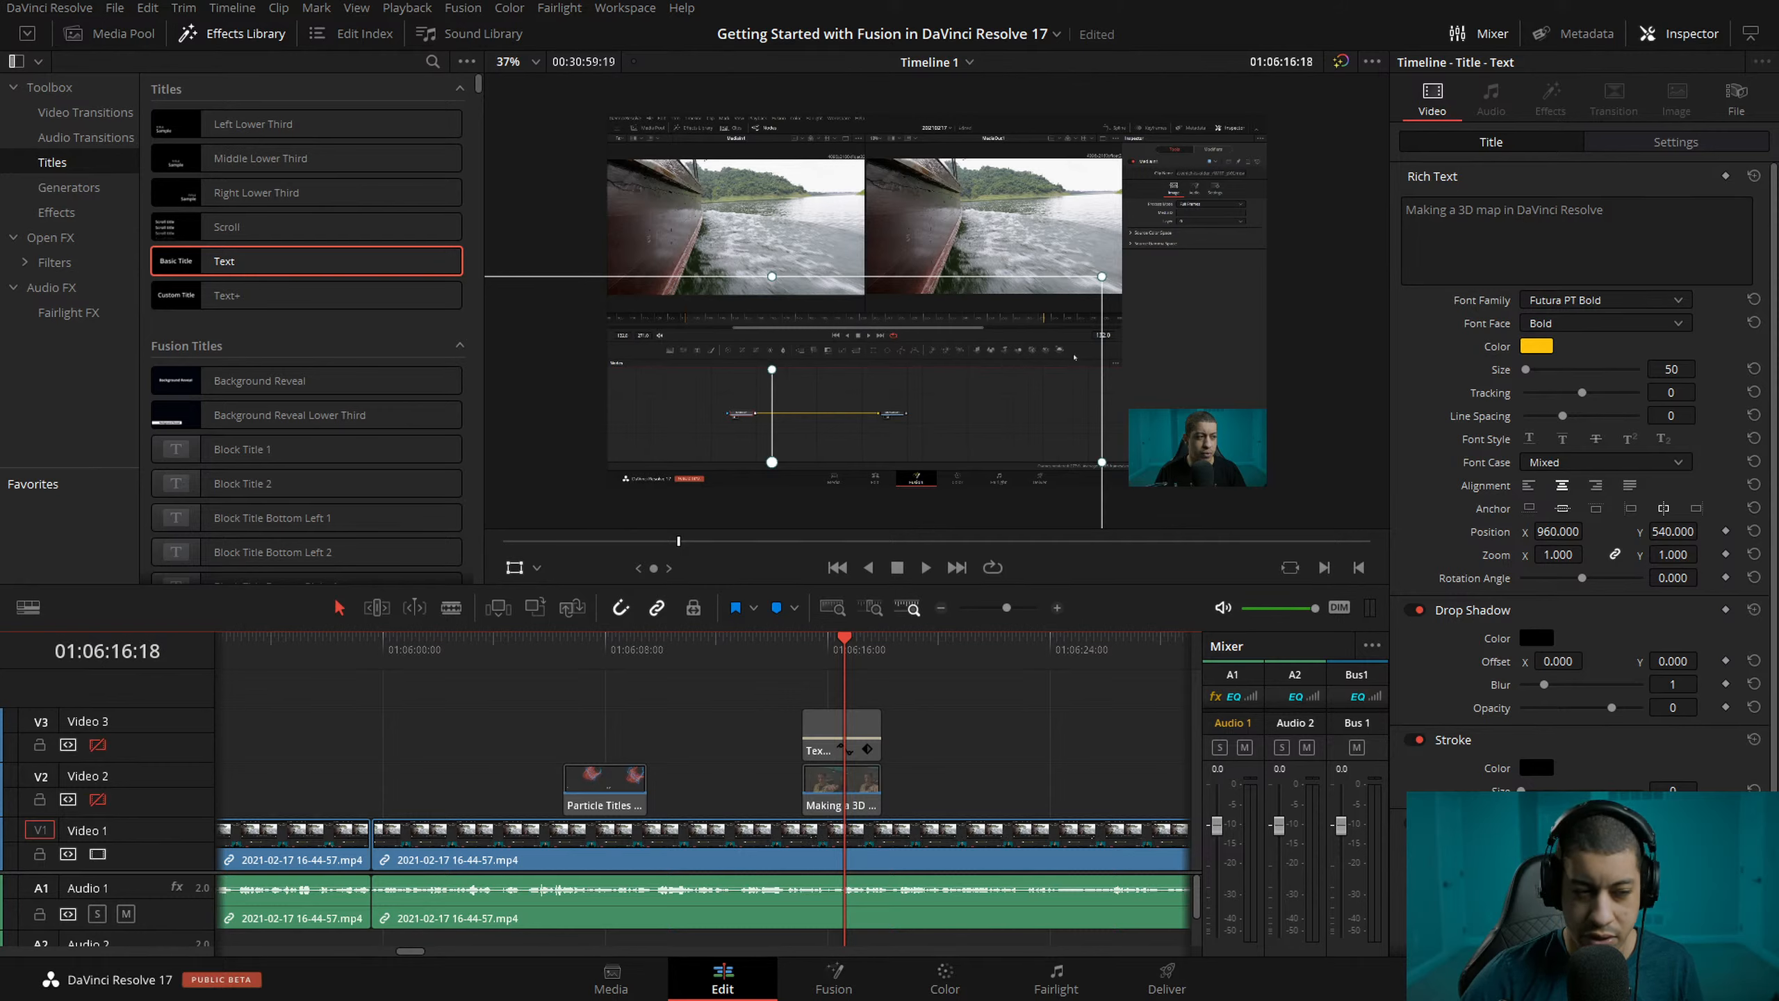
- Play the main footage from about 6:13 to check the dialogue against the 3D map clip and its title
{"action": "left_click_drag", "start_coordinate": [844, 652], "coordinate": [768, 653]}
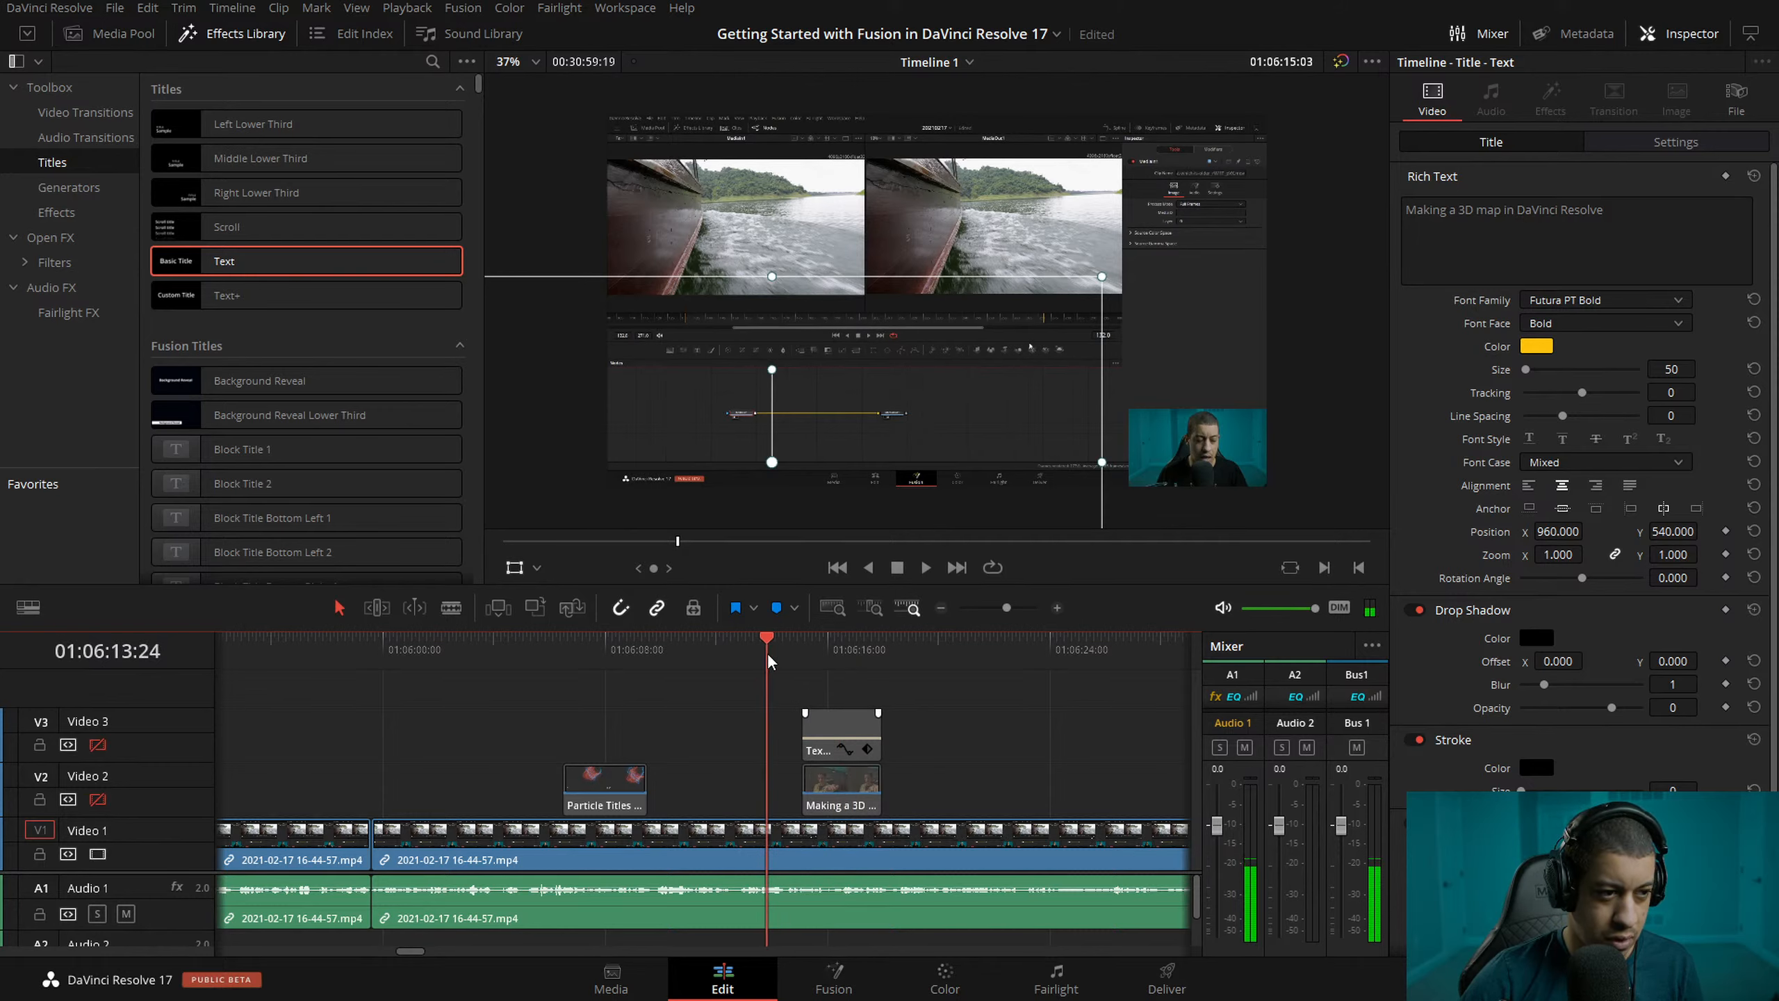
{"action": "key", "text": "space"}
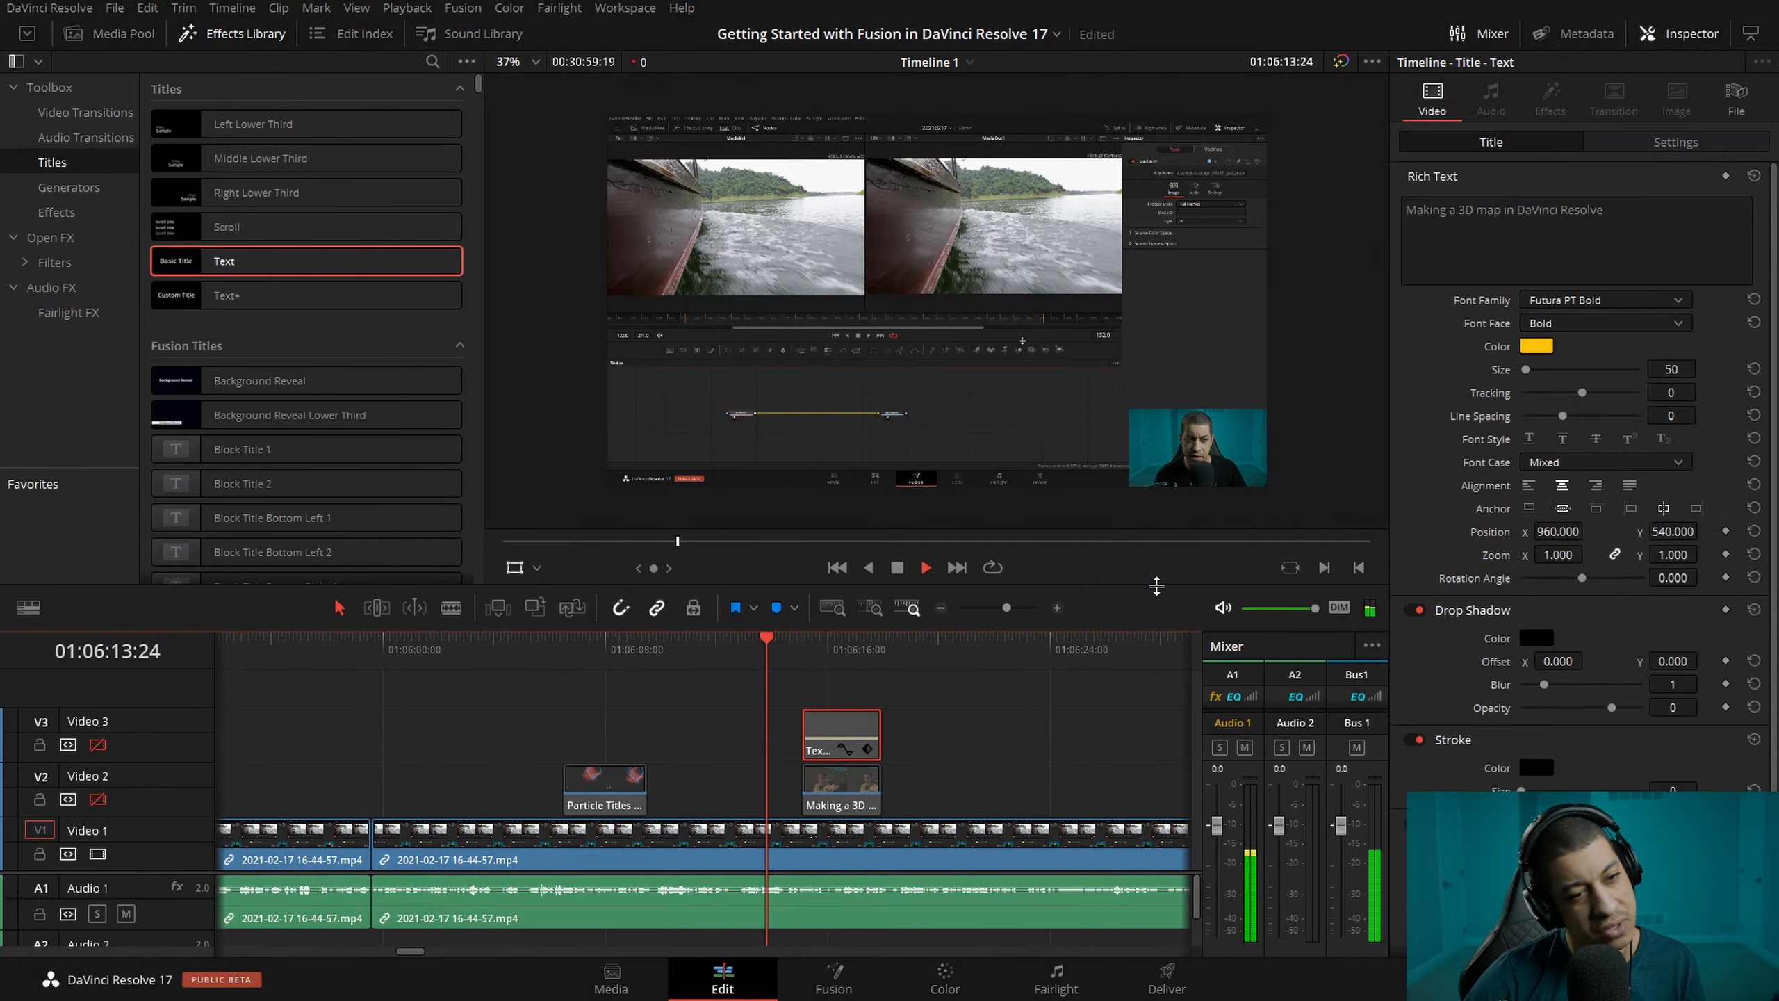
{"action": "key", "text": "space"}
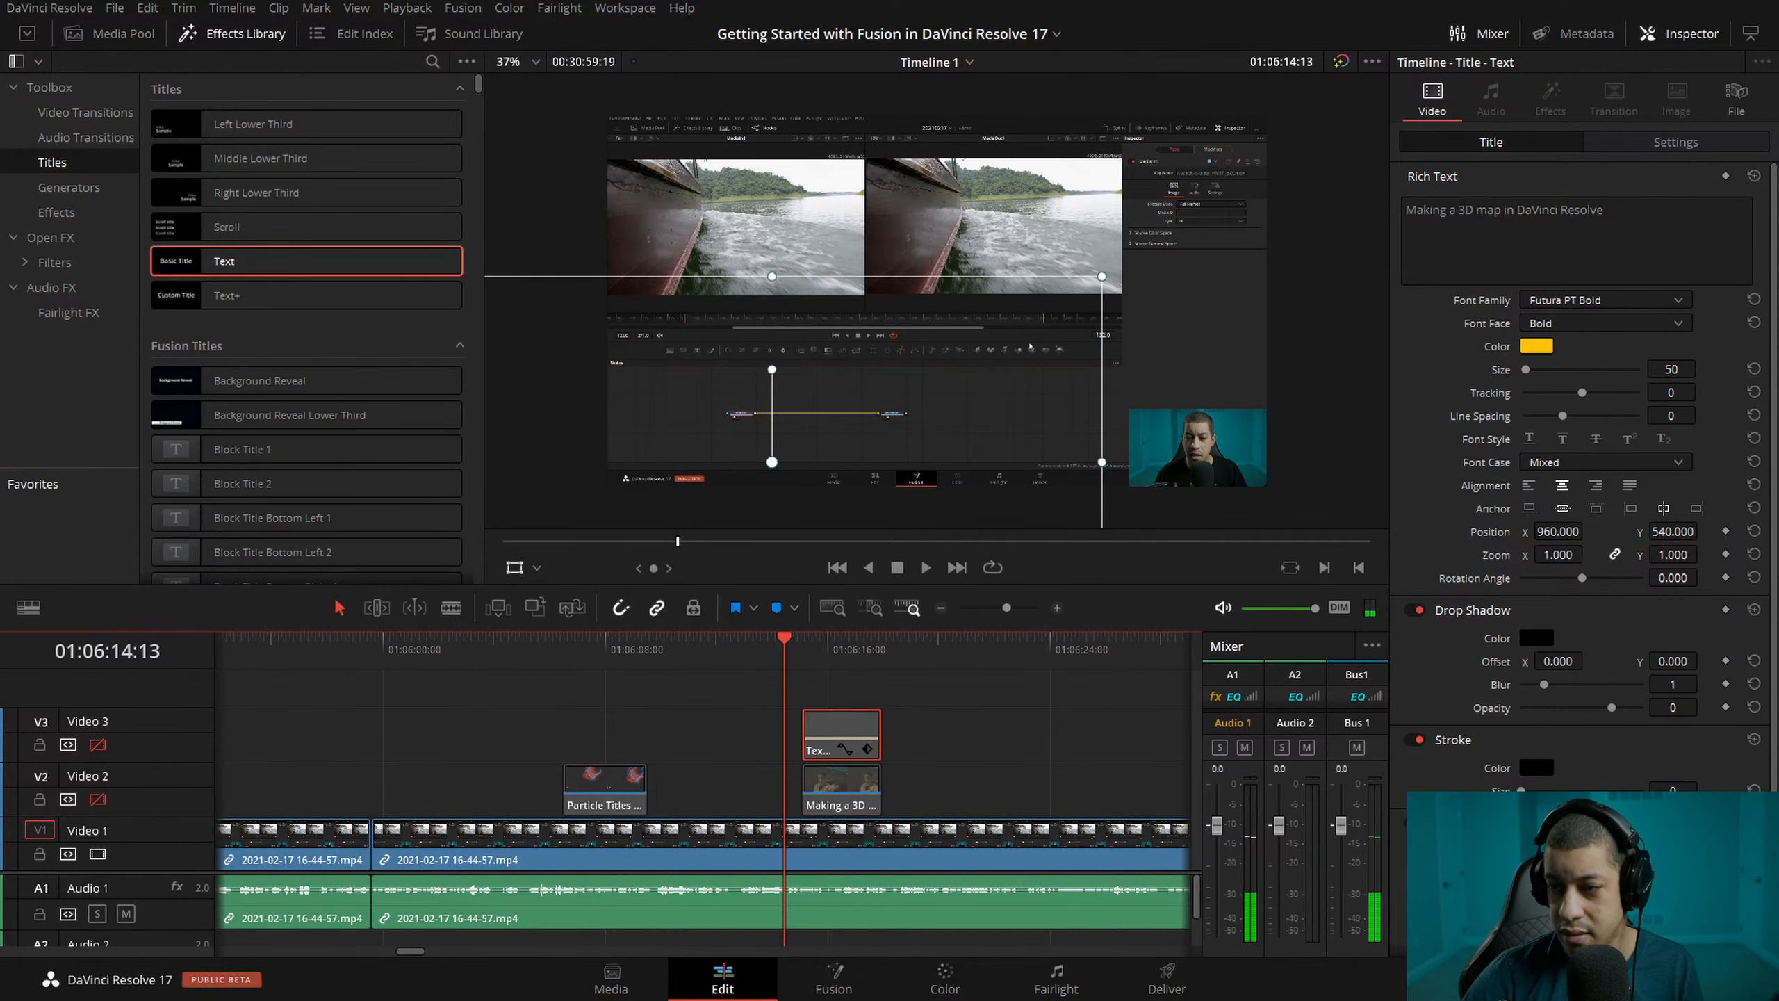
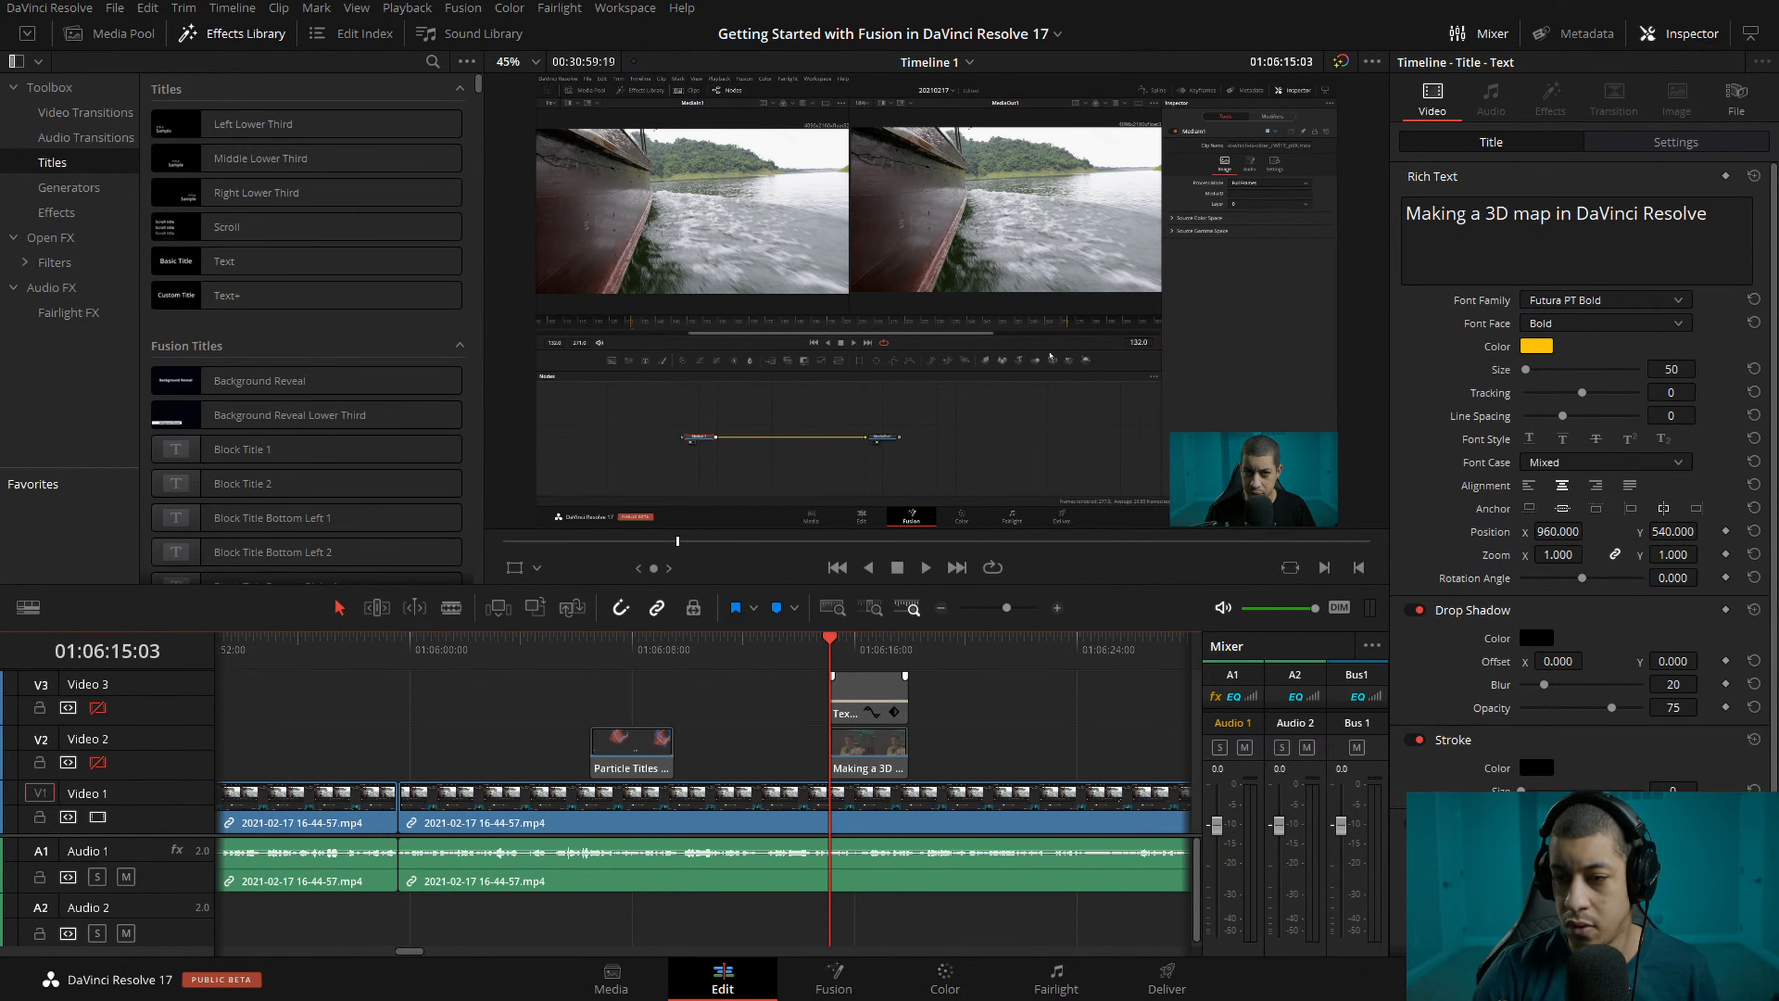
{"action": "left_click", "coordinate": [779, 649]}
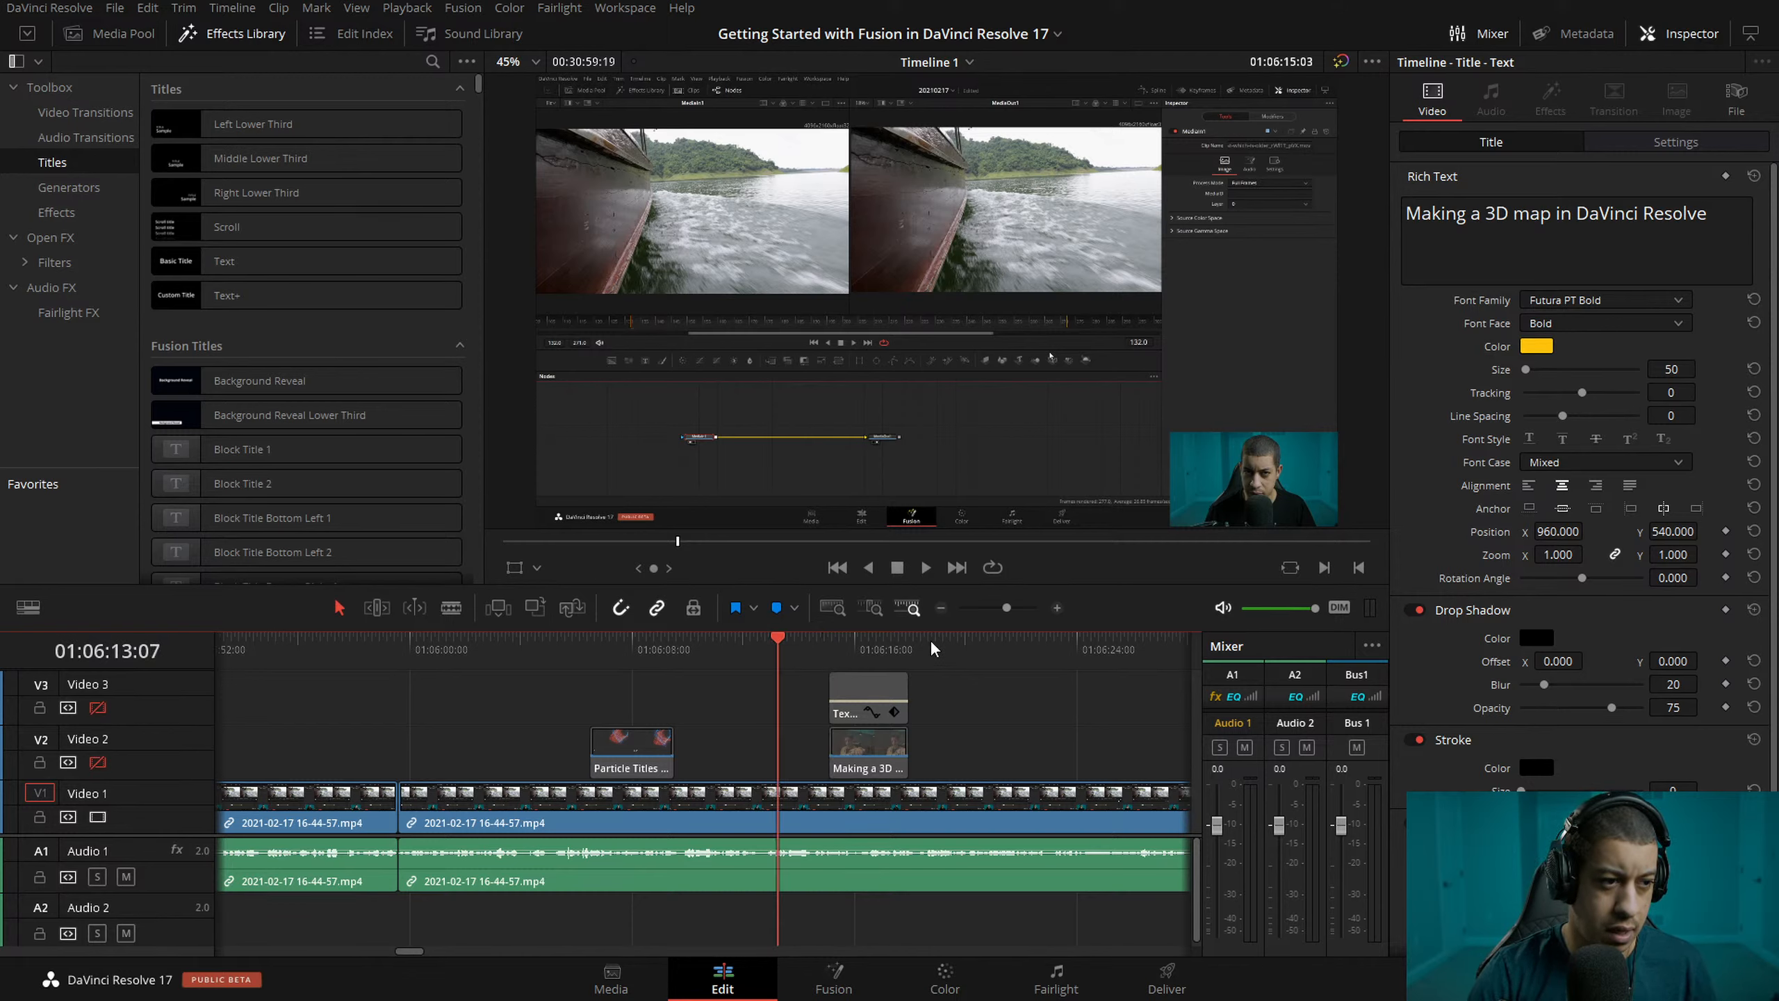
{"action": "key", "text": "space"}
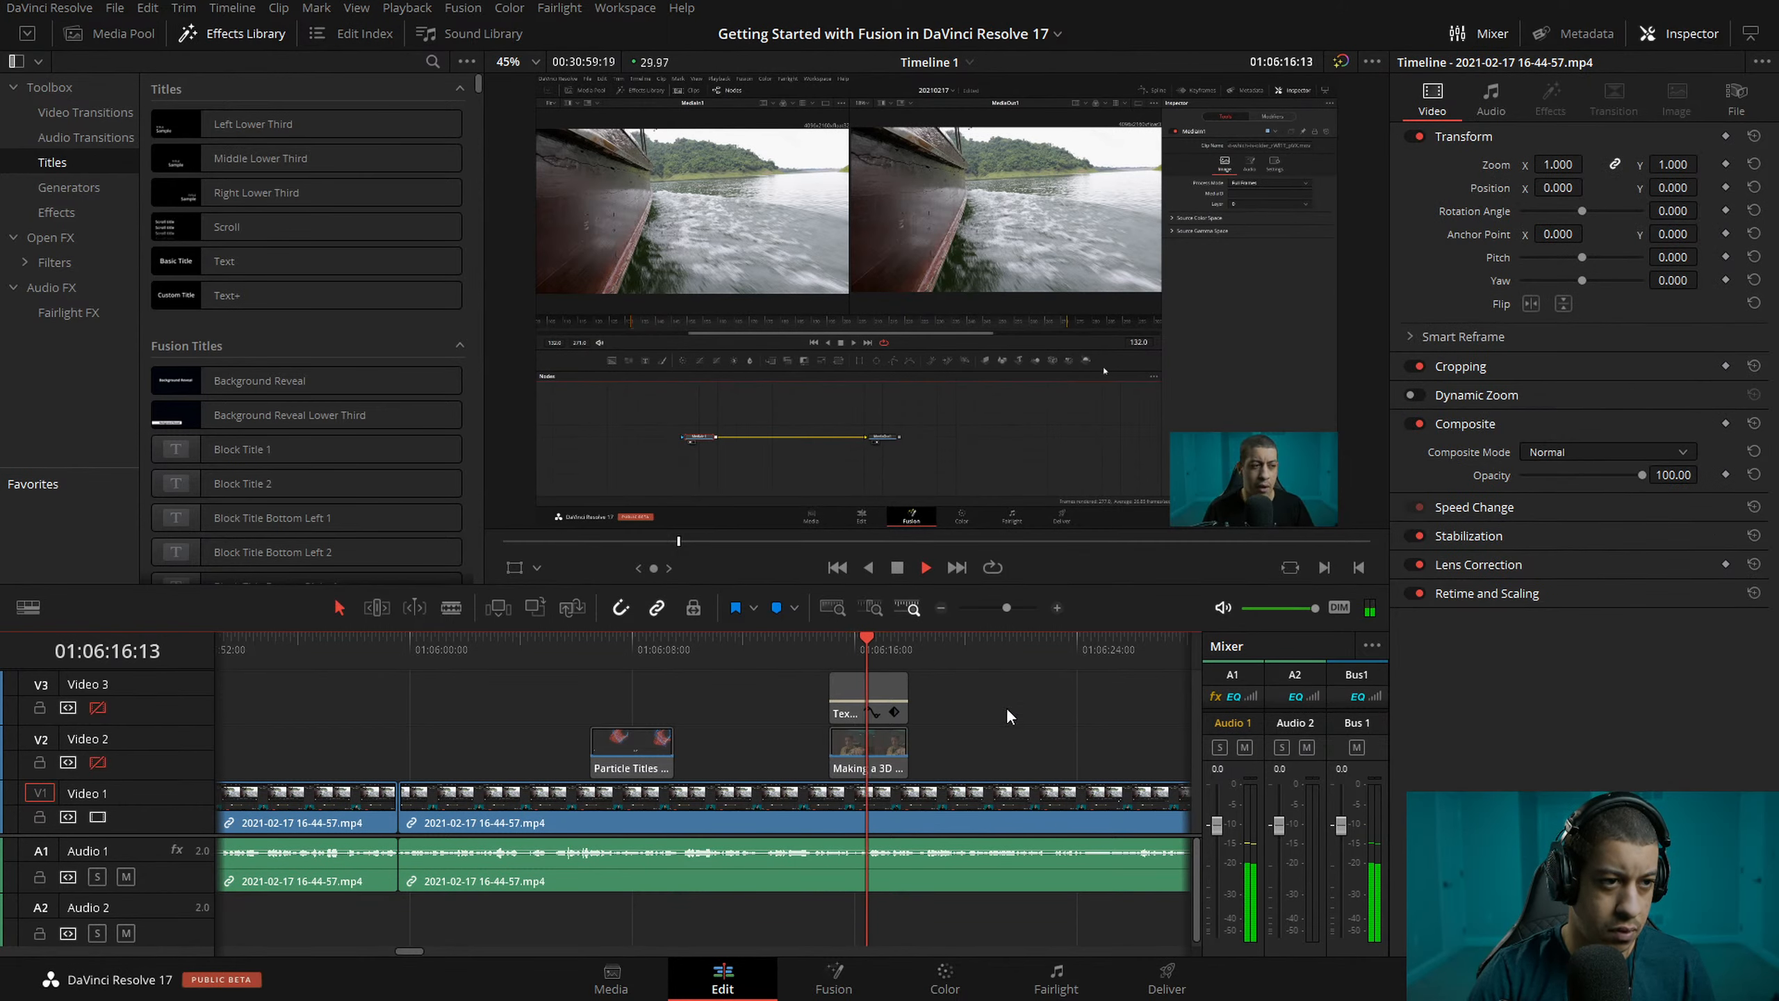
- Review the recording around the 3D map title and split it on Video 1 shortly after the title, where the toolbar context menu opens
{"action": "key", "text": "space"}
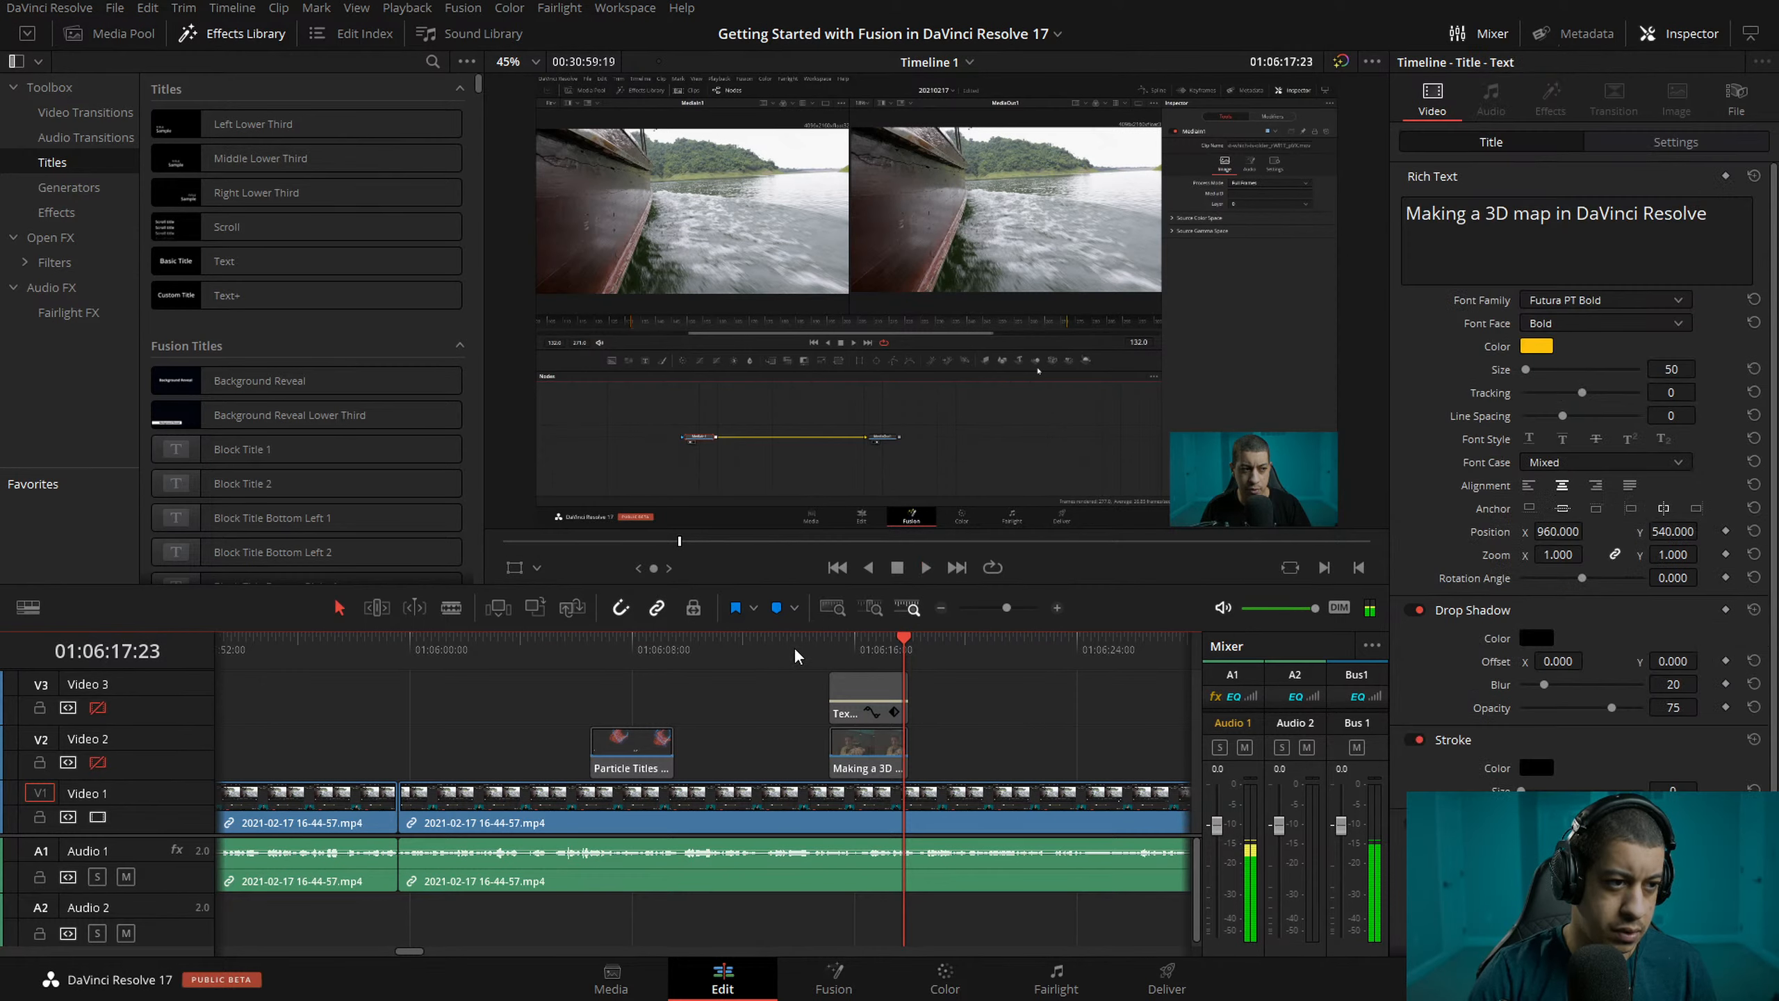
{"action": "left_click", "coordinate": [792, 649]}
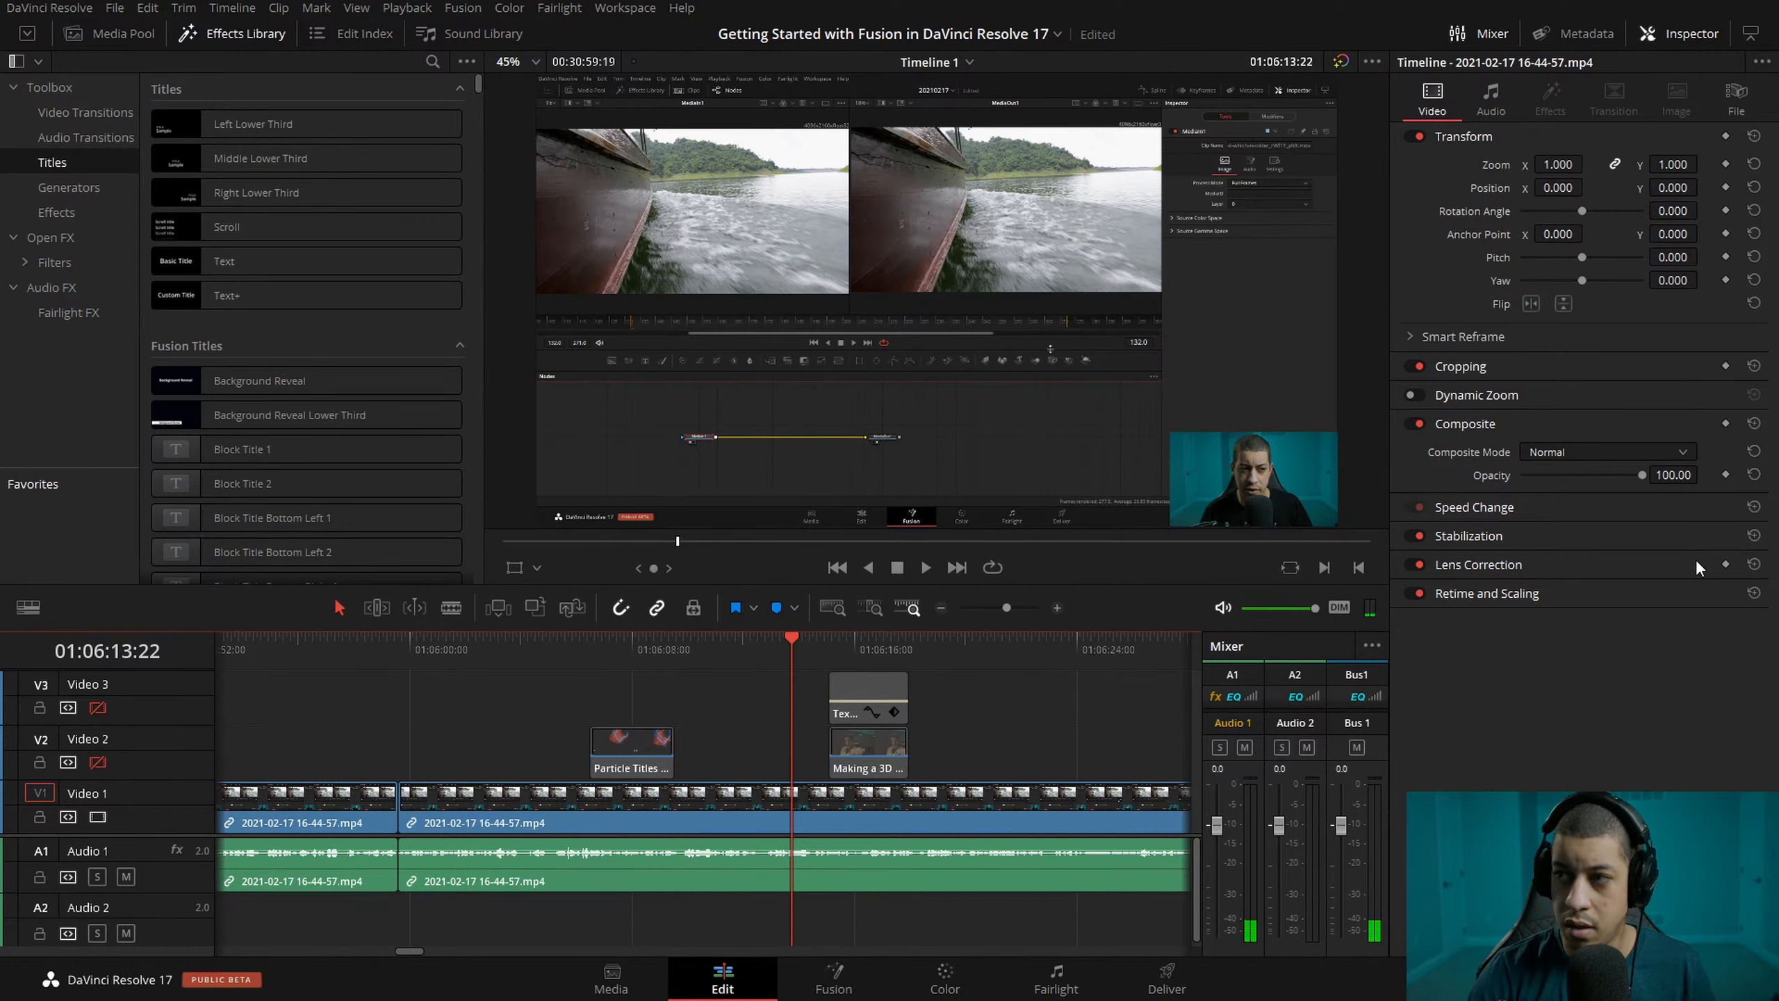
{"action": "left_click", "coordinate": [741, 645]}
{"action": "key", "text": "space"}
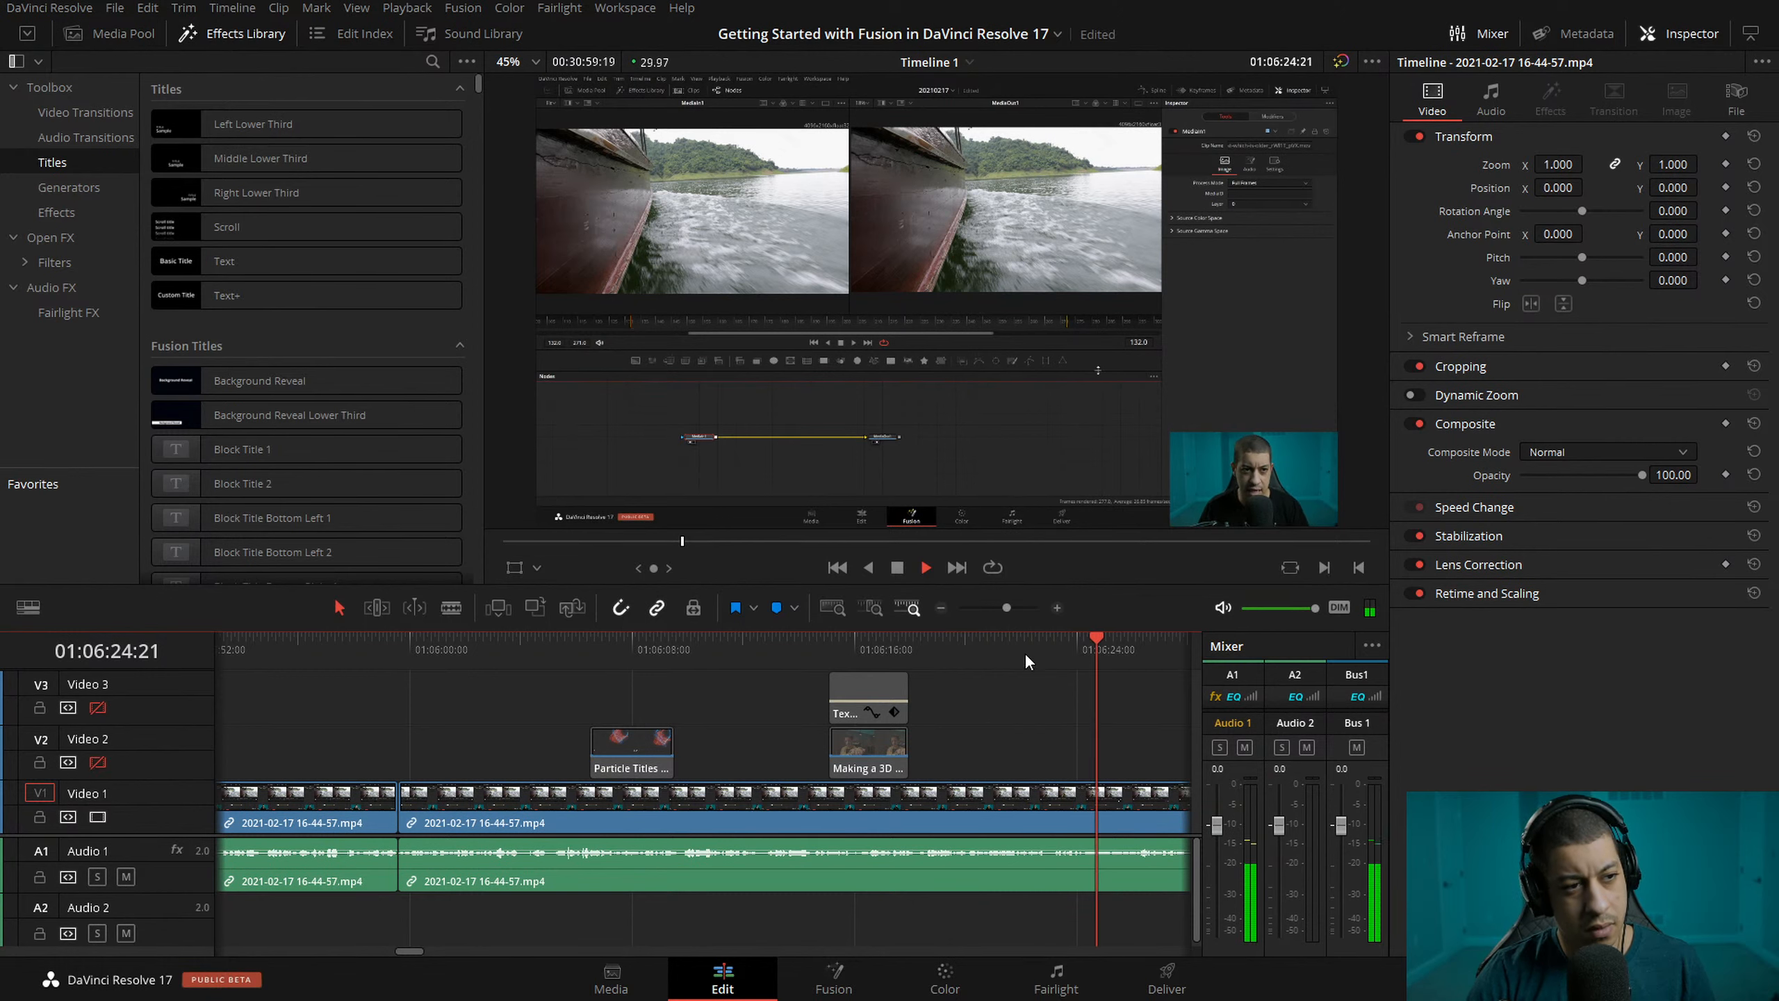
{"action": "left_click", "coordinate": [935, 646]}
{"action": "key", "text": "space"}
{"action": "left_click", "coordinate": [911, 646]}
{"action": "key", "text": "space"}
{"action": "key", "text": "space"}
{"action": "key", "text": "ctrl+b"}
- Split the recording again at about 01:06:23 to isolate the toolbar context menu section as a short clip
{"action": "key", "text": "space"}
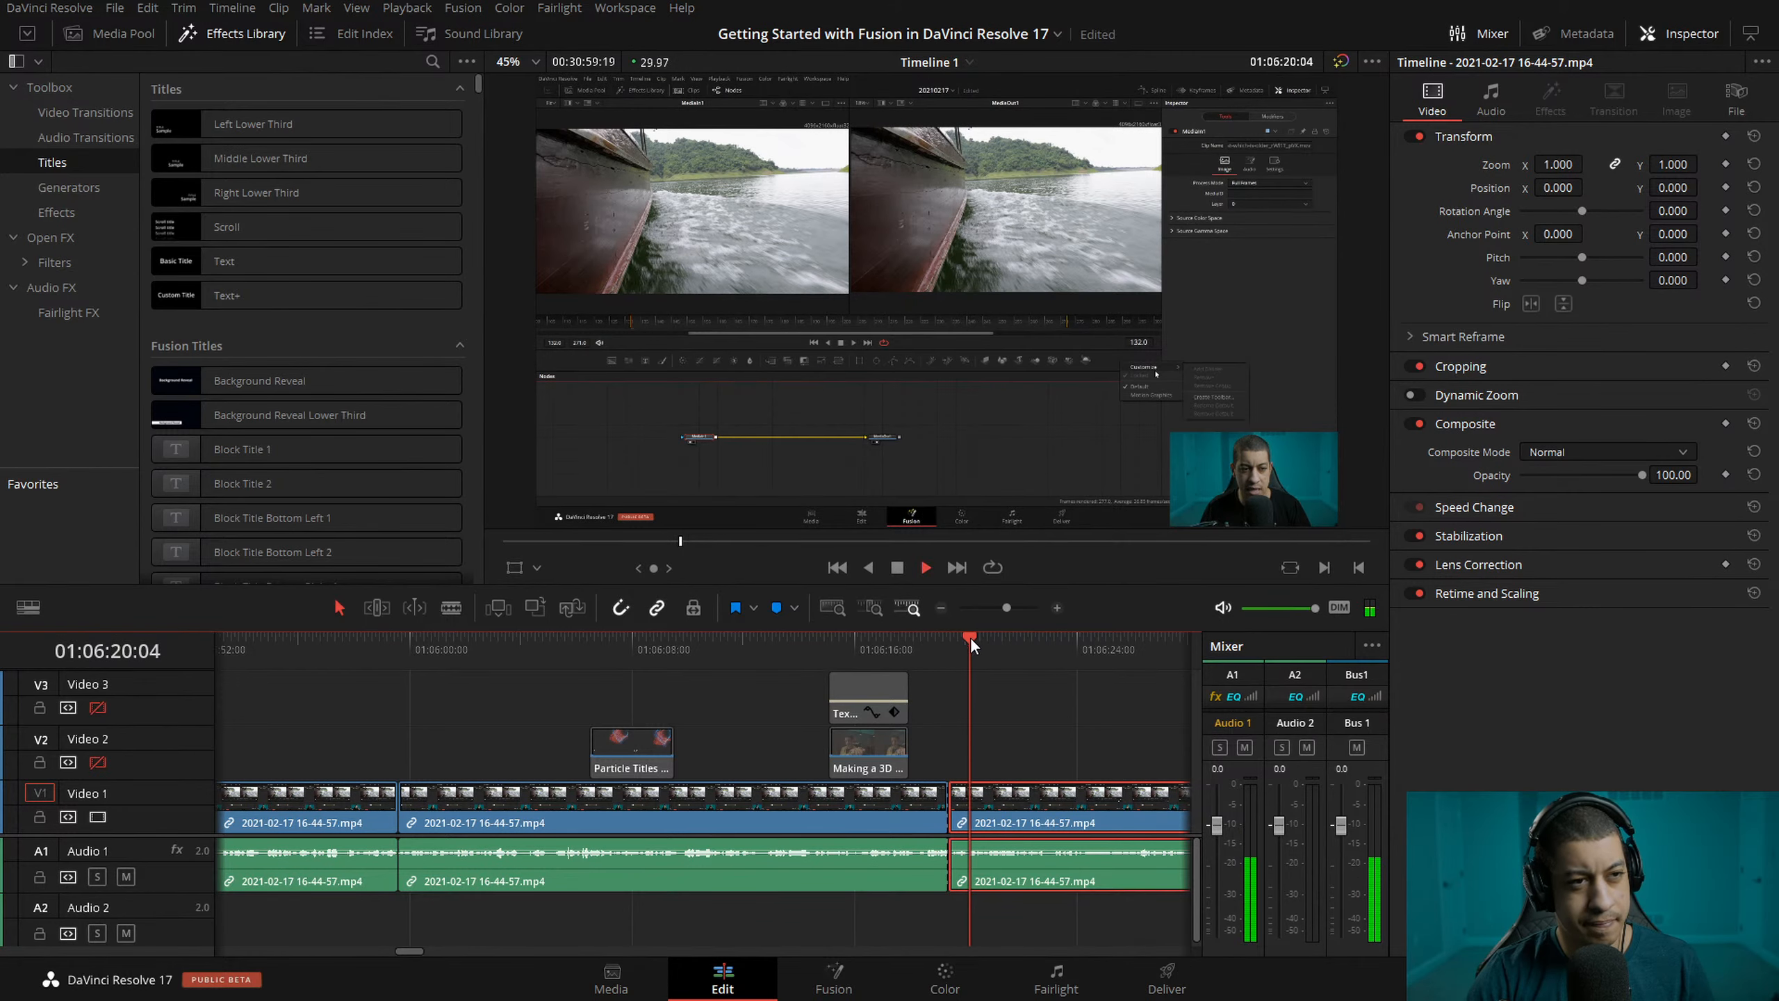
{"action": "key", "text": "space"}
{"action": "key", "text": "ctrl+b"}
- Enlarge the viewer area and roll the cut before the short clip back to 01:06:19:02
{"action": "left_click_drag", "start_coordinate": [1037, 587], "coordinate": [1008, 611]}
{"action": "left_click", "coordinate": [912, 675]}
{"action": "key", "text": "space"}
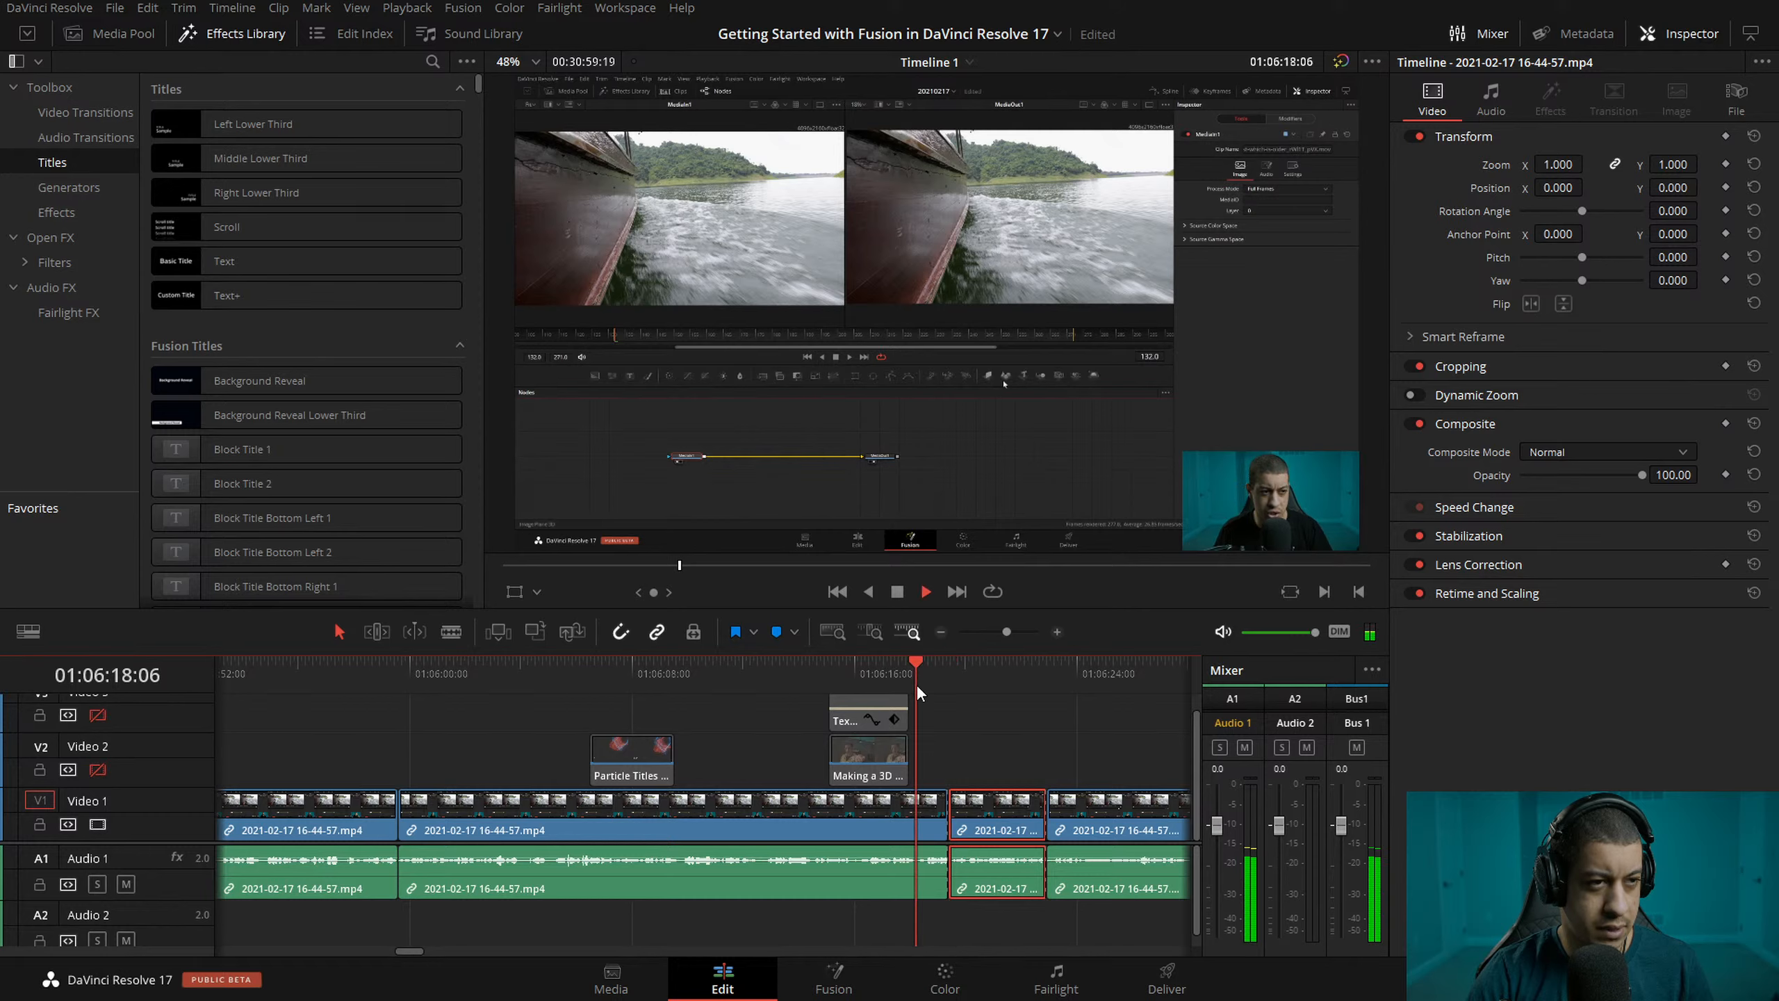
{"action": "key", "text": "space"}
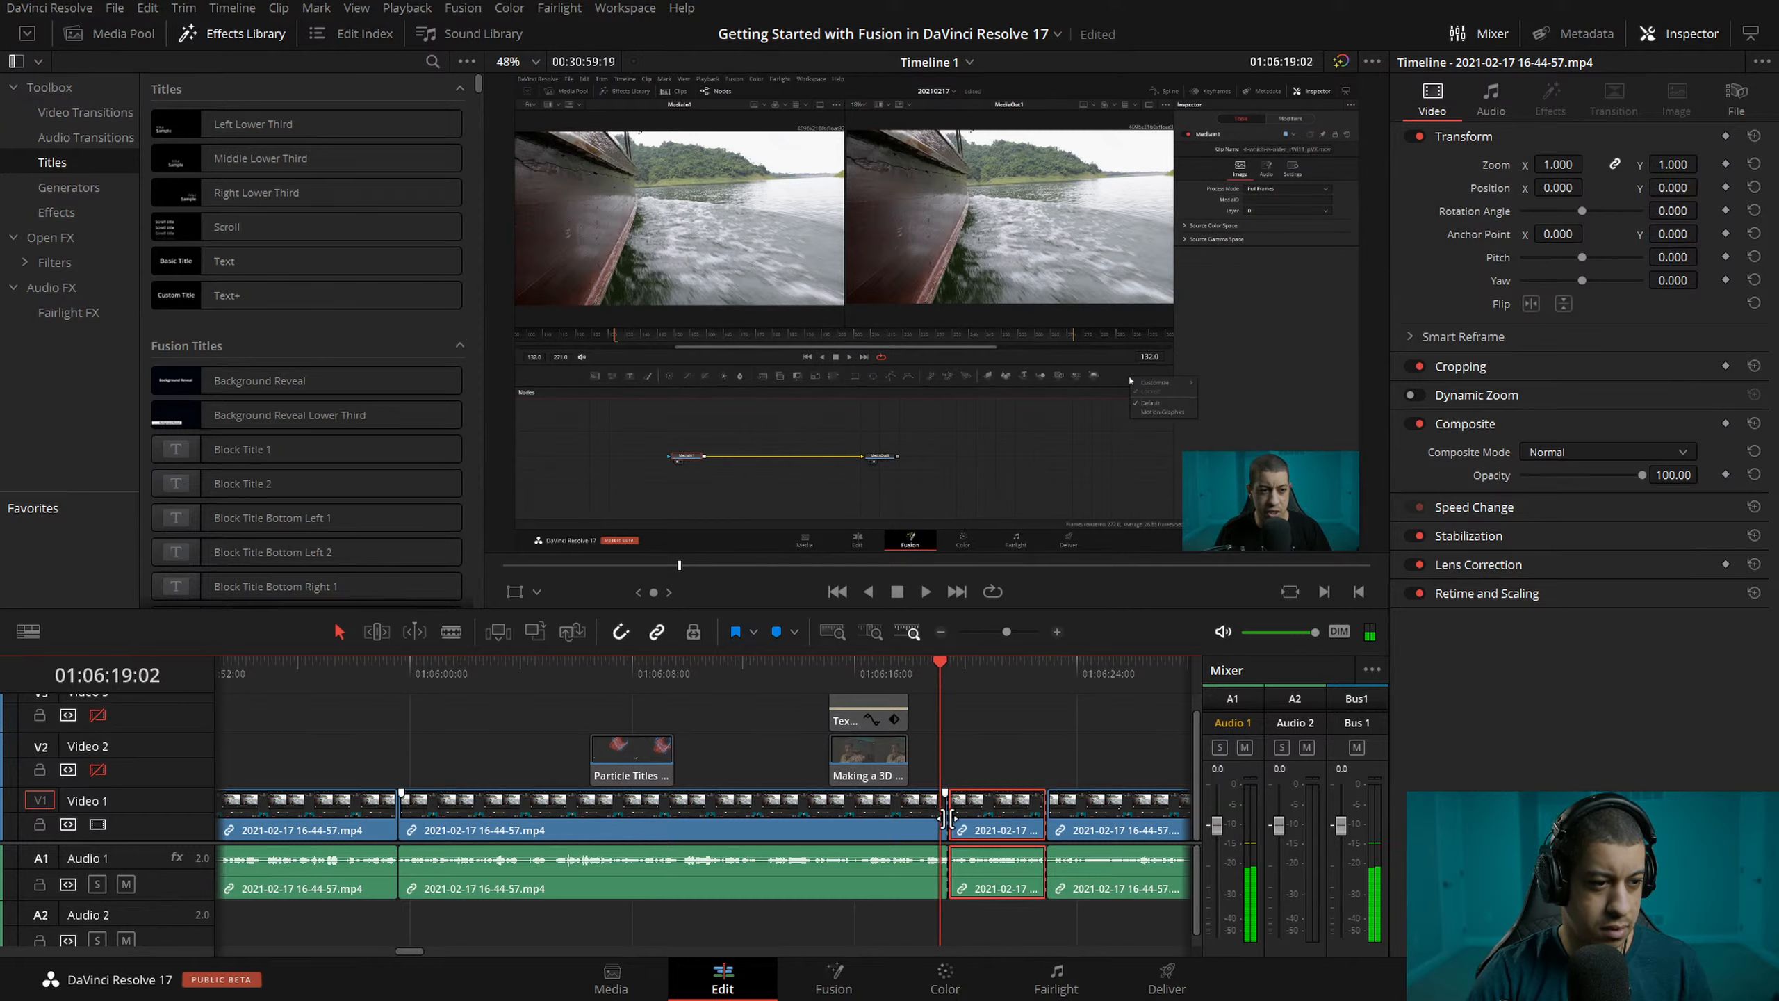
{"action": "left_click_drag", "start_coordinate": [931, 821], "coordinate": [940, 822]}
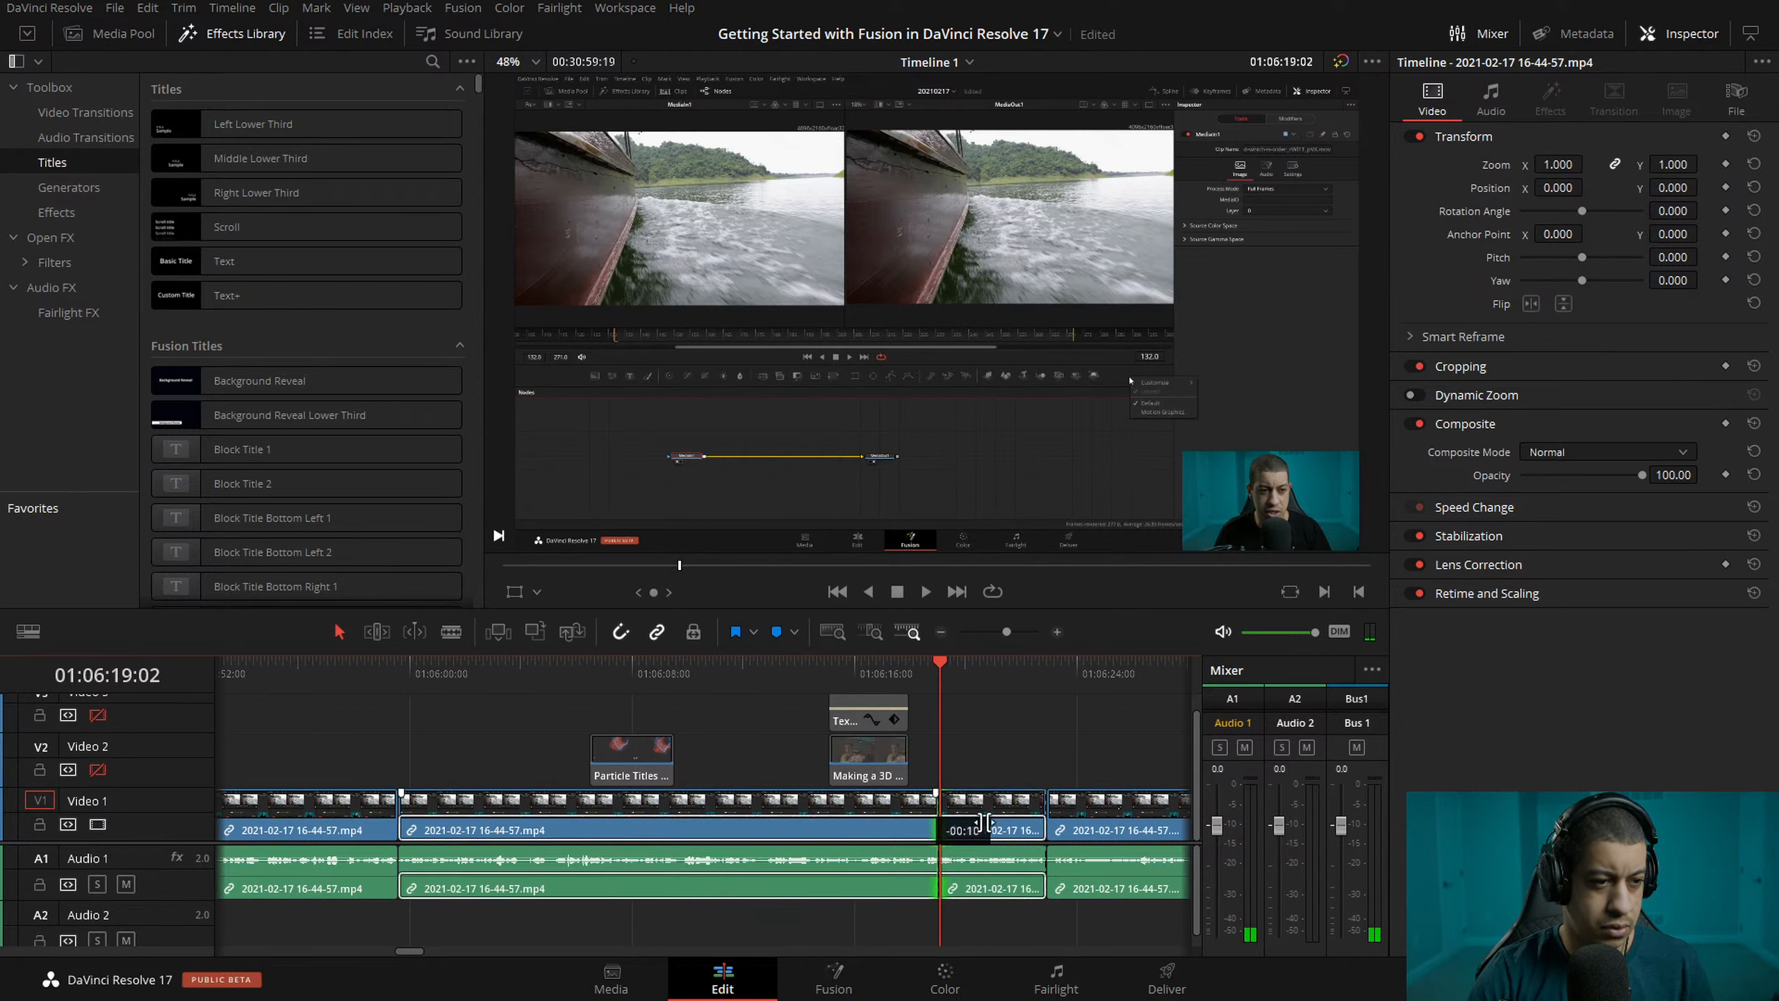
- Use the on-screen transform to zoom the short clip to 2.466 at position X -1013.42, Y 199.467, and play it back
{"action": "left_click", "coordinate": [514, 591]}
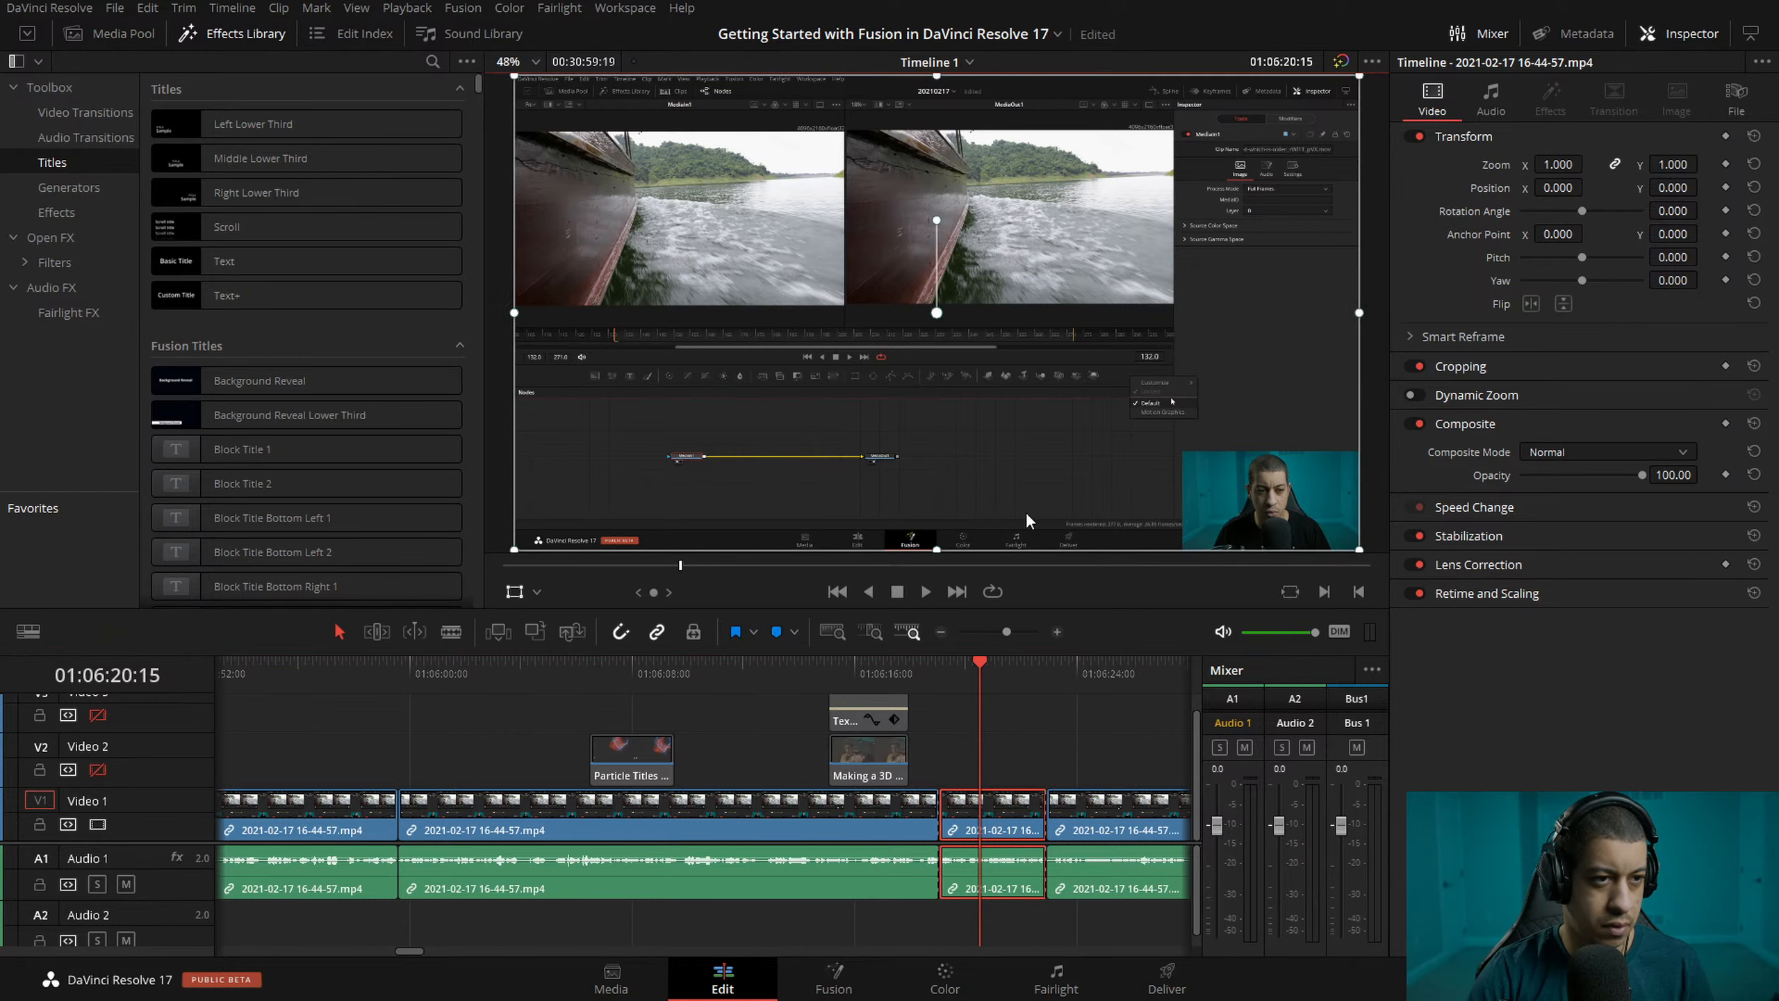
{"action": "left_click_drag", "start_coordinate": [1373, 556], "coordinate": [1114, 463]}
{"action": "scroll", "coordinate": [1082, 451], "scroll_direction": "down", "scroll_amount": 2}
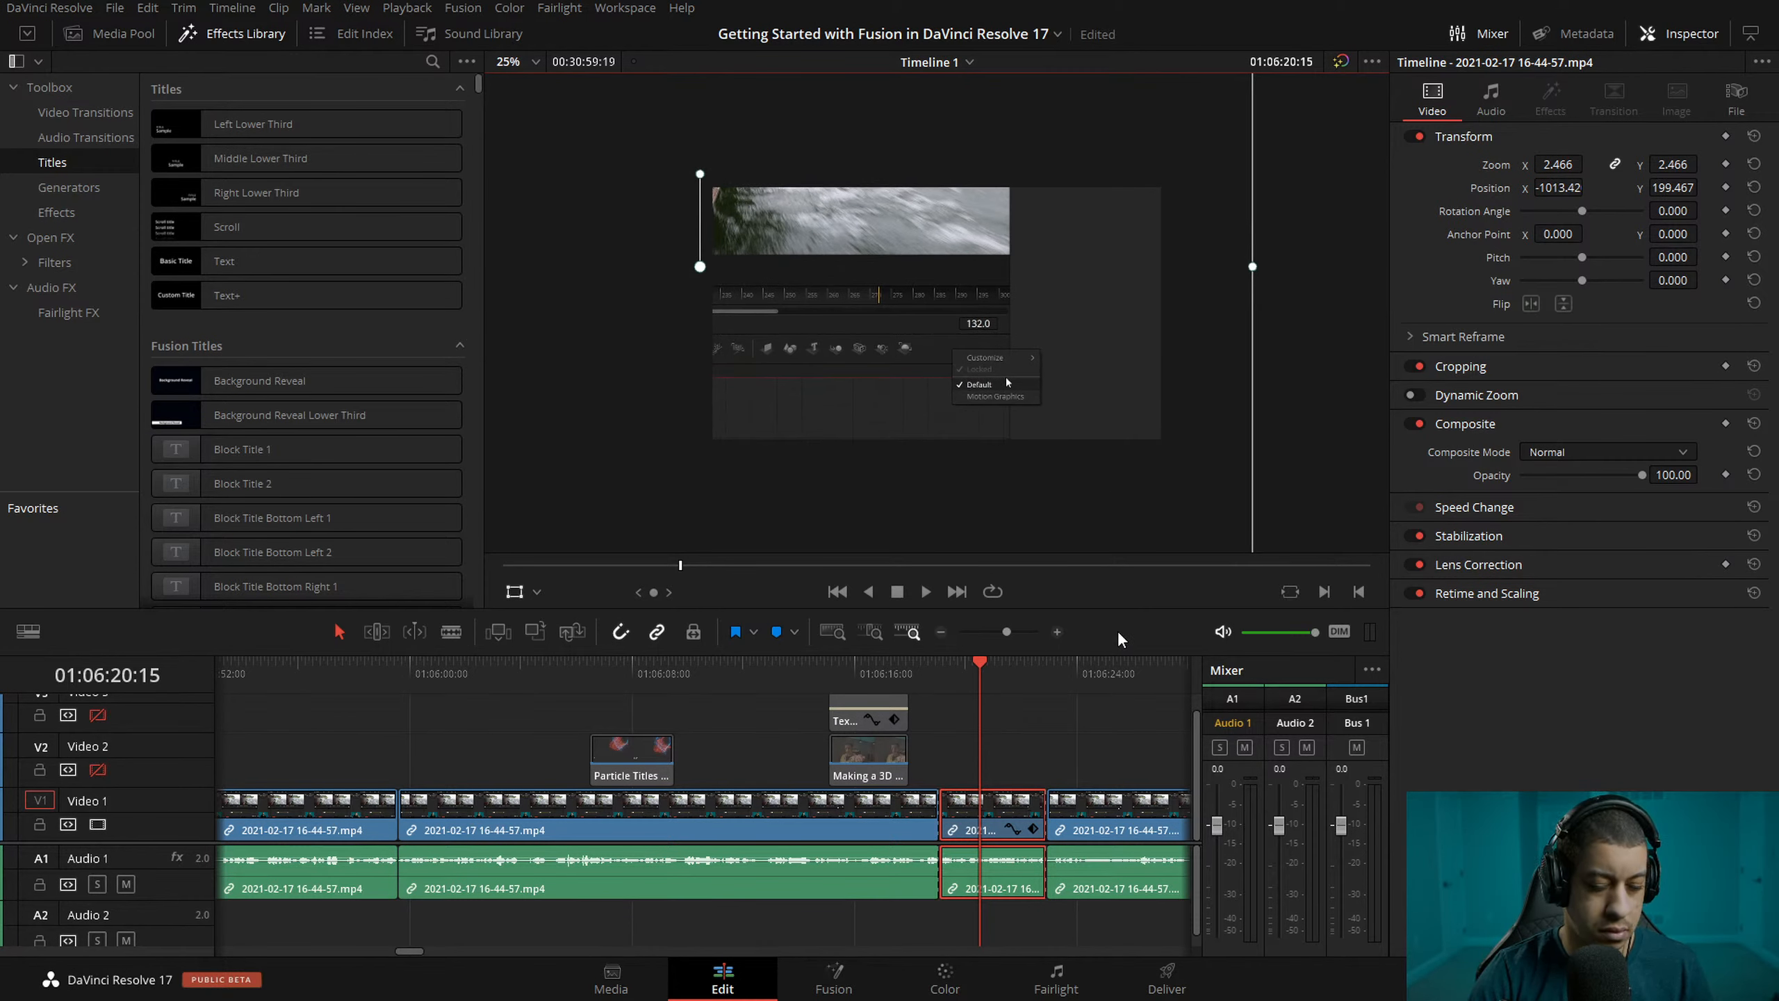
{"action": "left_click", "coordinate": [908, 672]}
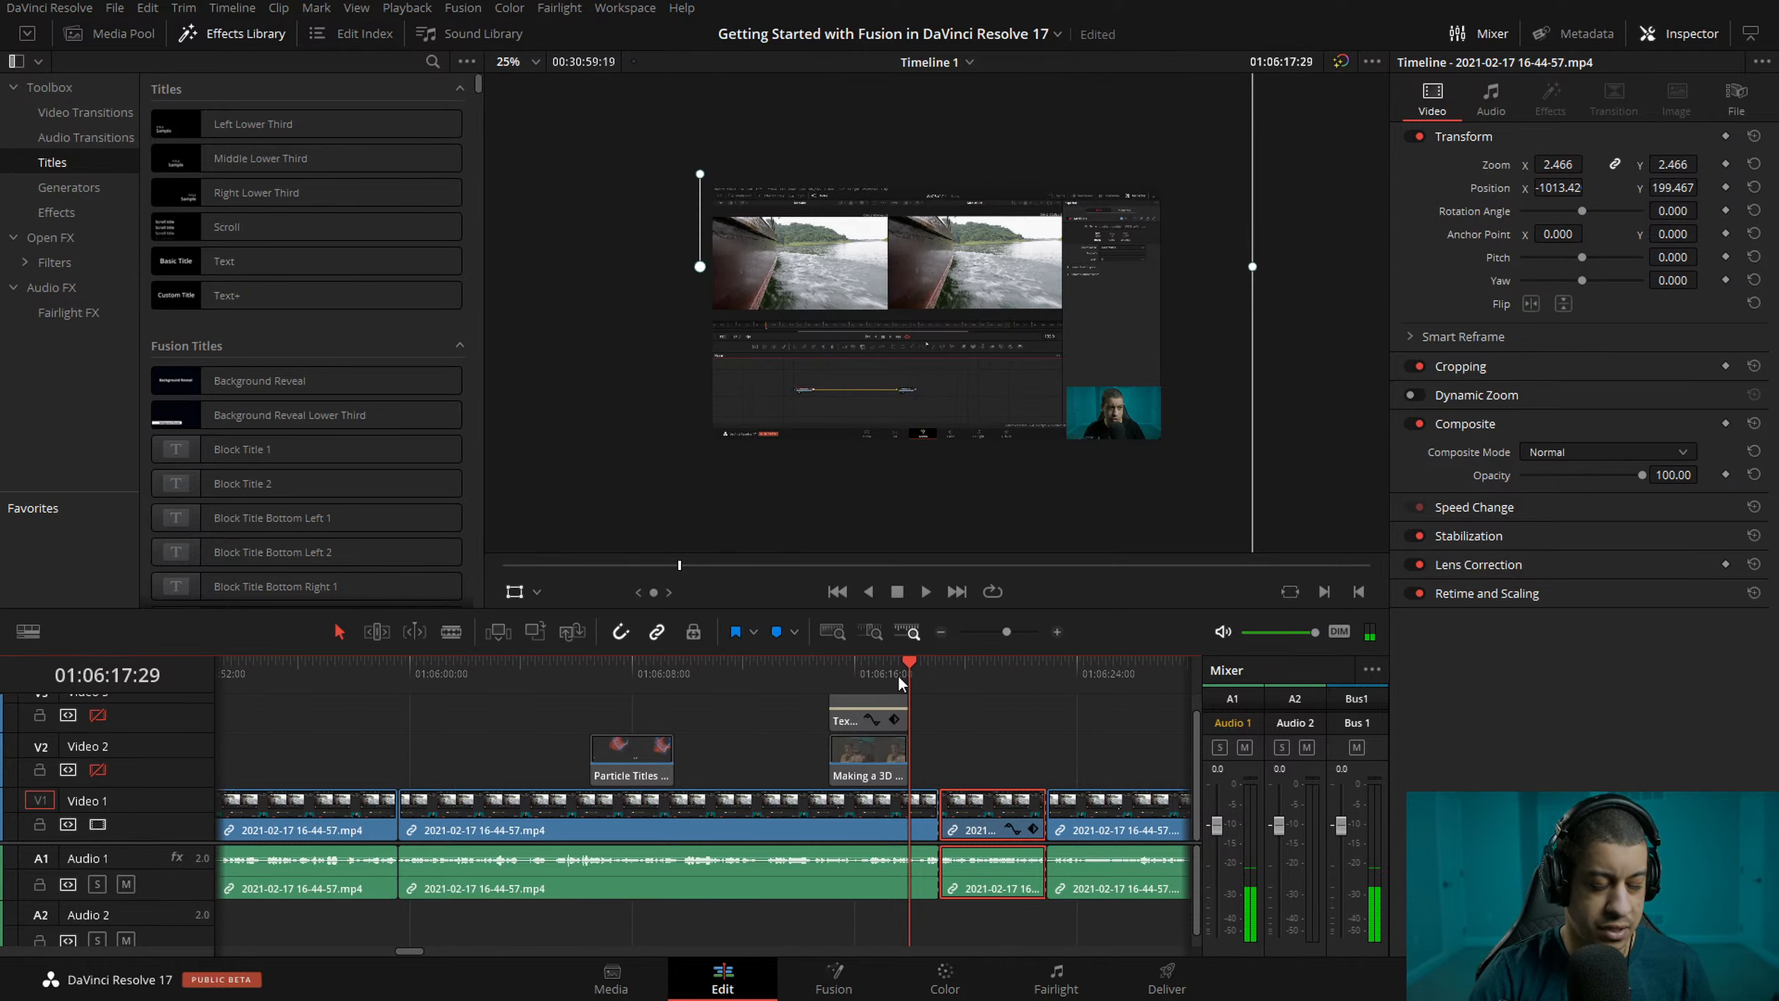
{"action": "key", "text": "space"}
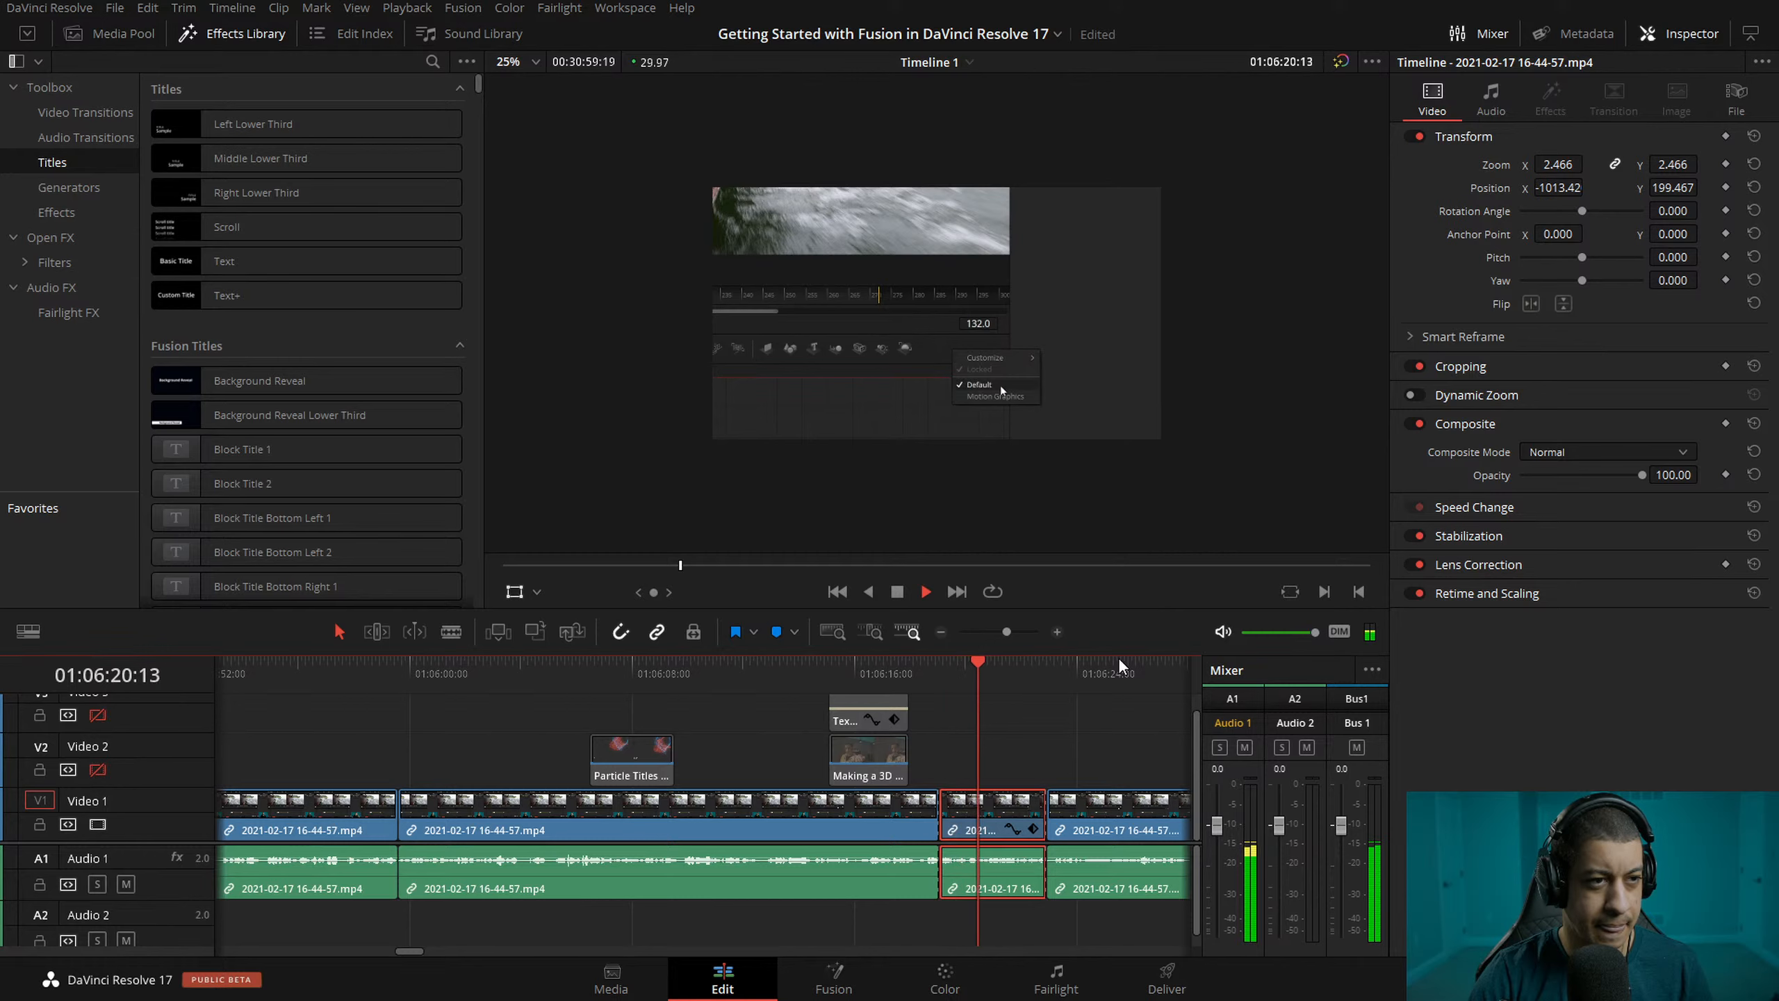
{"action": "left_click", "coordinate": [967, 671]}
{"action": "left_click", "coordinate": [956, 673]}
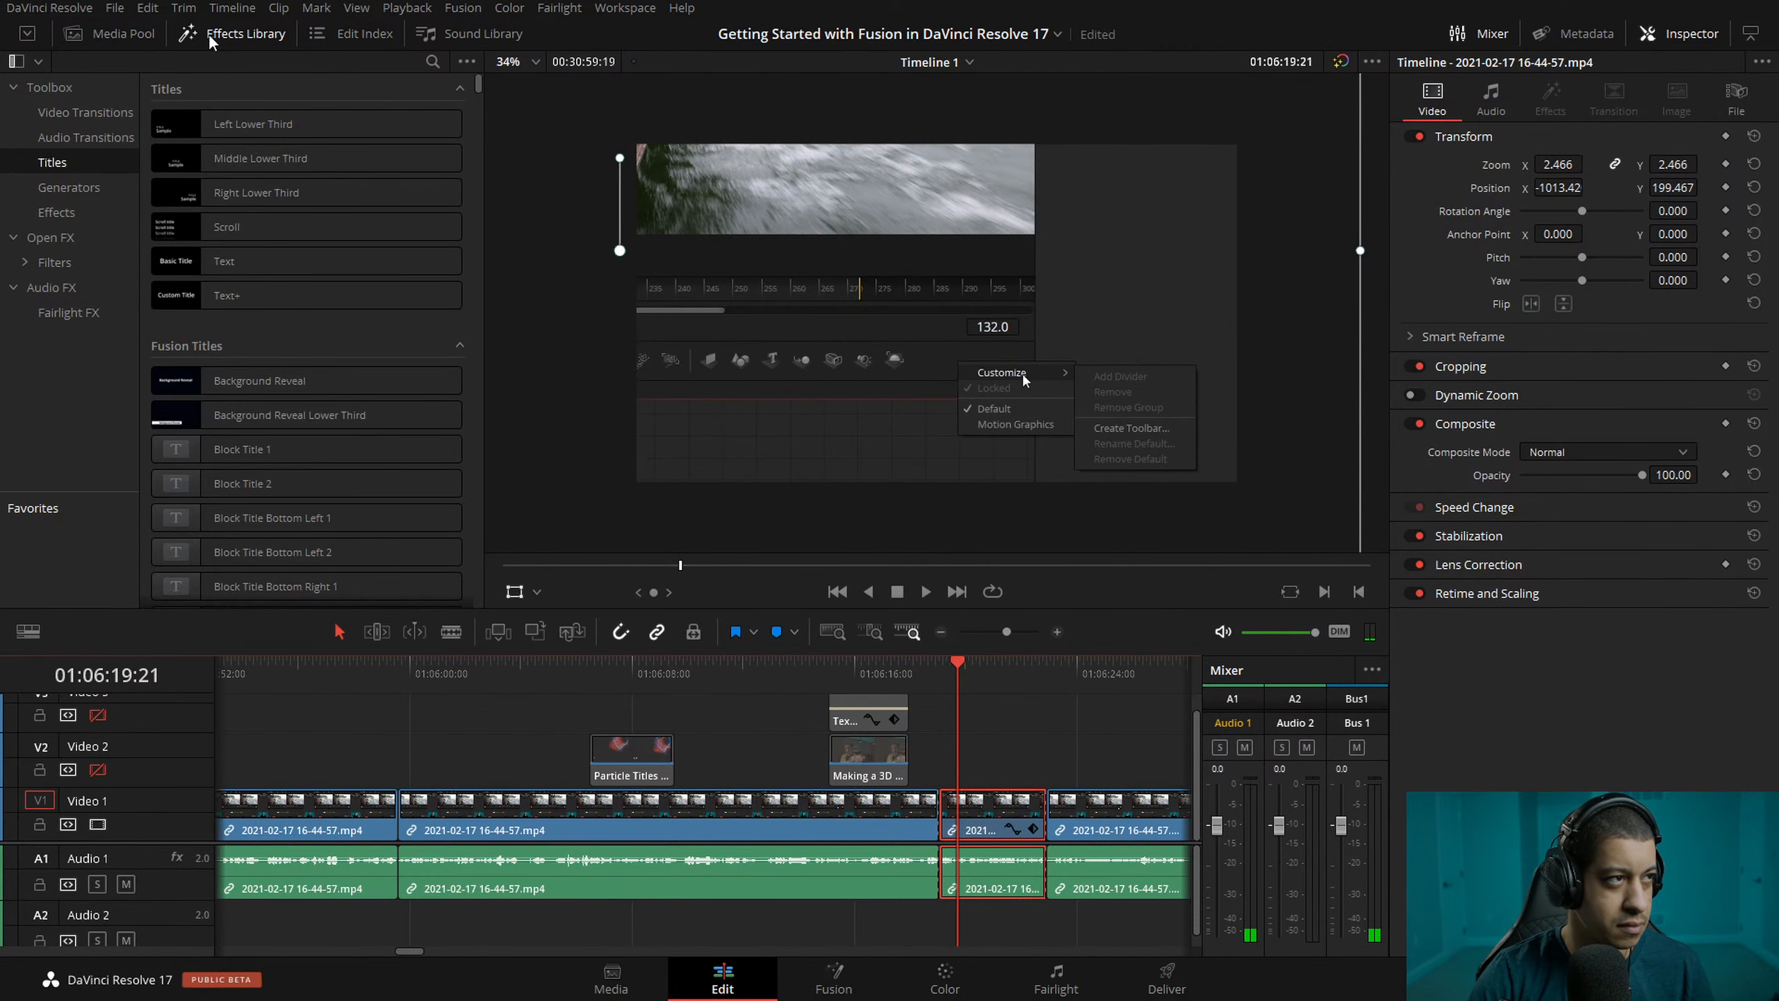
- Hide the Effects Library and play the recording onward at double speed to about 01:06:49
{"action": "left_click", "coordinate": [188, 32]}
{"action": "key", "text": "space"}
{"action": "key", "text": "l"}
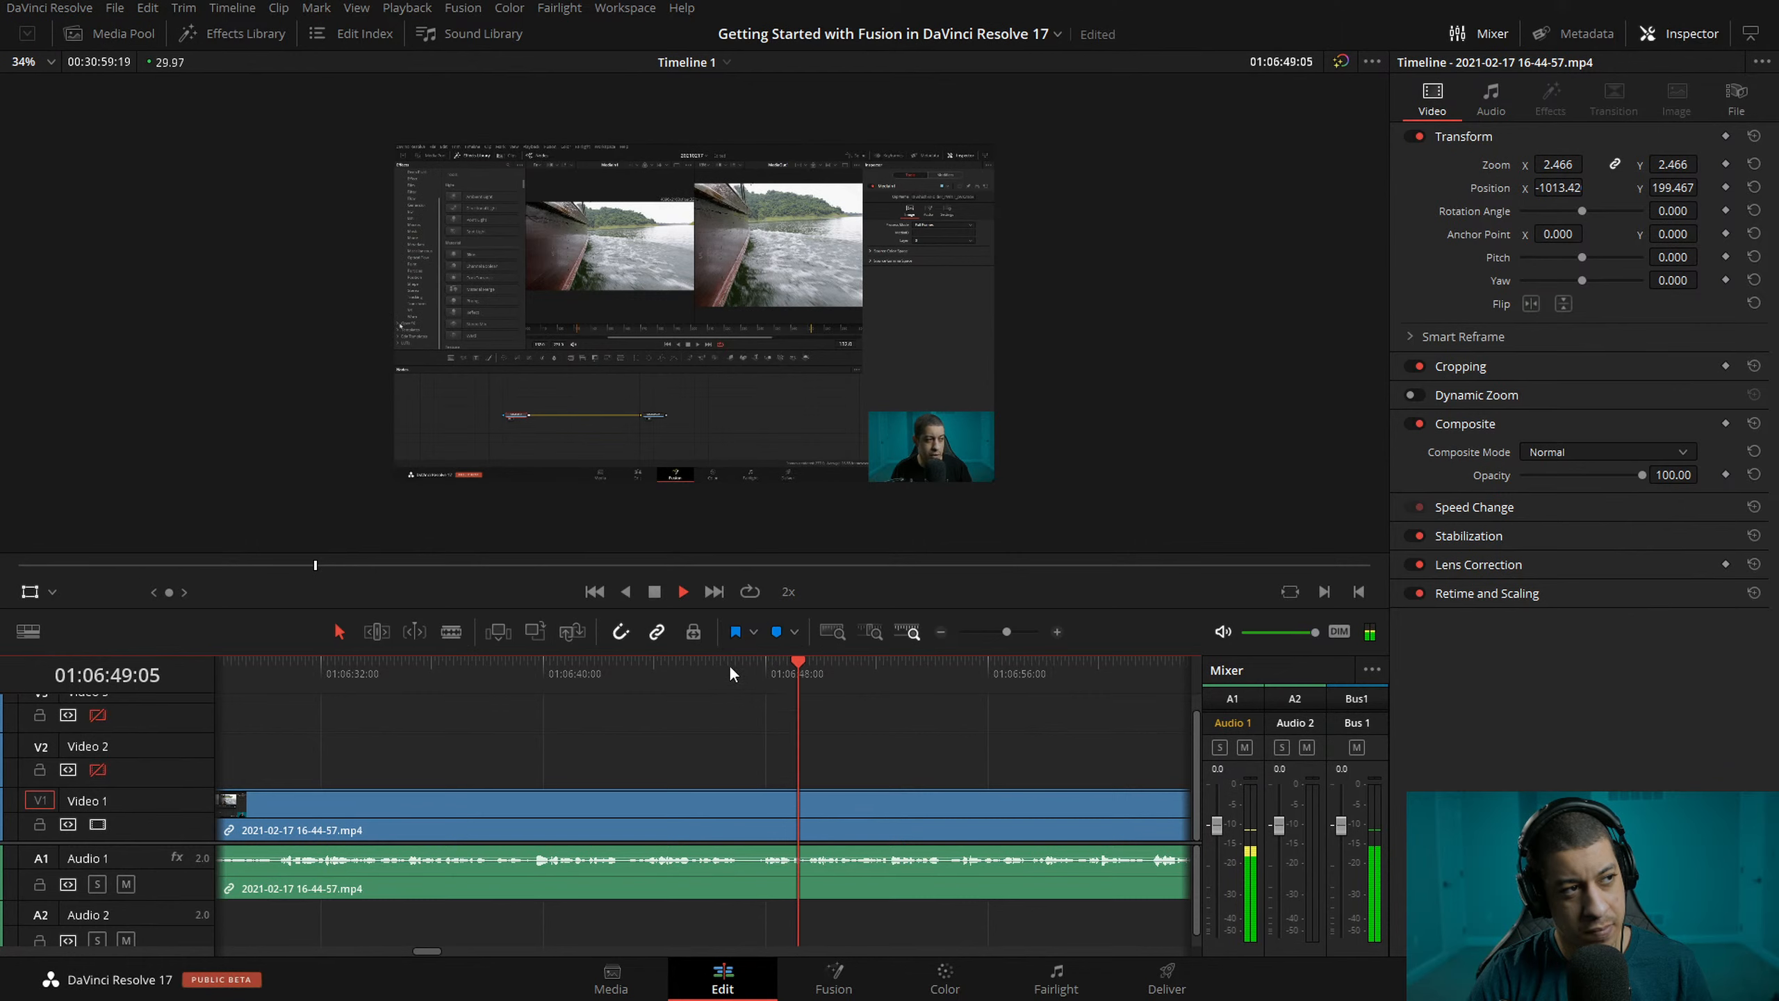
{"action": "key", "text": "space"}
- Review the section showing the effects list from about 01:06:32 and split the recording at 01:06:36:14
{"action": "left_click_drag", "start_coordinate": [844, 671], "coordinate": [326, 672]}
{"action": "key", "text": "space"}
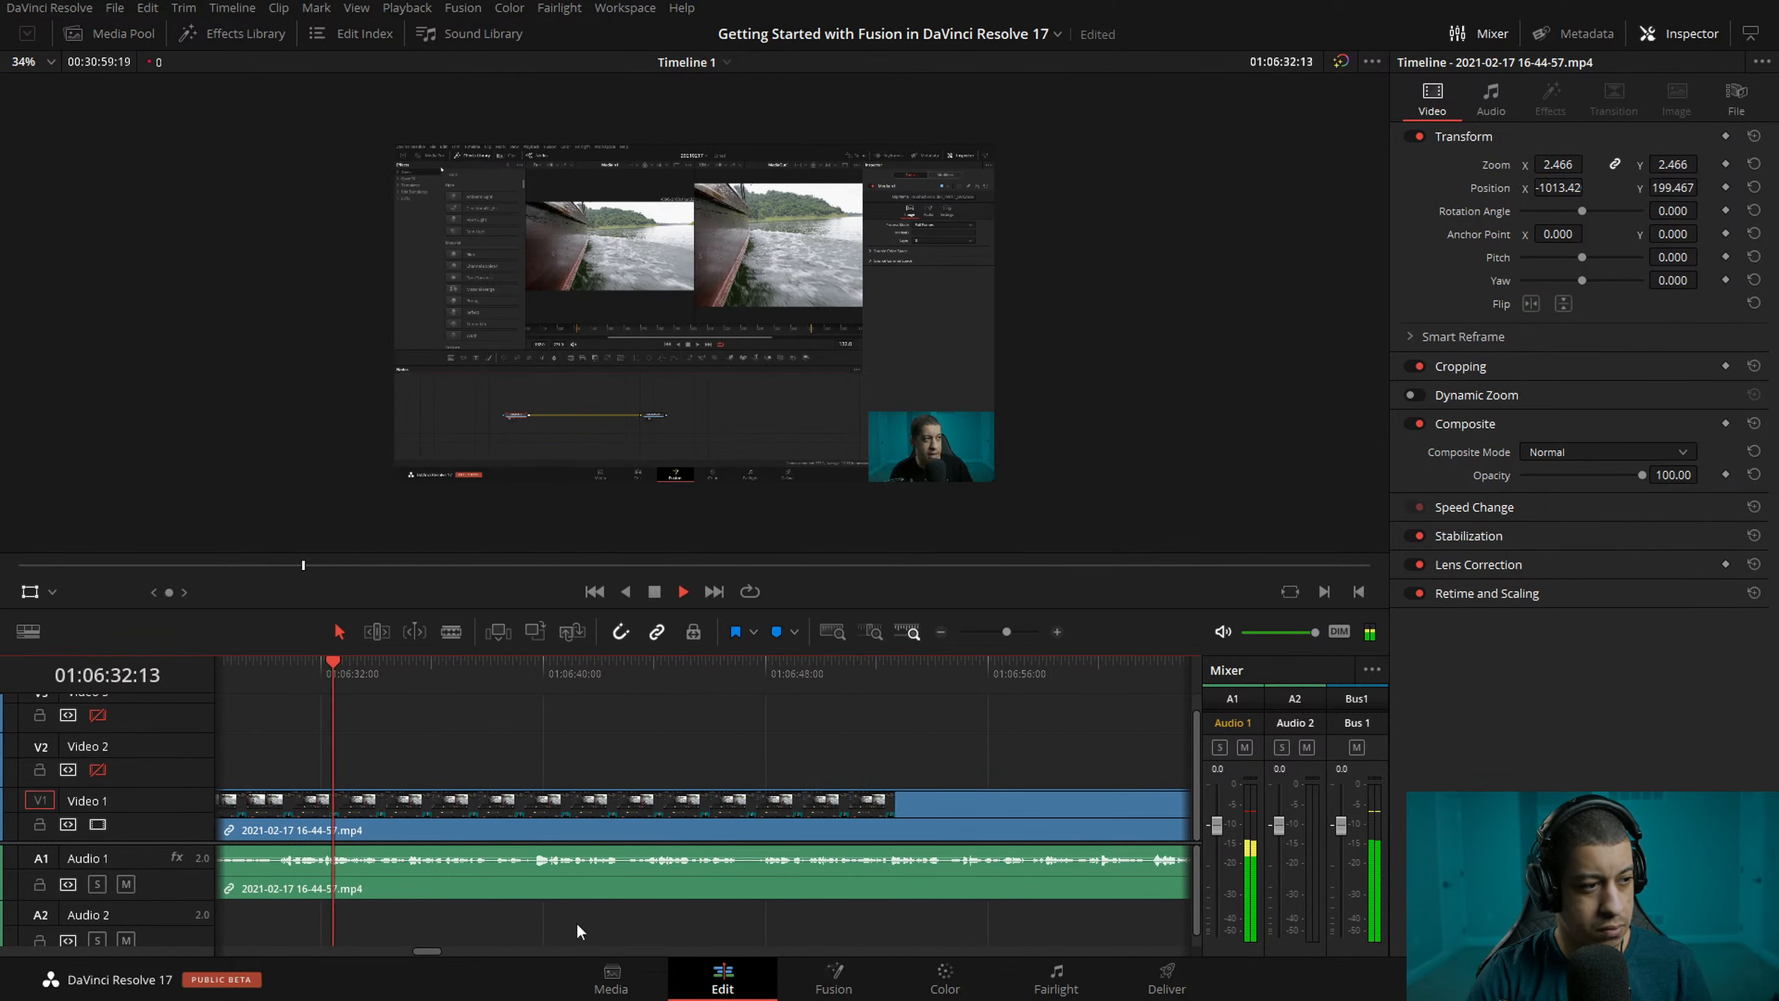
{"action": "key", "text": "space"}
{"action": "left_click_drag", "start_coordinate": [428, 953], "coordinate": [420, 953]}
{"action": "left_click", "coordinate": [517, 675]}
{"action": "key", "text": "space"}
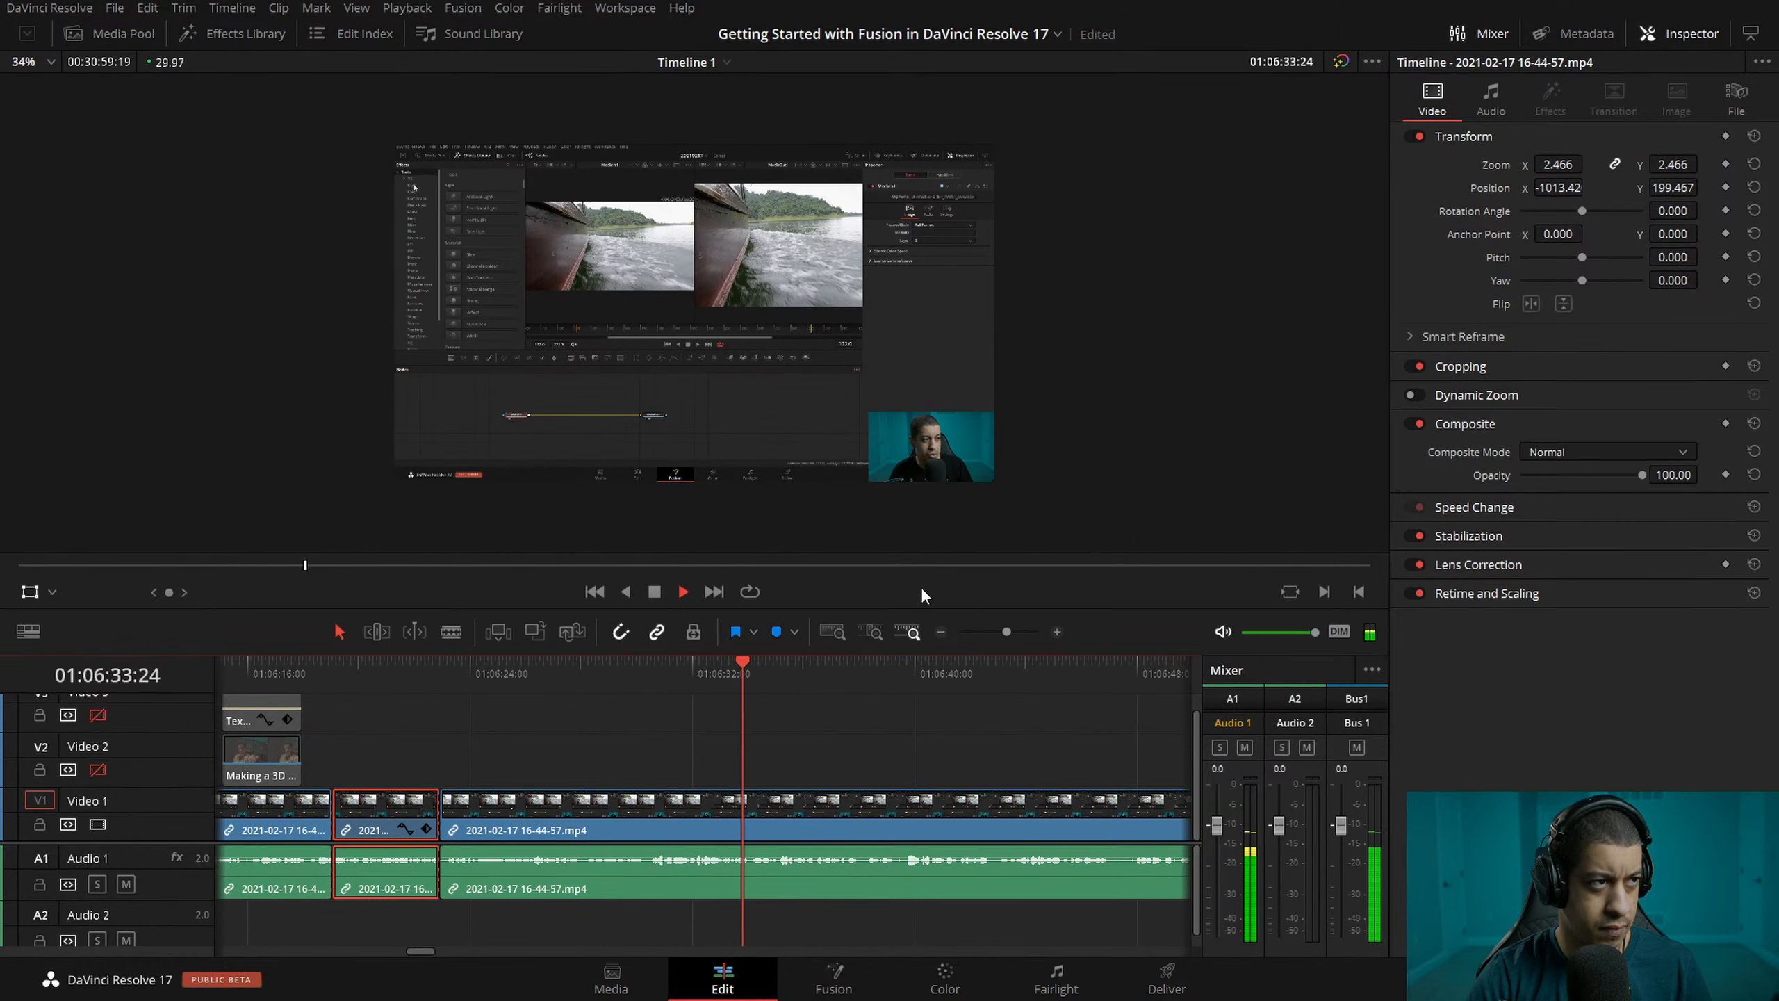
{"action": "key", "text": "space"}
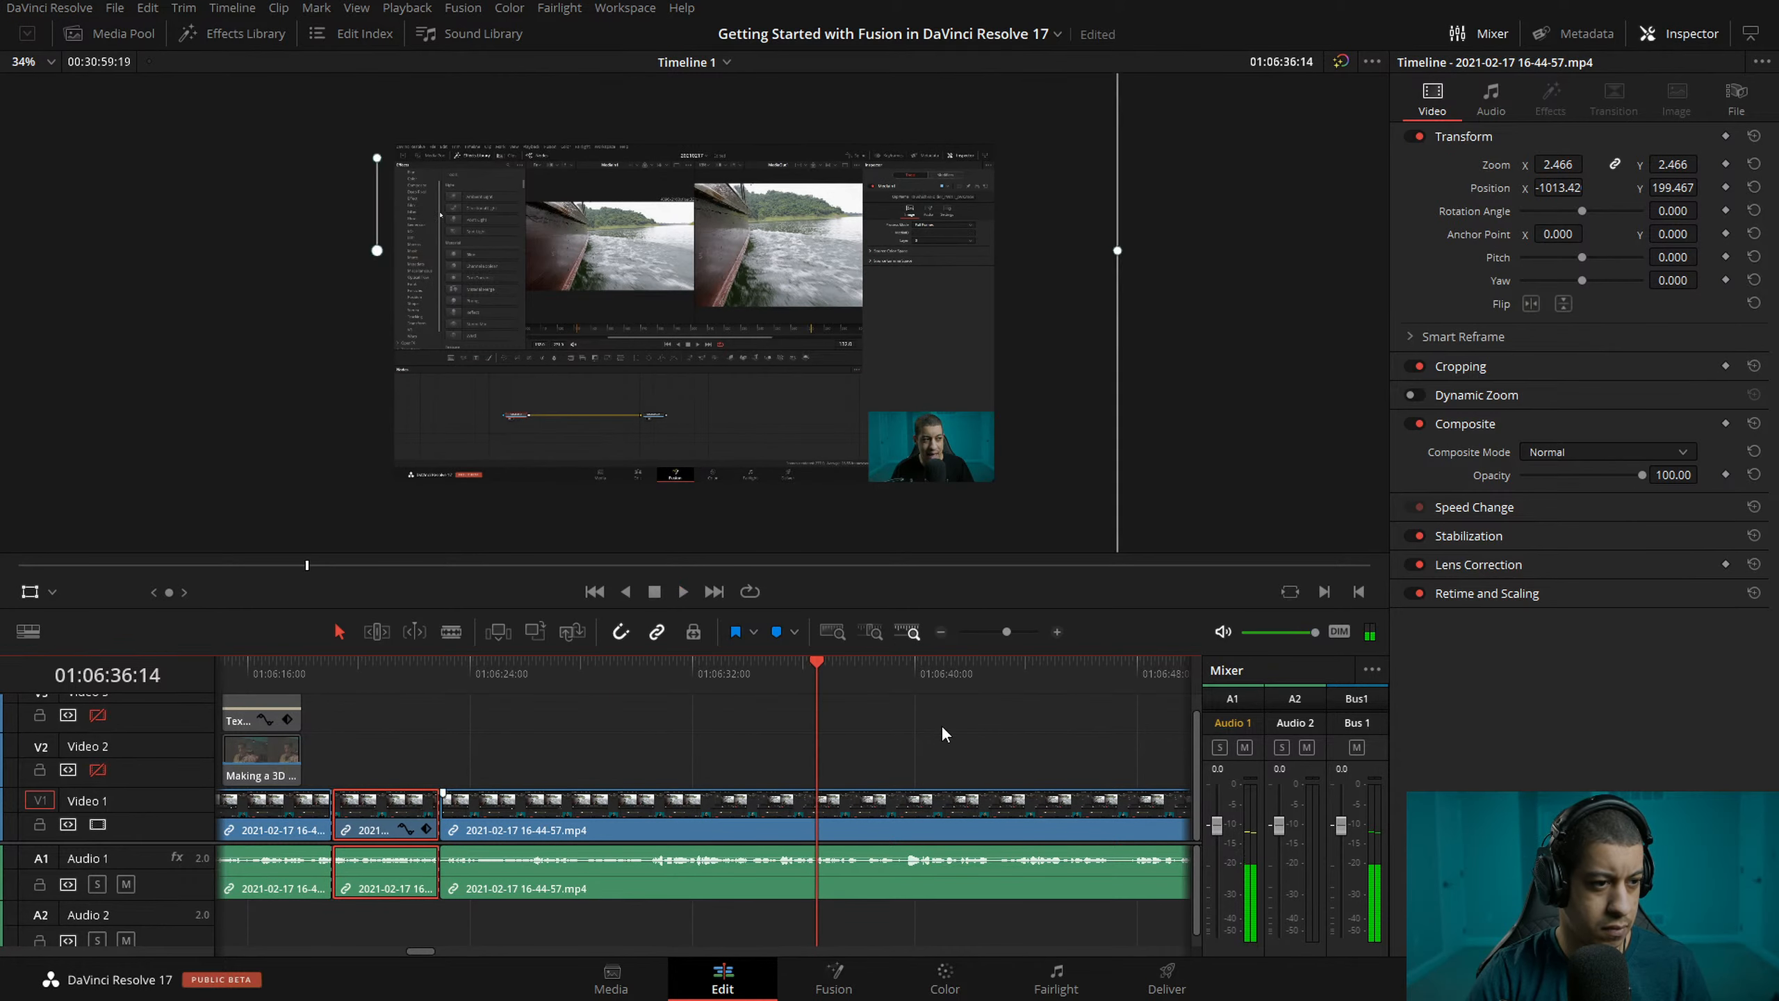
{"action": "key", "text": "ctrl+b"}
- Play on and split the recording again at about 01:06:47 to isolate the effects list section
{"action": "key", "text": "space"}
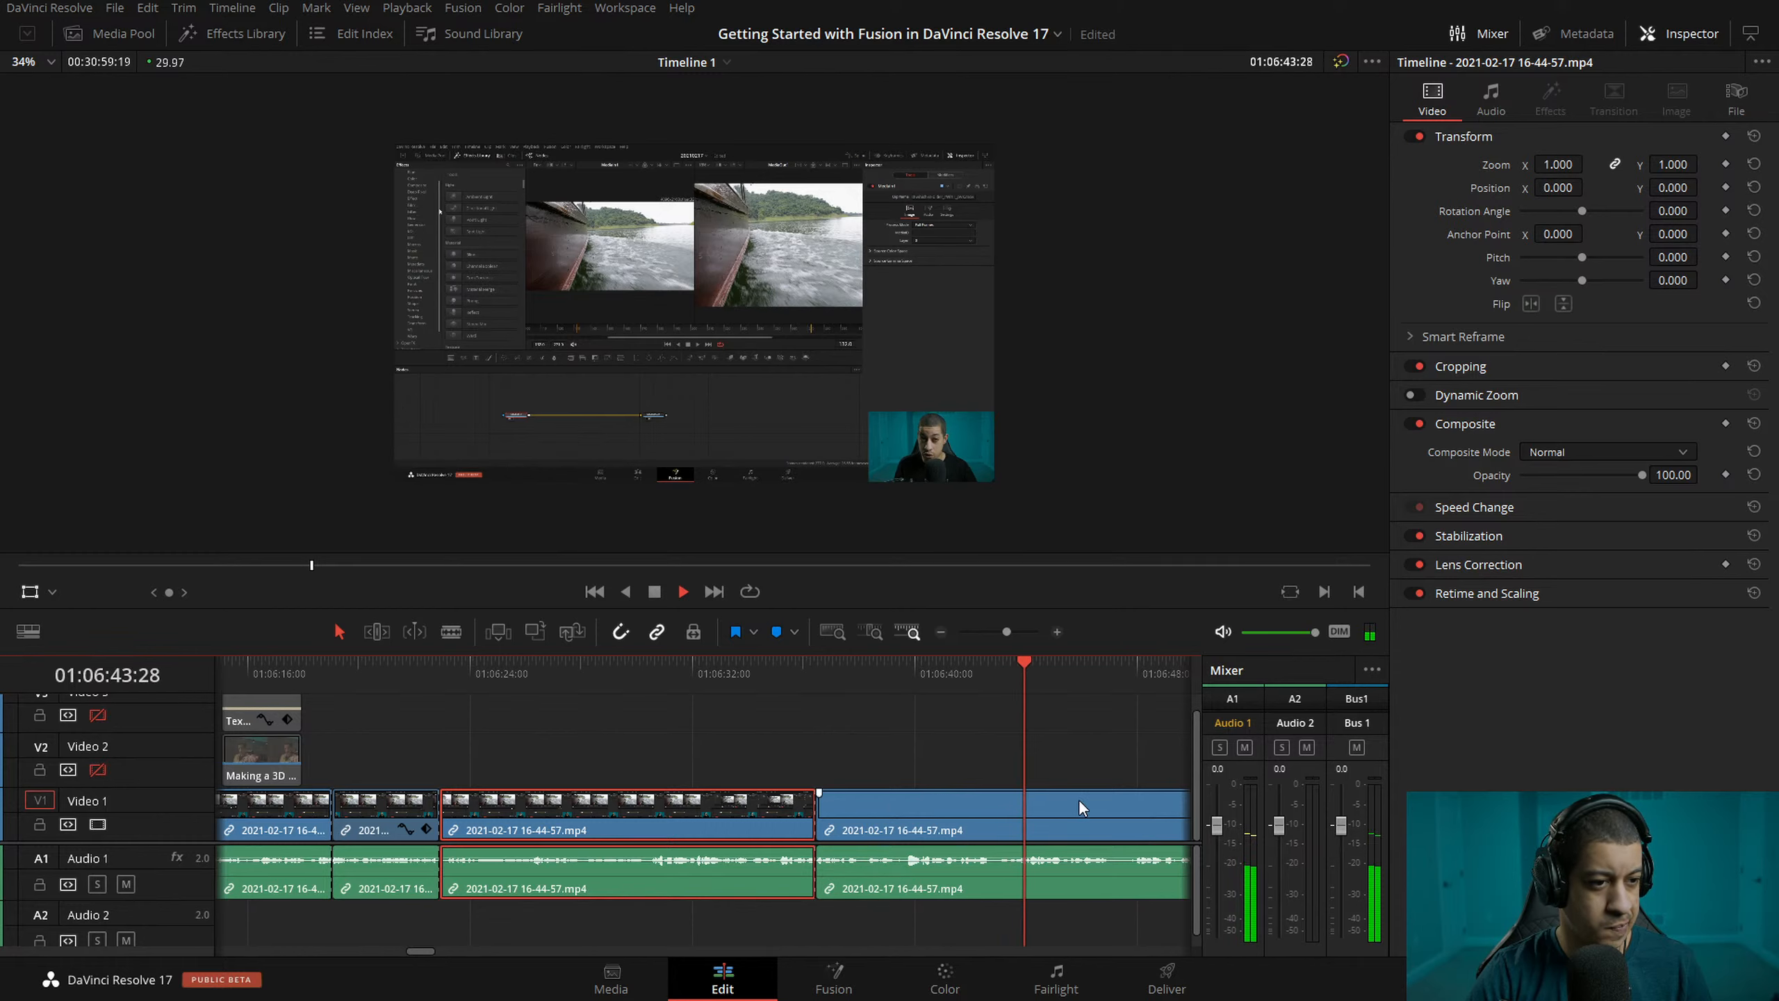
{"action": "key", "text": "space"}
{"action": "key", "text": "ctrl+b"}
- Zoom the isolated effects list clip to 1.887 and move it to position X 841.050, Y -320.294
{"action": "left_click_drag", "start_coordinate": [994, 482], "coordinate": [758, 348]}
{"action": "left_click_drag", "start_coordinate": [977, 667], "coordinate": [915, 666]}
{"action": "left_click_drag", "start_coordinate": [838, 345], "coordinate": [689, 365]}
{"action": "scroll", "coordinate": [690, 365], "scroll_direction": "up", "scroll_amount": 3}
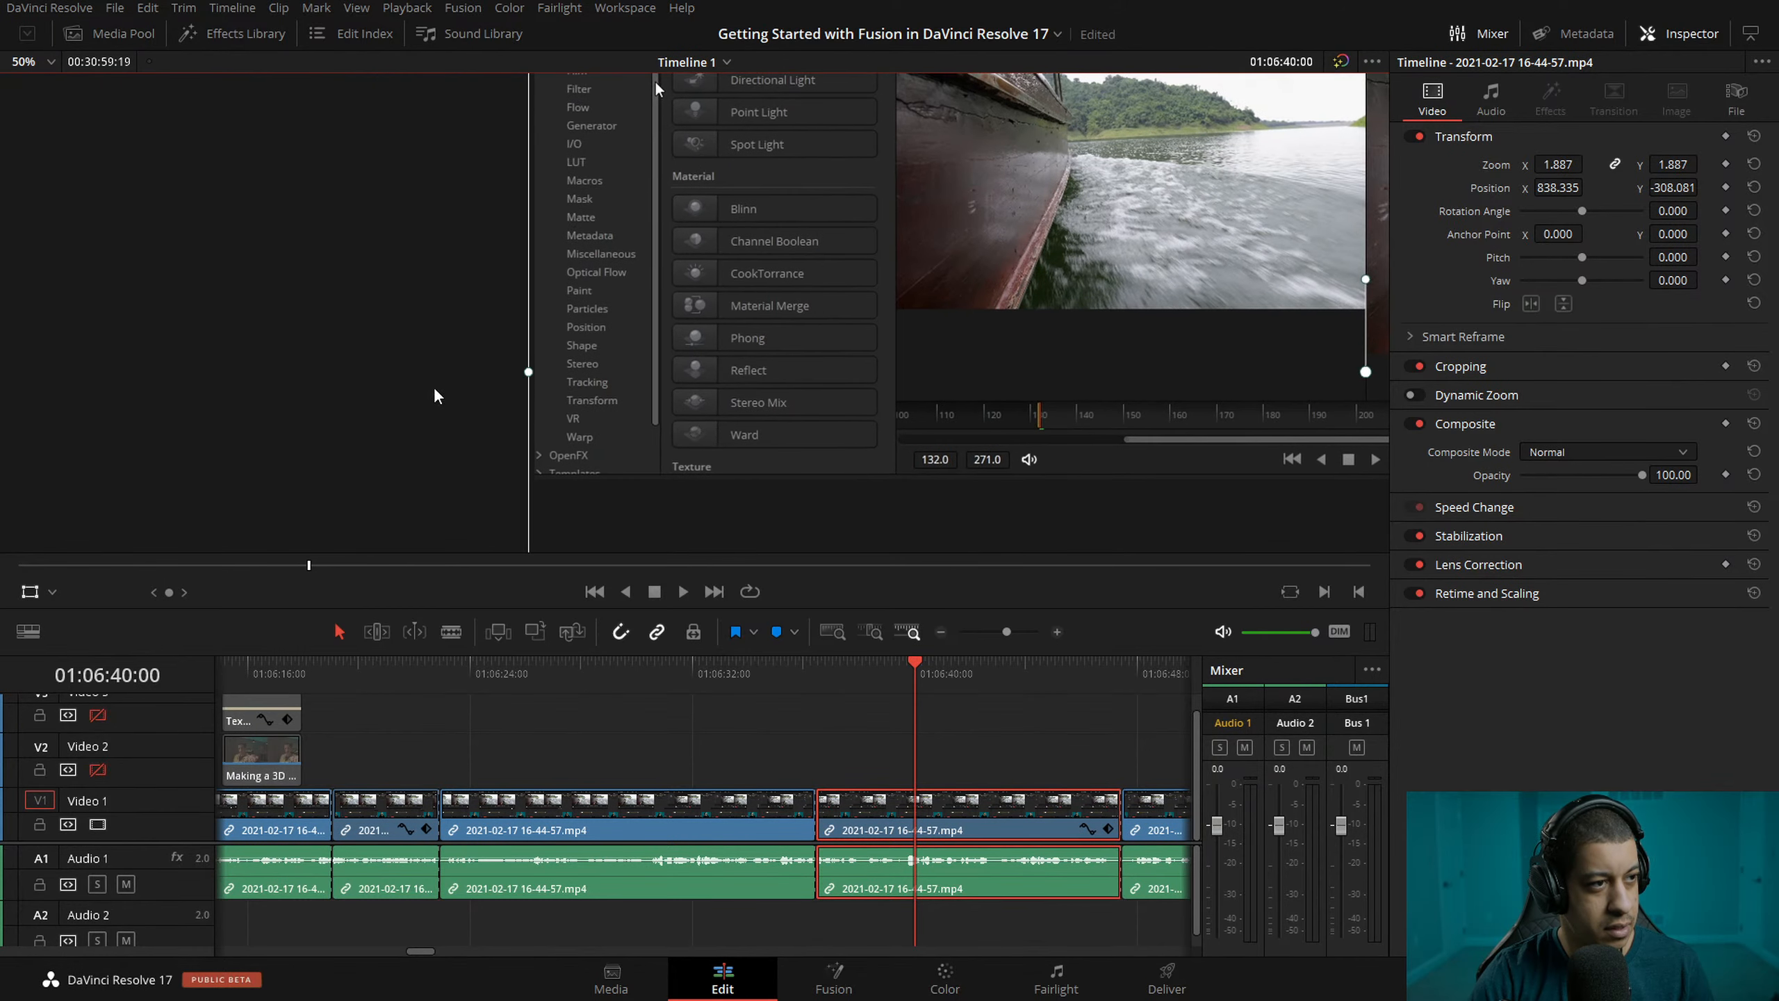
{"action": "scroll", "coordinate": [540, 442], "scroll_direction": "up", "scroll_amount": 2}
{"action": "left_click_drag", "start_coordinate": [363, 464], "coordinate": [424, 345]}
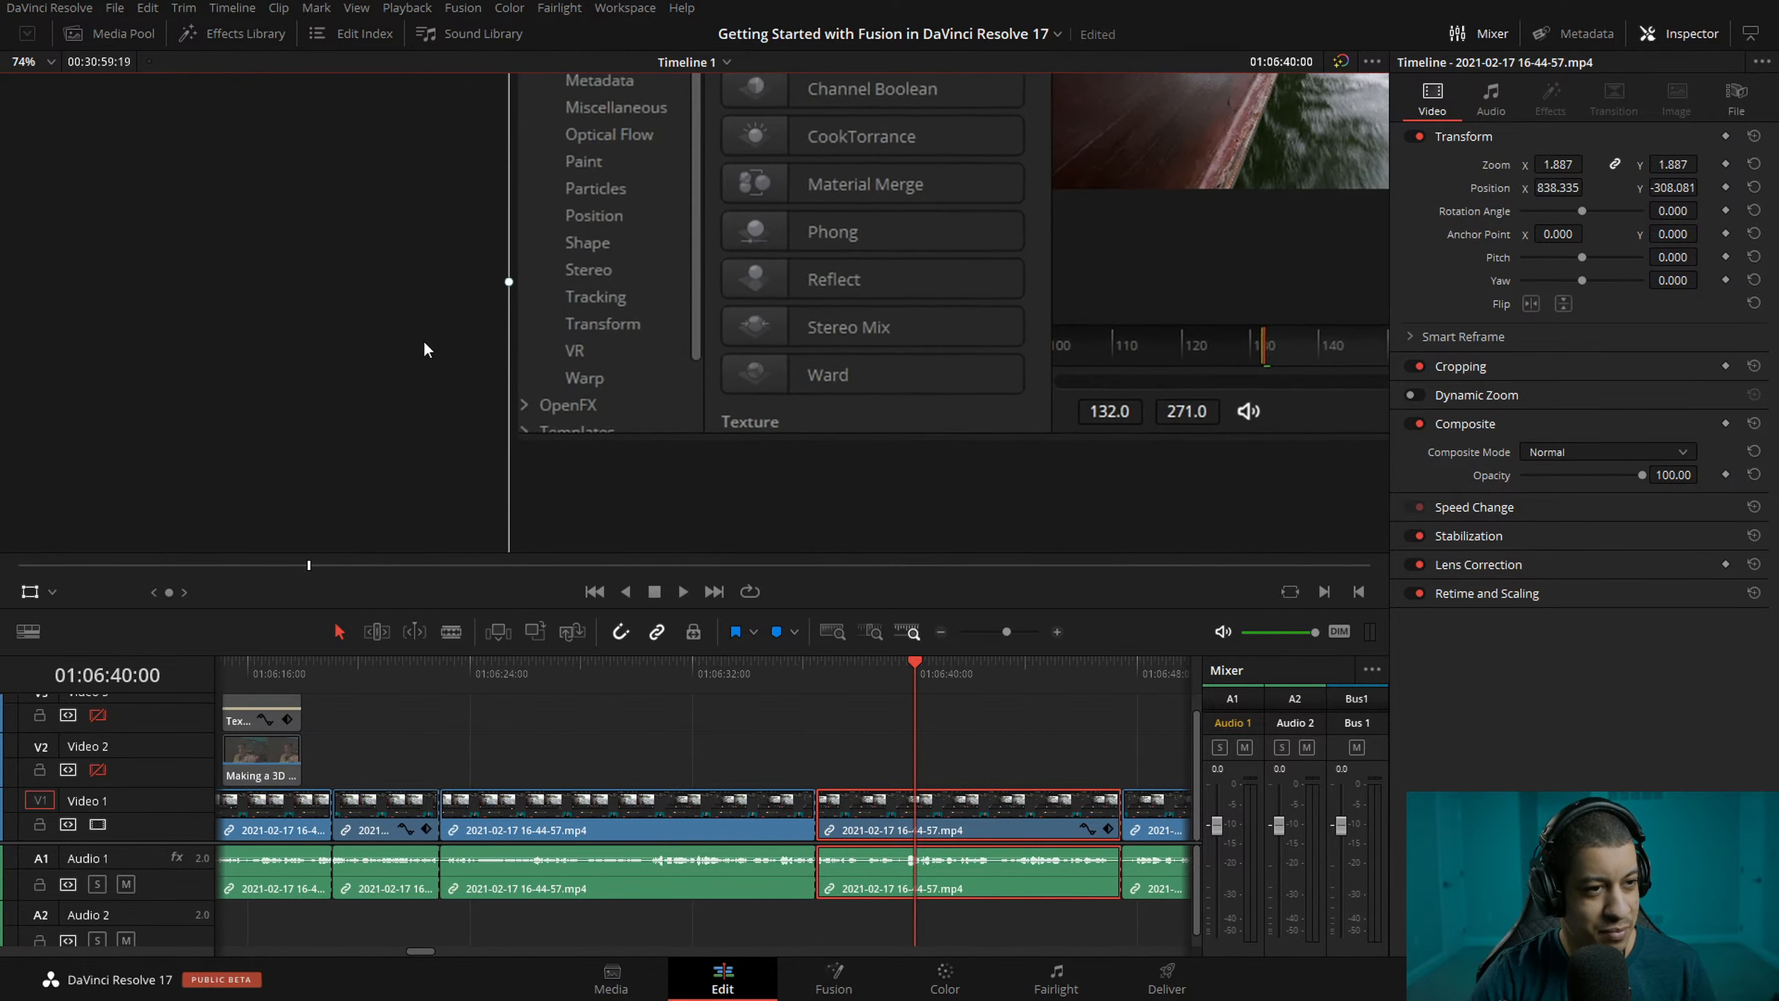
{"action": "left_click_drag", "start_coordinate": [638, 347], "coordinate": [639, 356]}
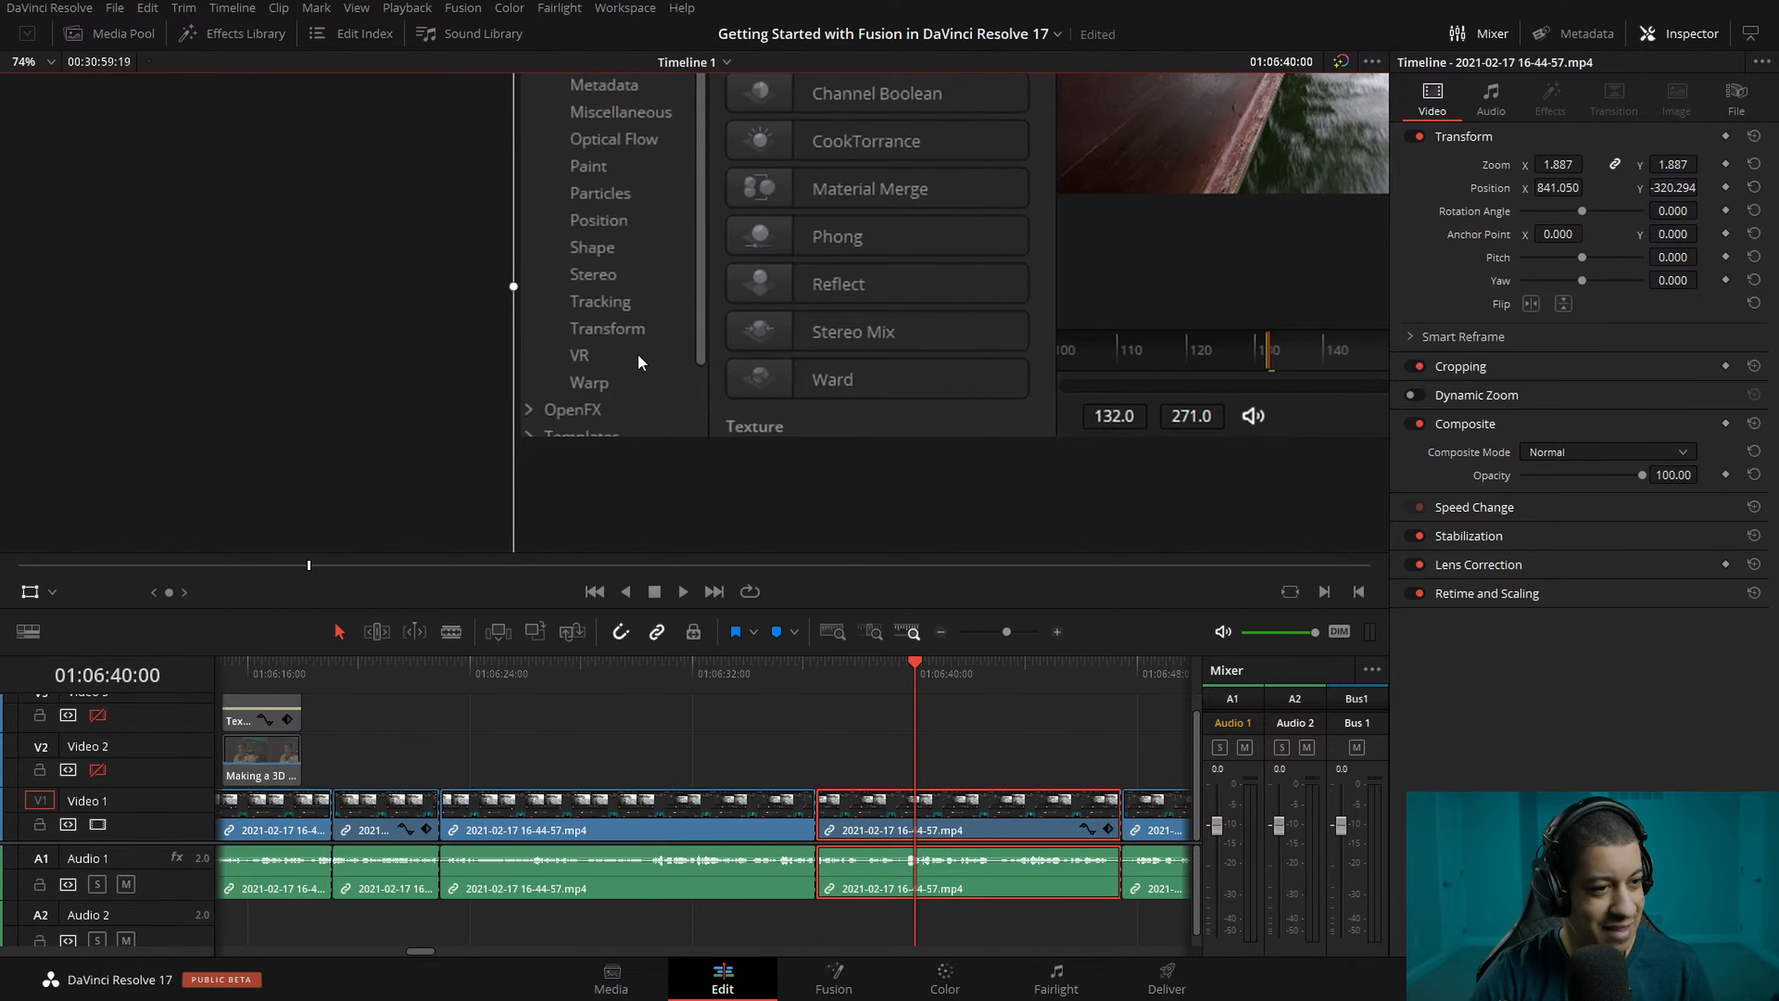
- Save the project and play back the zoomed effects list clip from its start at 01:06:36:14
{"action": "left_click", "coordinate": [817, 696]}
{"action": "key", "text": "ctrl+s"}
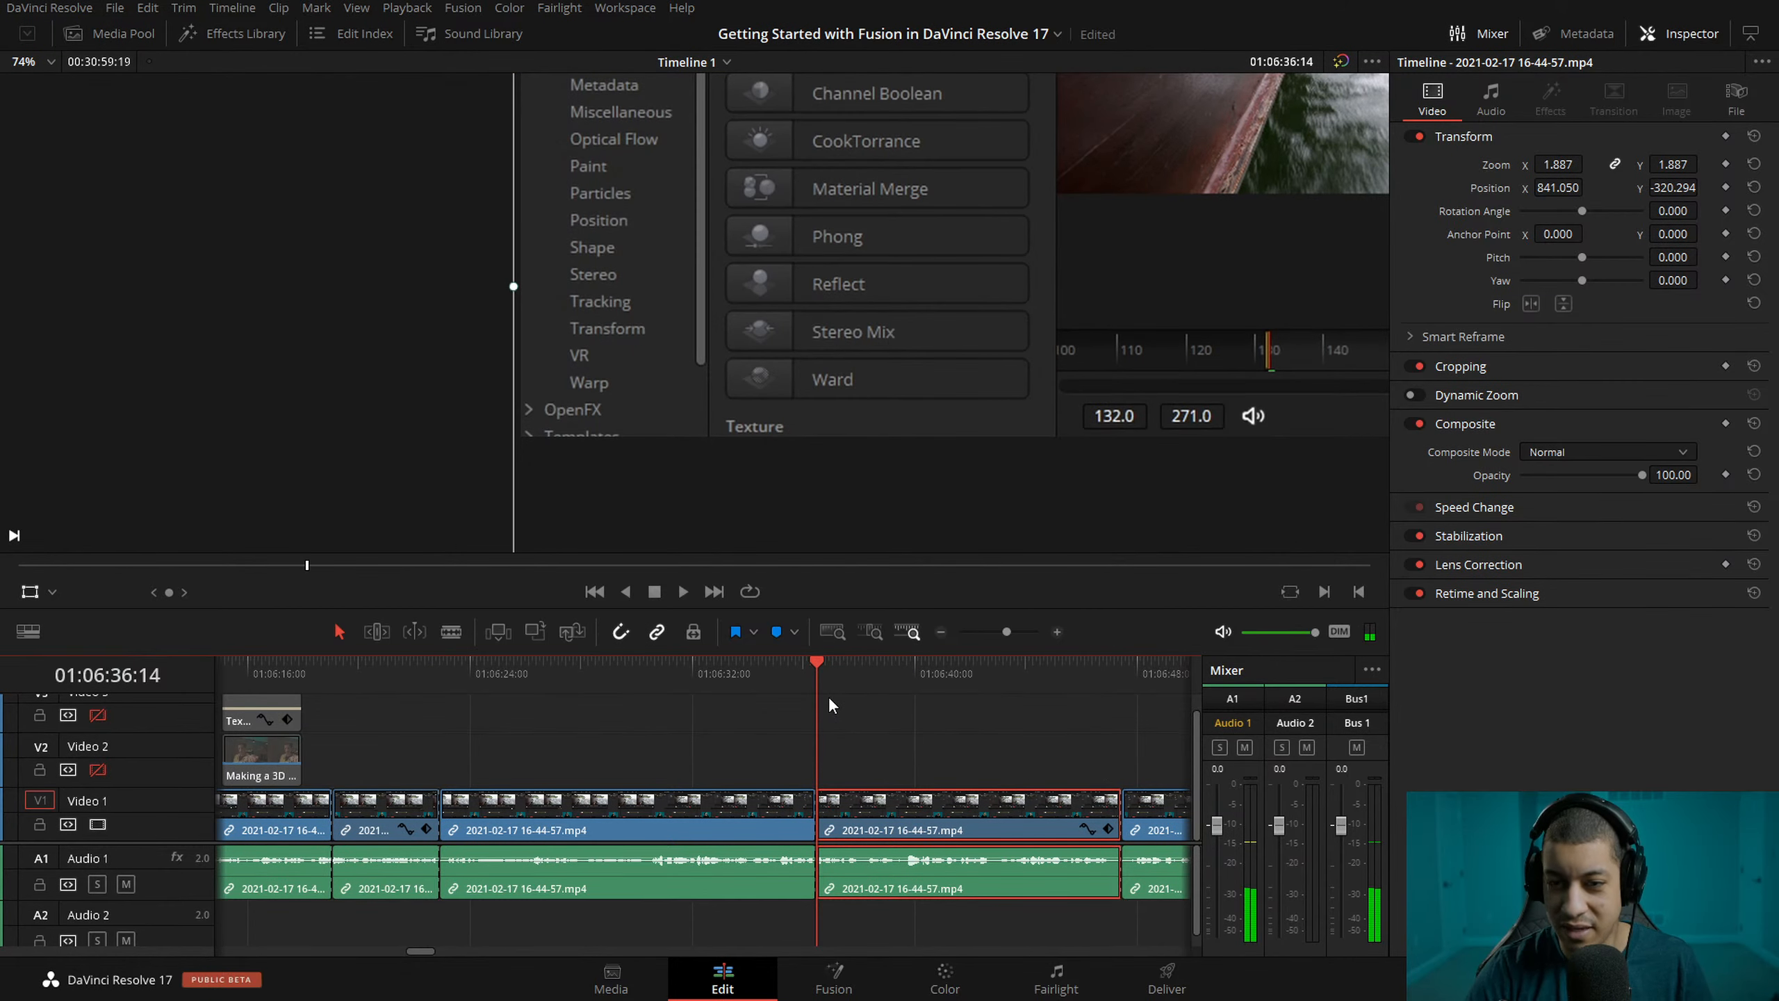
{"action": "key", "text": "space"}
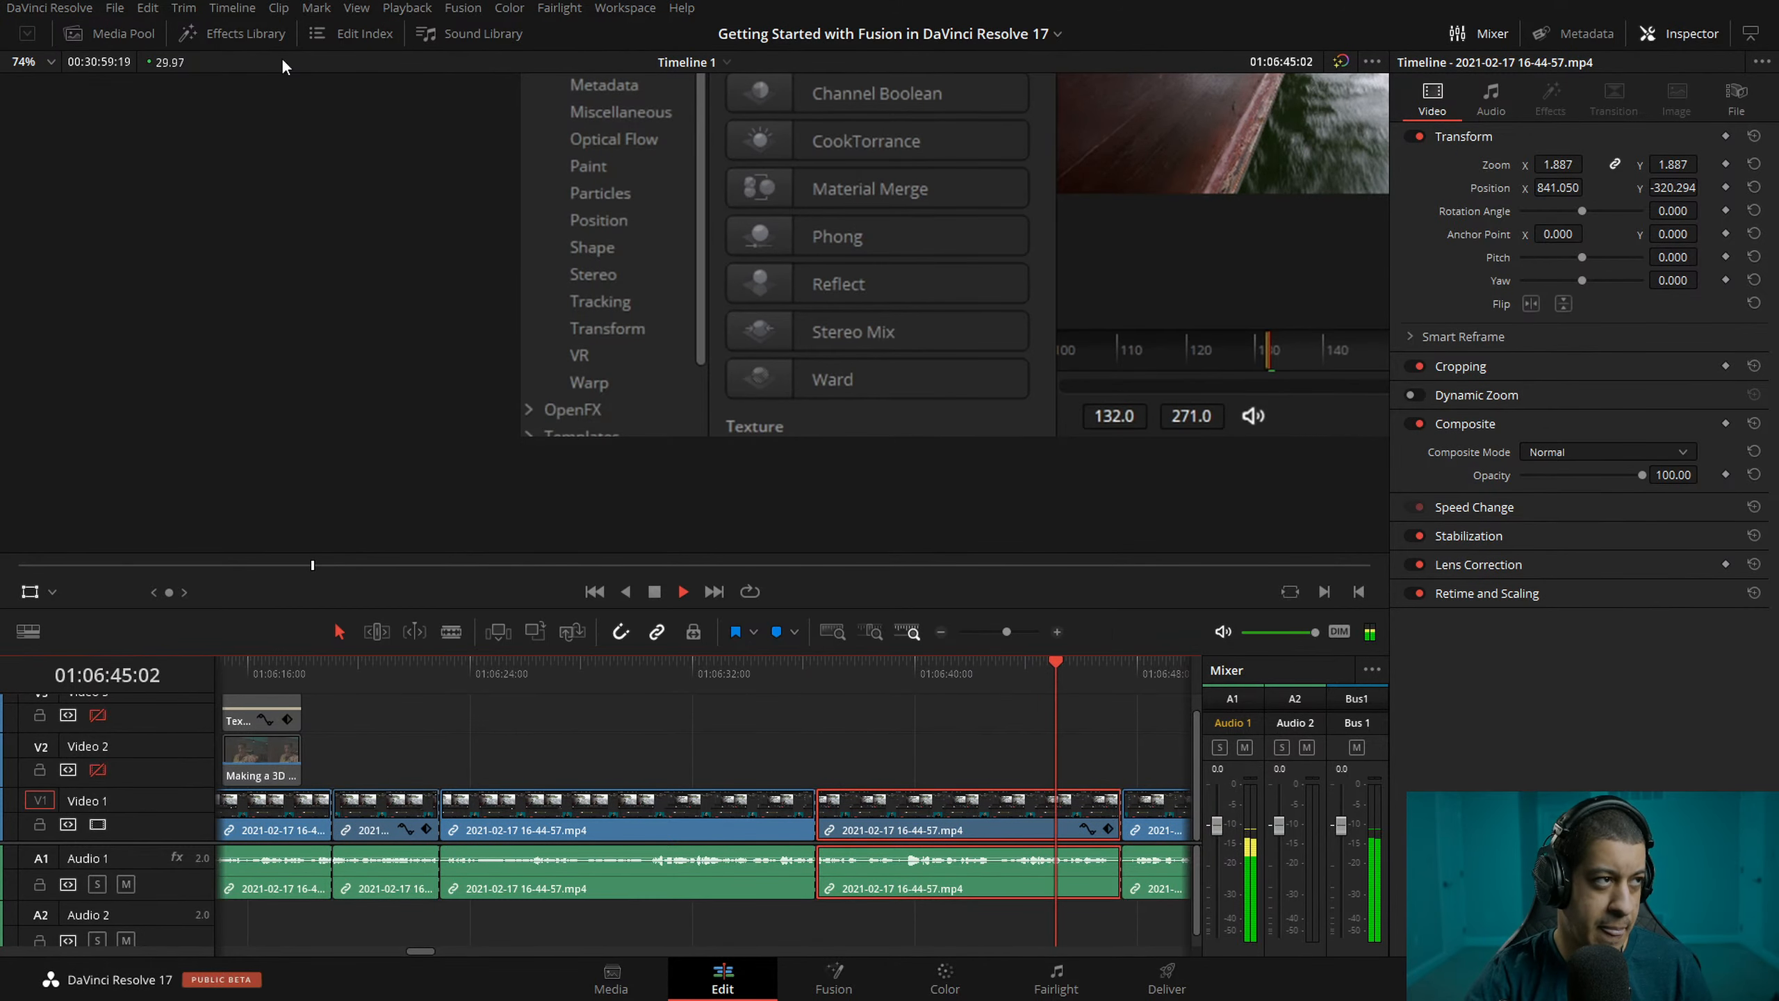
- Review the following footage and split the recording at 01:07:20:10, just before the Select Tool dialog appears
{"action": "left_click", "coordinate": [35, 62]}
{"action": "left_click", "coordinate": [24, 78]}
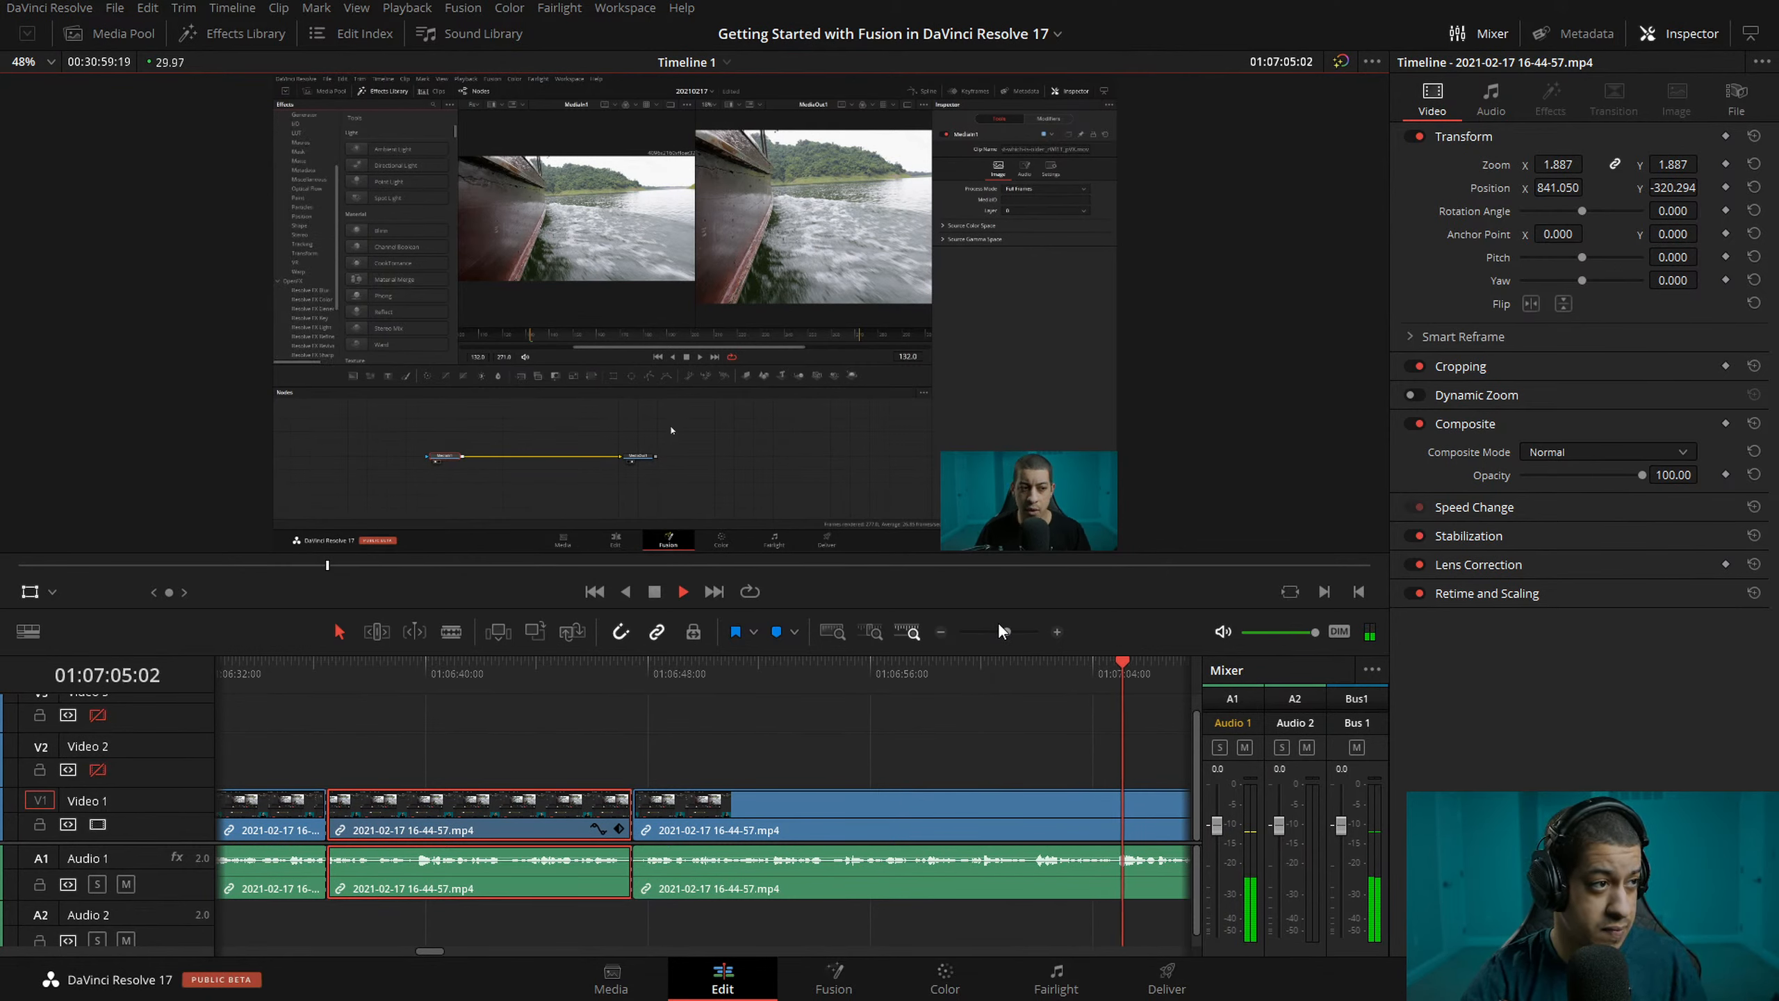
{"action": "left_click", "coordinate": [941, 633]}
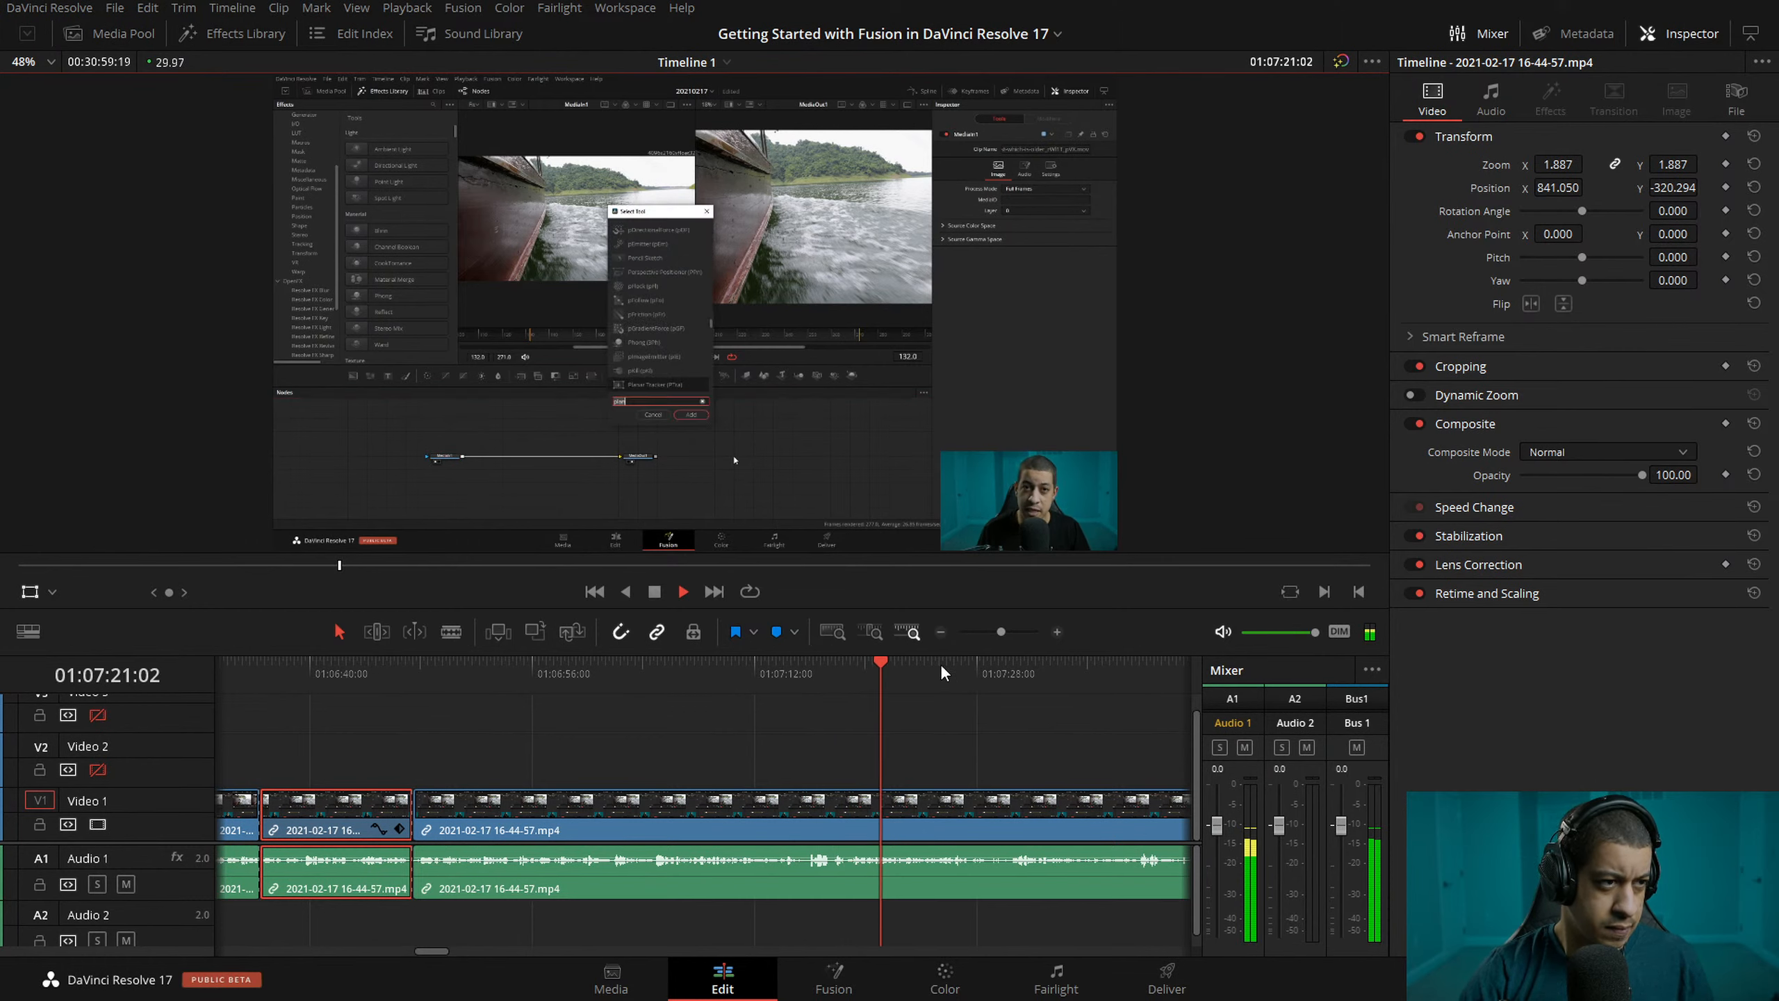
{"action": "left_click", "coordinate": [869, 663]}
{"action": "left_click", "coordinate": [854, 672]}
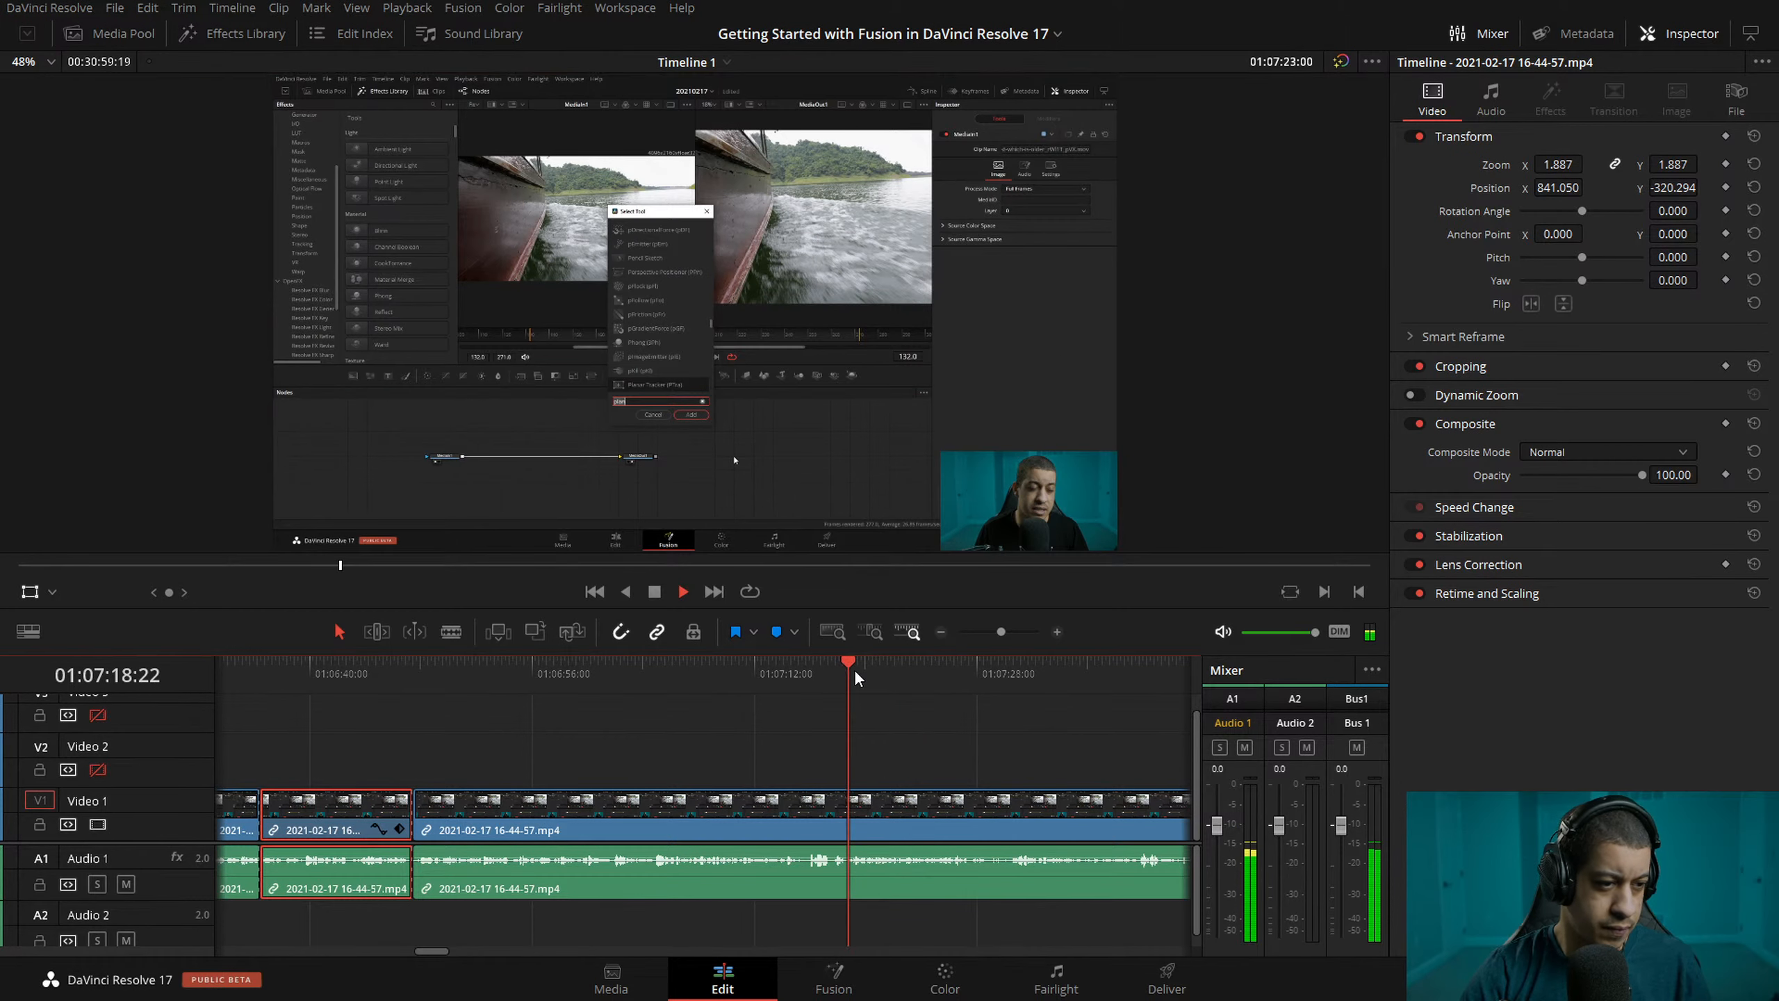
{"action": "key", "text": "space"}
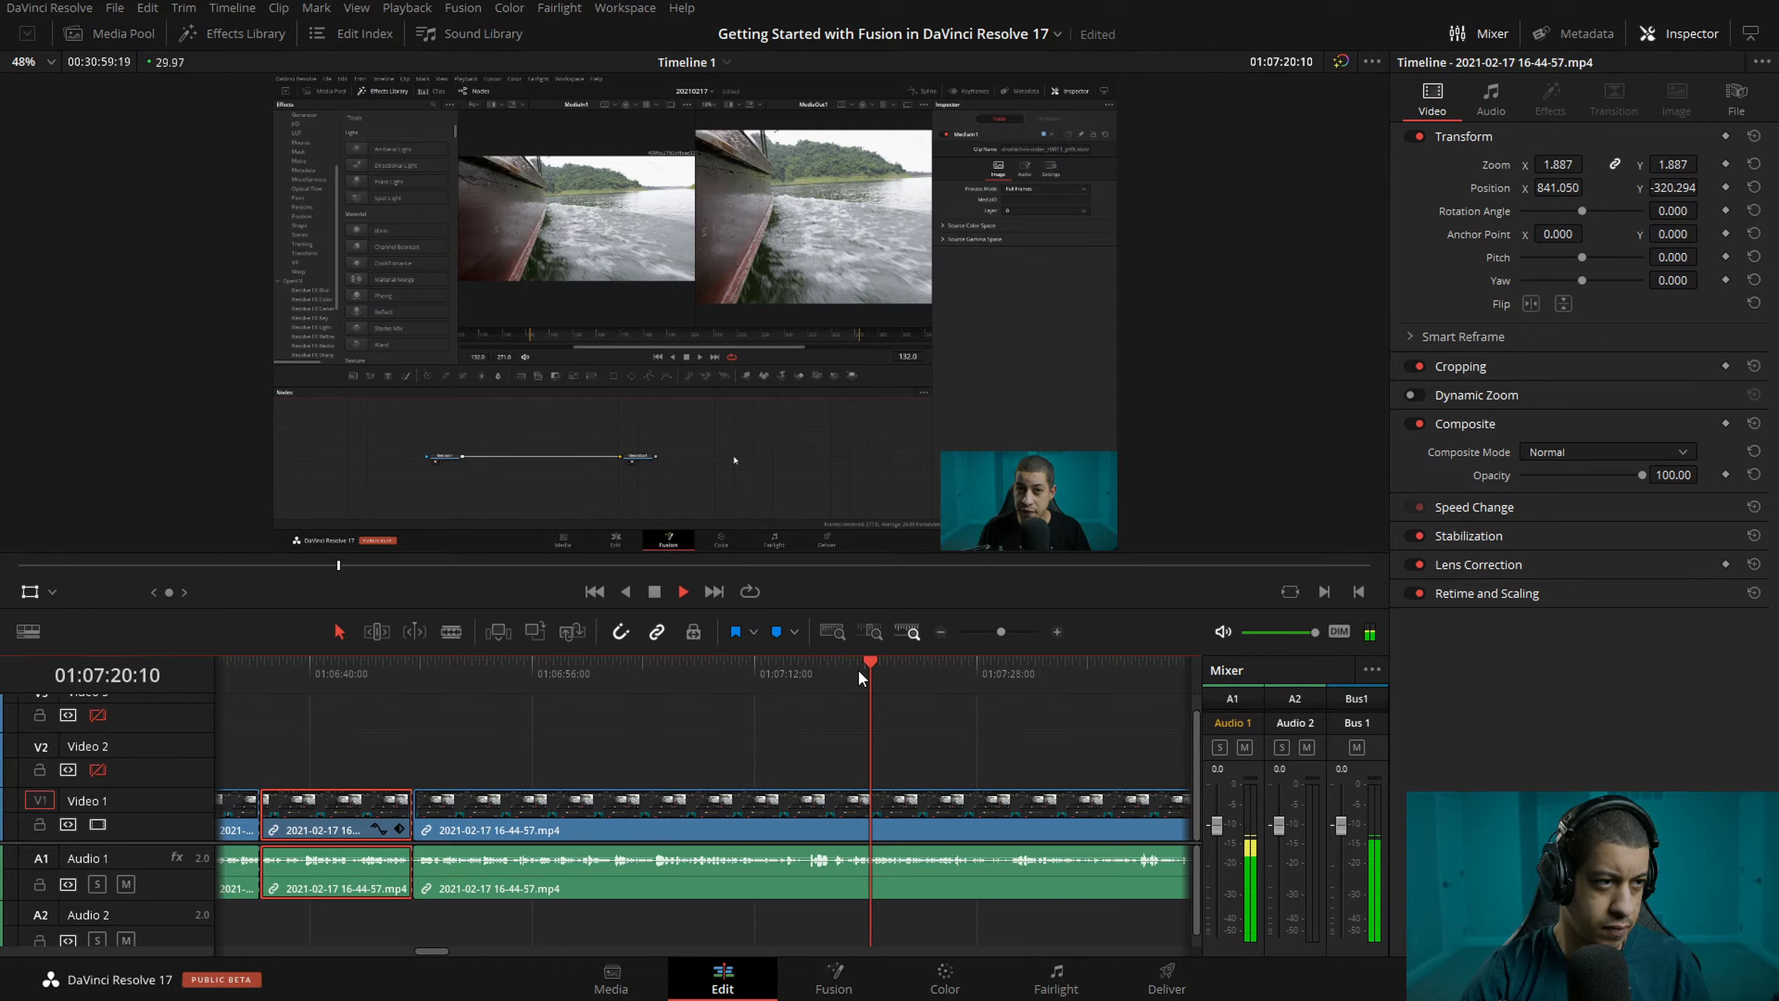
{"action": "key", "text": "ctrl+b"}
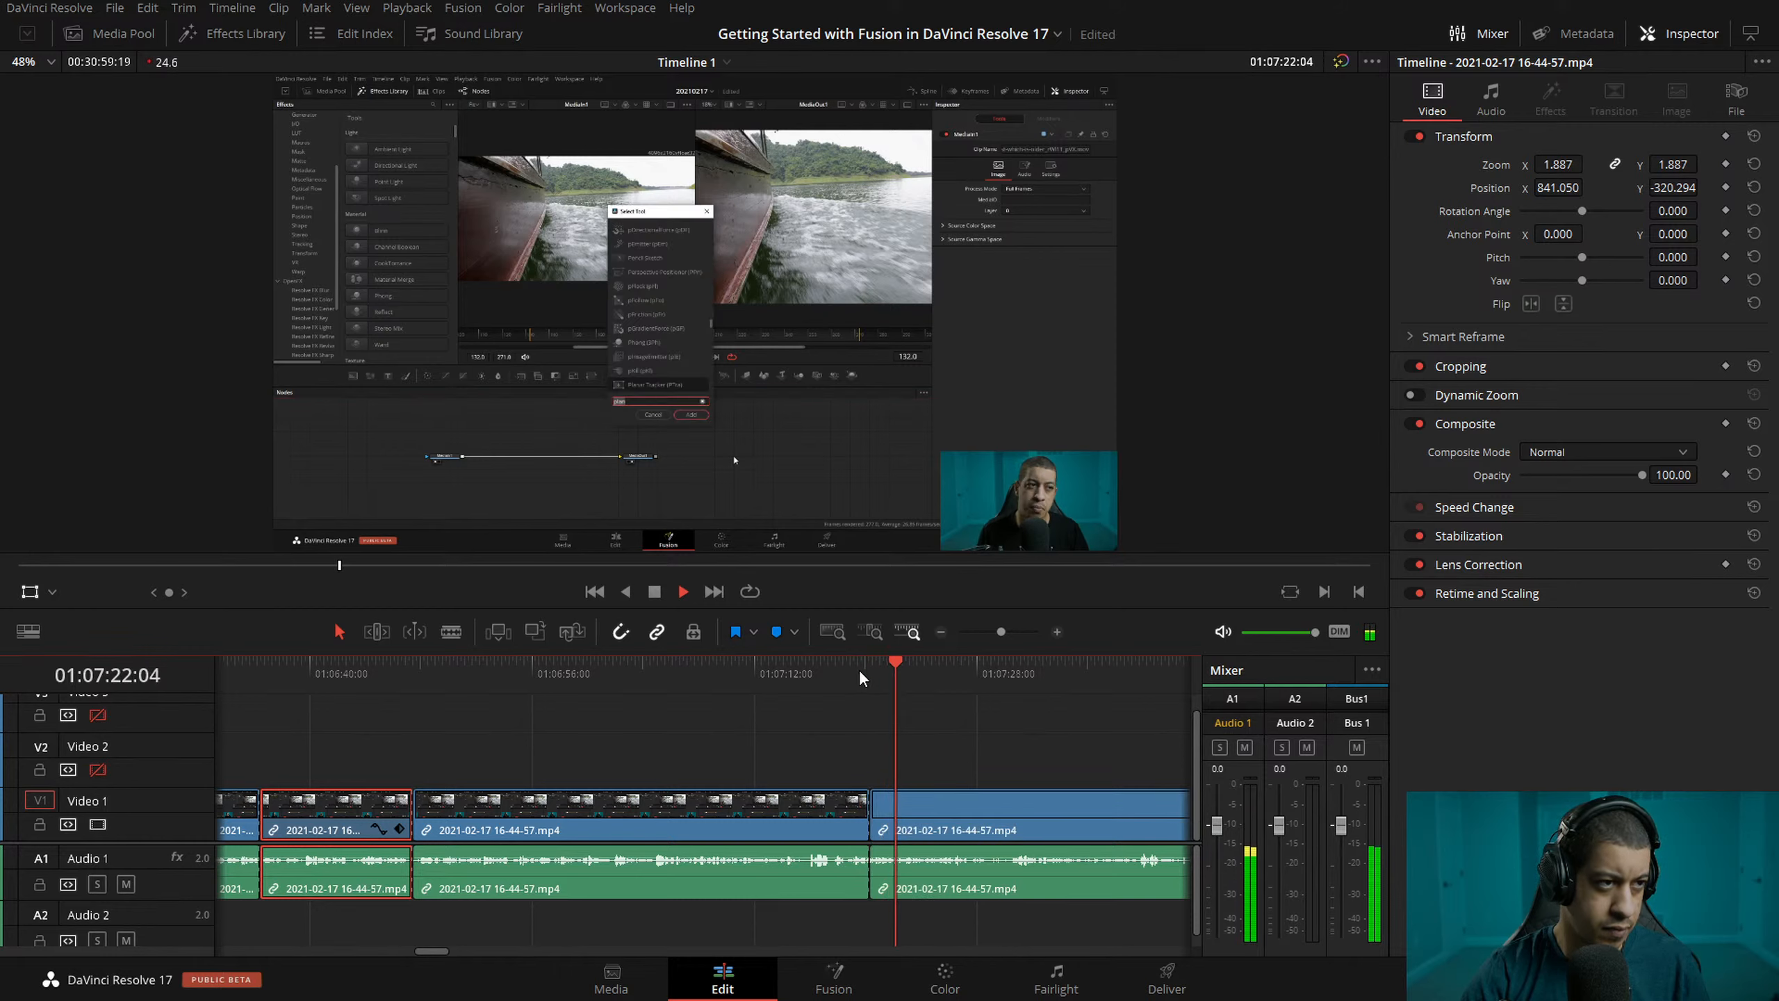
- Split the recording again at 01:07:24:18 to isolate the start of the Select Tool dialog section
{"action": "key", "text": "space"}
{"action": "key", "text": "ctrl+b"}
{"action": "left_click", "coordinate": [914, 672]}
{"action": "left_click", "coordinate": [919, 675]}
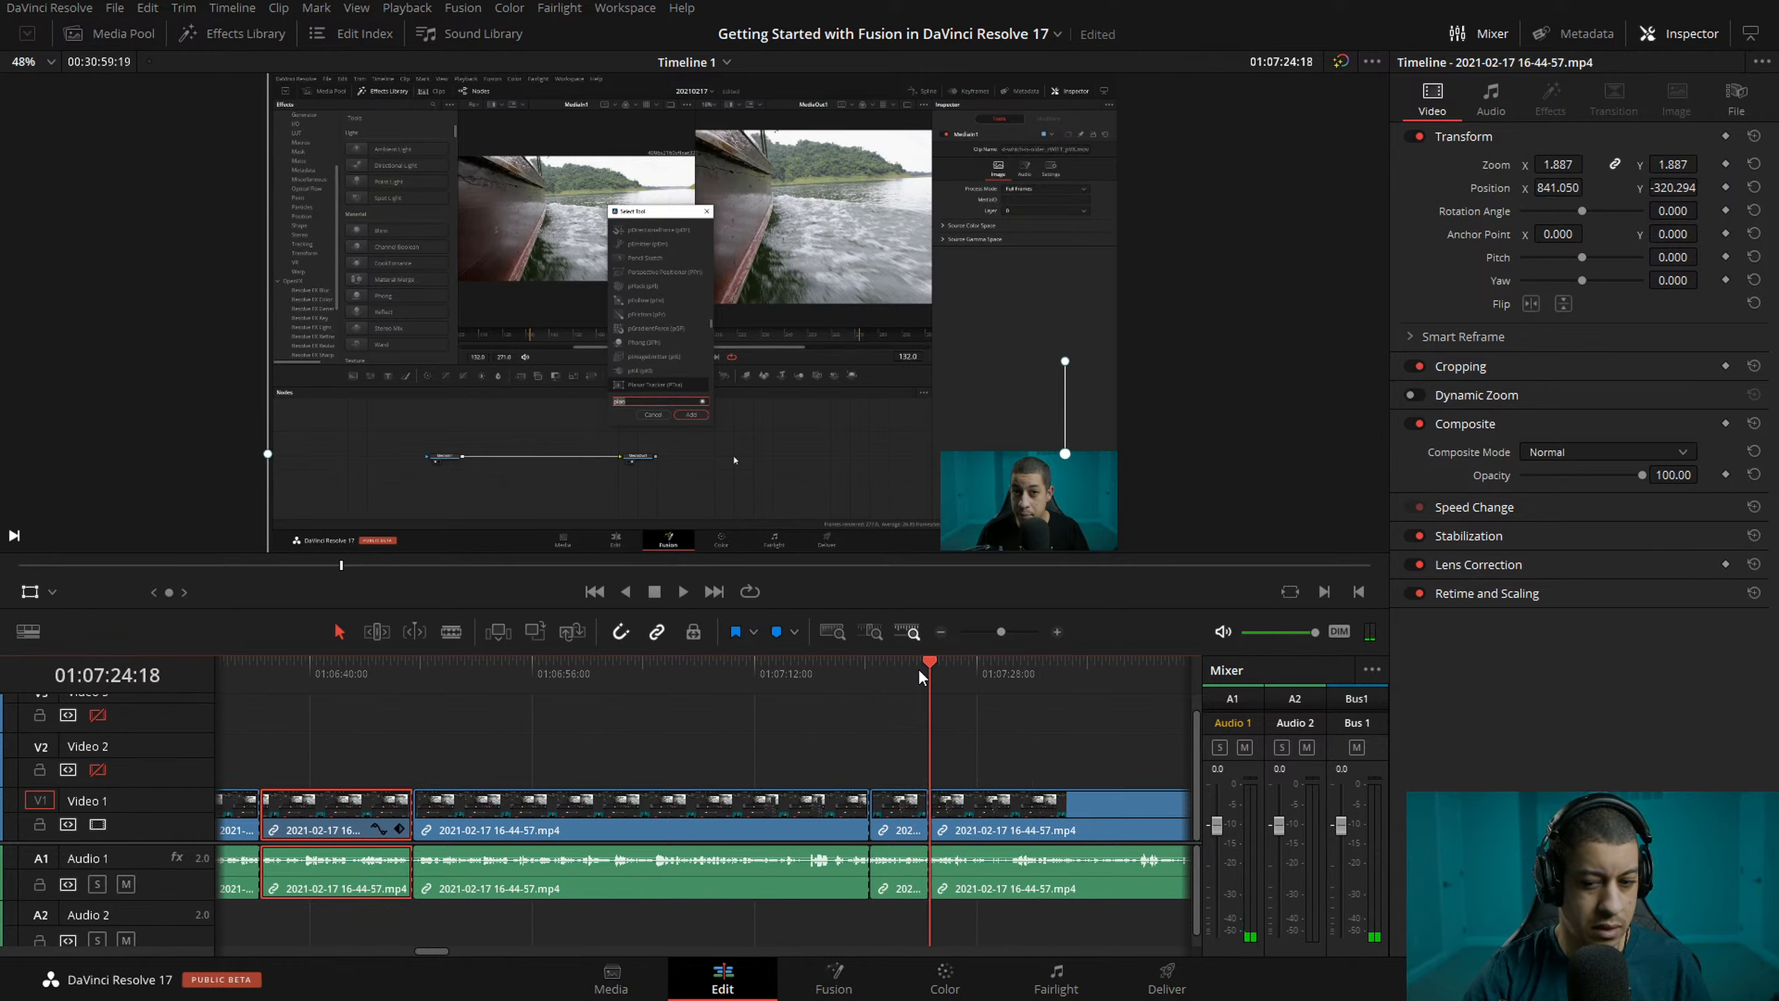
- Keyframe the short Select Tool clip's zoom from 1.000 at its start to 1.802, and set its position to X 42.105, Y 8.421
{"action": "left_click", "coordinate": [904, 671]}
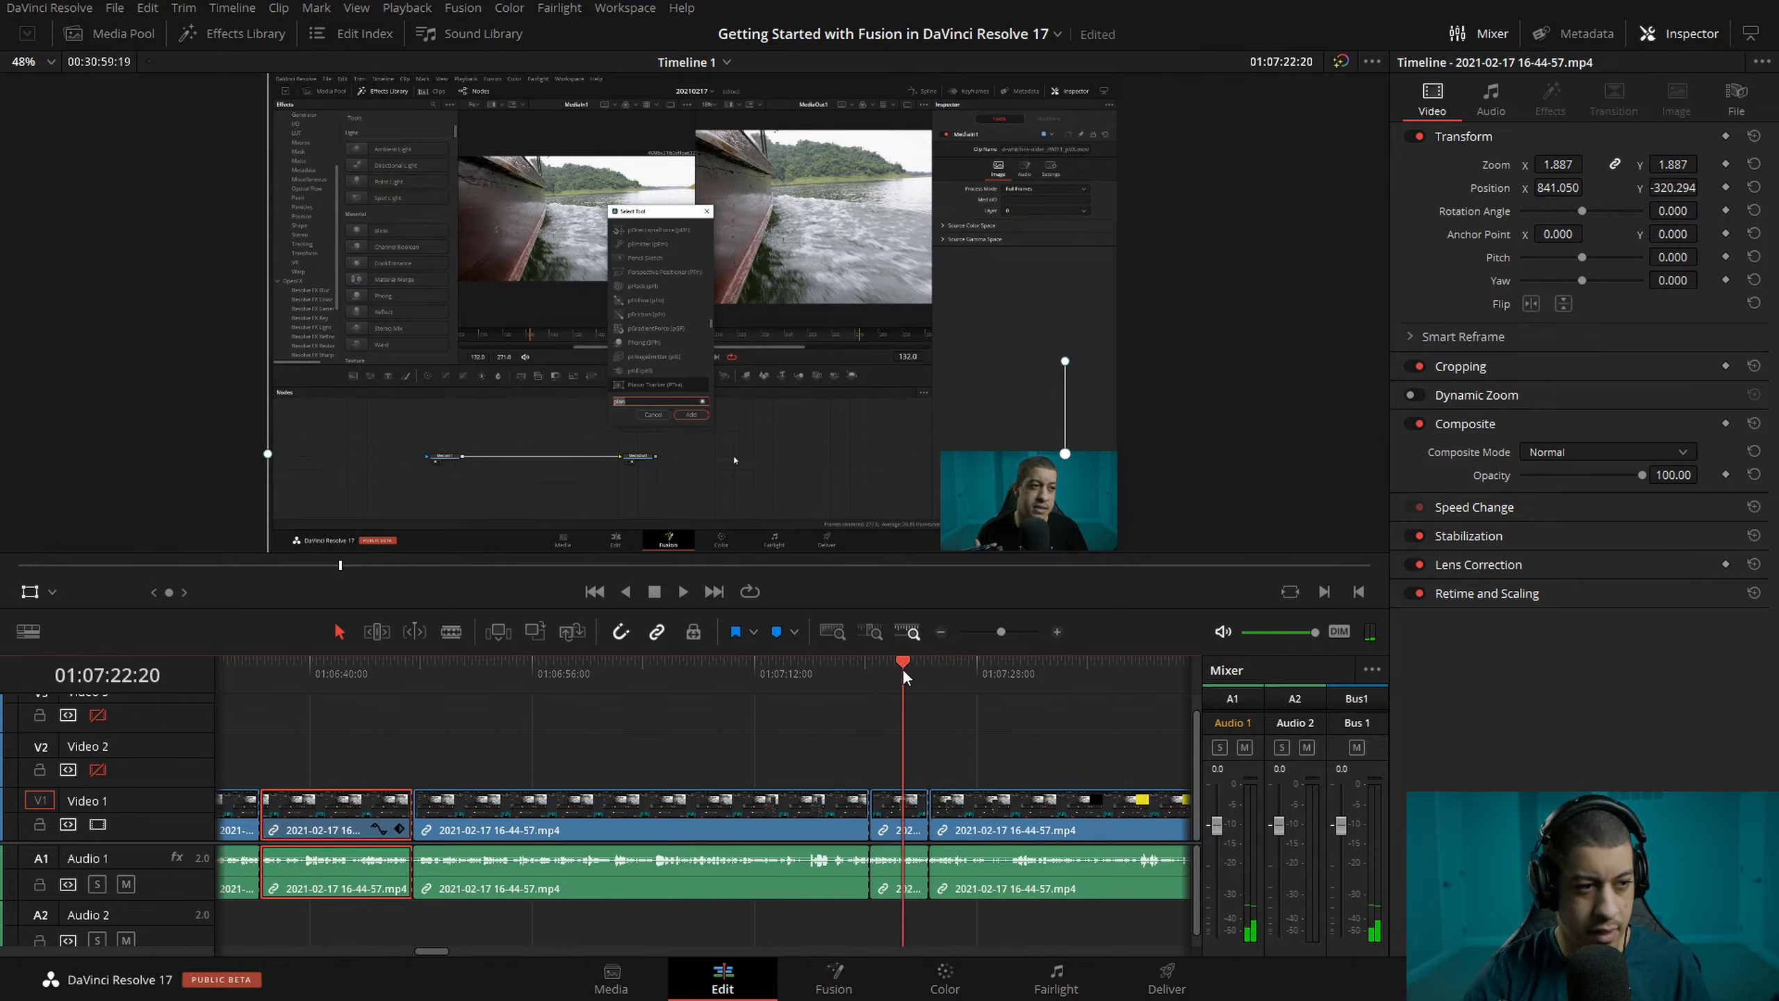
{"action": "left_click", "coordinate": [914, 829]}
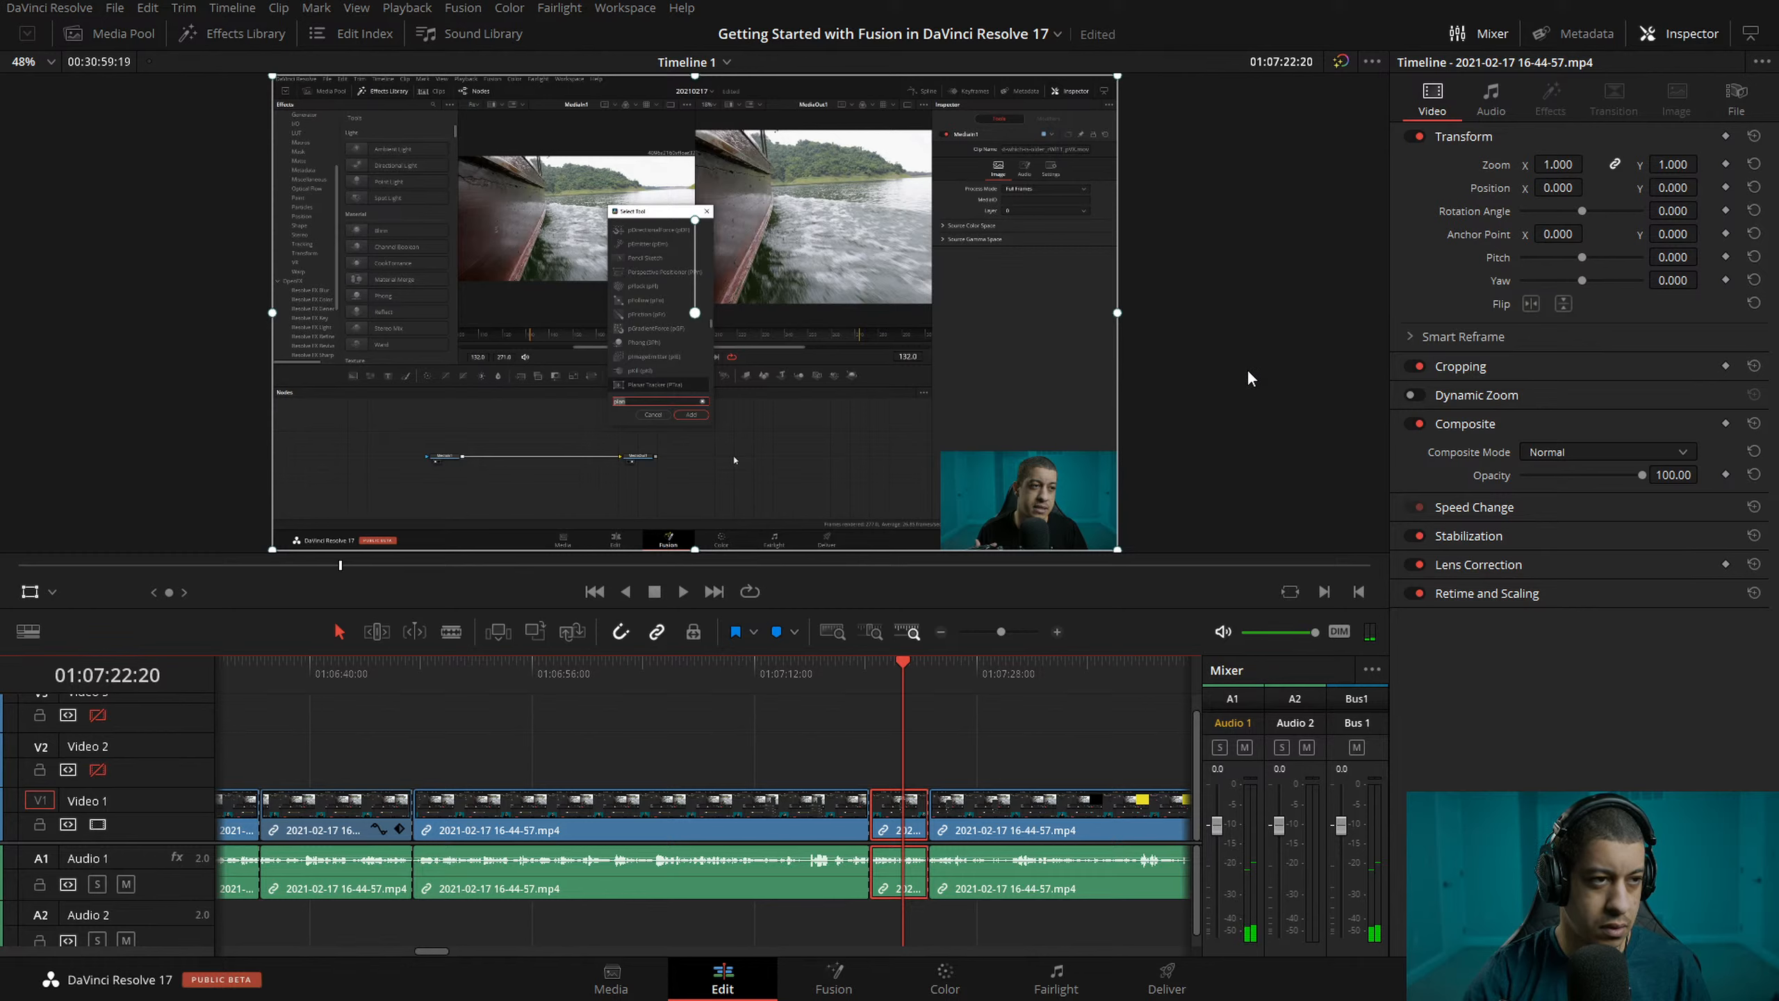
{"action": "key", "text": "Up"}
{"action": "left_click", "coordinate": [1725, 164]}
{"action": "left_click", "coordinate": [912, 675]}
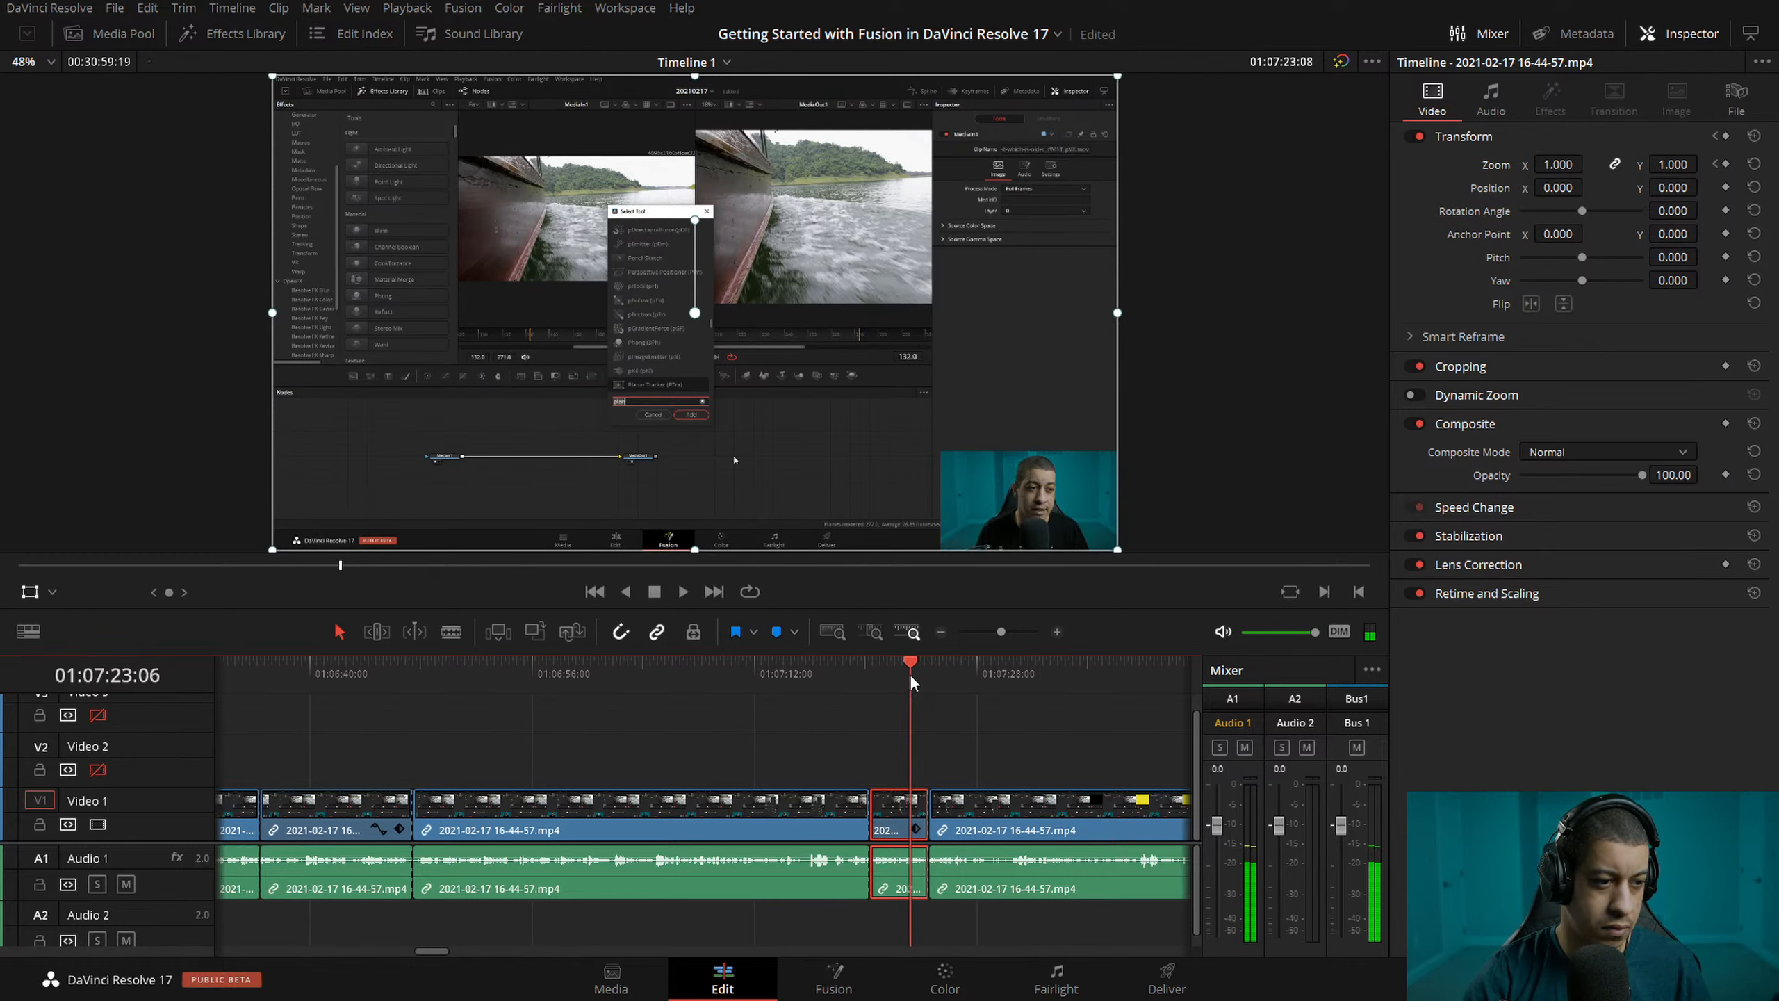
{"action": "key", "text": "space"}
{"action": "left_click_drag", "start_coordinate": [1133, 551], "coordinate": [974, 438]}
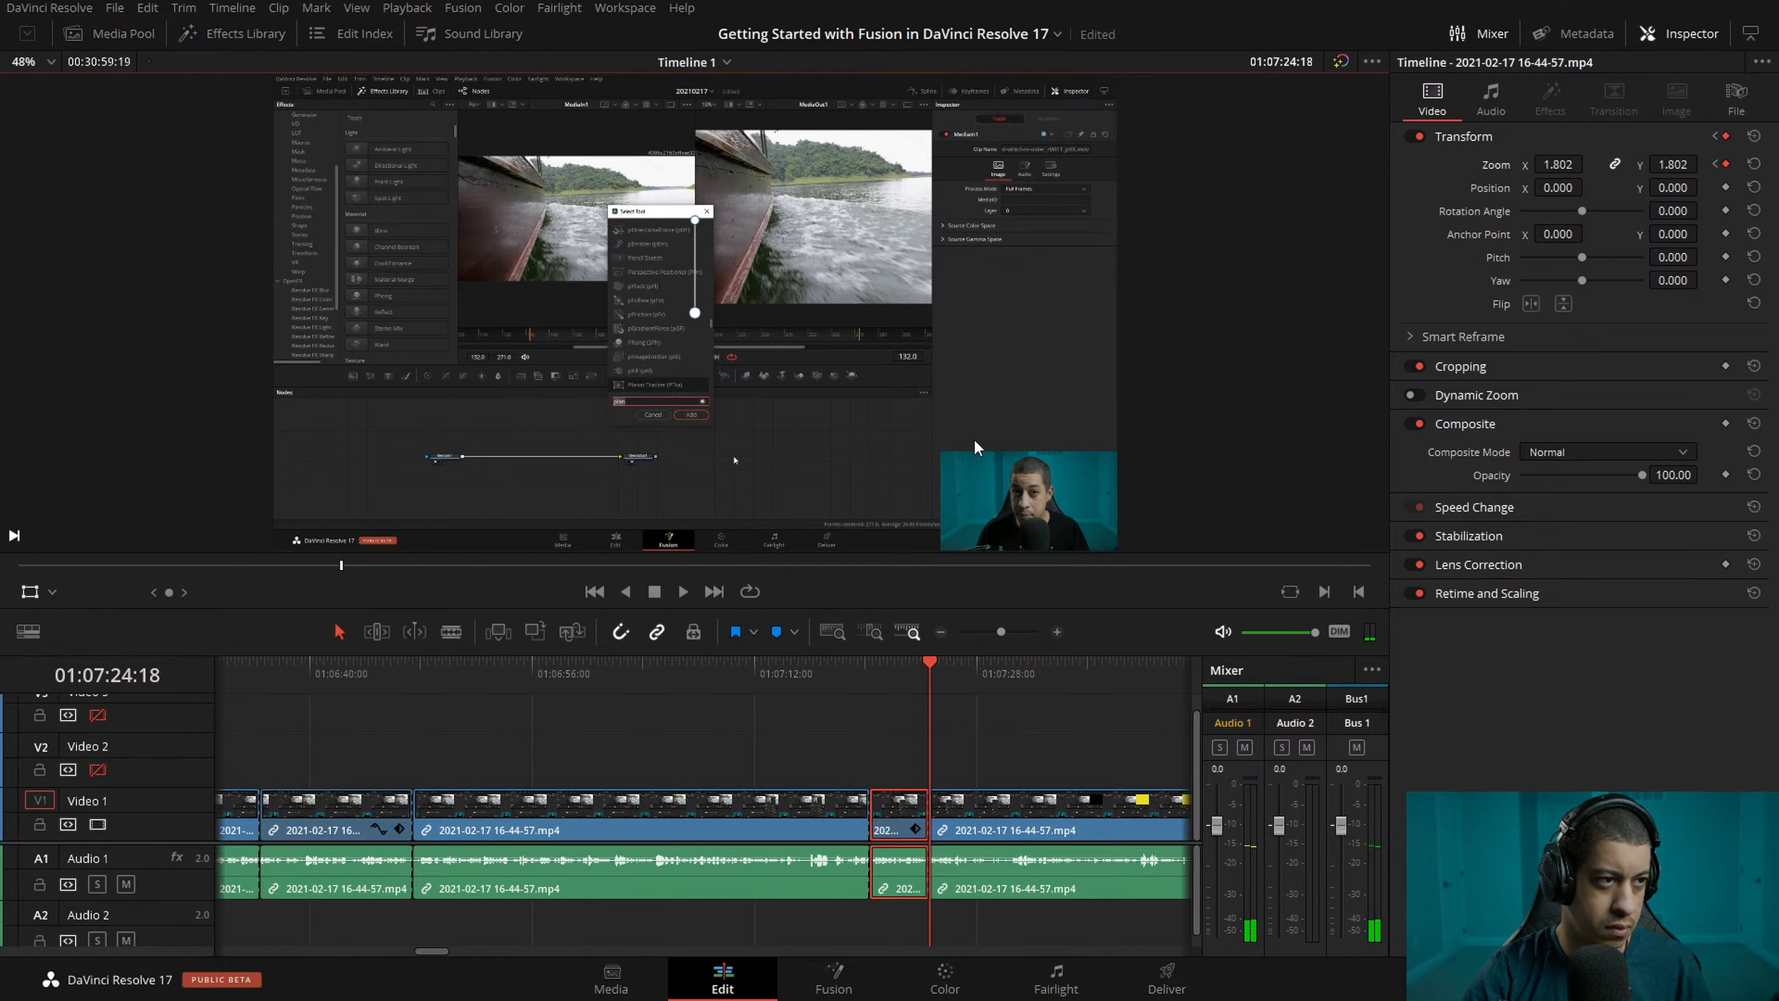
{"action": "left_click", "coordinate": [1673, 164]}
{"action": "left_click", "coordinate": [909, 673]}
{"action": "key", "text": "Down"}
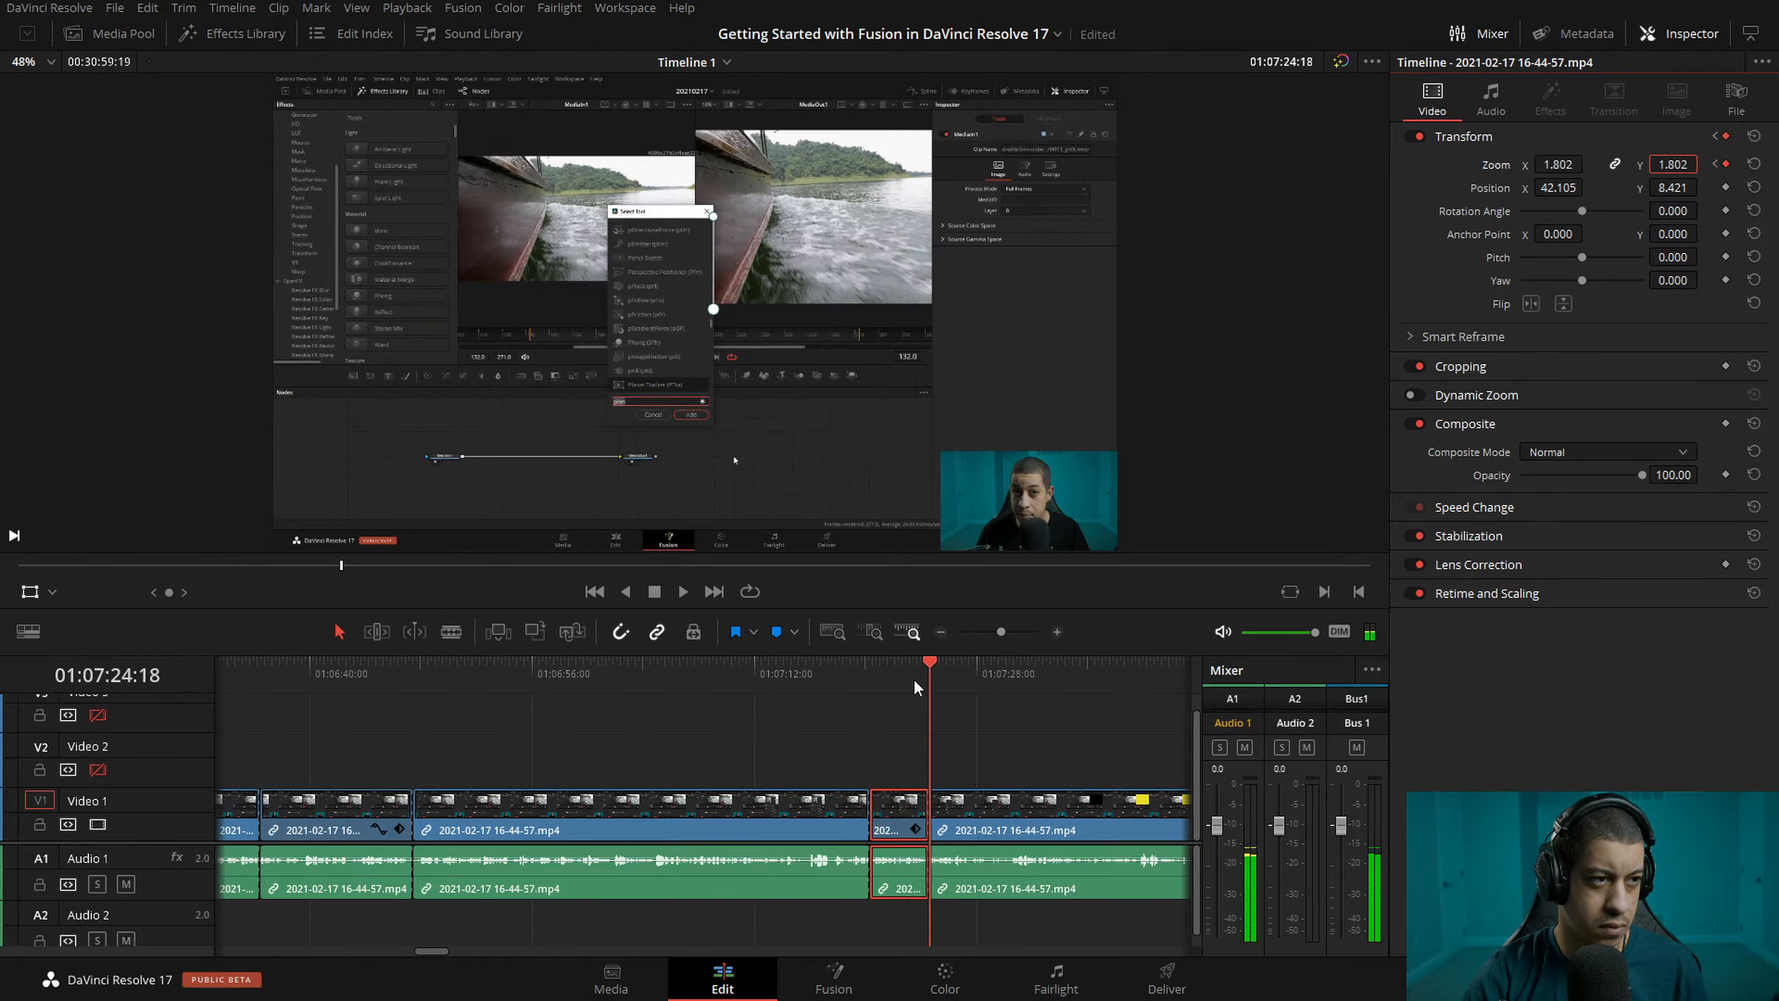
- Set the zoom of the clip starting at 01:07:24:18 to 1.802 and play it back
{"action": "left_click", "coordinate": [1005, 831]}
{"action": "left_click", "coordinate": [1550, 162]}
{"action": "type", "text": "1.802"}
{"action": "key", "text": "Return"}
{"action": "key", "text": "space"}
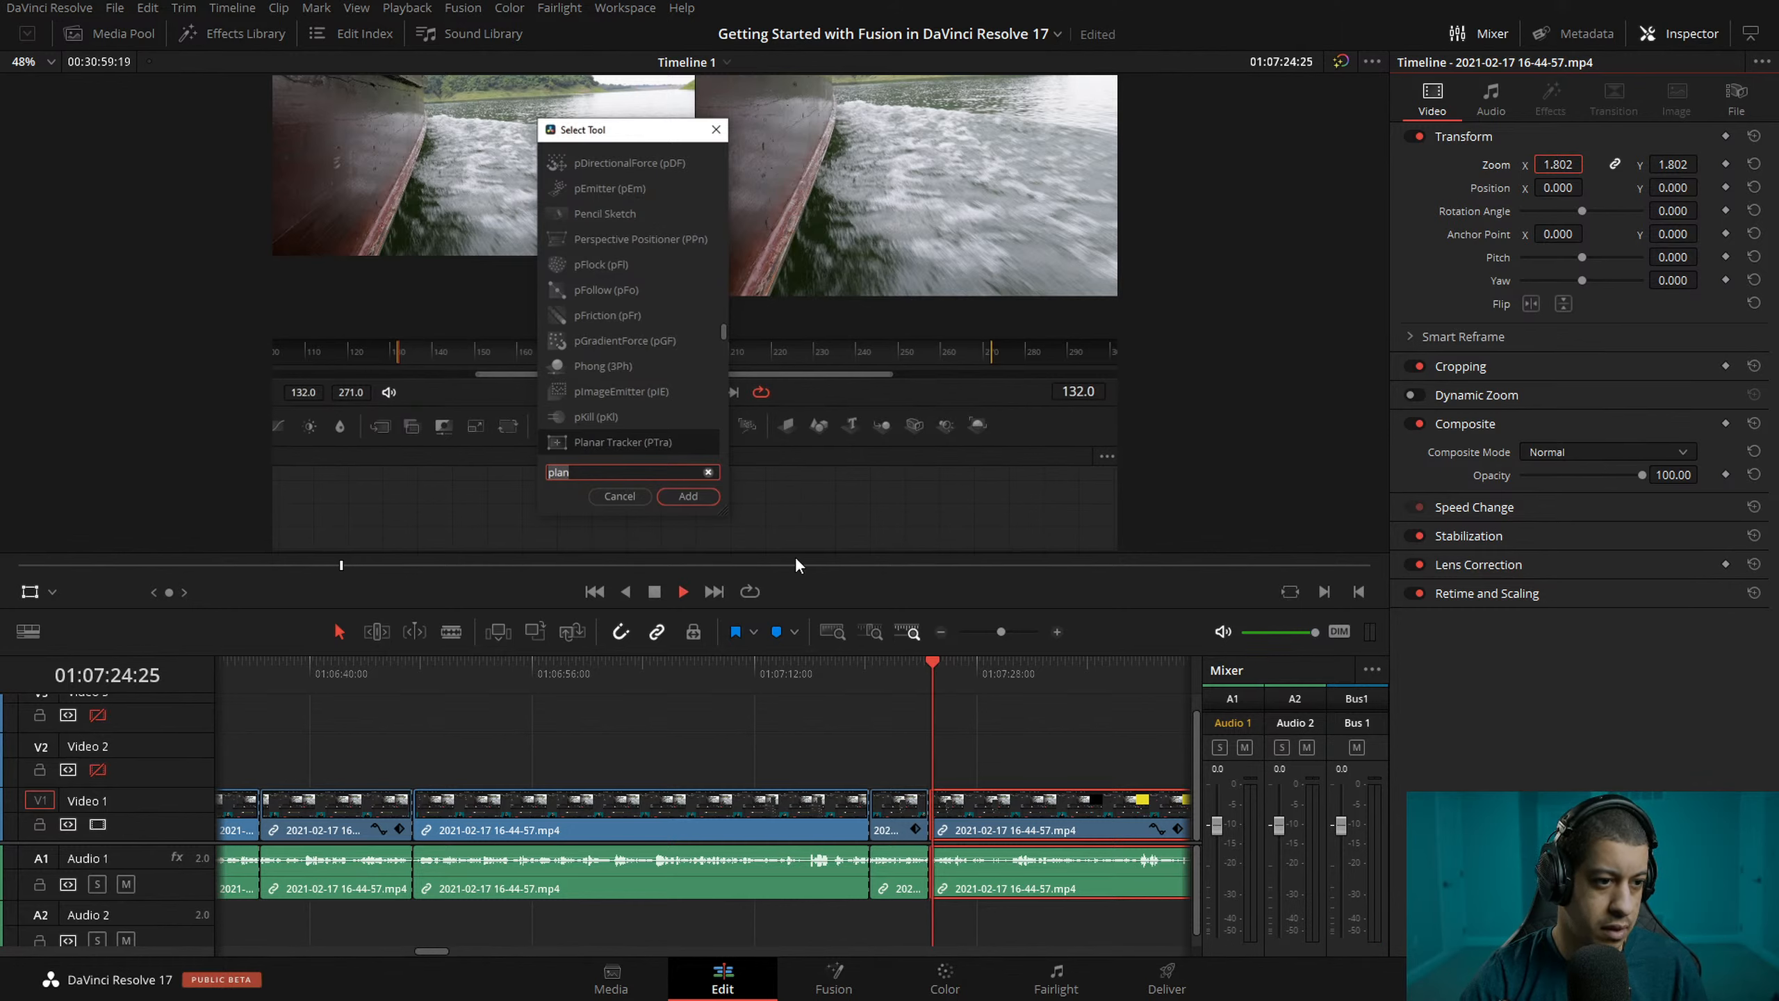
{"action": "key", "text": "space"}
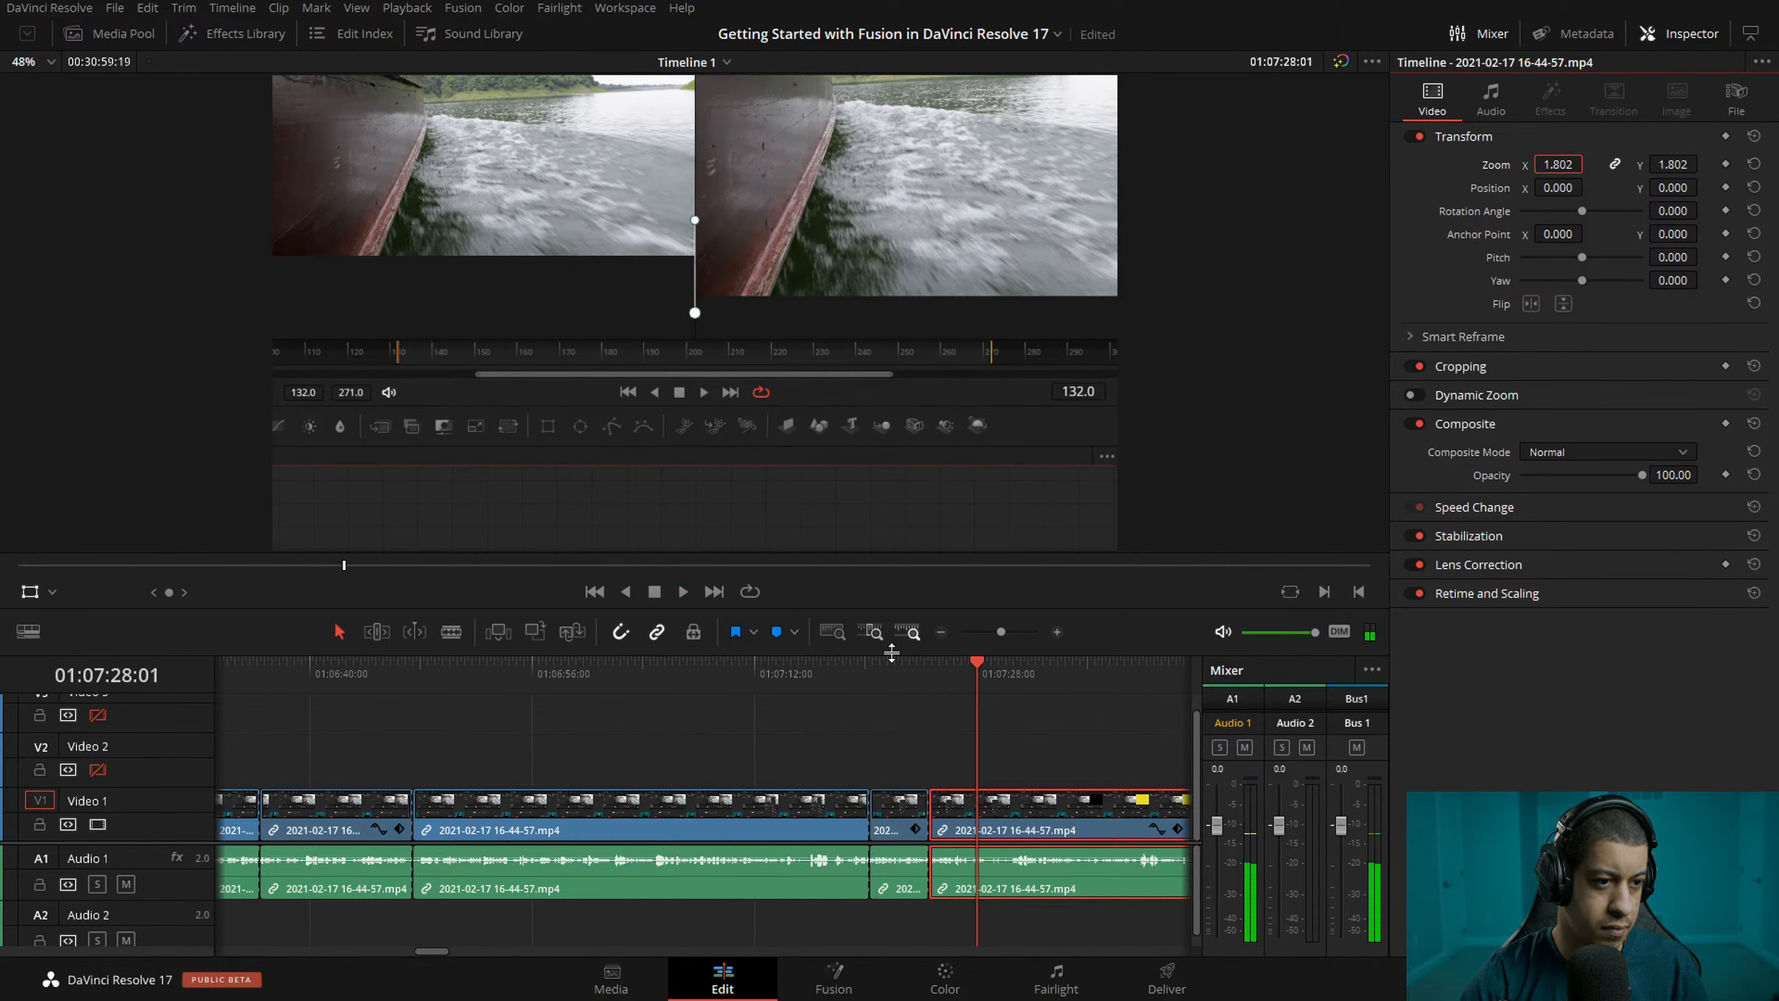
- Split the Select Tool clip at 01:07:27:06 and reset the zoom of the piece before the cut to 1.000
{"action": "left_click_drag", "start_coordinate": [988, 684], "coordinate": [968, 680]}
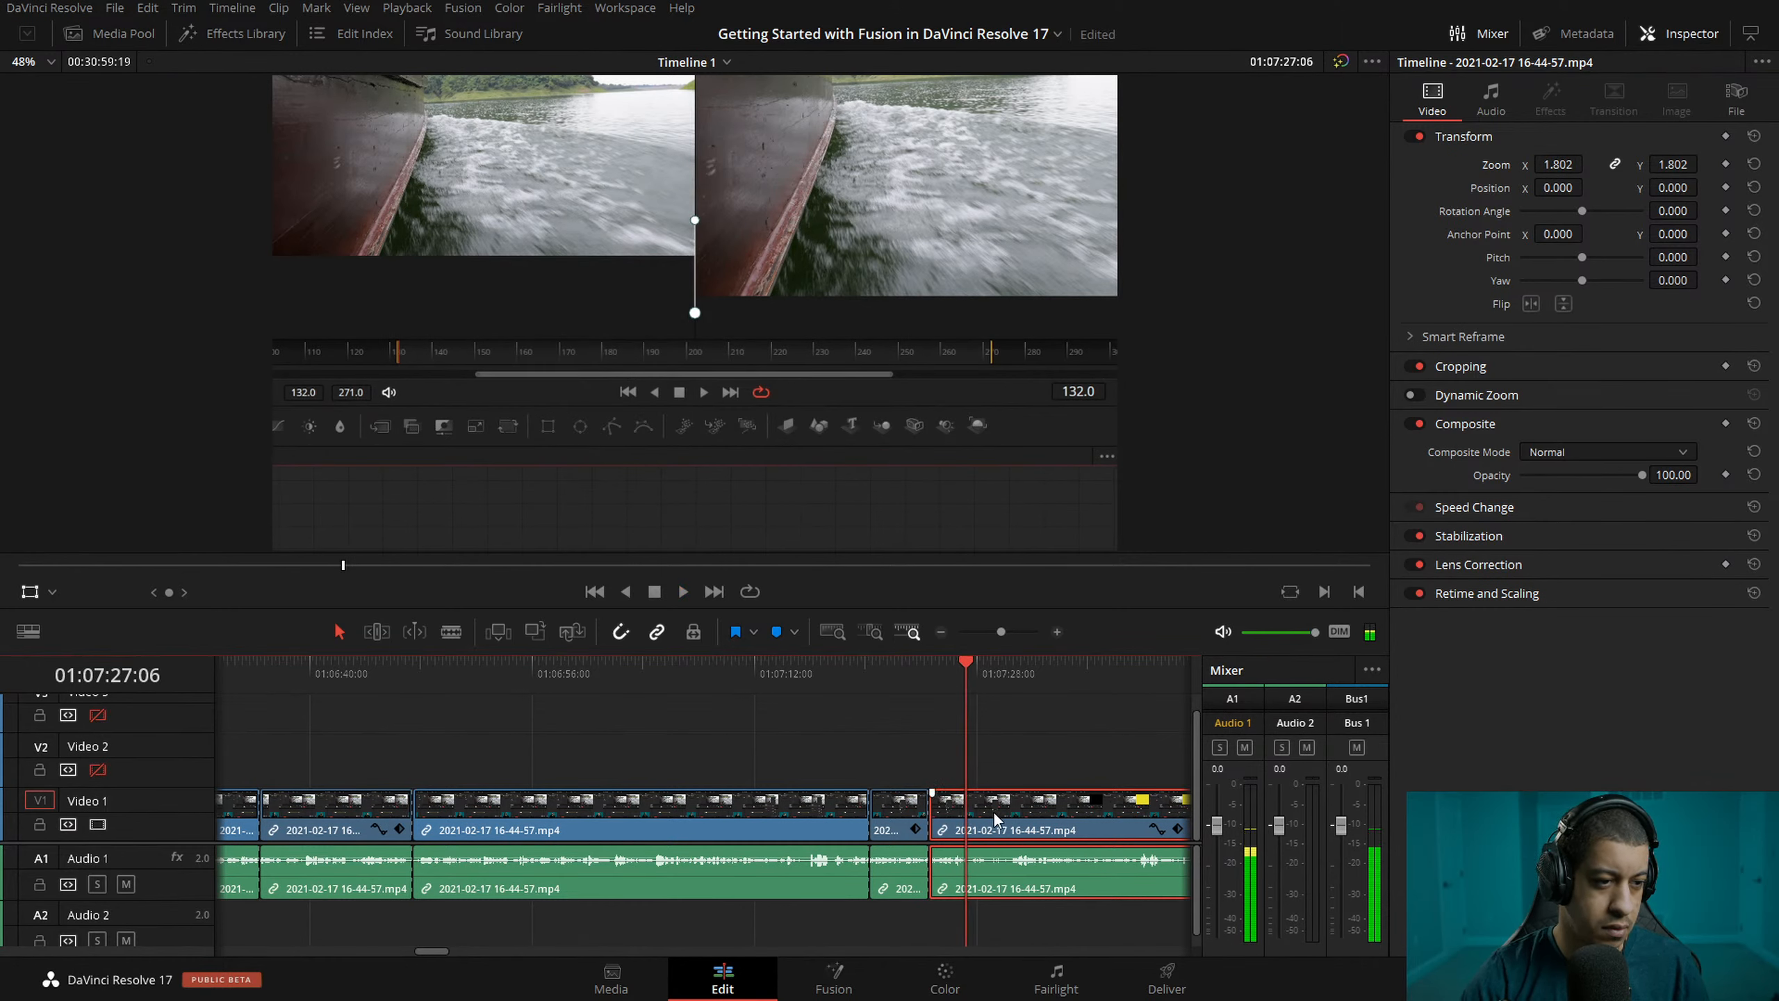
{"action": "key", "text": "ctrl+b"}
{"action": "key", "text": "space"}
{"action": "key", "text": "space"}
{"action": "double_click", "coordinate": [1497, 164]}
{"action": "key", "text": "ctrl+s"}
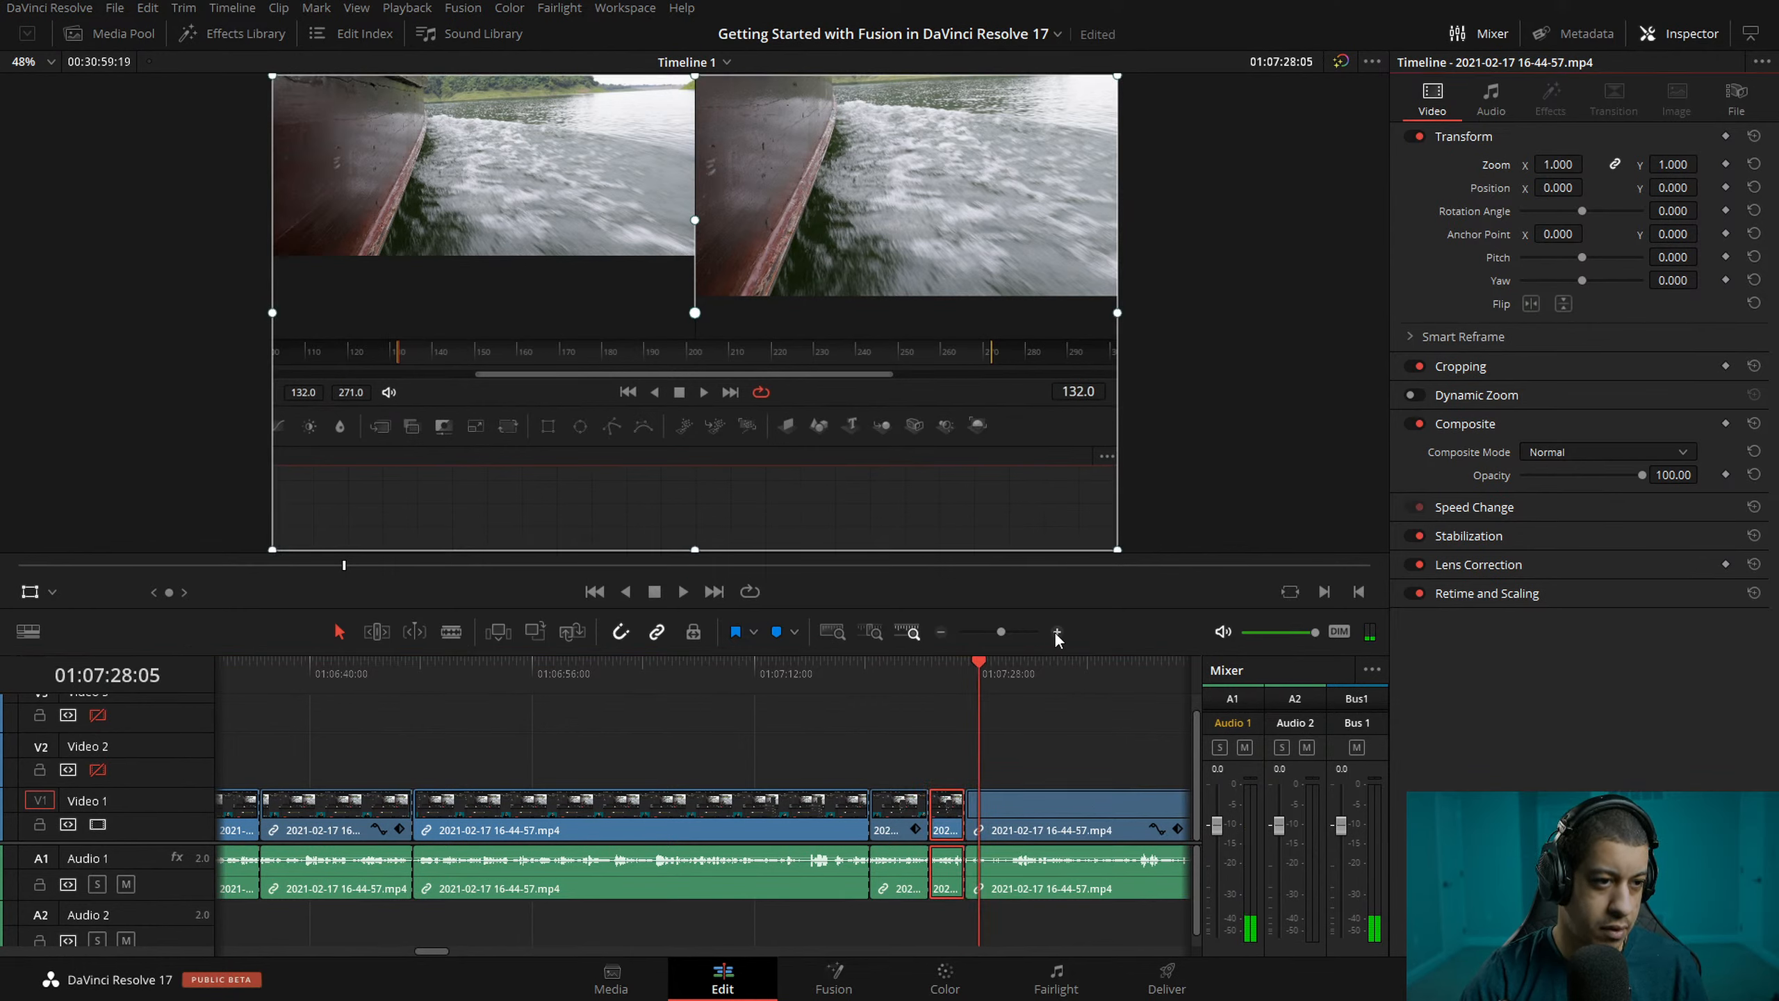
- Review the Select Tool footage after the 01:07:27:06 cut, up to about 01:07:30:18
{"action": "key", "text": "space"}
{"action": "left_click", "coordinate": [1057, 632]}
{"action": "key", "text": "shift+space"}
{"action": "type", "text": "plan"}
{"action": "key", "text": "BackSpace"}
{"action": "key", "text": "BackSpace"}
{"action": "key", "text": "BackSpace"}
{"action": "key", "text": "BackSpace"}
{"action": "type", "text": "back"}
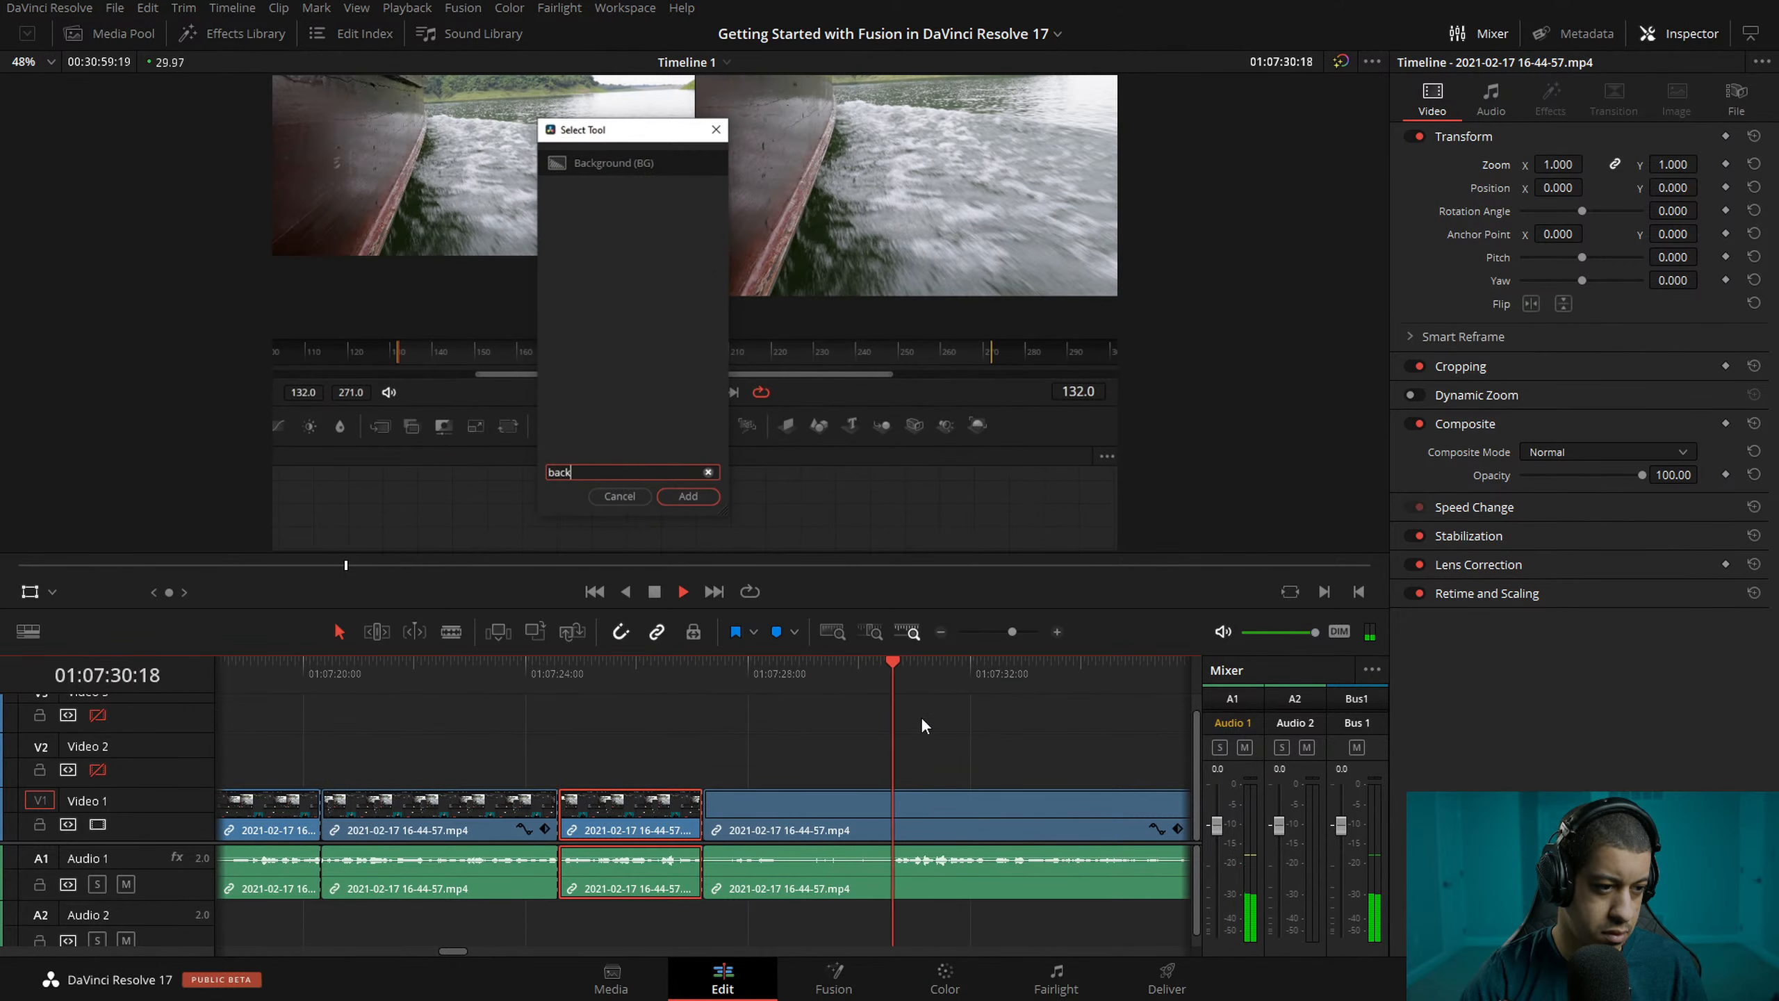
- Ripple-trim about three seconds from the start of the clip after 01:07:27:06 and reset its zoom to 1.000
{"action": "left_click", "coordinate": [975, 836]}
{"action": "left_click_drag", "start_coordinate": [708, 684], "coordinate": [638, 684]}
{"action": "key", "text": "space"}
{"action": "key", "text": "space"}
{"action": "key", "text": "ctrl+z"}
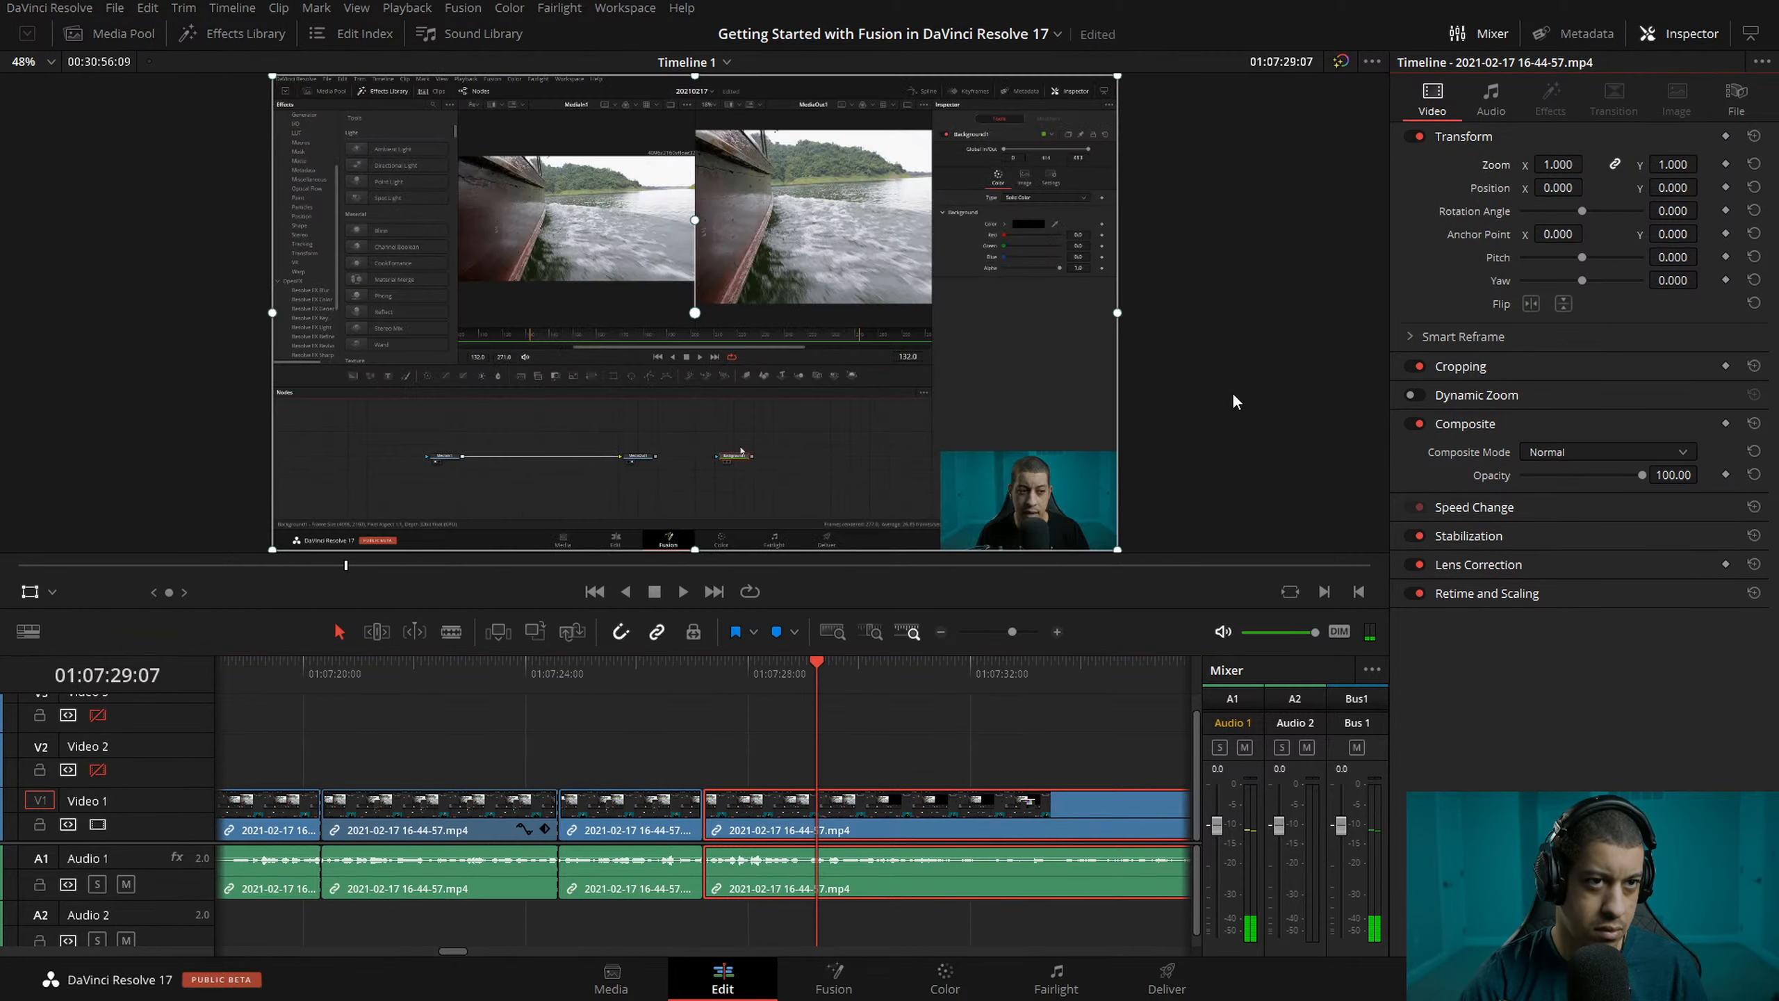
- Play back the Select Tool section and set the zoom of the clip between 01:07:24:18 and 01:07:27:06 to 1.802
{"action": "left_click_drag", "start_coordinate": [763, 684], "coordinate": [488, 681]}
{"action": "key", "text": "space"}
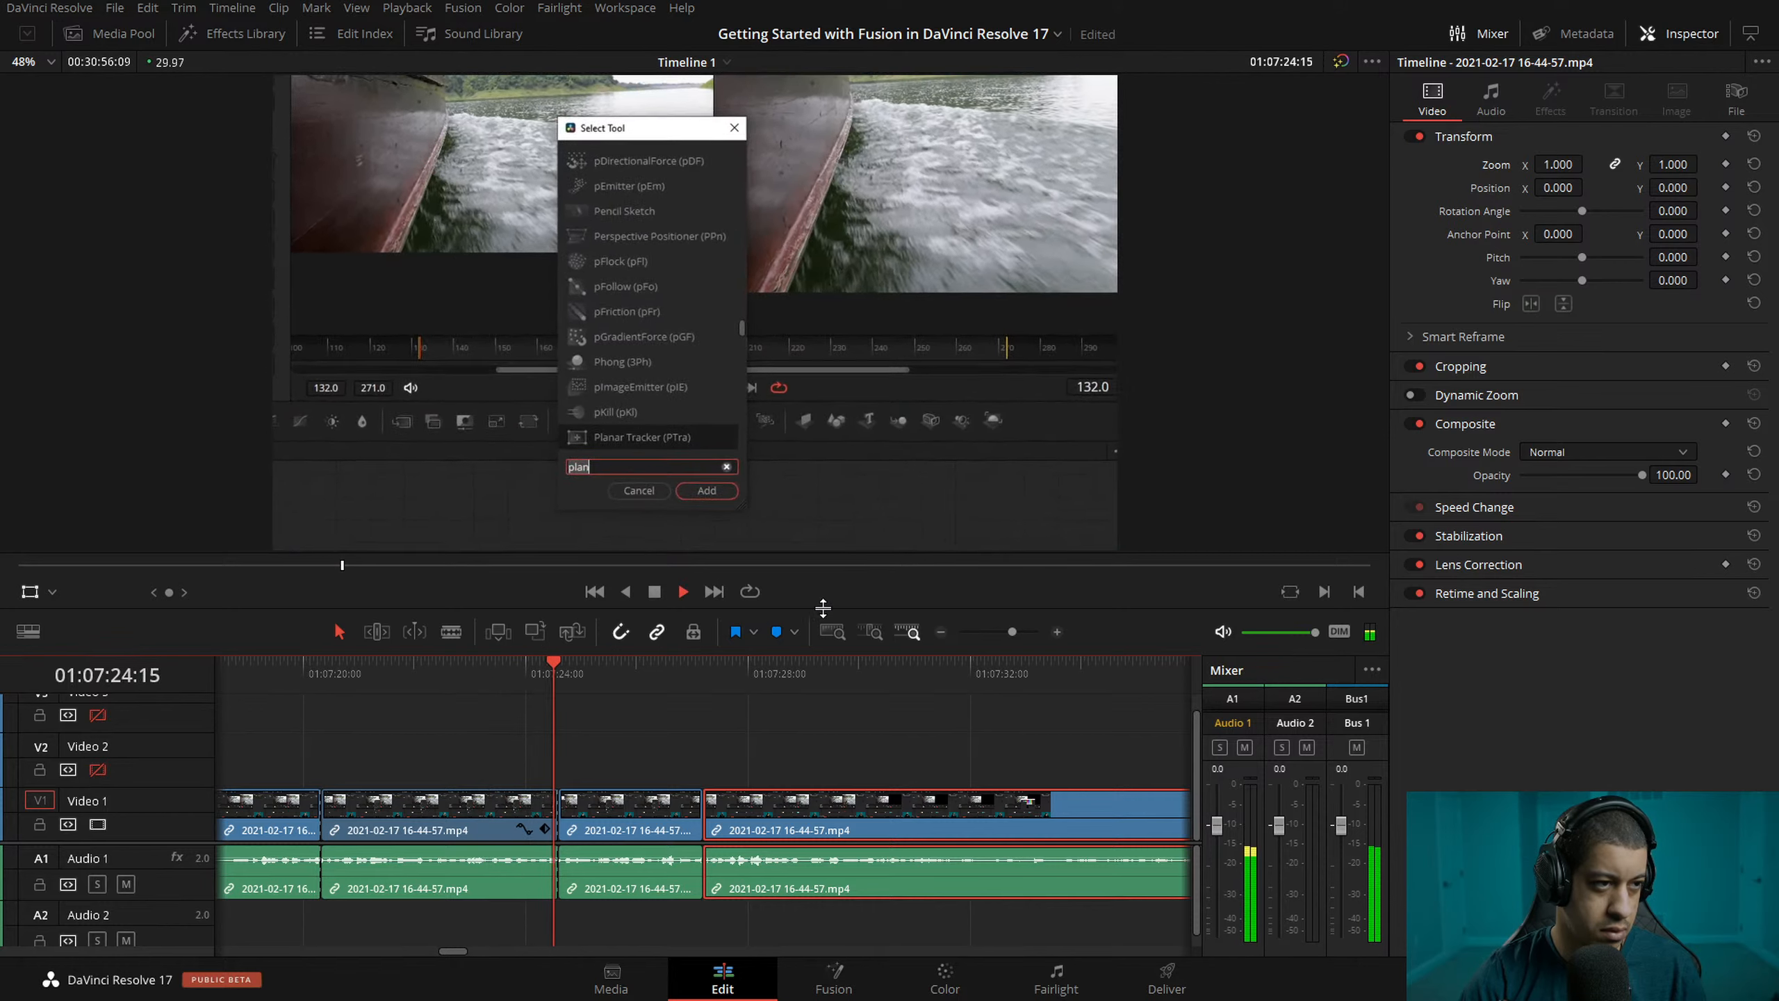
{"action": "left_click", "coordinate": [441, 674]}
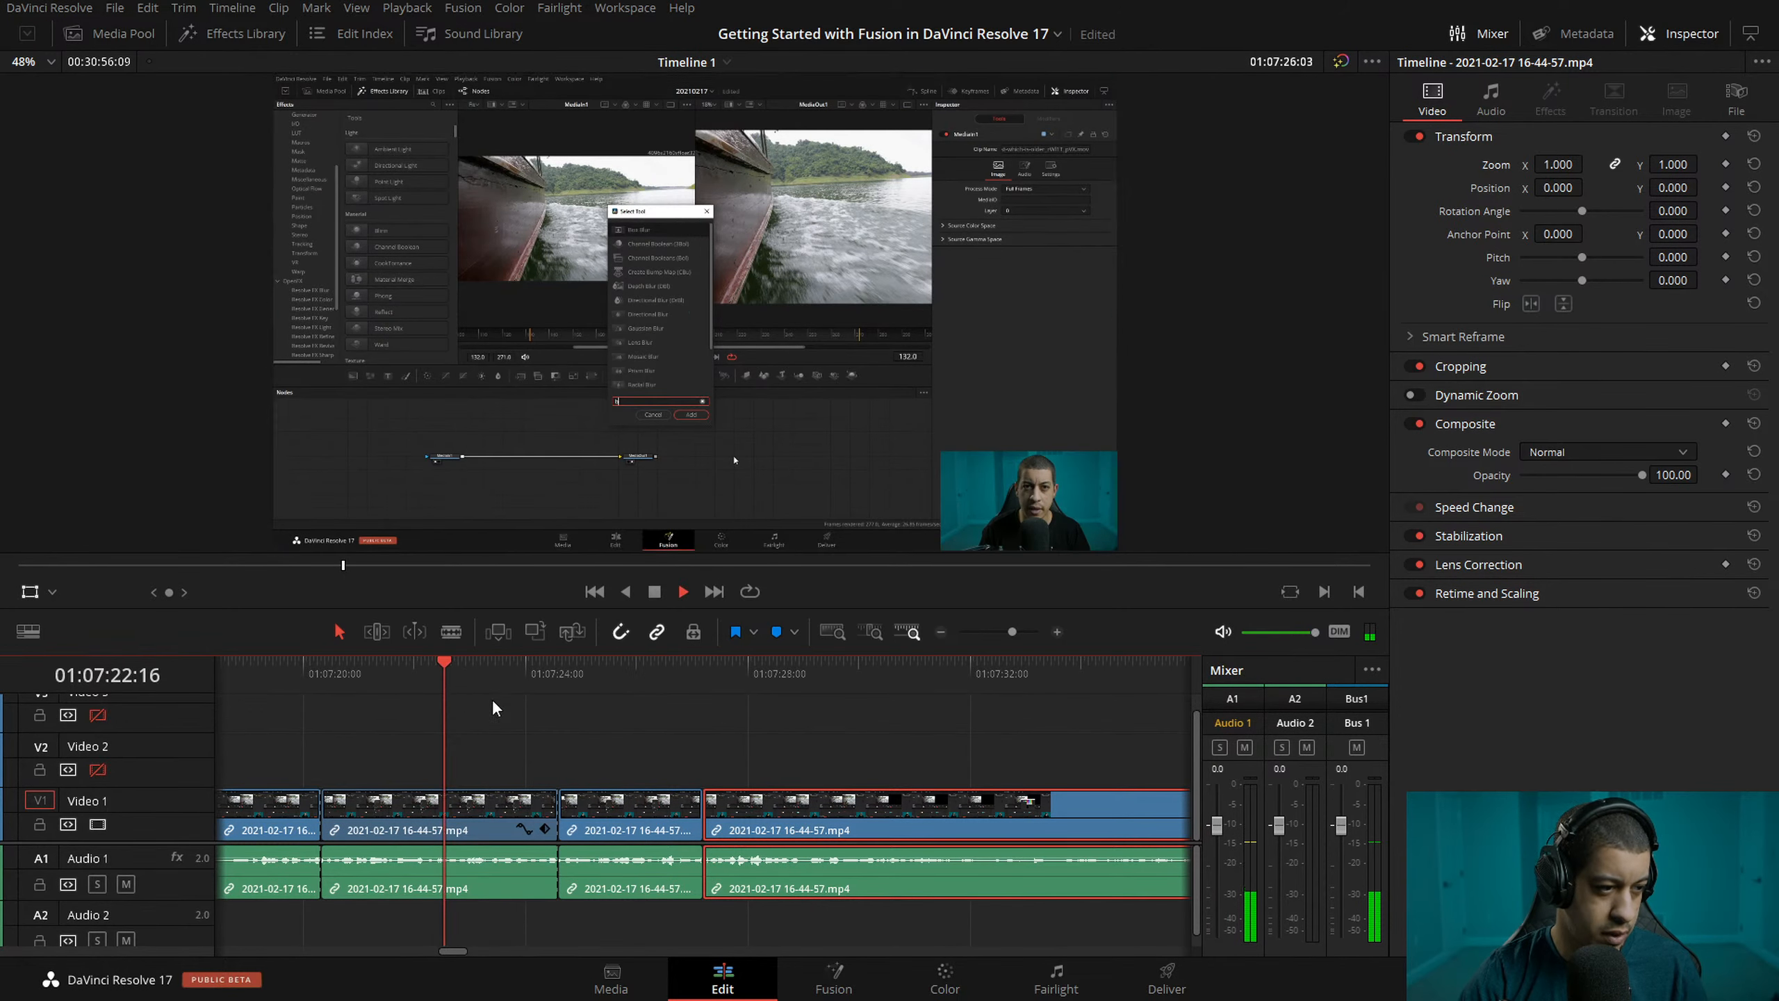
{"action": "key", "text": "space"}
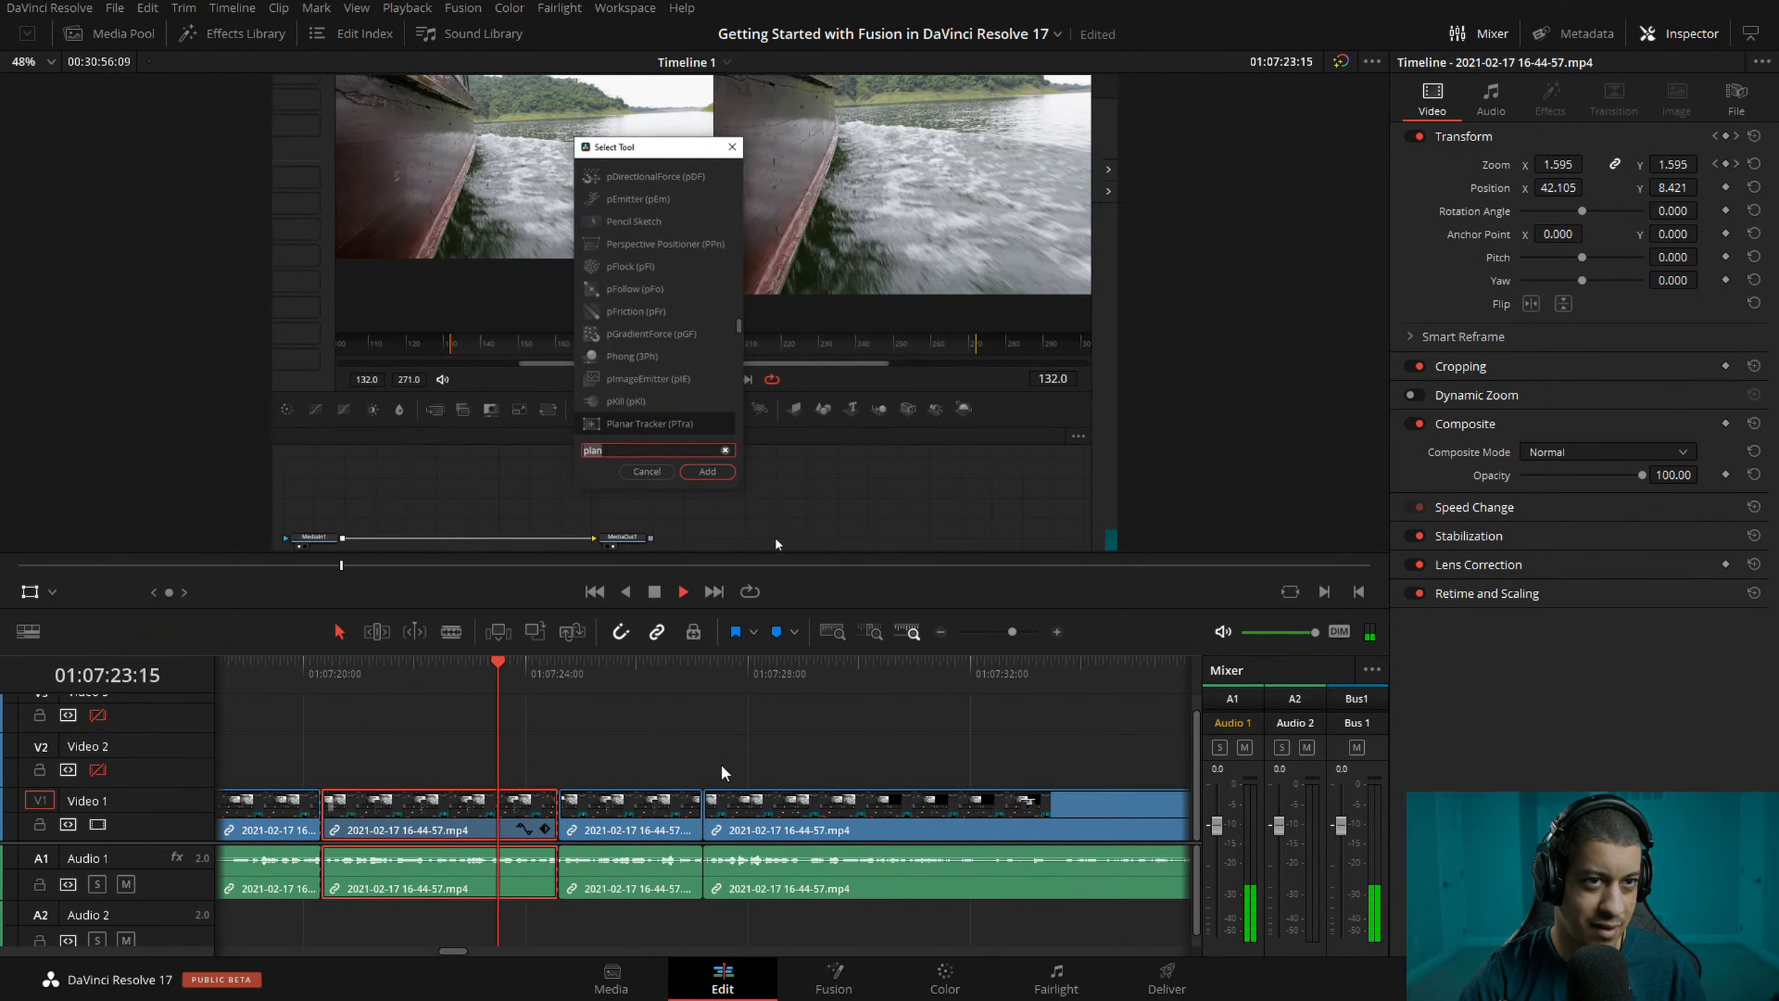
{"action": "key", "text": "space"}
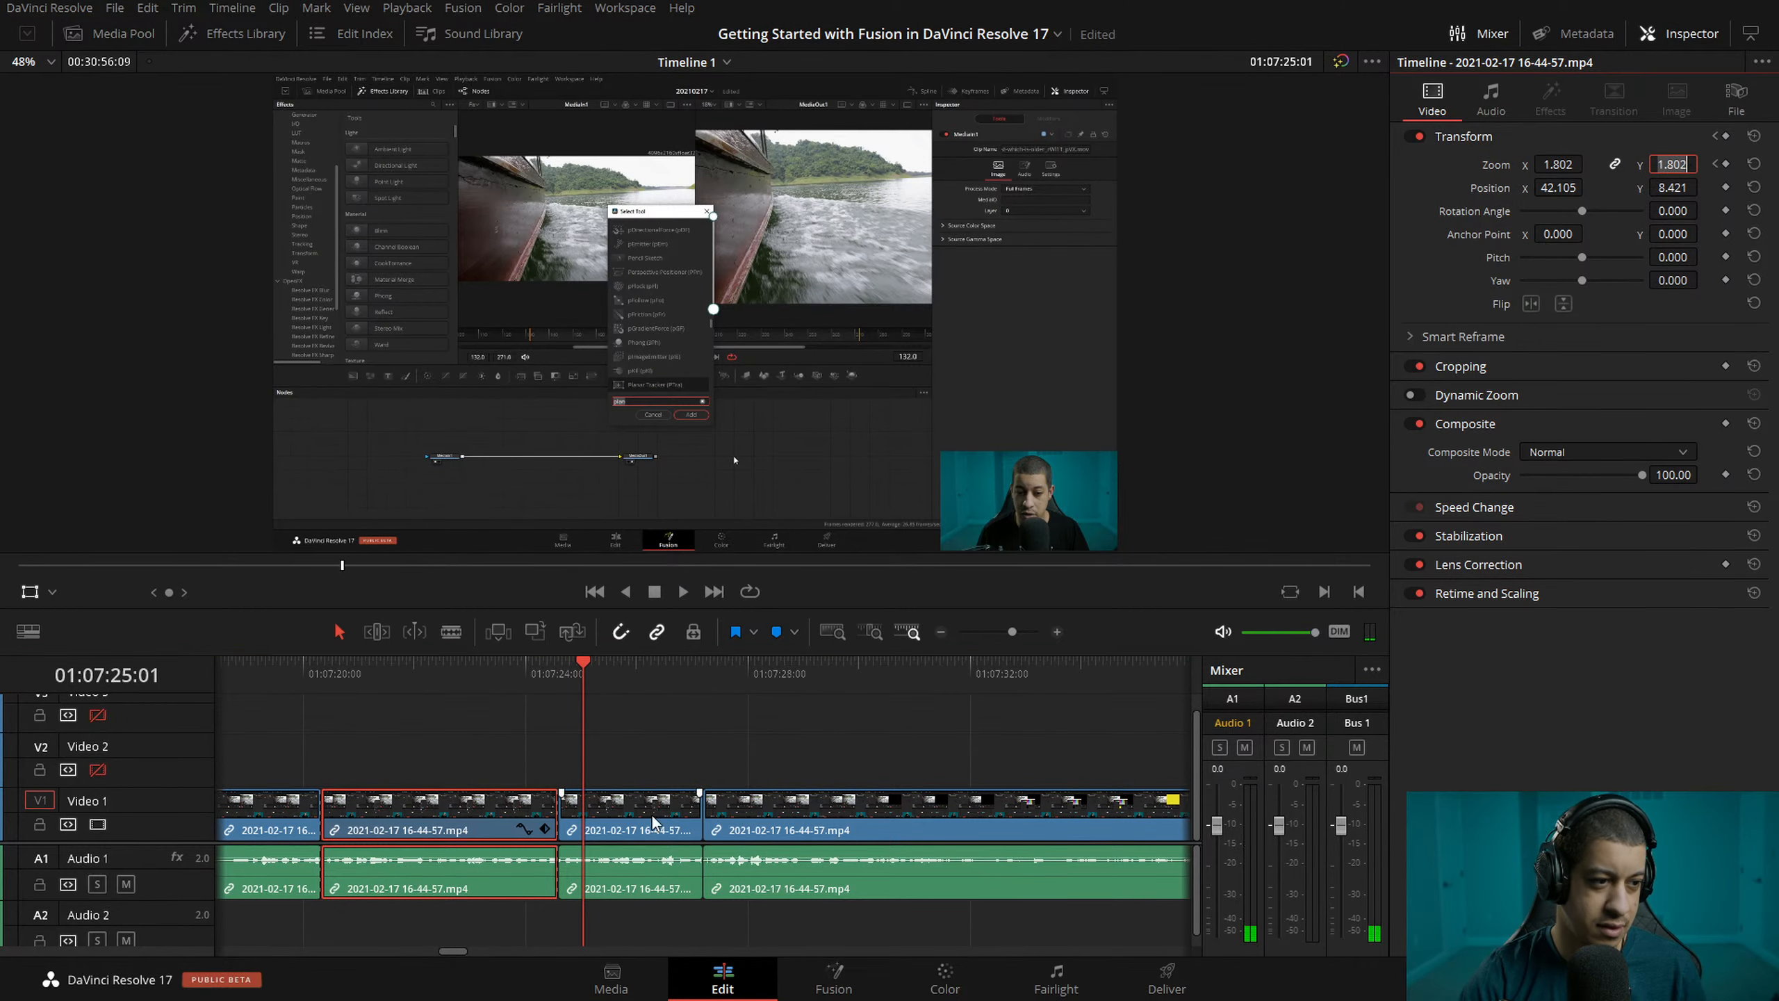
{"action": "left_click_drag", "start_coordinate": [1673, 164], "coordinate": [1730, 164]}
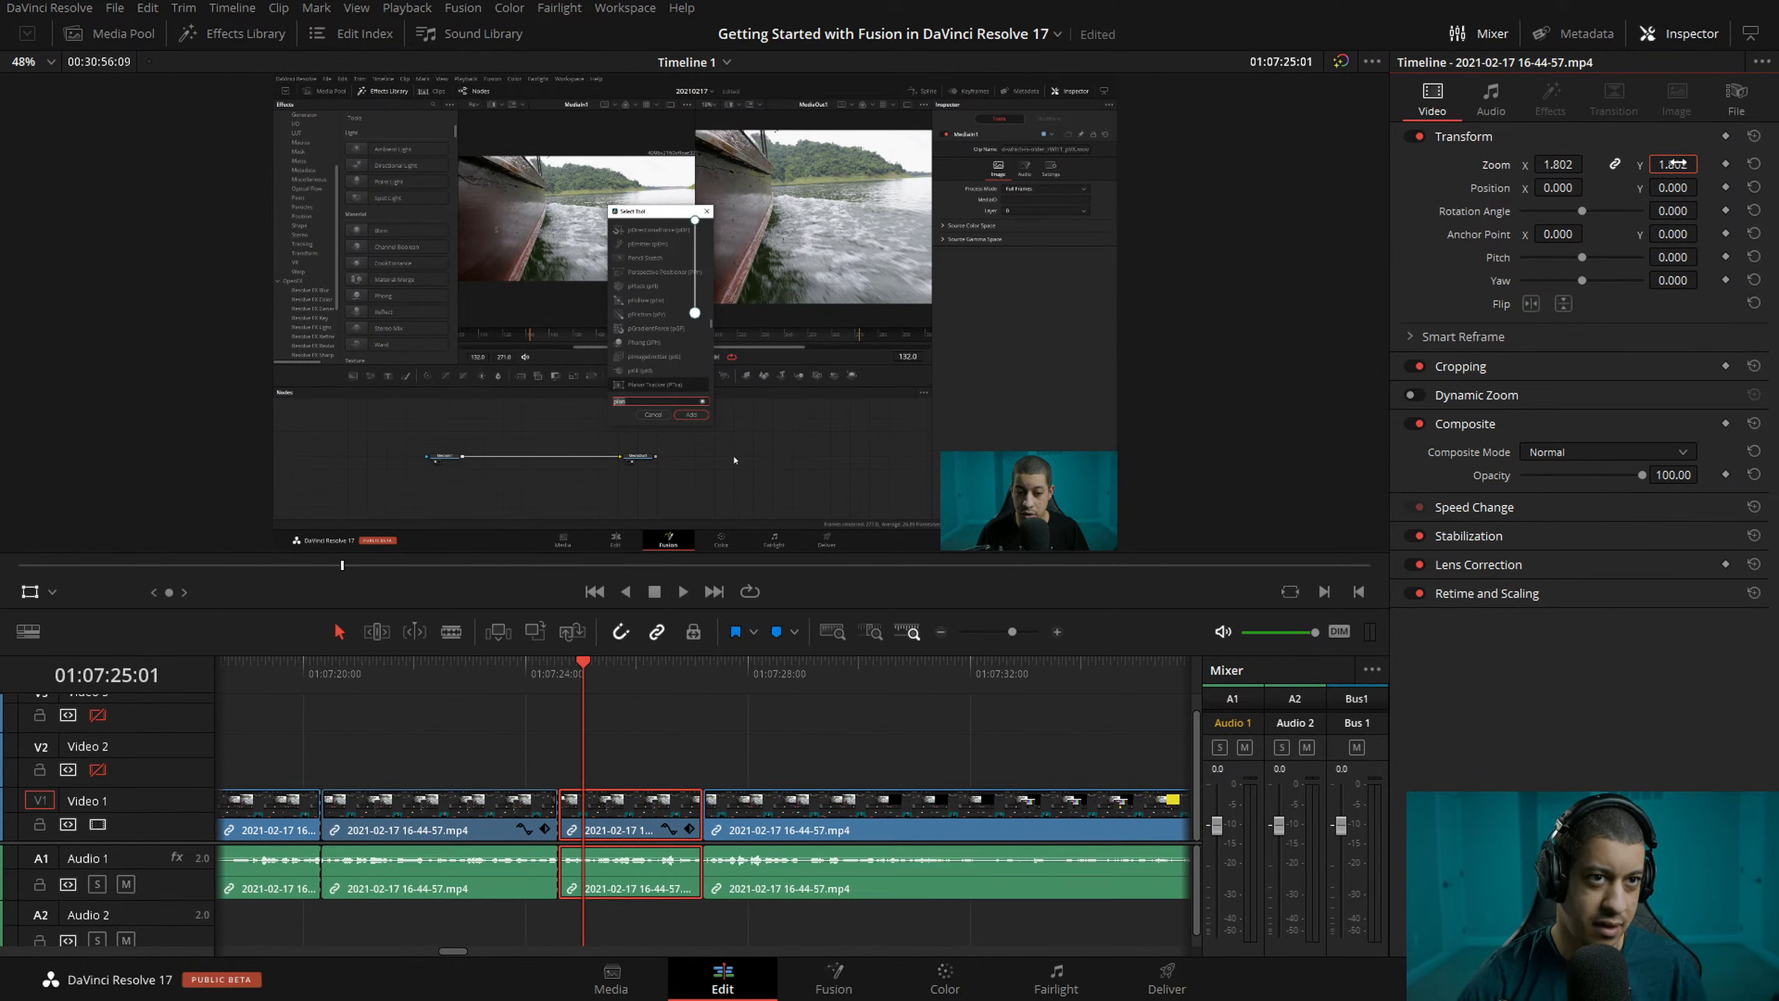
- Review the recording from about 01:07:23 to 01:08:11 for the next section that needs a zoom
{"action": "left_click", "coordinate": [492, 692]}
{"action": "key", "text": "space"}
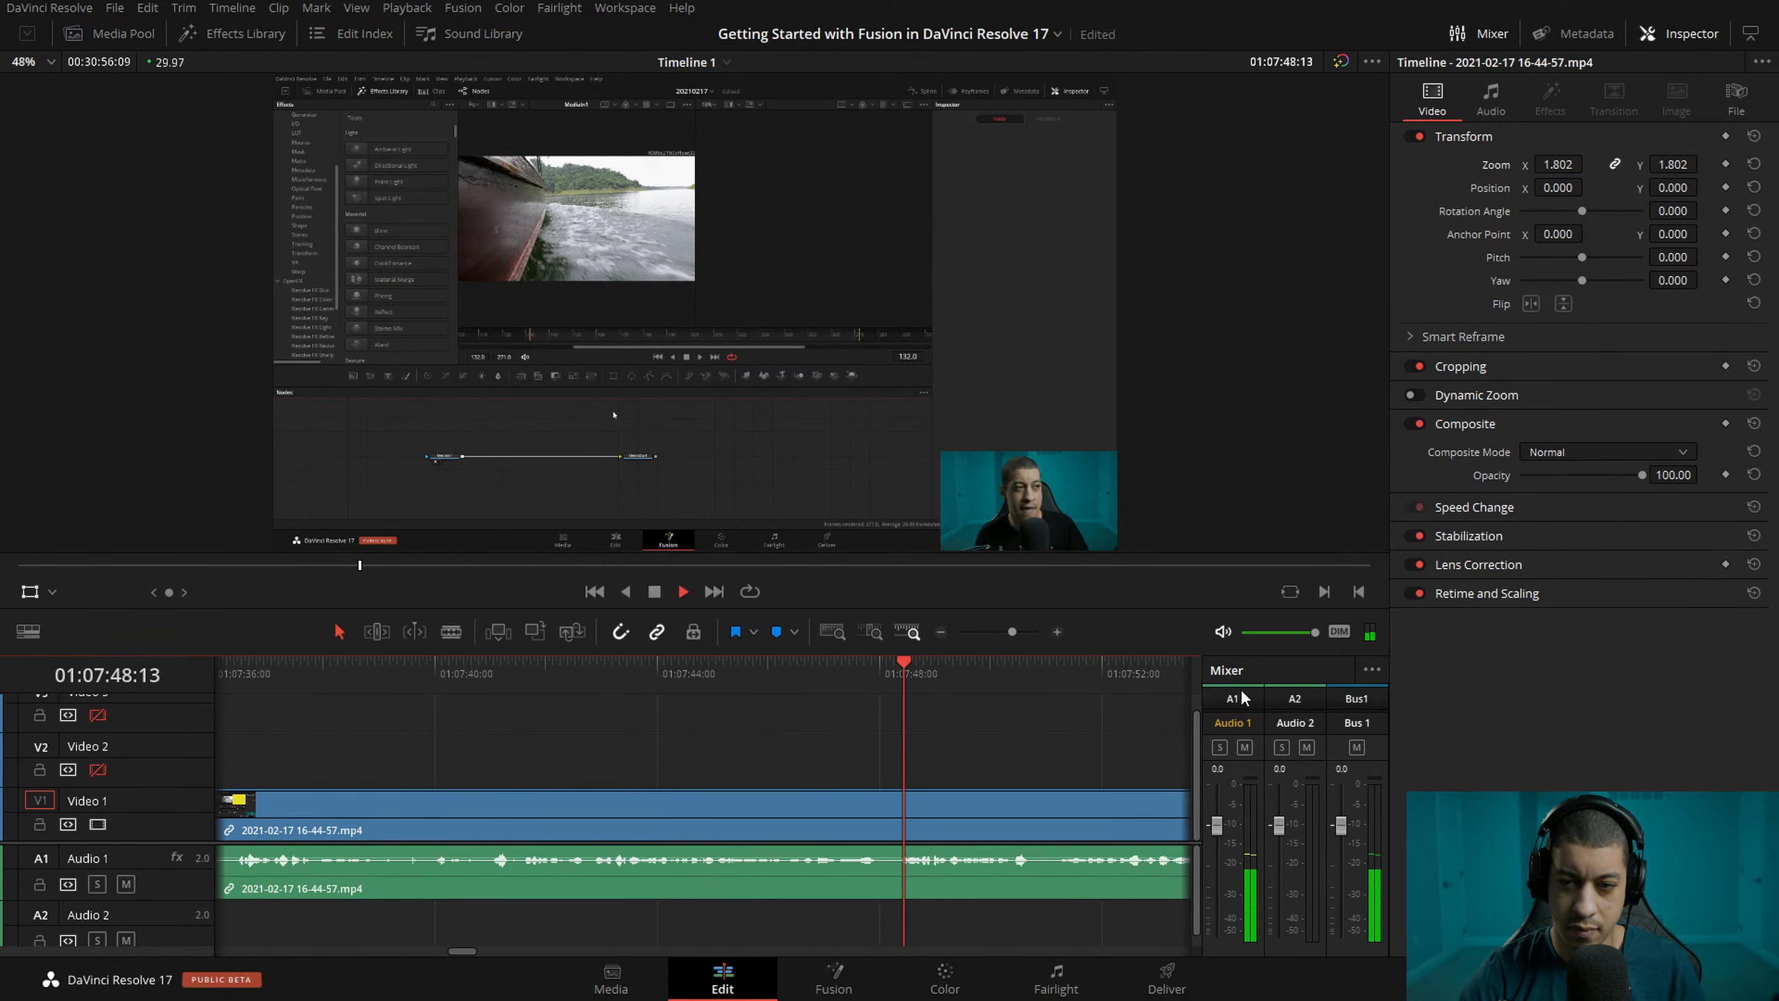
{"action": "key", "text": "space"}
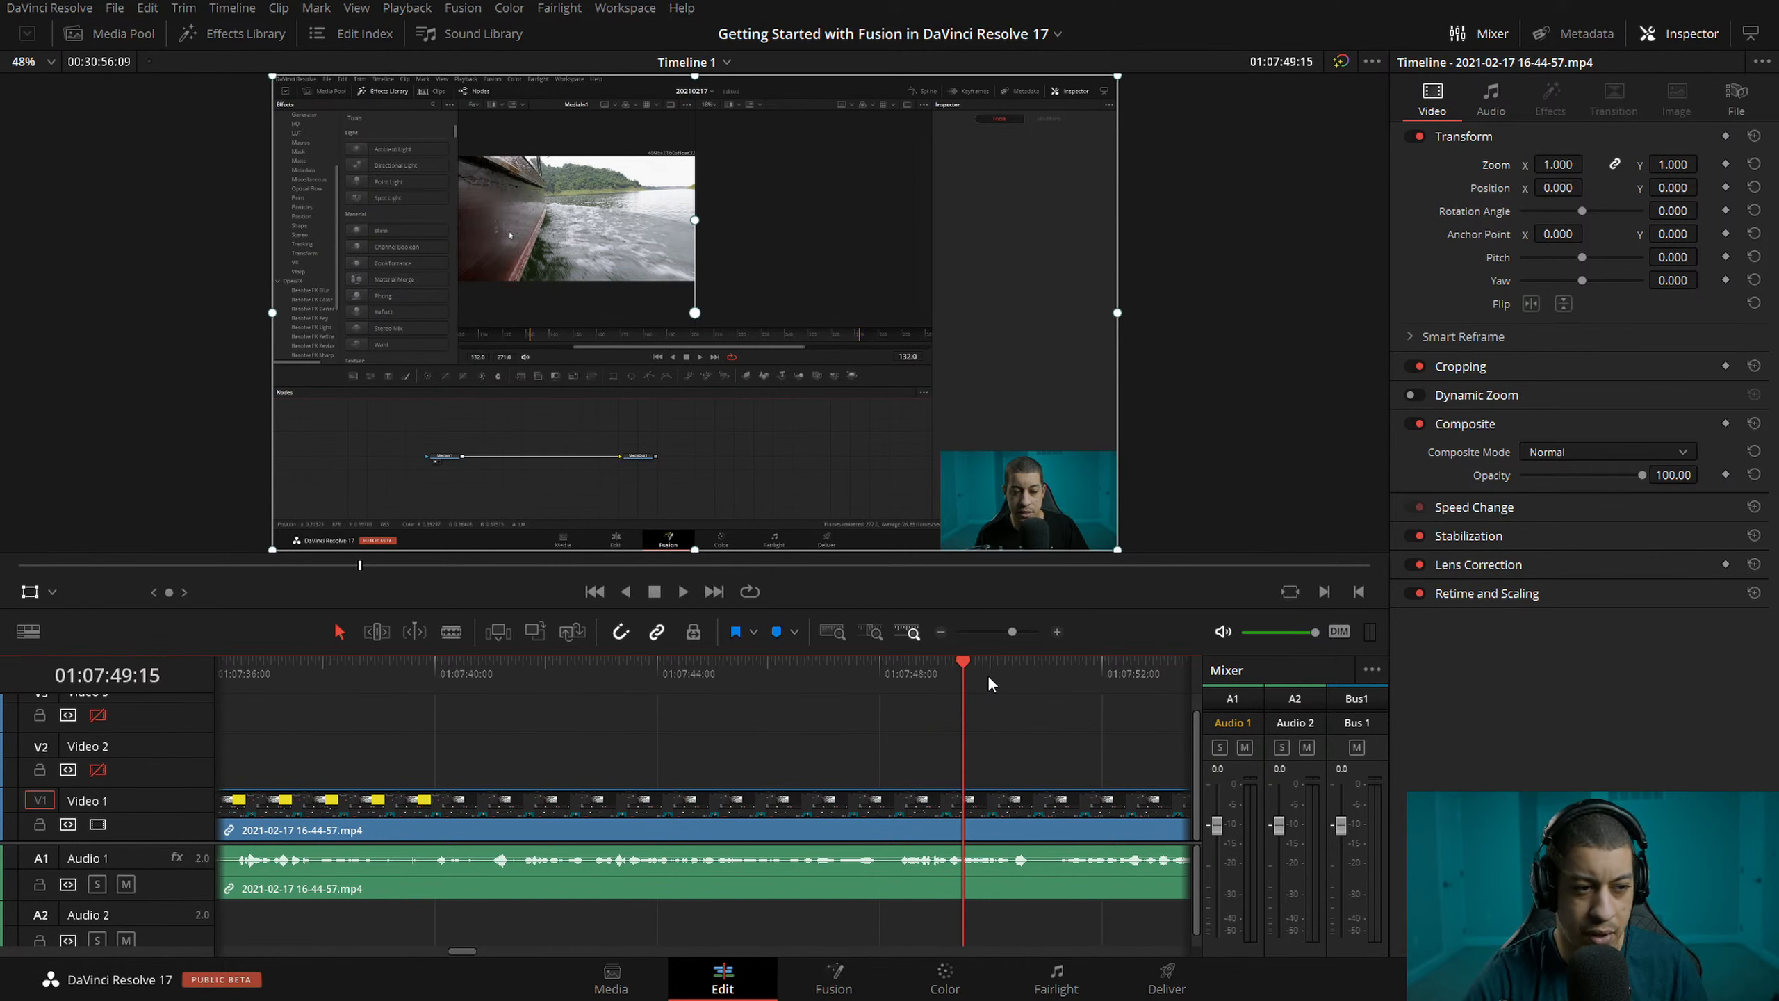
{"action": "left_click", "coordinate": [767, 683]}
{"action": "key", "text": "space"}
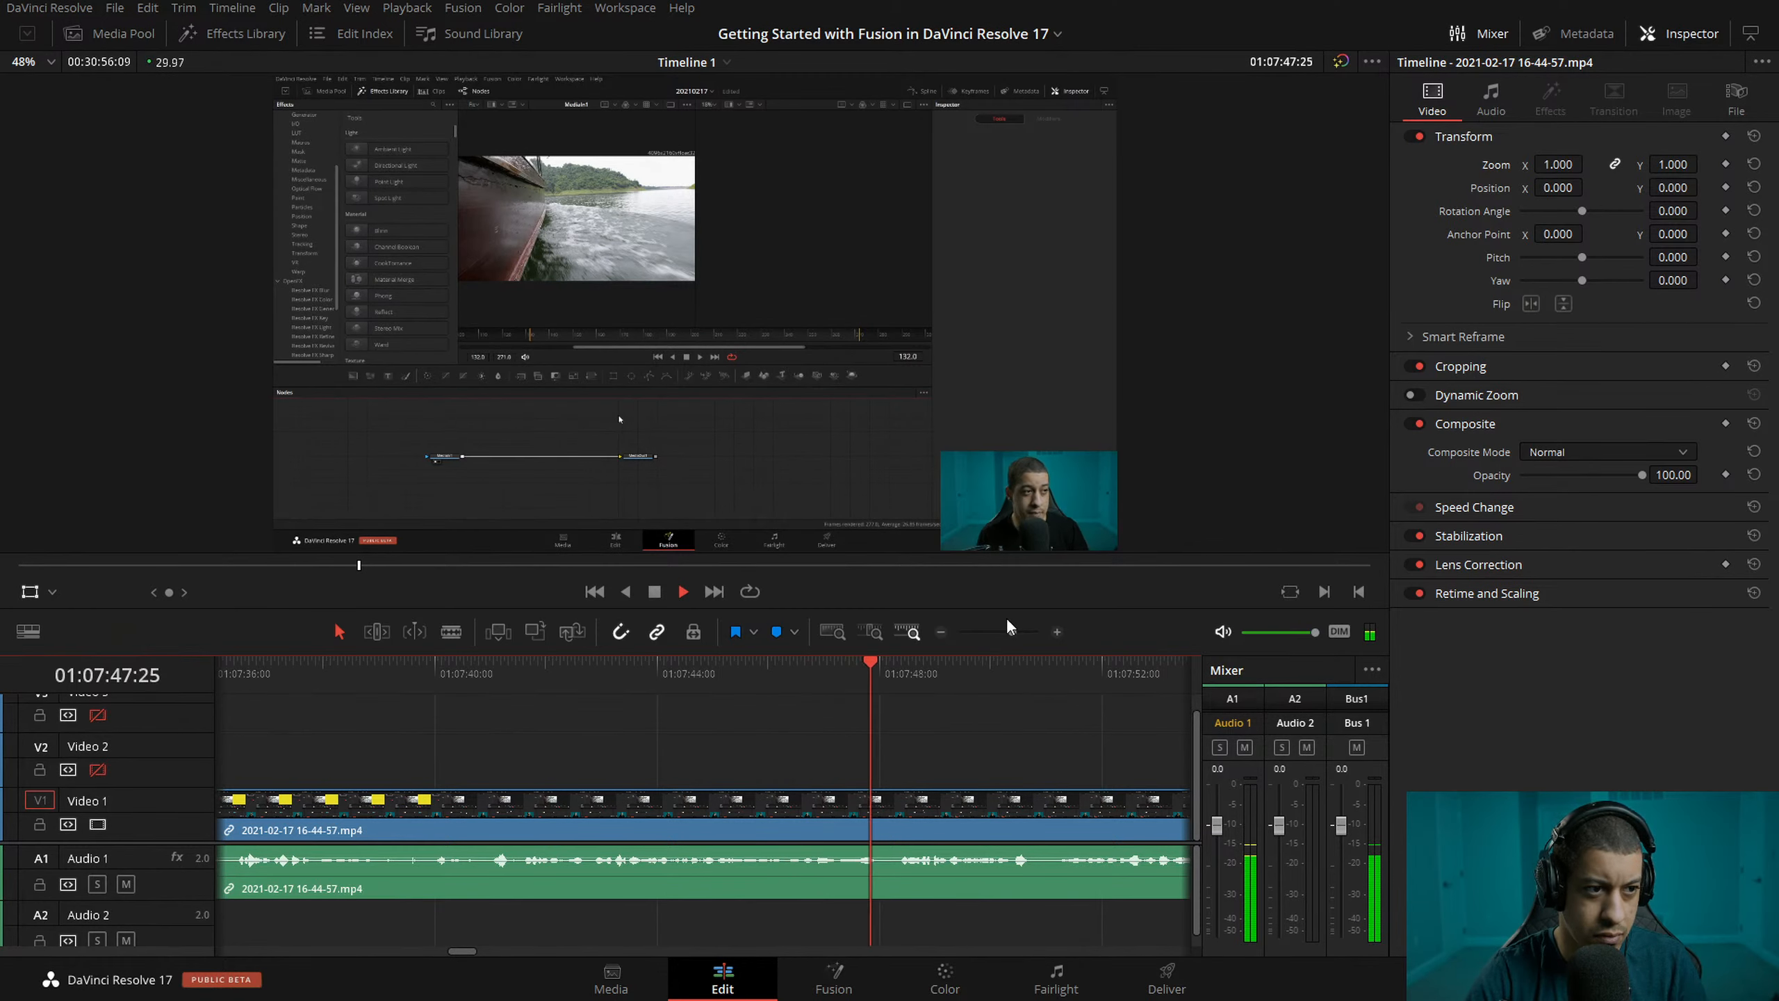
{"action": "key", "text": "space"}
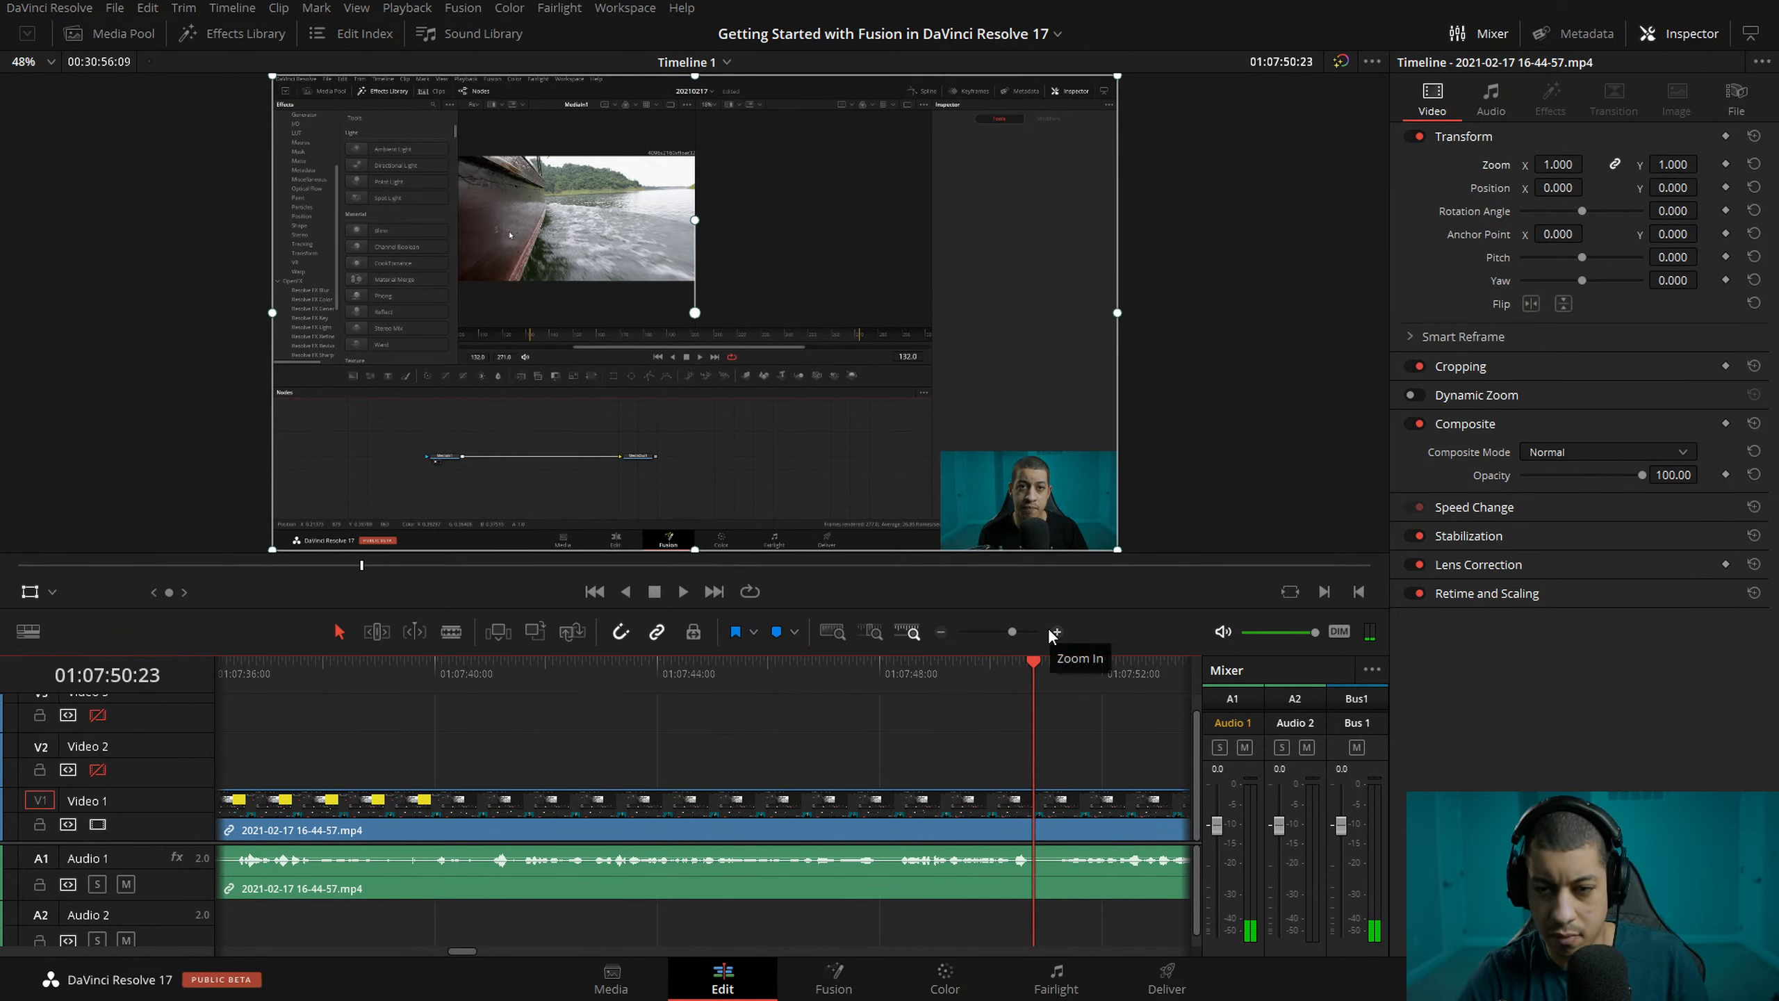
{"action": "left_click", "coordinate": [678, 665]}
{"action": "key", "text": "space"}
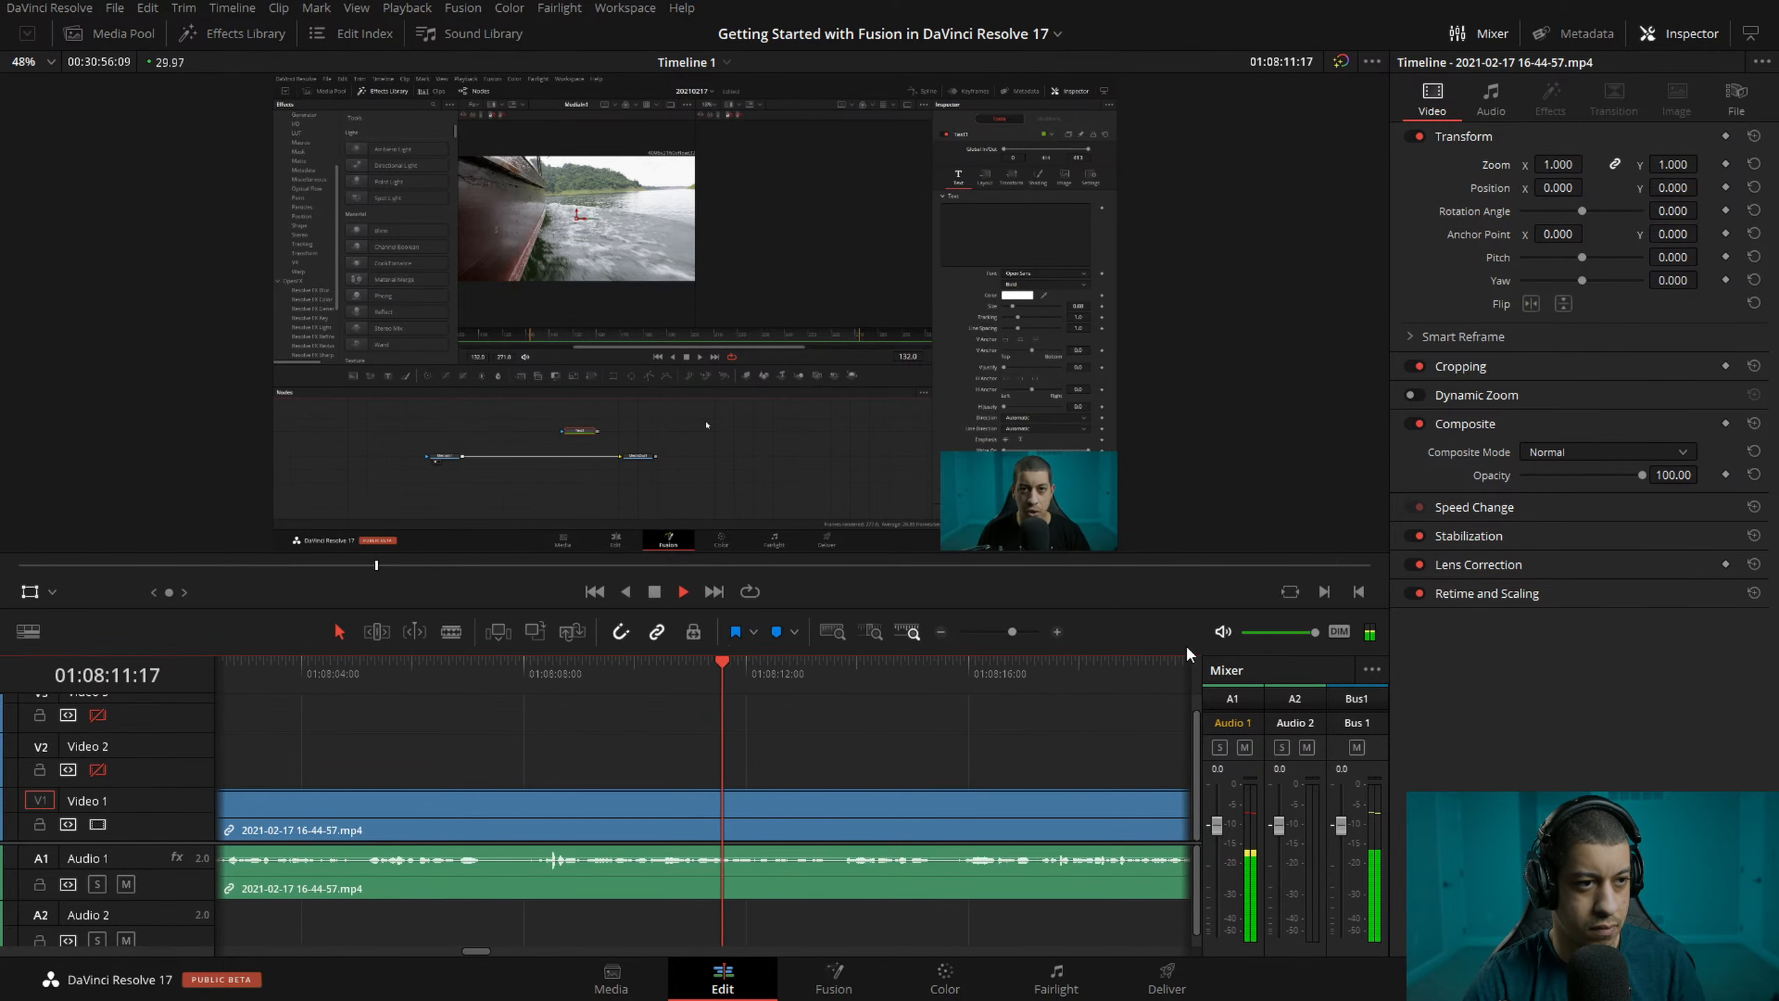
- Split the recording at 01:08:05:28 and 01:08:10:24 to isolate the part where the Text node is added
{"action": "key", "text": "space"}
{"action": "left_click", "coordinate": [410, 668]}
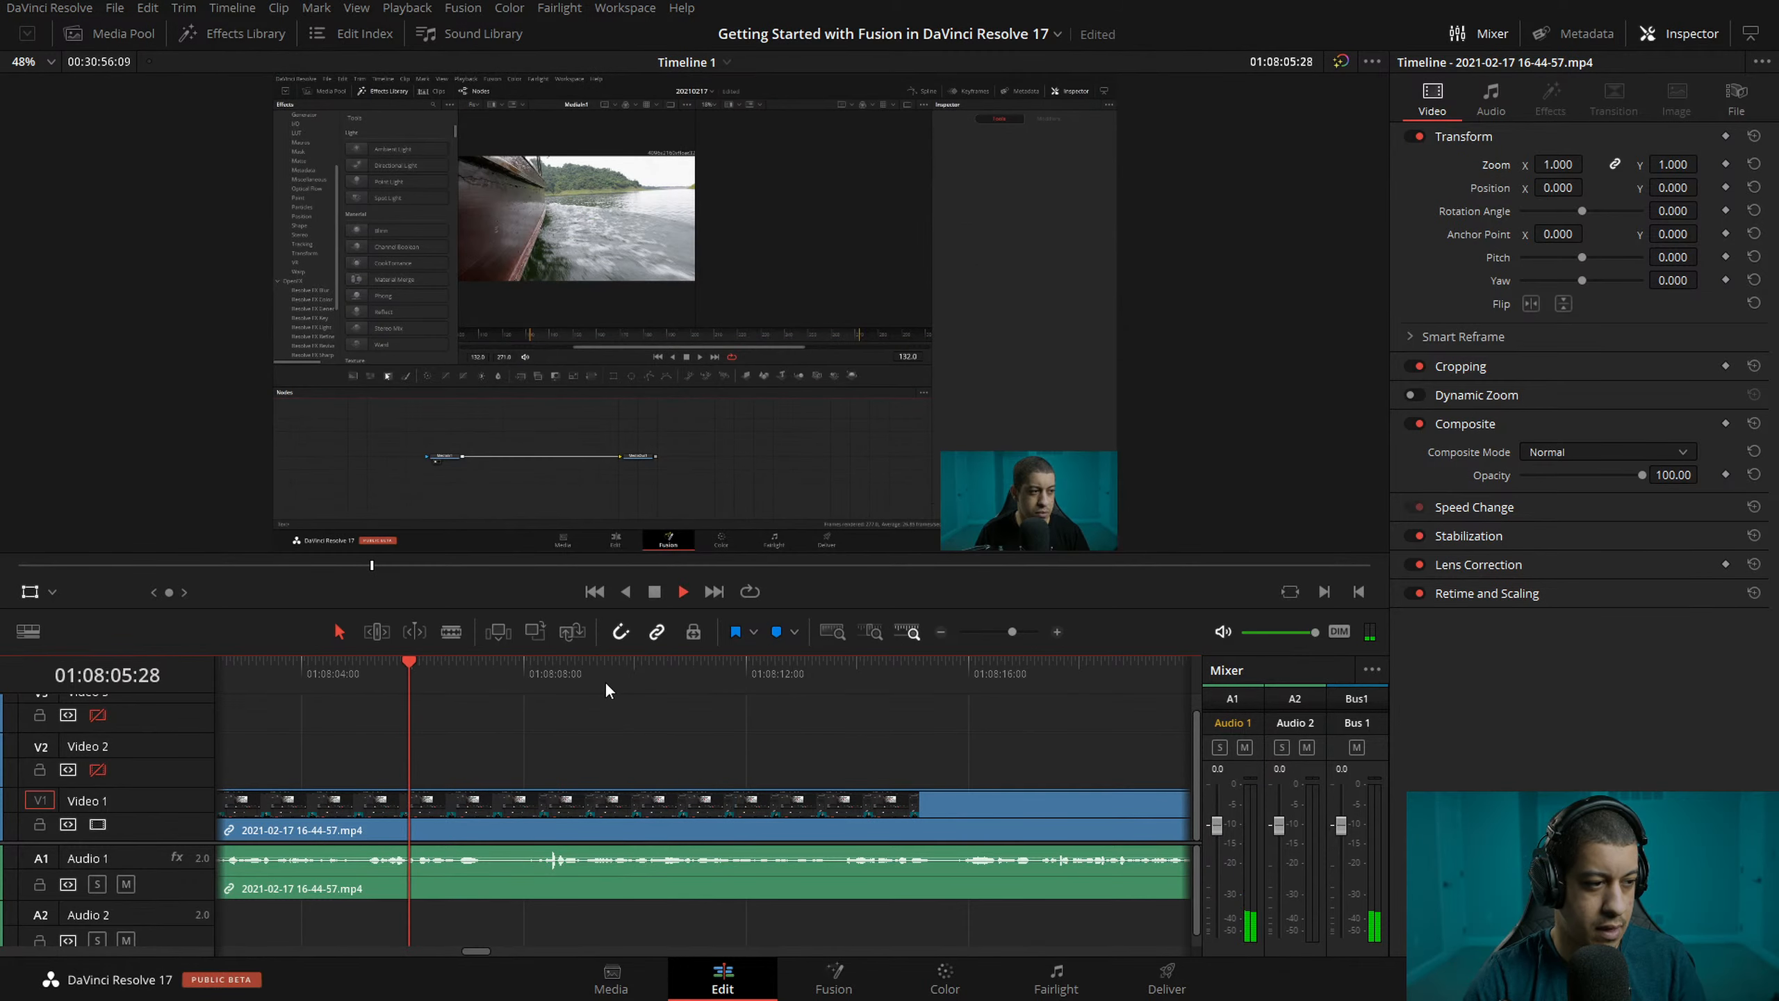
{"action": "key", "text": "ctrl+b"}
{"action": "key", "text": "space"}
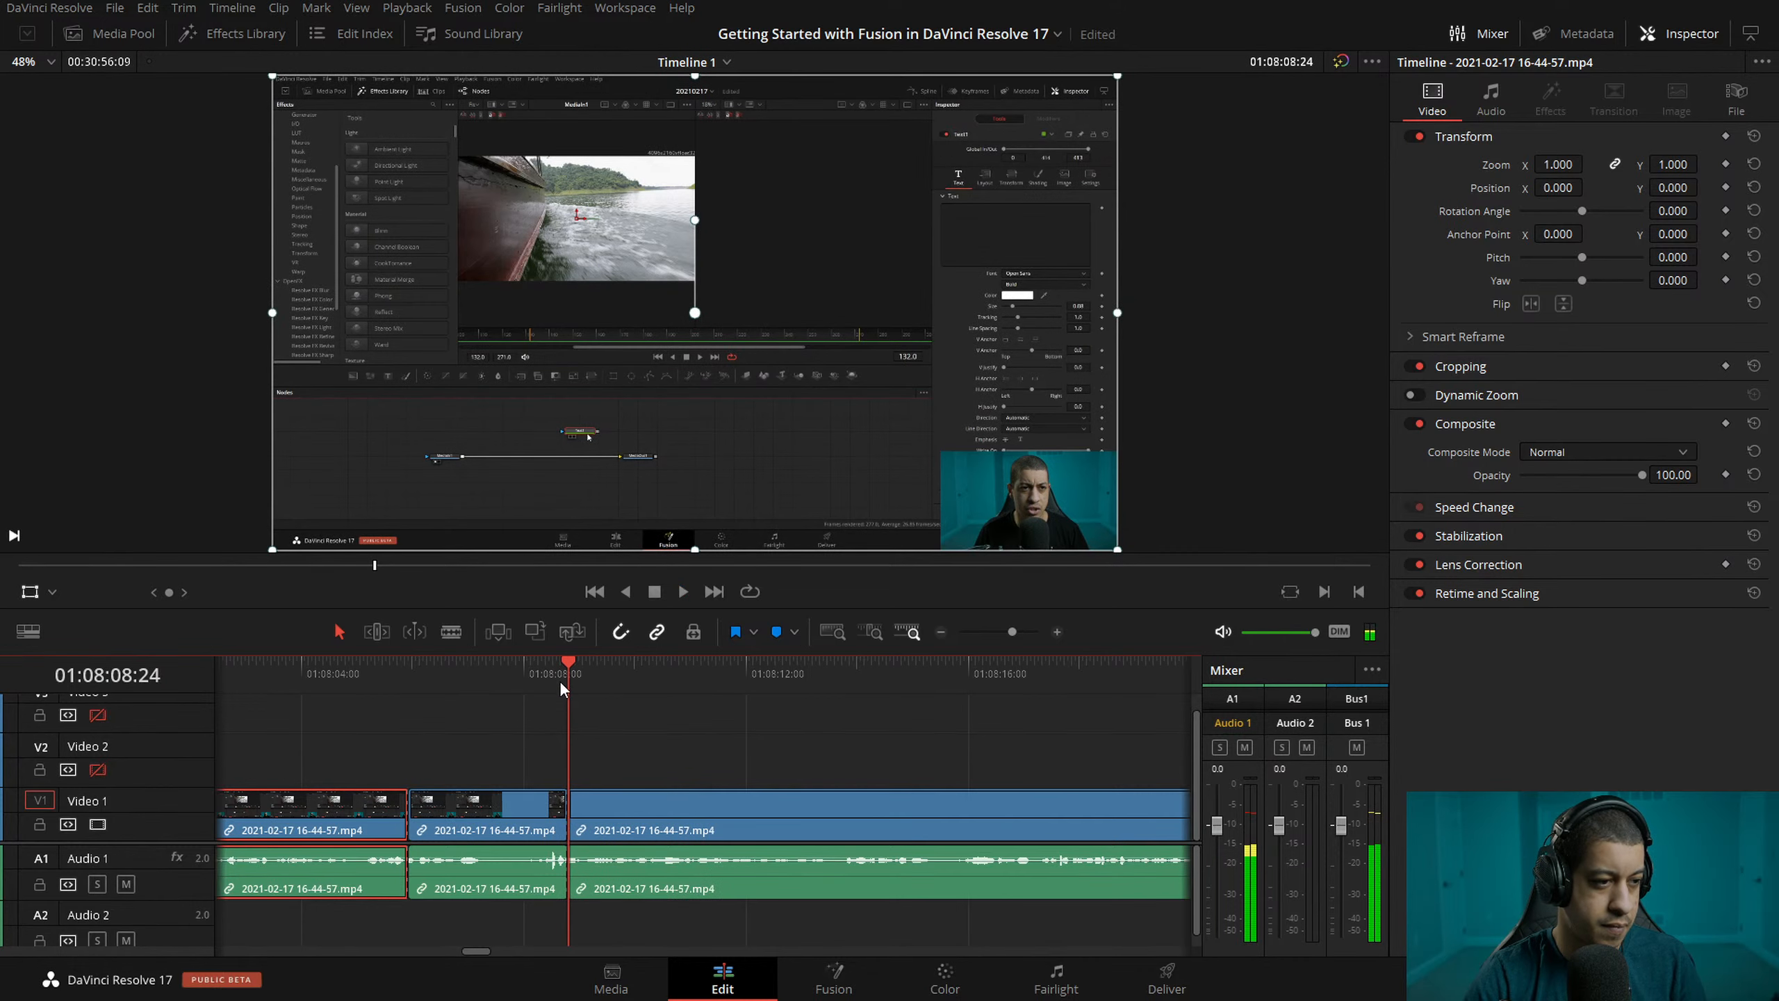
{"action": "key", "text": "space"}
{"action": "key", "text": "space"}
{"action": "key", "text": "ctrl+b"}
- Zoom the isolated Text node clip to 2.453, position it at X 1221.03, Y 350.068 over the node area, and play it back
{"action": "left_click", "coordinate": [493, 666]}
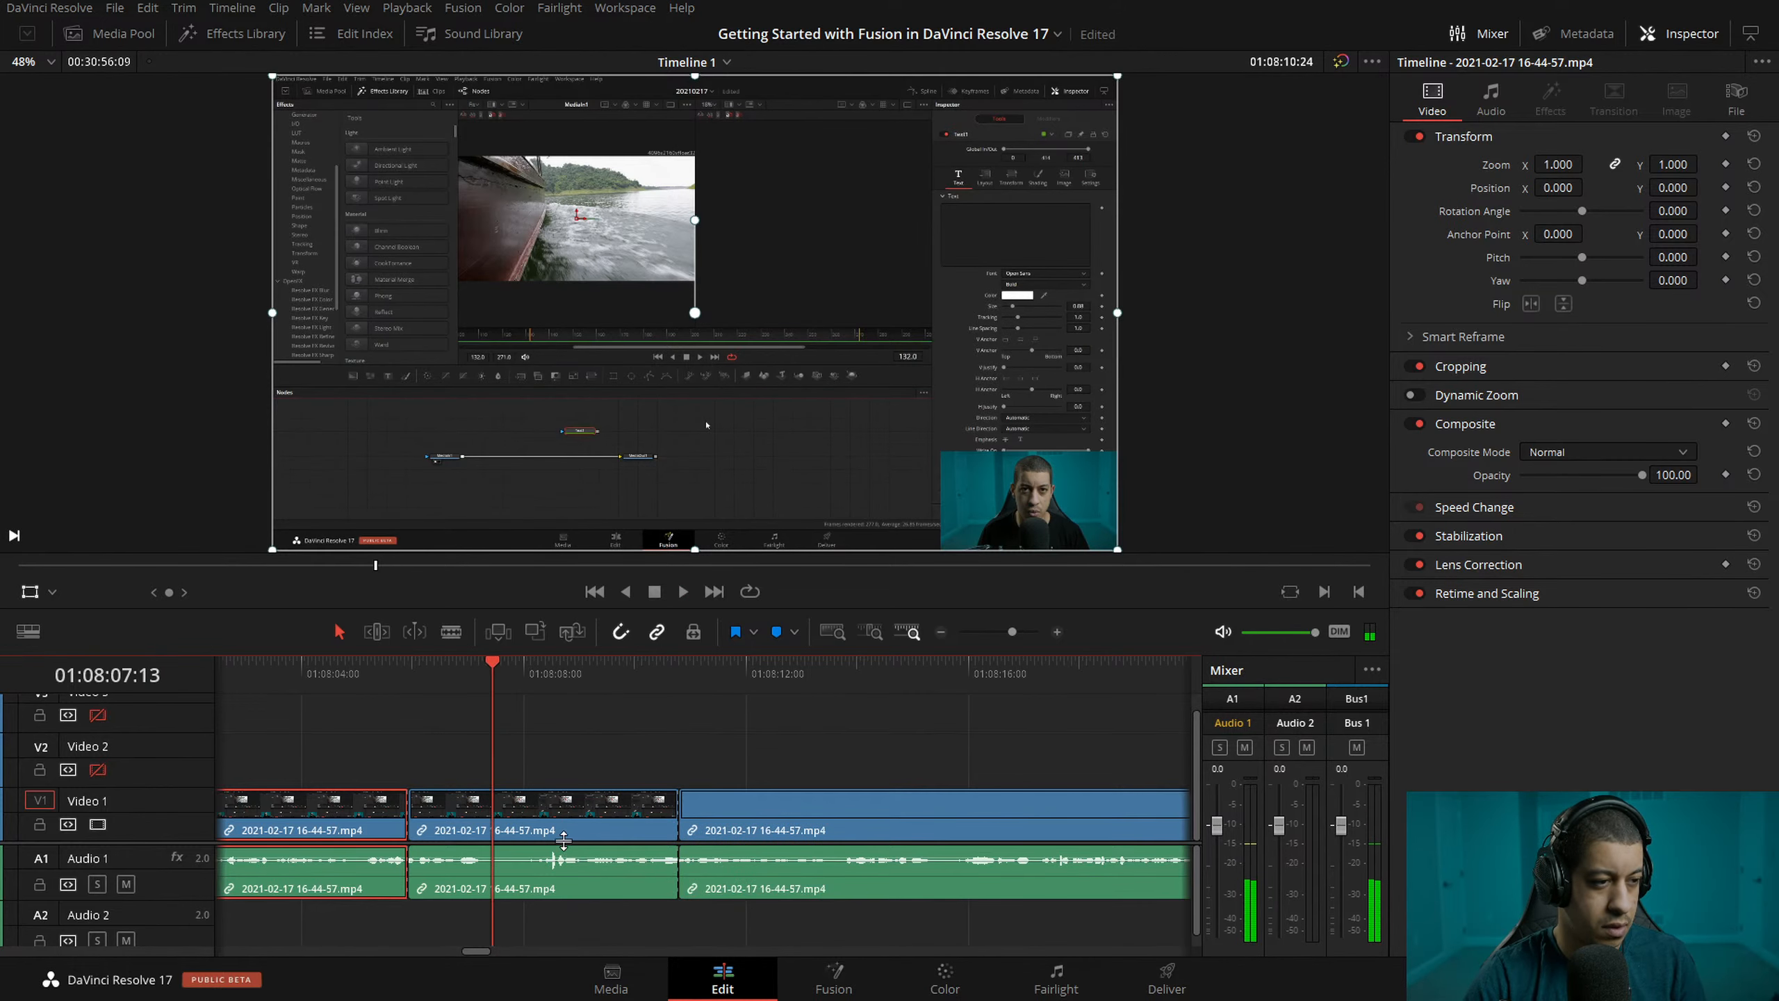
{"action": "left_click", "coordinate": [493, 806]}
{"action": "scroll", "coordinate": [720, 526], "scroll_direction": "up", "scroll_amount": 5}
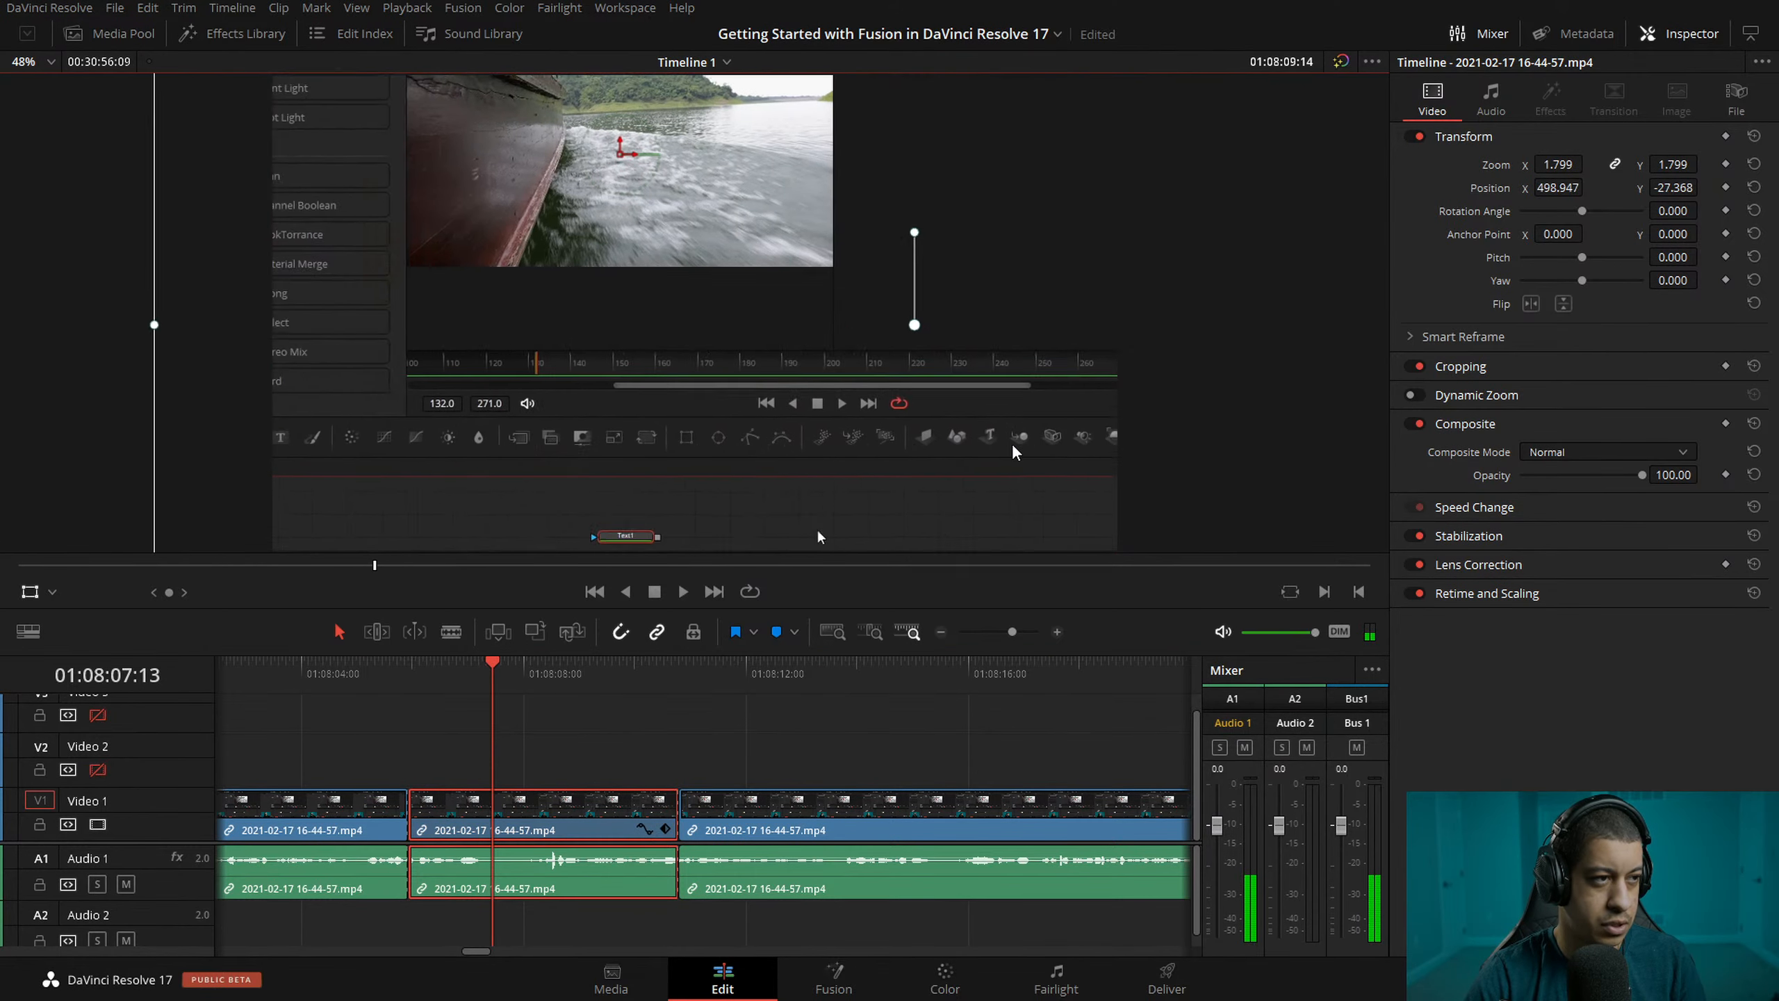
{"action": "scroll", "coordinate": [512, 456], "scroll_direction": "down", "scroll_amount": 4}
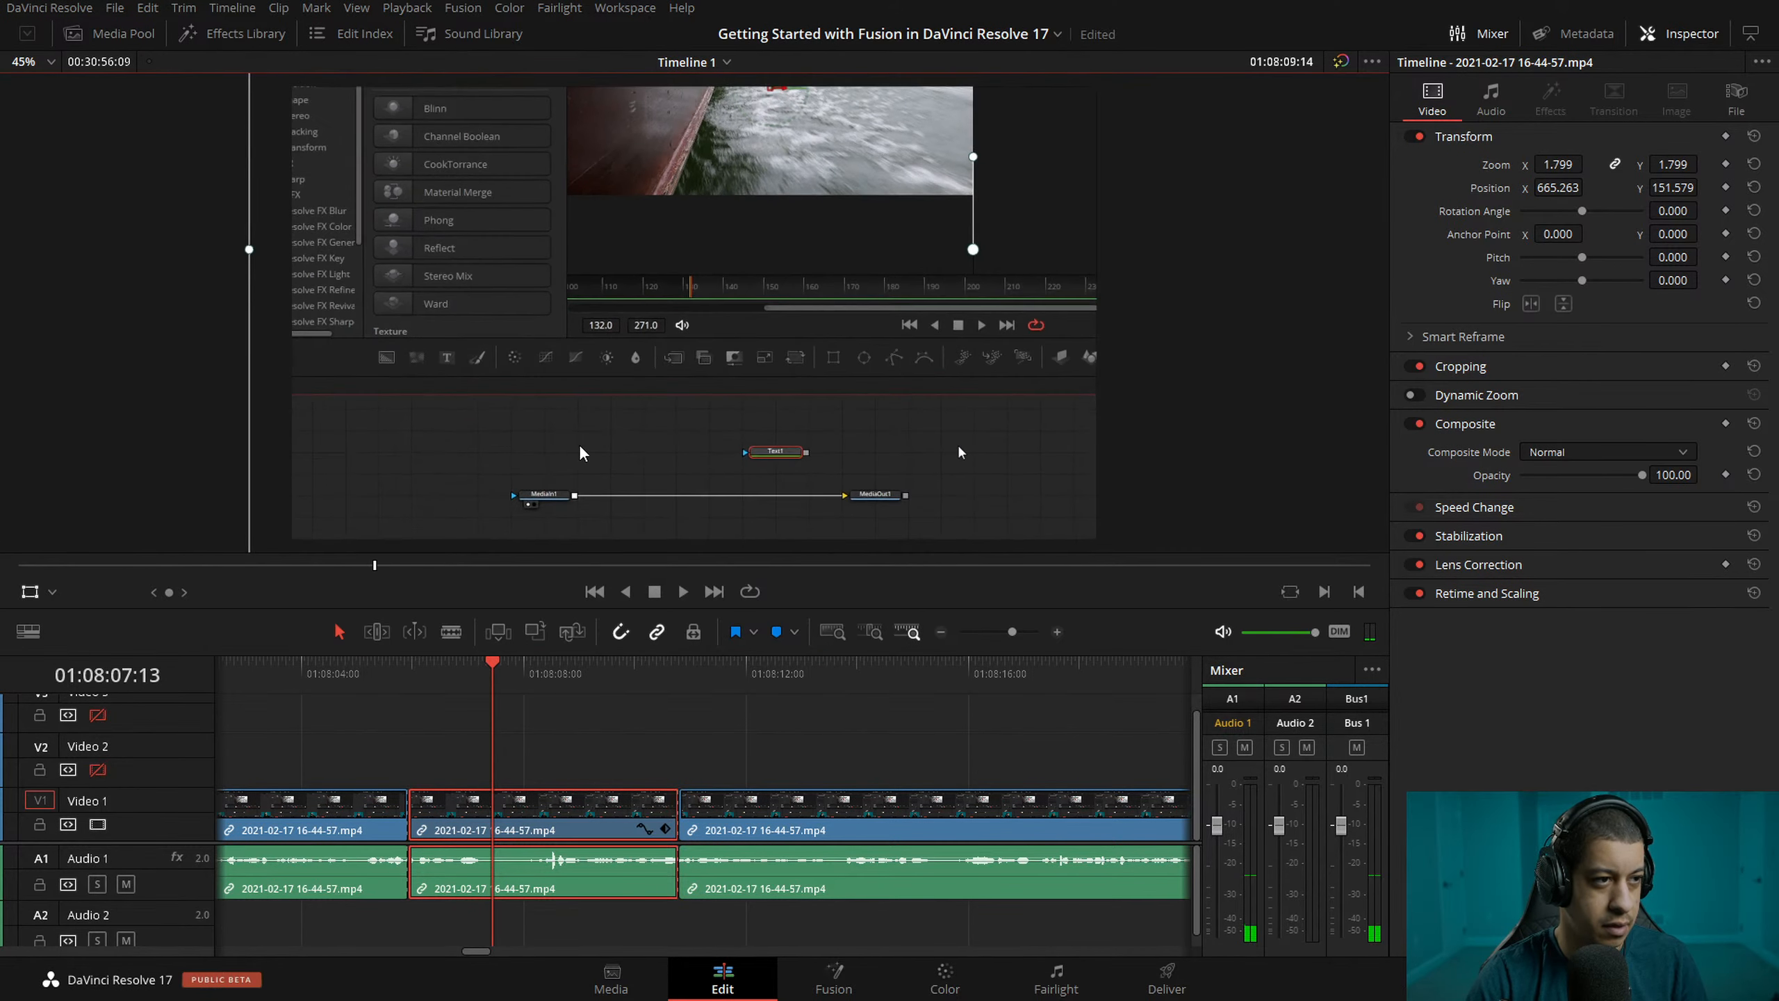
{"action": "scroll", "coordinate": [838, 426], "scroll_direction": "up", "scroll_amount": 6}
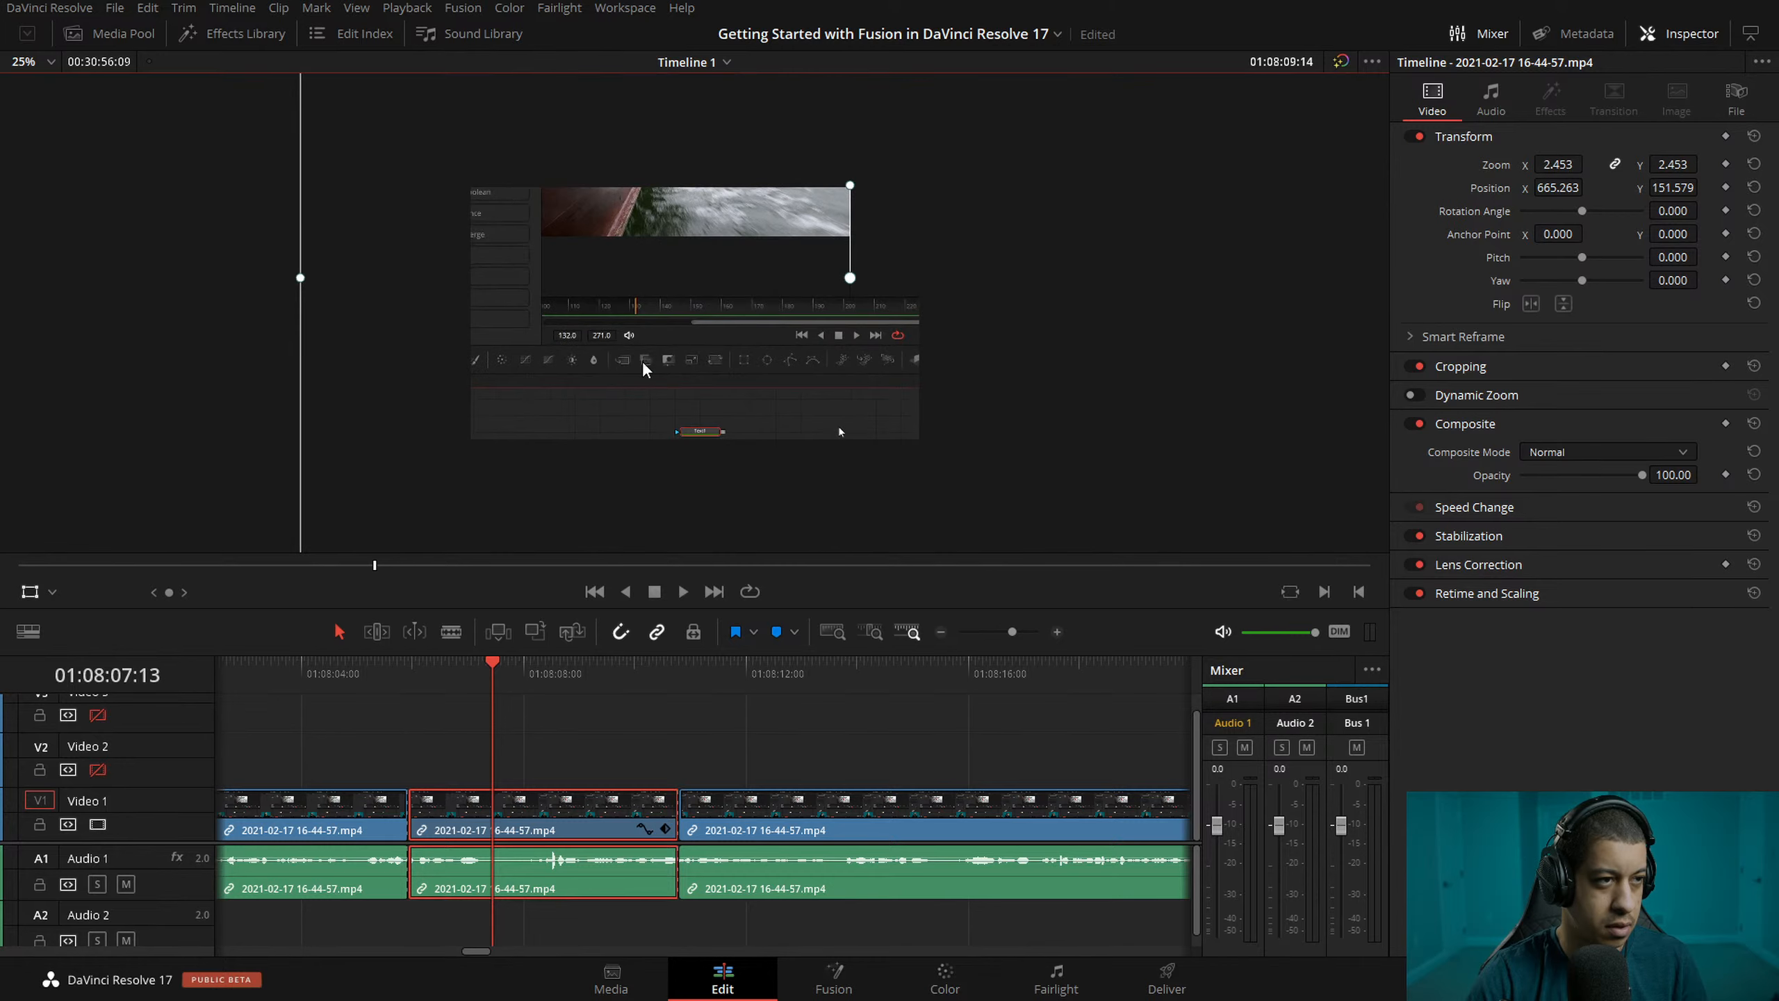
{"action": "left_click", "coordinate": [320, 670]}
{"action": "key", "text": "space"}
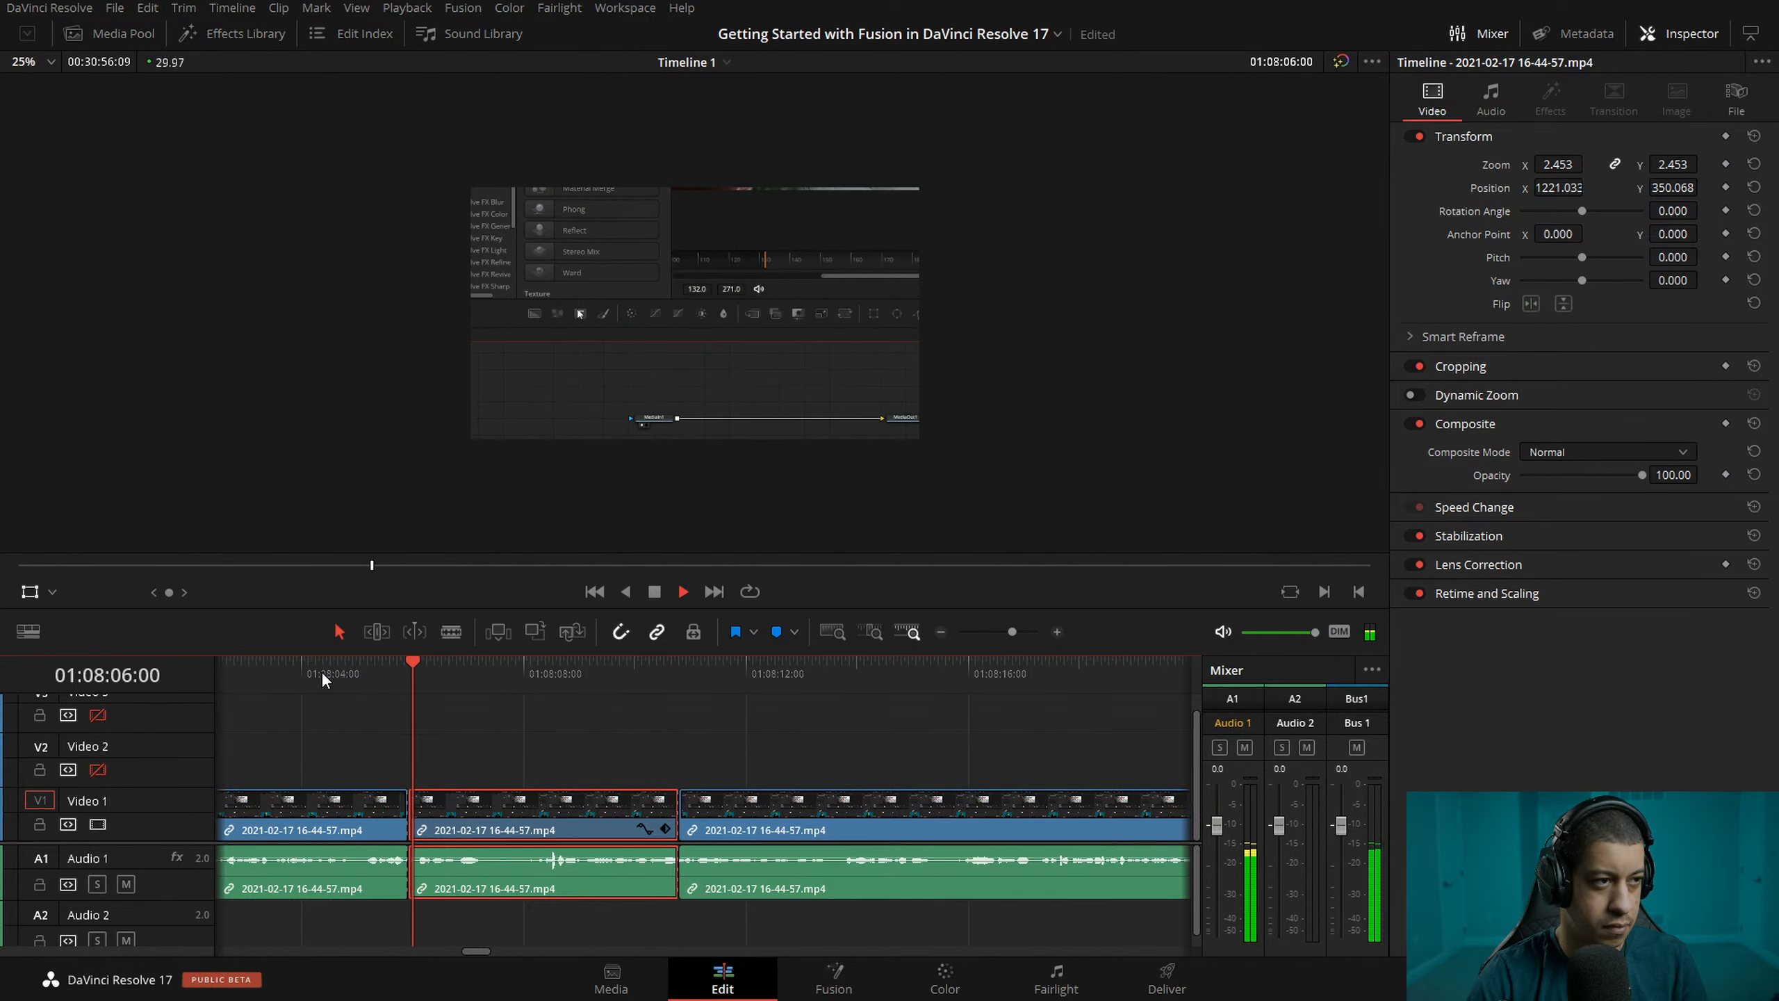
{"action": "key", "text": "l"}
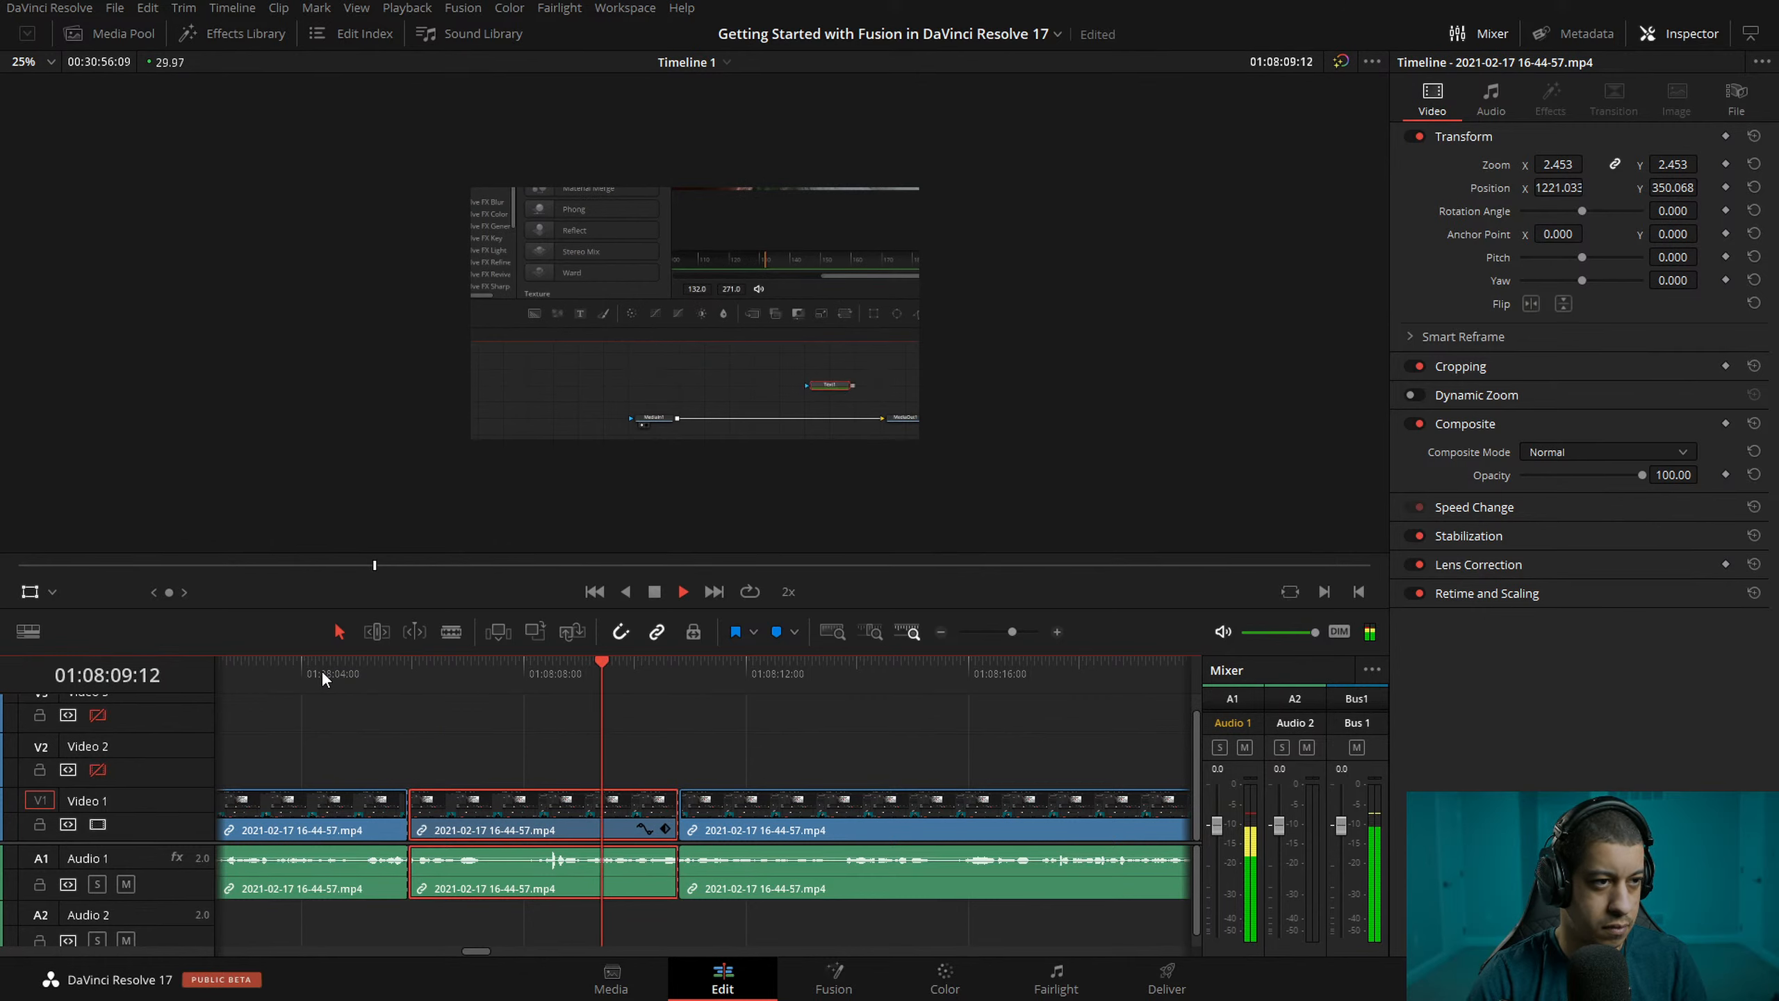
{"action": "key", "text": "space"}
{"action": "key", "text": "Up"}
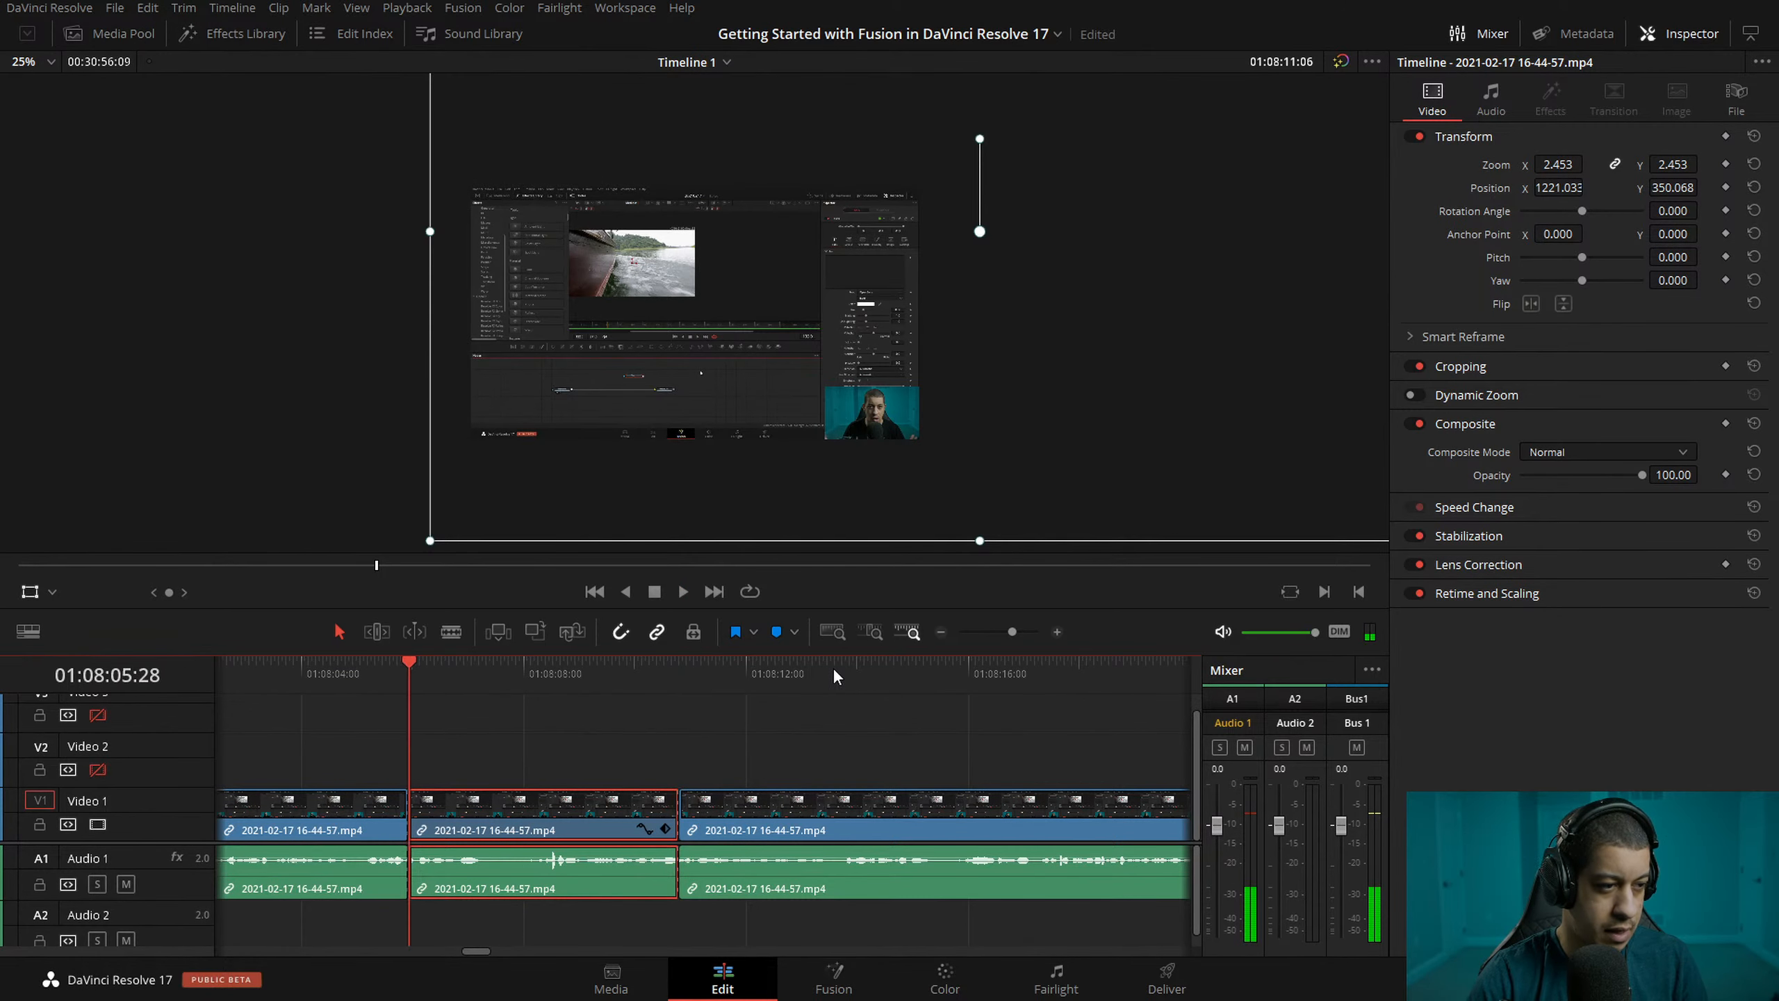
- Split the zoomed Text node clip at 01:08:07:21, ripple-trim about half a second from the second piece's start, and play back the join
{"action": "left_click", "coordinate": [1057, 632]}
{"action": "key", "text": "space"}
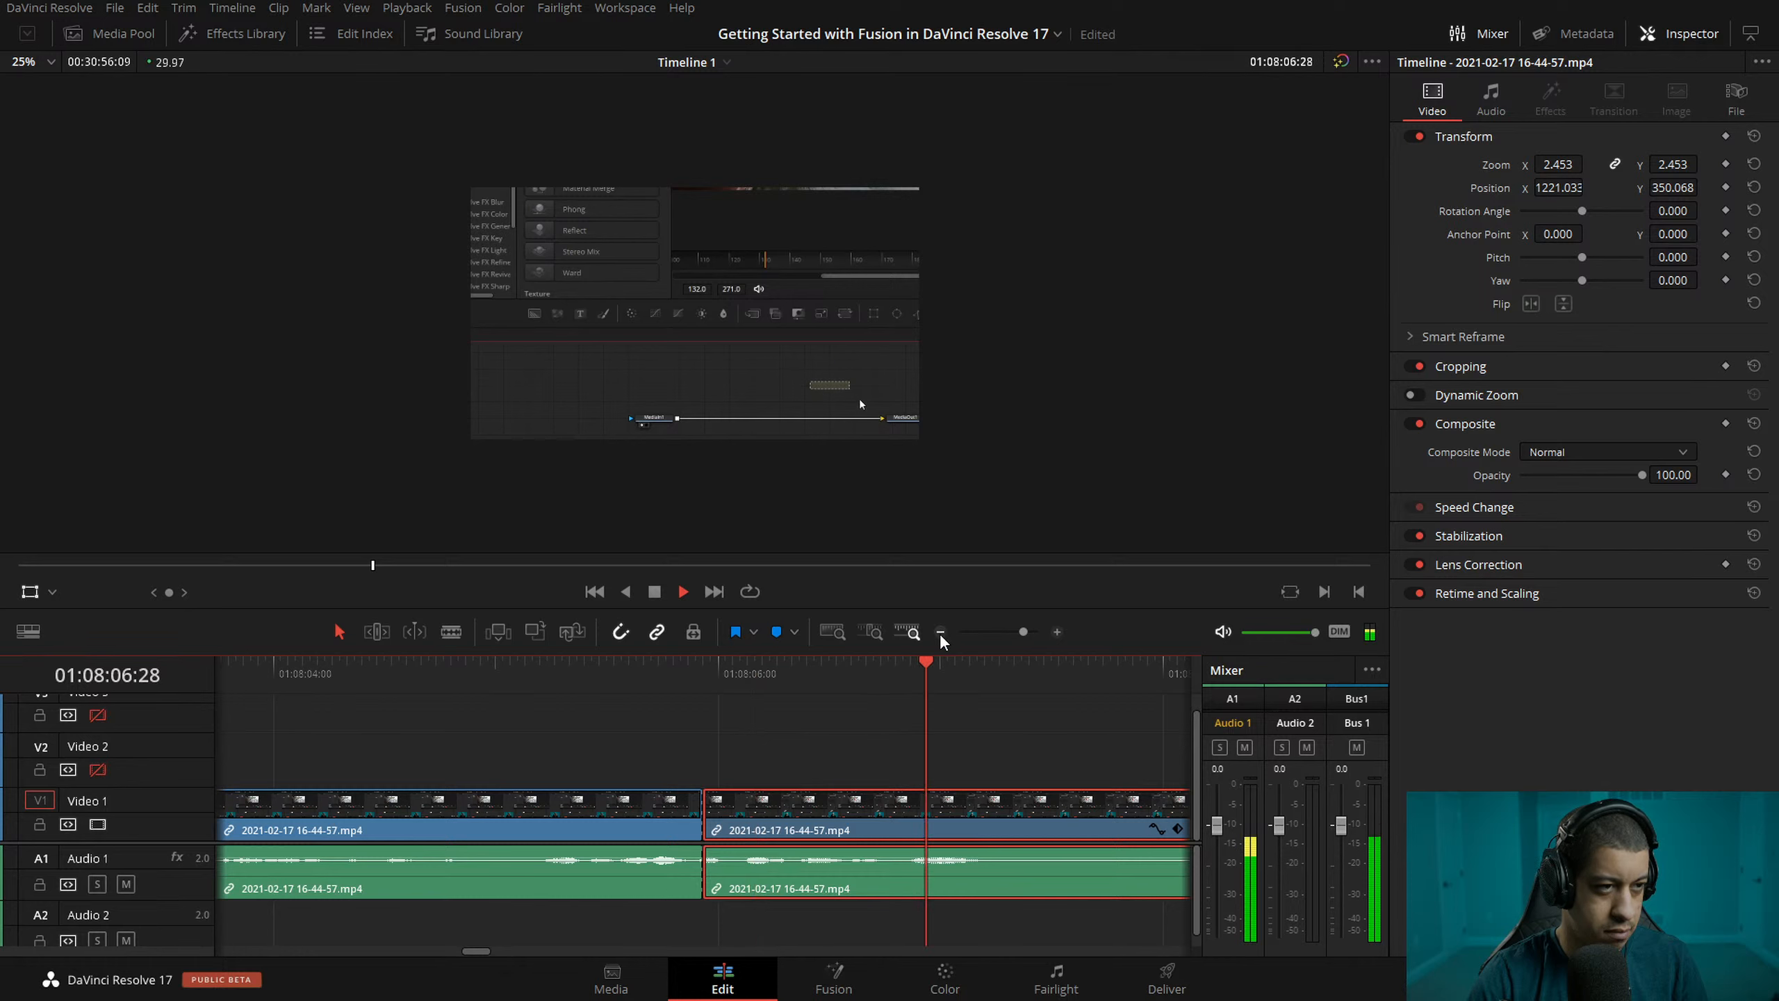
{"action": "left_click", "coordinate": [941, 632]}
{"action": "key", "text": "space"}
{"action": "left_click", "coordinate": [776, 687]}
{"action": "key", "text": "ctrl+b"}
{"action": "left_click_drag", "start_coordinate": [789, 671], "coordinate": [833, 676]}
{"action": "left_click", "coordinate": [914, 827]}
{"action": "left_click", "coordinate": [778, 680]}
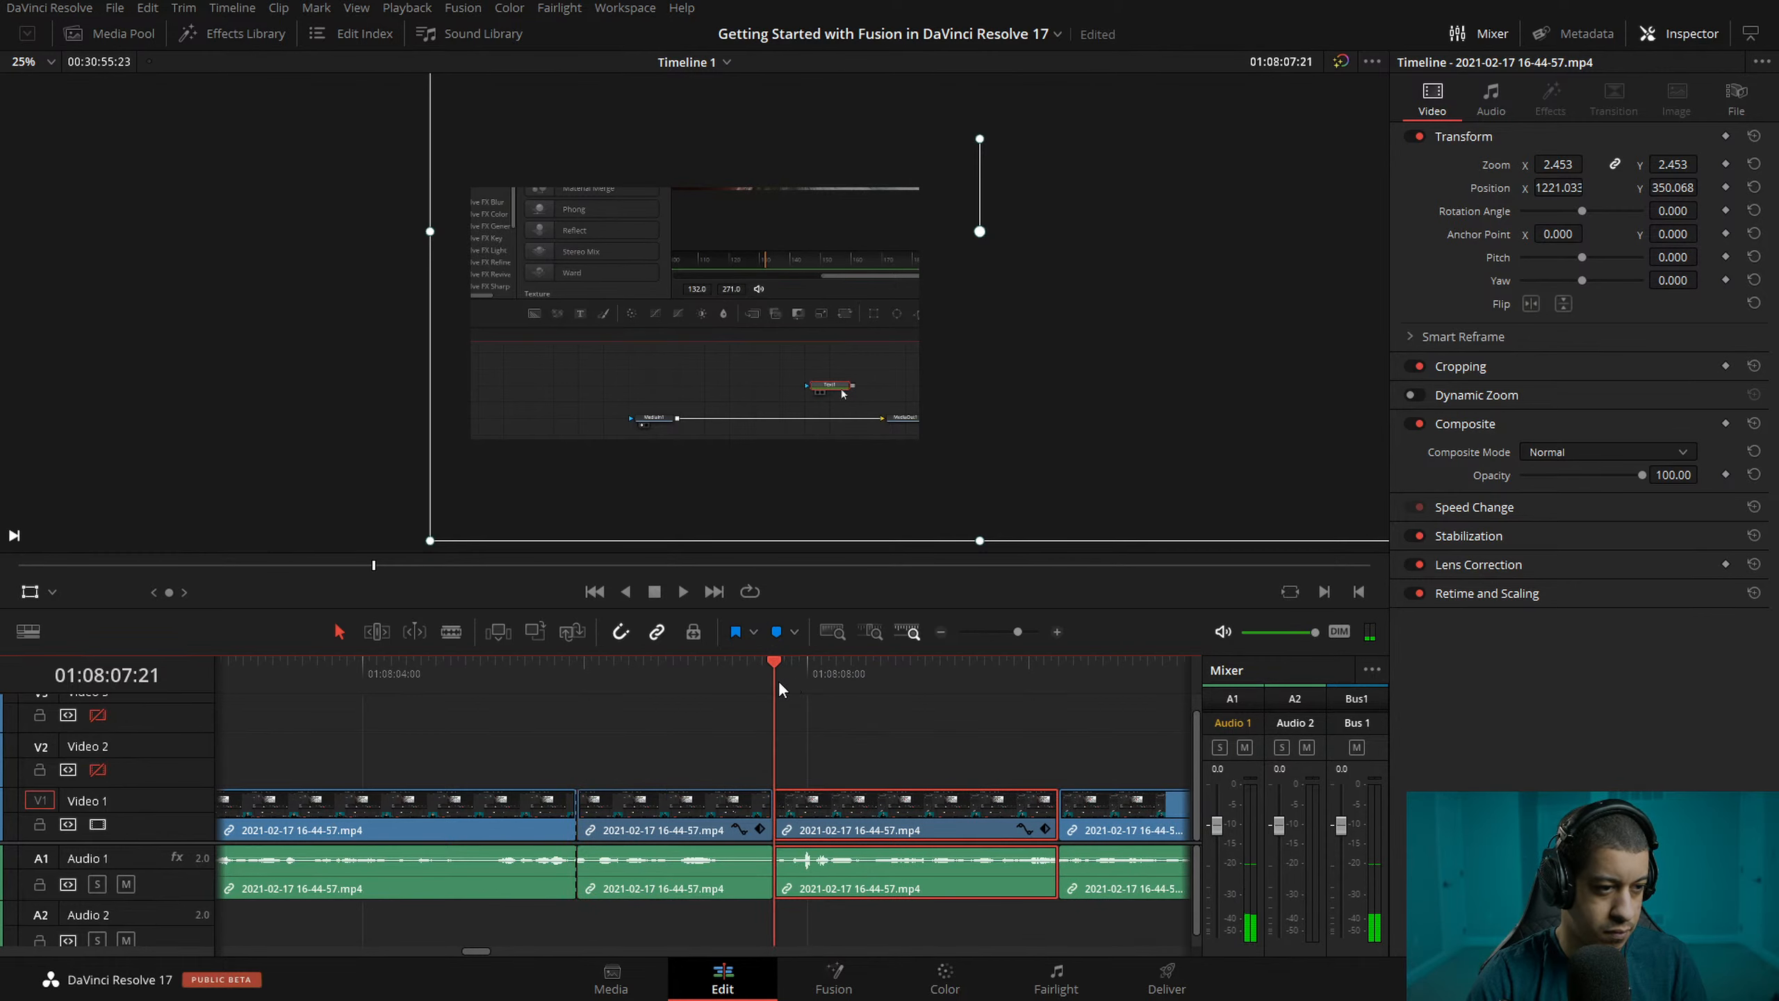
{"action": "left_click", "coordinate": [702, 683]}
{"action": "key", "text": "space"}
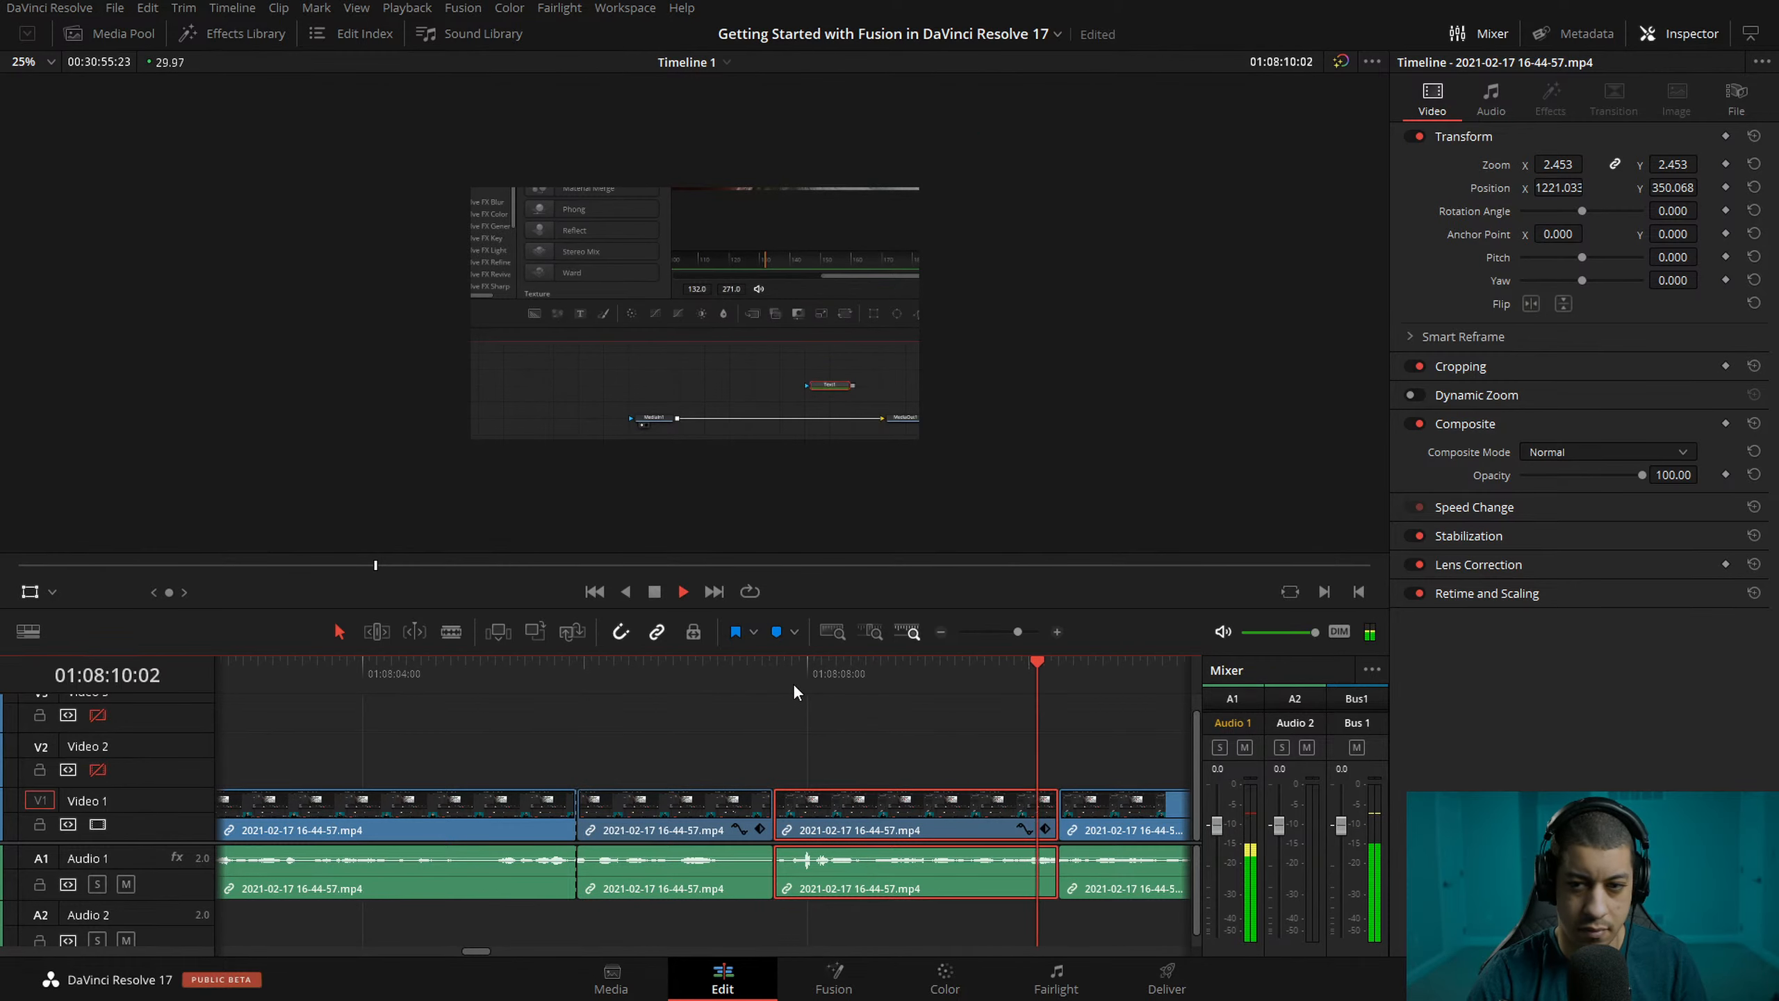
- Split the following footage at about 01:08:14 and 01:08:20 to isolate the part where the title text is entered
{"action": "left_click", "coordinate": [940, 632]}
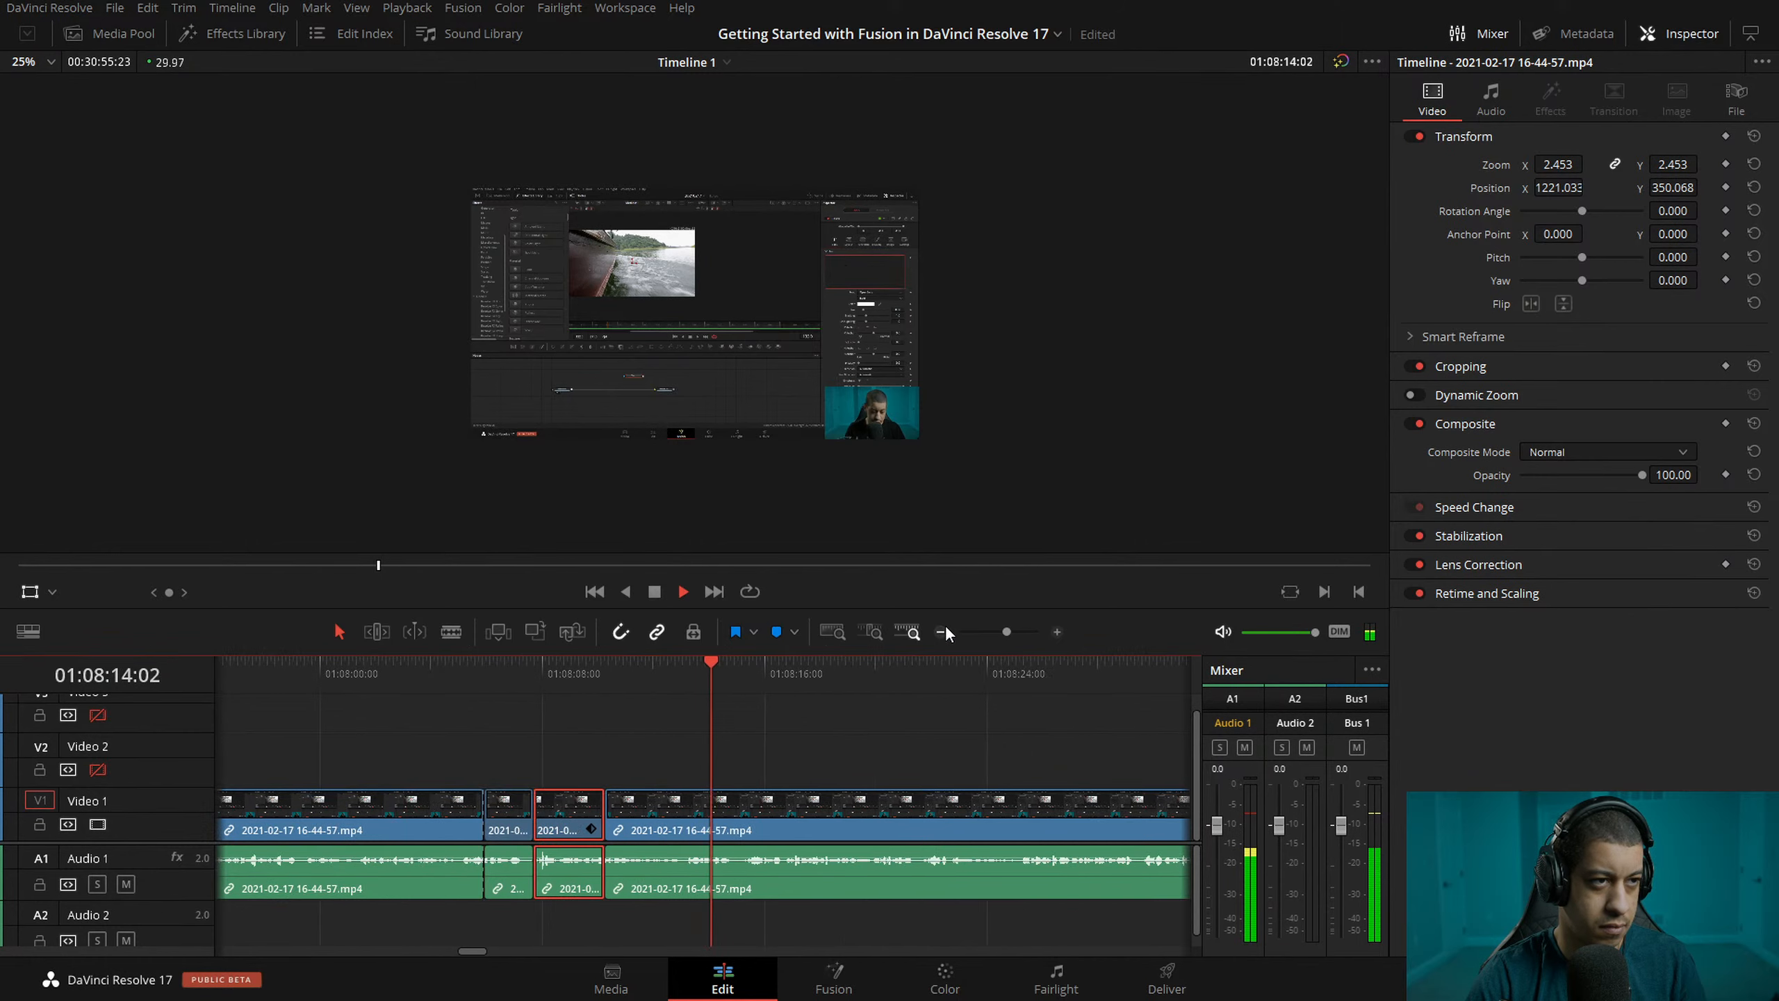
{"action": "key", "text": "space"}
{"action": "left_click_drag", "start_coordinate": [803, 705], "coordinate": [658, 699]}
{"action": "left_click", "coordinate": [645, 678]}
{"action": "key", "text": "space"}
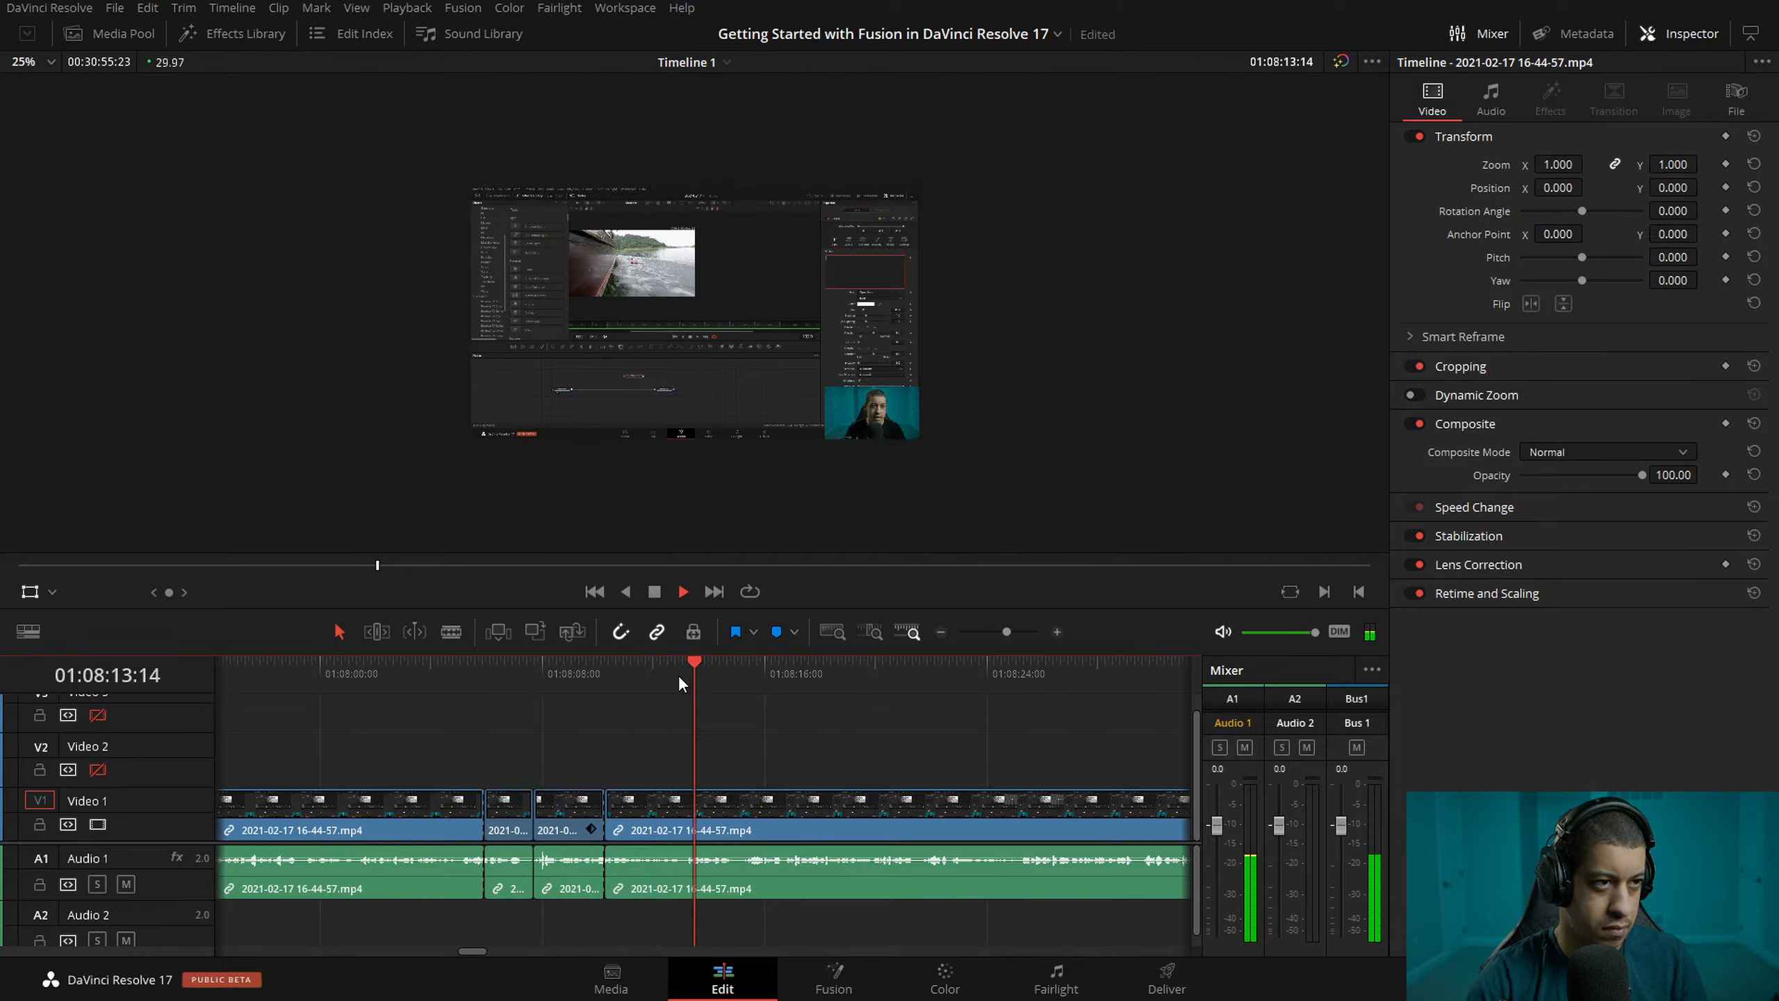
{"action": "left_click", "coordinate": [771, 807]}
{"action": "key", "text": "ctrl+b"}
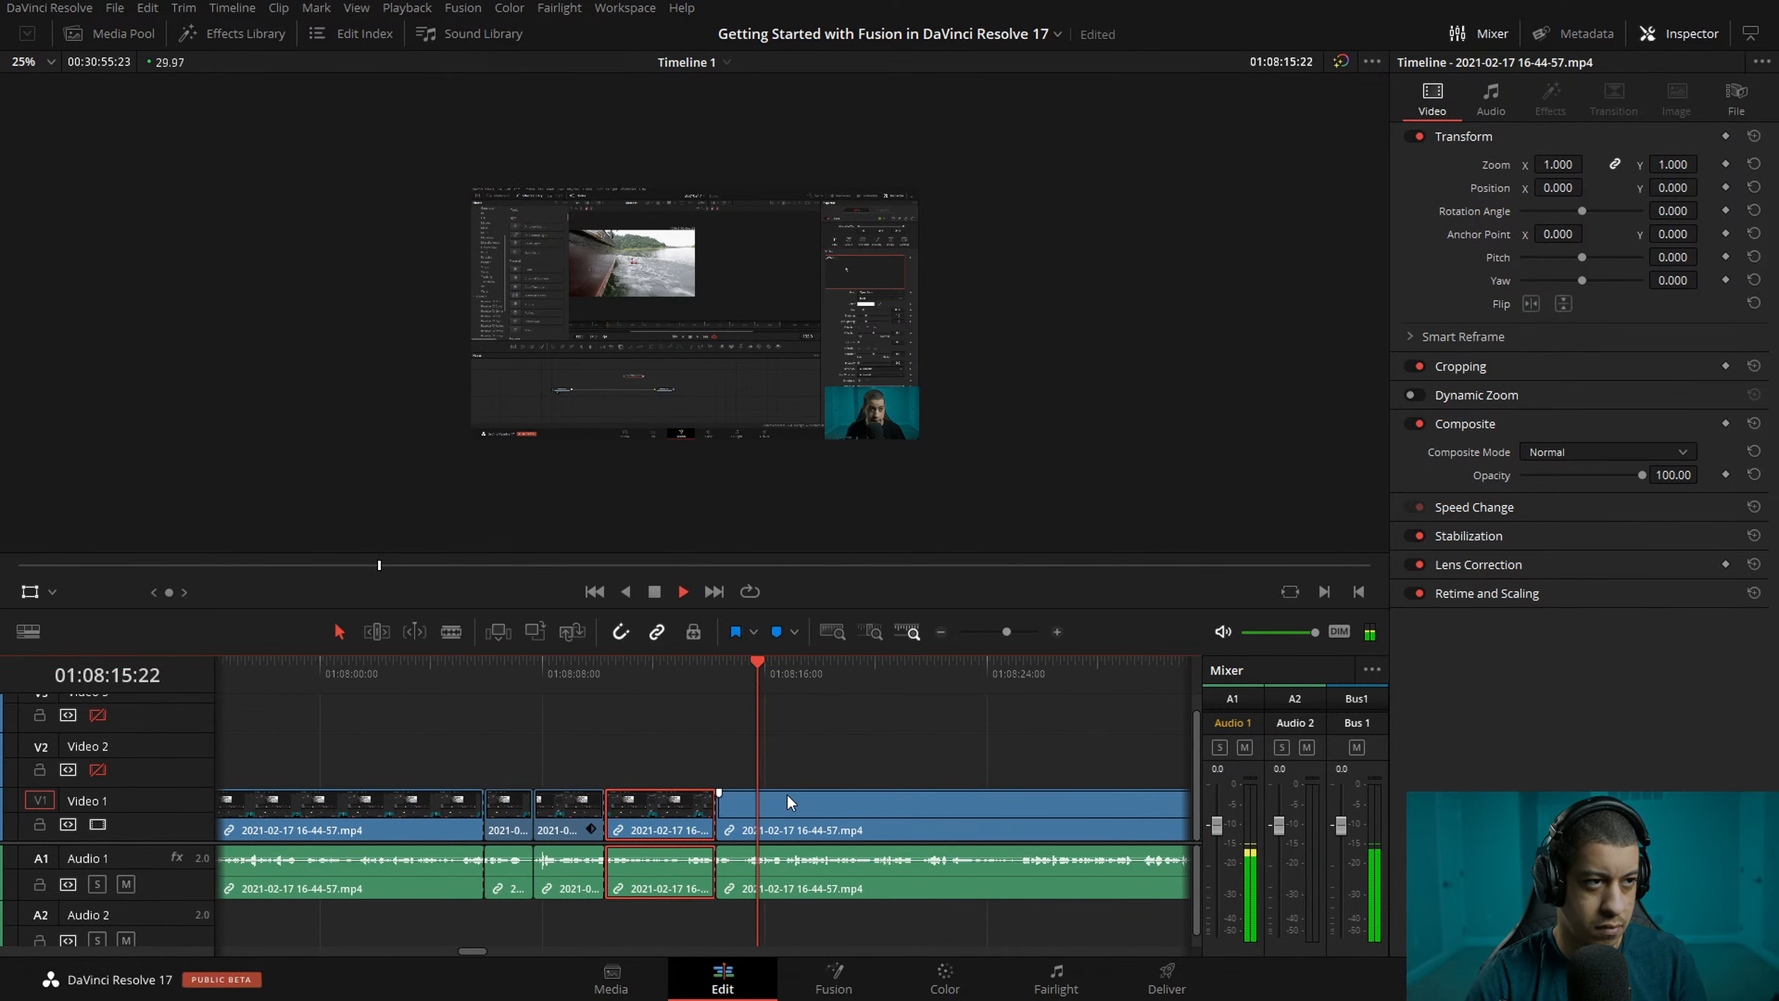
{"action": "left_click", "coordinate": [839, 807]}
{"action": "key", "text": "space"}
{"action": "key", "text": "ctrl+b"}
- Zoom the text-entry clip to 3.169, position it at X -2036.50, Y -722.501 over the text field, and play it back
{"action": "left_click", "coordinate": [800, 681]}
{"action": "left_click_drag", "start_coordinate": [918, 439], "coordinate": [1395, 704]}
{"action": "left_click_drag", "start_coordinate": [841, 367], "coordinate": [449, 420]}
{"action": "left_click_drag", "start_coordinate": [757, 253], "coordinate": [742, 333]}
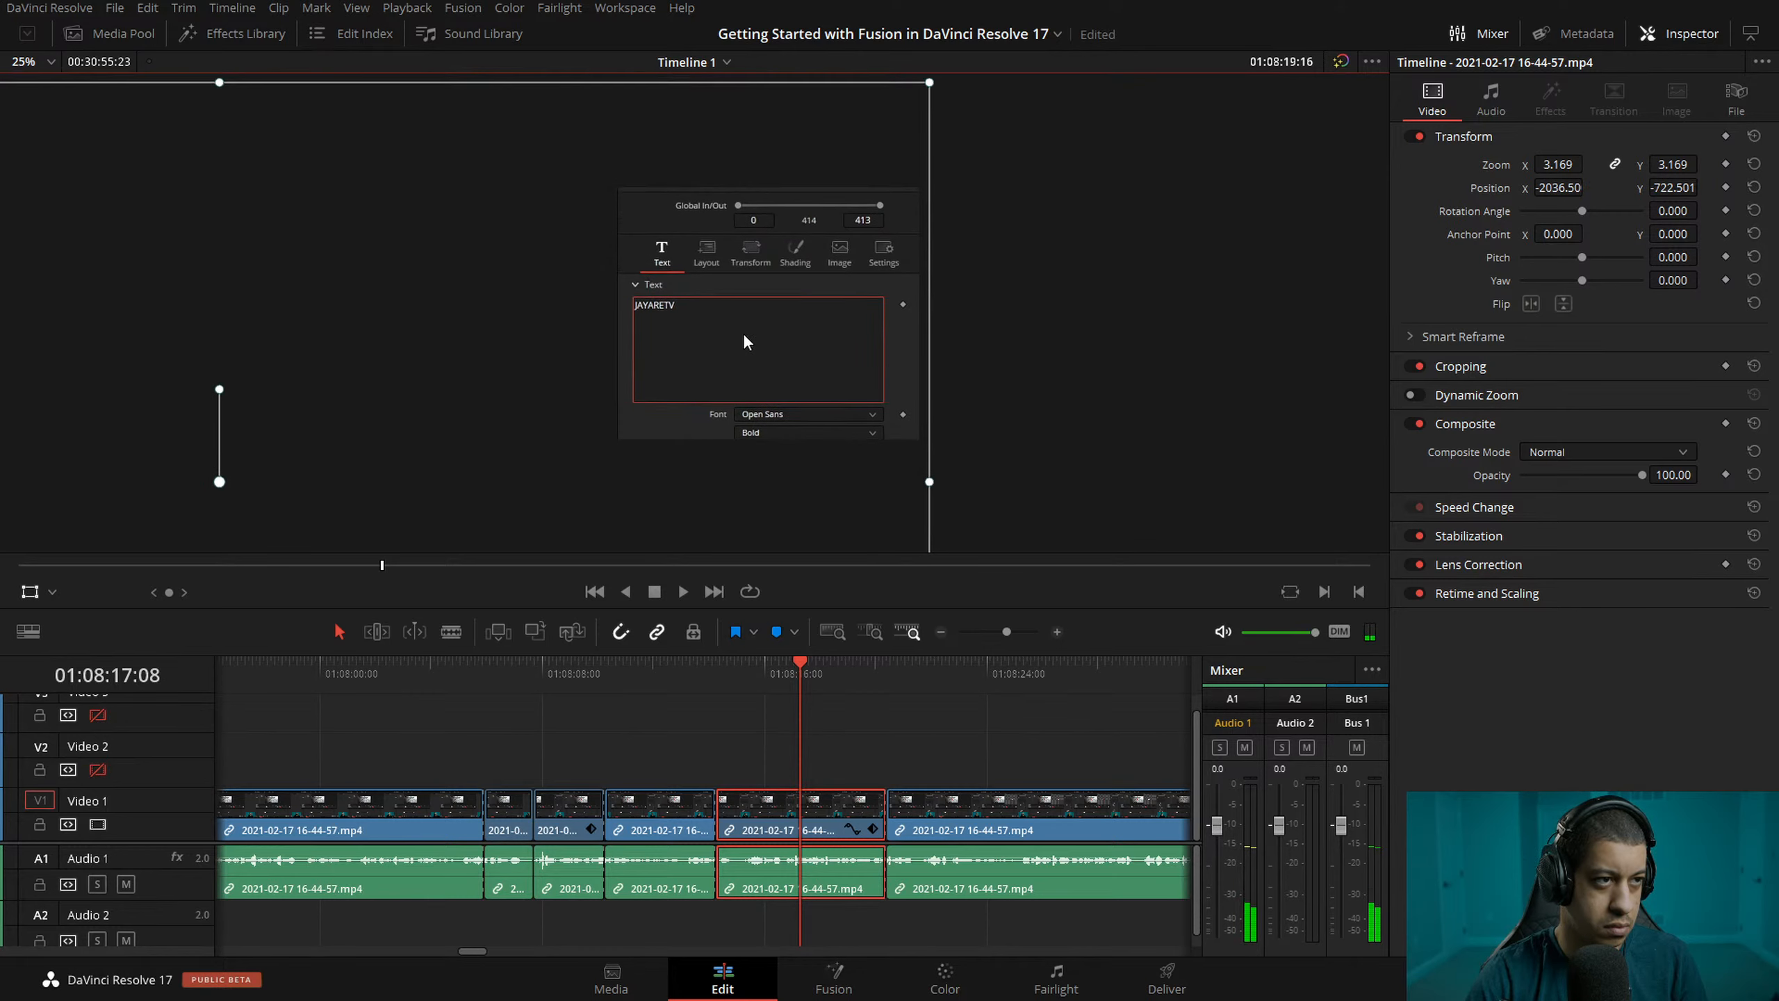
{"action": "left_click", "coordinate": [671, 676]}
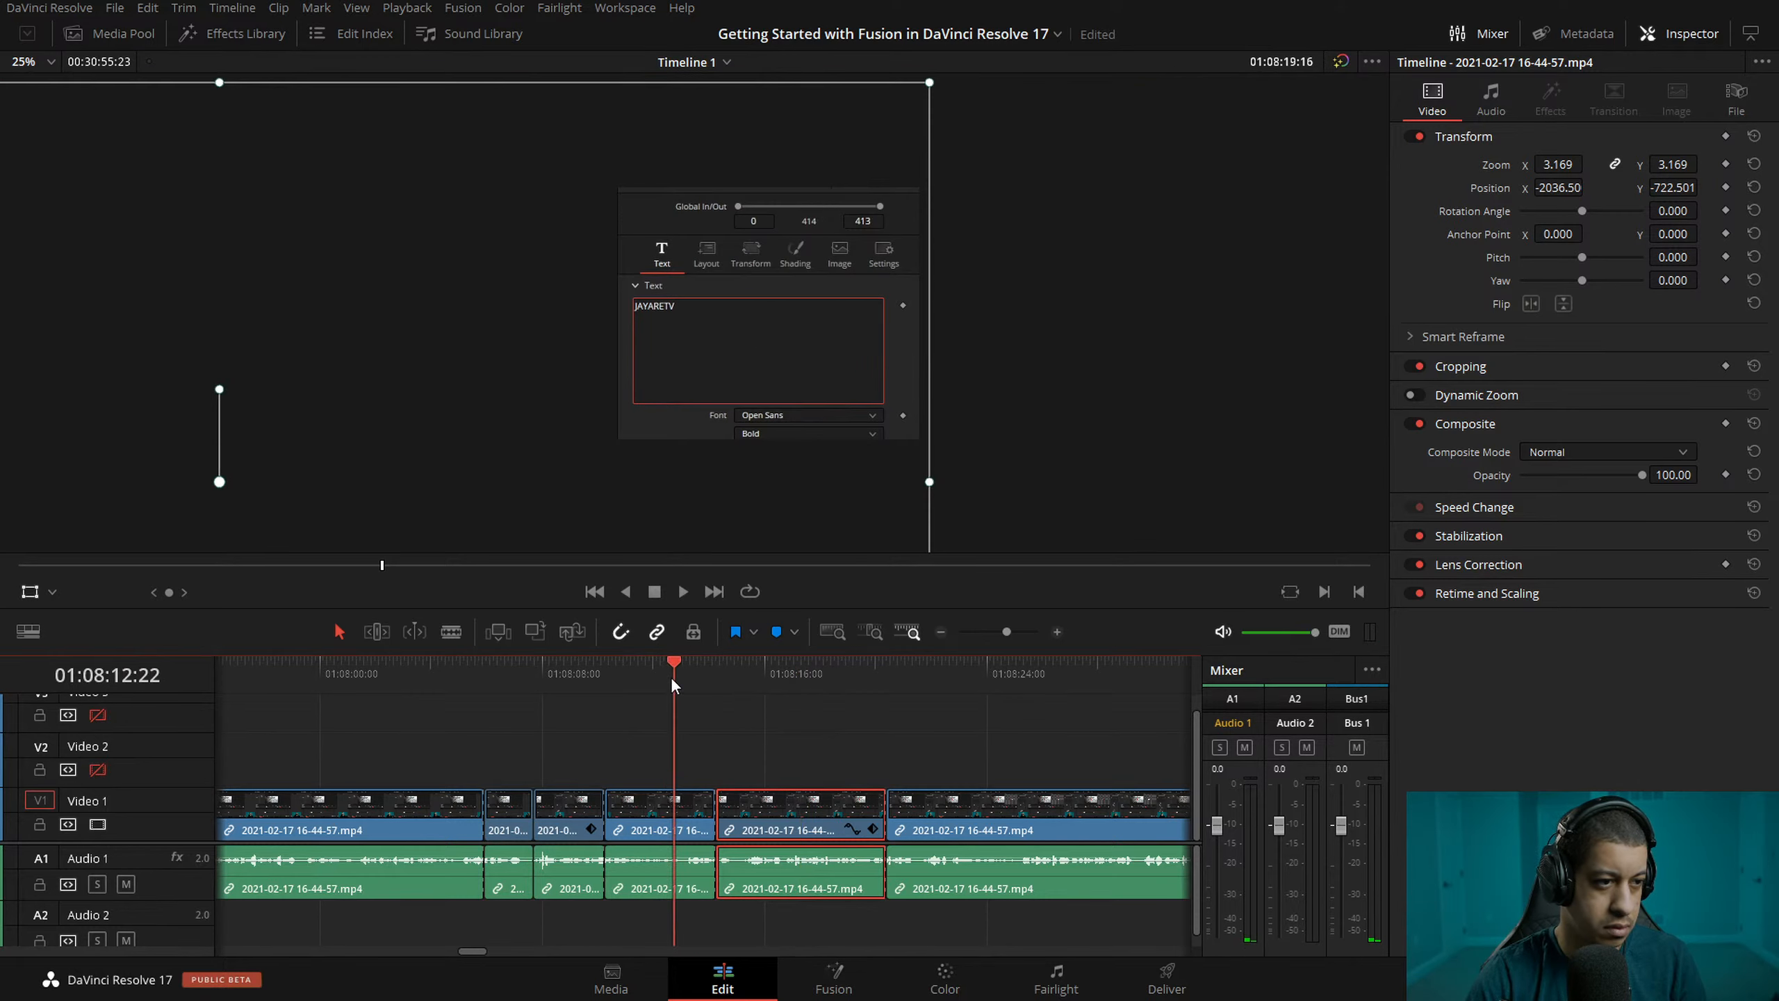
{"action": "key", "text": "space"}
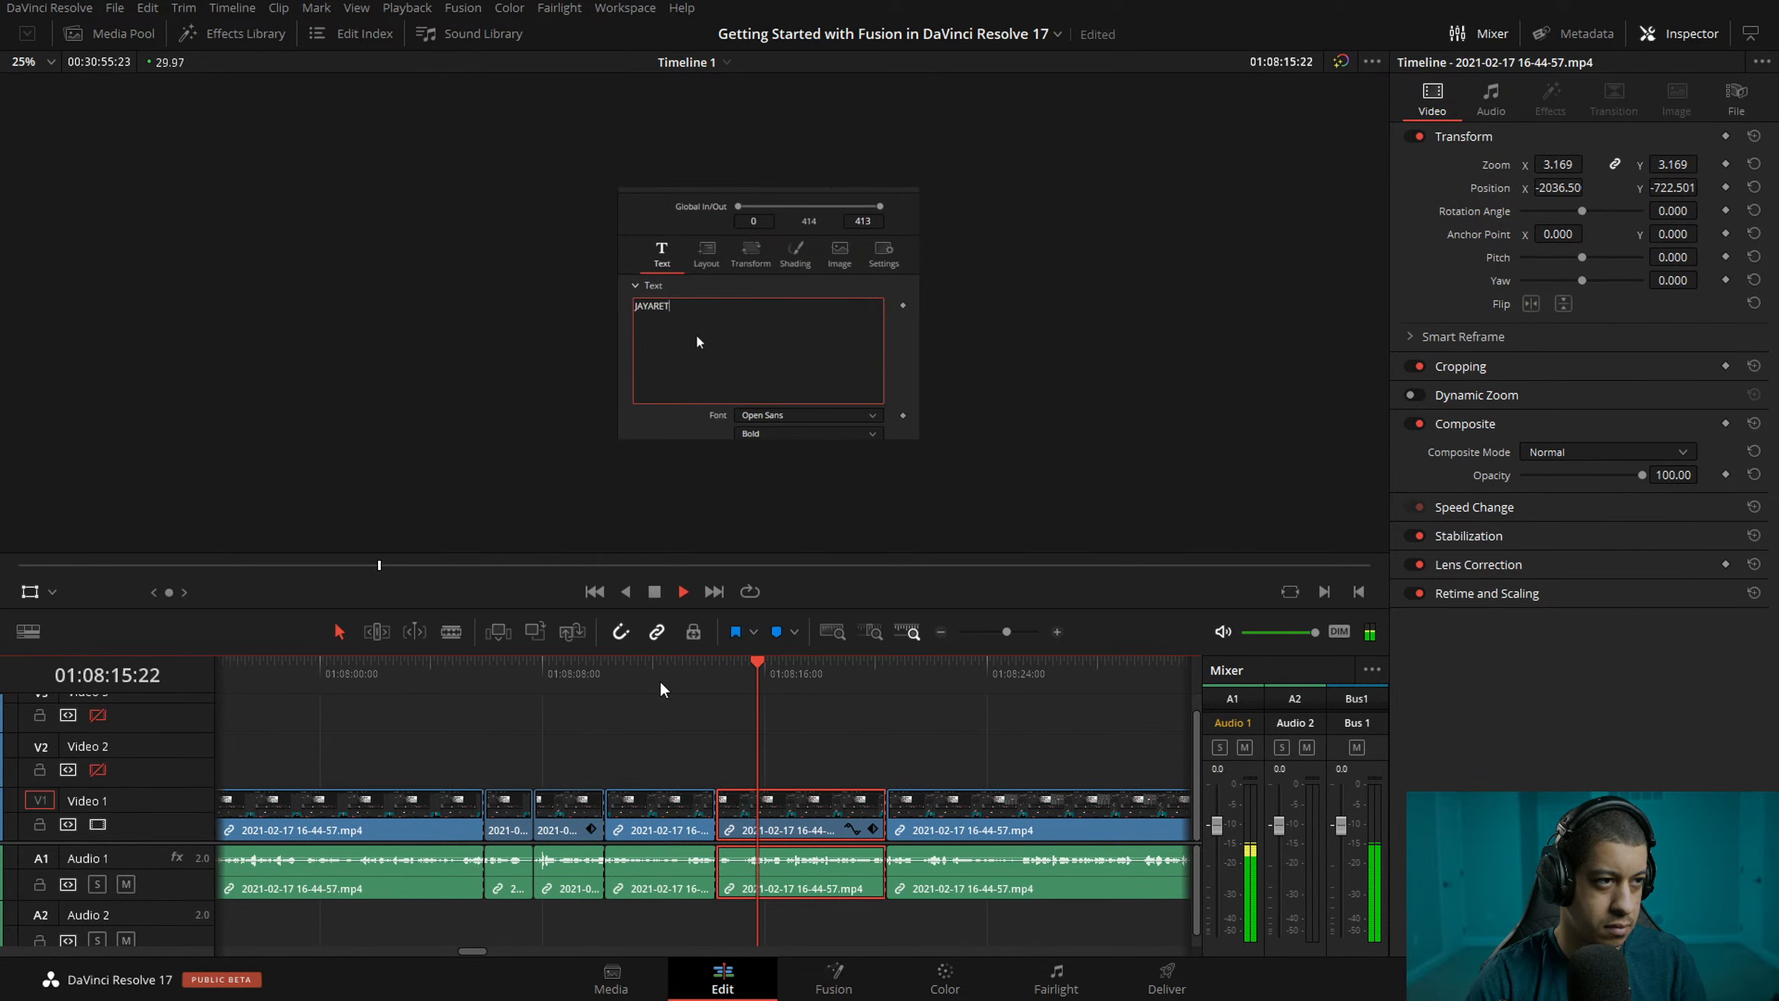
{"action": "key", "text": "space"}
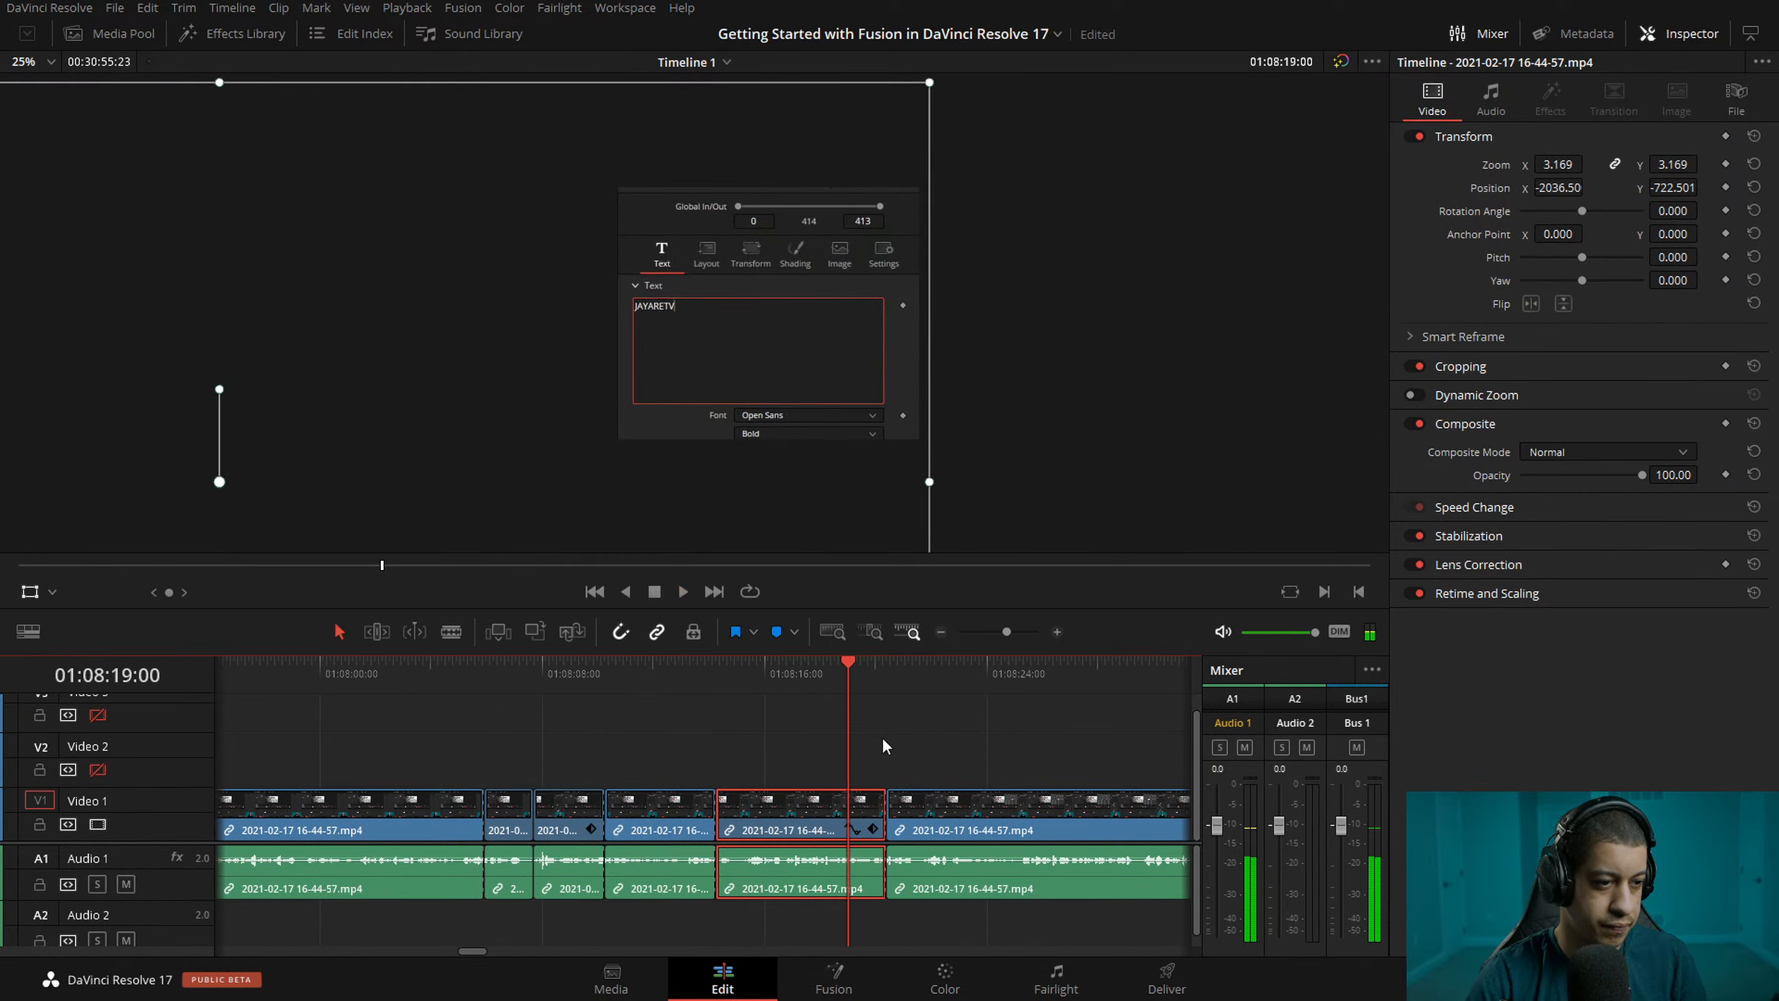
- Add a Position keyframe to the zoomed text-entry clip at 01:08:17:10
{"action": "left_click_drag", "start_coordinate": [845, 673], "coordinate": [802, 686]}
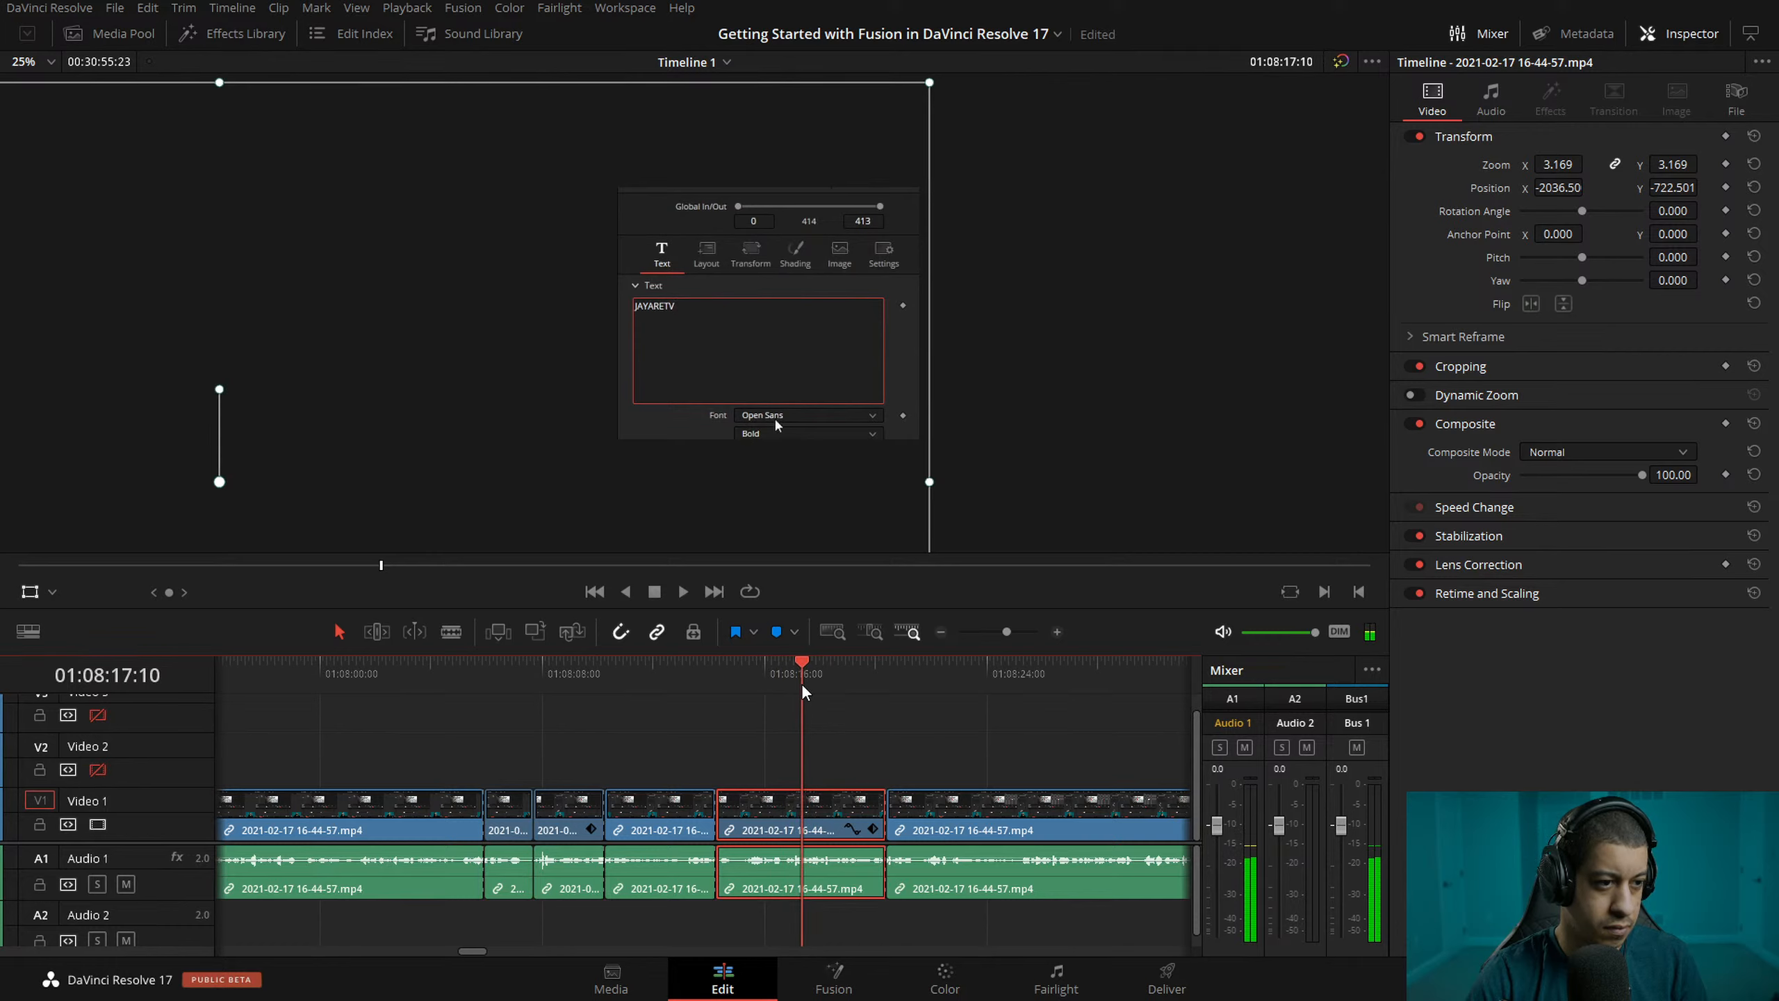
{"action": "left_click", "coordinate": [1725, 187]}
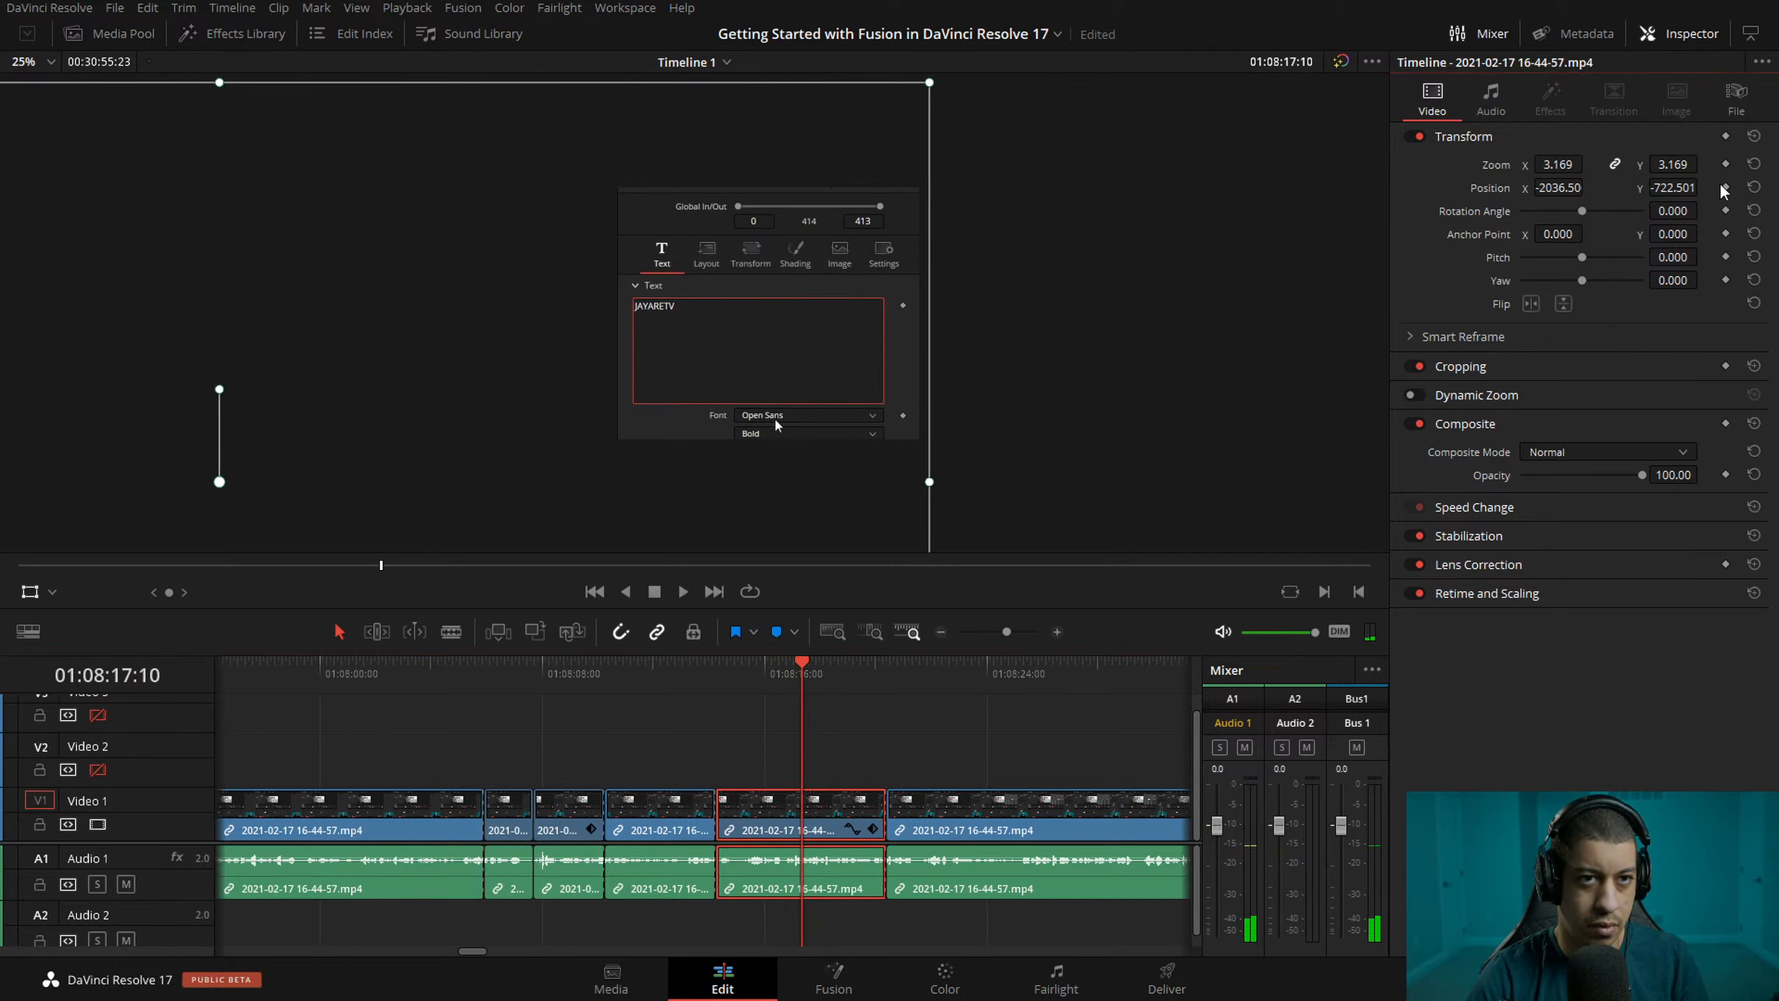
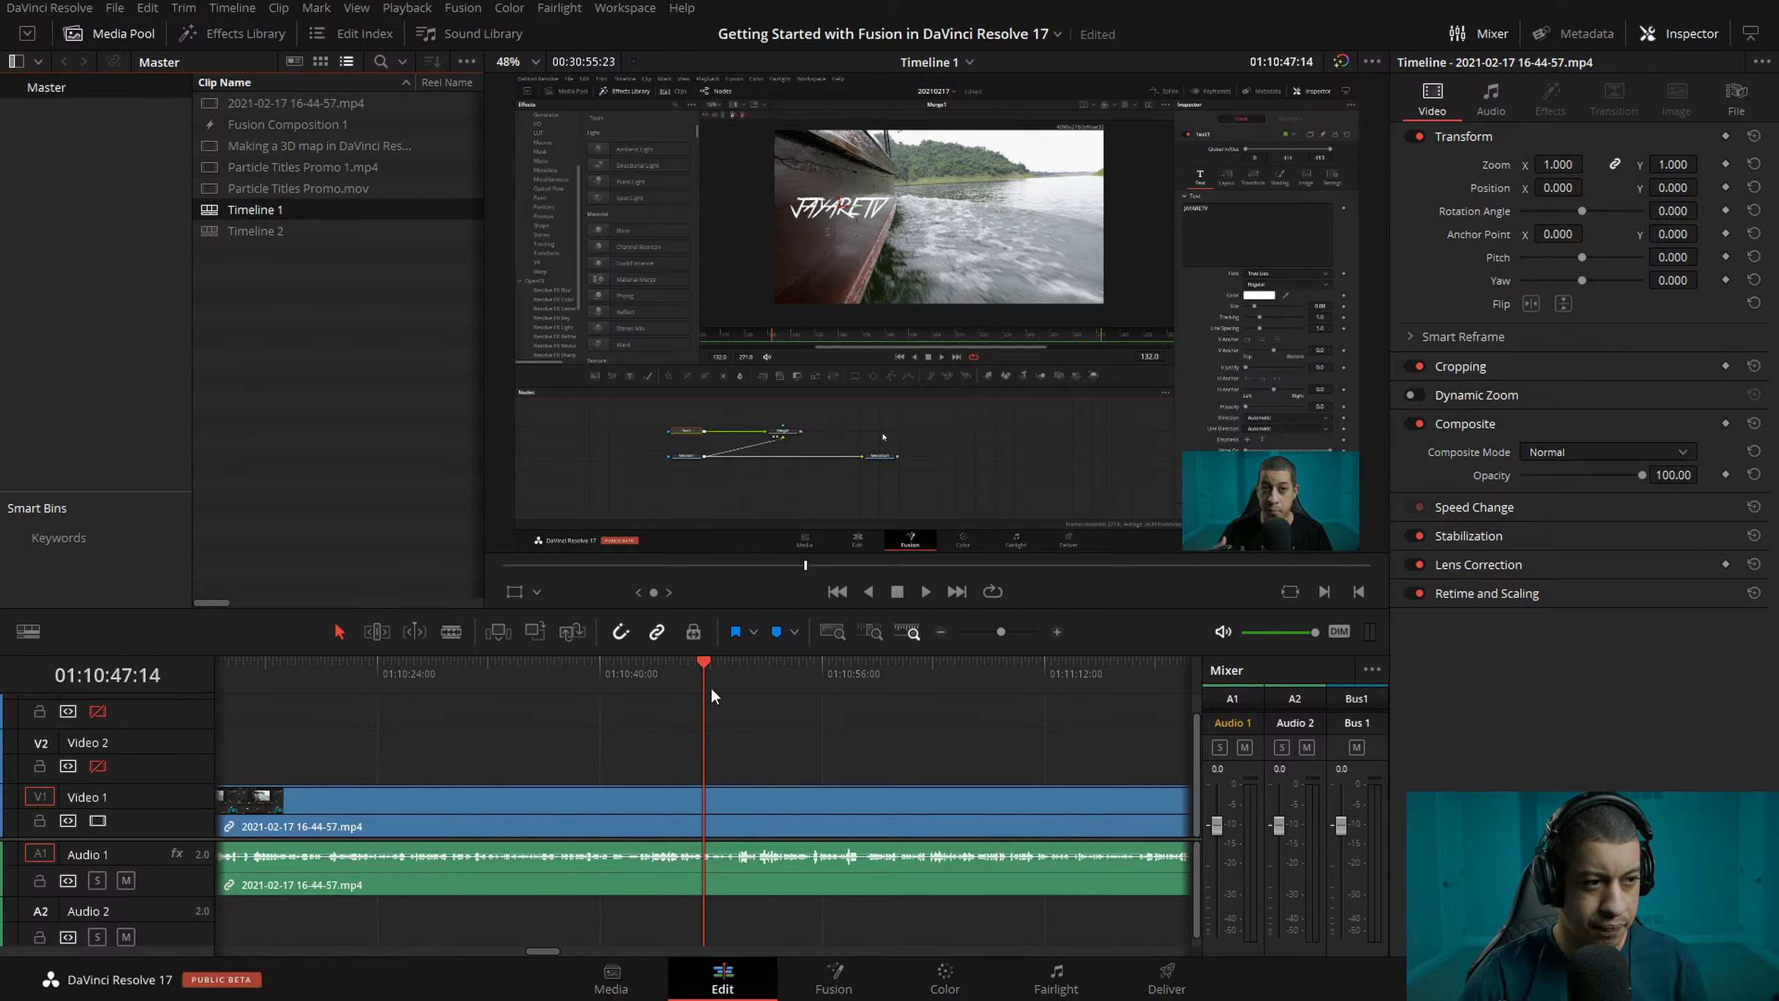
- Save the project and play back the unedited footage around 01:10:40
{"action": "key", "text": "ctrl+s"}
{"action": "left_click_drag", "start_coordinate": [703, 670], "coordinate": [553, 670]}
{"action": "key", "text": "space"}
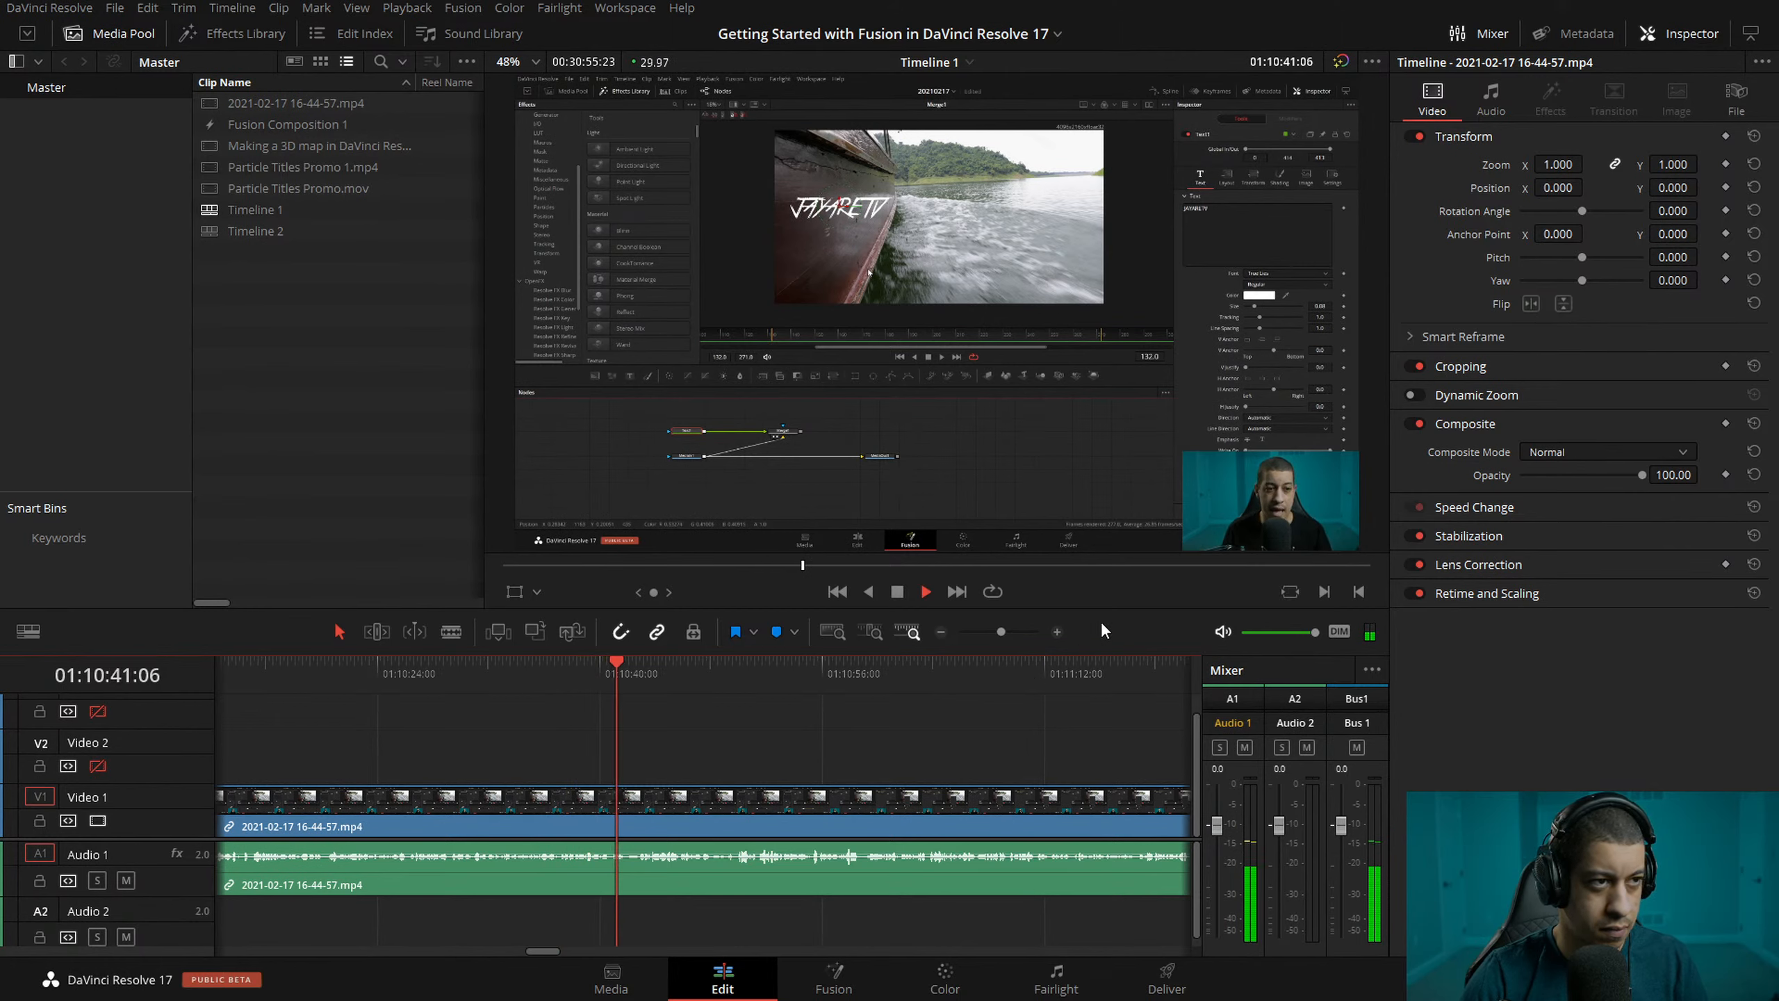
{"action": "key", "text": "space"}
{"action": "left_click_drag", "start_coordinate": [658, 667], "coordinate": [592, 676]}
{"action": "left_click", "coordinate": [1057, 631]}
{"action": "key", "text": "space"}
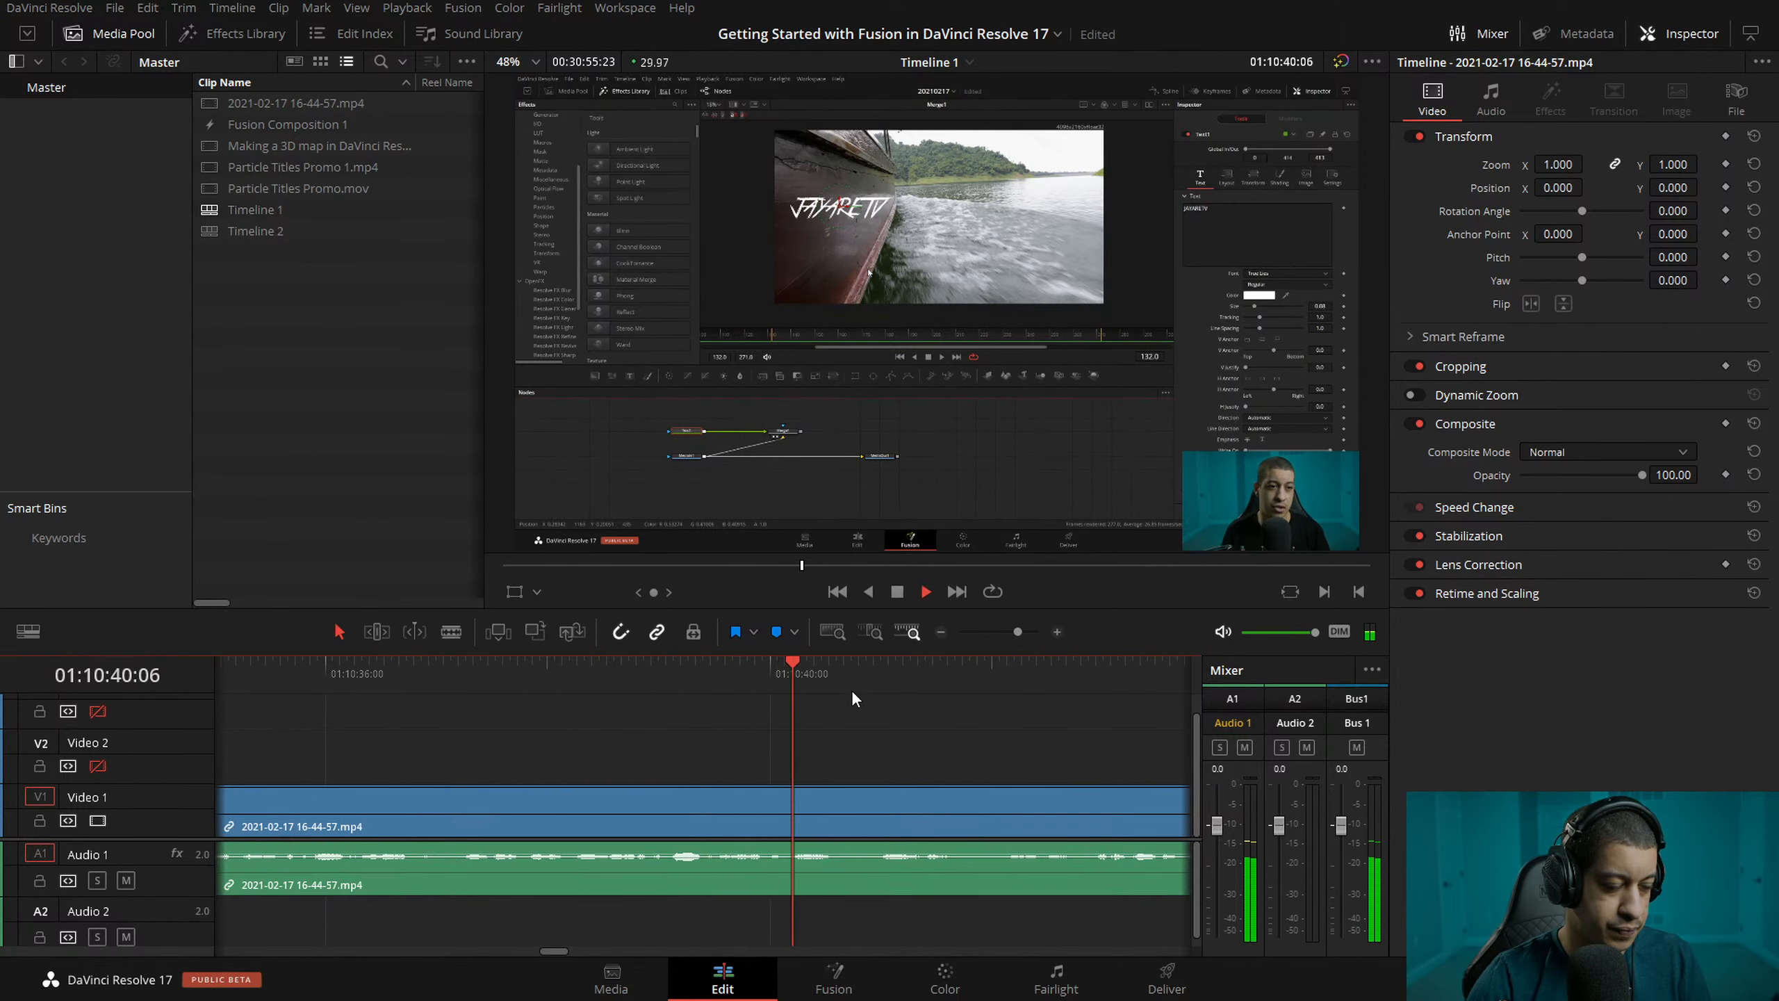
- Split the clip at about 01:10:40:20, ripple-trim about two seconds from the second piece's start, and play back the join
{"action": "key", "text": "ctrl+minus"}
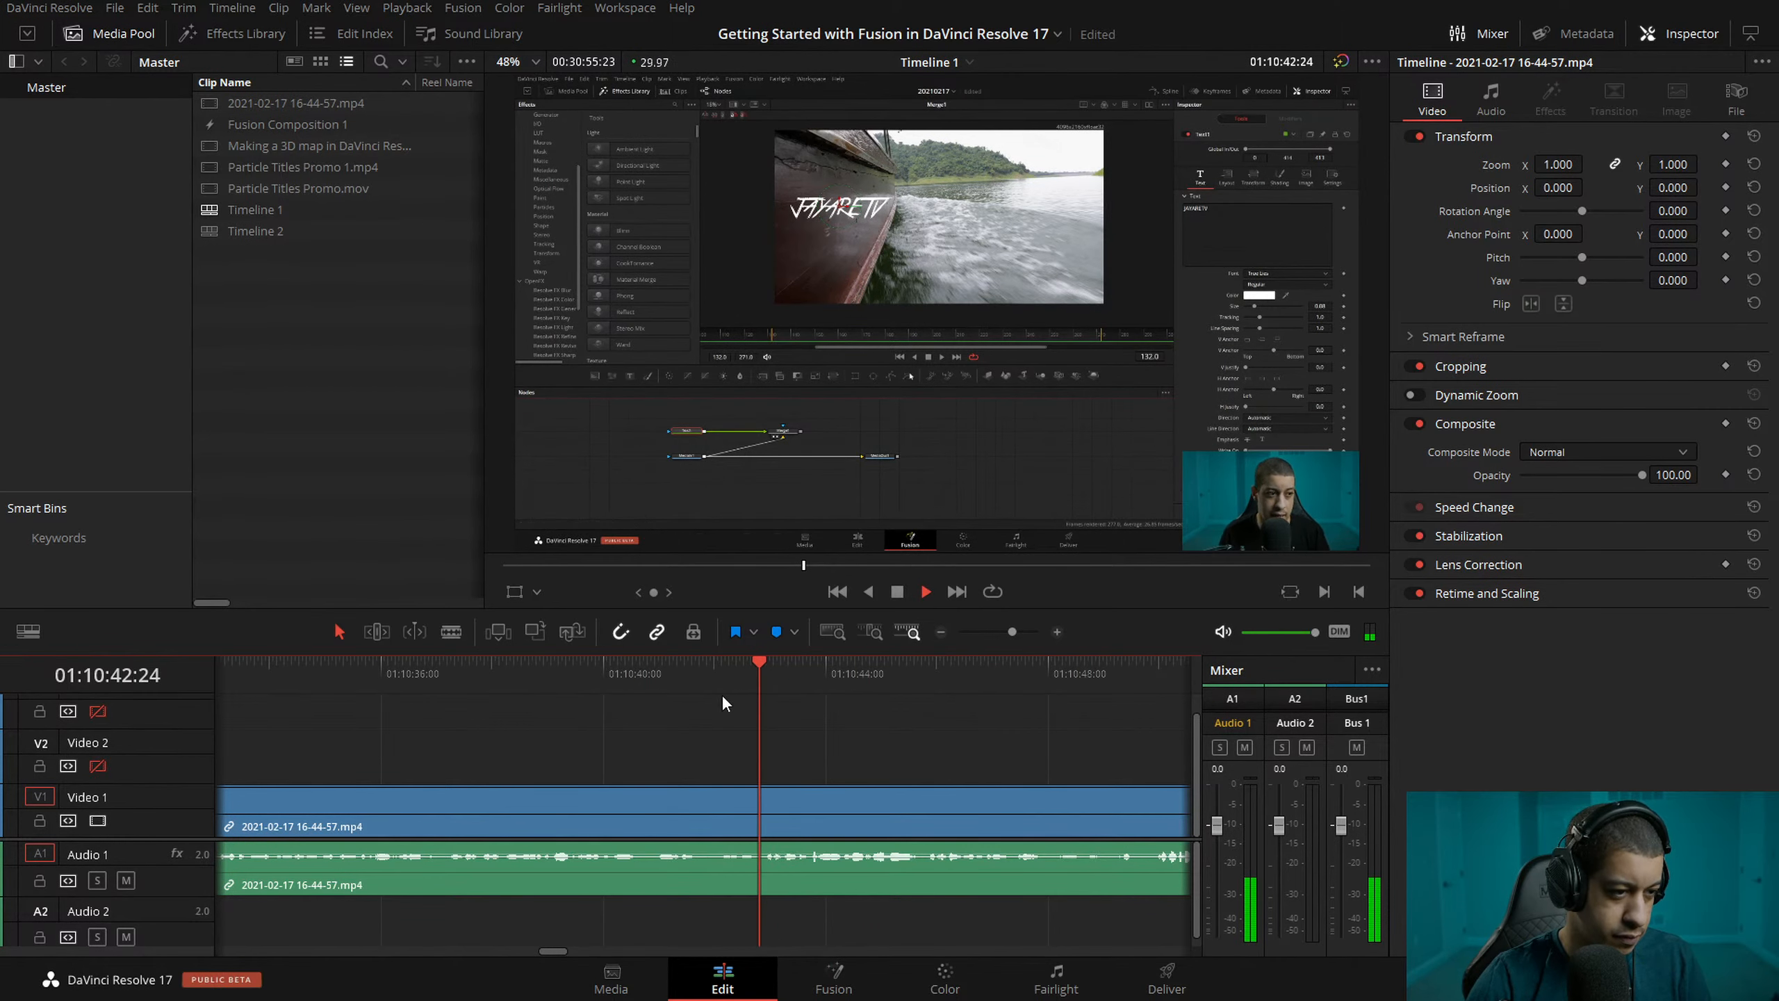
{"action": "left_click", "coordinate": [587, 670]}
{"action": "key", "text": "ctrl+b"}
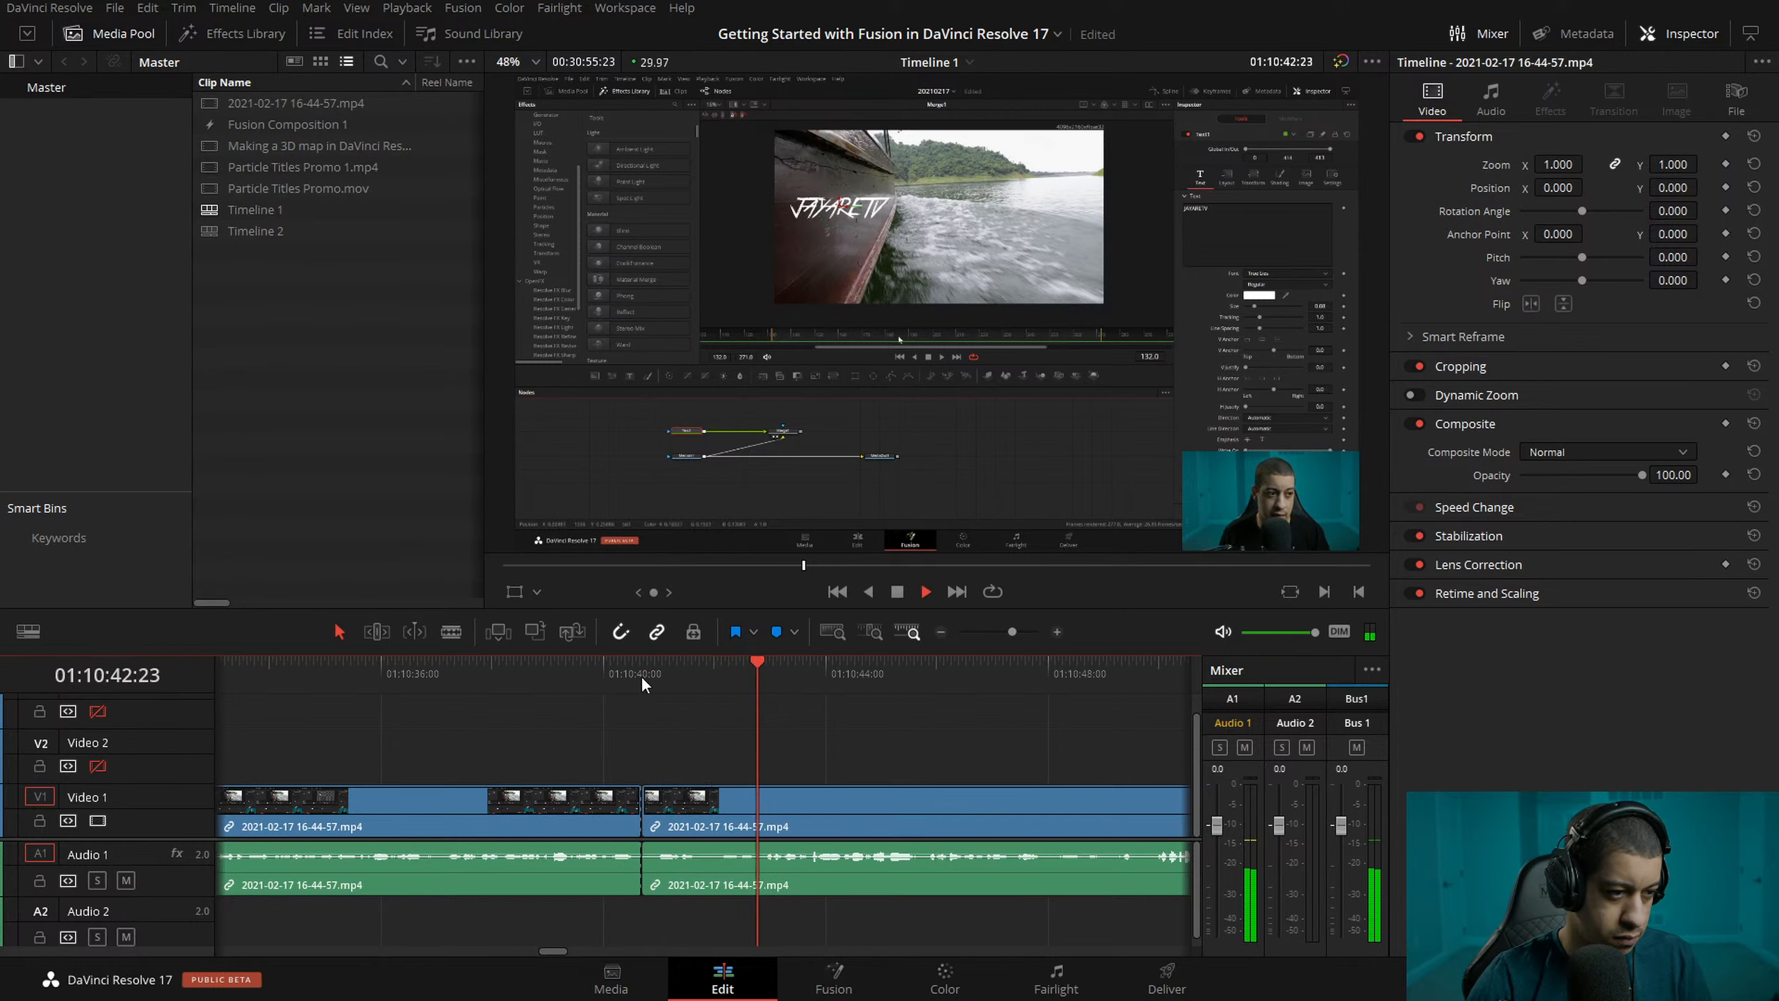
{"action": "key", "text": "j"}
{"action": "key", "text": "j"}
{"action": "left_click", "coordinate": [564, 671]}
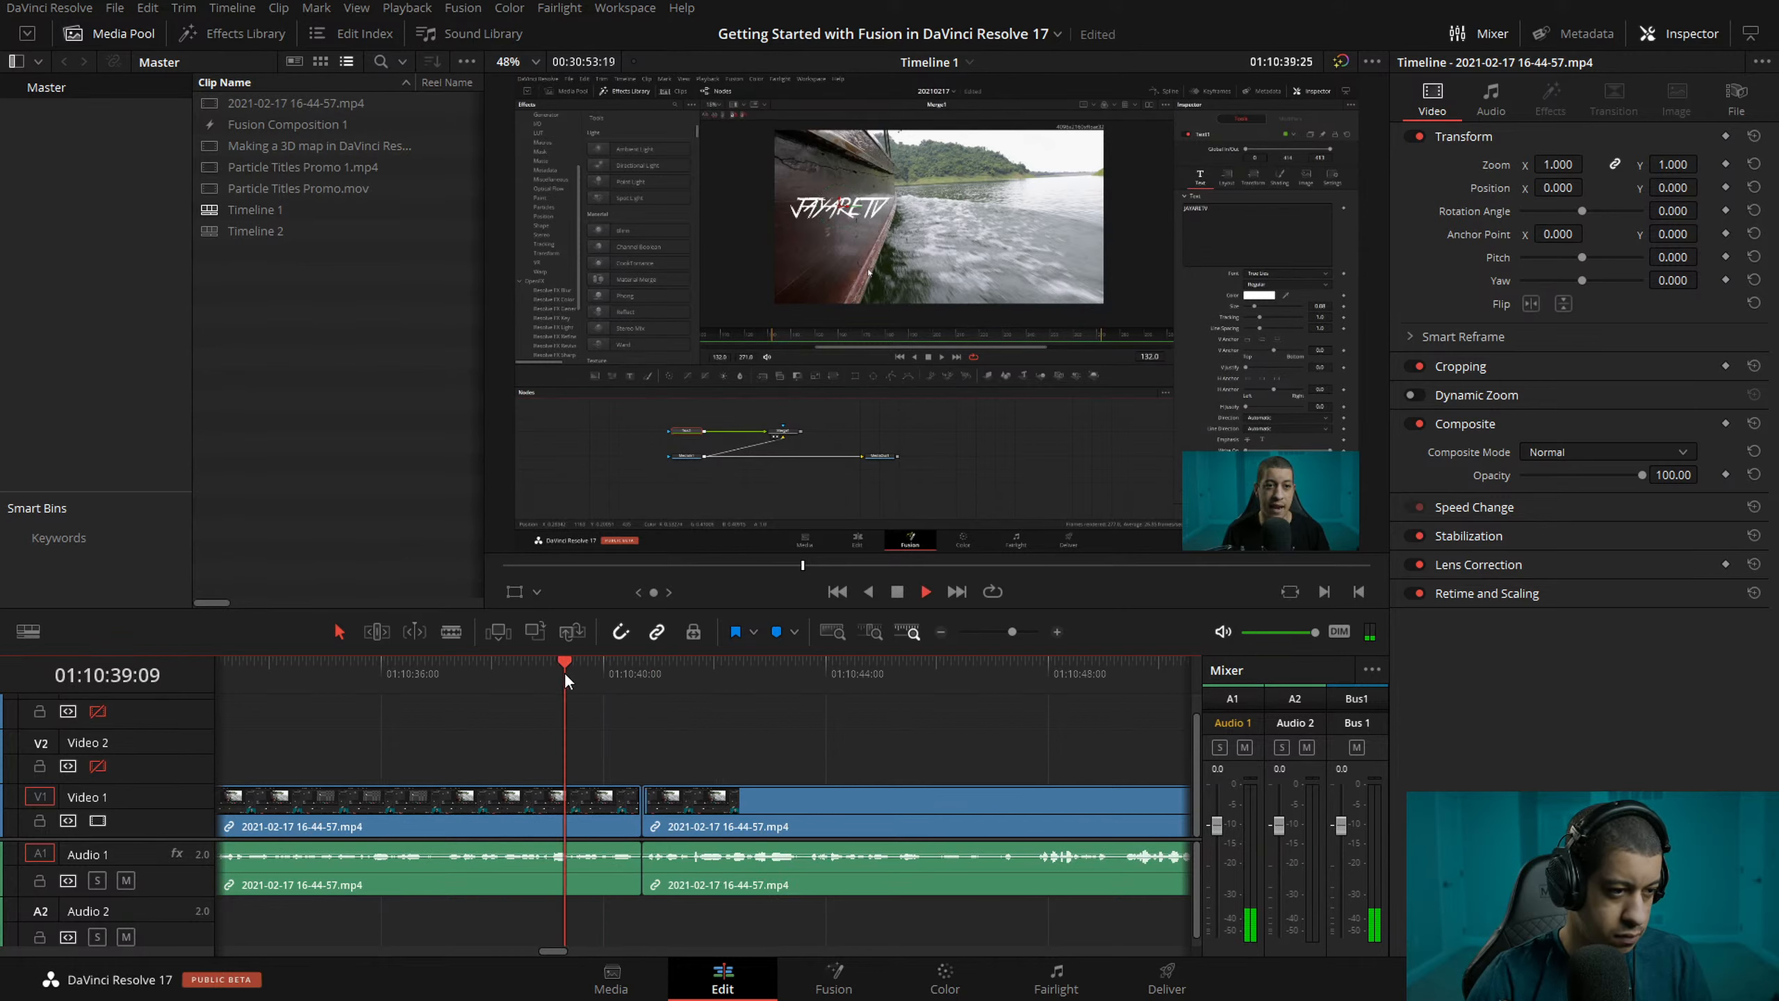
{"action": "key", "text": "l"}
{"action": "left_click", "coordinate": [621, 674]}
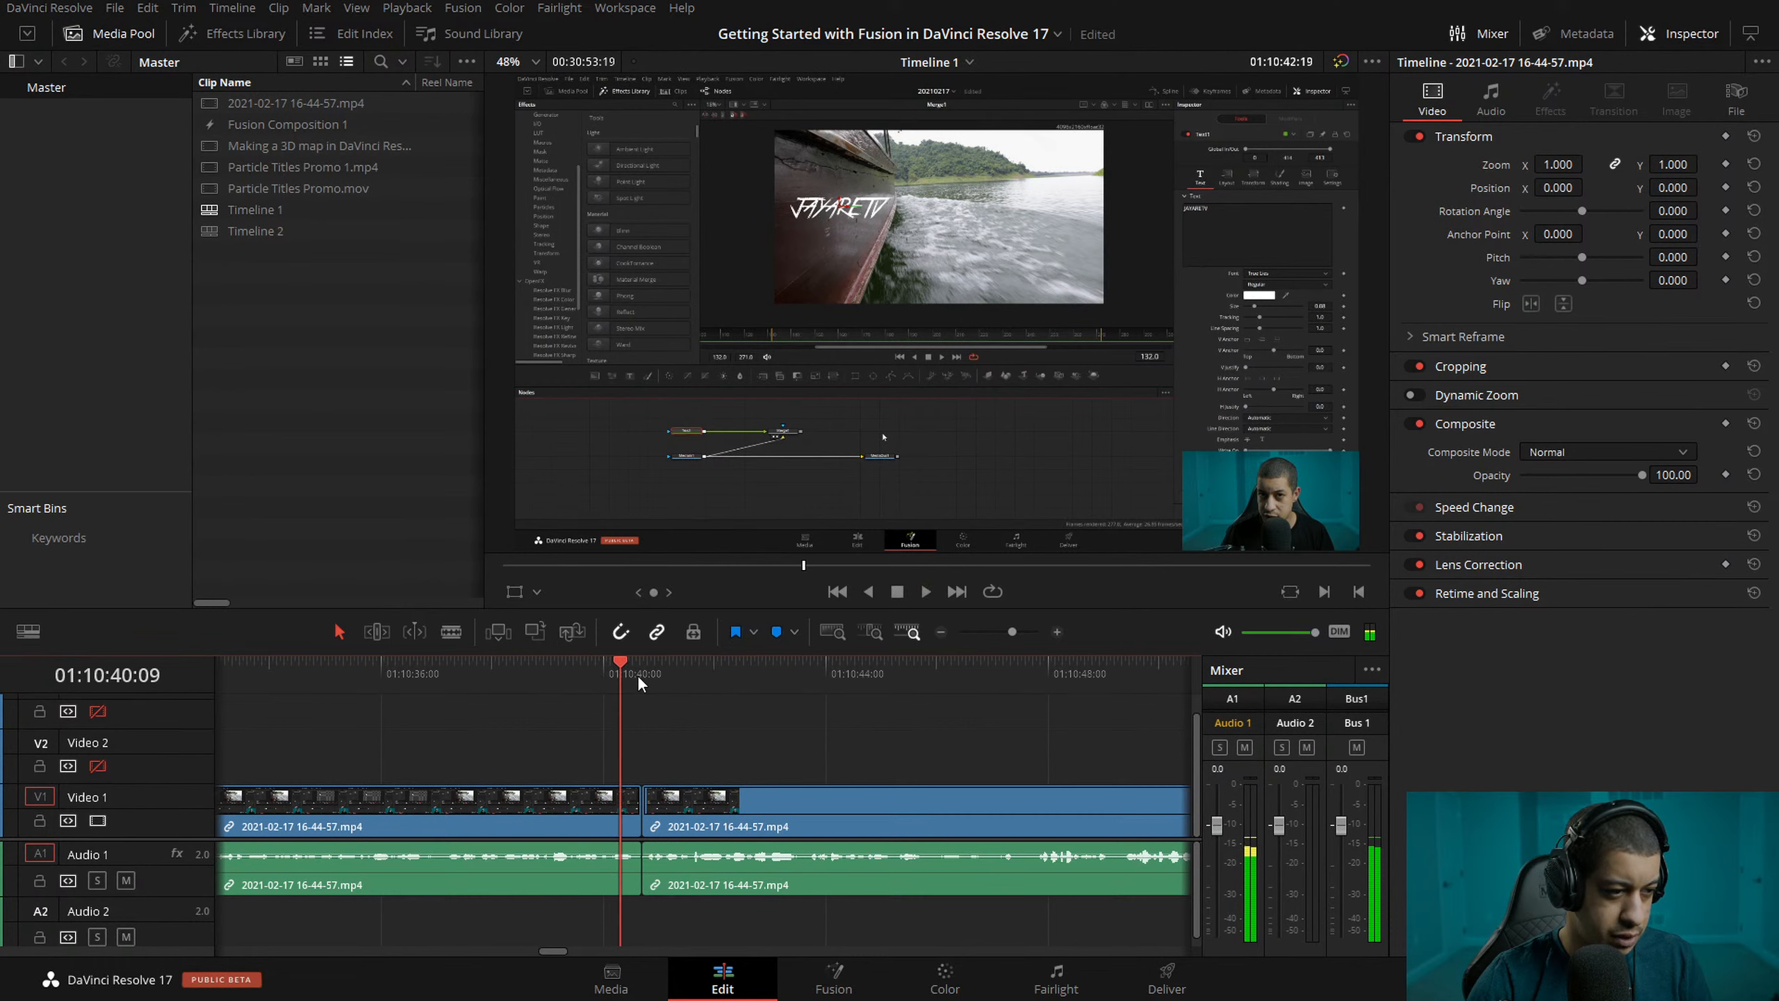
- Ripple-trim about 12 more frames from the start of the piece after the 01:10:40 cut and play back the join
{"action": "key", "text": "k"}
{"action": "left_click", "coordinate": [1057, 632]}
{"action": "key", "text": "j"}
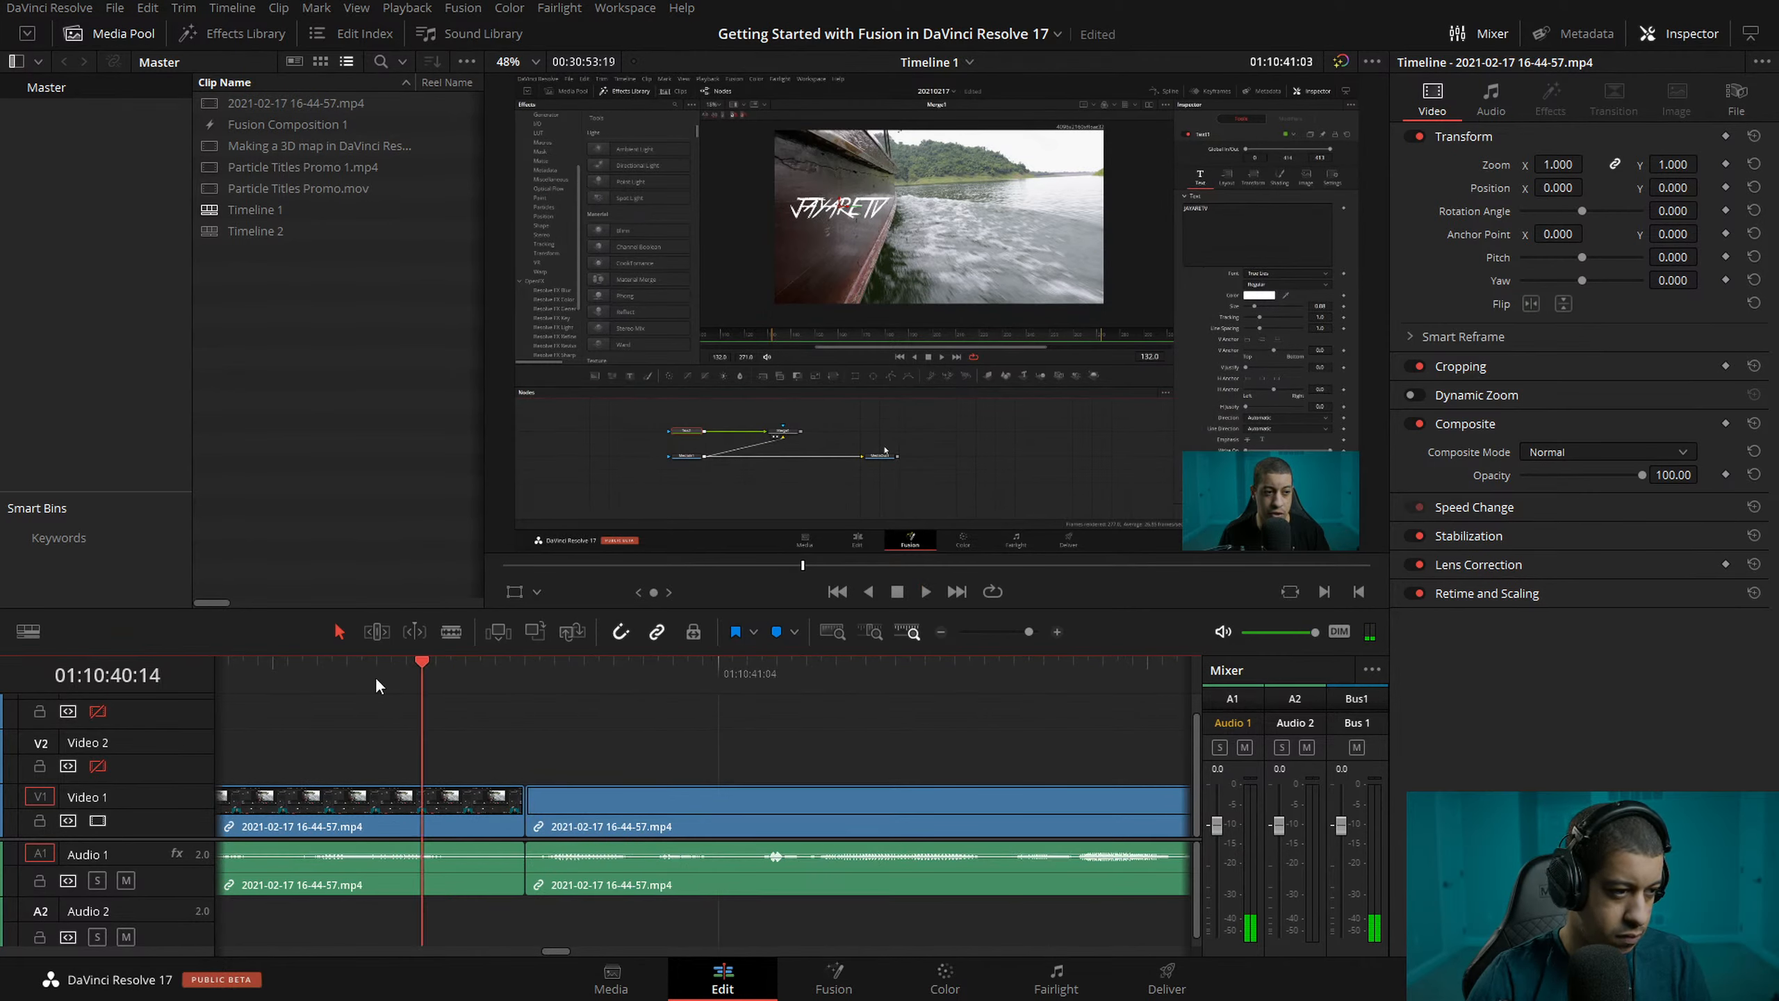
{"action": "left_click", "coordinate": [941, 632]}
{"action": "key", "text": "l"}
{"action": "left_click", "coordinate": [942, 632]}
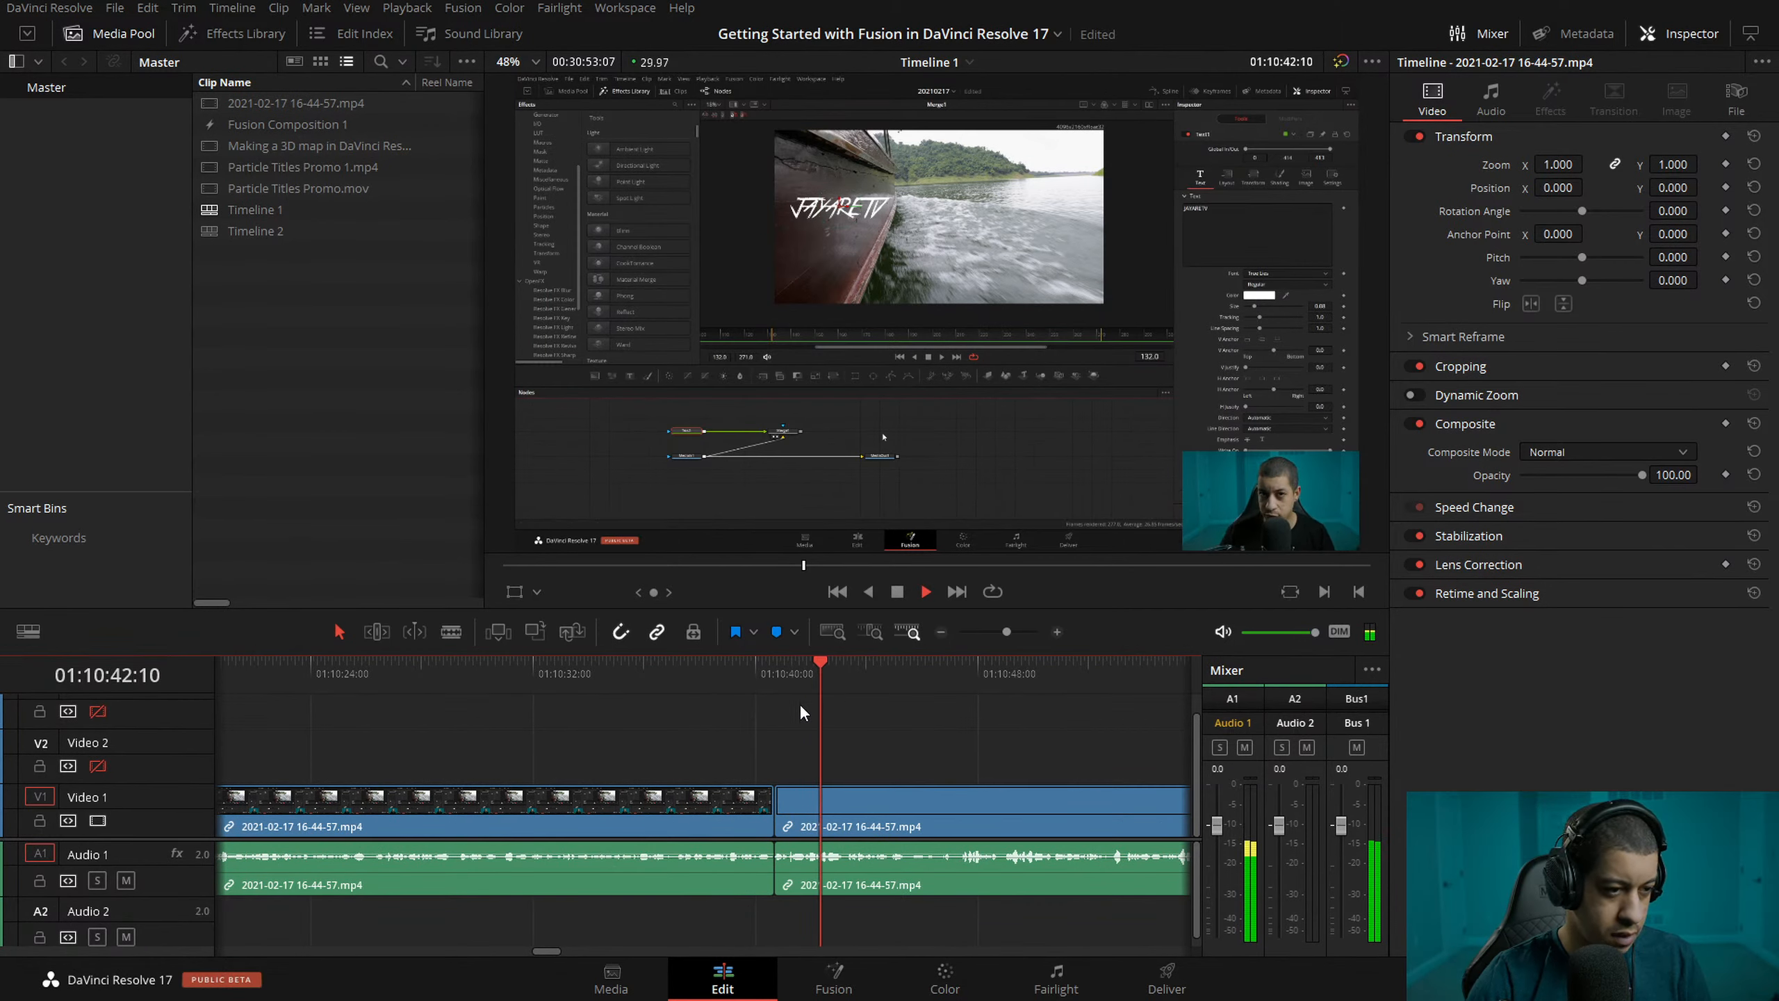
- Fine-tune the ripple trim at the start of the second piece by a few more frames and replay the cut
{"action": "left_click", "coordinate": [1055, 633]}
{"action": "left_click_drag", "start_coordinate": [634, 678], "coordinate": [330, 673]}
{"action": "key", "text": "space"}
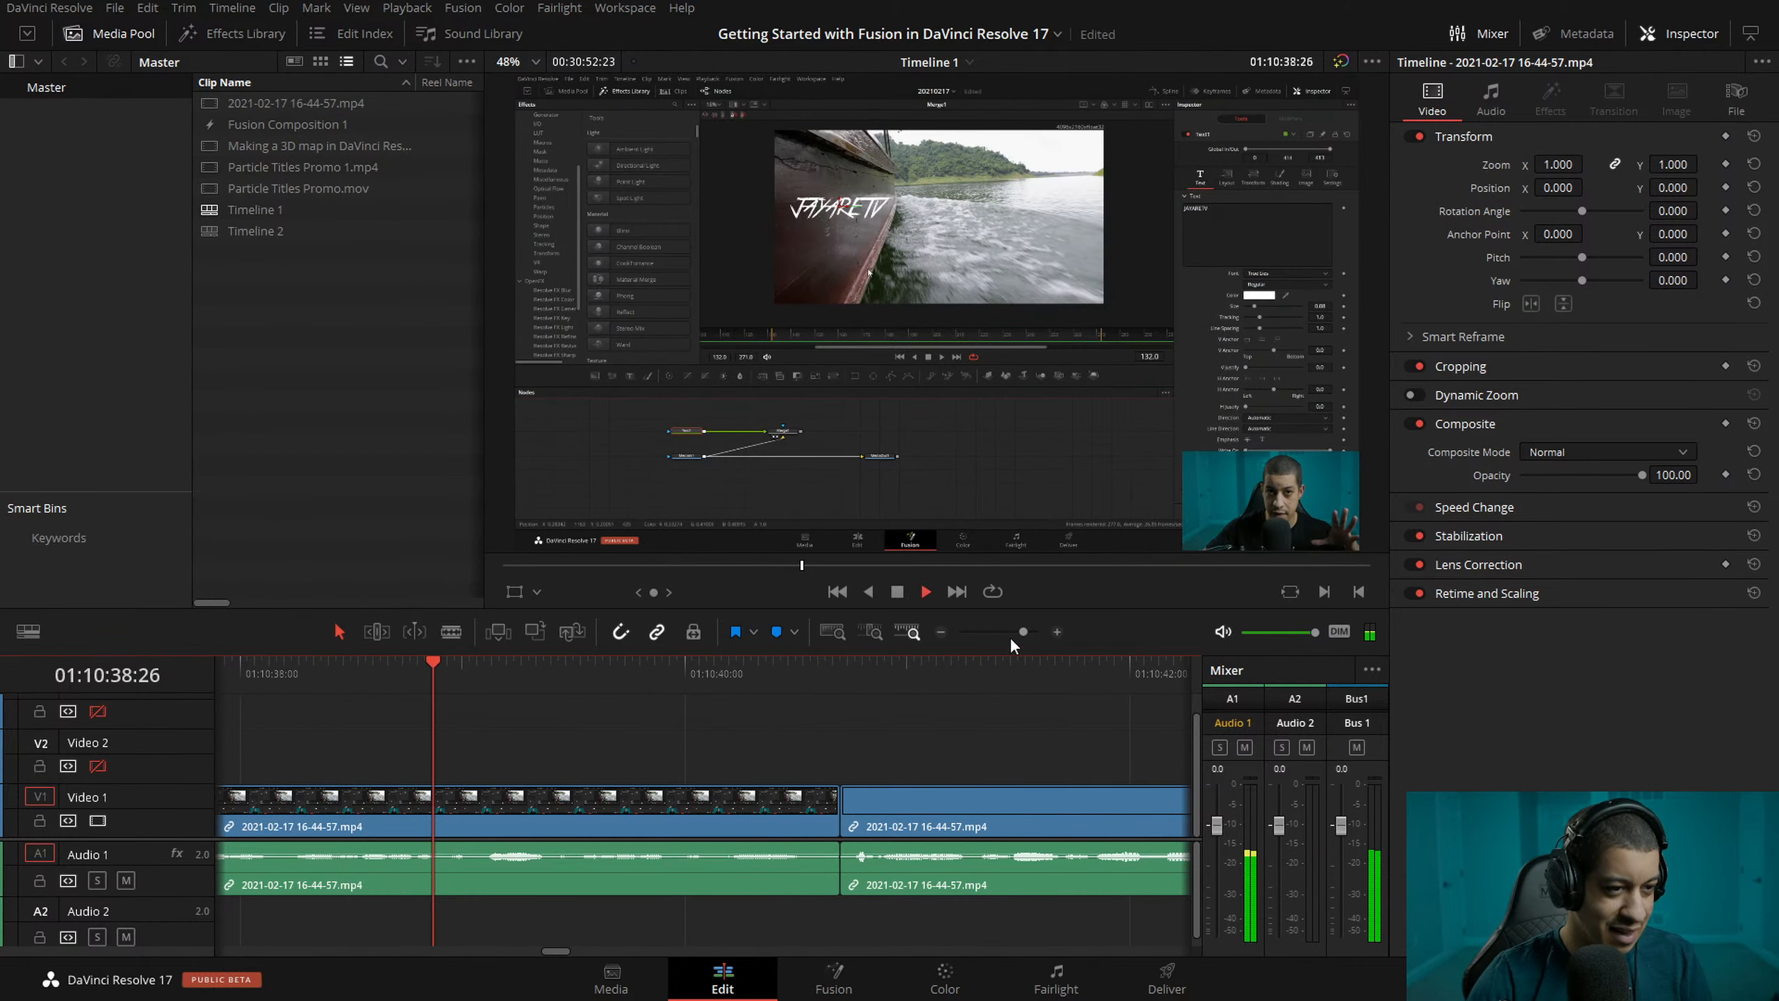
{"action": "left_click", "coordinate": [943, 670]}
{"action": "left_click_drag", "start_coordinate": [898, 673], "coordinate": [644, 681]}
{"action": "key", "text": "space"}
- Ripple-trim the end of the first piece to 01:10:40:17 and play on through the join
{"action": "left_click", "coordinate": [812, 672]}
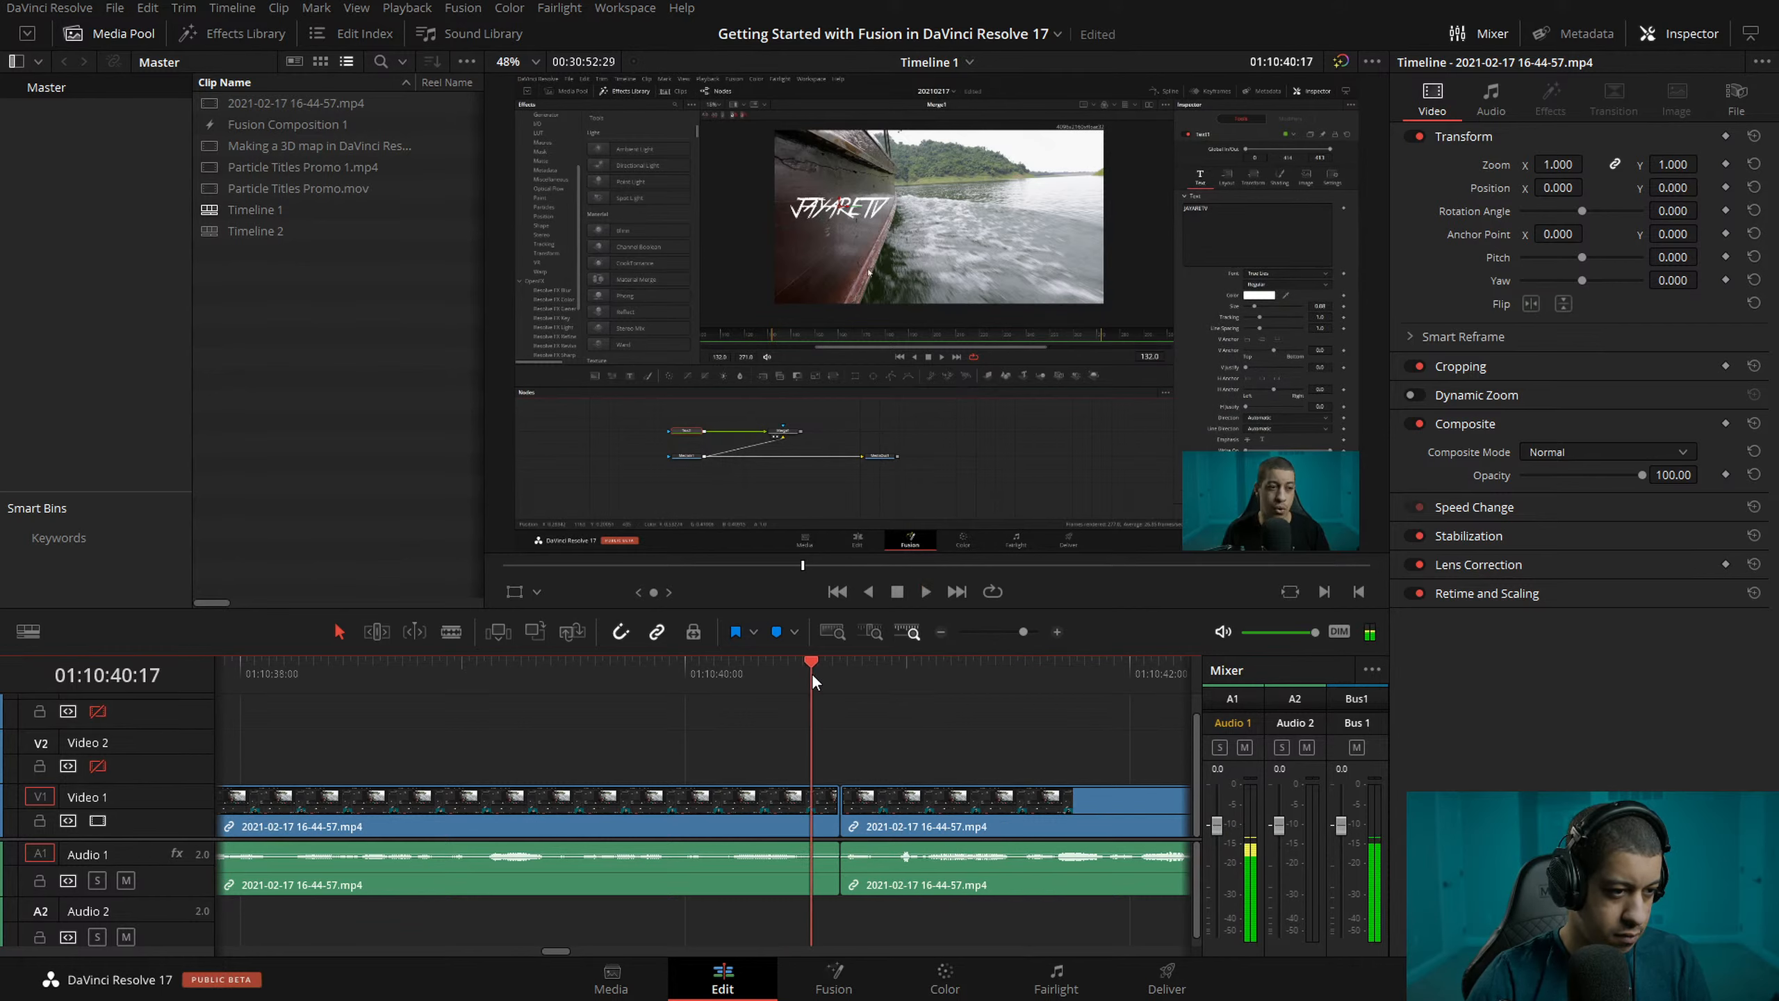
{"action": "left_click", "coordinate": [438, 678]}
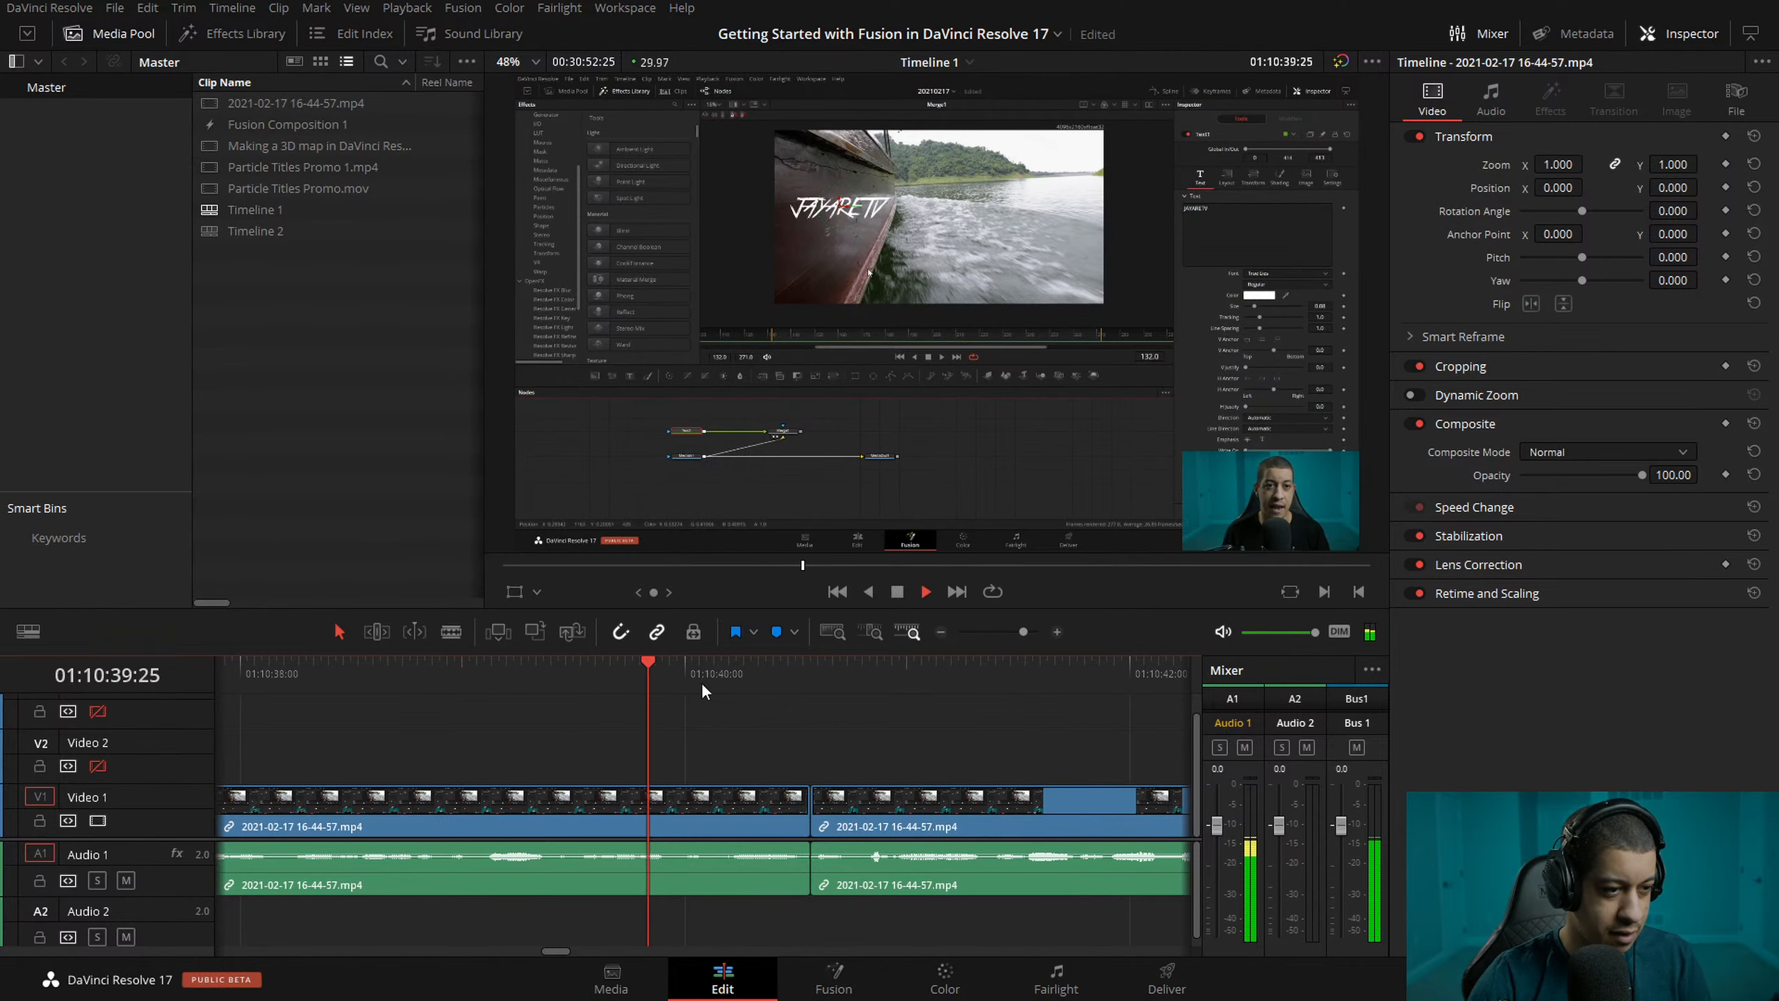
{"action": "left_click", "coordinate": [941, 631]}
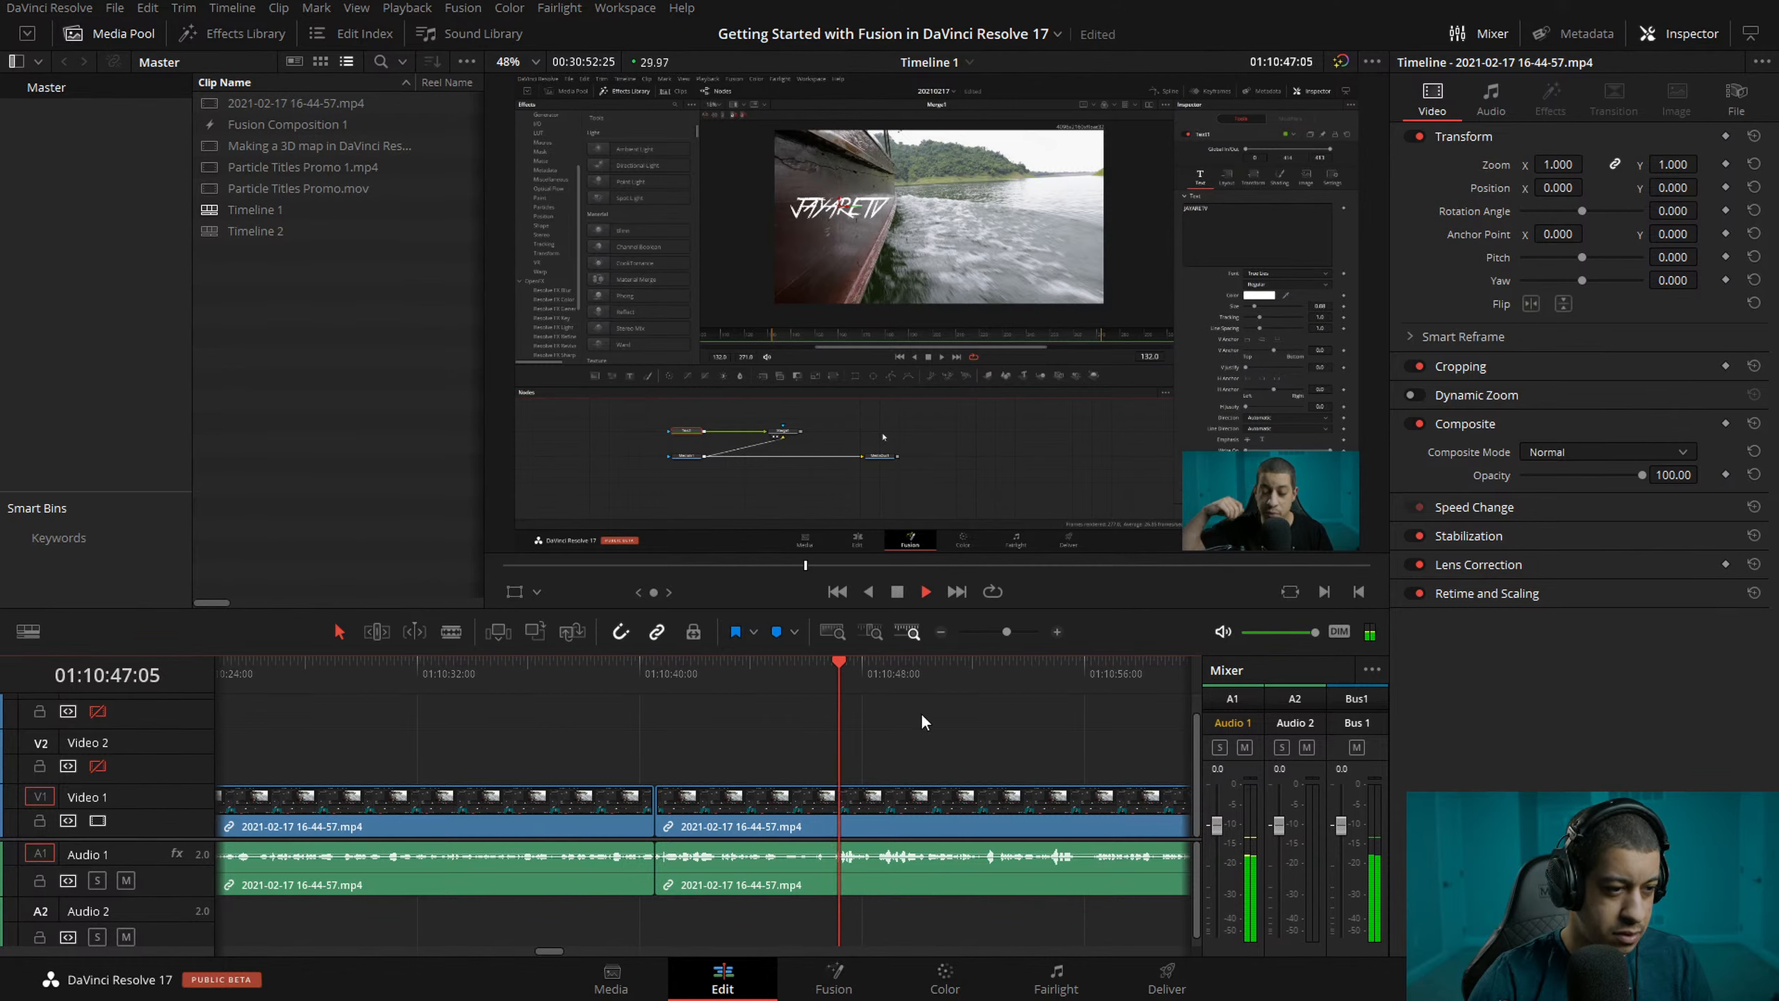
- Play back the footage from about 01:10:41 to locate the next pause
{"action": "left_click", "coordinate": [739, 680]}
{"action": "left_click", "coordinate": [1057, 632]}
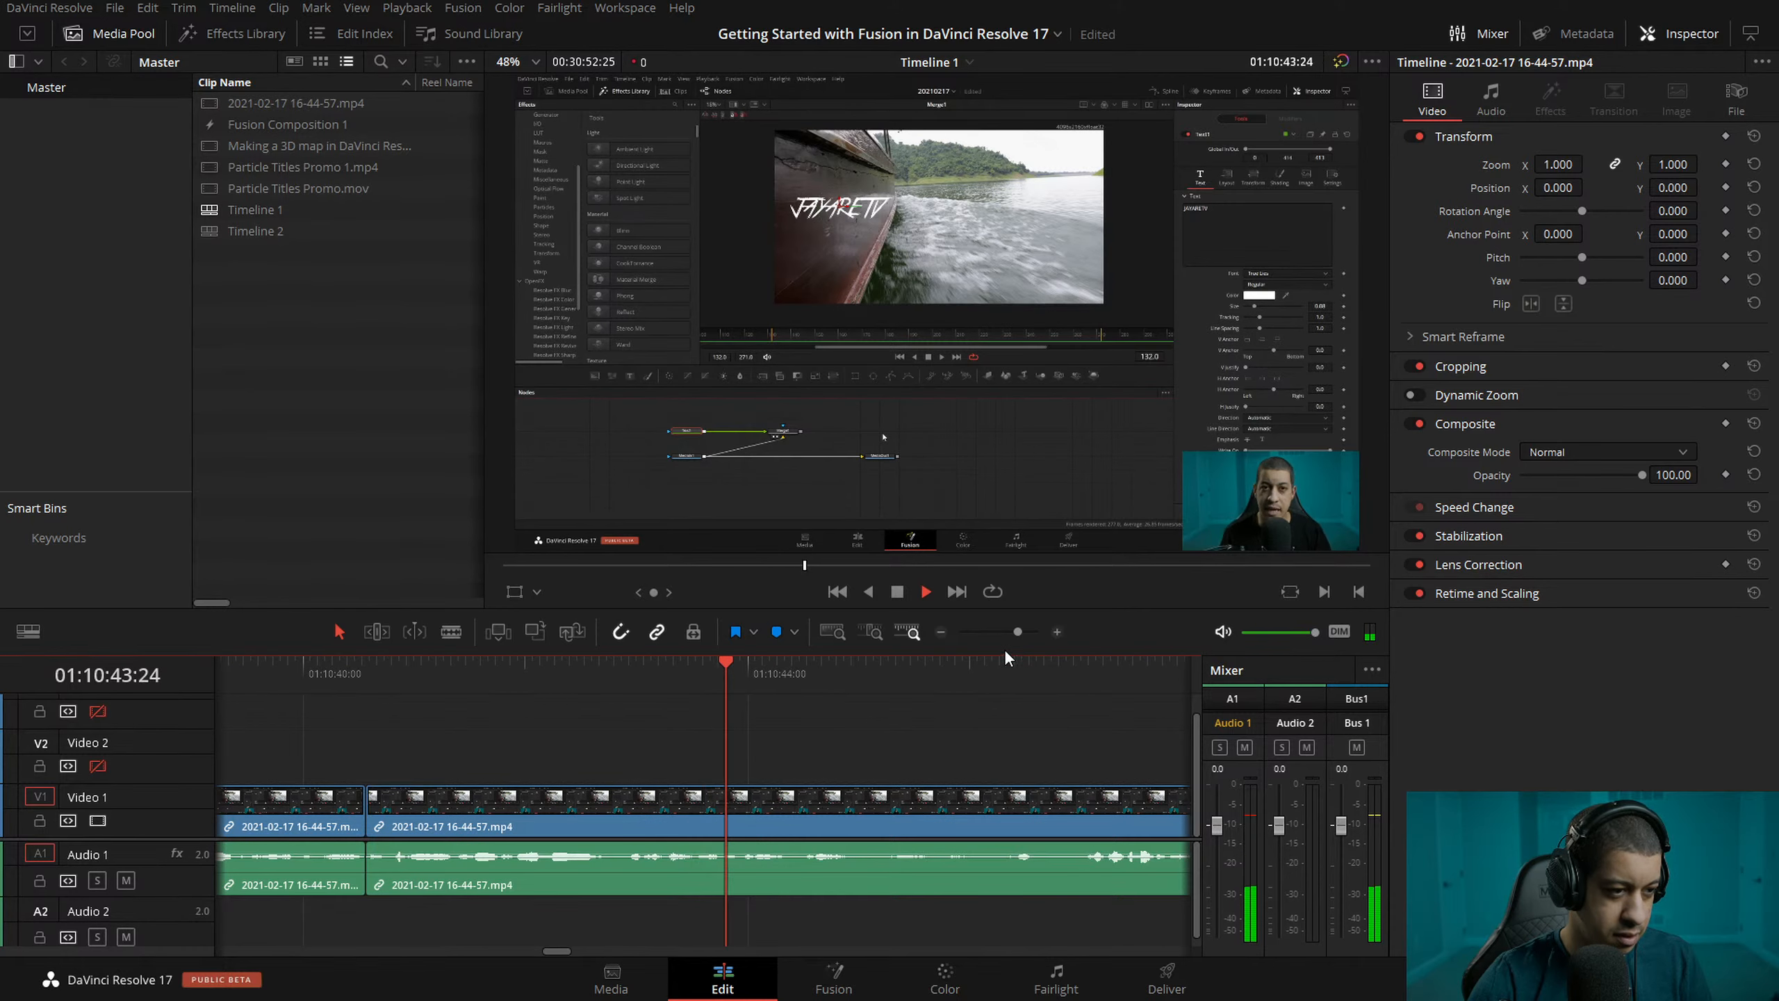
{"action": "left_click", "coordinate": [686, 674]}
{"action": "key", "text": "shift+Left"}
{"action": "key", "text": "shift+Left"}
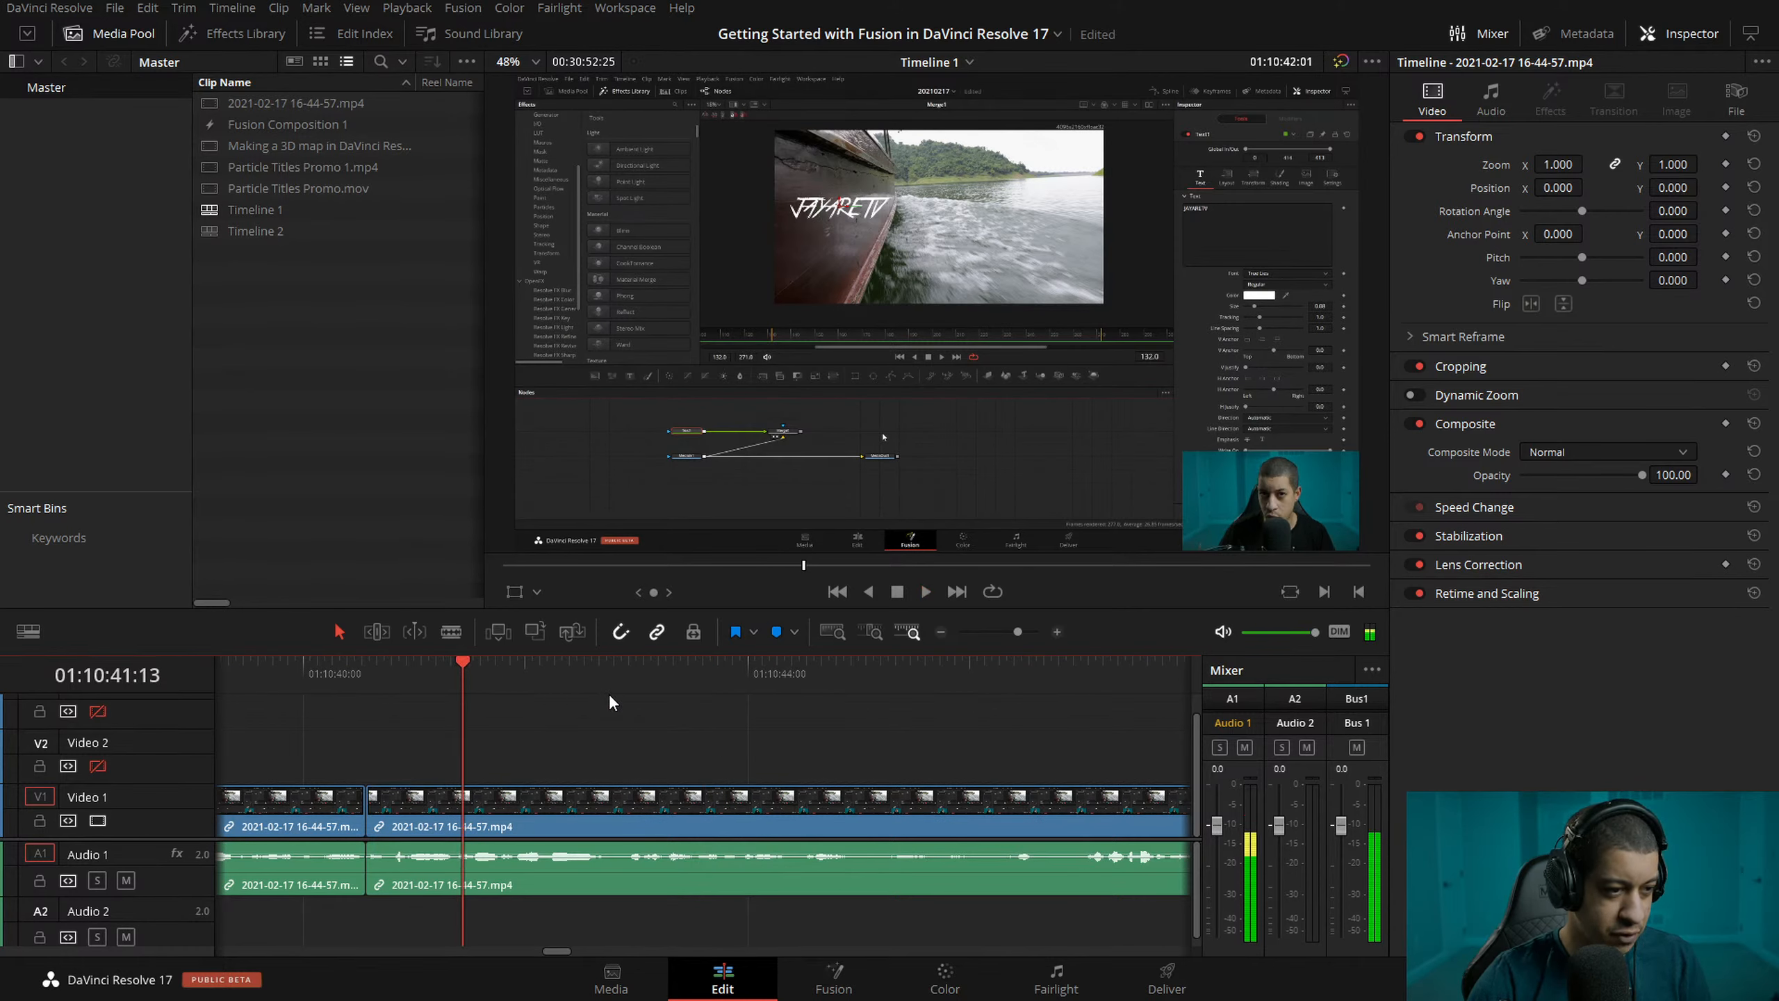
{"action": "key", "text": "space"}
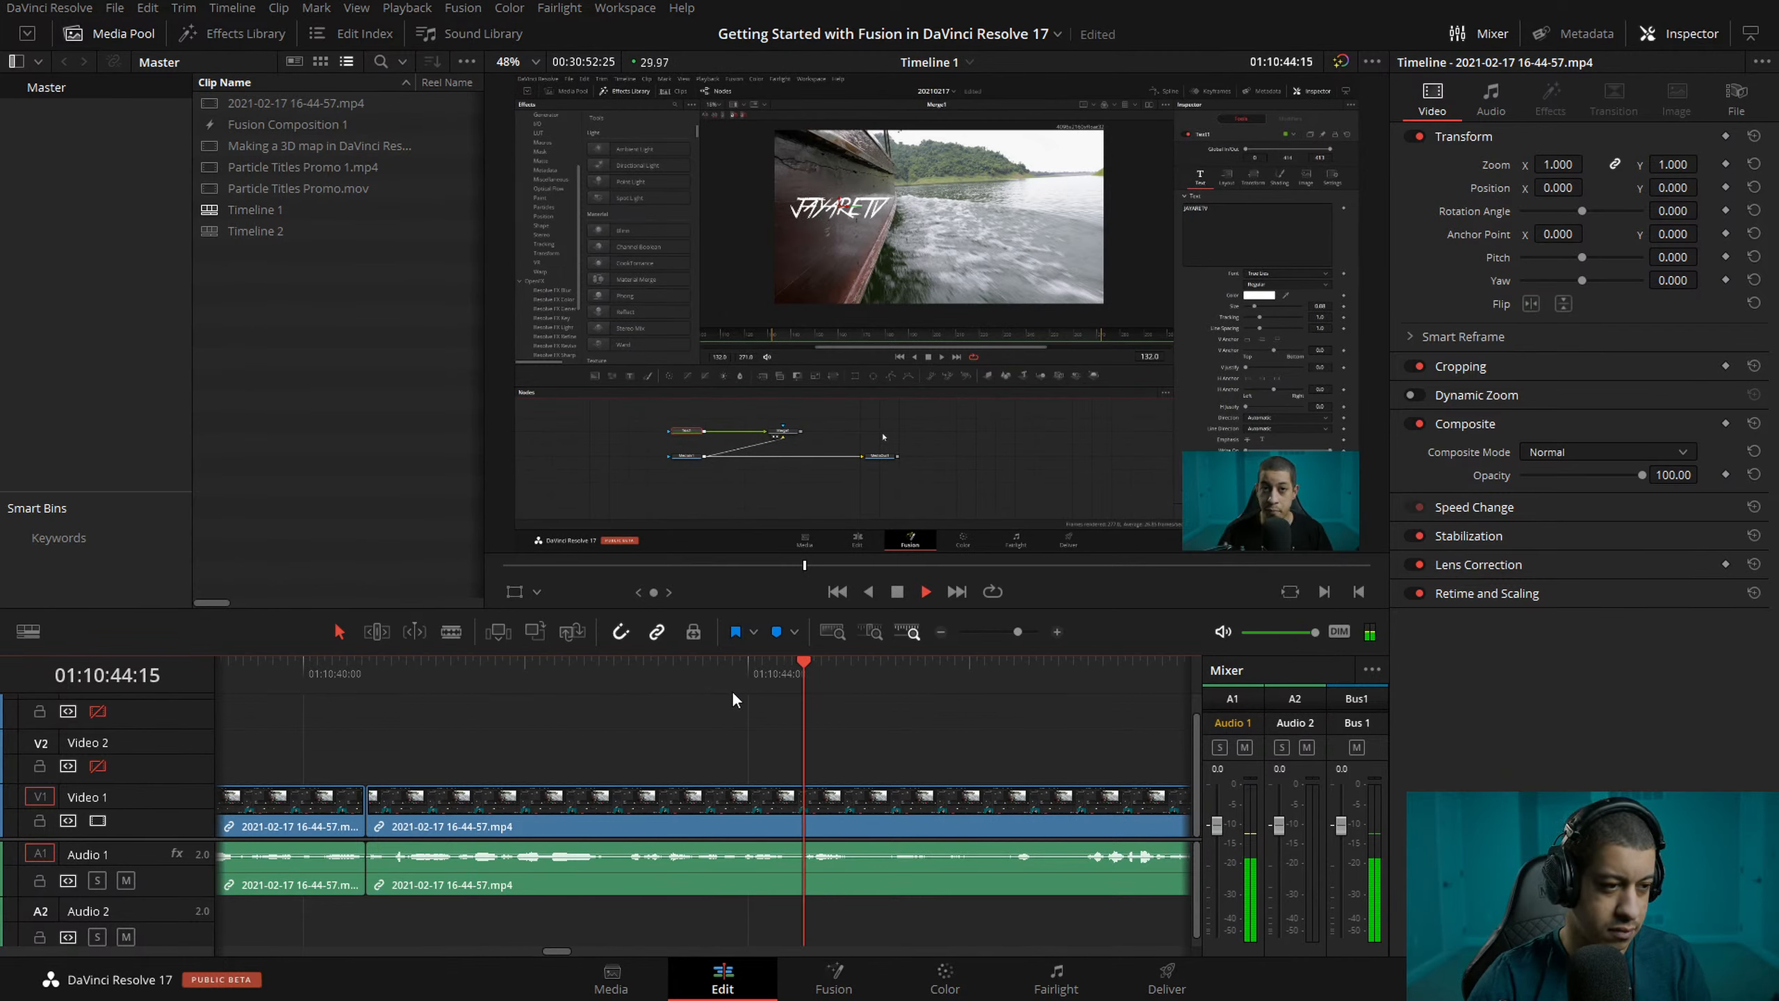
- Split the footage at about 01:10:44:14, ripple-trim about two and a half seconds after the cut, and play back the join
{"action": "left_click_drag", "start_coordinate": [868, 683], "coordinate": [1076, 683]}
{"action": "key", "text": "ctrl+b"}
{"action": "left_click", "coordinate": [844, 681]}
{"action": "key", "text": "shift+bracketleft"}
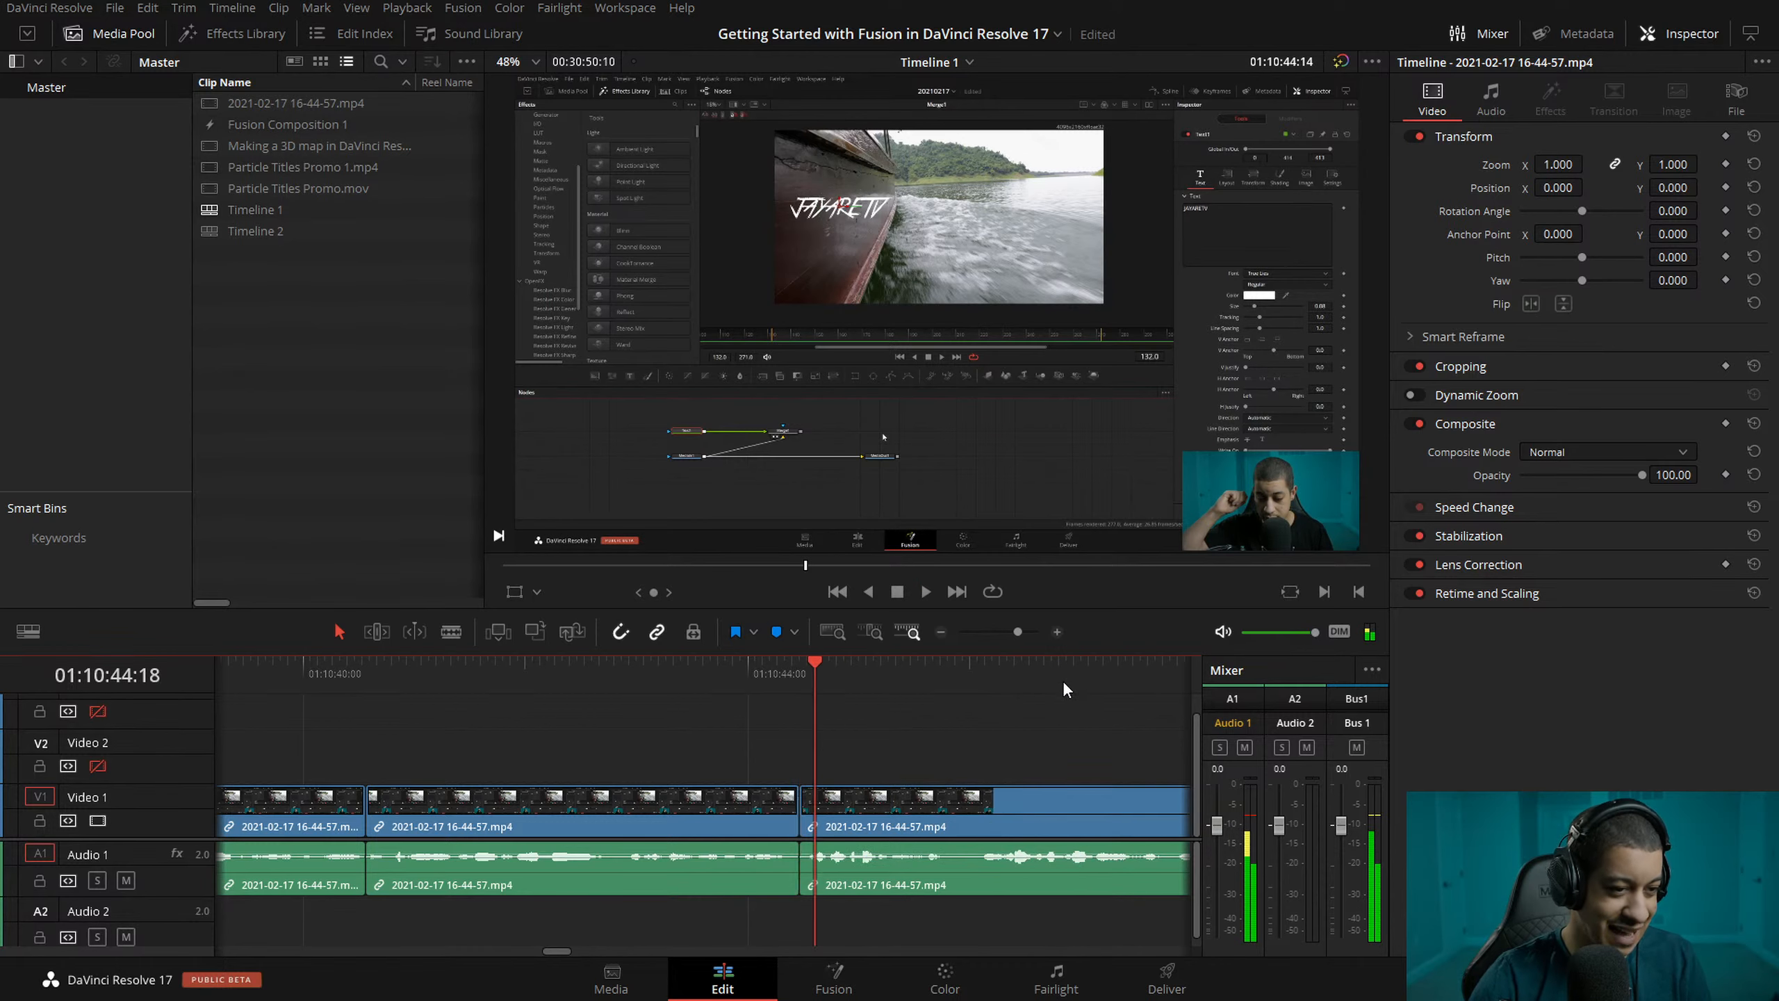
{"action": "key", "text": "space"}
{"action": "left_click", "coordinate": [941, 632]}
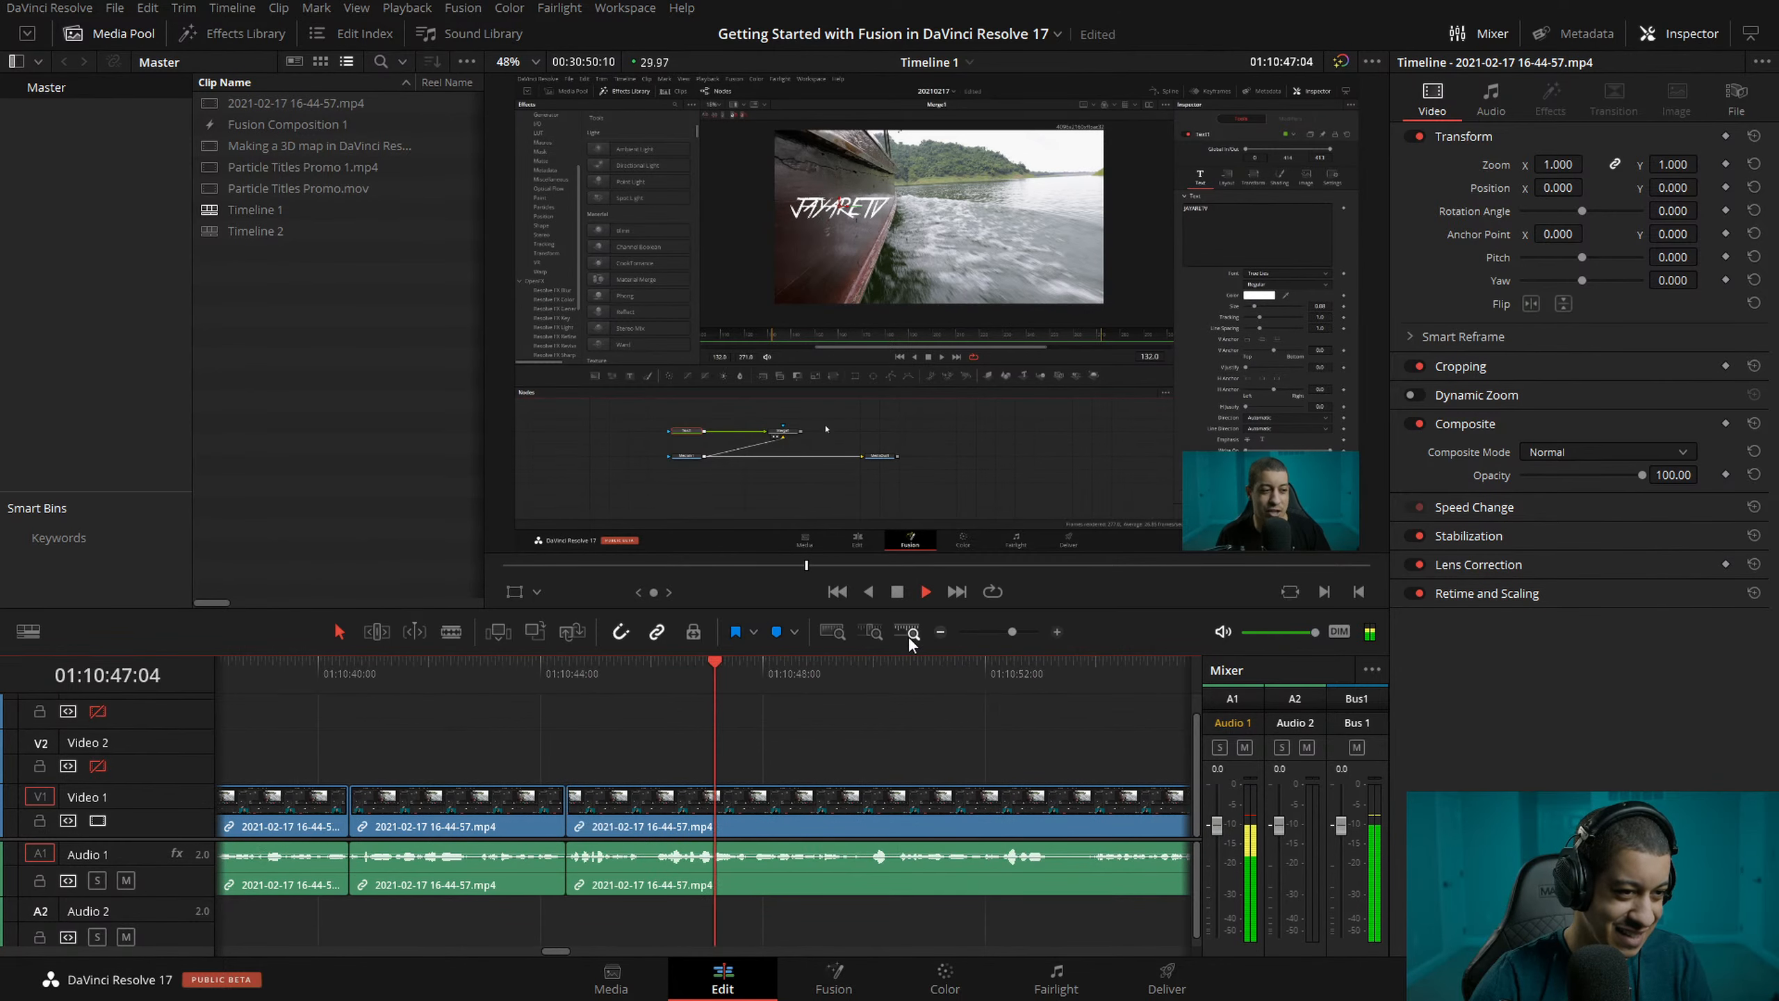
{"action": "left_click", "coordinate": [433, 668]}
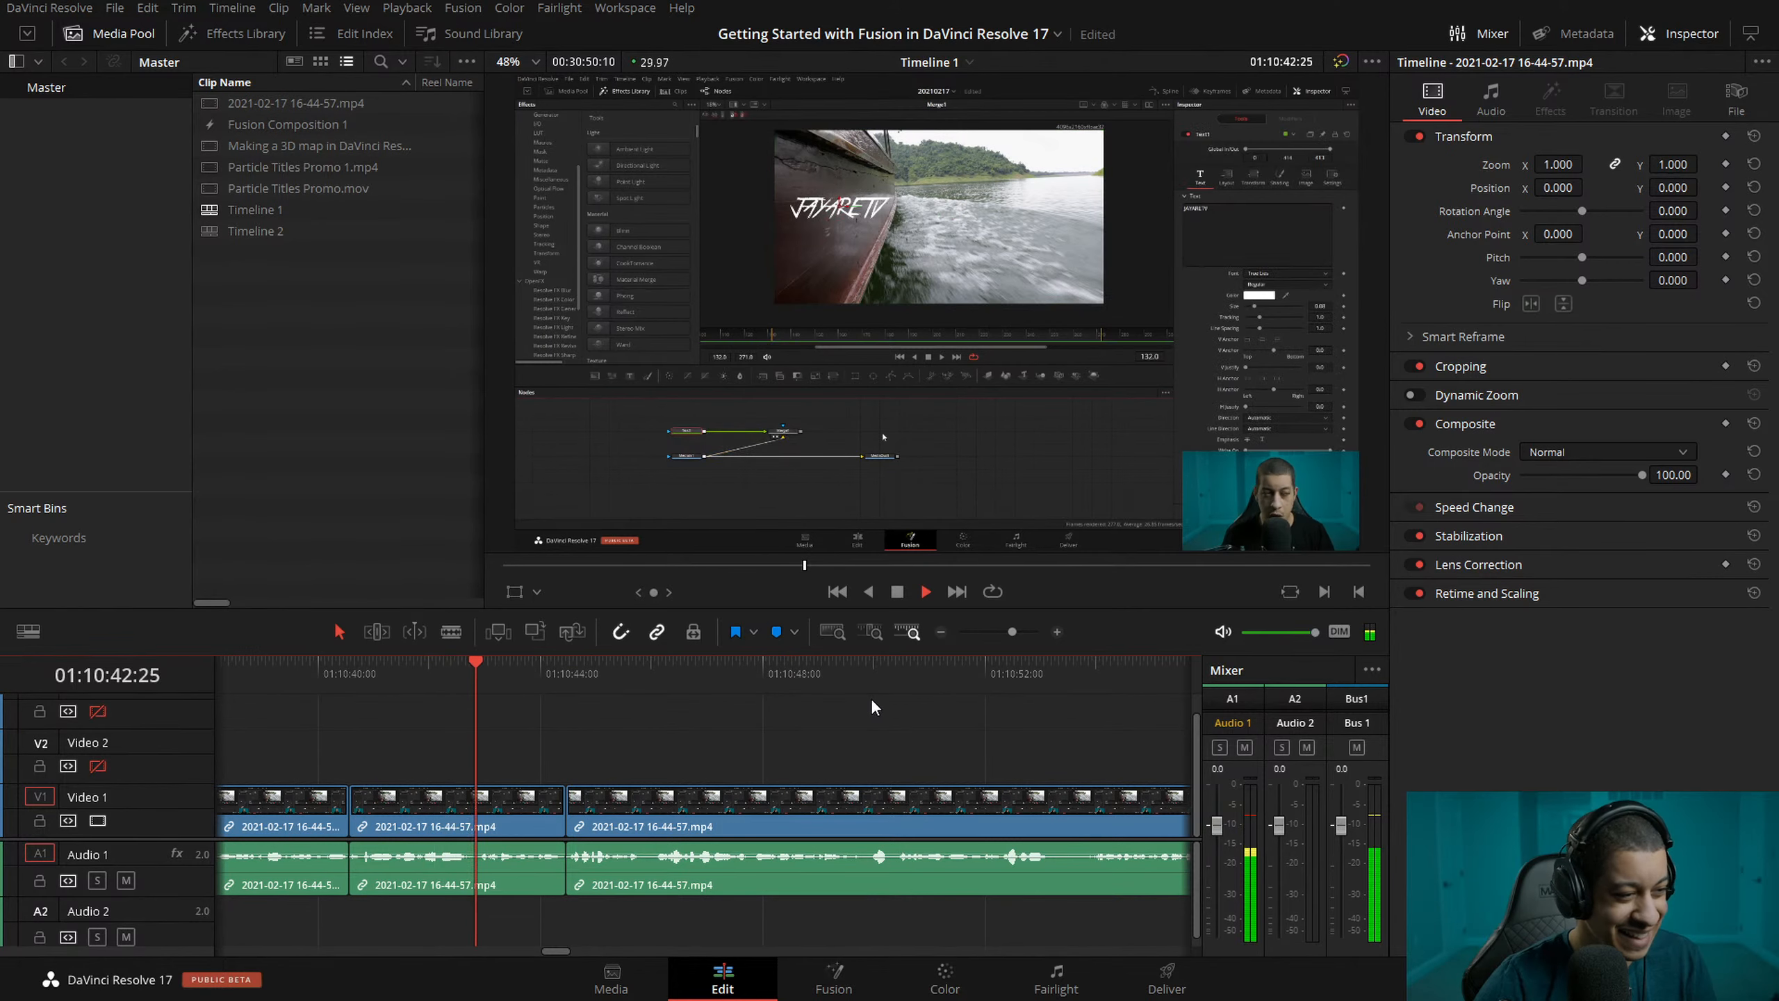
{"action": "key", "text": "space"}
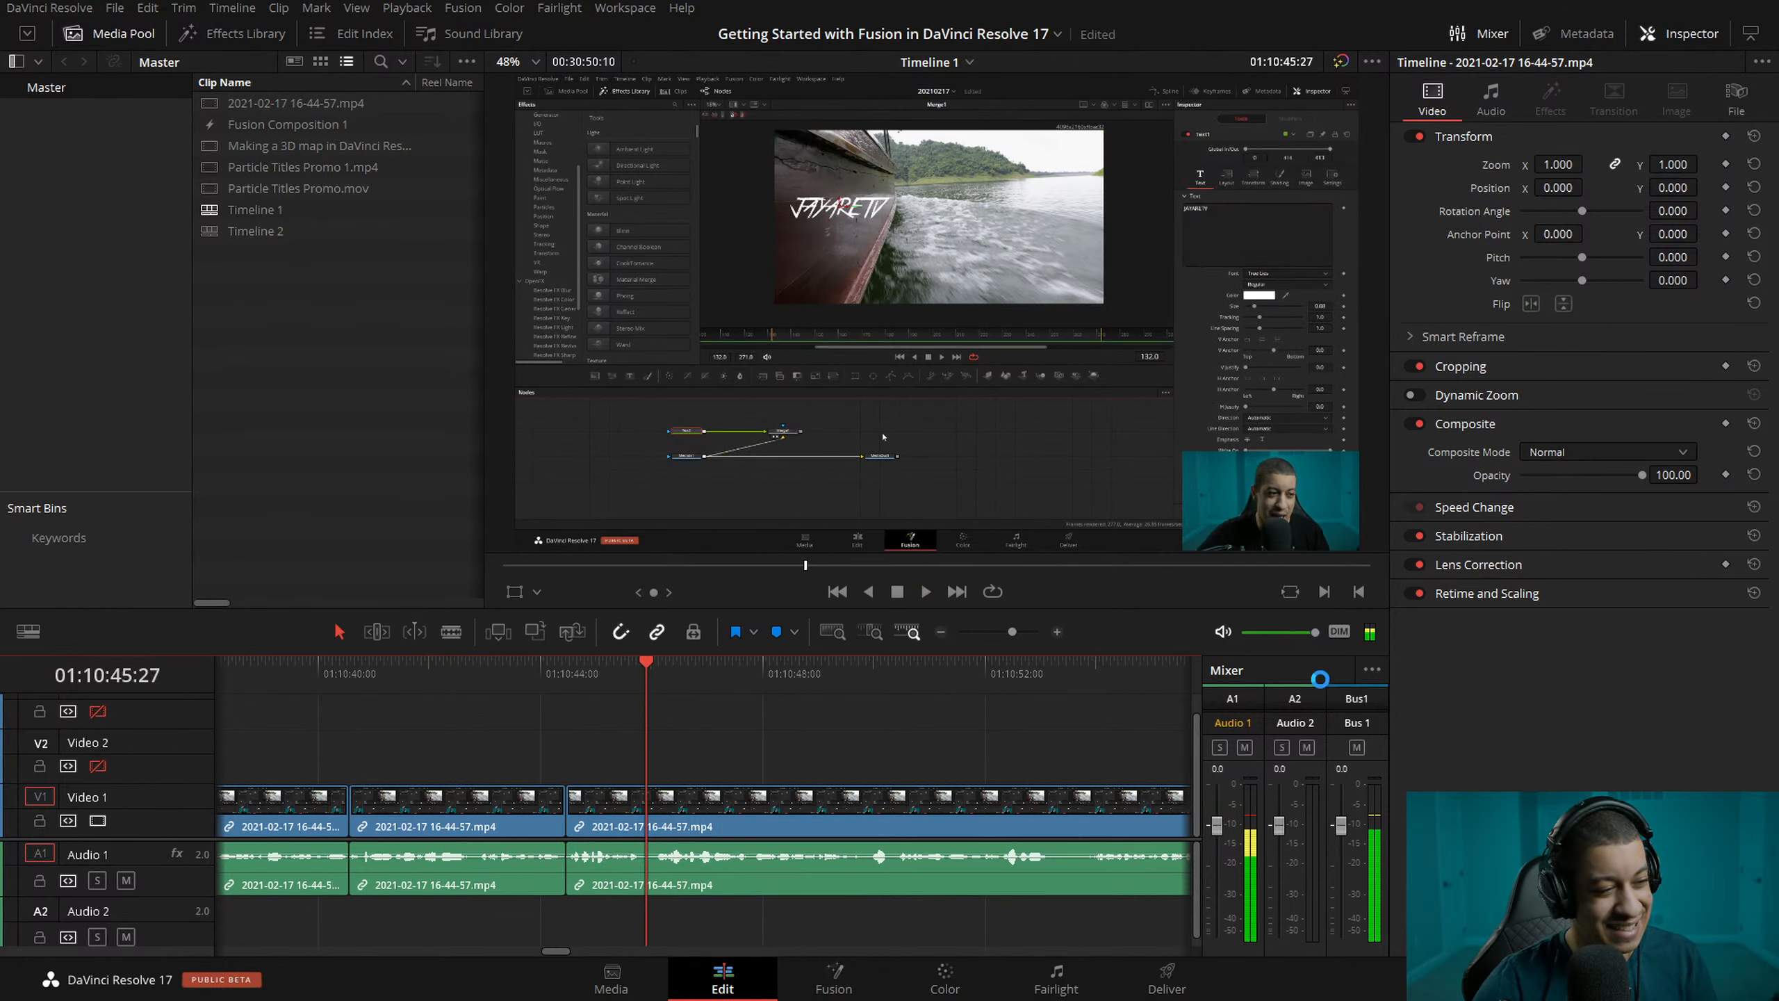
- Undo the last ripple trim after the 01:10:44:14 cut and play back the restored footage
{"action": "key", "text": "ctrl+z"}
{"action": "left_click_drag", "start_coordinate": [707, 668], "coordinate": [468, 674]}
{"action": "key", "text": "space"}
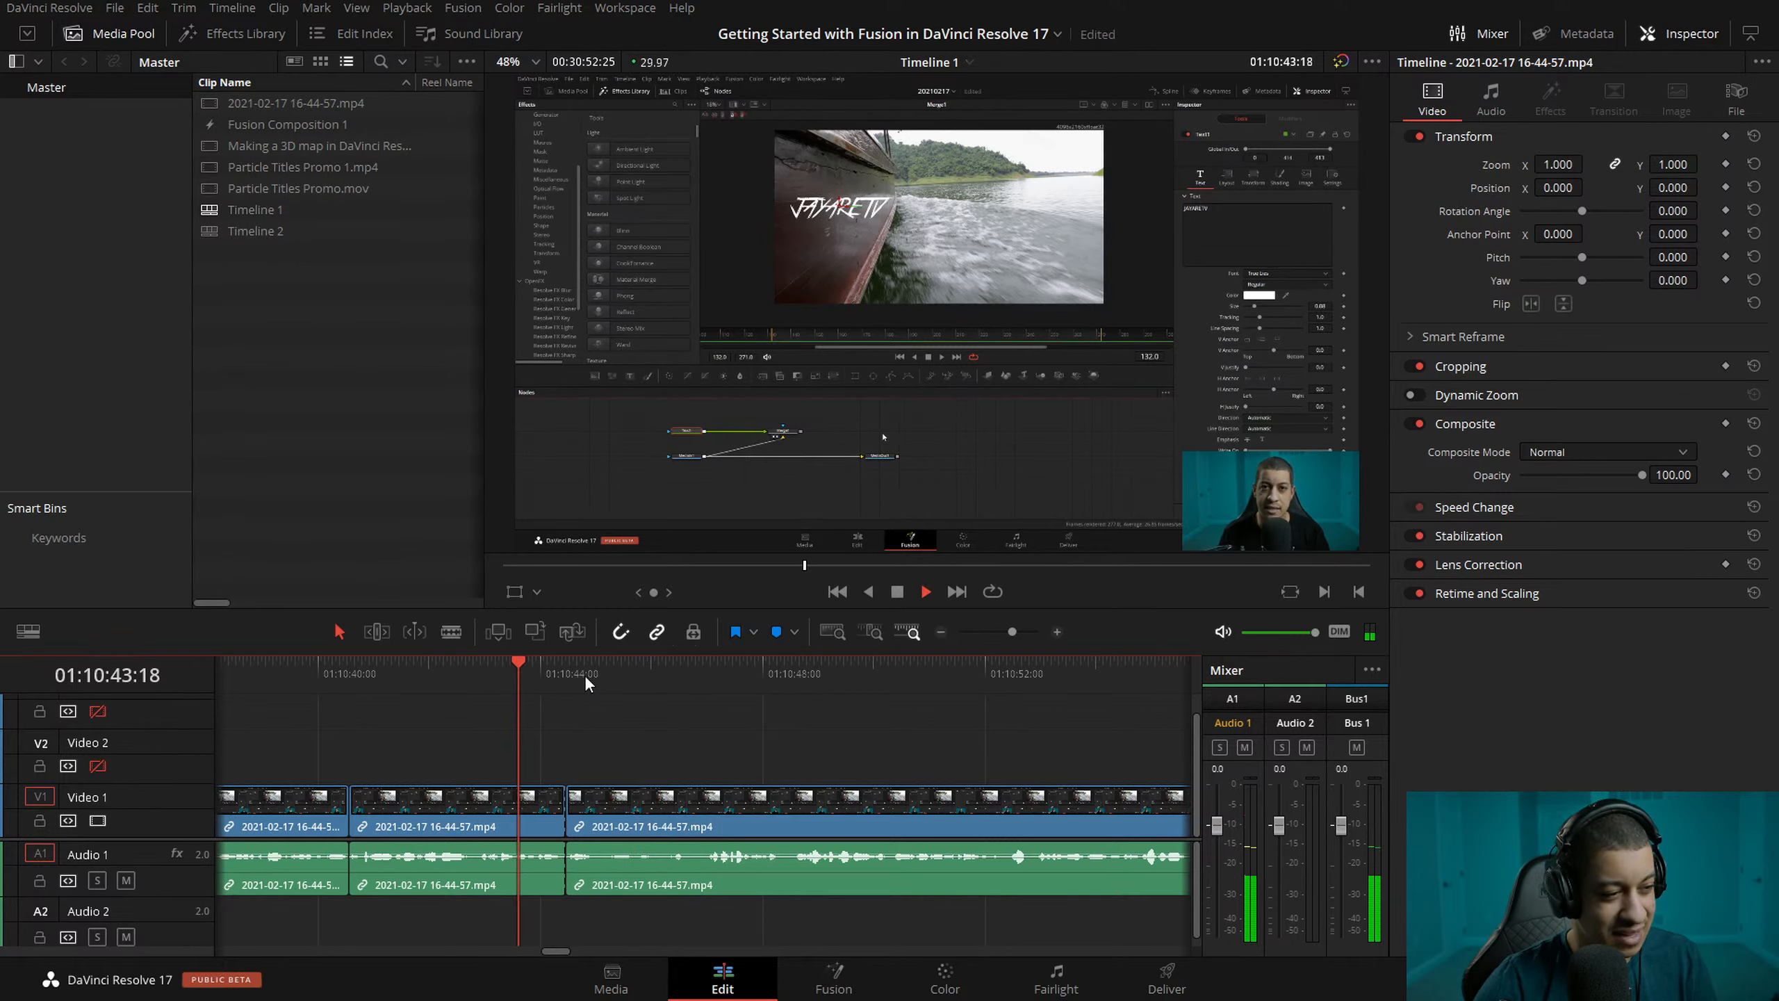
- Split the restored footage at 01:10:45:16, 01:10:46:02 and 01:10:46:22 into short pieces
{"action": "key", "text": "space"}
{"action": "key", "text": "ctrl+b"}
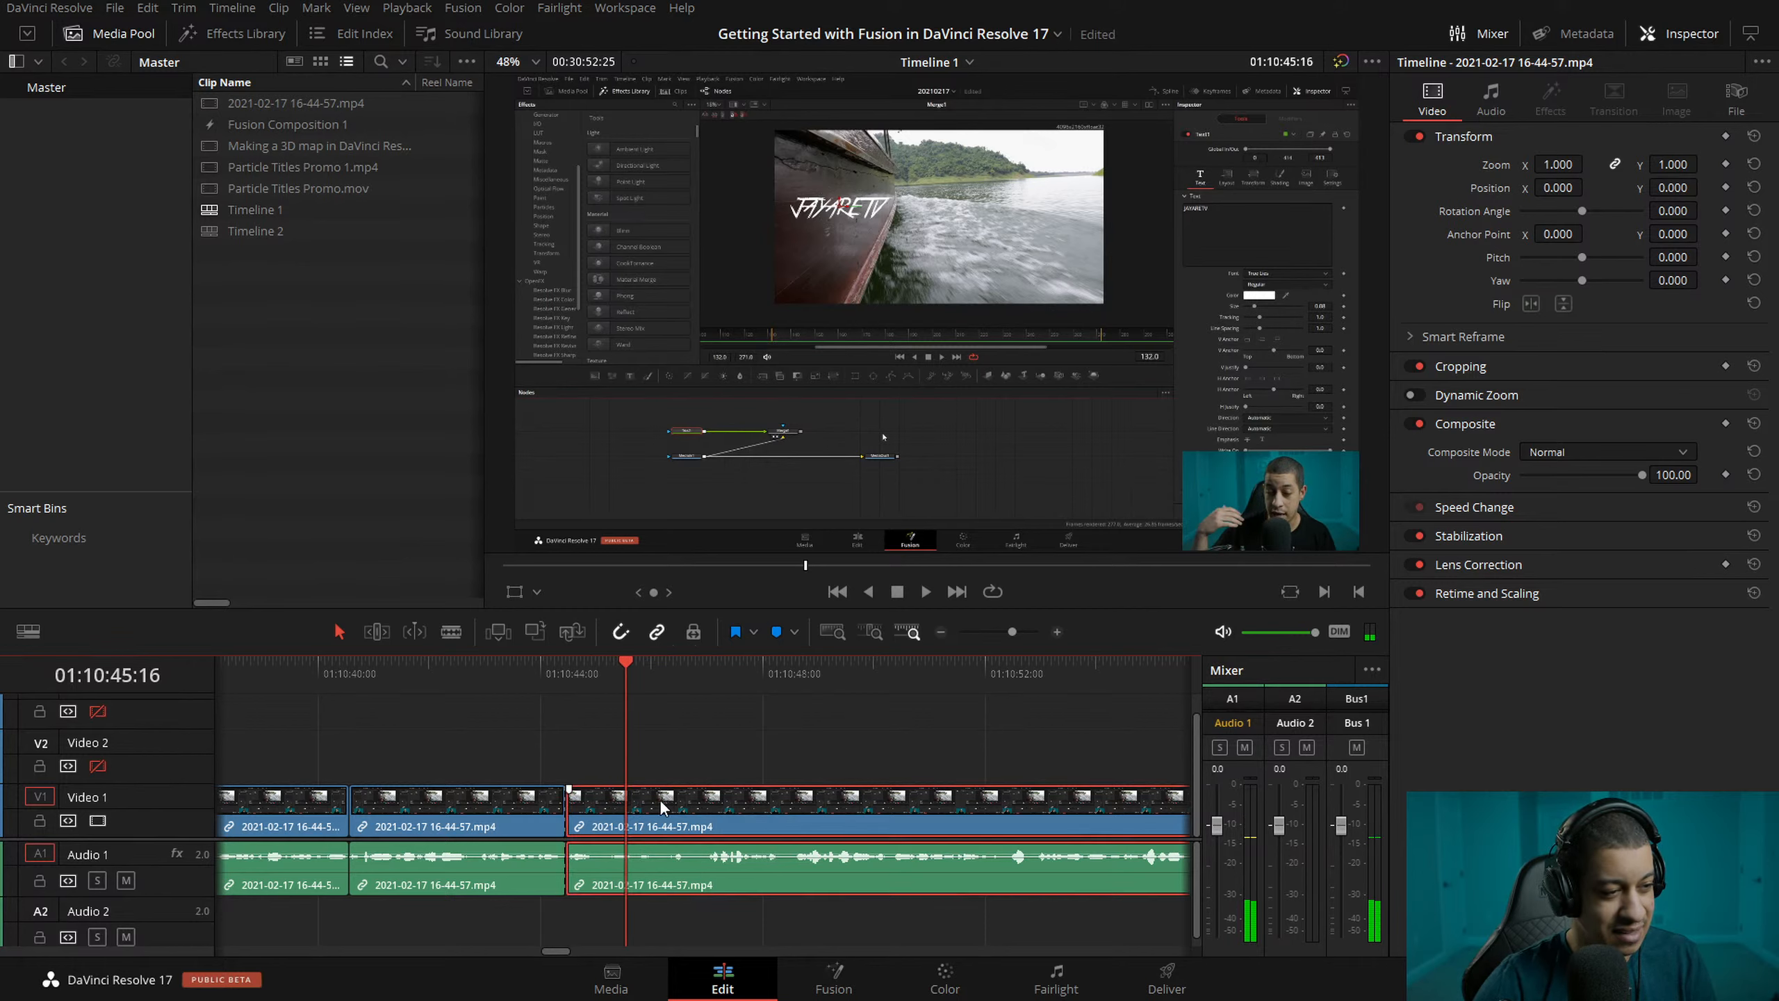
{"action": "key", "text": "space"}
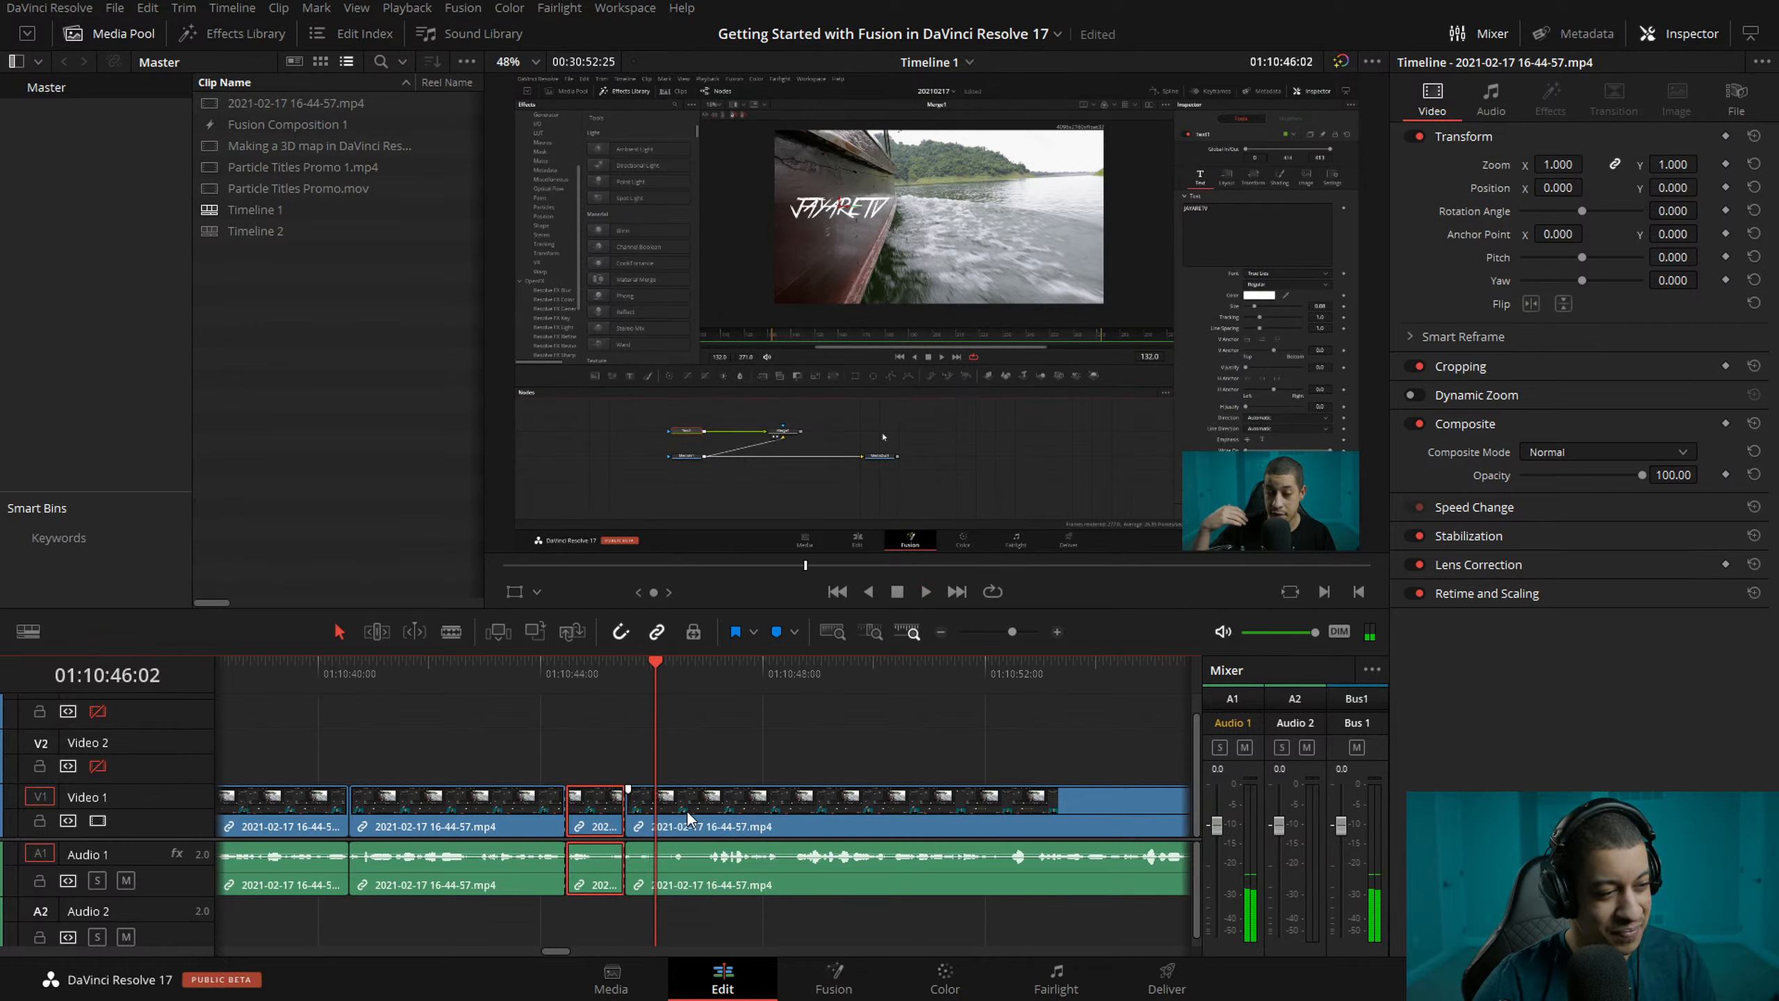
{"action": "key", "text": "ctrl+b"}
{"action": "key", "text": "space"}
{"action": "key", "text": "space"}
{"action": "key", "text": "ctrl+b"}
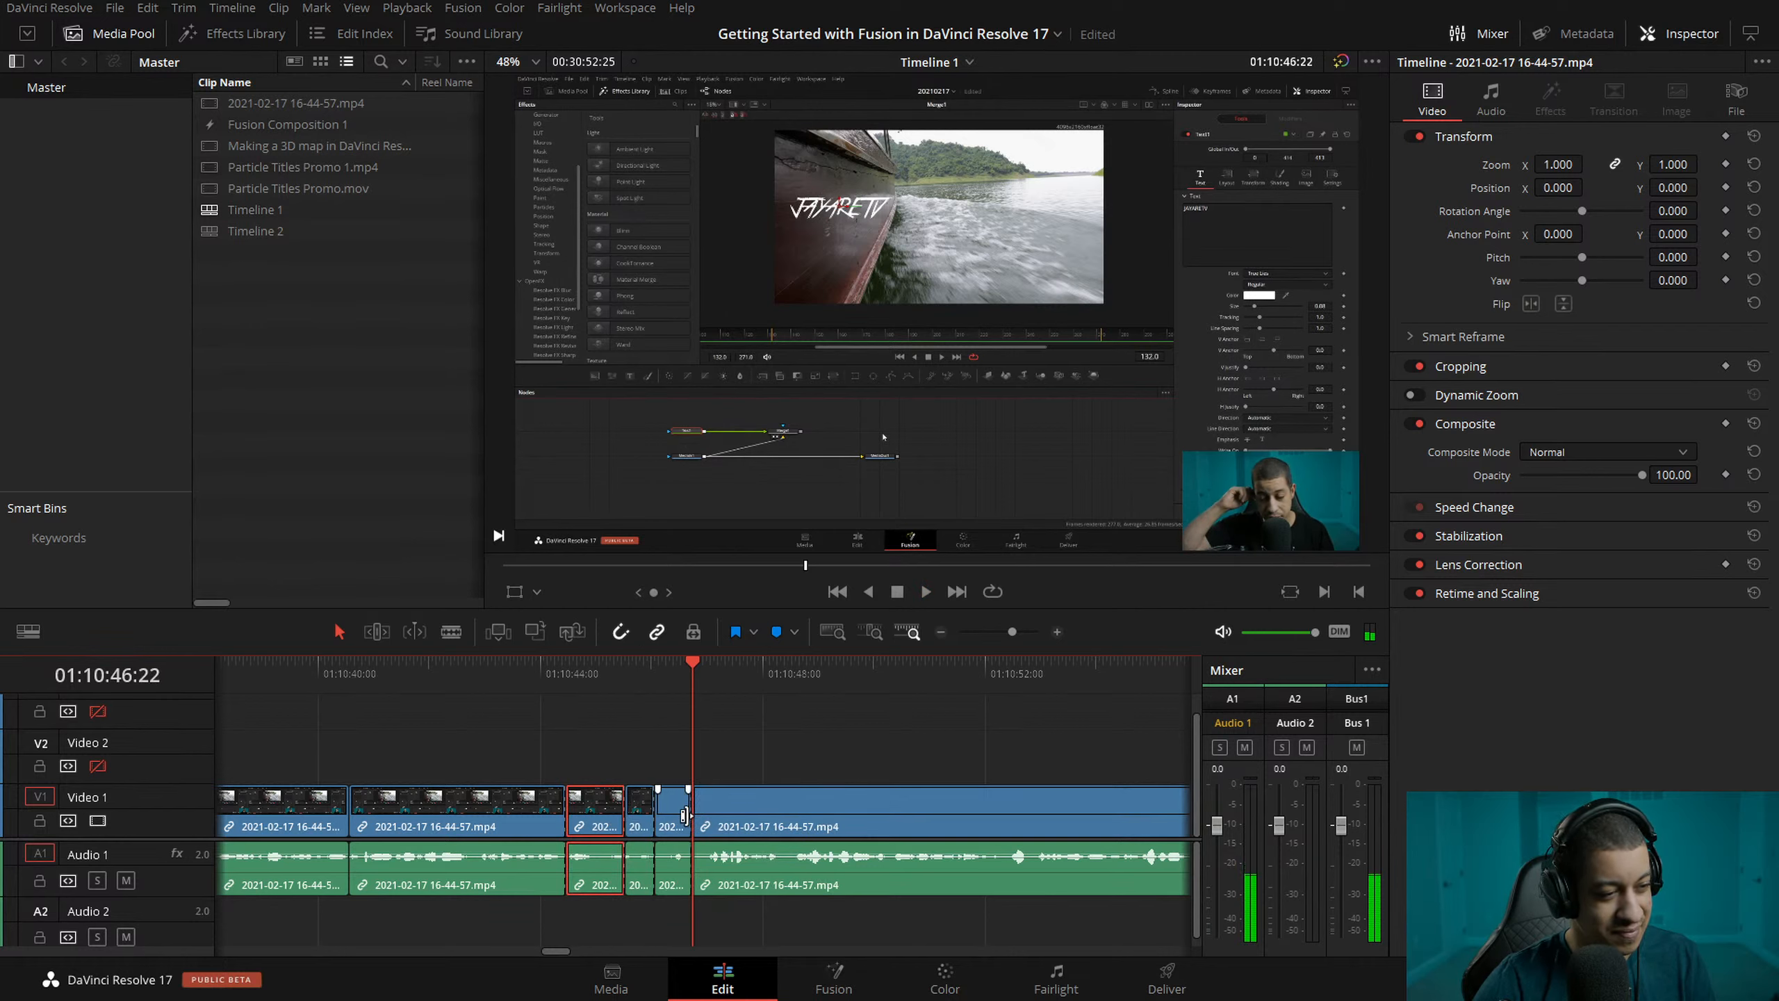
- Play back from about 01:10:43:19 and split the first short piece at 01:10:44:26
{"action": "left_click_drag", "start_coordinate": [659, 676], "coordinate": [521, 668]}
{"action": "key", "text": "space"}
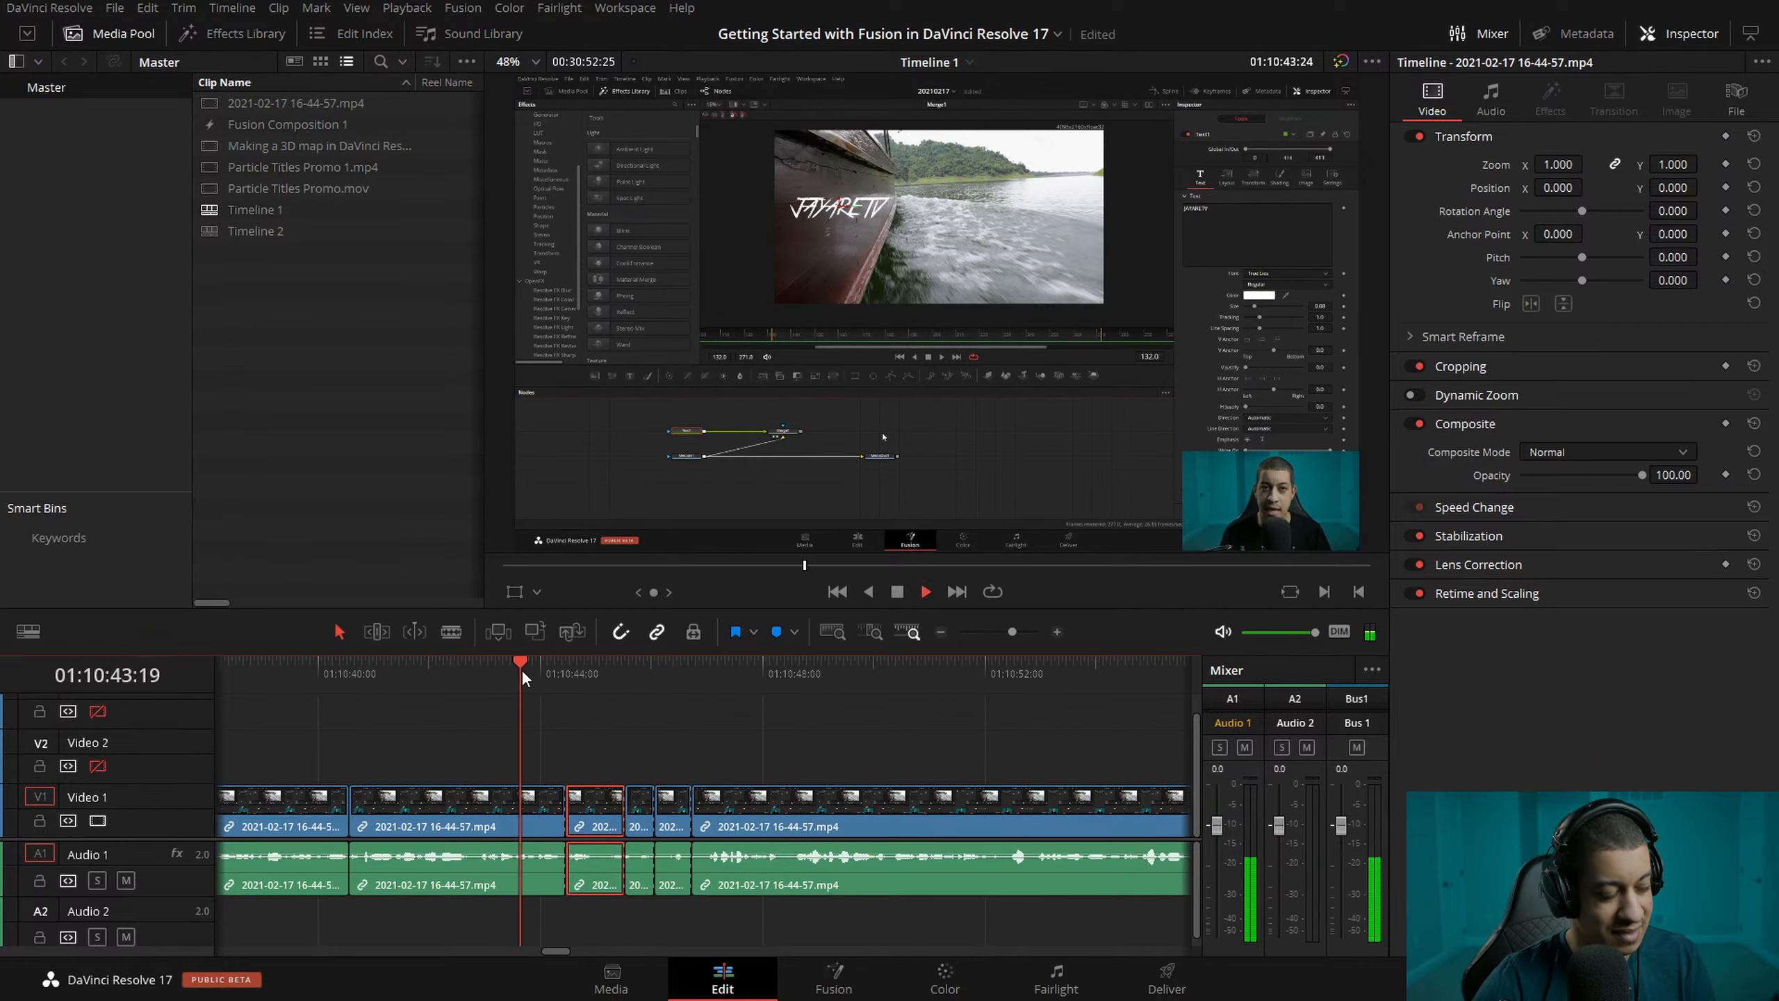
{"action": "key", "text": "space"}
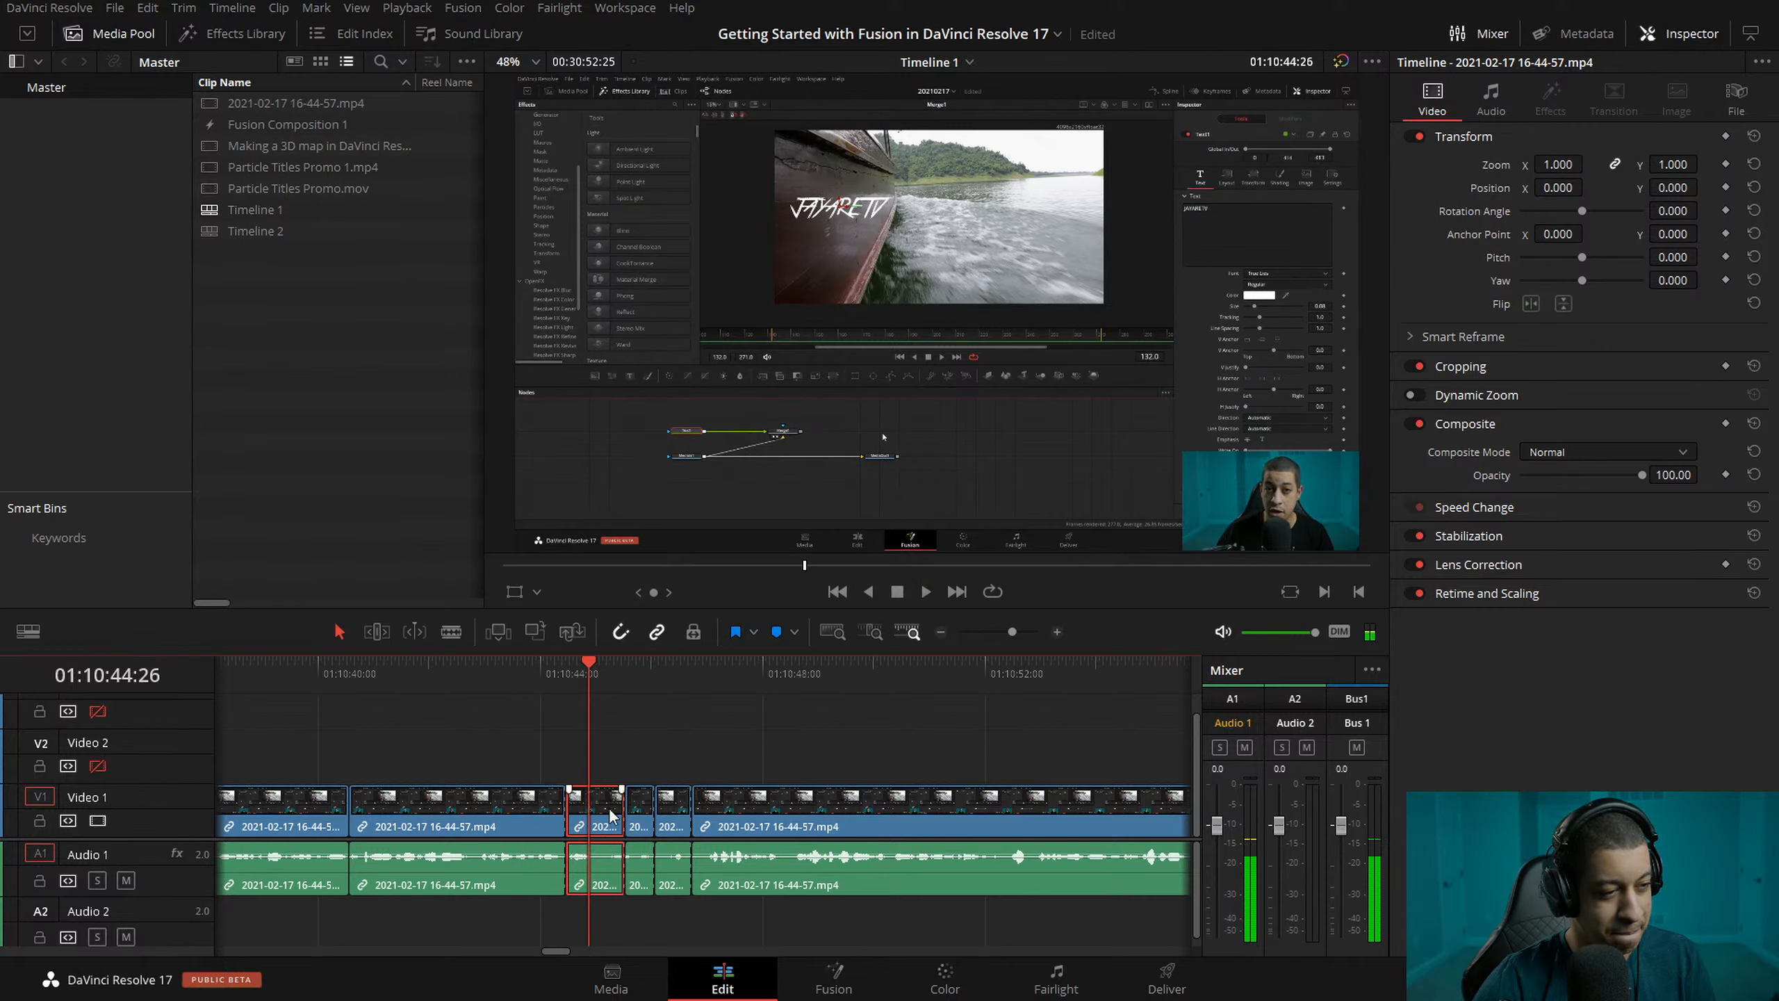
{"action": "key", "text": "ctrl+b"}
- Zoom the short piece ending at 01:10:44:26 to 2.075 and position it at X -1021.22, Y 554.380 to bring the webcam into frame
{"action": "left_click", "coordinate": [593, 822]}
{"action": "left_click", "coordinate": [574, 806]}
{"action": "left_click", "coordinate": [515, 592]}
{"action": "left_click_drag", "start_coordinate": [1165, 478], "coordinate": [765, 304]}
{"action": "left_click_drag", "start_coordinate": [956, 377], "coordinate": [1047, 419]}
{"action": "scroll", "coordinate": [1047, 418], "scroll_direction": "down", "scroll_amount": 3}
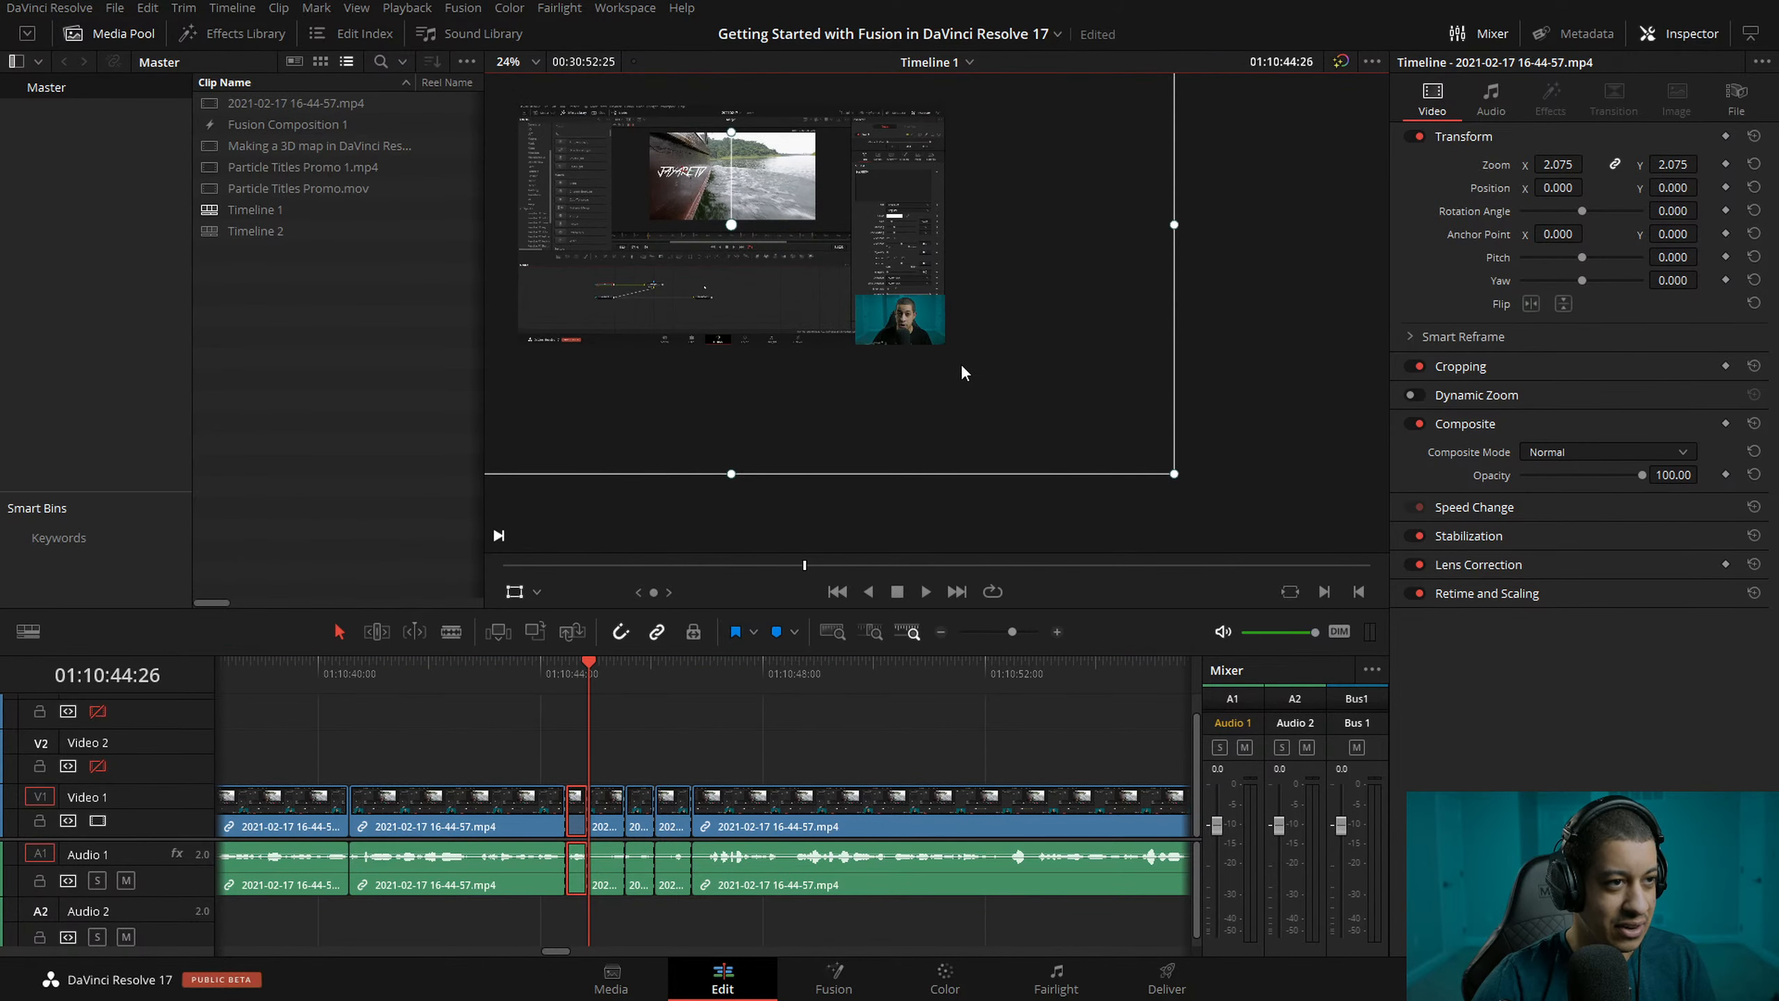
{"action": "scroll", "coordinate": [966, 364], "scroll_direction": "up", "scroll_amount": 1}
{"action": "left_click", "coordinate": [564, 675]}
{"action": "left_click", "coordinate": [514, 676]}
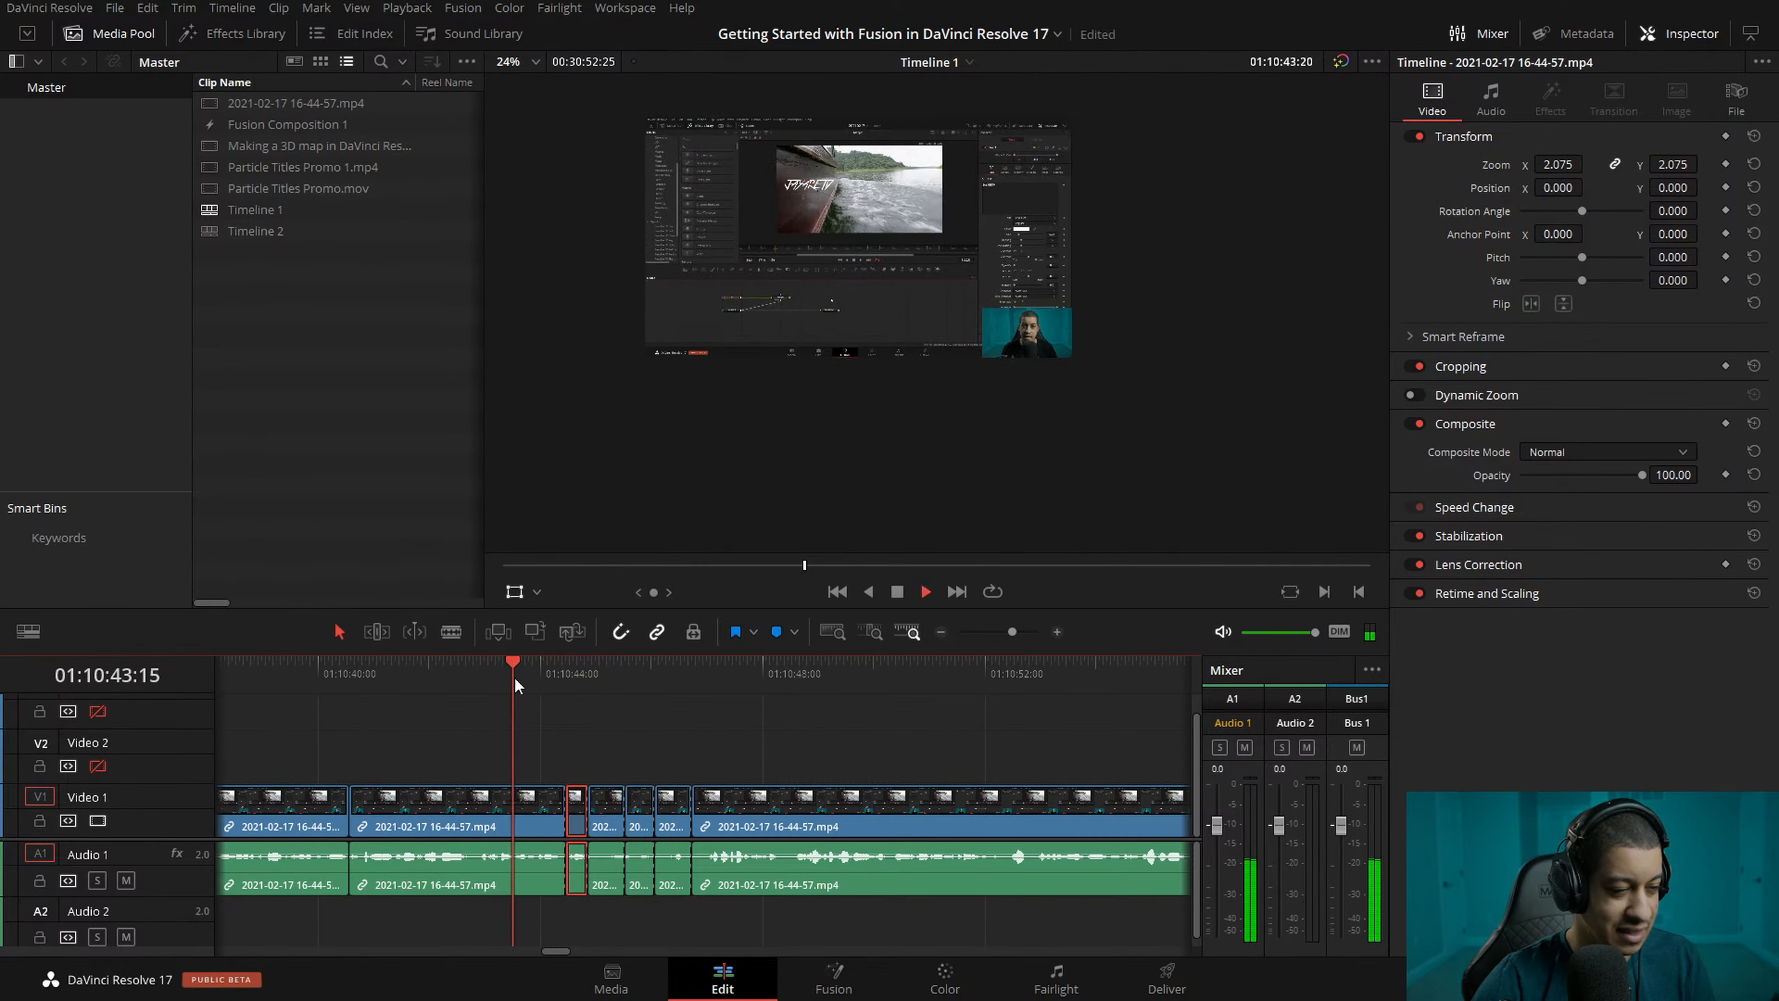
{"action": "key", "text": "space"}
{"action": "key", "text": "space"}
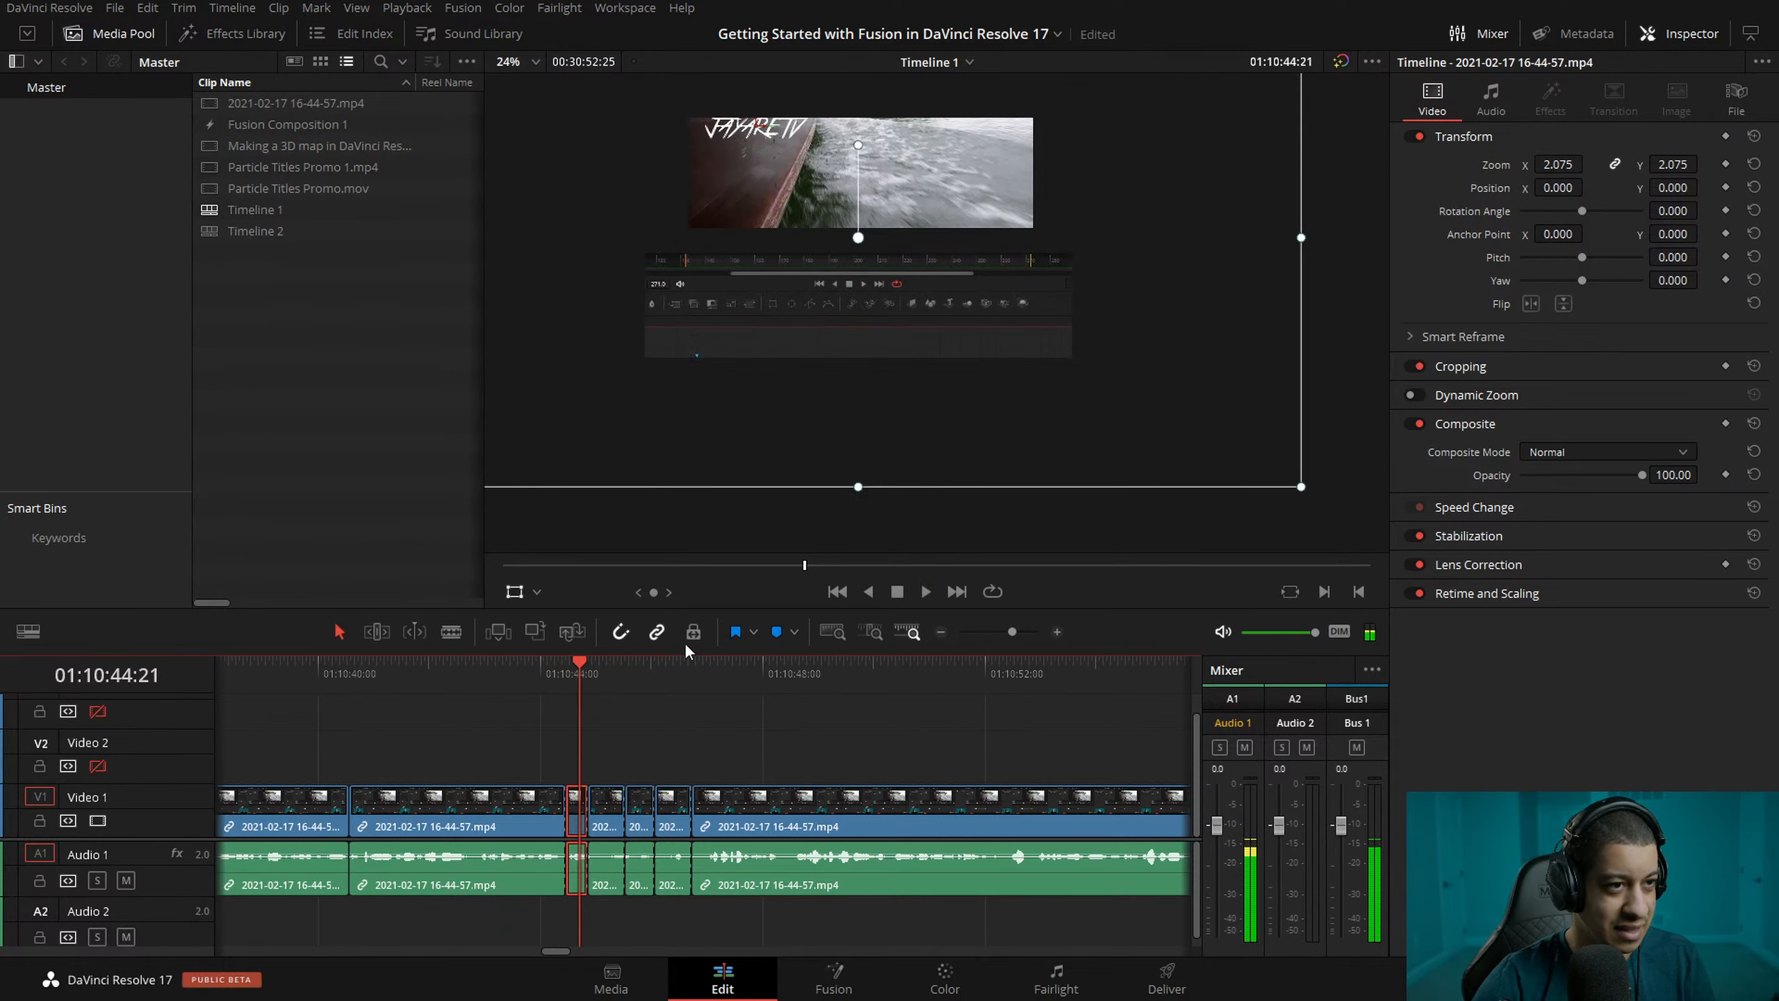
{"action": "left_click_drag", "start_coordinate": [1181, 415], "coordinate": [954, 292]}
- Try to paste the zoomed piece onto the three short pieces that follow, and undo the paste
{"action": "left_click", "coordinate": [577, 831]}
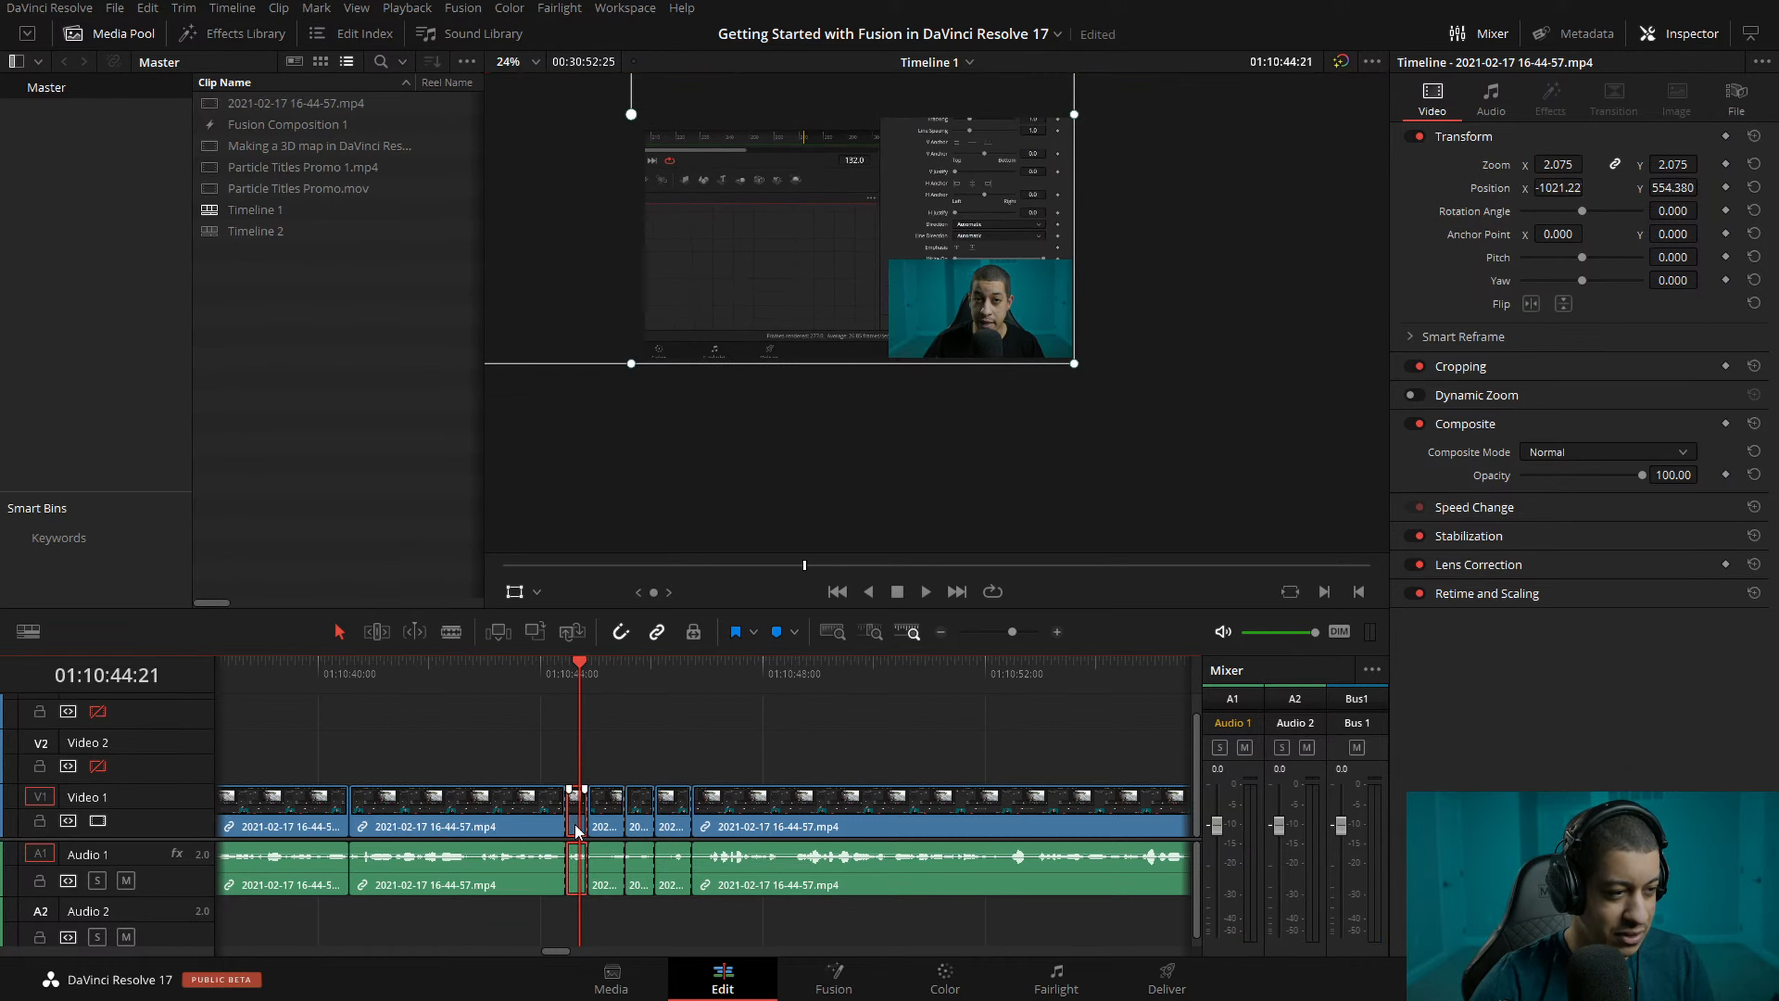
{"action": "left_click", "coordinate": [607, 829]}
{"action": "left_click", "coordinate": [639, 827], "text": "shift"}
{"action": "left_click", "coordinate": [671, 821], "text": "shift"}
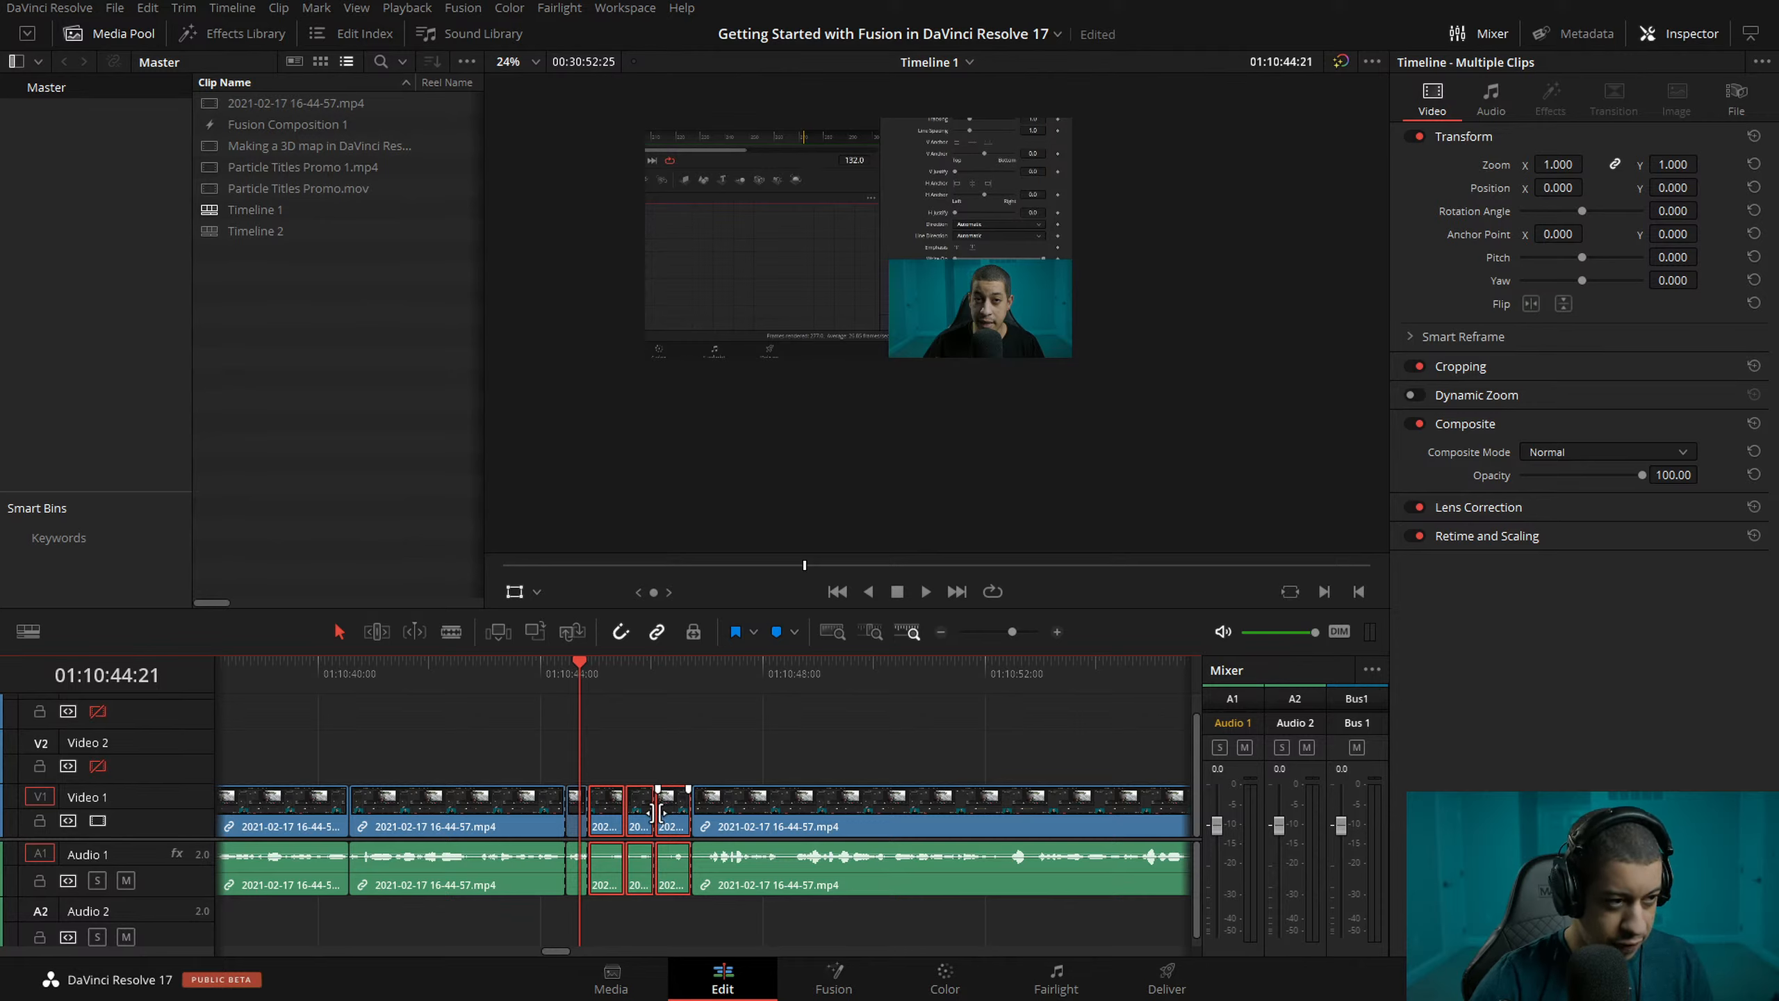
{"action": "key", "text": "ctrl+shift+v"}
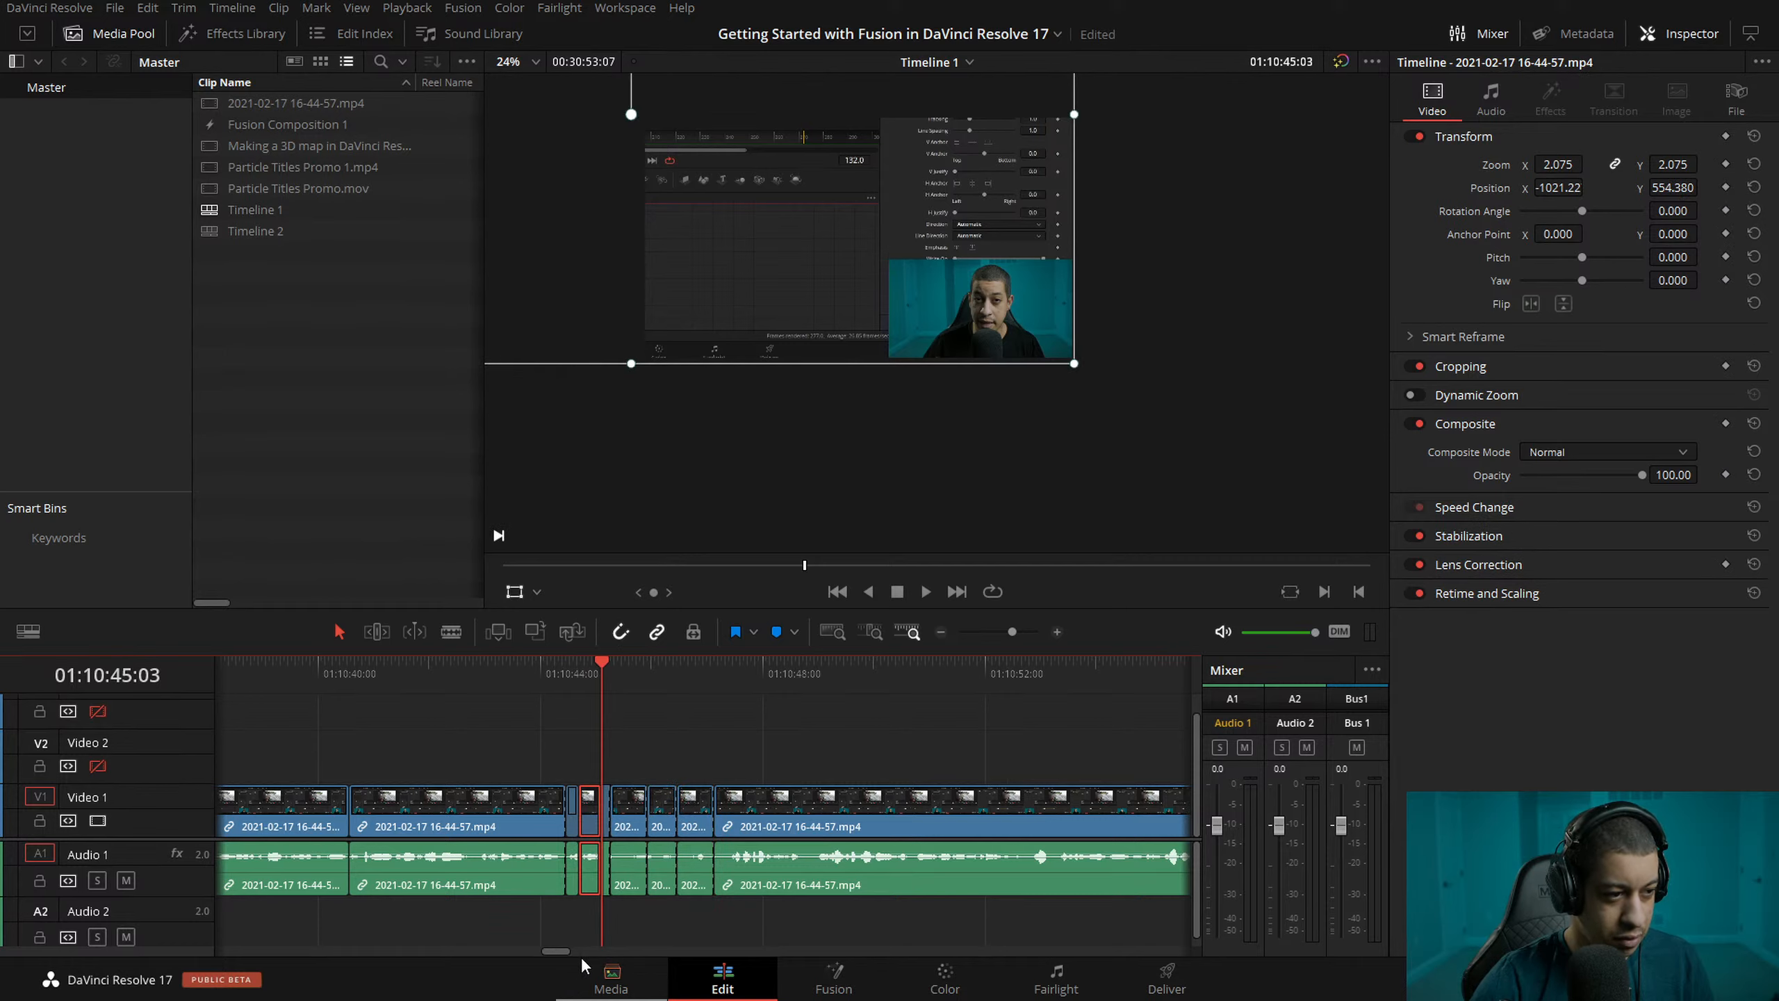
{"action": "key", "text": "ctrl+z"}
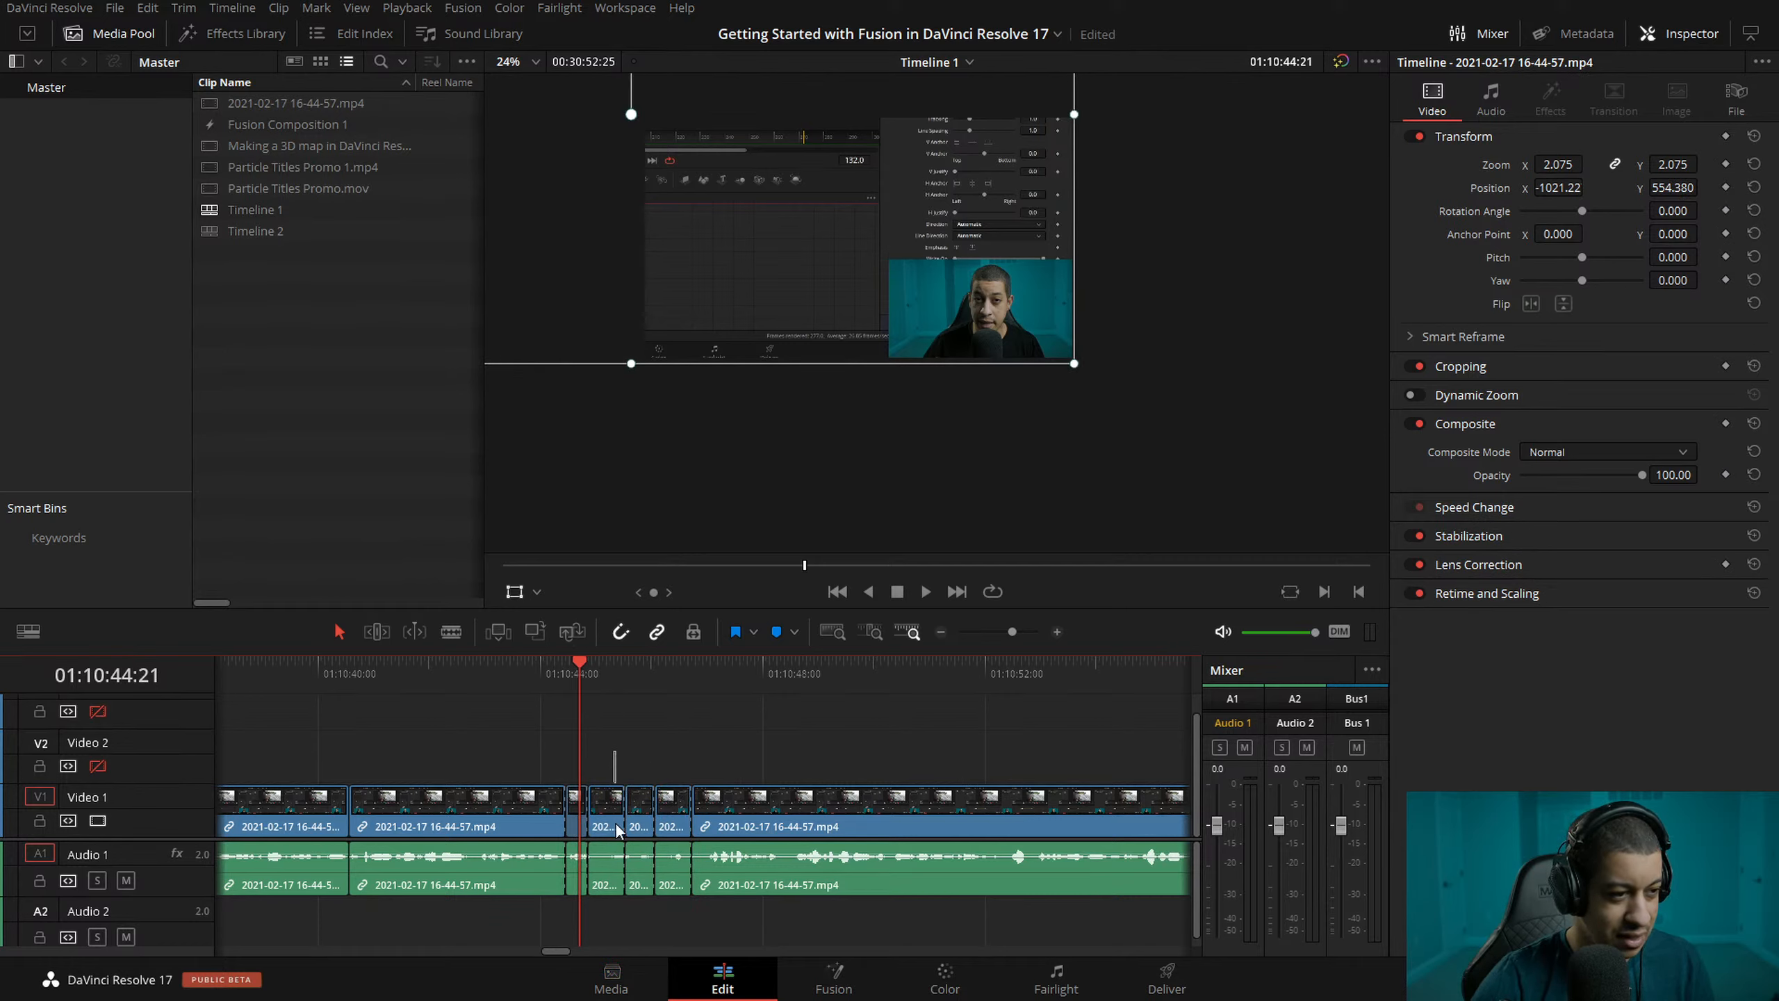
- Paste only the zoom and position attributes of the copied piece onto the three short pieces that follow it
{"action": "left_click_drag", "start_coordinate": [616, 831], "coordinate": [625, 833]}
{"action": "left_click", "coordinate": [575, 834]}
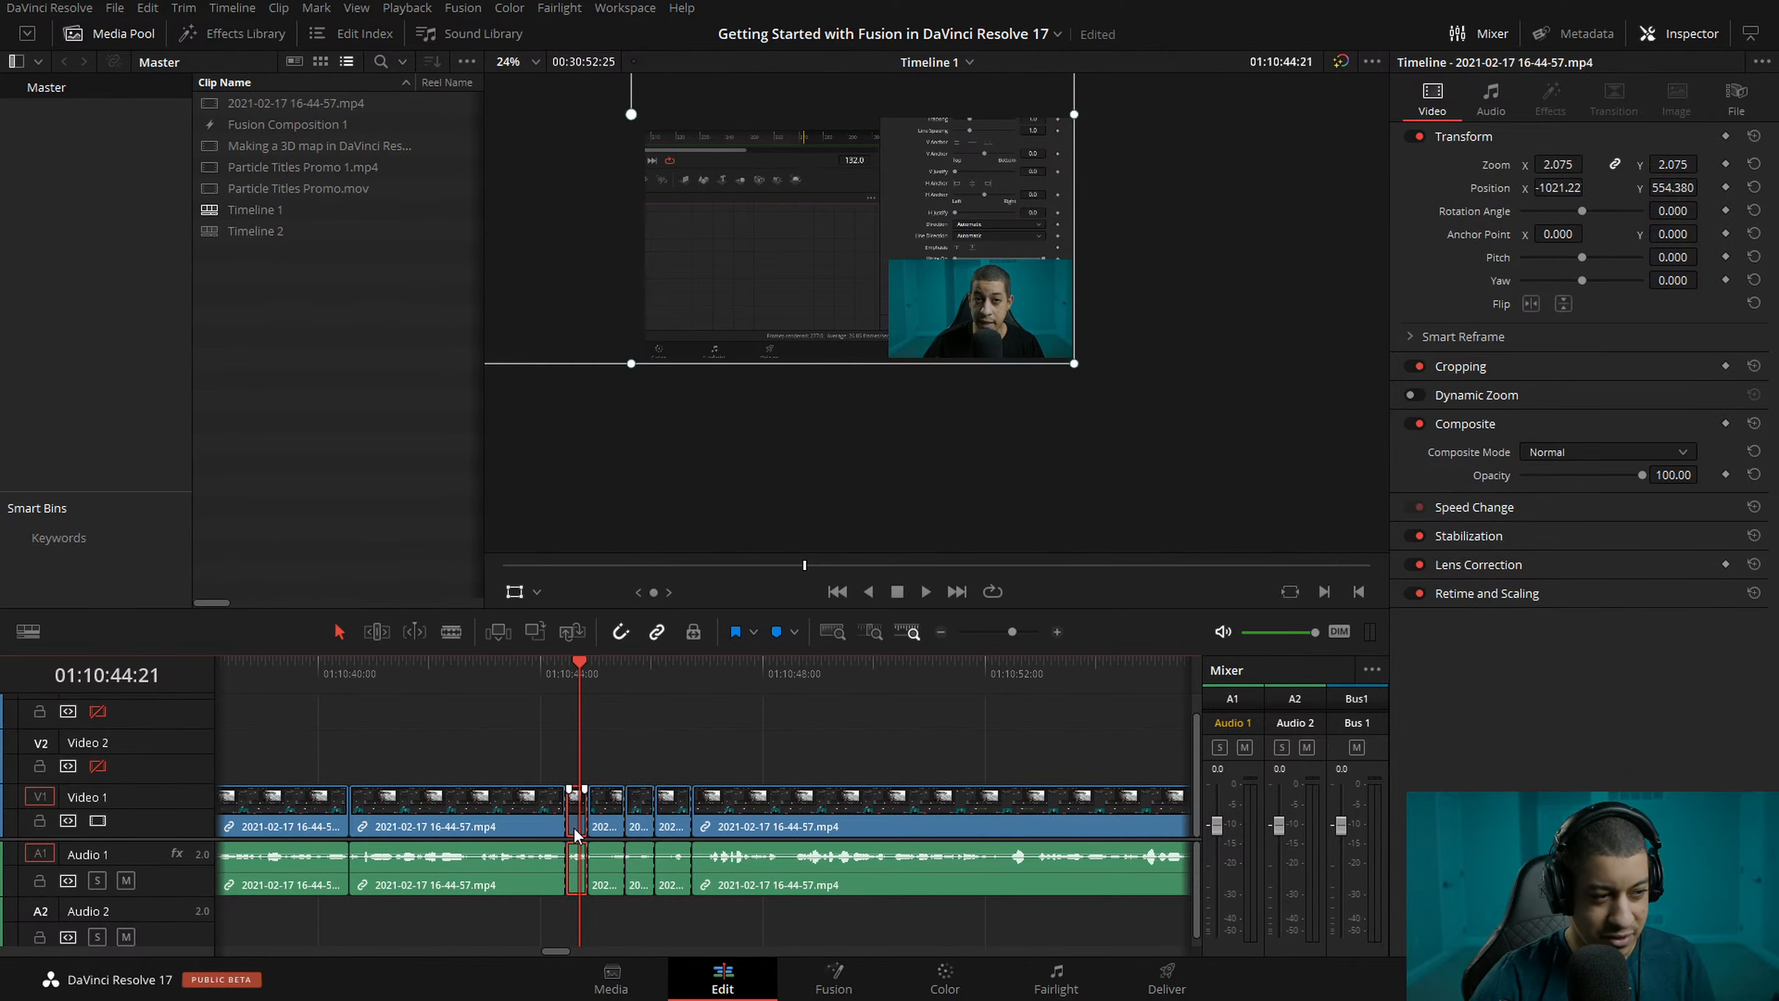
{"action": "left_click_drag", "start_coordinate": [601, 746], "coordinate": [685, 836]}
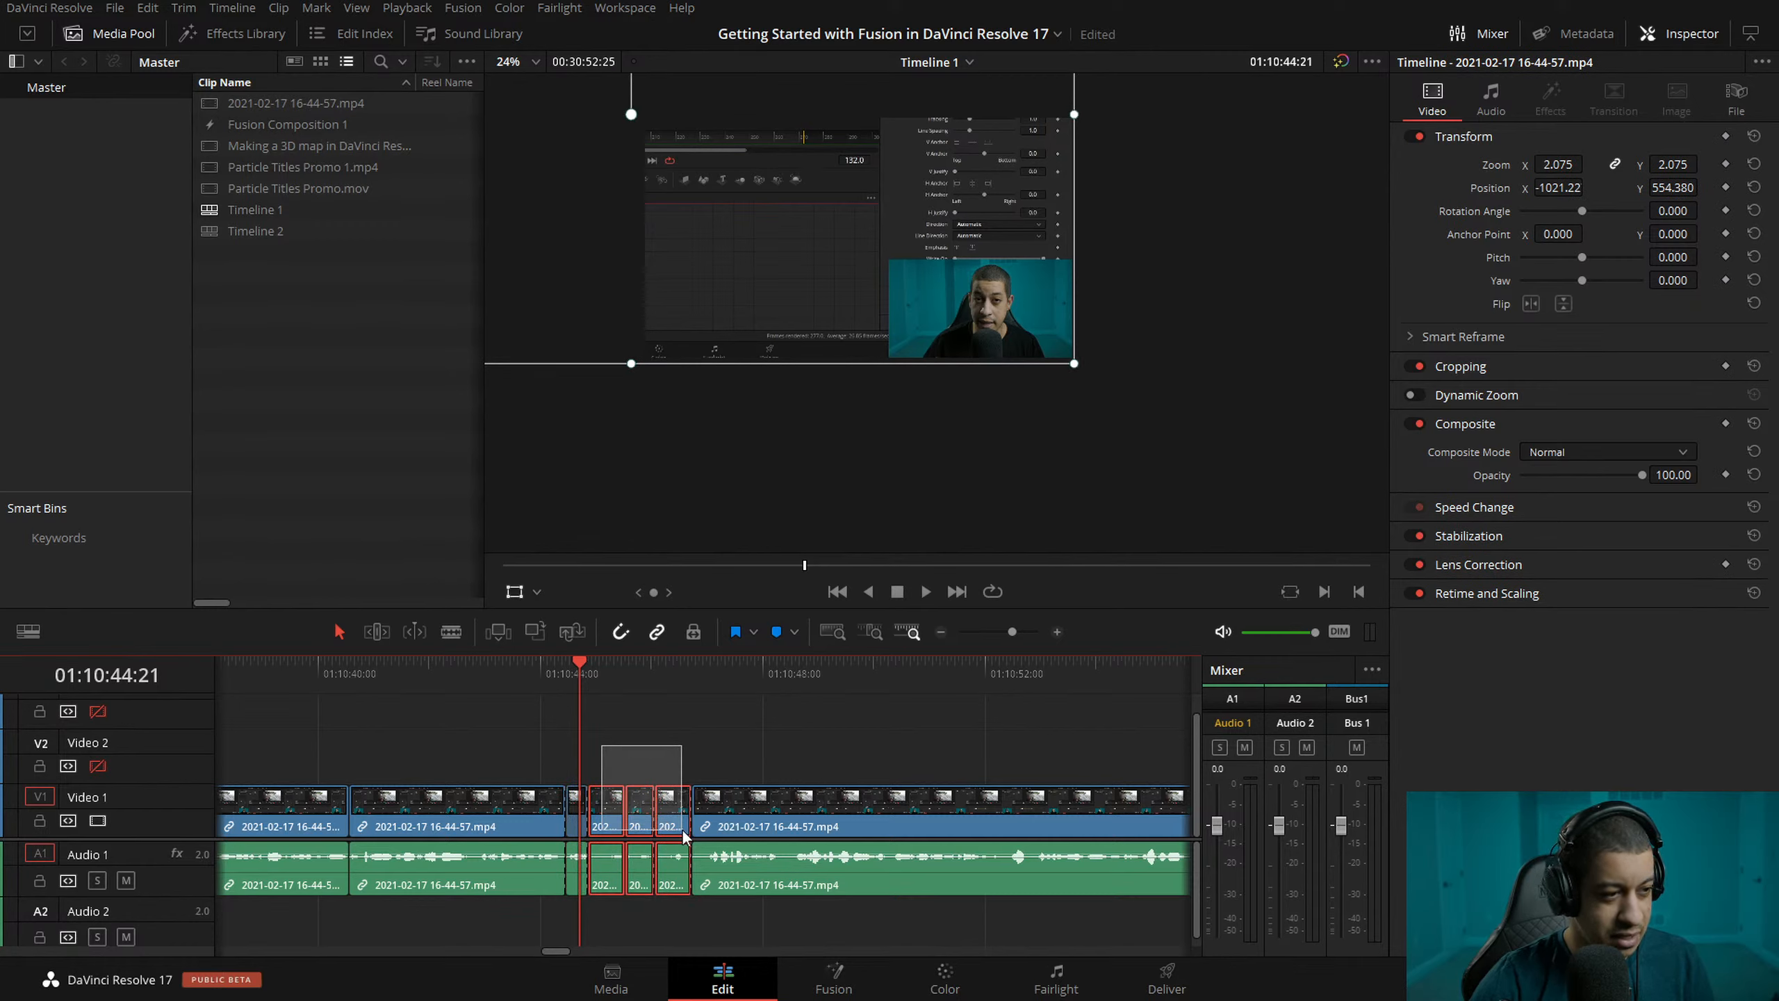
{"action": "left_click_drag", "start_coordinate": [567, 823], "coordinate": [583, 827]}
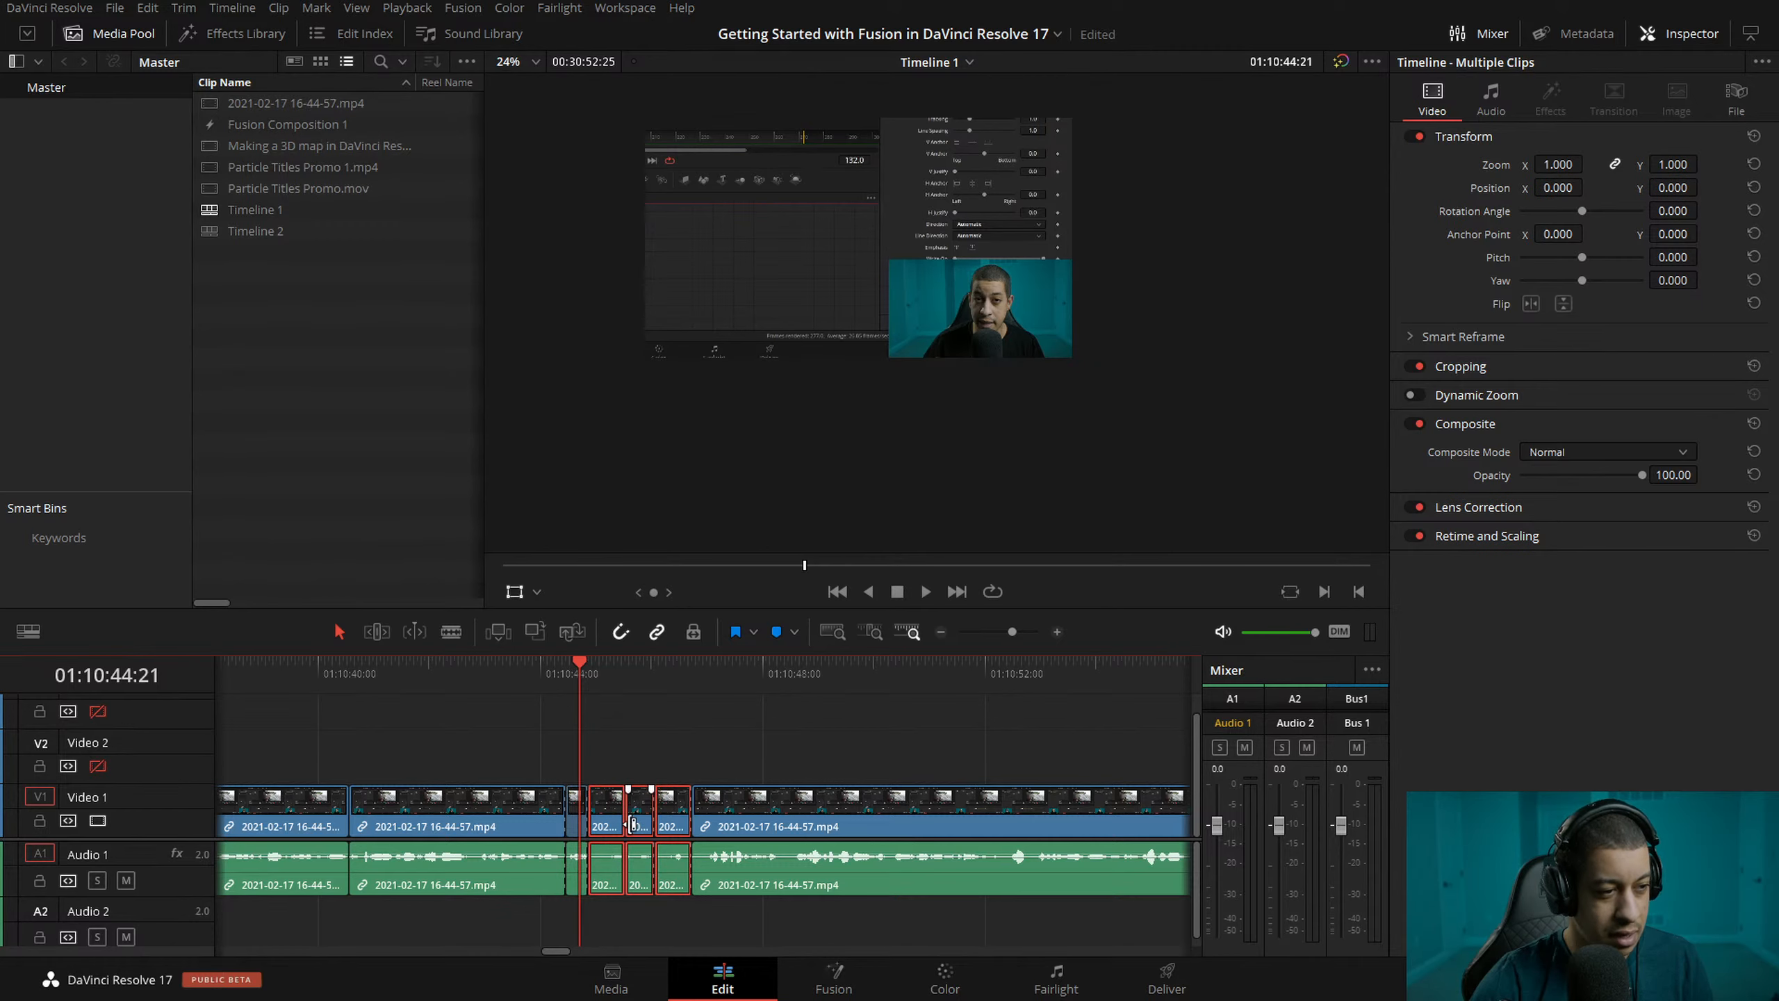
{"action": "right_click", "coordinate": [677, 835]}
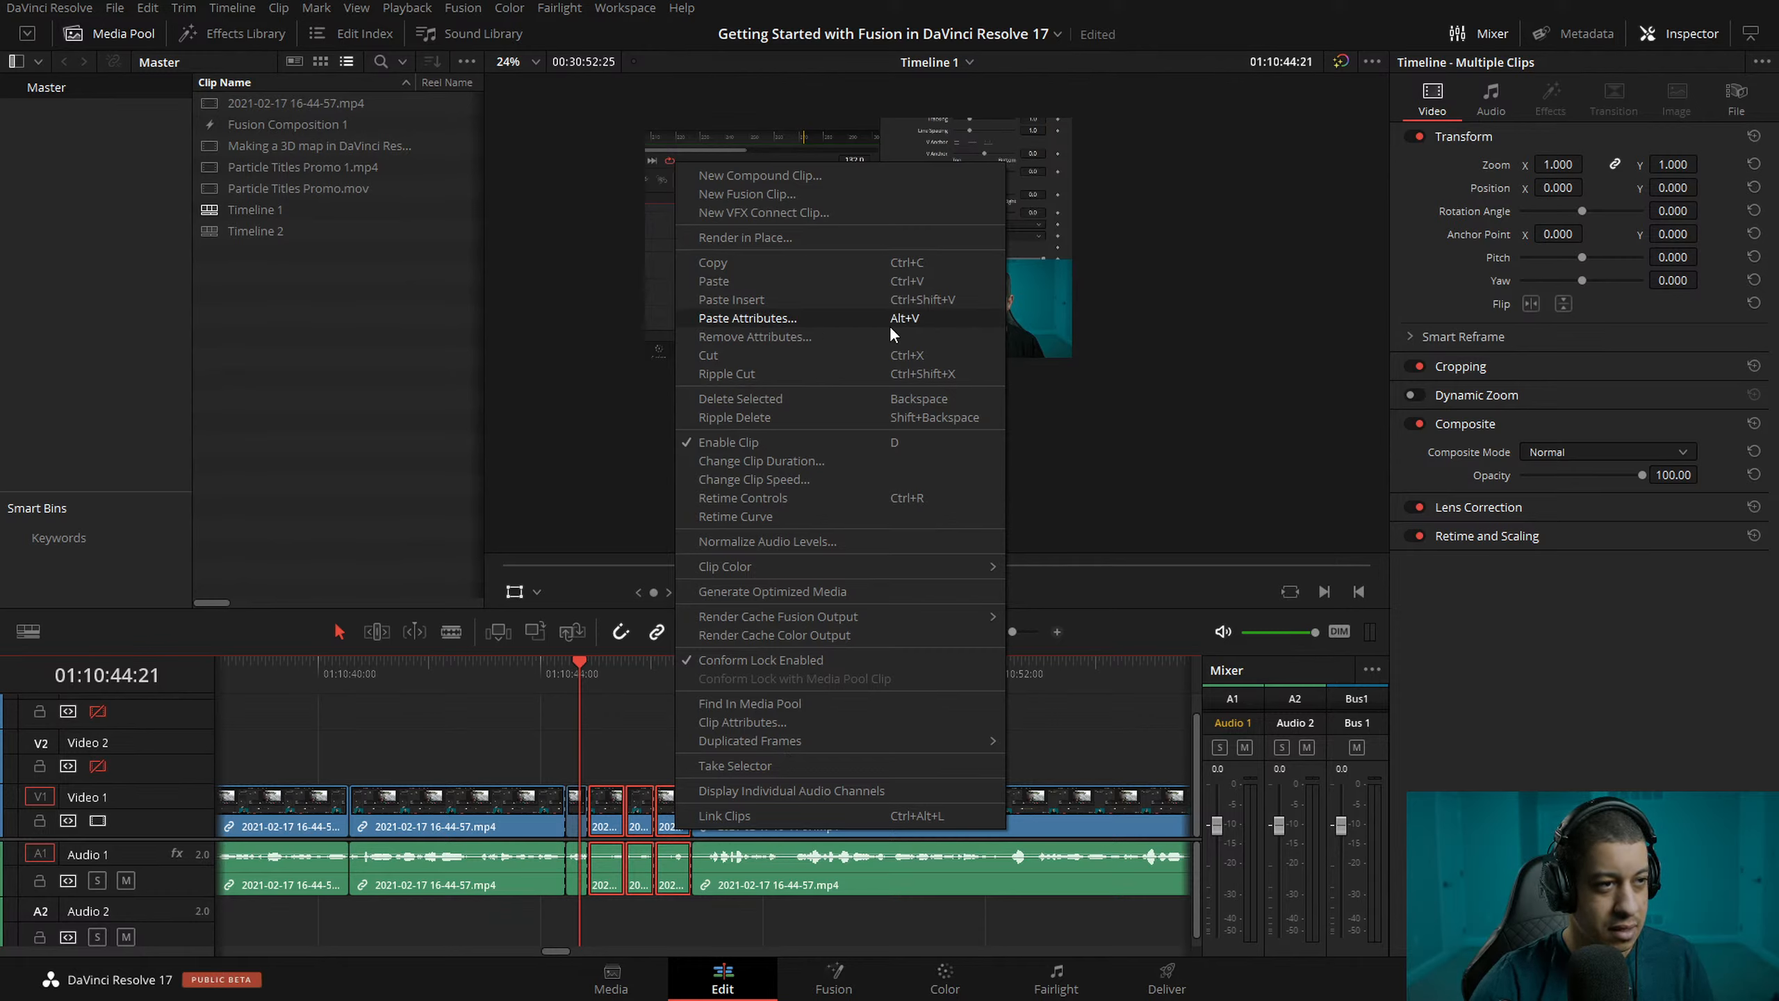
{"action": "left_click", "coordinate": [856, 317]}
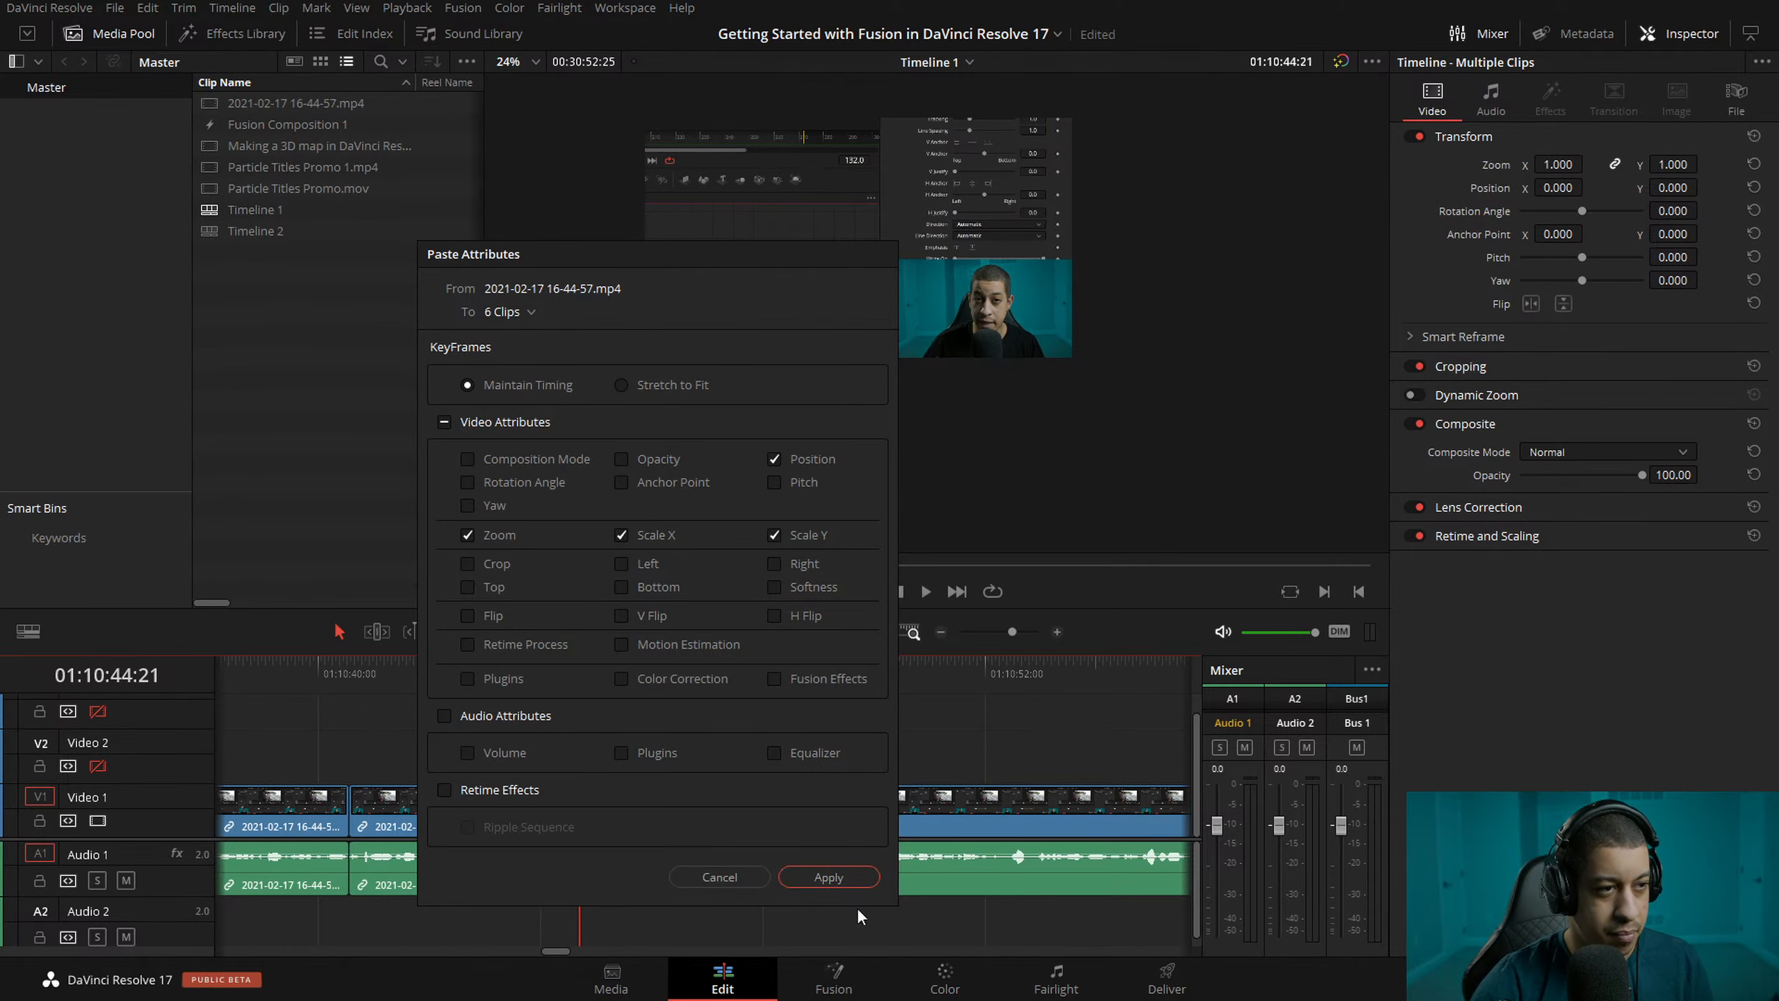
{"action": "left_click", "coordinate": [820, 876]}
- Play from 01:10:44:14 to 01:10:45:04, zoom the piece there to 3.329 and position it at about X -2205, Y 1255
{"action": "left_click", "coordinate": [570, 677]}
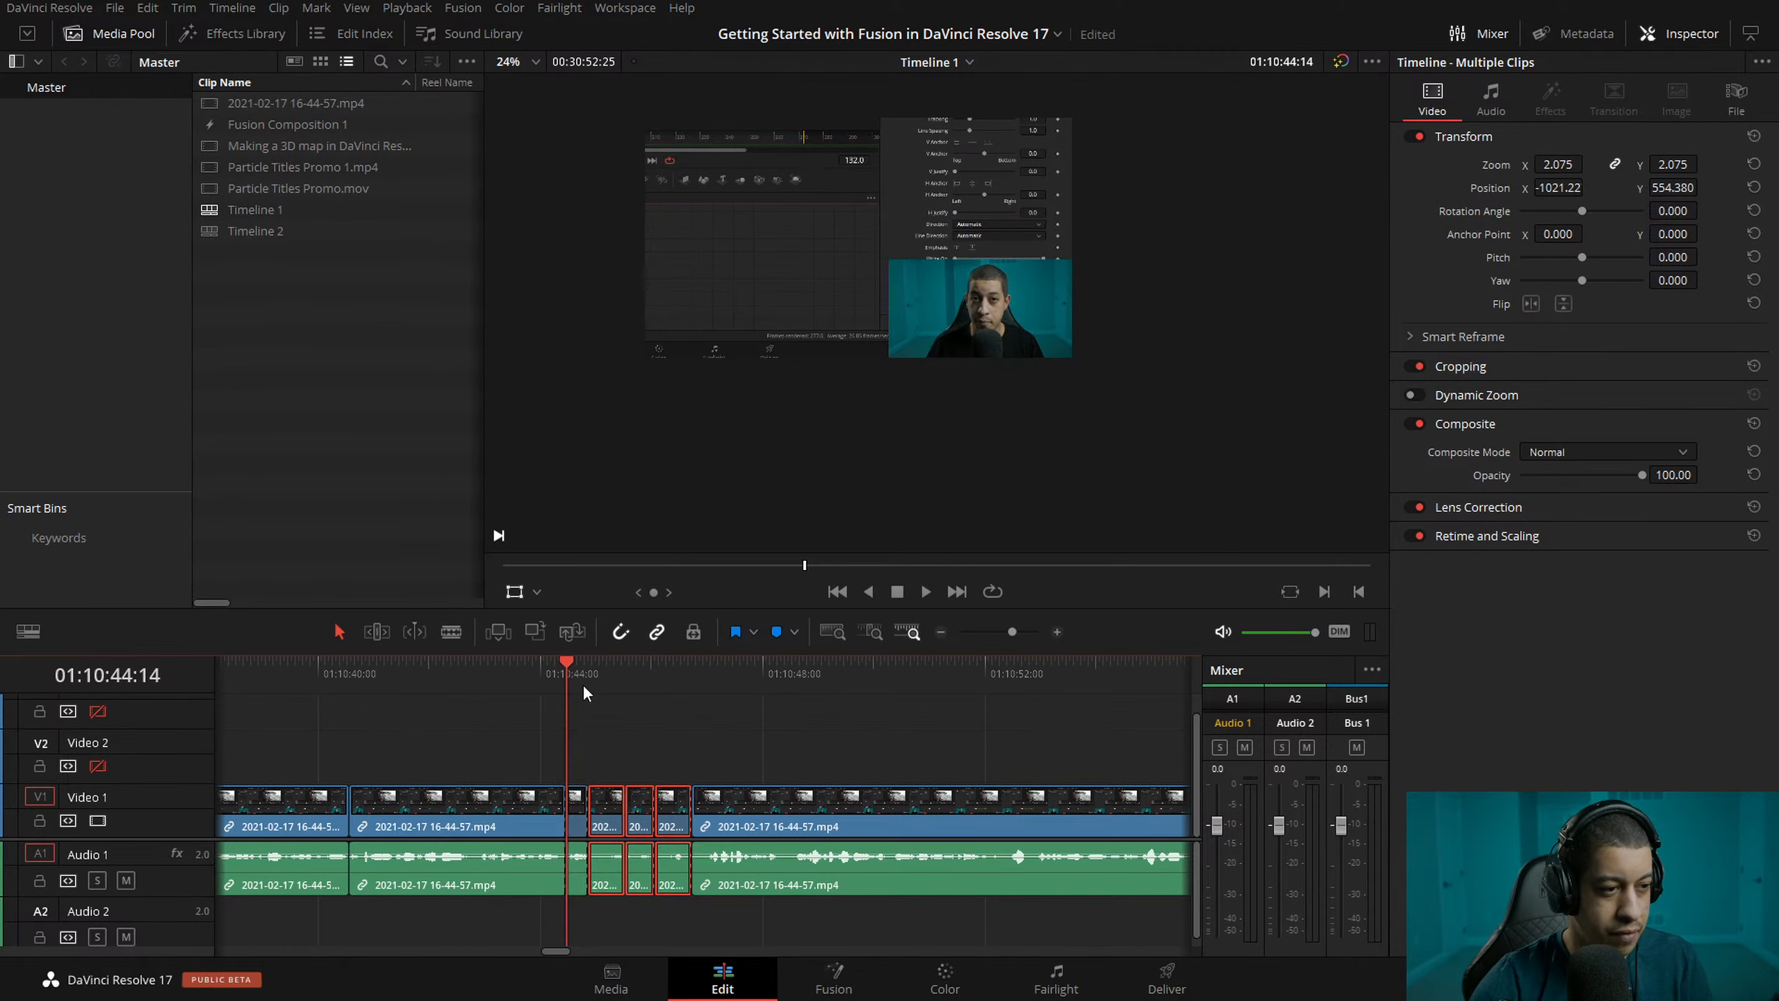
{"action": "key", "text": "space"}
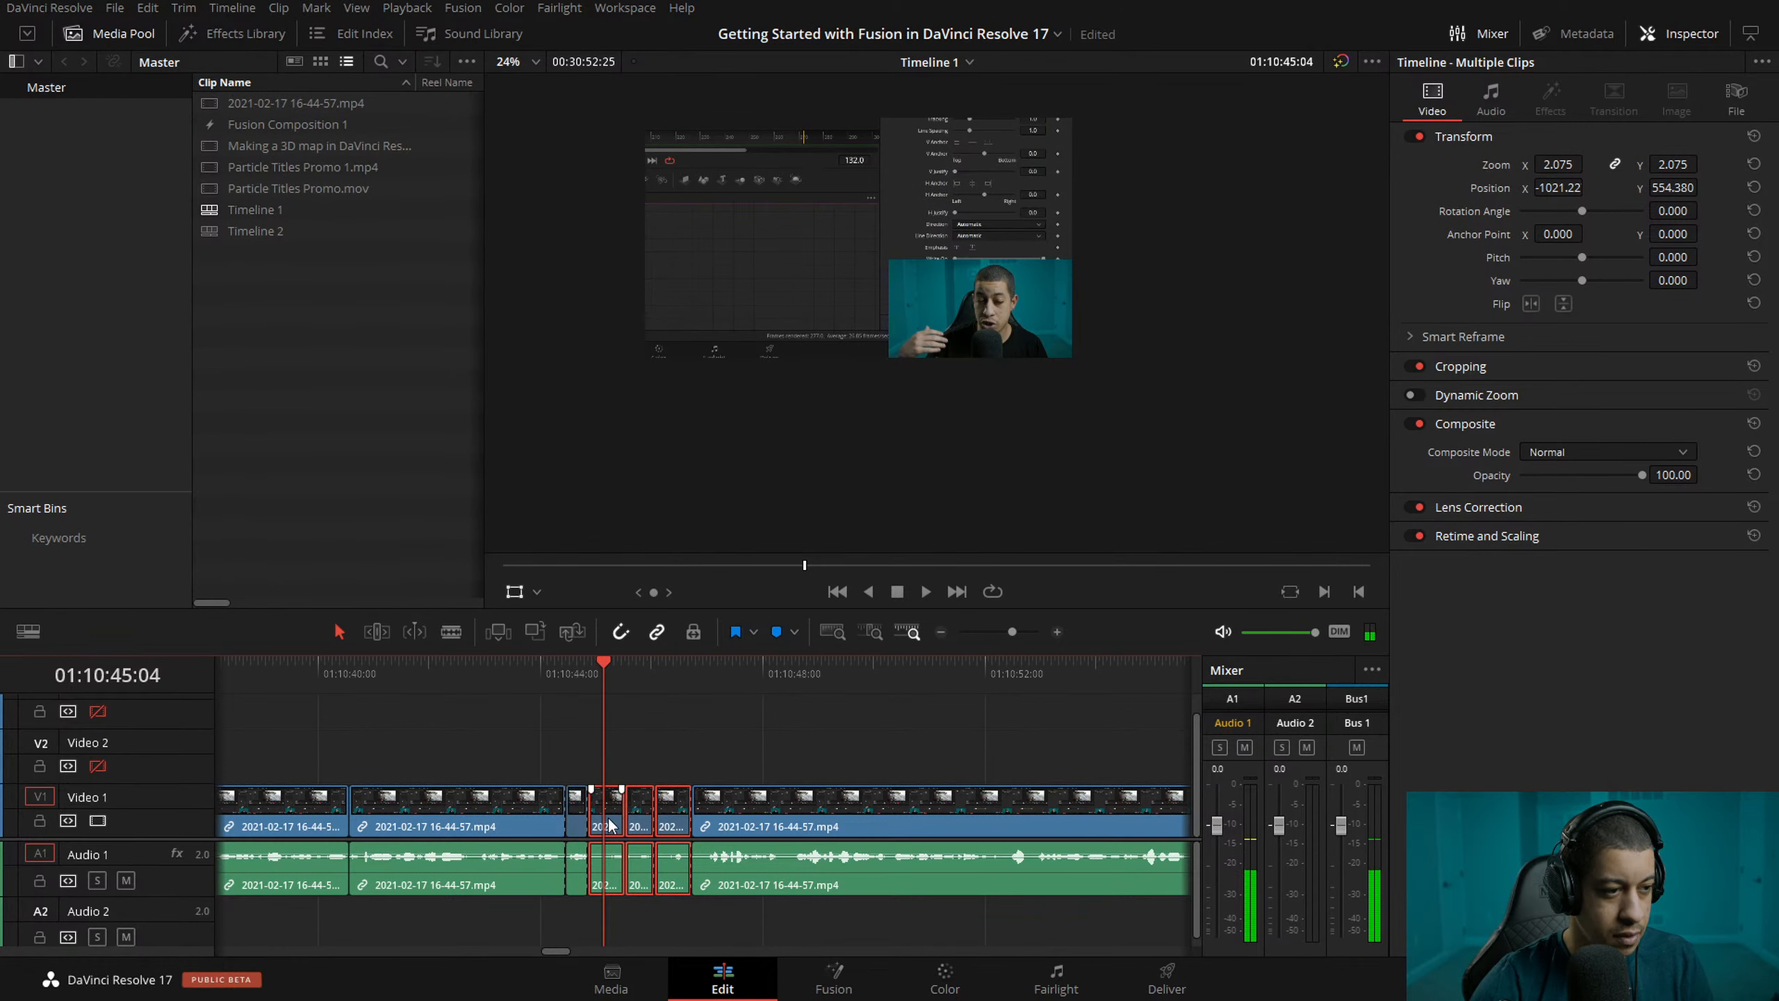
{"action": "left_click", "coordinate": [1009, 424]}
{"action": "left_click", "coordinate": [782, 712]}
{"action": "left_click", "coordinate": [1073, 346]}
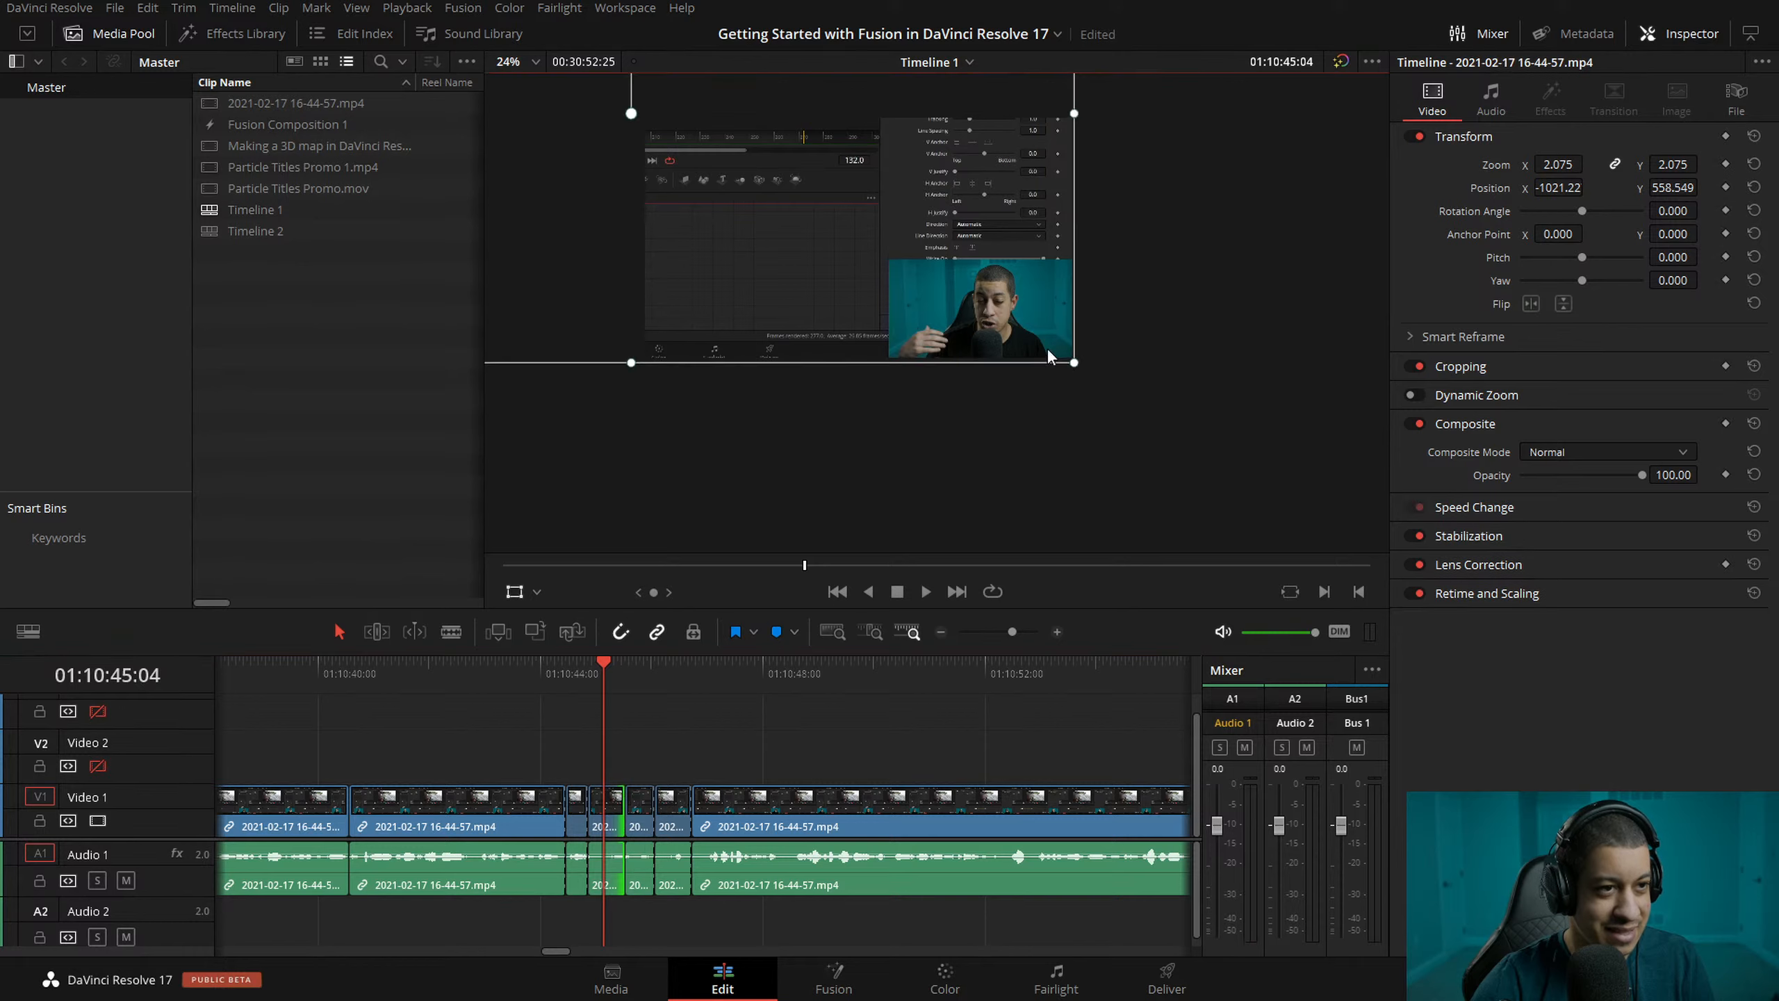
{"action": "left_click_drag", "start_coordinate": [1092, 372], "coordinate": [917, 243]}
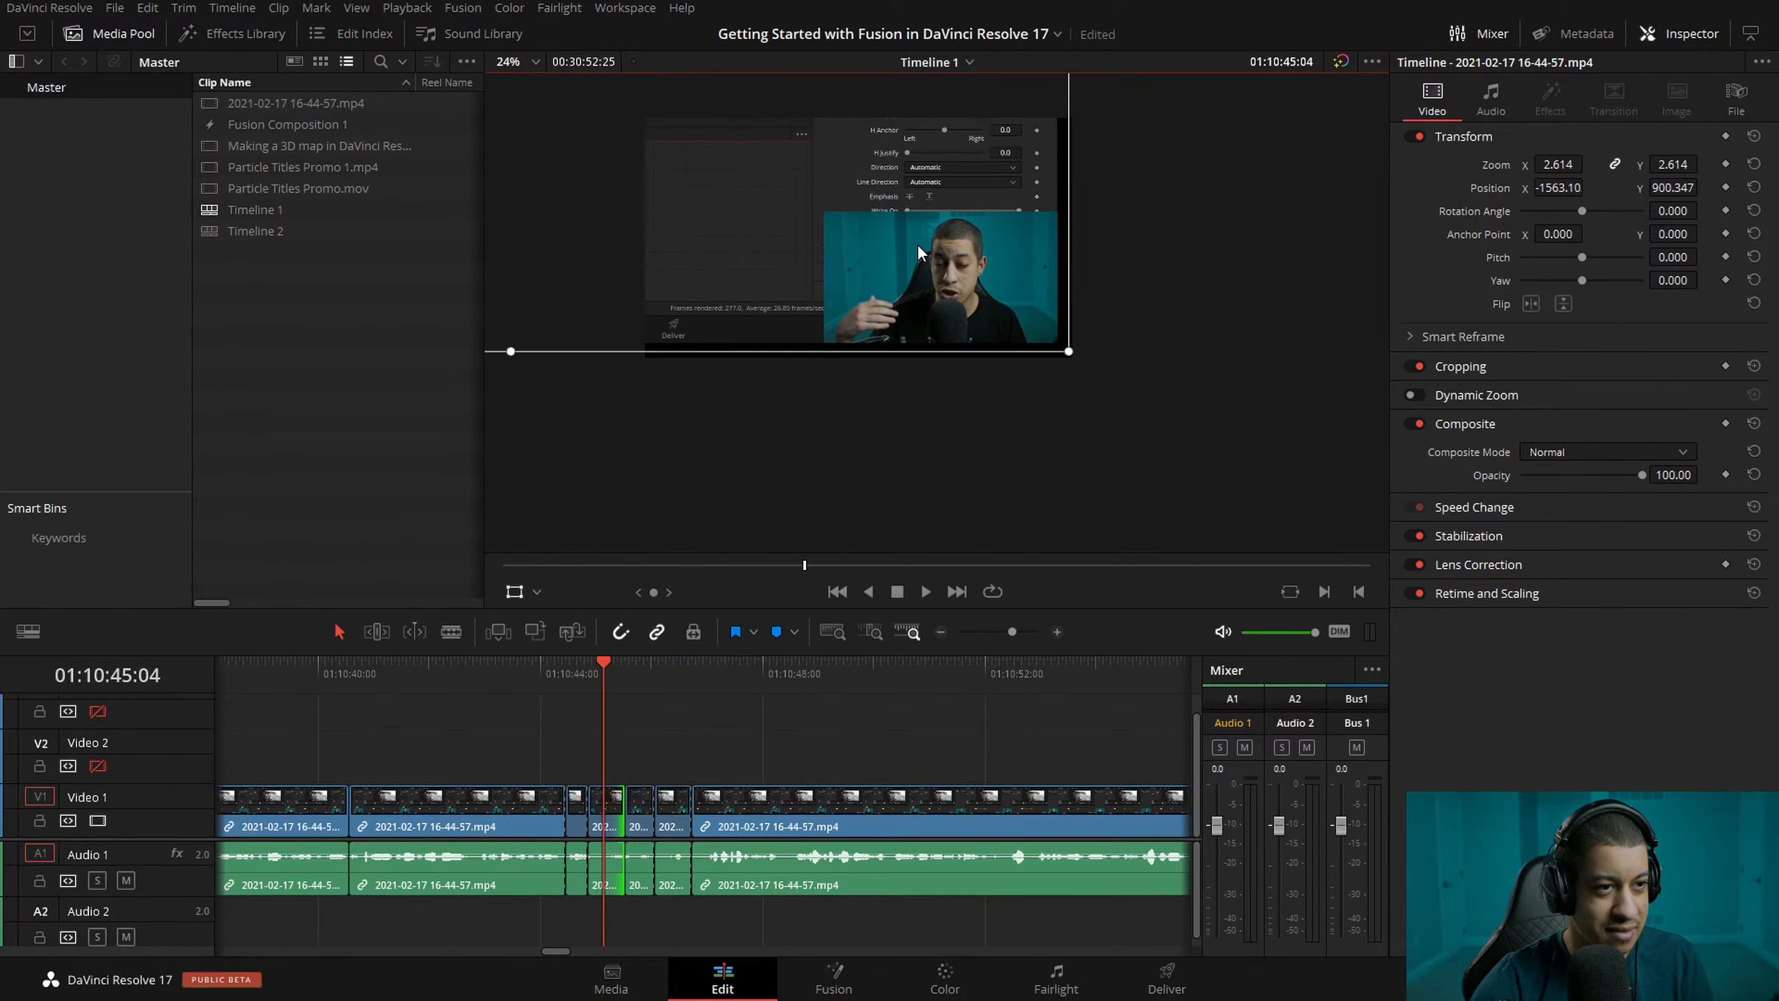
{"action": "left_click_drag", "start_coordinate": [1082, 352], "coordinate": [1144, 400]}
{"action": "left_click_drag", "start_coordinate": [926, 255], "coordinate": [889, 223]}
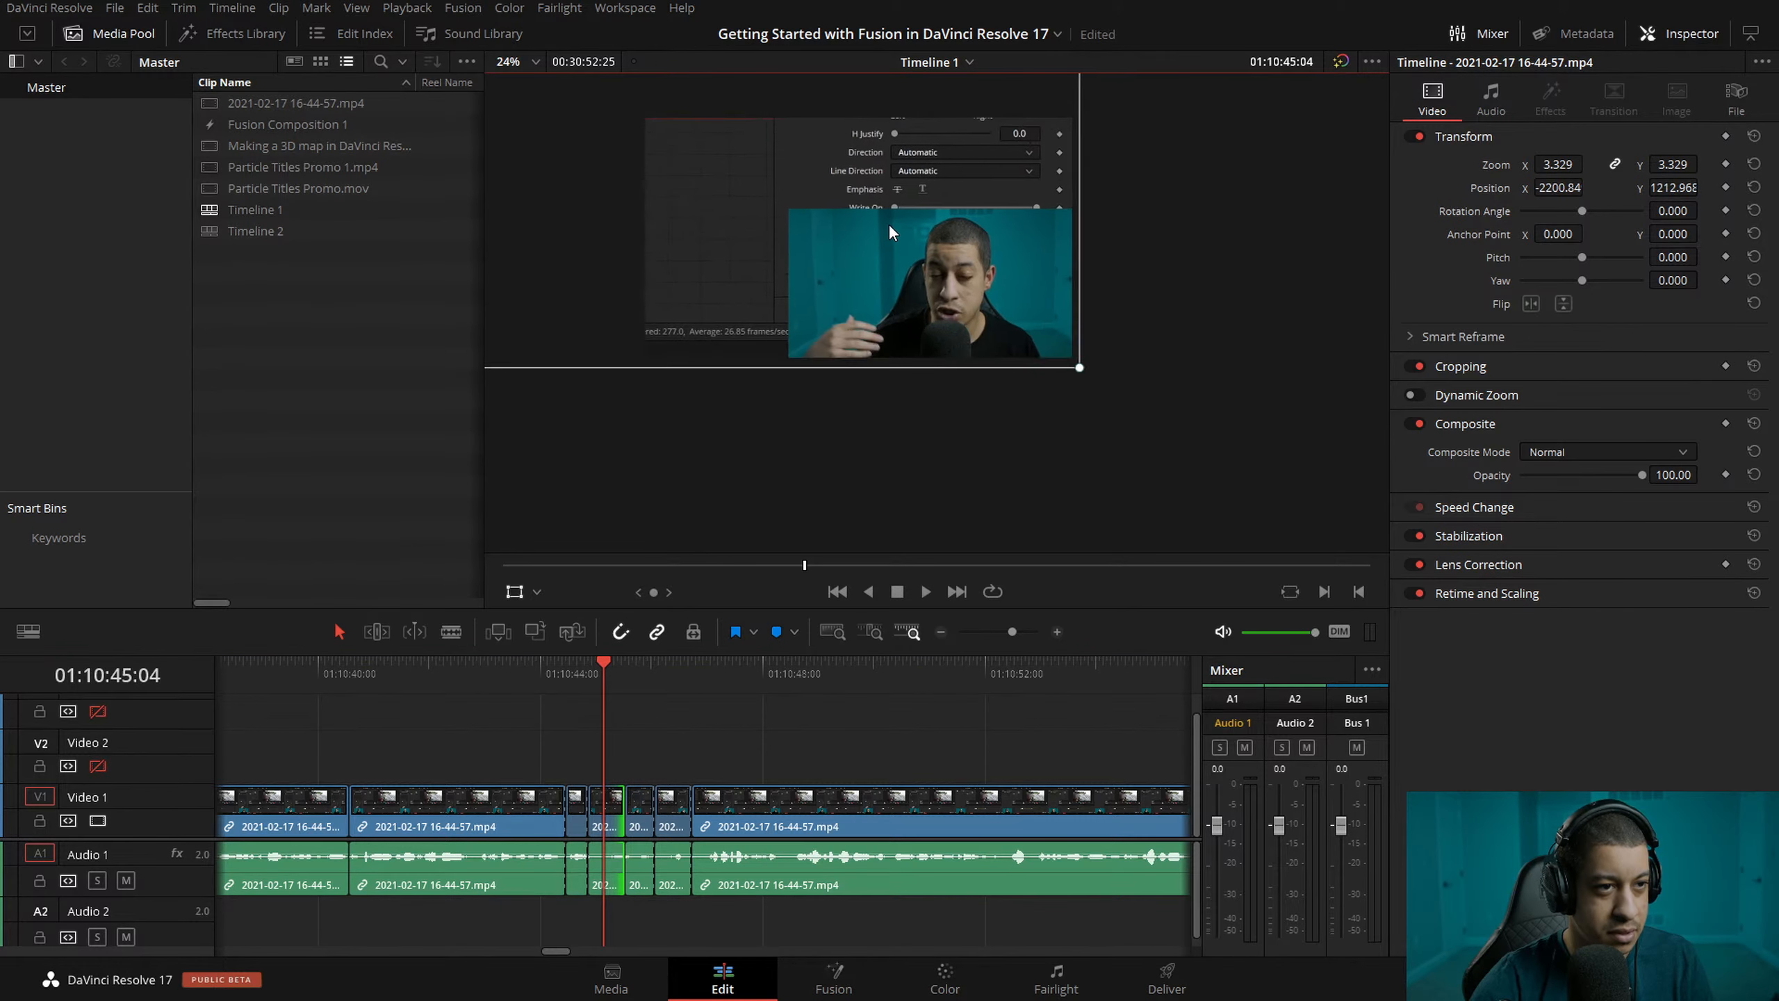
- Zoom the second of the three short pieces to 5.851 and position it at X -4568.42, Y 2534.311 on the webcam
{"action": "key", "text": "space"}
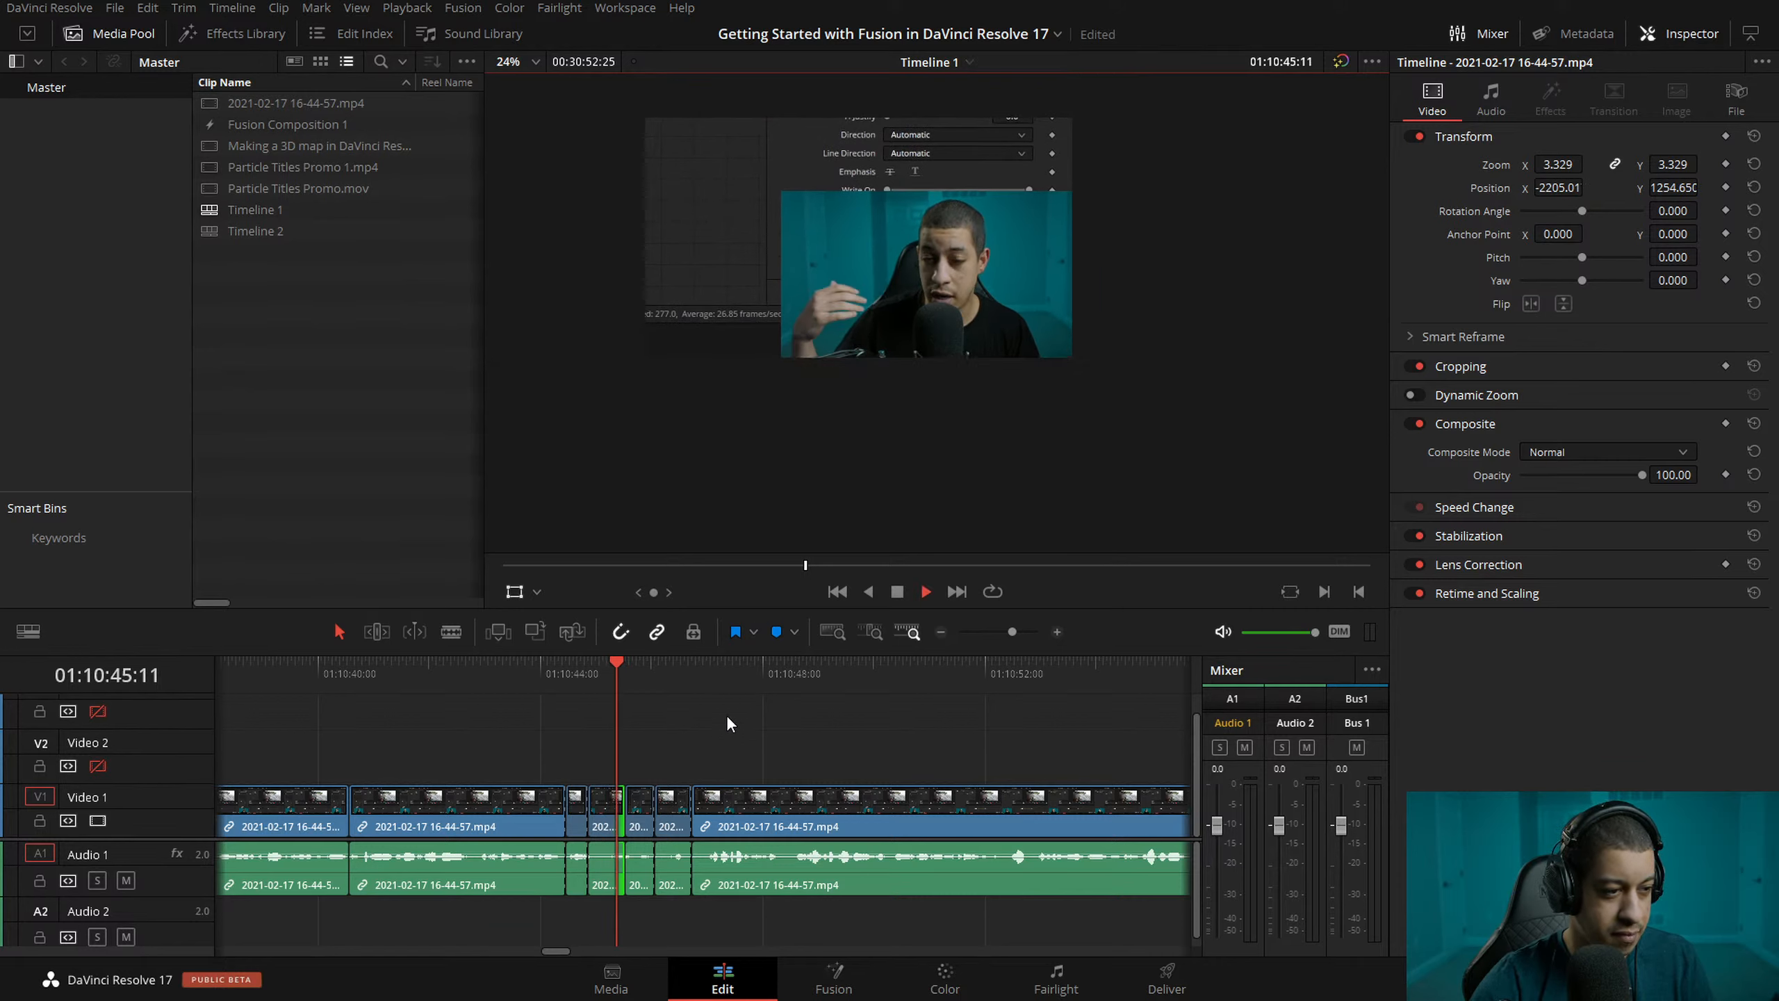
{"action": "key", "text": "space"}
{"action": "left_click_drag", "start_coordinate": [1072, 363], "coordinate": [1114, 393]}
{"action": "left_click_drag", "start_coordinate": [858, 259], "coordinate": [1010, 267]}
{"action": "left_click_drag", "start_coordinate": [1084, 365], "coordinate": [1114, 401]}
{"action": "left_click_drag", "start_coordinate": [903, 287], "coordinate": [798, 221]}
- Zoom the third short piece to 10.771 and position it at X -7680.00, Y 4320.000 for a close-up of the face
{"action": "key", "text": "space"}
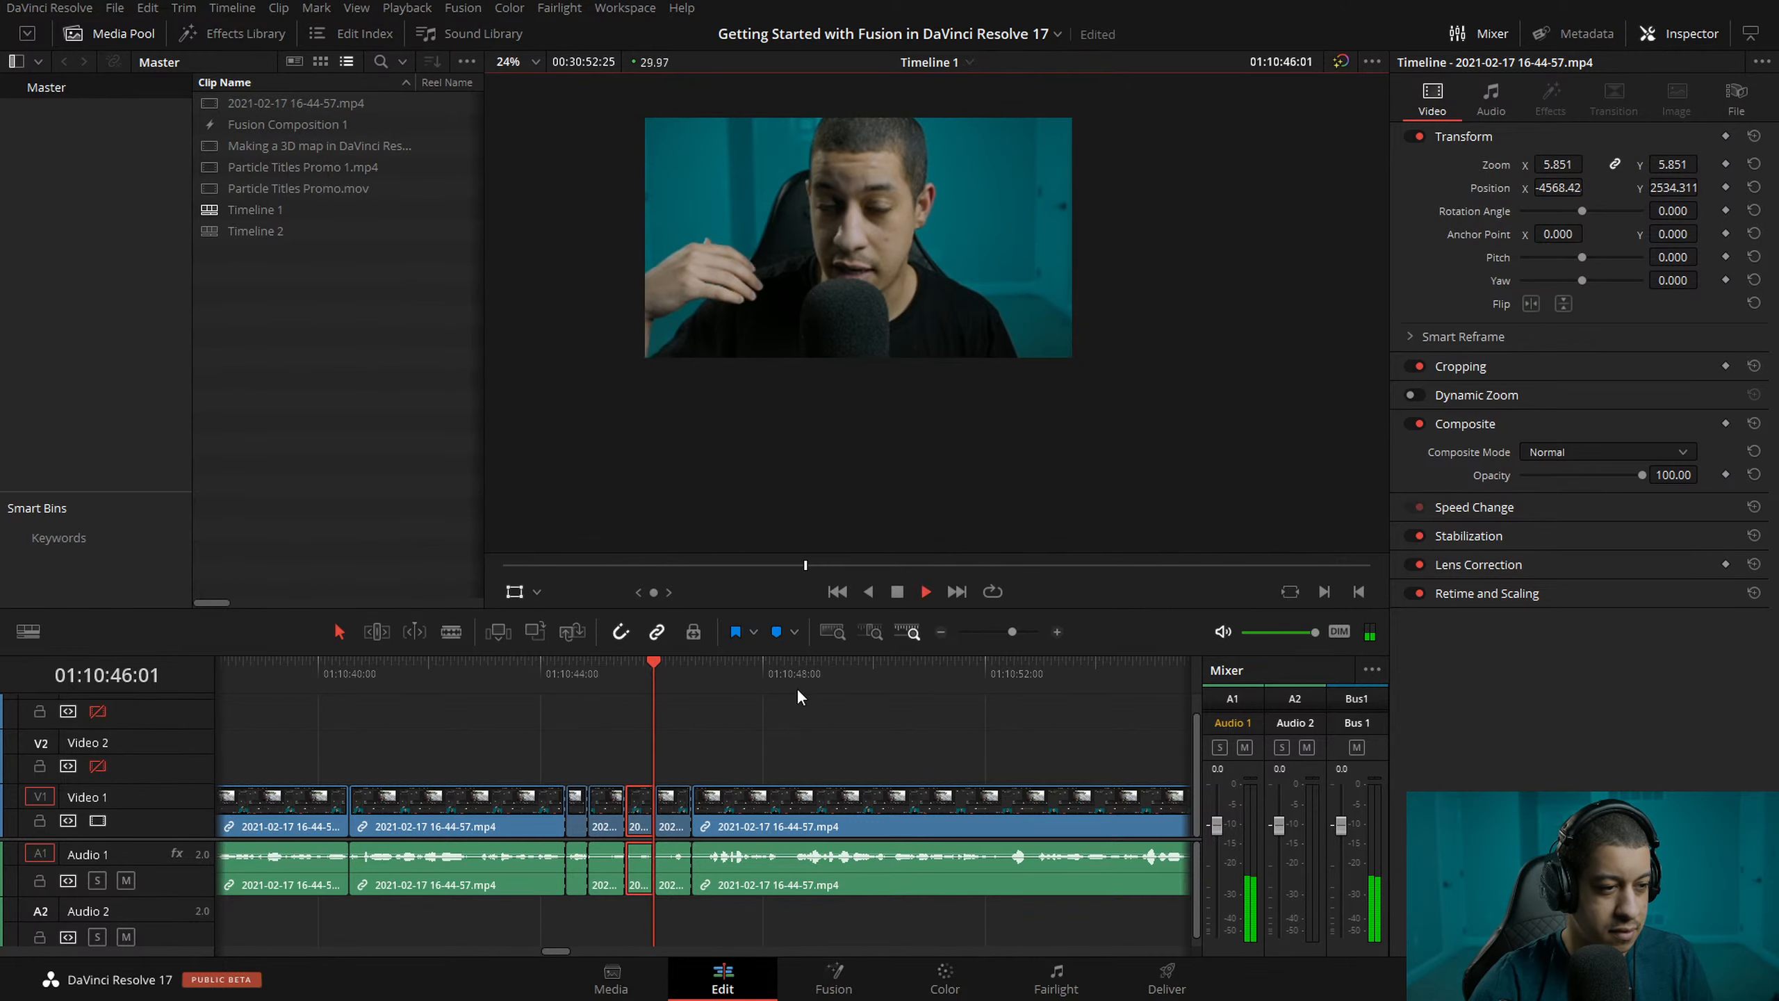
{"action": "left_click", "coordinate": [674, 825]}
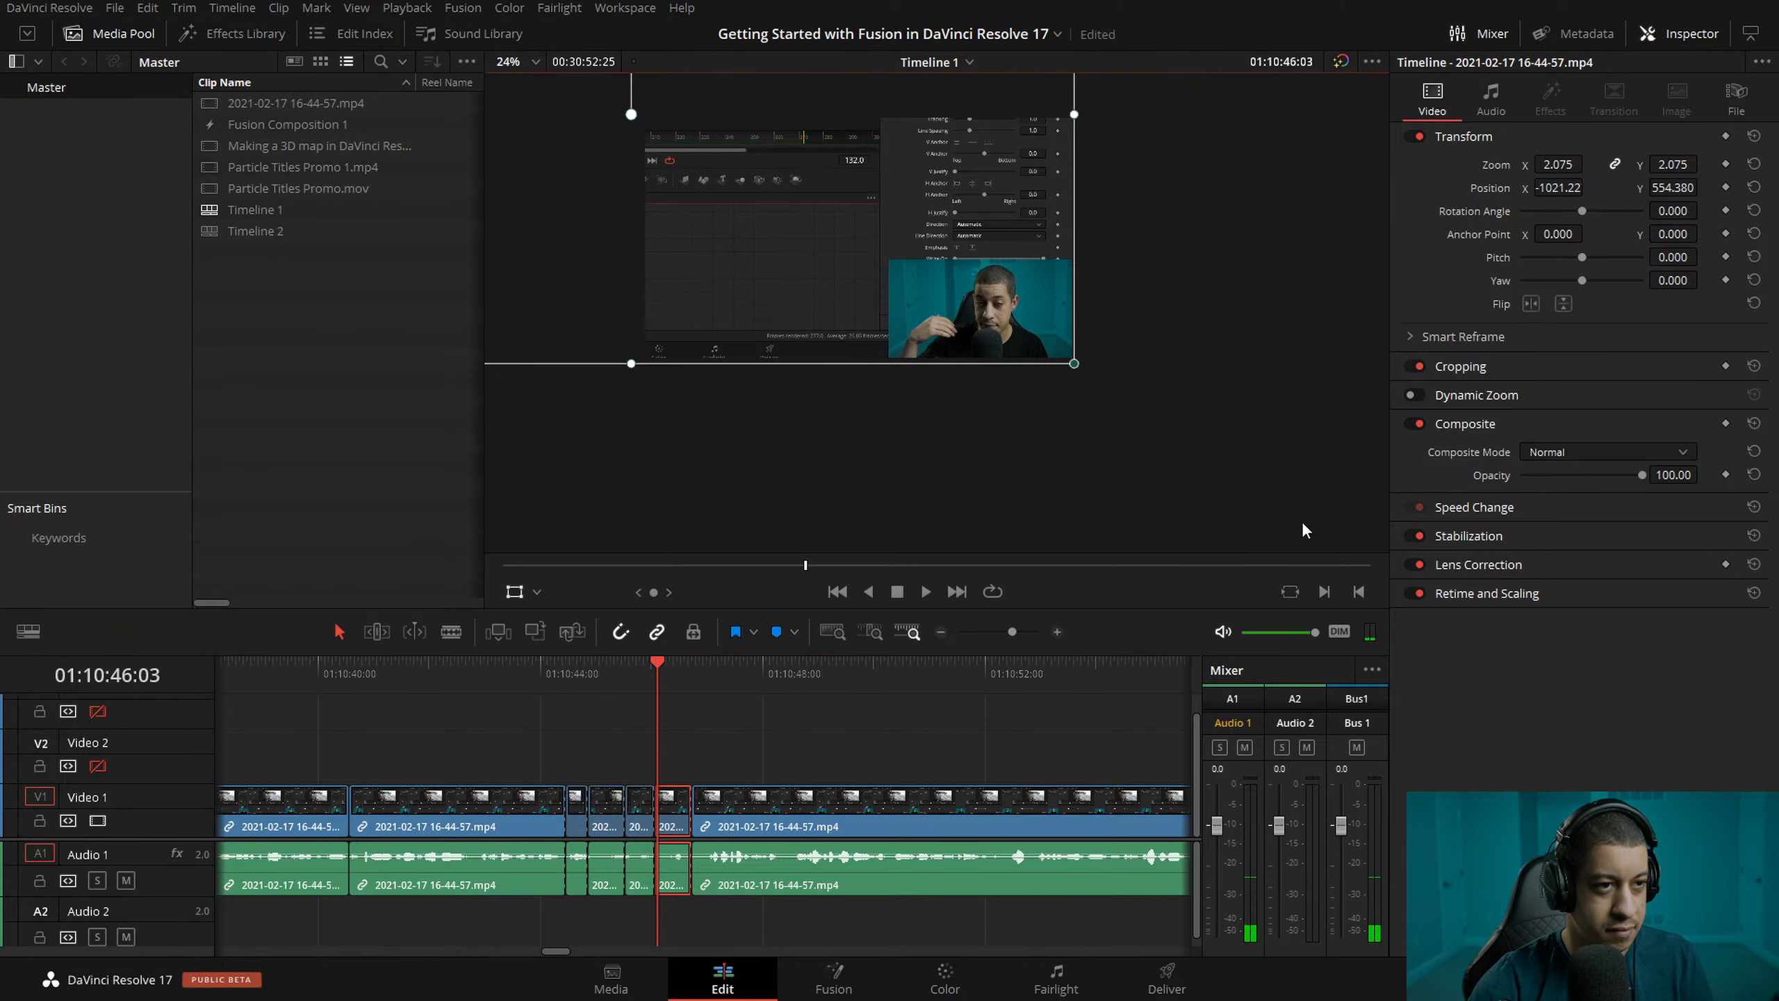
{"action": "left_click_drag", "start_coordinate": [1171, 434], "coordinate": [818, 281]}
{"action": "left_click_drag", "start_coordinate": [932, 307], "coordinate": [1518, 591]}
{"action": "left_click_drag", "start_coordinate": [899, 284], "coordinate": [936, 280]}
{"action": "left_click_drag", "start_coordinate": [1064, 358], "coordinate": [1752, 744]}
{"action": "left_click_drag", "start_coordinate": [1120, 422], "coordinate": [1022, 350]}
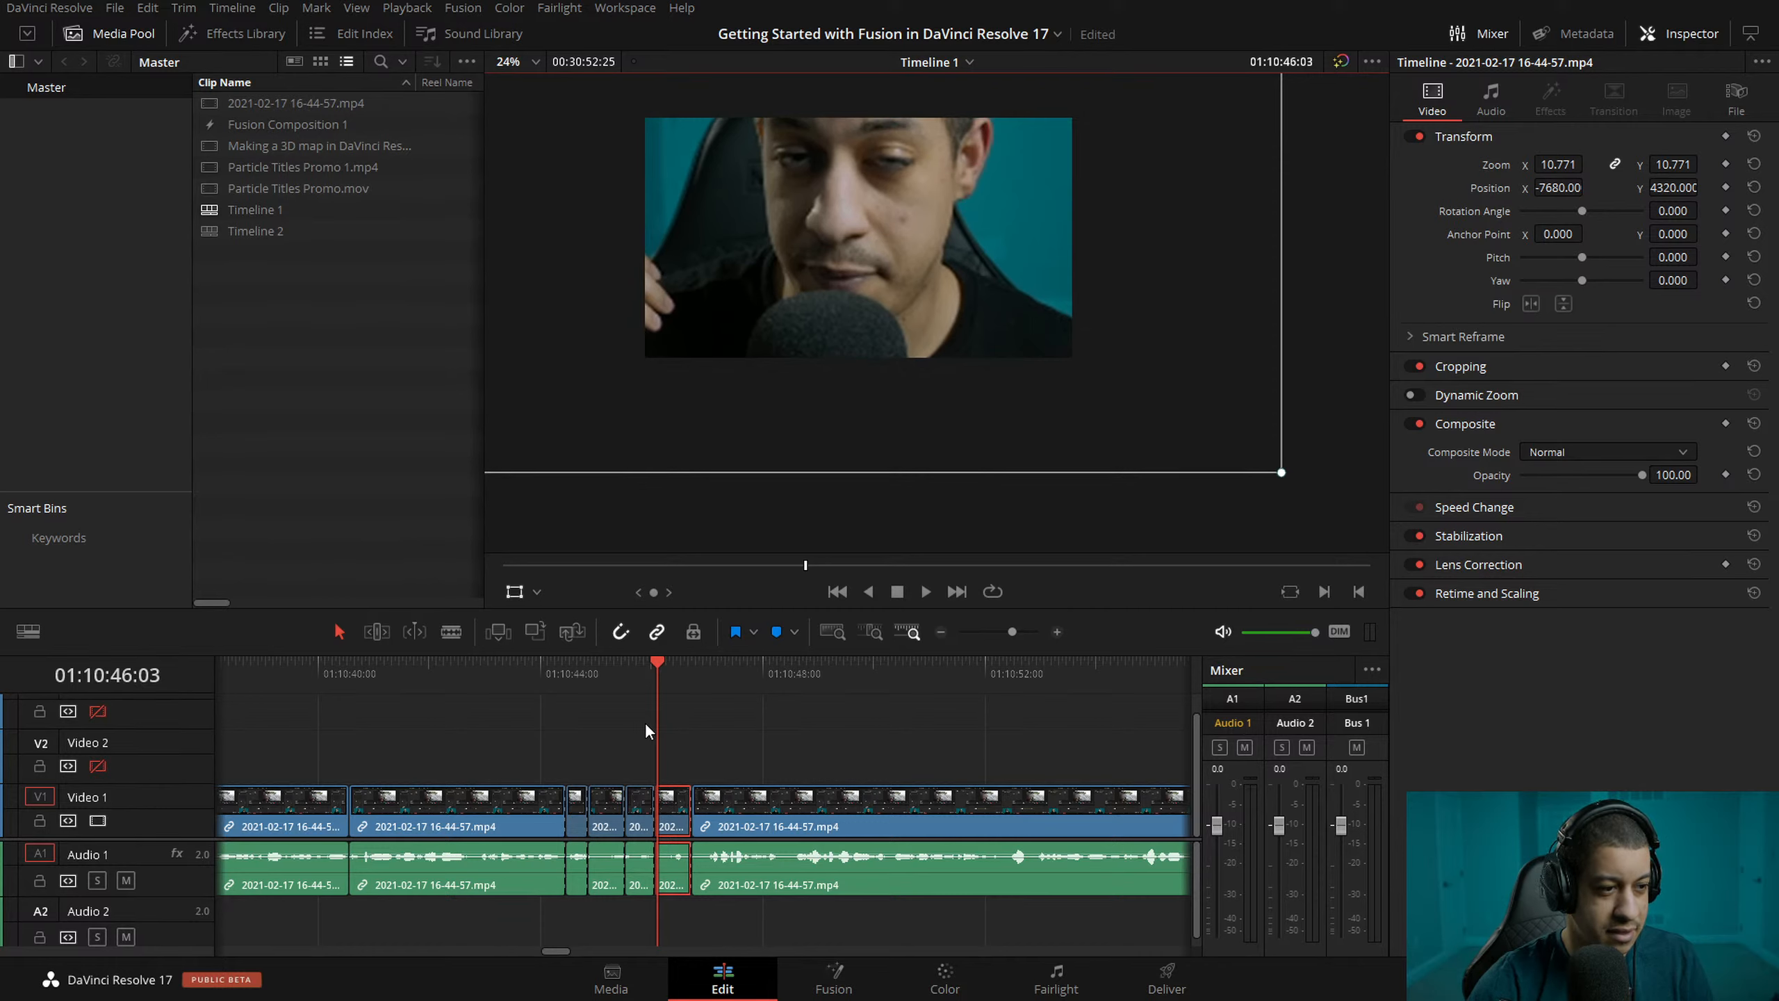
- Play back the stepped webcam zoom and return the playhead to its end at 01:10:46:22
{"action": "left_click", "coordinate": [549, 699]}
{"action": "key", "text": "space"}
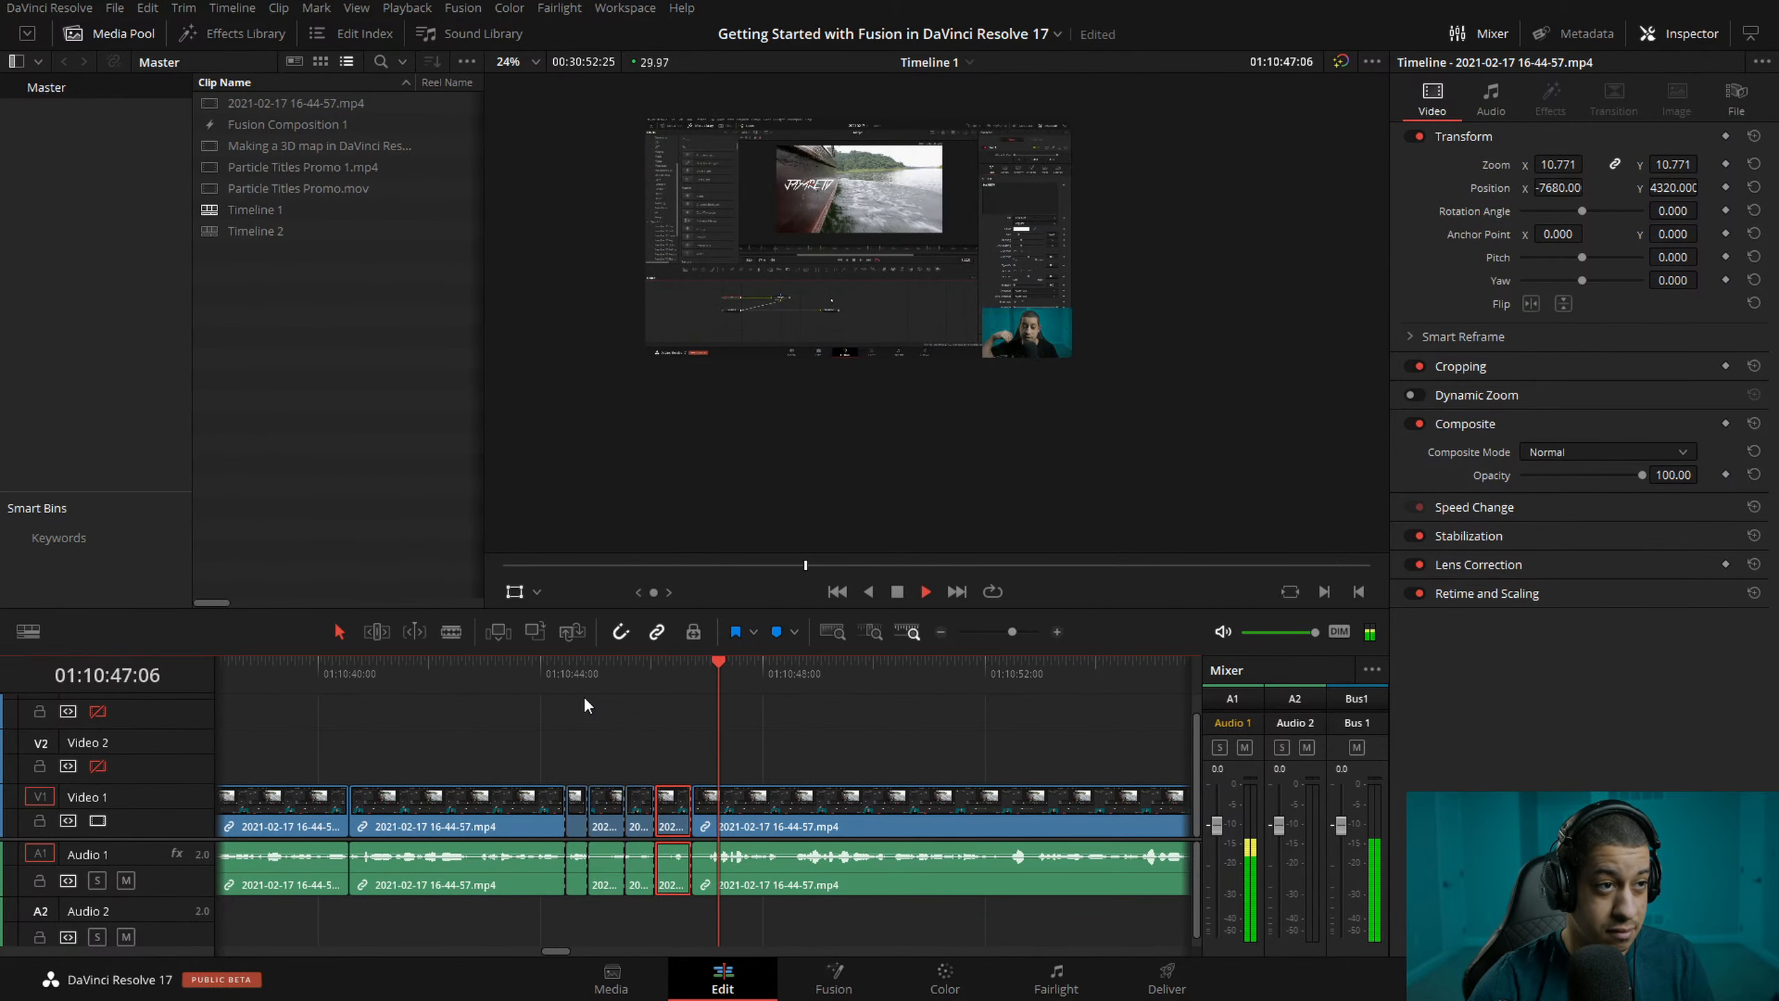
{"action": "key", "text": "space"}
{"action": "left_click_drag", "start_coordinate": [752, 699], "coordinate": [676, 698]}
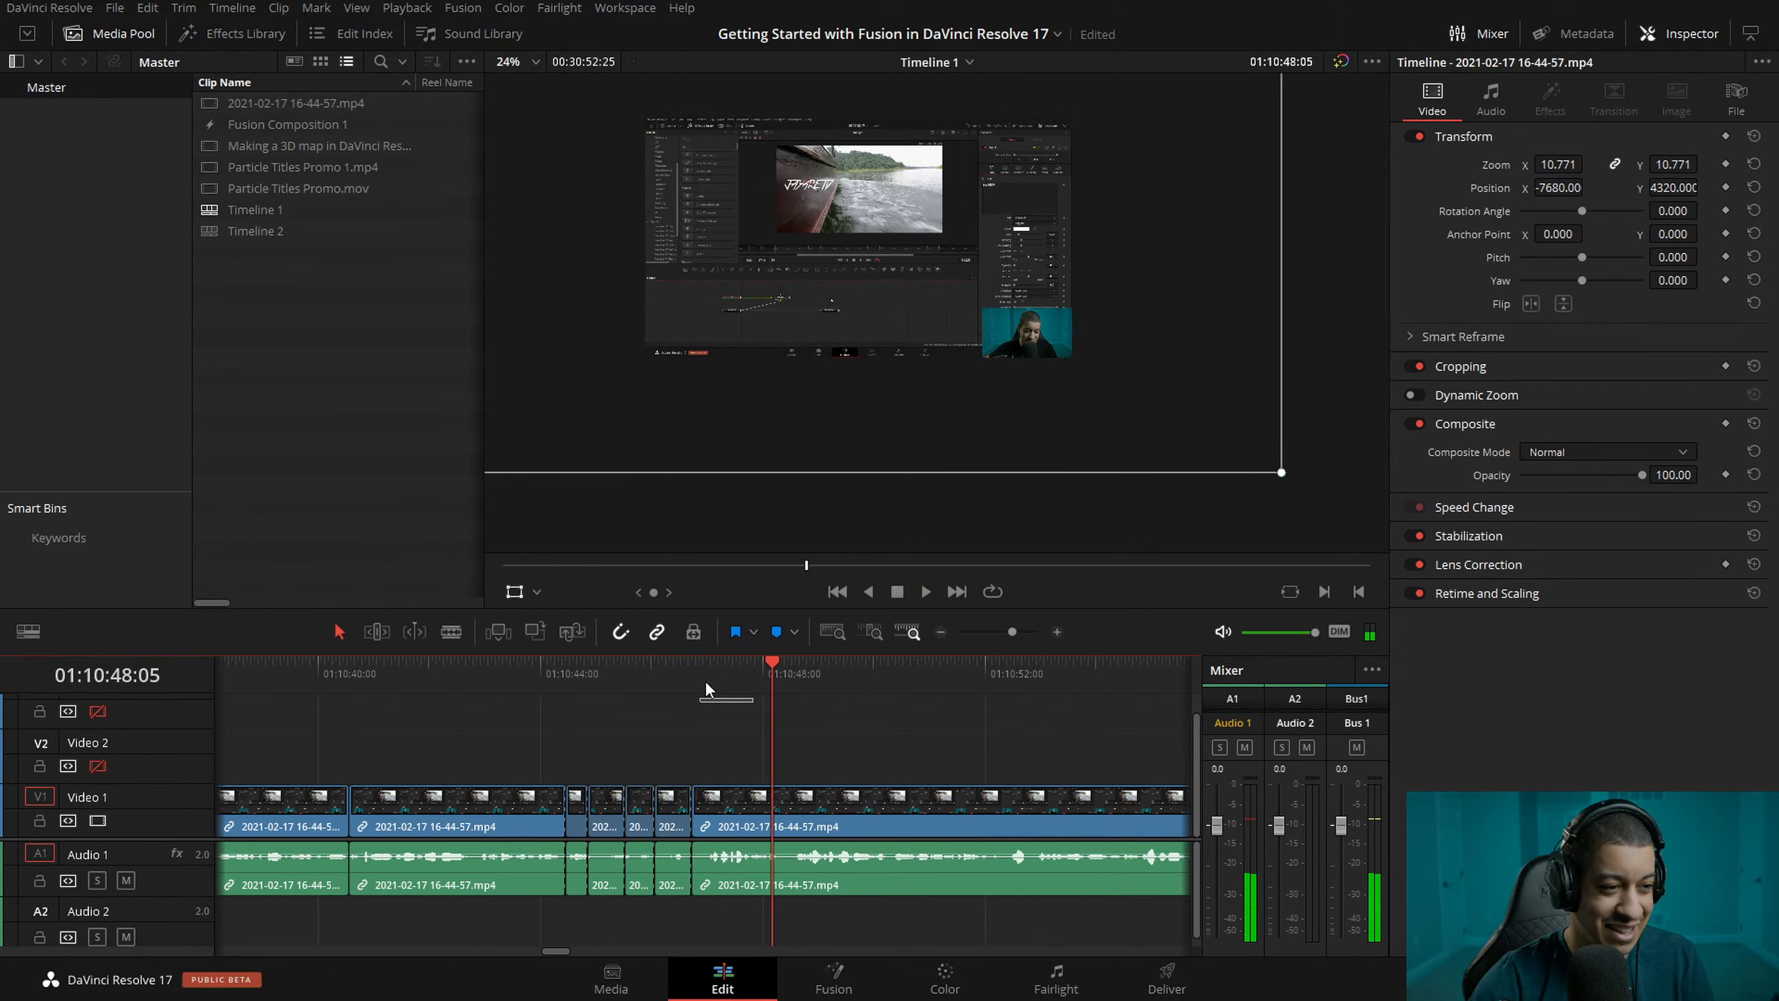
{"action": "left_click", "coordinate": [693, 683]}
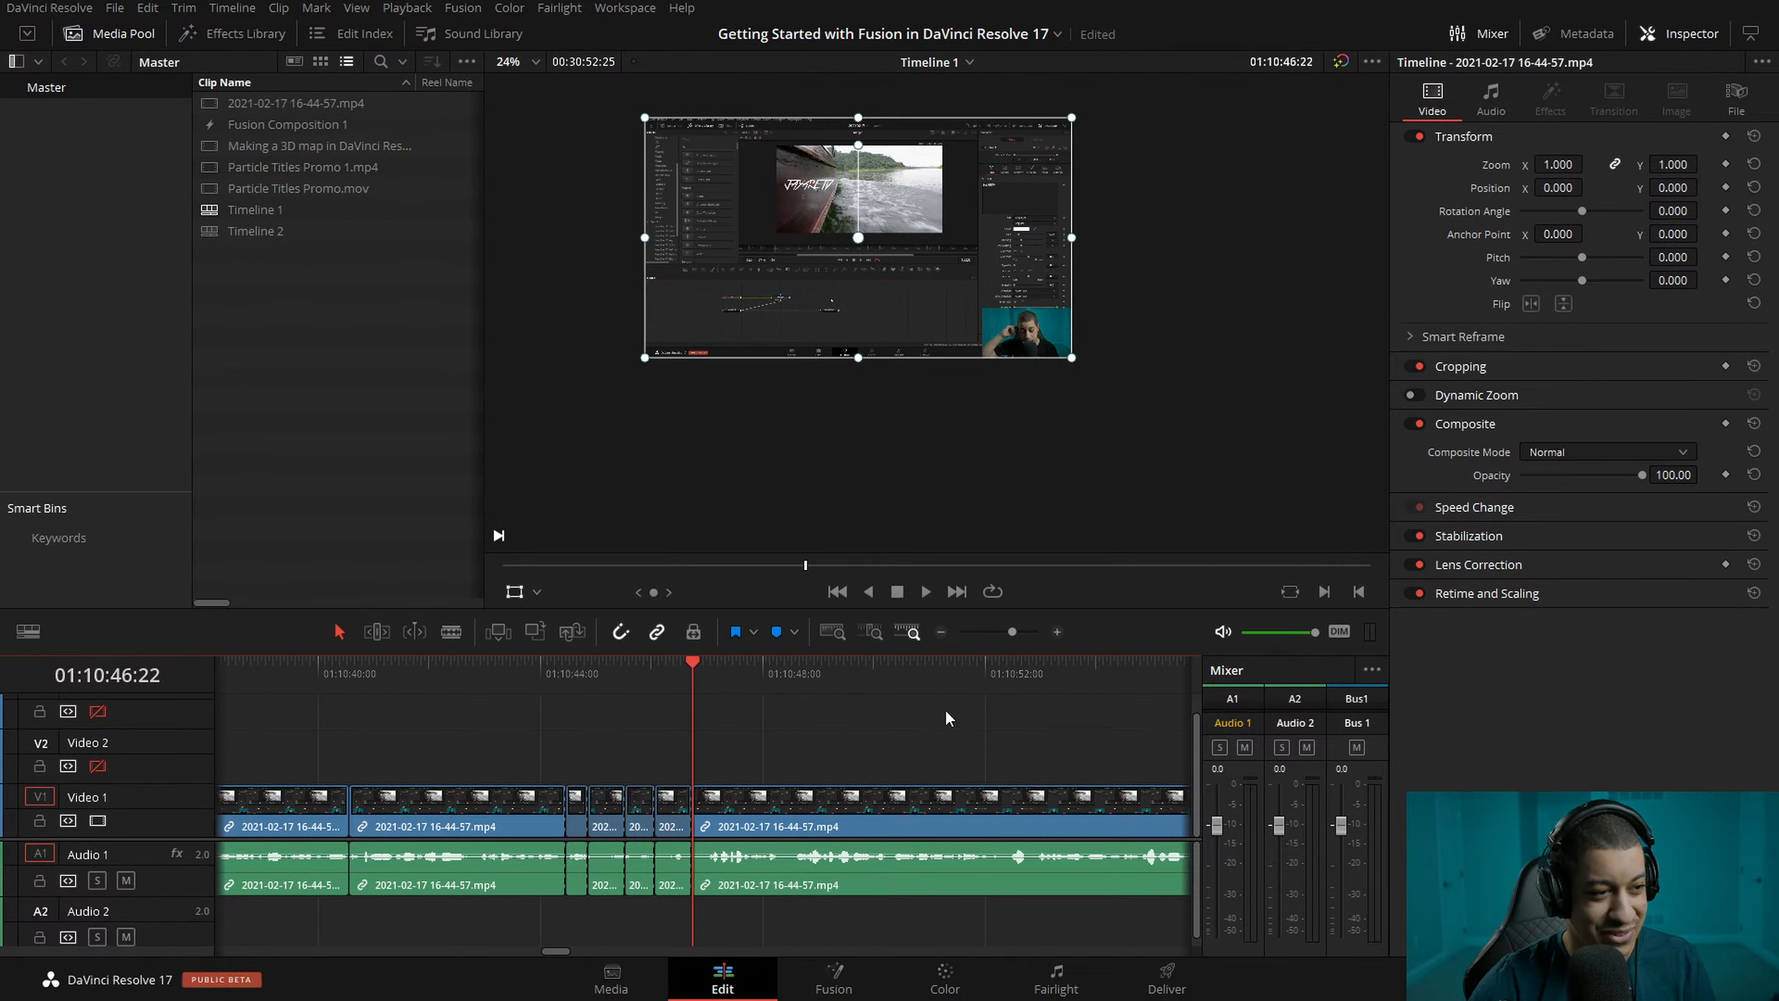
- Review the footage from 01:10:46:22 to beyond 01:11:29, with the timeline zoomed out and the viewer scaled to Fit
{"action": "key", "text": "space"}
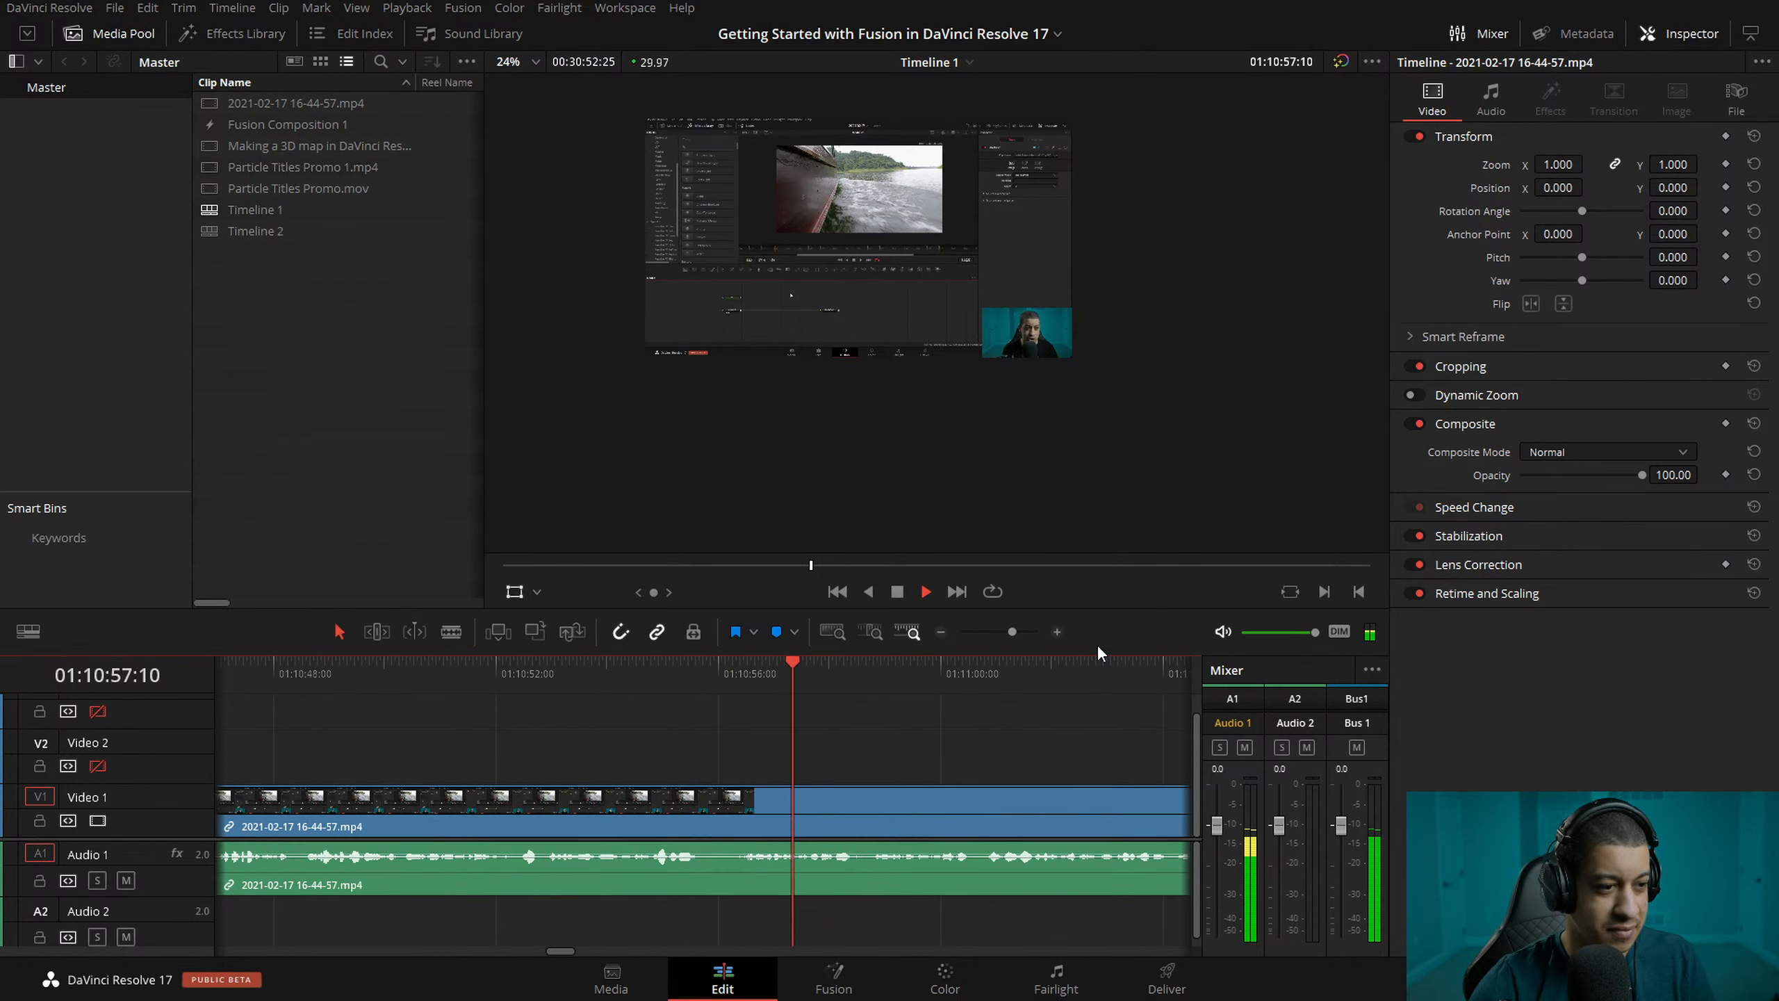
{"action": "left_click", "coordinate": [941, 632]}
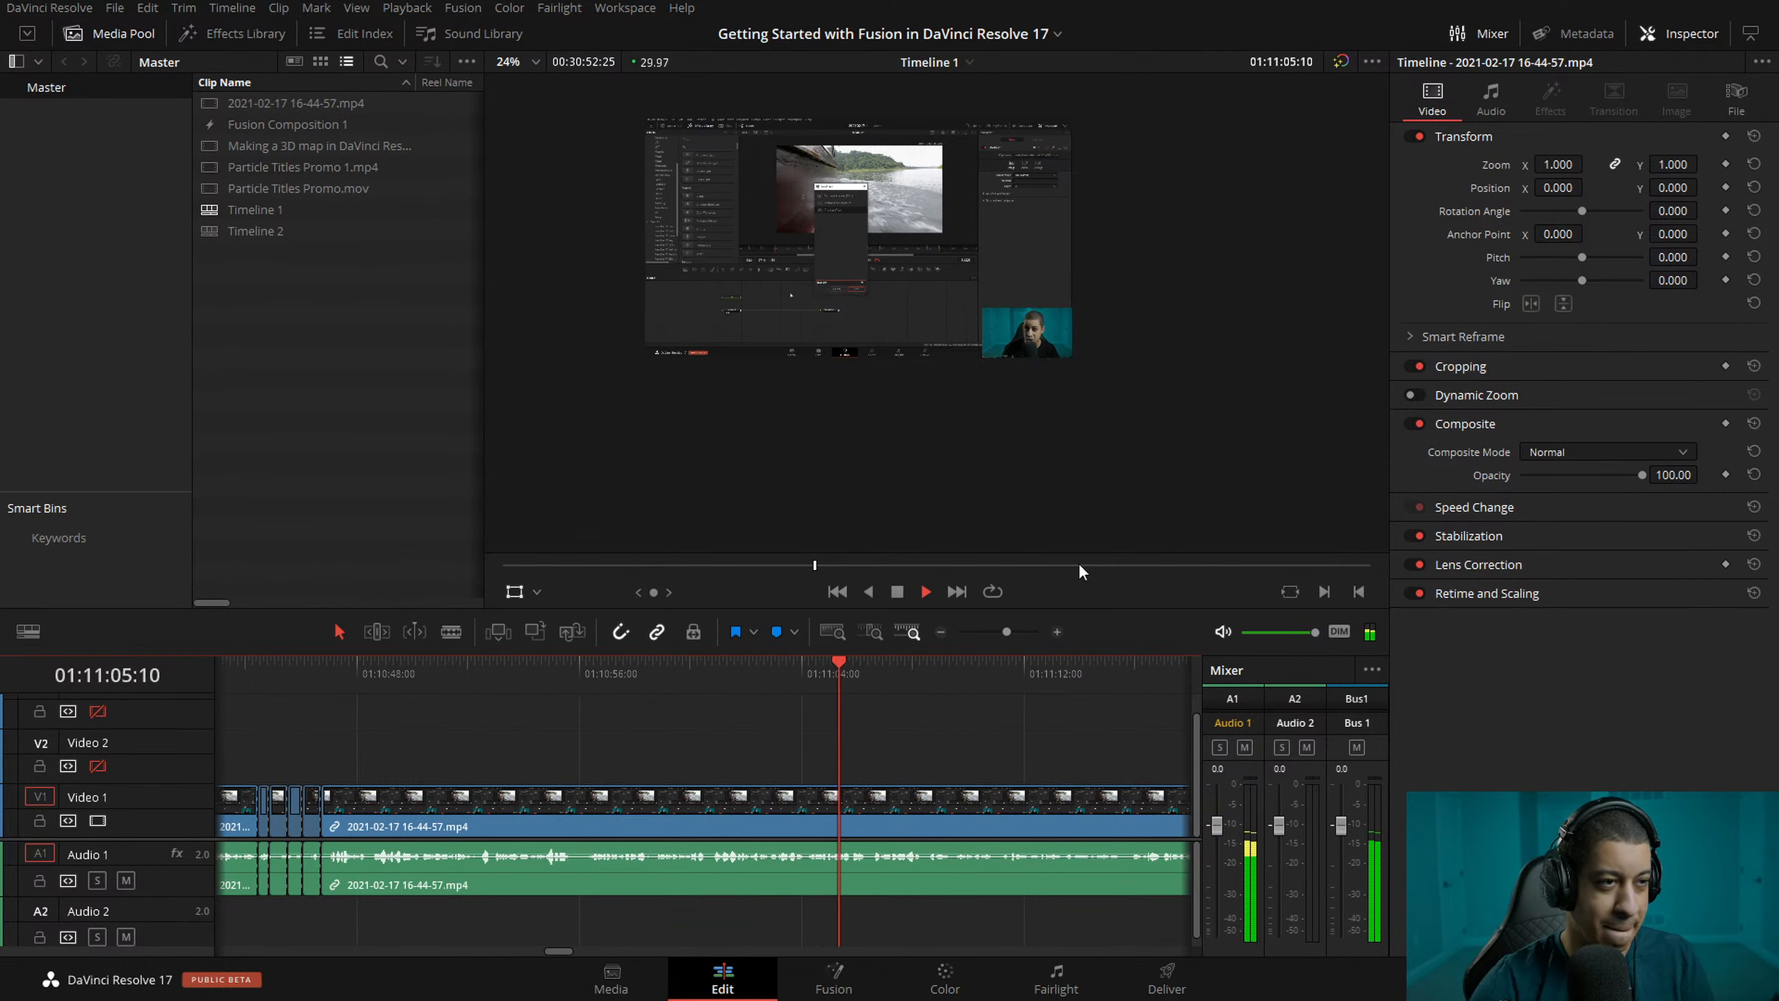
{"action": "left_click", "coordinate": [528, 60]}
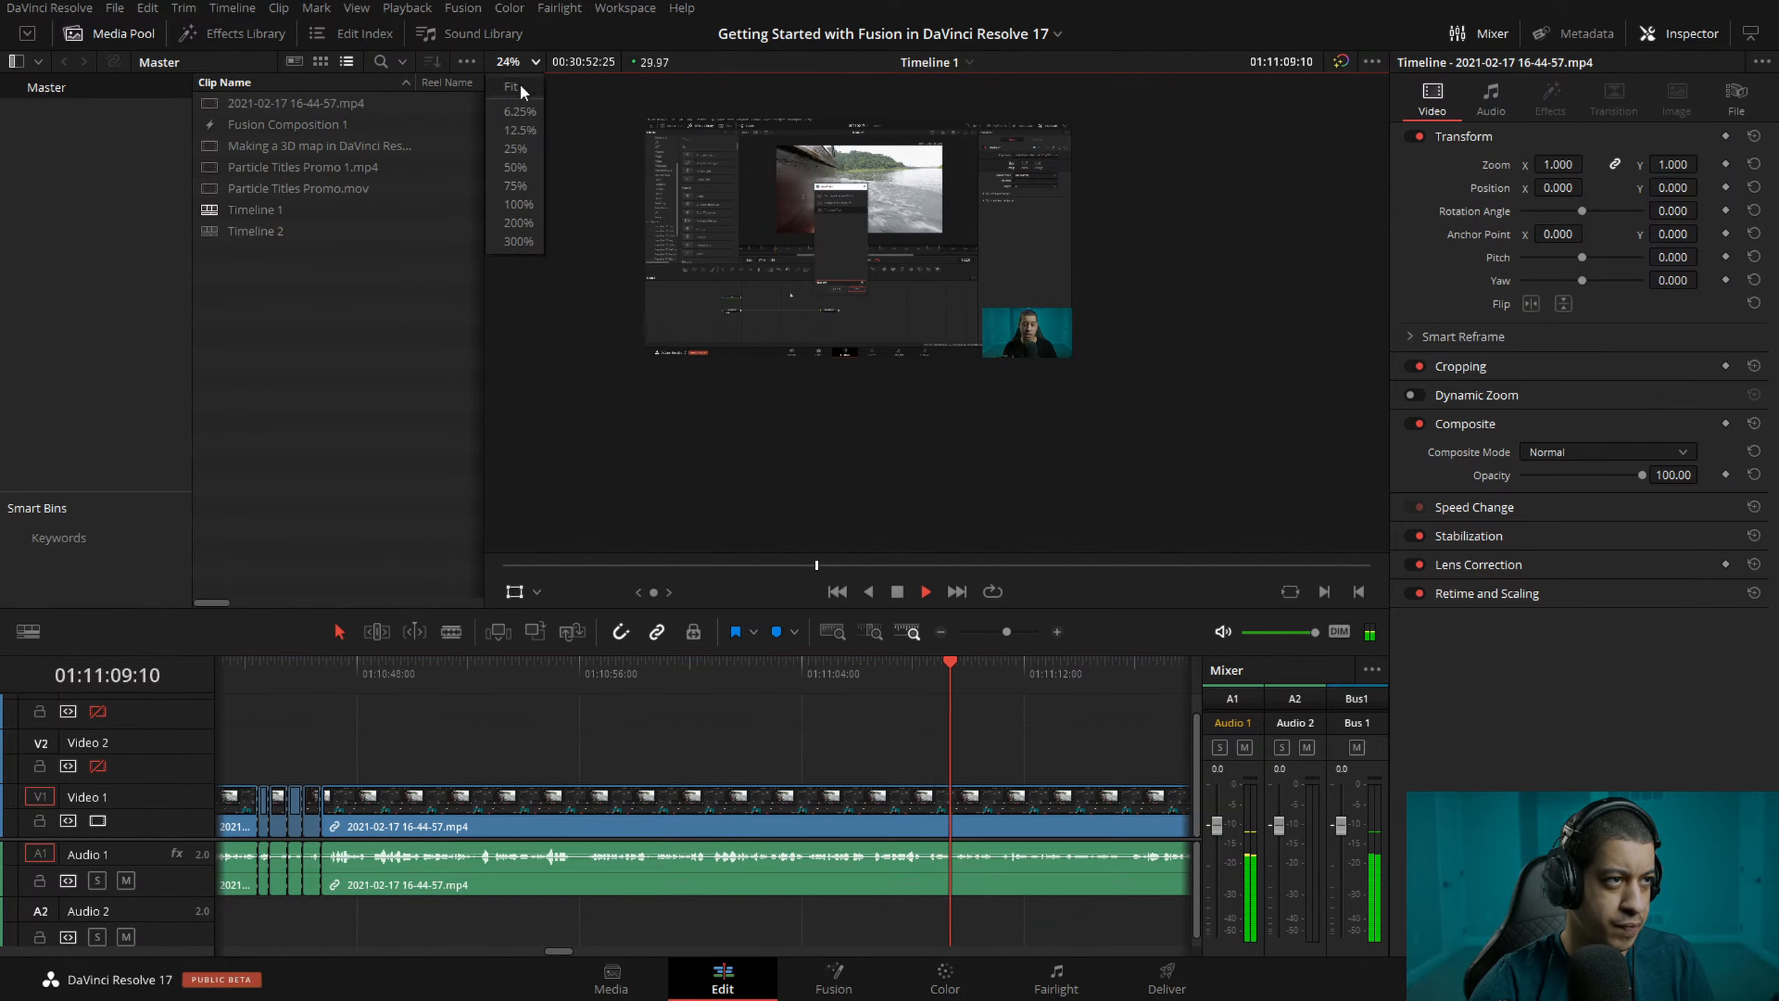
{"action": "left_click", "coordinate": [520, 84]}
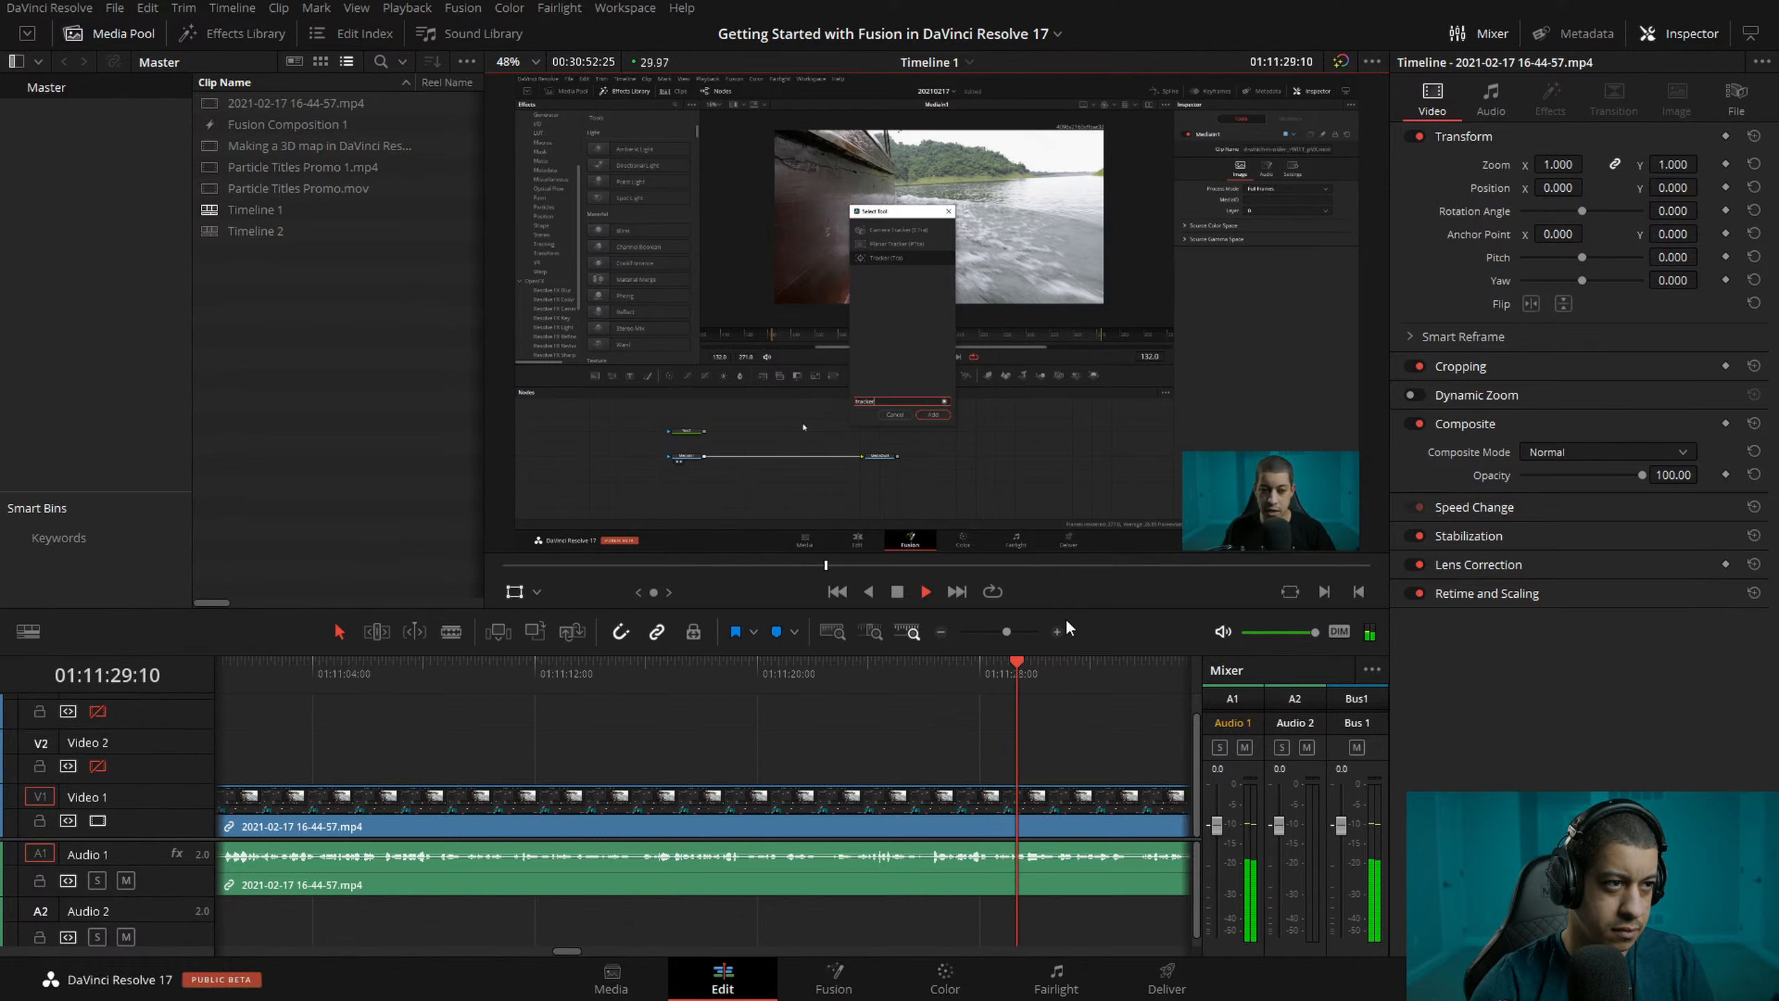
{"action": "key", "text": "space"}
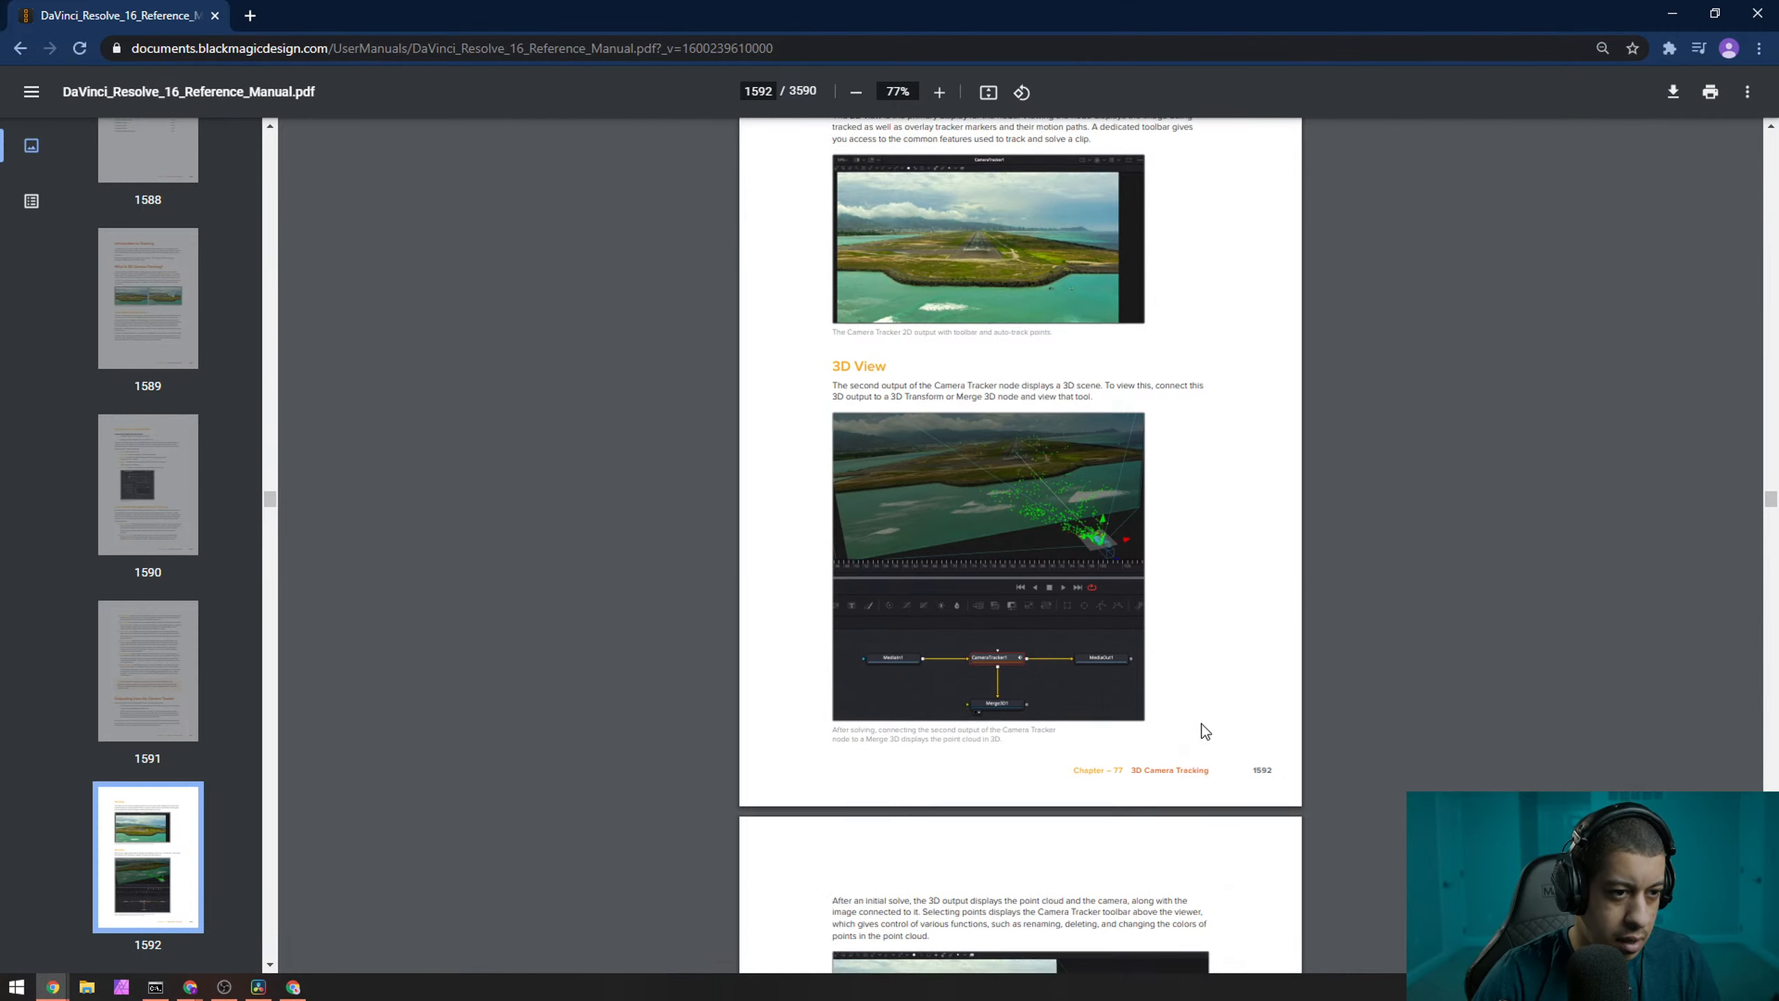
- In the browser's DaVinci Resolve 16 manual, examine the enlarged Camera Tracker node diagram under 3D View on page 1592
{"action": "scroll", "coordinate": [1204, 732], "scroll_direction": "down", "scroll_amount": 3}
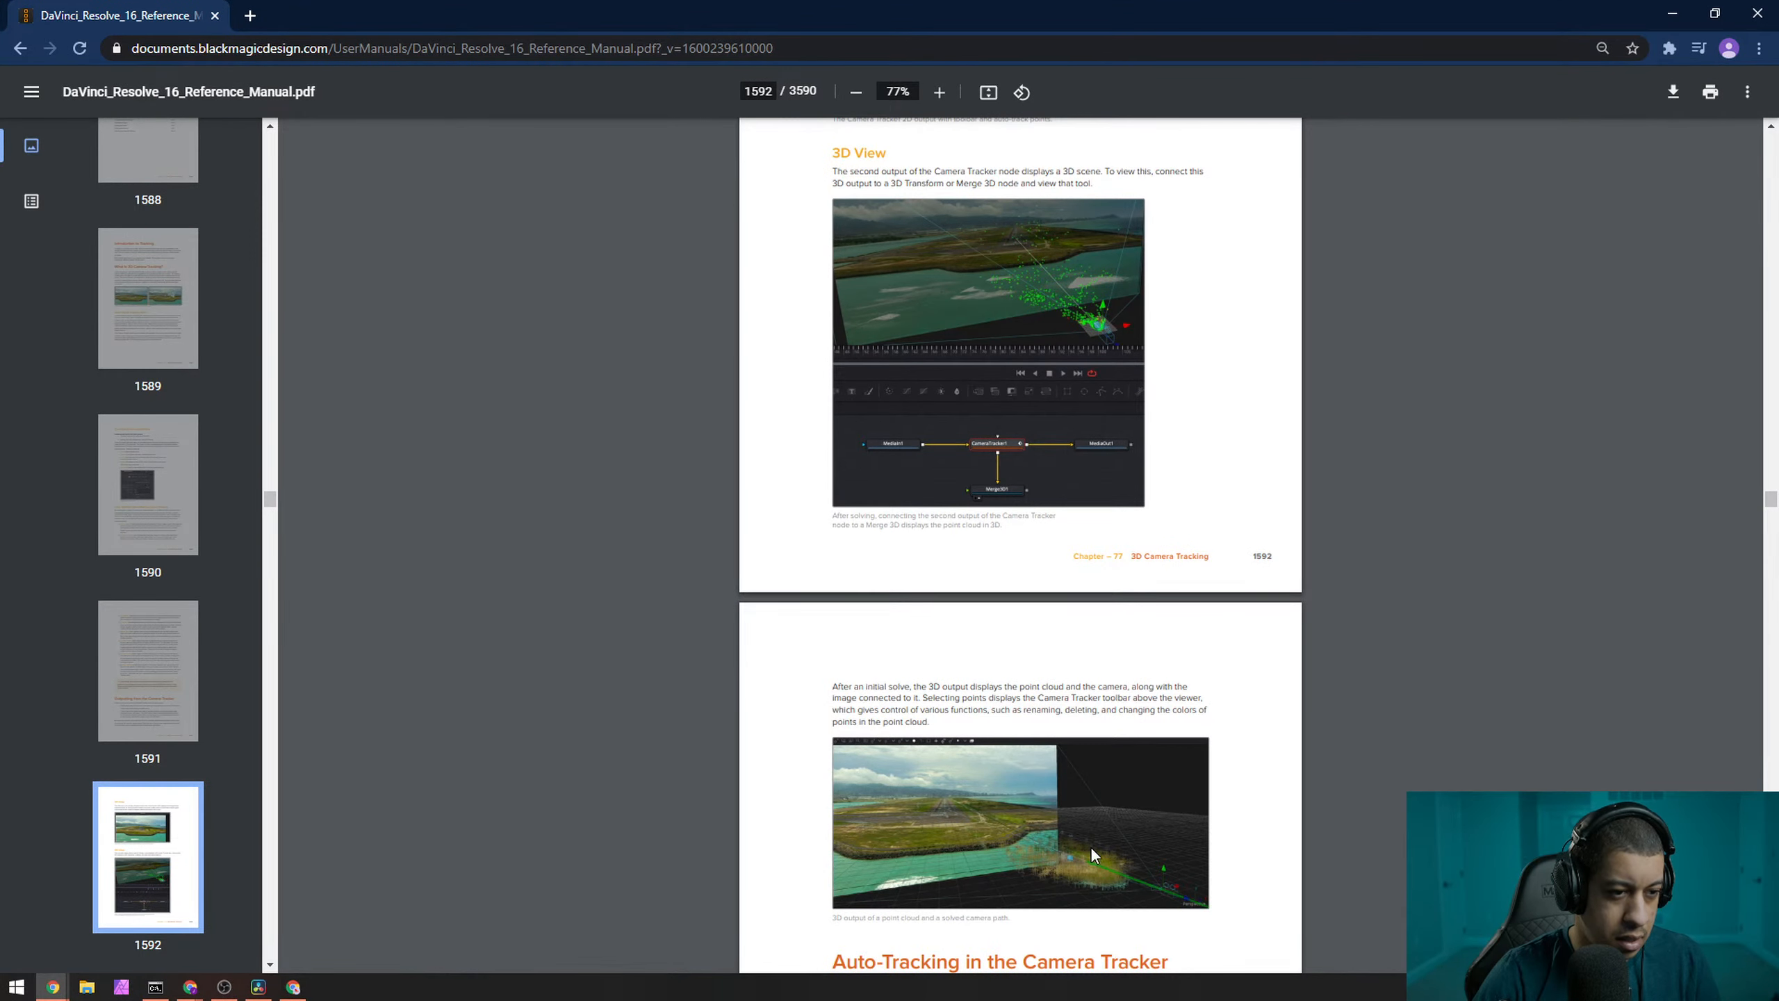
{"action": "right_click", "coordinate": [1028, 427]}
{"action": "left_click", "coordinate": [995, 397]}
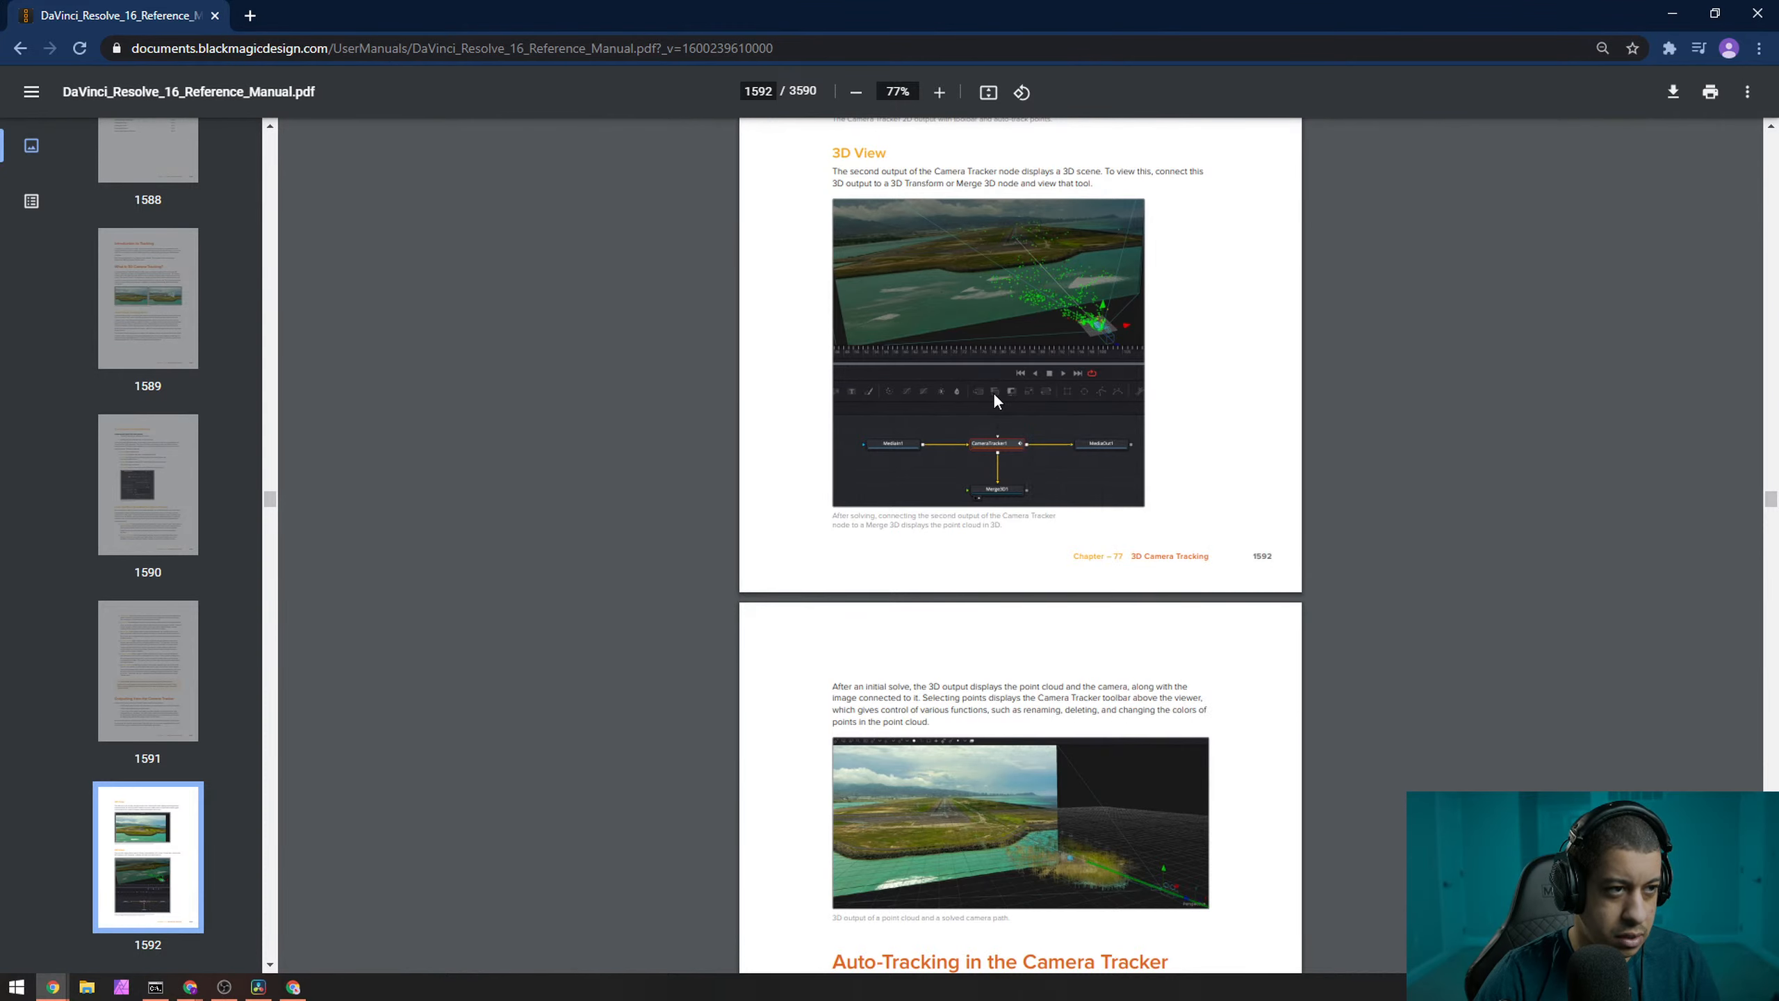
{"action": "scroll", "coordinate": [1061, 334], "scroll_direction": "up", "scroll_amount": 6}
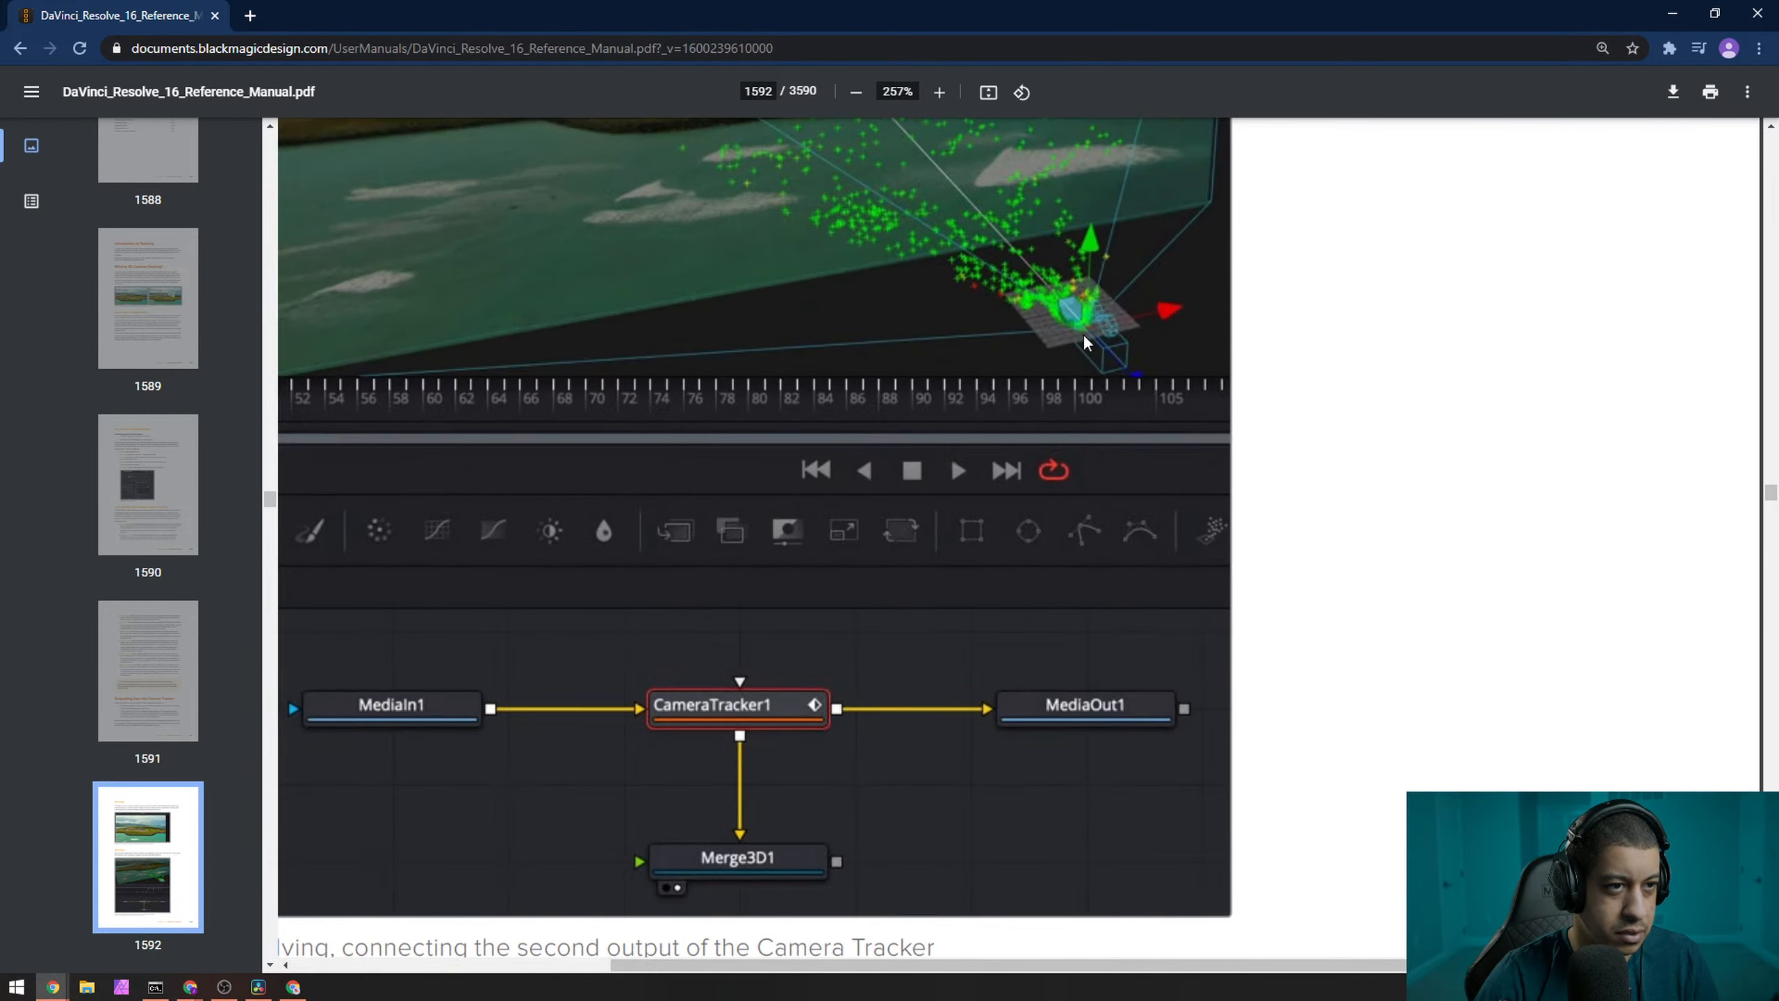
{"action": "left_click_drag", "start_coordinate": [925, 970], "coordinate": [765, 966]}
- Browse the manual's 3D compositing pages between 1565 and 1578 for node diagrams and illustrations
{"action": "left_click_drag", "start_coordinate": [1768, 497], "coordinate": [1769, 487]}
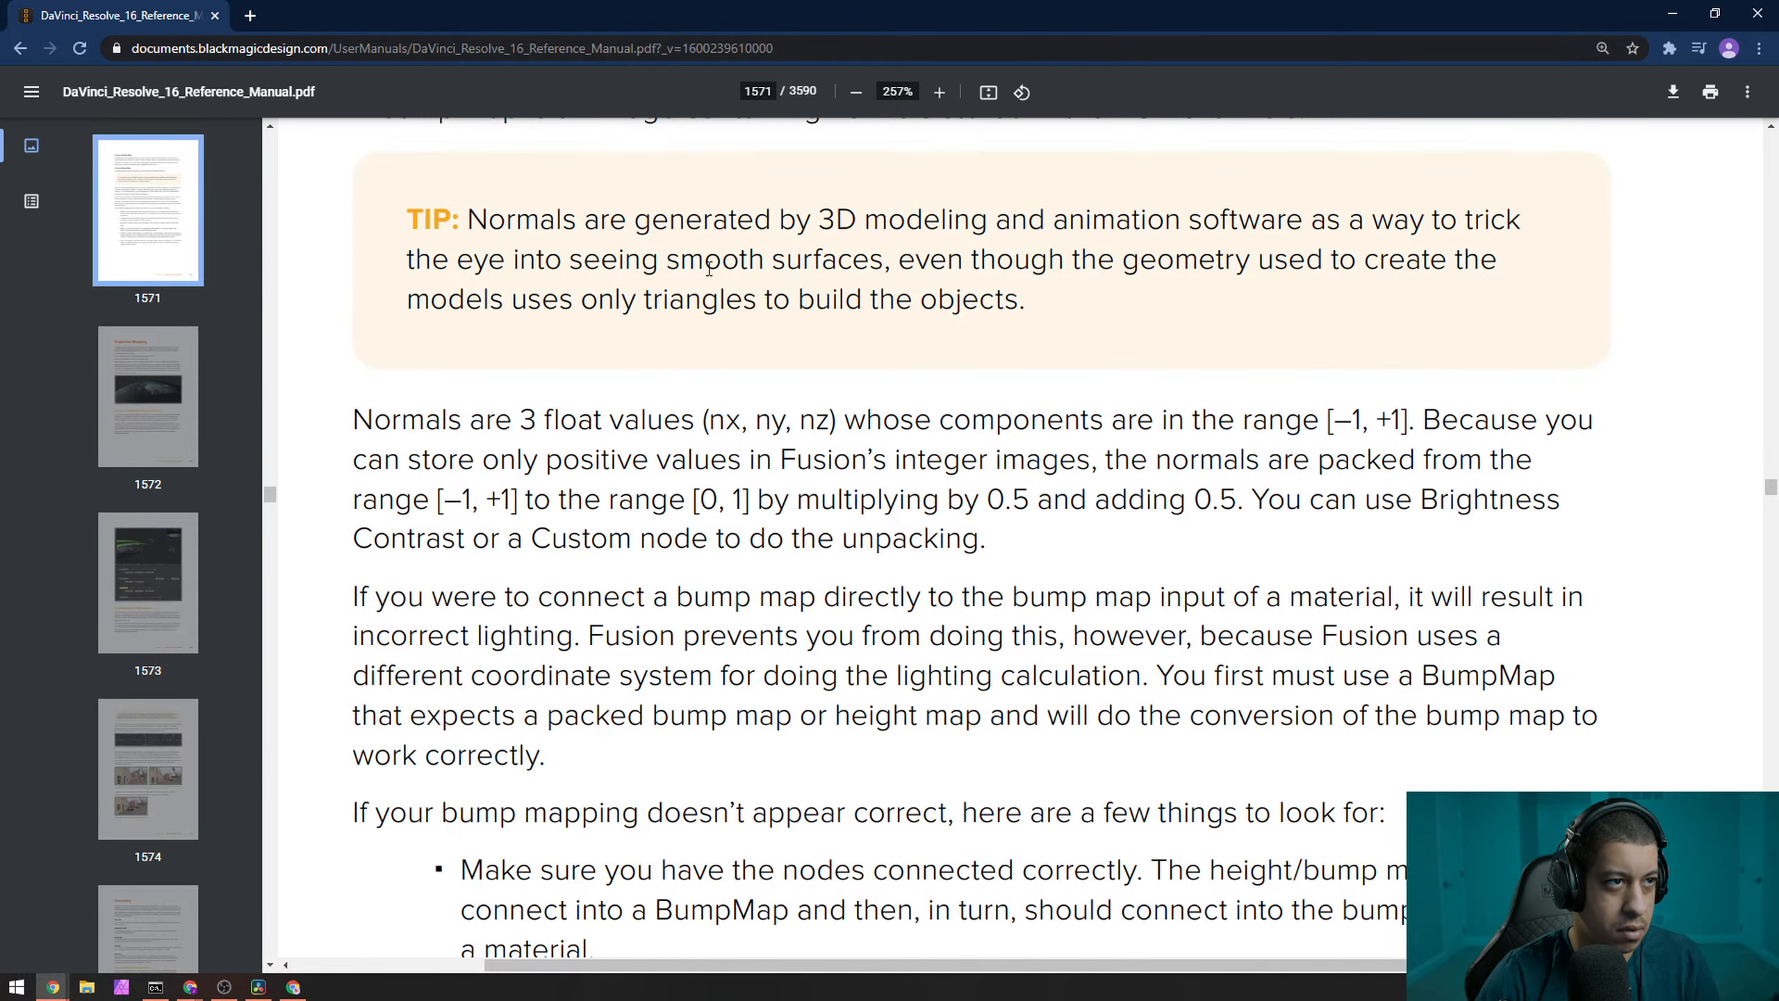
{"action": "scroll", "coordinate": [709, 268], "scroll_direction": "down", "scroll_amount": 10}
{"action": "scroll", "coordinate": [918, 404], "scroll_direction": "down", "scroll_amount": 2, "text": "ctrl"}
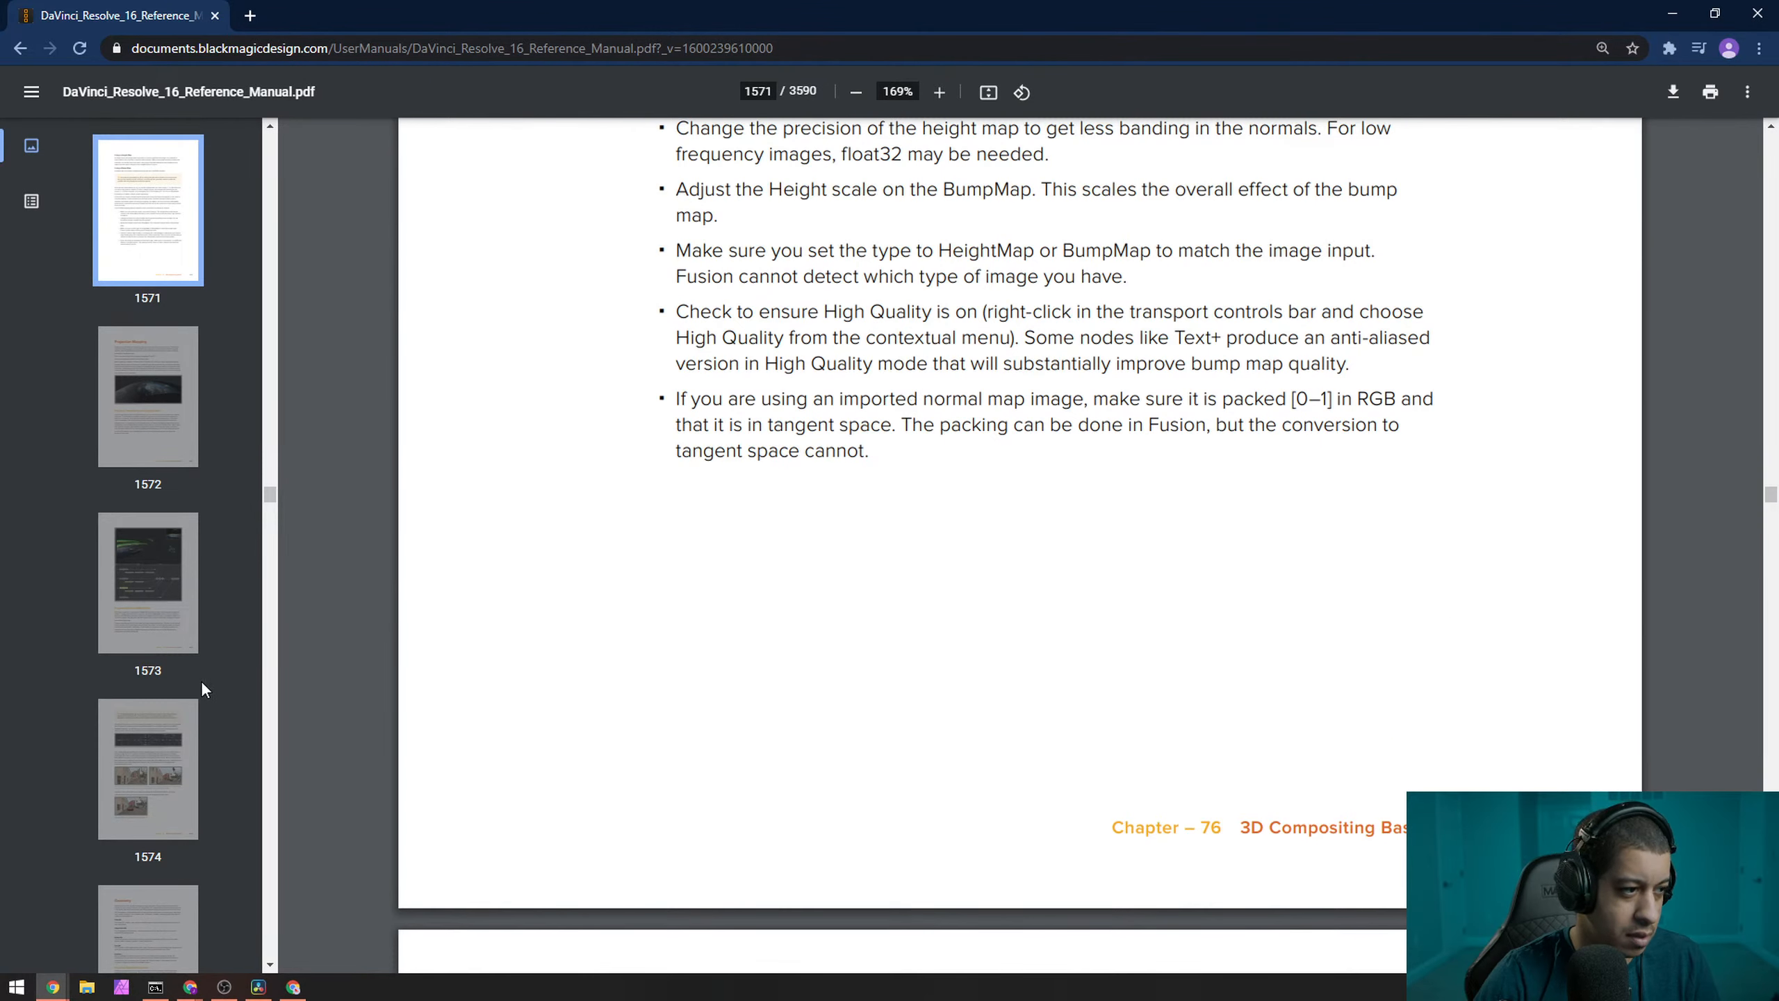
{"action": "left_click", "coordinate": [183, 568]}
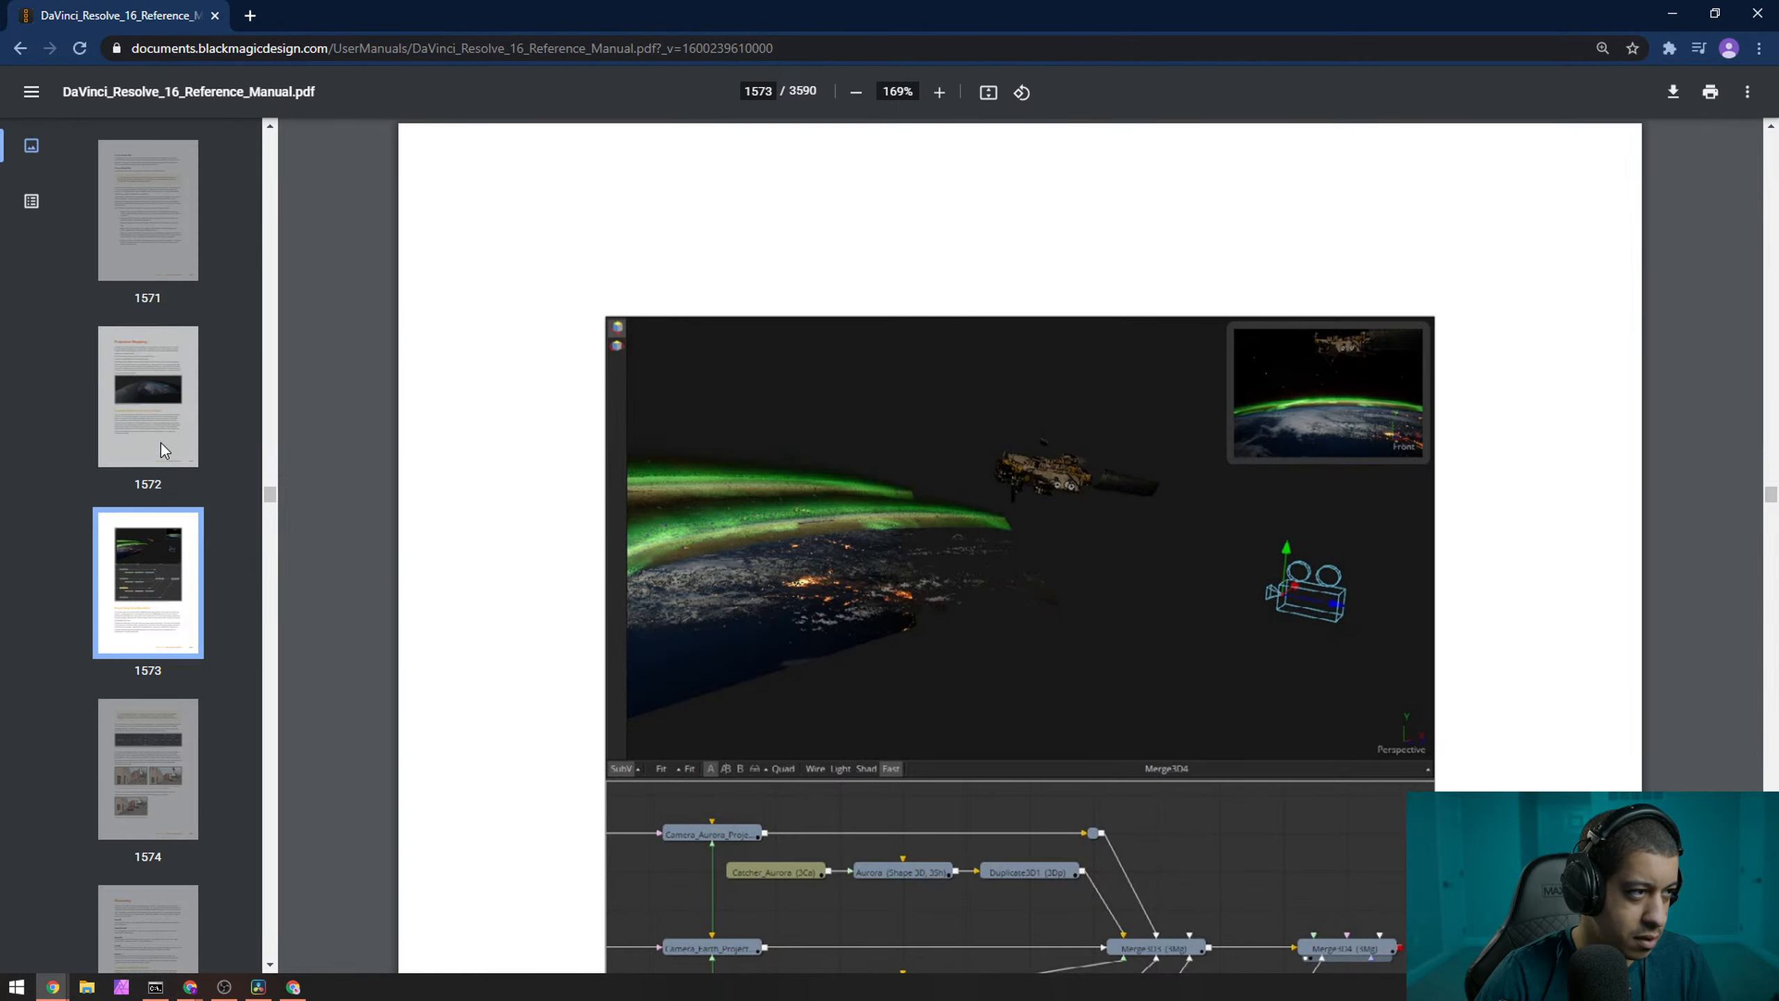
{"action": "left_click", "coordinate": [161, 454]}
{"action": "left_click", "coordinate": [176, 708]}
{"action": "scroll", "coordinate": [562, 614], "scroll_direction": "down", "scroll_amount": 1}
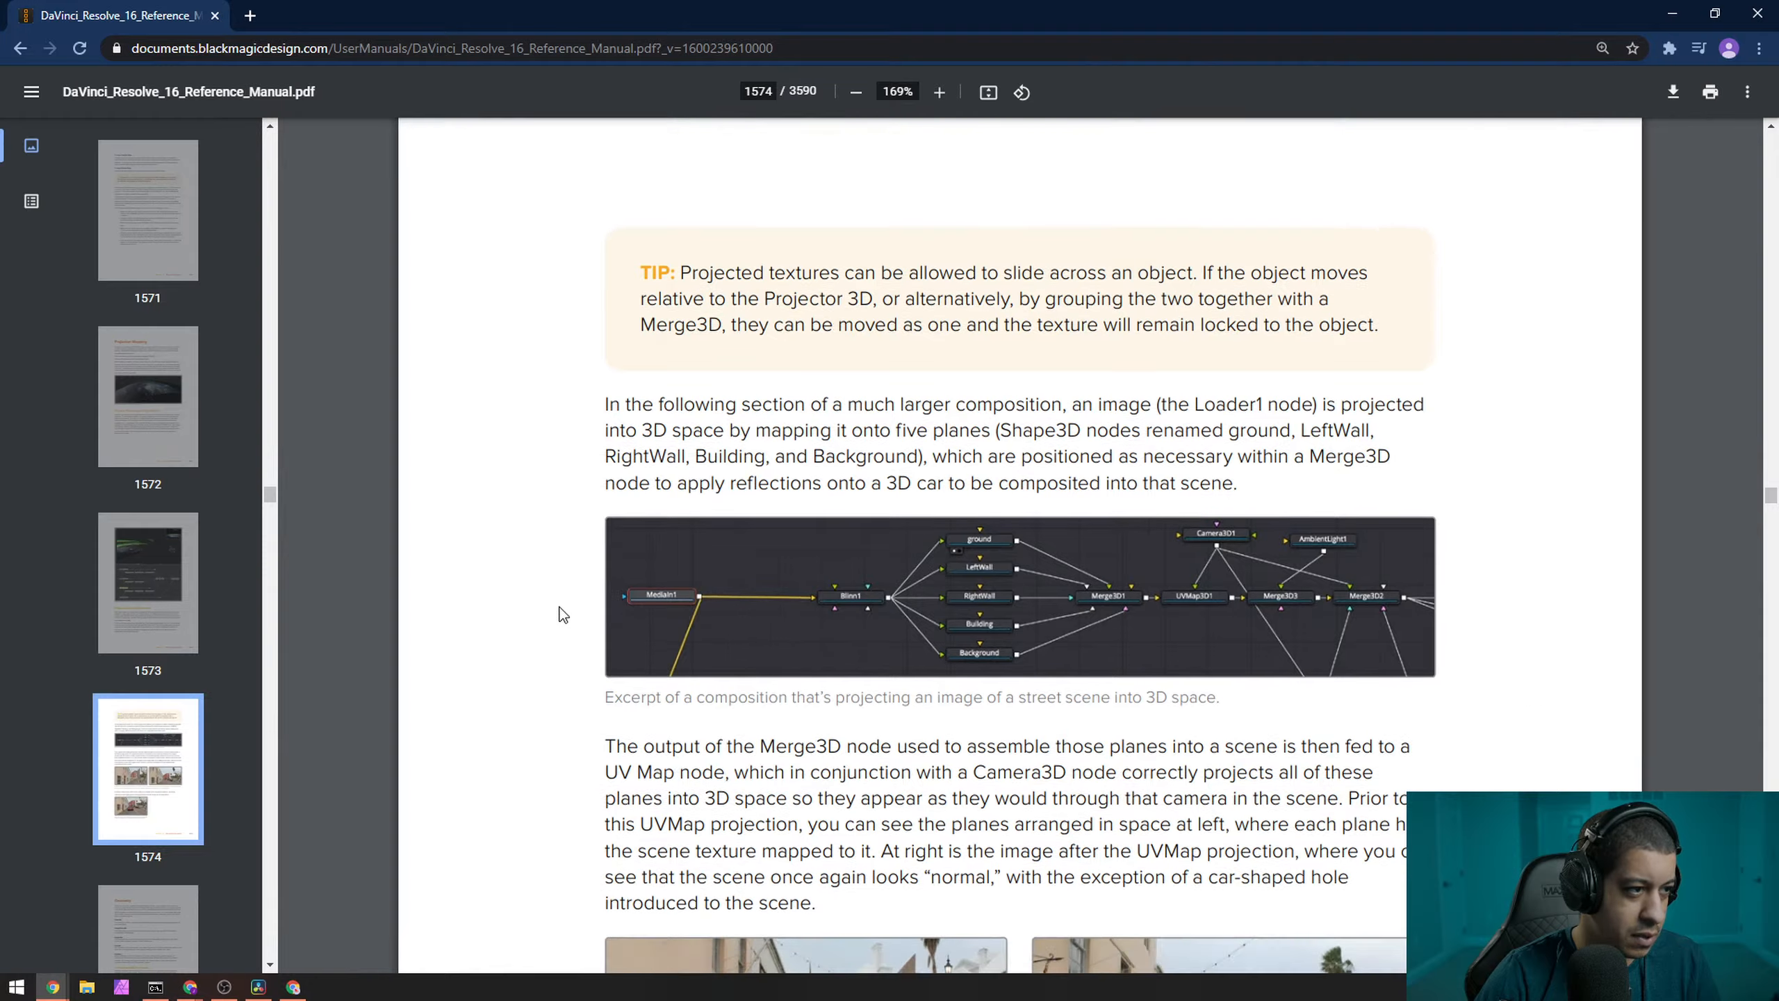
{"action": "scroll", "coordinate": [553, 617], "scroll_direction": "down", "scroll_amount": 10}
{"action": "scroll", "coordinate": [223, 698], "scroll_direction": "down", "scroll_amount": 10}
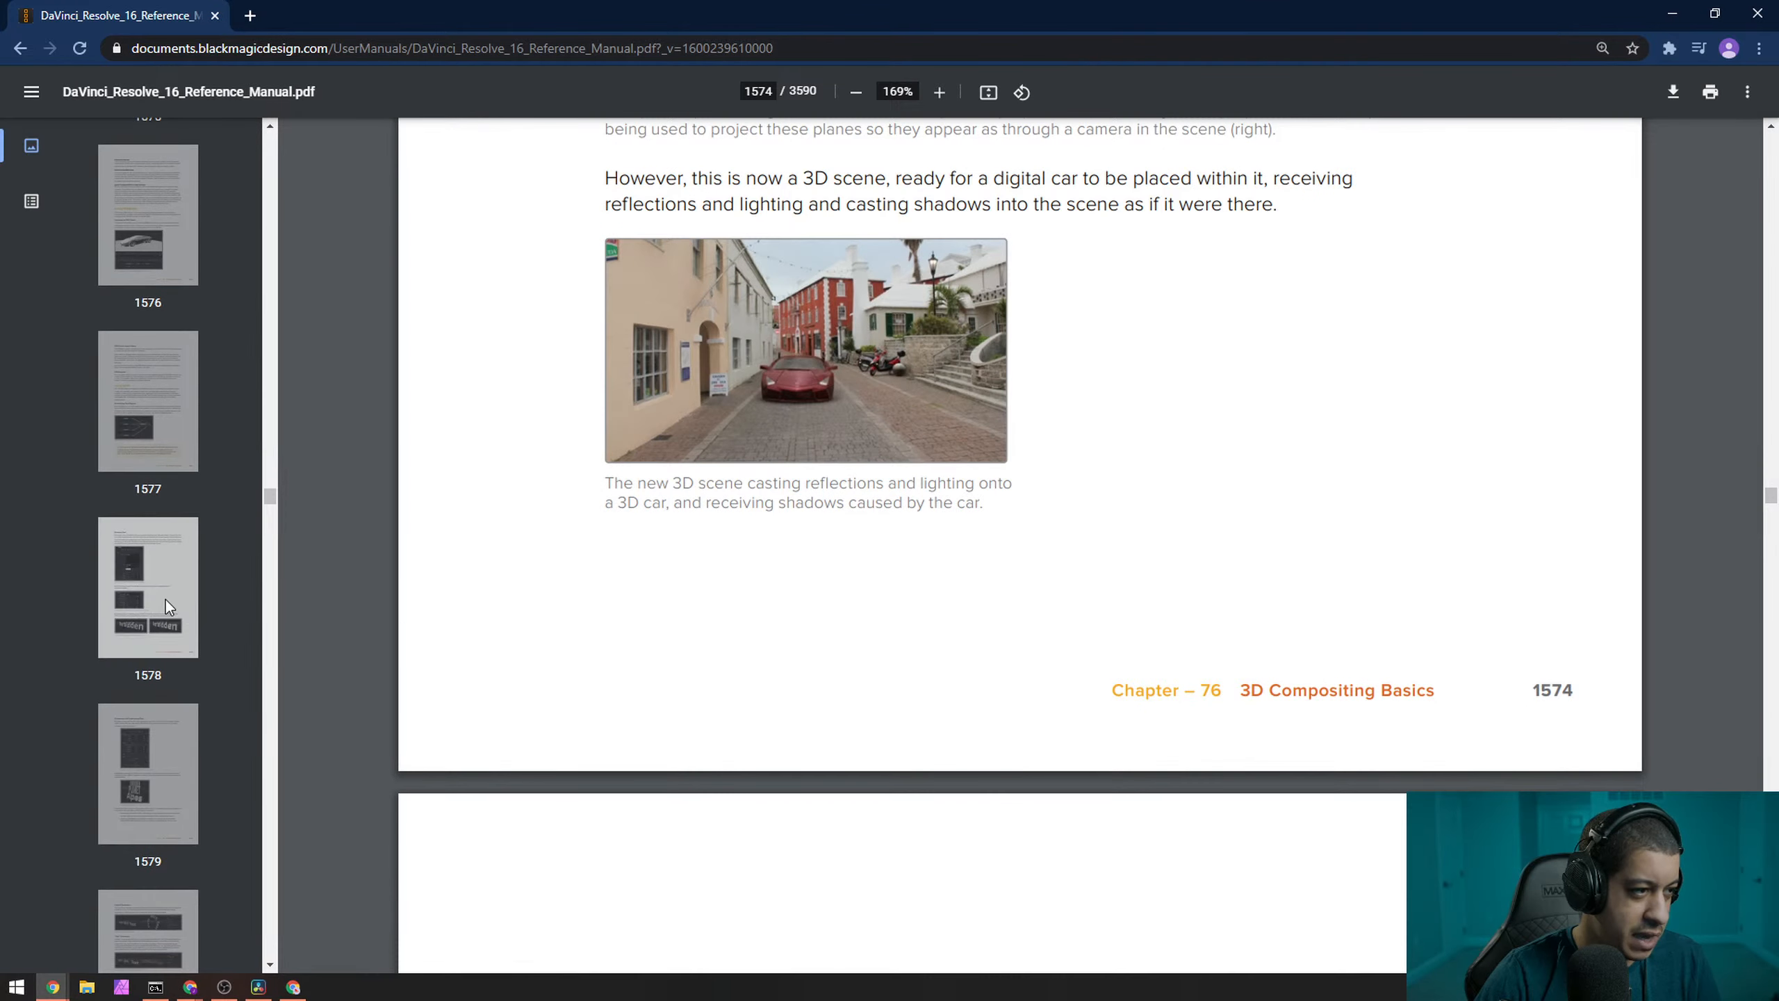
{"action": "left_click", "coordinate": [165, 605]}
{"action": "scroll", "coordinate": [170, 446], "scroll_direction": "up", "scroll_amount": 15}
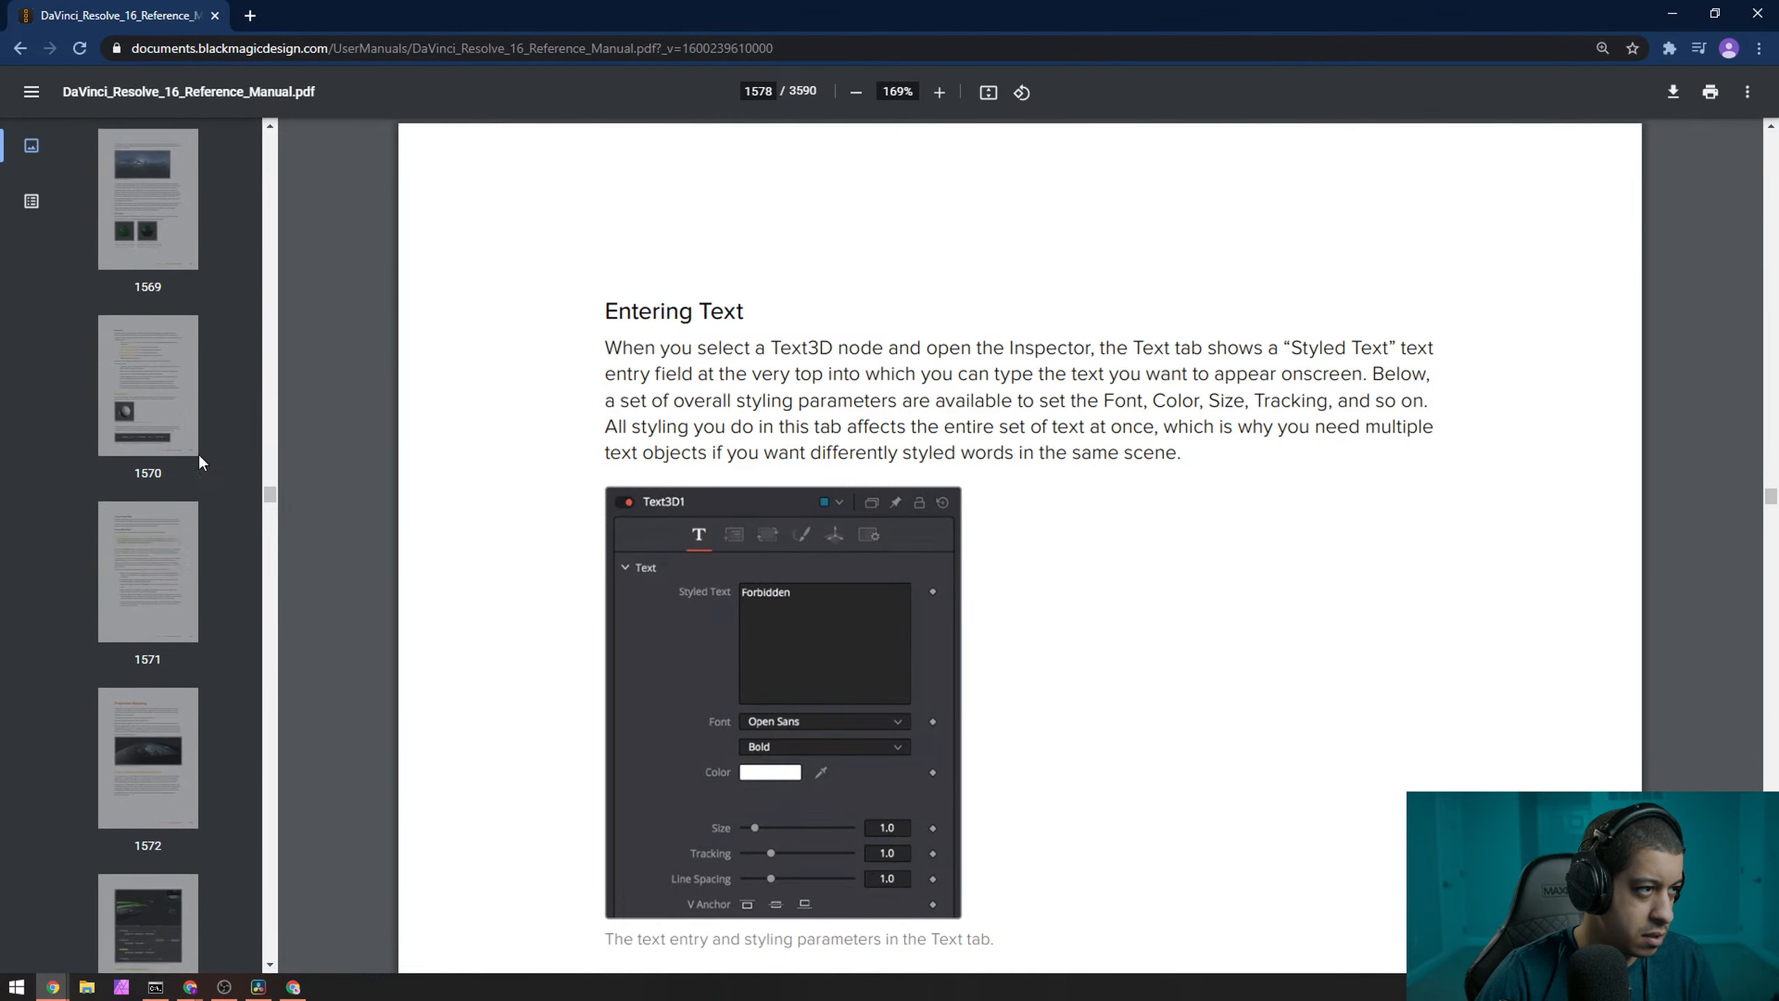
{"action": "scroll", "coordinate": [197, 434], "scroll_direction": "up", "scroll_amount": 5}
{"action": "left_click", "coordinate": [182, 383]}
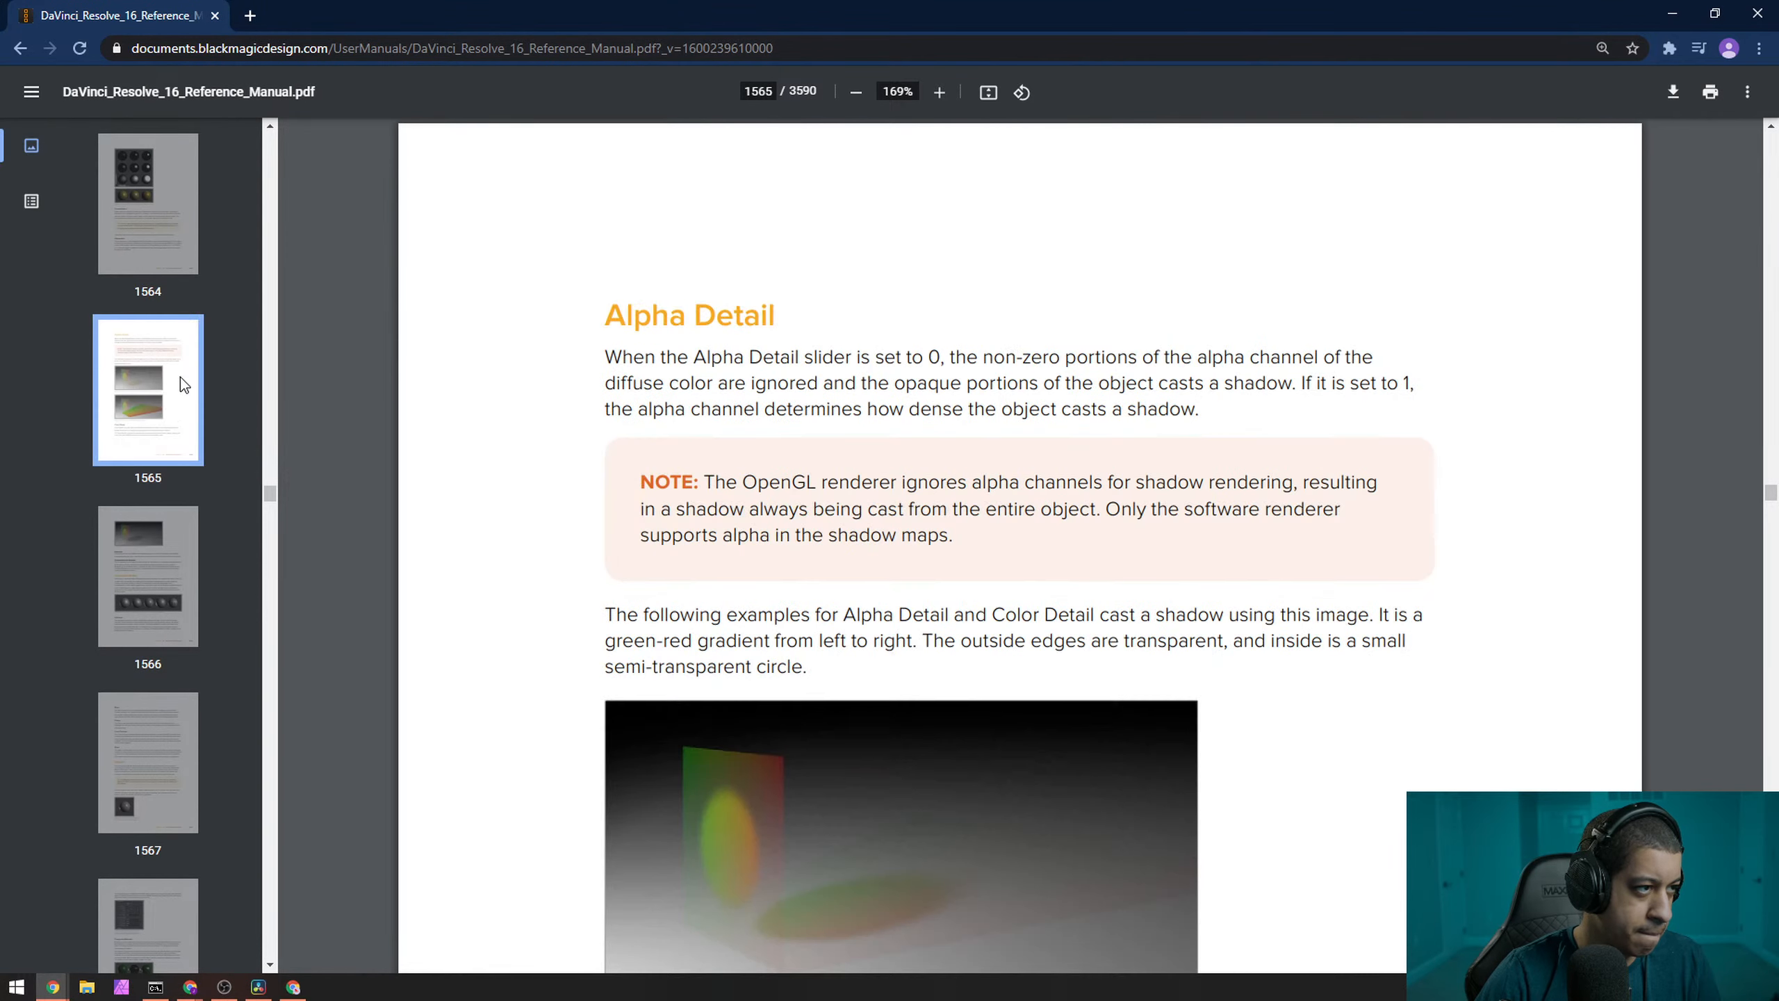
- Search the manual for "camera track", go to the match in the Chapter 77 title and view that chapter's contents list
{"action": "key", "text": "ctrl+f"}
{"action": "key", "text": "Return"}
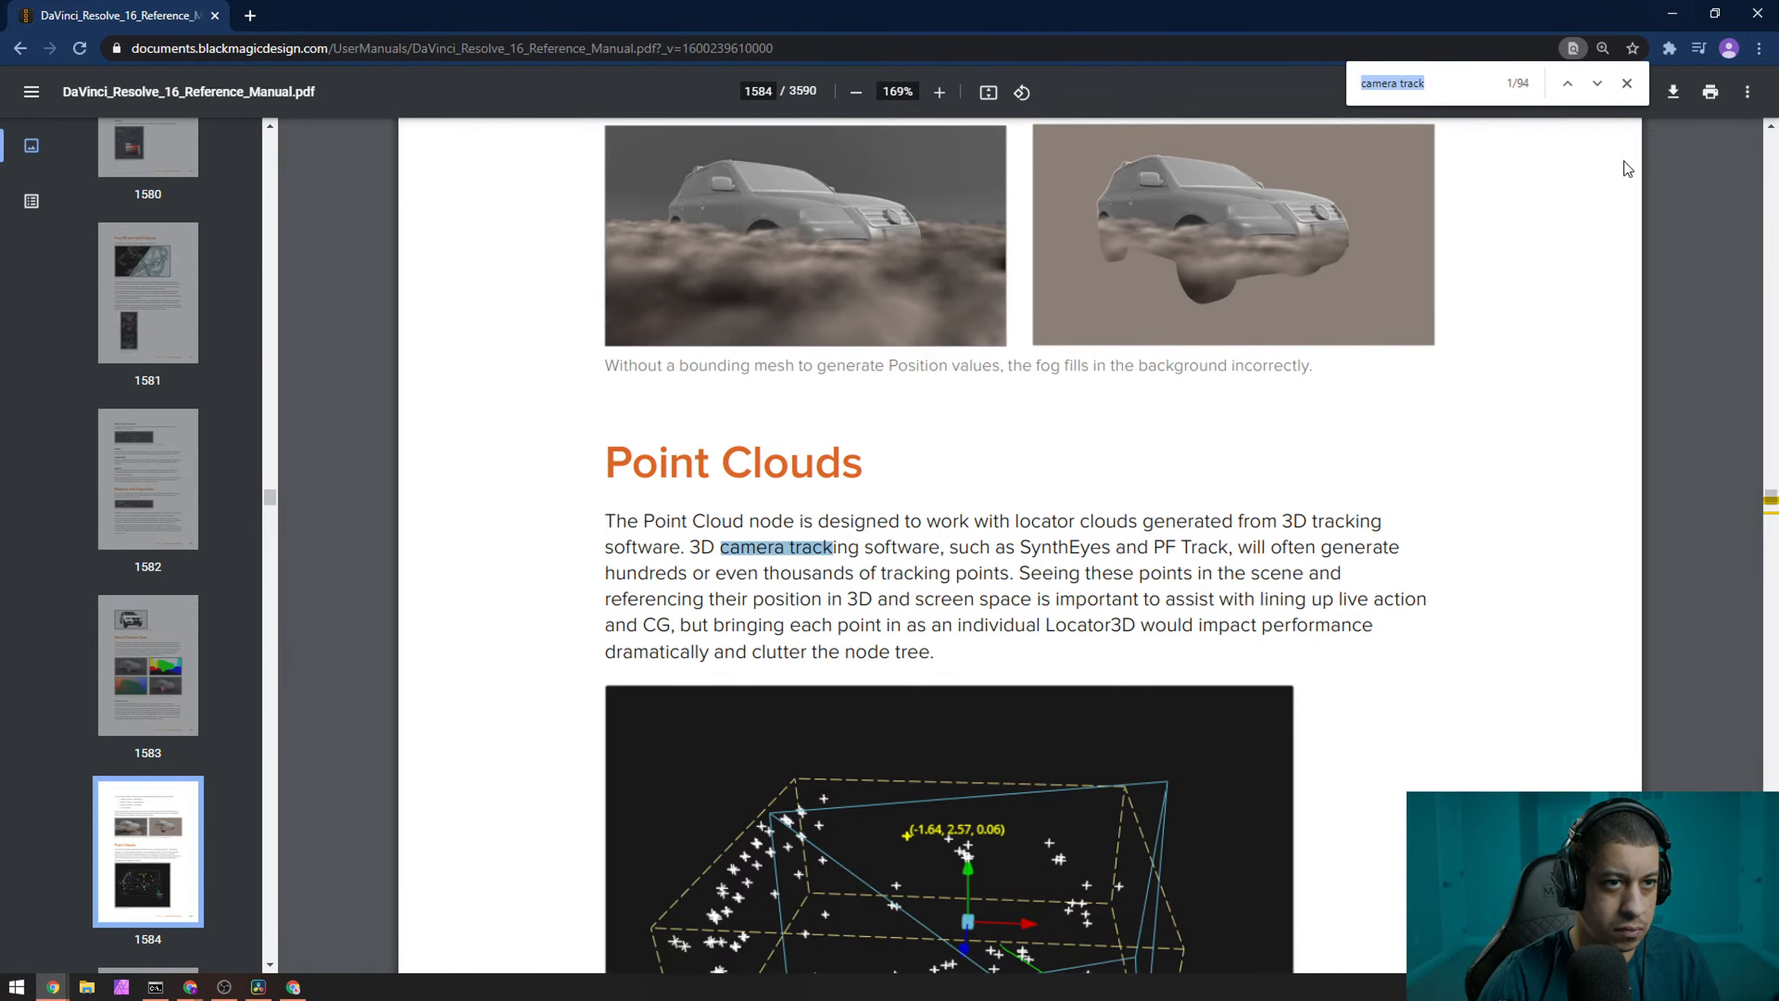
{"action": "left_click", "coordinate": [1594, 83]}
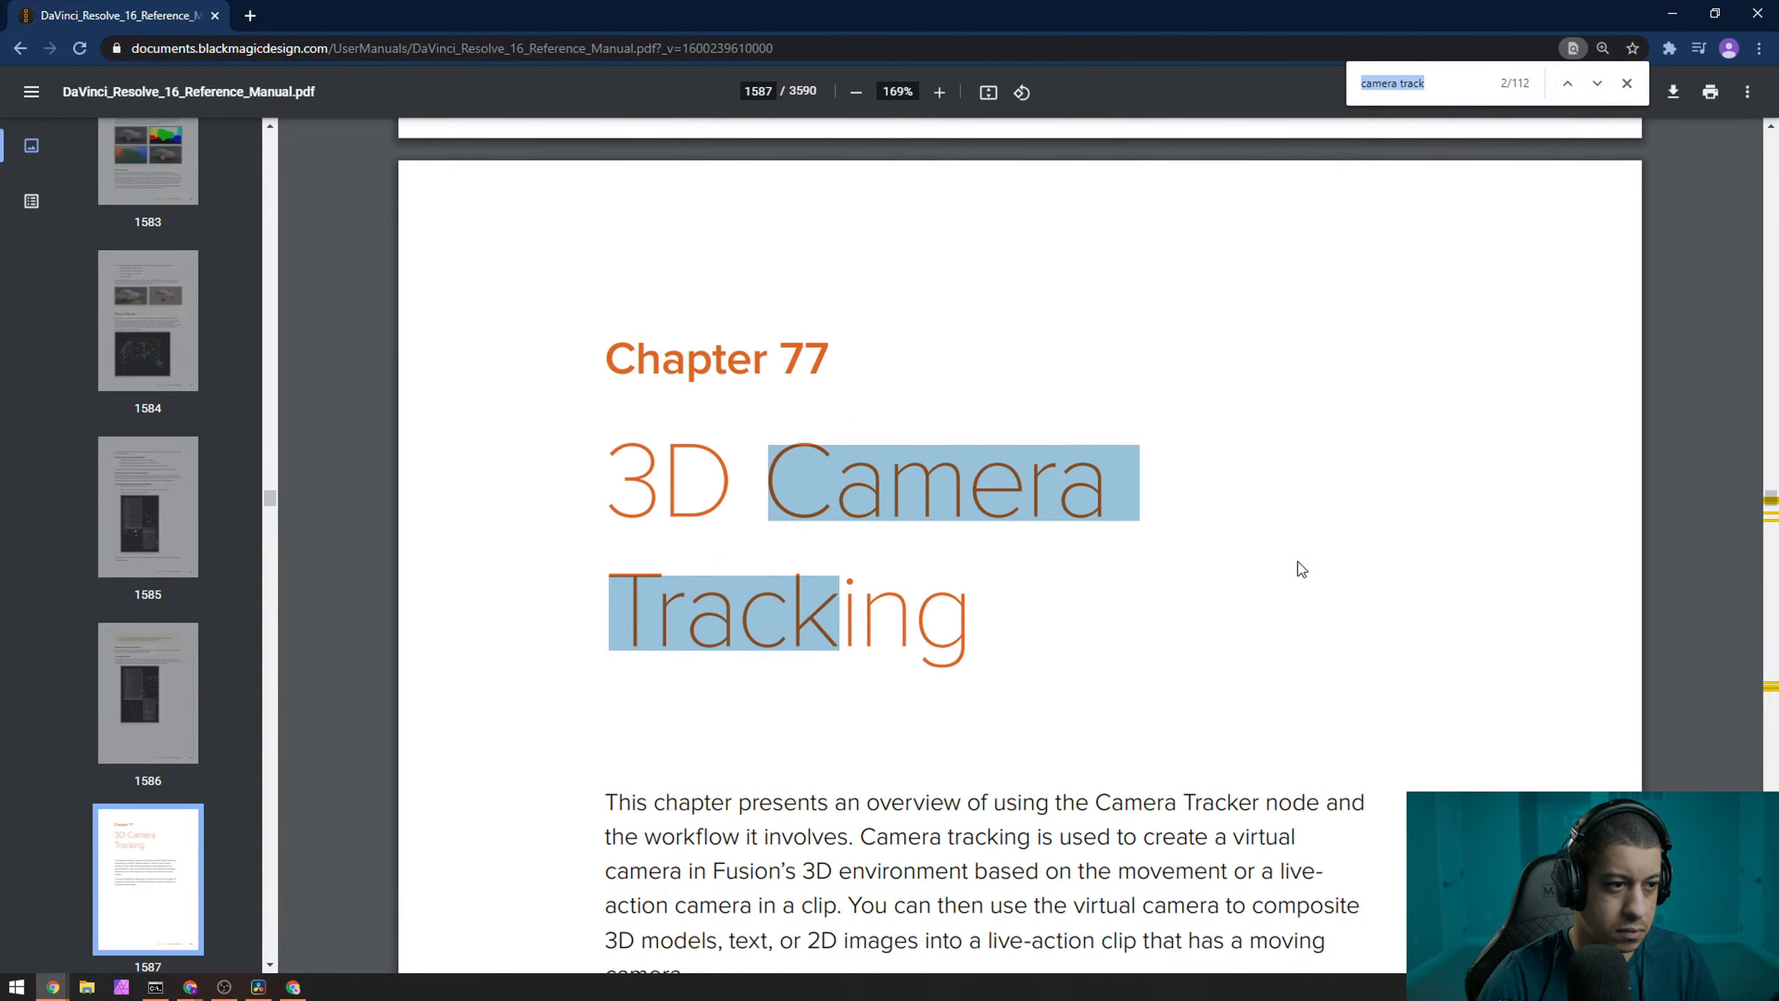
{"action": "scroll", "coordinate": [1299, 566], "scroll_direction": "down", "scroll_amount": 20}
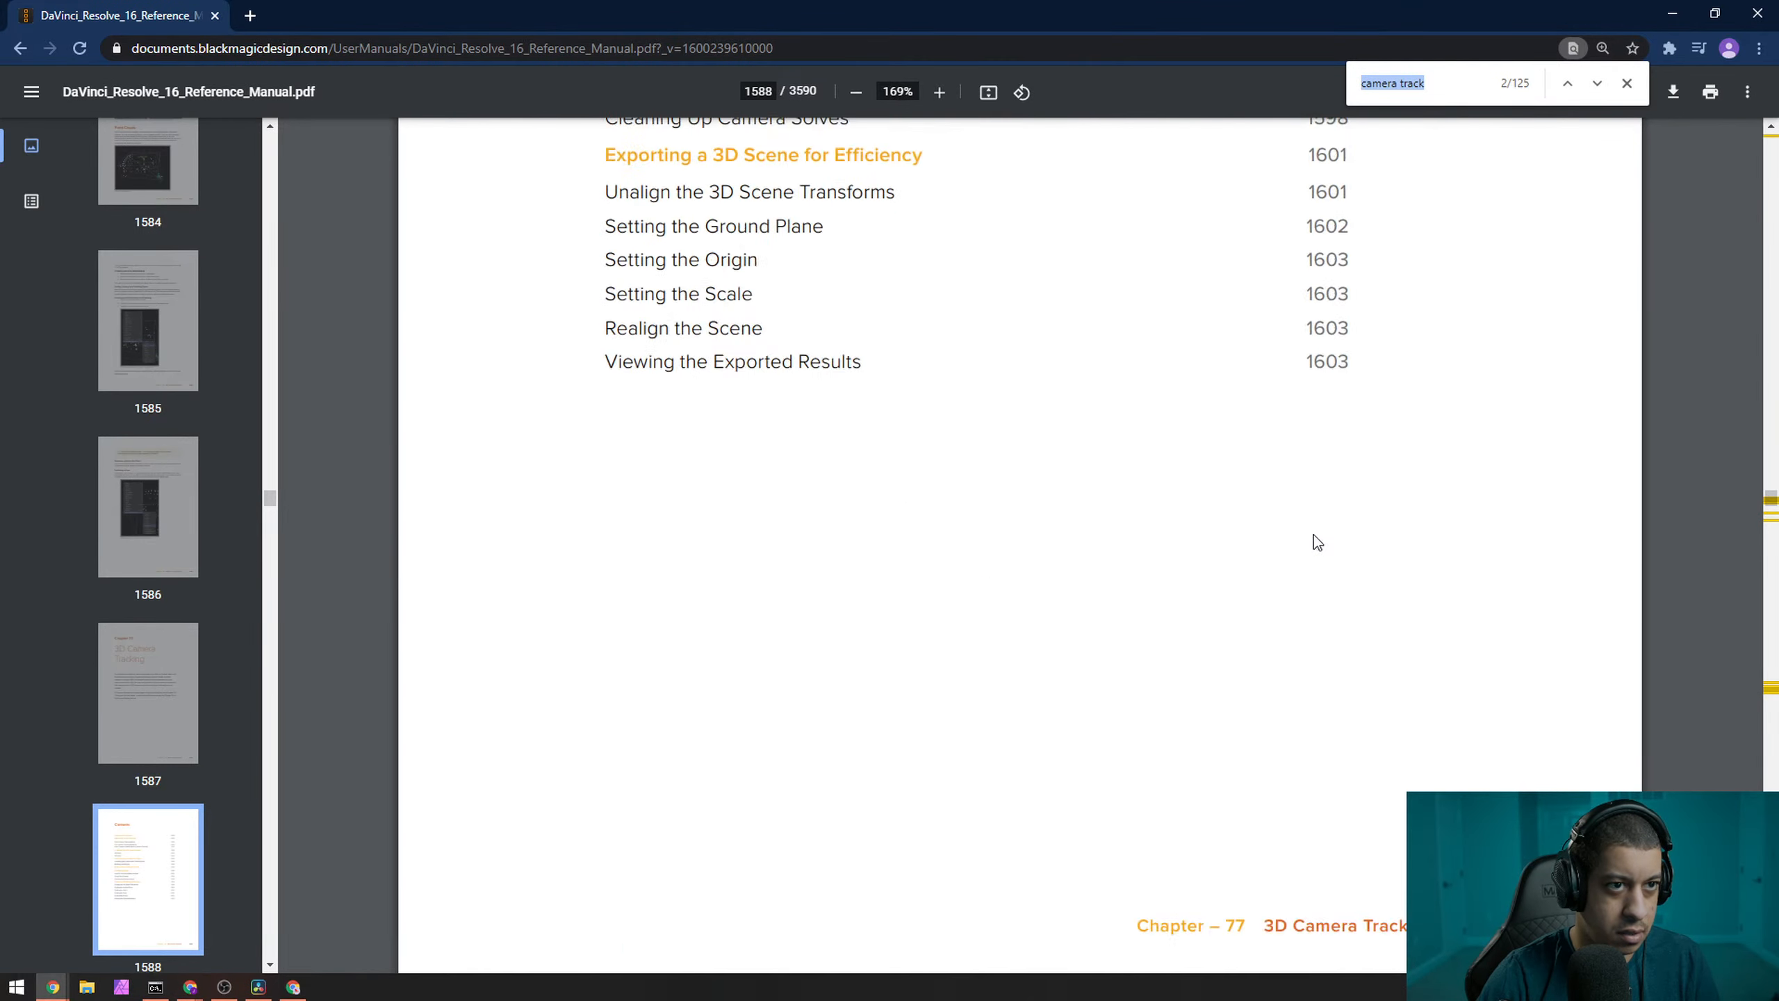
- Skim Chapter 77 from its contents list to the 3D View section on page 1592 and close the text search
{"action": "scroll", "coordinate": [1315, 536], "scroll_direction": "down", "scroll_amount": 20}
{"action": "scroll", "coordinate": [1320, 531], "scroll_direction": "up", "scroll_amount": 2}
{"action": "scroll", "coordinate": [1323, 529], "scroll_direction": "up", "scroll_amount": 4}
{"action": "scroll", "coordinate": [1325, 526], "scroll_direction": "down", "scroll_amount": 18}
{"action": "scroll", "coordinate": [1325, 525], "scroll_direction": "down", "scroll_amount": 20}
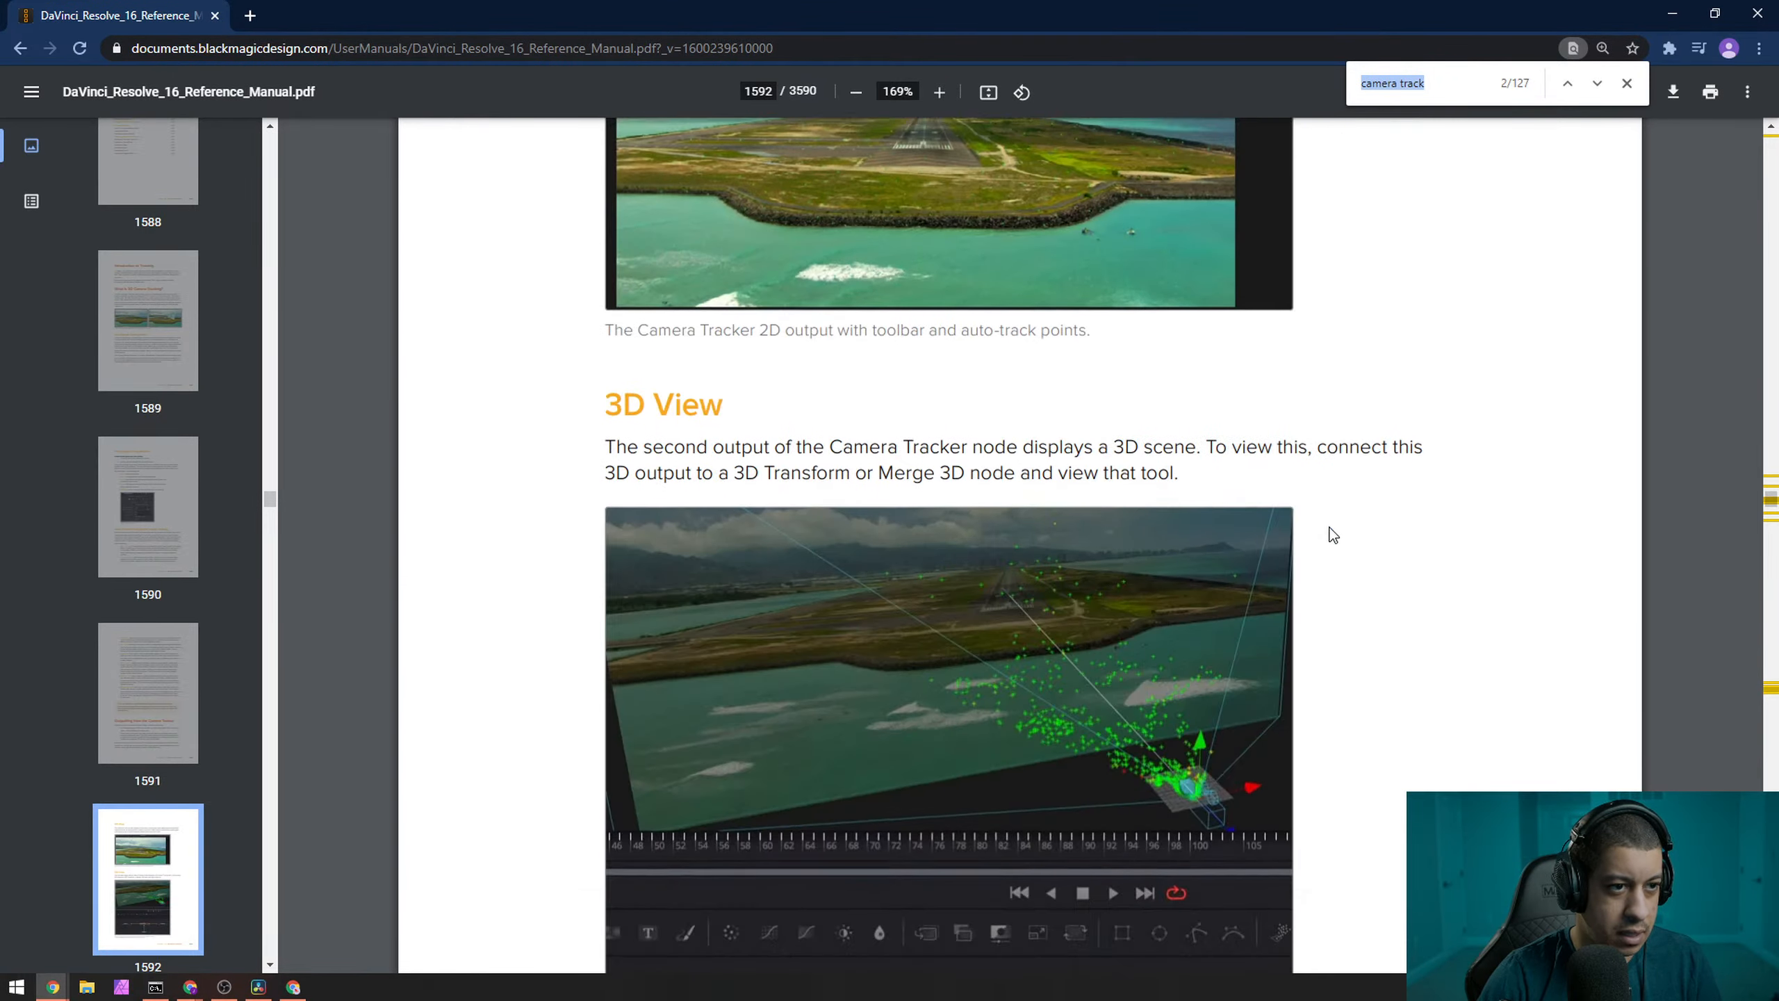
{"action": "scroll", "coordinate": [1331, 534], "scroll_direction": "down", "scroll_amount": 2}
{"action": "scroll", "coordinate": [1261, 615], "scroll_direction": "up", "scroll_amount": 1}
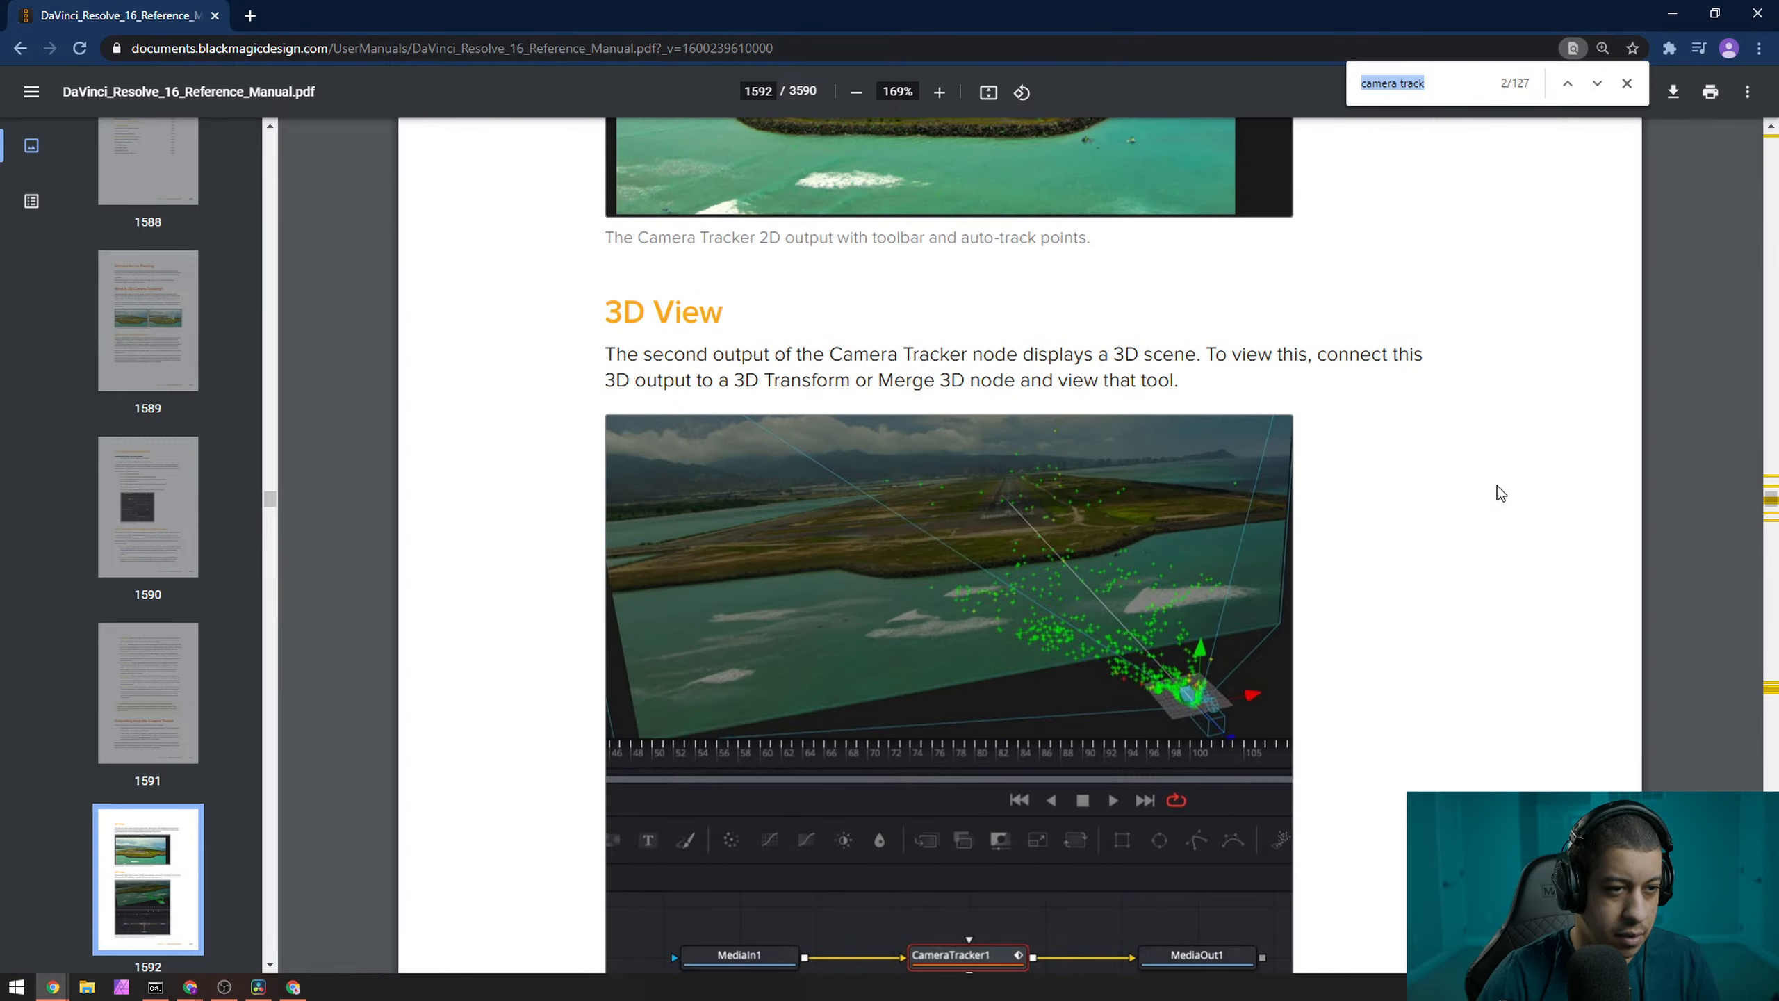
{"action": "left_click", "coordinate": [1626, 83]}
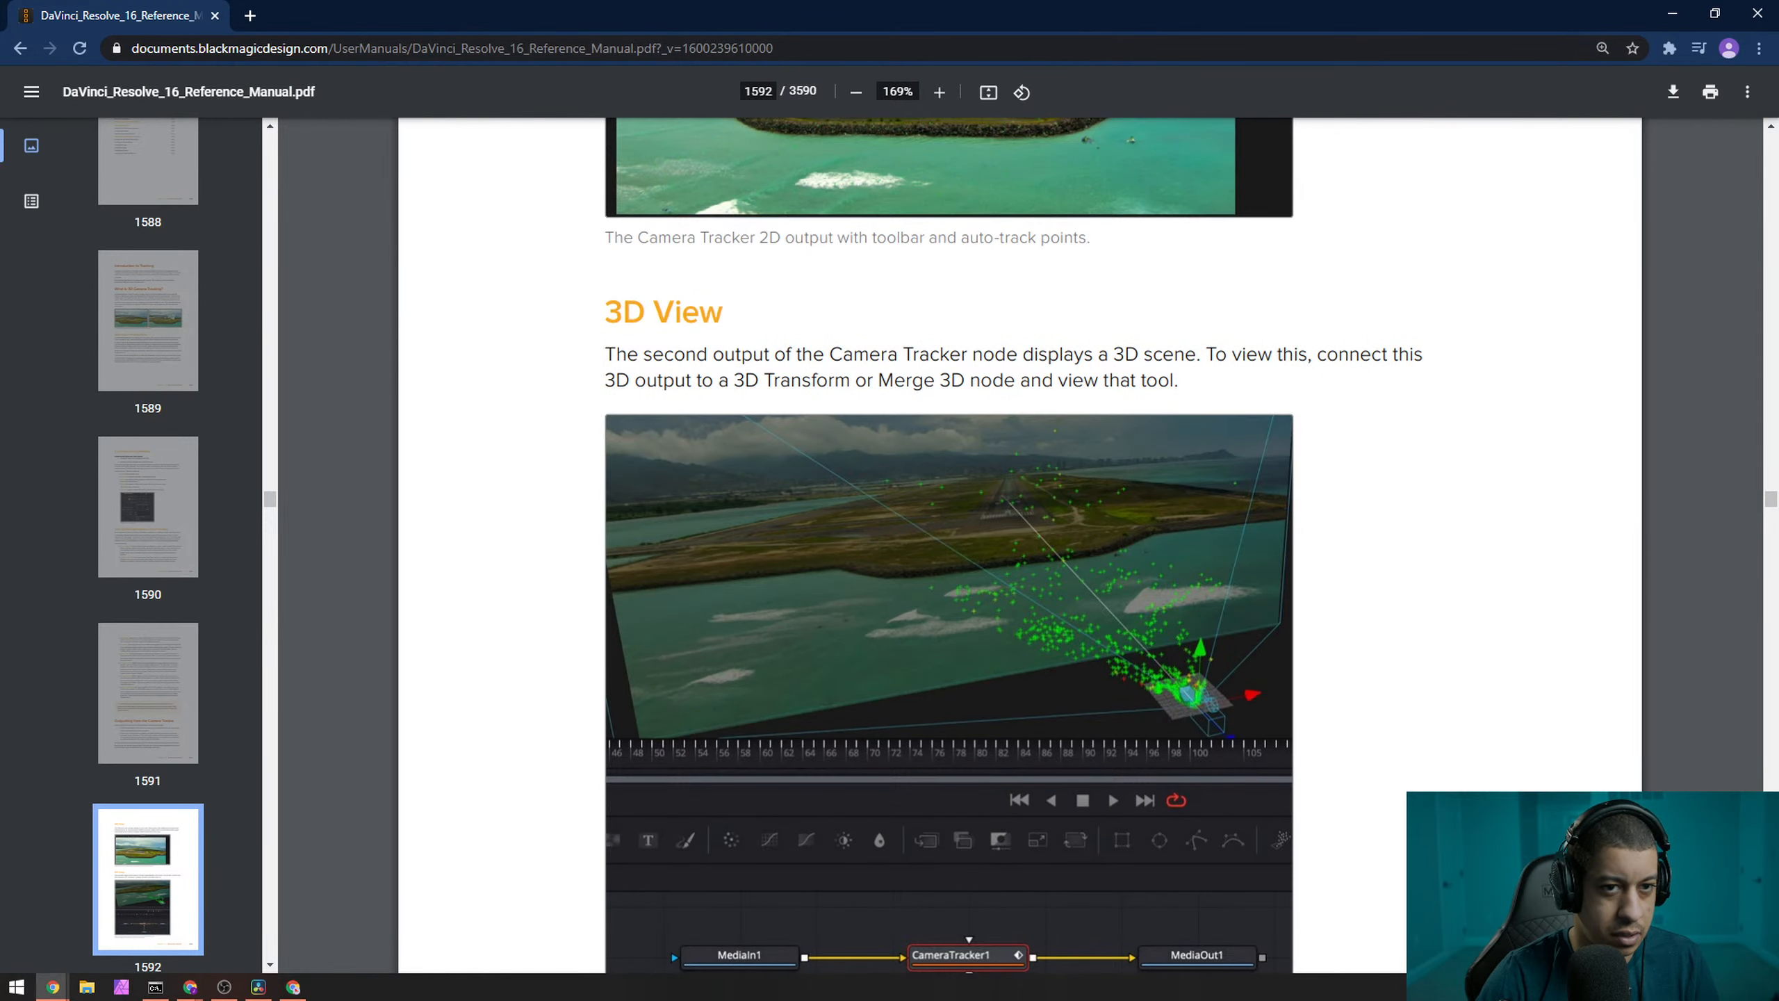
- Search for "camera track" again, follow the main contents link to 3D Camera Tracking on page 1587, and view the chapter's contents list
{"action": "left_click_drag", "start_coordinate": [1771, 501], "coordinate": [1771, 495]}
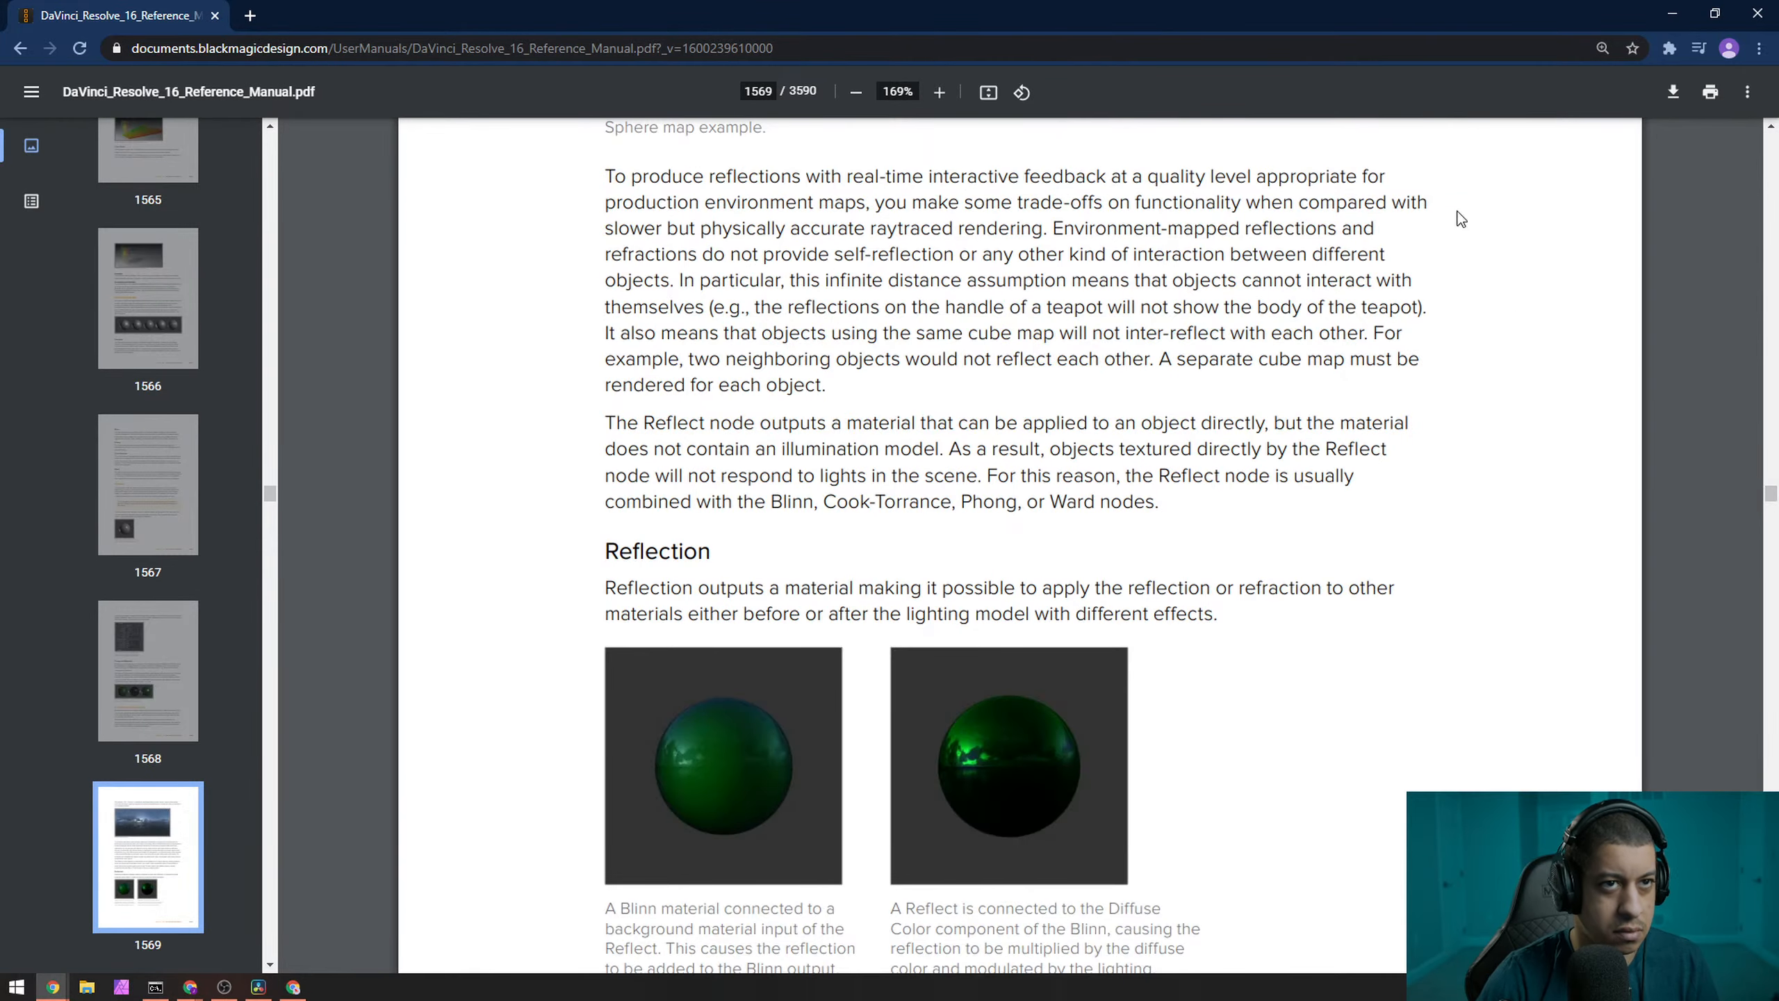
{"action": "scroll", "coordinate": [1254, 358], "scroll_direction": "down", "scroll_amount": 5}
{"action": "scroll", "coordinate": [1254, 361], "scroll_direction": "down", "scroll_amount": 10}
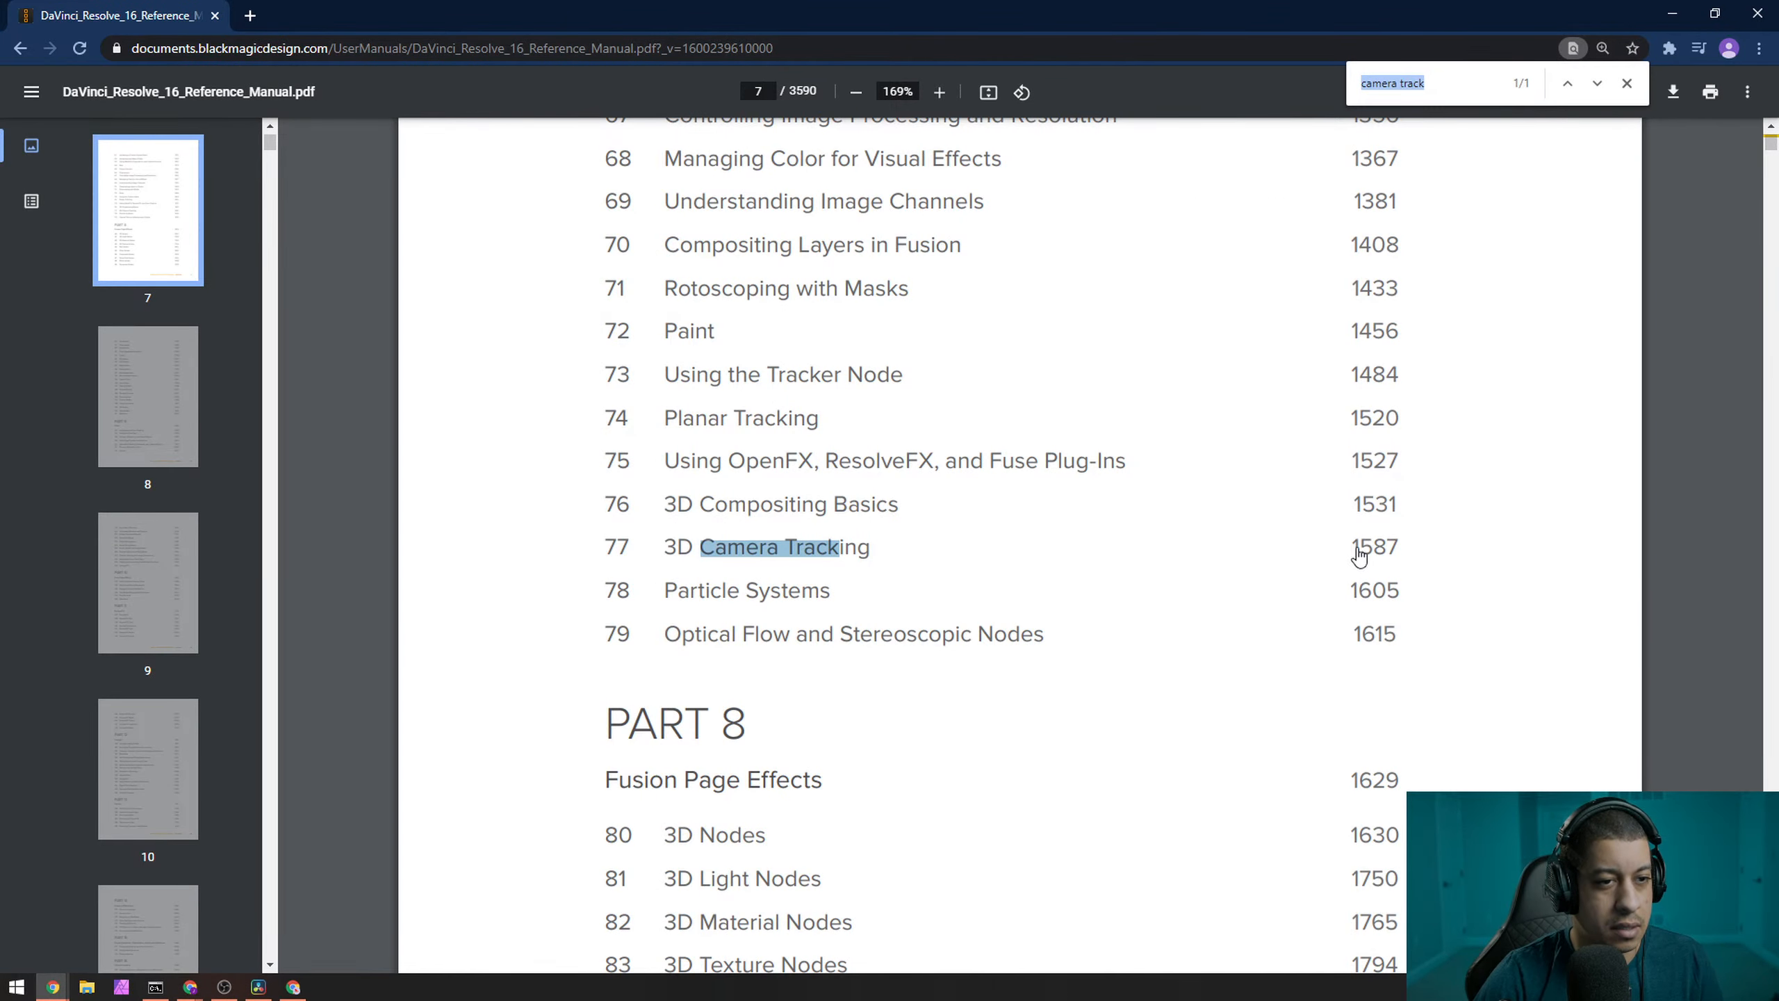
{"action": "left_click", "coordinate": [1352, 558]}
{"action": "scroll", "coordinate": [1324, 562], "scroll_direction": "down", "scroll_amount": 10}
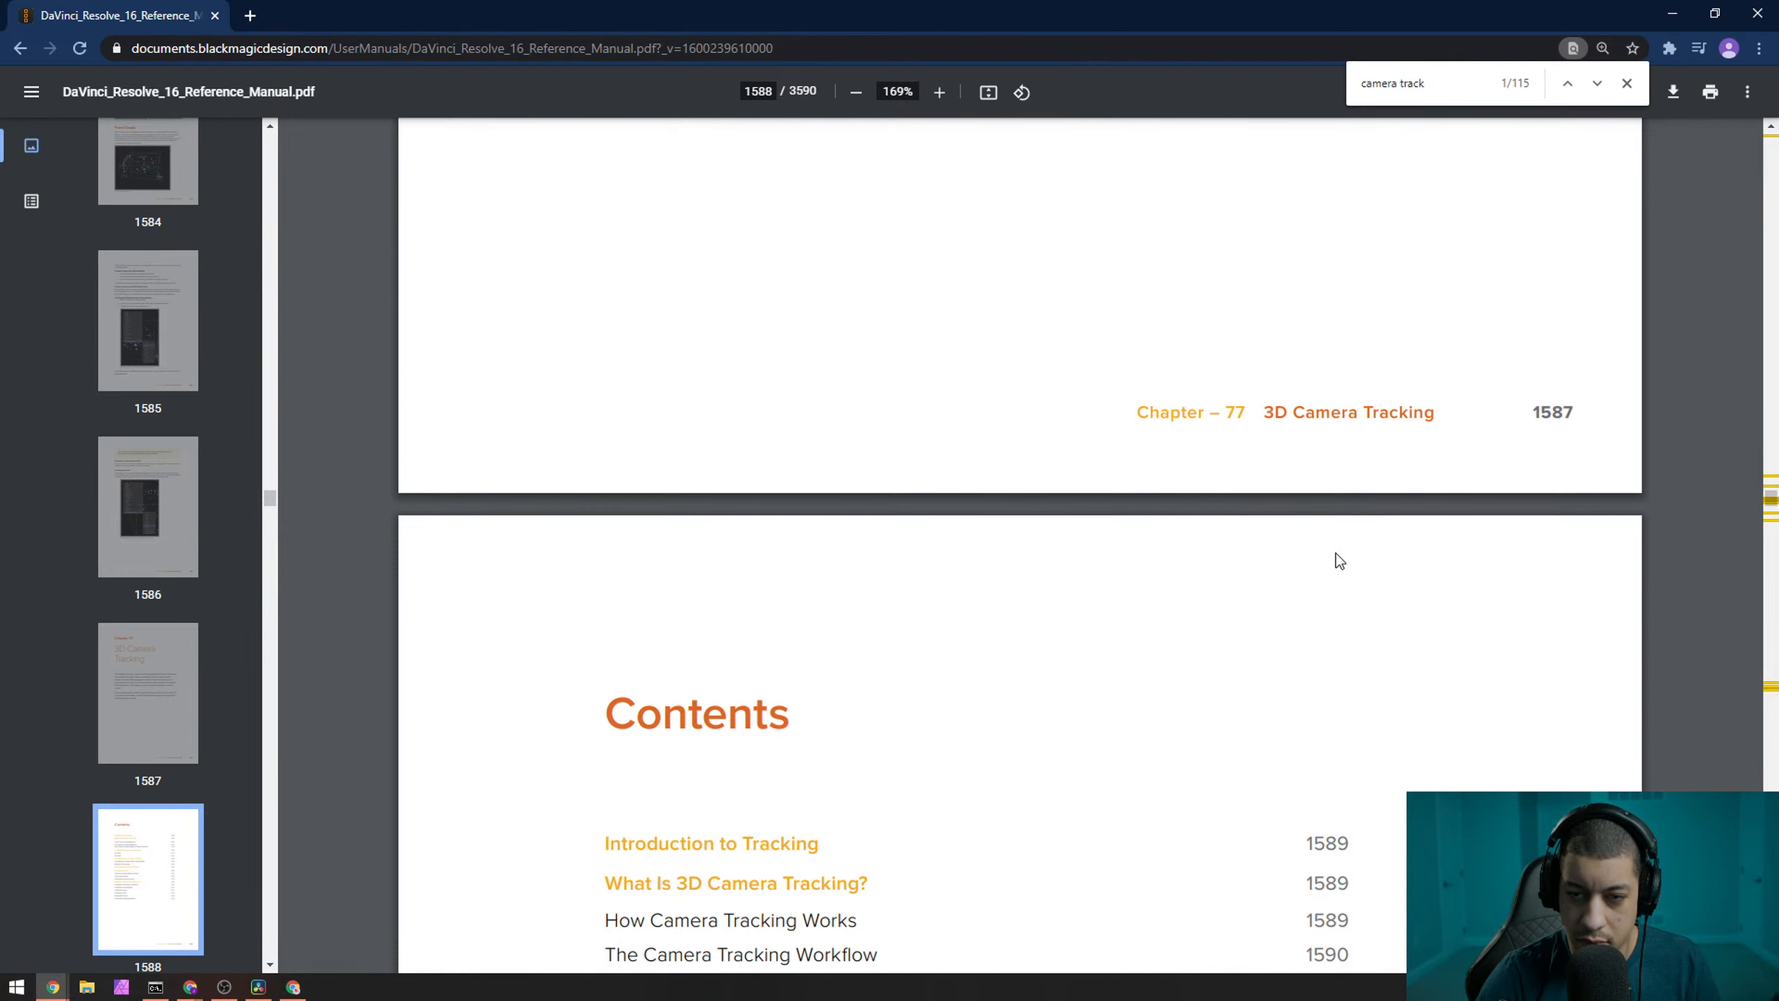
{"action": "scroll", "coordinate": [1336, 554], "scroll_direction": "down", "scroll_amount": 3}
{"action": "scroll", "coordinate": [1338, 556], "scroll_direction": "down", "scroll_amount": 3}
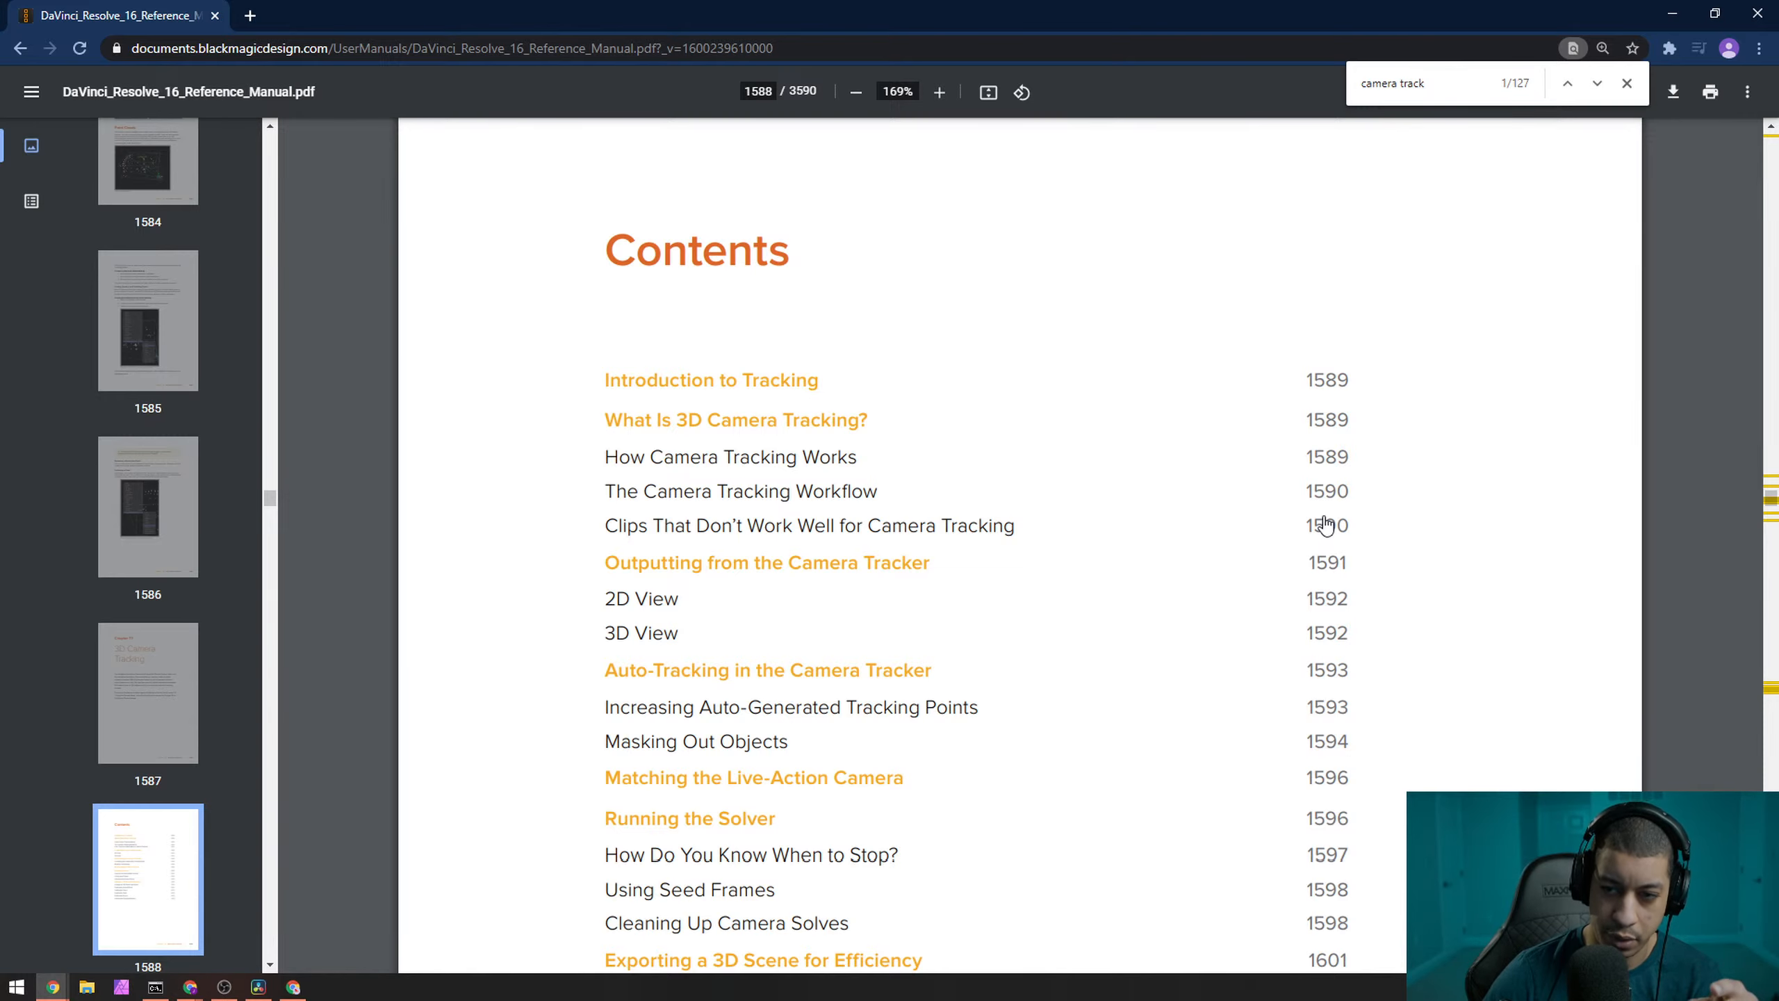
- Examine the Camera Tracker tab illustration and the section on unsuitable clips on page 1590, and dismiss the text search
{"action": "scroll", "coordinate": [1320, 522], "scroll_direction": "down", "scroll_amount": 1}
{"action": "scroll", "coordinate": [1320, 522], "scroll_direction": "down", "scroll_amount": 20}
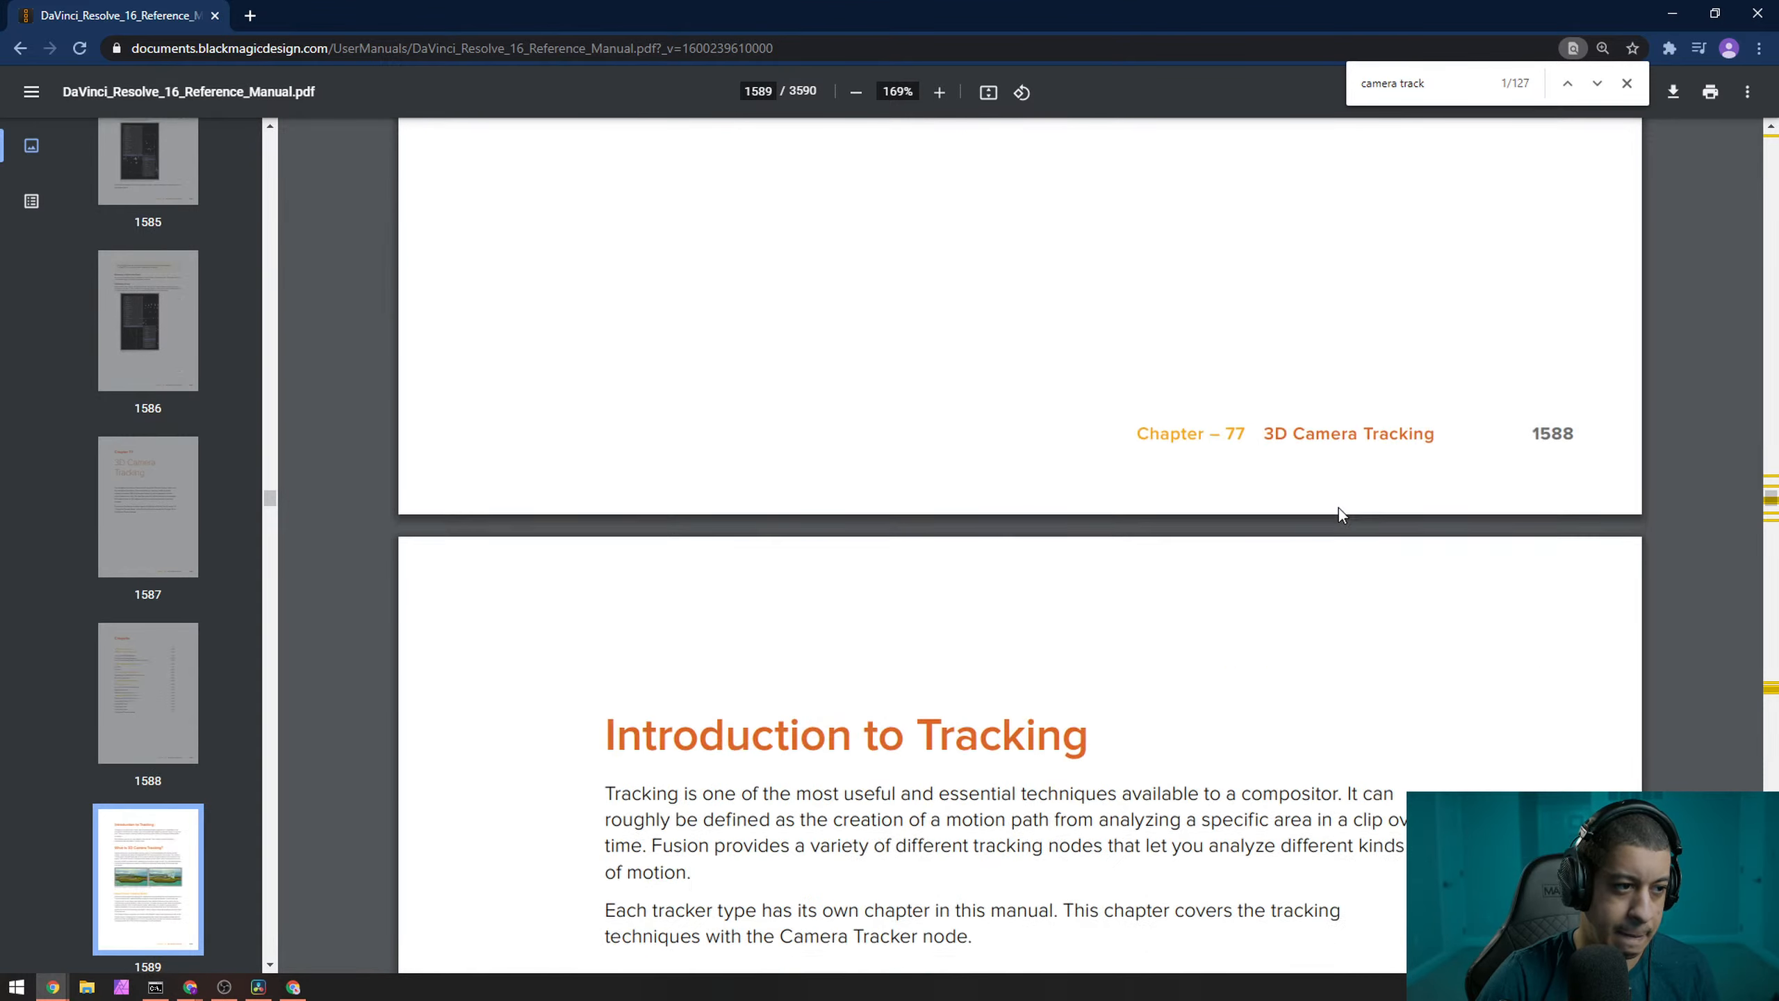
{"action": "scroll", "coordinate": [1340, 510], "scroll_direction": "down", "scroll_amount": 20}
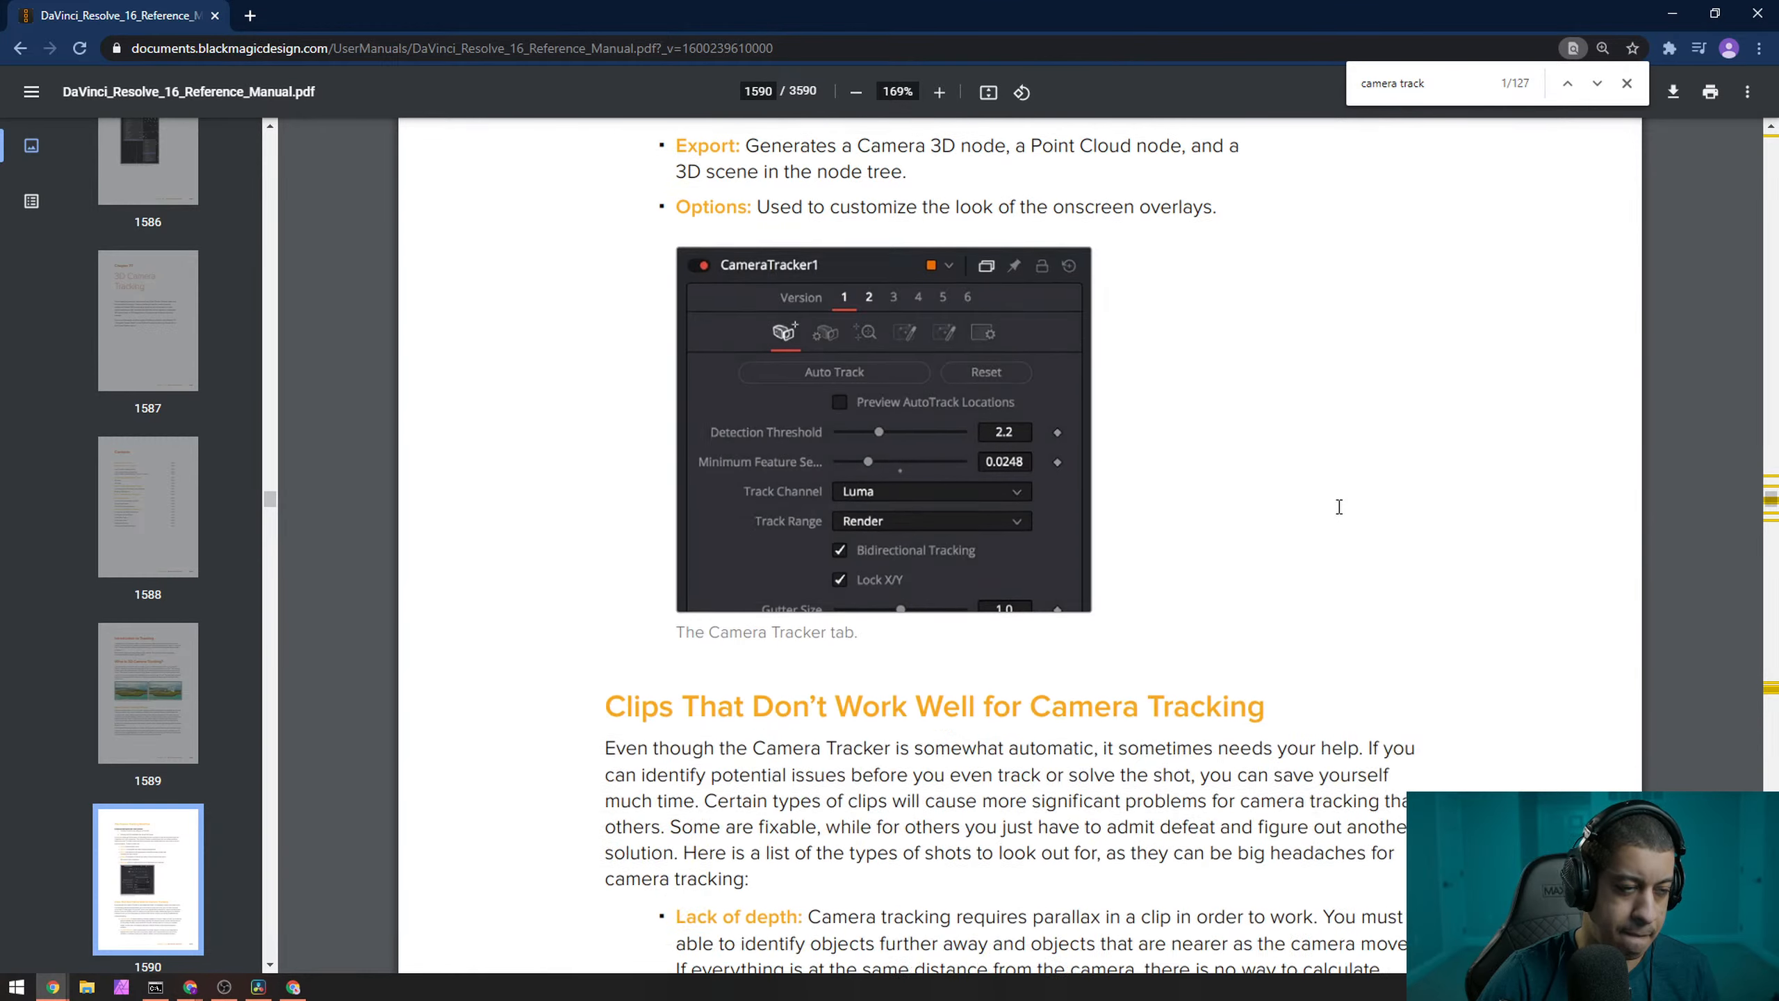
{"action": "scroll", "coordinate": [1340, 514], "scroll_direction": "up", "scroll_amount": 3}
{"action": "scroll", "coordinate": [1338, 508], "scroll_direction": "down", "scroll_amount": 3}
{"action": "scroll", "coordinate": [1338, 508], "scroll_direction": "up", "scroll_amount": 3}
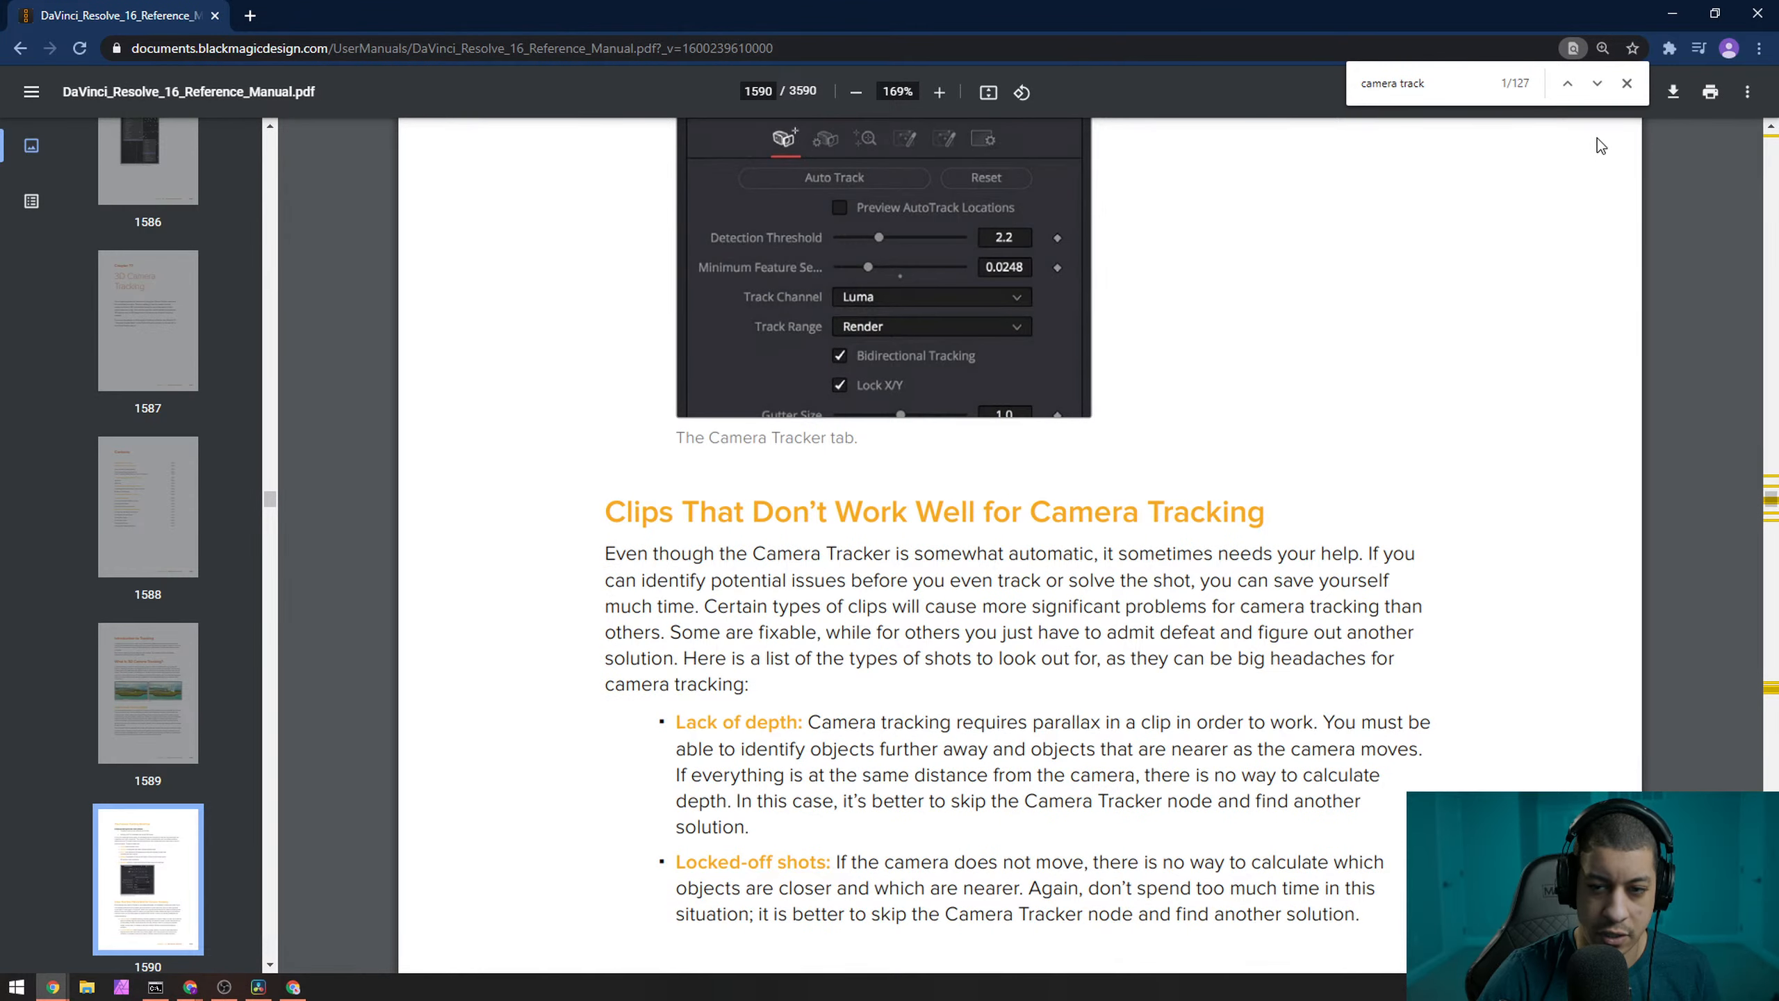
{"action": "scroll", "coordinate": [1293, 398], "scroll_direction": "up", "scroll_amount": 3}
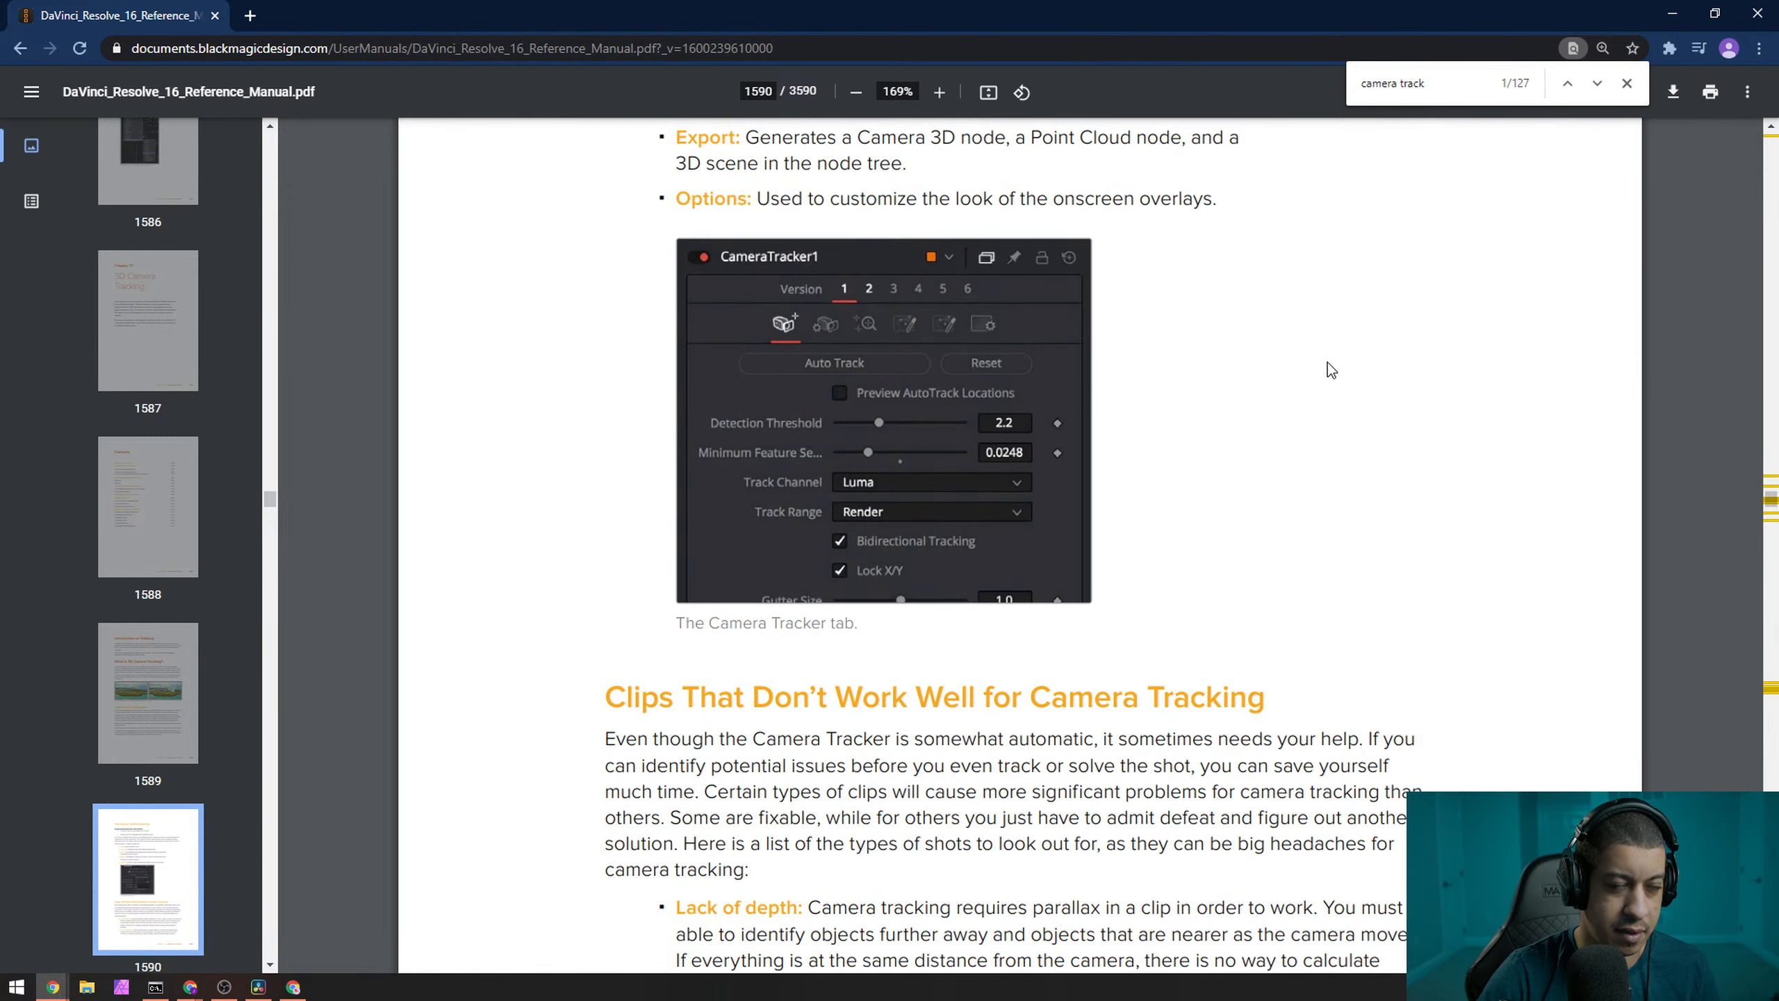
{"action": "left_click", "coordinate": [1625, 85]}
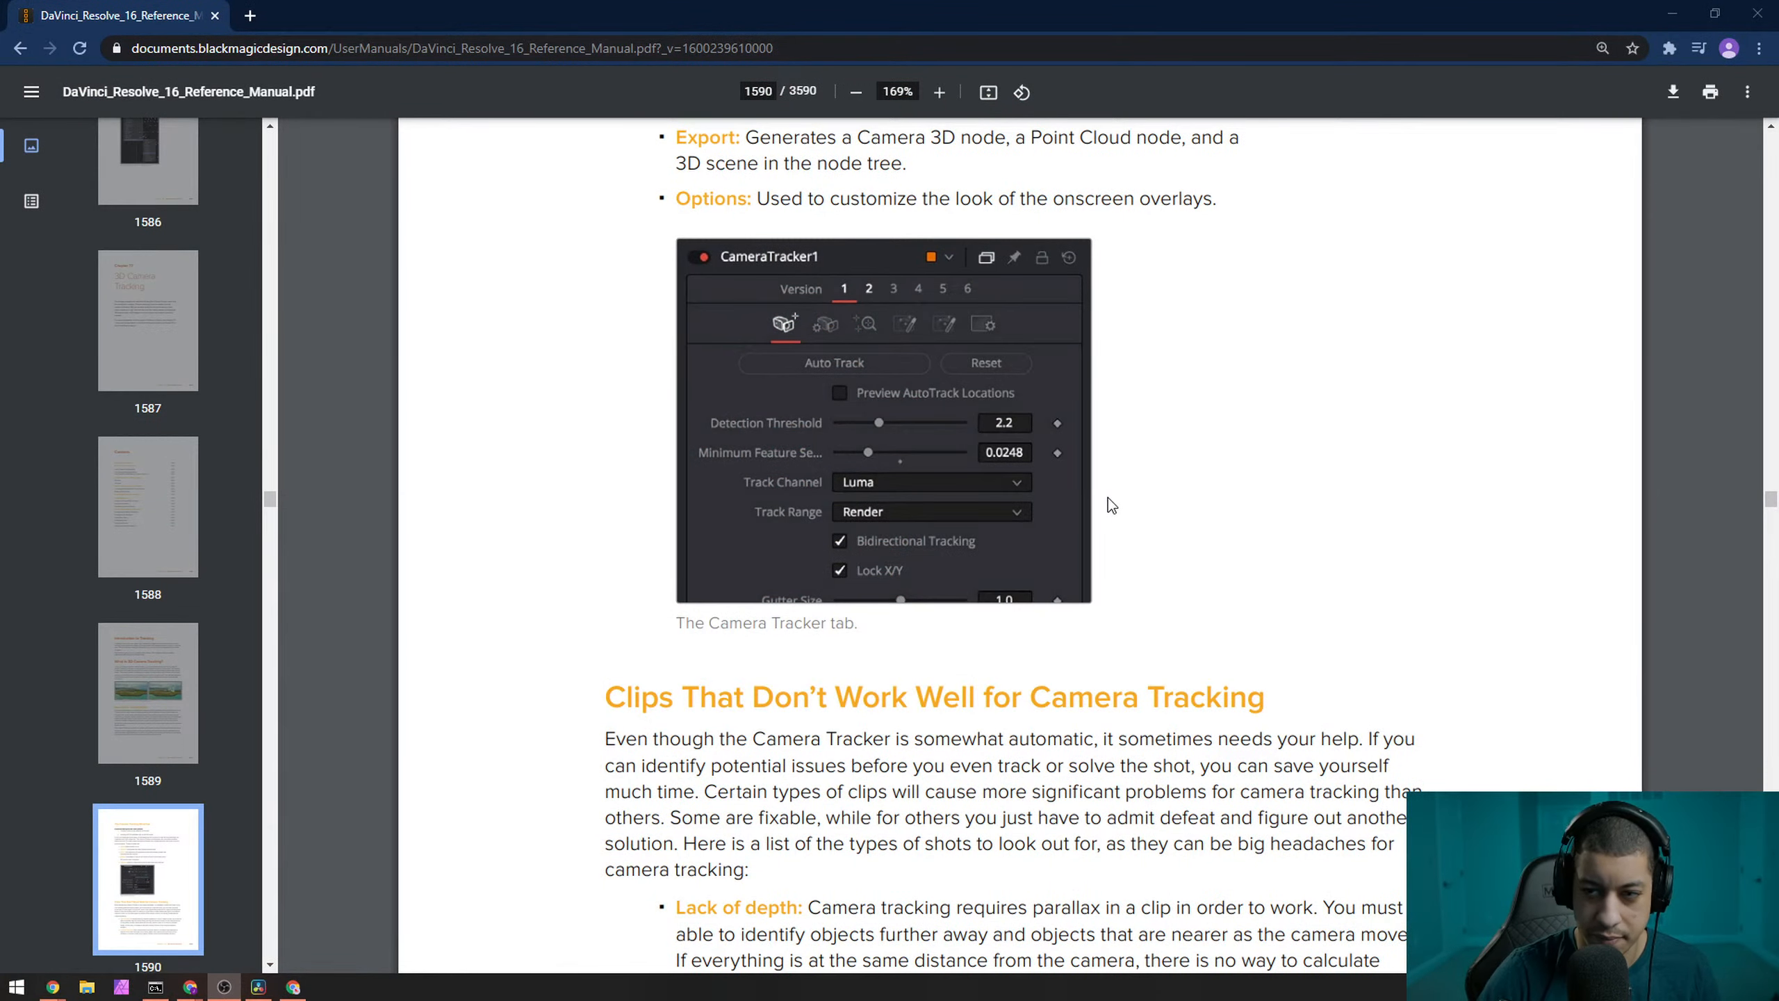
- Browse pages 1591 to 1595 of the camera tracking chapter for output views, point clouds, auto-tracking and mask illustrations
{"action": "scroll", "coordinate": [1107, 497], "scroll_direction": "down", "scroll_amount": 10}
{"action": "scroll", "coordinate": [1102, 481], "scroll_direction": "down", "scroll_amount": 4}
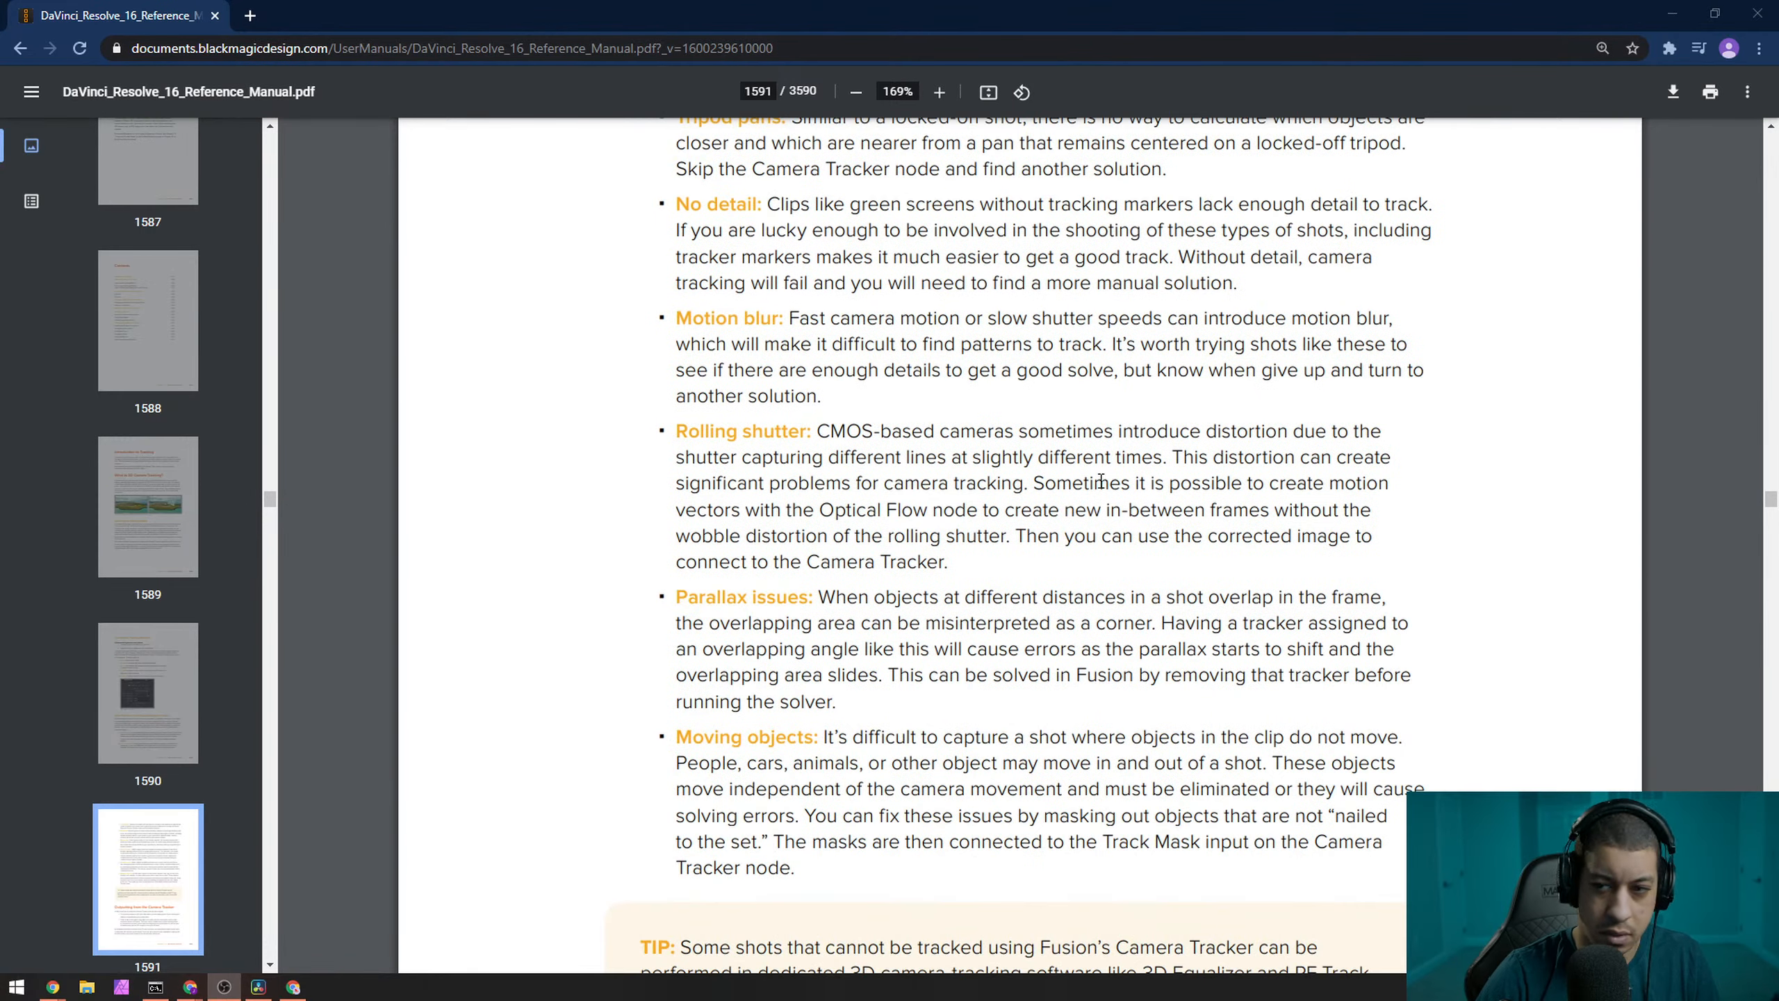
{"action": "scroll", "coordinate": [1101, 481], "scroll_direction": "down", "scroll_amount": 13}
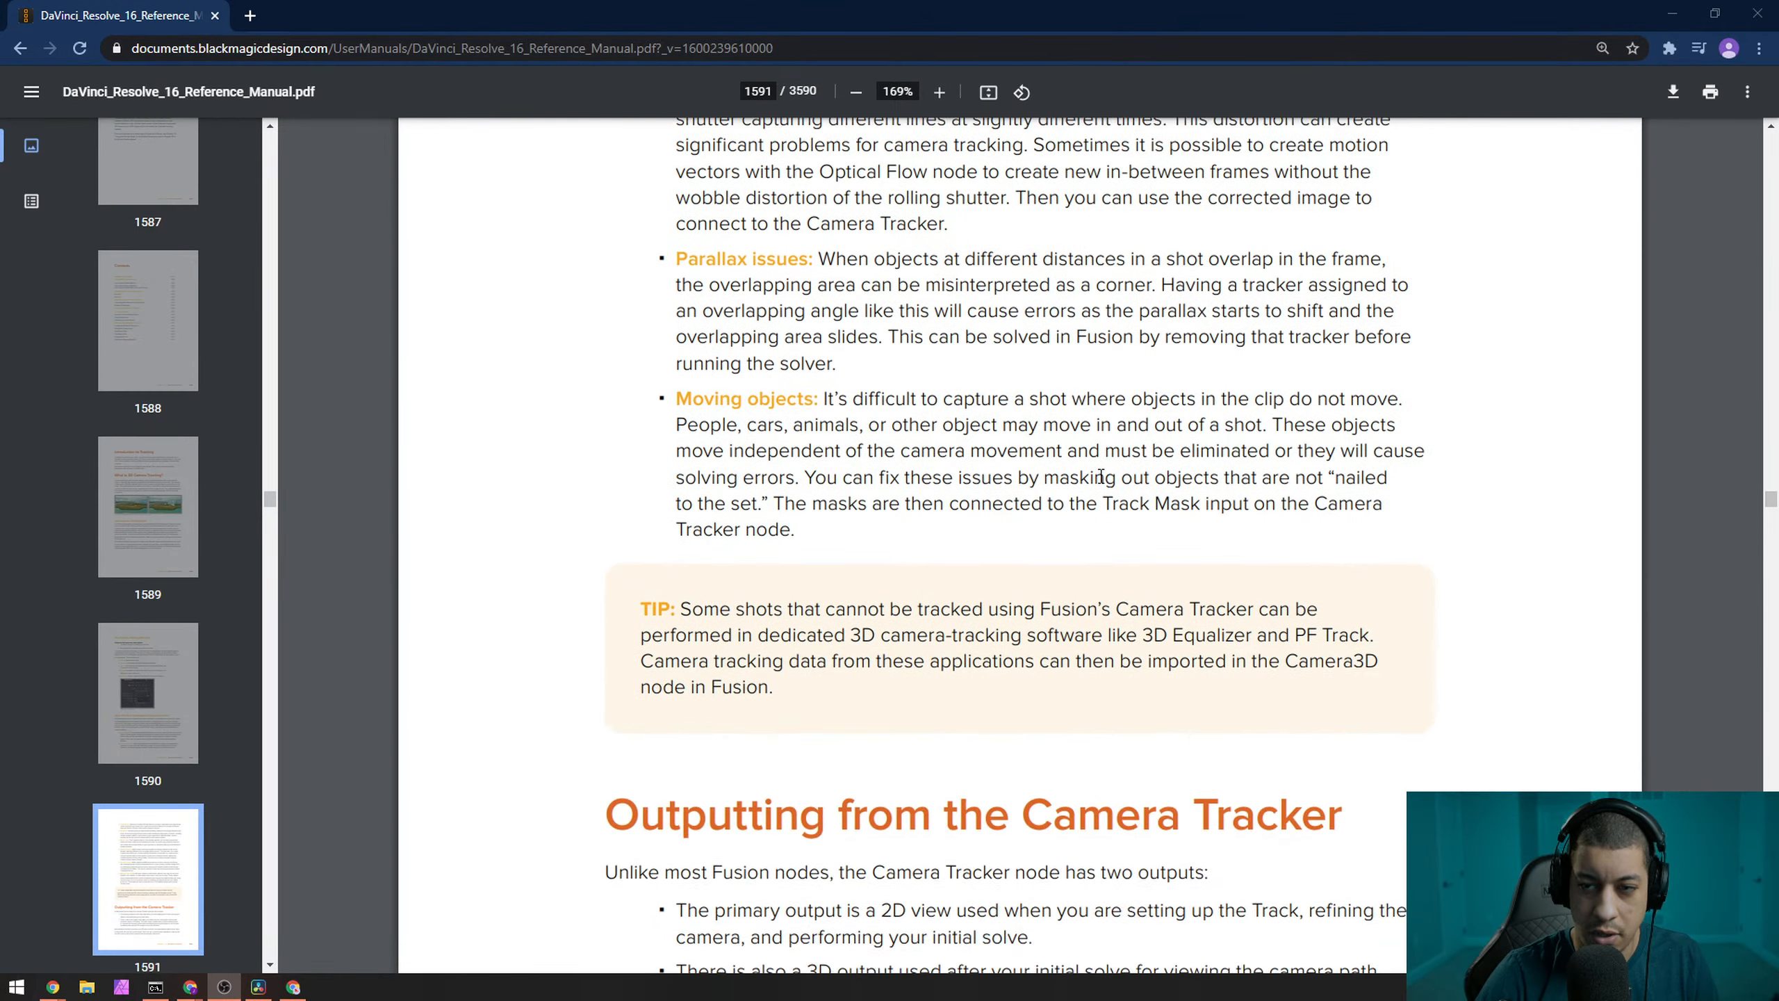
{"action": "scroll", "coordinate": [1101, 476], "scroll_direction": "down", "scroll_amount": 14}
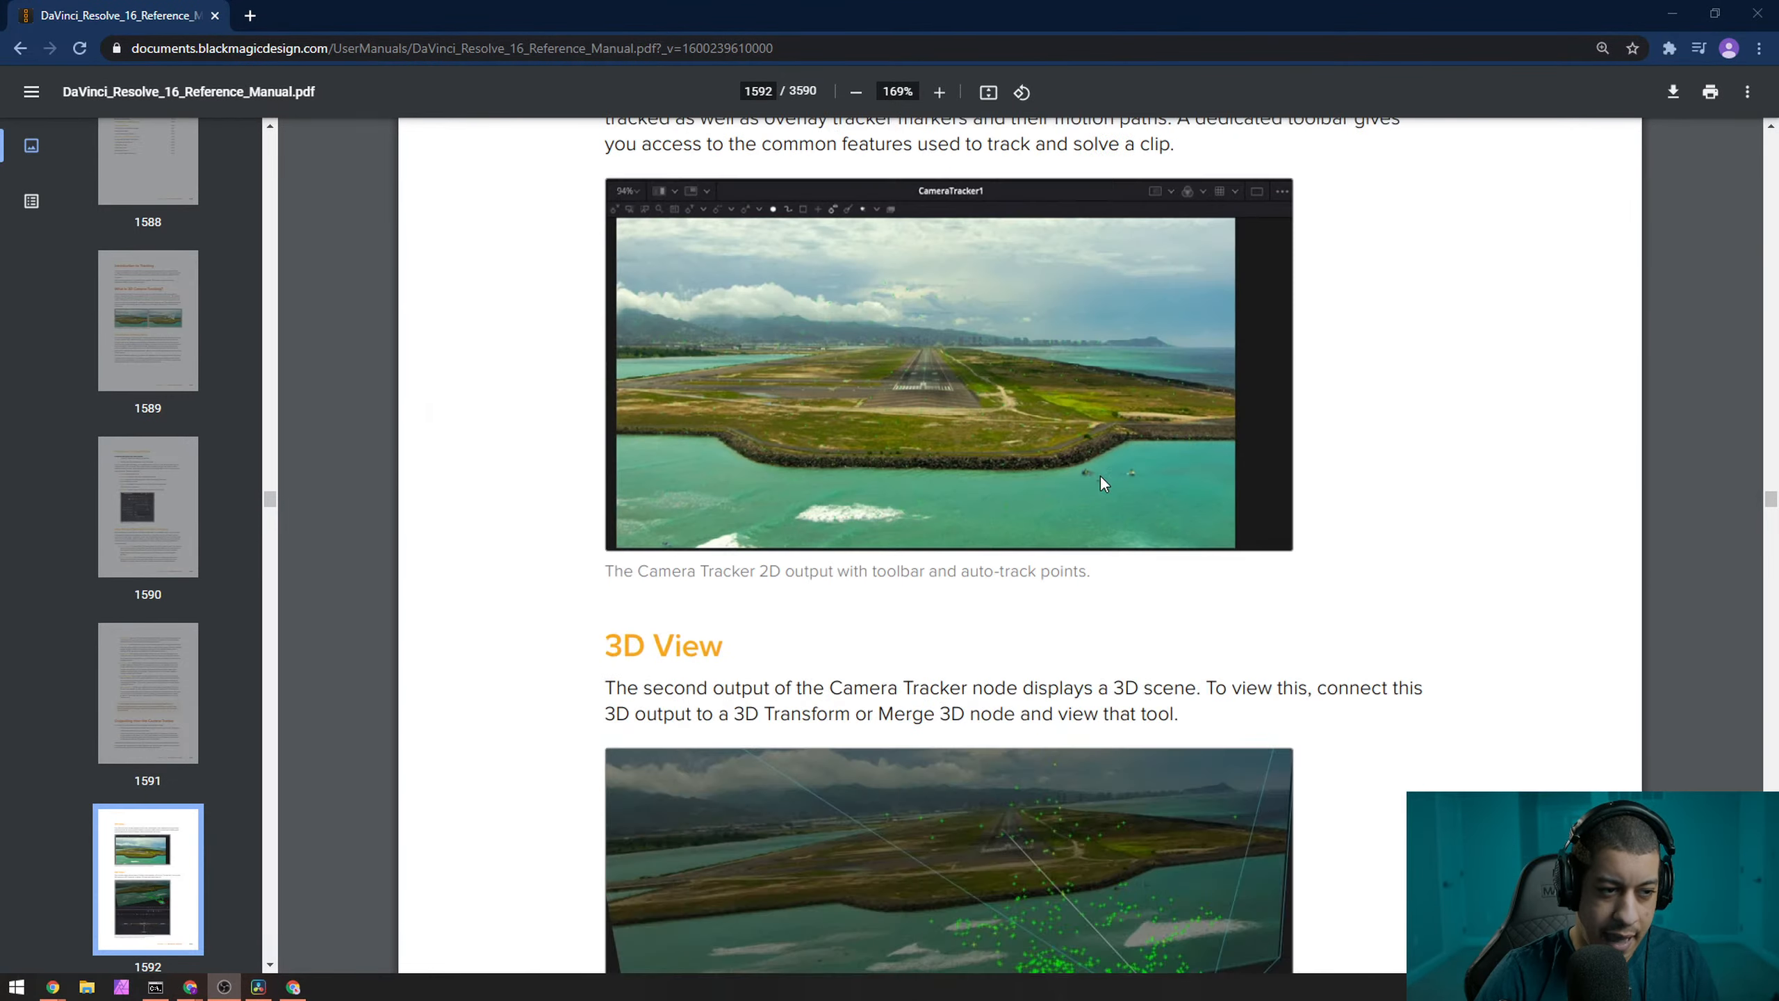
{"action": "scroll", "coordinate": [1101, 484], "scroll_direction": "down", "scroll_amount": 3}
{"action": "scroll", "coordinate": [1101, 484], "scroll_direction": "up", "scroll_amount": 1}
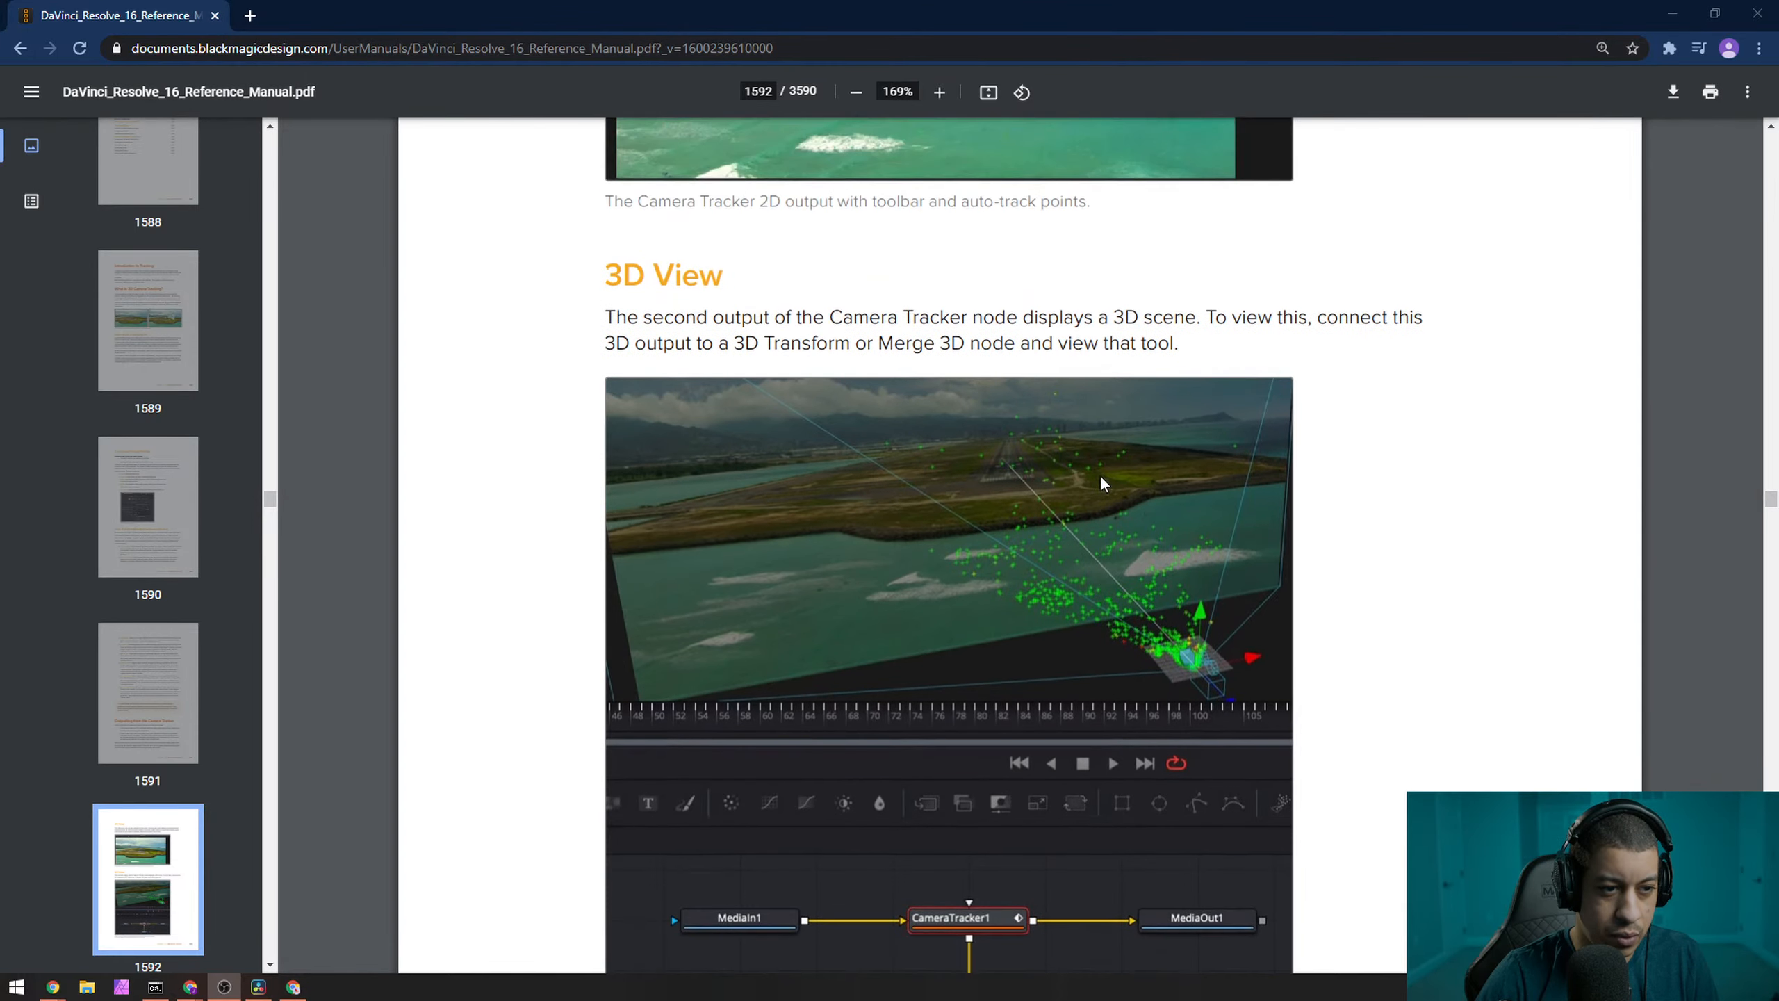
{"action": "scroll", "coordinate": [1101, 484], "scroll_direction": "down", "scroll_amount": 8}
{"action": "scroll", "coordinate": [1103, 479], "scroll_direction": "down", "scroll_amount": 12}
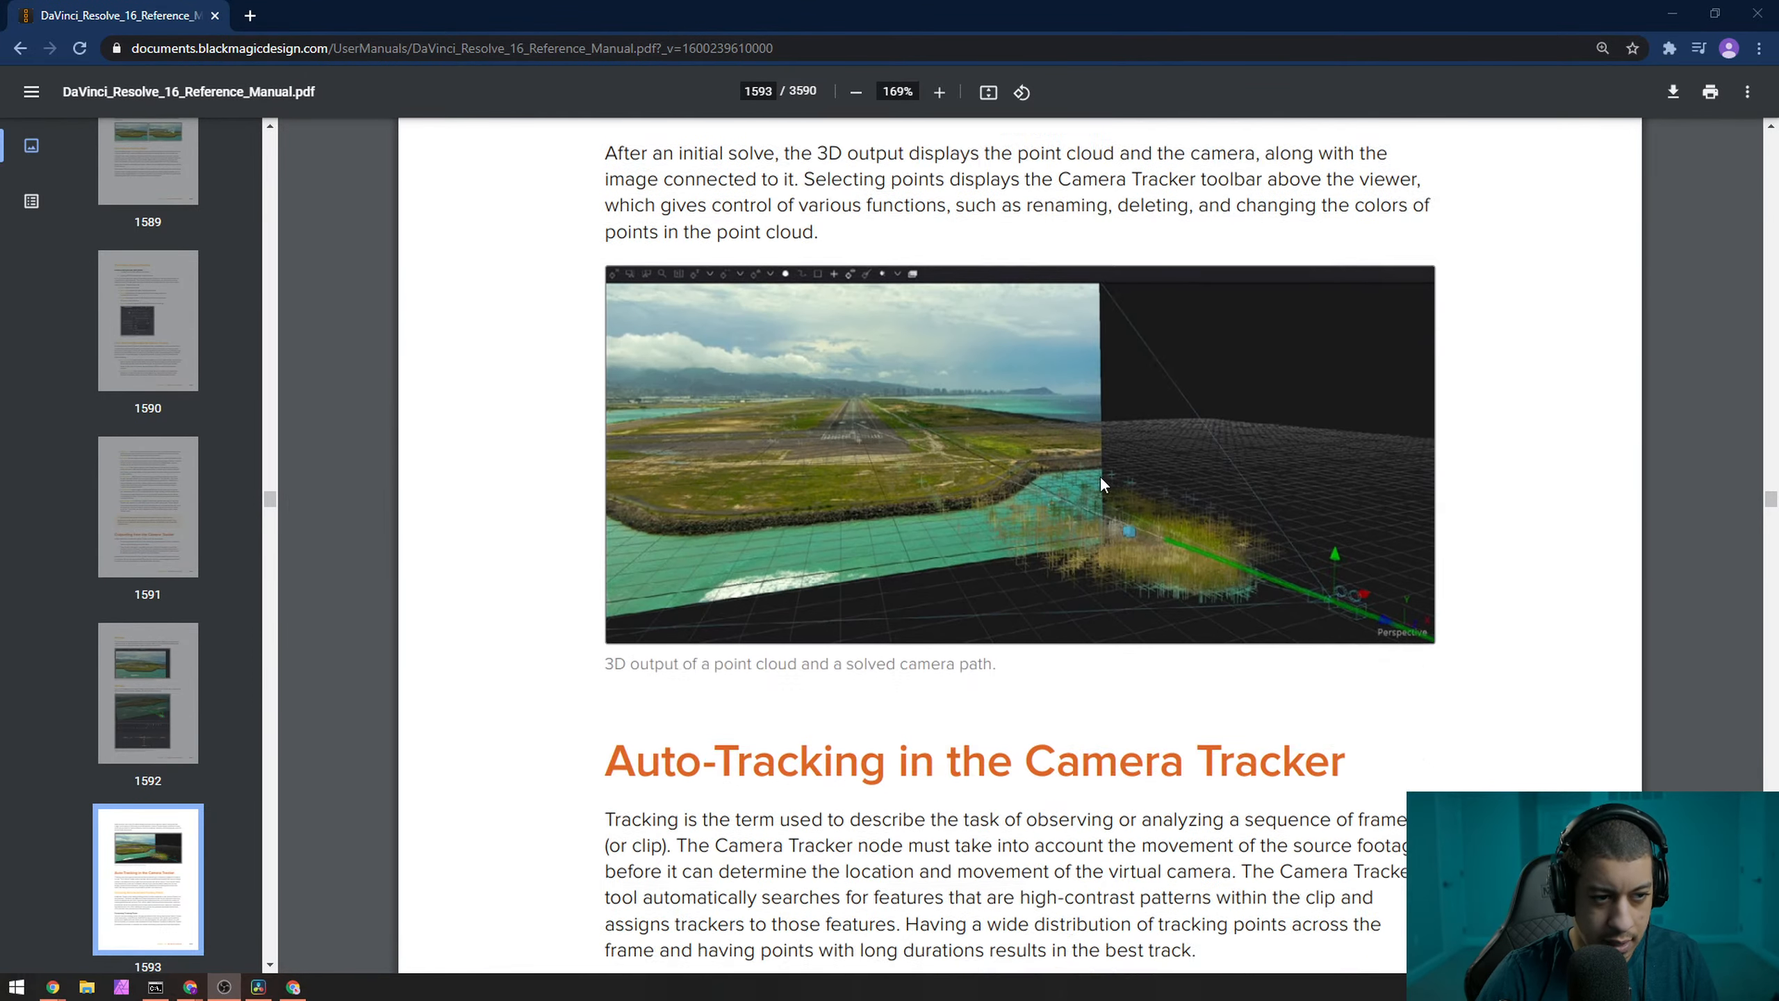
{"action": "scroll", "coordinate": [1101, 484], "scroll_direction": "down", "scroll_amount": 15}
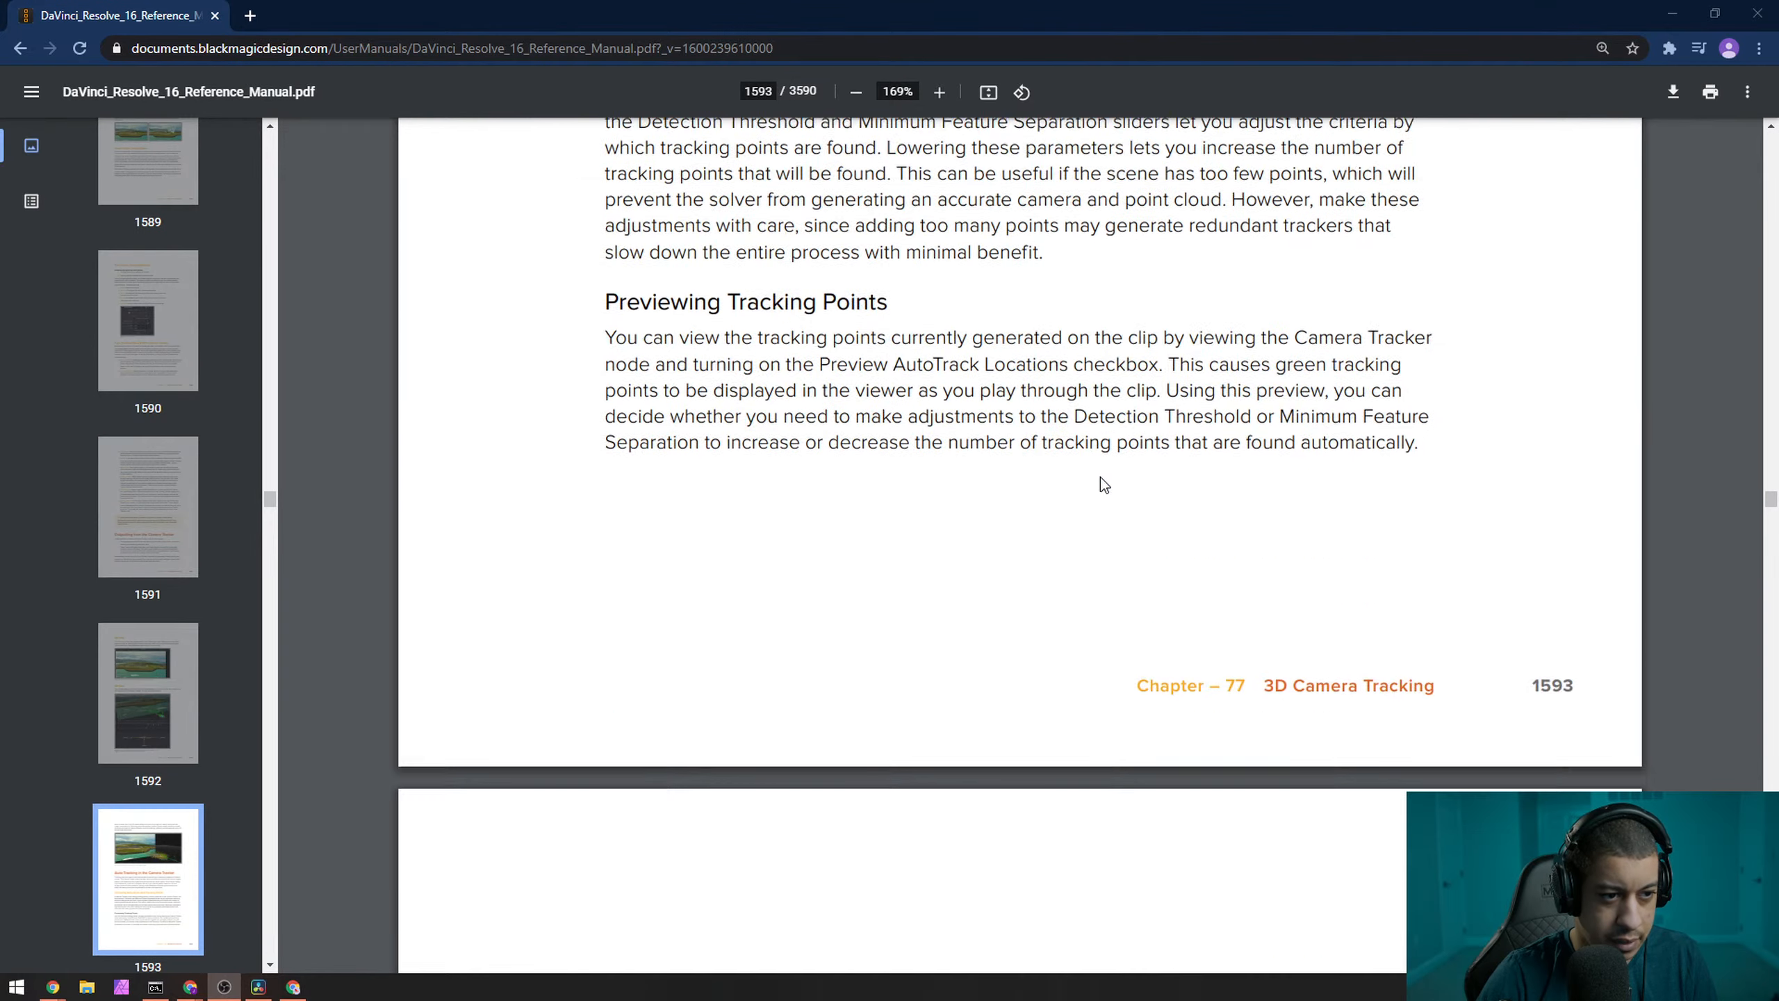
{"action": "scroll", "coordinate": [1101, 480], "scroll_direction": "down", "scroll_amount": 12}
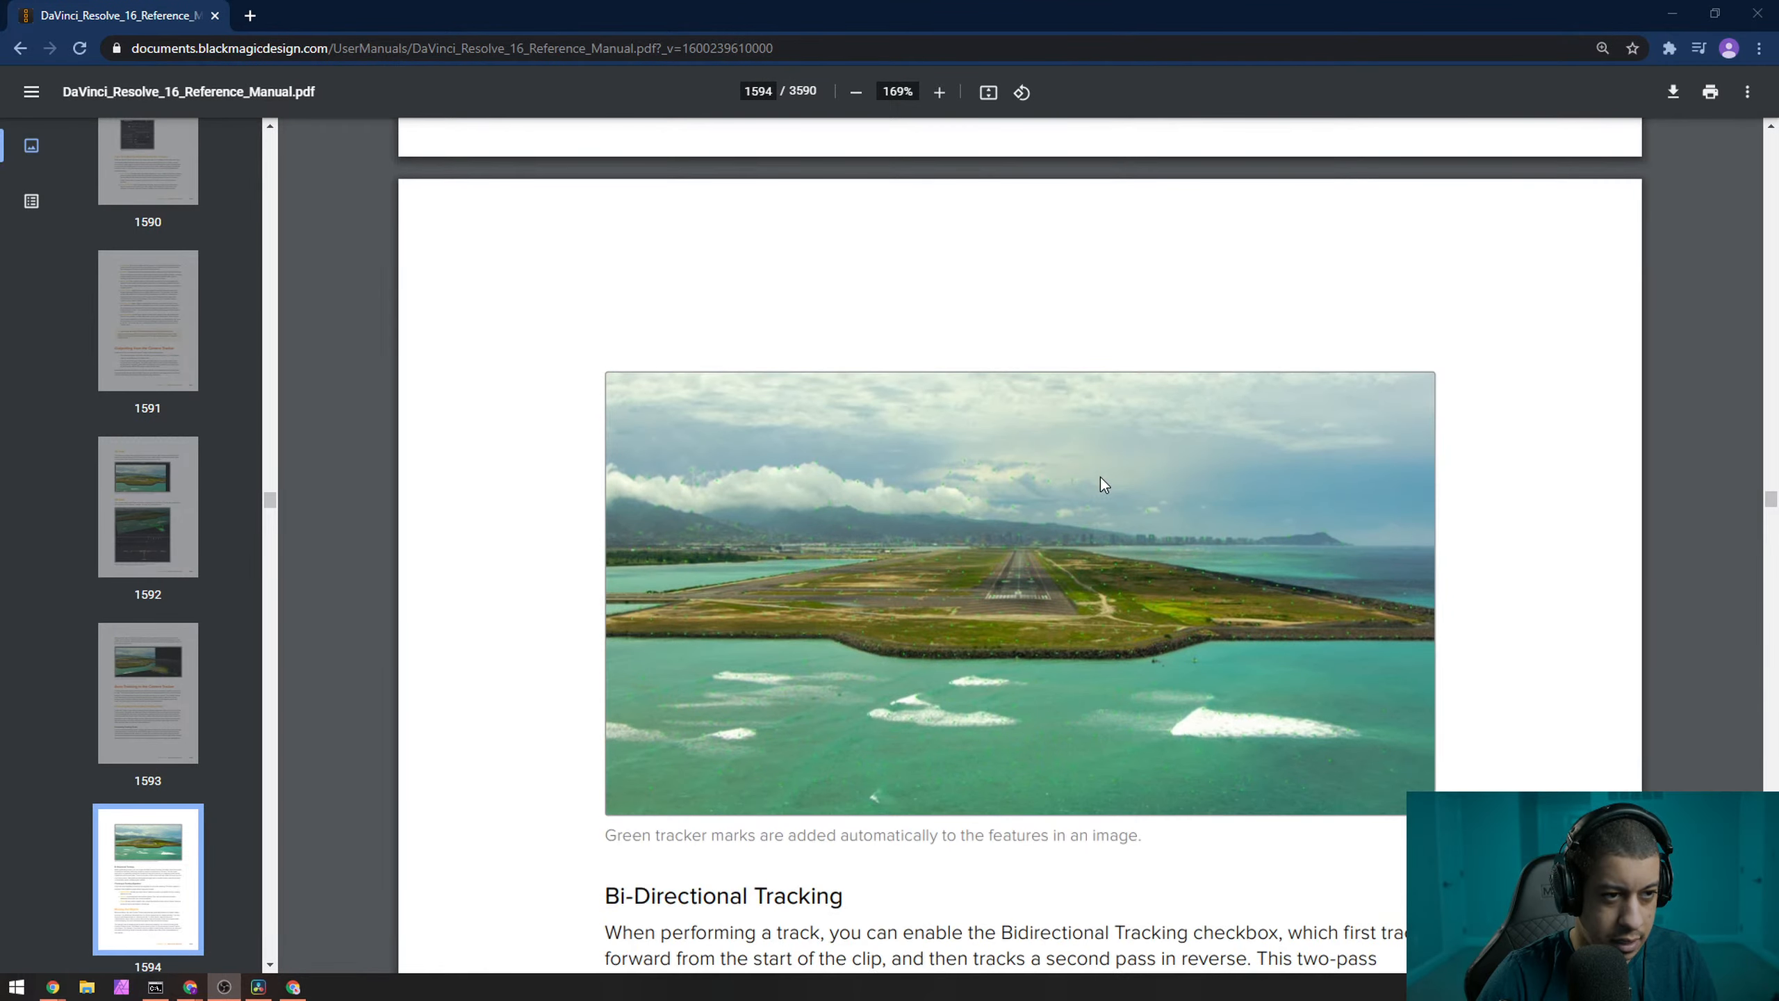
{"action": "scroll", "coordinate": [1099, 478], "scroll_direction": "down", "scroll_amount": 15}
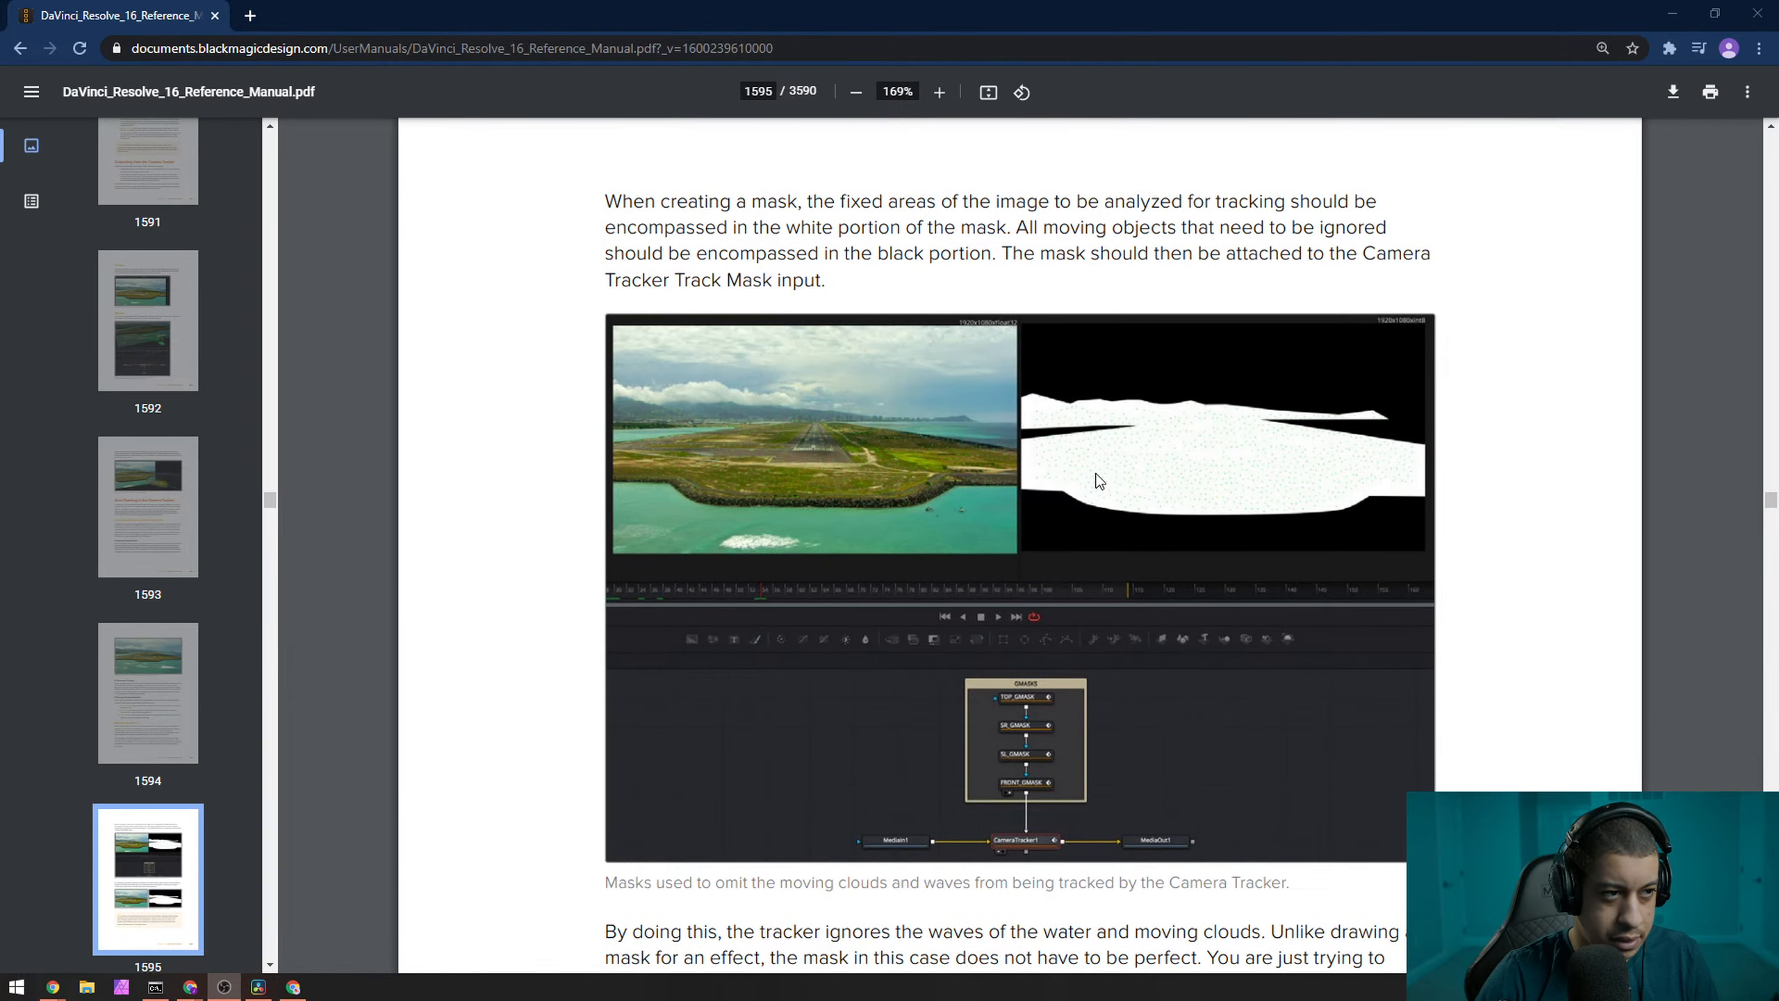
- Go back through the auto-tracking and point cloud sections to the 3D View node diagram on page 1592
{"action": "scroll", "coordinate": [1099, 480], "scroll_direction": "up", "scroll_amount": 12}
{"action": "scroll", "coordinate": [1098, 479], "scroll_direction": "up", "scroll_amount": 15}
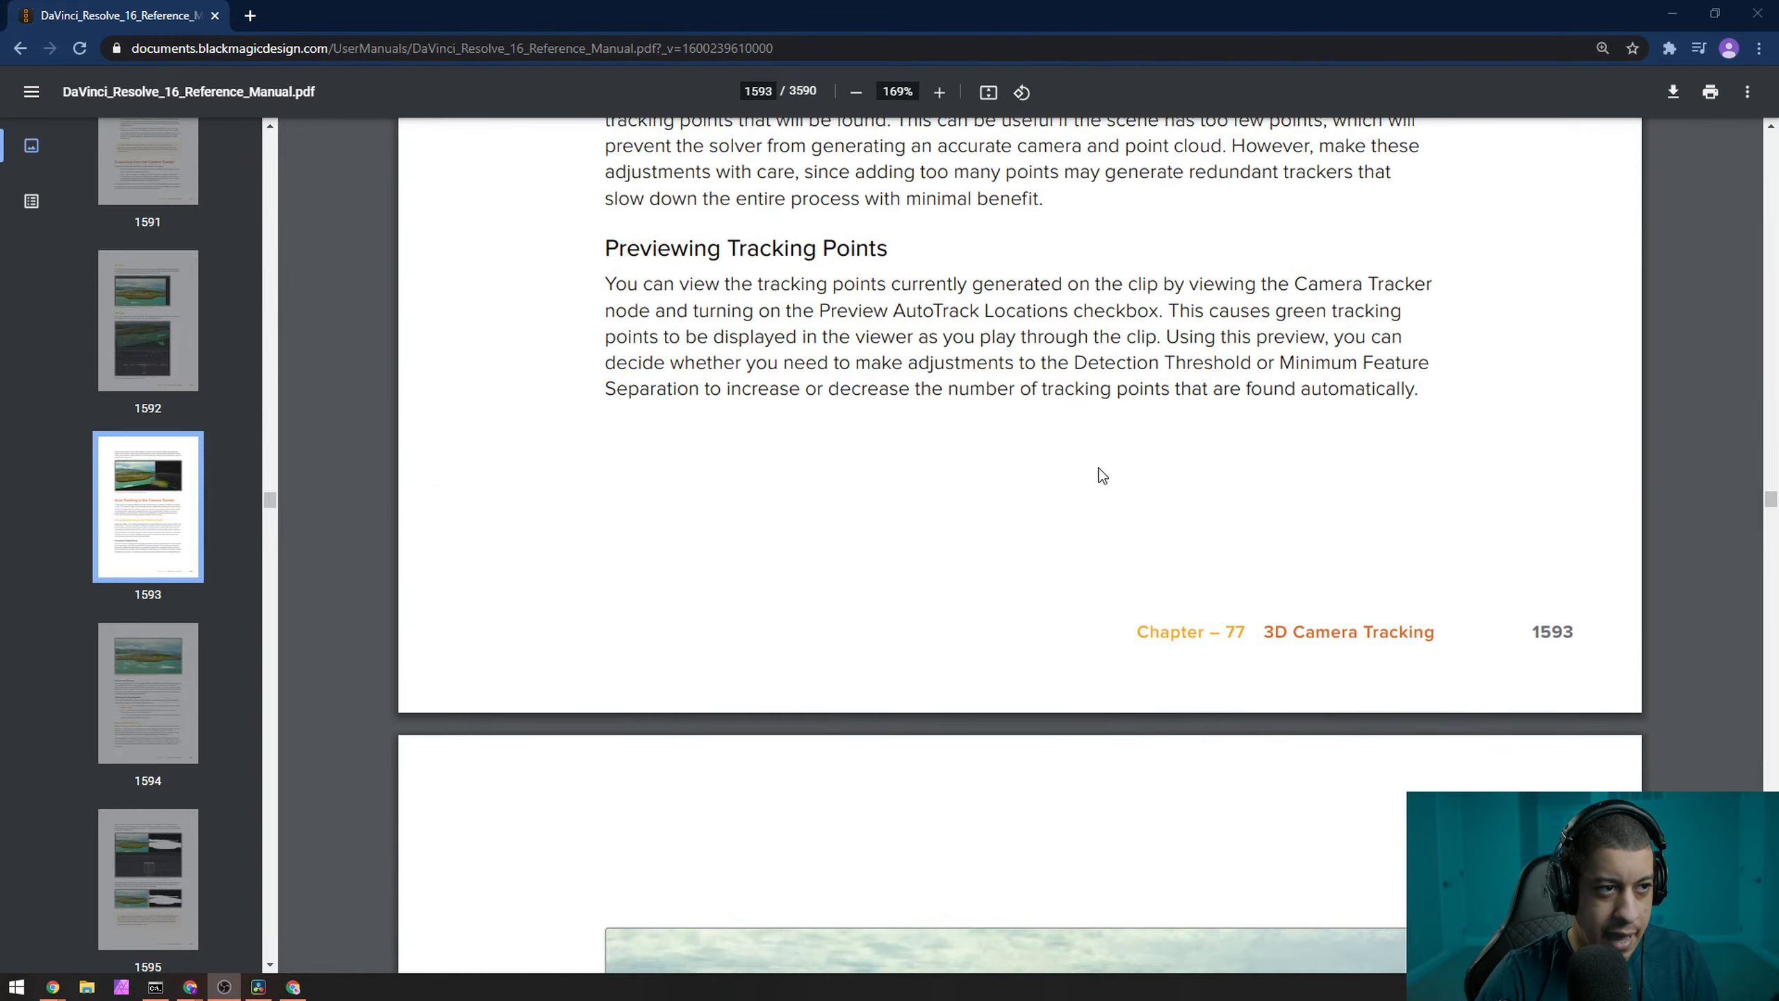
{"action": "scroll", "coordinate": [1101, 477], "scroll_direction": "up", "scroll_amount": 7}
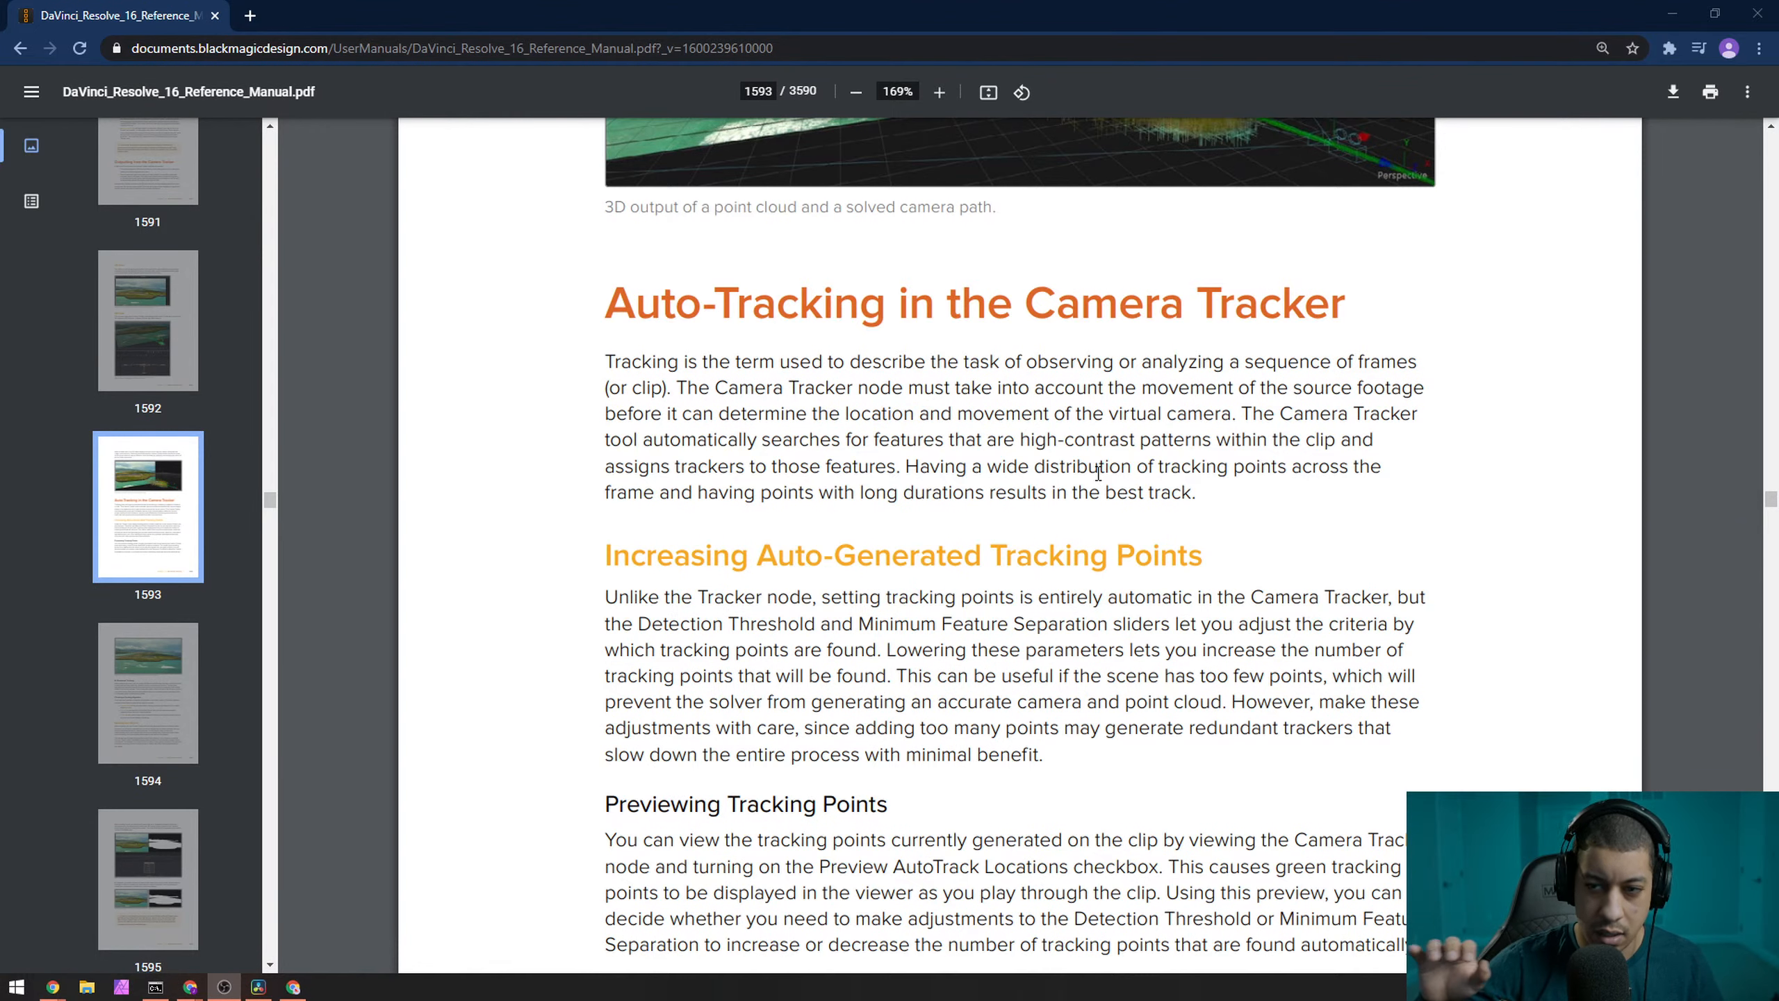
{"action": "scroll", "coordinate": [840, 555], "scroll_direction": "up", "scroll_amount": 1}
{"action": "scroll", "coordinate": [841, 555], "scroll_direction": "up", "scroll_amount": 10}
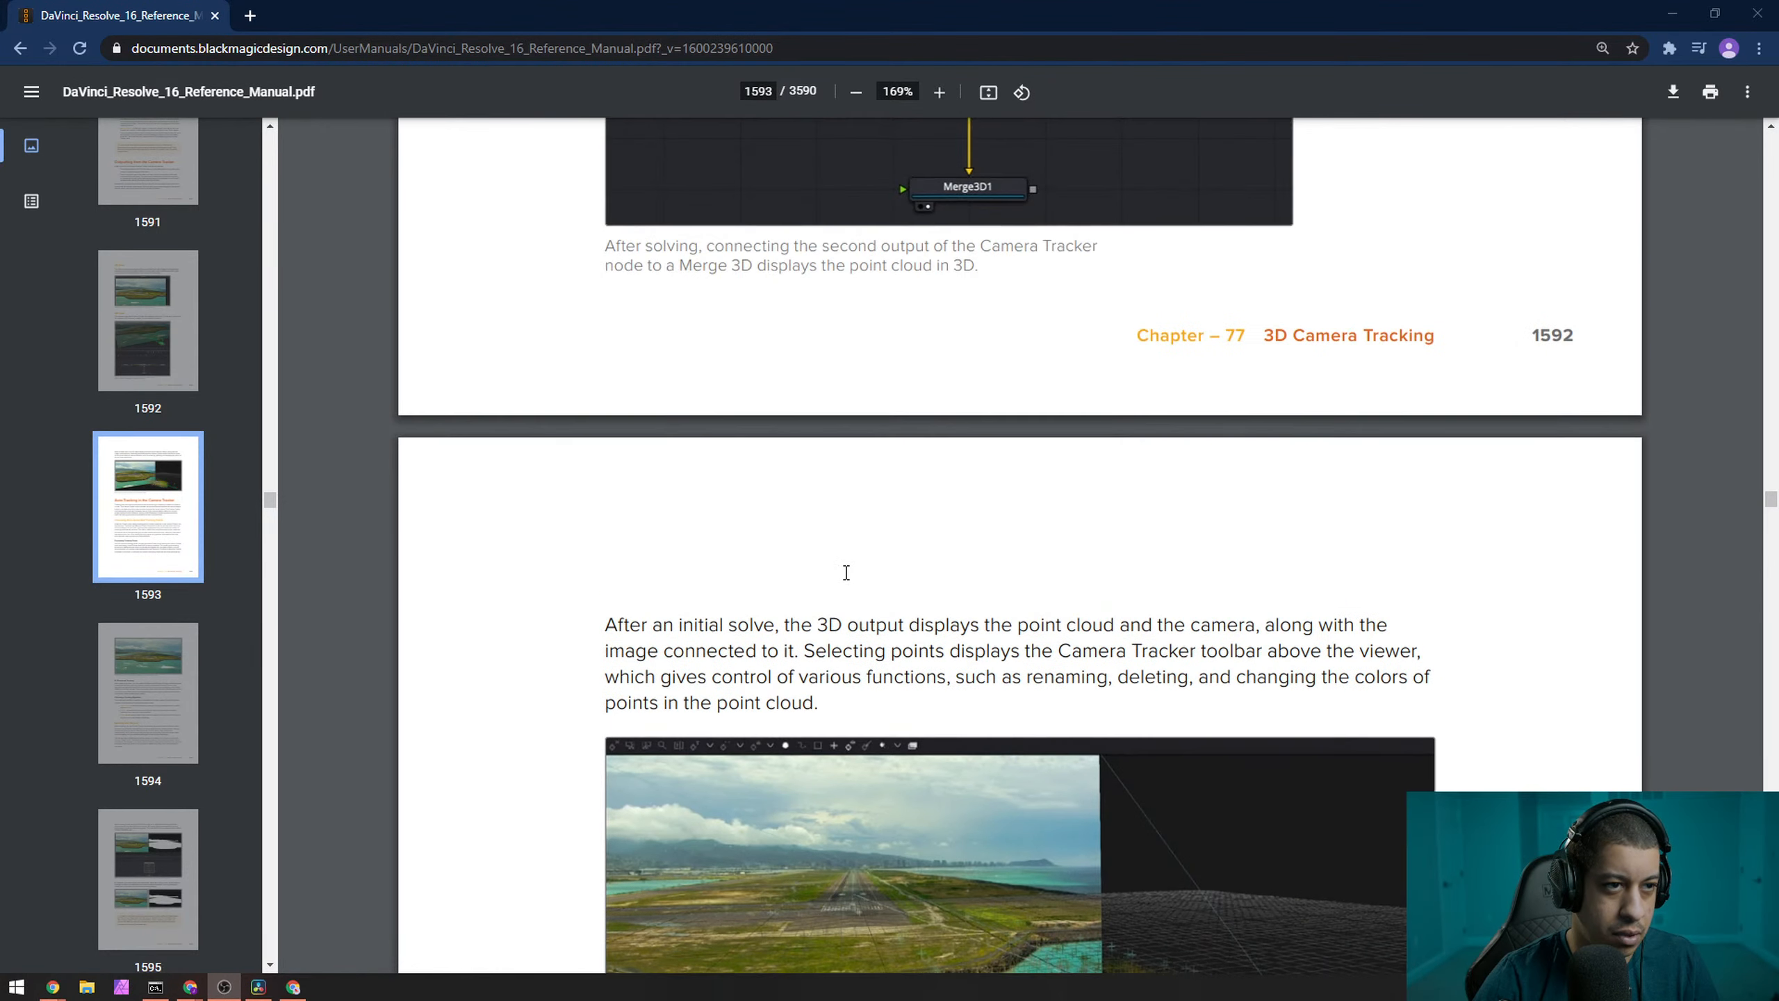
{"action": "scroll", "coordinate": [847, 569], "scroll_direction": "down", "scroll_amount": 2}
{"action": "scroll", "coordinate": [847, 570], "scroll_direction": "up", "scroll_amount": 1}
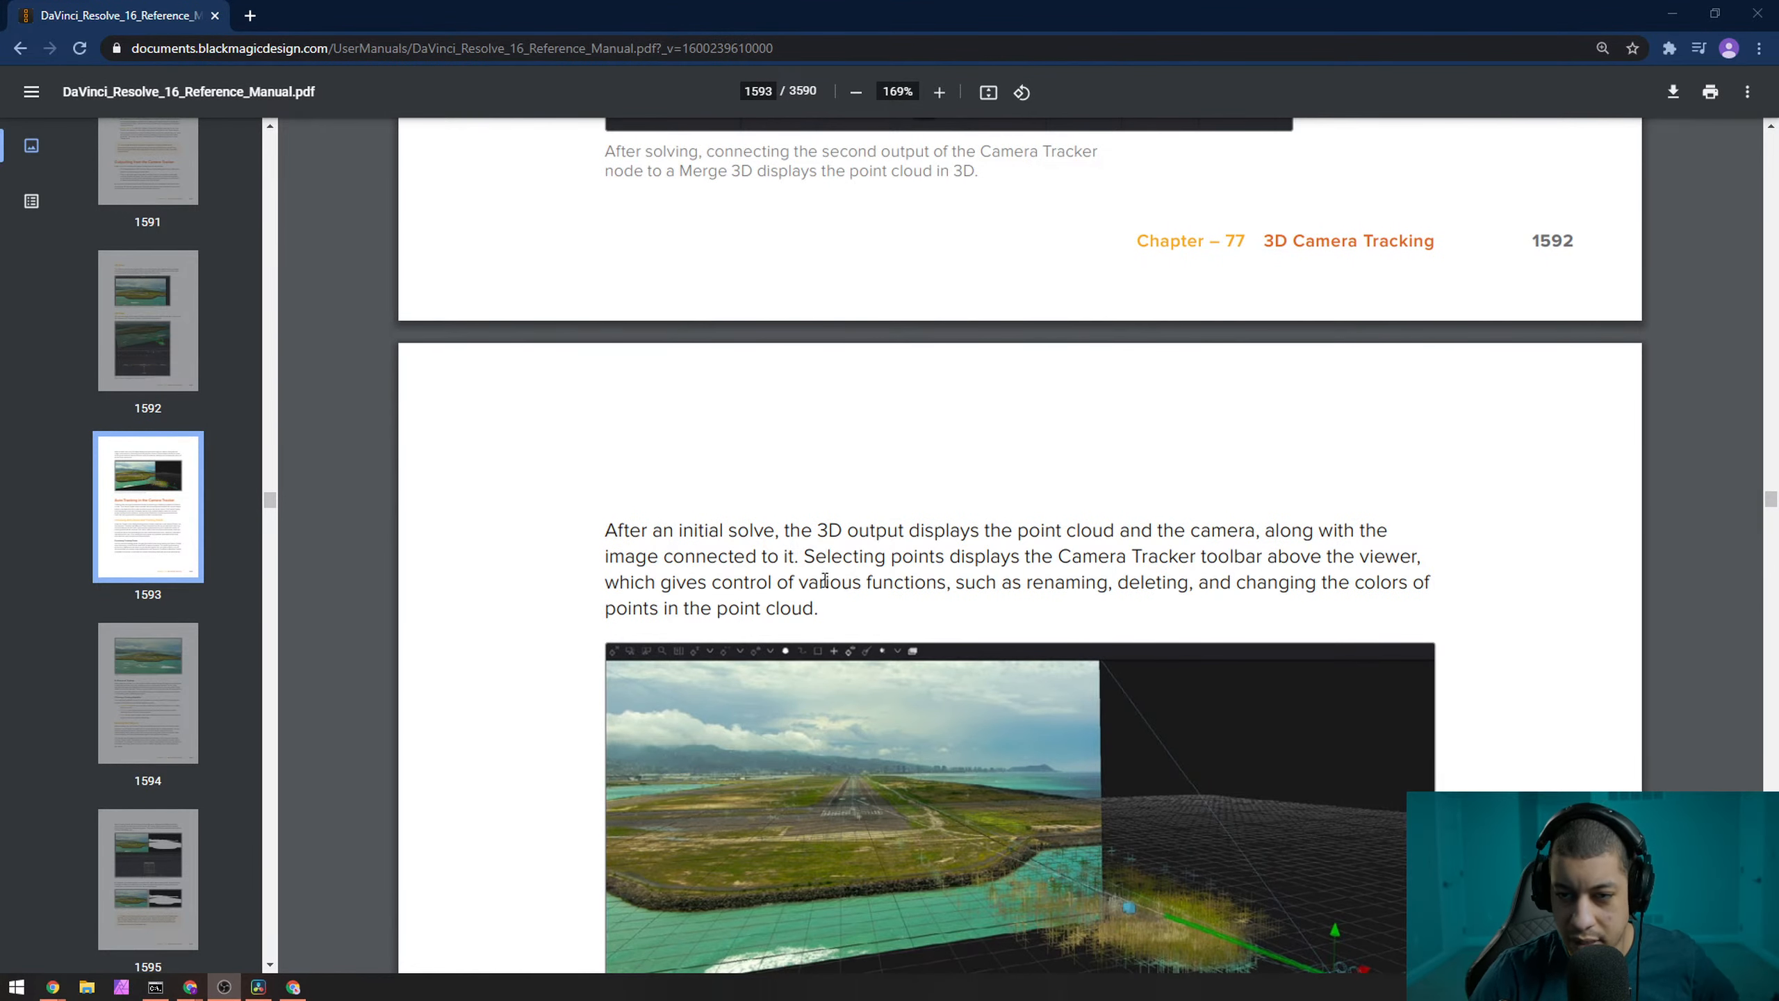
{"action": "scroll", "coordinate": [811, 599], "scroll_direction": "up", "scroll_amount": 1}
{"action": "scroll", "coordinate": [811, 599], "scroll_direction": "up", "scroll_amount": 2}
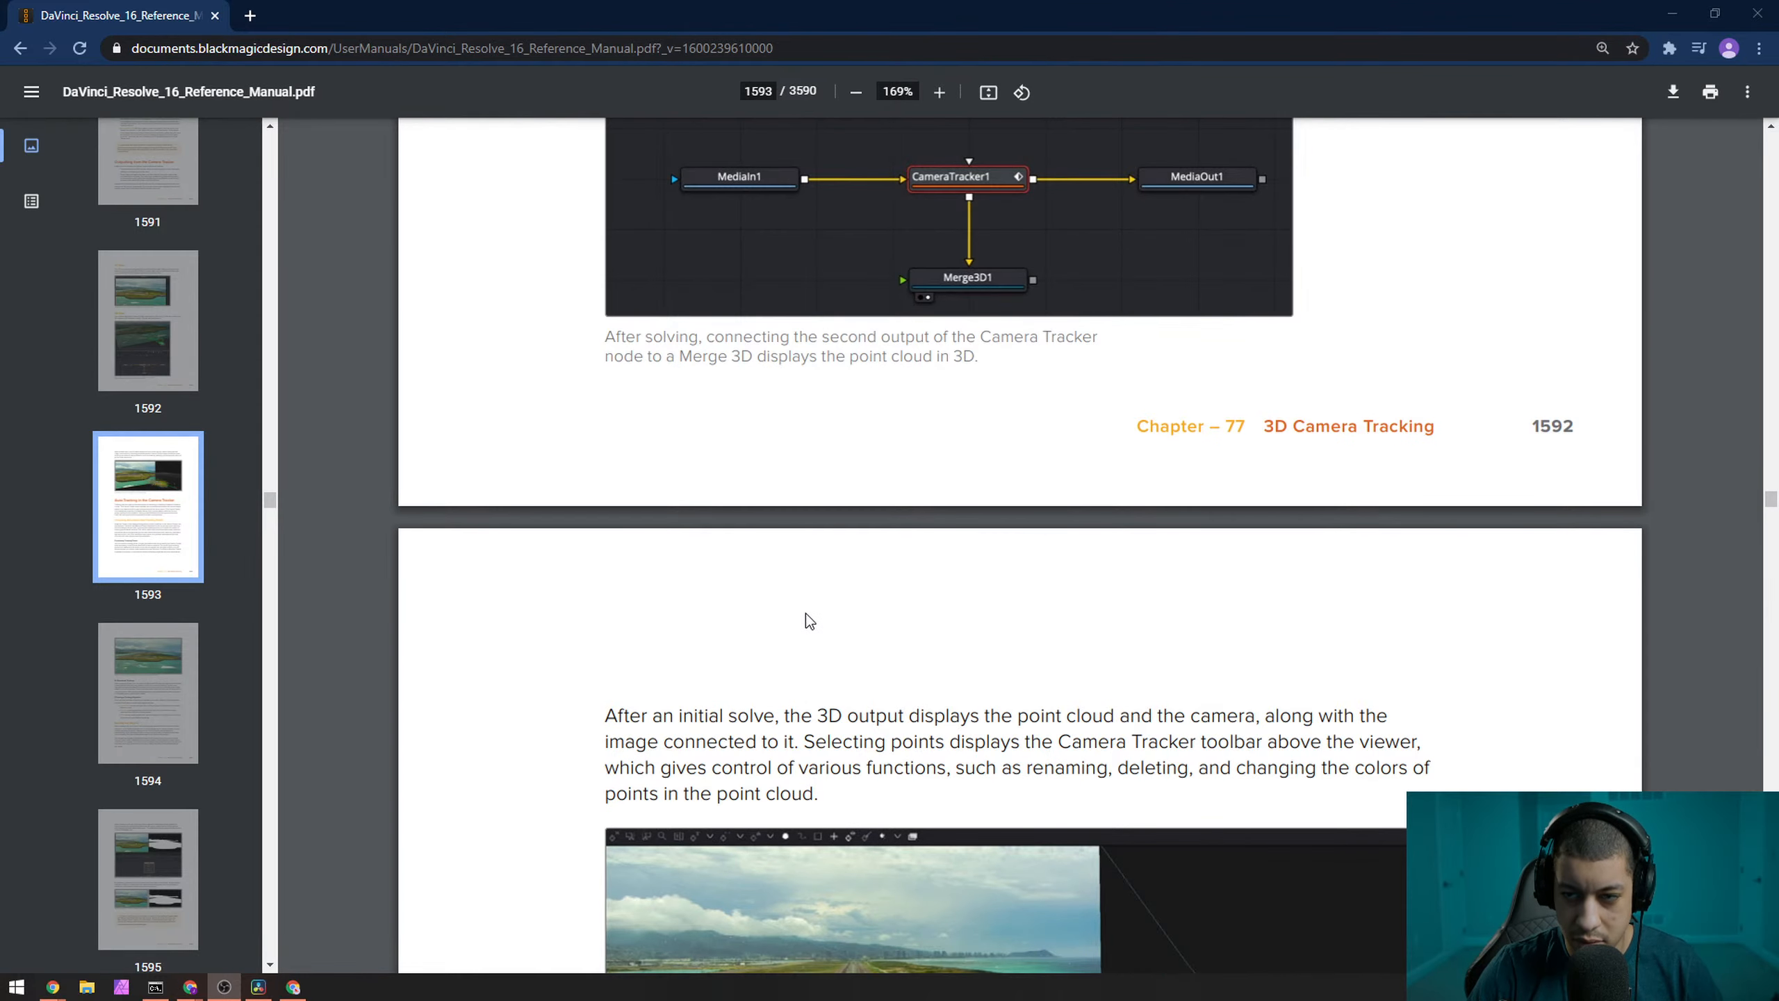
{"action": "scroll", "coordinate": [809, 613], "scroll_direction": "up", "scroll_amount": 7}
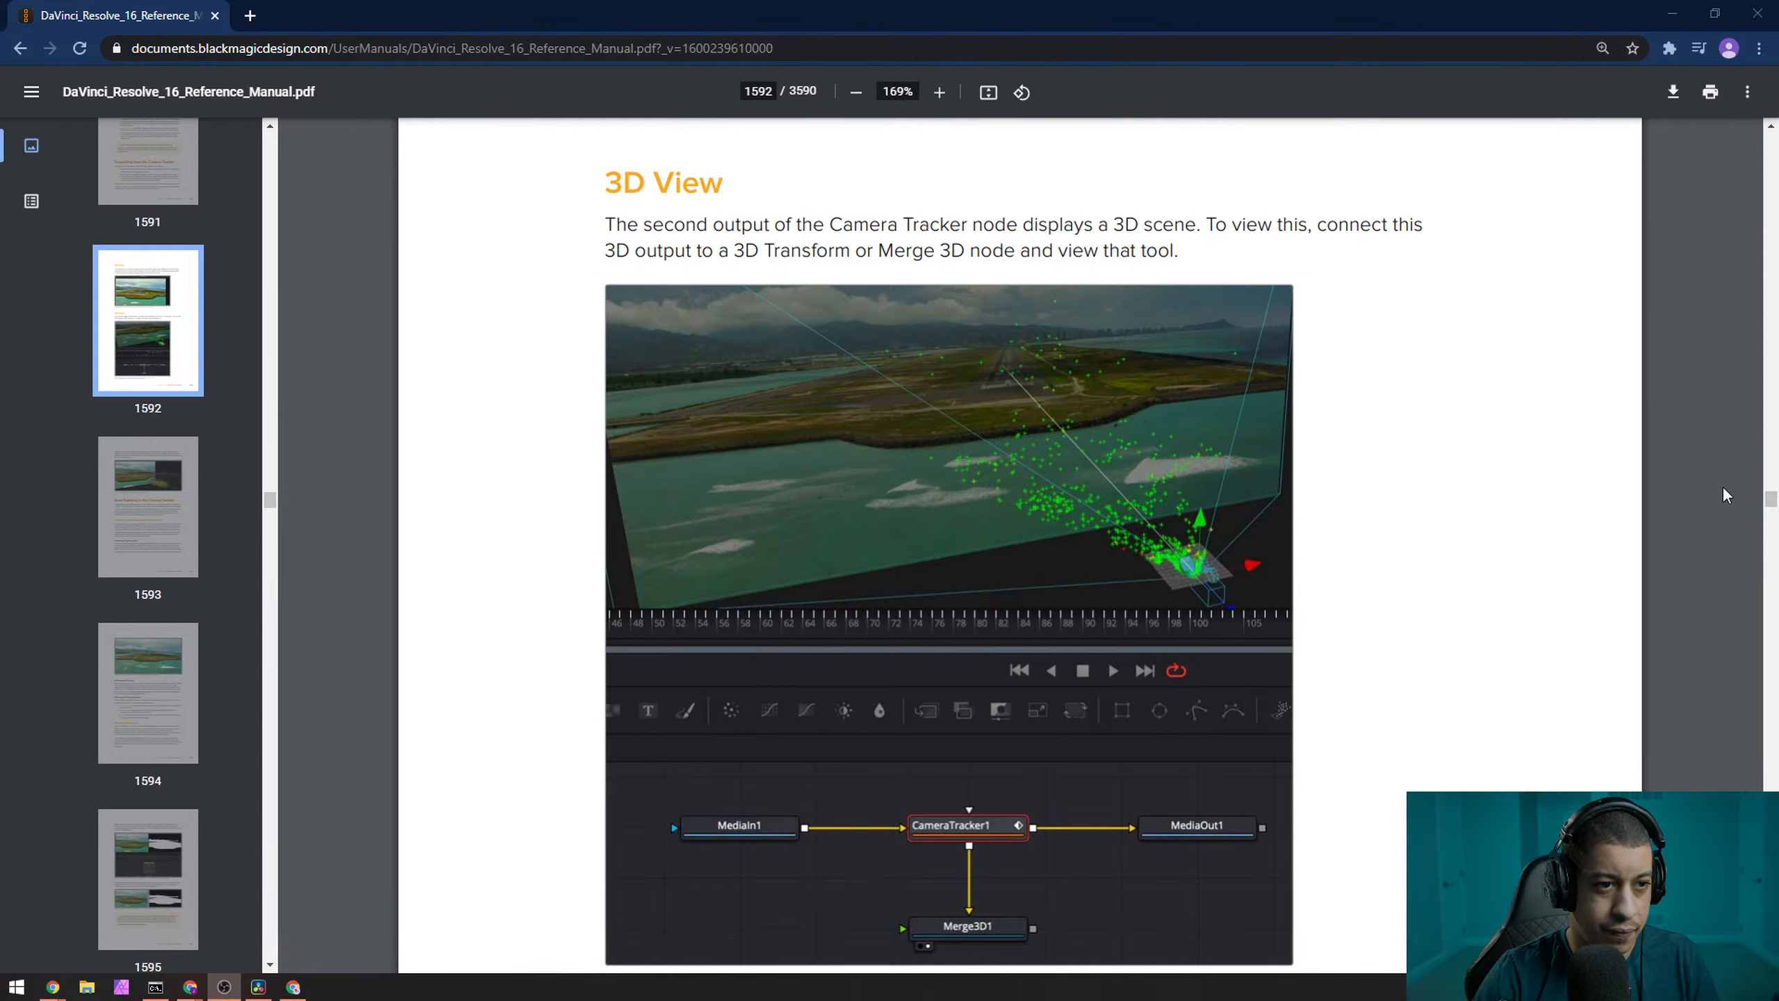
- Compare the illustrations on pages 1592 to 1594 and check the available context options for the point cloud image on page 1593
{"action": "scroll", "coordinate": [1771, 502], "scroll_direction": "down", "scroll_amount": 20}
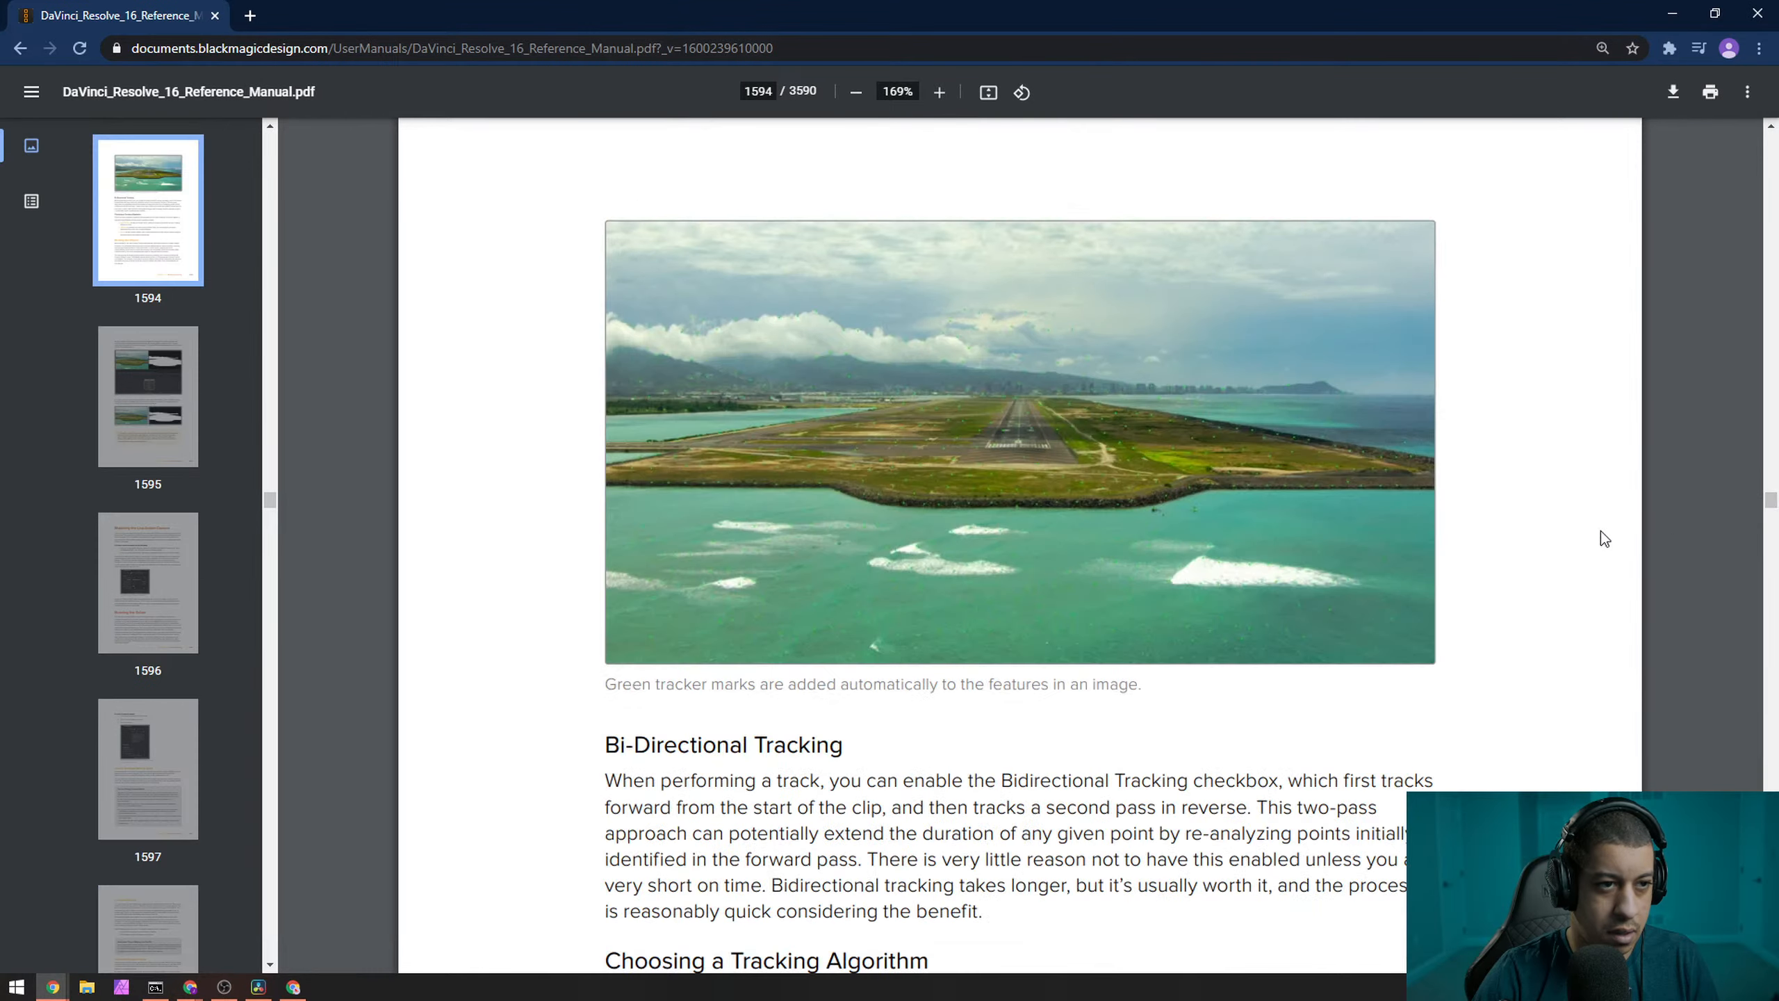
{"action": "scroll", "coordinate": [1551, 518], "scroll_direction": "down", "scroll_amount": 1}
{"action": "scroll", "coordinate": [1536, 522], "scroll_direction": "up", "scroll_amount": 15}
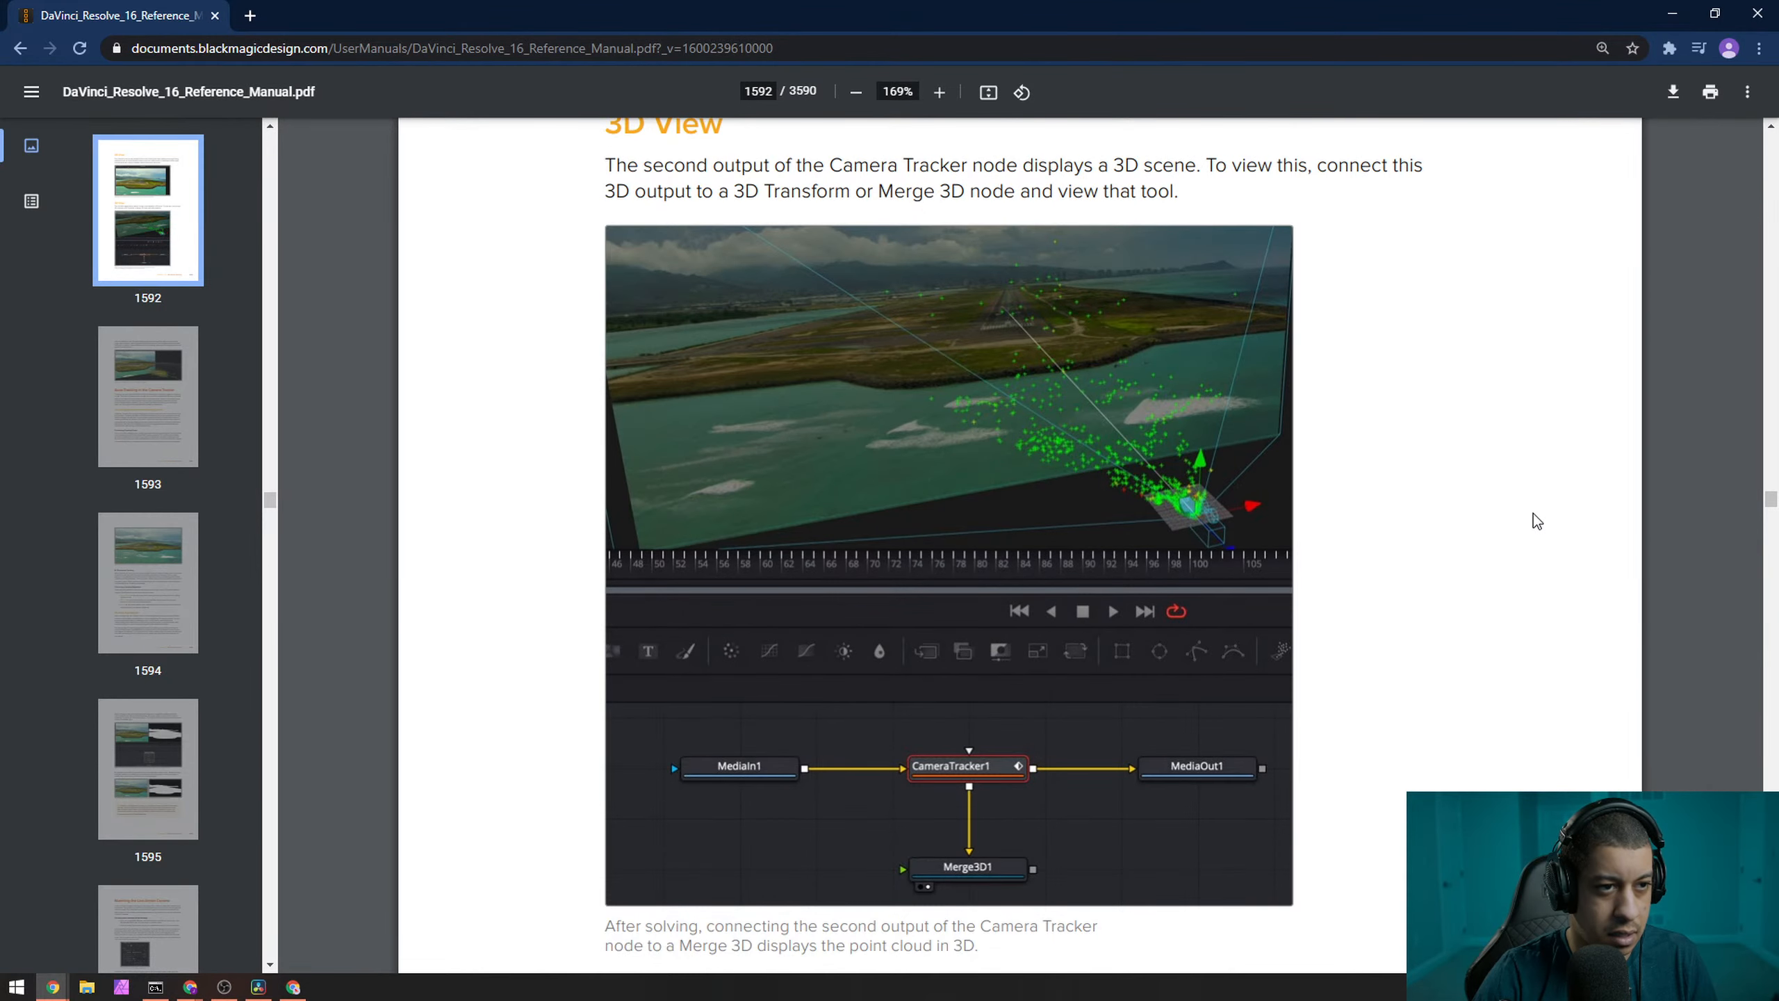
{"action": "scroll", "coordinate": [1534, 520], "scroll_direction": "down", "scroll_amount": 6}
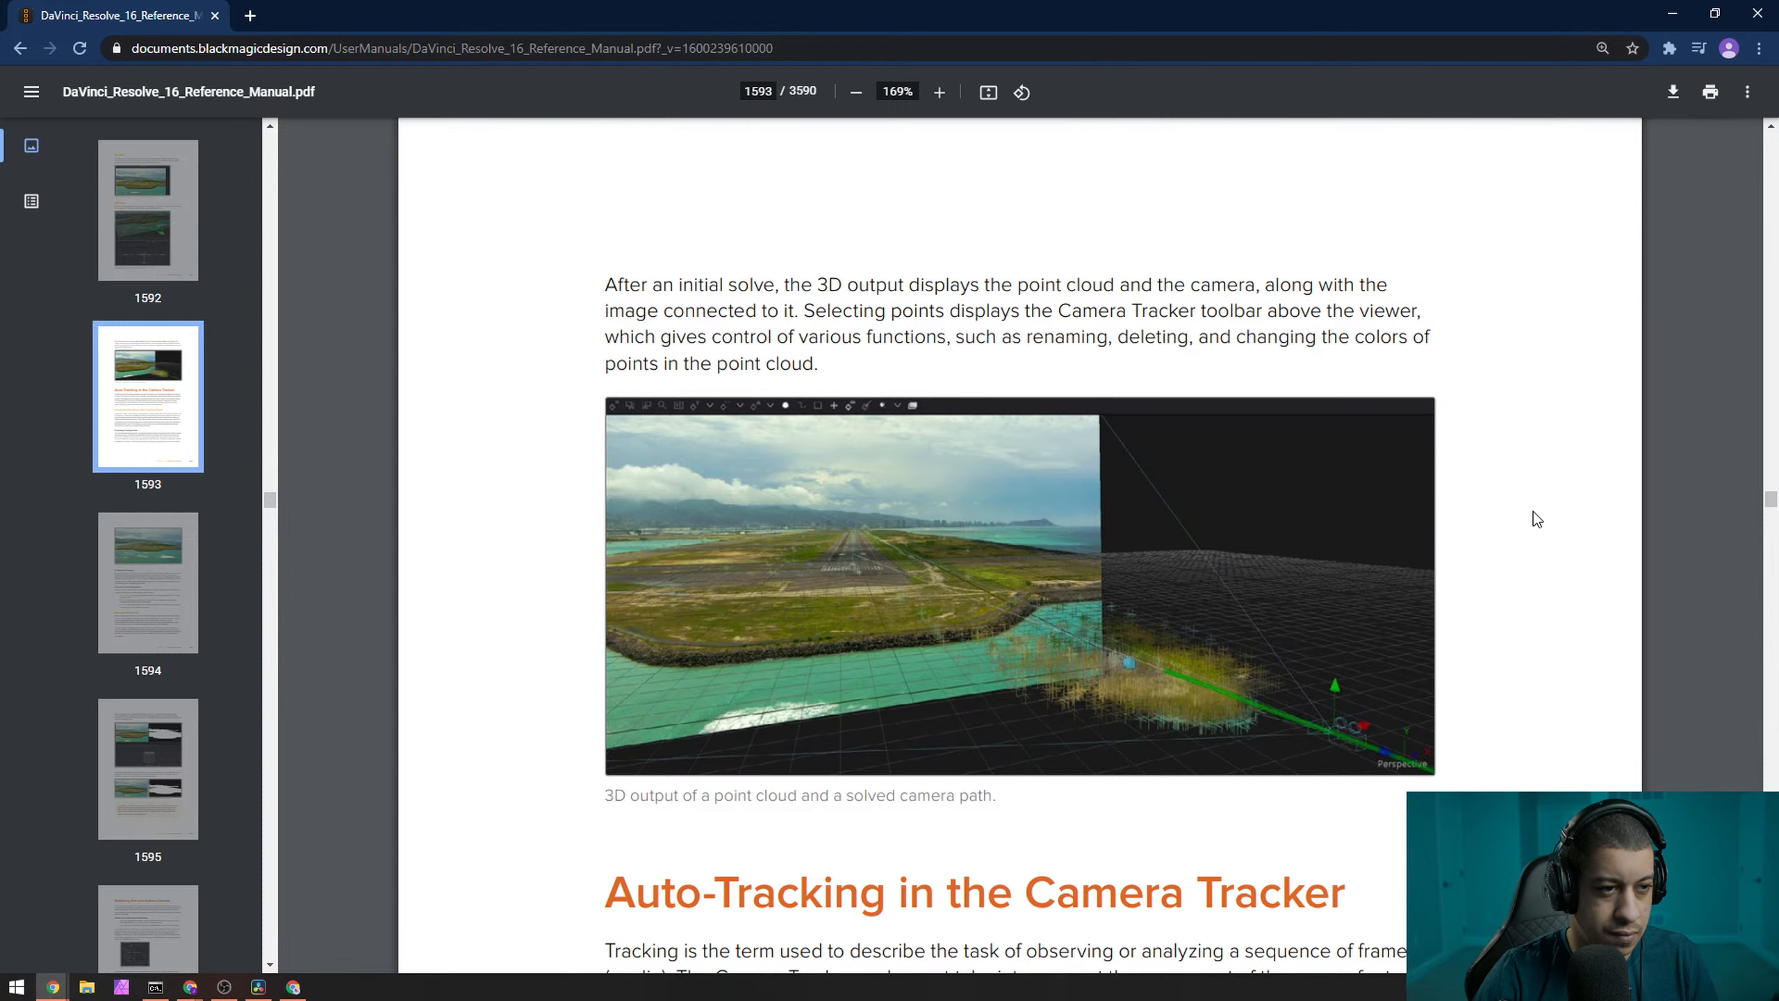
{"action": "right_click", "coordinate": [1119, 575]}
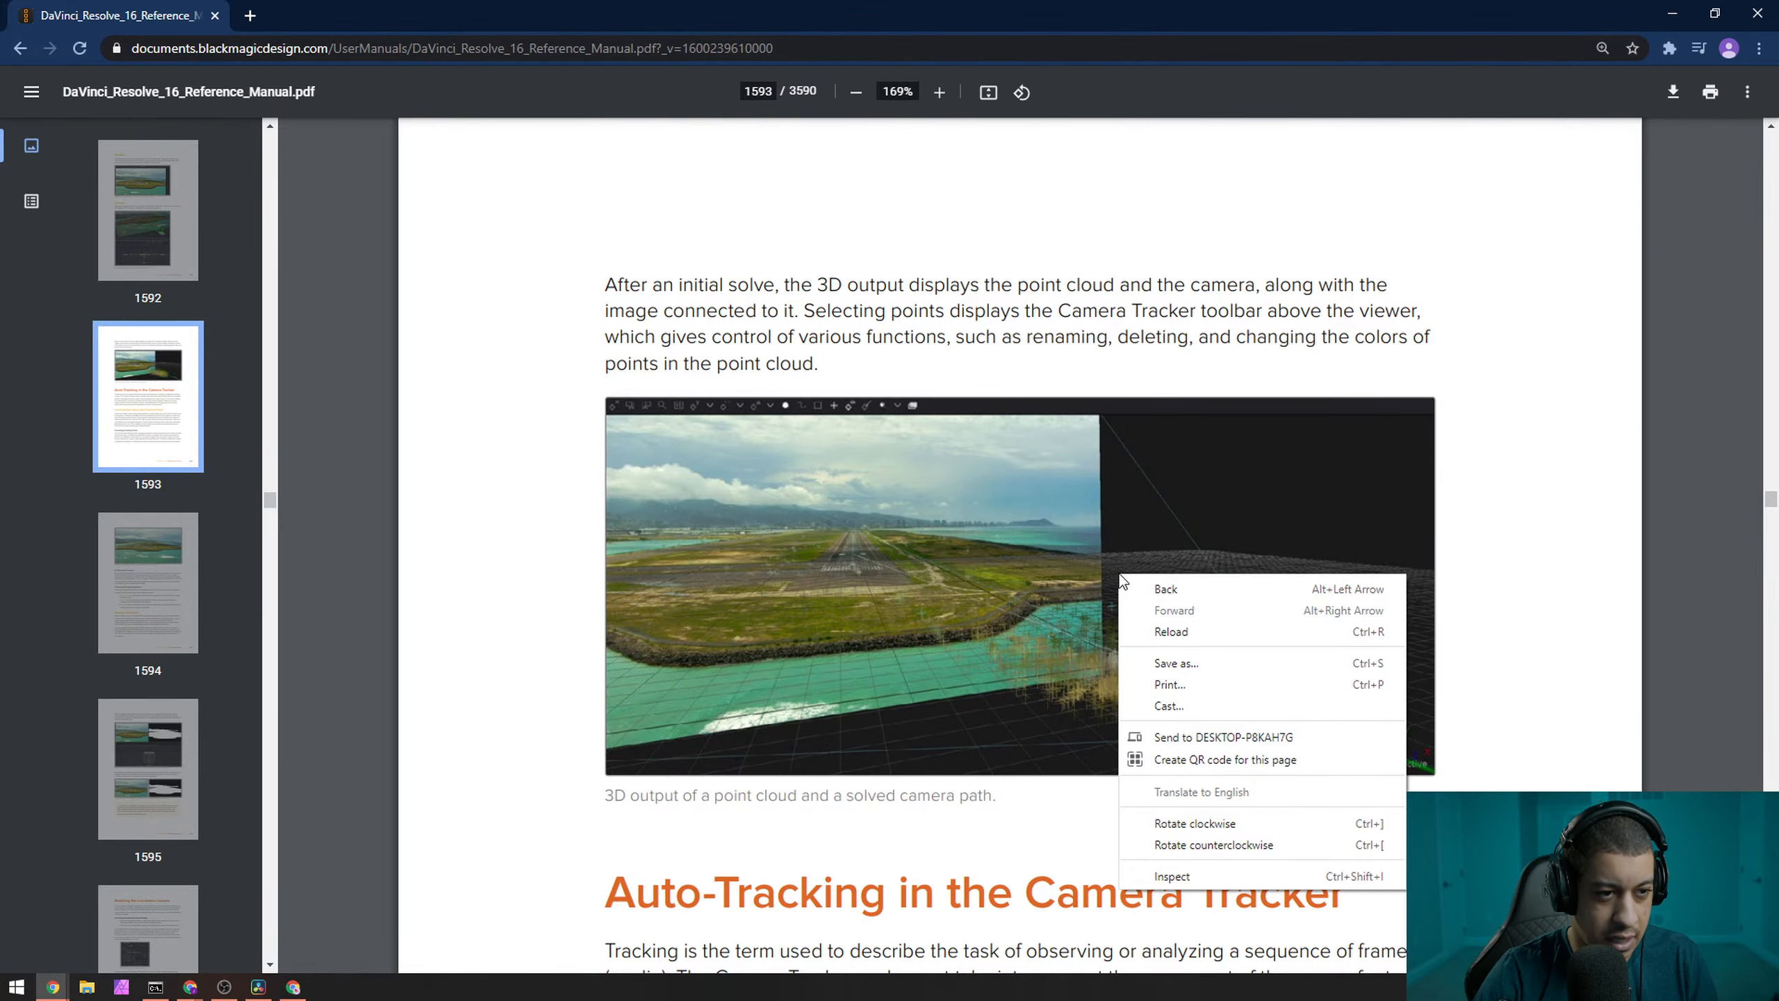
{"action": "left_click", "coordinate": [1521, 644]}
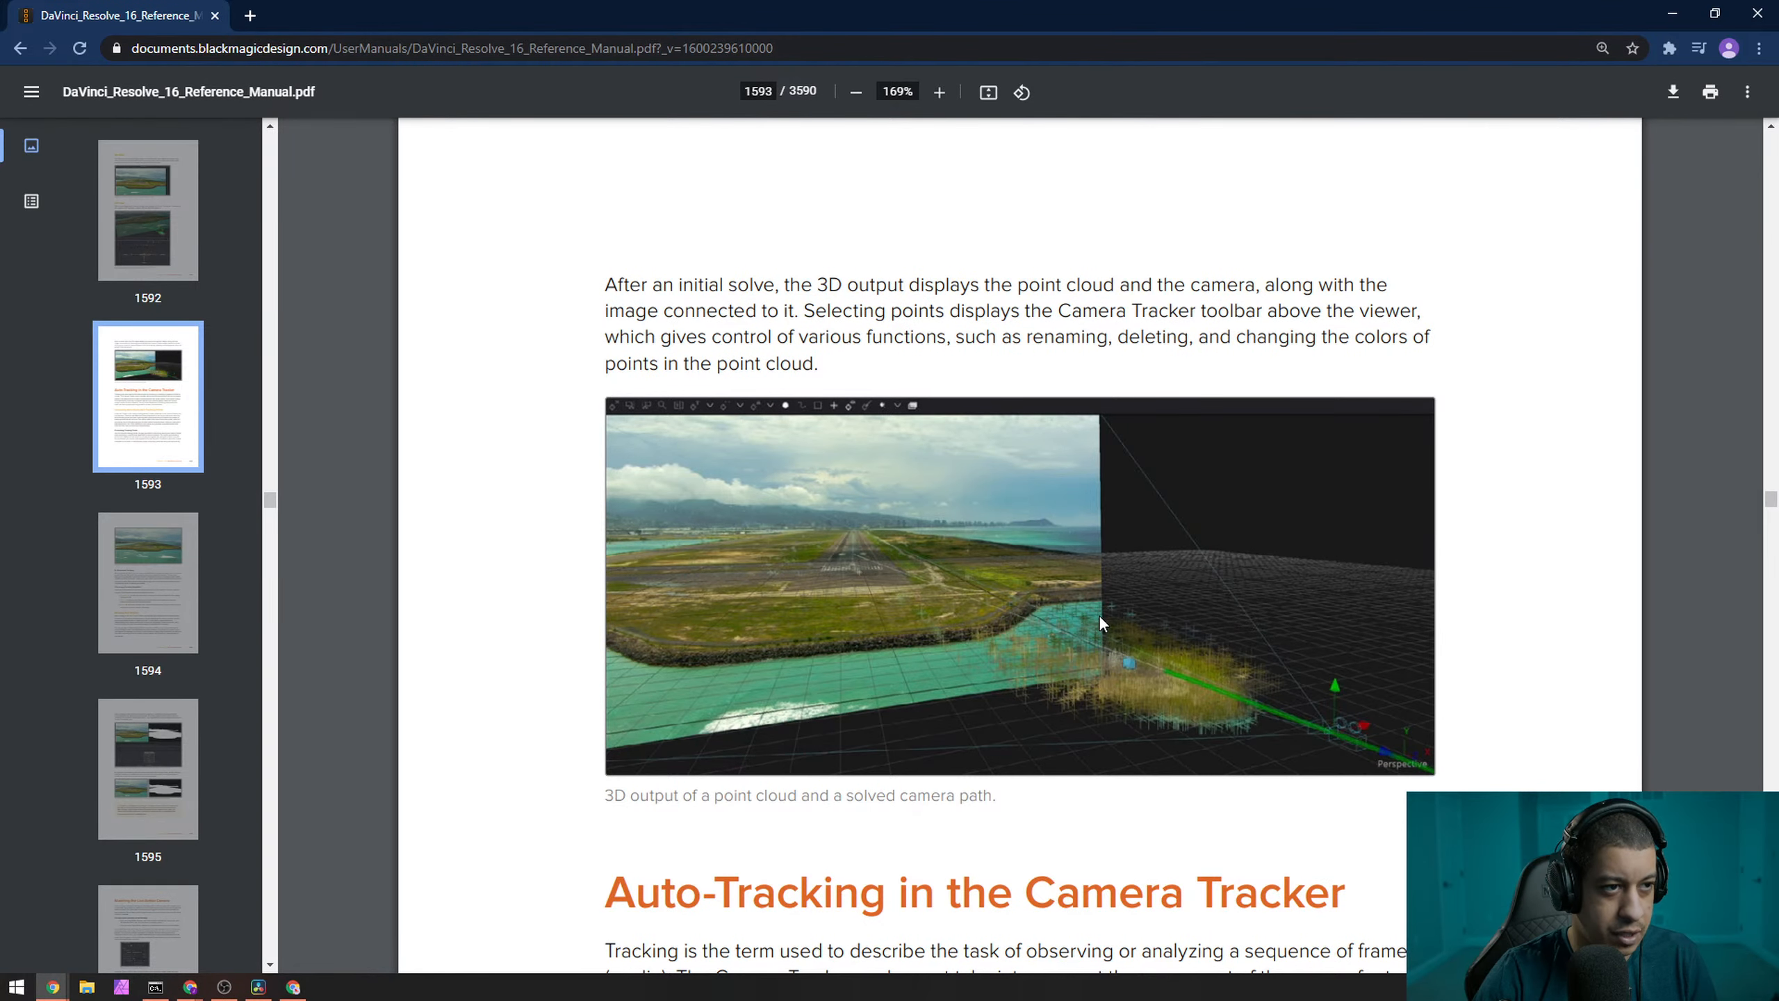
- Enlarge the point cloud and solved camera path image on page 1593 to 319% and hide the page thumbnails
{"action": "scroll", "coordinate": [1098, 615], "scroll_direction": "up", "scroll_amount": 3, "text": "ctrl"}
{"action": "left_click_drag", "start_coordinate": [844, 966], "coordinate": [716, 964]}
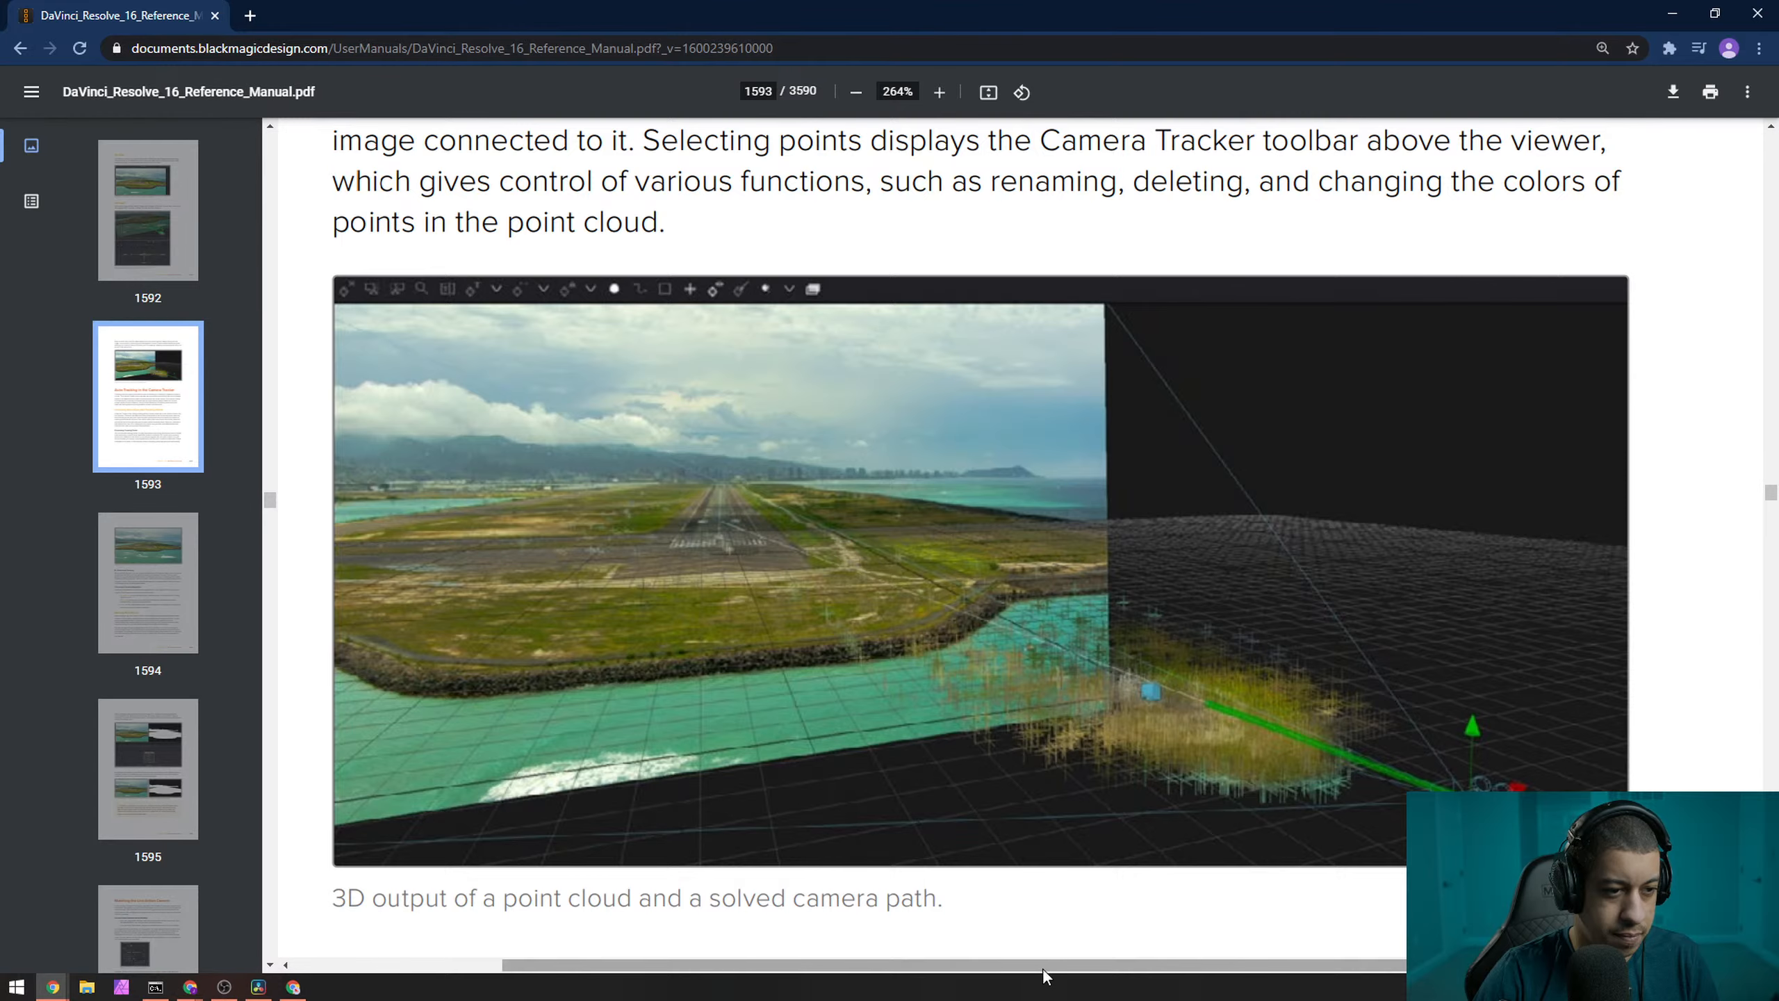
{"action": "scroll", "coordinate": [1042, 970], "scroll_direction": "left", "scroll_amount": 1}
{"action": "scroll", "coordinate": [1359, 677], "scroll_direction": "up", "scroll_amount": 1, "text": "ctrl"}
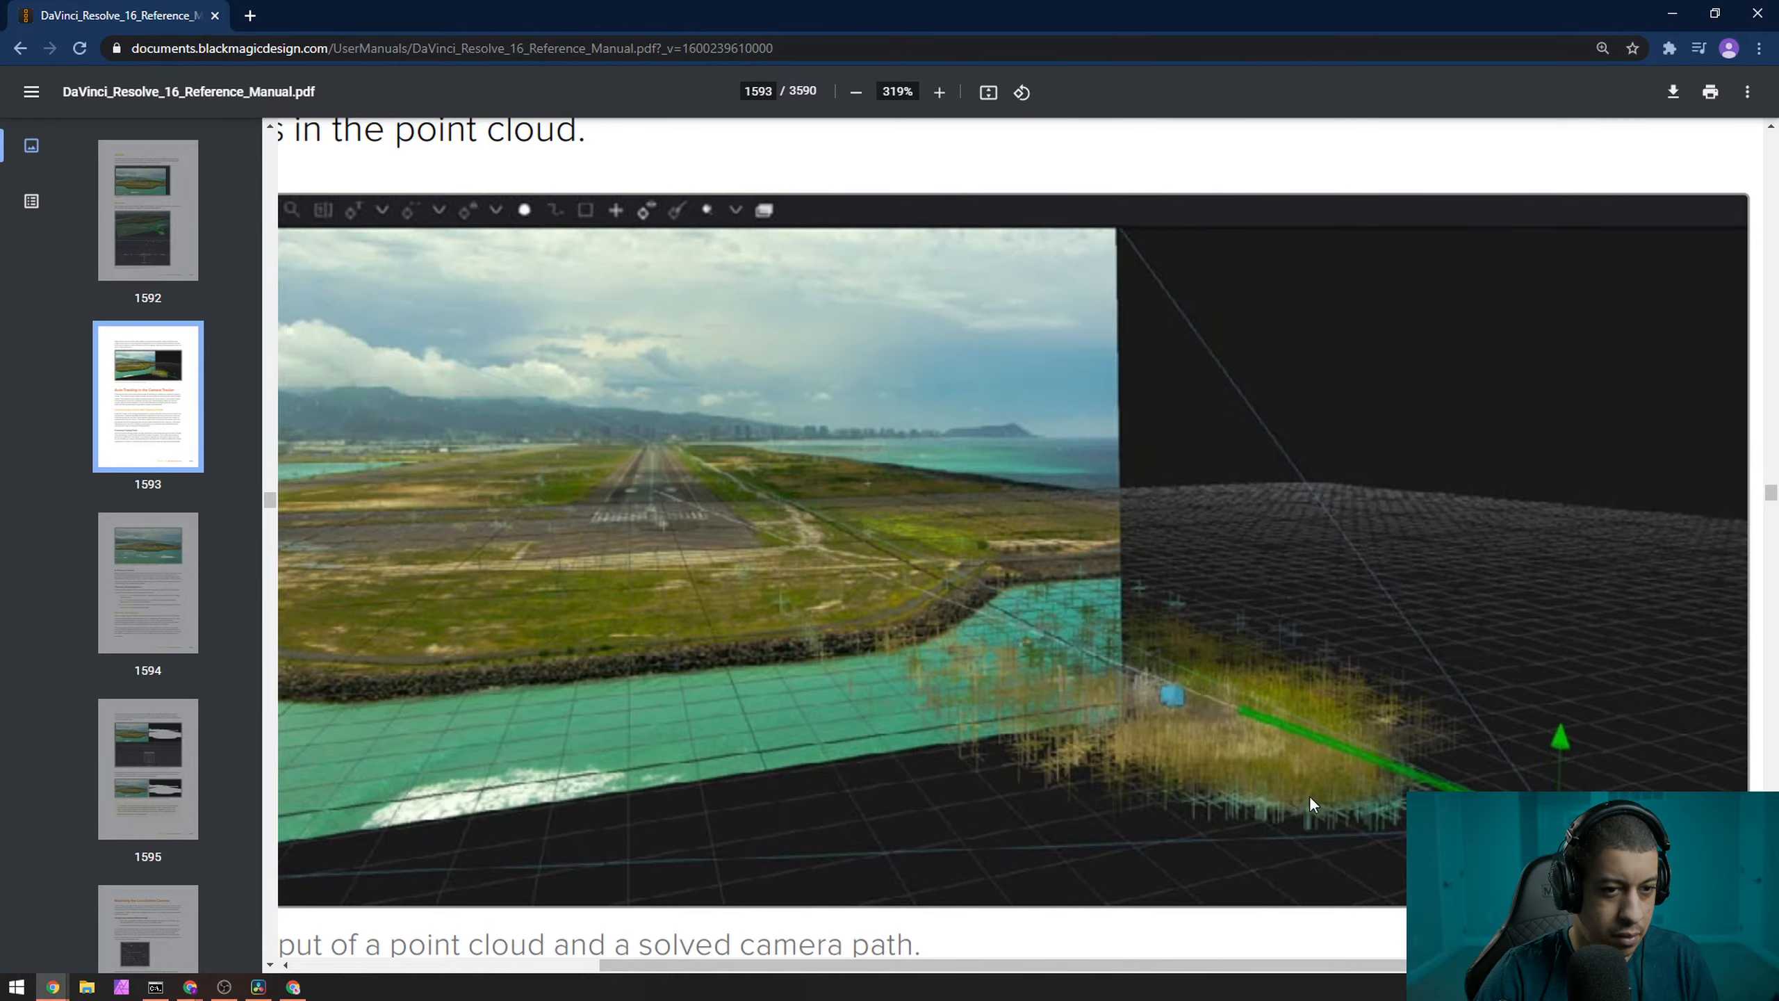
{"action": "left_click_drag", "start_coordinate": [1262, 964], "coordinate": [1204, 967]}
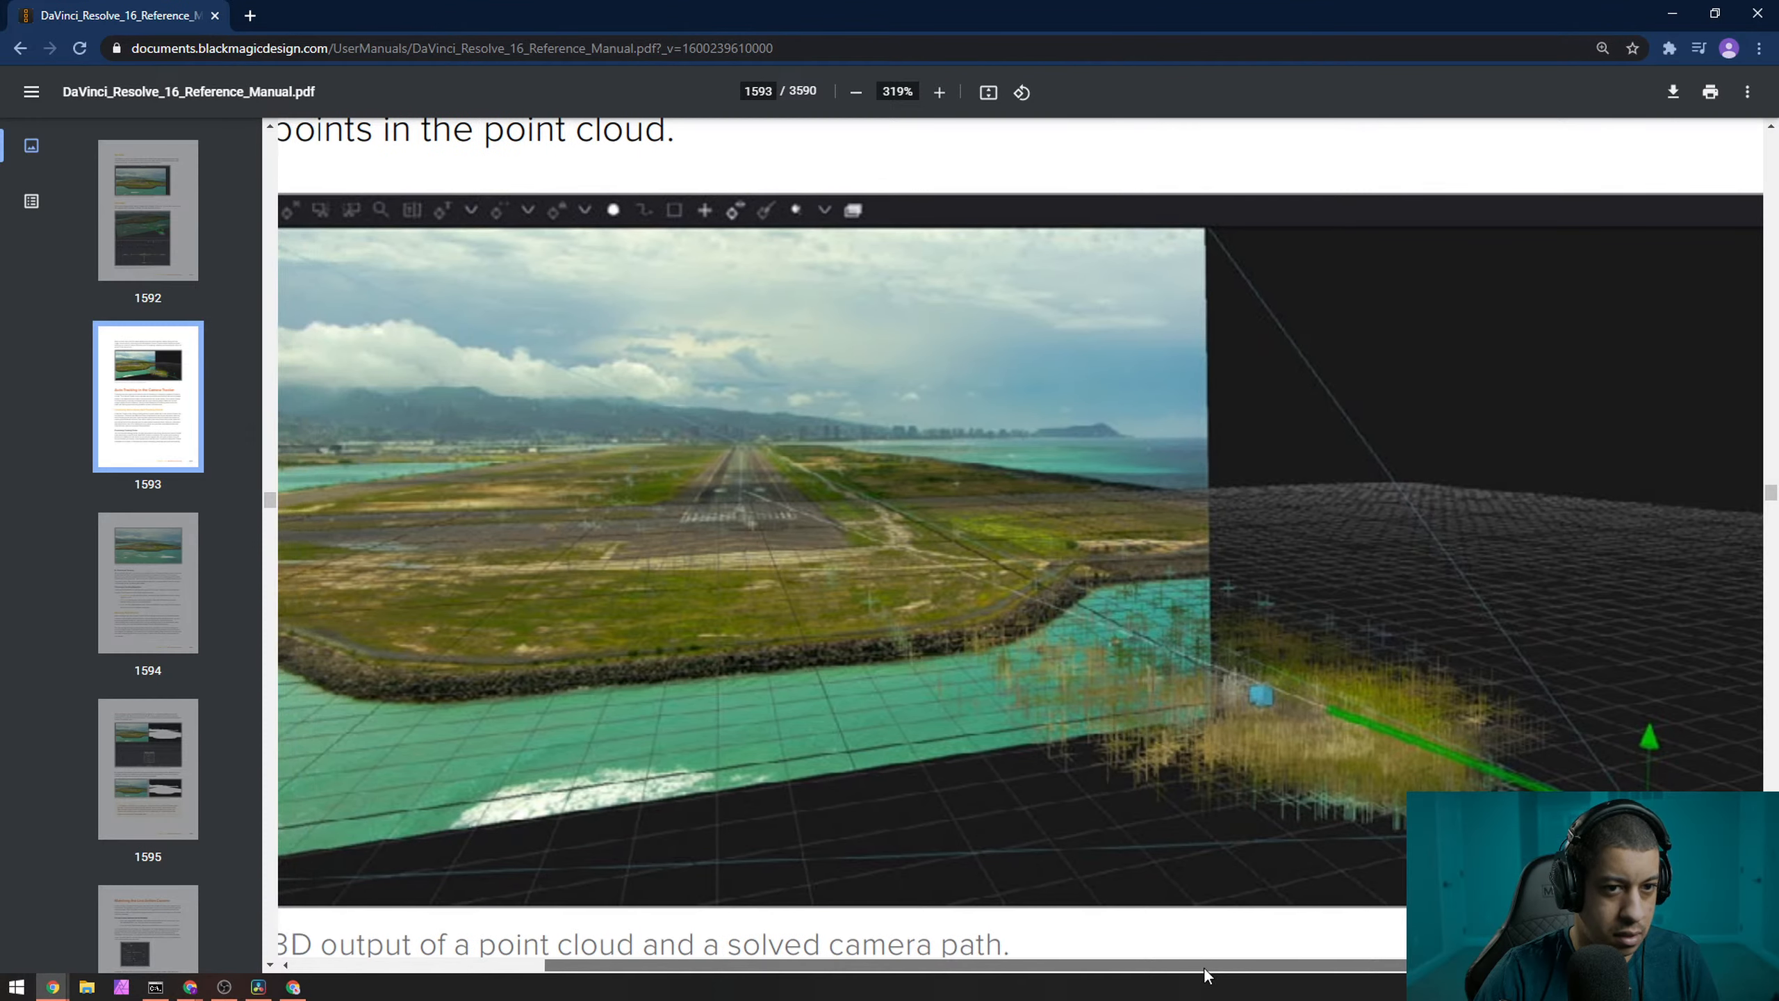
{"action": "left_click", "coordinate": [30, 91]}
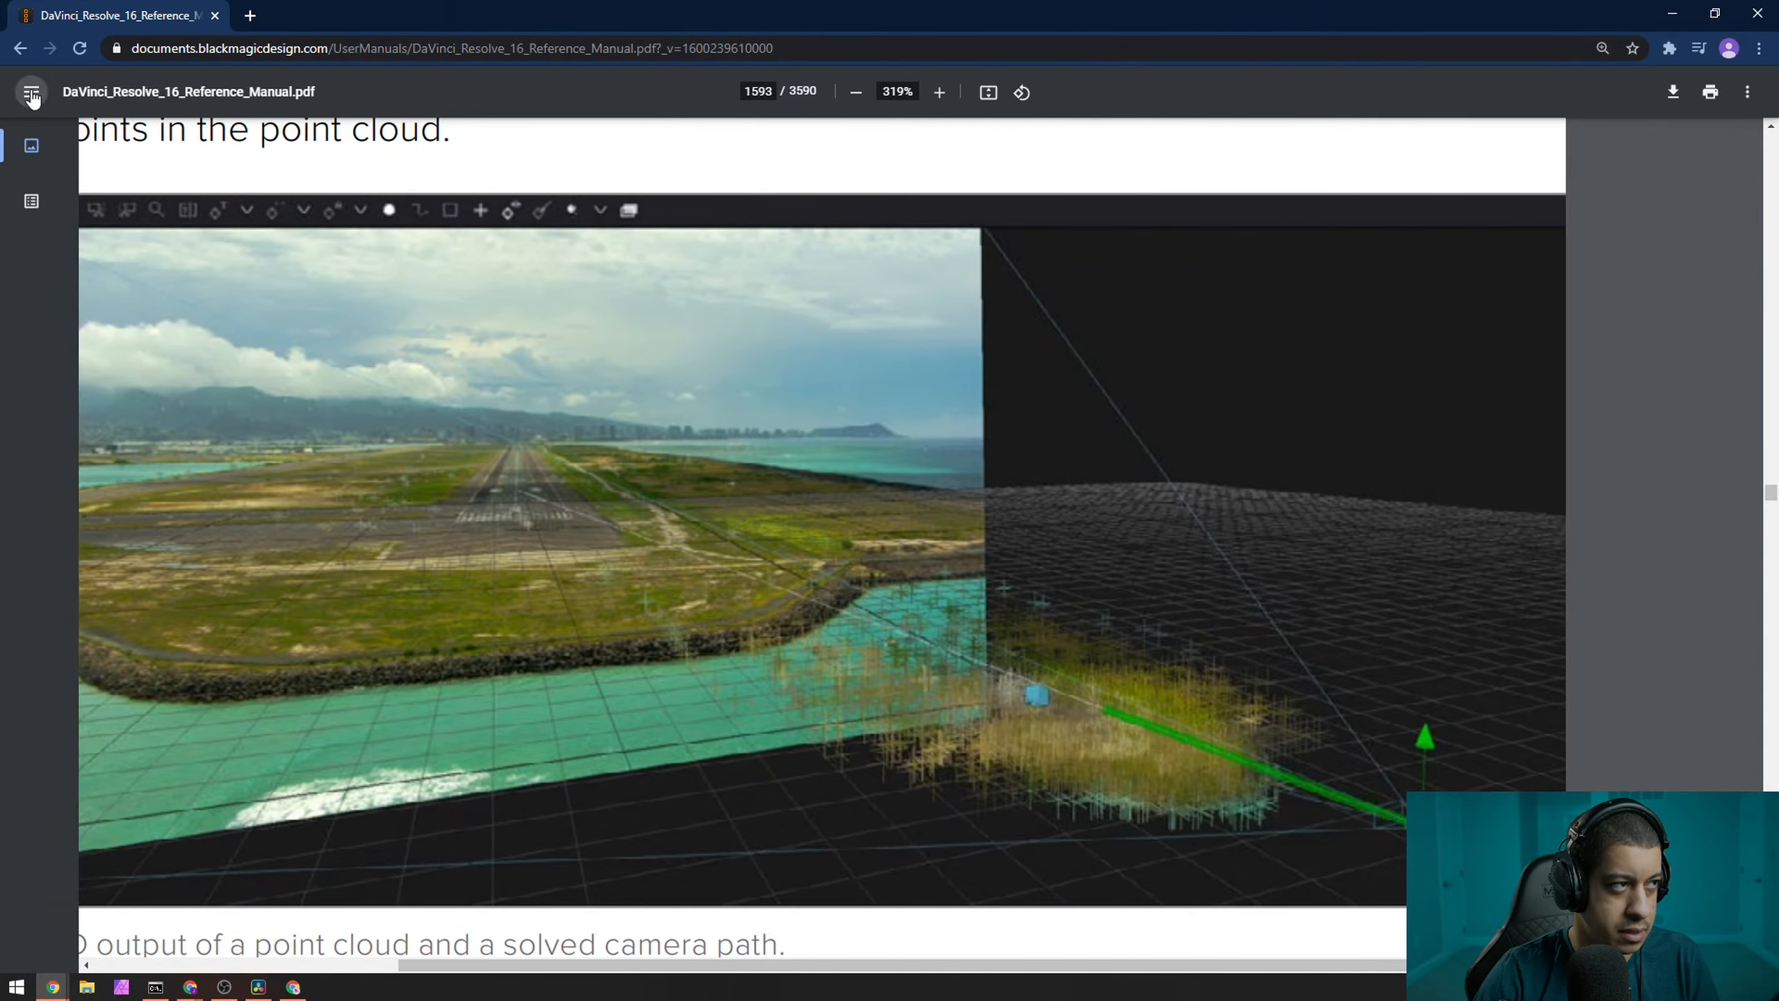
- Frame the point cloud image in the manual, switch to Affinity Photo and create a new FHD 1080p web document, 1920 x 1080
{"action": "left_click_drag", "start_coordinate": [925, 956], "coordinate": [810, 956]}
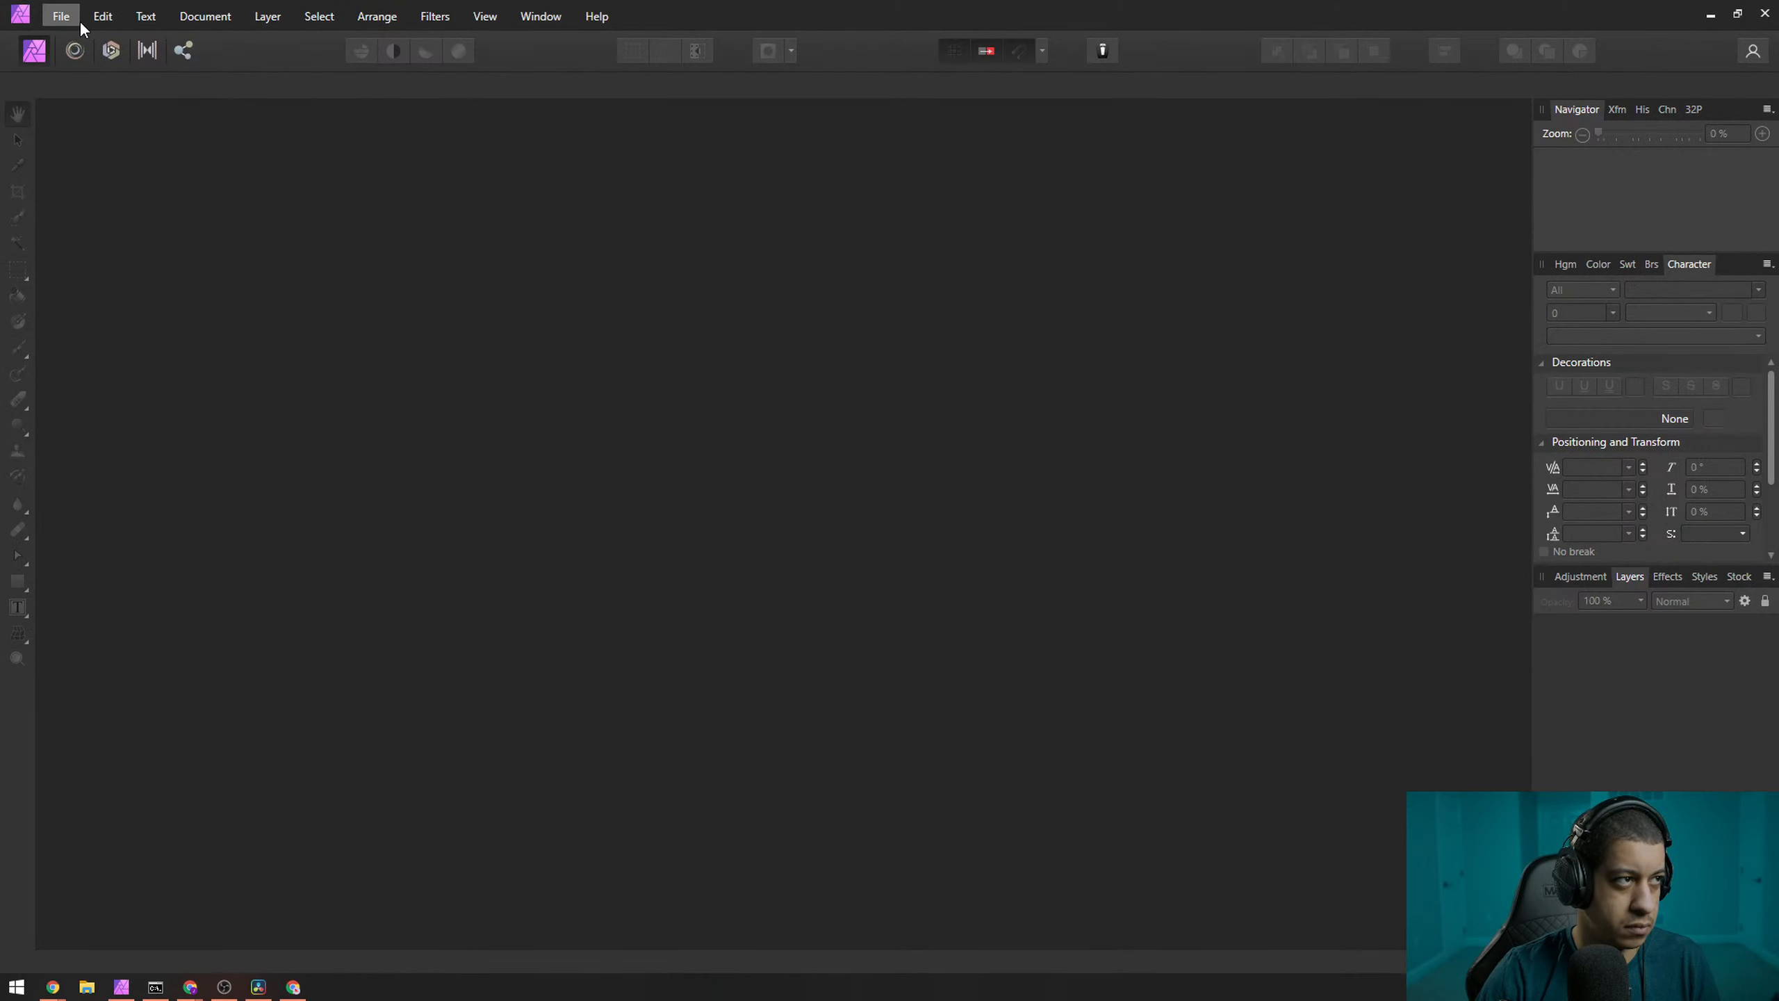
{"action": "left_click", "coordinate": [78, 19]}
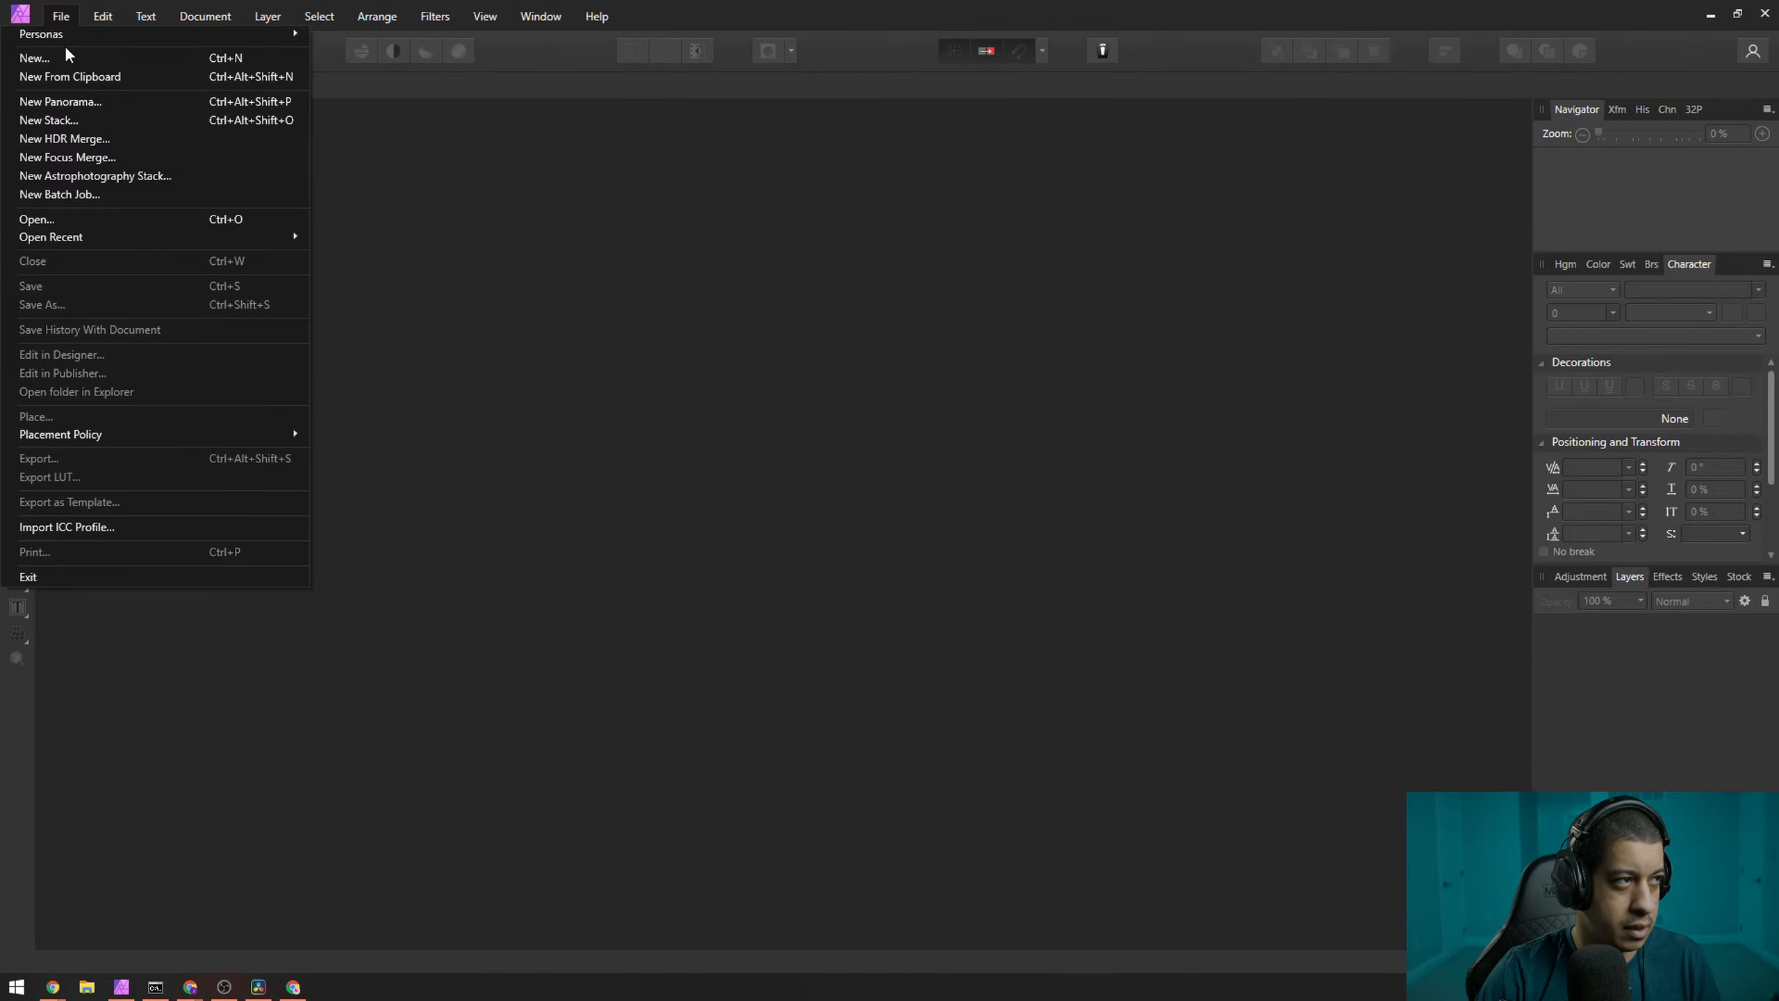
{"action": "left_click", "coordinate": [65, 55]}
{"action": "left_click_drag", "start_coordinate": [1055, 466], "coordinate": [1058, 602]}
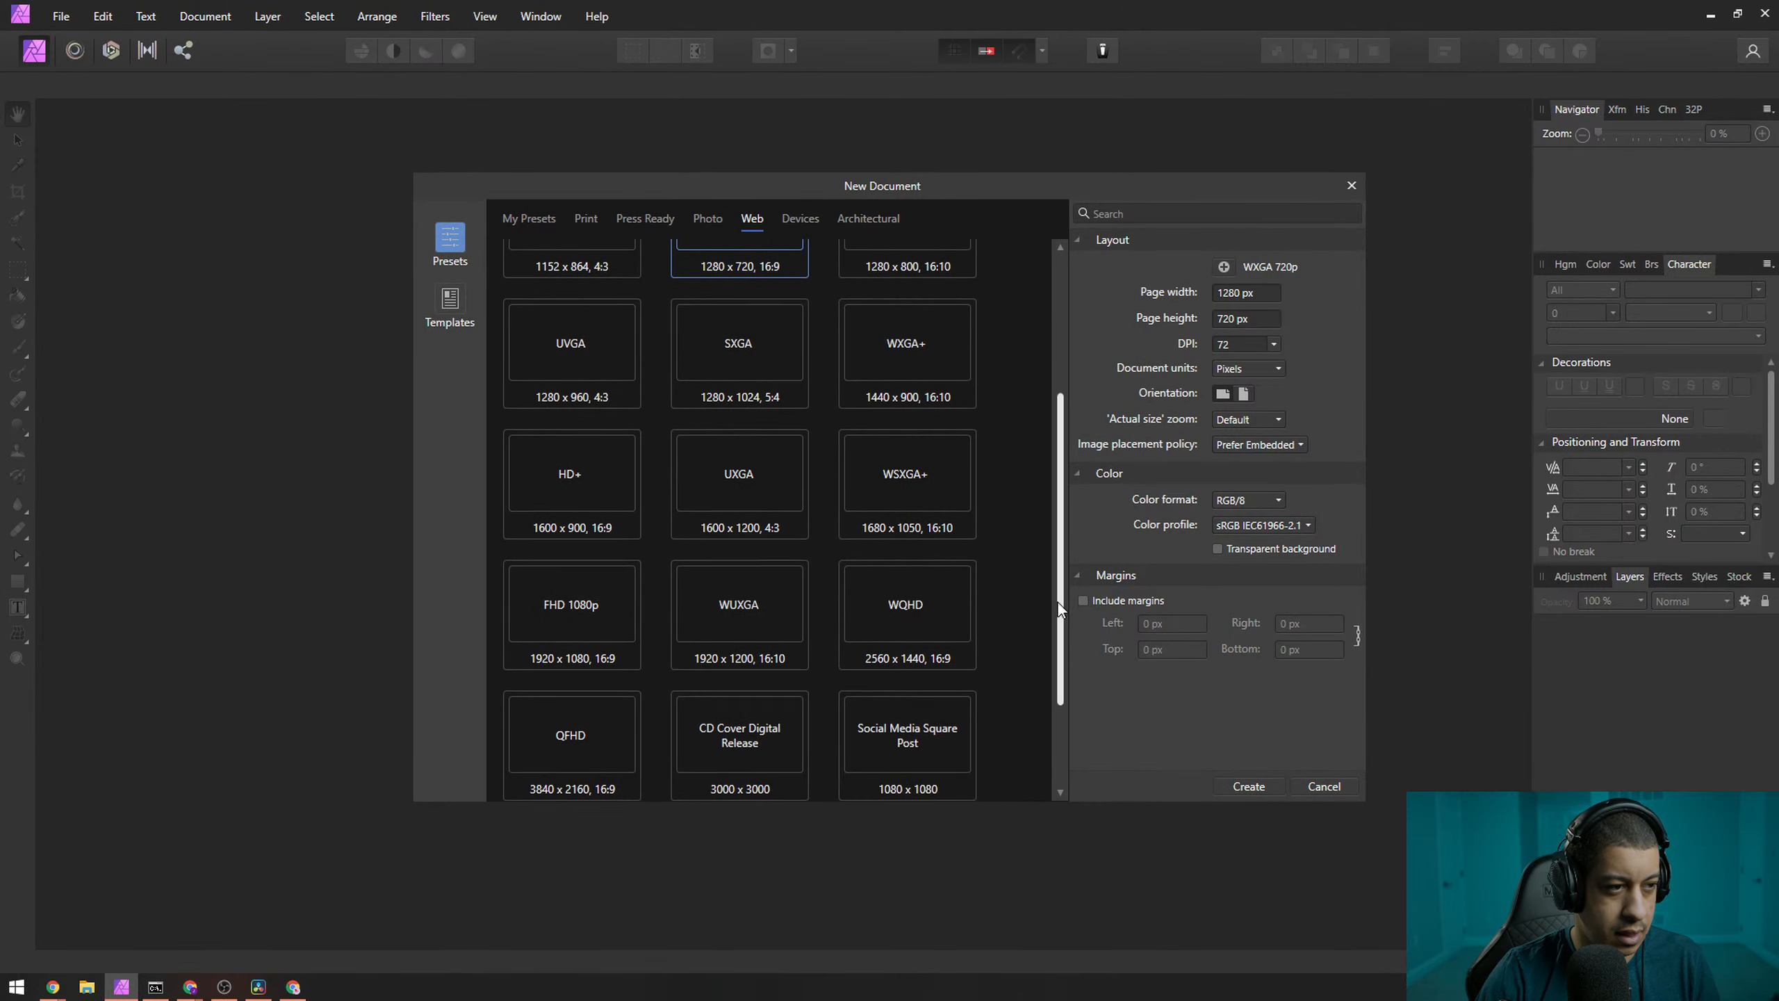
{"action": "double_click", "coordinate": [601, 624]}
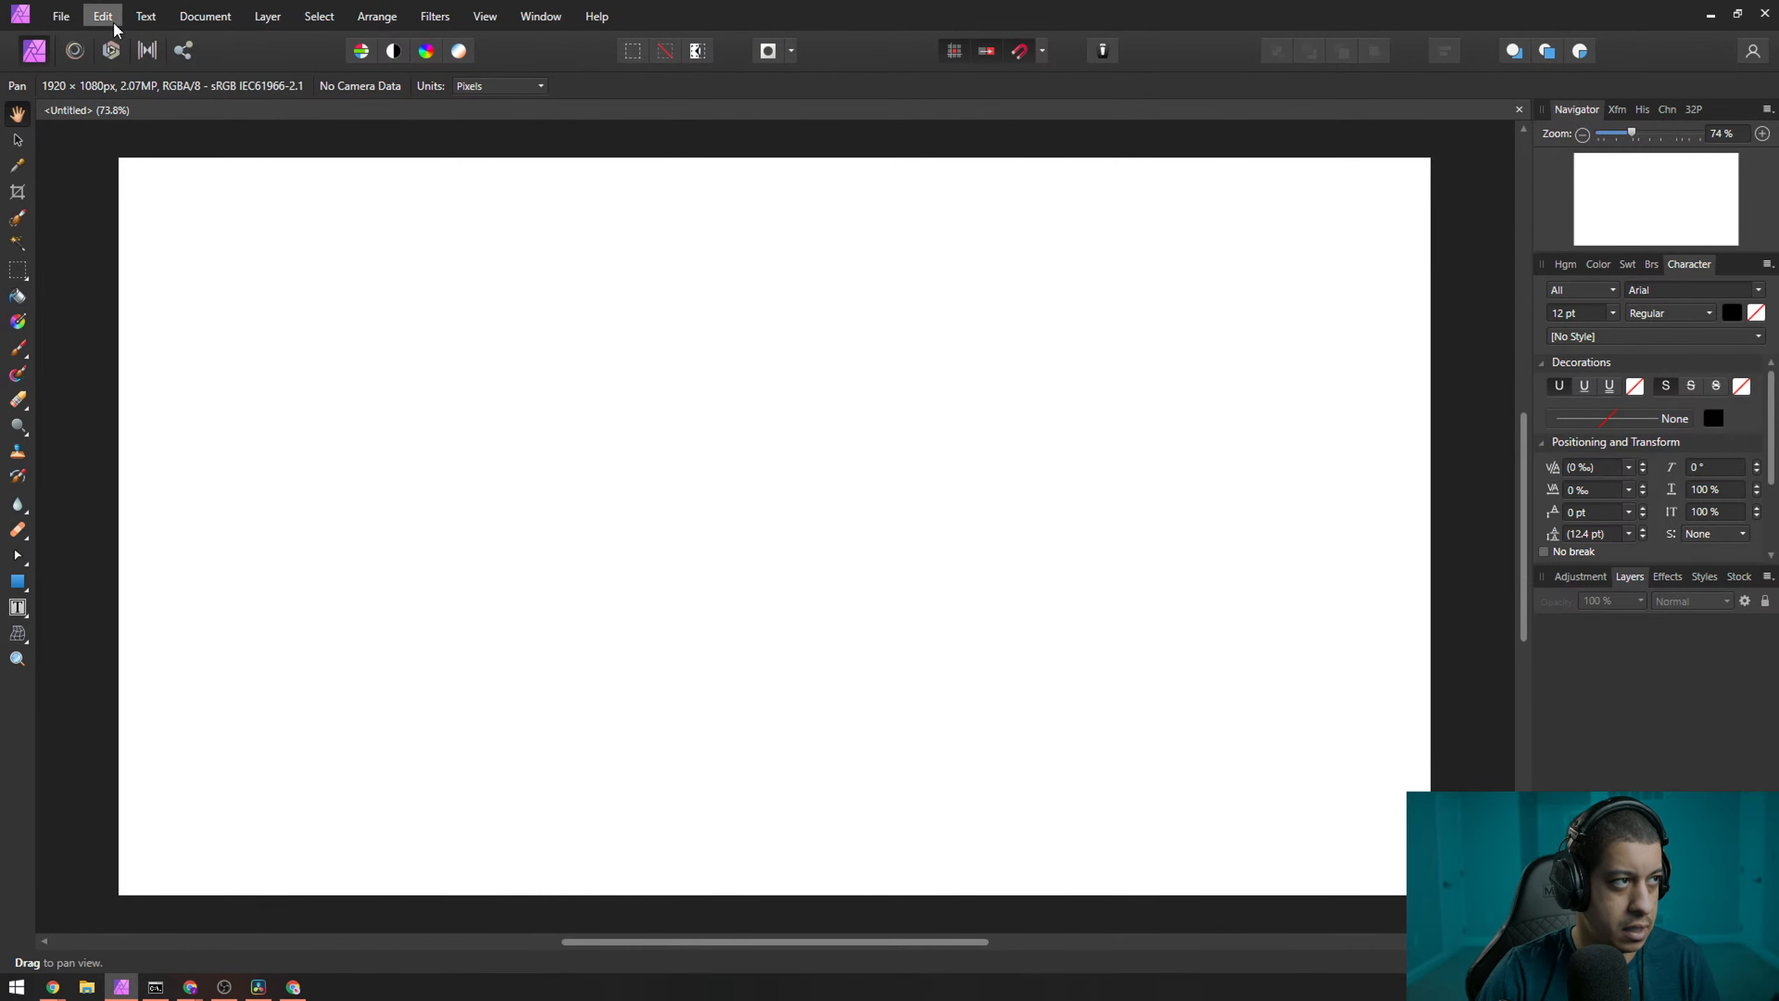
- Paste the captured manual screenshot into the document and position it so the whole point cloud image lies within the page
{"action": "left_click", "coordinate": [103, 16]}
{"action": "left_click", "coordinate": [72, 131]}
{"action": "left_click_drag", "start_coordinate": [266, 373], "coordinate": [973, 424]}
{"action": "key", "text": "v"}
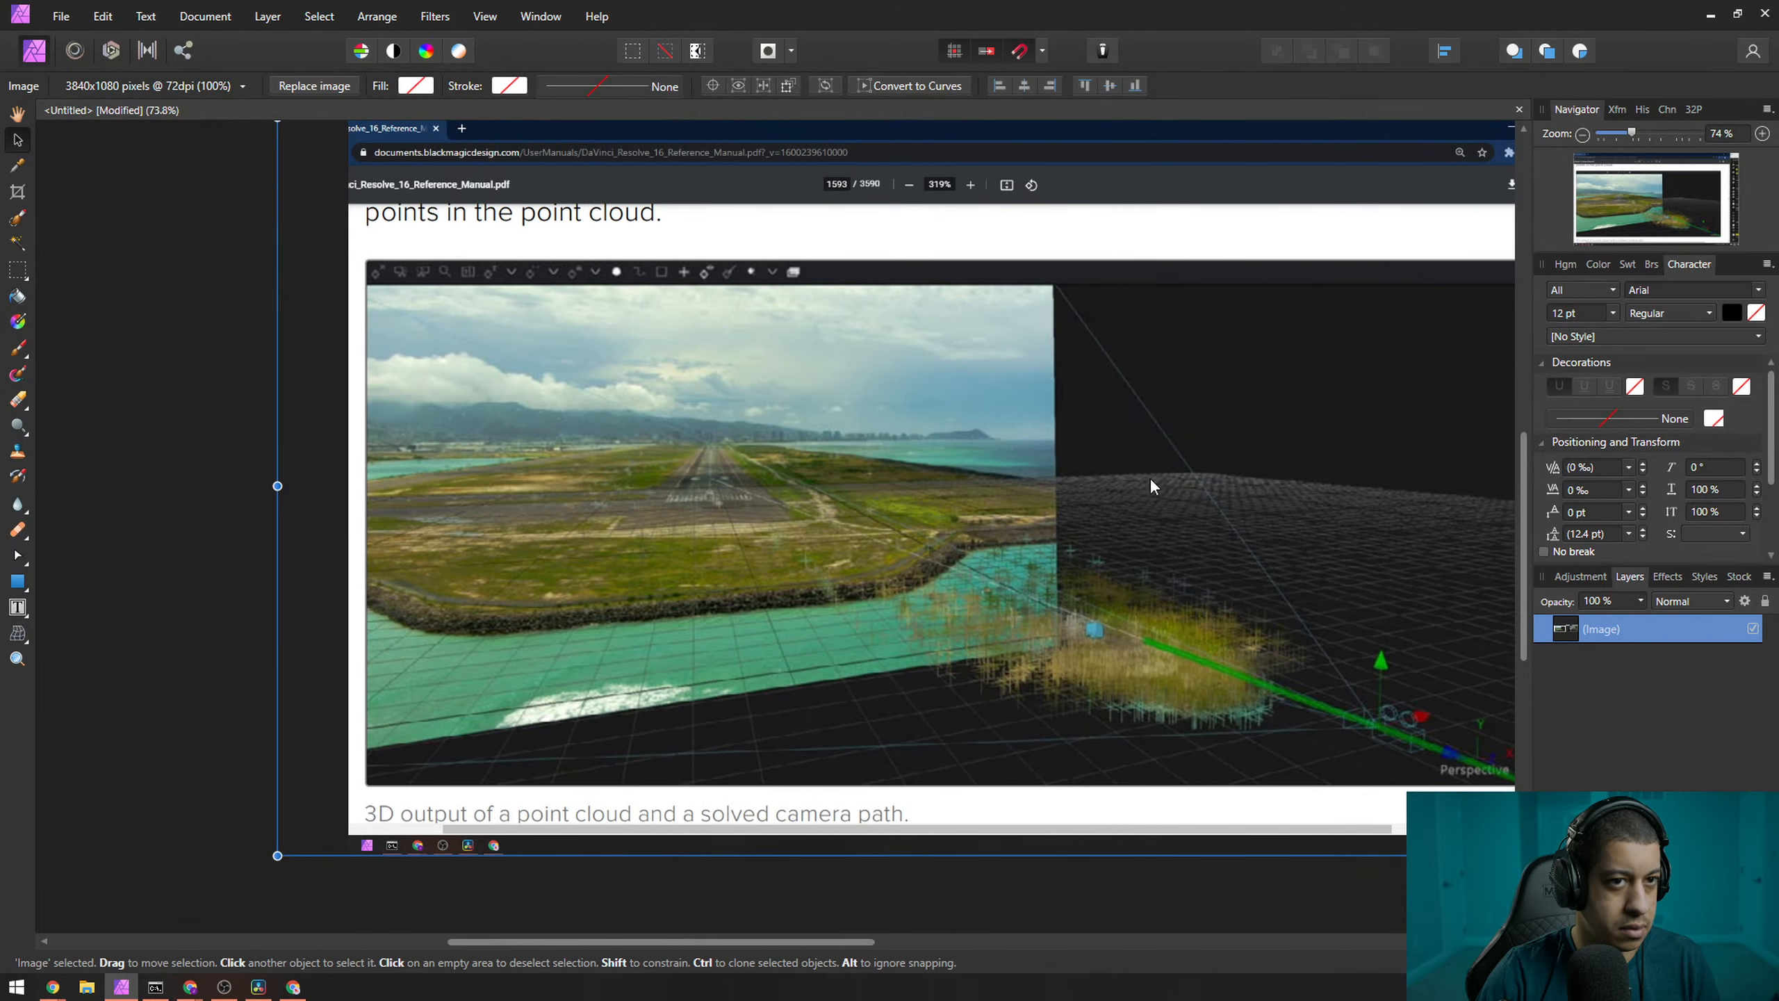
{"action": "left_click_drag", "start_coordinate": [1113, 868], "coordinate": [887, 867]}
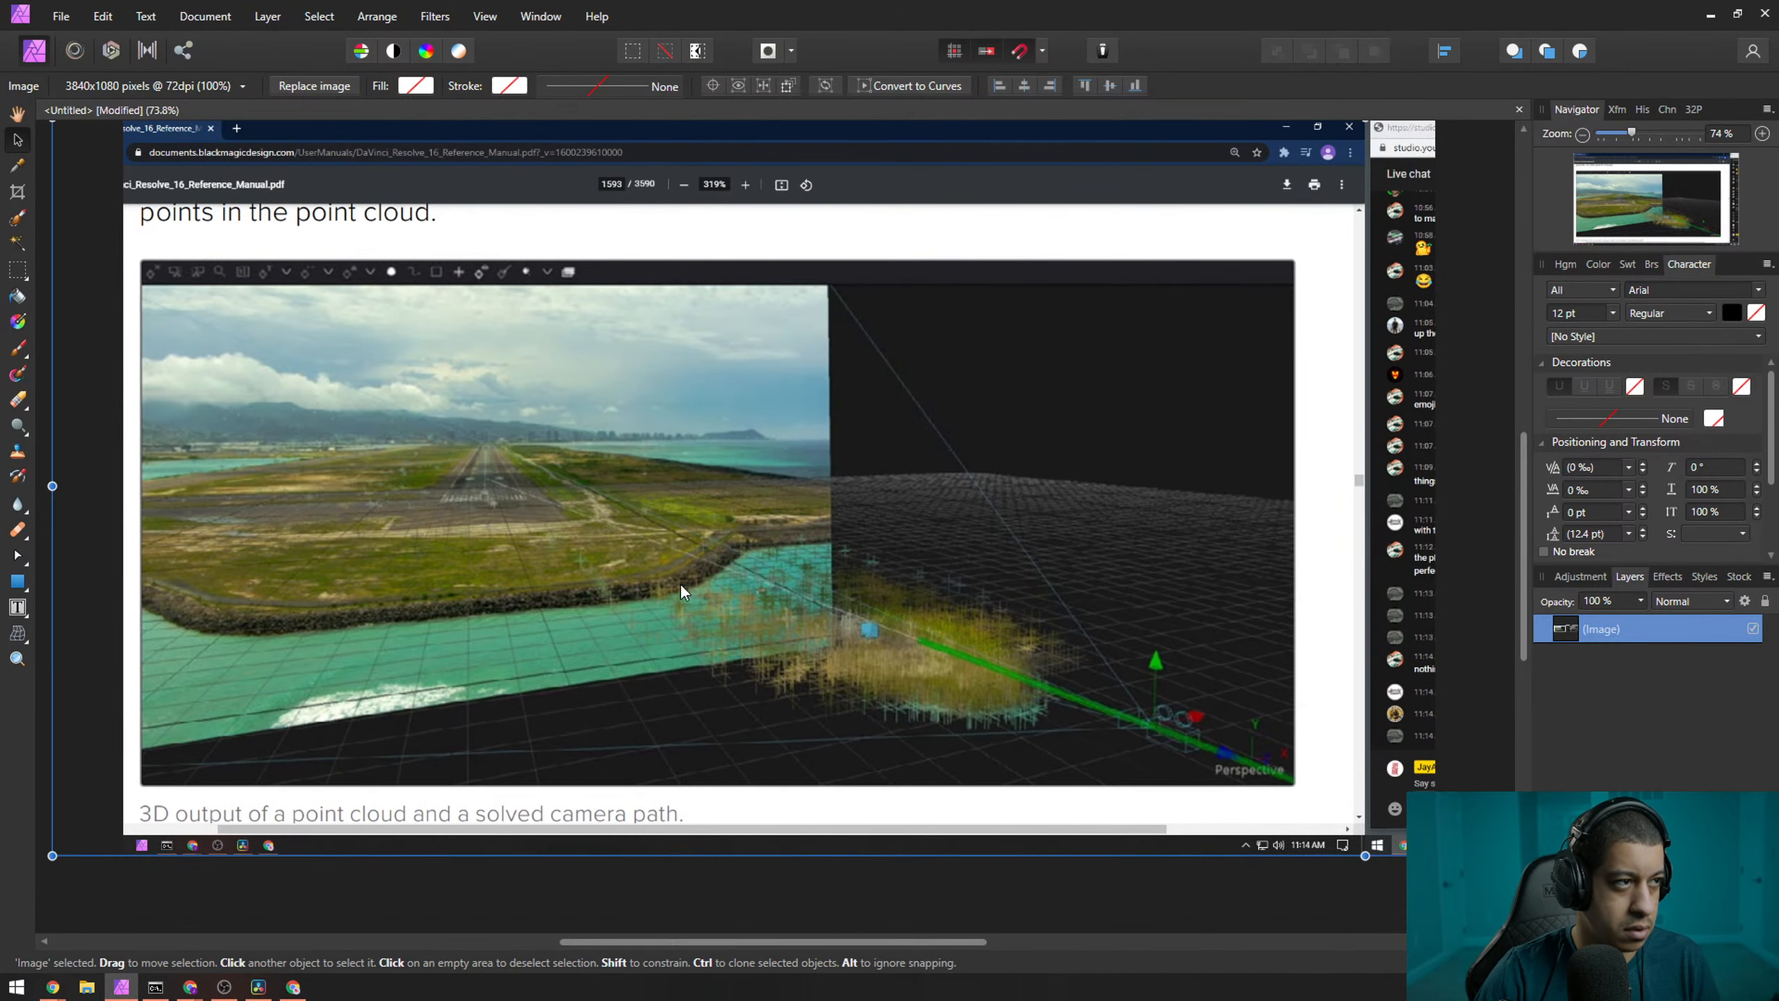
- Crop the document to the edges of the point cloud image, excluding the browser and manual text around it
{"action": "left_click", "coordinate": [18, 191]}
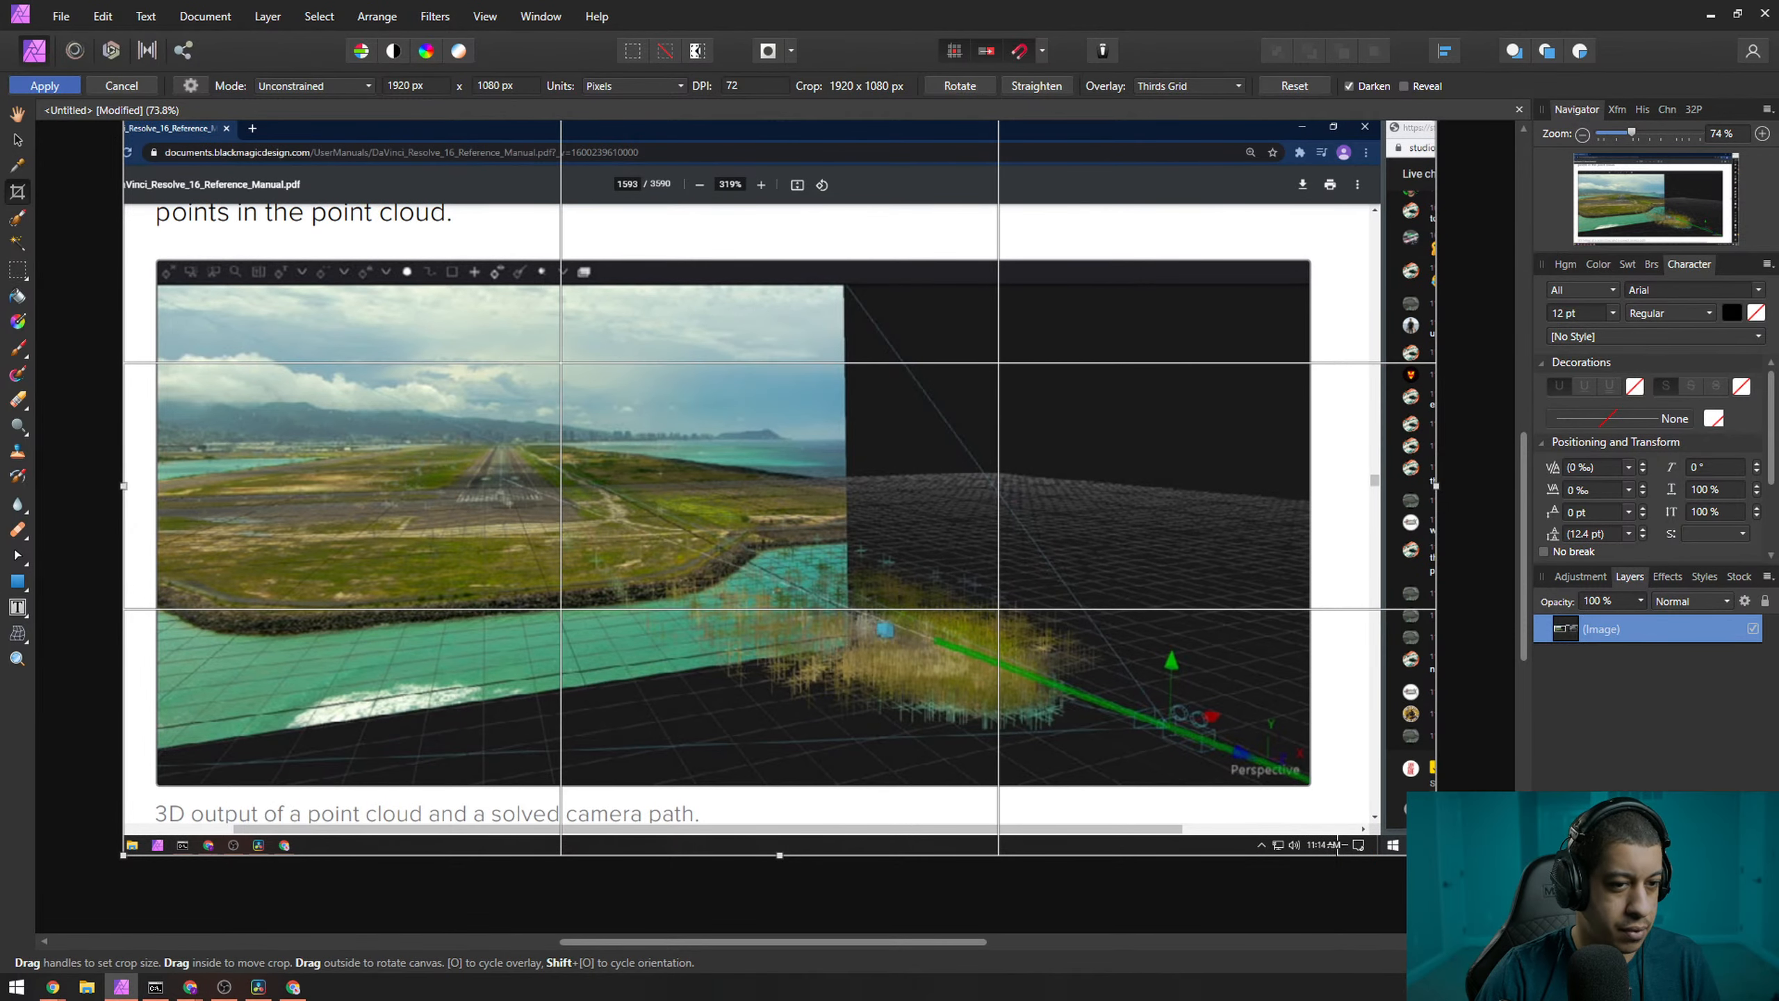
{"action": "left_click_drag", "start_coordinate": [1436, 855], "coordinate": [1309, 789]}
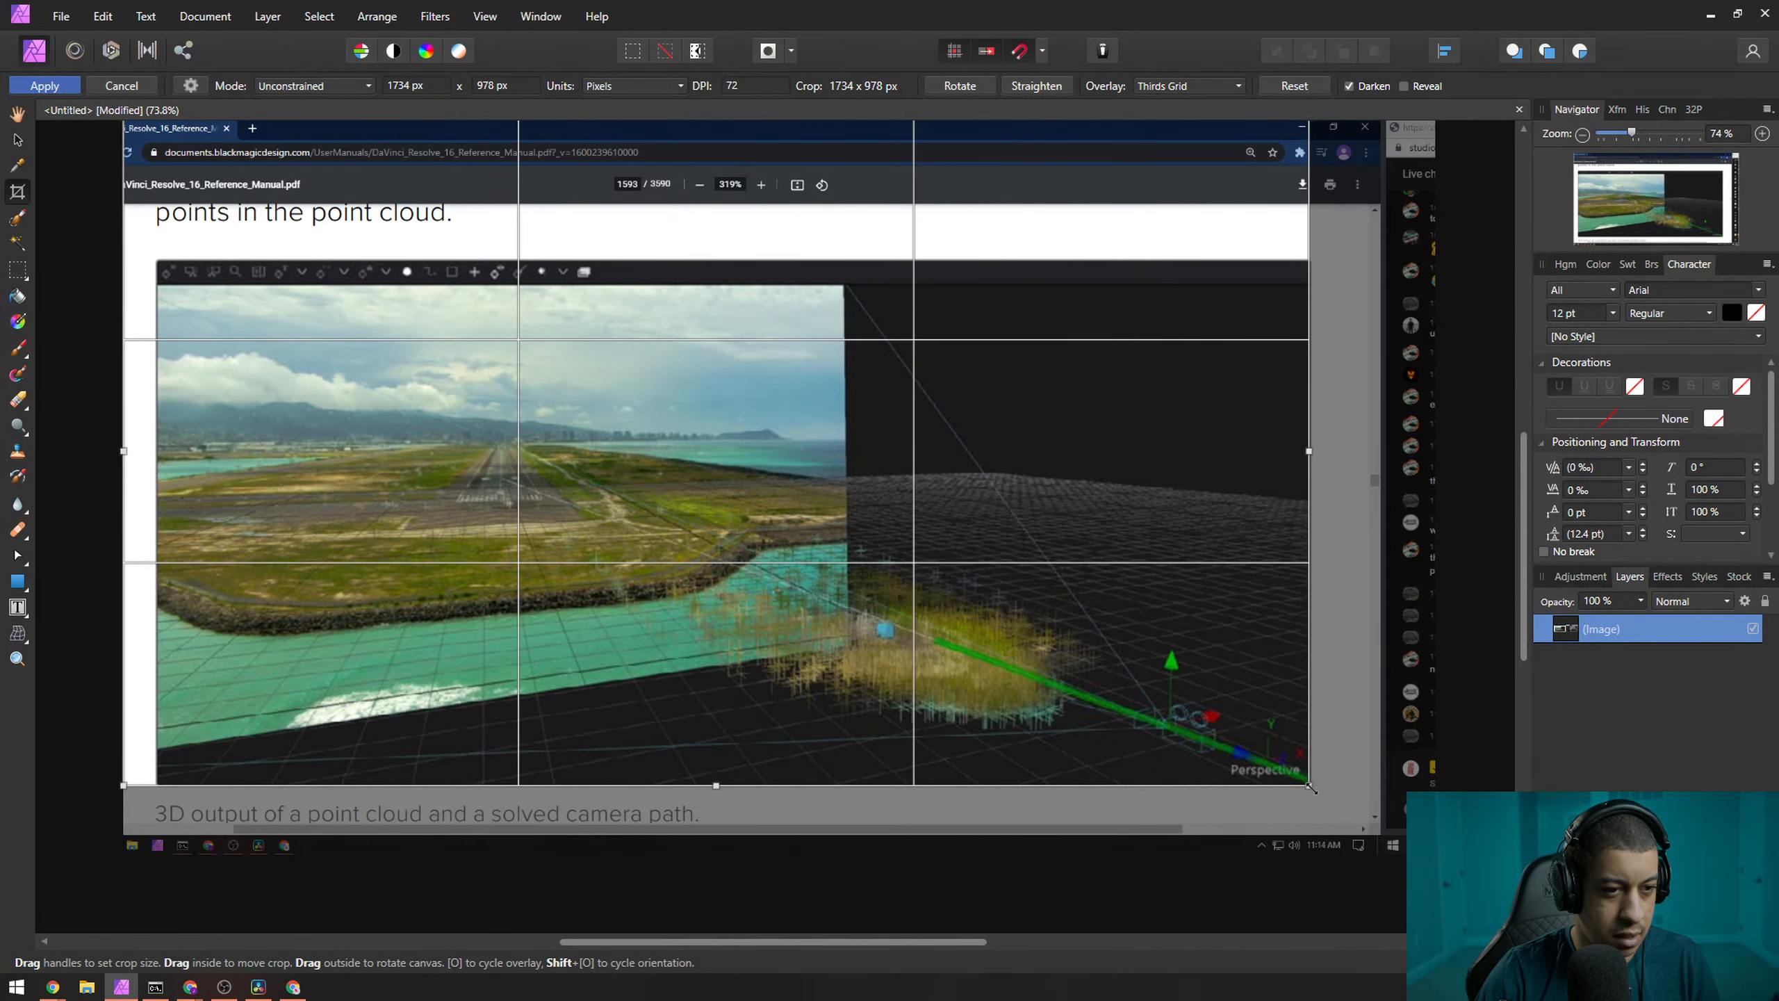
{"action": "left_click_drag", "start_coordinate": [208, 185], "coordinate": [251, 341]}
{"action": "key", "text": "Return"}
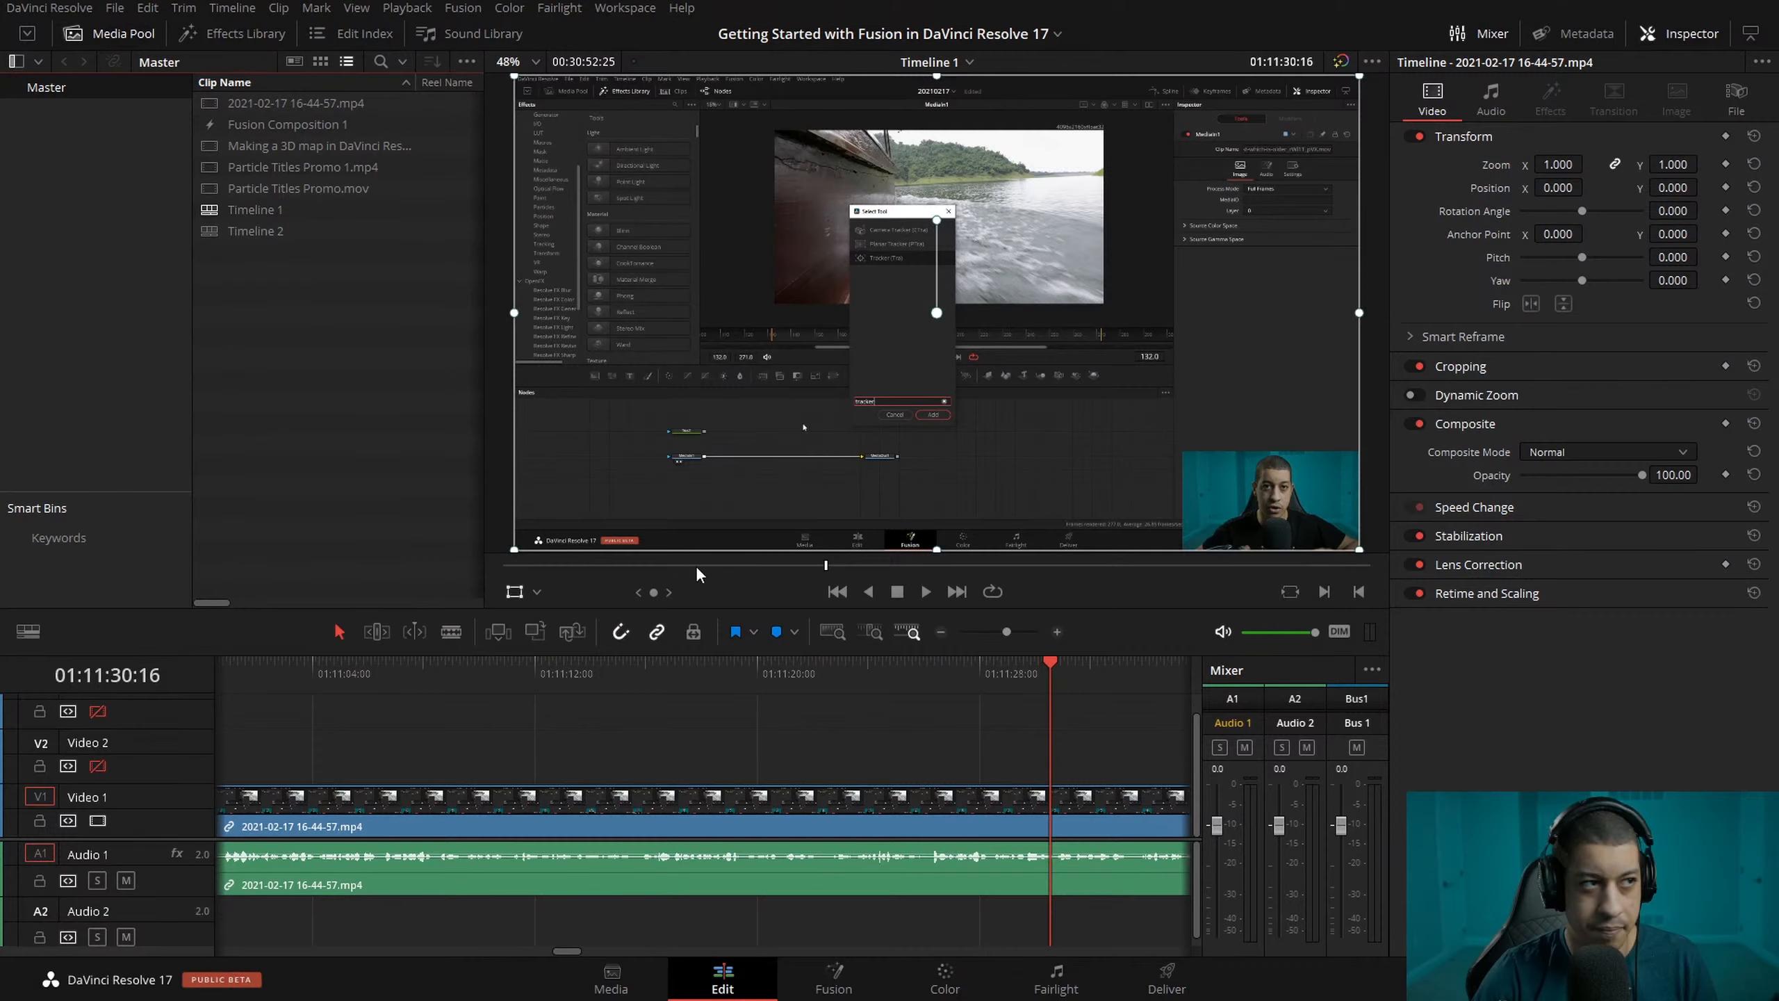
- In DaVinci Resolve, place camera T.jpg on Video 2 at 01:11:30:16, enable that track and play from about 01:11:24
{"action": "left_click", "coordinate": [219, 131]}
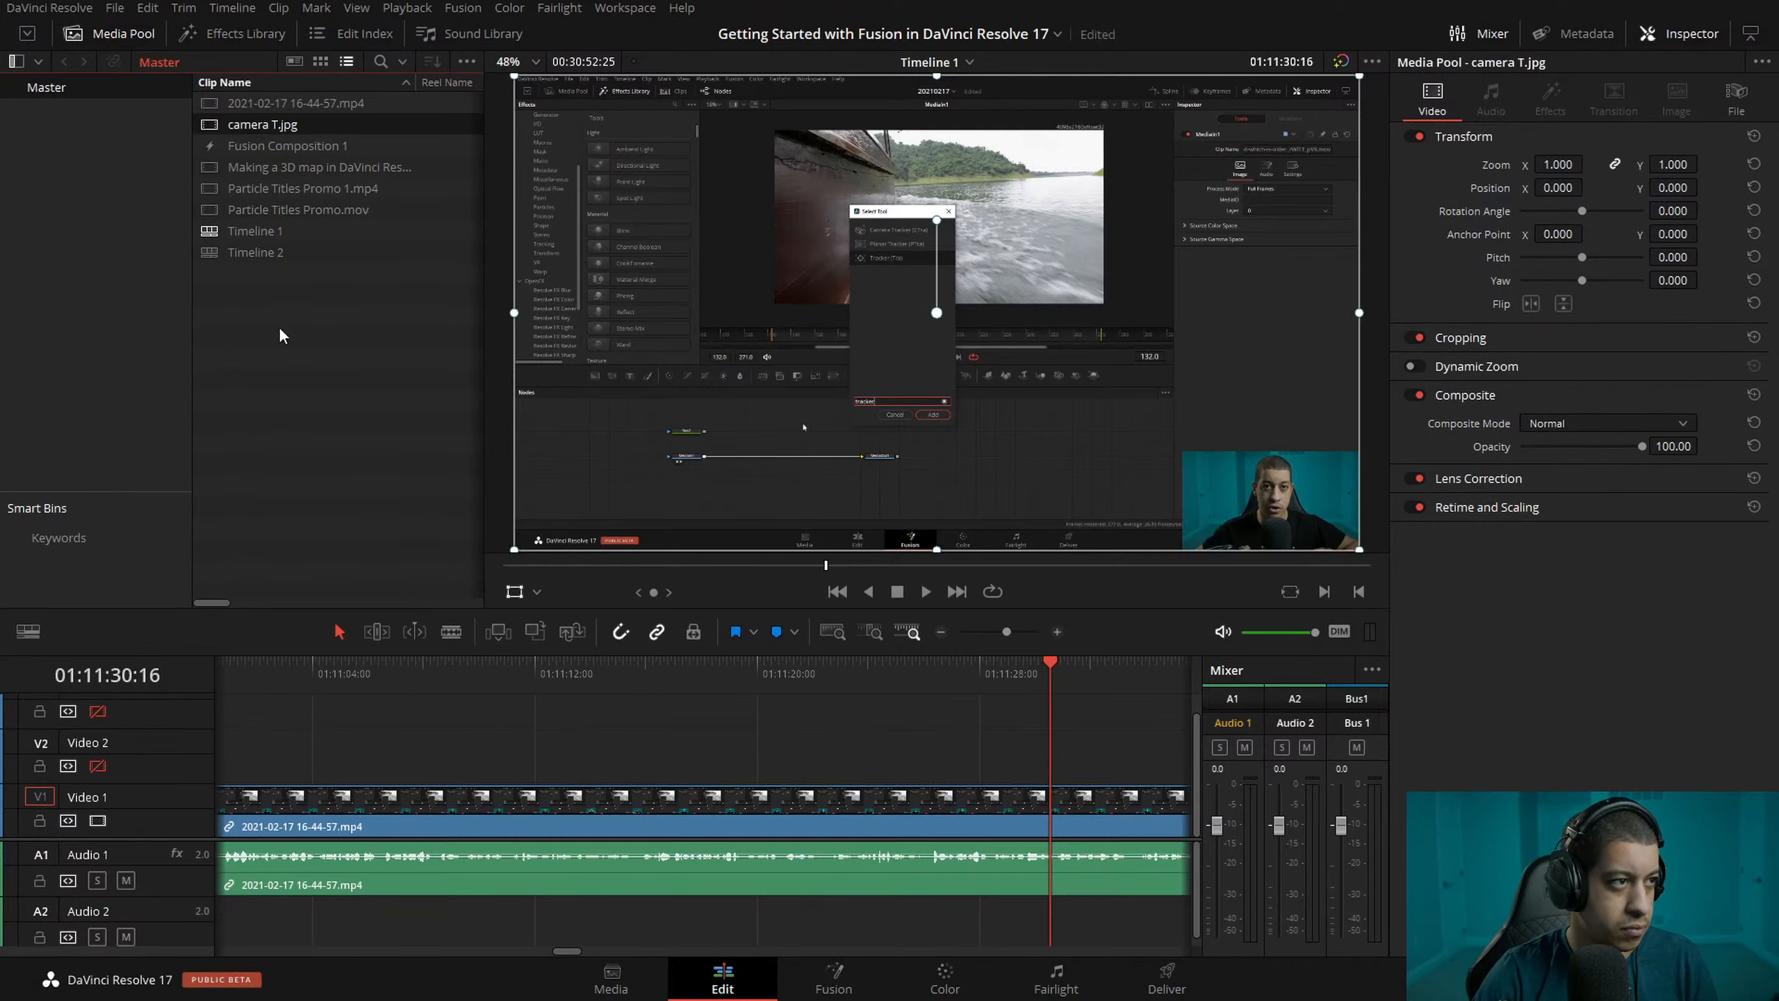
{"action": "left_click_drag", "start_coordinate": [220, 131], "coordinate": [1062, 773]}
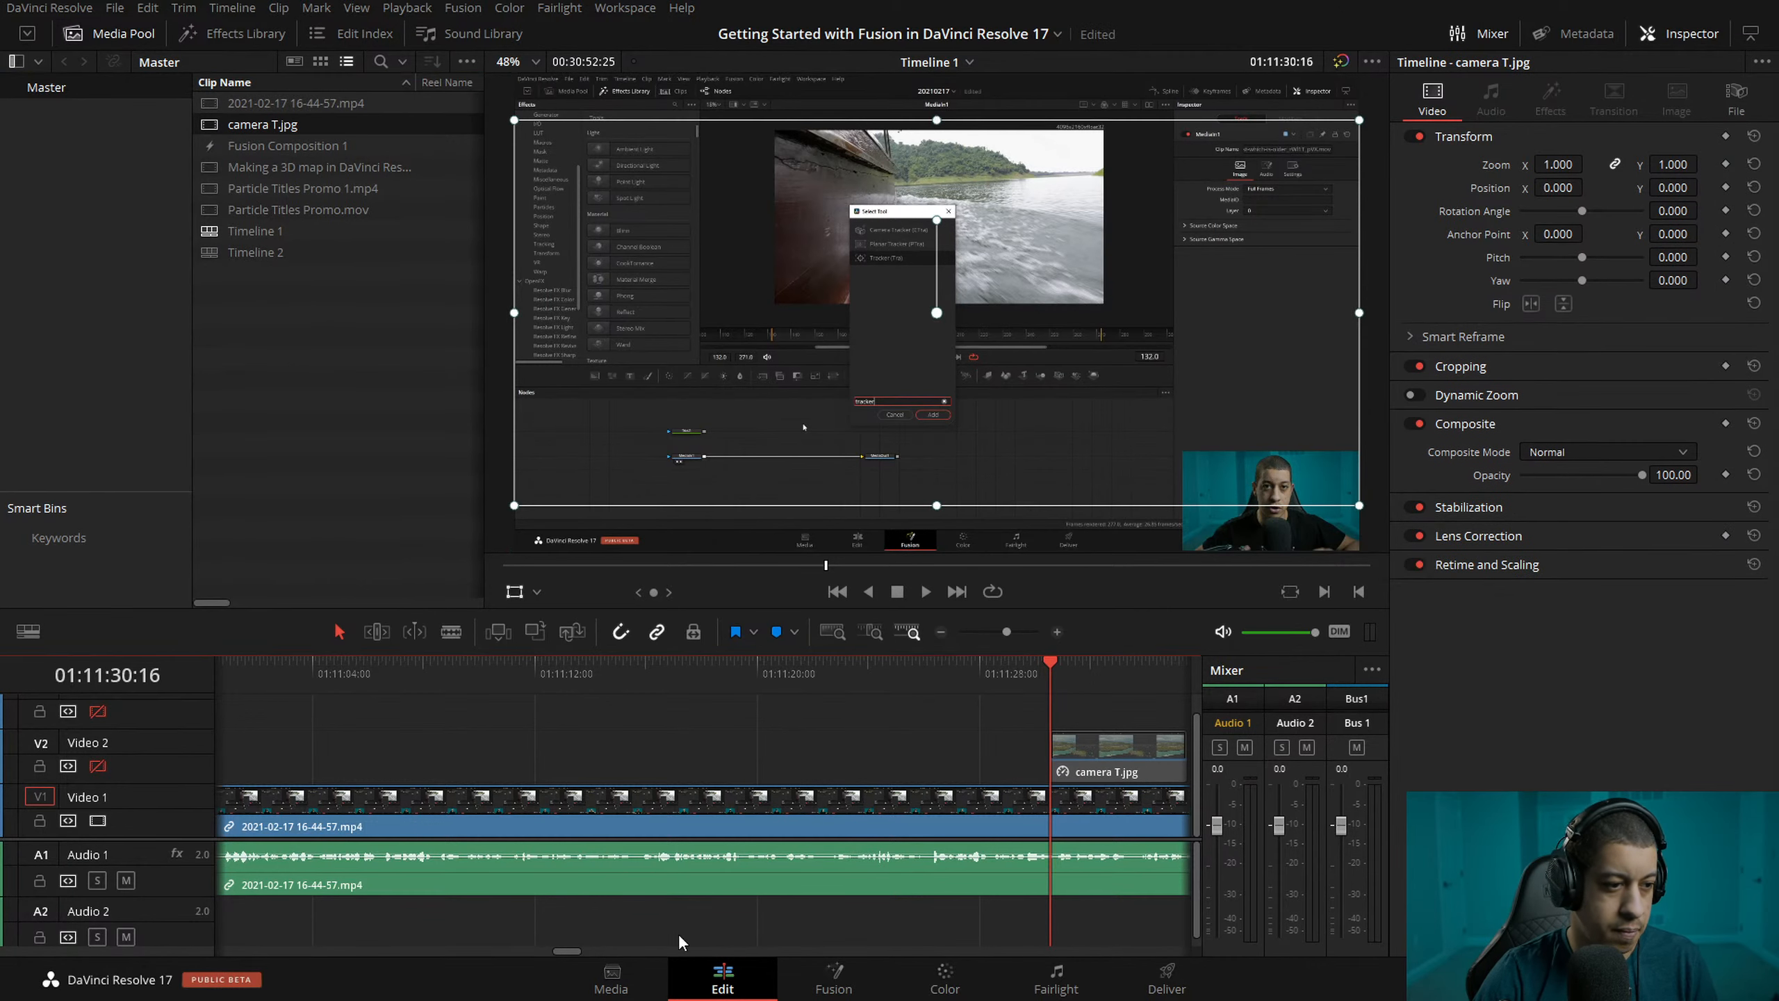
{"action": "left_click_drag", "start_coordinate": [579, 950], "coordinate": [595, 954]}
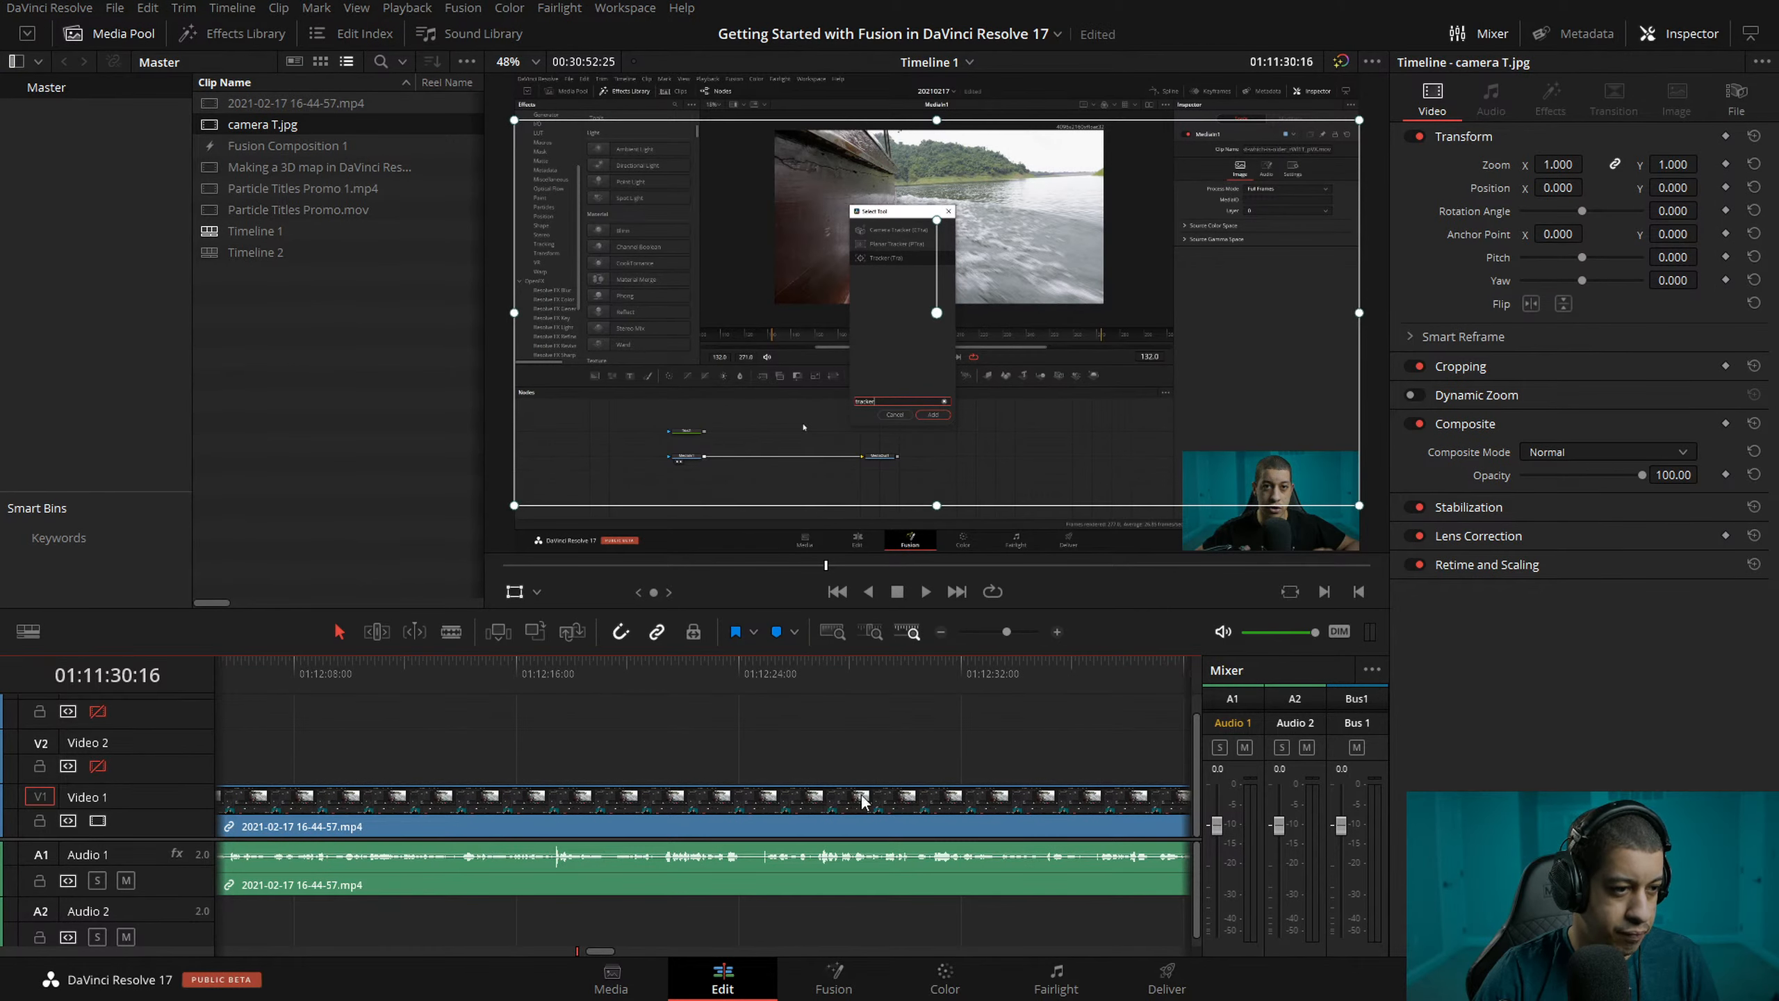
{"action": "left_click", "coordinate": [942, 632]}
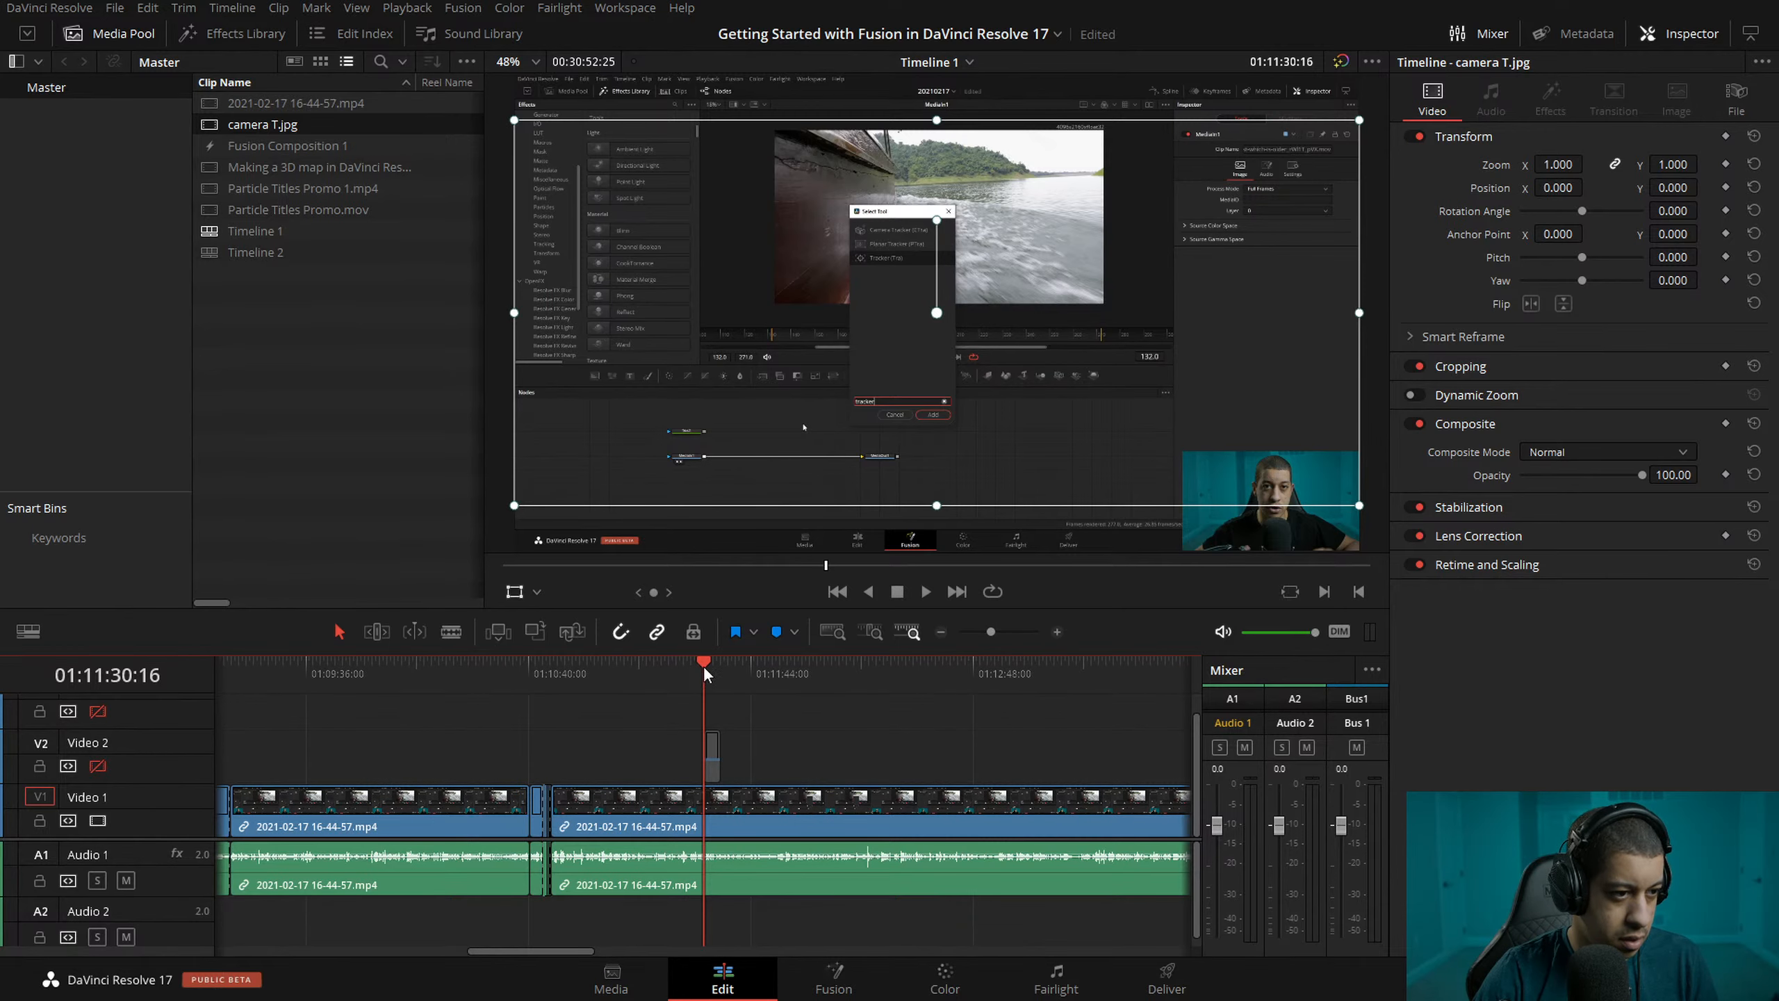
{"action": "left_click_drag", "start_coordinate": [689, 679], "coordinate": [680, 678]}
{"action": "left_click", "coordinate": [98, 766]}
{"action": "key", "text": "space"}
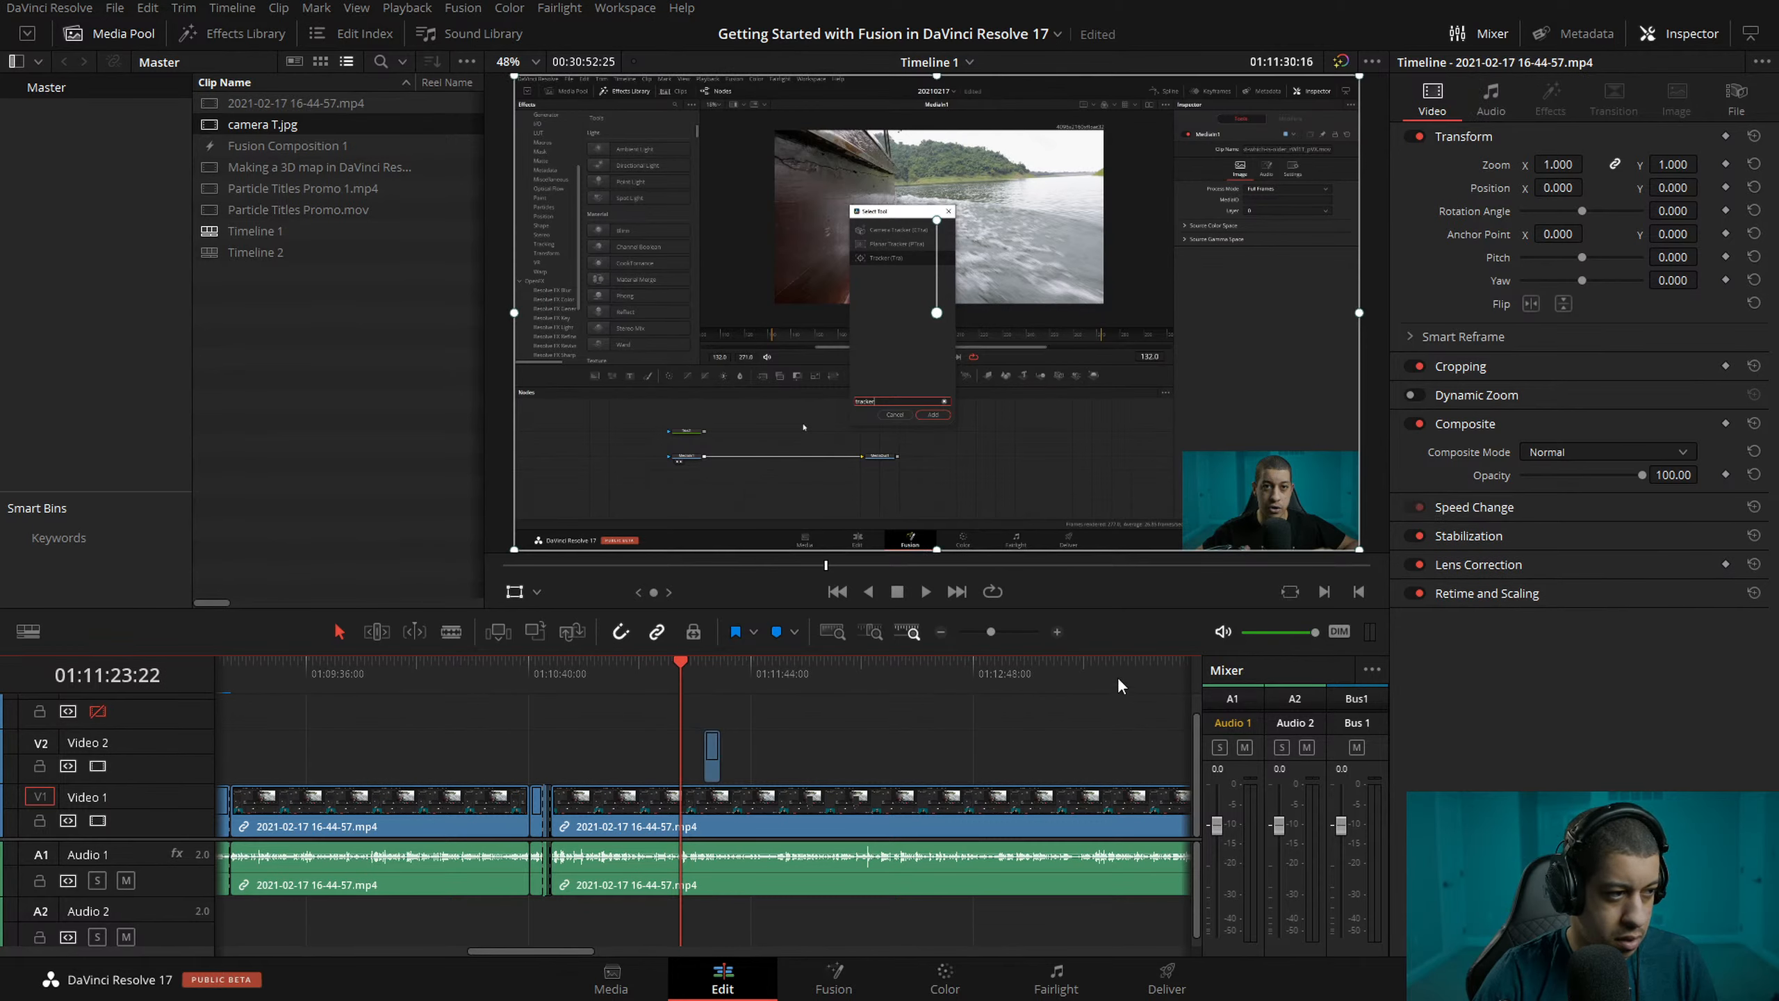
- Preview the camera T.jpg overlay and move it onto the track above Video 2, starting at about 01:11:36:20
{"action": "left_click", "coordinate": [1058, 632]}
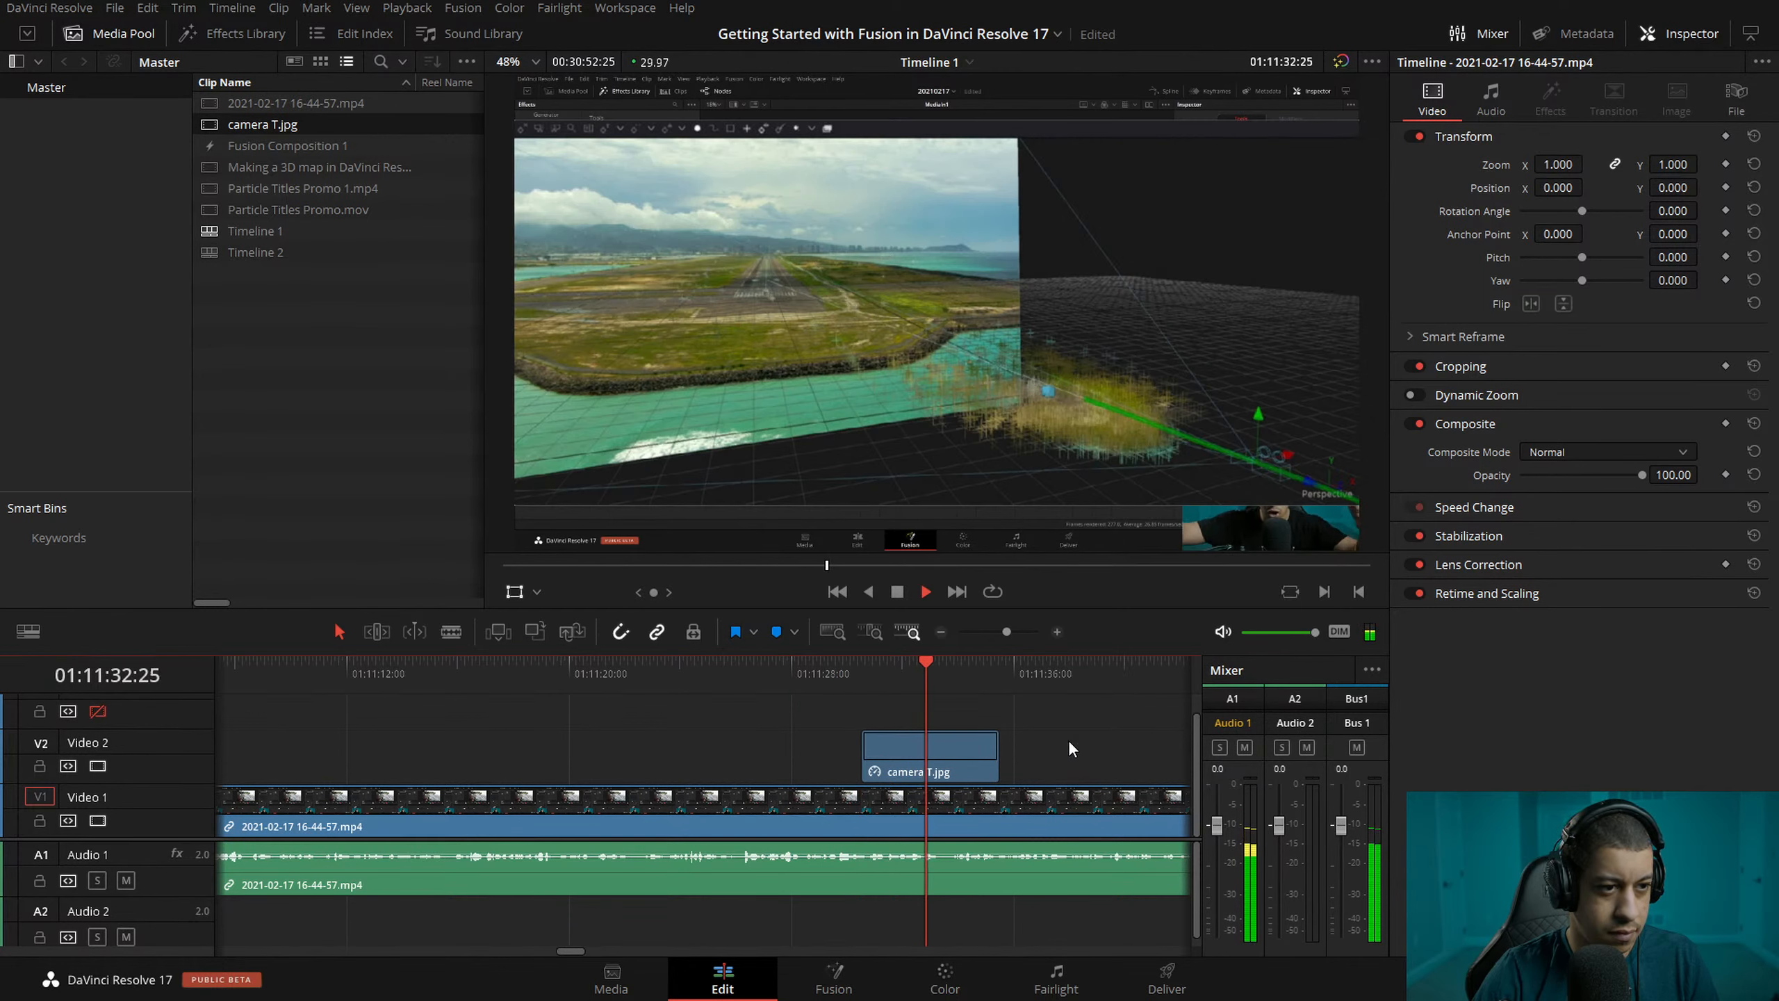
{"action": "key", "text": "space"}
{"action": "left_click_drag", "start_coordinate": [912, 770], "coordinate": [998, 778]}
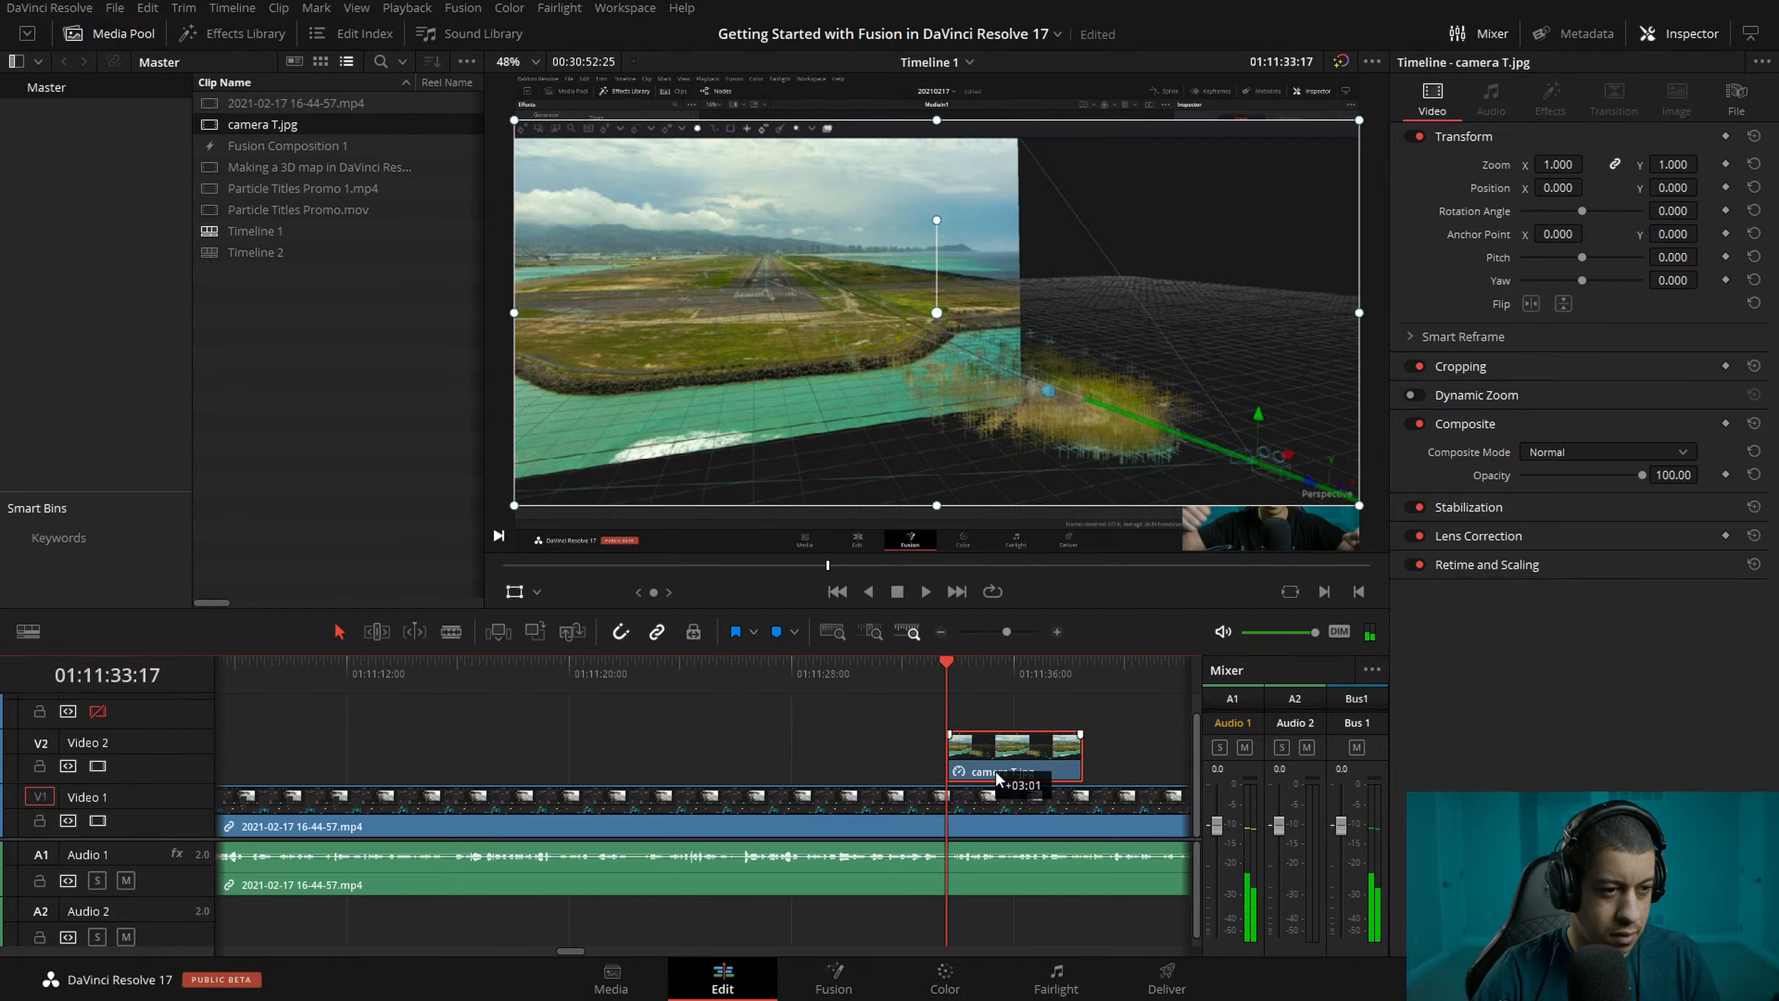
{"action": "left_click_drag", "start_coordinate": [1036, 733], "coordinate": [1089, 724]}
- Replay the recording between about 01:11:15 and 01:11:37 to check where the camera tracking narration fits the image
{"action": "key", "text": "space"}
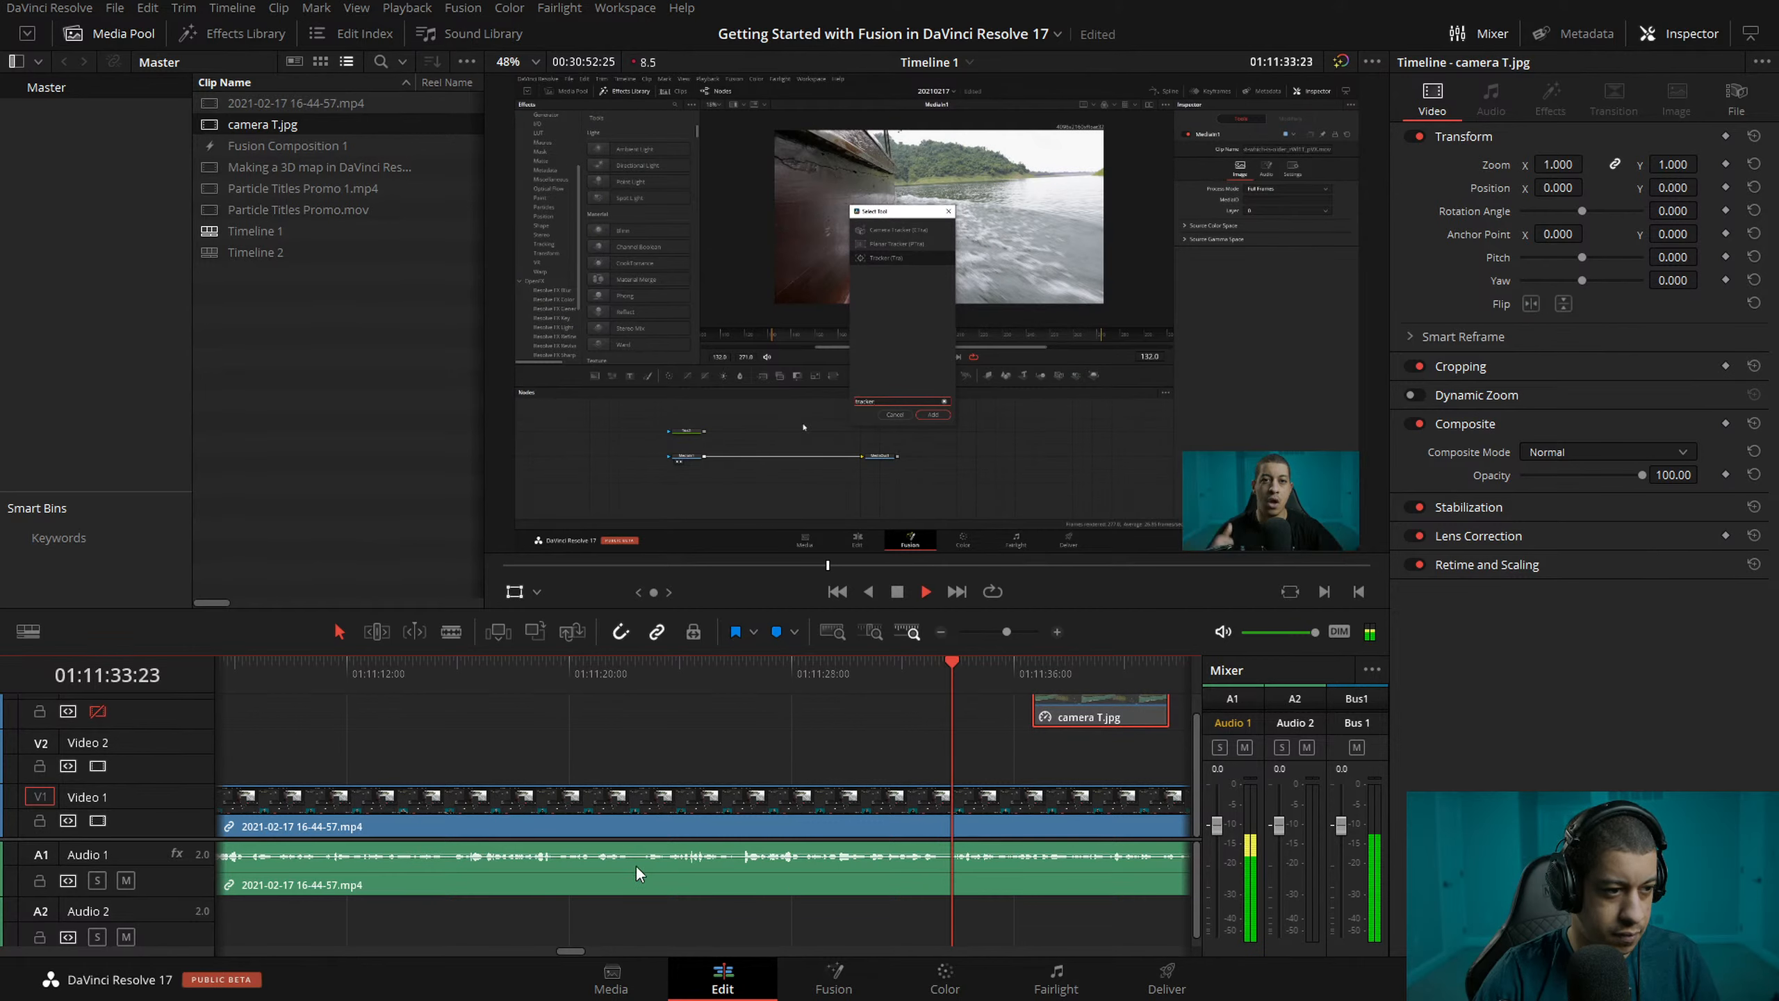
{"action": "left_click", "coordinate": [941, 632]}
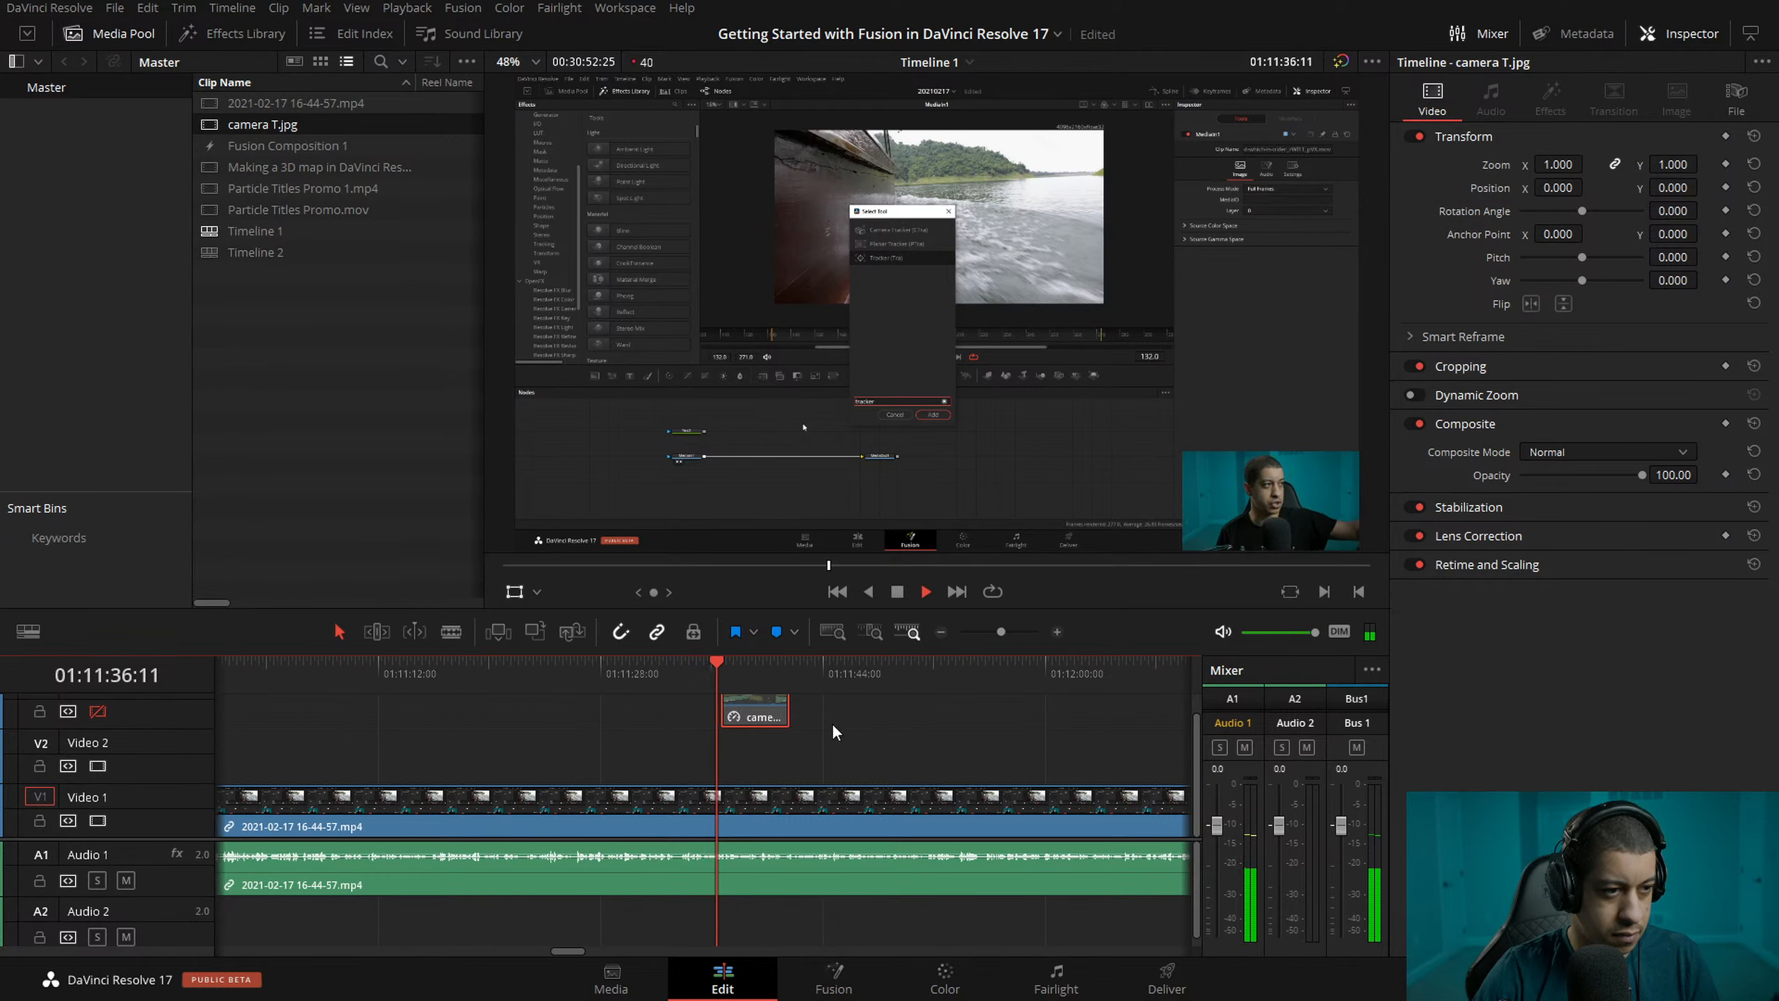
{"action": "key", "text": "space"}
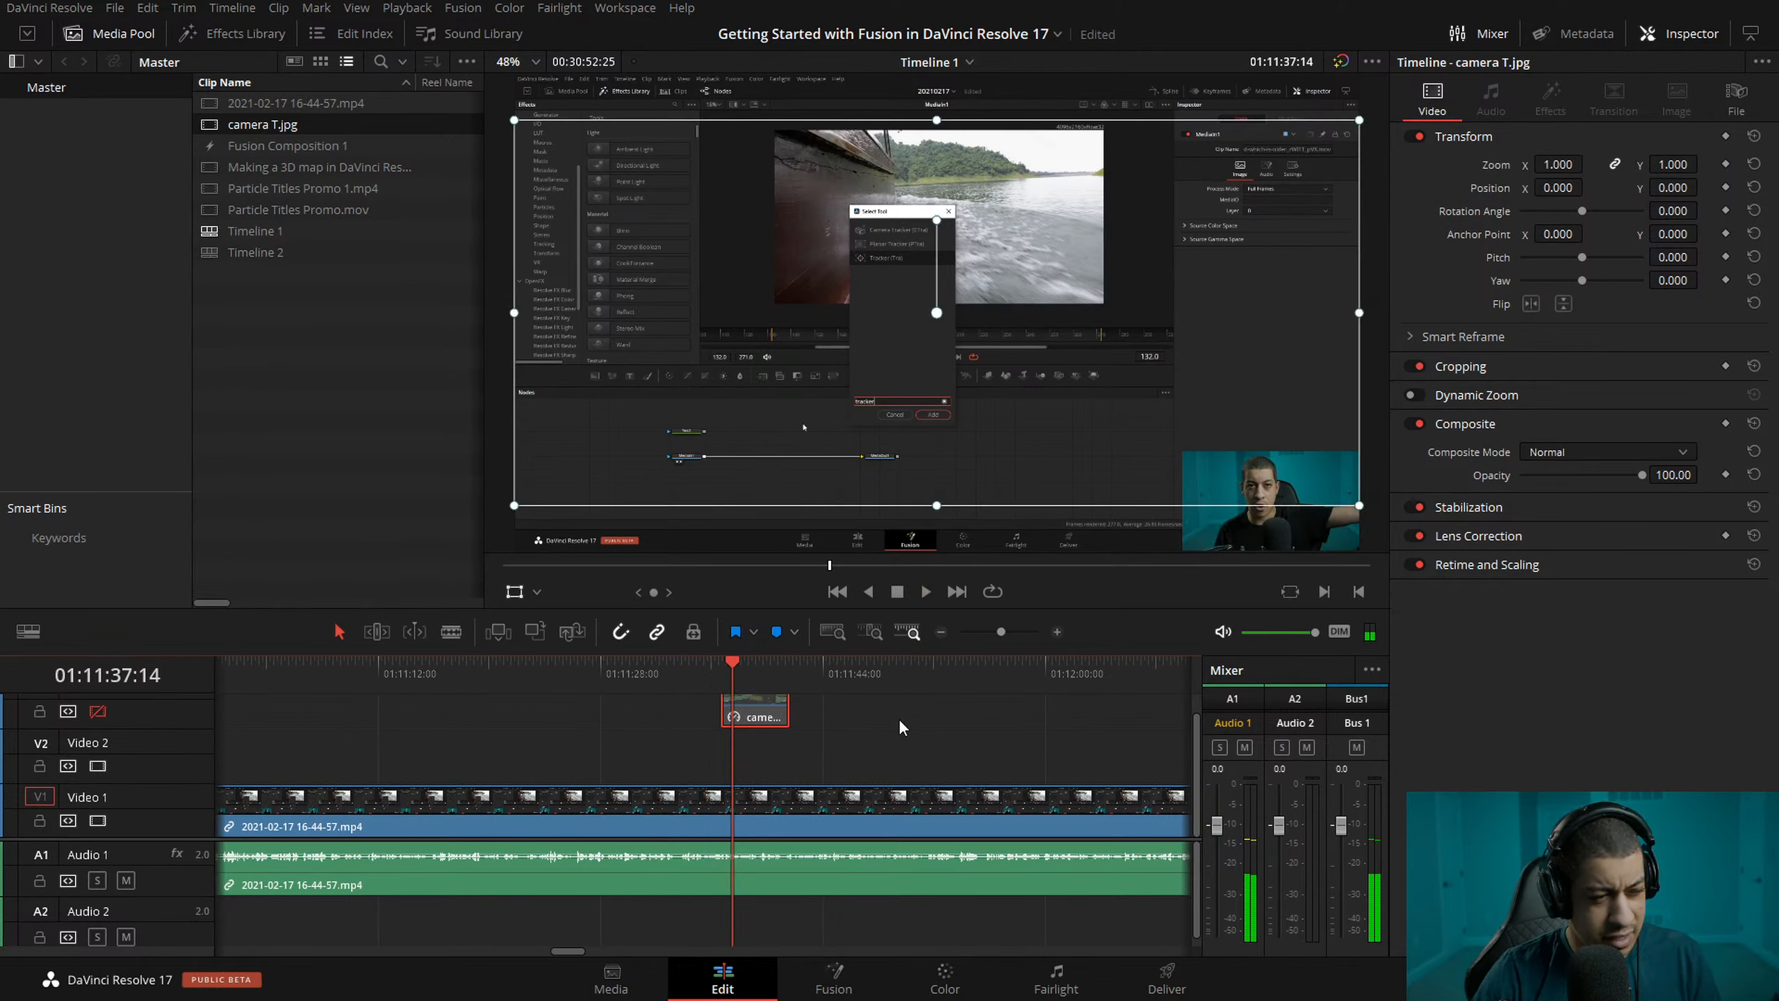
{"action": "left_click_drag", "start_coordinate": [576, 671], "coordinate": [556, 668]}
{"action": "key", "text": "space"}
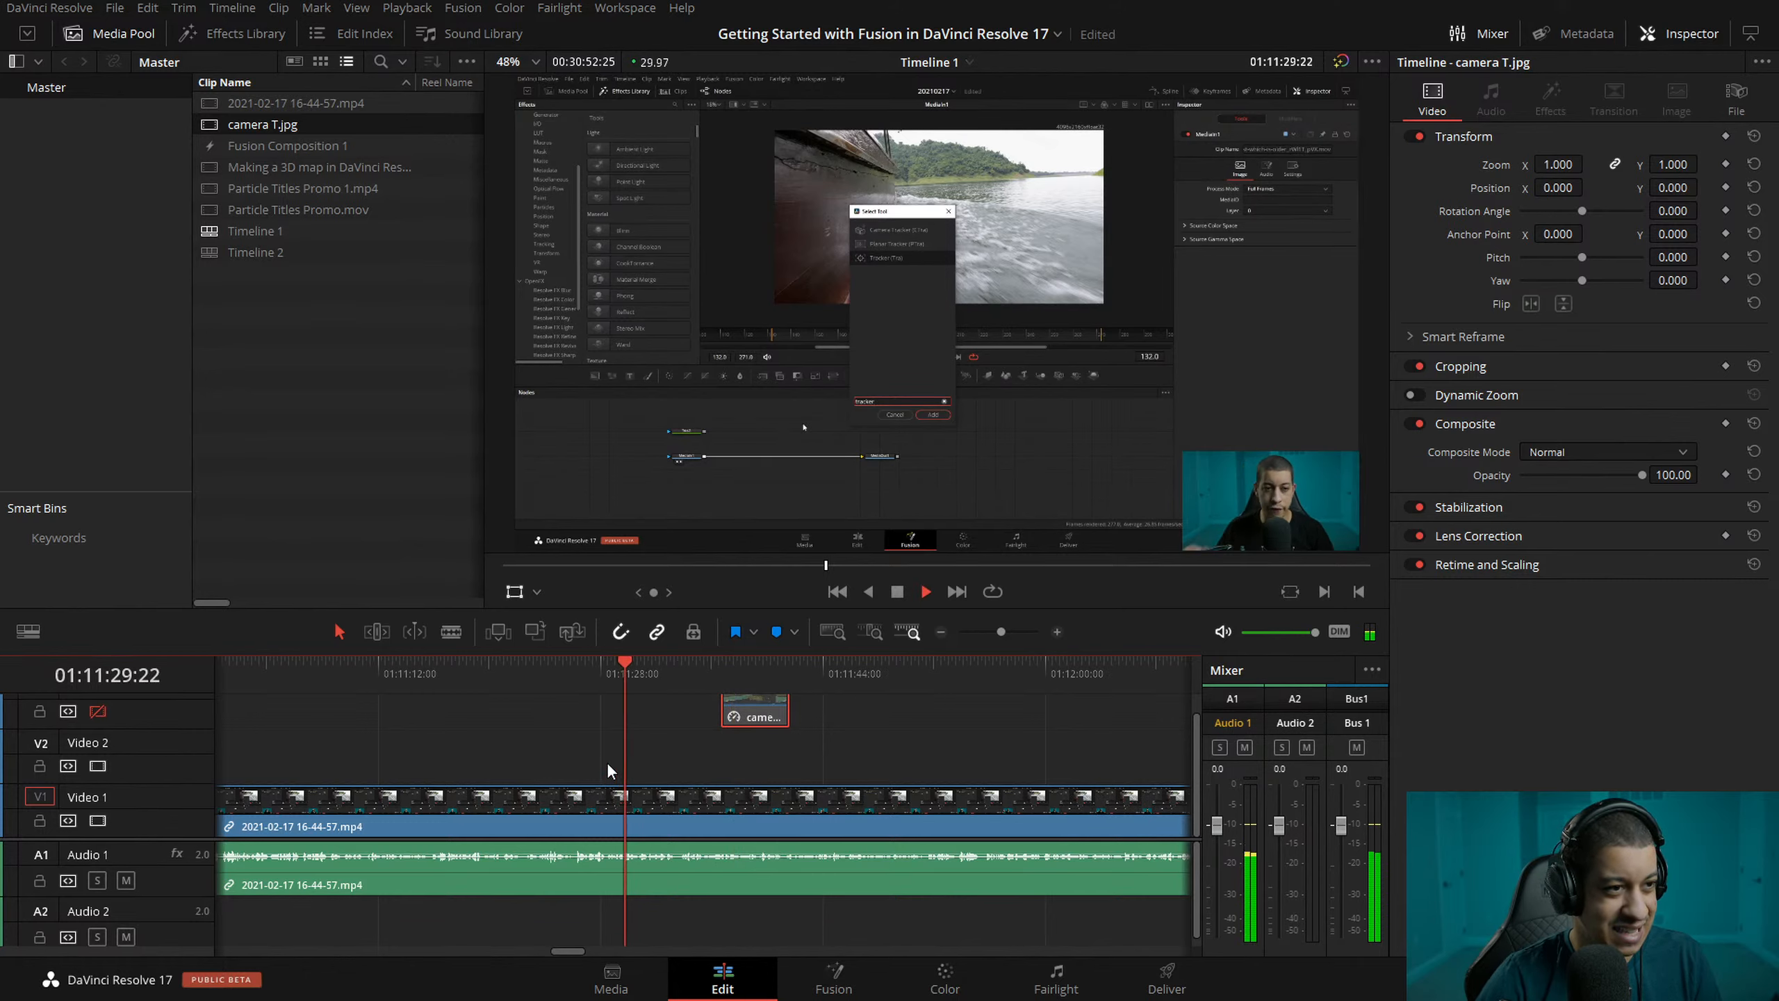
{"action": "key", "text": "space"}
{"action": "left_click_drag", "start_coordinate": [653, 672], "coordinate": [443, 680]}
{"action": "key", "text": "space"}
{"action": "key", "text": "space"}
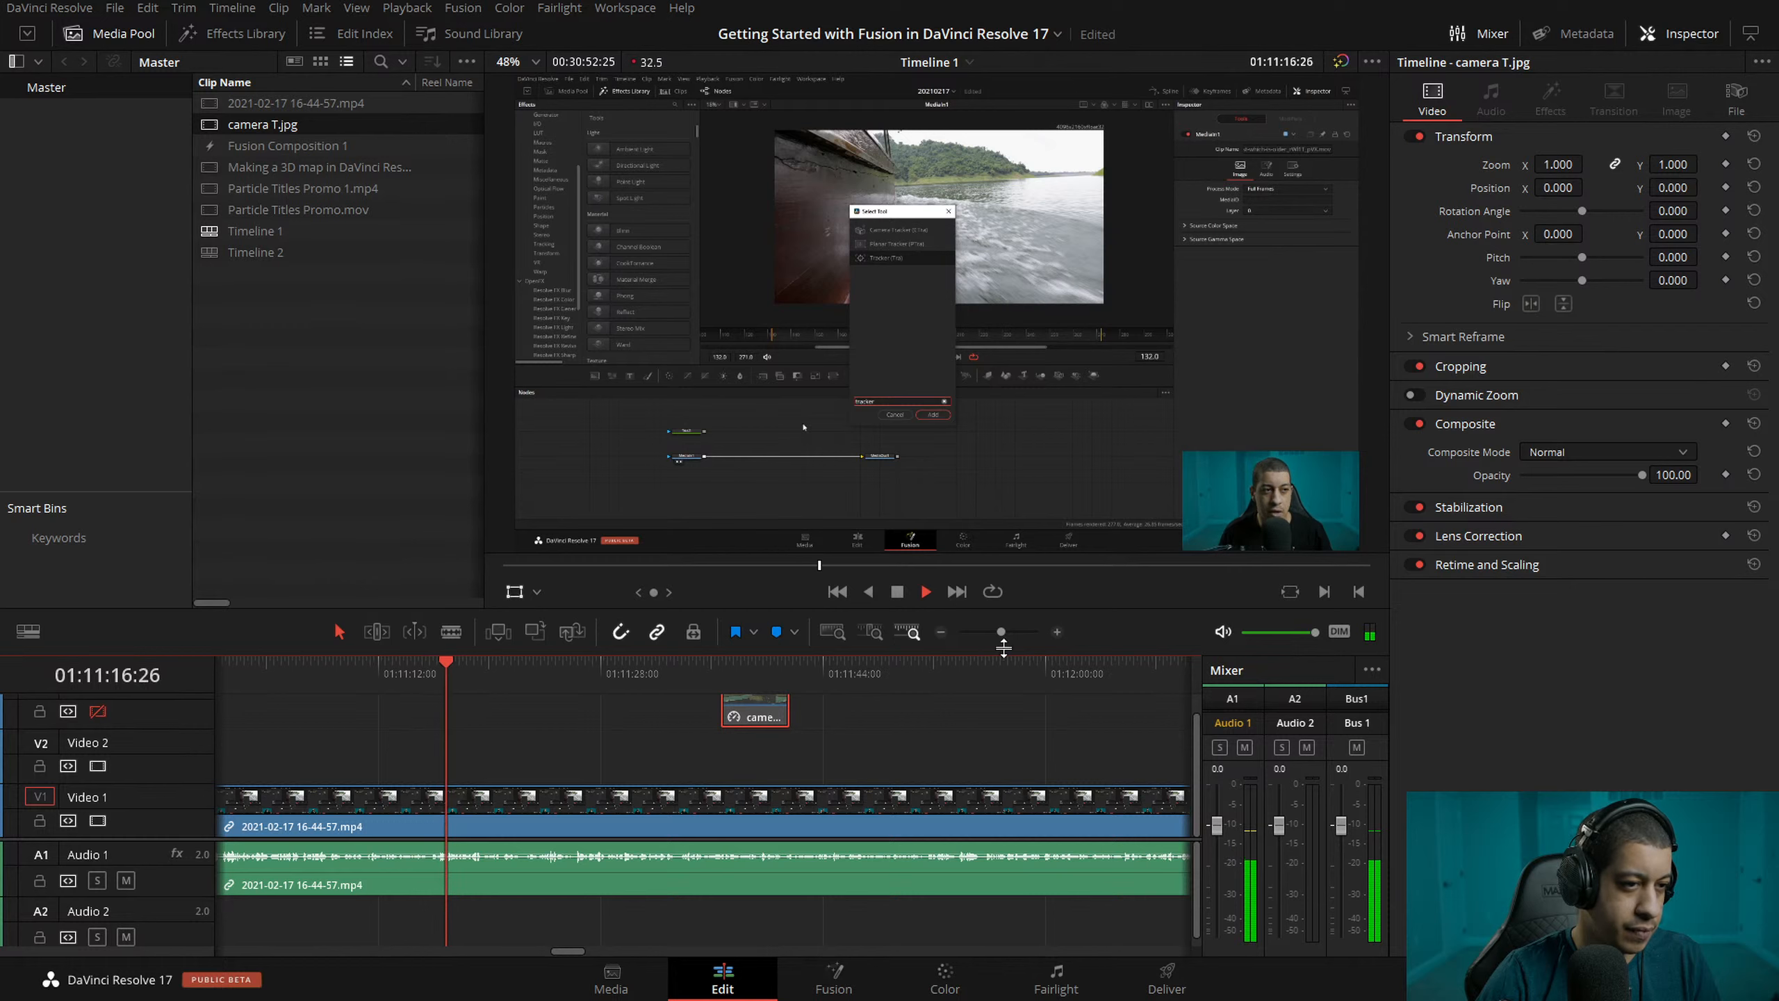
- Remove the camera T.jpg clip from the timeline and return the playhead to about 01:11:15
{"action": "key", "text": "space"}
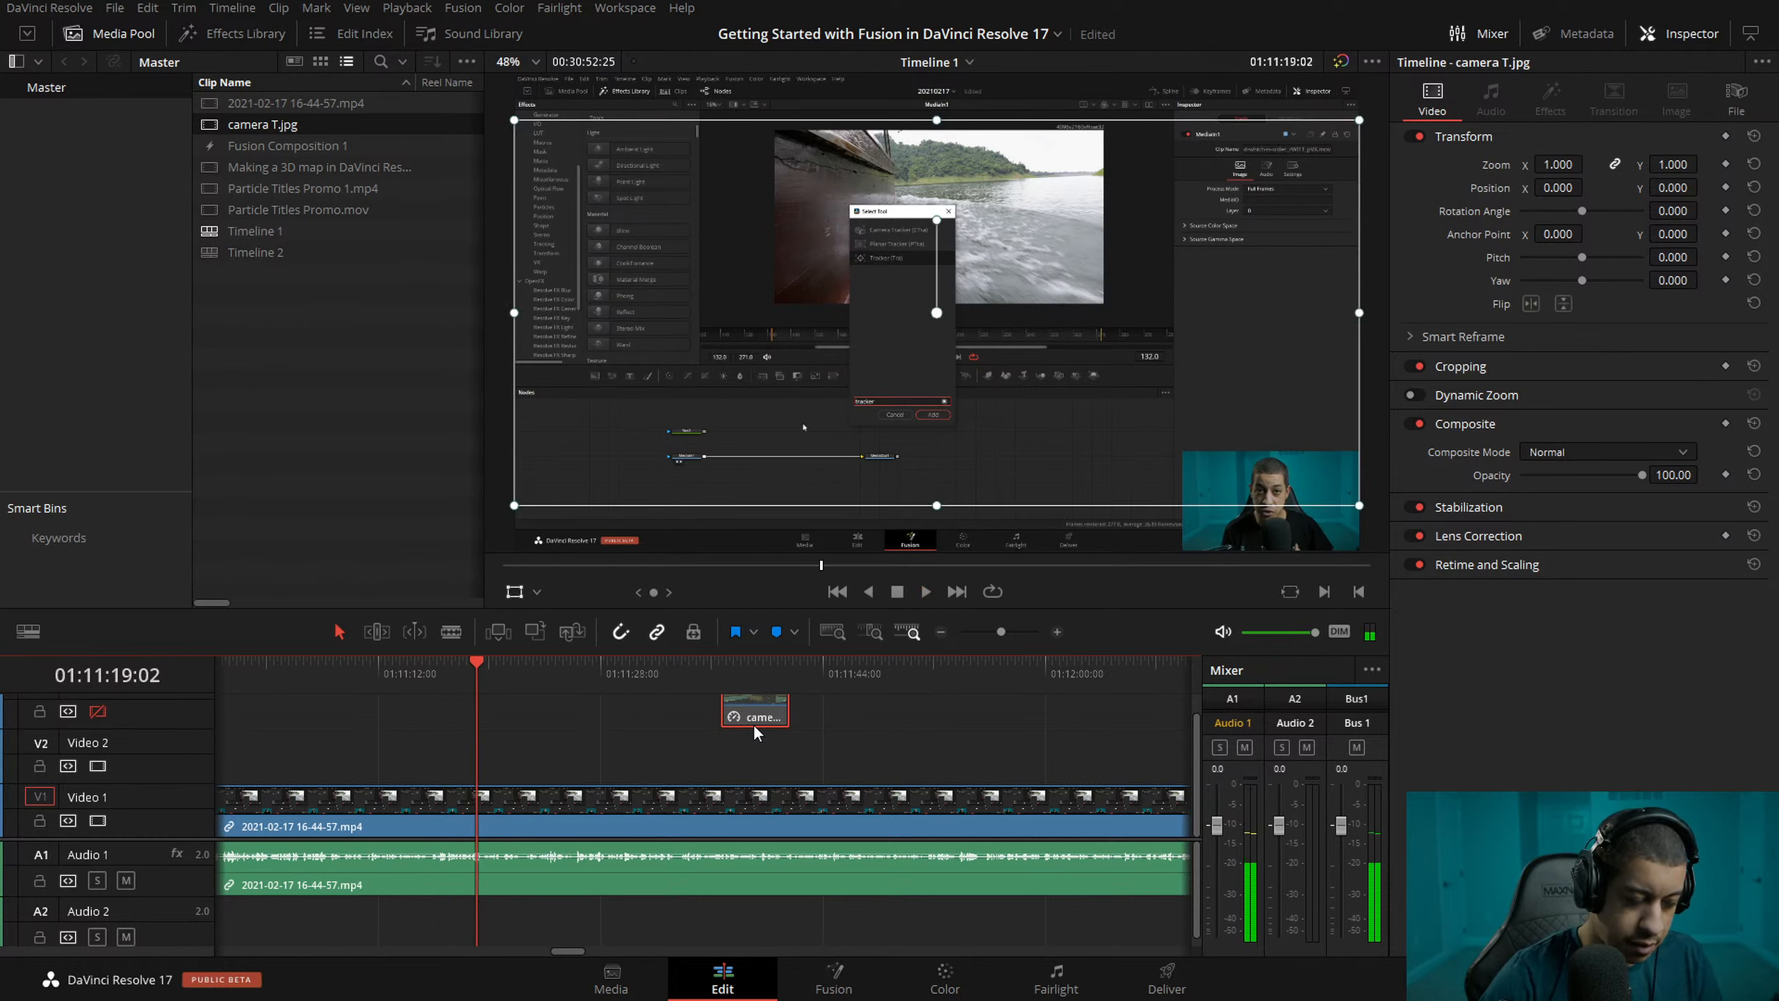
{"action": "left_click_drag", "start_coordinate": [445, 678], "coordinate": [426, 673]}
{"action": "key", "text": "ctrl+equal"}
- Play on to find the cut point, split the recording at 01:11:26:00 and save the project
{"action": "key", "text": "space"}
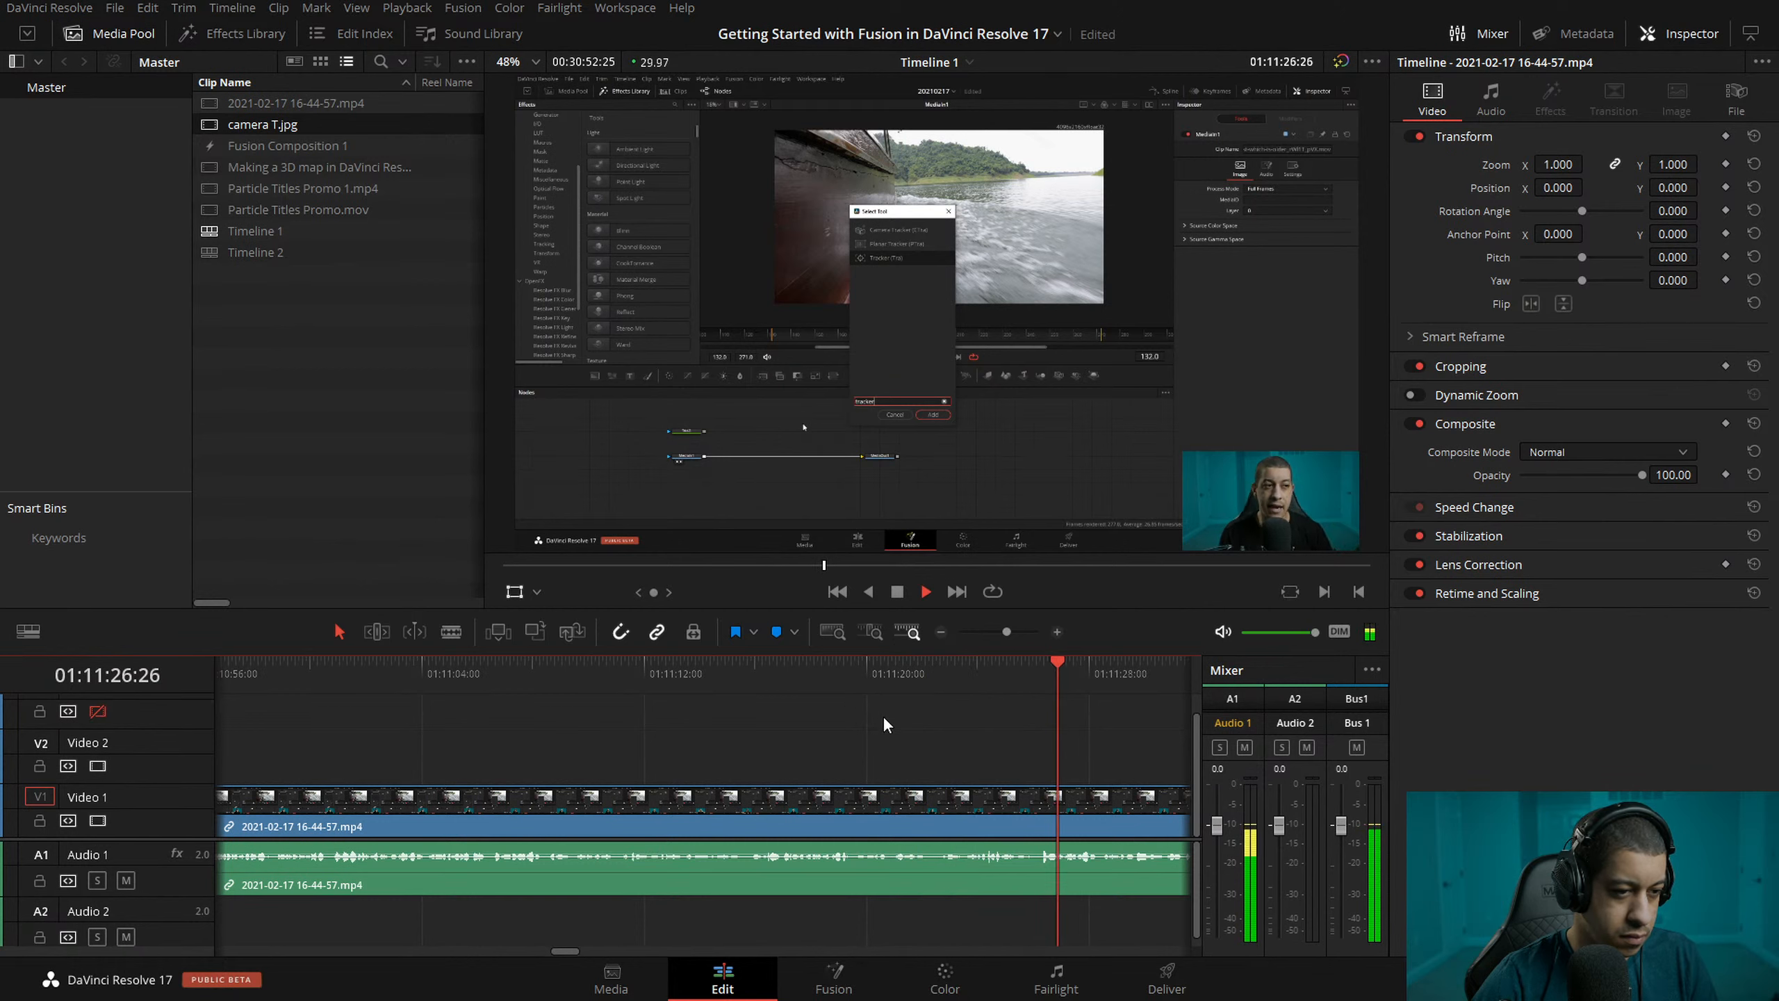
{"action": "key", "text": "space"}
{"action": "left_click", "coordinate": [1035, 677]}
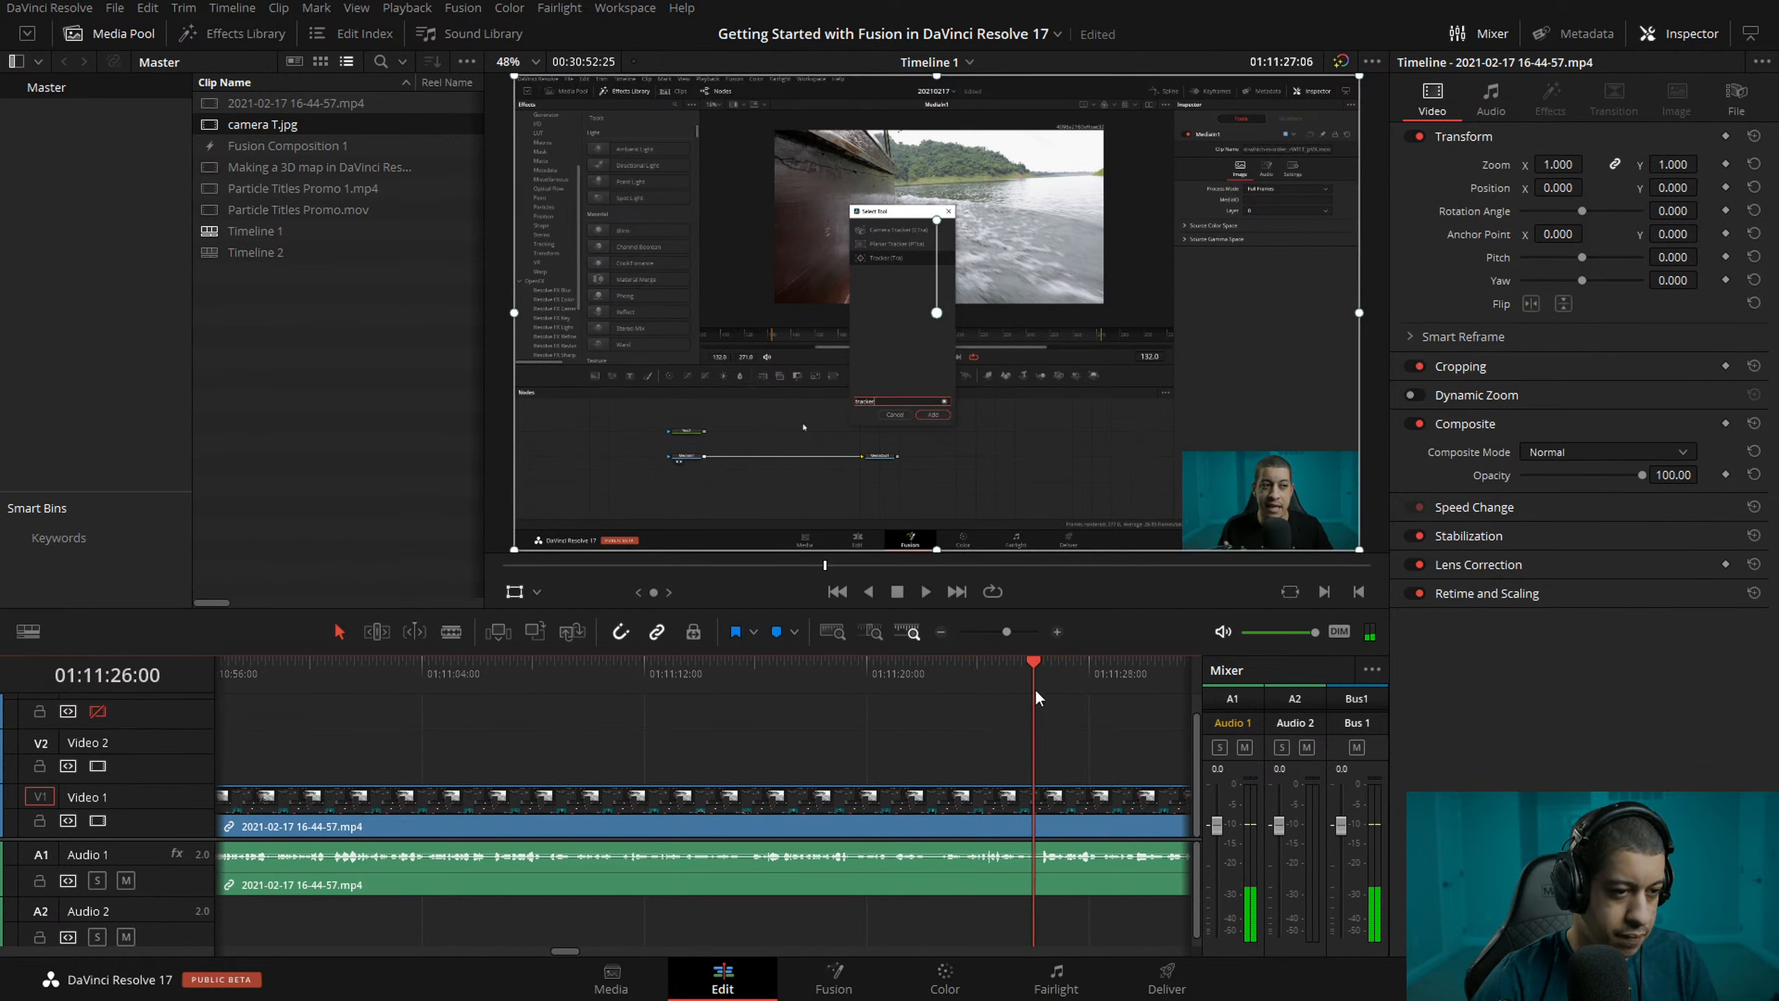
{"action": "key", "text": "ctrl+b"}
{"action": "key", "text": "ctrl+s"}
- Scan the recording between about 01:12:12 and 01:12:41 for the end of the camera tracking explanation
{"action": "left_click", "coordinate": [942, 631]}
{"action": "left_click", "coordinate": [942, 632]}
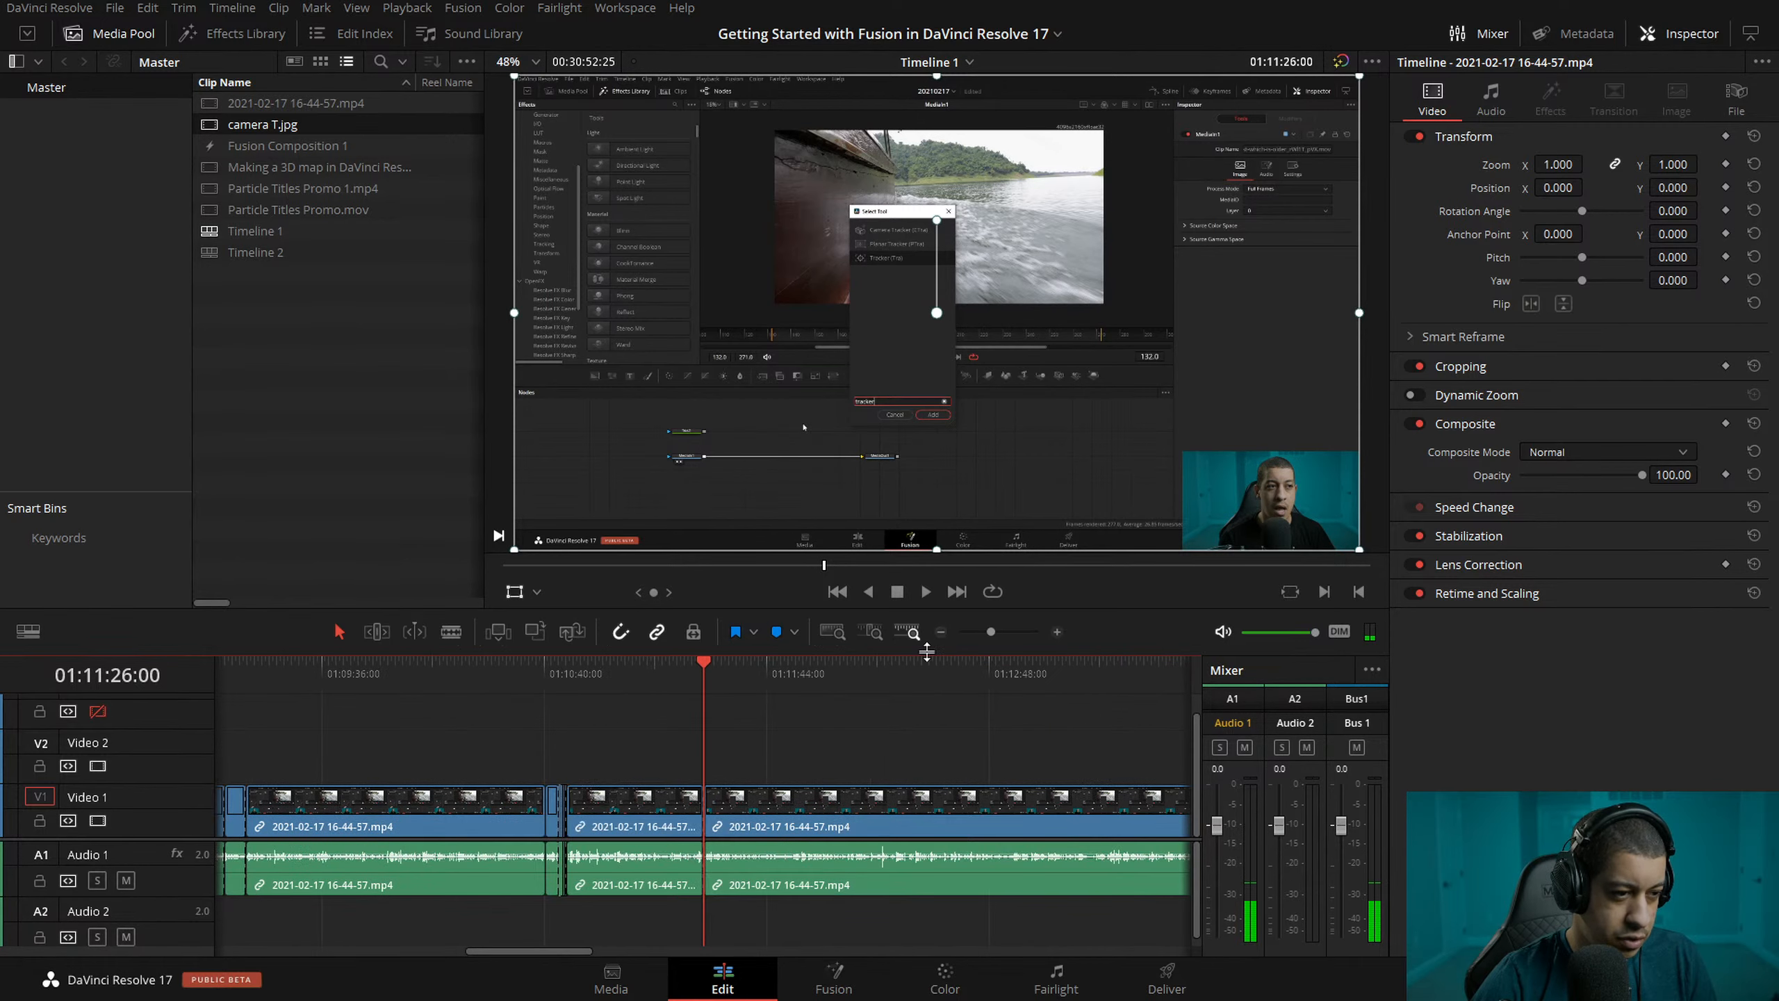
{"action": "key", "text": "space"}
{"action": "left_click", "coordinate": [858, 677]}
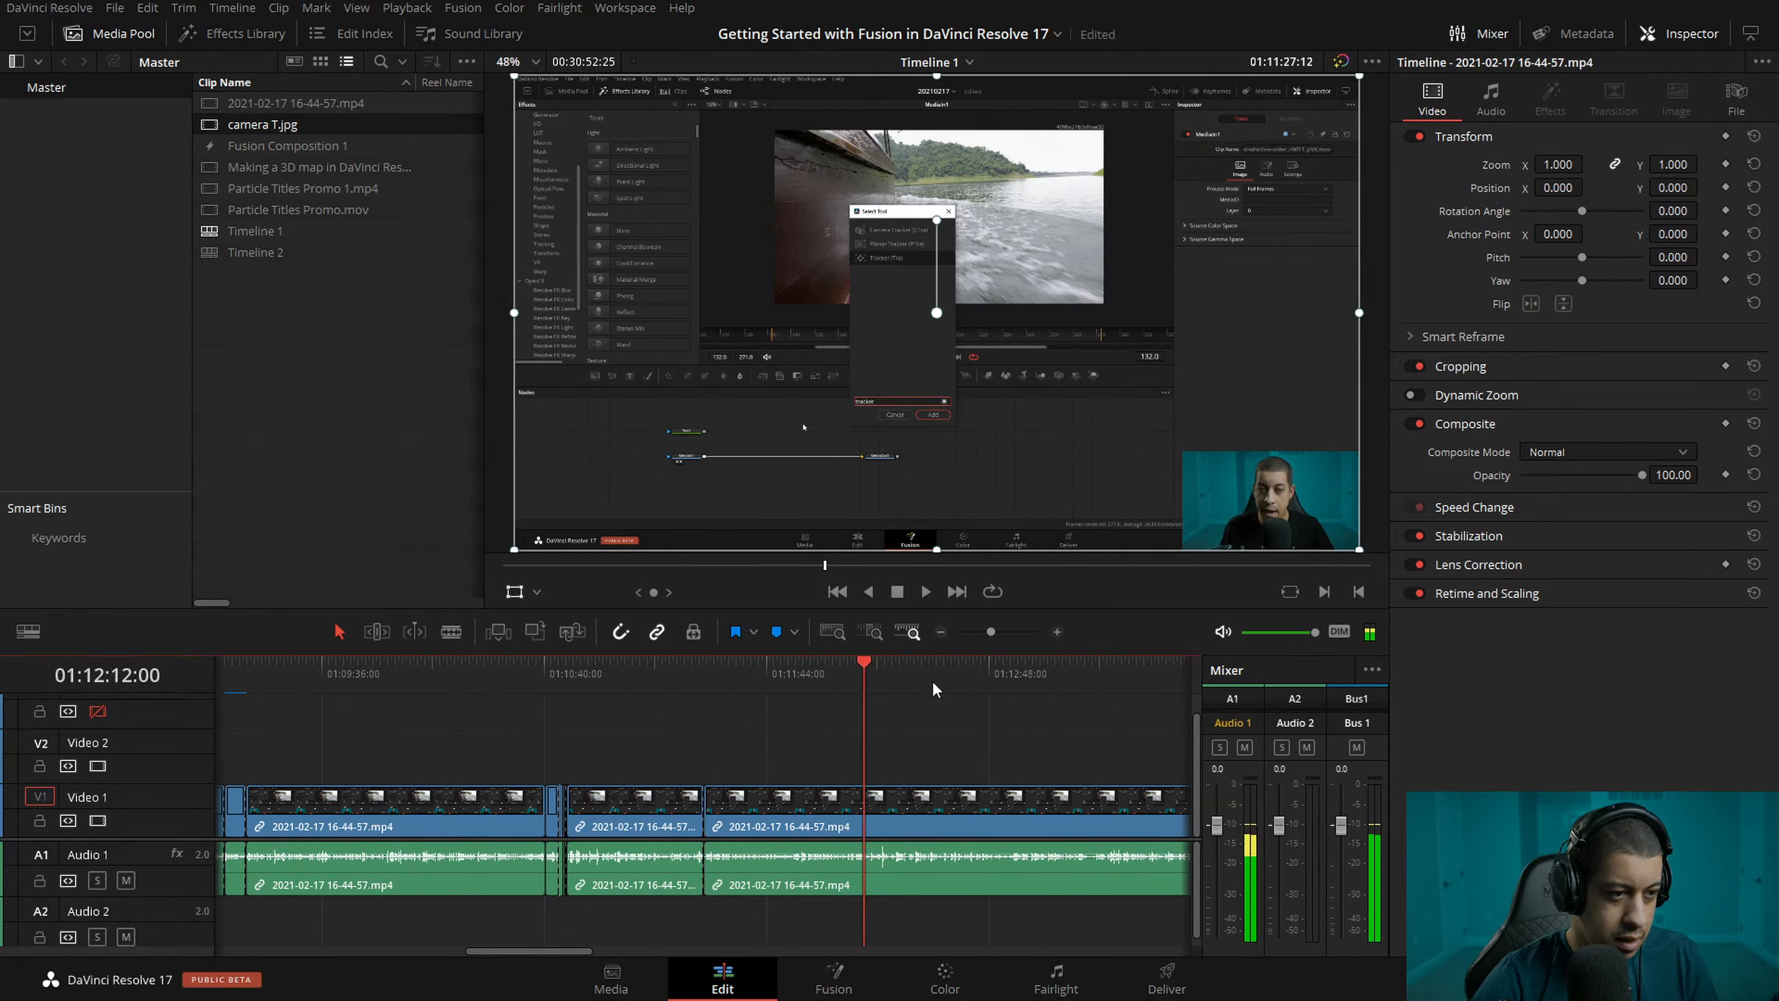
{"action": "left_click", "coordinate": [973, 672]}
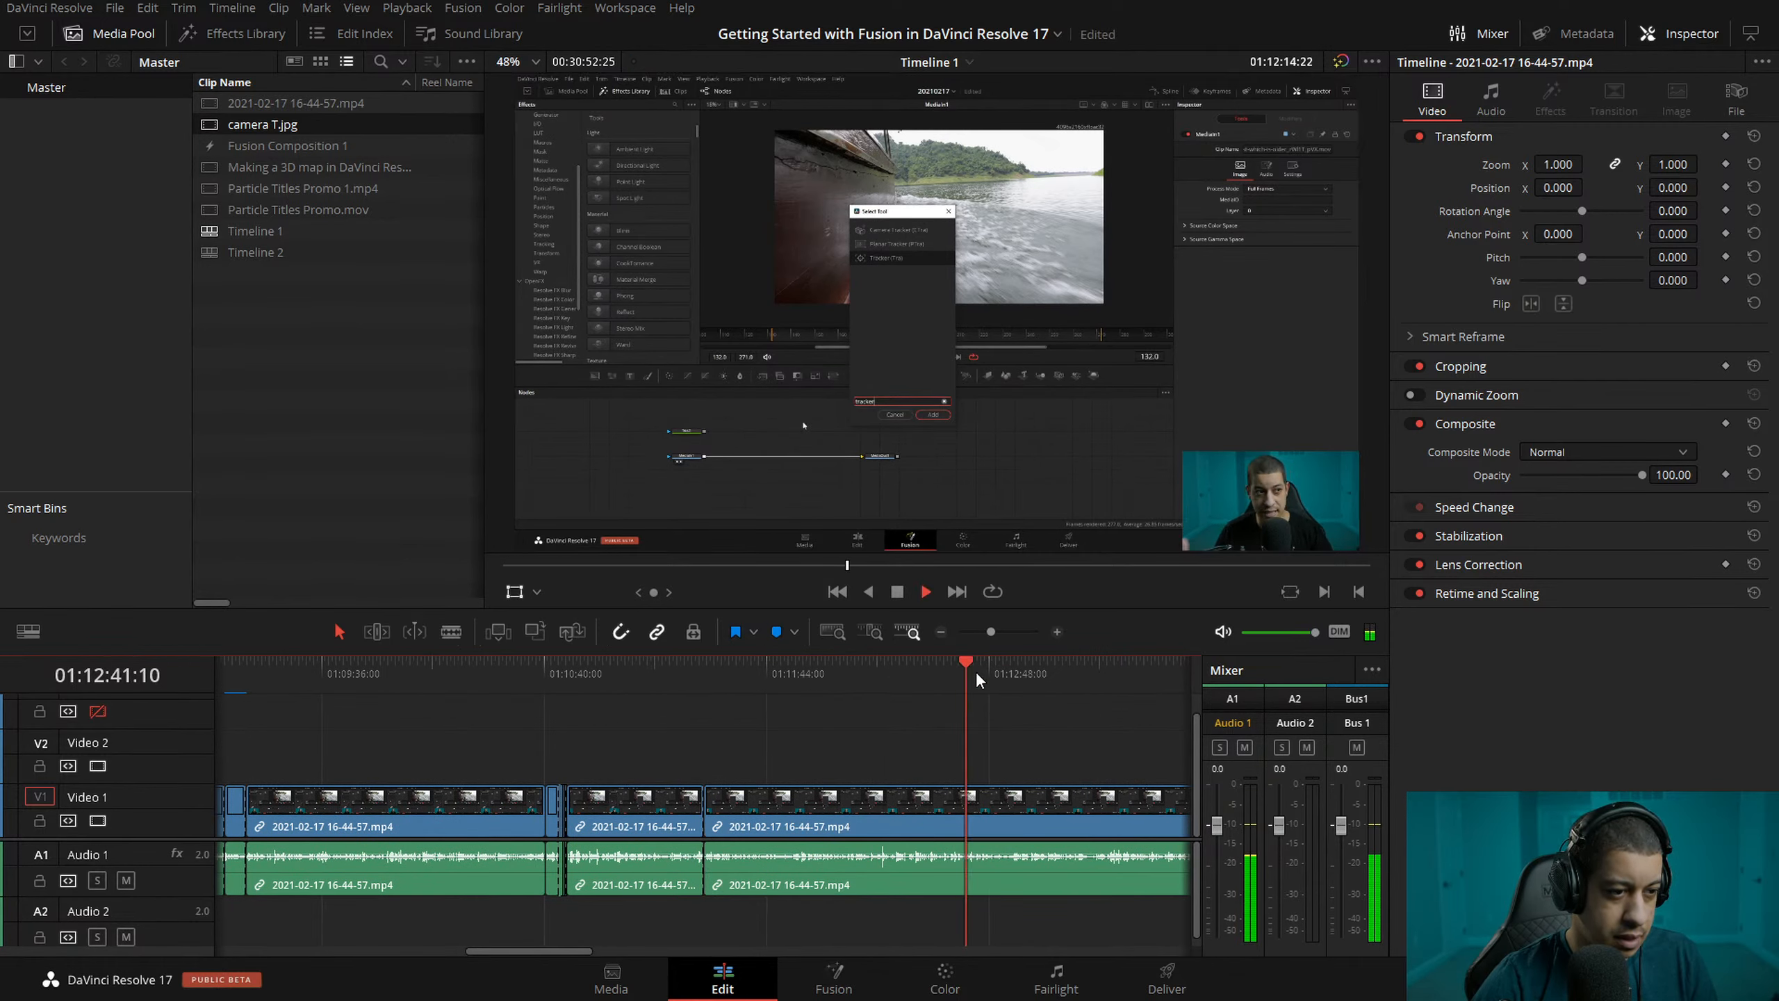
{"action": "left_click", "coordinate": [940, 673]}
{"action": "left_click", "coordinate": [891, 673]}
{"action": "left_click", "coordinate": [1056, 633]}
{"action": "left_click", "coordinate": [1056, 632]}
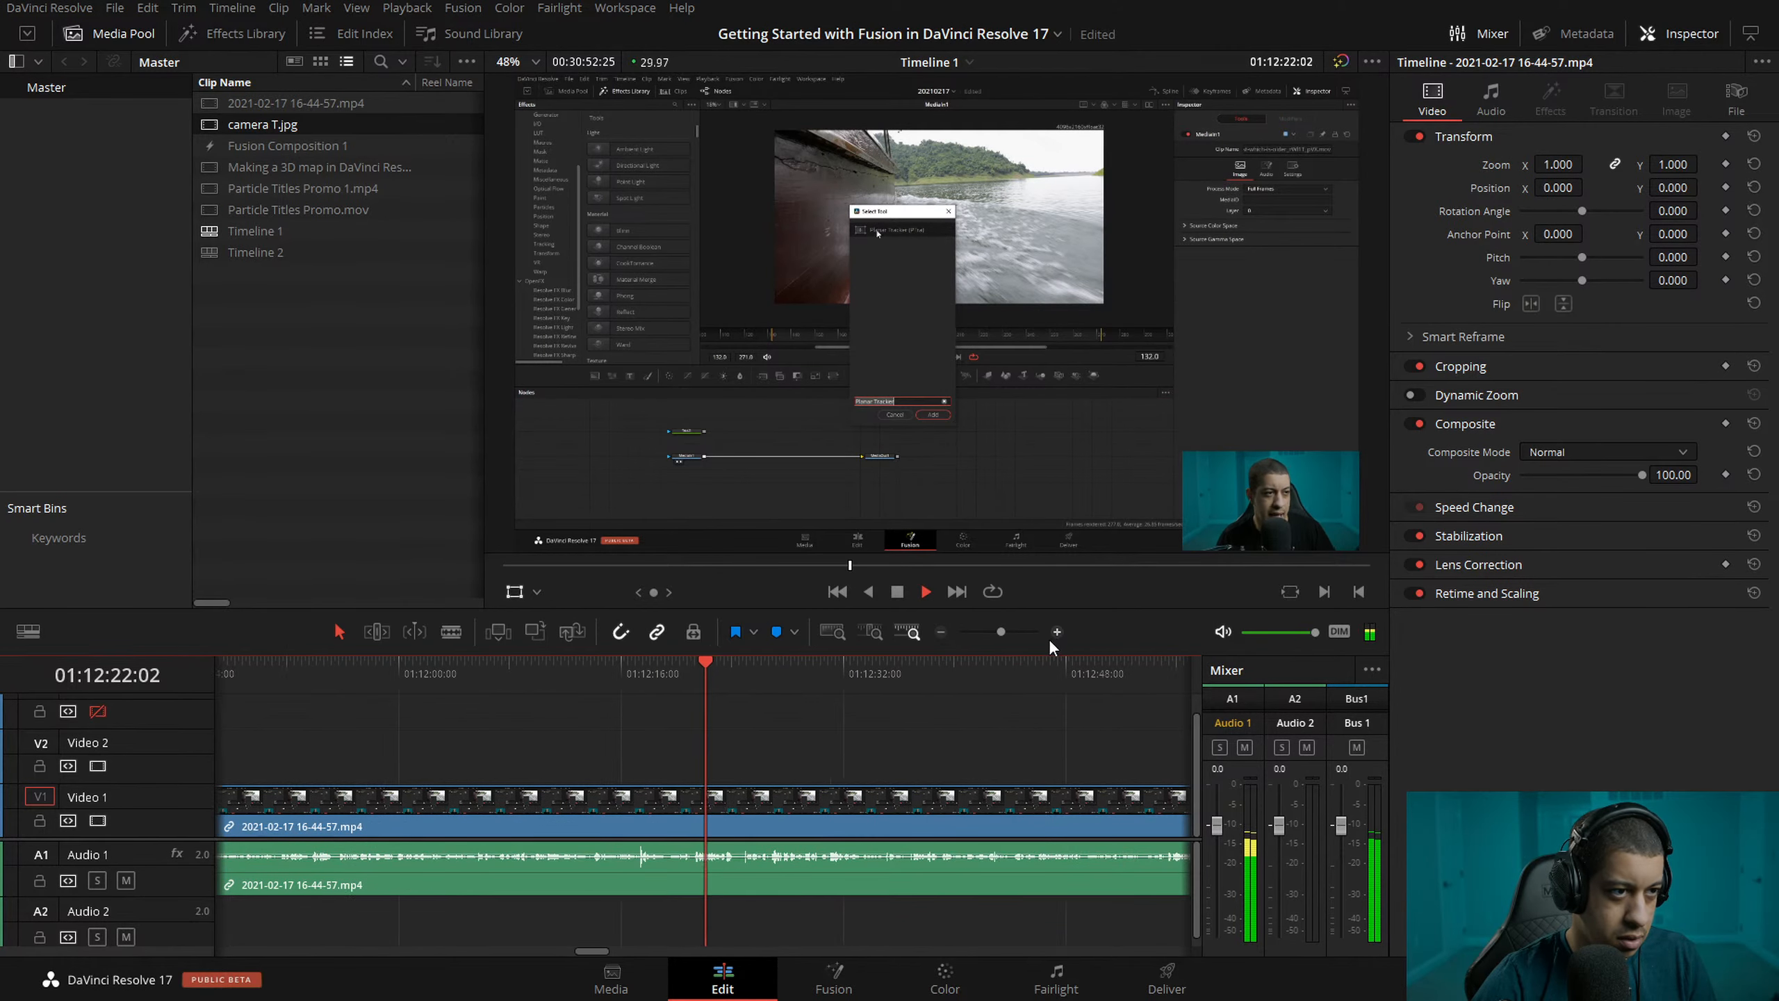
- Replay the passage between about 01:12:07 and 01:12:17 to check the narration before the planar tracker search
{"action": "key", "text": "space"}
{"action": "left_click", "coordinate": [506, 674]}
{"action": "left_click", "coordinate": [616, 679]}
{"action": "key", "text": "space"}
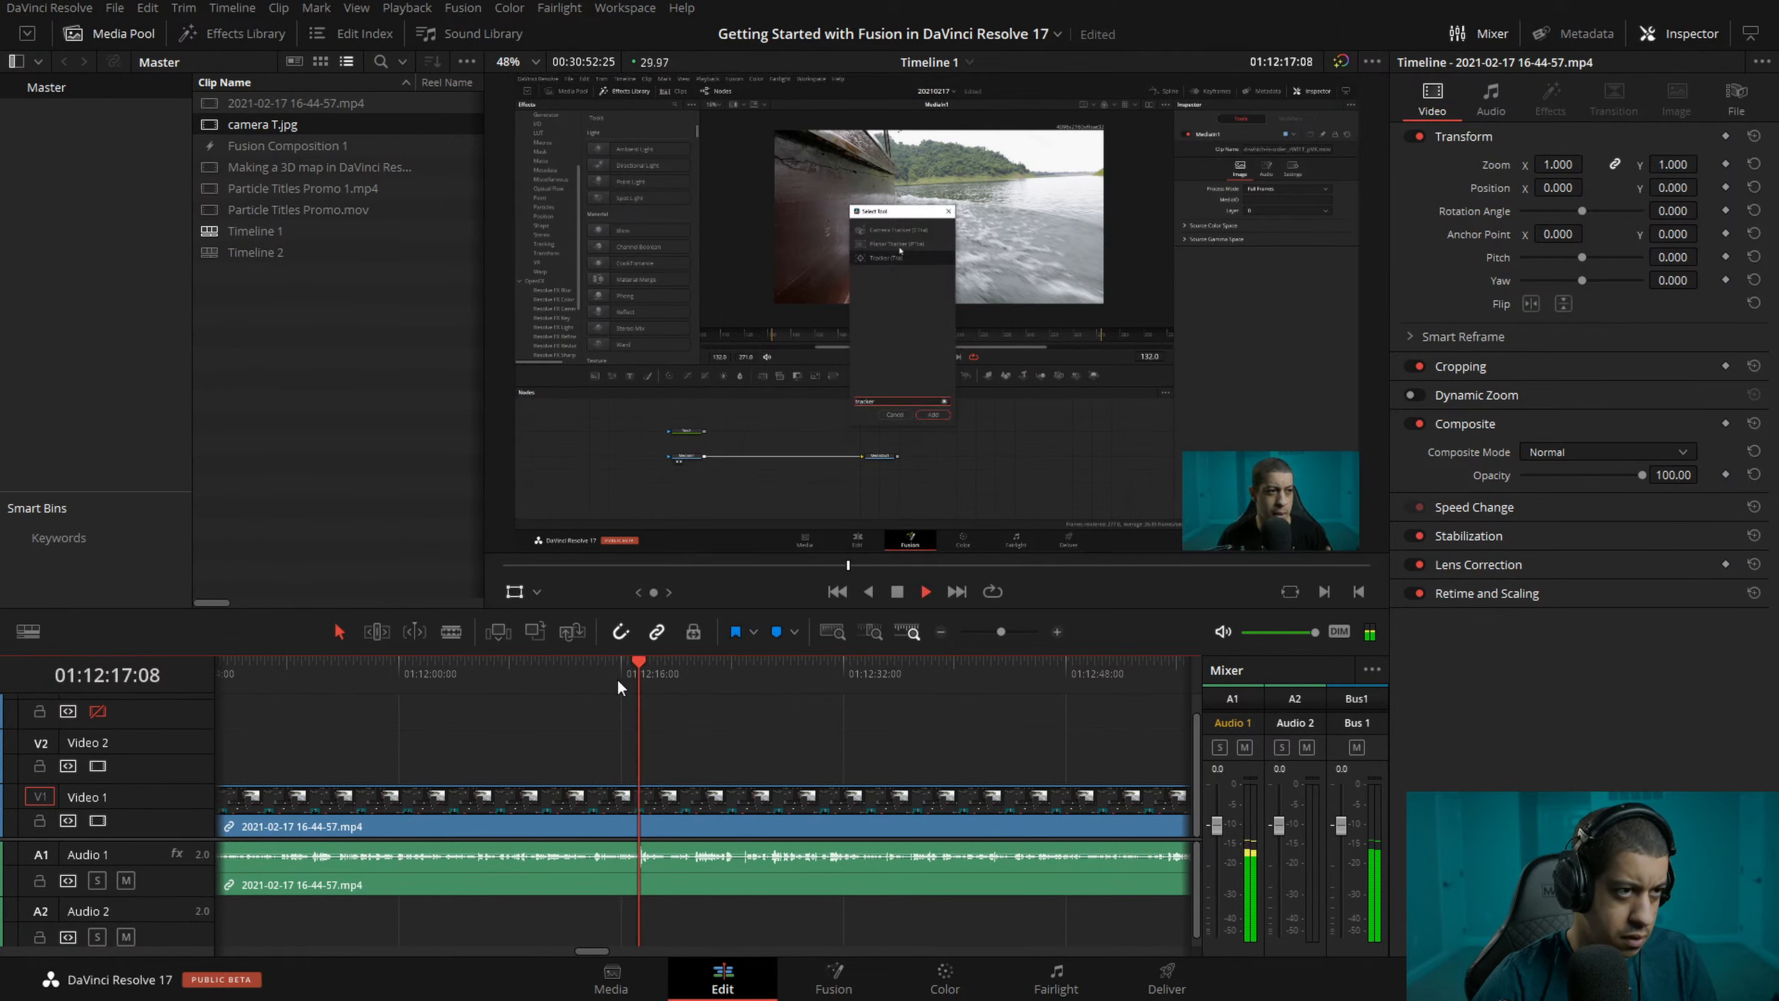
{"action": "left_click", "coordinate": [566, 683]}
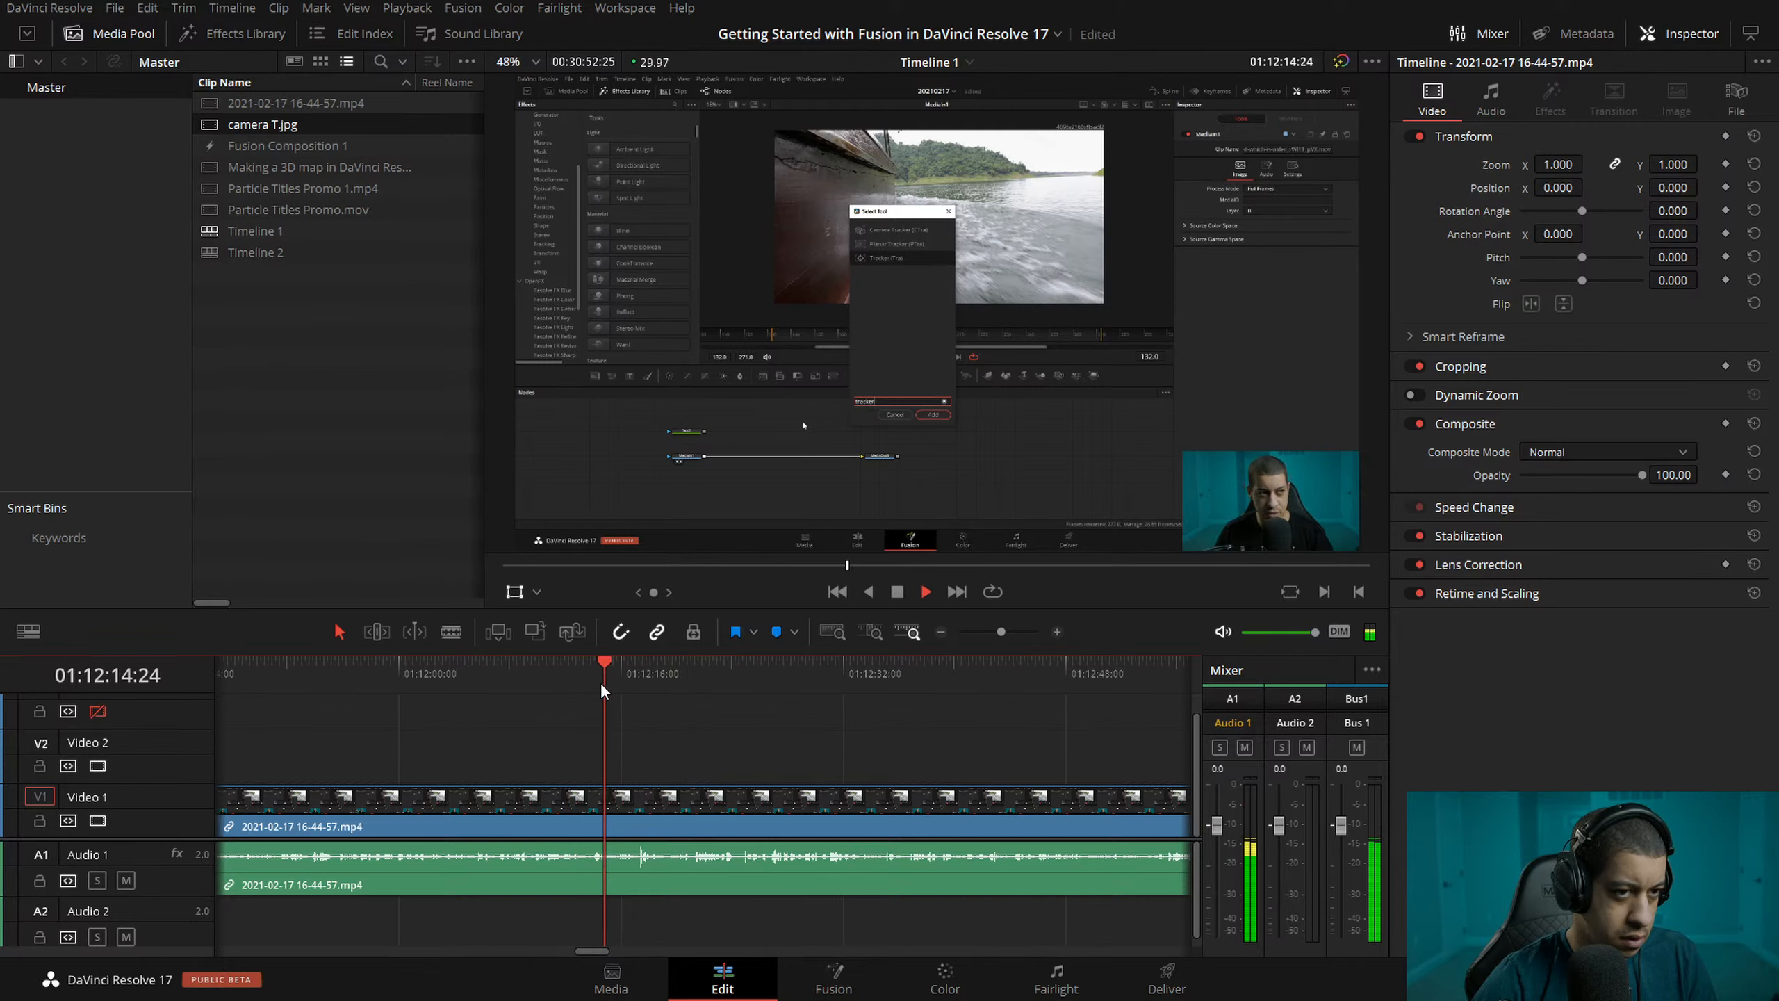
{"action": "left_click", "coordinate": [494, 679]}
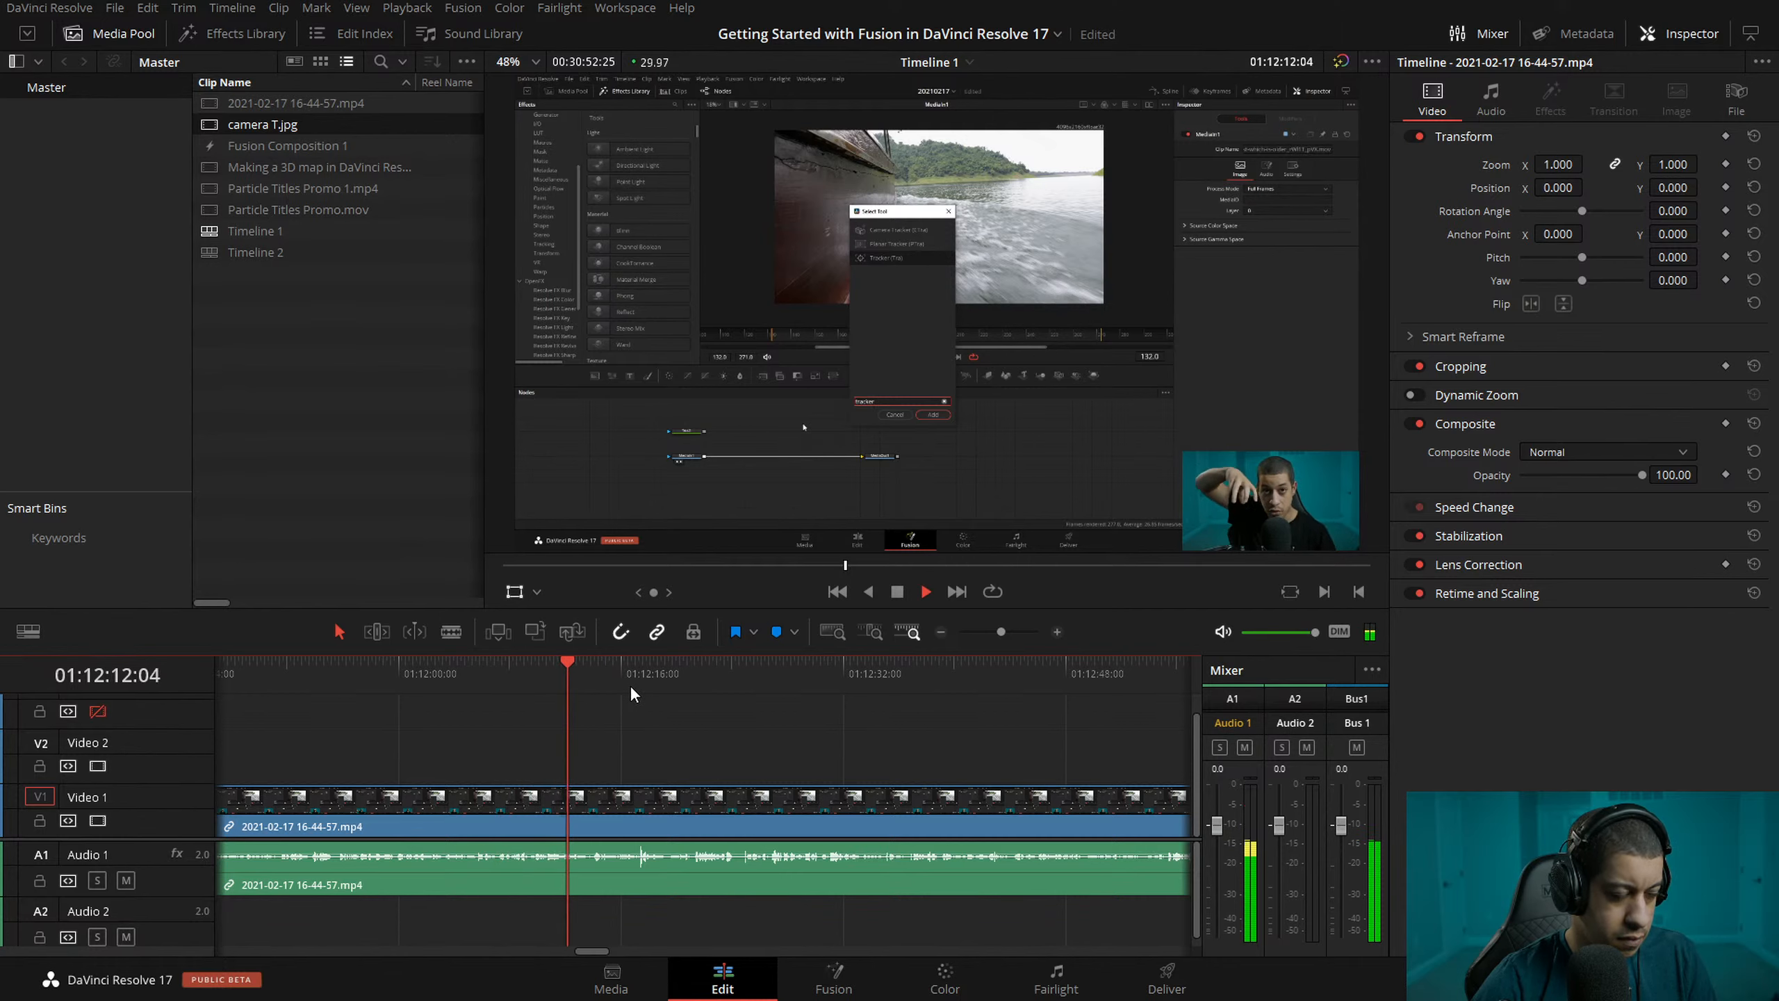
{"action": "key", "text": "space"}
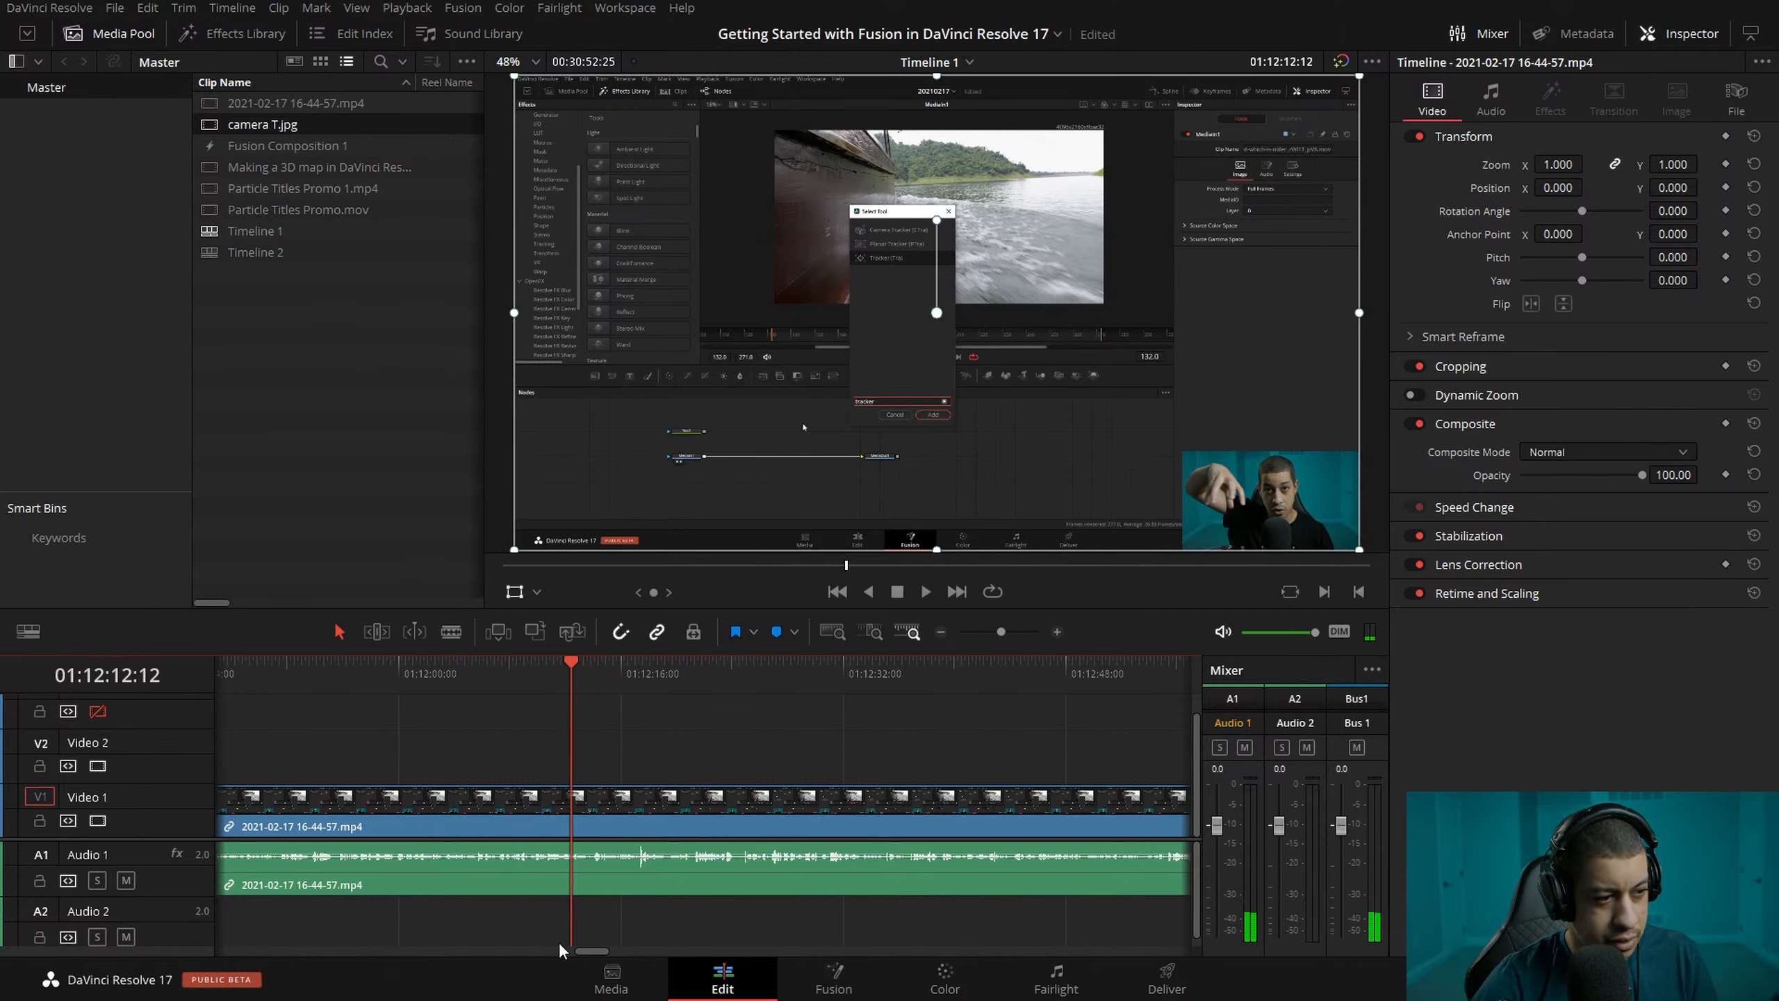
- Play the recording from about 01:11:43 through to 01:12:21 to review the full tracker explanation after the split
{"action": "scroll", "coordinate": [560, 951], "scroll_direction": "left", "scroll_amount": 5}
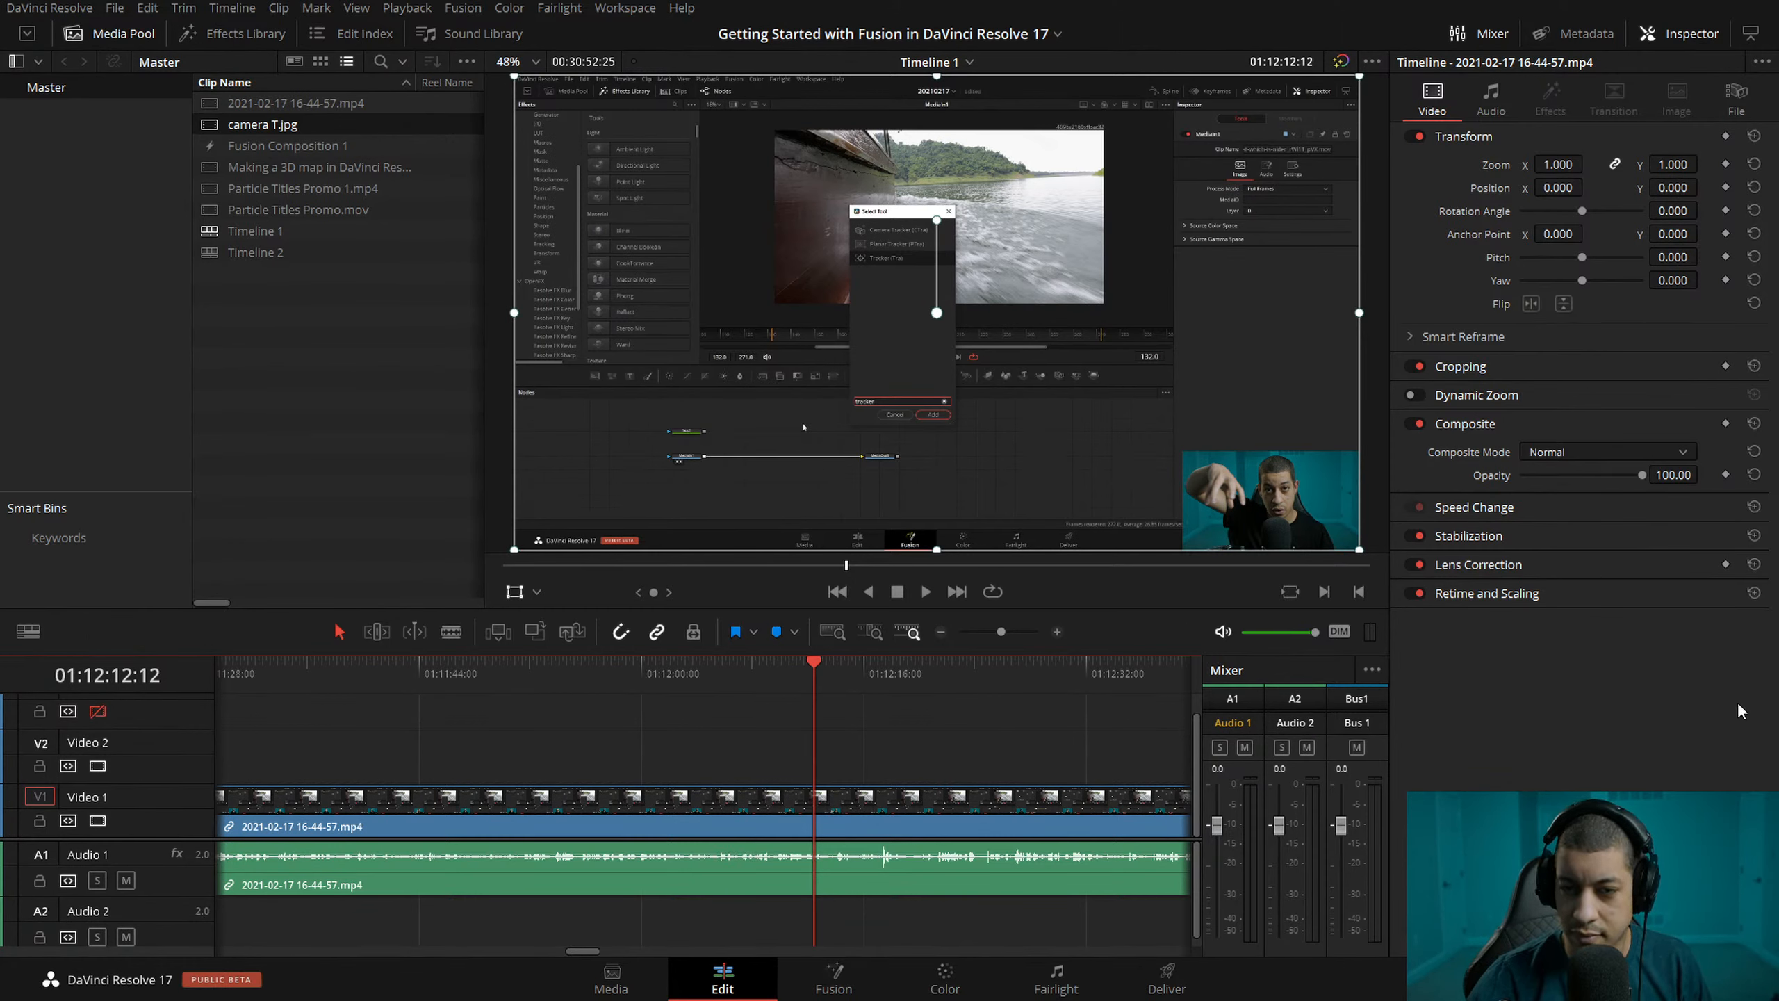
{"action": "left_click", "coordinate": [941, 632]}
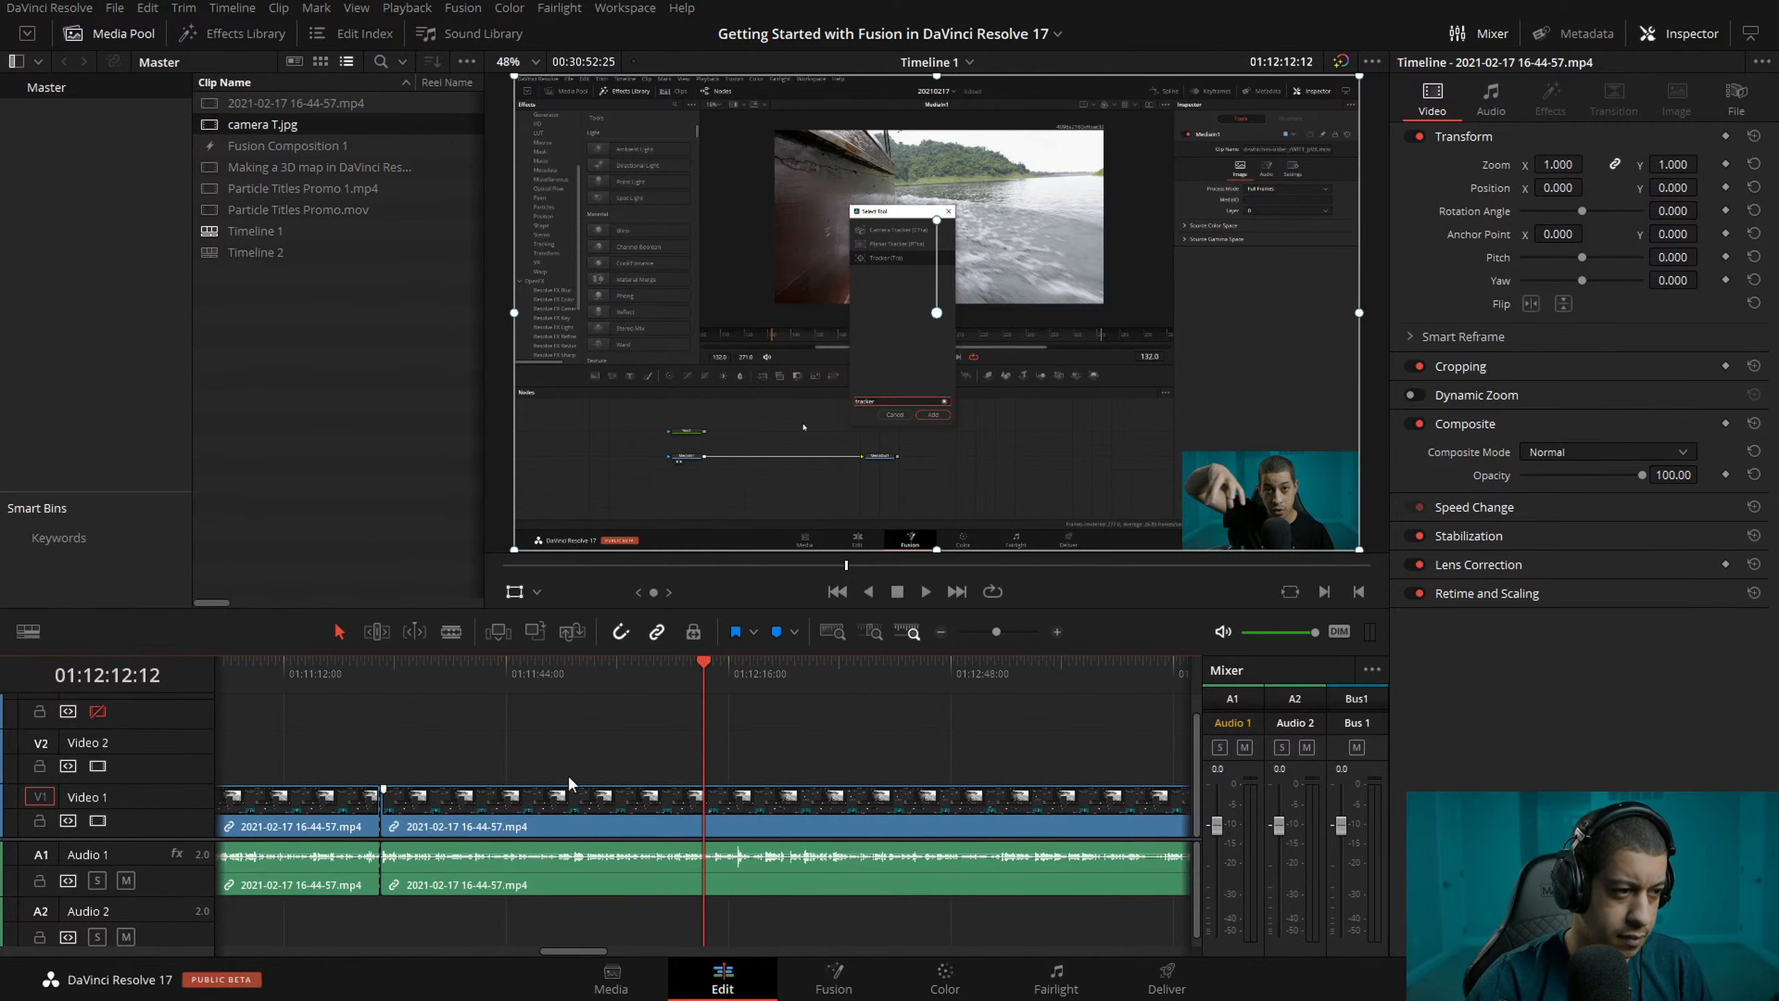
{"action": "left_click", "coordinate": [502, 675]}
{"action": "key", "text": "space"}
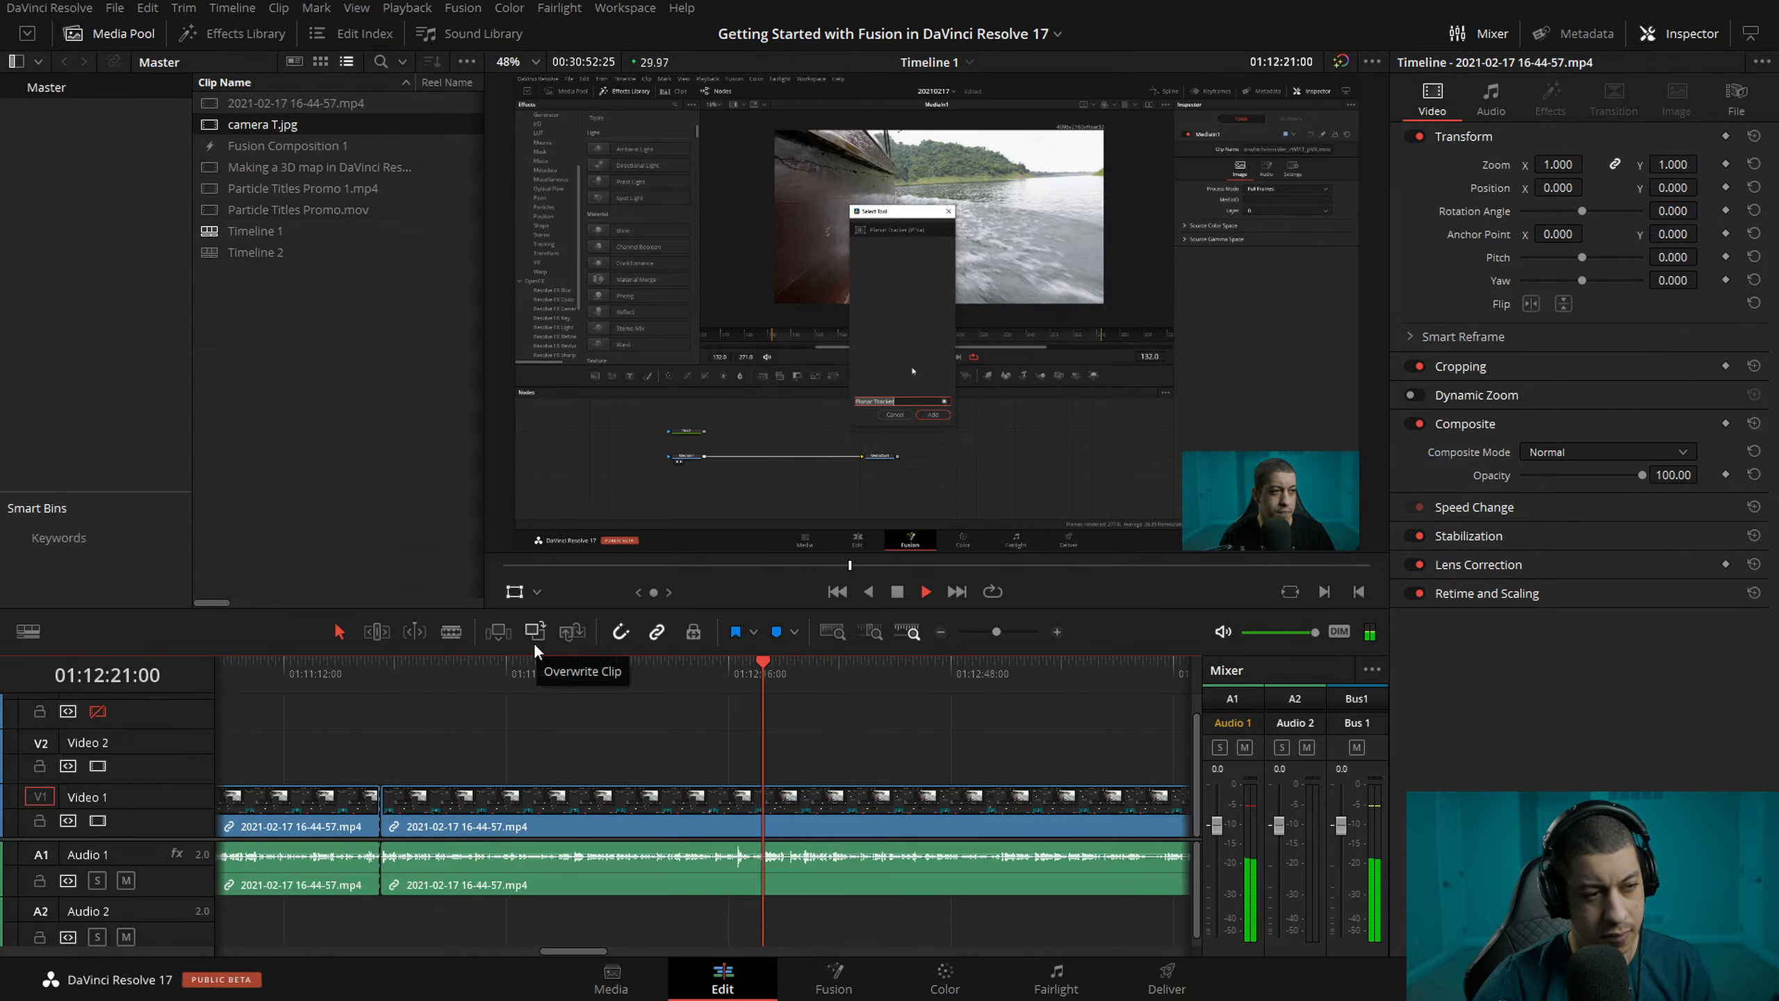
- Find the camera tracker mention in the recording and place camera T.jpg on Video 3 at 01:11:36:28
{"action": "key", "text": "space"}
{"action": "left_click_drag", "start_coordinate": [701, 667], "coordinate": [383, 678]}
{"action": "left_click", "coordinate": [656, 668]}
{"action": "left_click", "coordinate": [387, 668]}
{"action": "key", "text": "space"}
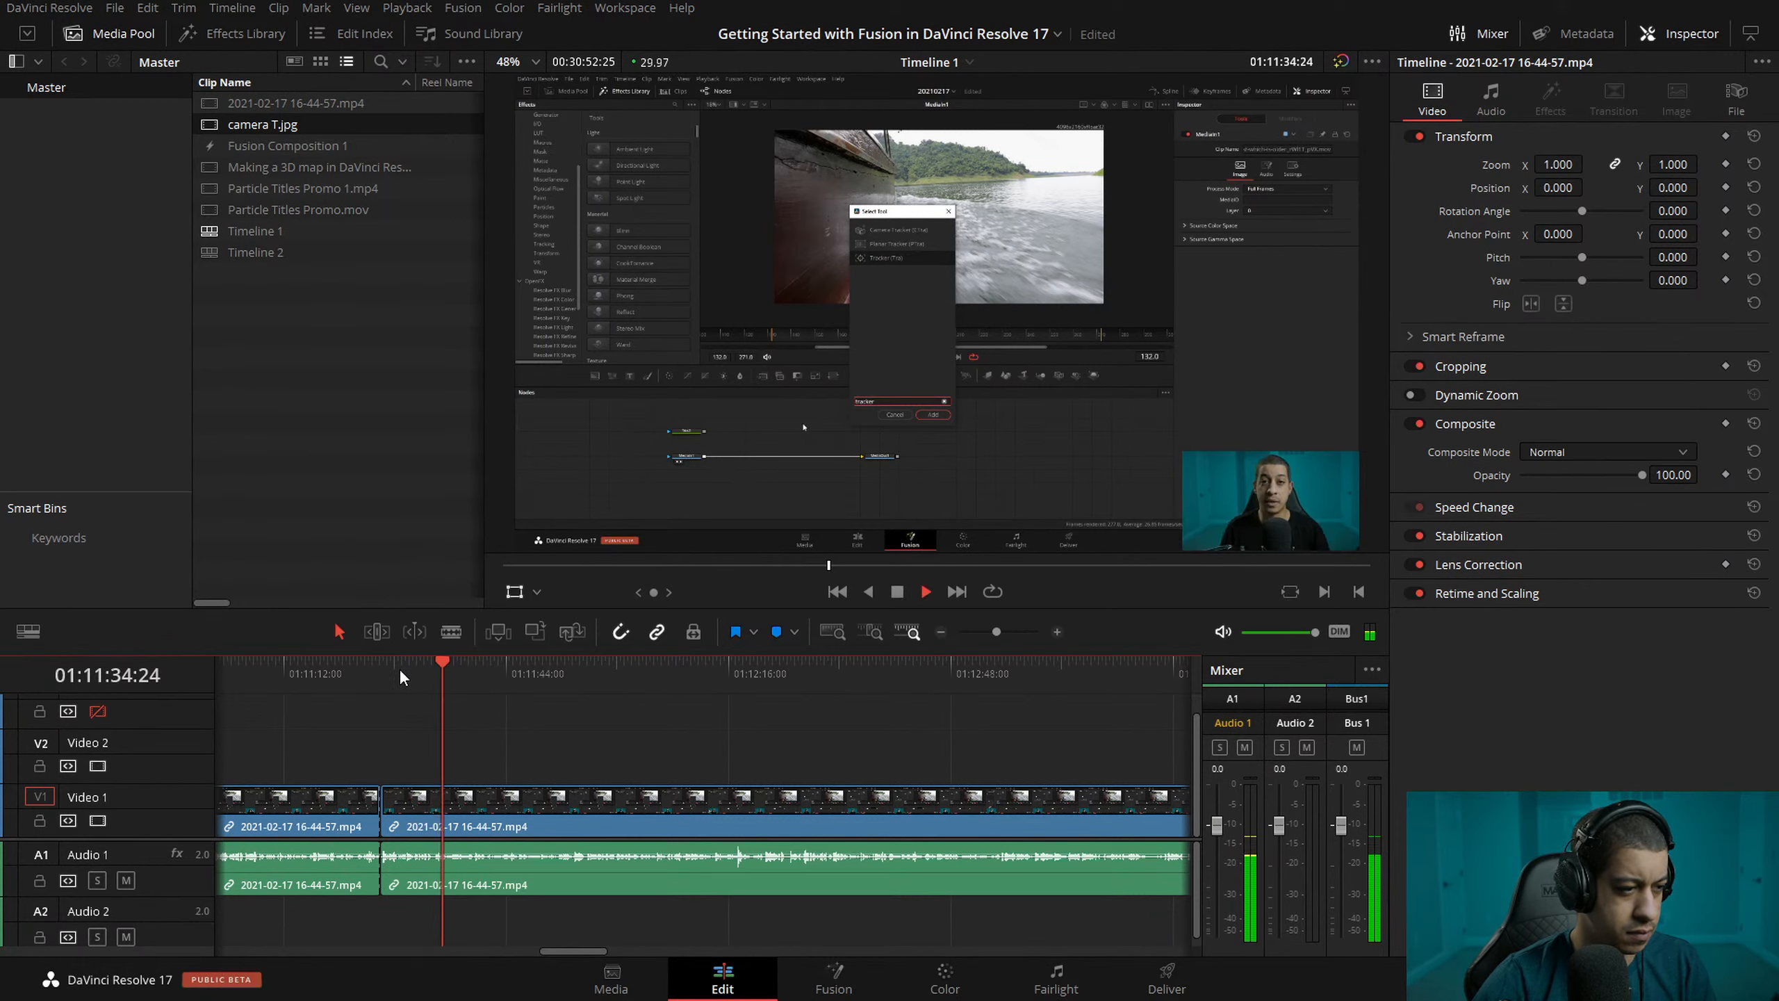
{"action": "key", "text": "space"}
{"action": "left_click_drag", "start_coordinate": [263, 124], "coordinate": [481, 720]}
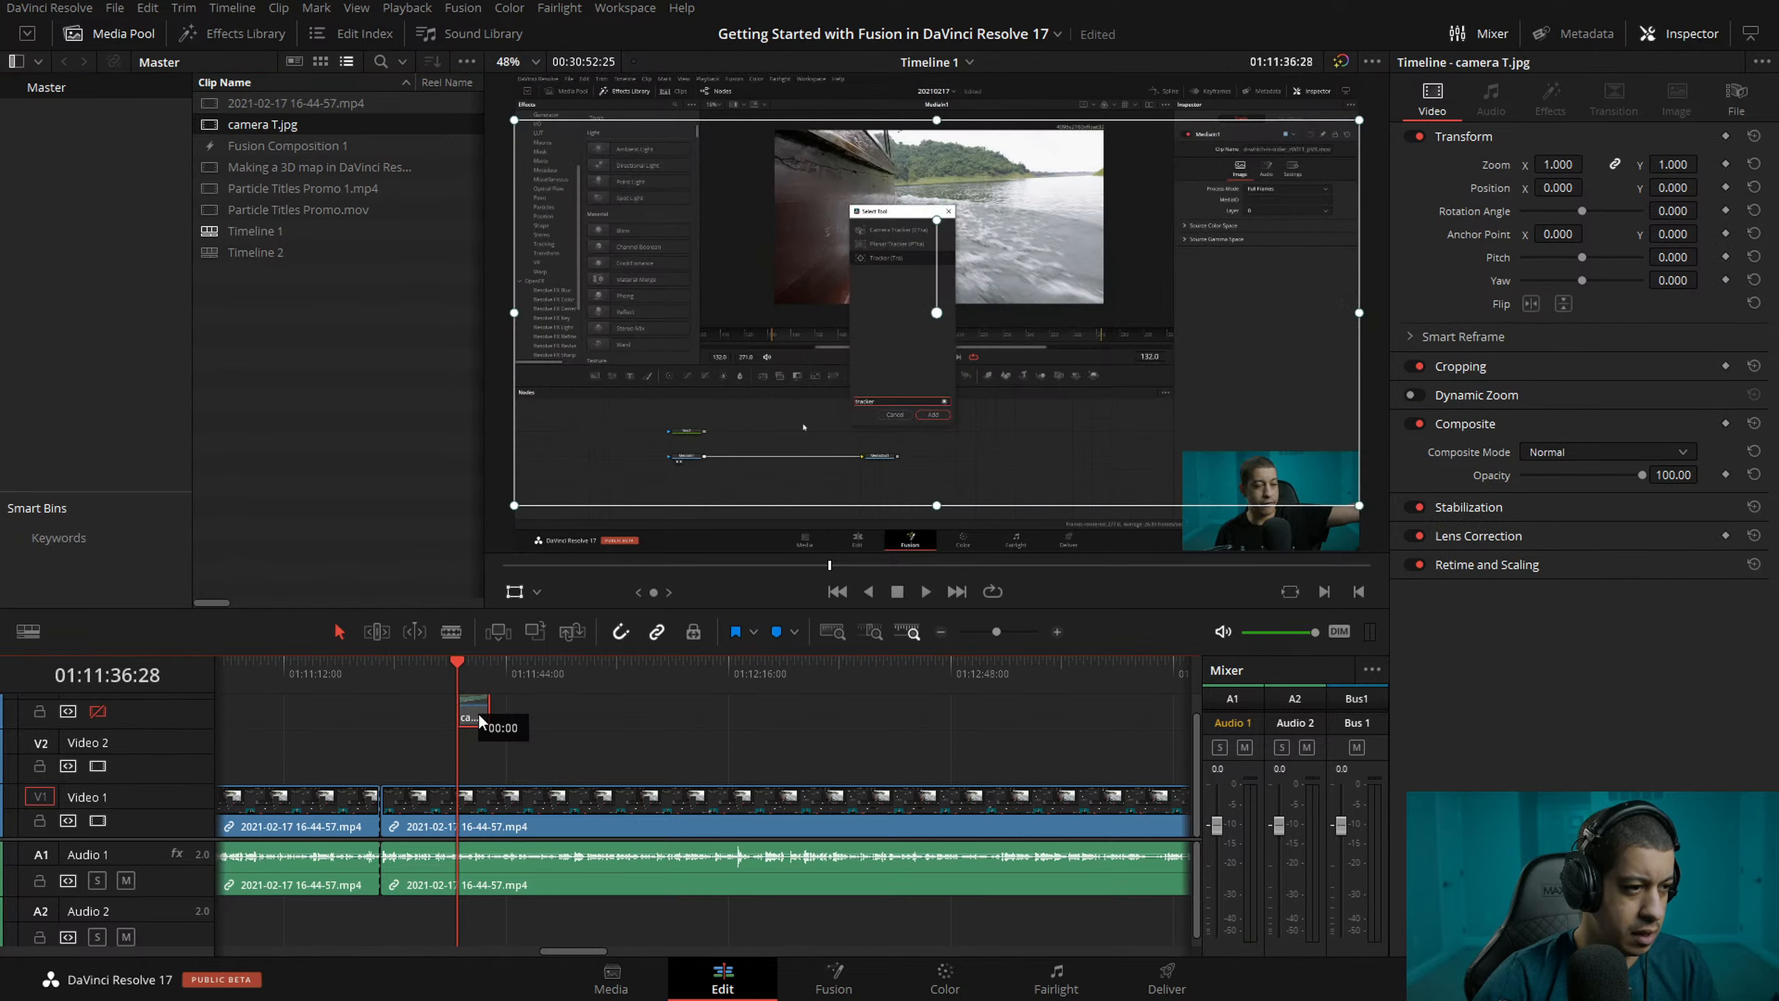
- Add a Solid Color generator on Video 2 directly beneath camera T.jpg, starting at 01:11:36:28
{"action": "left_click", "coordinate": [235, 34]}
{"action": "left_click", "coordinate": [68, 187]}
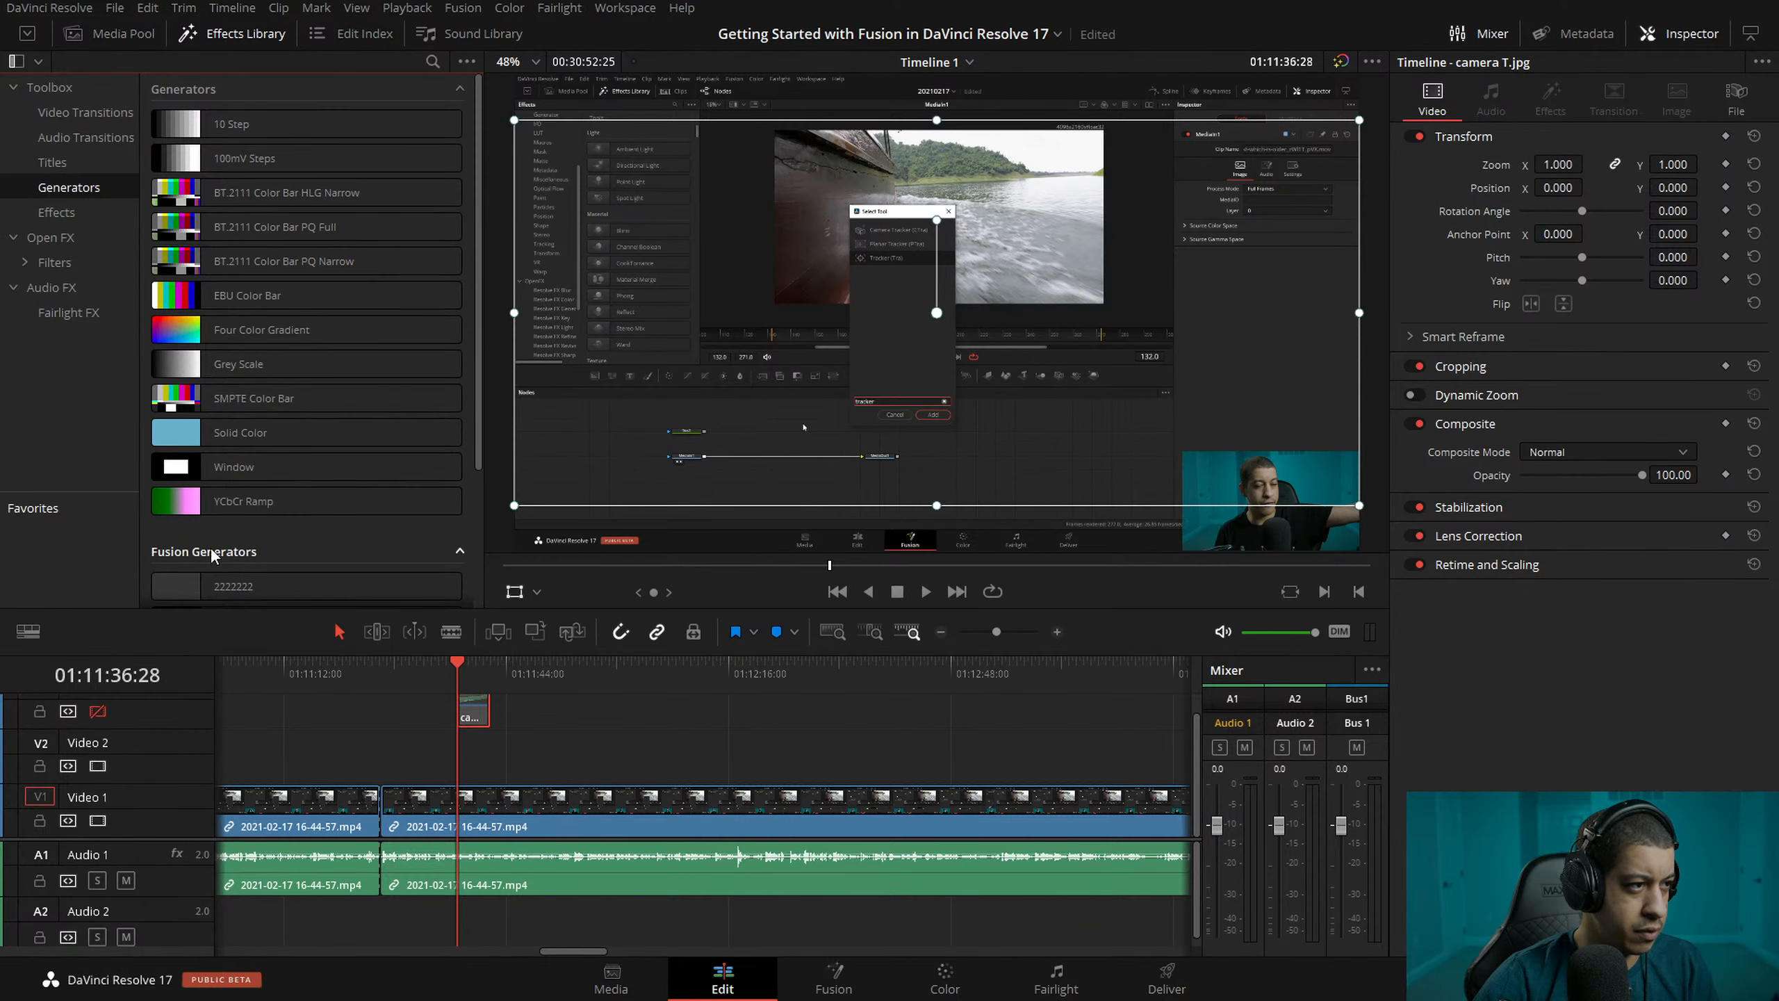
{"action": "scroll", "coordinate": [260, 410], "scroll_direction": "down", "scroll_amount": 3}
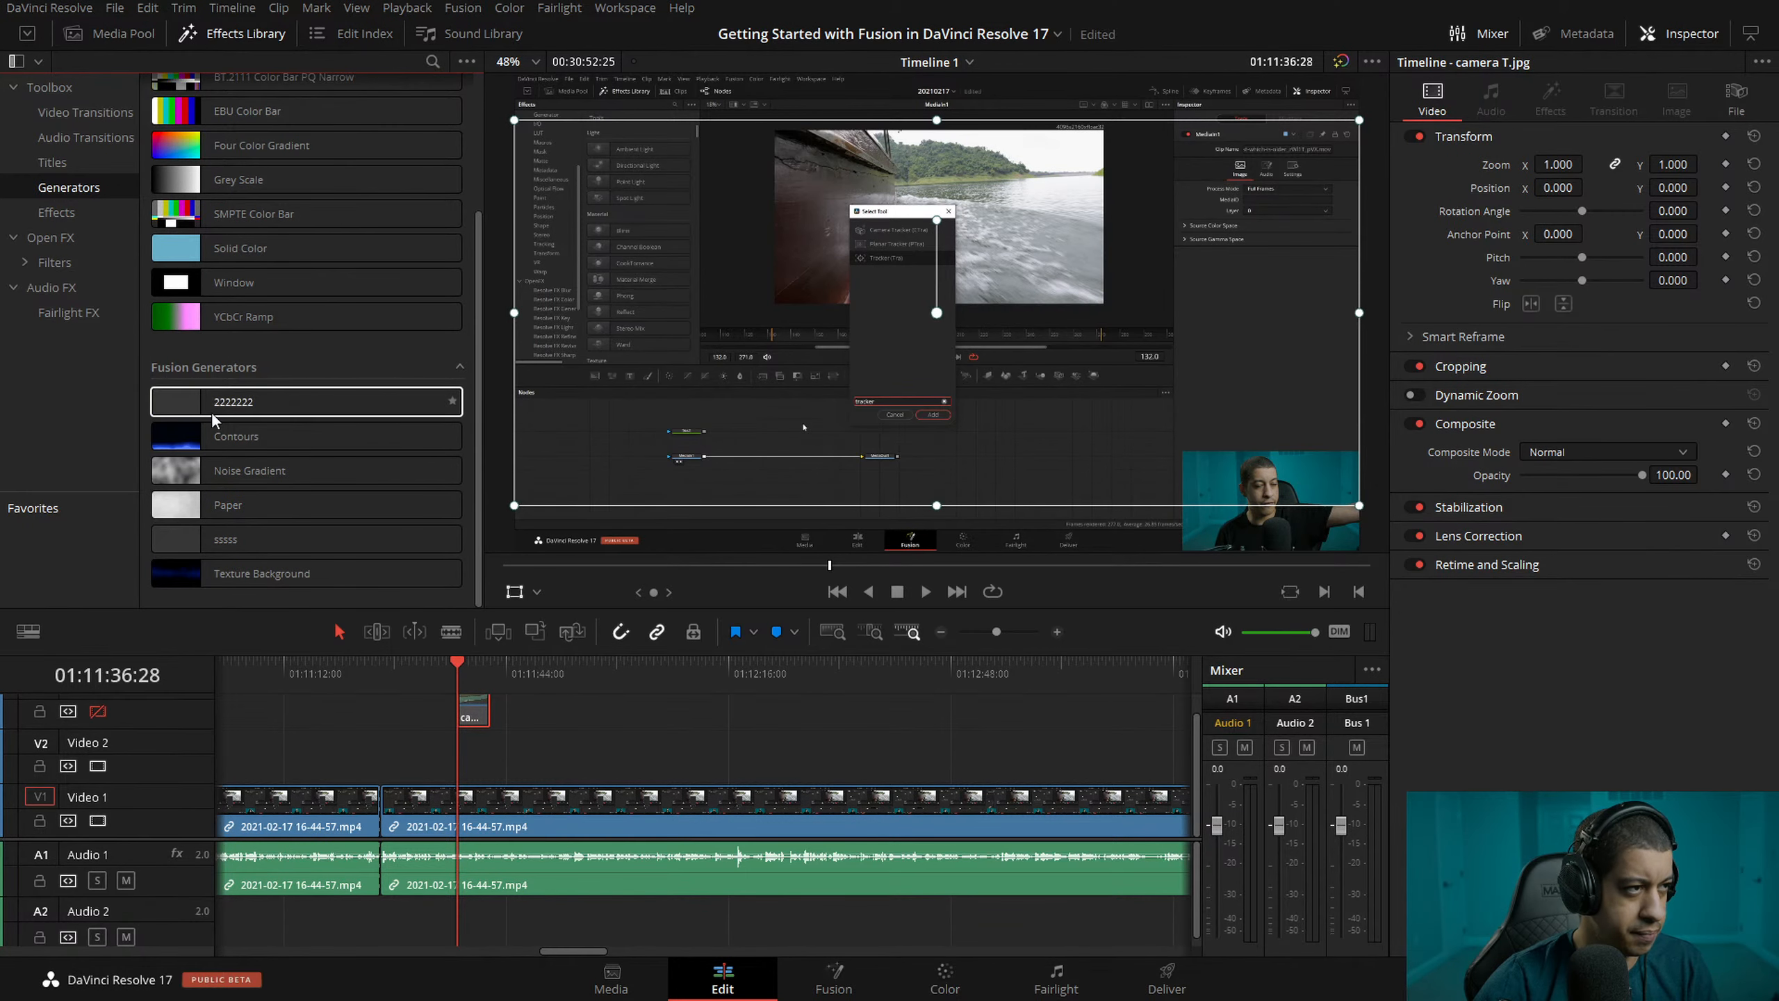
{"action": "left_click_drag", "start_coordinate": [238, 248], "coordinate": [495, 768]}
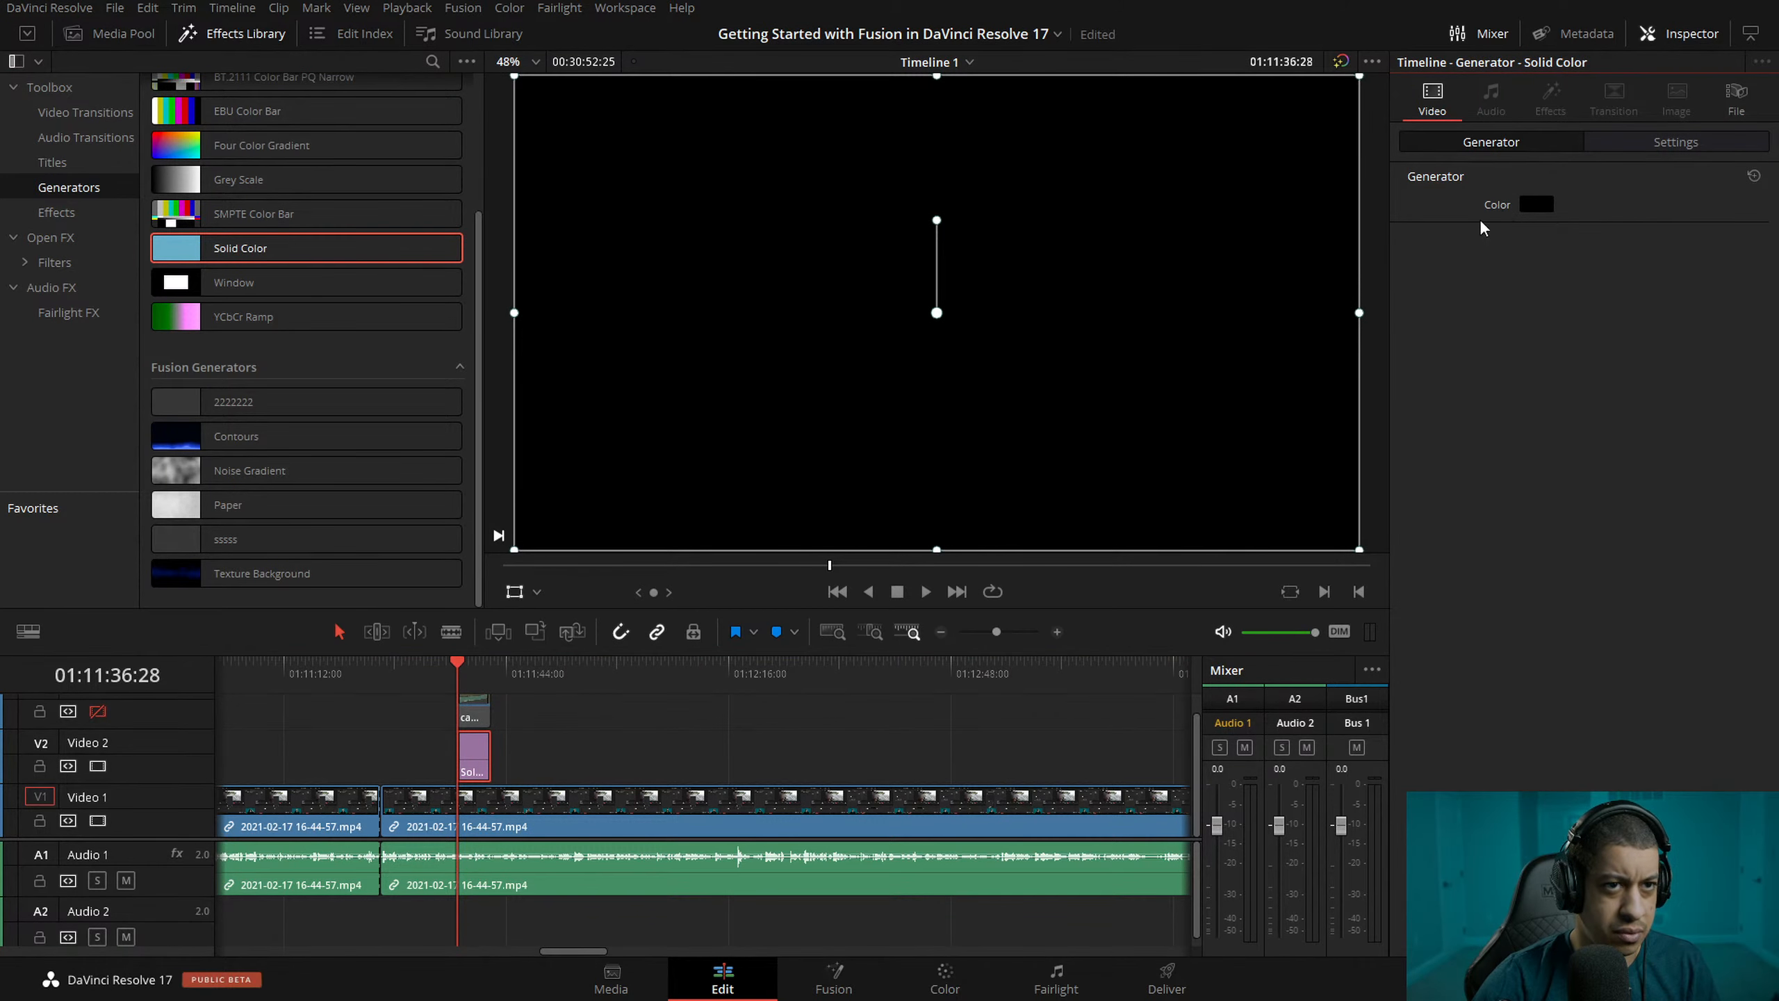
- Set the Solid Color generator to the dark blue-grey colour #161e23
{"action": "left_click", "coordinate": [1538, 205]}
{"action": "left_click", "coordinate": [922, 447]}
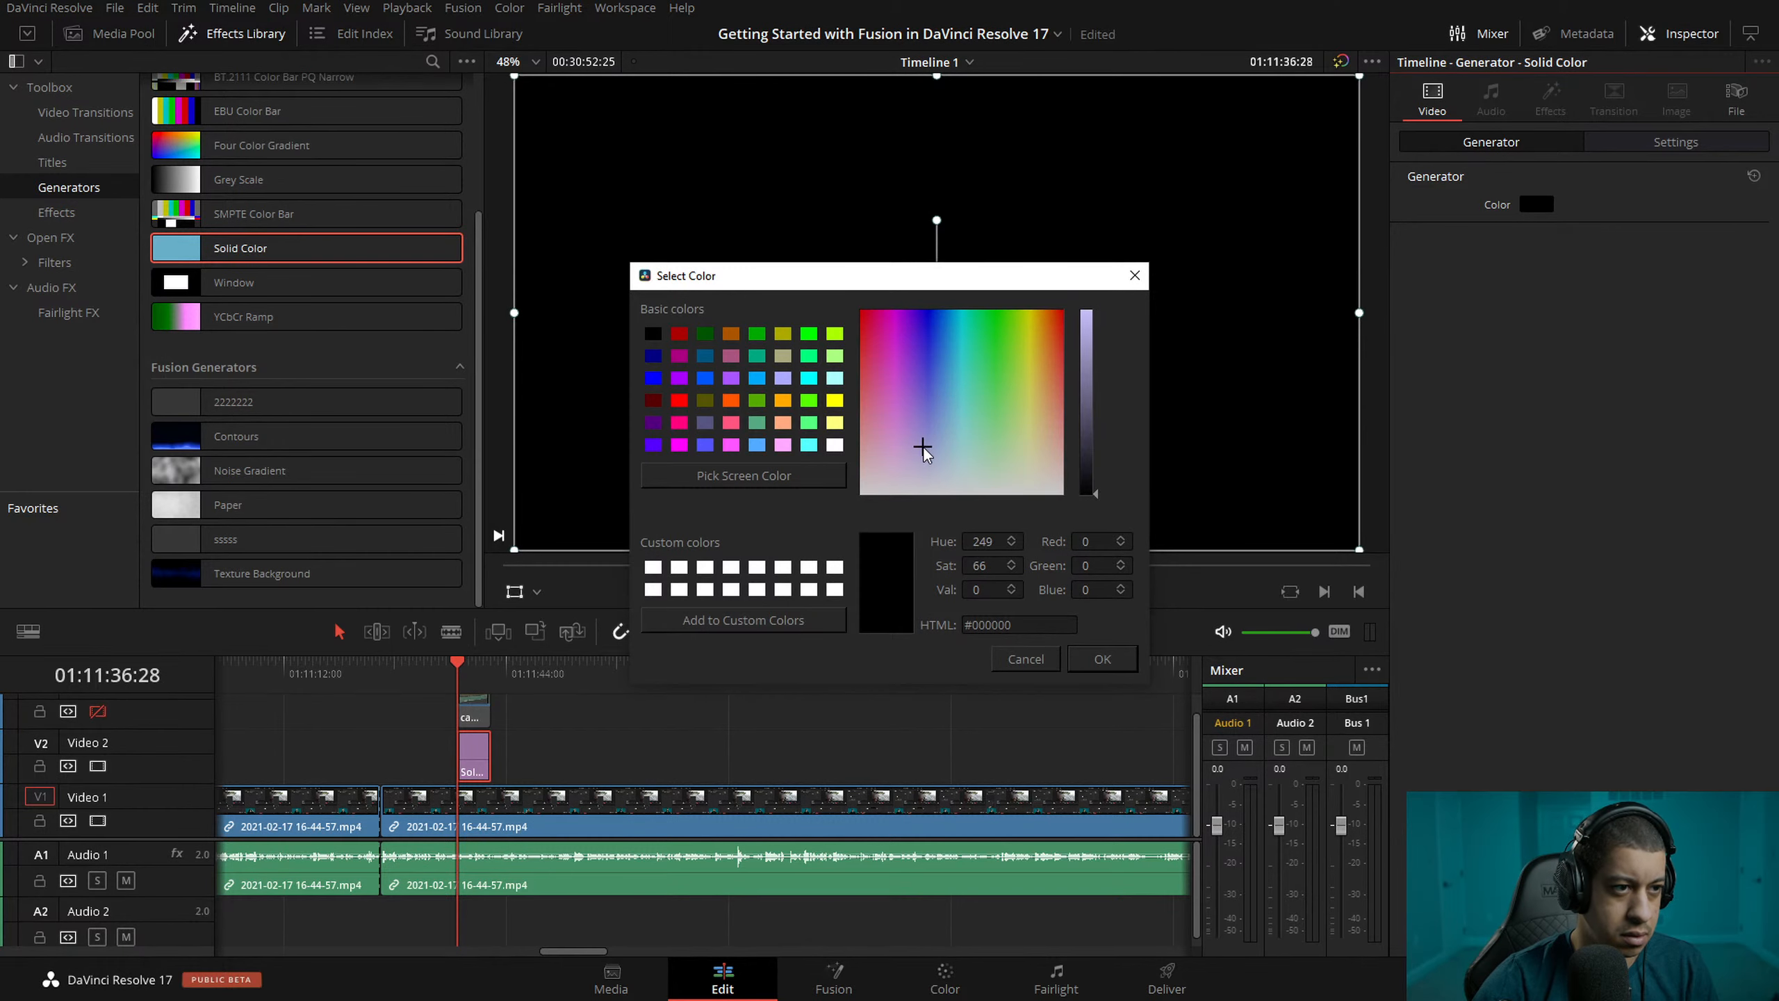
{"action": "mouse_move", "coordinate": [924, 447]}
{"action": "left_mouse_down"}
{"action": "mouse_move", "coordinate": [925, 410]}
{"action": "mouse_move", "coordinate": [945, 427]}
{"action": "left_mouse_up"}
{"action": "left_click", "coordinate": [1093, 469]}
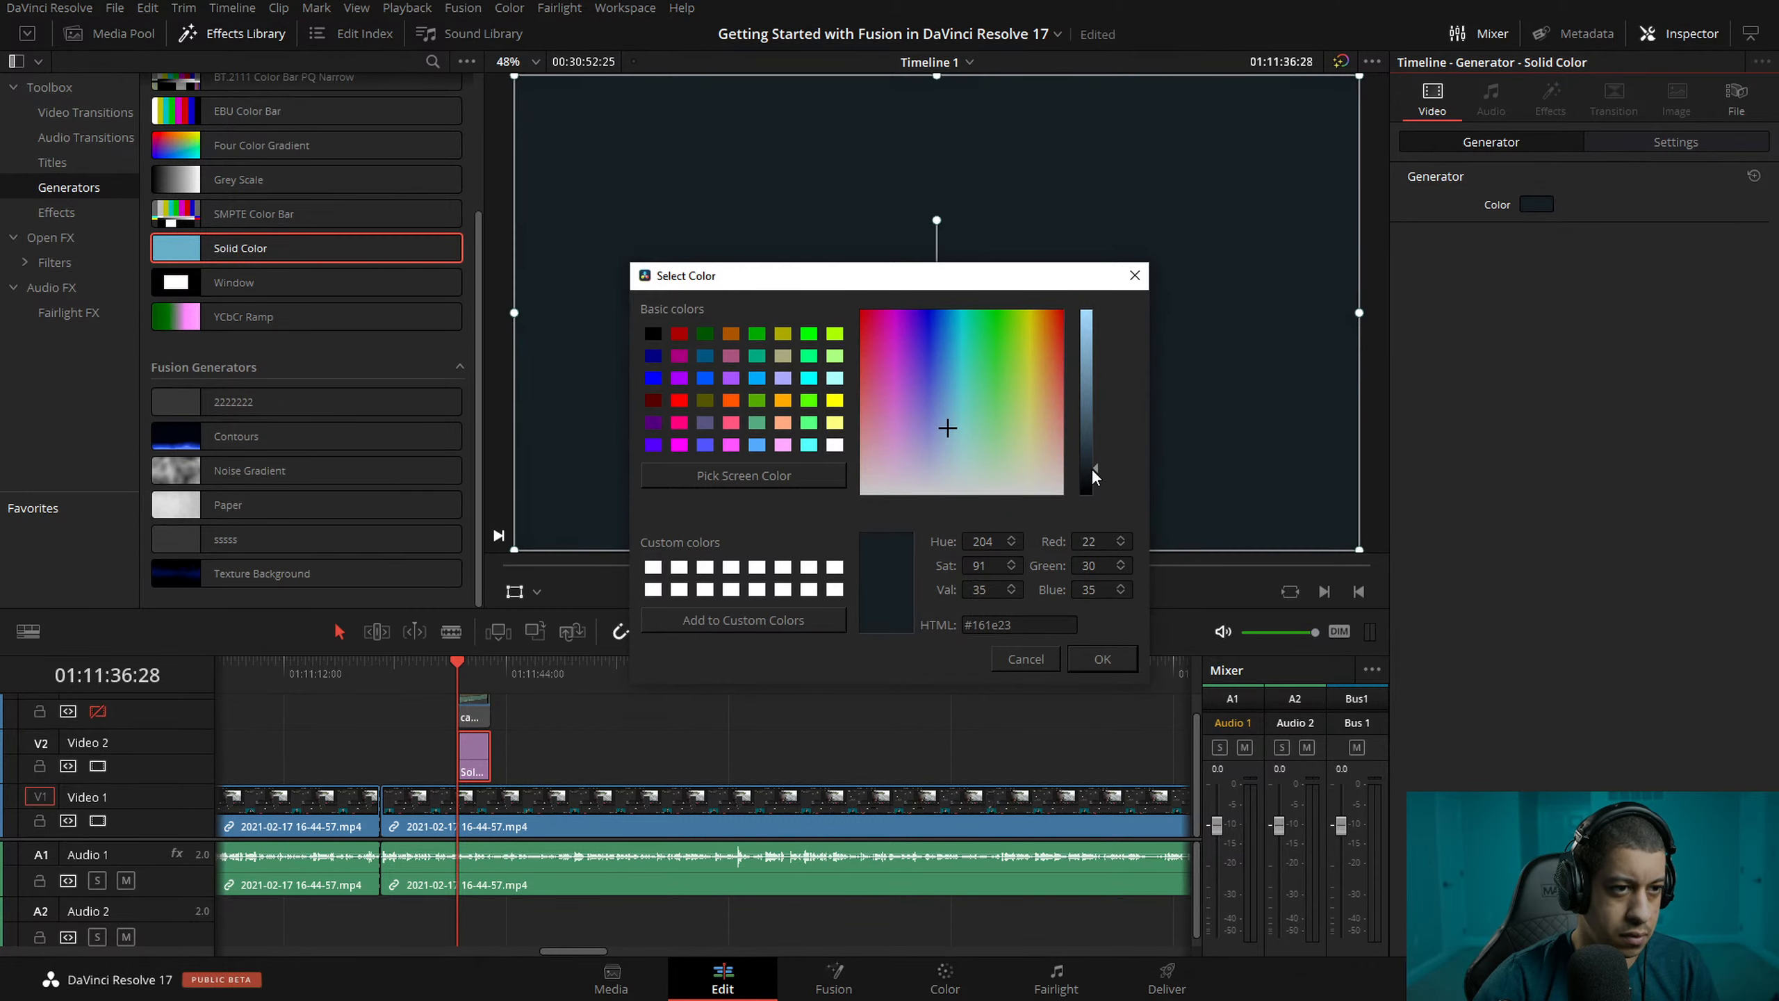
{"action": "left_click", "coordinate": [1104, 665]}
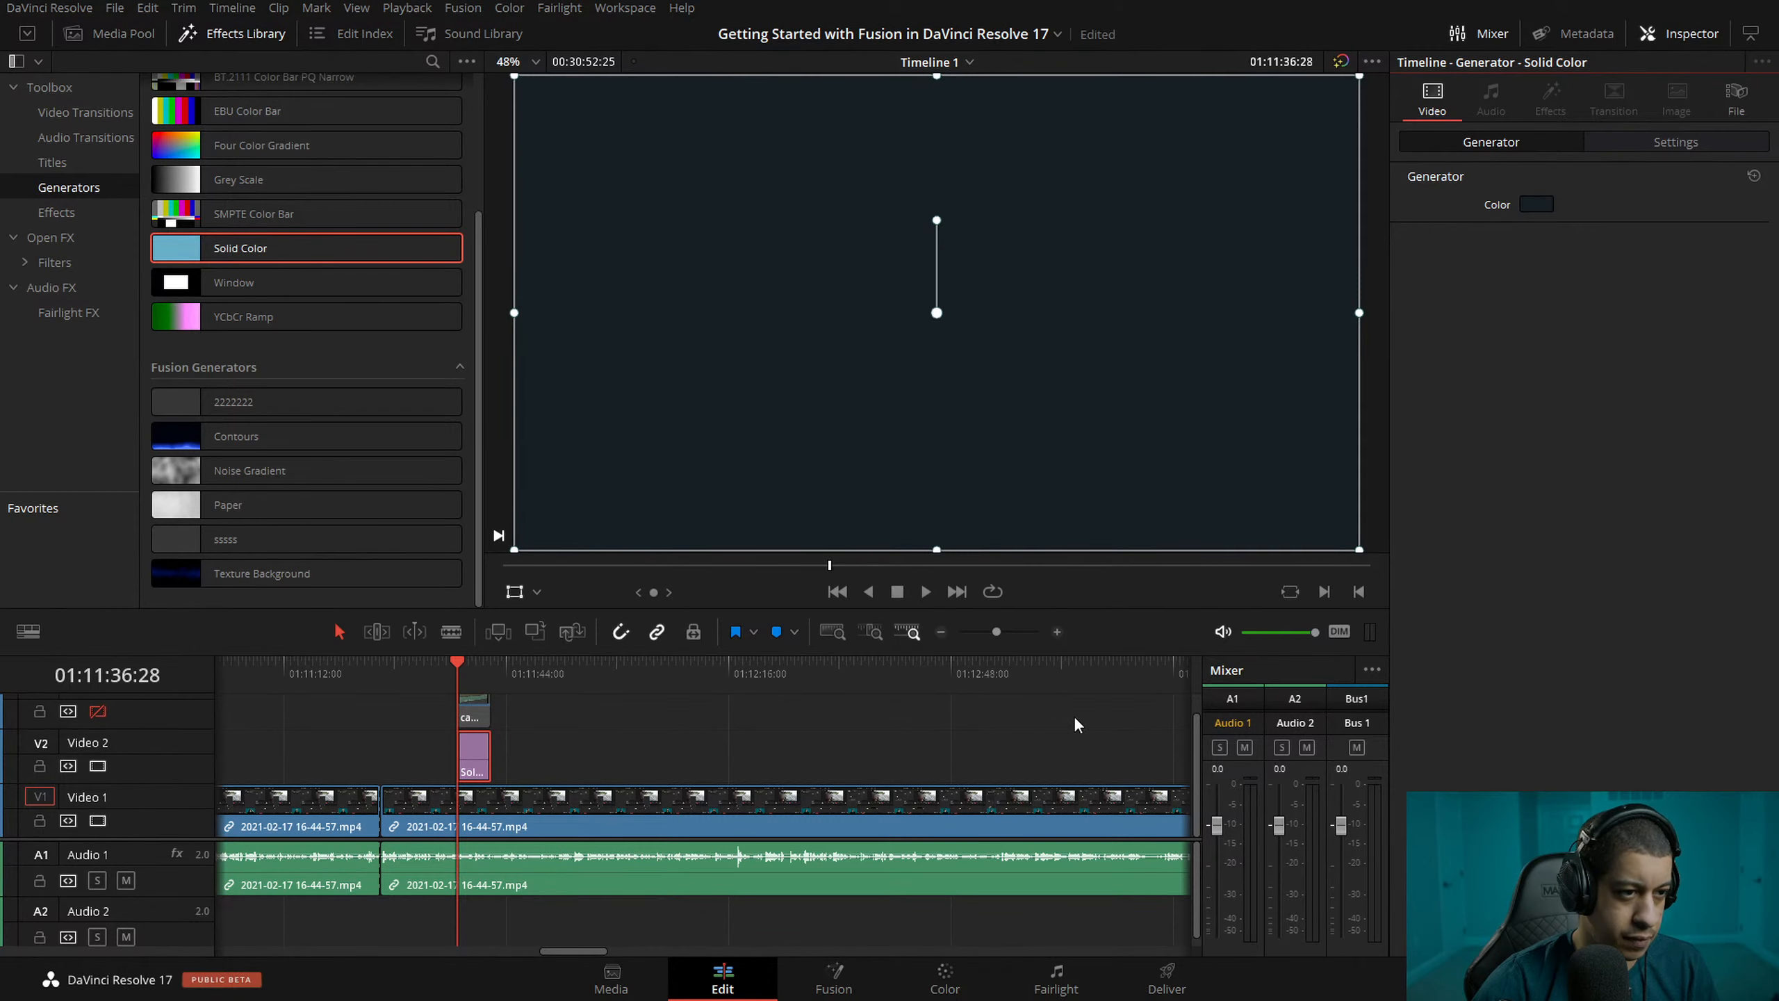
- Enable the Video 3 track and play the image over its solid background from about 01:11:36
{"action": "left_click", "coordinate": [98, 711]}
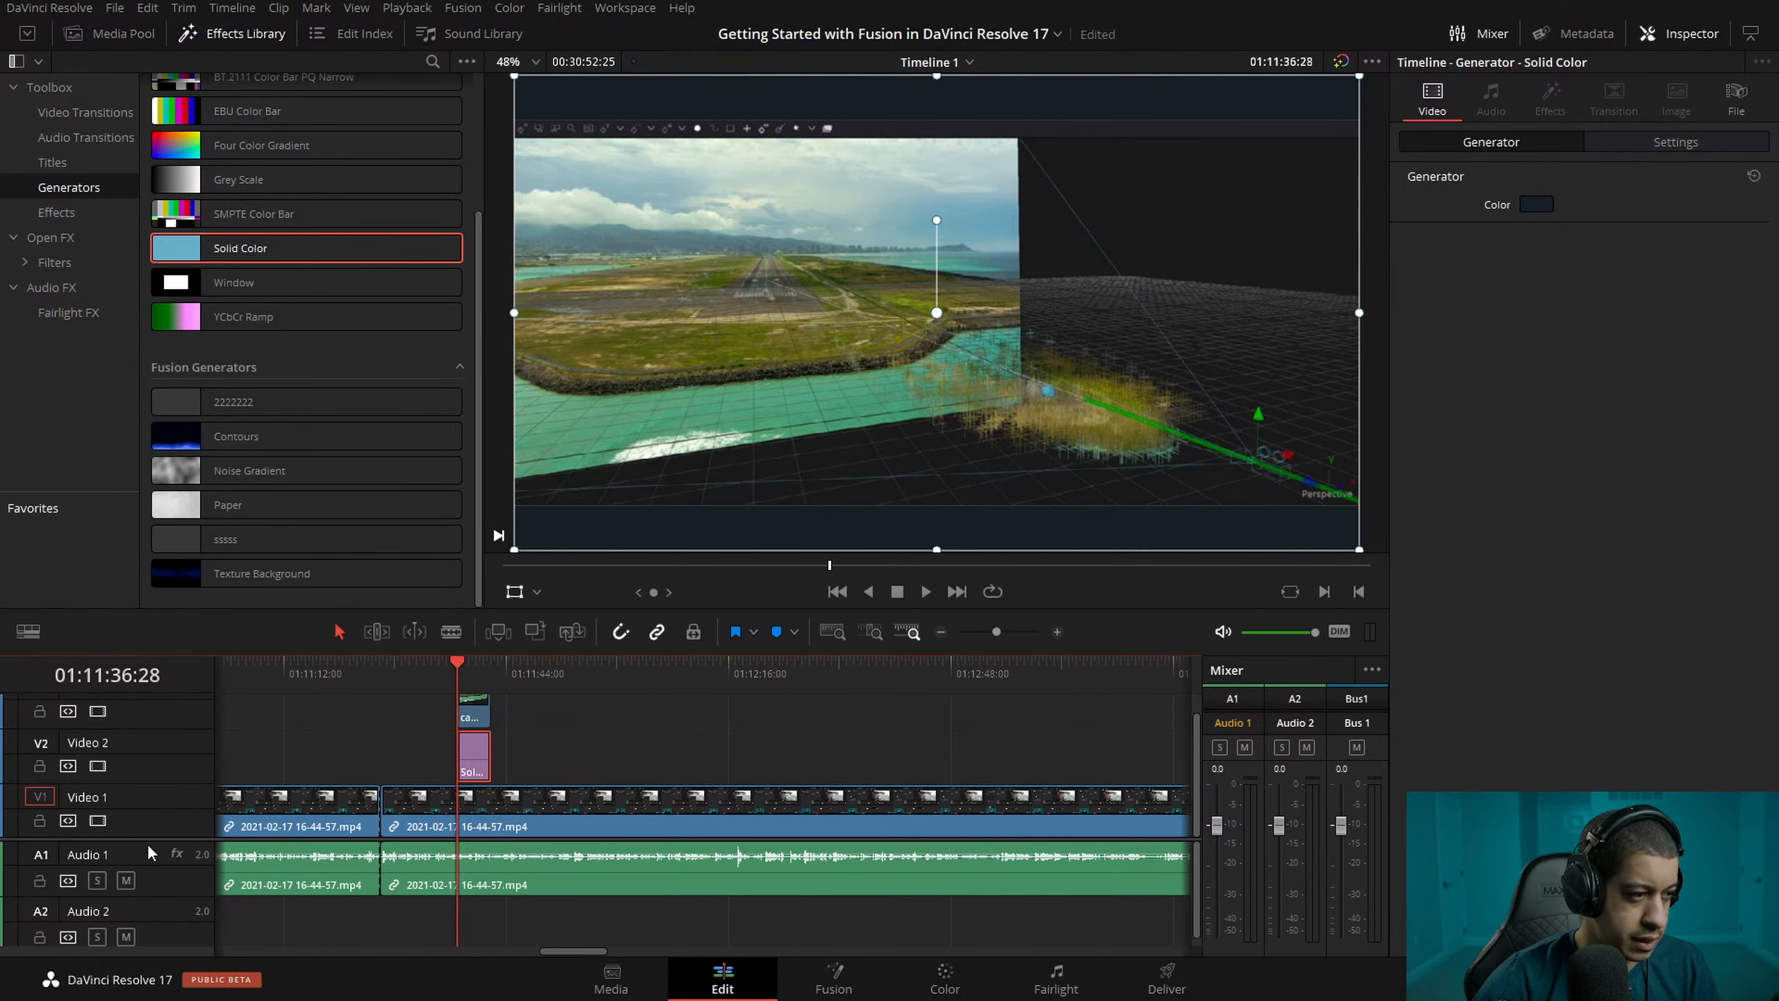
{"action": "scroll", "coordinate": [149, 853], "scroll_direction": "up", "scroll_amount": 2}
{"action": "left_click", "coordinate": [435, 674]}
{"action": "key", "text": "space"}
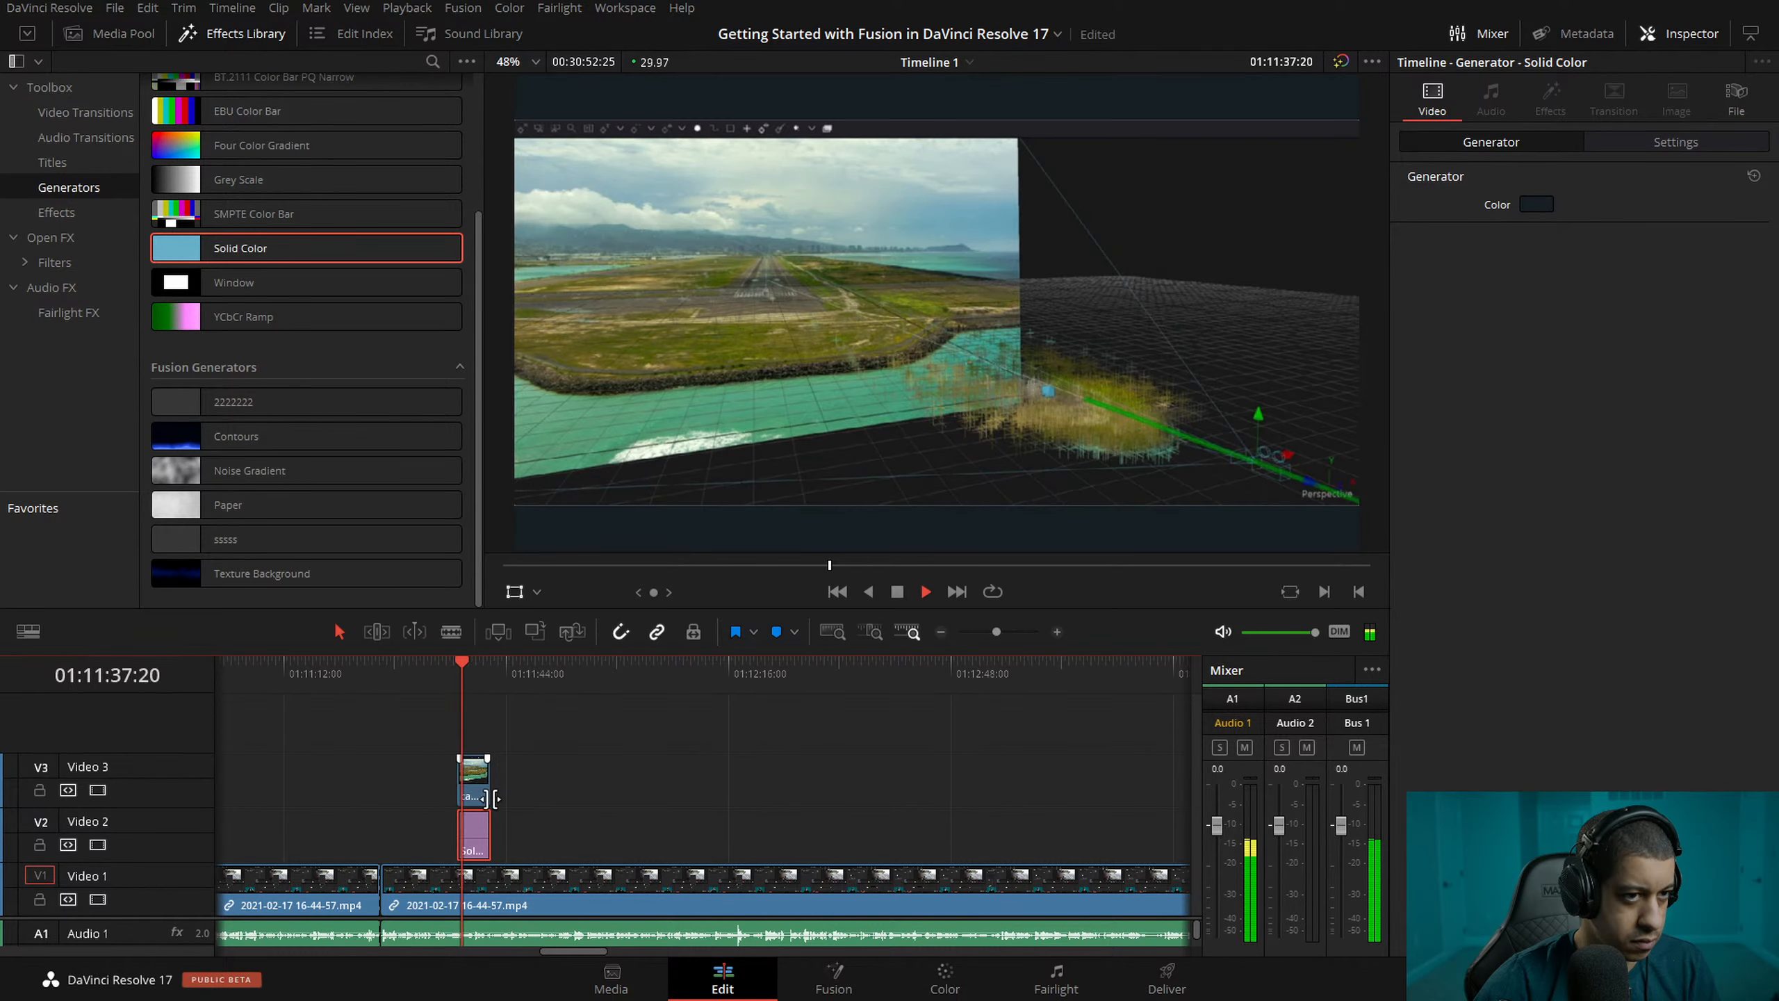
{"action": "key", "text": "space"}
{"action": "key", "text": "space"}
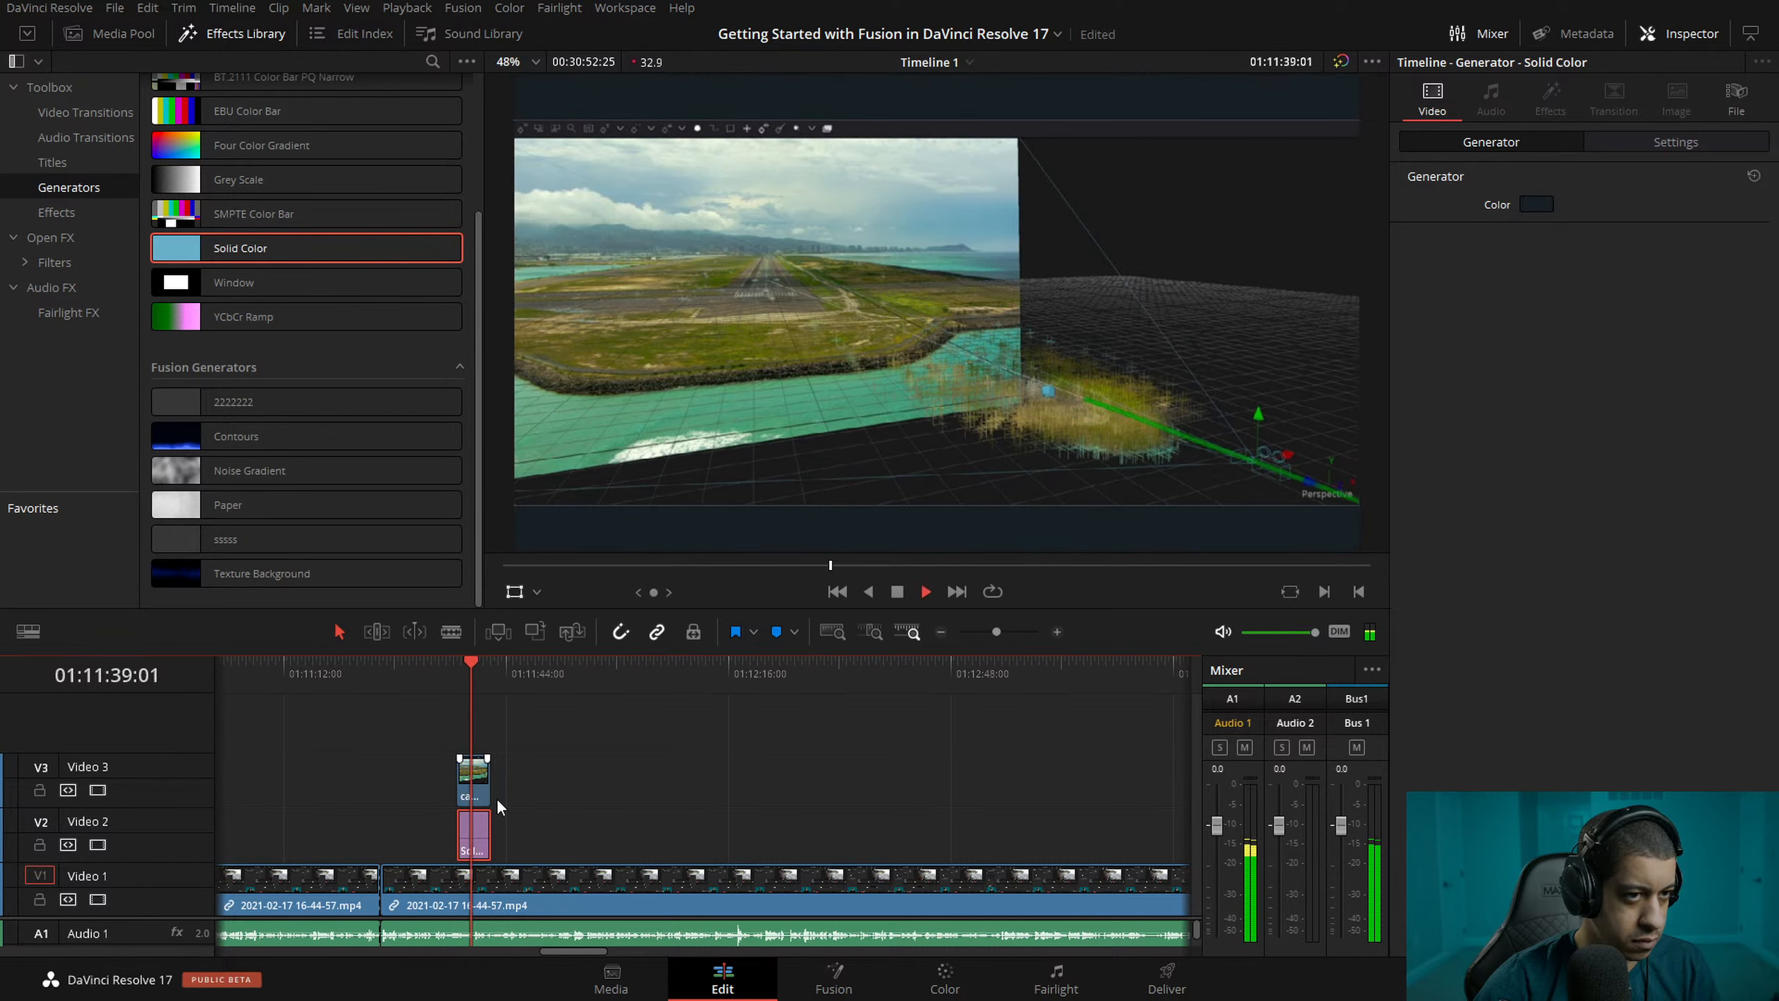
{"action": "key", "text": "space"}
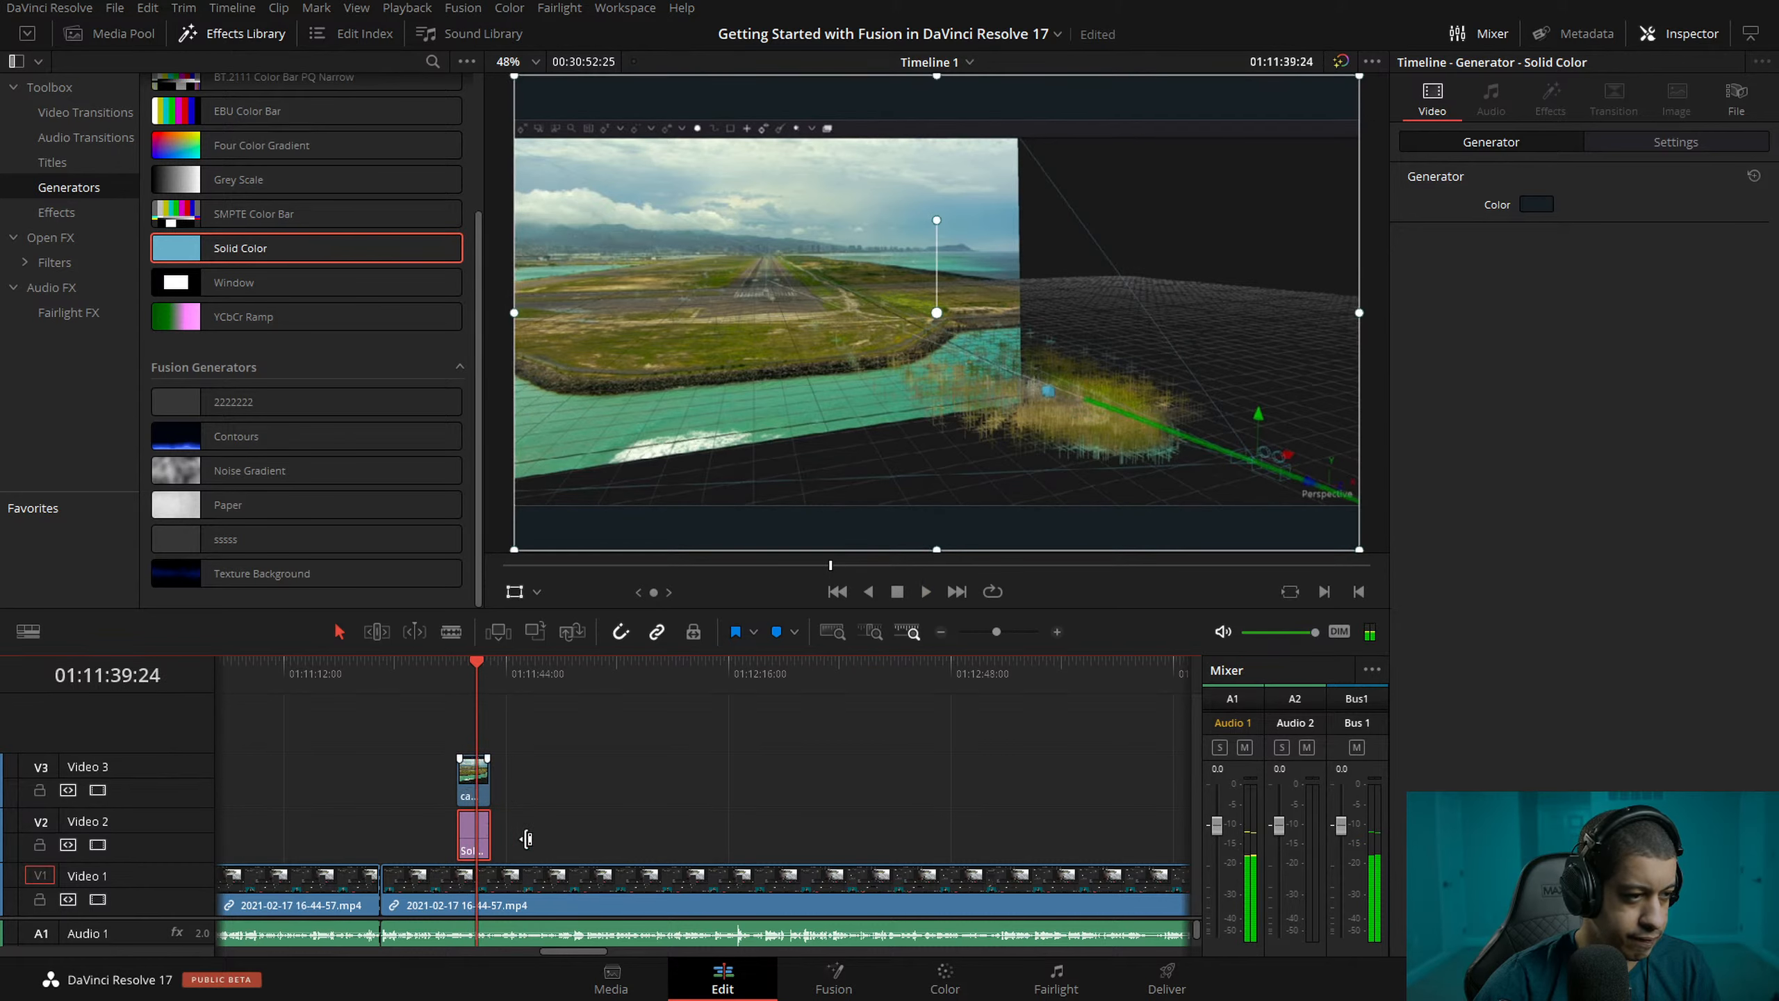
- Extend camera T.jpg and the Solid Color clip together to about 01:12:02
{"action": "left_click", "coordinate": [476, 797]}
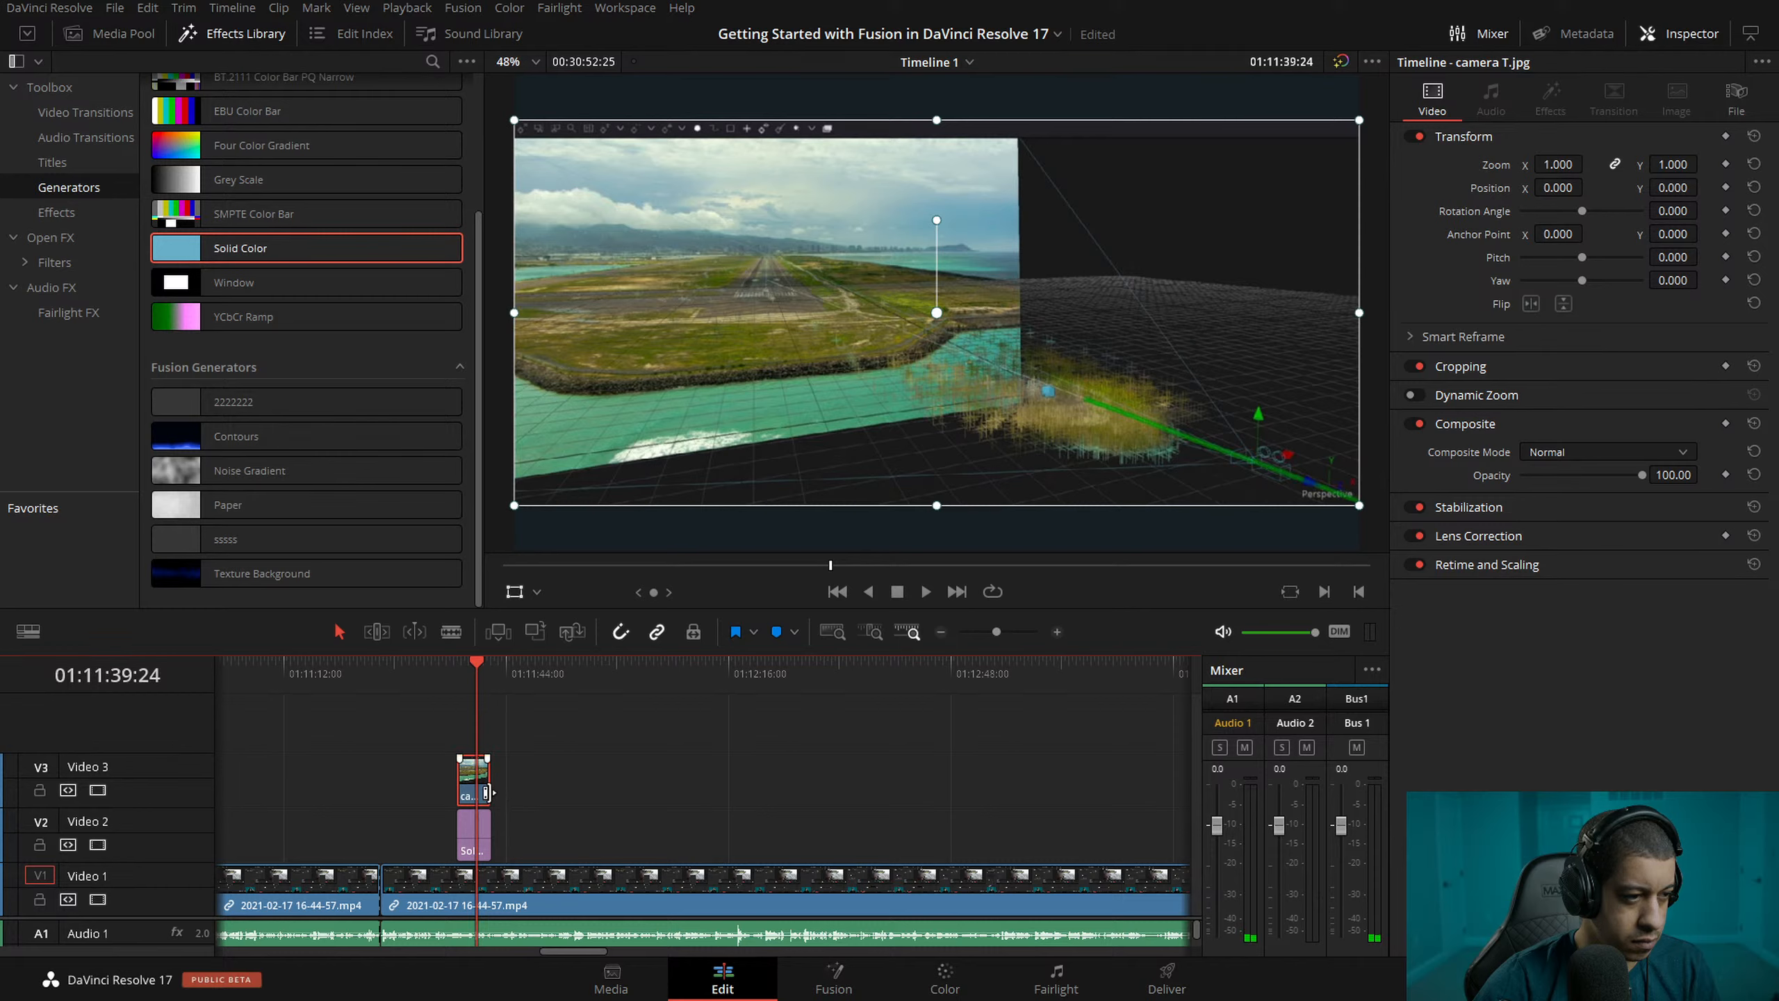
{"action": "key", "text": "ctrl+z"}
{"action": "left_click_drag", "start_coordinate": [491, 831], "coordinate": [633, 831]}
{"action": "key", "text": "space"}
- Turn on Dynamic Zoom for camera T.jpg and play the overlay from its start to preview the motion
{"action": "left_click", "coordinate": [553, 788]}
{"action": "left_click", "coordinate": [1413, 395]}
{"action": "left_click", "coordinate": [897, 591]}
{"action": "key", "text": "space"}
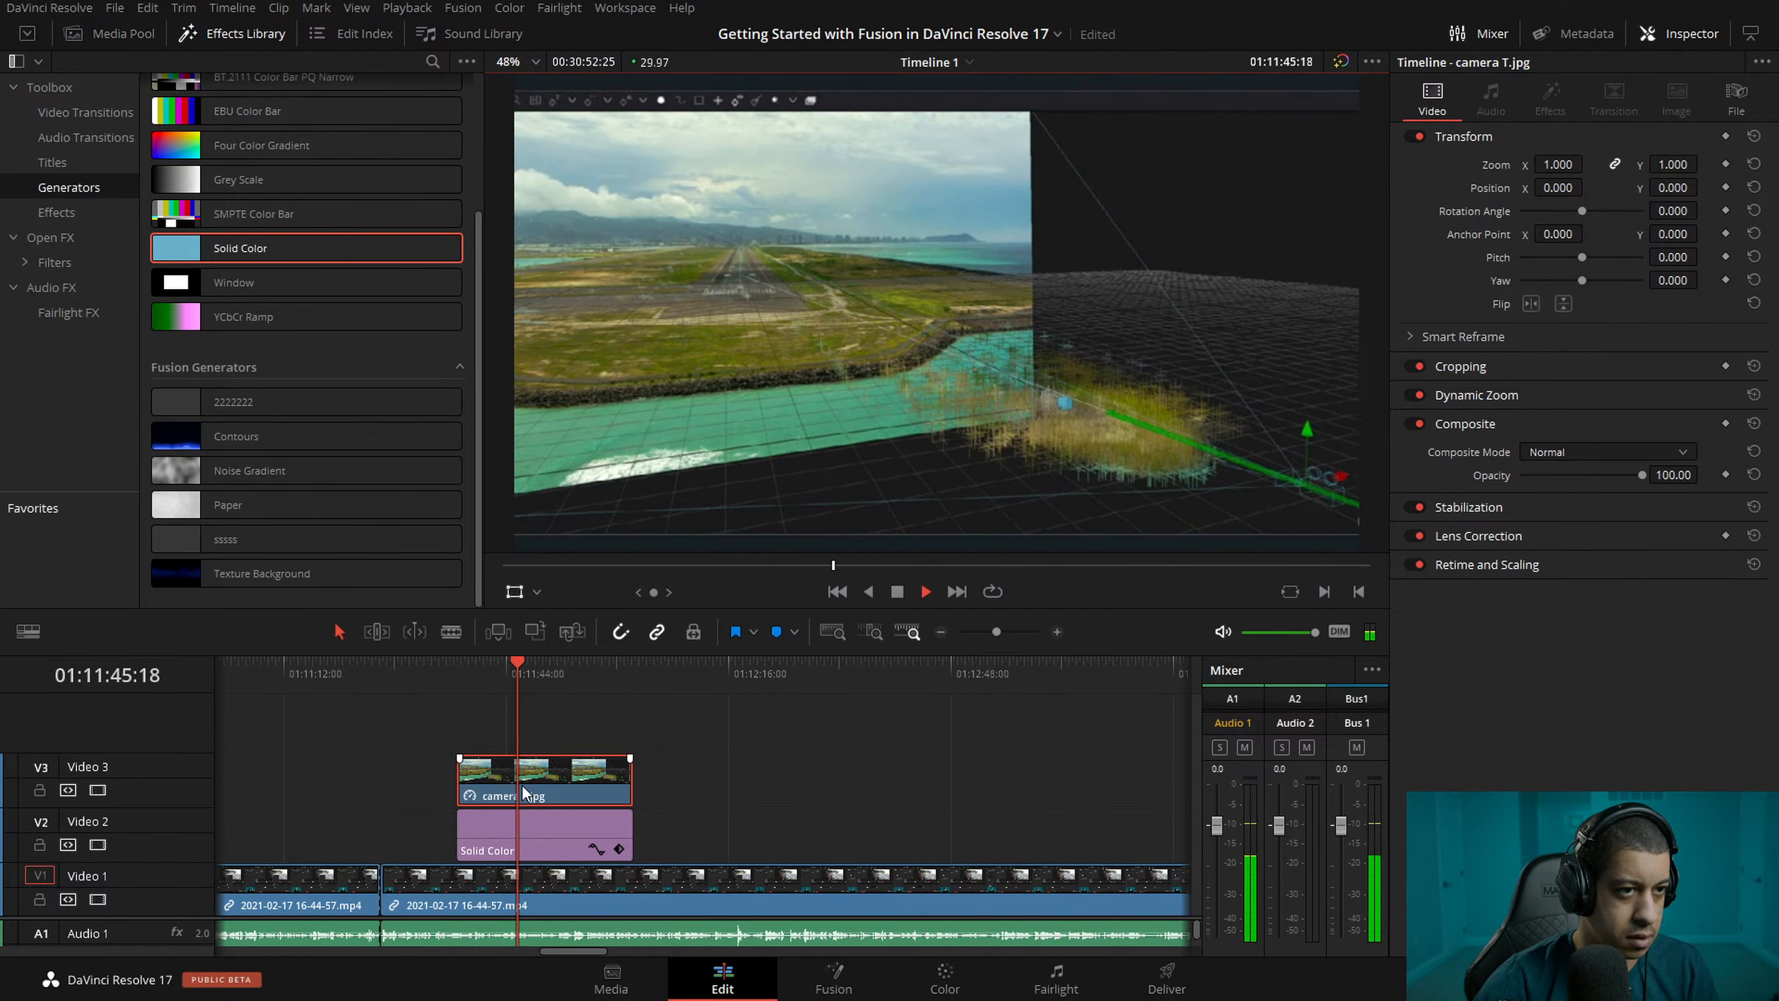
{"action": "left_click", "coordinate": [475, 676]}
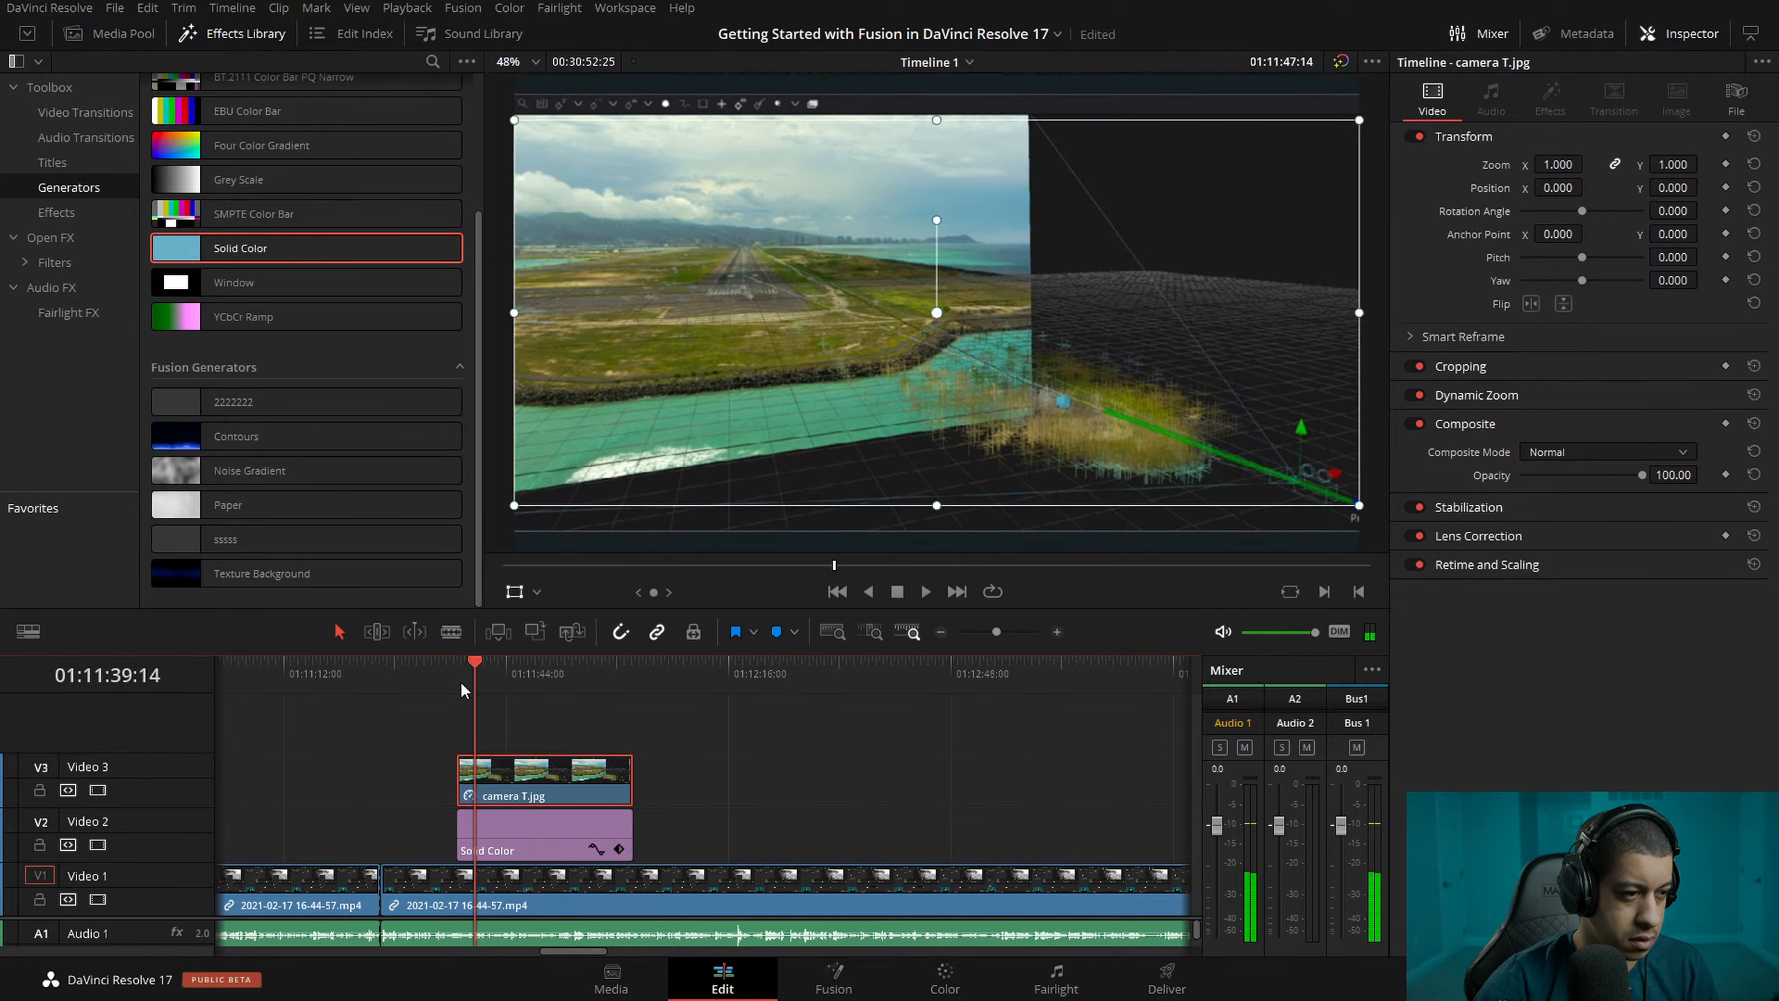
{"action": "left_click", "coordinate": [462, 684]}
{"action": "key", "text": "space"}
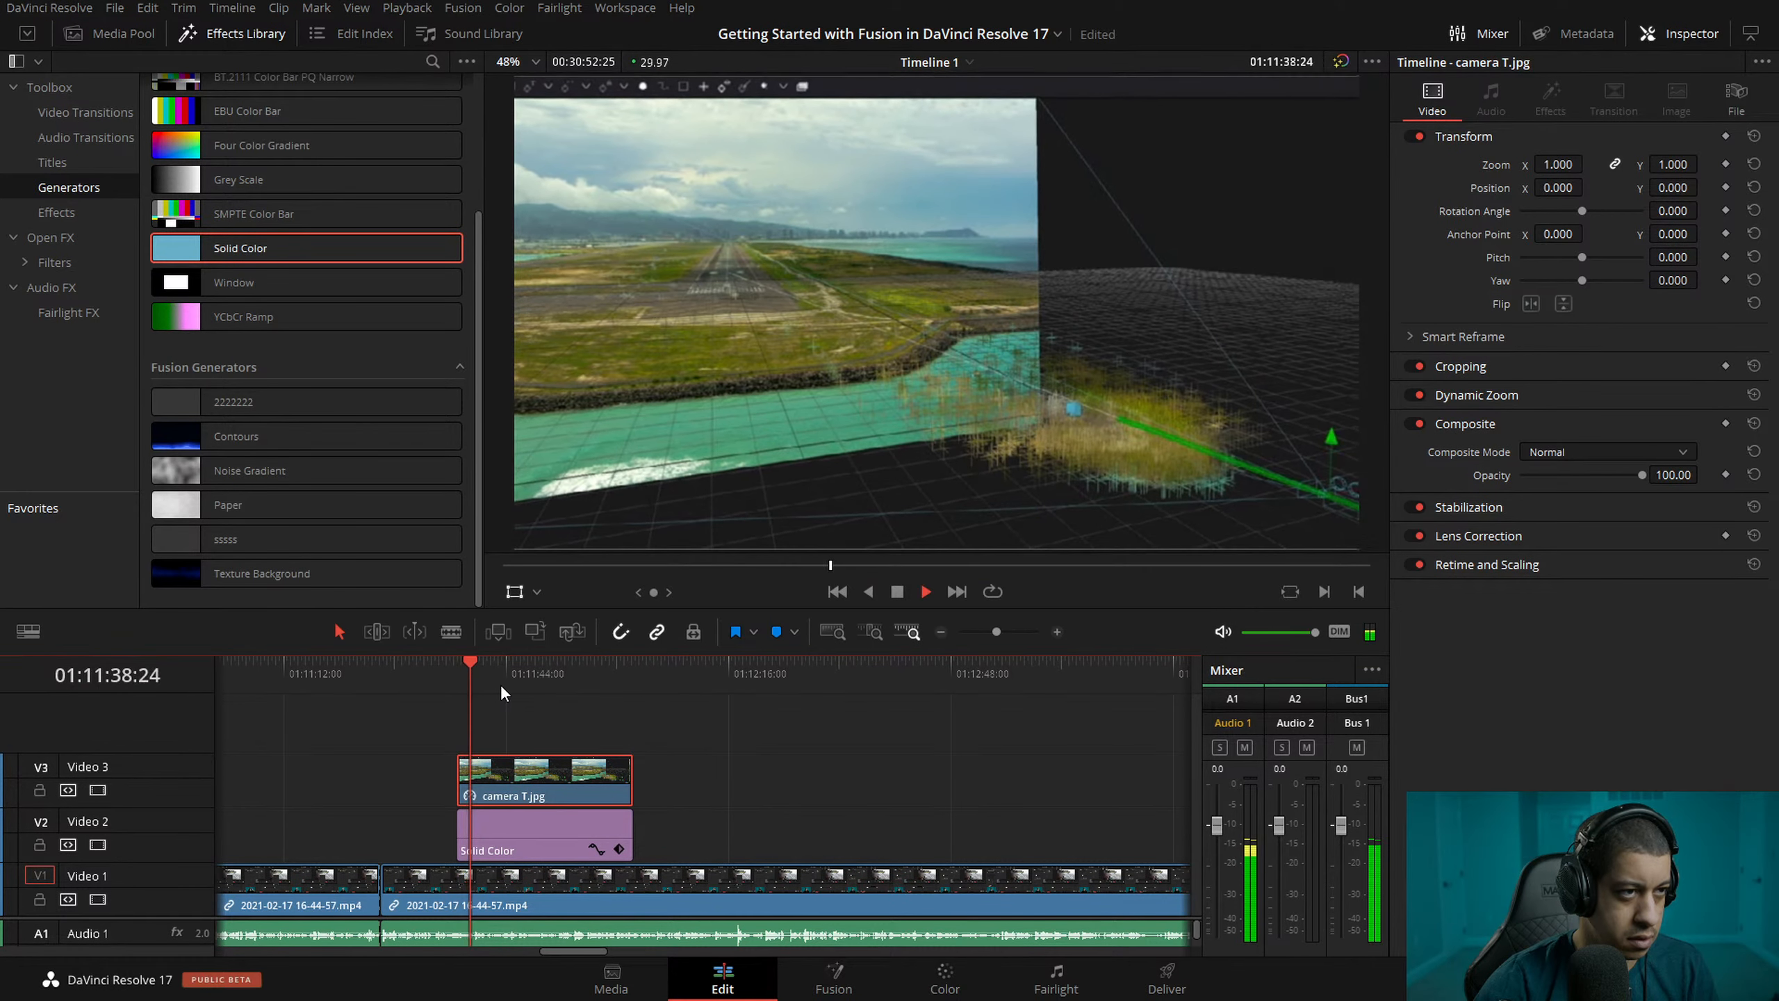
{"action": "key", "text": "space"}
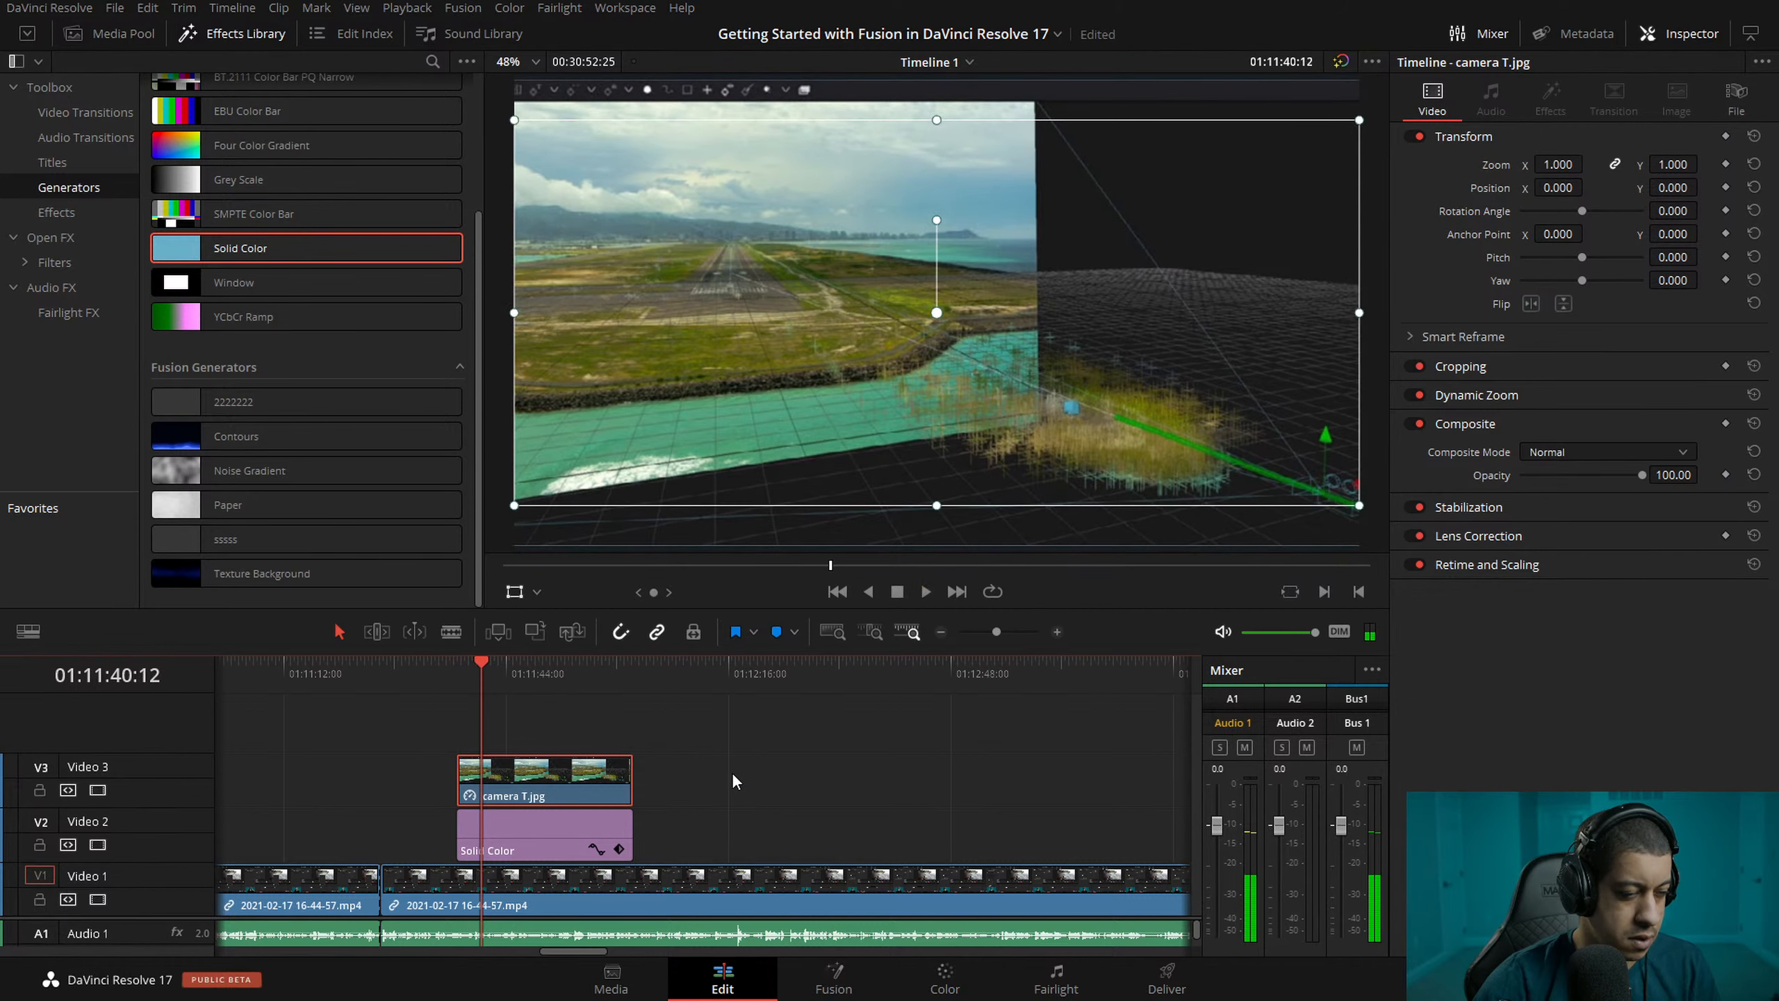
- Play from about 01:11:32 through the image overlay to check its timing against the narration
{"action": "left_click", "coordinate": [751, 781]}
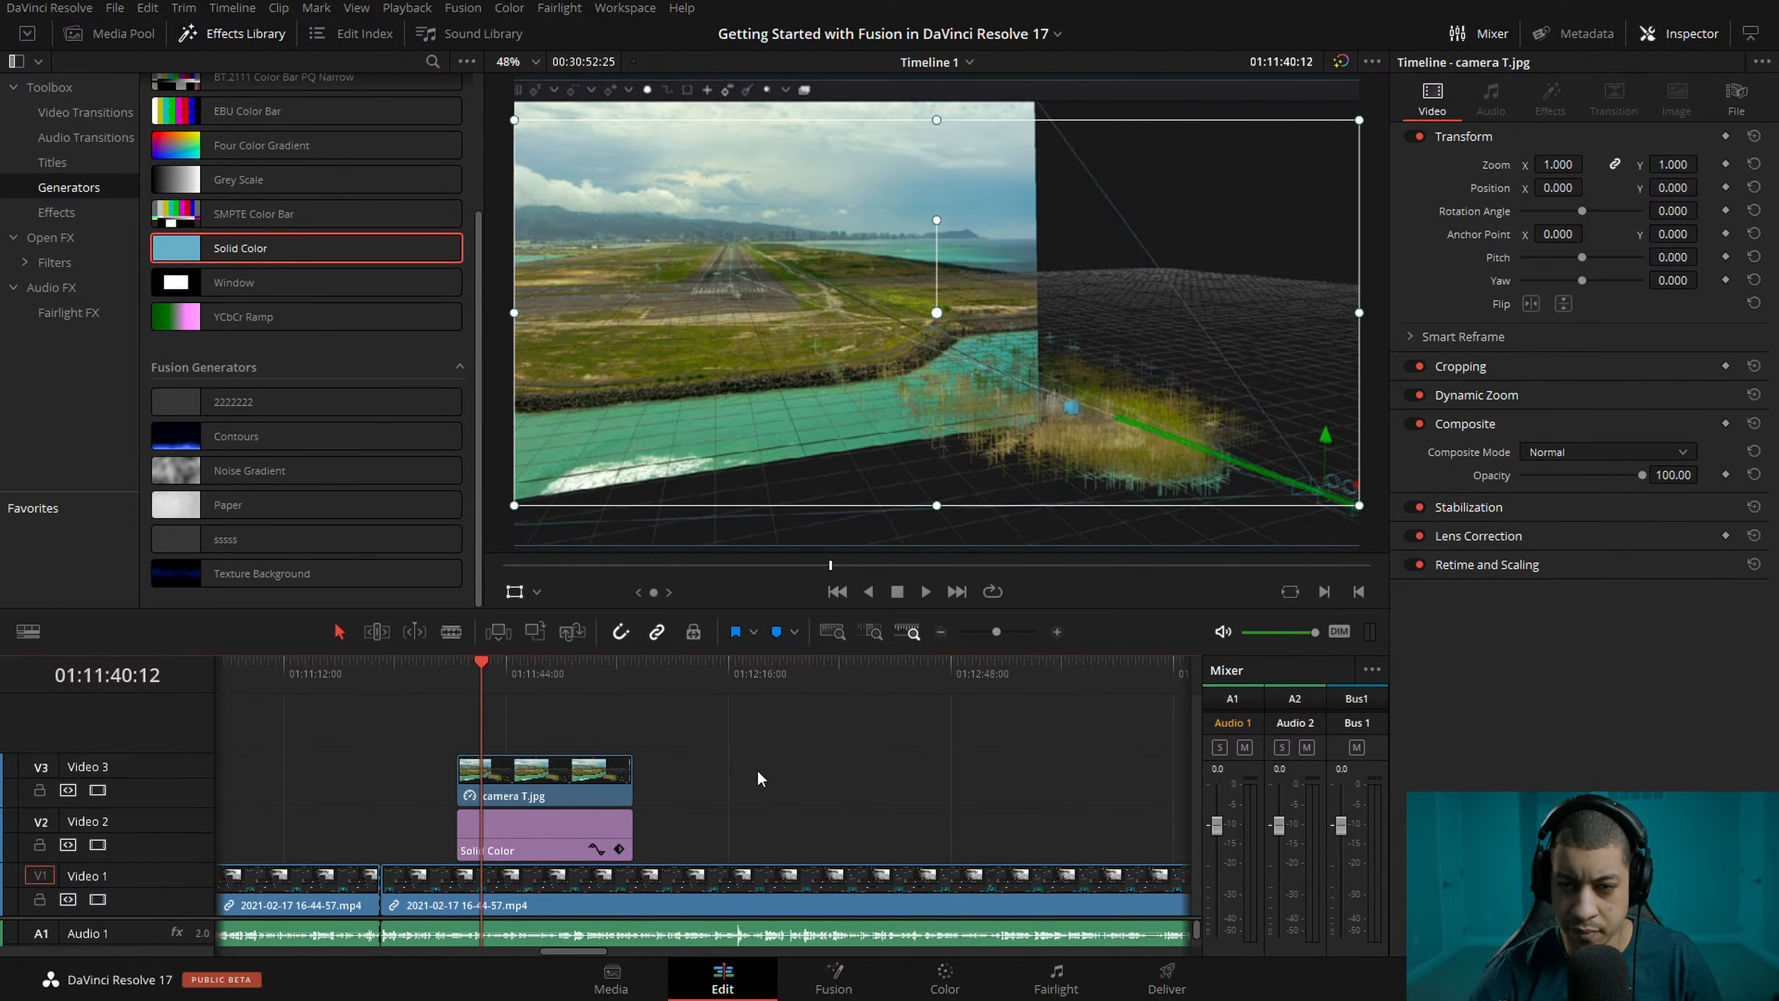
{"action": "left_click_drag", "start_coordinate": [488, 667], "coordinate": [427, 673]}
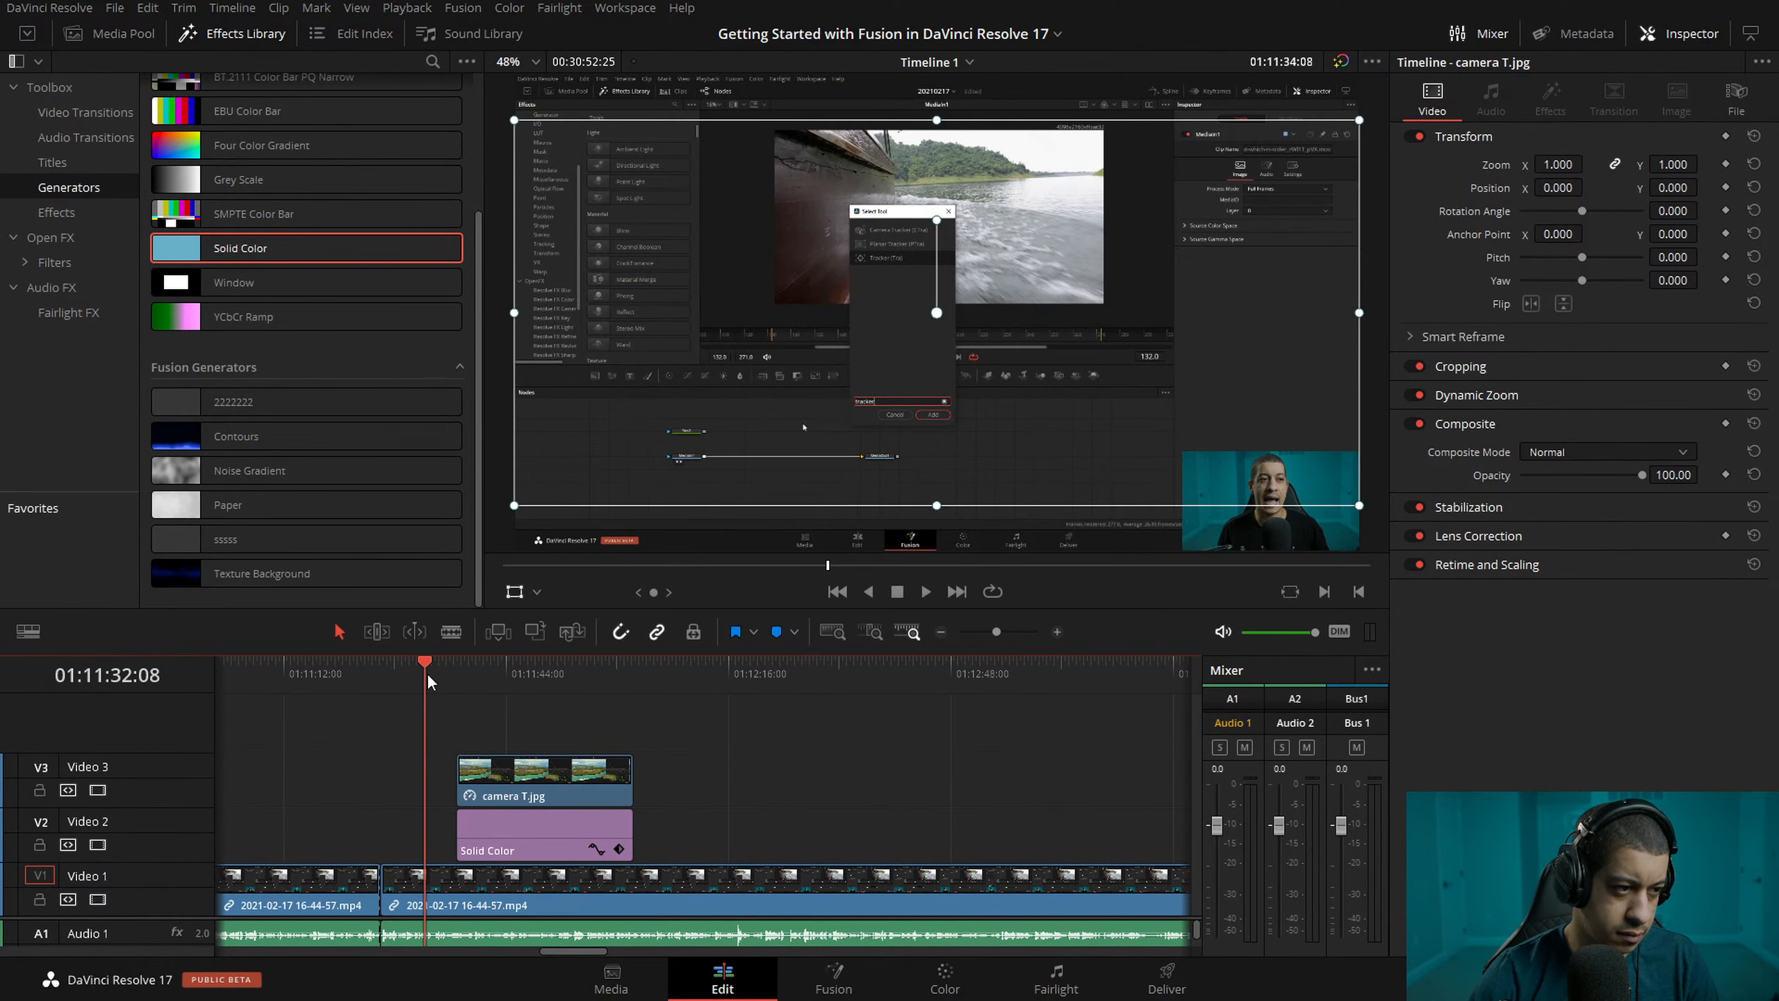
{"action": "key", "text": "space"}
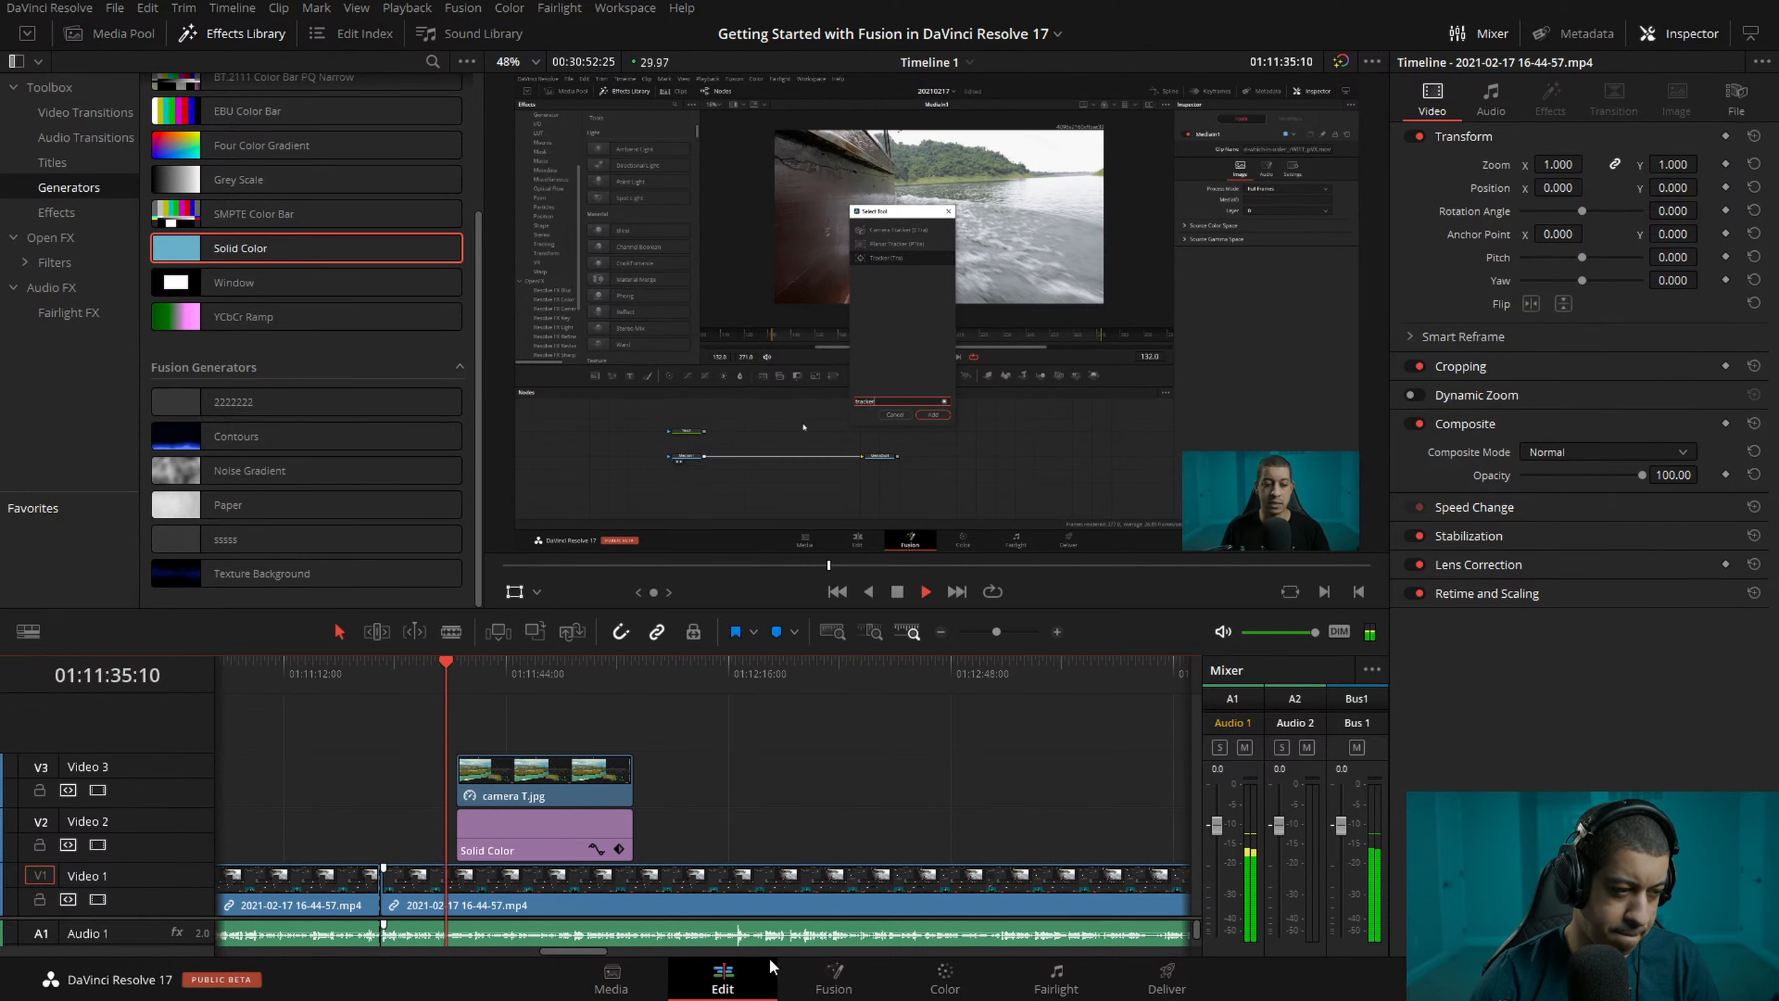
{"action": "left_click_drag", "start_coordinate": [201, 896], "coordinate": [203, 811]}
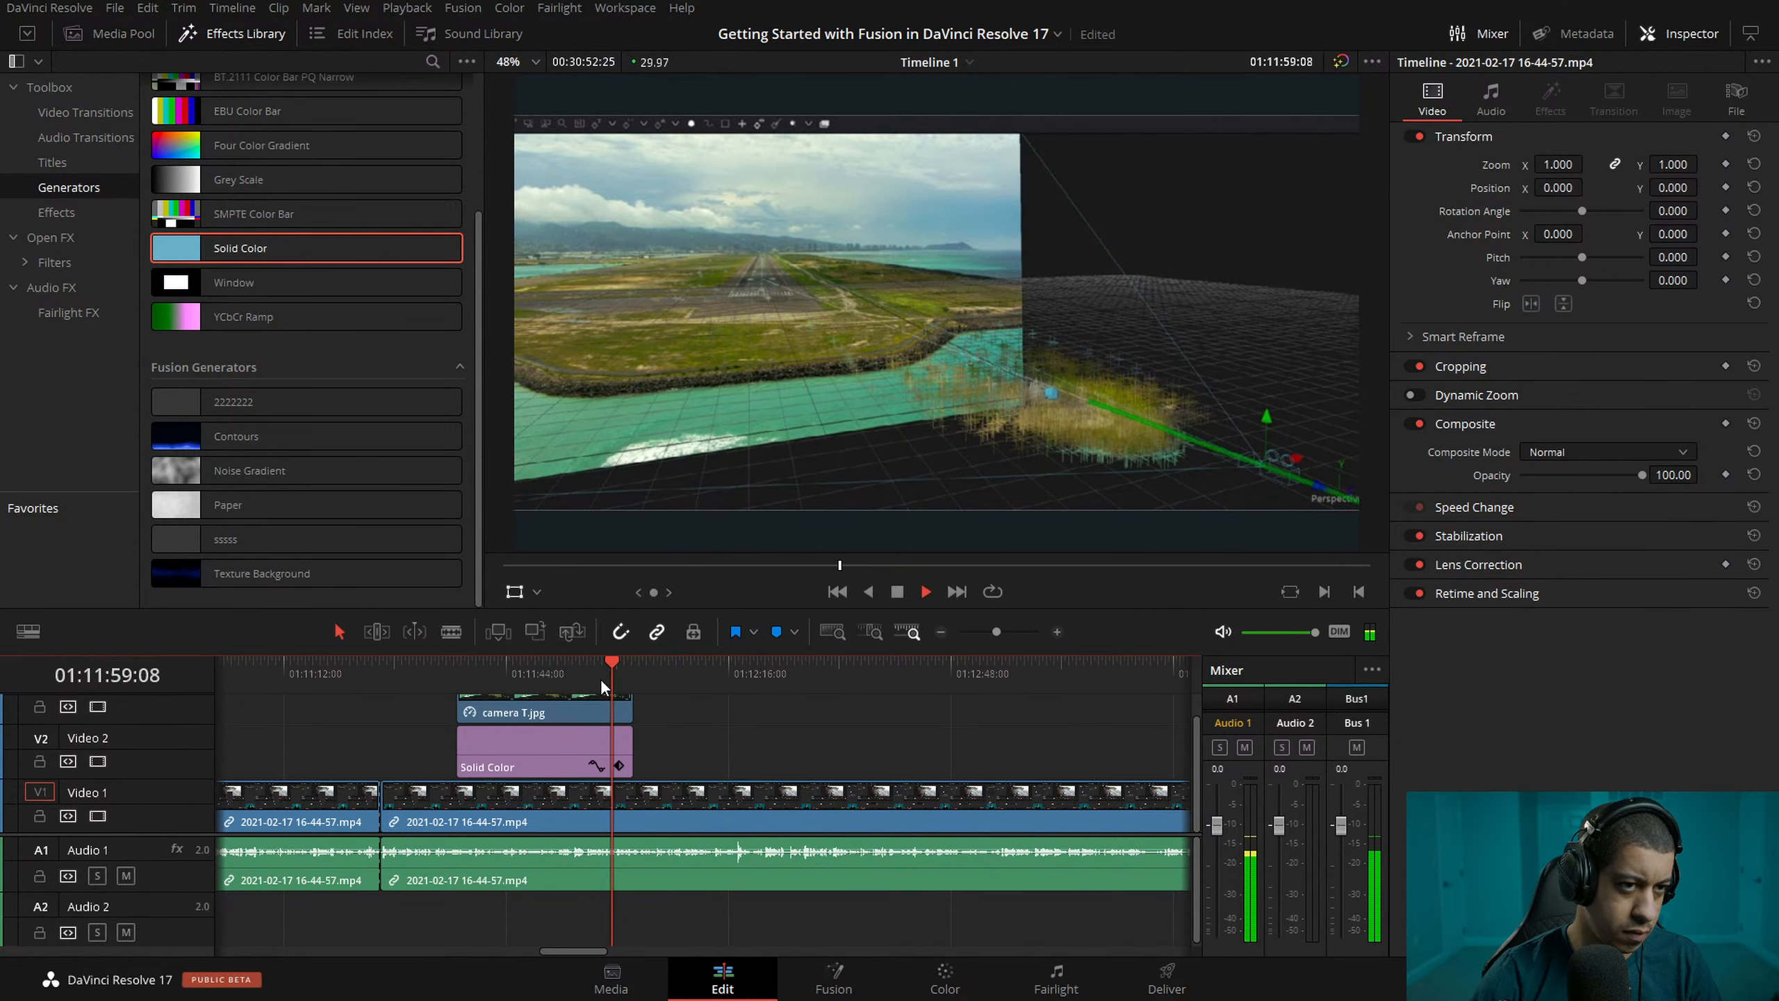
{"action": "left_click_drag", "start_coordinate": [637, 684], "coordinate": [584, 687]}
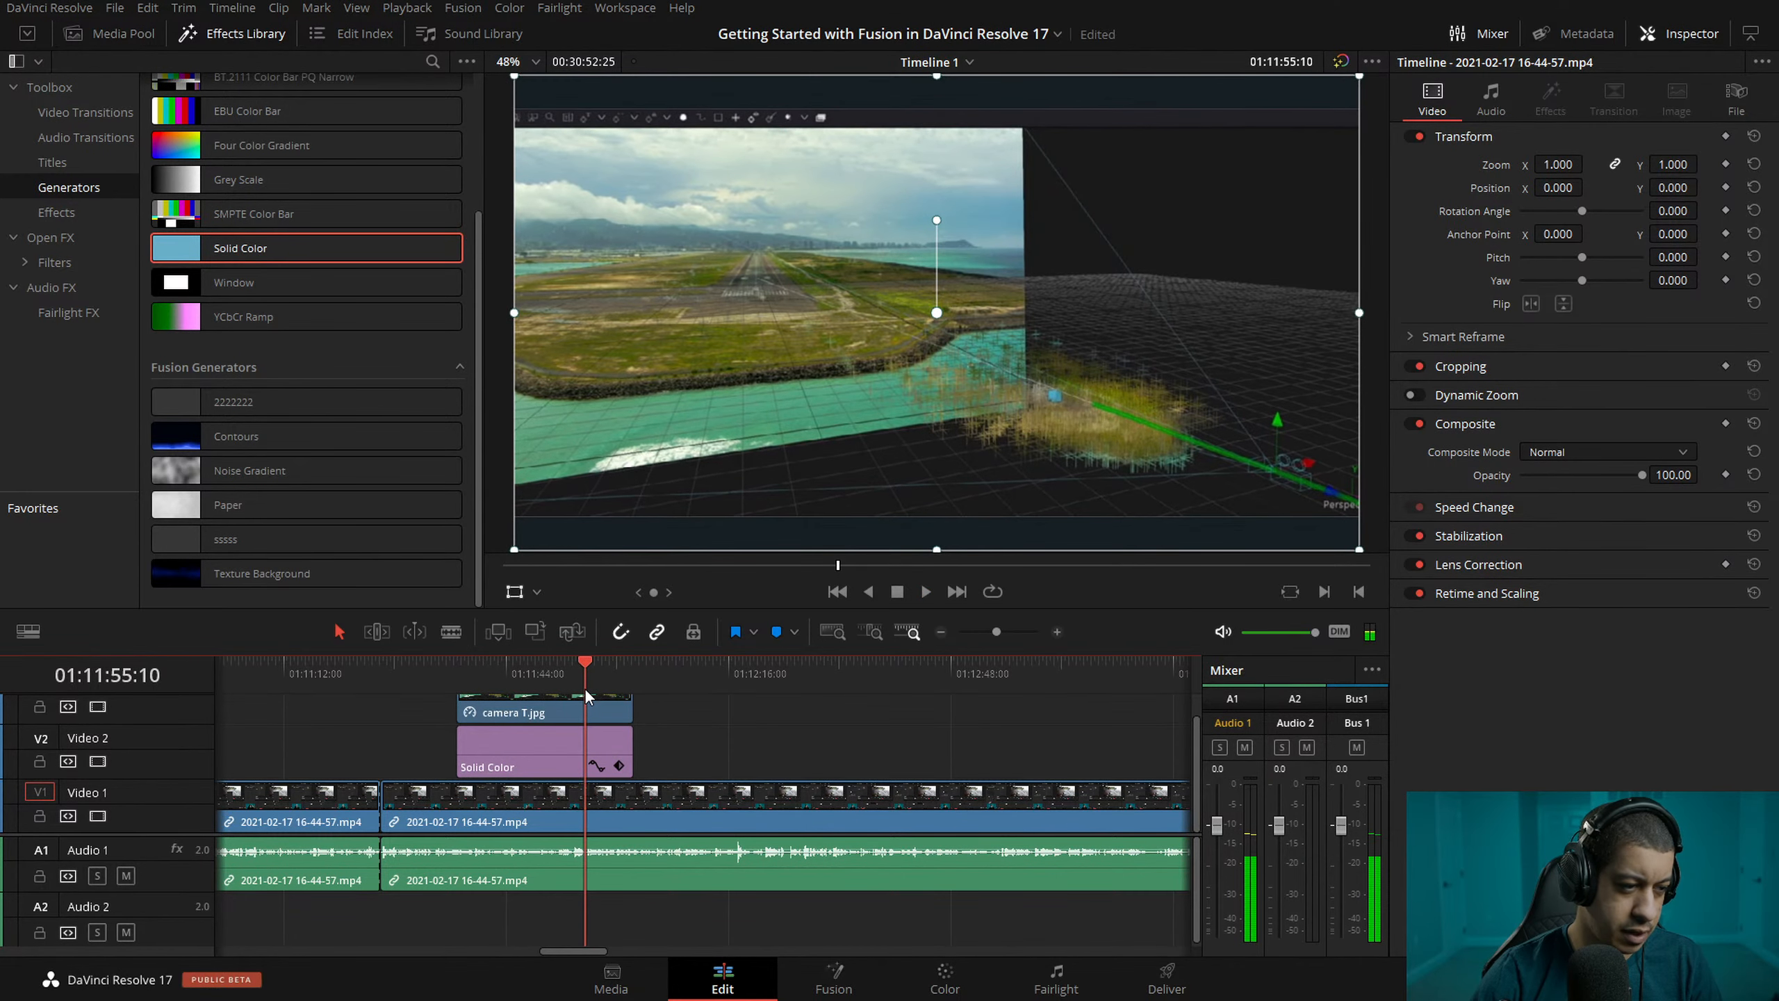
{"action": "left_click", "coordinate": [1058, 632]}
{"action": "key", "text": "space"}
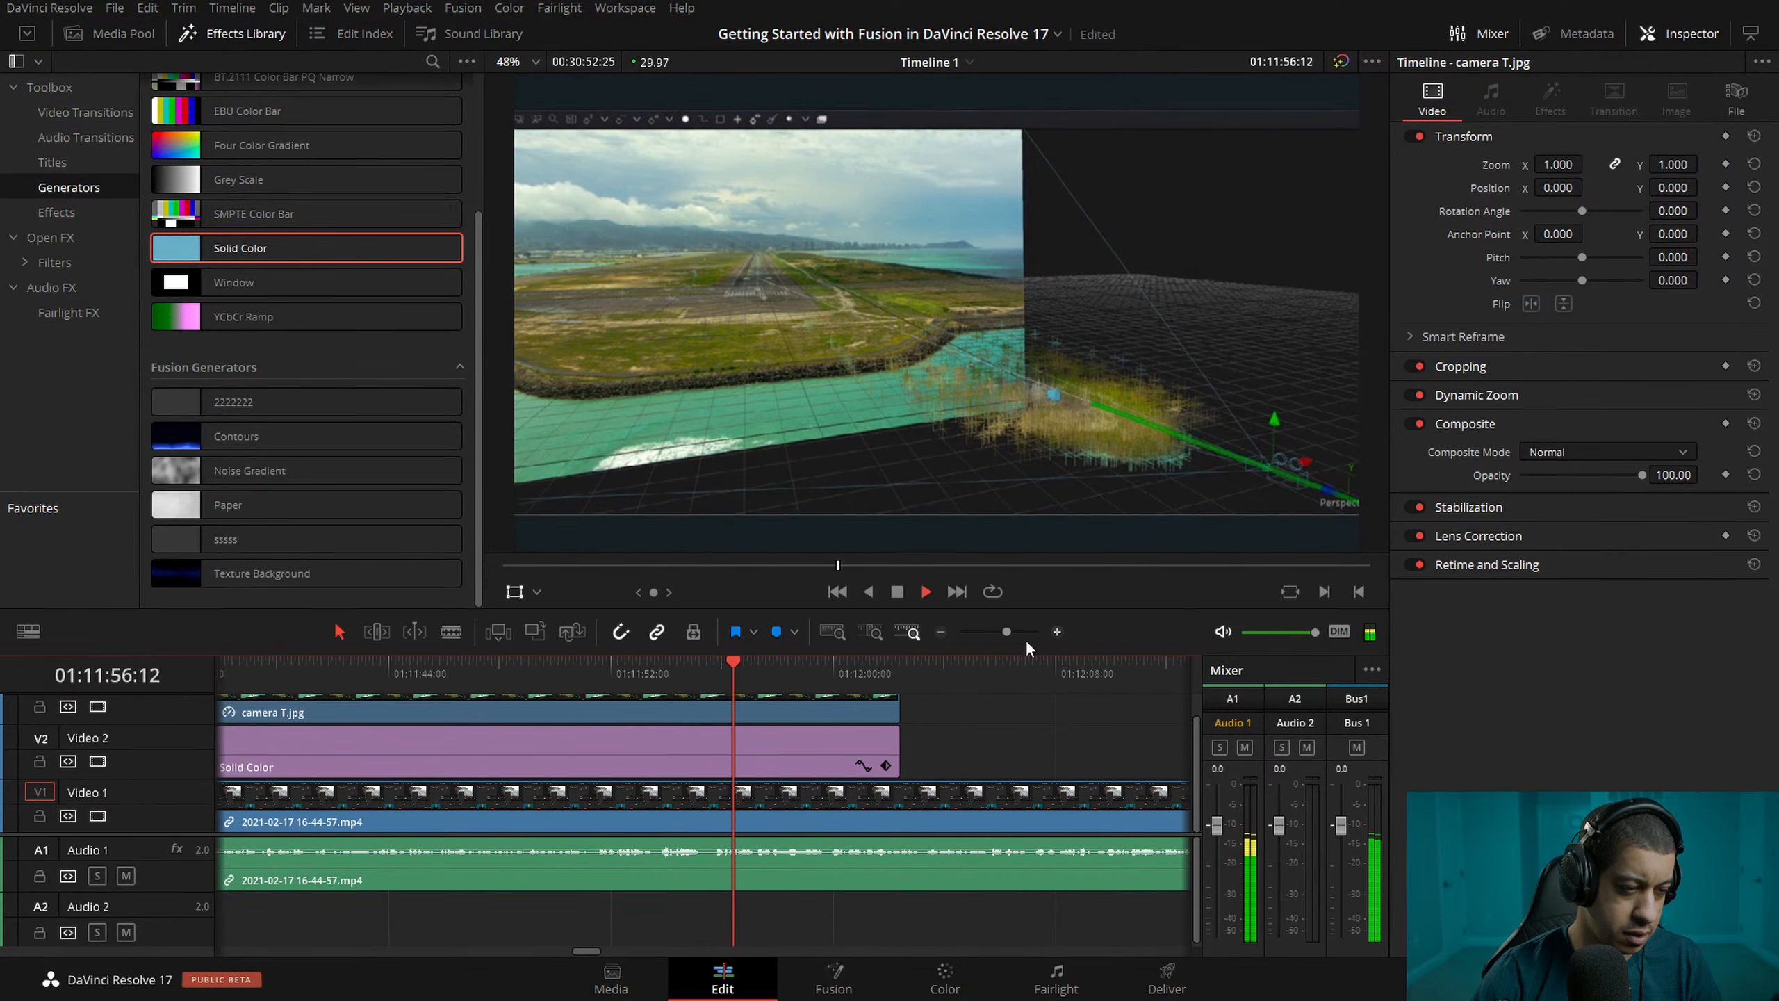
- Replay the narration under the overlay around 01:11:51 to 01:11:54 to look for a cut point
{"action": "left_click", "coordinate": [595, 667]}
{"action": "mouse_move", "coordinate": [604, 666]}
{"action": "left_mouse_down"}
{"action": "mouse_move", "coordinate": [656, 660]}
{"action": "mouse_move", "coordinate": [594, 667]}
{"action": "left_mouse_up"}
{"action": "scroll", "coordinate": [712, 824], "scroll_direction": "right", "scroll_amount": 5}
{"action": "scroll", "coordinate": [713, 832], "scroll_direction": "right", "scroll_amount": 5}
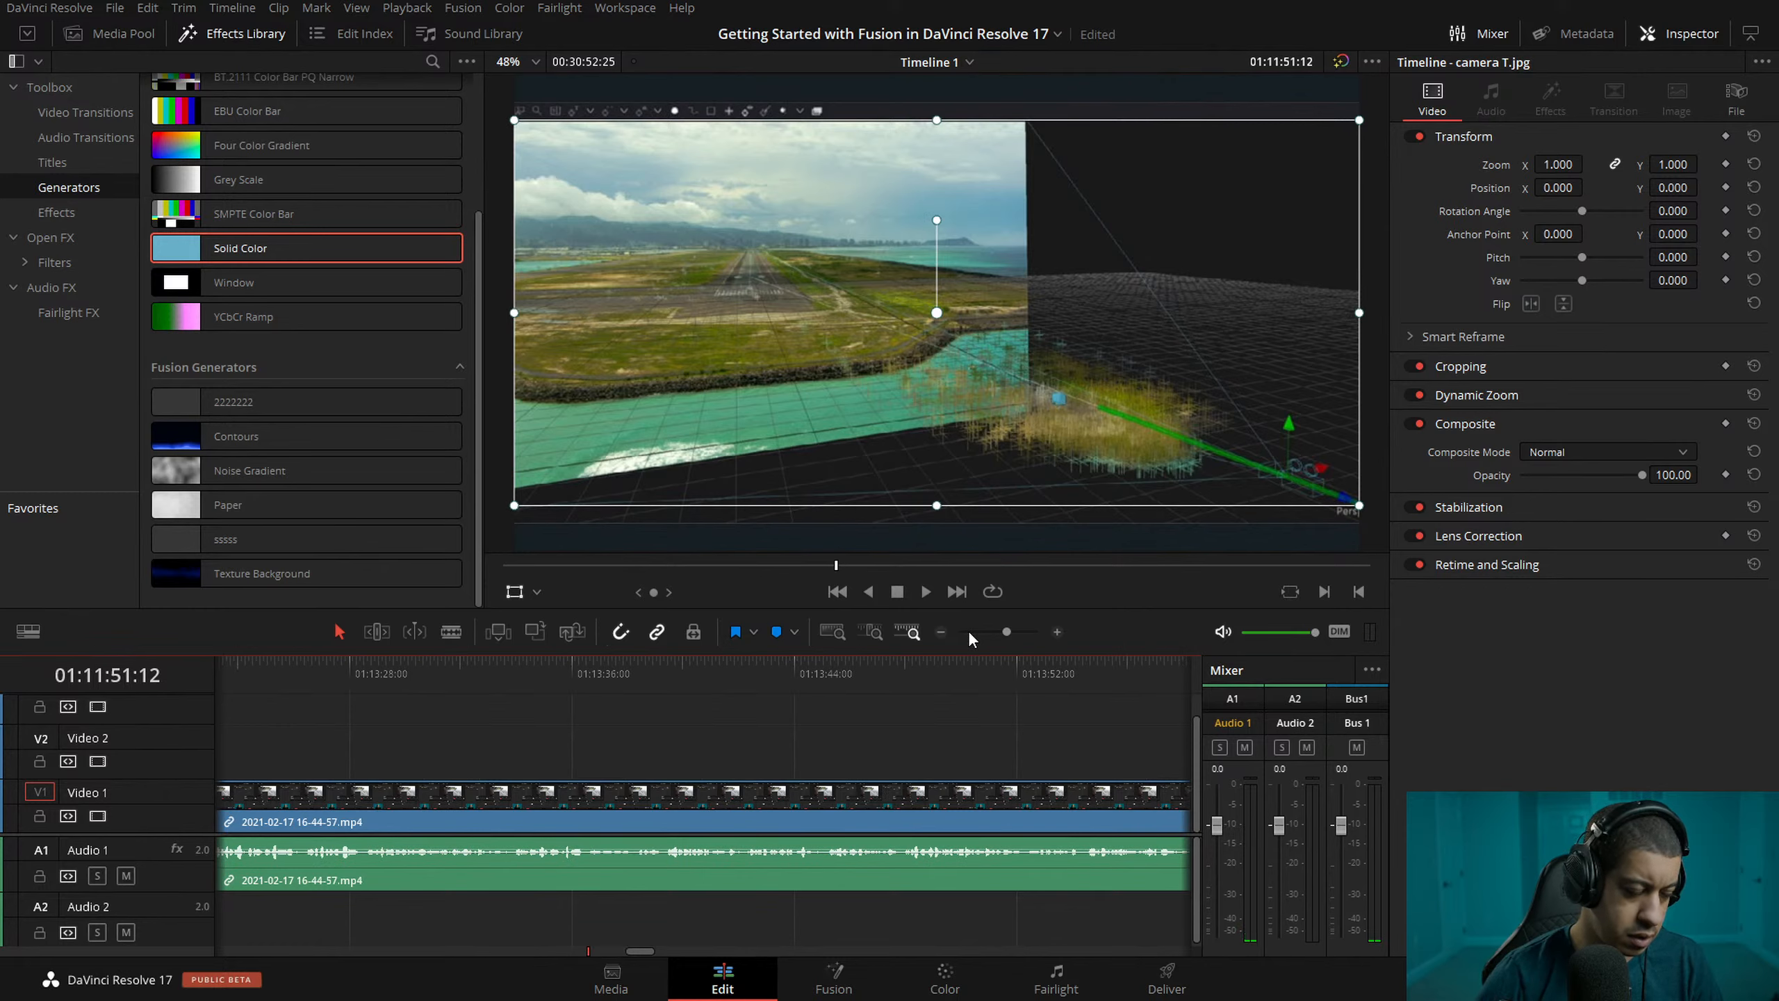
{"action": "key", "text": "Up"}
{"action": "left_click", "coordinate": [941, 632]}
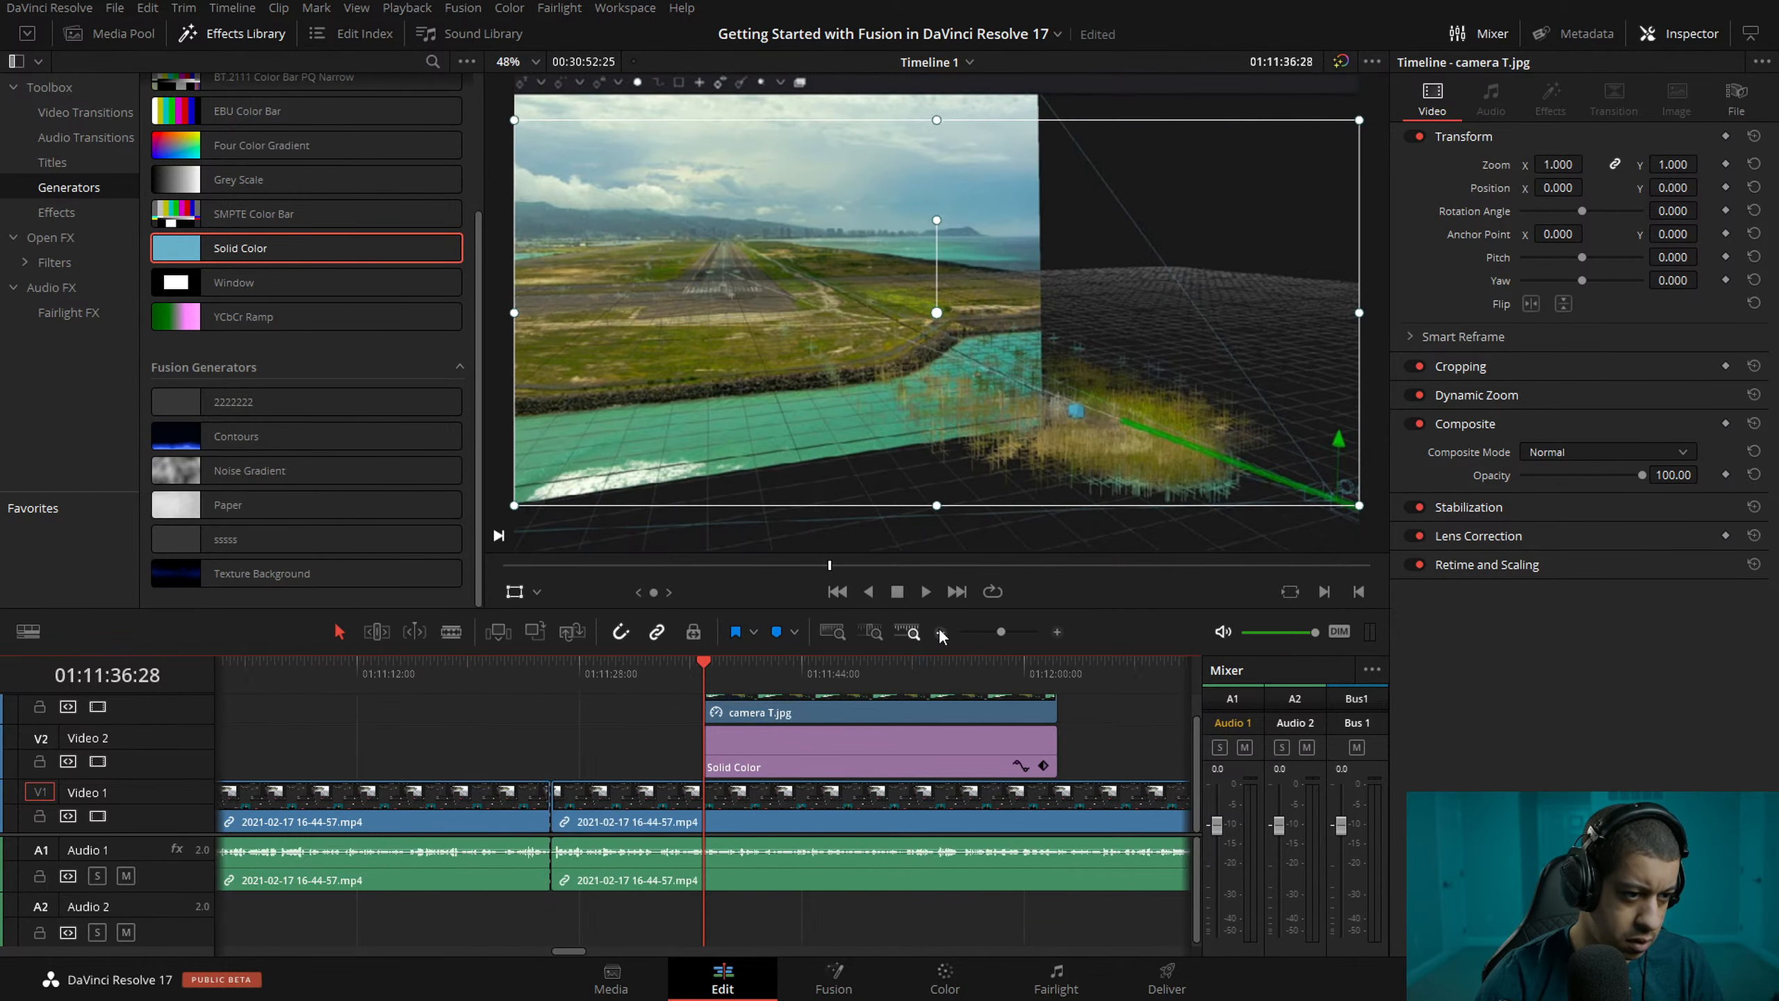
{"action": "left_click", "coordinate": [940, 632]}
{"action": "left_click", "coordinate": [765, 668]}
{"action": "key", "text": "space"}
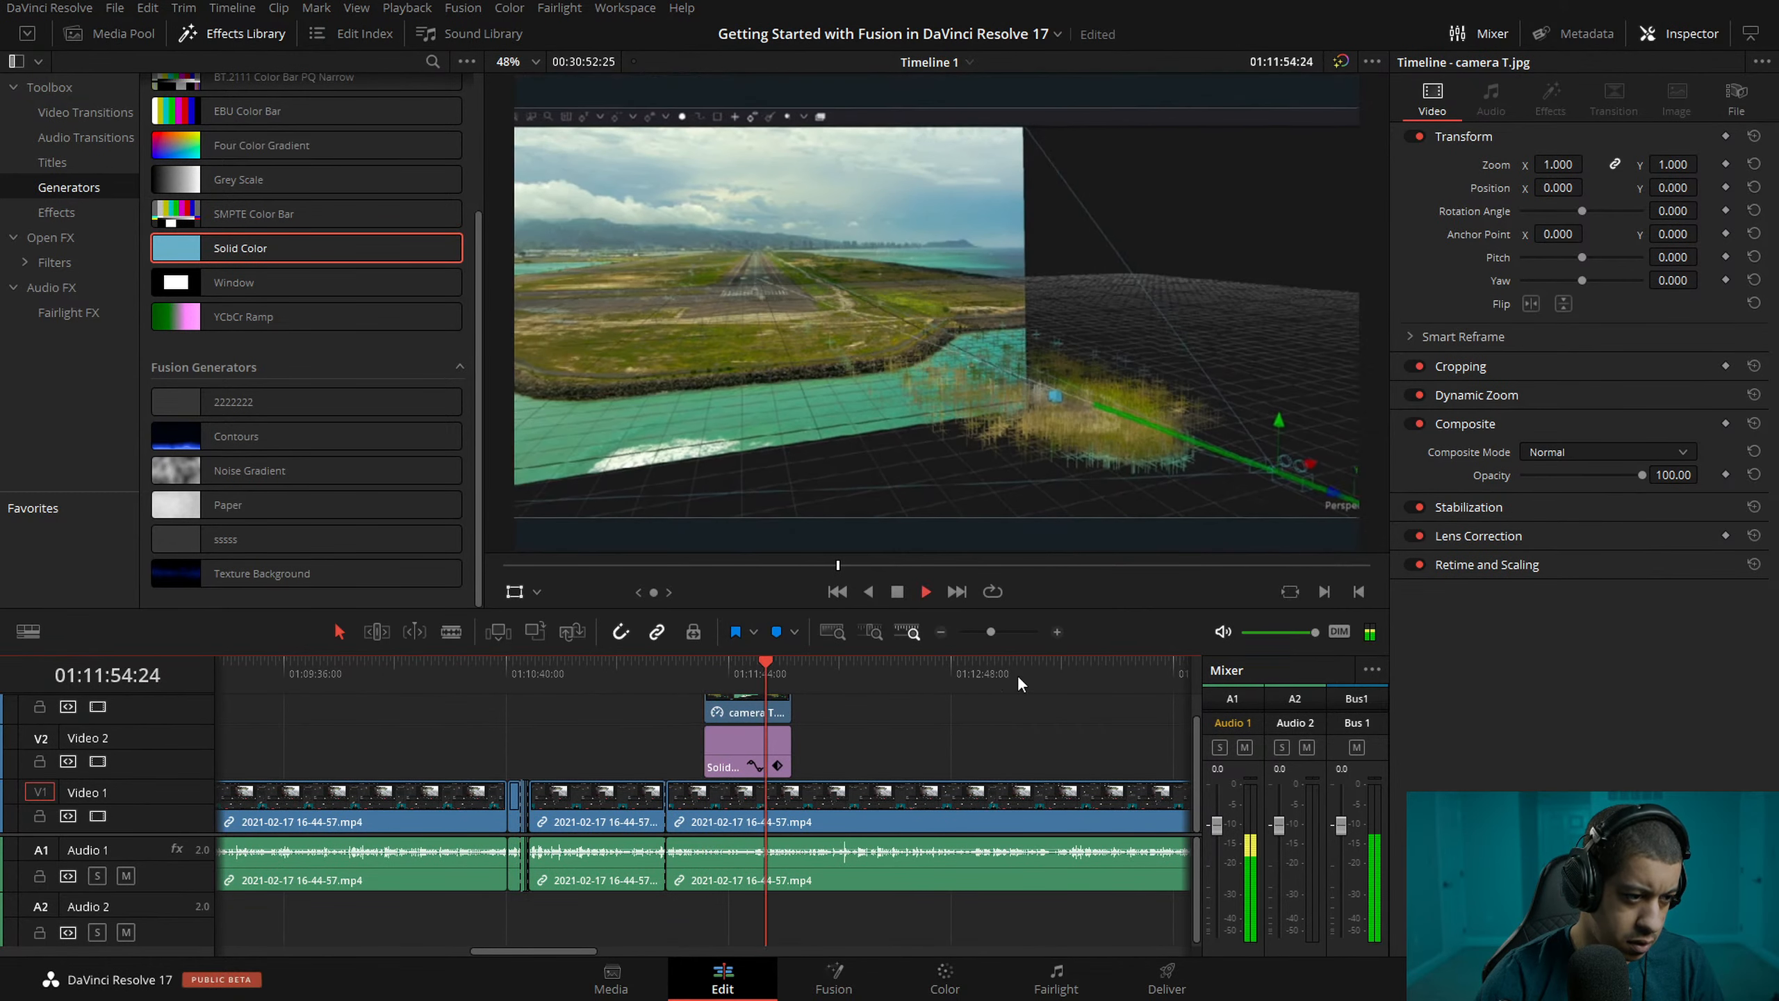
- Find the cut point under the overlay and split the recording at 01:11:51:11
{"action": "left_click", "coordinate": [1057, 632]}
{"action": "left_click", "coordinate": [609, 671]}
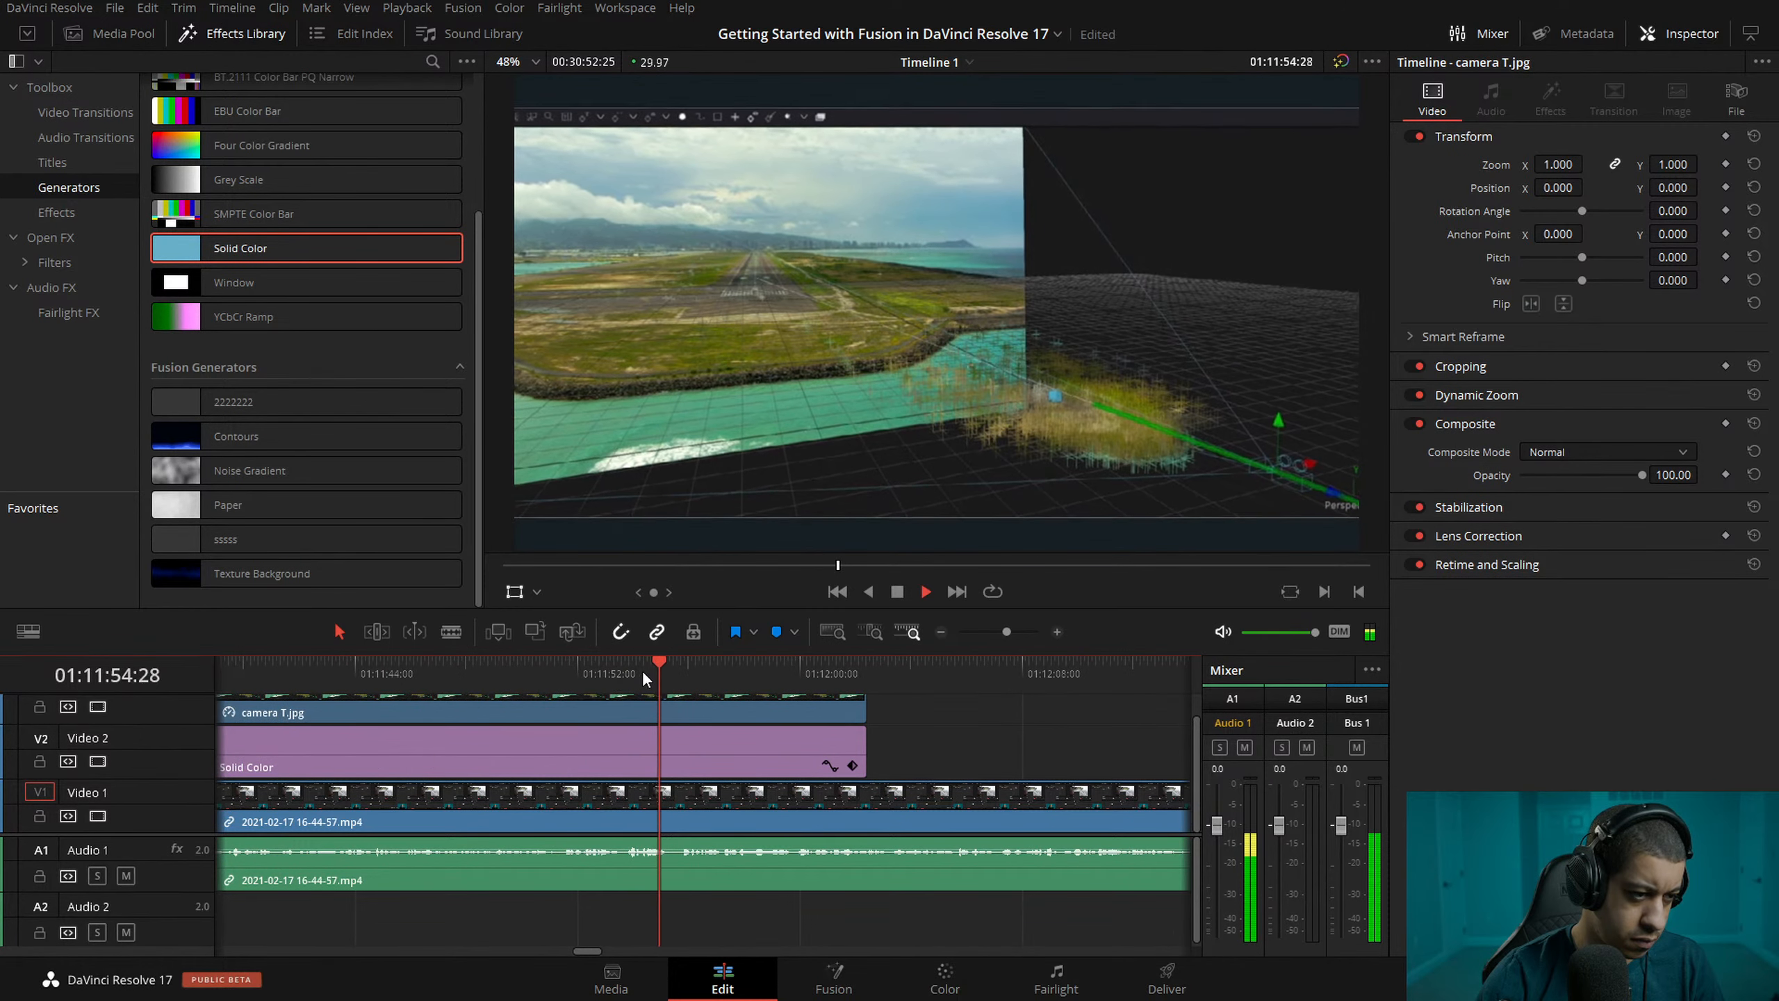
{"action": "left_click", "coordinate": [544, 667]}
{"action": "key", "text": "space"}
{"action": "left_click", "coordinate": [550, 670]}
{"action": "left_click_drag", "start_coordinate": [551, 670], "coordinate": [559, 673]}
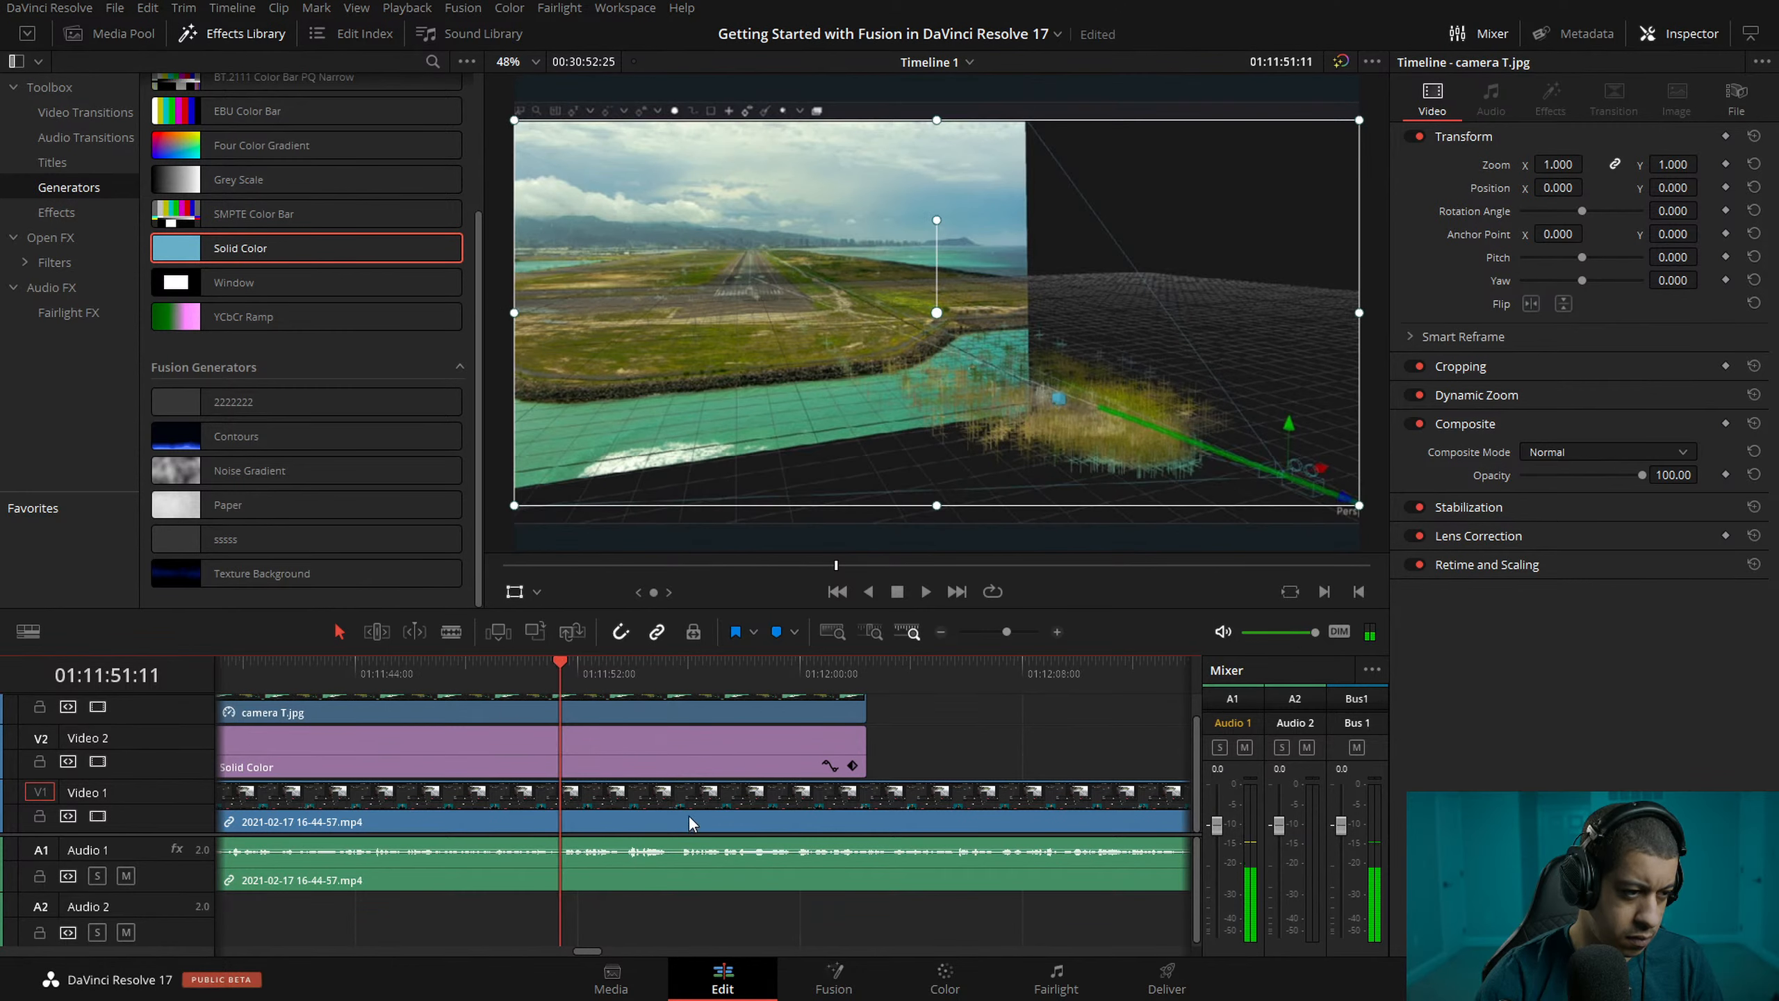
{"action": "left_click", "coordinate": [954, 856]}
{"action": "key", "text": "ctrl+b"}
- Move camera T.jpg and the Solid Color clip together so they start at 01:11:53:05
{"action": "key", "text": "space"}
{"action": "left_click_drag", "start_coordinate": [940, 713], "coordinate": [762, 778]}
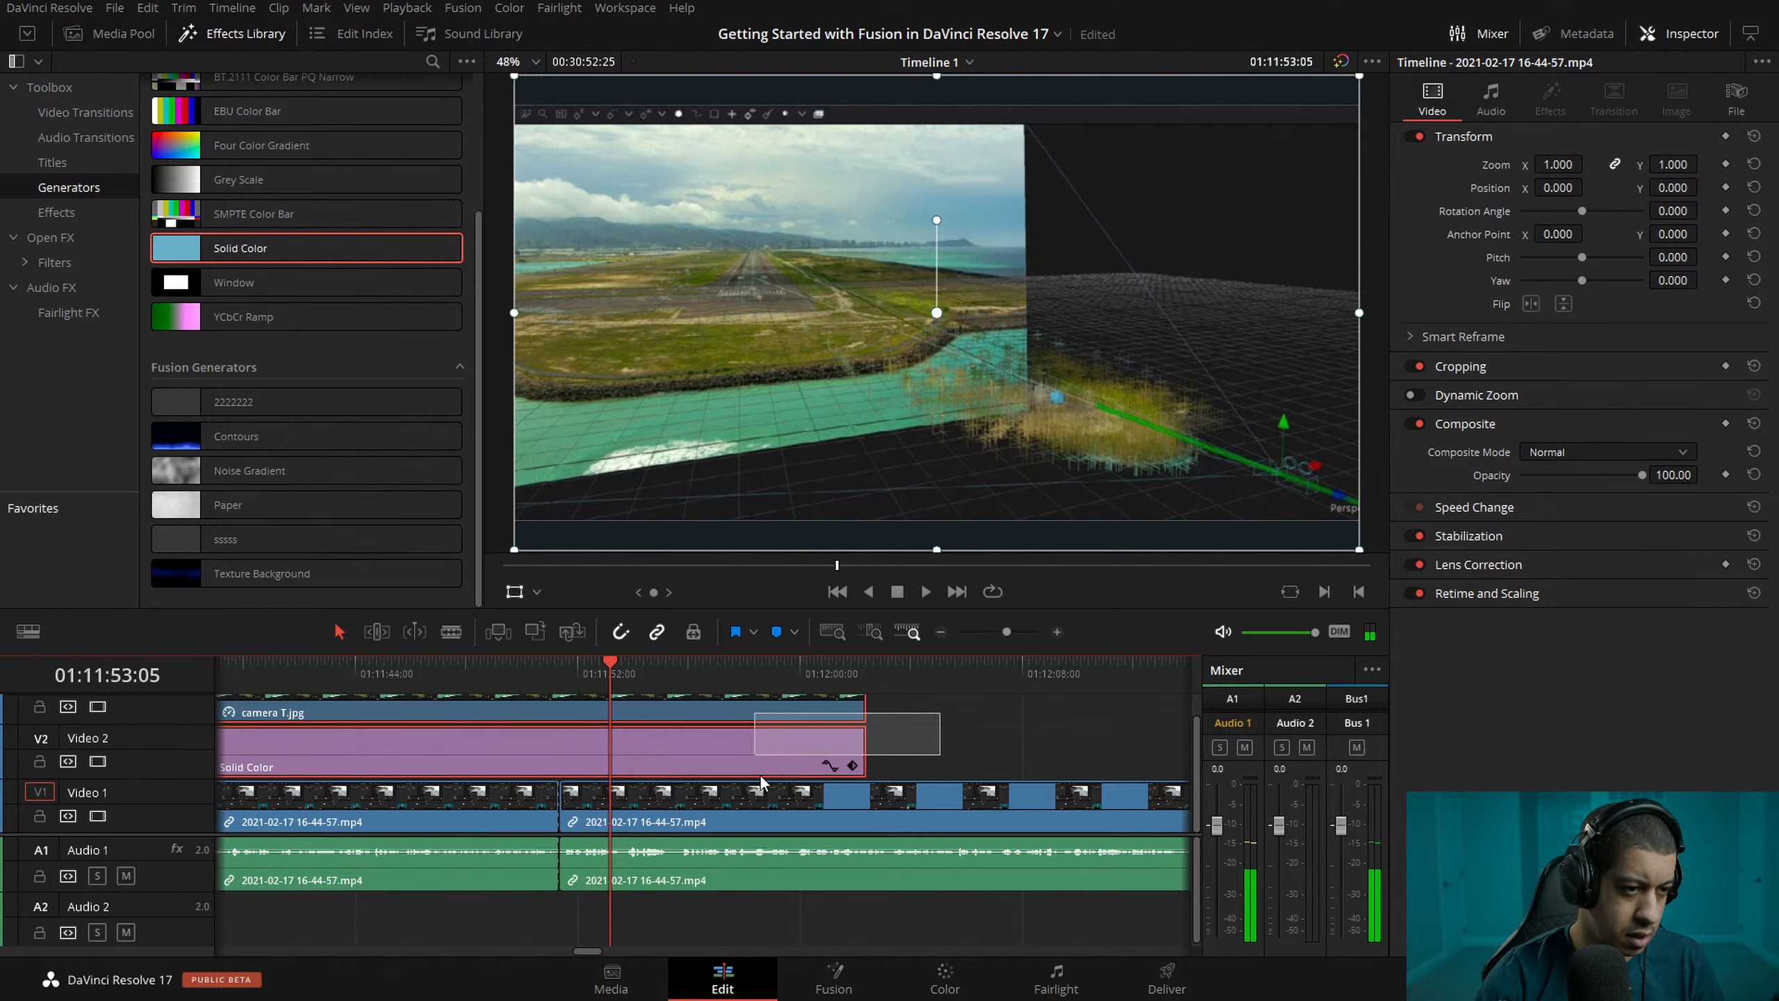
{"action": "left_click_drag", "start_coordinate": [646, 754], "coordinate": [1096, 770]}
- Play through the moved overlay and trim both clips so they end at 01:12:09:28
{"action": "left_click", "coordinate": [559, 678]}
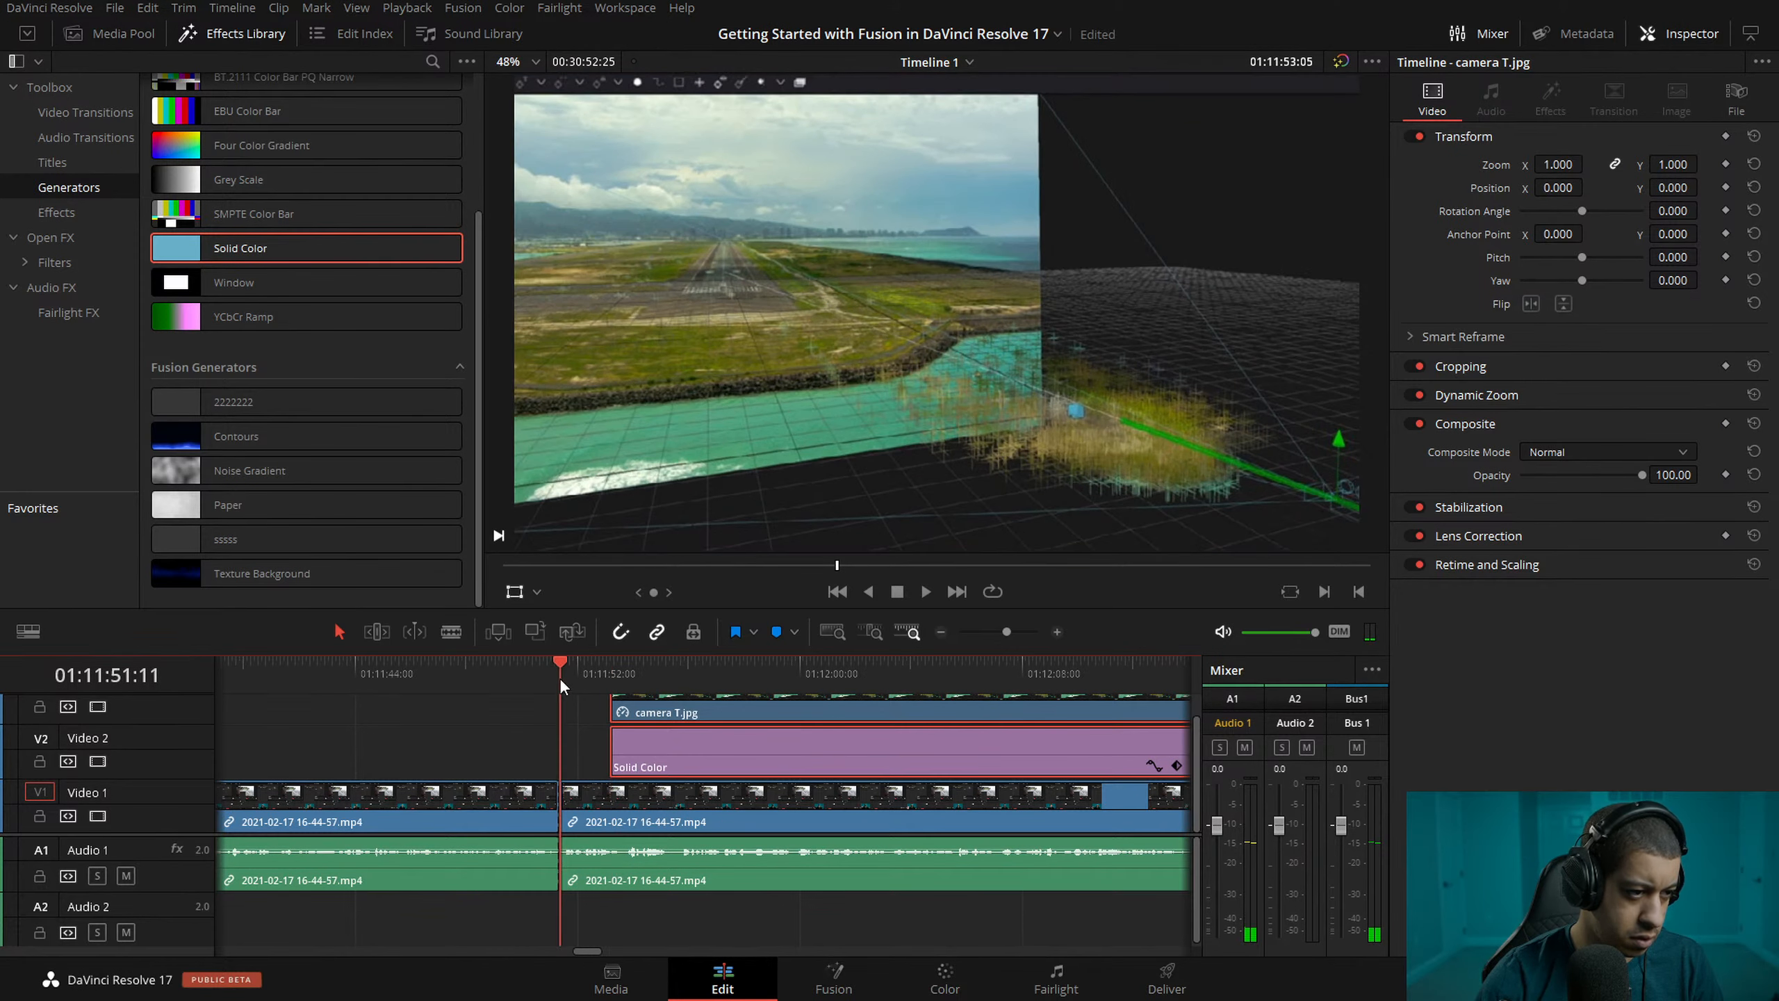
{"action": "key", "text": "space"}
{"action": "key", "text": "l"}
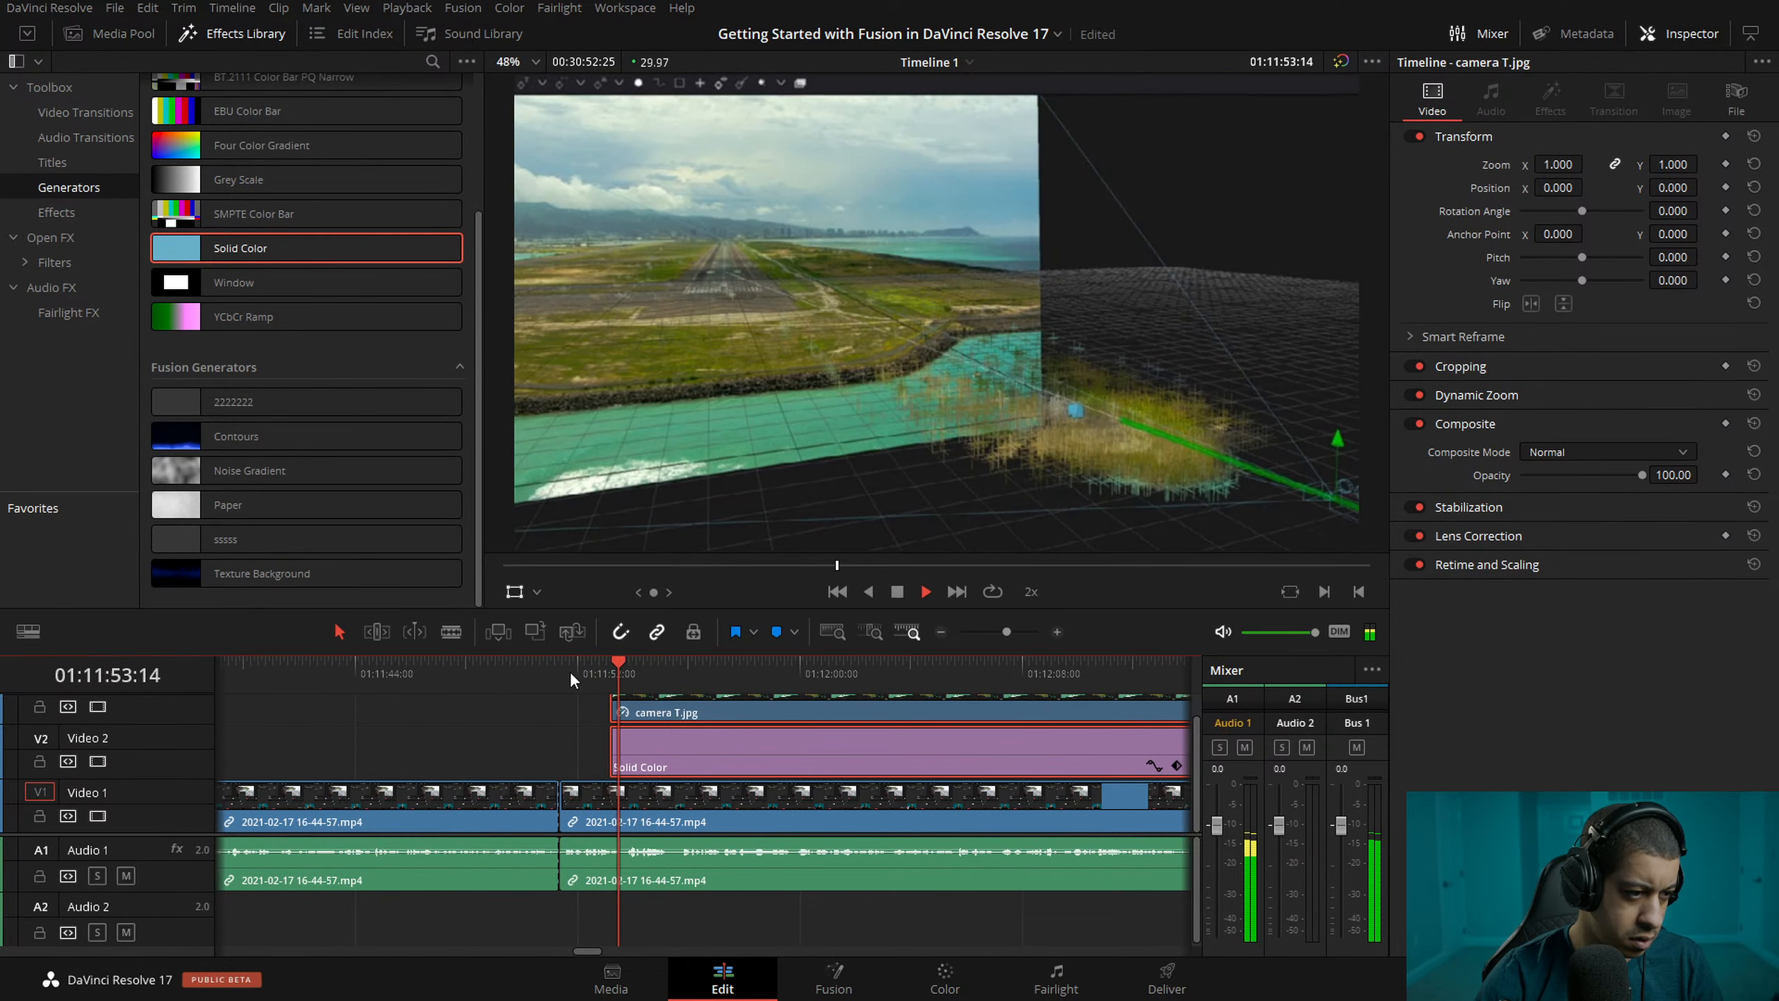
{"action": "left_click", "coordinate": [941, 632]}
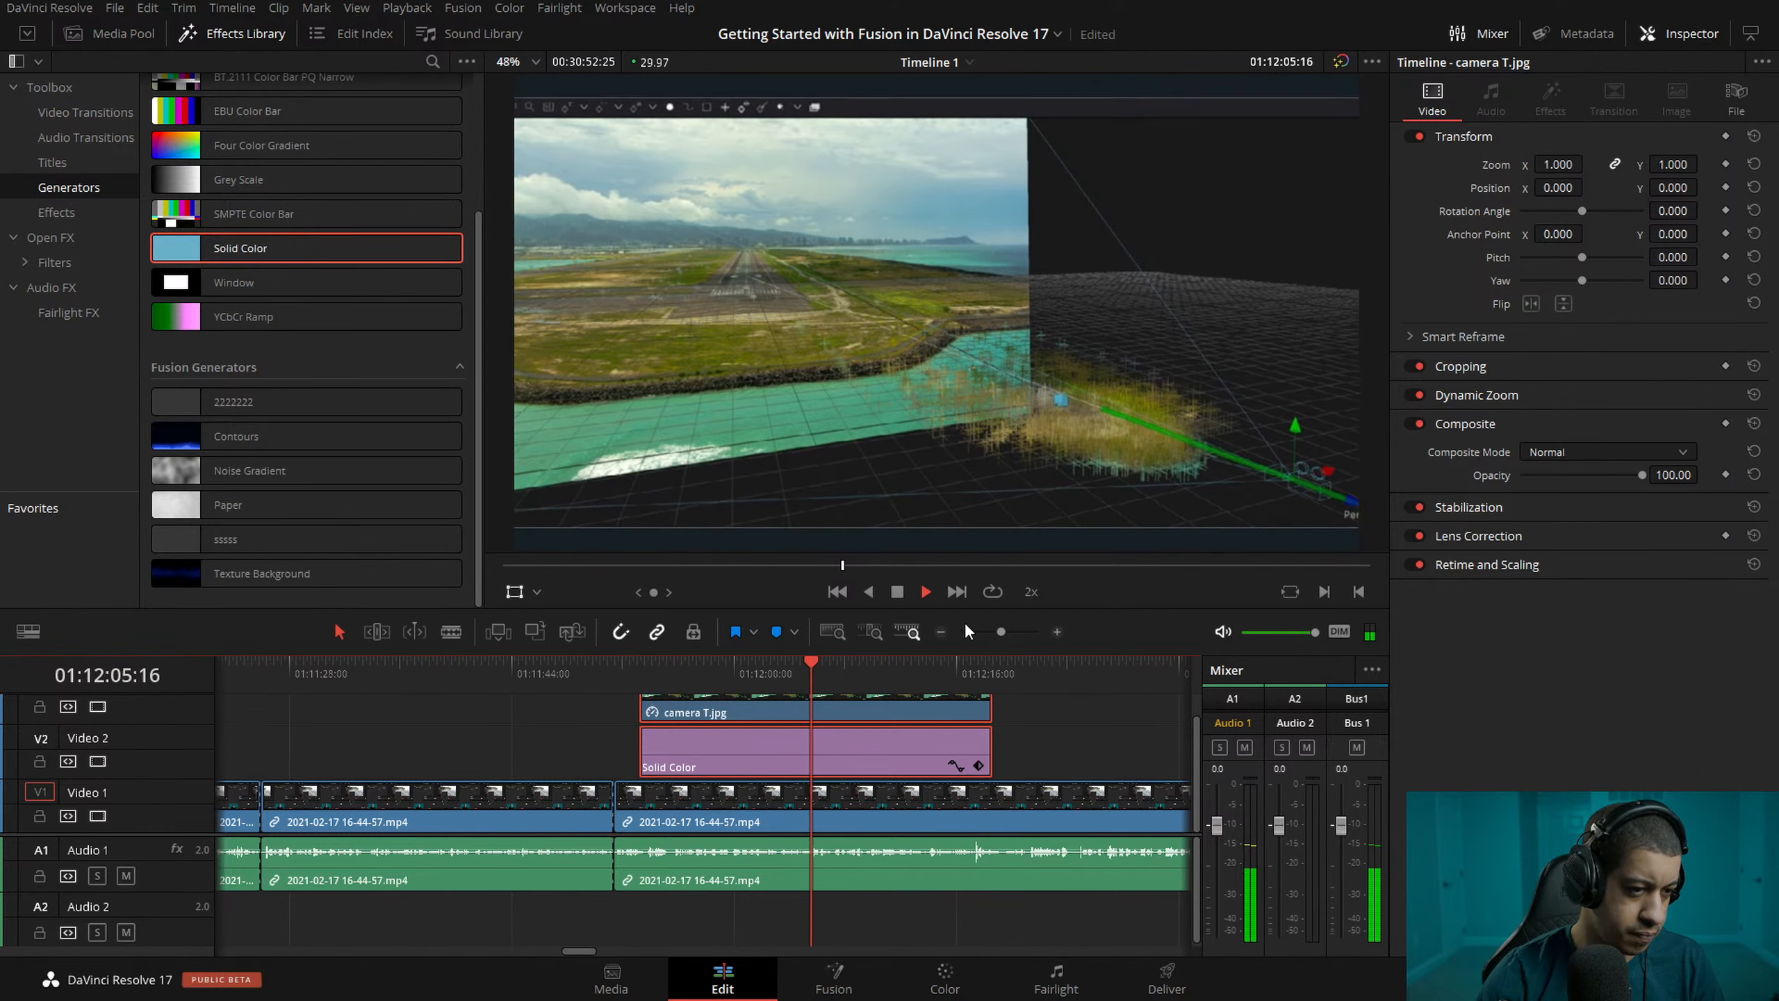
{"action": "key", "text": "space"}
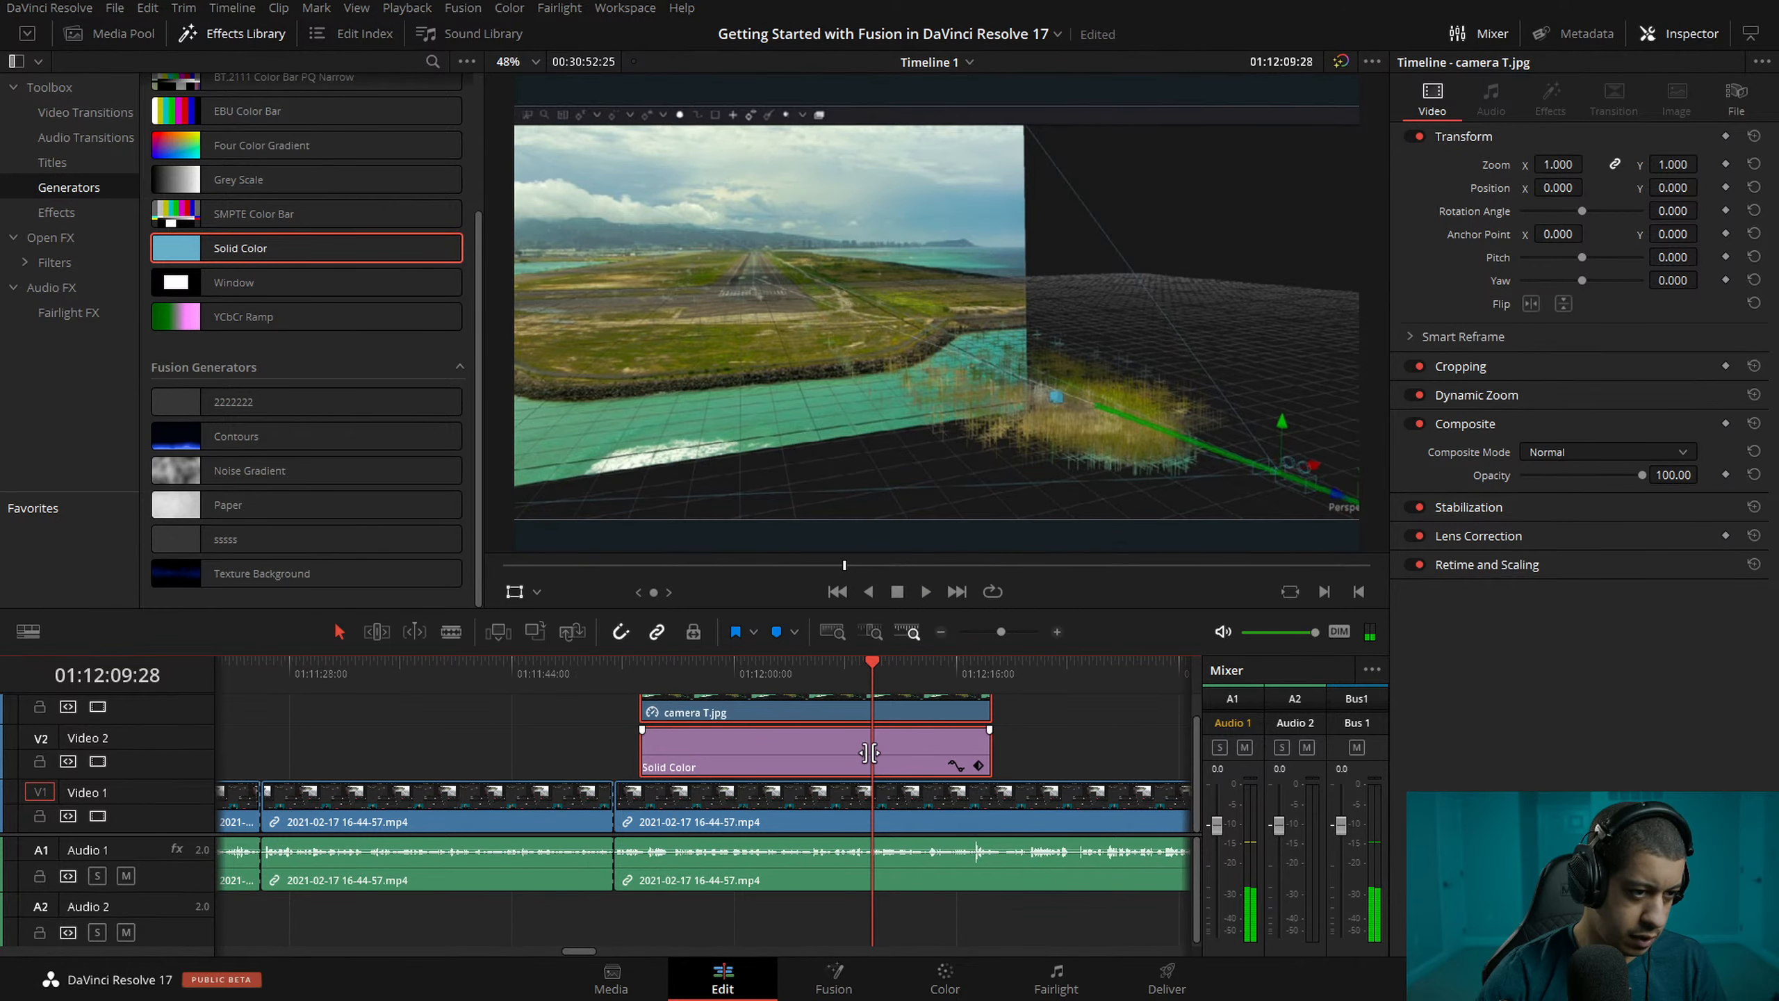
{"action": "left_click_drag", "start_coordinate": [990, 752], "coordinate": [871, 752]}
- Play the recording from about 01:11:26 to 01:11:30 to review the lead-in before the overlay
{"action": "left_click_drag", "start_coordinate": [828, 677], "coordinate": [256, 727]}
{"action": "key", "text": "space"}
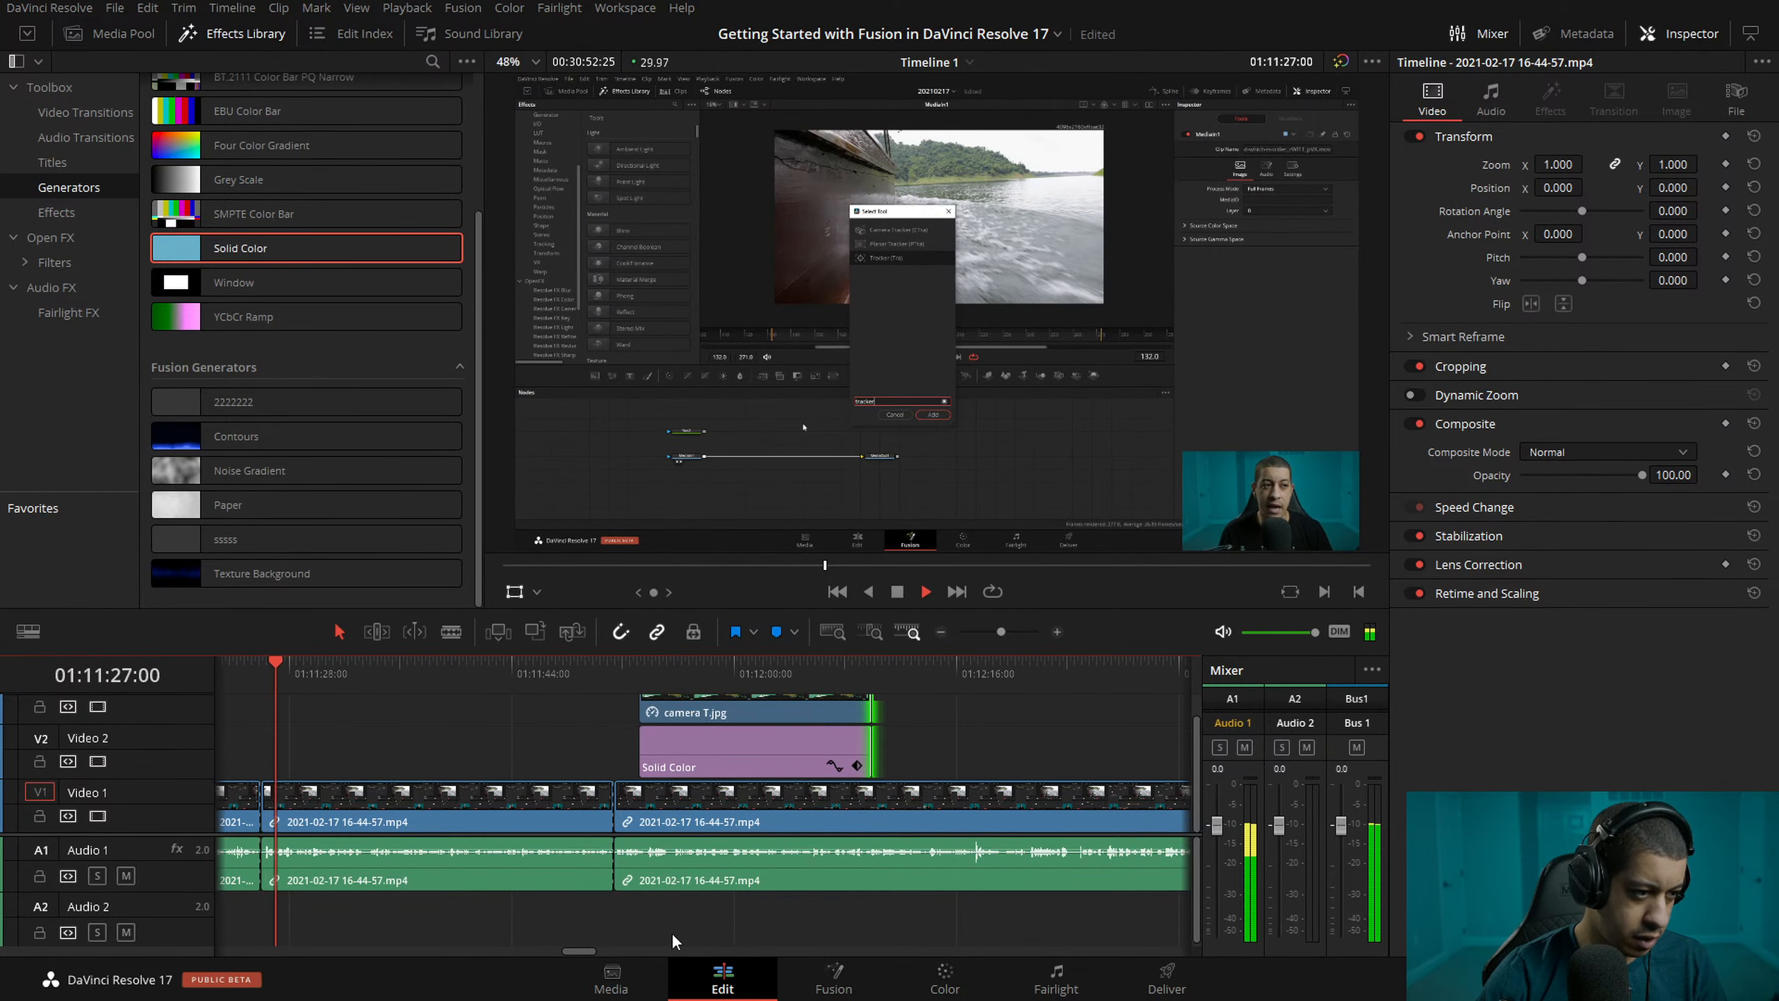
{"action": "left_click_drag", "start_coordinate": [584, 948], "coordinate": [572, 954]}
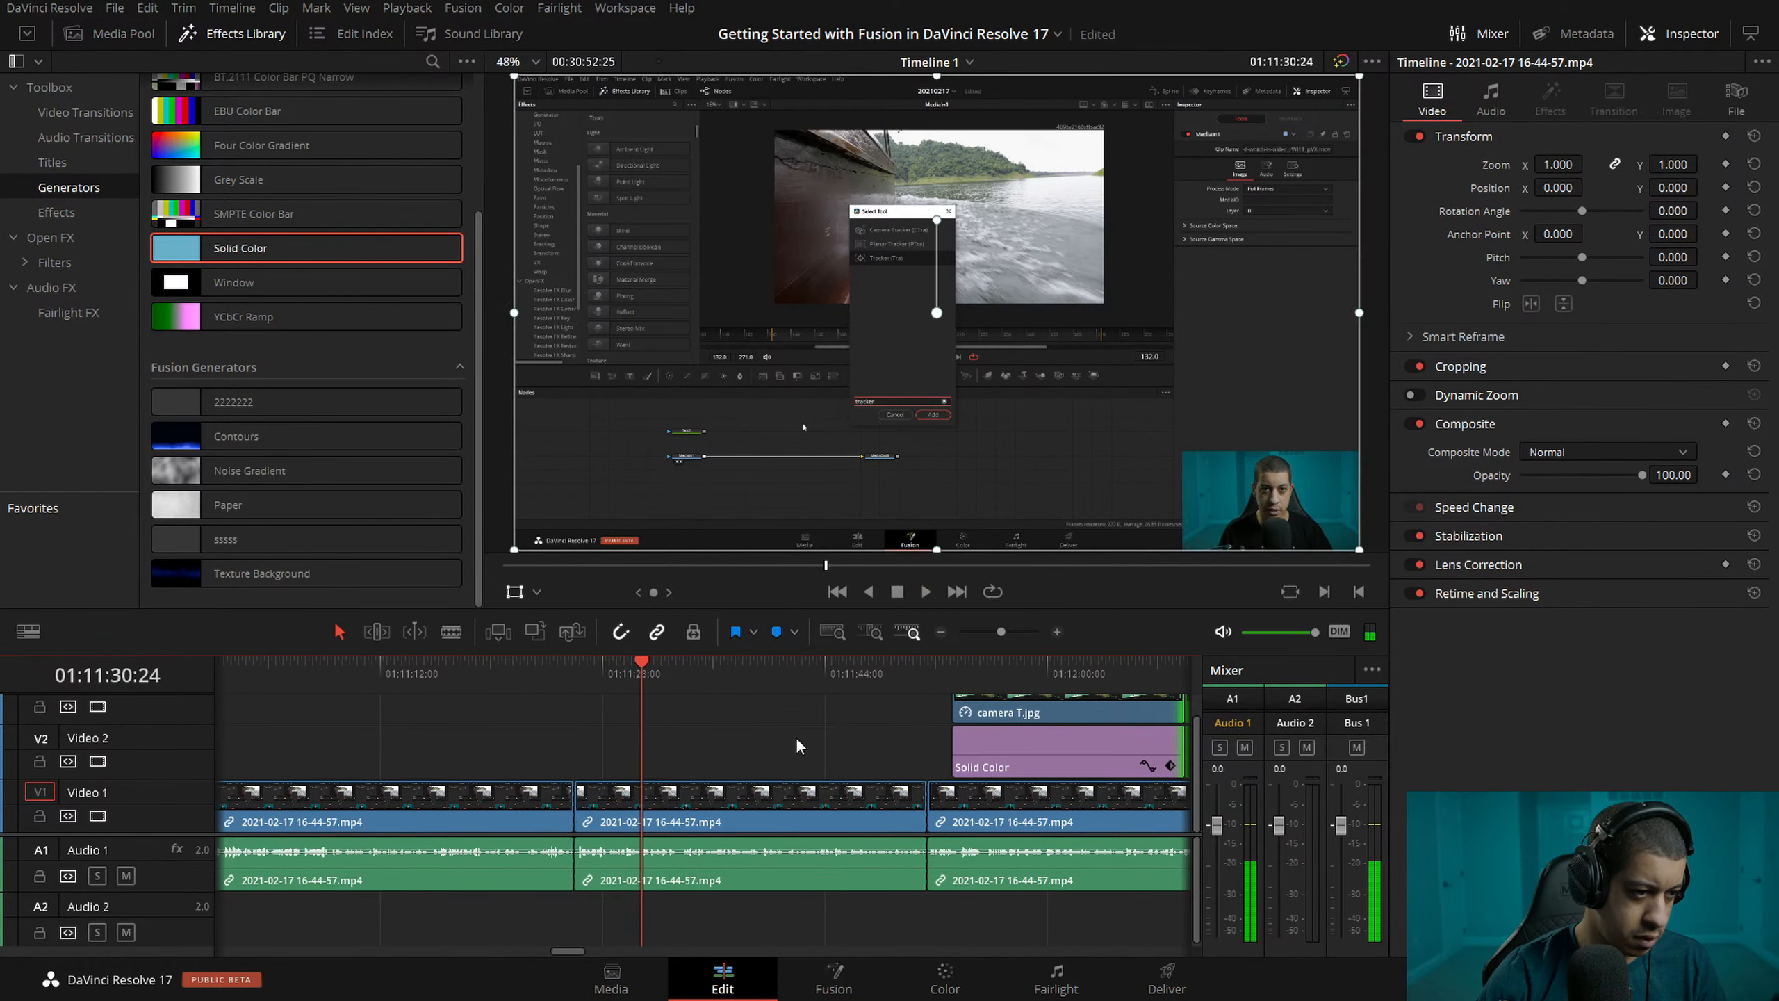
- Ripple delete the recording segment just before the camera T.jpg overlay and play across the join
{"action": "left_click", "coordinate": [747, 878]}
{"action": "key", "text": "space"}
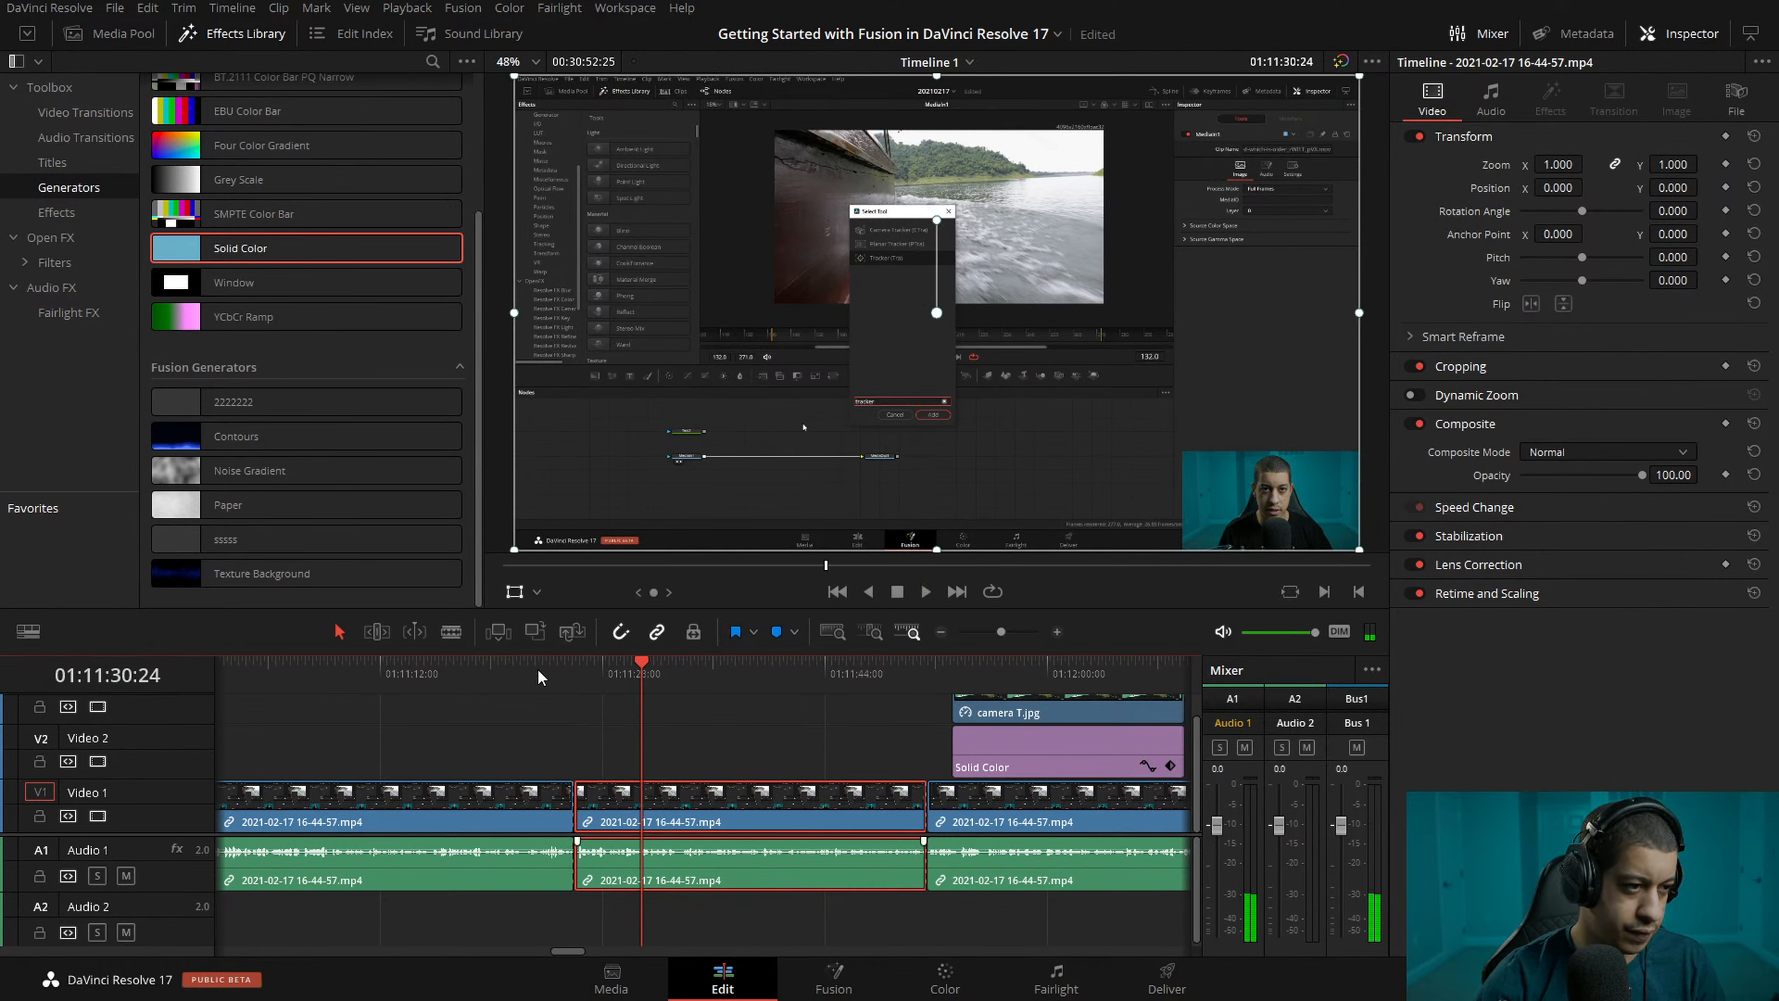
{"action": "key", "text": "Delete"}
{"action": "left_click", "coordinate": [486, 667]}
{"action": "key", "text": "space"}
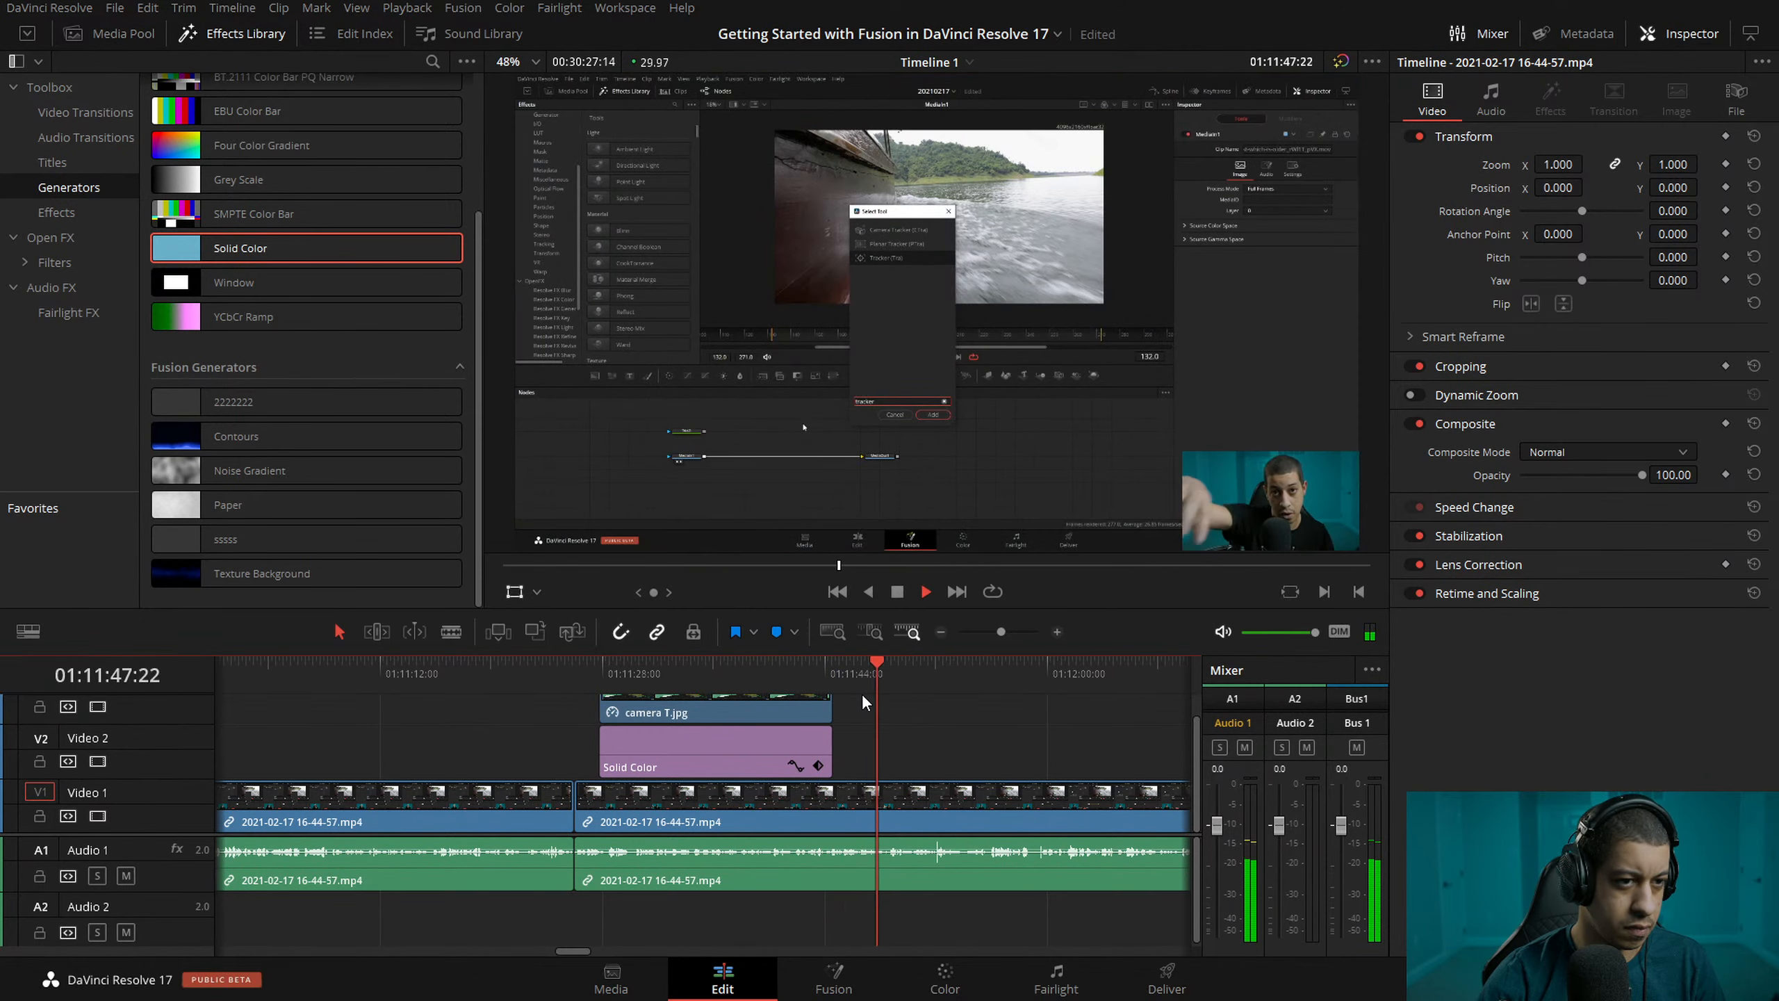
- Play ahead past the overlay to where the planar tracker settings are discussed and split the recording at 01:12:32:08
{"action": "left_click", "coordinate": [940, 630]}
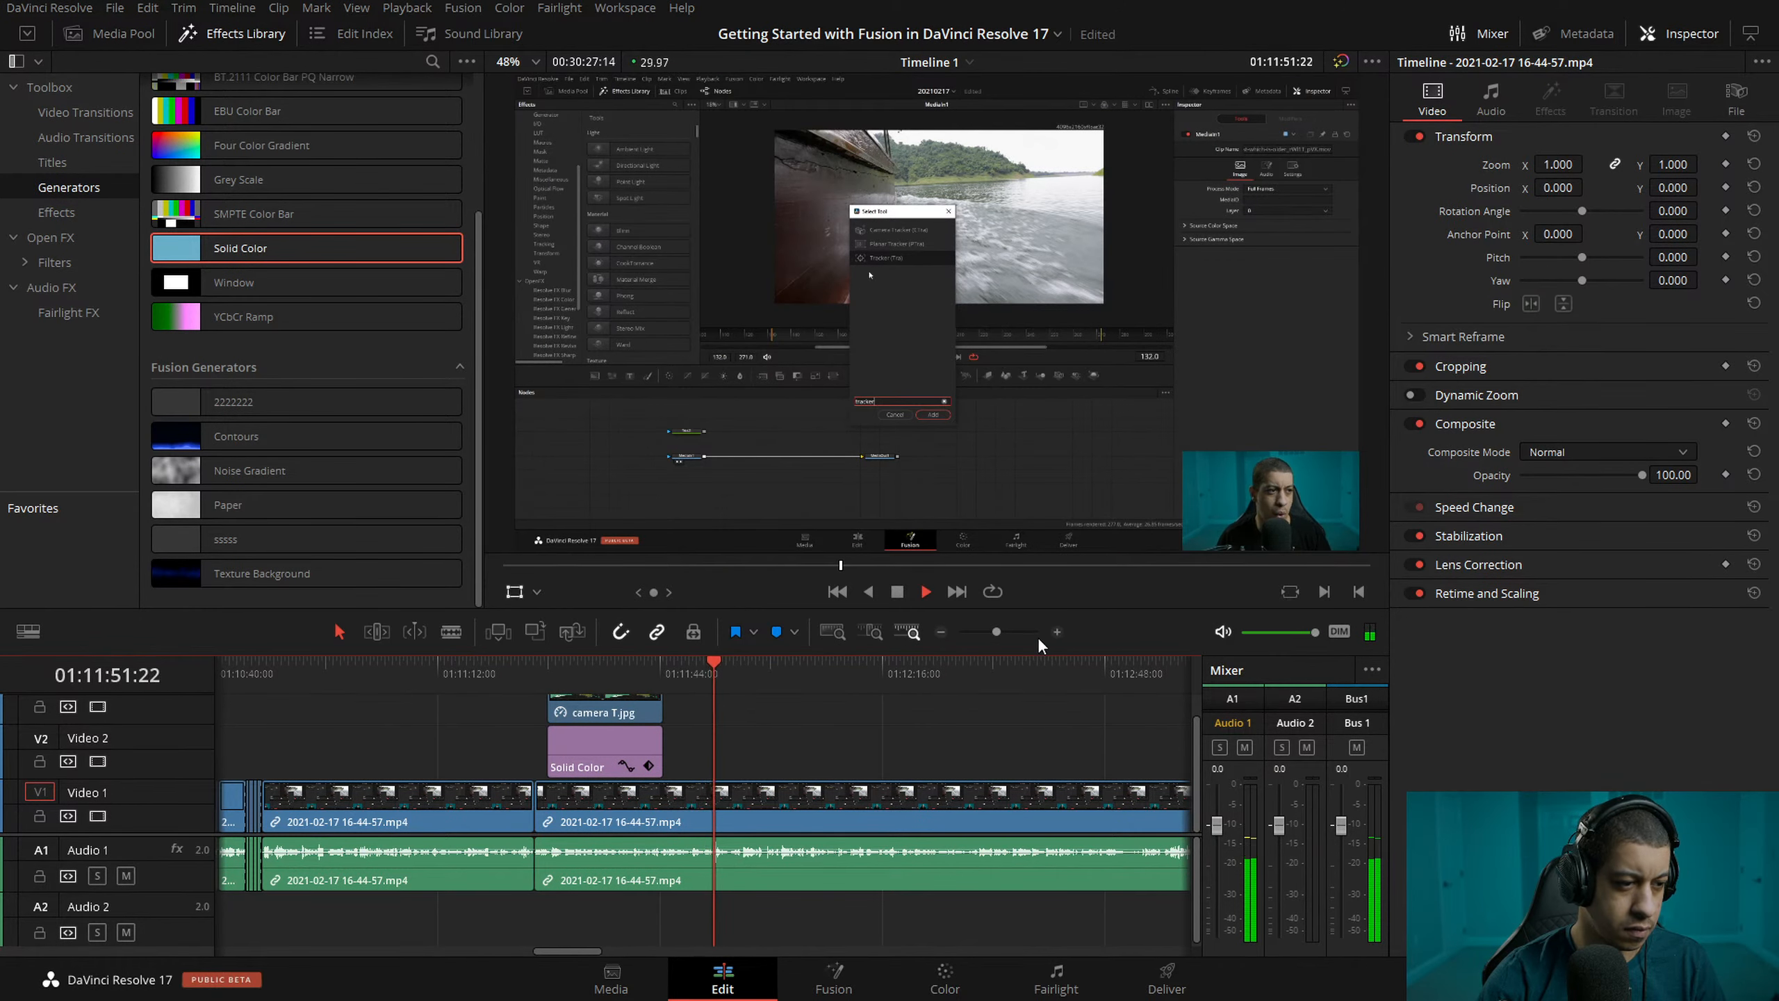
{"action": "key", "text": "l"}
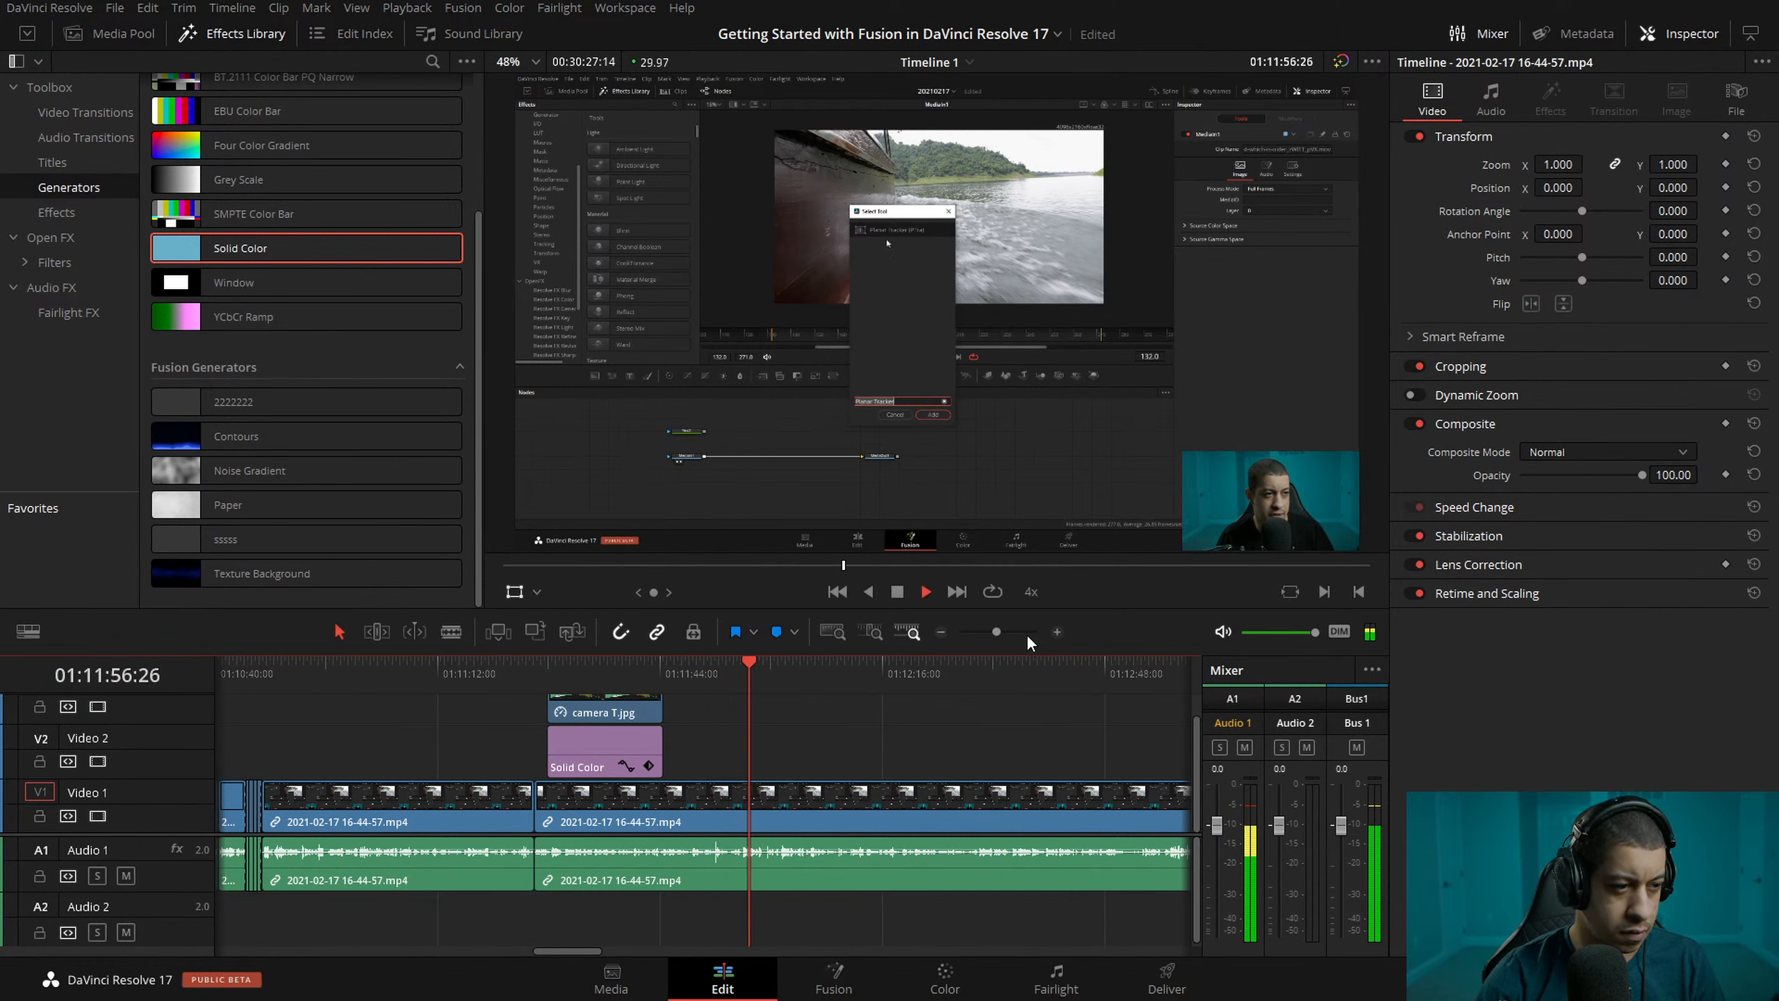
{"action": "key", "text": "j"}
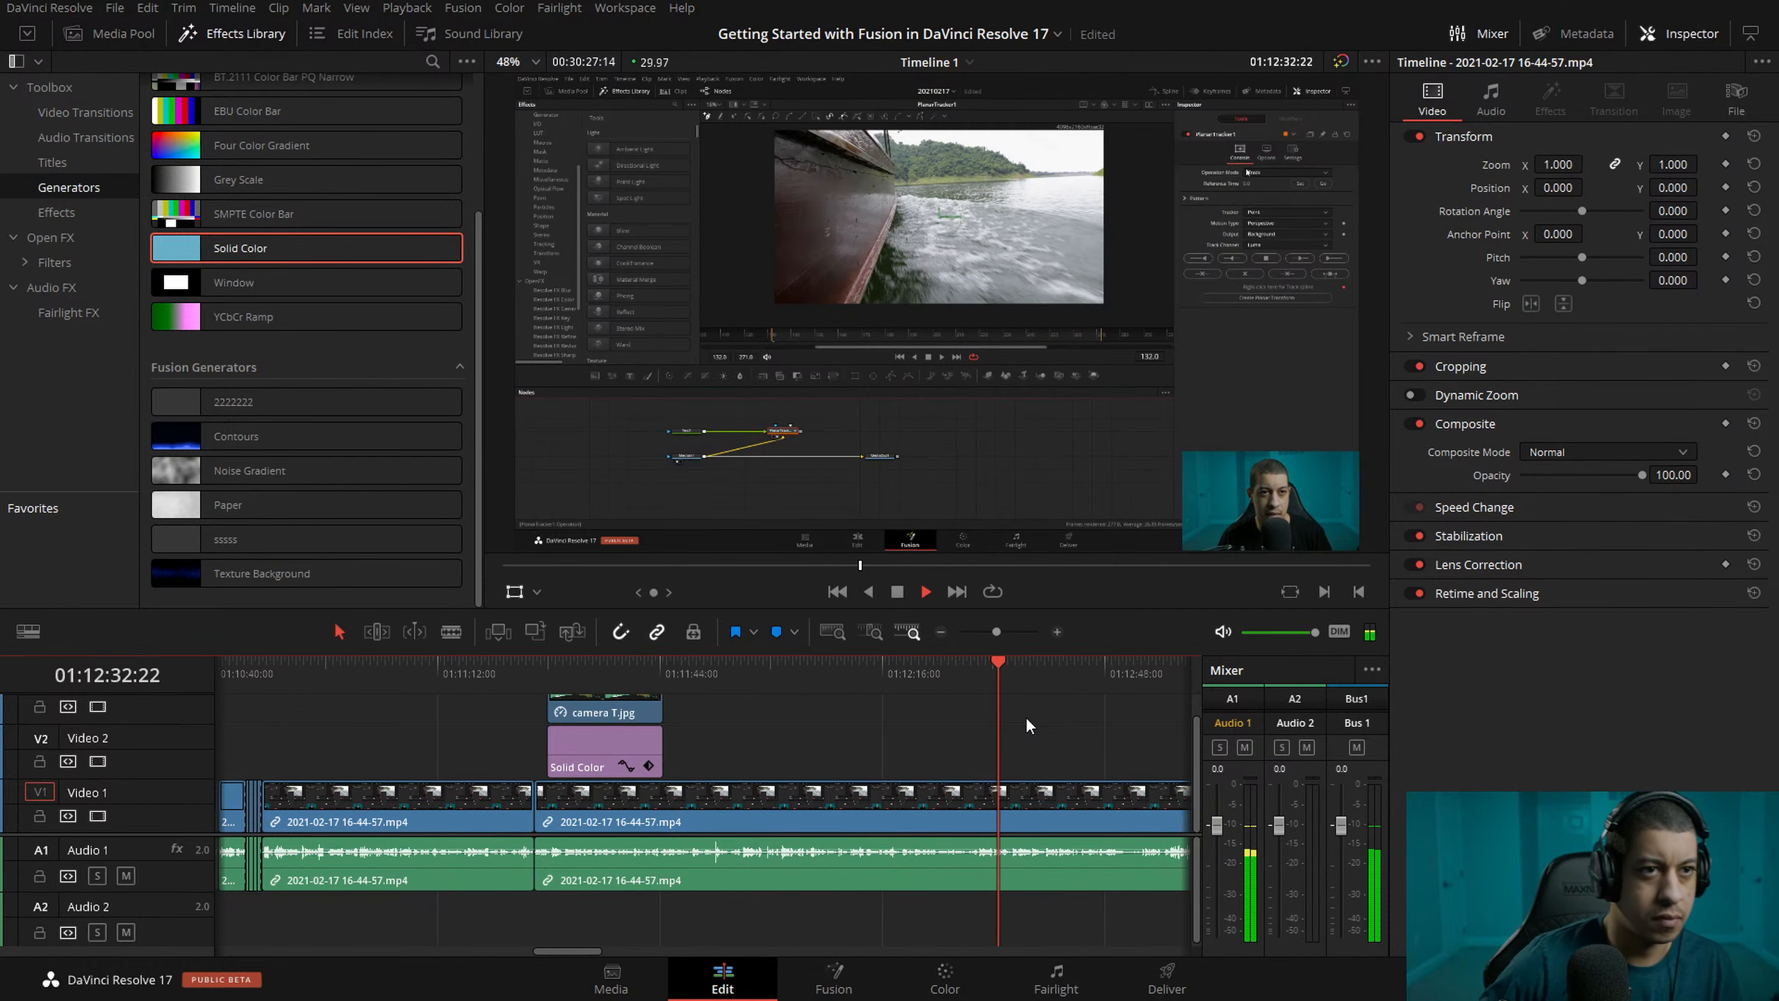
{"action": "key", "text": "space"}
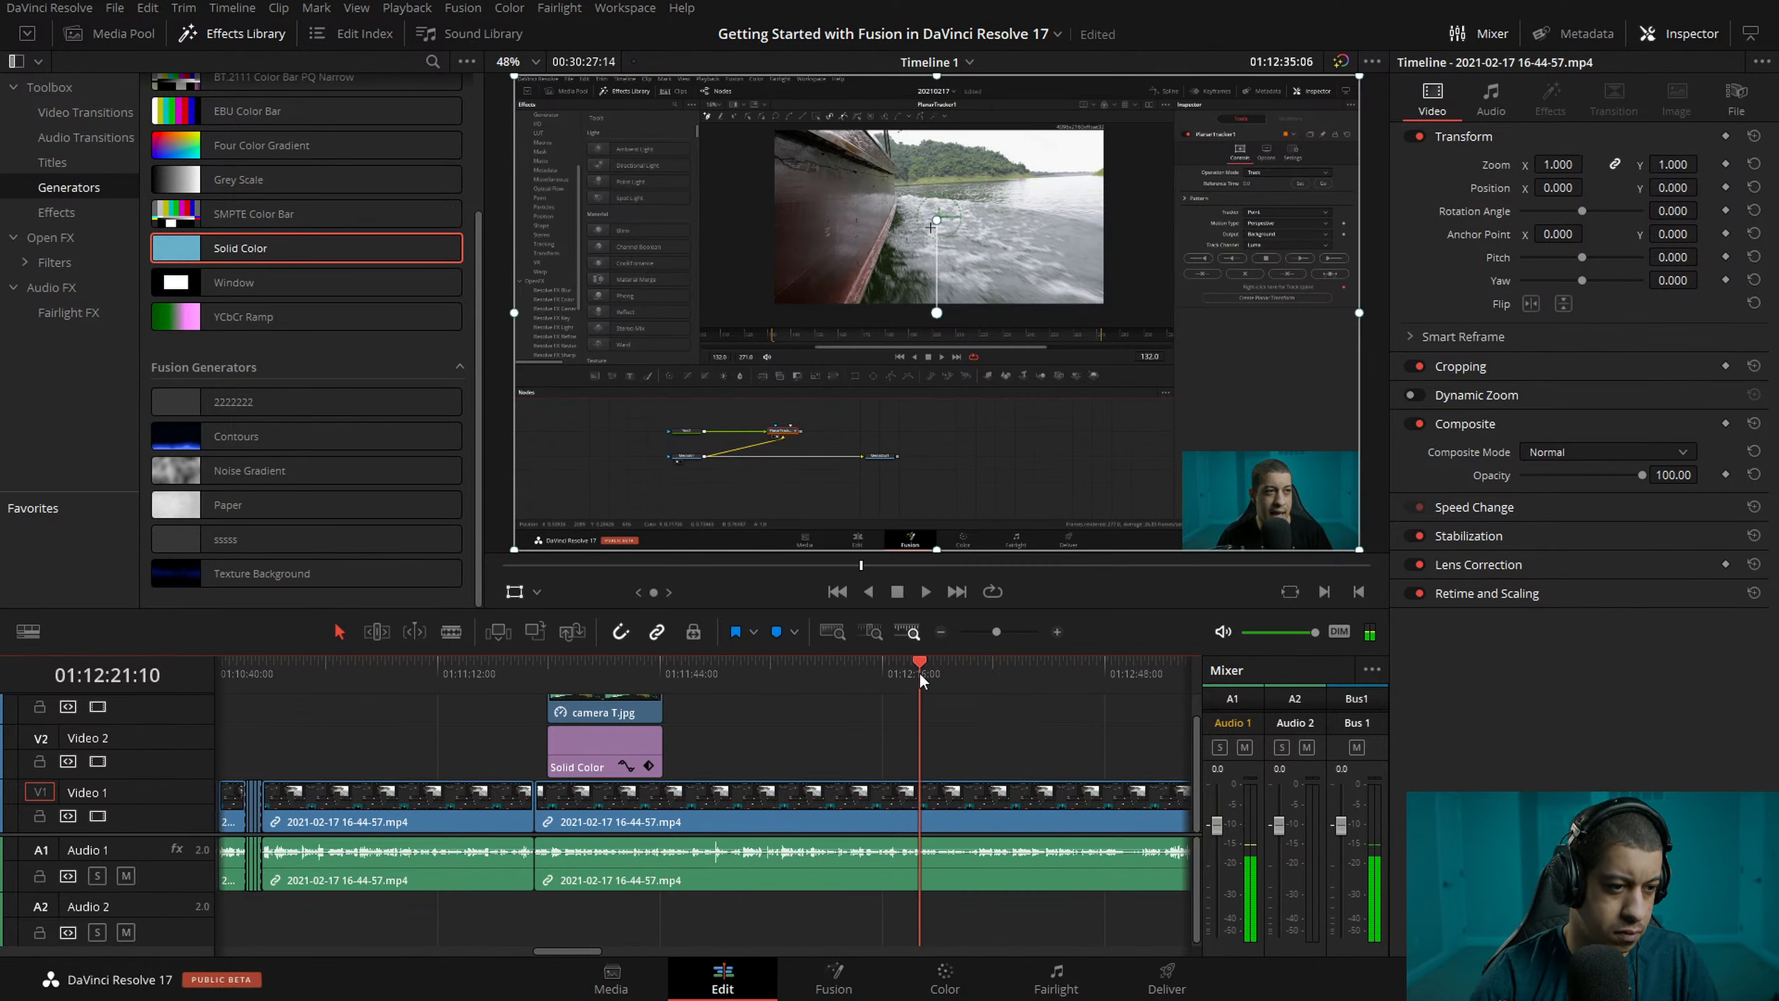
{"action": "key", "text": "space"}
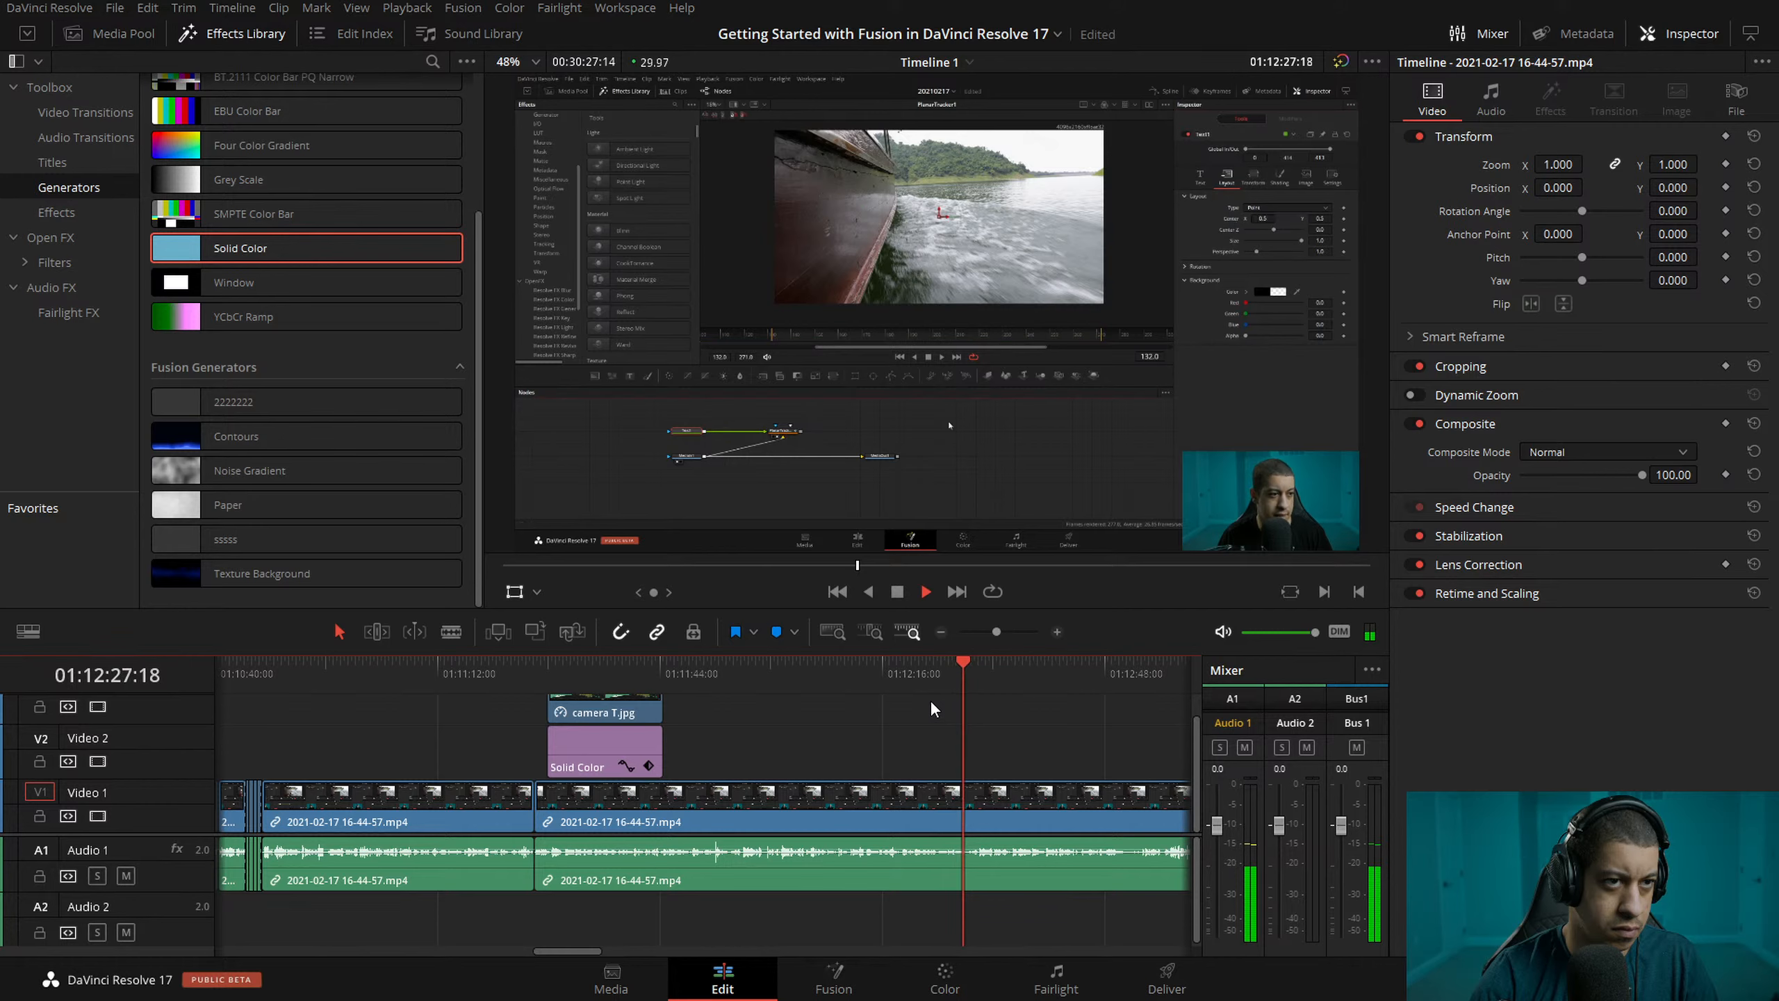
{"action": "key", "text": "space"}
{"action": "key", "text": "ctrl+b"}
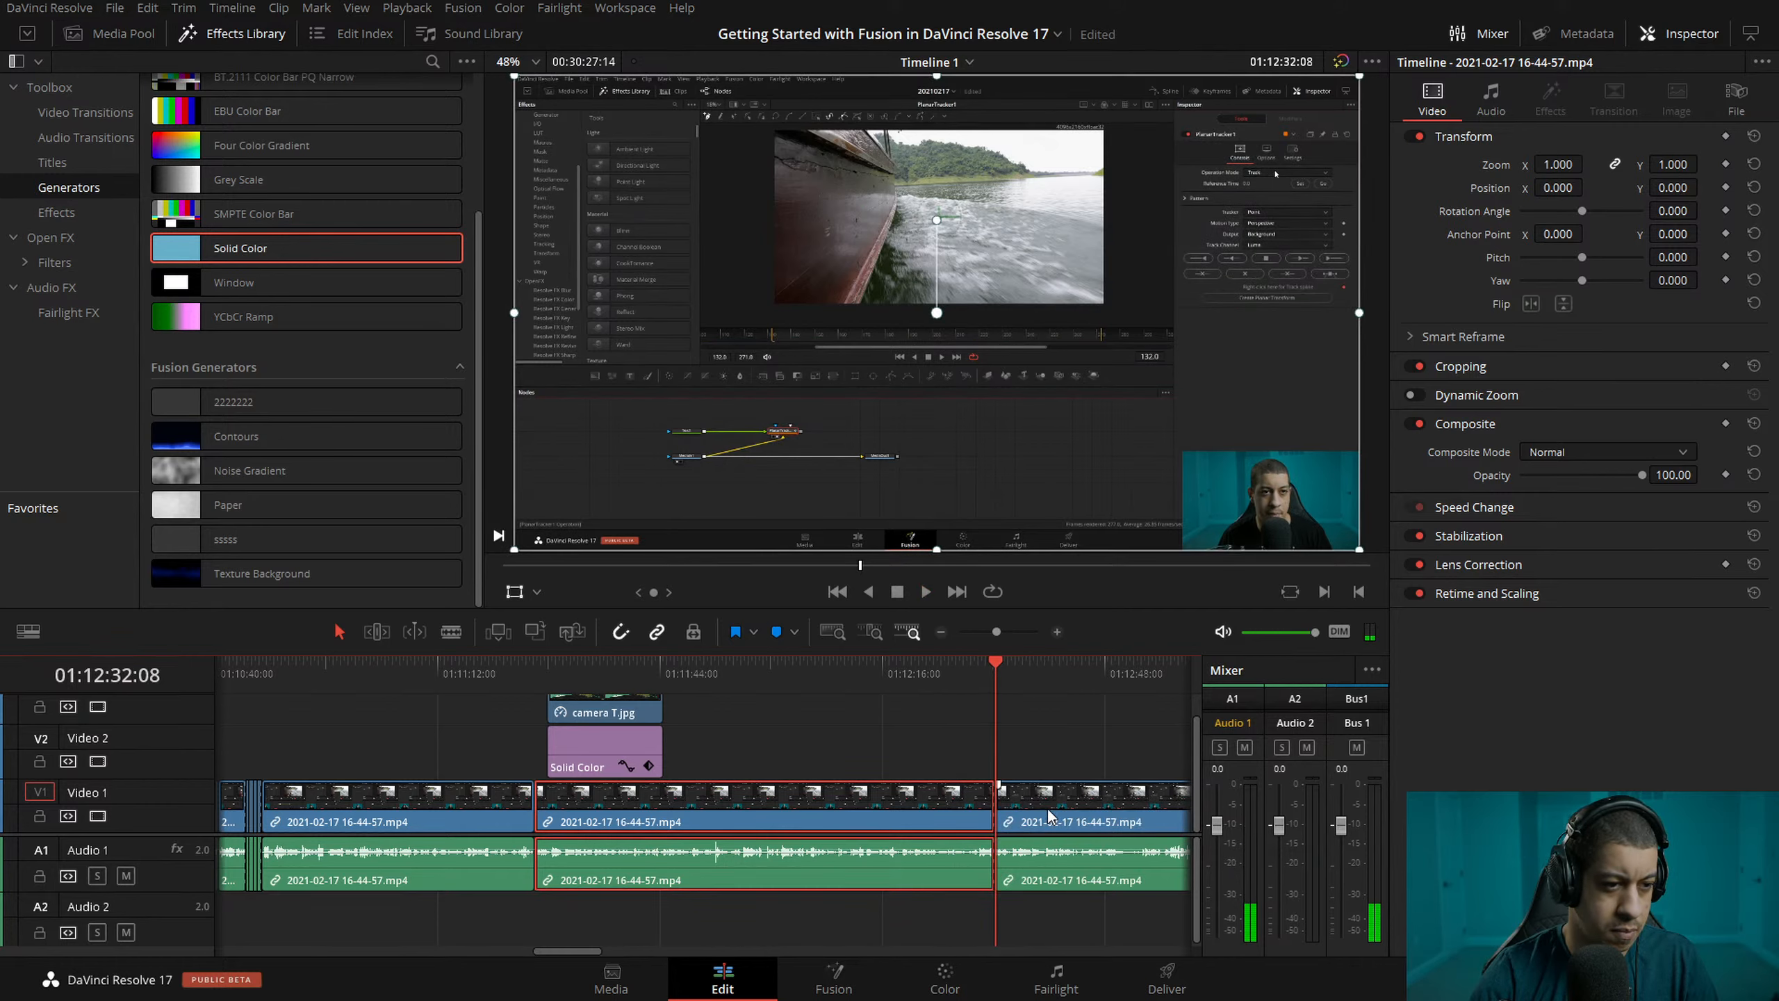
- Find the end of the operation mode explanation and split the recording again at 01:12:35:20
{"action": "left_click", "coordinate": [1049, 810]}
{"action": "key", "text": "space"}
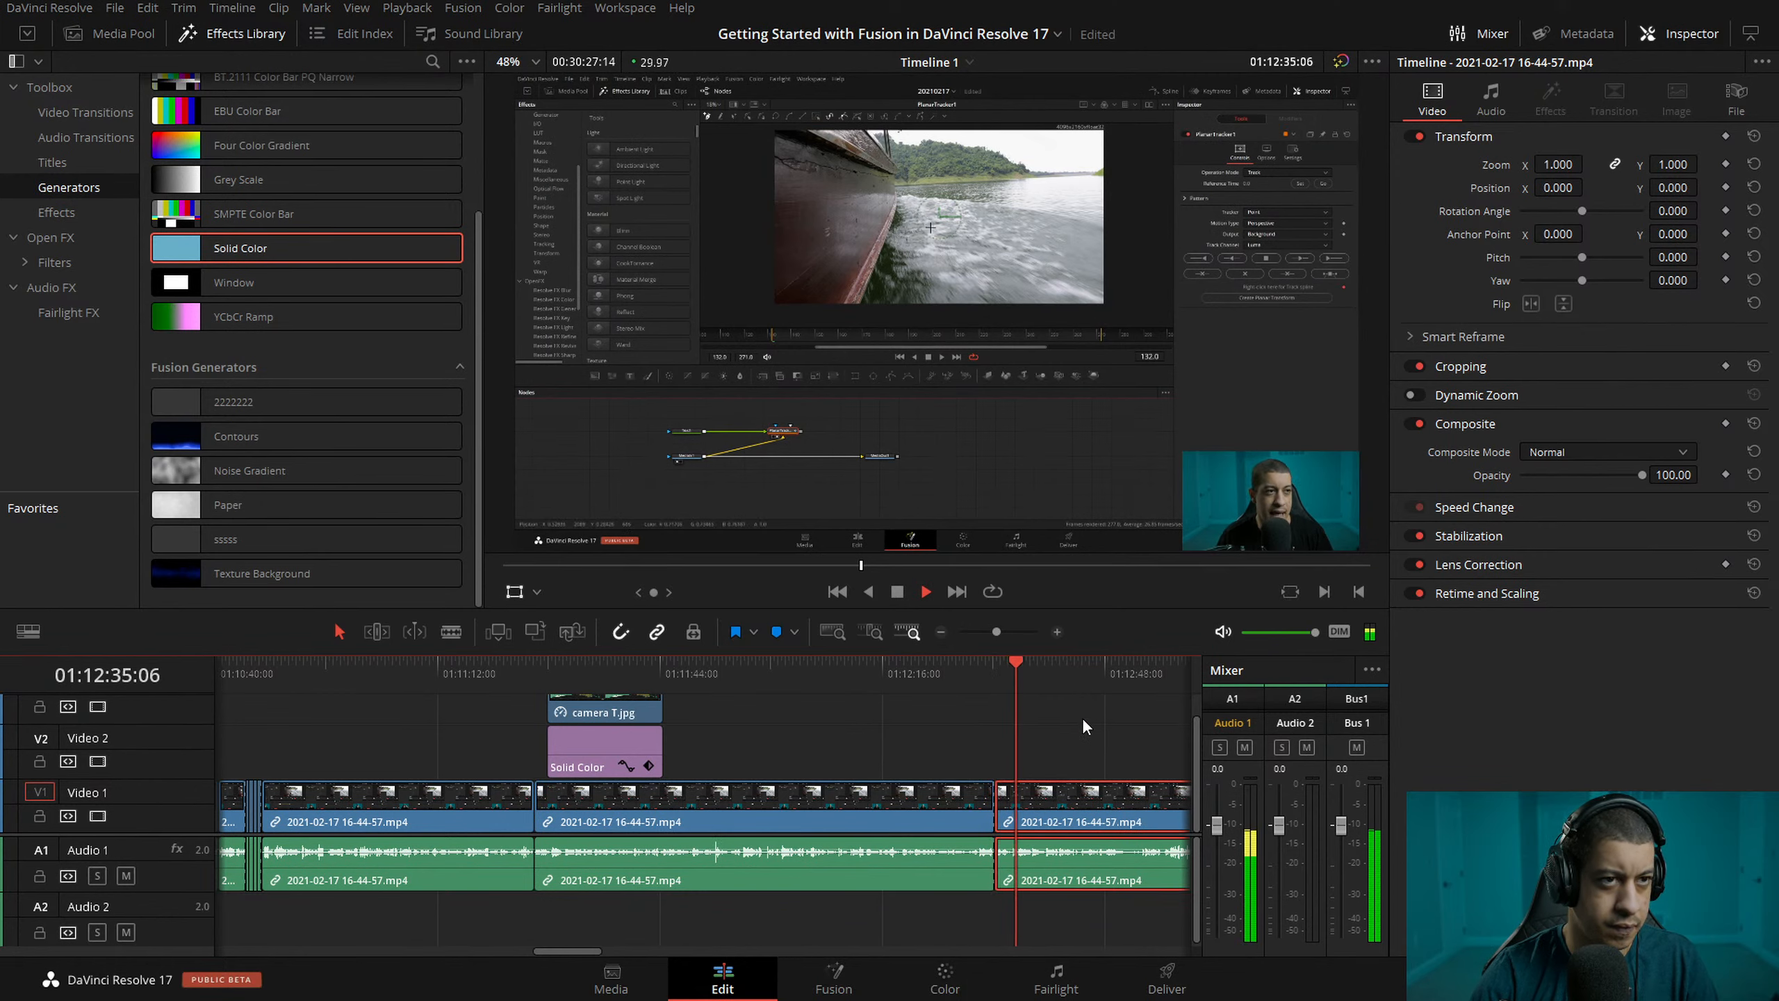
{"action": "key", "text": "space"}
{"action": "left_click", "coordinate": [998, 674]}
{"action": "key", "text": "l"}
{"action": "key", "text": "l"}
{"action": "key", "text": "space"}
{"action": "key", "text": "ctrl+b"}
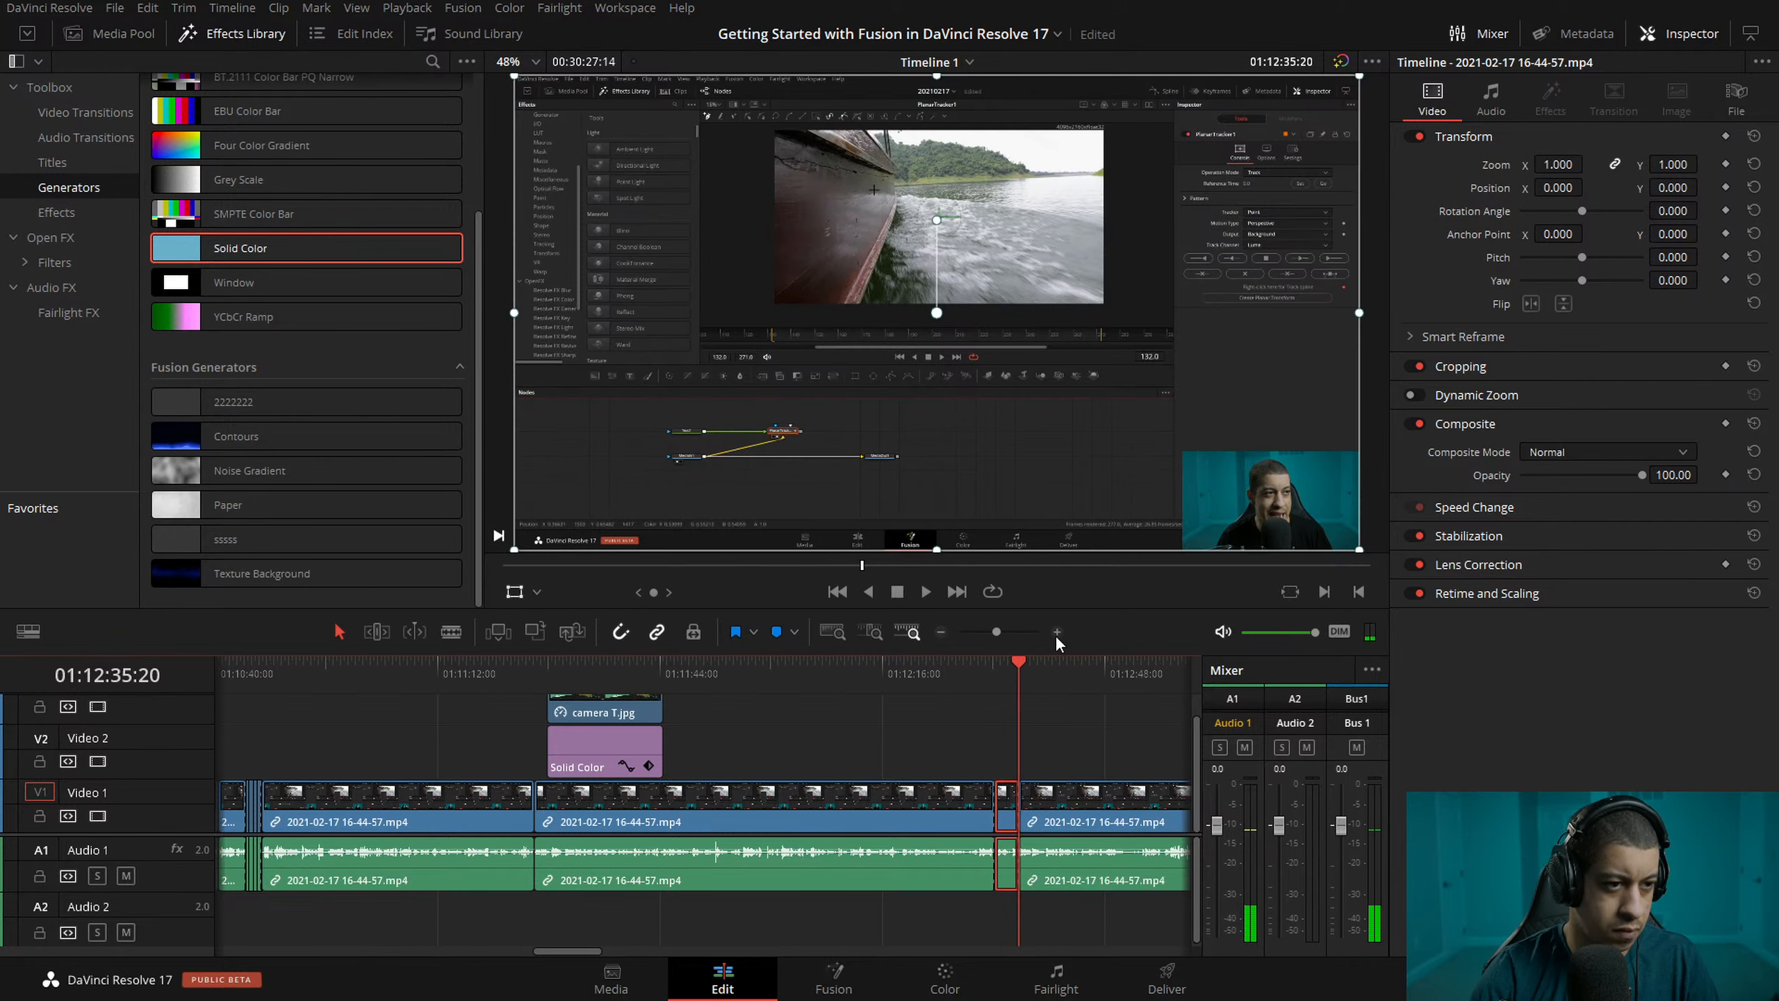
- Scale the short segment to 2.928 and reposition it to -1834.93, -910.062, framing the PlanarTracker1 inspector controls
{"action": "left_click", "coordinate": [1056, 633]}
{"action": "left_click_drag", "start_coordinate": [1349, 549], "coordinate": [1129, 392]}
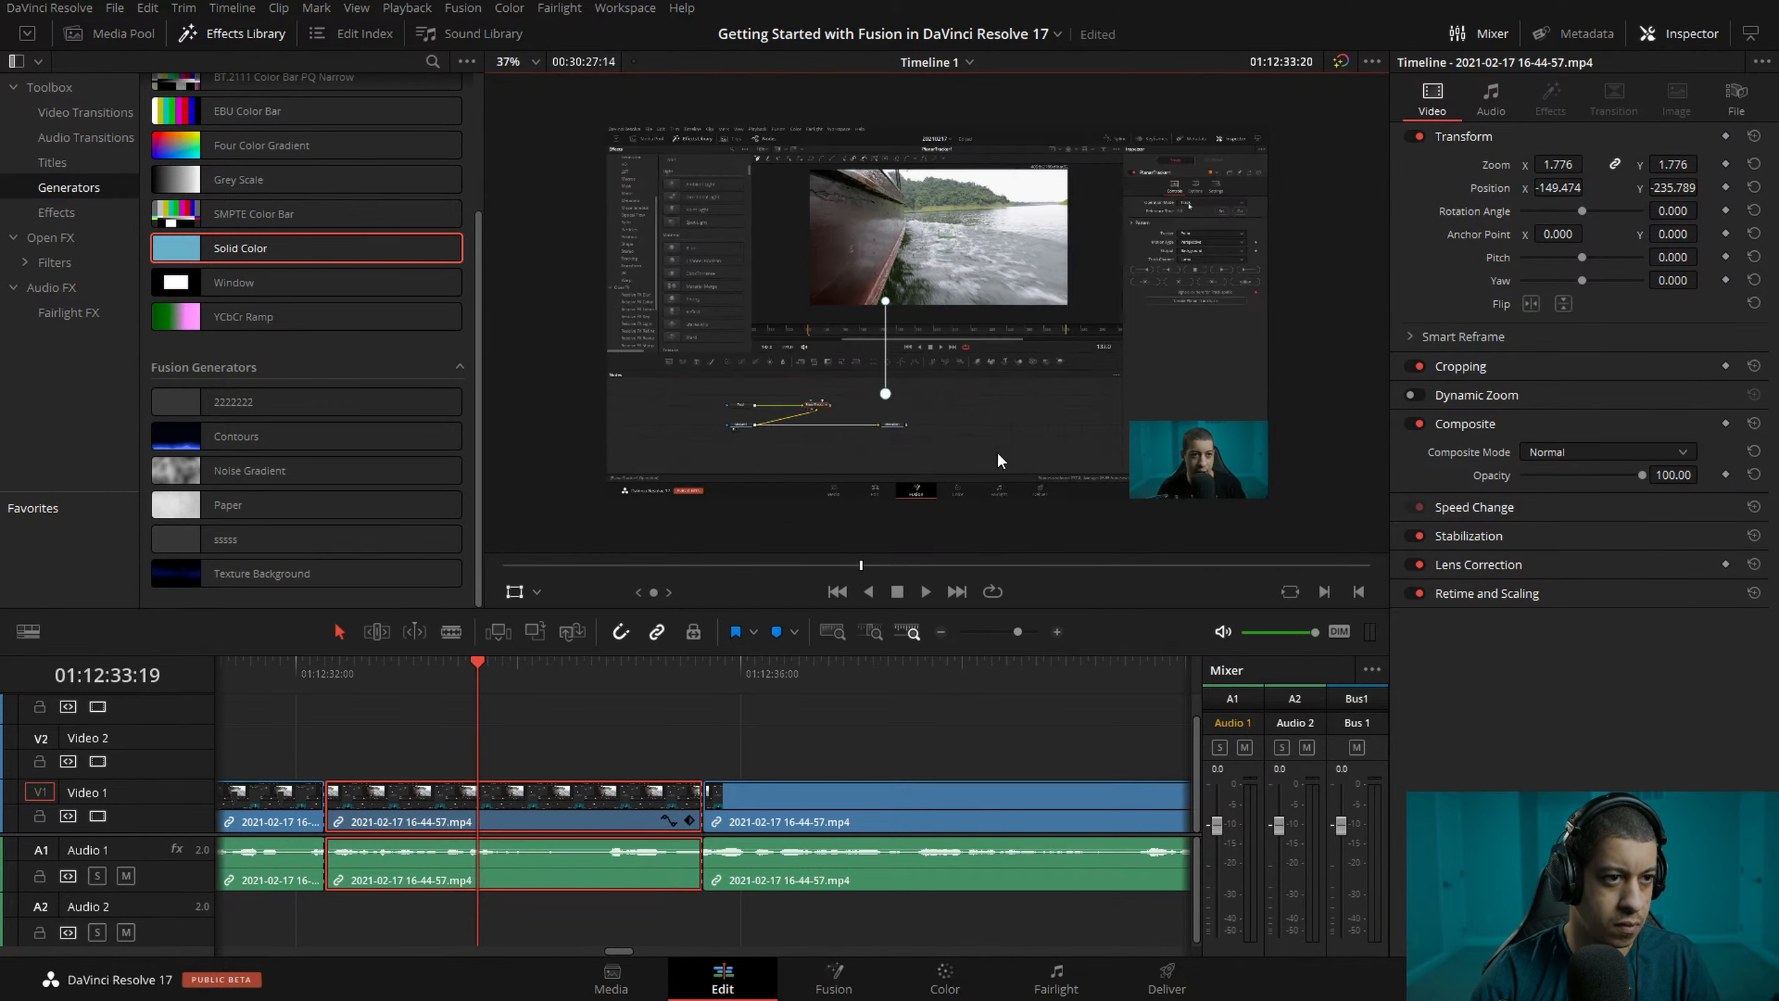
{"action": "scroll", "coordinate": [997, 451], "scroll_direction": "down", "scroll_amount": 3}
{"action": "left_click", "coordinate": [441, 670]}
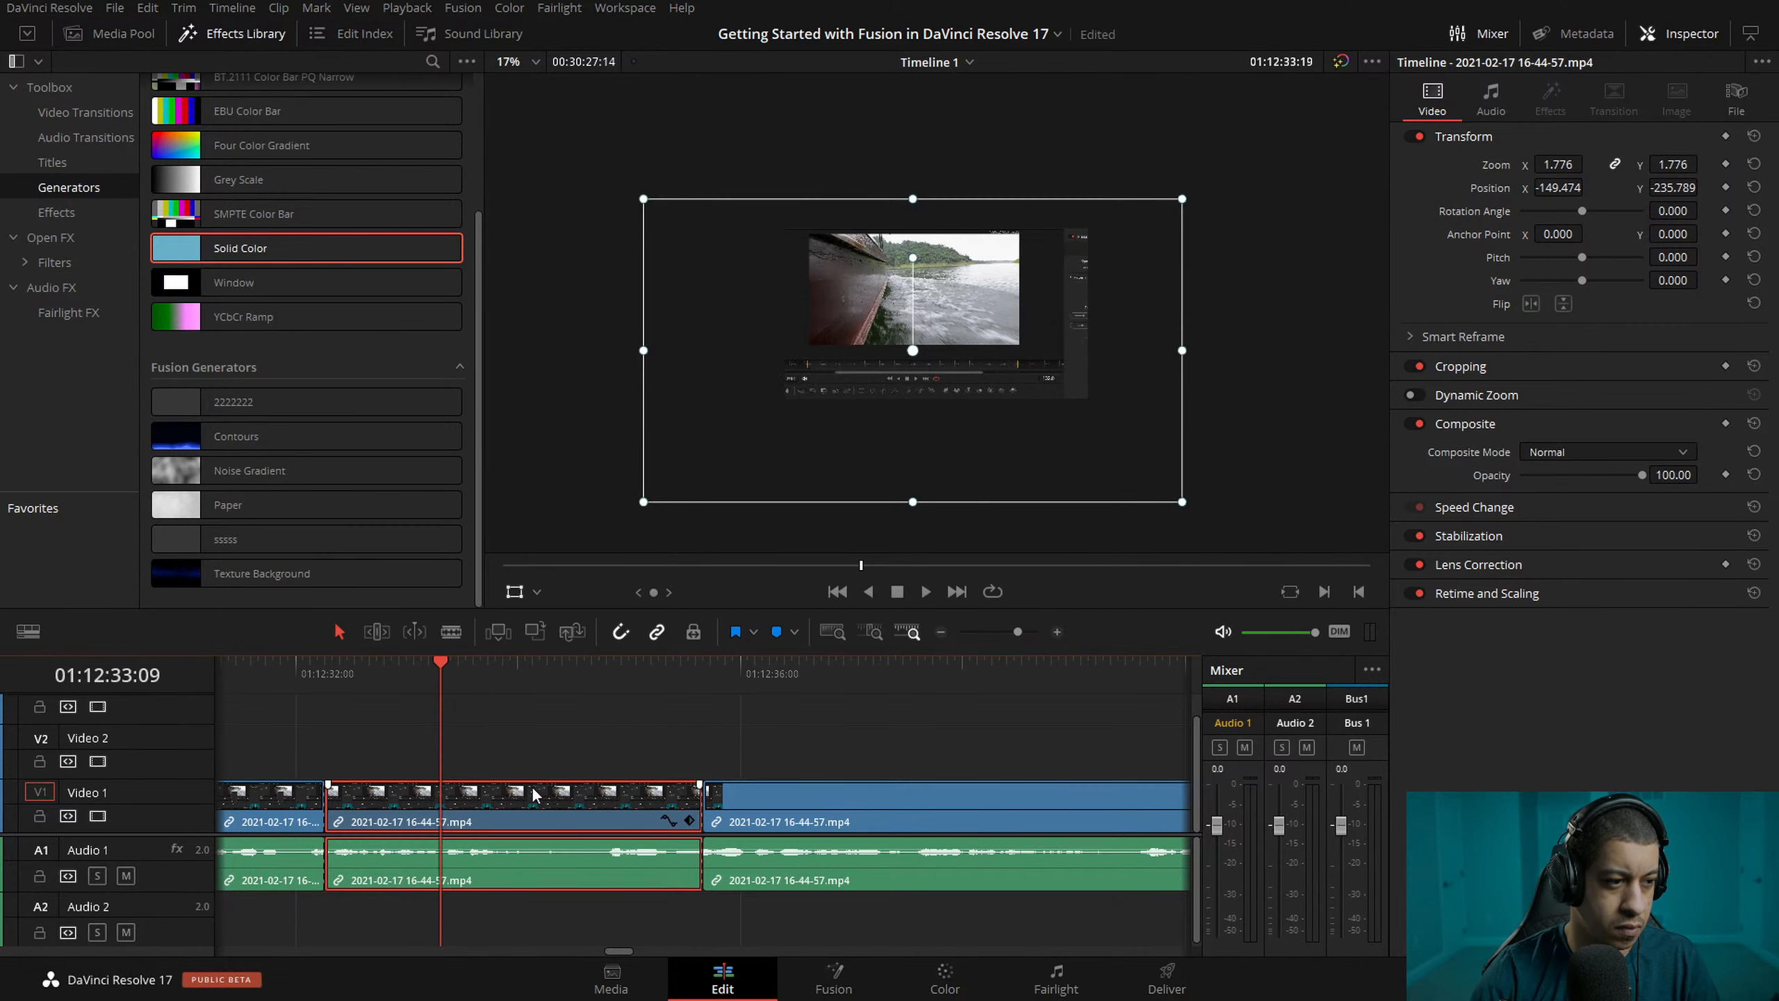
{"action": "left_click_drag", "start_coordinate": [1168, 504], "coordinate": [899, 387]}
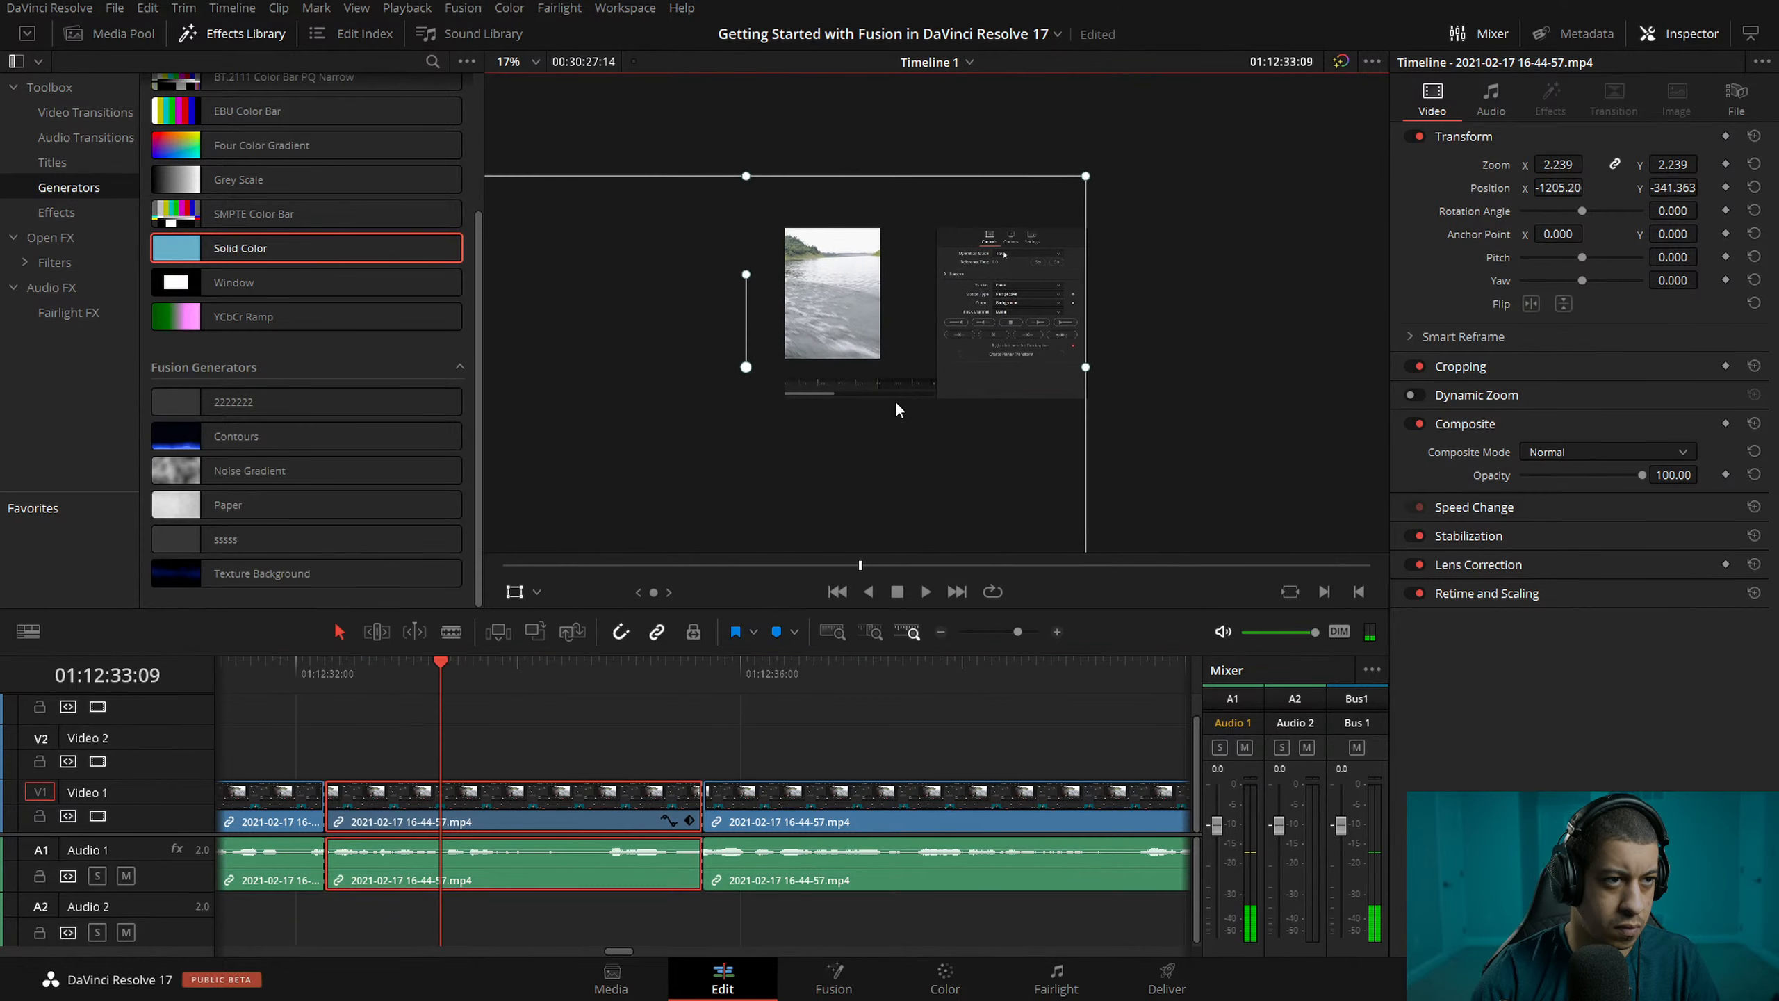
{"action": "left_click_drag", "start_coordinate": [1094, 180], "coordinate": [938, 350]}
{"action": "scroll", "coordinate": [939, 351], "scroll_direction": "up", "scroll_amount": 3}
{"action": "scroll", "coordinate": [895, 414], "scroll_direction": "up", "scroll_amount": 1}
{"action": "left_click_drag", "start_coordinate": [895, 414], "coordinate": [1033, 350]}
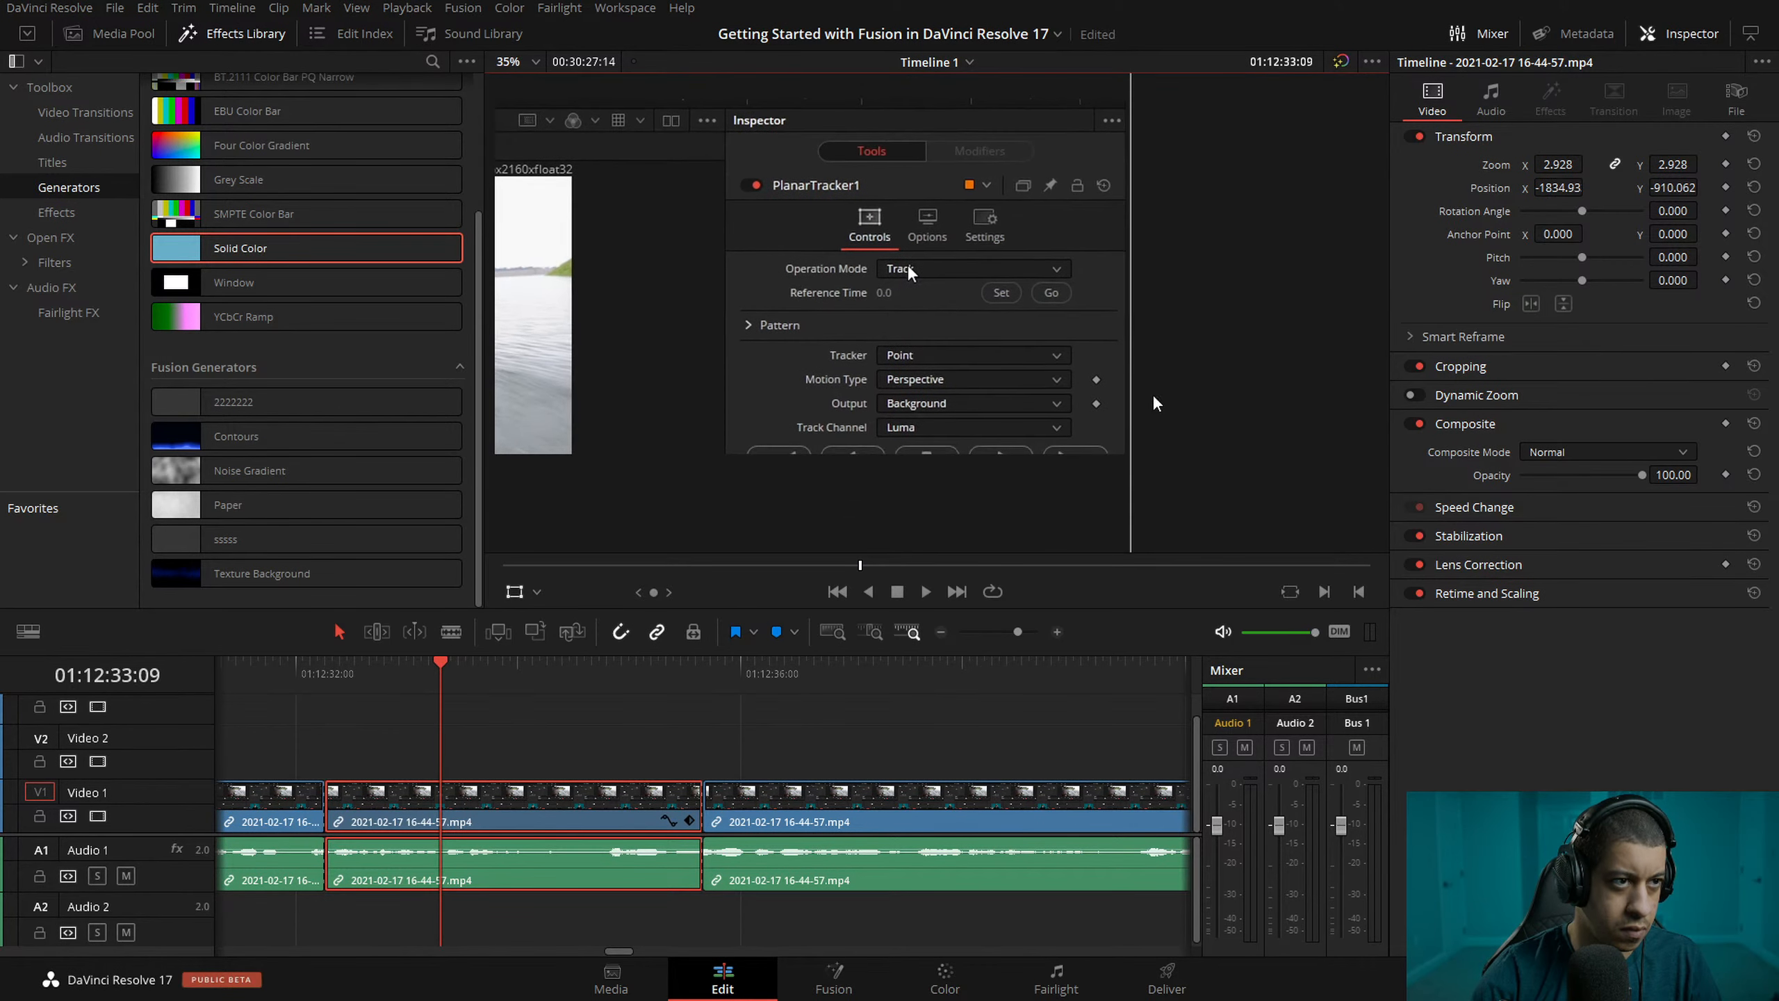
- Play through the zoomed segment, find the start of the pause after it, and split the recording at 01:12:50:01
{"action": "left_click", "coordinate": [283, 673]}
{"action": "key", "text": "space"}
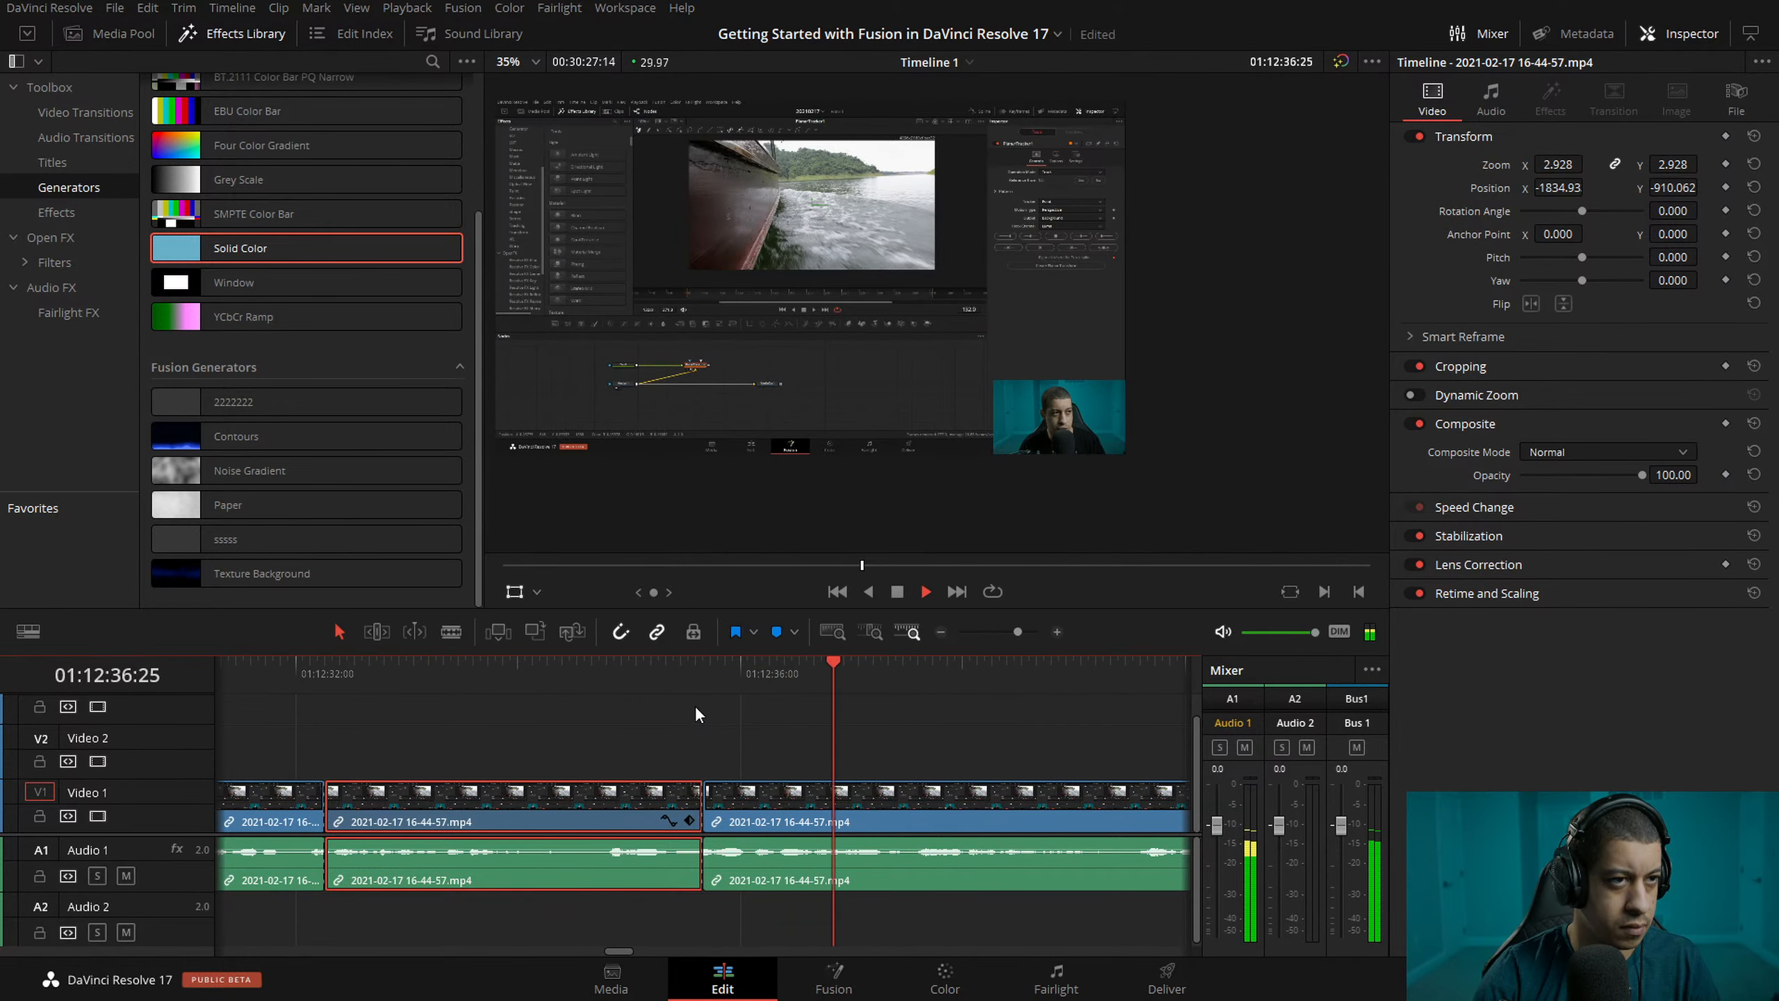
{"action": "left_click", "coordinate": [937, 634]}
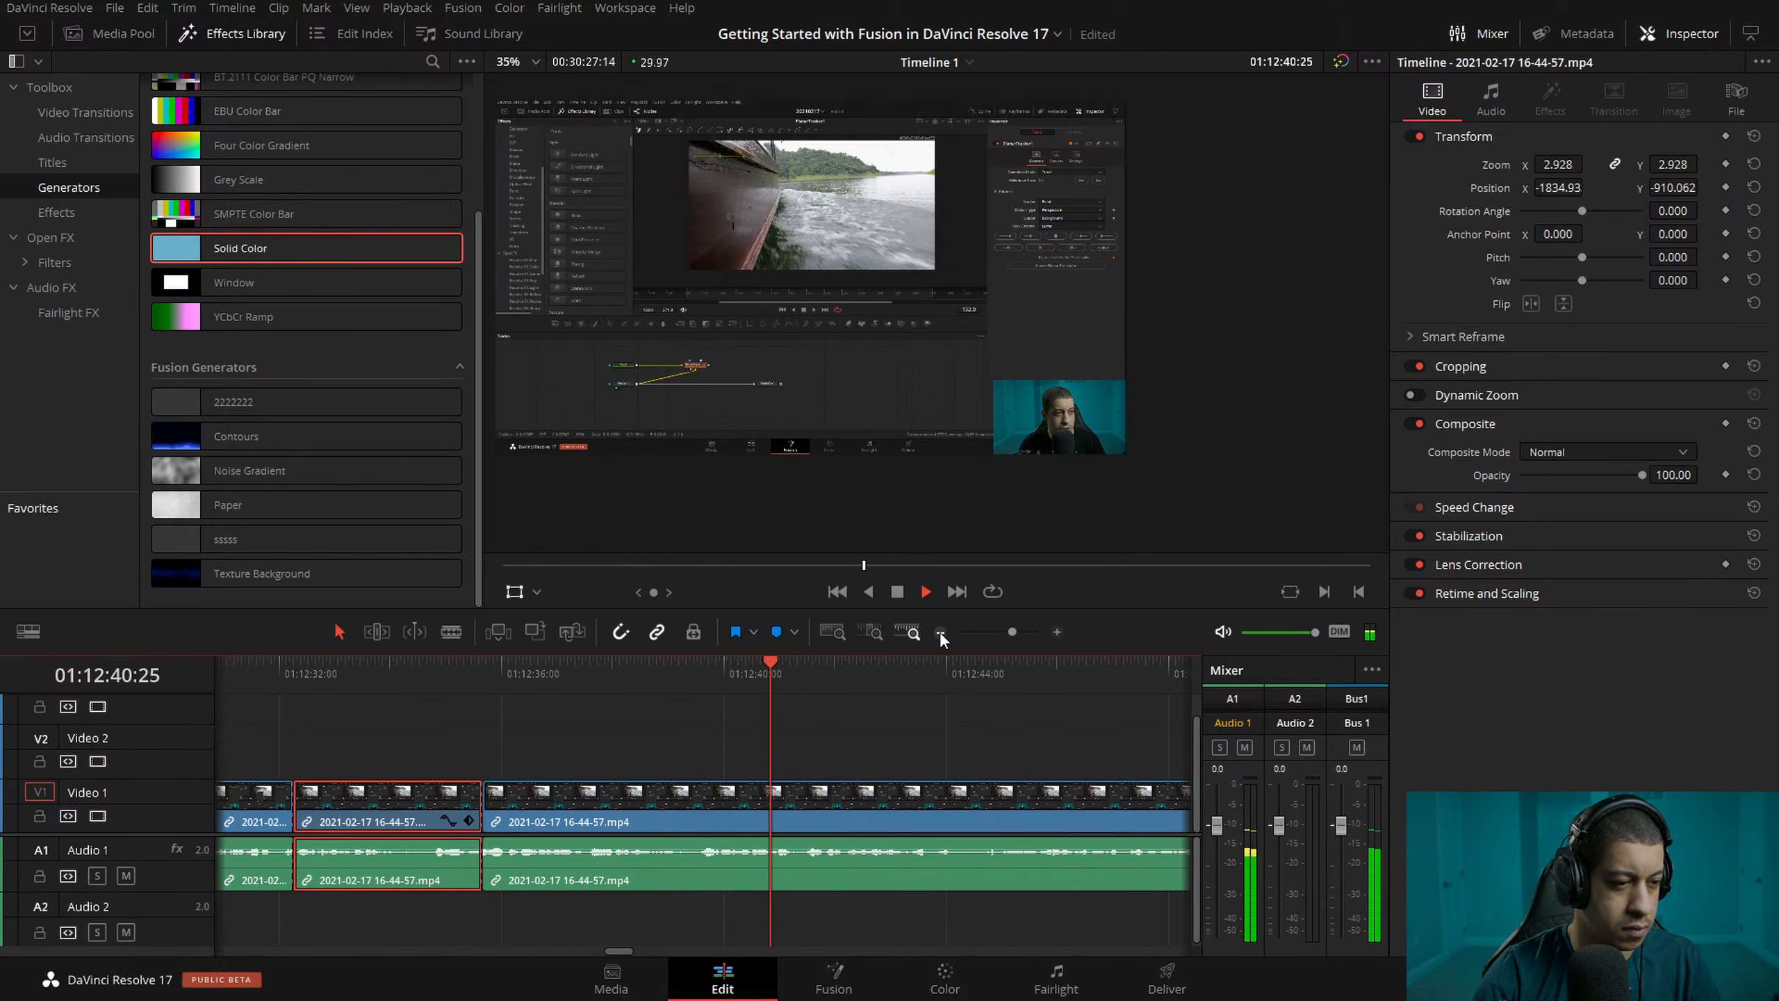
{"action": "left_click", "coordinate": [939, 632]}
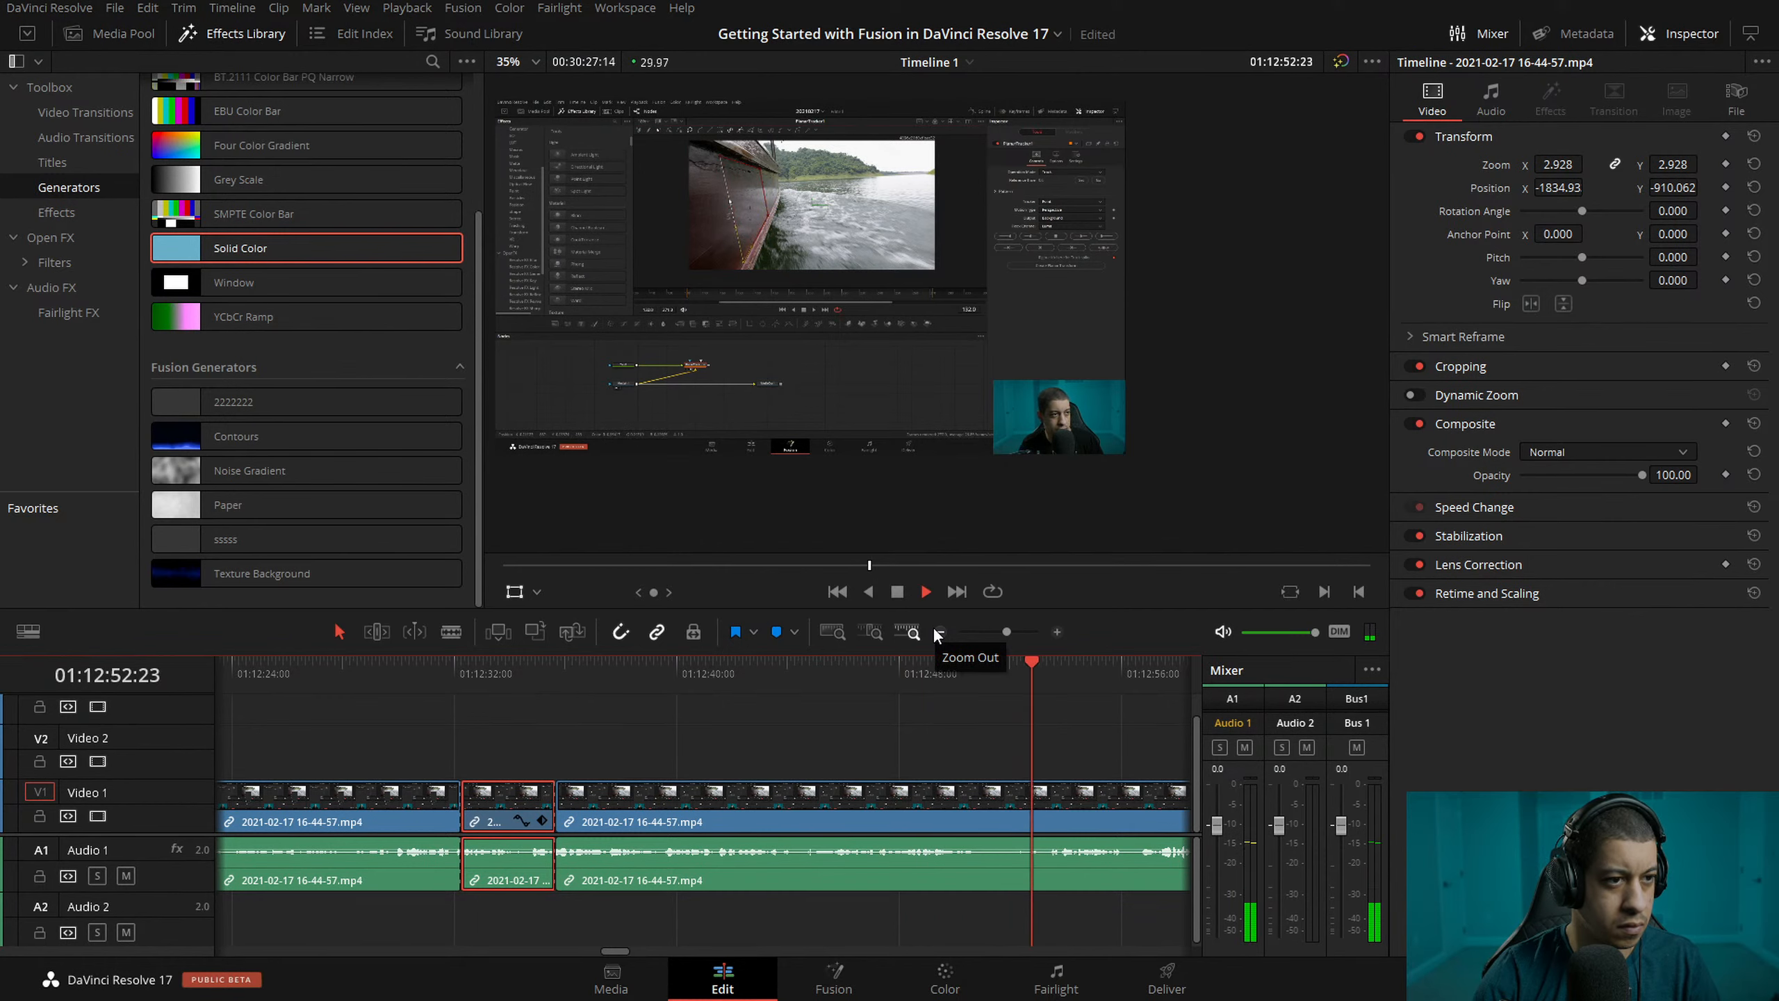
{"action": "left_click_drag", "start_coordinate": [996, 683], "coordinate": [904, 674]}
{"action": "key", "text": "space"}
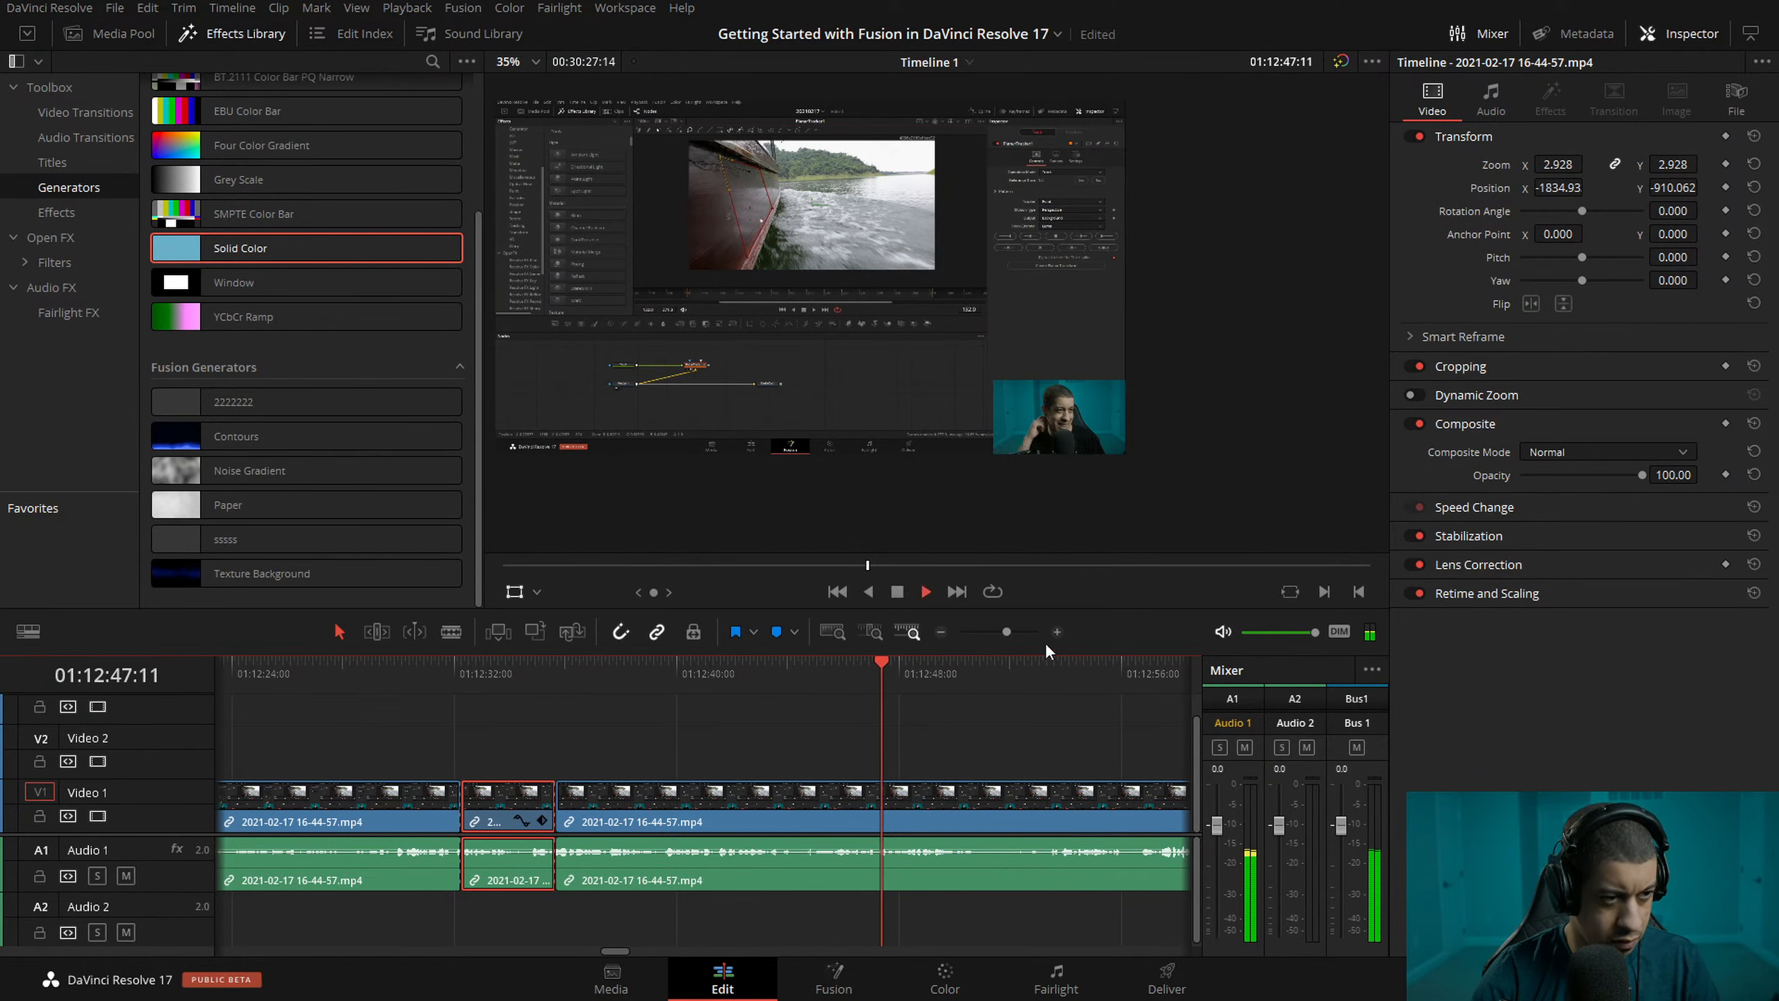
{"action": "left_click", "coordinate": [1056, 632]}
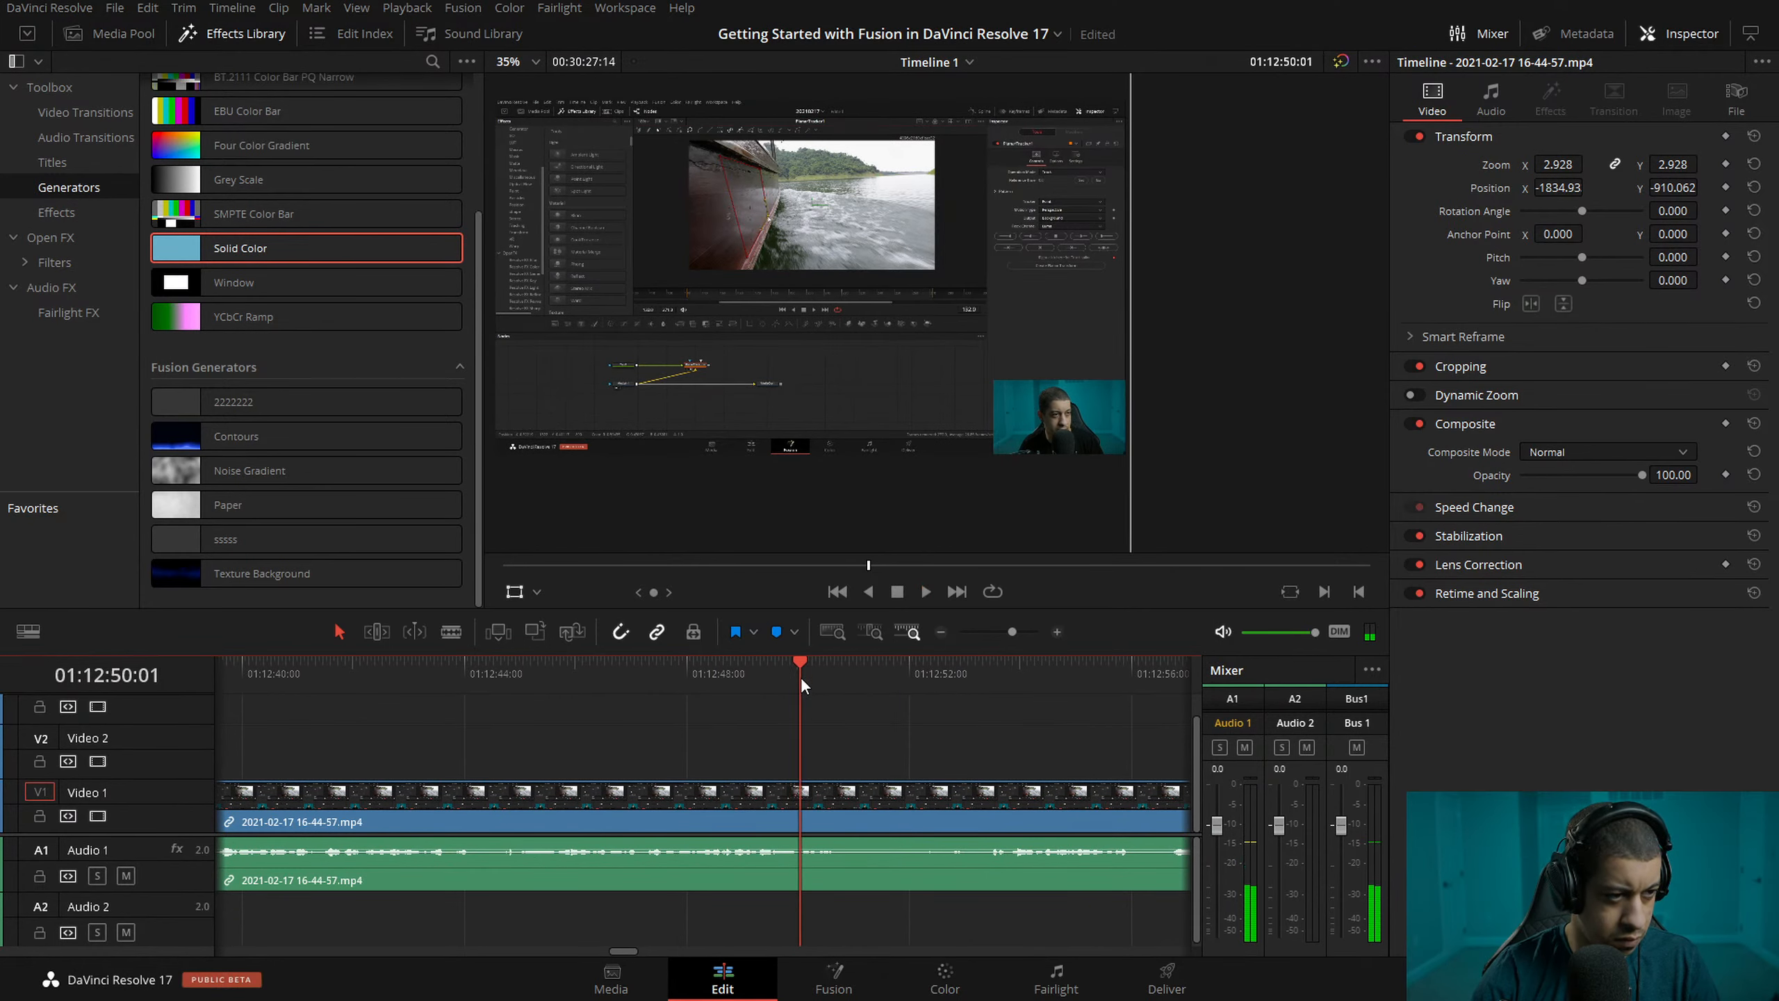
{"action": "key", "text": "ctrl+b"}
- Find the end of the pause and split the recording at 01:12:53:23
{"action": "key", "text": "space"}
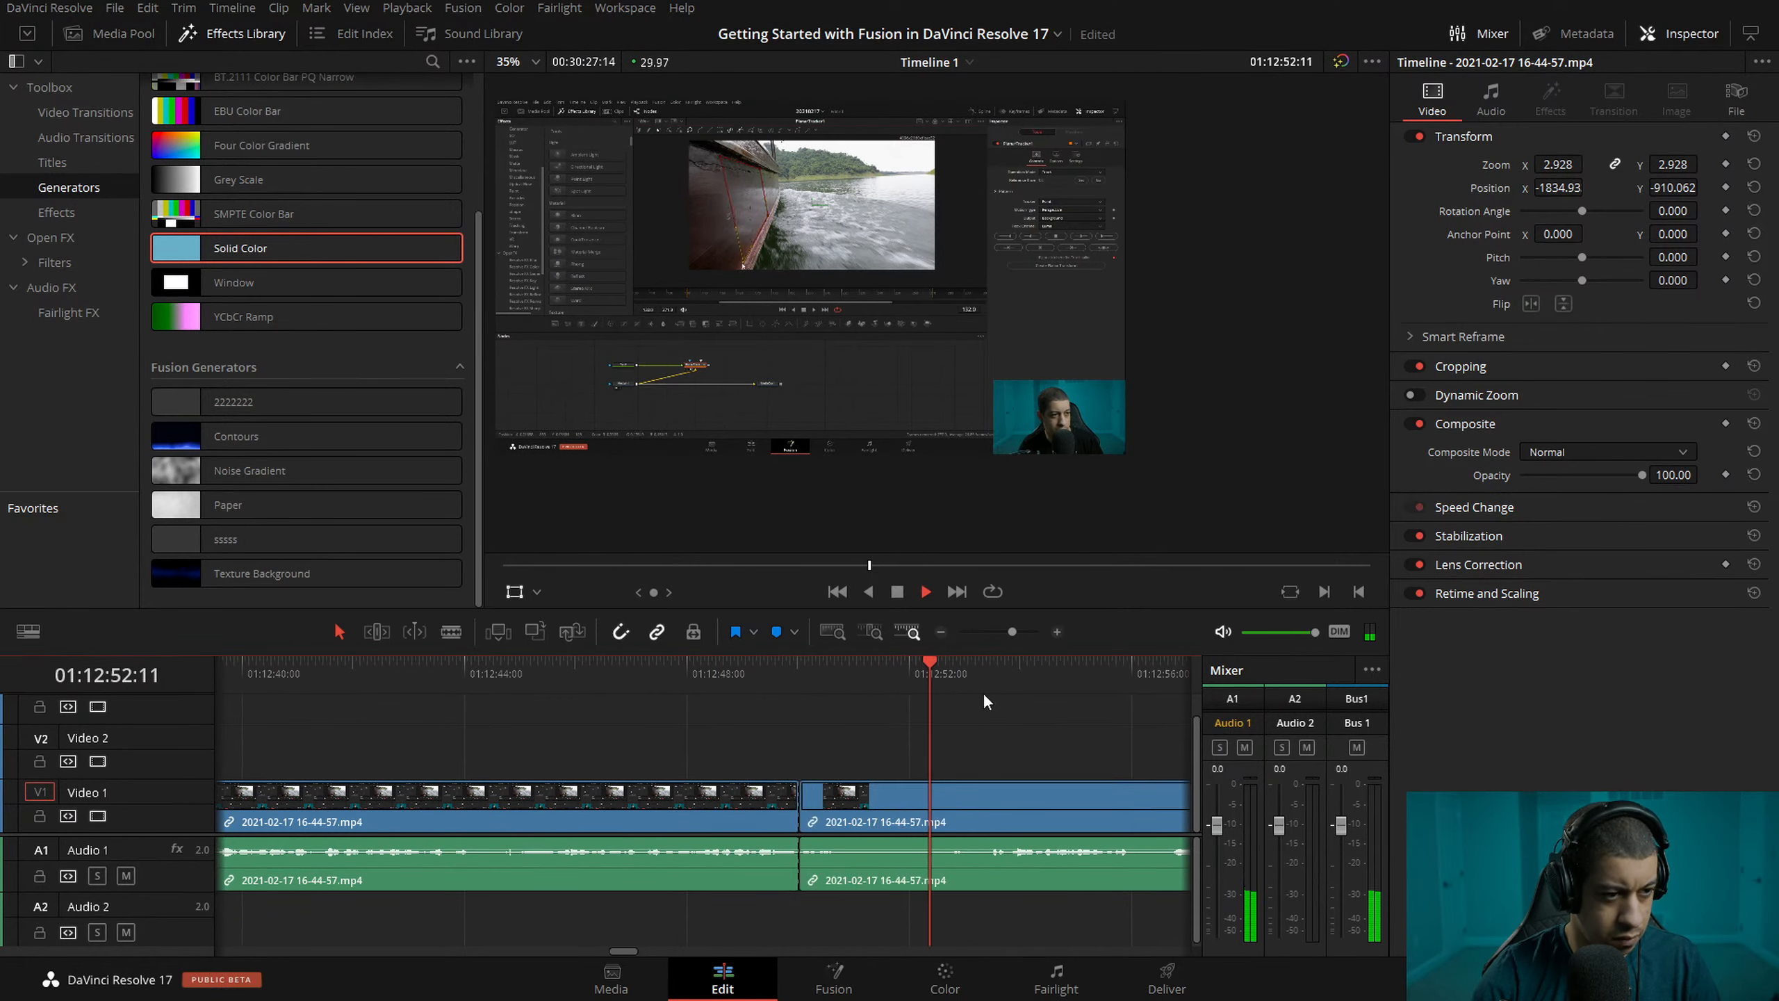
{"action": "left_click_drag", "start_coordinate": [1049, 677], "coordinate": [1008, 695]}
{"action": "key", "text": "ctrl+b"}
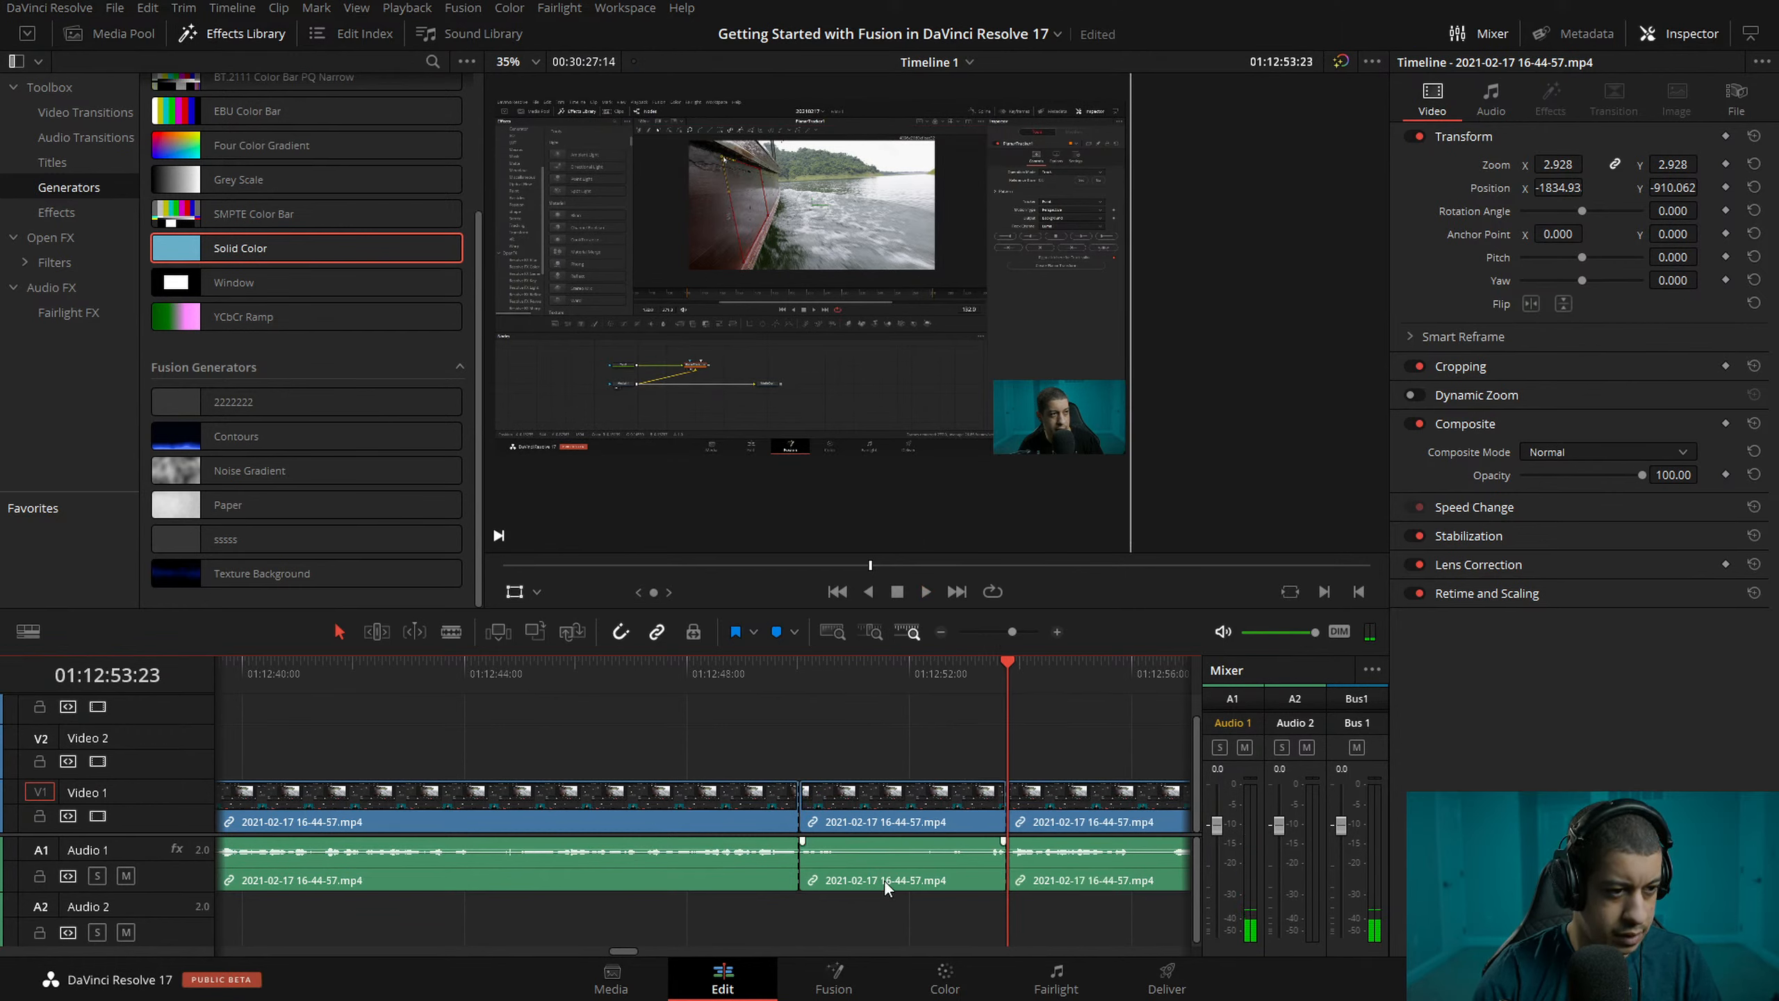
- Change the isolated pause segment's clip speed to 400%, rippling the later footage, and play across it
{"action": "left_click", "coordinate": [900, 848]}
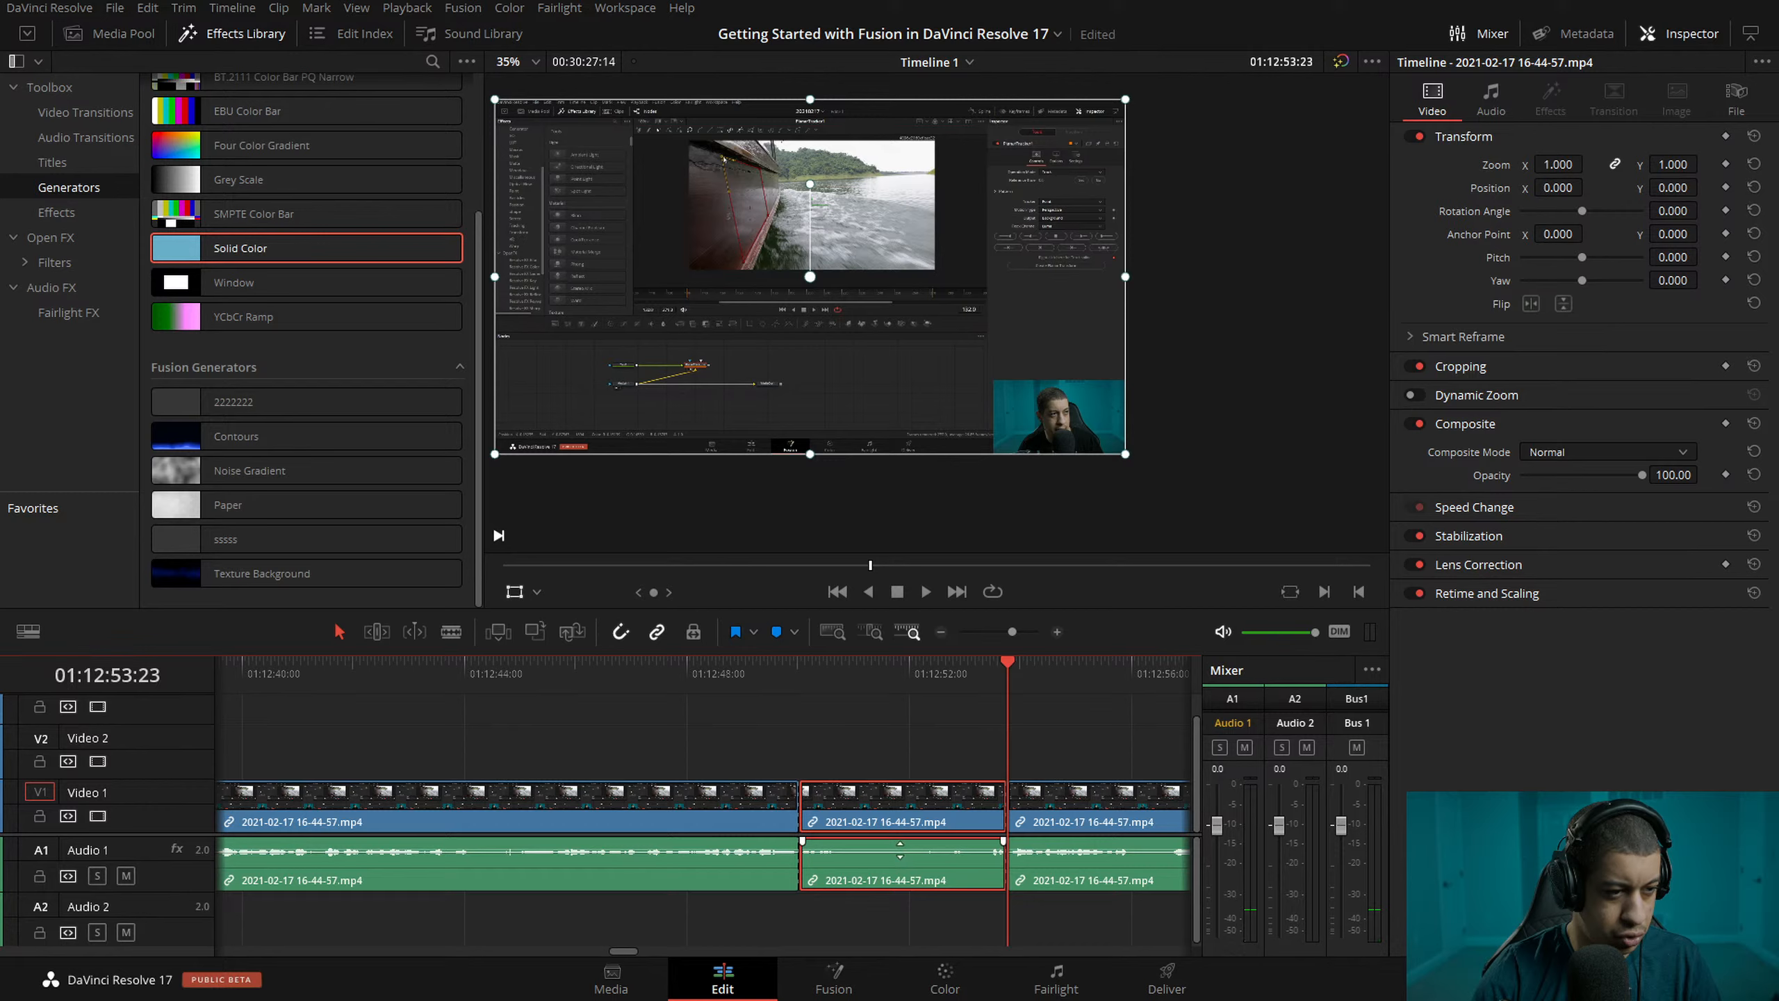
{"action": "right_click", "coordinate": [902, 817]}
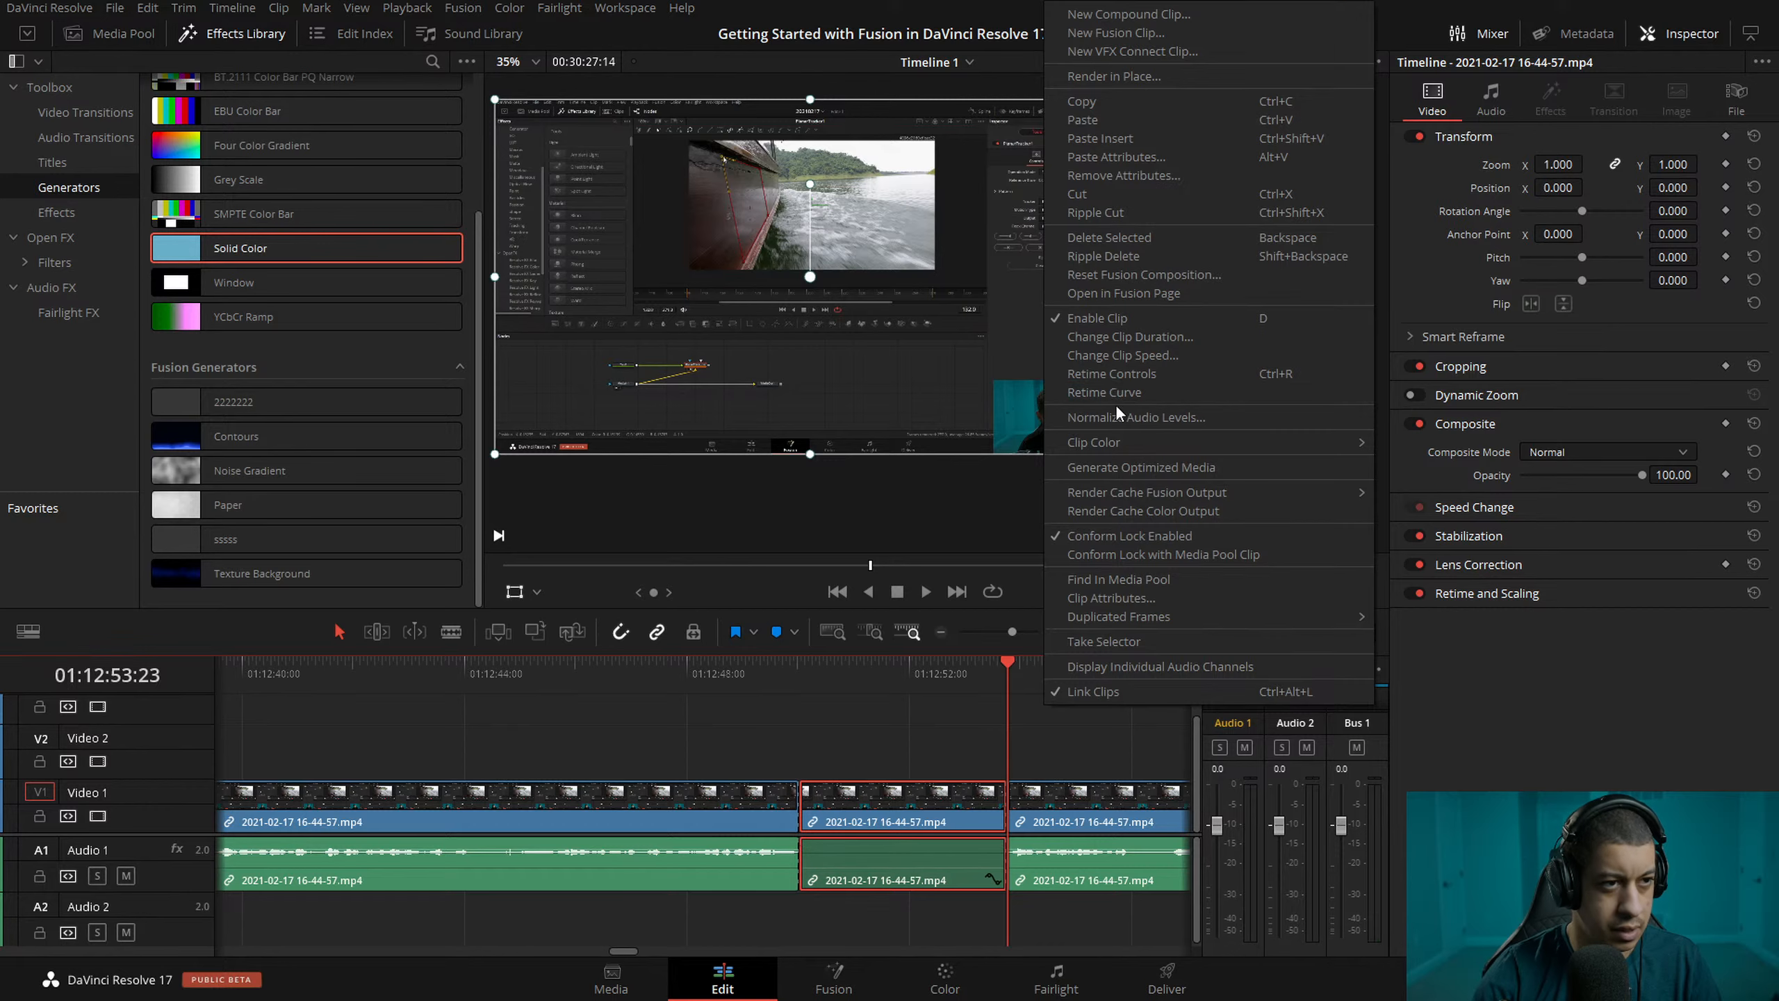
{"action": "left_click", "coordinate": [1178, 354]}
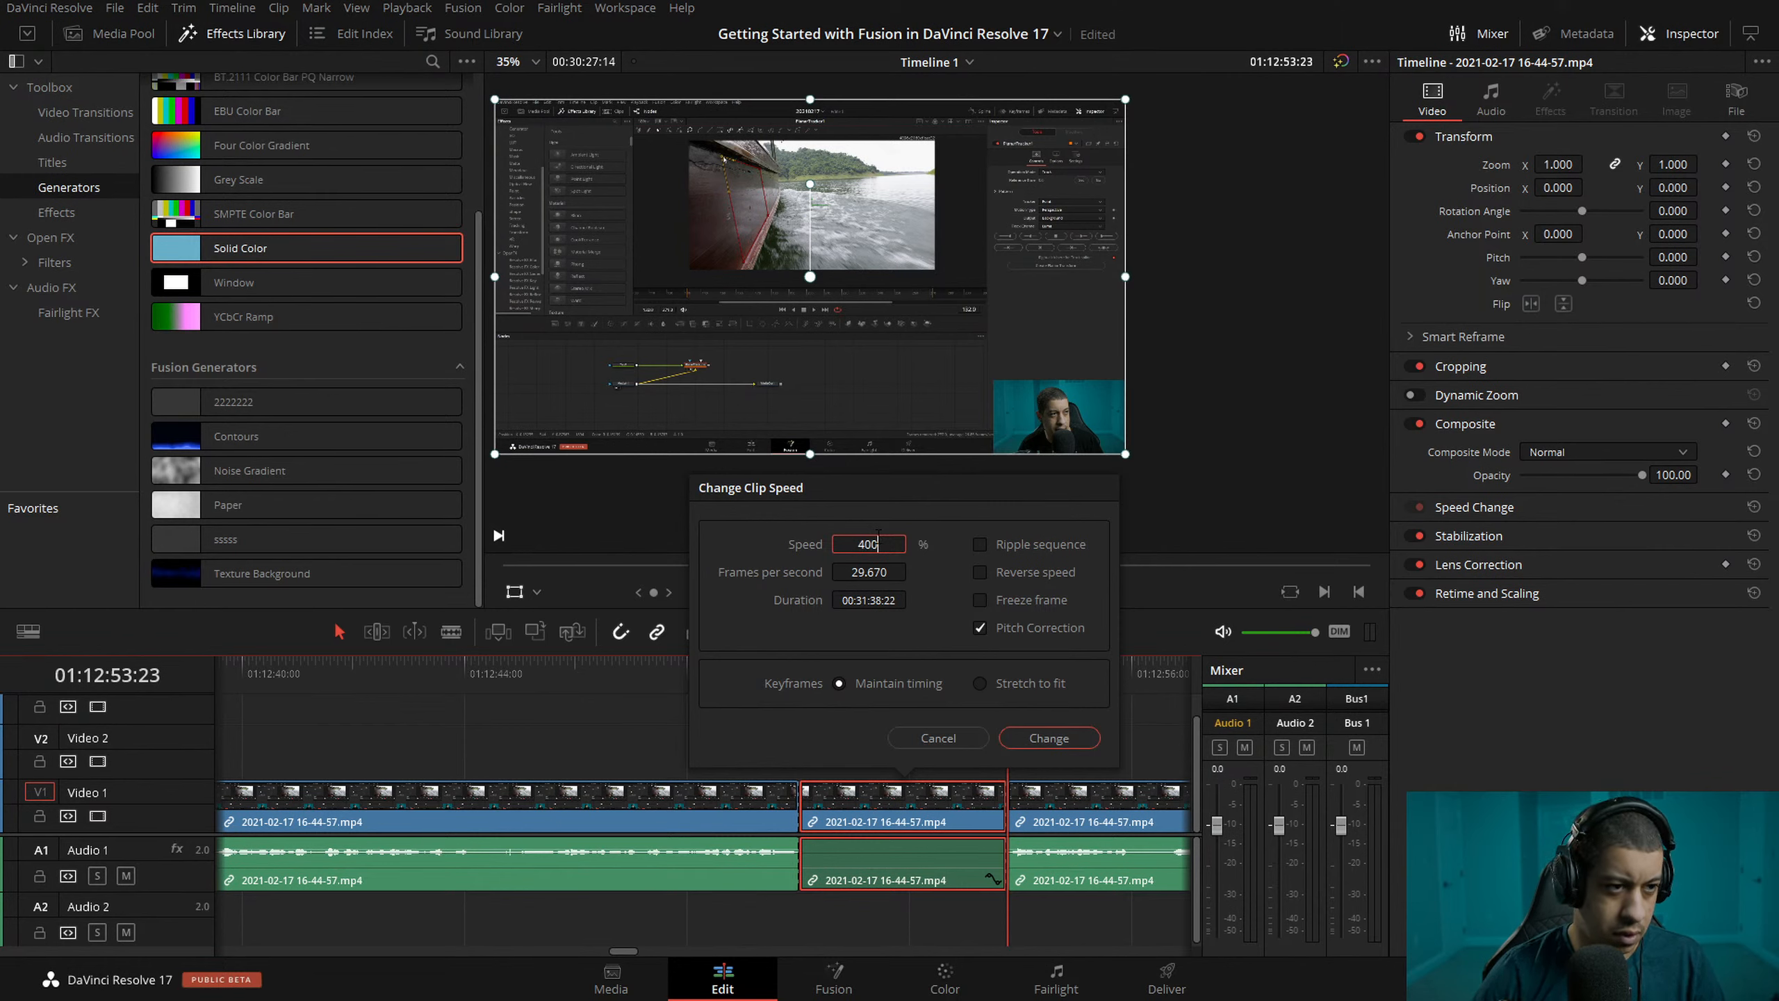
{"action": "left_click", "coordinate": [1049, 739]}
{"action": "left_click", "coordinate": [746, 674]}
{"action": "key", "text": "space"}
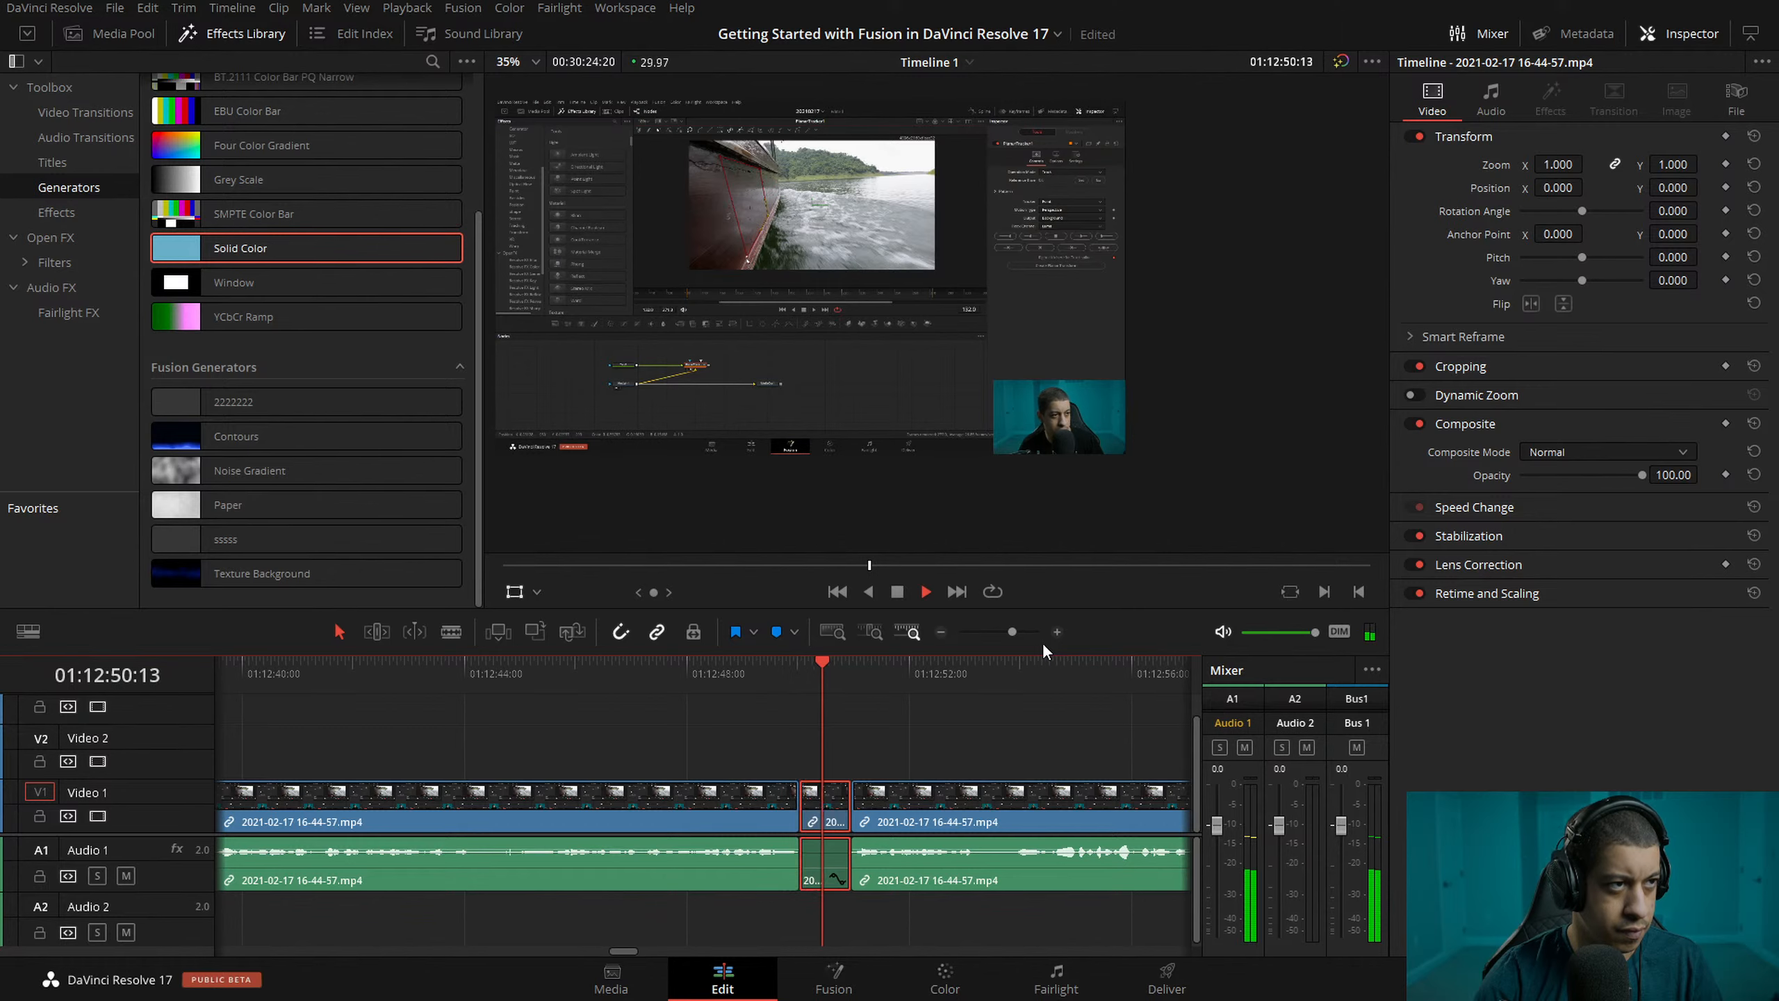
- Play ahead to the next planar tracker settings explanation and split the recording at about 01:13:00:22
{"action": "key", "text": "l"}
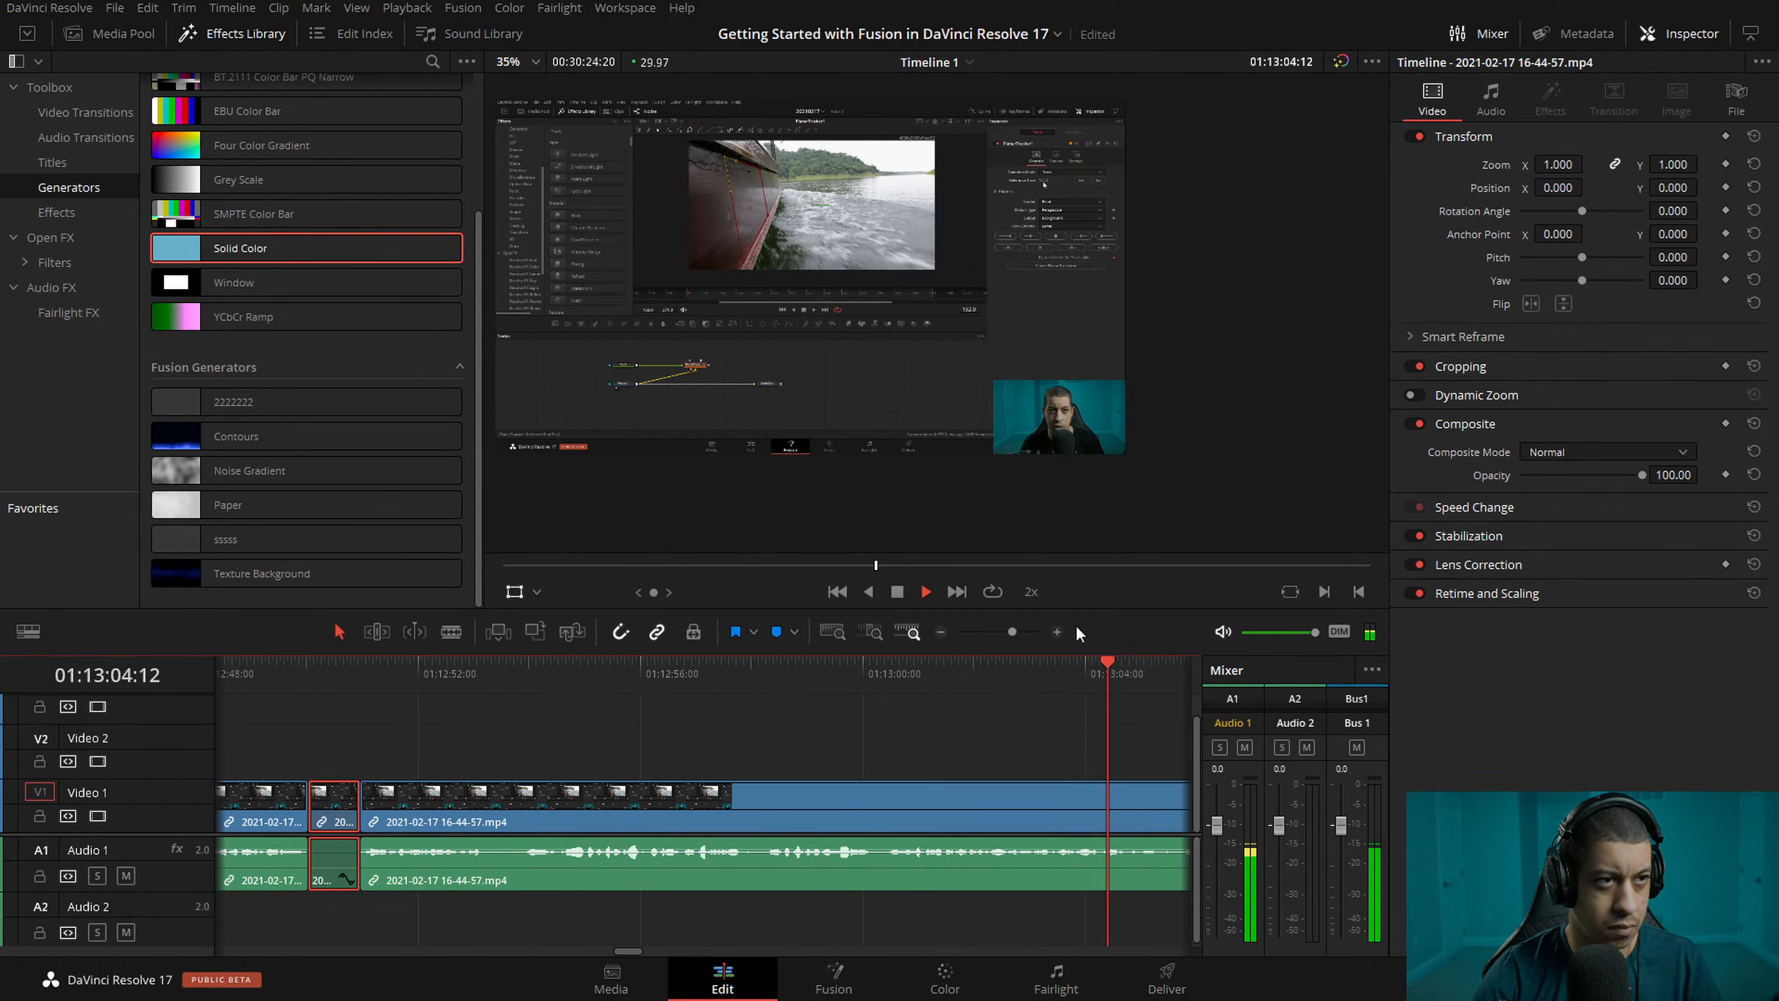
{"action": "key", "text": "space"}
{"action": "left_click", "coordinate": [789, 674]}
{"action": "key", "text": "space"}
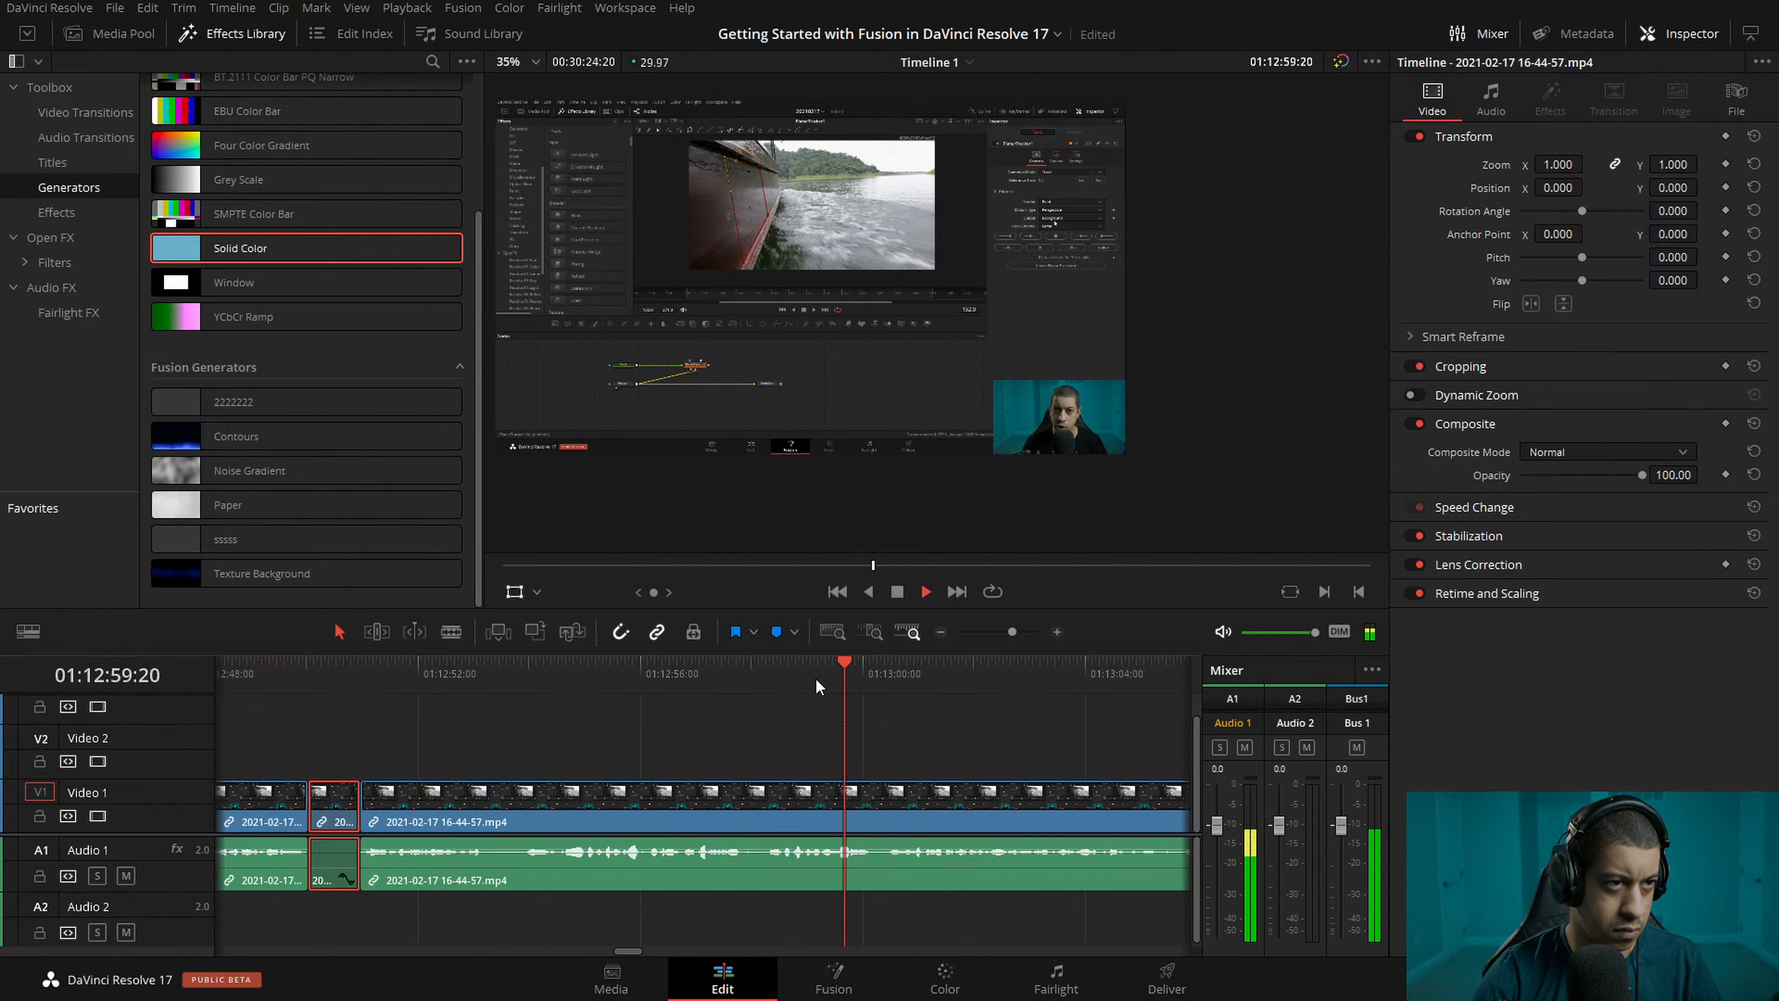
{"action": "key", "text": "space"}
{"action": "left_click", "coordinate": [951, 799]}
{"action": "key", "text": "ctrl+b"}
- Split the recording at about 01:13:05:05 and scale the isolated segment to 2.202, framed on the PlanarTracker1 inspector
{"action": "key", "text": "space"}
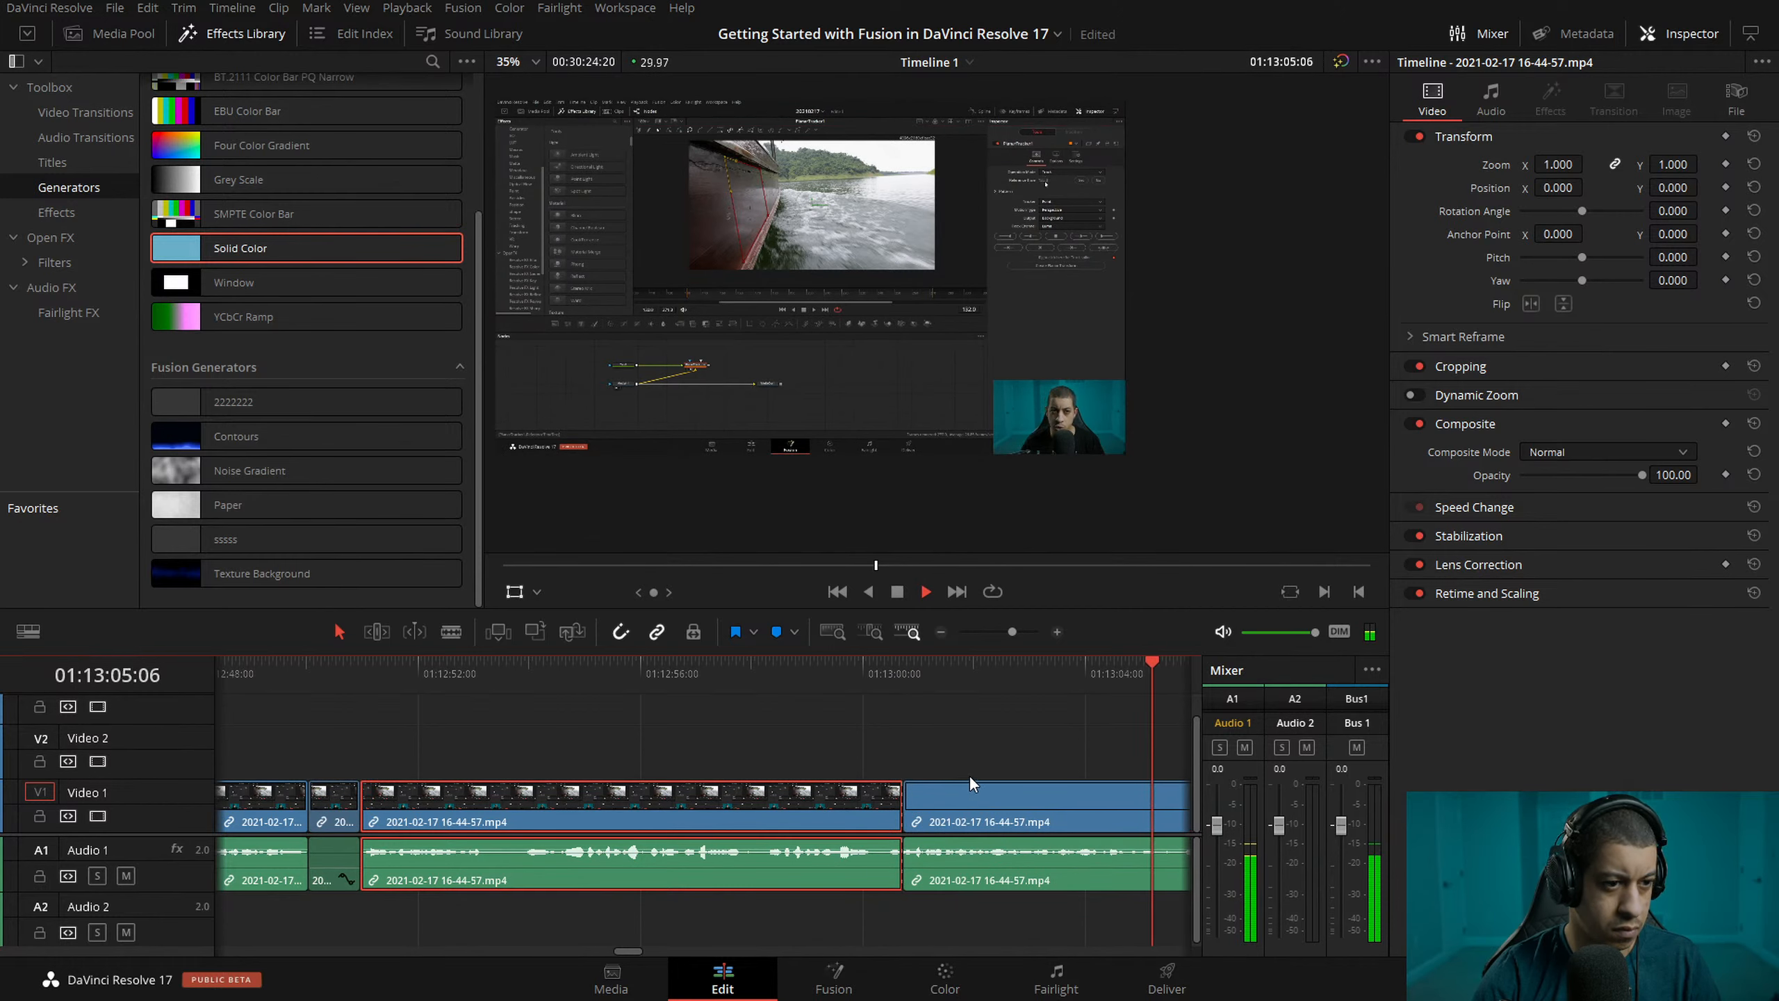
{"action": "key", "text": "space"}
{"action": "left_click", "coordinate": [987, 708]}
{"action": "left_click", "coordinate": [1077, 397]}
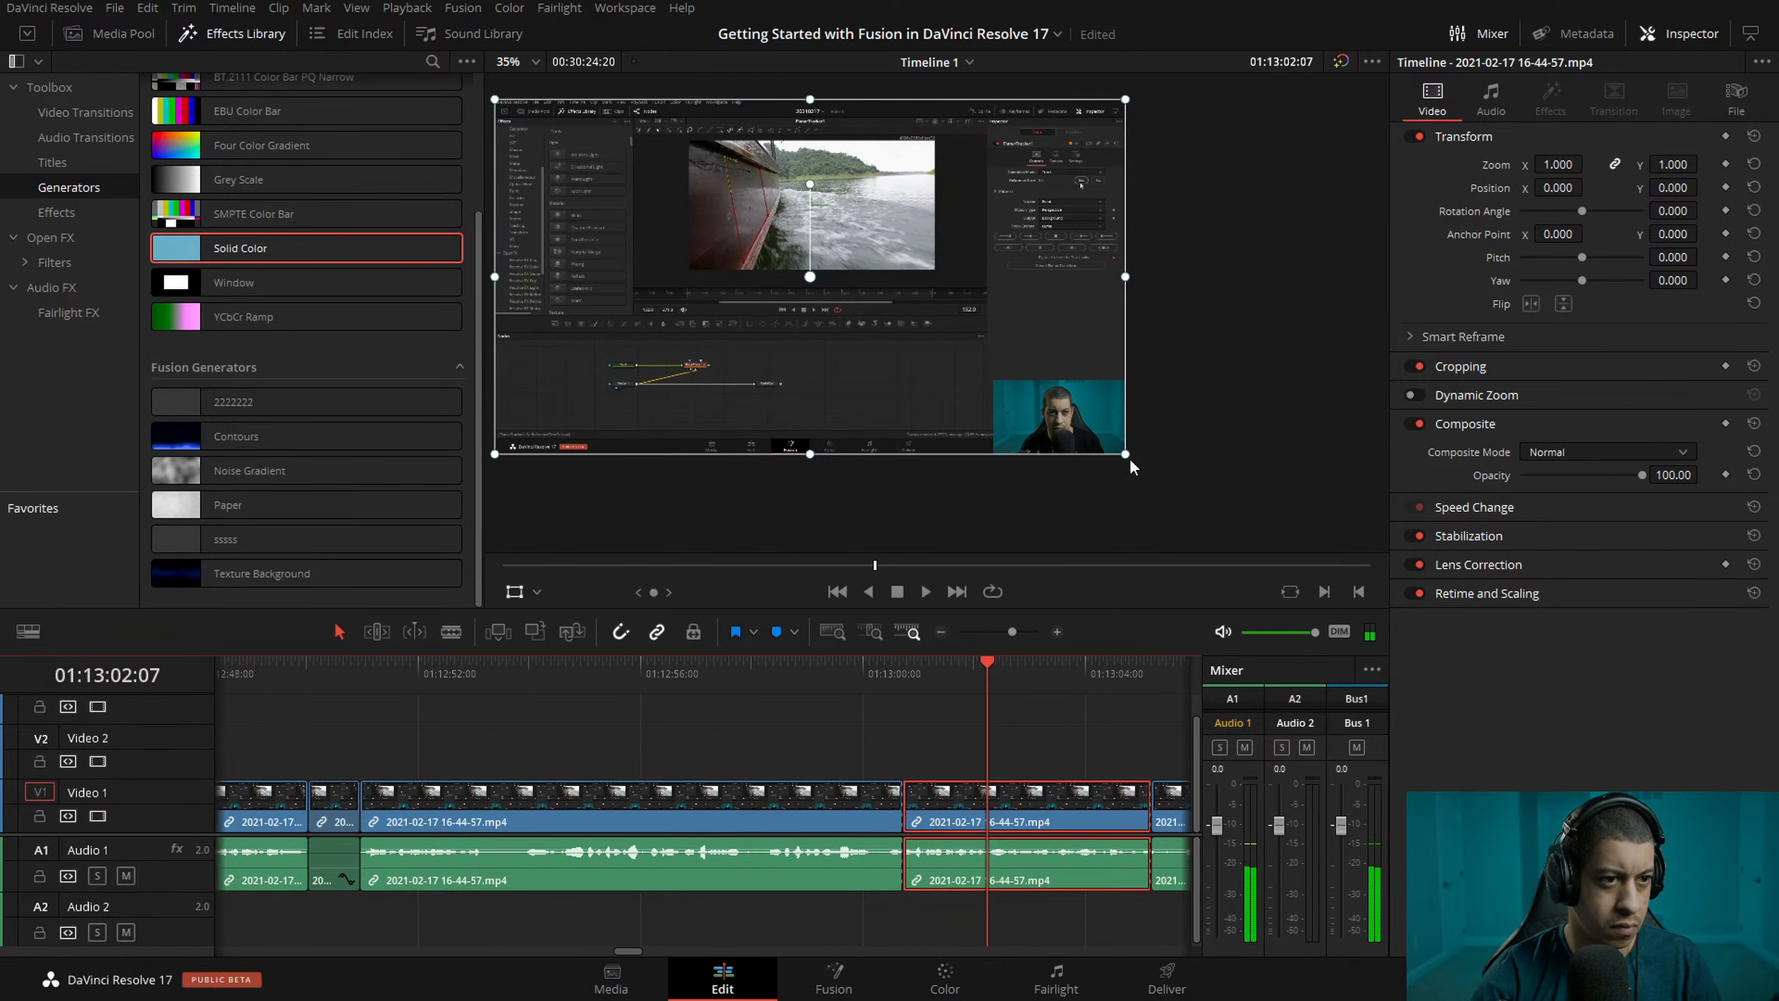
{"action": "scroll", "coordinate": [1080, 390], "scroll_direction": "up", "scroll_amount": 5}
{"action": "left_click_drag", "start_coordinate": [1080, 390], "coordinate": [1020, 272]}
- Play into the newly zoomed segment and fine-tune its position to about -1142.60, -626.318
{"action": "left_click", "coordinate": [858, 669]}
{"action": "key", "text": "space"}
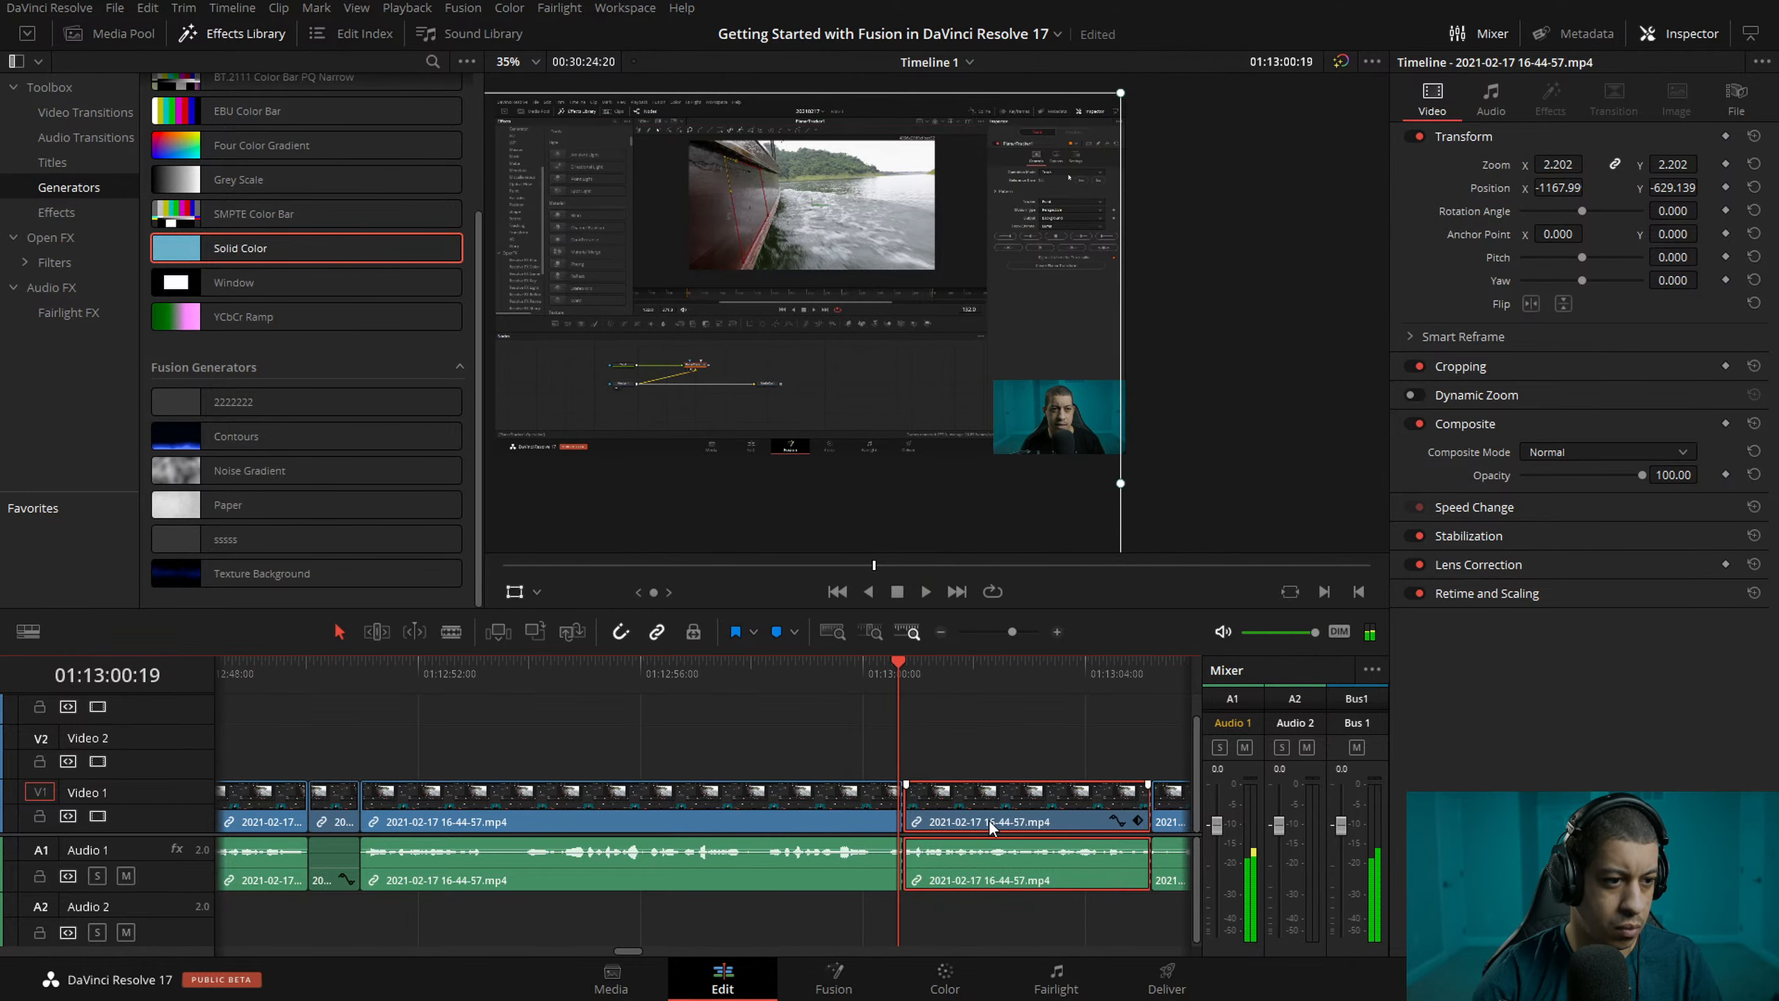
{"action": "key", "text": "space"}
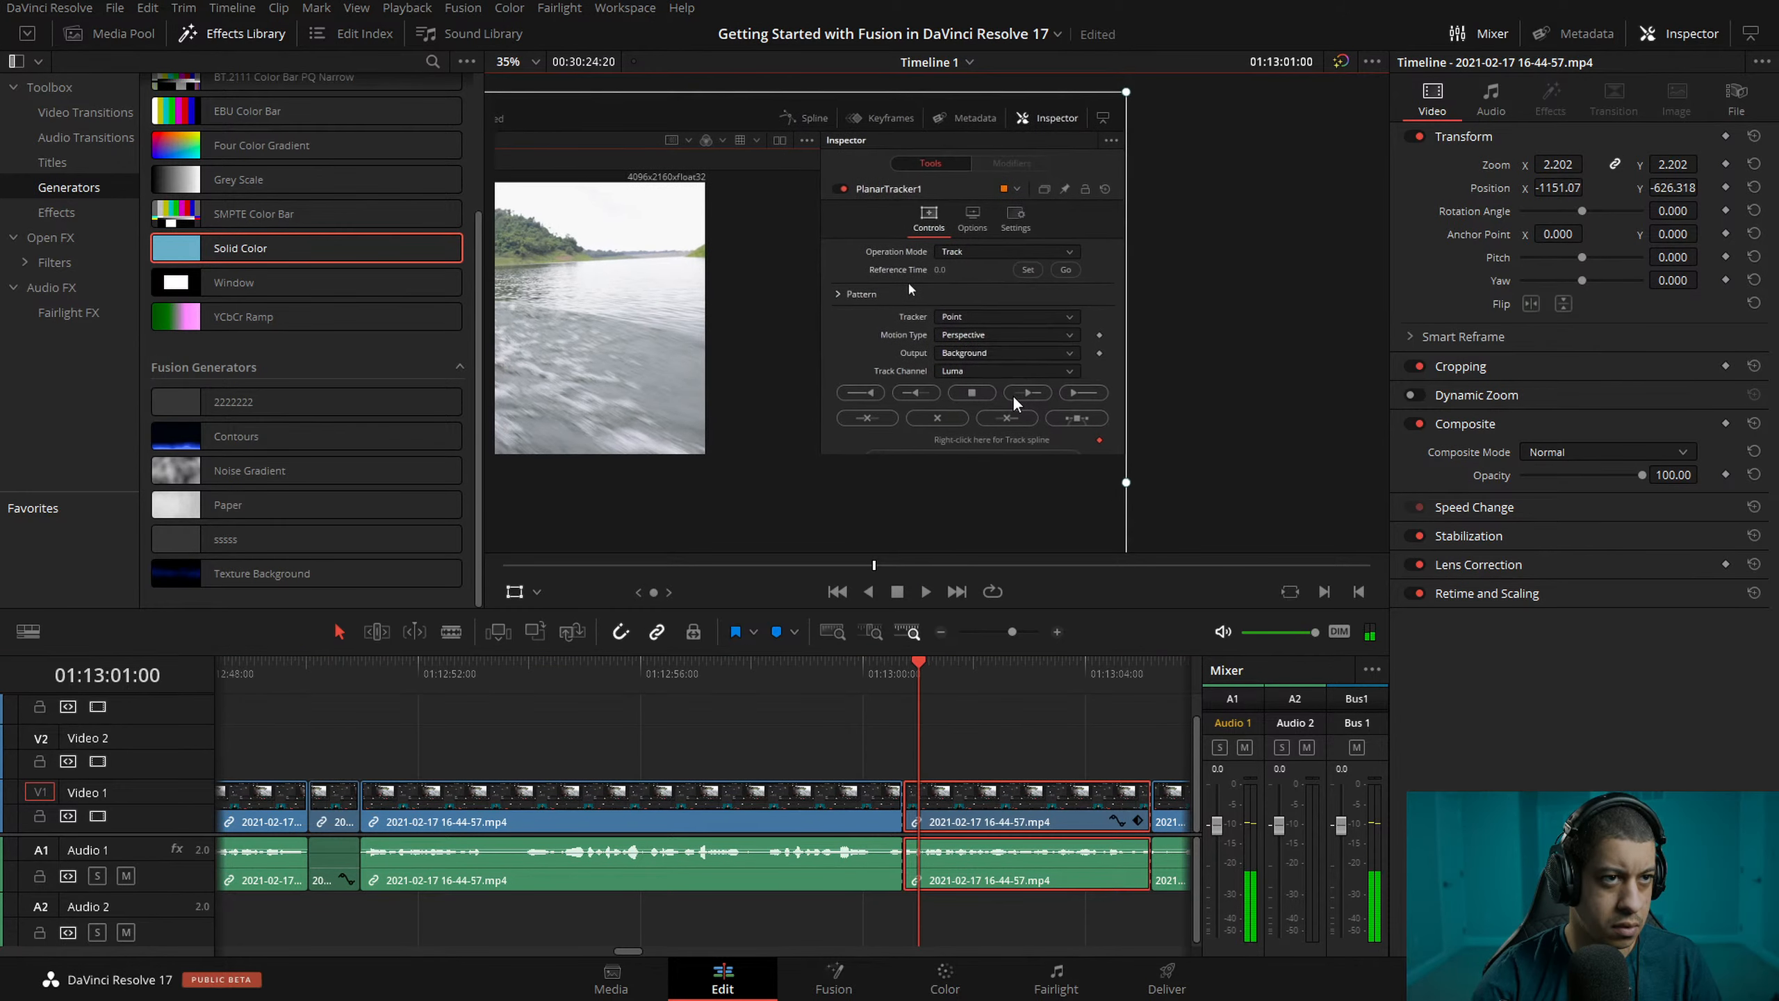
- Play on past the zoomed segment, find the next cut point, and split the recording at 01:13:13:00
{"action": "key", "text": "space"}
{"action": "key", "text": "l"}
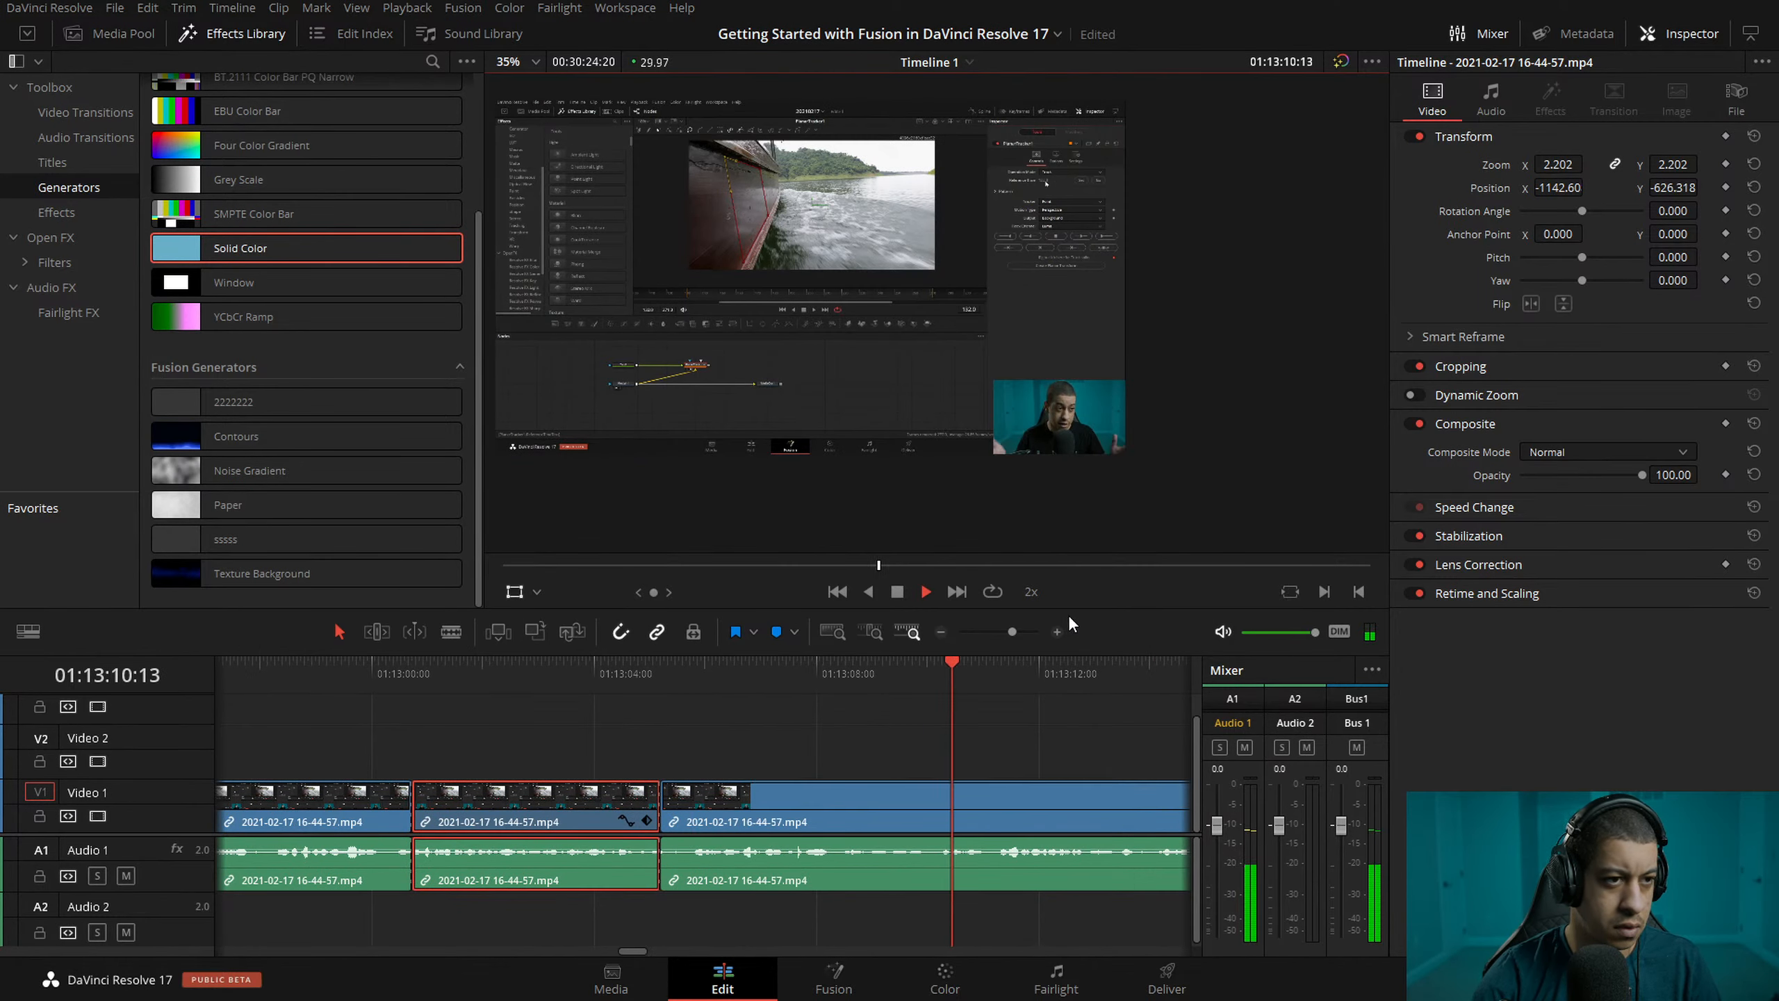
{"action": "key", "text": "space"}
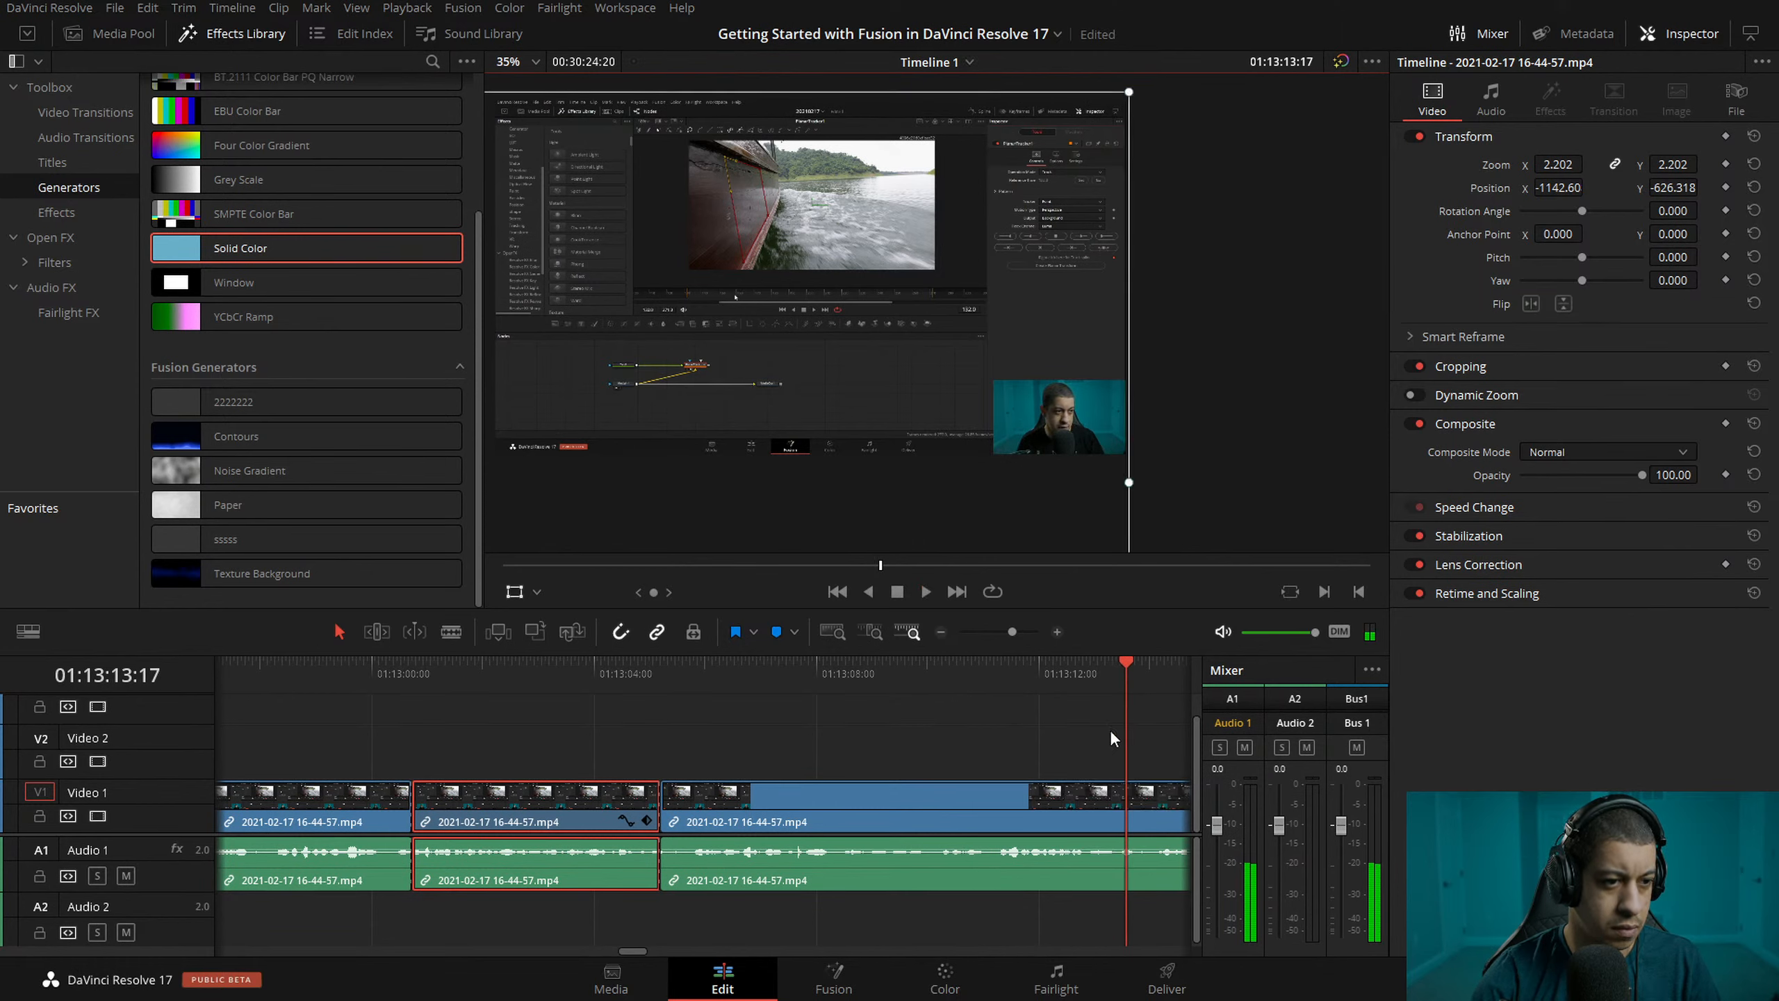
{"action": "left_click", "coordinate": [1016, 678]}
{"action": "key", "text": "space"}
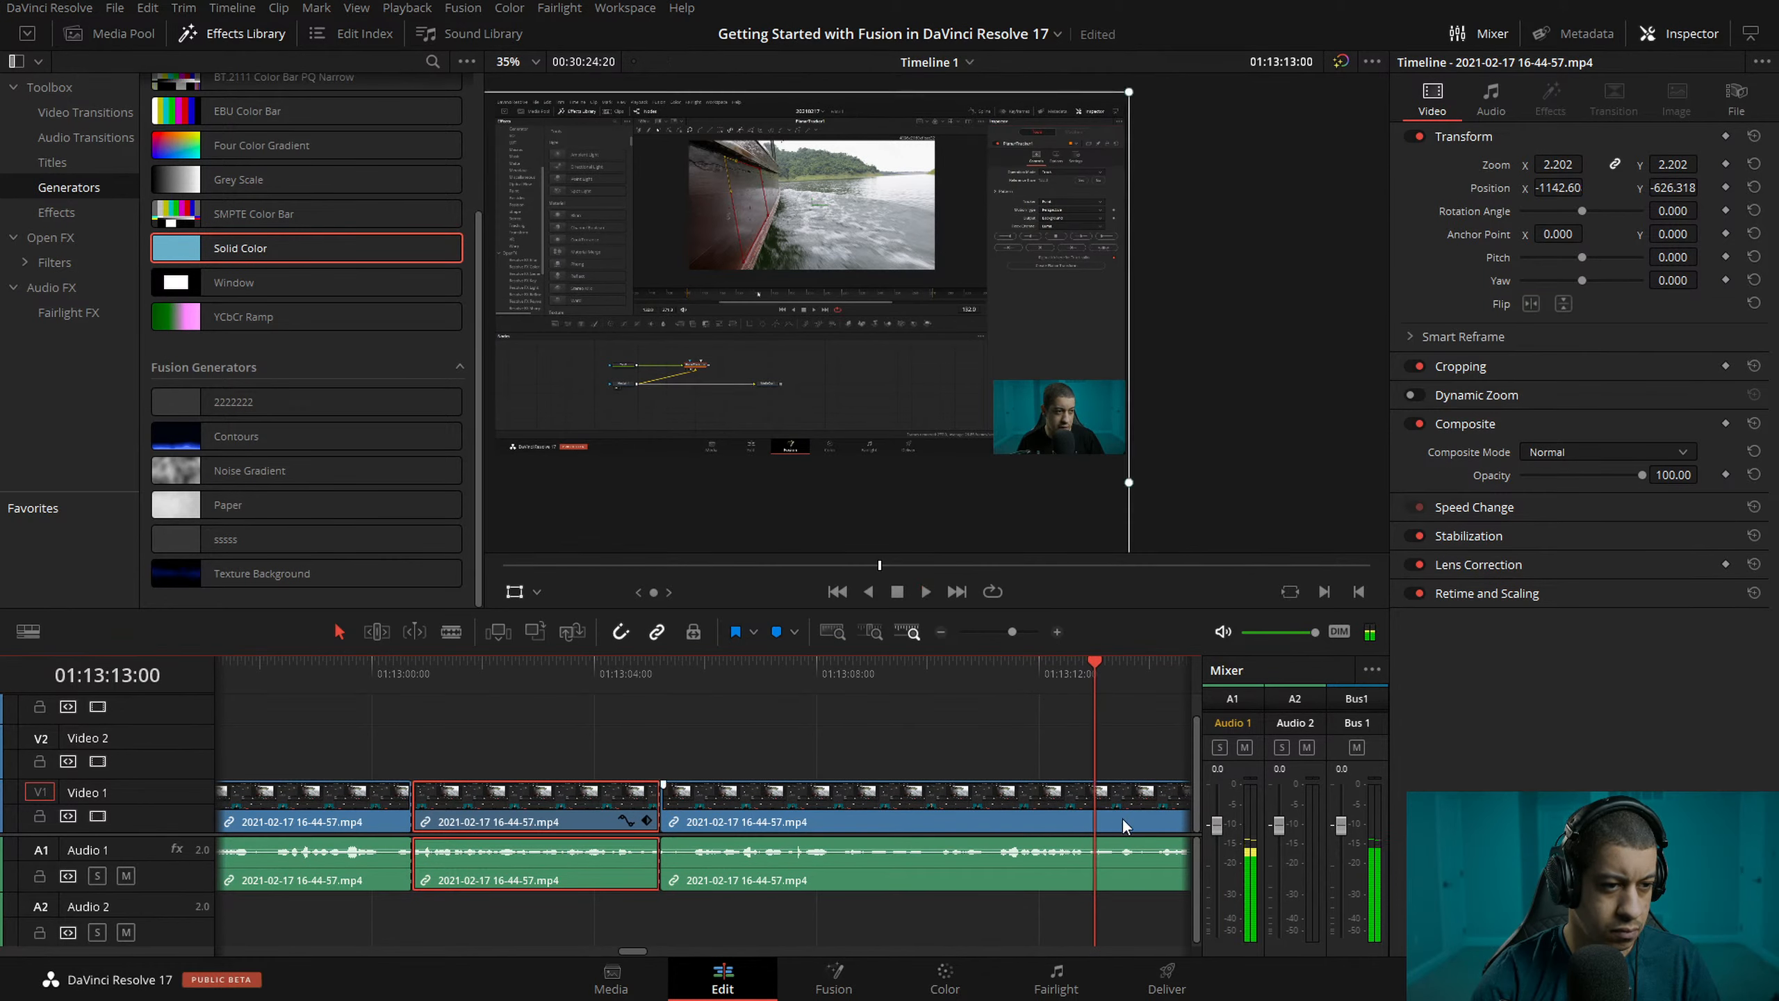
{"action": "left_click", "coordinate": [1123, 807]}
{"action": "key", "text": "ctrl+b"}
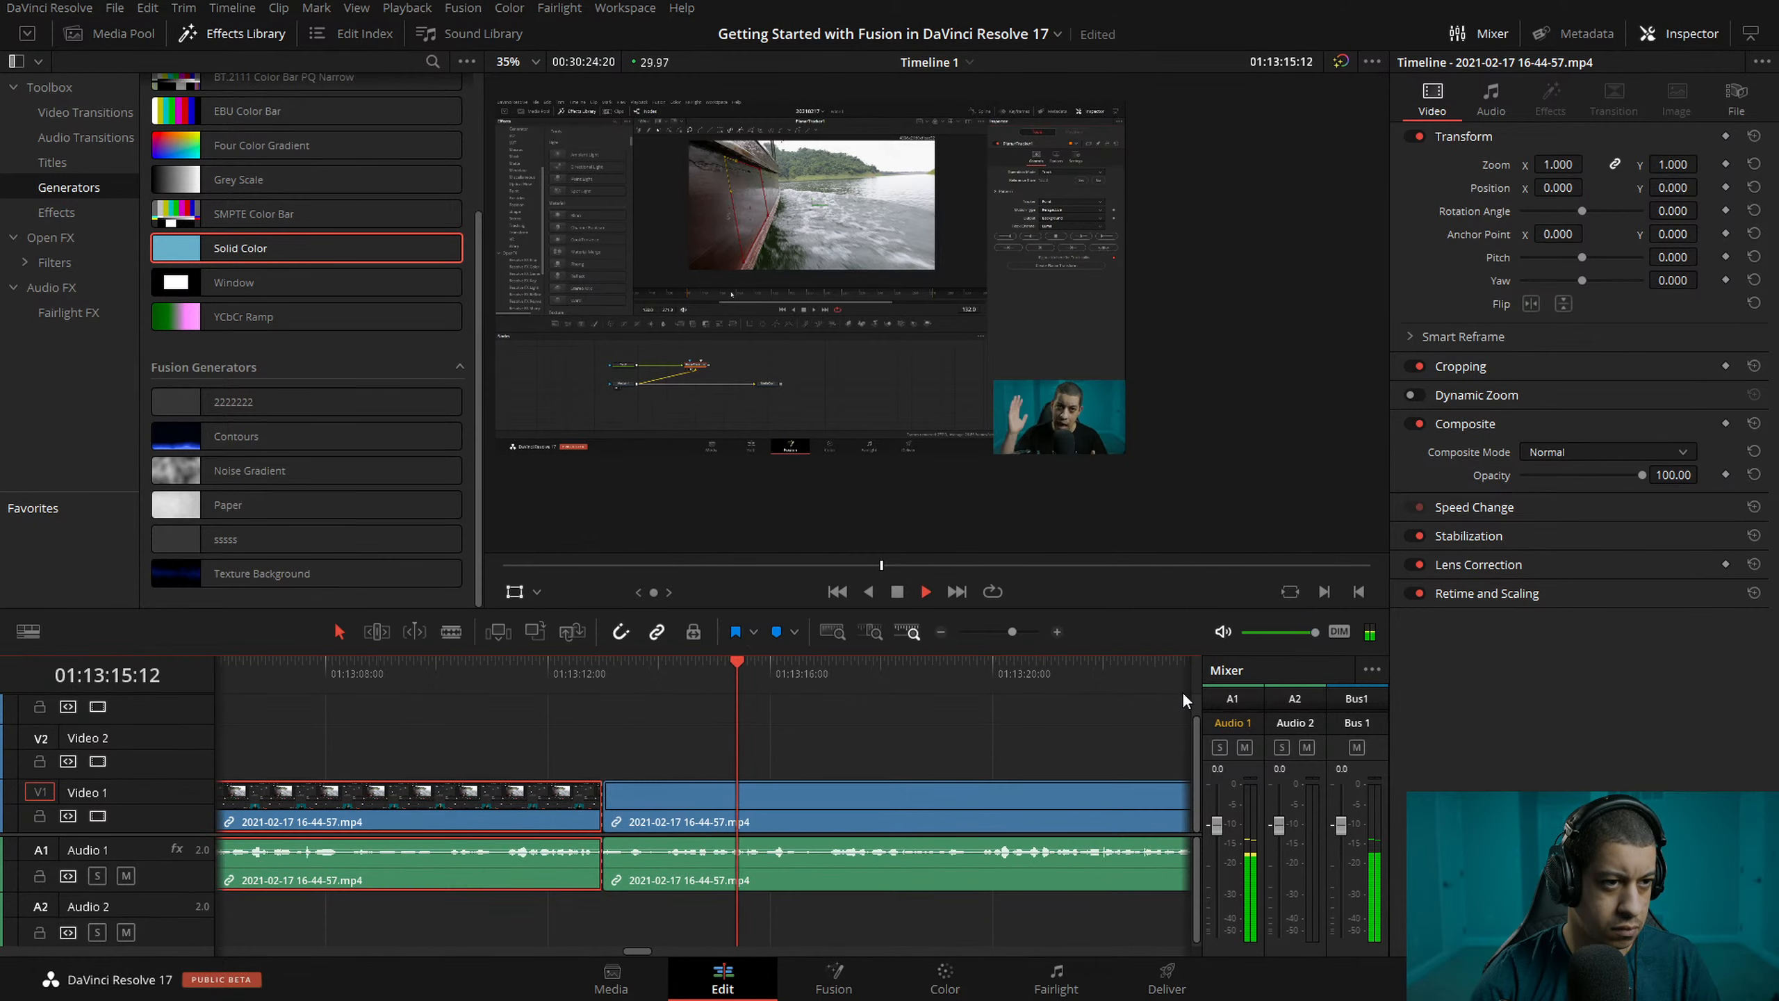
- Split the recording at 01:13:18:10, undo the mistaken repositioning of the preceding segment, and select the newly isolated segment
{"action": "key", "text": "ctrl+b"}
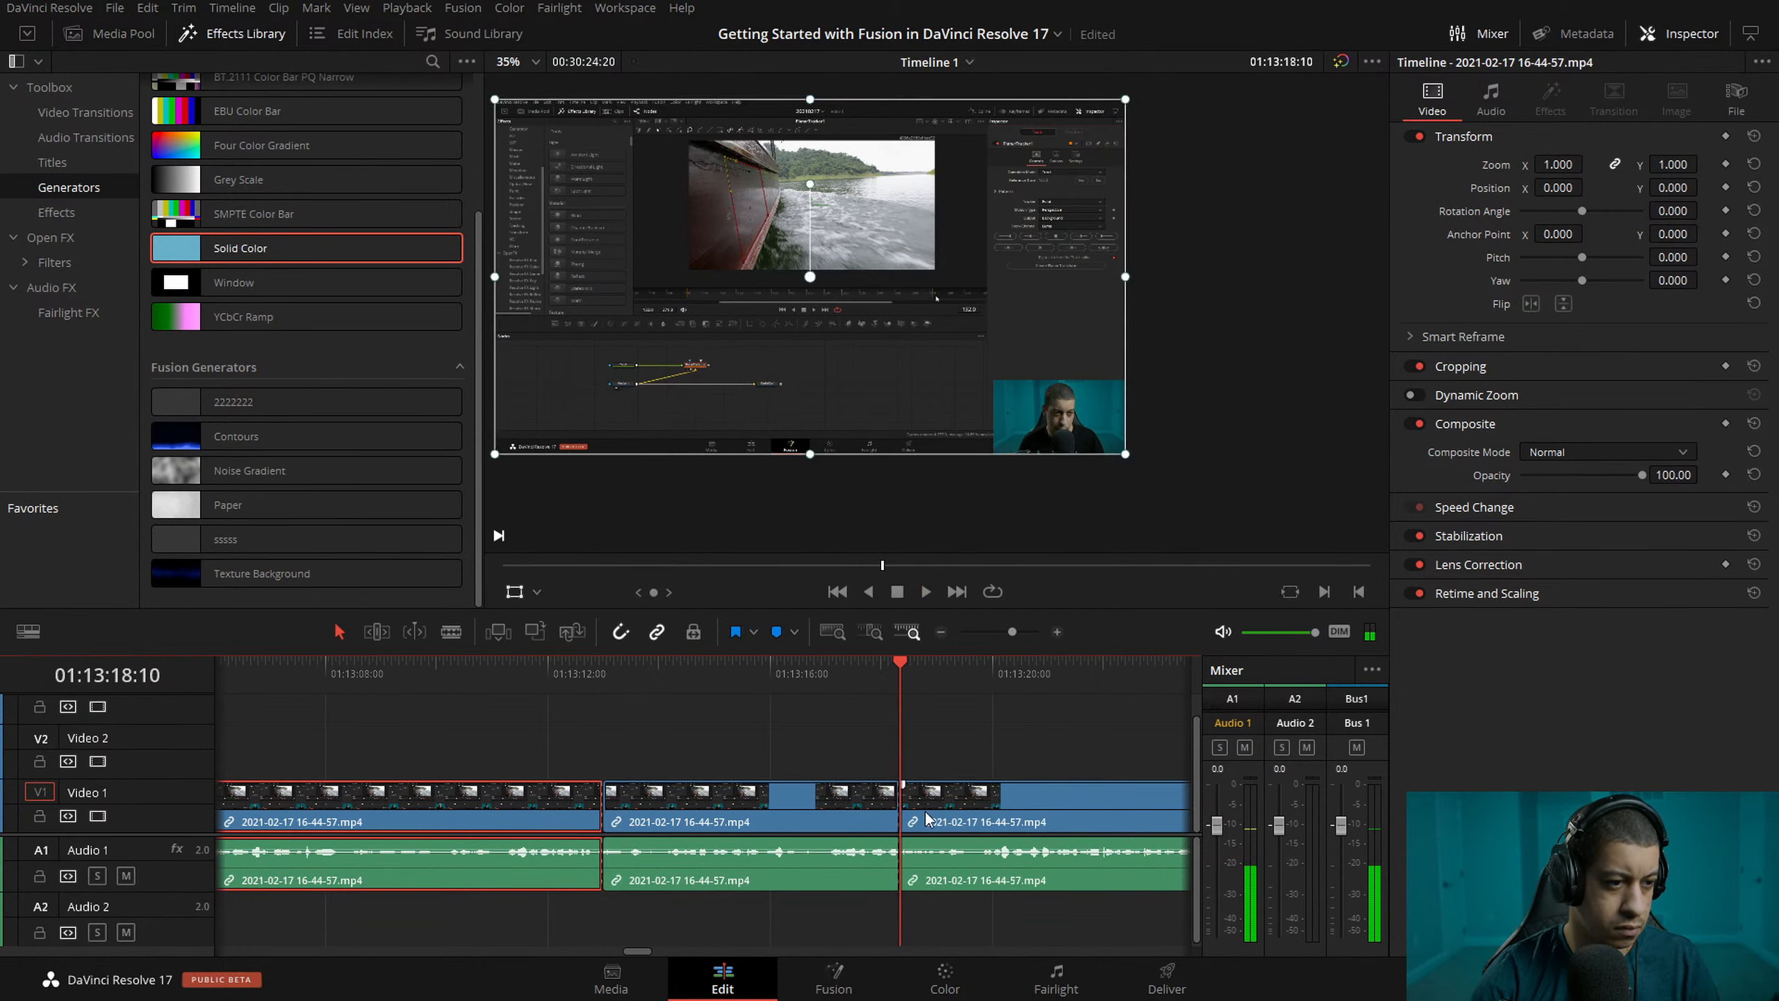
{"action": "left_click", "coordinate": [685, 672]}
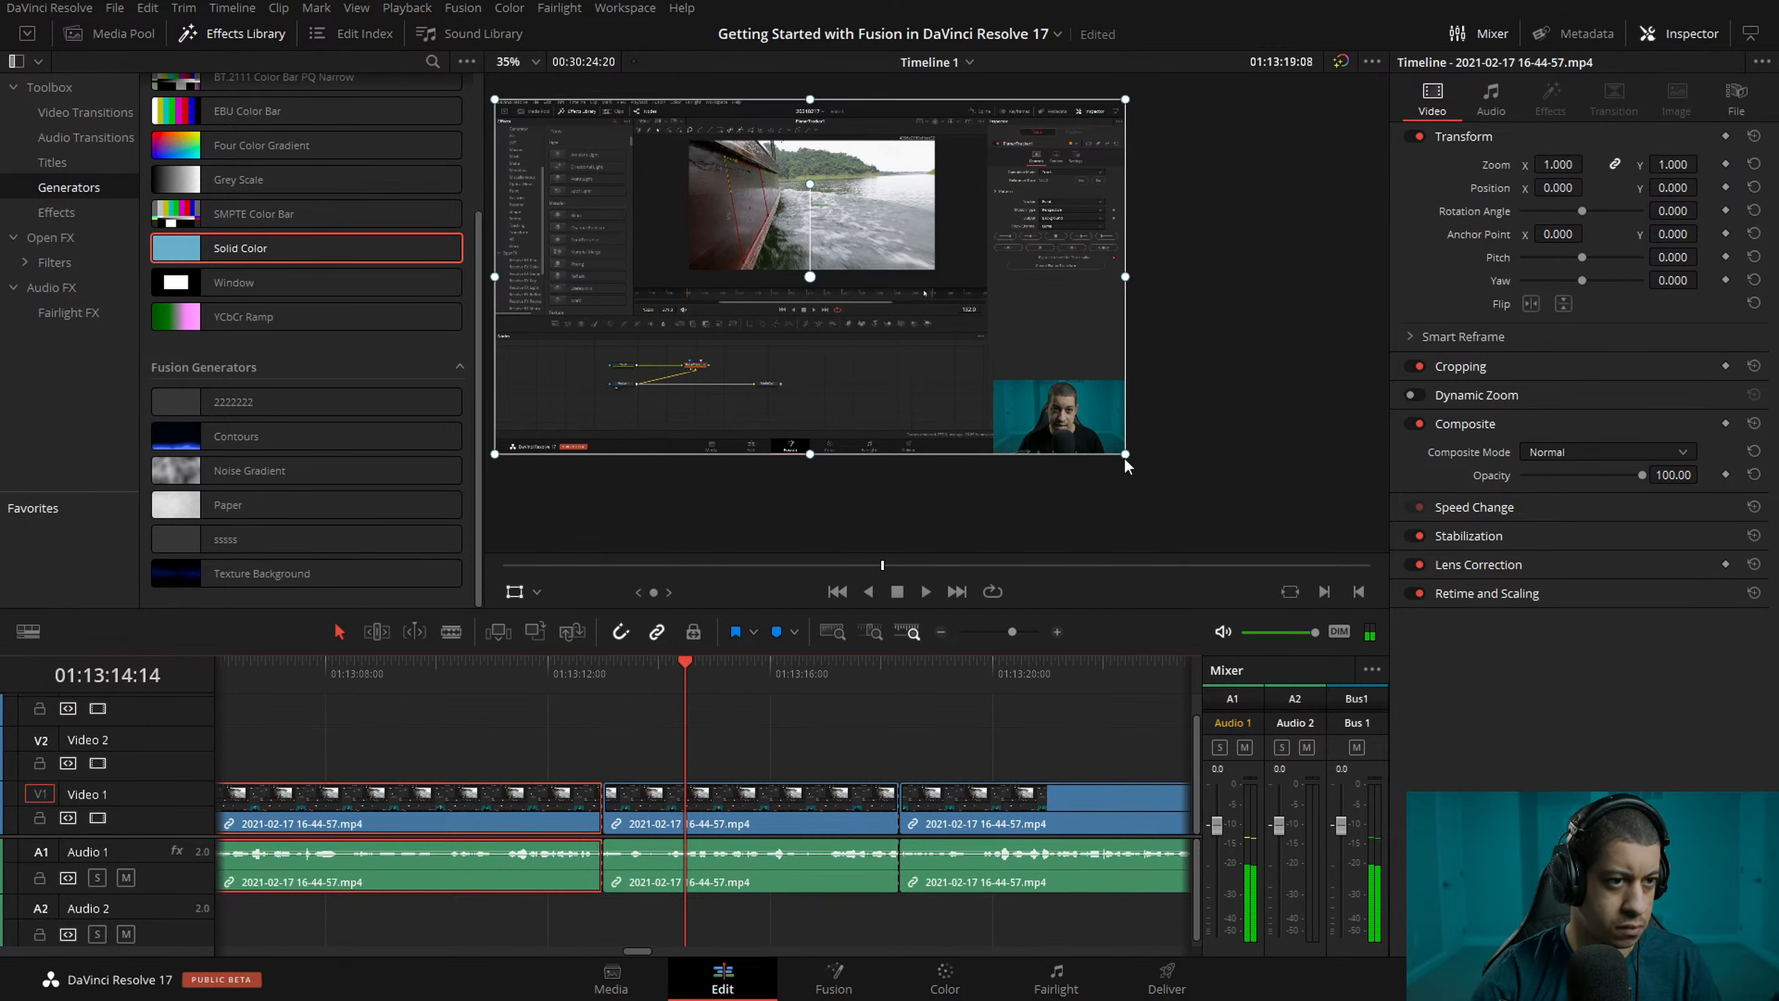
{"action": "key", "text": "ctrl+z"}
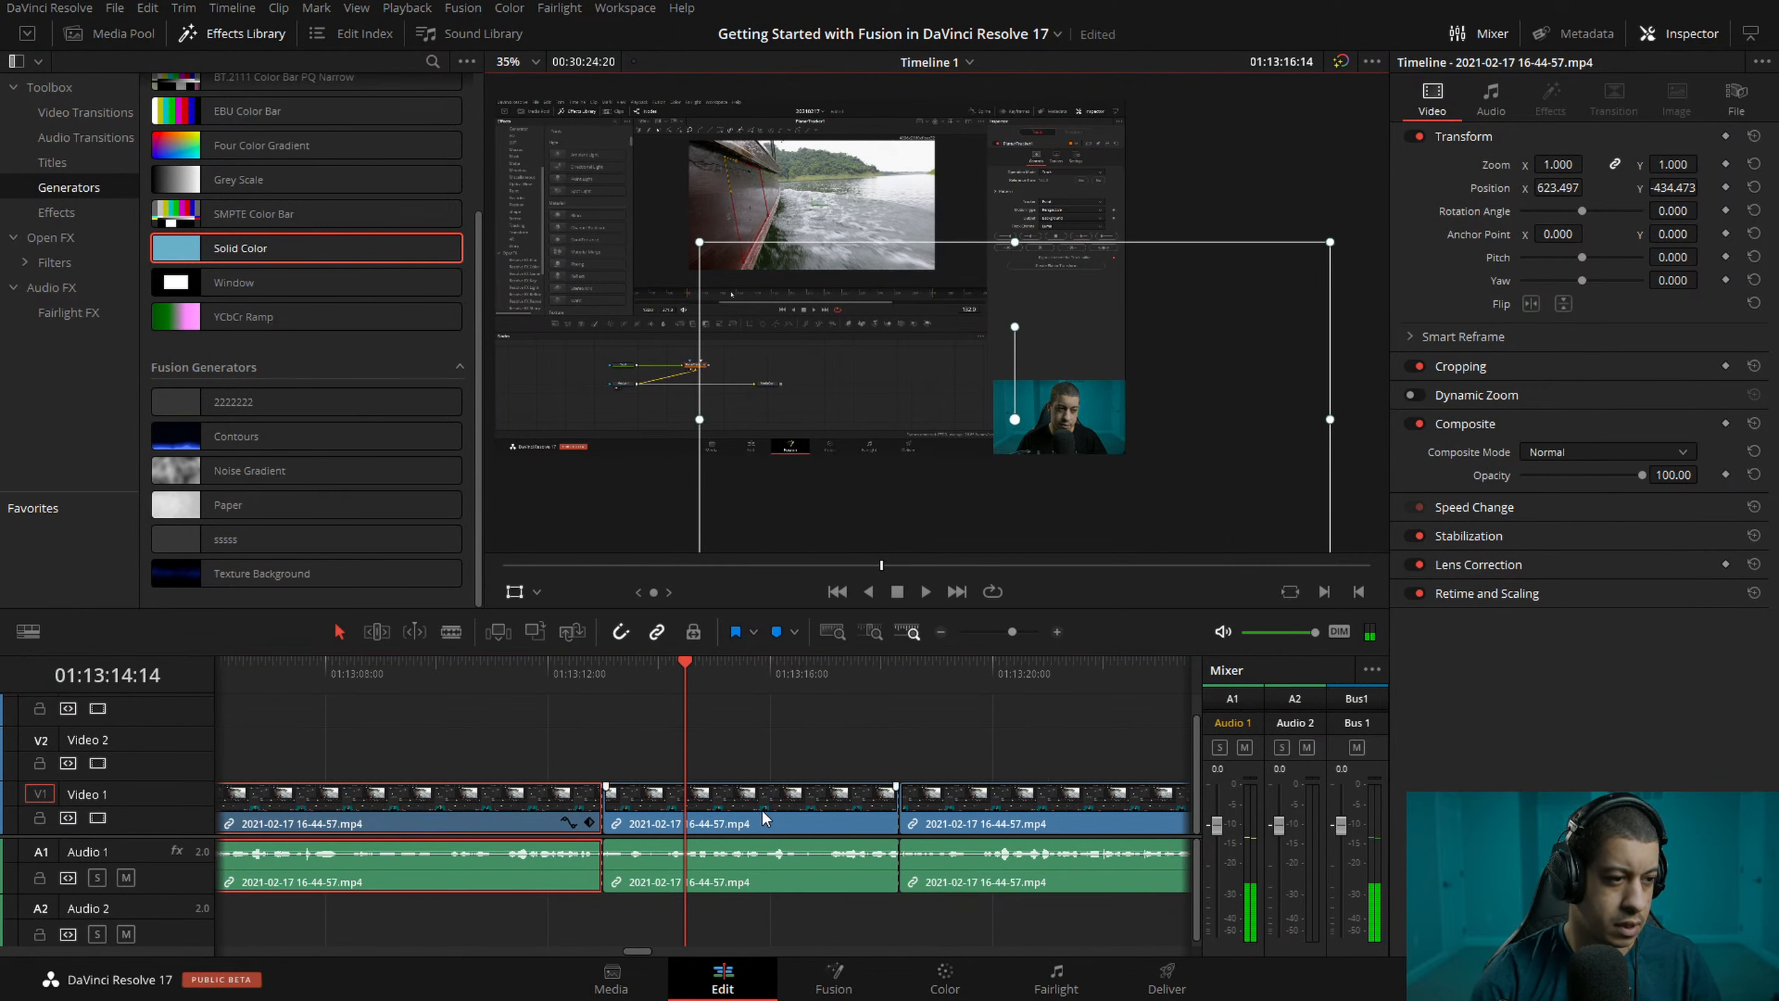
{"action": "key", "text": "ctrl+z"}
{"action": "key", "text": "shift+v"}
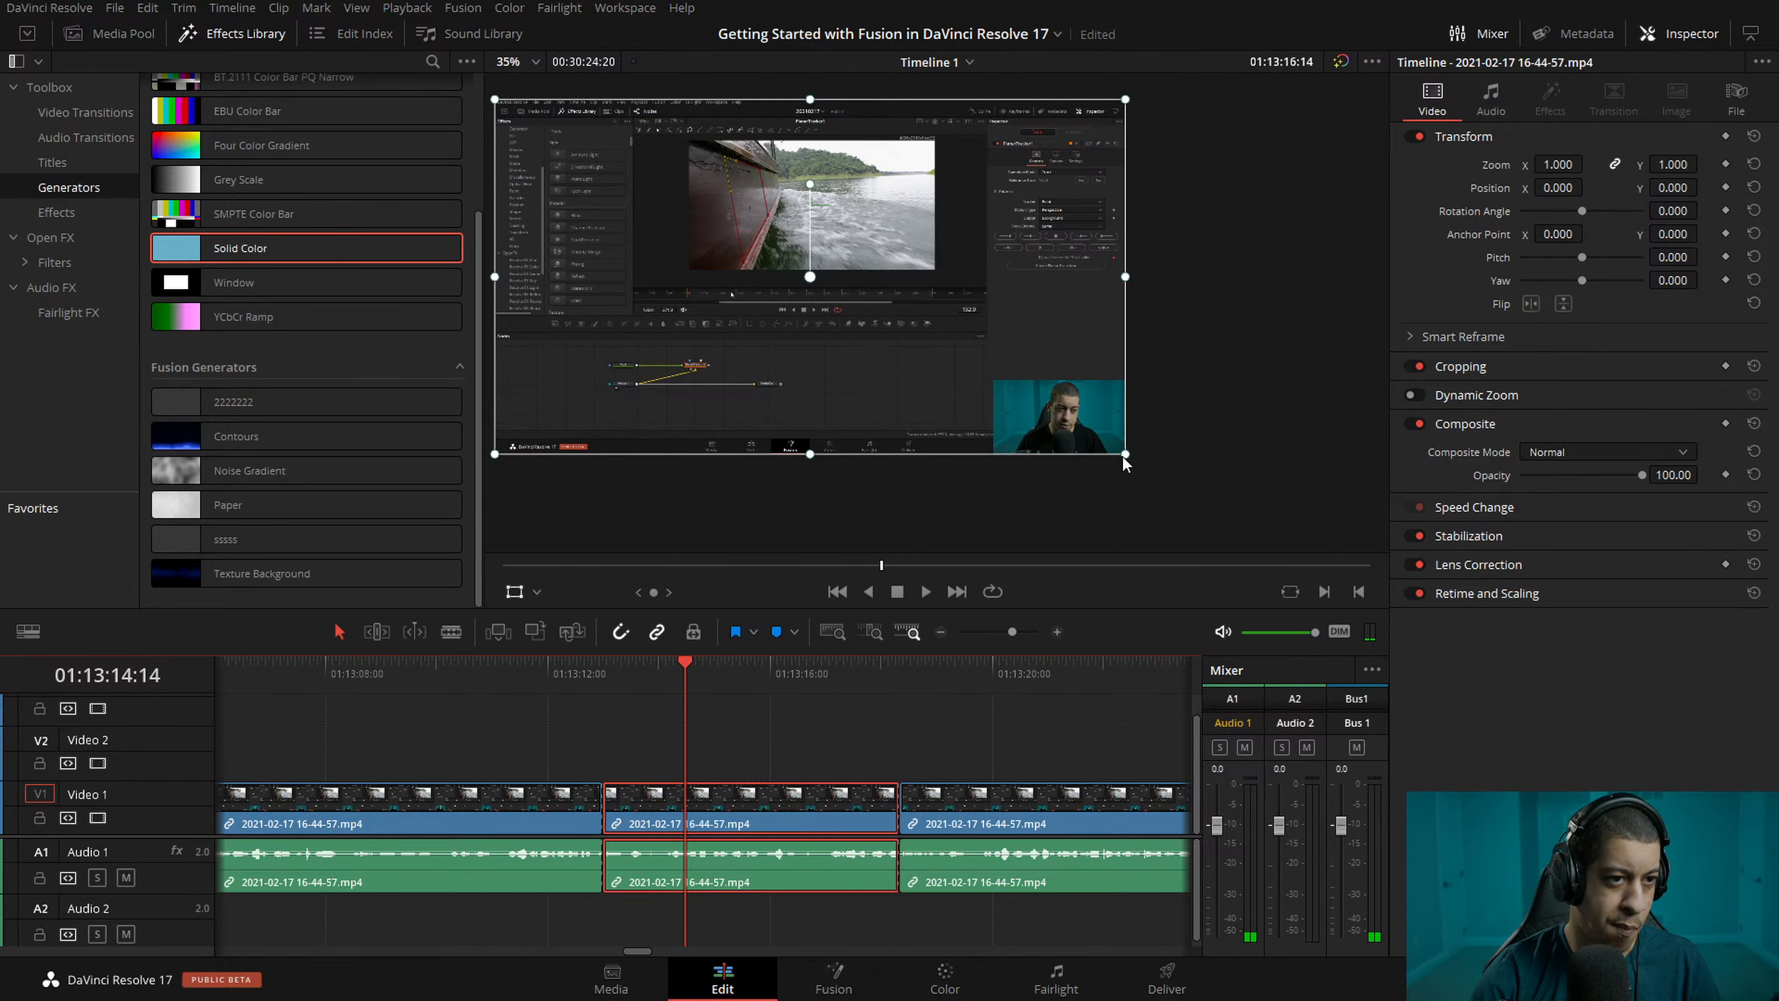
- Scale the isolated segment to 1.805, position it at -64.889, -22.570, and play it through from its start
{"action": "key", "text": "space"}
{"action": "left_click_drag", "start_coordinate": [1021, 388], "coordinate": [962, 412]}
{"action": "left_click", "coordinate": [604, 672]}
{"action": "key", "text": "space"}
{"action": "key", "text": "space"}
{"action": "key", "text": "space"}
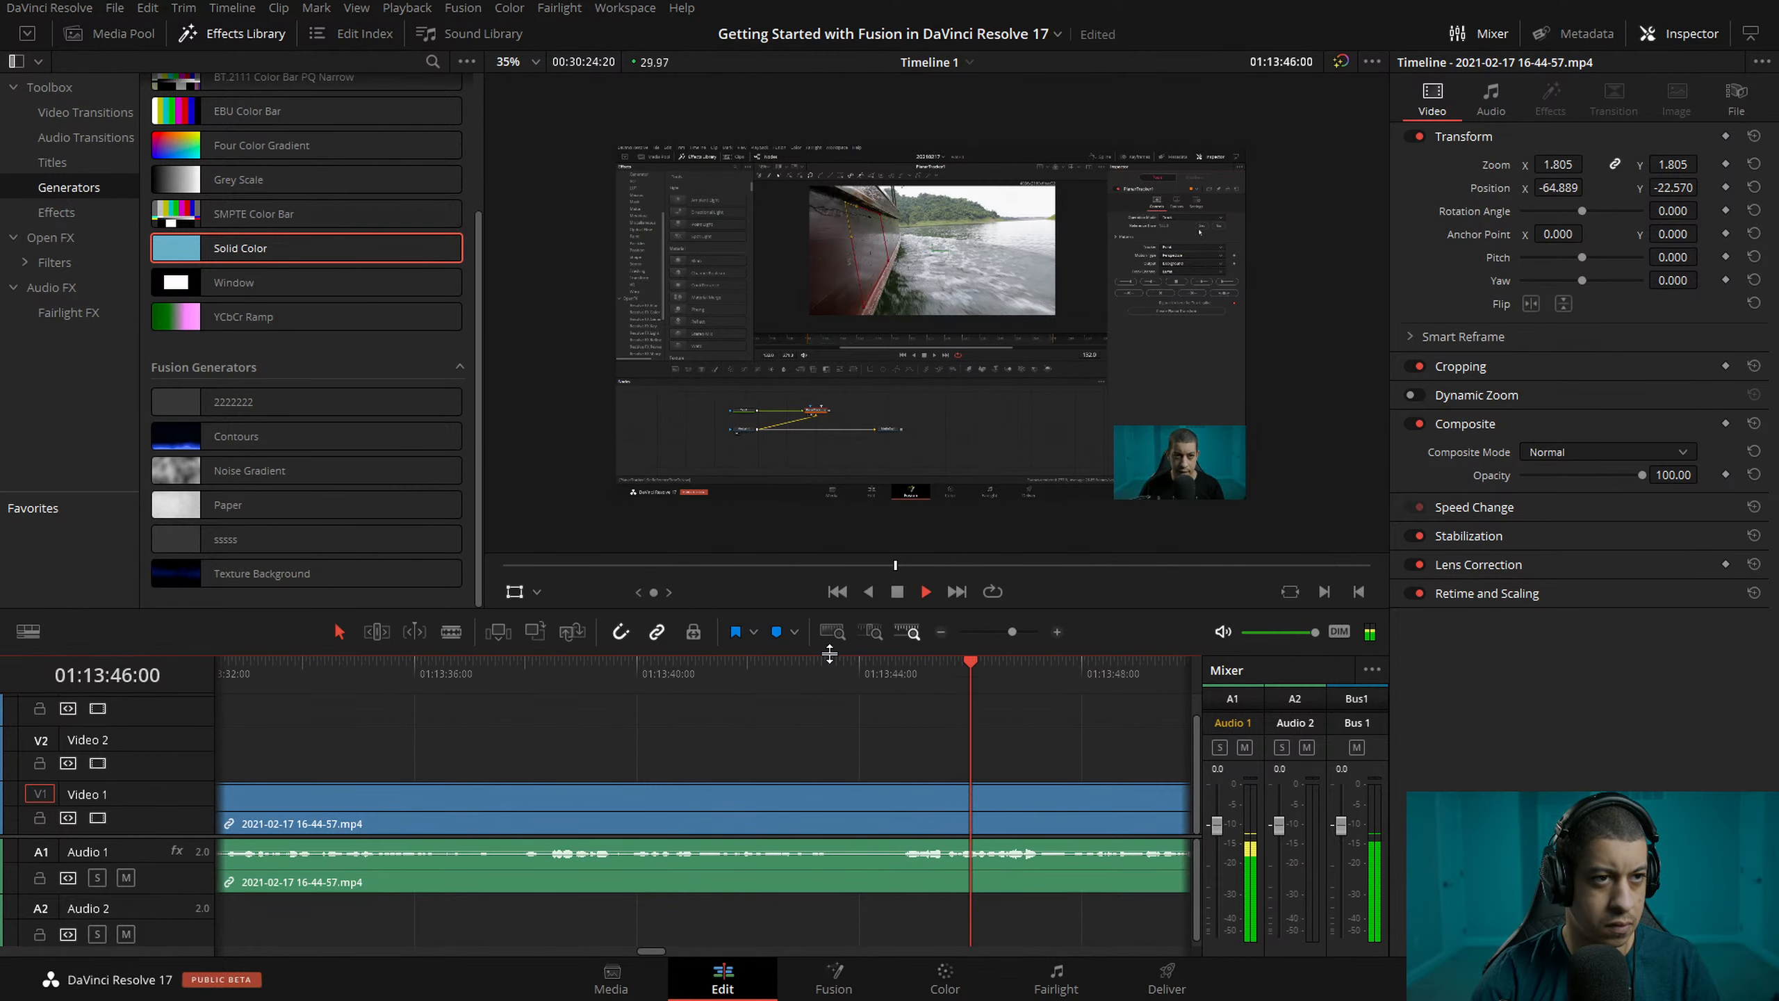
- Play ahead to the next pause in the planar tracker explanation and split the recording at 01:14:16:20
{"action": "left_click", "coordinate": [943, 631]}
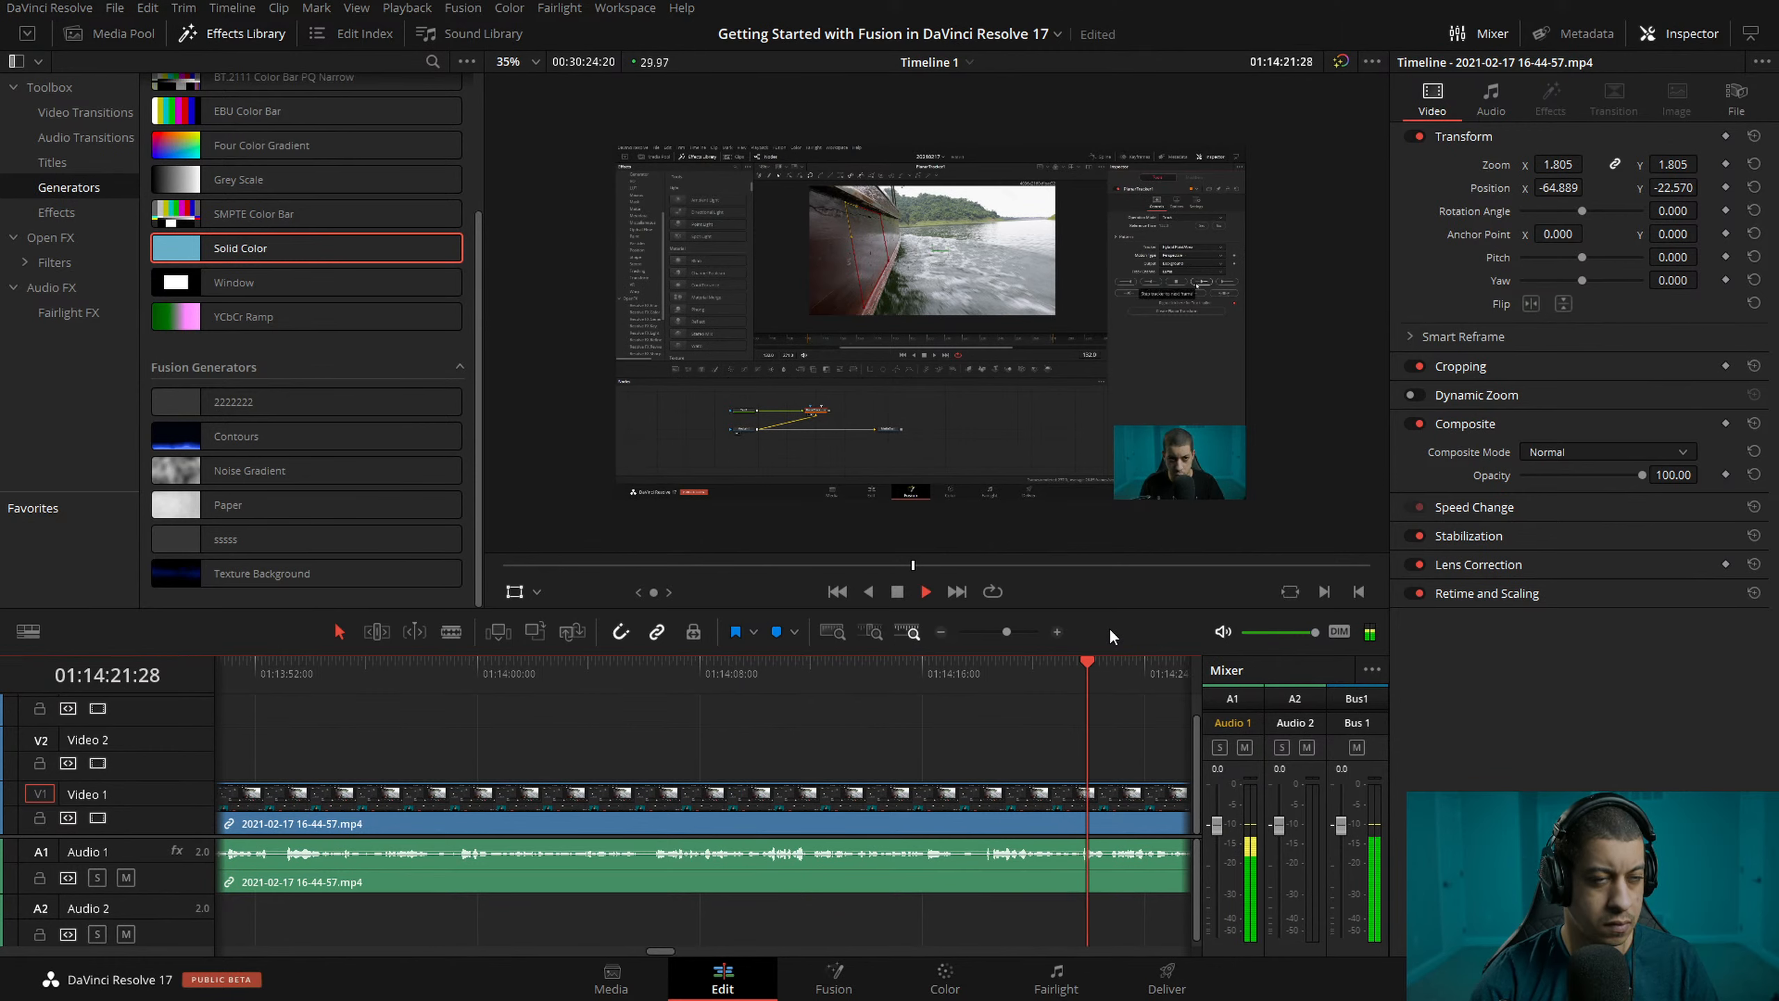
{"action": "key", "text": "space"}
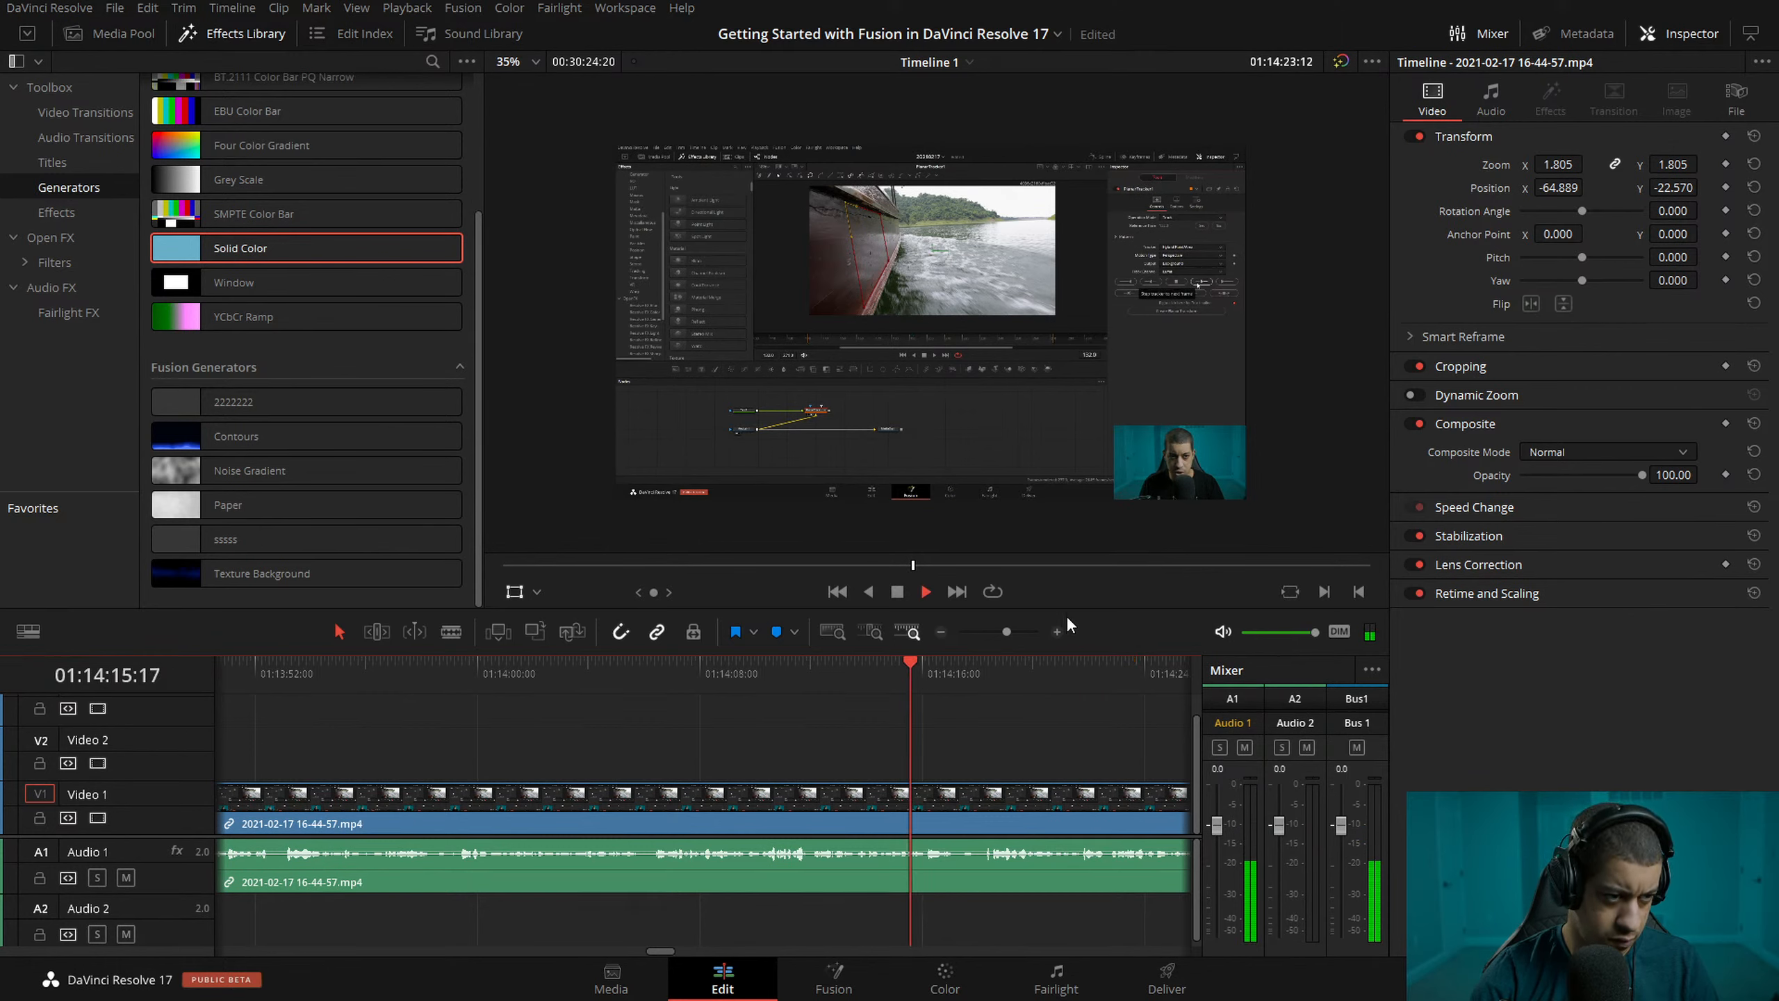
{"action": "left_click", "coordinate": [1057, 632]}
{"action": "key", "text": "space"}
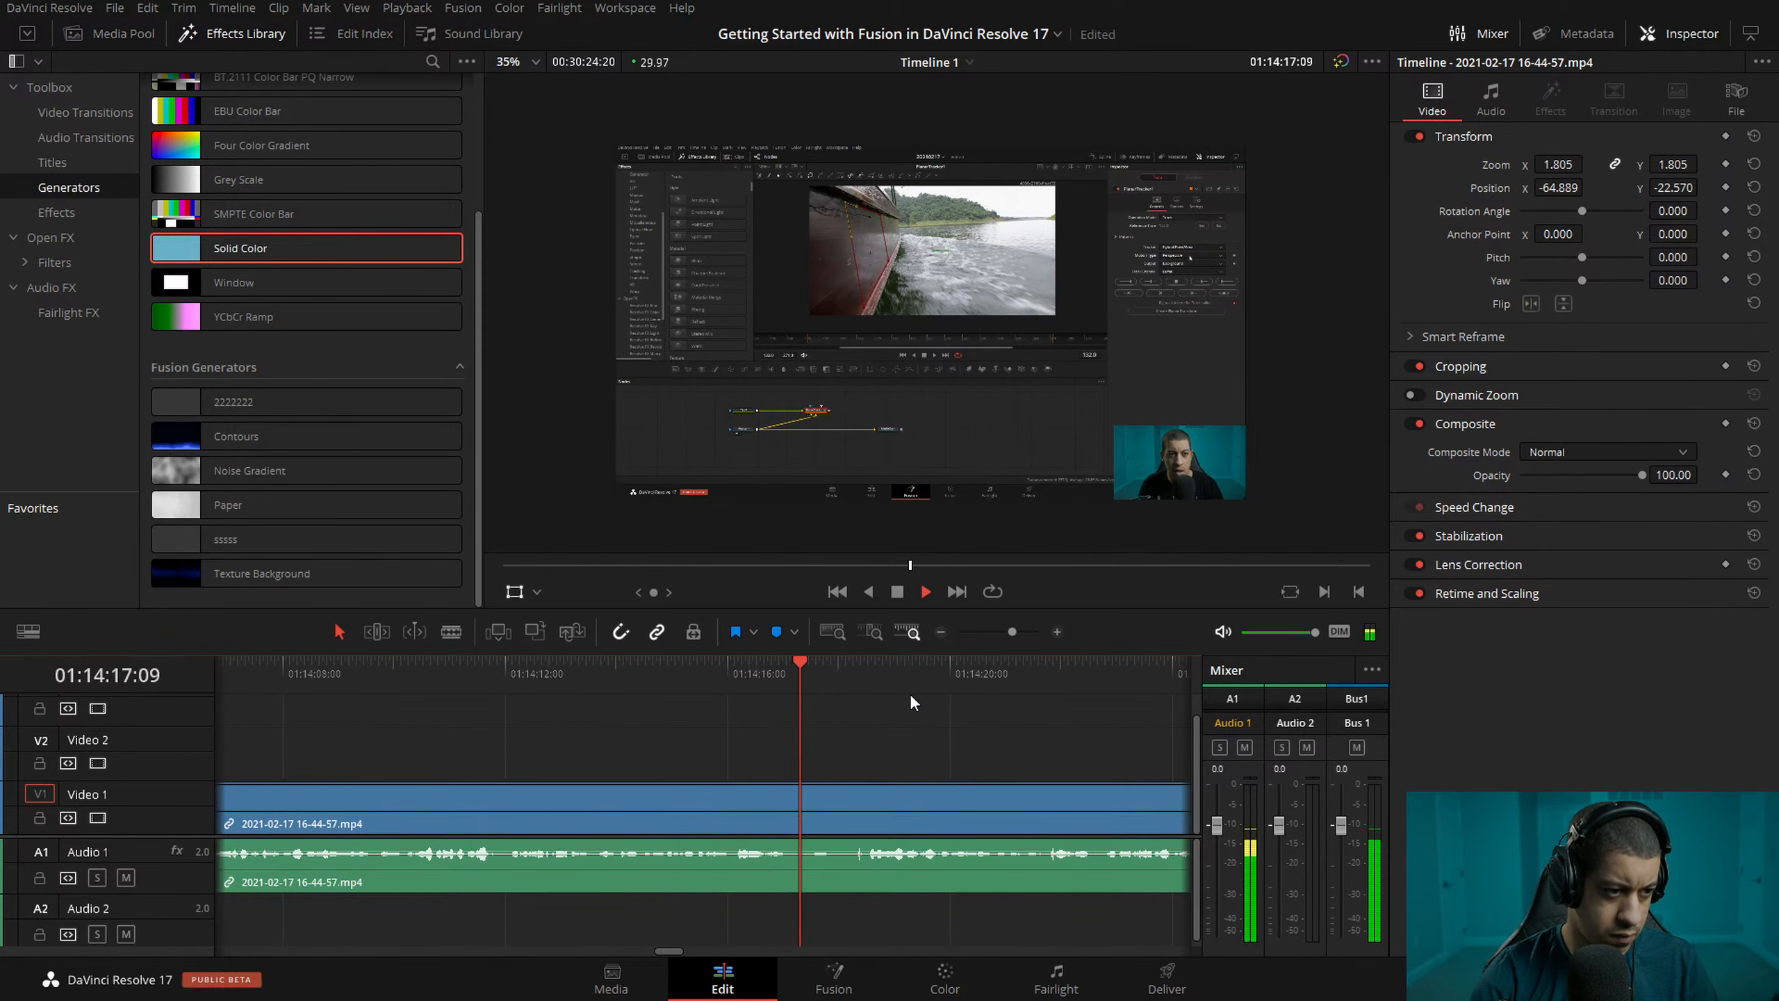
{"action": "mouse_move", "coordinate": [736, 676]}
{"action": "left_mouse_down"}
{"action": "mouse_move", "coordinate": [706, 680]}
{"action": "mouse_move", "coordinate": [761, 684]}
{"action": "mouse_move", "coordinate": [696, 687]}
{"action": "mouse_move", "coordinate": [737, 679]}
{"action": "left_mouse_up"}
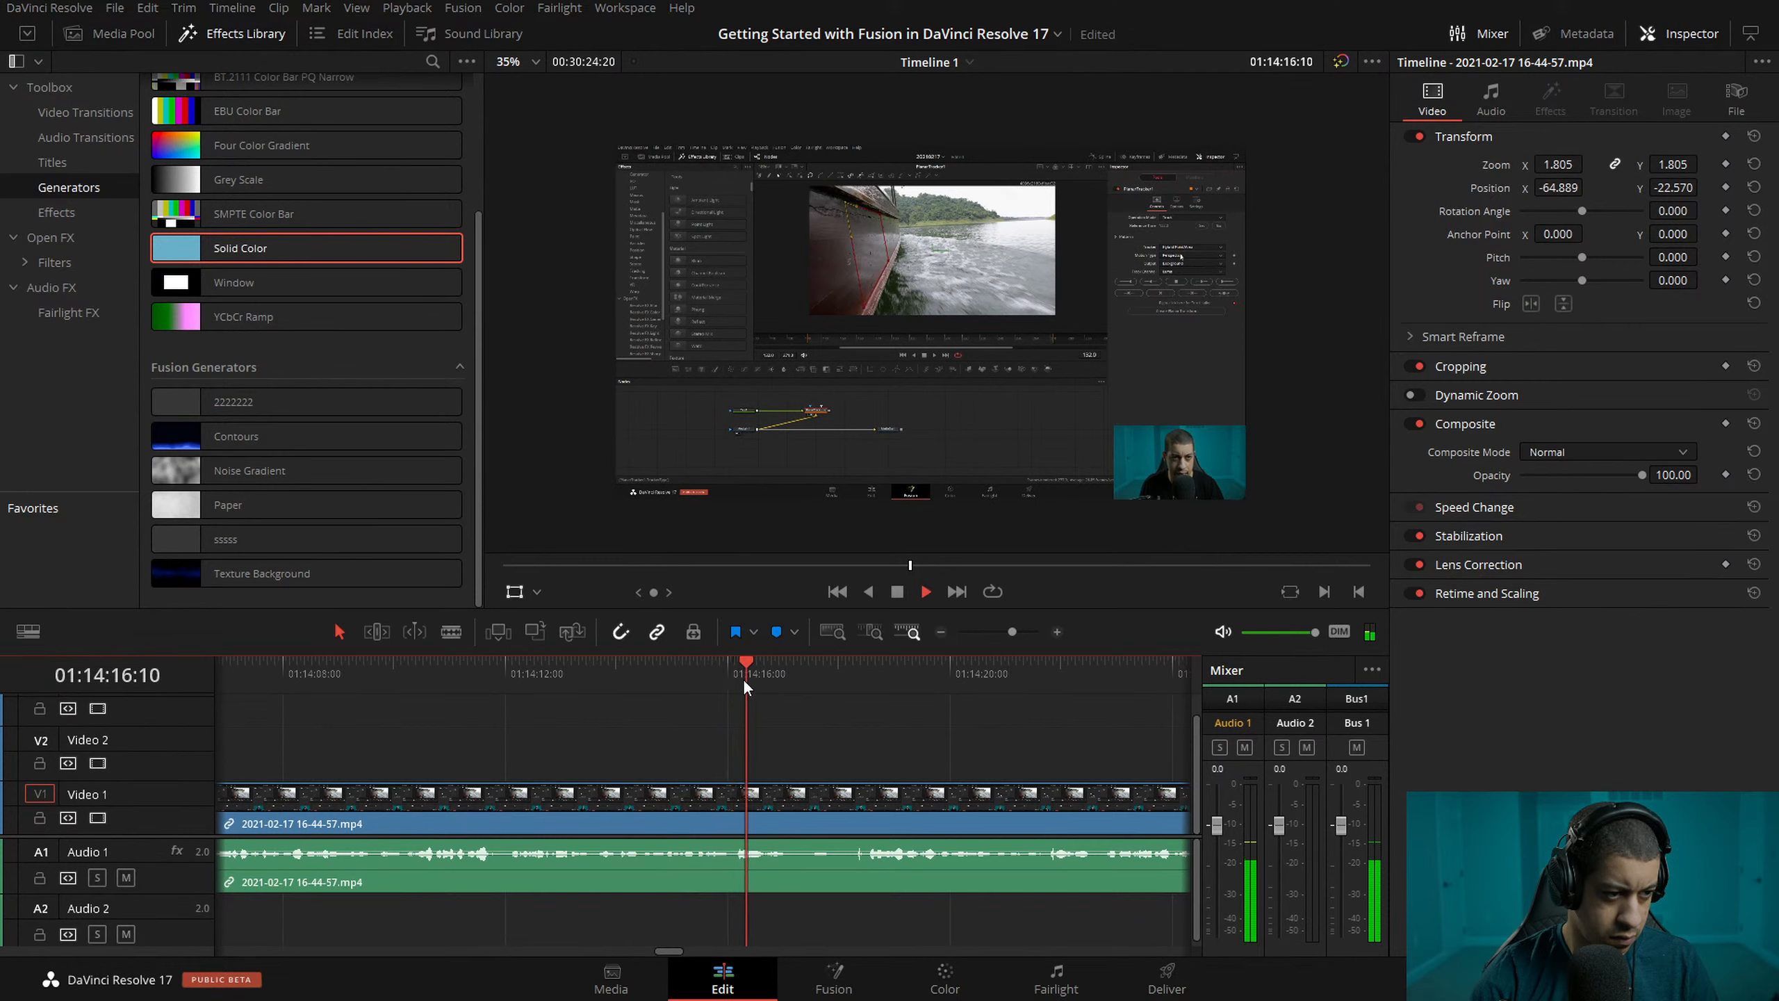
{"action": "left_click", "coordinate": [1057, 634]}
{"action": "scroll", "coordinate": [772, 834], "scroll_direction": "up", "scroll_amount": 1}
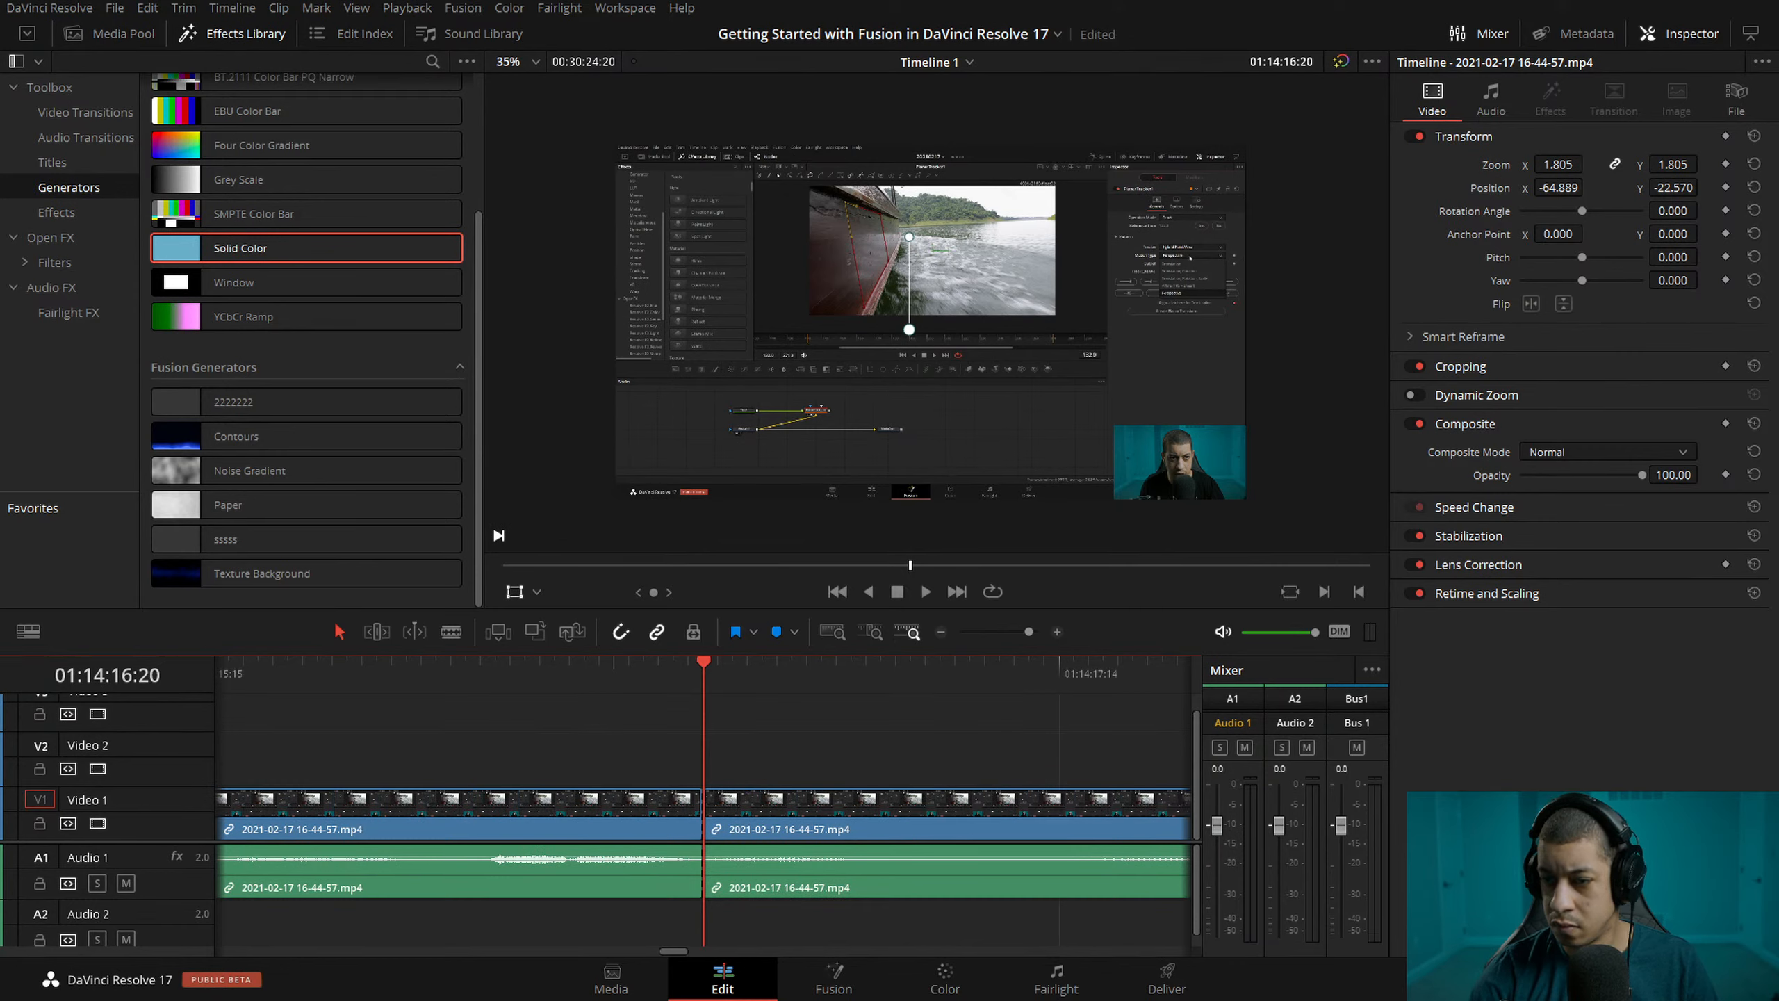
- Ripple-trim the start of the segment after the 01:14:16:20 cut up to about 01:14:18:15 and play over the join
{"action": "left_click", "coordinate": [942, 632]}
{"action": "key", "text": "space"}
{"action": "left_click", "coordinate": [942, 632]}
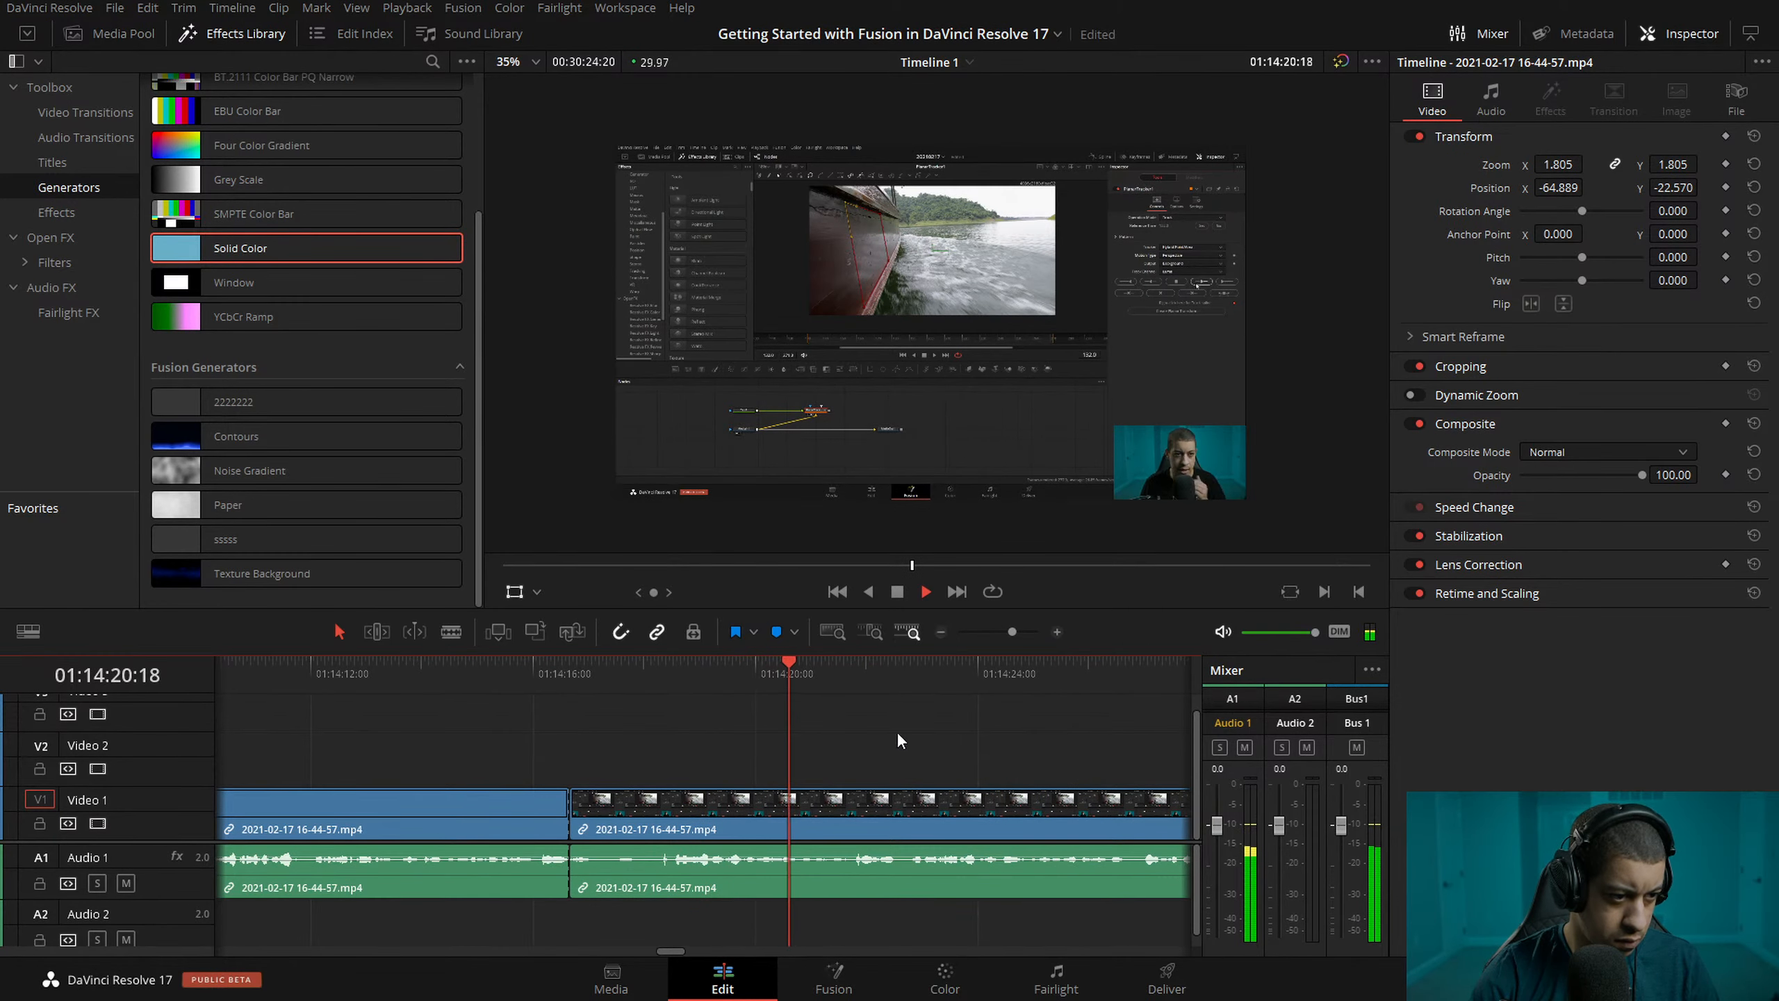
{"action": "left_click_drag", "start_coordinate": [936, 670], "coordinate": [674, 691]}
{"action": "left_click", "coordinate": [771, 800]}
{"action": "key", "text": "ctrl+shift+["}
{"action": "key", "text": "space"}
{"action": "key", "text": "space"}
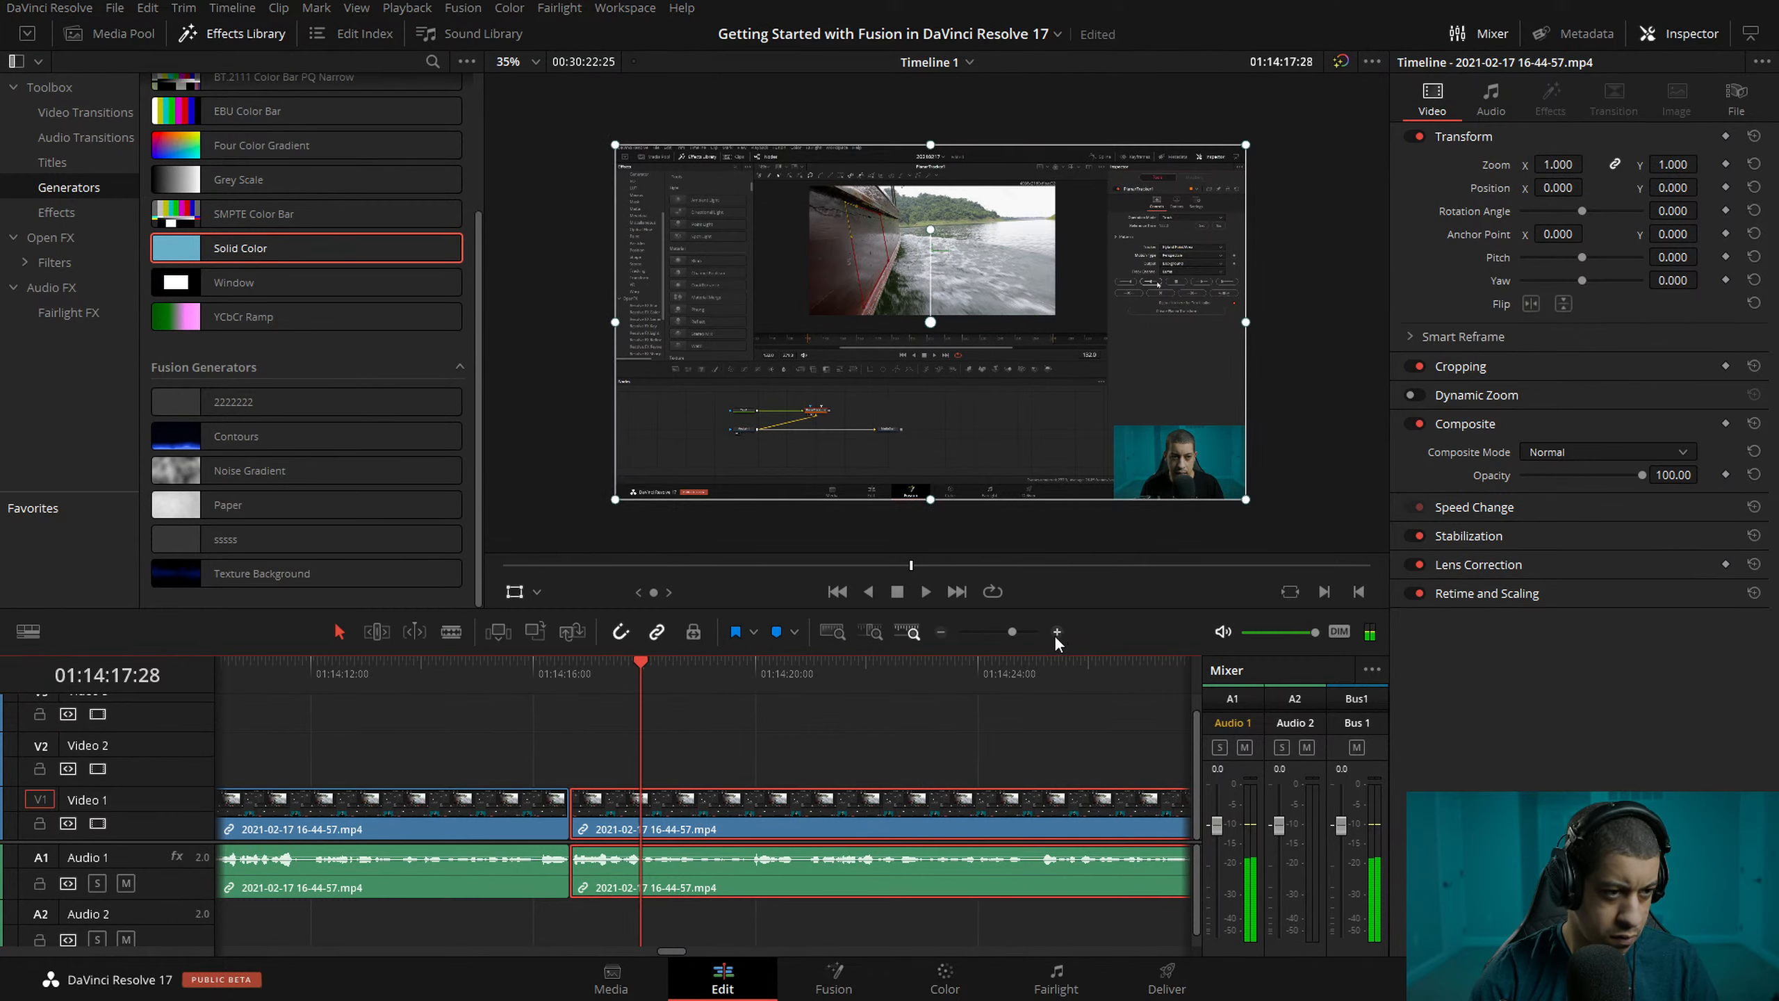
- Split the recording at 01:14:17:28, ripple-trim the following segment's start to 01:14:19:28, and play back the new join
{"action": "left_click", "coordinate": [1057, 631]}
{"action": "key", "text": "ctrl+b"}
{"action": "key", "text": "space"}
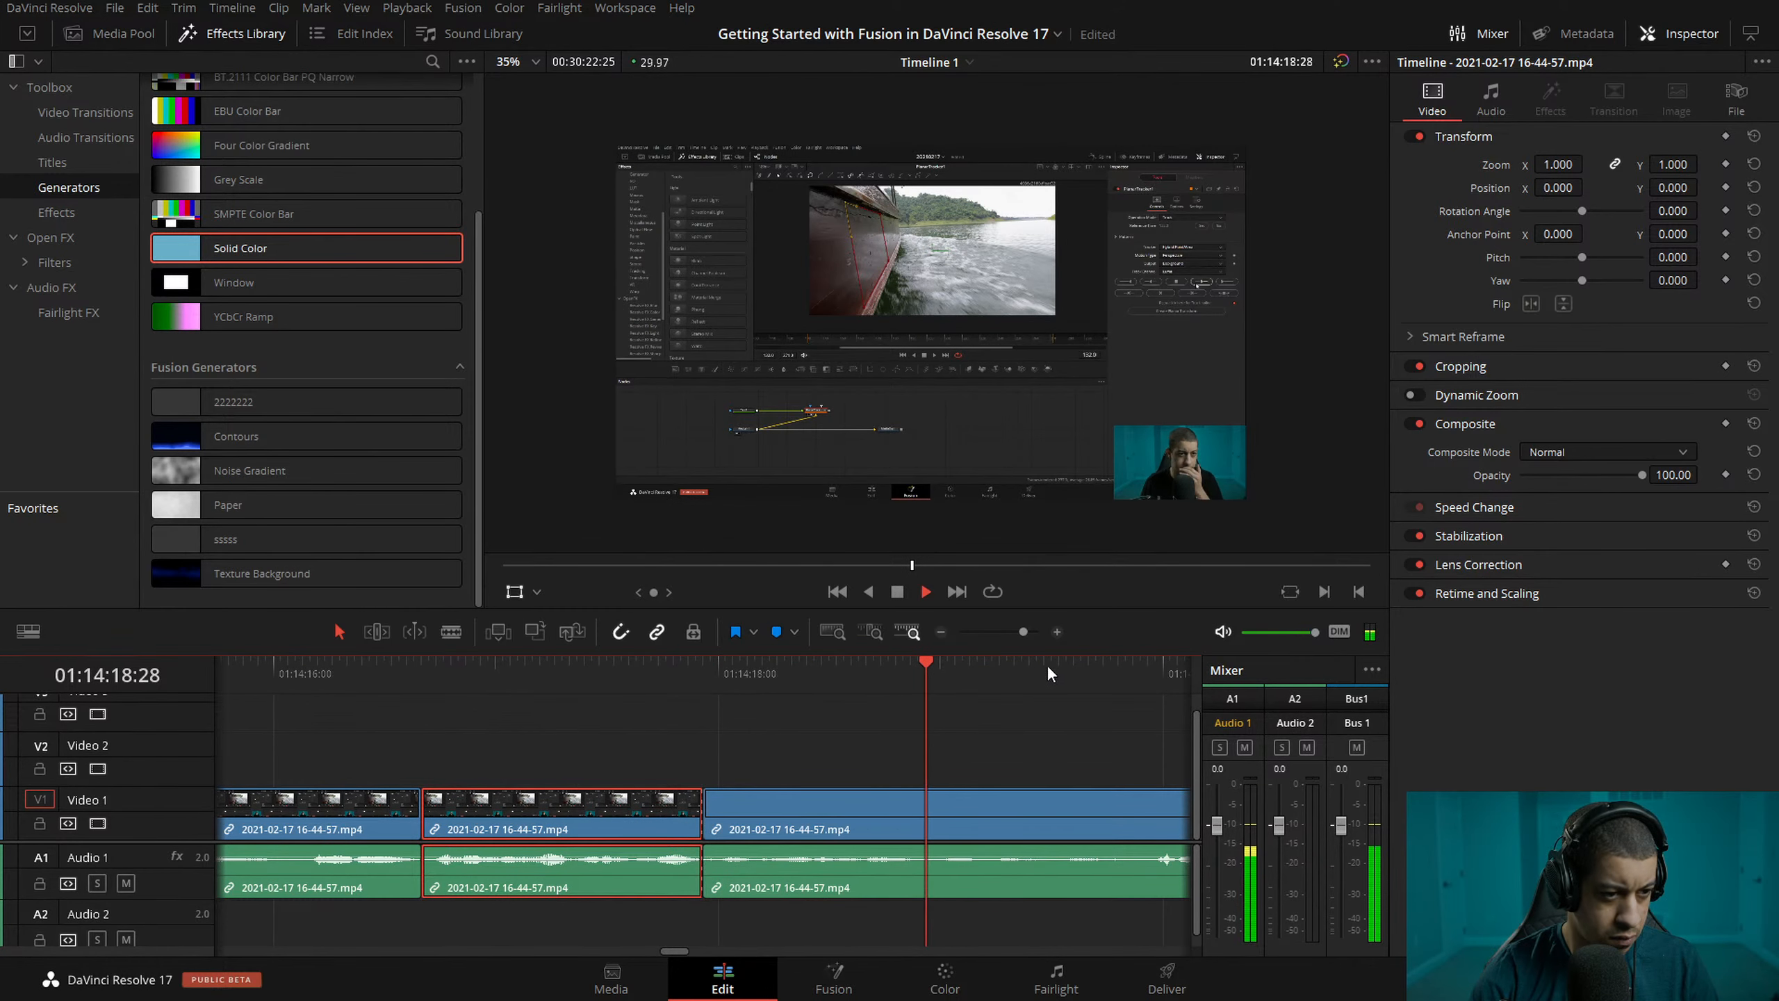
{"action": "key", "text": "space"}
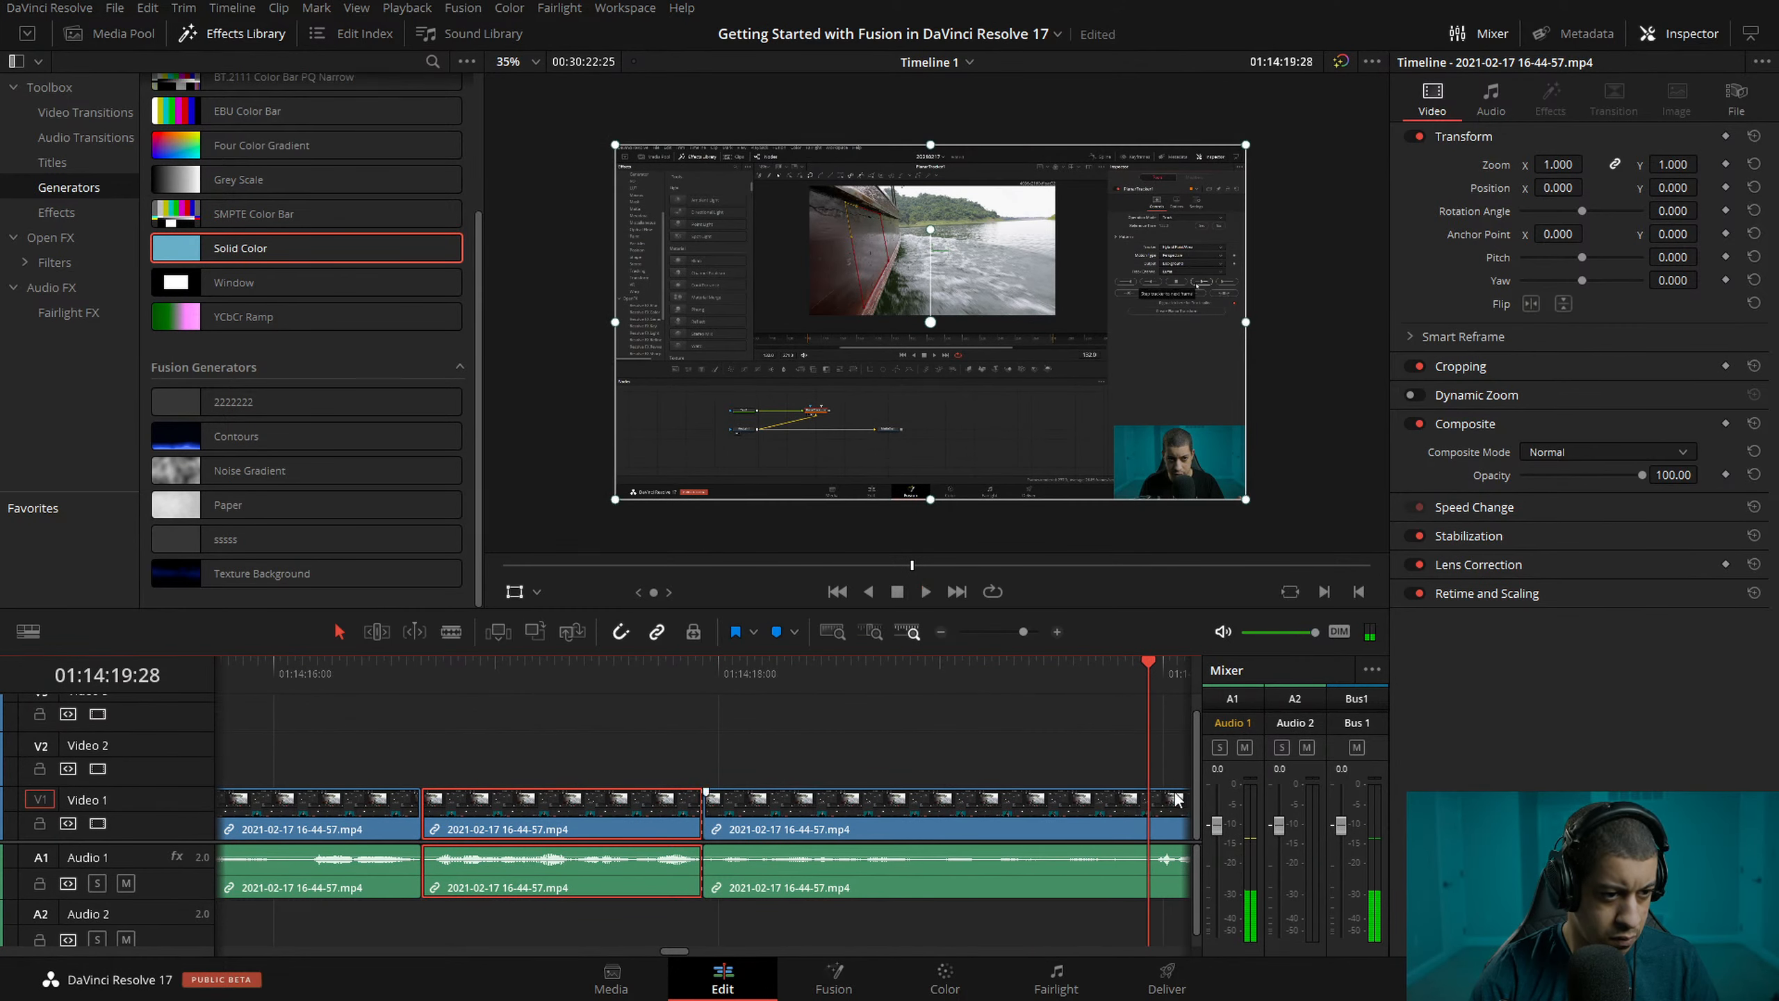
{"action": "left_click", "coordinate": [1101, 821]}
{"action": "left_click_drag", "start_coordinate": [592, 674], "coordinate": [297, 668]}
{"action": "key", "text": "space"}
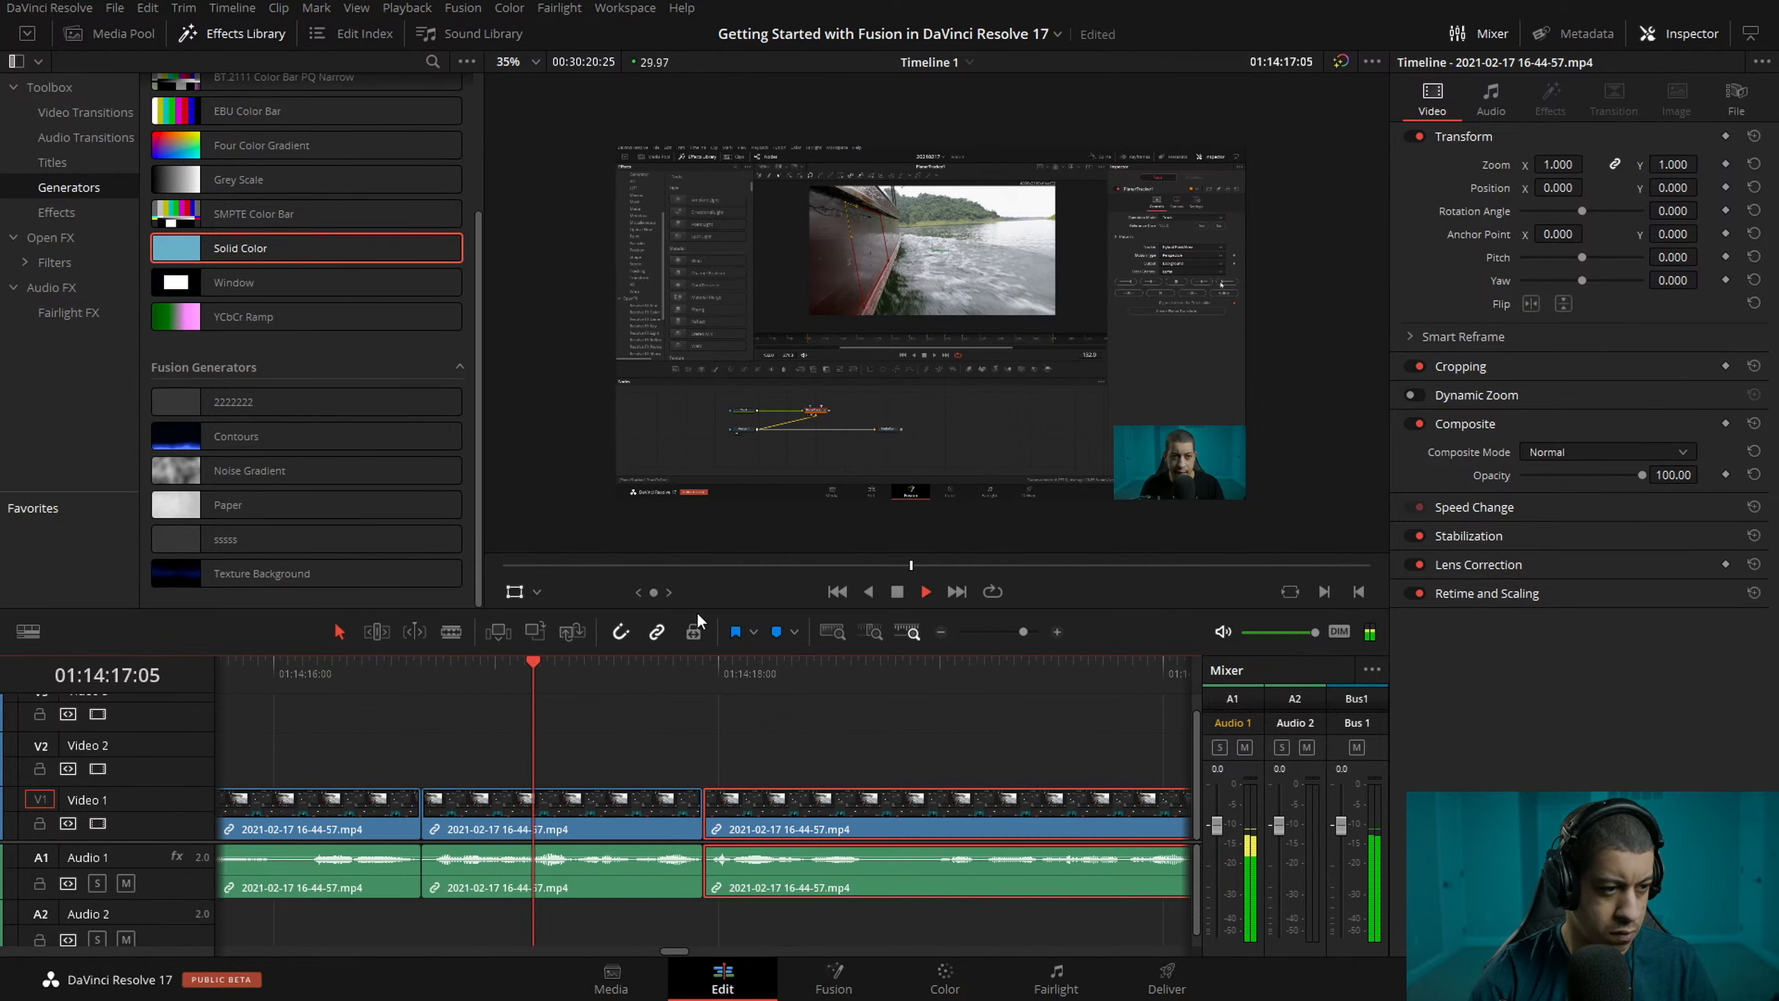
{"action": "left_click", "coordinate": [937, 634]}
{"action": "key", "text": "space"}
- Add a Cross Fade 0 dB audio transition at the 01:14:17:28 cut and shorten it to 11 frames
{"action": "left_click", "coordinate": [419, 670]}
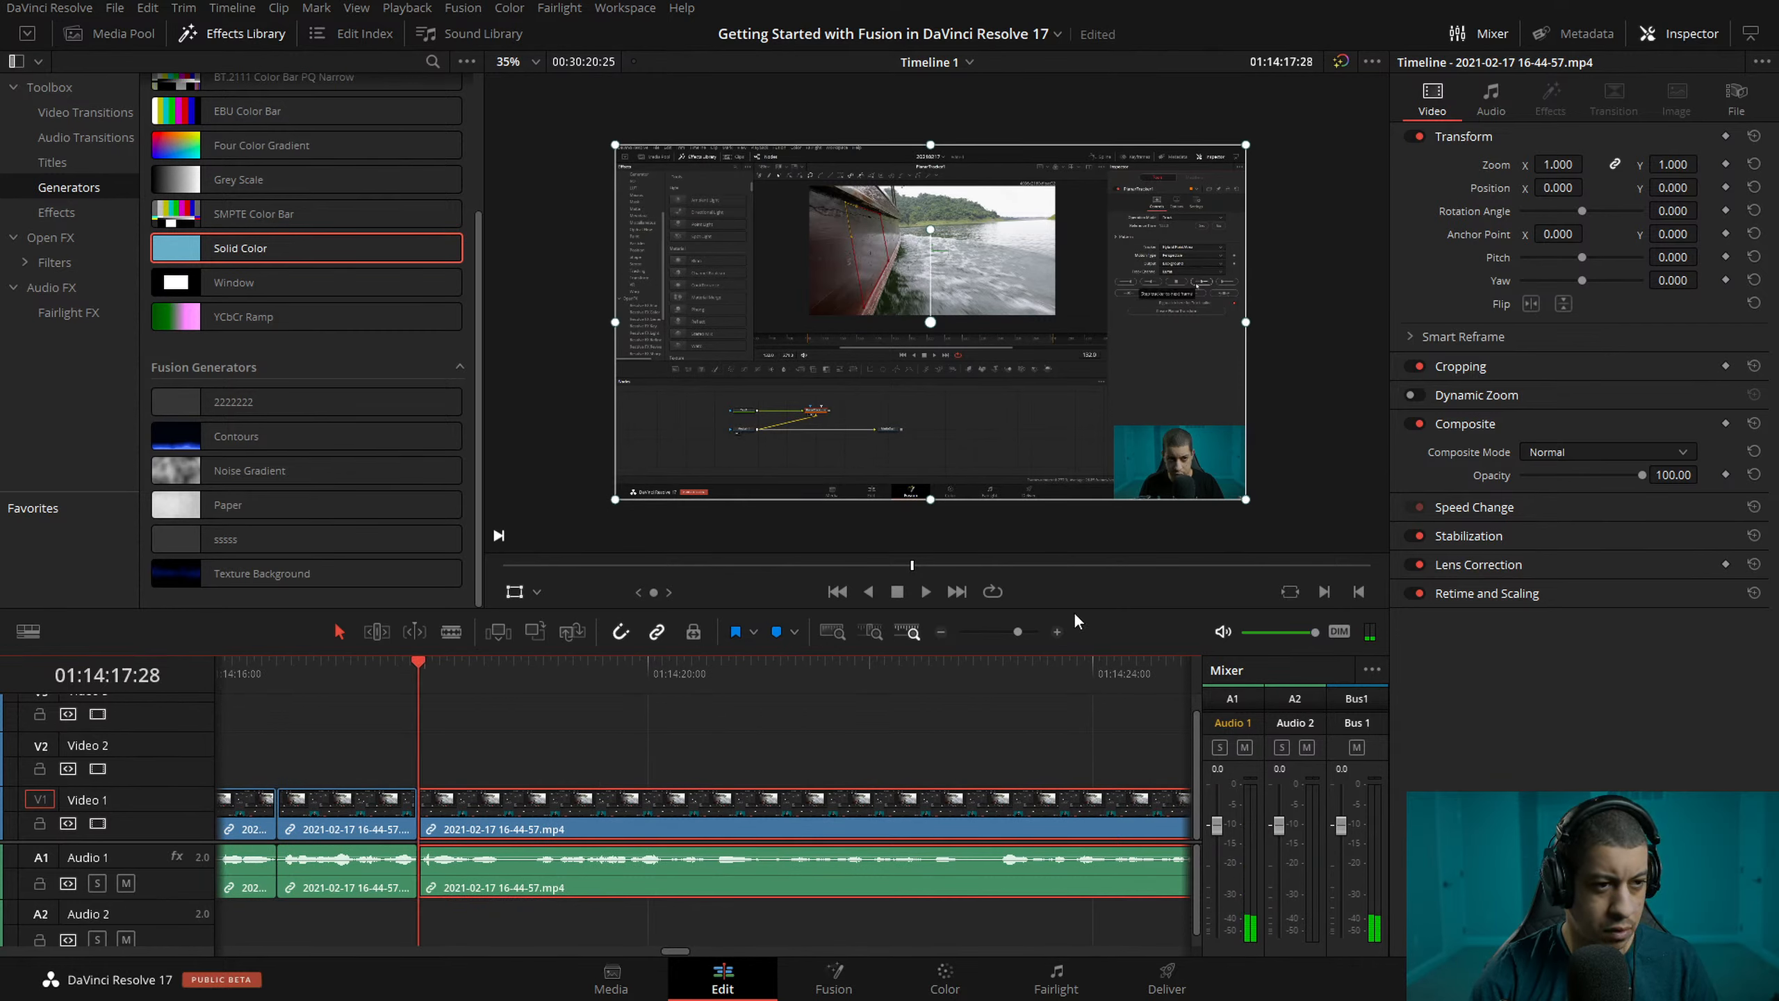
{"action": "left_click", "coordinate": [1058, 632]}
{"action": "left_click", "coordinate": [84, 113]}
{"action": "left_click", "coordinate": [76, 139]}
{"action": "left_click_drag", "start_coordinate": [252, 192], "coordinate": [707, 859]}
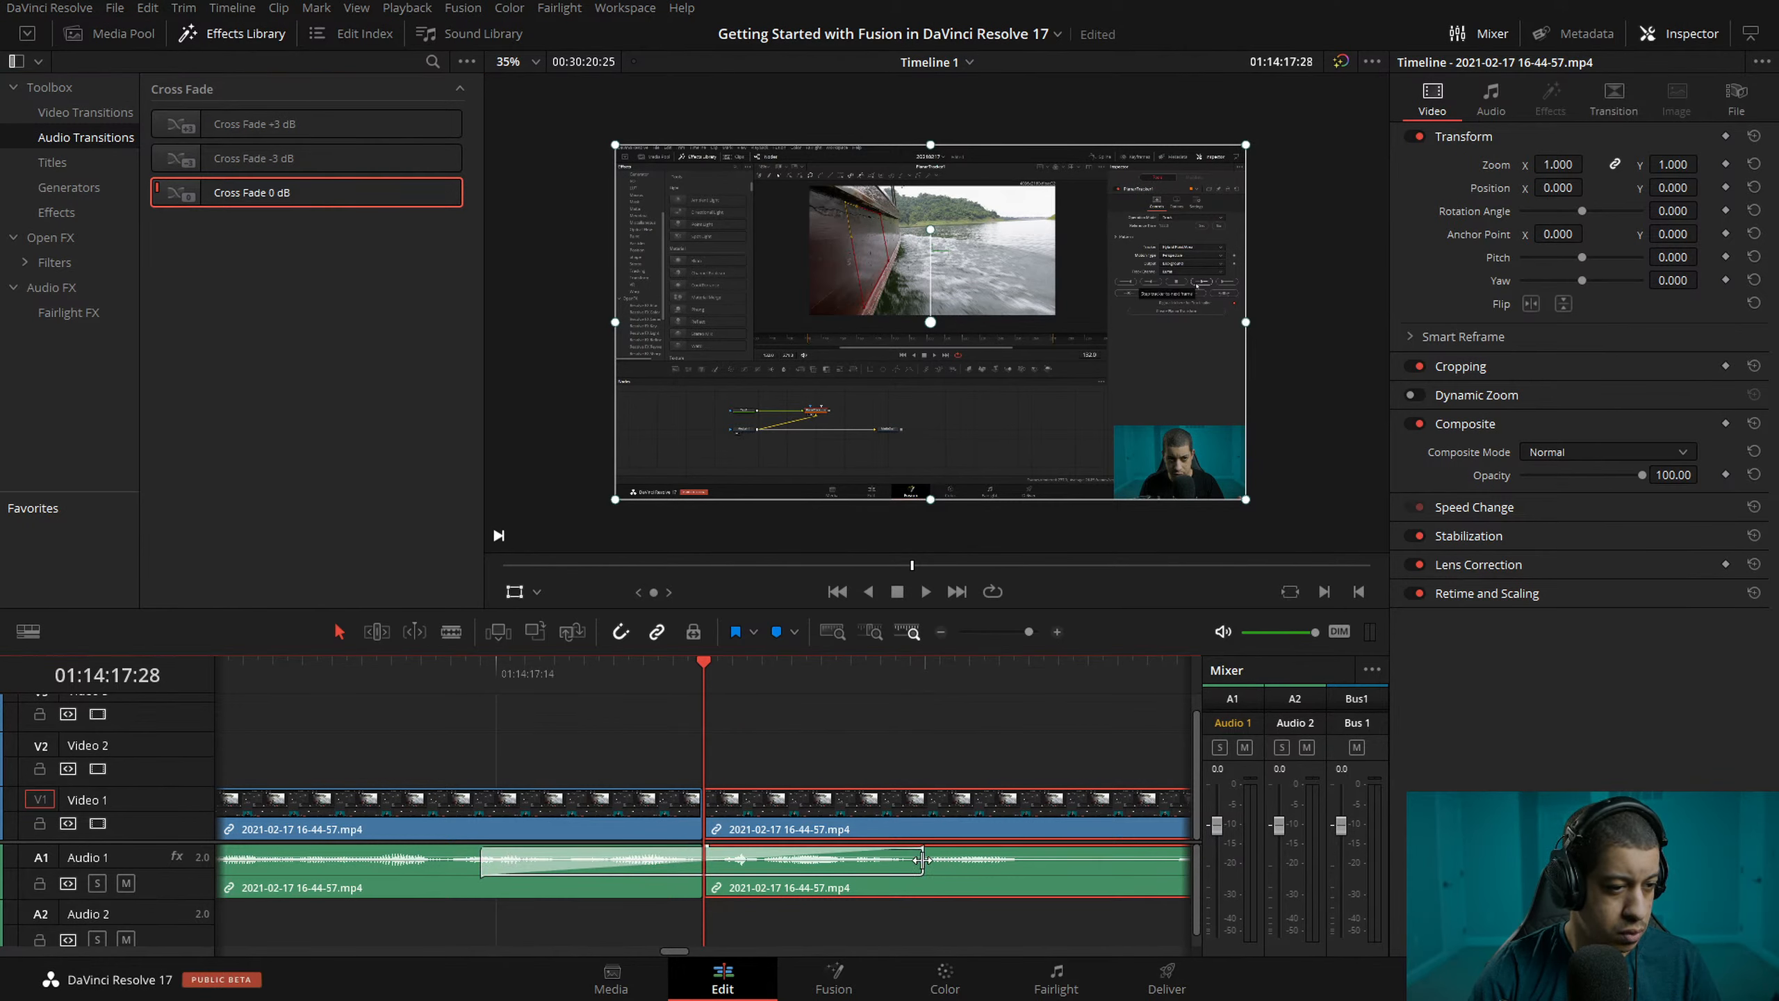
{"action": "left_click_drag", "start_coordinate": [922, 868], "coordinate": [785, 869]}
{"action": "key", "text": "/"}
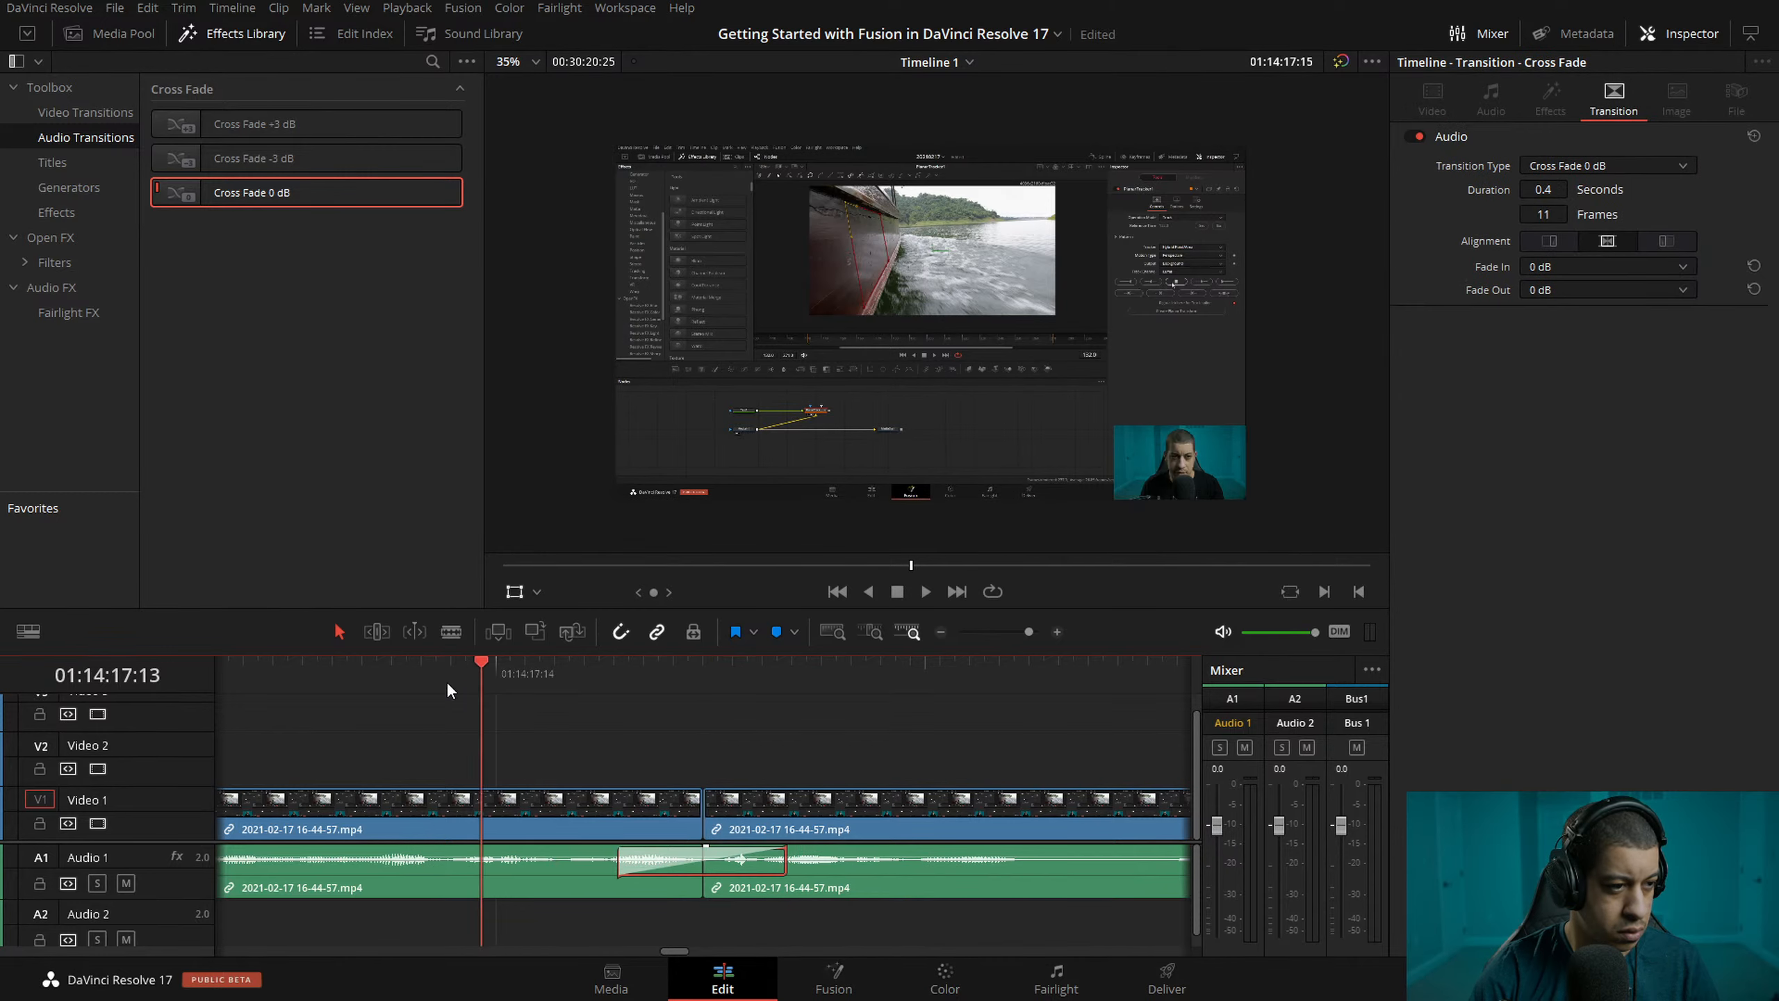
- Play on past the cross fade at double speed and replay from about 01:14:38 to find the next cut point
{"action": "left_click", "coordinate": [942, 632]}
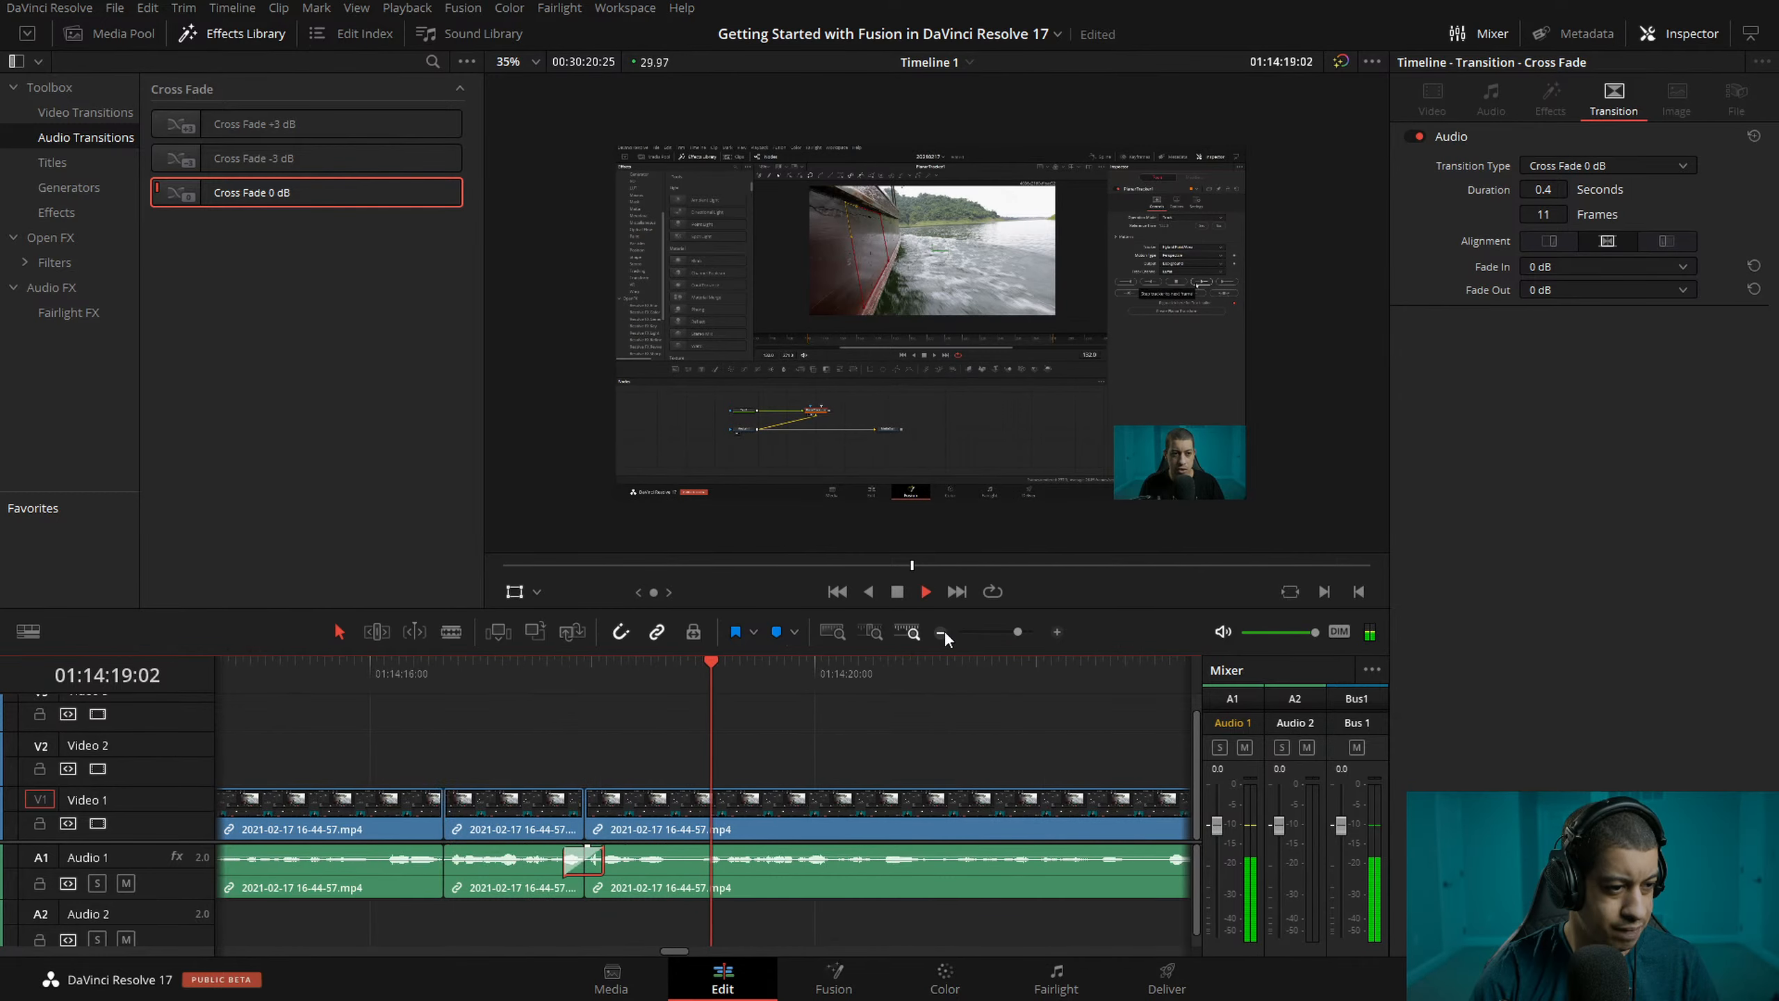
{"action": "key", "text": "l"}
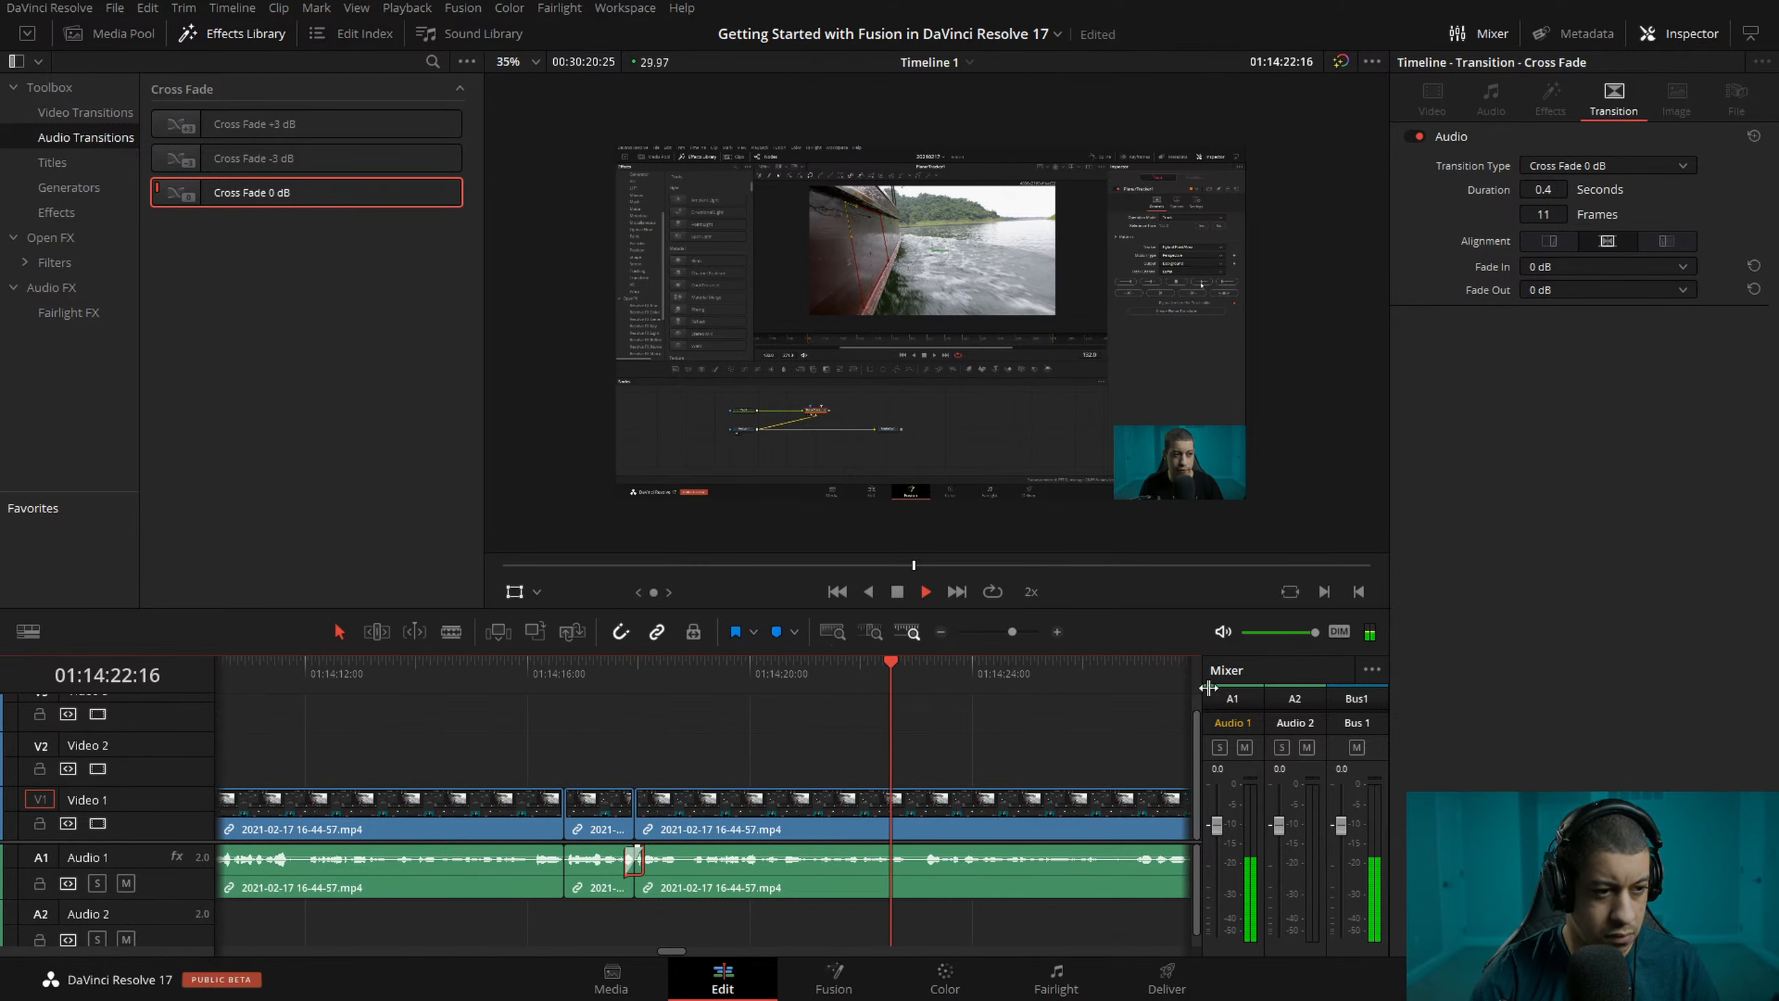
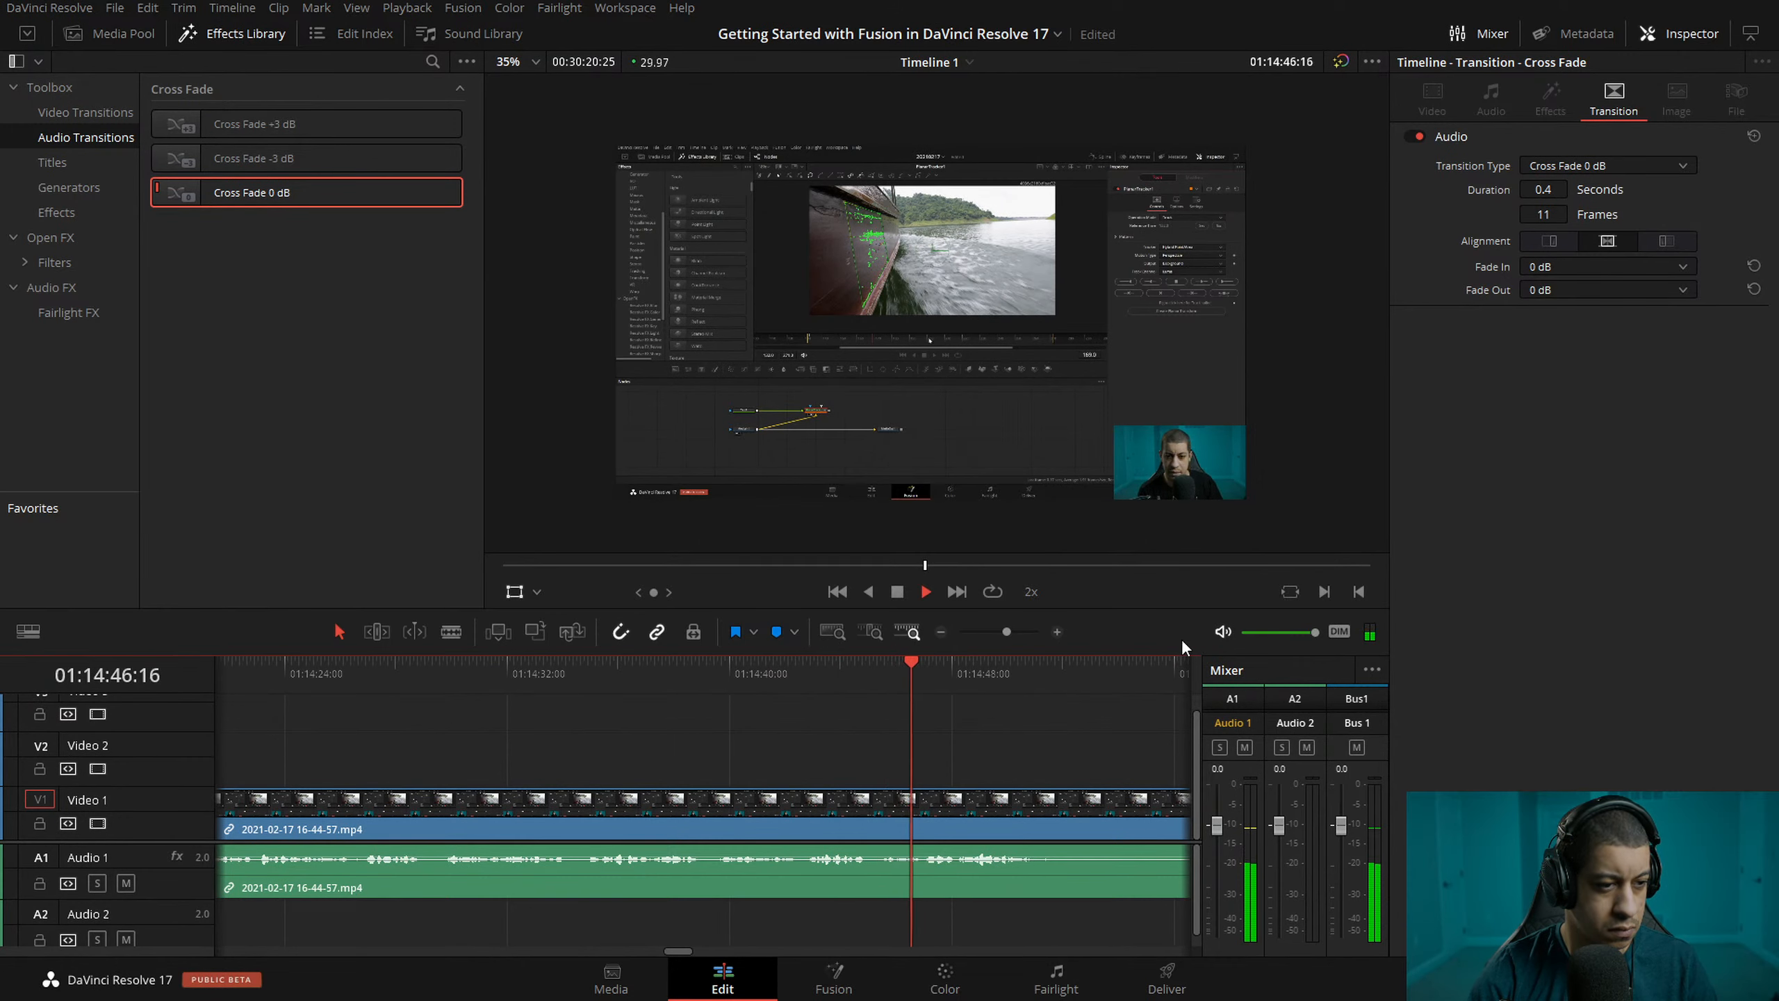
{"action": "left_click", "coordinate": [662, 668]}
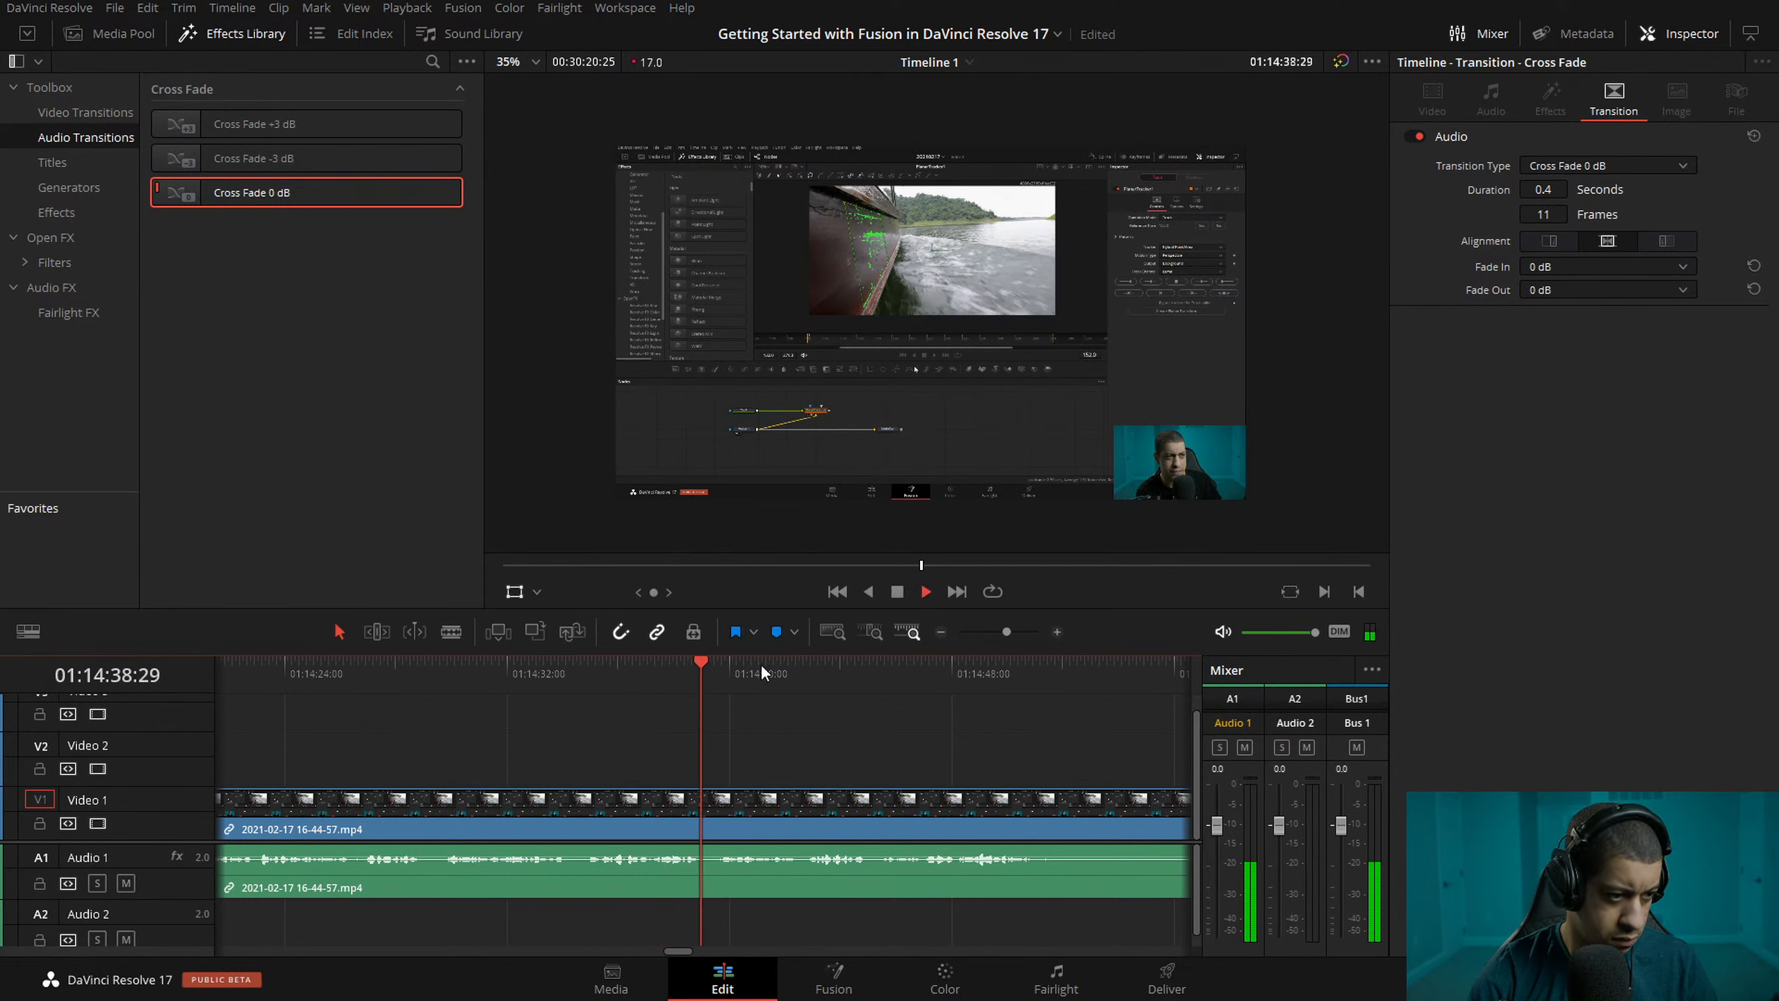
{"action": "key", "text": "space"}
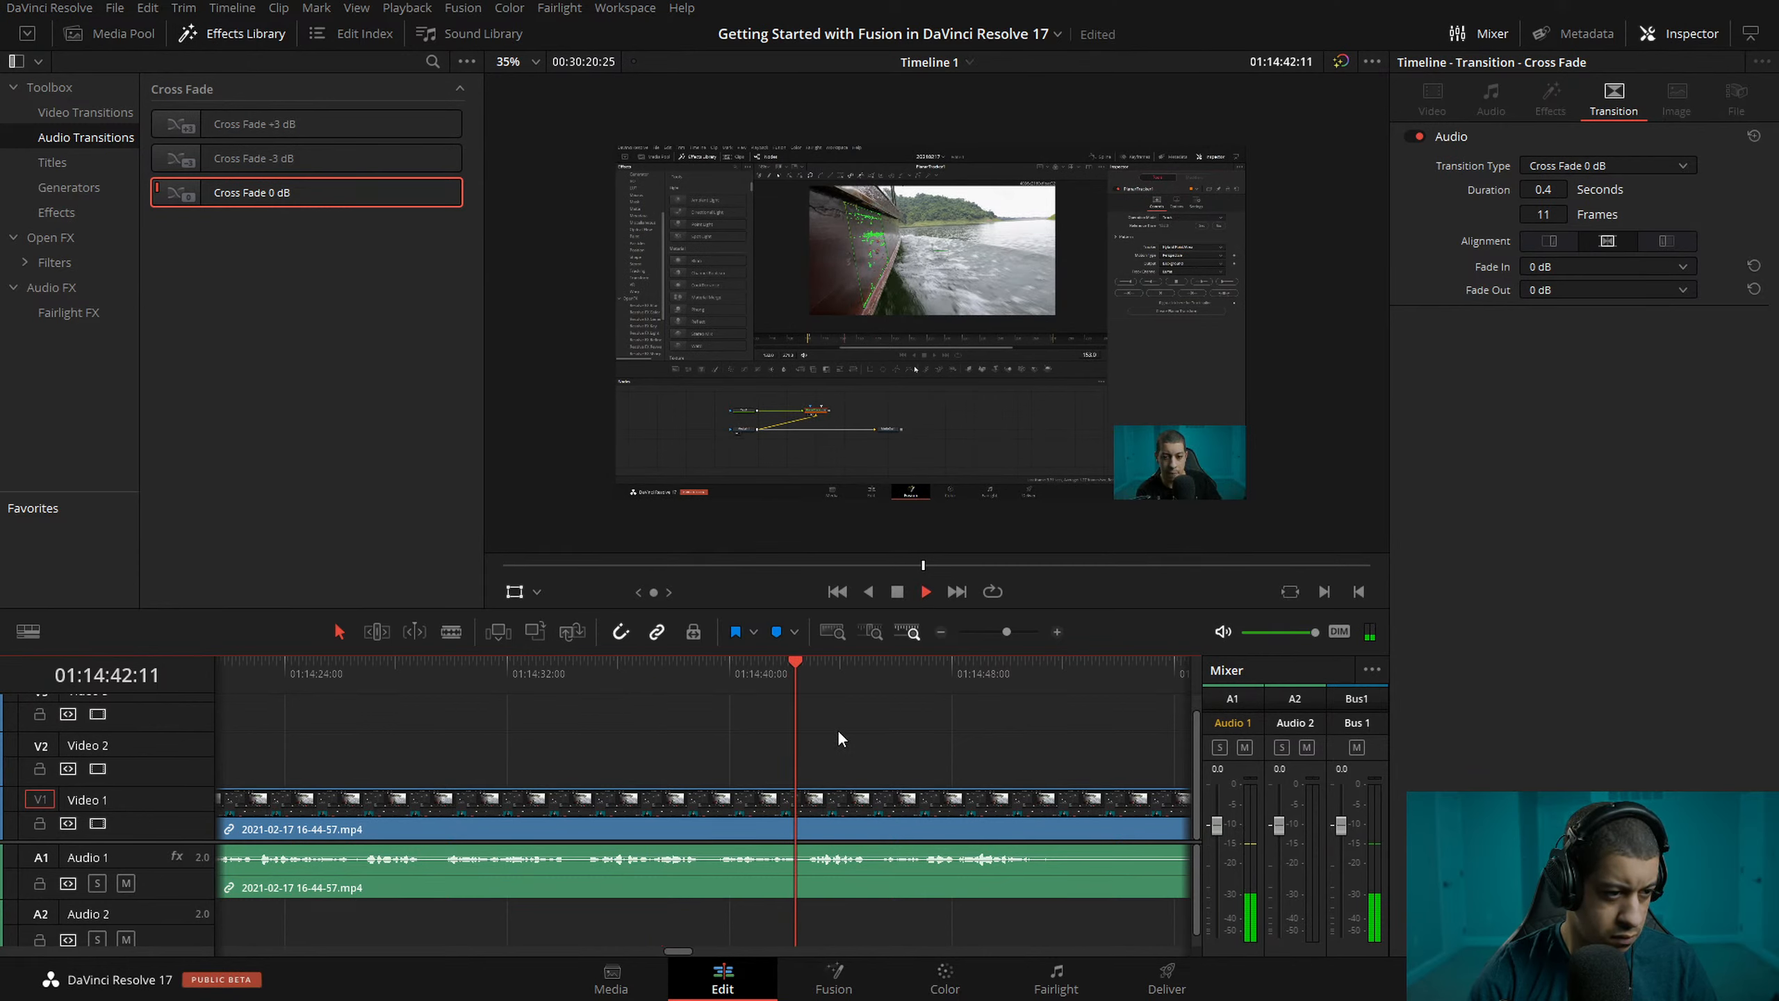
- Split the Video 1 clip and its linked audio at 01:14:42:11 and at 01:15:09:00, around the silent stretch
{"action": "left_click_drag", "start_coordinate": [806, 674], "coordinate": [798, 672]}
{"action": "key", "text": "ctrl+b"}
{"action": "left_click", "coordinate": [941, 634]}
{"action": "left_click_drag", "start_coordinate": [720, 663], "coordinate": [745, 671]}
{"action": "key", "text": "ctrl+equal"}
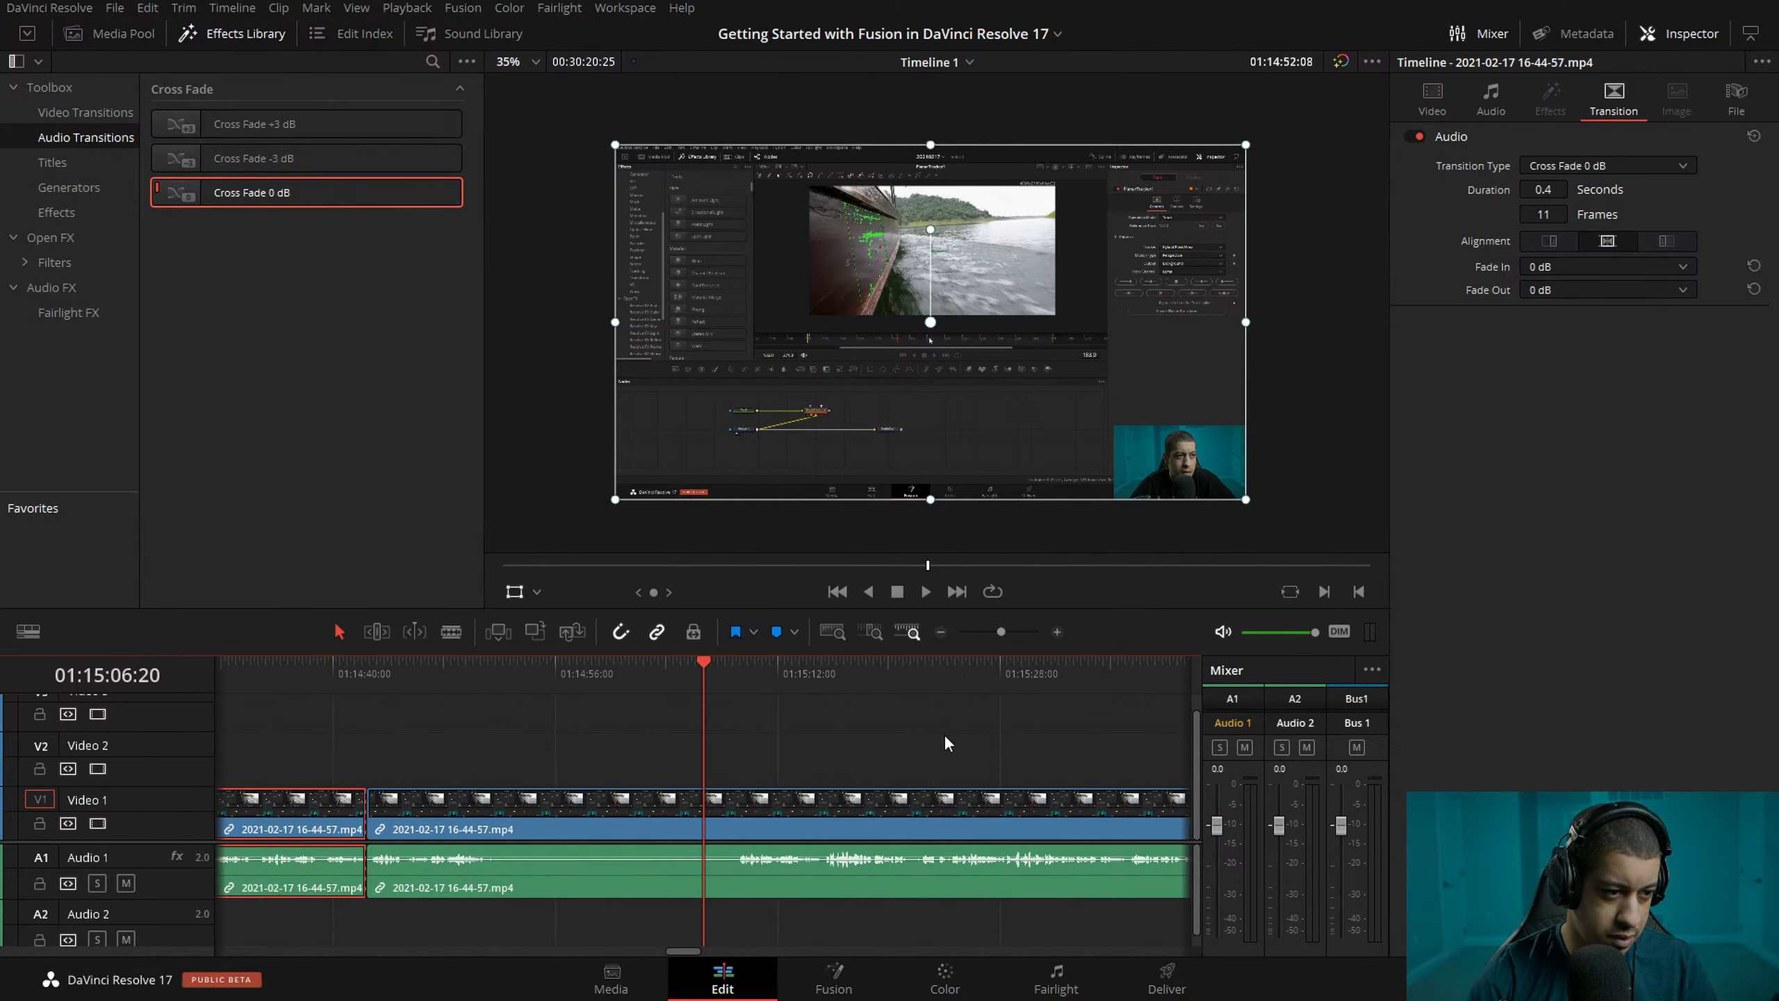
{"action": "key", "text": "space"}
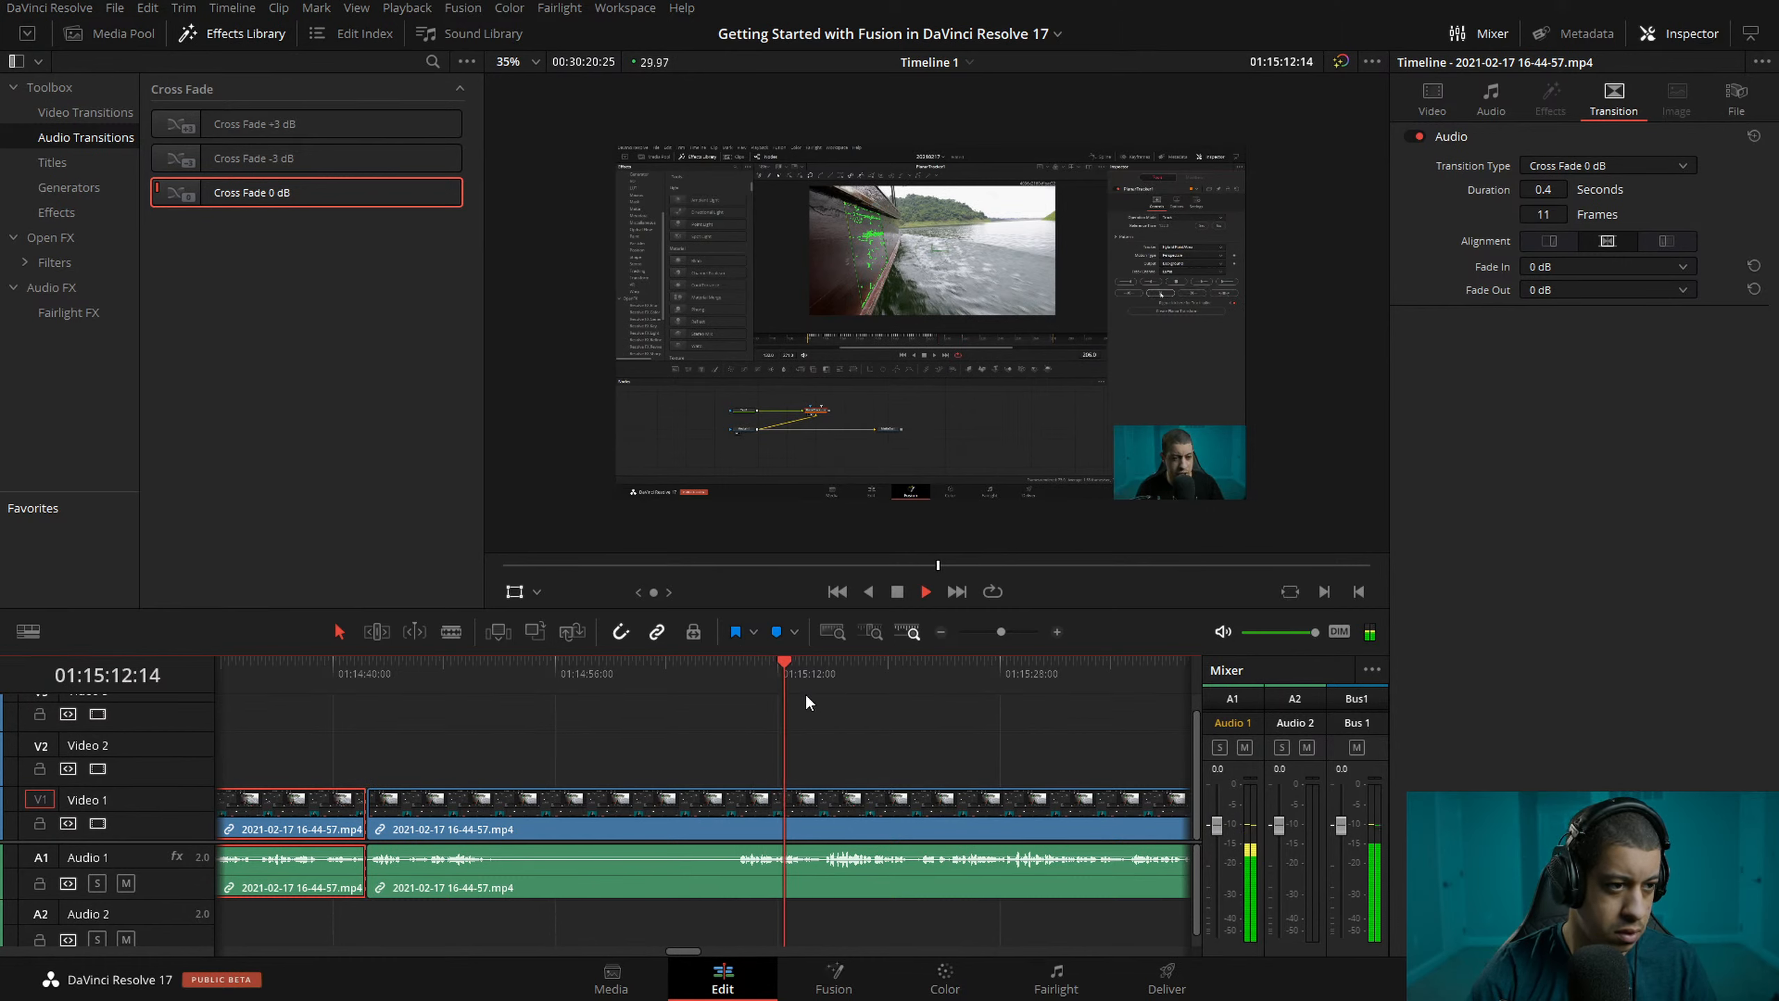
{"action": "left_click_drag", "start_coordinate": [804, 676], "coordinate": [735, 687]}
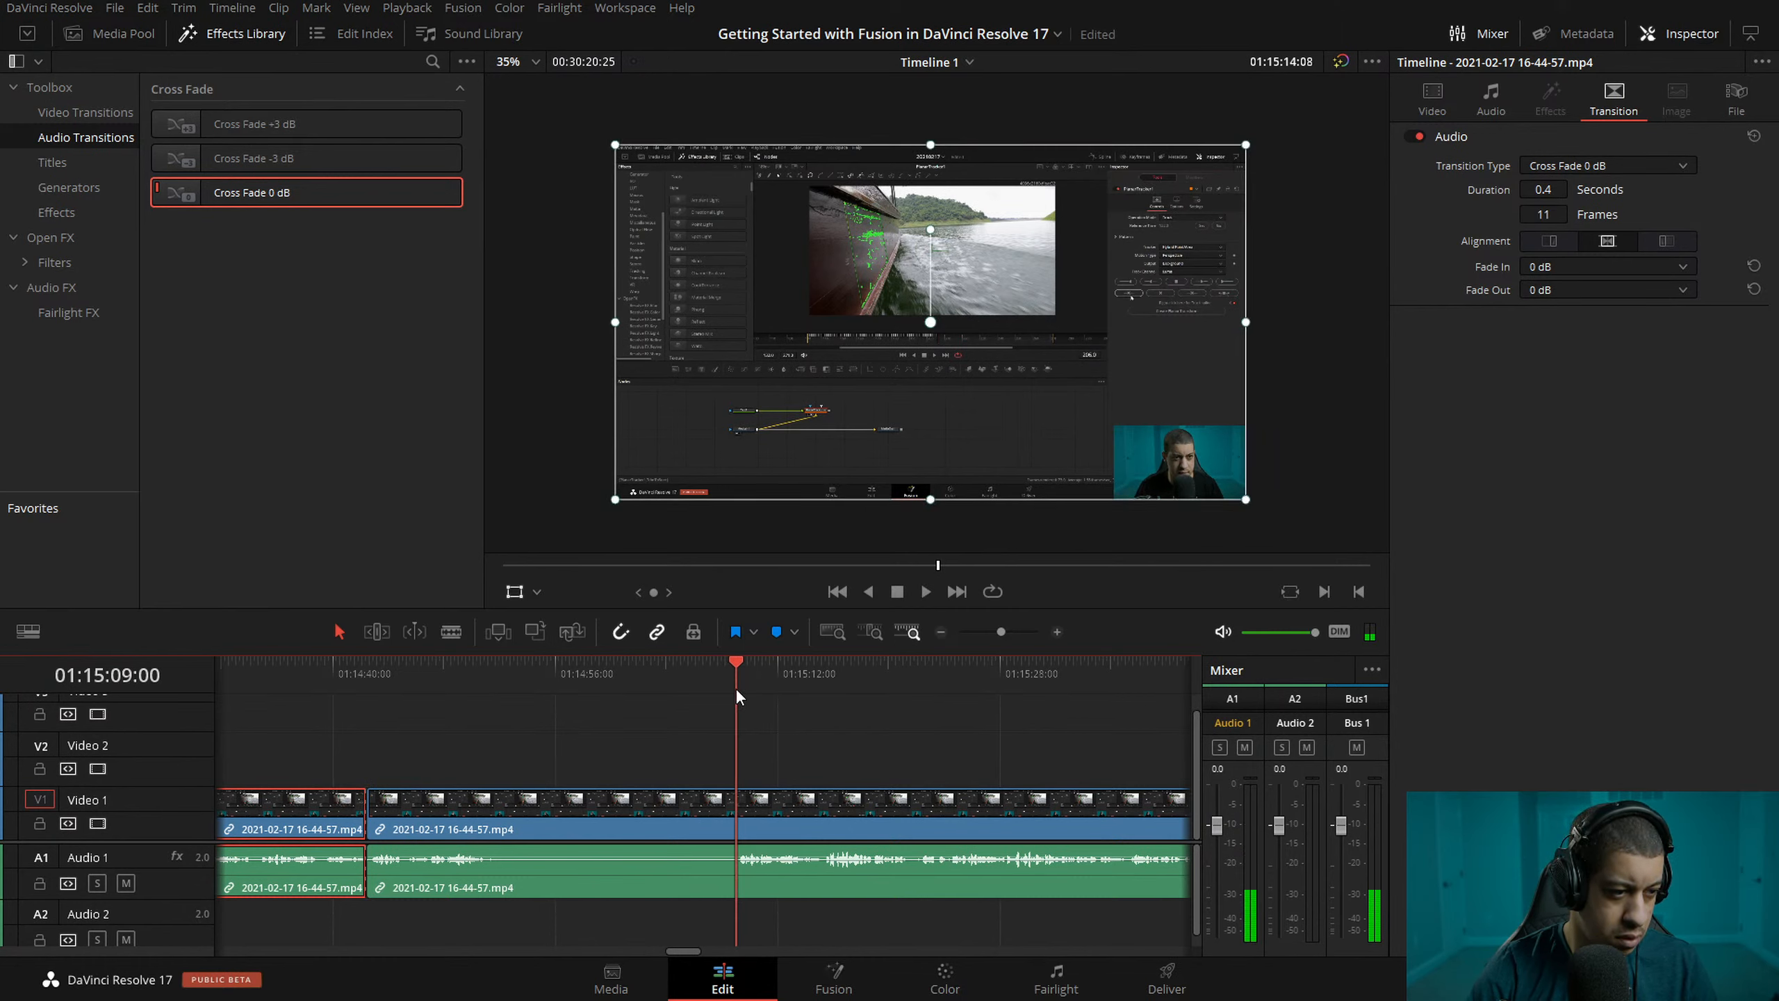
{"action": "key", "text": "ctrl+b"}
- Set the clip speed of the silent section between the two cuts to 600%
{"action": "left_click_drag", "start_coordinate": [637, 858], "coordinate": [528, 914]}
{"action": "right_click", "coordinate": [722, 827]}
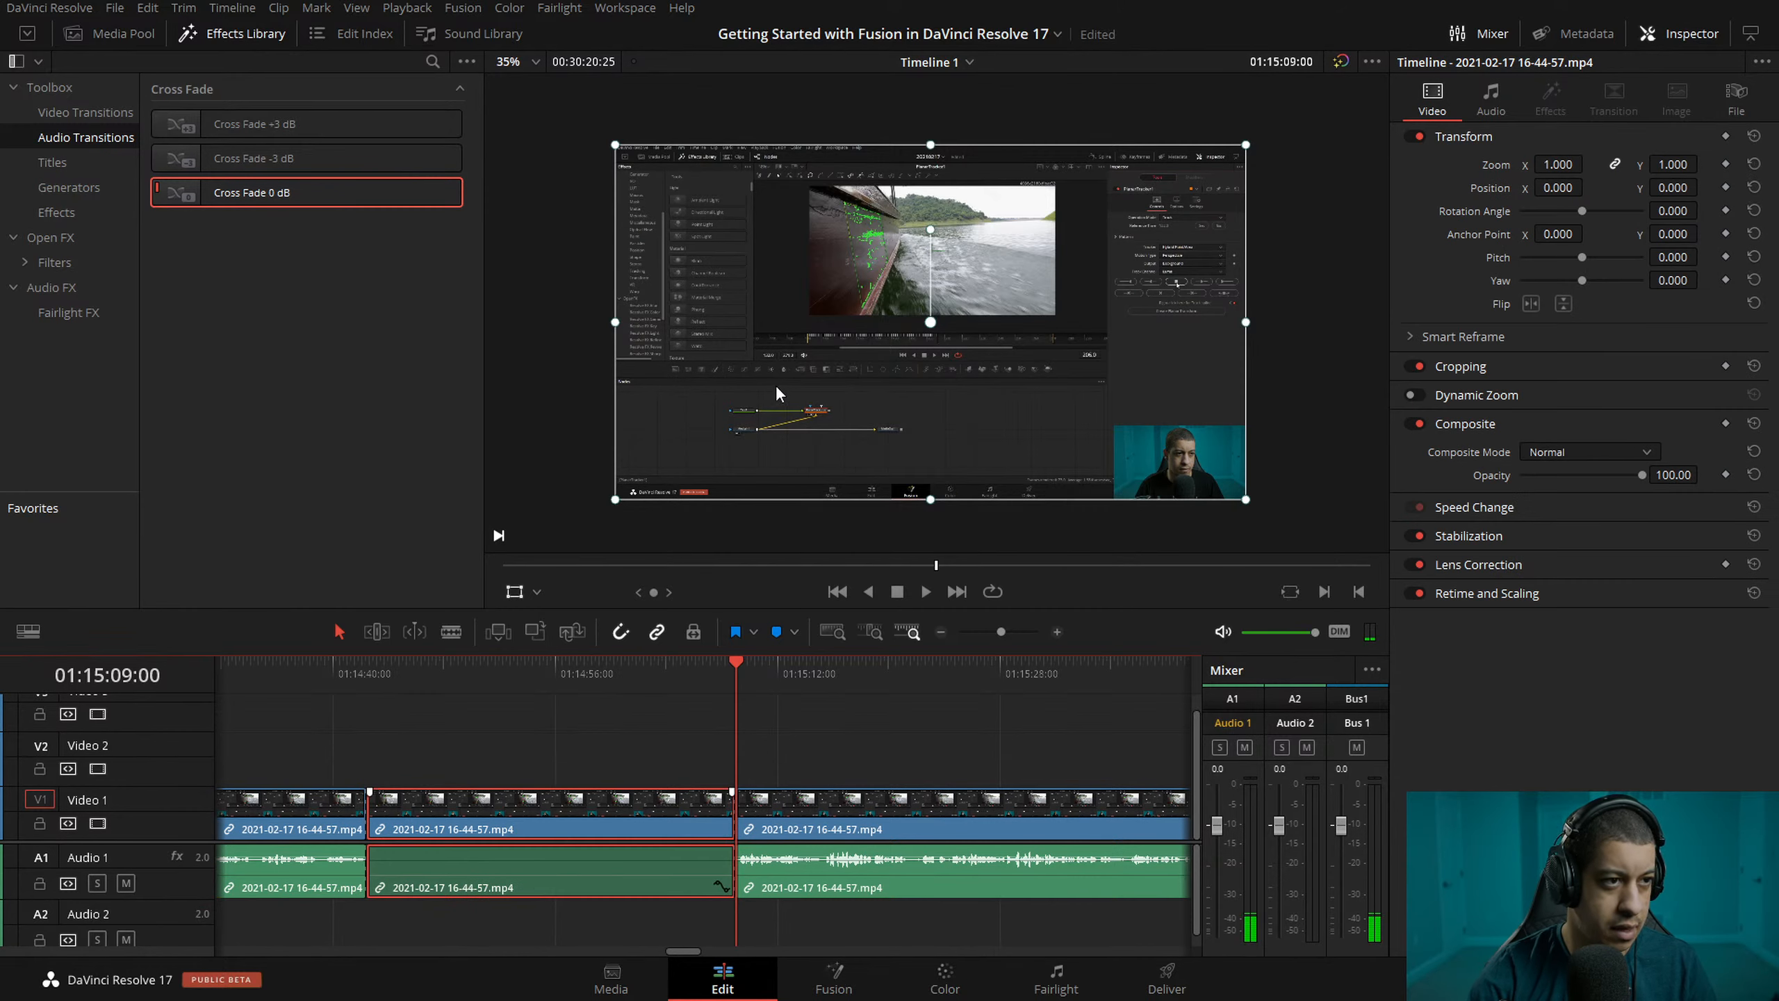
{"action": "left_click", "coordinate": [888, 355]}
{"action": "type", "text": "99"}
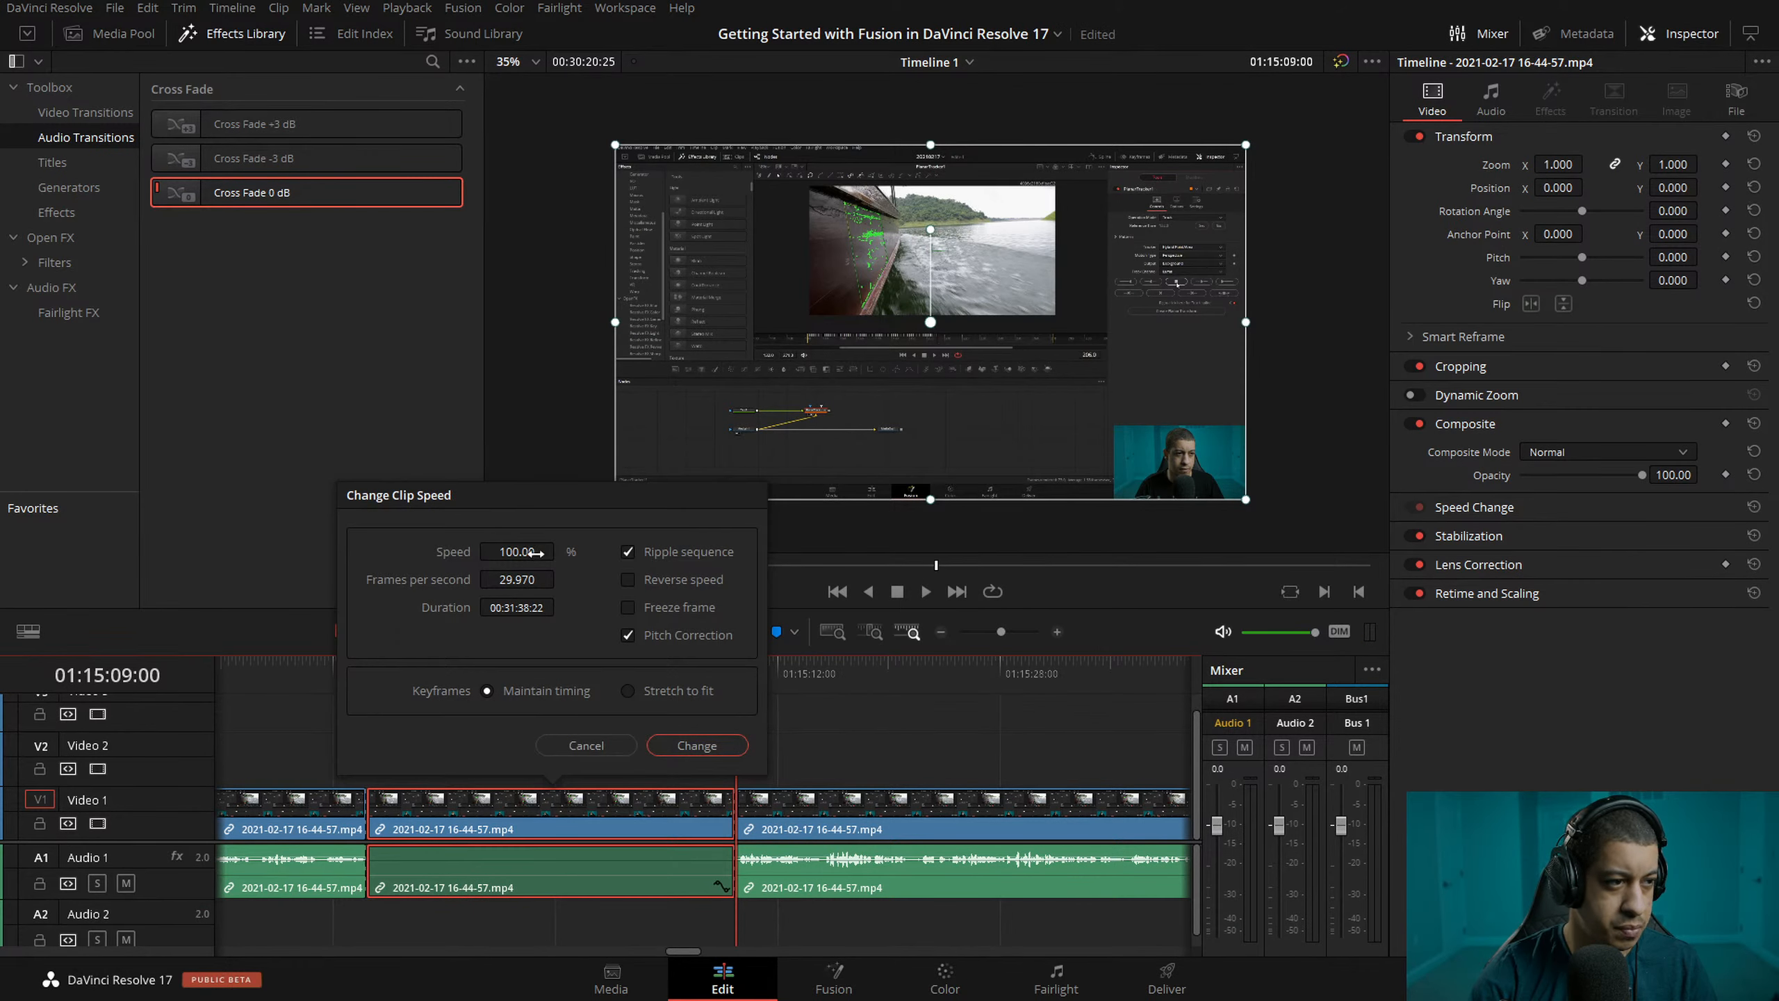
{"action": "type", "text": "400"}
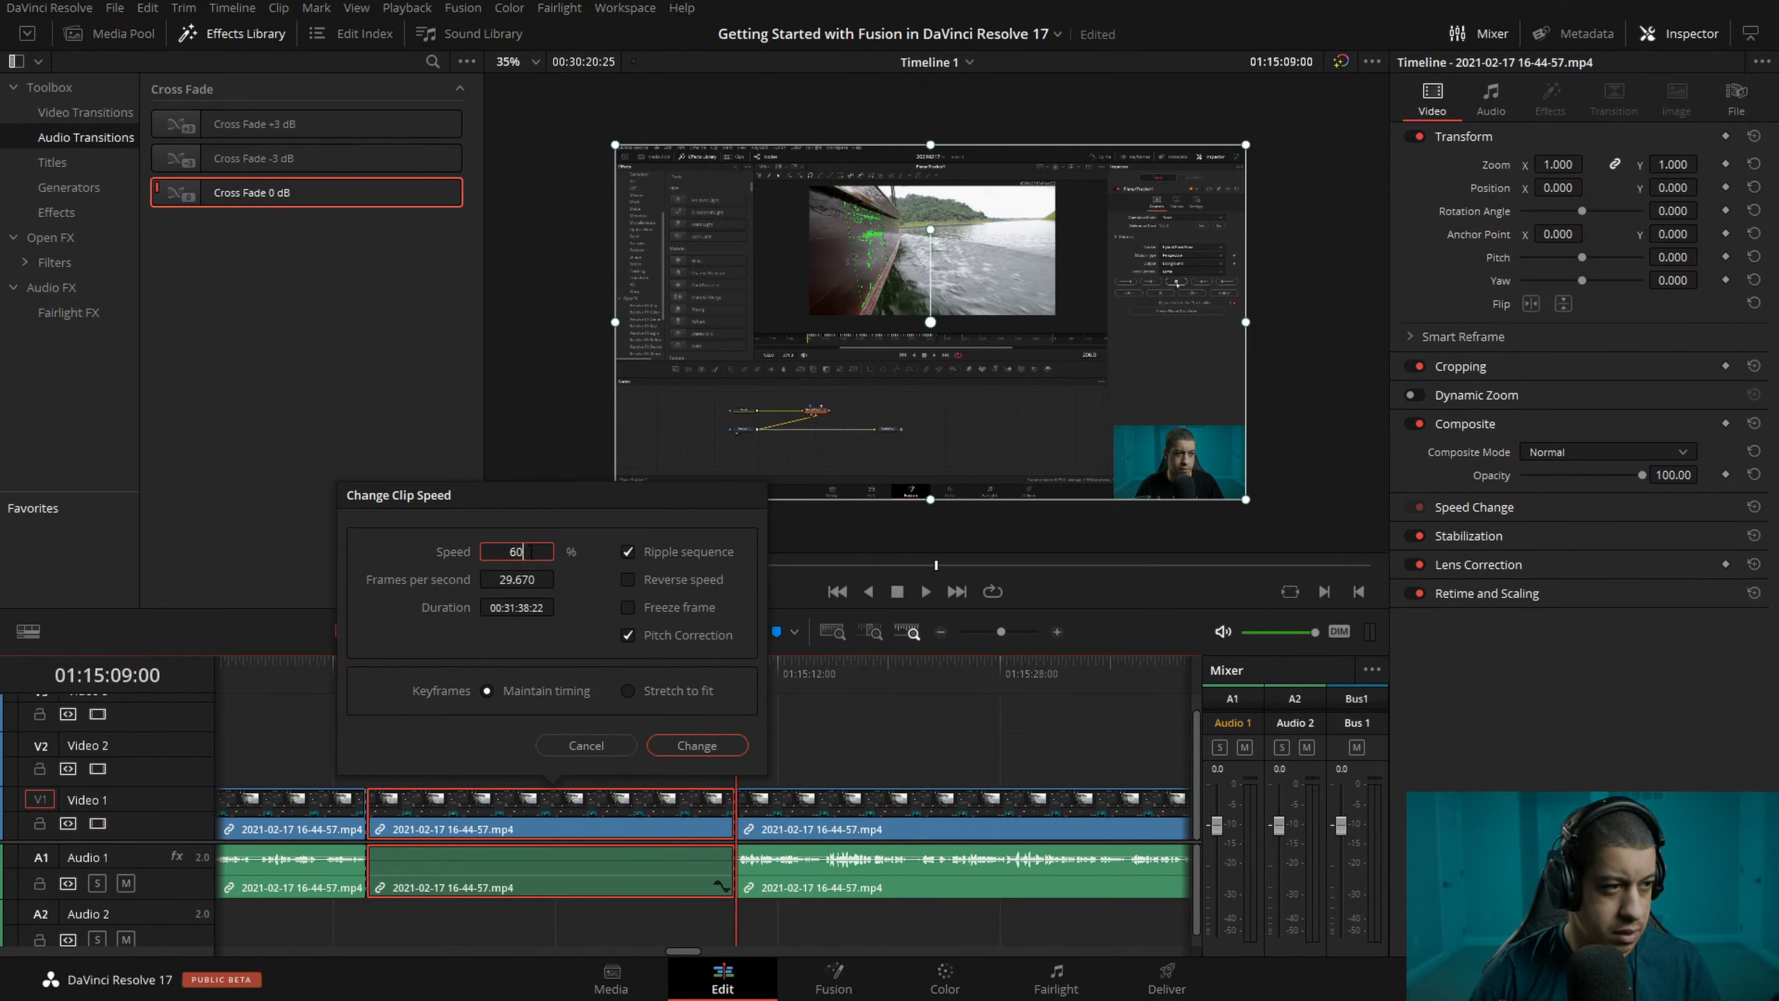
{"action": "left_click", "coordinate": [697, 745]}
- Play back the sped-up section from its start to check its pace
{"action": "mouse_move", "coordinate": [371, 690]}
{"action": "left_mouse_down"}
{"action": "mouse_move", "coordinate": [424, 690]}
{"action": "mouse_move", "coordinate": [366, 681]}
{"action": "left_mouse_up"}
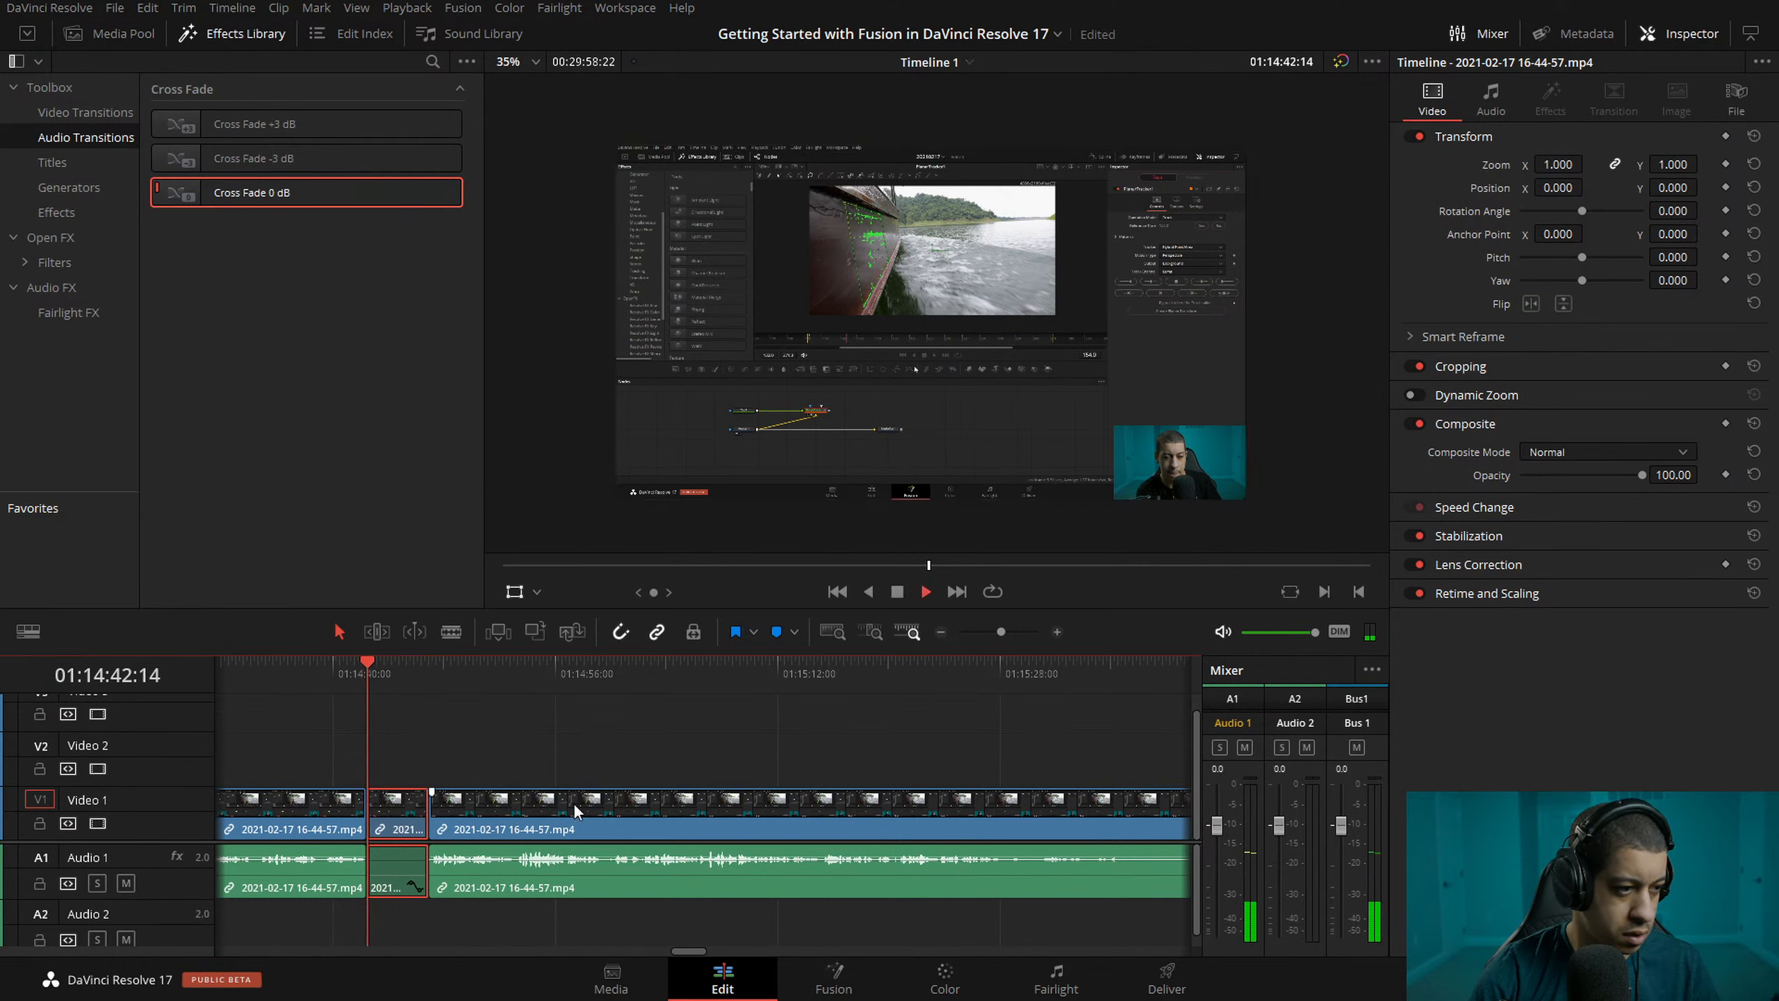
{"action": "key", "text": "space"}
{"action": "left_click", "coordinate": [1058, 632]}
{"action": "left_click", "coordinate": [1058, 632]}
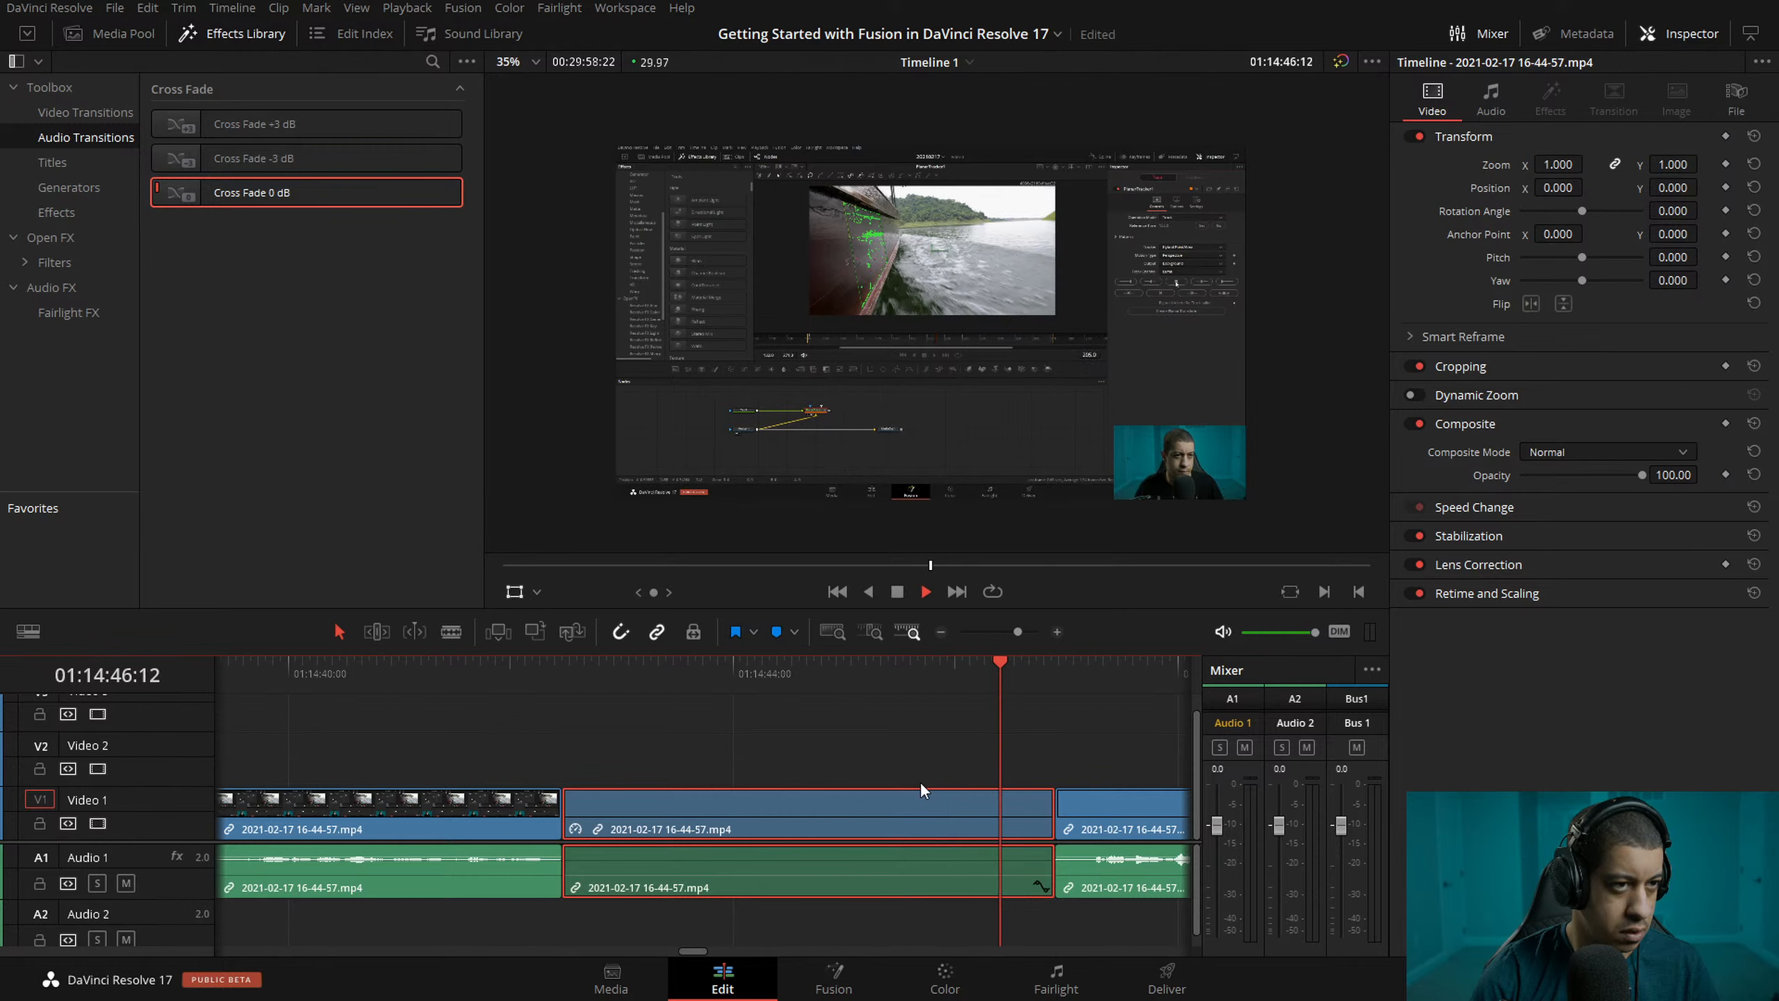
{"action": "key", "text": "space"}
- Scale the sped-up clip to a zoom of about 1.607 and reposition it to about X -432, Y -319
{"action": "left_click", "coordinate": [637, 689]}
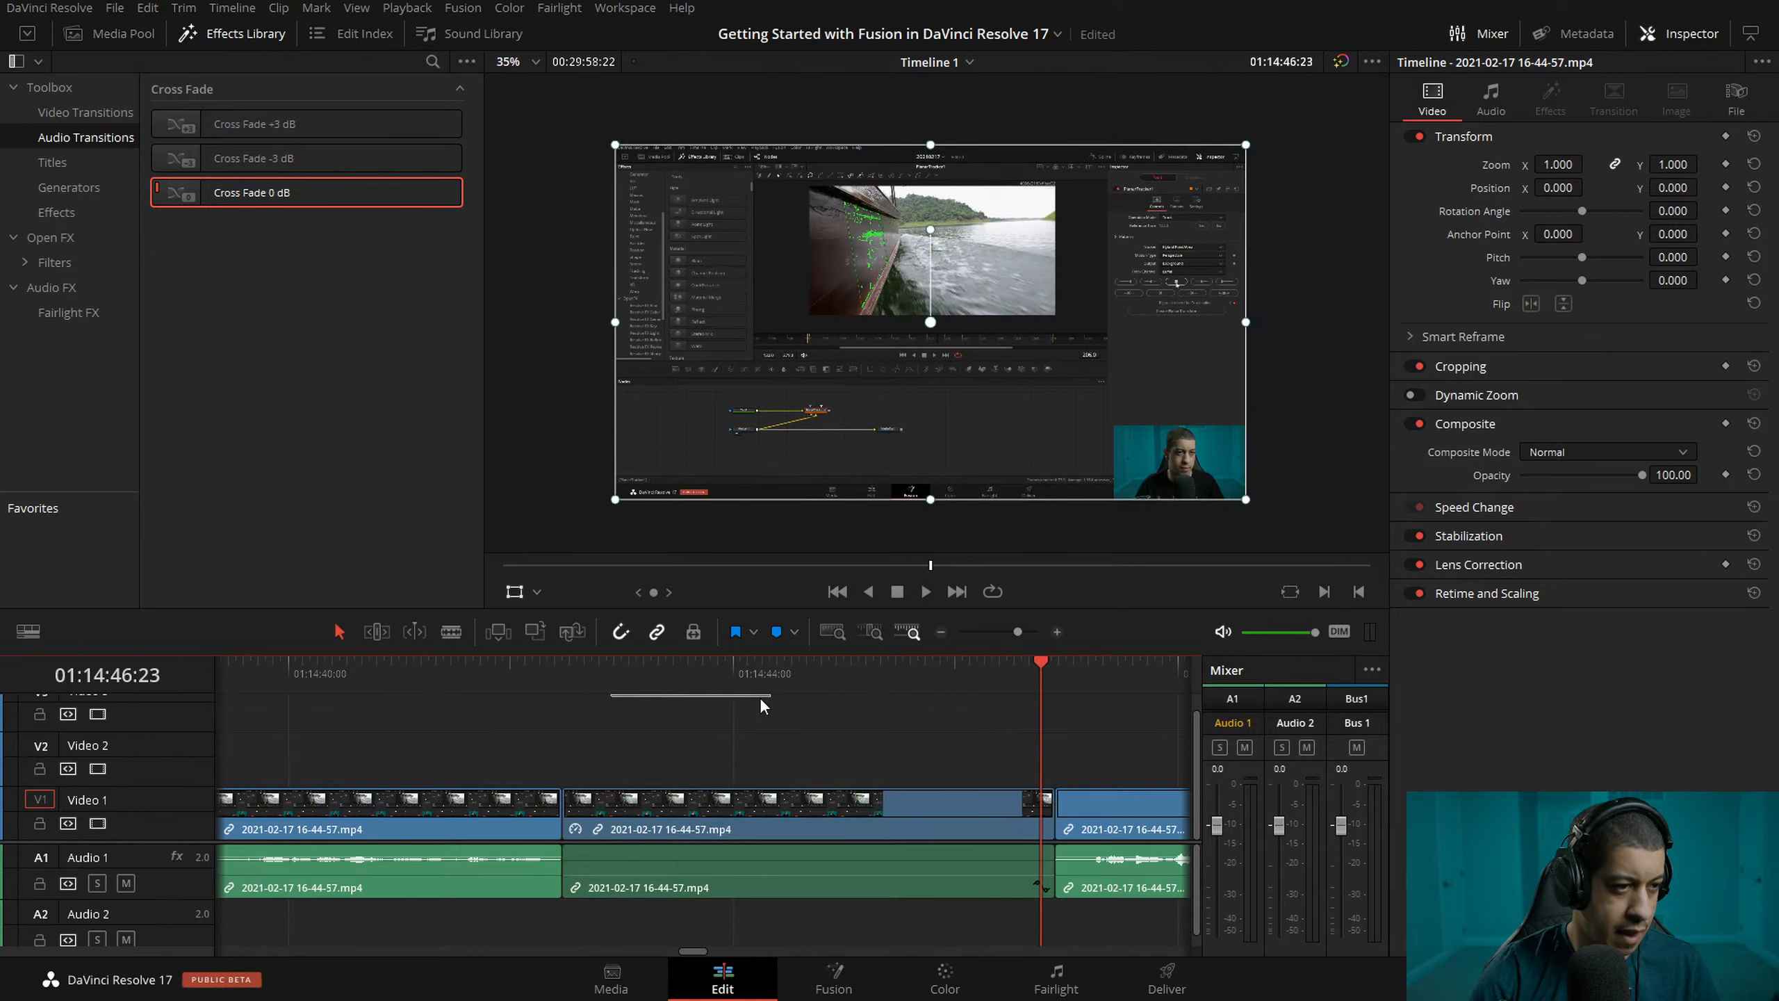
{"action": "left_click_drag", "start_coordinate": [851, 671], "coordinate": [727, 674]}
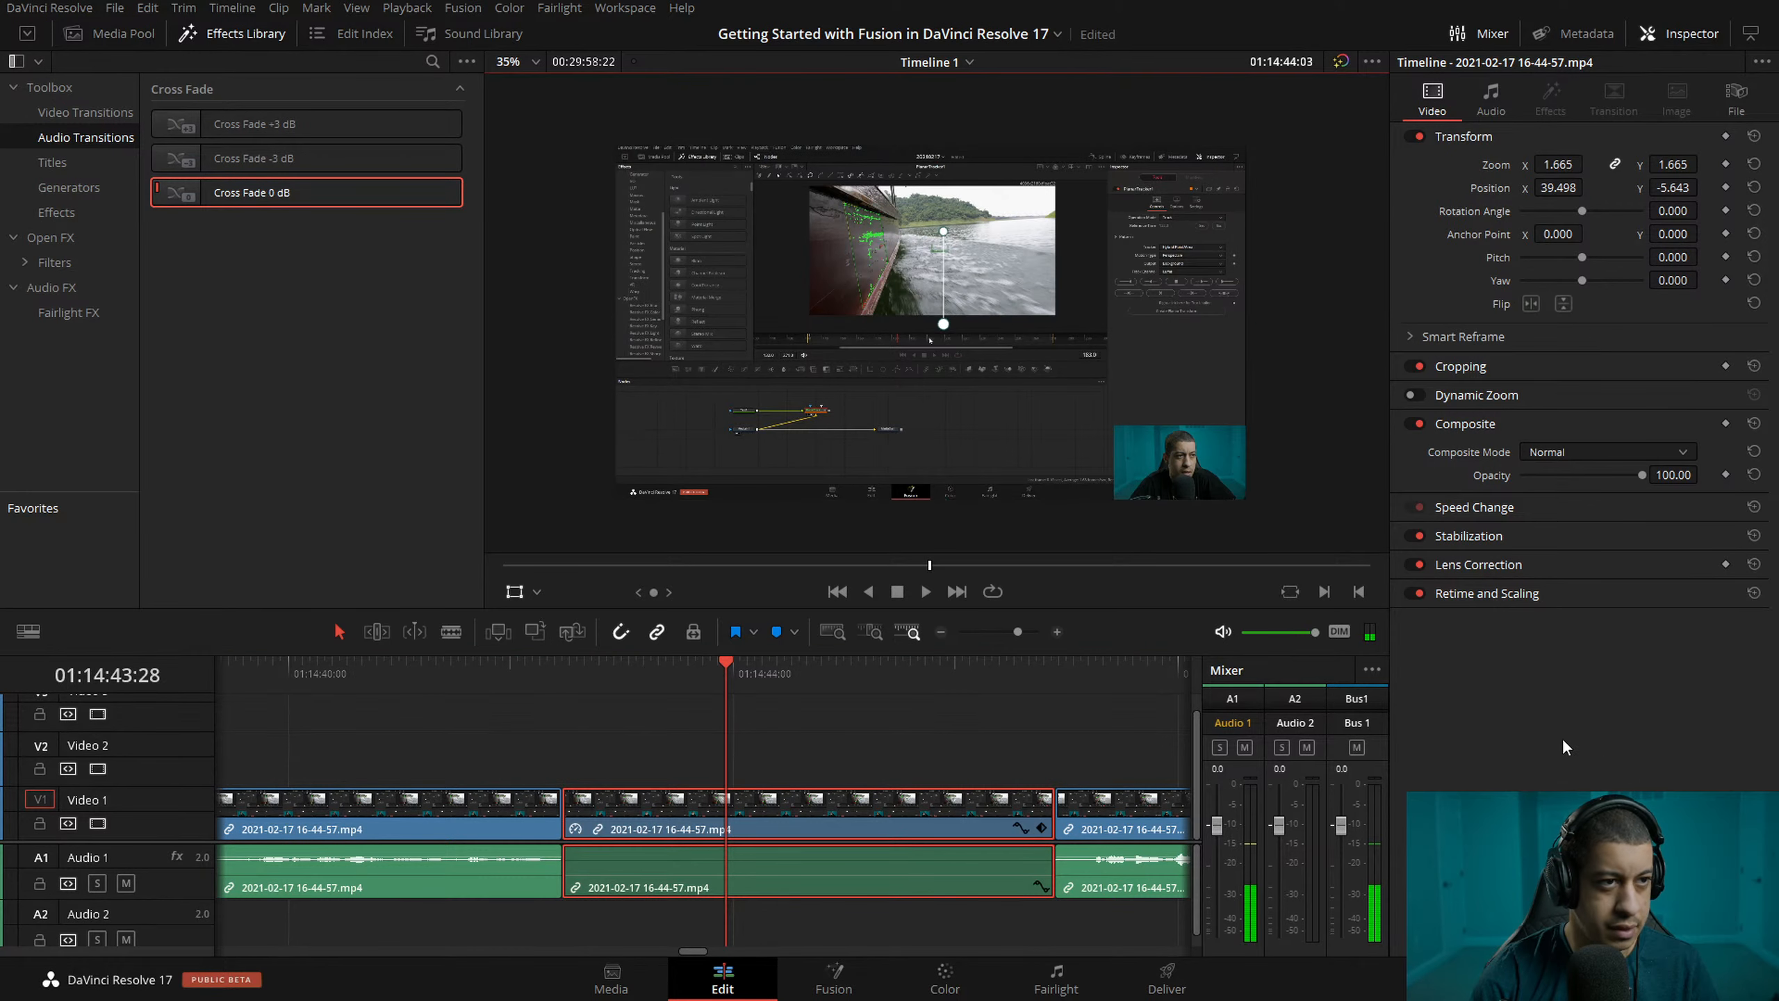
{"action": "left_click", "coordinate": [775, 669]}
{"action": "left_click_drag", "start_coordinate": [985, 398], "coordinate": [883, 412]}
{"action": "scroll", "coordinate": [873, 412], "scroll_direction": "down", "scroll_amount": 1}
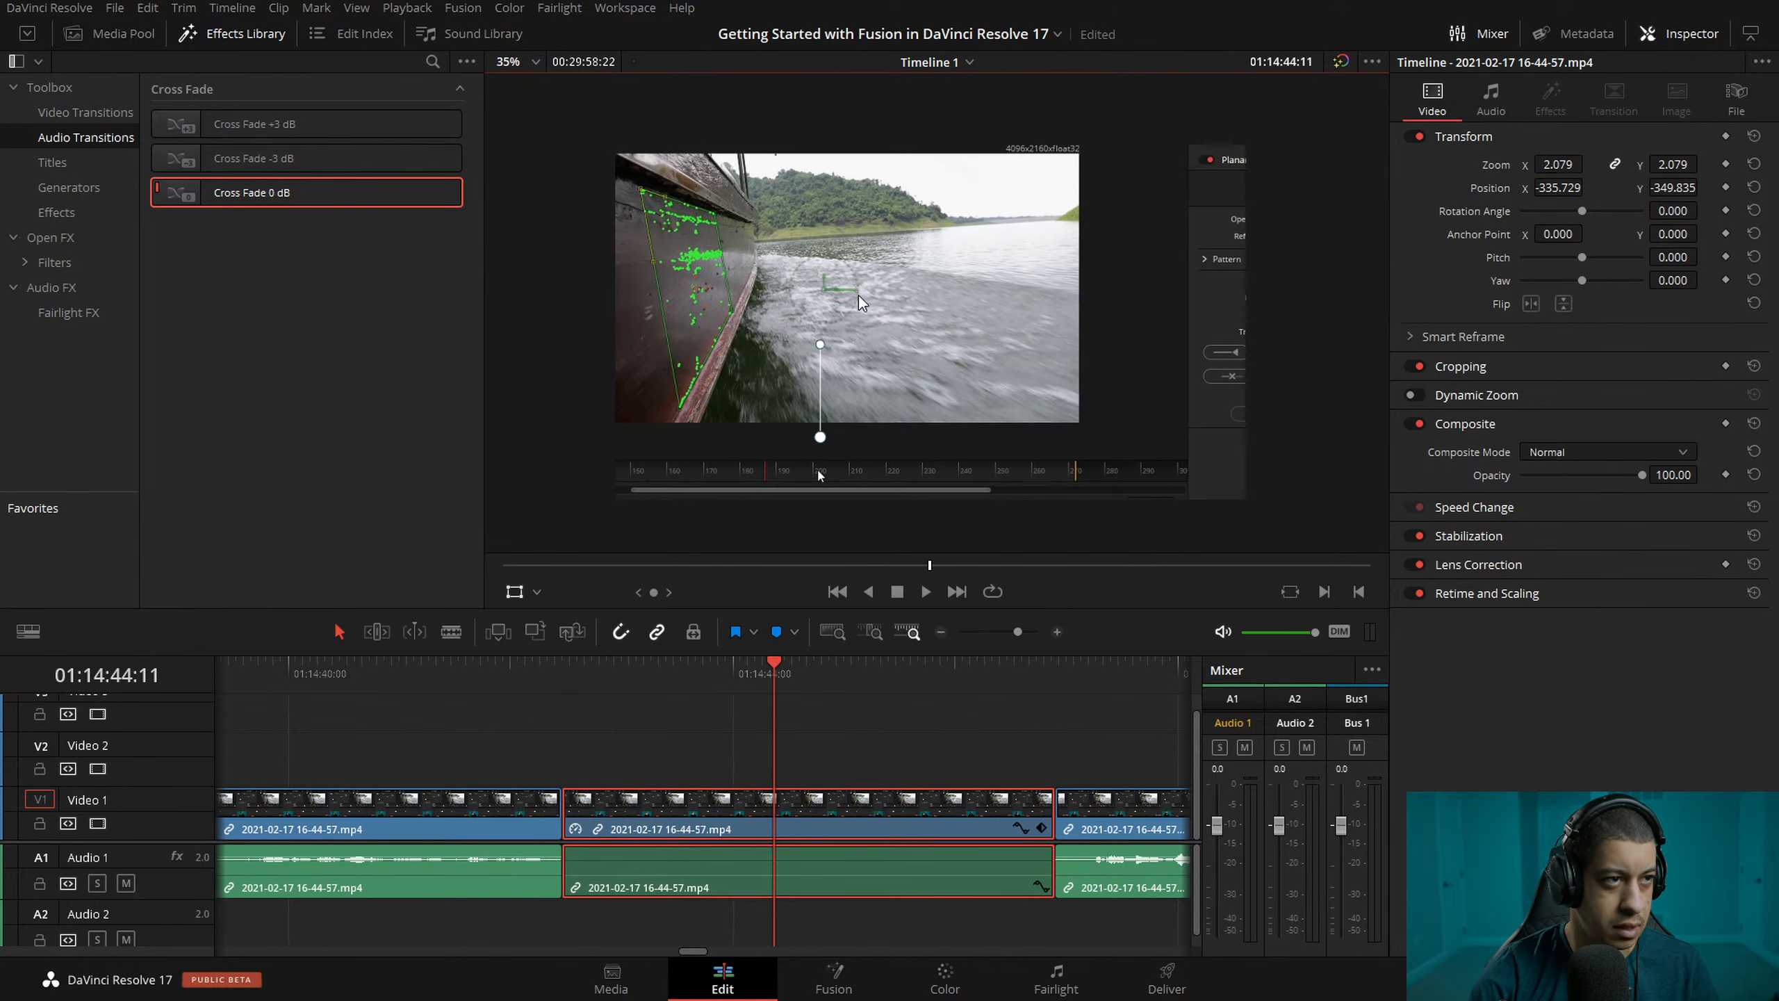
{"action": "scroll", "coordinate": [866, 316], "scroll_direction": "down", "scroll_amount": 3}
{"action": "left_click_drag", "start_coordinate": [1288, 156], "coordinate": [1216, 194]}
{"action": "left_click_drag", "start_coordinate": [1097, 274], "coordinate": [1066, 268]}
{"action": "left_click_drag", "start_coordinate": [1174, 196], "coordinate": [1146, 246]}
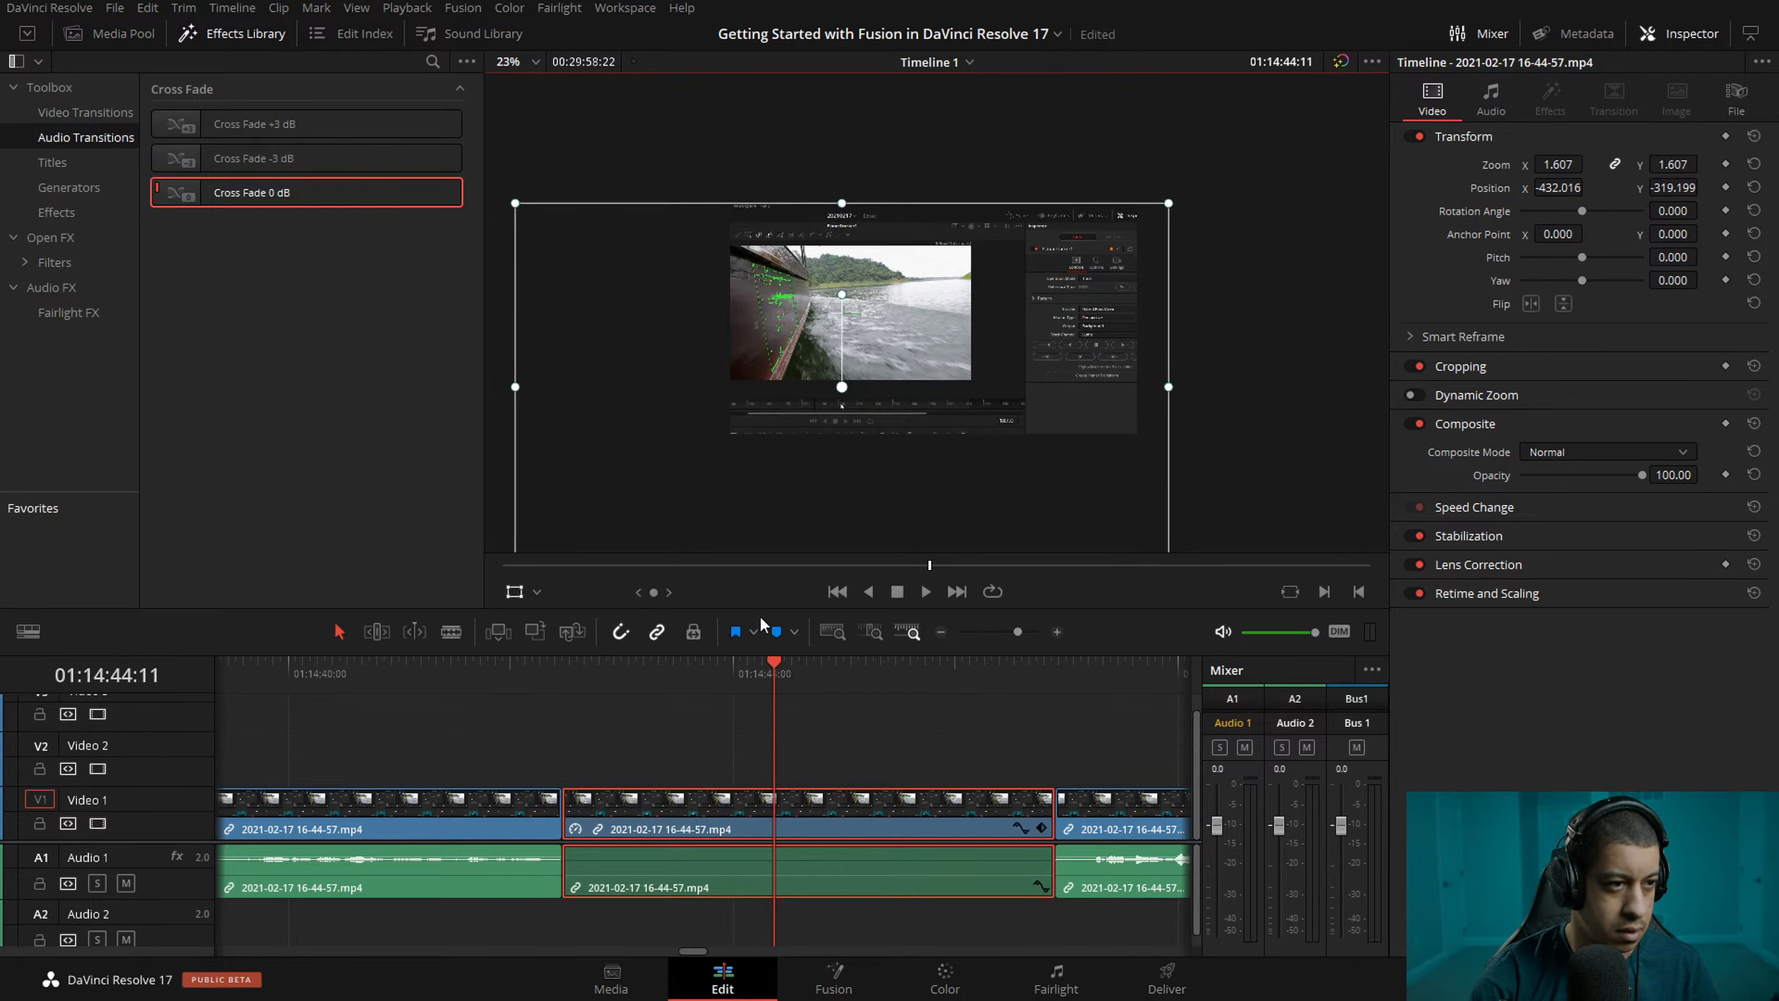
{"action": "left_click", "coordinate": [535, 62]}
{"action": "left_click", "coordinate": [511, 86]}
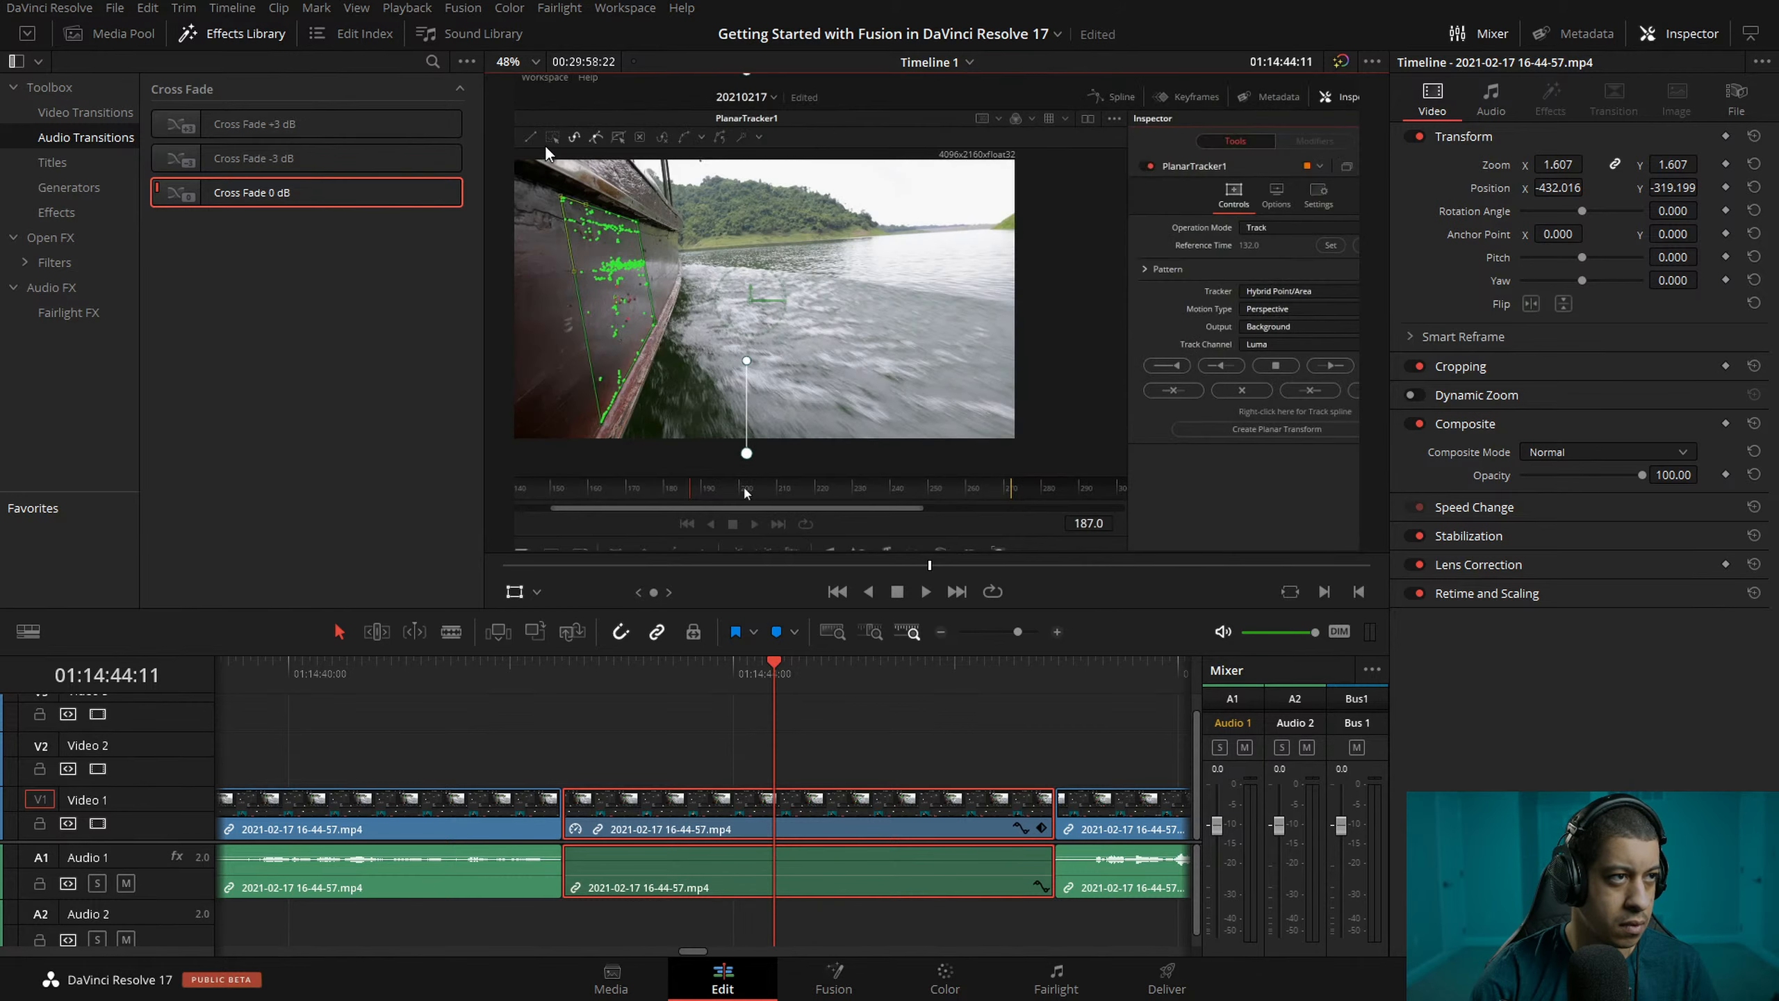
- Play back the enlarged sped-up clip to check its framing, and return the playhead to 01:14:44:06
{"action": "key", "text": "space"}
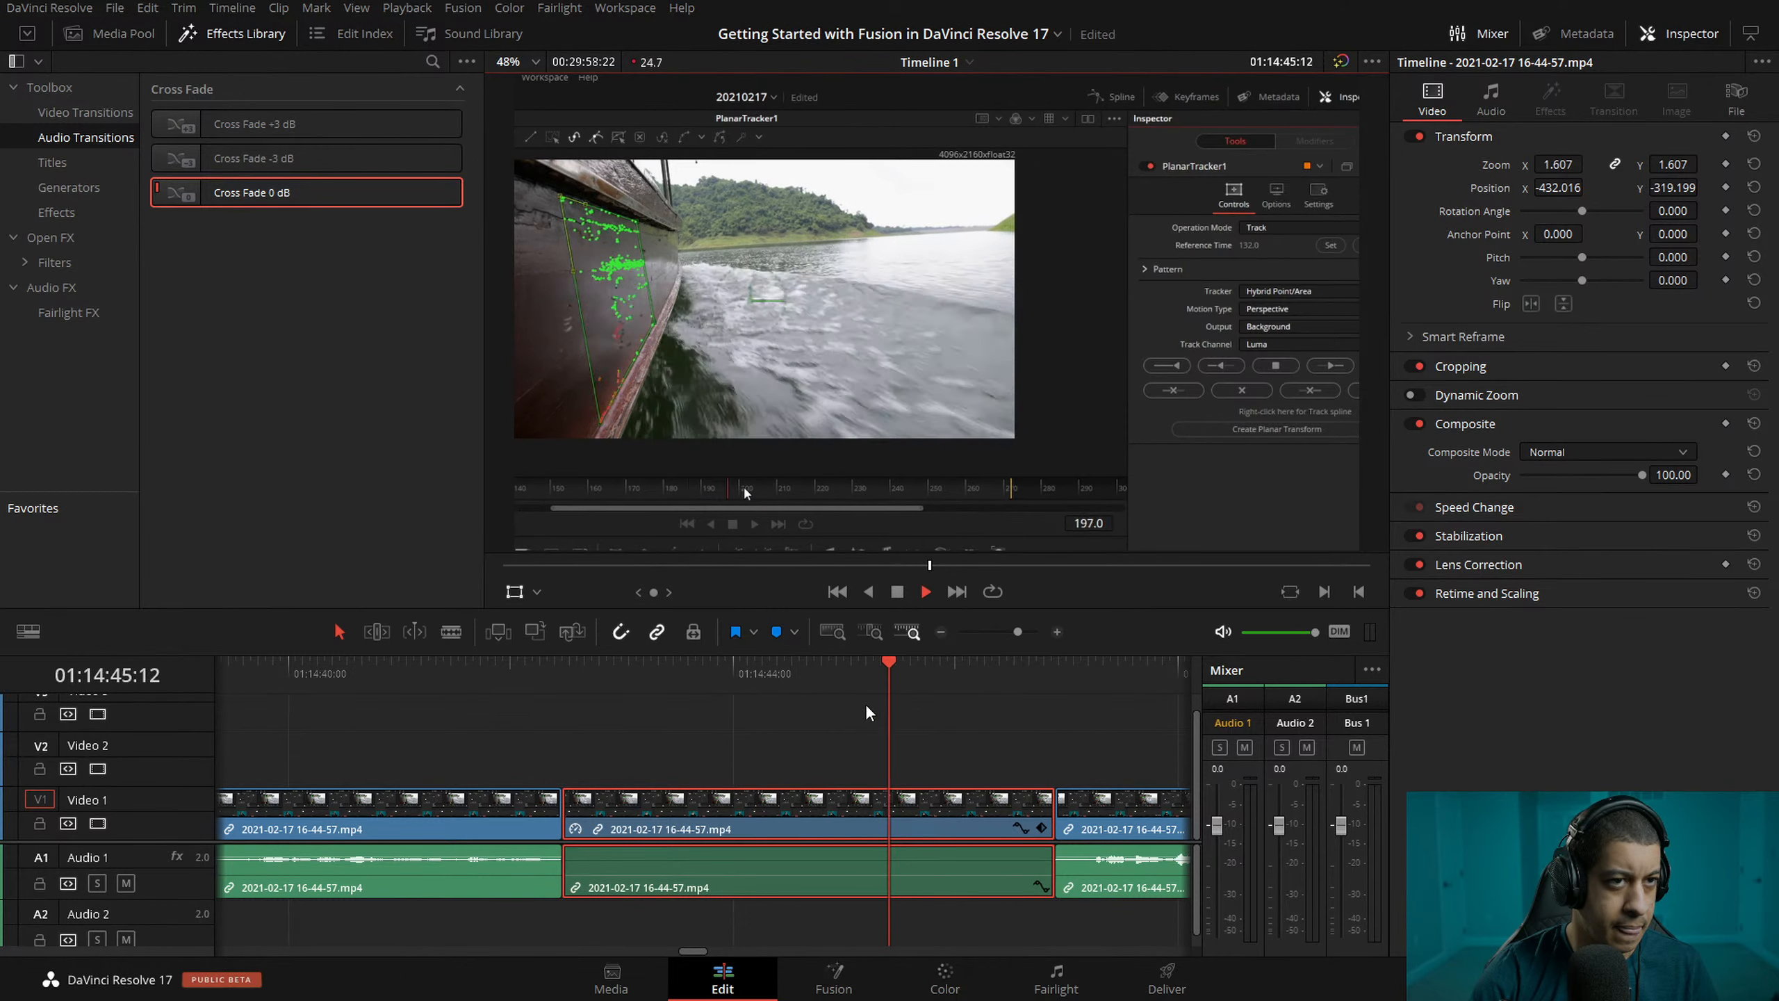
{"action": "scroll", "coordinate": [922, 423], "scroll_direction": "down", "scroll_amount": 1}
{"action": "scroll", "coordinate": [922, 421], "scroll_direction": "down", "scroll_amount": 1}
{"action": "key", "text": "space"}
{"action": "left_click", "coordinate": [755, 665]}
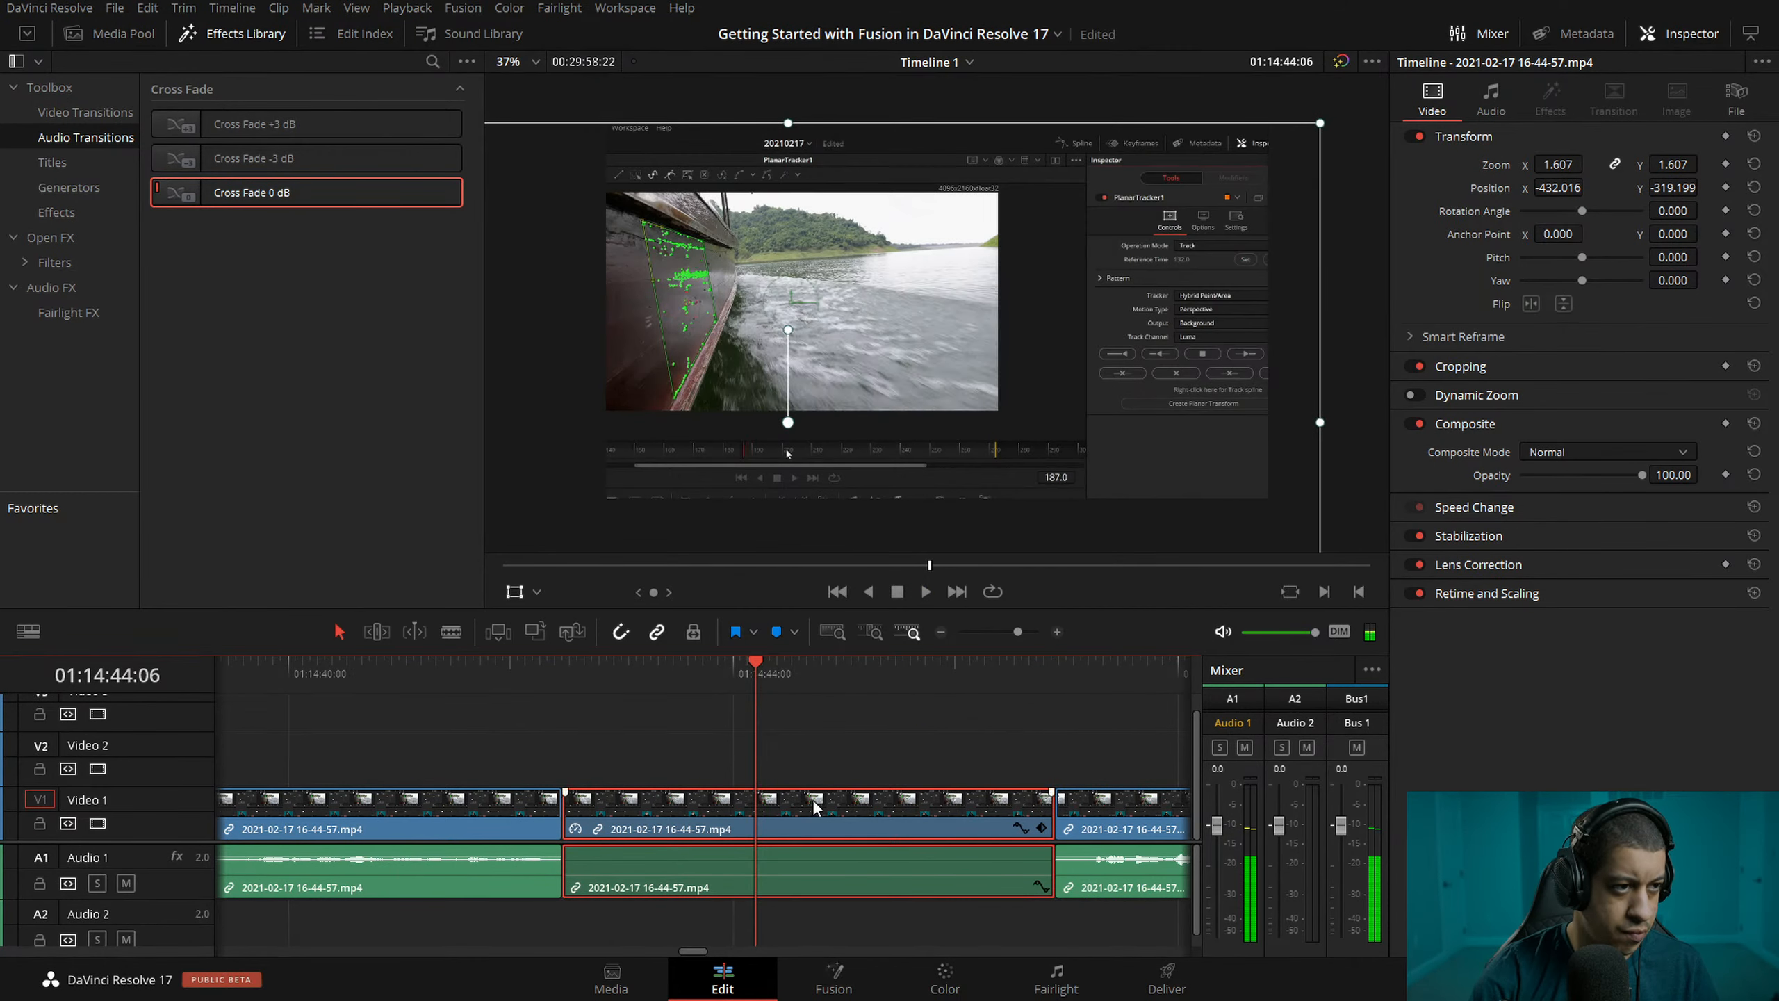
- Try moving the sped-up clip's anchor point, and undo that move together with the latest position adjustments
{"action": "left_click_drag", "start_coordinate": [789, 422], "coordinate": [884, 419]}
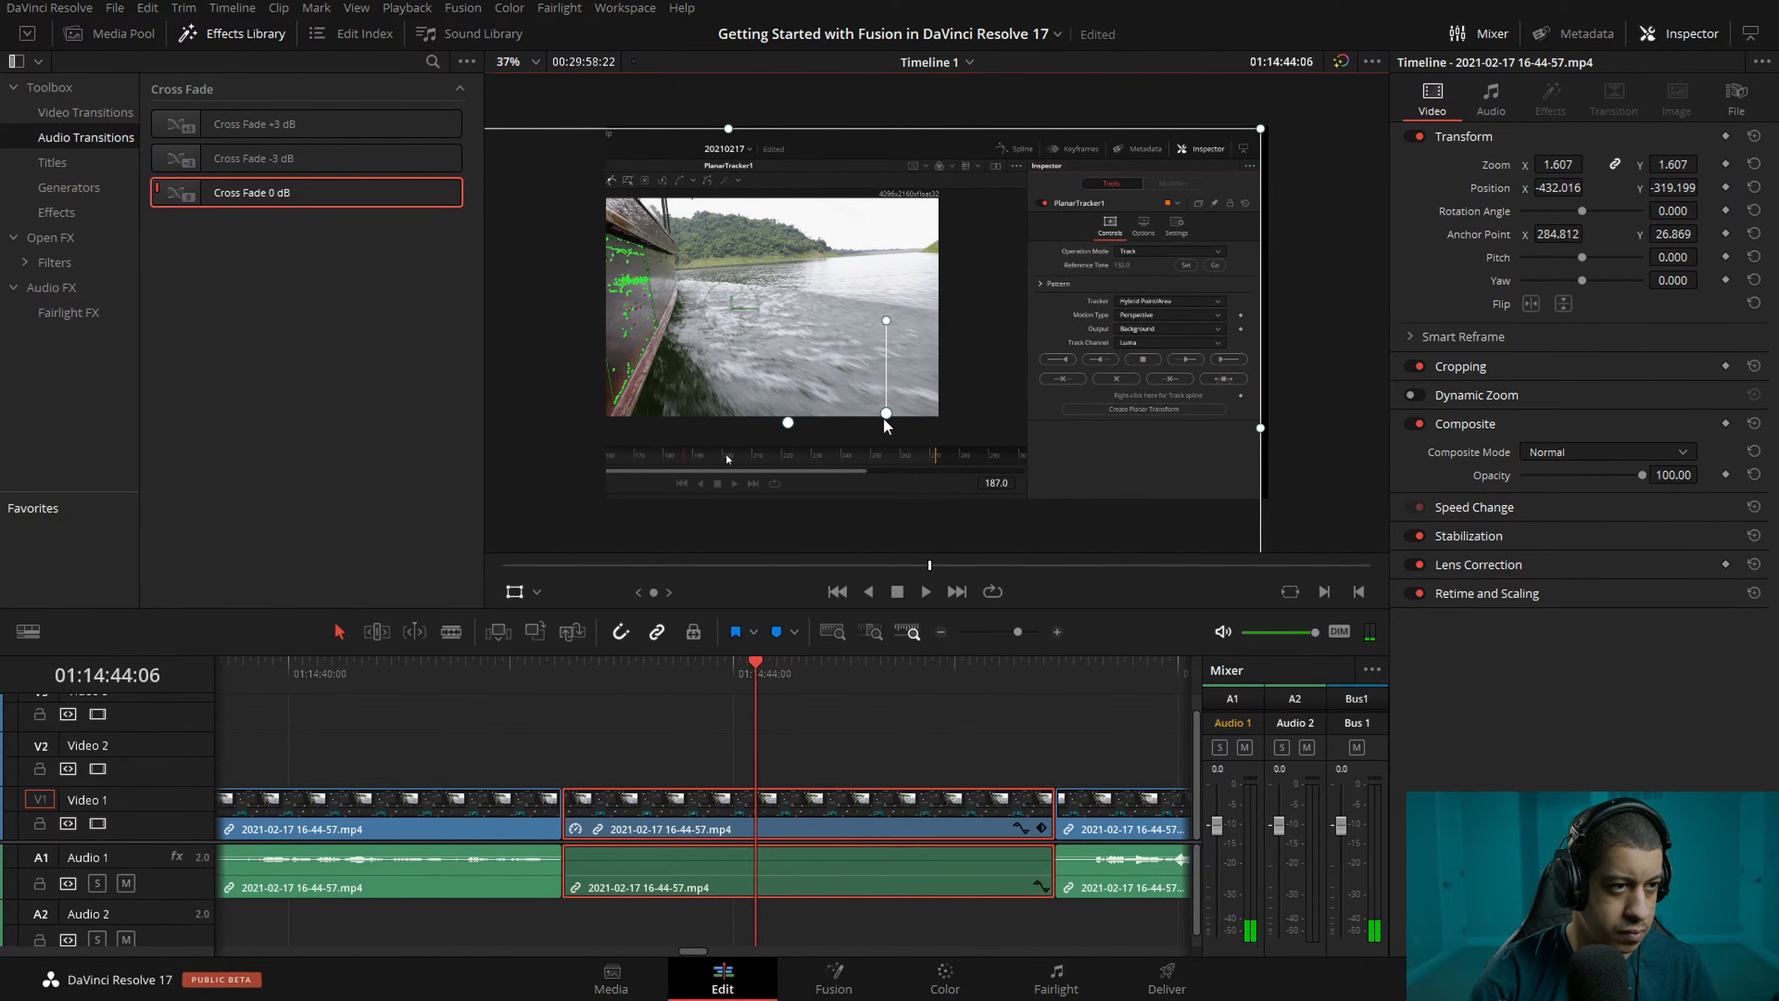
{"action": "key", "text": "ctrl+z"}
{"action": "key", "text": "ctrl+z"}
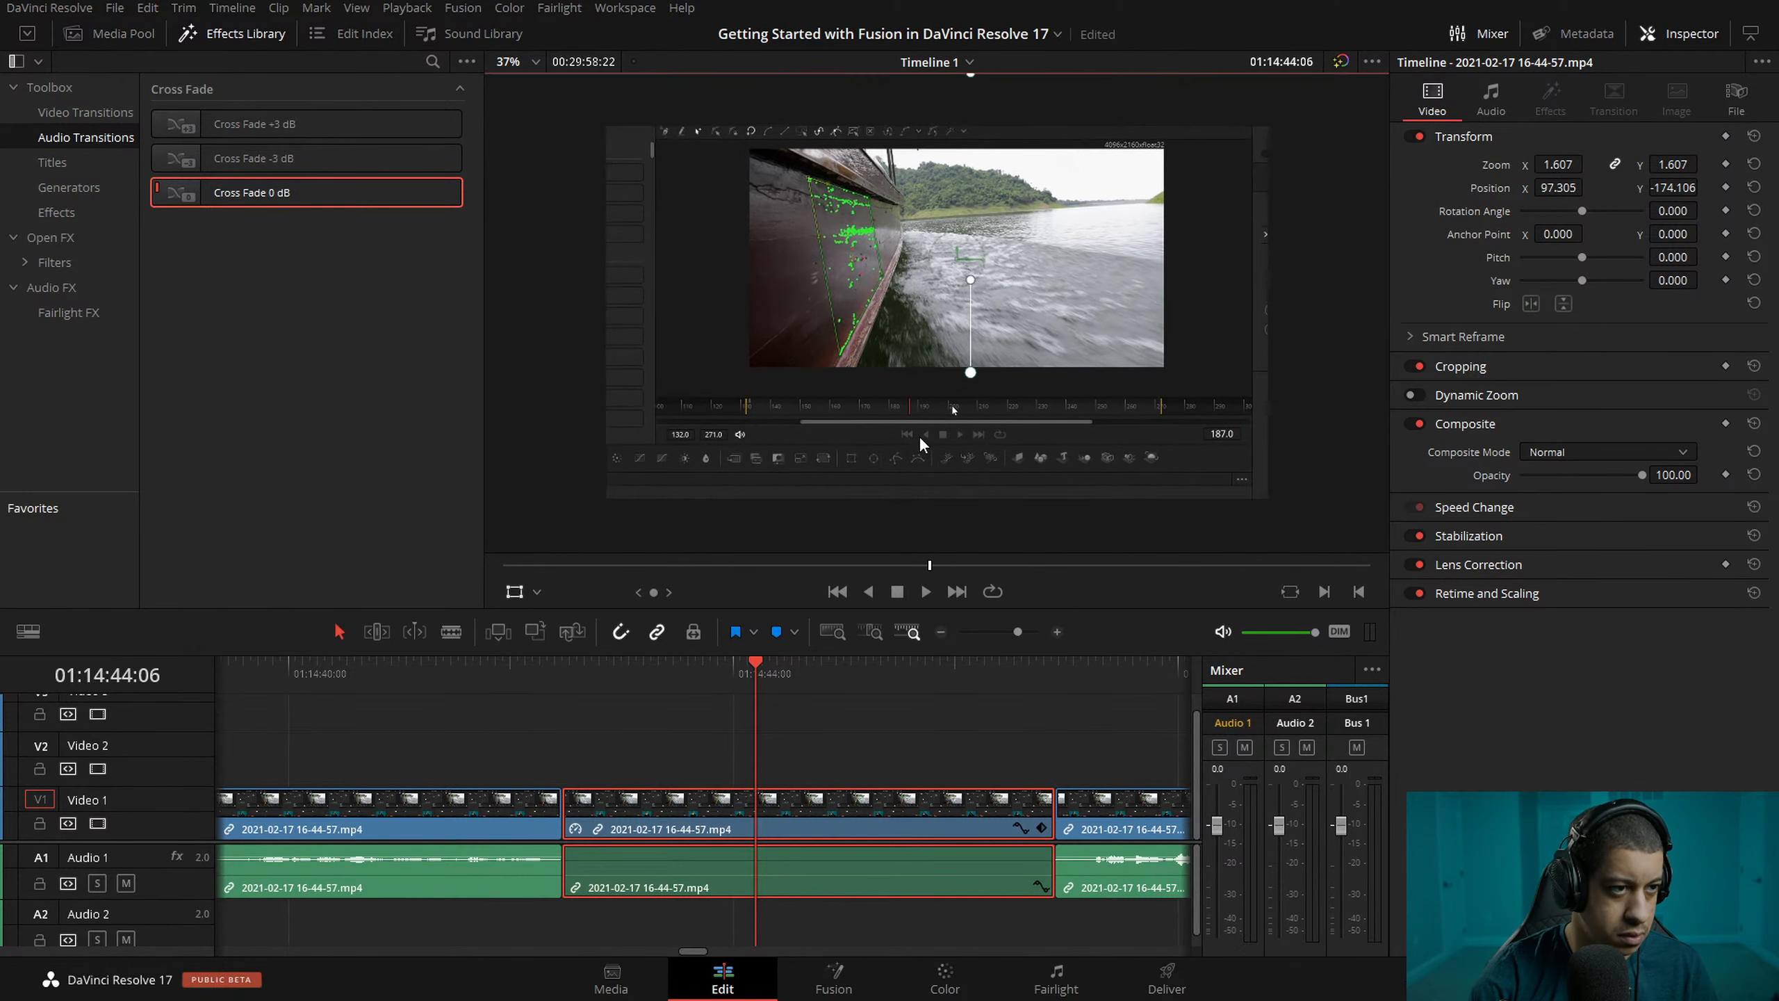
{"action": "key", "text": "ctrl+z"}
{"action": "key", "text": "ctrl+z"}
{"action": "key", "text": "ctrl+z"}
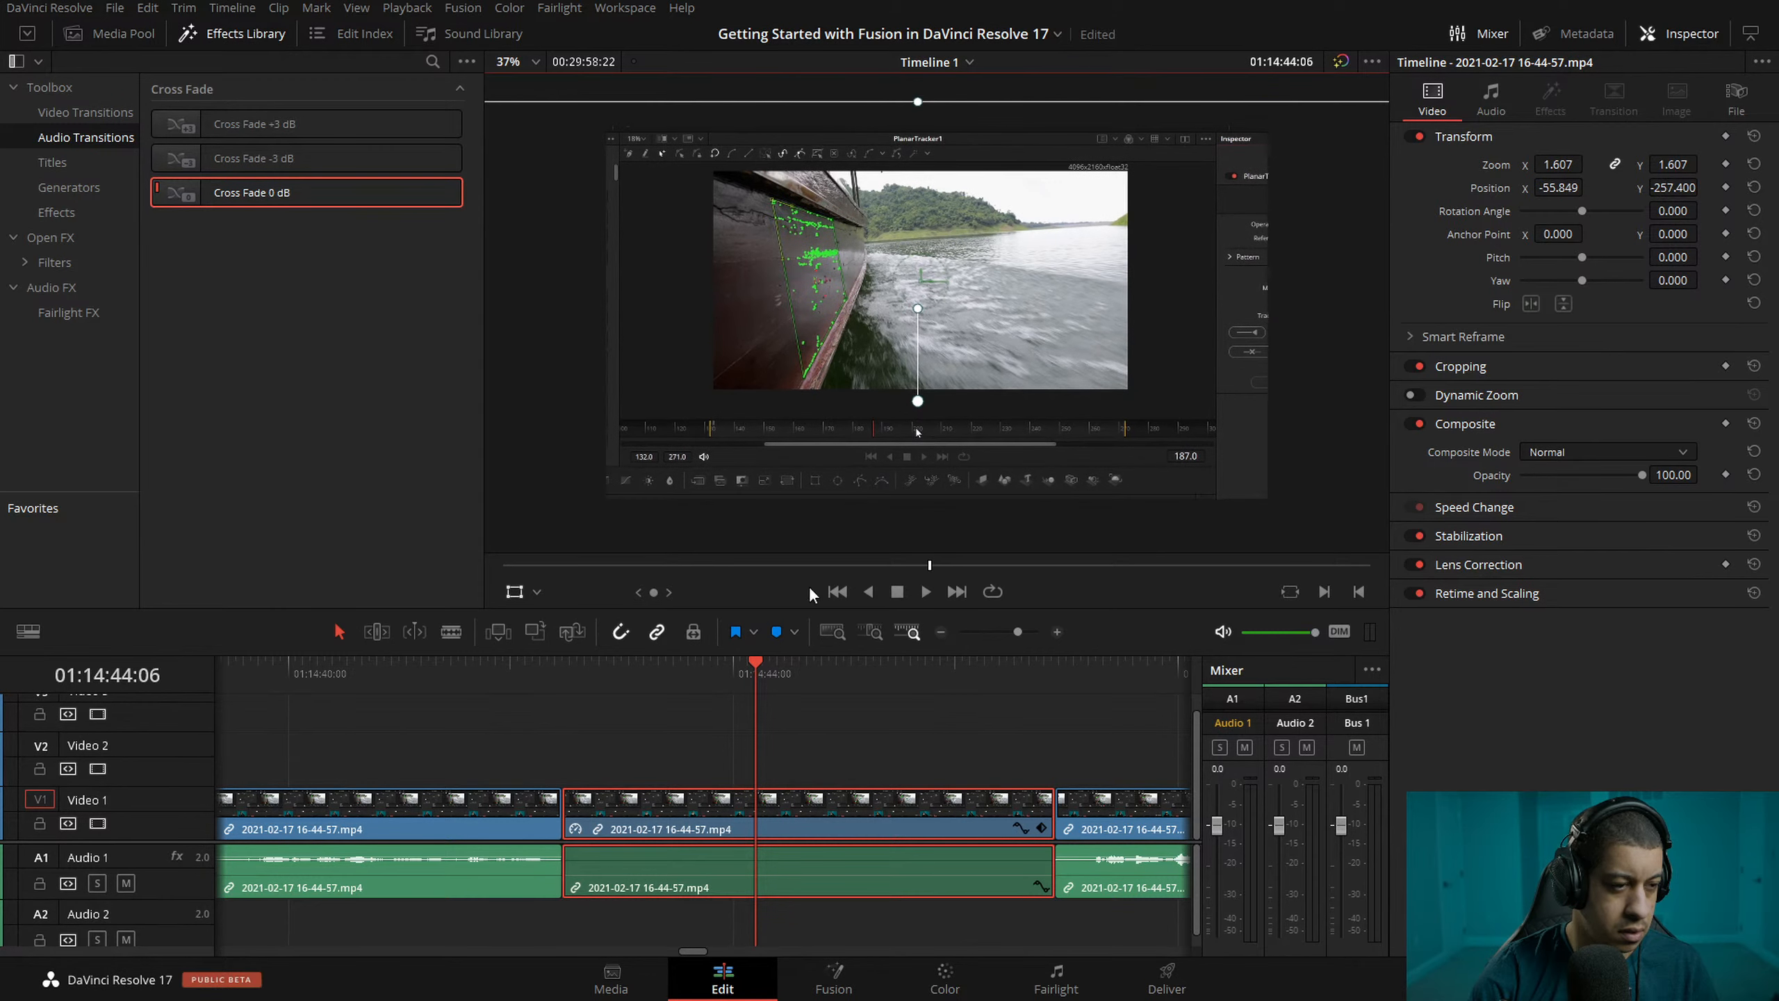
- Set the clip speed of the silent section to 1200%
{"action": "left_click", "coordinate": [615, 671]}
{"action": "right_click", "coordinate": [780, 836]}
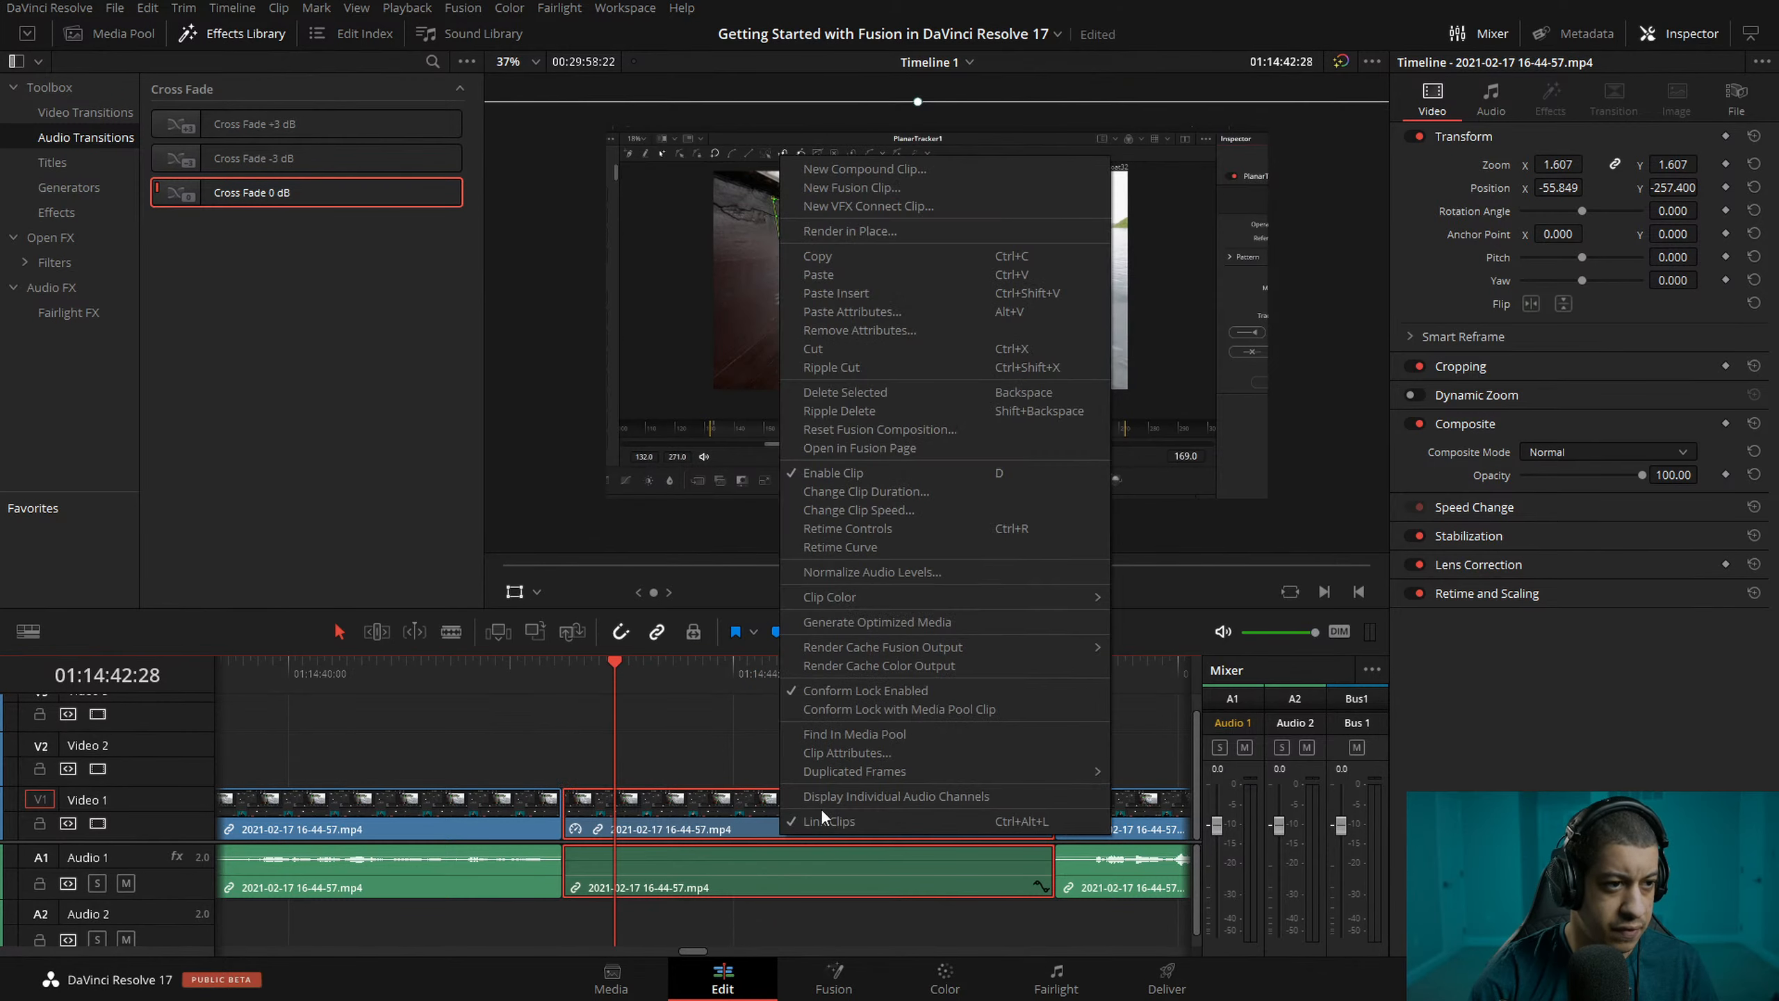
{"action": "left_click", "coordinate": [931, 509]}
{"action": "double_click", "coordinate": [777, 552]}
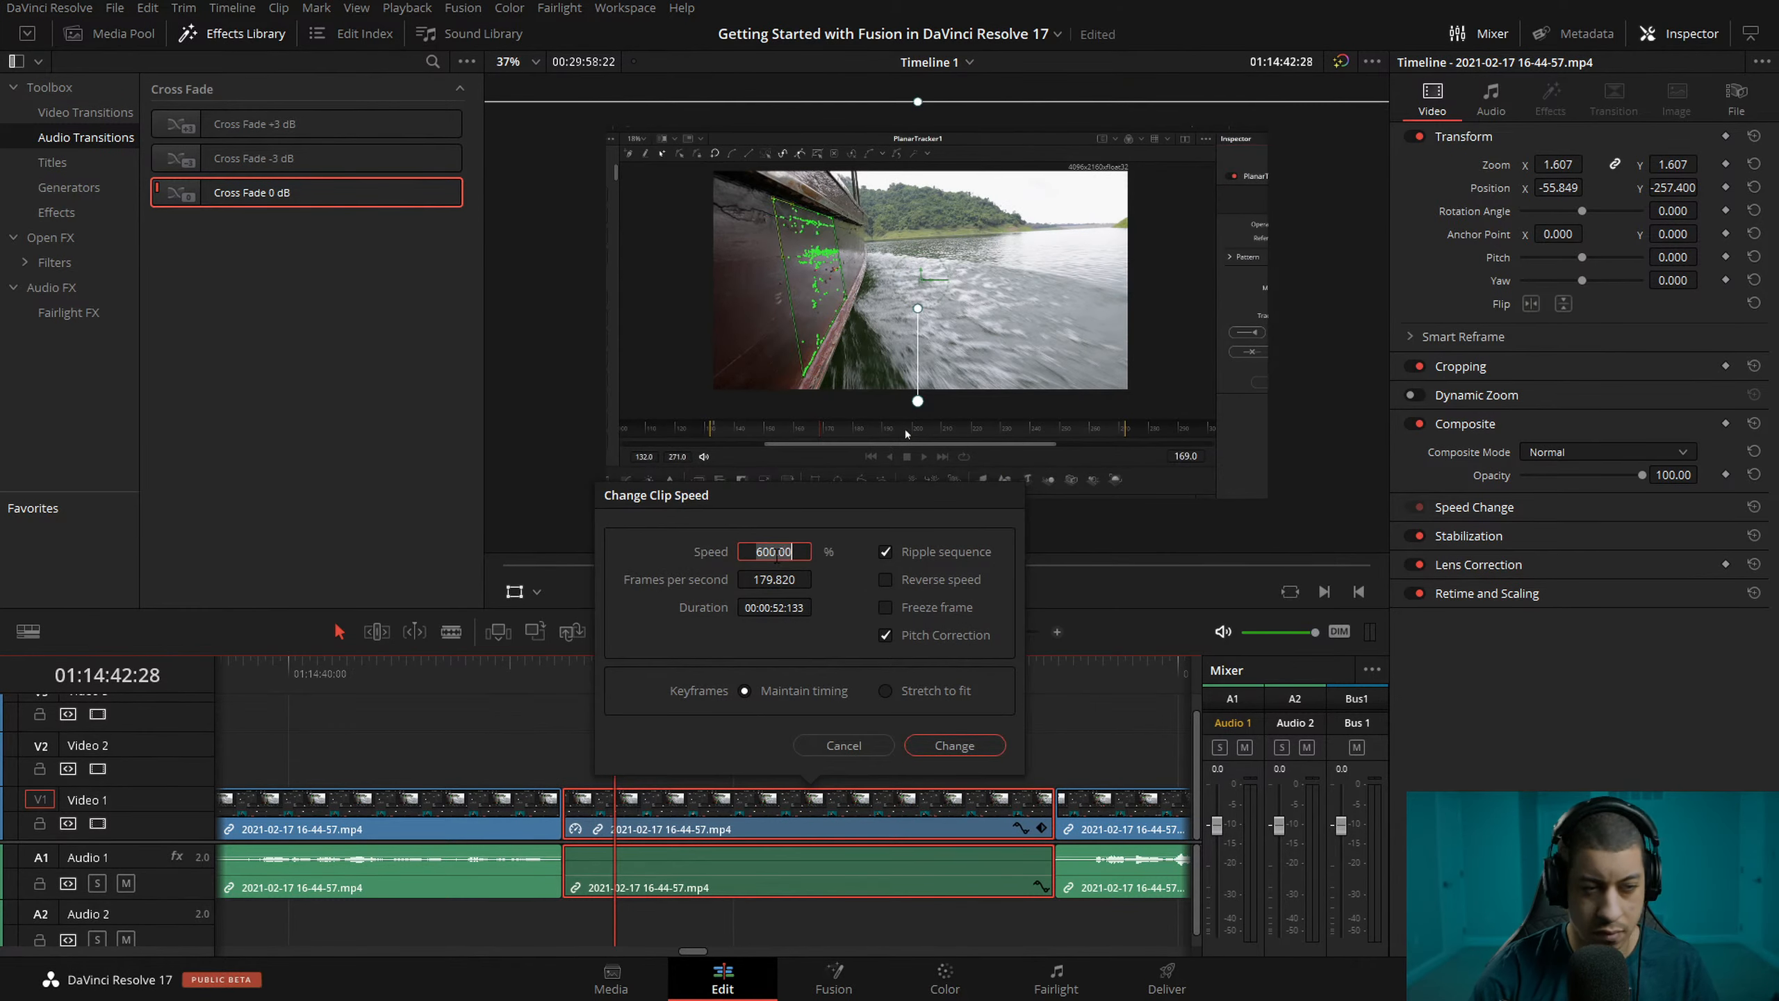
{"action": "type", "text": "1200"}
{"action": "key", "text": "Return"}
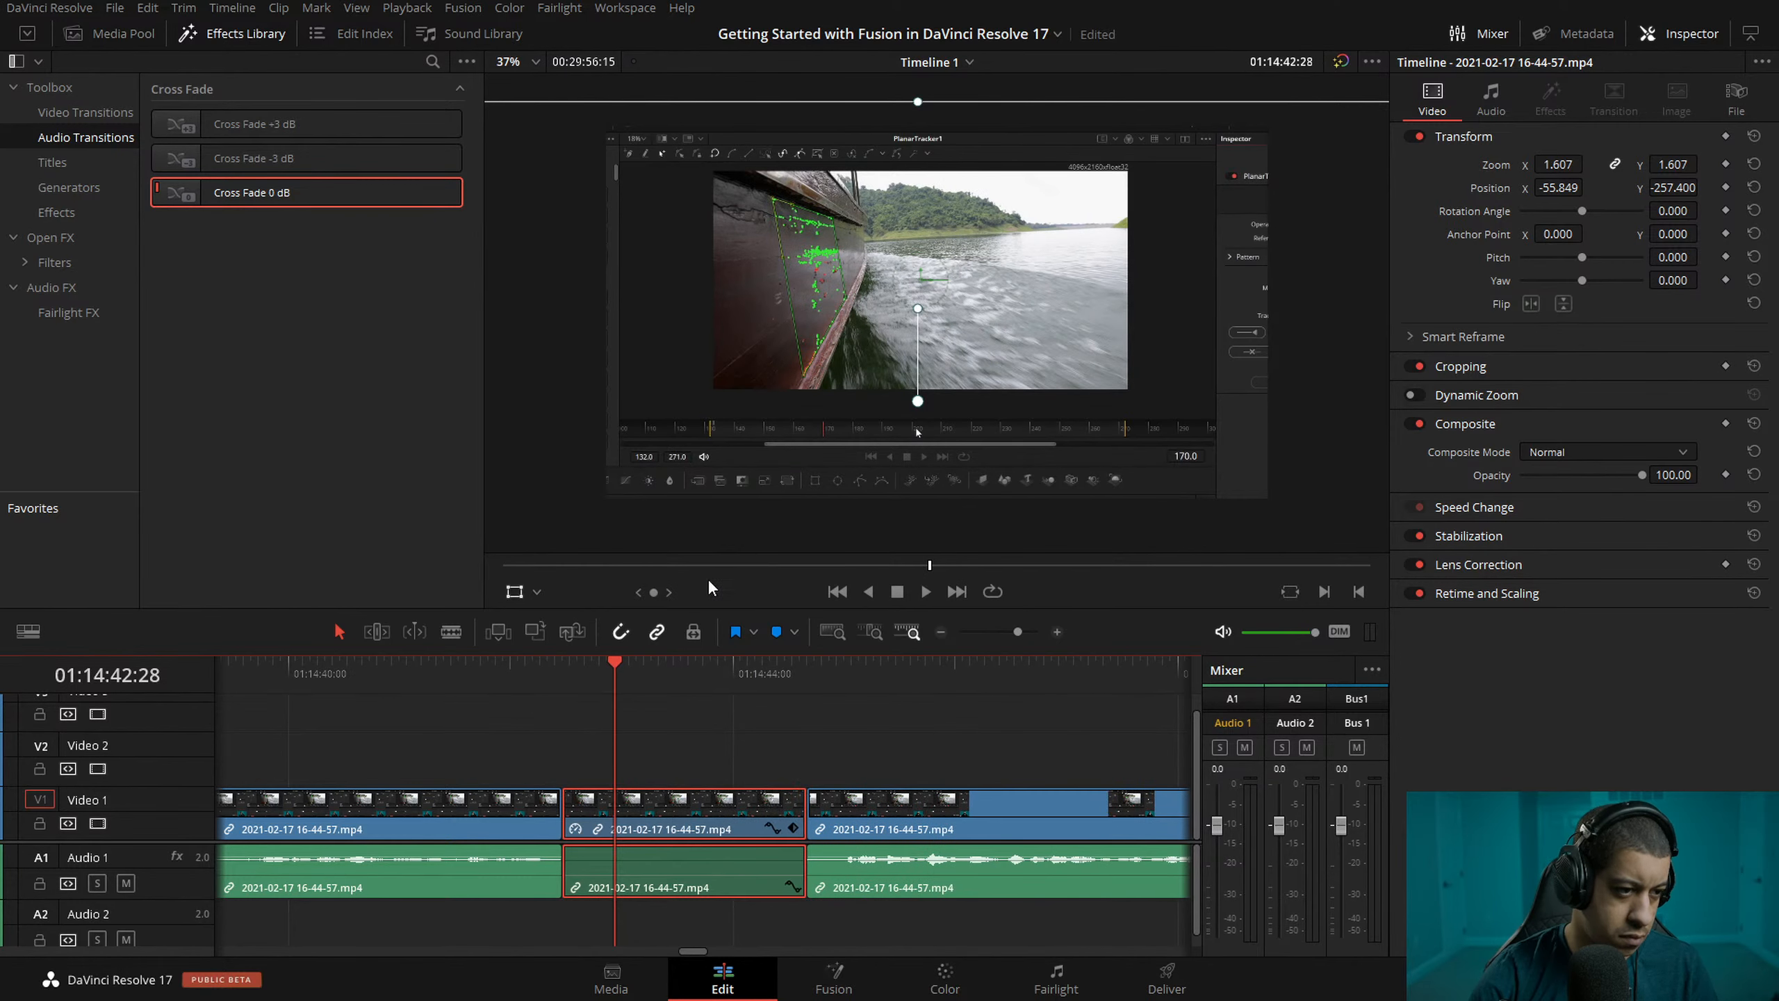
- Play through the faster silent section and into the beginning of the clip that follows it
{"action": "key", "text": "/"}
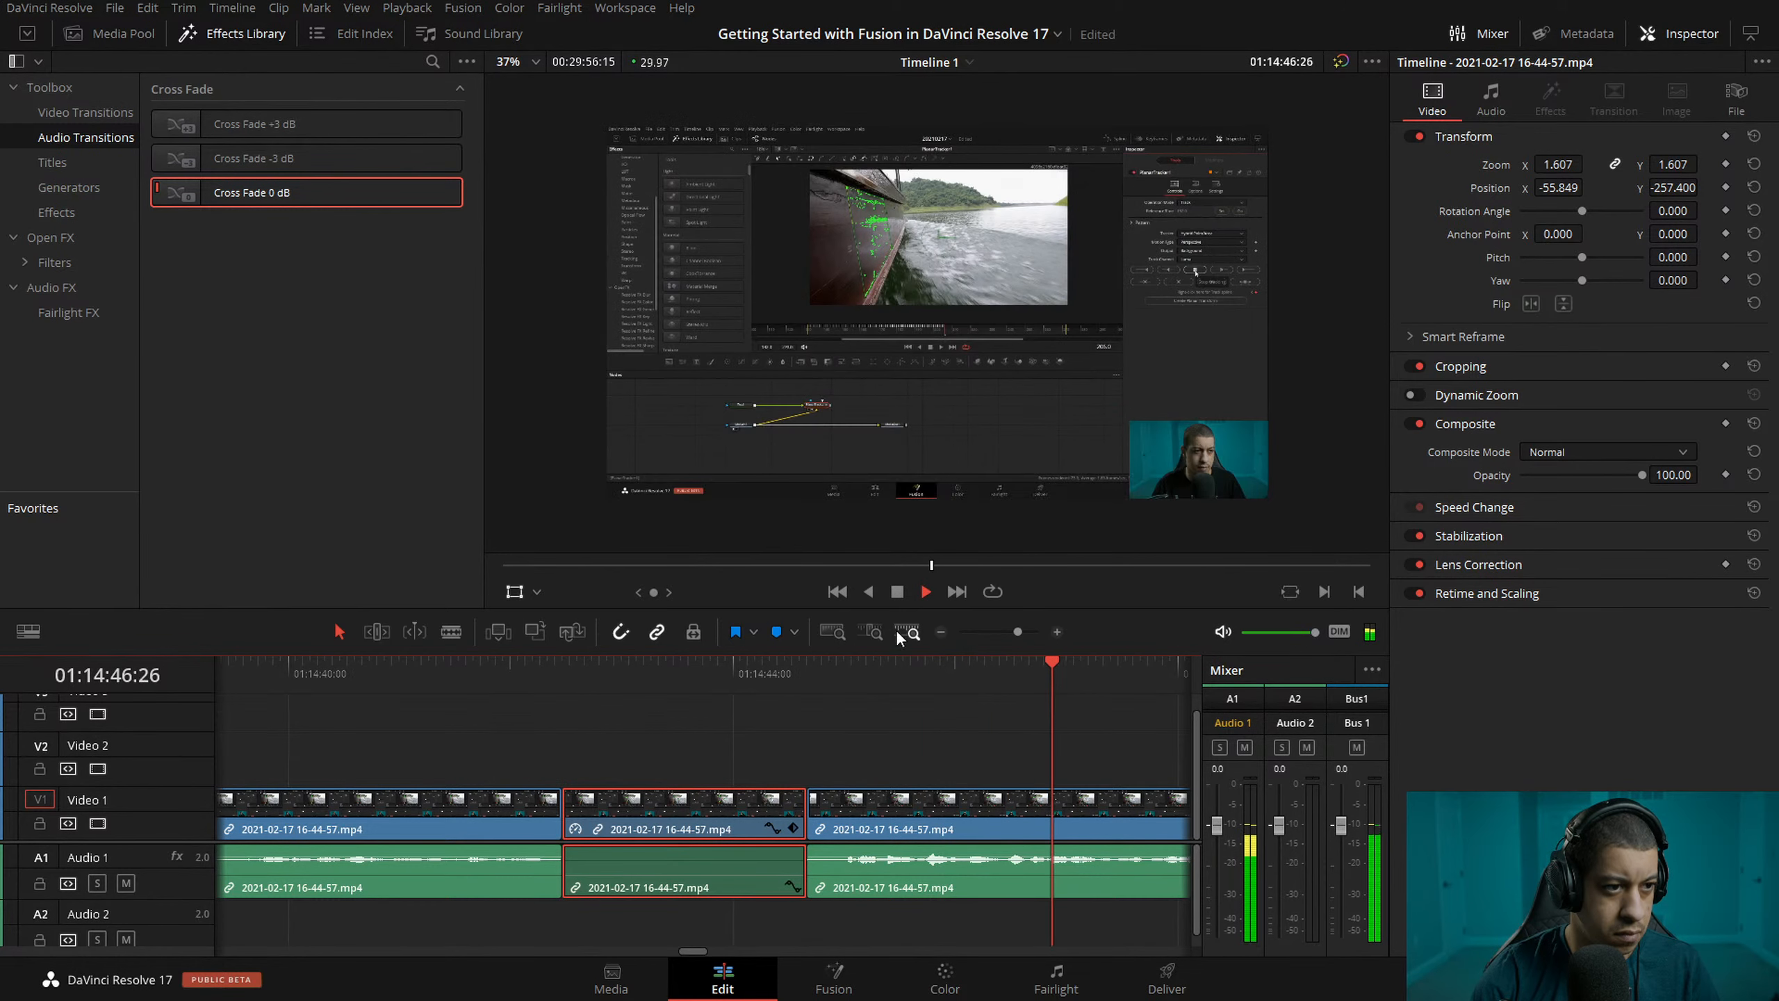
{"action": "key", "text": "space"}
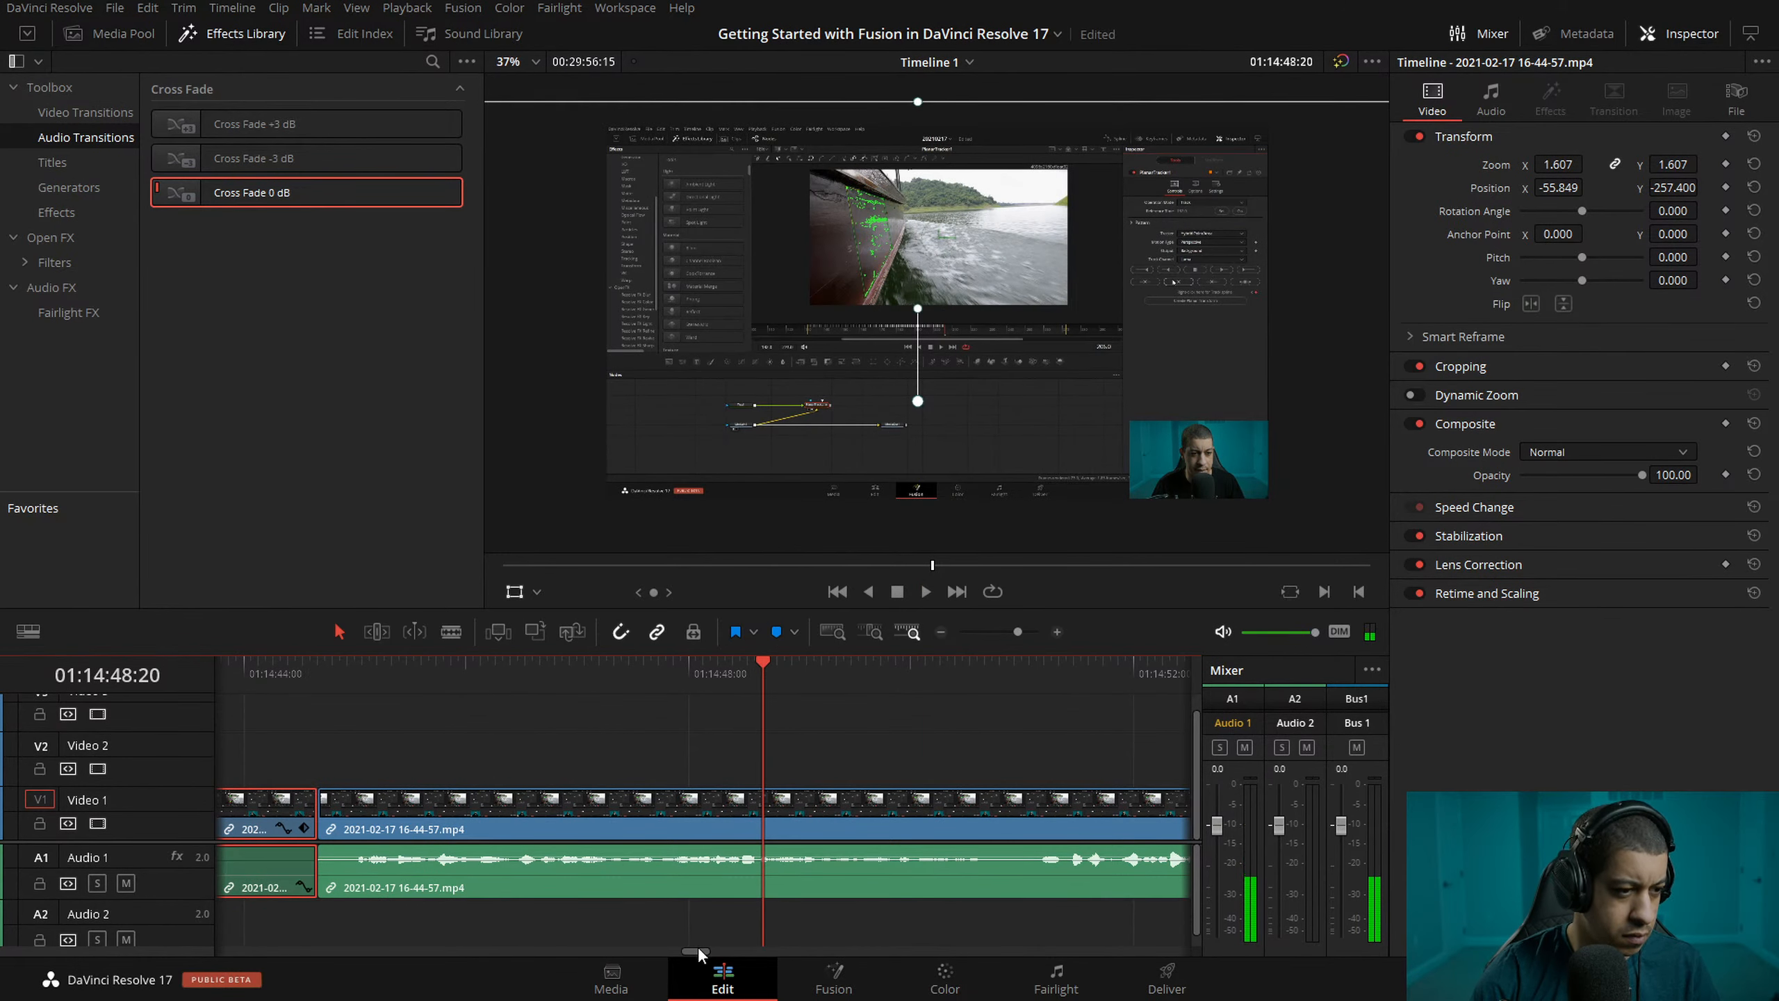
{"action": "left_click_drag", "start_coordinate": [694, 953], "coordinate": [669, 953]}
{"action": "left_click", "coordinate": [941, 632]}
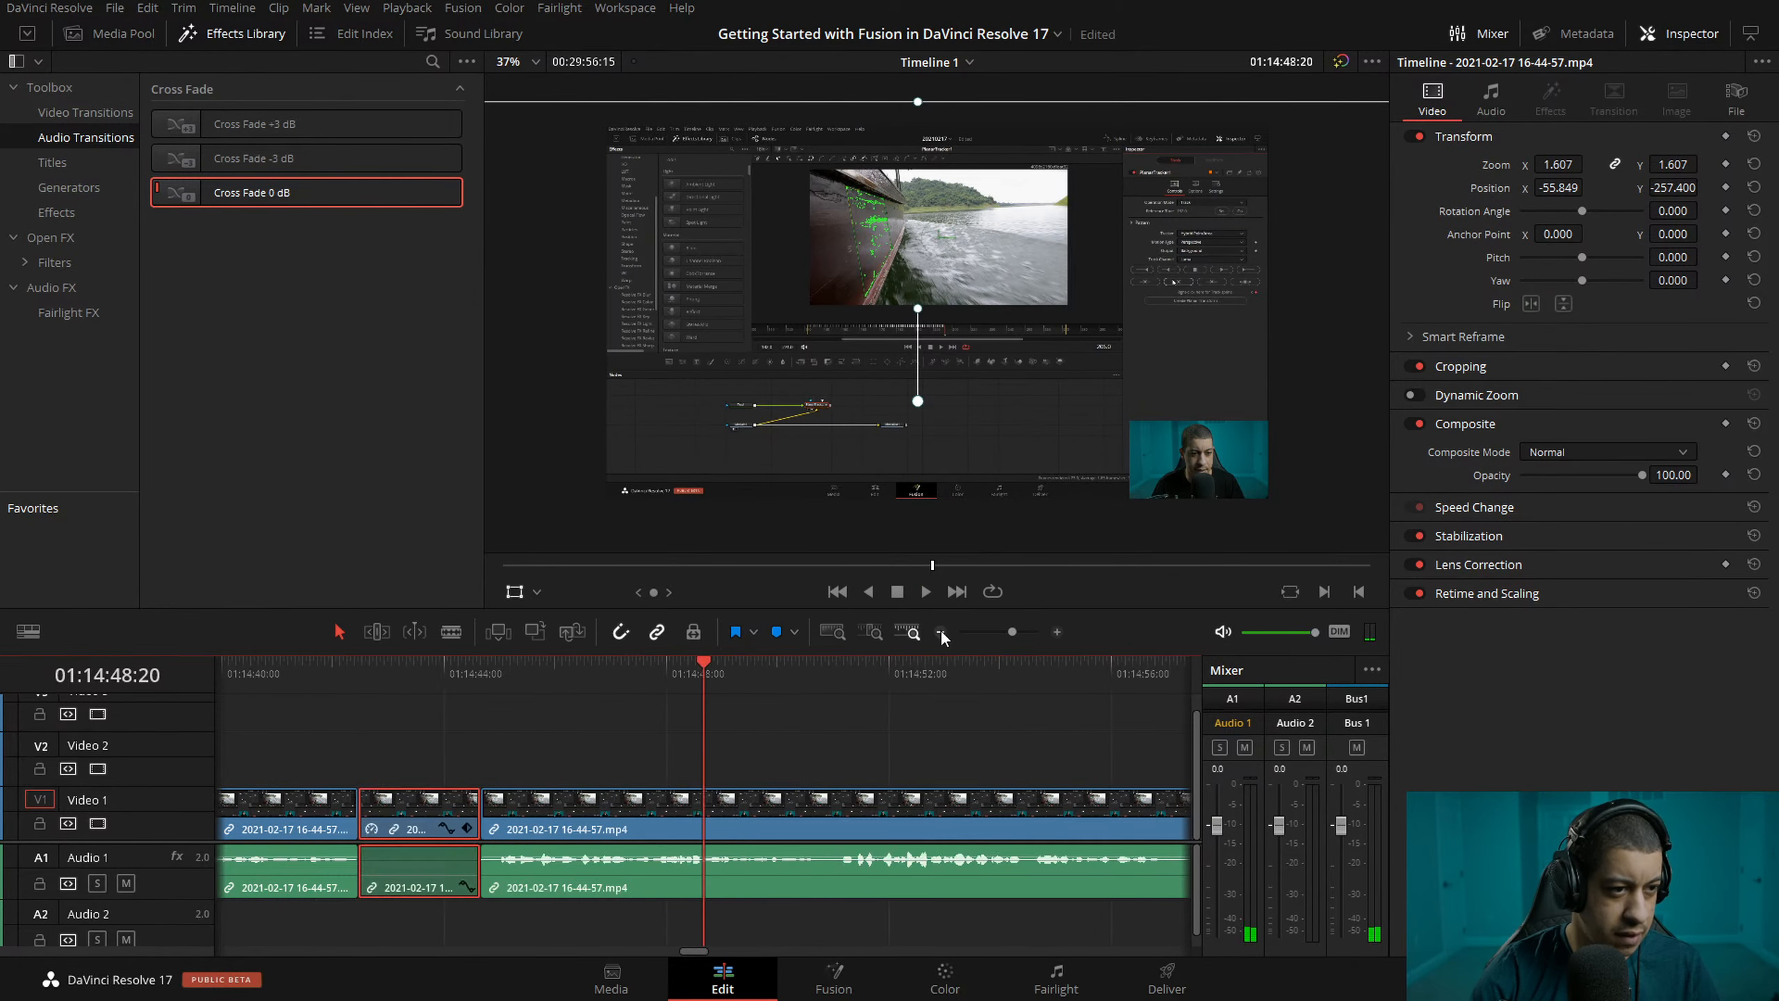
- Place the playhead at 01:14:43:14, one second after the start of the sped-up section
{"action": "left_click", "coordinate": [558, 668]}
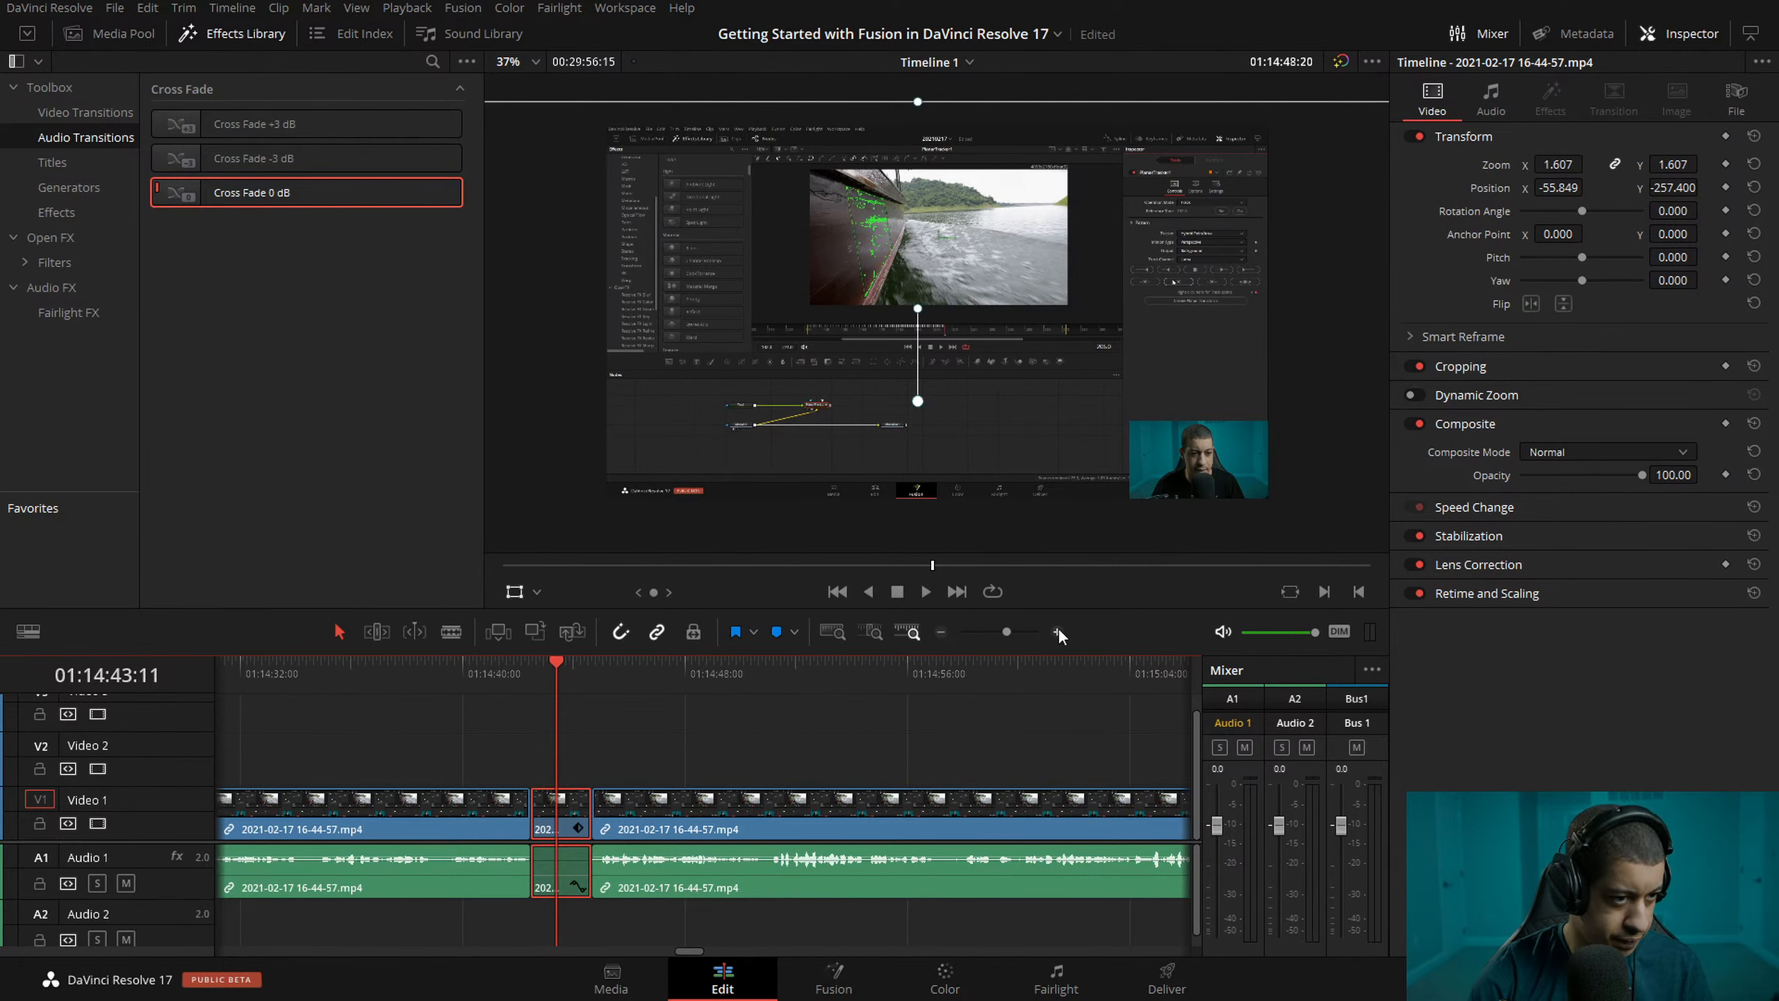
{"action": "left_click", "coordinate": [1057, 632]}
{"action": "left_click", "coordinate": [605, 672]}
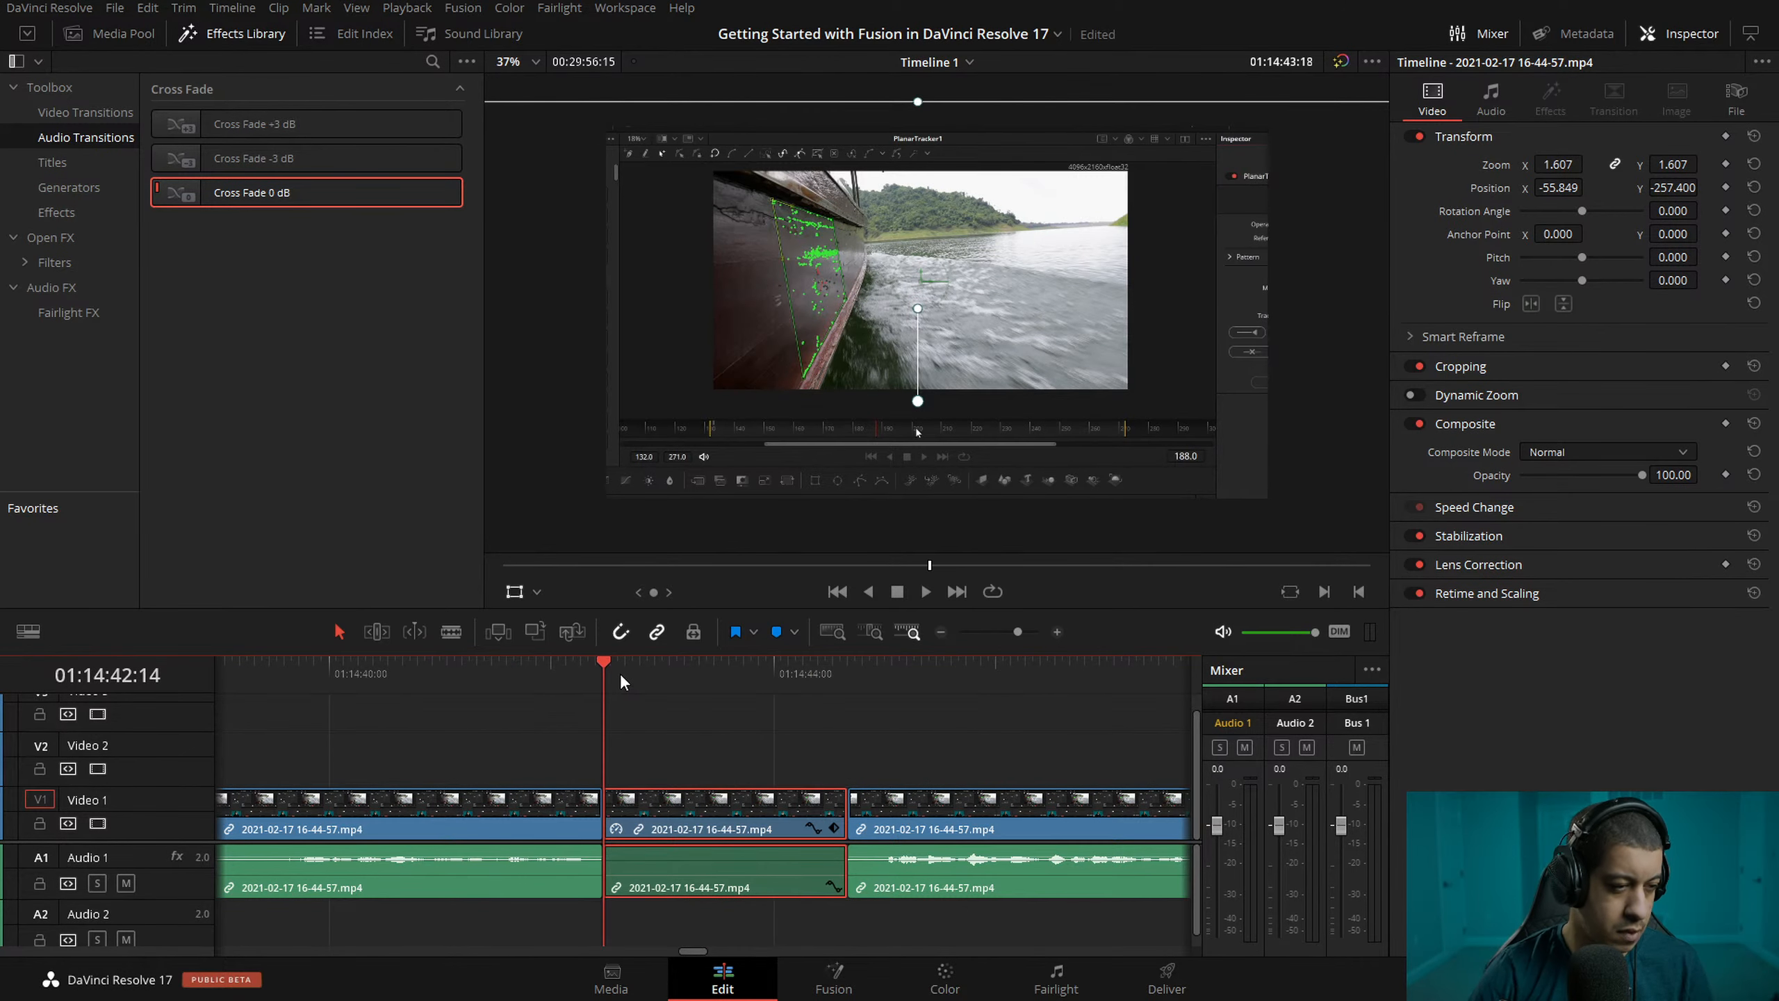
{"action": "key", "text": "shift+Right"}
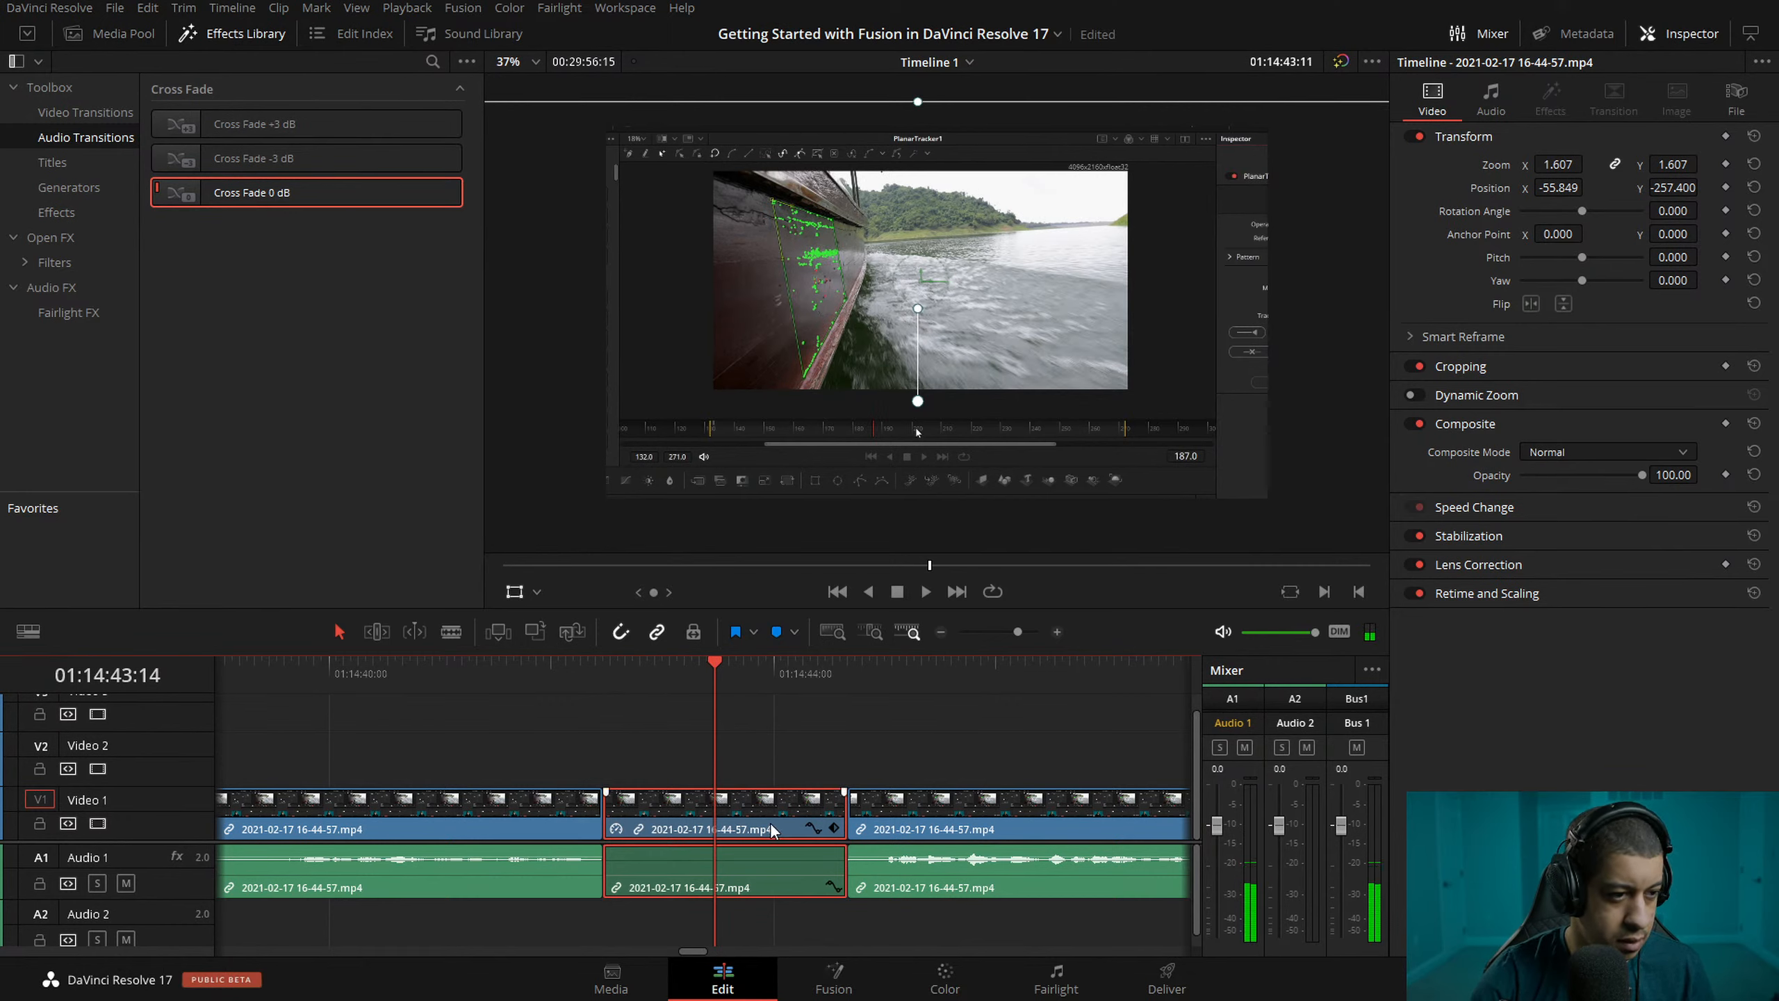
{"action": "right_click", "coordinate": [773, 830]}
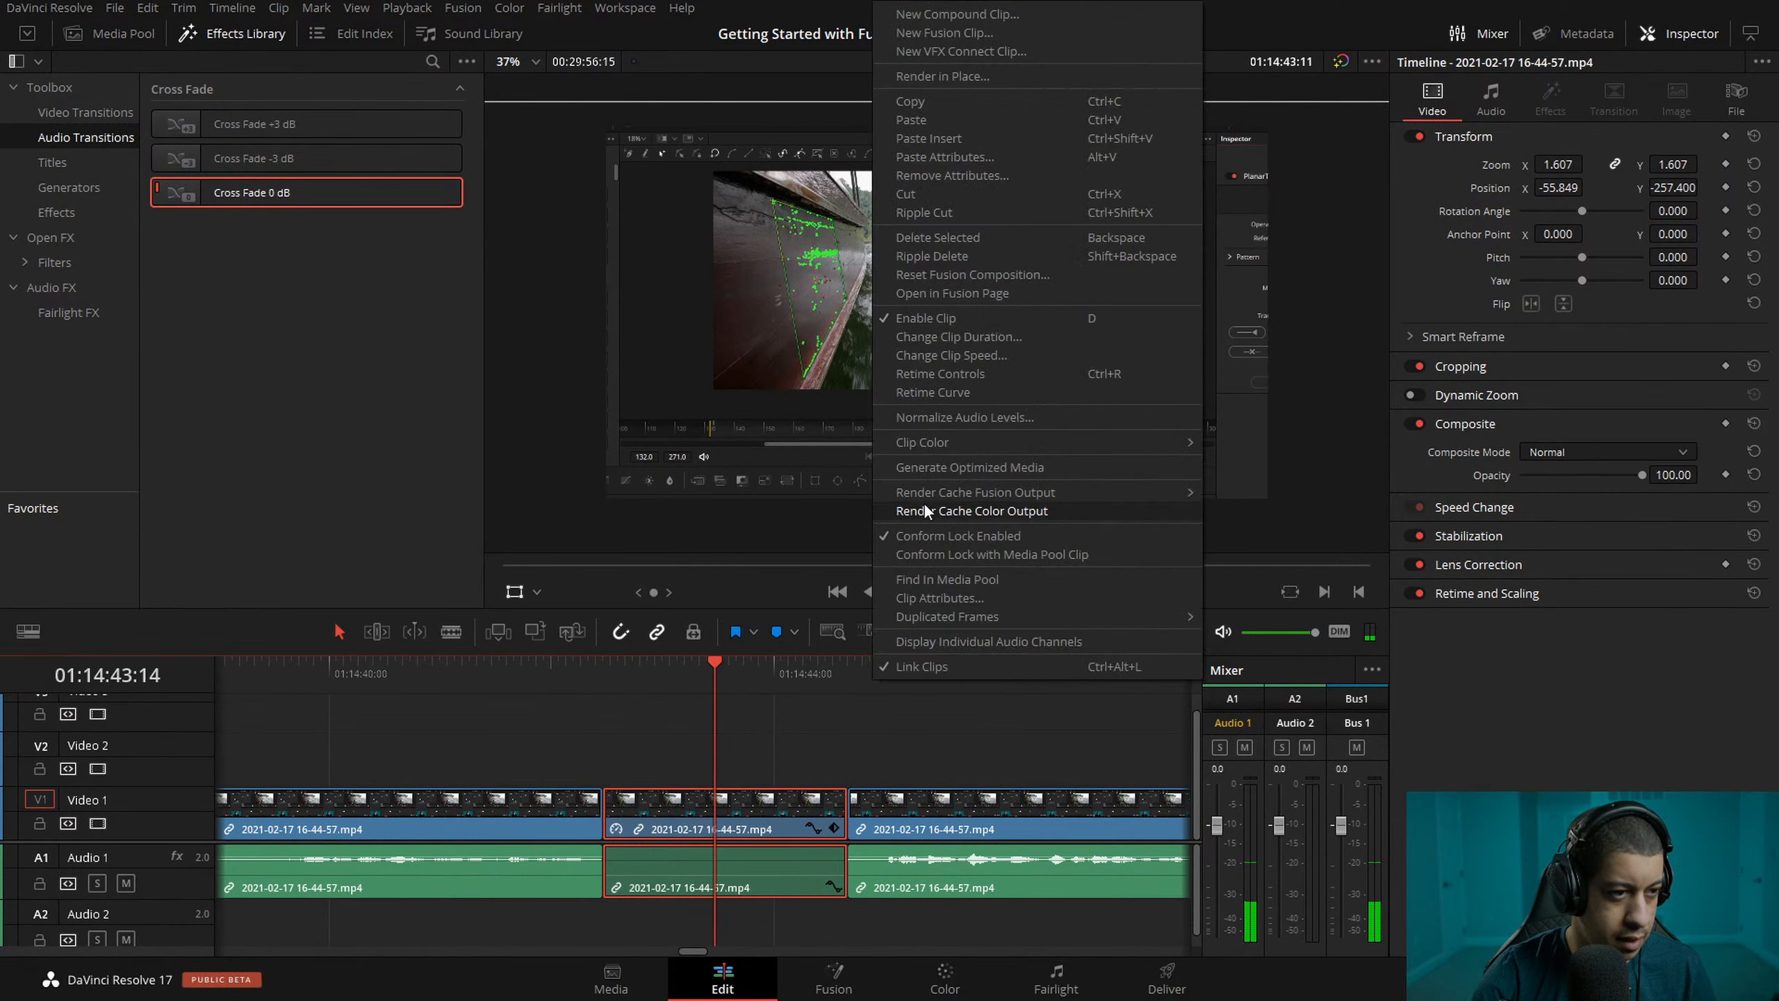
{"action": "left_click", "coordinate": [1035, 335]}
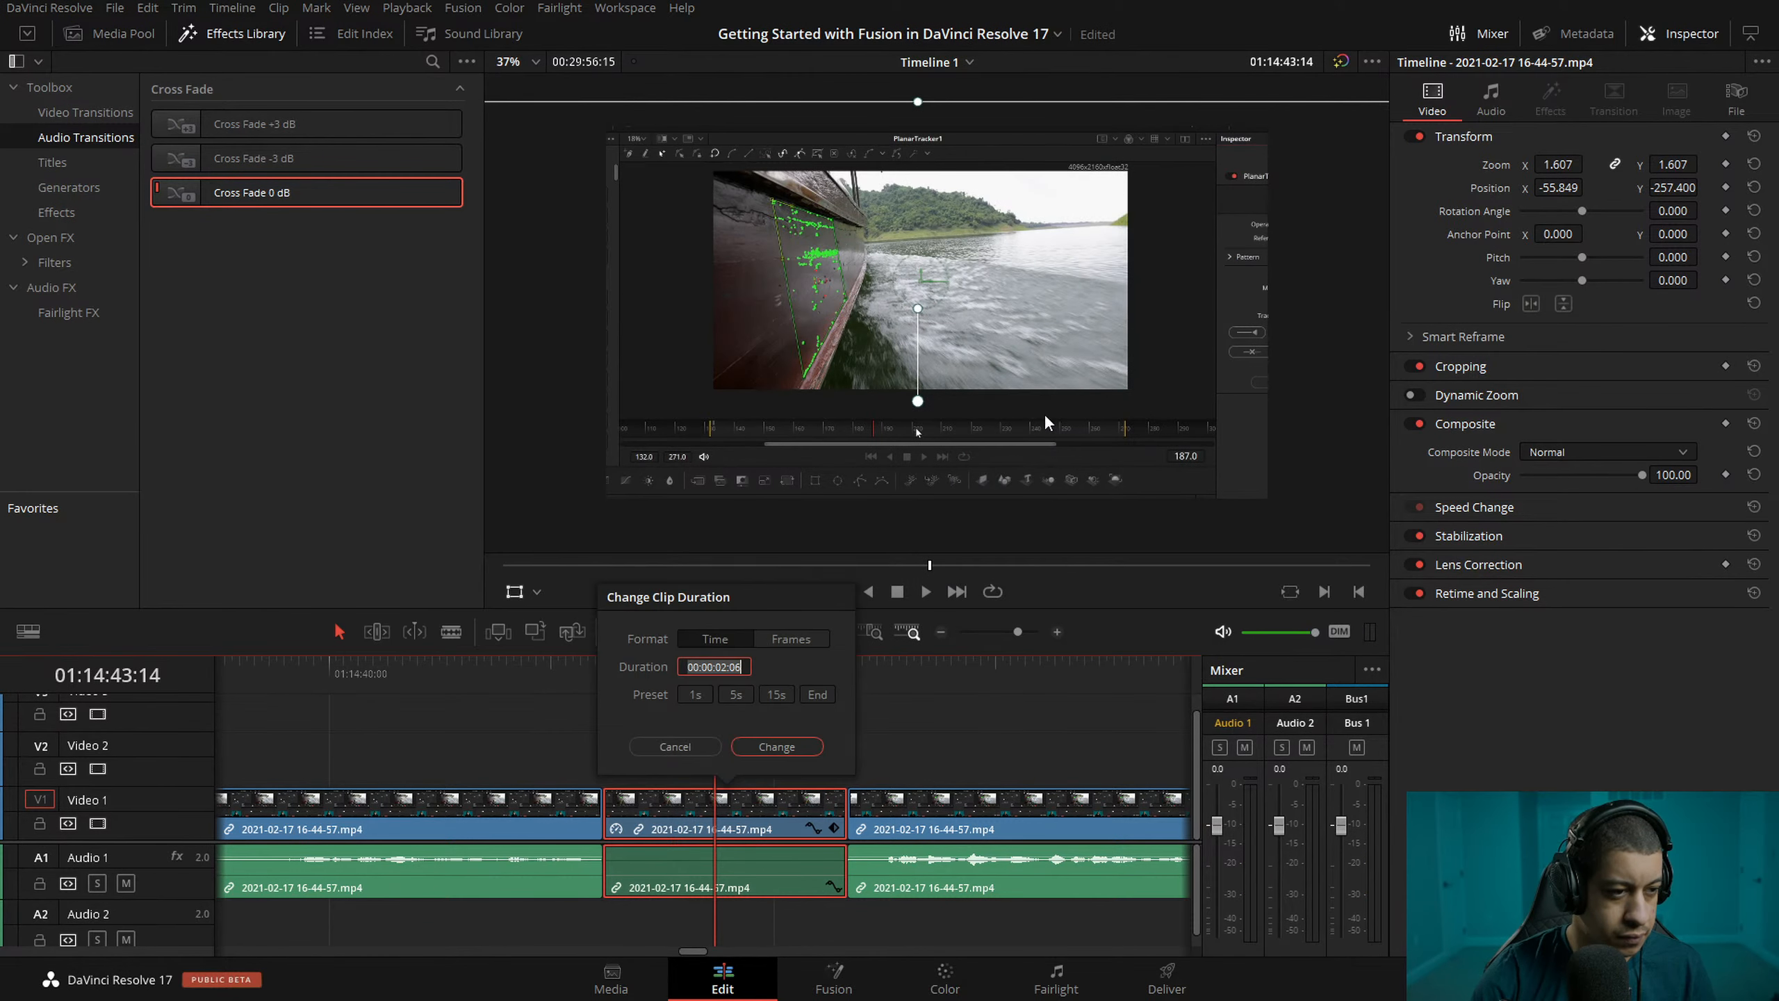
{"action": "left_click", "coordinate": [678, 746]}
- Show the retime controls on the sped-up clip and compress its end to the playhead at 01:14:43:14, giving a speed of 2640%
{"action": "right_click", "coordinate": [762, 810]}
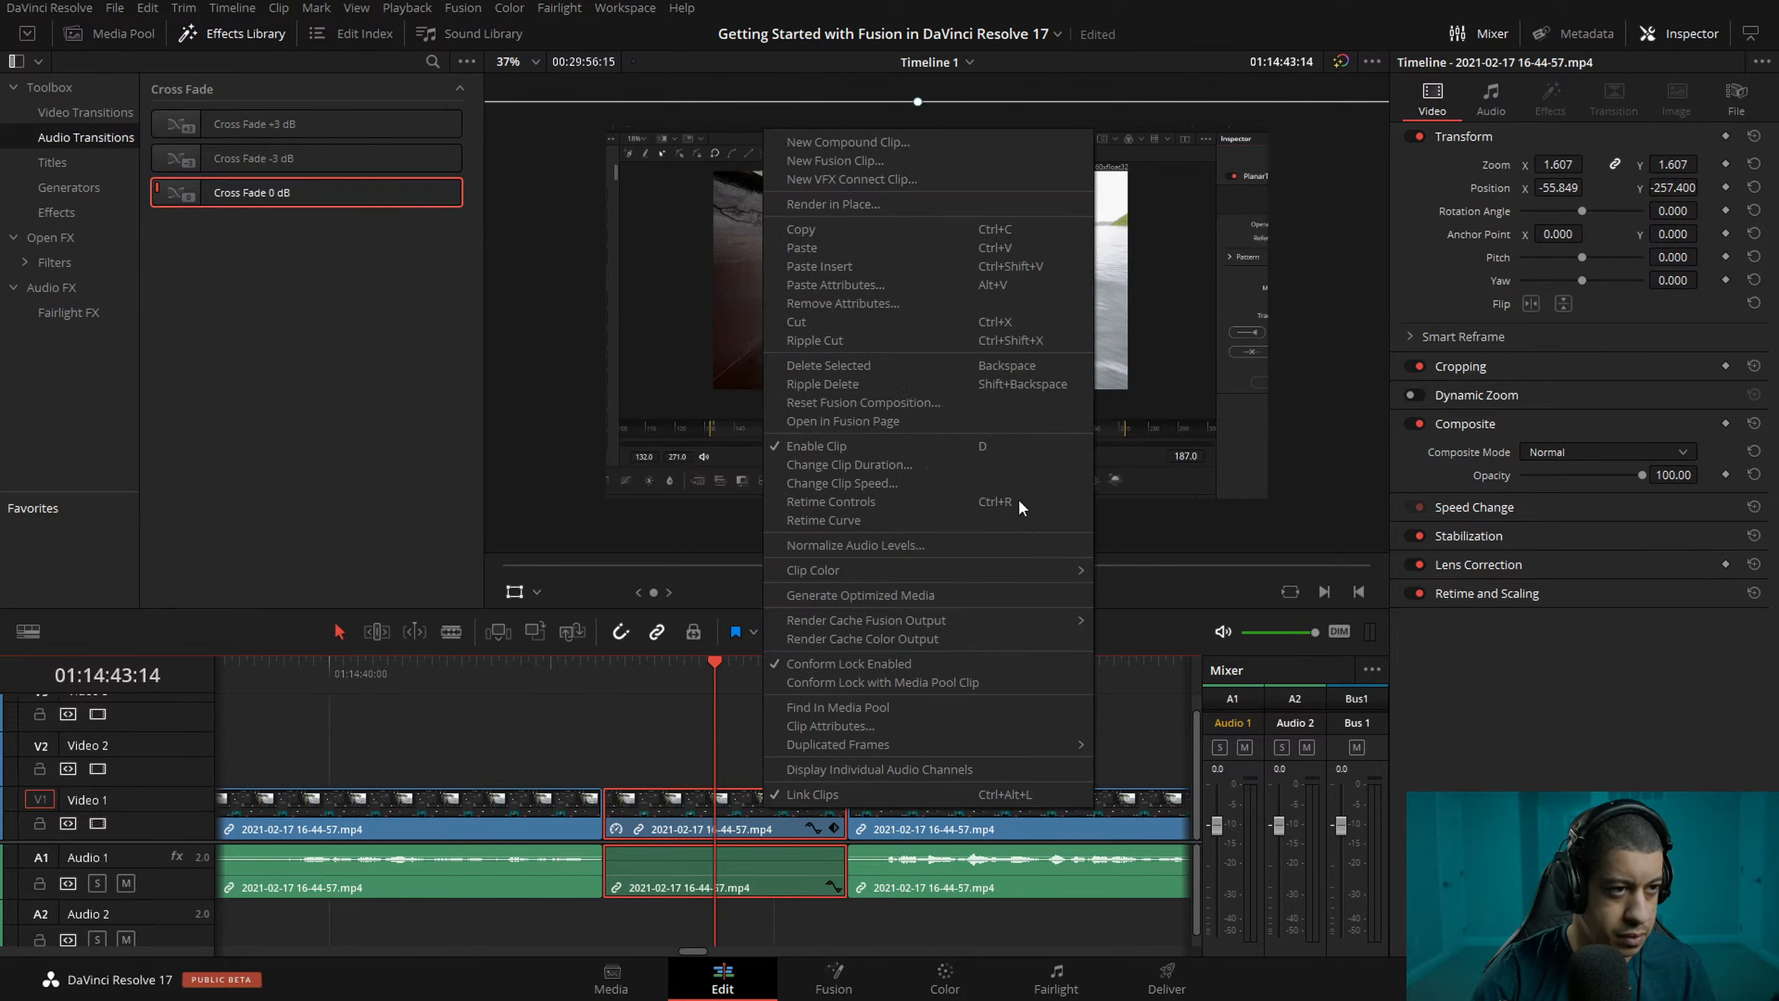
{"action": "left_click", "coordinate": [933, 503]}
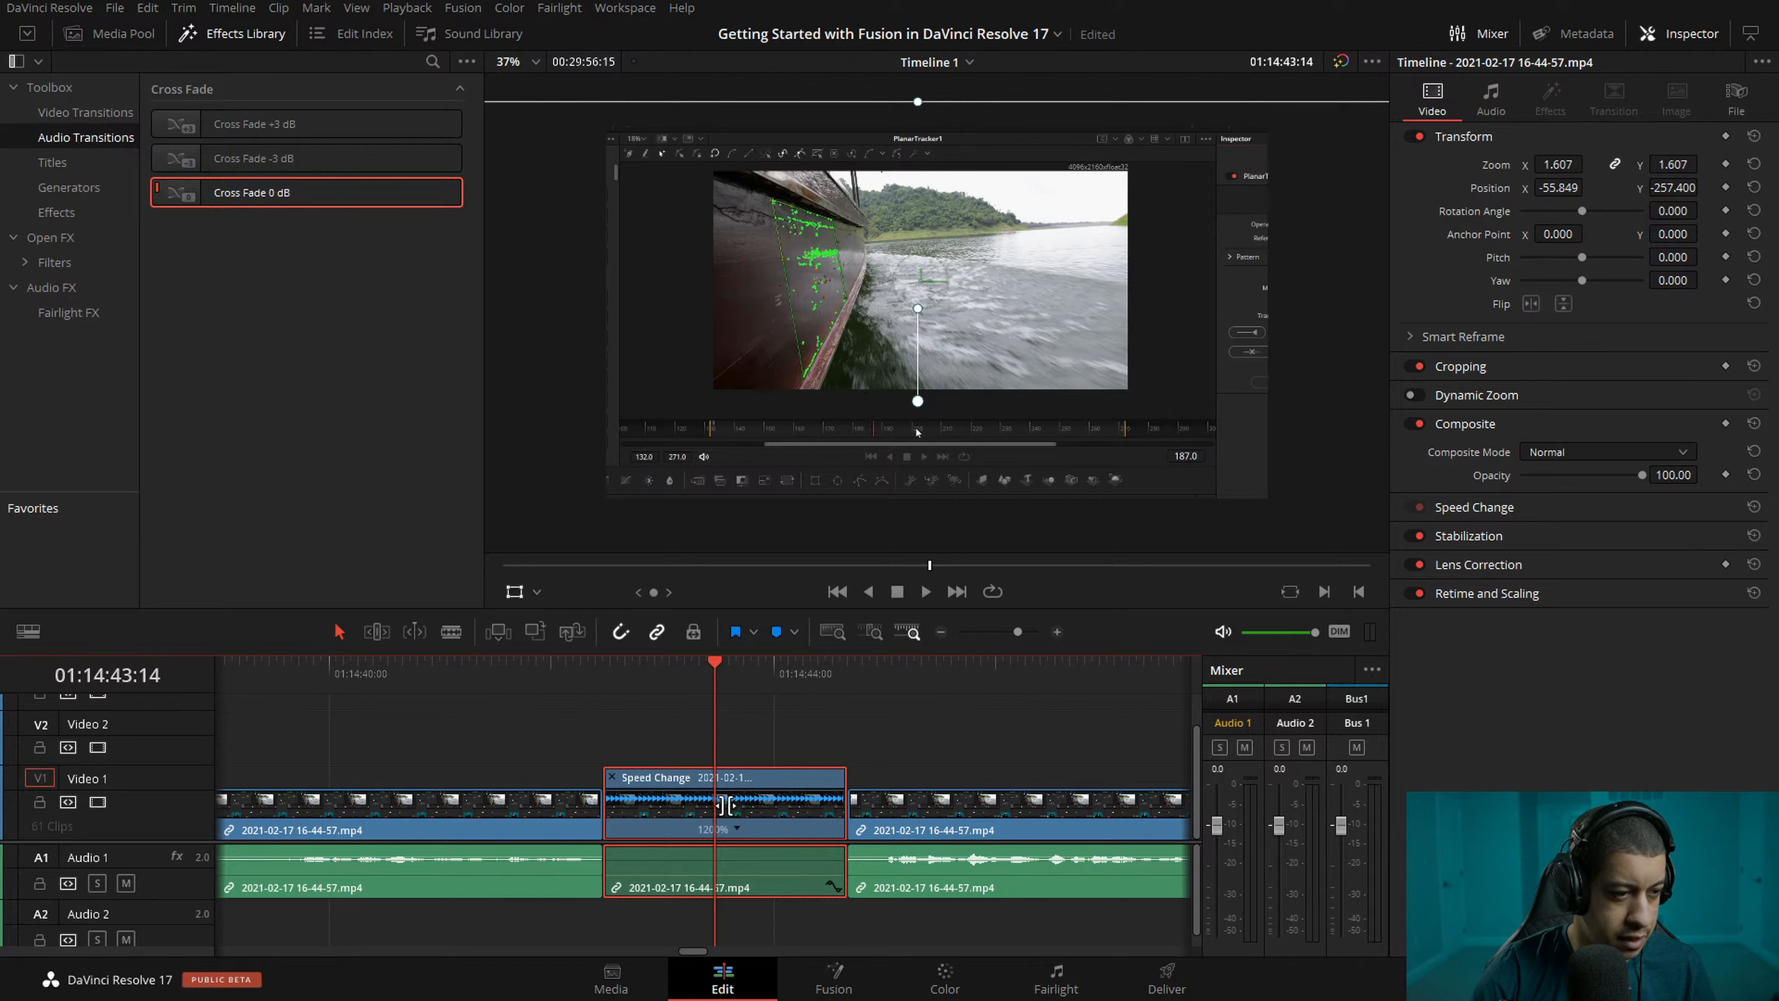
{"action": "left_click_drag", "start_coordinate": [726, 806], "coordinate": [714, 806]}
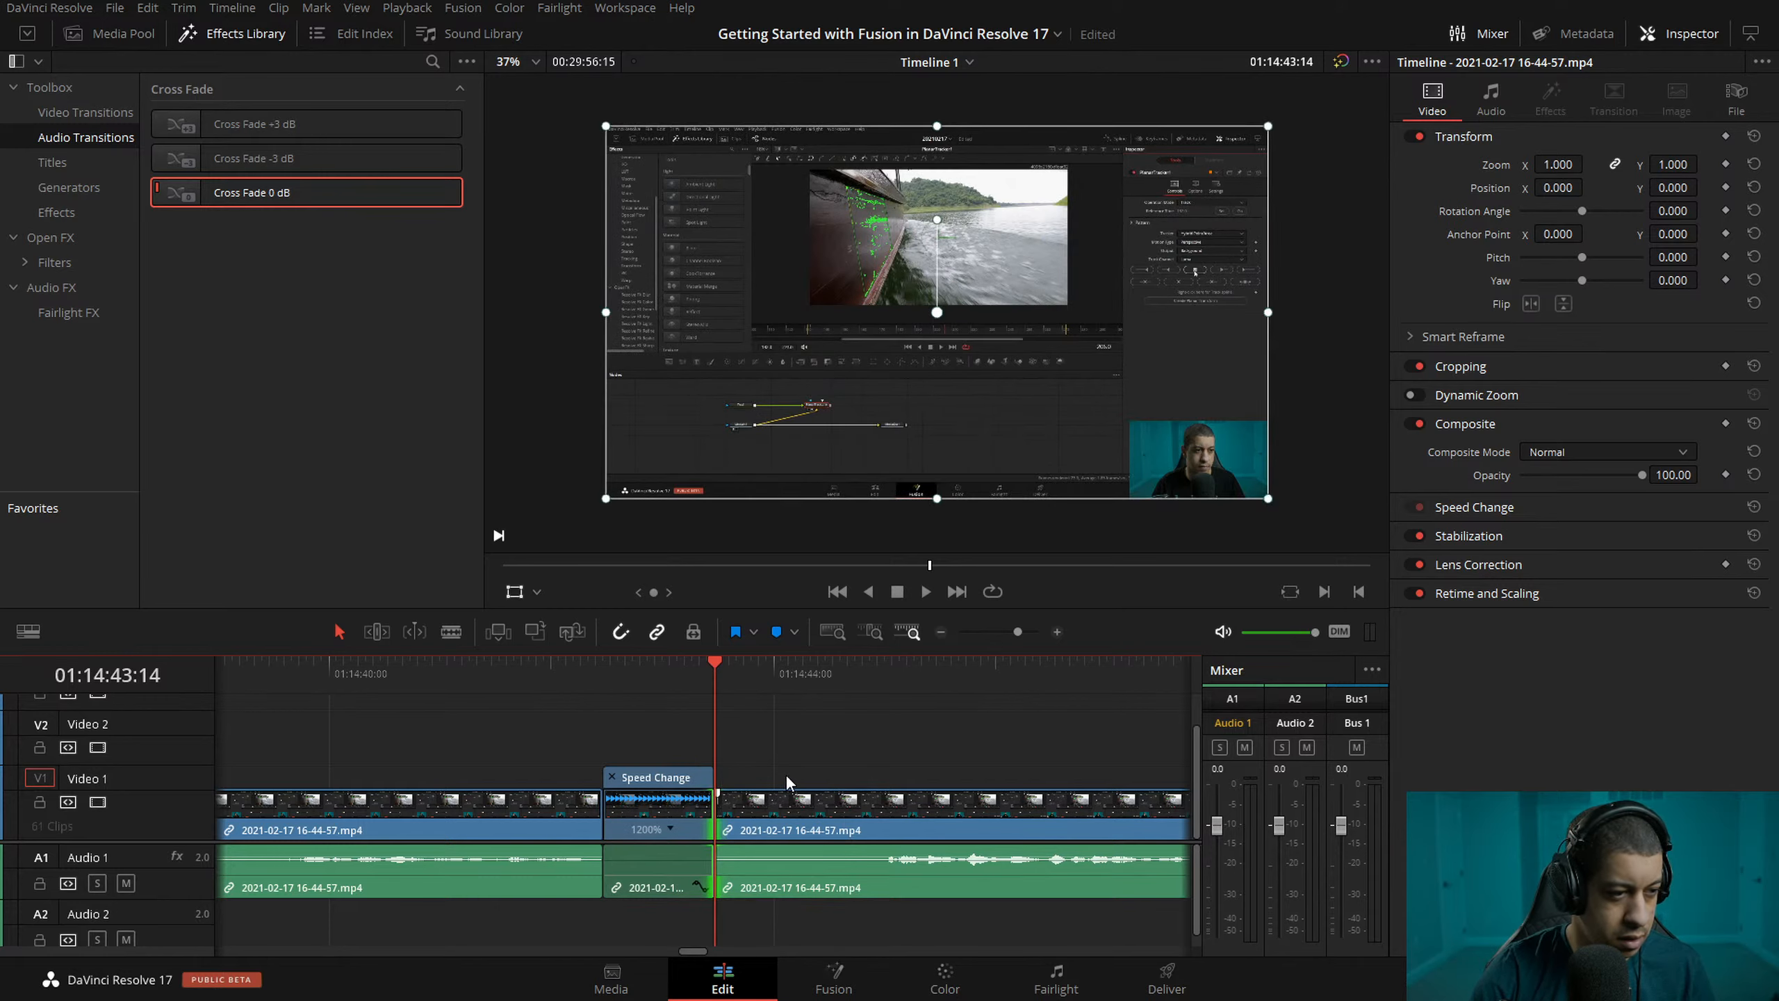
{"action": "key", "text": "ctrl+z"}
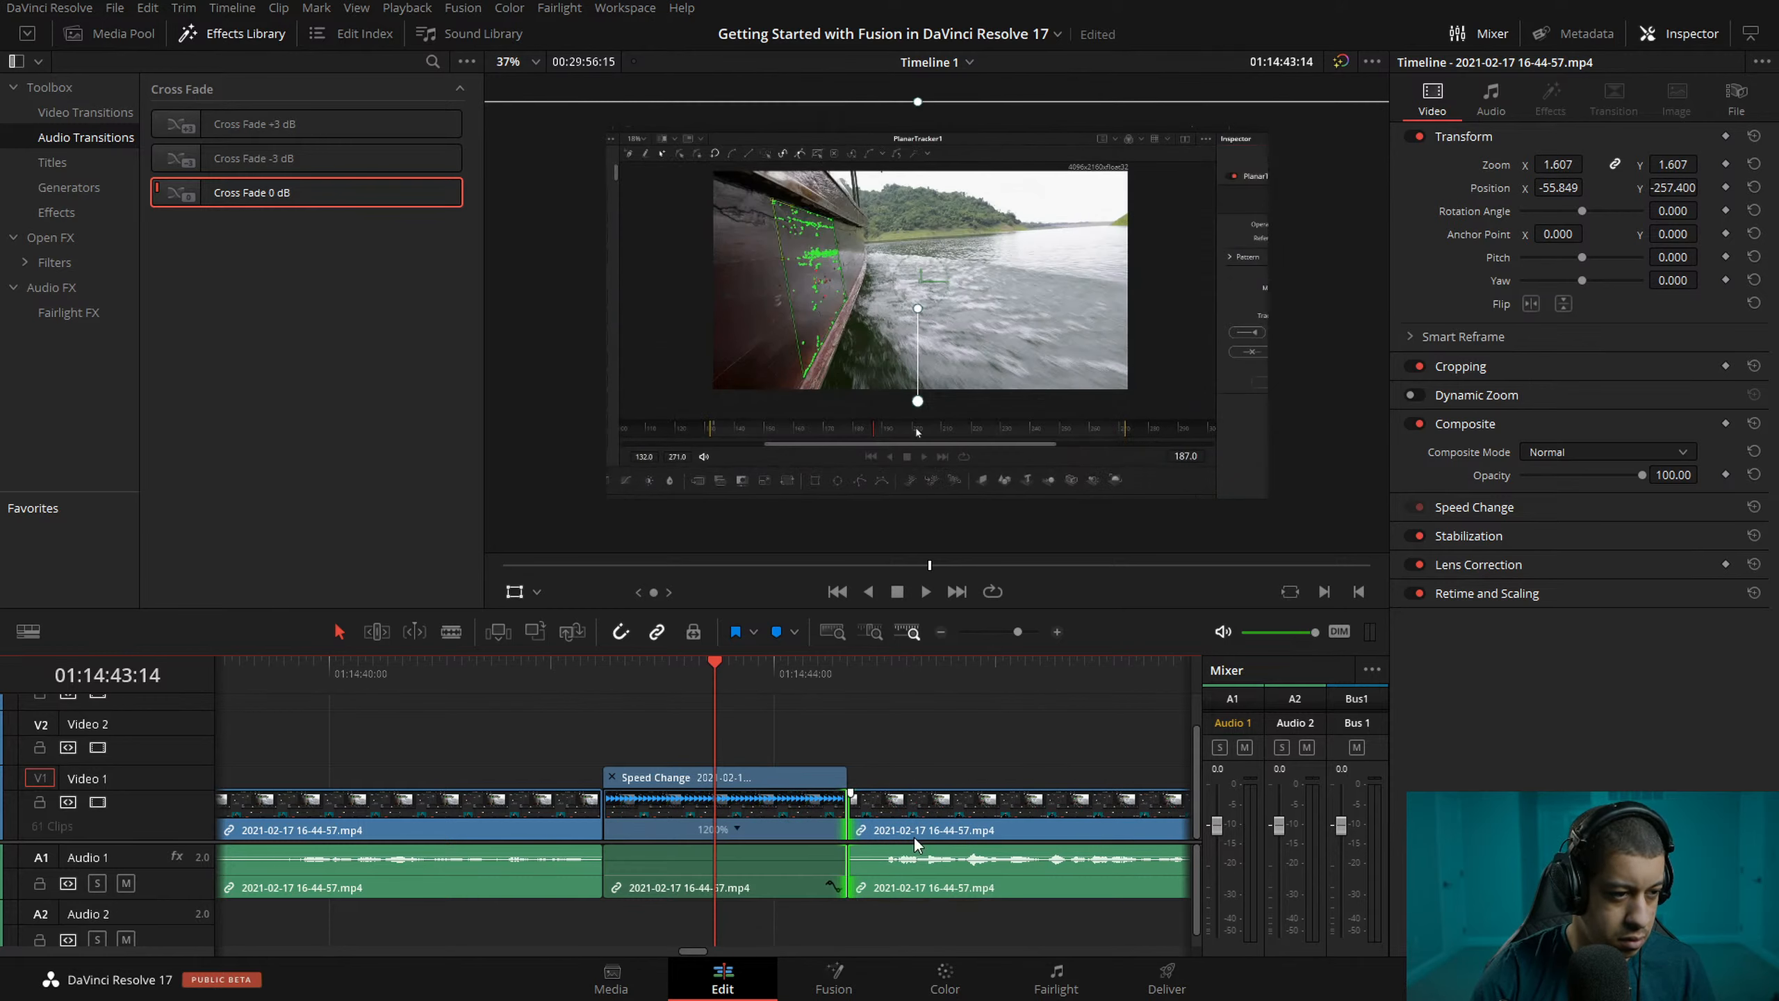
{"action": "left_click", "coordinate": [1057, 632]}
{"action": "left_click_drag", "start_coordinate": [966, 816], "coordinate": [703, 777]}
{"action": "left_click", "coordinate": [960, 786]}
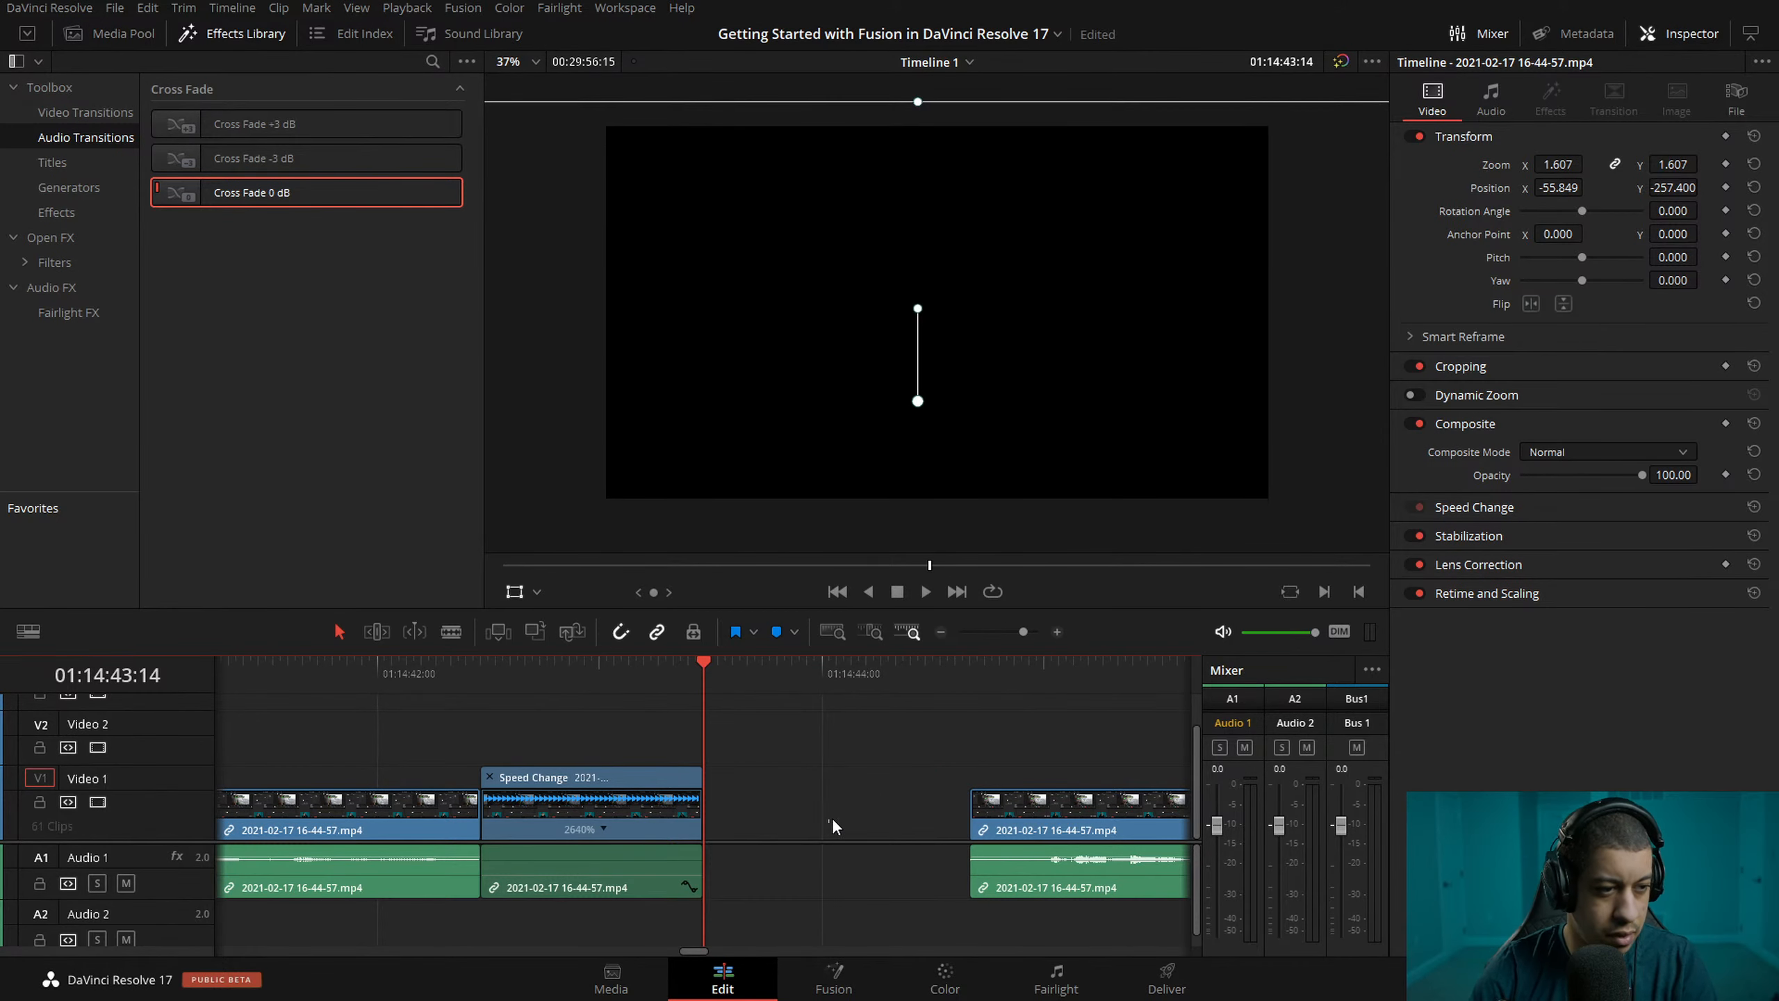
- Ripple delete the gap after the retimed clip and play back across the closed cut
{"action": "left_click", "coordinate": [834, 818]}
{"action": "key", "text": "Delete"}
{"action": "left_click", "coordinate": [442, 681]}
{"action": "key", "text": "space"}
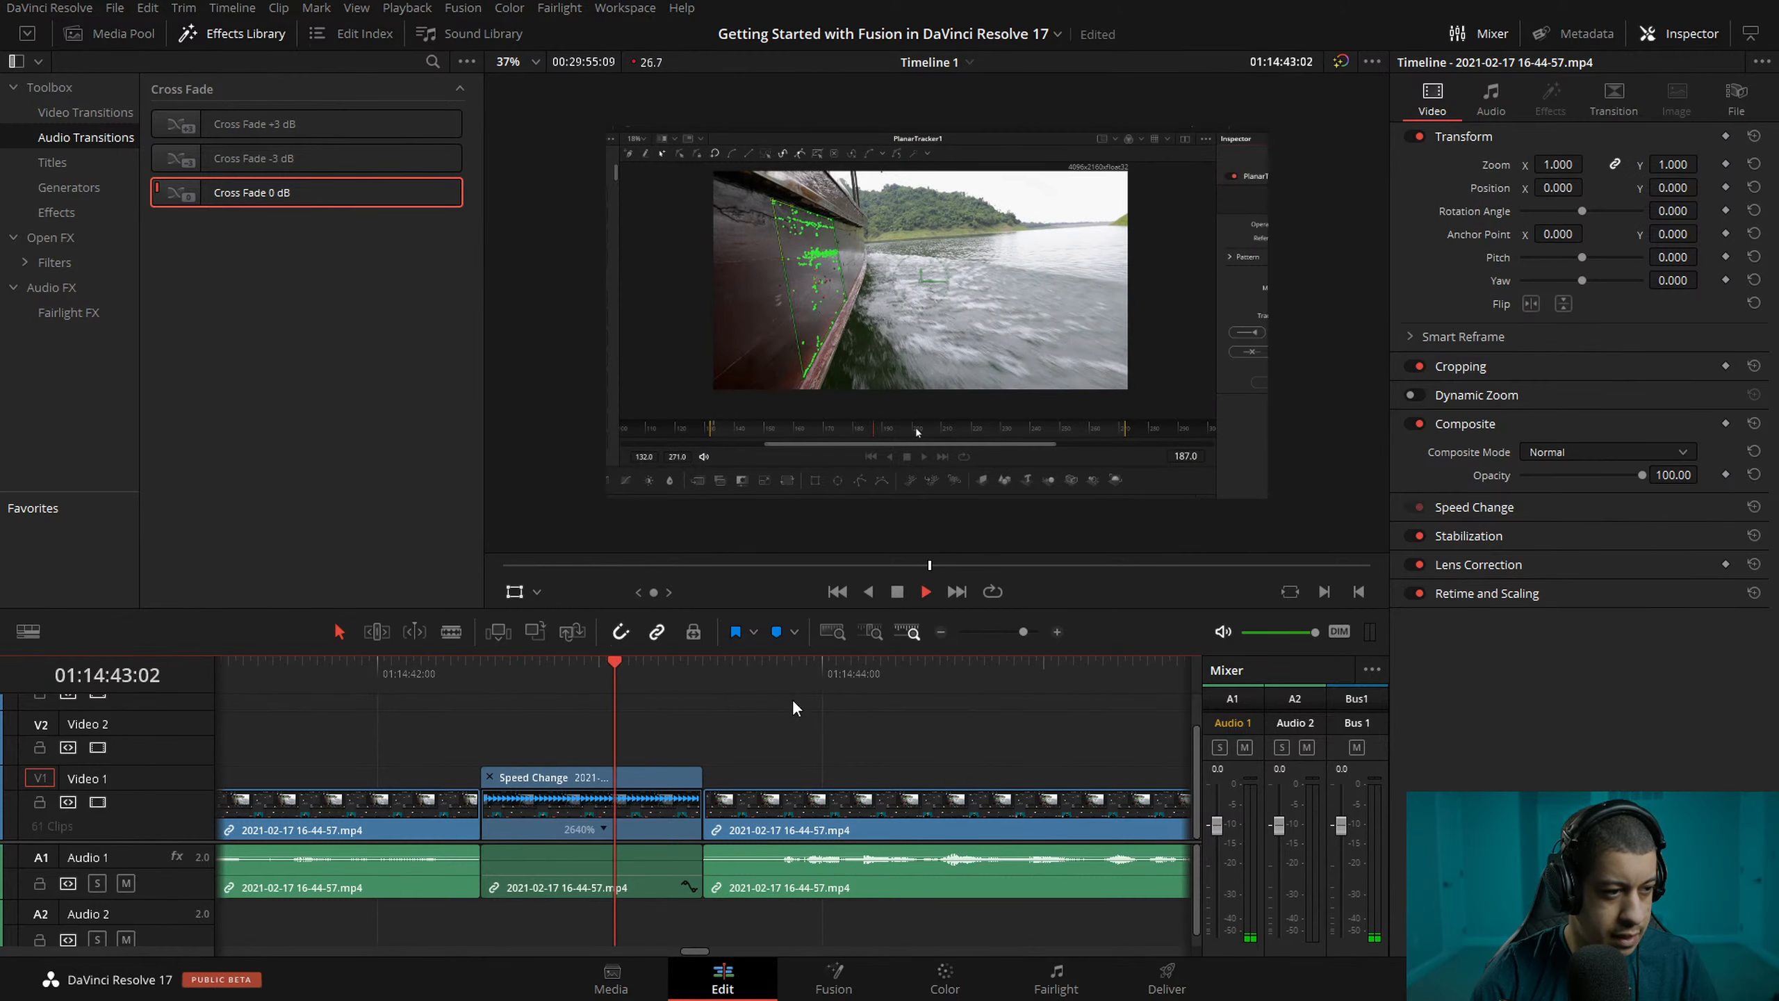
- Ripple trim the start of the clip after the sped-up section to the playhead at 01:14:43:24, and play it back
{"action": "key", "text": "space"}
{"action": "left_click", "coordinate": [775, 667]}
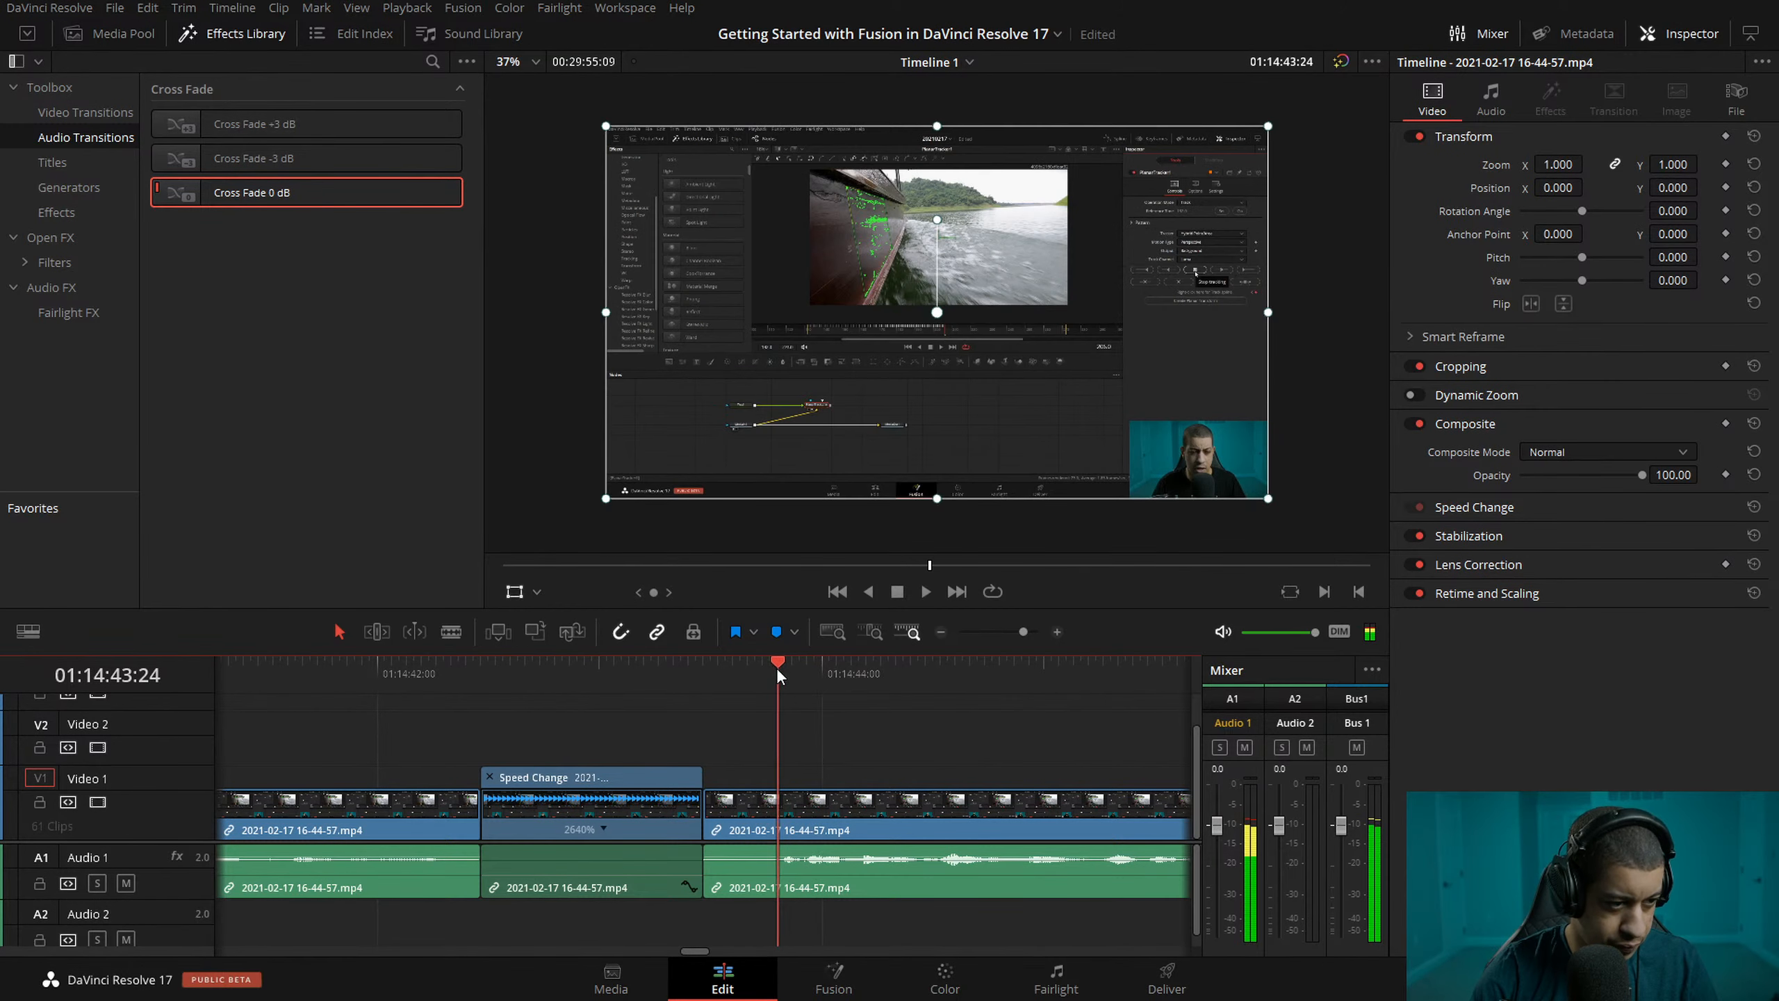
{"action": "left_click", "coordinate": [886, 827]}
{"action": "key", "text": "Up"}
{"action": "key", "text": "space"}
{"action": "key", "text": "space"}
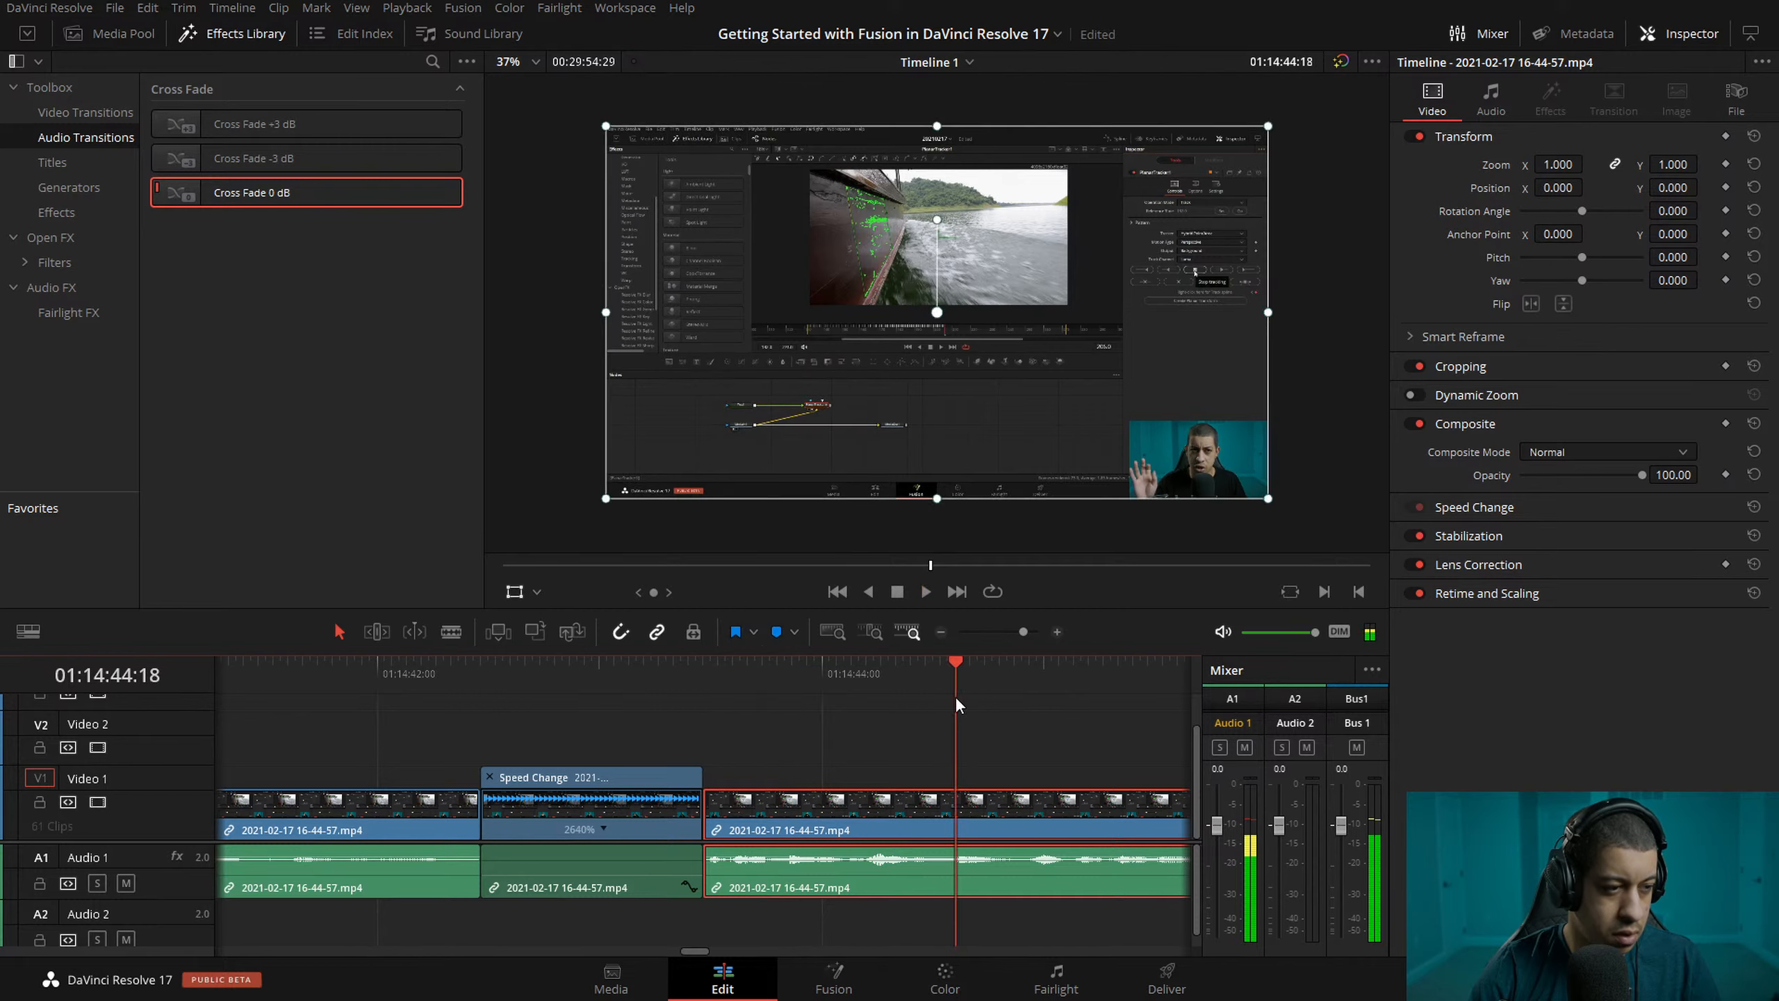
- Replay the sped-up section, and undo the trim, the gap deletion and the clip's 2640% compression
{"action": "left_click", "coordinate": [594, 669]}
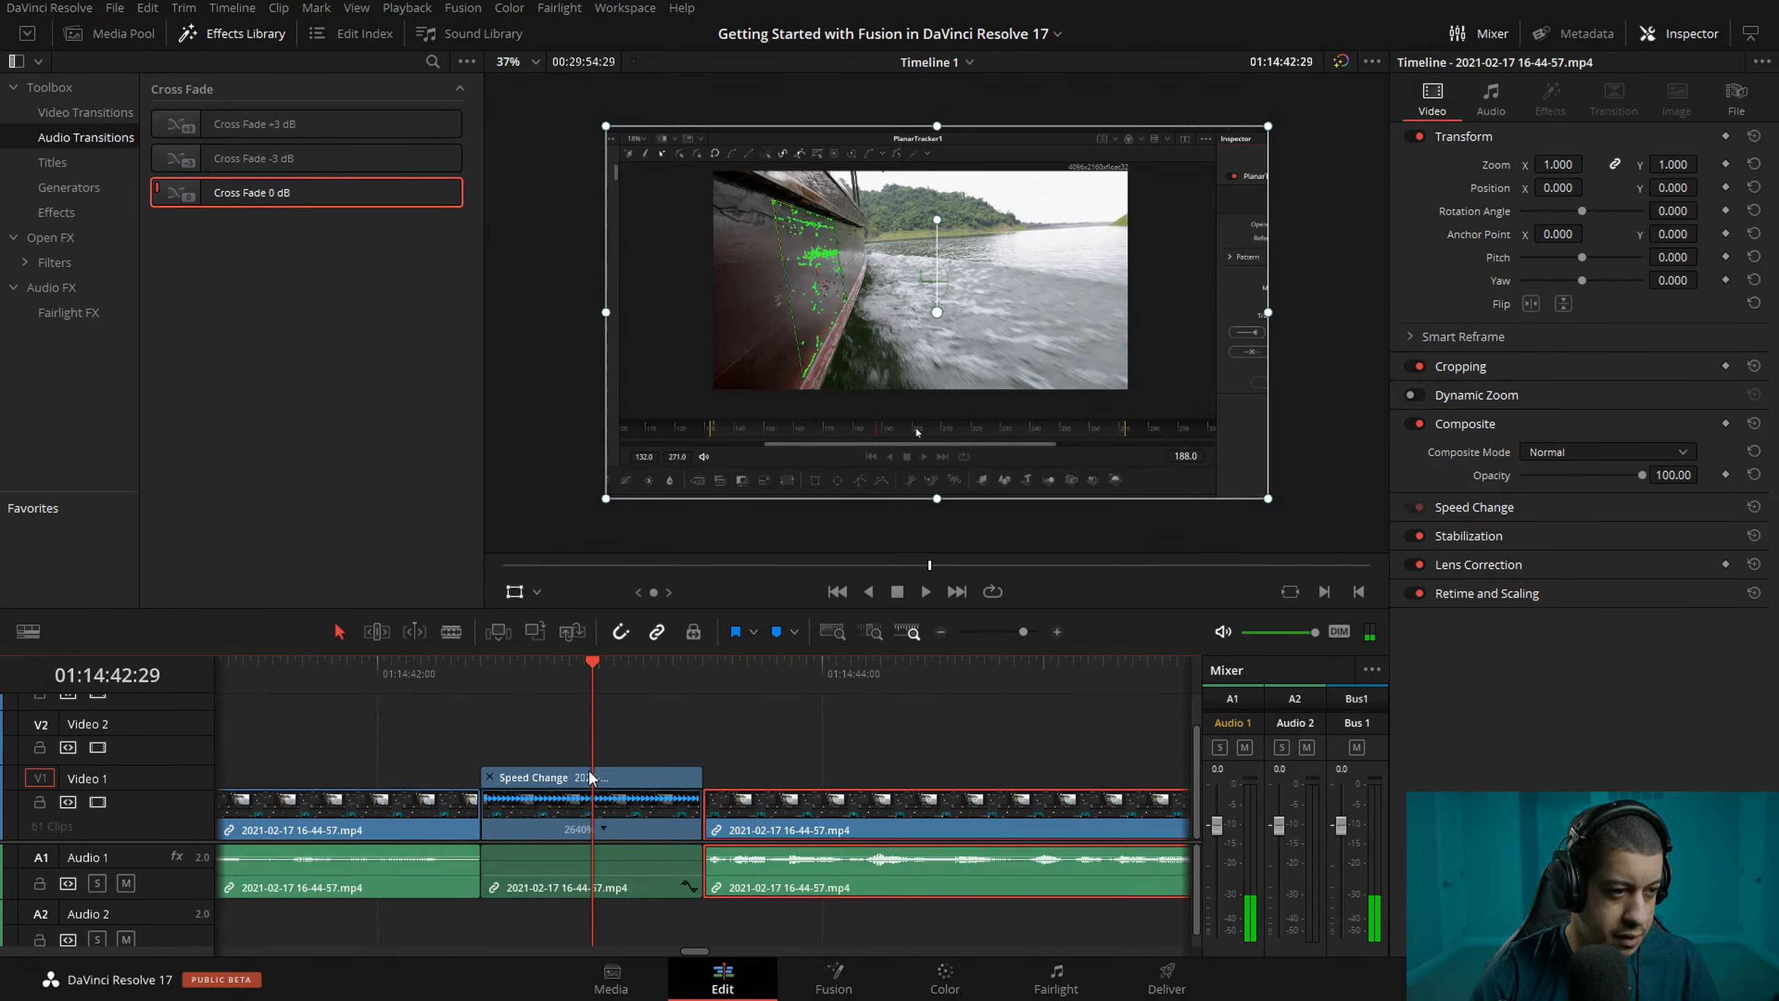
{"action": "left_click", "coordinate": [590, 776]}
{"action": "key", "text": "Down"}
{"action": "key", "text": "space"}
{"action": "key", "text": "ctrl+z"}
{"action": "key", "text": "ctrl+z"}
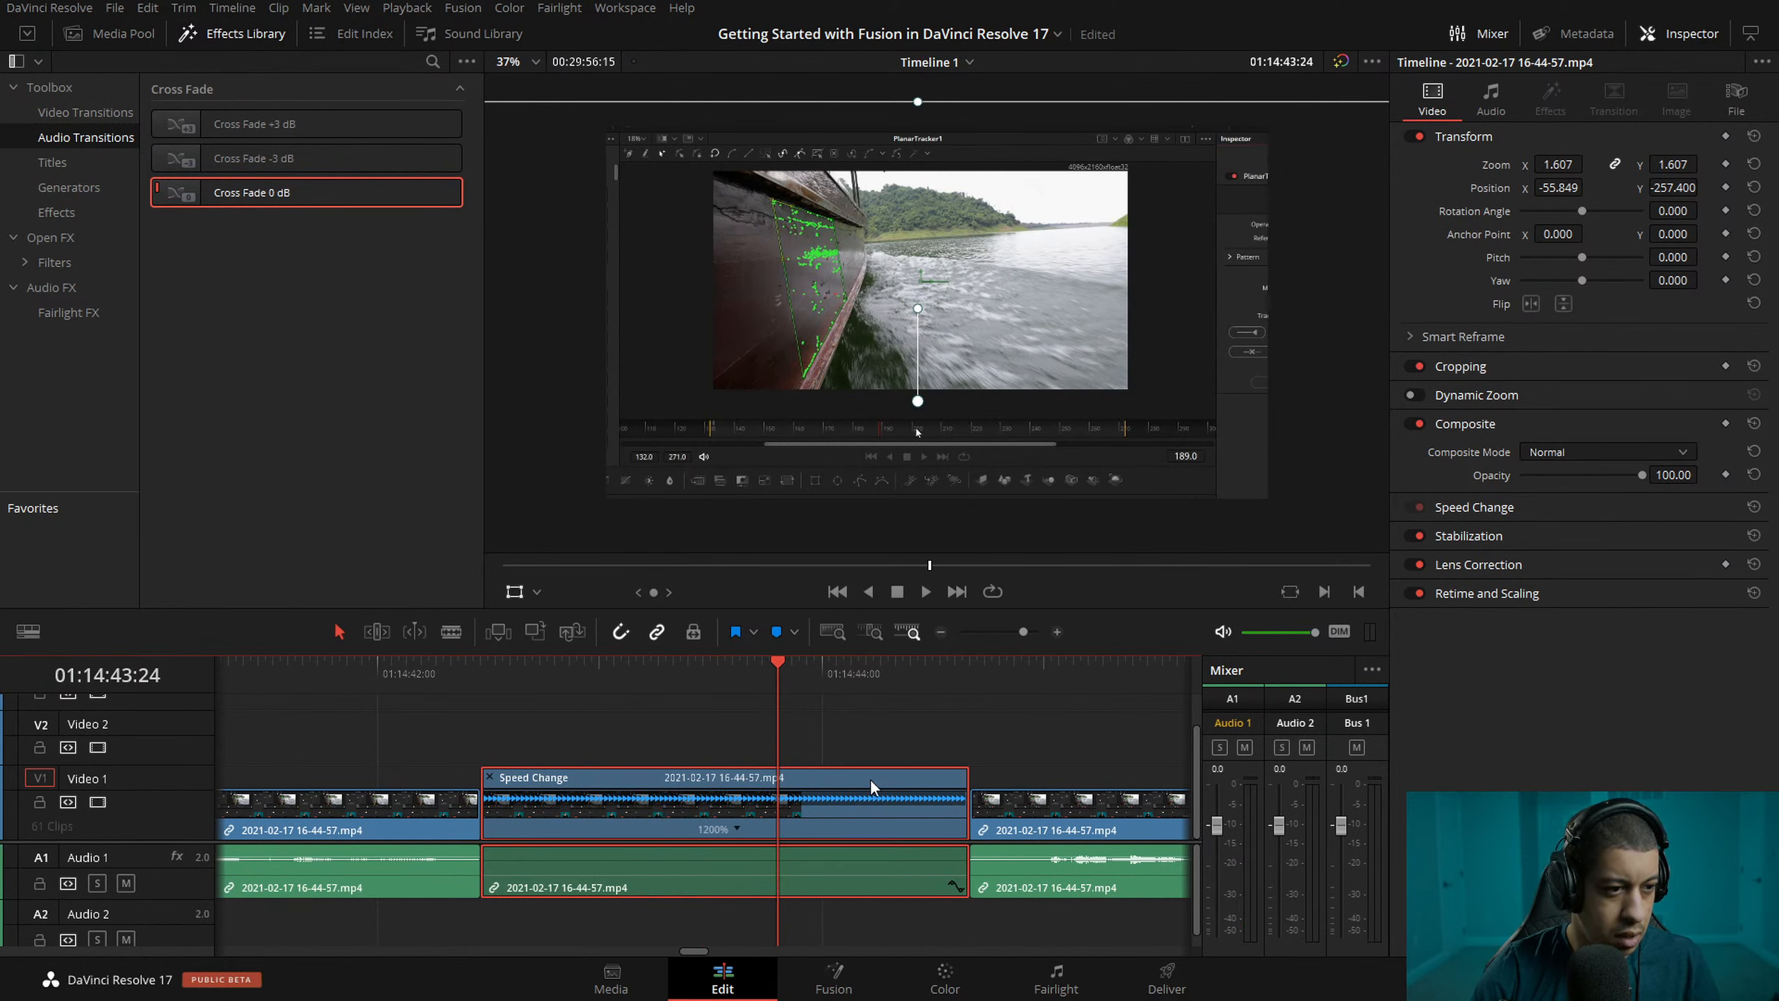
- Compress the retimed clip's end to the playhead at 01:14:43:24, giving a speed of 1980%, and ripple delete the gap after it
{"action": "right_click", "coordinate": [958, 803]}
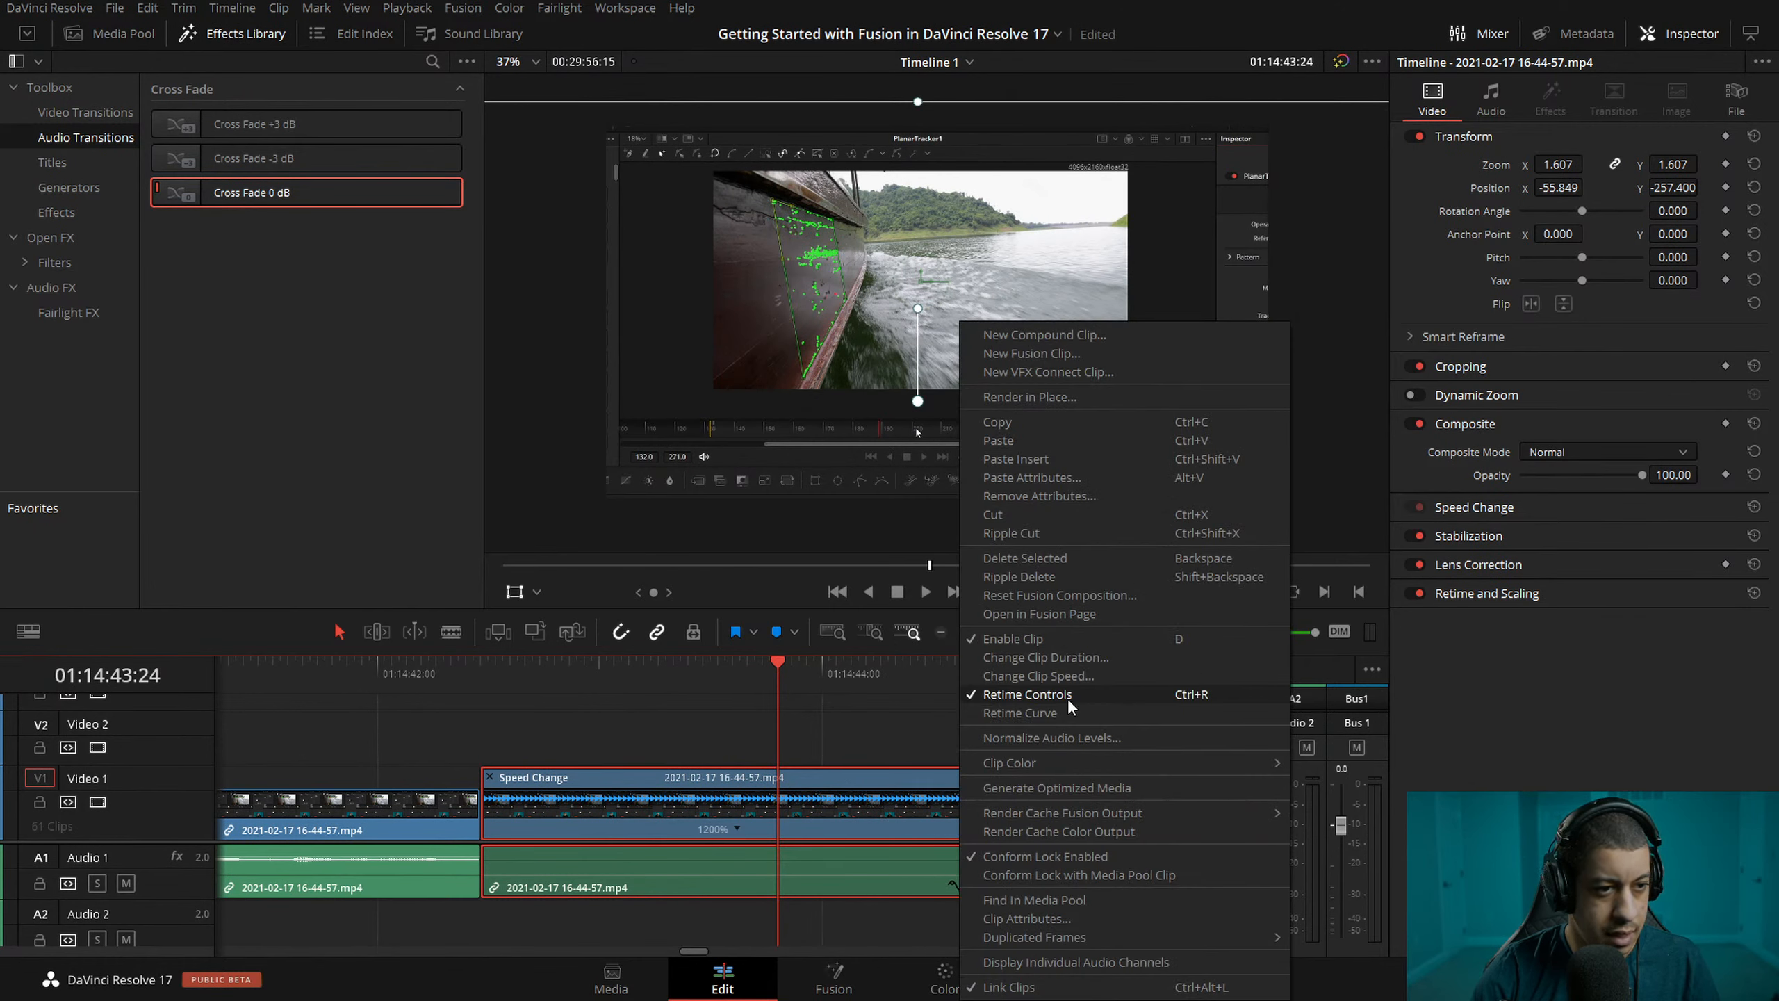
{"action": "left_click", "coordinate": [1030, 694]}
{"action": "right_click", "coordinate": [816, 803]}
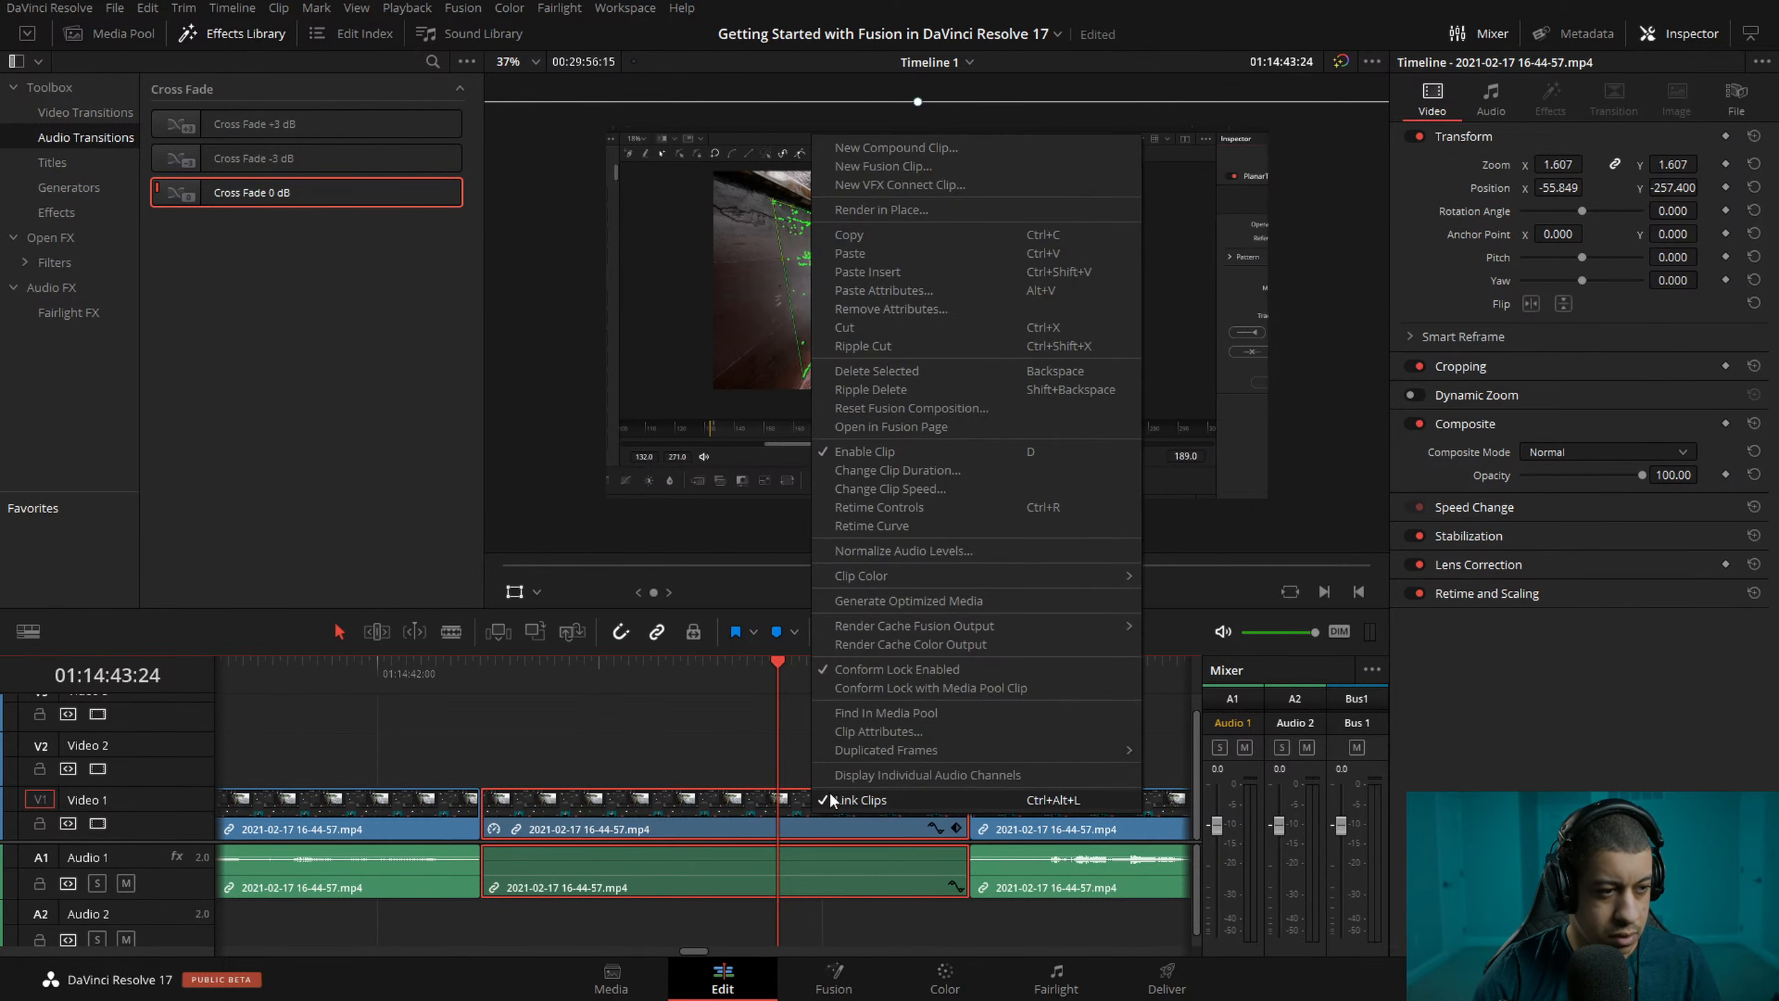
{"action": "left_click", "coordinate": [938, 507]}
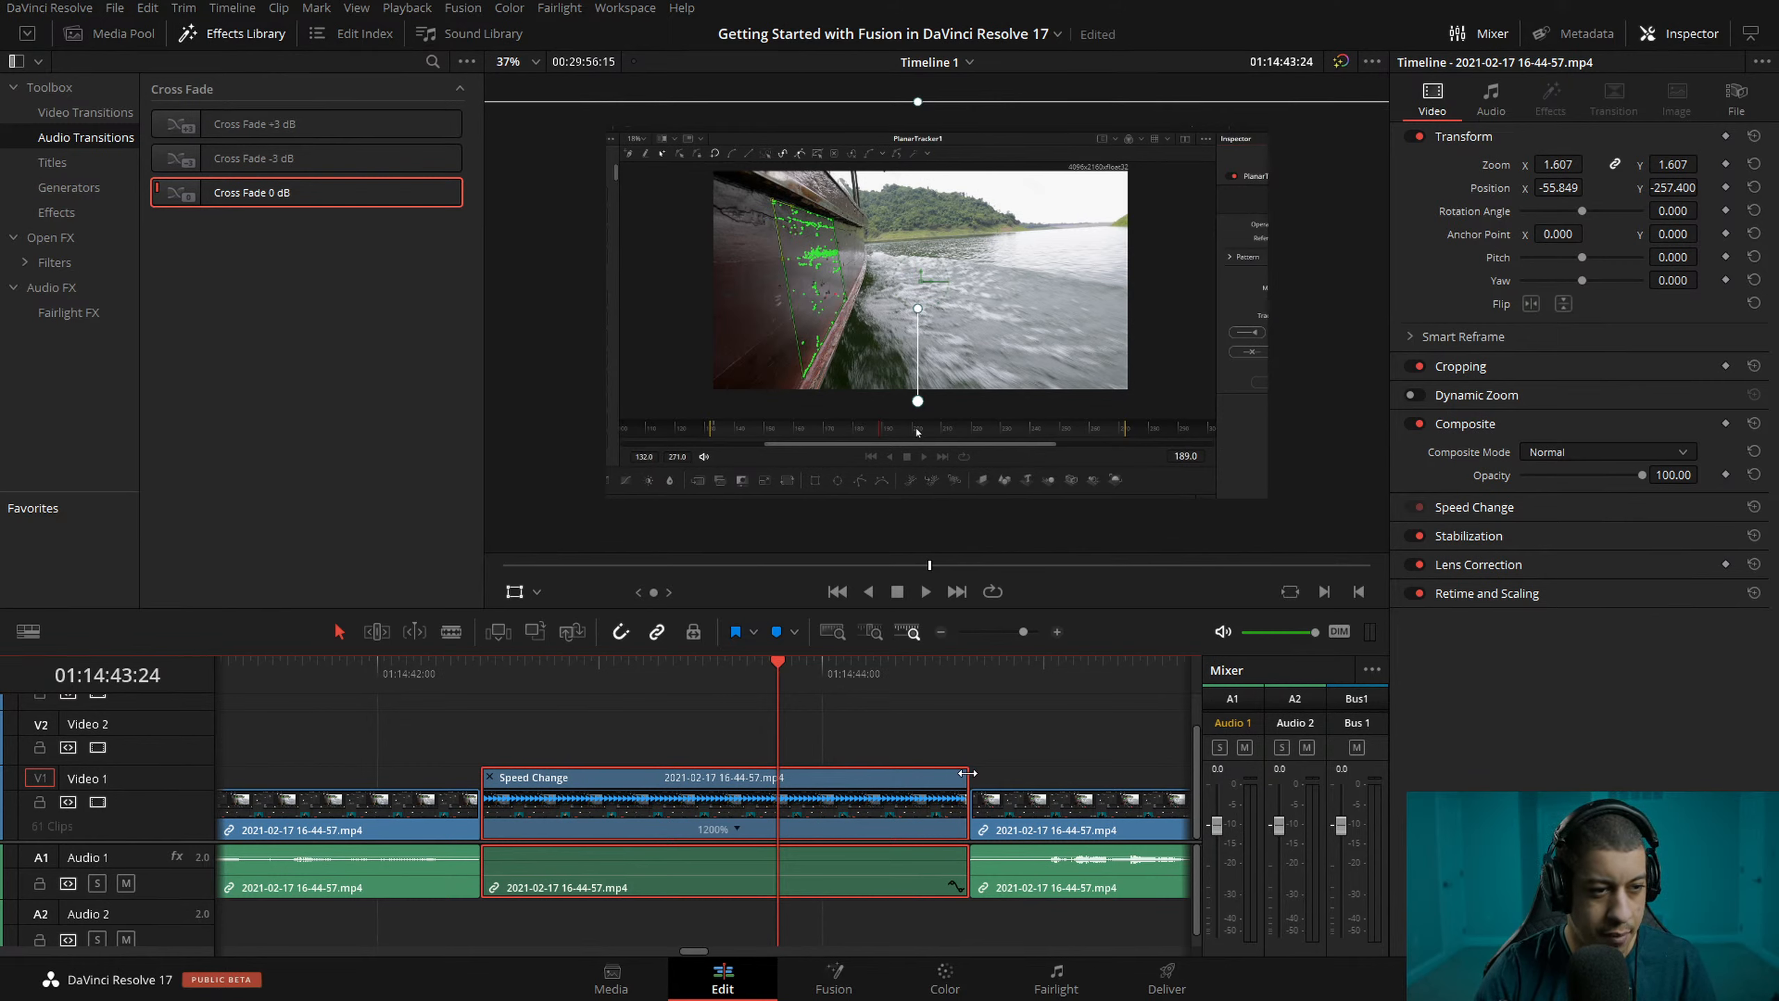
{"action": "left_click_drag", "start_coordinate": [967, 773], "coordinate": [775, 773]}
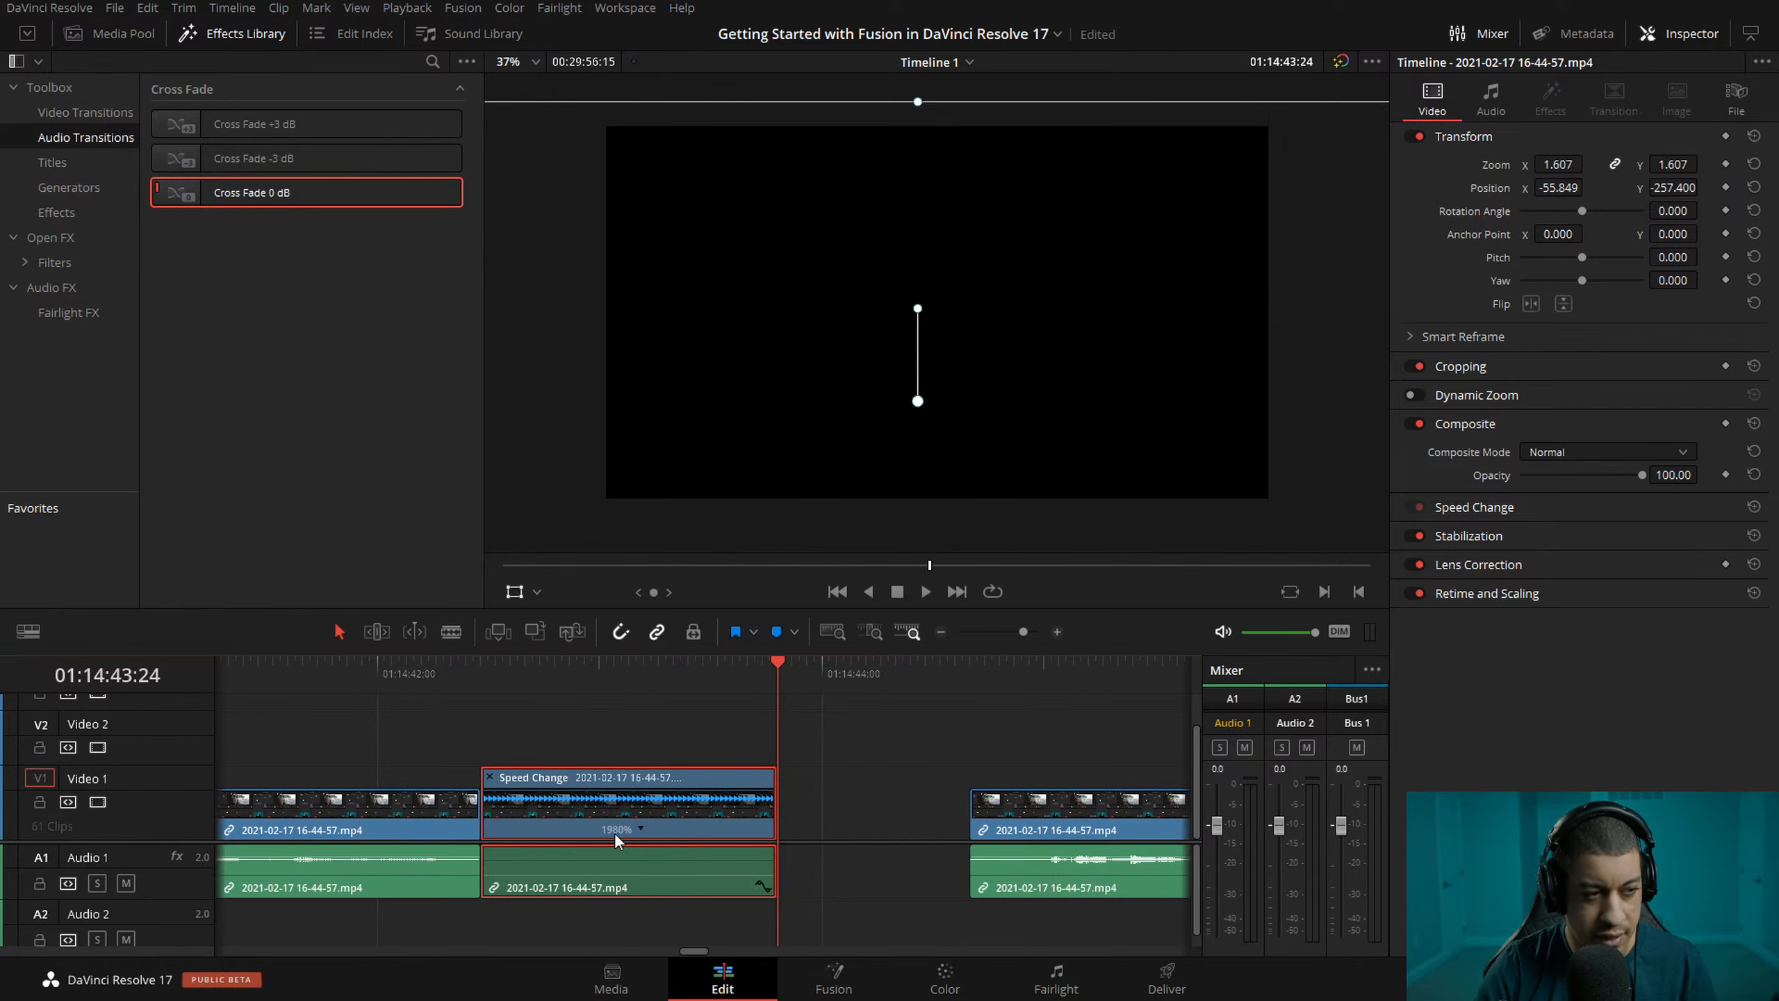
{"action": "left_click", "coordinate": [836, 822]}
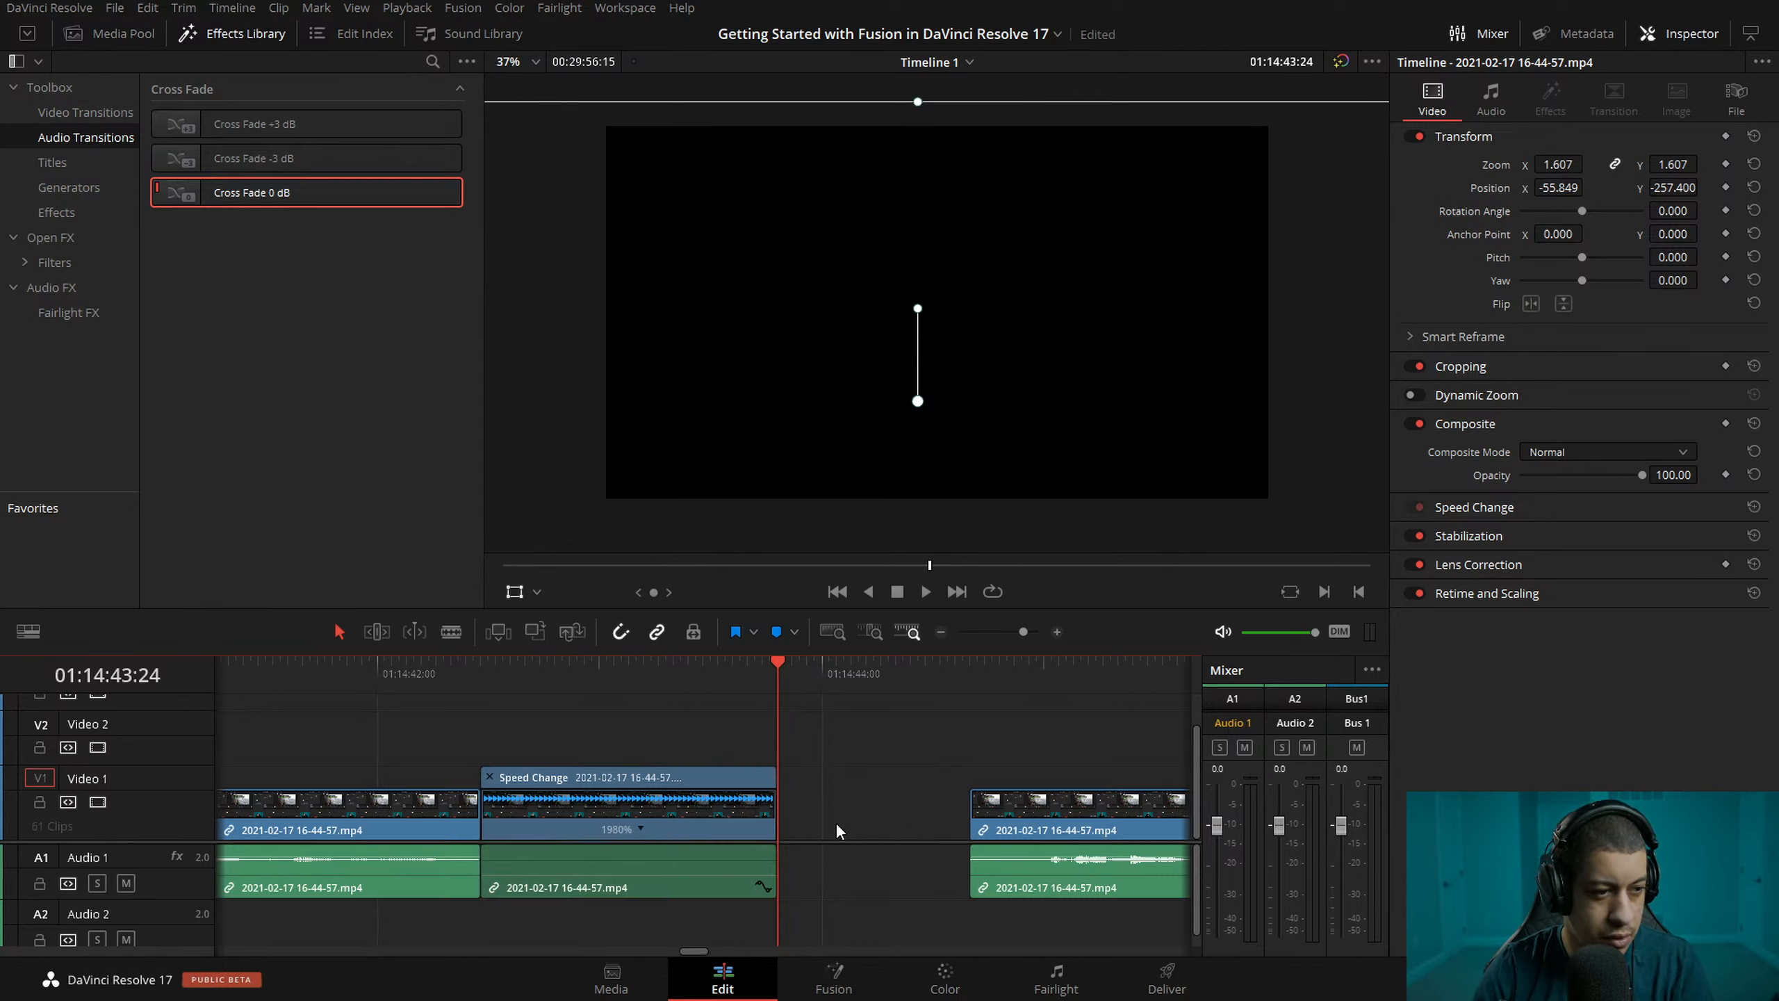
{"action": "key", "text": "BackSpace"}
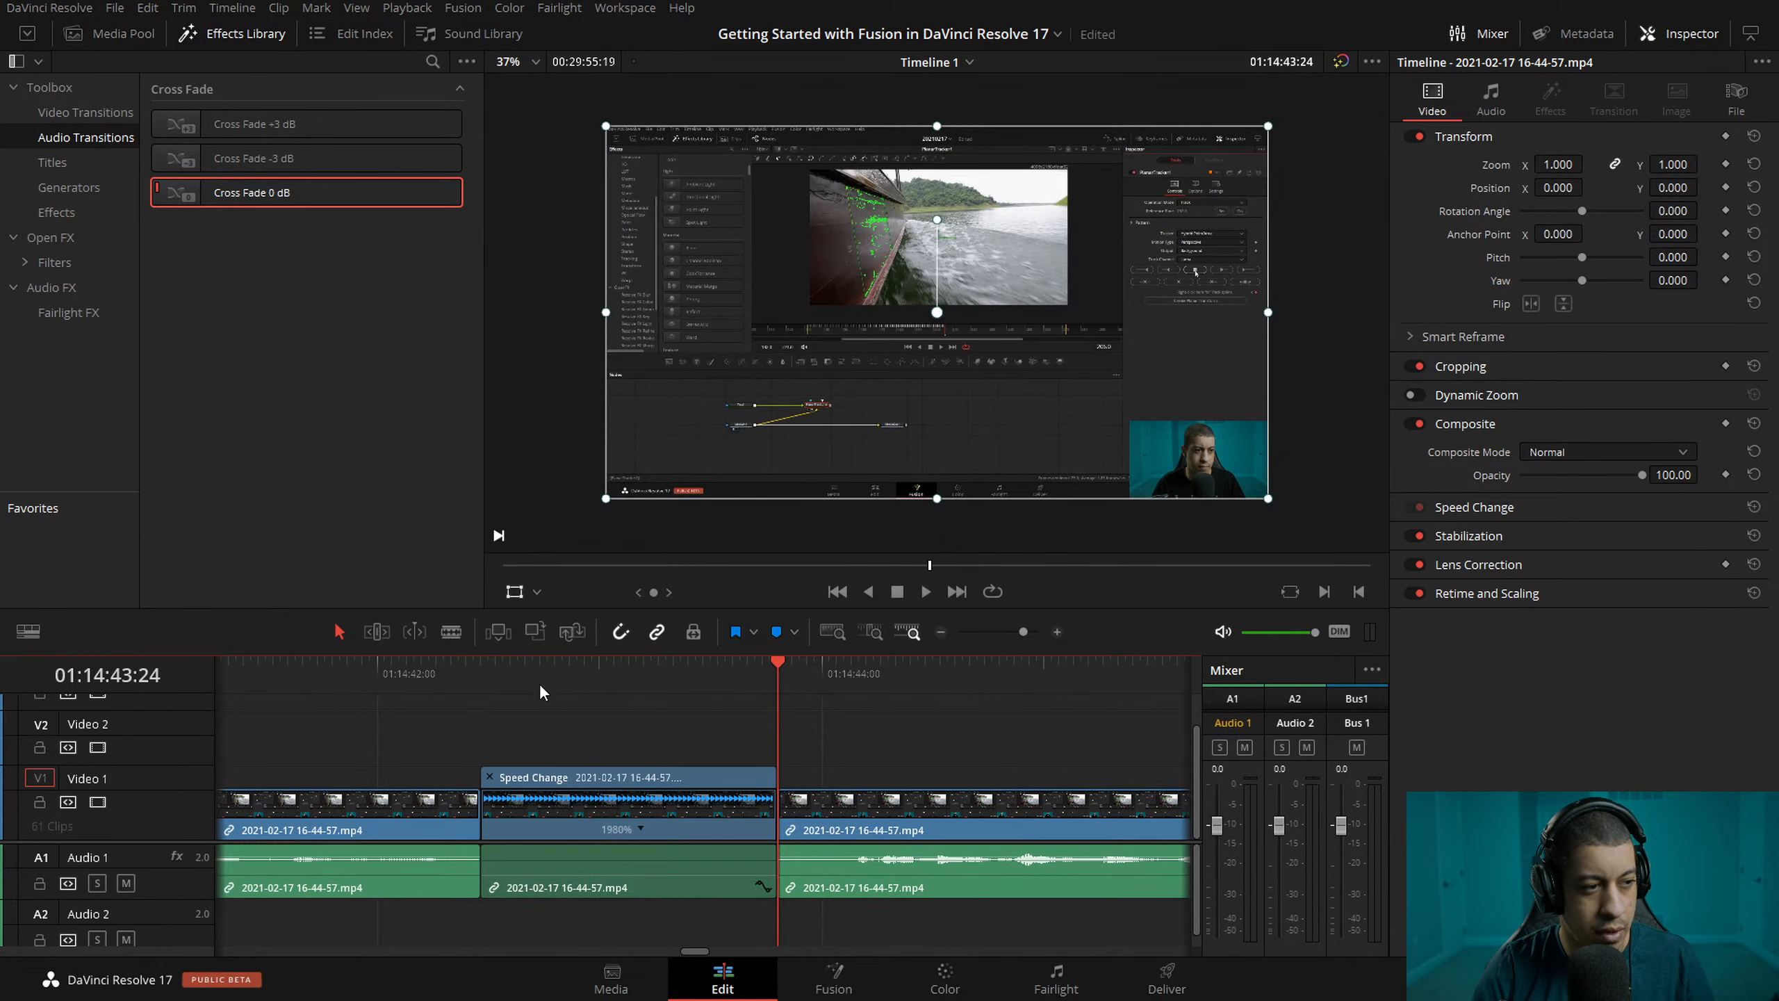
- Check the length of the sped-up section in one-second steps, and play the following clip up to 01:15:00:22
{"action": "left_click", "coordinate": [473, 674]}
{"action": "key", "text": "shift+Right"}
{"action": "key", "text": "shift+Right"}
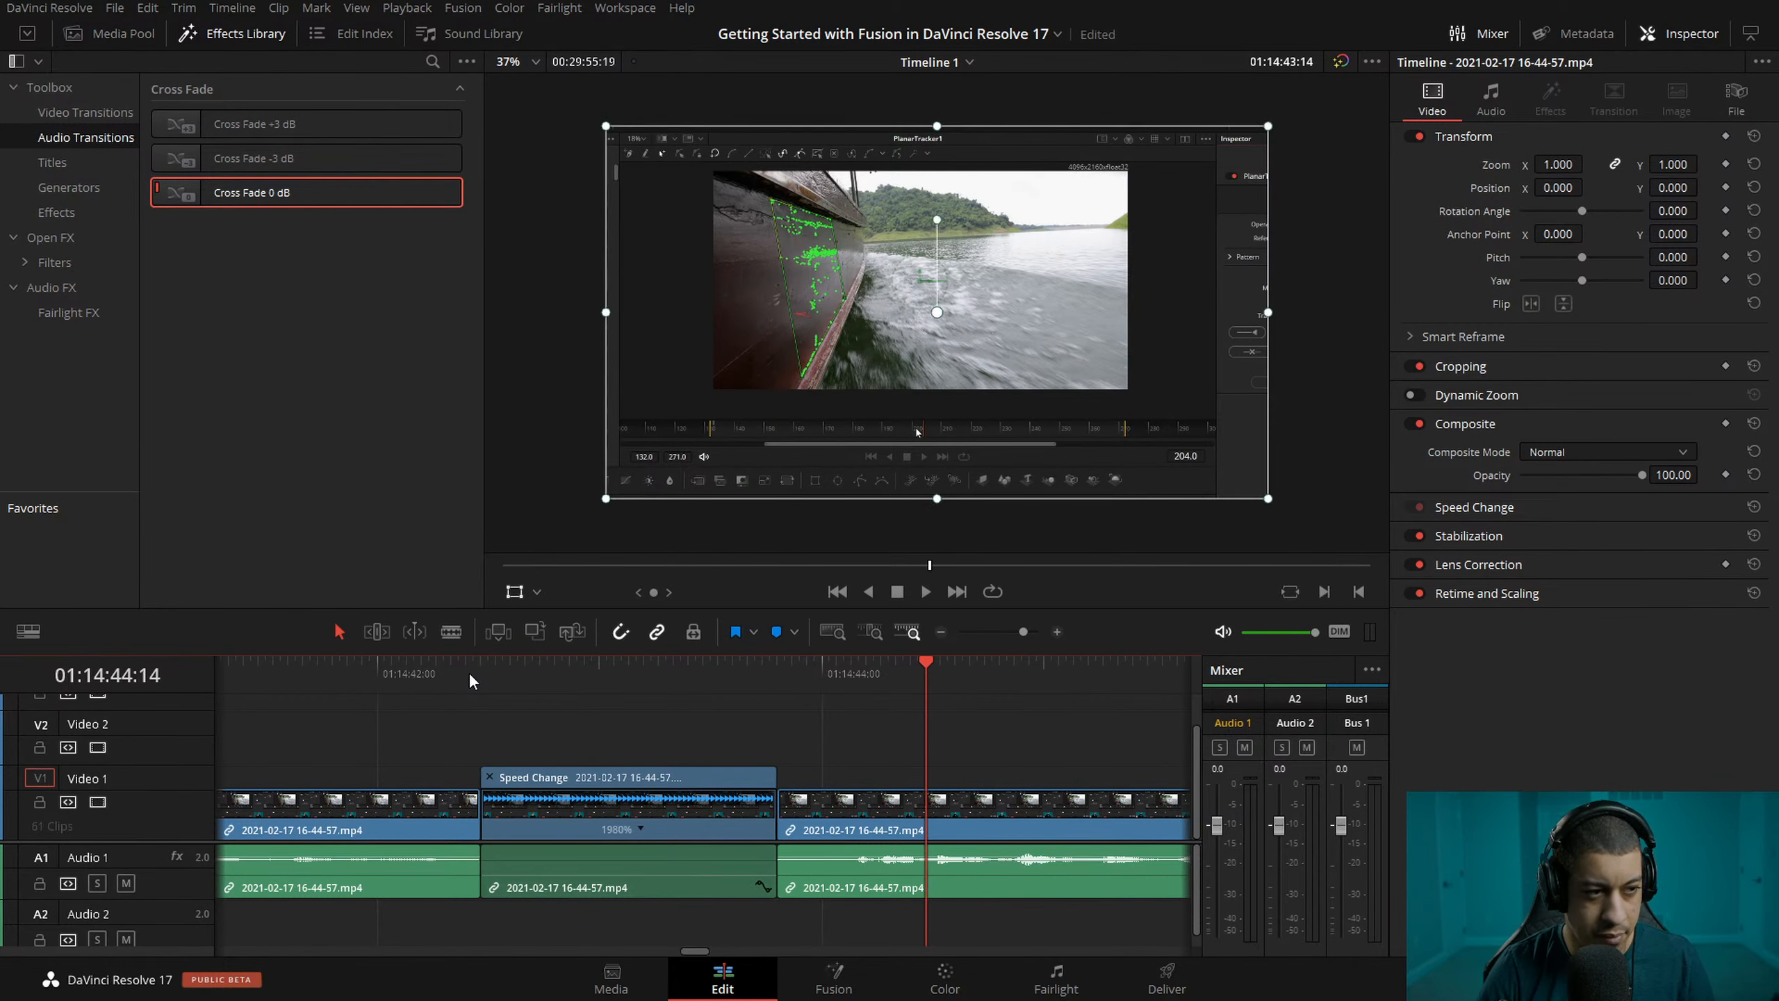
{"action": "left_click_drag", "start_coordinate": [919, 673], "coordinate": [789, 686]}
{"action": "key", "text": "space"}
{"action": "left_click", "coordinate": [944, 631]}
{"action": "left_click", "coordinate": [944, 631]}
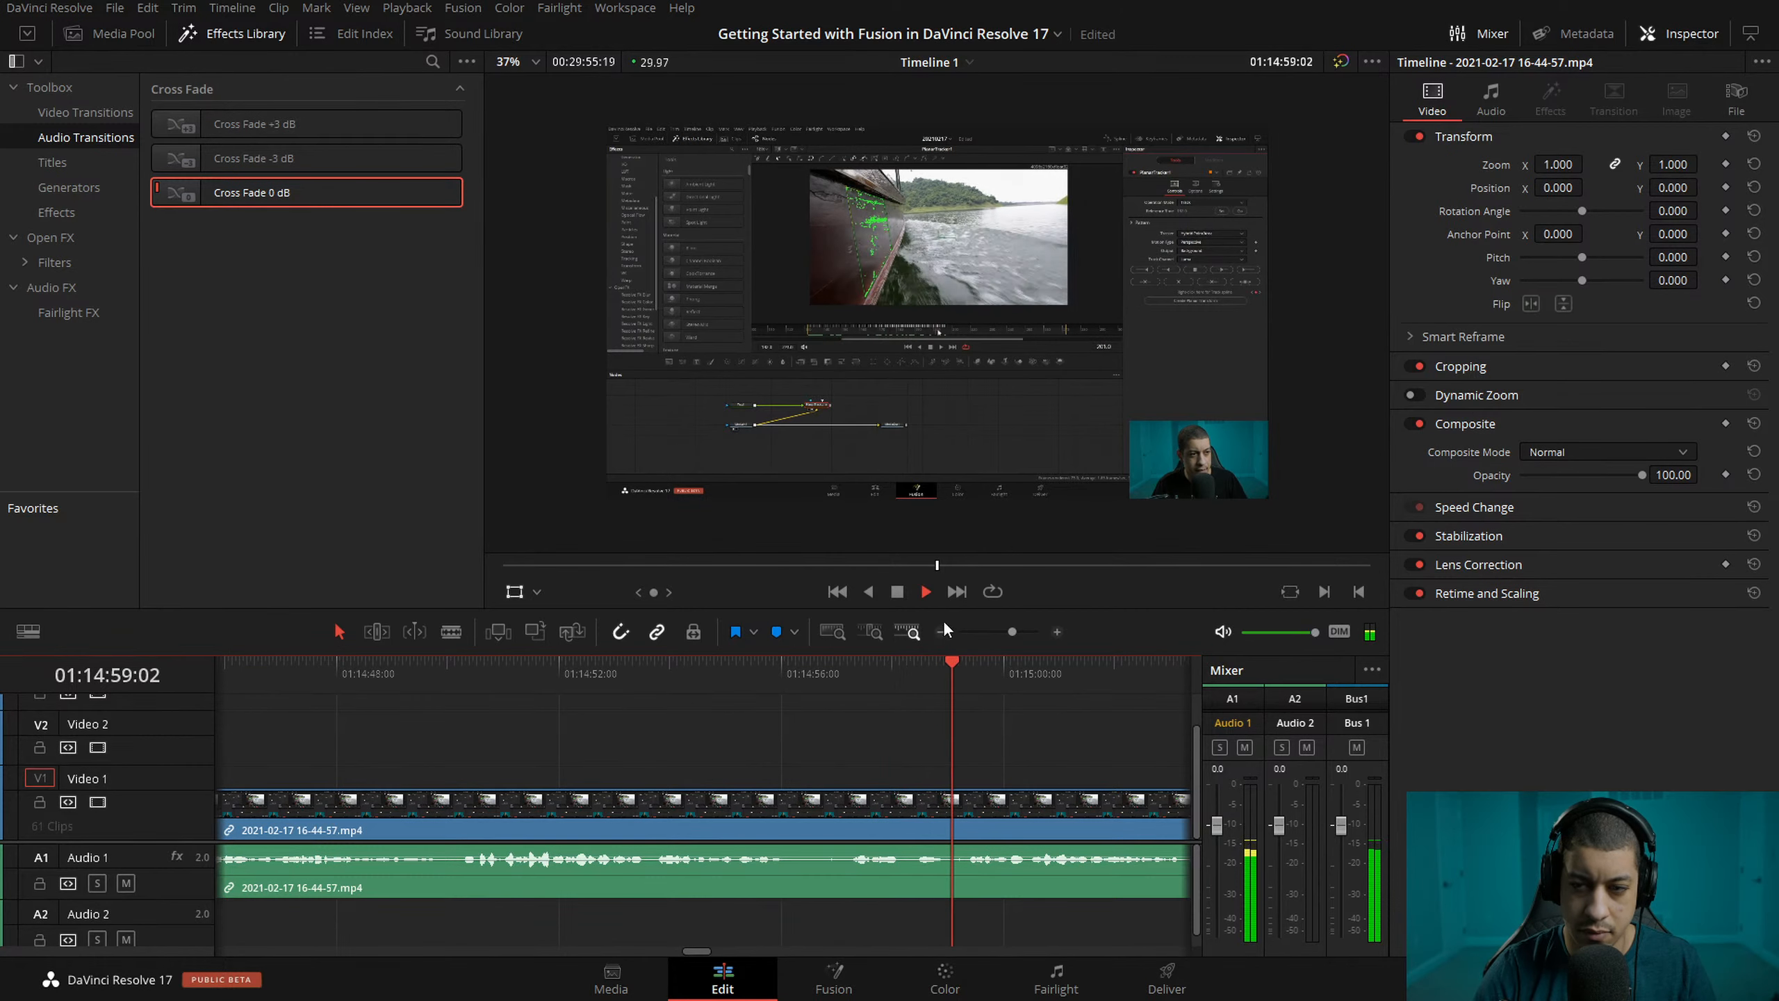
{"action": "key", "text": "space"}
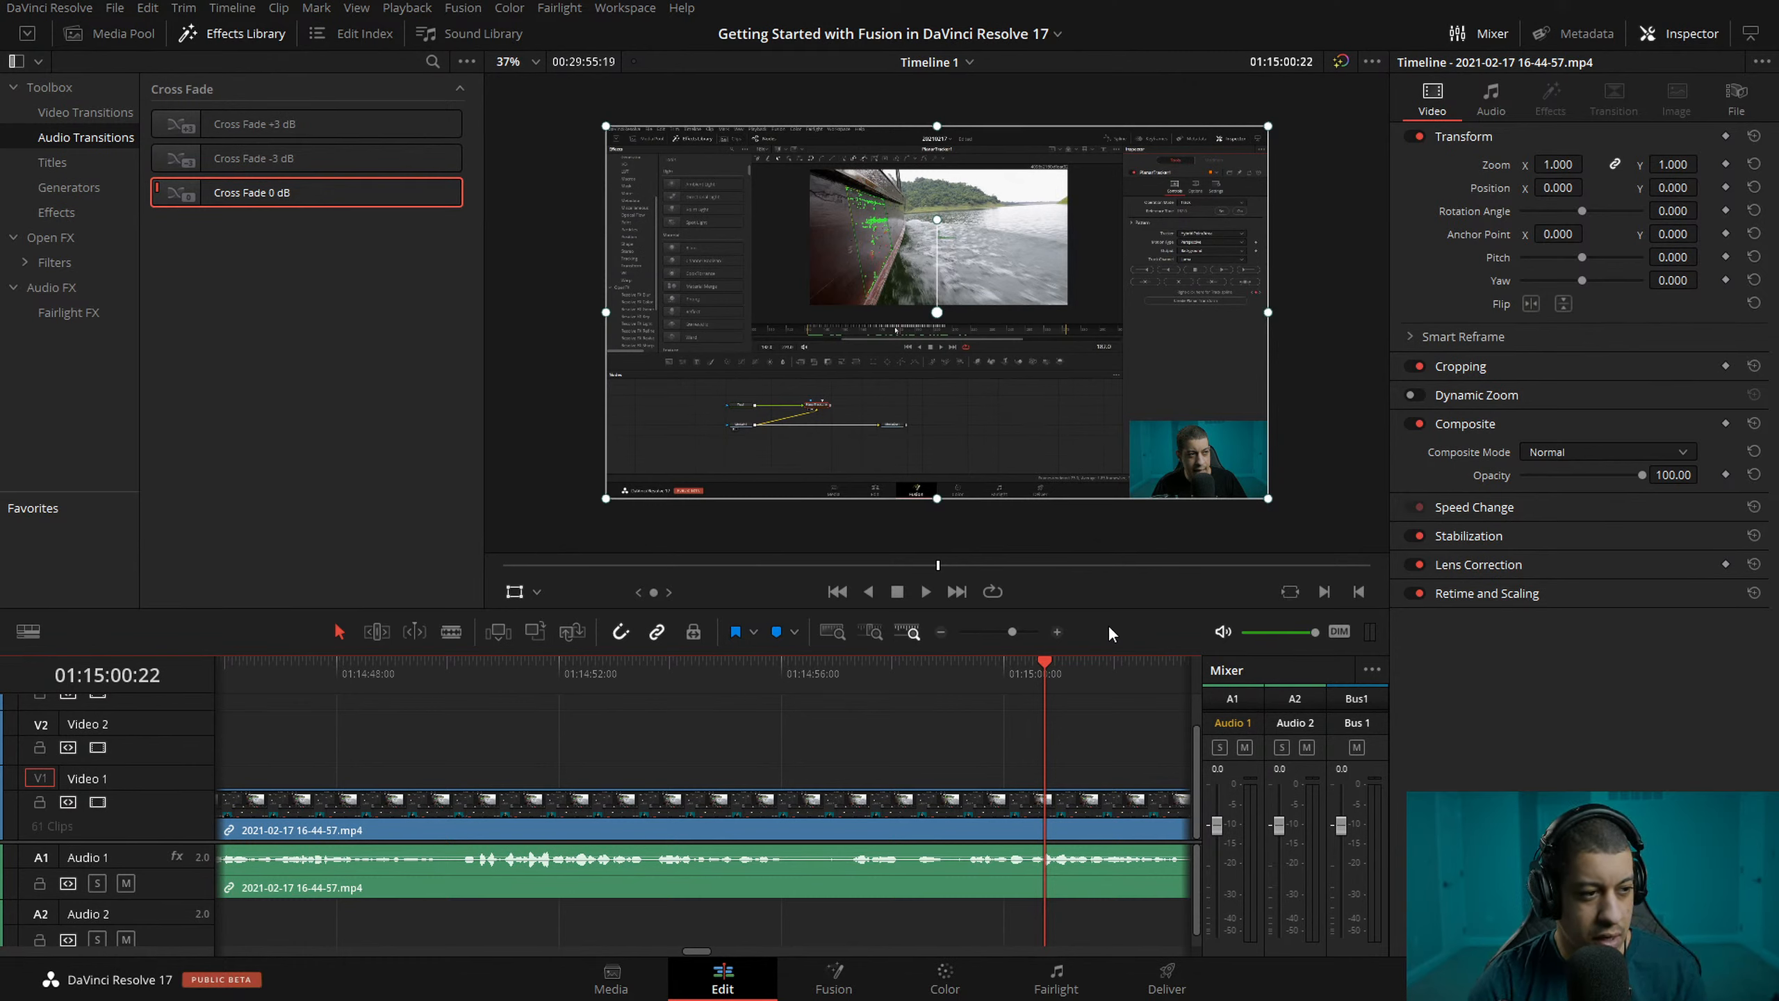
- Examine the list of open projects and the Dynamic Project Switching option in the Project Manager's root folder
{"action": "left_click", "coordinate": [1056, 33]}
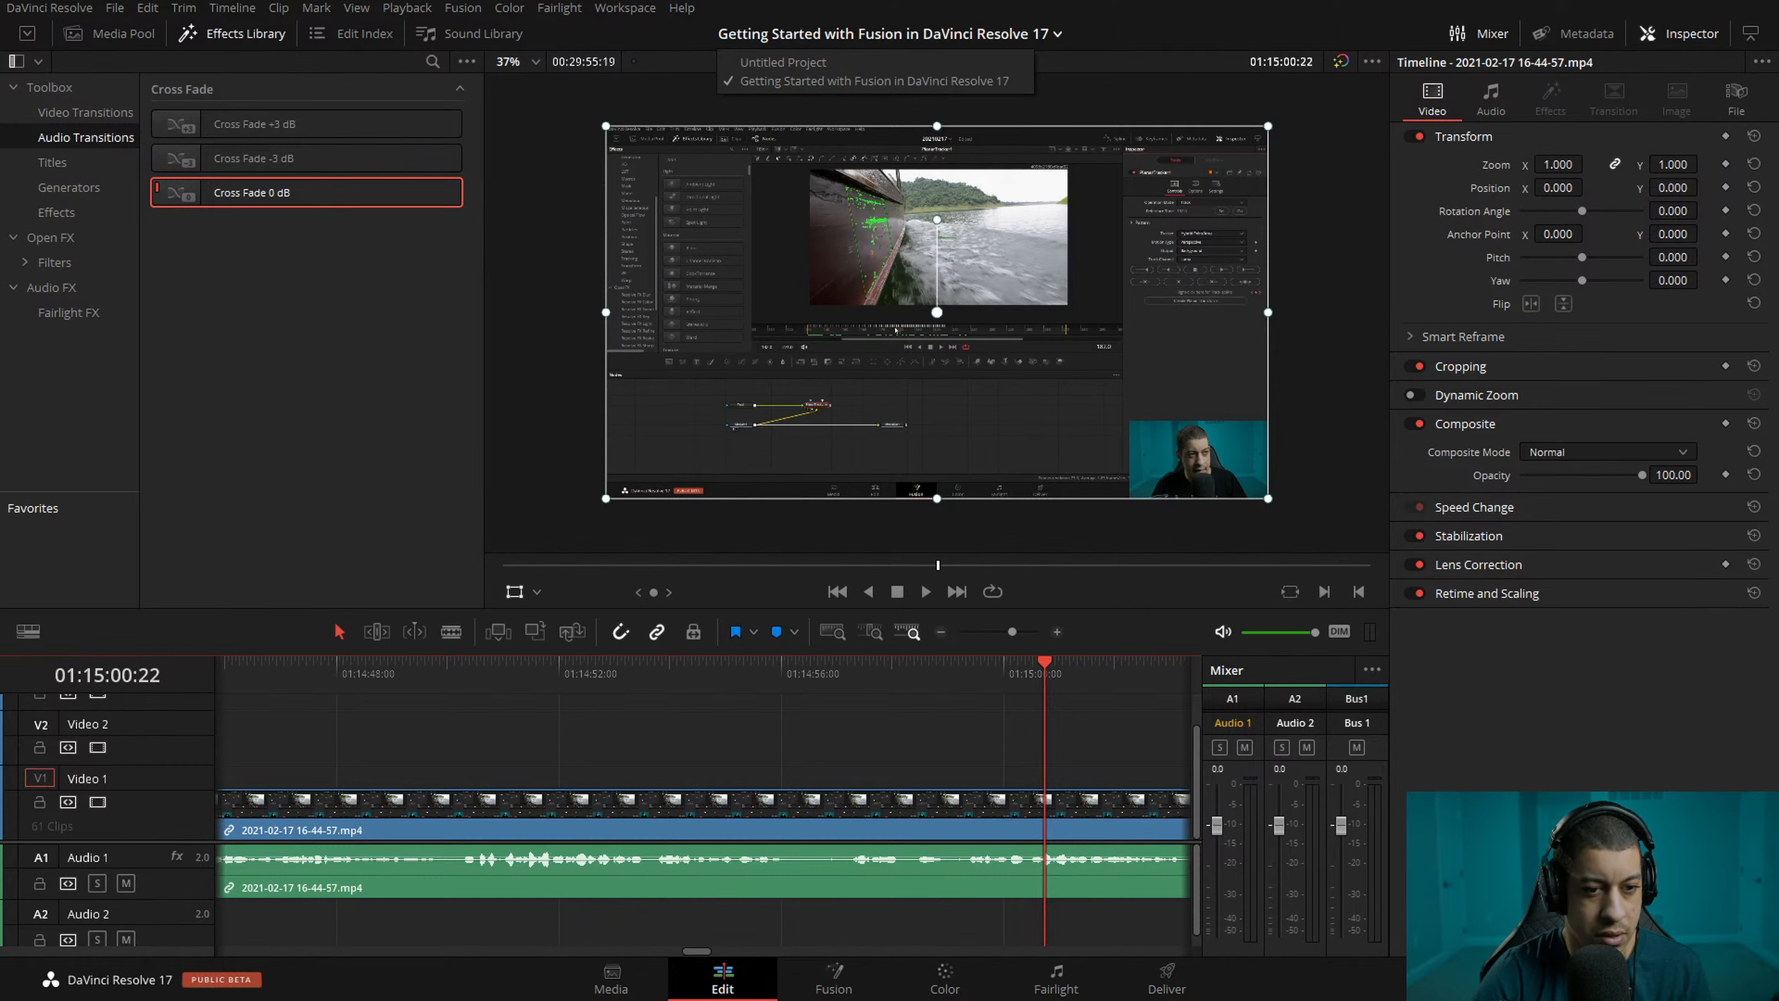
{"action": "key", "text": "Escape"}
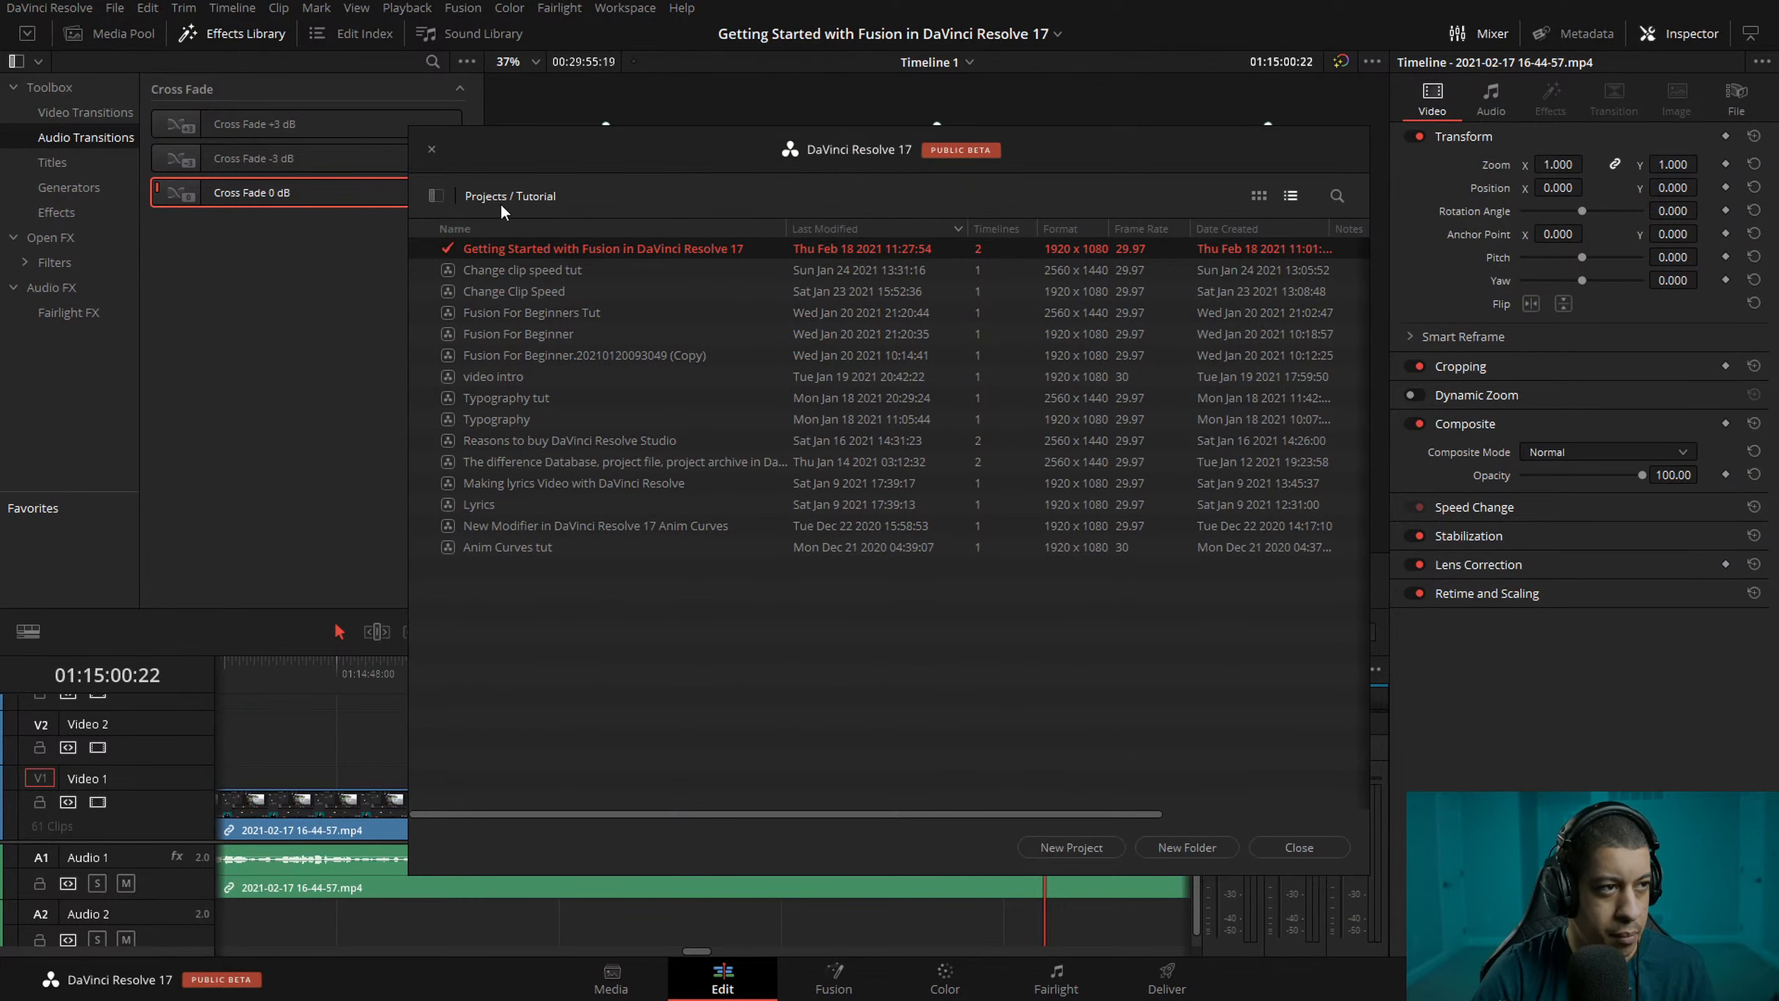
{"action": "left_click", "coordinate": [487, 198]}
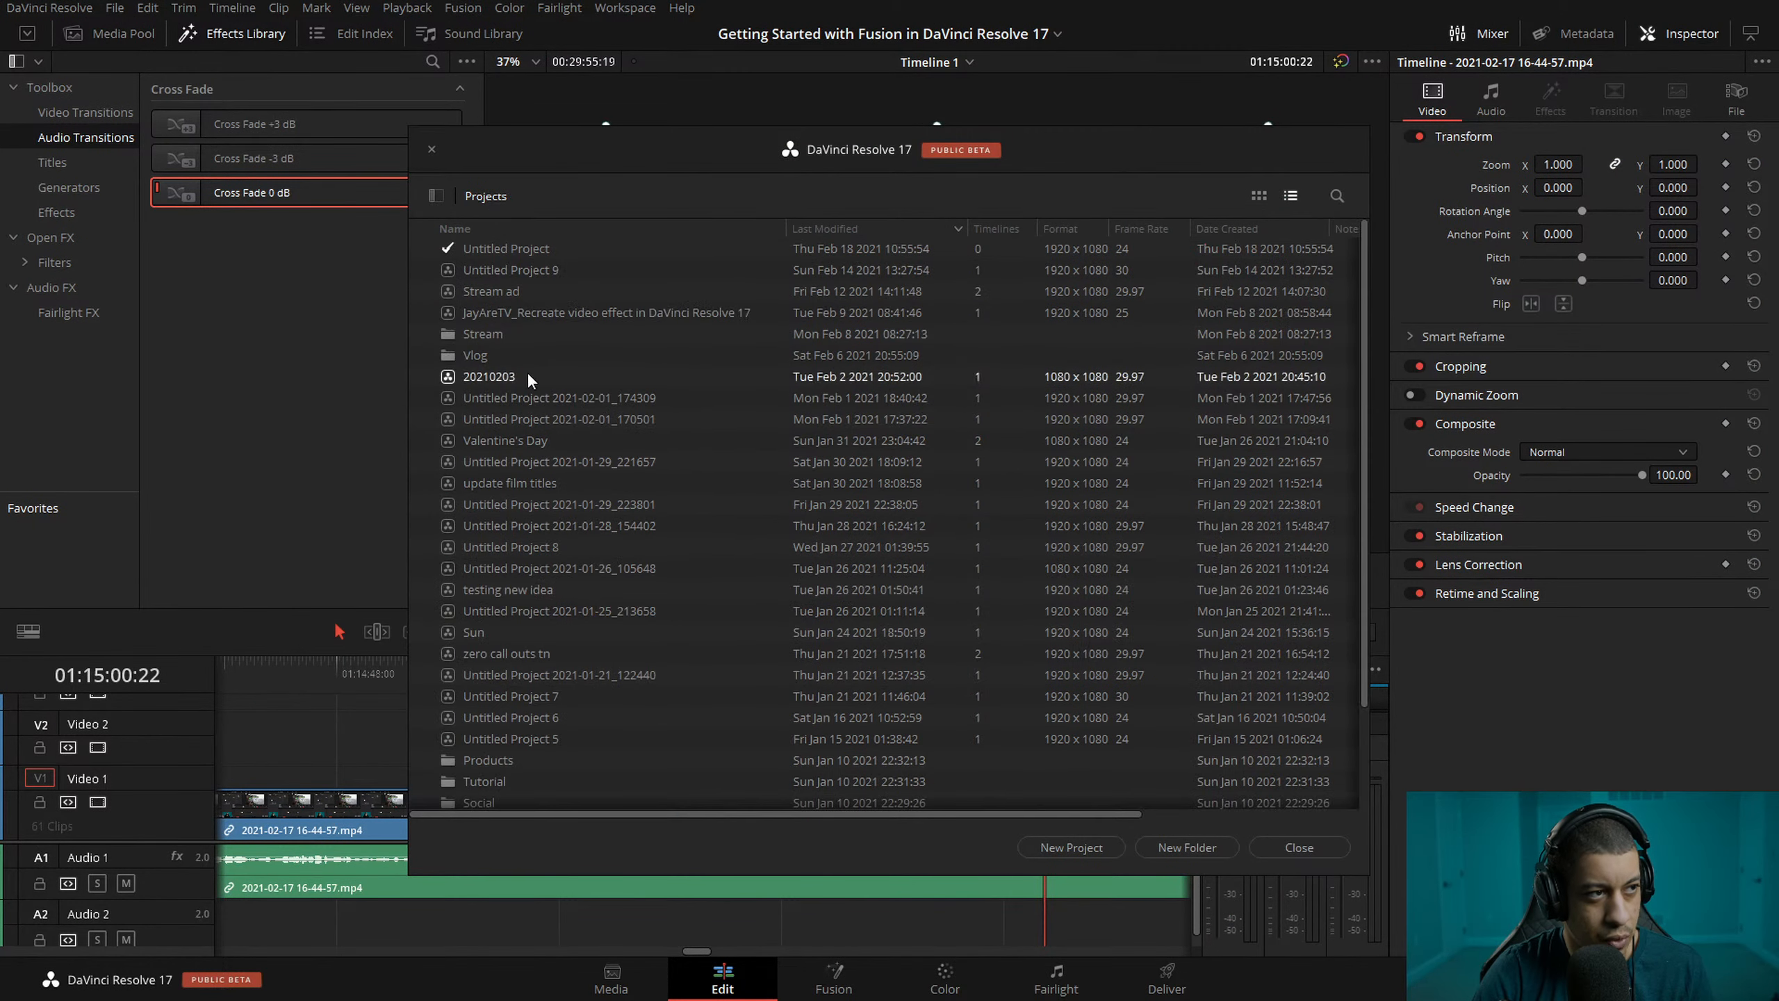
{"action": "right_click", "coordinate": [480, 287]}
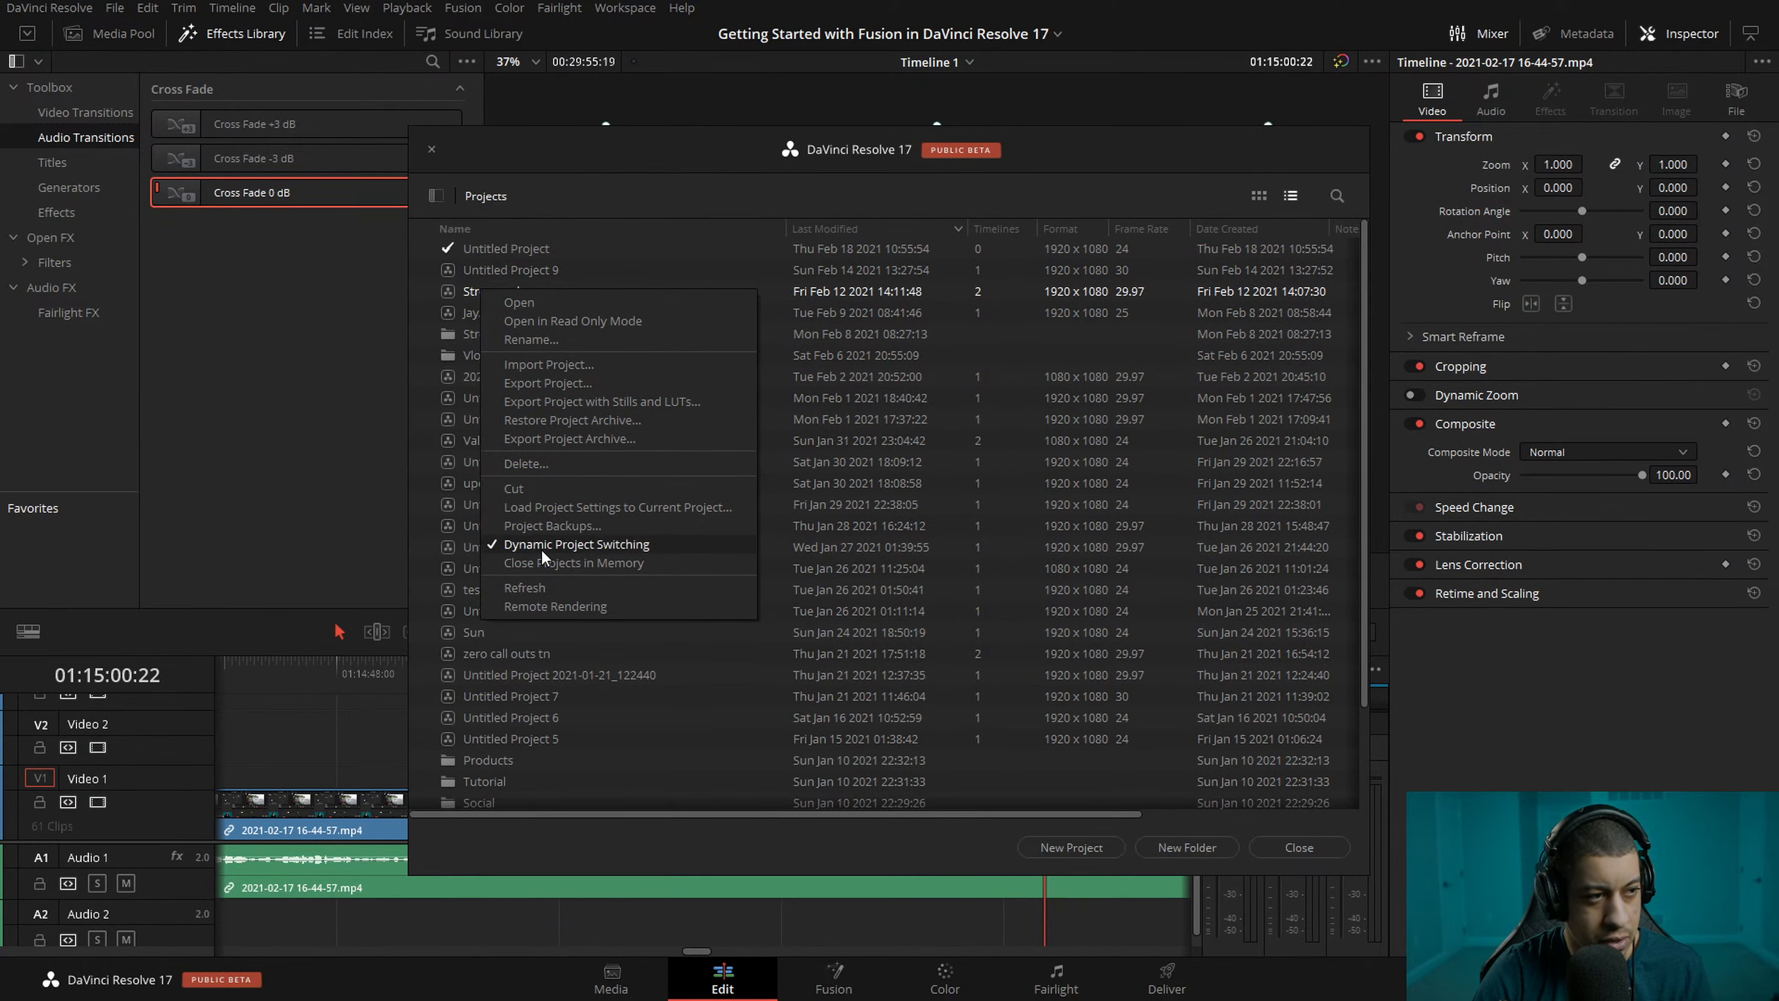
{"action": "left_click", "coordinate": [654, 195]}
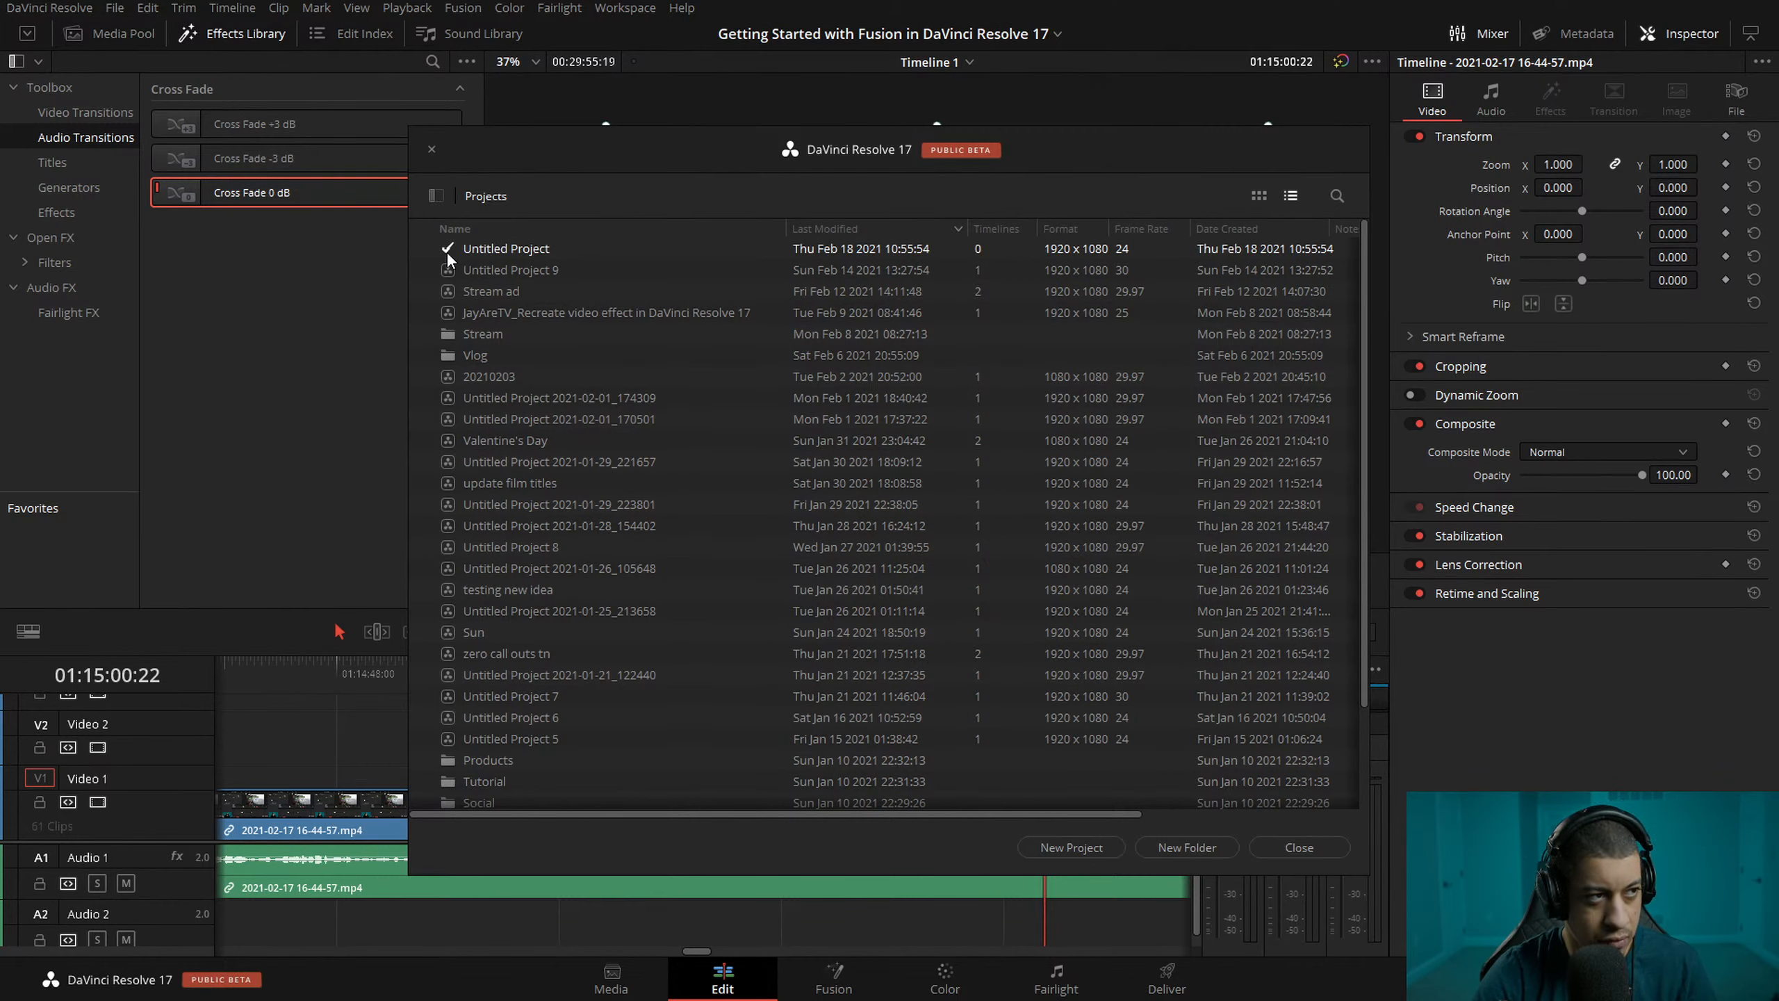
- Return to the Tutorial project folder, close the Project Manager, and stay in the current project from the open-projects list
{"action": "double_click", "coordinate": [445, 781]}
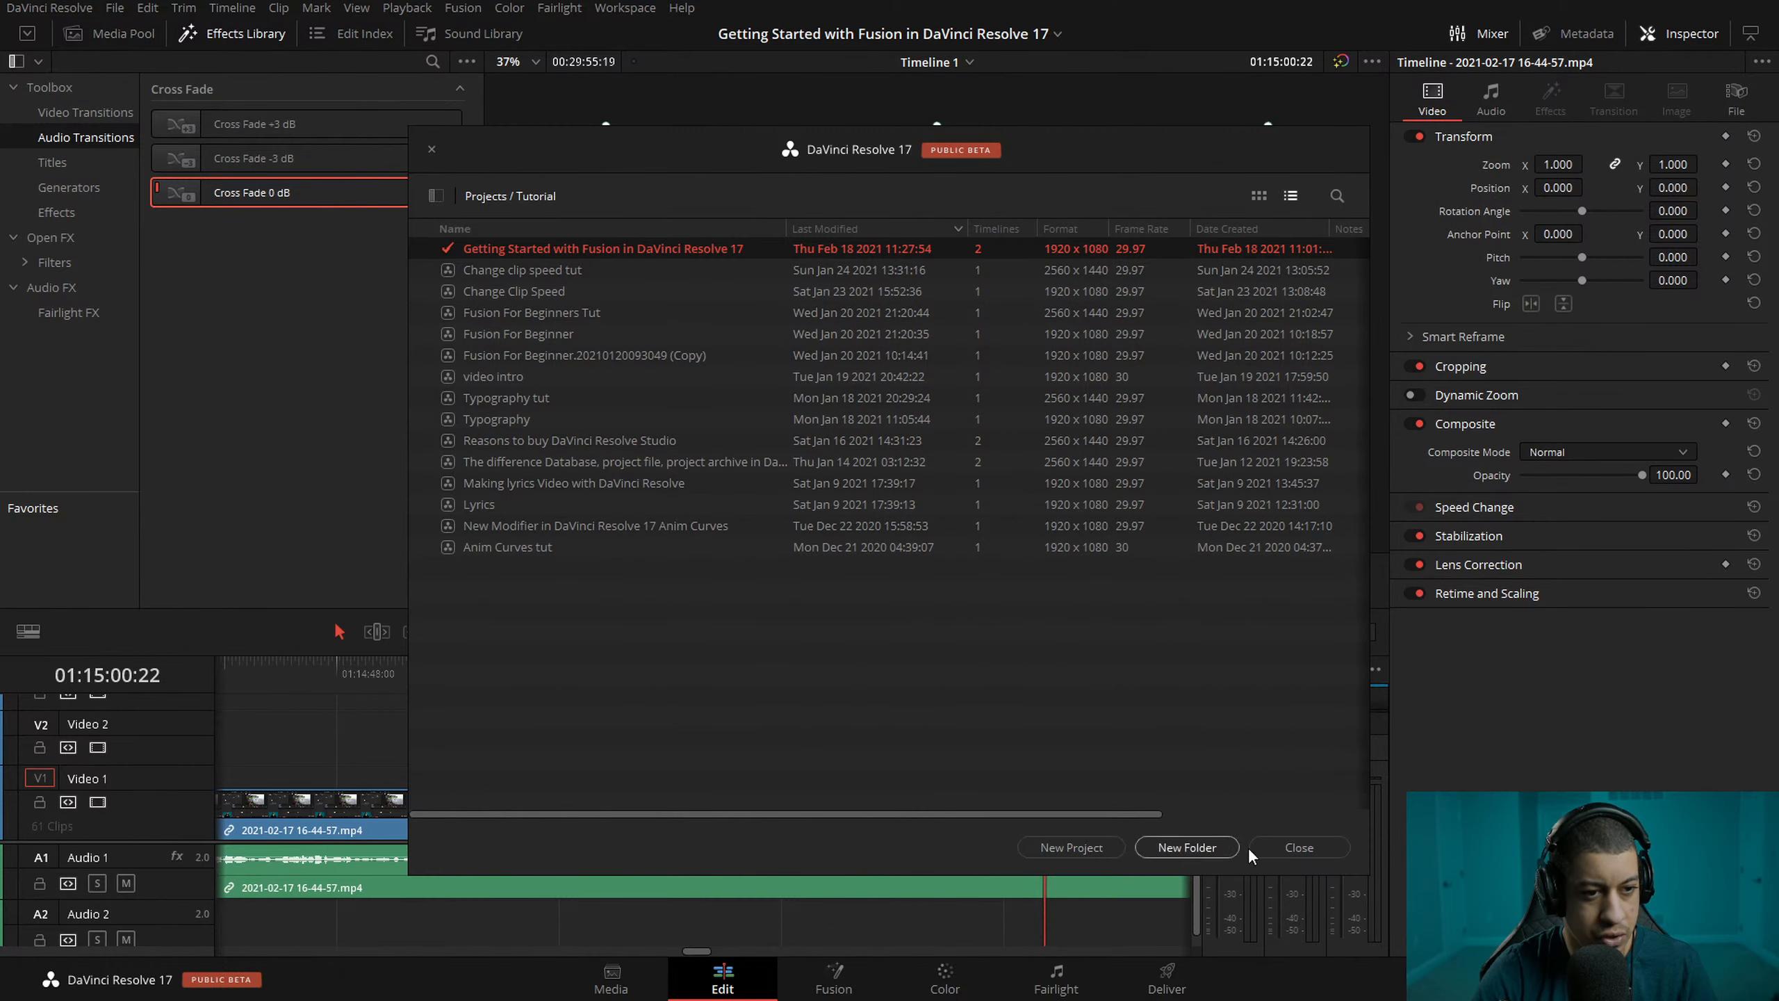
{"action": "left_click", "coordinate": [1273, 846]}
{"action": "left_click", "coordinate": [1057, 34]}
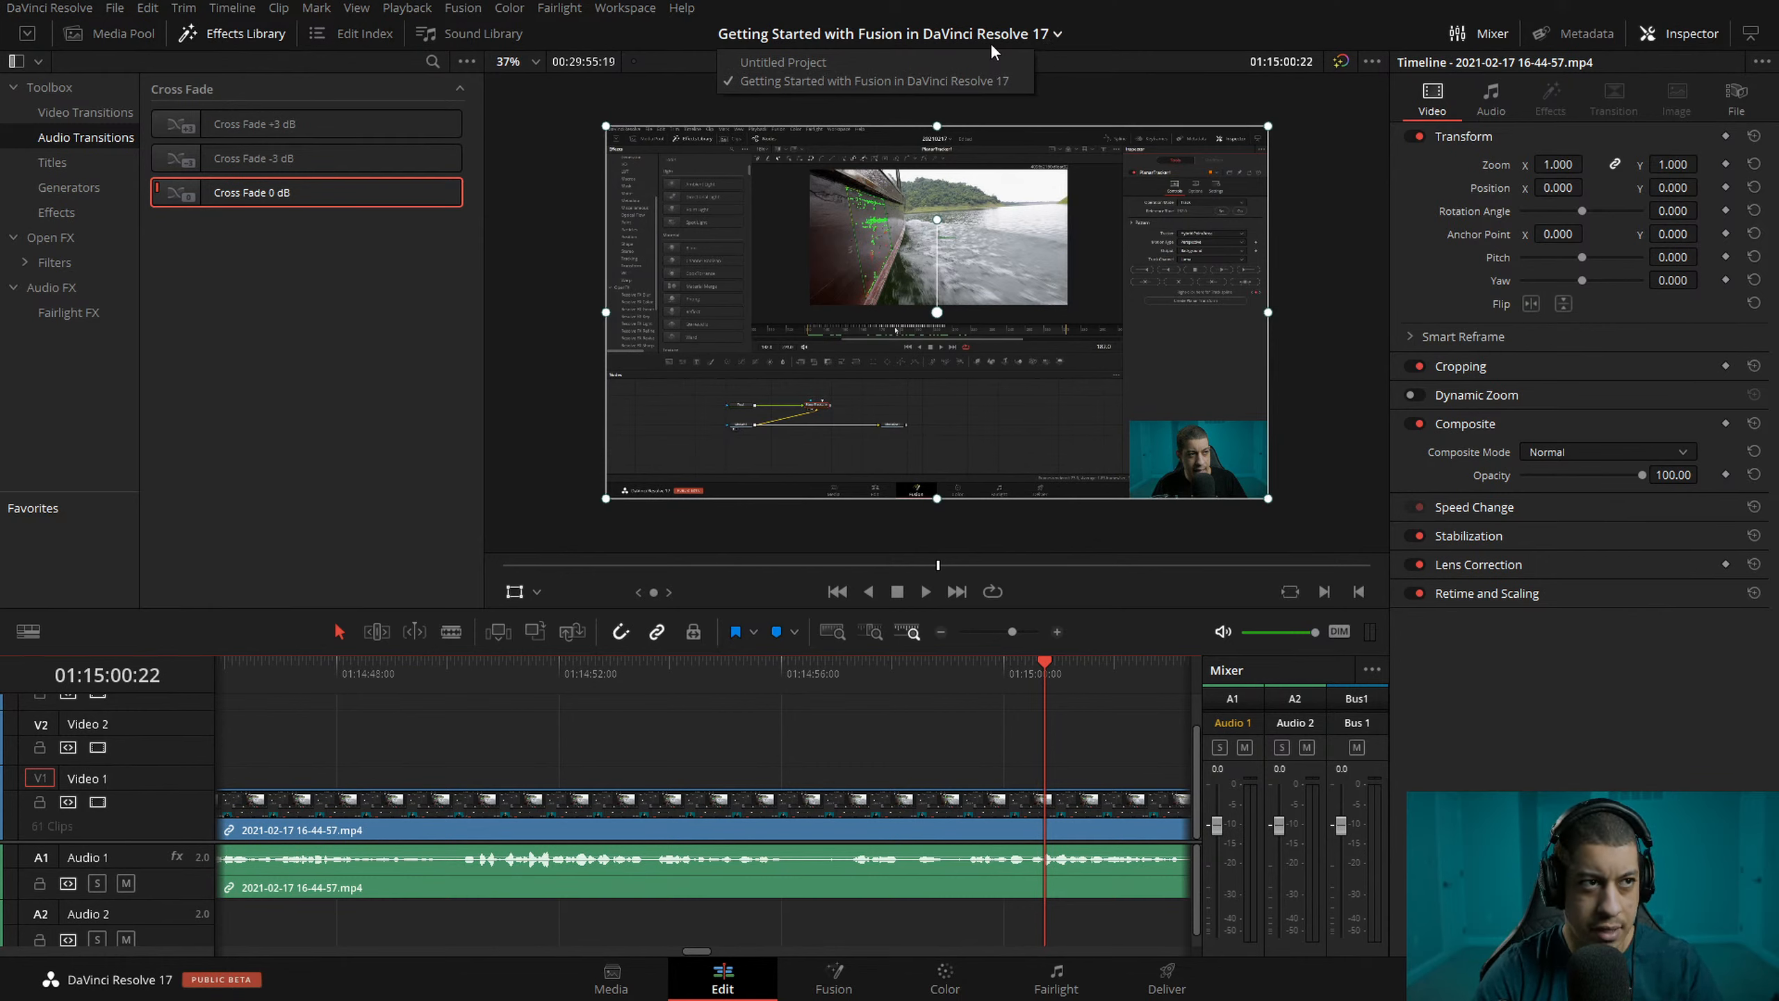
{"action": "left_click", "coordinate": [884, 86]}
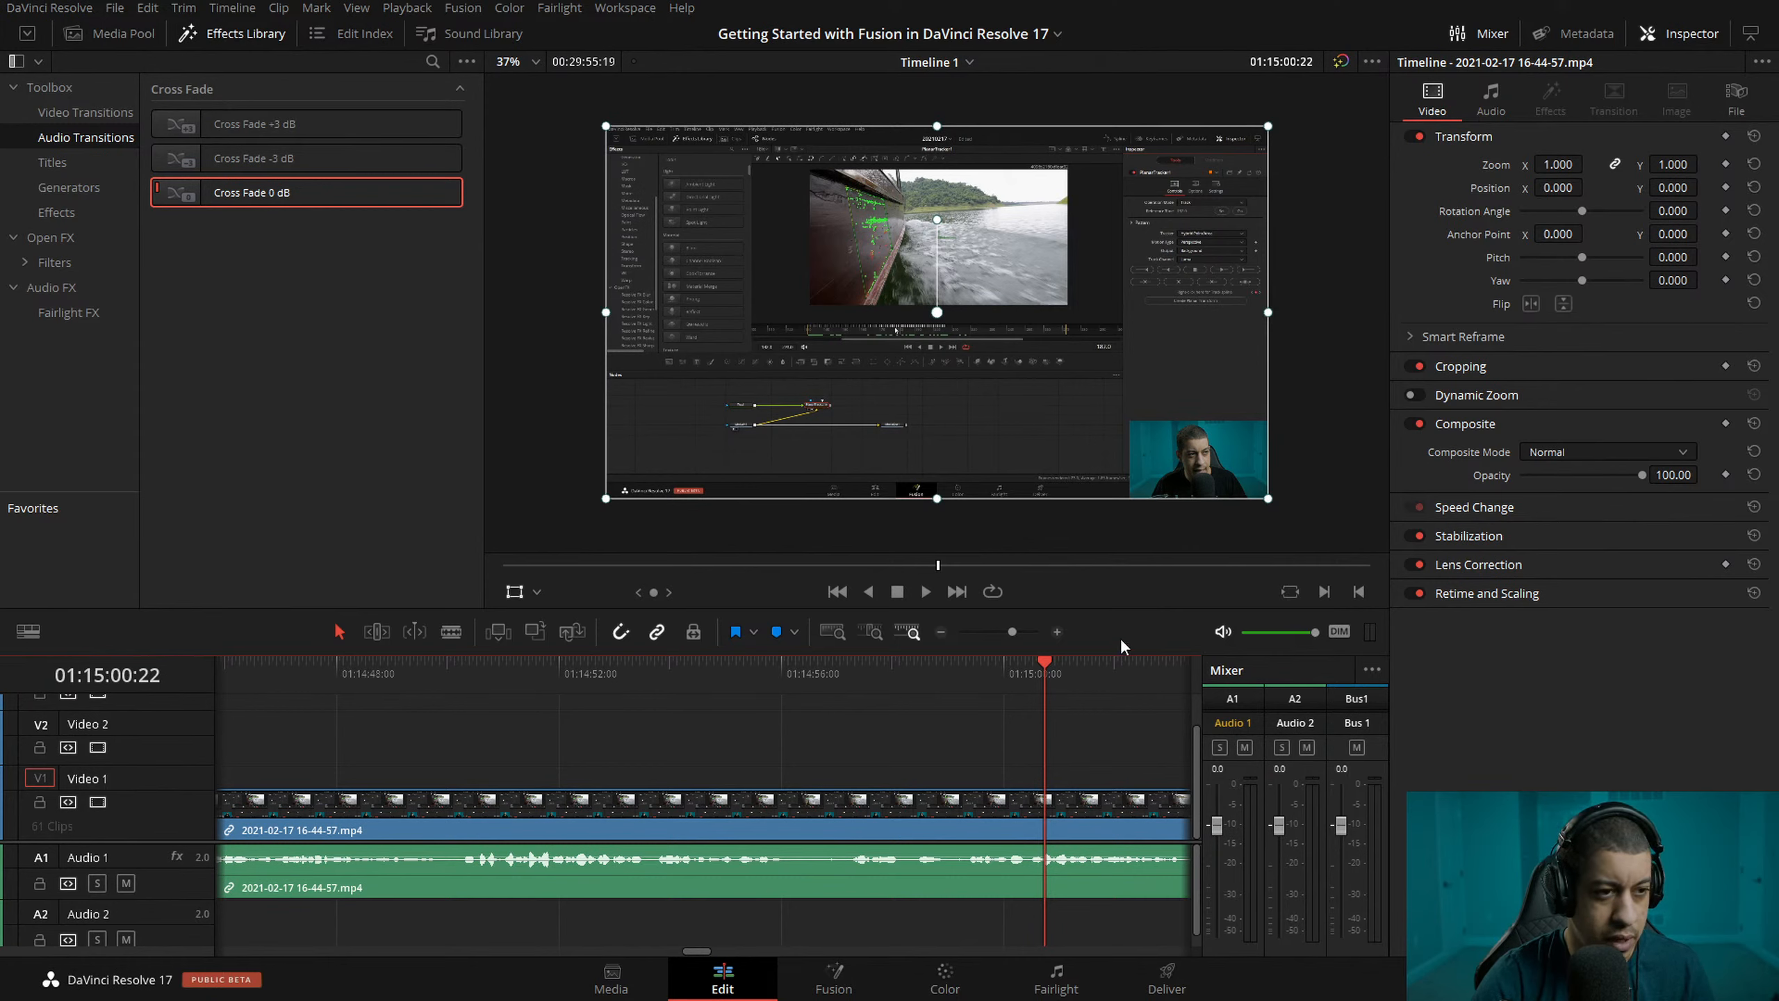
- Play the timeline from 01:14:54:00 to about 01:15:19 to find the next section that needs enlarging
{"action": "left_click_drag", "start_coordinate": [835, 678], "coordinate": [698, 691]}
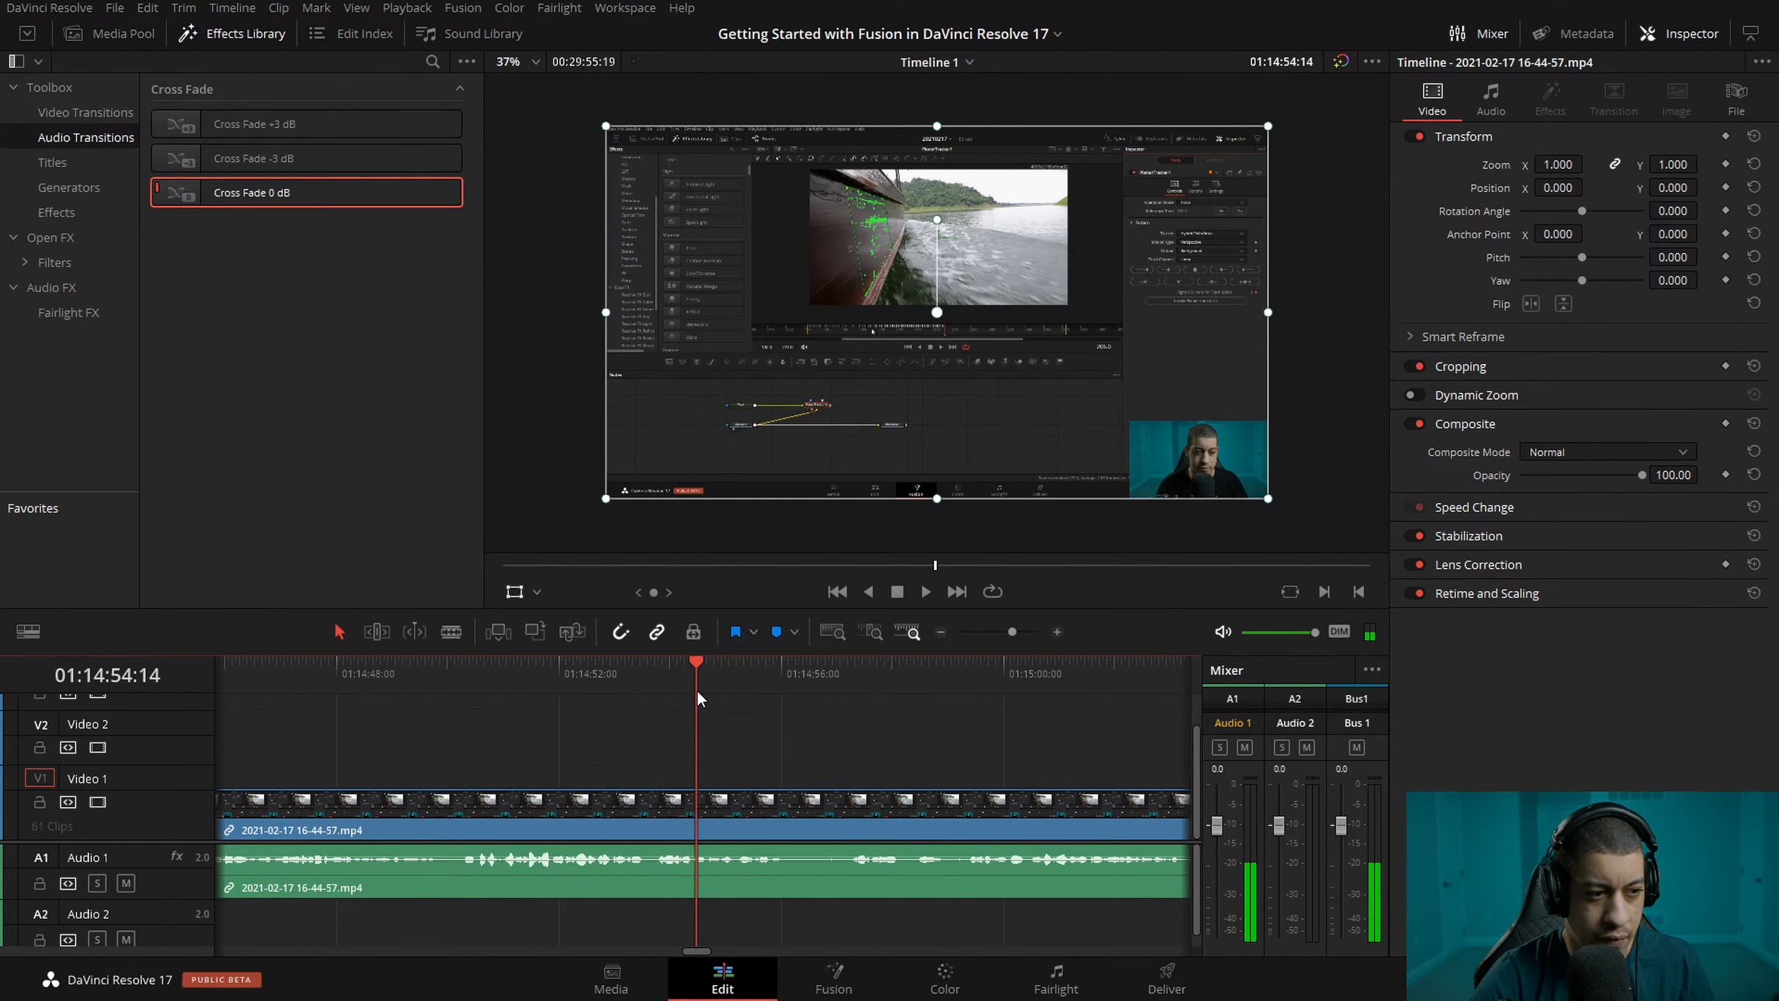
{"action": "left_click", "coordinate": [939, 640]}
{"action": "left_click", "coordinate": [939, 639]}
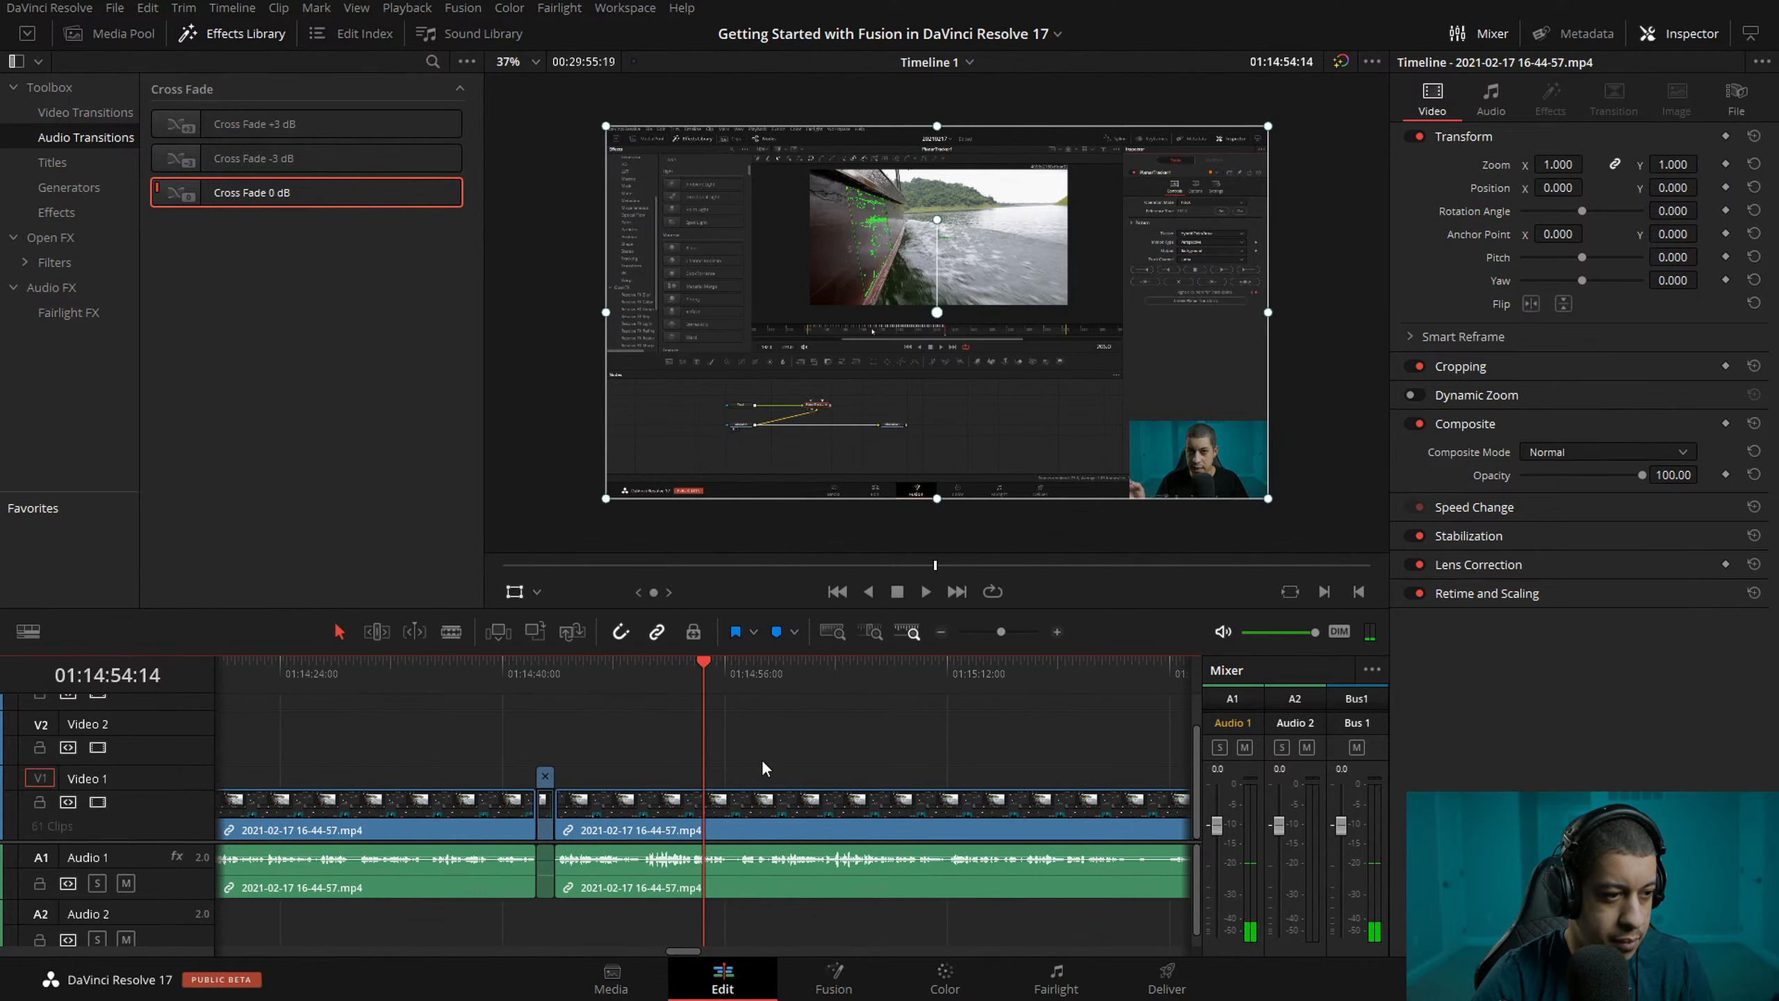
{"action": "left_click", "coordinate": [703, 681]}
{"action": "left_click_drag", "start_coordinate": [703, 684], "coordinate": [680, 680]}
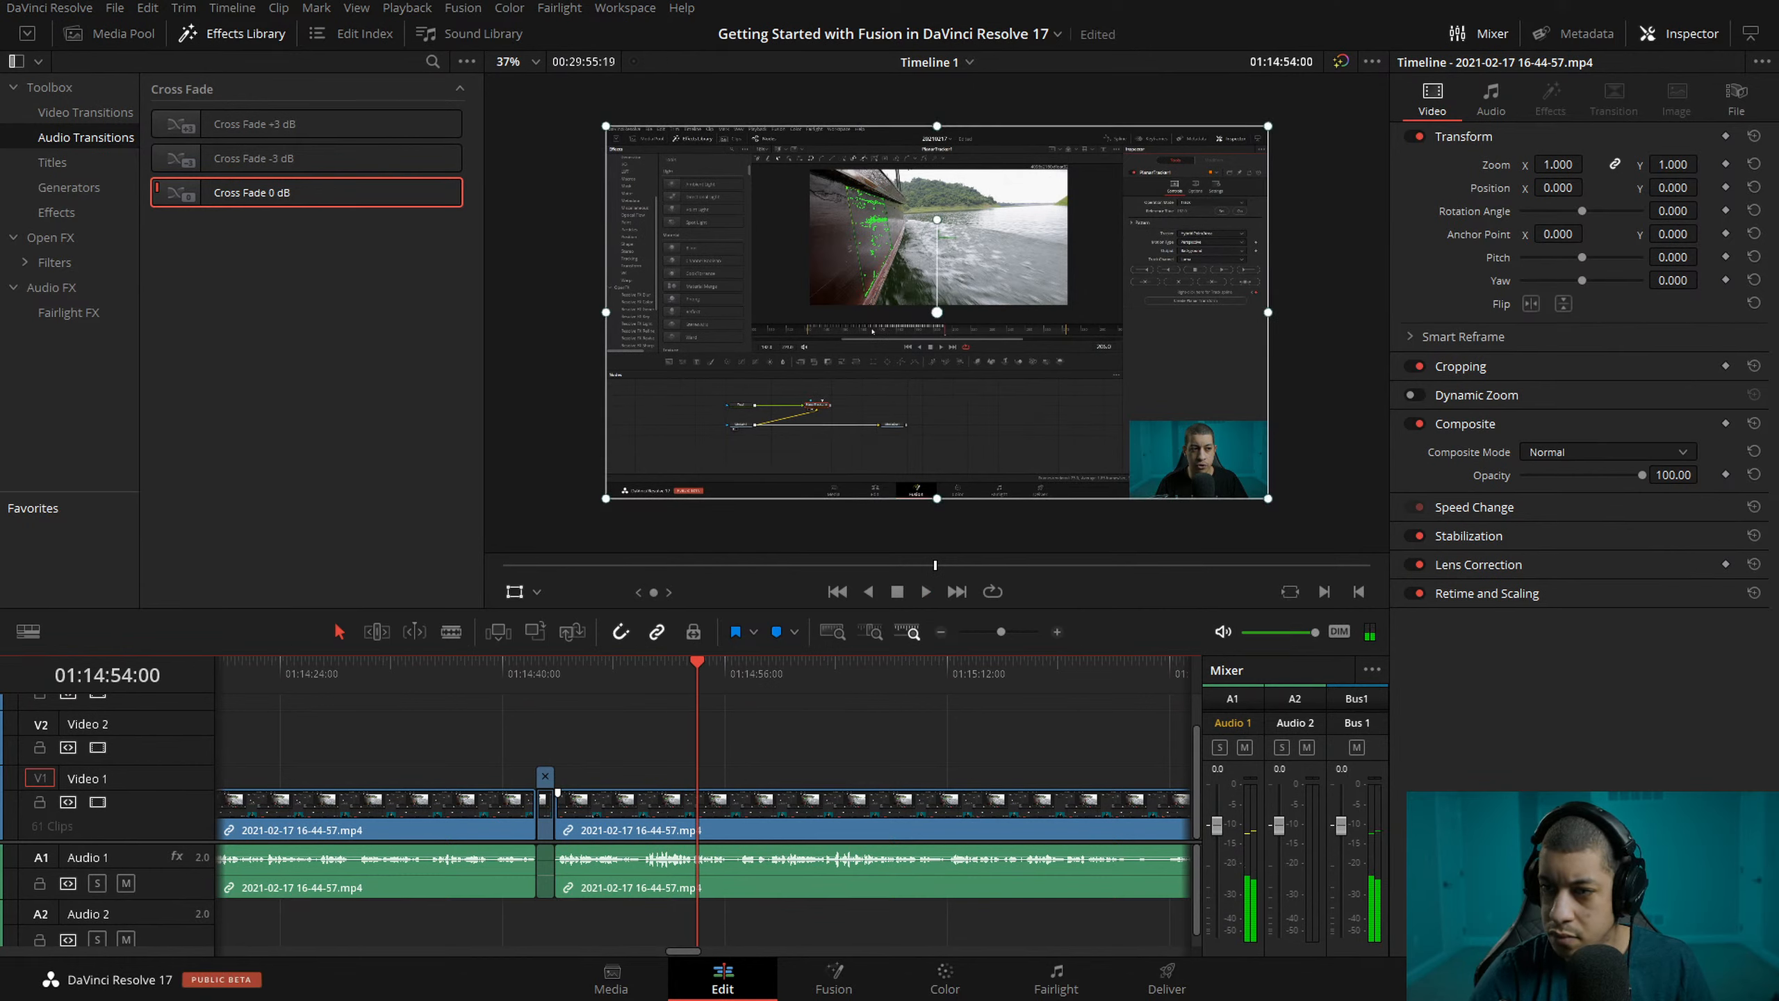
{"action": "key", "text": "space"}
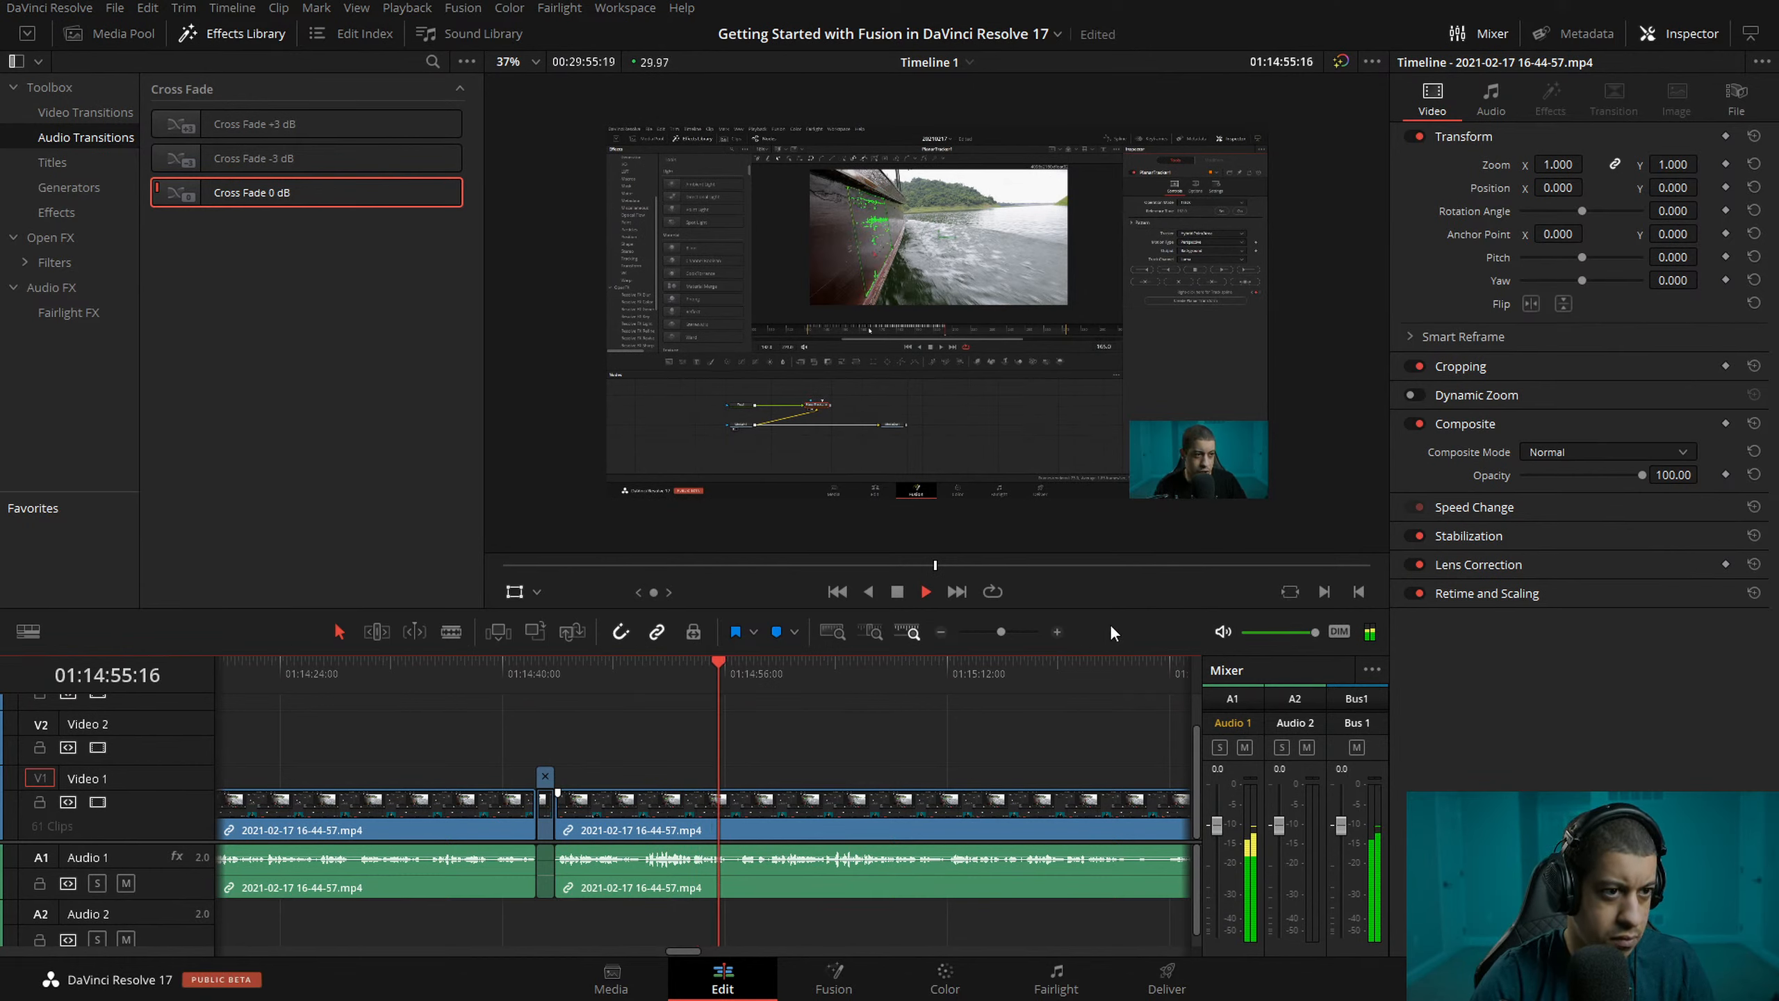
{"action": "left_click", "coordinate": [1058, 632]}
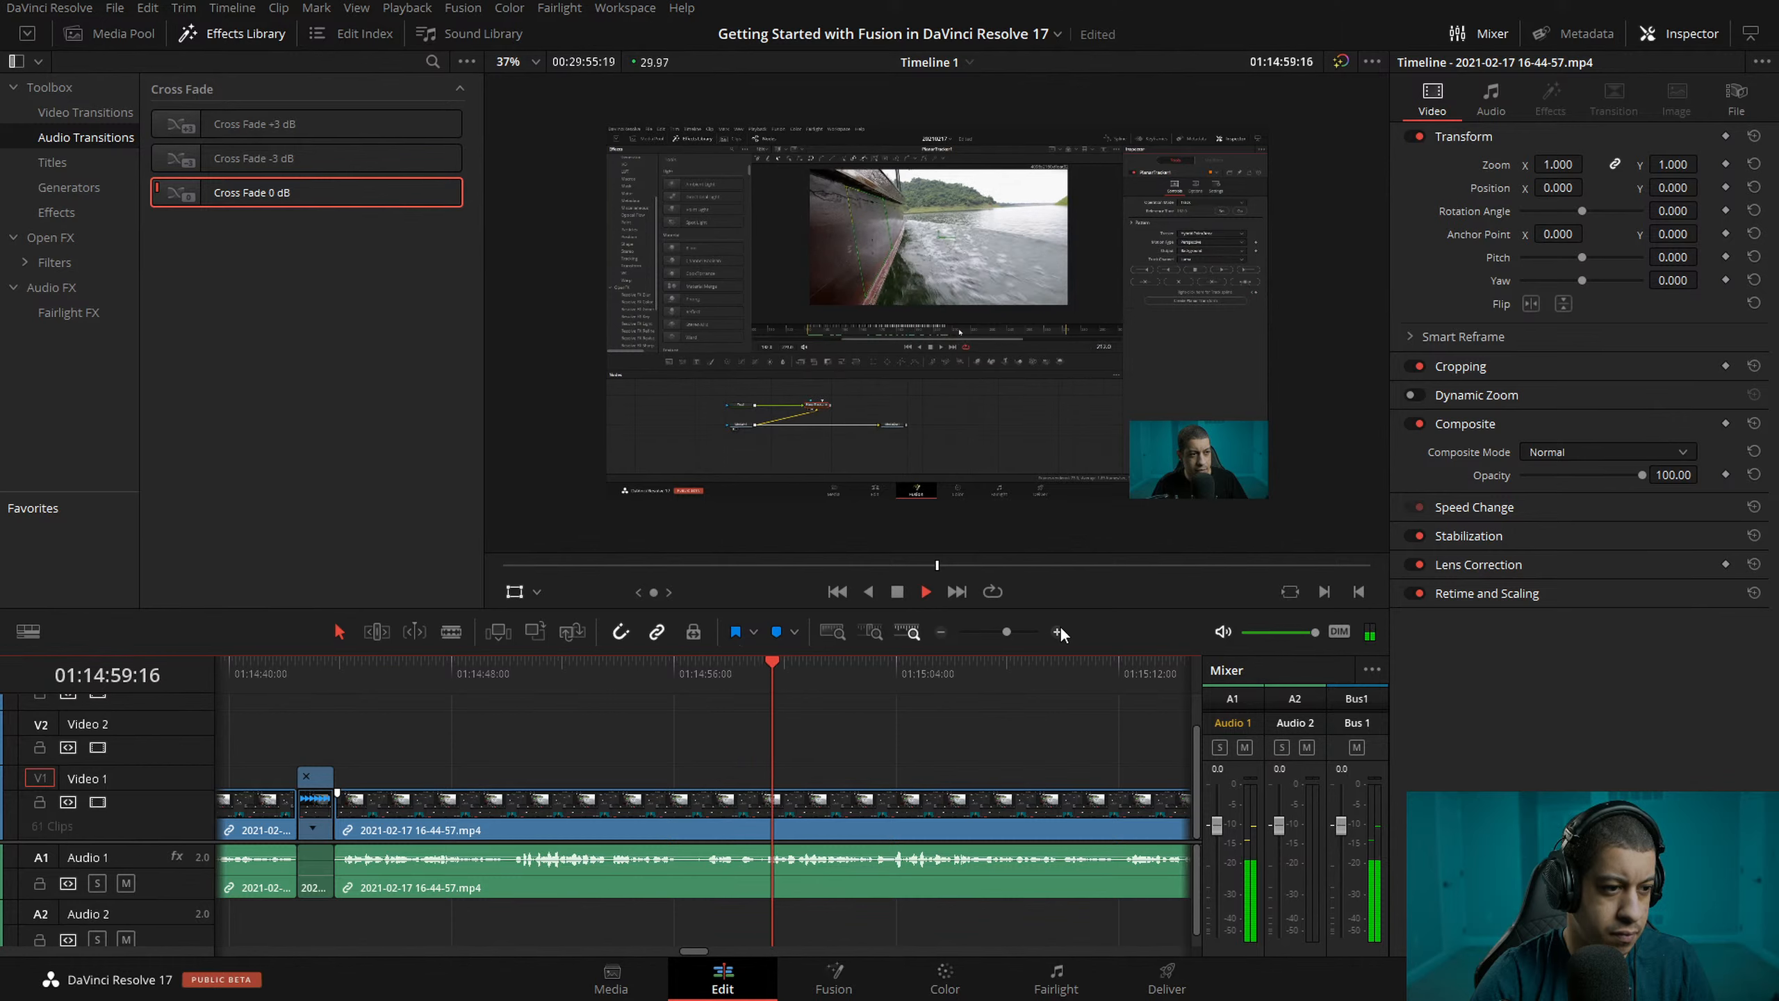
{"action": "left_click", "coordinate": [1058, 632]}
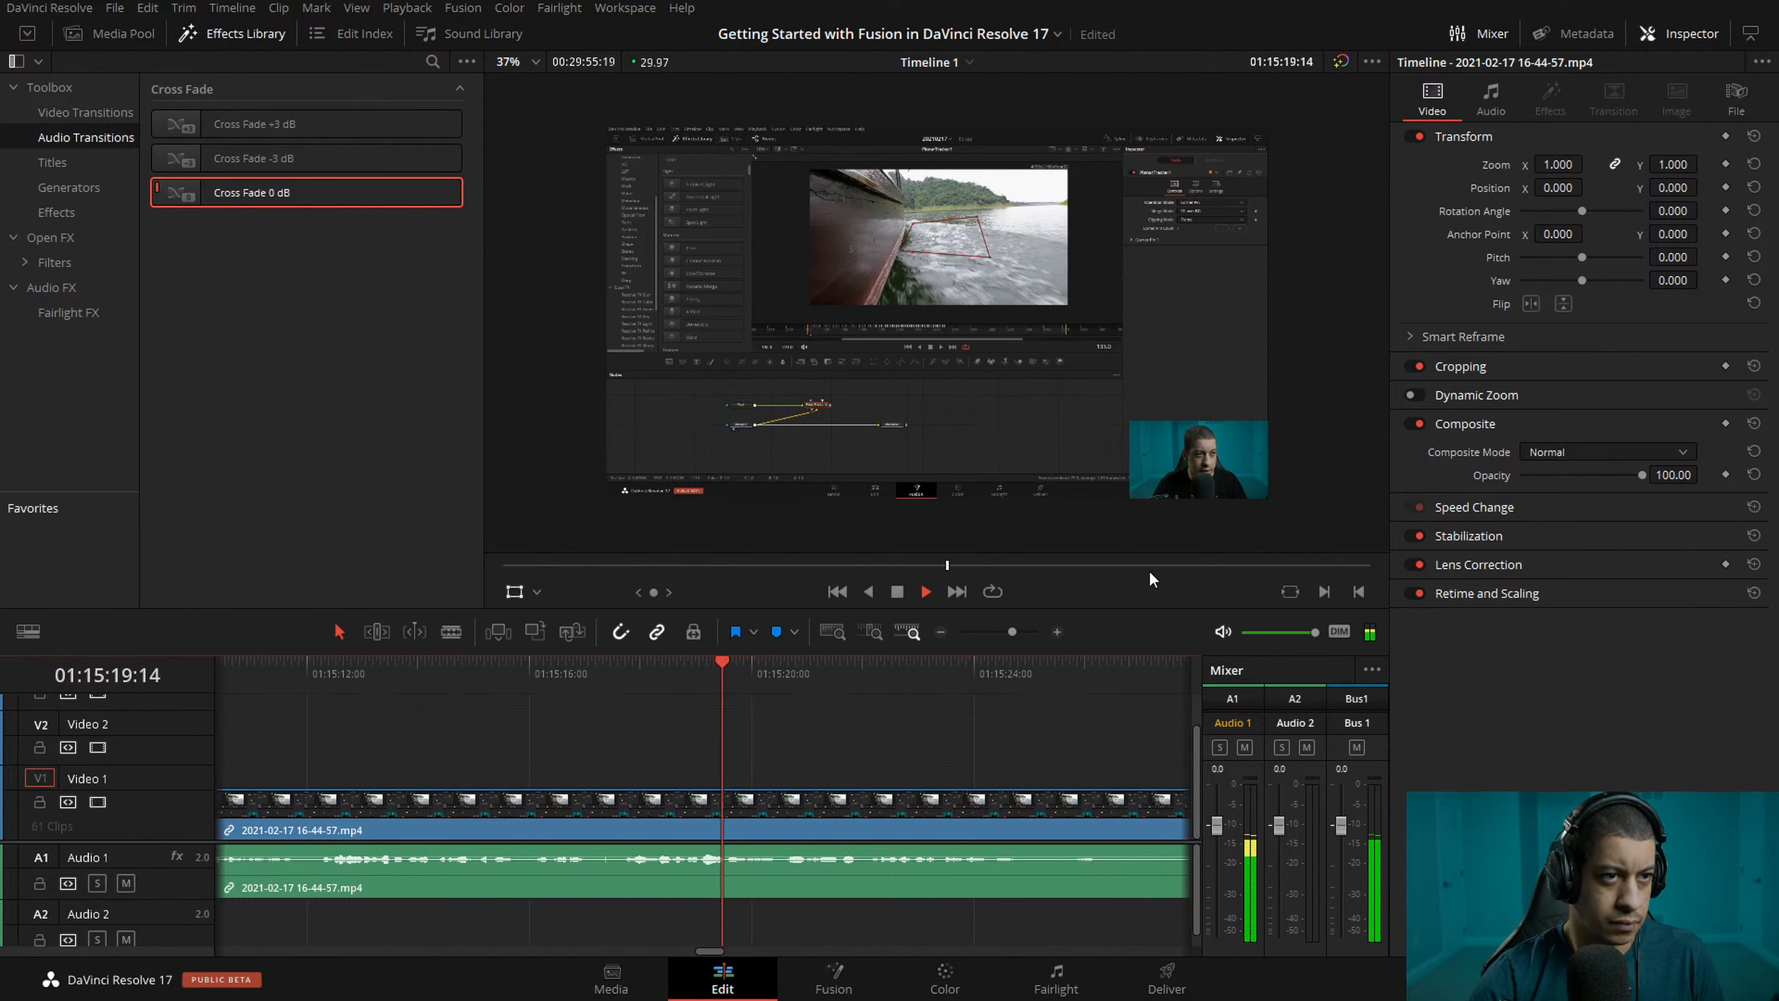
- Split the recording just before the tracker's Operation Mode list opens, and roll the cut to 01:15:14:09
{"action": "left_click", "coordinate": [377, 658]}
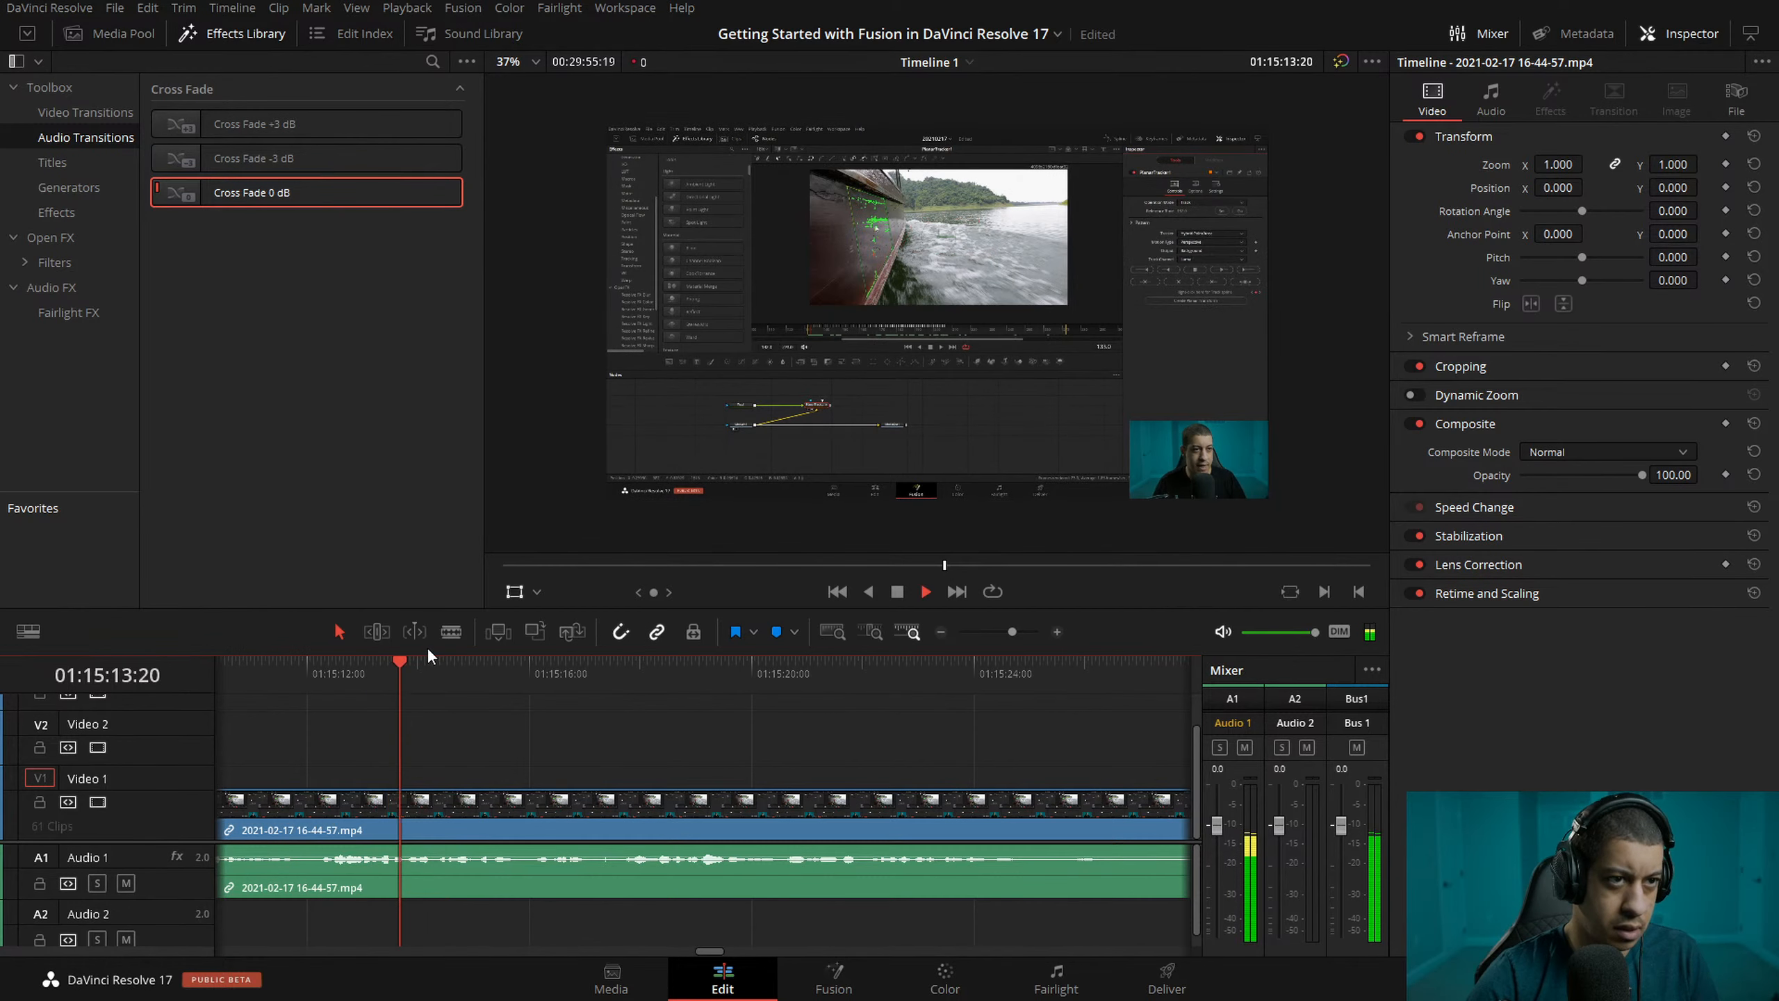
{"action": "key", "text": "ctrl+b"}
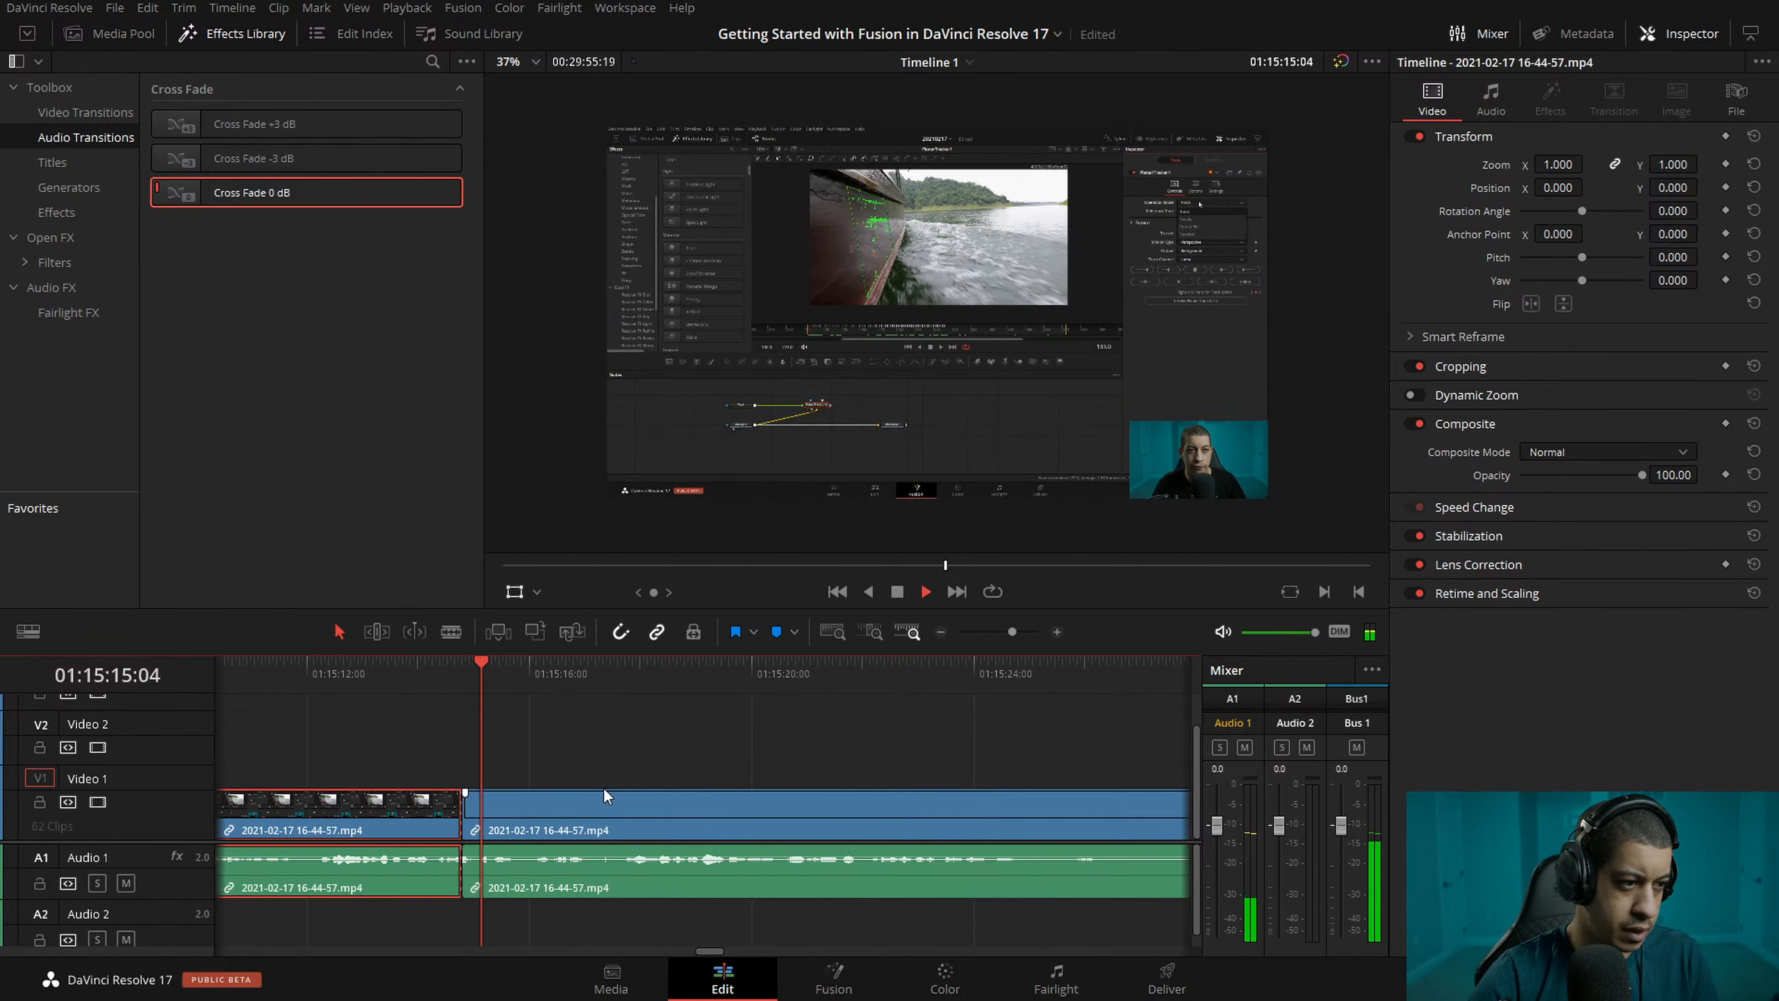
{"action": "key", "text": "space"}
{"action": "mouse_move", "coordinate": [421, 674]}
{"action": "left_mouse_down"}
{"action": "mouse_move", "coordinate": [451, 677]}
{"action": "mouse_move", "coordinate": [392, 676]}
{"action": "mouse_move", "coordinate": [435, 681]}
{"action": "left_mouse_up"}
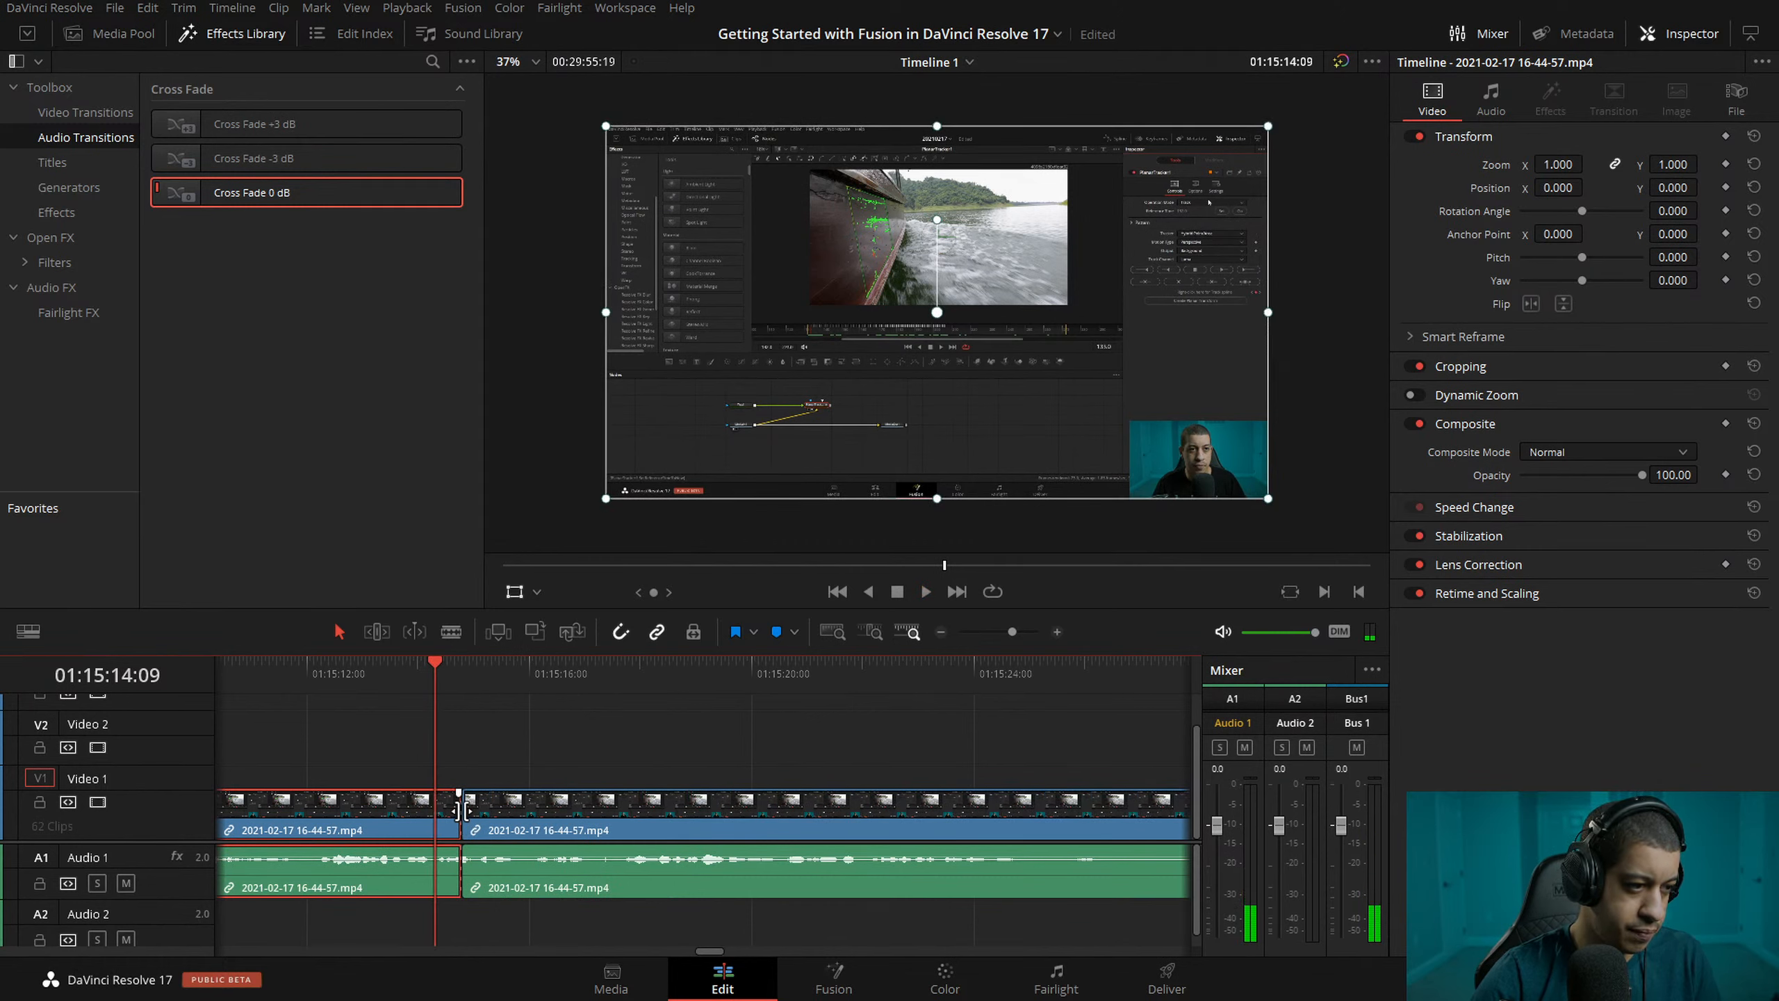
{"action": "left_click_drag", "start_coordinate": [436, 812], "coordinate": [435, 811]}
- Split the remaining recording again at 01:15:16:29 to isolate the Operation Mode section
{"action": "left_click_drag", "start_coordinate": [456, 681], "coordinate": [494, 675]}
{"action": "left_click", "coordinate": [564, 820]}
{"action": "key", "text": "ctrl+b"}
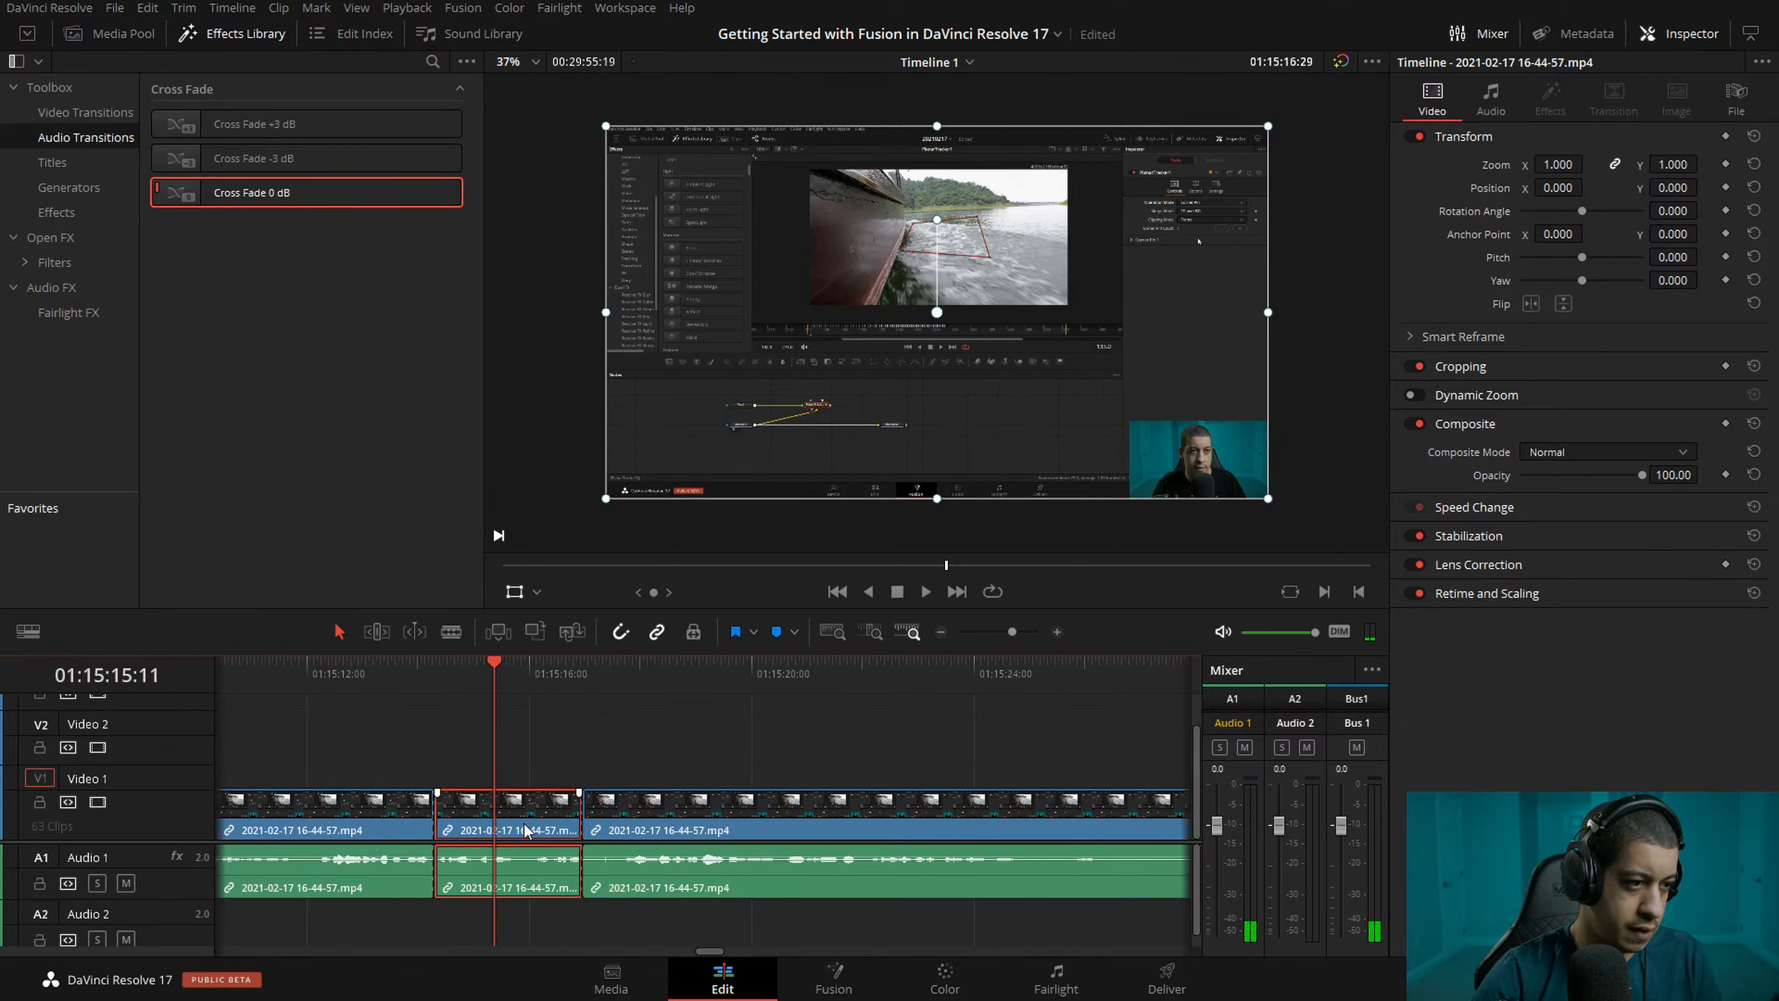
- Enlarge the isolated clip to a zoom of 1.646 and reposition it to X -607.241, Y -341.237, framing the tracker's inspector
{"action": "left_click_drag", "start_coordinate": [1268, 498], "coordinate": [1272, 500]}
{"action": "left_click_drag", "start_coordinate": [1485, 629], "coordinate": [1484, 627]}
{"action": "left_click_drag", "start_coordinate": [1204, 293], "coordinate": [955, 443]}
{"action": "left_click_drag", "start_coordinate": [1135, 287], "coordinate": [943, 425]}
{"action": "left_click_drag", "start_coordinate": [1036, 301], "coordinate": [1257, 138]}
{"action": "left_click_drag", "start_coordinate": [1102, 309], "coordinate": [1111, 304]}
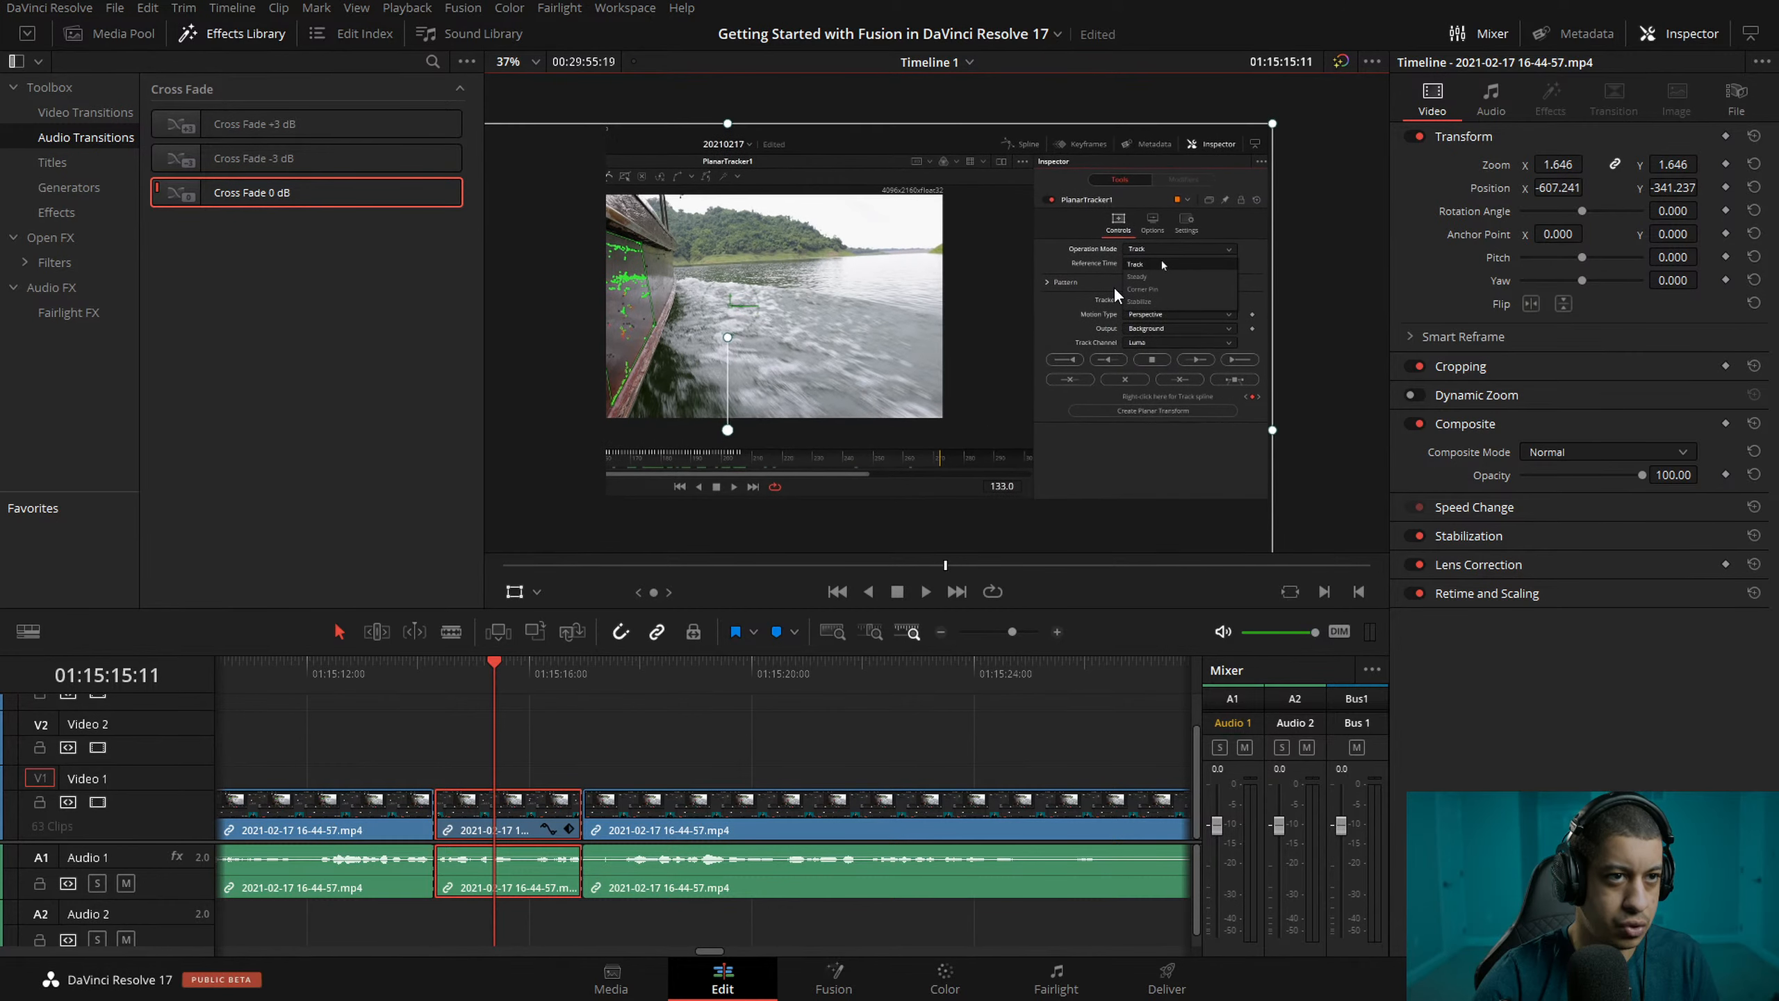
- Play from just before the enlarged clip into the clip that follows it
{"action": "left_click", "coordinate": [416, 669]}
{"action": "key", "text": "space"}
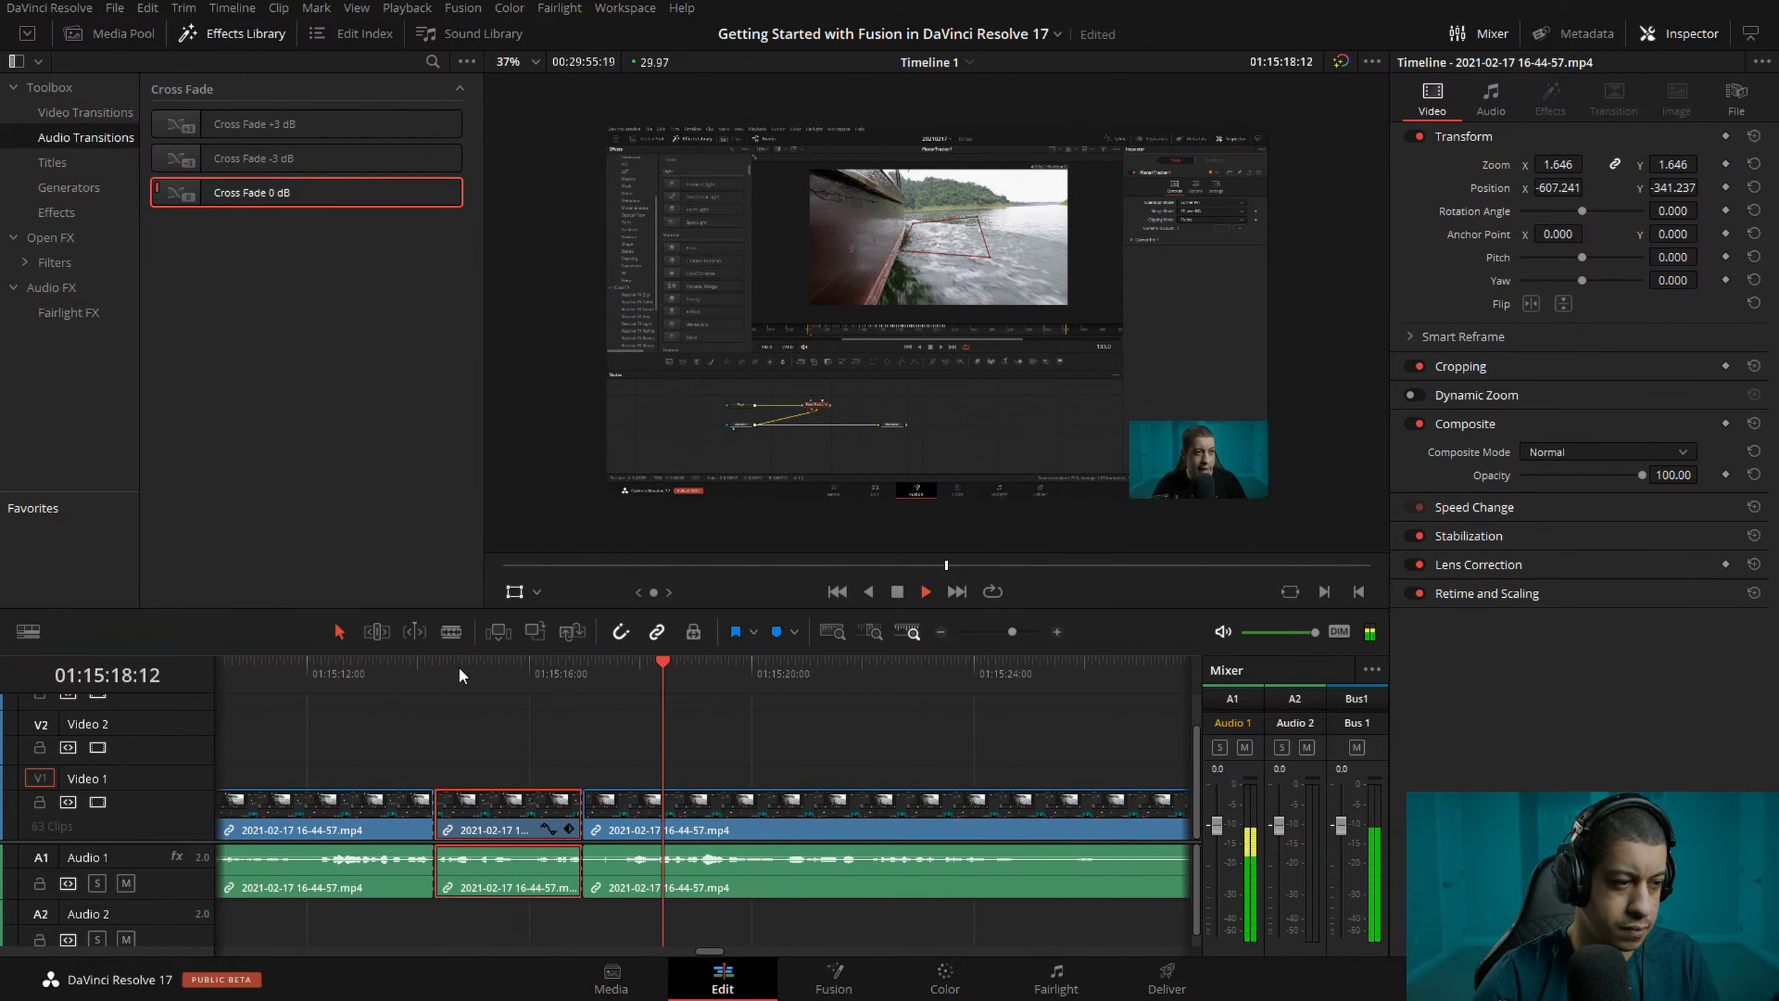
{"action": "key", "text": "l"}
{"action": "key", "text": "space"}
- Ripple trim the start of the clip following the enlarged section, and review the cut at 01:15:16:29
{"action": "left_click_drag", "start_coordinate": [617, 671], "coordinate": [622, 673]}
{"action": "left_click", "coordinate": [523, 678]}
{"action": "key", "text": "space"}
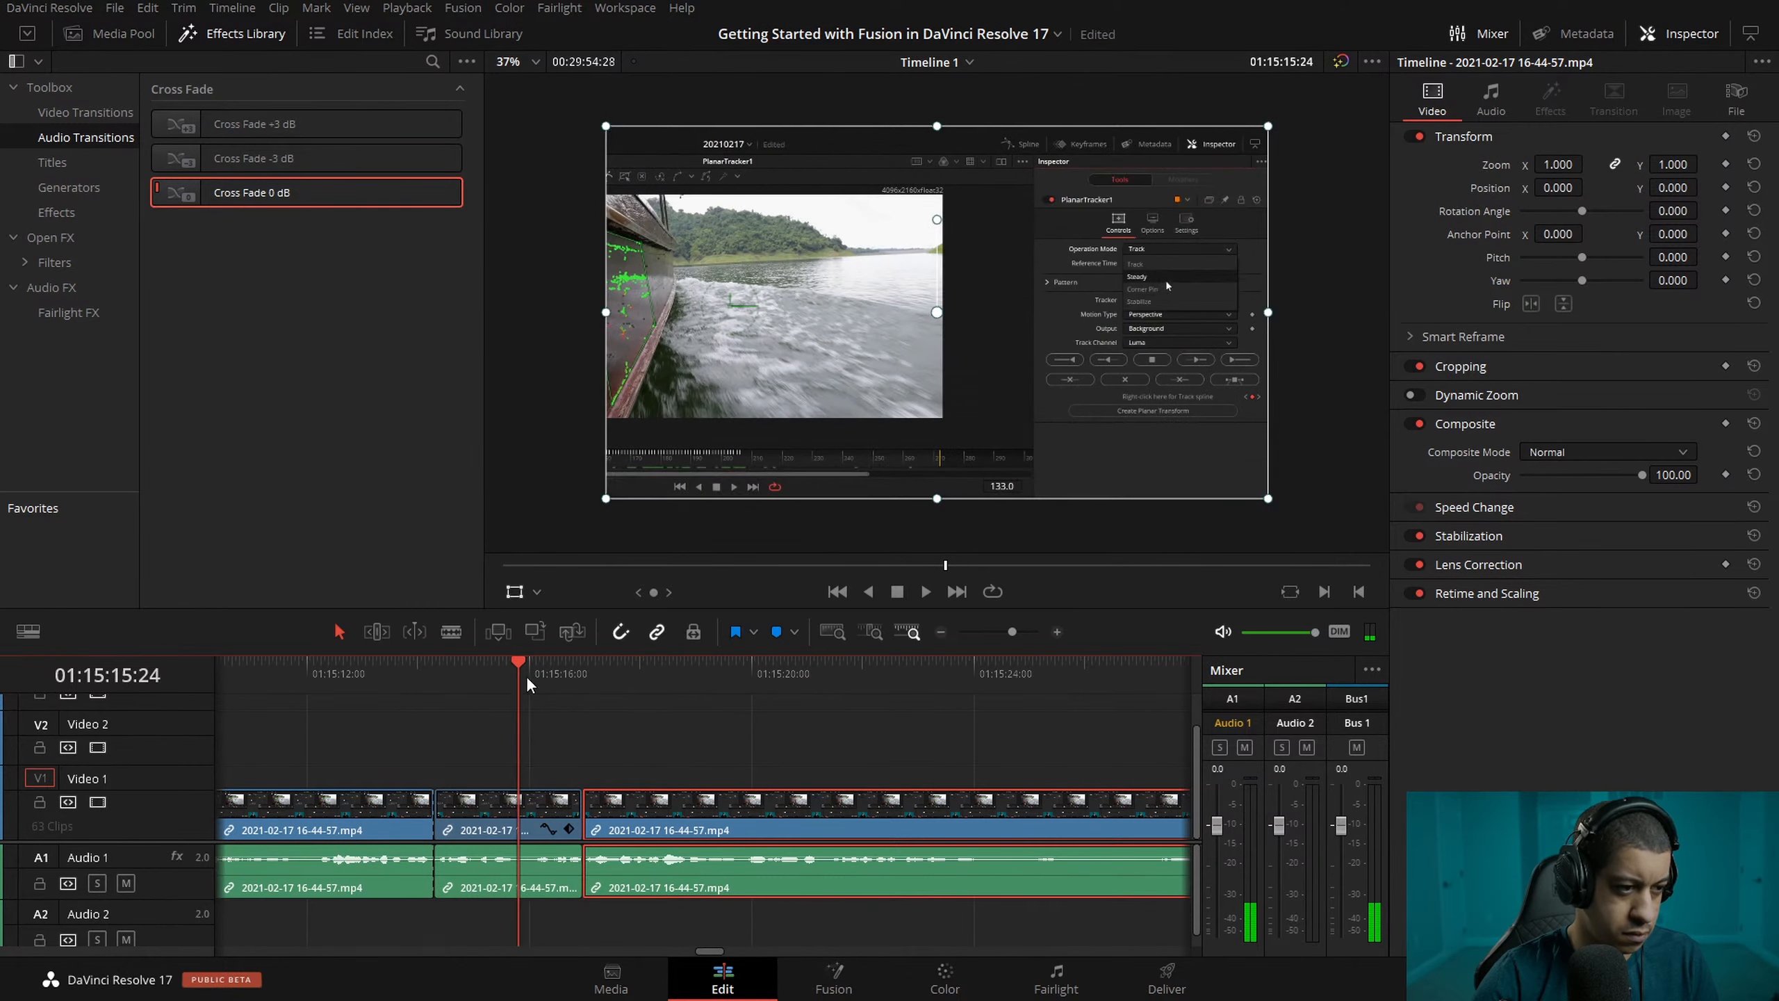
{"action": "left_click", "coordinate": [584, 682]}
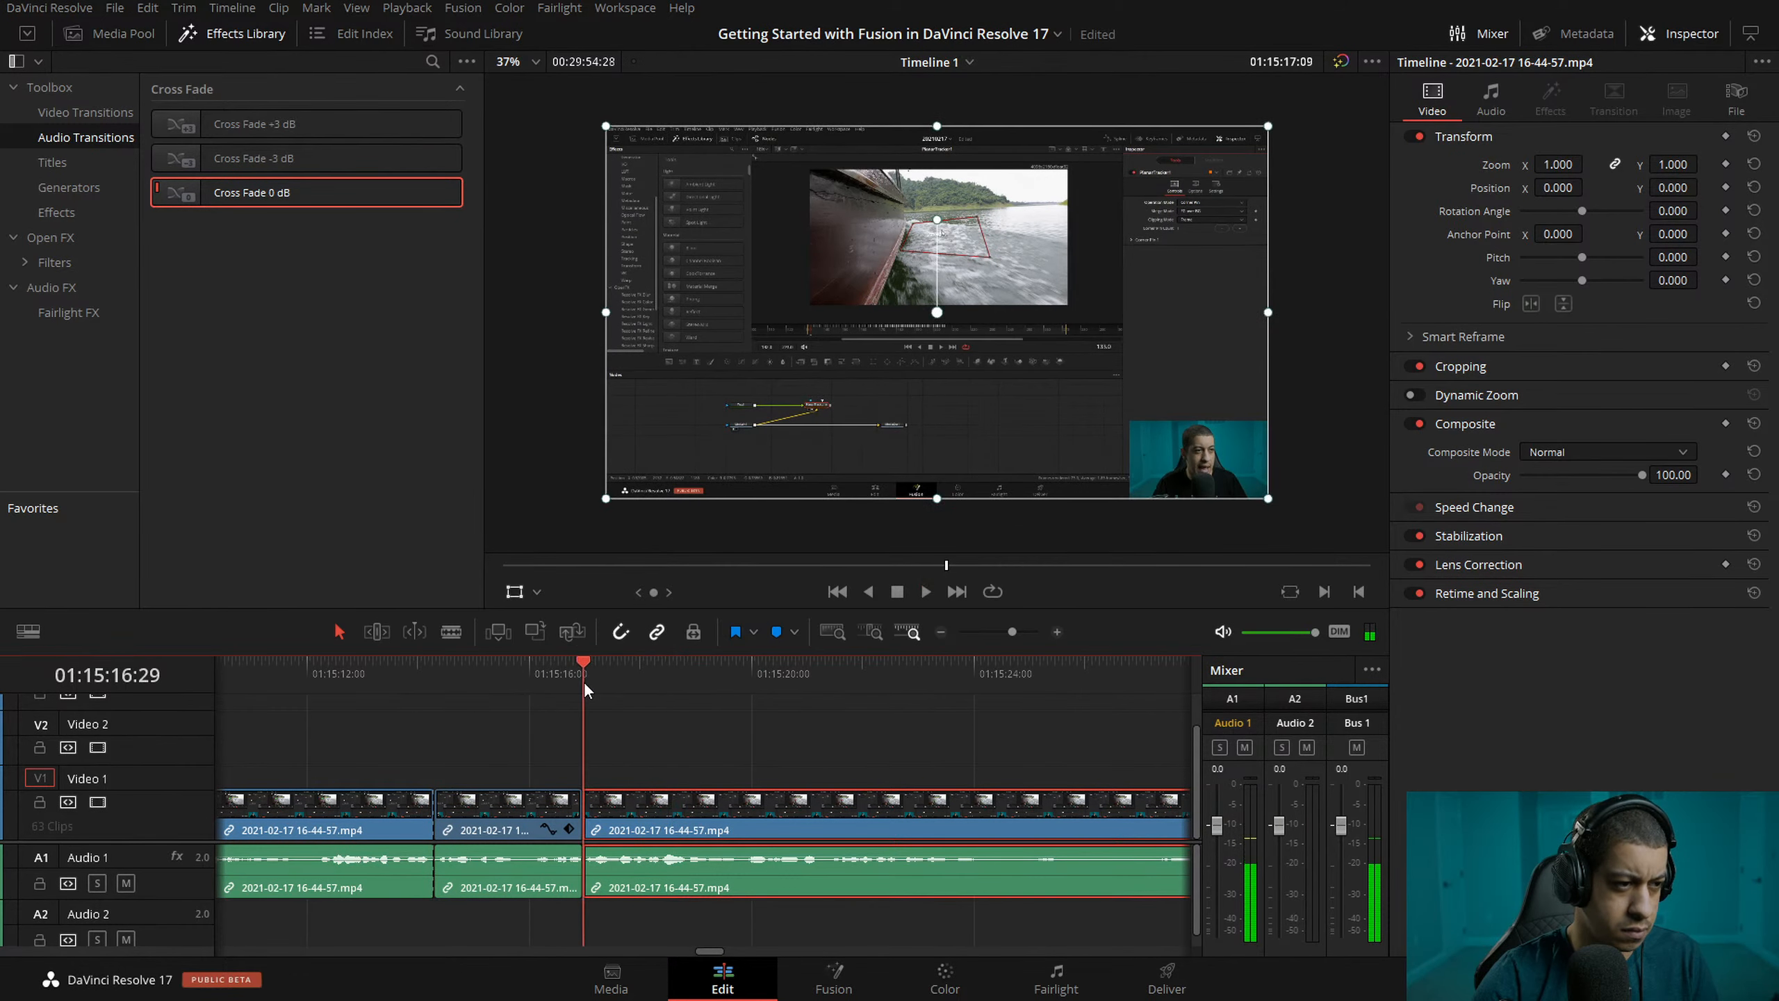
- Review the cut at 01:15:16:29 and split the remaining recording just past 01:15:19
{"action": "left_click", "coordinate": [556, 670]}
{"action": "key", "text": "space"}
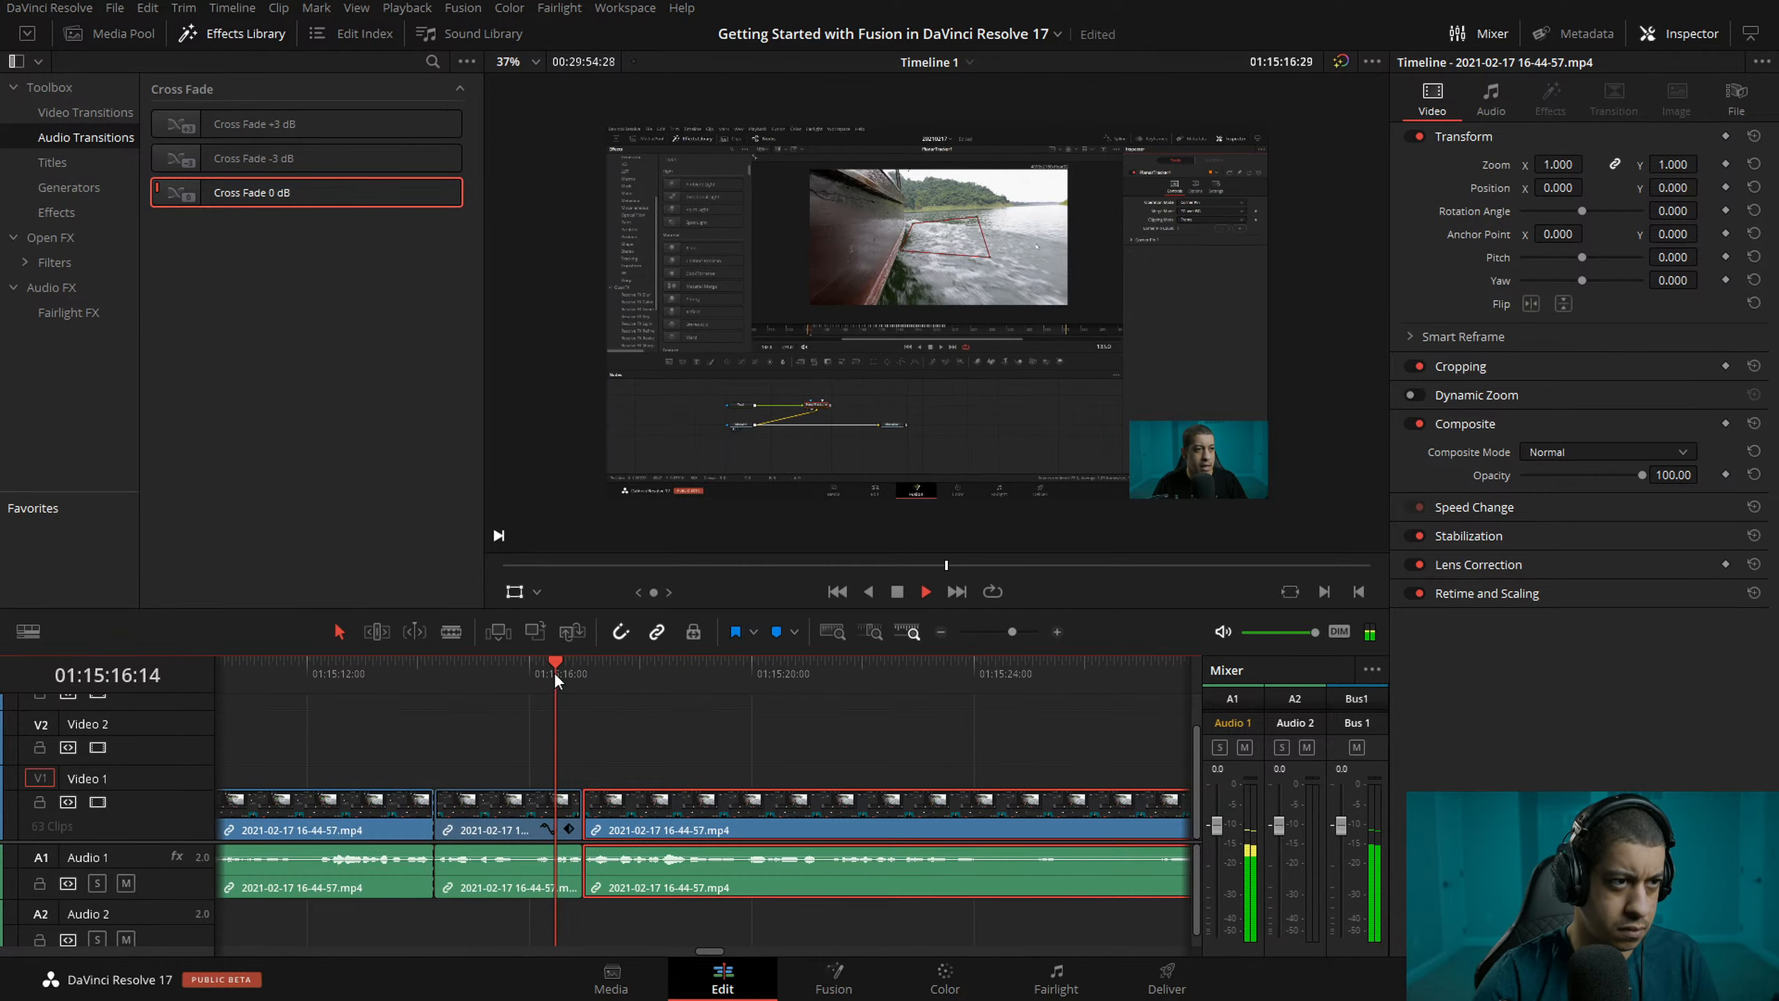
{"action": "key", "text": "l"}
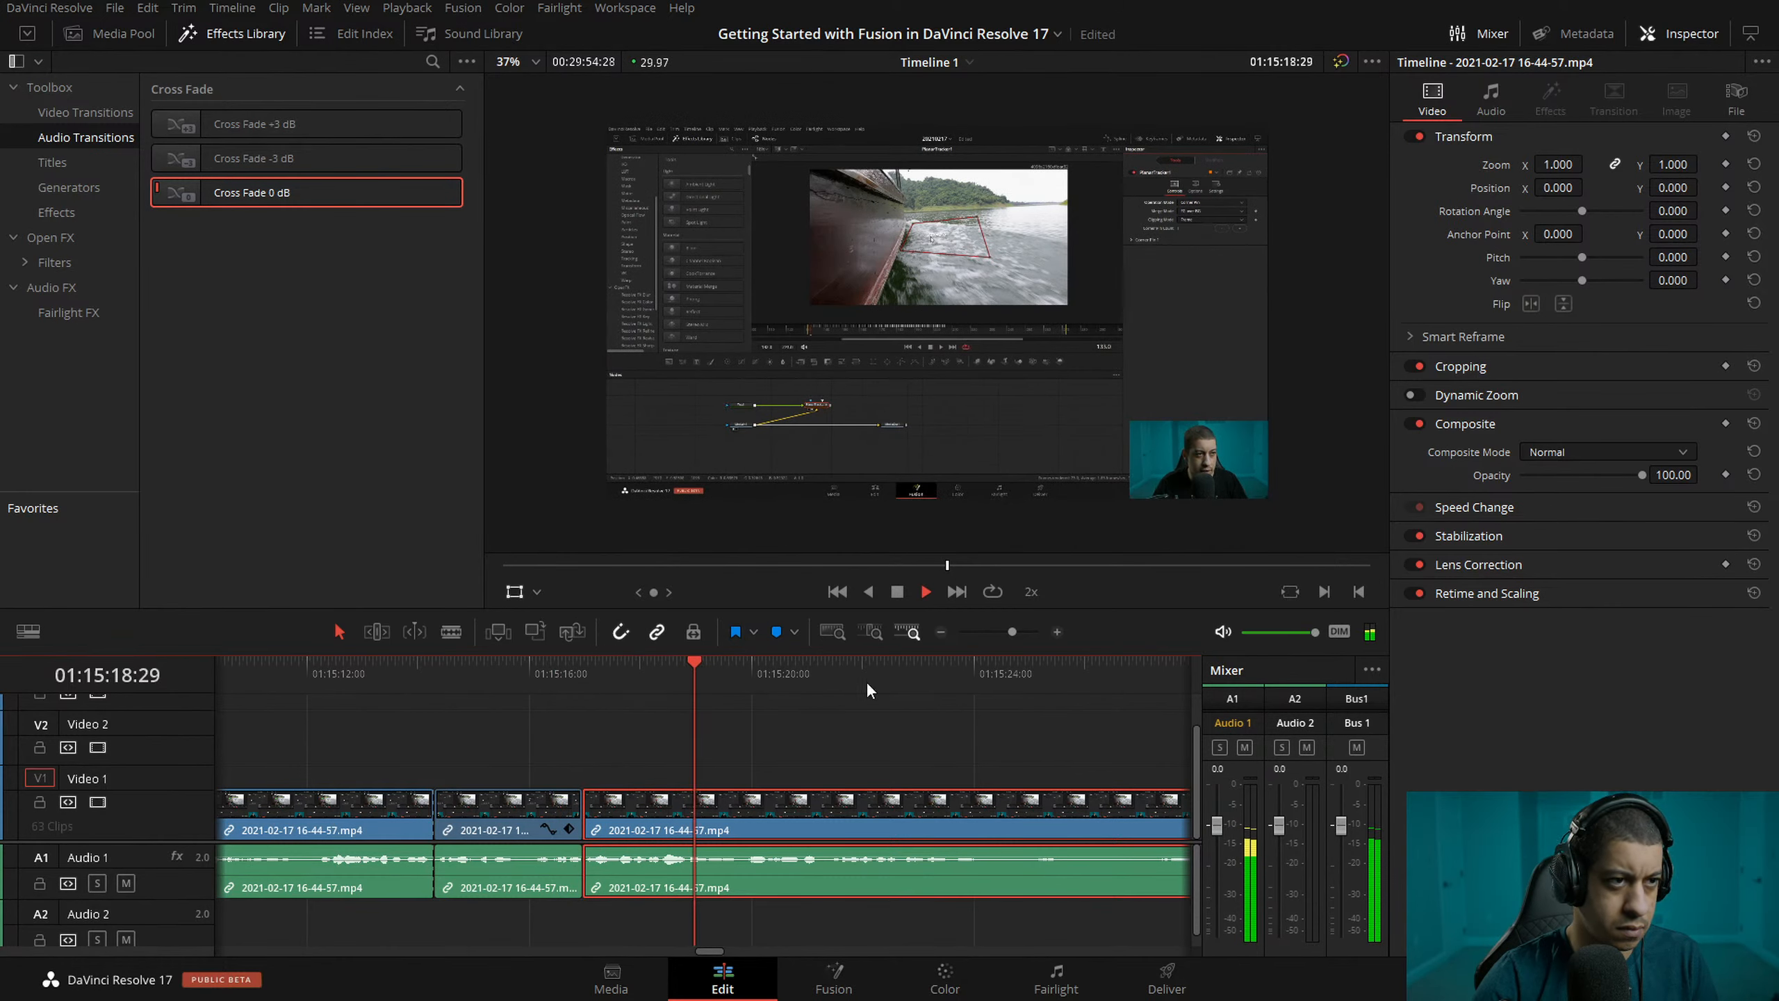
{"action": "key", "text": "space"}
{"action": "left_click", "coordinate": [684, 674]}
{"action": "left_click", "coordinate": [555, 674]}
{"action": "key", "text": "space"}
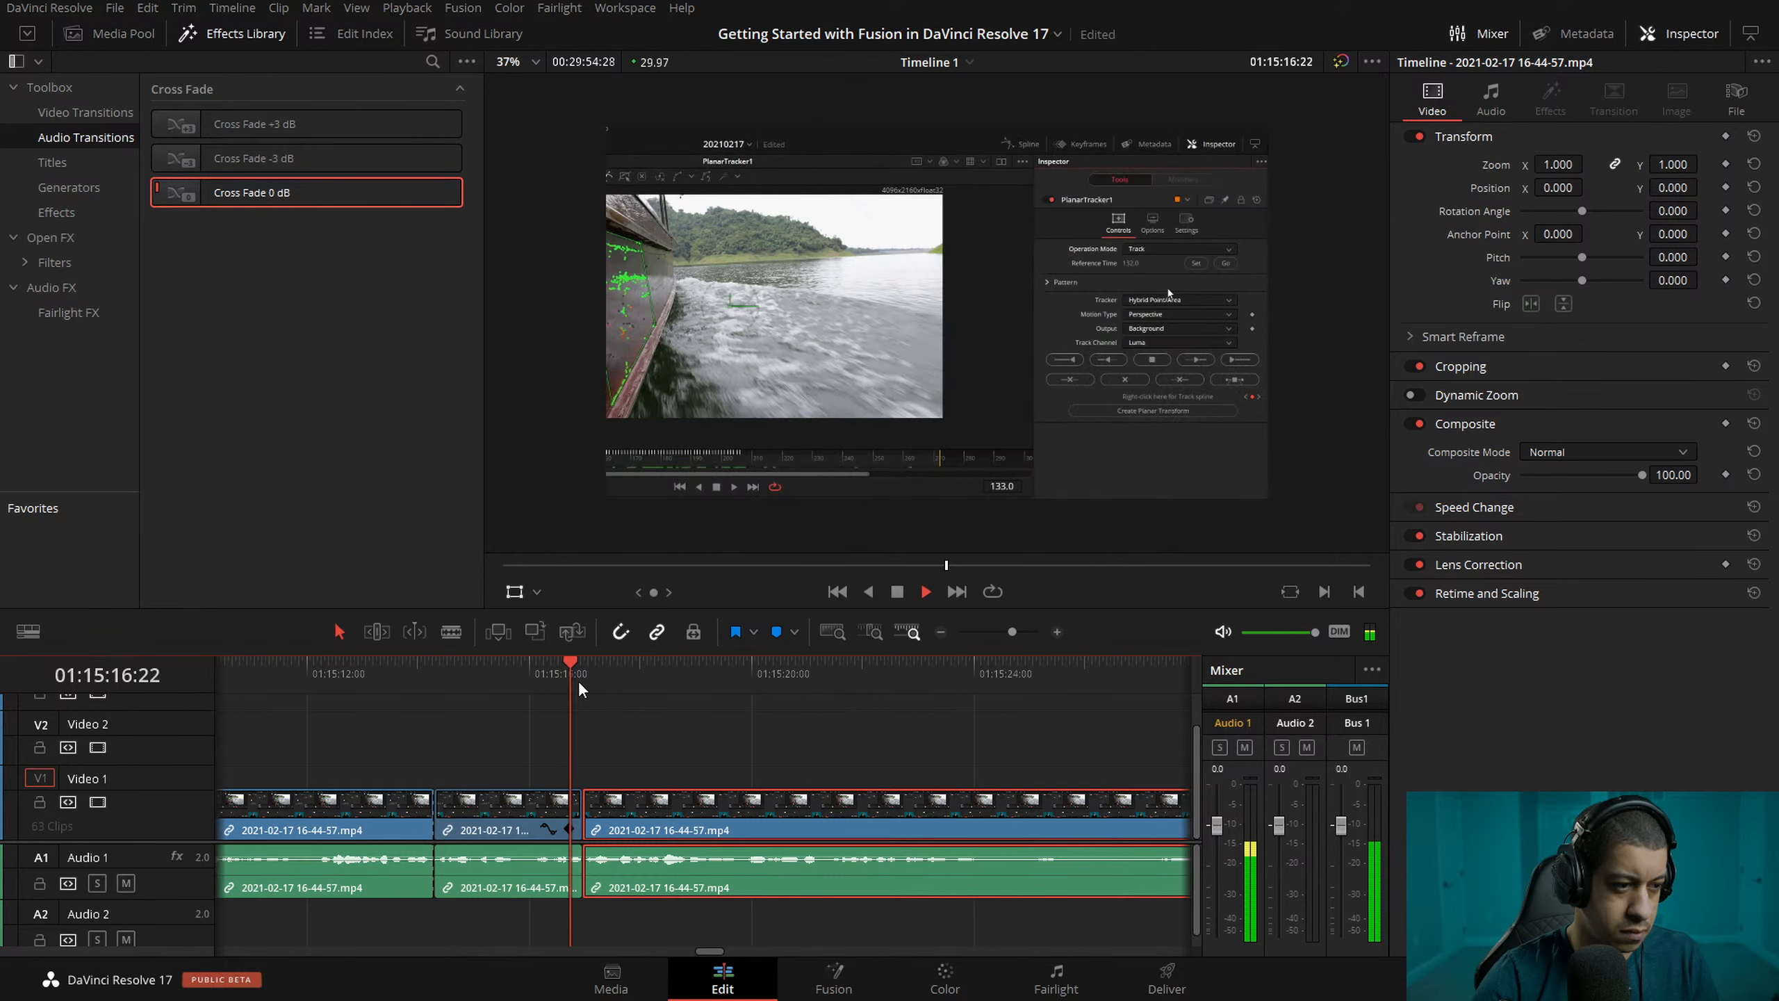
{"action": "key", "text": "space"}
{"action": "key", "text": "ctrl+b"}
- Split the recording again just past 01:15:24 to isolate the section about the tracked footage
{"action": "key", "text": "space"}
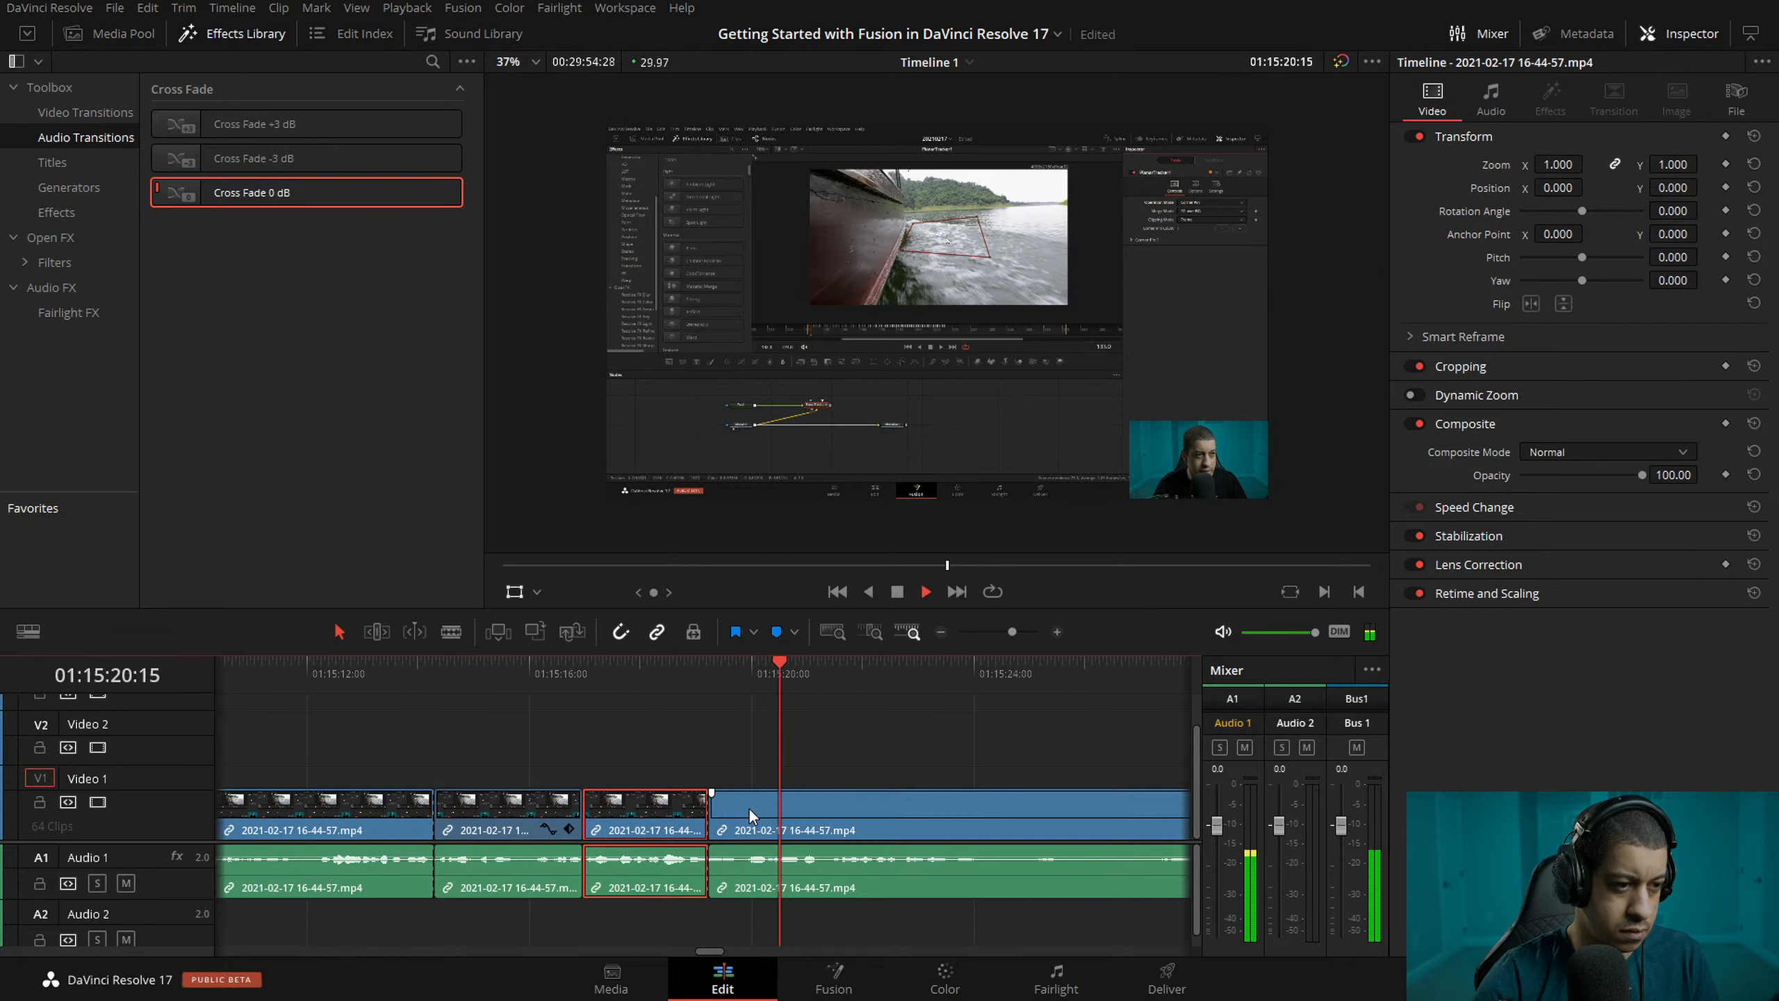
{"action": "key", "text": "space"}
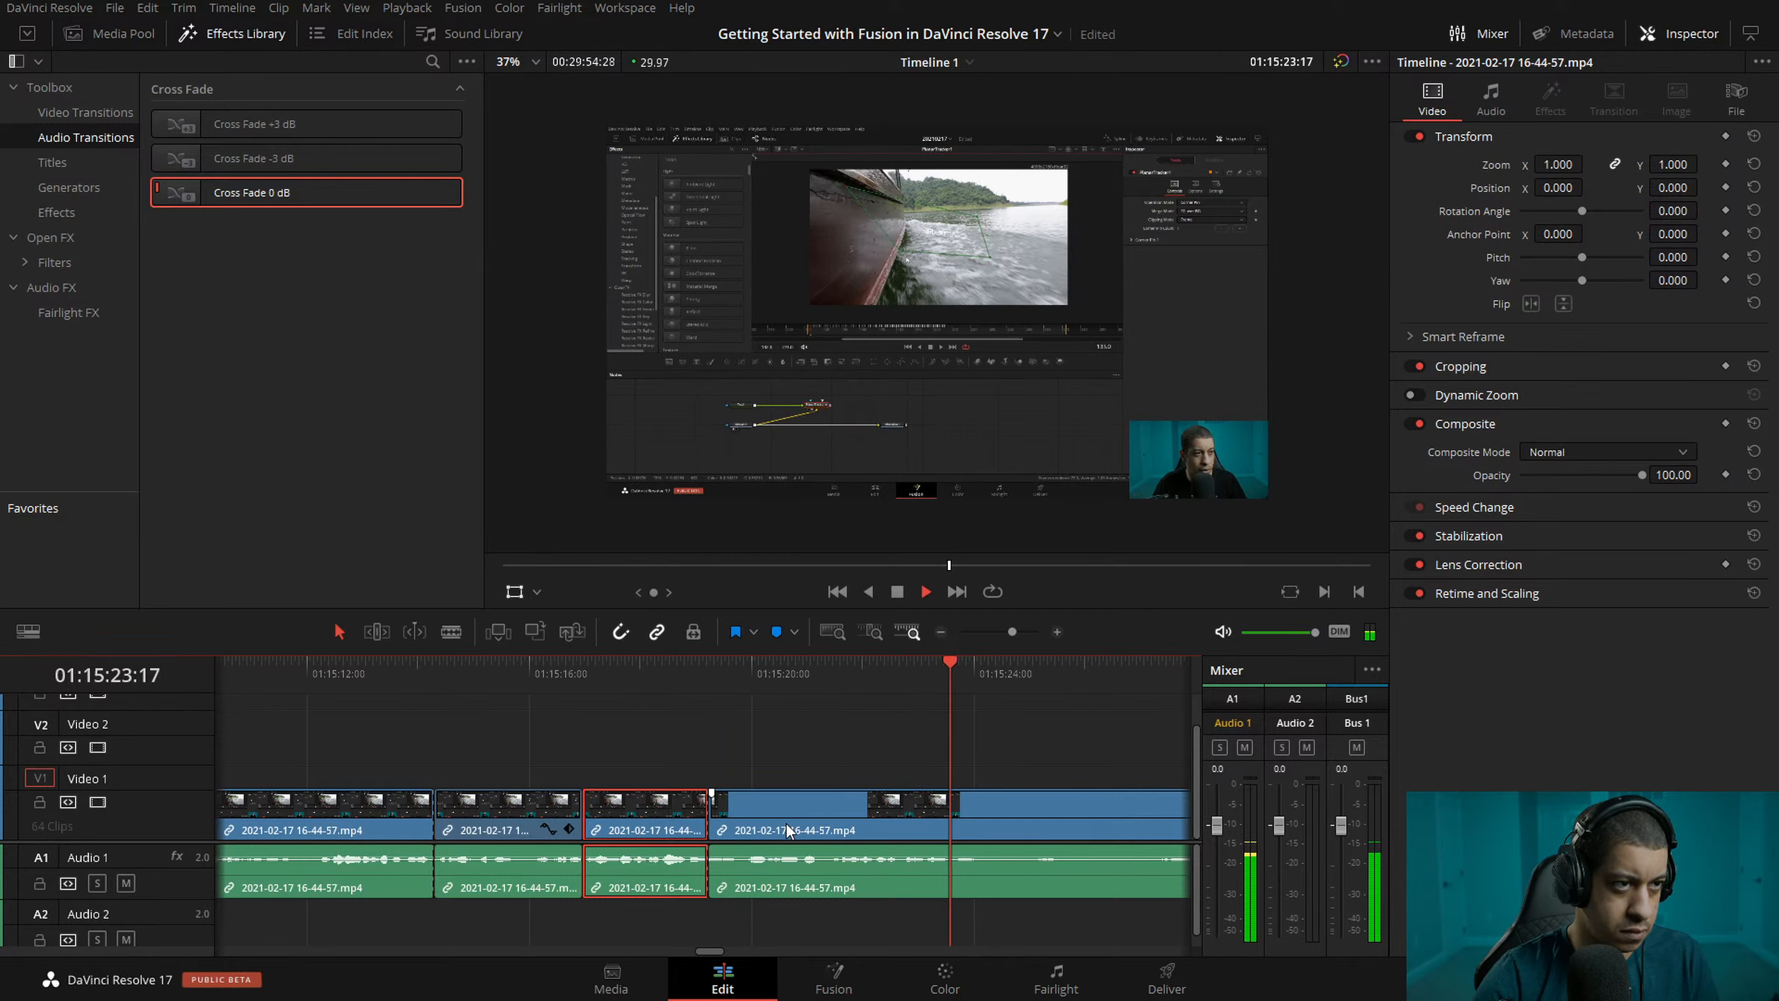
{"action": "key", "text": "space"}
{"action": "key", "text": "ctrl+b"}
- Enlarge the isolated clip to a zoom of 2.628 and position it at X -2.546, Y -562.661, framing the boat footage
{"action": "left_click_drag", "start_coordinate": [917, 669], "coordinate": [835, 669]}
{"action": "left_click_drag", "start_coordinate": [1268, 499], "coordinate": [1009, 260]}
{"action": "left_click_drag", "start_coordinate": [670, 227], "coordinate": [920, 299]}
{"action": "left_click_drag", "start_coordinate": [549, 241], "coordinate": [804, 246]}
{"action": "scroll", "coordinate": [885, 323], "scroll_direction": "down", "scroll_amount": 3}
{"action": "scroll", "coordinate": [886, 322], "scroll_direction": "down", "scroll_amount": 1}
{"action": "left_click_drag", "start_coordinate": [936, 400], "coordinate": [584, 303]}
{"action": "left_click_drag", "start_coordinate": [1004, 347], "coordinate": [1008, 333]}
{"action": "left_click_drag", "start_coordinate": [1358, 171], "coordinate": [1290, 214]}
{"action": "left_click_drag", "start_coordinate": [1041, 320], "coordinate": [1121, 275]}
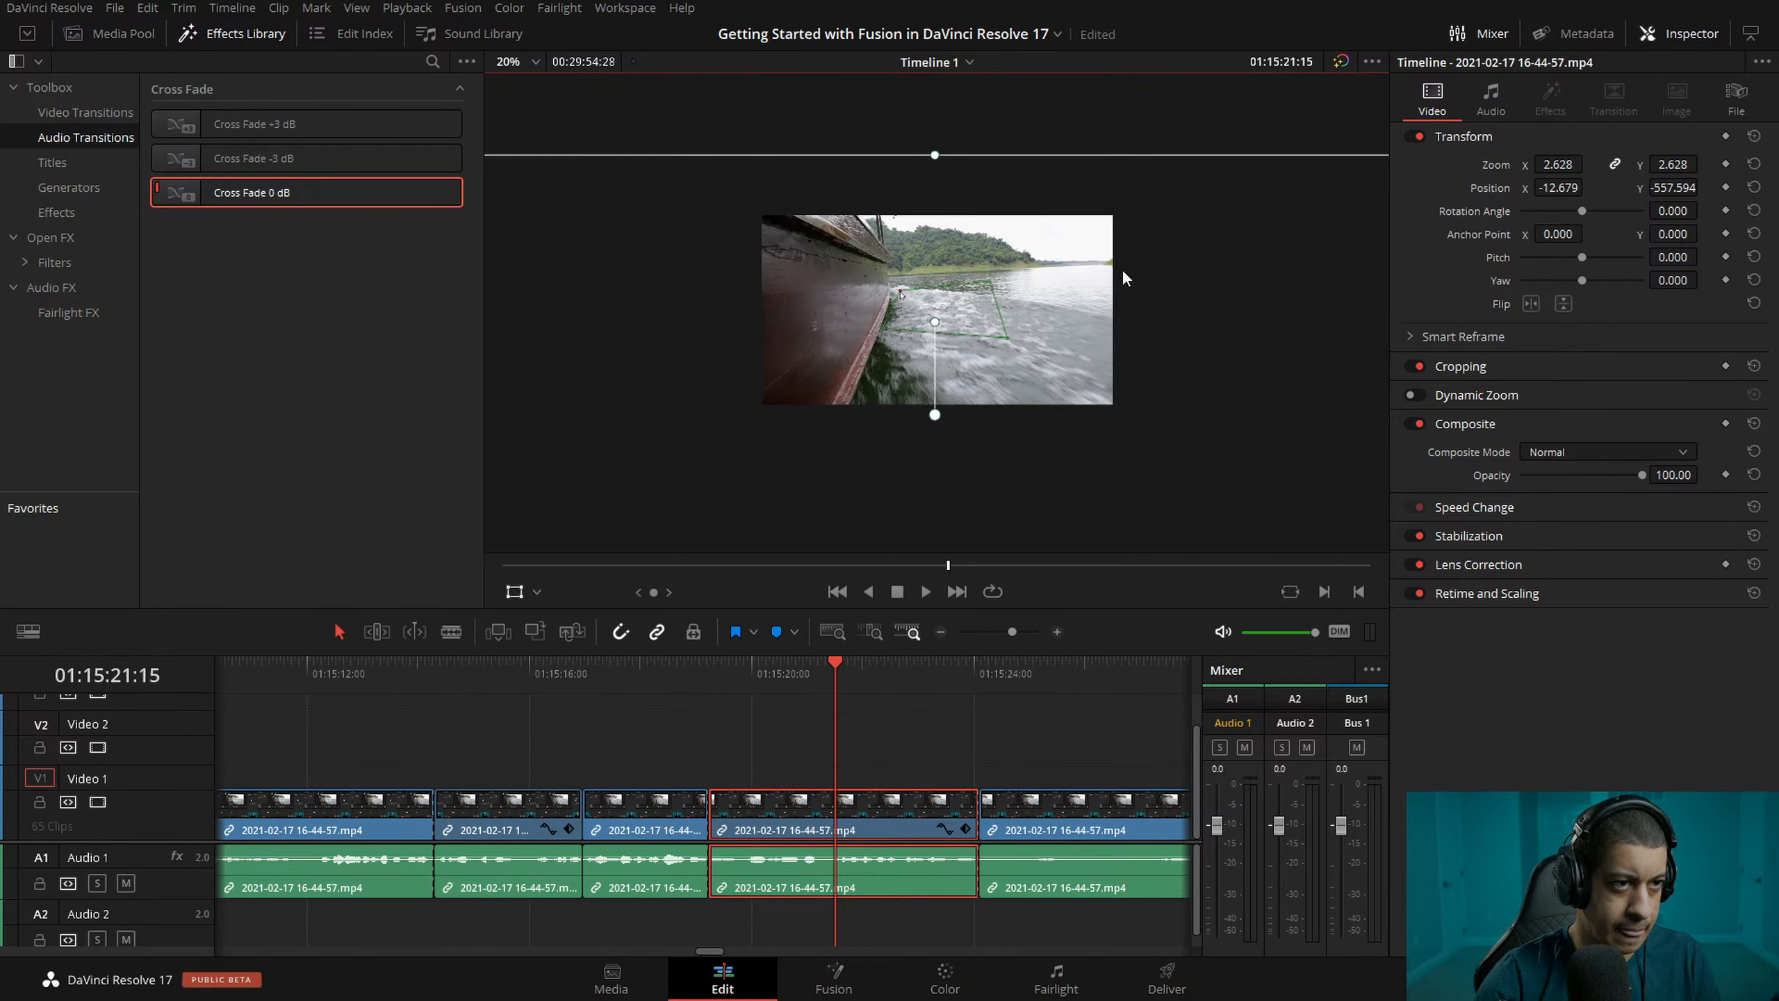
- Play the enlarged clip from its start at double speed and set the preview size to Fit
{"action": "left_click", "coordinate": [716, 670]}
{"action": "key", "text": "space"}
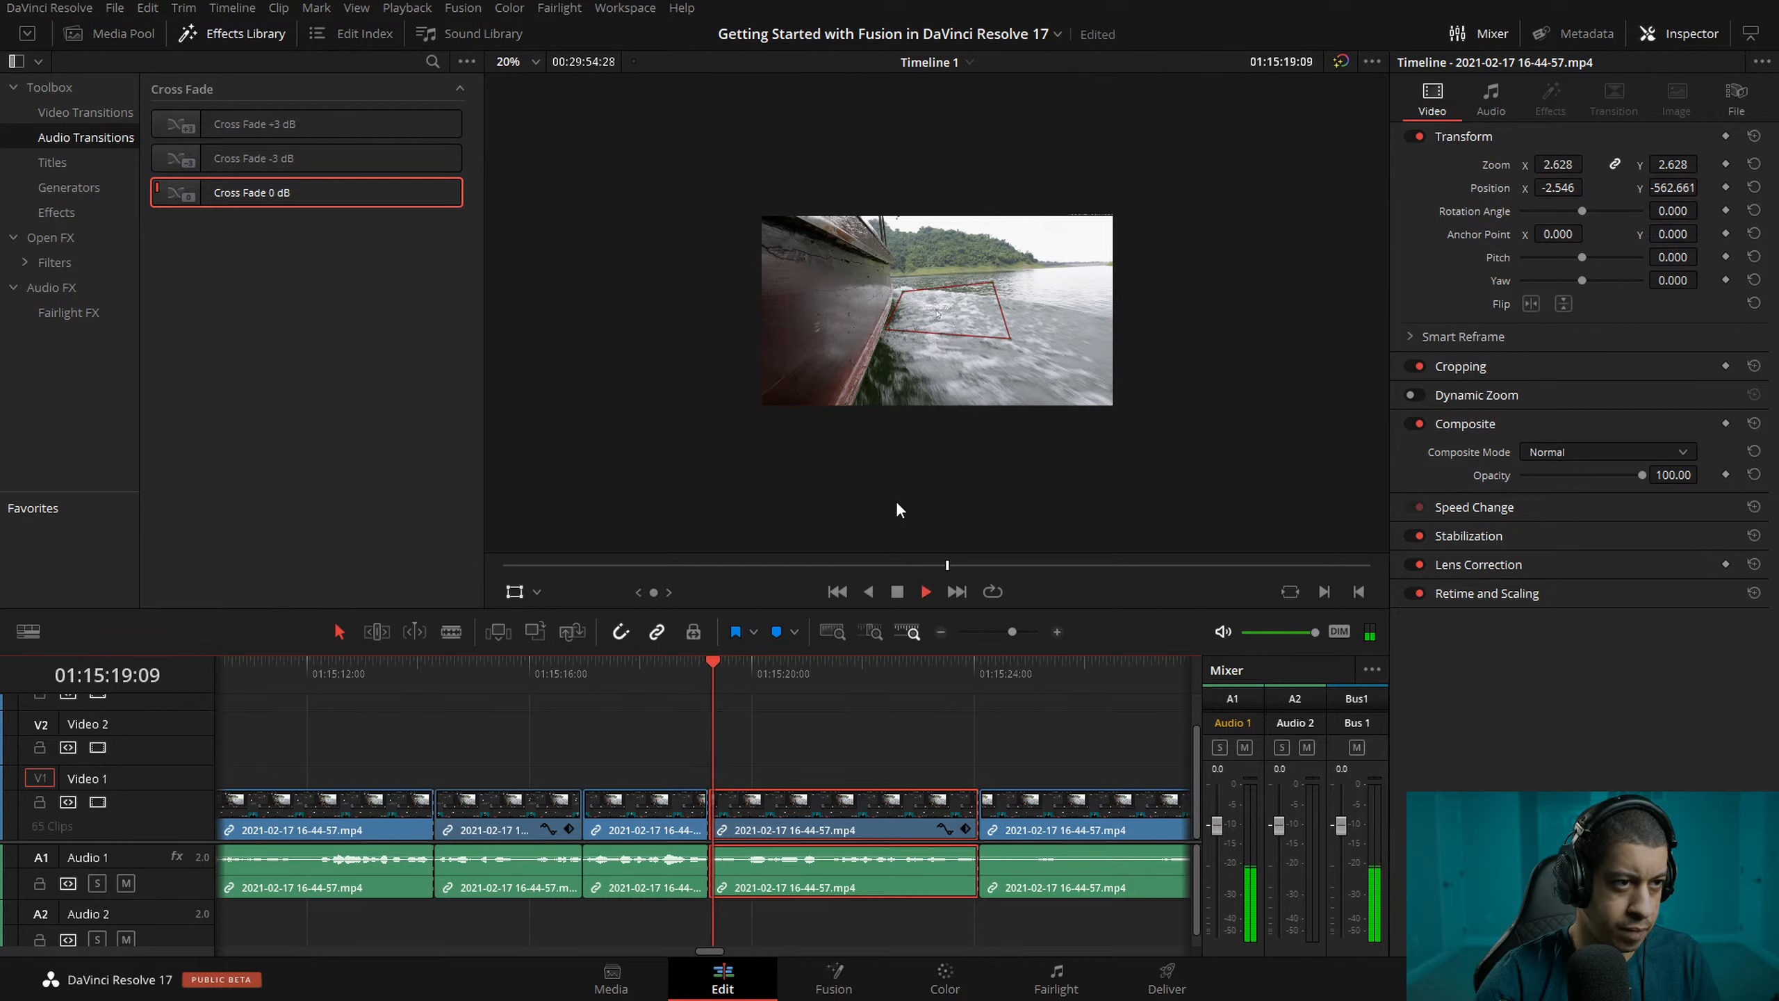
{"action": "key", "text": "l"}
{"action": "left_click", "coordinate": [518, 61]}
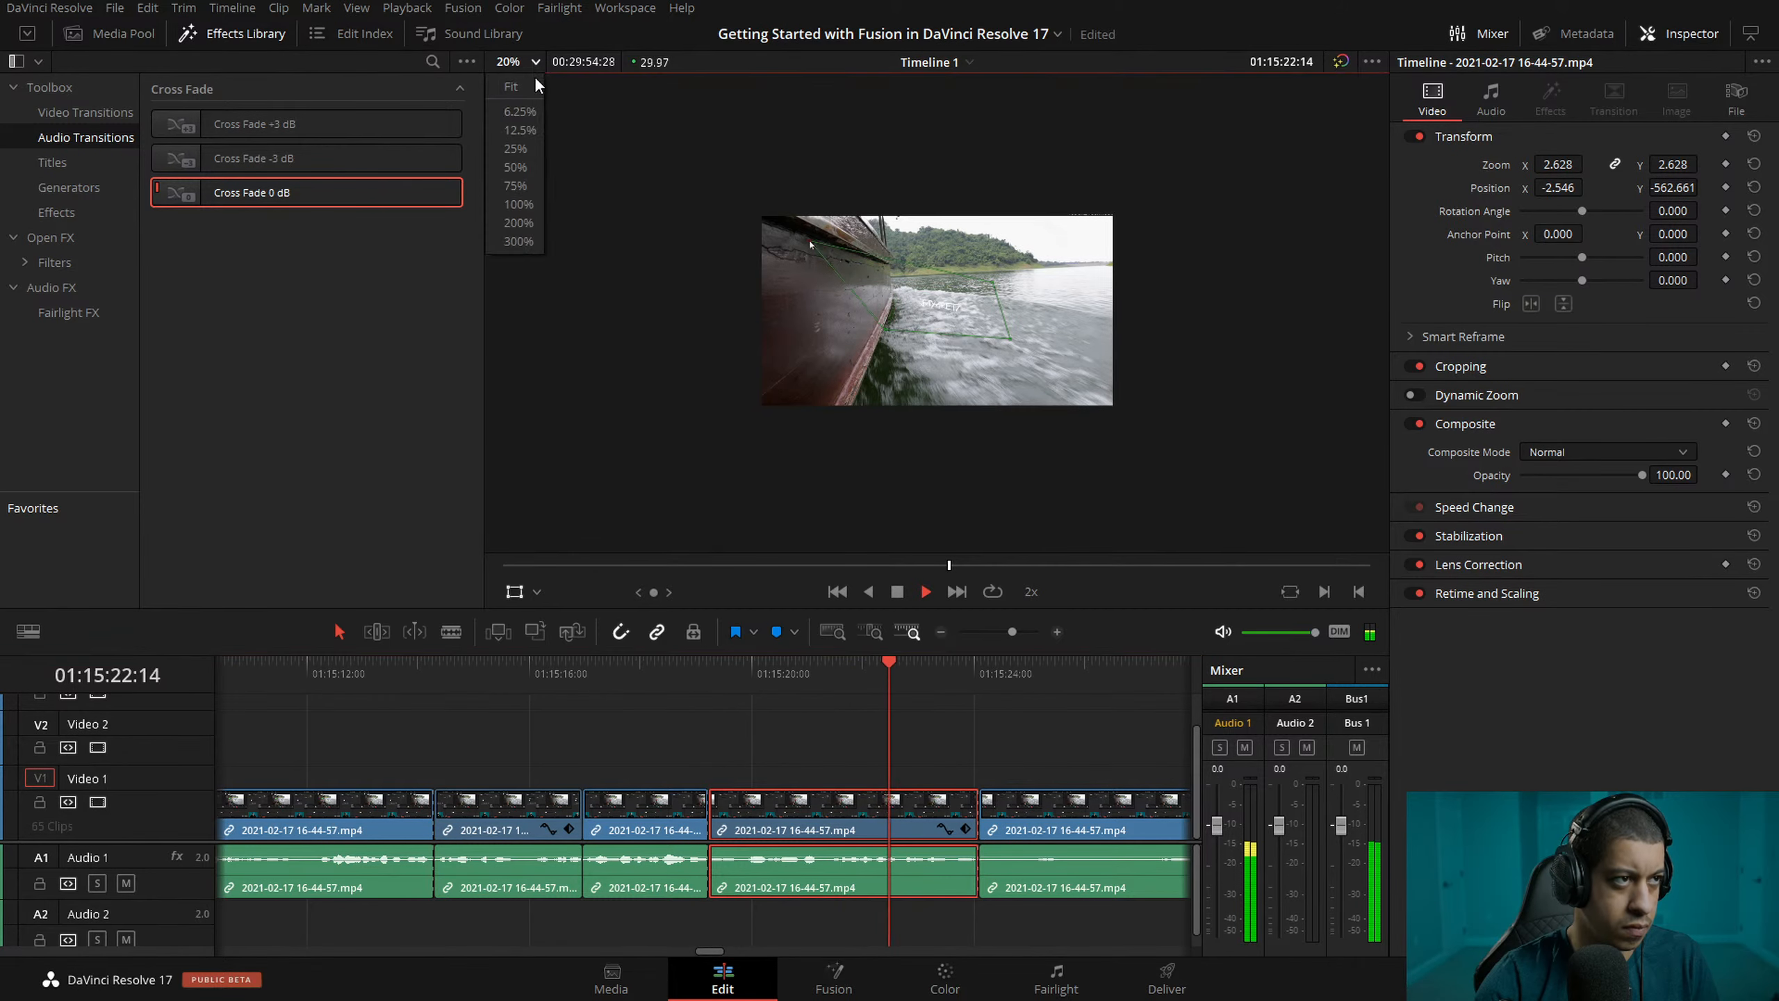
{"action": "left_click", "coordinate": [534, 78]}
- Hide the Effects Library and show timeline clips without thumbnails at a reduced video track height
{"action": "left_click", "coordinate": [228, 33]}
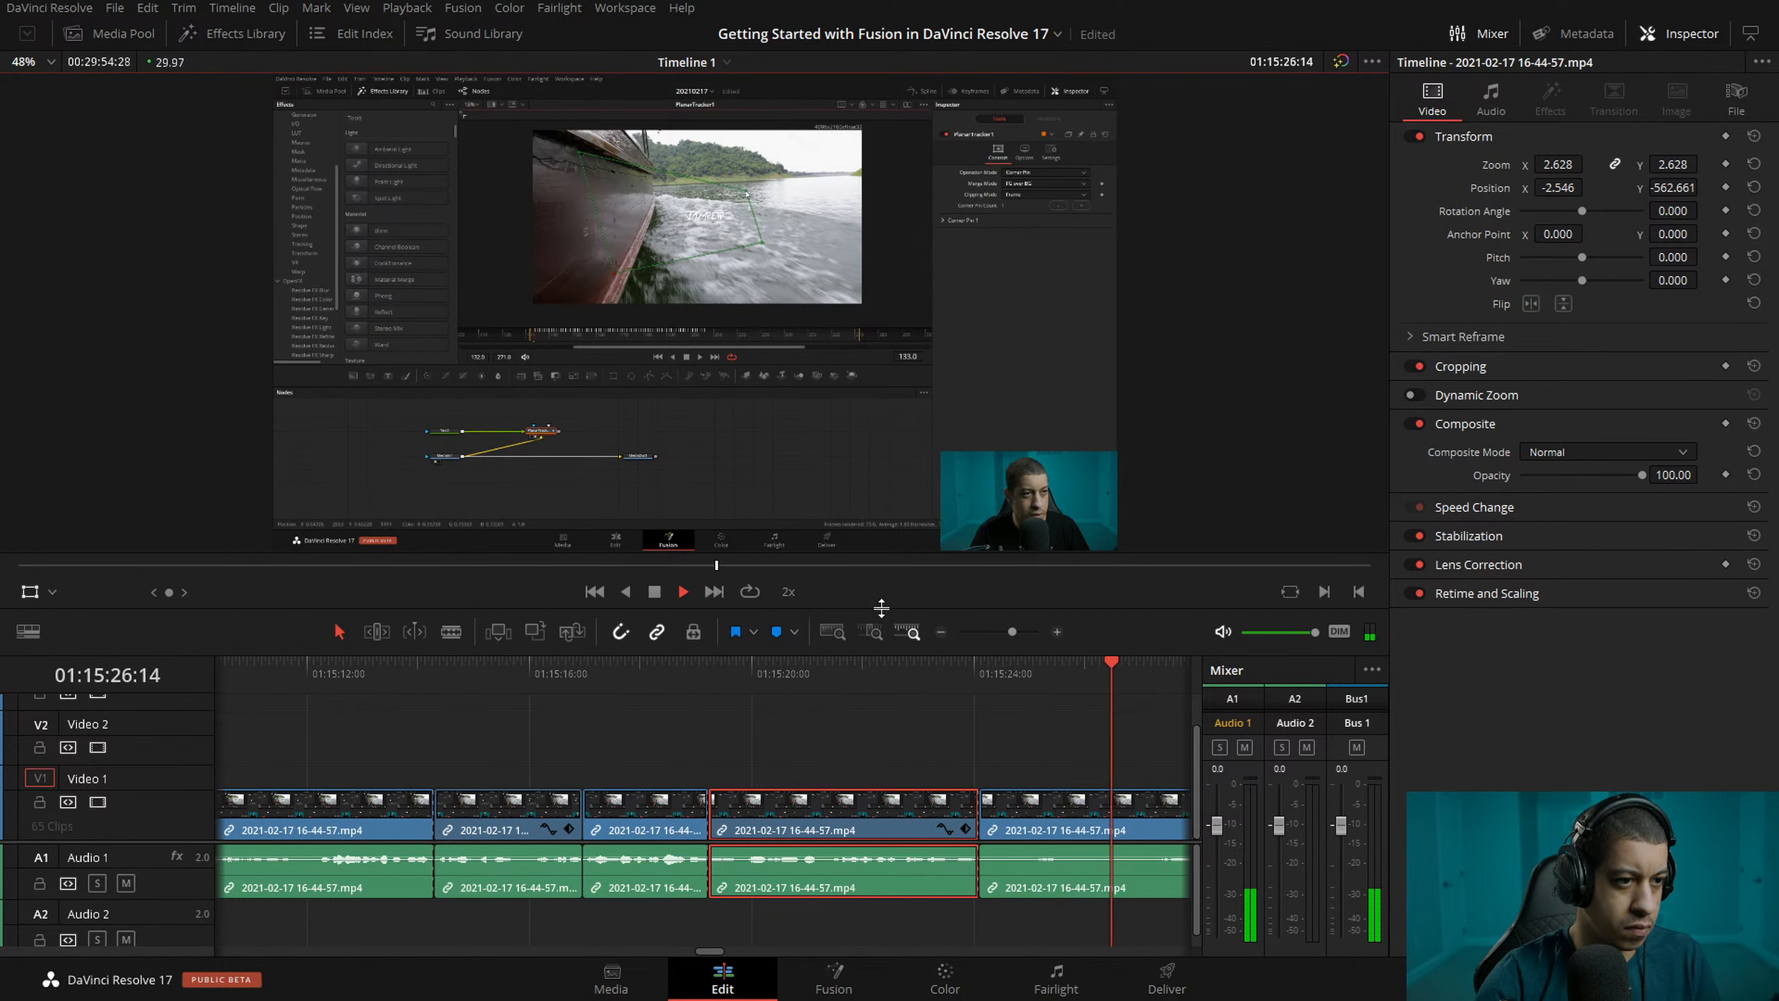
{"action": "left_click_drag", "start_coordinate": [778, 649], "coordinate": [782, 669]}
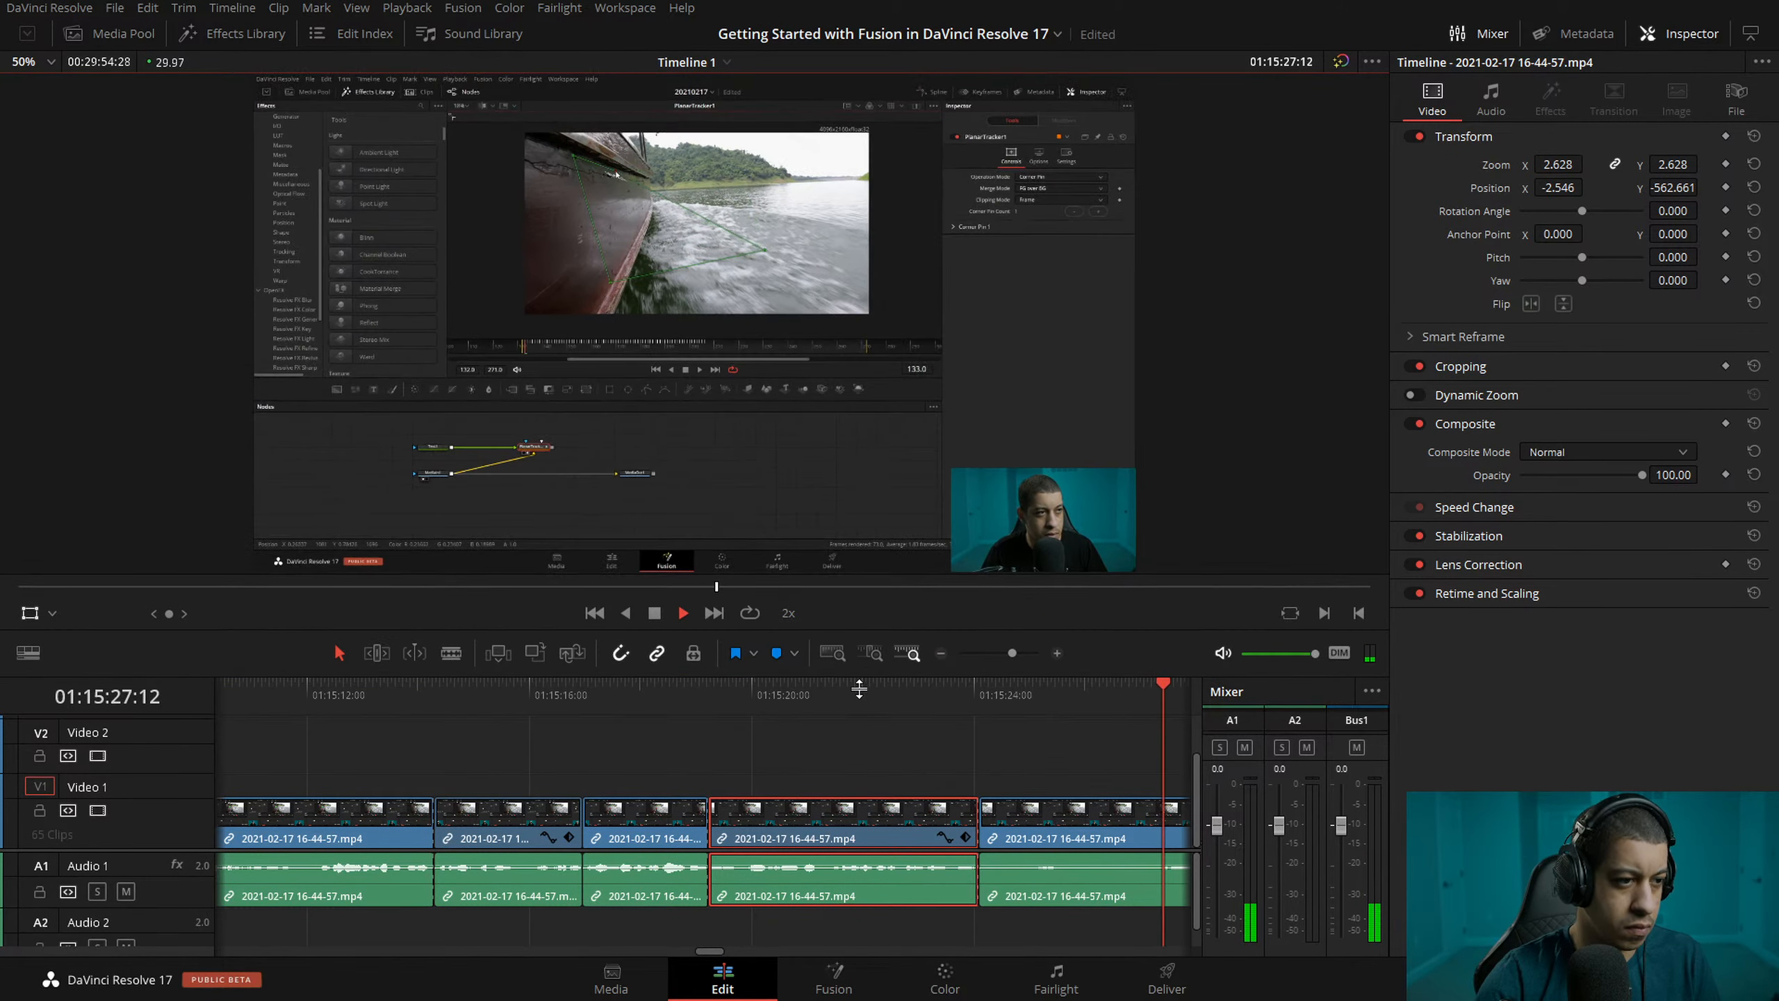
{"action": "left_click", "coordinate": [28, 652]}
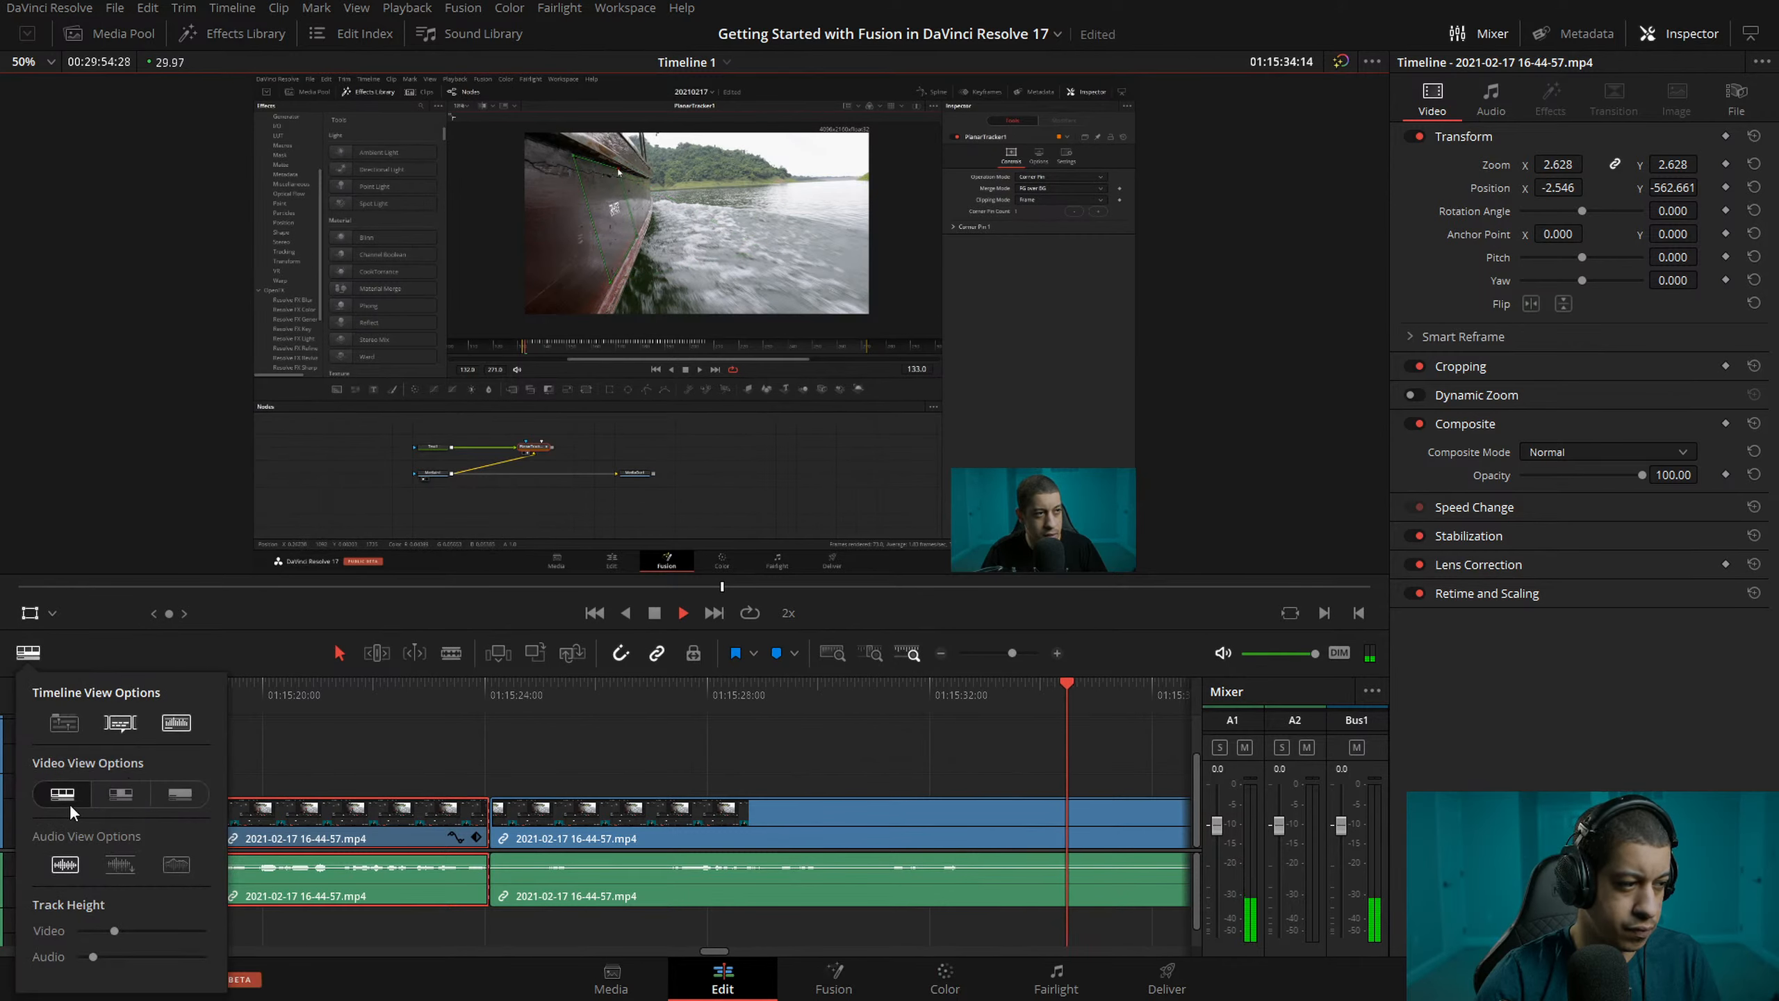
{"action": "left_click", "coordinate": [184, 795]}
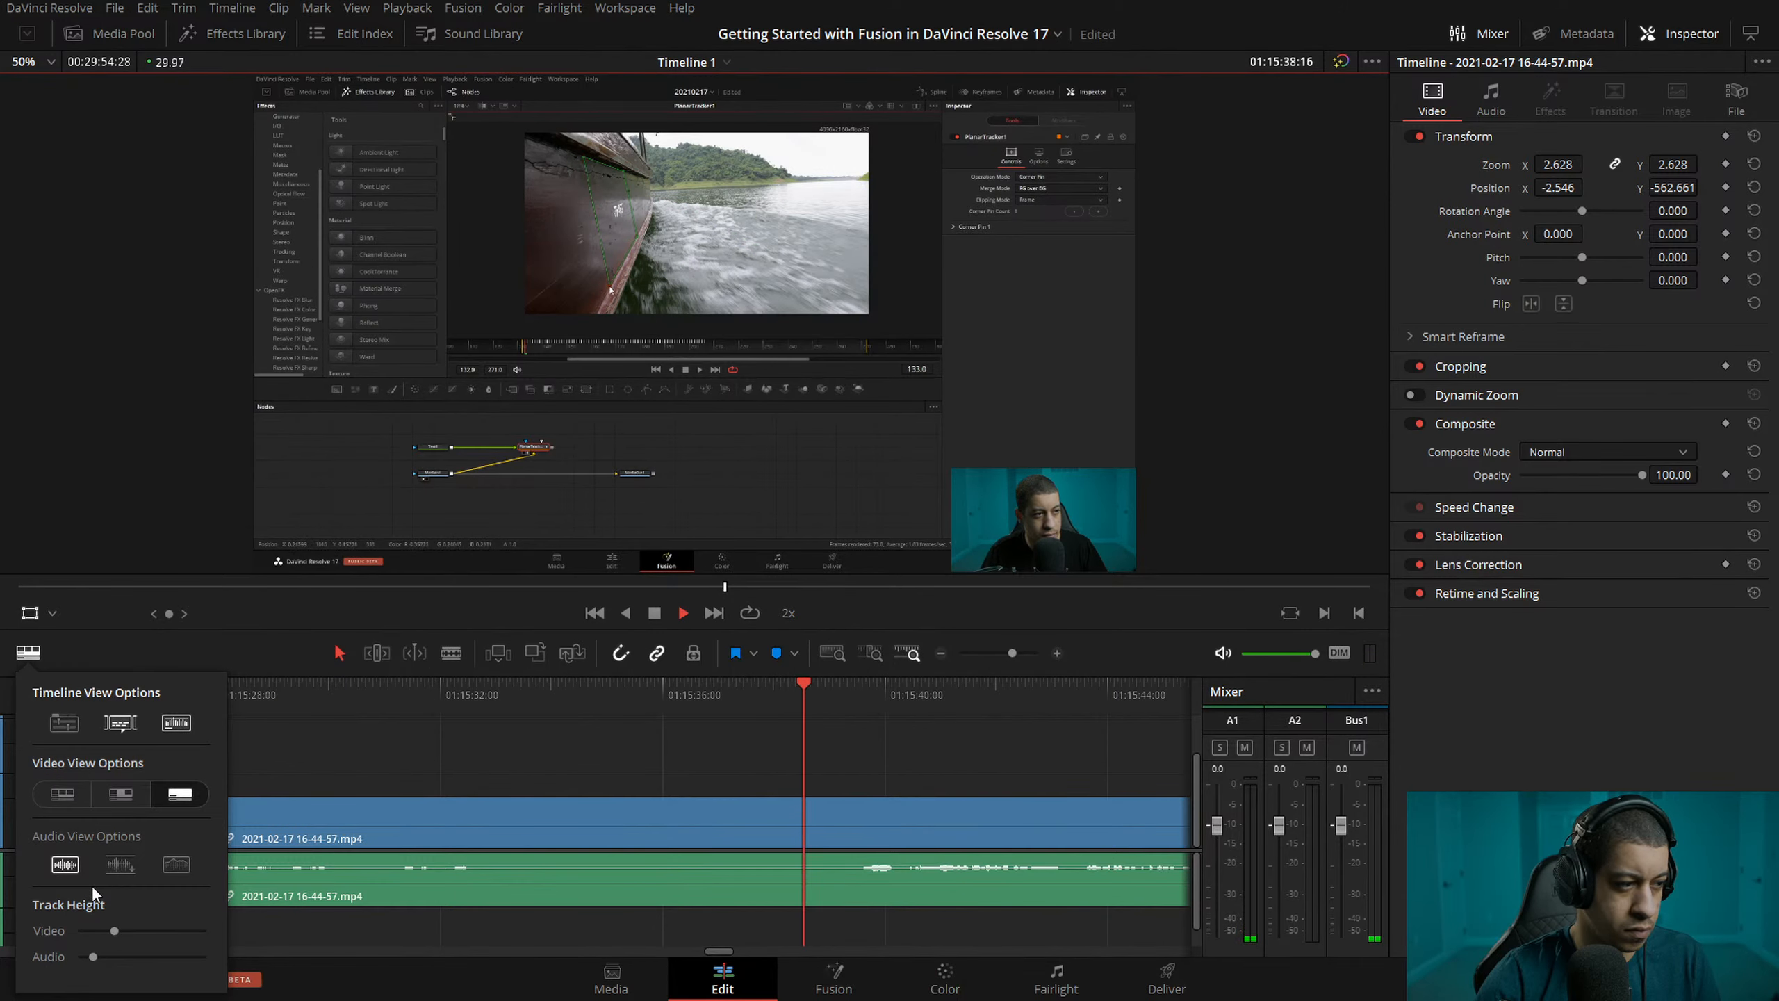
{"action": "left_click_drag", "start_coordinate": [112, 930], "coordinate": [97, 930]}
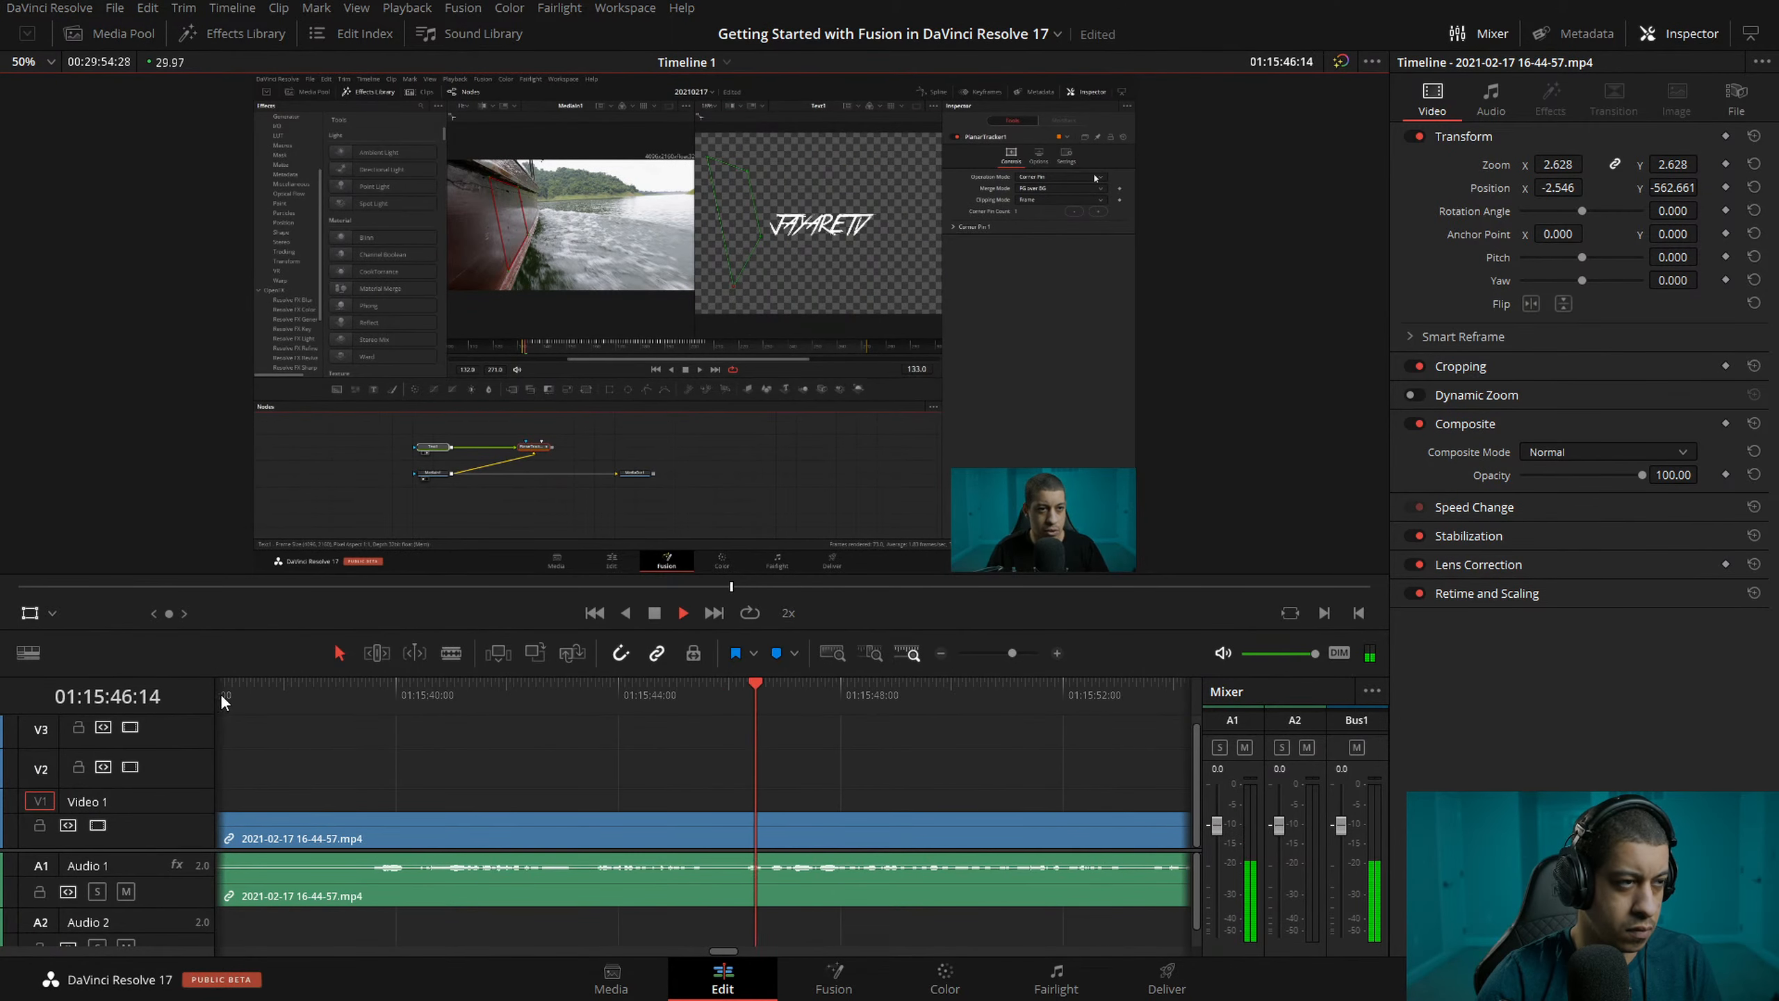
{"action": "left_click", "coordinate": [939, 653]}
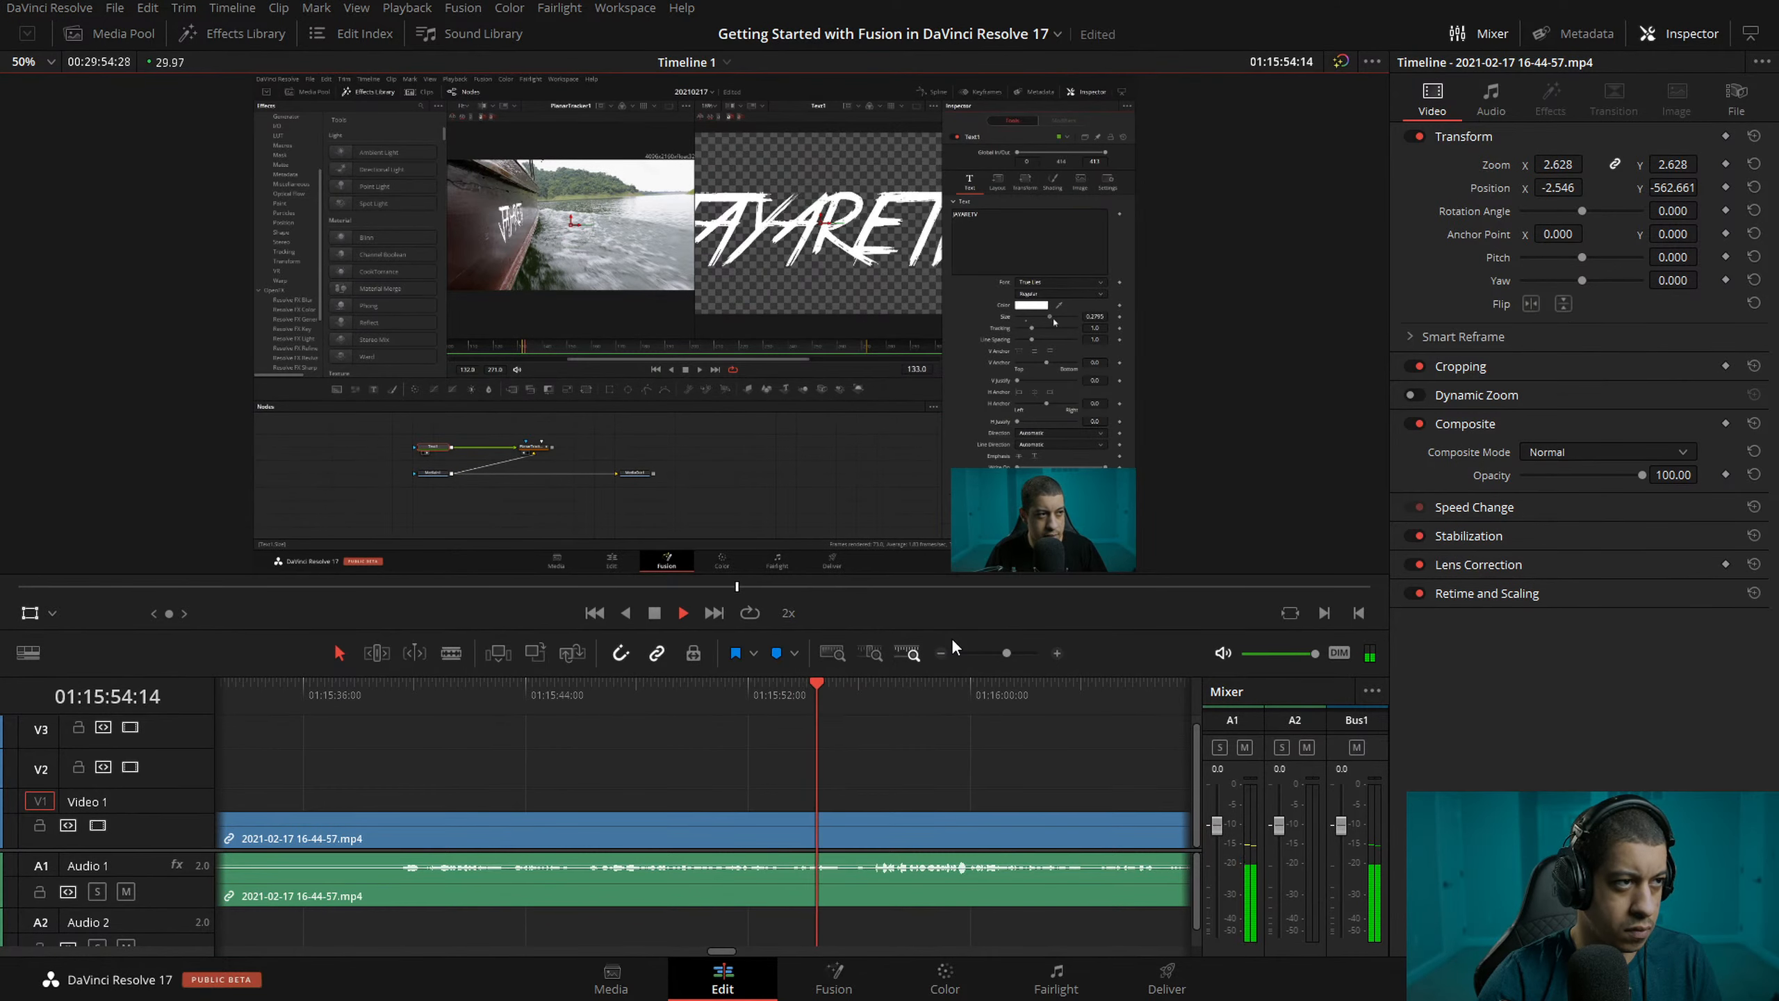
- View the frame at 01:15:58:04 full screen and play the recording from about 01:15:54 through the text placement on the boat
{"action": "key", "text": "space"}
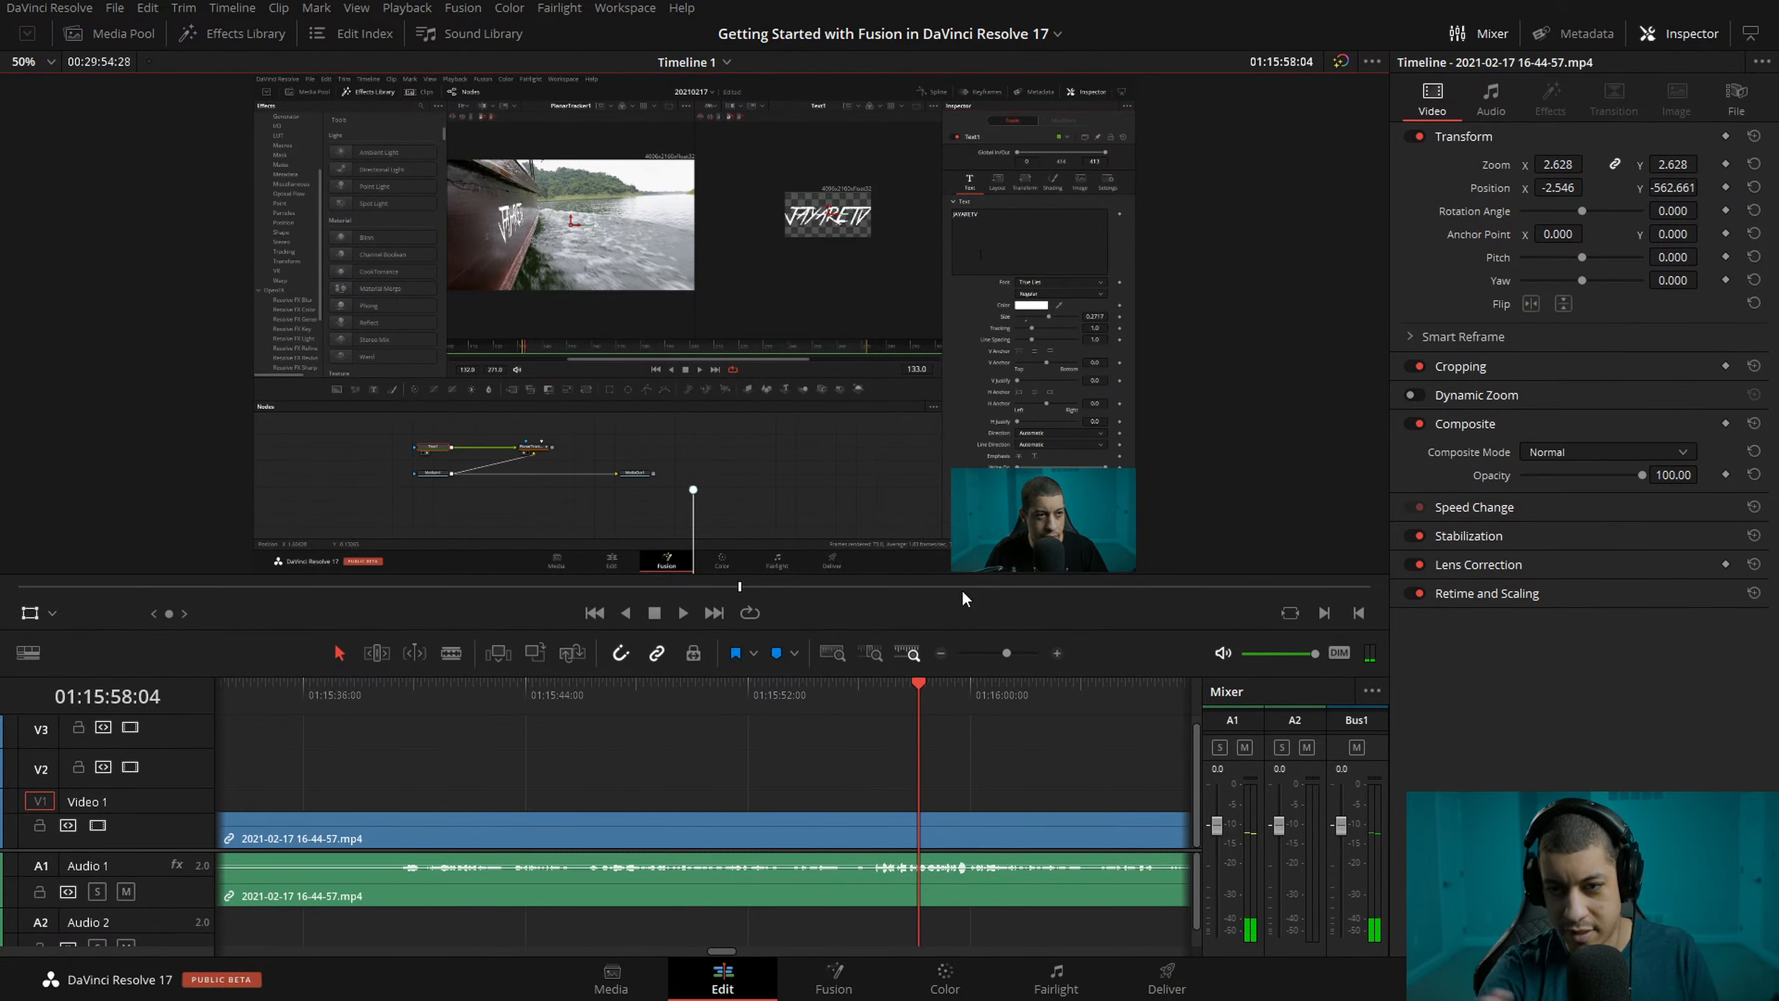
{"action": "key", "text": "super+d"}
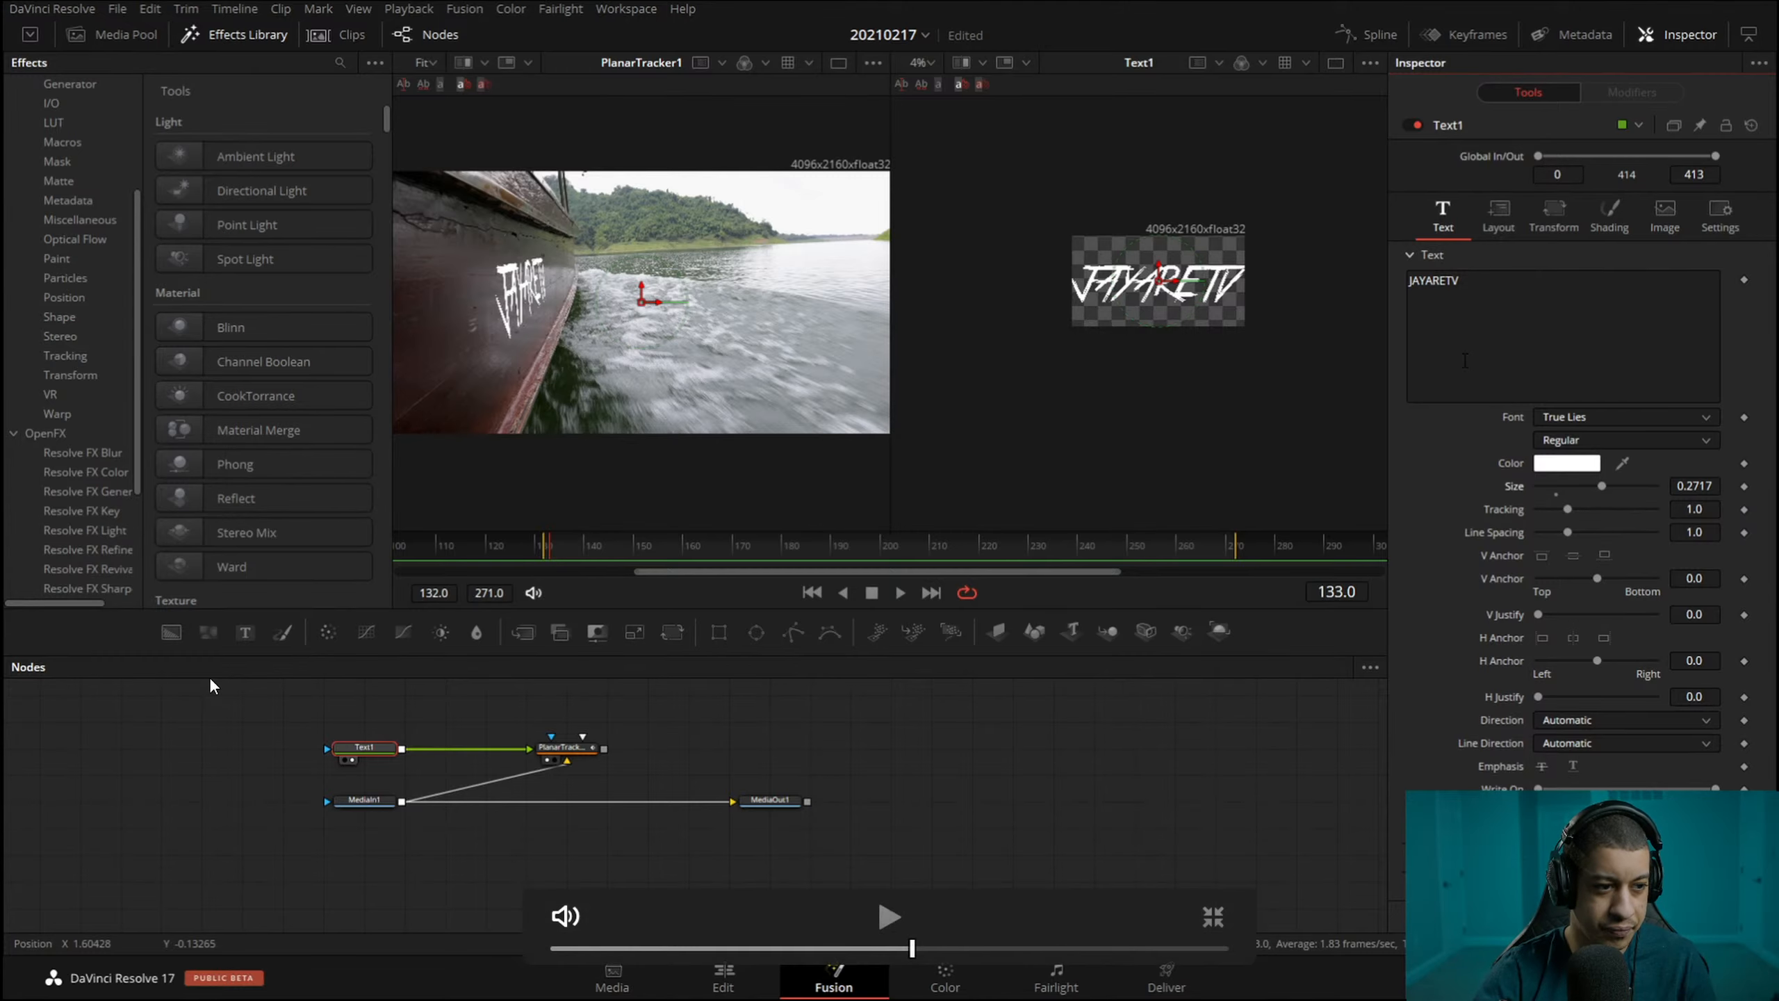
{"action": "key", "text": "Escape"}
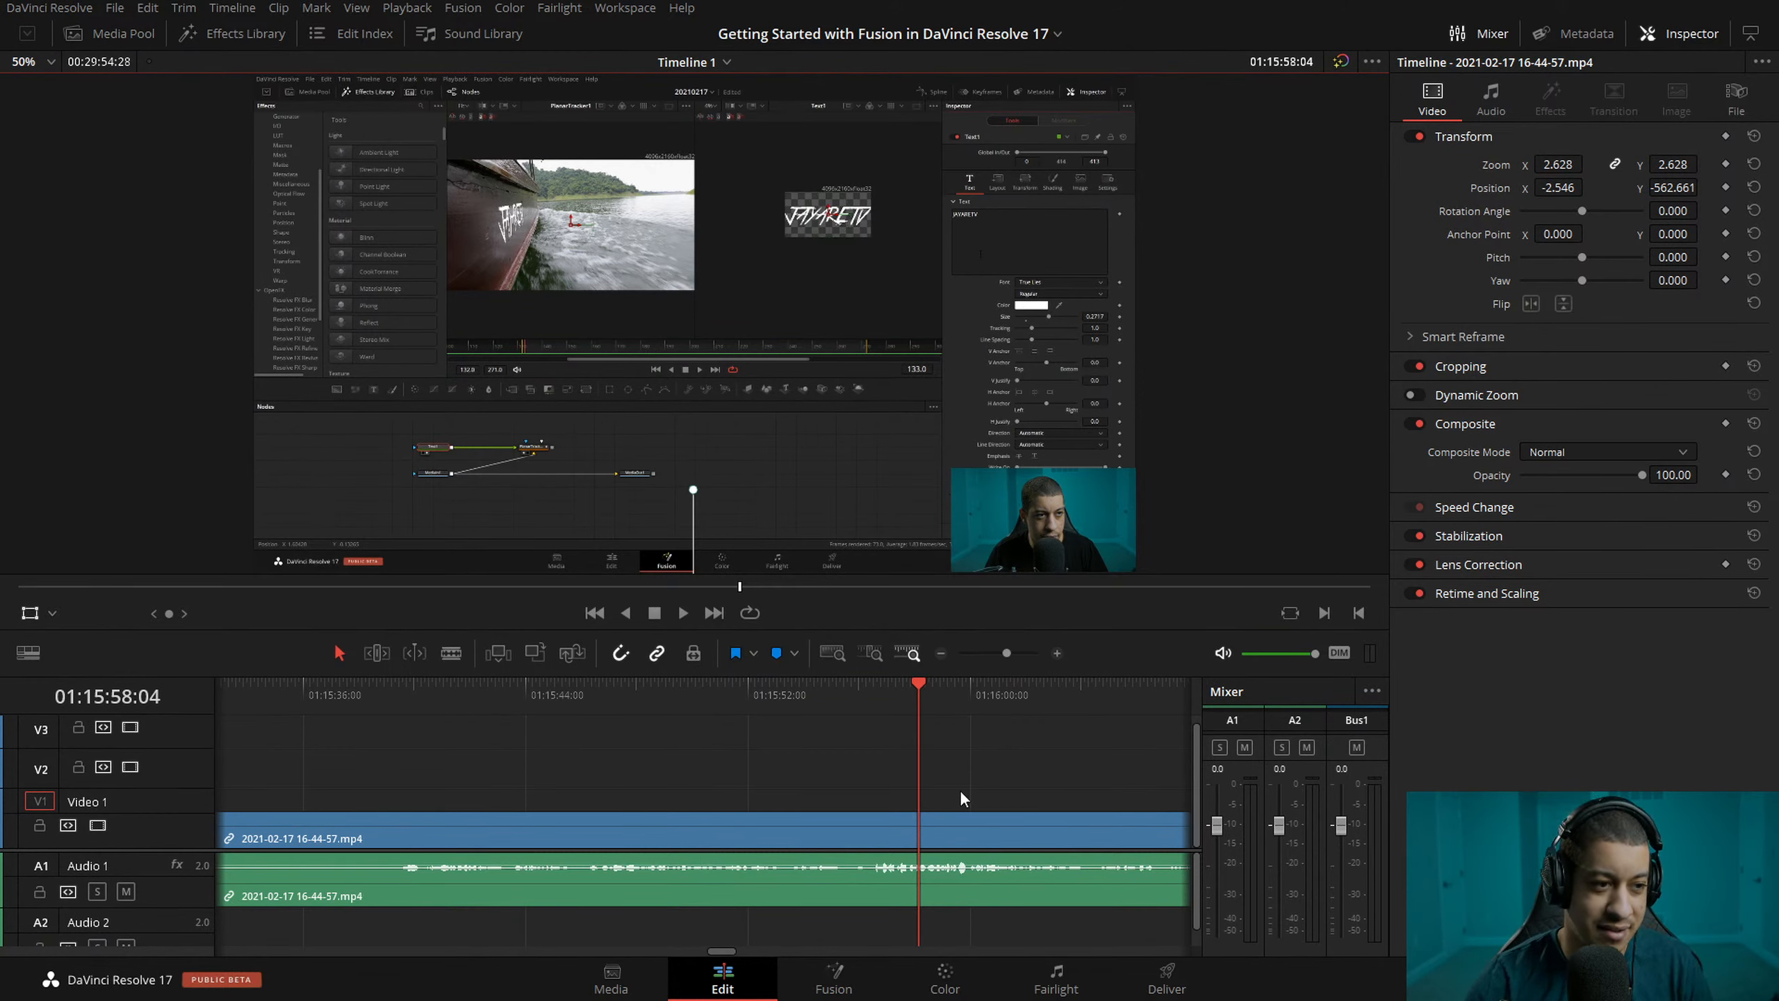
{"action": "left_click", "coordinate": [810, 690]}
{"action": "key", "text": "space"}
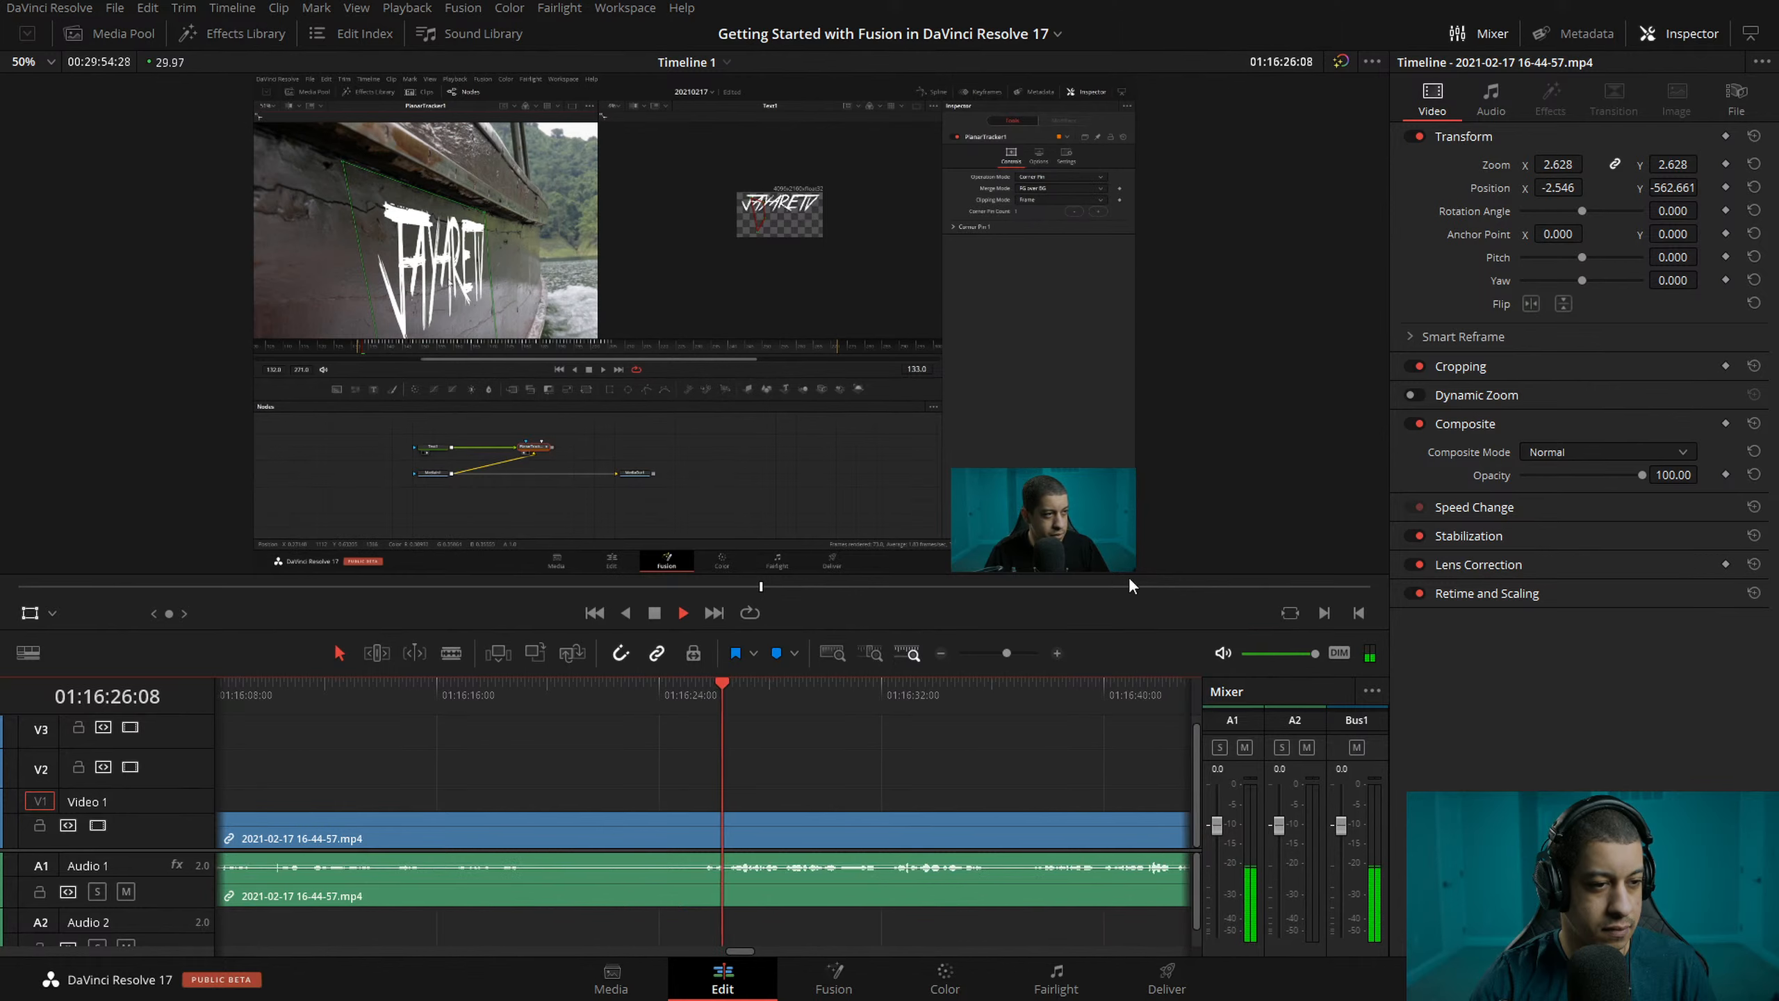
- Isolate the silent section by splitting the recording at 01:16:19:05 and 01:16:25:17
{"action": "left_click_drag", "start_coordinate": [492, 684], "coordinate": [440, 692]}
{"action": "key", "text": "space"}
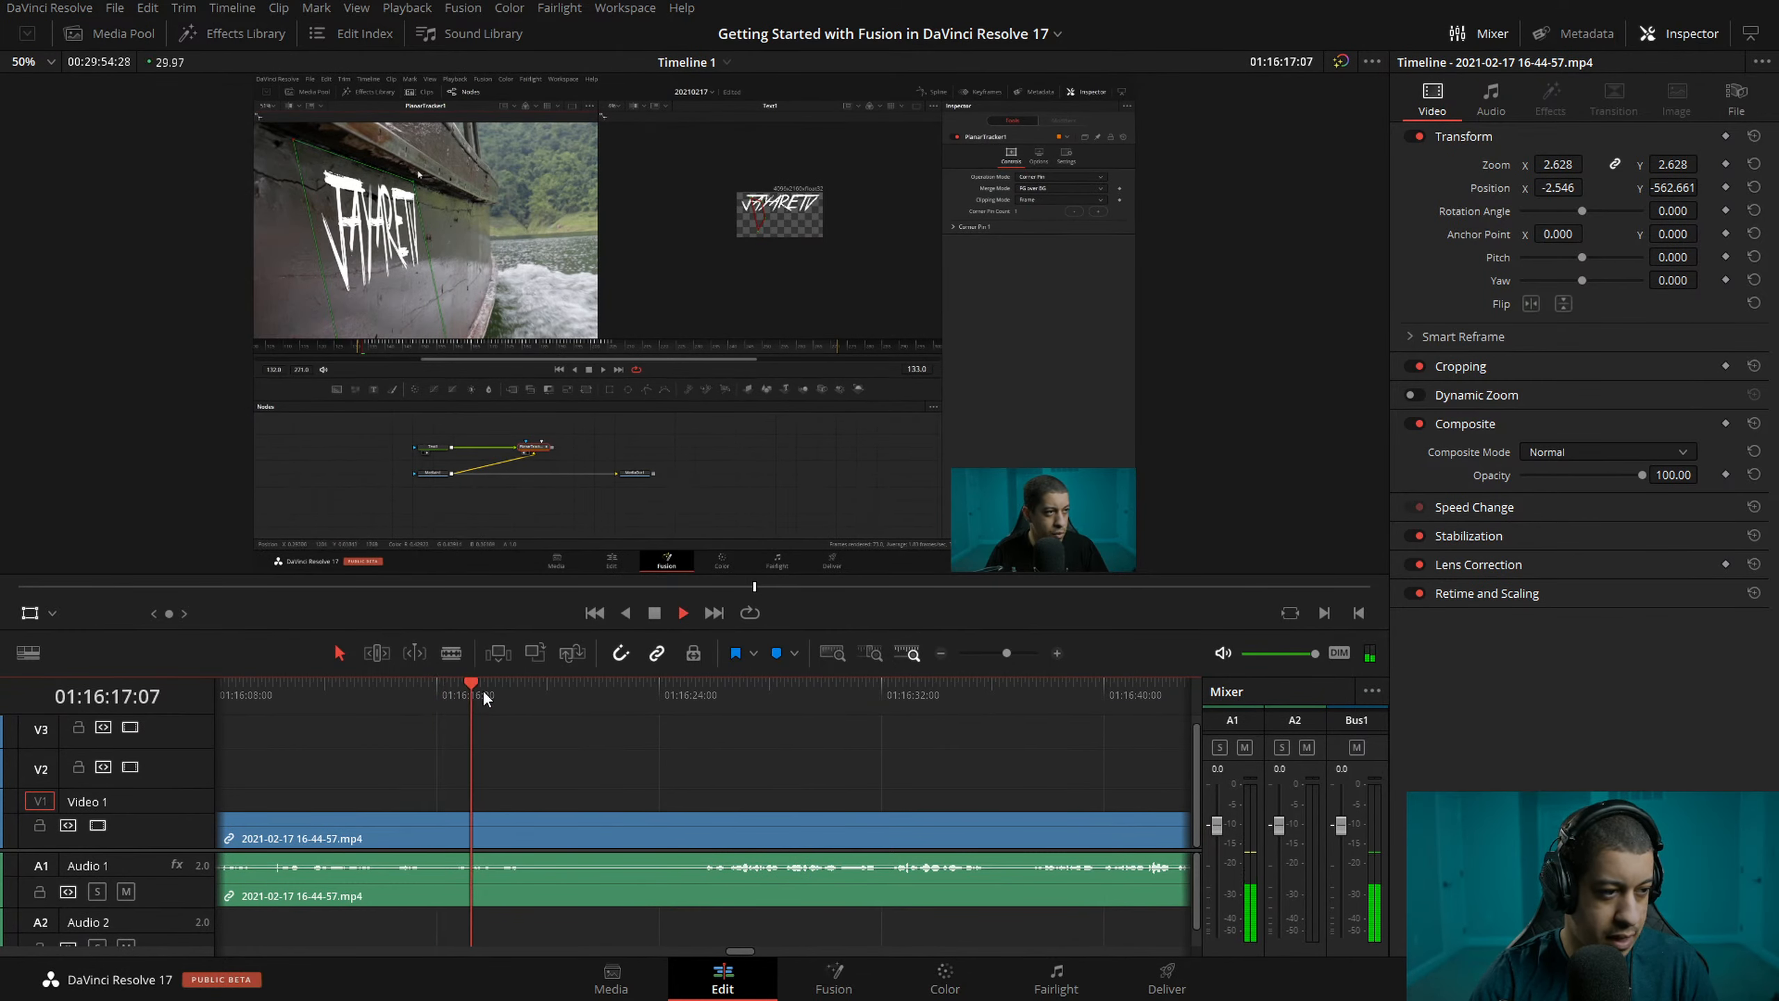
{"action": "key", "text": "ctrl+b"}
{"action": "left_click", "coordinate": [700, 691]}
{"action": "key", "text": "ctrl+b"}
- Speed up the isolated silent clip with retime controls so that it ends at 01:16:20:05
{"action": "right_click", "coordinate": [638, 836]}
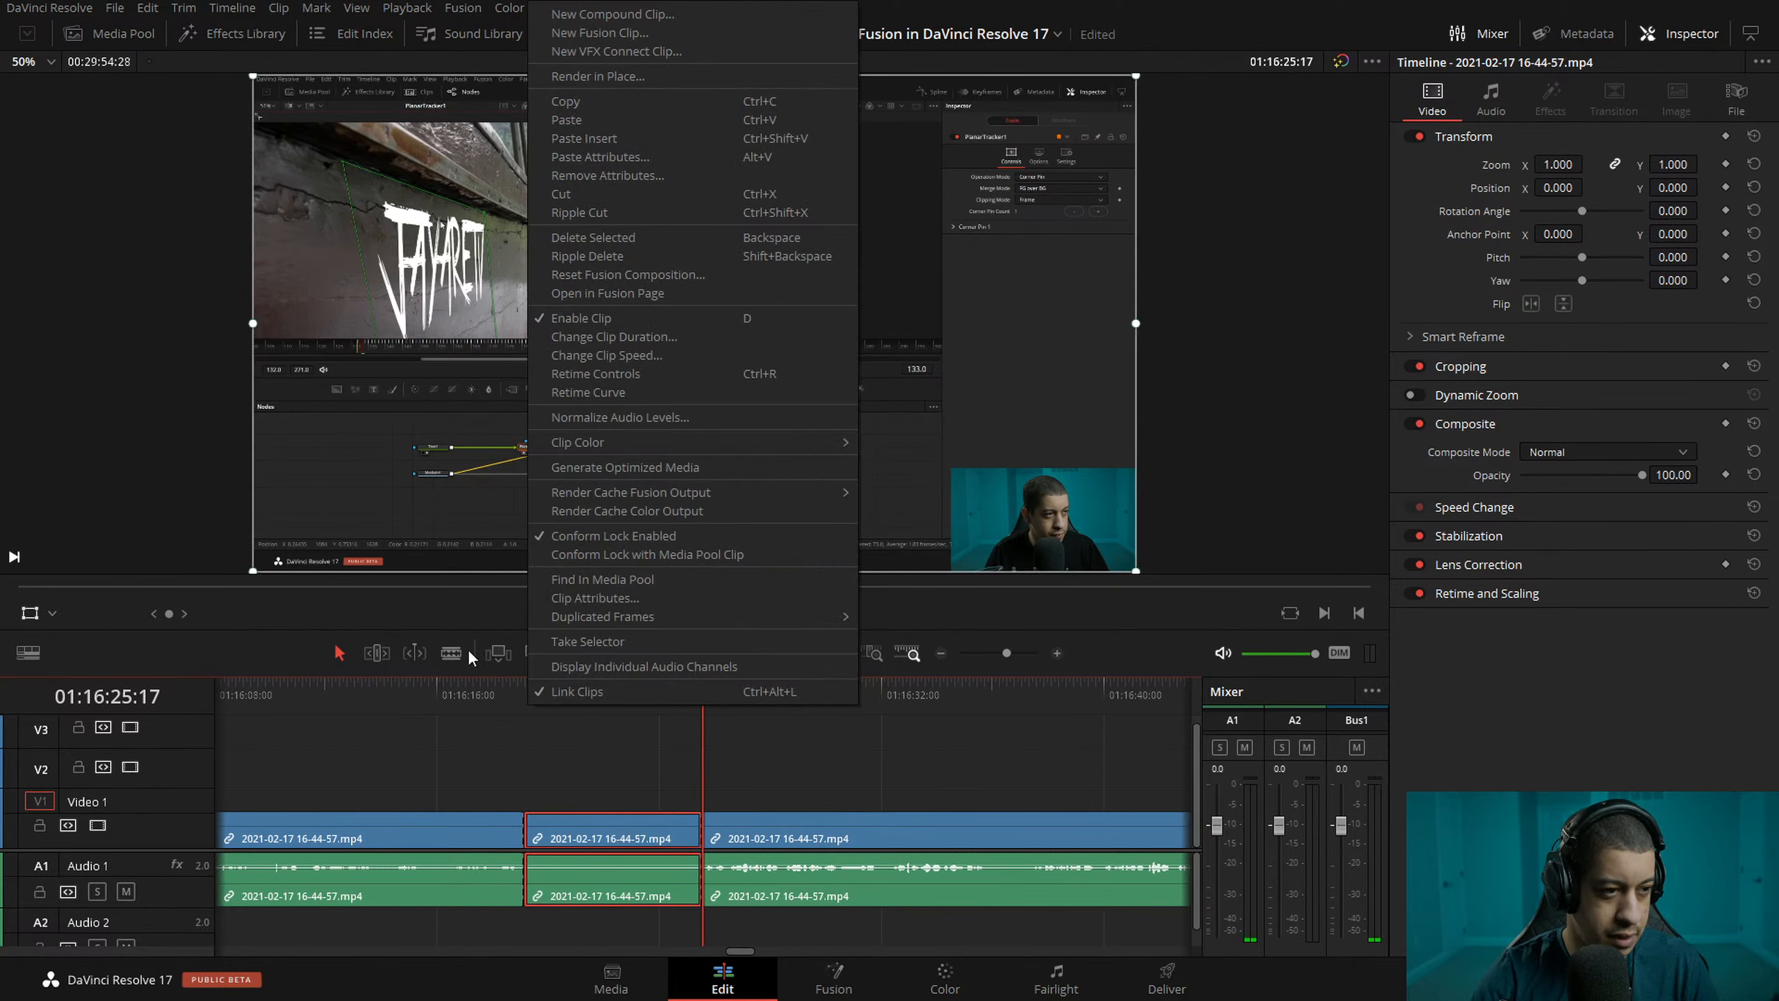
{"action": "left_click", "coordinate": [669, 376]}
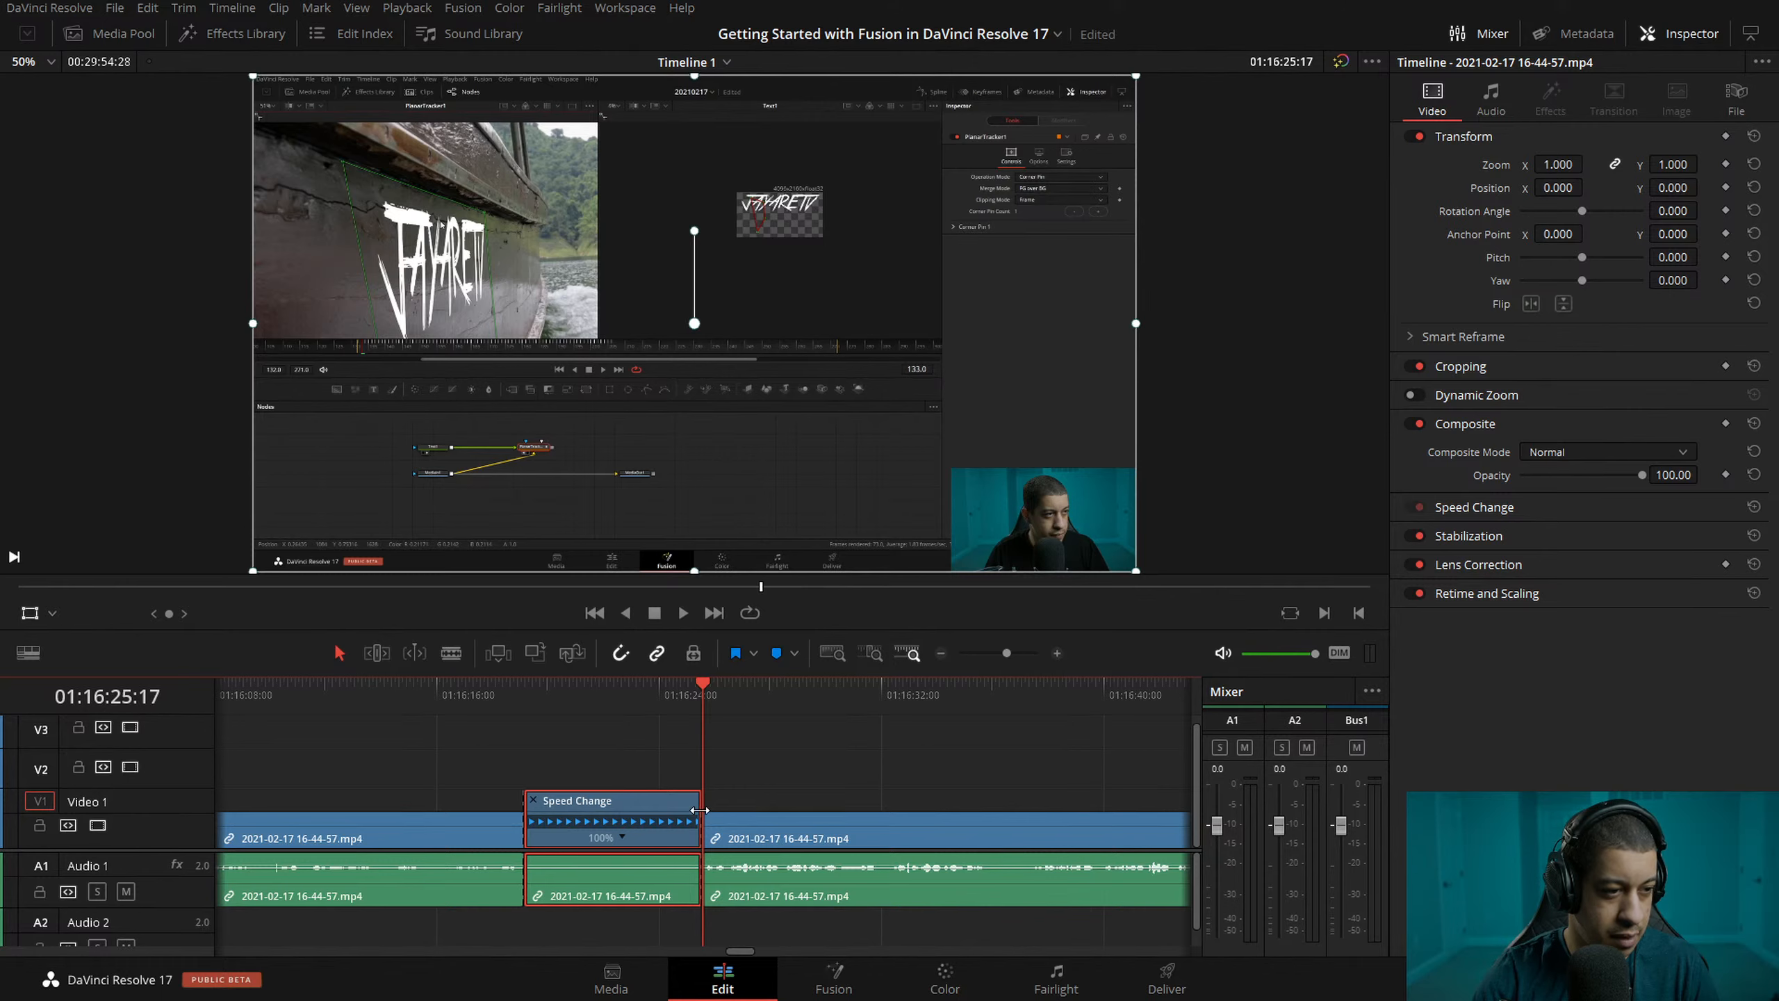
{"action": "left_click", "coordinate": [522, 689]}
{"action": "left_click", "coordinate": [554, 690]}
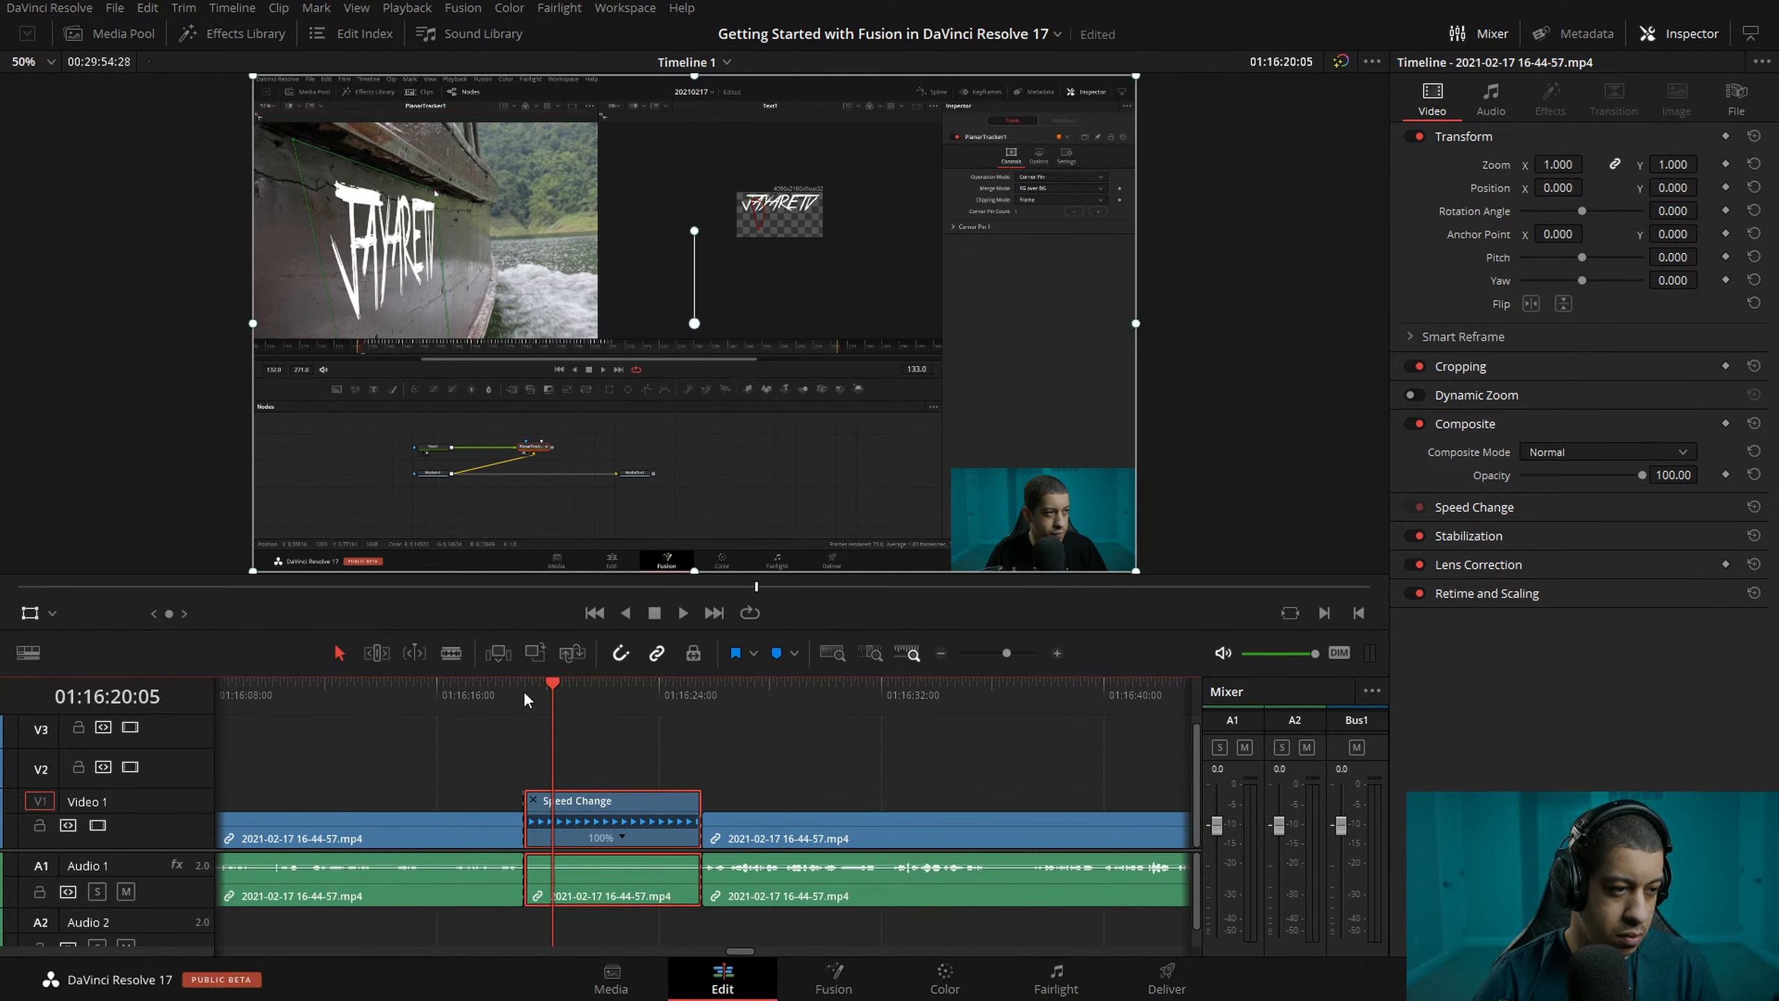
{"action": "left_click_drag", "start_coordinate": [696, 800], "coordinate": [550, 800]}
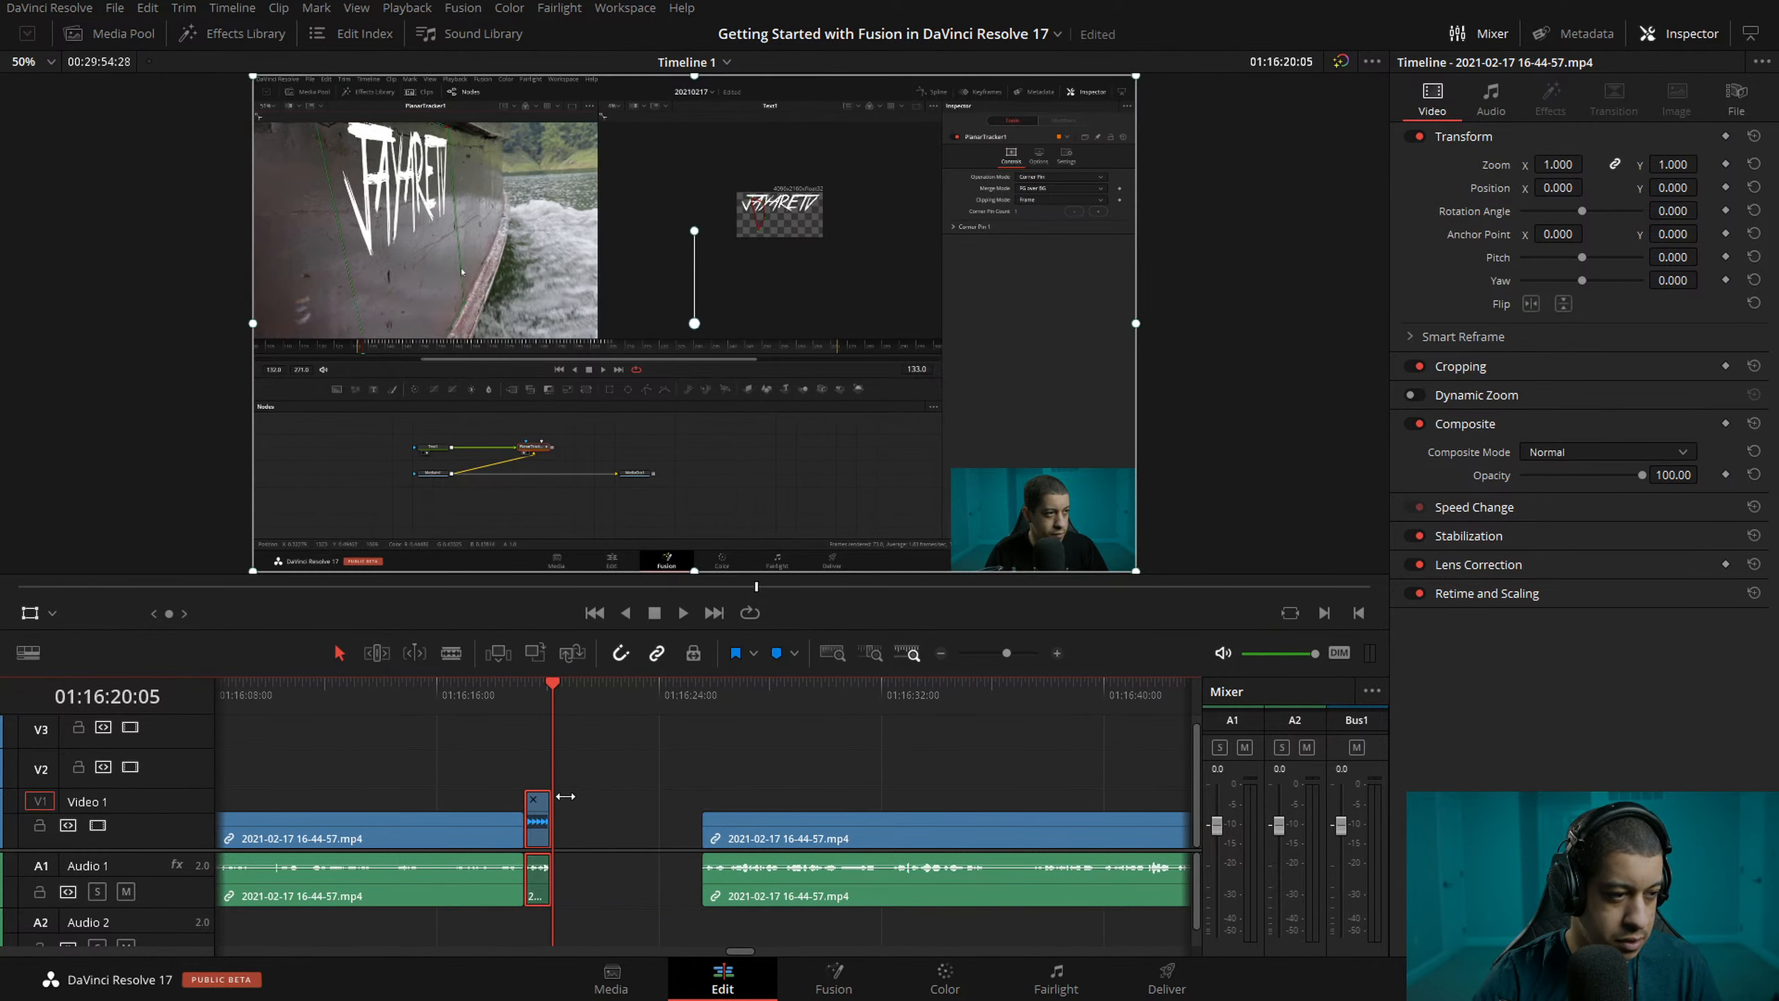
- Close the gap after the sped-up clip and save the project
{"action": "left_click", "coordinate": [612, 835]}
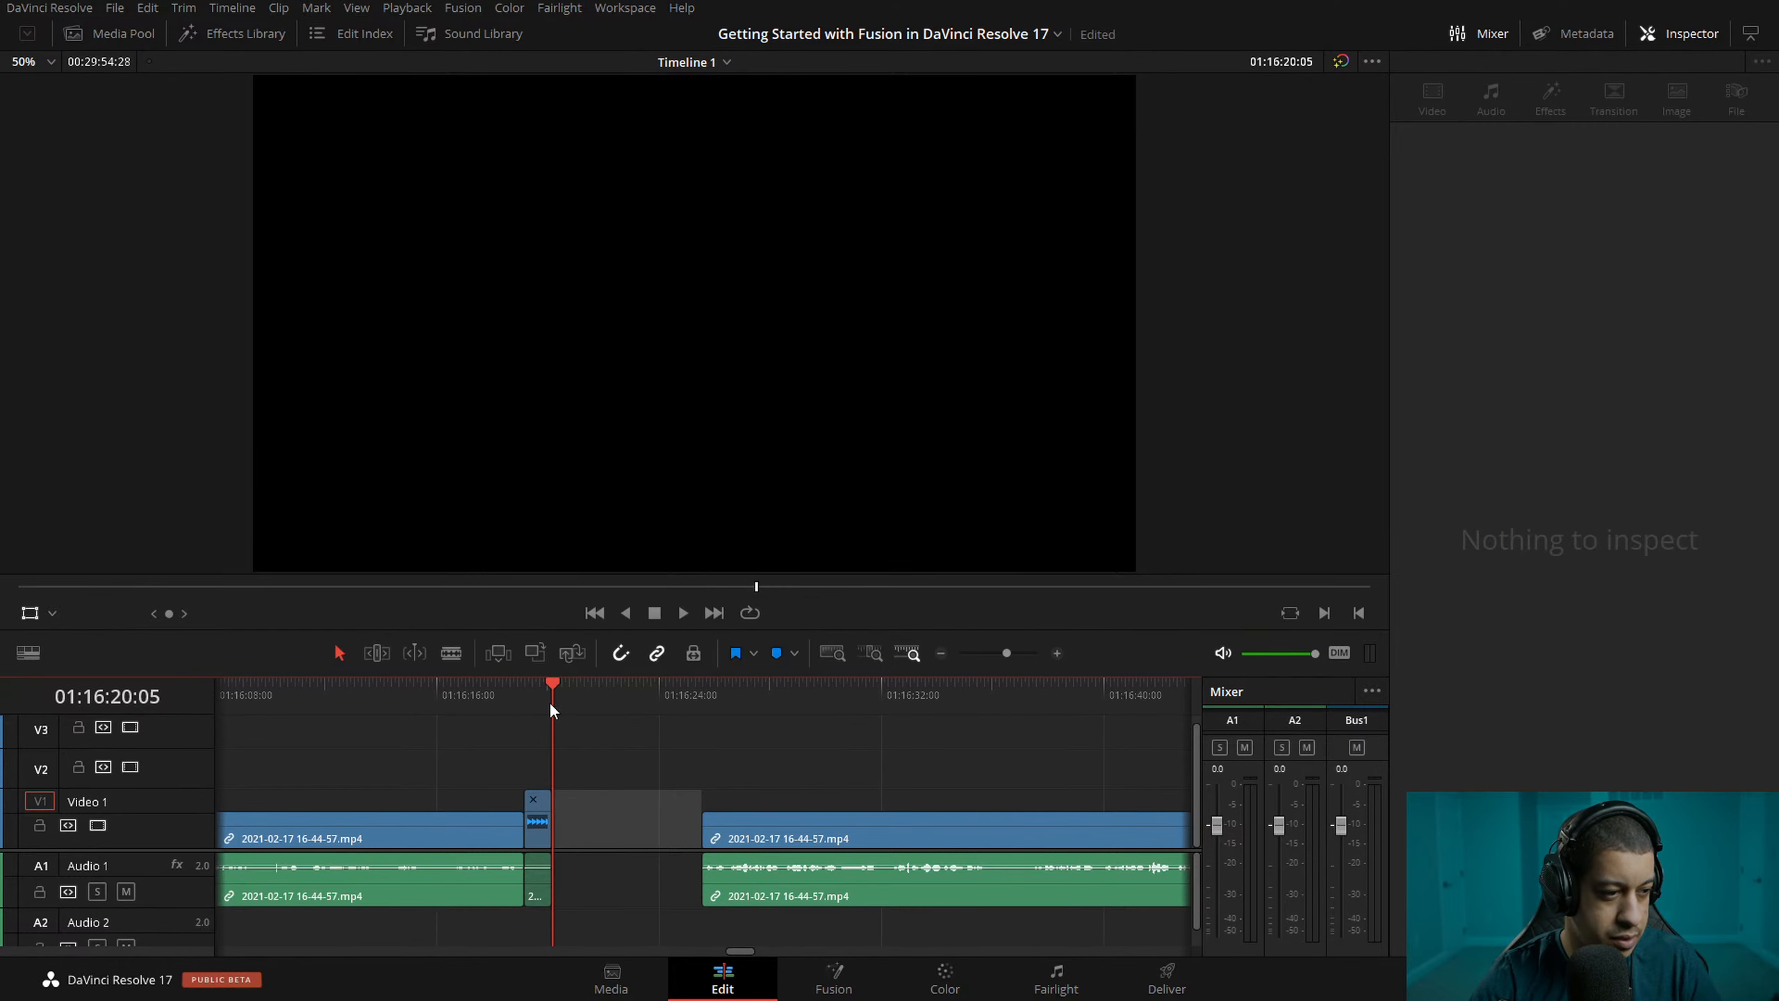
{"action": "key", "text": "Delete"}
{"action": "left_click", "coordinate": [522, 691]}
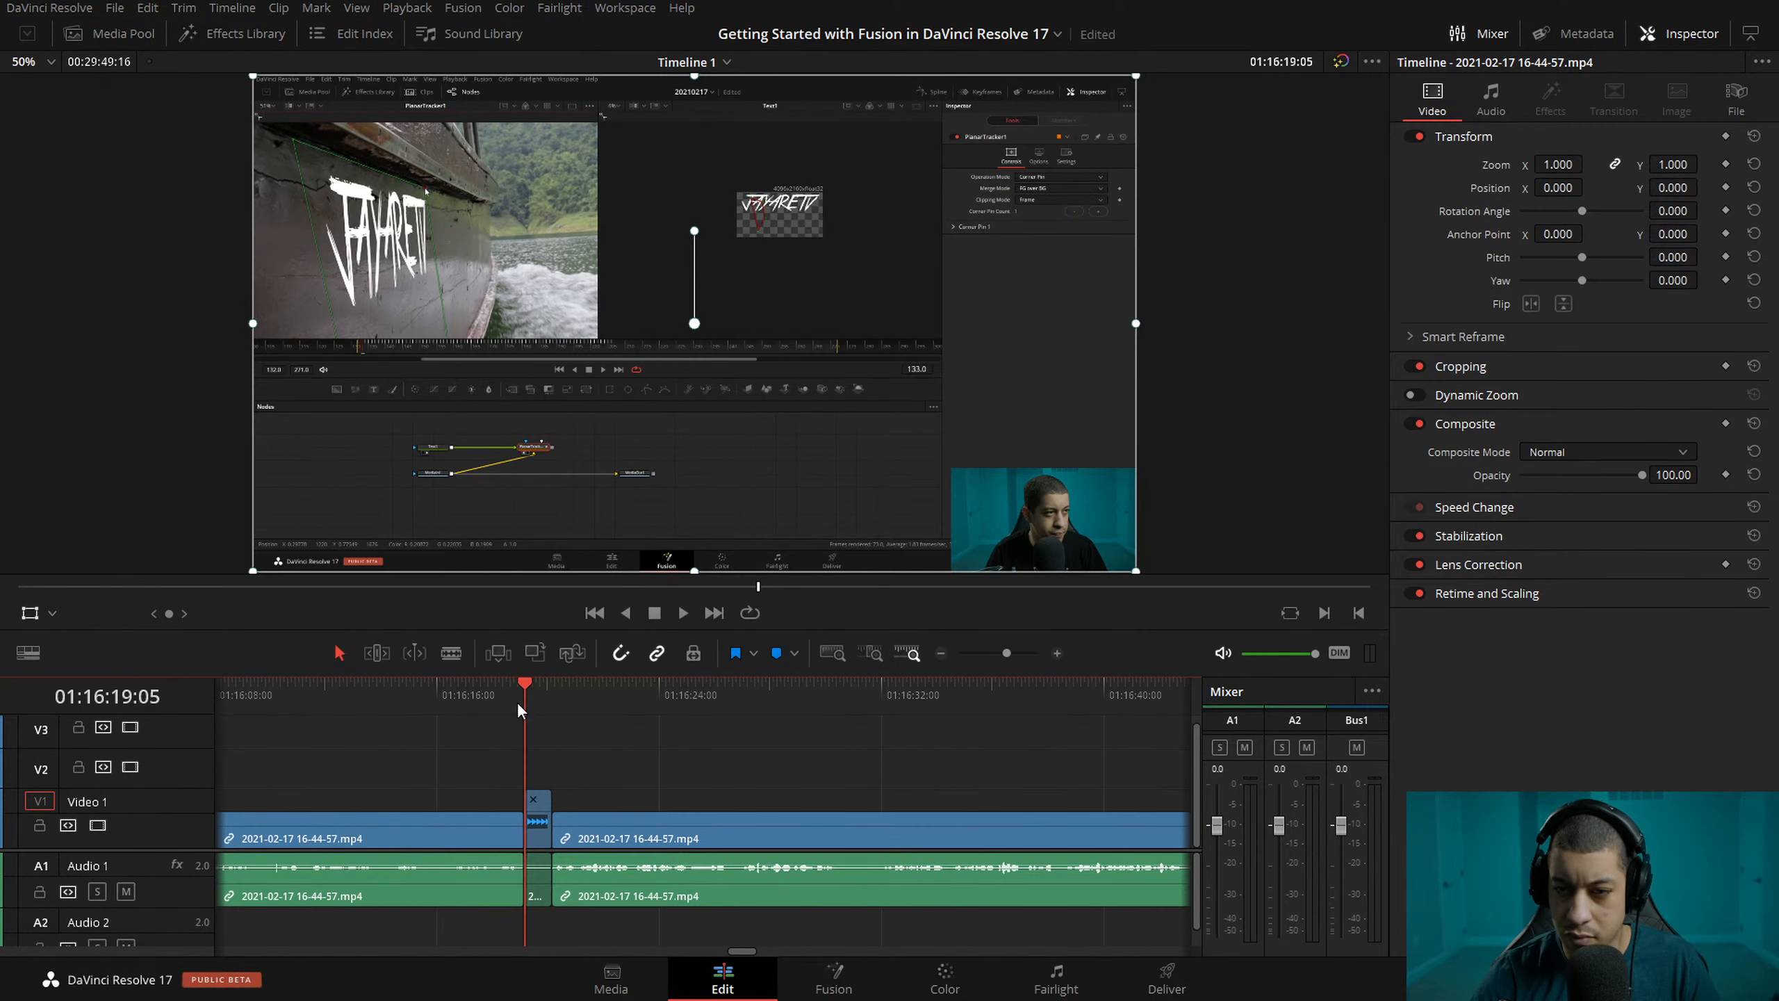
{"action": "key", "text": "ctrl+s"}
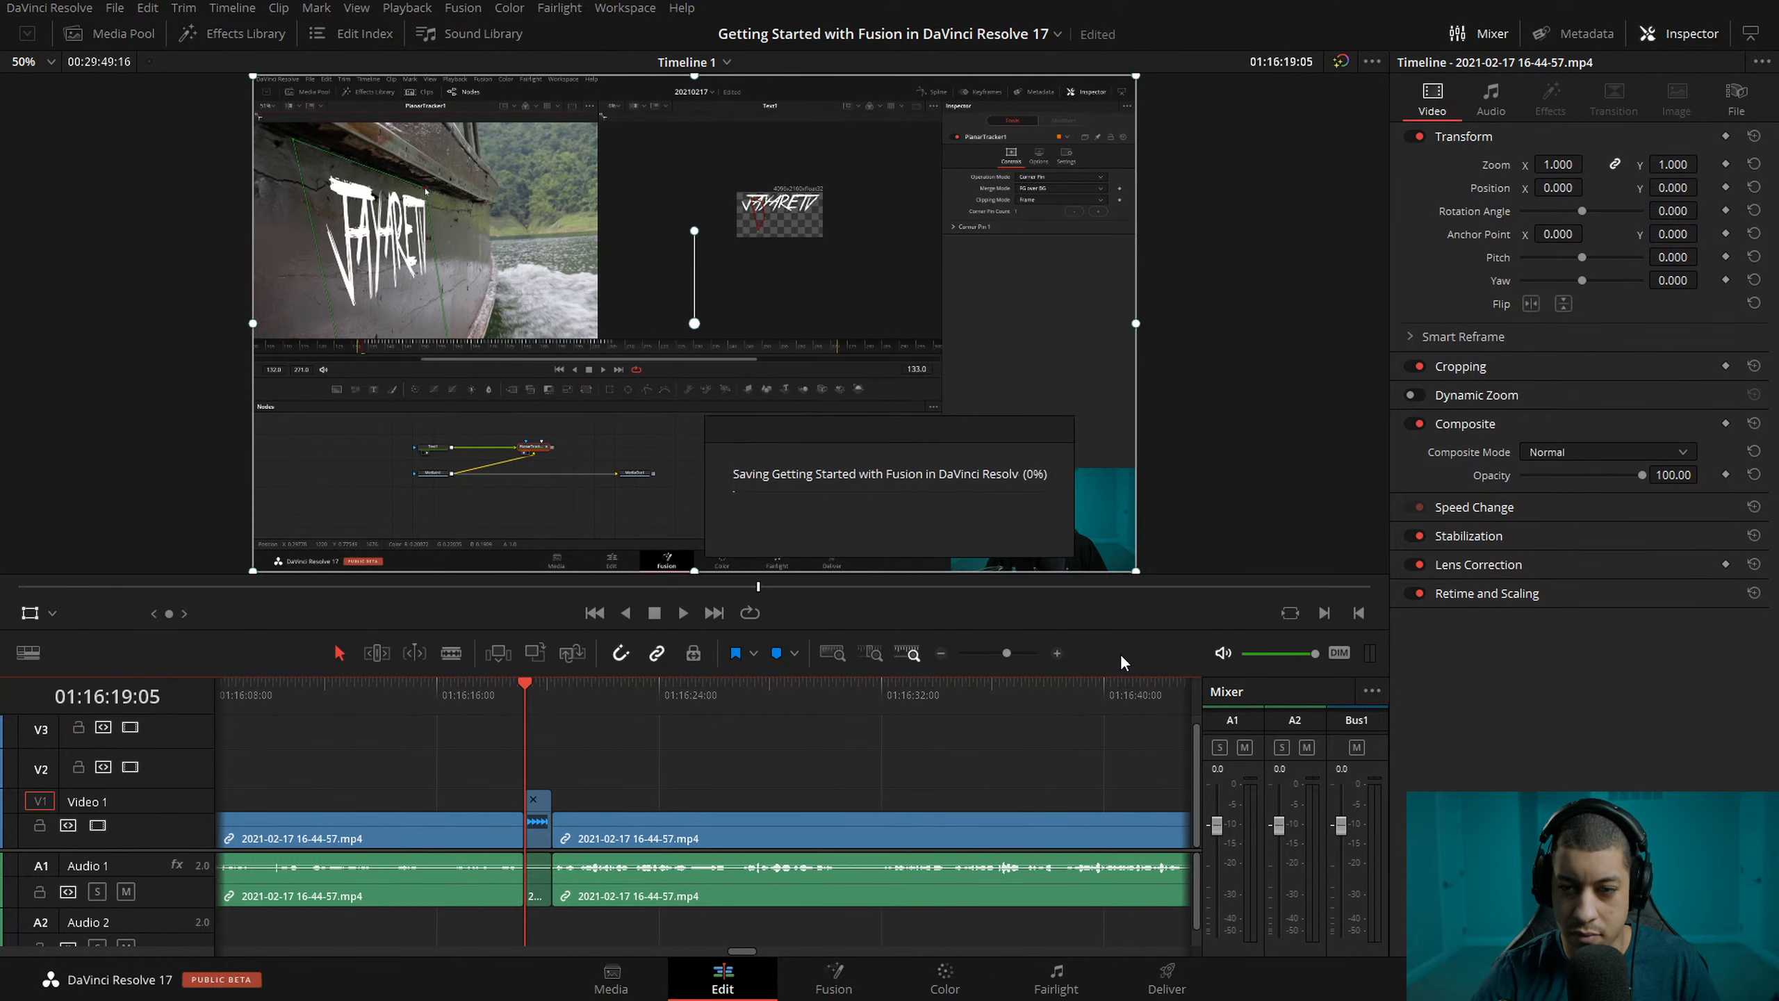
- Play the recording after the sped-up clip and replay the part where the Bitmap node is added
{"action": "left_click", "coordinate": [573, 689]}
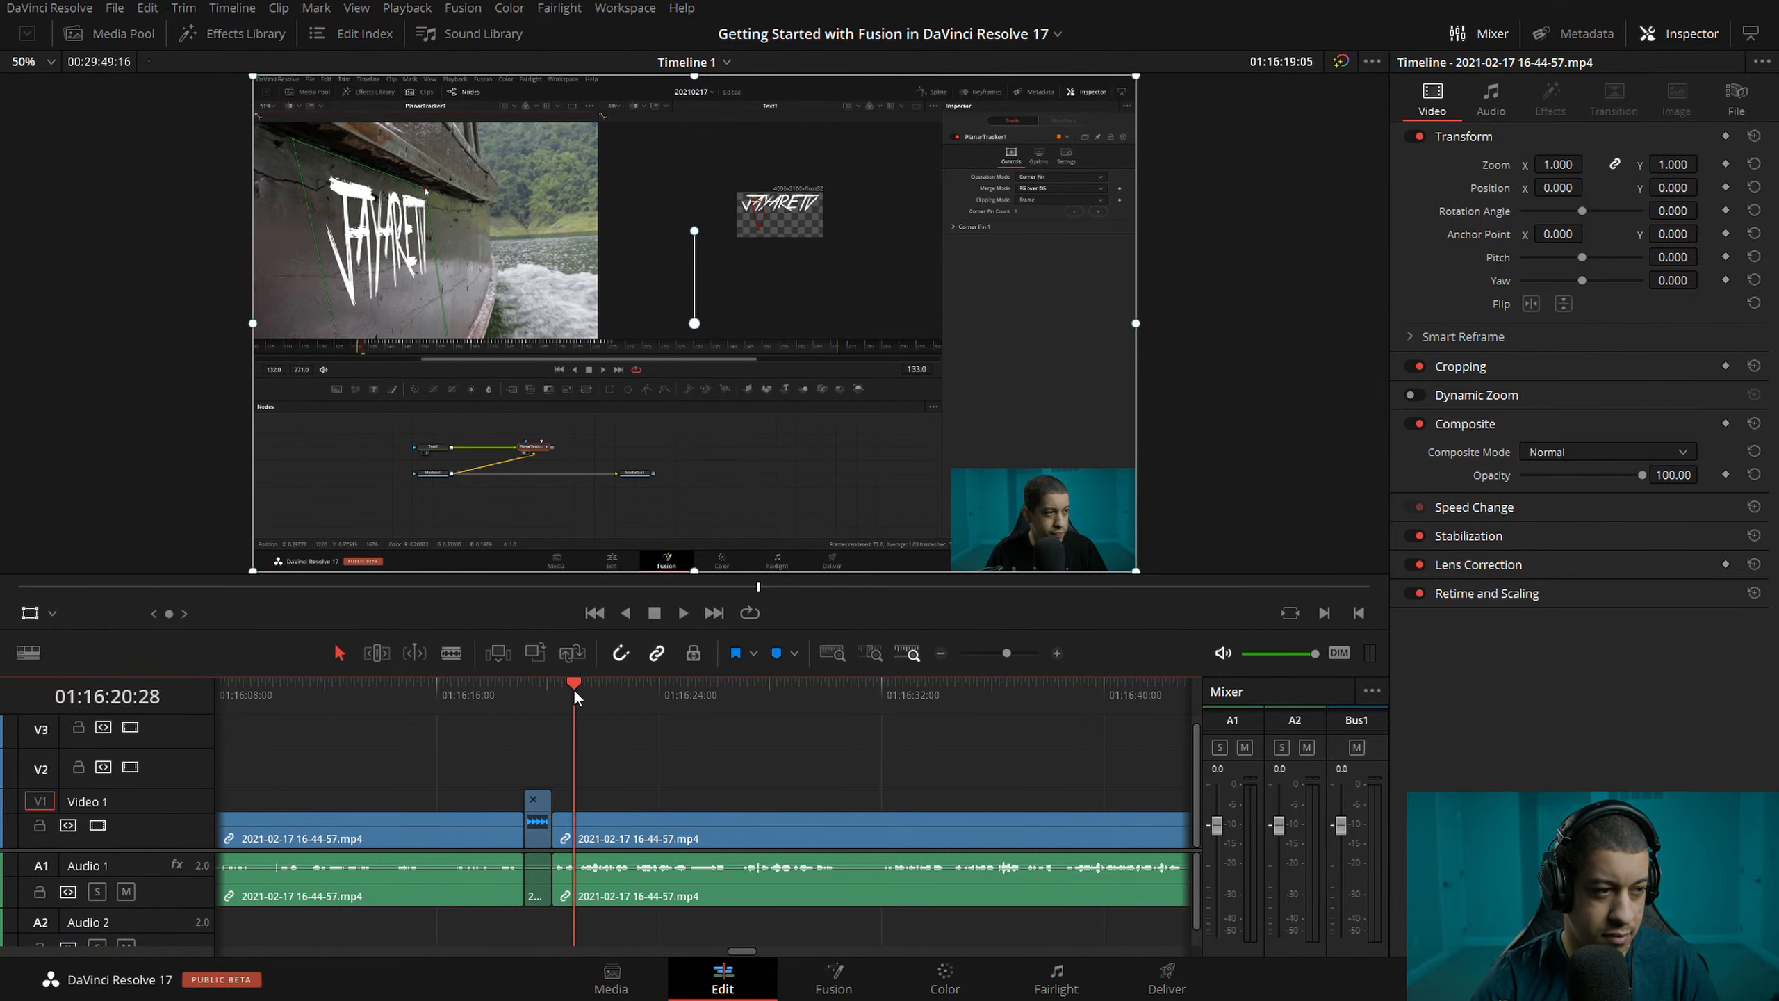
{"action": "left_click", "coordinate": [551, 691]}
{"action": "key", "text": "space"}
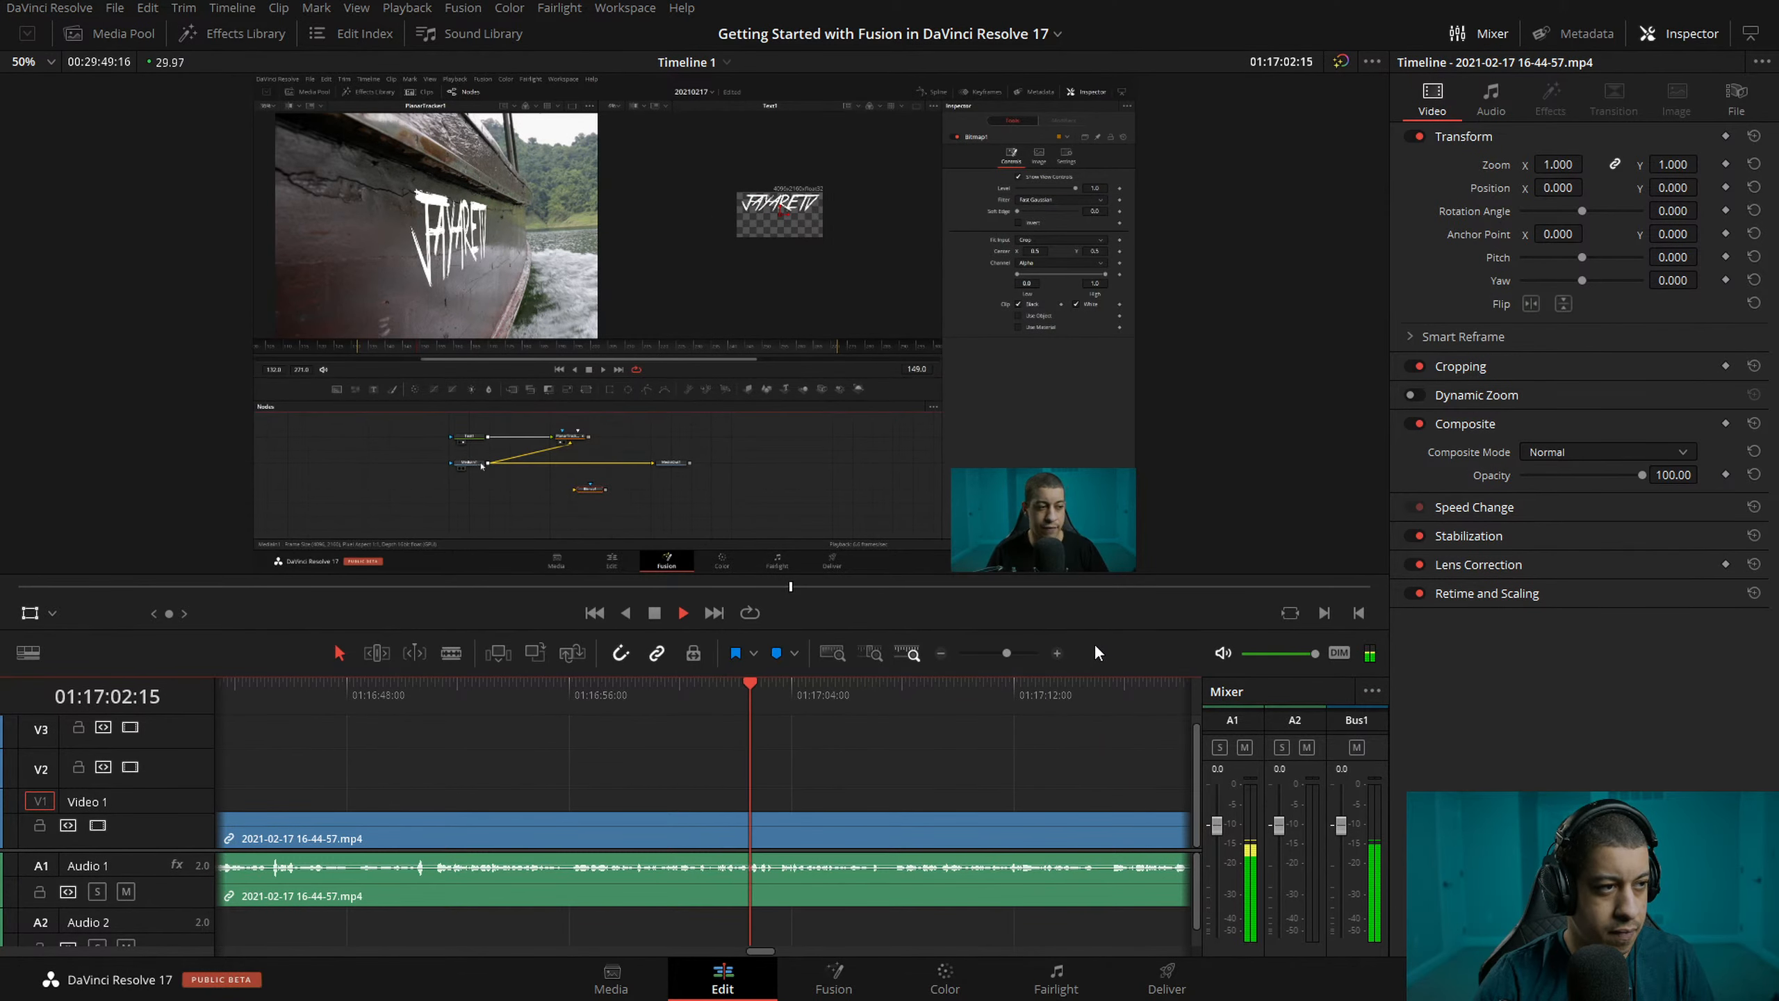
{"action": "key", "text": "space"}
{"action": "left_click_drag", "start_coordinate": [776, 700], "coordinate": [426, 698]}
{"action": "key", "text": "space"}
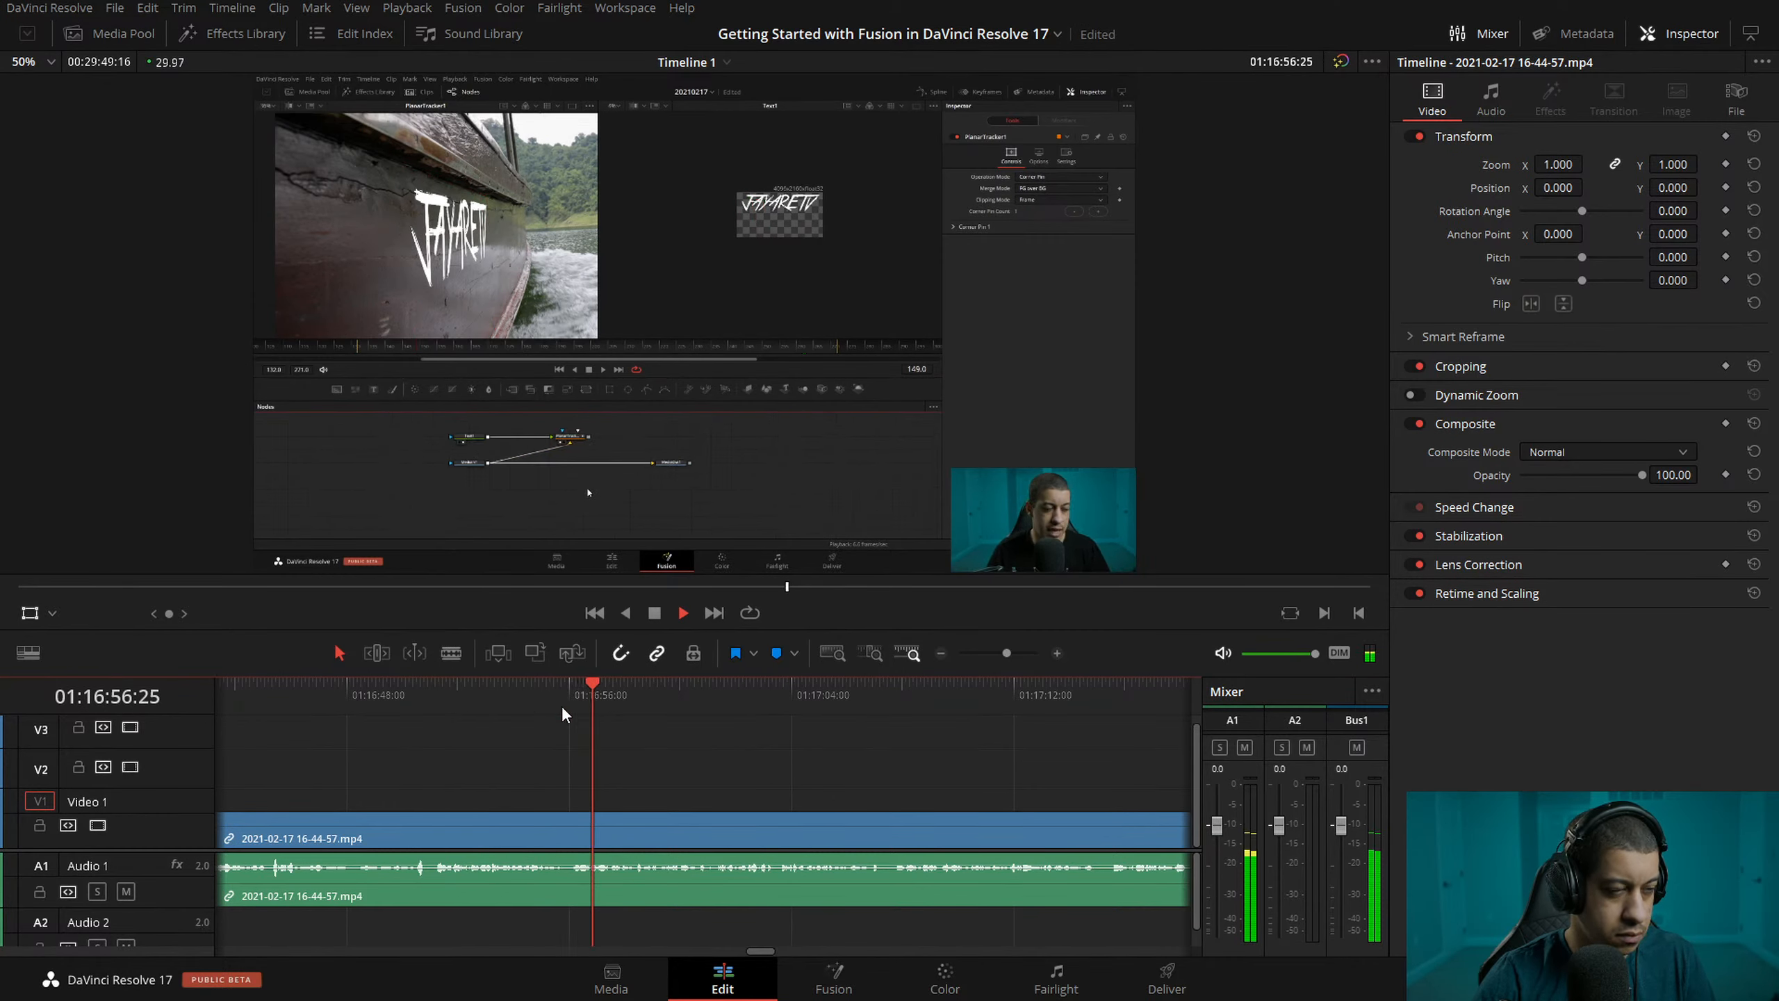
- Isolate the Select Tool section by splitting the recording at 01:16:57:27 and about 01:17:01
{"action": "key", "text": "space"}
{"action": "left_click_drag", "start_coordinate": [660, 691], "coordinate": [622, 685]}
{"action": "key", "text": "ctrl+b"}
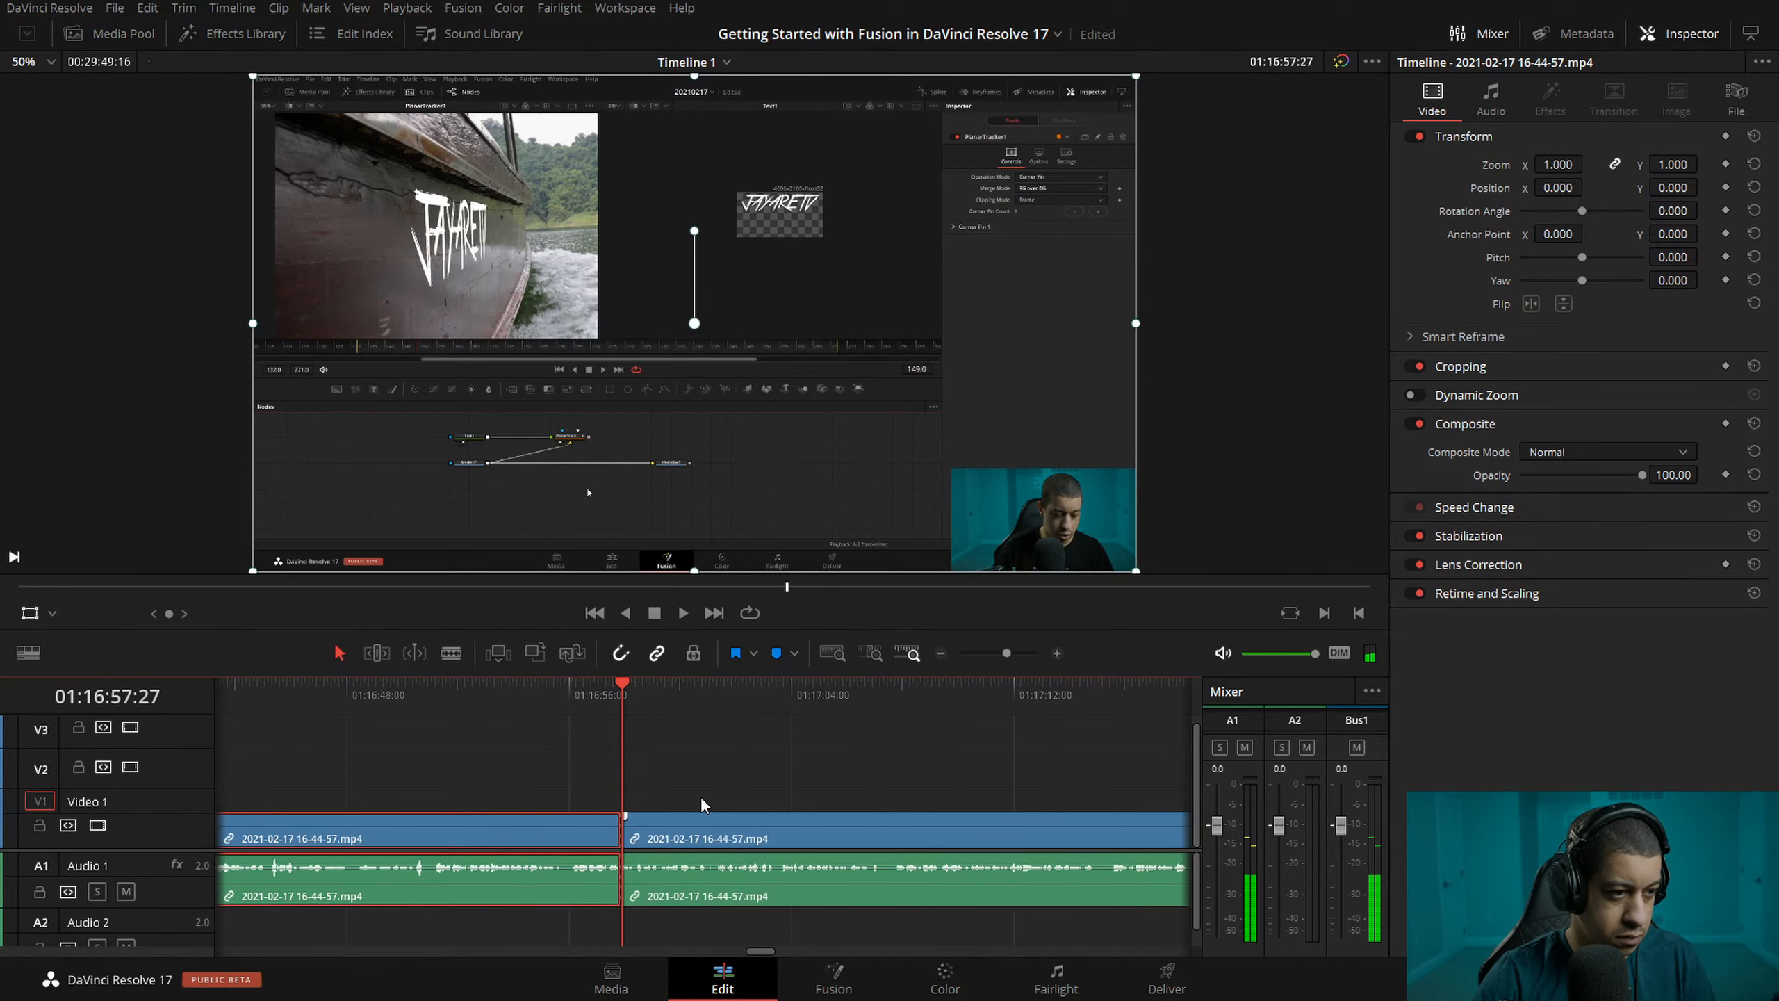
{"action": "key", "text": "space"}
{"action": "mouse_move", "coordinate": [675, 686]}
{"action": "left_mouse_down"}
{"action": "mouse_move", "coordinate": [658, 688]}
{"action": "mouse_move", "coordinate": [709, 695]}
{"action": "mouse_move", "coordinate": [670, 689]}
{"action": "left_mouse_up"}
{"action": "key", "text": "ctrl+b"}
{"action": "left_click", "coordinate": [694, 834]}
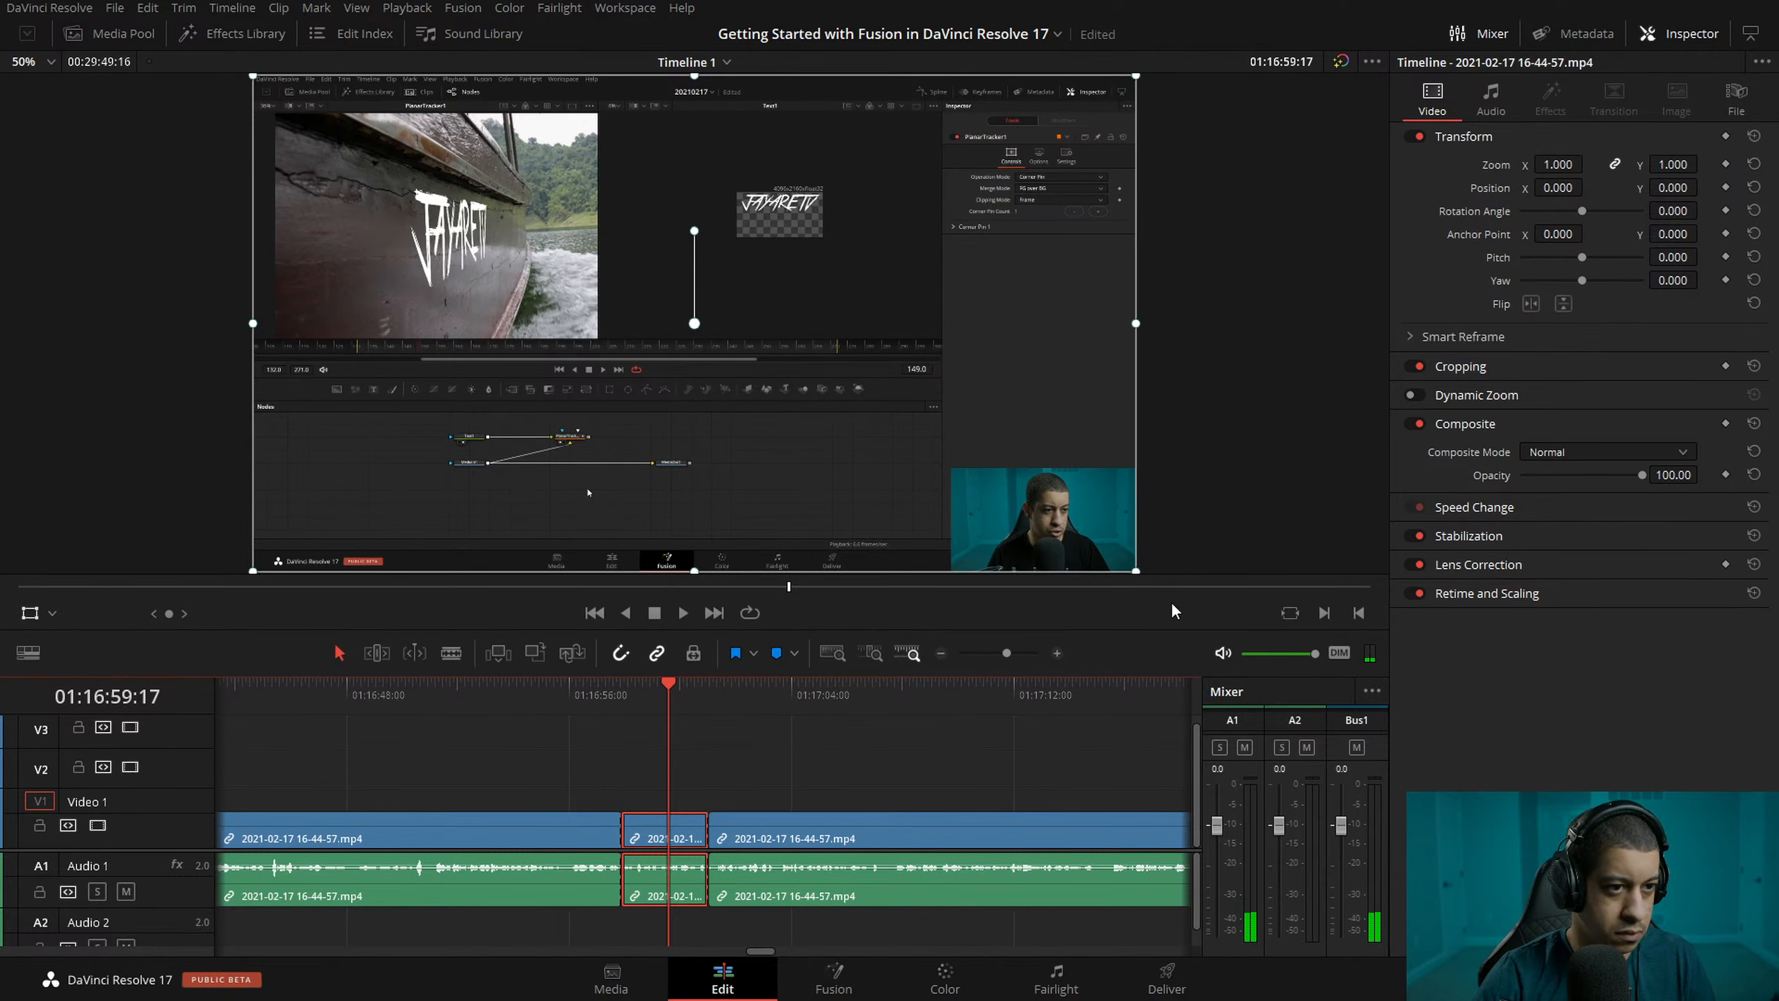
- Enlarge the Select Tool clip to a zoom of 1.939 and position it at X 209.429, Y 40.636
{"action": "scroll", "coordinate": [1022, 456], "scroll_direction": "down", "scroll_amount": 2}
{"action": "left_click_drag", "start_coordinate": [980, 484], "coordinate": [1250, 701]}
{"action": "left_click_drag", "start_coordinate": [852, 382], "coordinate": [901, 350]}
{"action": "left_click", "coordinate": [656, 687]}
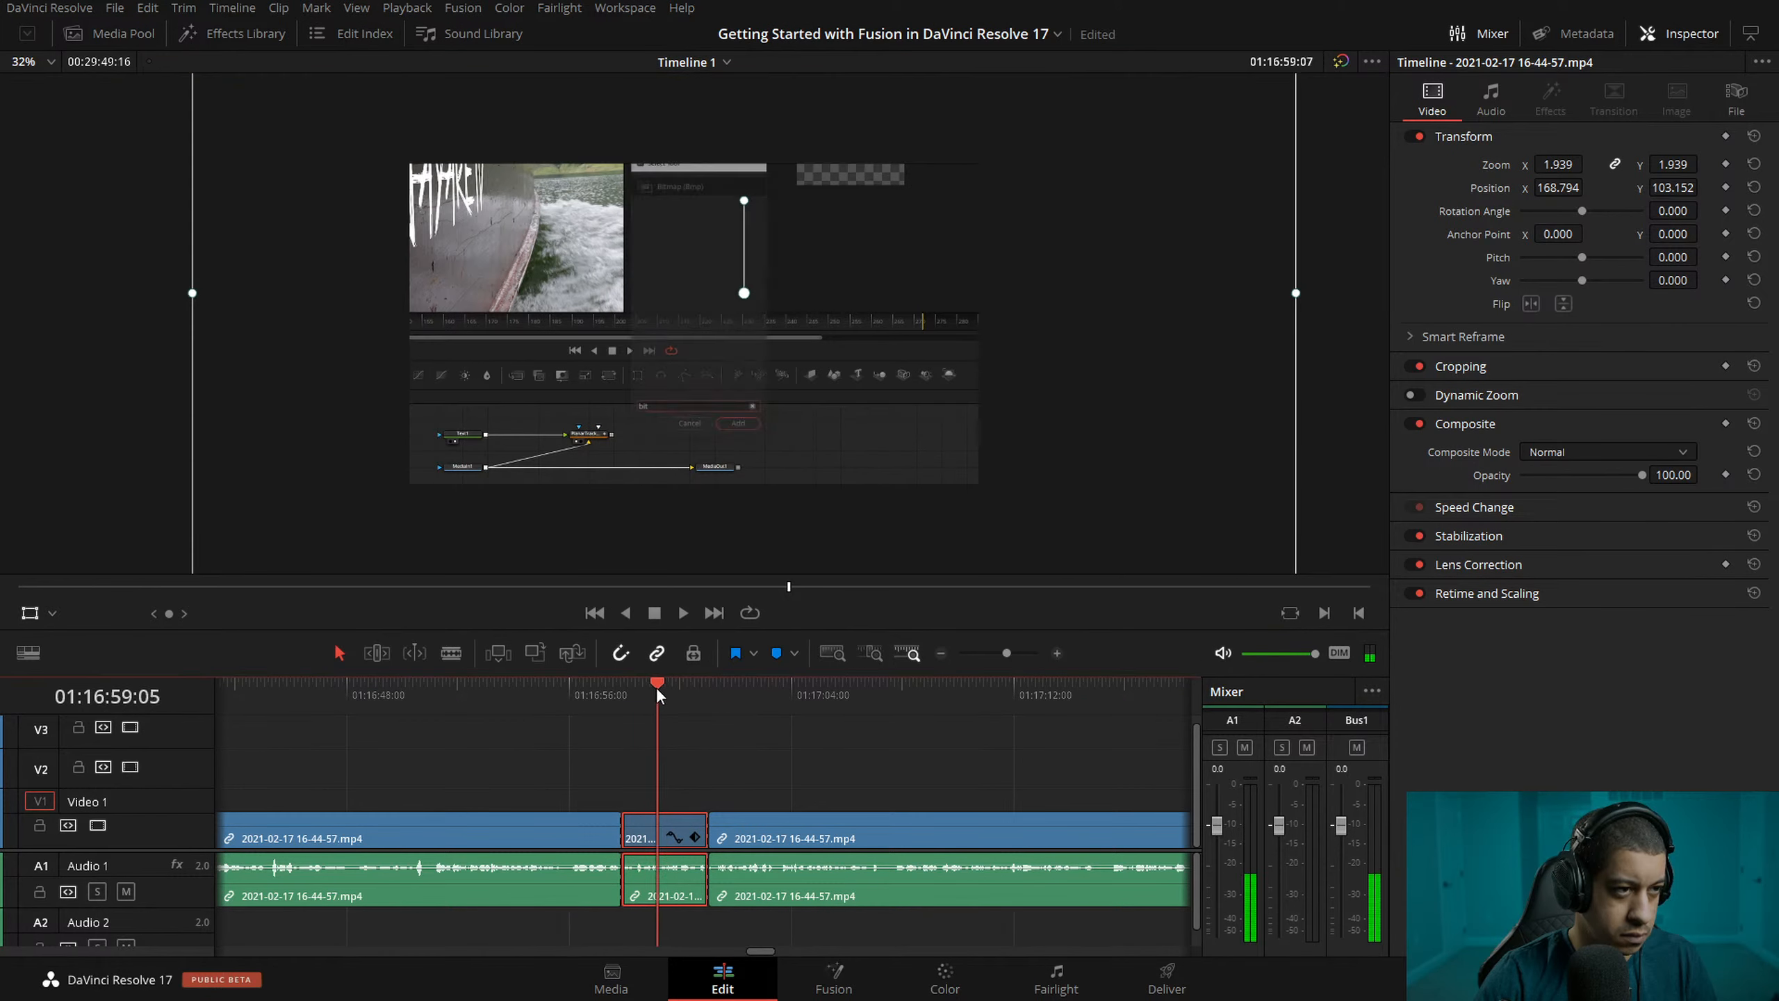
{"action": "left_click_drag", "start_coordinate": [895, 320], "coordinate": [904, 323]}
- Play from about 01:16:56 into the enlarged Select Tool clip to check its framing
{"action": "left_click", "coordinate": [594, 701]}
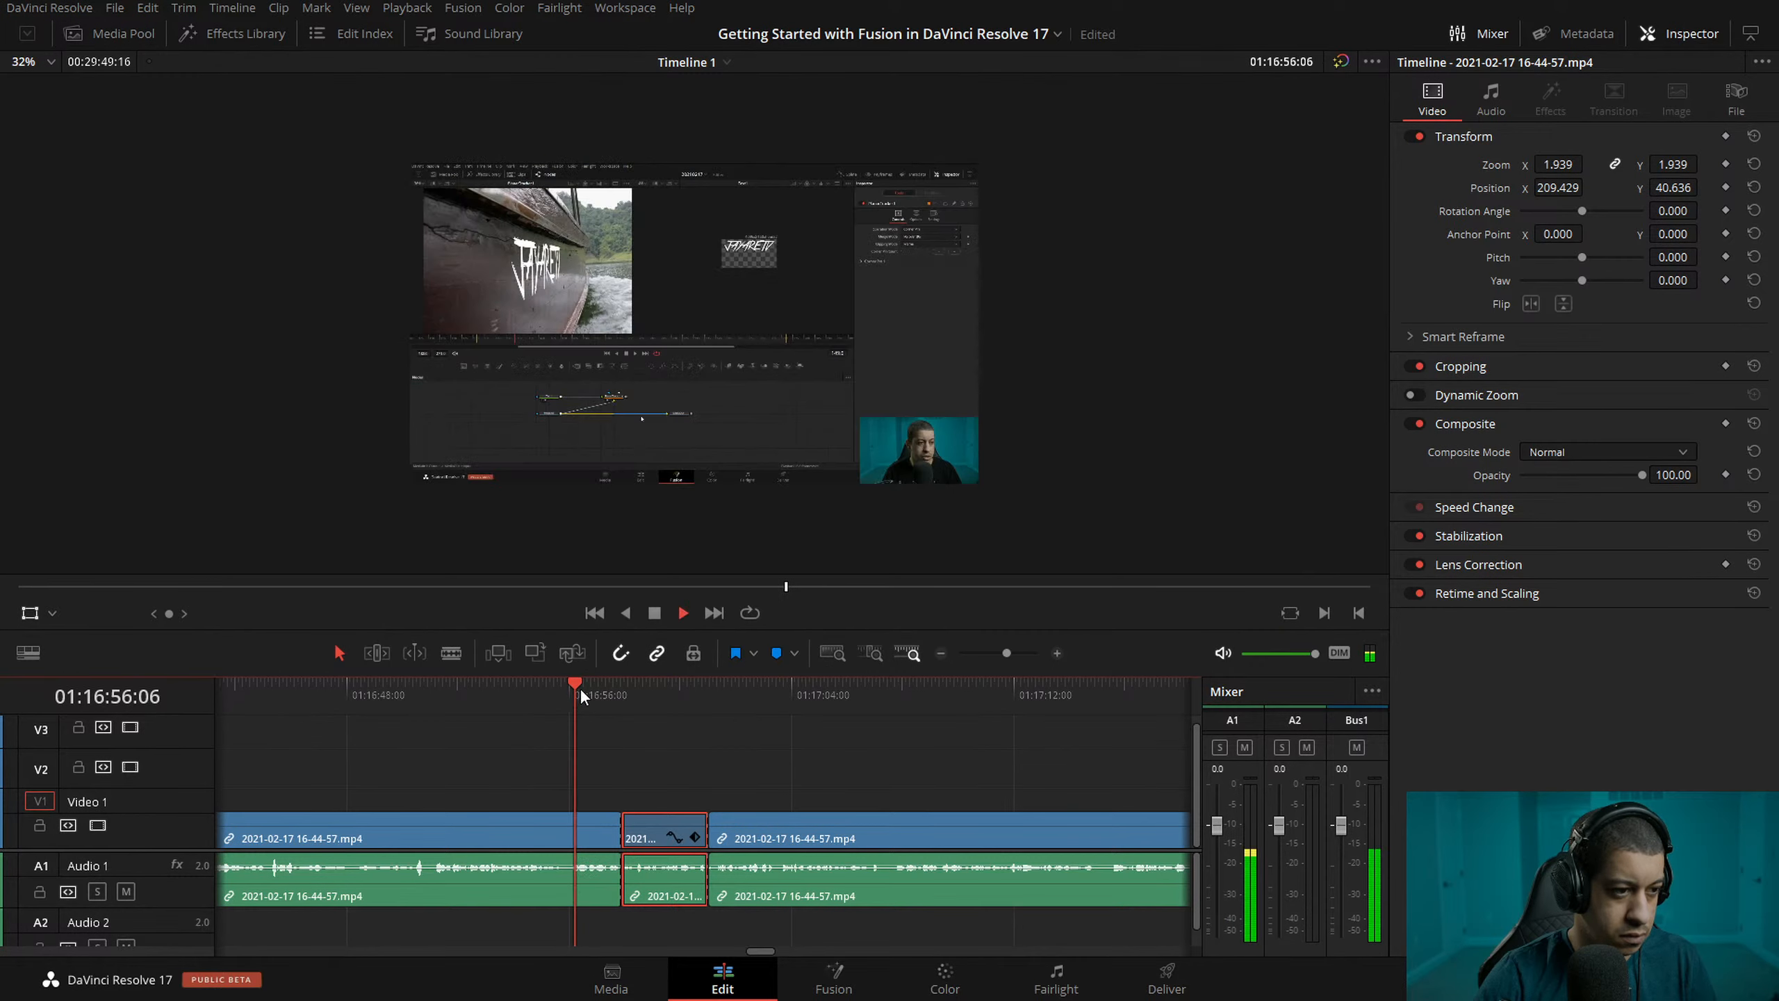
{"action": "key", "text": "space"}
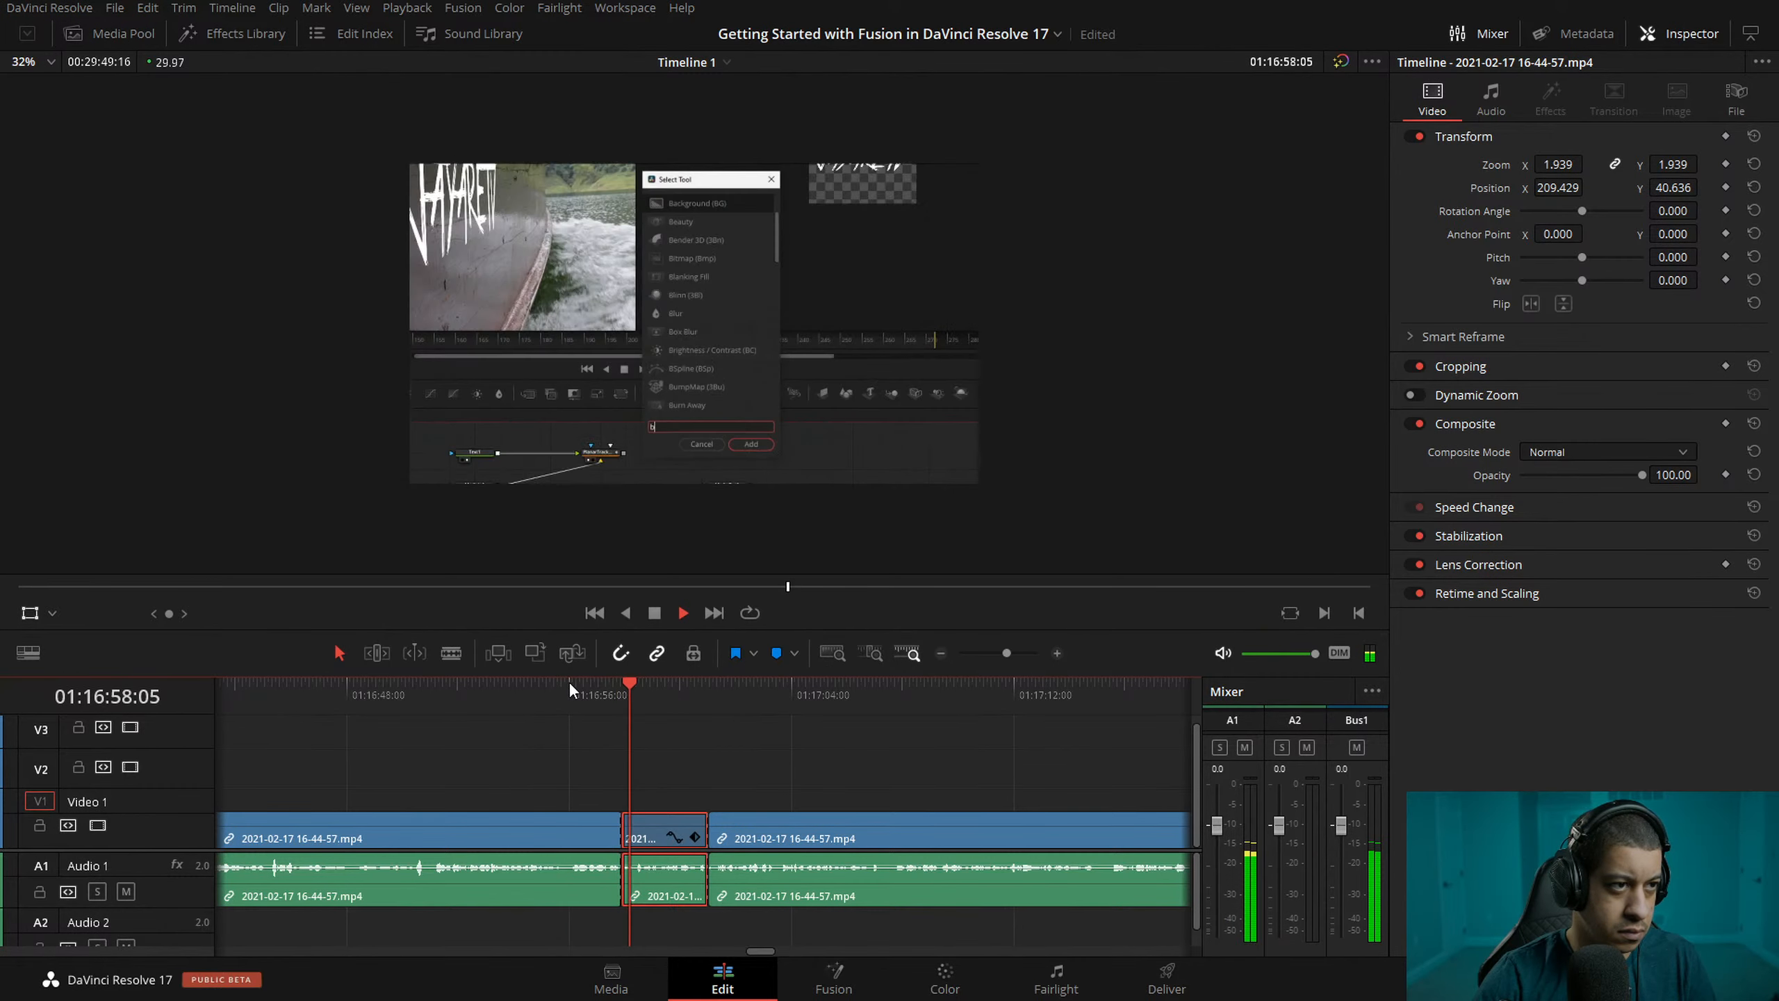
{"action": "key", "text": "space"}
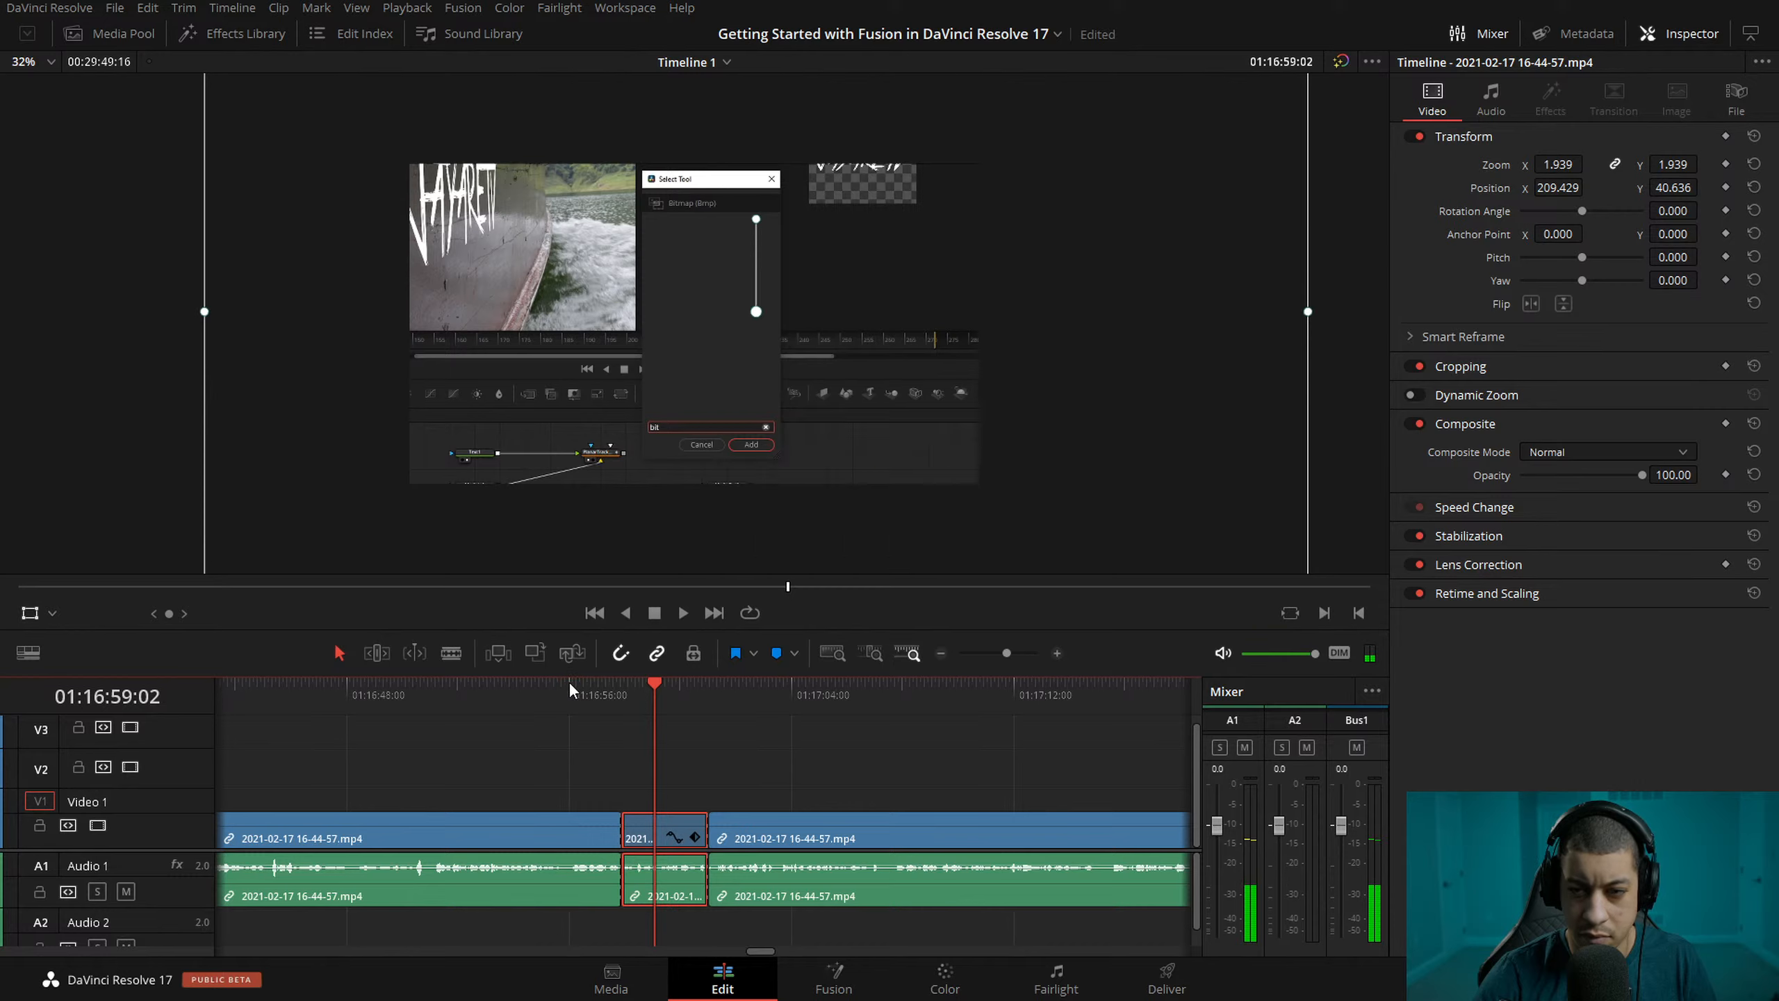
- Roll the cut at the end of the enlarged Select Tool clip back to about 01:17:00:01
{"action": "key", "text": "space"}
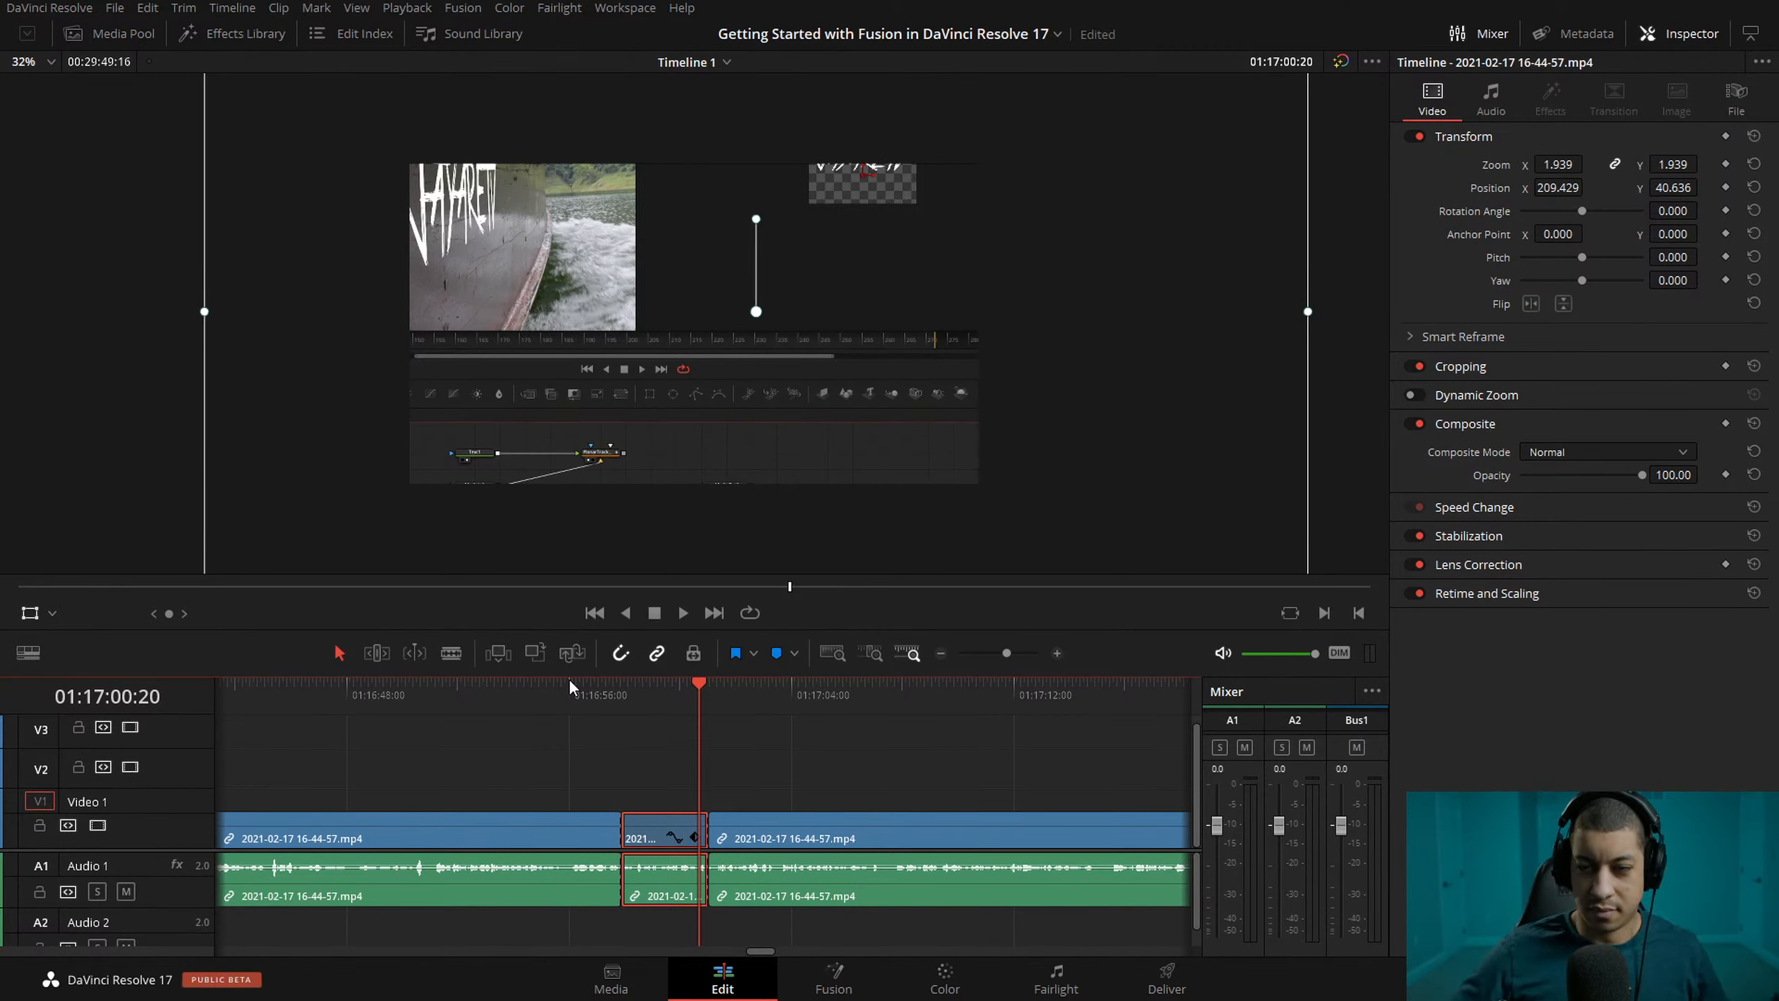
{"action": "key", "text": "space"}
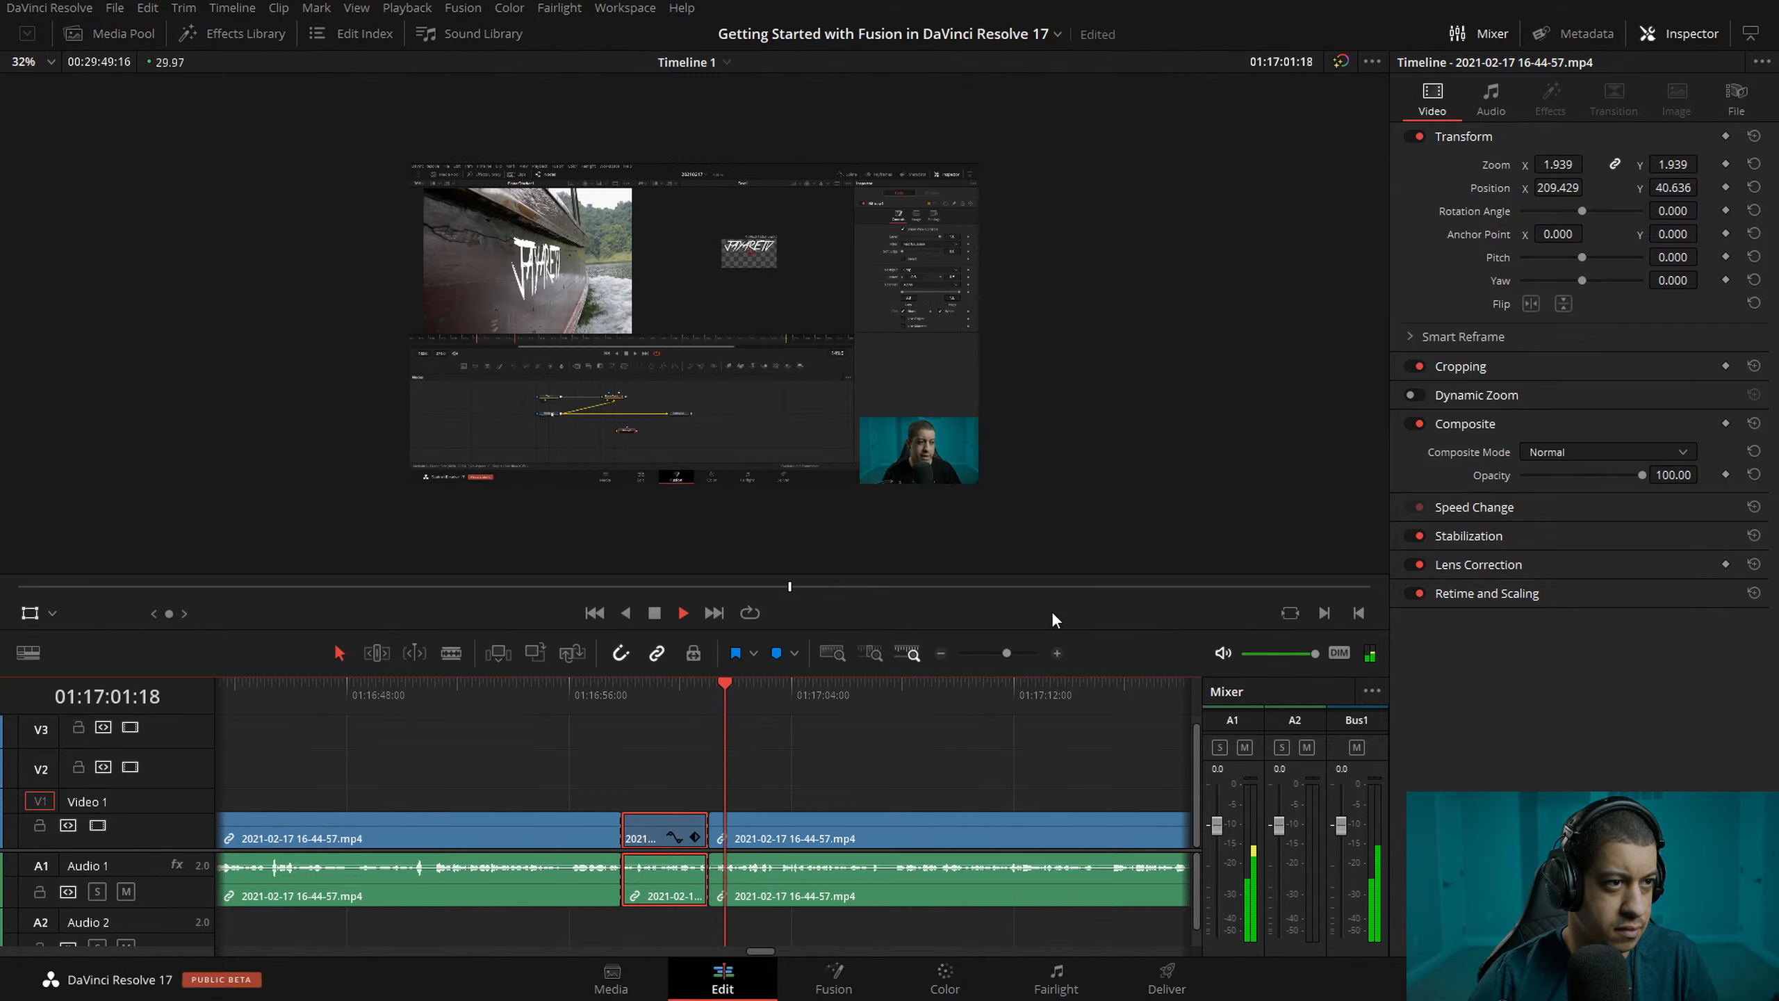
{"action": "left_click_drag", "start_coordinate": [732, 691], "coordinate": [681, 704]}
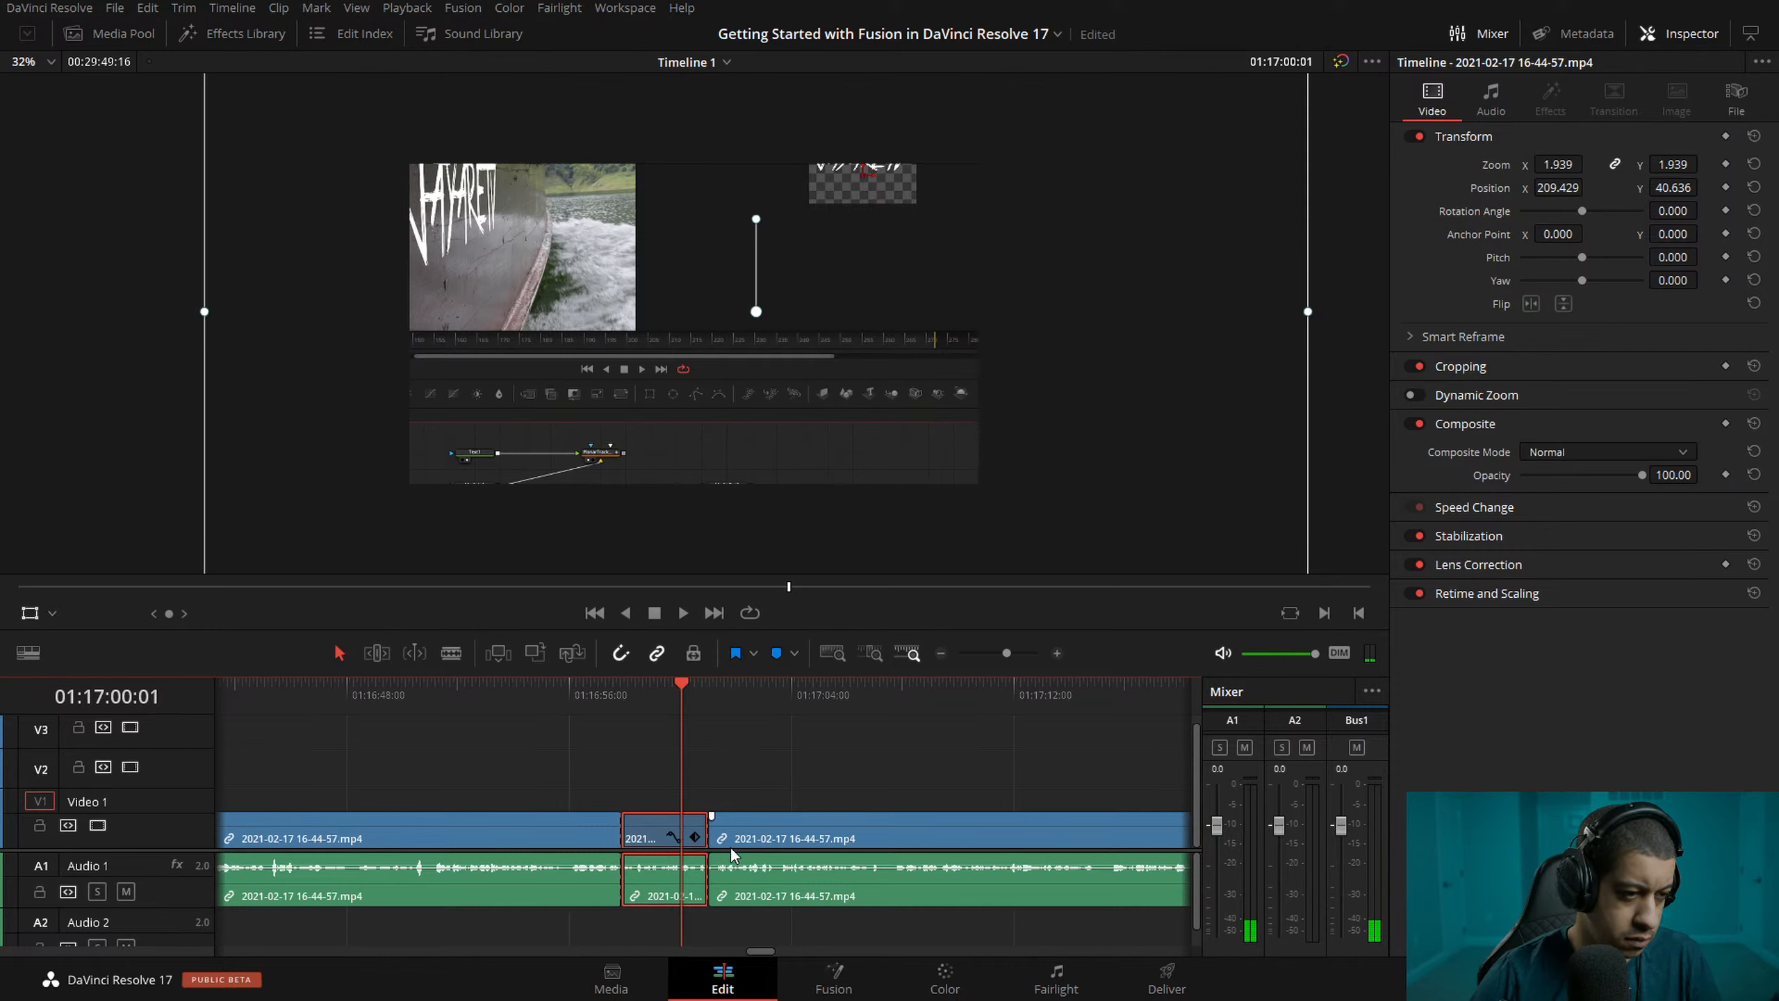
{"action": "left_click", "coordinate": [823, 761]}
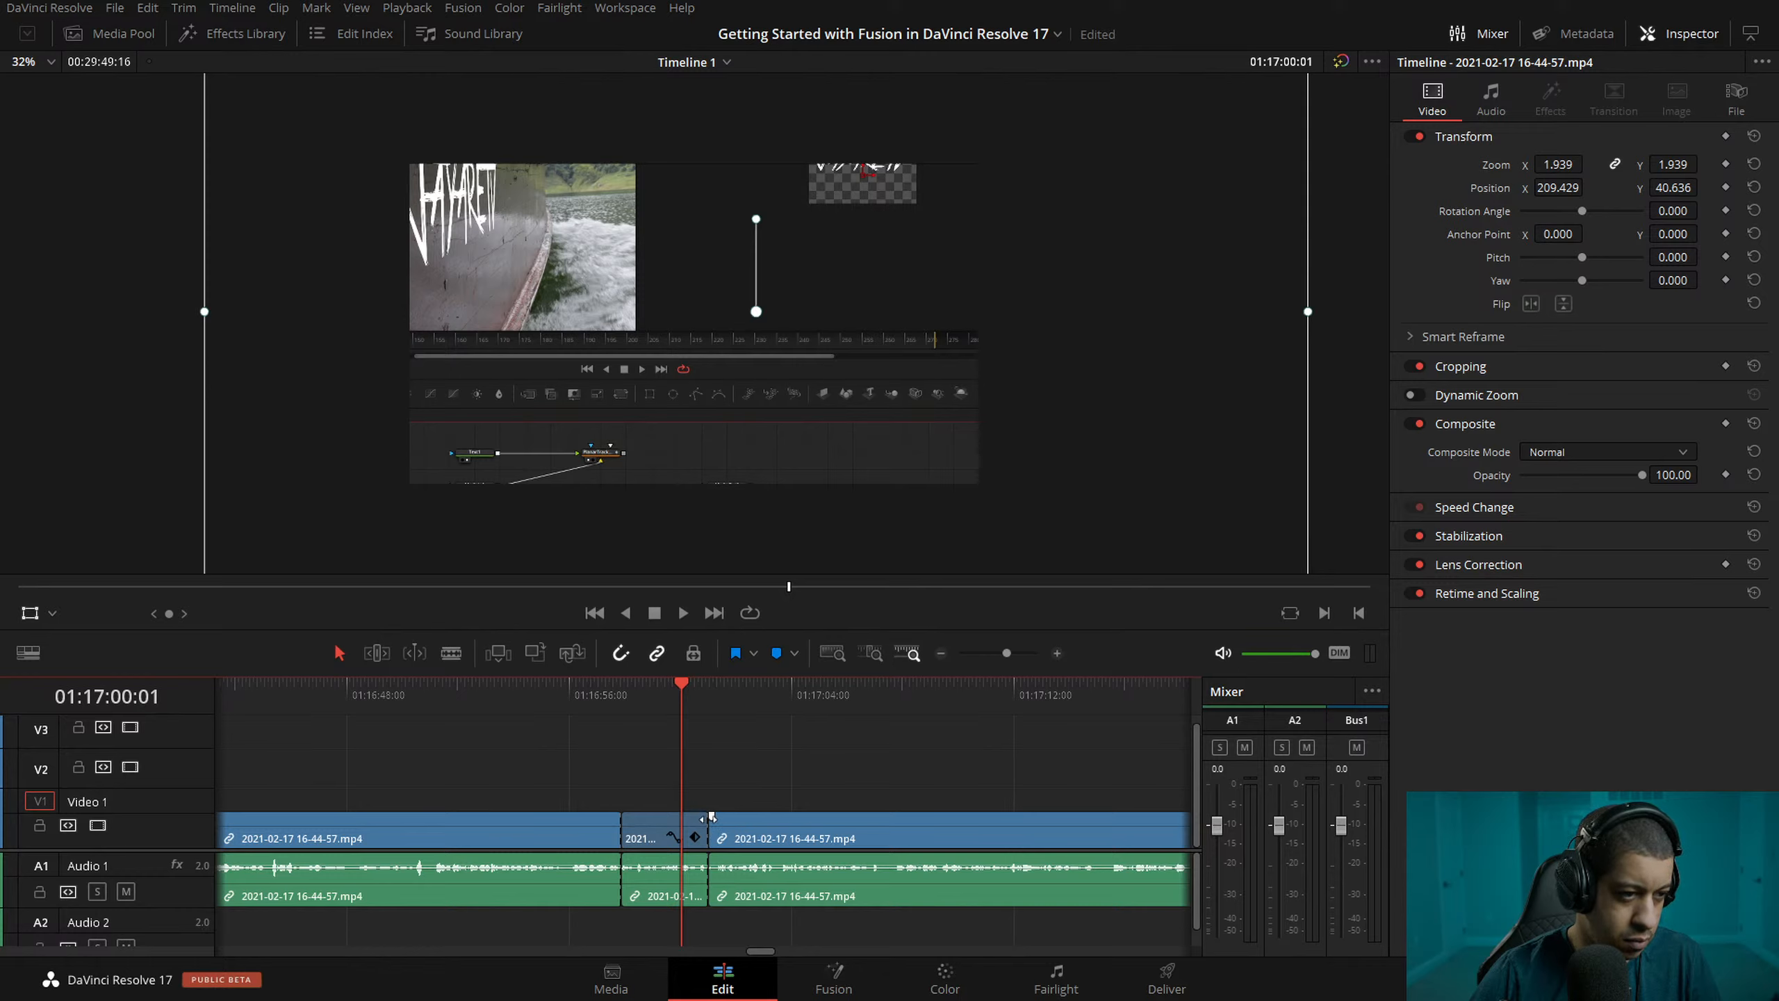
{"action": "left_click_drag", "start_coordinate": [705, 822], "coordinate": [672, 827]}
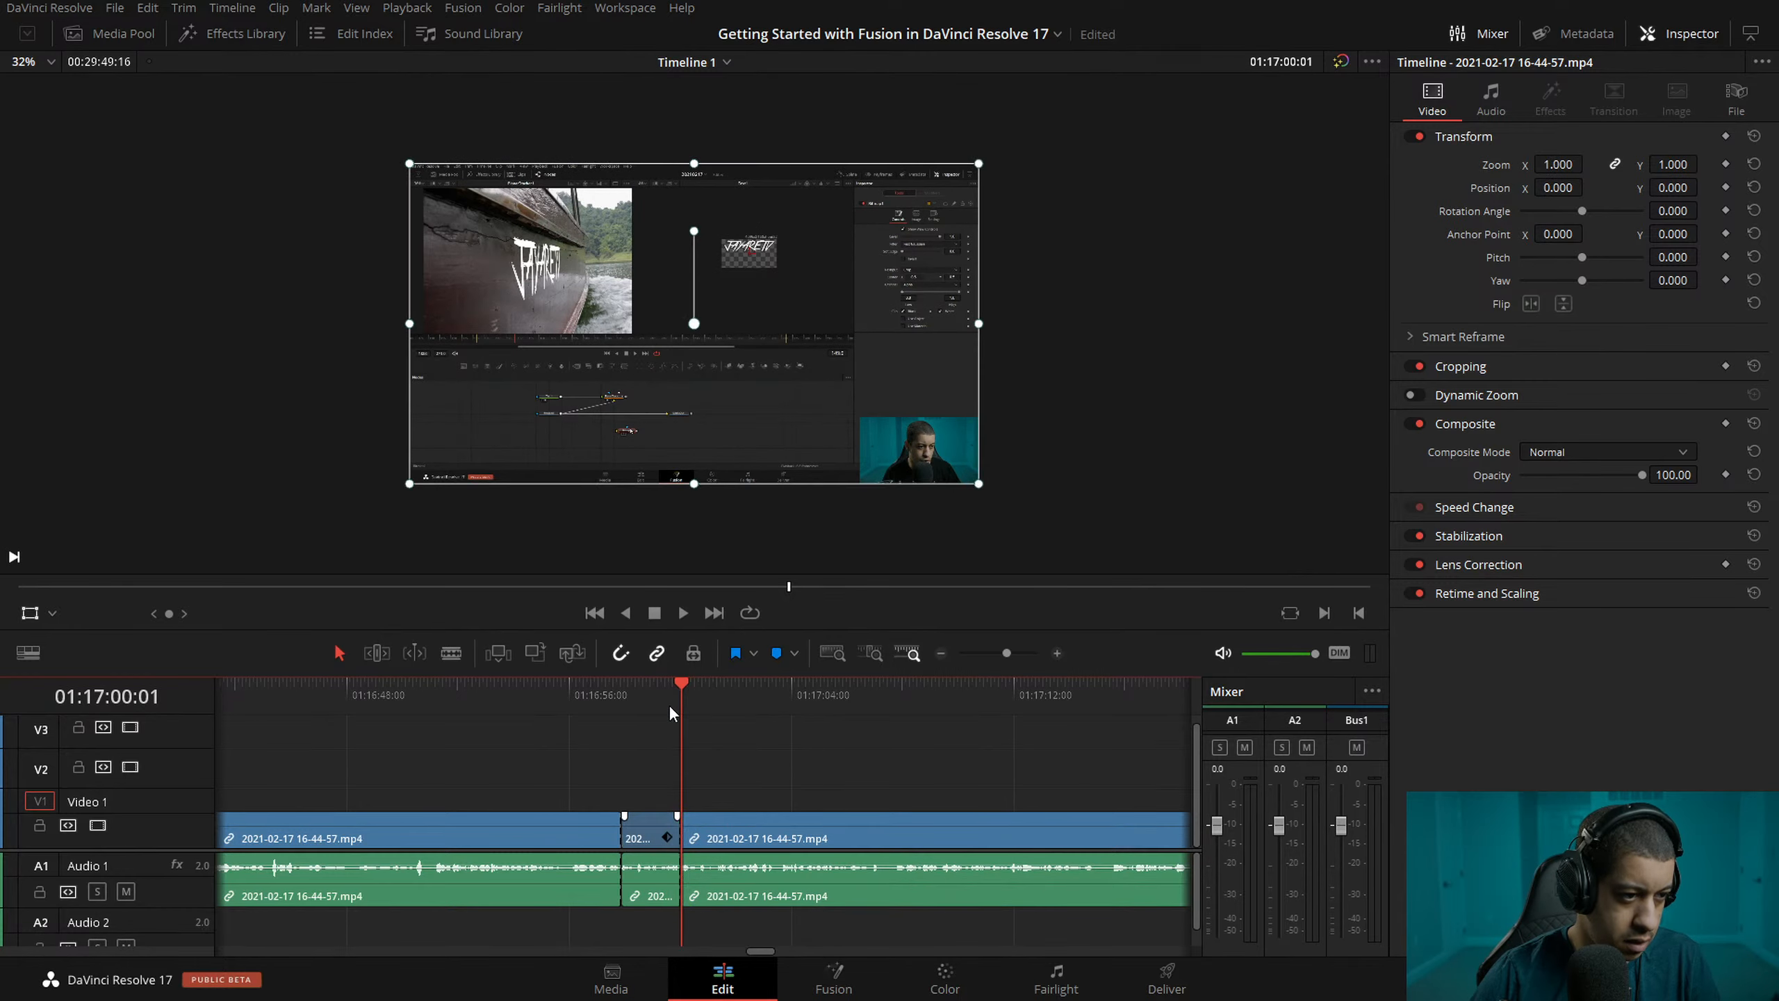
- Isolate the node-connecting section after the Select Tool clip by splitting the recording at about 01:17:05:07
{"action": "key", "text": "space"}
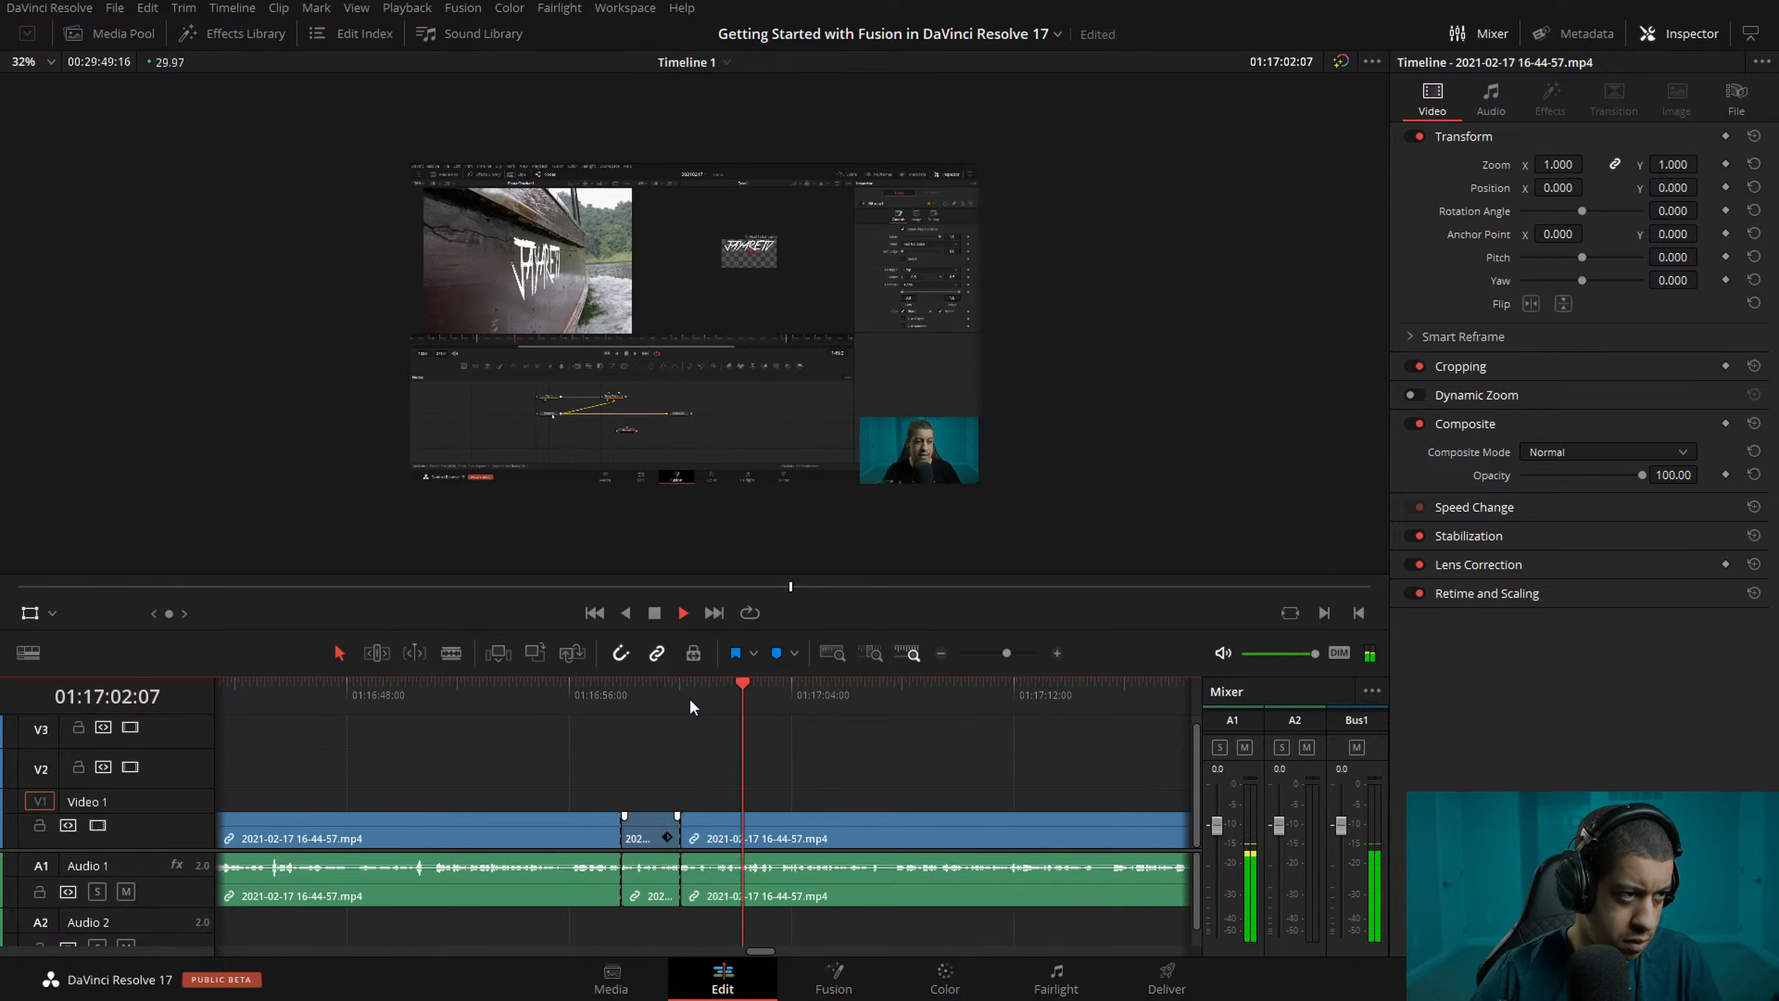
{"action": "key", "text": "space"}
{"action": "left_click", "coordinate": [805, 840]}
{"action": "key", "text": "ctrl+b"}
- Enlarge the node-connecting clip to a zoom of 1.958 and position it at X 396.978, Y 418.858
{"action": "key", "text": "j"}
{"action": "key", "text": "j"}
{"action": "left_click_drag", "start_coordinate": [969, 476], "coordinate": [1257, 638]}
{"action": "key", "text": "ctrl+z"}
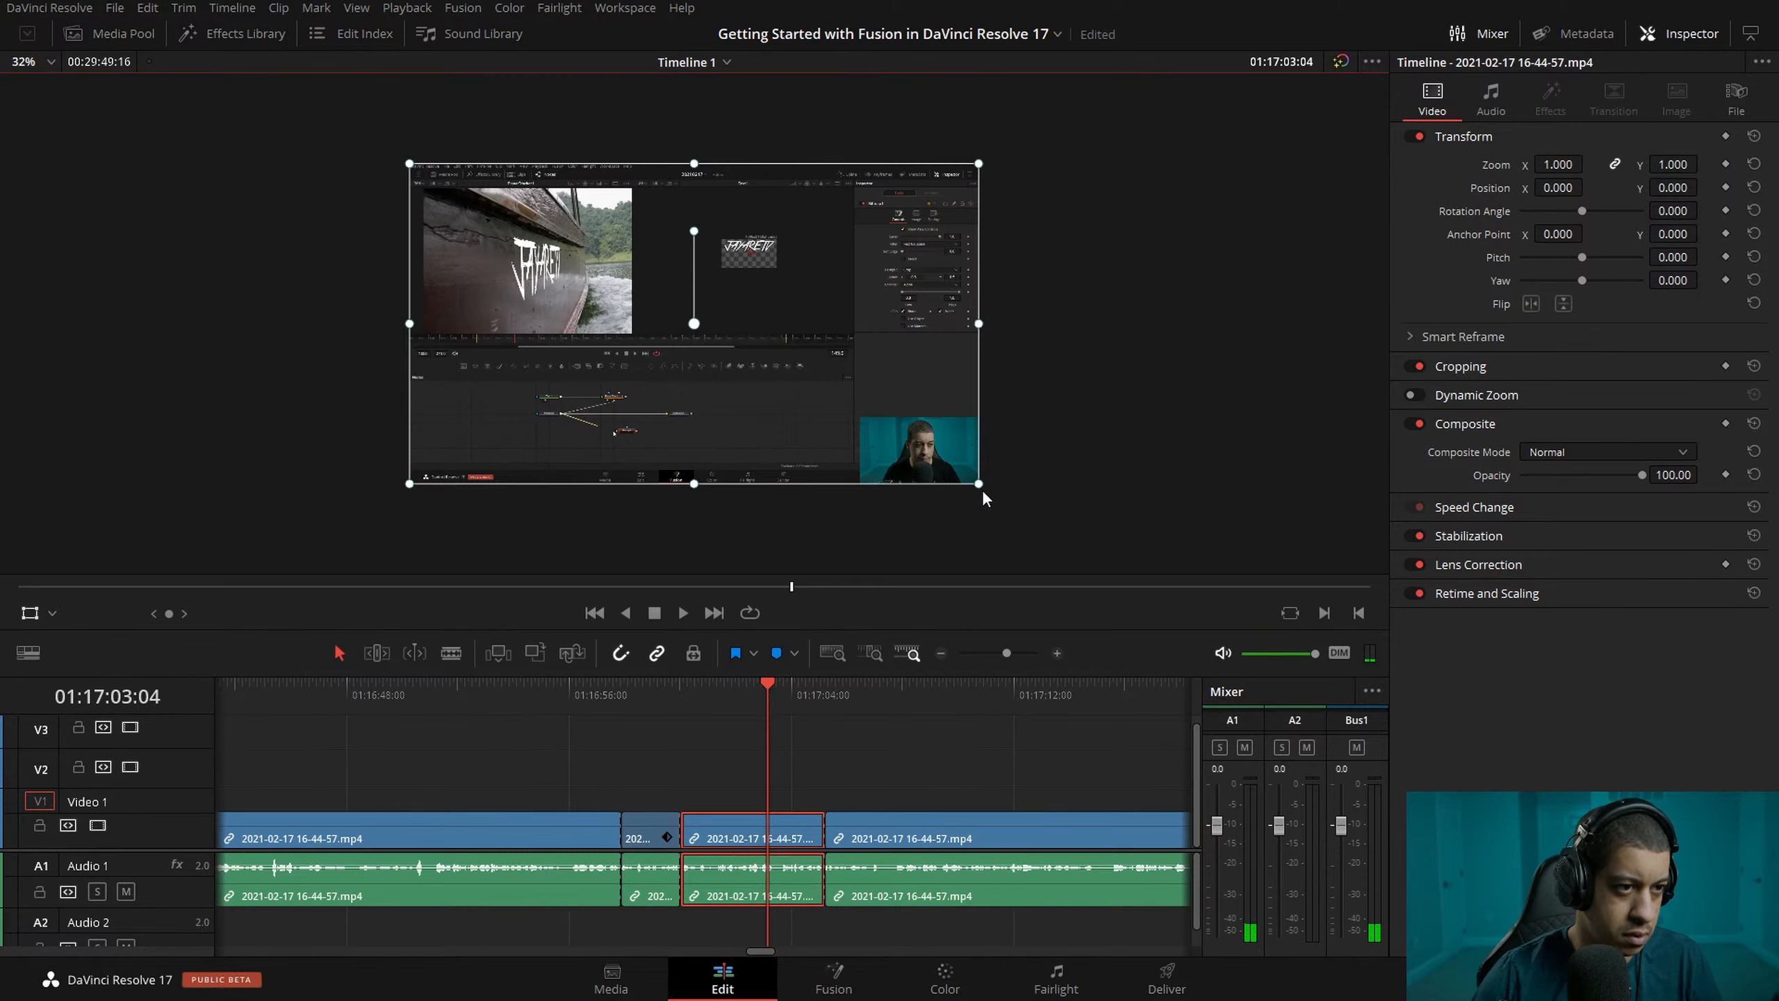
{"action": "left_click_drag", "start_coordinate": [980, 484], "coordinate": [870, 473]}
- Replay the transition from the Select Tool clip into the node-connecting clip in short stretches to check where the cut falls
{"action": "left_click_drag", "start_coordinate": [798, 705], "coordinate": [595, 695]}
{"action": "key", "text": "space"}
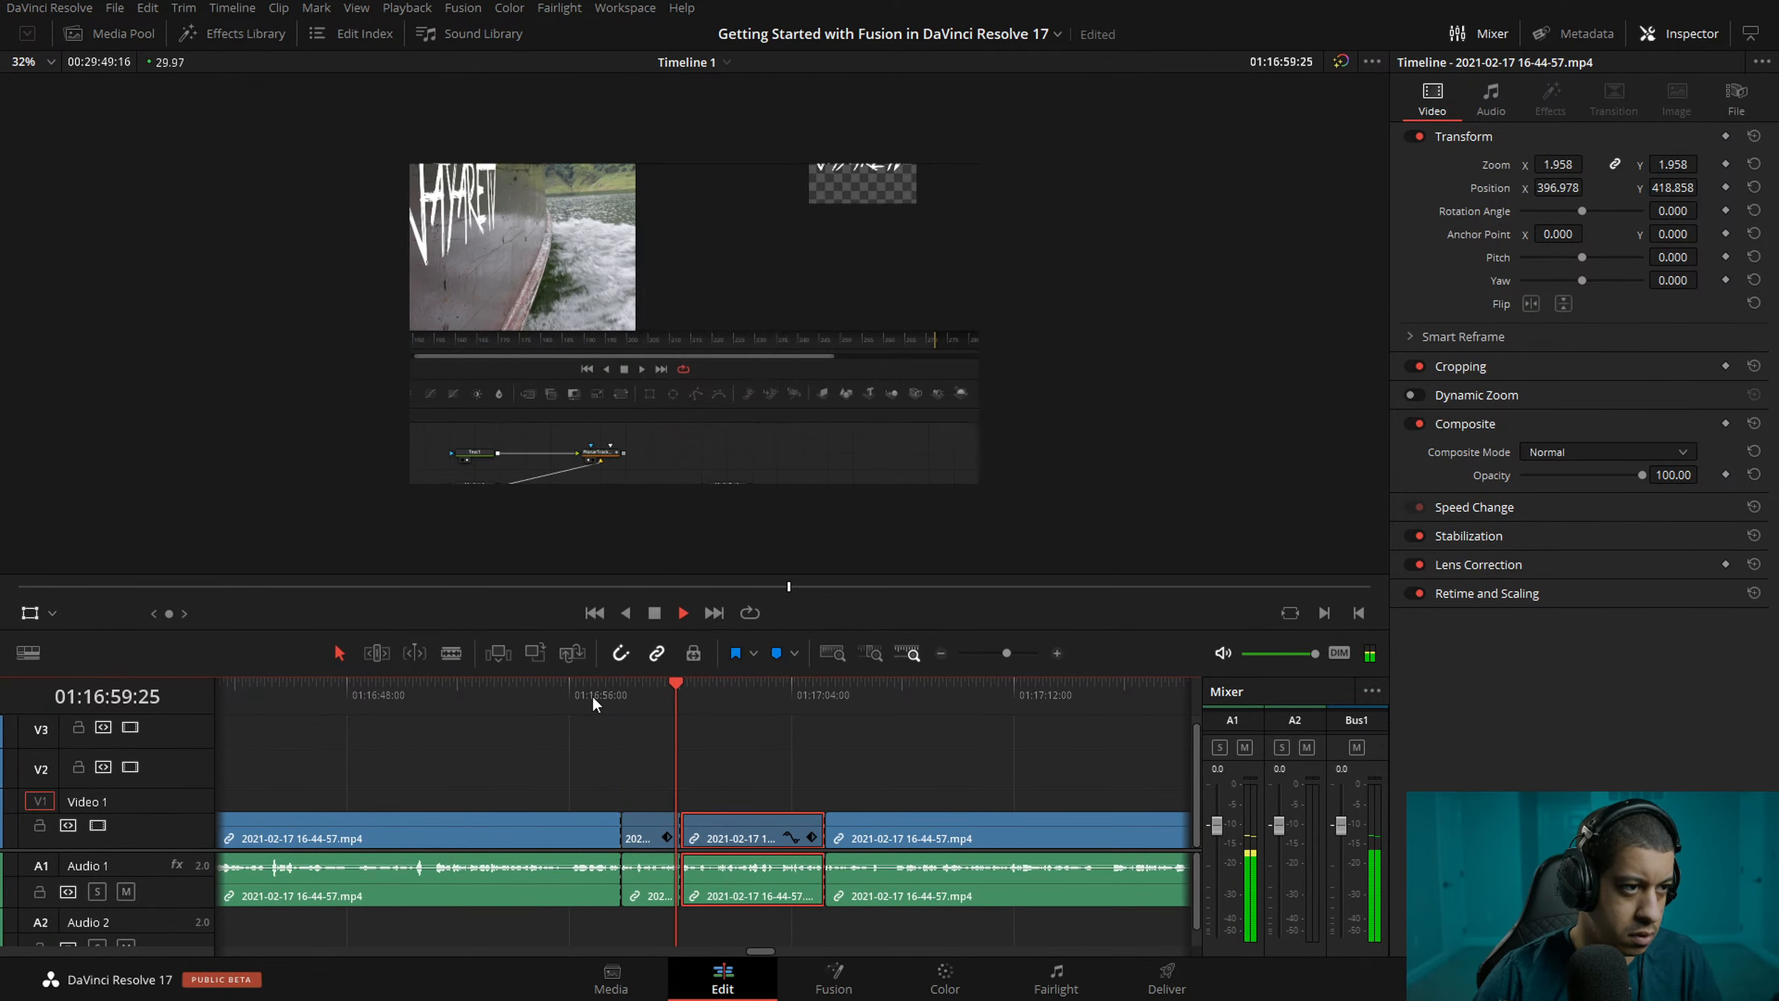
{"action": "left_click_drag", "start_coordinate": [680, 708], "coordinate": [659, 701]}
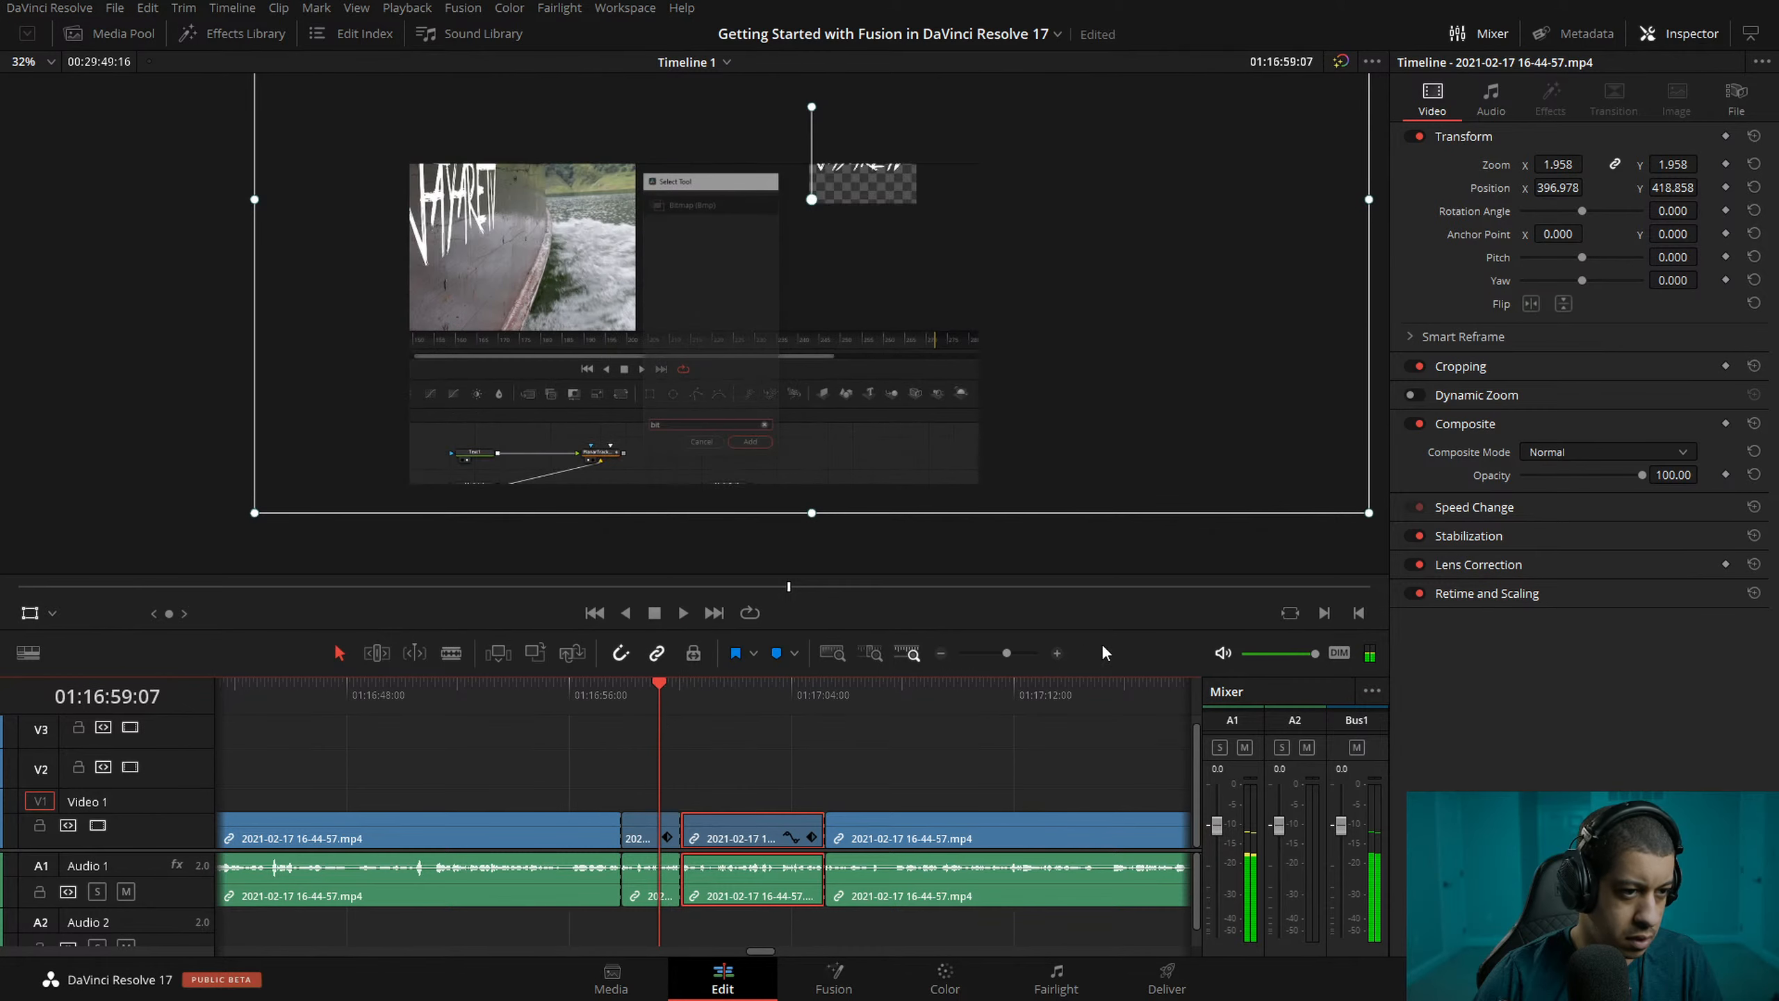
{"action": "left_click", "coordinate": [1055, 652]}
{"action": "key", "text": "space"}
{"action": "key", "text": "space"}
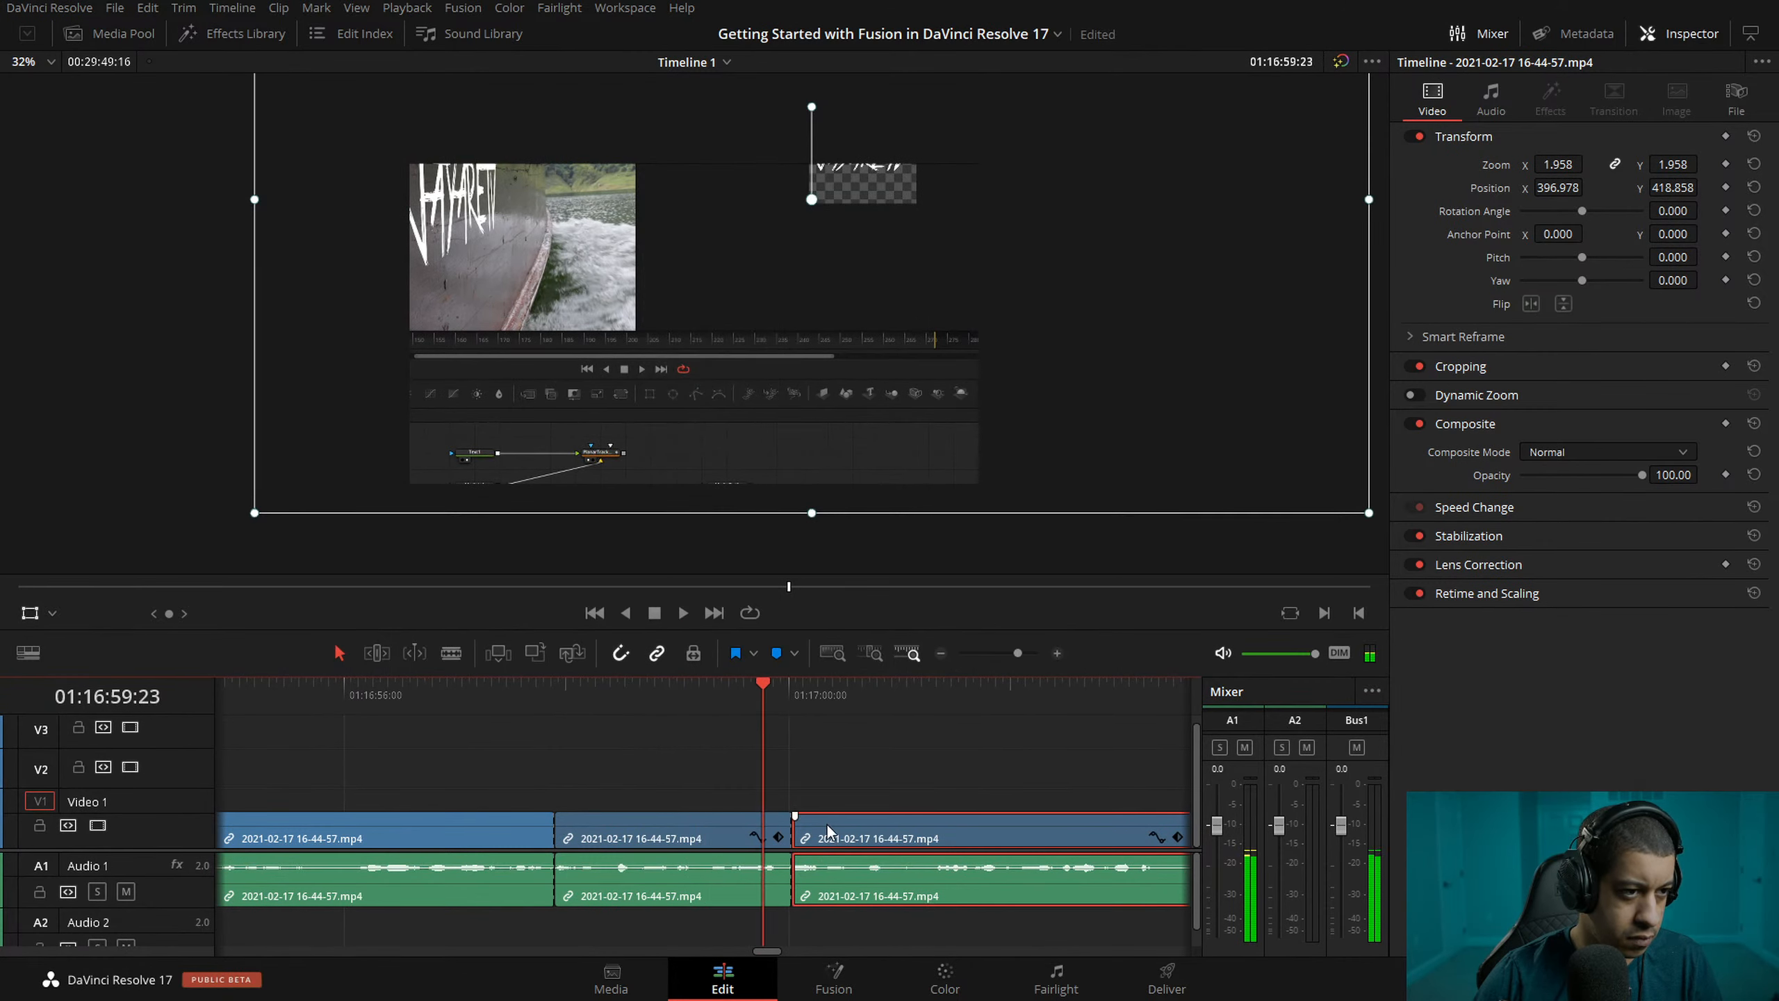
{"action": "left_click", "coordinate": [595, 698]}
{"action": "key", "text": "space"}
{"action": "key", "text": "space"}
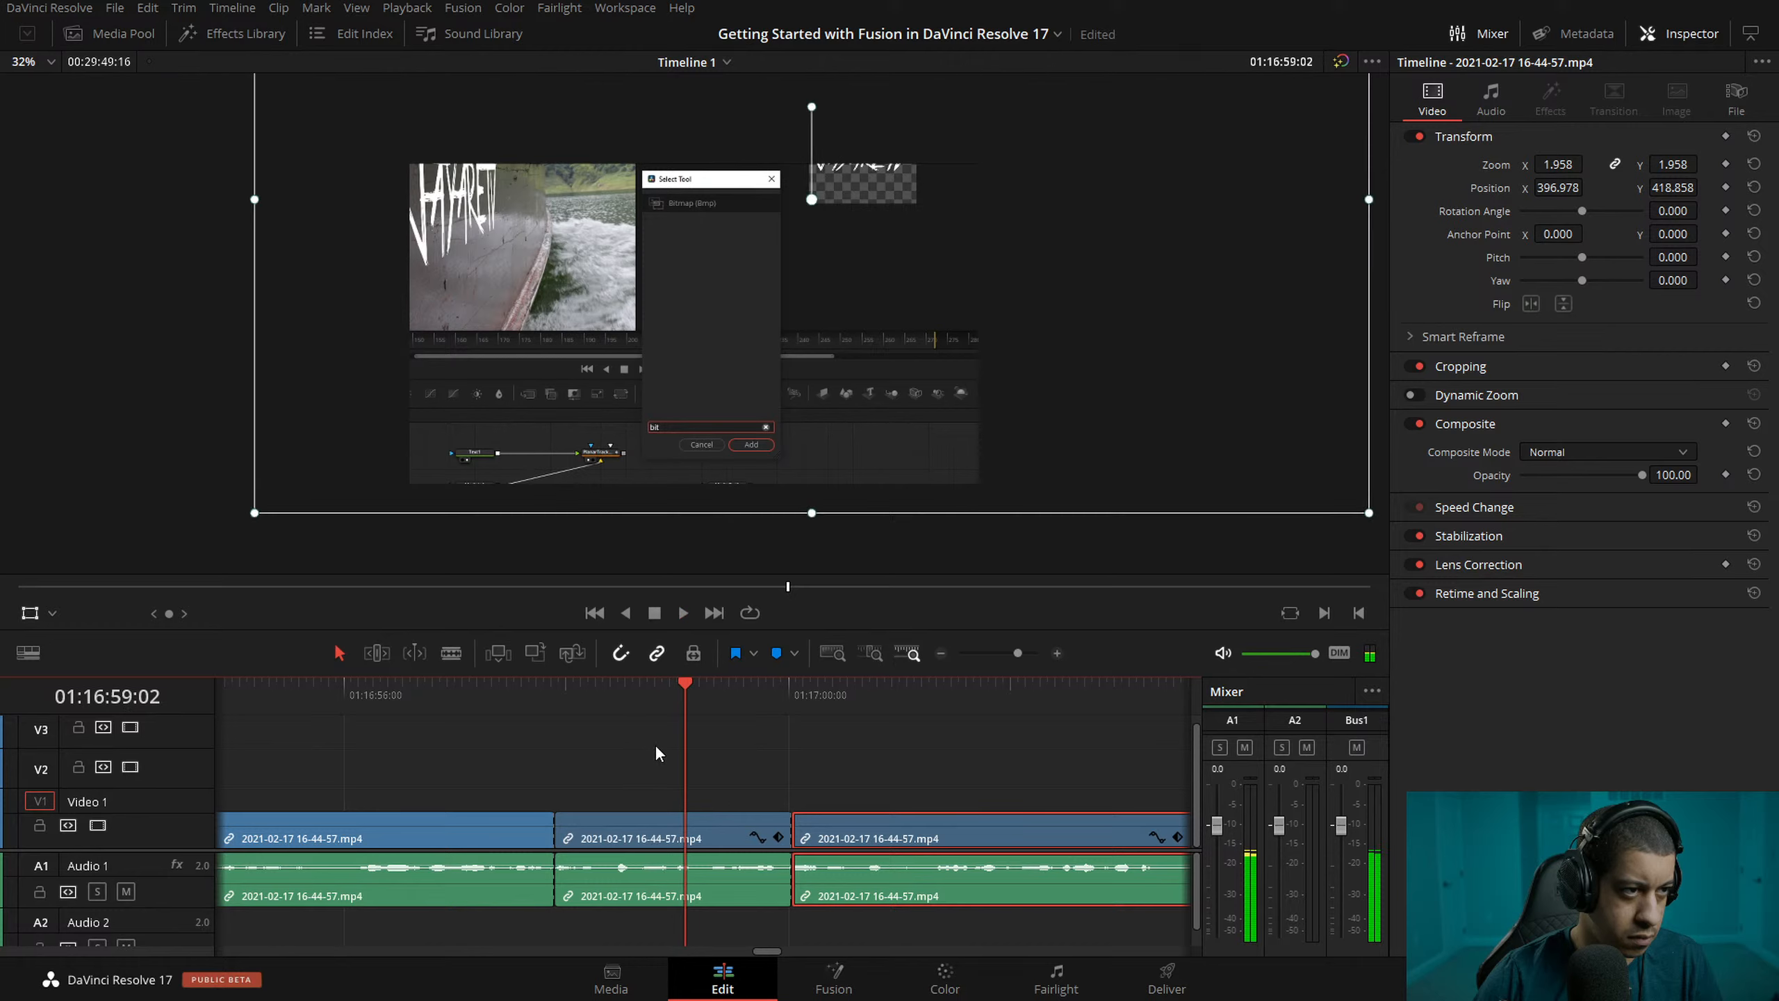
{"action": "key", "text": "space"}
{"action": "key", "text": "space"}
- Increase the video track height and roll the cut between the two enlarged clips back to about 01:16:59:15
{"action": "left_click", "coordinate": [853, 756]}
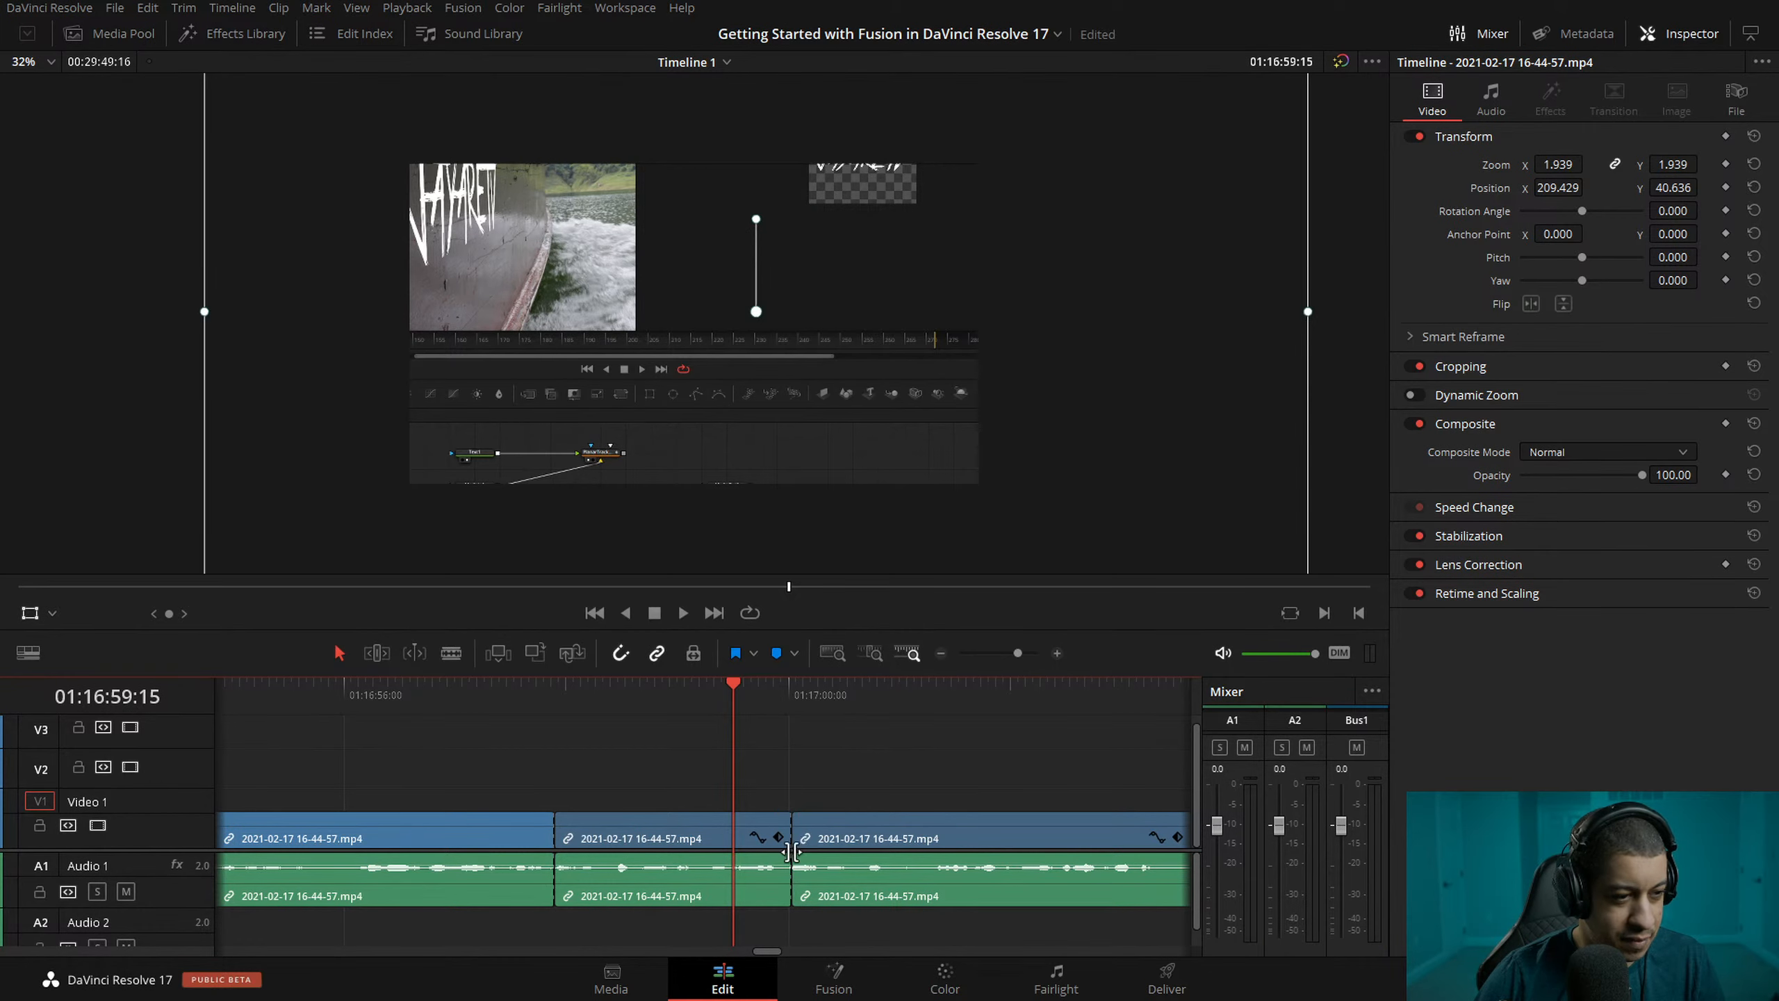
{"action": "left_click", "coordinate": [27, 652]}
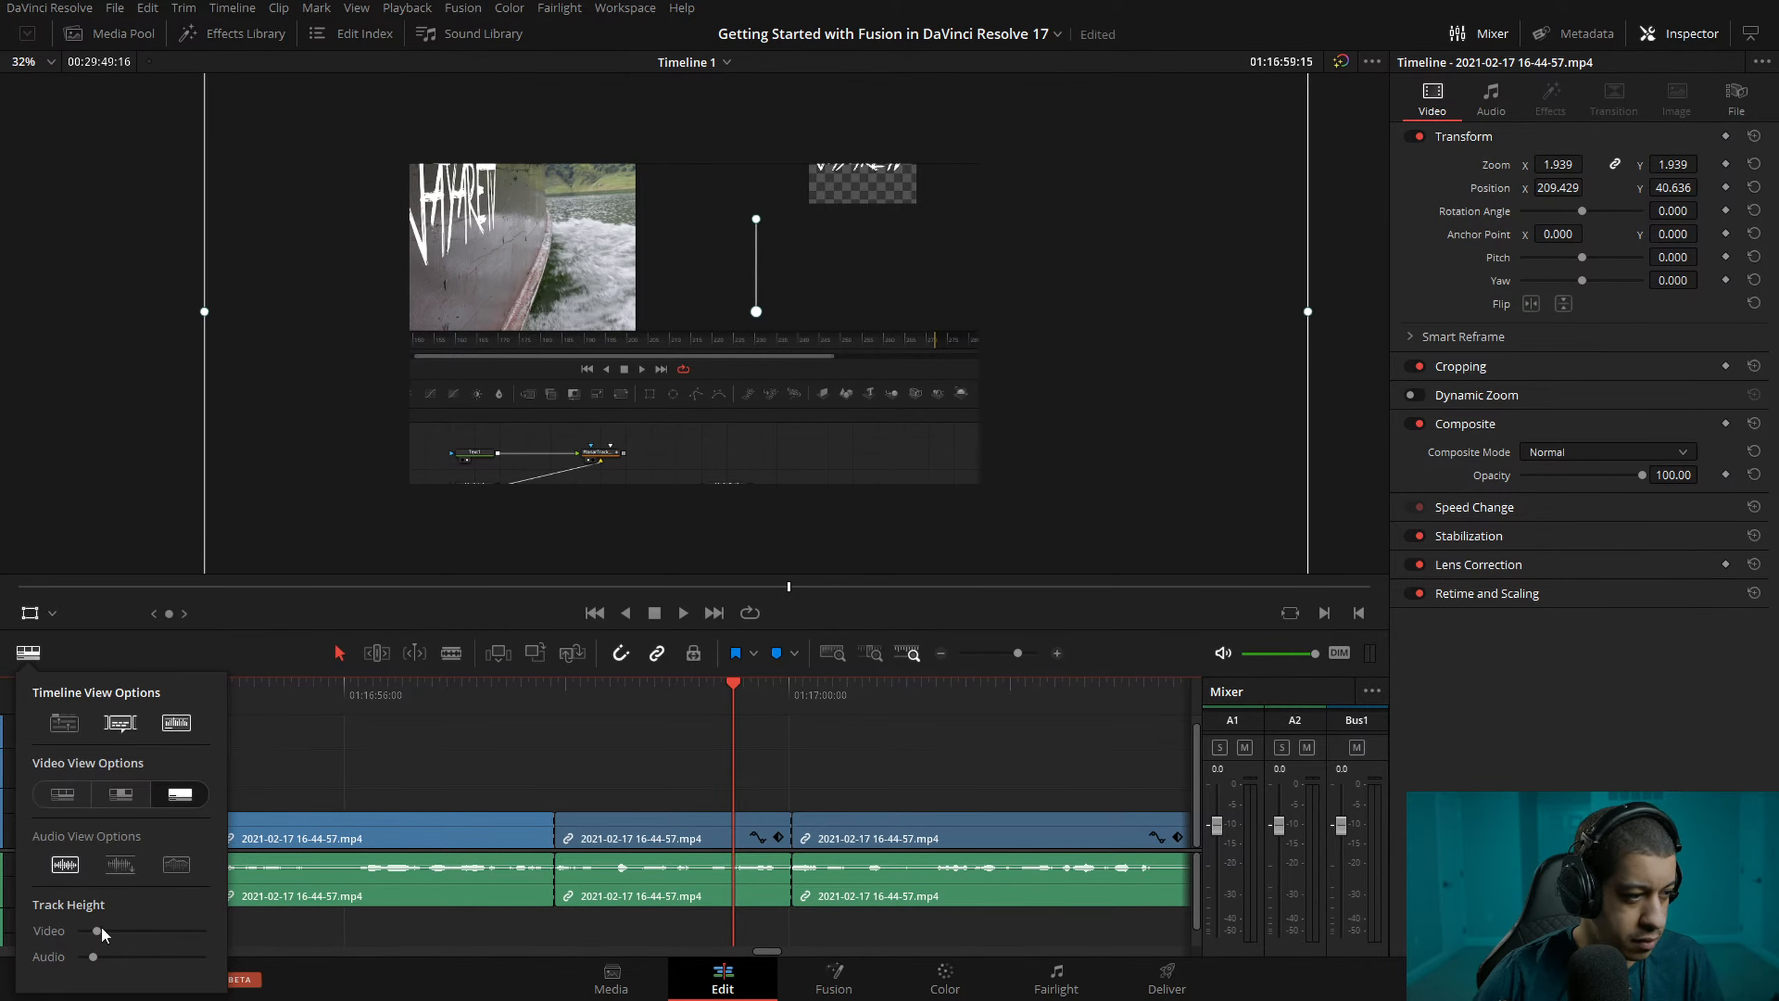
{"action": "left_click_drag", "start_coordinate": [102, 932], "coordinate": [518, 887]}
{"action": "left_click_drag", "start_coordinate": [795, 773], "coordinate": [733, 773]}
- Play across the adjusted cut to about 01:17:08:19 and reduce the video track height
{"action": "left_click", "coordinate": [510, 693]}
{"action": "key", "text": "space"}
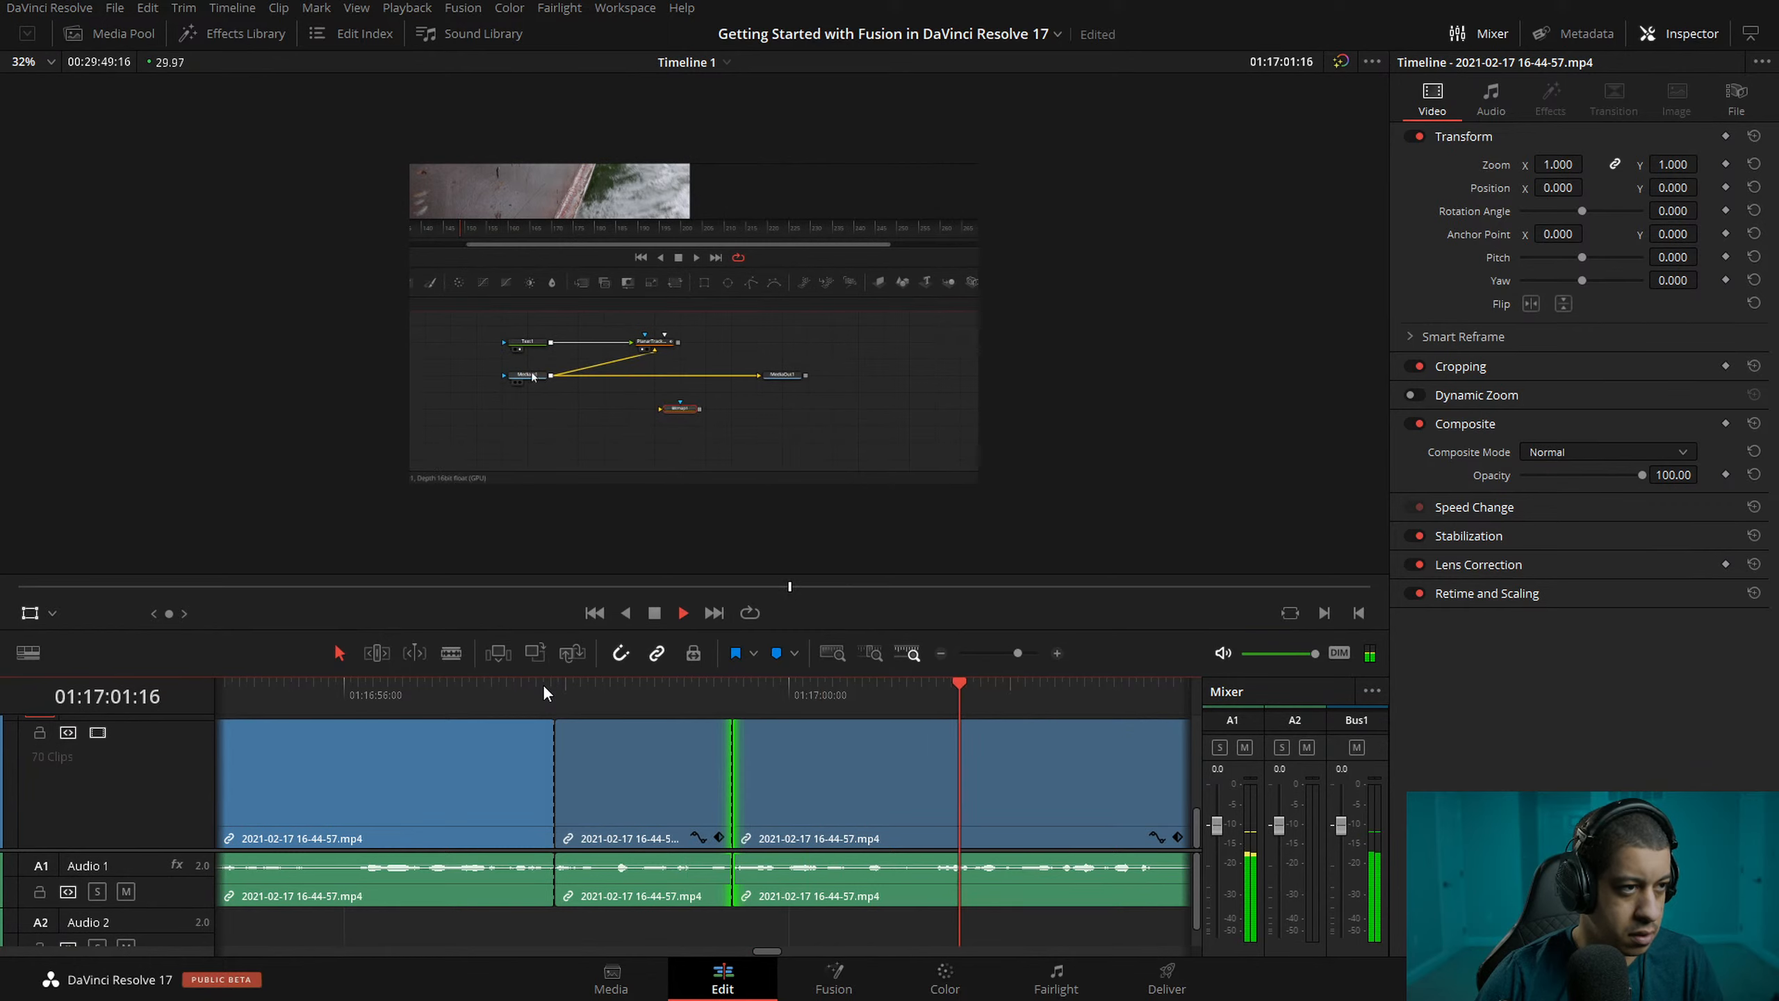
{"action": "left_click", "coordinate": [943, 653]}
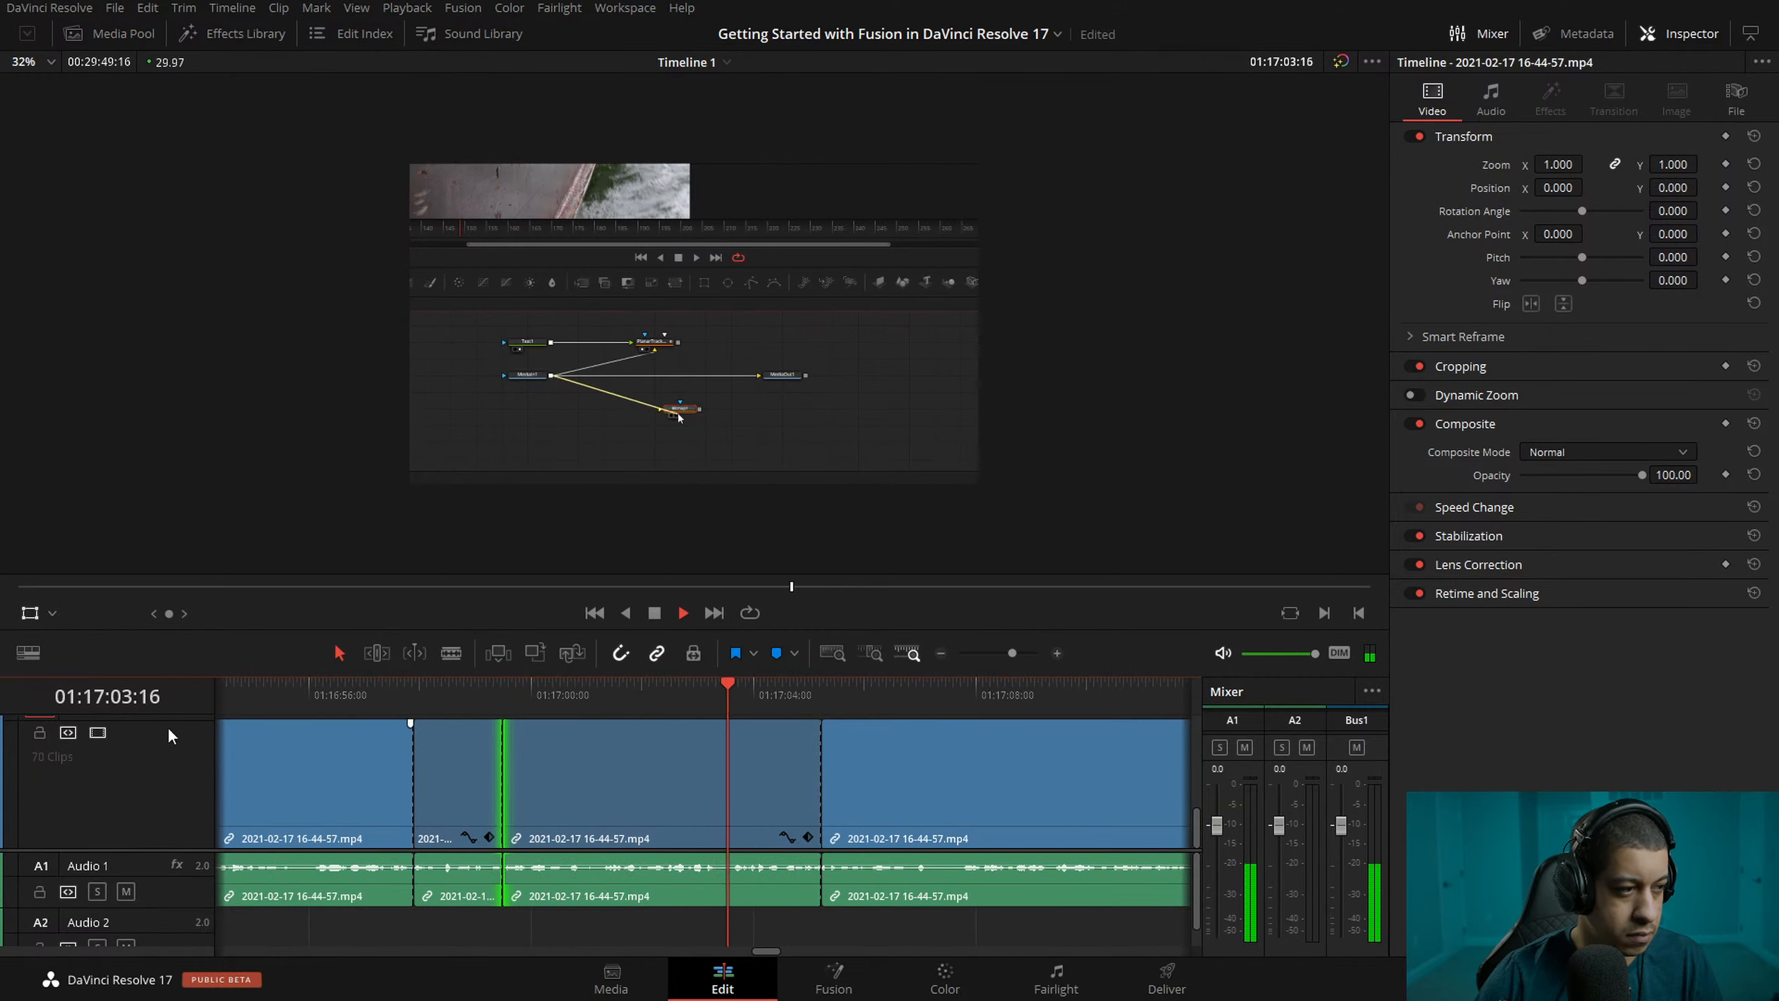
{"action": "left_click", "coordinate": [27, 653]}
{"action": "left_click_drag", "start_coordinate": [199, 939], "coordinate": [135, 928]}
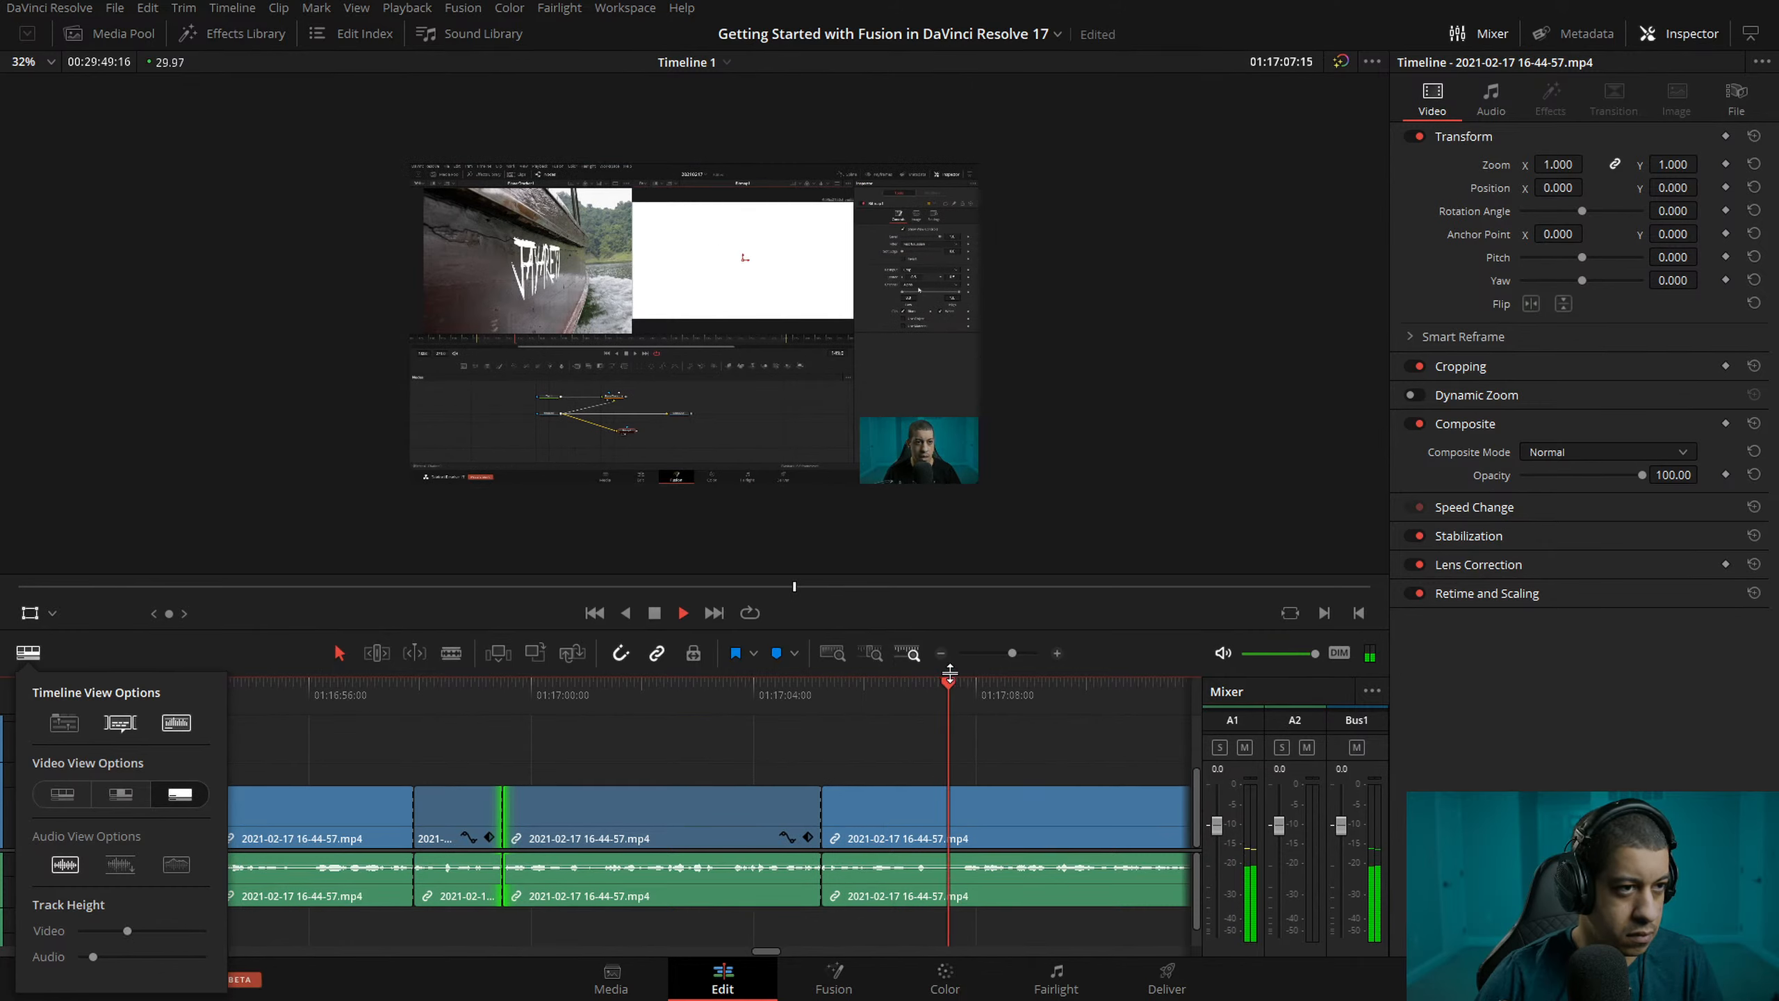
{"action": "key", "text": "space"}
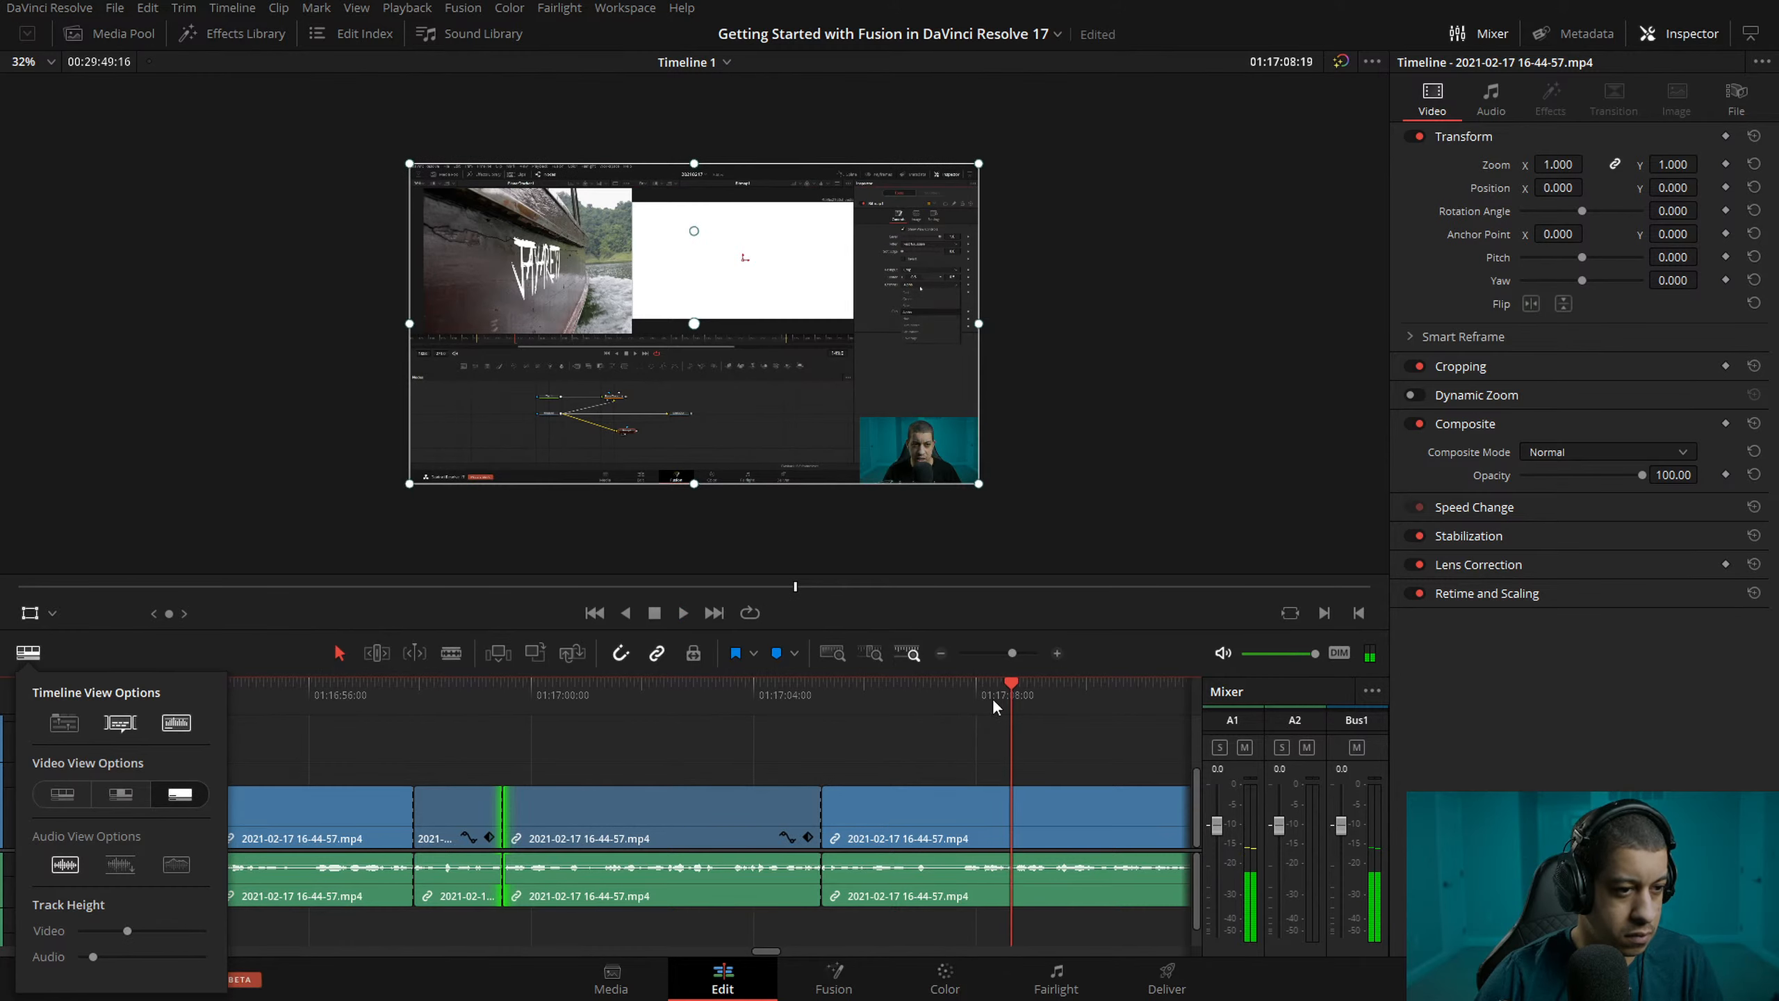
- Isolate the section where the Bitmap channel is chosen by splitting the recording at about 01:17:09 and 01:17:11
{"action": "left_click", "coordinate": [937, 696]}
{"action": "key", "text": "space"}
{"action": "key", "text": "space"}
{"action": "key", "text": "ctrl+b"}
{"action": "key", "text": "space"}
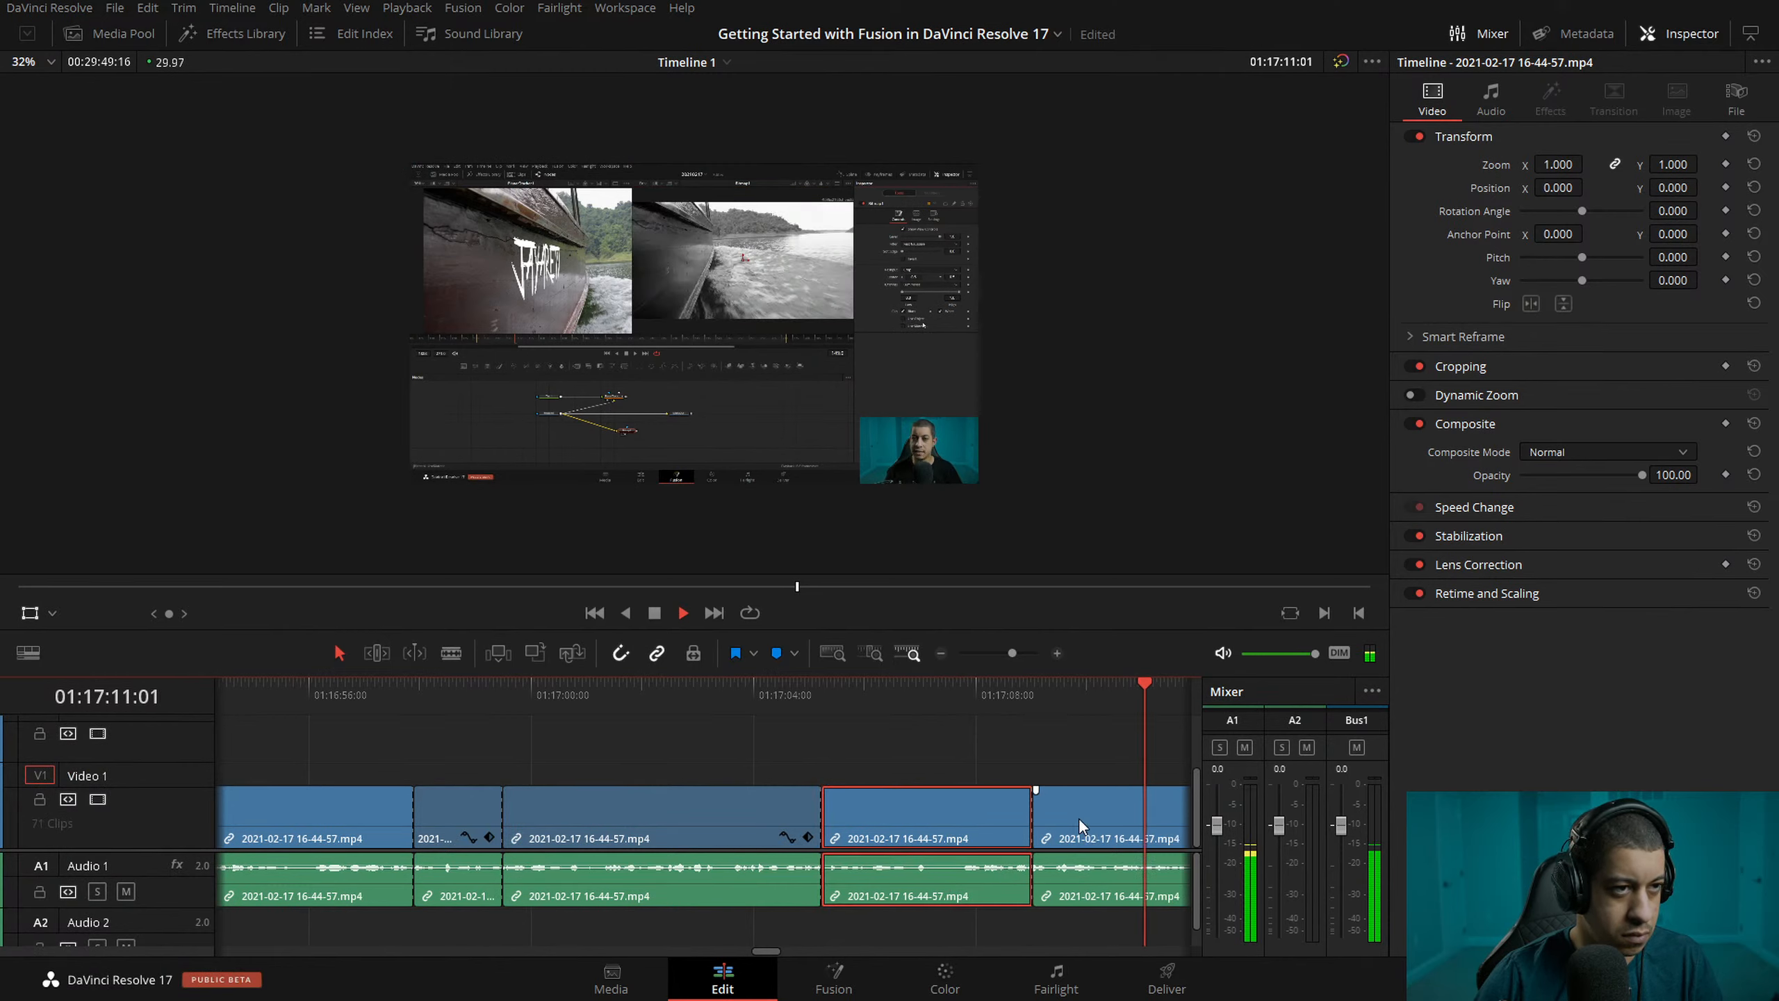
{"action": "key", "text": "space"}
{"action": "key", "text": "space"}
{"action": "key", "text": "space"}
{"action": "left_click", "coordinate": [1094, 817]}
{"action": "key", "text": "ctrl+b"}
- Enlarge the Bitmap channel clip to a zoom of 1.840 and position it at X -787.704, Y -306.329
{"action": "left_click", "coordinate": [1093, 689]}
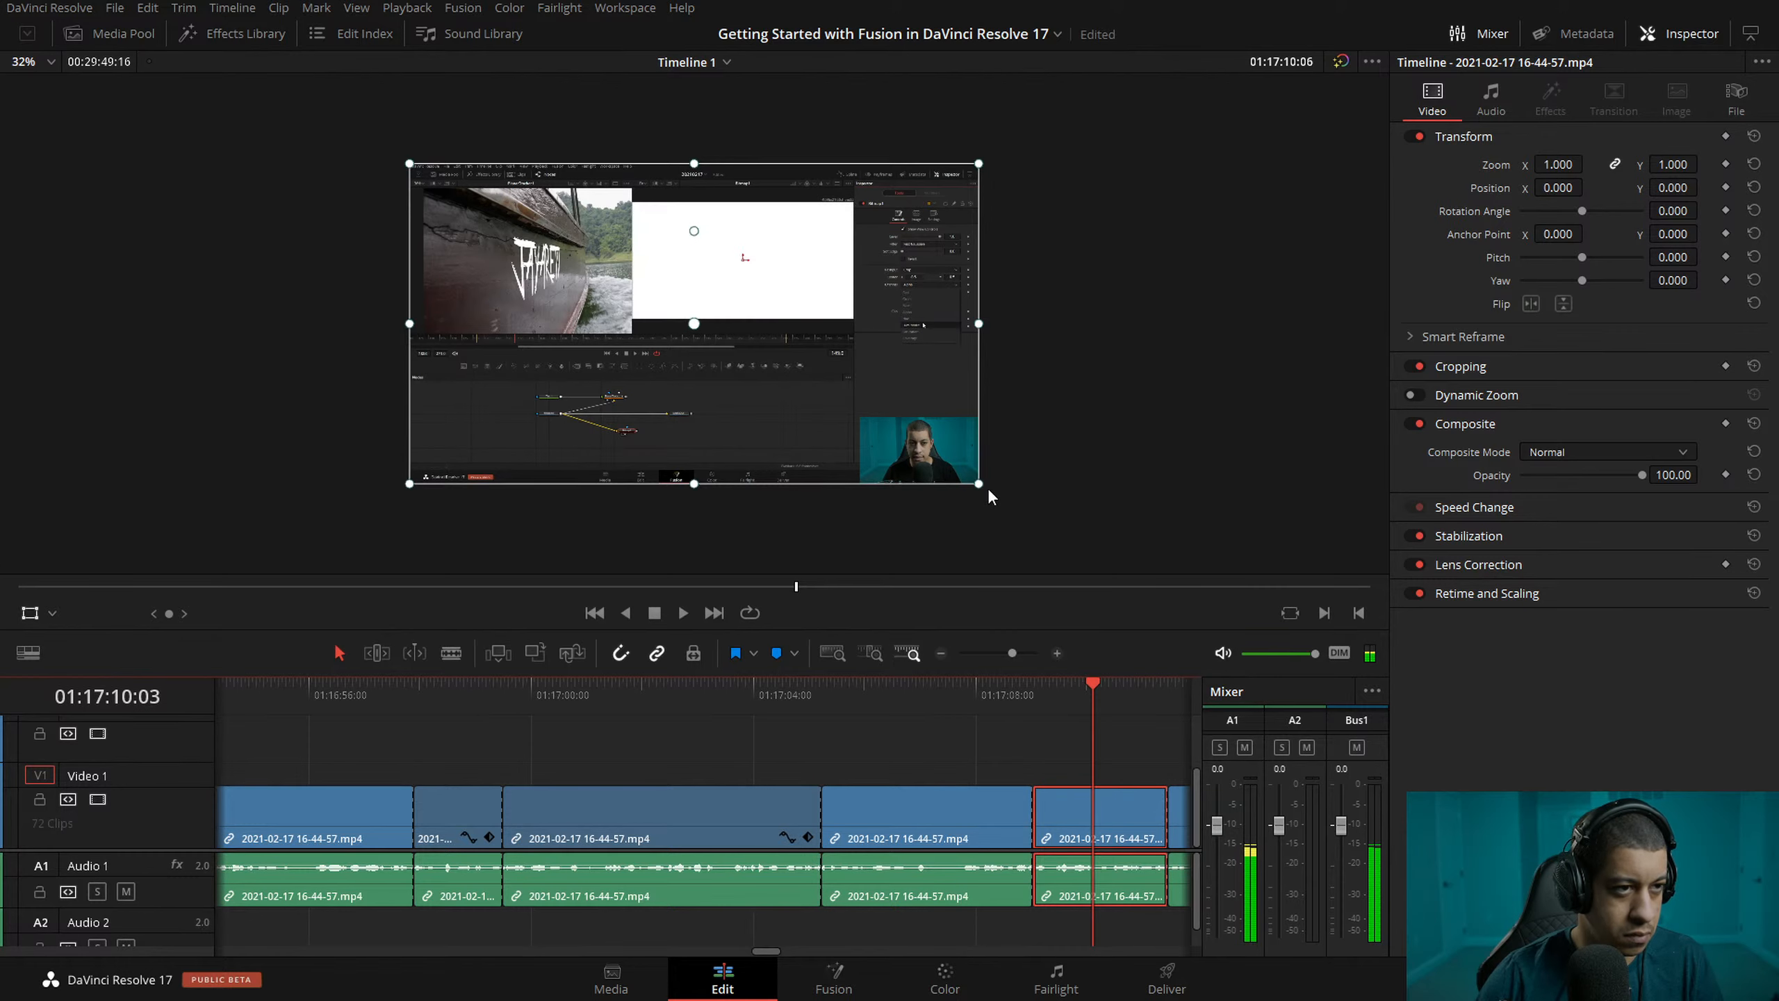
{"action": "left_click_drag", "start_coordinate": [981, 485], "coordinate": [1218, 616]}
{"action": "left_click_drag", "start_coordinate": [924, 396], "coordinate": [726, 471]}
- Play the enlarged Bitmap channel clip to check its framing
{"action": "key", "text": "space"}
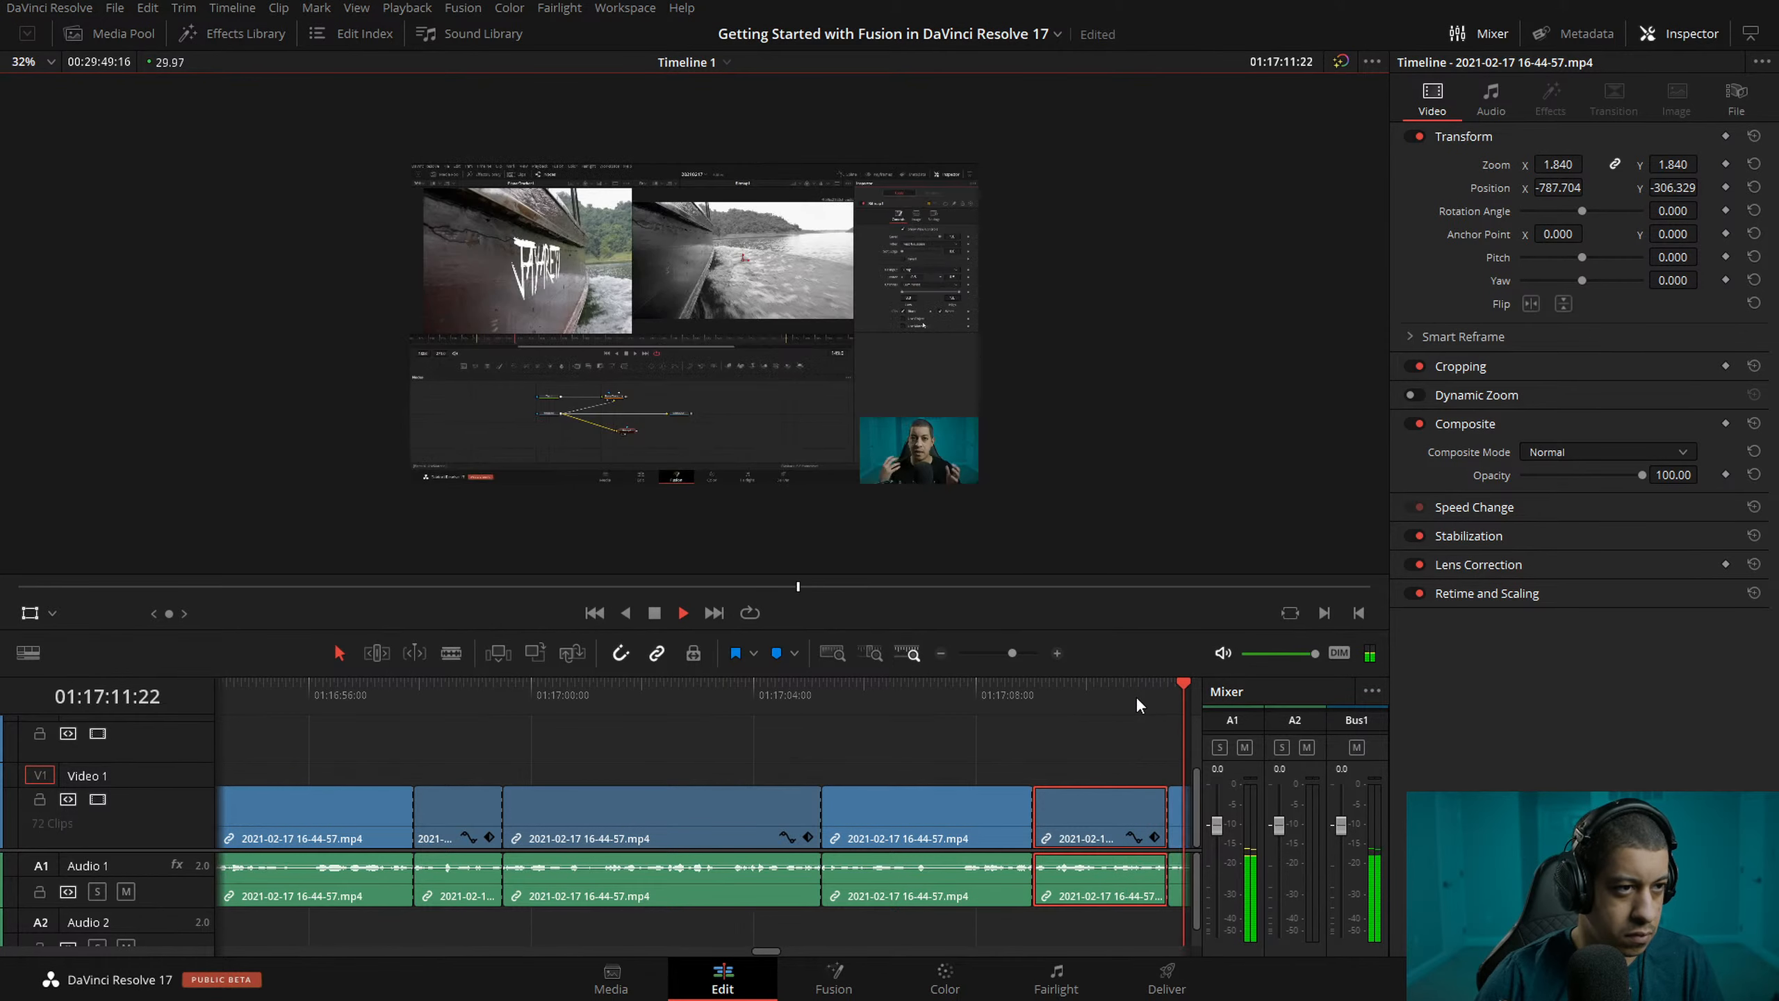
{"action": "left_click", "coordinate": [484, 685]}
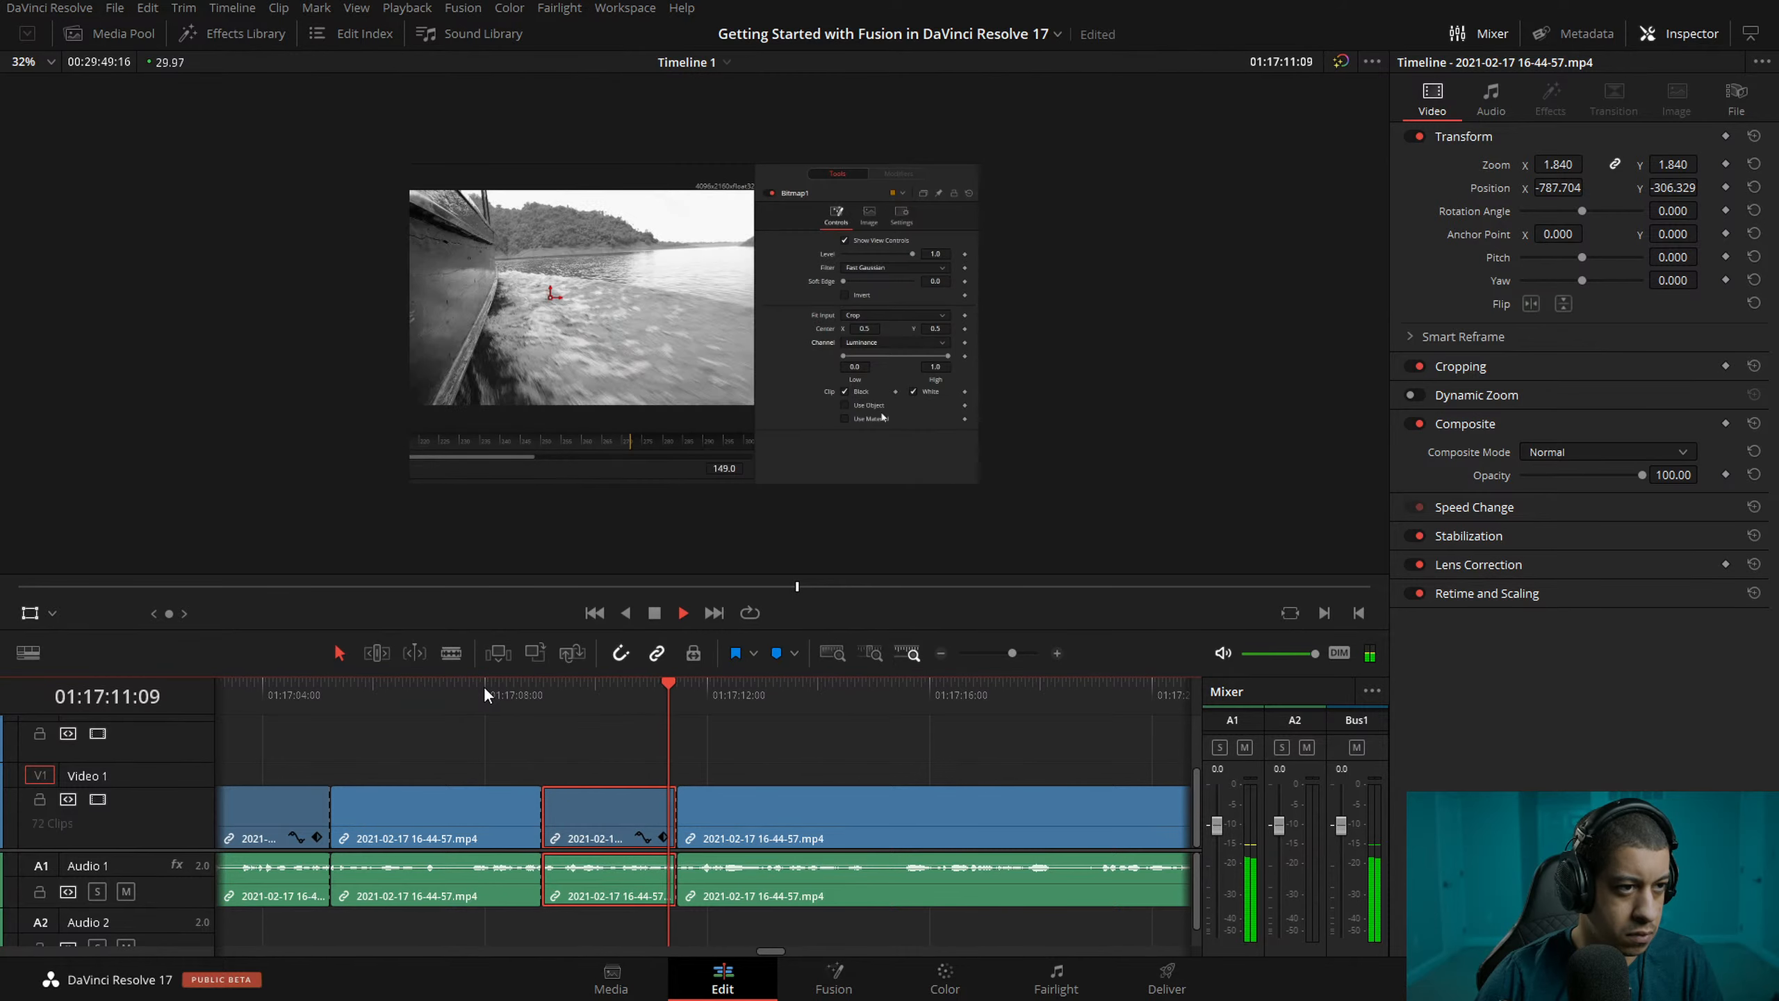
{"action": "key", "text": "space"}
- Roll the cut at the start of the enlarged Bitmap channel clip back to about 01:17:07:21
{"action": "left_click", "coordinate": [464, 692]}
{"action": "left_click_drag", "start_coordinate": [446, 697], "coordinate": [333, 705]}
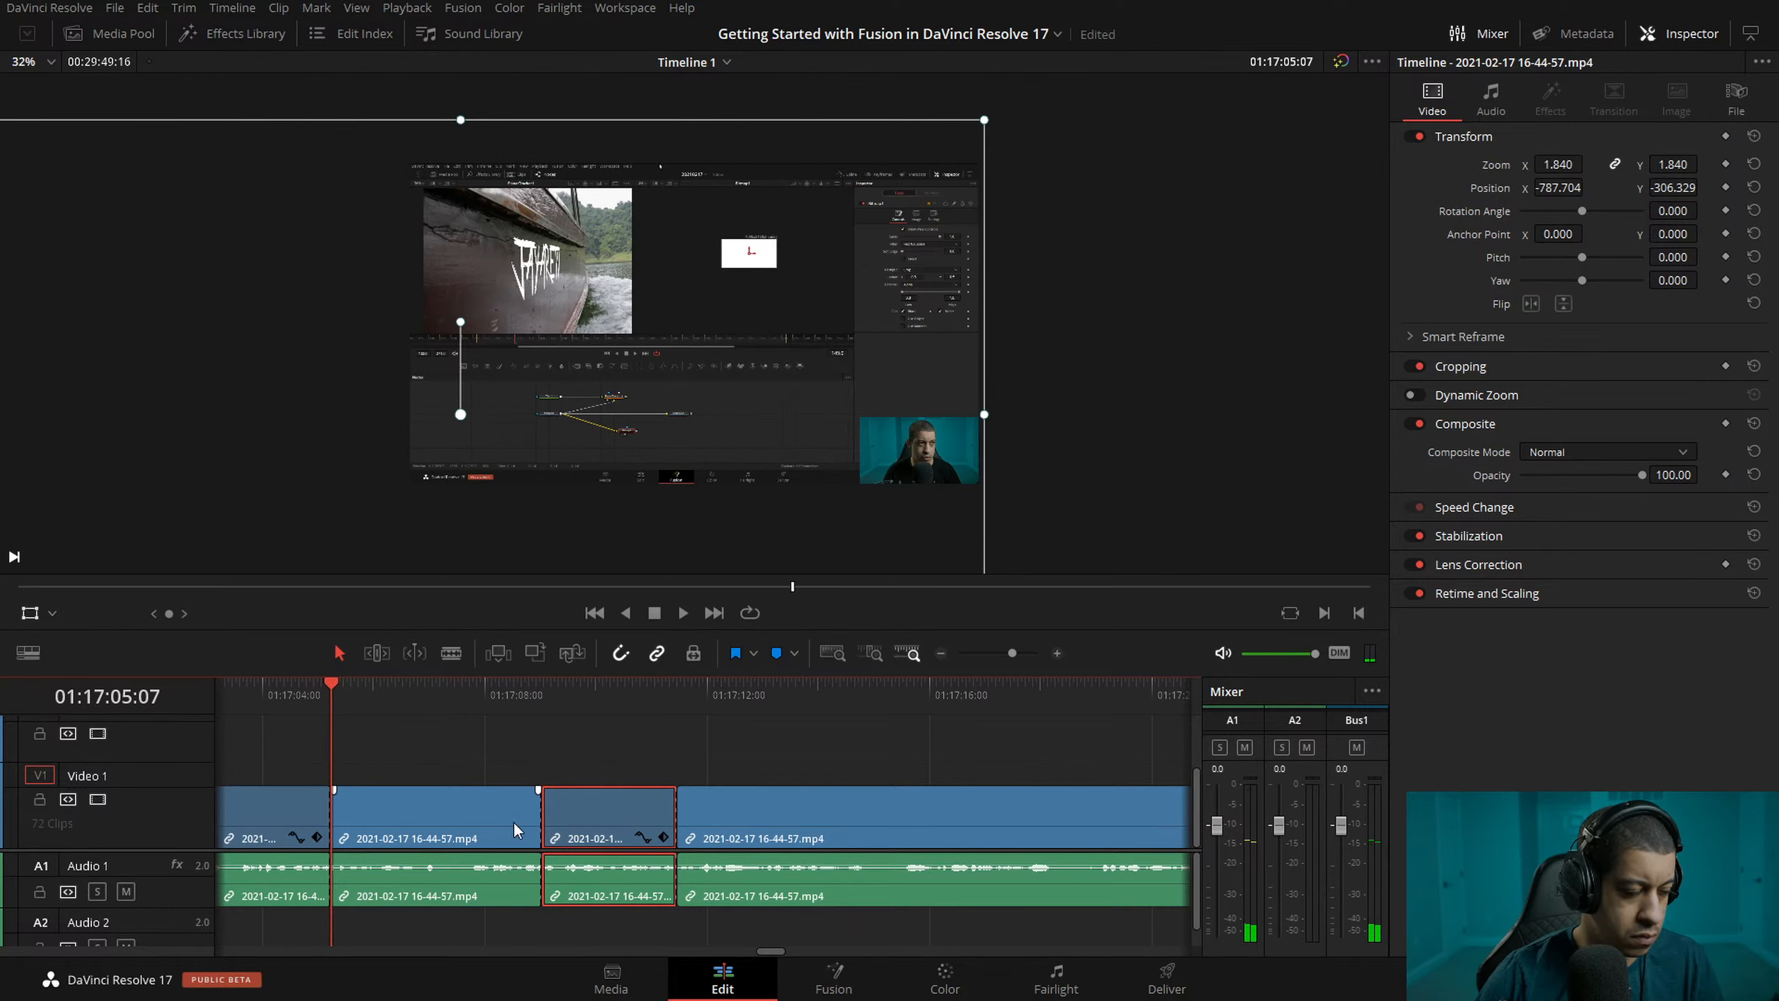
{"action": "left_click_drag", "start_coordinate": [365, 727], "coordinate": [420, 732]}
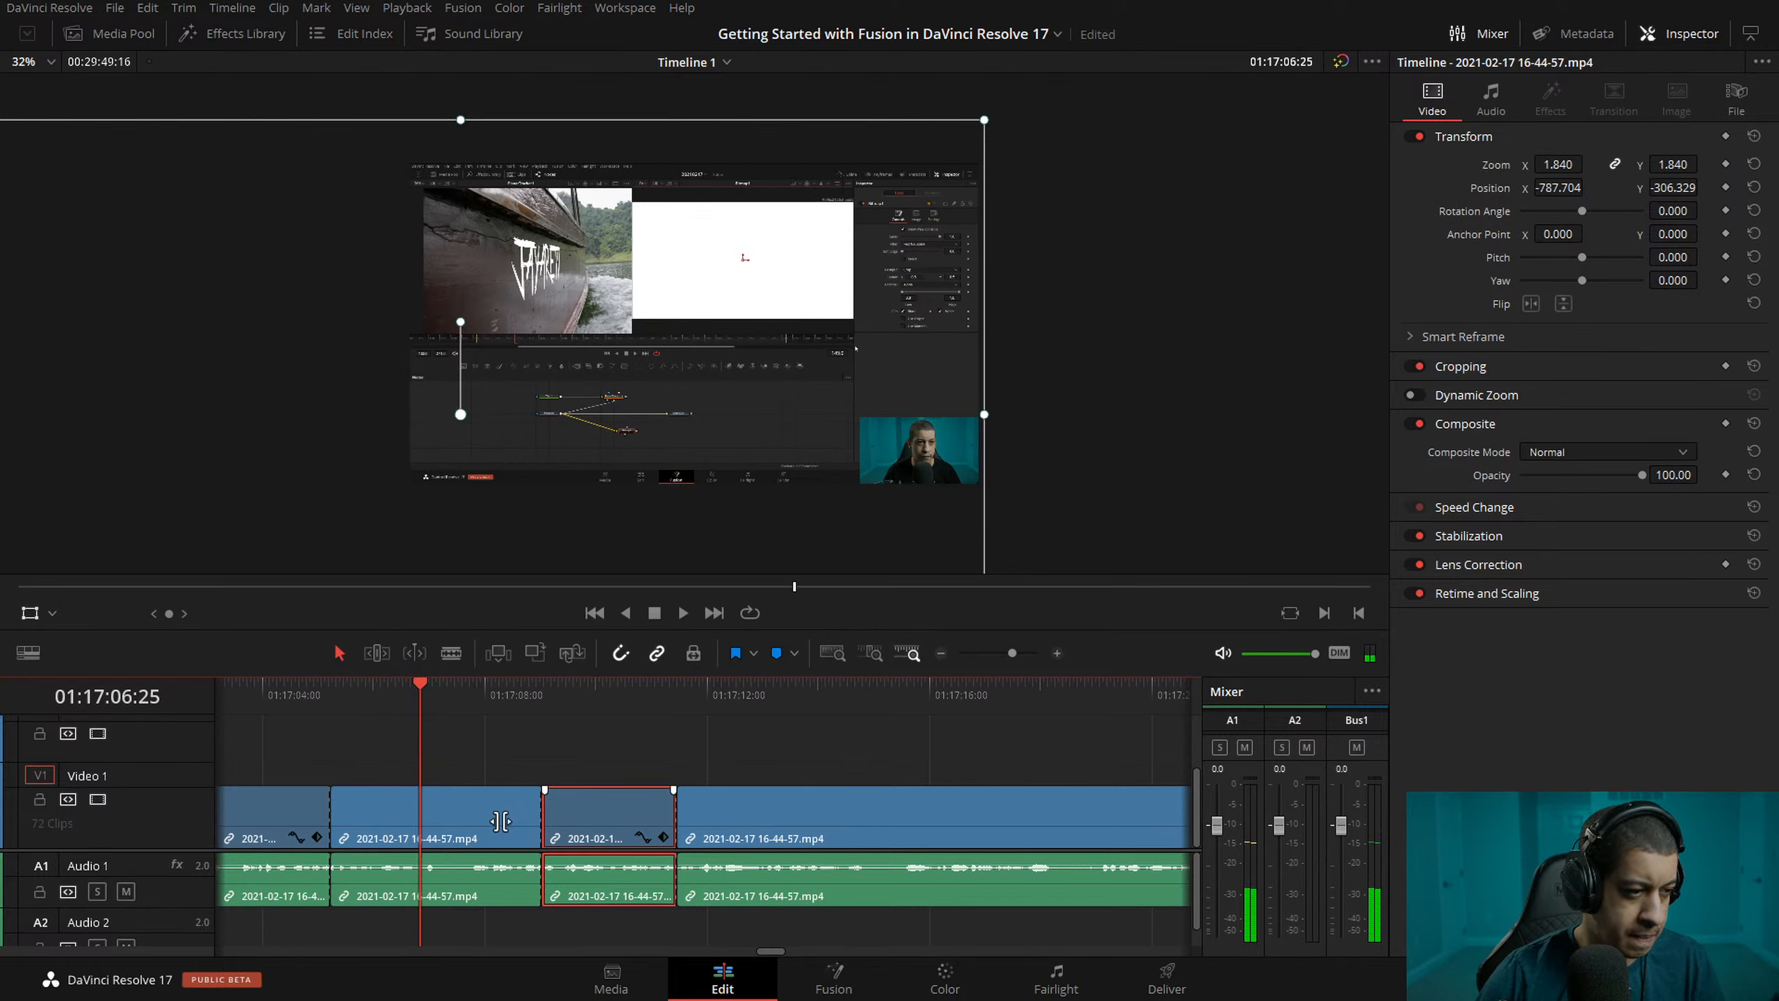
{"action": "left_click_drag", "start_coordinate": [543, 819], "coordinate": [469, 818]}
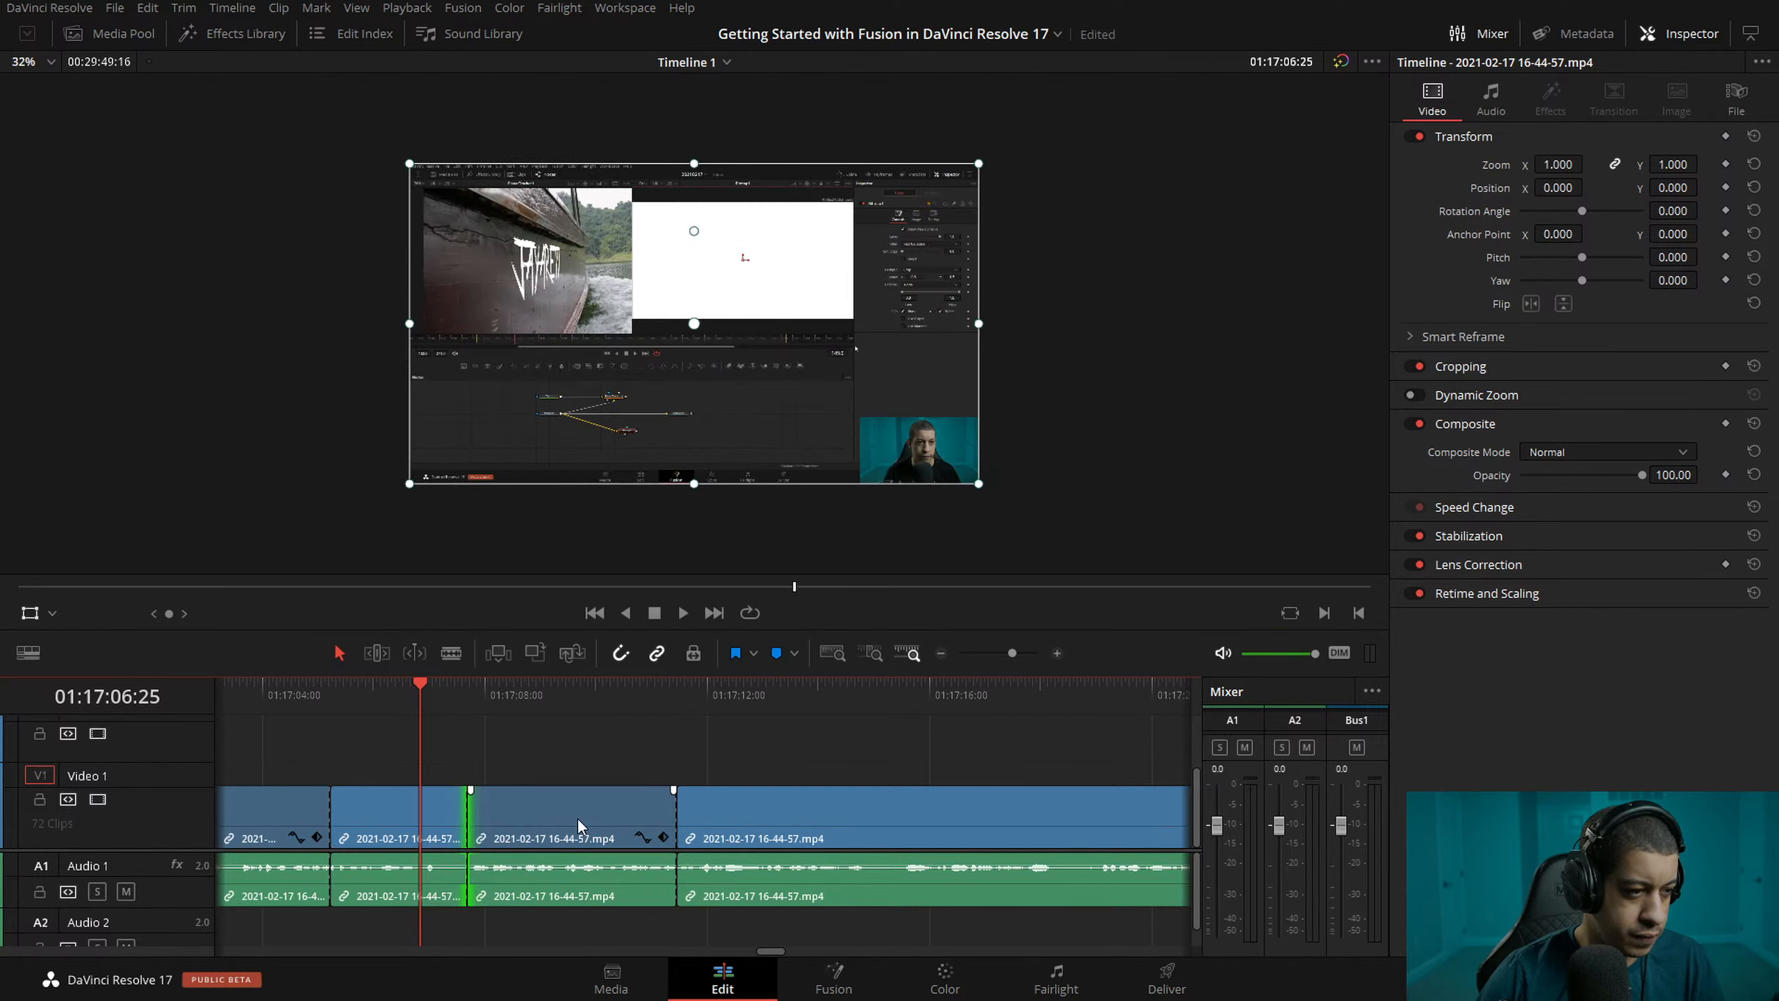
- Paste the enlarged Bitmap clip's Position, Zoom, Scale X and Scale Y attributes onto the clip before it
{"action": "left_click", "coordinate": [549, 813]}
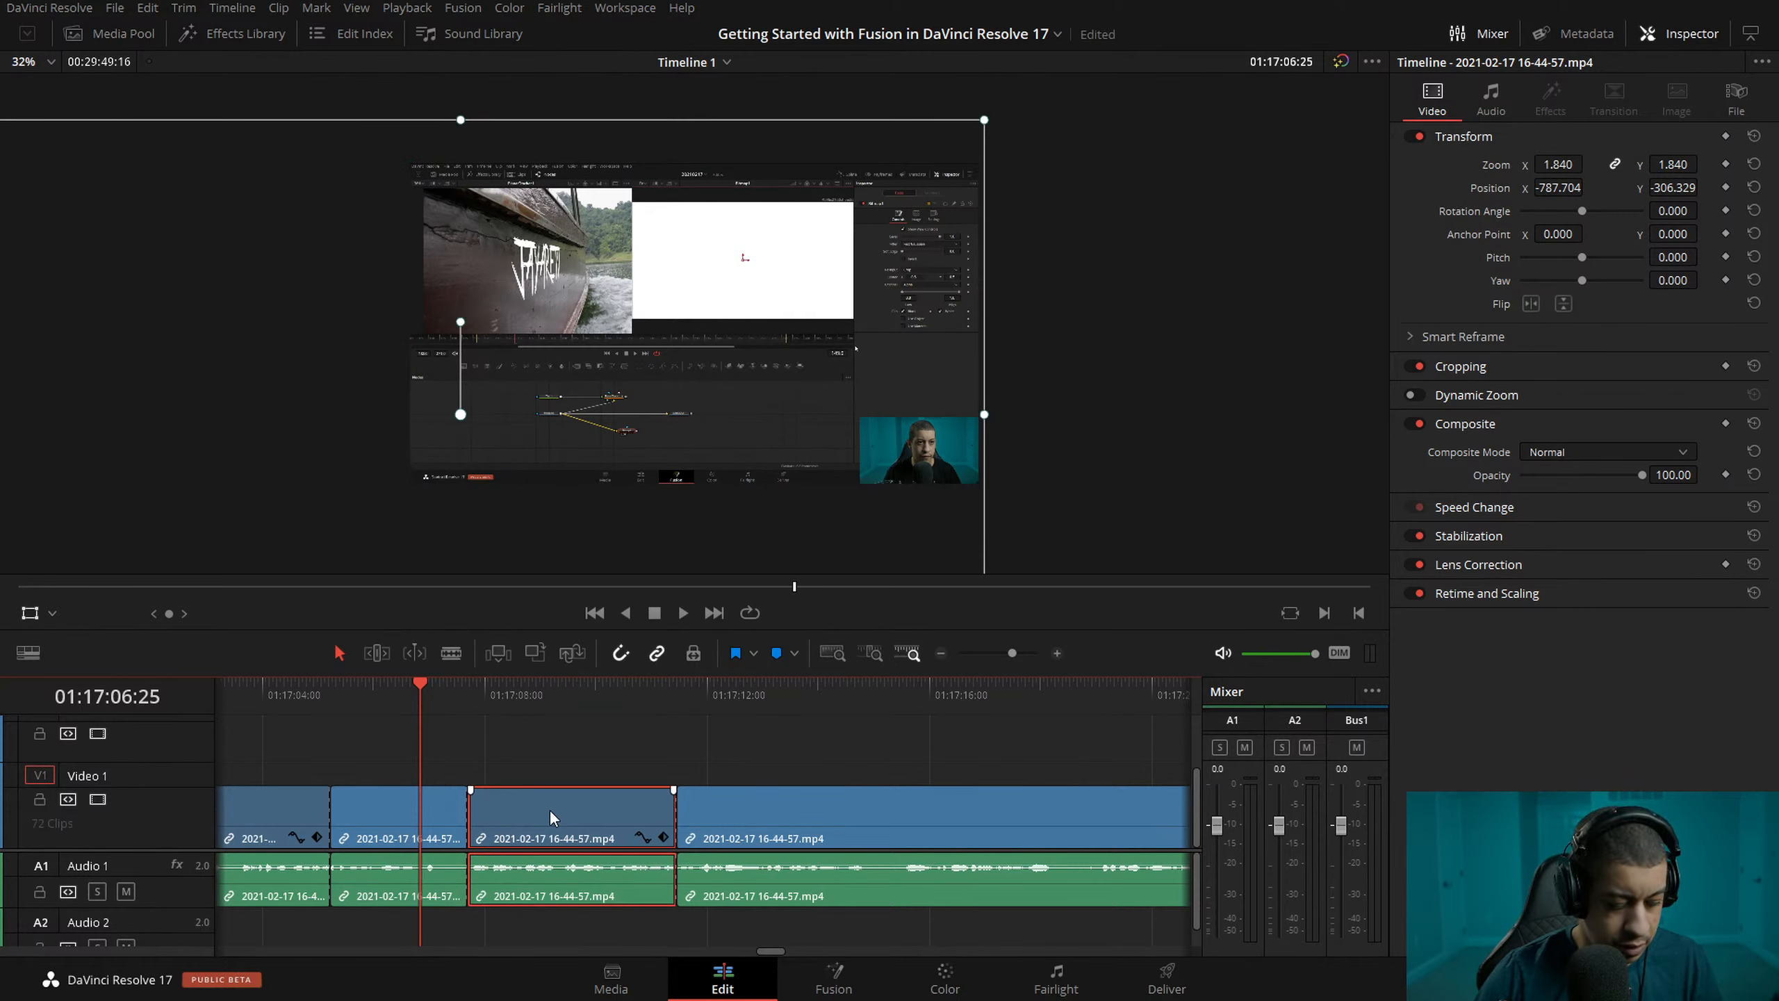
{"action": "left_click", "coordinate": [395, 827]}
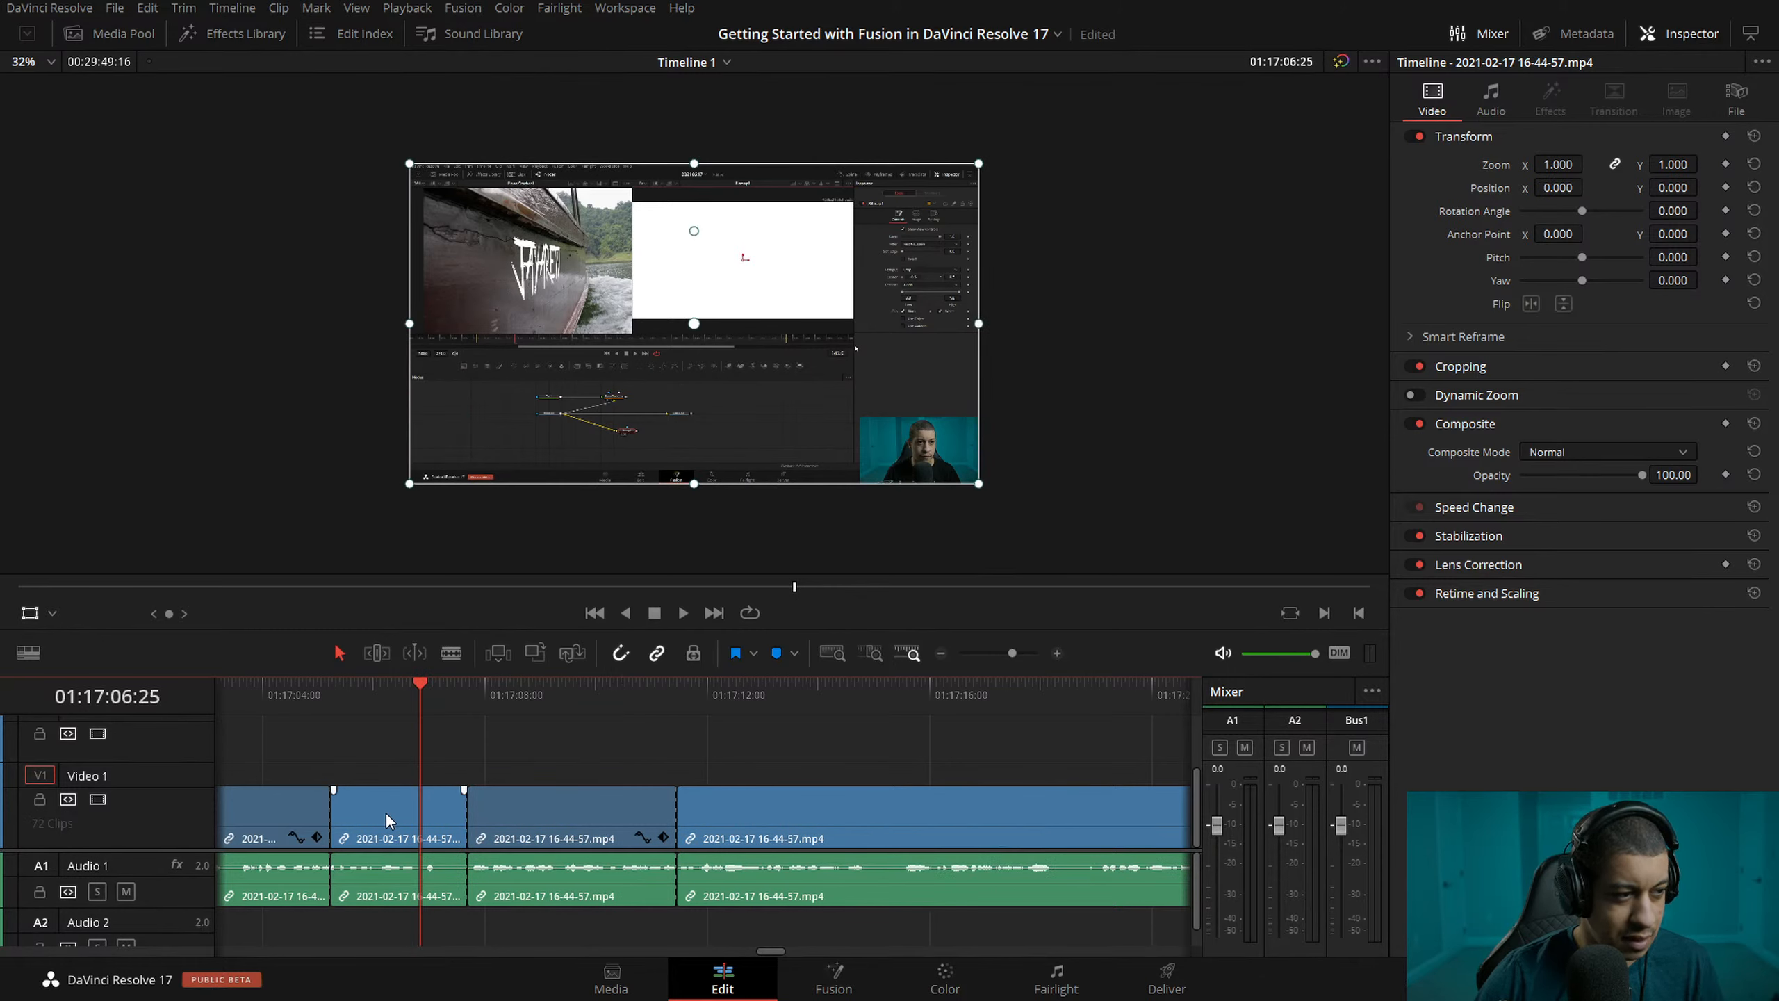
{"action": "right_click", "coordinate": [446, 810]}
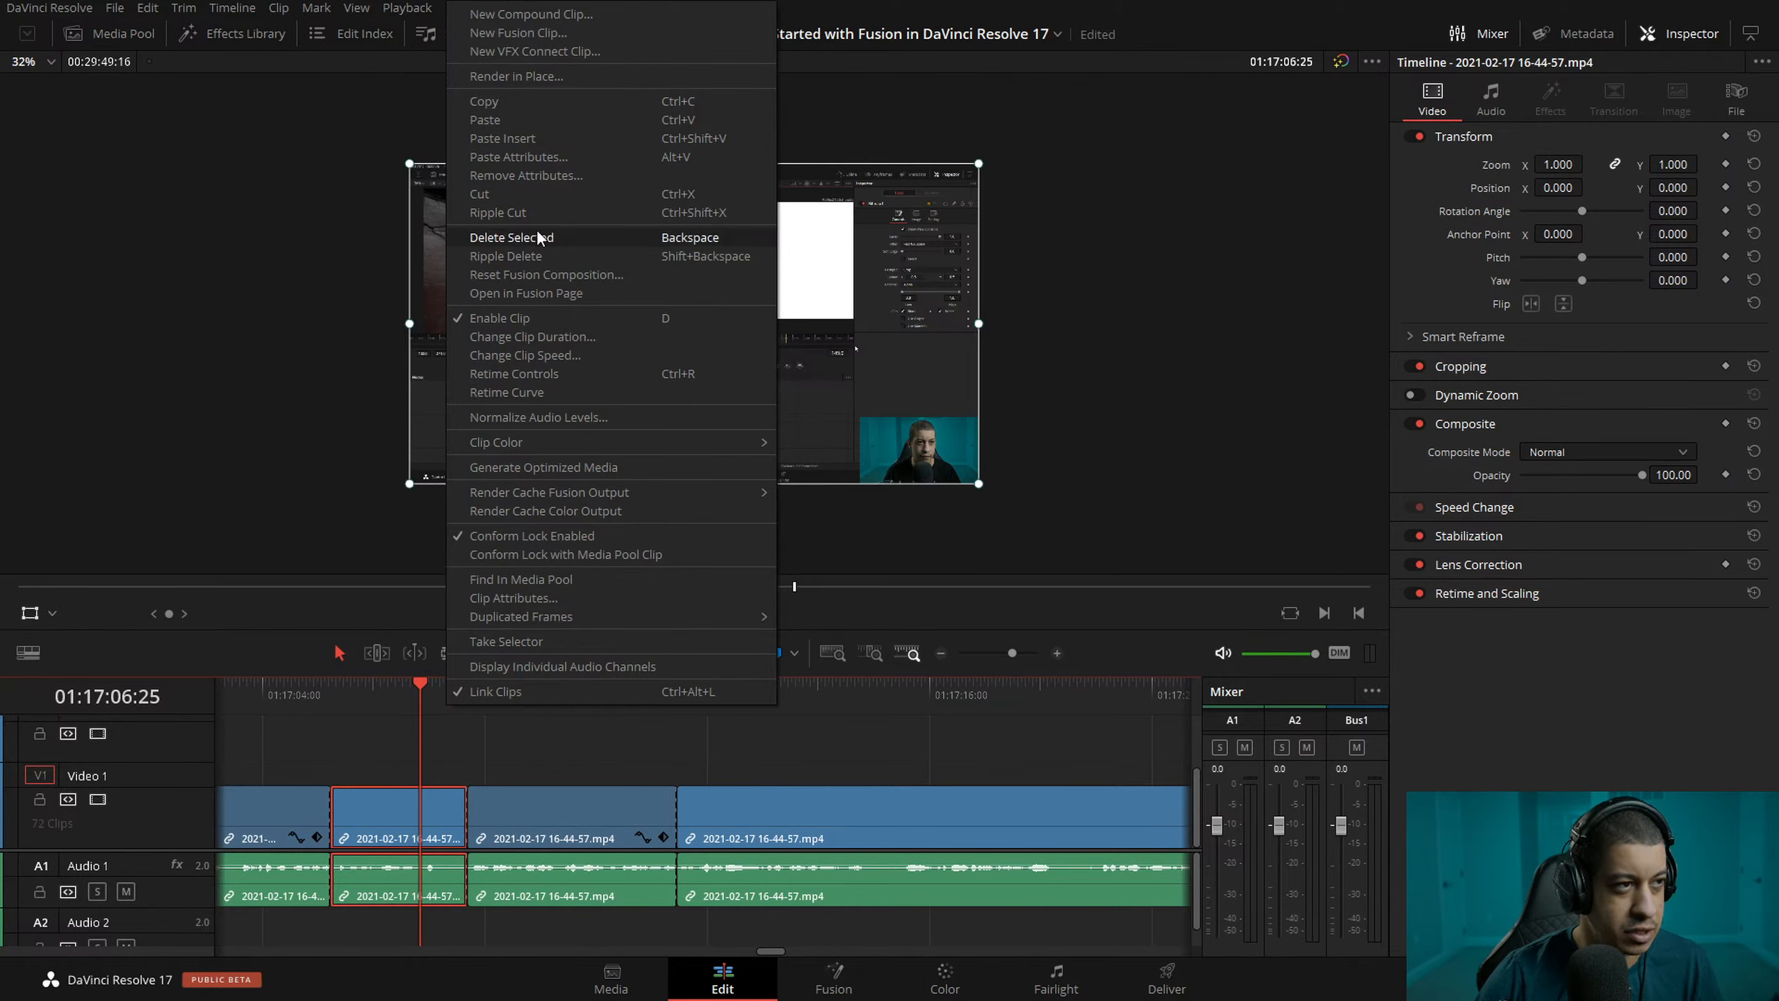
{"action": "left_click", "coordinate": [558, 157]}
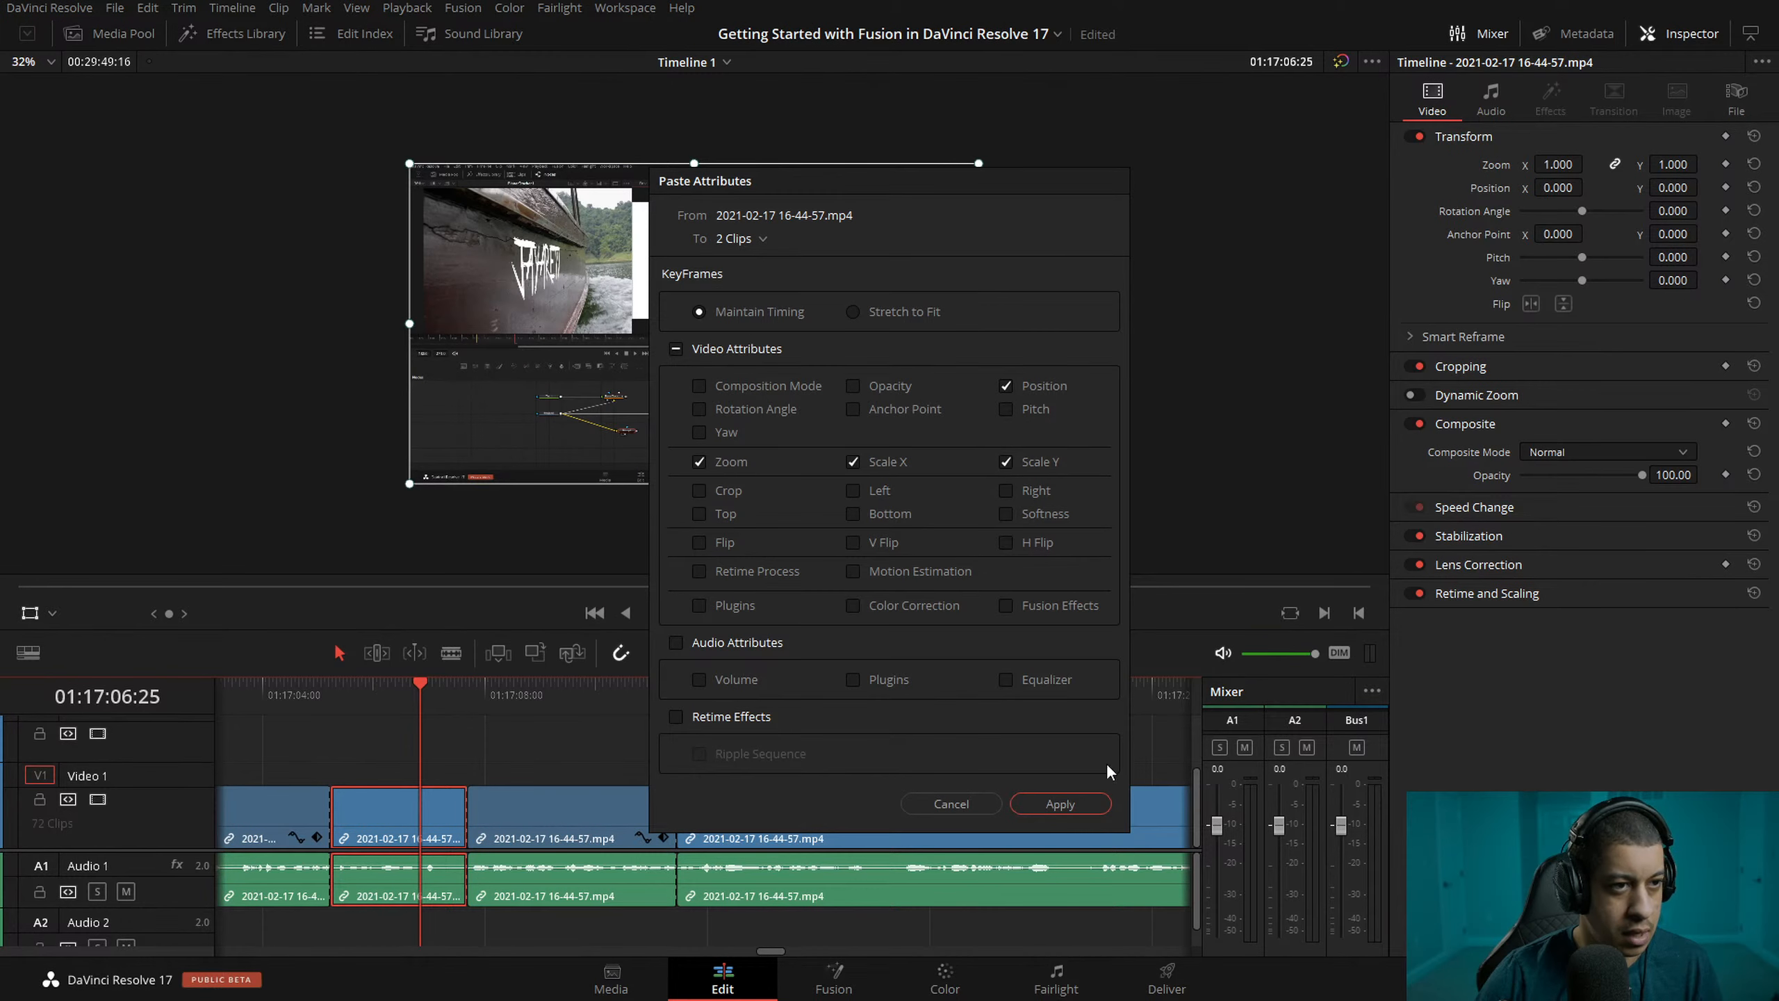
{"action": "left_click", "coordinate": [1085, 802]}
- Keyframe the preceding clip's zoom and position at 01:17:07:21, and set zoom 1 and position 0, 0 at 01:17:06:21
{"action": "left_click", "coordinate": [466, 690]}
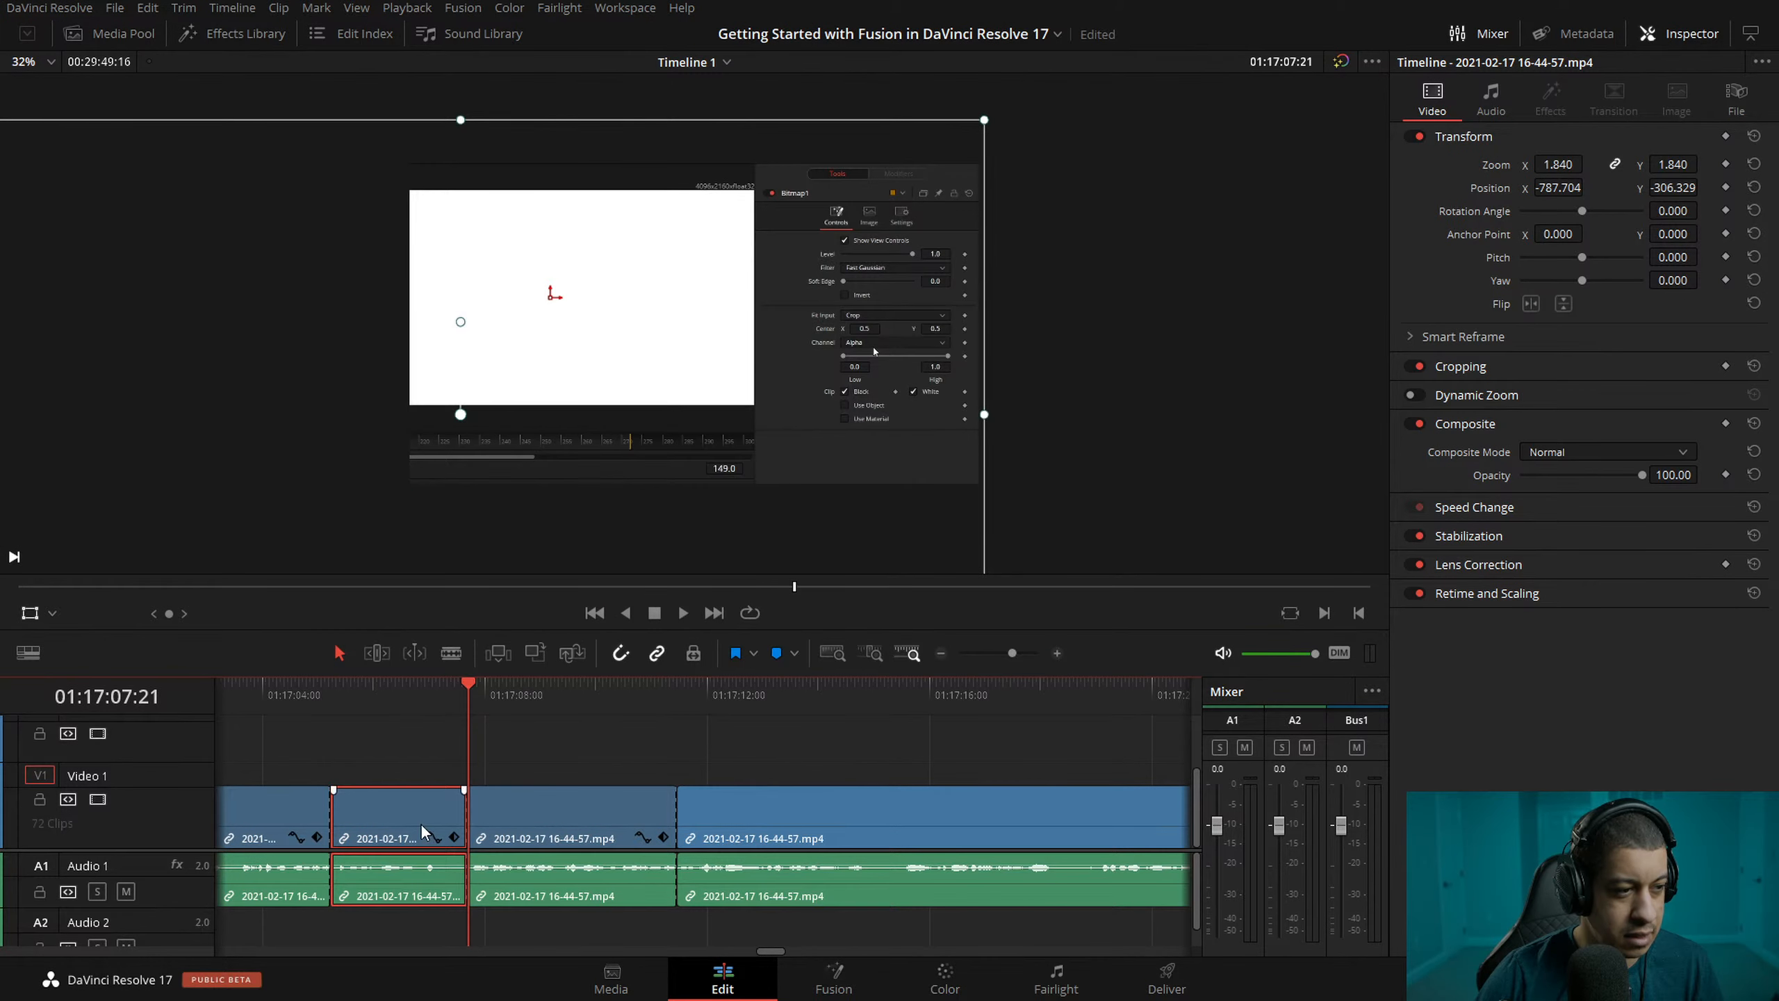
{"action": "left_click", "coordinate": [1726, 164]}
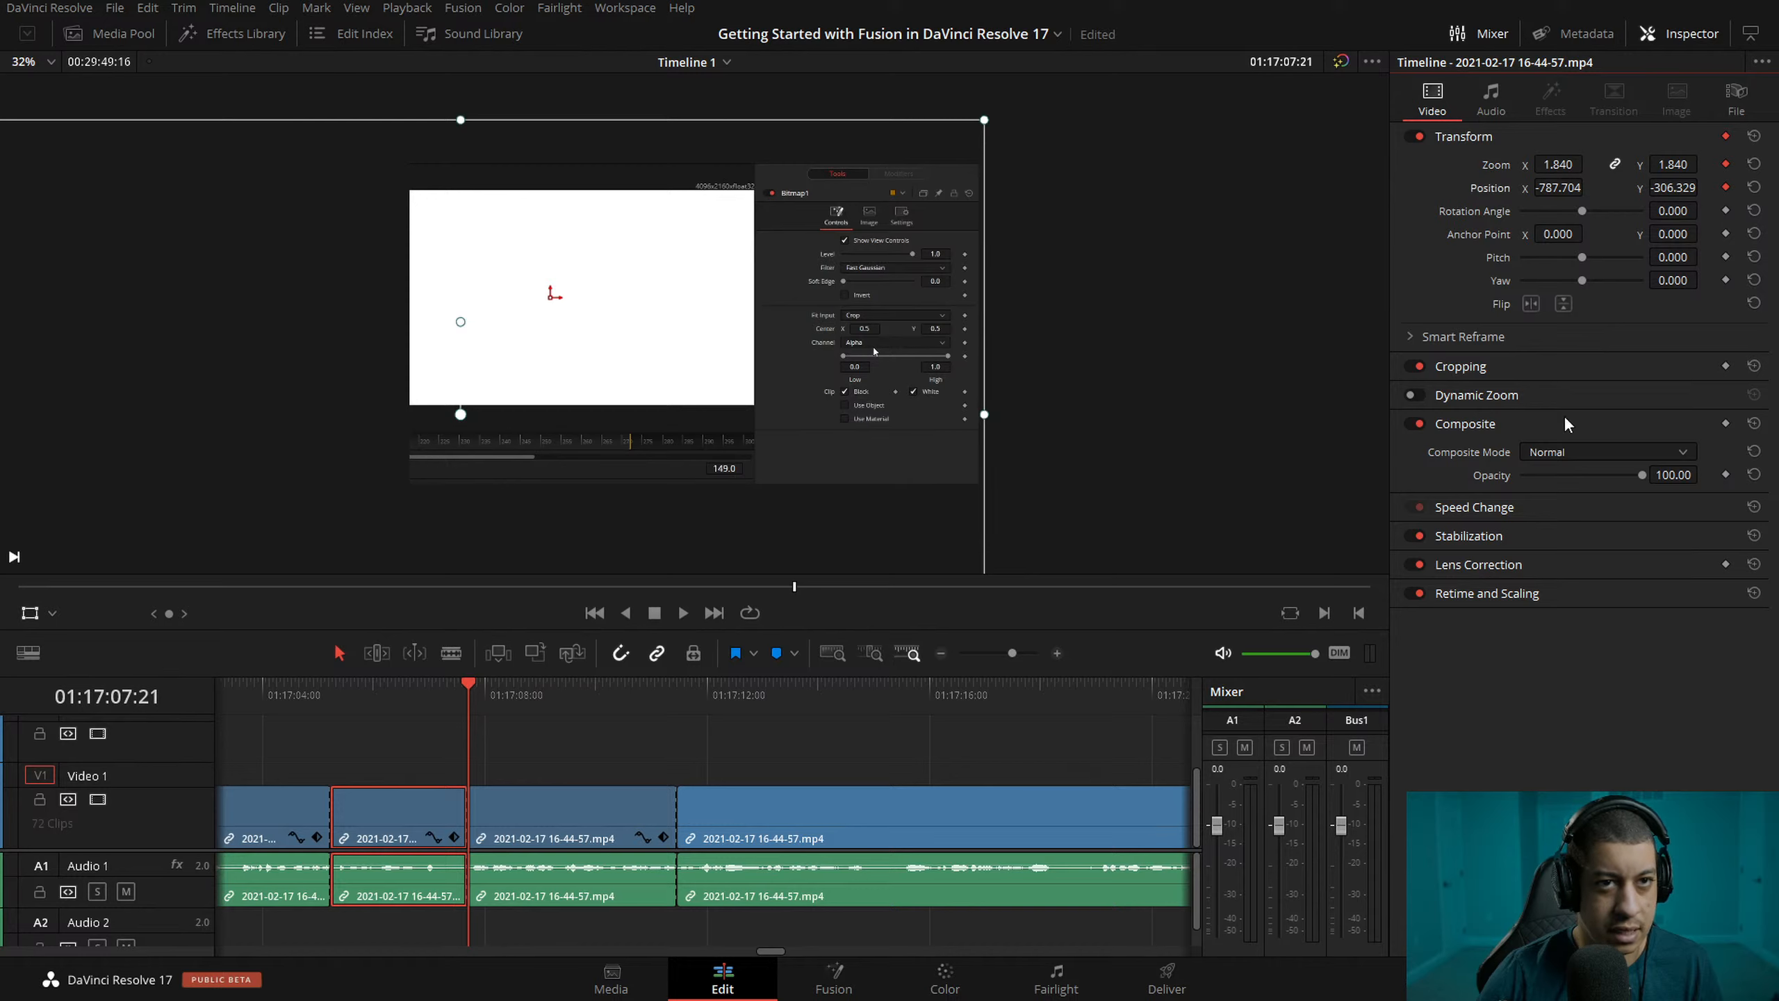
{"action": "left_click_drag", "start_coordinate": [466, 695], "coordinate": [414, 702]}
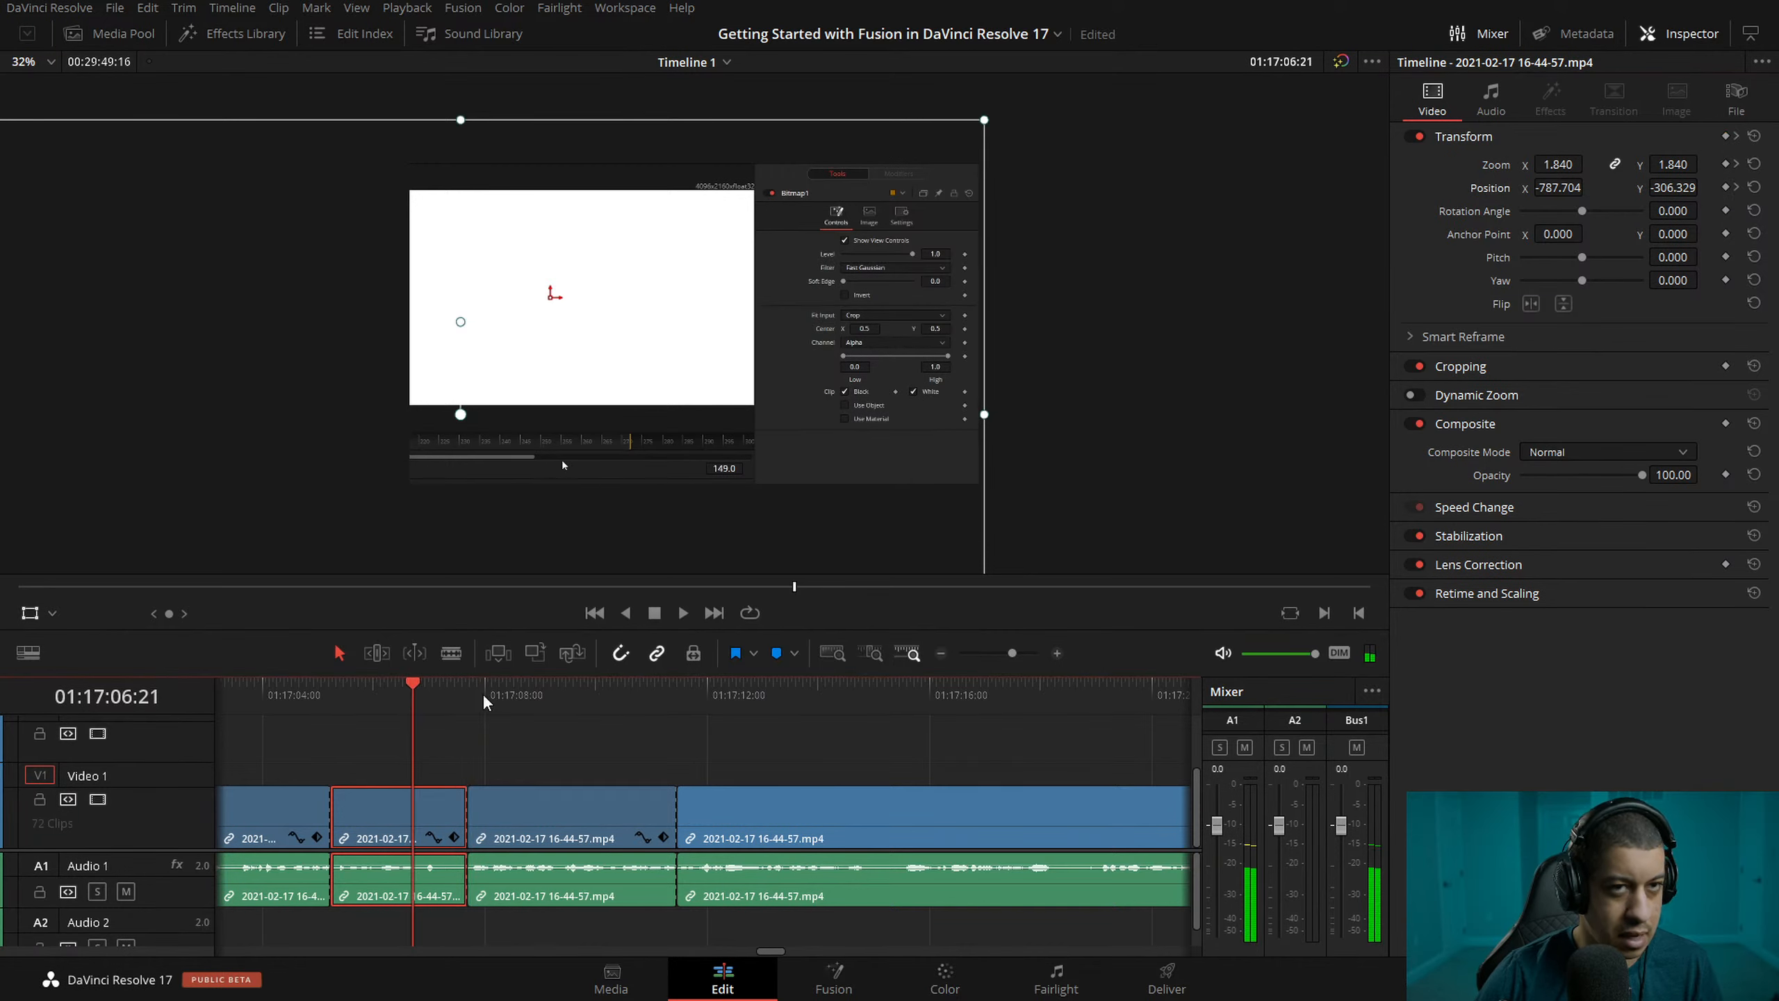
{"action": "left_click", "coordinate": [1673, 164]}
{"action": "type", "text": "1"}
{"action": "key", "text": "Return"}
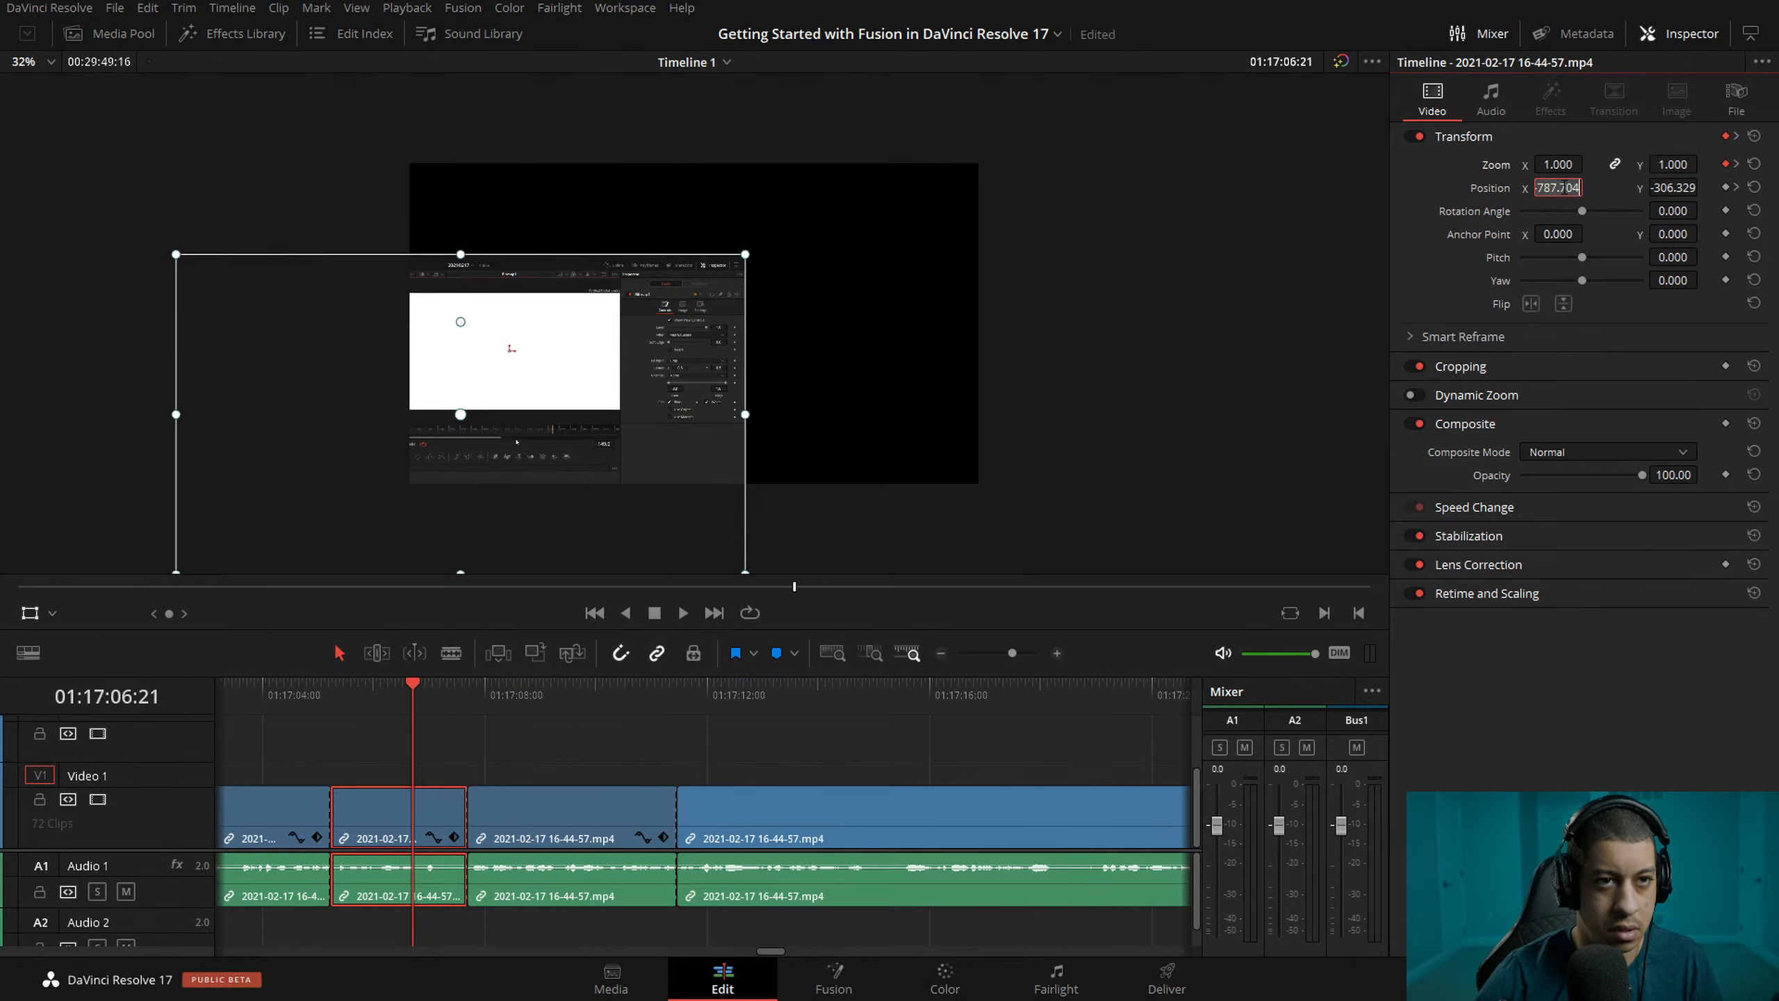
{"action": "type", "text": "0"}
{"action": "key", "text": "Tab"}
{"action": "type", "text": "0"}
{"action": "key", "text": "Return"}
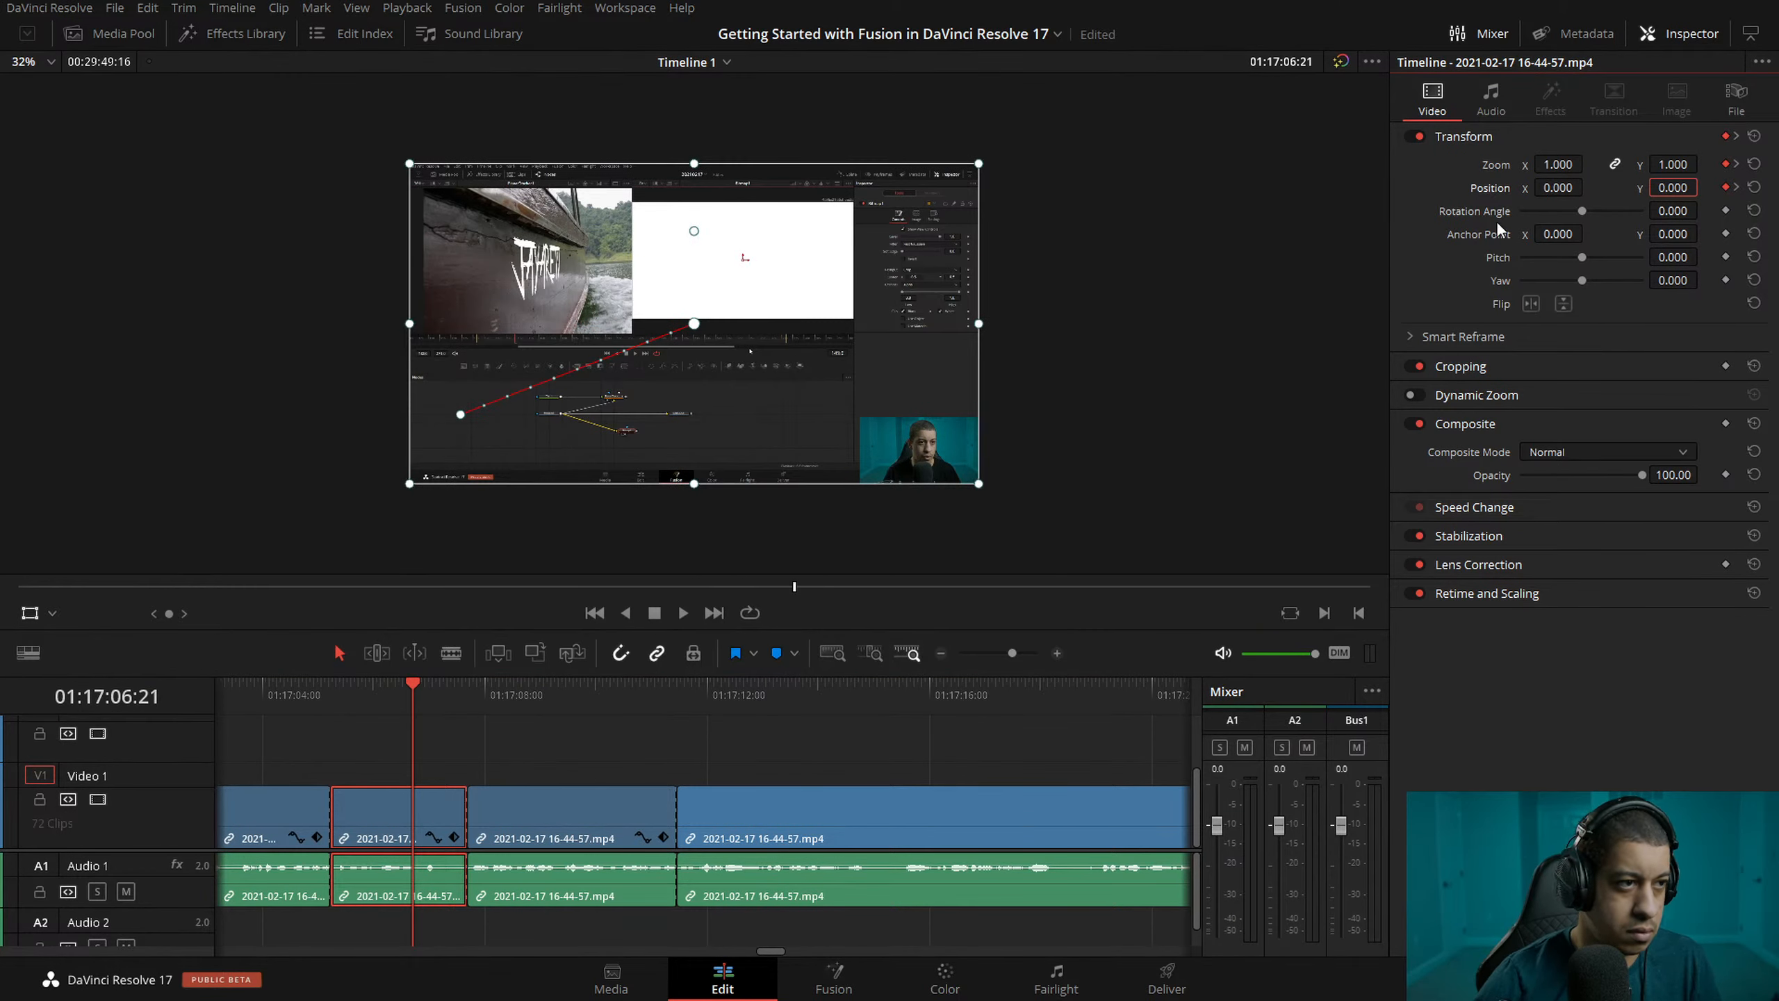
- Play the Bitmap zoom animation and the footage following it, partly at double speed, and save the project
{"action": "key", "text": "space"}
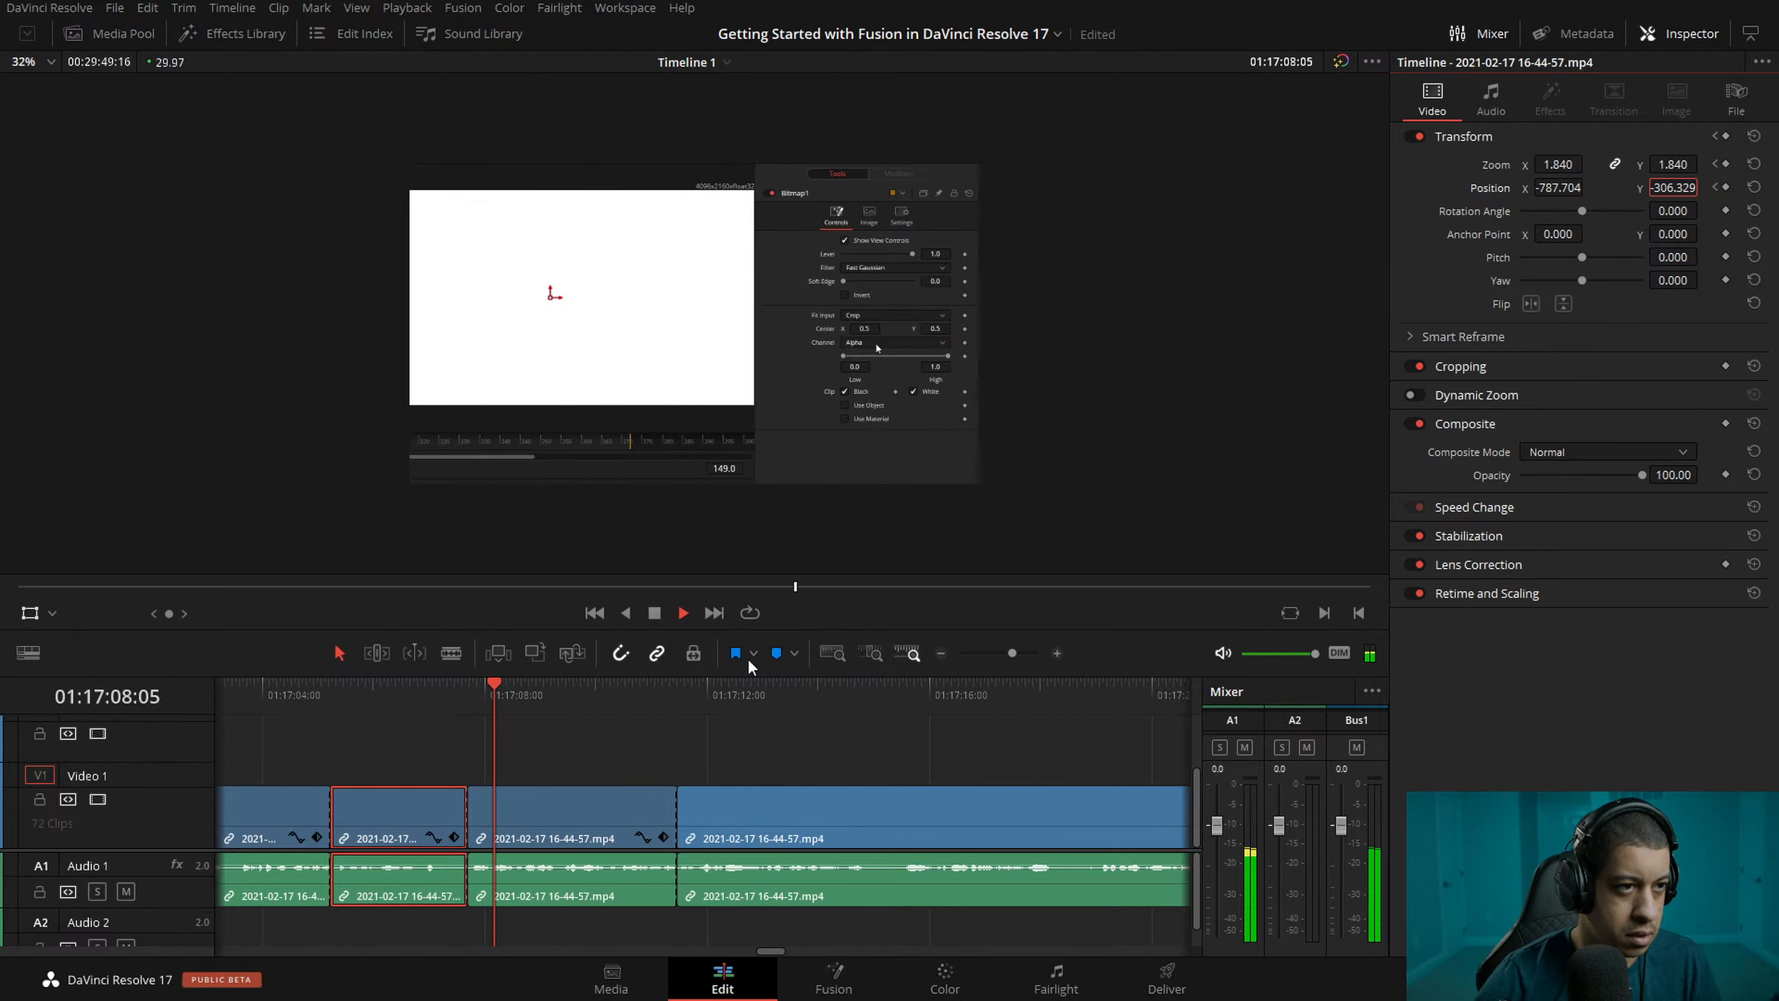
{"action": "key", "text": "l"}
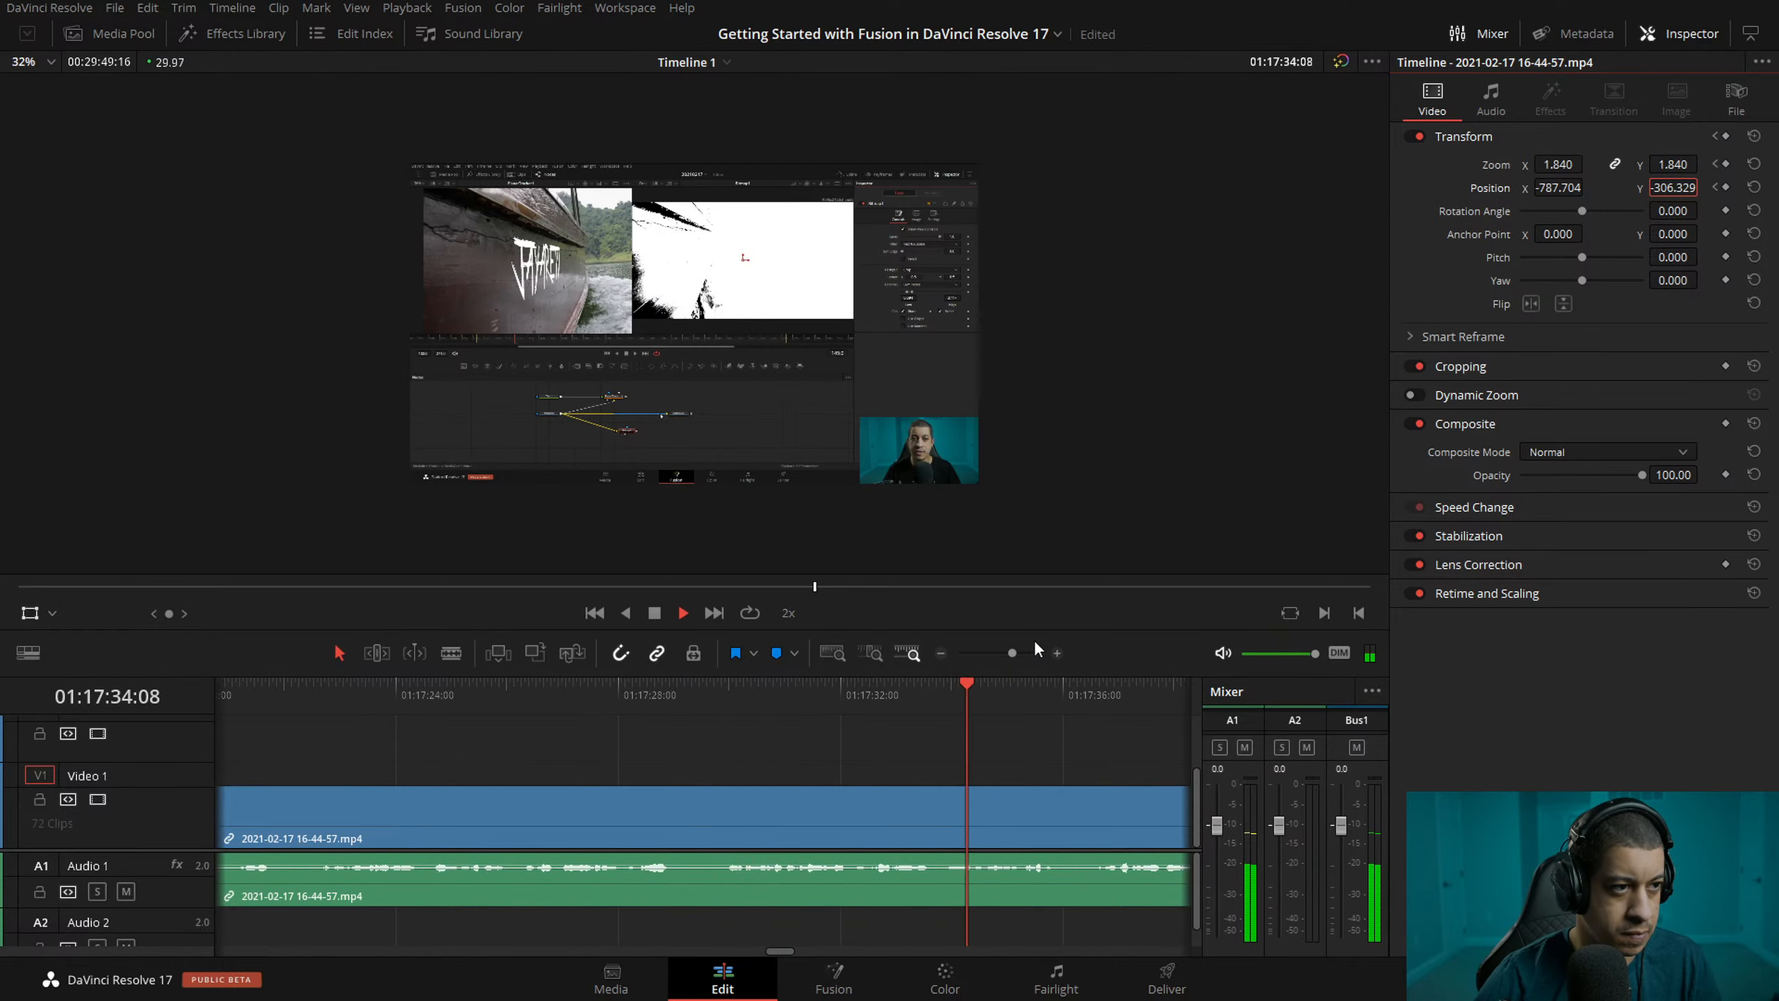
{"action": "key", "text": "space"}
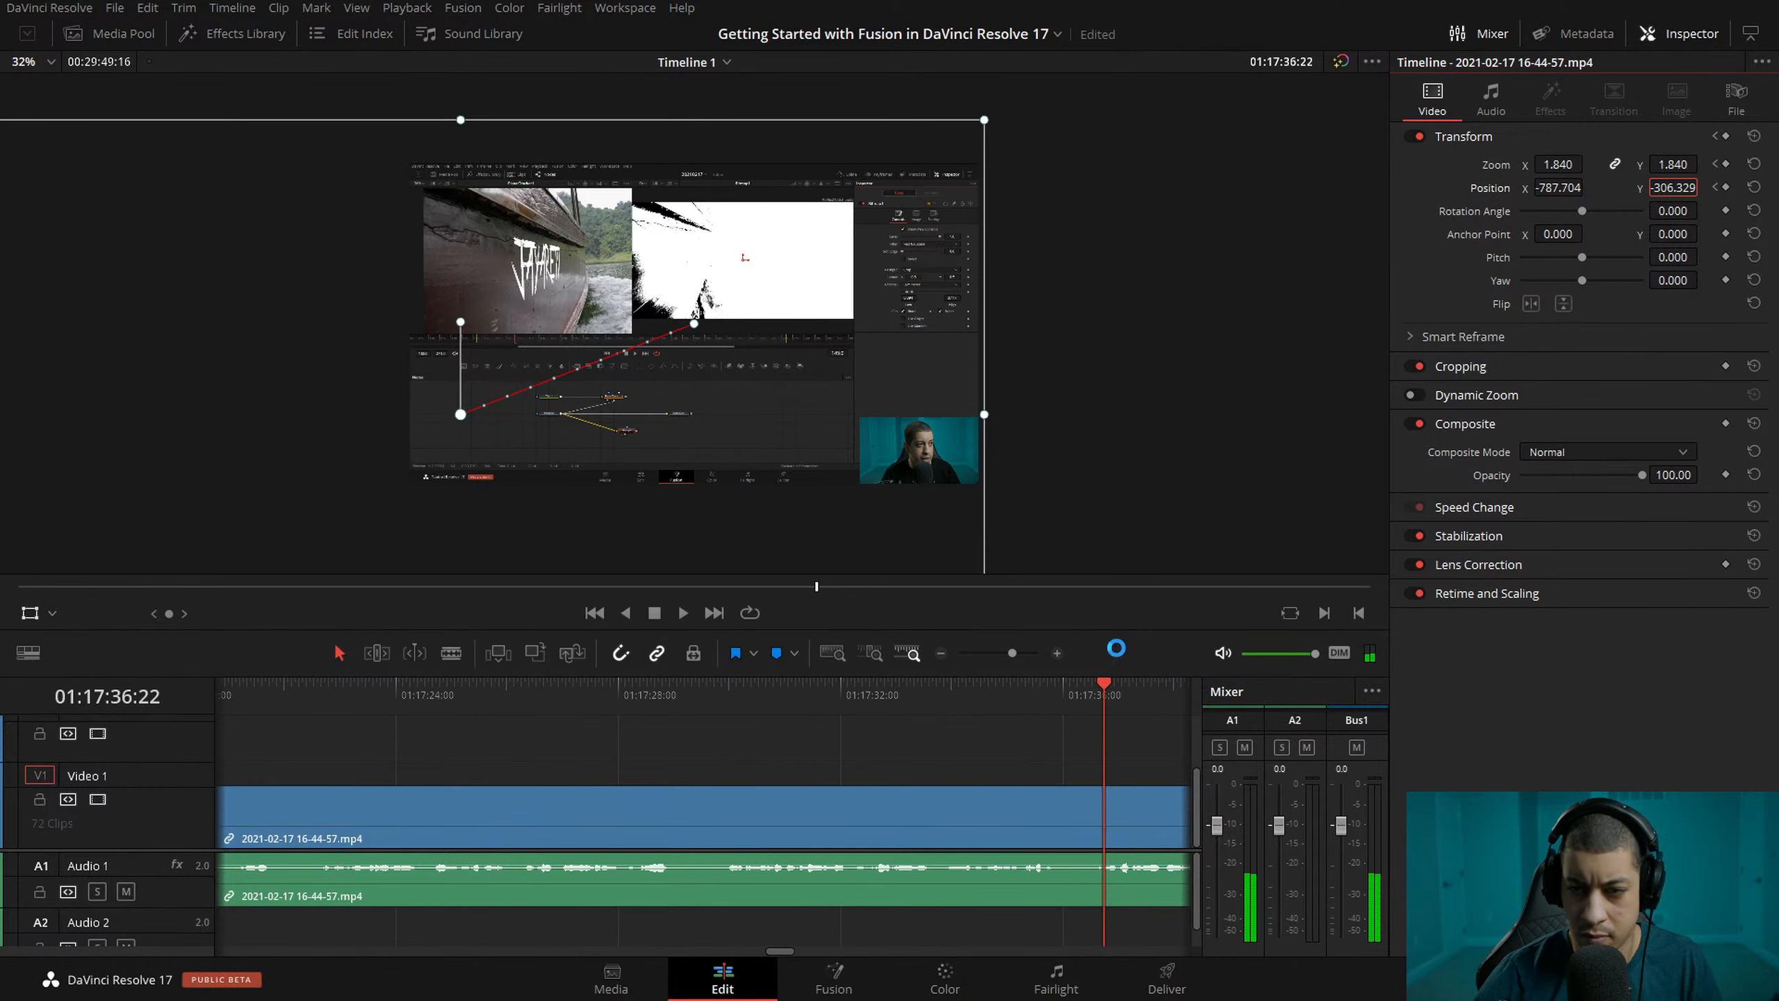
{"action": "key", "text": "space"}
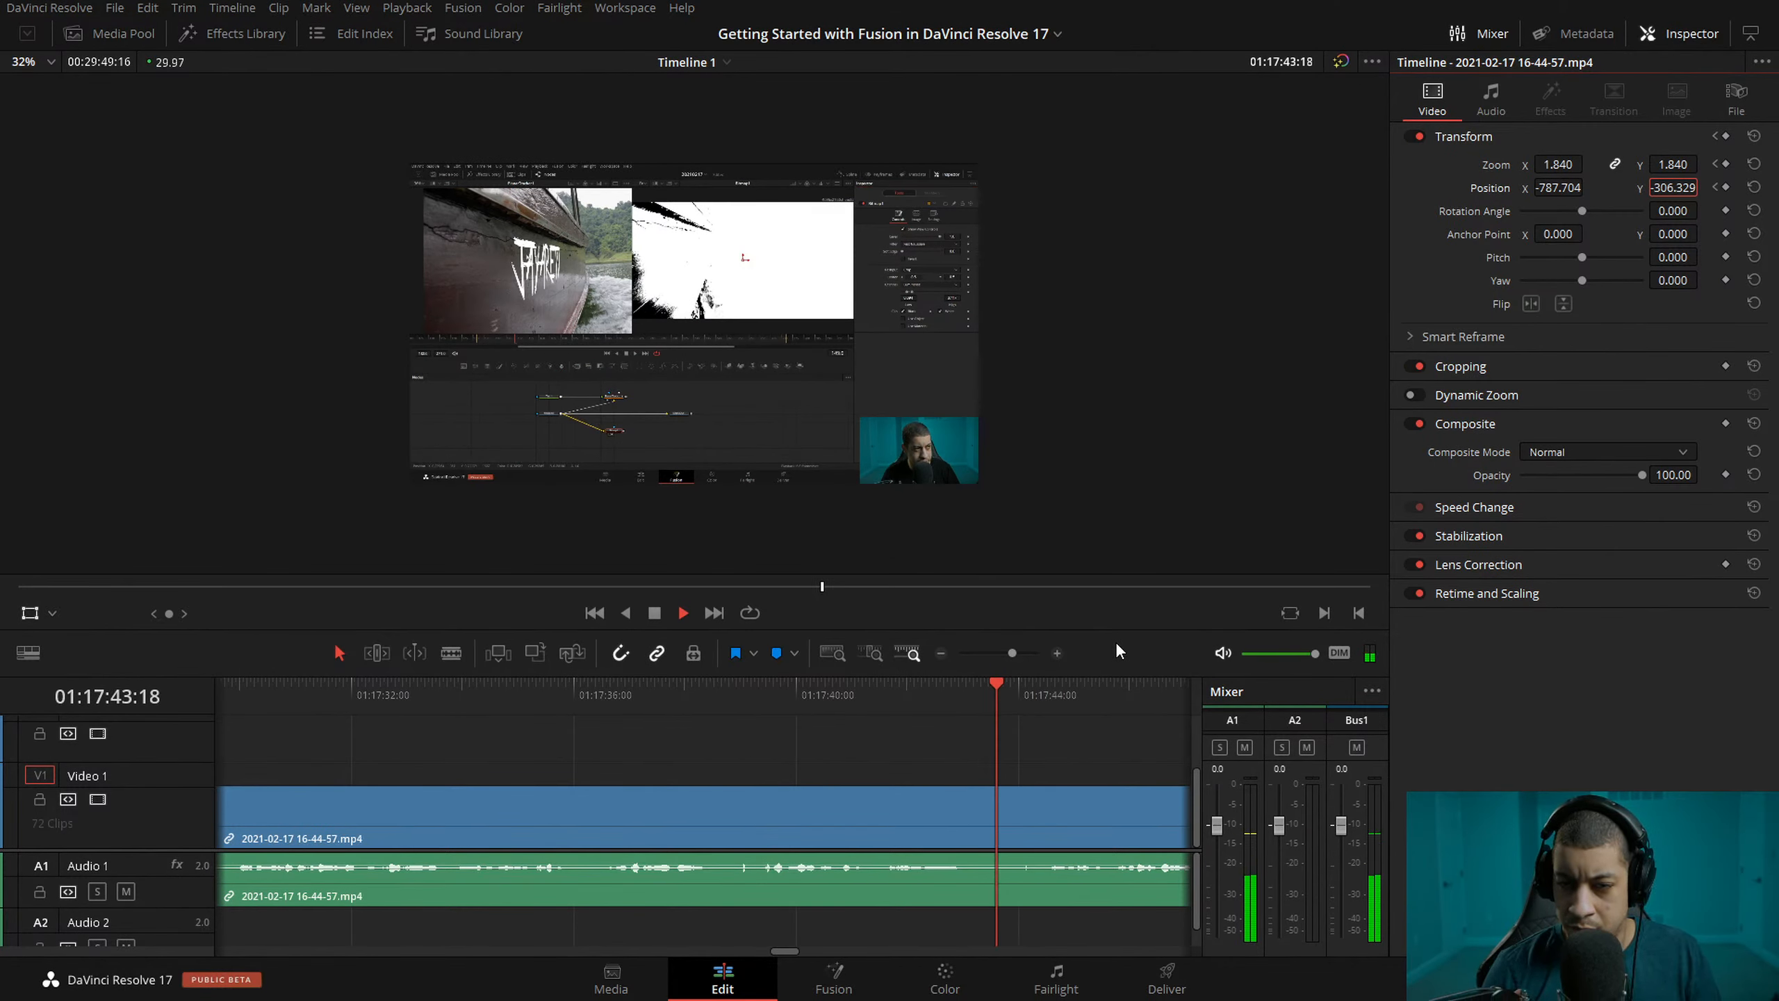
{"action": "key", "text": "space"}
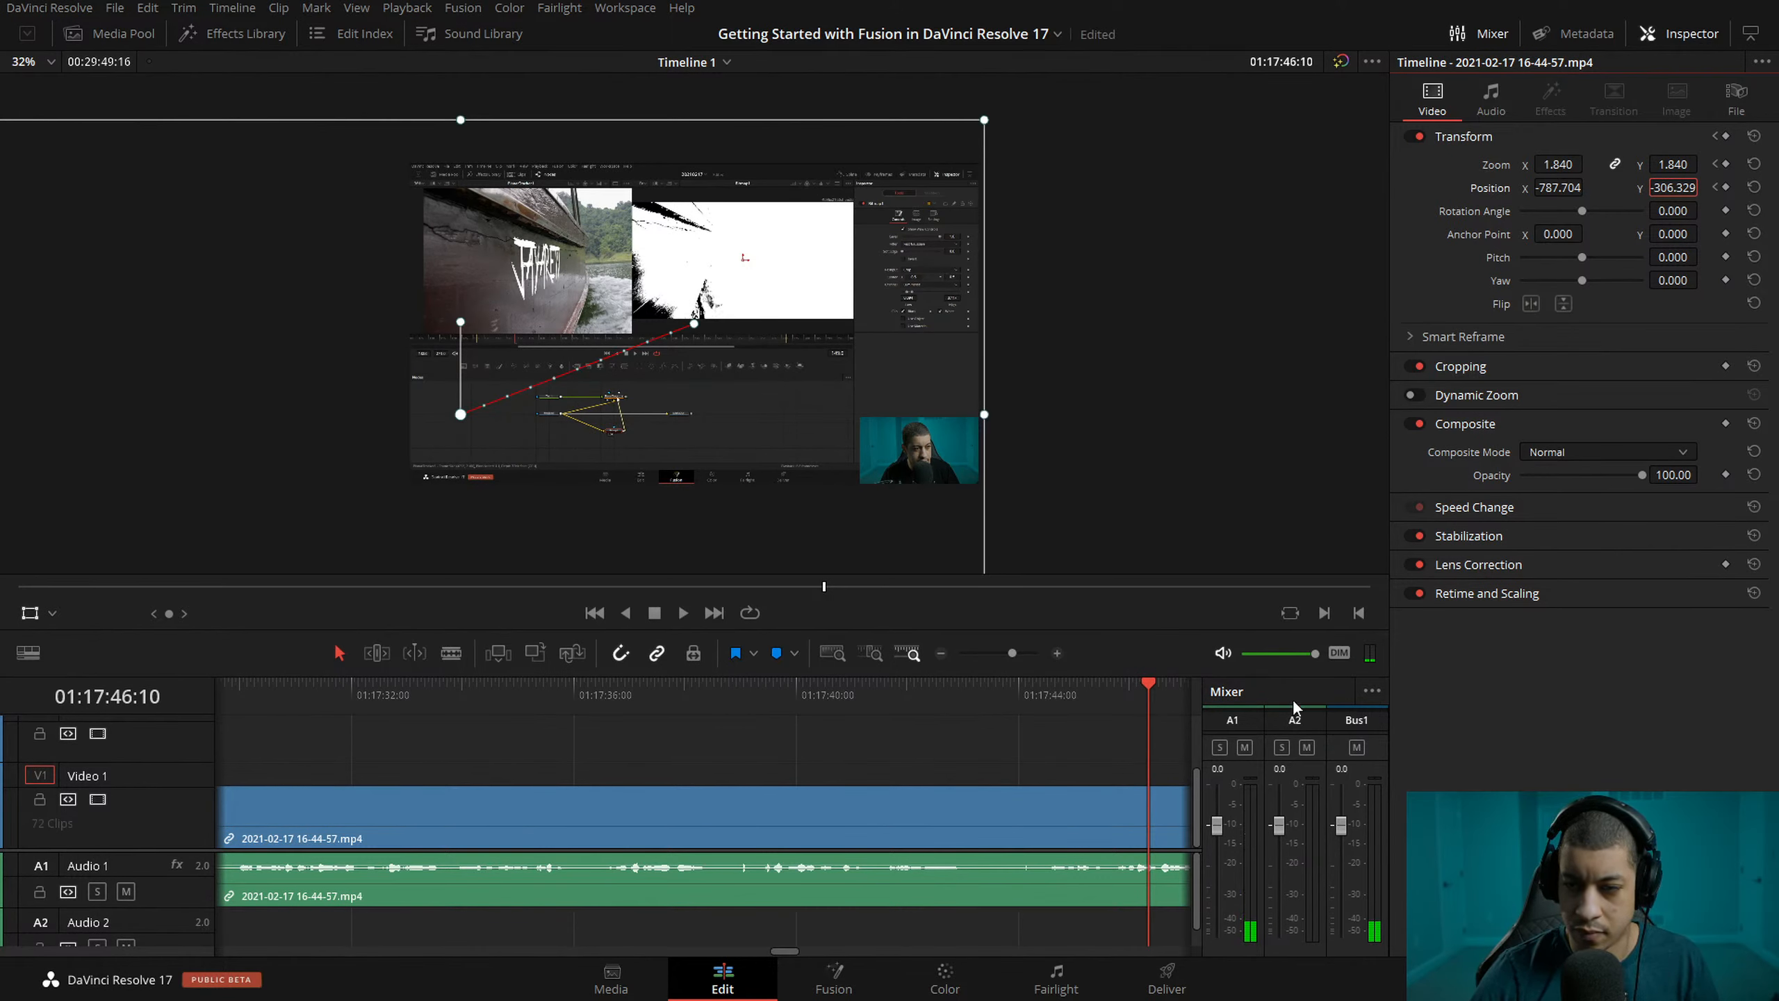
{"action": "key", "text": "ctrl+s"}
{"action": "key", "text": "space"}
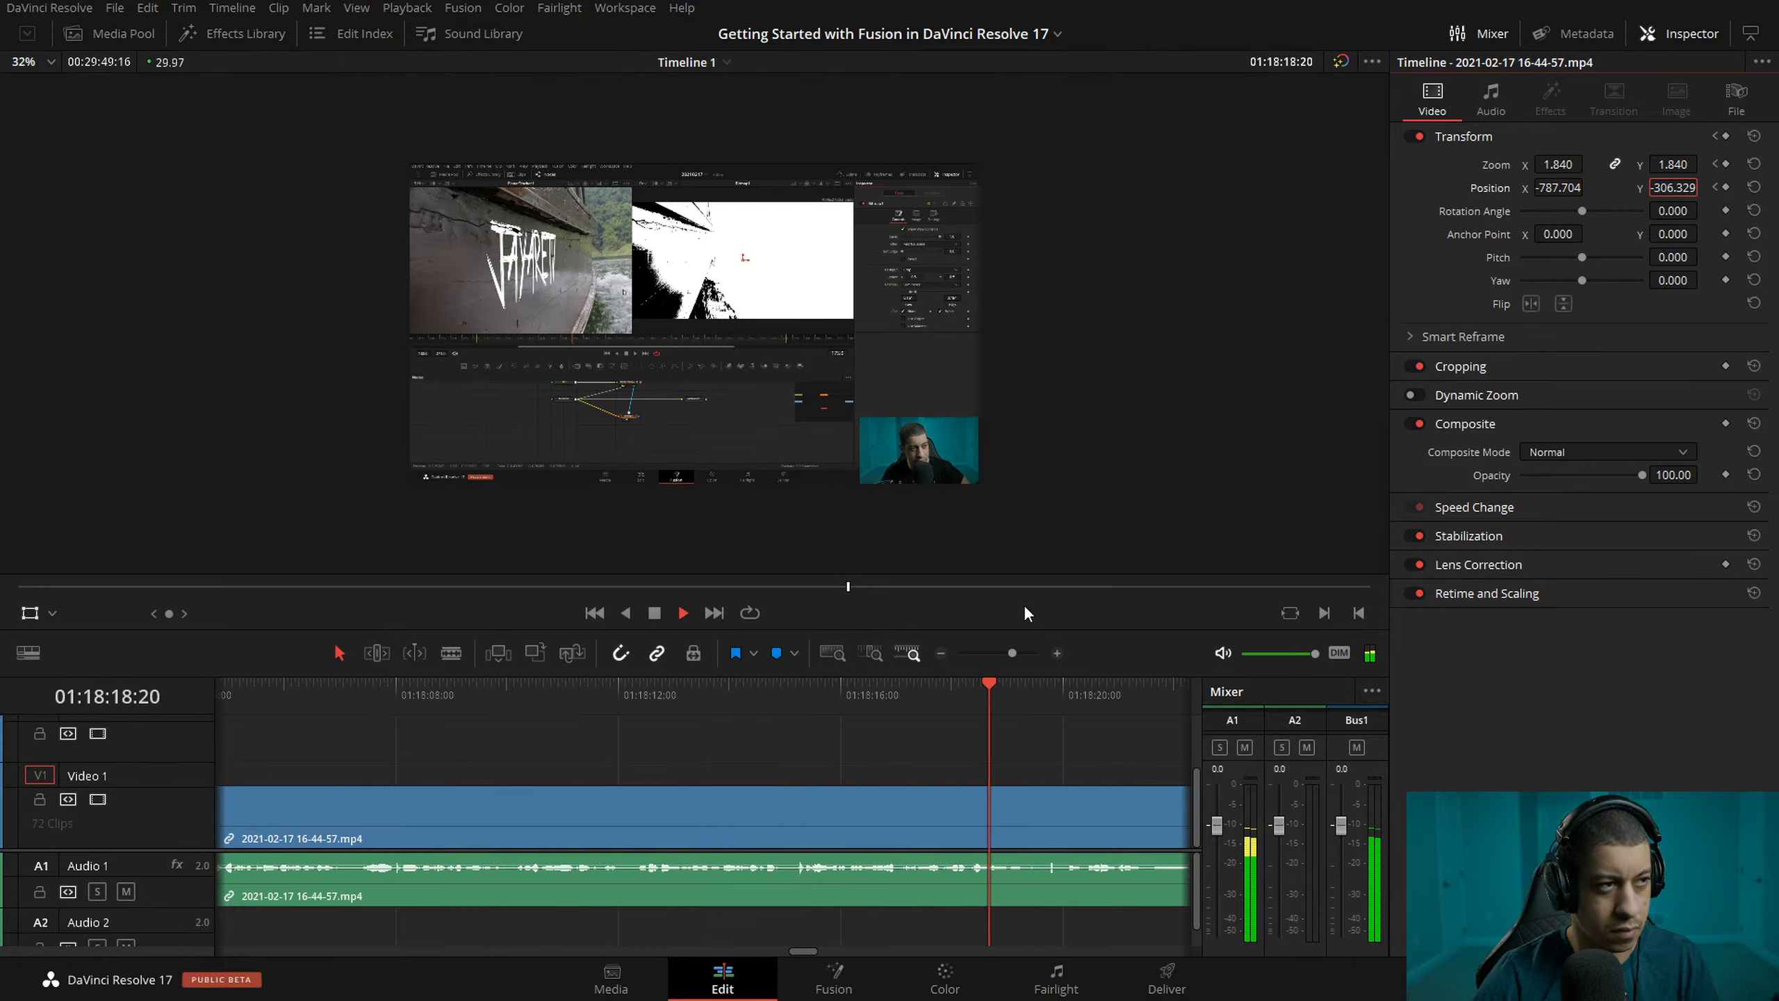
- Split the recording at 01:18:21:14 and ripple out the pause up to 01:18:22:27
{"action": "key", "text": "space"}
{"action": "left_click", "coordinate": [586, 696]}
{"action": "key", "text": "space"}
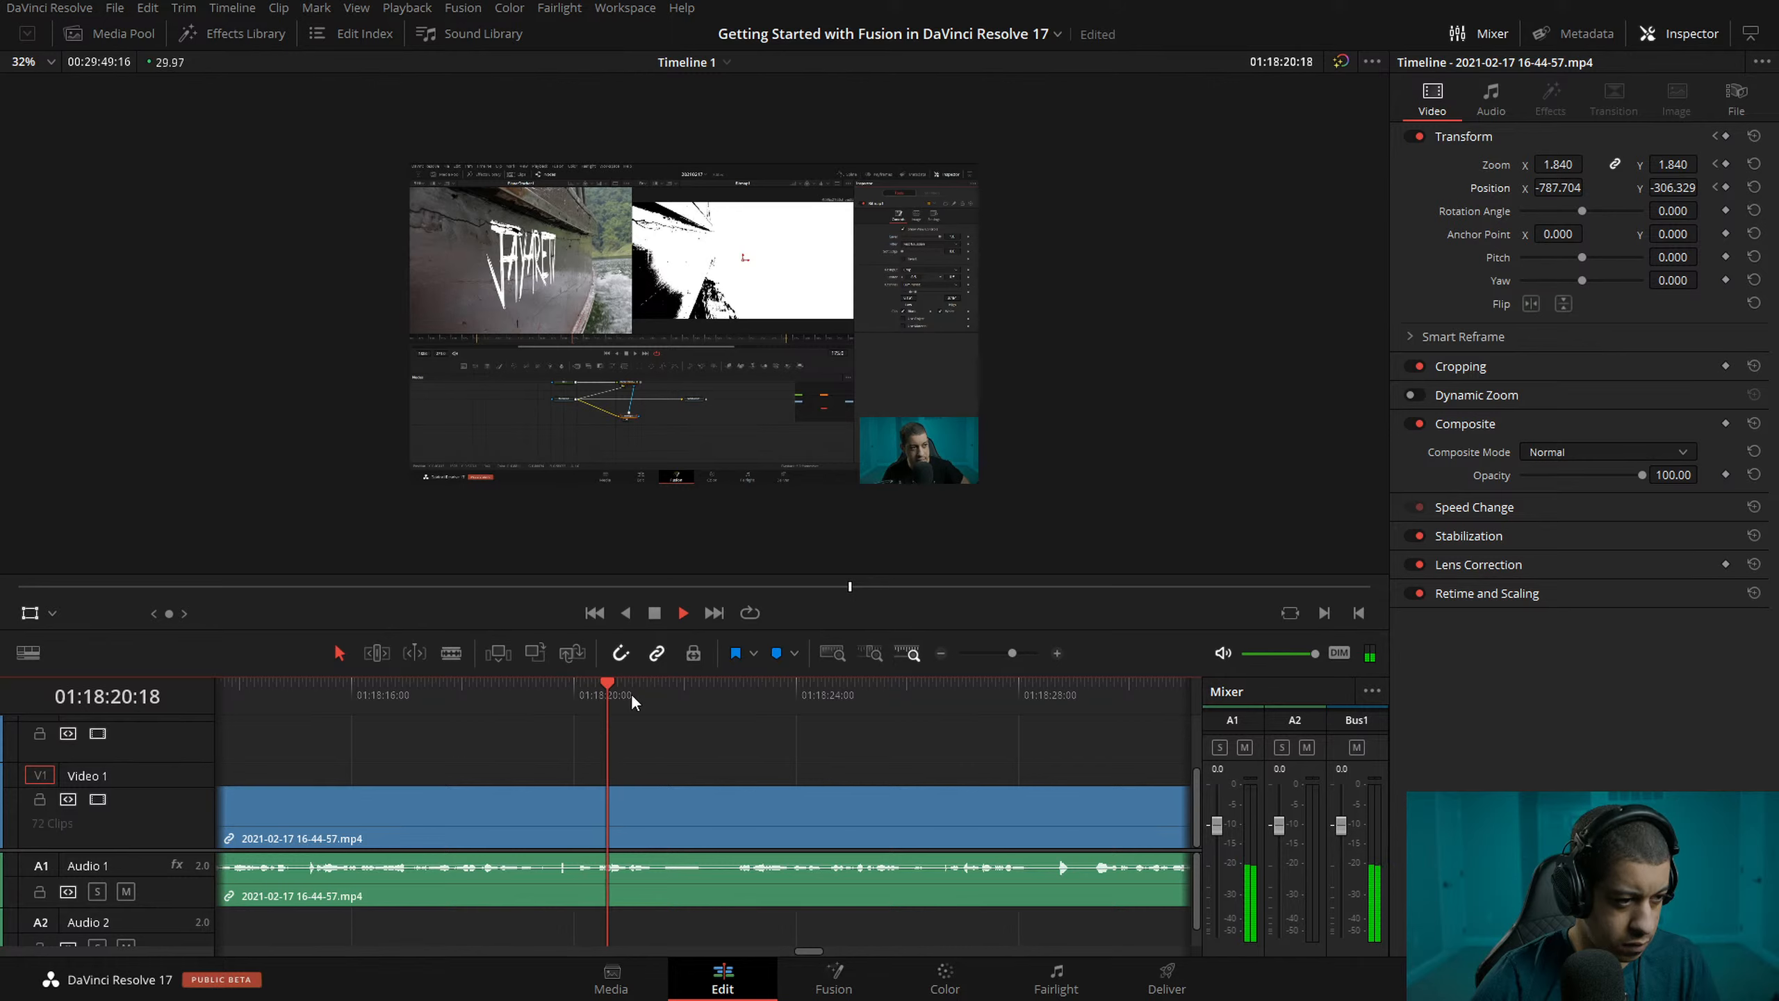
{"action": "key", "text": "space"}
{"action": "key", "text": "ctrl+b"}
{"action": "left_click", "coordinate": [736, 701]}
{"action": "left_click", "coordinate": [736, 700]}
{"action": "left_click", "coordinate": [809, 832]}
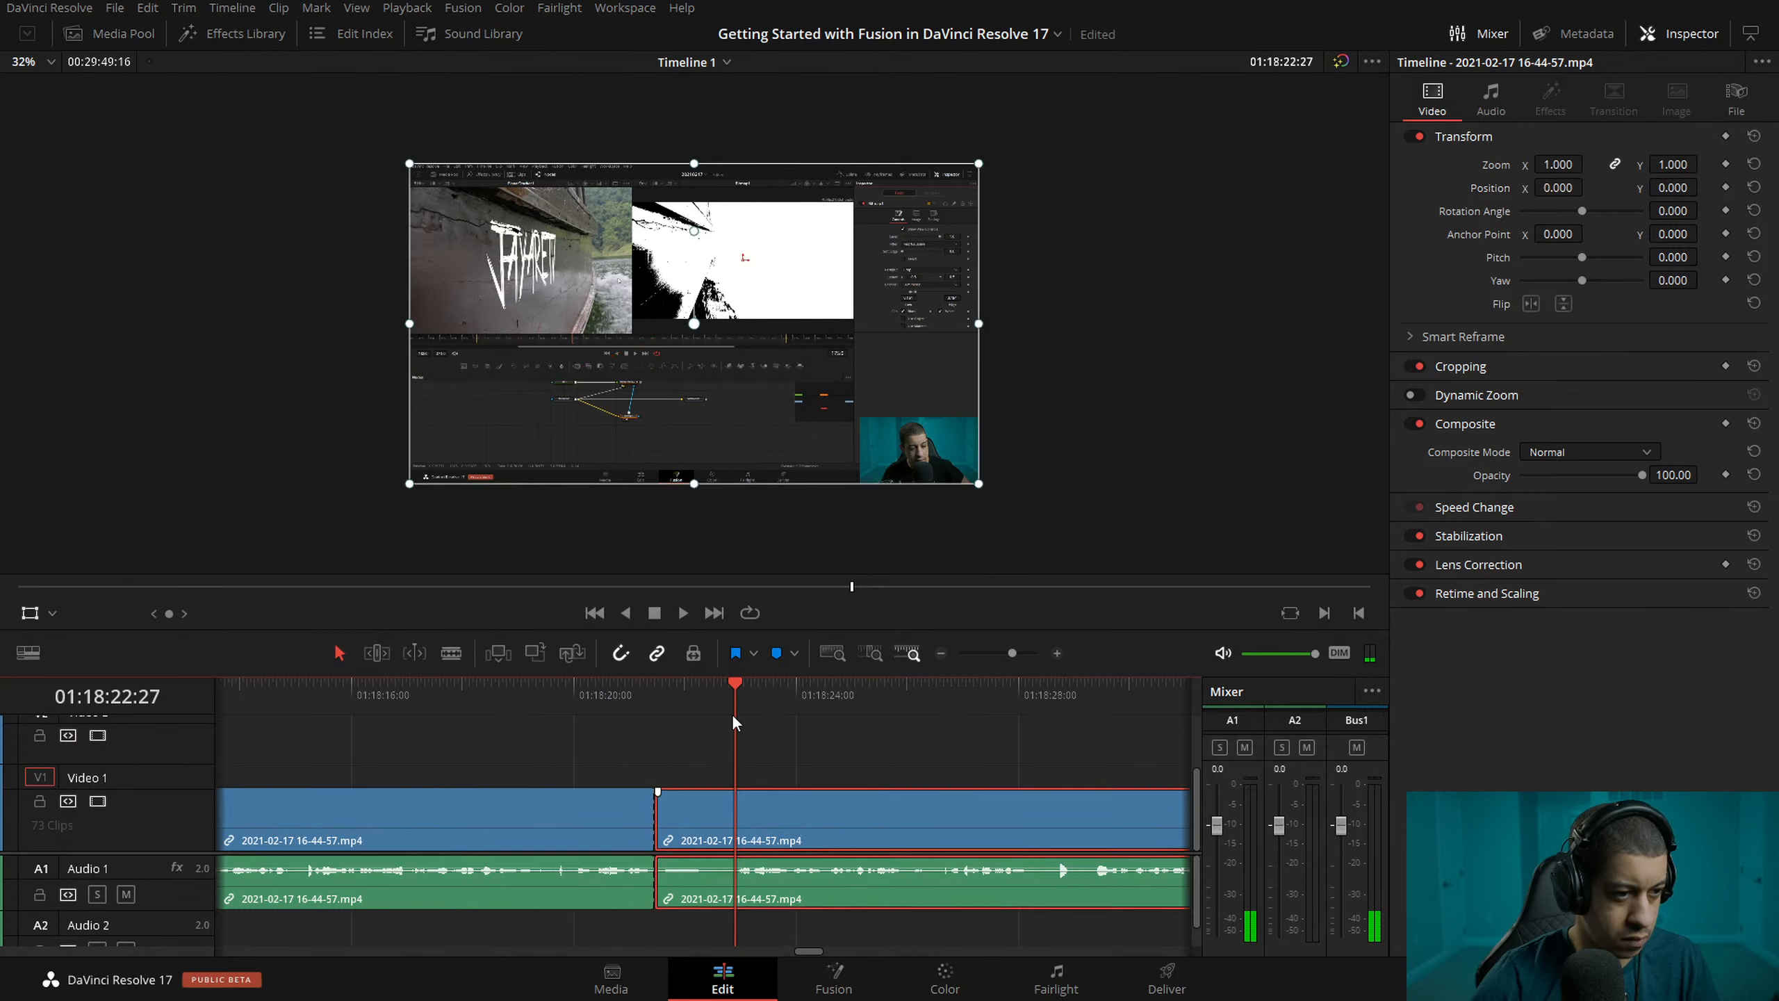
- Play across the cut at 01:18:21:14 and continue at double speed through the next section to find another pause
{"action": "key", "text": "j"}
{"action": "key", "text": "k"}
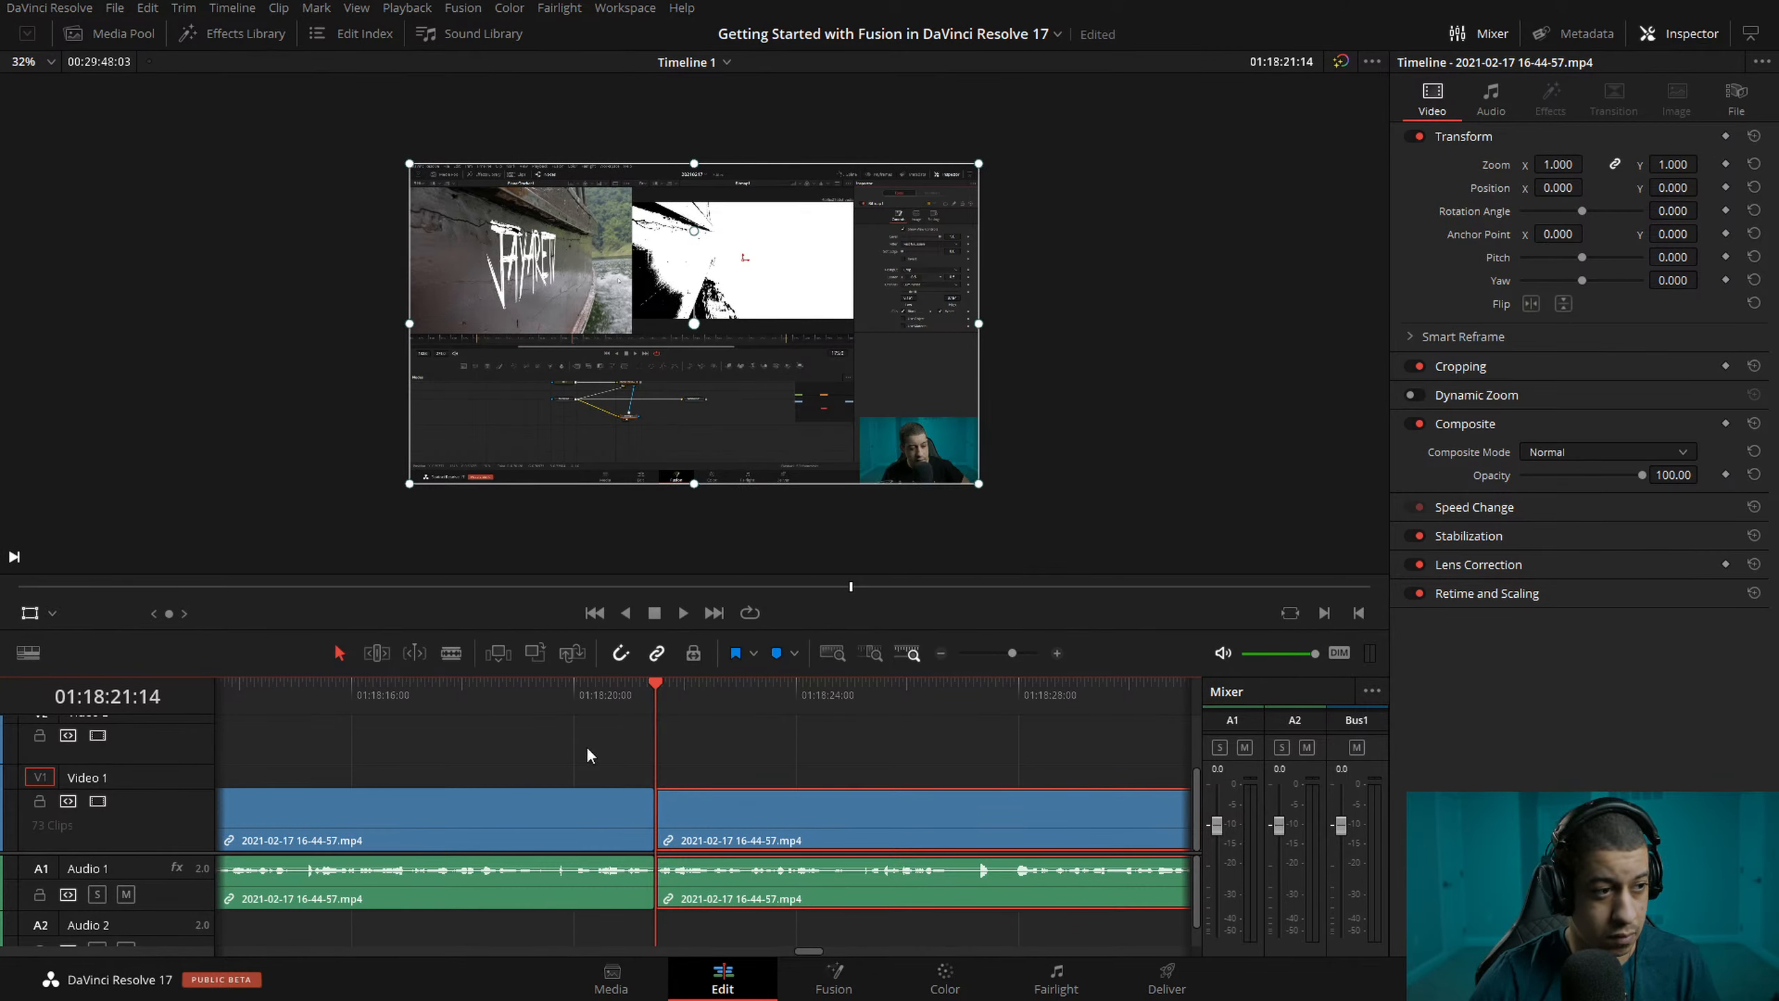
{"action": "left_click_drag", "start_coordinate": [571, 695], "coordinate": [584, 697]}
{"action": "key", "text": "l"}
{"action": "key", "text": "l"}
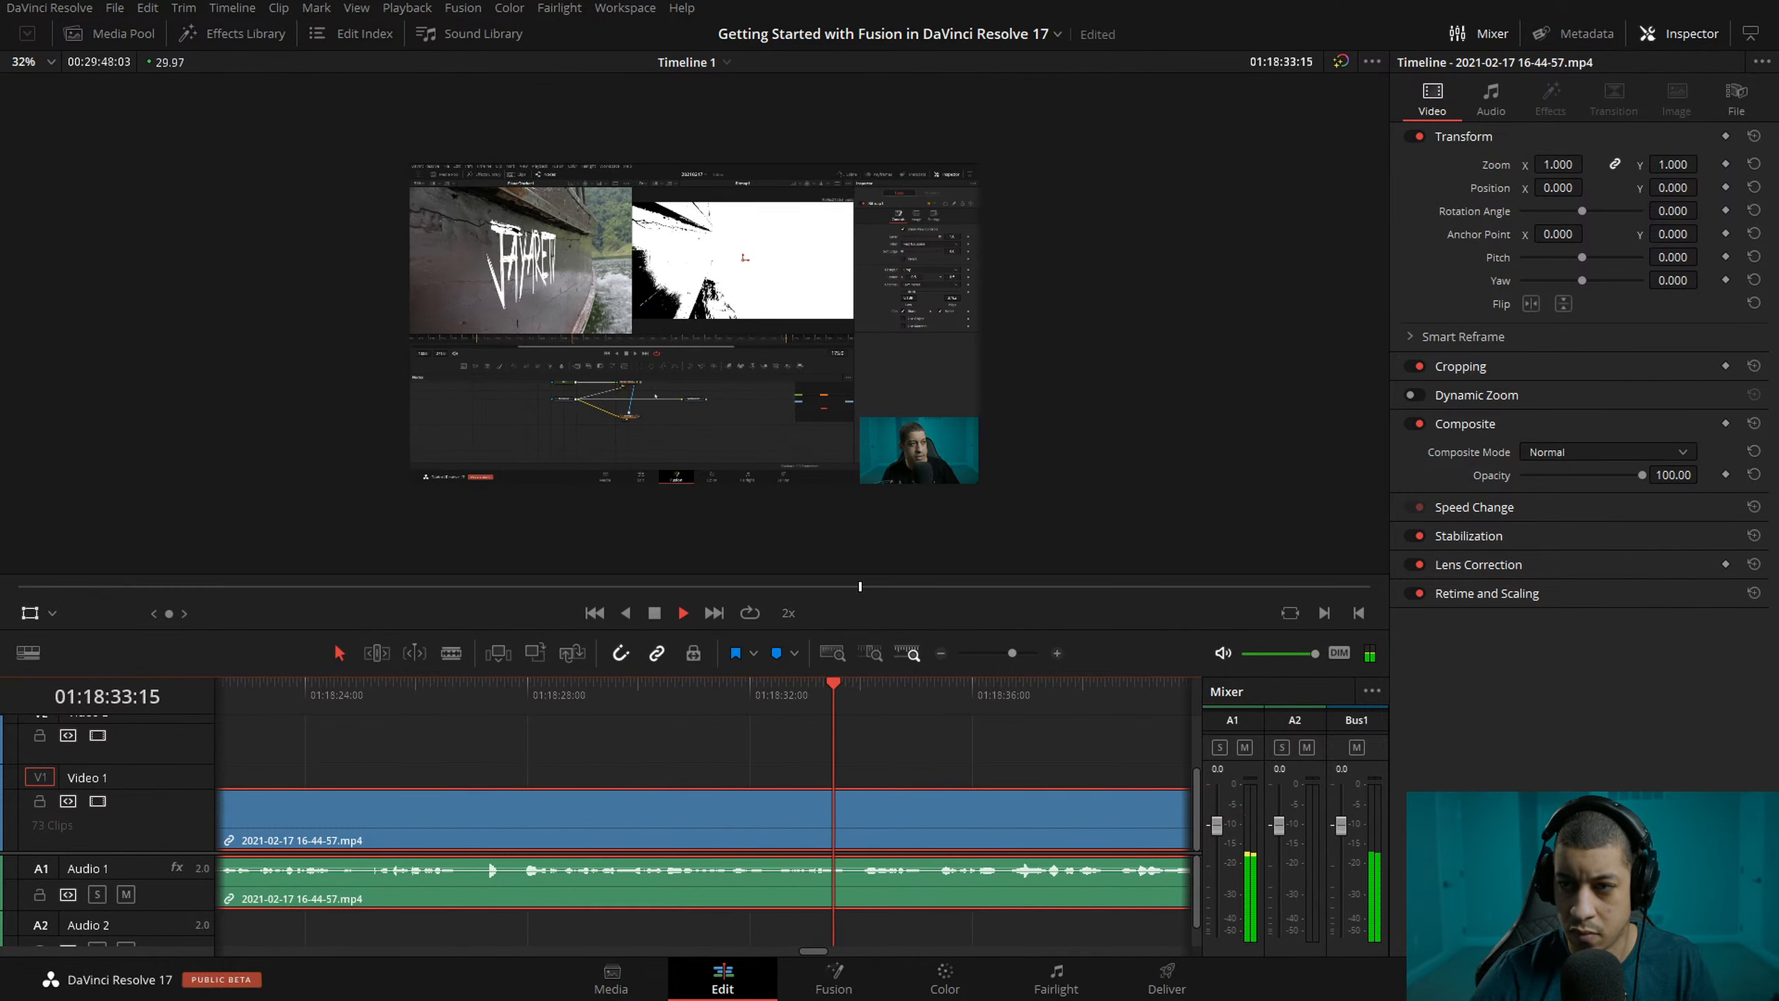
{"action": "left_click", "coordinate": [941, 652]}
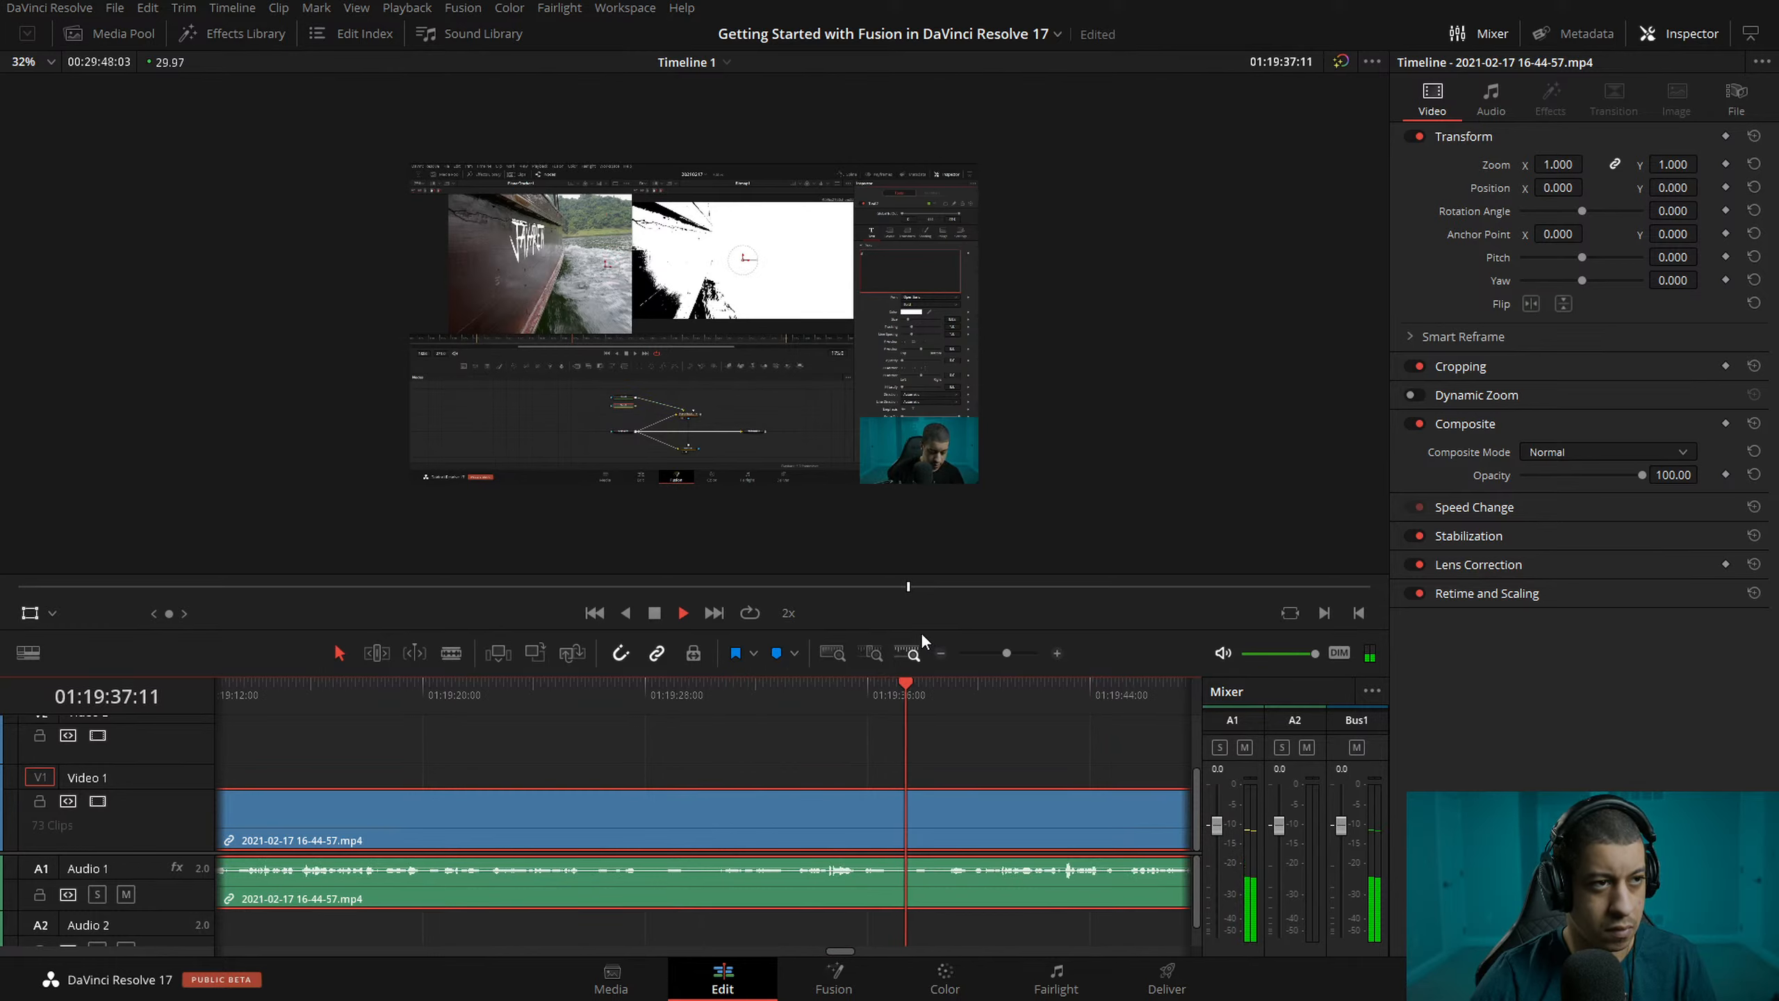
- Split the recording at about 01:19:35:21 and ripple out the silent pause that follows
{"action": "key", "text": "space"}
{"action": "left_click", "coordinate": [764, 695]}
{"action": "key", "text": "space"}
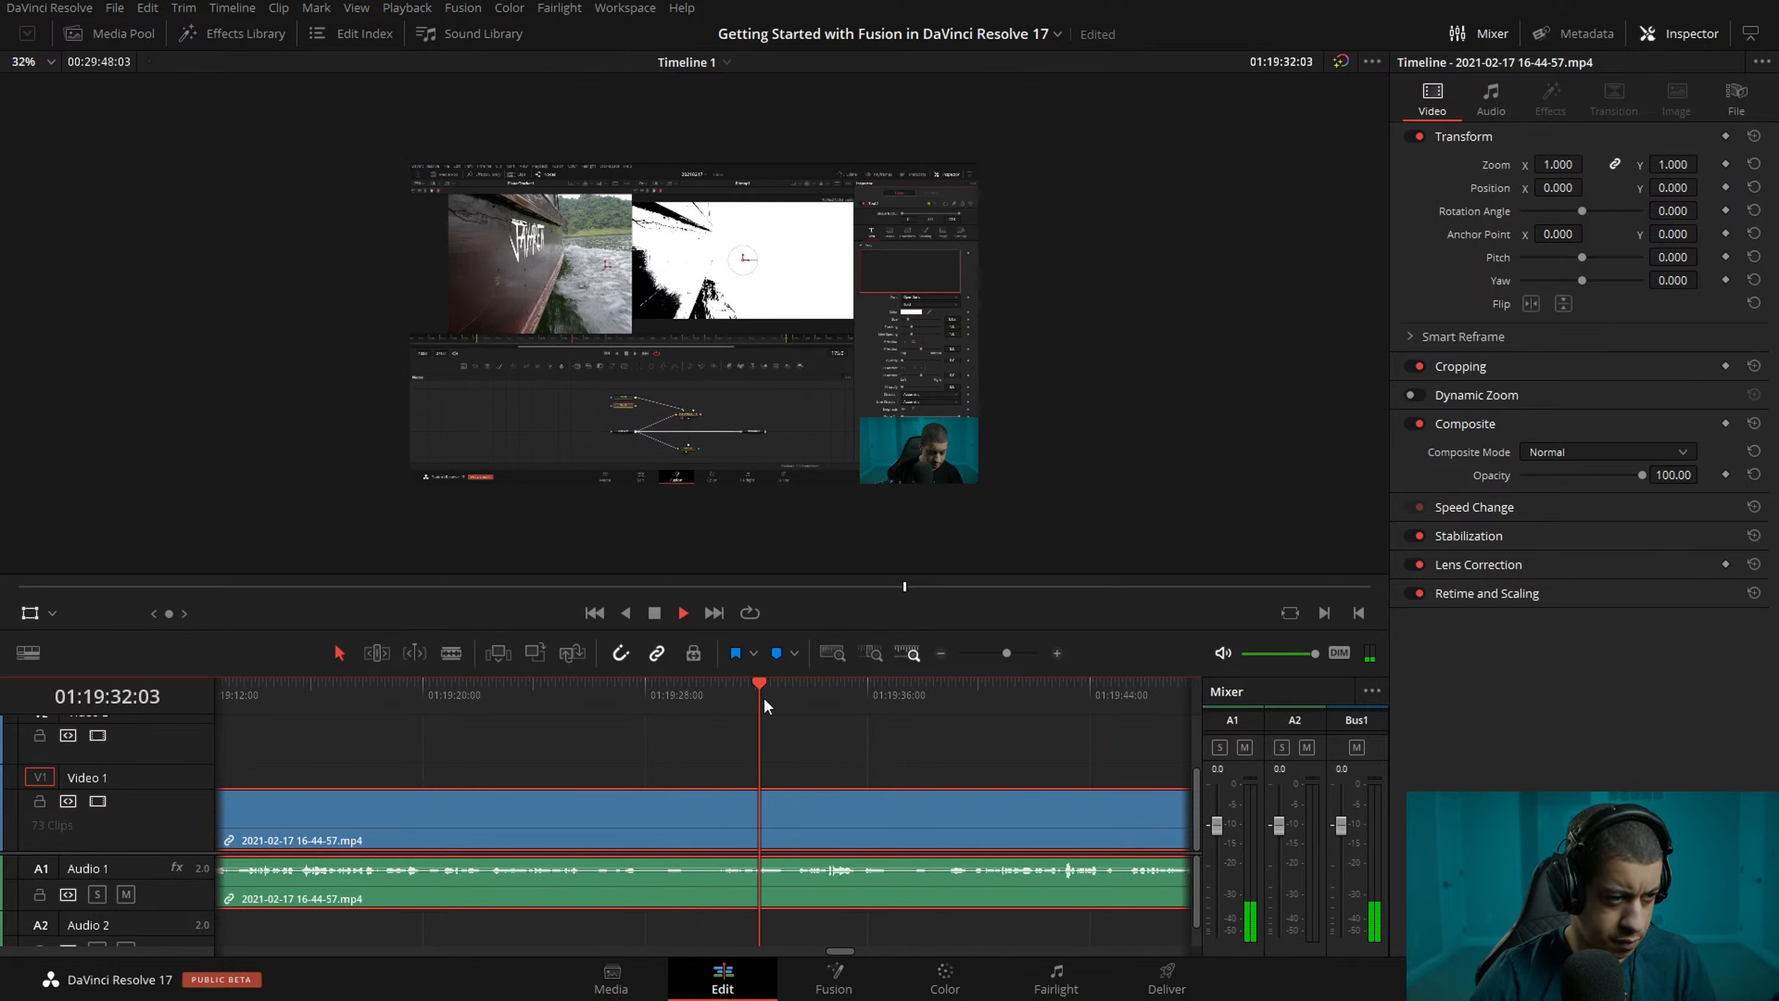
{"action": "key", "text": "ctrl+b"}
{"action": "key", "text": "space"}
{"action": "left_click_drag", "start_coordinate": [833, 700], "coordinate": [947, 708]}
{"action": "left_click", "coordinate": [1020, 815]}
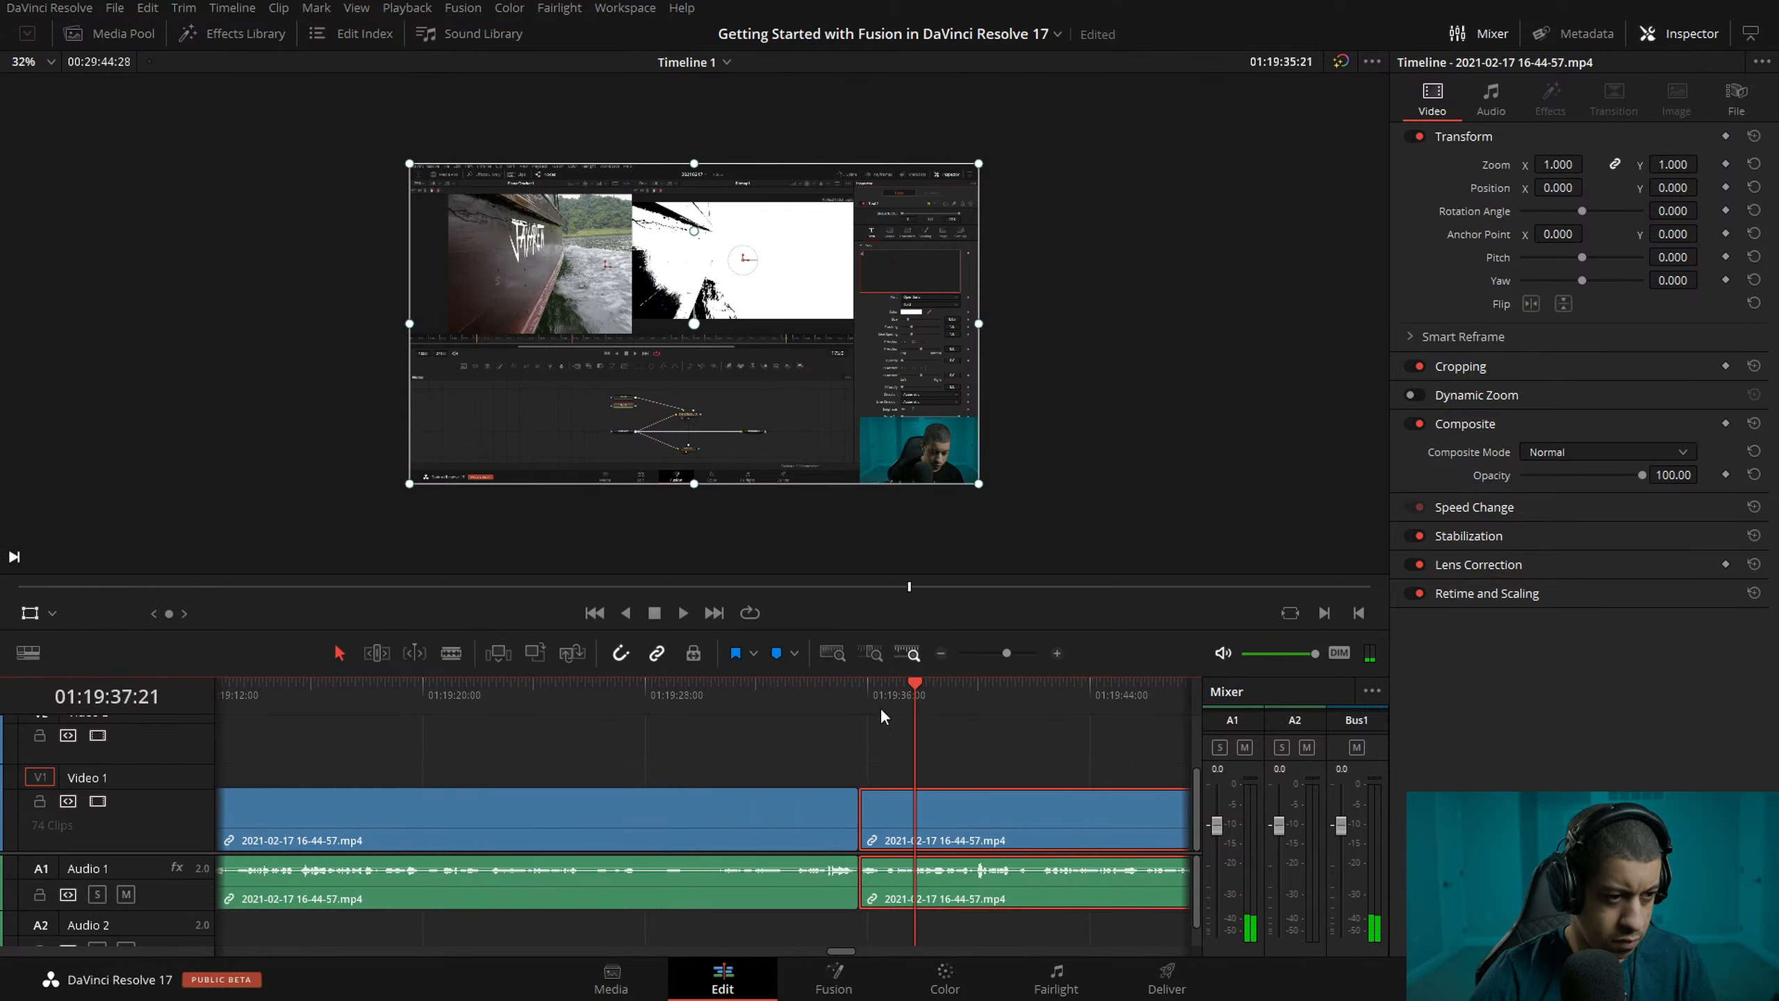
- Play the footage after the 01:19:35:21 cut with the viewer magnification set to 50%
{"action": "key", "text": "space"}
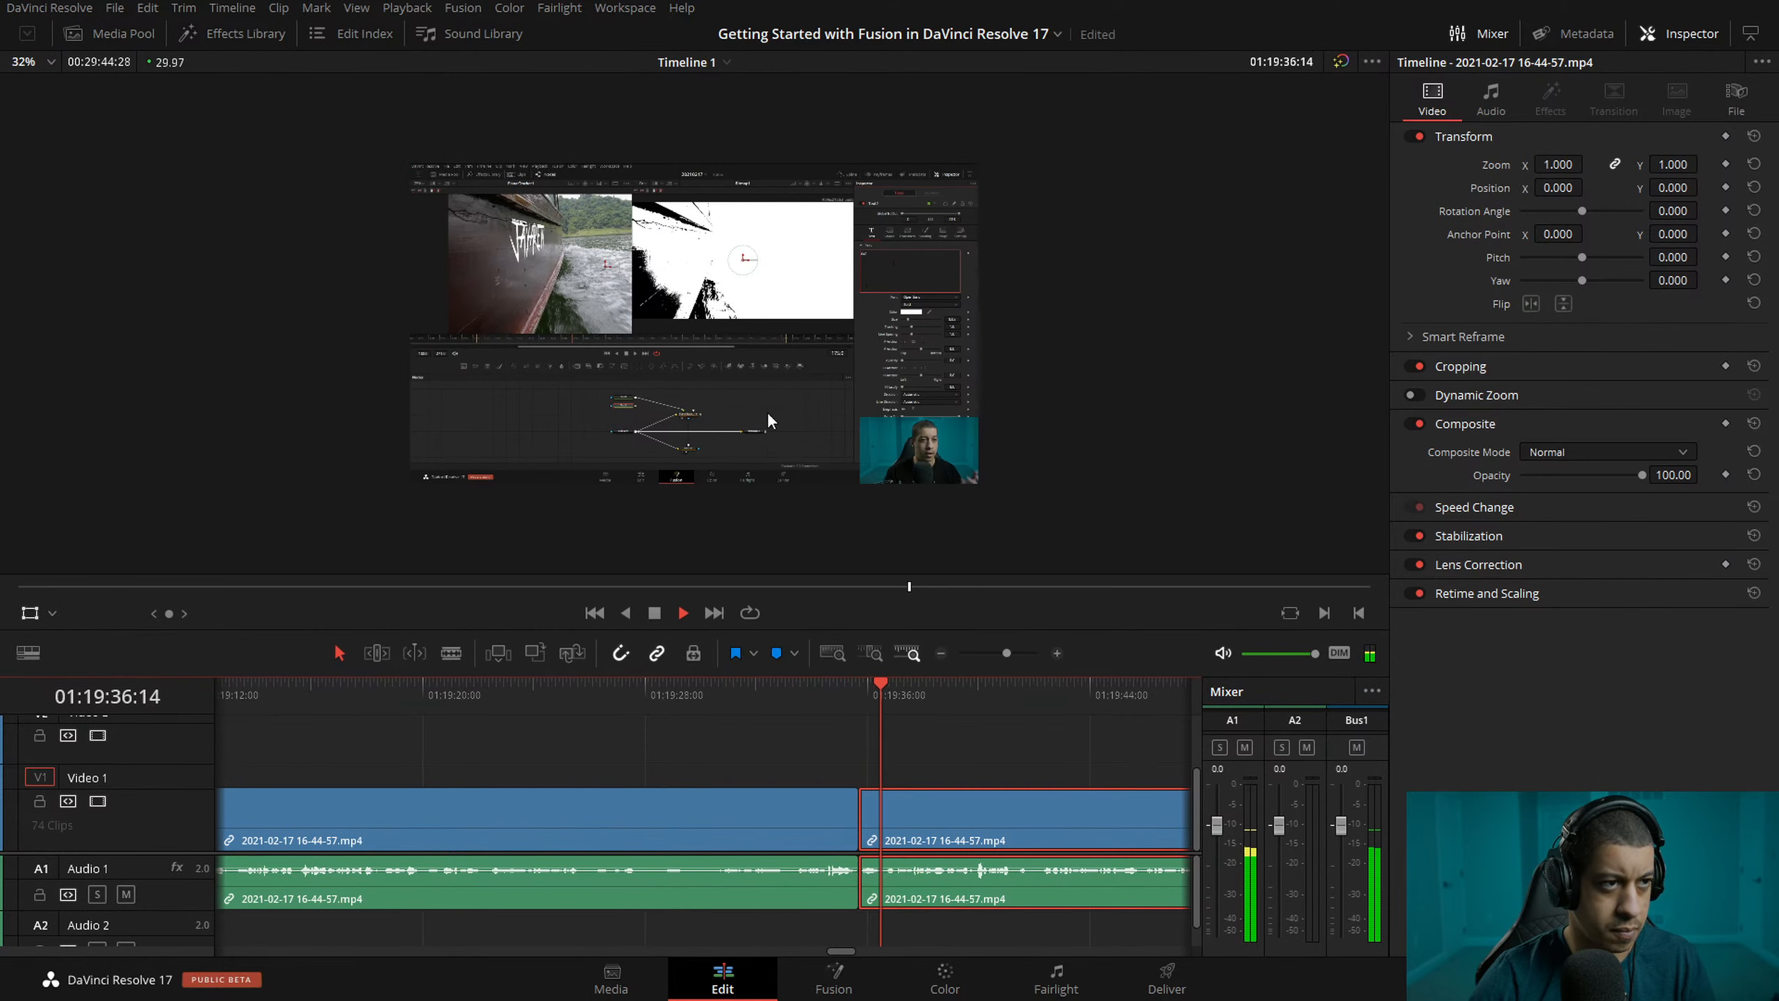
{"action": "left_click", "coordinate": [45, 67]}
{"action": "left_click", "coordinate": [38, 140]}
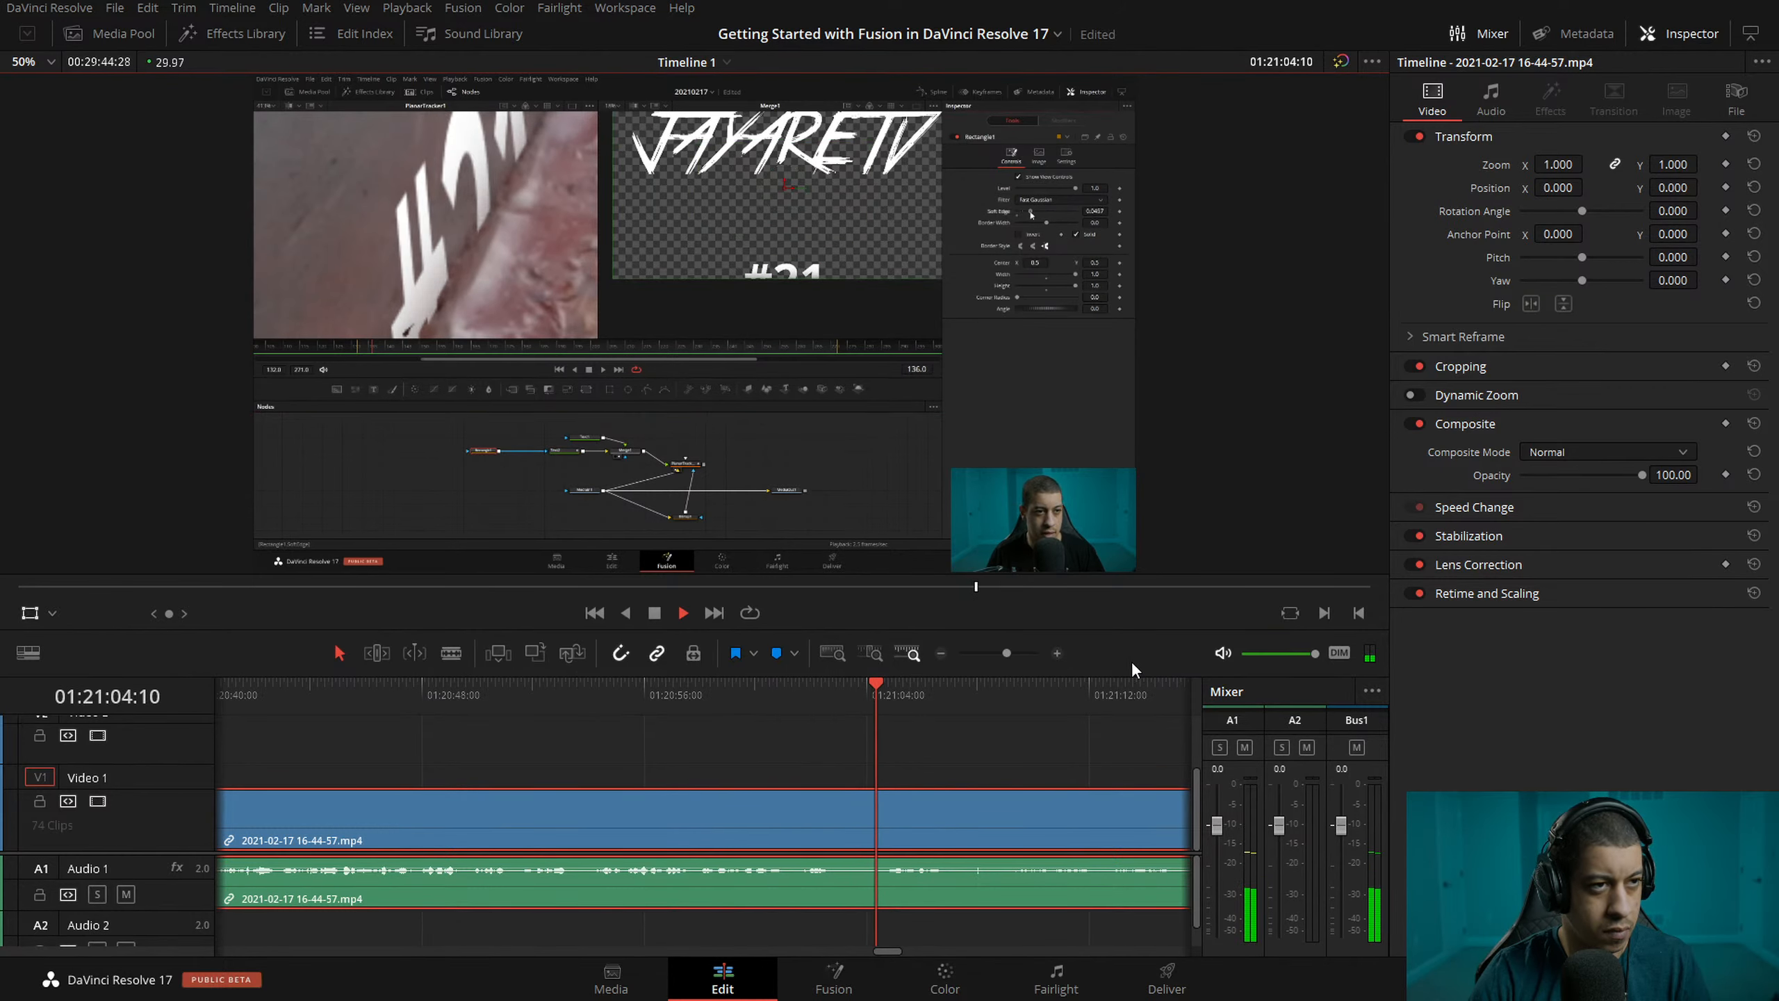
- Split the recording at 01:21:02:25 and 01:21:09:21 to isolate the Rectangle mask Soft Edge section, and select that clip
{"action": "key", "text": "space"}
{"action": "left_click", "coordinate": [819, 704]}
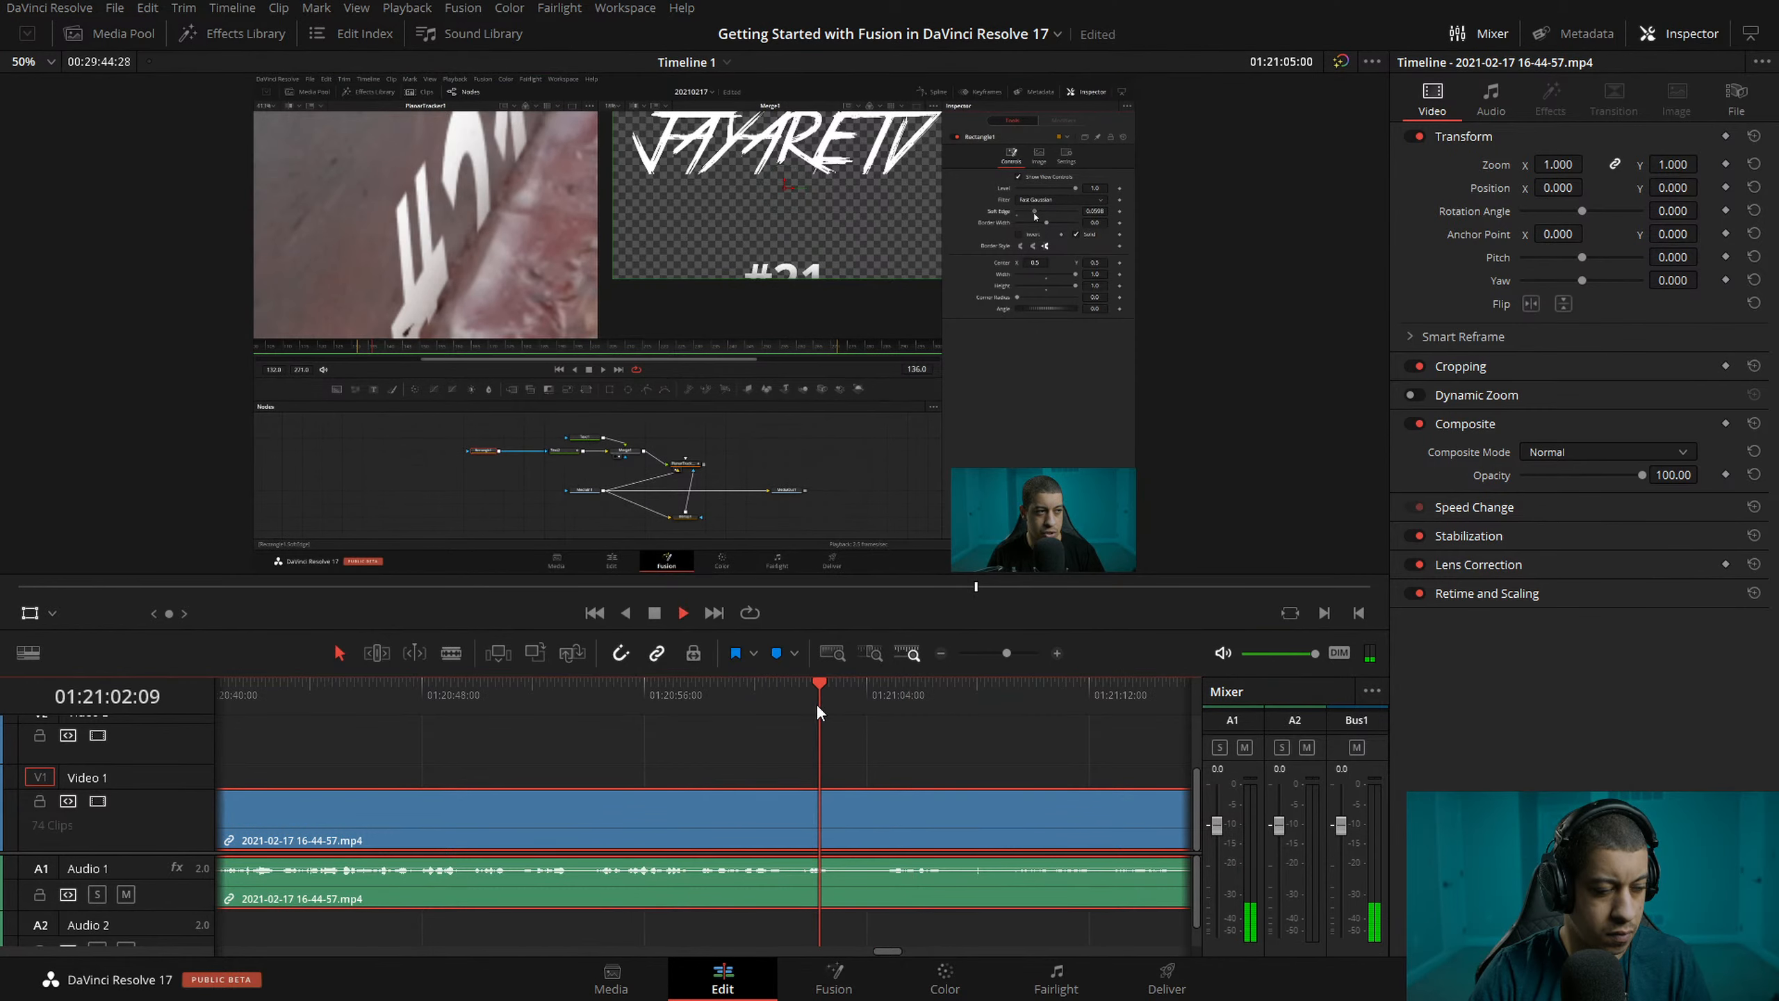
{"action": "key", "text": "space"}
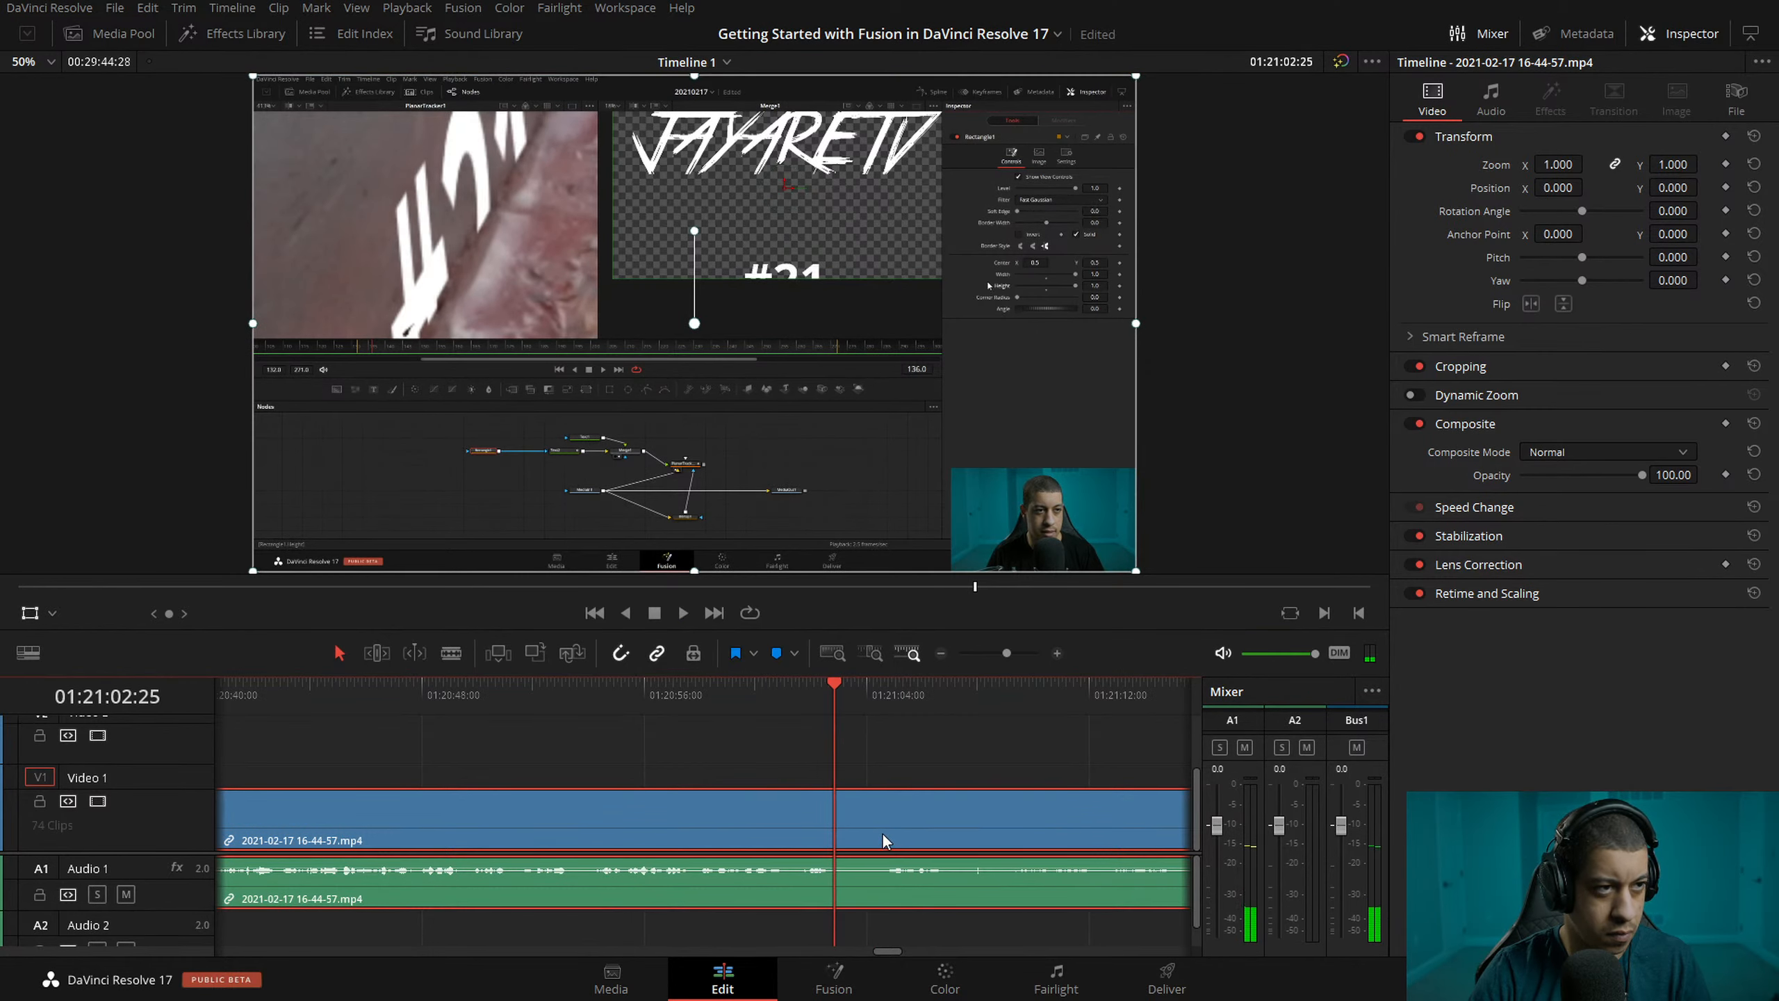
{"action": "key", "text": "ctrl+b"}
{"action": "key", "text": "space"}
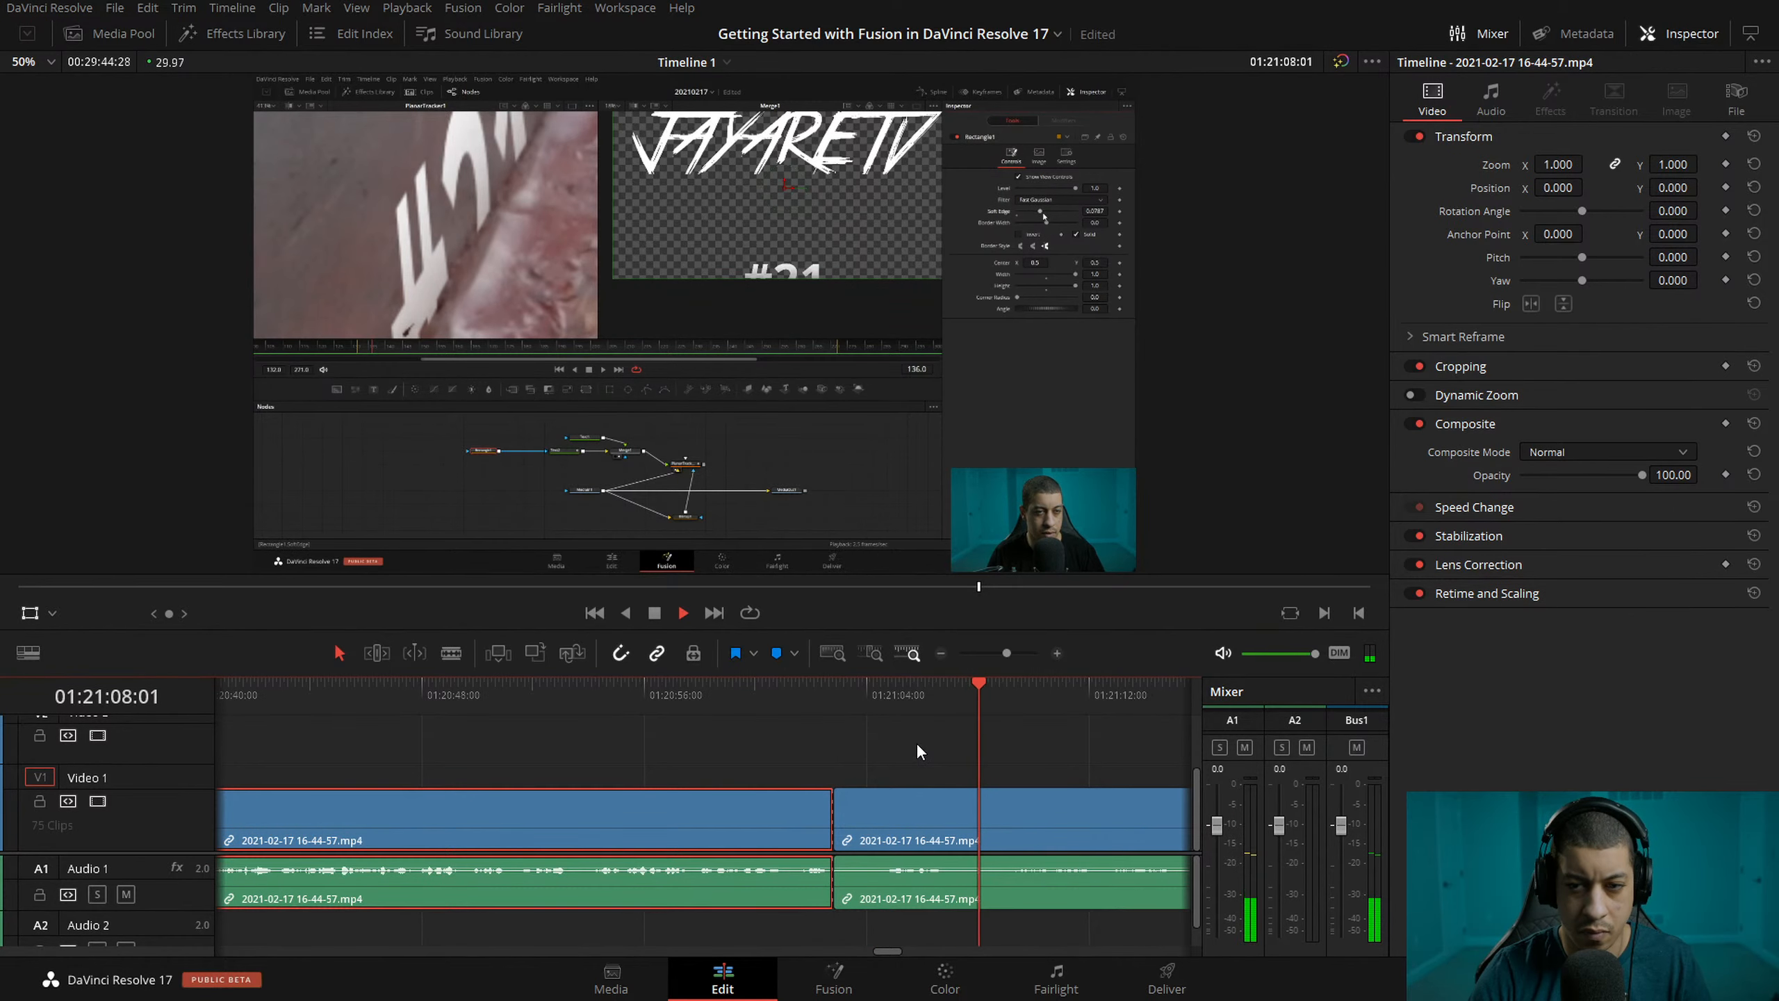
{"action": "key", "text": "ctrl+b"}
{"action": "key", "text": "space"}
{"action": "left_click", "coordinate": [970, 802]}
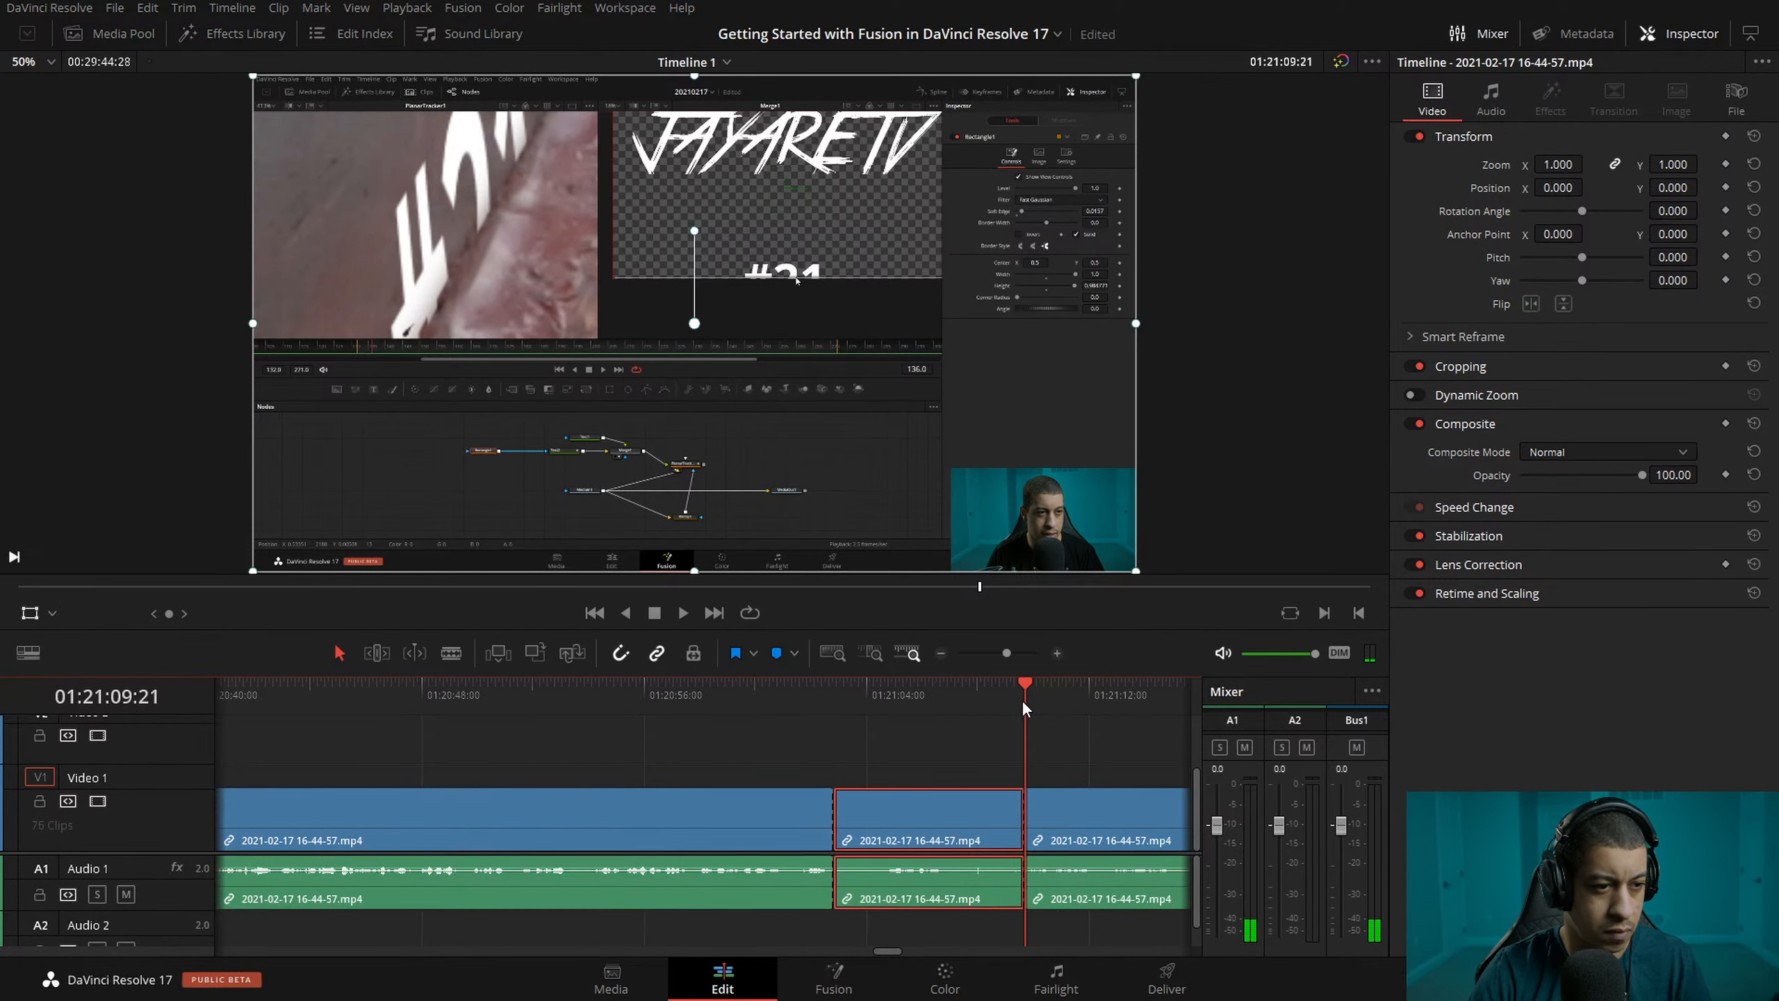
- Enlarge the Soft Edge clip to zoom 1.956 and position it at -806.835, -436.220 to frame the Rectangle settings
{"action": "left_click_drag", "start_coordinate": [1168, 495], "coordinate": [1133, 379]}
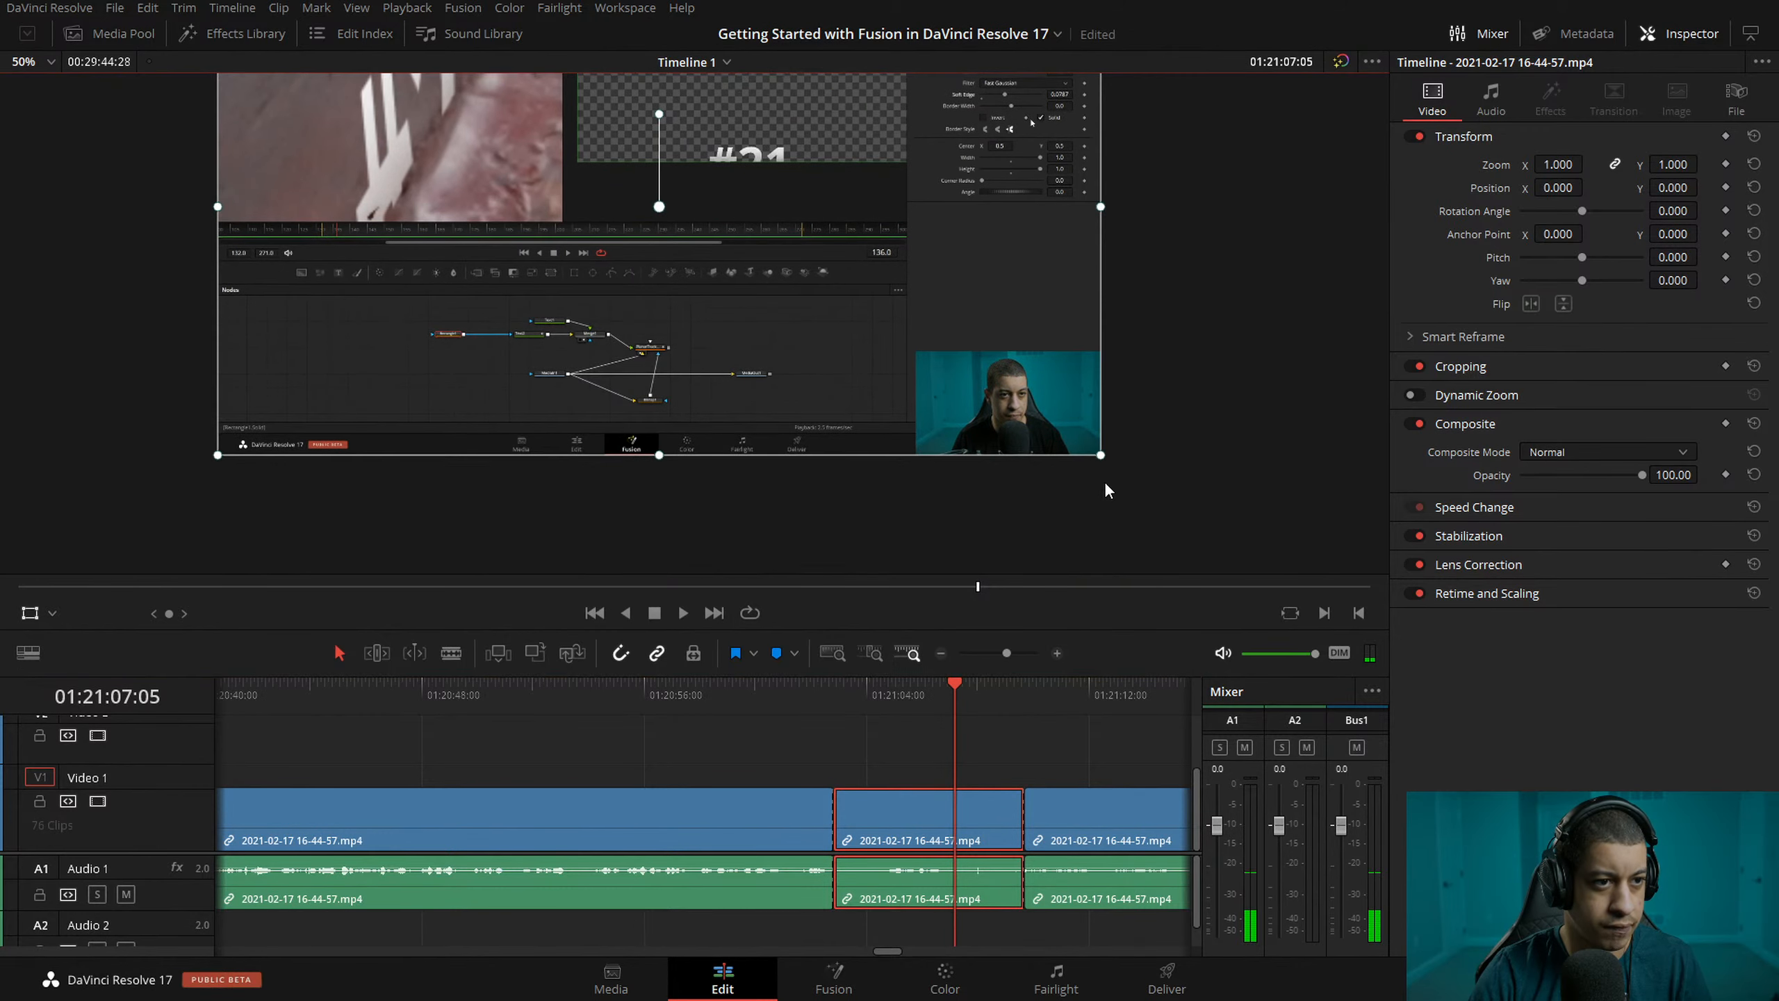
{"action": "left_click_drag", "start_coordinate": [1101, 456], "coordinate": [1523, 679]}
{"action": "left_click_drag", "start_coordinate": [978, 418], "coordinate": [961, 289]}
{"action": "scroll", "coordinate": [980, 274], "scroll_direction": "down", "scroll_amount": 2}
{"action": "left_click_drag", "start_coordinate": [862, 255], "coordinate": [869, 188]}
- Play from before the enlarged Soft Edge clip to about 01:21:28:15 to check the framing, and save the project
{"action": "left_click_drag", "start_coordinate": [923, 696], "coordinate": [781, 698]}
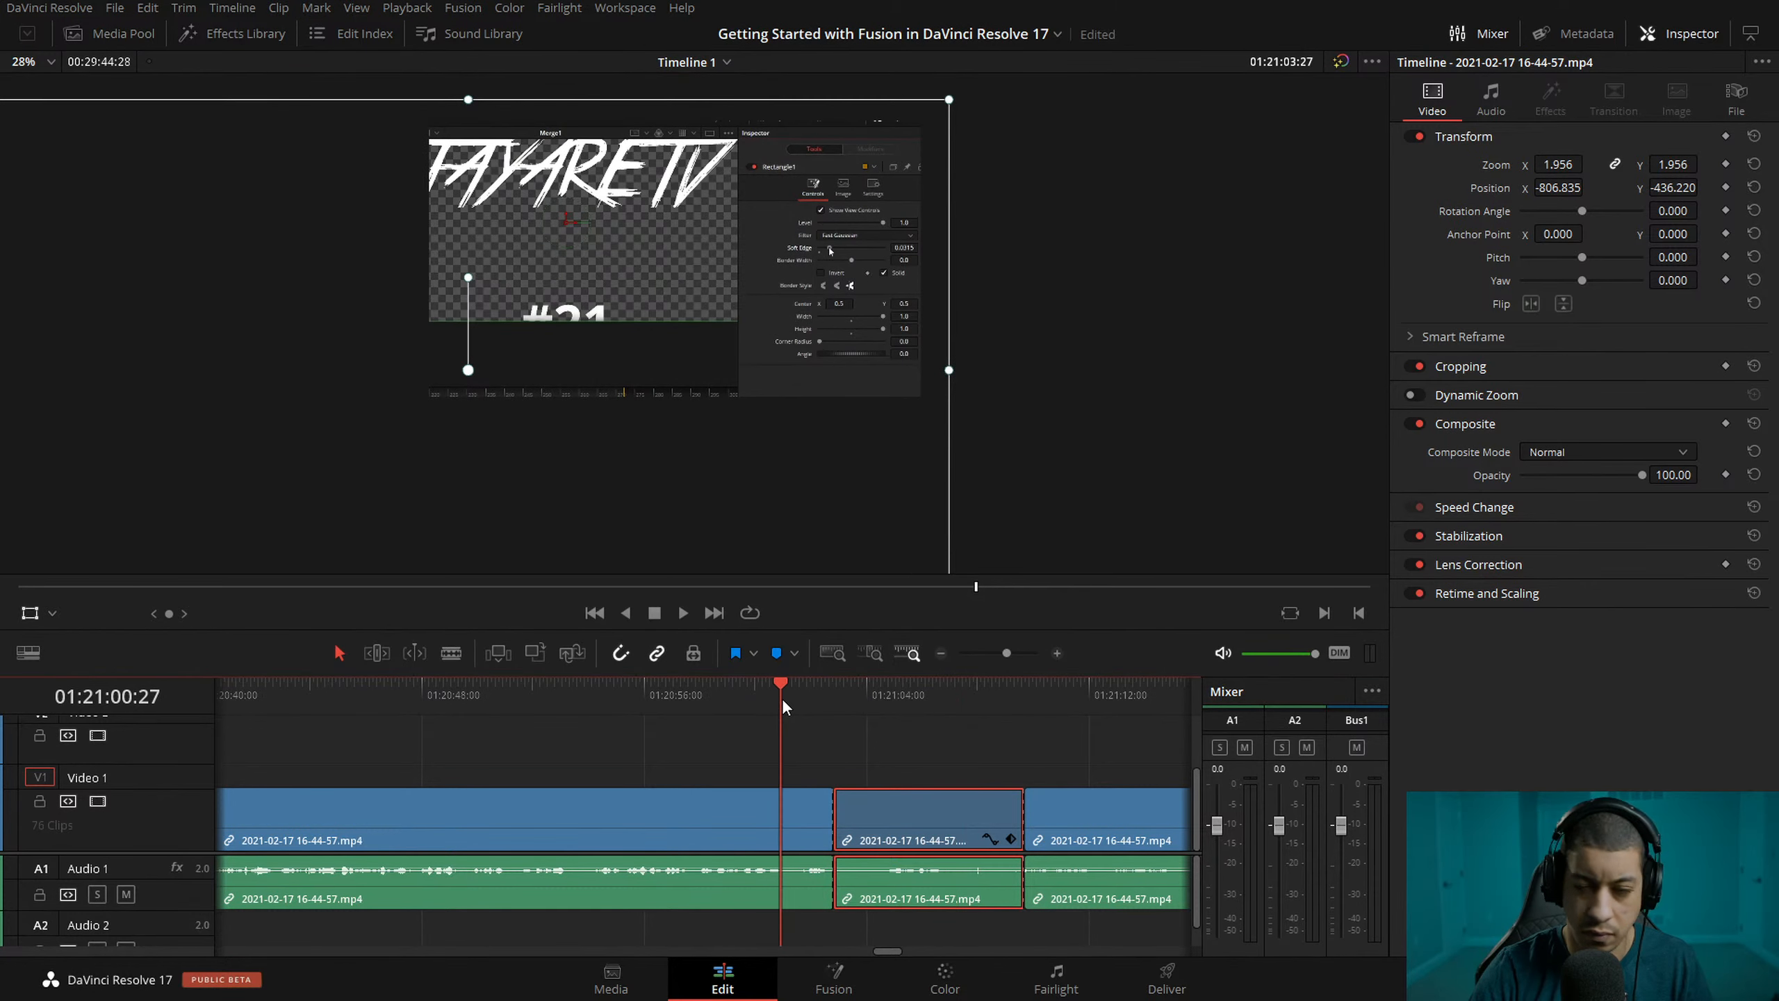
{"action": "key", "text": "space"}
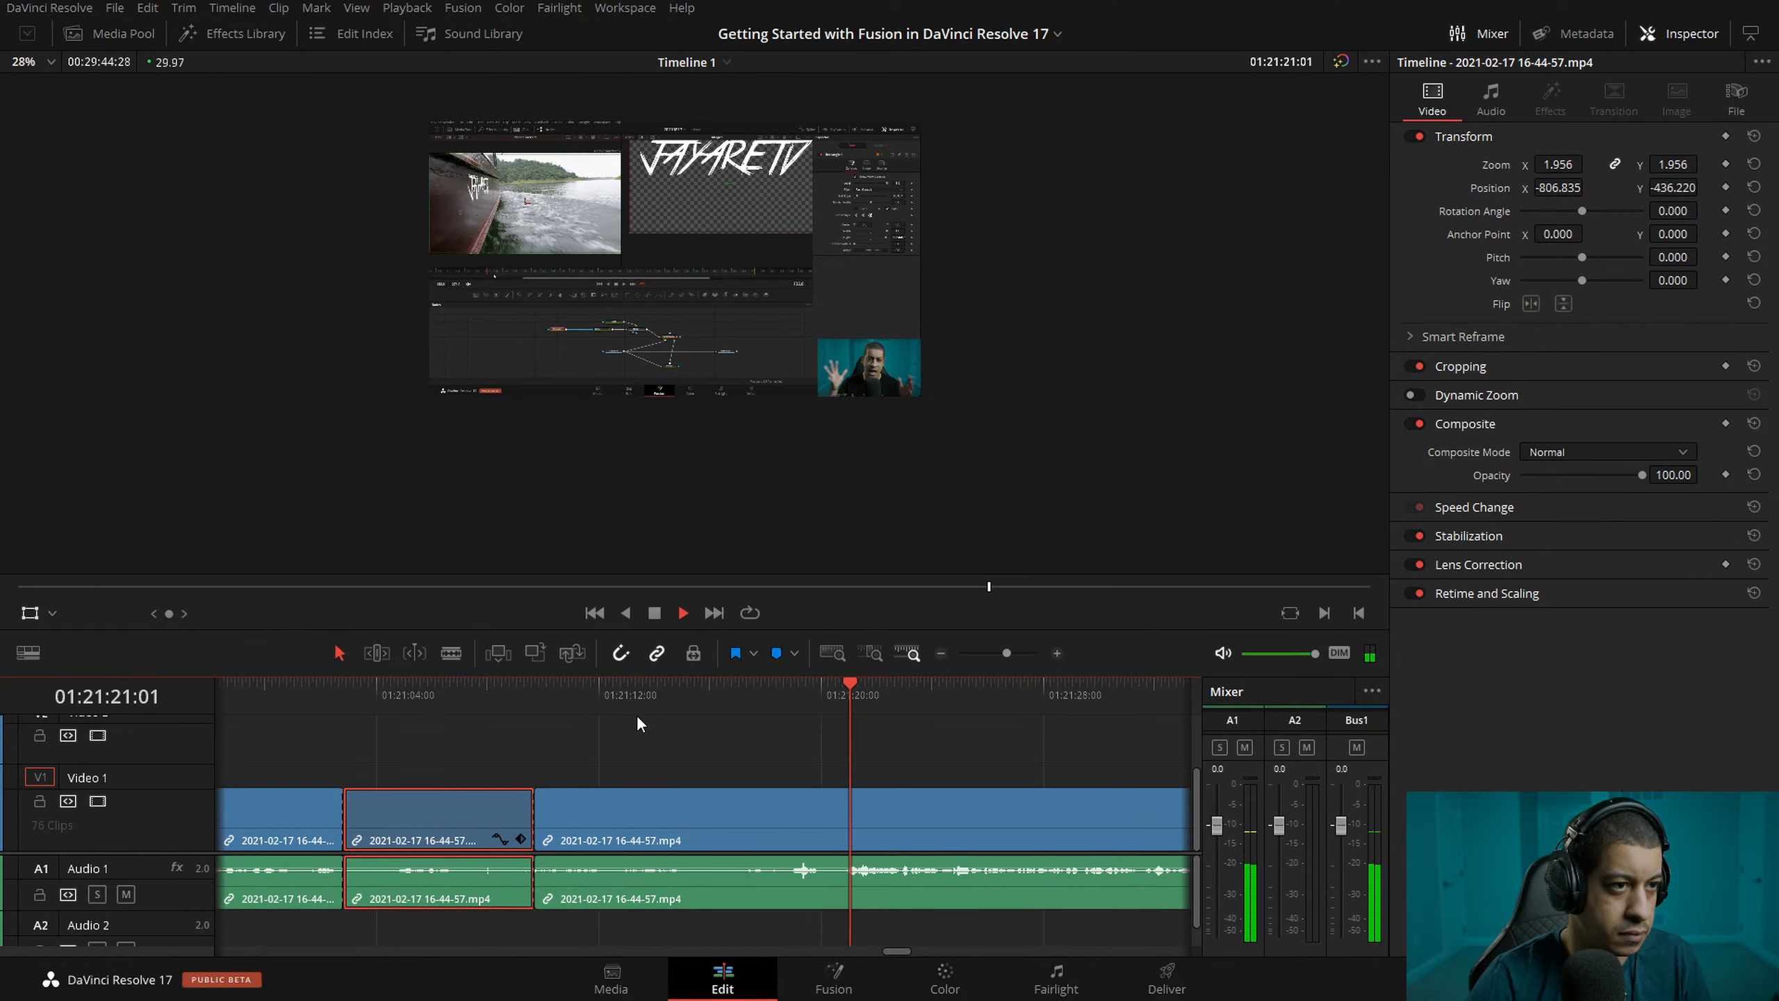
{"action": "key", "text": "space"}
{"action": "key", "text": "ctrl+s"}
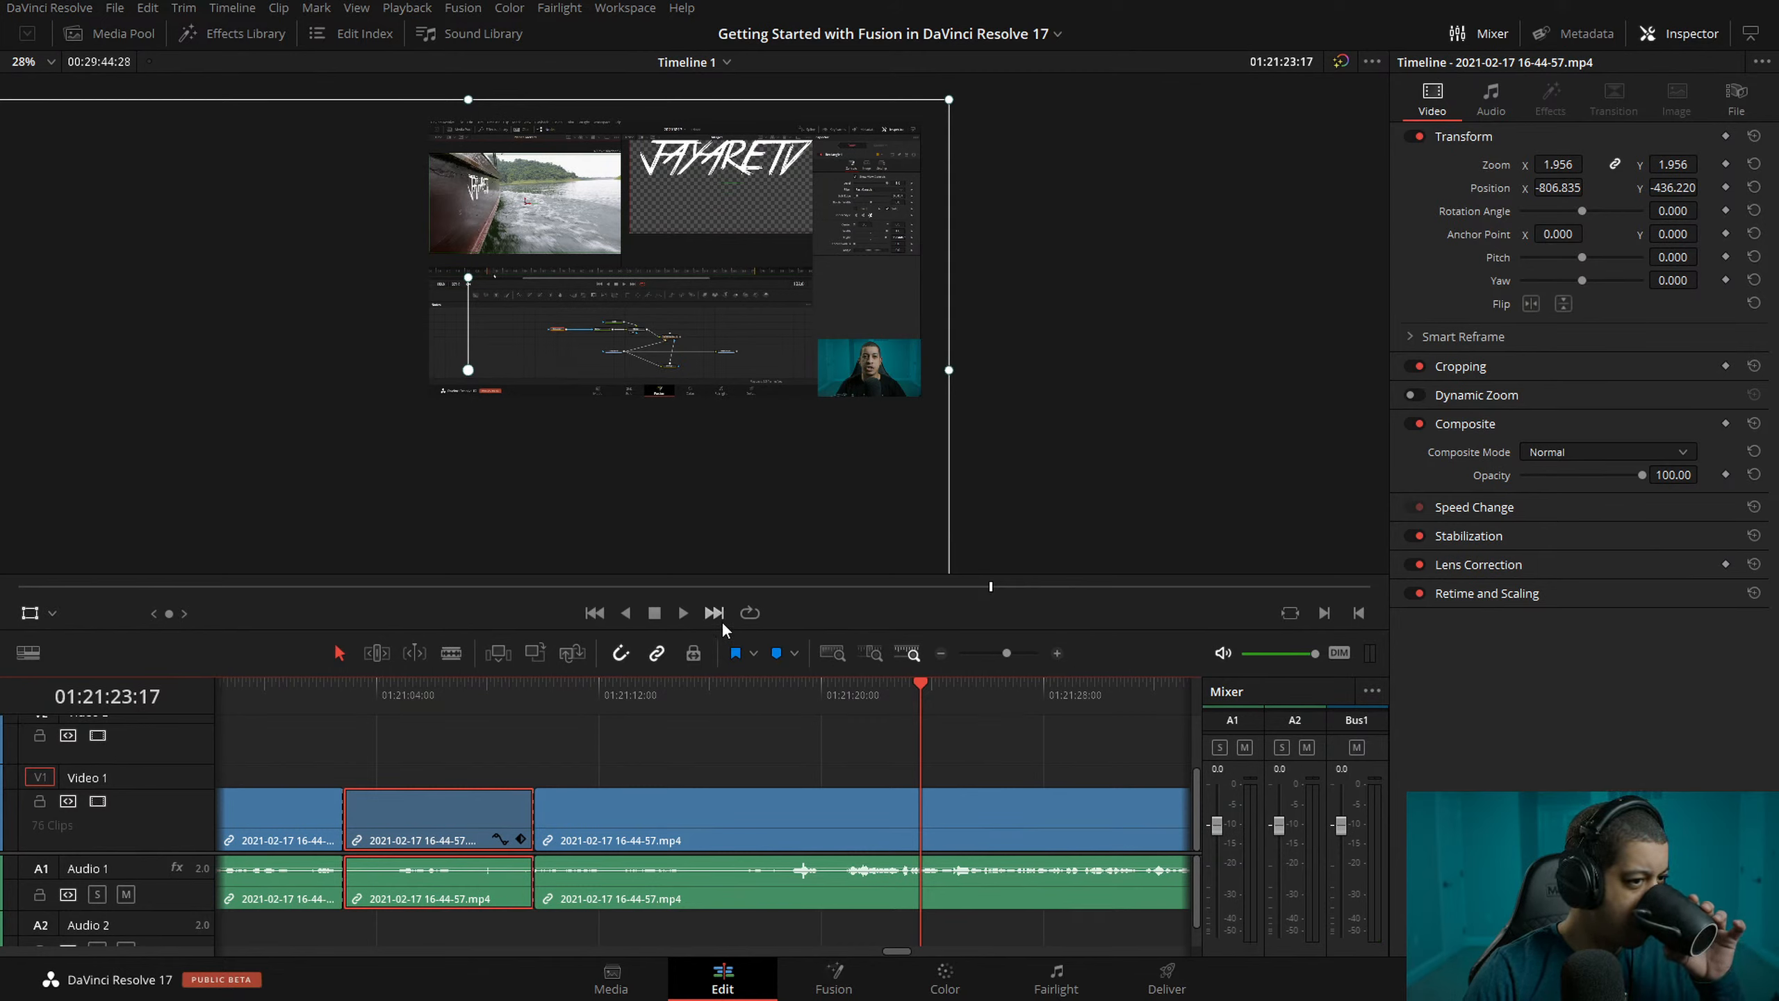
{"action": "left_click", "coordinate": [684, 612]}
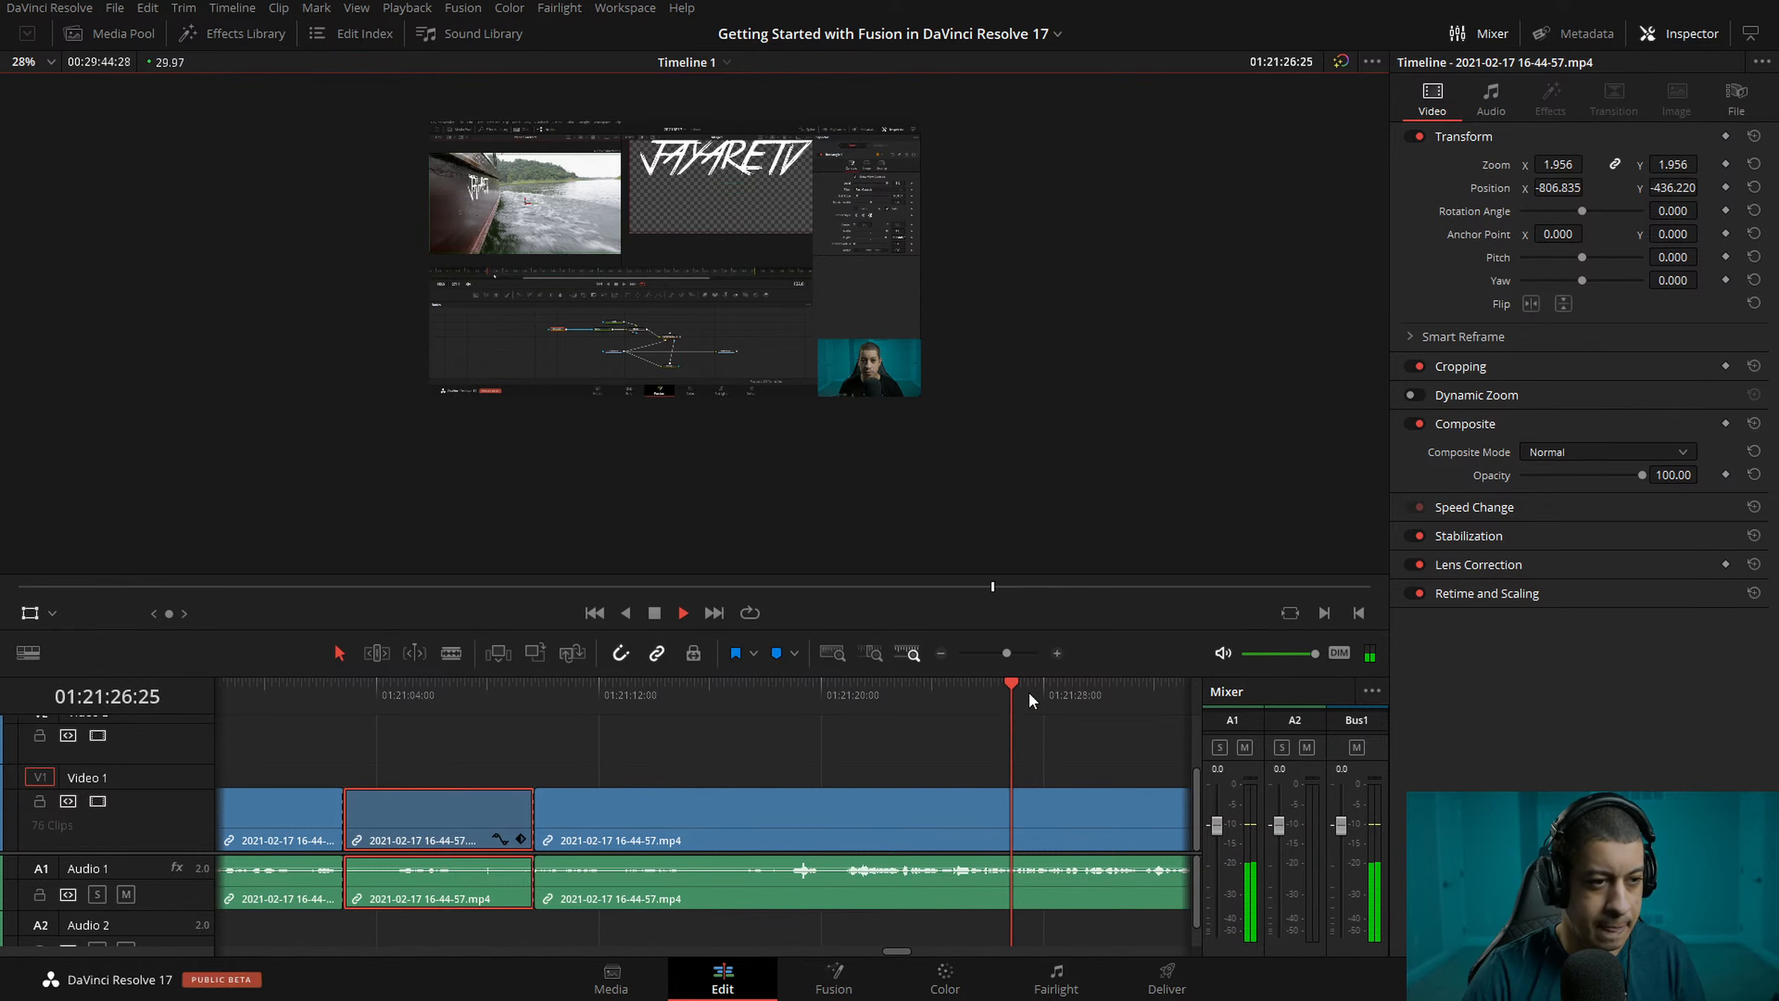
{"action": "key", "text": "space"}
{"action": "key", "text": "ctrl+s"}
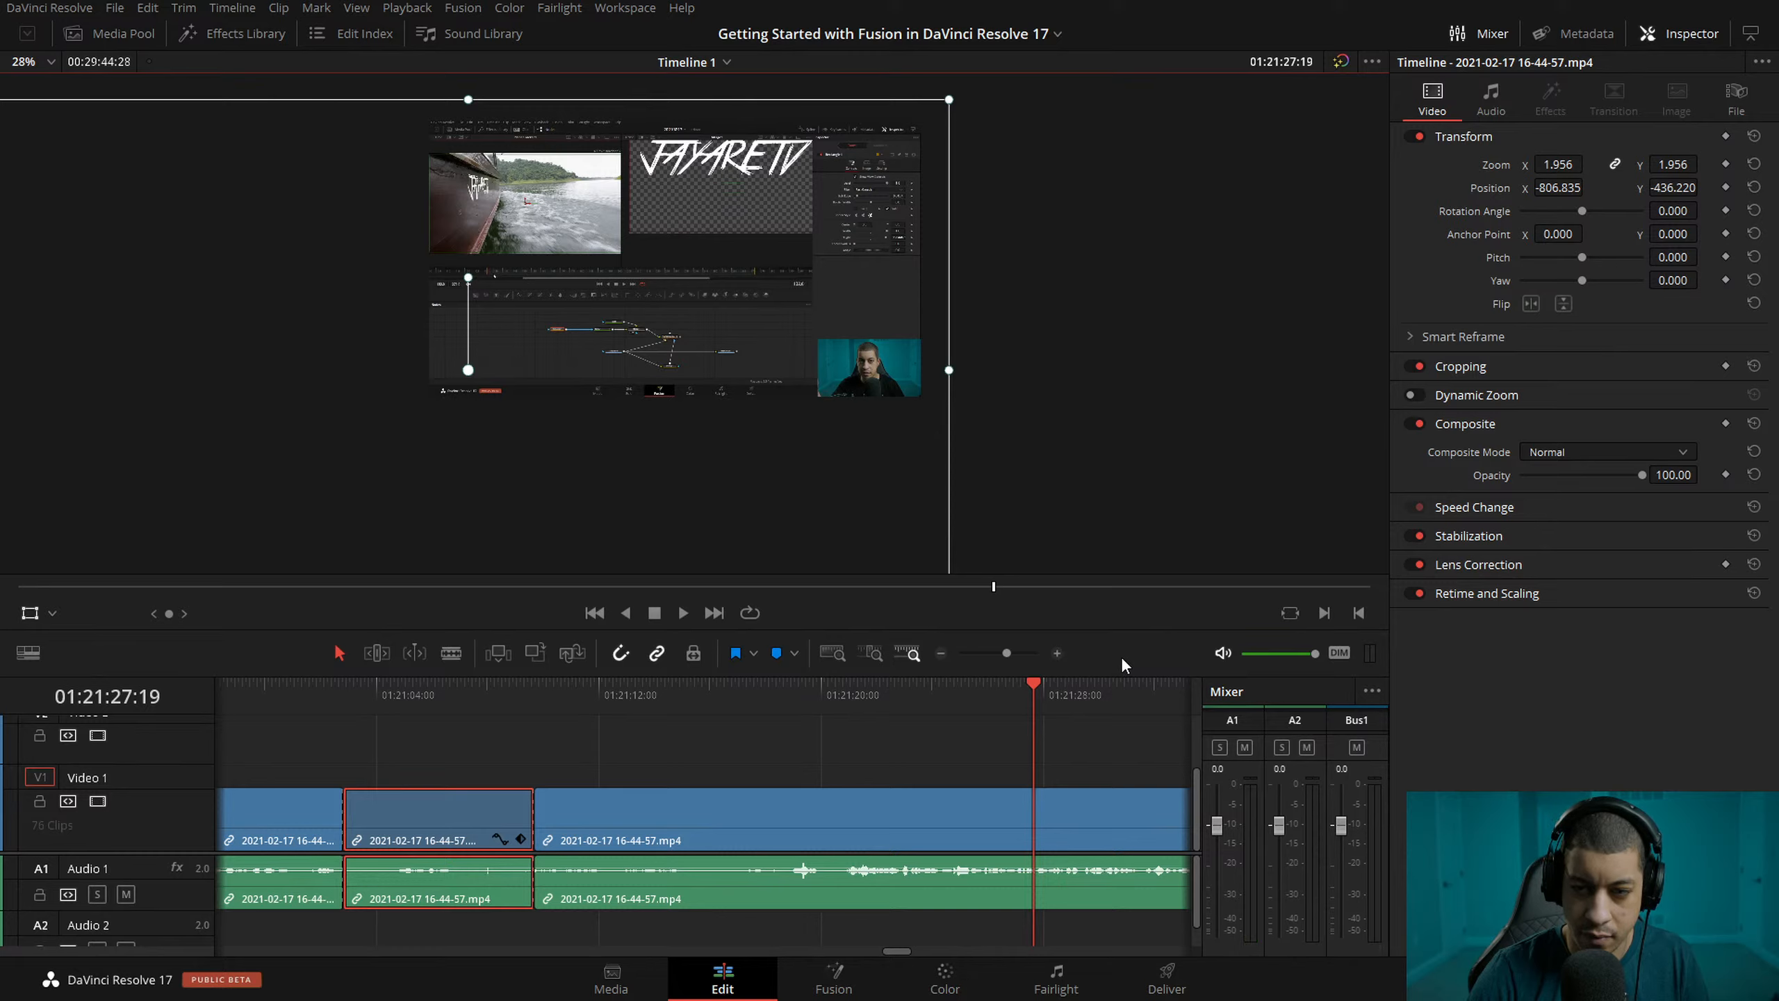
{"action": "key", "text": "space"}
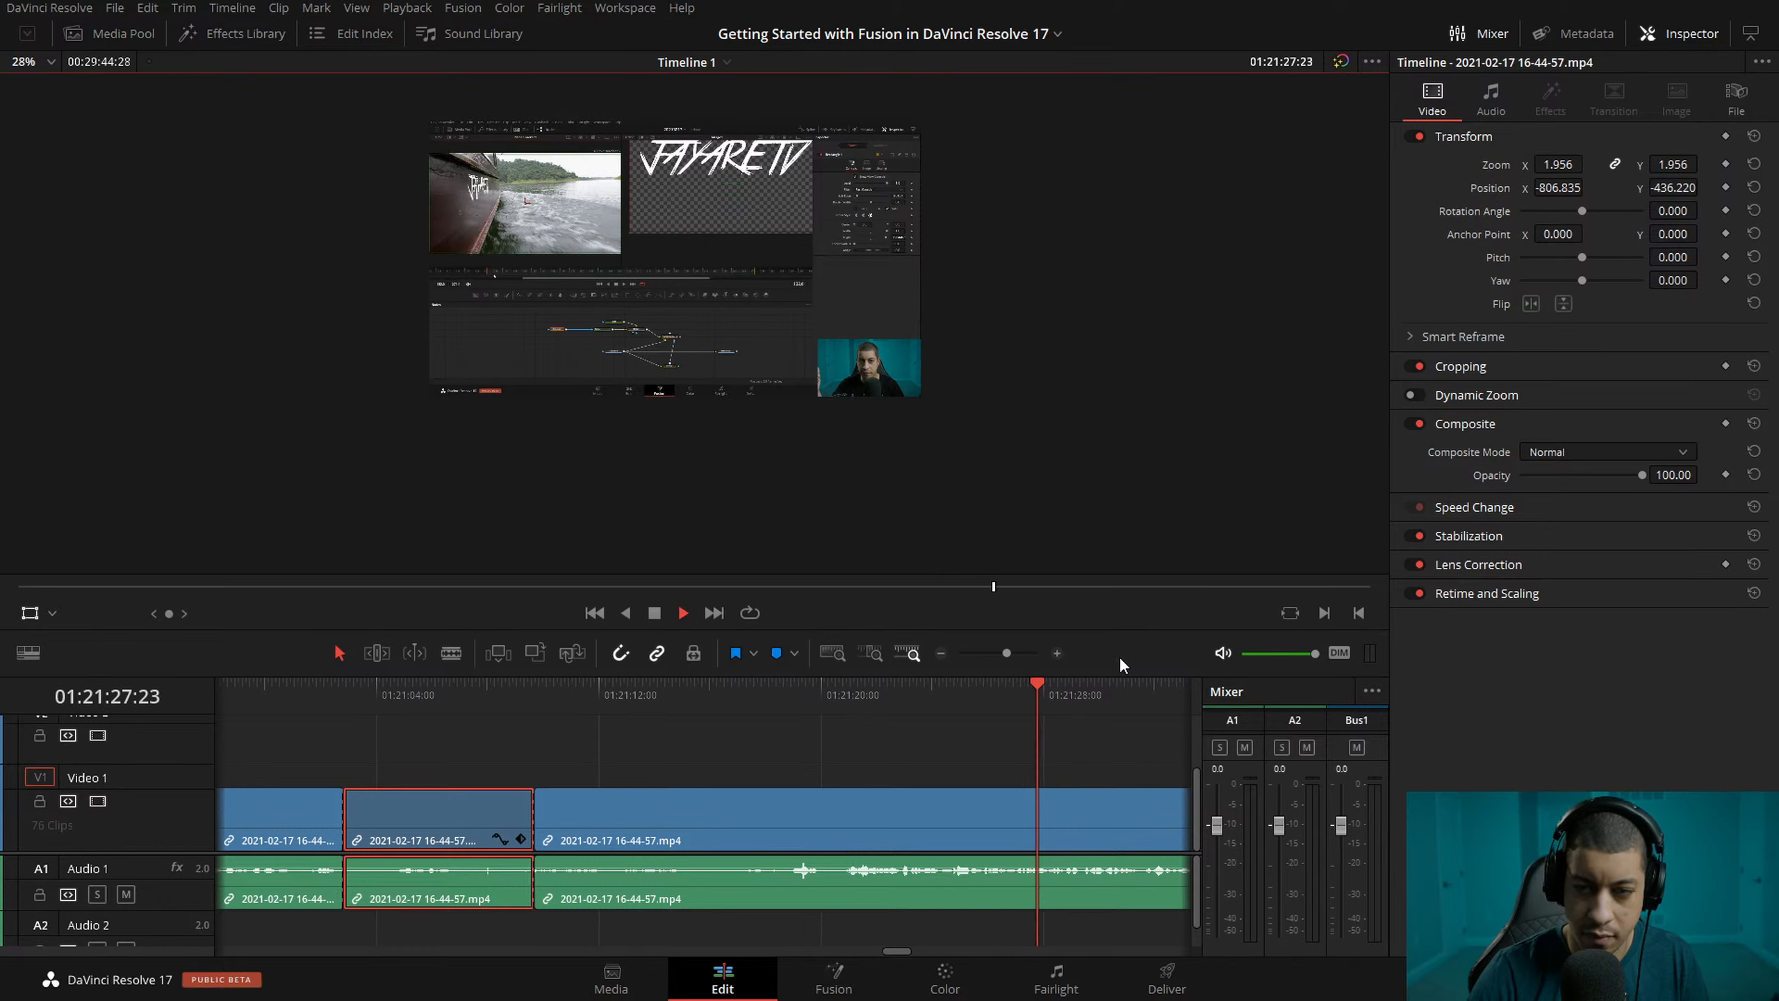
{"action": "key", "text": "space"}
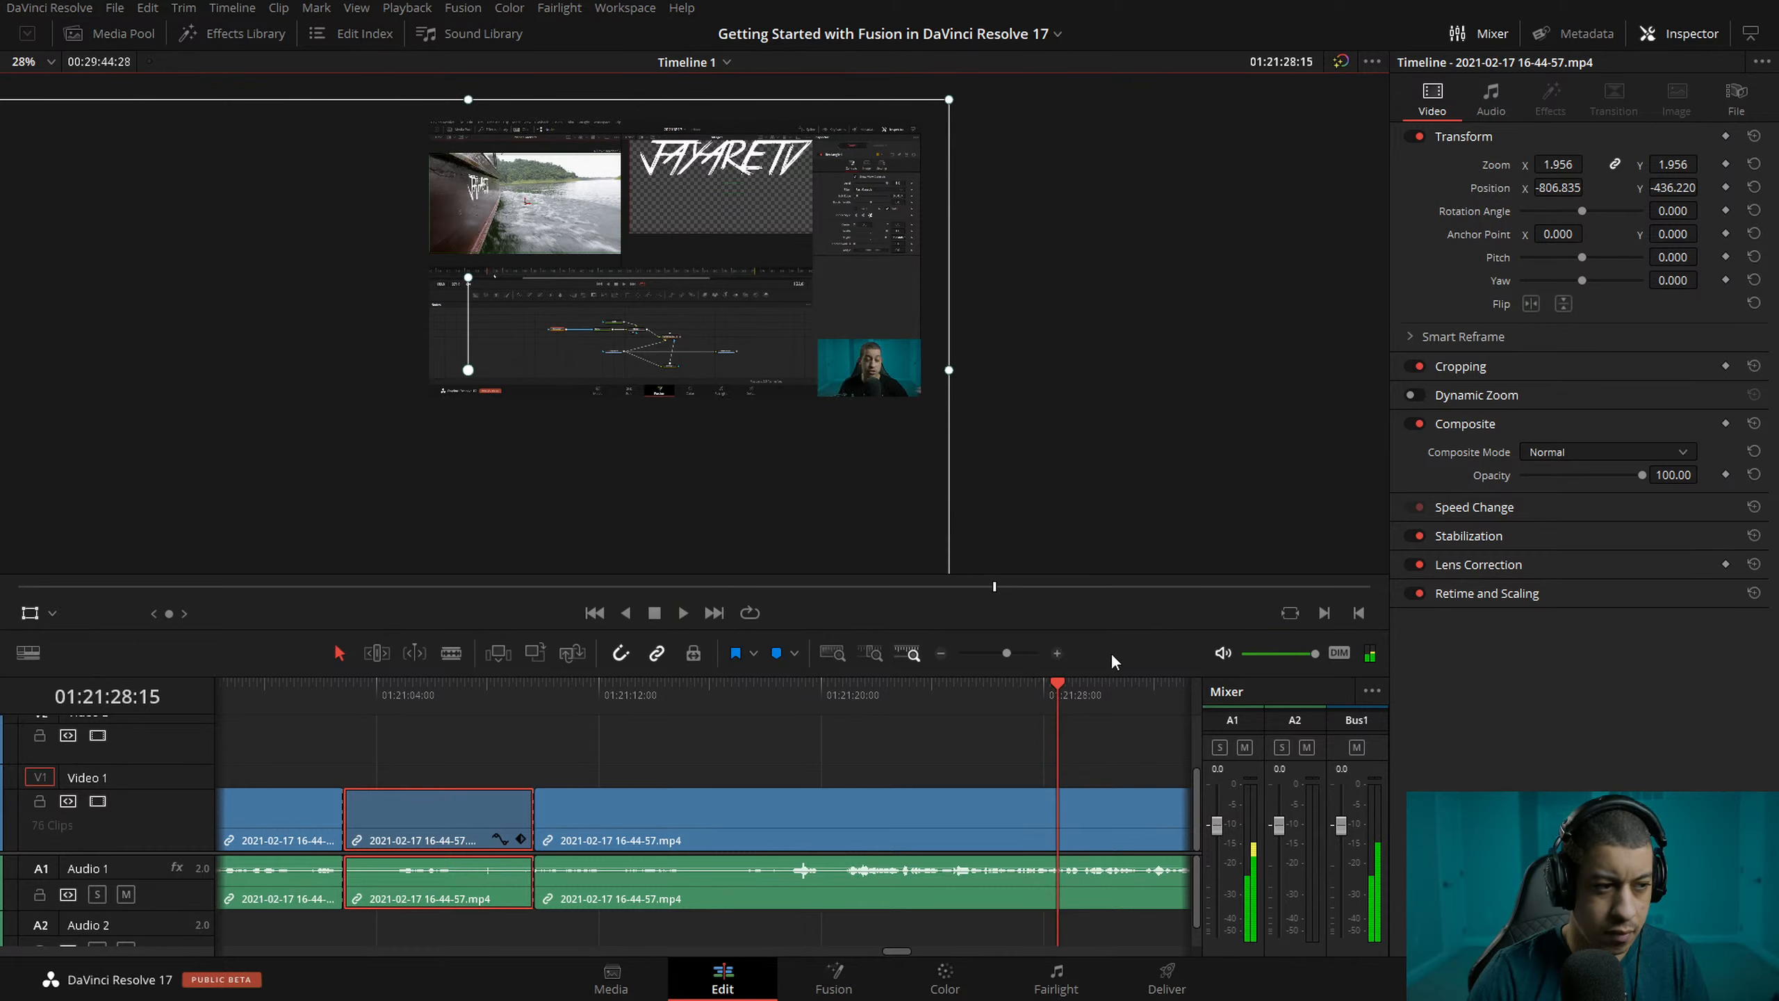
- Open the curve editor of the enlarged Soft Edge clip and bring the video tracks into view
{"action": "left_click", "coordinate": [505, 840]}
{"action": "key", "text": "Delete"}
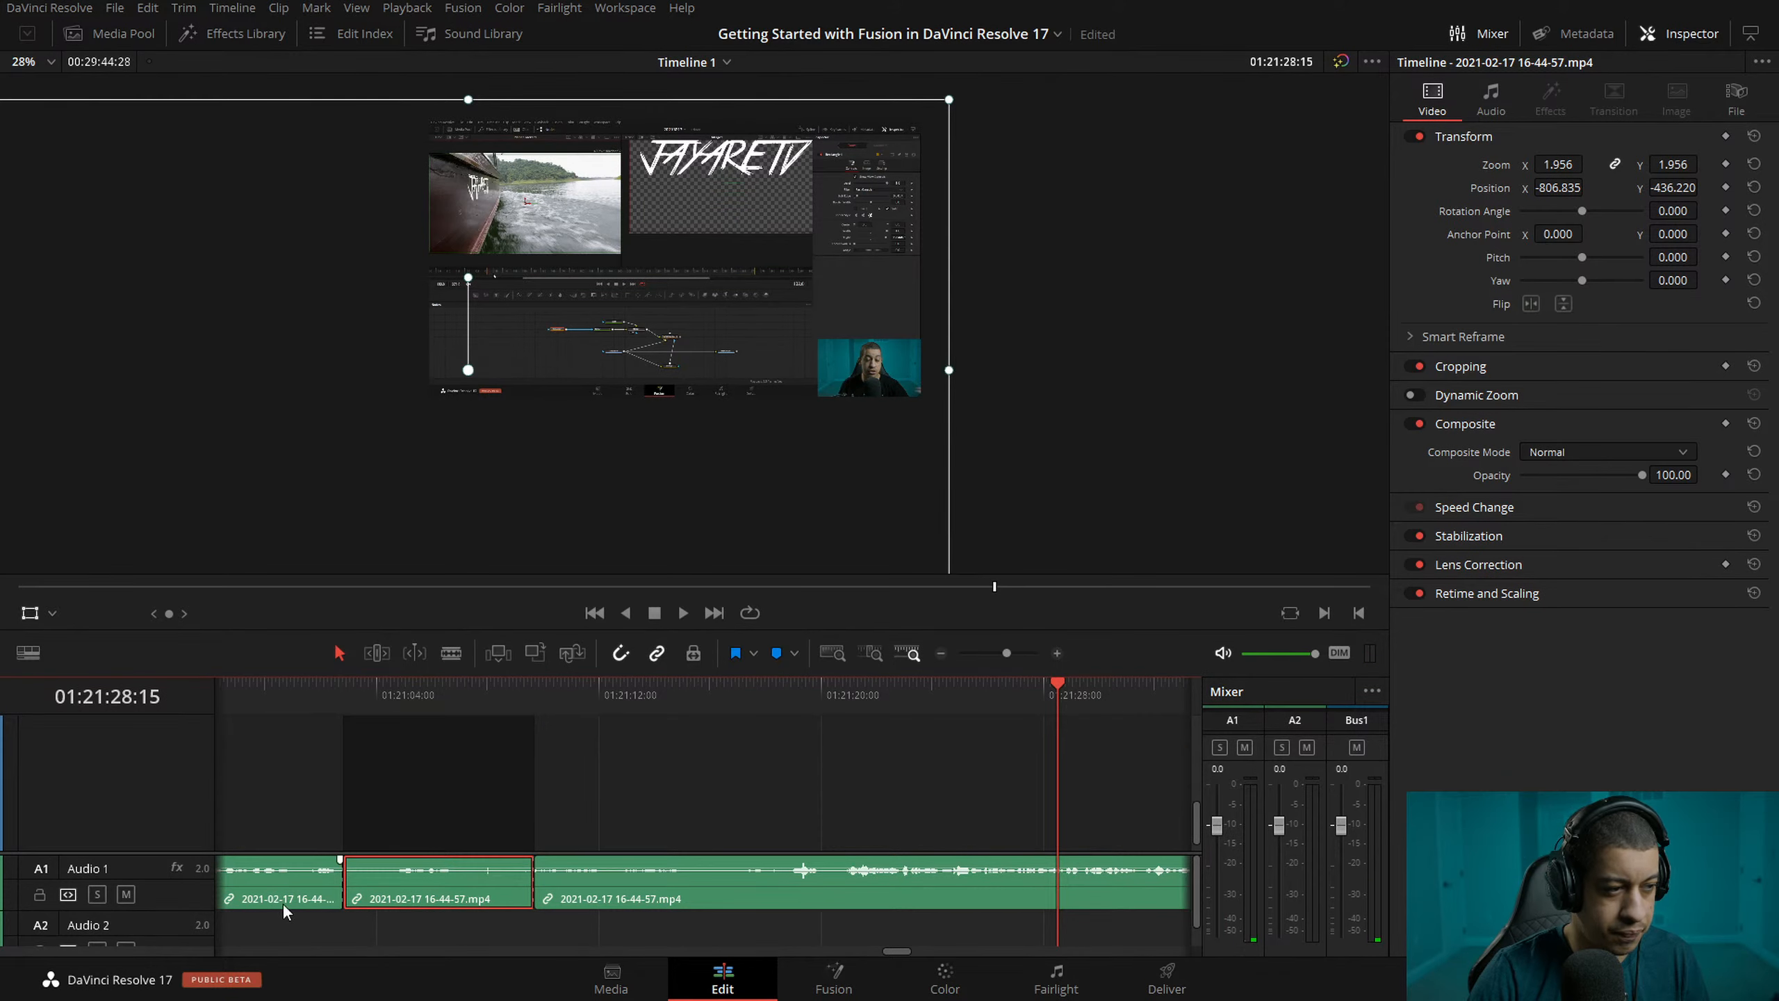
{"action": "left_click_drag", "start_coordinate": [157, 850], "coordinate": [159, 989]}
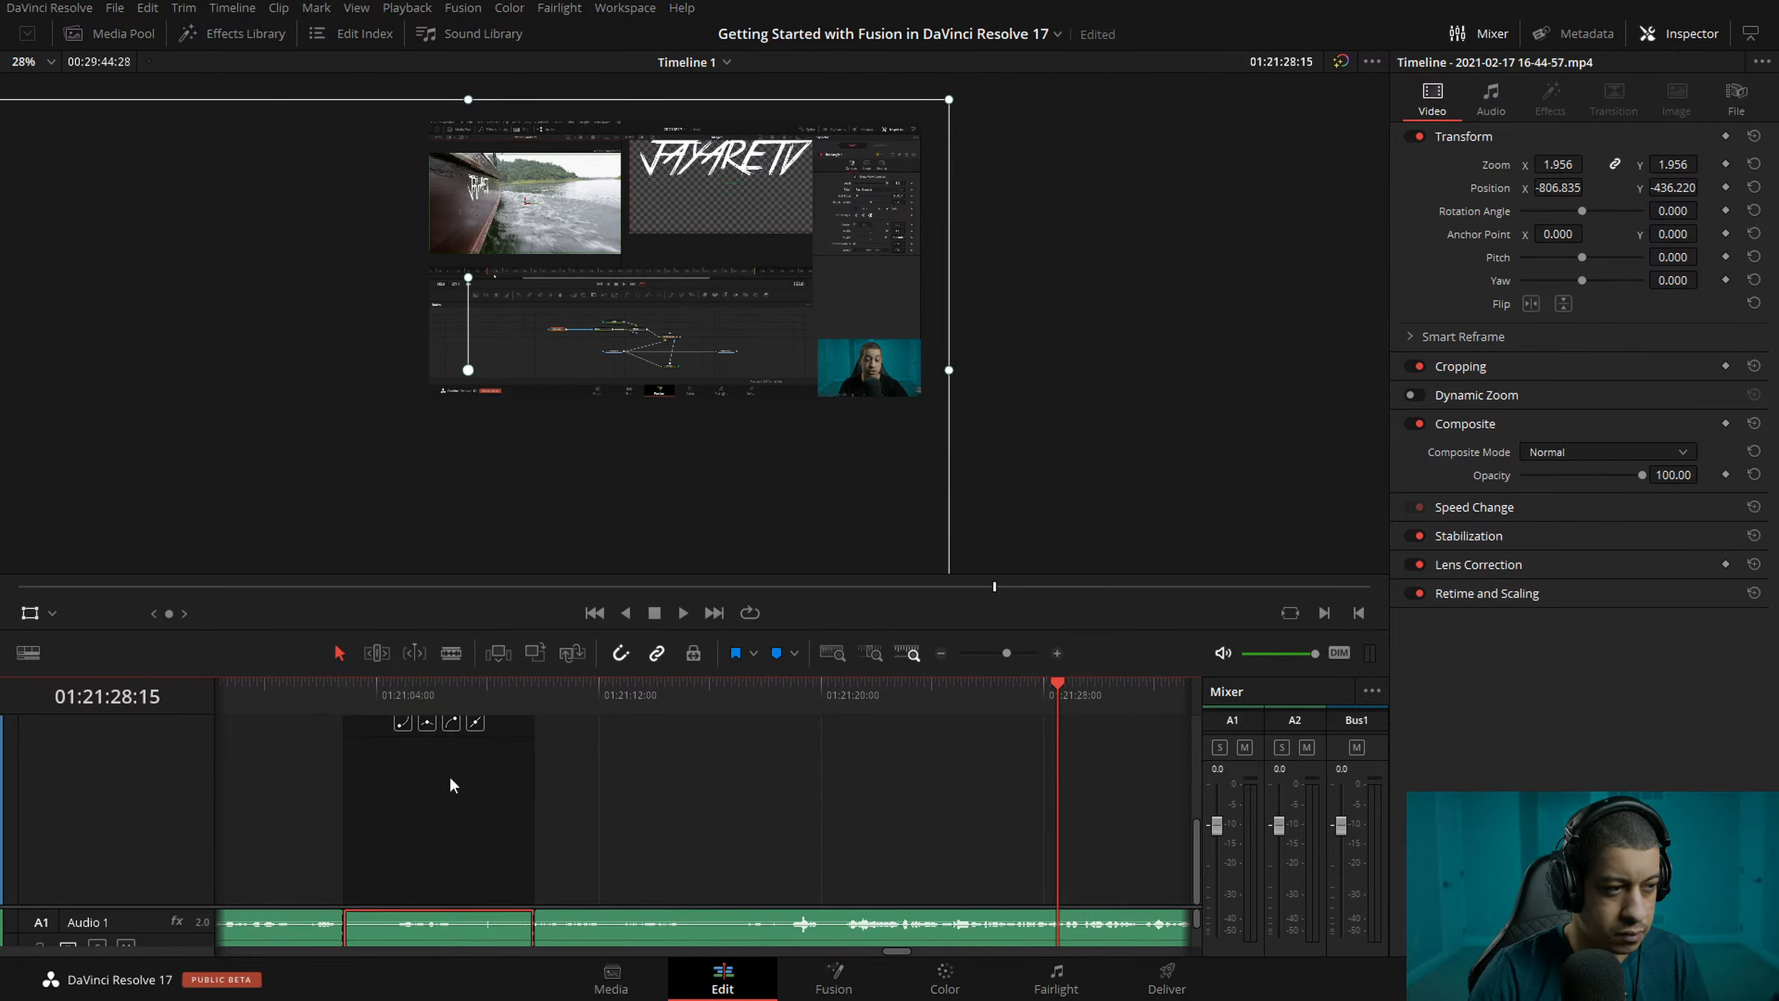
{"action": "left_click", "coordinate": [941, 654]}
{"action": "left_click", "coordinate": [1058, 654]}
{"action": "left_click", "coordinate": [941, 653]}
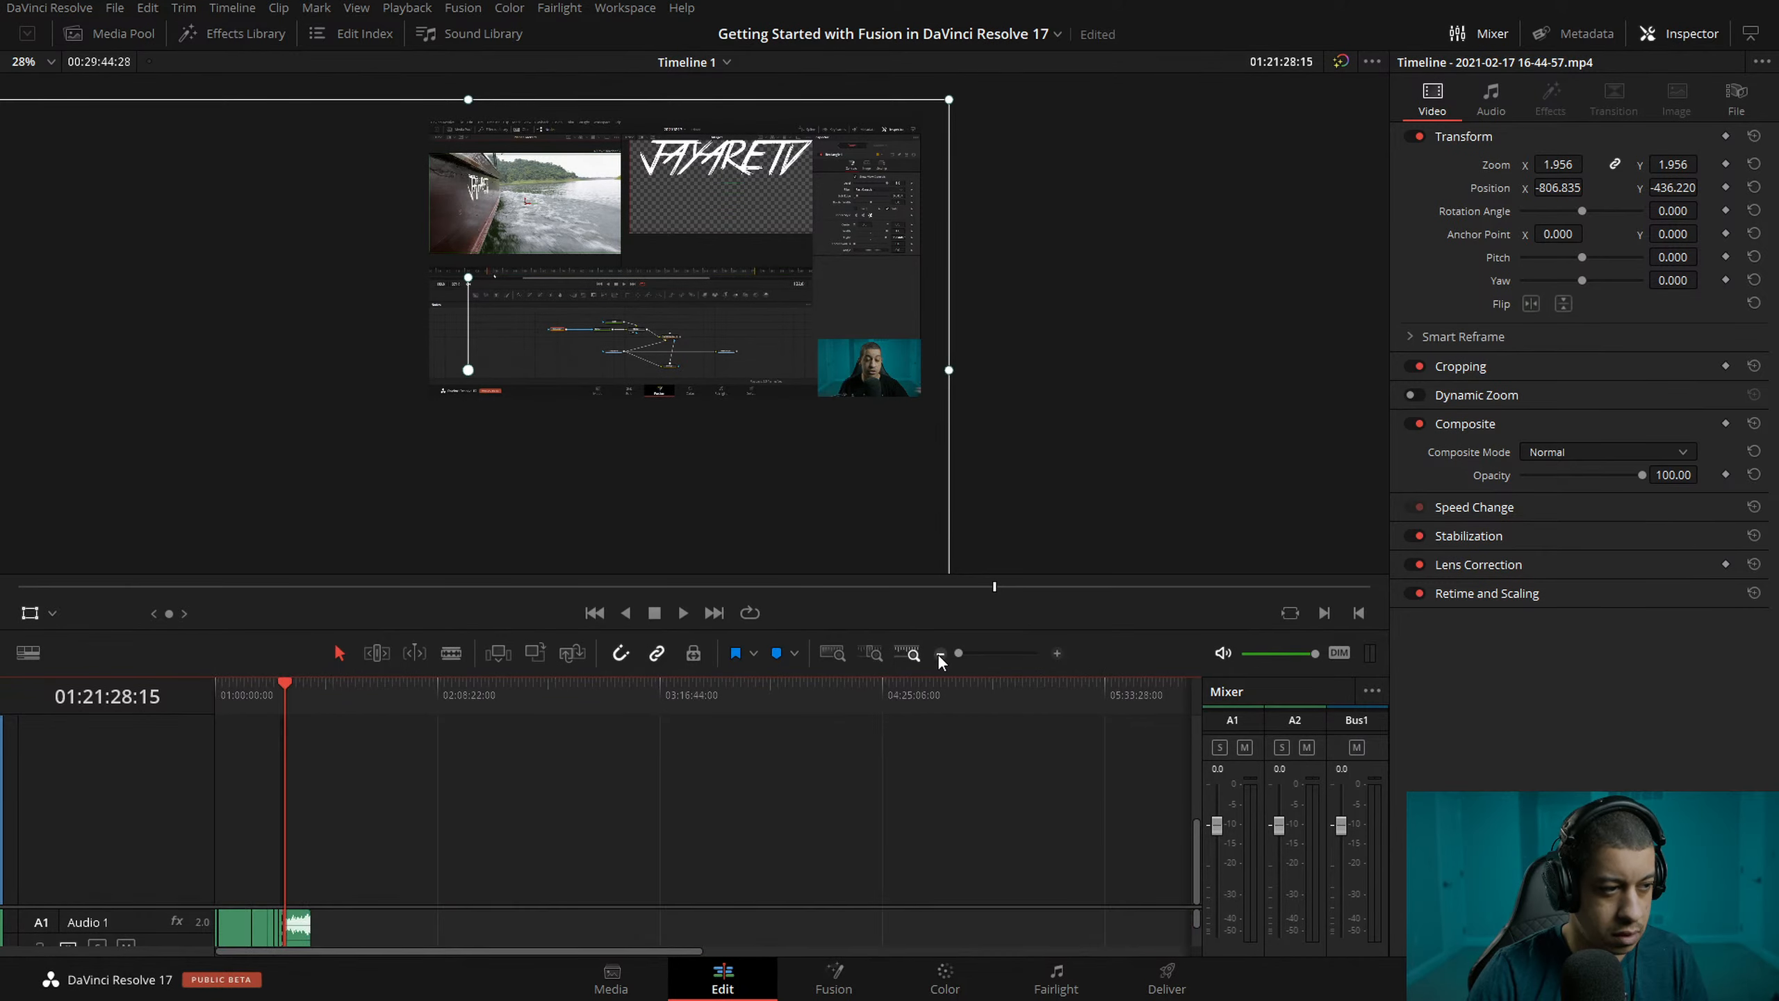
{"action": "left_click_drag", "start_coordinate": [1194, 849], "coordinate": [1194, 770]}
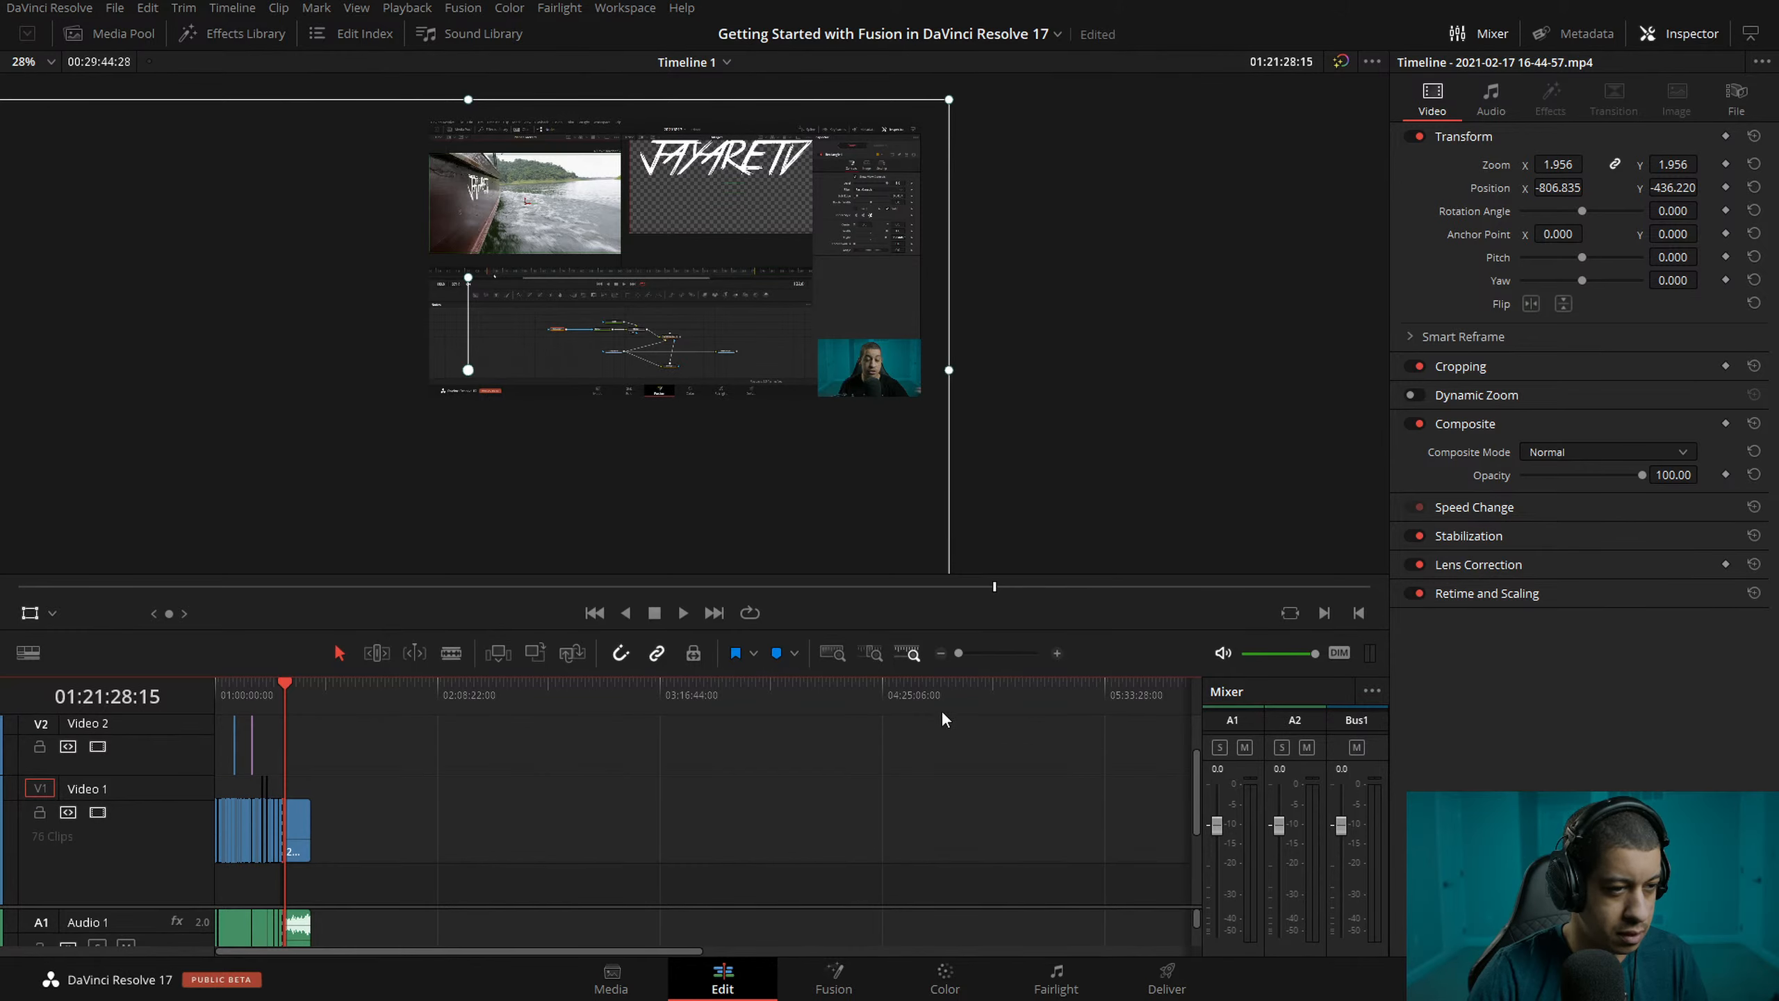
- Place the playhead at 01:21:06:06 within the enlarged Soft Edge clip and make the timeline area taller around its curve editor
{"action": "left_click", "coordinate": [1060, 653]}
{"action": "left_click", "coordinate": [1060, 653]}
{"action": "left_click", "coordinate": [1059, 653]}
{"action": "left_click", "coordinate": [1059, 653]}
{"action": "left_click", "coordinate": [1059, 653]}
{"action": "left_click_drag", "start_coordinate": [910, 952], "coordinate": [896, 954]}
{"action": "scroll", "coordinate": [815, 876], "scroll_direction": "down", "scroll_amount": 3}
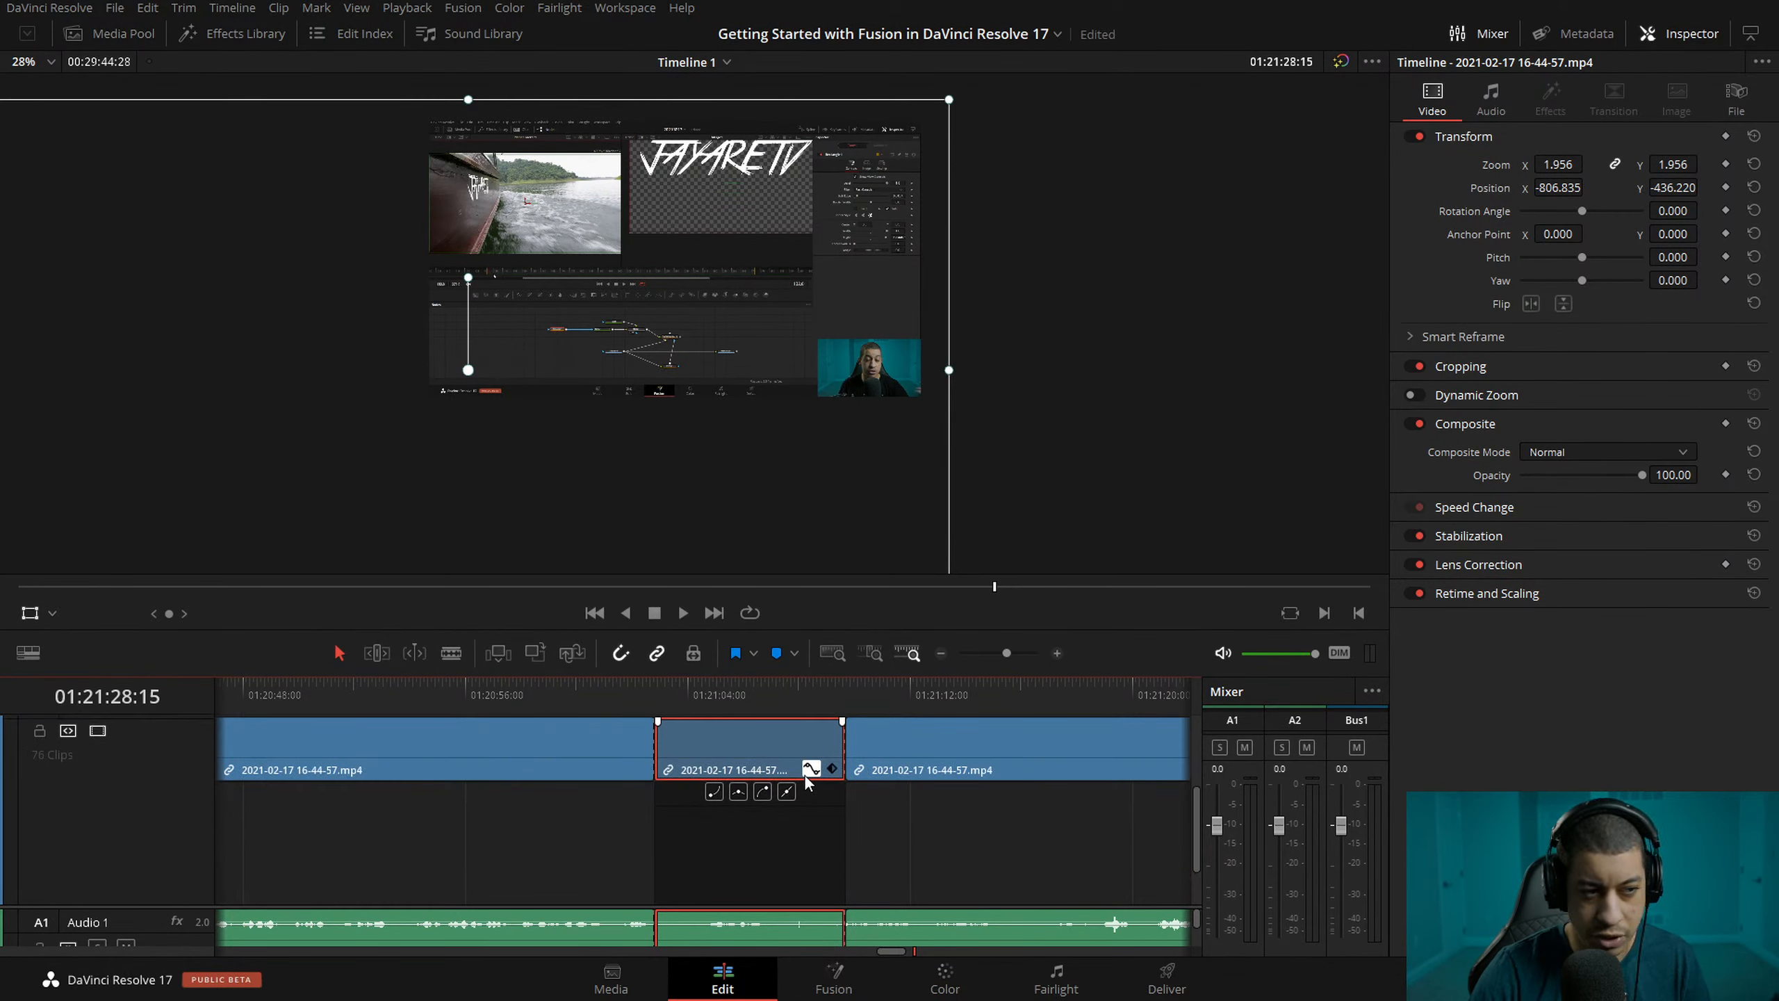
{"action": "left_click", "coordinate": [1057, 653]}
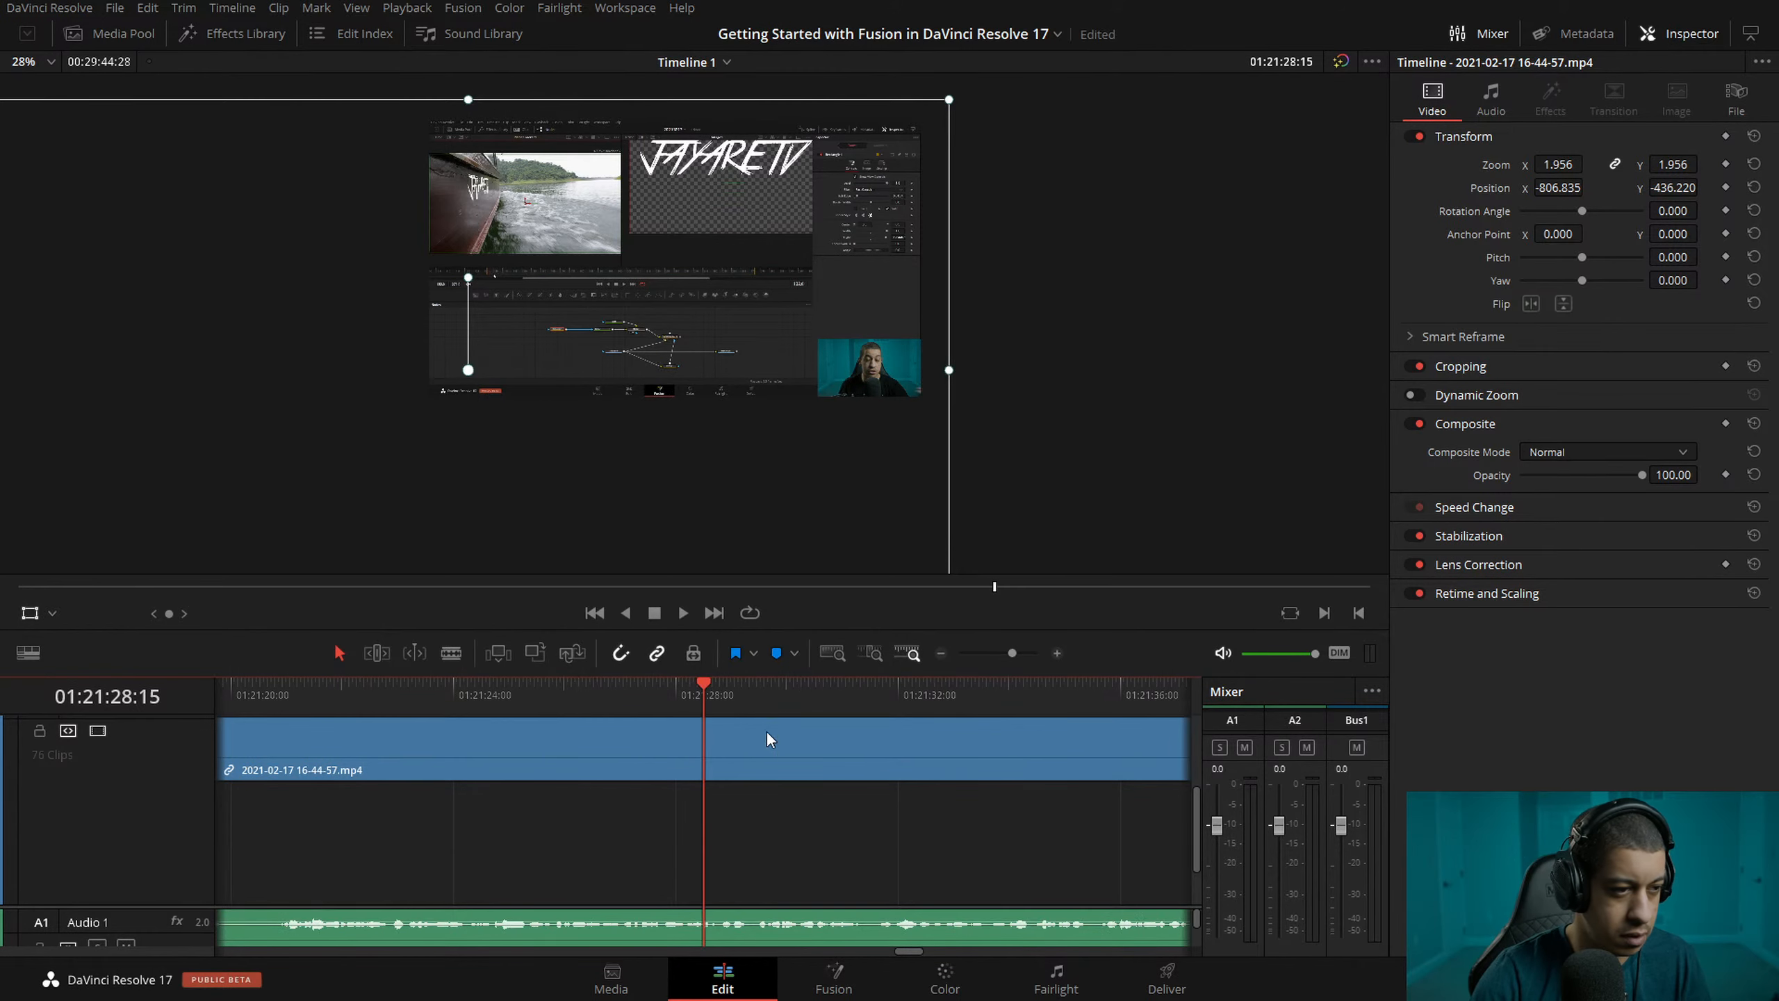
{"action": "left_click", "coordinate": [939, 653]}
{"action": "left_click", "coordinate": [394, 697]}
{"action": "left_click", "coordinate": [1057, 654]}
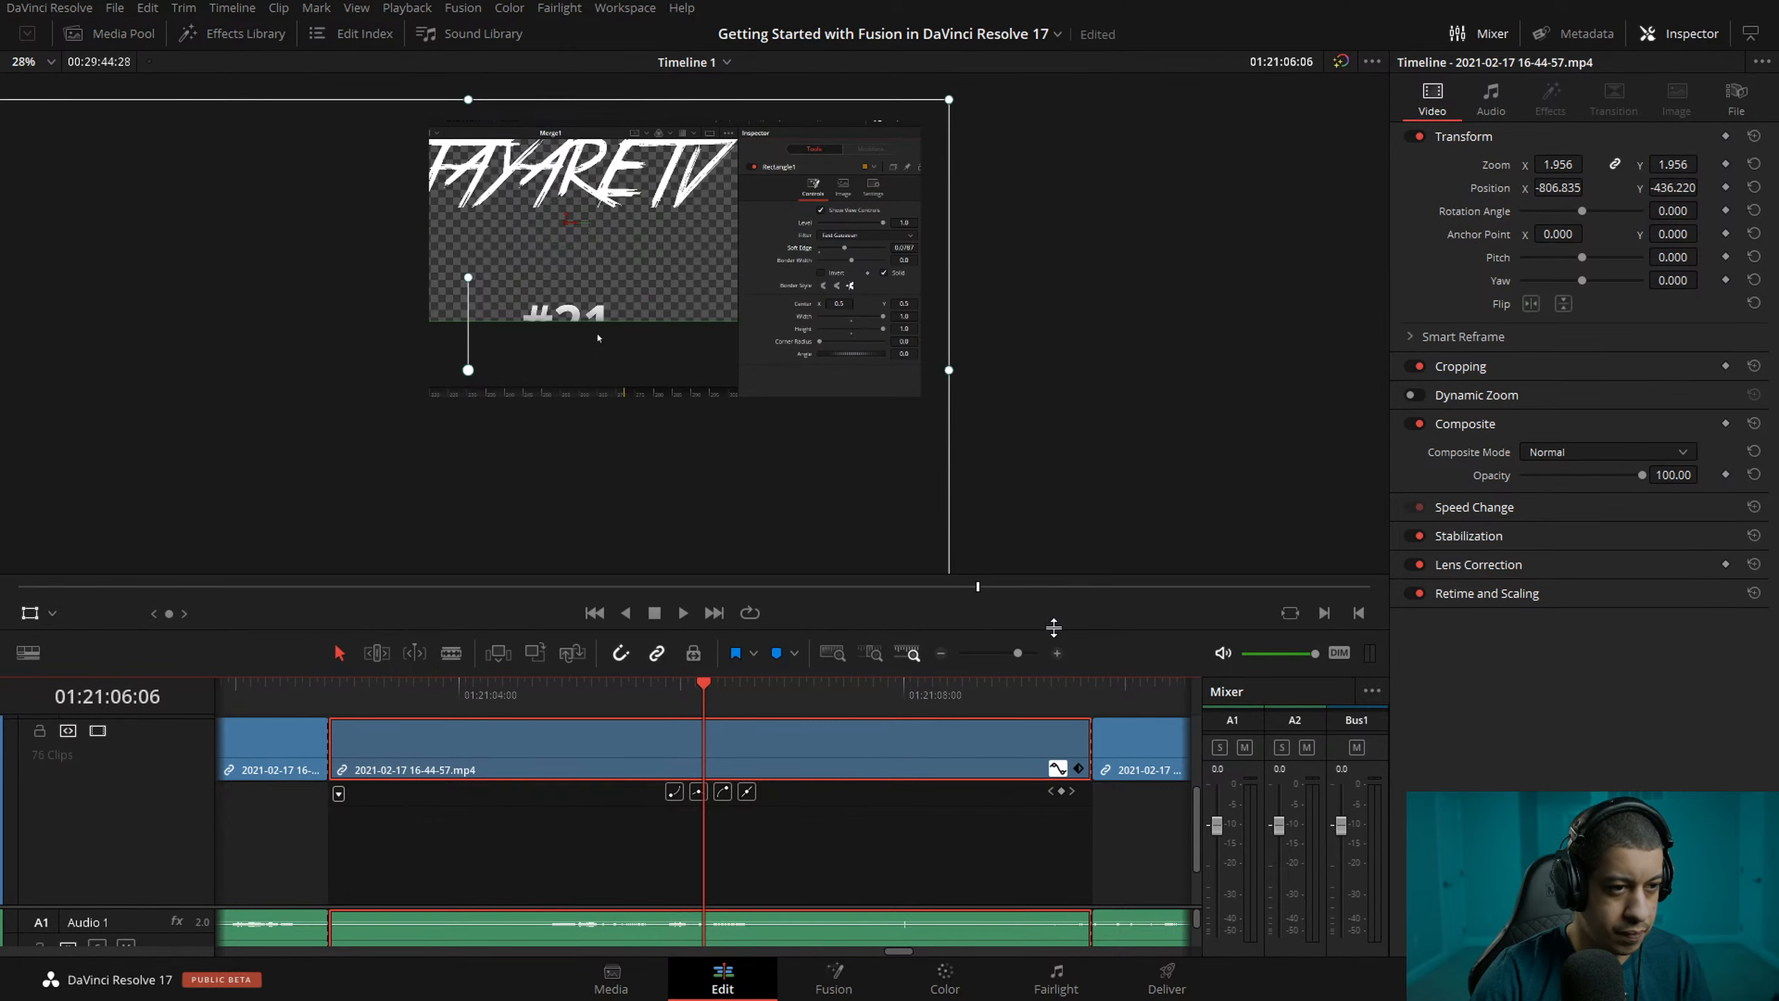
{"action": "left_click_drag", "start_coordinate": [1054, 627], "coordinate": [1054, 275]}
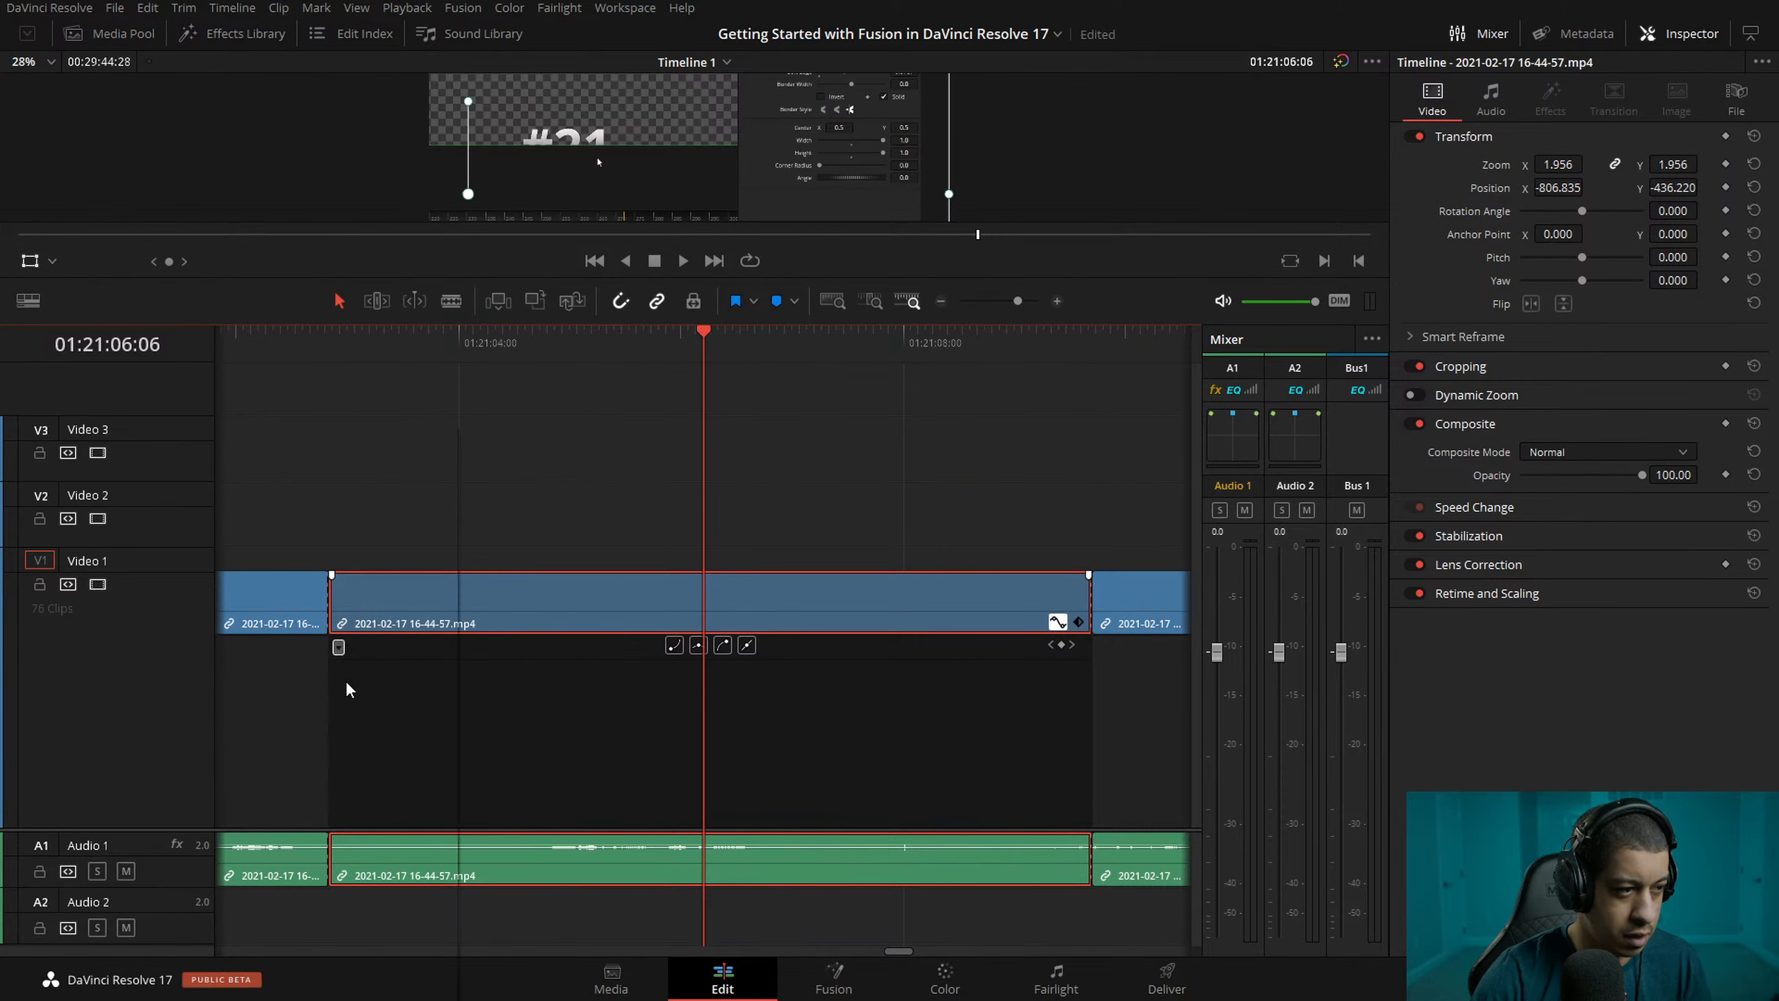
{"action": "left_click", "coordinate": [339, 646]}
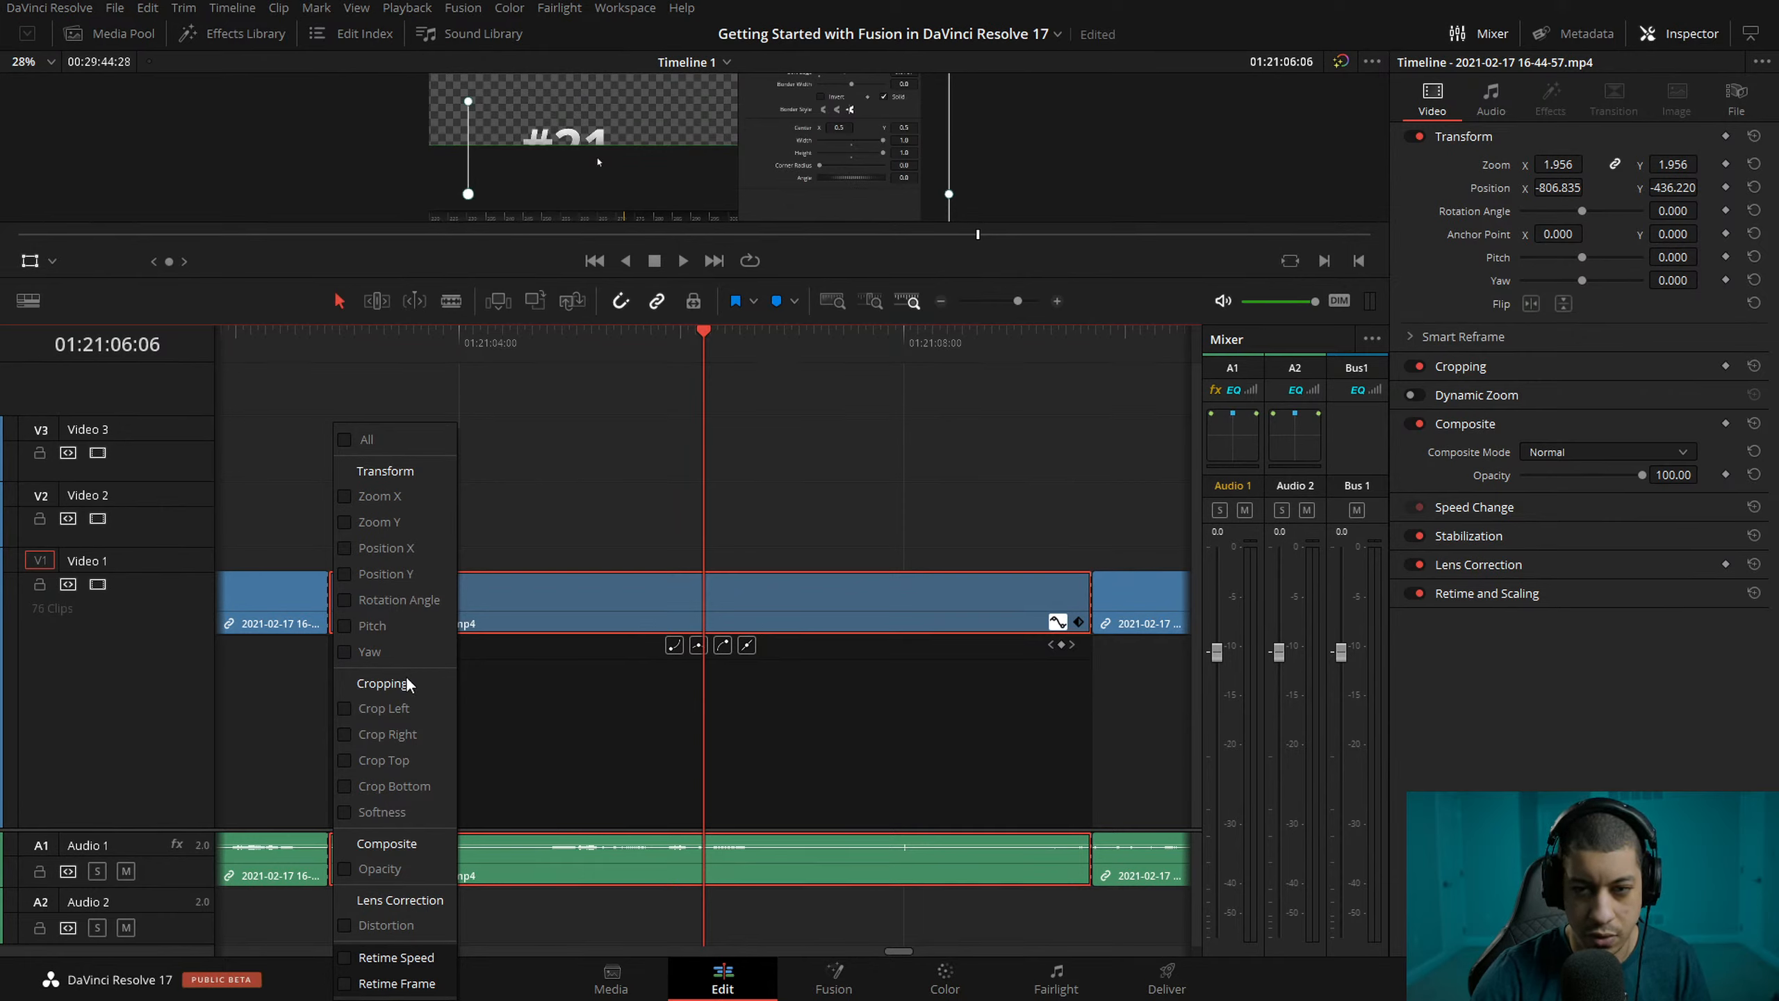
{"action": "left_click", "coordinate": [791, 746]}
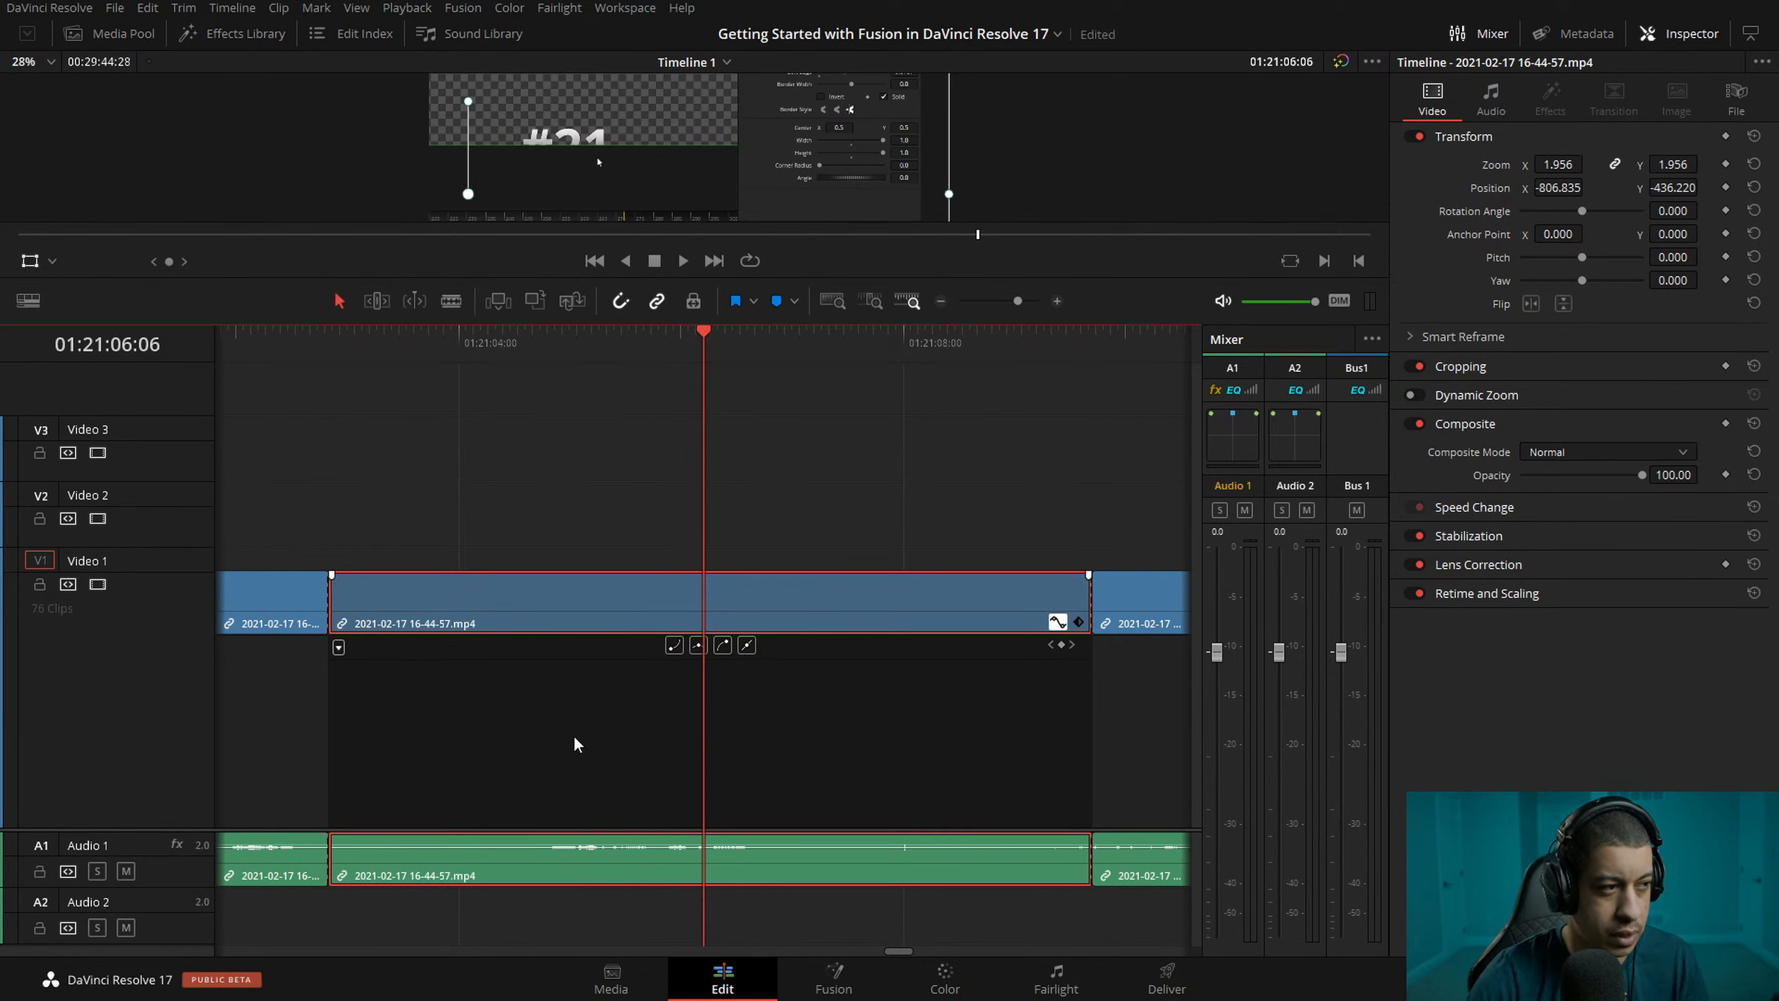
{"action": "left_click", "coordinate": [23, 304]}
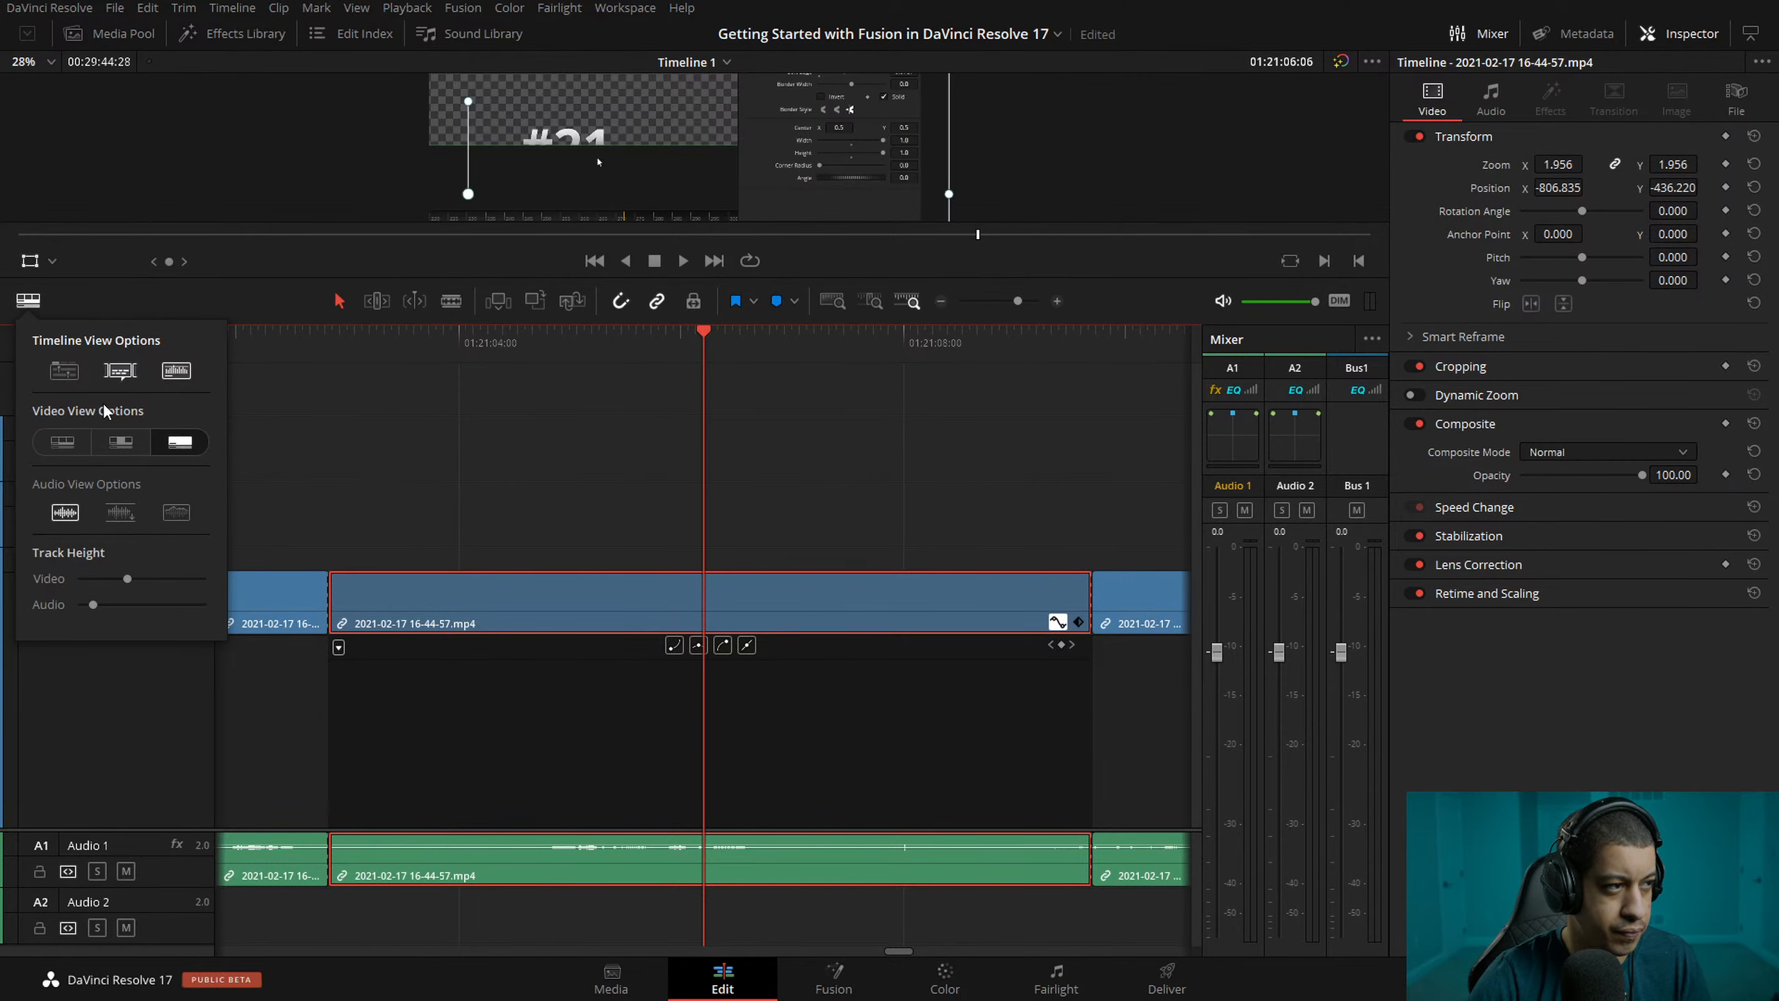
{"action": "left_click", "coordinate": [367, 494]}
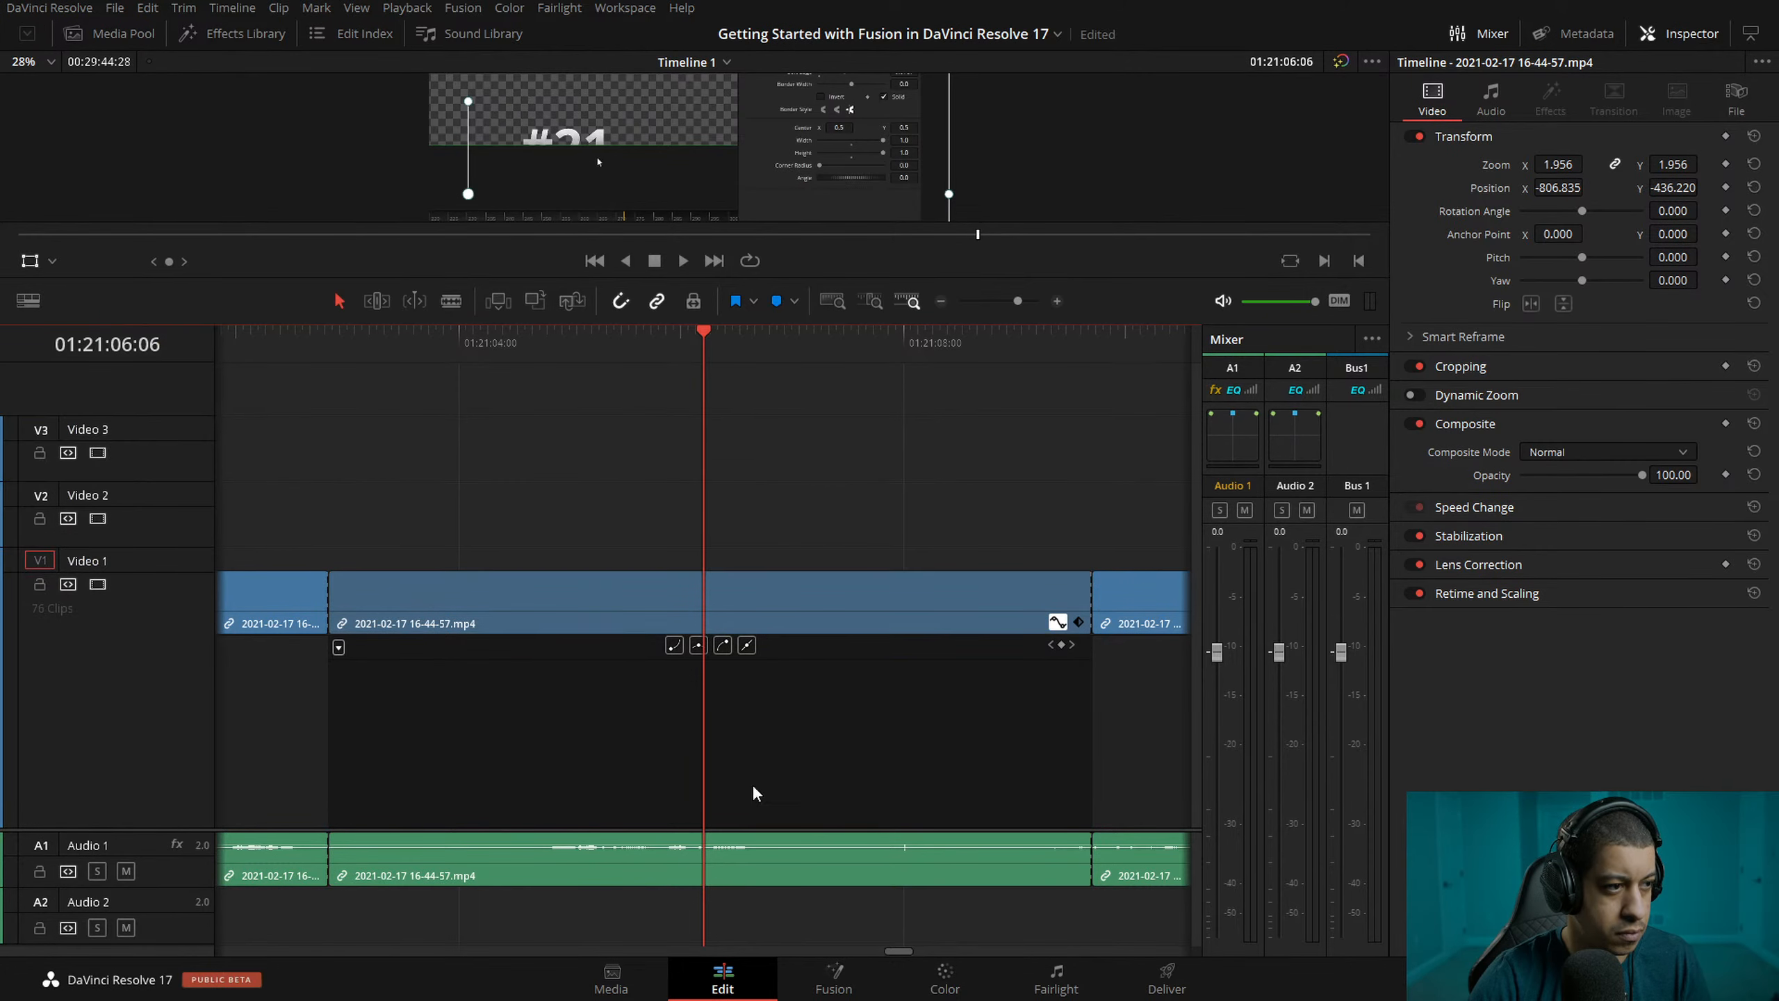
- Close the curve editor of the enlarged Soft Edge clip and save the project
{"action": "left_click", "coordinate": [1057, 622]}
{"action": "left_click", "coordinate": [941, 302]}
{"action": "key", "text": "ctrl+s"}
- Make the viewer area taller and set its zoom to 50% while playing past the end of the Soft Edge clip
{"action": "left_click_drag", "start_coordinate": [1091, 276], "coordinate": [1113, 646]}
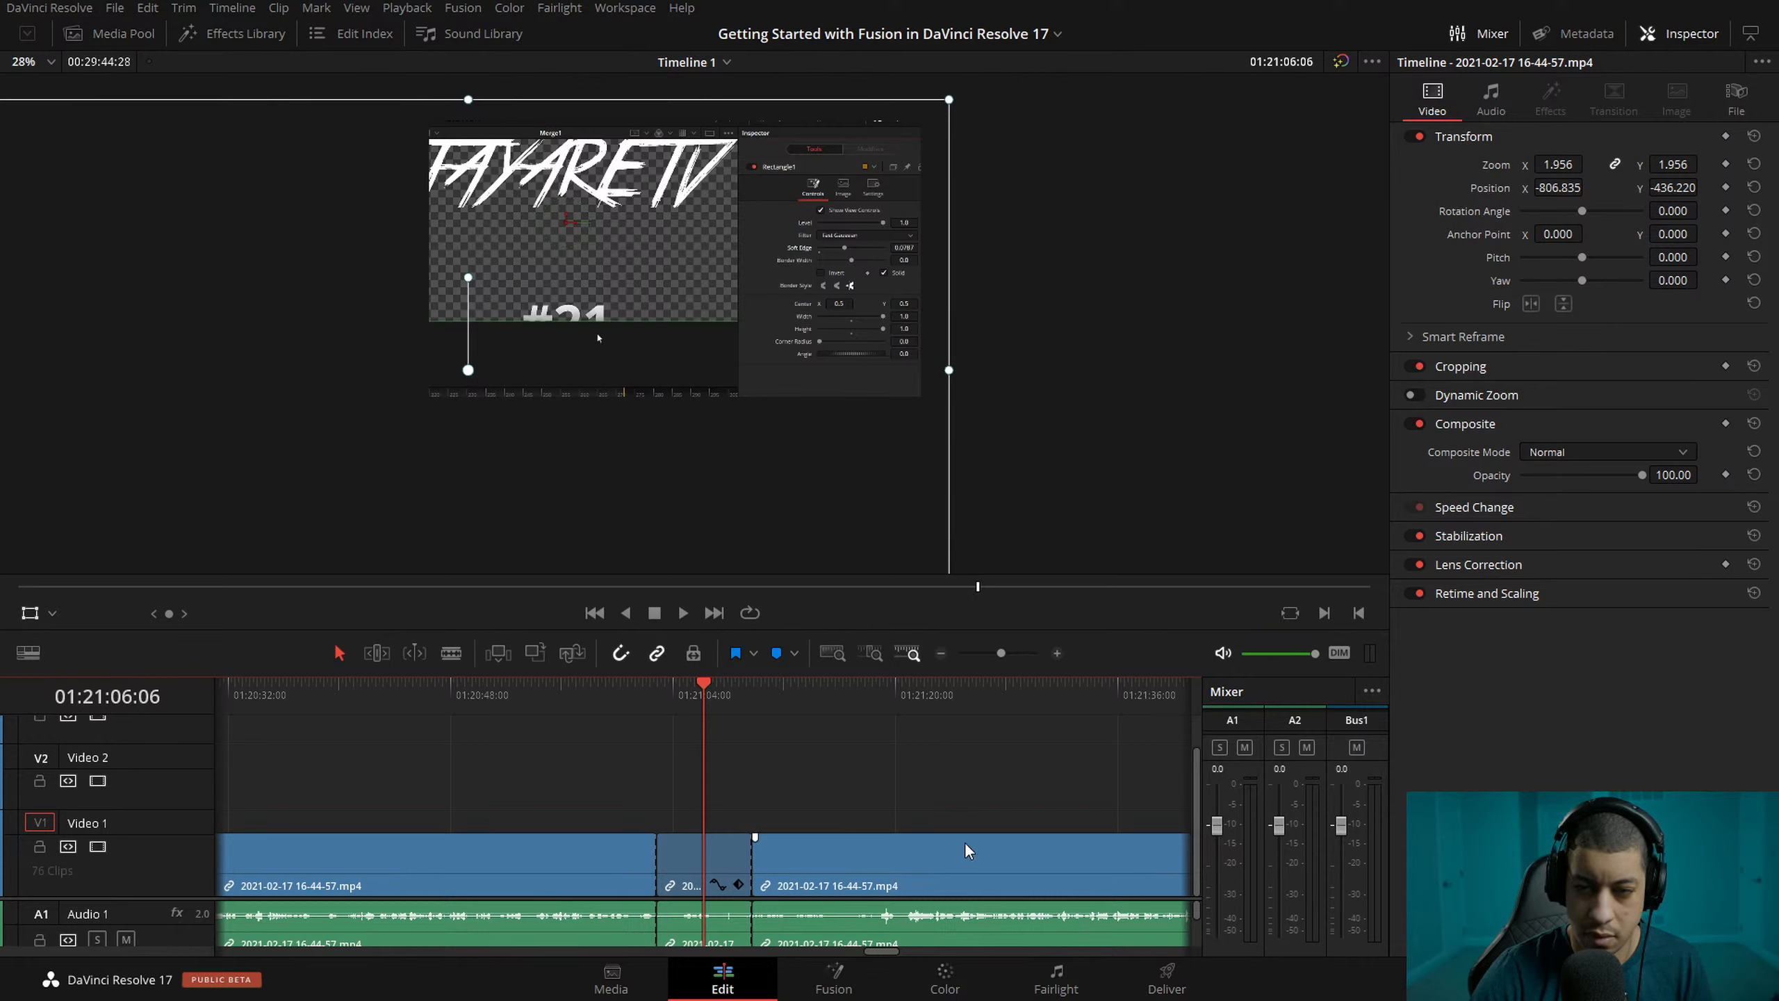
{"action": "scroll", "coordinate": [944, 817], "scroll_direction": "right", "scroll_amount": 5}
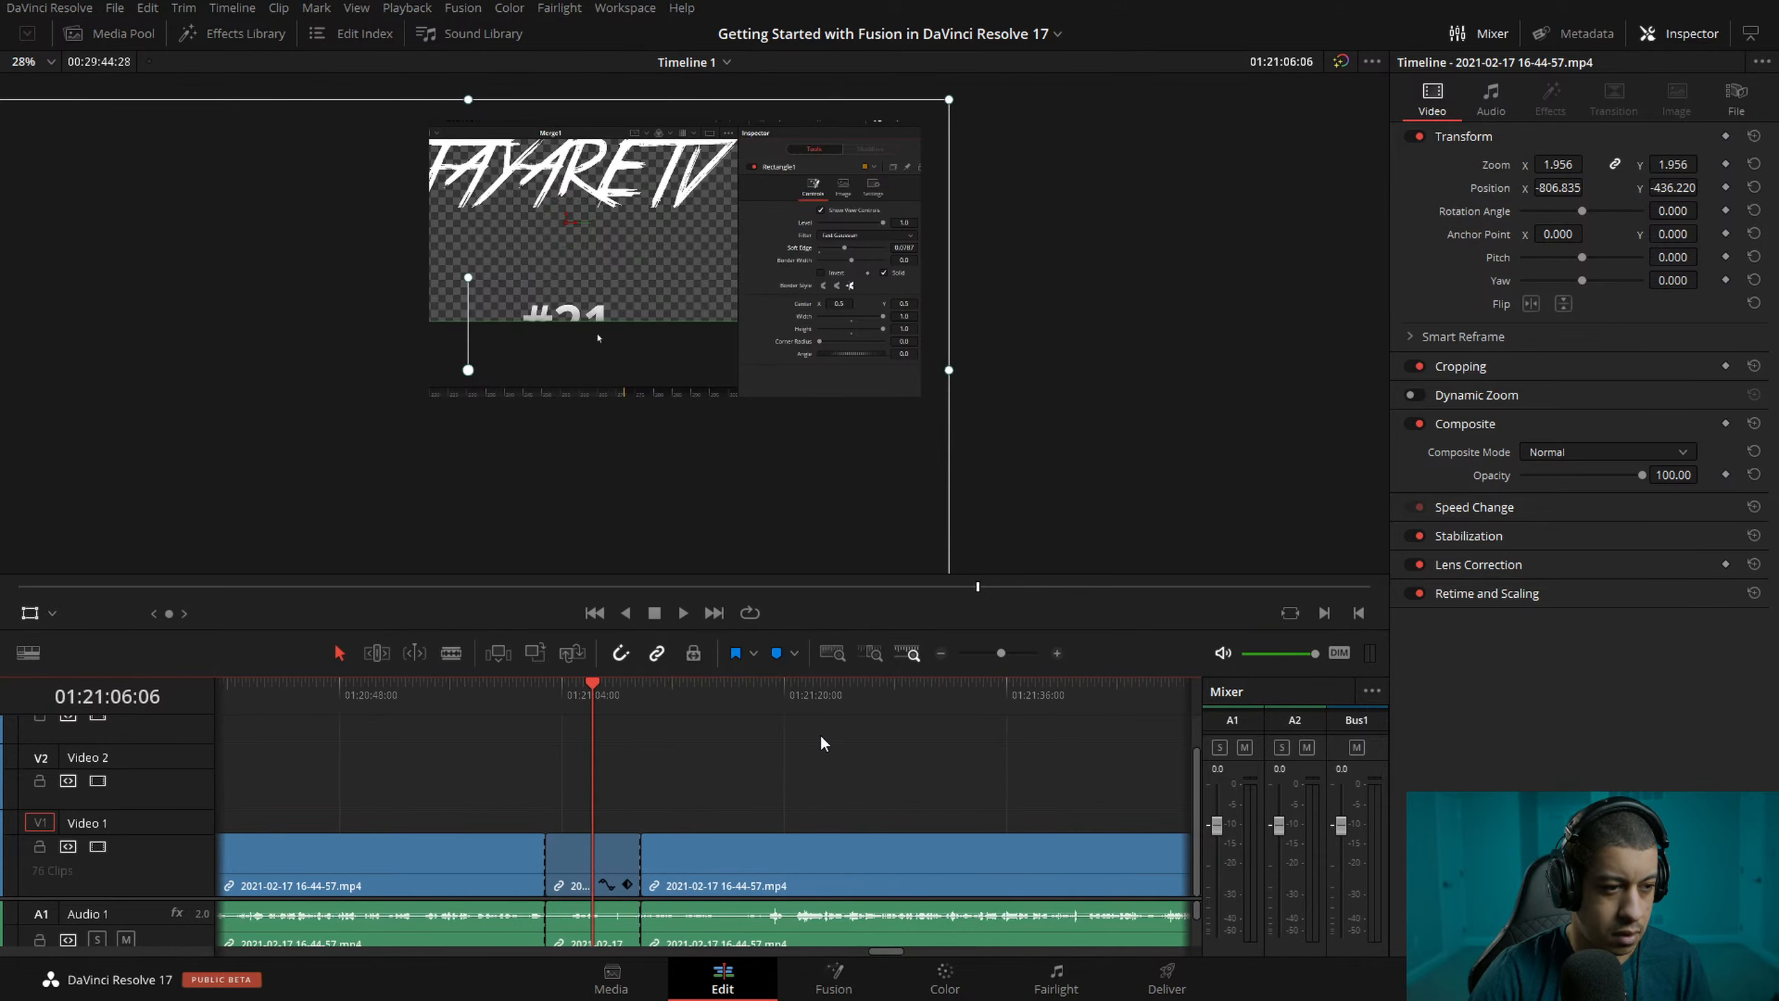
{"action": "left_click", "coordinate": [941, 653]}
{"action": "left_click", "coordinate": [941, 654]}
{"action": "left_click", "coordinate": [940, 653]}
{"action": "left_click", "coordinate": [708, 692]}
{"action": "key", "text": "space"}
{"action": "left_click", "coordinate": [1058, 653]}
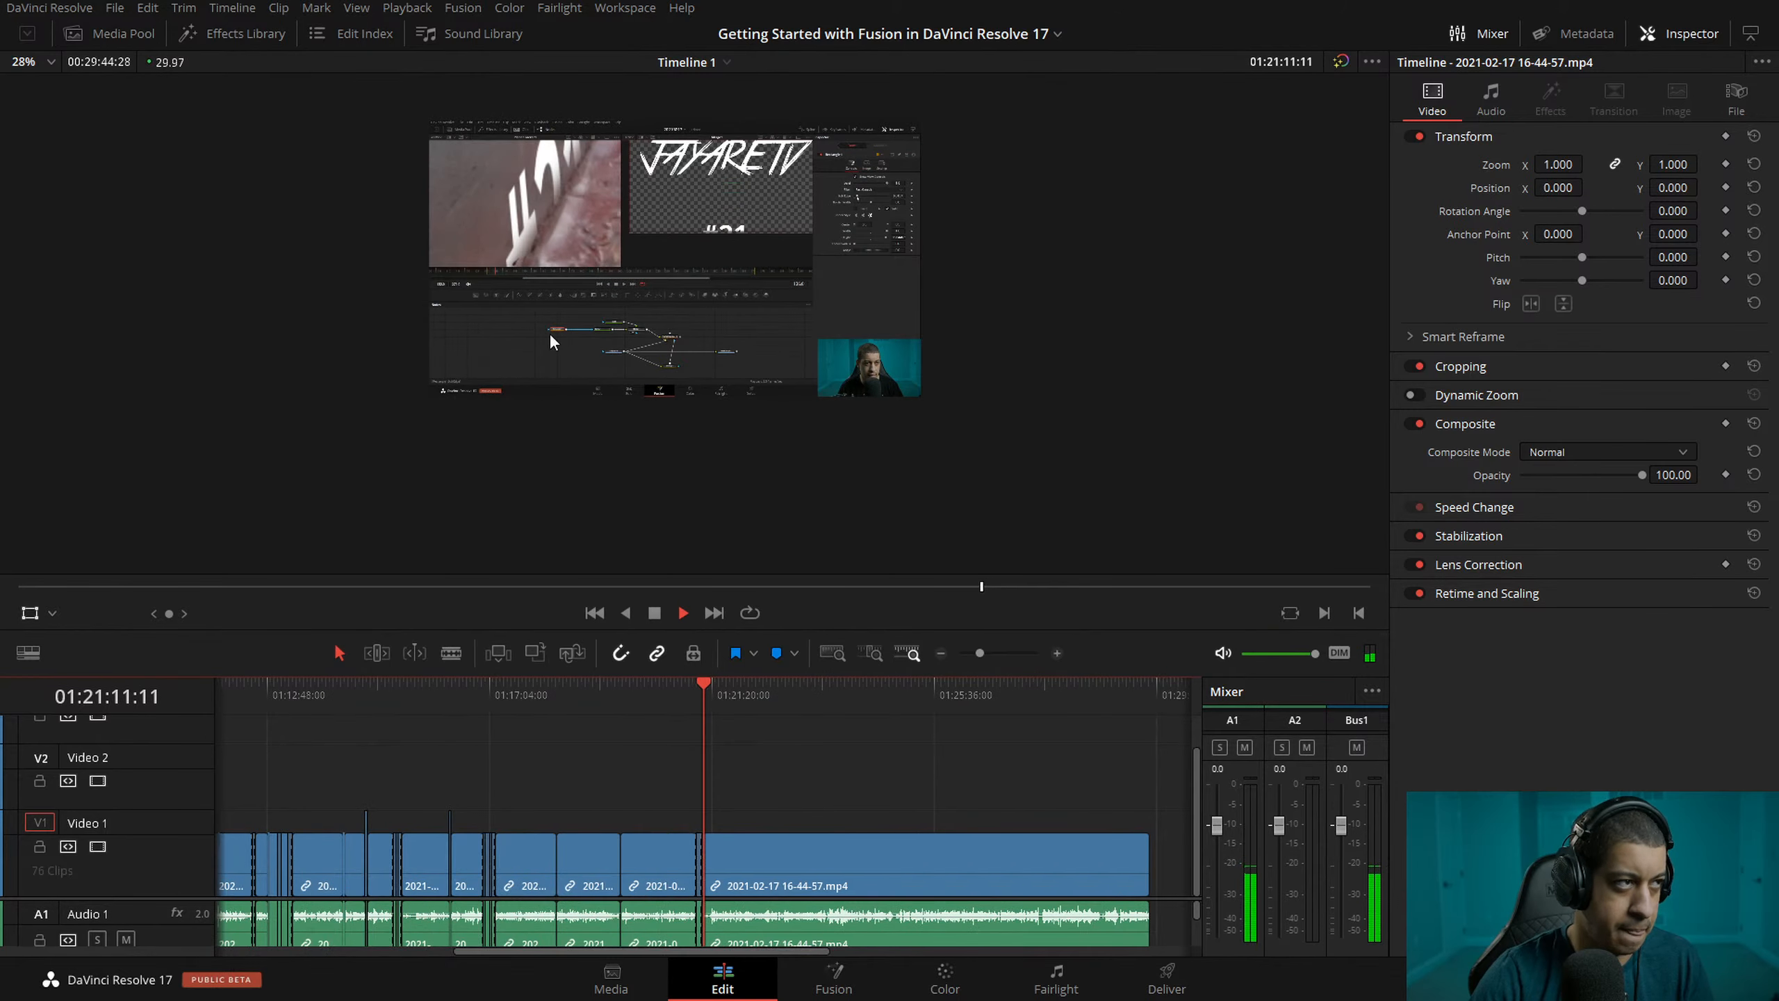
{"action": "left_click", "coordinate": [51, 61]}
{"action": "left_click", "coordinate": [27, 140]}
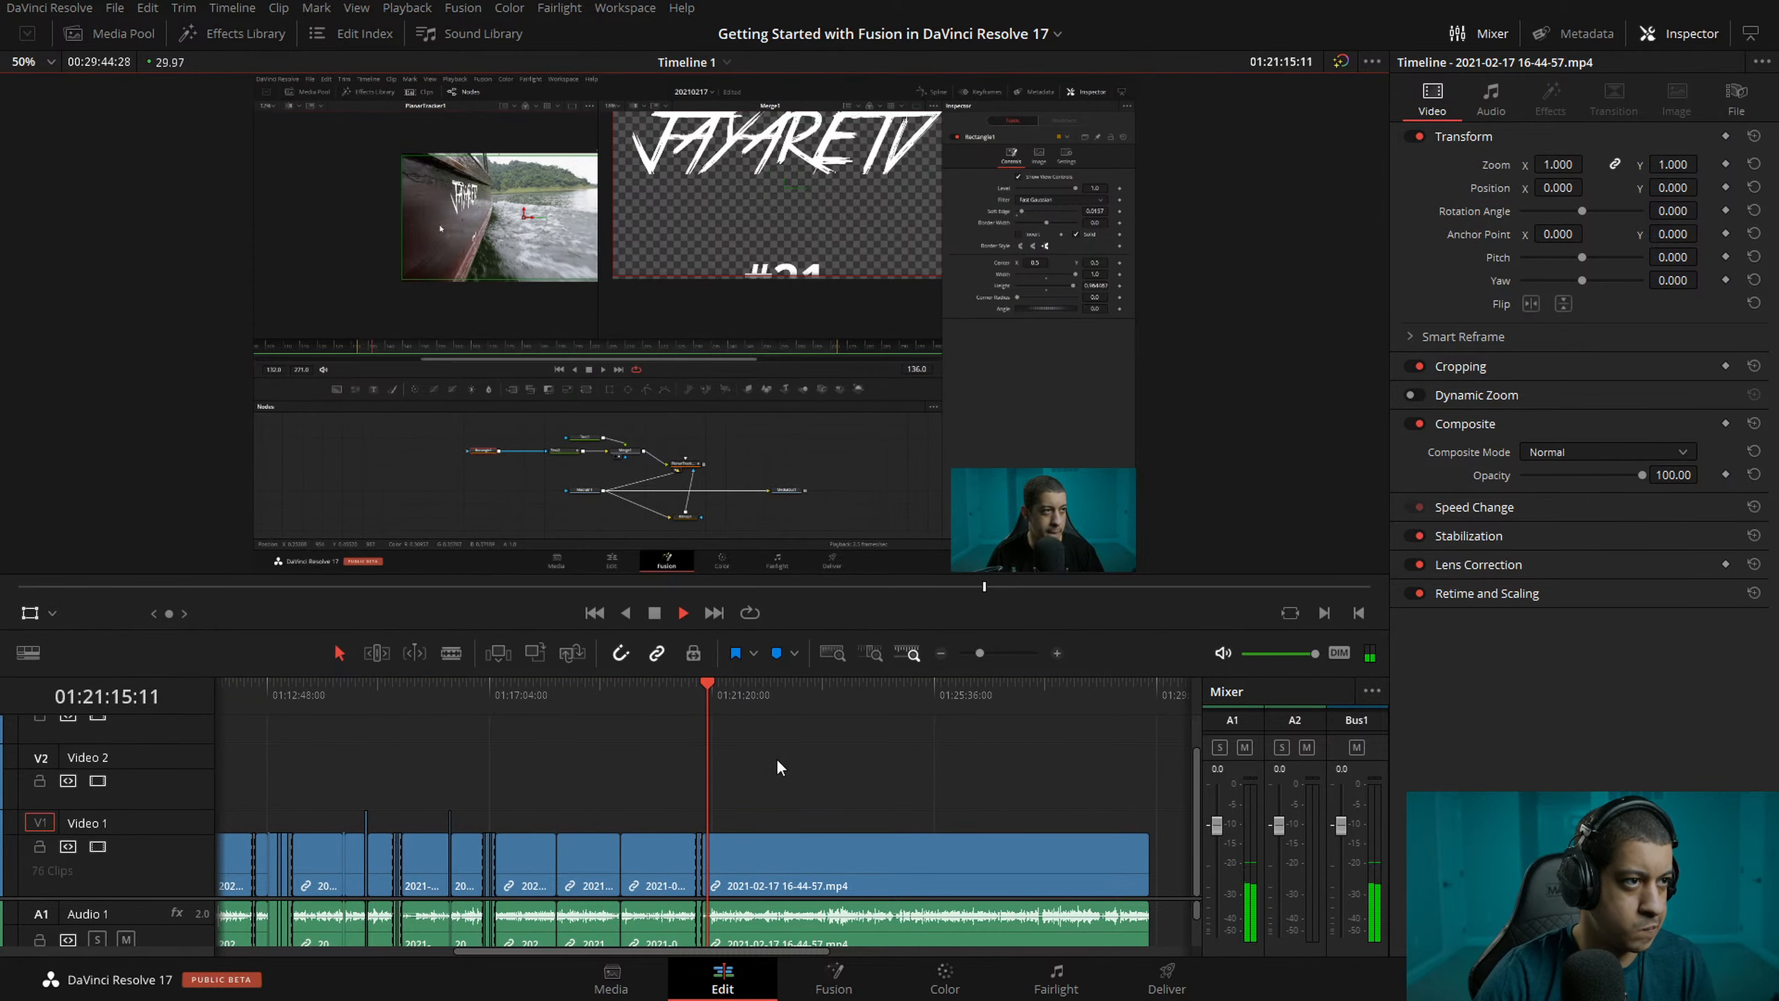
- Replay from 01:21:02:25 to check the enlarged Soft Edge clip, and park the playhead at 01:21:09:21
{"action": "left_click", "coordinate": [695, 689]}
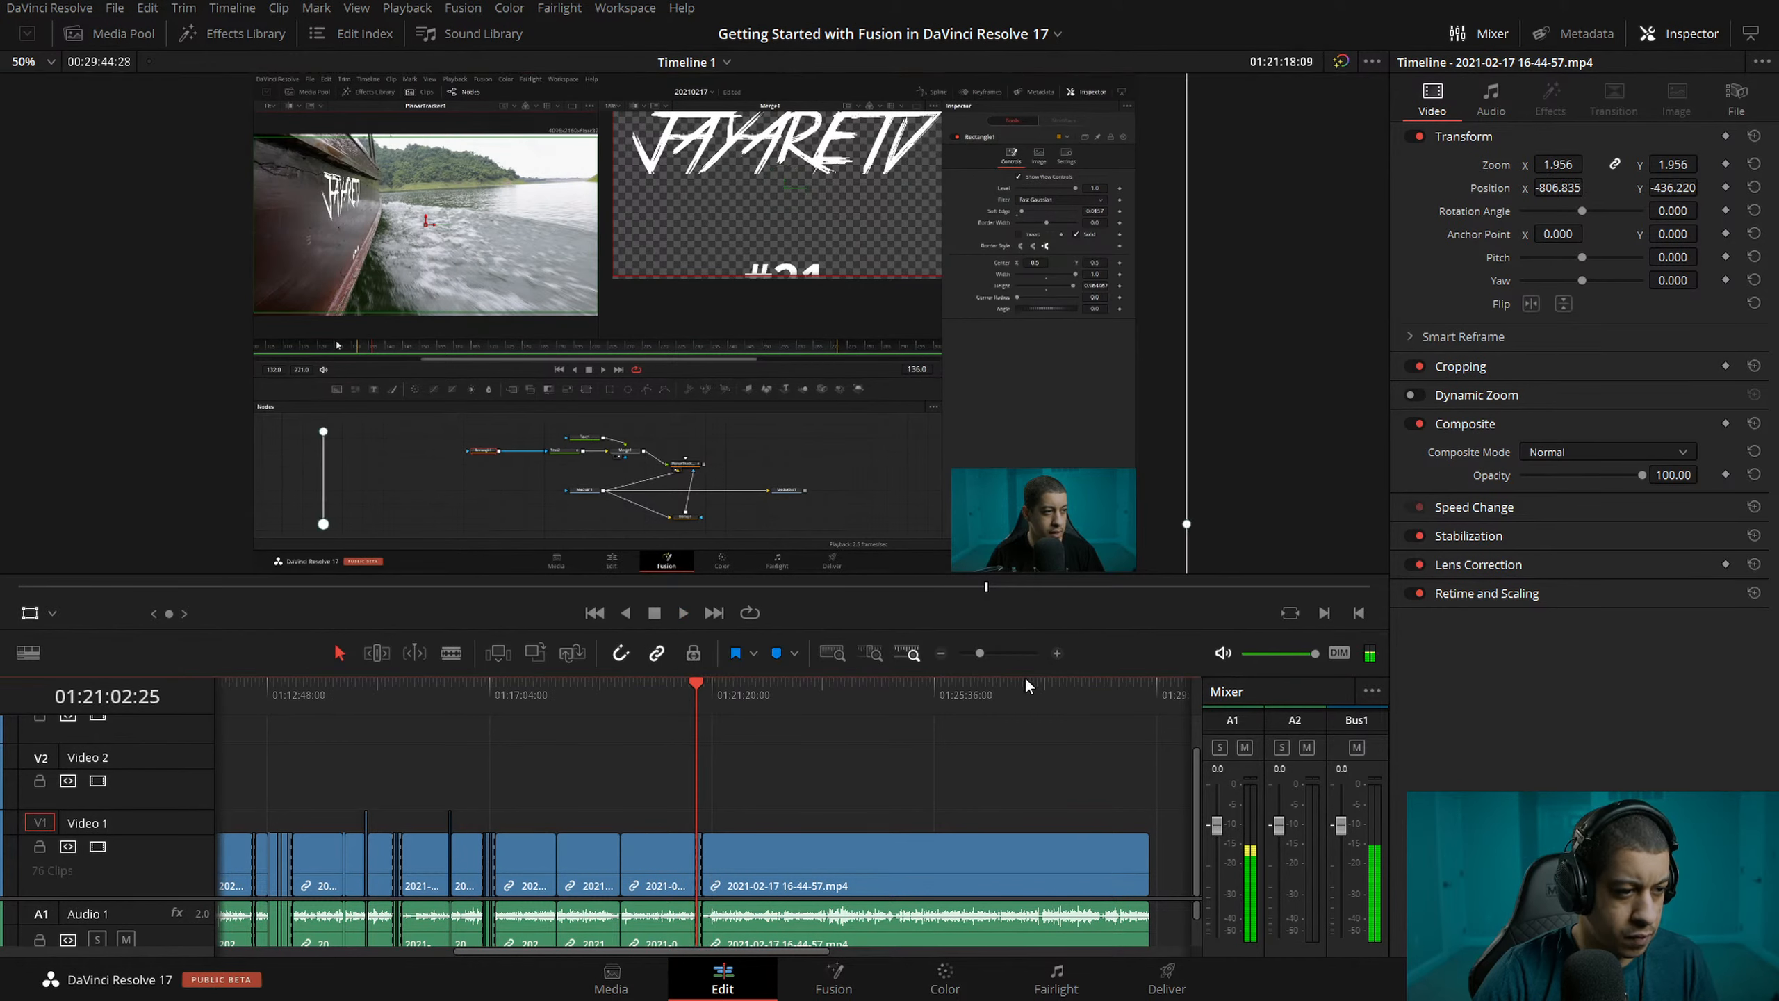
{"action": "key", "text": "space"}
{"action": "left_click", "coordinate": [1057, 653]}
{"action": "left_click", "coordinate": [1058, 652]}
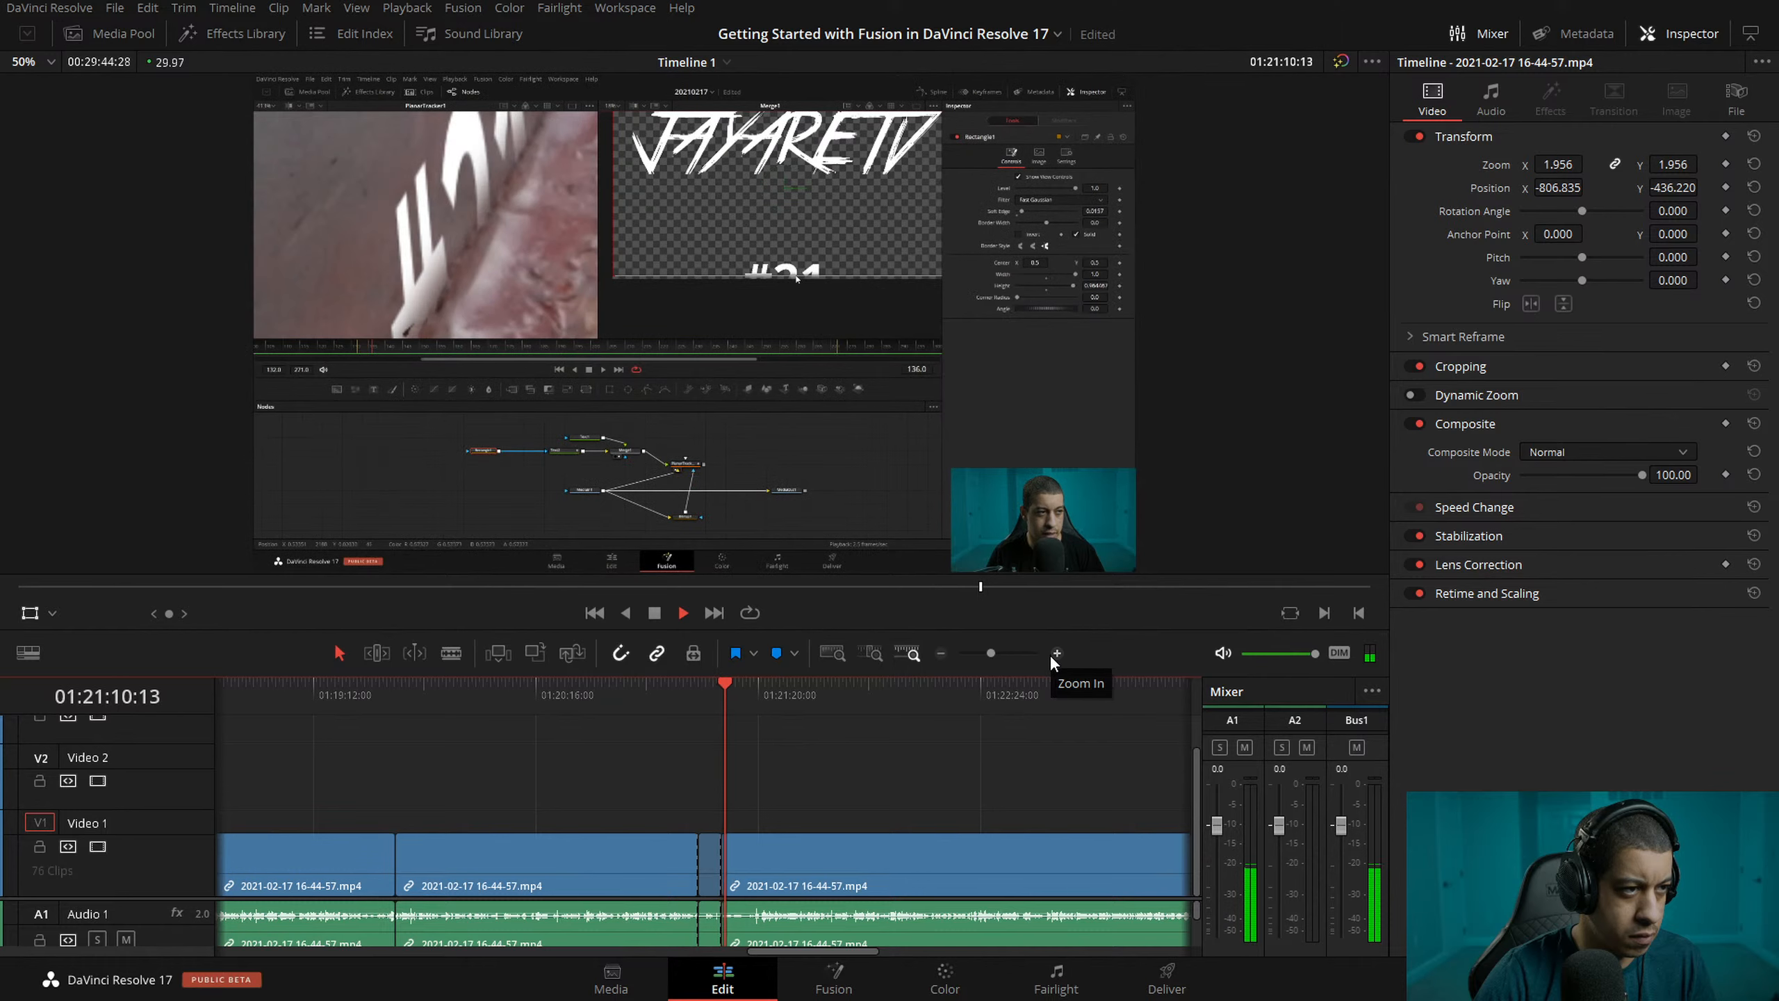
{"action": "left_click_drag", "start_coordinate": [737, 700], "coordinate": [726, 701]}
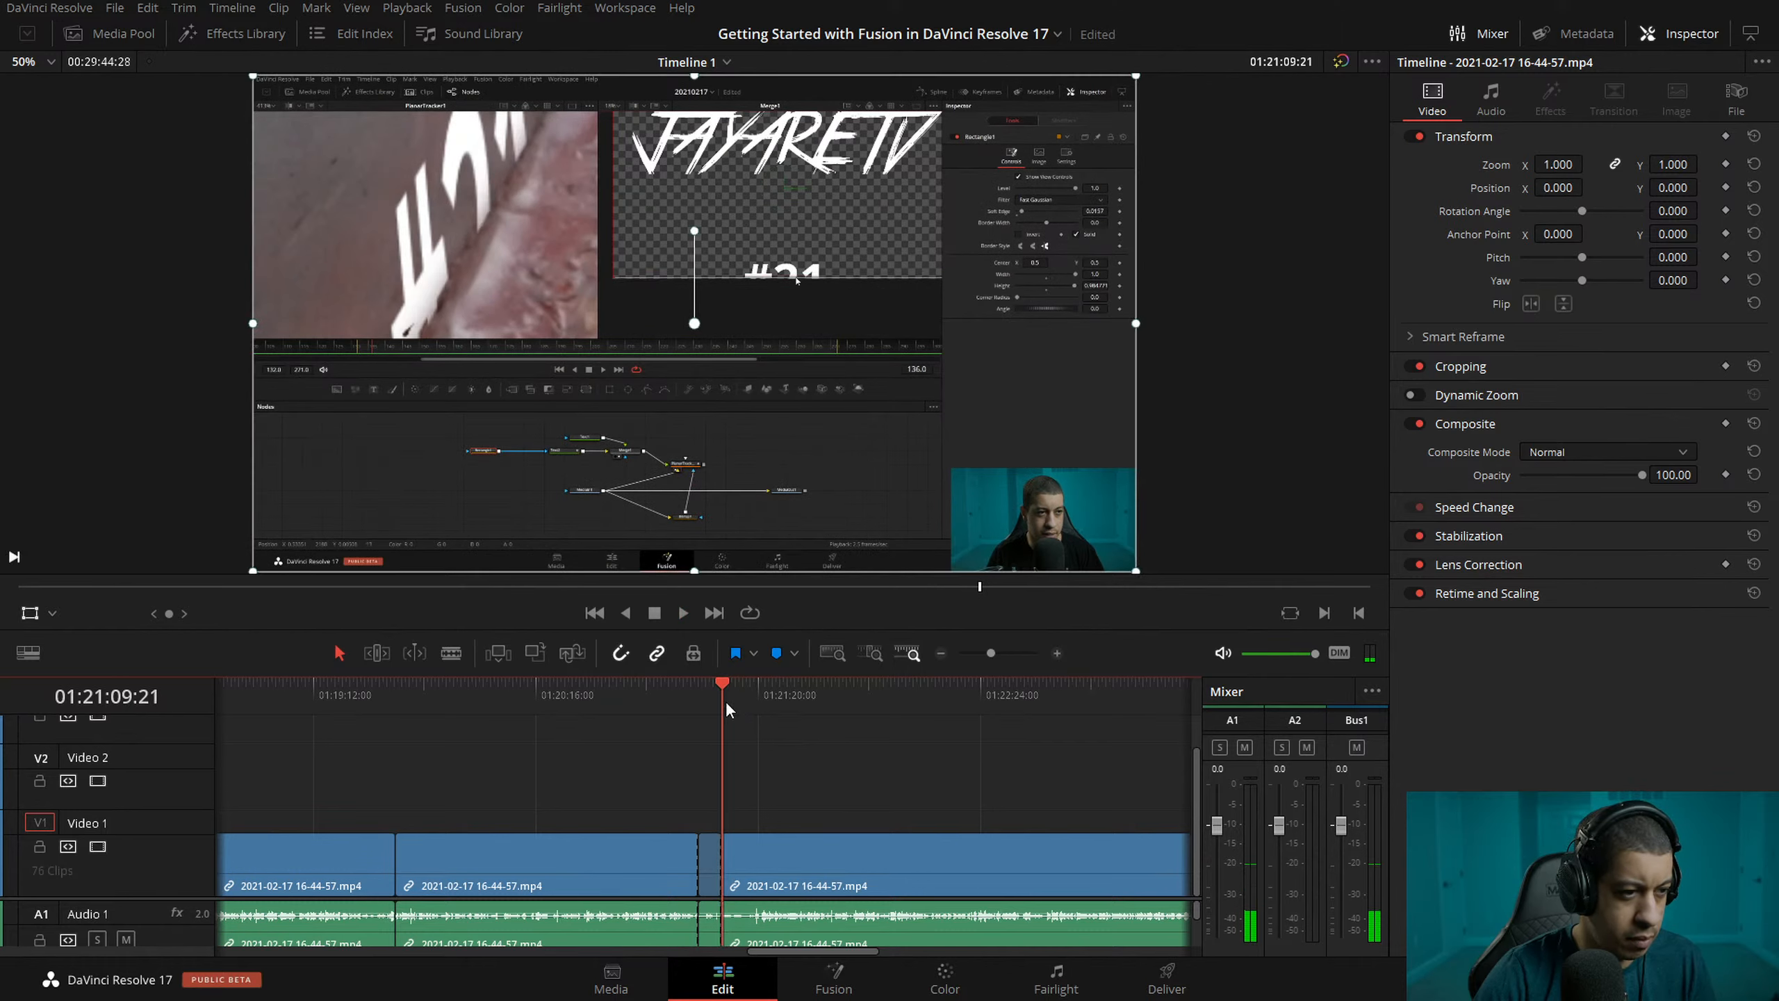
- Undo the enlargement of the Soft Edge clip and the cut at its end
{"action": "left_click", "coordinate": [1058, 655]}
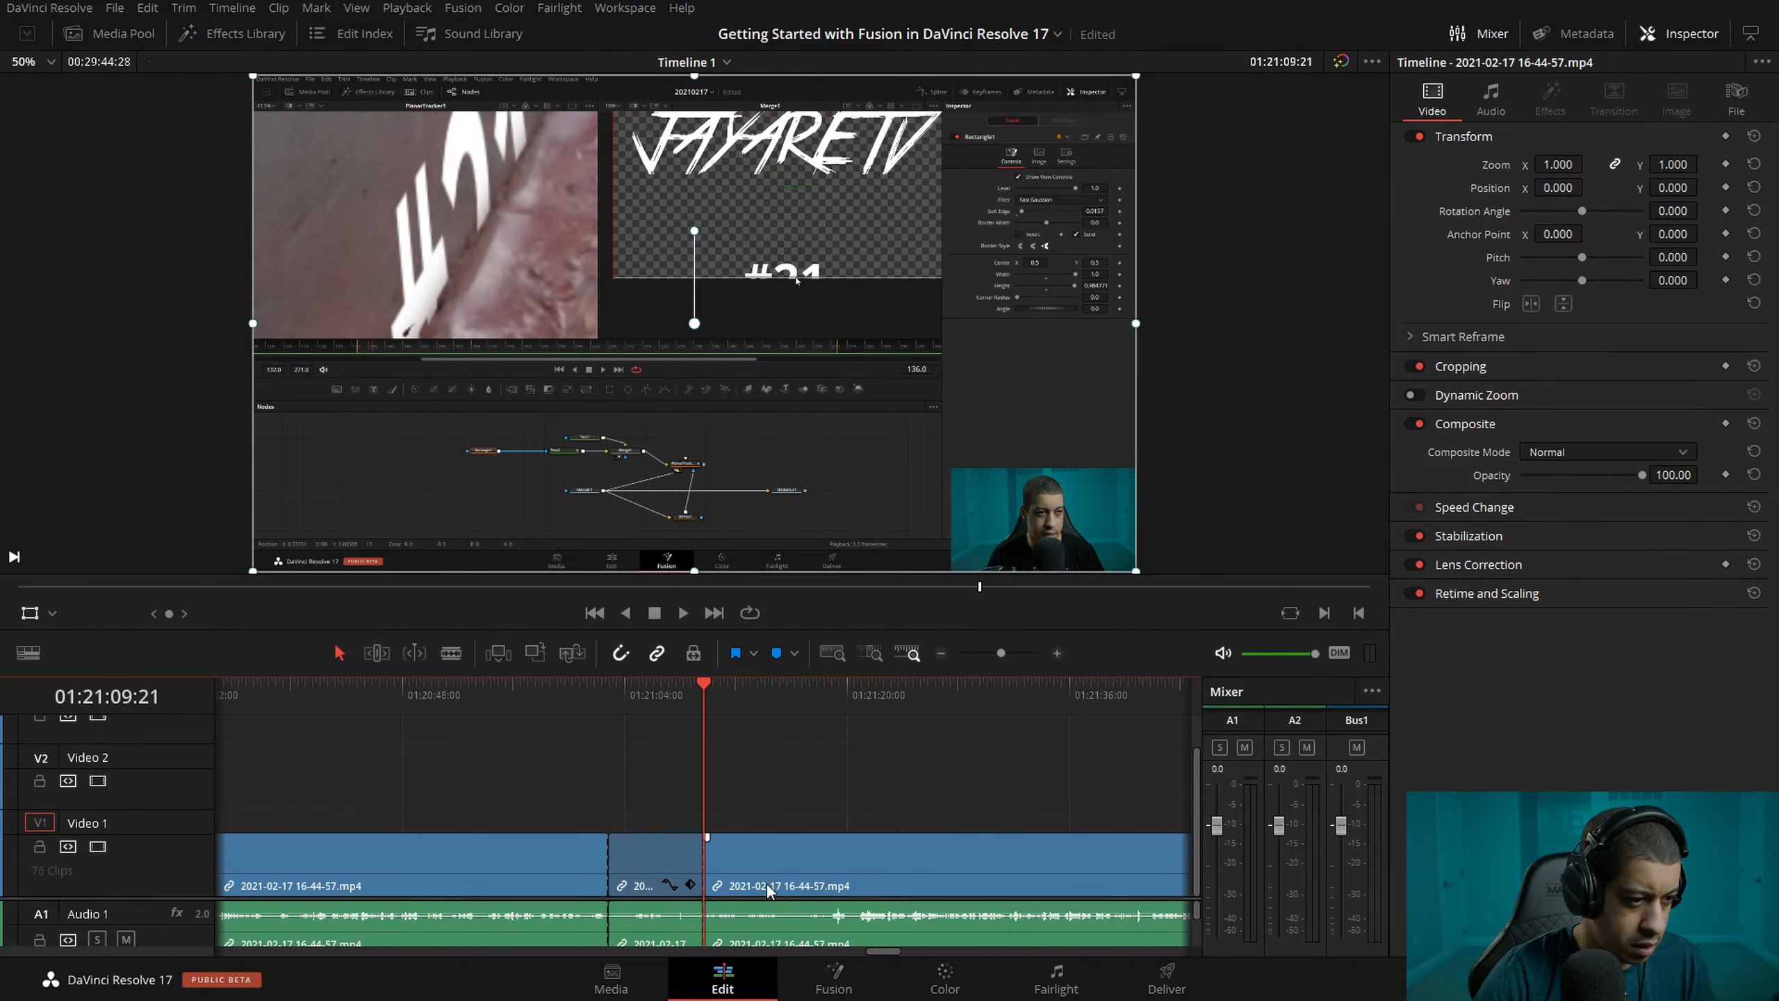
{"action": "left_click", "coordinate": [785, 862]}
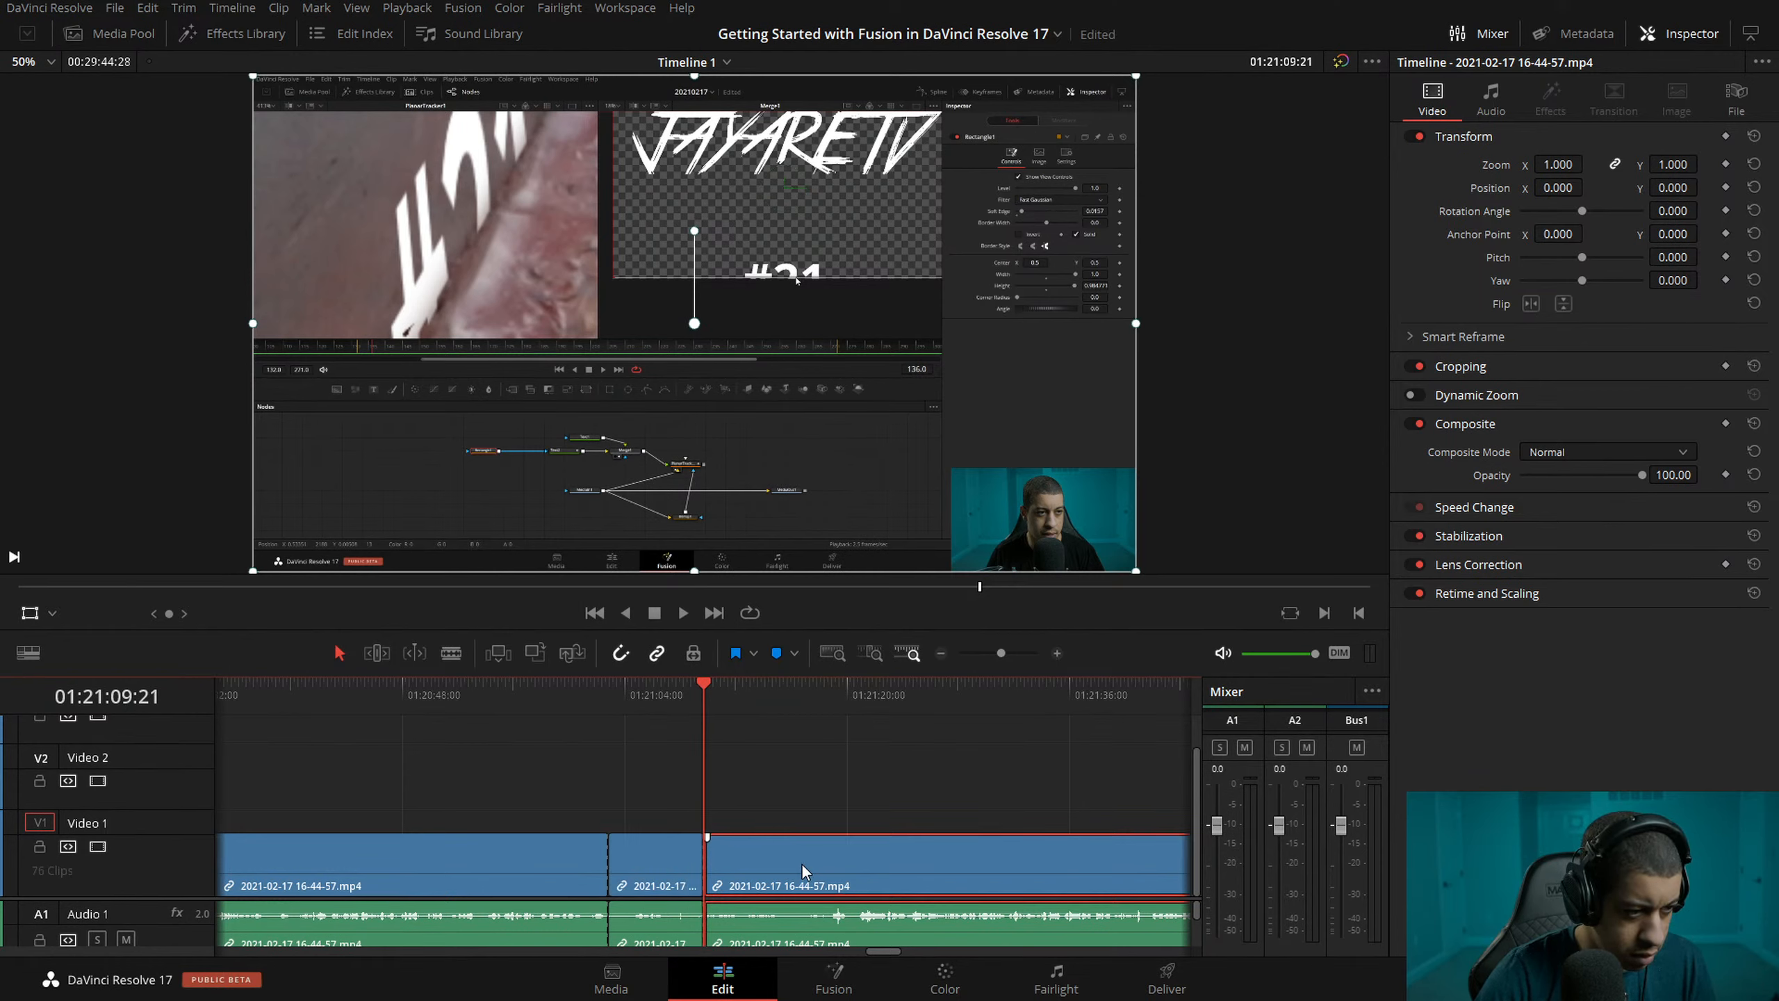
{"action": "key", "text": "ctrl+z"}
- Play on from 01:21:07:14 and cut the clip at about 01:21:17
{"action": "left_click", "coordinate": [670, 684]}
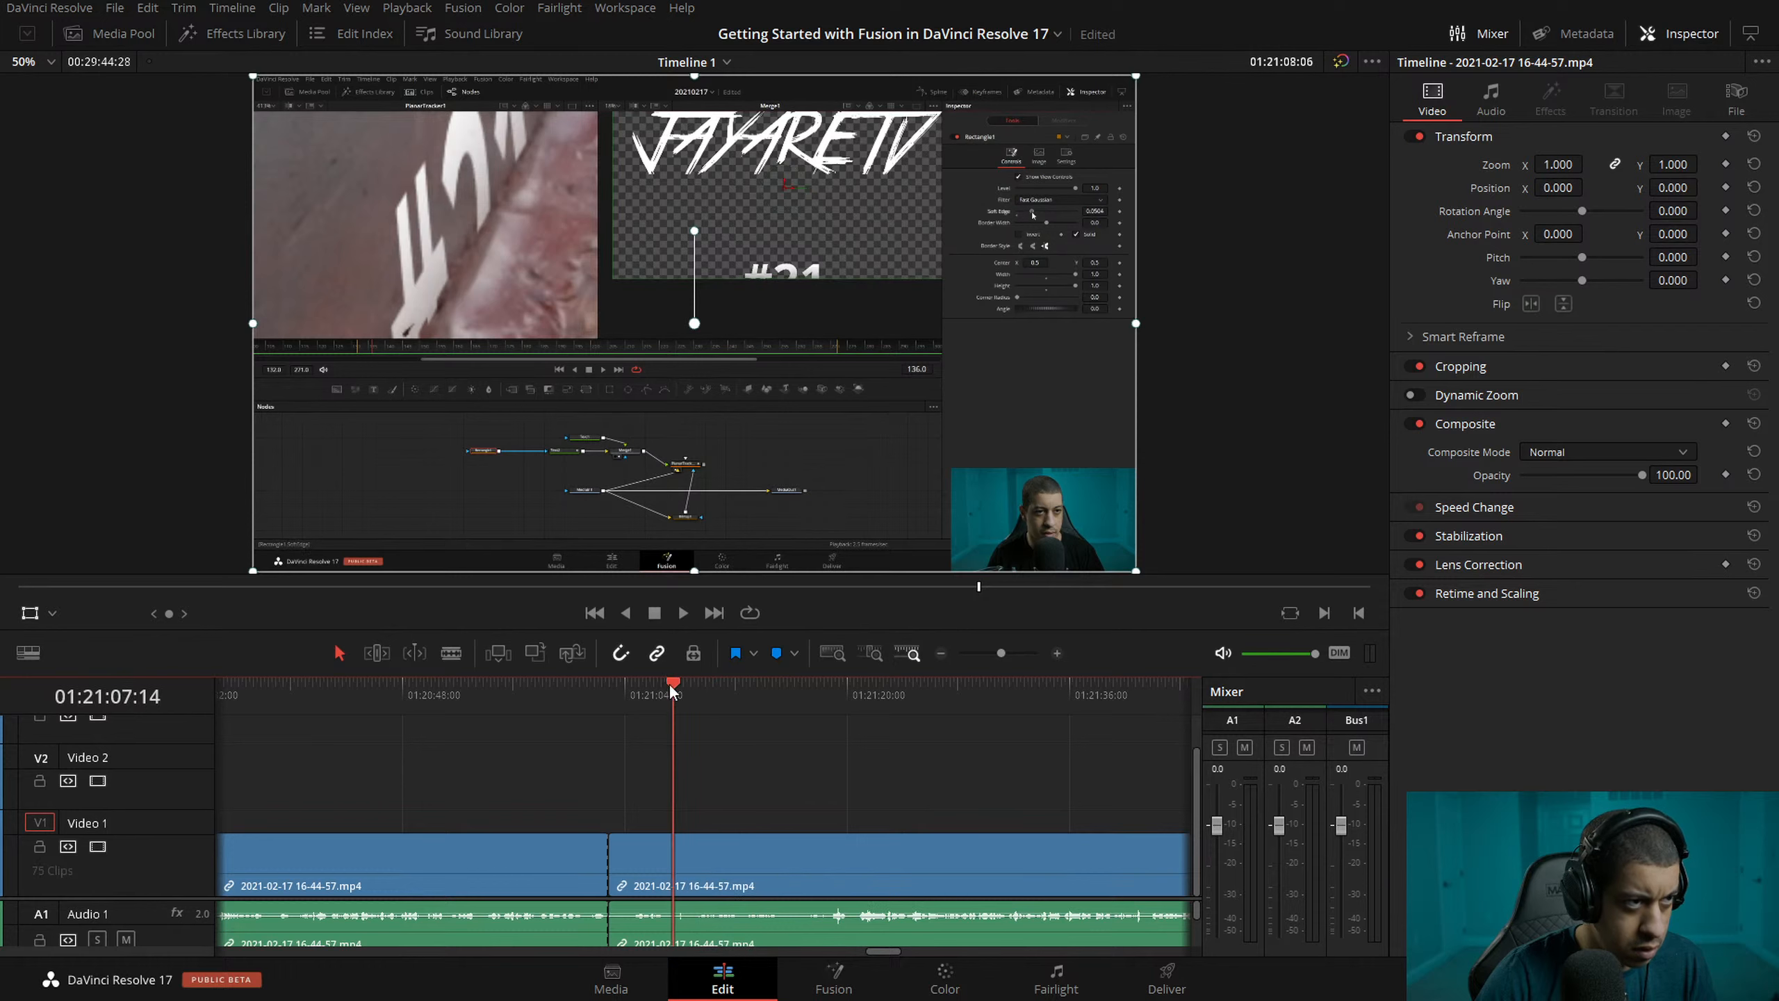
{"action": "key", "text": "space"}
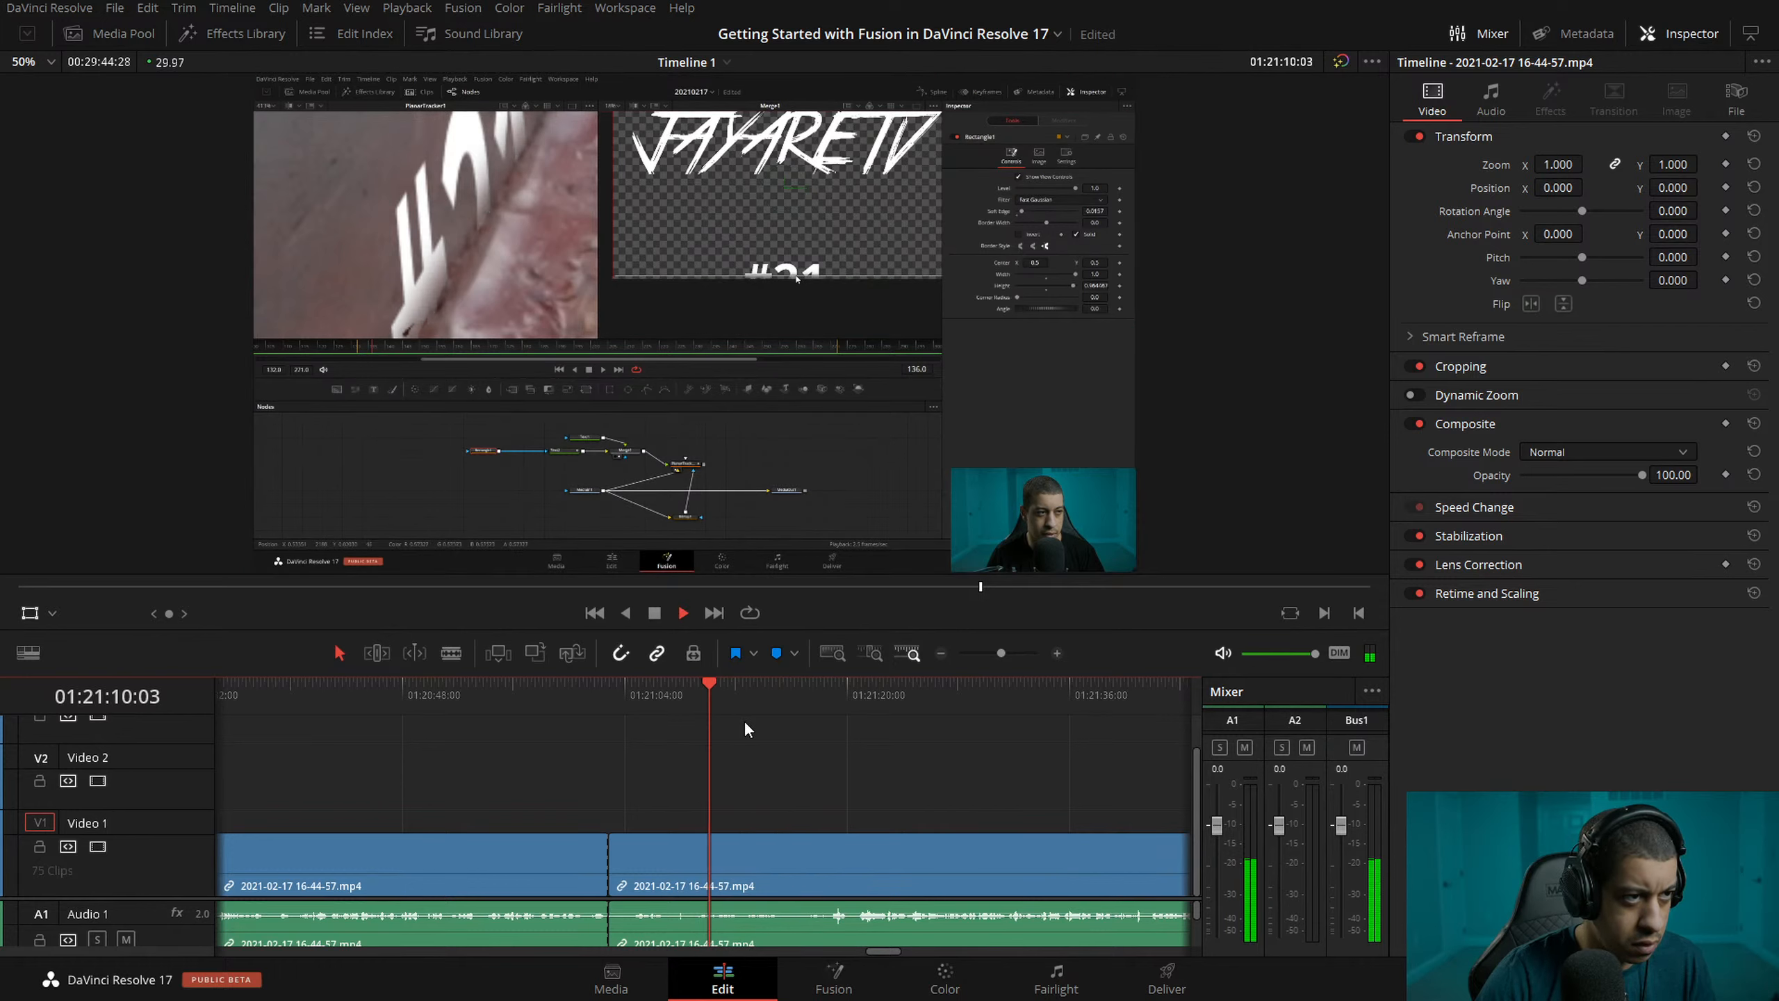
{"action": "key", "text": "l"}
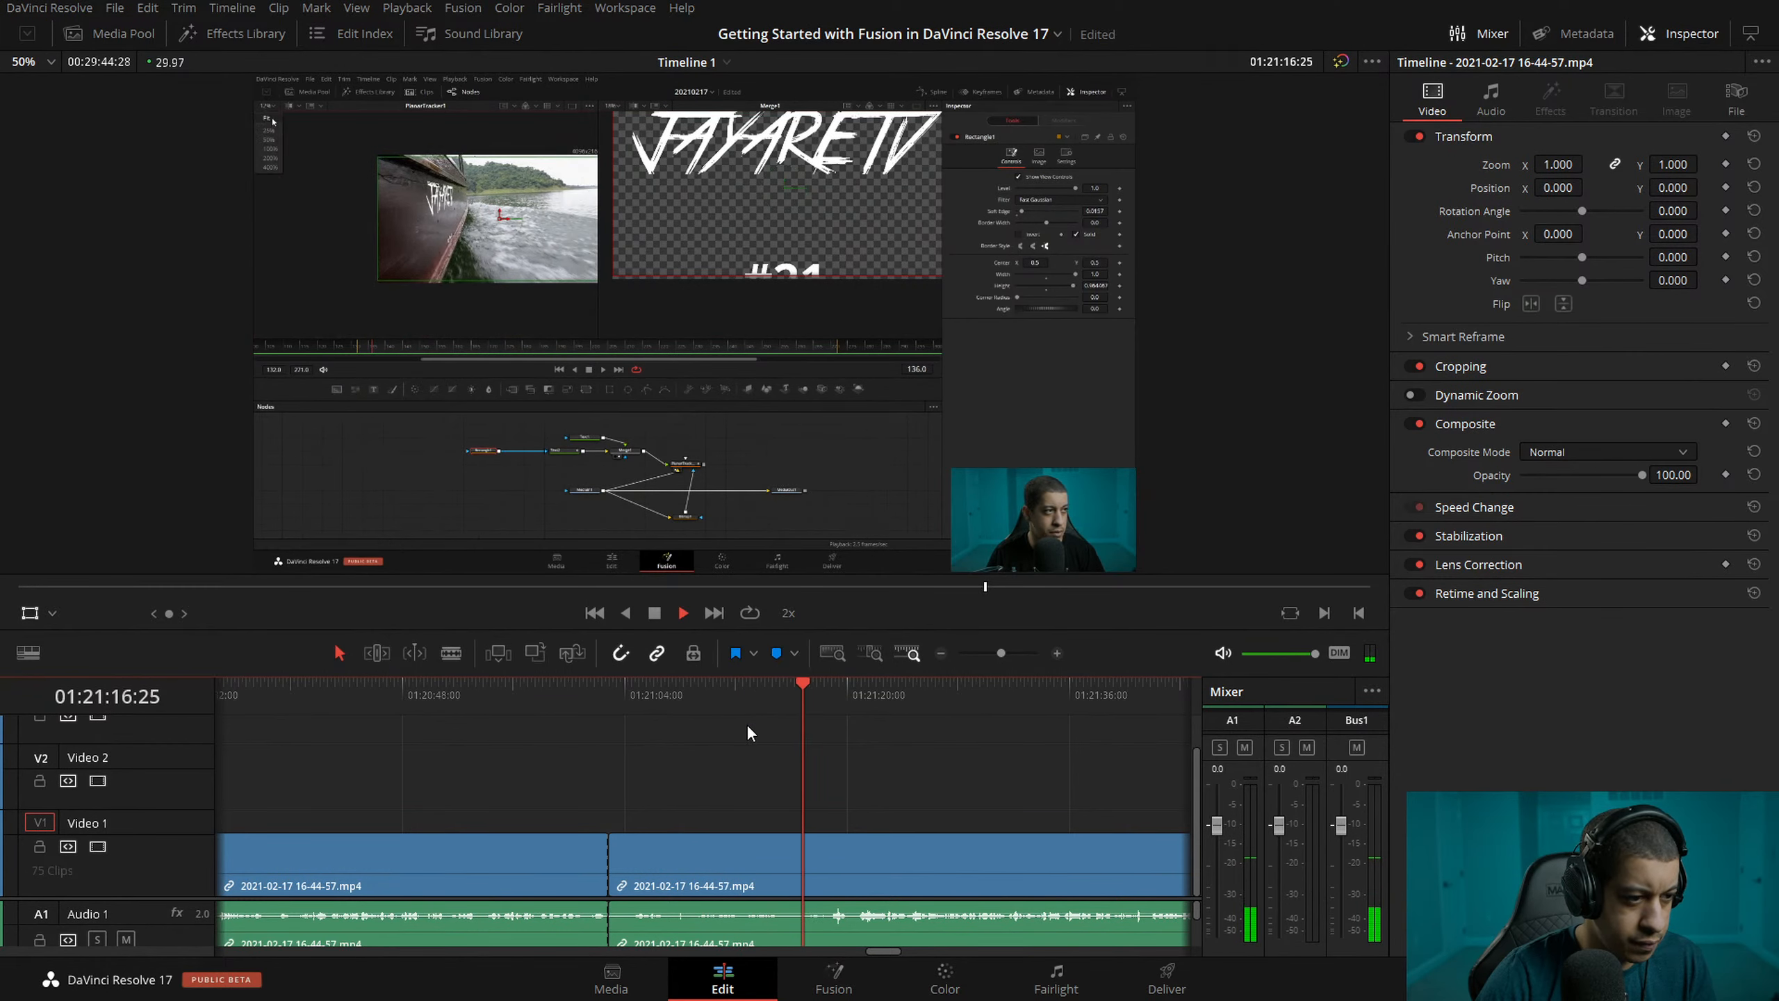
{"action": "key", "text": "k"}
{"action": "key", "text": "ctrl+b"}
- Play across the 01:21:17 cut at double speed and split the following clip at about 01:21:23
{"action": "left_click_drag", "start_coordinate": [795, 686], "coordinate": [520, 690]}
{"action": "key", "text": "l"}
{"action": "key", "text": "l"}
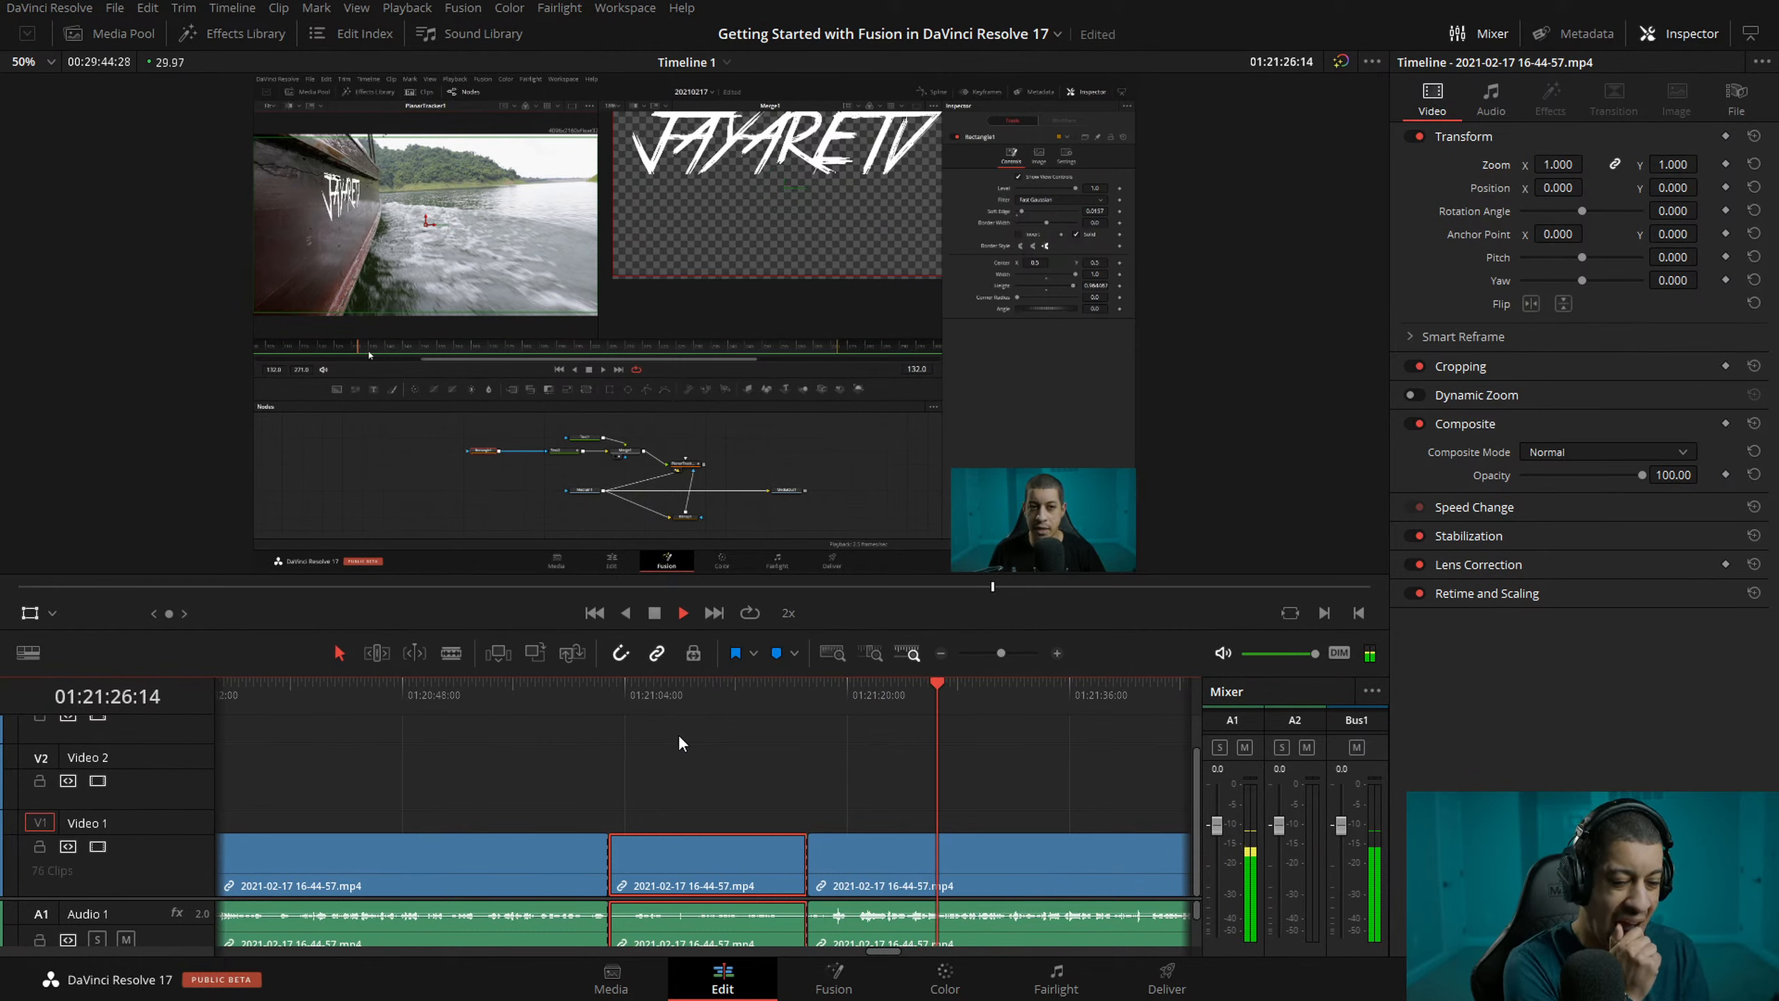
{"action": "left_click", "coordinate": [863, 687]}
{"action": "key", "text": "ctrl+equal"}
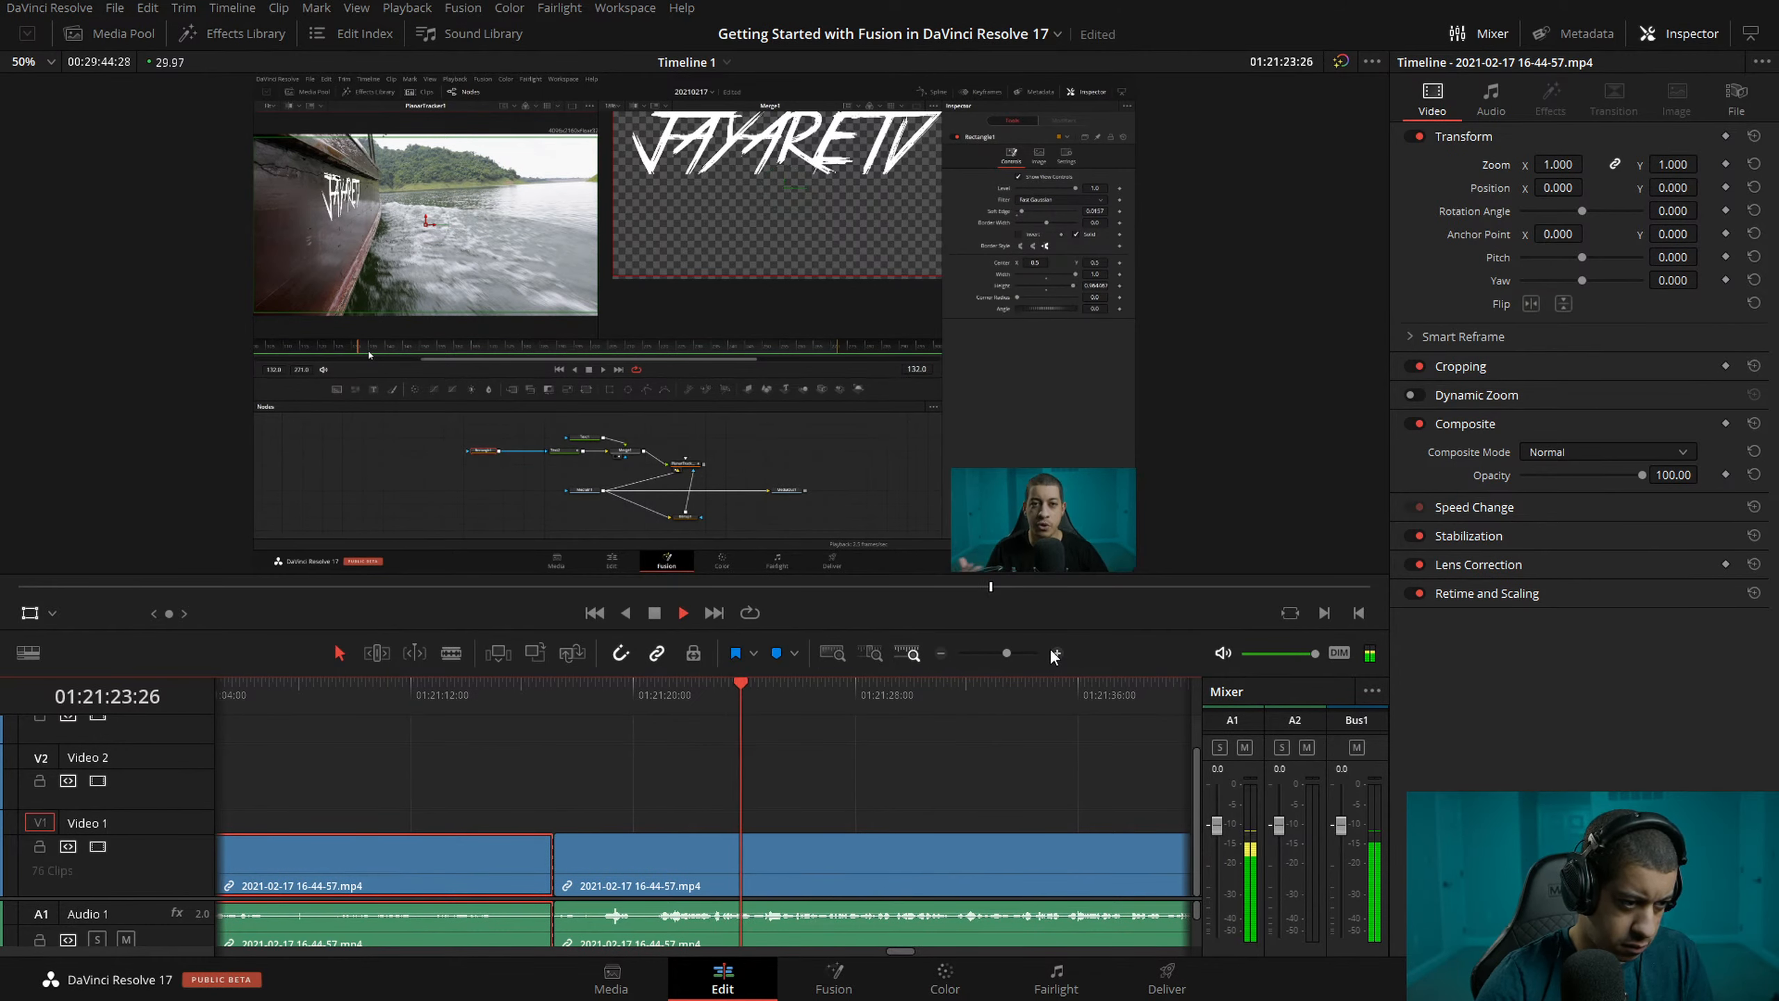
{"action": "key", "text": "space"}
{"action": "left_click_drag", "start_coordinate": [694, 704], "coordinate": [609, 703]}
{"action": "key", "text": "ctrl+backslash"}
- Review the short clip between the 01:21:17 and 01:21:23 cuts and ripple-trim about 4 seconds from it
{"action": "left_click_drag", "start_coordinate": [431, 705], "coordinate": [378, 706]}
{"action": "key", "text": "space"}
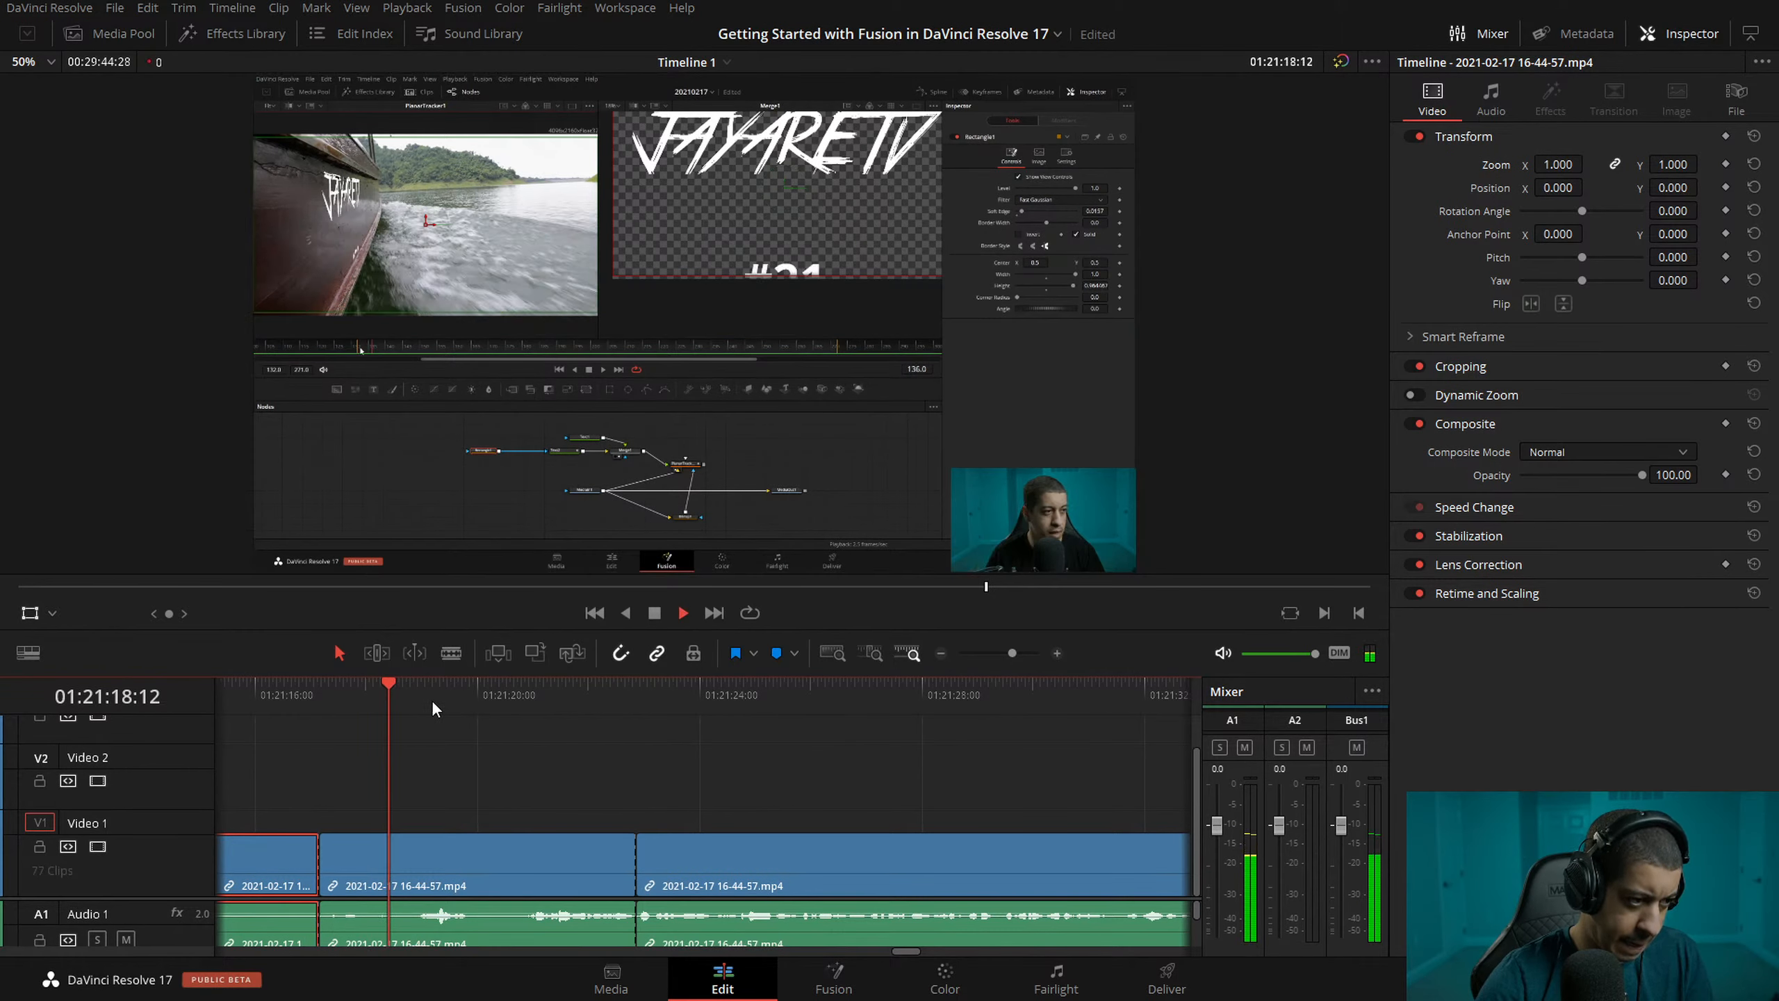
{"action": "left_click_drag", "start_coordinate": [530, 701], "coordinate": [326, 701]}
{"action": "key", "text": "space"}
{"action": "key", "text": "Left"}
{"action": "key", "text": "ctrl+shift+]"}
- Play from the trimmed clip after 01:21:17 to 01:22:28:27 to check the edit and look for further pauses
{"action": "left_click", "coordinate": [345, 692]}
{"action": "key", "text": "space"}
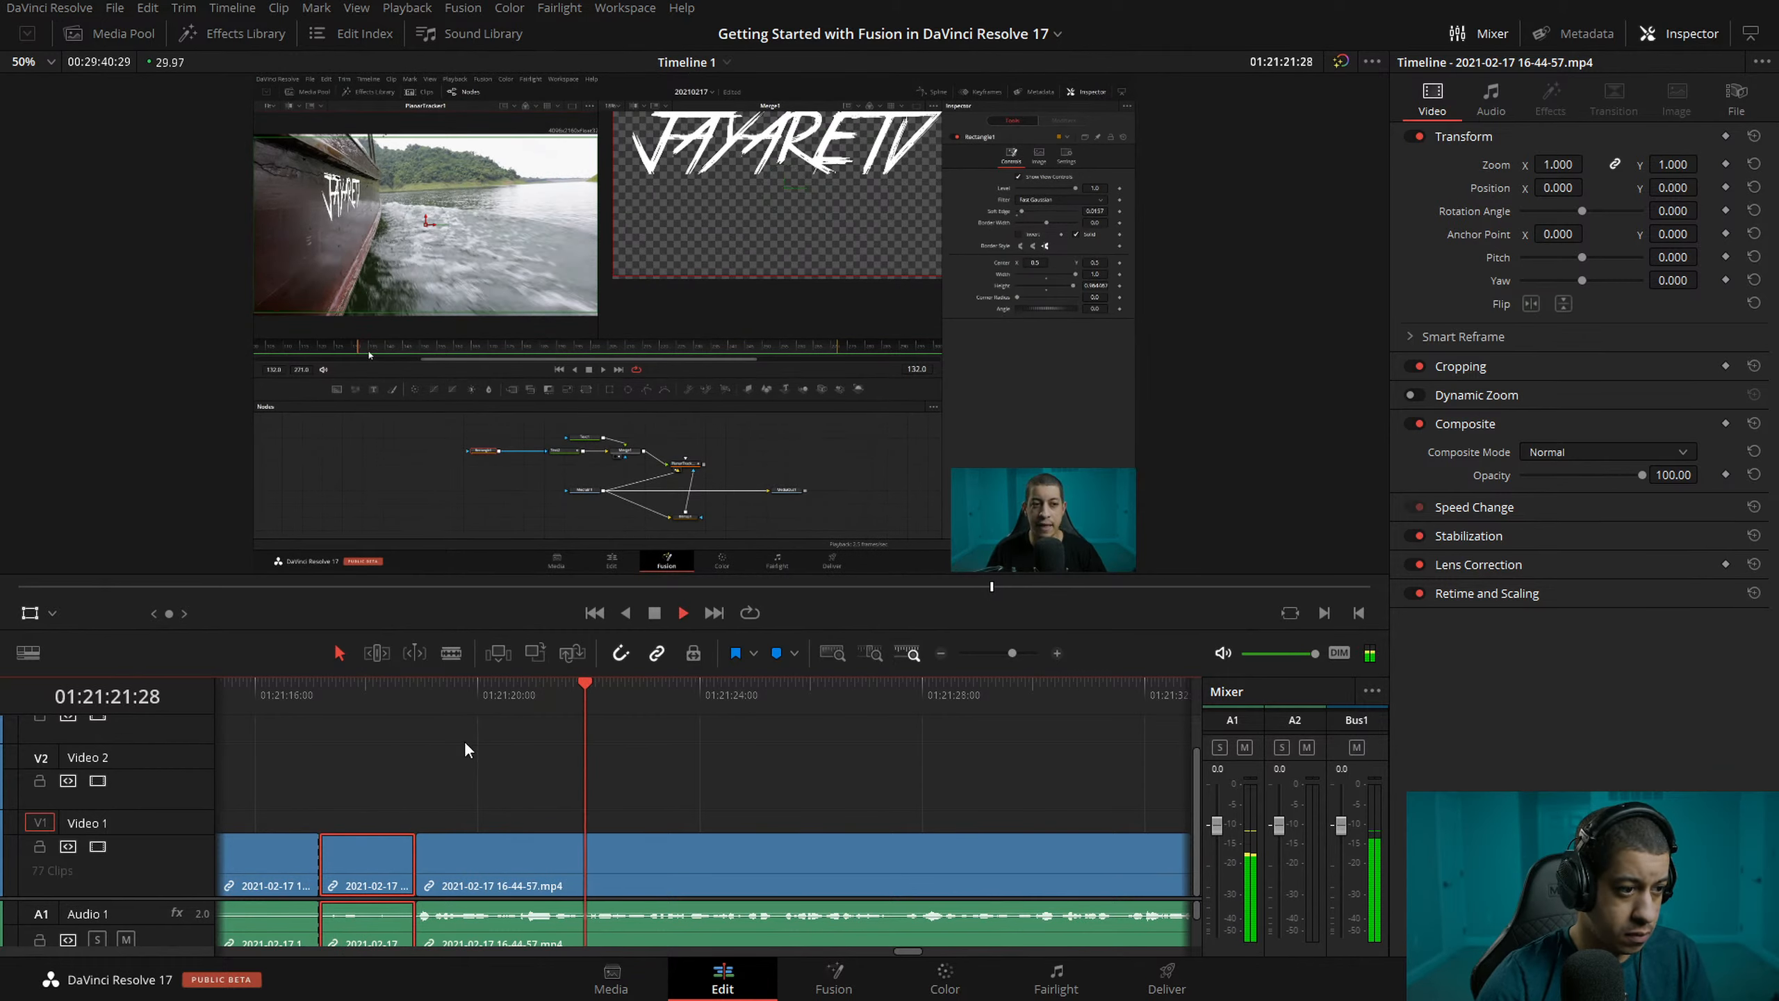
{"action": "key", "text": "space"}
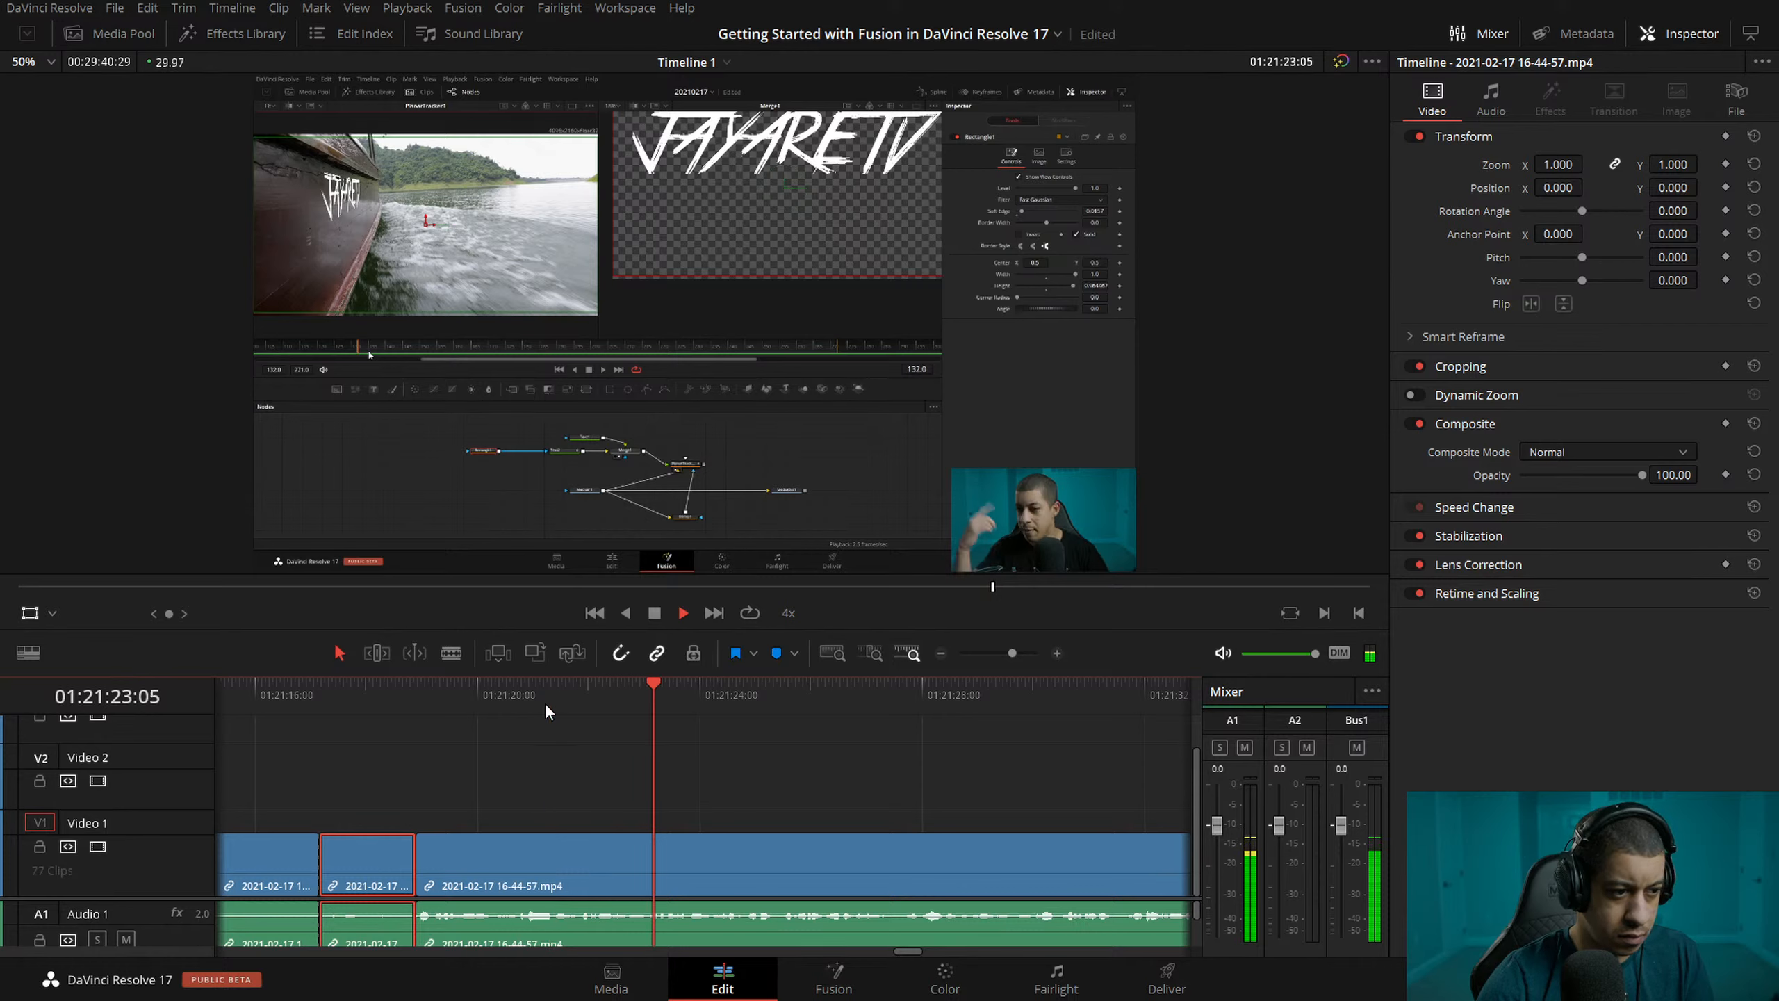
{"action": "left_click", "coordinate": [941, 654]}
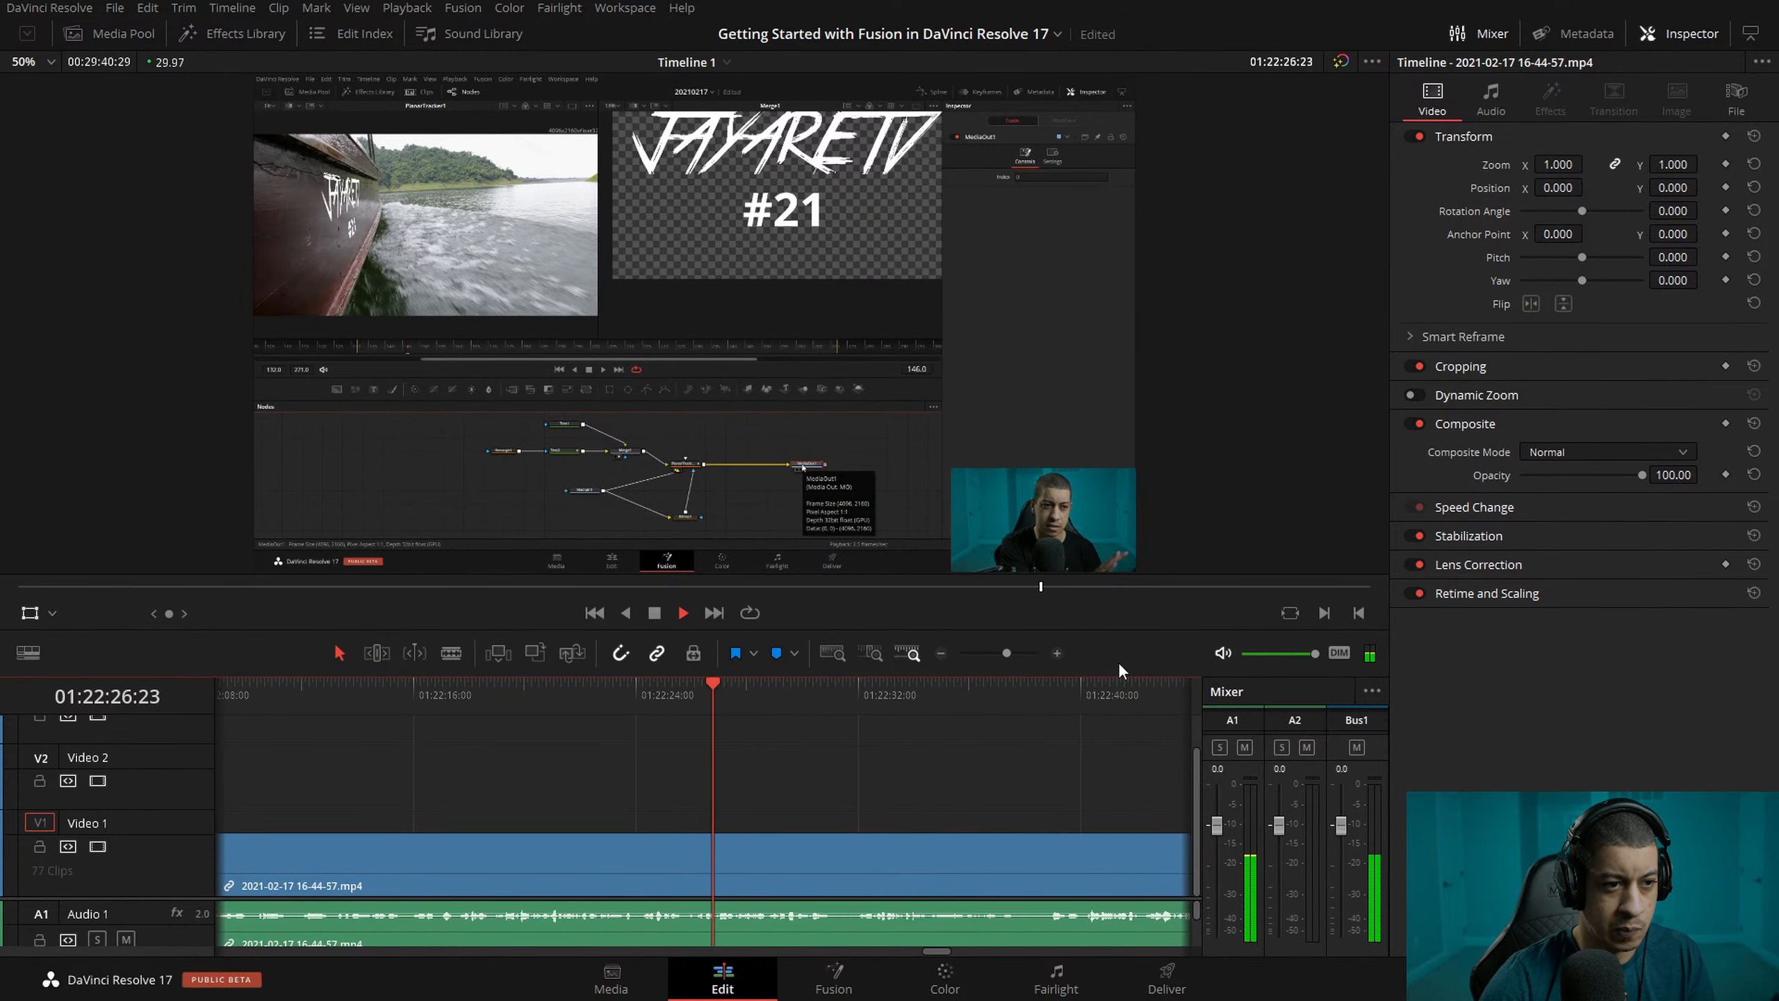
{"action": "key", "text": "space"}
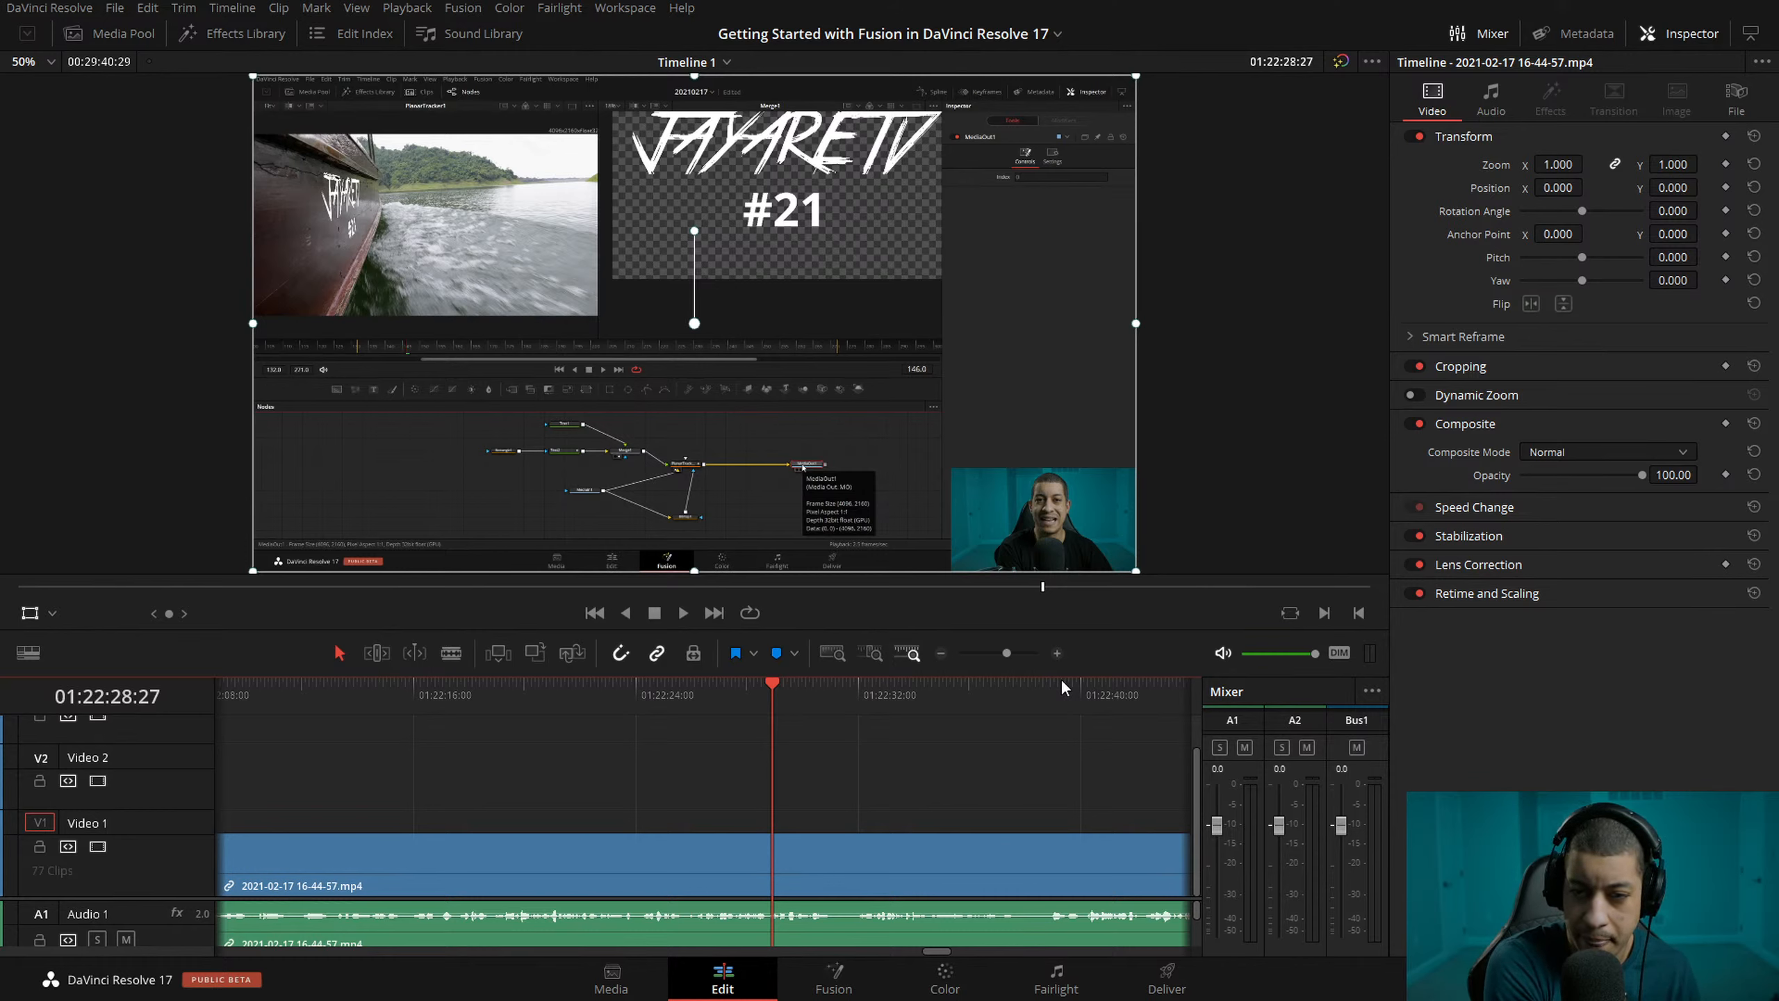
- Play on from 01:22:22:19 and cut the clip at about 01:23:28
{"action": "left_click", "coordinate": [604, 695]}
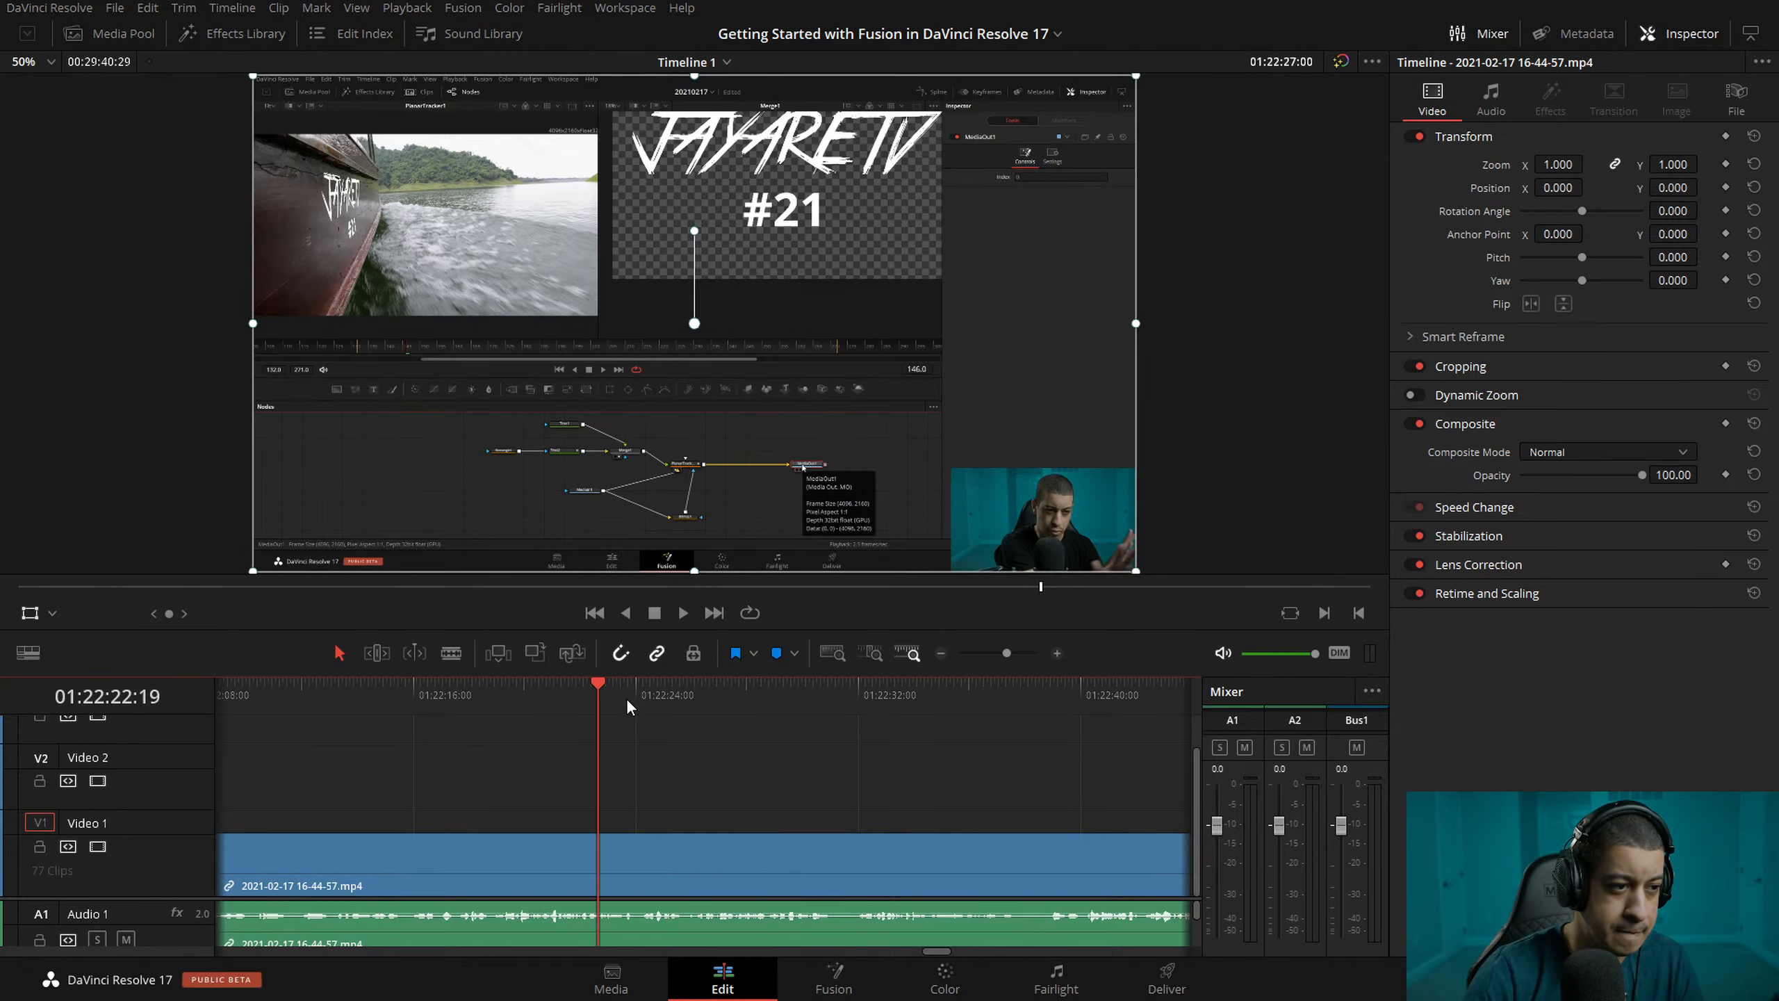
{"action": "key", "text": "space"}
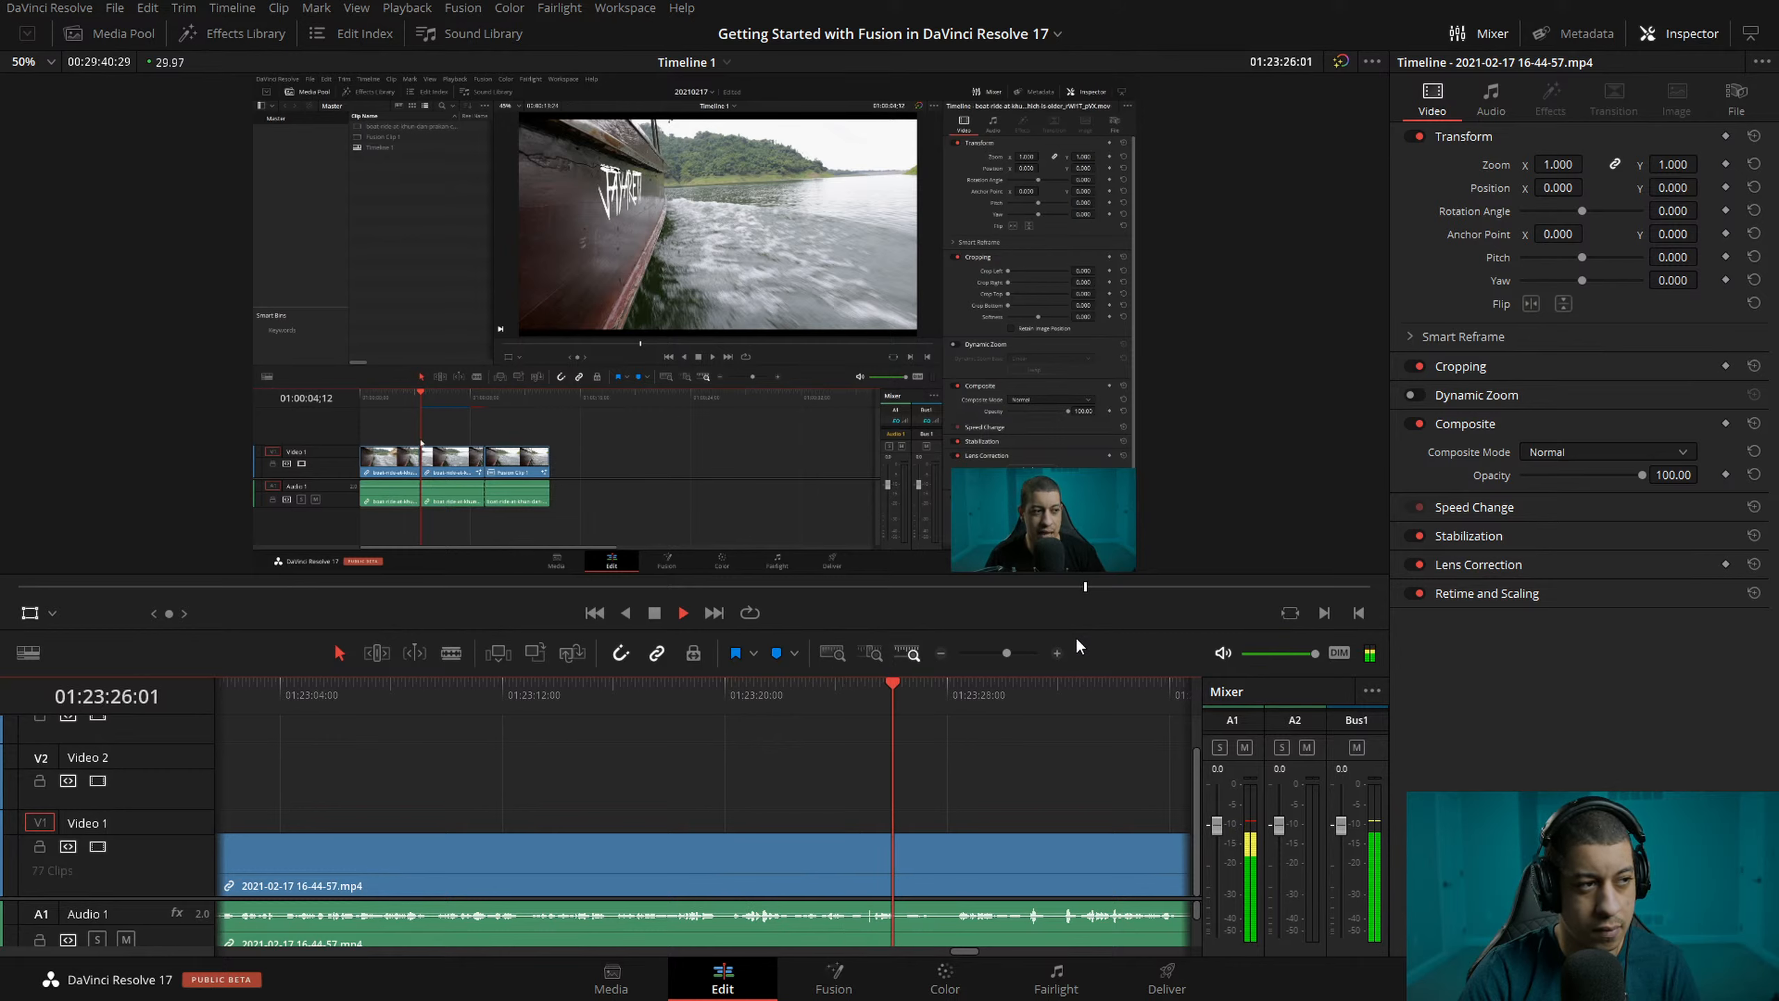
{"action": "left_click_drag", "start_coordinate": [964, 697], "coordinate": [954, 701]}
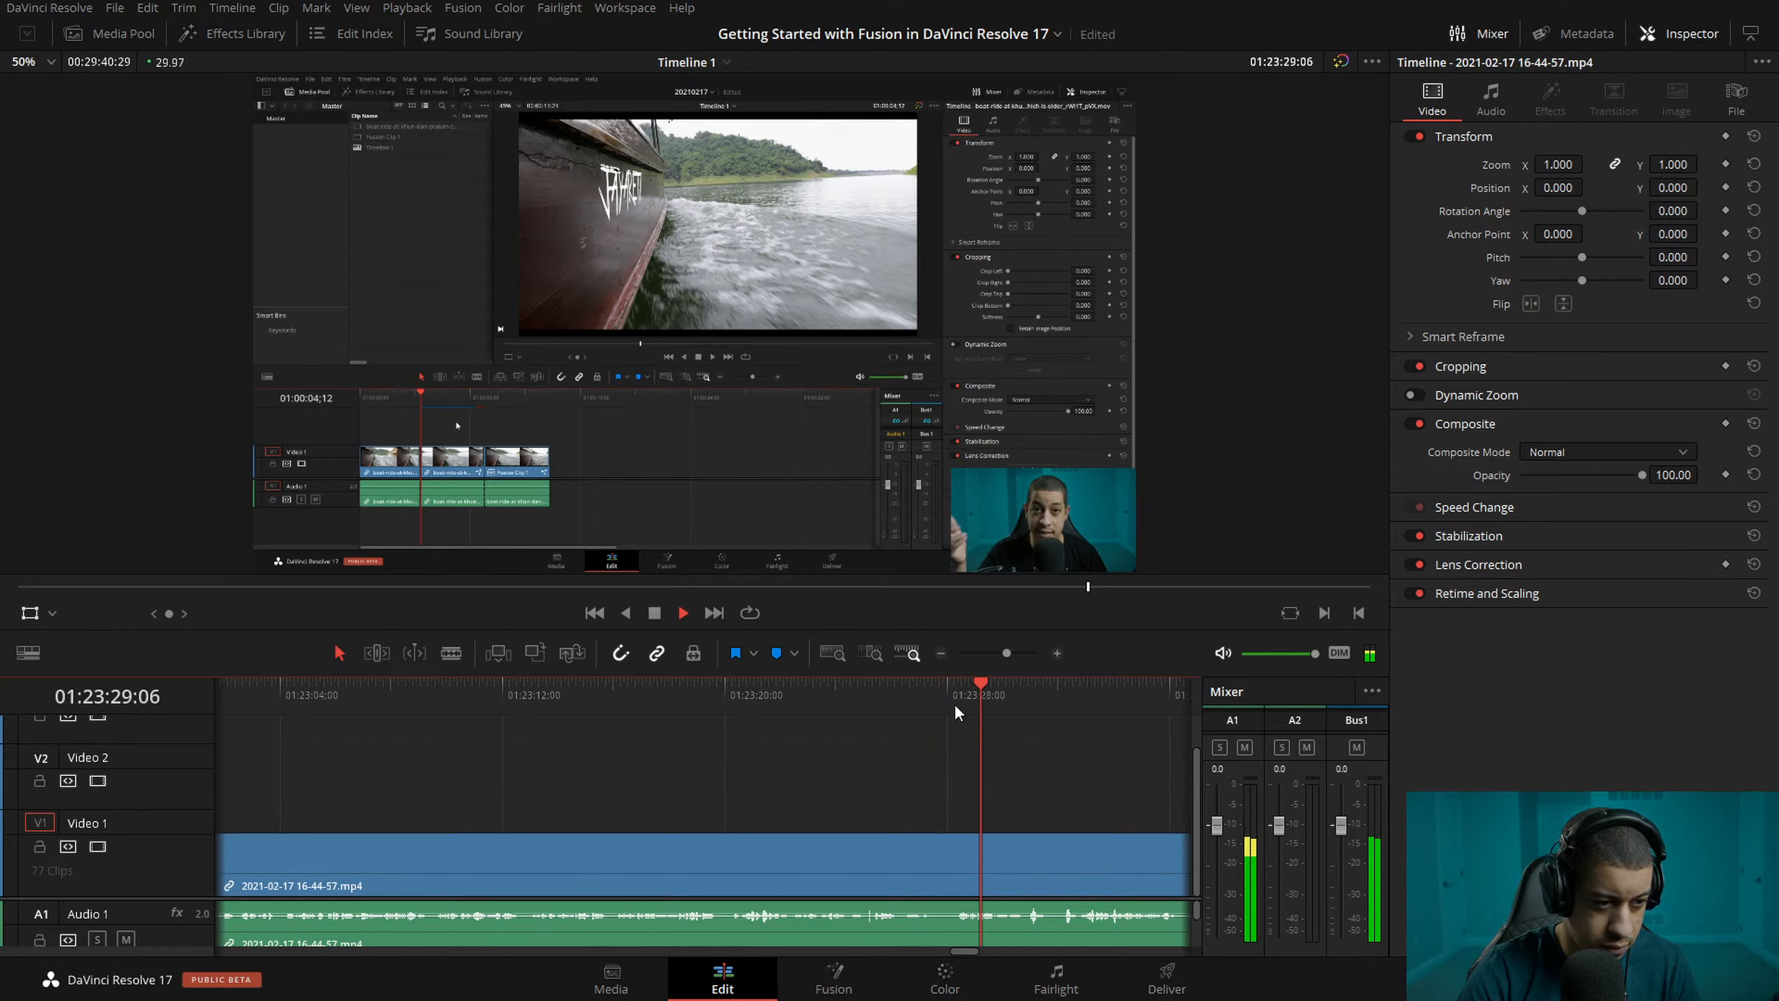
{"action": "left_click_drag", "start_coordinate": [964, 696], "coordinate": [955, 692]}
{"action": "key", "text": "ctrl+b"}
- Review the passage before the 01:23:28 cut and ripple-trim the end of the earlier clip back to 01:23:22:09
{"action": "left_click", "coordinate": [801, 697]}
{"action": "left_click", "coordinate": [778, 698]}
{"action": "key", "text": "space"}
{"action": "left_click_drag", "start_coordinate": [854, 695], "coordinate": [678, 701]}
{"action": "key", "text": "space"}
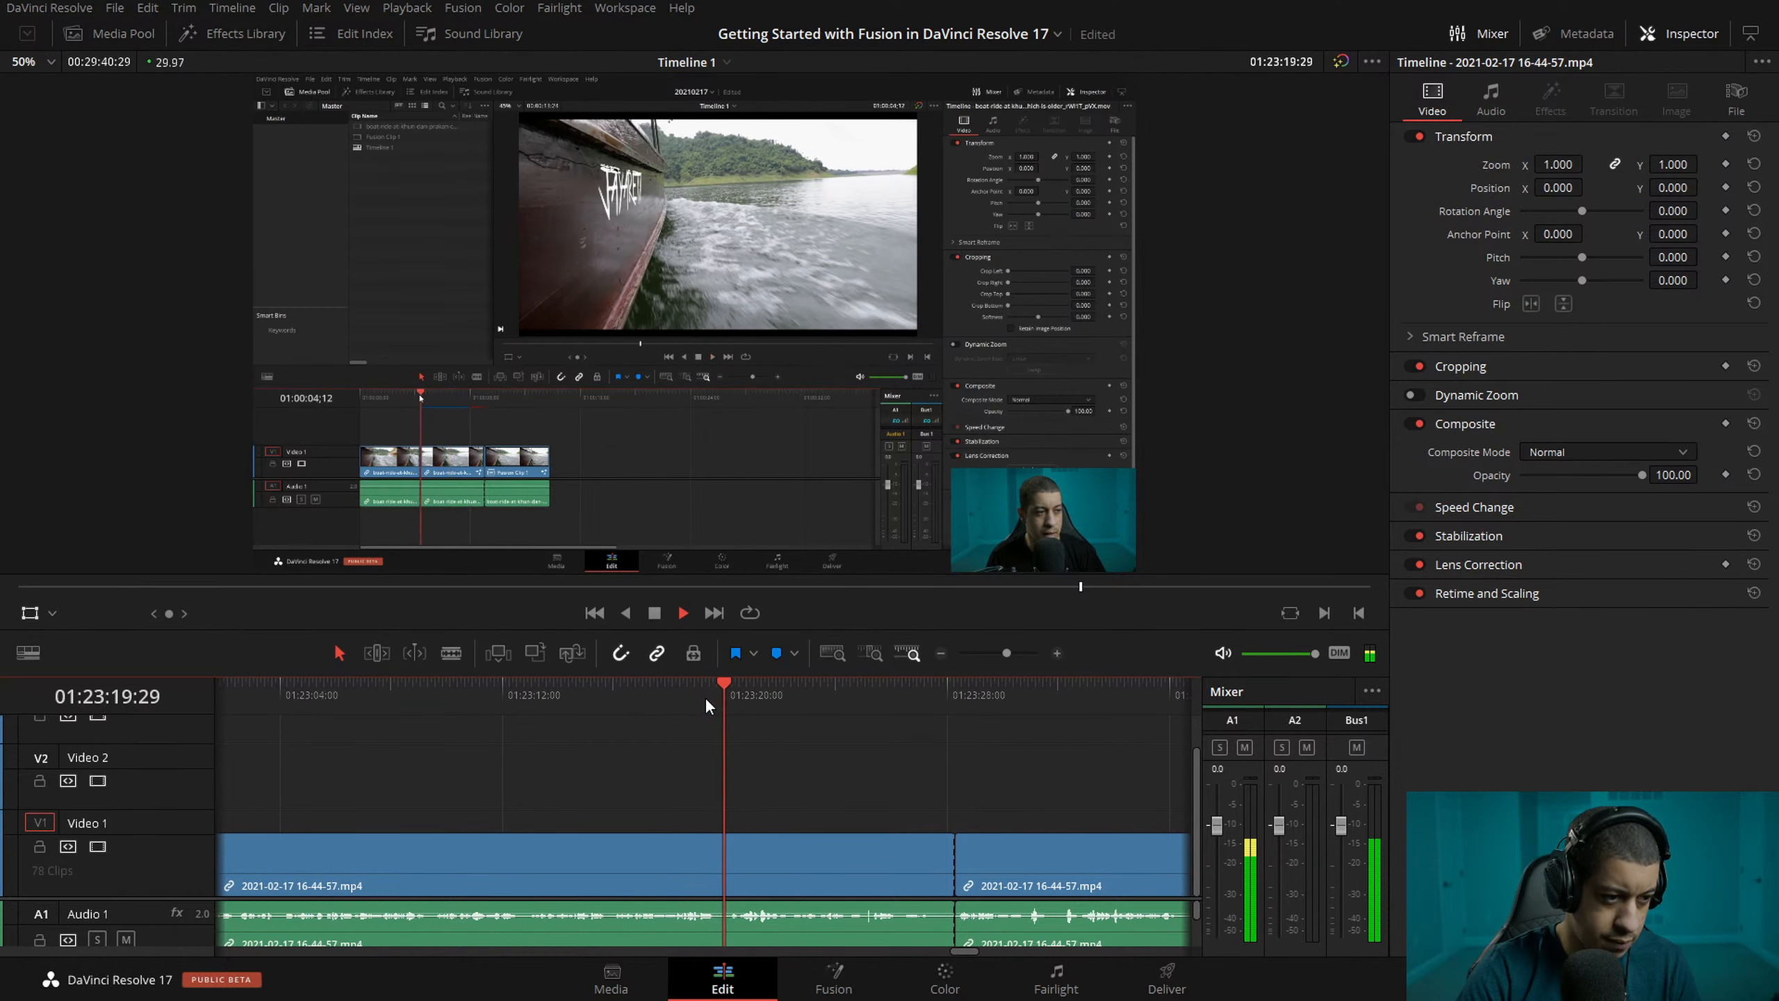
{"action": "key", "text": "space"}
{"action": "left_click_drag", "start_coordinate": [800, 713], "coordinate": [789, 706]}
{"action": "key", "text": "space"}
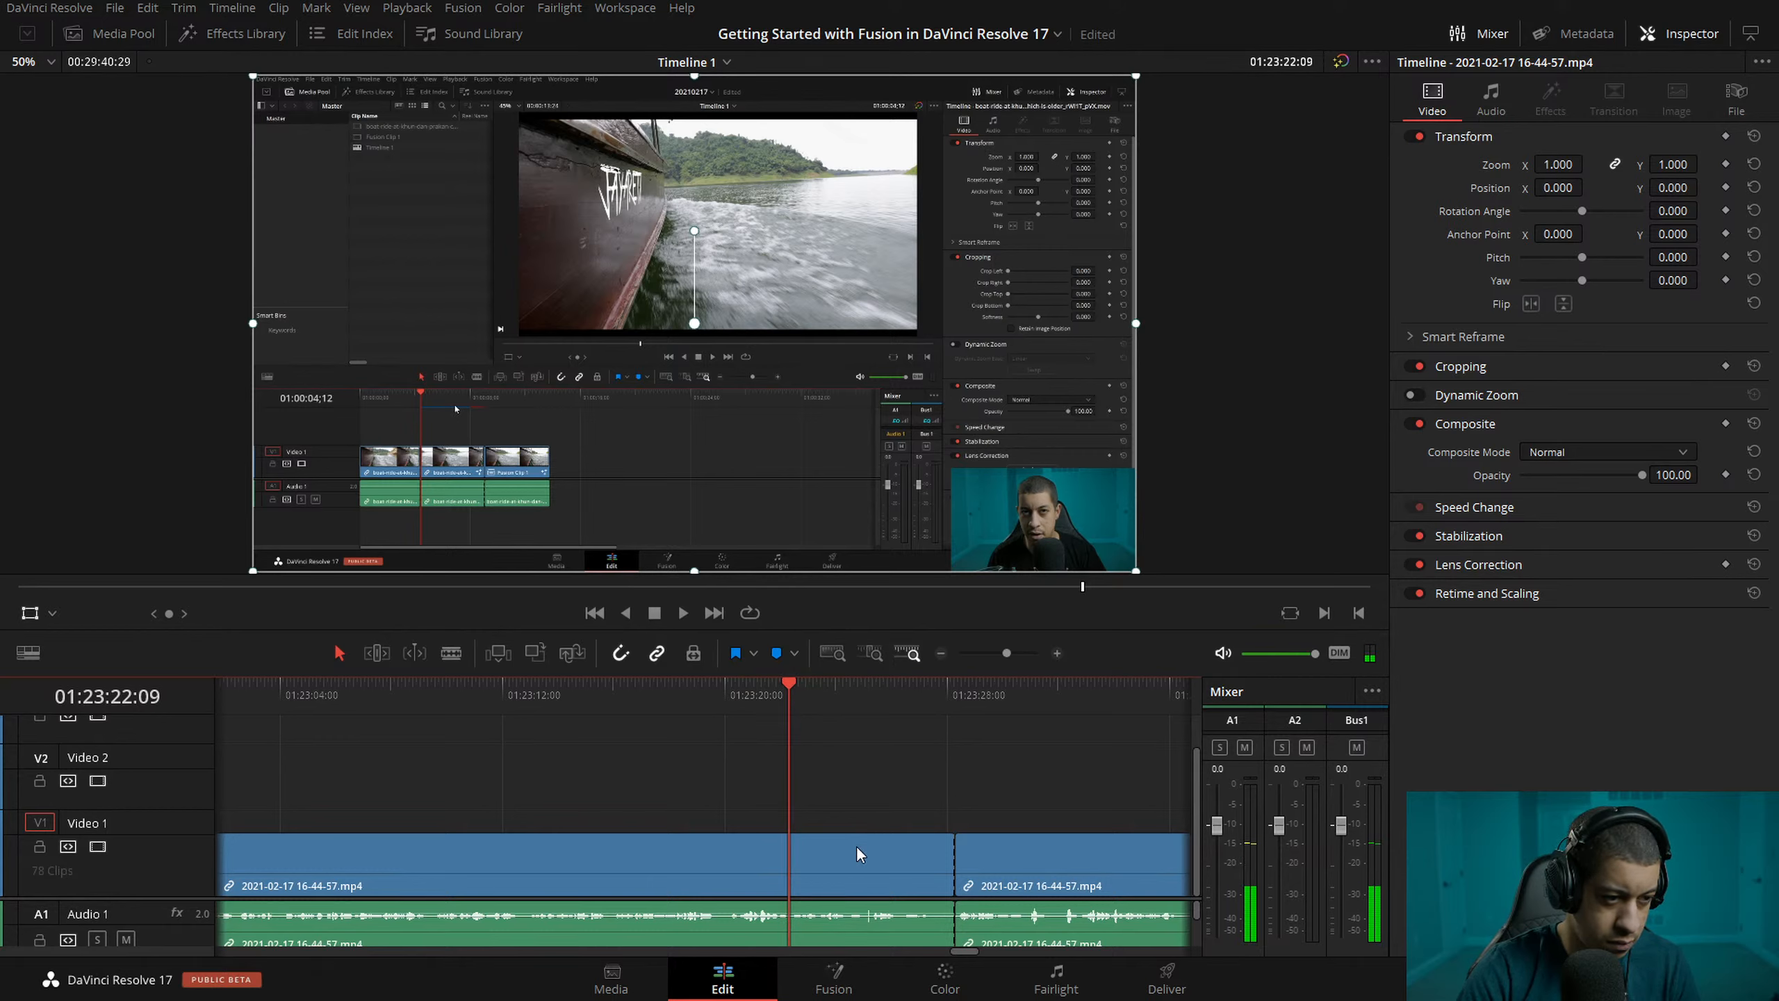
{"action": "key", "text": "ctrl+z"}
{"action": "key", "text": "ctrl+z"}
{"action": "key", "text": "ctrl+z"}
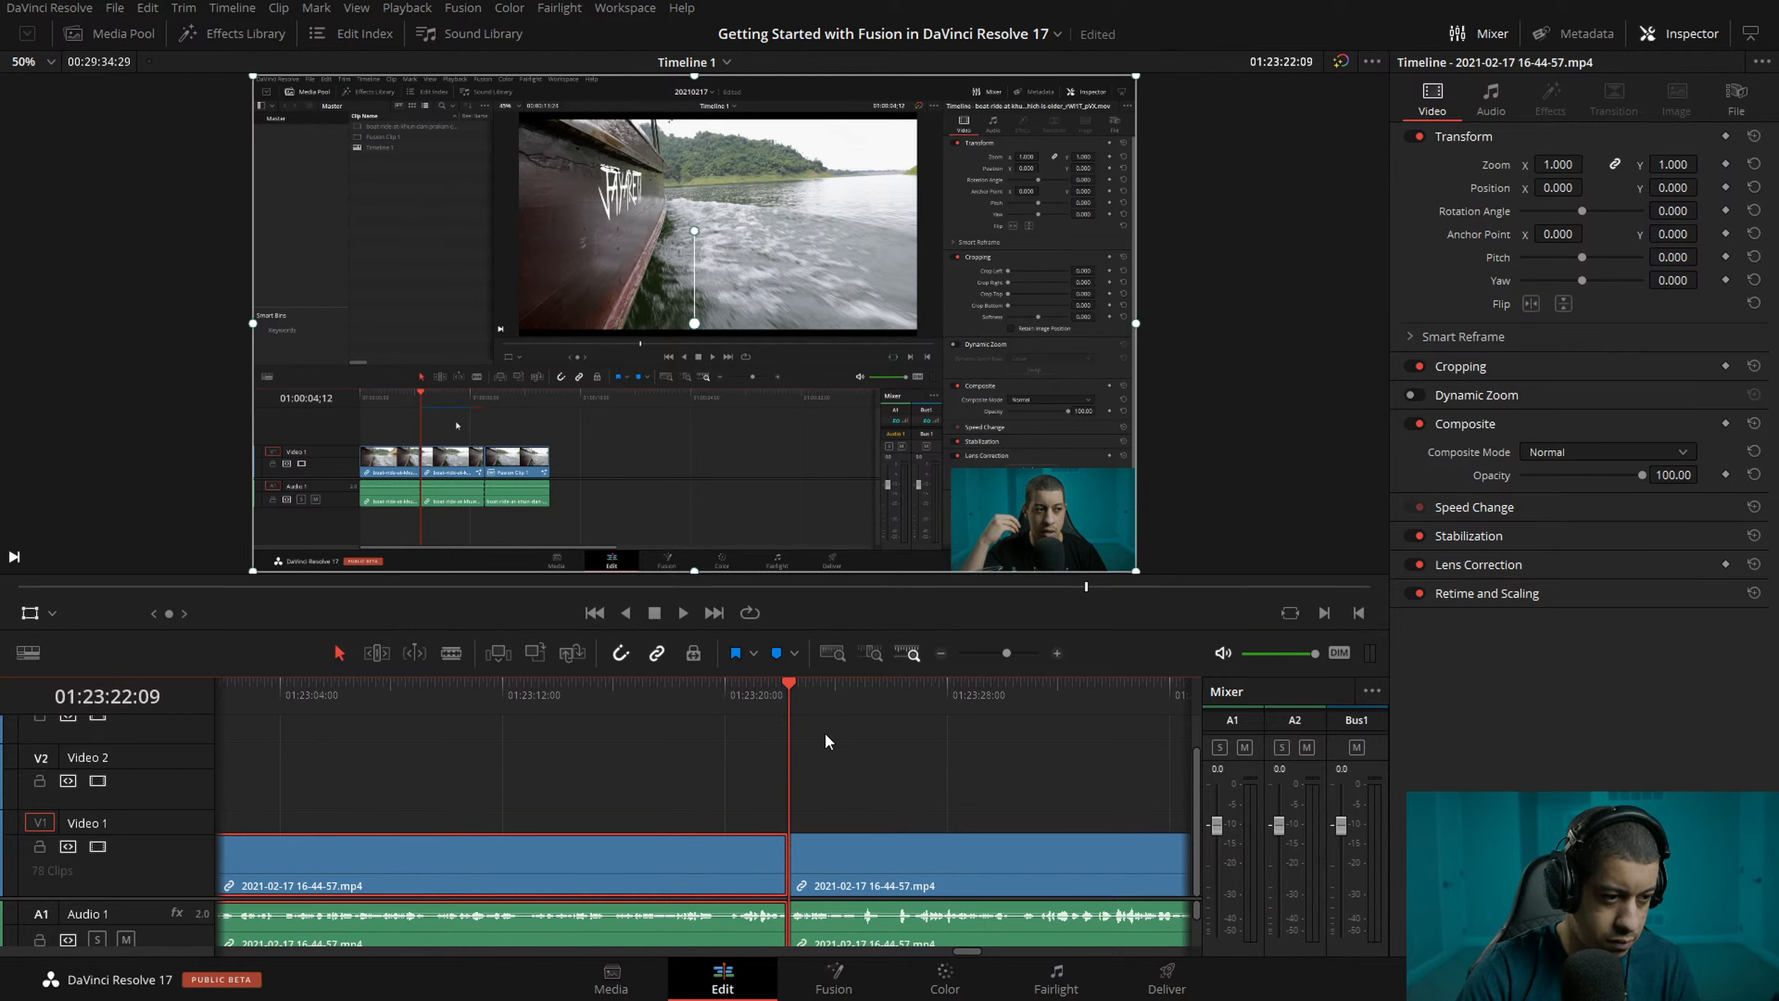
- Play from 01:23:19:02 to 01:23:30:14 to check the join at 01:23:22:09
{"action": "key", "text": "ctrl+z"}
{"action": "key", "text": "ctrl+z"}
{"action": "key", "text": "ctrl+z"}
{"action": "left_click", "coordinate": [698, 705]}
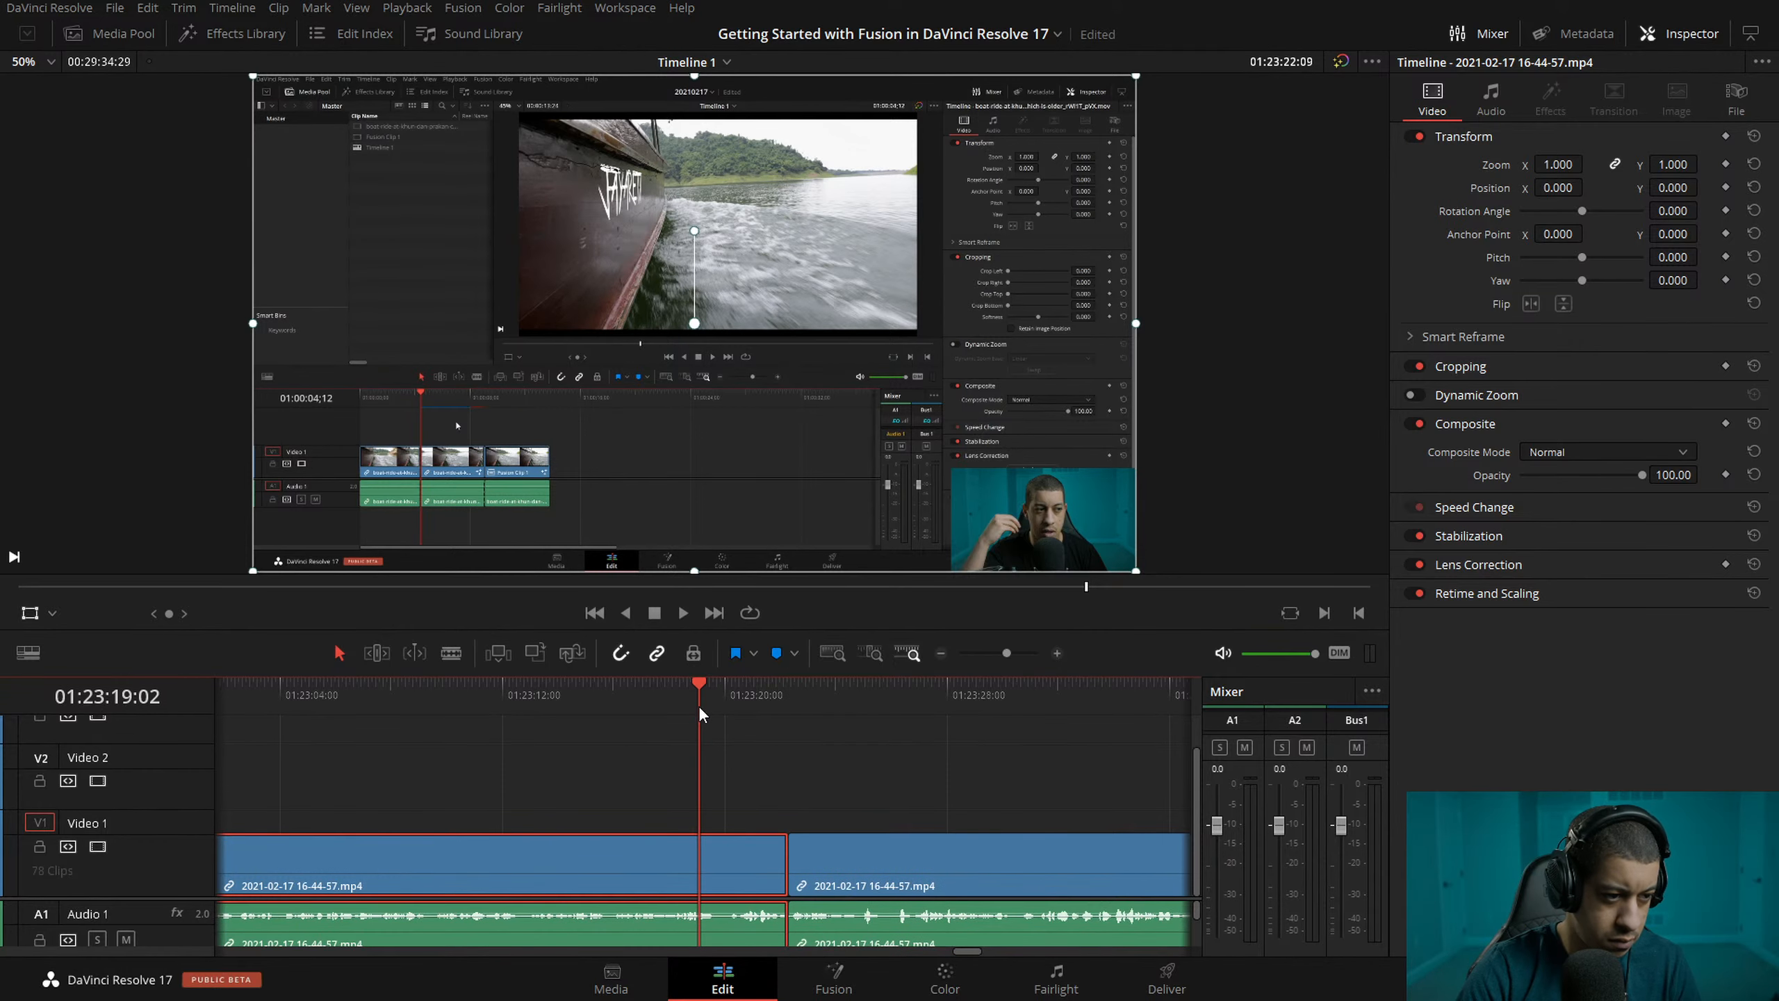
{"action": "key", "text": "space"}
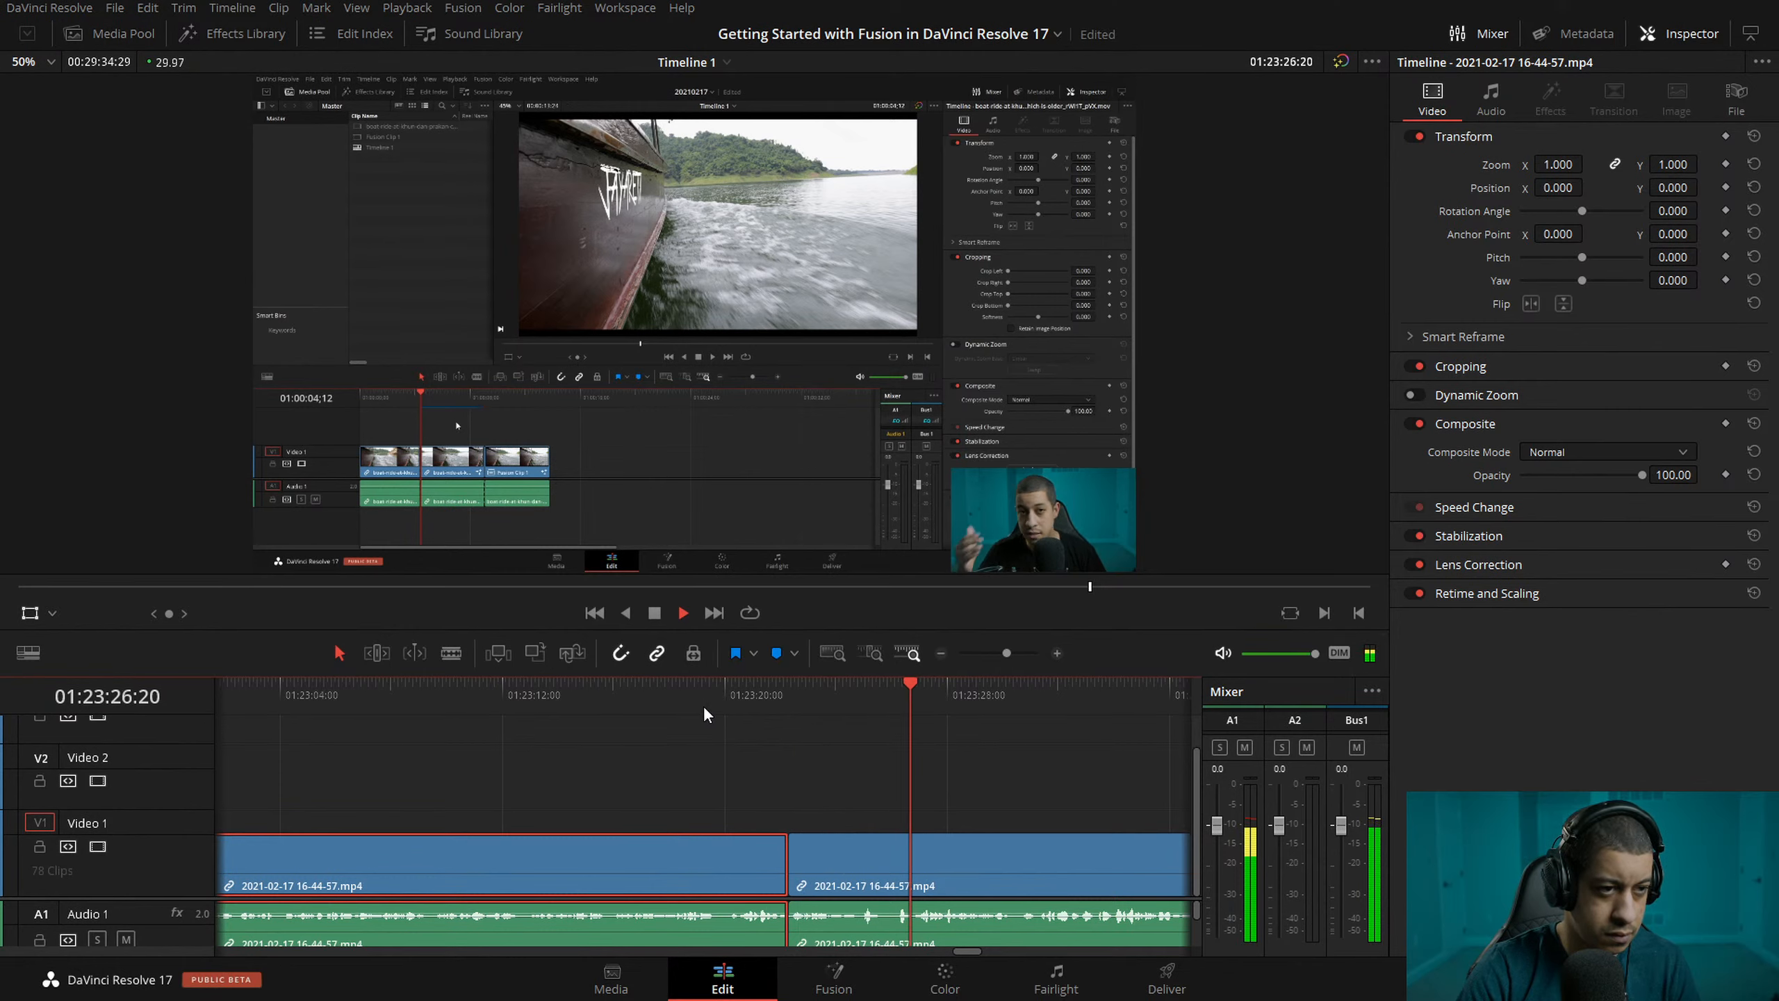
{"action": "key", "text": "space"}
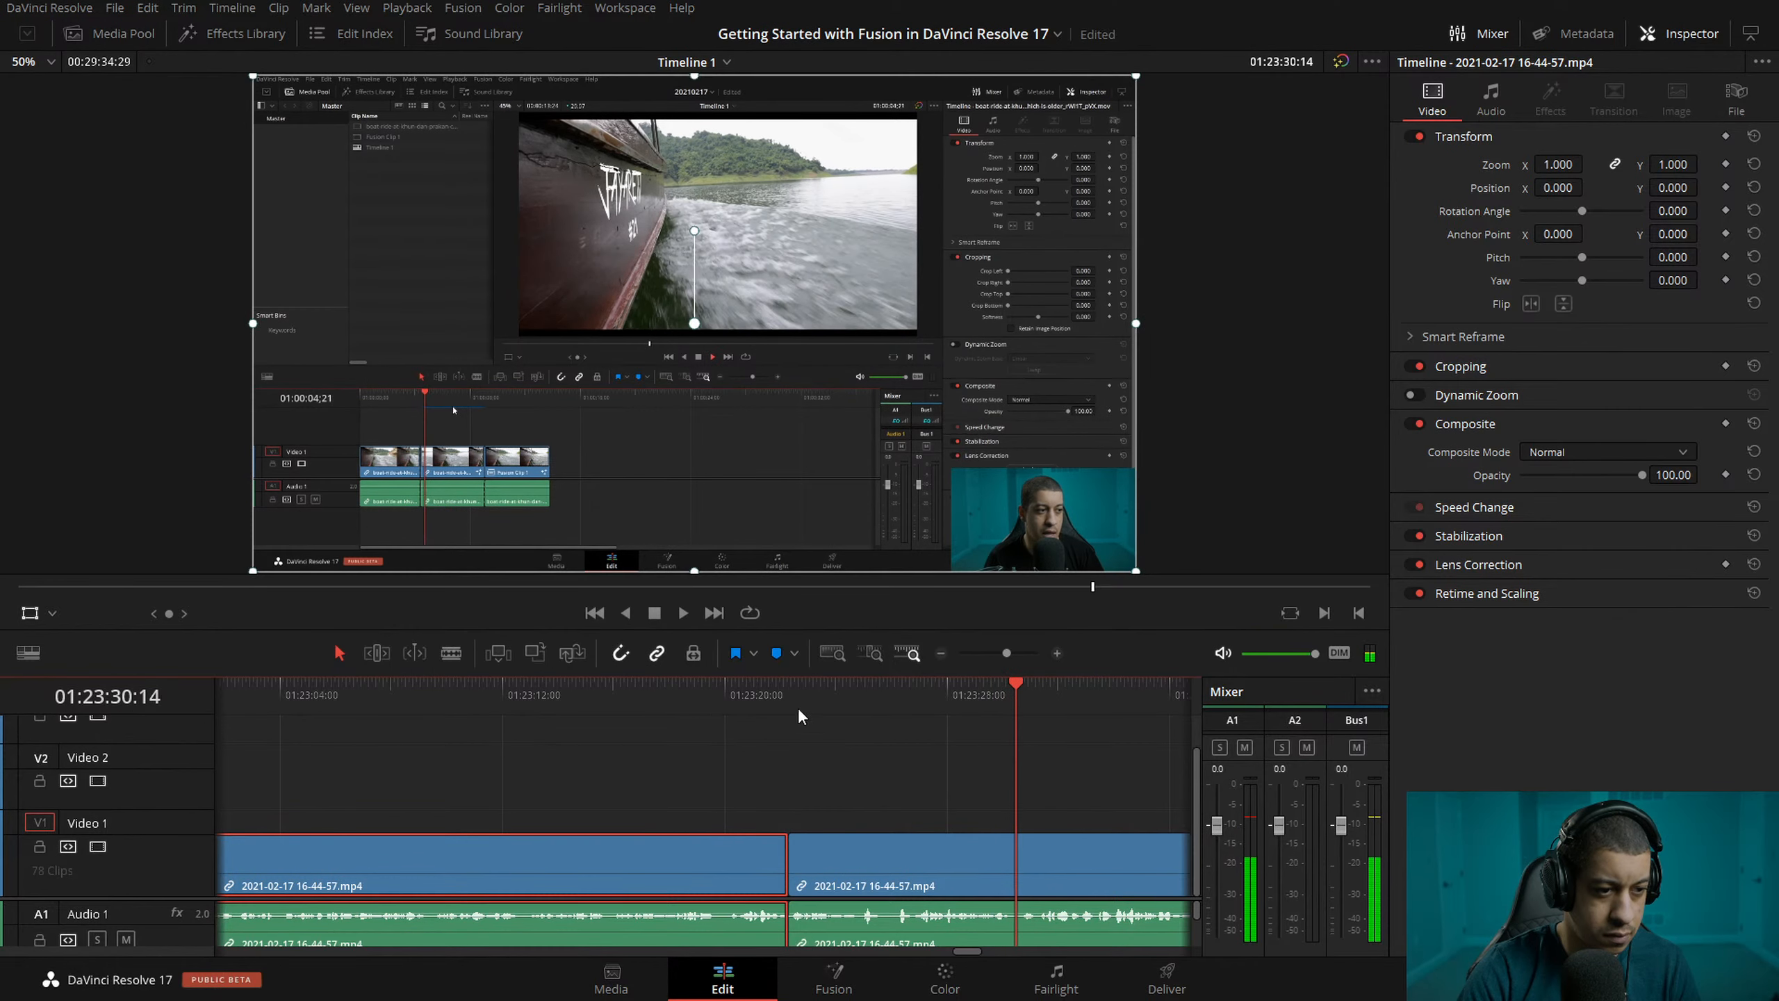
- Ripple-trim the start of the clip after the 01:23:22:09 join to 01:23:26:23 and review the new join
{"action": "left_click_drag", "start_coordinate": [1025, 699], "coordinate": [912, 708]}
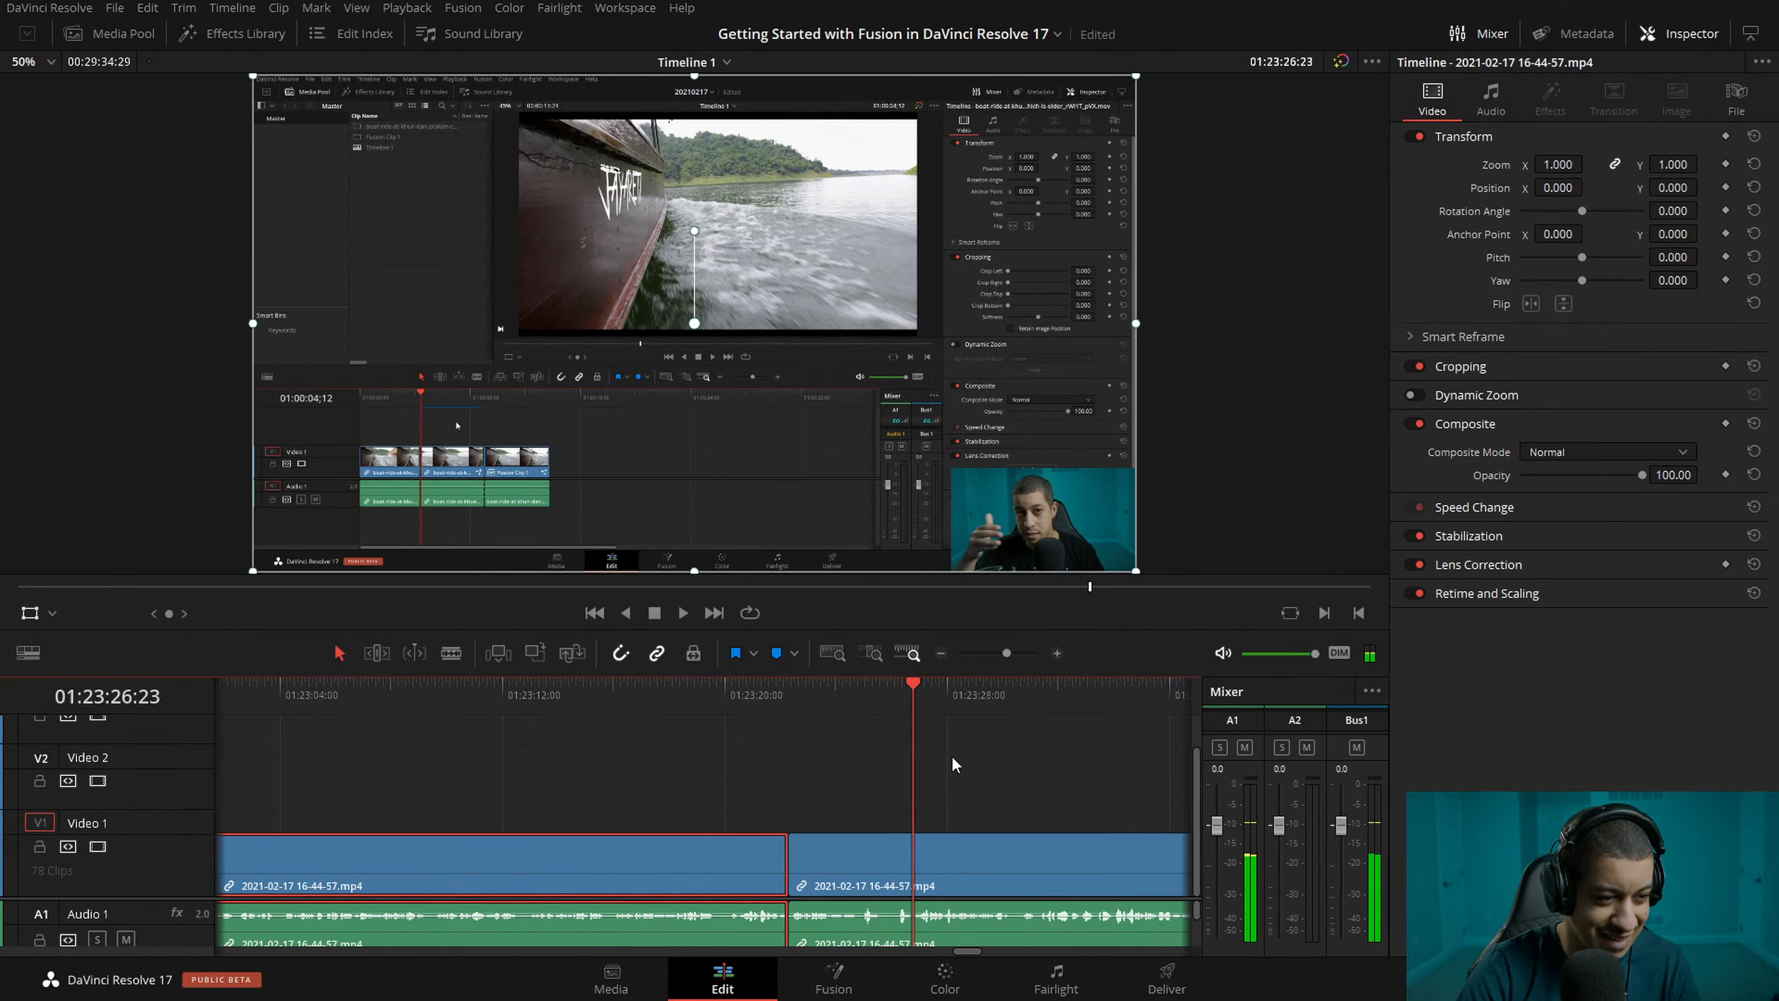
{"action": "key", "text": "Up"}
{"action": "key", "text": "space"}
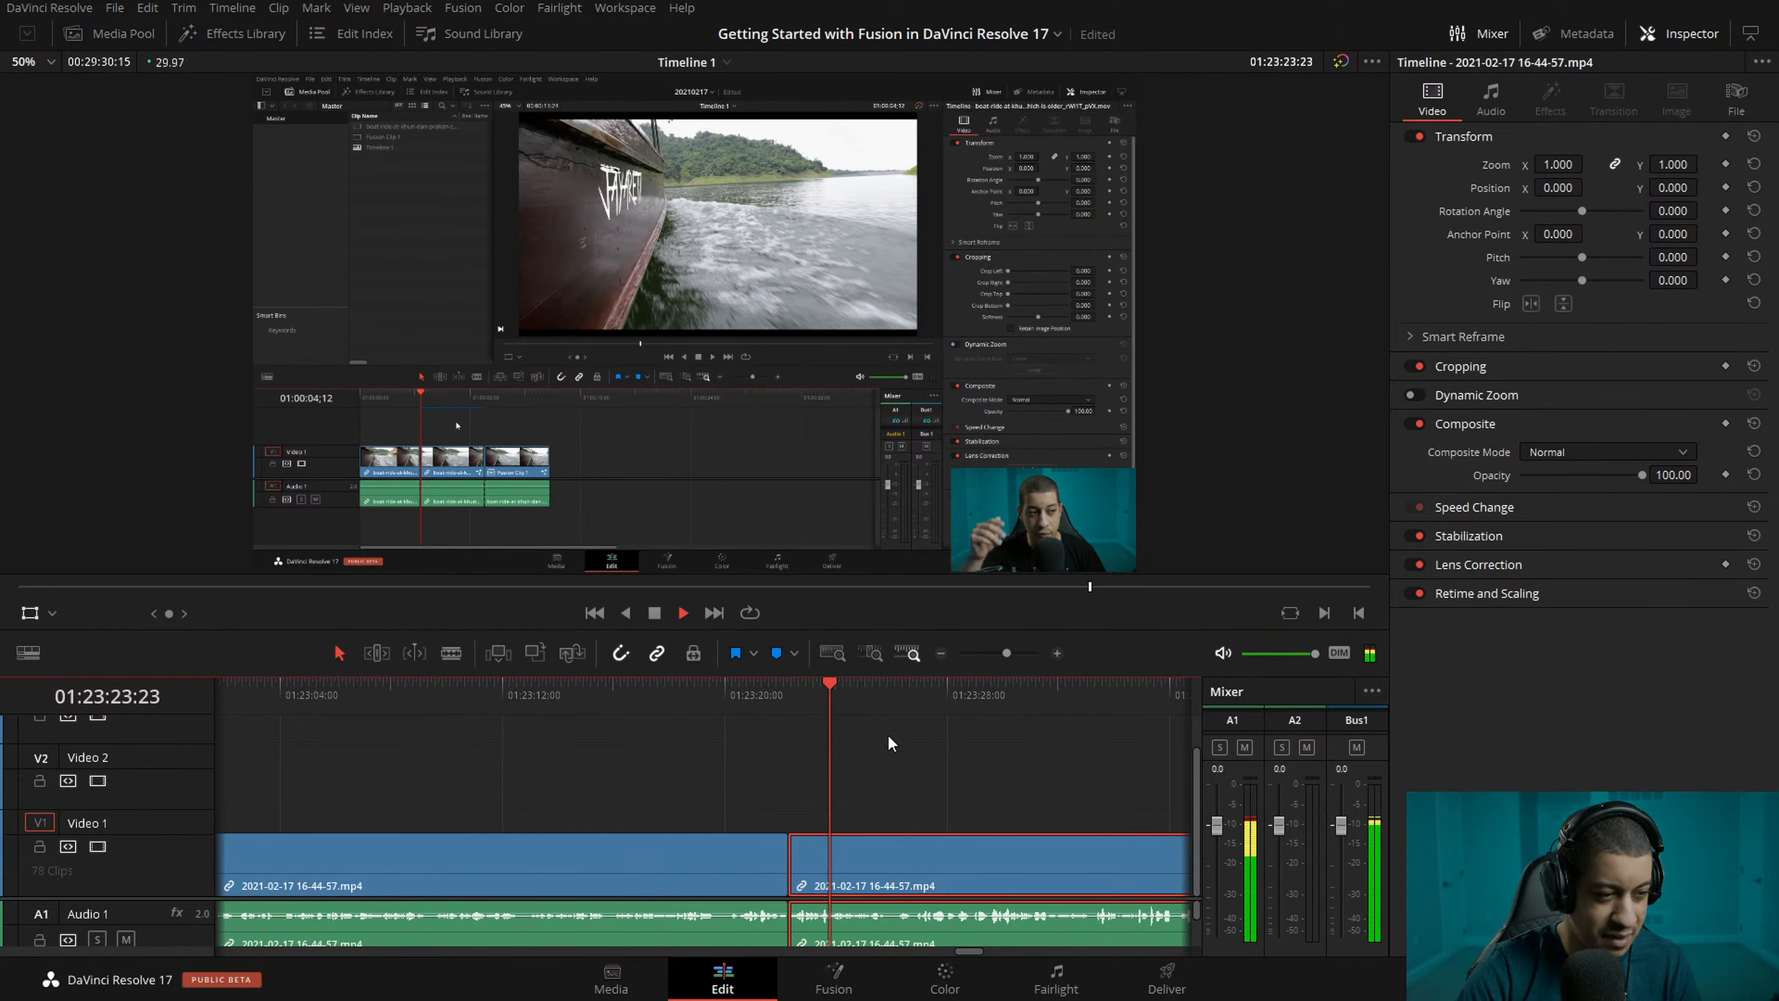
{"action": "mouse_move", "coordinate": [729, 700]}
{"action": "left_mouse_down"}
{"action": "mouse_move", "coordinate": [739, 718]}
{"action": "mouse_move", "coordinate": [728, 697]}
{"action": "left_mouse_up"}
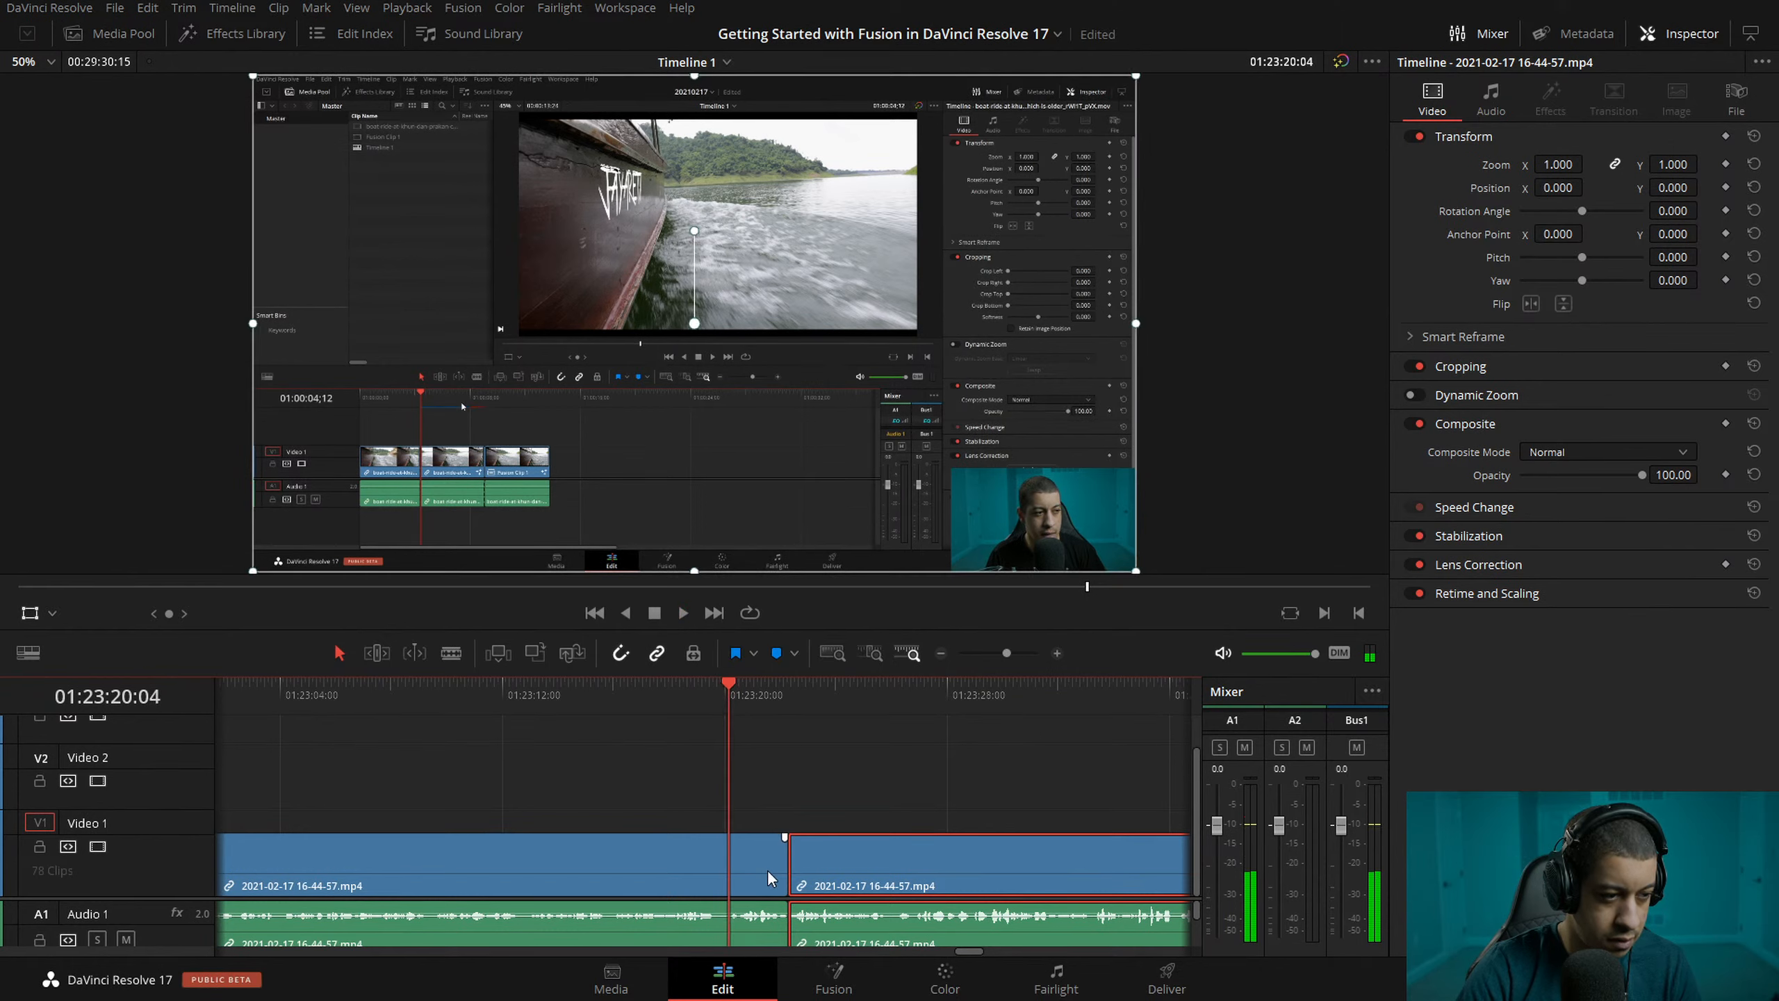
- Ripple-trim the end of the clip before the join back to 01:23:20:04 and play across the new join
{"action": "key", "text": "ctrl+shift+]"}
{"action": "left_click", "coordinate": [700, 700]}
{"action": "key", "text": "space"}
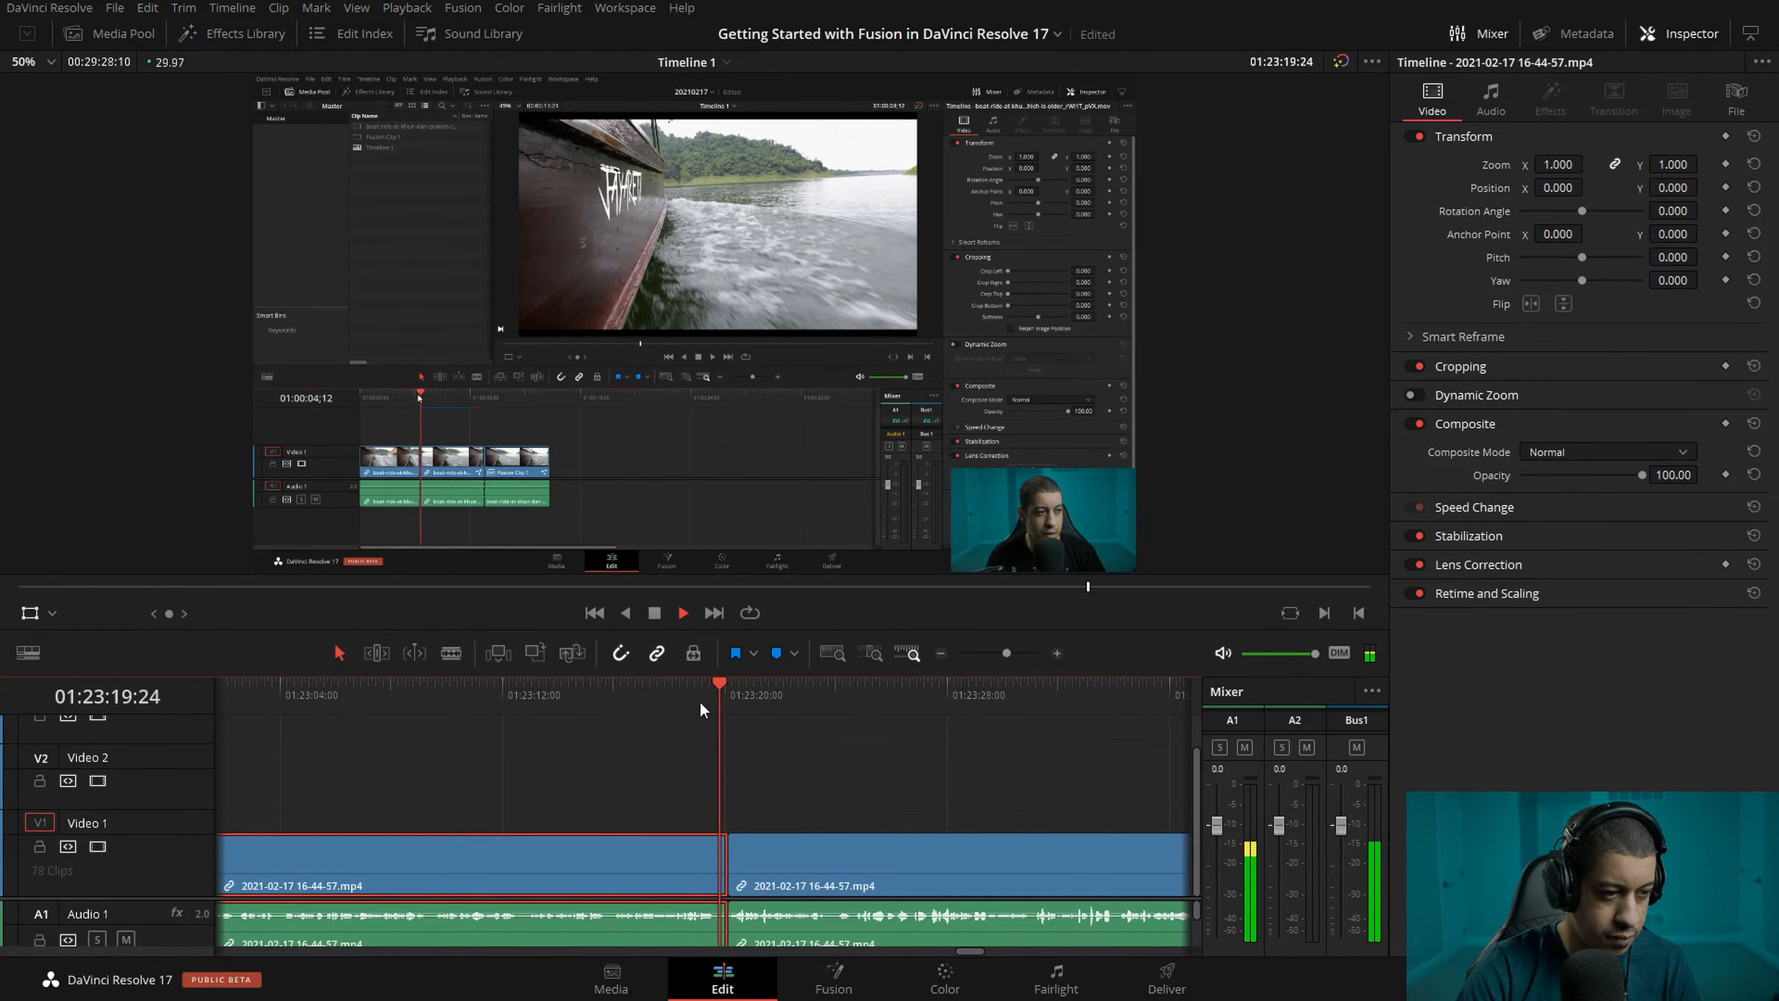
{"action": "left_click", "coordinate": [606, 705]}
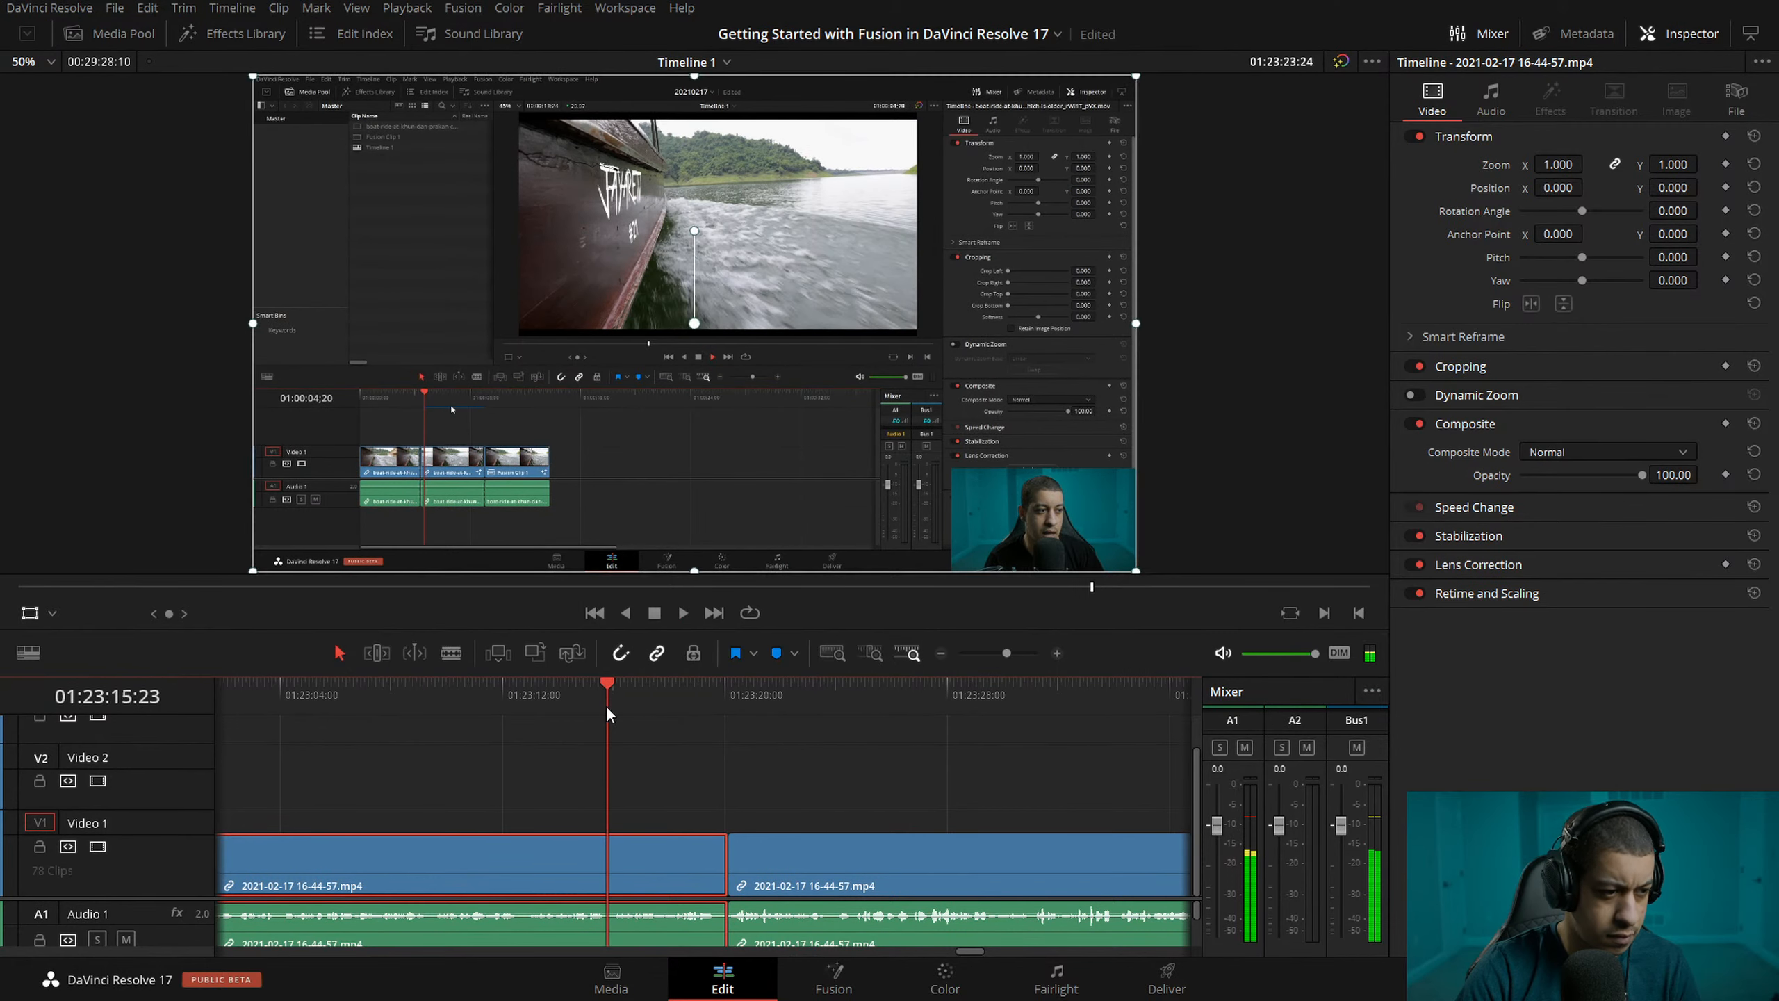
{"action": "left_click", "coordinate": [1057, 652]}
{"action": "key", "text": "space"}
{"action": "key", "text": "space"}
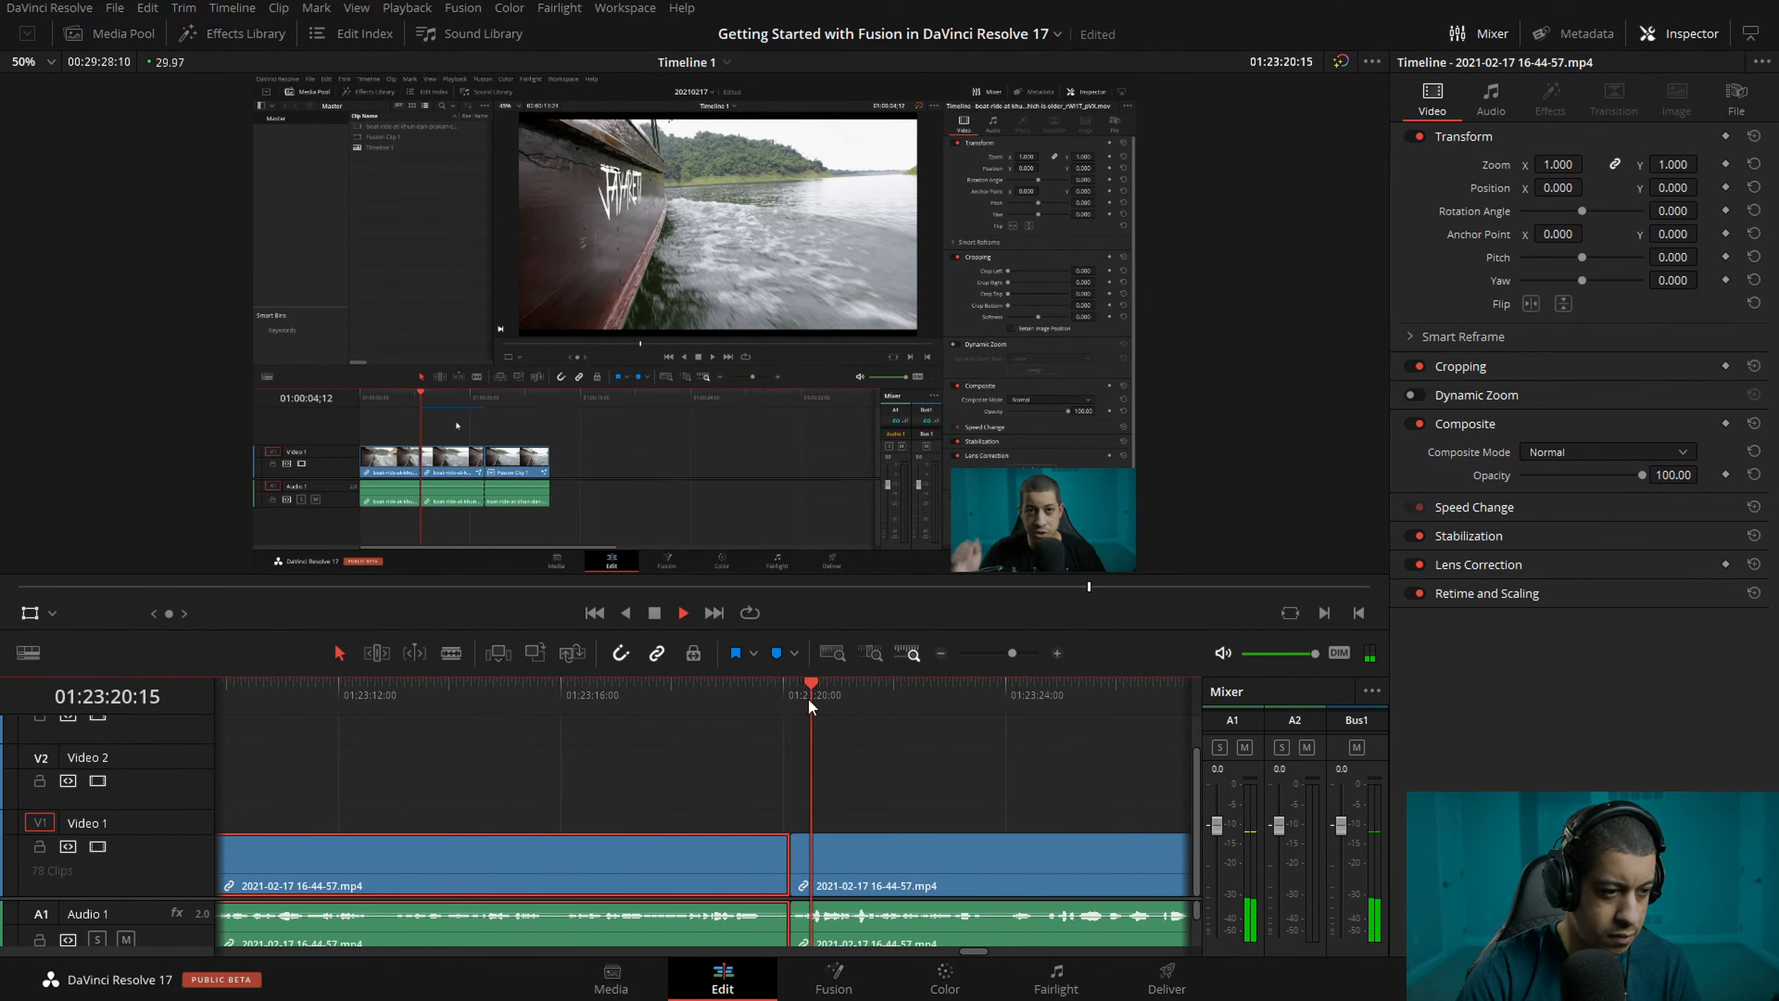
- Play on at double speed from 01:23:20:15 to 01:24:45:06 and return to 01:24:39:02
{"action": "key", "text": "l"}
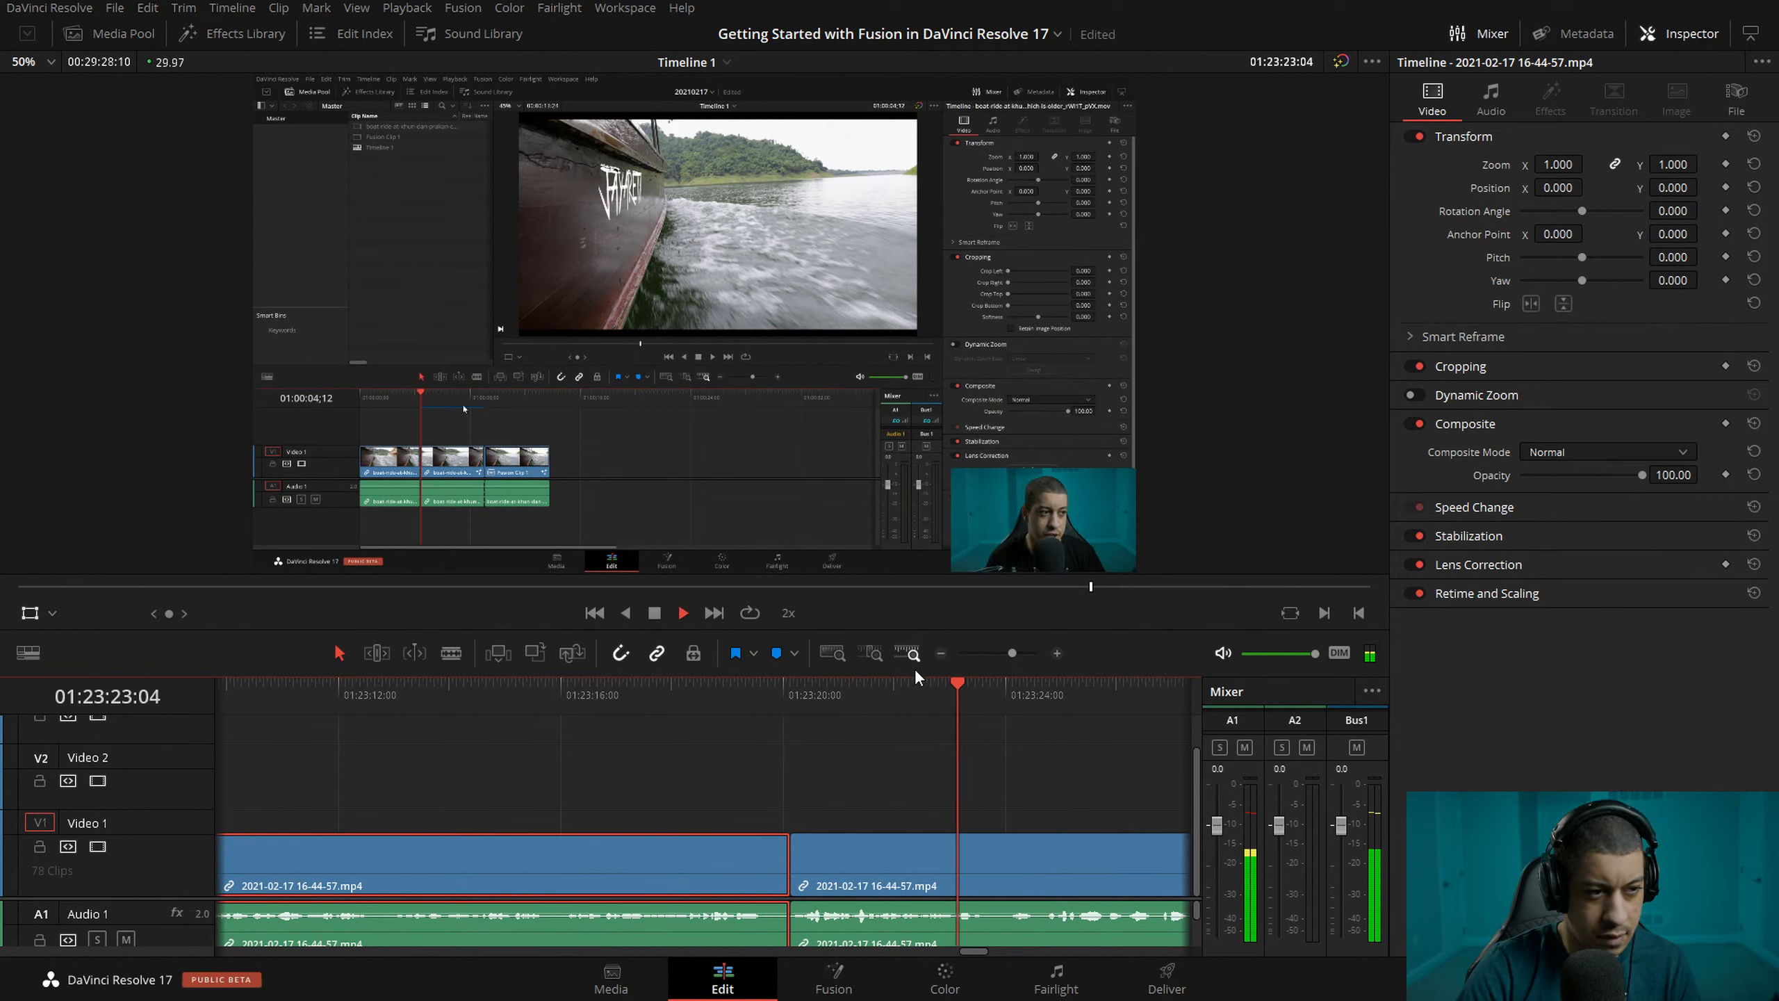
{"action": "left_click", "coordinate": [941, 653]}
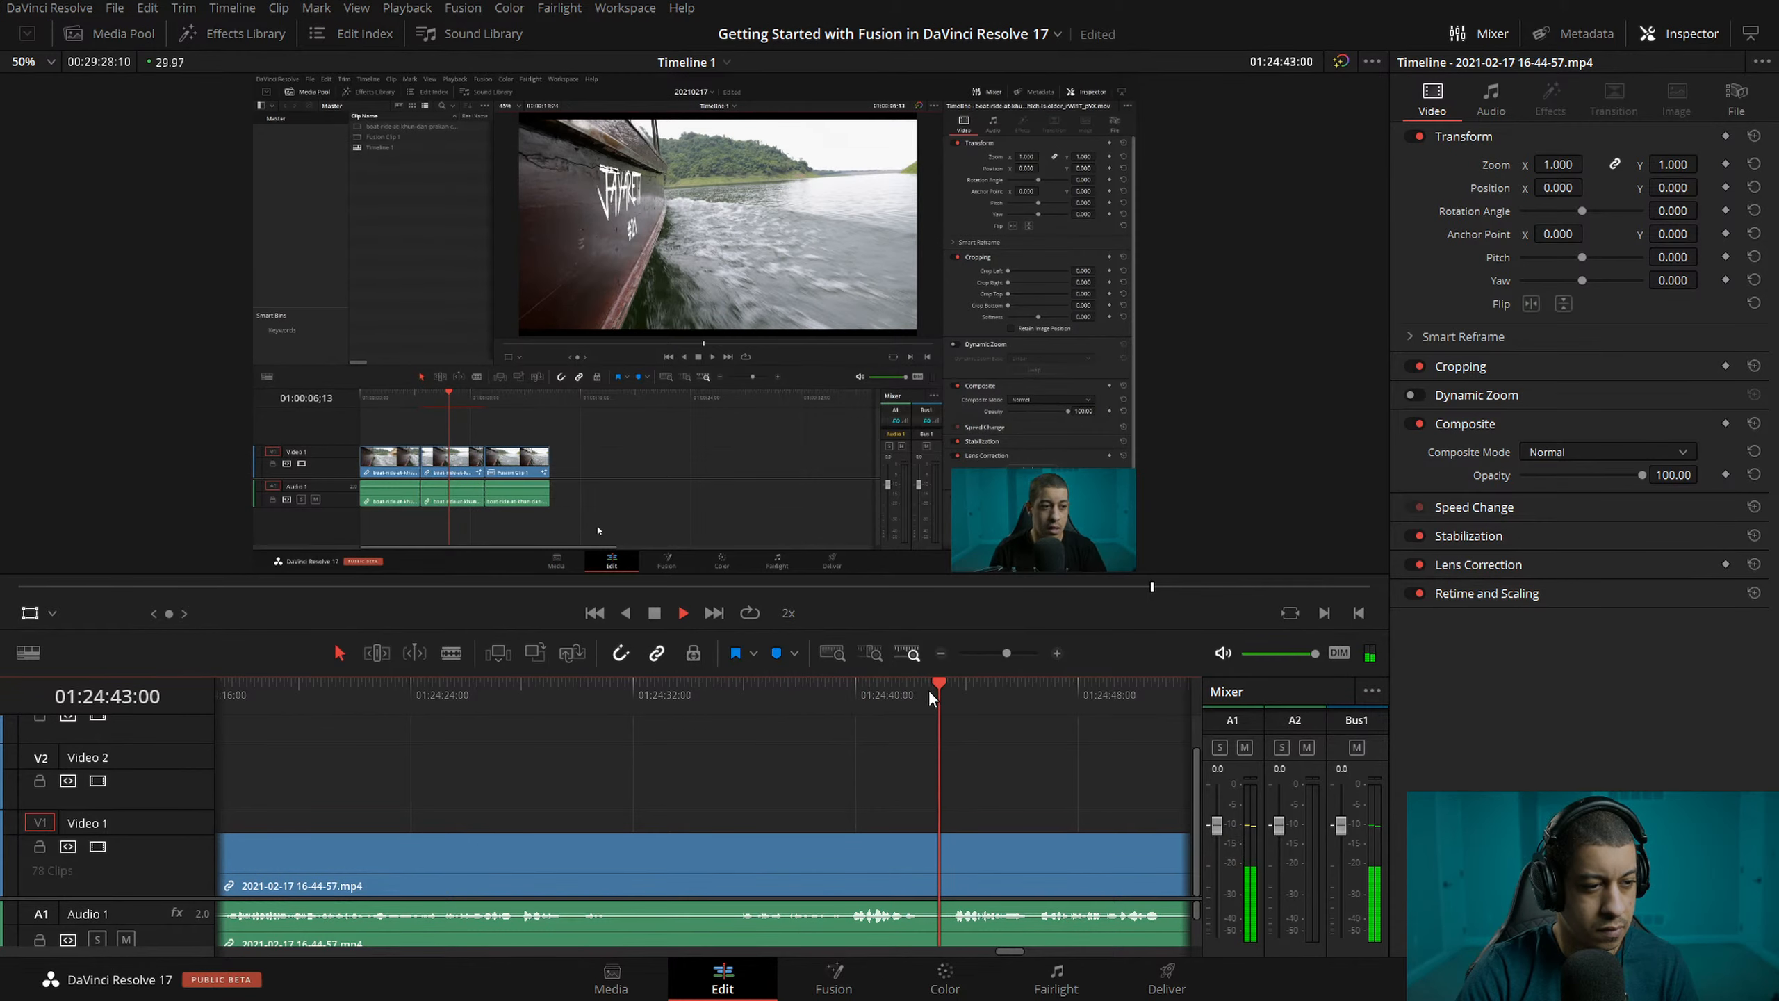
{"action": "key", "text": "space"}
{"action": "left_click", "coordinate": [832, 710]}
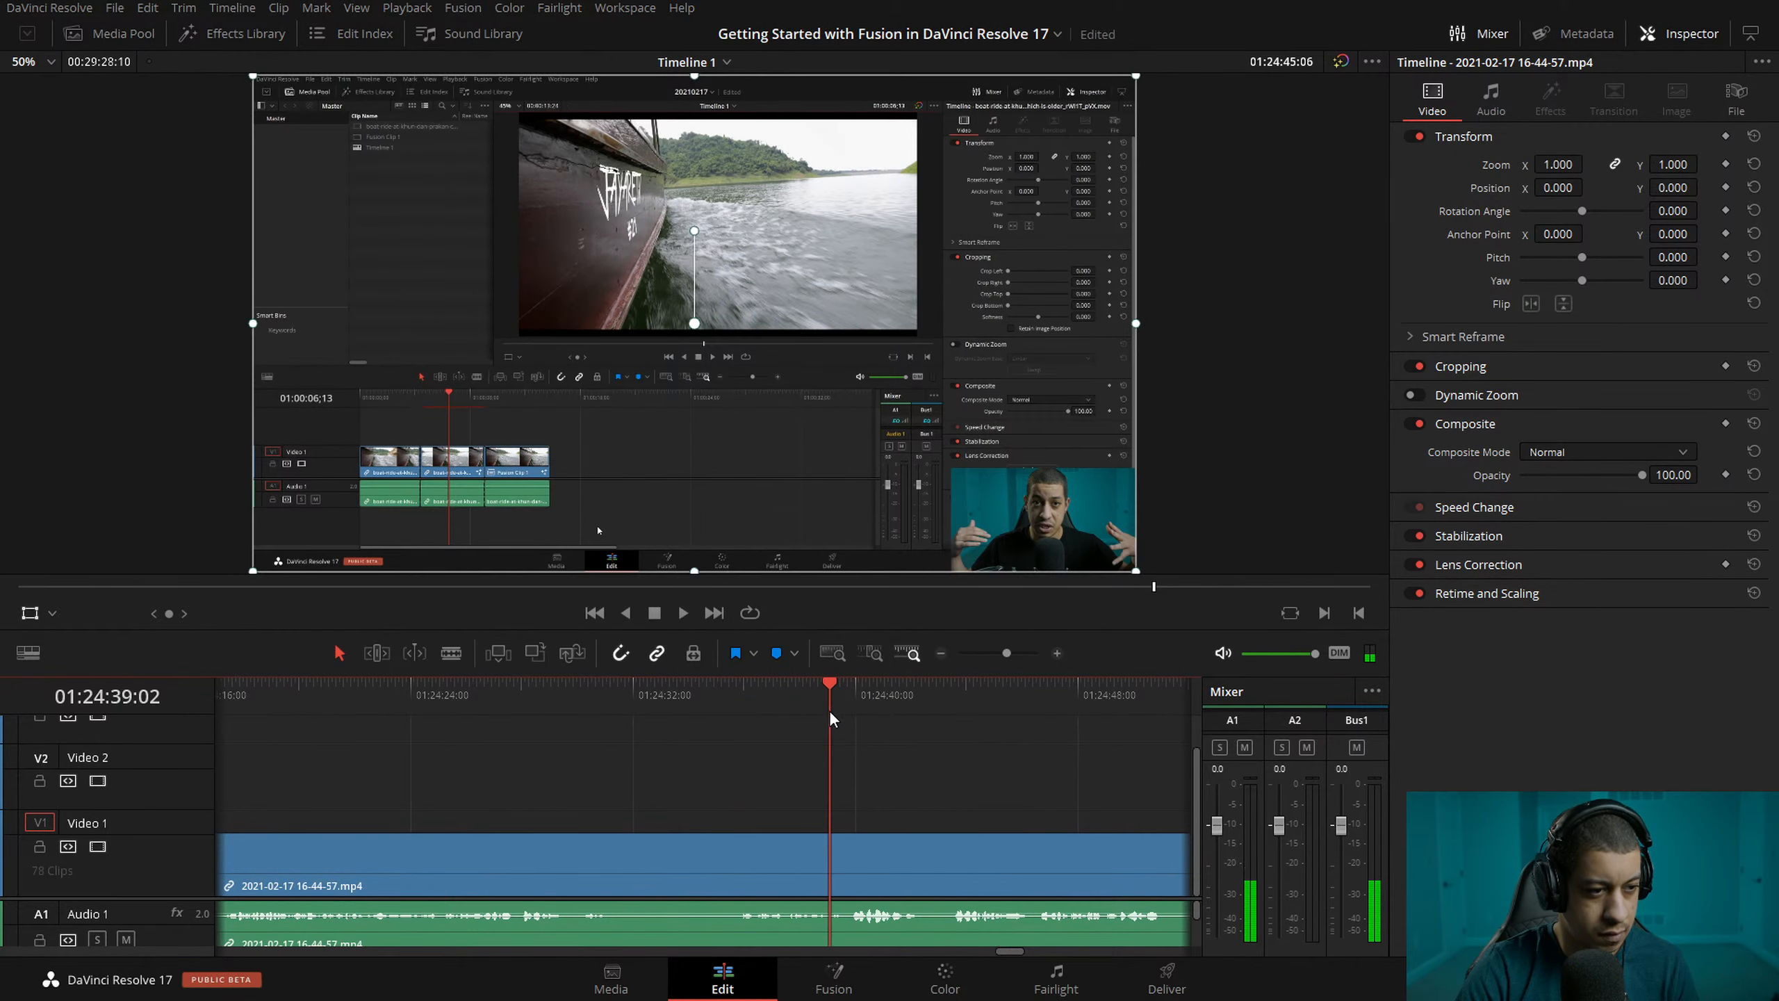
{"action": "left_click", "coordinate": [940, 654]}
{"action": "left_click", "coordinate": [940, 653]}
{"action": "left_click", "coordinate": [940, 654]}
{"action": "left_click", "coordinate": [940, 653]}
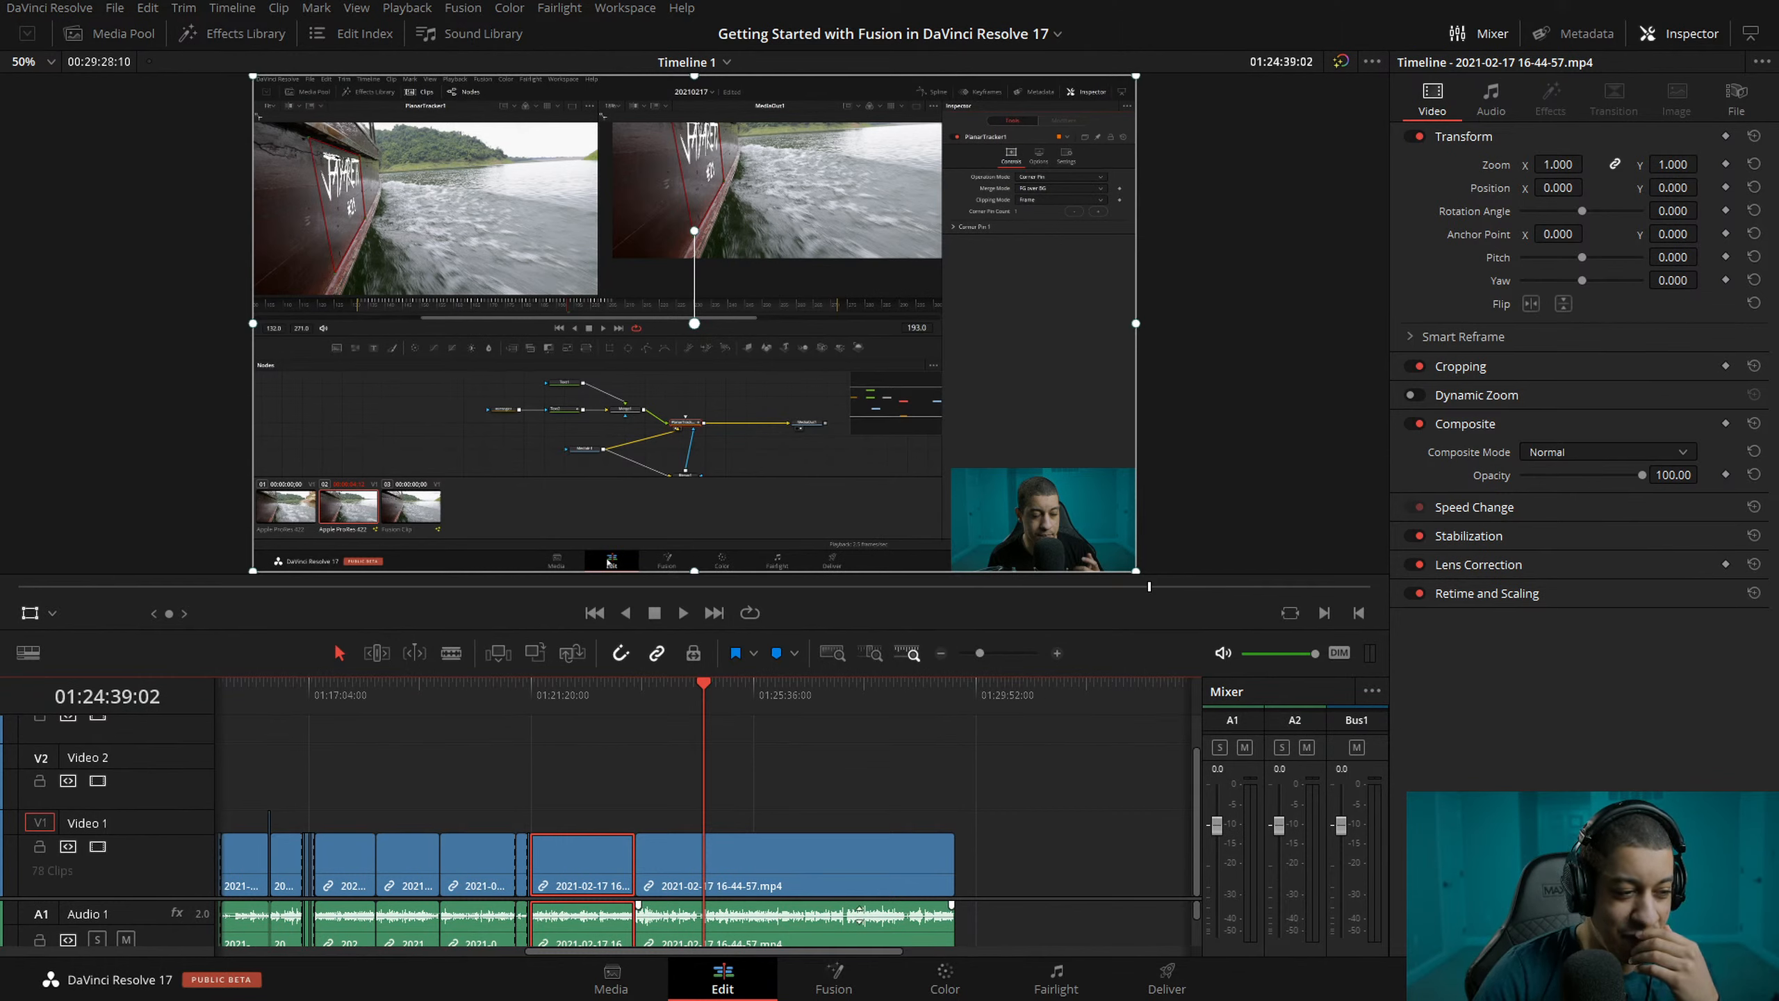
- Replay the passage around 01:24:39 and cut the clip at about 01:24:39:24
{"action": "left_click", "coordinate": [1058, 654]}
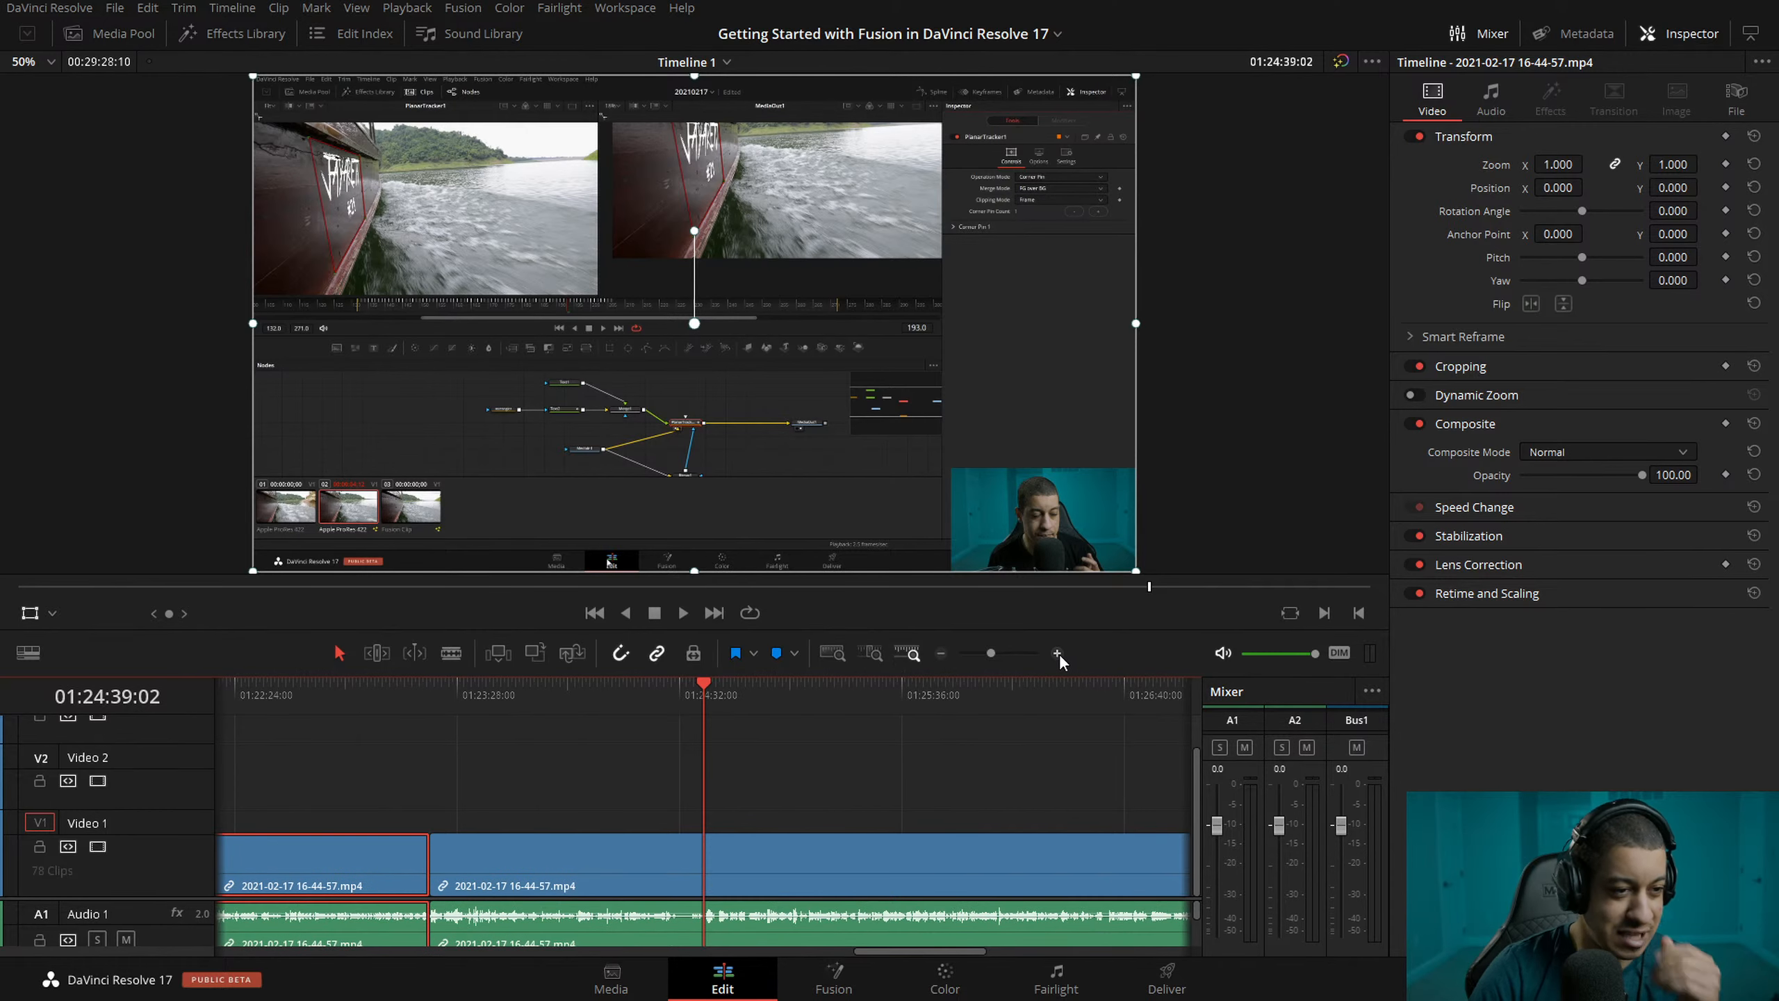
{"action": "left_click", "coordinate": [1058, 653]}
{"action": "left_click", "coordinate": [1058, 654]}
{"action": "left_click", "coordinate": [1057, 654]}
{"action": "left_click", "coordinate": [617, 729]}
{"action": "key", "text": "space"}
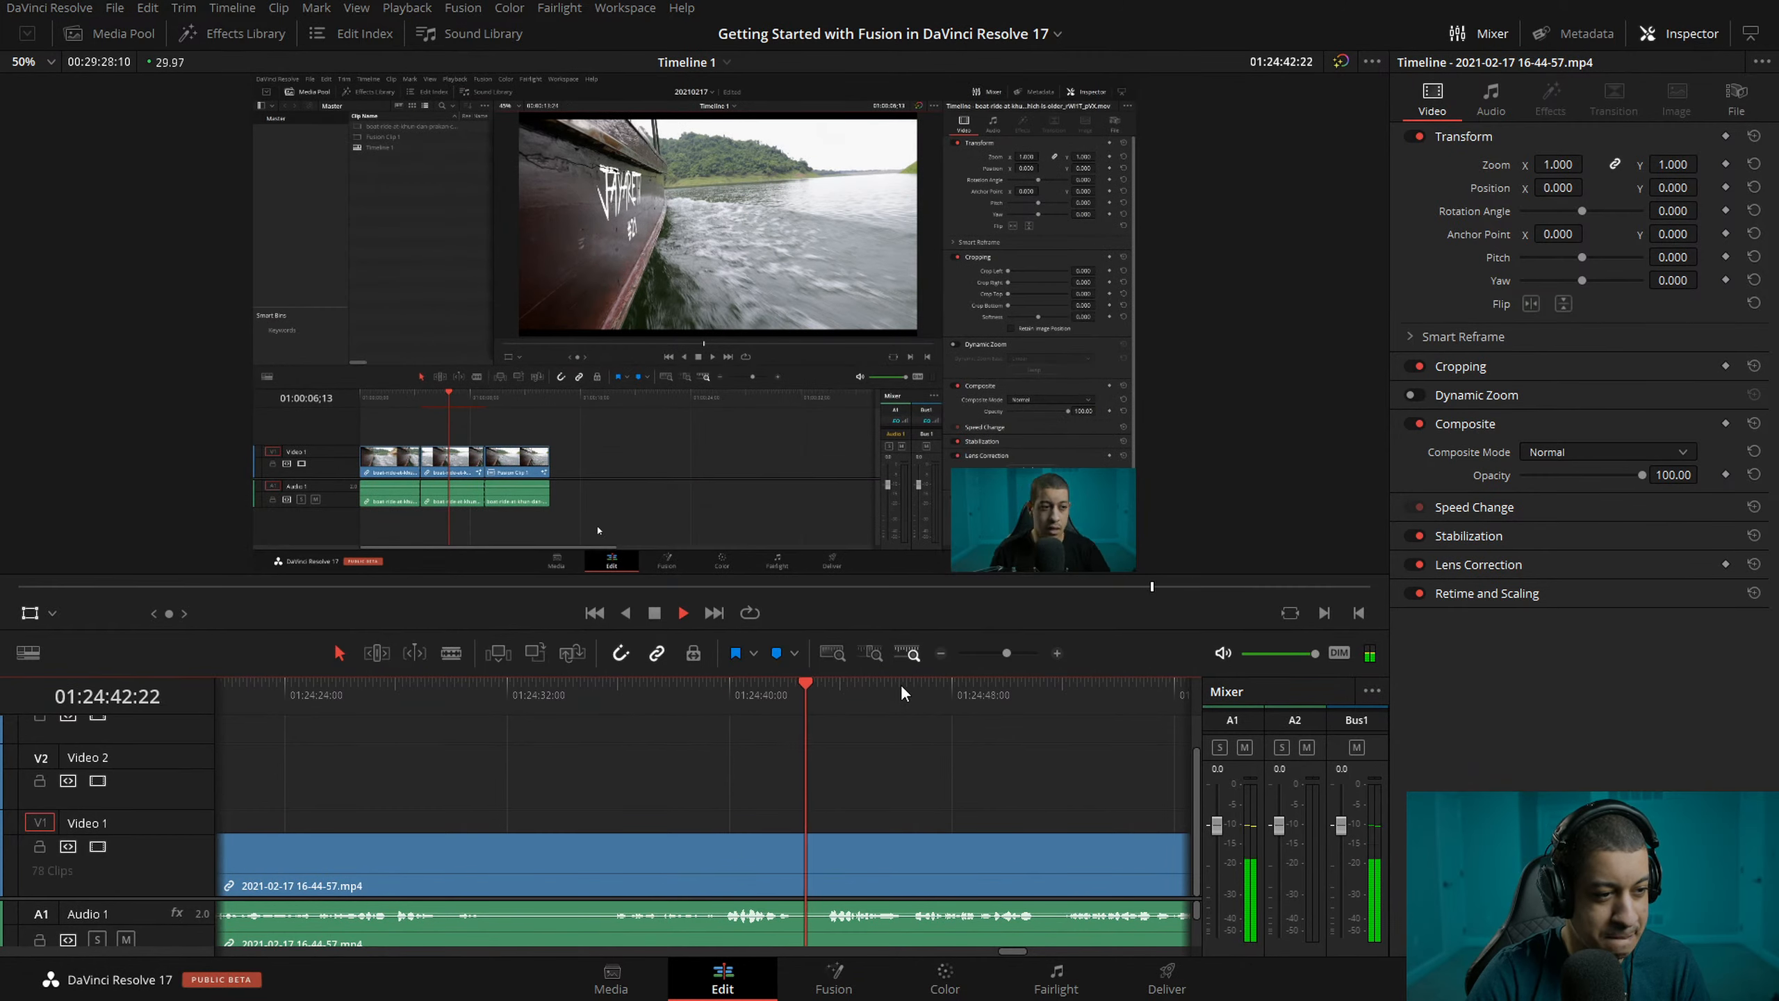
{"action": "key", "text": "space"}
{"action": "left_click", "coordinate": [709, 723]}
{"action": "left_click", "coordinate": [714, 722]}
{"action": "left_click", "coordinate": [723, 720]}
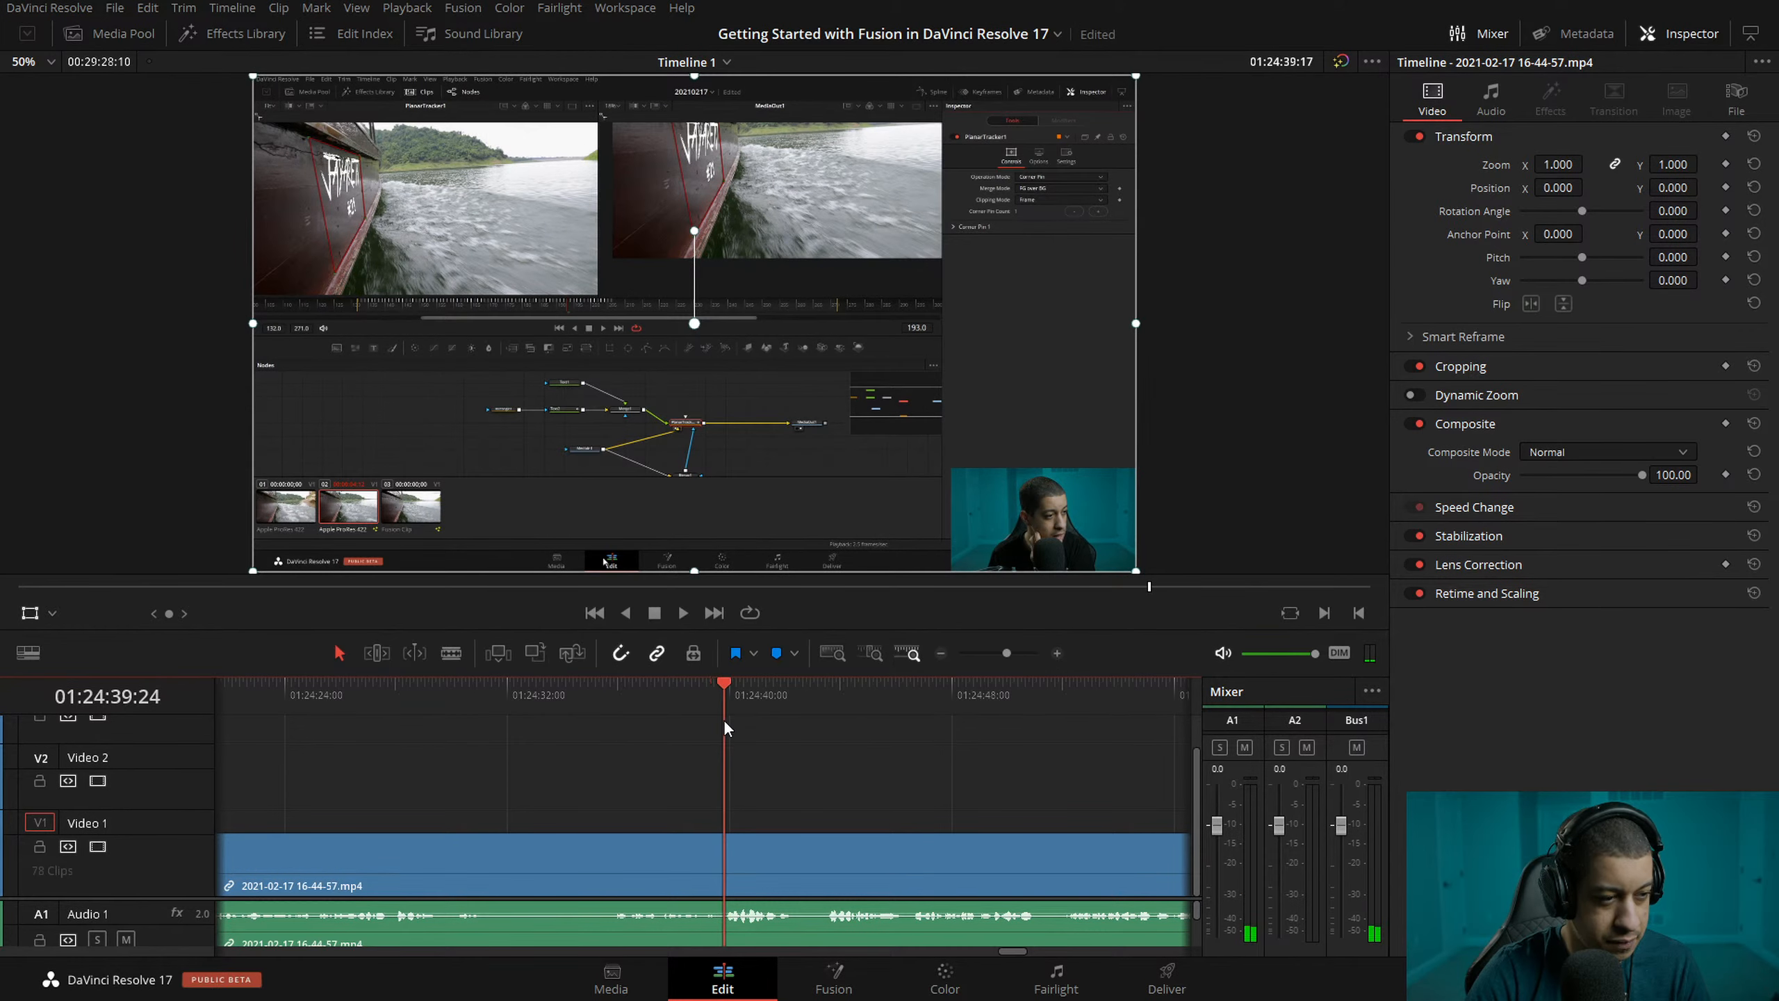
{"action": "left_click", "coordinate": [666, 722]}
{"action": "key", "text": "space"}
{"action": "key", "text": "ctrl+b"}
- Skip ahead to 01:24:53:25 and review the recording up to 01:25:11:09
{"action": "left_click", "coordinate": [1114, 705]}
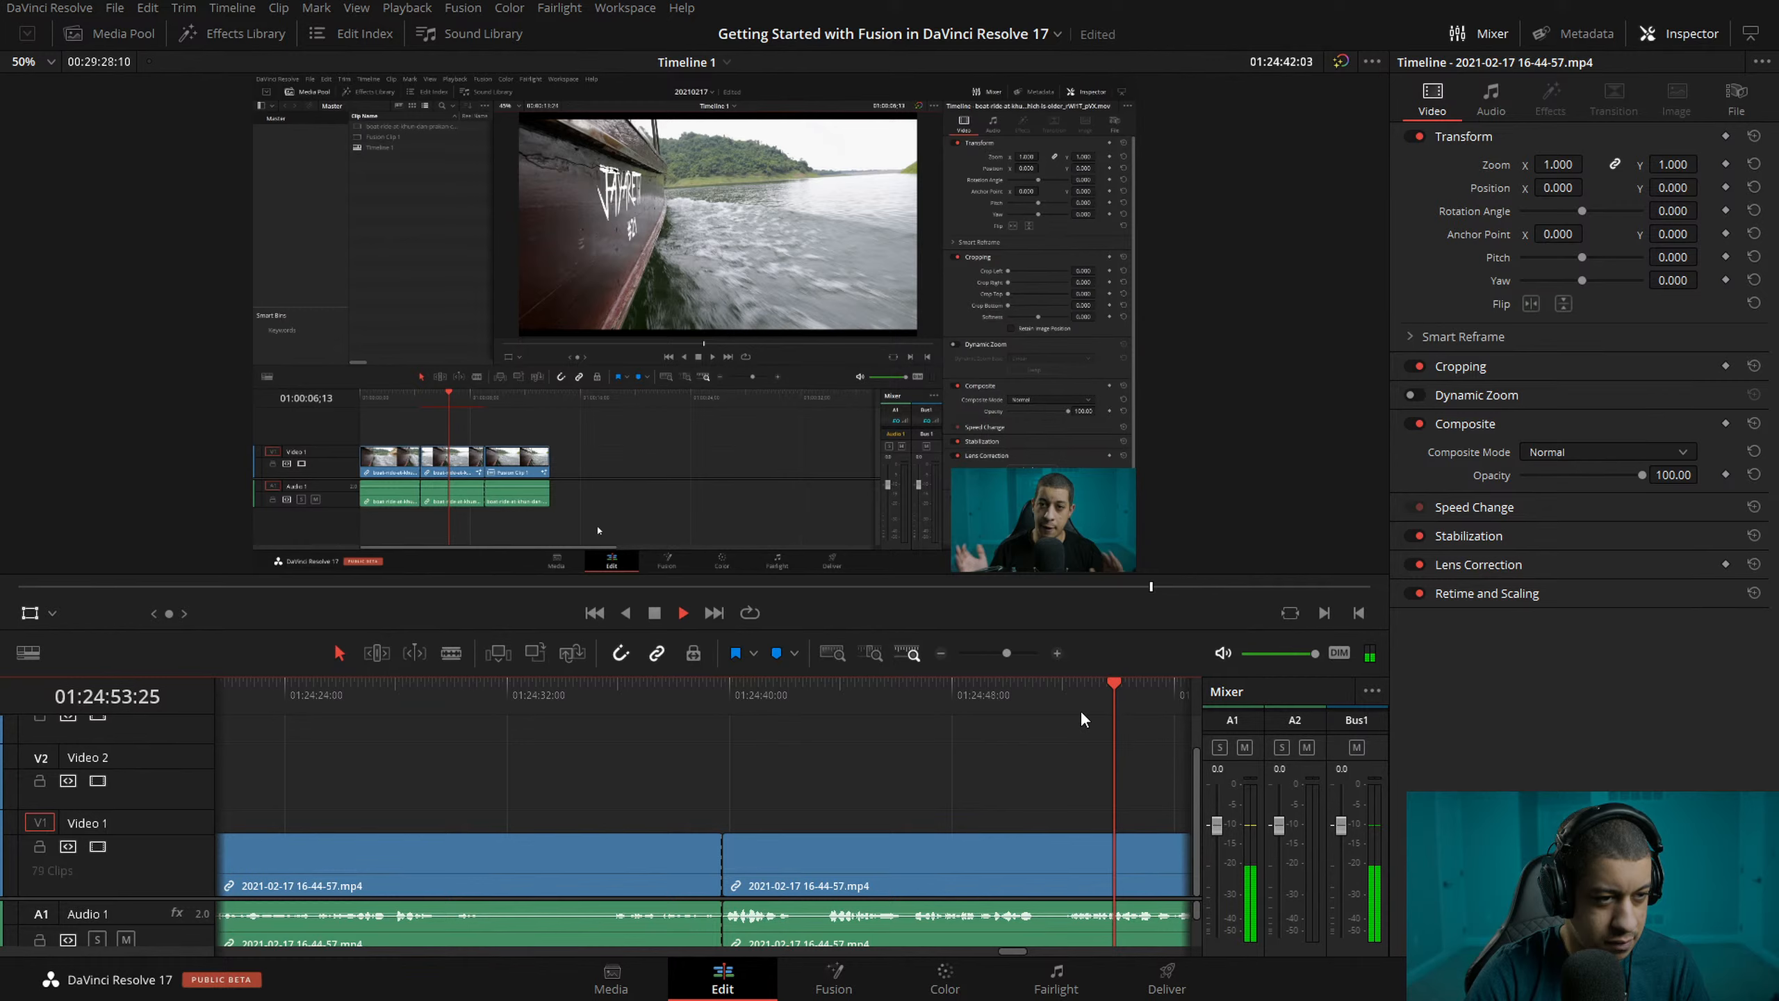
{"action": "left_click", "coordinate": [1074, 701]}
{"action": "left_click", "coordinate": [941, 653]}
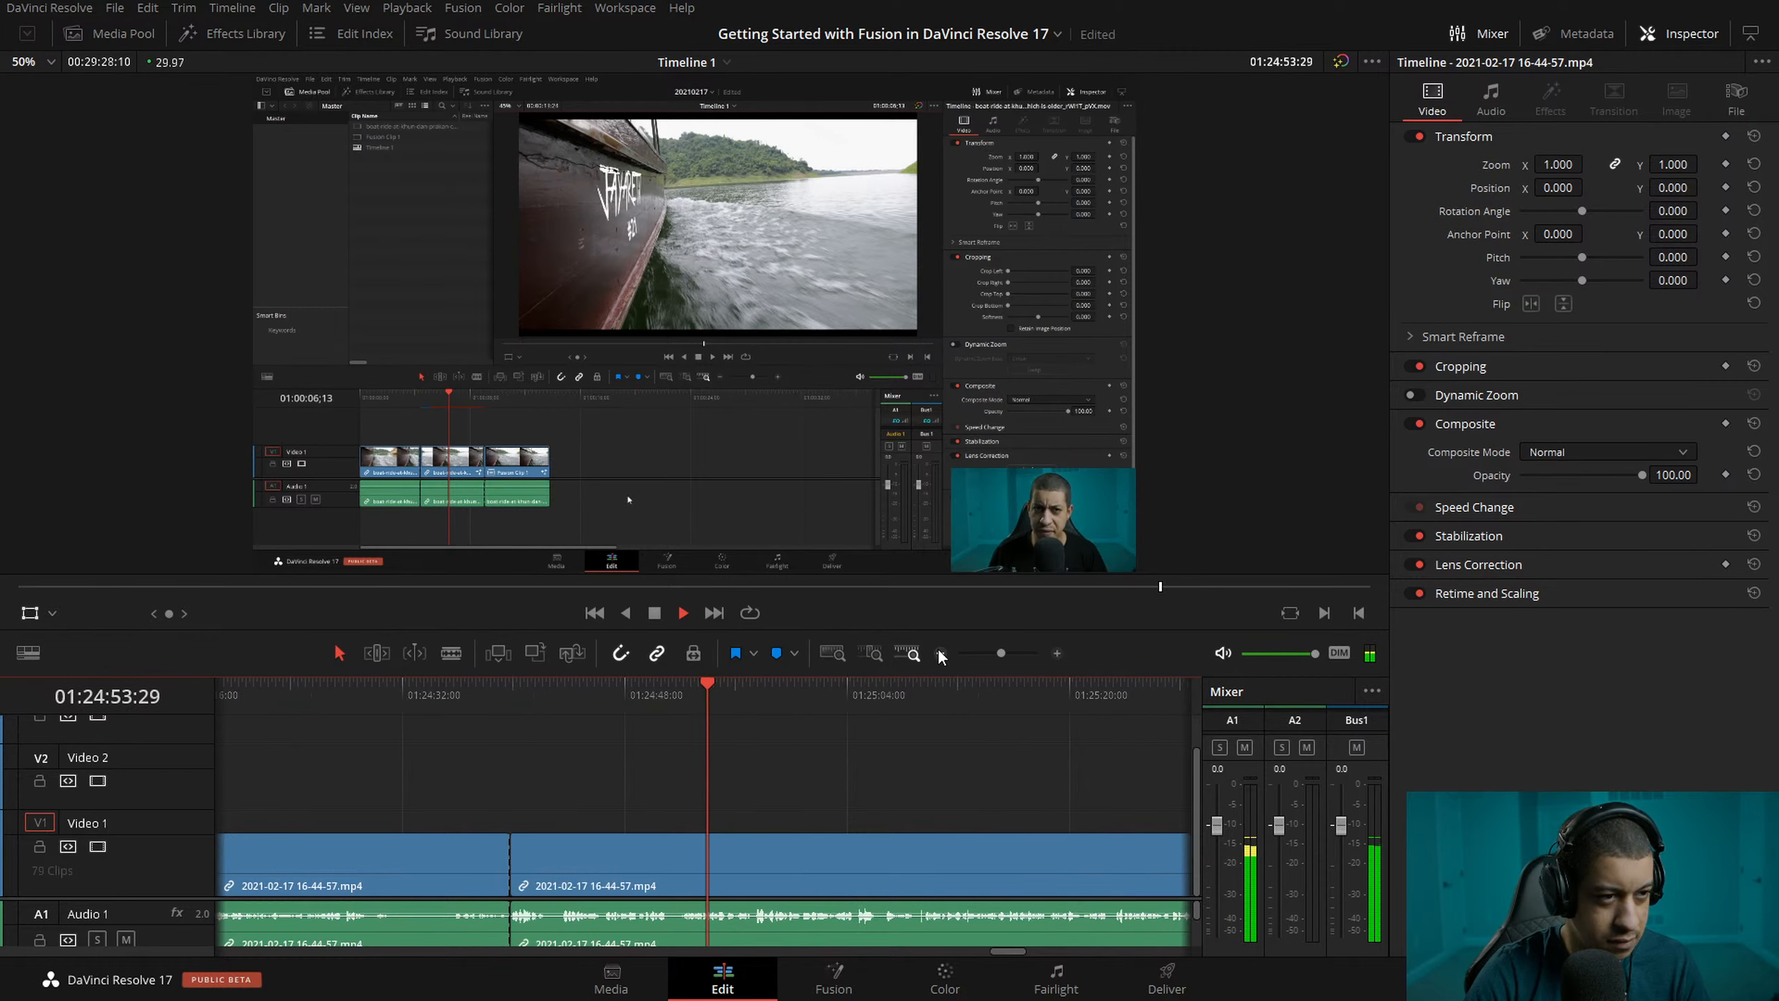
{"action": "left_click", "coordinate": [941, 653]}
{"action": "left_click", "coordinate": [941, 653]}
{"action": "left_click", "coordinate": [941, 653]}
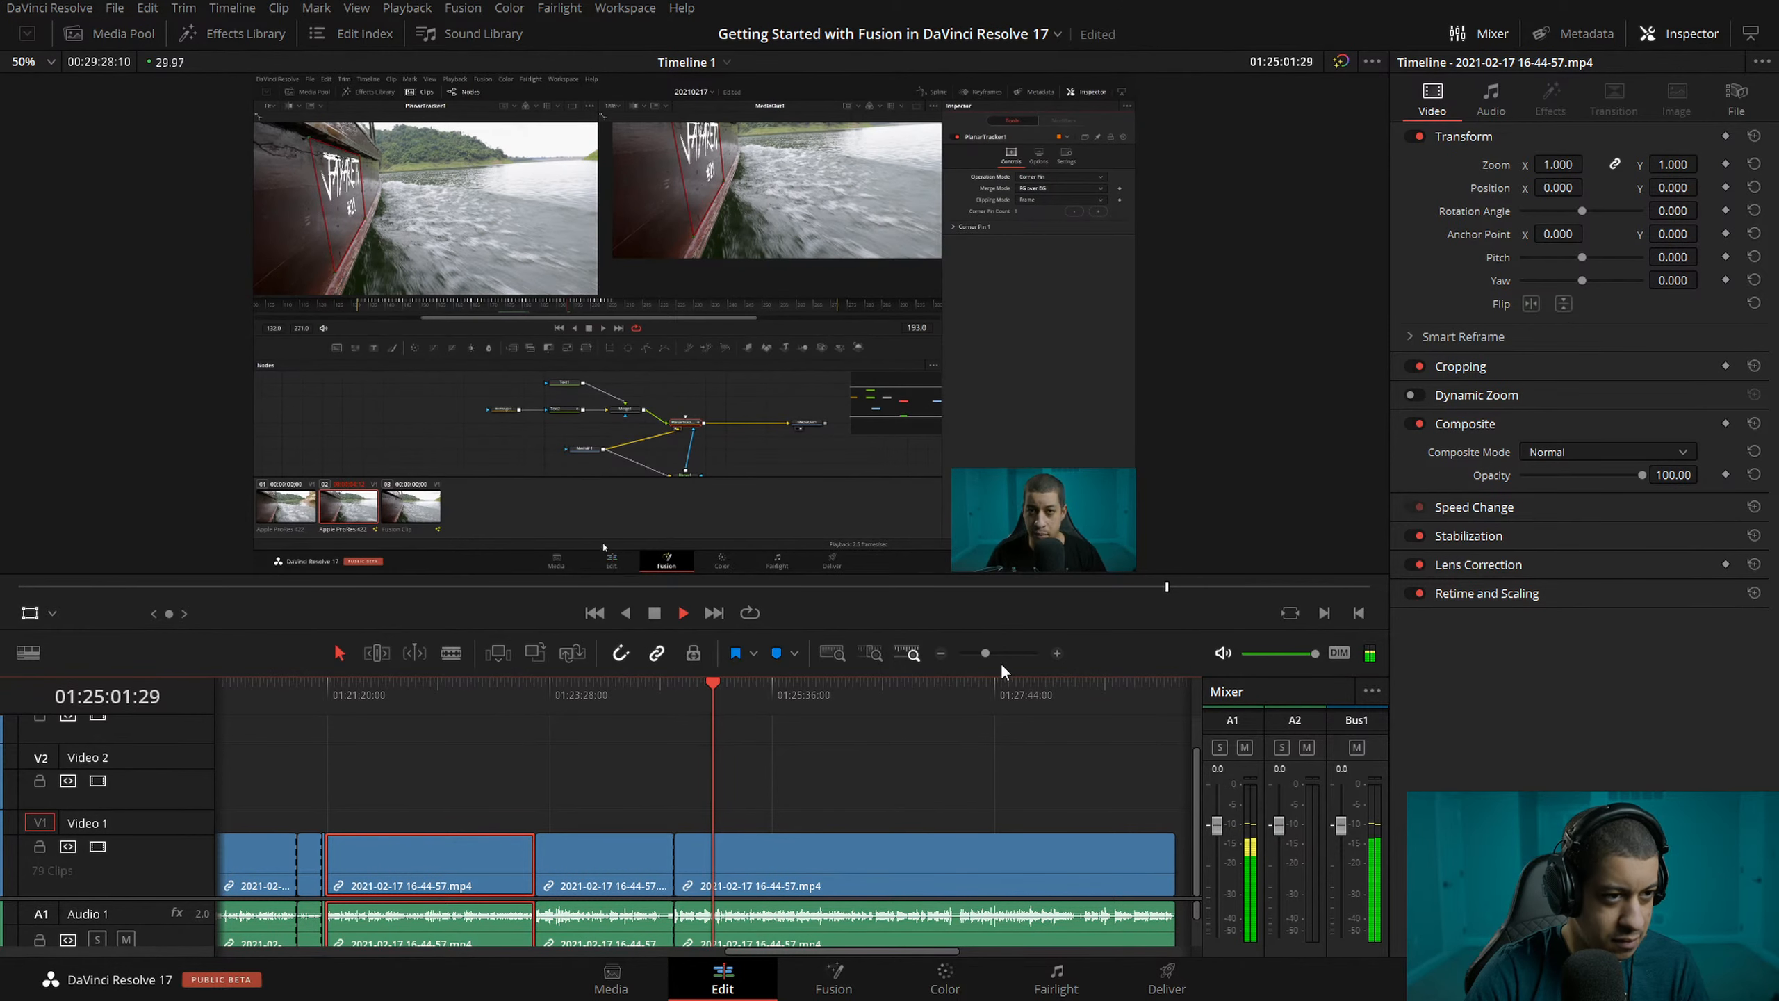
{"action": "left_click", "coordinate": [1057, 652]}
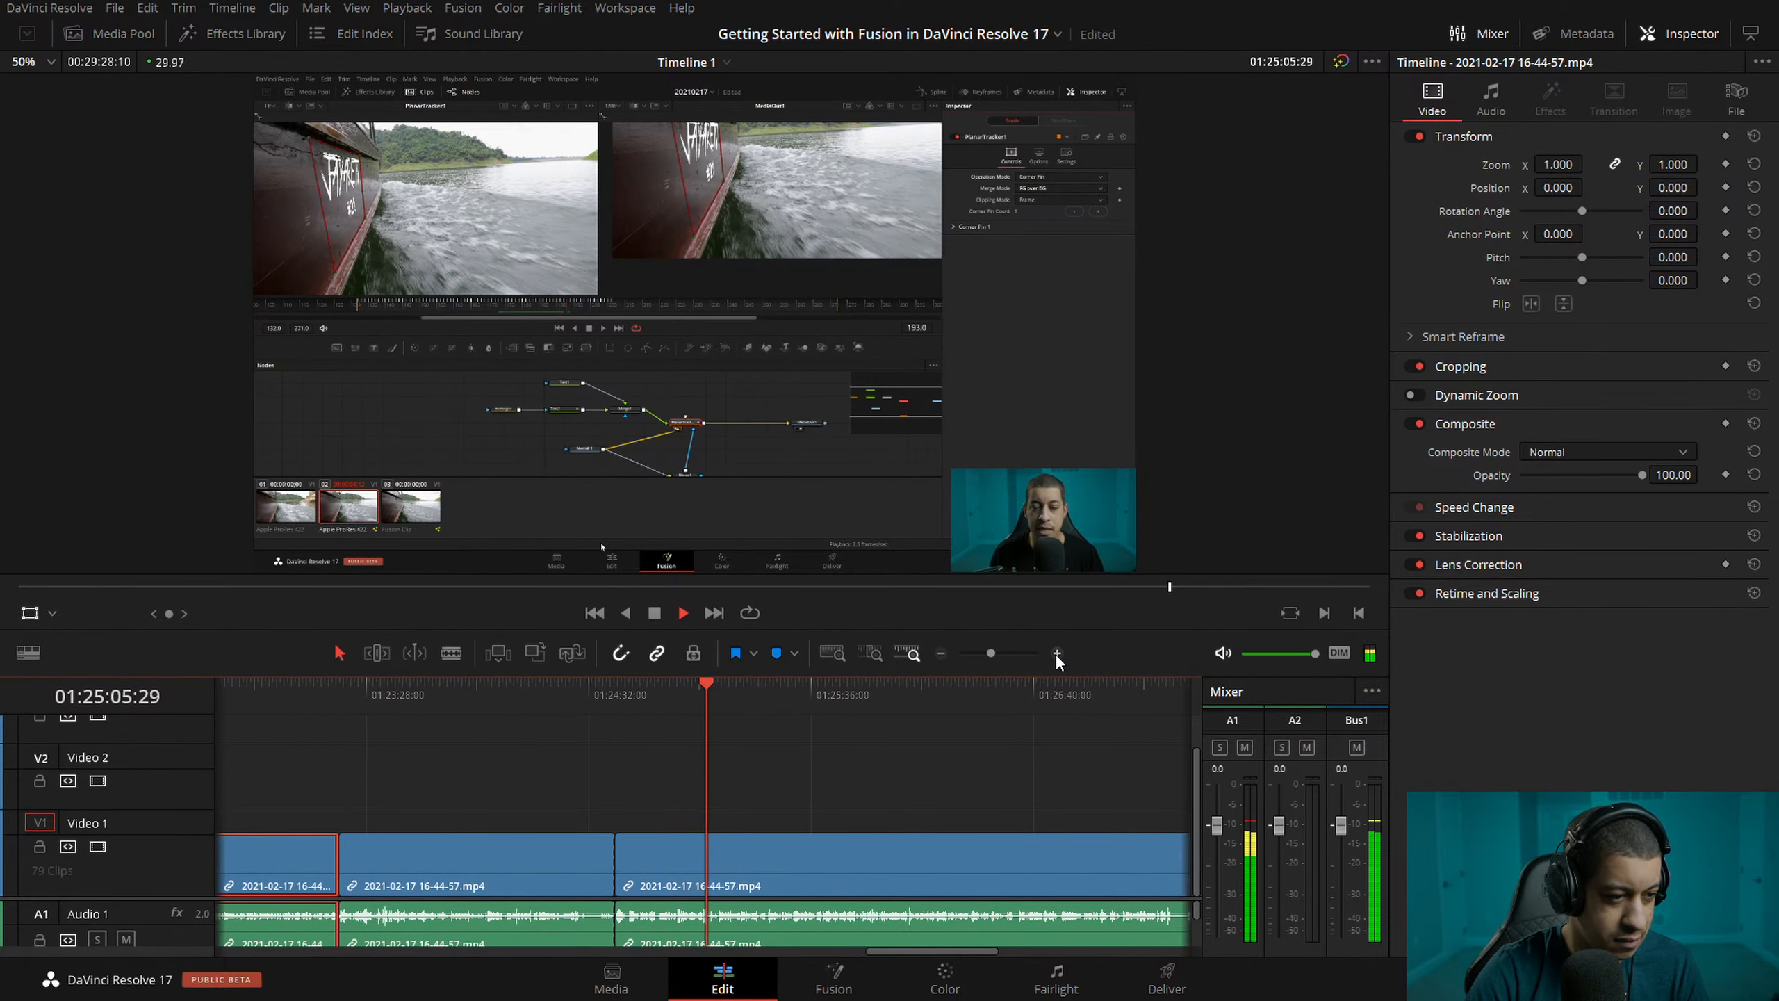
{"action": "left_click", "coordinate": [1057, 653]}
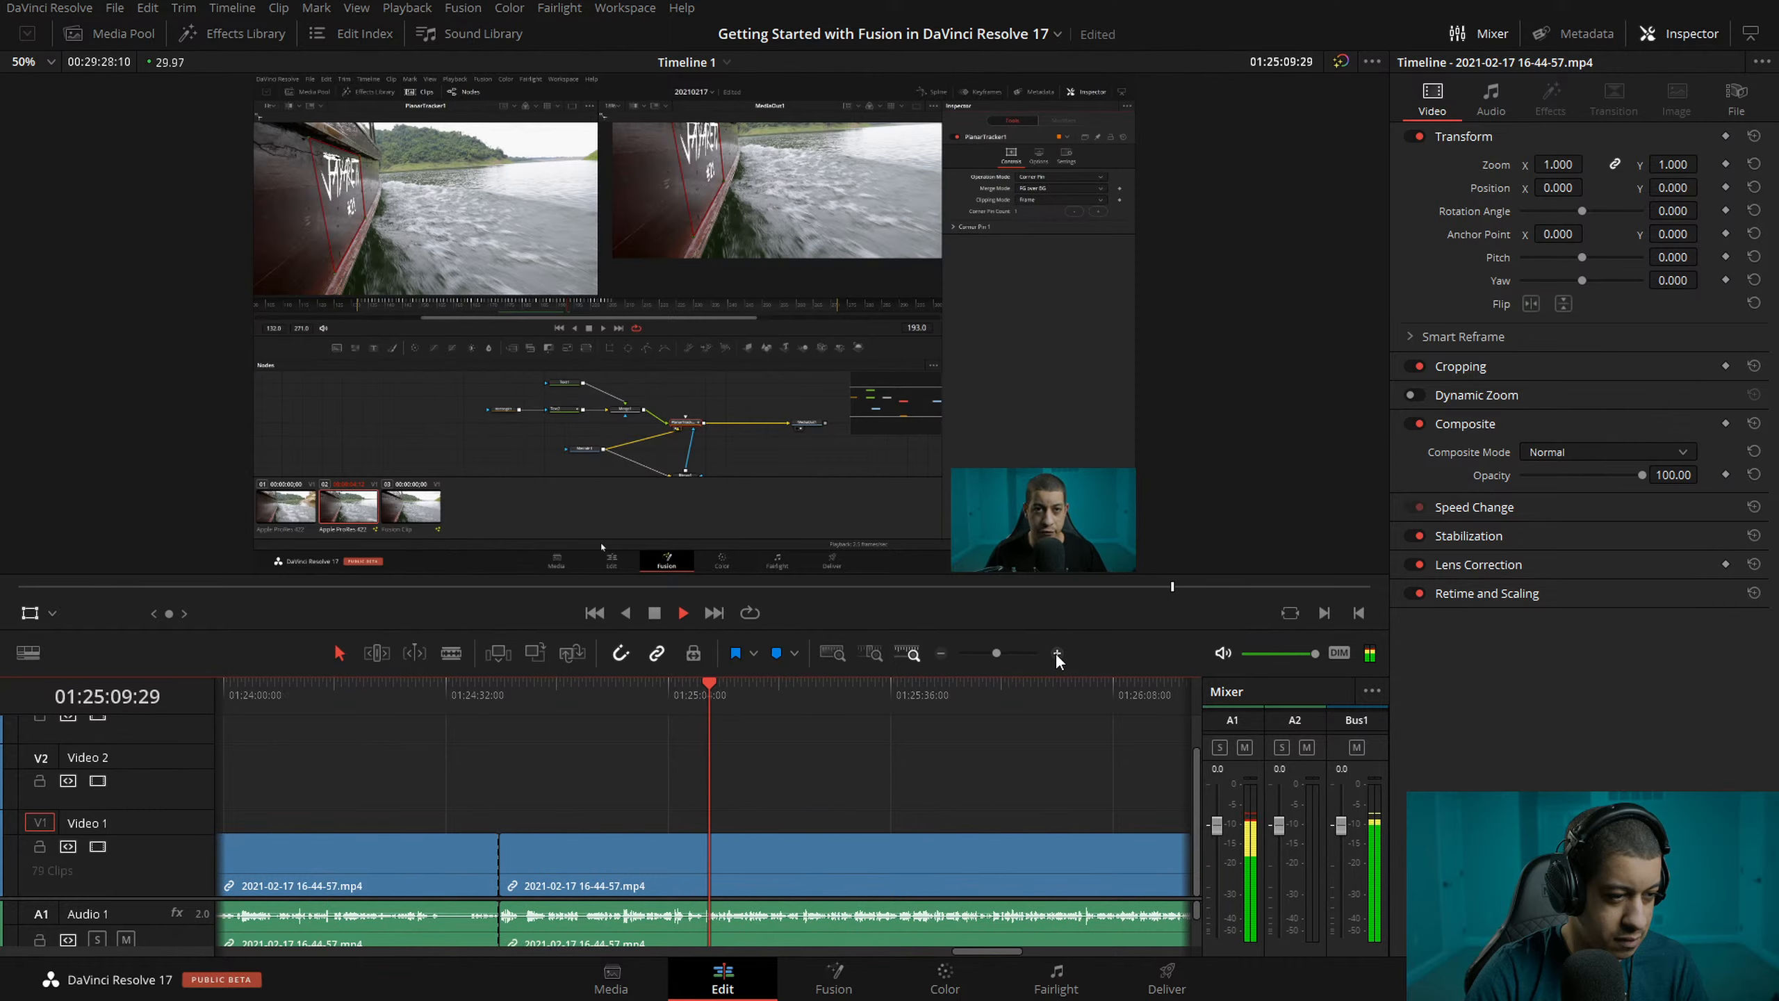
{"action": "key", "text": "space"}
- Go back to before the cut near 01:24:39 and play across it to 01:24:41:12
{"action": "left_click", "coordinate": [941, 653]}
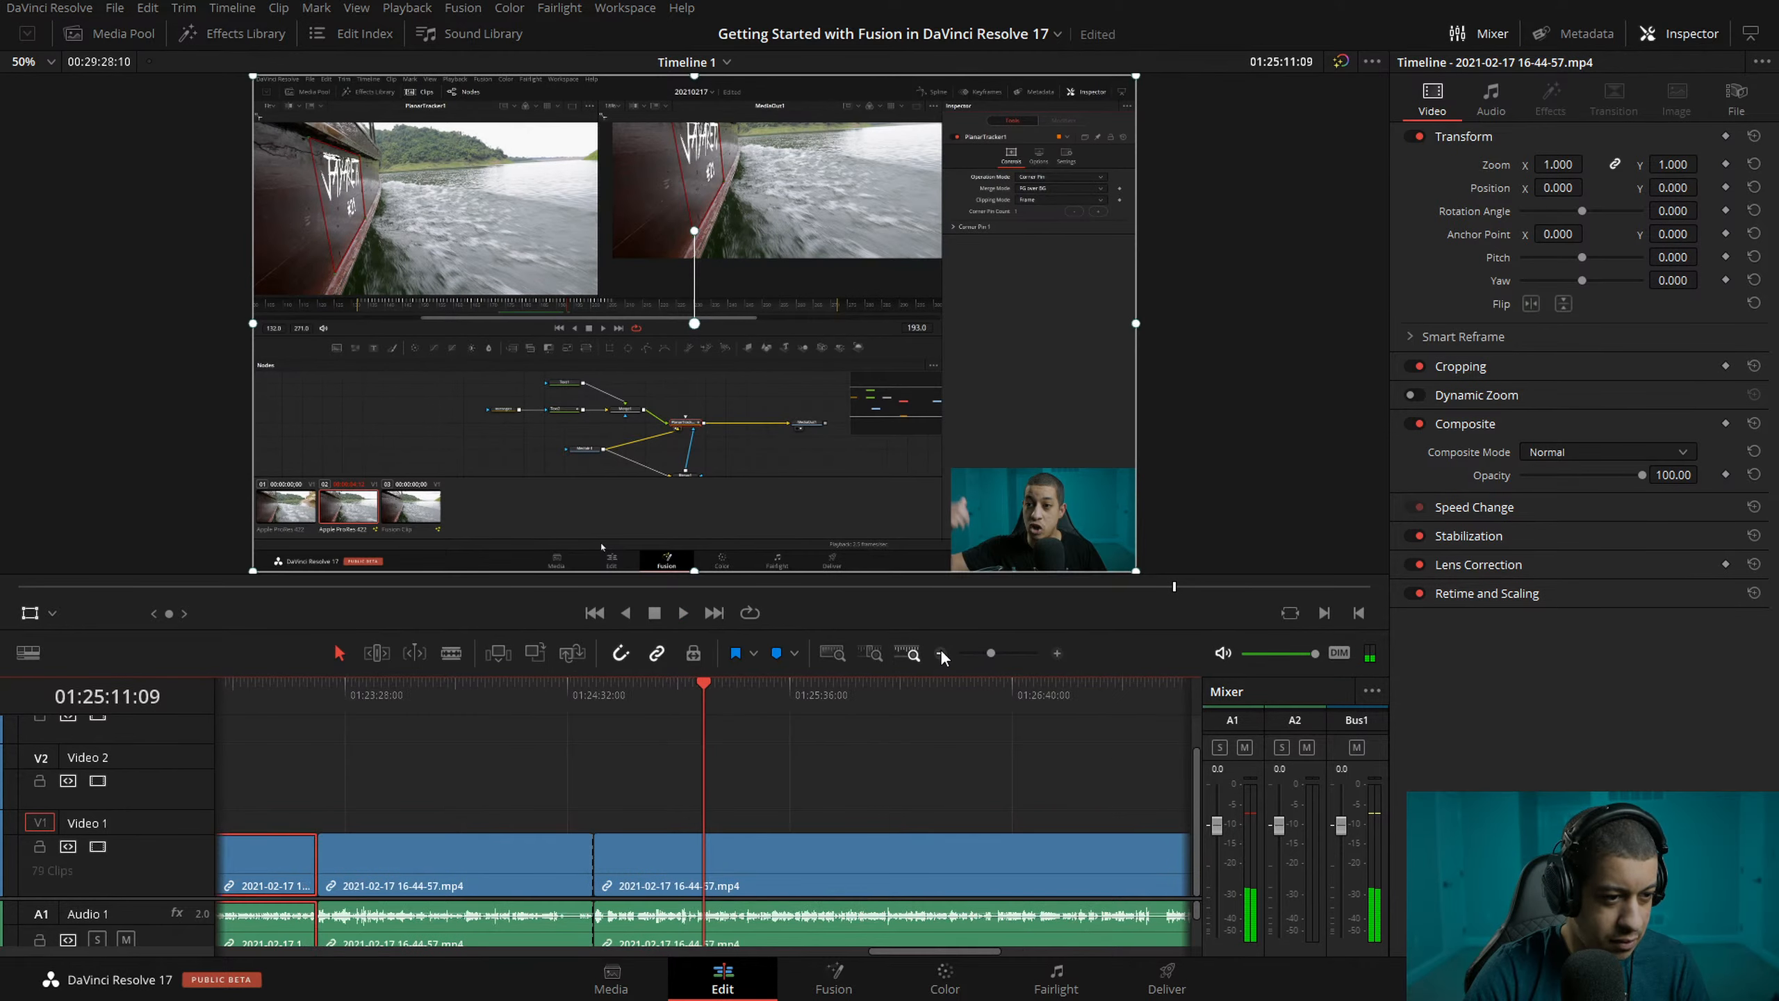
{"action": "left_click", "coordinate": [942, 653]}
{"action": "left_click", "coordinate": [624, 696]}
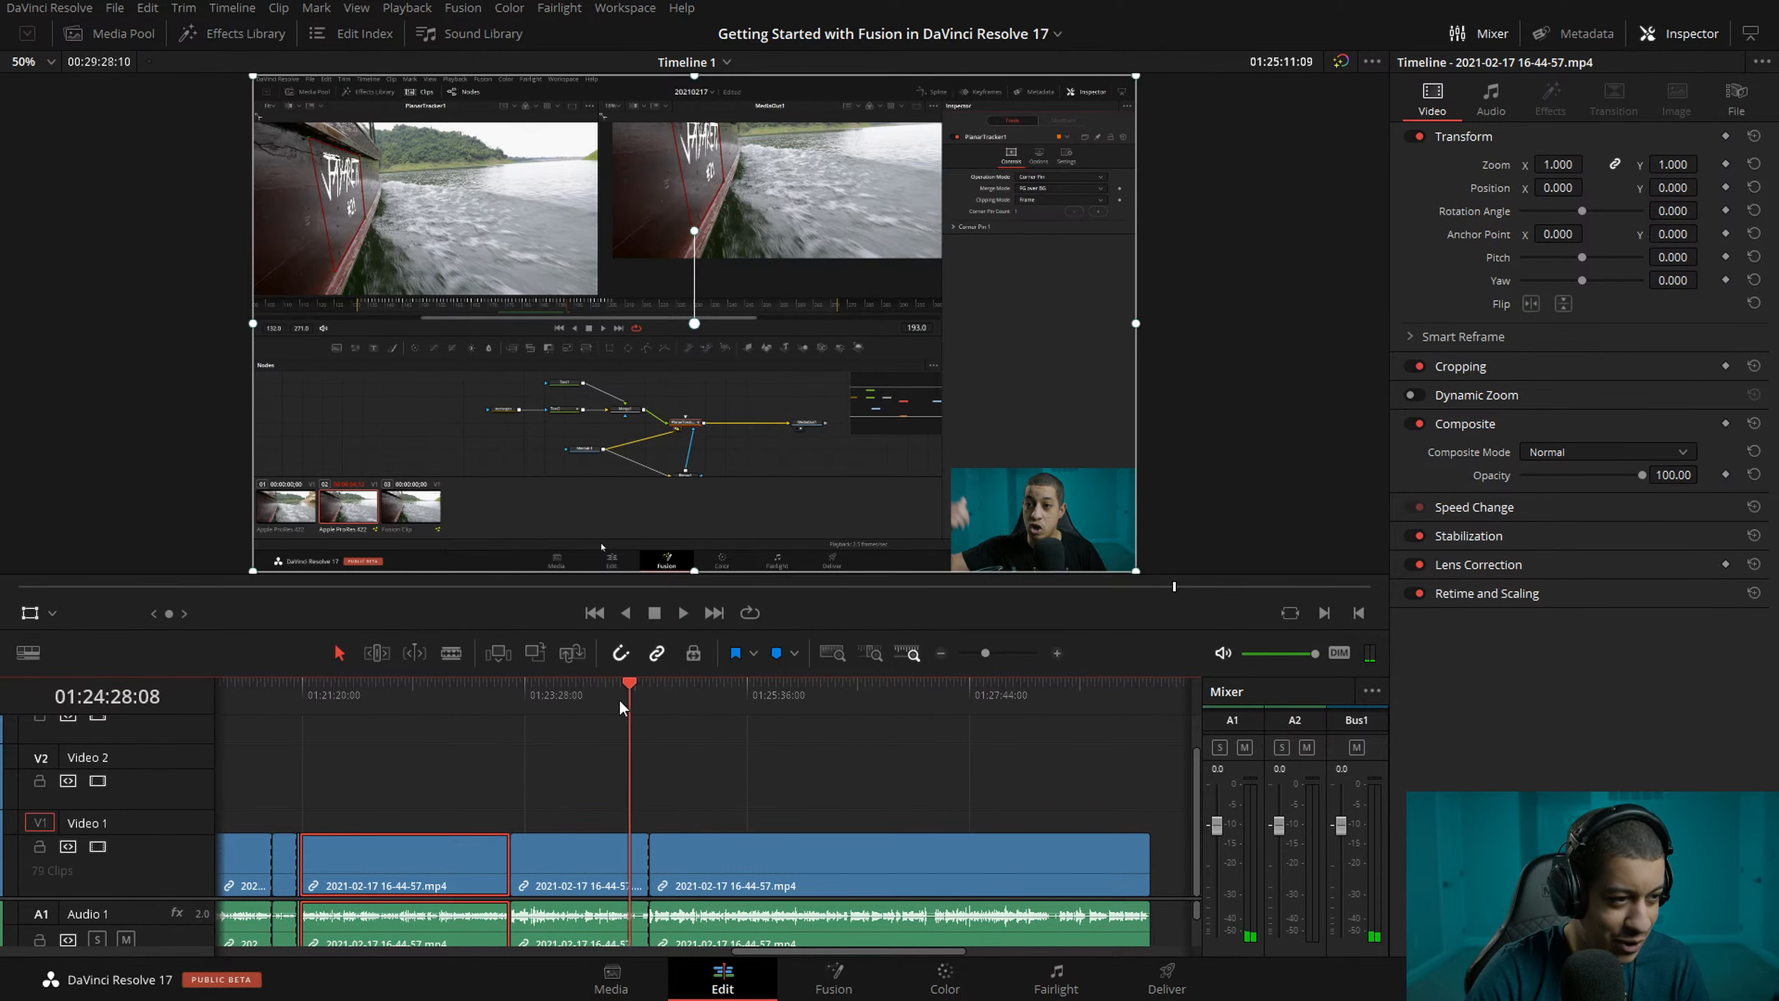
{"action": "left_click", "coordinate": [615, 698]}
{"action": "key", "text": "space"}
{"action": "left_click", "coordinate": [1057, 653]}
{"action": "left_click", "coordinate": [1056, 653]}
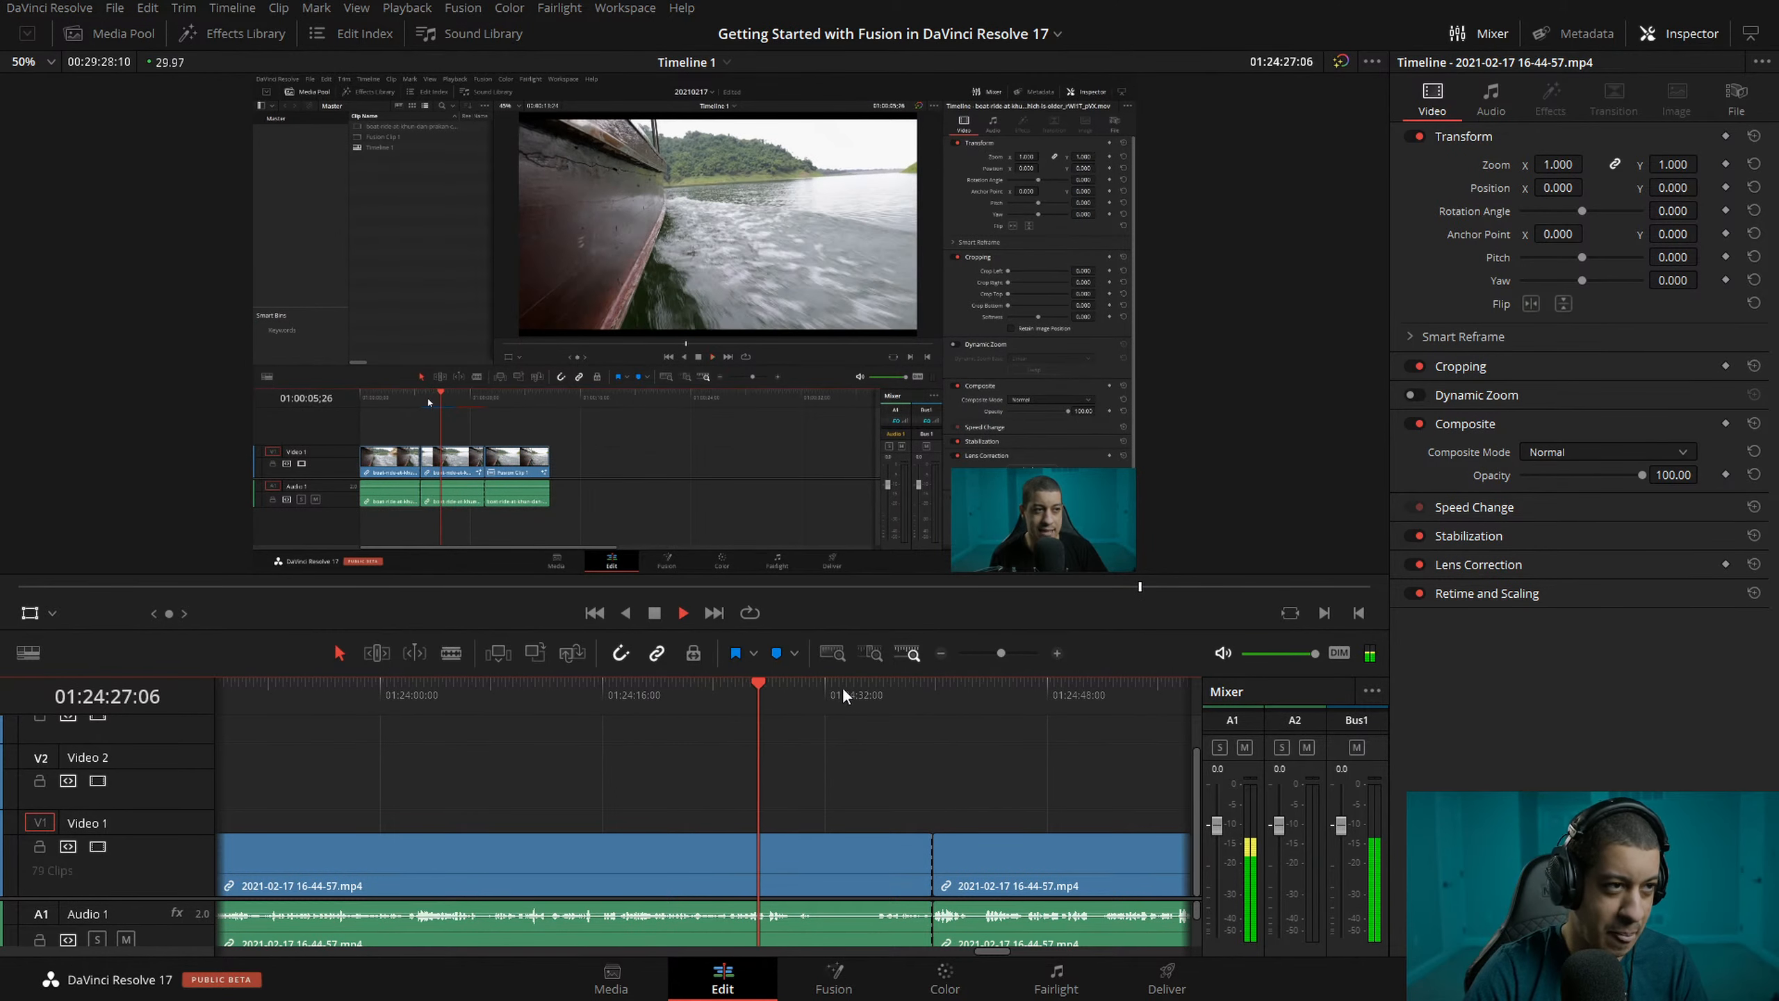
{"action": "left_click", "coordinate": [863, 691]}
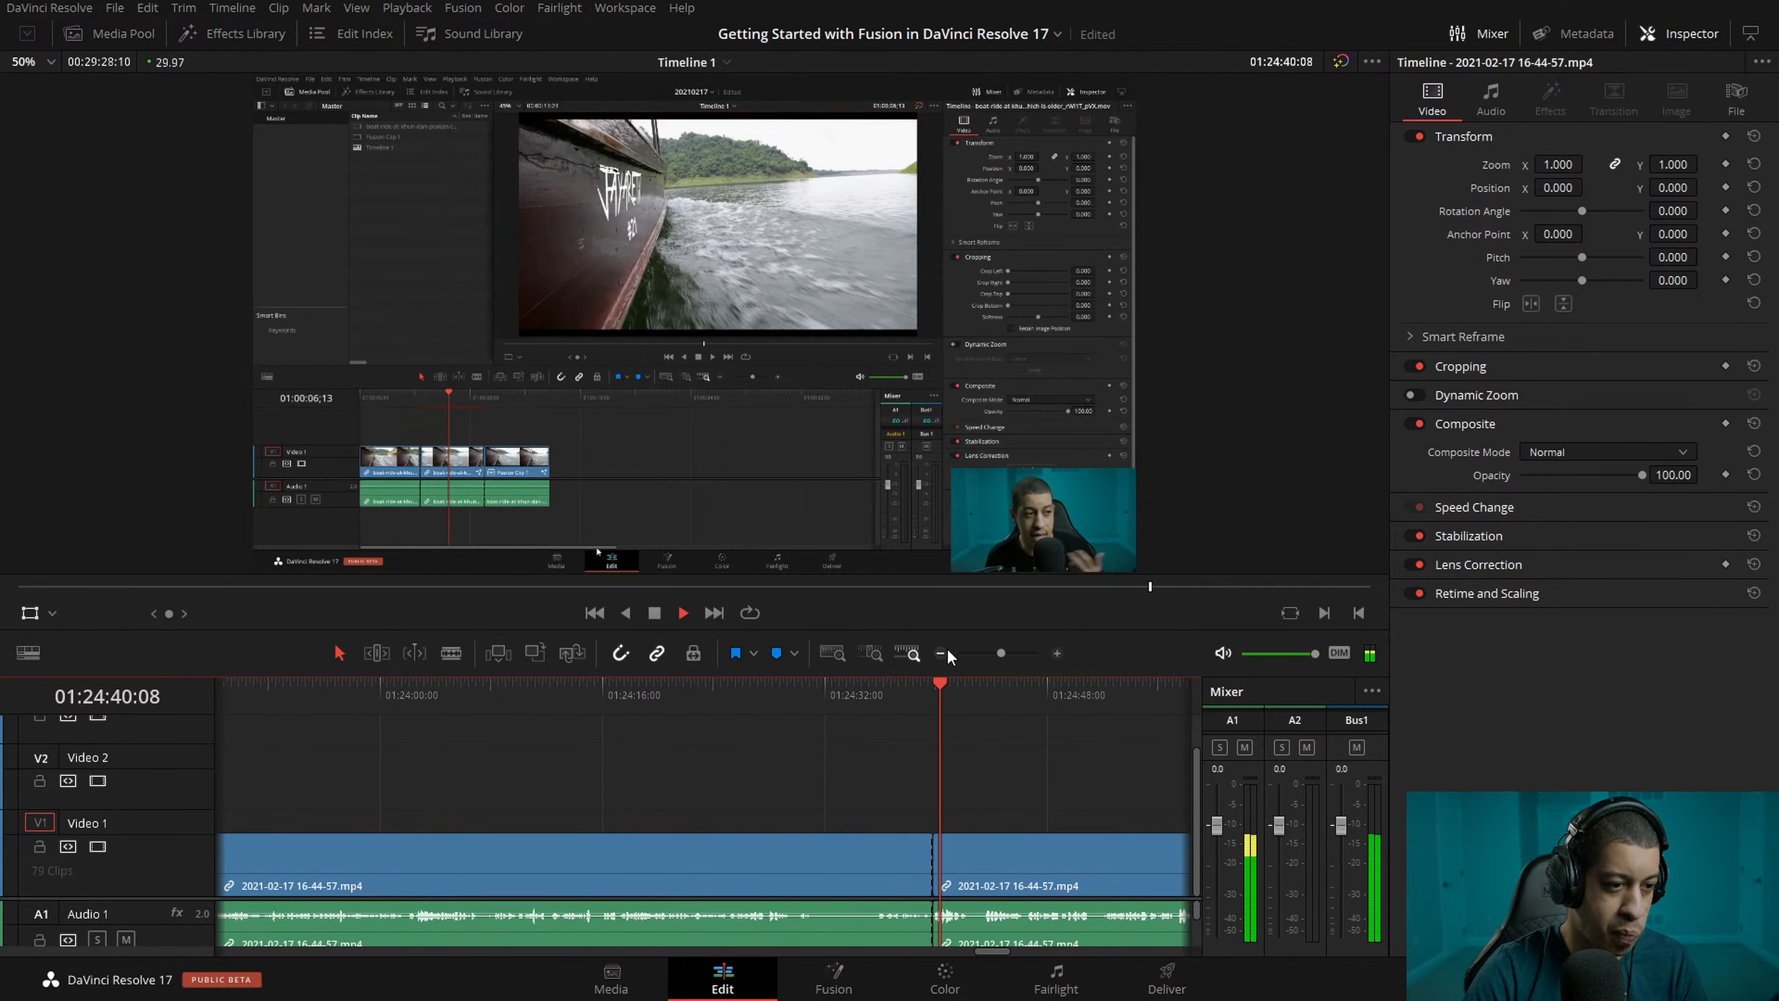
{"action": "left_click", "coordinate": [941, 653]}
{"action": "key", "text": "space"}
- Skip to 01:25:31:10 and review the material from there up to 01:27:28:14
{"action": "left_click", "coordinate": [1058, 693]}
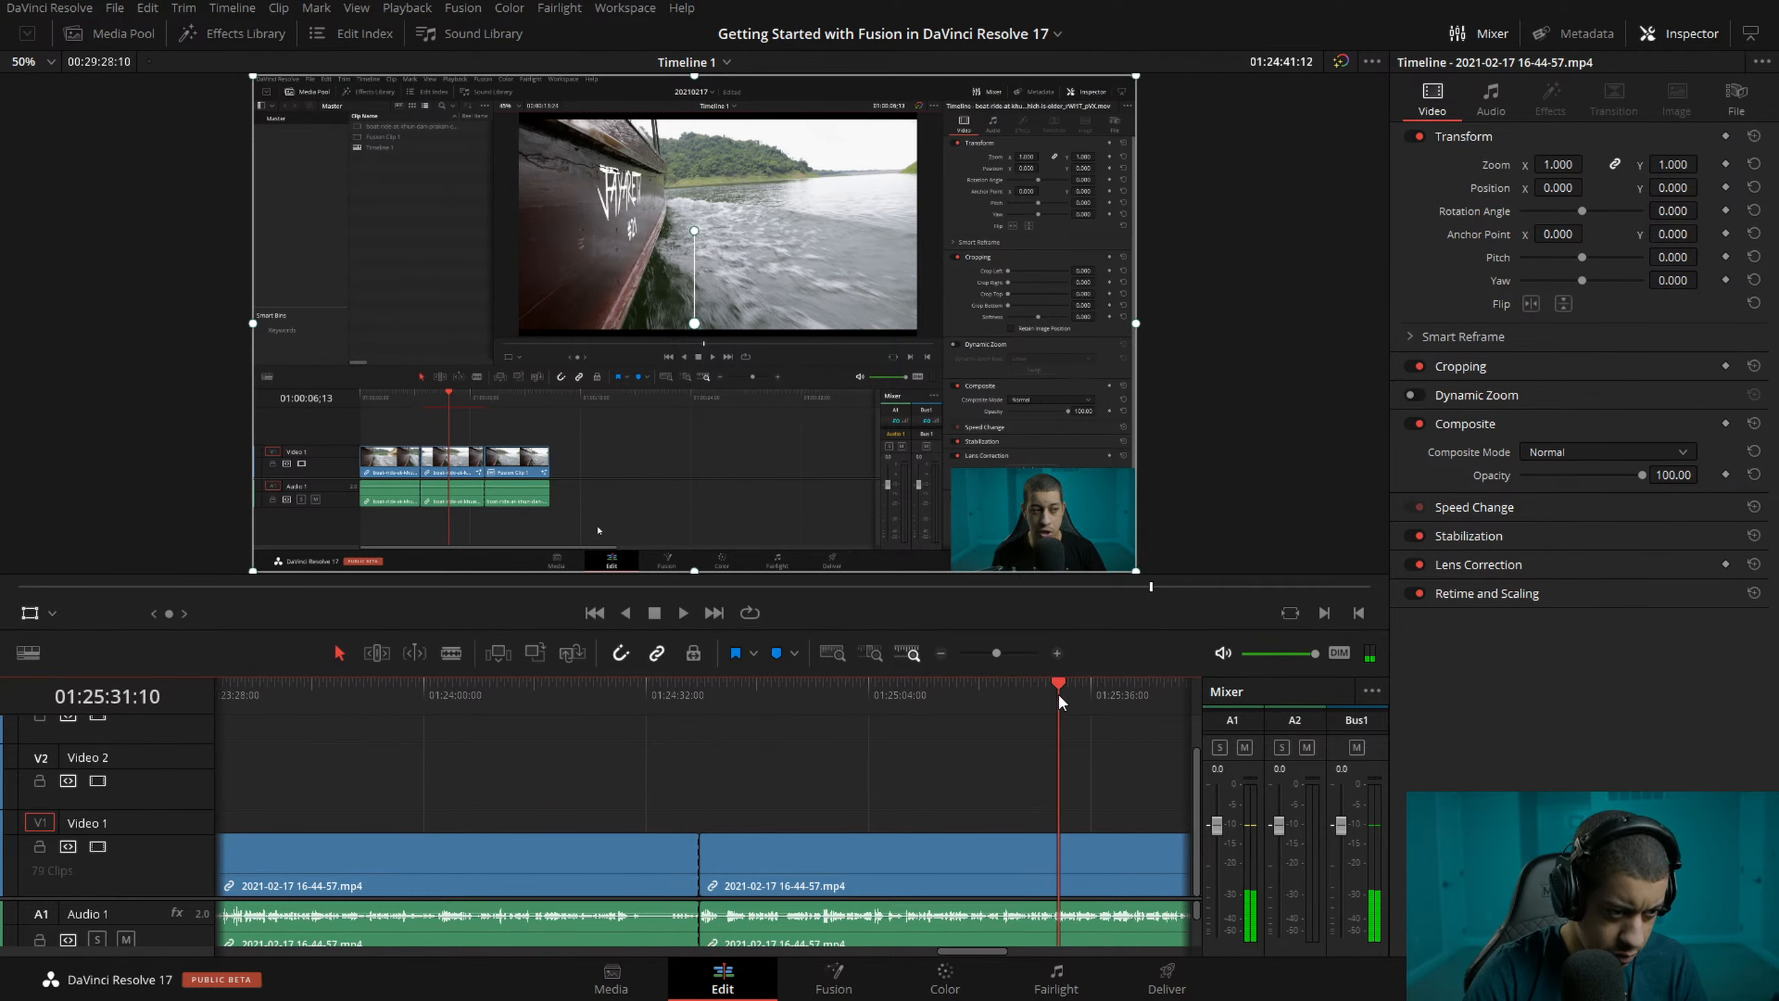
{"action": "key", "text": "space"}
{"action": "left_click", "coordinate": [1057, 653]}
{"action": "left_click", "coordinate": [941, 653]}
{"action": "left_click", "coordinate": [941, 653]}
{"action": "left_click", "coordinate": [942, 652]}
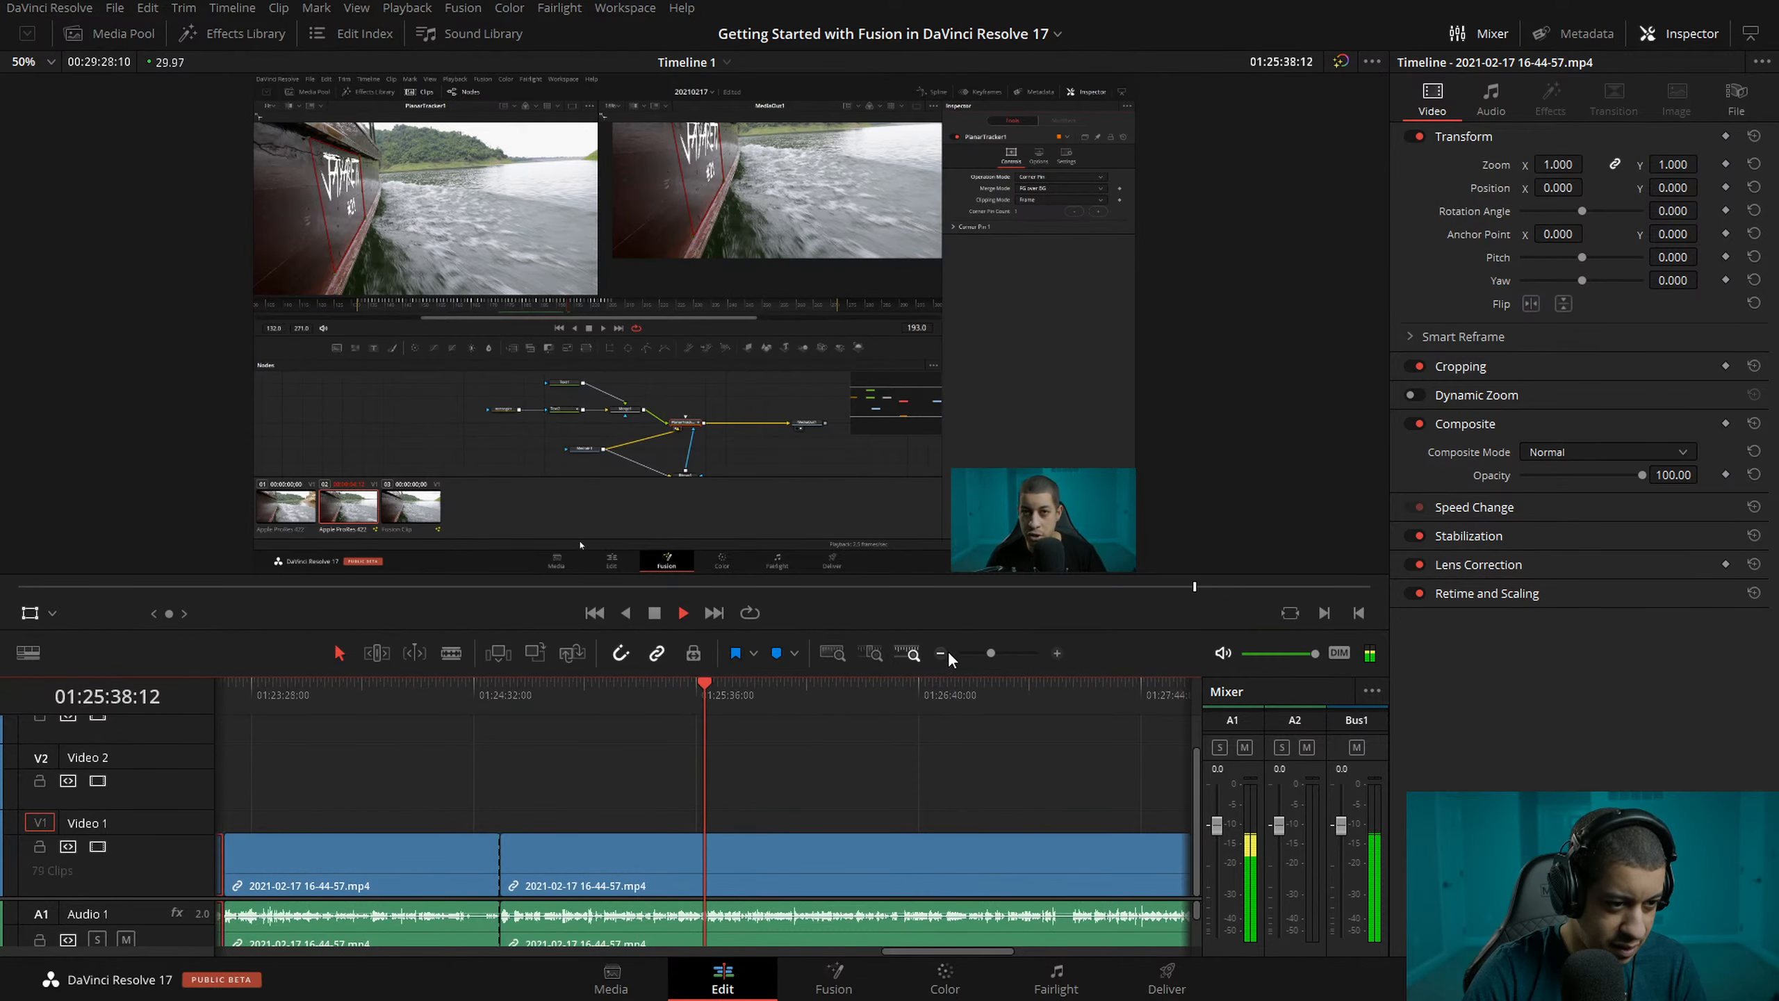
{"action": "left_click", "coordinate": [941, 653]}
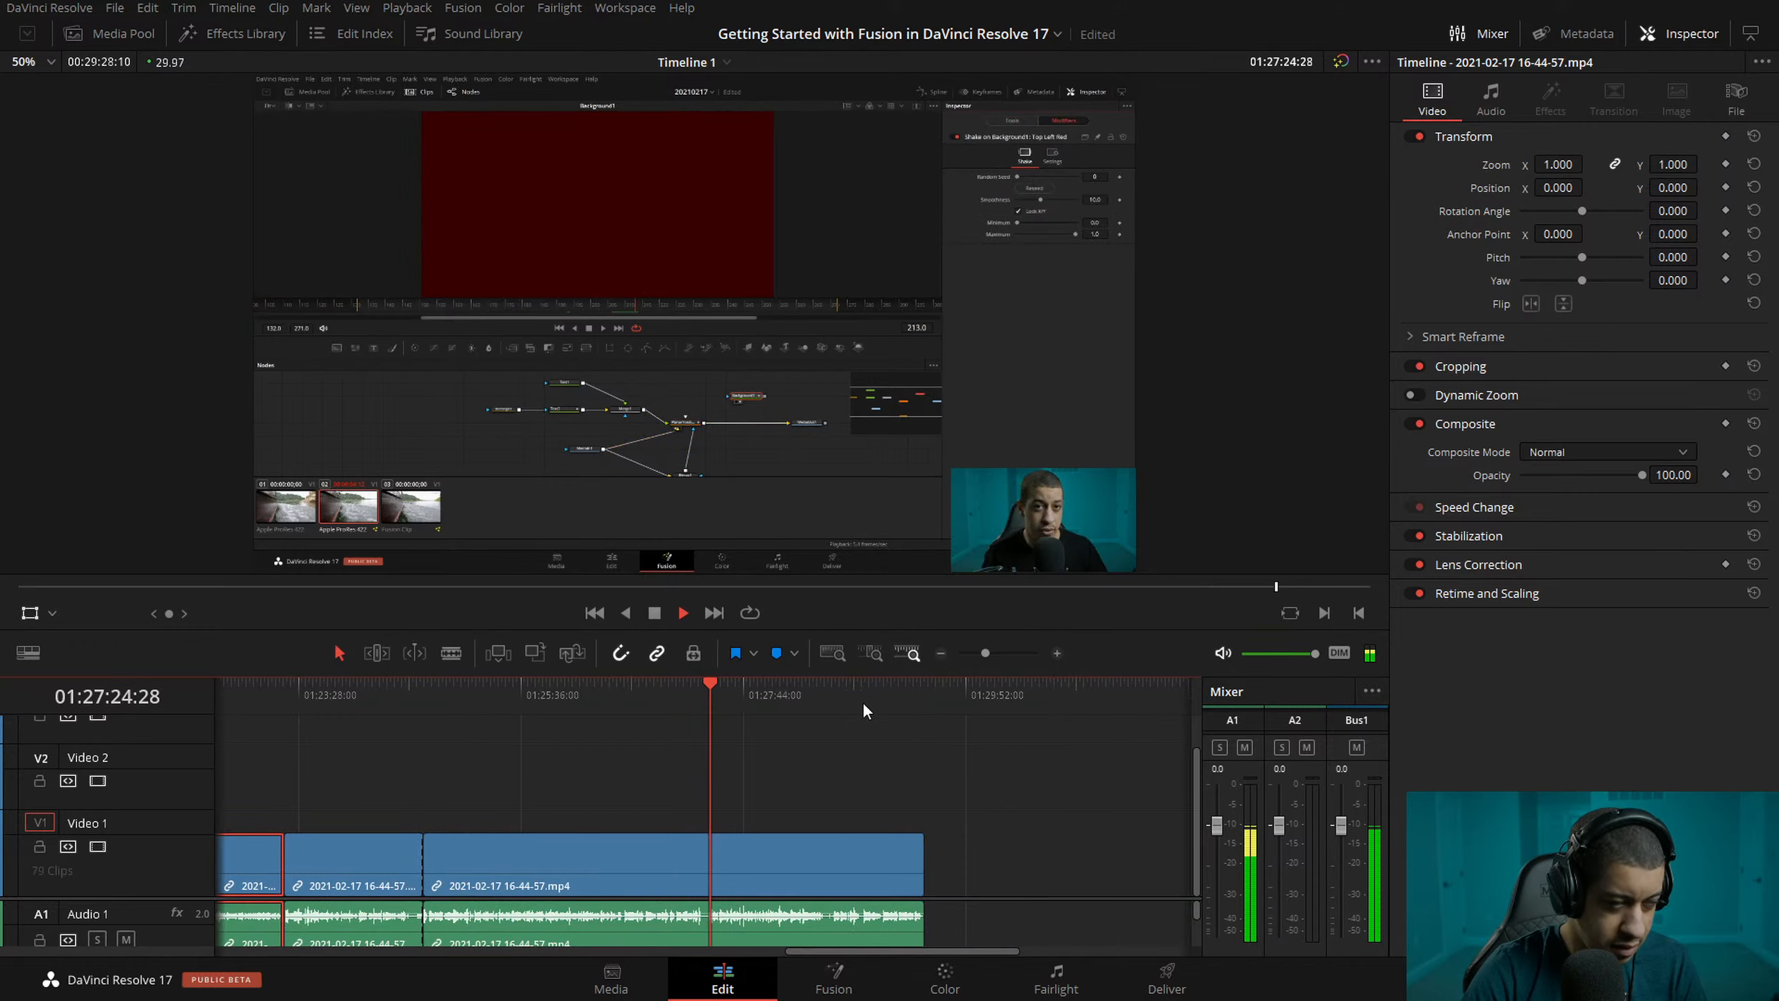
{"action": "key", "text": "space"}
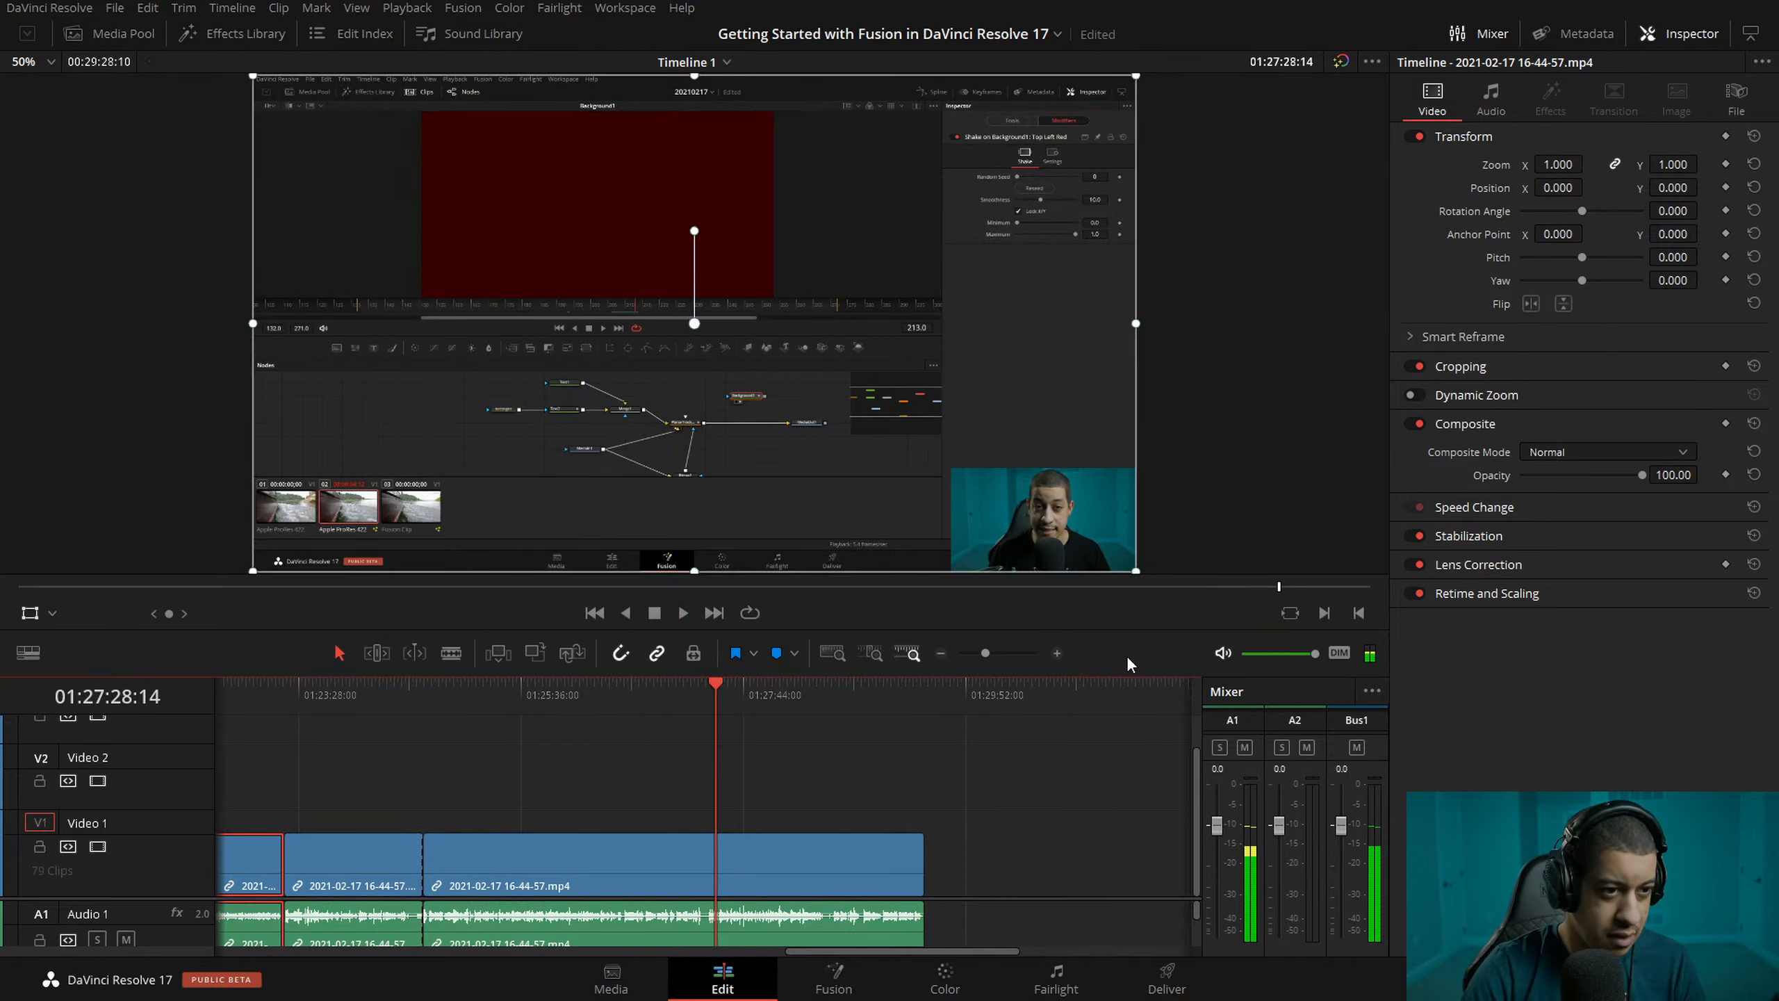
- Find the start of the closing talk and ripple-trim the clip after the 01:24:39 cut to begin at 01:28:35:12
{"action": "left_click", "coordinate": [820, 692]}
{"action": "left_click", "coordinate": [829, 692]}
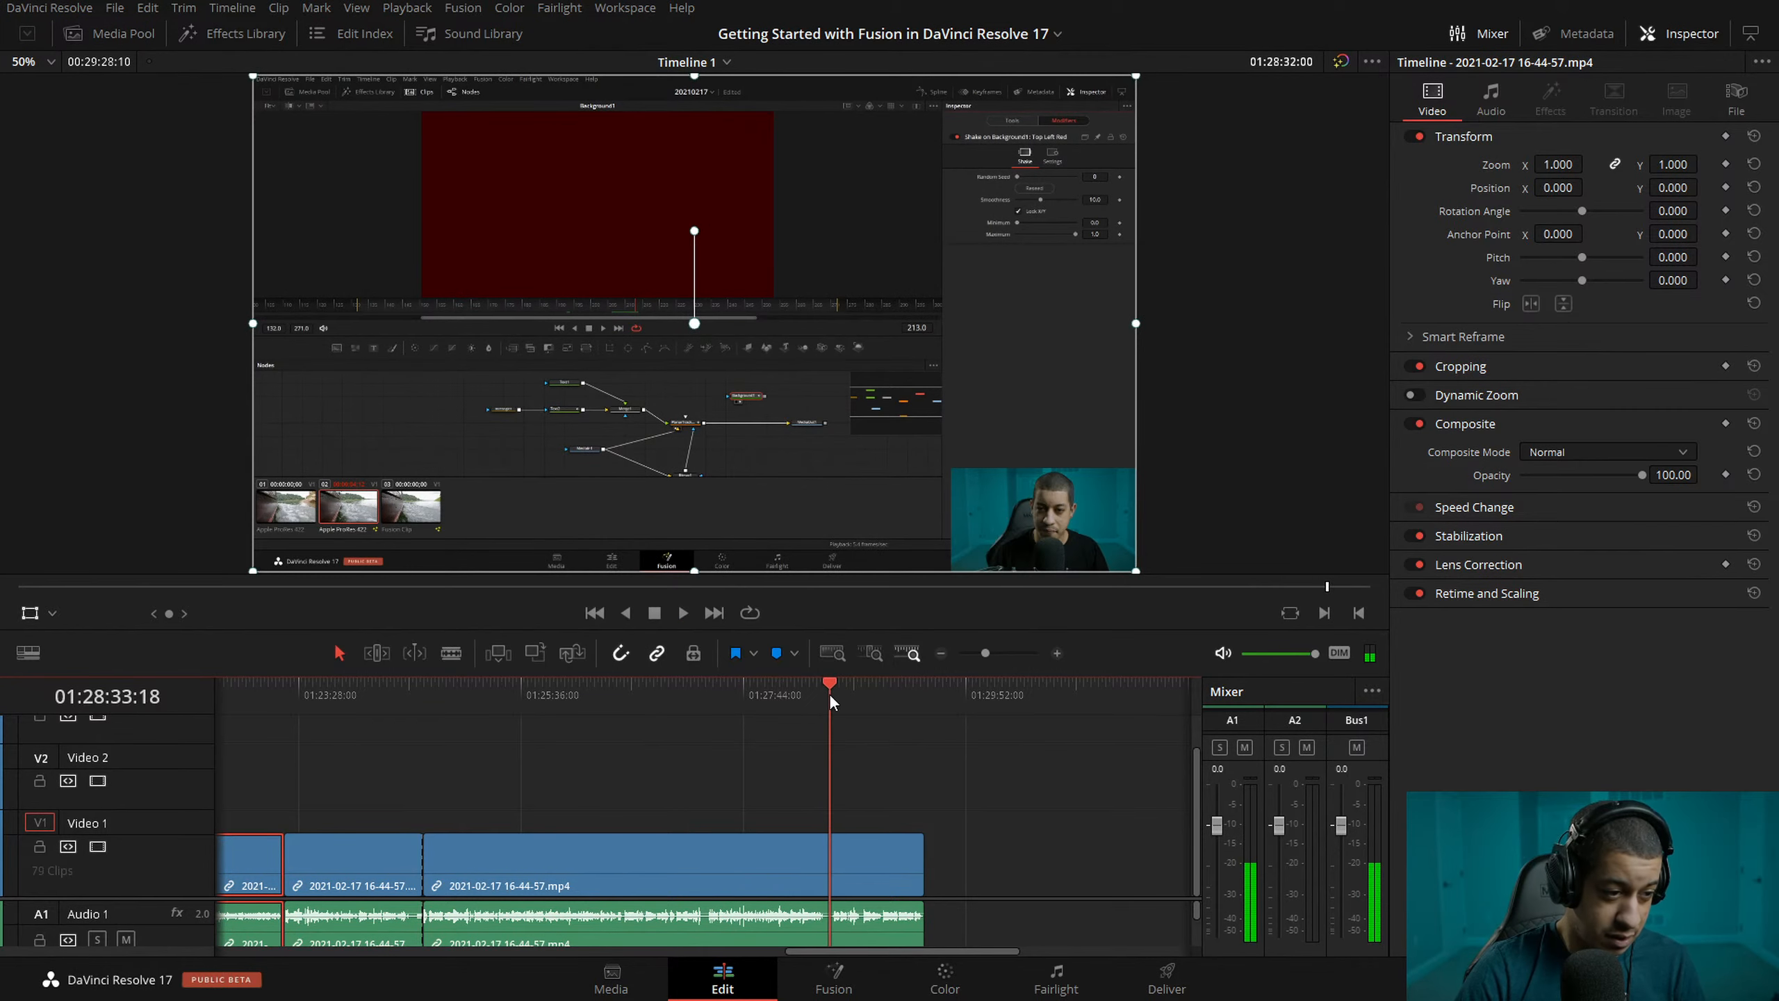
{"action": "left_click", "coordinate": [1056, 654]}
{"action": "key", "text": "space"}
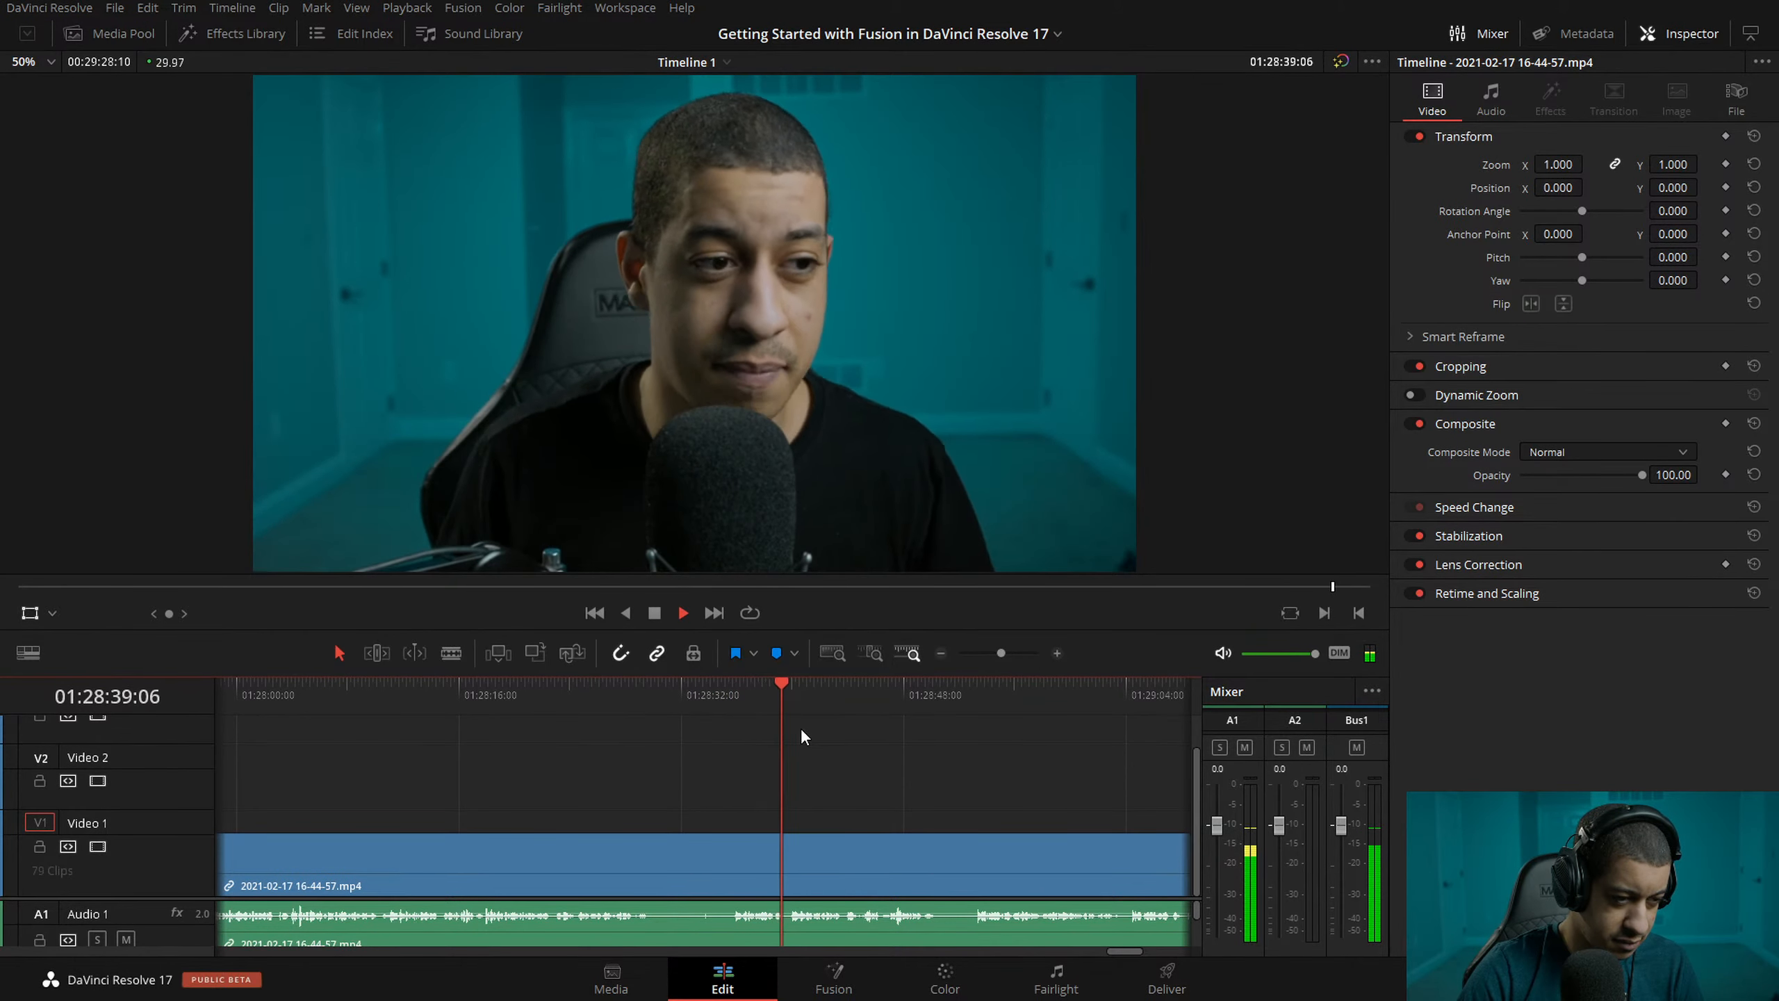
{"action": "key", "text": "space"}
{"action": "left_click", "coordinate": [729, 697]}
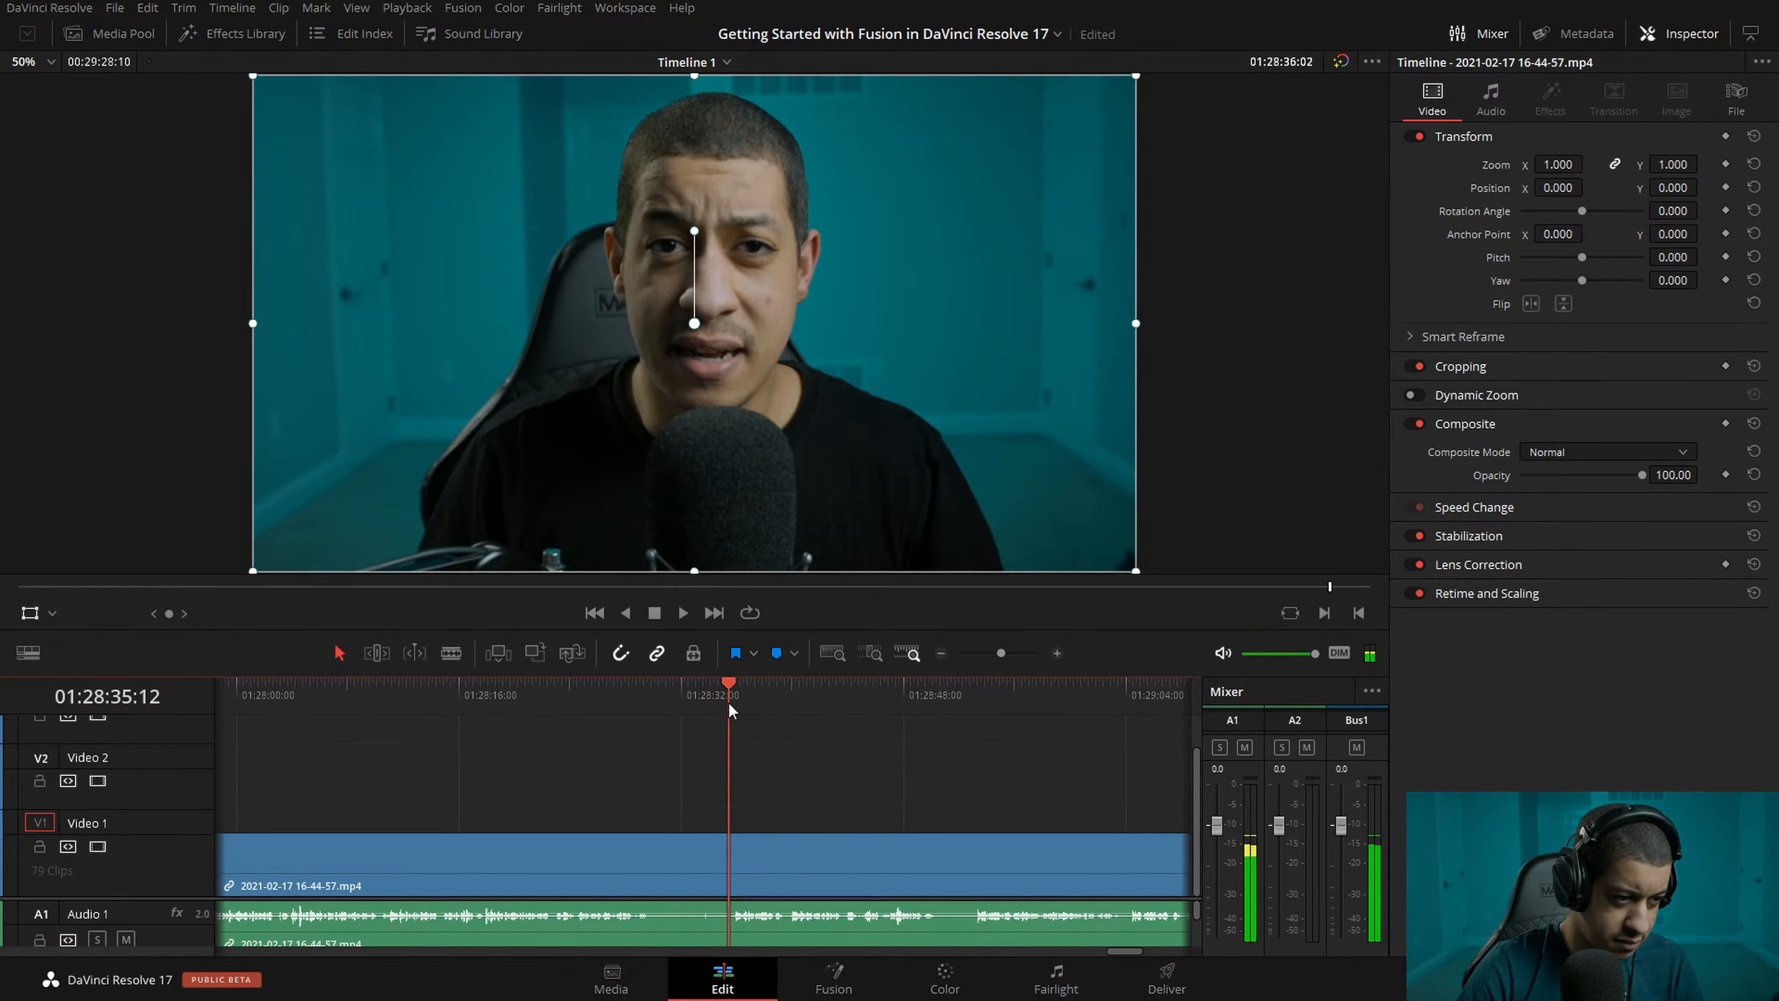
{"action": "key", "text": "Up"}
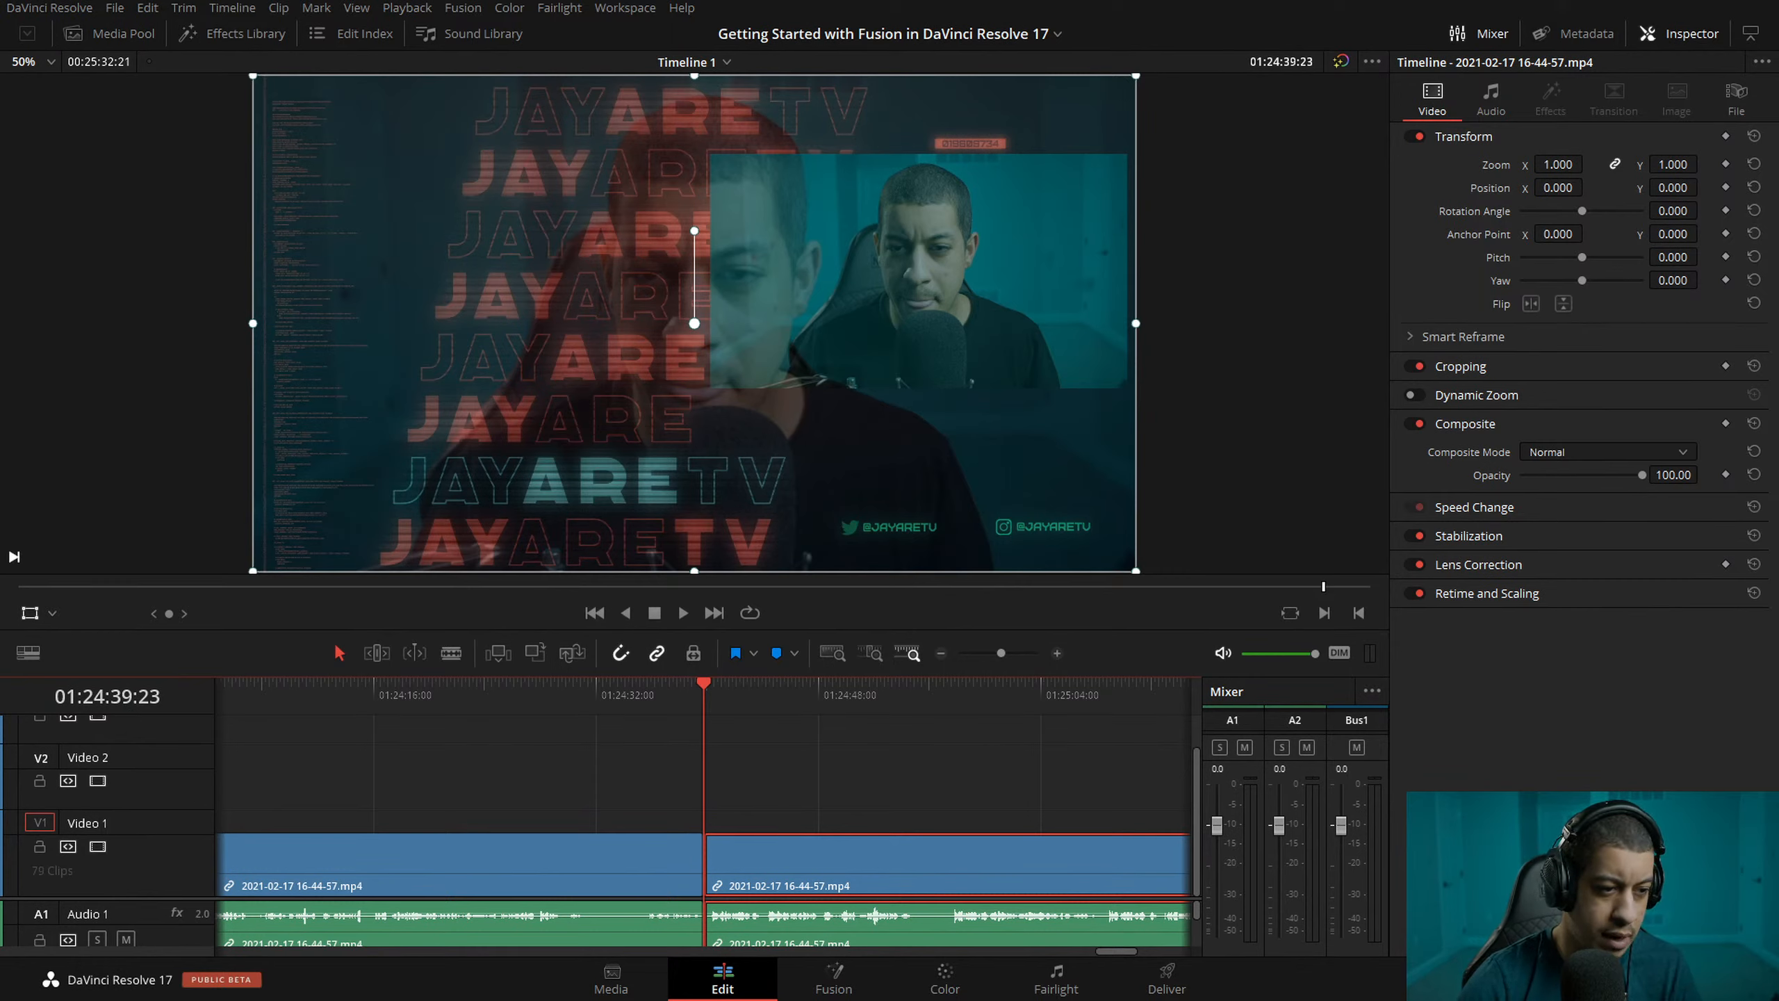
- Play from the join at 01:24:39:23 and skip ahead through the final clip to 01:25:08:24
{"action": "left_click", "coordinate": [941, 651]}
{"action": "left_click", "coordinate": [942, 652]}
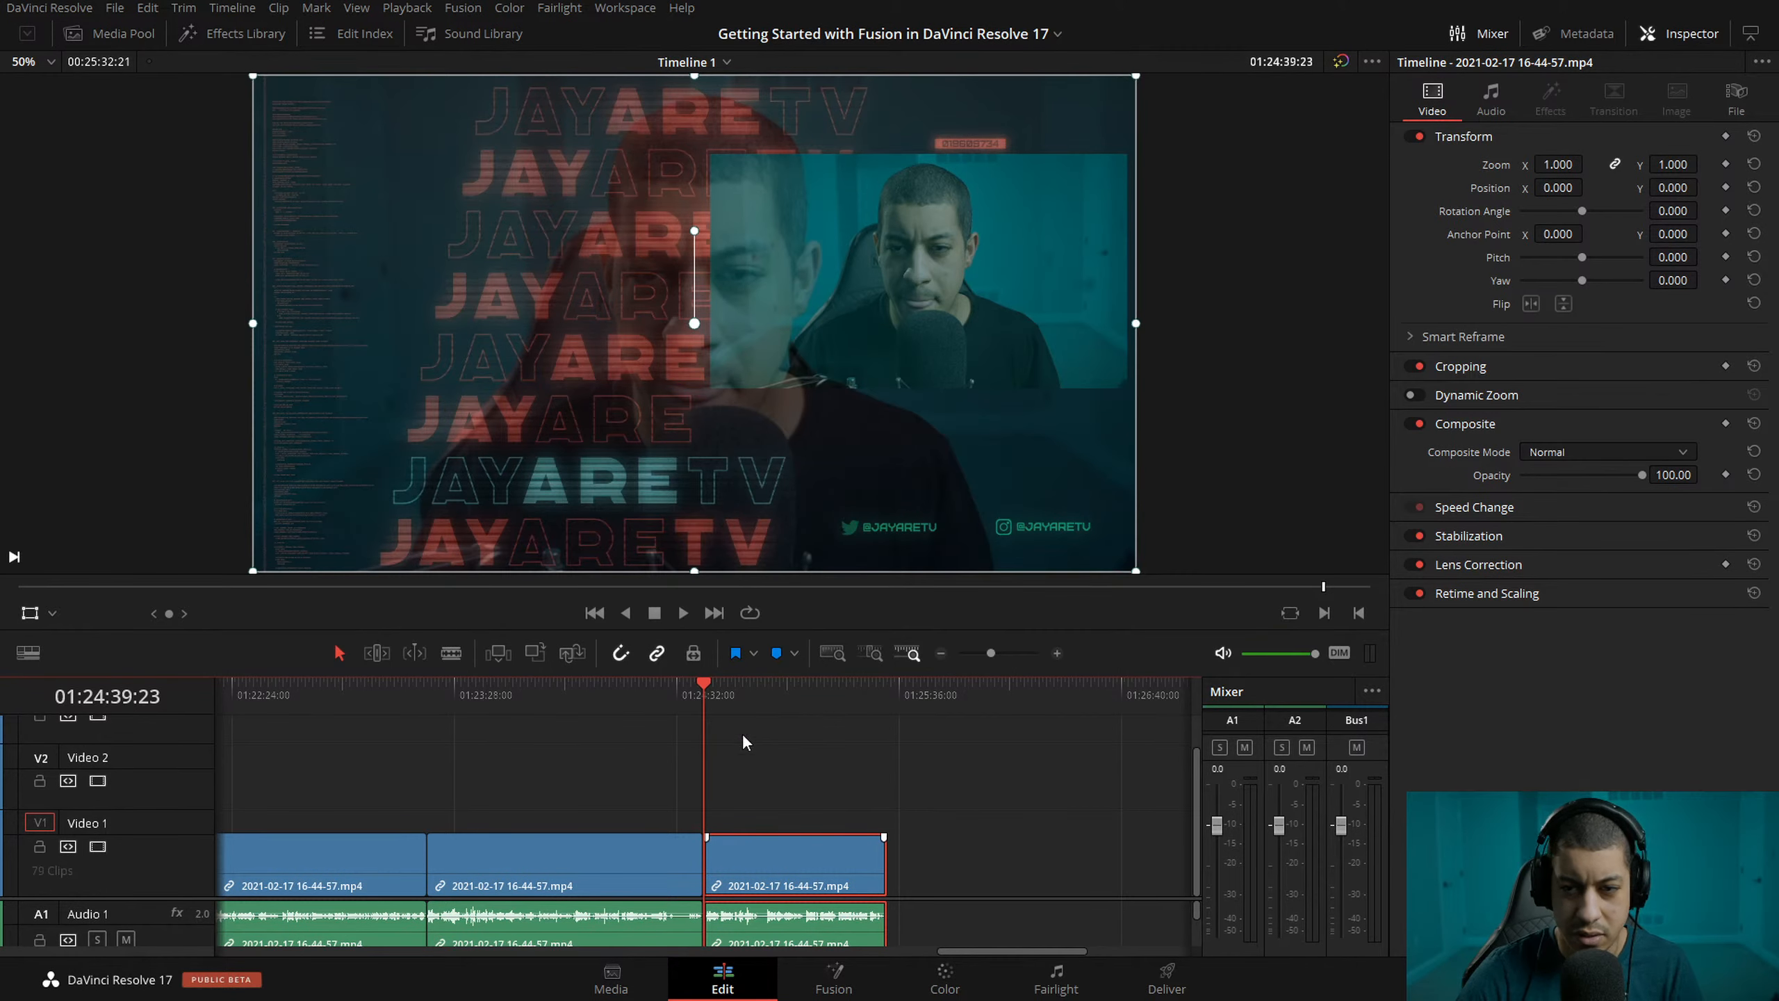
{"action": "key", "text": "space"}
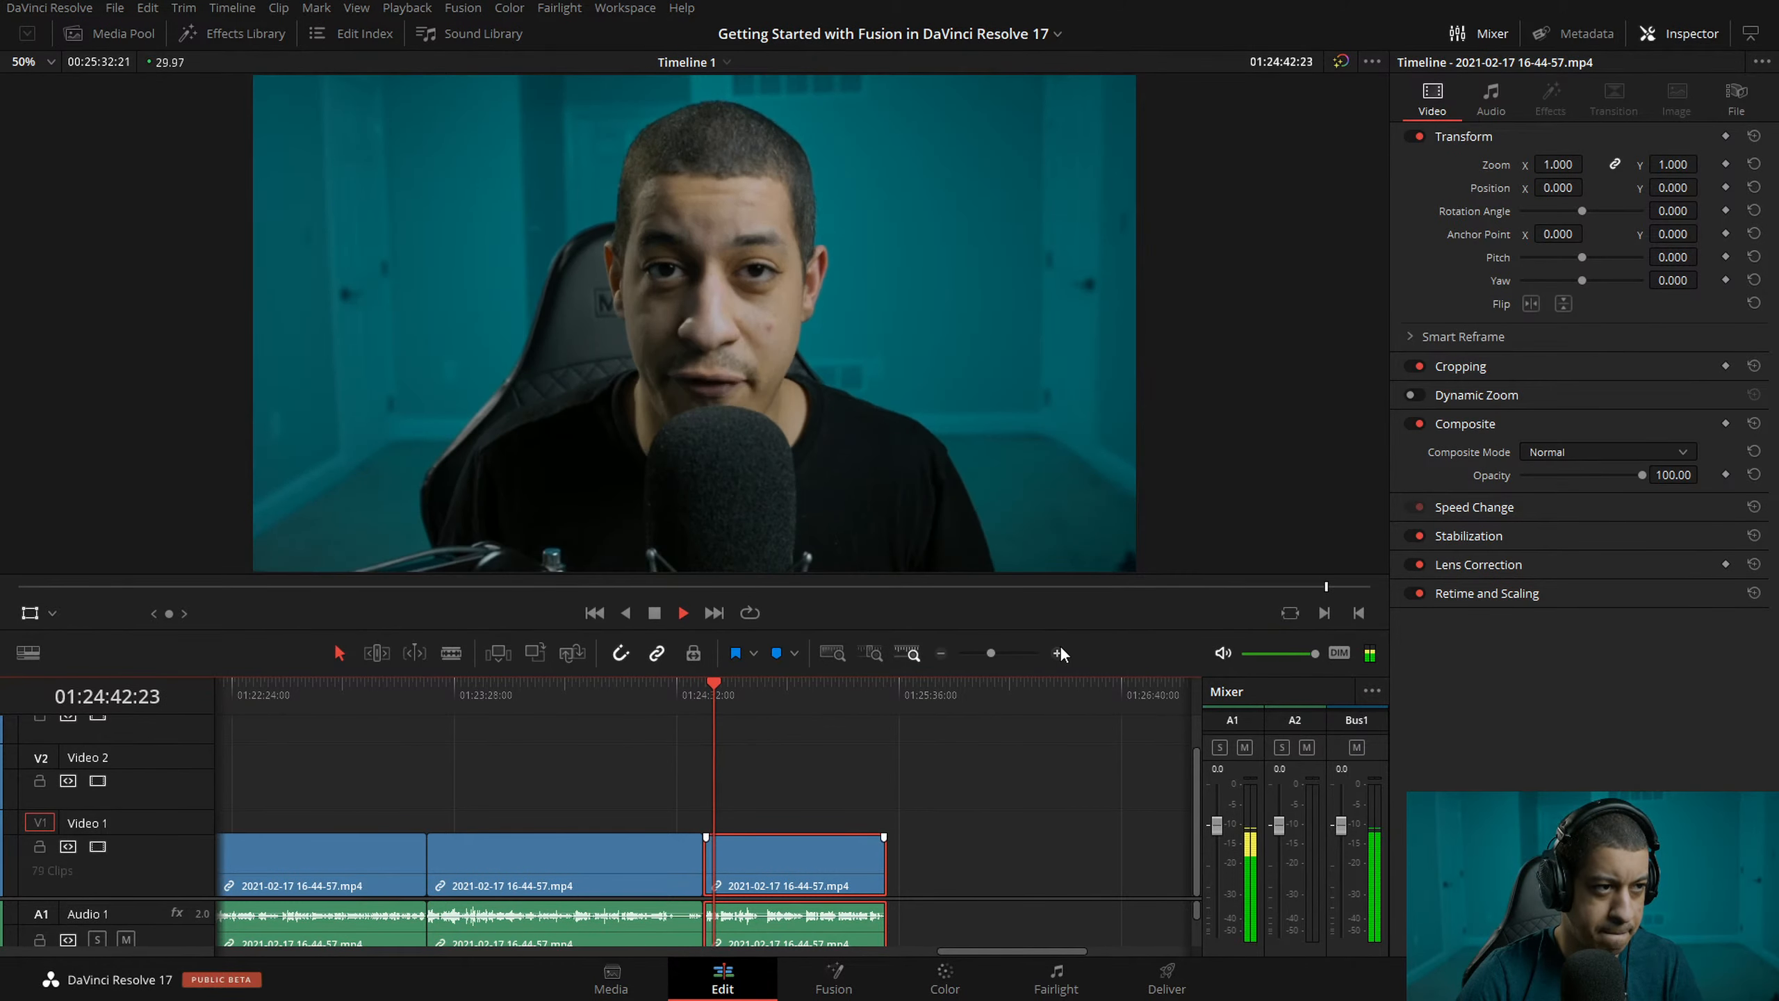
{"action": "left_click", "coordinate": [1059, 652]}
{"action": "key", "text": "space"}
{"action": "key", "text": "space"}
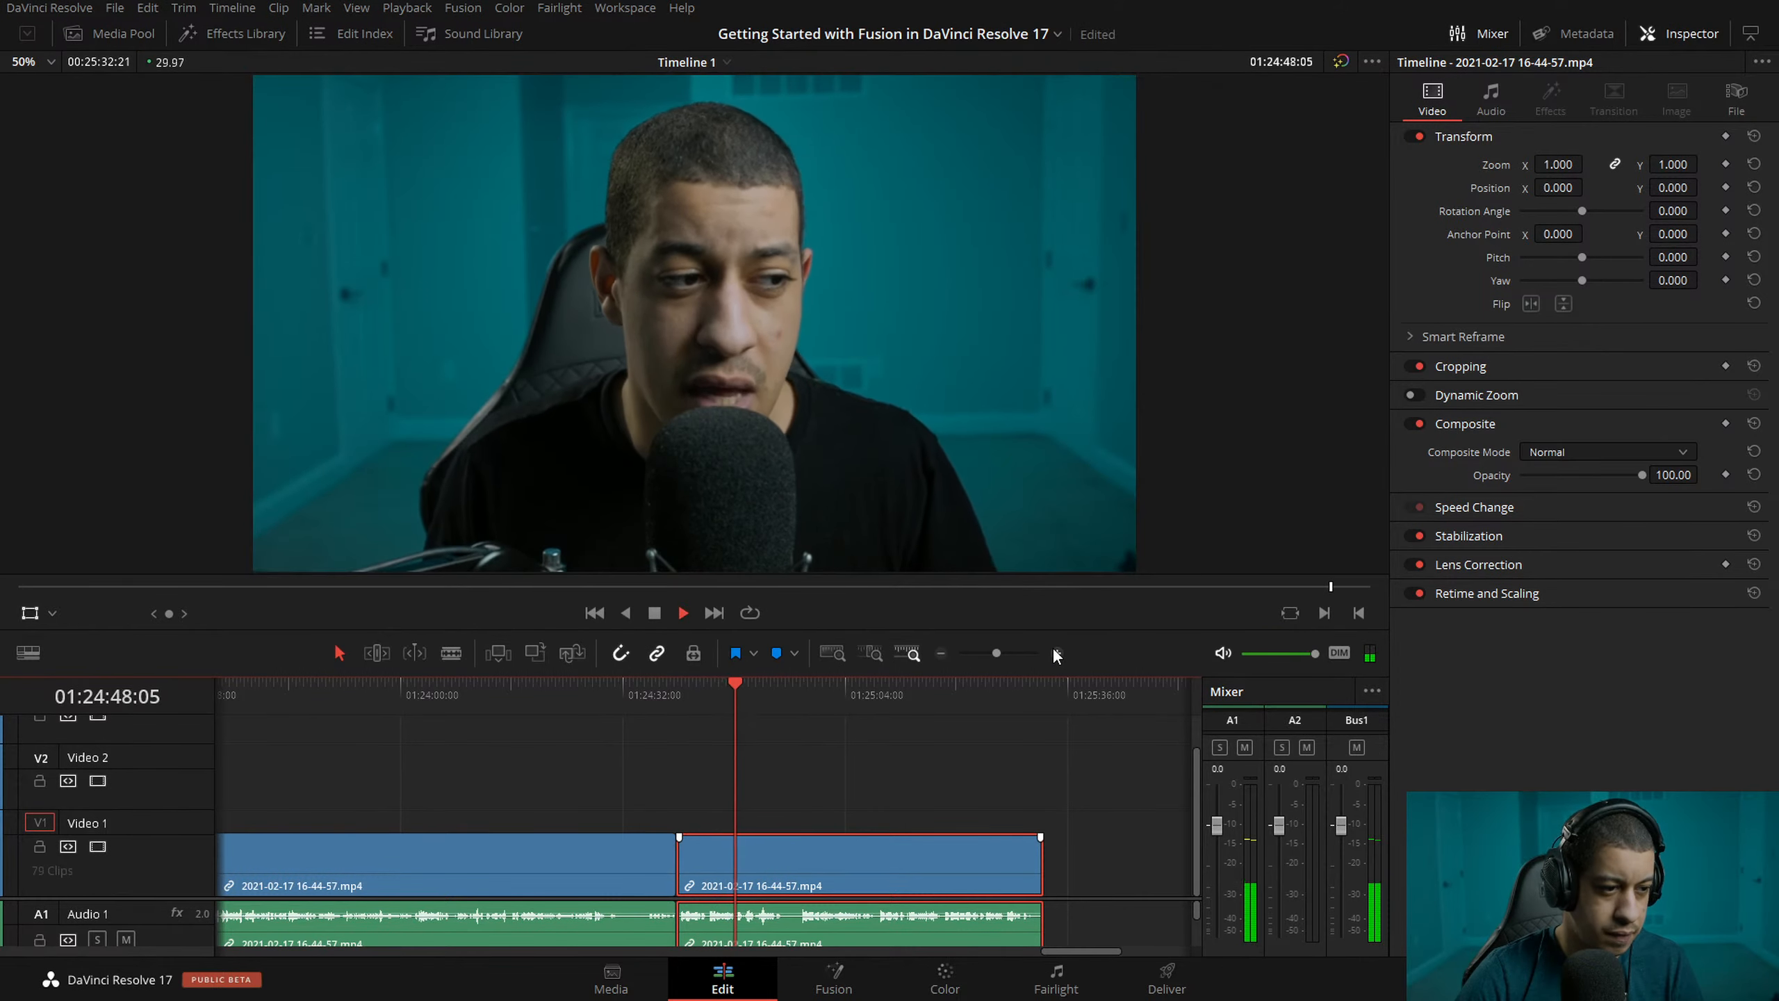
{"action": "left_click", "coordinate": [790, 701]}
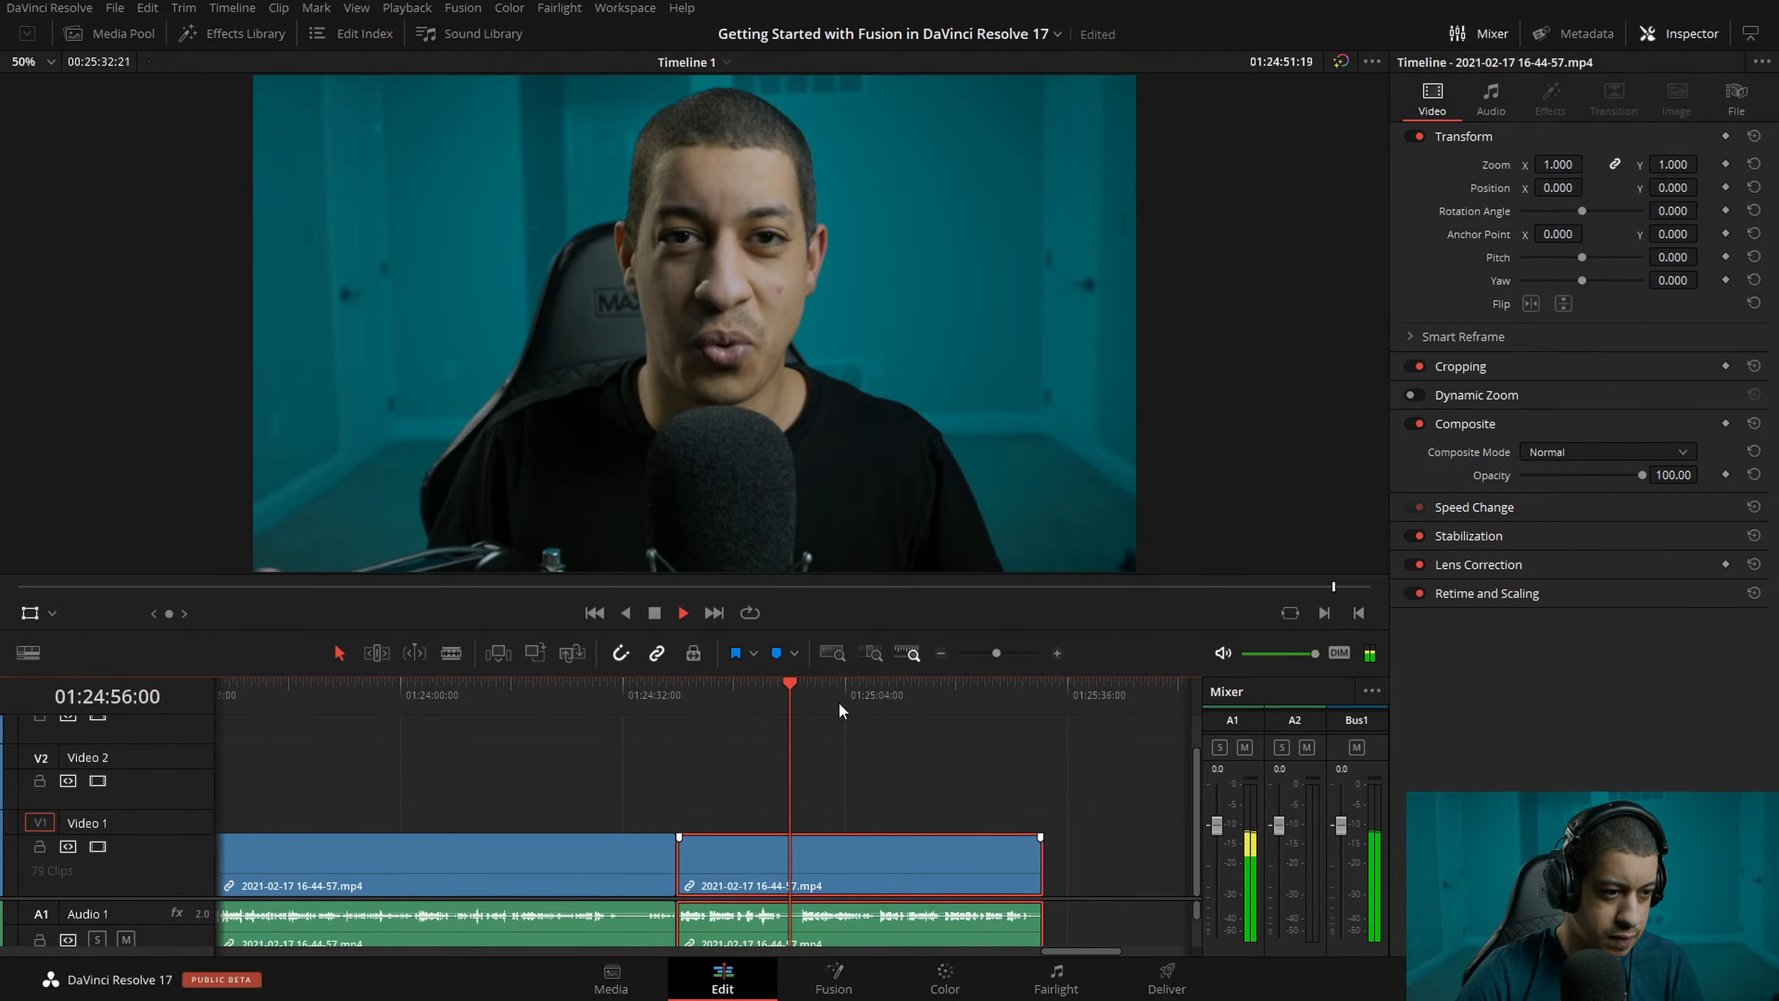
{"action": "left_click", "coordinate": [878, 707]}
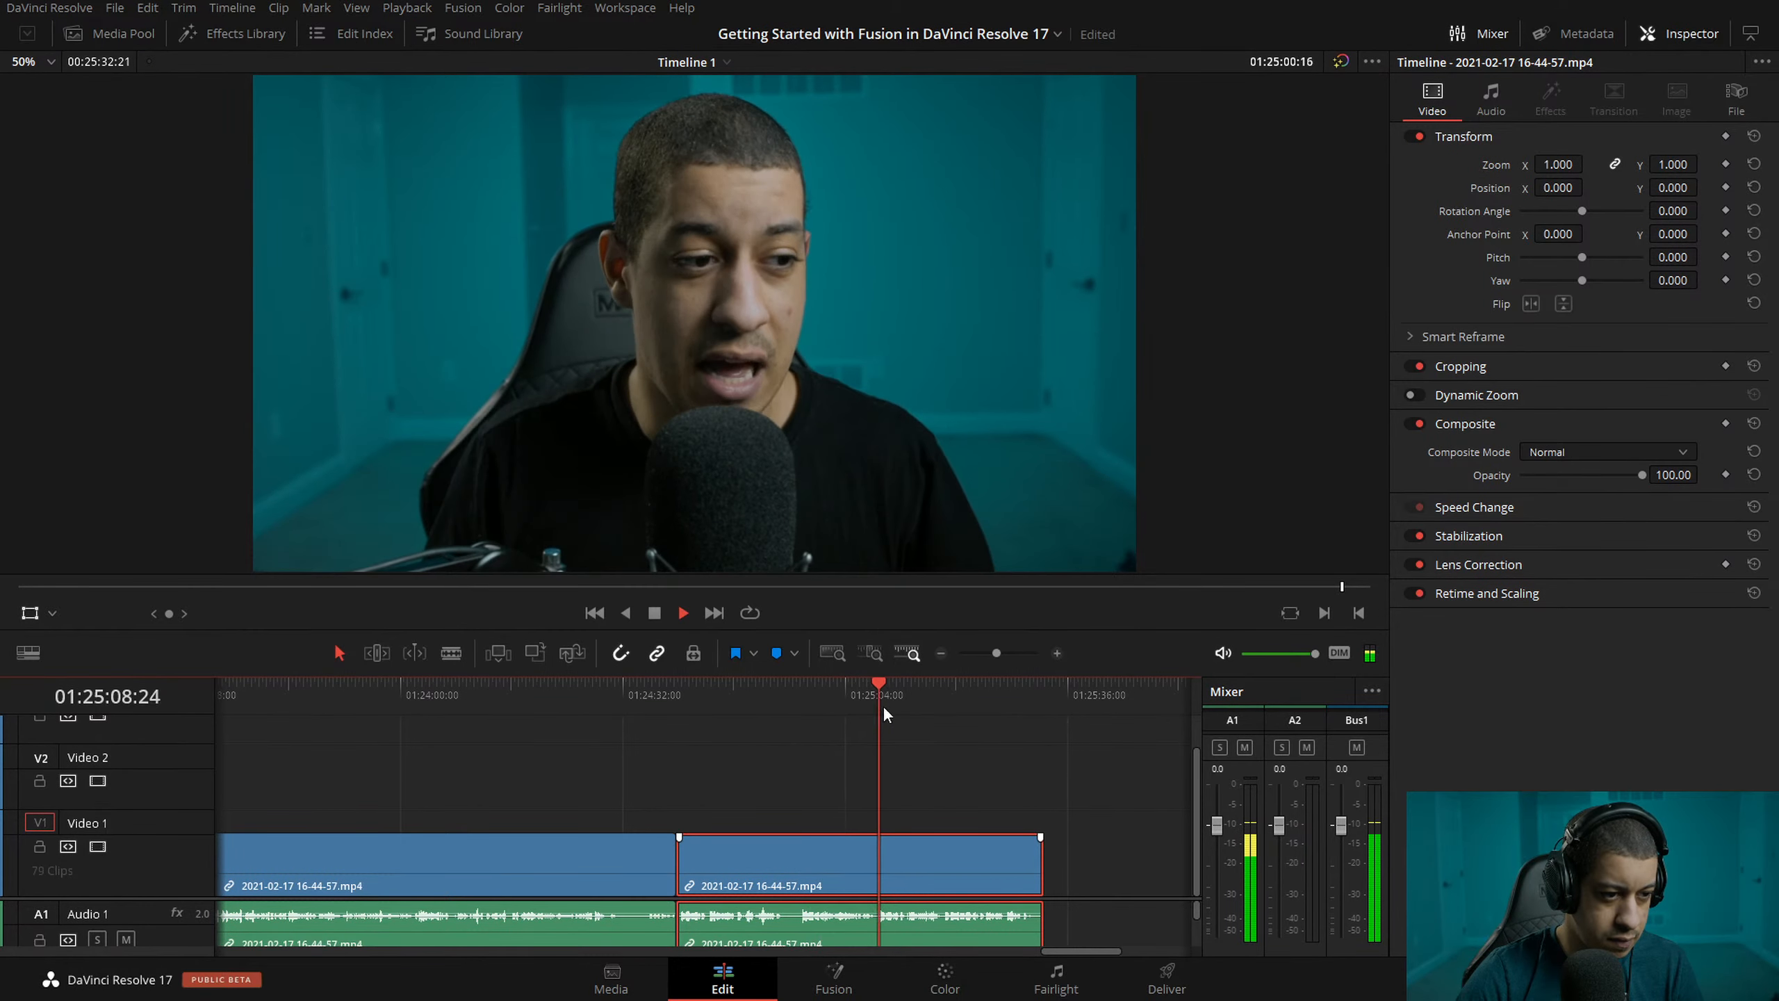
- Ripple-trim the start of the final clip to about 01:25:08 and play from the new join
{"action": "left_click", "coordinate": [1056, 654]}
{"action": "key", "text": "space"}
{"action": "left_click_drag", "start_coordinate": [694, 698], "coordinate": [613, 717]}
{"action": "key", "text": "ctrl+shift+bracketleft"}
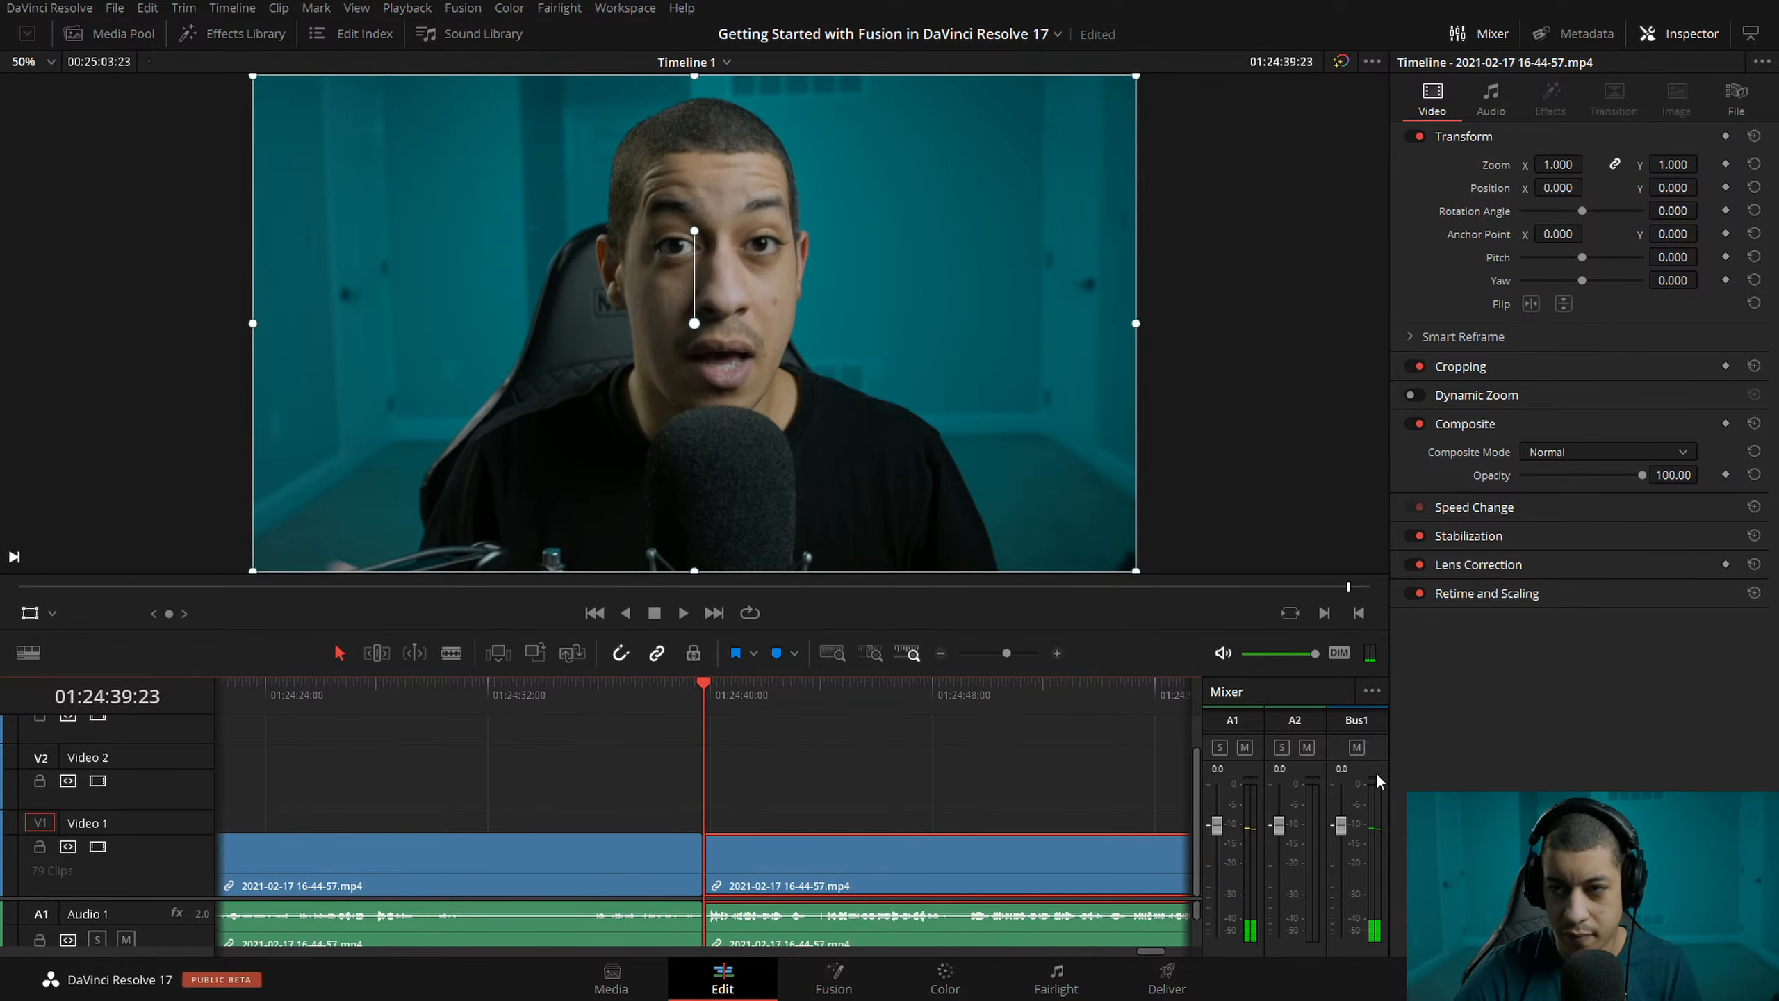
{"action": "key", "text": "space"}
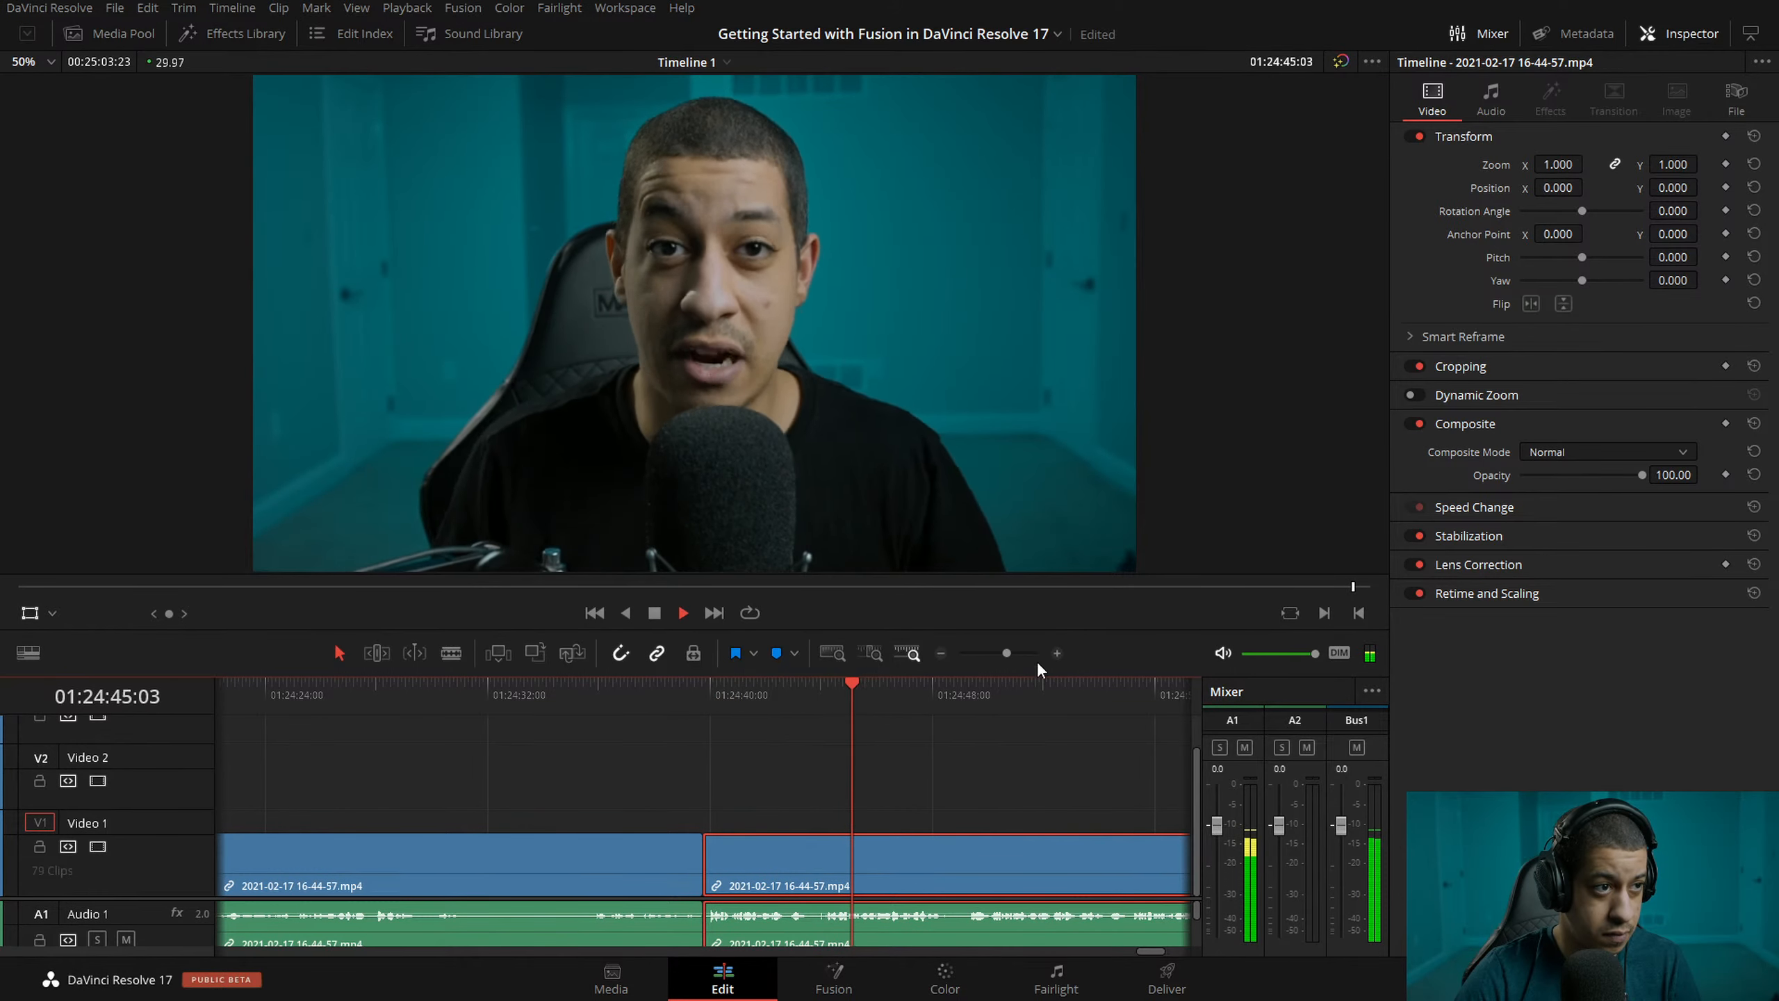
{"action": "left_click", "coordinate": [941, 652]}
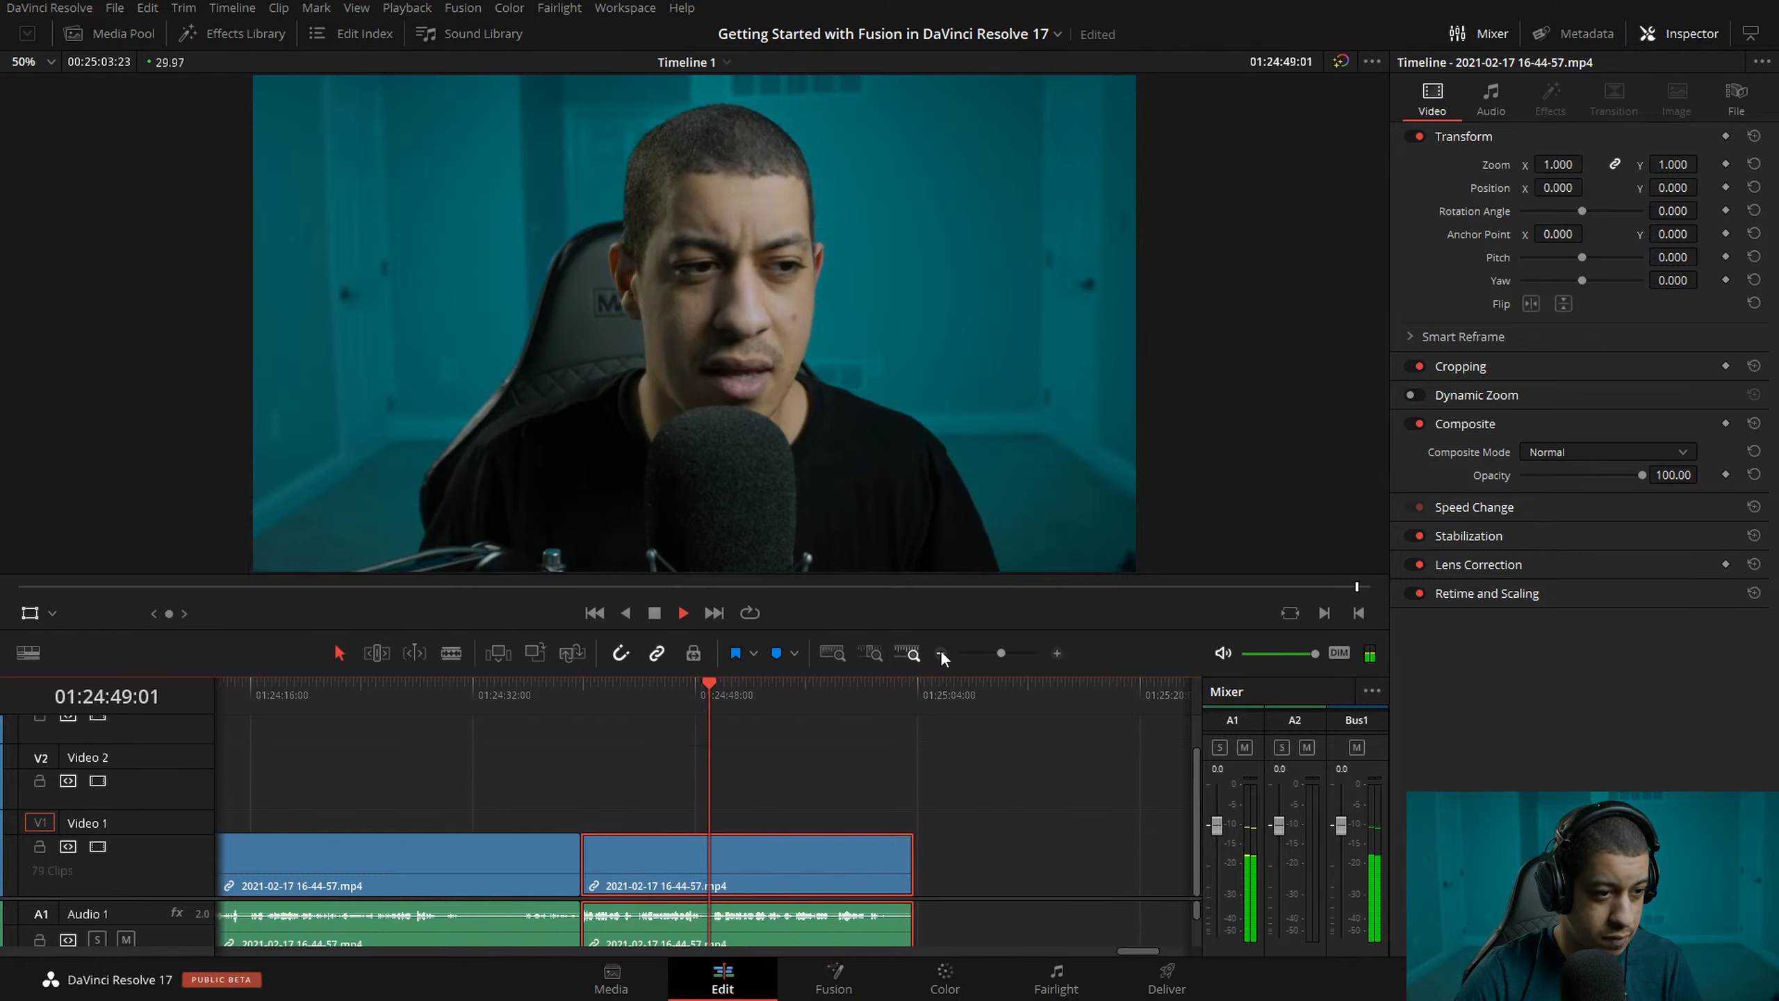
- Ripple-trim the start of the final clip to about 01:24:49 and play from the join
{"action": "left_click_drag", "start_coordinate": [717, 697], "coordinate": [710, 716]}
{"action": "key", "text": "Up"}
{"action": "key", "text": "space"}
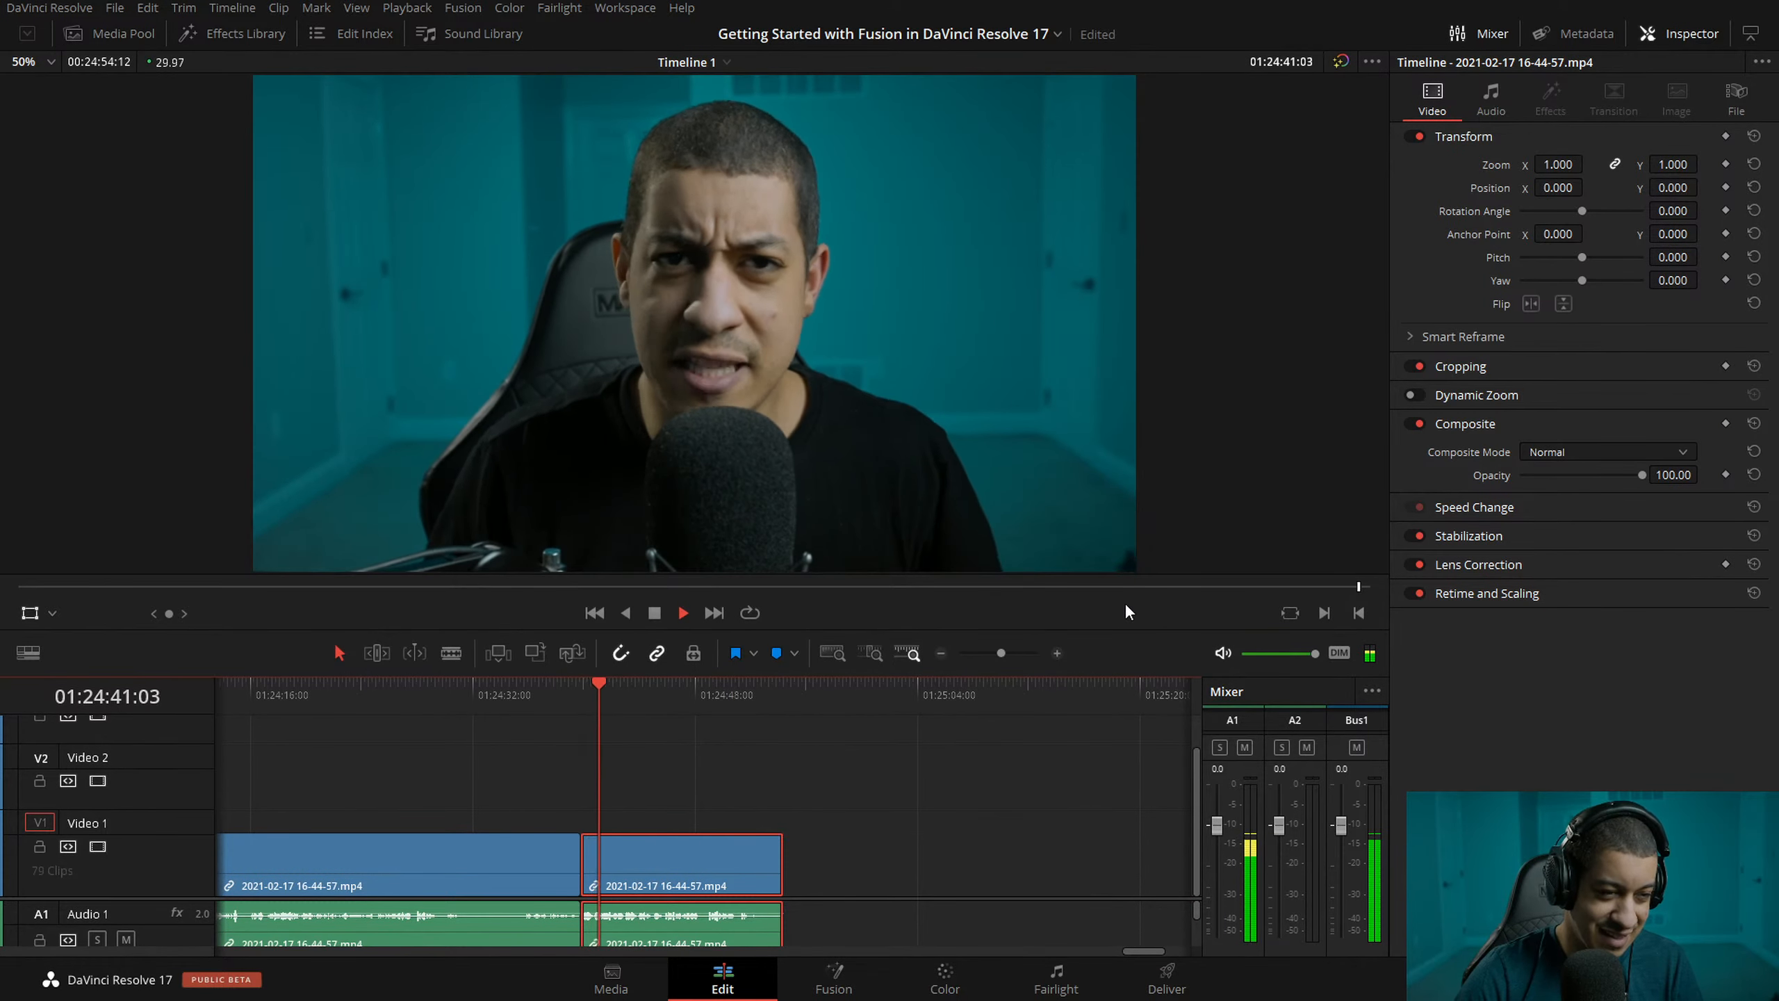
{"action": "left_click", "coordinate": [1057, 653]}
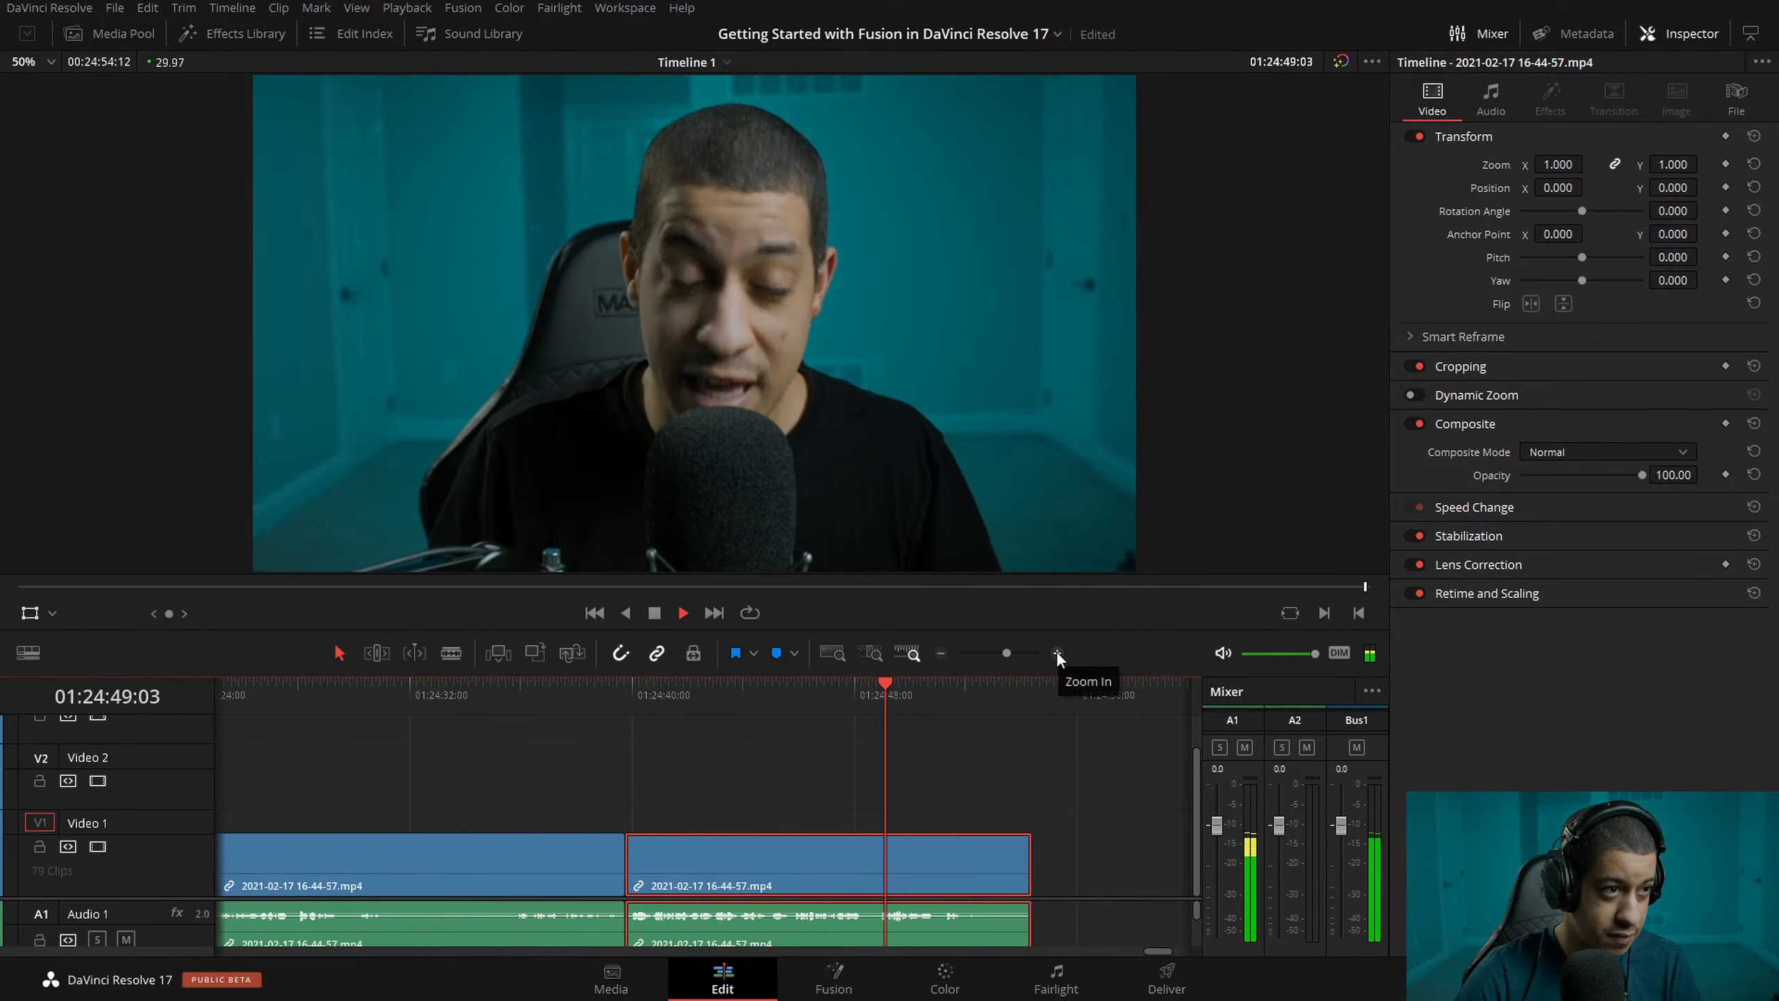
- Ripple-trim the end of the final clip to 01:24:52:17 and save the project
{"action": "key", "text": "space"}
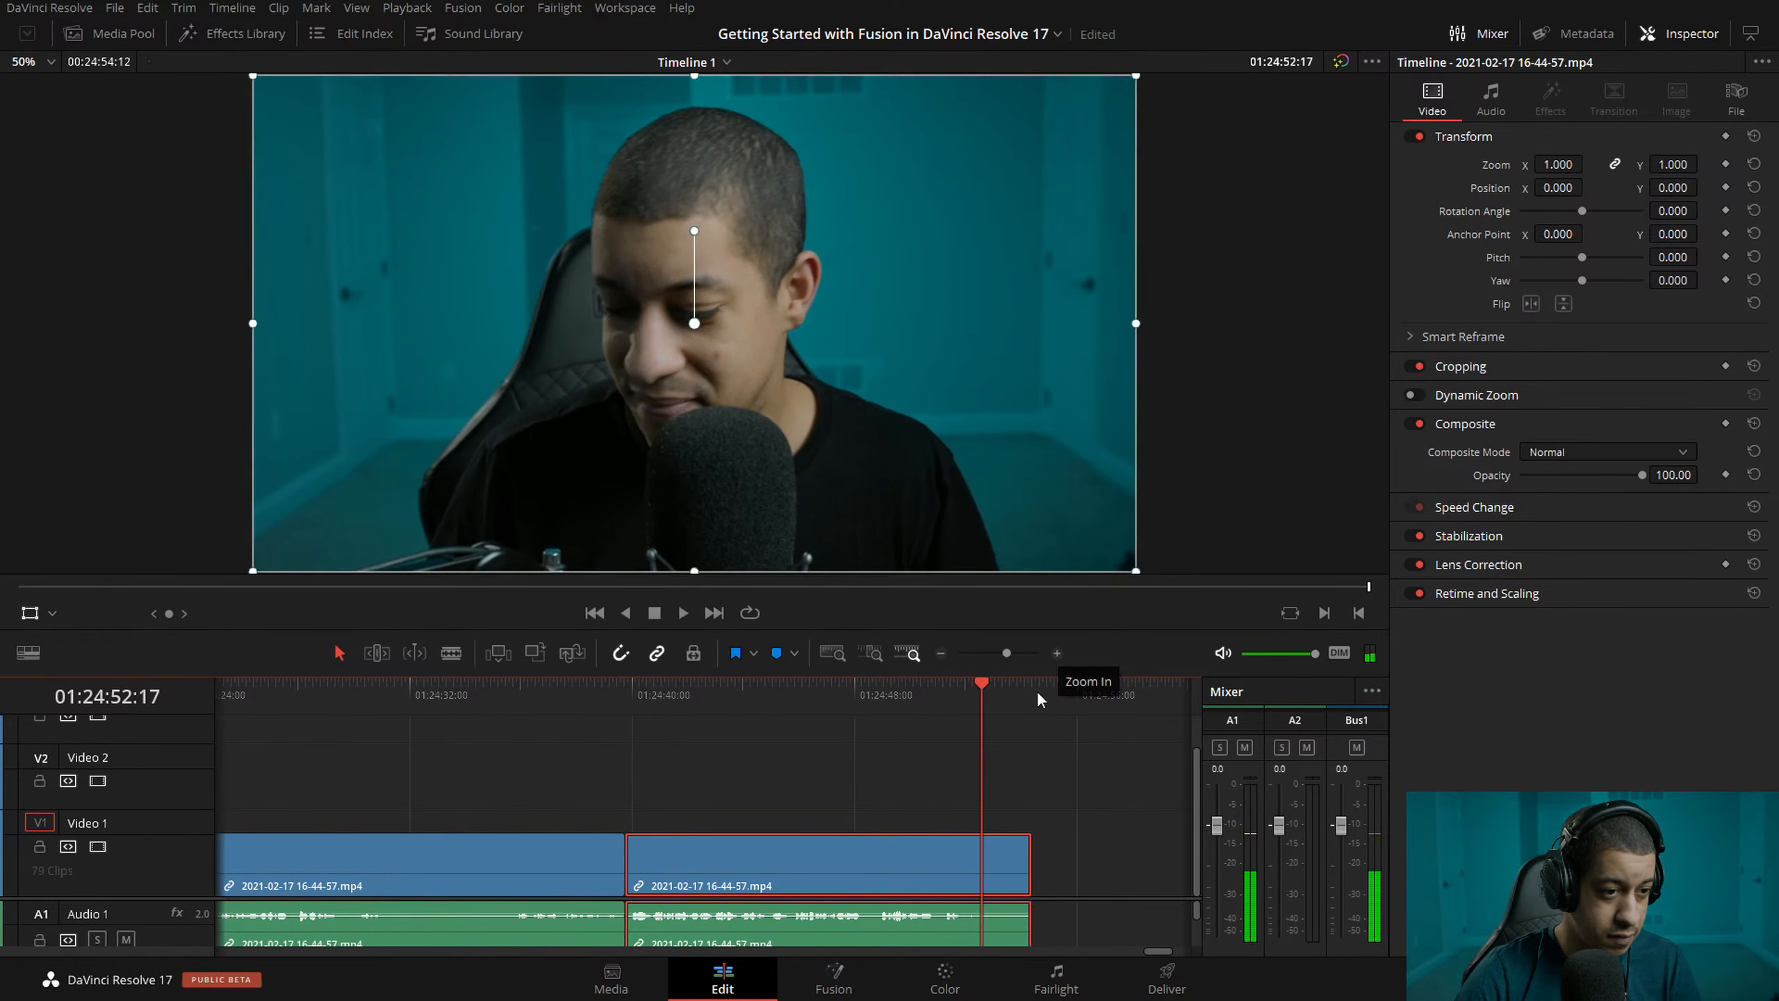
{"action": "key", "text": "shift+]"}
{"action": "key", "text": "ctrl+s"}
{"action": "left_click", "coordinate": [942, 653]}
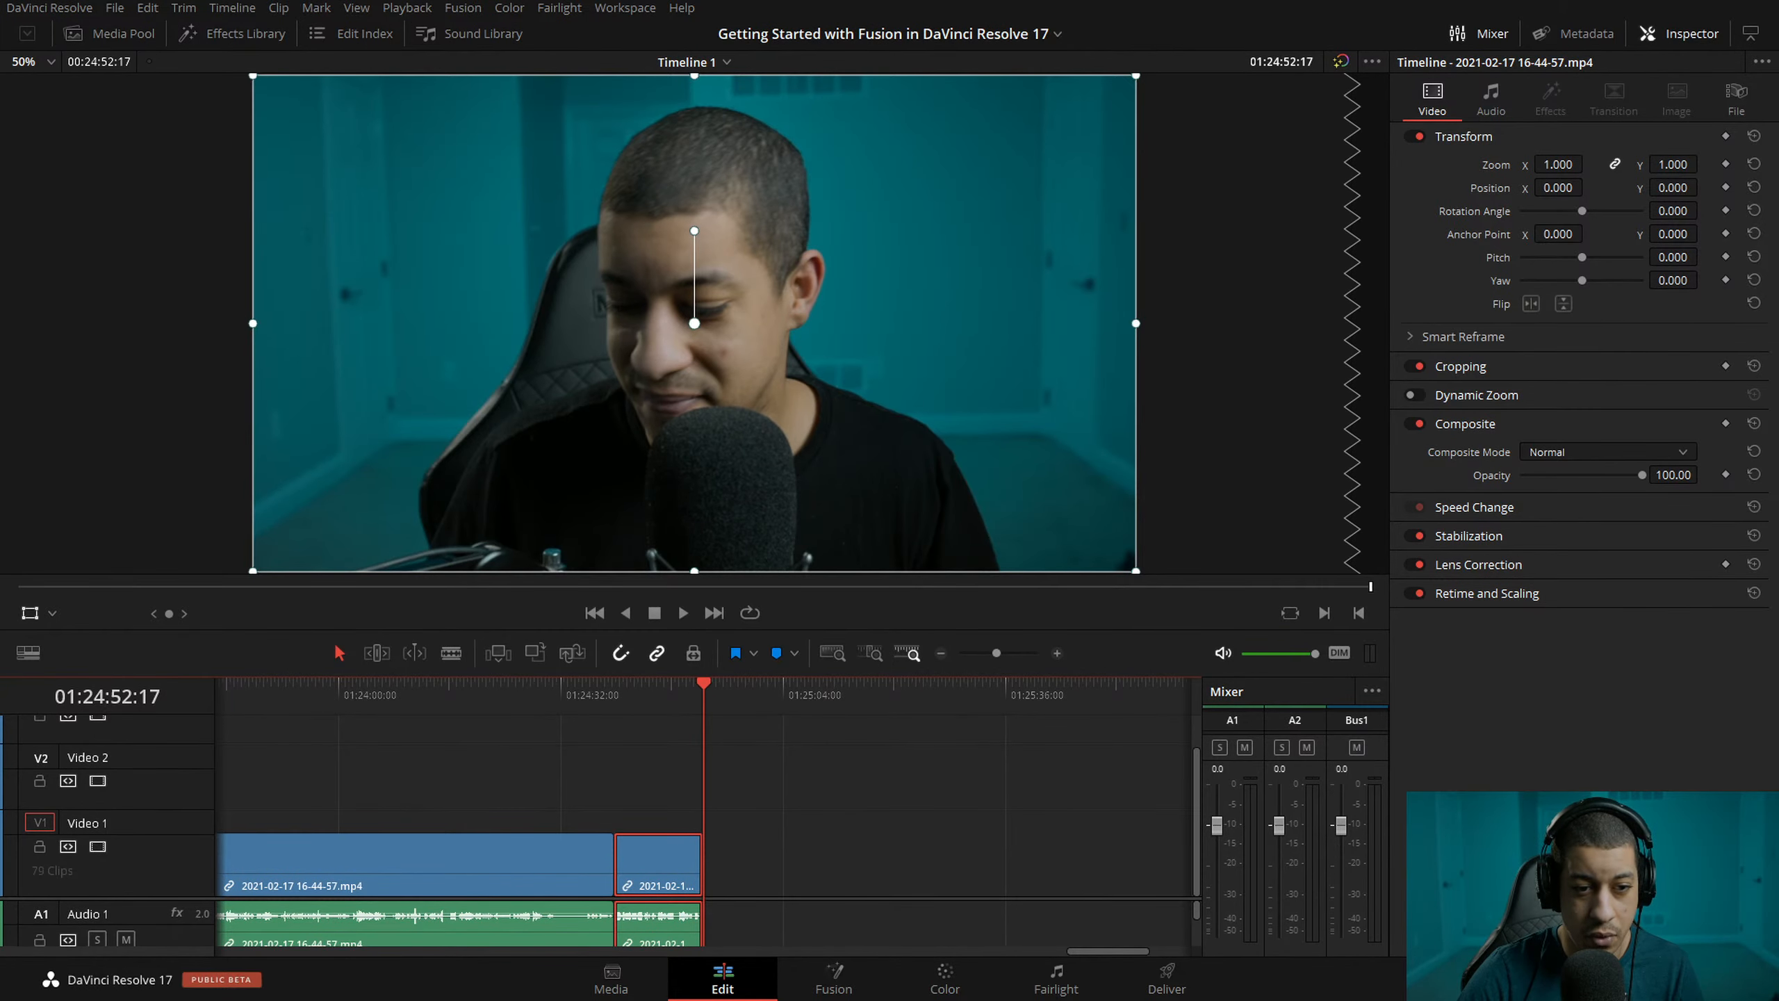
- Switch to the 20210217 project, going up from the Tutorial folder to the main project list to find it
{"action": "key", "text": "shift+1"}
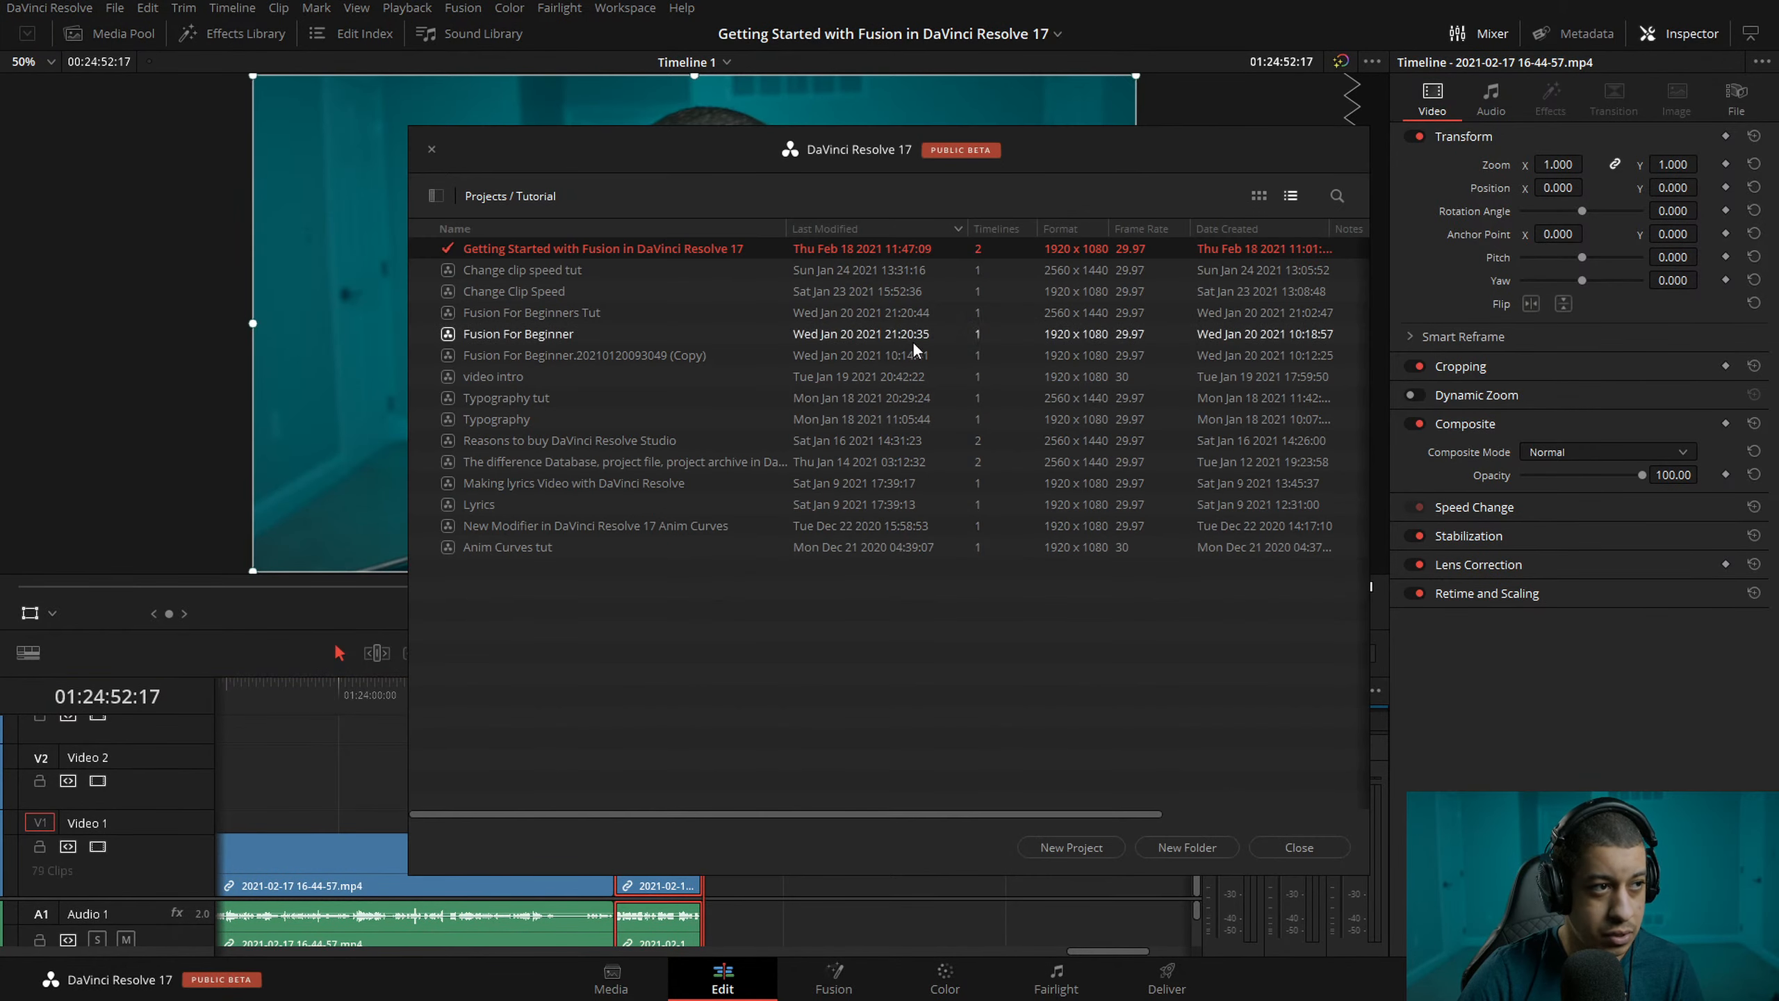
{"action": "left_click", "coordinate": [524, 210]}
{"action": "scroll", "coordinate": [460, 393], "scroll_direction": "down", "scroll_amount": 3}
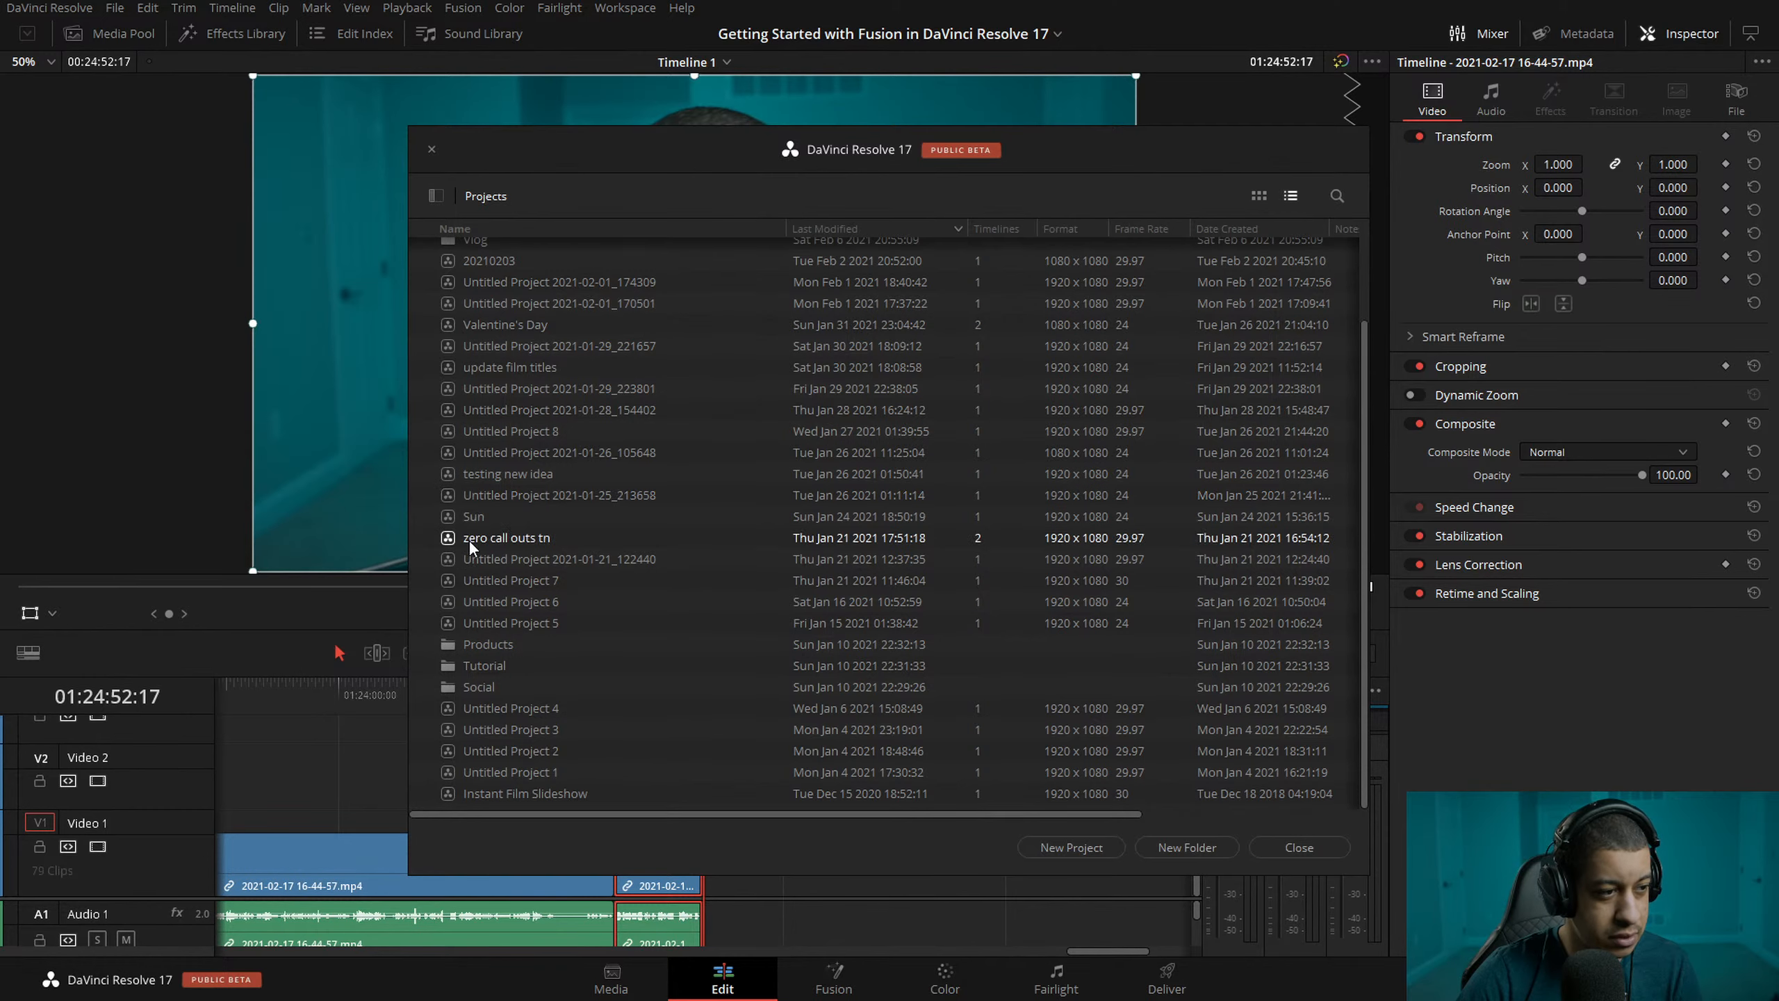
{"action": "scroll", "coordinate": [463, 491], "scroll_direction": "up", "scroll_amount": 5}
{"action": "double_click", "coordinate": [470, 333]}
{"action": "double_click", "coordinate": [450, 248]}
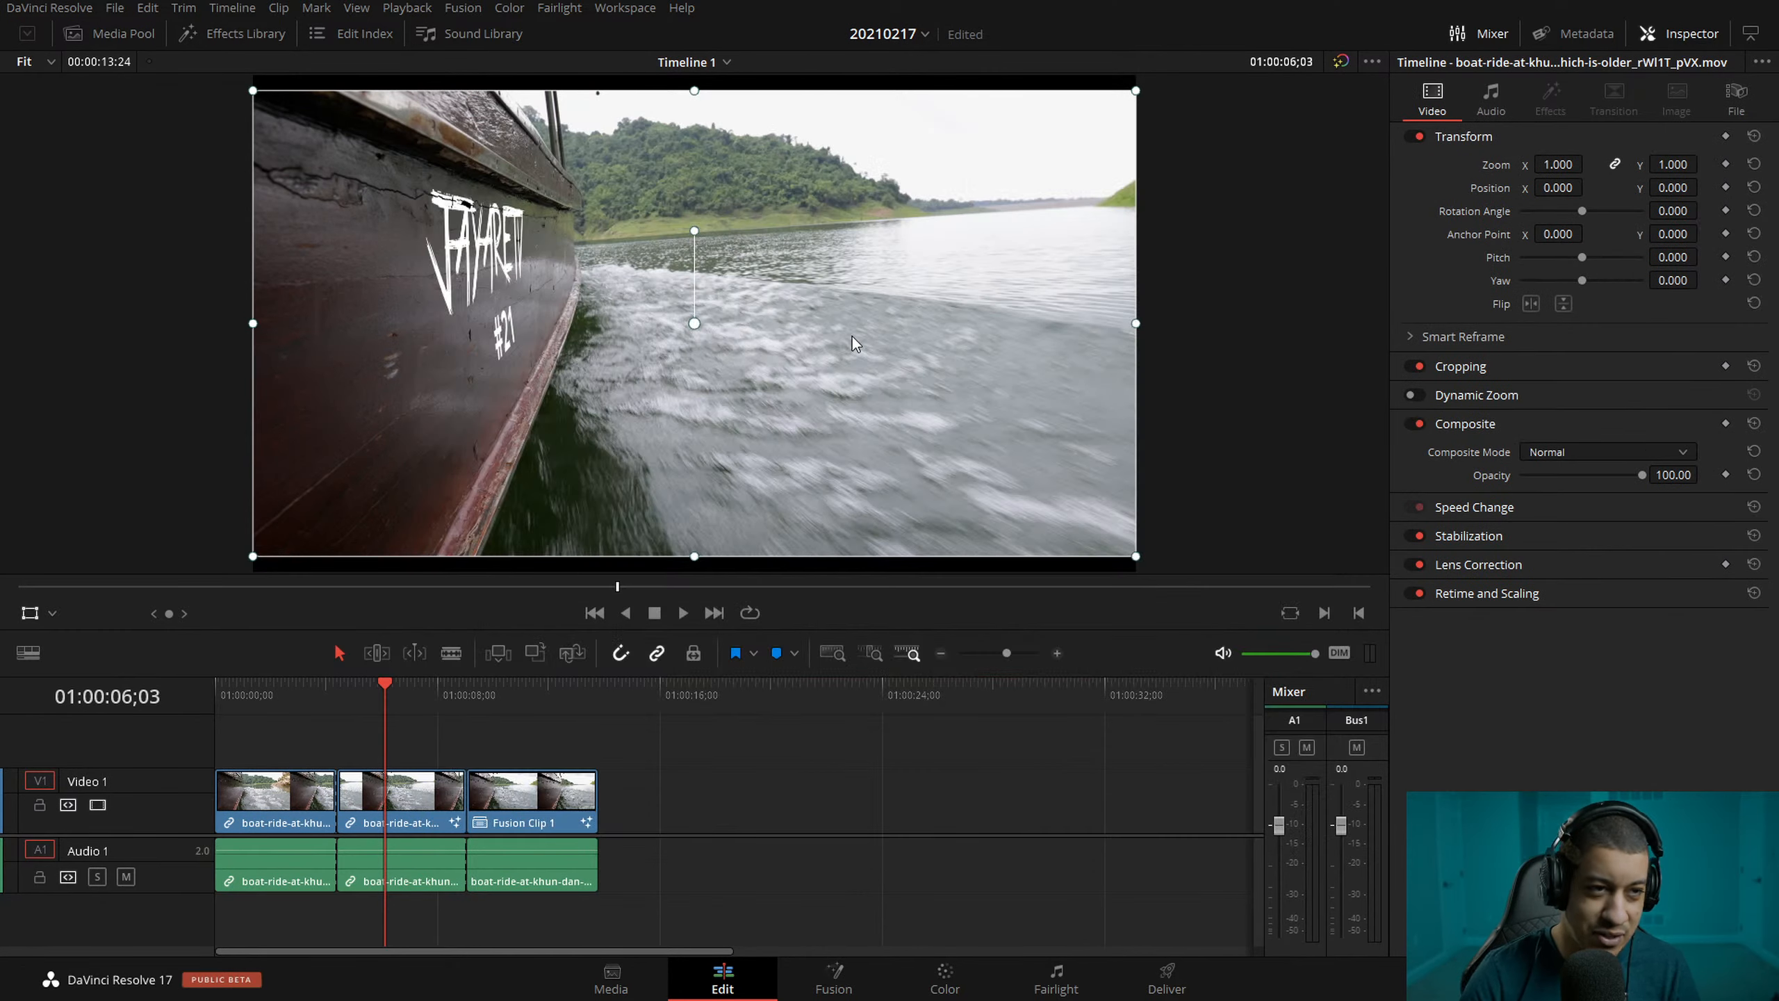
- Open the middle boat-ride clip at 01:00:06:11 in Fusion and go to frame 206 of its composition
{"action": "left_click_drag", "start_coordinate": [424, 710], "coordinate": [395, 708]}
{"action": "left_click", "coordinate": [381, 800]}
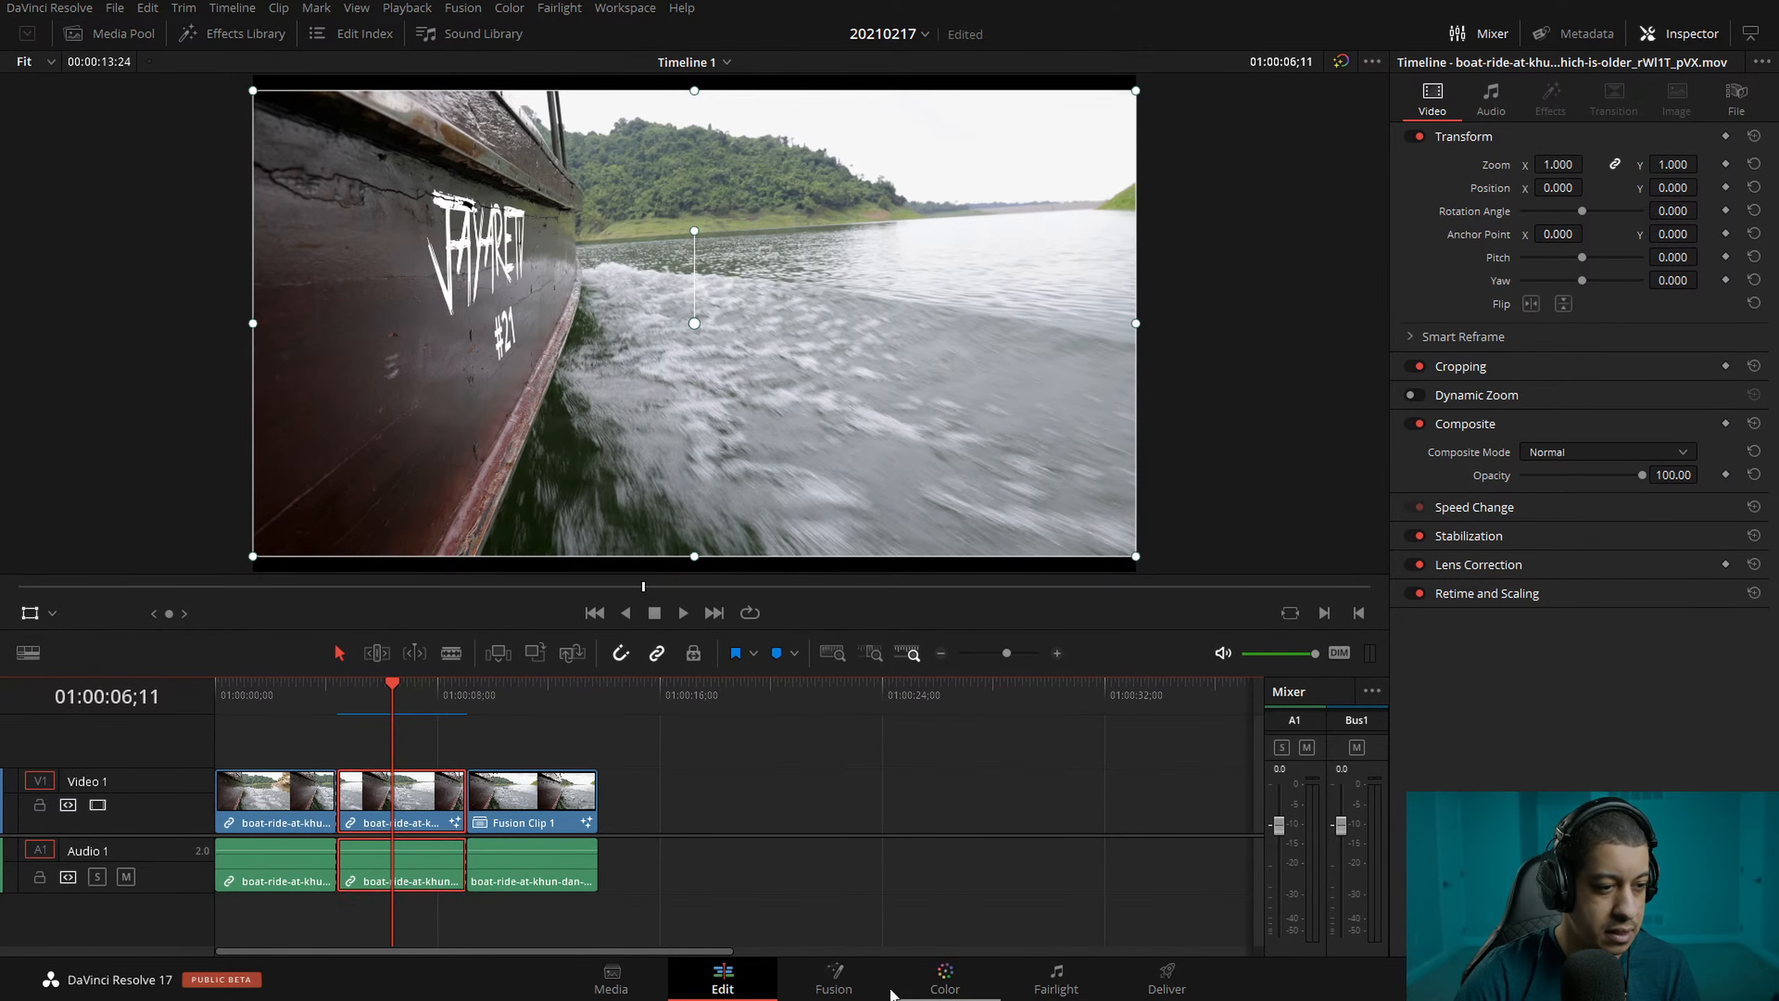
{"action": "left_click", "coordinate": [833, 976]}
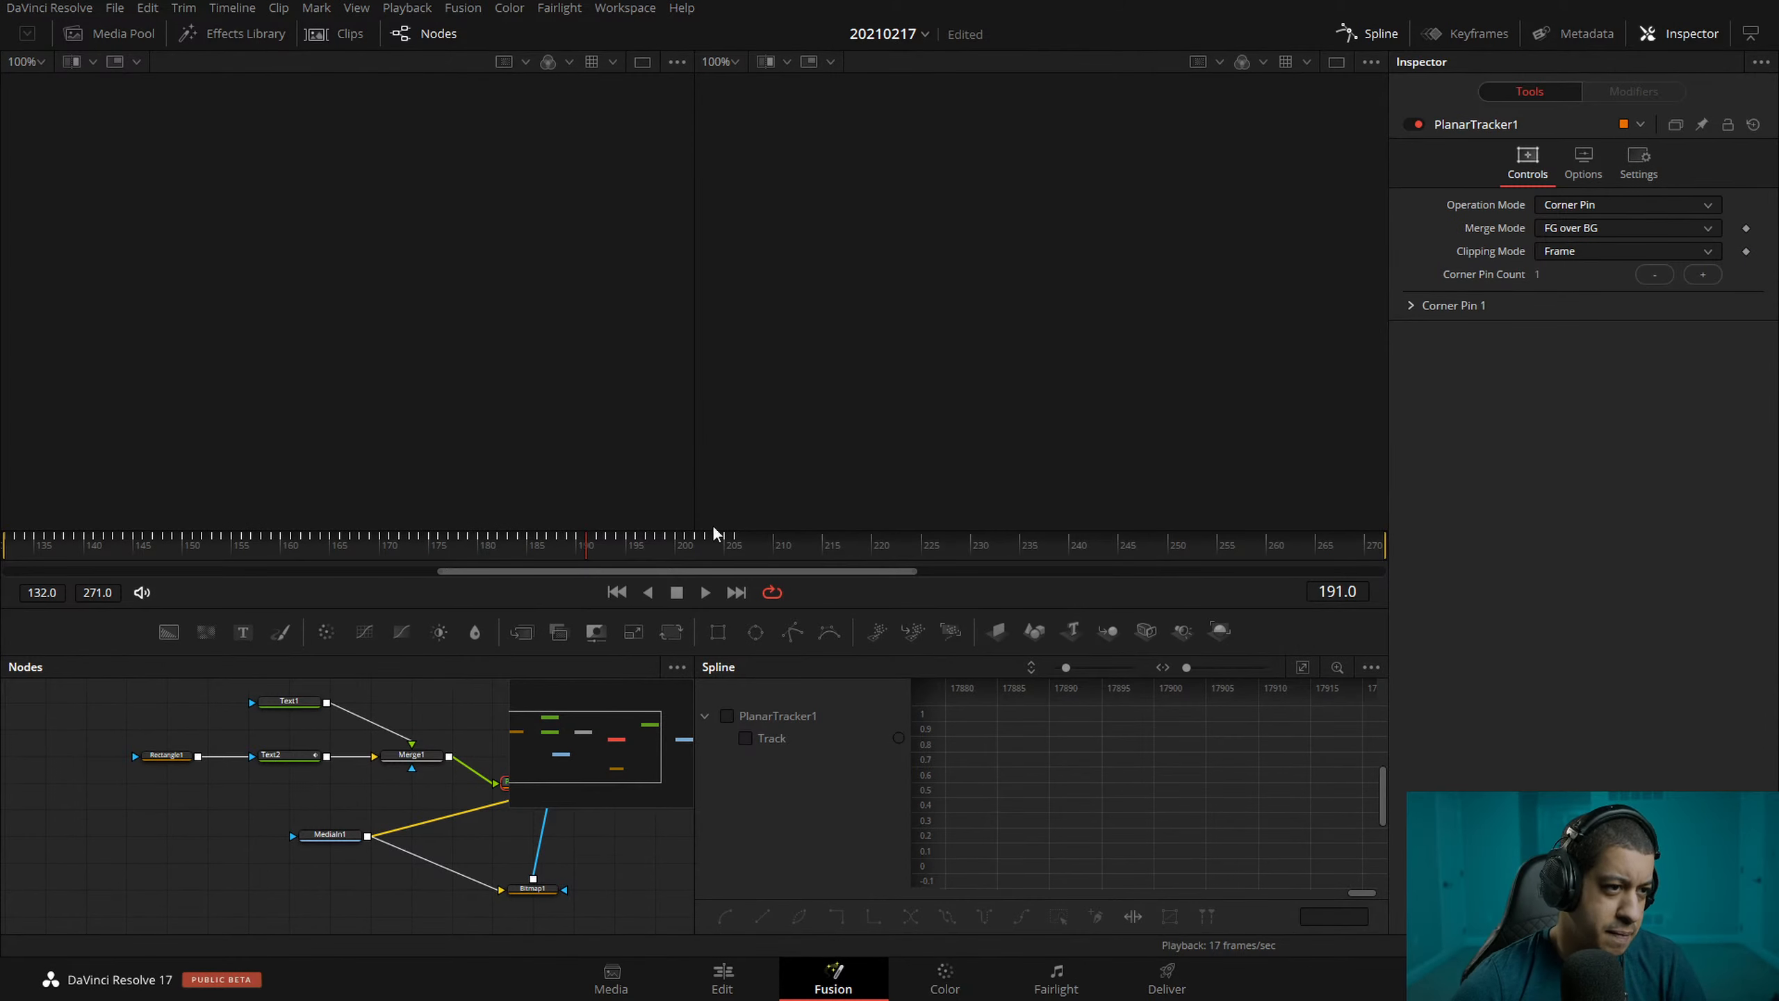
{"action": "left_click_drag", "start_coordinate": [655, 899], "coordinate": [417, 951]}
{"action": "left_click_drag", "start_coordinate": [314, 769], "coordinate": [315, 769]}
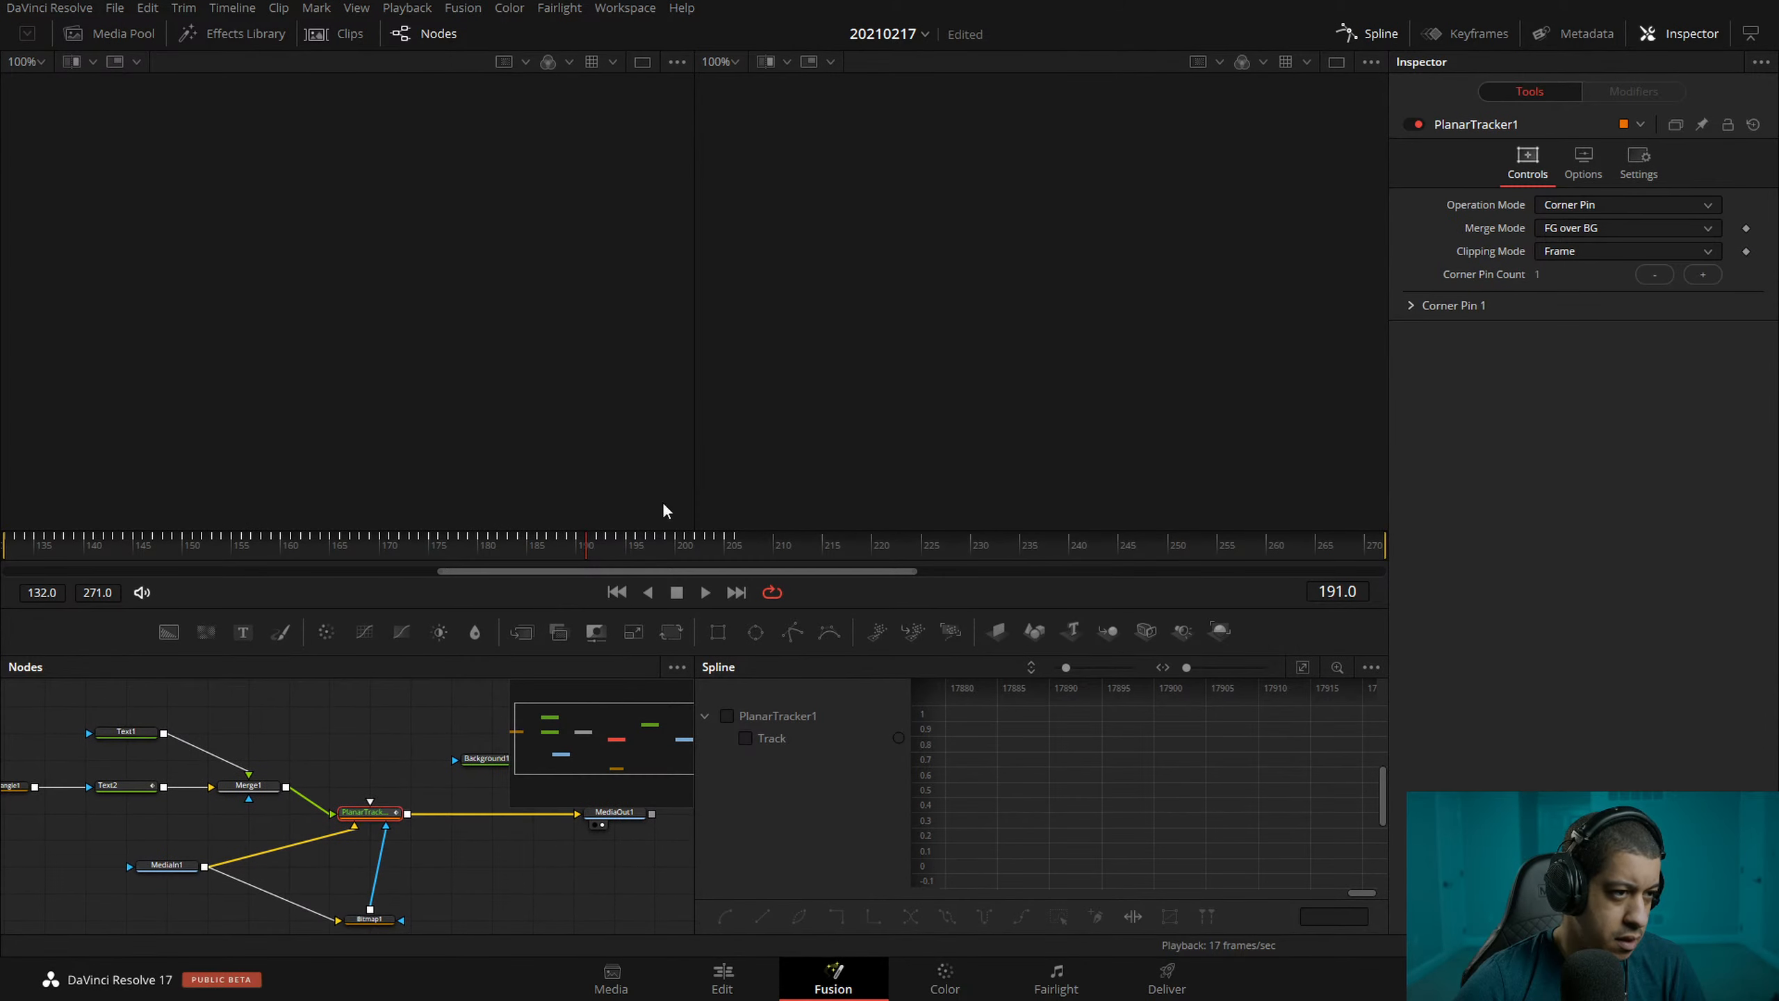
{"action": "left_click_drag", "start_coordinate": [722, 547], "coordinate": [735, 561]}
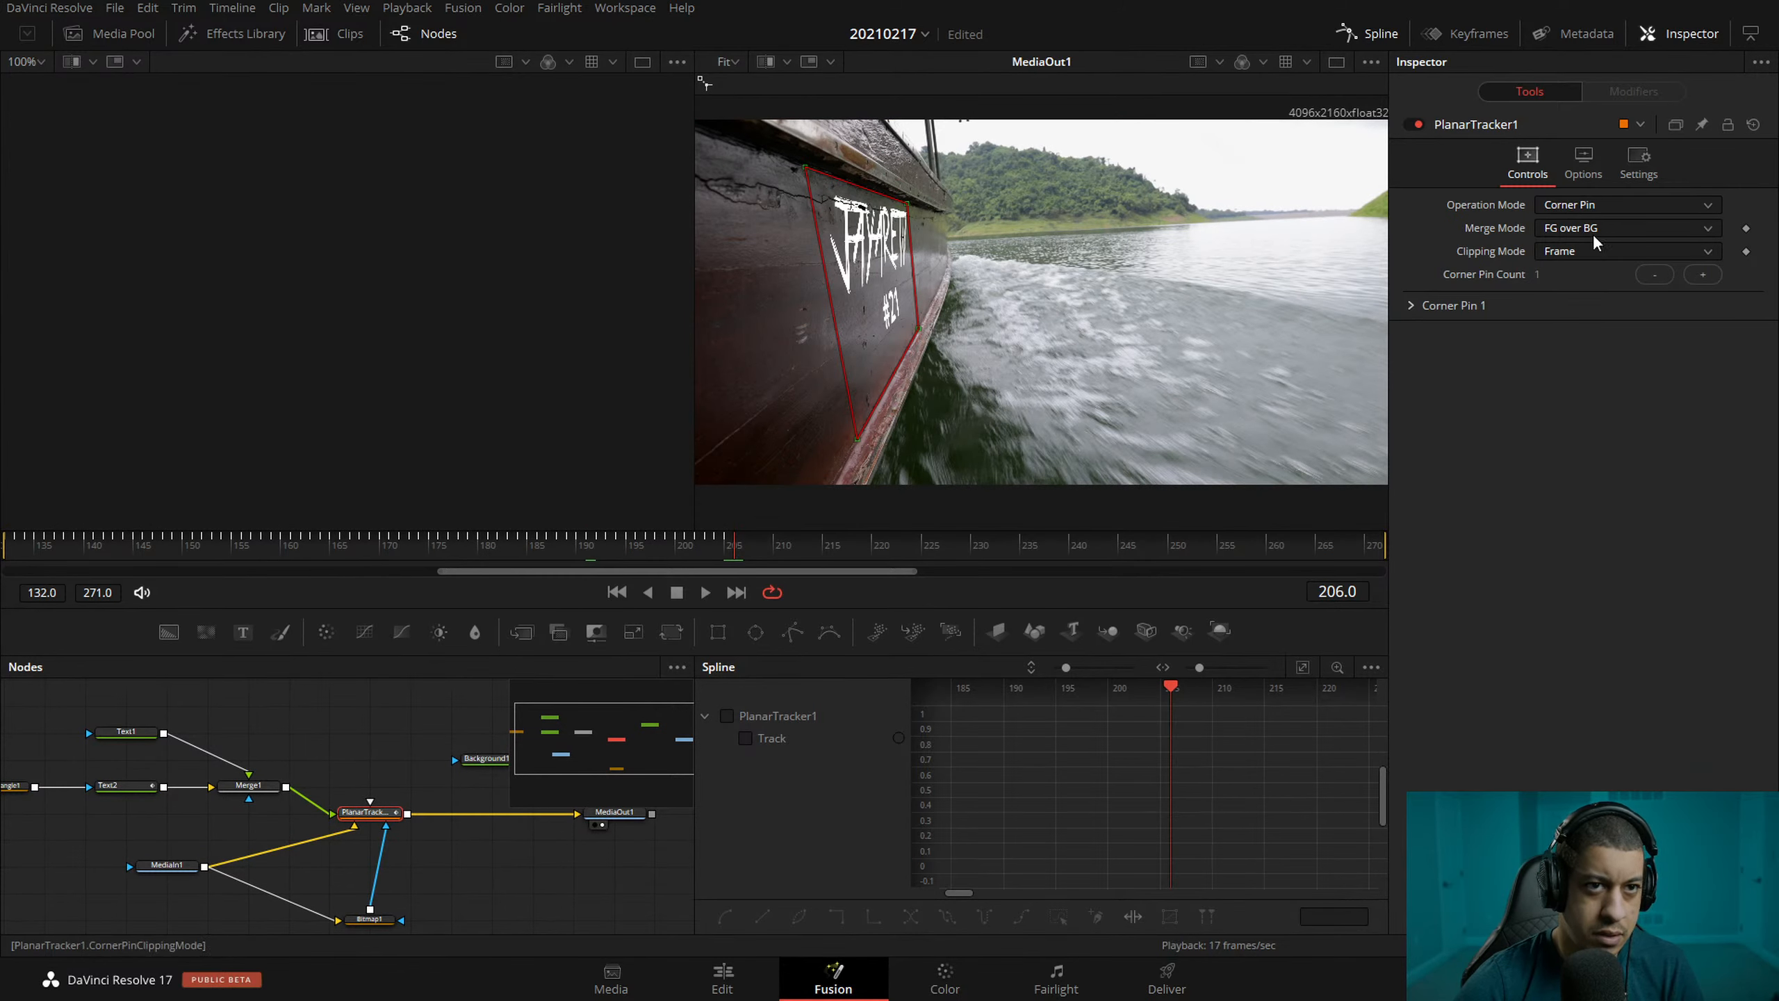
- Set PlanarTracker1's operation mode to Track and save the project
{"action": "left_click", "coordinate": [1589, 205]}
{"action": "left_click", "coordinate": [1585, 234]}
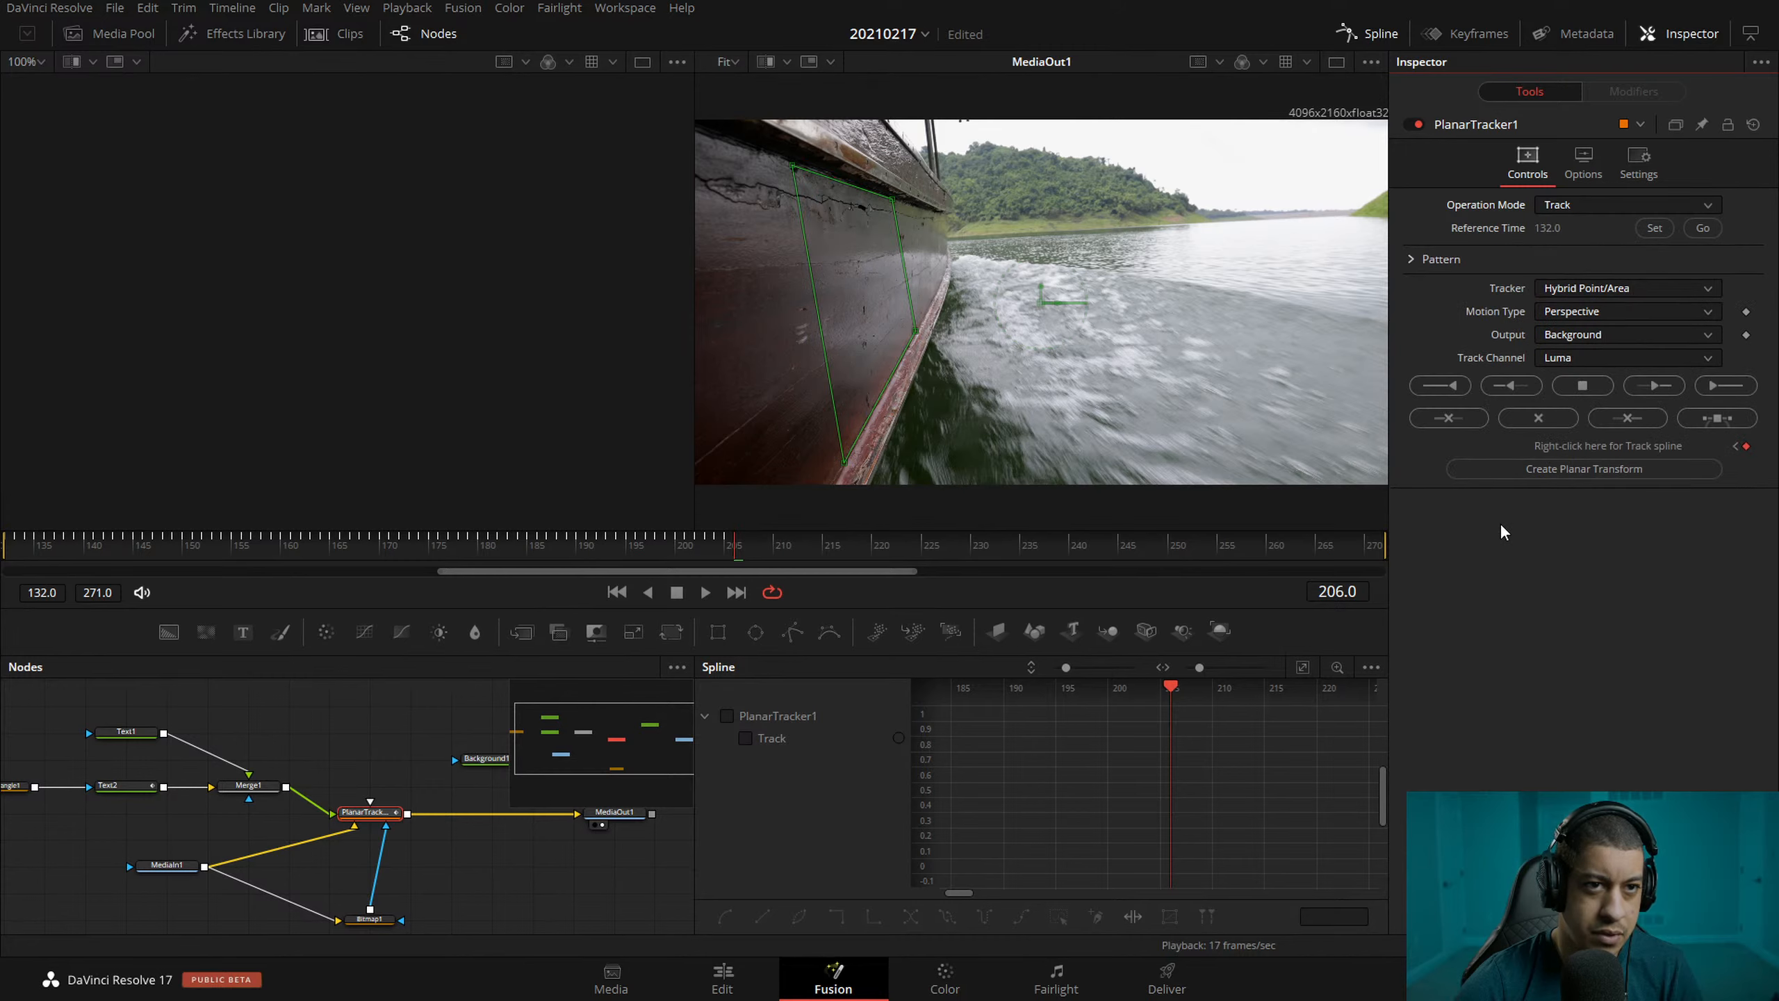
{"action": "left_click", "coordinate": [399, 721]}
{"action": "key", "text": "ctrl+s"}
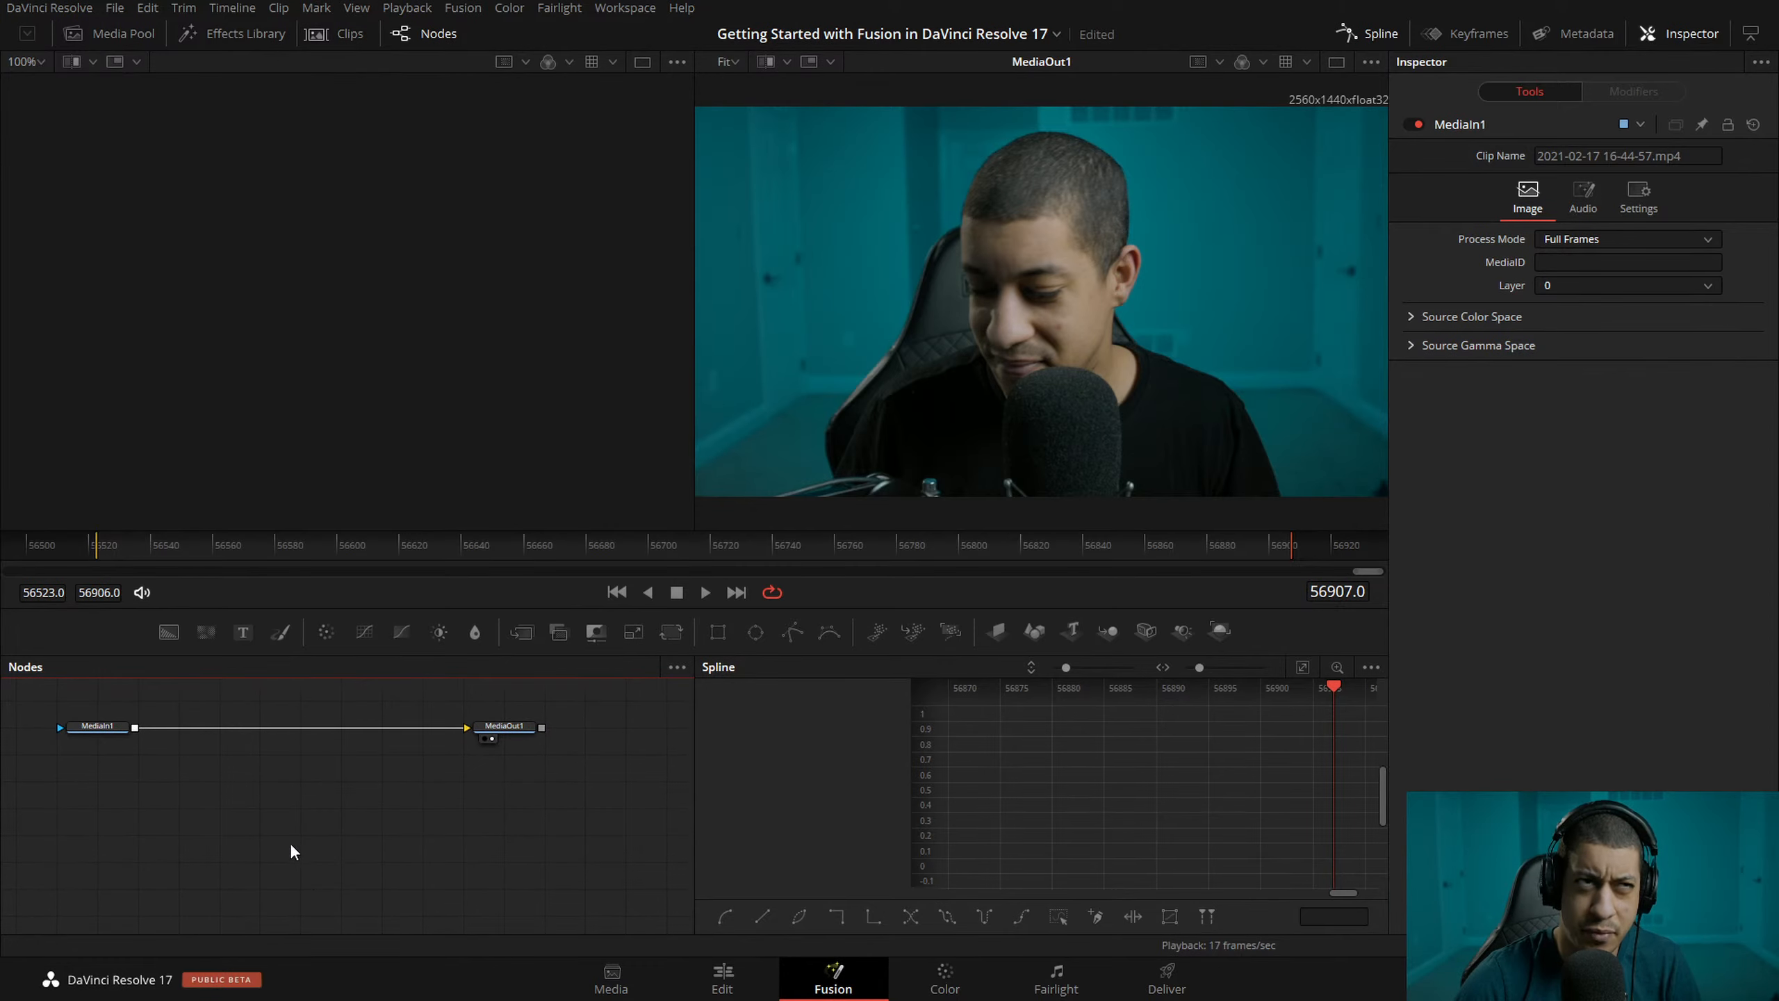
{"action": "key", "text": "ctrl+s"}
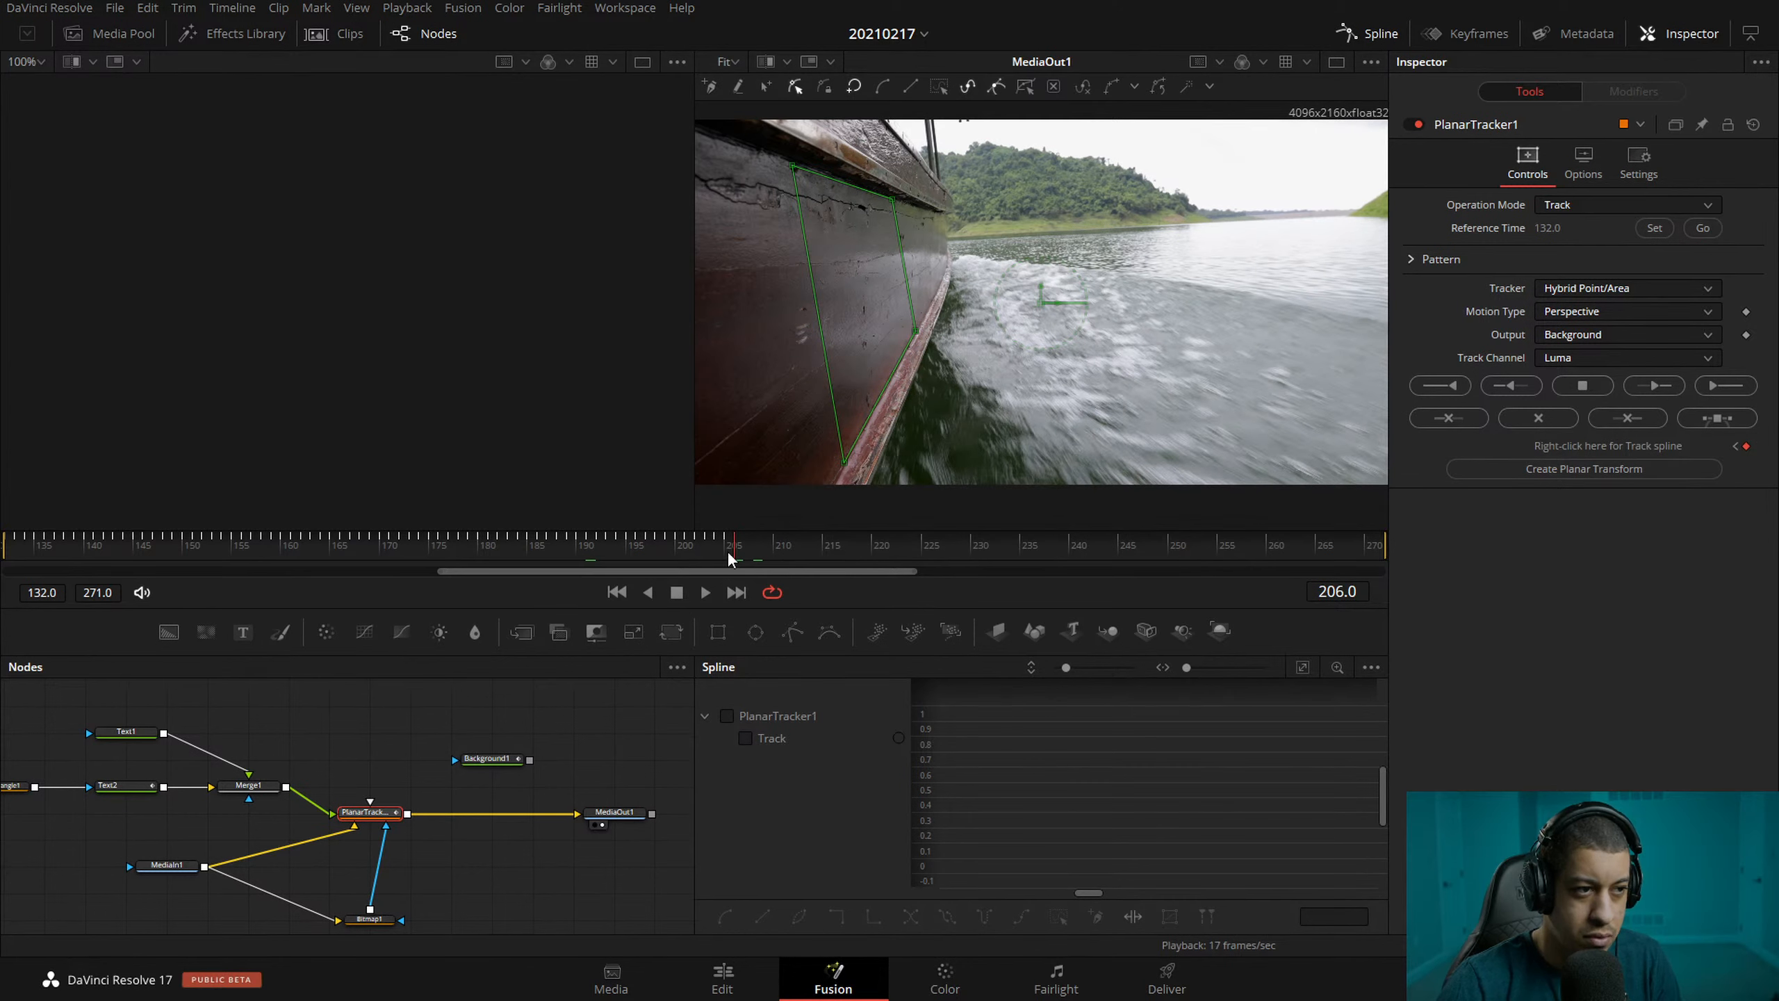
- Try to continue PlanarTracker1's track forward from frame 206, both to the end and from the current time
{"action": "left_click", "coordinate": [1721, 393]}
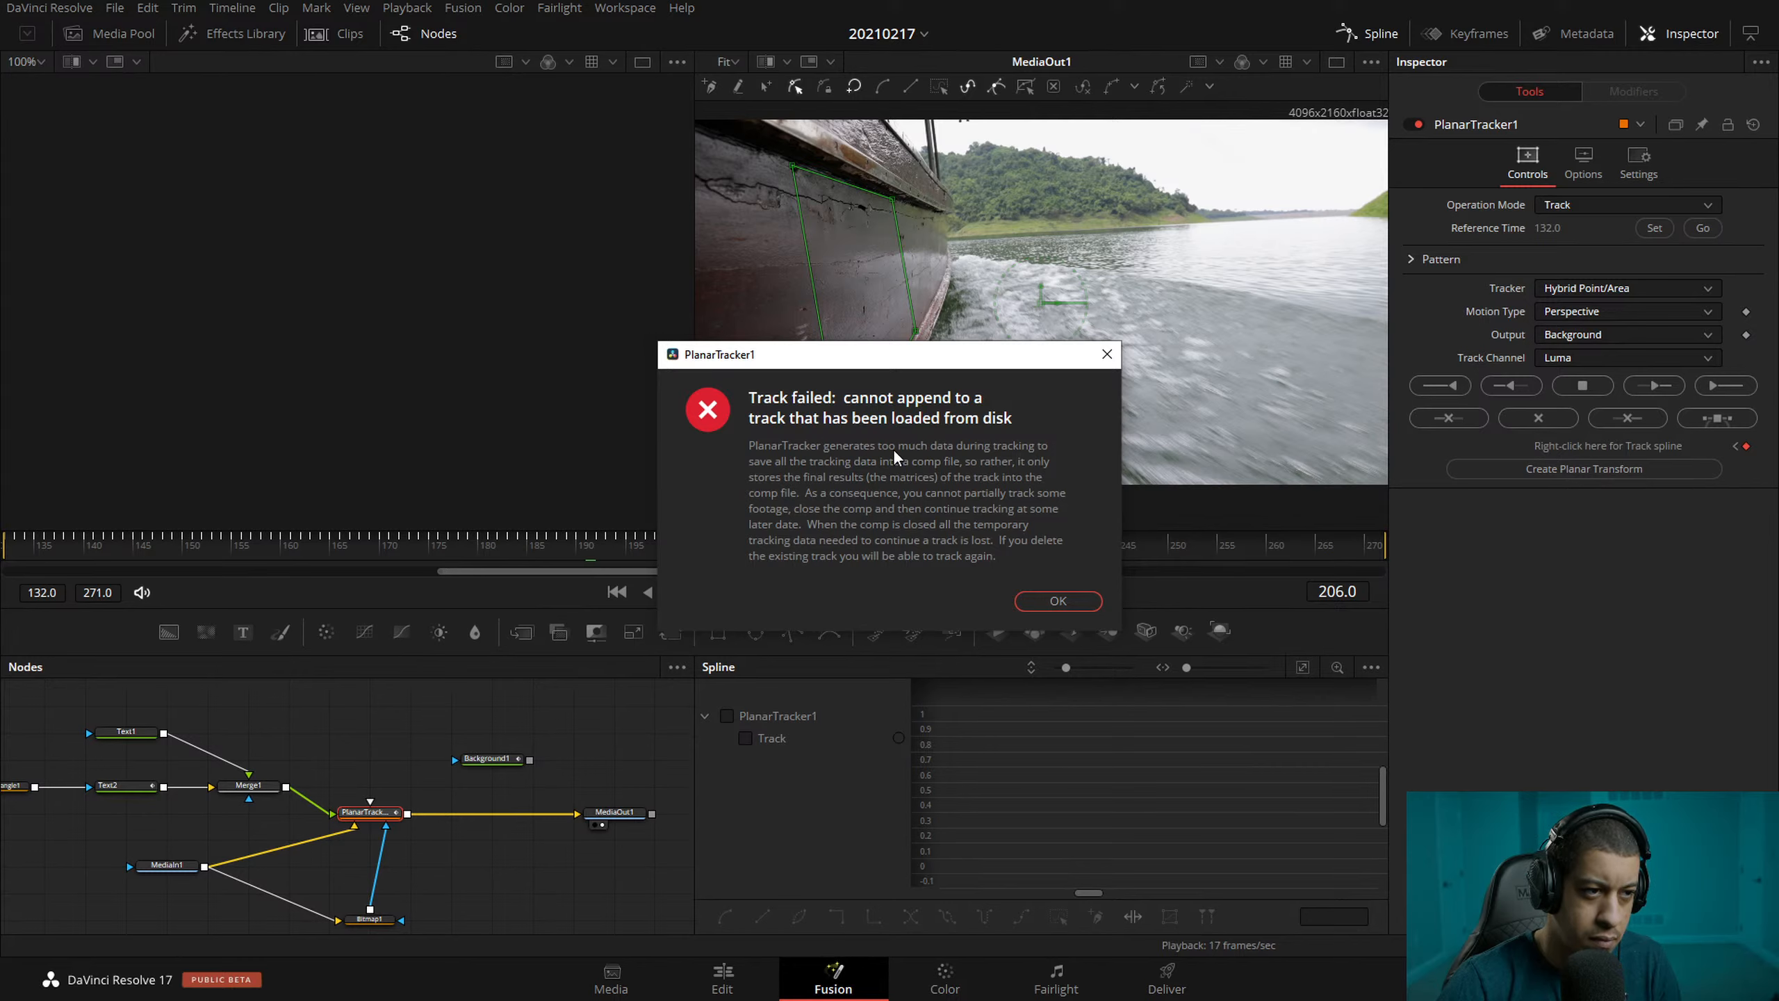
{"action": "left_click", "coordinate": [1024, 604]}
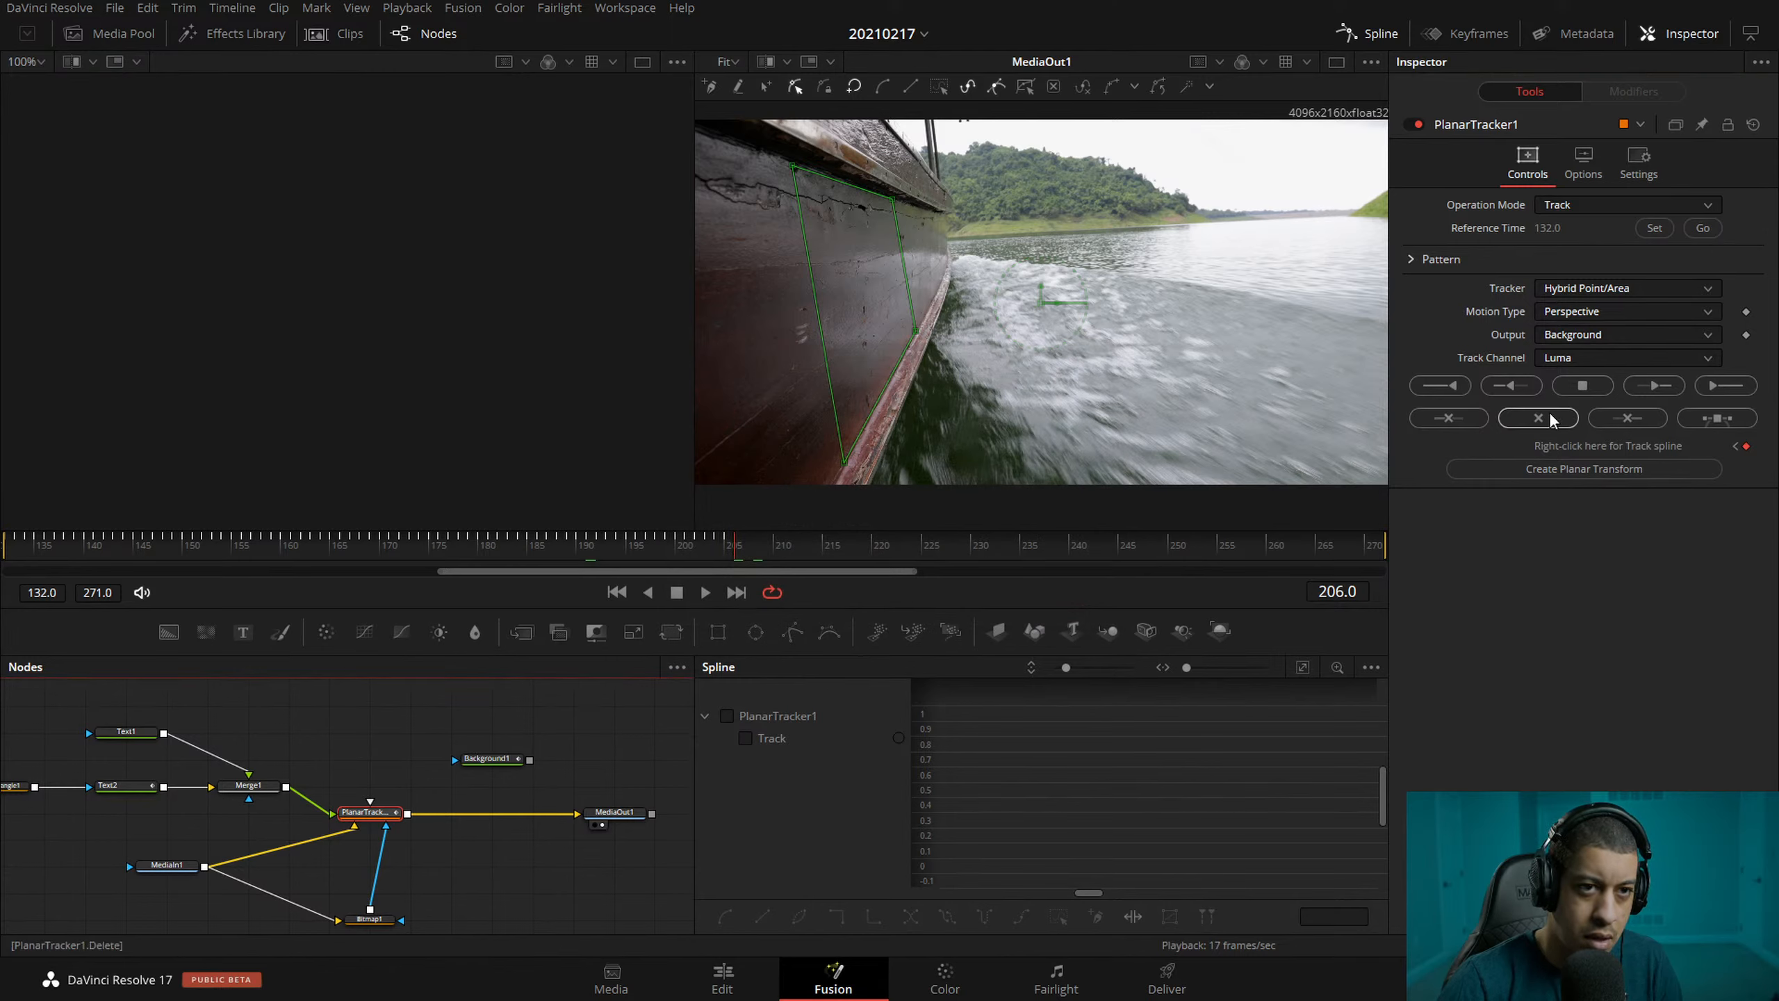
{"action": "left_click", "coordinate": [1654, 385]}
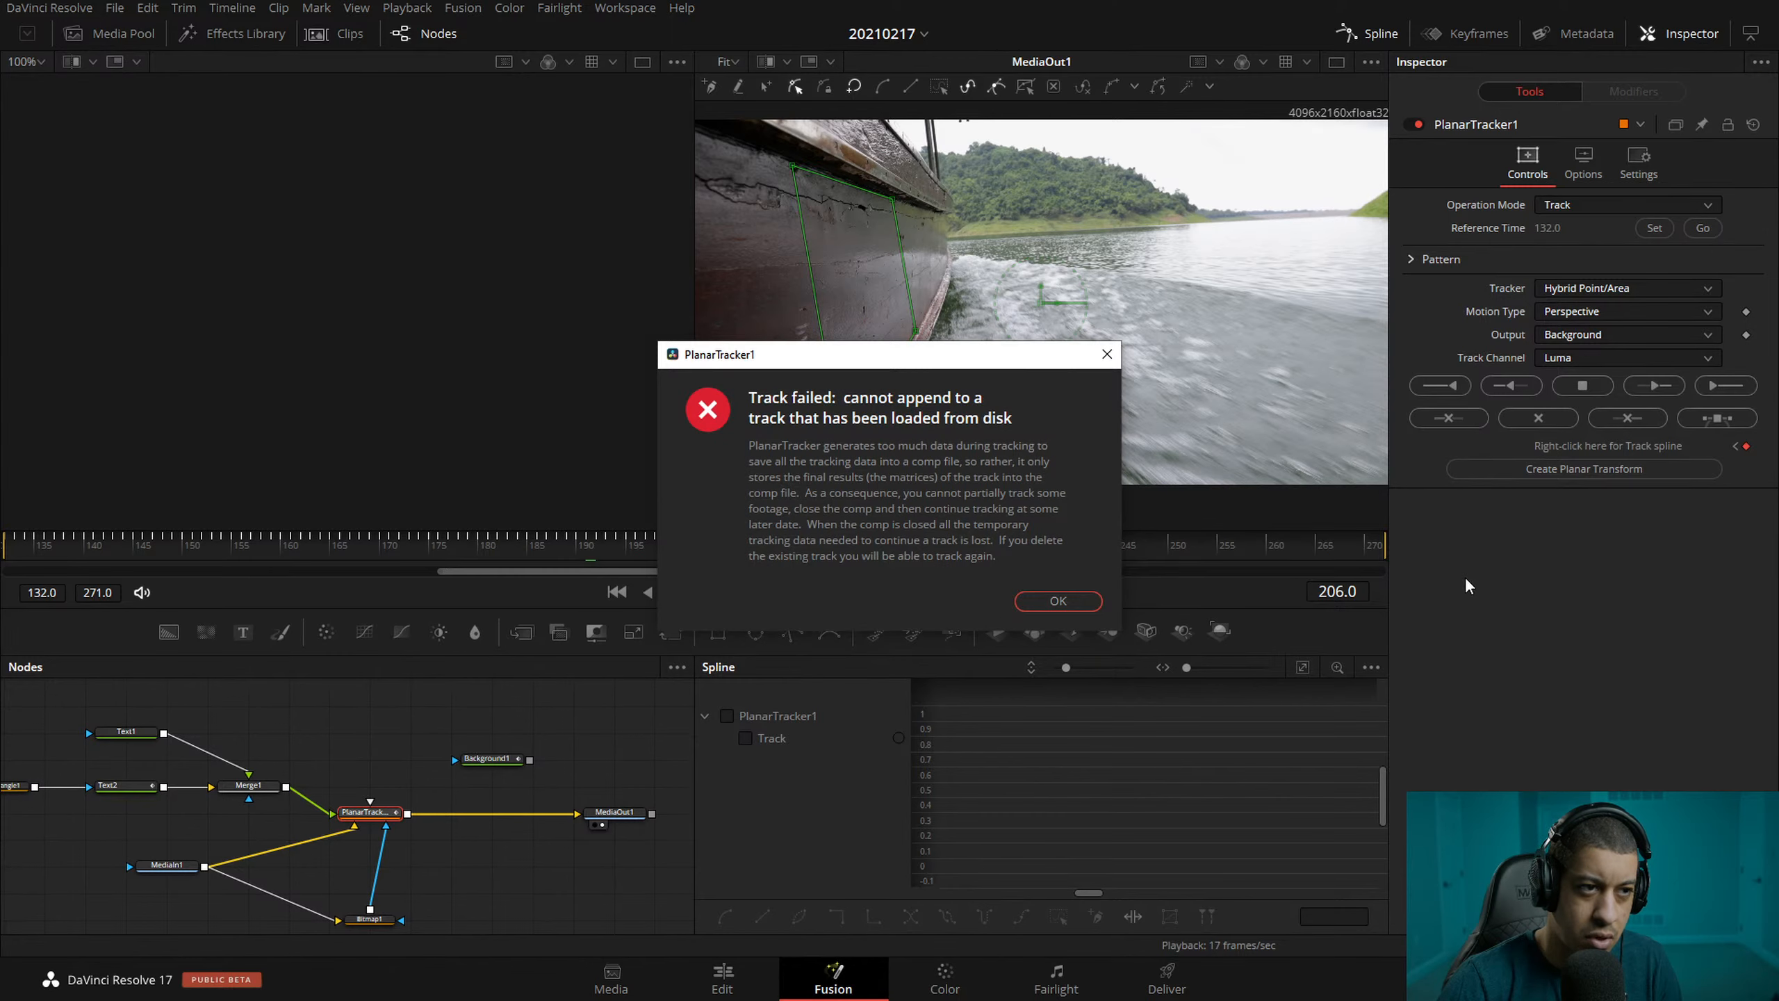
{"action": "left_click", "coordinate": [1058, 601]}
- Inspect the nodes feeding PlanarTracker1, check its track around frame 204, and play the composition on to frame 221
{"action": "left_click_drag", "start_coordinate": [80, 724], "coordinate": [294, 806]}
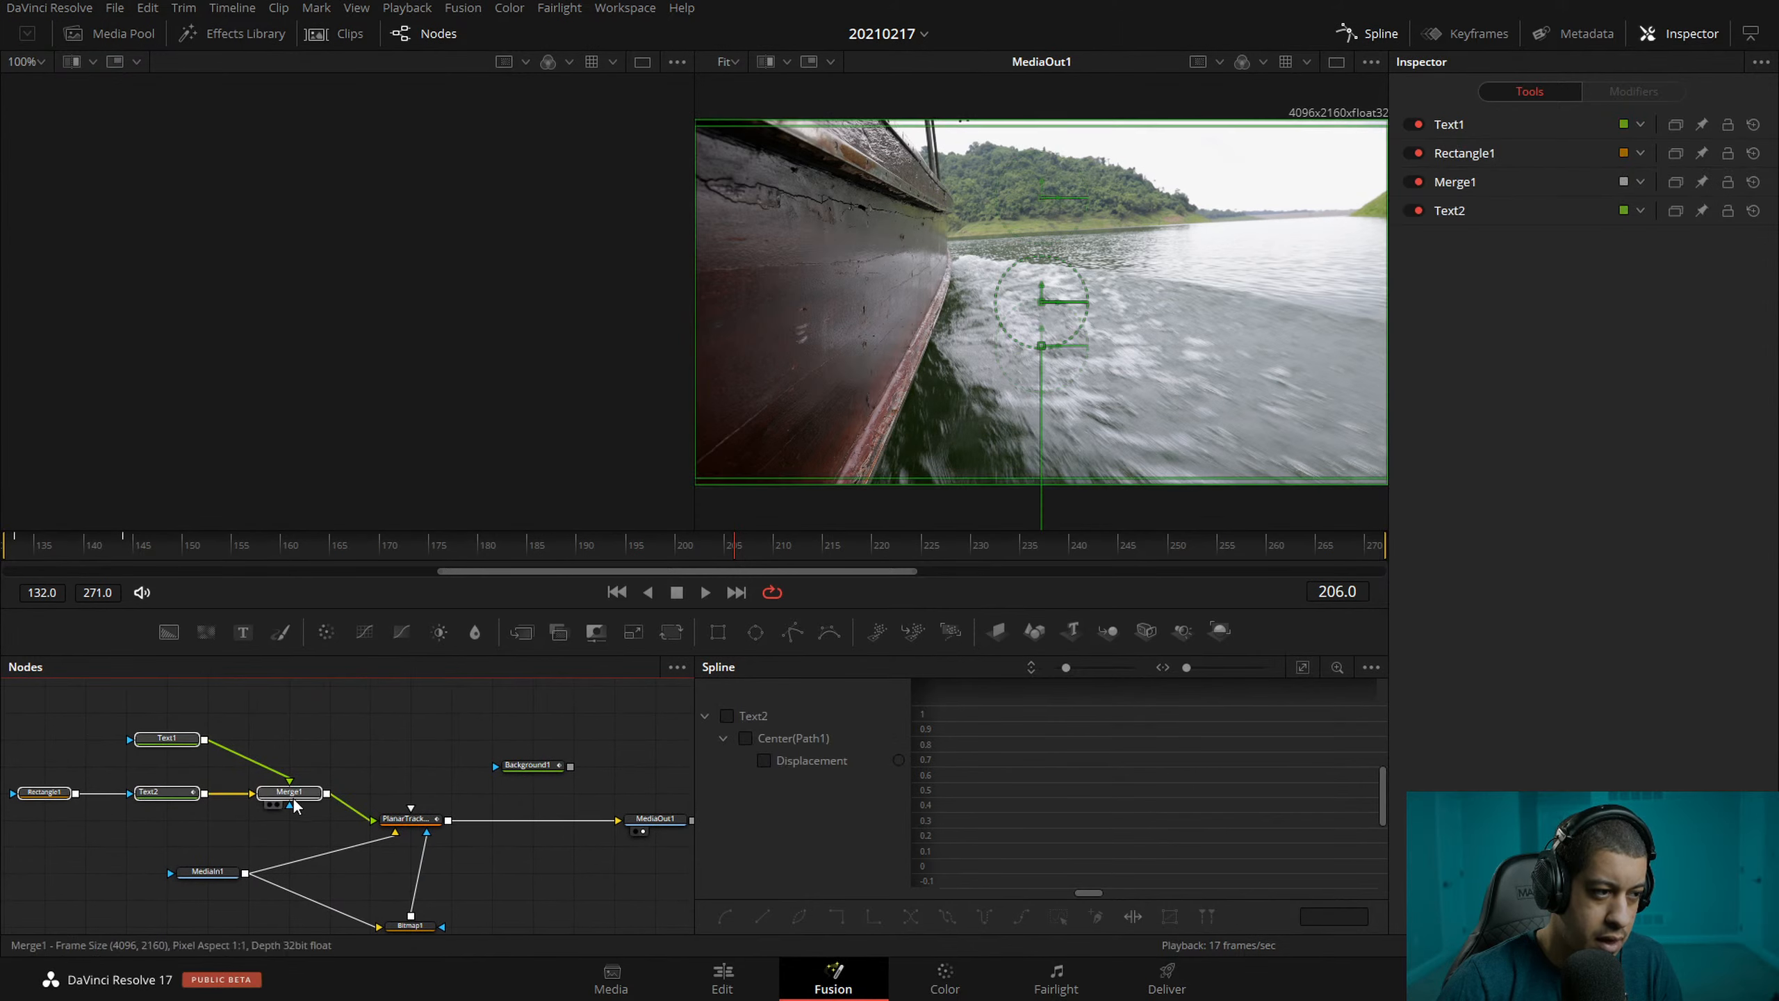
{"action": "left_click", "coordinate": [410, 819]}
{"action": "left_click", "coordinate": [401, 761]}
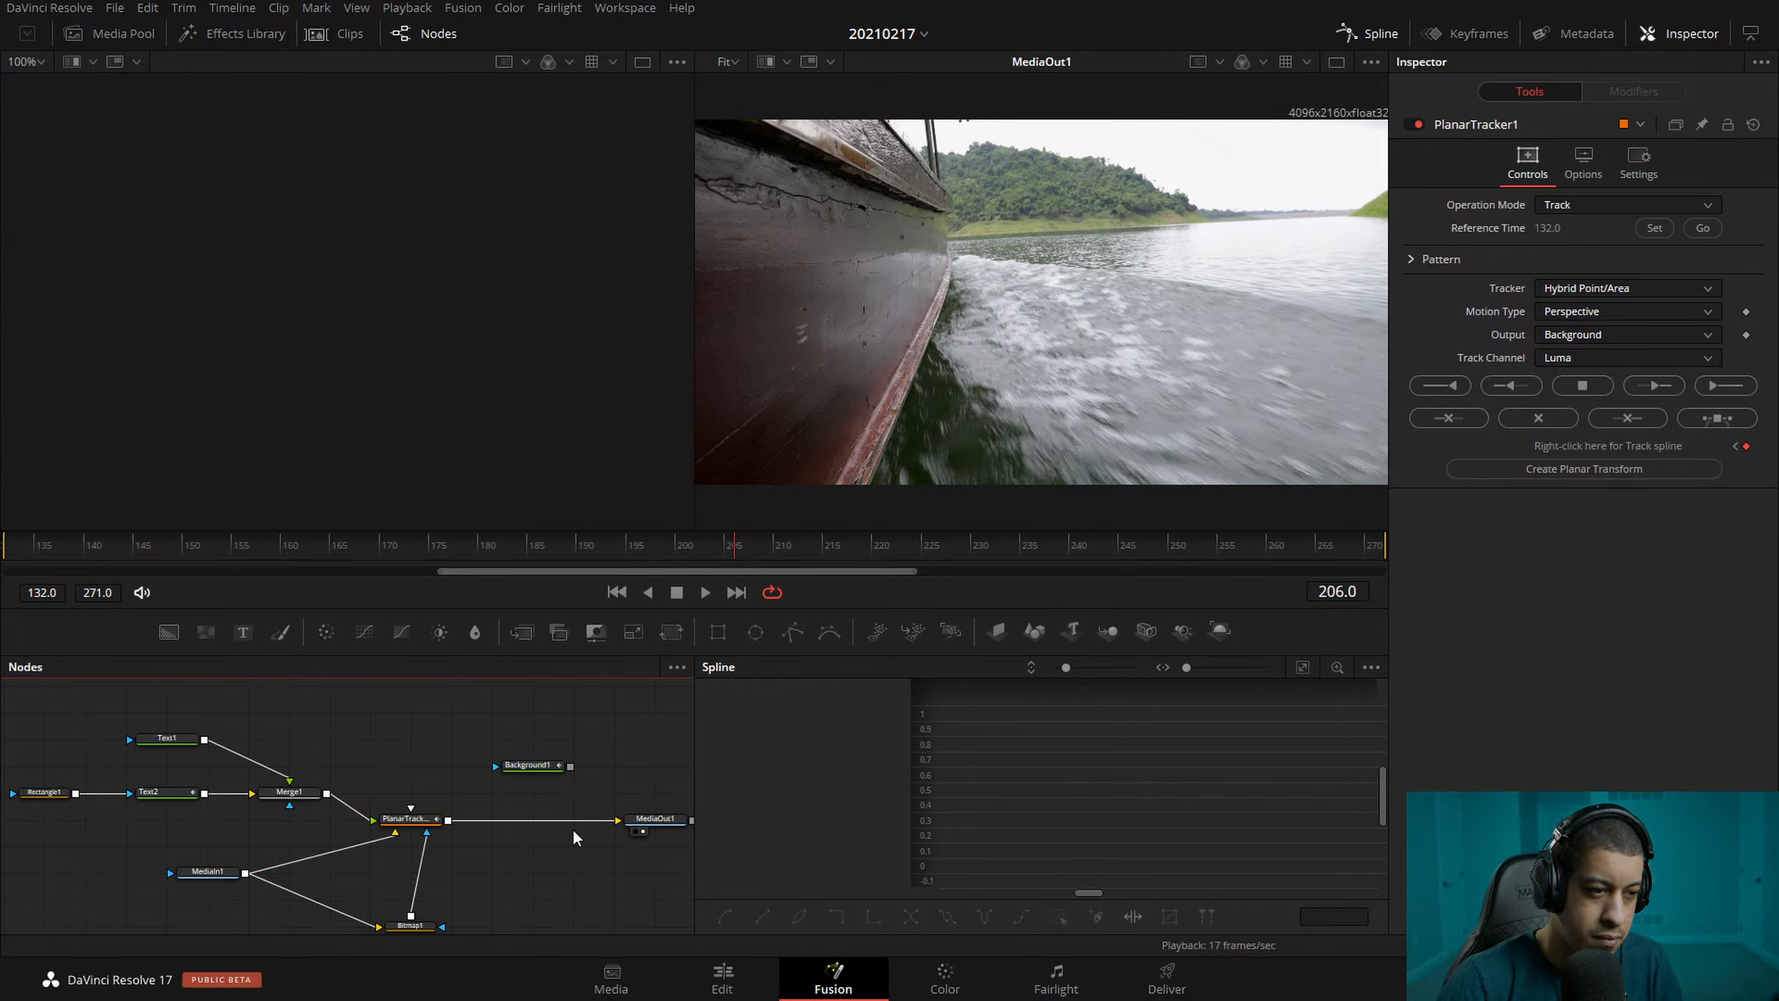
{"action": "left_click", "coordinate": [405, 820]}
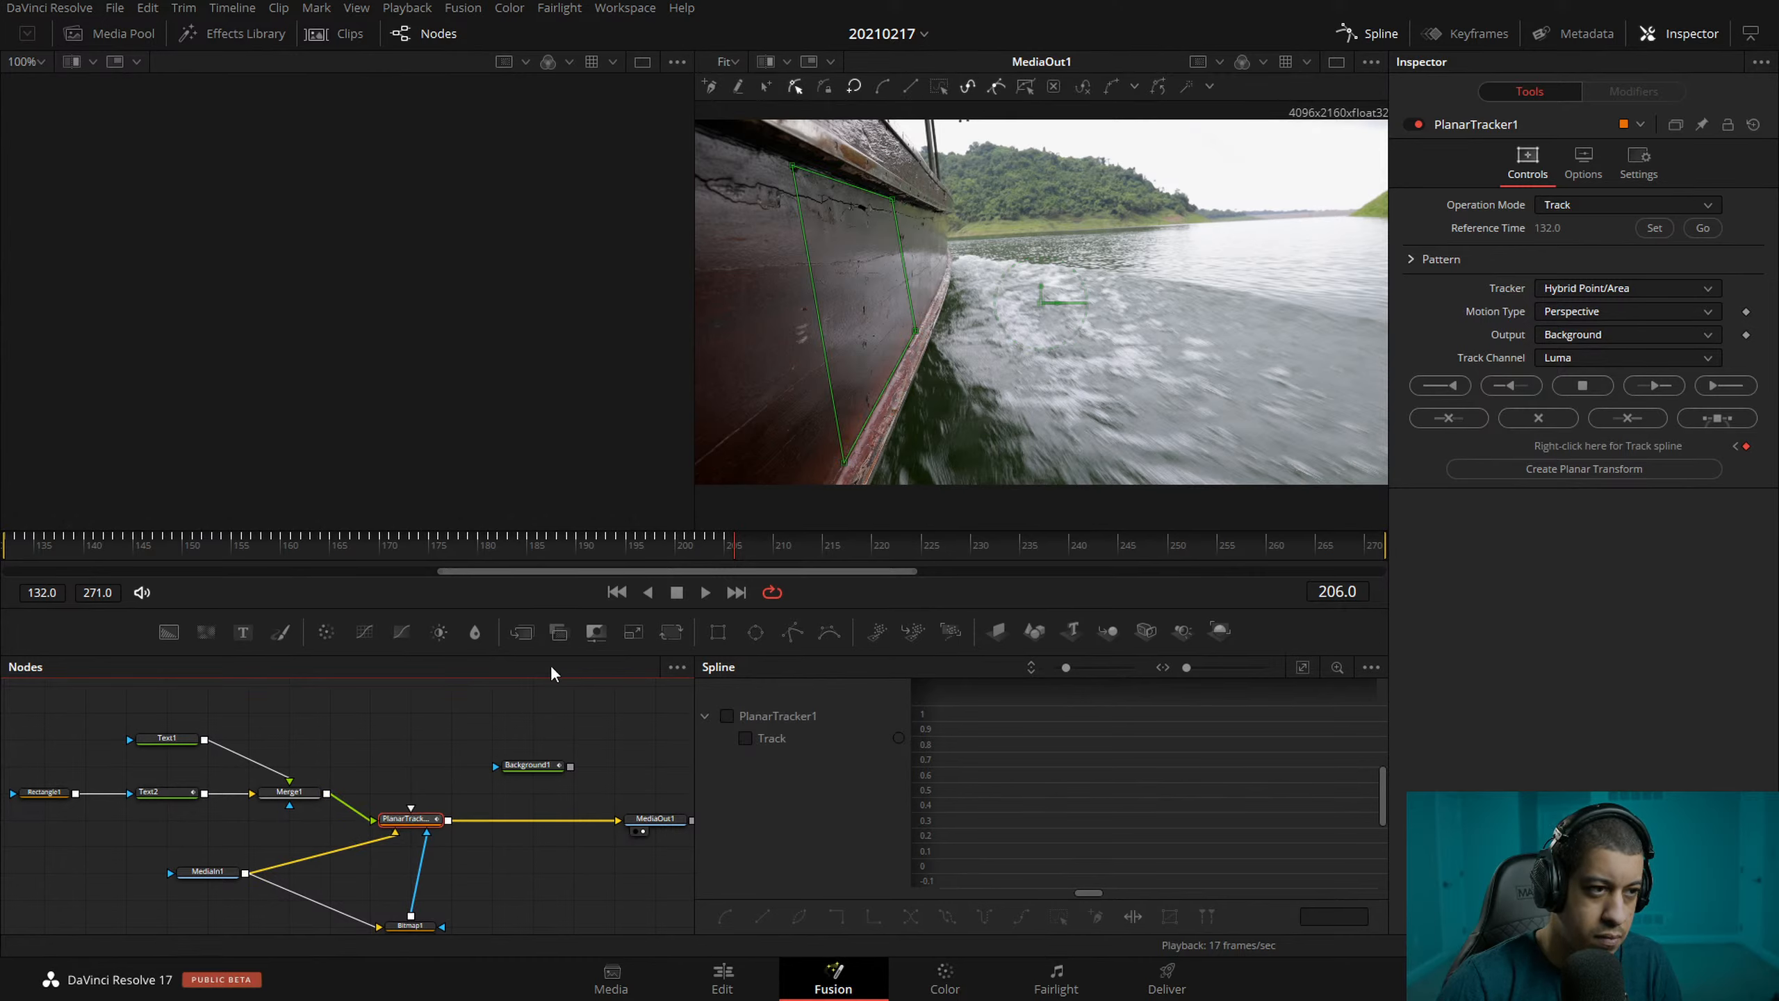
{"action": "left_click", "coordinate": [724, 558]}
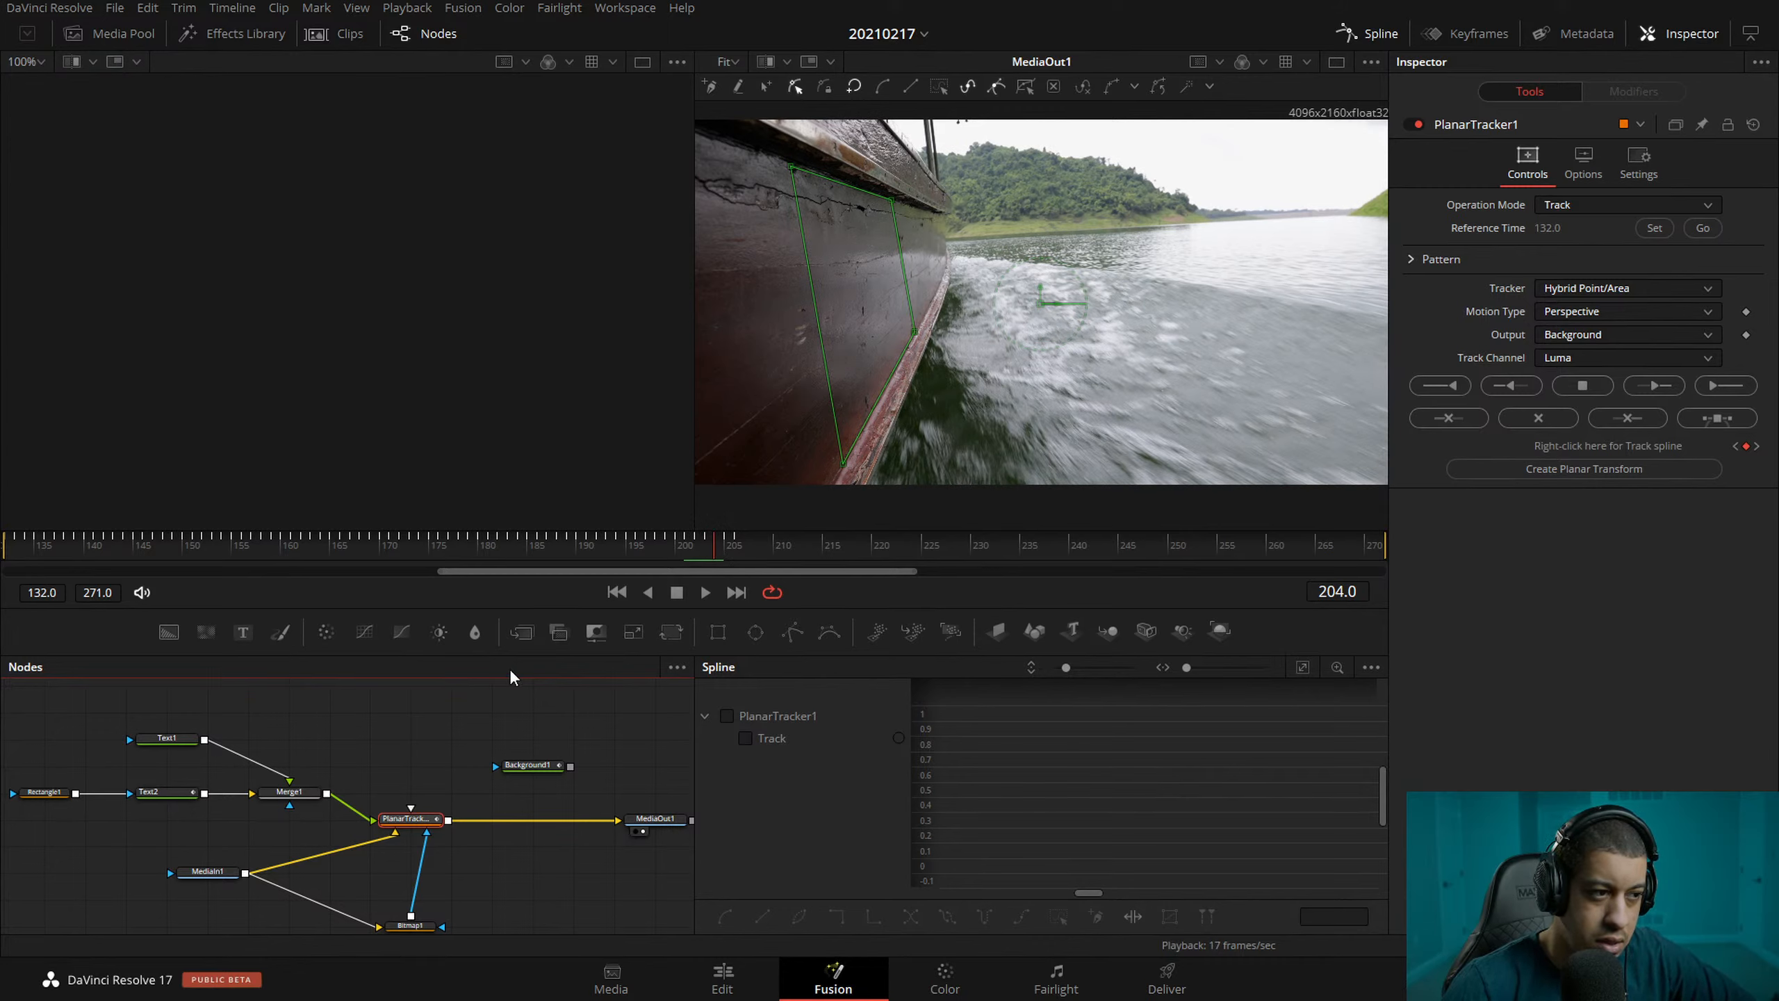
{"action": "left_click", "coordinate": [399, 753]}
{"action": "key", "text": "space"}
{"action": "key", "text": "space"}
- Try a new Planar Tracker node fed by MediaIn1, and delete it
{"action": "key", "text": "shift+space"}
{"action": "type", "text": "PLAN"}
{"action": "key", "text": "Return"}
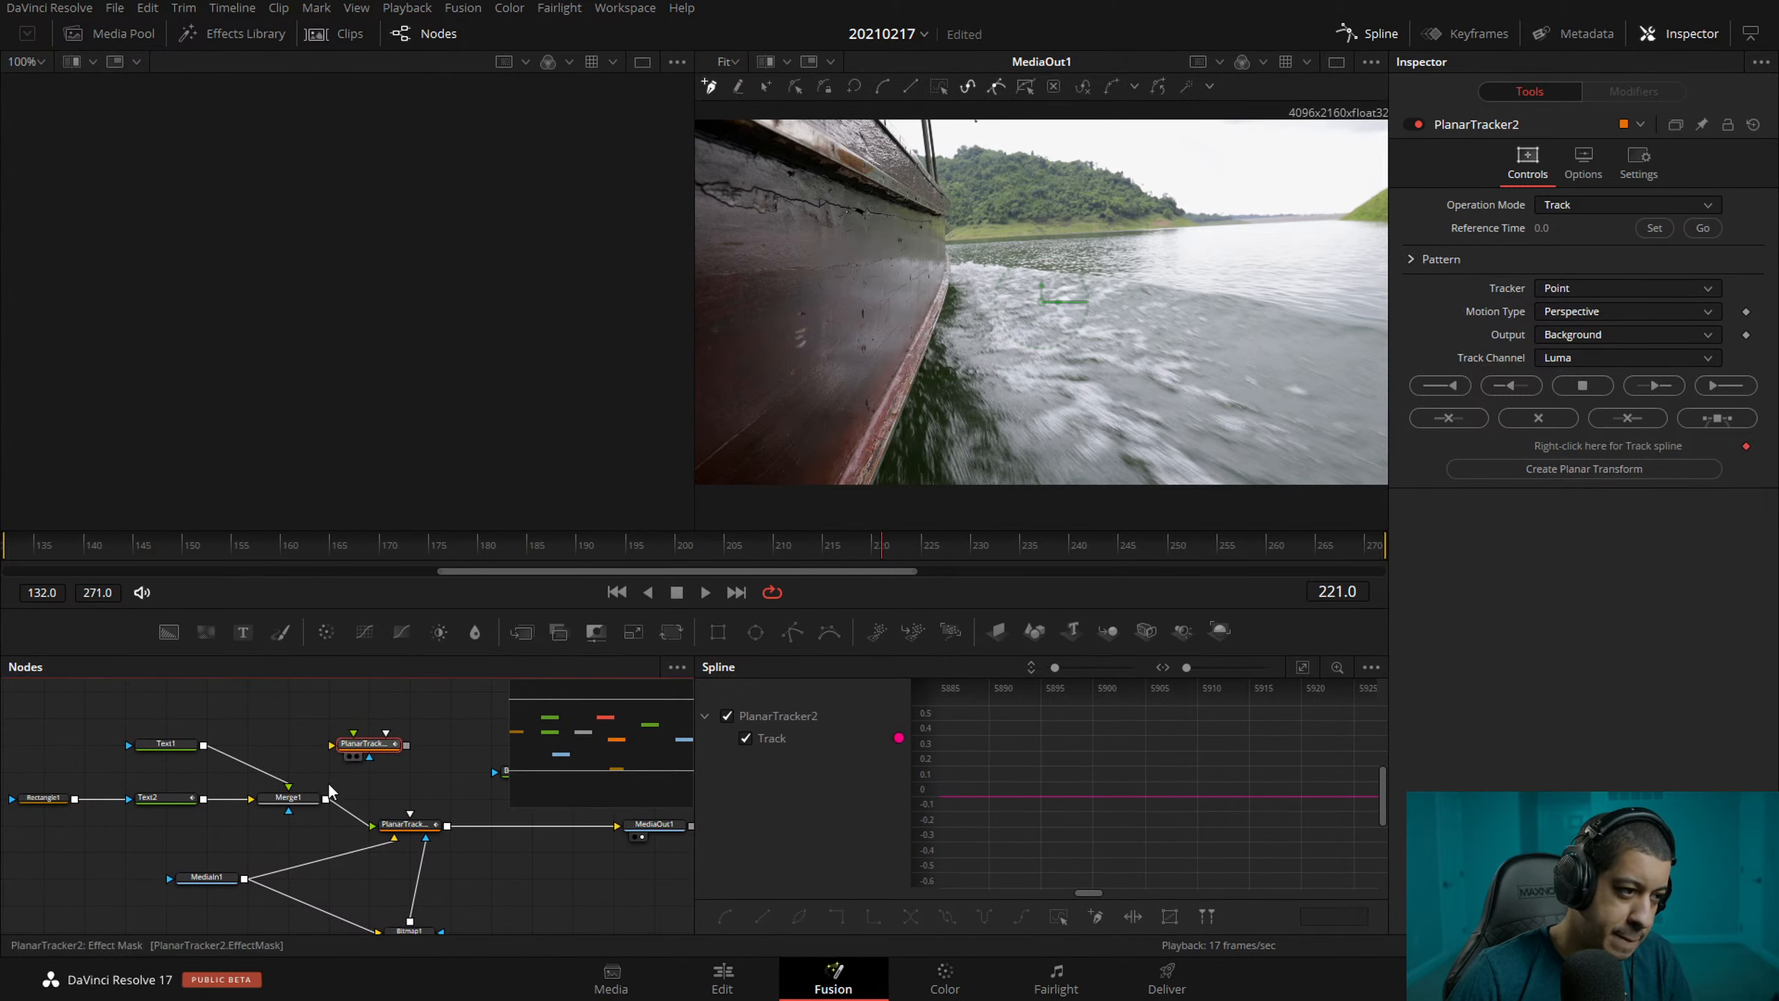
{"action": "left_click_drag", "start_coordinate": [245, 882], "coordinate": [366, 744]}
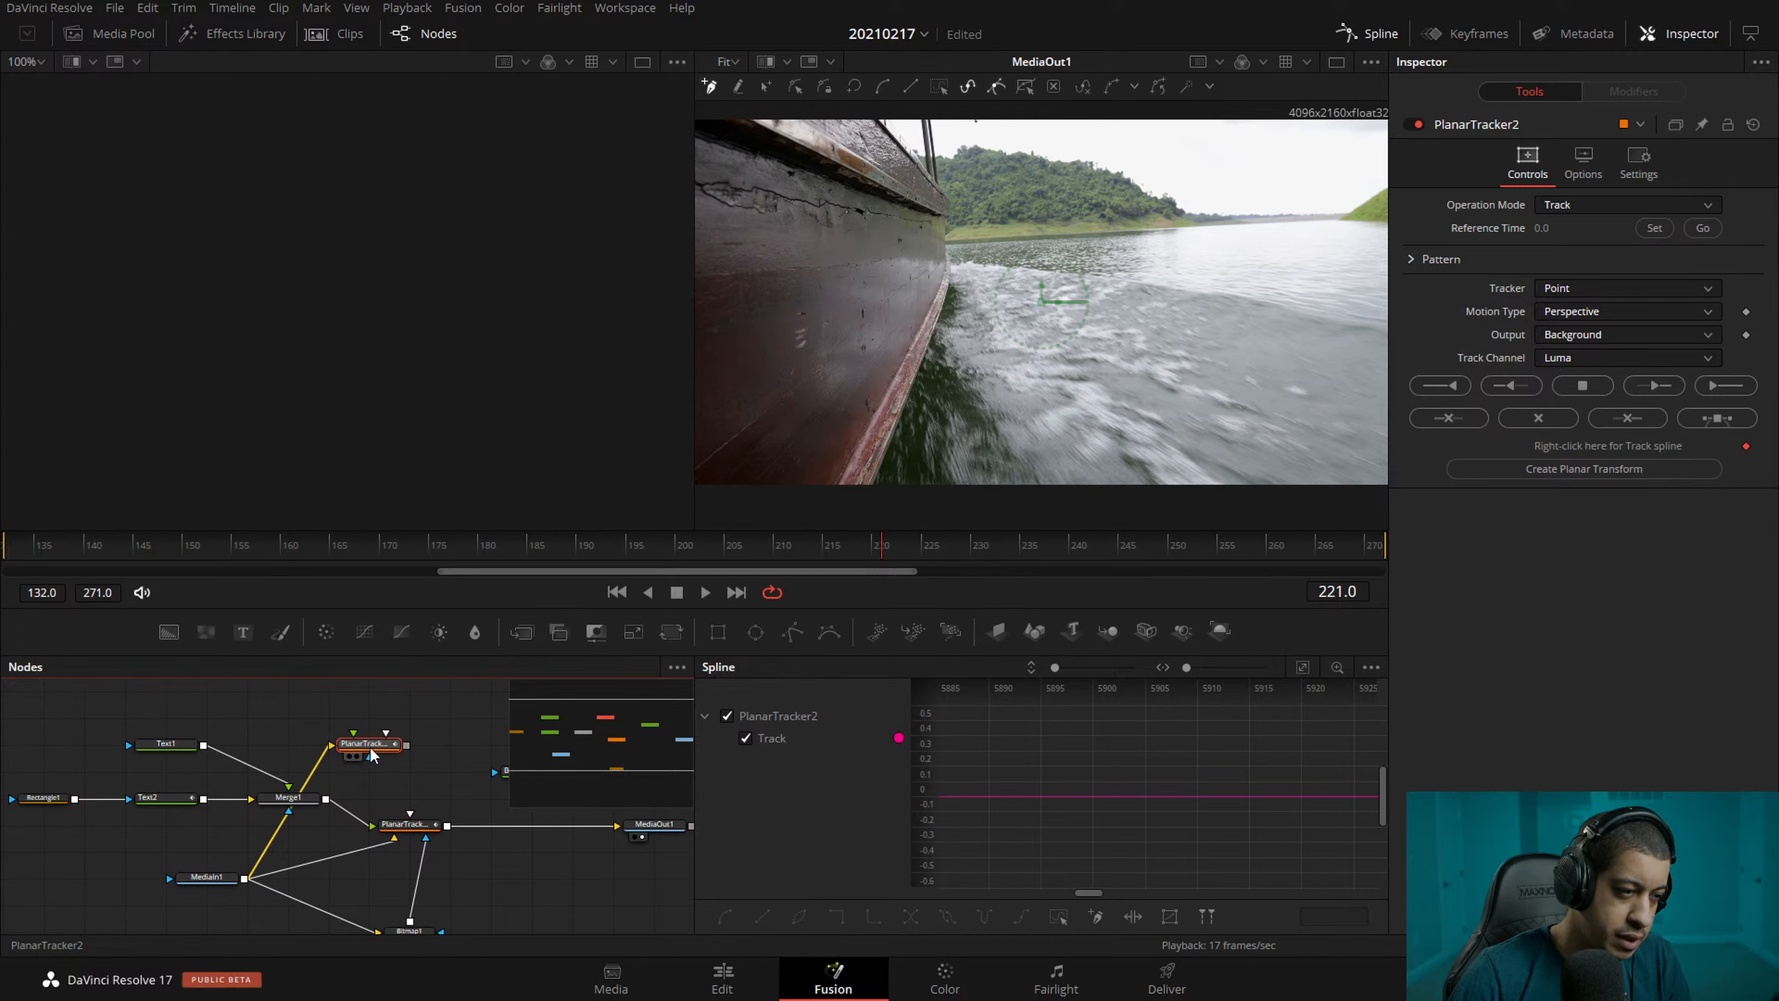
{"action": "key", "text": "Delete"}
- Duplicate the PlanarTracker1 node above the original and connect MediaIn1 to the copy
{"action": "left_click", "coordinate": [409, 822]}
{"action": "key", "text": "ctrl+v"}
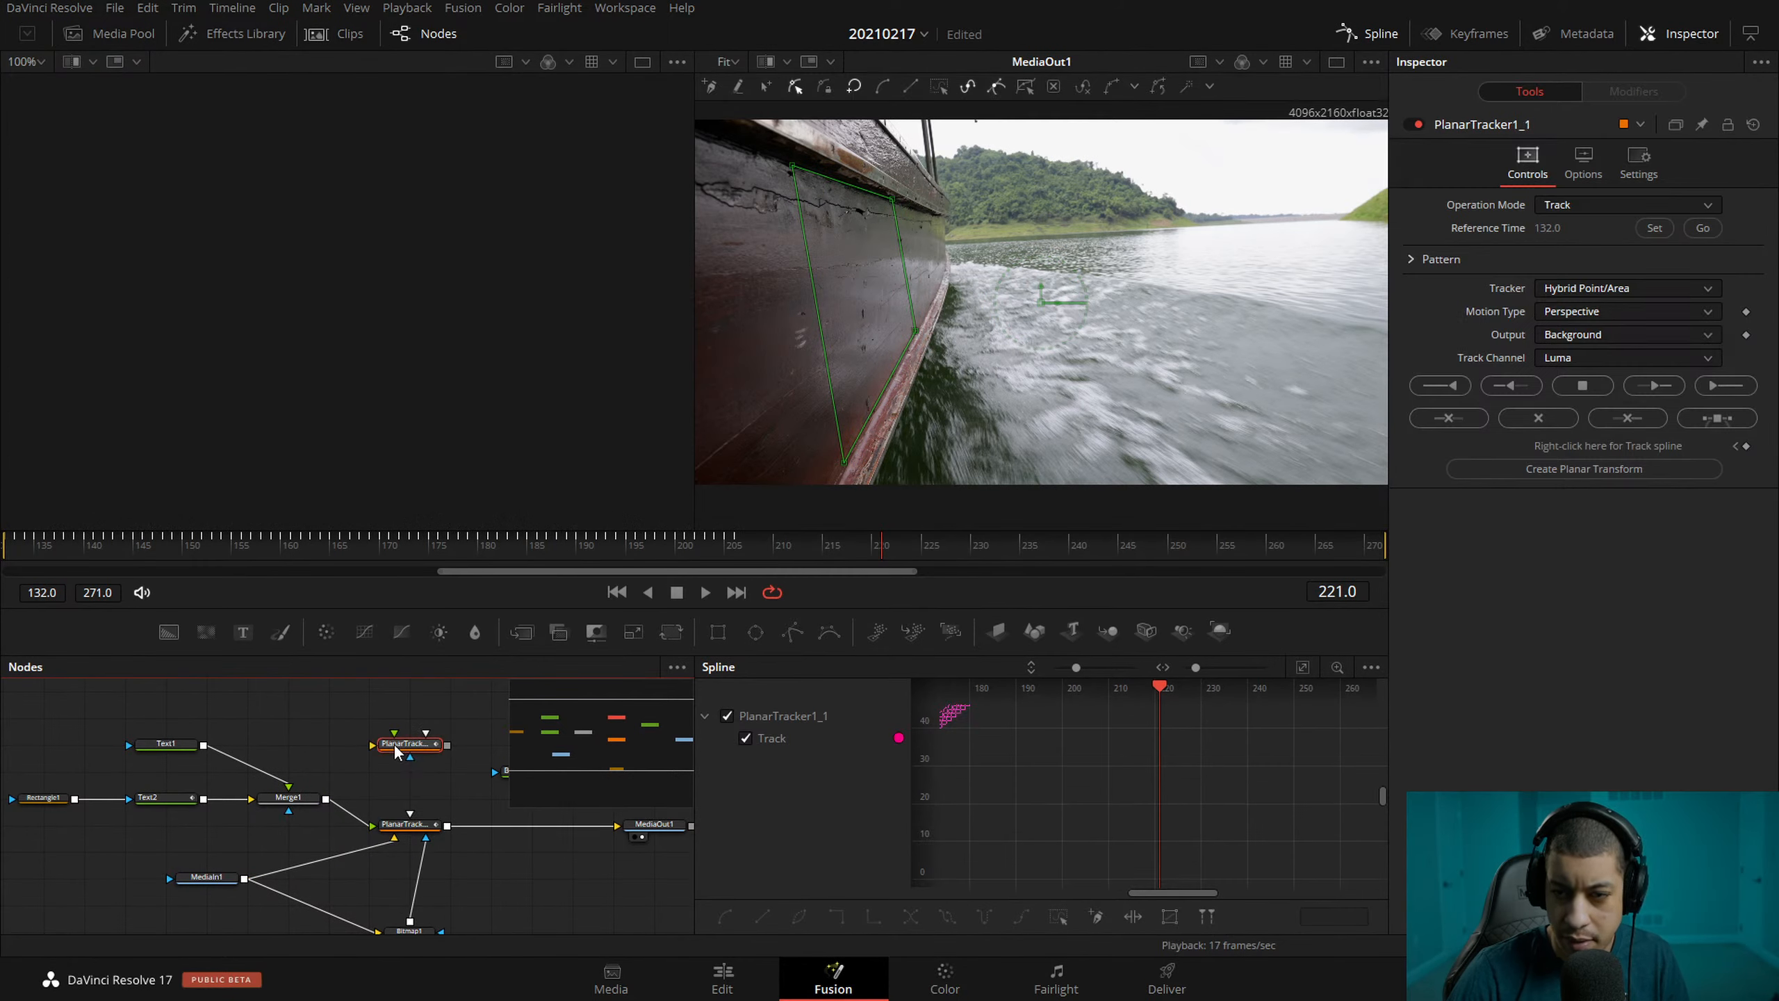
{"action": "left_click", "coordinate": [429, 792]}
{"action": "left_click_drag", "start_coordinate": [244, 878], "coordinate": [414, 750]}
- Show the copied planar tracker in both viewers
{"action": "key", "text": "1"}
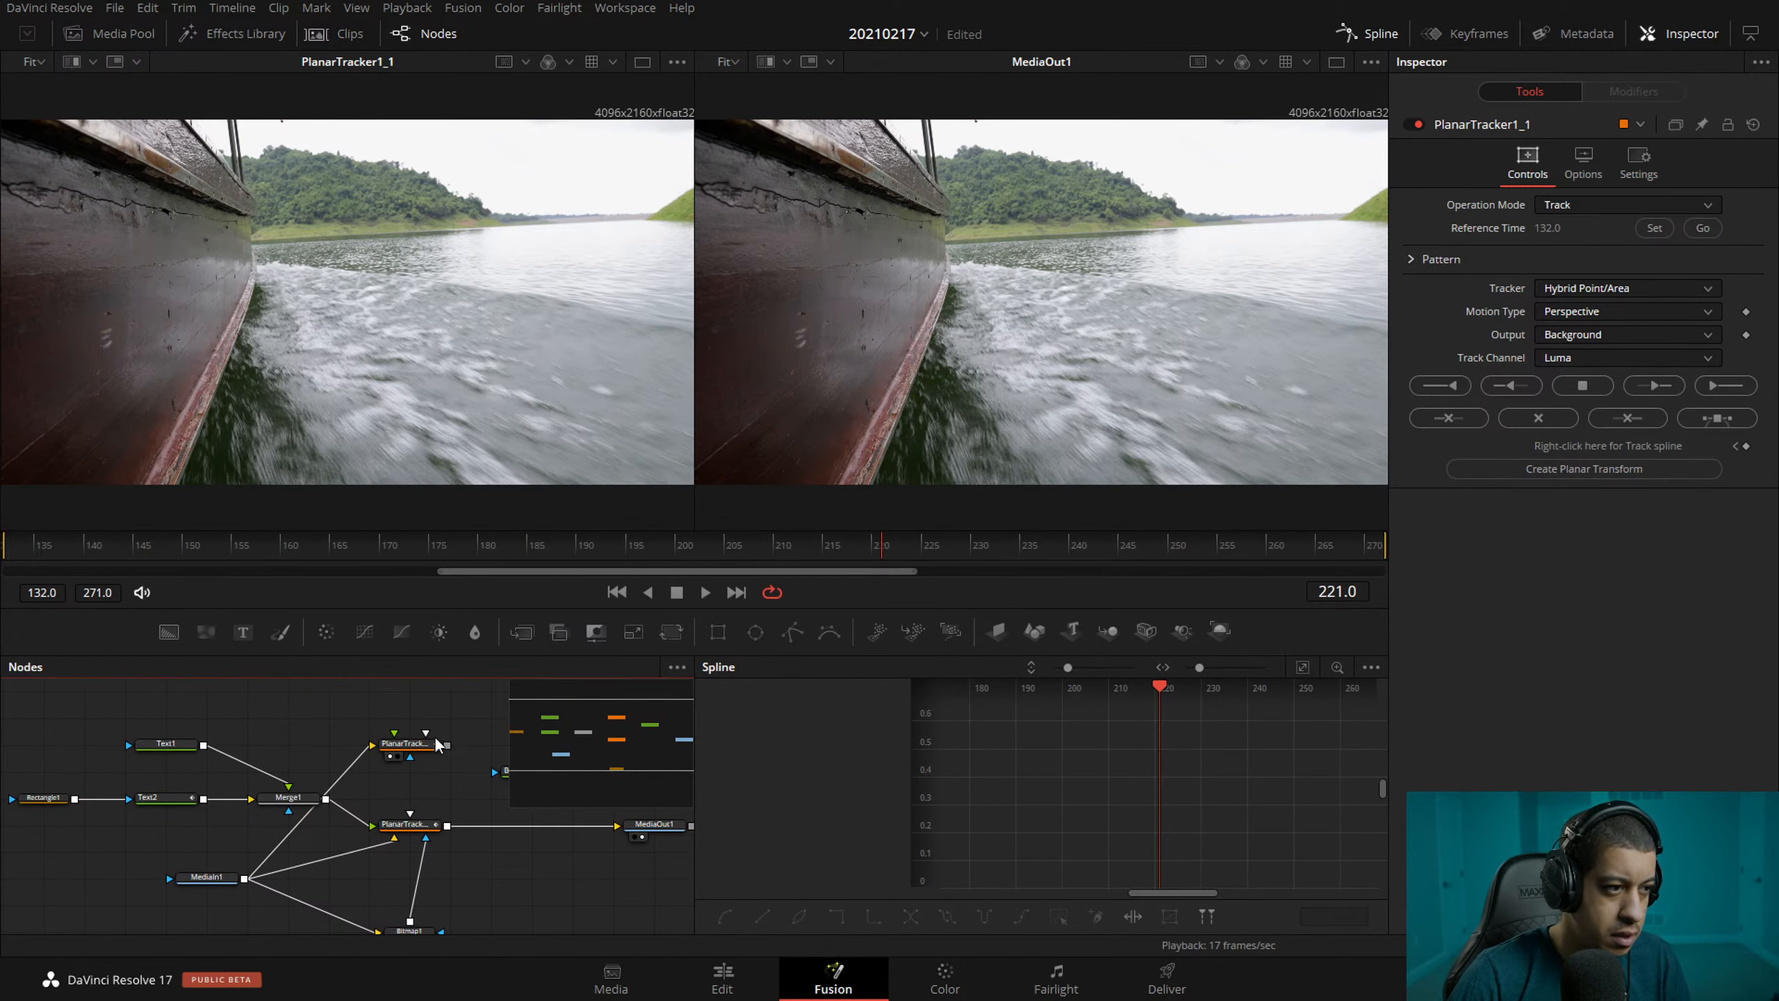
{"action": "left_click", "coordinate": [410, 744]}
{"action": "key", "text": "2"}
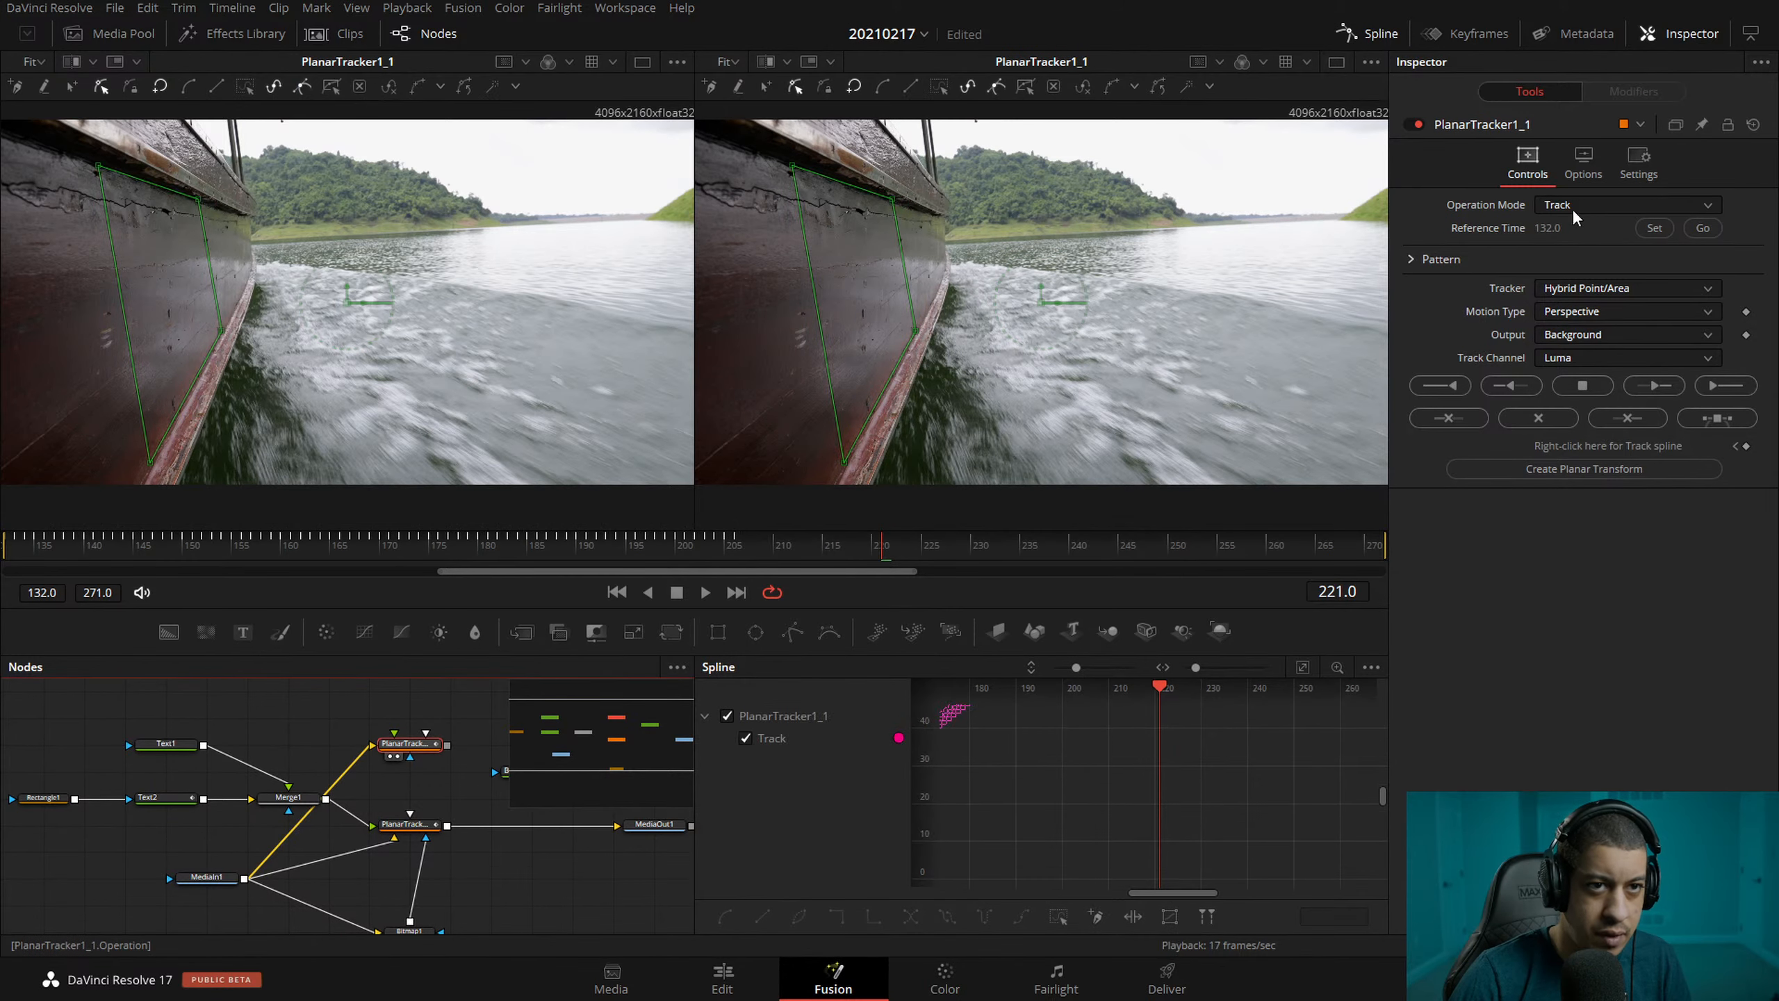
- Try to track forward from frame 221 with the copied planar tracker
{"action": "left_click", "coordinate": [1573, 218]}
{"action": "left_click", "coordinate": [1578, 244]}
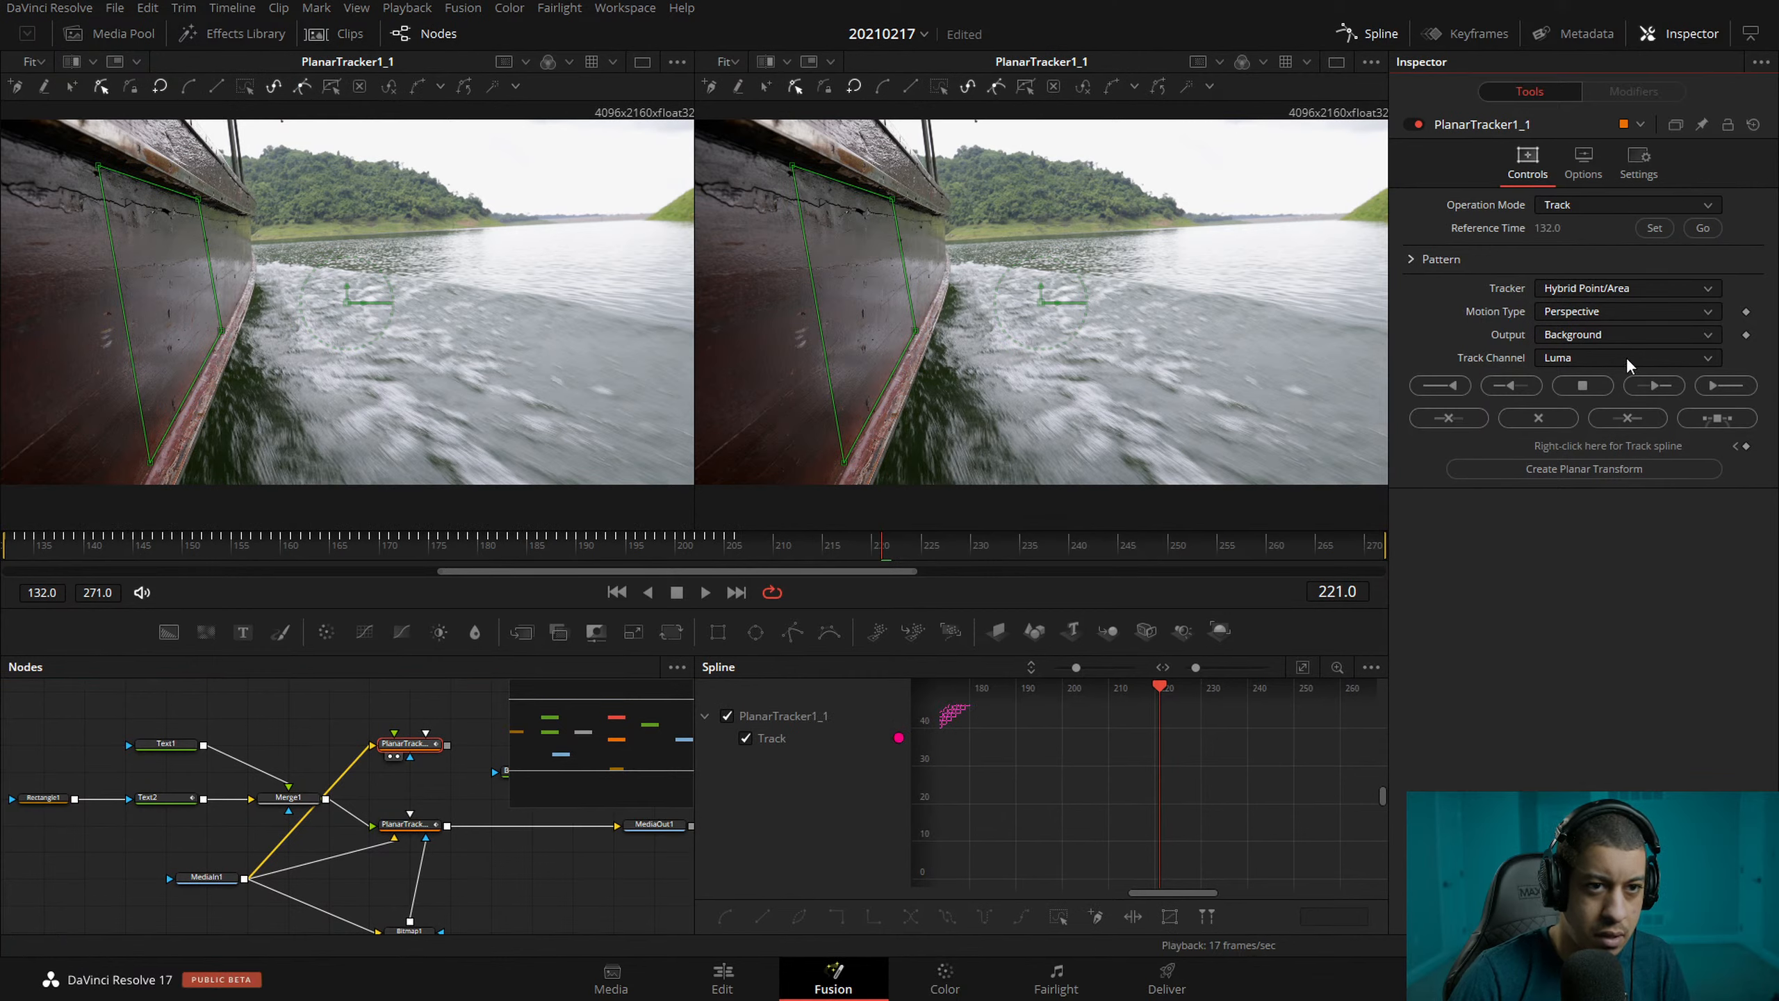
{"action": "left_click", "coordinate": [1655, 385]}
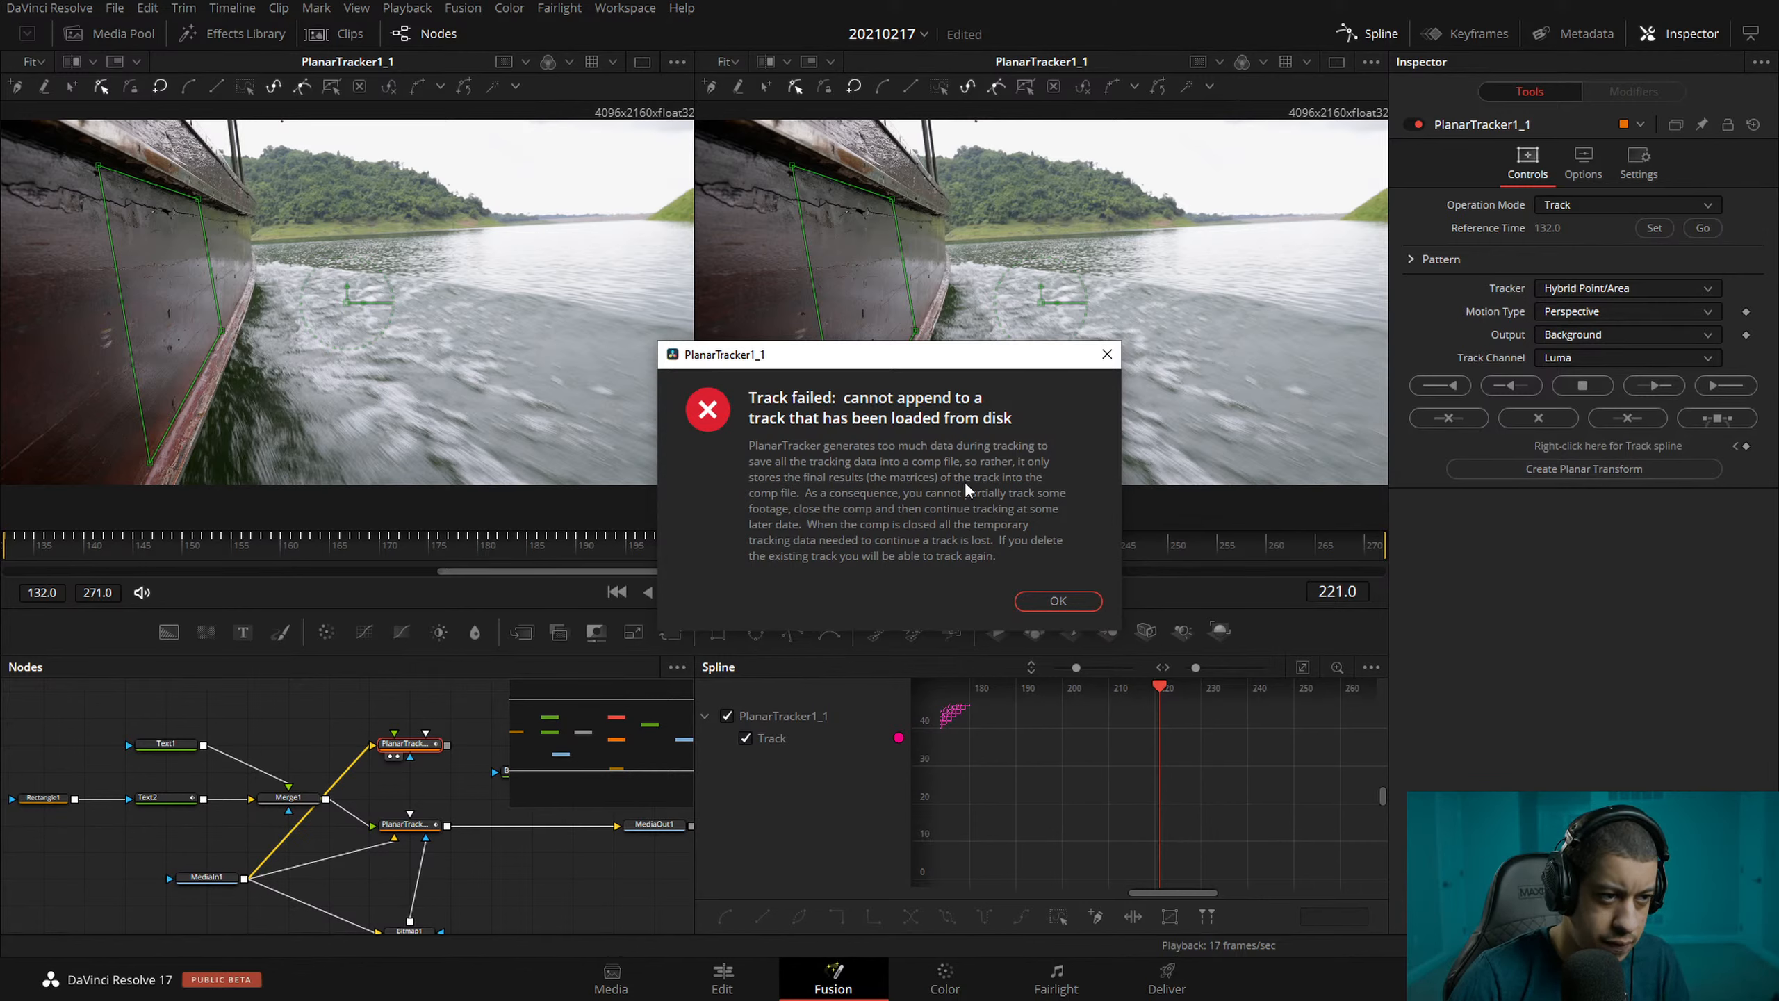
{"action": "left_click", "coordinate": [1059, 601]}
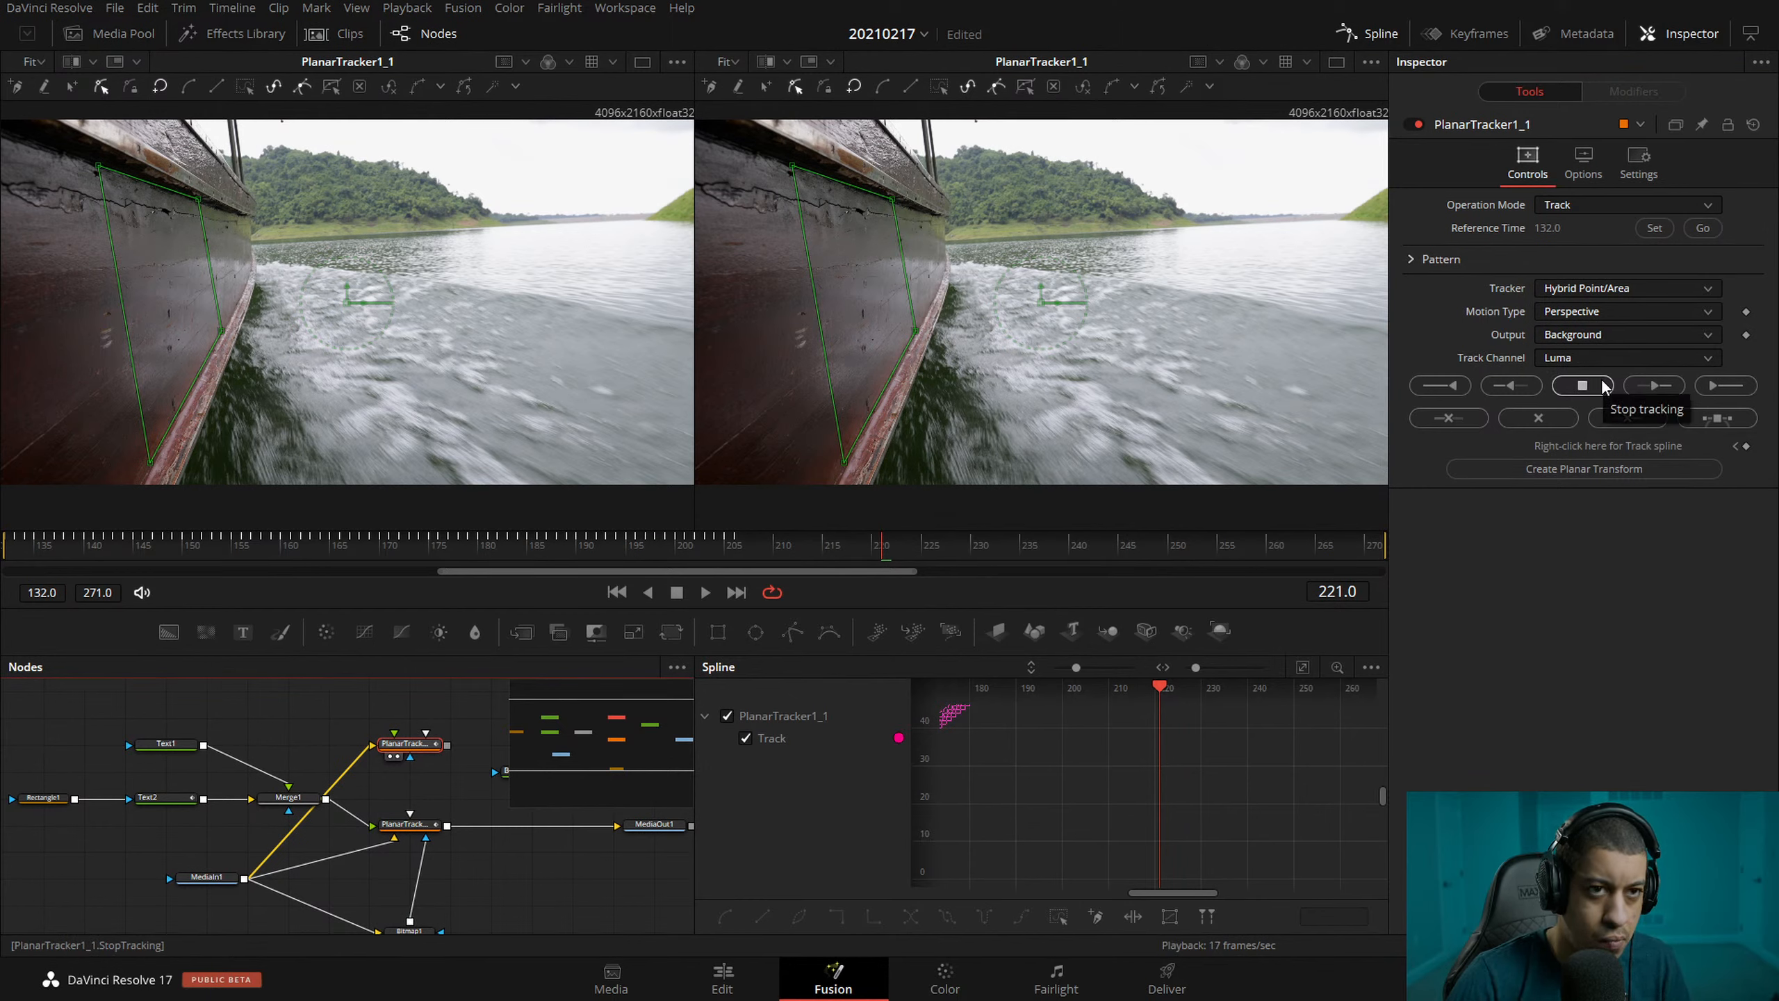
- Check the copied planar tracker's display options and its available operation modes
{"action": "left_click", "coordinate": [1583, 166]}
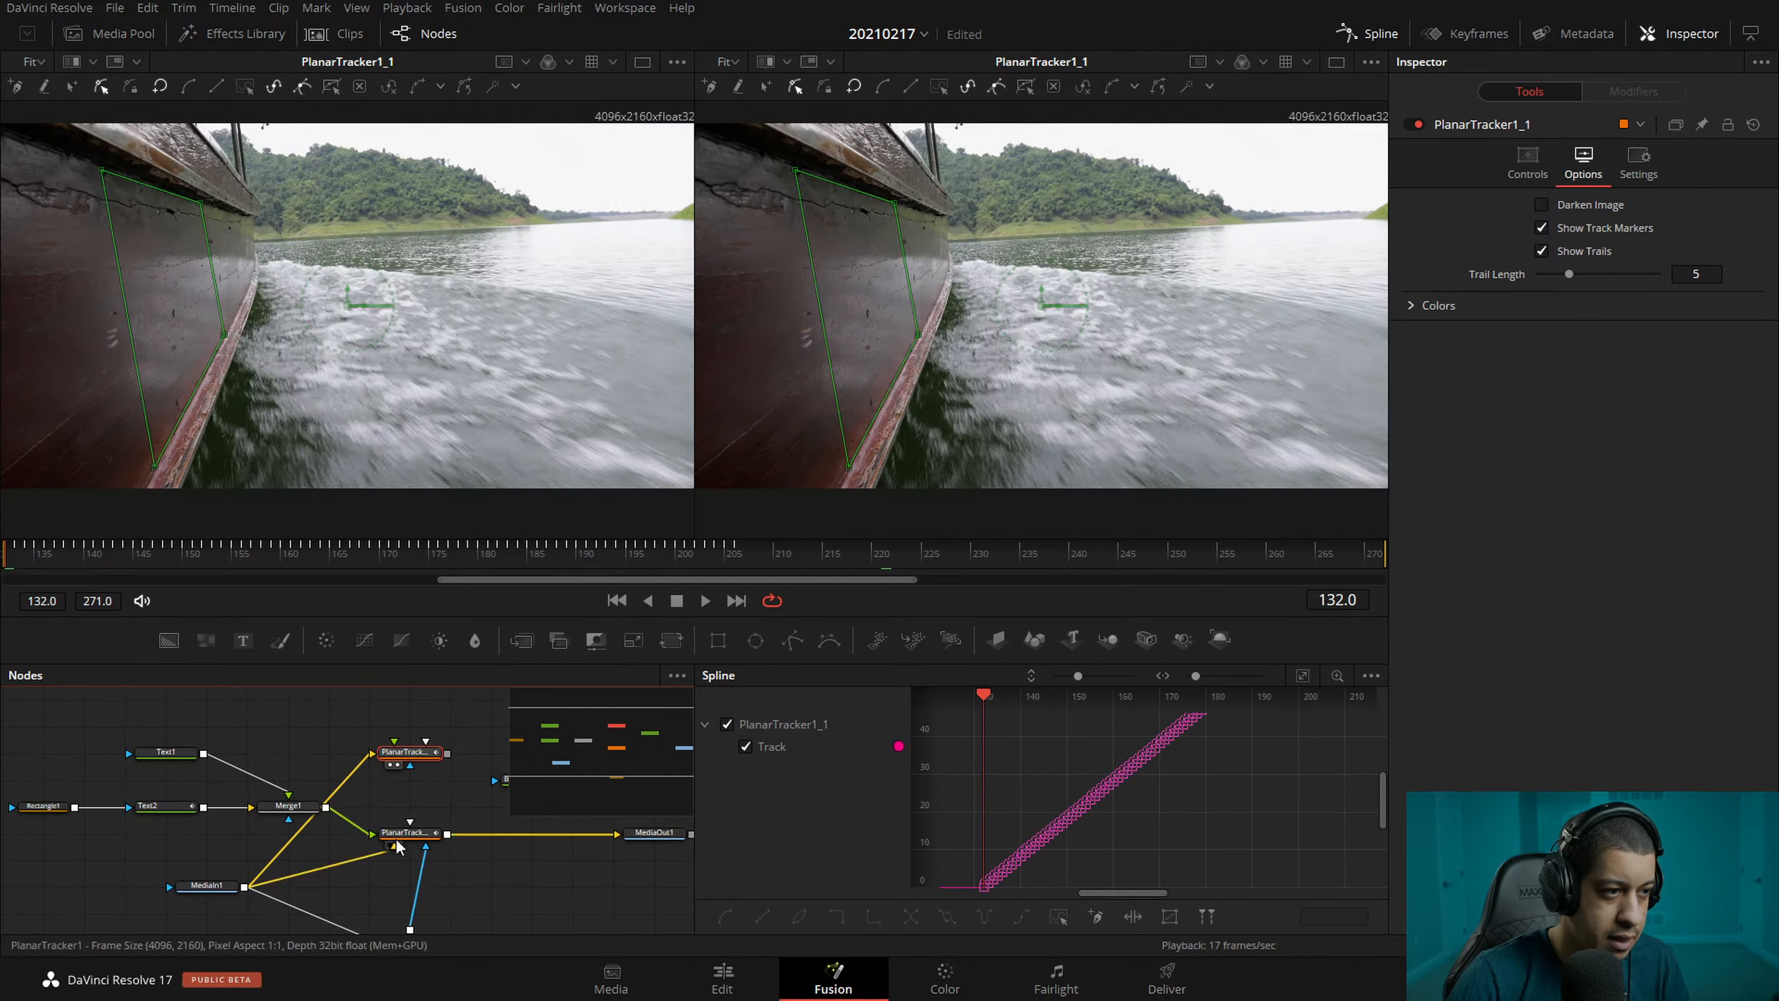
{"action": "left_click", "coordinate": [1528, 162]}
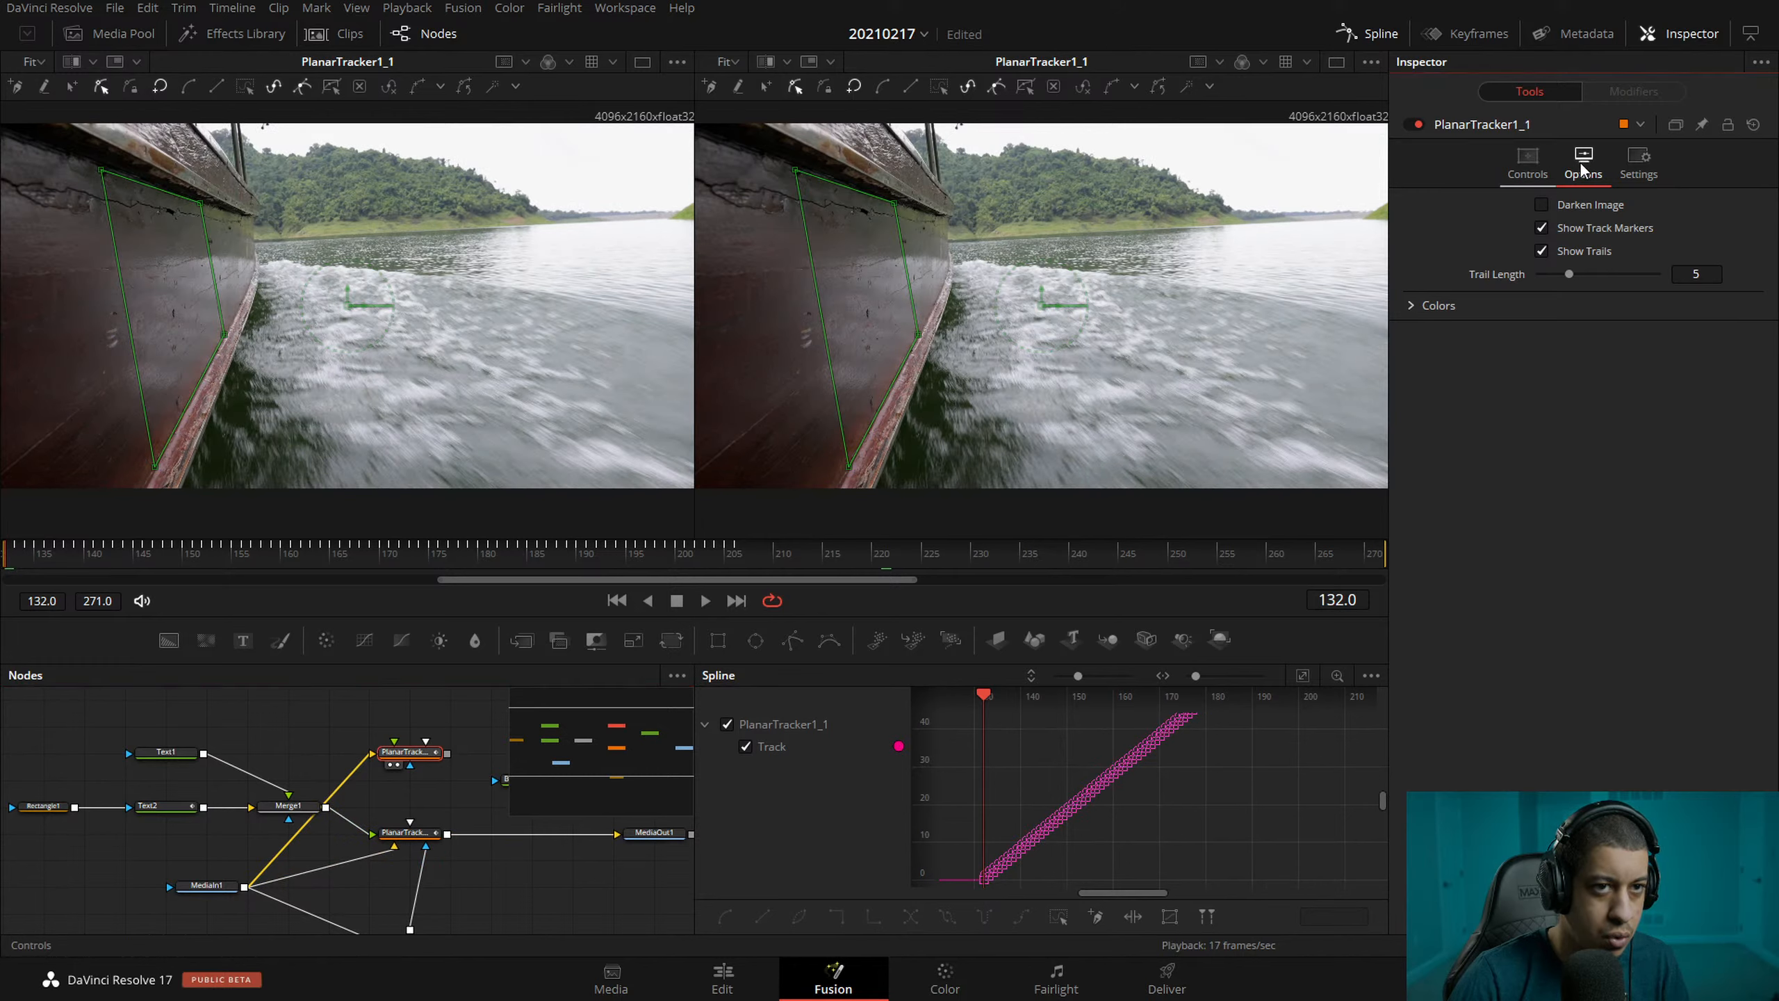
{"action": "left_click", "coordinate": [1607, 206]}
{"action": "left_click", "coordinate": [1606, 210]}
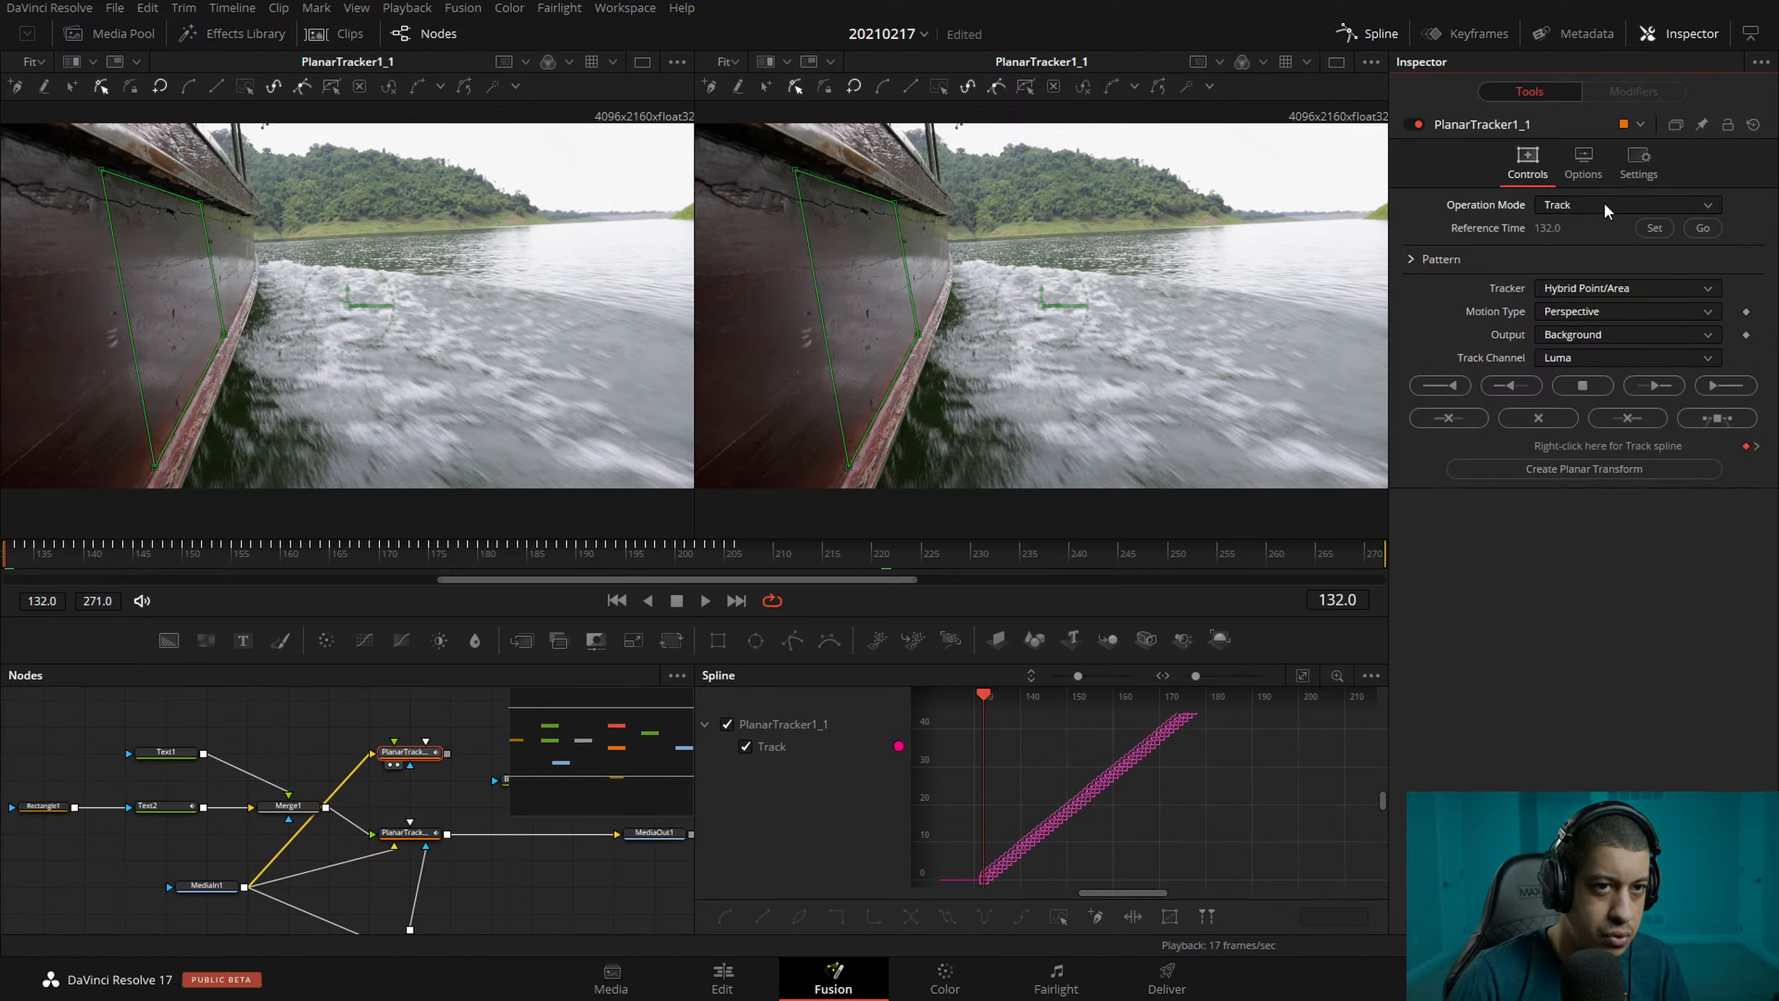
- At frame 206, move the copied planar tracker node closer to the original and reset it to clear its existing track
{"action": "left_click", "coordinate": [741, 563]}
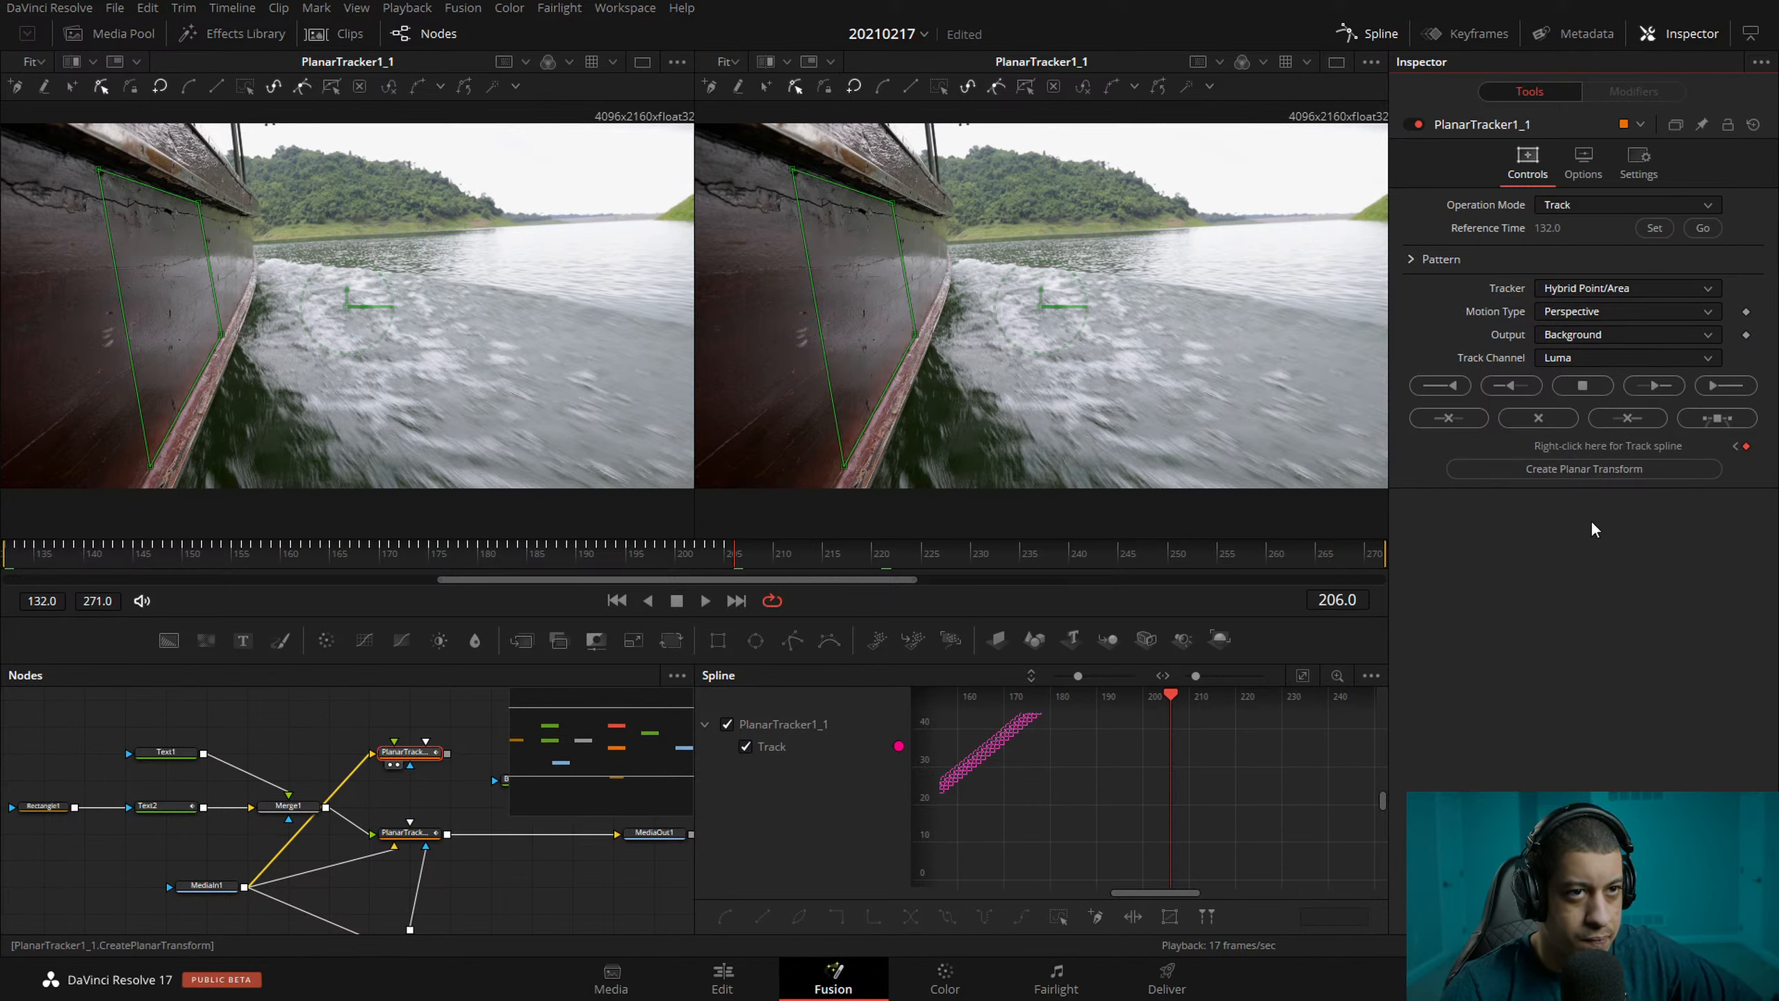
{"action": "left_click_drag", "start_coordinate": [392, 793], "coordinate": [315, 793]}
{"action": "left_click_drag", "start_coordinate": [447, 775], "coordinate": [431, 706]}
{"action": "left_click", "coordinate": [340, 751]}
{"action": "mouse_move", "coordinate": [374, 764]}
{"action": "left_mouse_down"}
{"action": "mouse_move", "coordinate": [408, 771]}
{"action": "mouse_move", "coordinate": [378, 786]}
{"action": "left_mouse_up"}
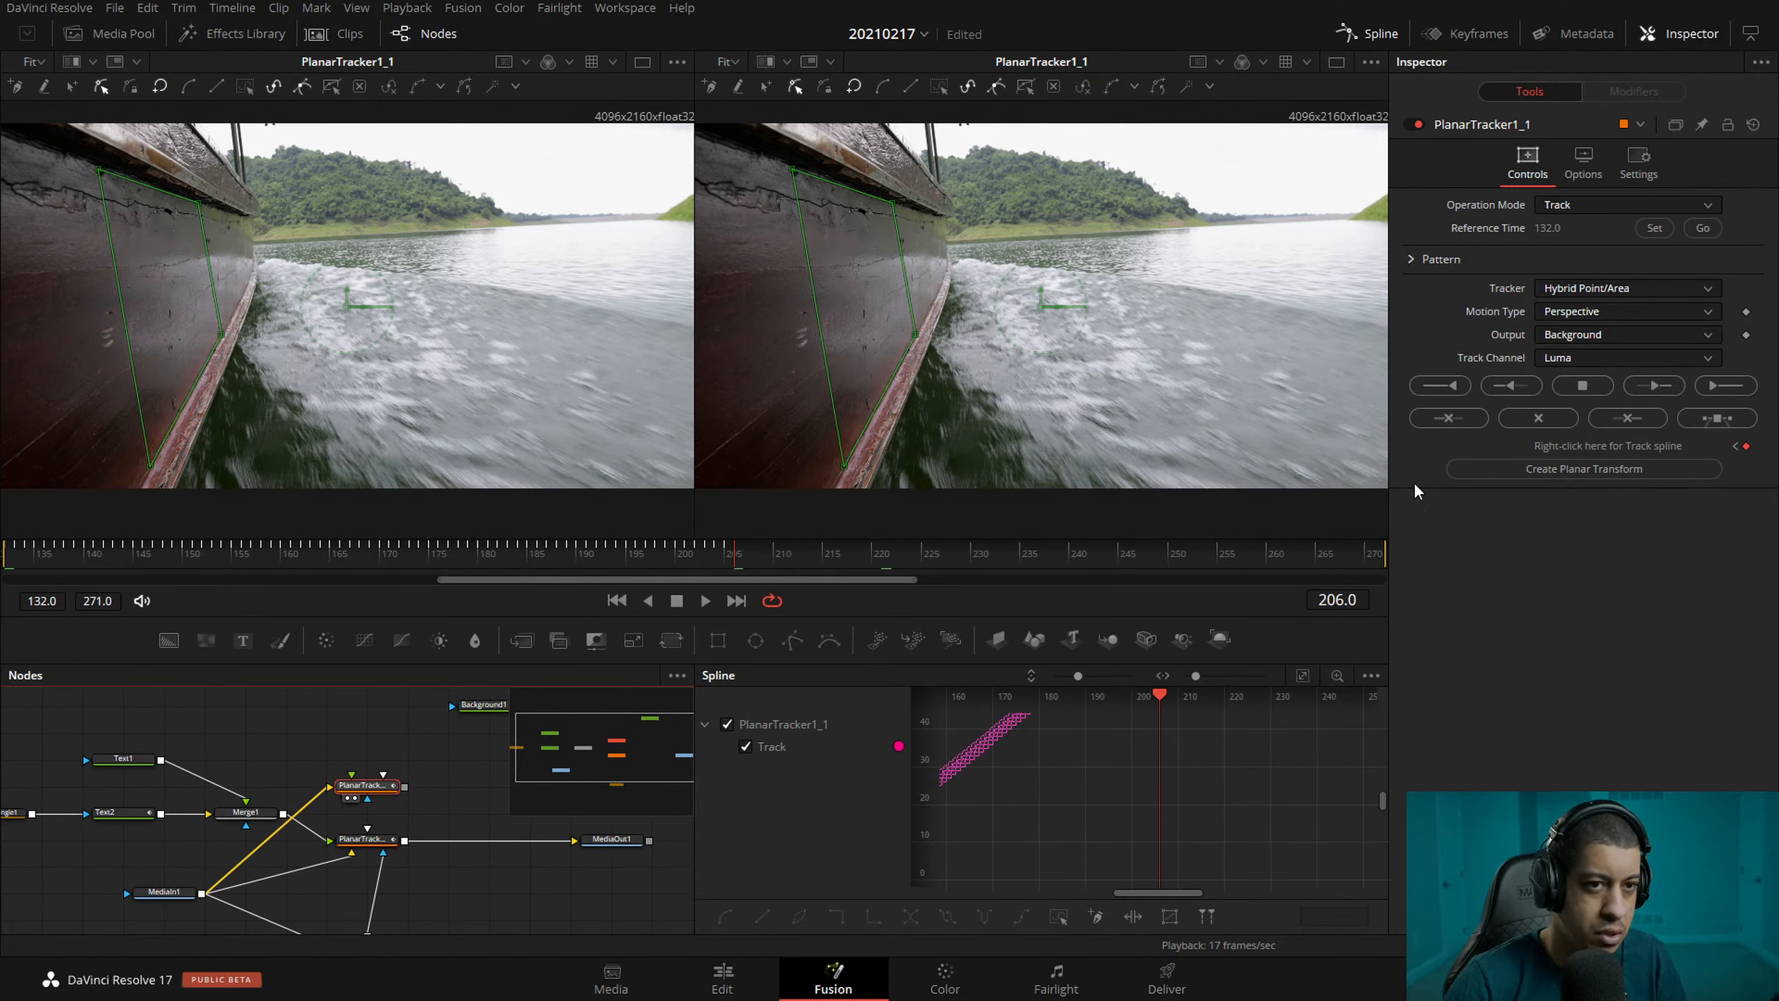
{"action": "left_click", "coordinate": [1498, 379]}
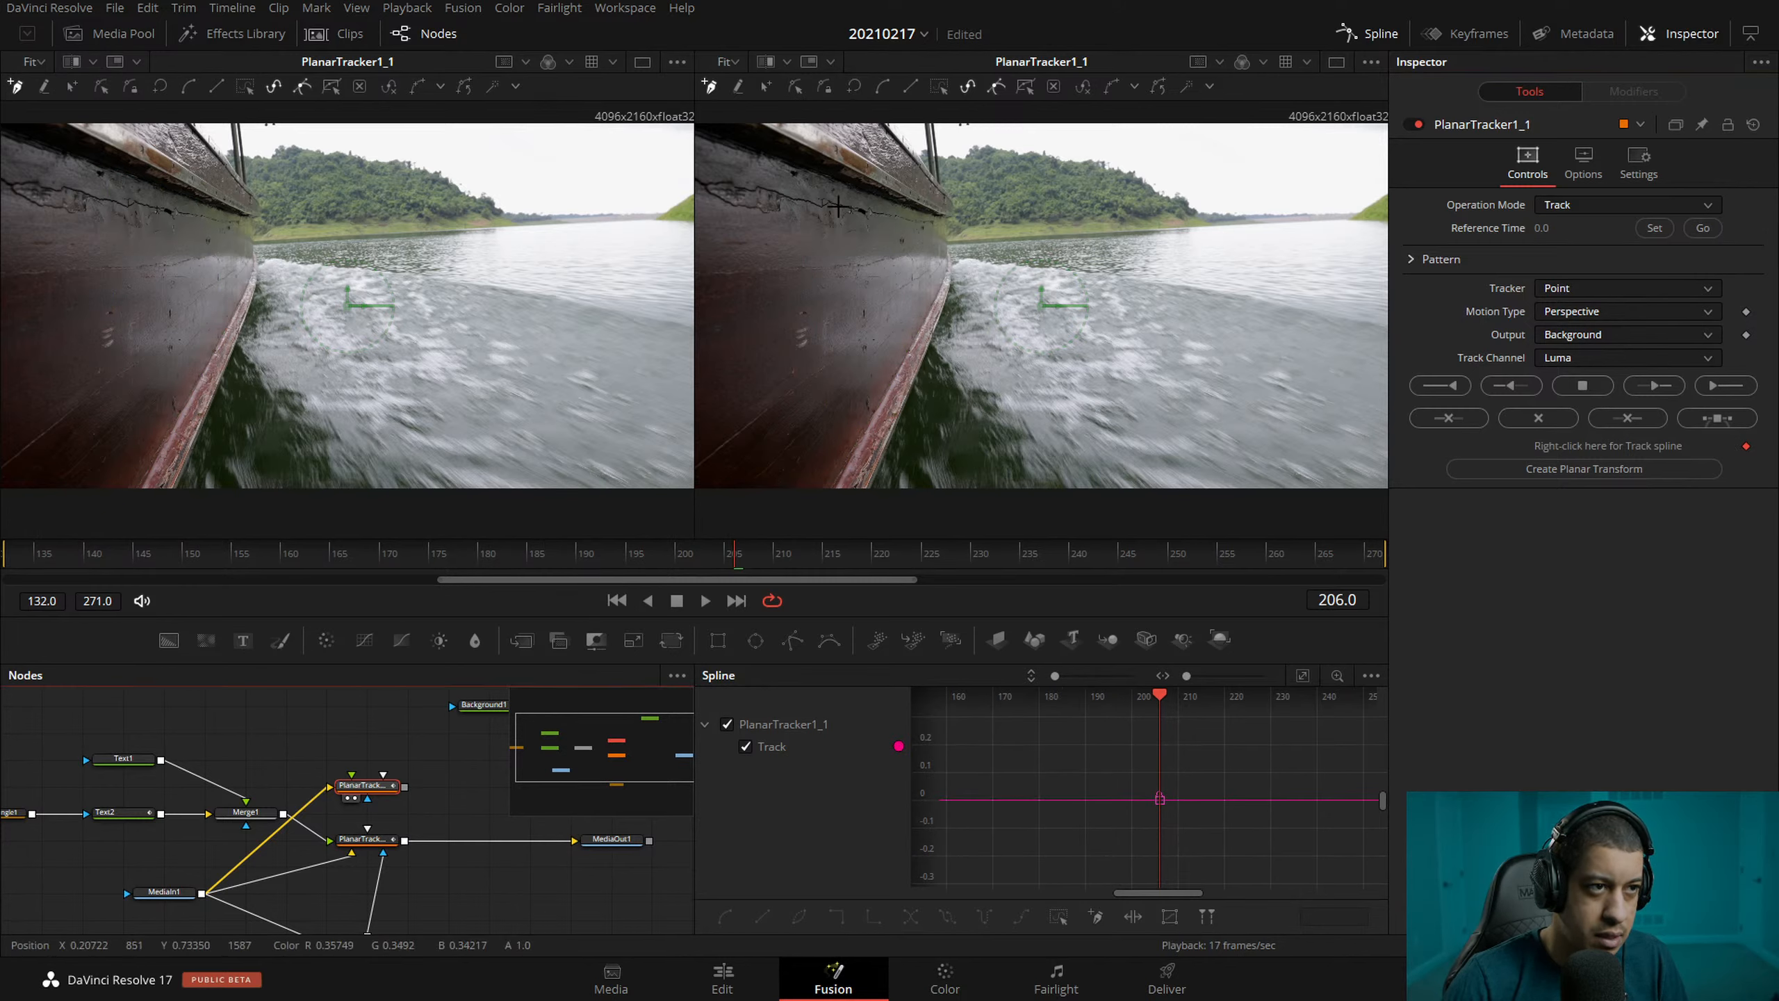
- Draw a closed six-point tracking pattern around the side of the boat hull at frame 206
{"action": "left_click", "coordinate": [814, 184]}
{"action": "left_click", "coordinate": [879, 196]}
{"action": "left_click", "coordinate": [908, 207]}
{"action": "left_click", "coordinate": [920, 332]}
{"action": "left_click", "coordinate": [879, 410]}
{"action": "left_click", "coordinate": [859, 449]}
{"action": "left_click", "coordinate": [814, 186]}
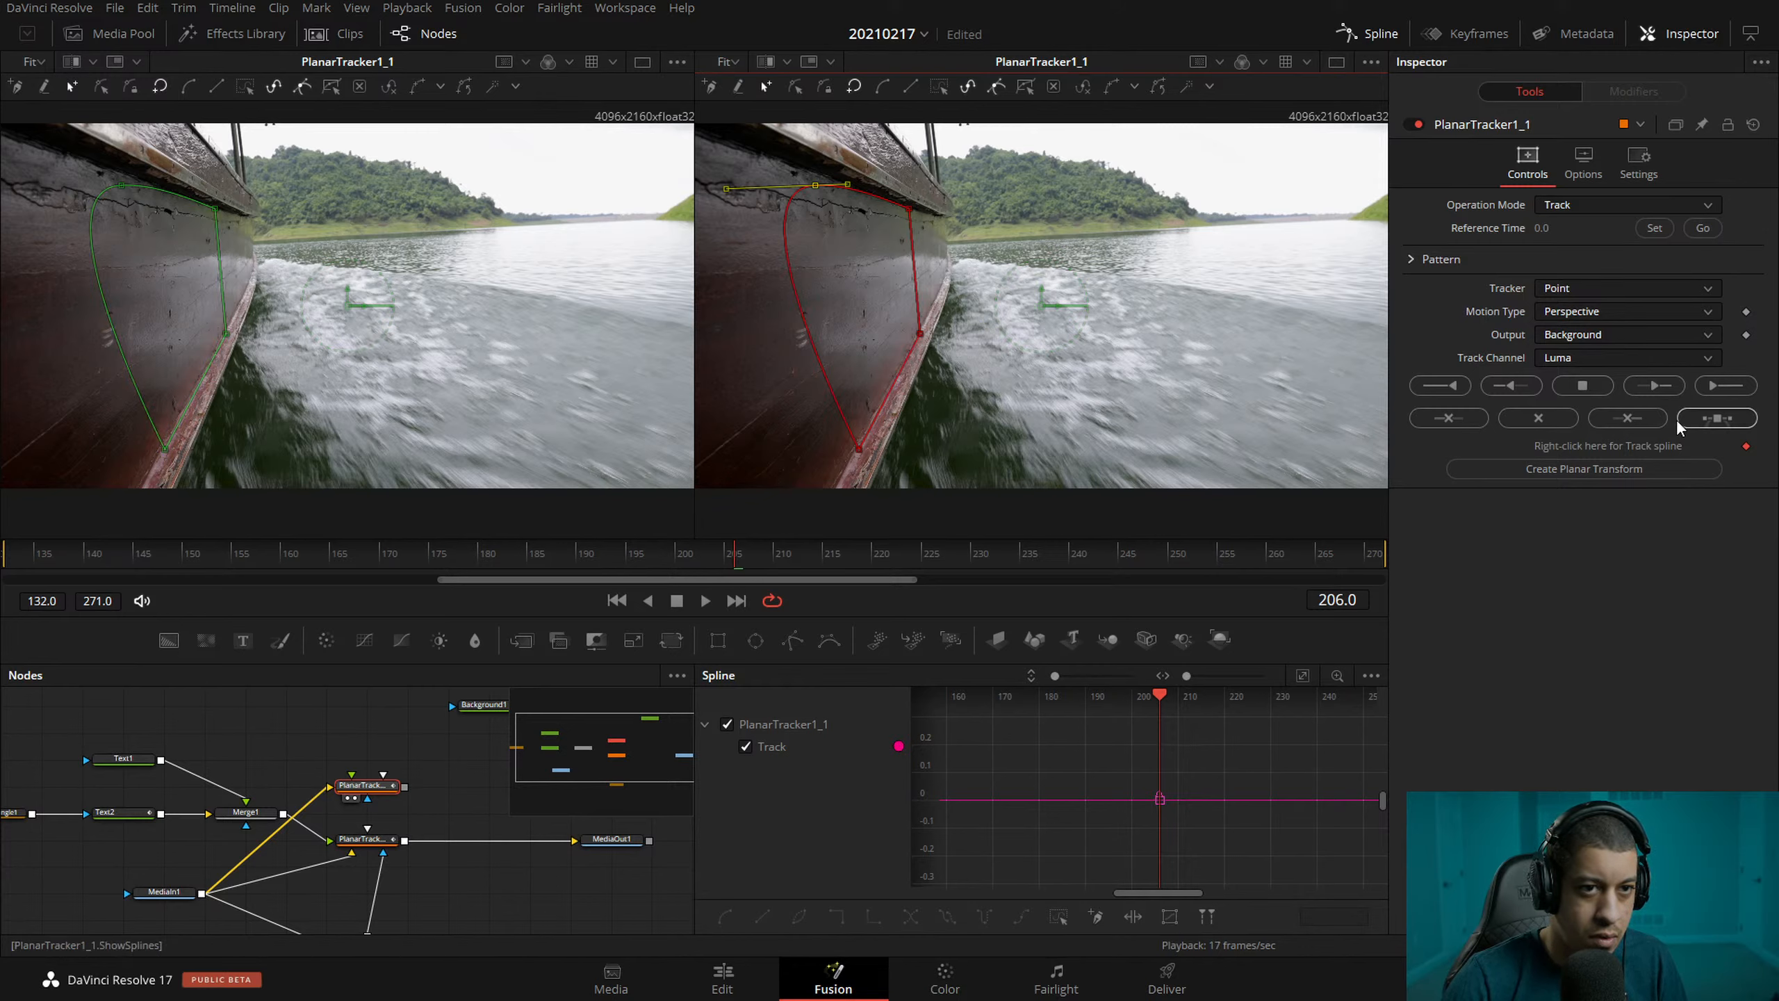
- Set the copied planar tracker's reference time to frame 132 and track the hull pattern forward to frame 271
{"action": "left_click_drag", "start_coordinate": [439, 579], "coordinate": [259, 579]}
{"action": "left_click", "coordinate": [386, 559]}
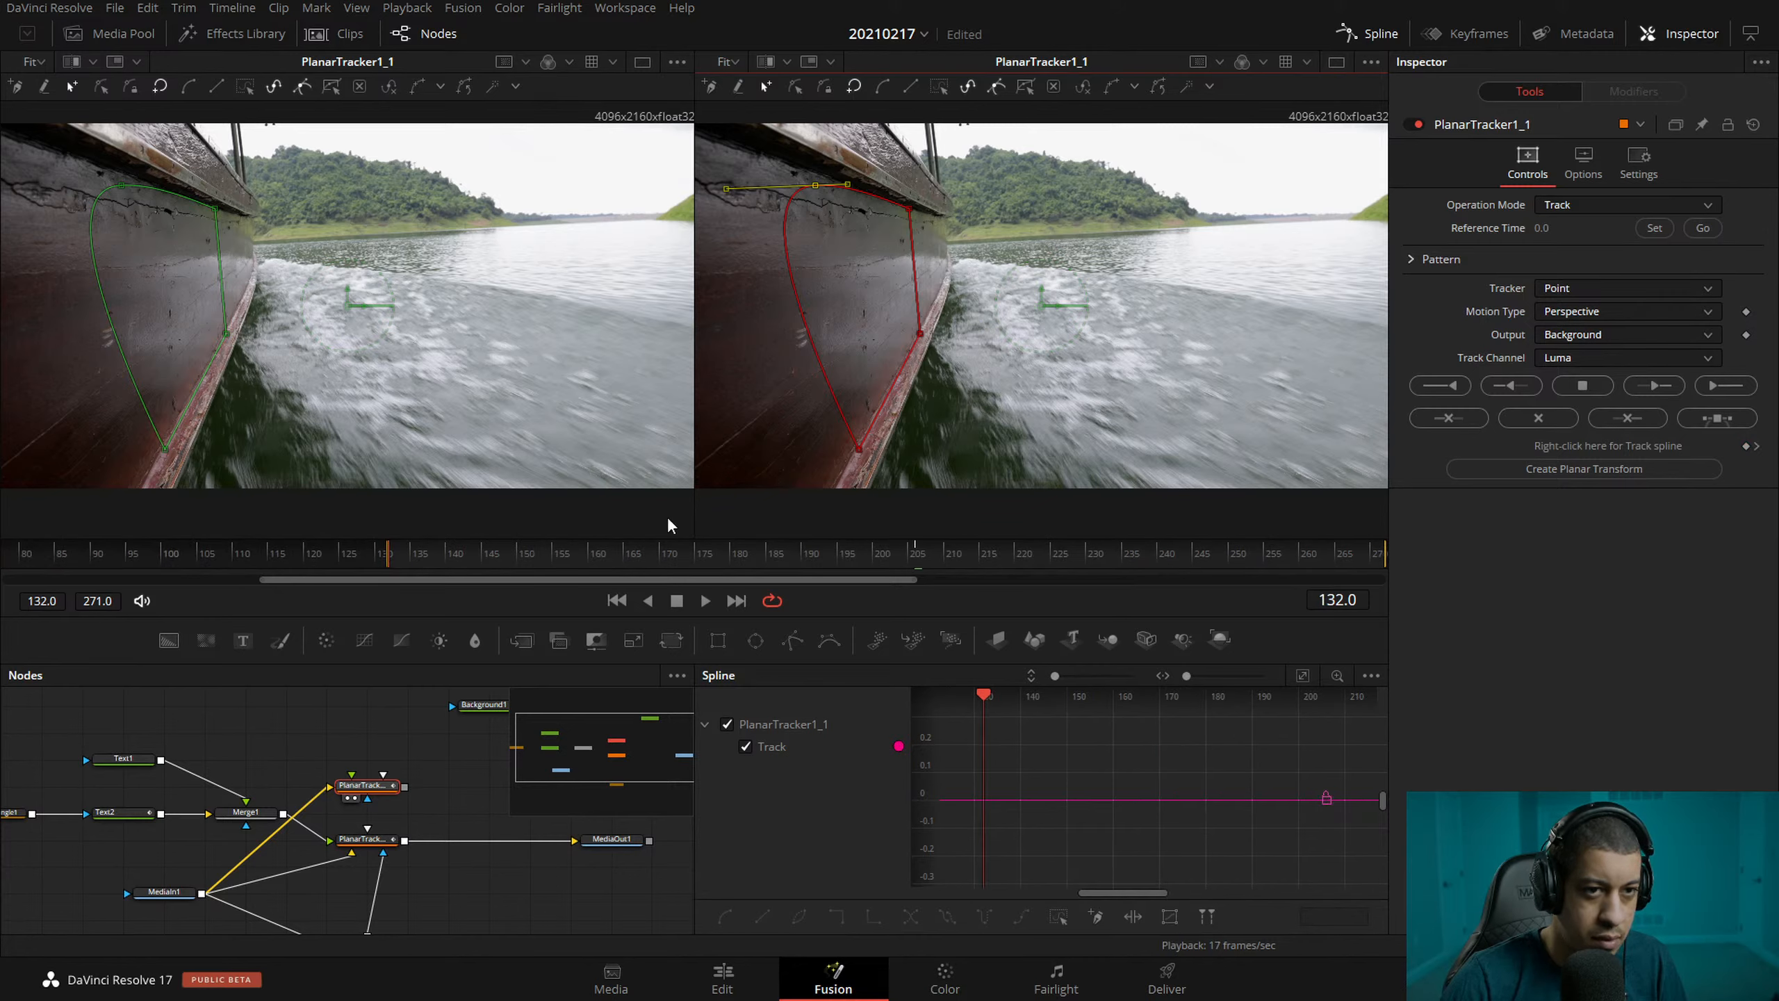
{"action": "left_click", "coordinate": [1716, 417]}
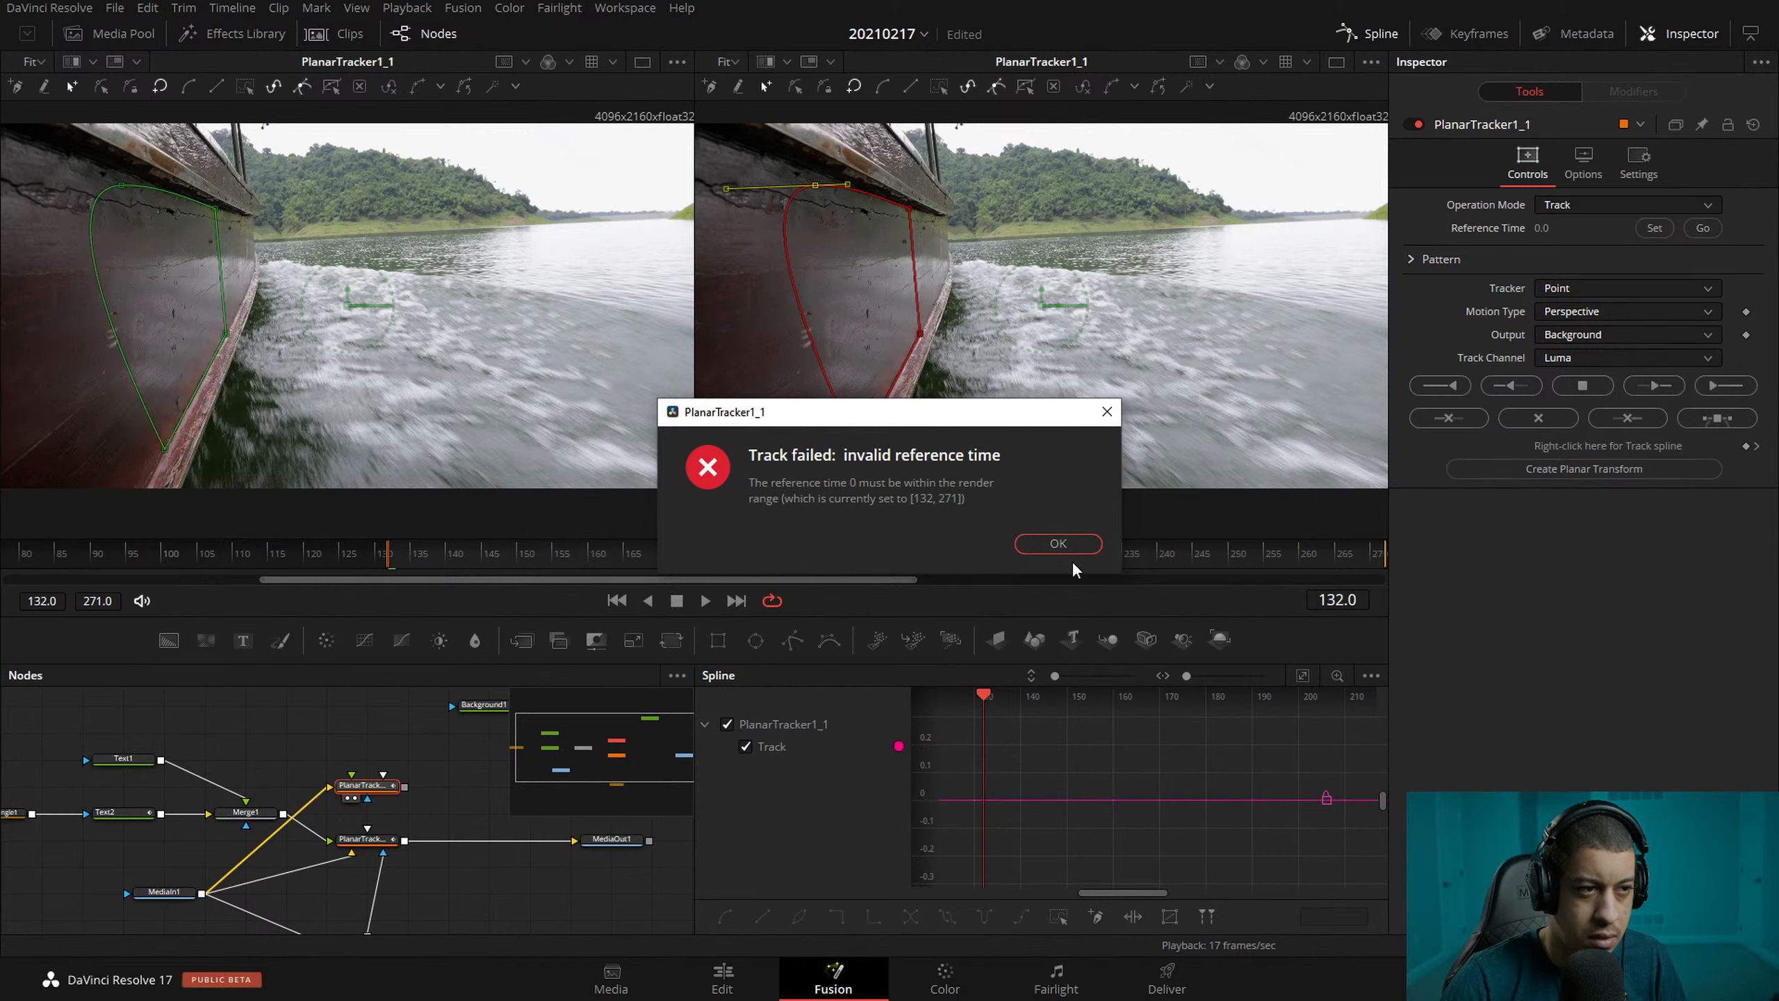
{"action": "left_click", "coordinate": [1058, 544]}
{"action": "left_click", "coordinate": [1655, 228]}
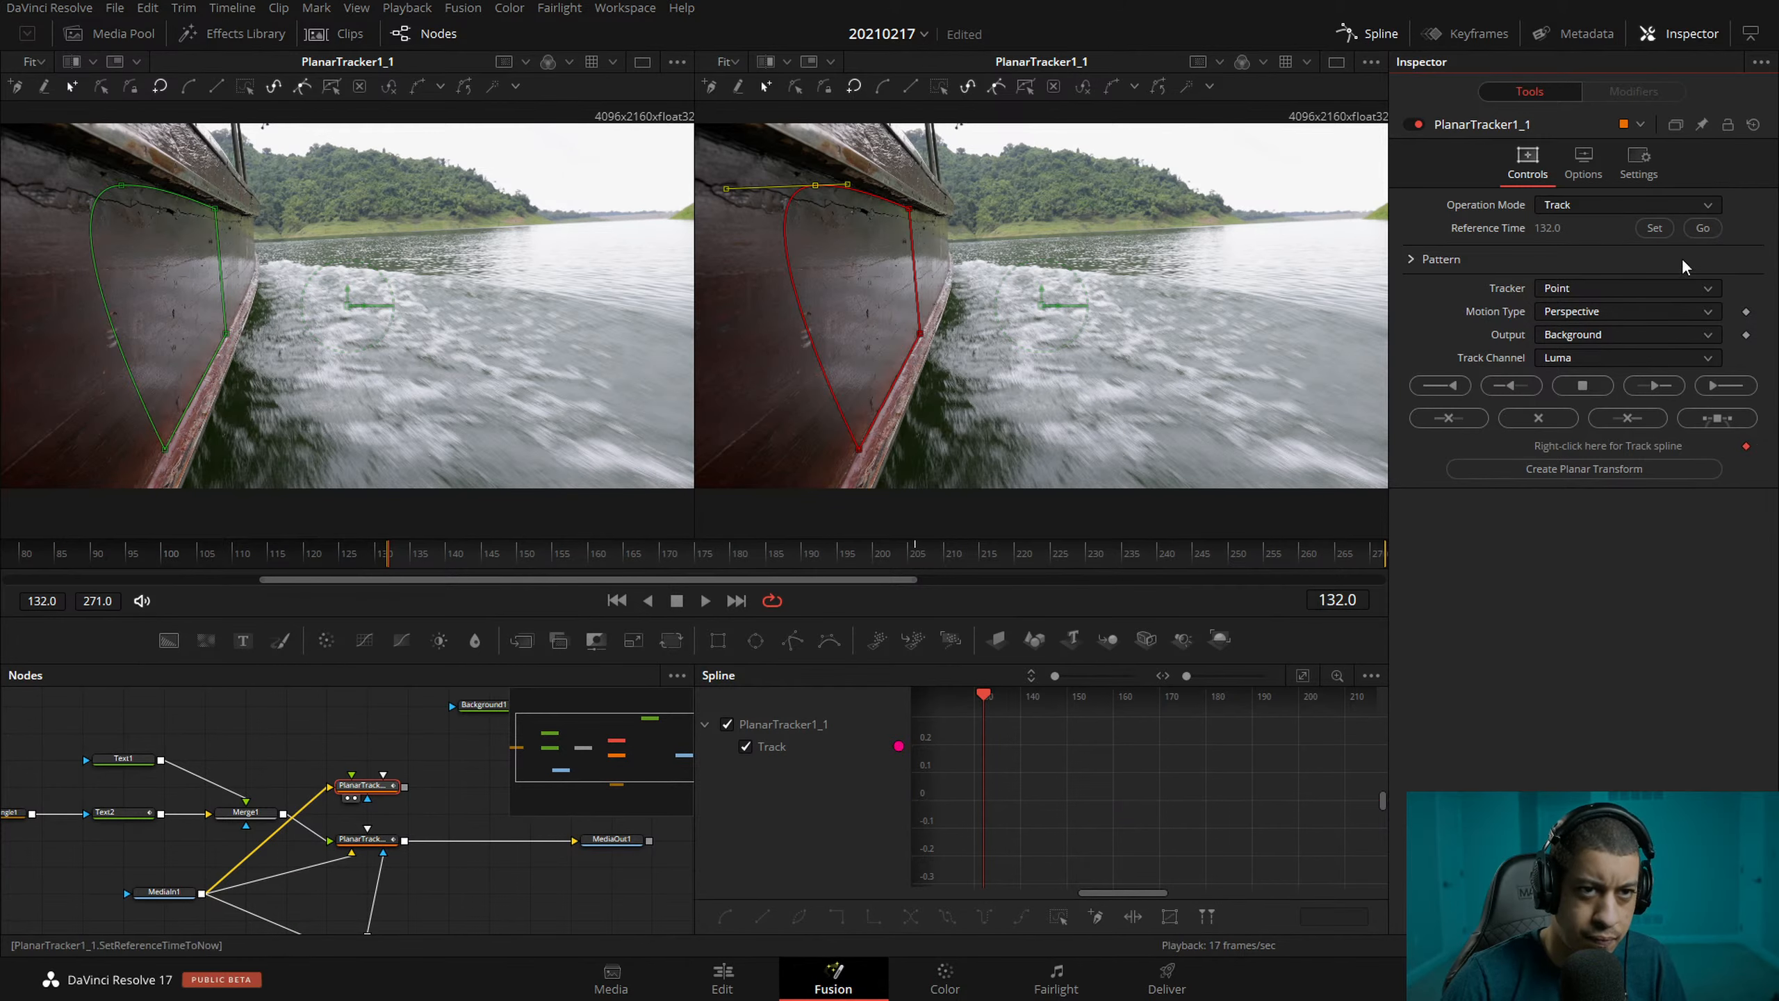
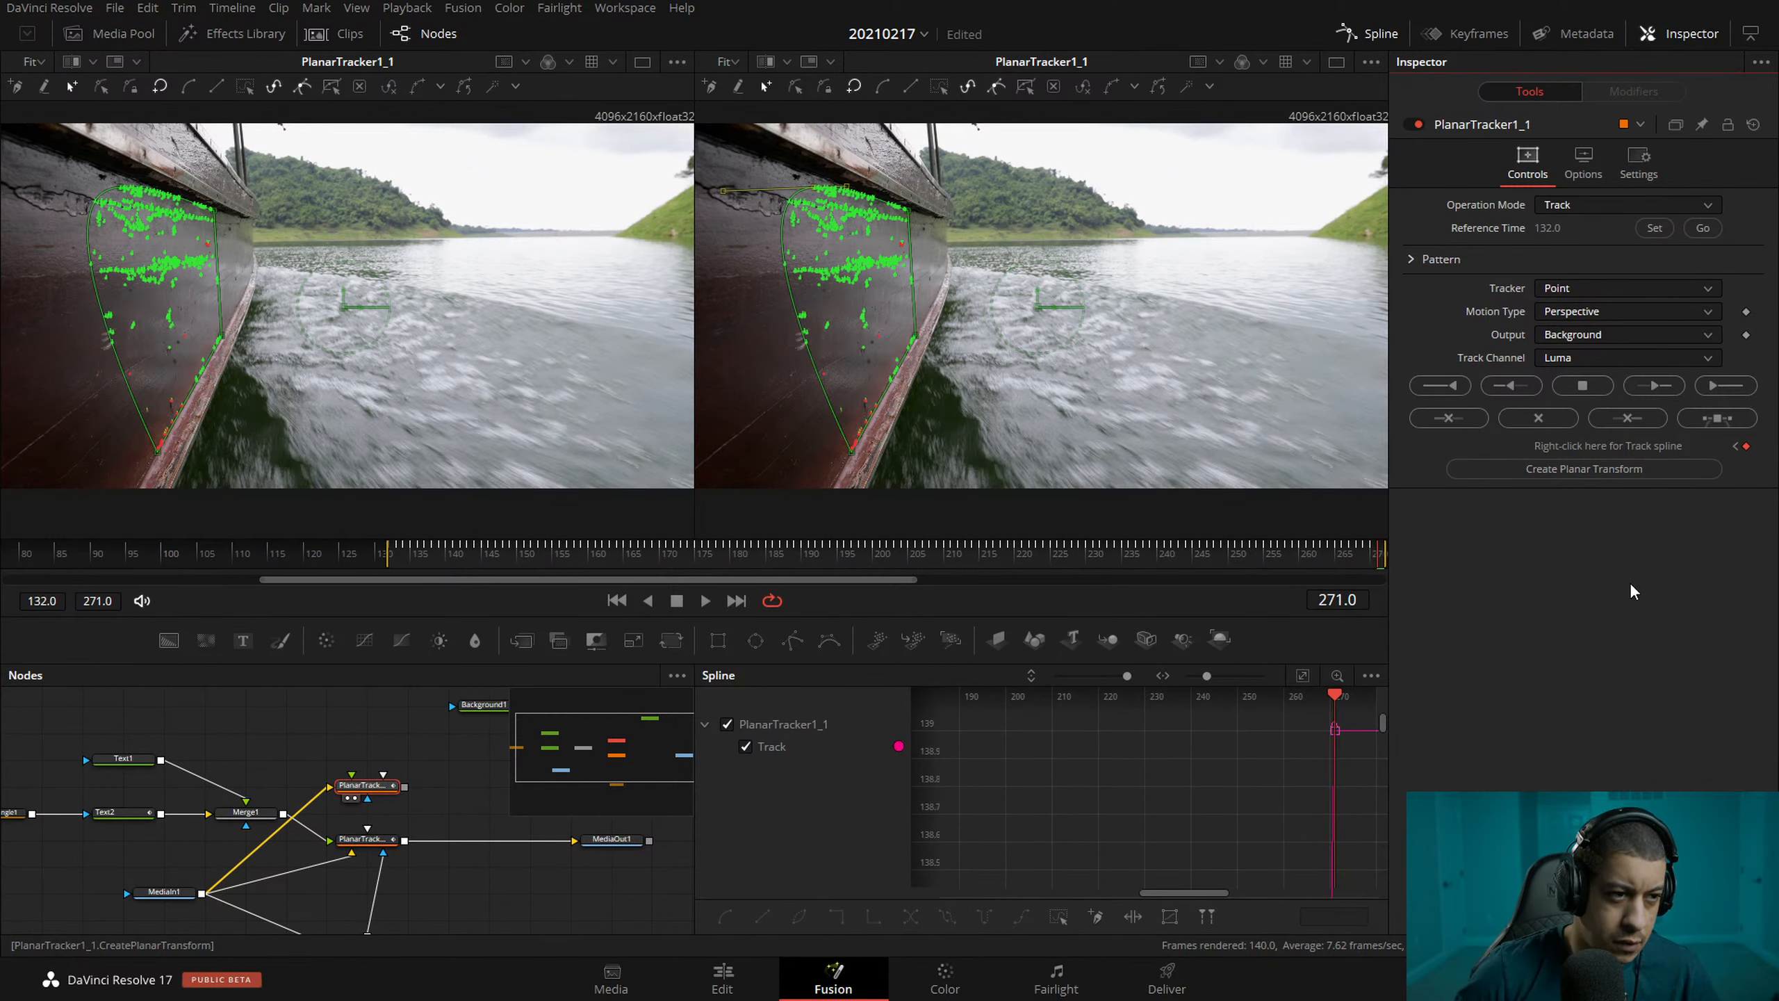
- Connect Merge1 to the copied planar tracker as its corner pin image and set the operation mode to Corner Pin
{"action": "left_click_drag", "start_coordinate": [913, 579], "coordinate": [954, 581]}
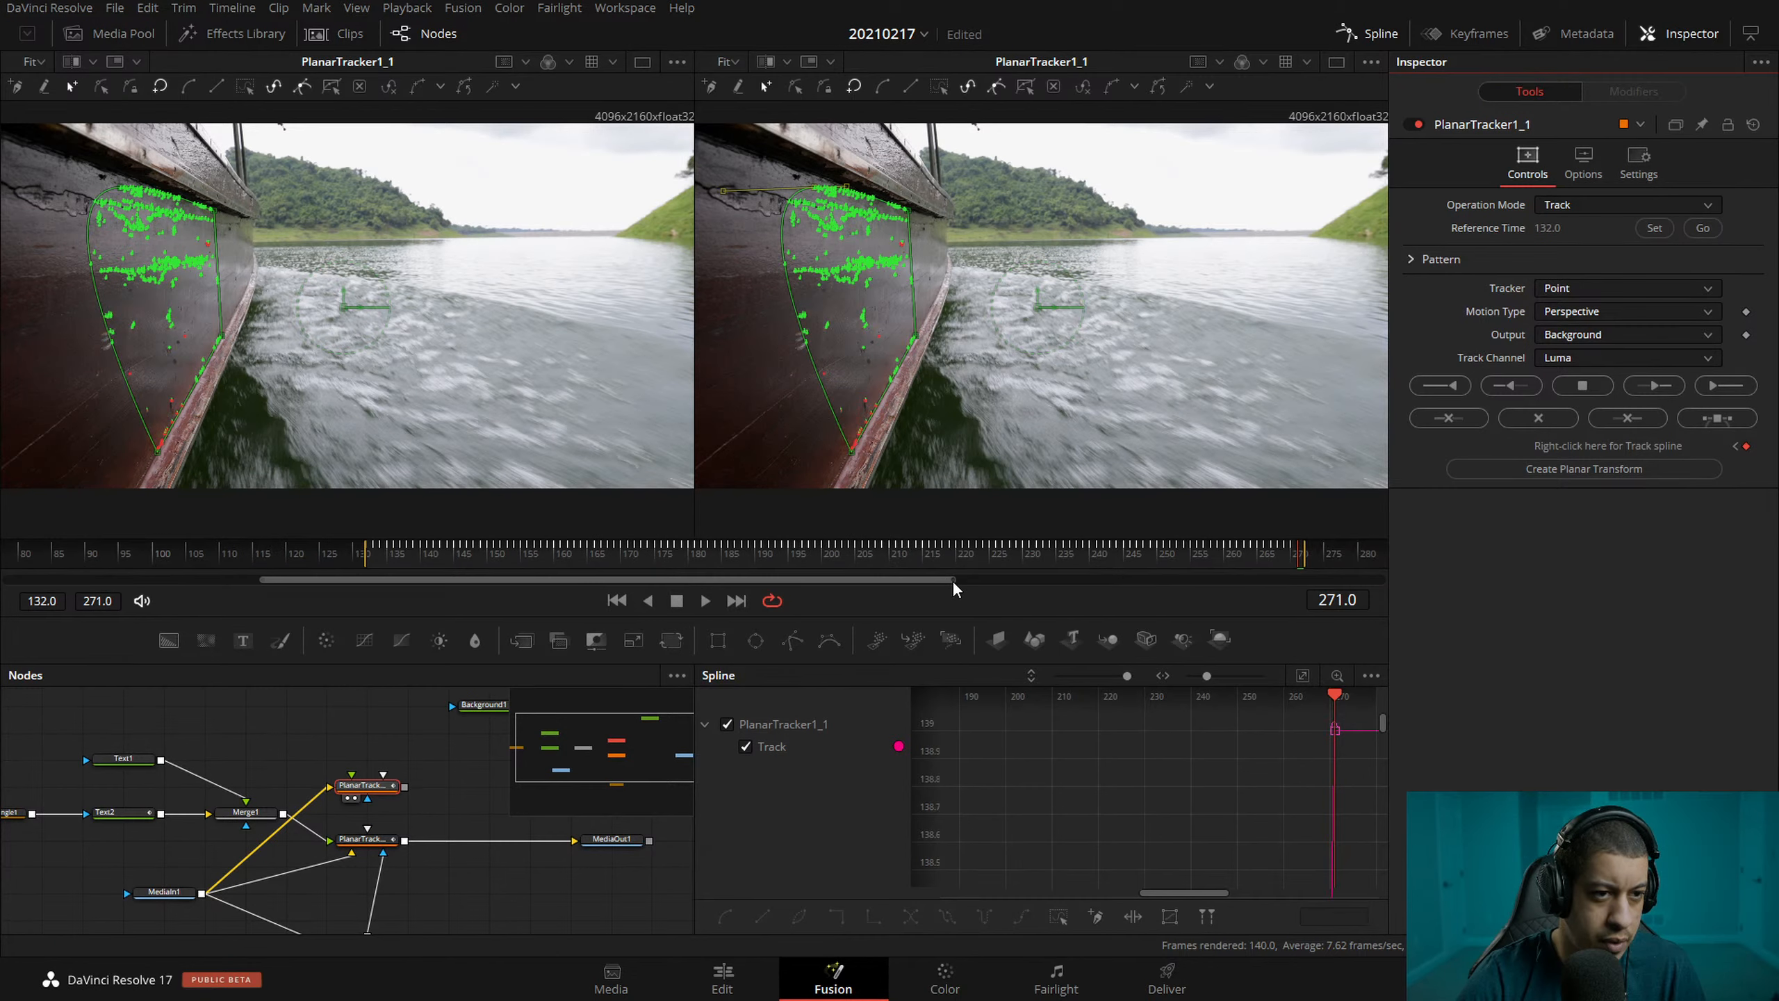
{"action": "left_click_drag", "start_coordinate": [365, 785], "coordinate": [410, 792]}
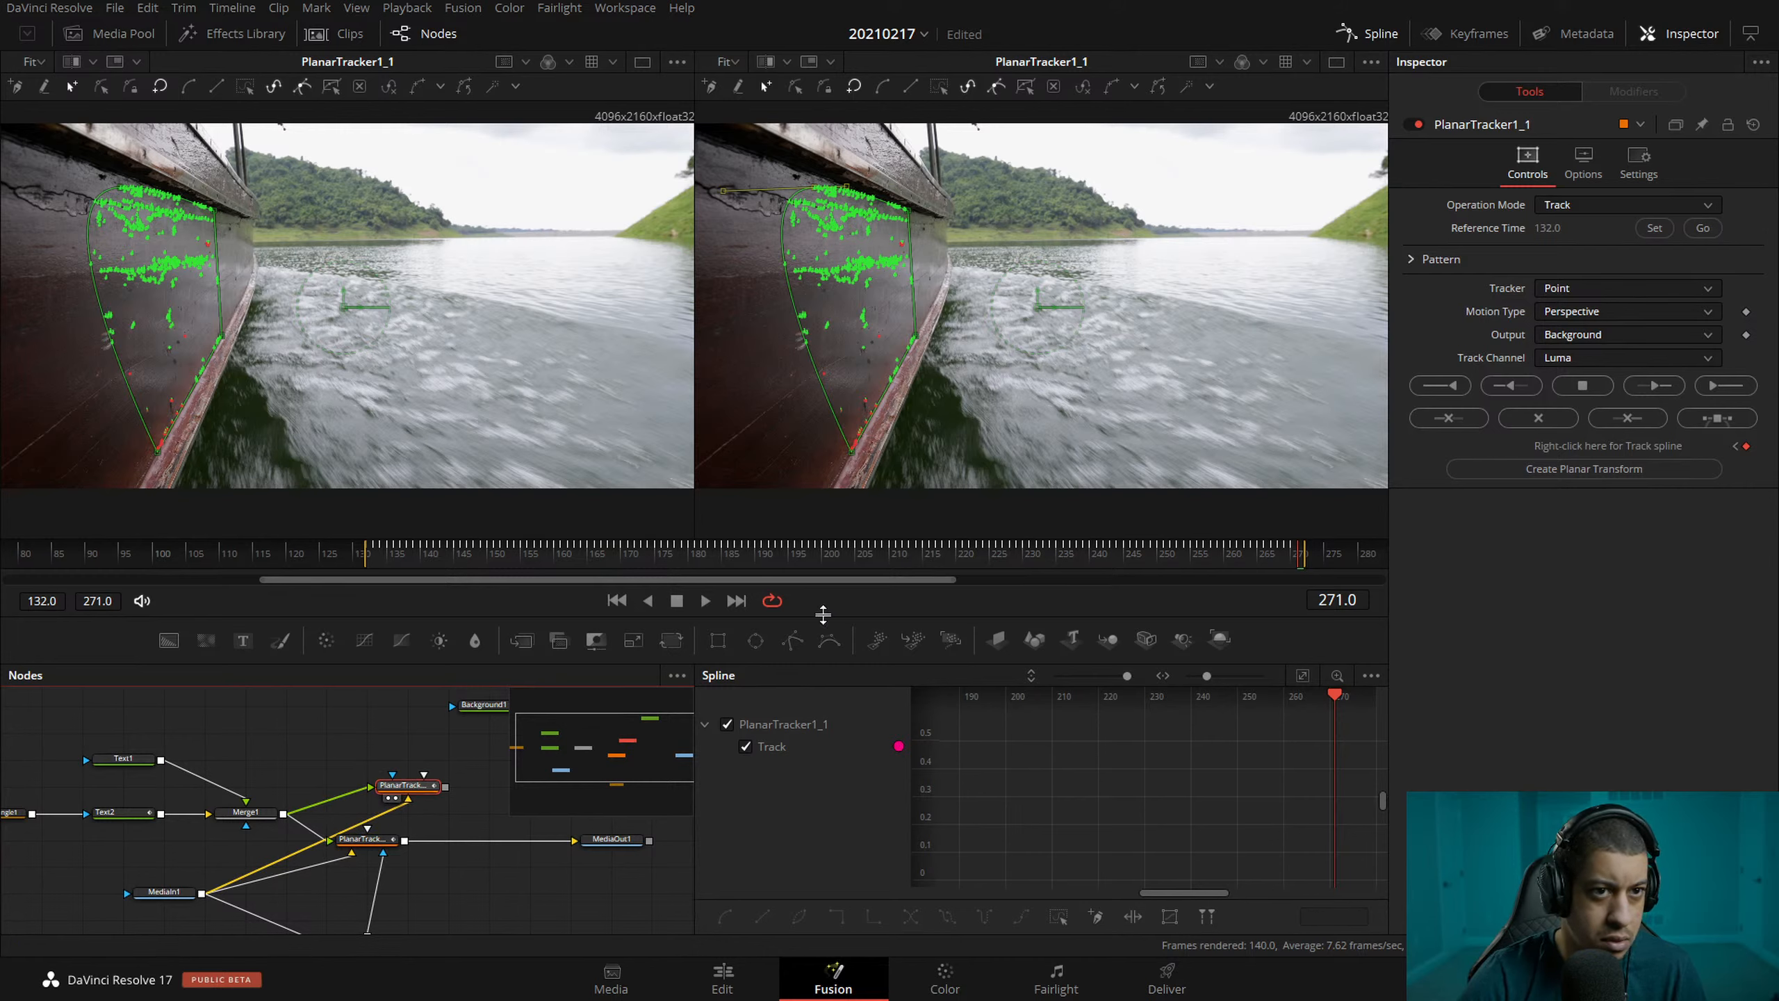
{"action": "left_click", "coordinate": [1597, 204]}
{"action": "left_click", "coordinate": [1576, 282]}
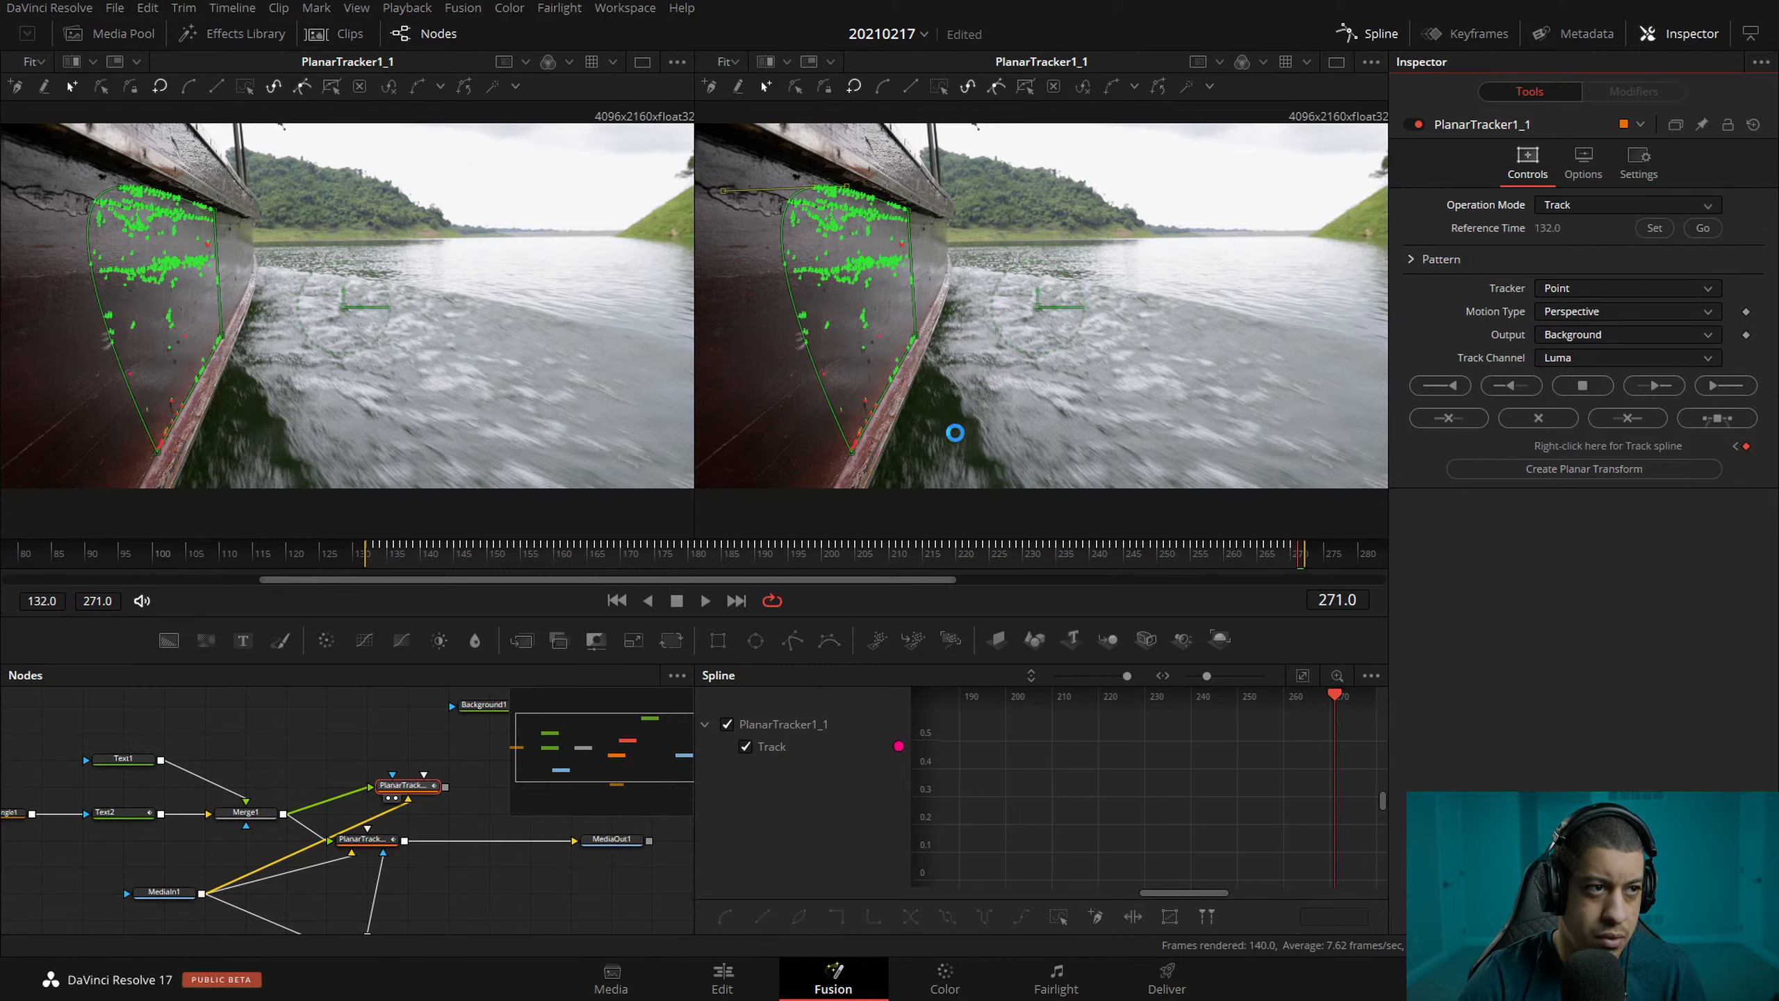
- Position the corner pin's four corners on the hull side so the text follows the boat's perspective
{"action": "left_click_drag", "start_coordinate": [969, 270], "coordinate": [821, 190]}
{"action": "left_click_drag", "start_coordinate": [1142, 253], "coordinate": [910, 212]}
{"action": "left_click_drag", "start_coordinate": [932, 345], "coordinate": [881, 397]}
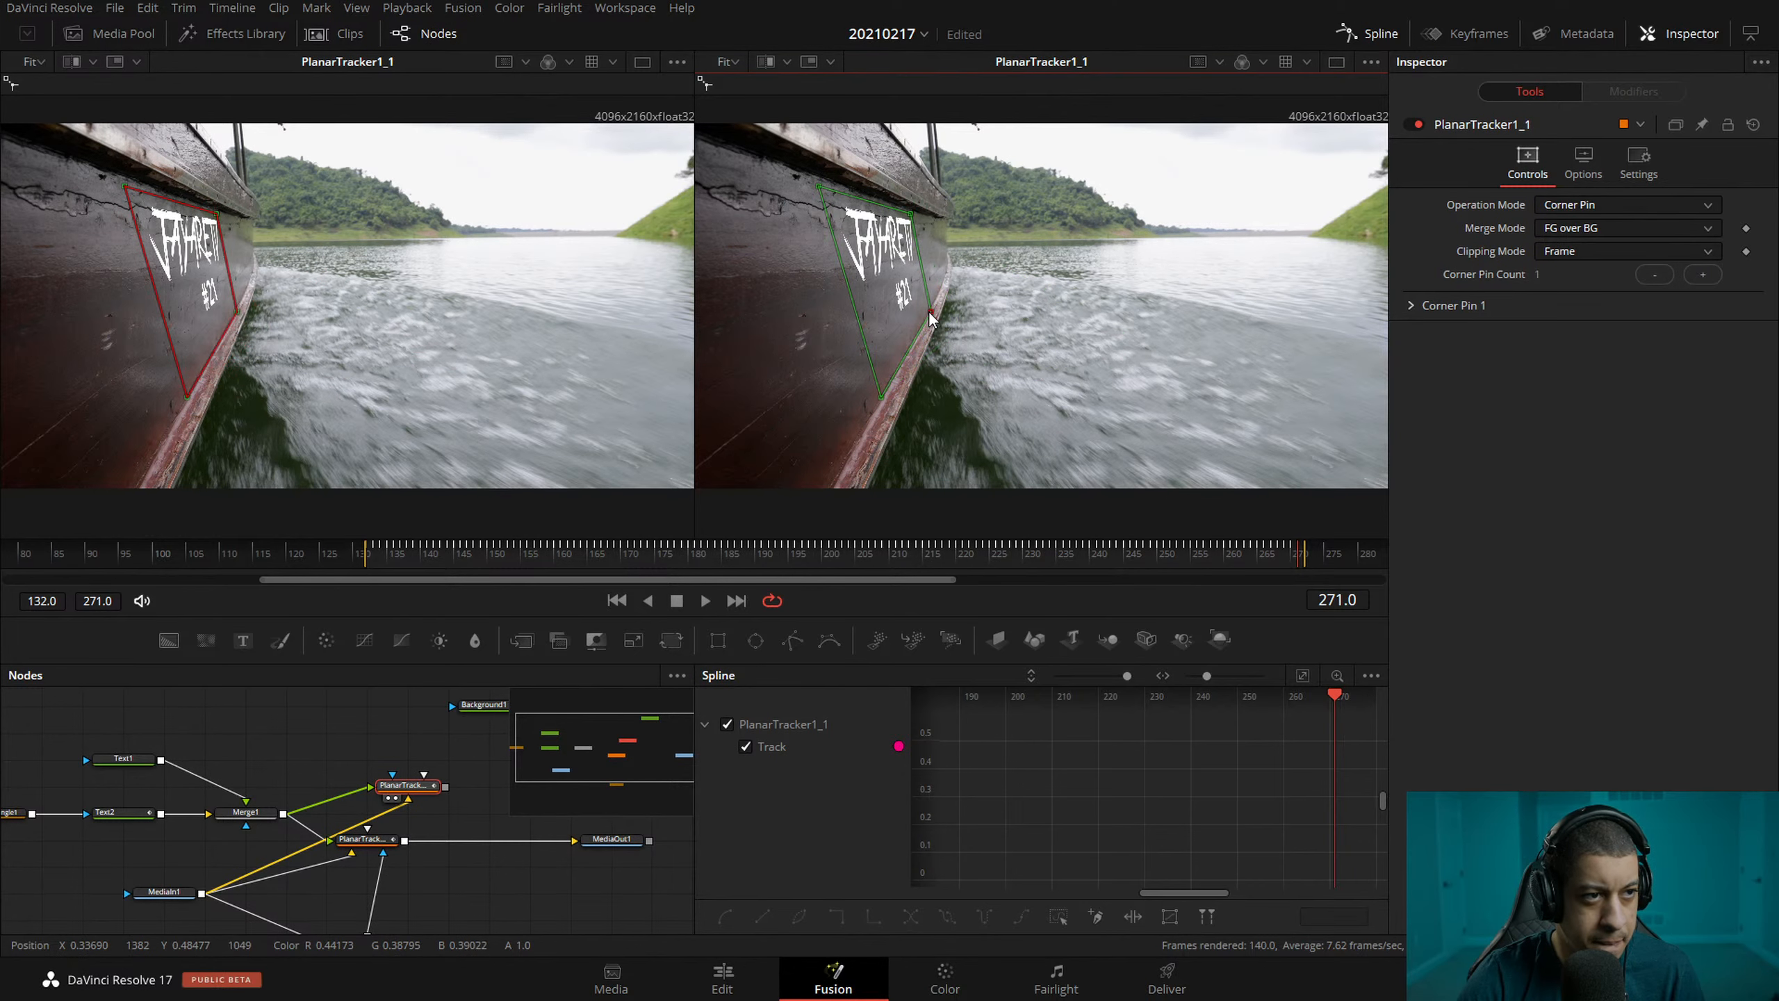
{"action": "left_click_drag", "start_coordinate": [957, 327], "coordinate": [930, 311]}
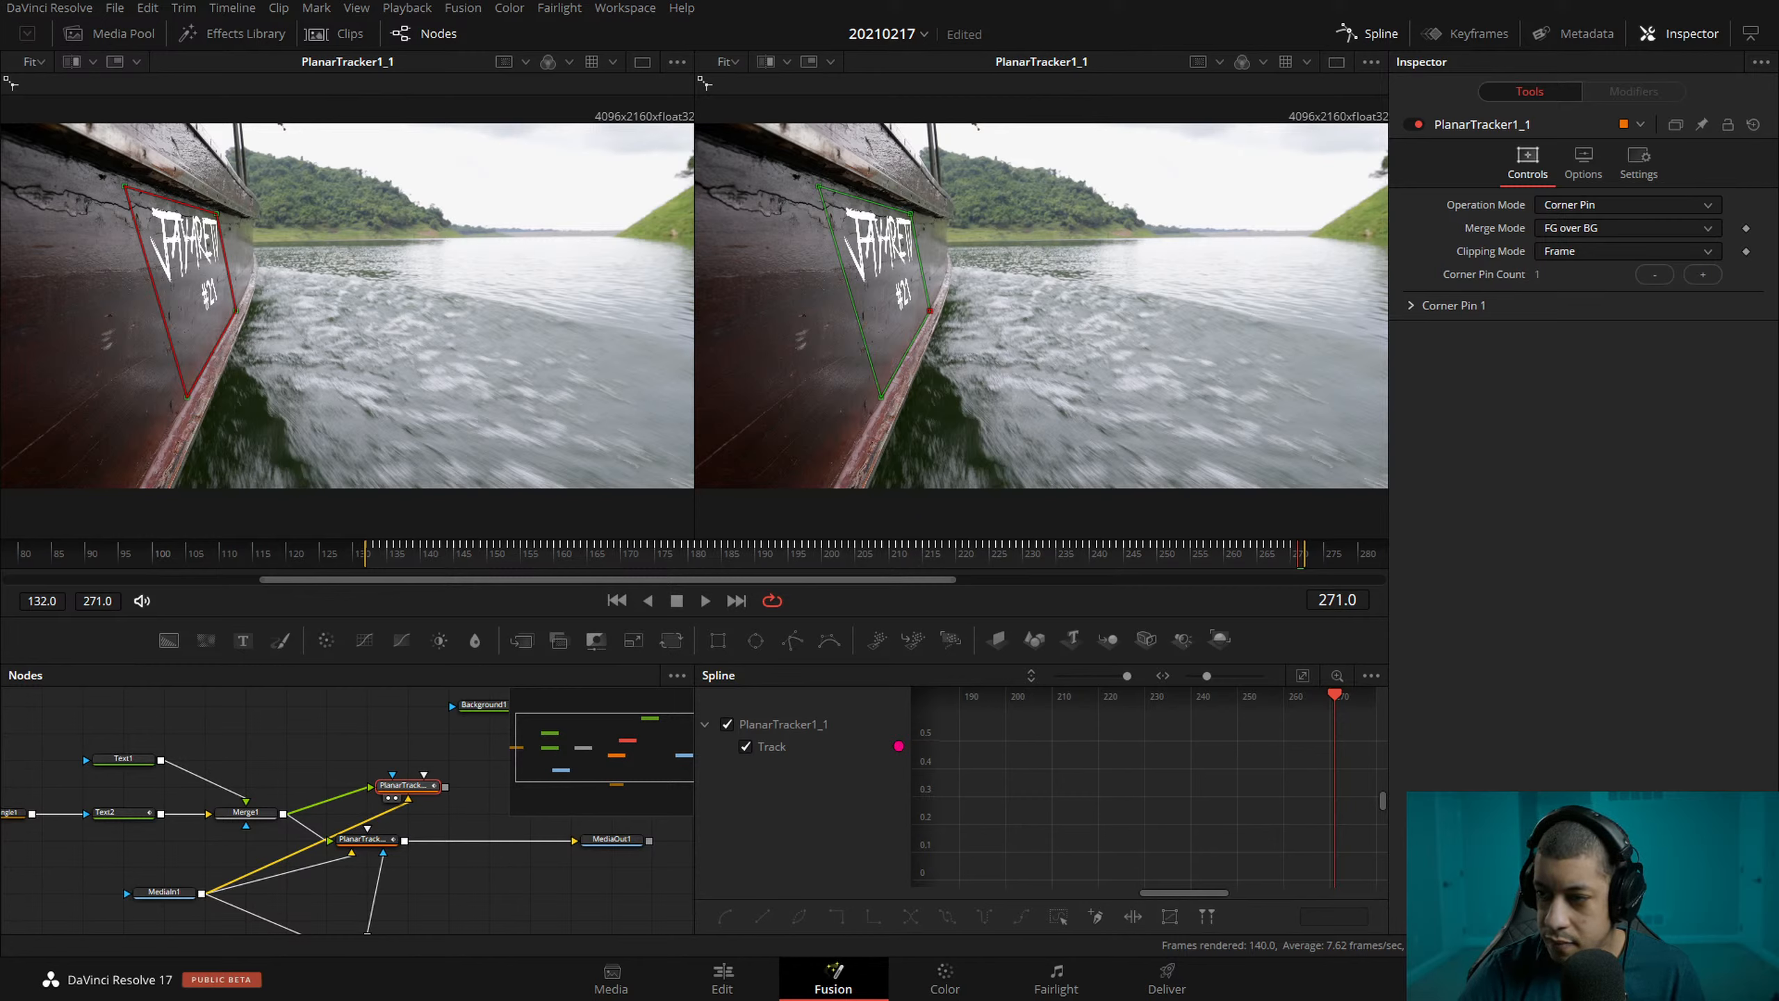
- Fine-tune the corner pin, lowering its bottom-left corner along the hull and nudging the other three slightly
{"action": "left_click_drag", "start_coordinate": [914, 221], "coordinate": [909, 218]}
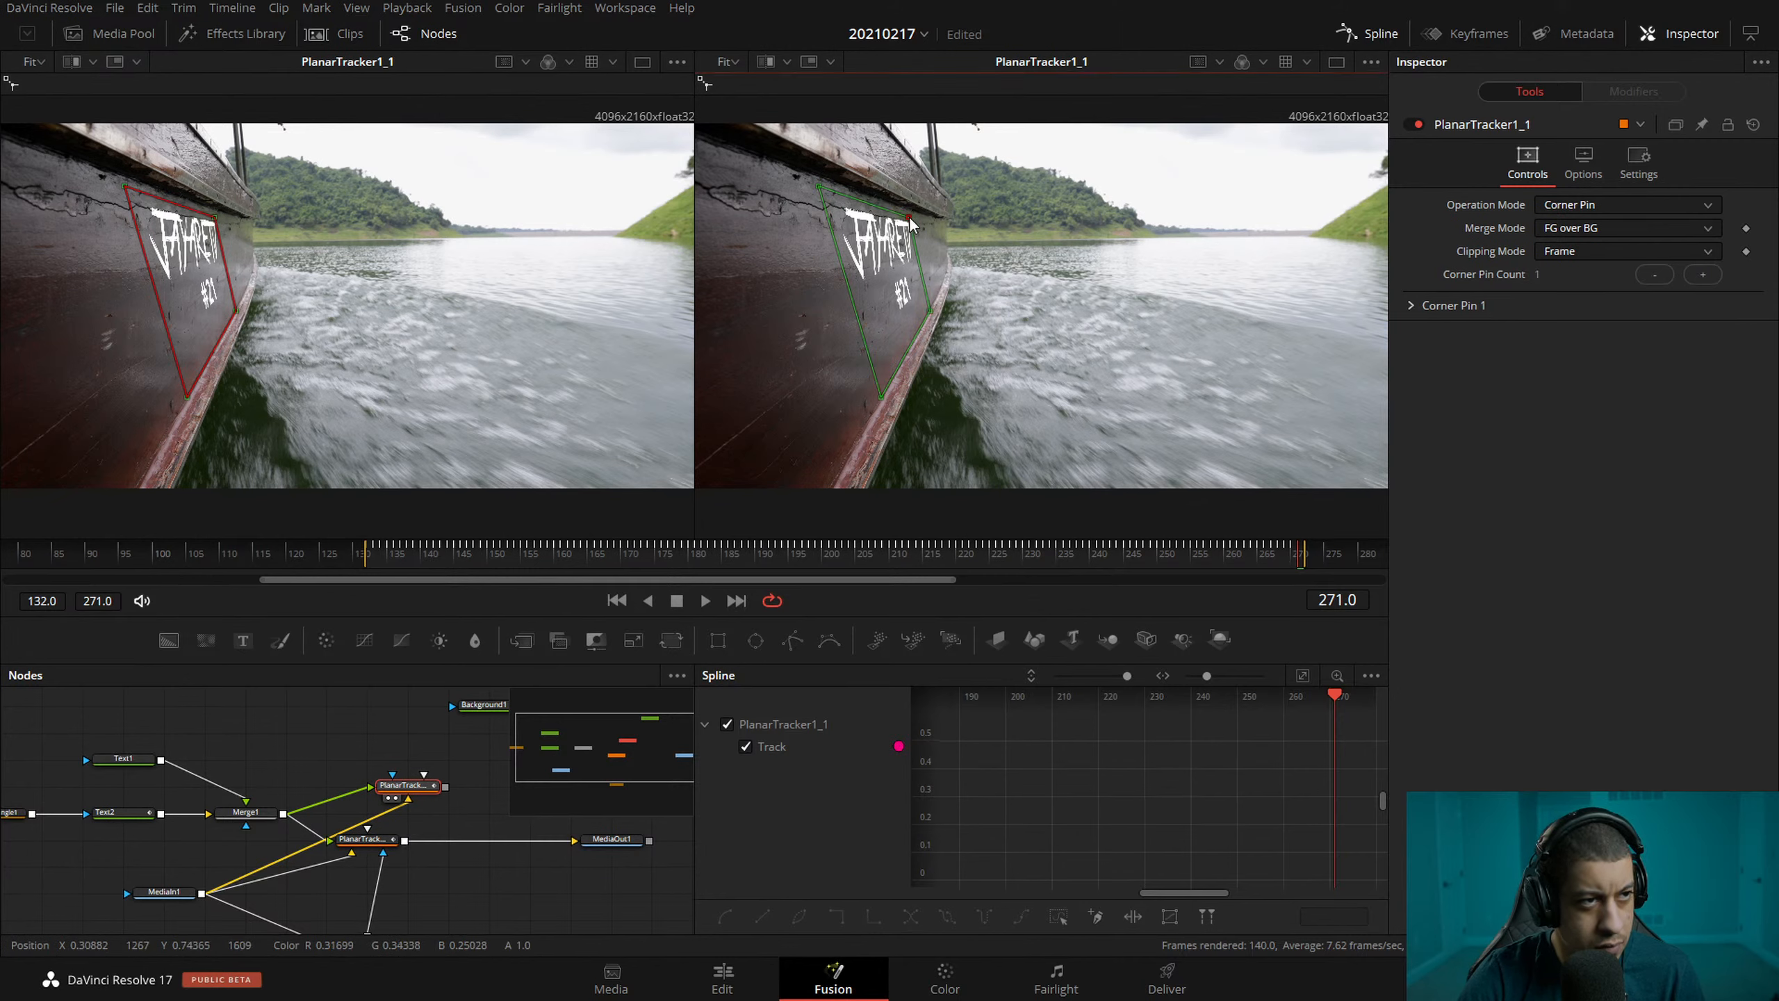
{"action": "left_click_drag", "start_coordinate": [881, 400], "coordinate": [870, 415]}
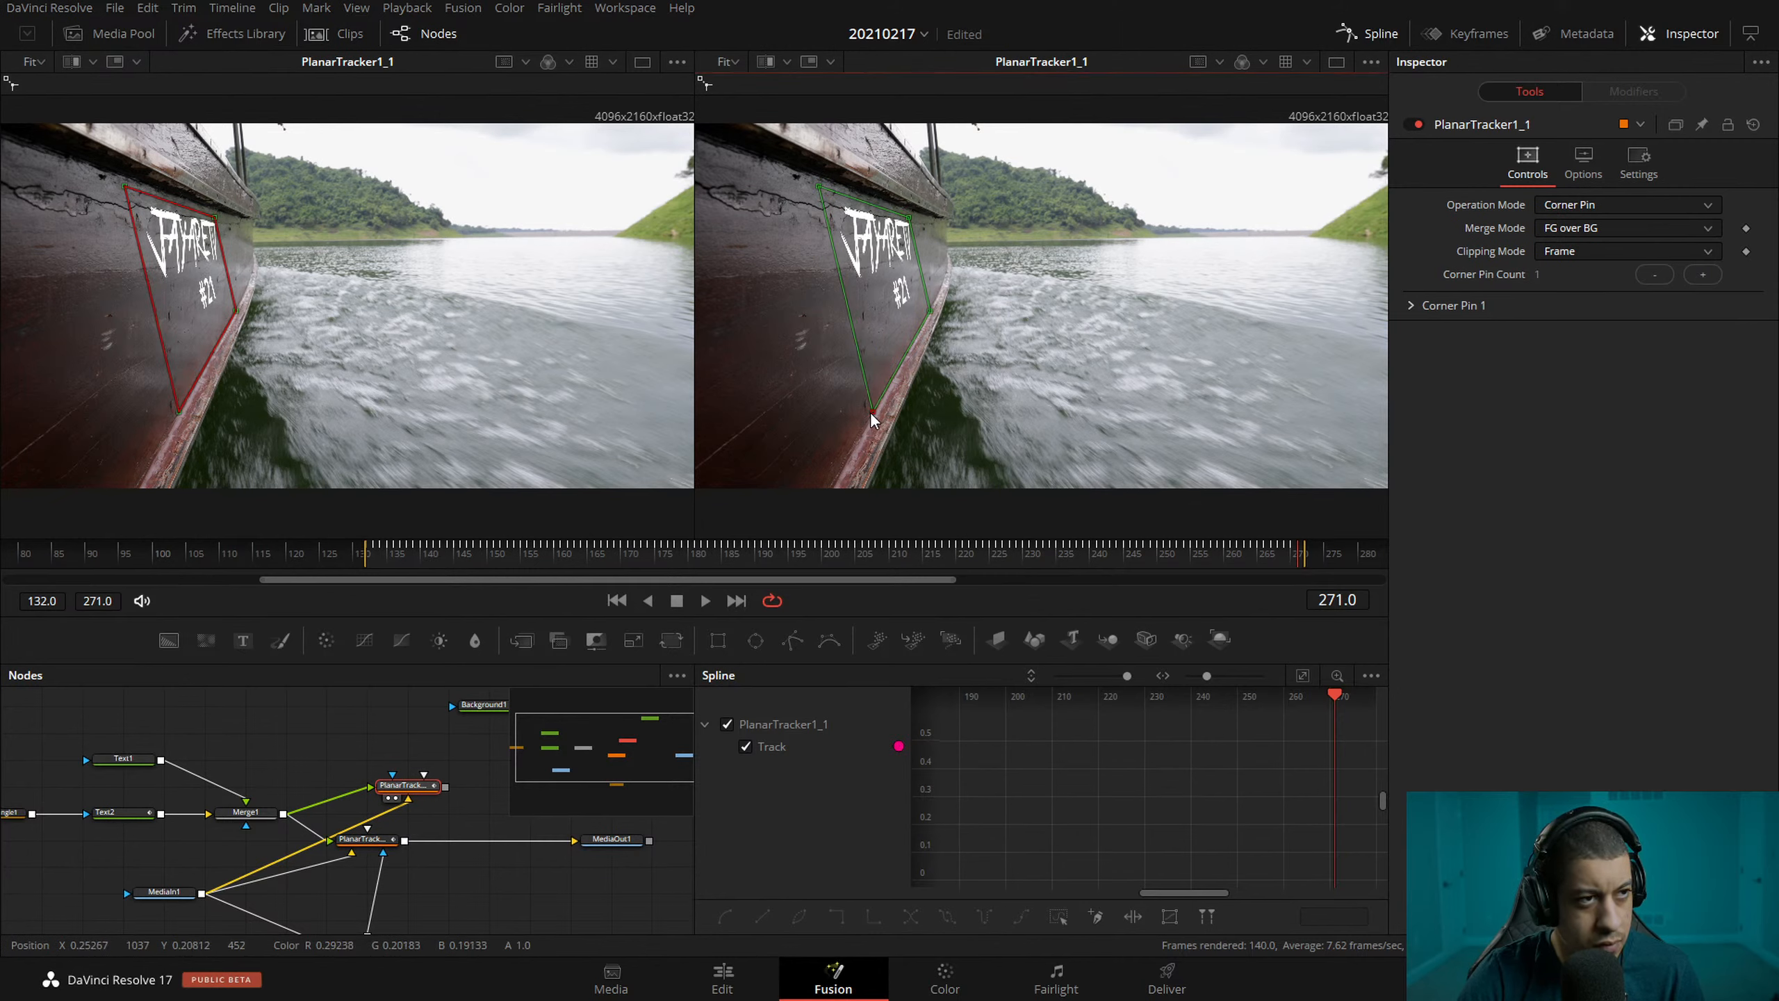
{"action": "left_click_drag", "start_coordinate": [931, 312], "coordinate": [928, 309]}
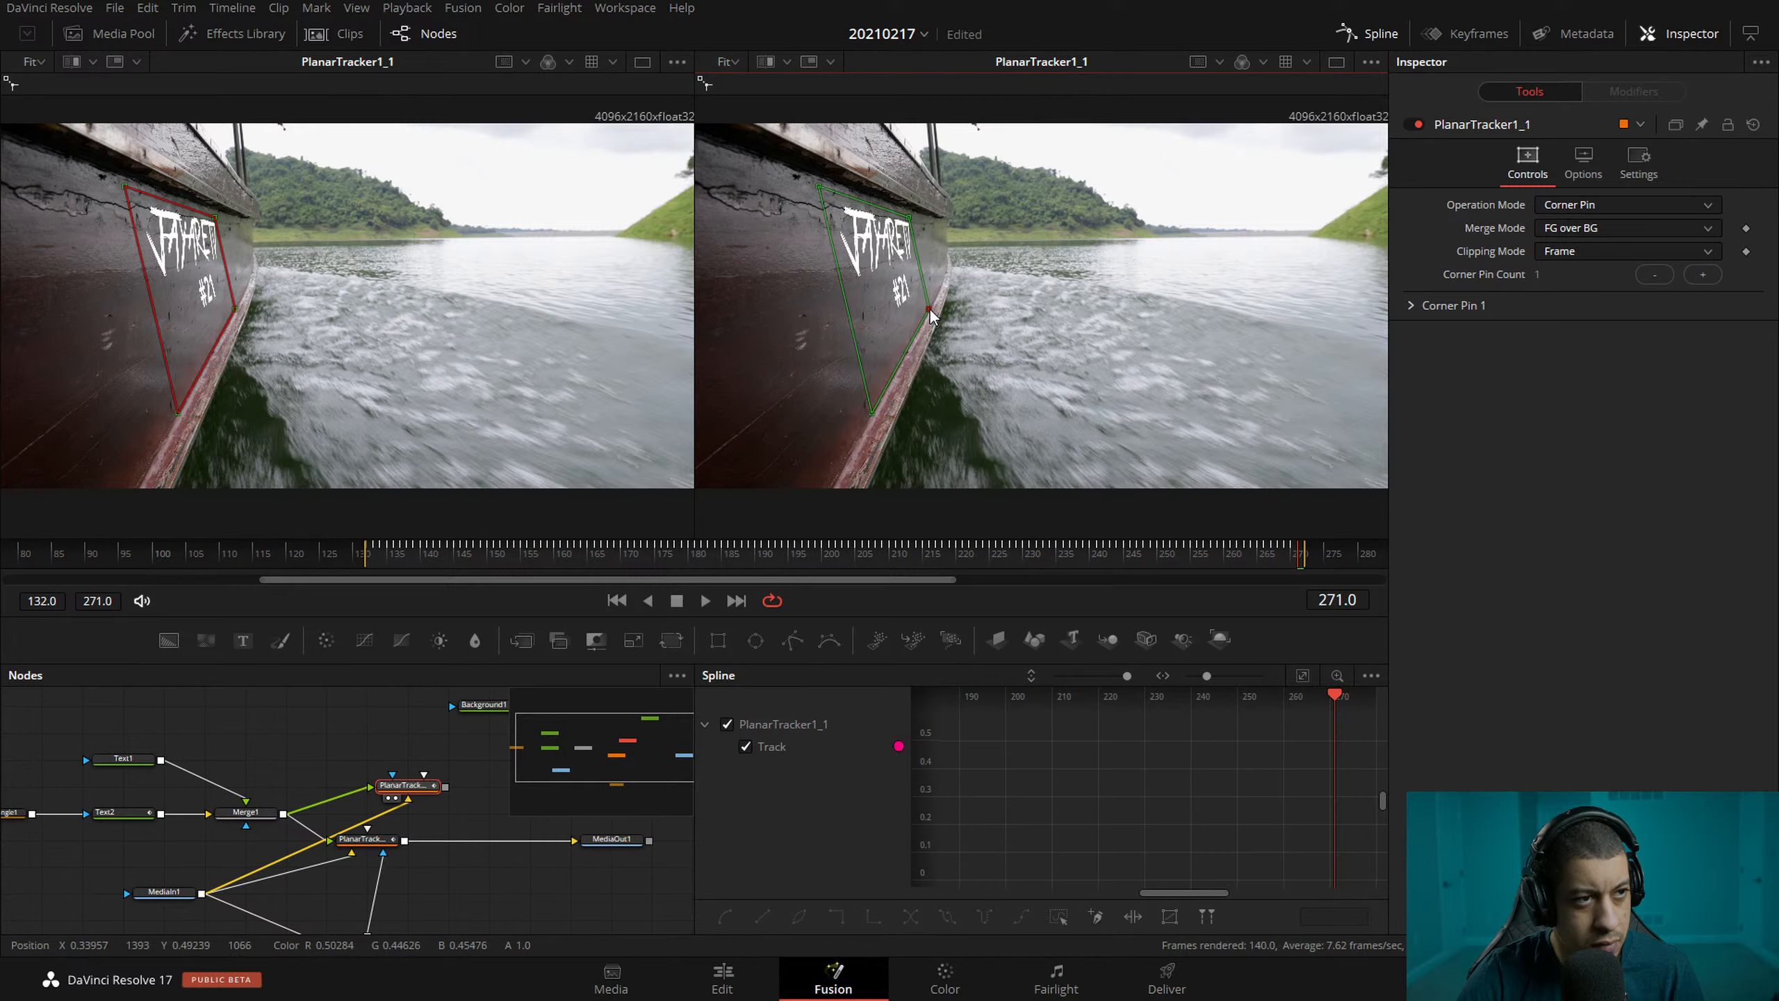
{"action": "left_click_drag", "start_coordinate": [820, 187], "coordinate": [815, 182]}
{"action": "left_click_drag", "start_coordinate": [909, 217], "coordinate": [908, 213]}
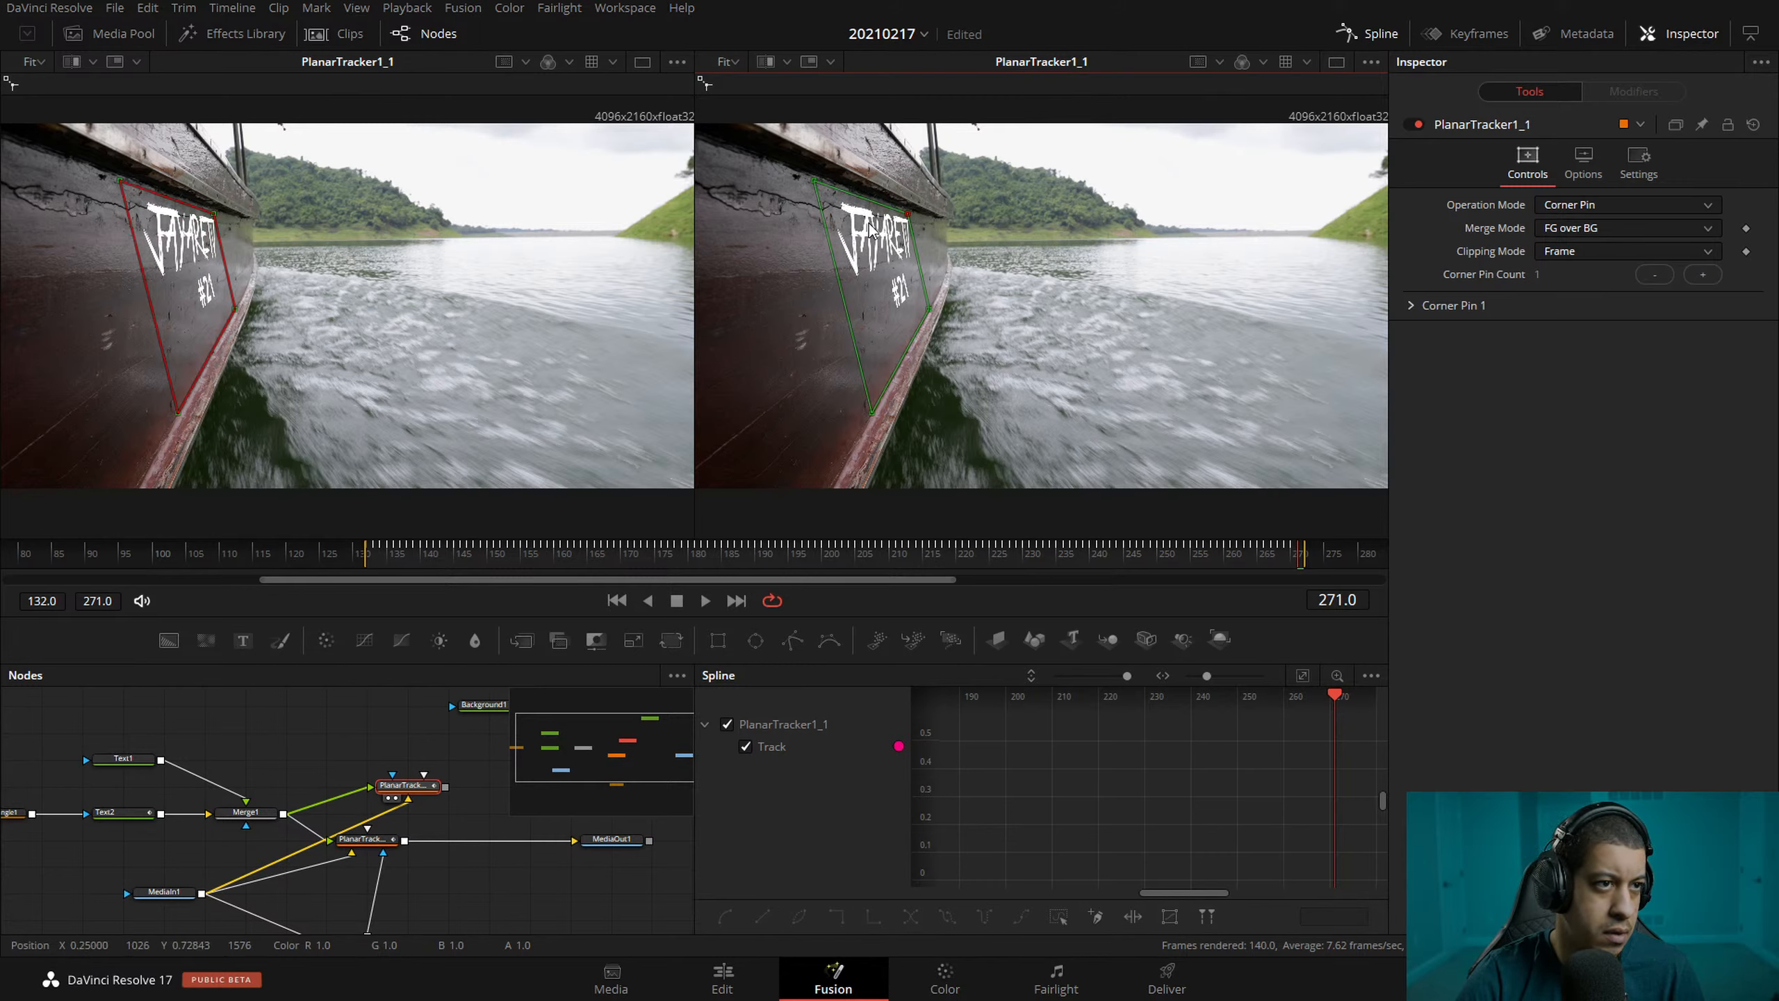
- Connect Bitmap1 to the copied planar tracker as its mask so the hull's cracks cut through the text
{"action": "scroll", "coordinate": [885, 240], "scroll_direction": "up", "scroll_amount": 5}
{"action": "scroll", "coordinate": [885, 241], "scroll_direction": "down", "scroll_amount": 5}
{"action": "scroll", "coordinate": [881, 234], "scroll_direction": "up", "scroll_amount": 2}
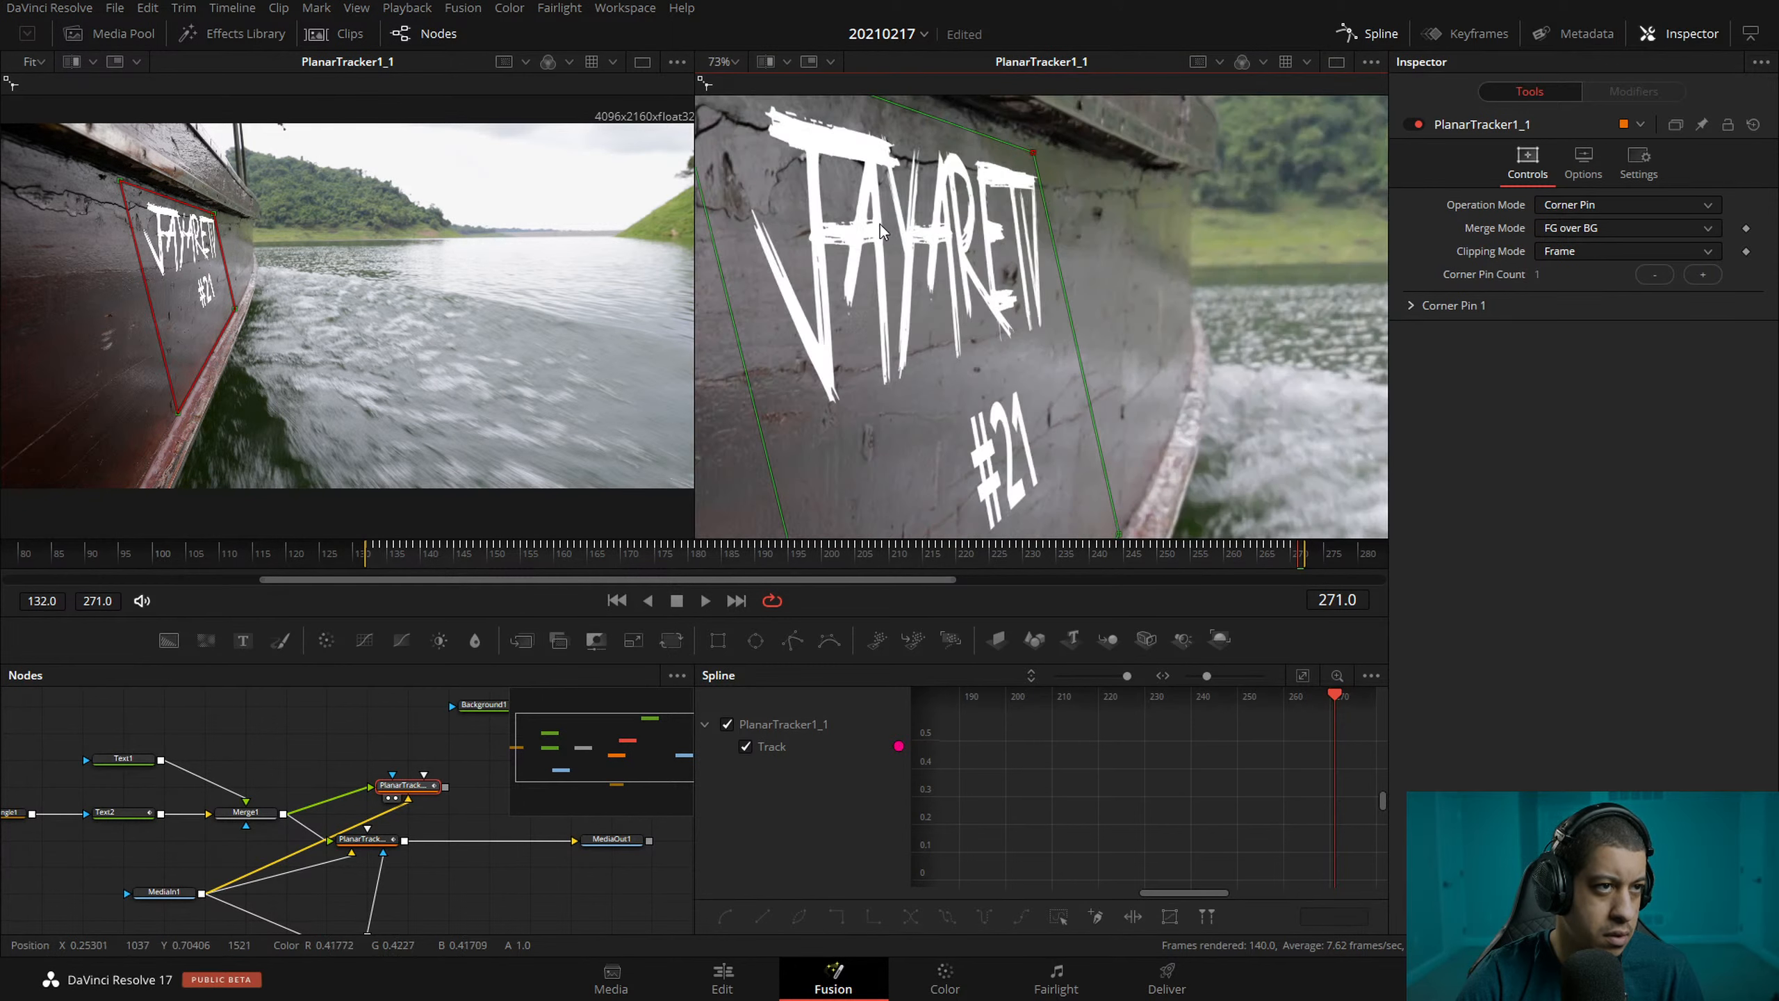
{"action": "scroll", "coordinate": [420, 841], "scroll_direction": "down", "scroll_amount": 2}
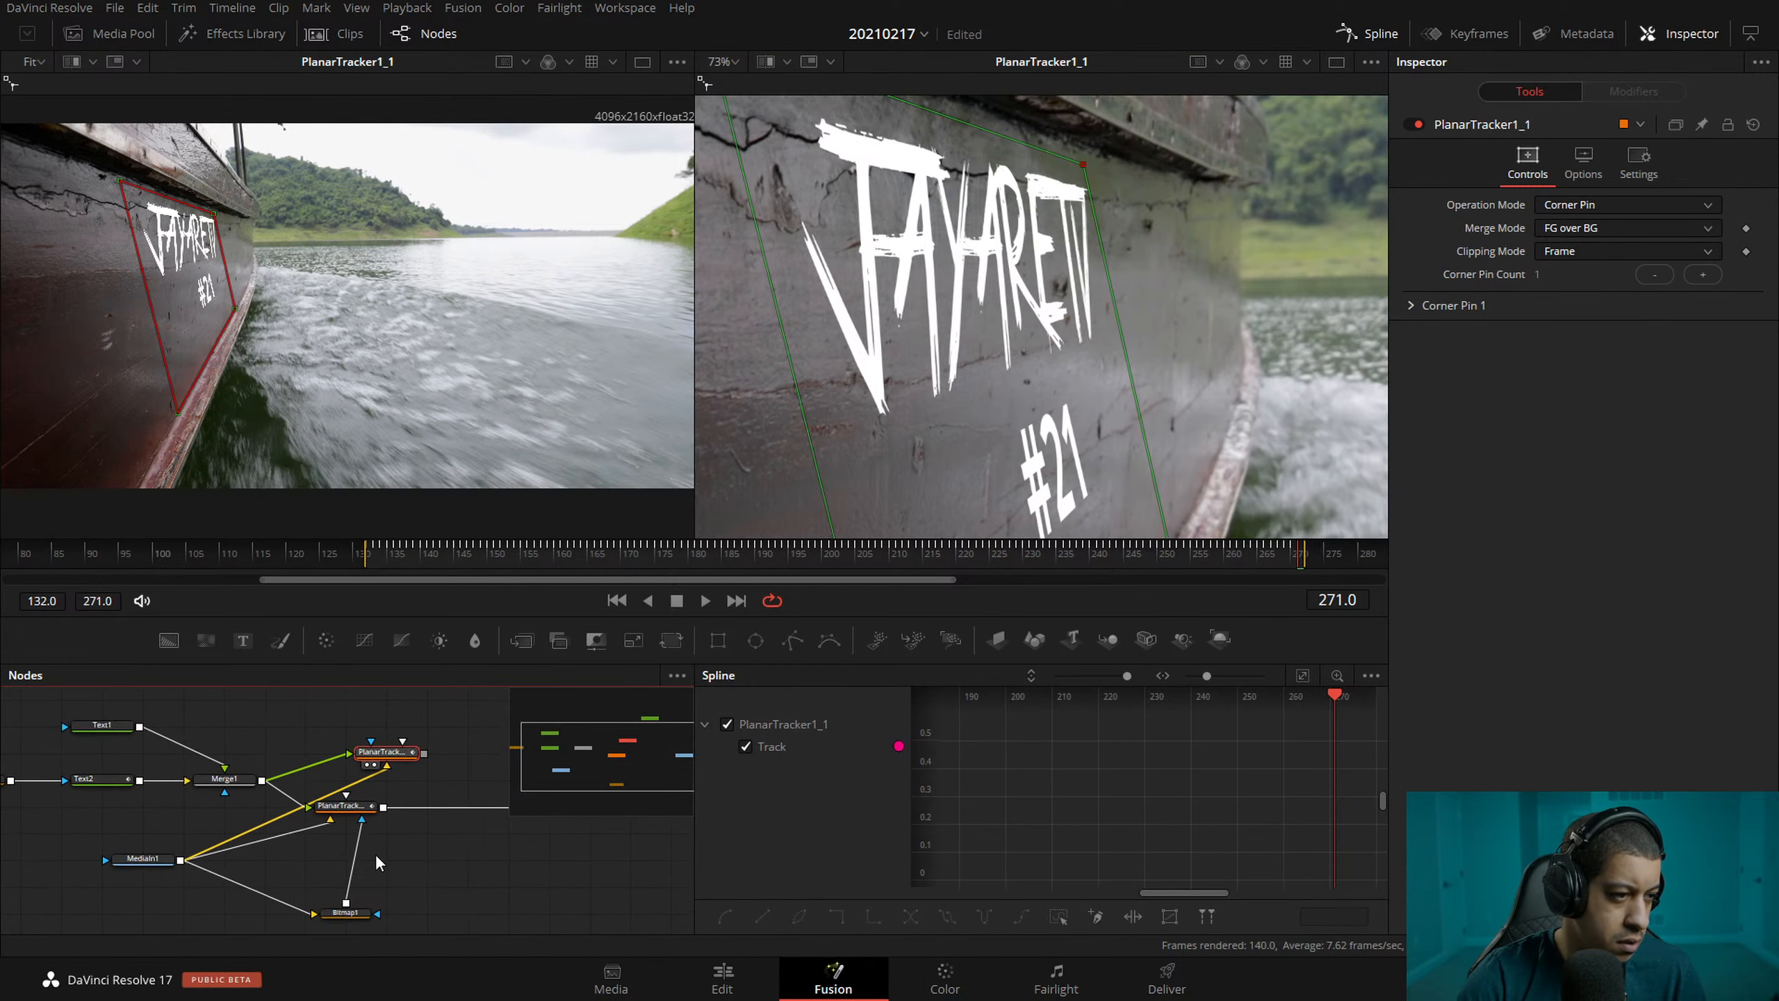
{"action": "left_click_drag", "start_coordinate": [346, 903], "coordinate": [392, 752]}
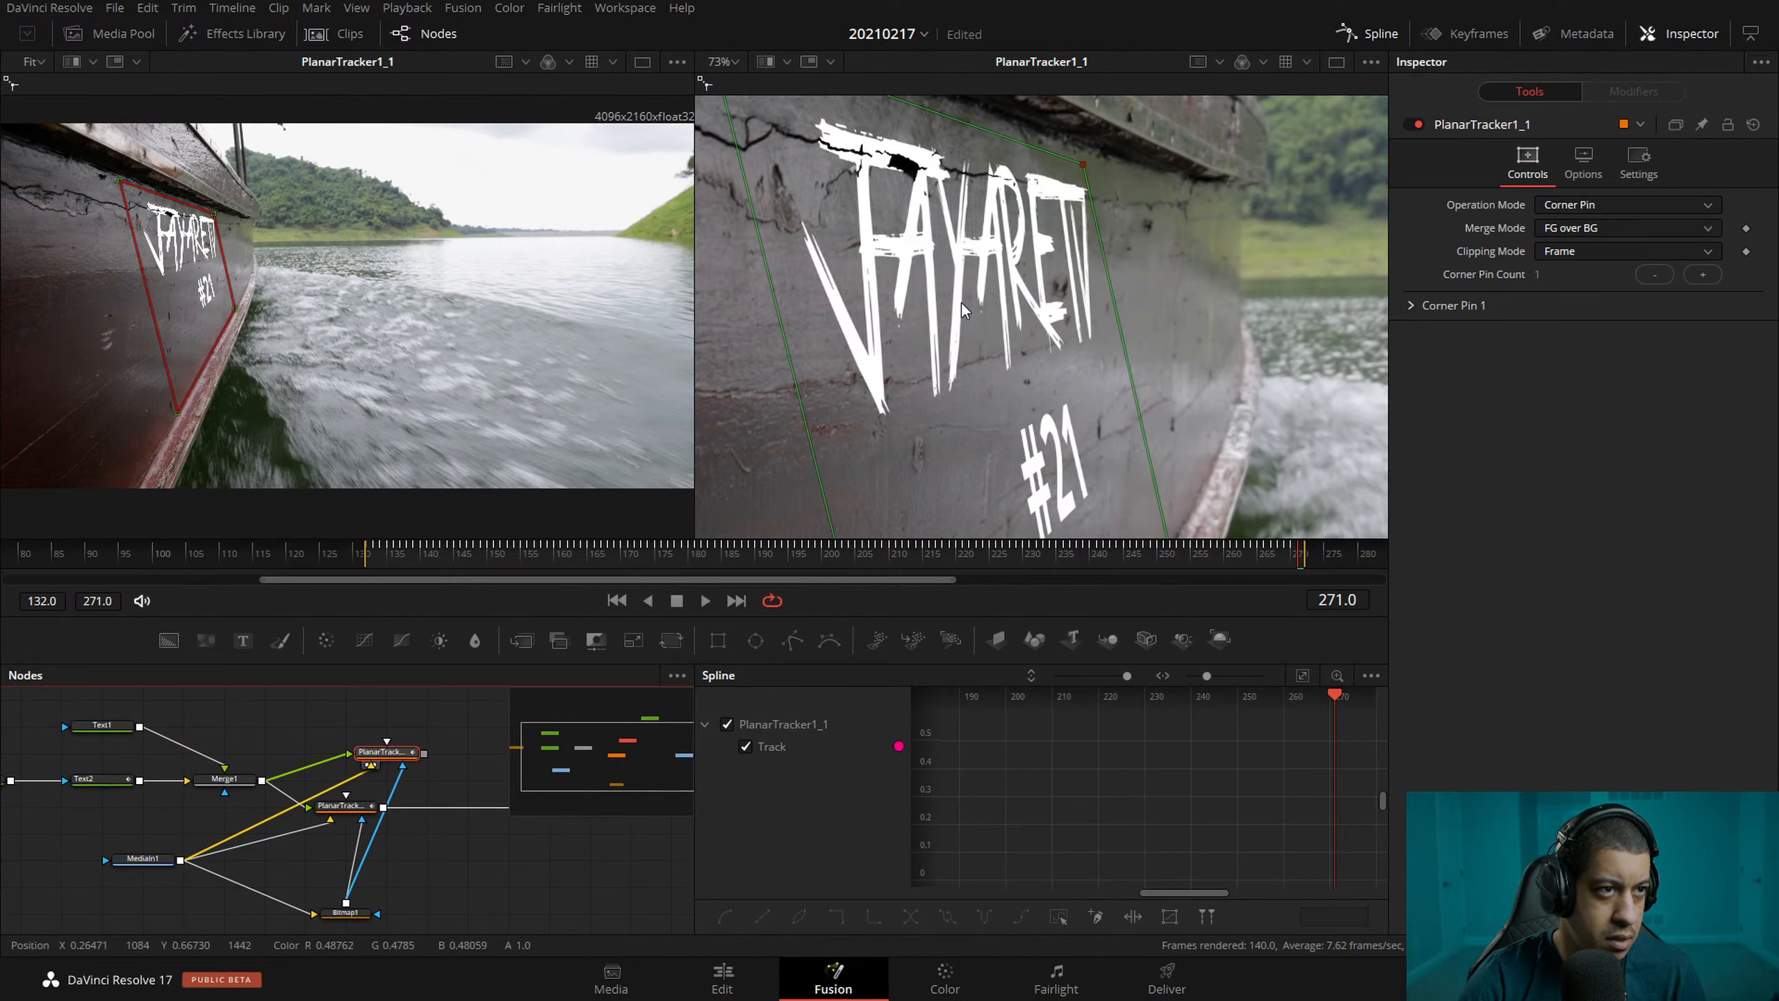
- Inspect the masked text on the hull up close and at several frames while playing the clip to check the new track
{"action": "scroll", "coordinate": [961, 346], "scroll_direction": "down", "scroll_amount": 3}
{"action": "scroll", "coordinate": [964, 350], "scroll_direction": "down", "scroll_amount": 1}
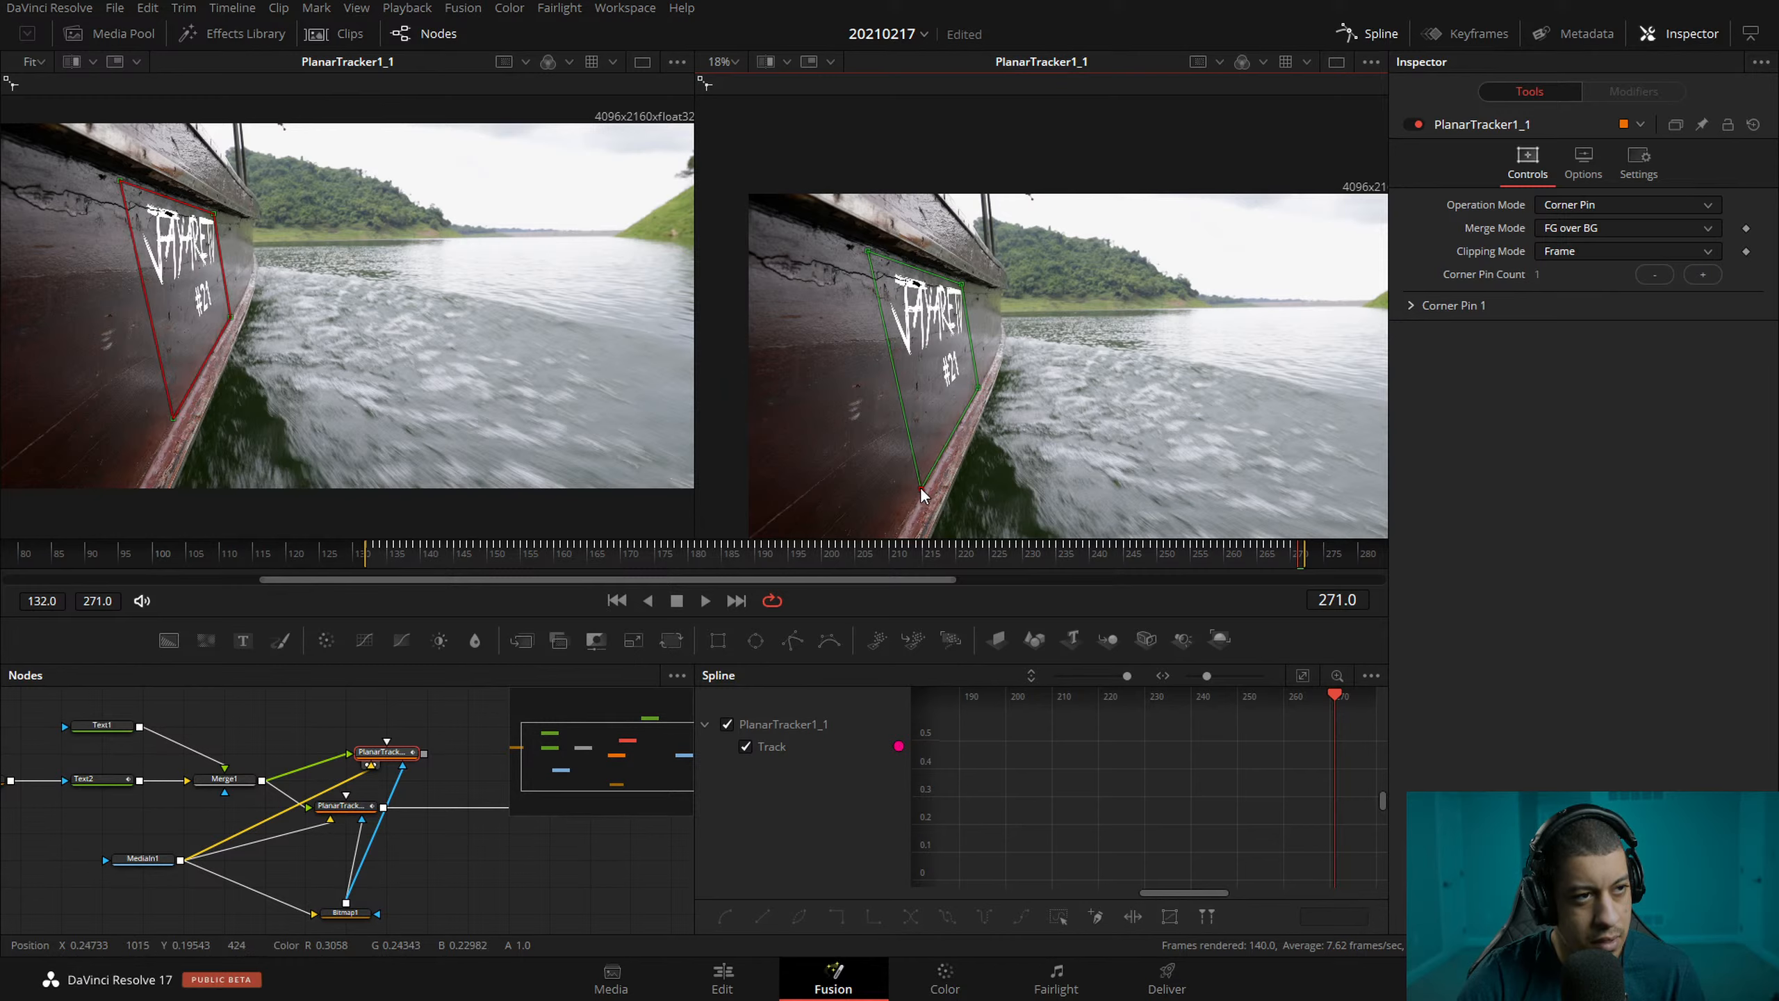
{"action": "scroll", "coordinate": [1022, 391], "scroll_direction": "up", "scroll_amount": 3}
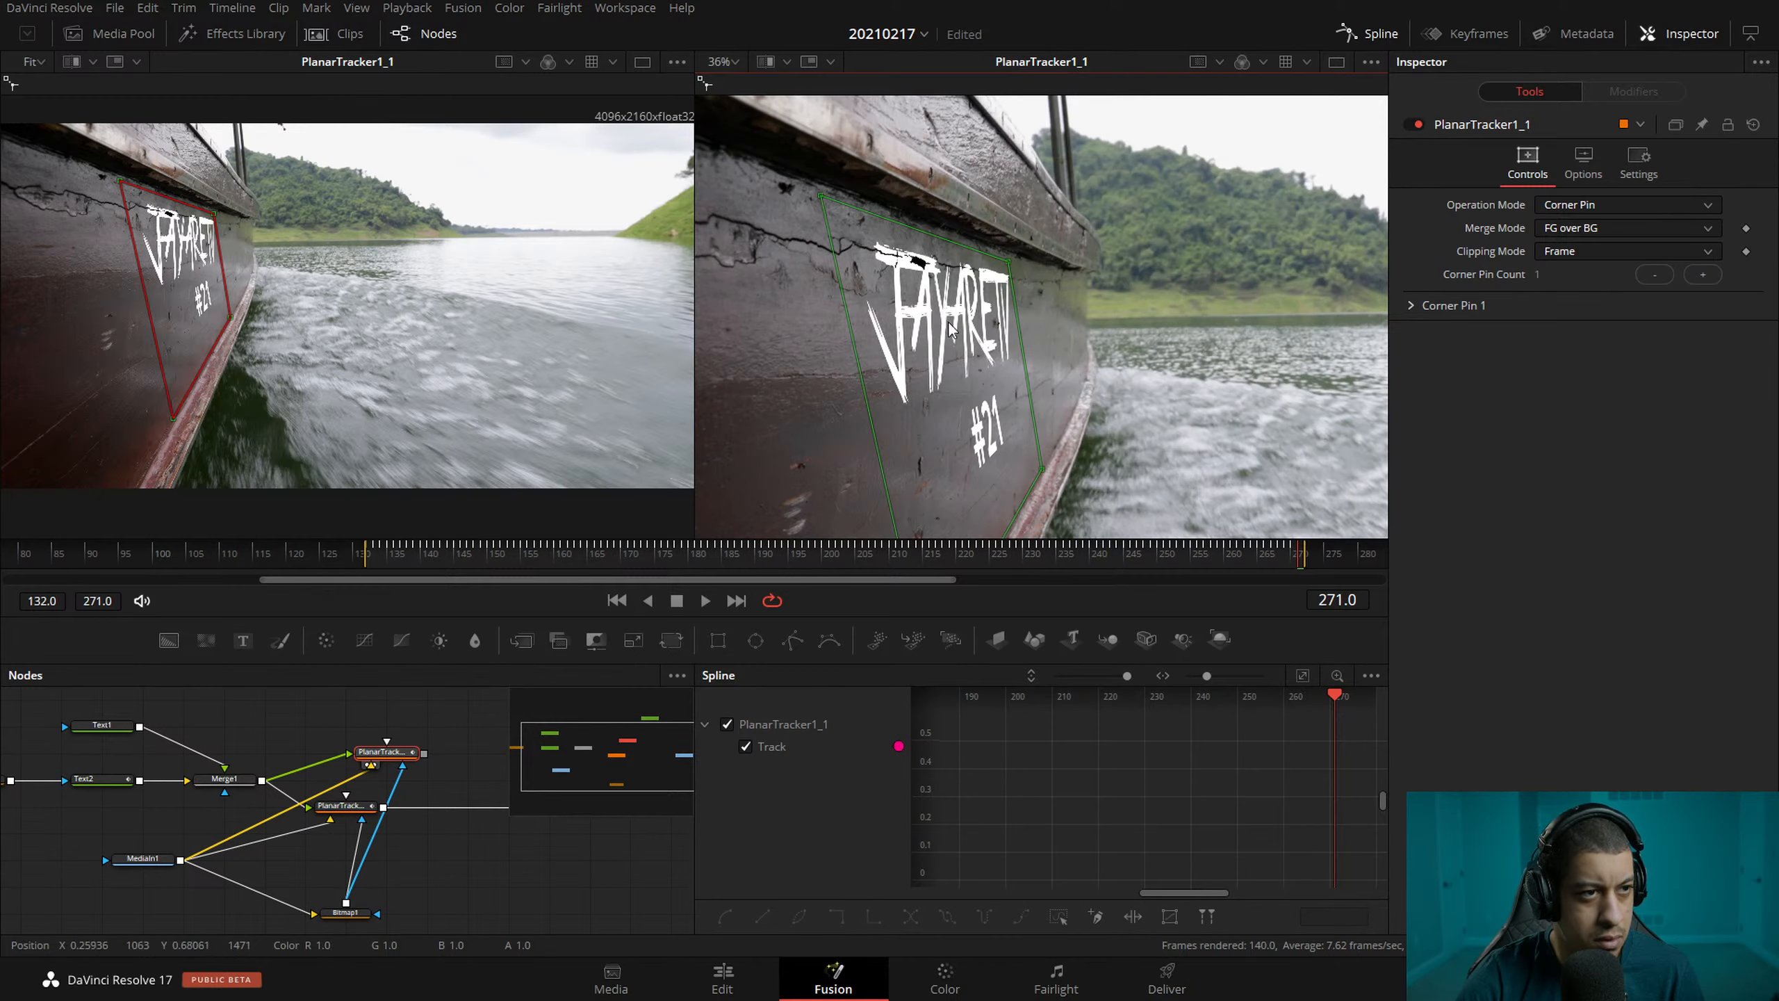
{"action": "scroll", "coordinate": [955, 324], "scroll_direction": "down", "scroll_amount": 3}
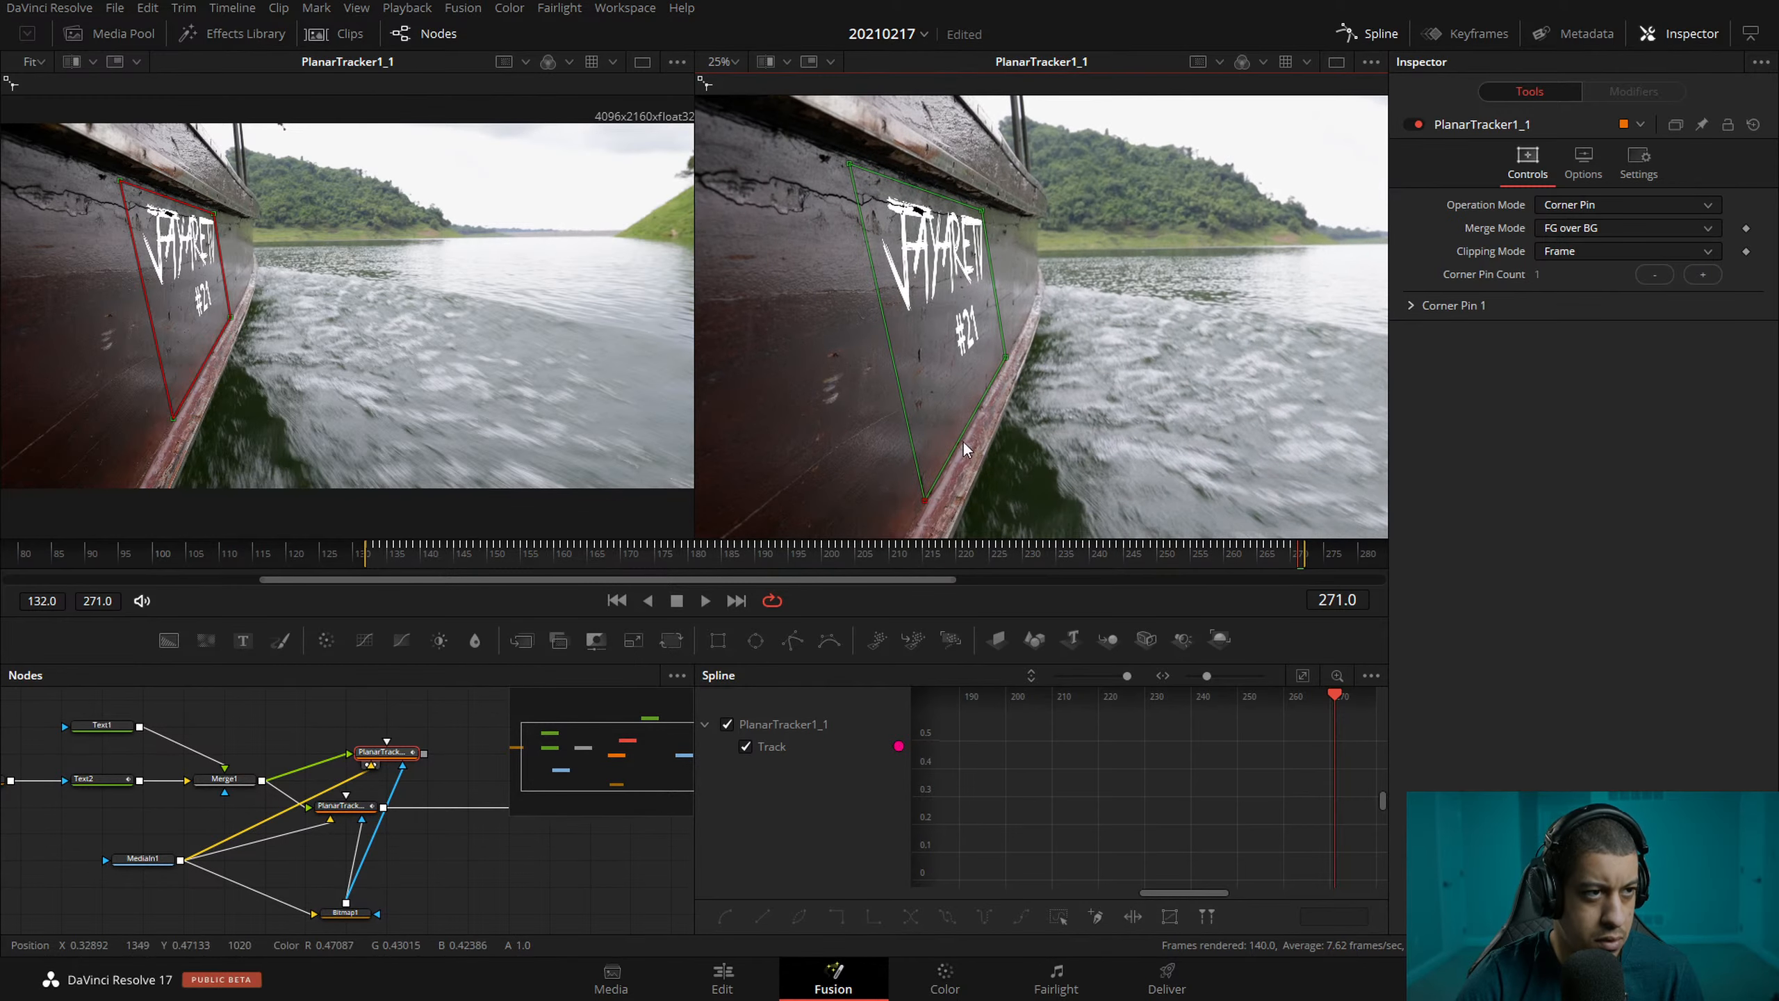
{"action": "left_click", "coordinate": [421, 555]}
{"action": "left_click", "coordinate": [387, 561]}
{"action": "key", "text": "space"}
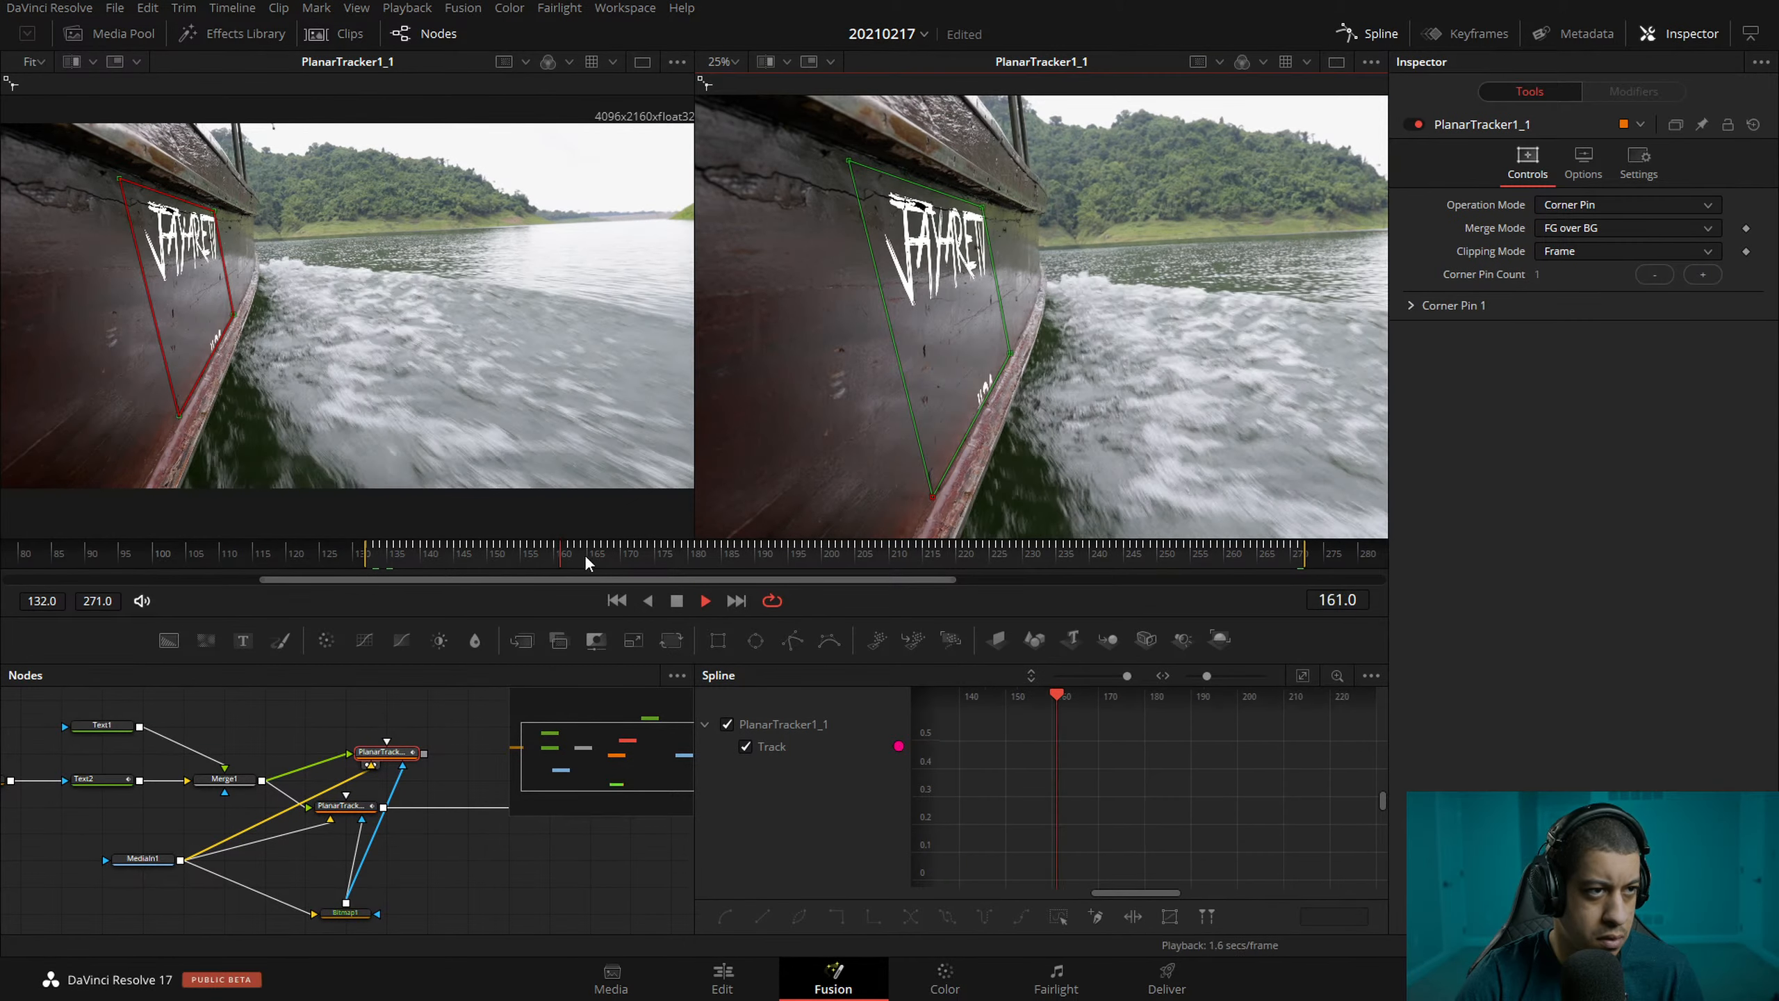
{"action": "left_click", "coordinate": [720, 558]}
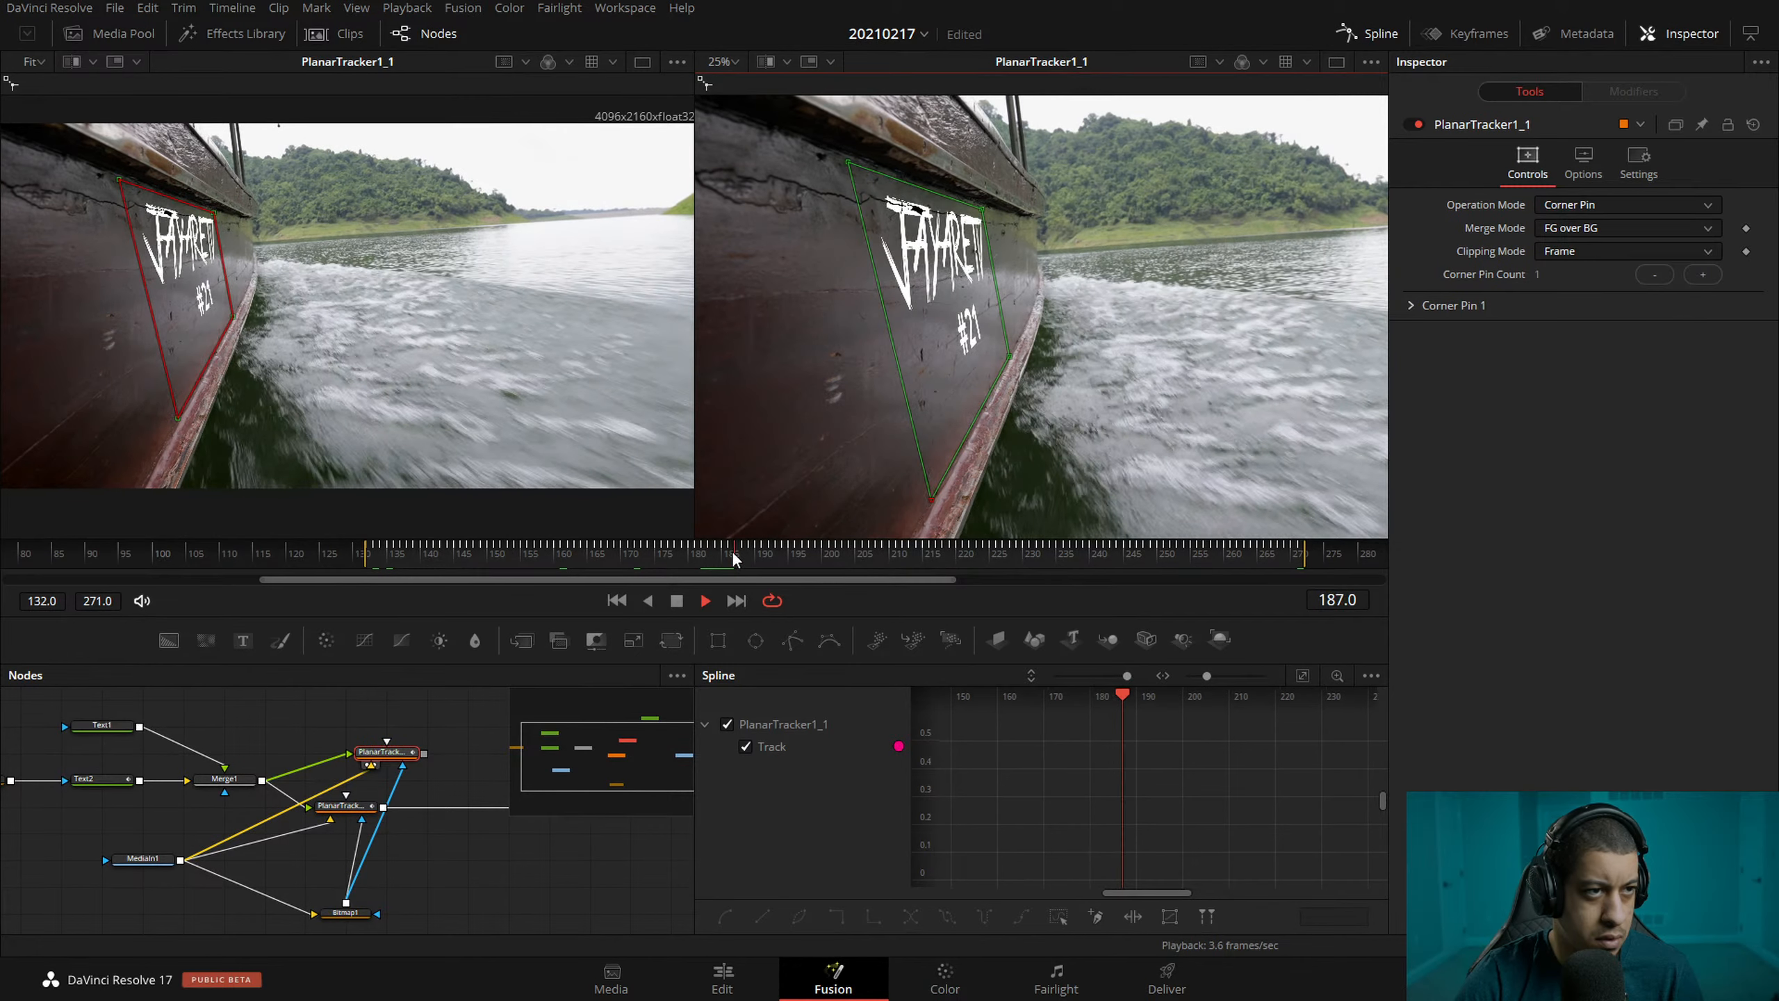
- Inspect the planar-tracked text on the boat hull during playback for drift against the surface
{"action": "scroll", "coordinate": [918, 228], "scroll_direction": "up", "scroll_amount": 3}
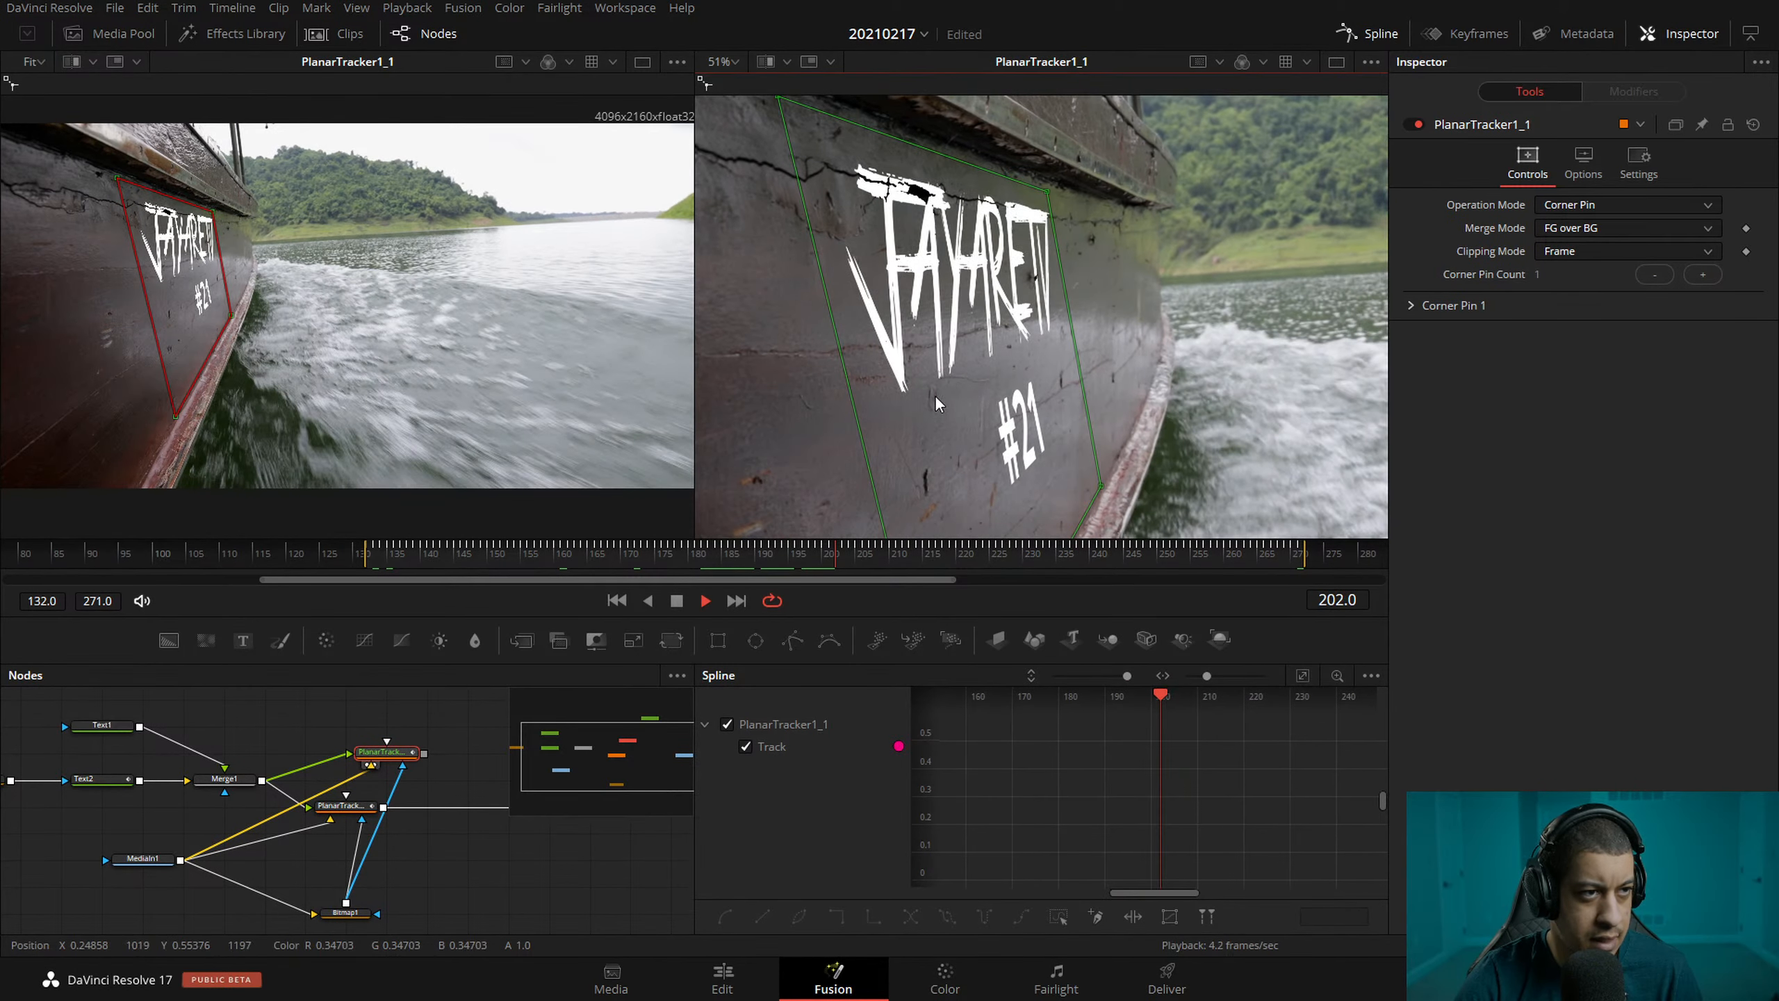
{"action": "scroll", "coordinate": [981, 407], "scroll_direction": "down", "scroll_amount": 2}
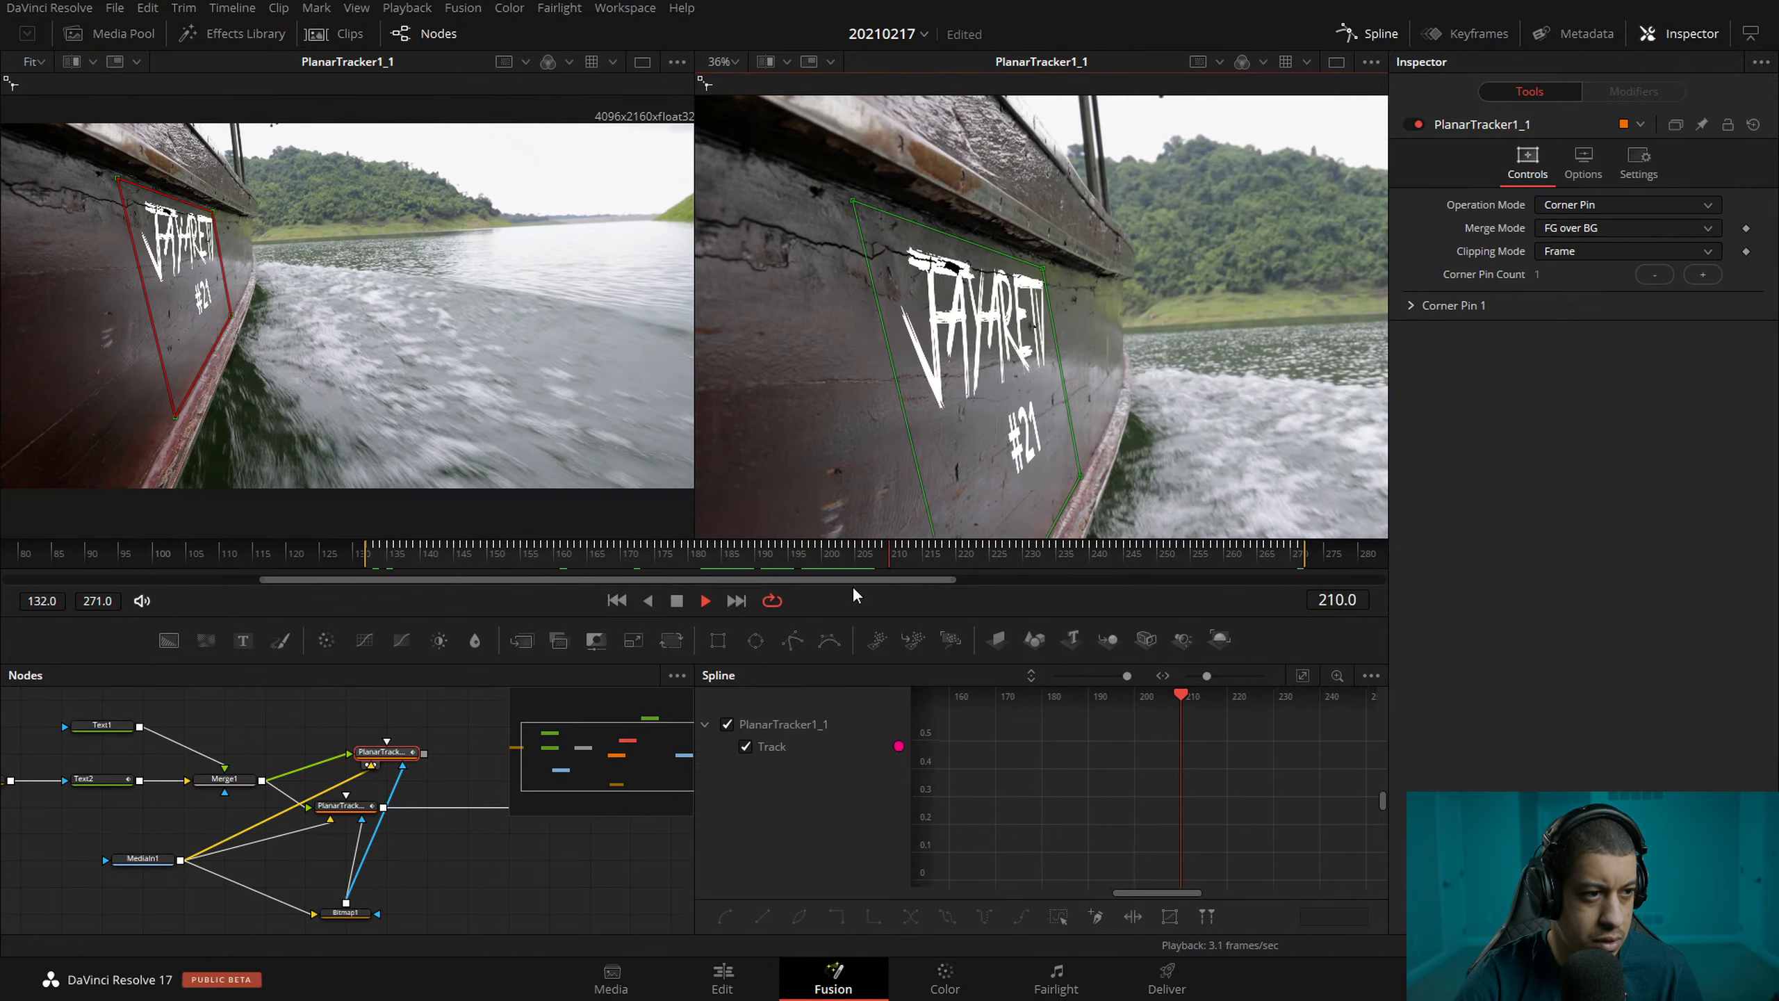
{"action": "scroll", "coordinate": [1022, 393], "scroll_direction": "down", "scroll_amount": 4}
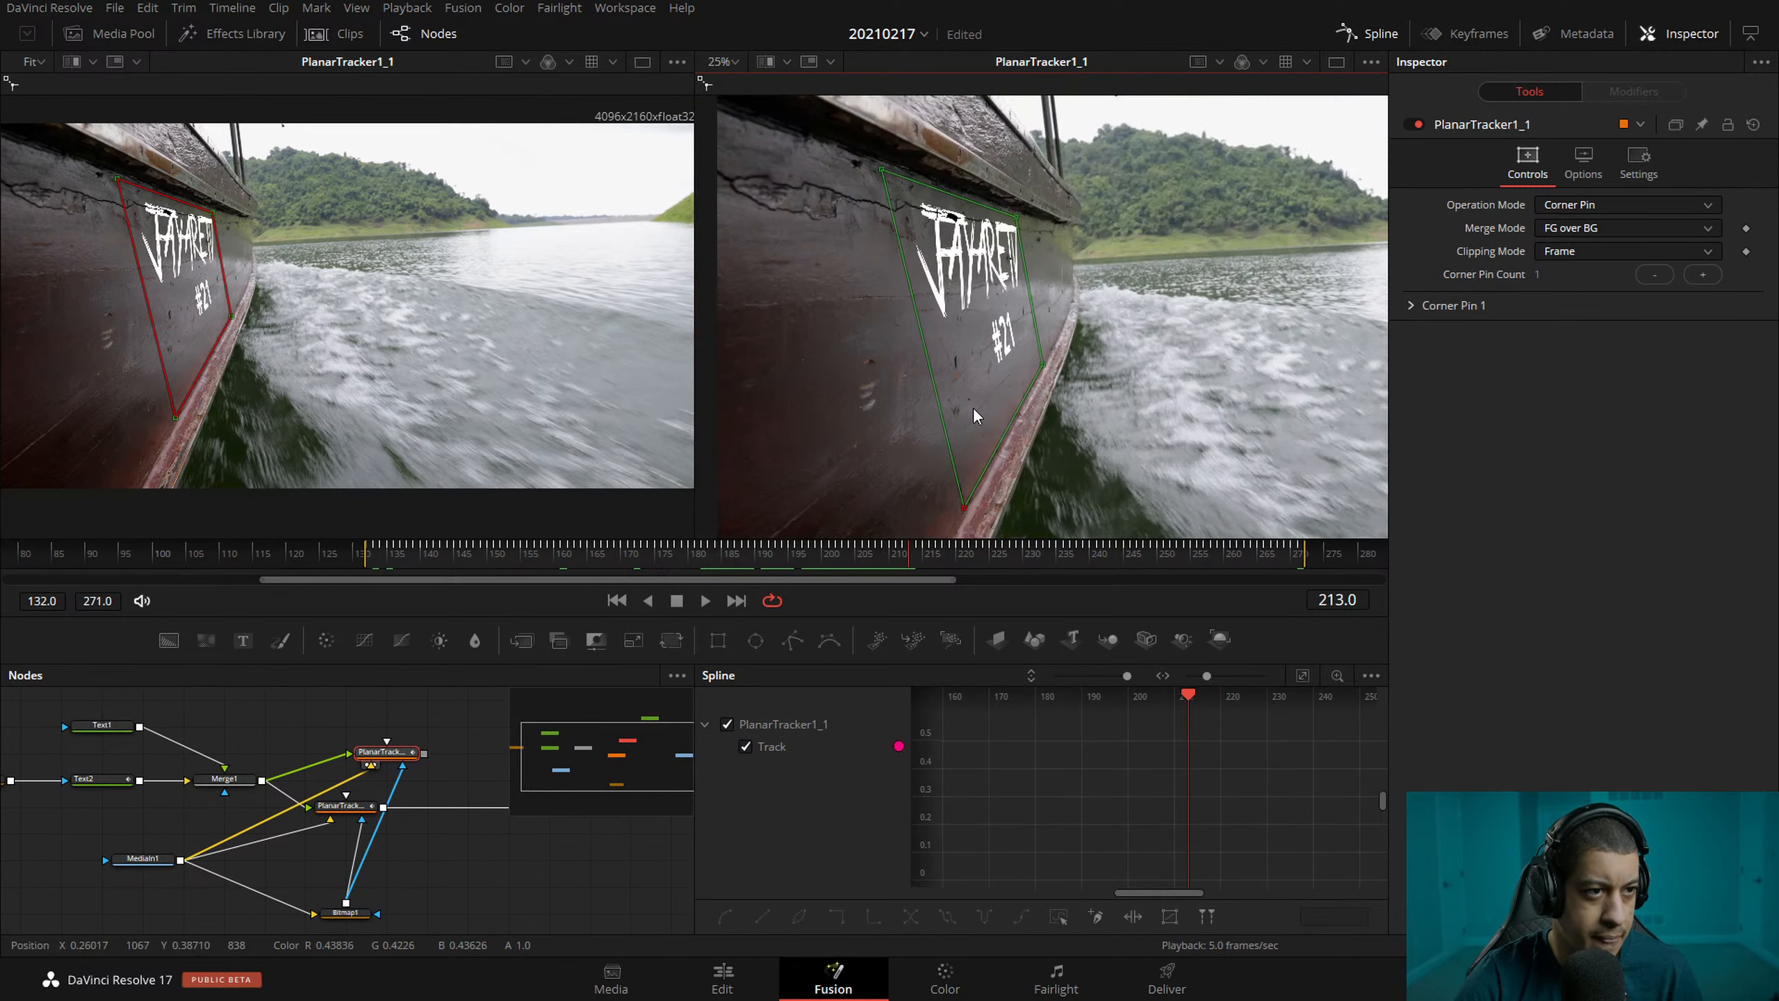
{"action": "left_click", "coordinate": [476, 854]}
{"action": "mouse_move", "coordinate": [420, 831]}
{"action": "left_mouse_down"}
{"action": "mouse_move", "coordinate": [294, 799]}
{"action": "mouse_move", "coordinate": [425, 813]}
{"action": "left_mouse_up"}
{"action": "scroll", "coordinate": [294, 785], "scroll_direction": "up", "scroll_amount": 1}
{"action": "left_click_drag", "start_coordinate": [533, 850], "coordinate": [410, 750]}
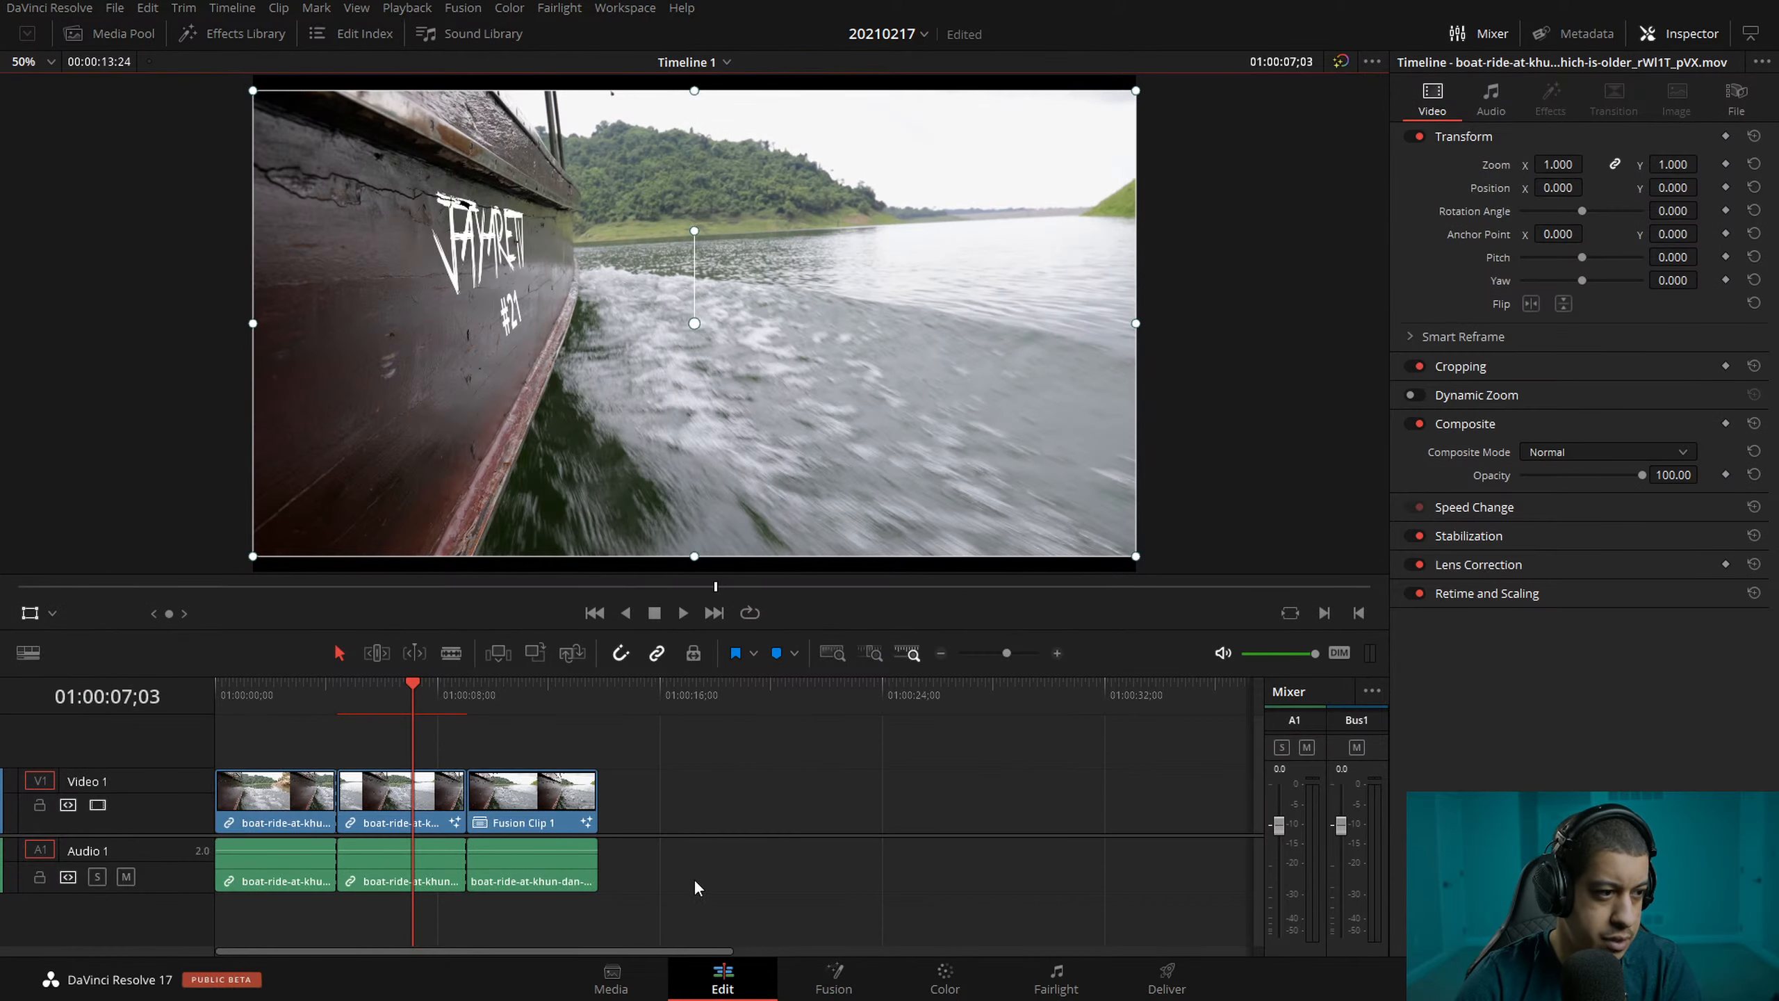
- Remove the other clips, place the remaining tracked boat-ride clip at the timeline start, and open the delivery page
{"action": "left_click_drag", "start_coordinate": [689, 848], "coordinate": [272, 850]}
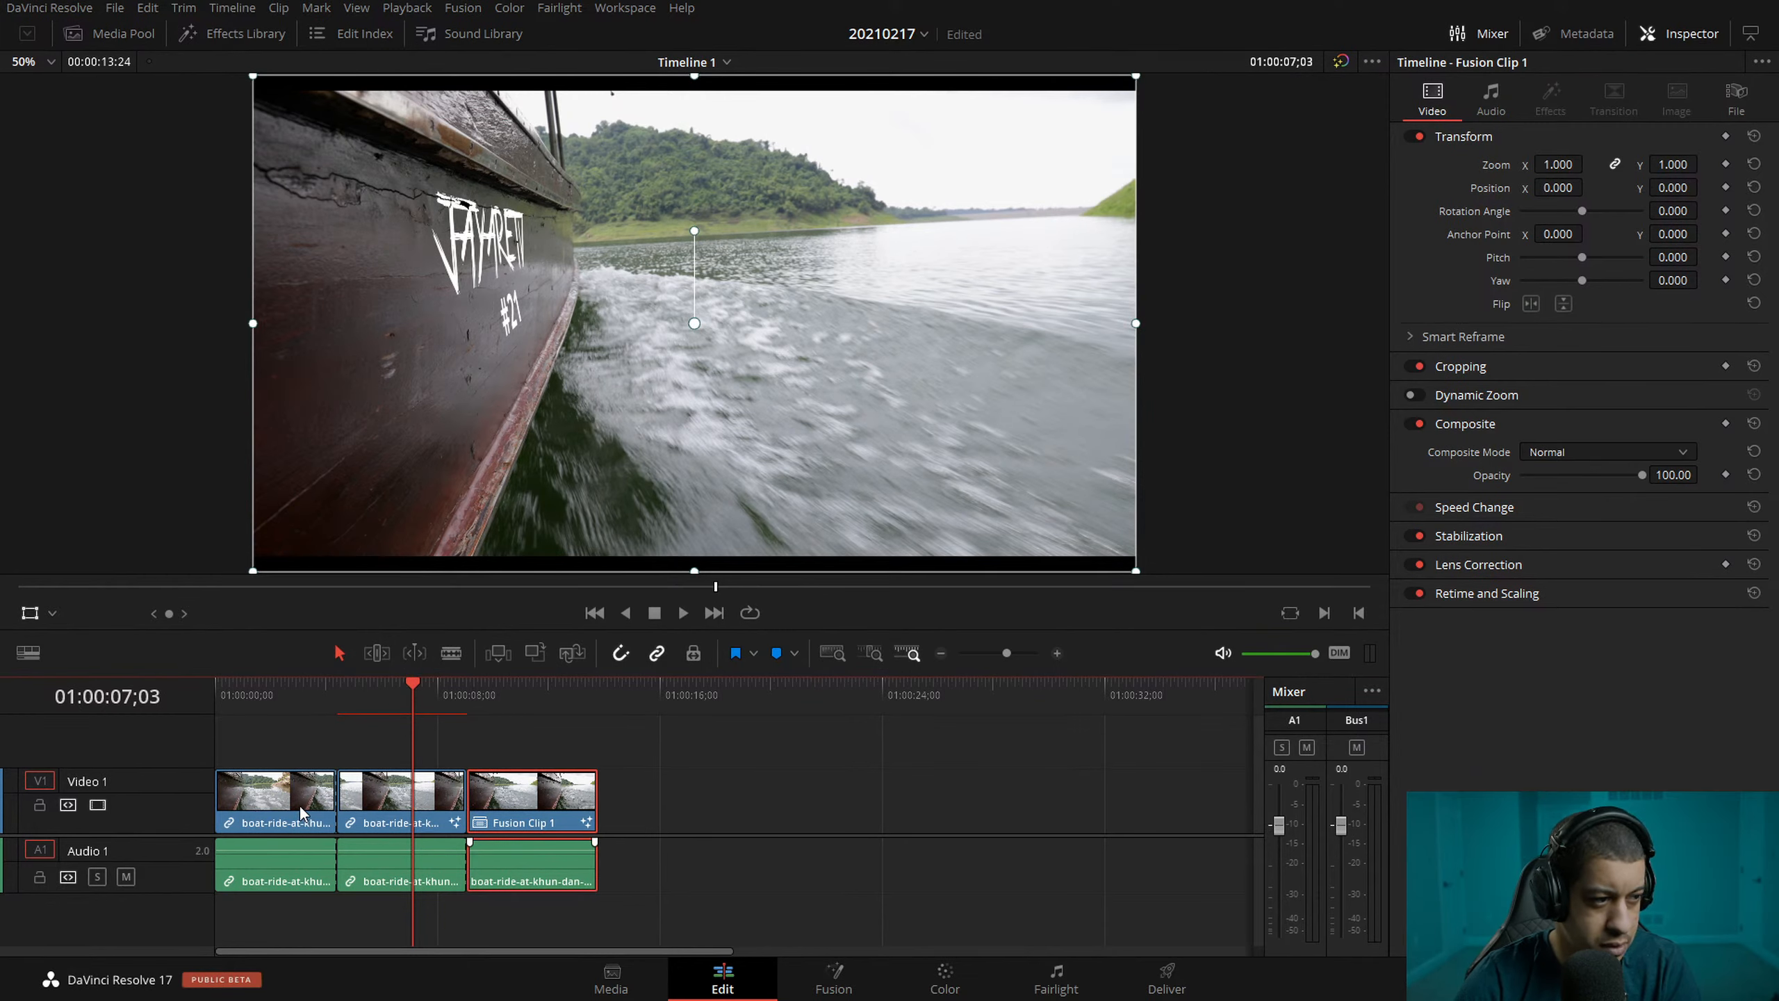
{"action": "key", "text": "Delete"}
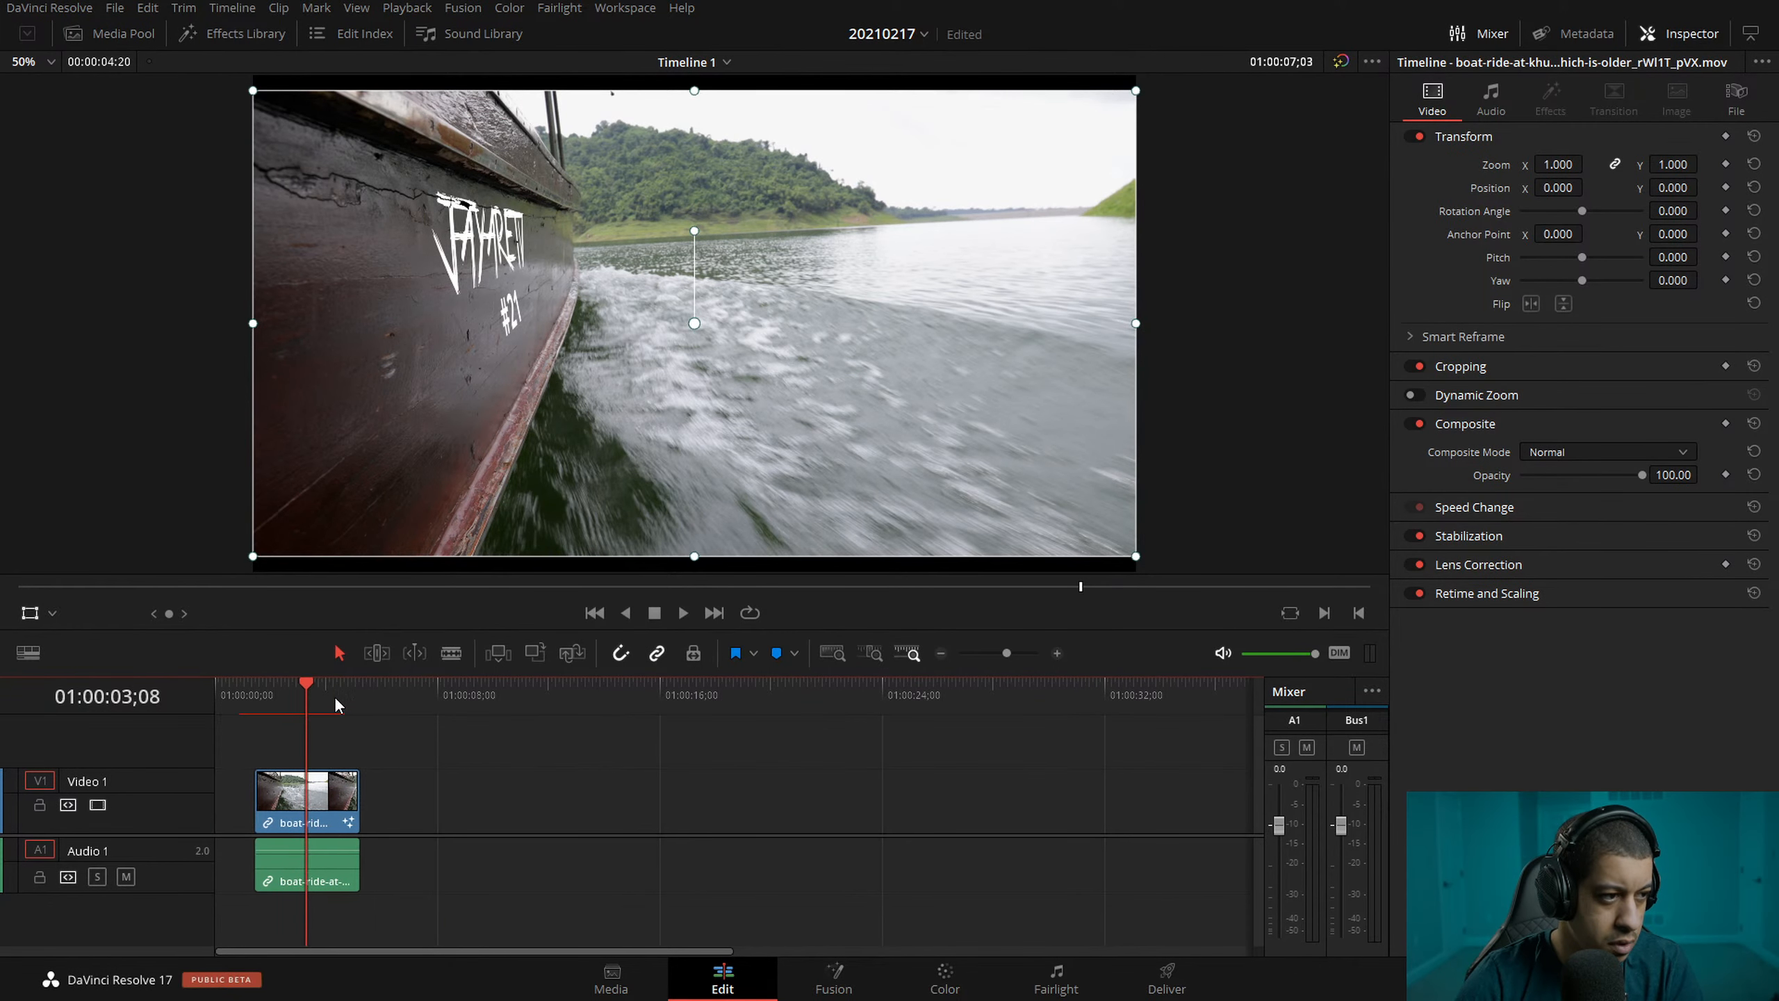
{"action": "left_click_drag", "start_coordinate": [334, 695], "coordinate": [176, 695]}
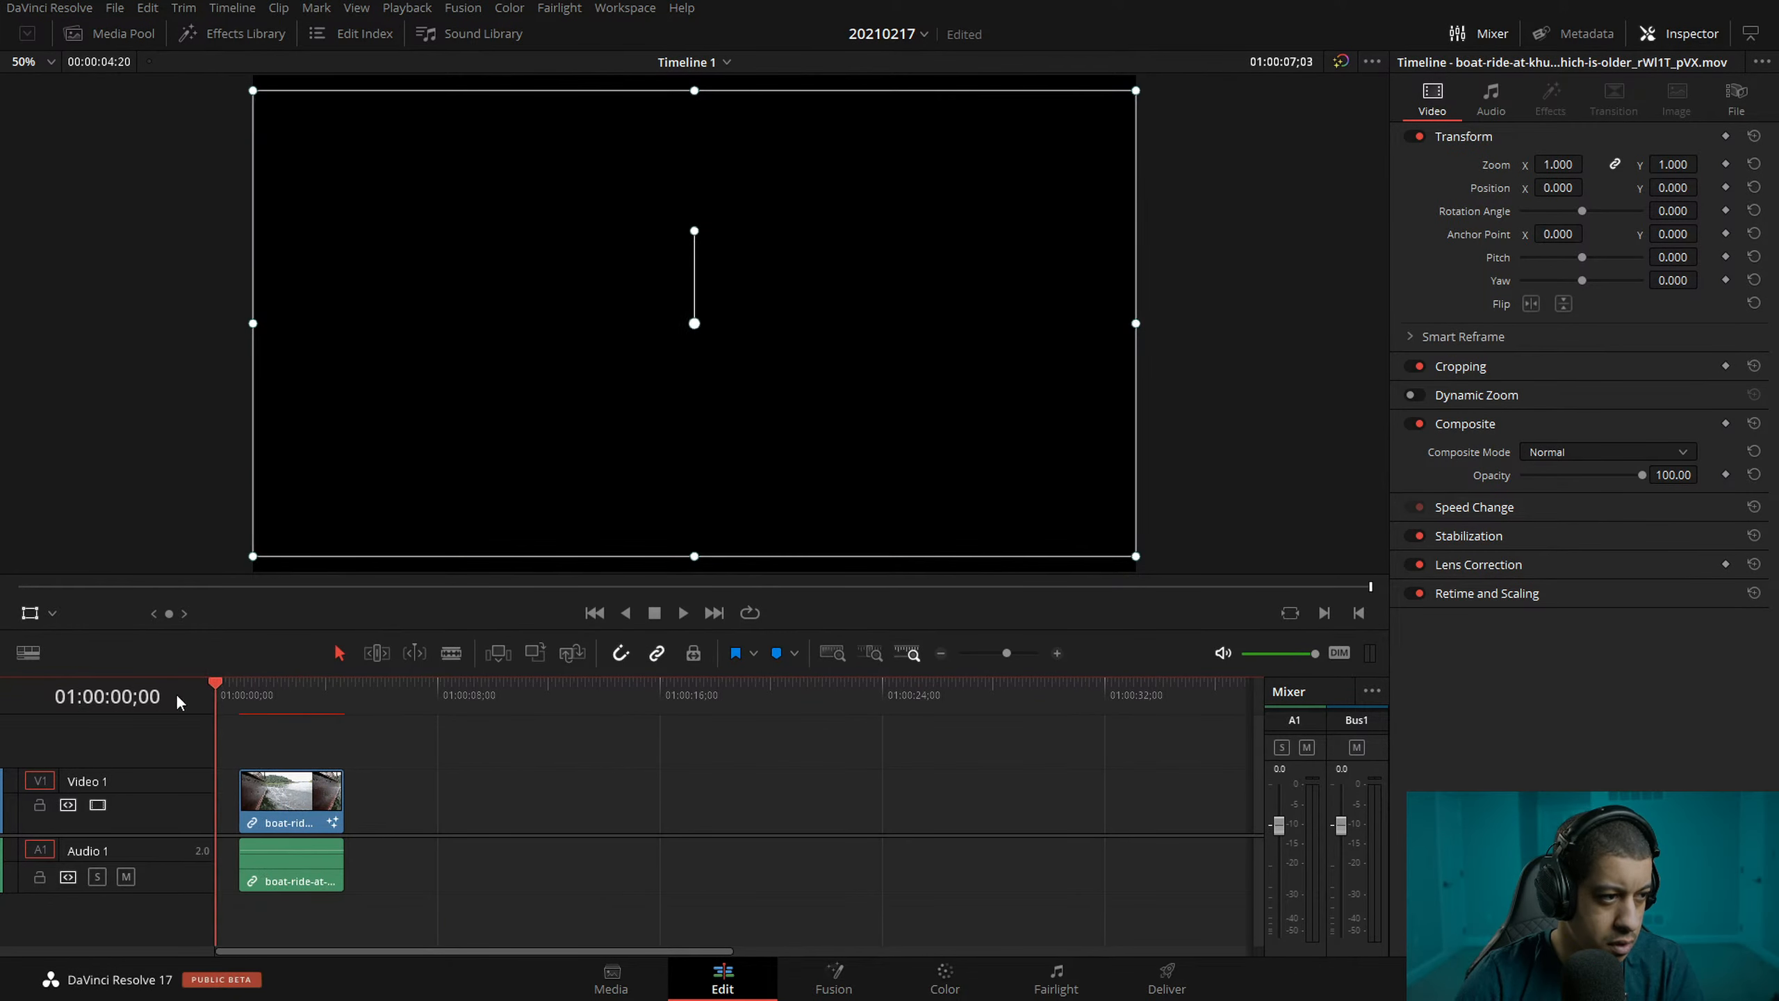
{"action": "key", "text": "ctrl+shift+a"}
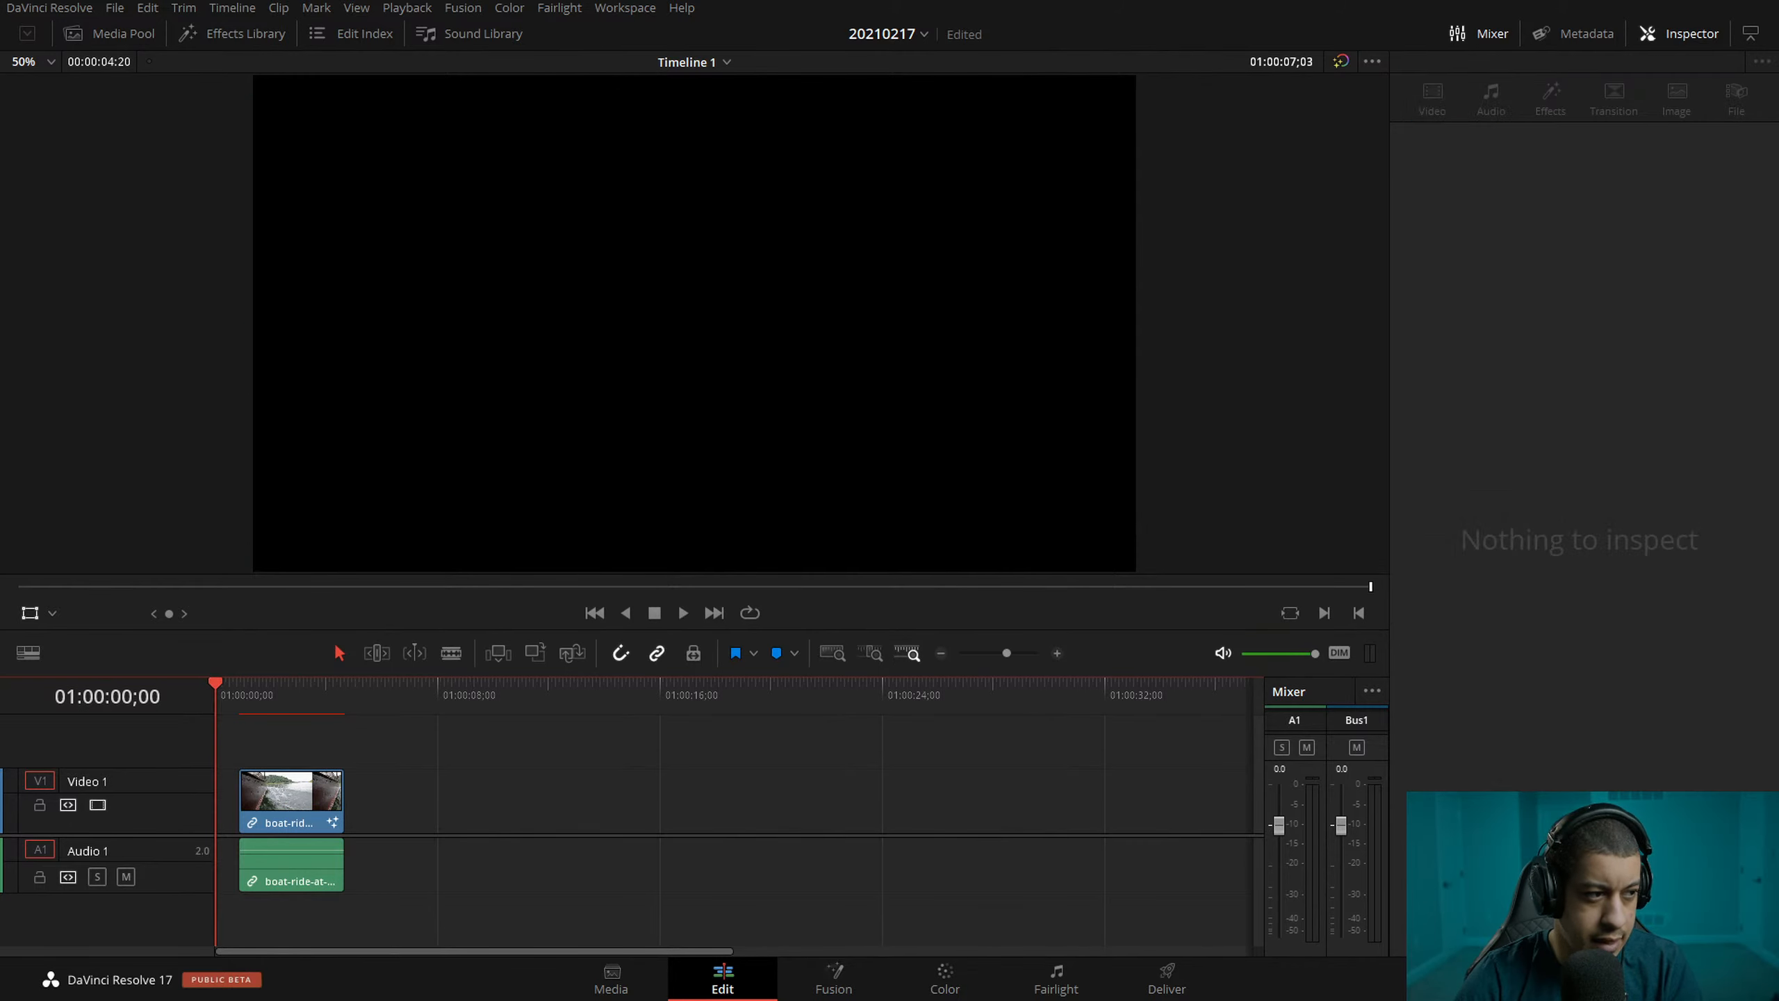
{"action": "left_click_drag", "start_coordinate": [290, 800], "coordinate": [267, 799]}
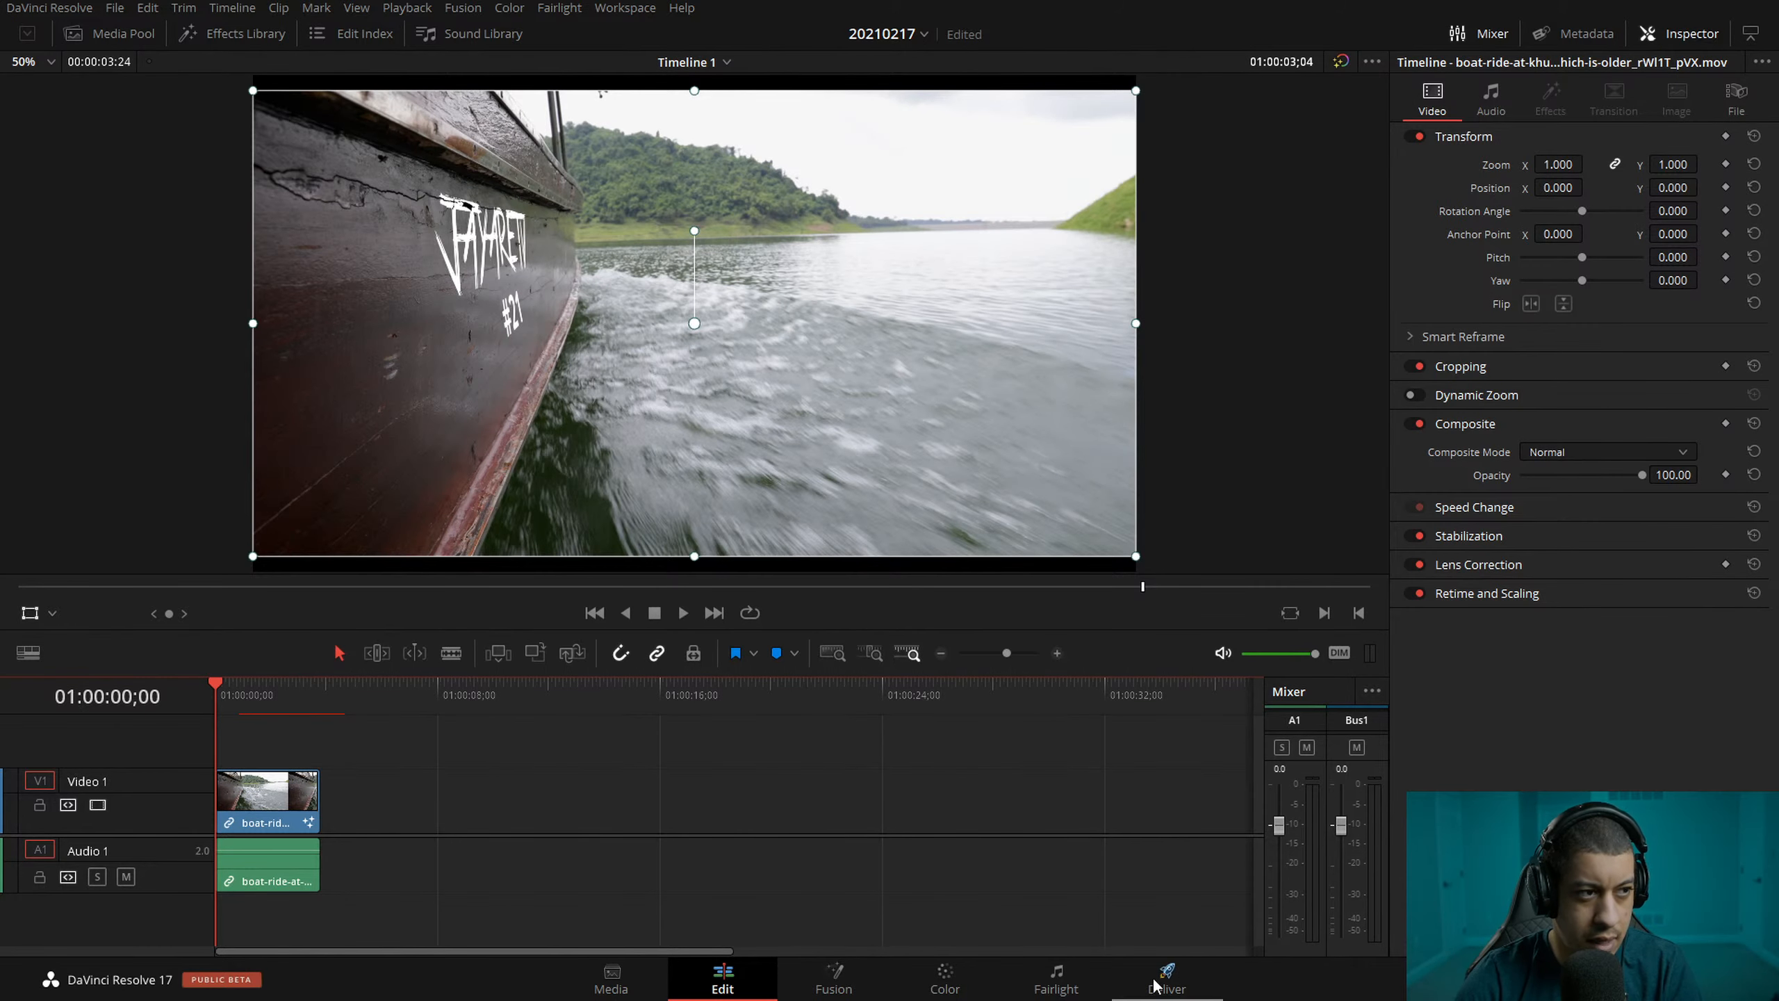
{"action": "left_click", "coordinate": [1151, 984]}
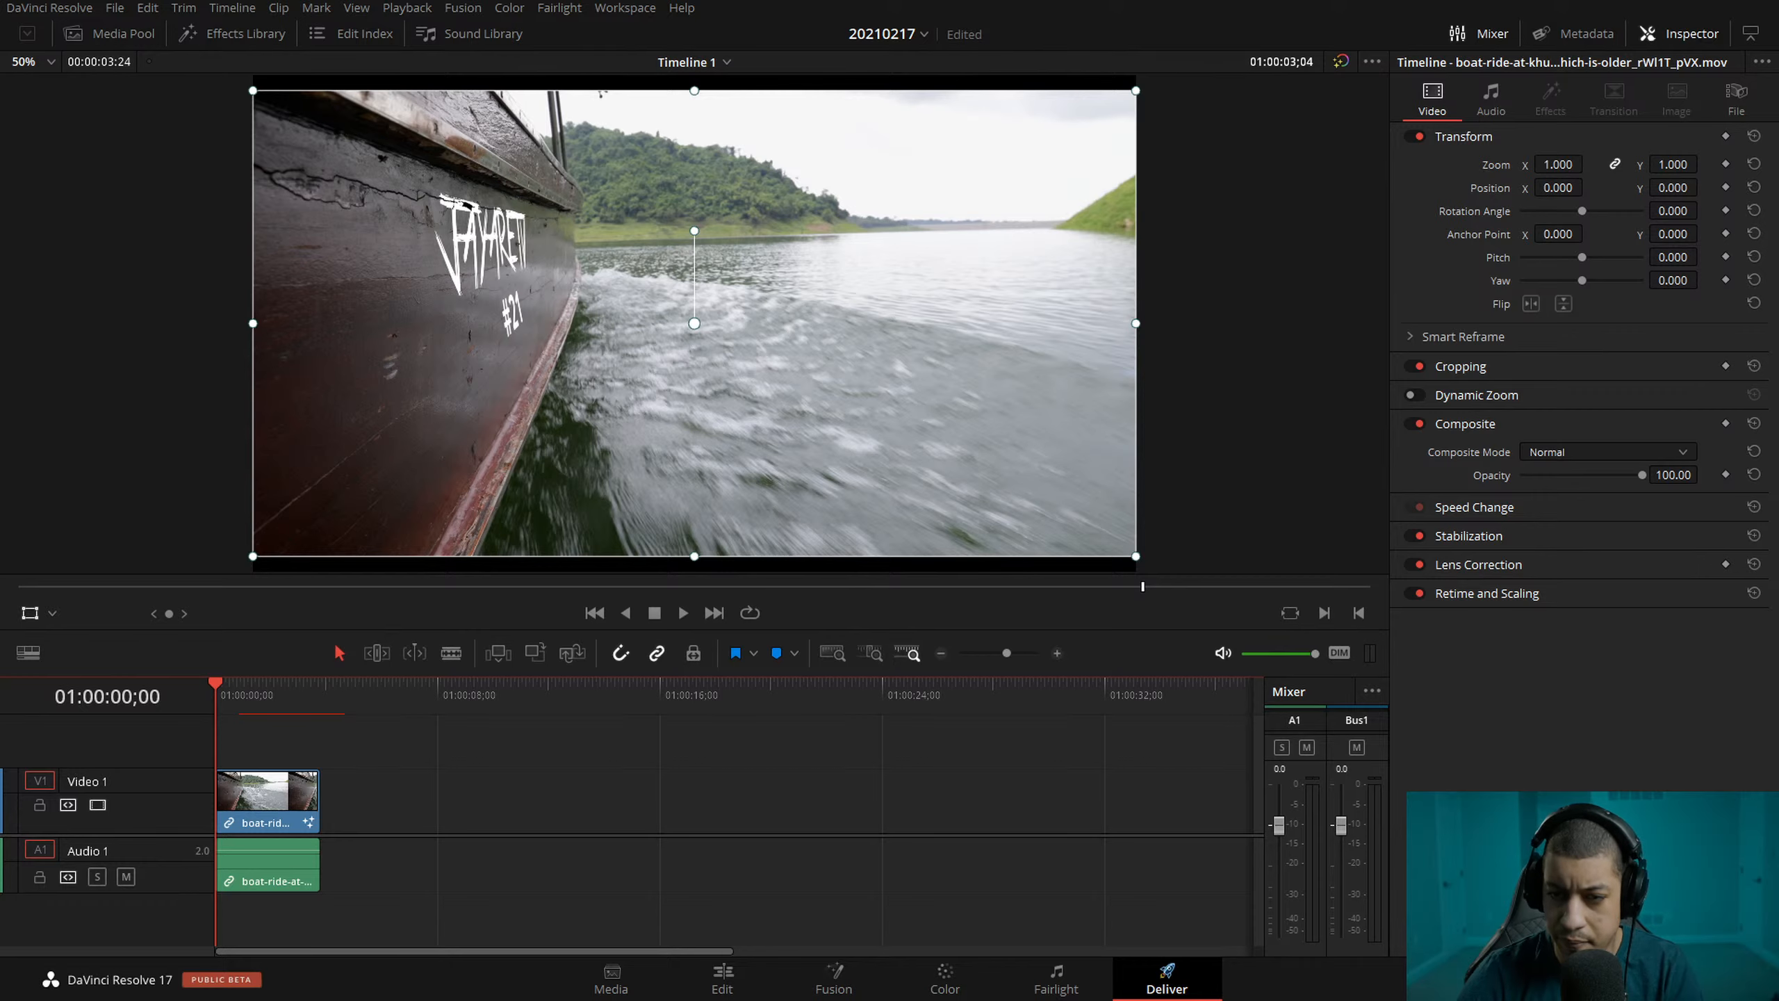
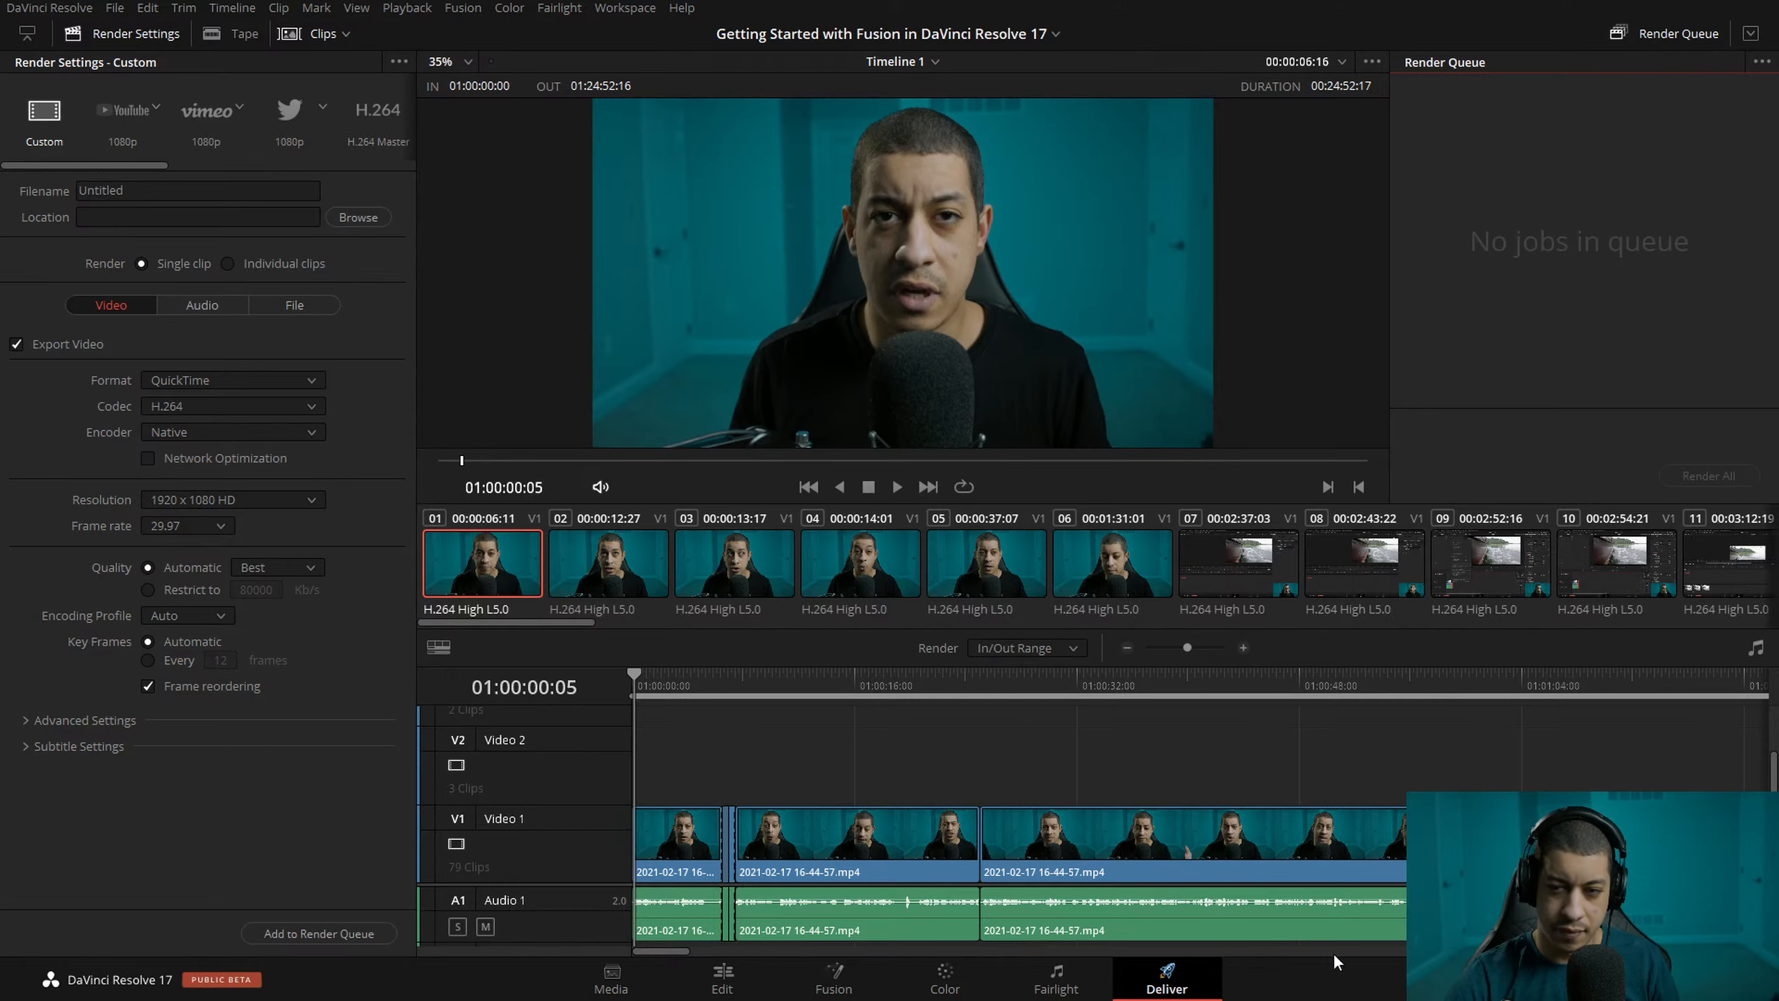
- Return to the Edit page of the Getting Started with Fusion project and go to the end of its last clip
{"action": "left_click", "coordinate": [722, 978]}
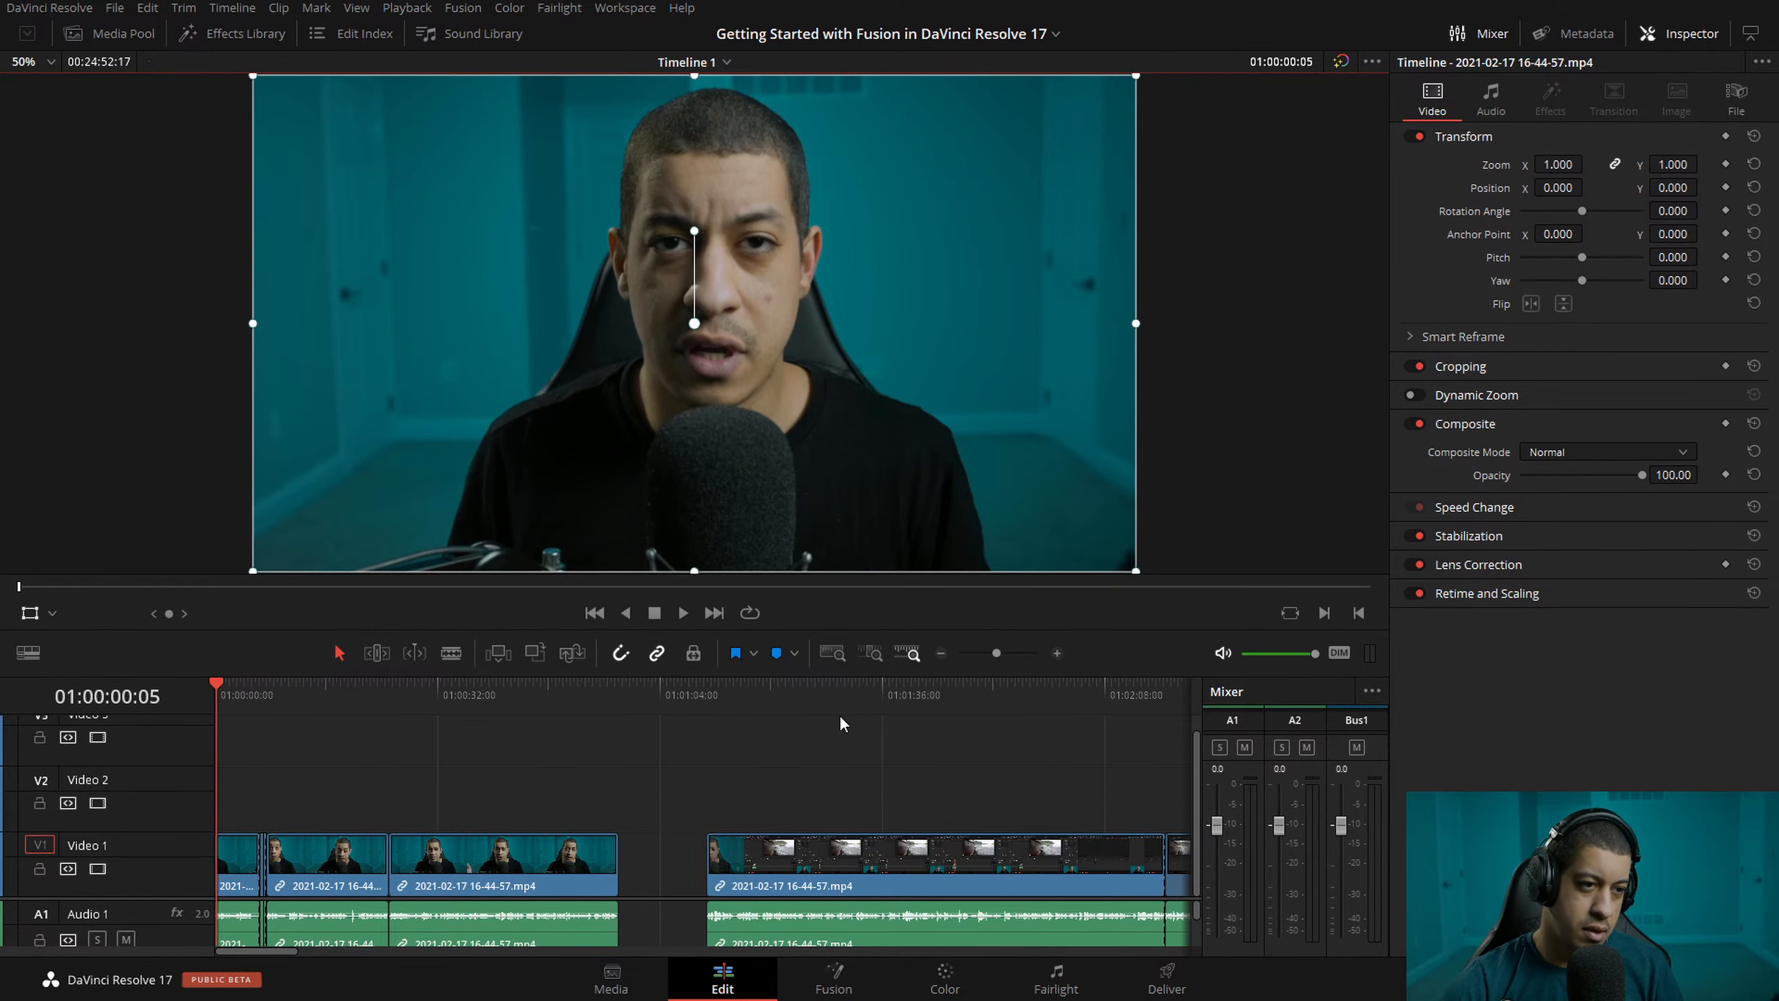
{"action": "left_click", "coordinate": [941, 653]}
{"action": "left_click", "coordinate": [941, 654]}
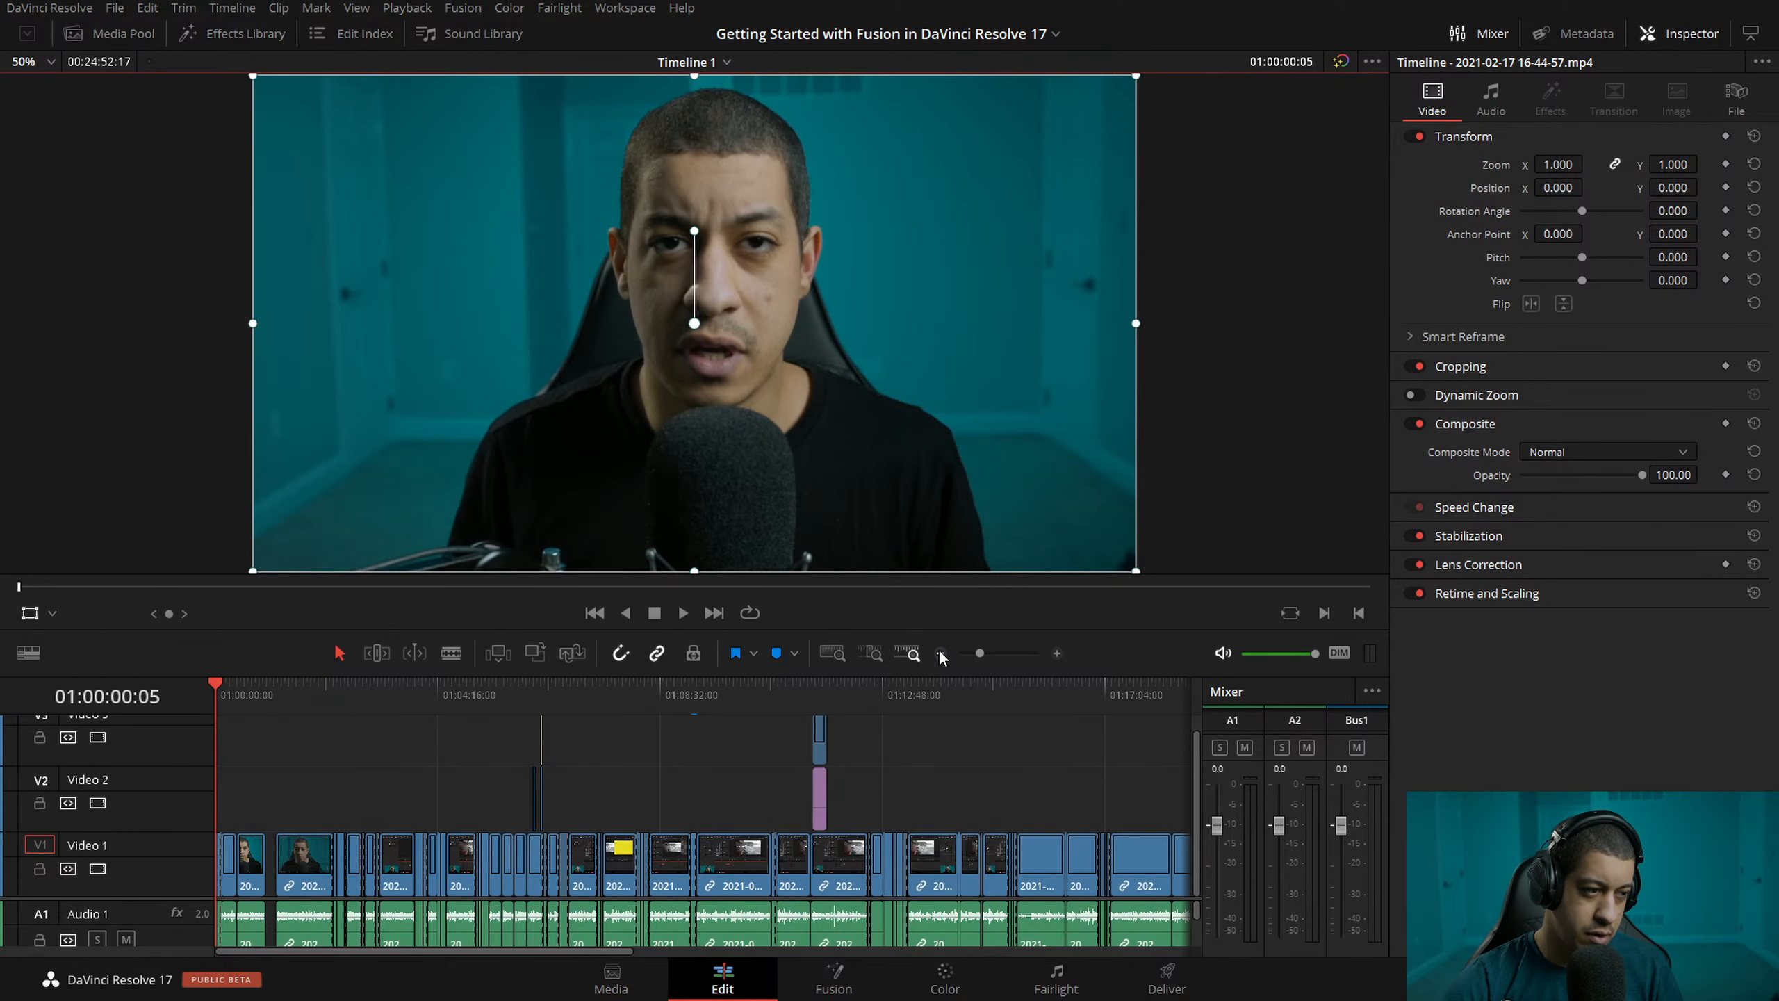
{"action": "left_click", "coordinate": [941, 653]}
{"action": "left_click", "coordinate": [592, 726]}
{"action": "left_click_drag", "start_coordinate": [609, 704], "coordinate": [539, 706]}
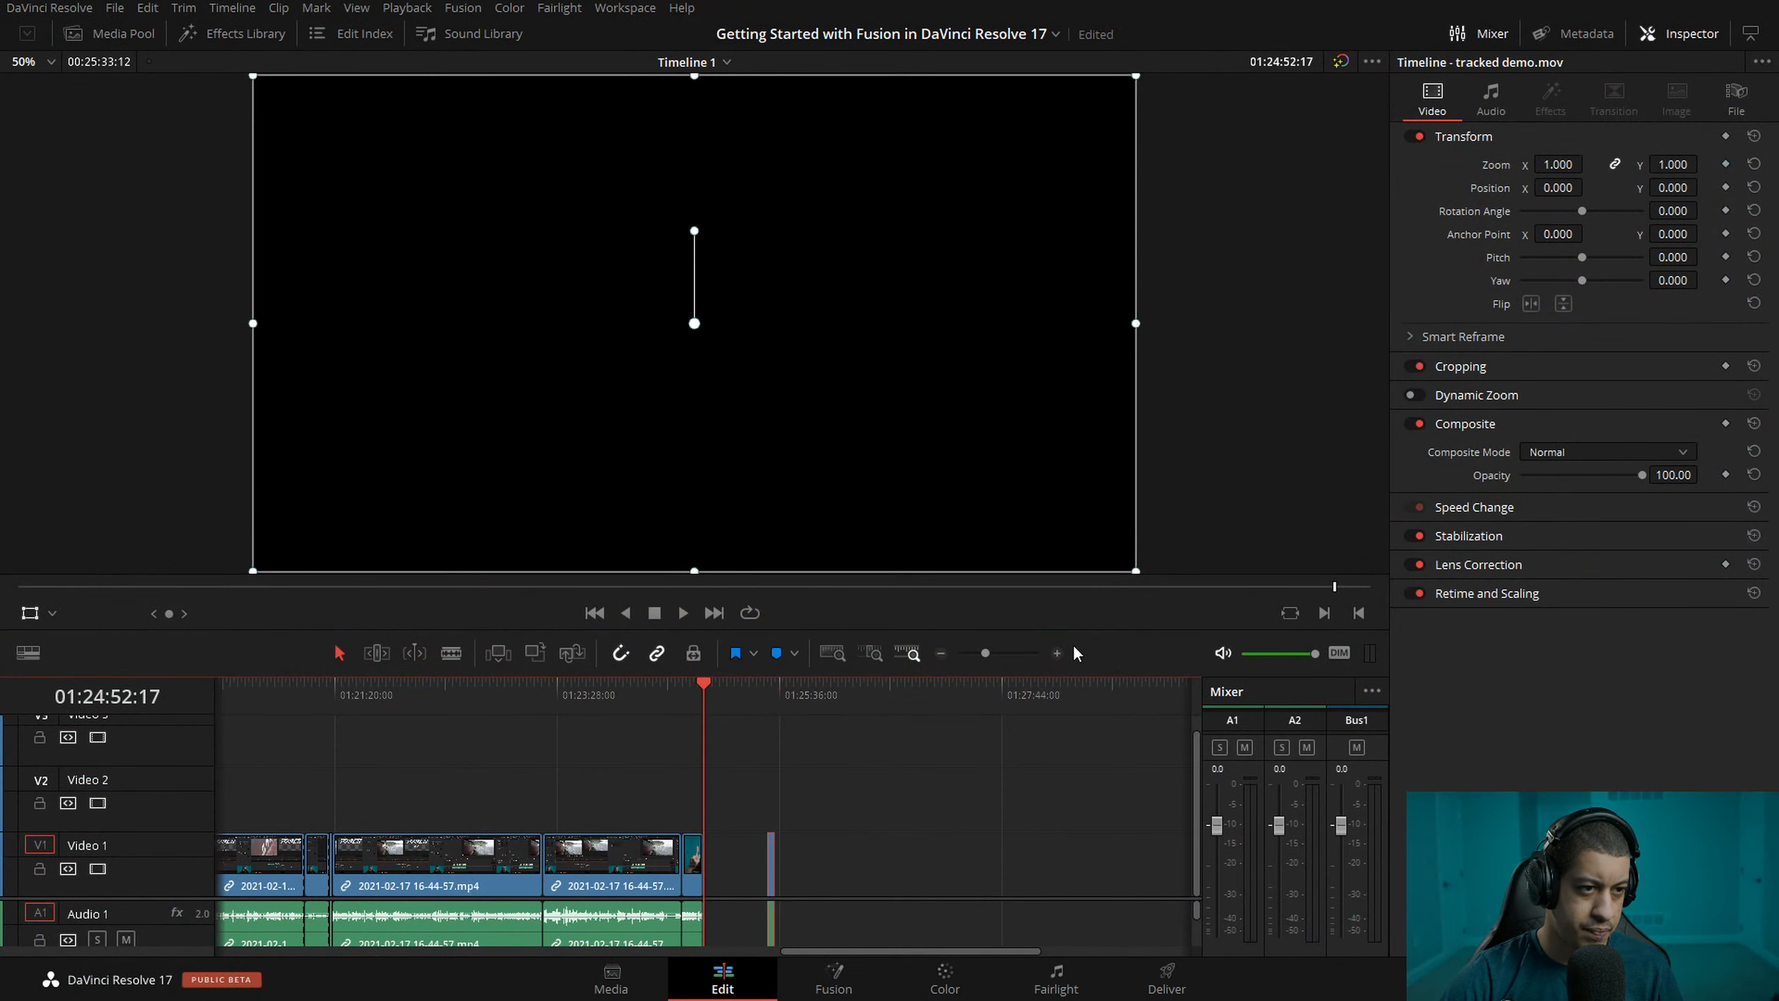
- Move the closing talking-head clip behind the tracked demo clip and close the gap left before the demo
{"action": "left_click", "coordinate": [1057, 653]}
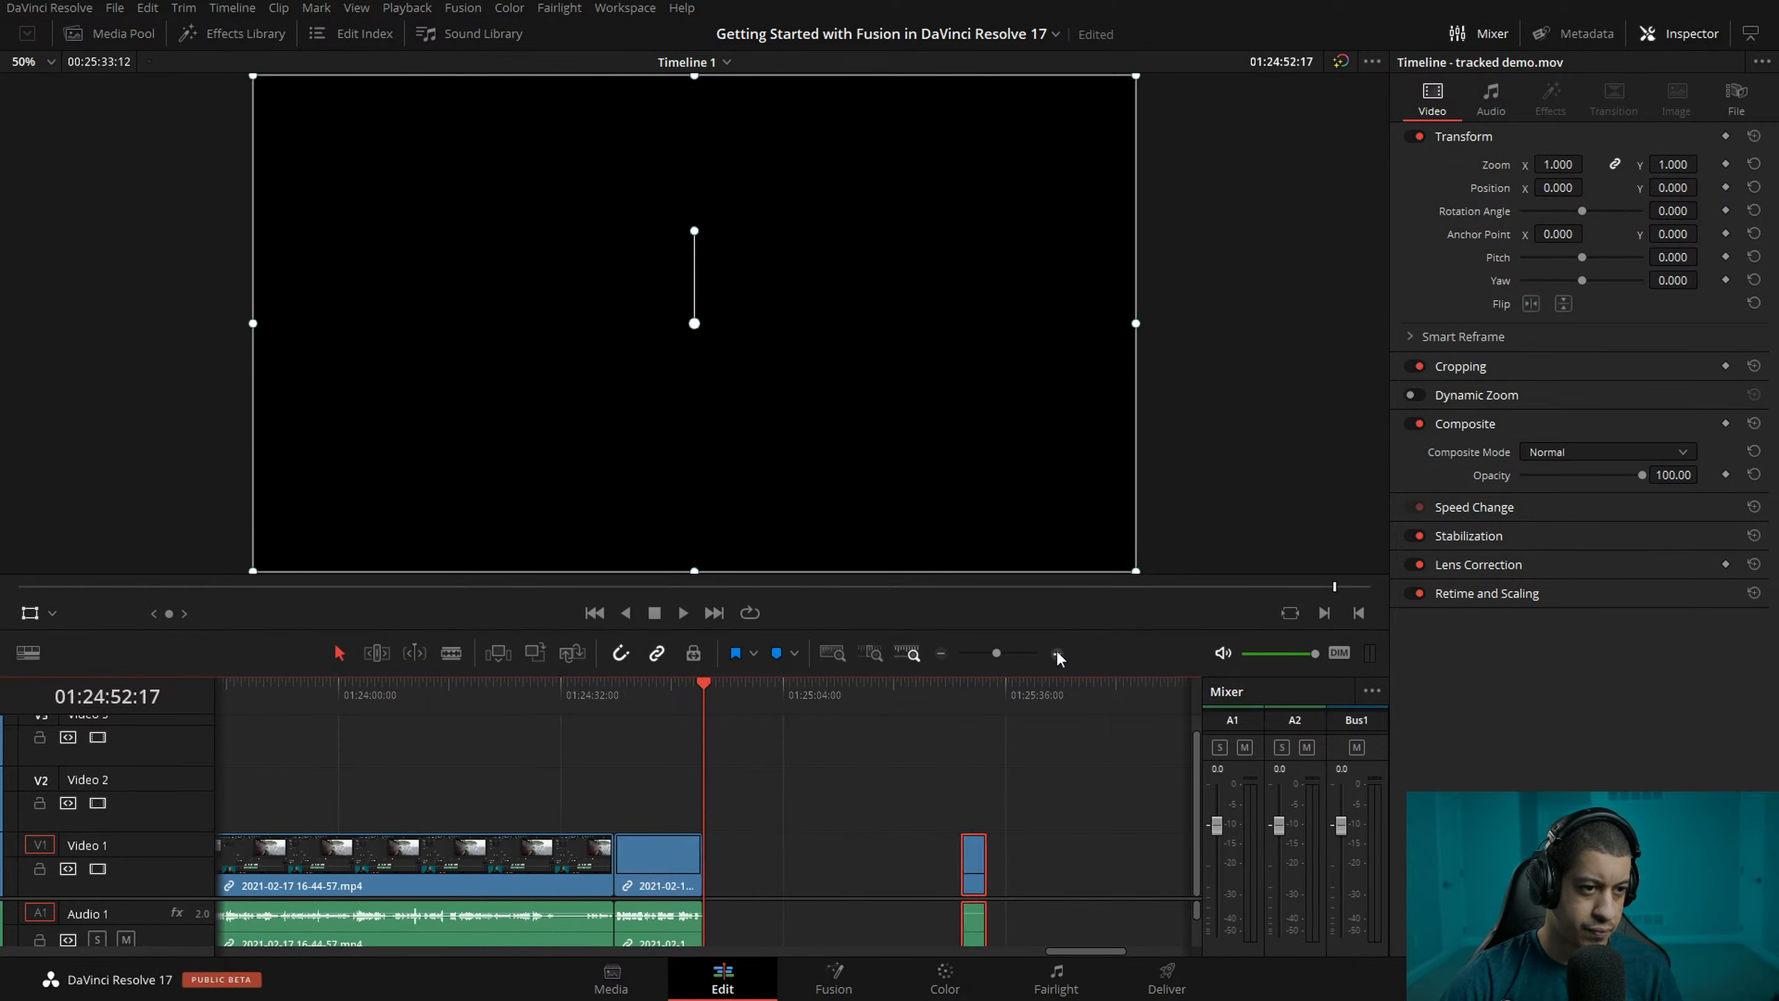
{"action": "left_click", "coordinate": [897, 852]}
{"action": "key", "text": "ctrl+z"}
{"action": "left_click_drag", "start_coordinate": [594, 869], "coordinate": [836, 877]}
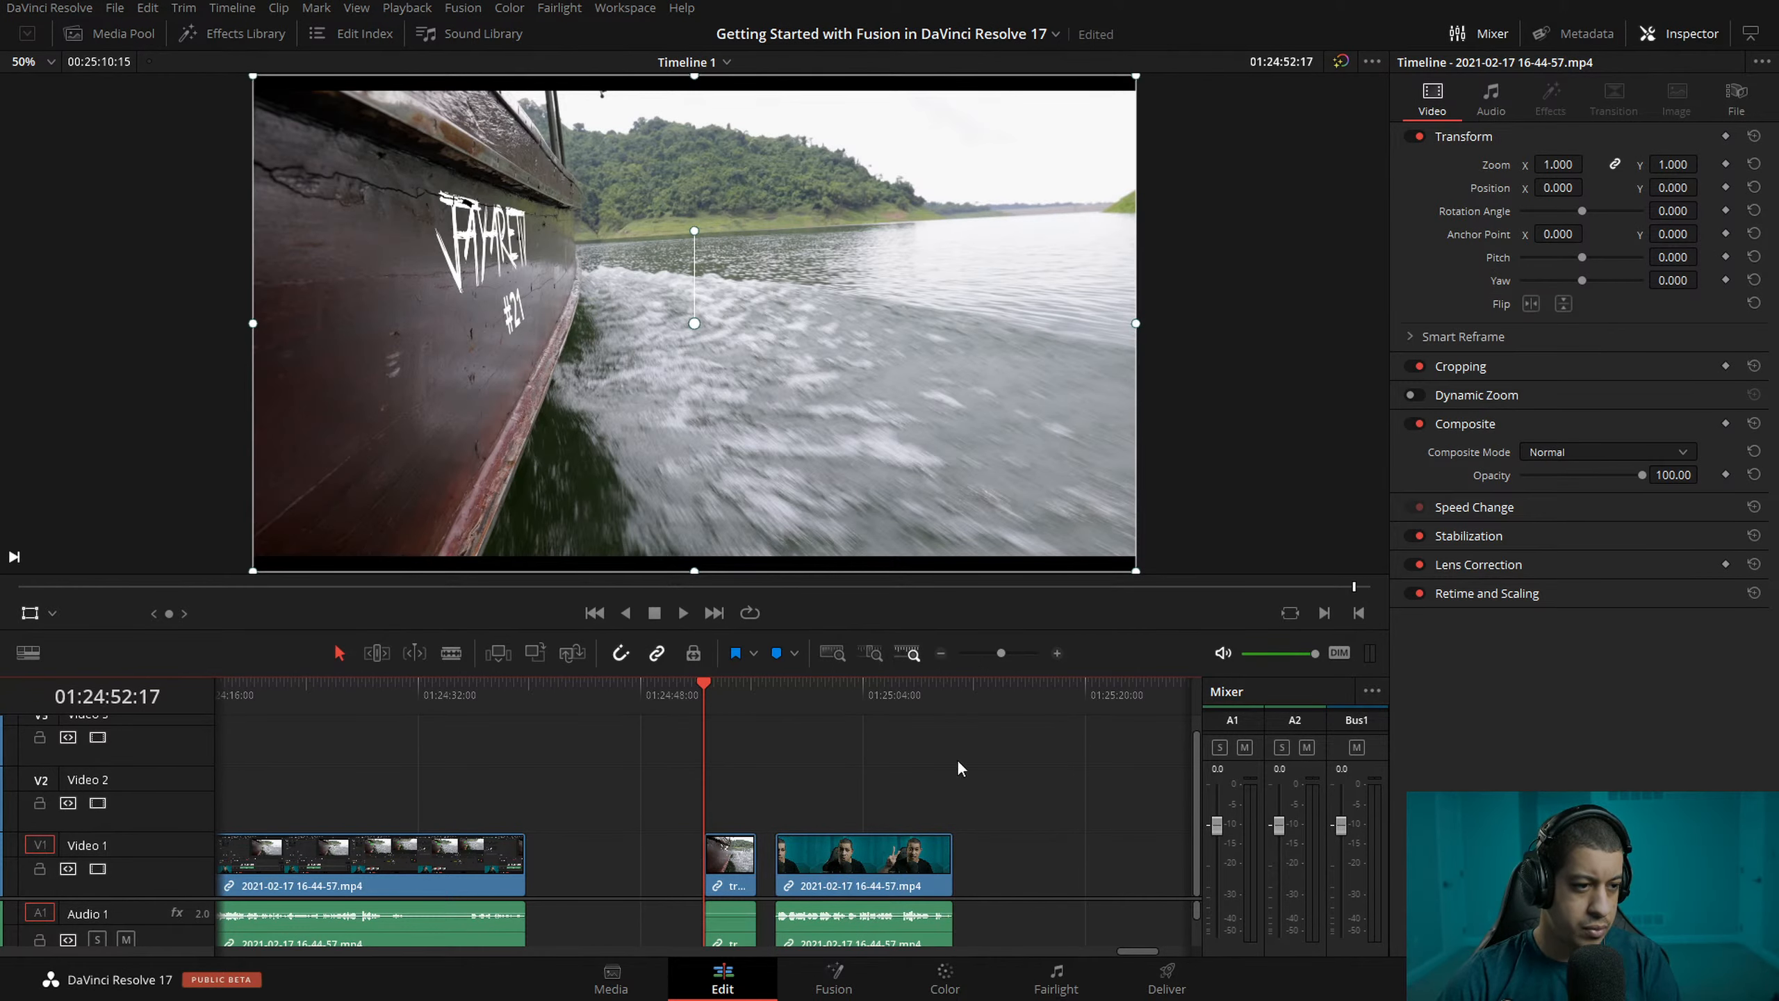
{"action": "left_click", "coordinate": [598, 834]}
{"action": "key", "text": "Delete"}
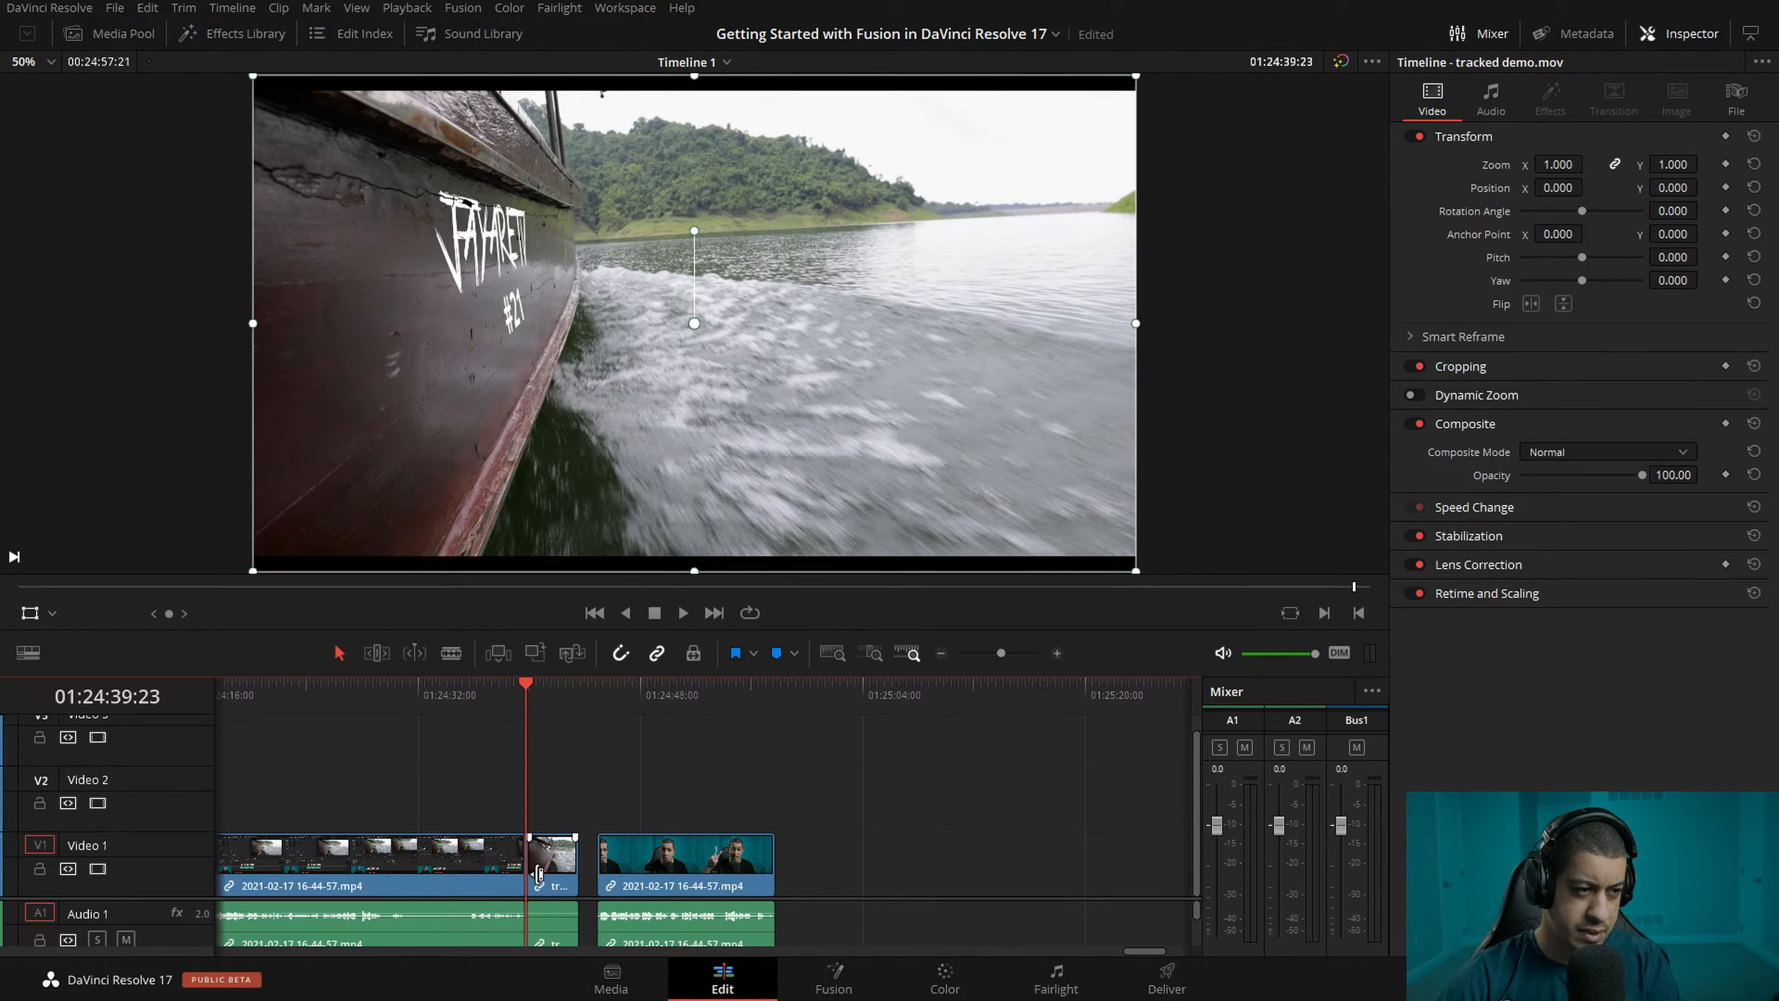
- Raise the tracked demo clip's picture to Video 2 and enlarge the timeline area to show its audio track
{"action": "left_click_drag", "start_coordinate": [553, 877], "coordinate": [560, 817]}
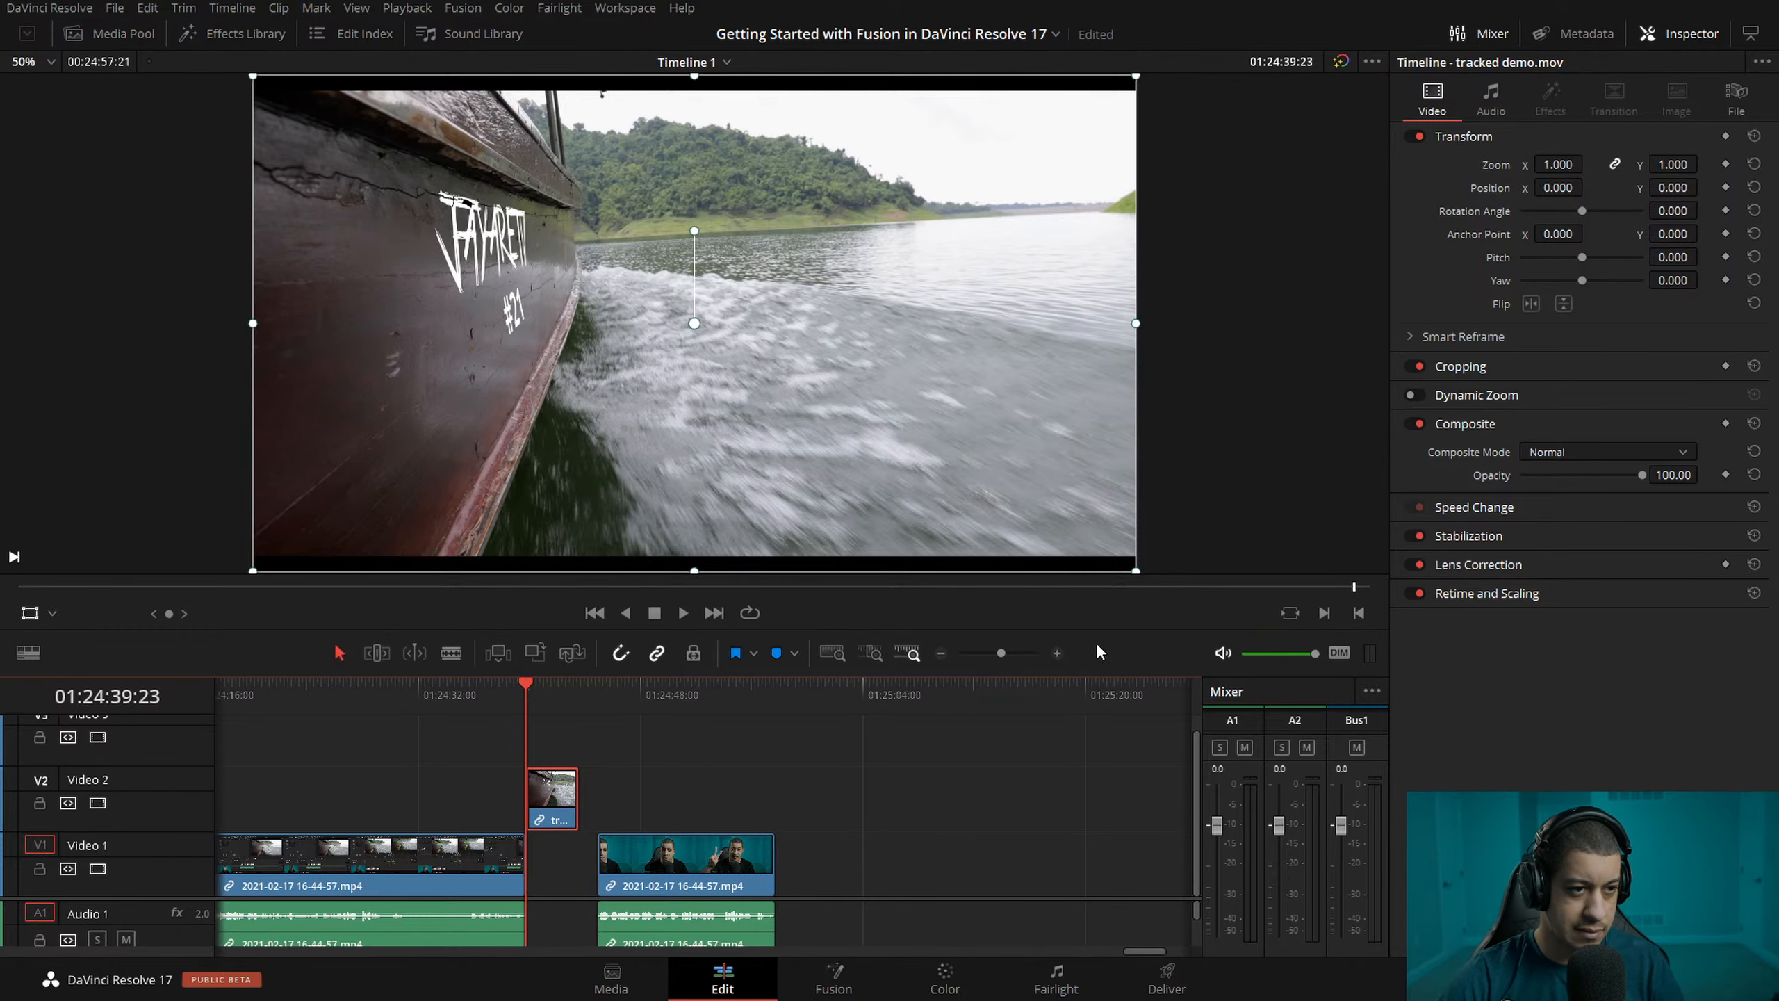
{"action": "left_click_drag", "start_coordinate": [1102, 631], "coordinate": [1071, 477]}
{"action": "scroll", "coordinate": [839, 868], "scroll_direction": "down", "scroll_amount": 1}
{"action": "scroll", "coordinate": [875, 741], "scroll_direction": "up", "scroll_amount": 2}
{"action": "scroll", "coordinate": [876, 741], "scroll_direction": "down", "scroll_amount": 2}
{"action": "left_click", "coordinate": [653, 848]}
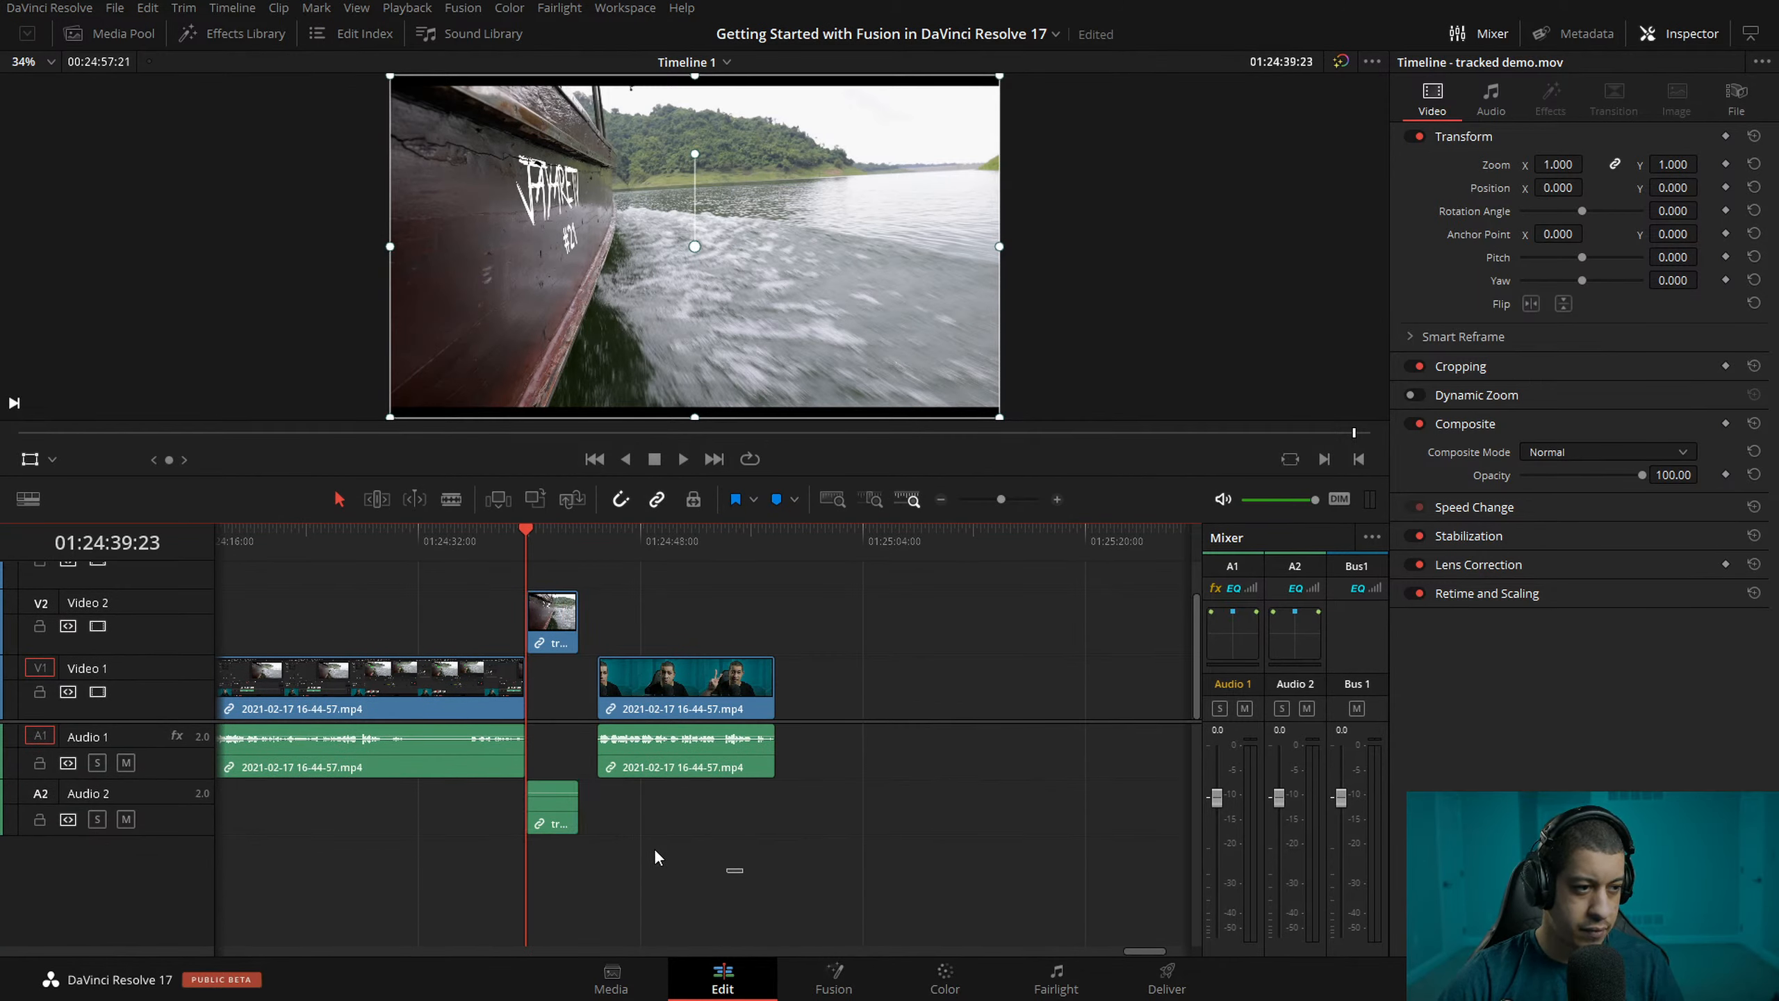
- Delete the tracked demo clip's audio and close the empty gap beneath it on Video 1
{"action": "left_click", "coordinate": [530, 804]}
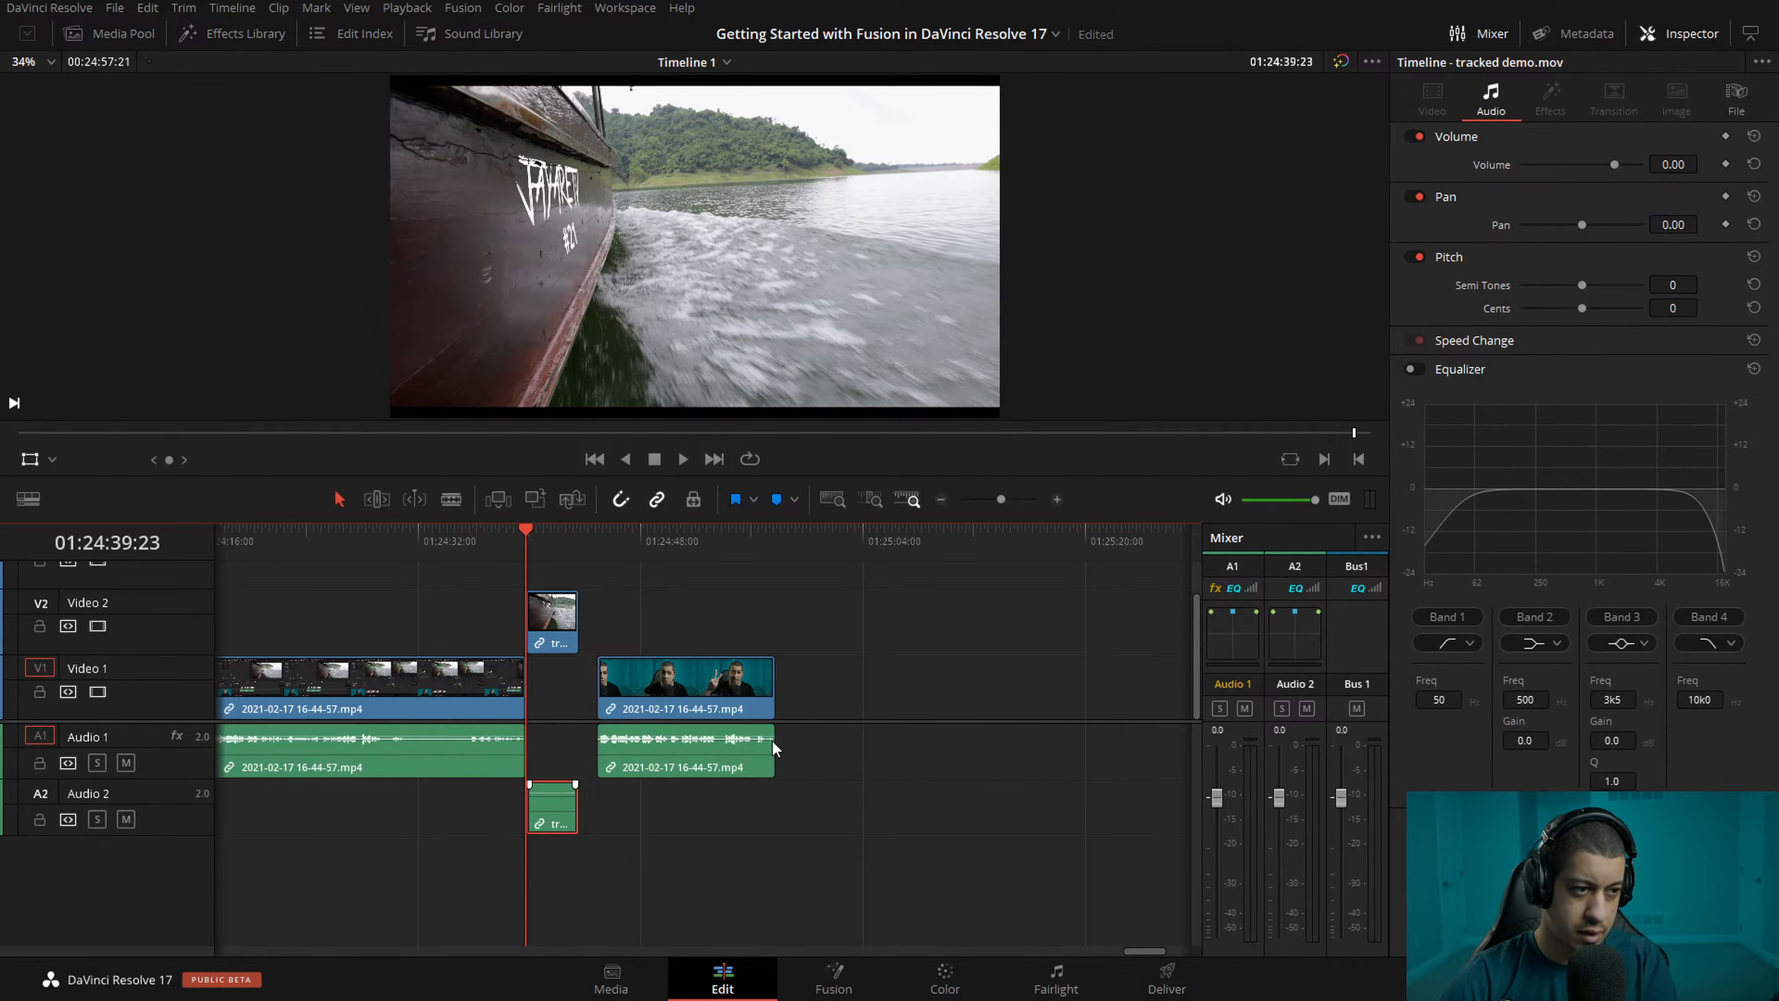
{"action": "key", "text": "Delete"}
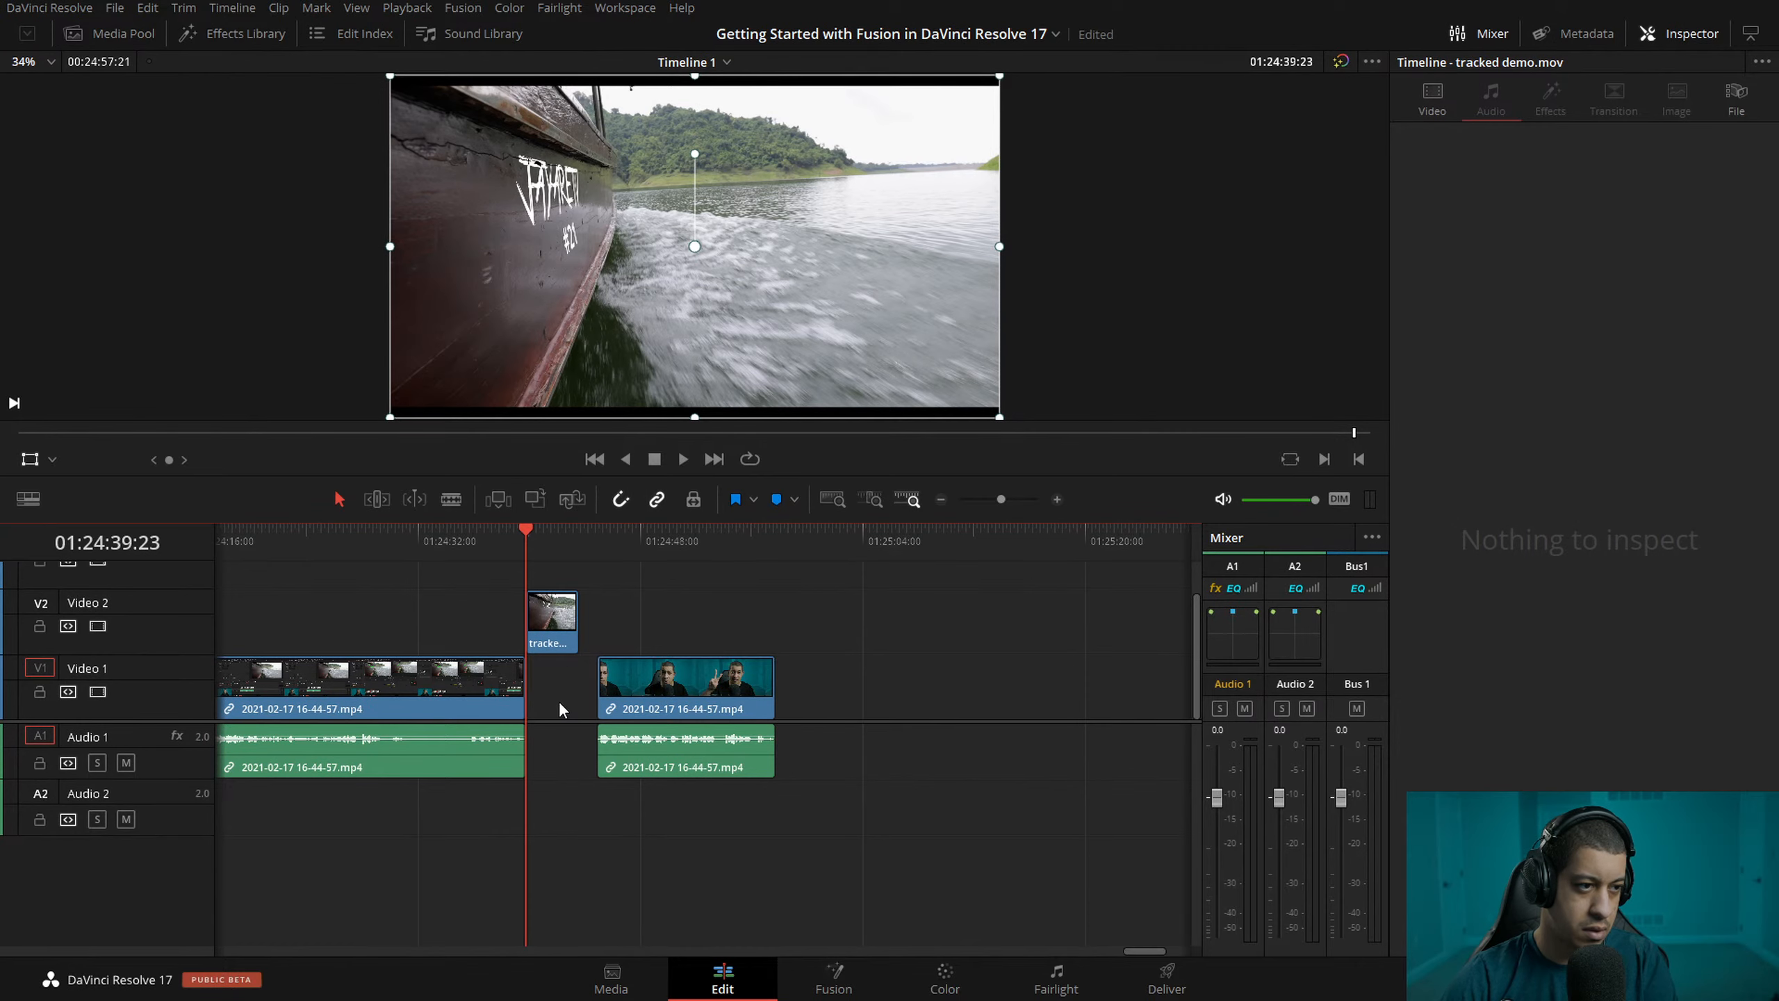
{"action": "key", "text": "Delete"}
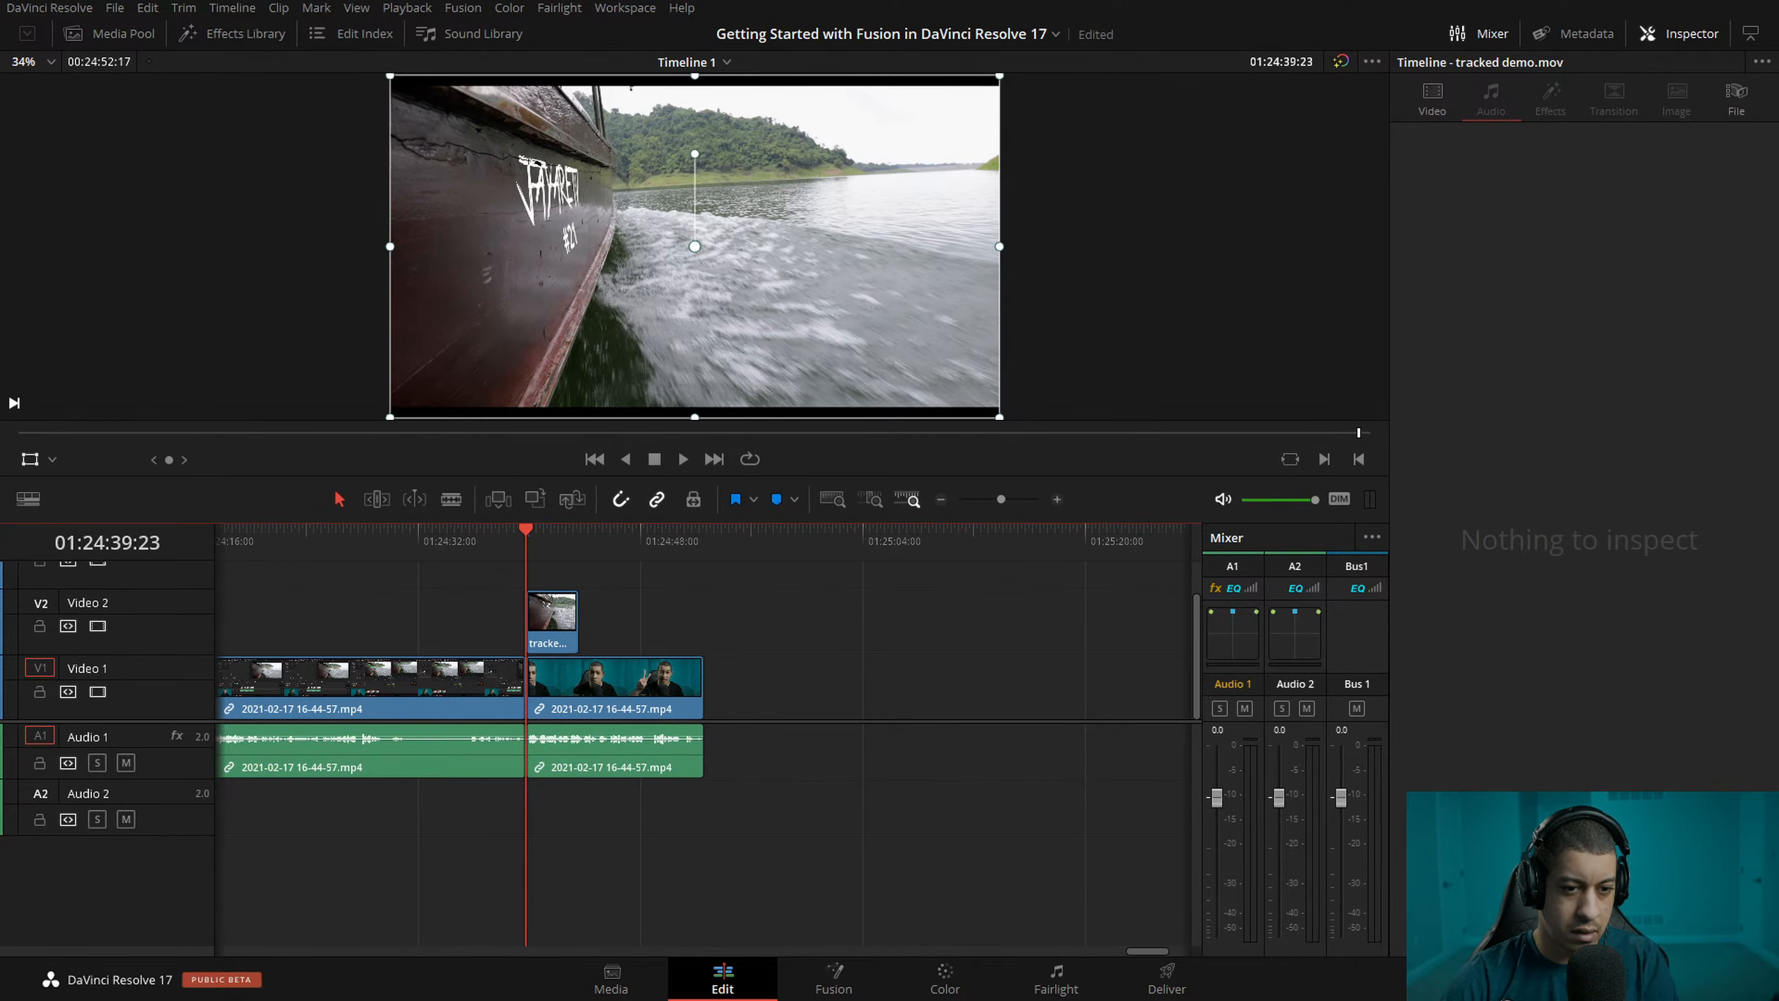
- Open the Project Manager, hide the database list and go up to the root Projects folder
{"action": "key", "text": "shift+1"}
{"action": "left_click", "coordinate": [438, 195]}
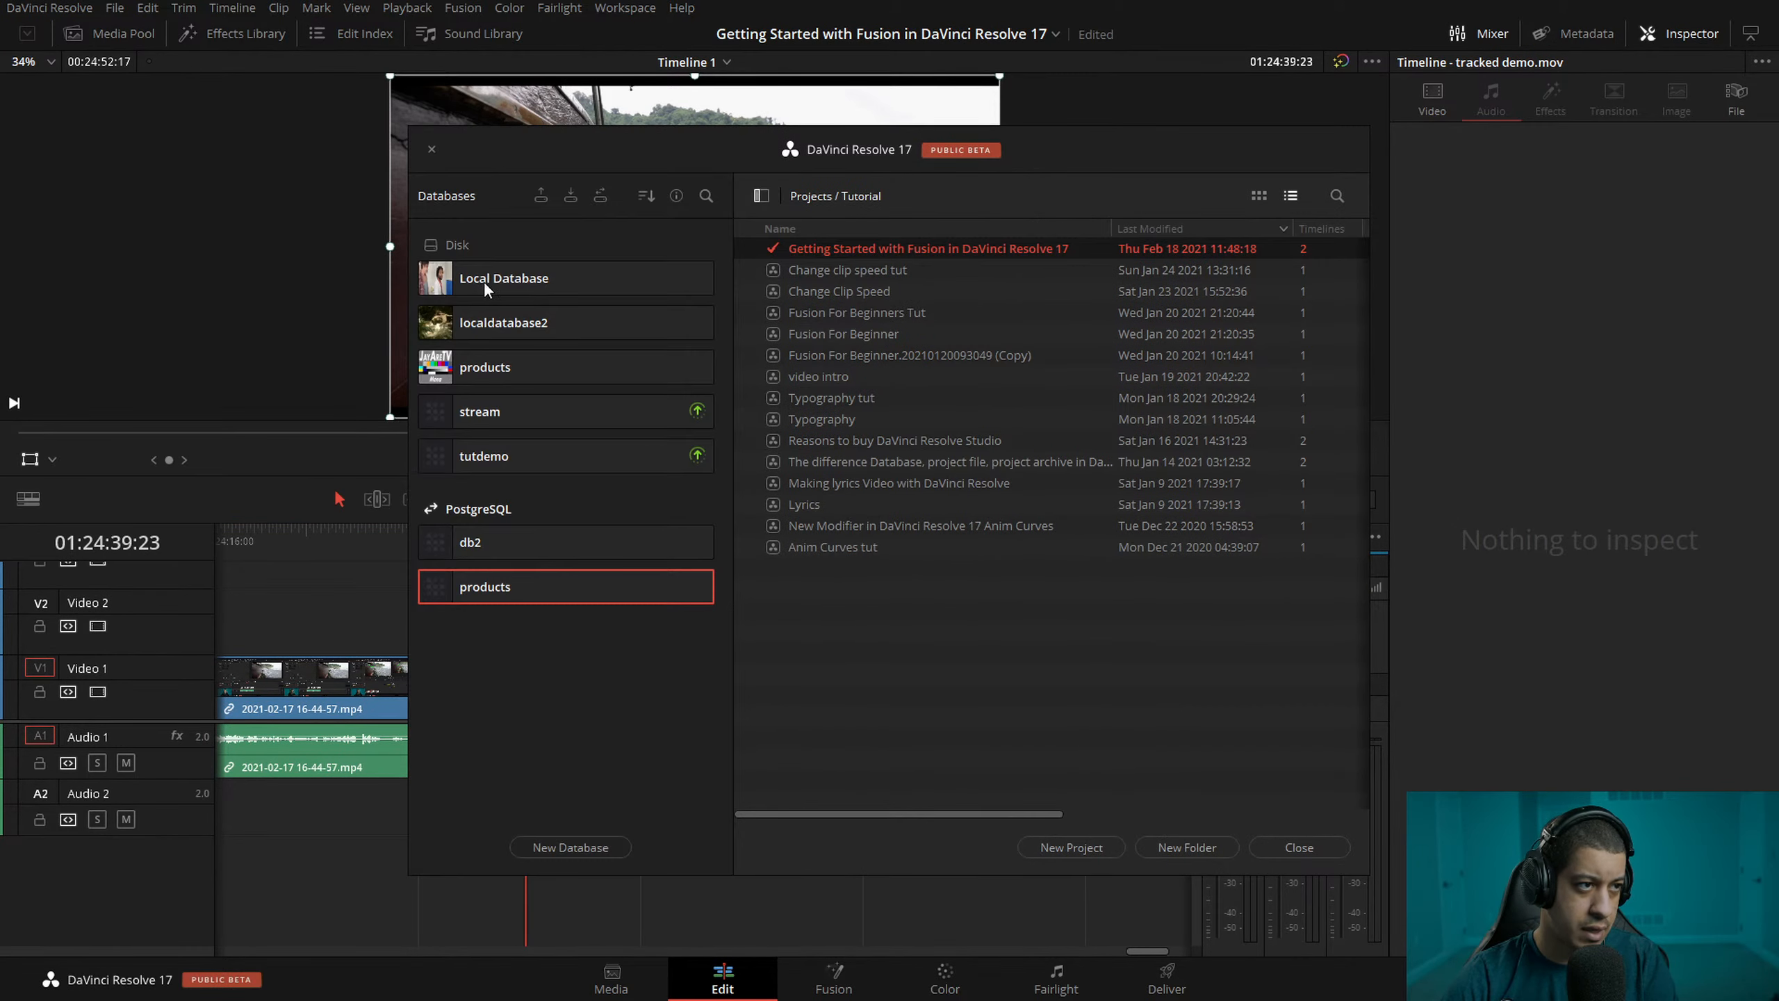
{"action": "left_click", "coordinate": [762, 196]}
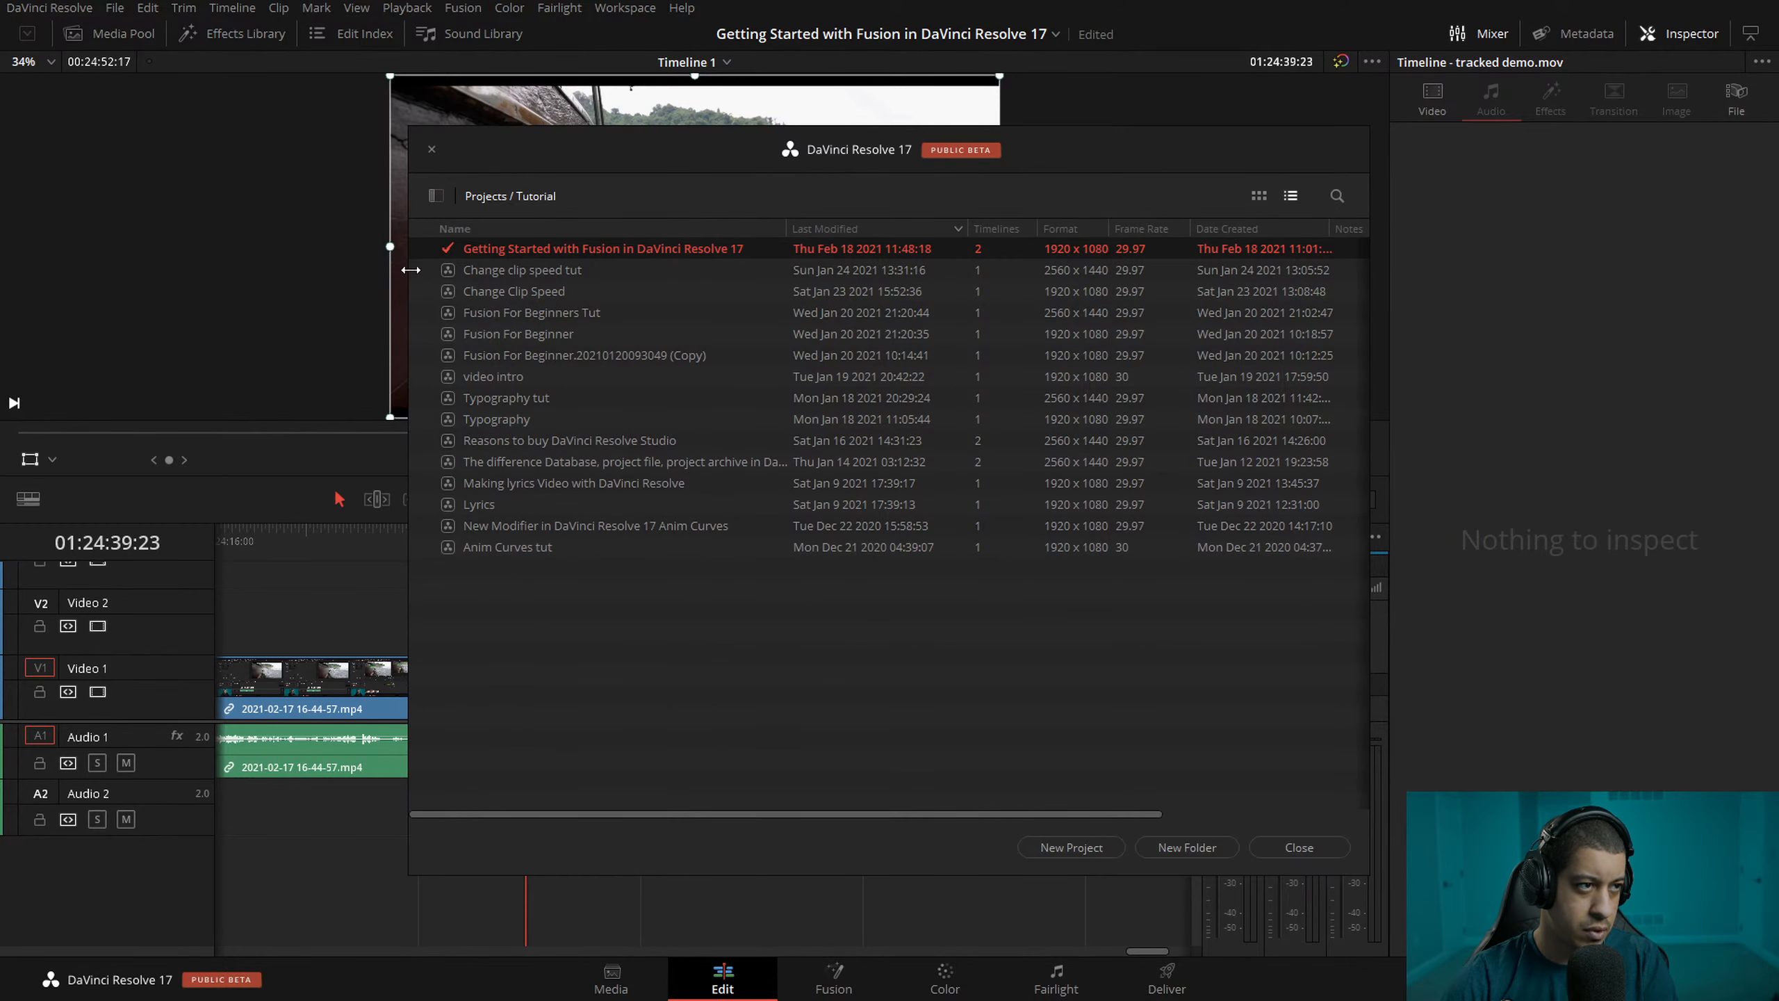
{"action": "left_click", "coordinate": [490, 197]}
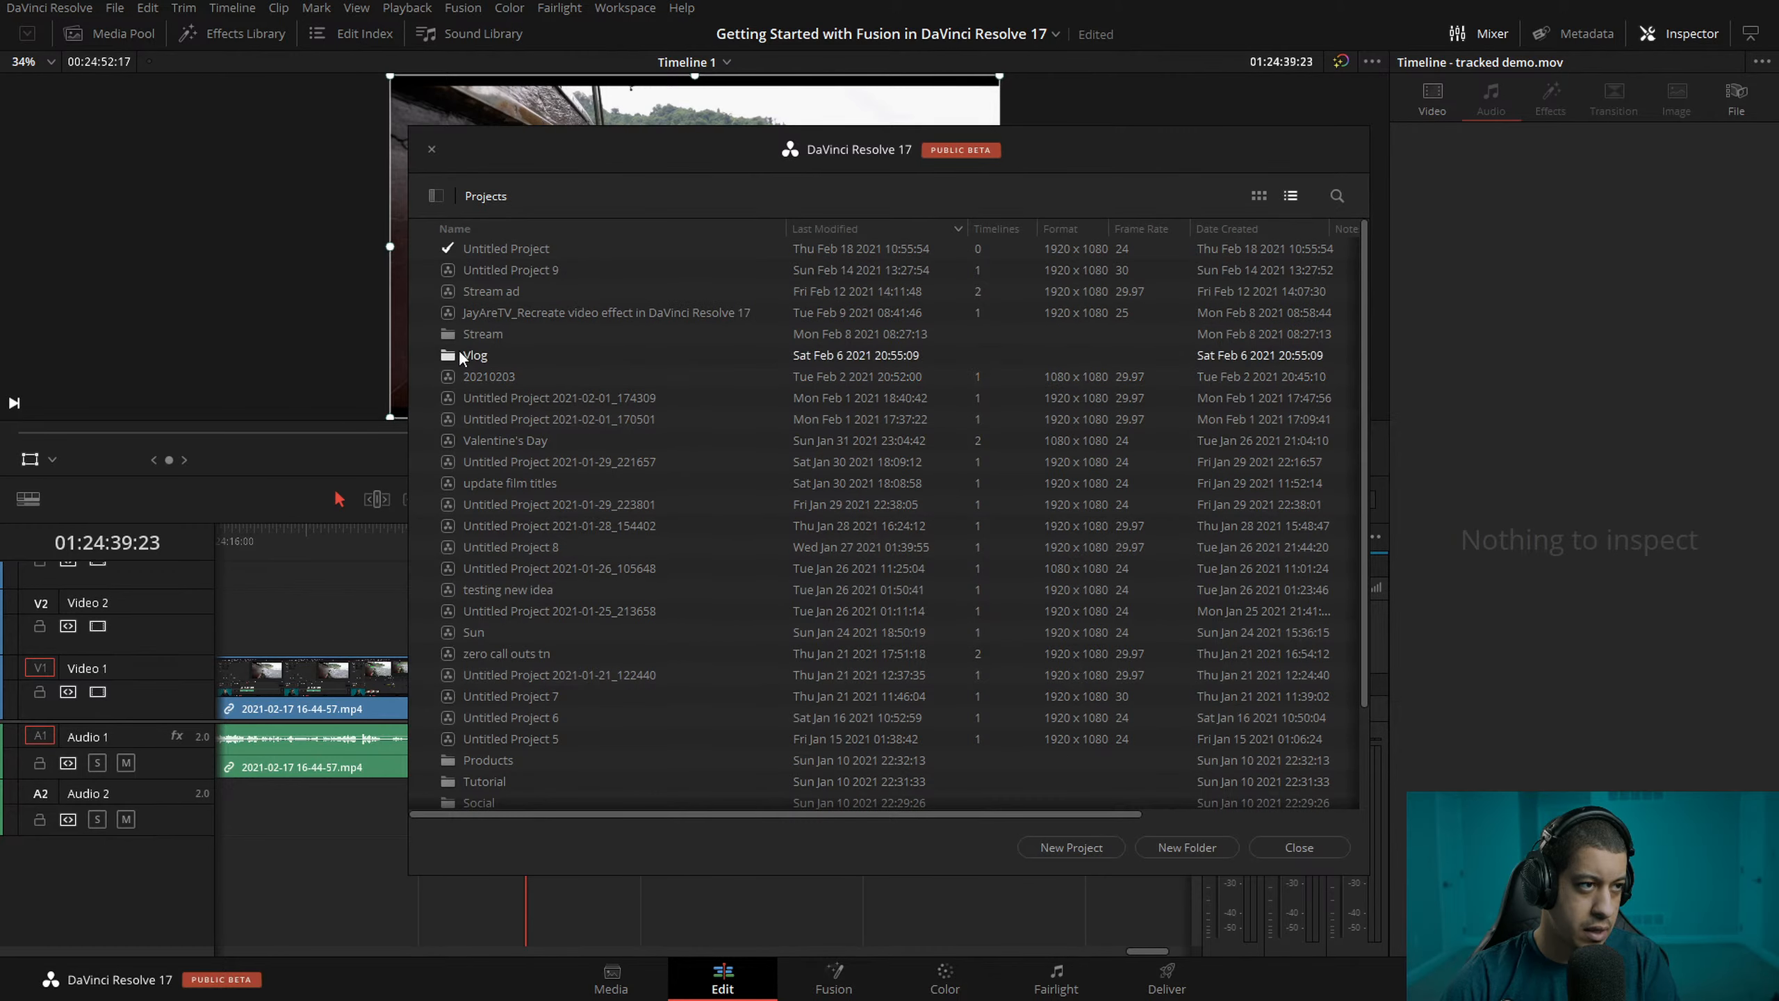
{"action": "scroll", "coordinate": [491, 669], "scroll_direction": "down", "scroll_amount": 2}
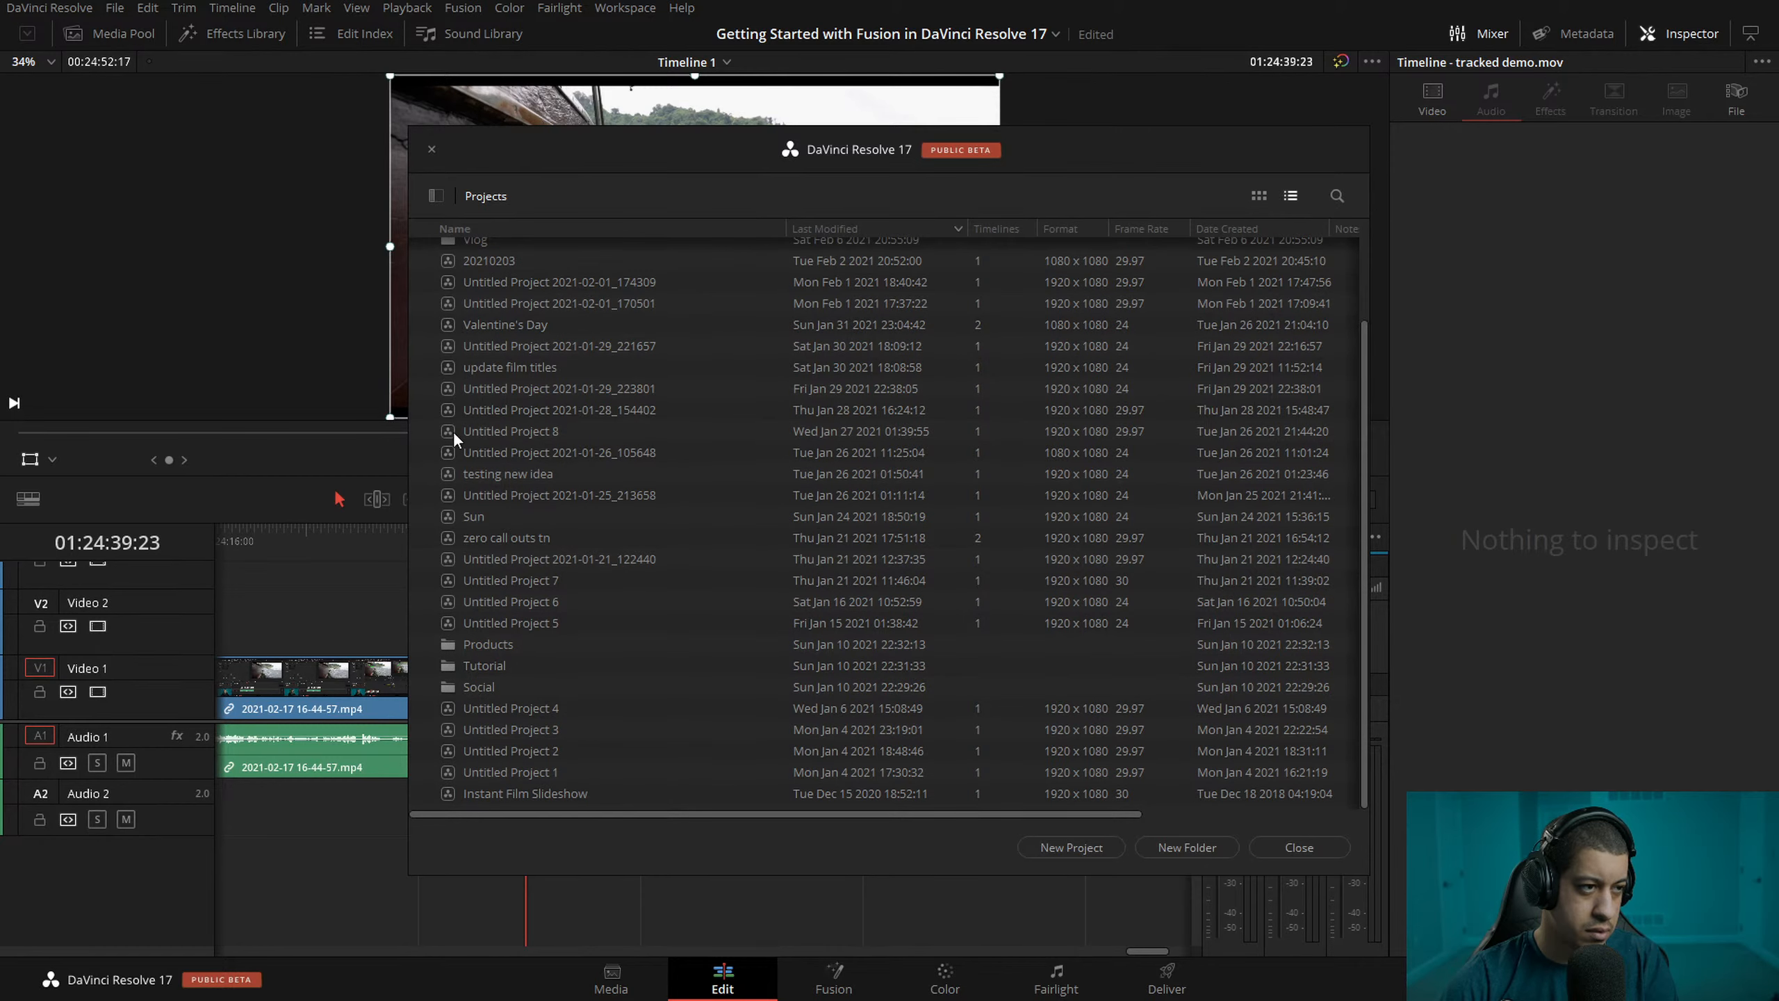
{"action": "scroll", "coordinate": [462, 449], "scroll_direction": "up", "scroll_amount": 2}
- Close the 20210217 project in the Stream folder with its changes saved, and leave the Project Manager
{"action": "double_click", "coordinate": [447, 333]}
{"action": "right_click", "coordinate": [463, 243]}
{"action": "left_click", "coordinate": [577, 306]}
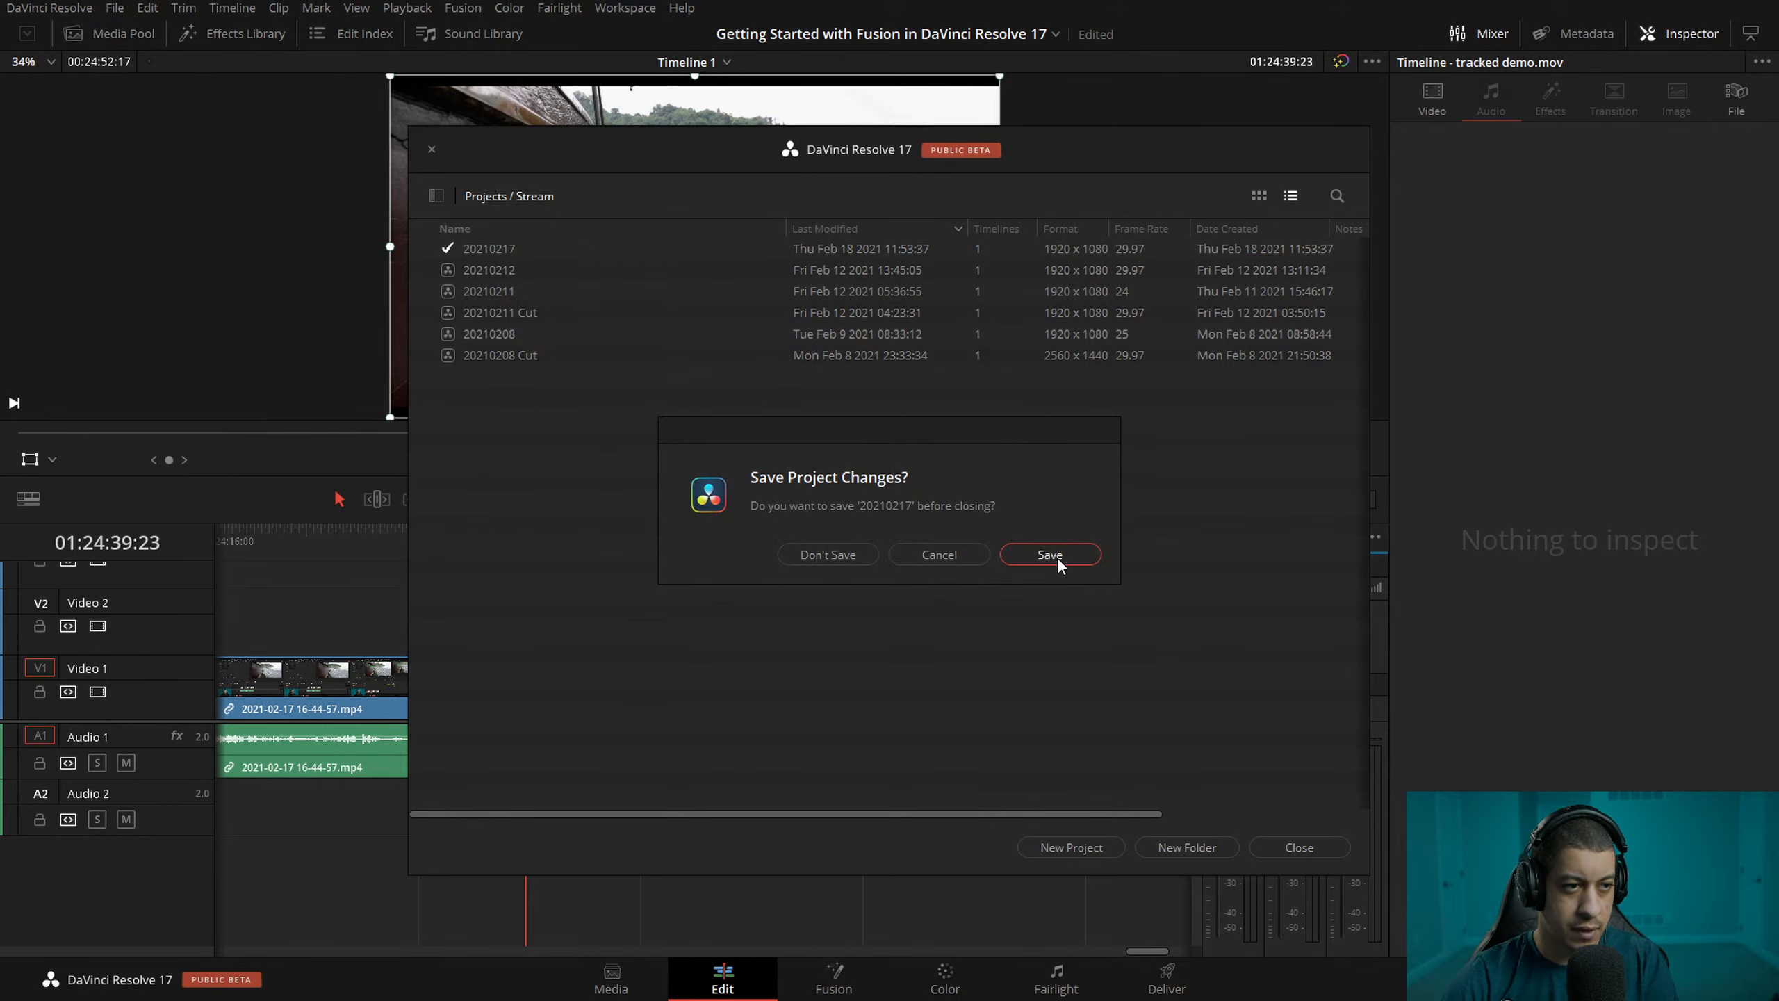
{"action": "left_click", "coordinate": [1051, 555]}
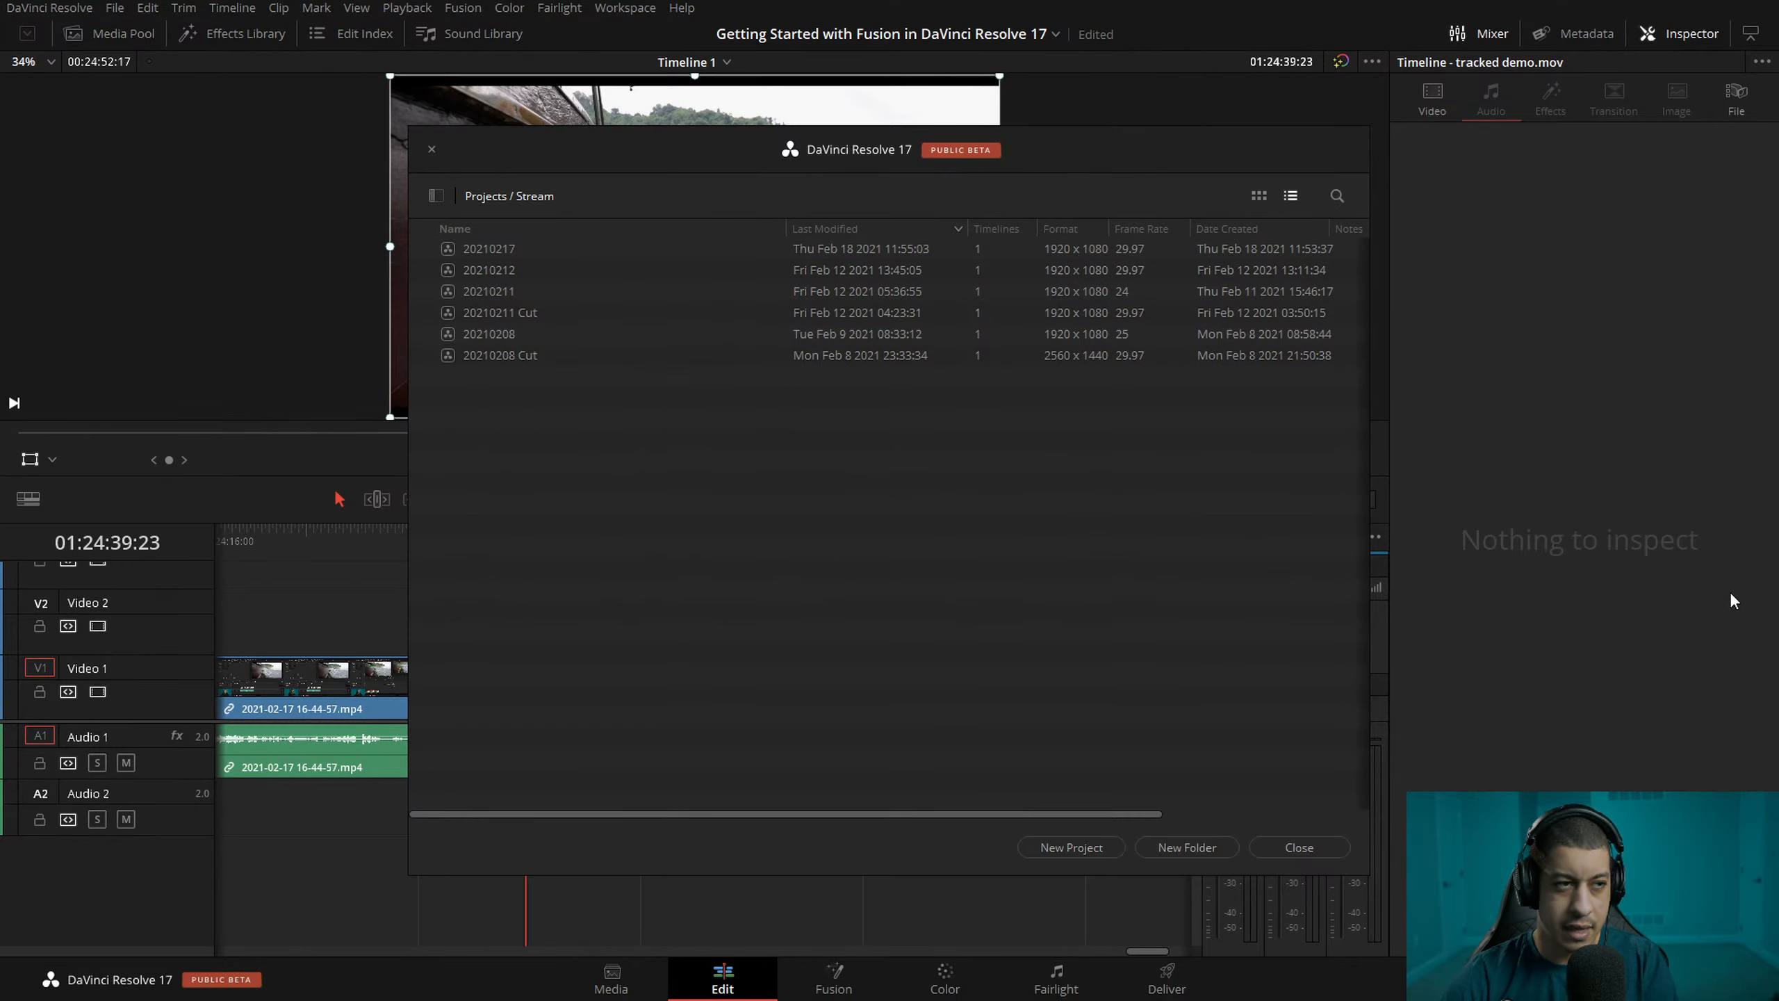
{"action": "left_click", "coordinate": [431, 150]}
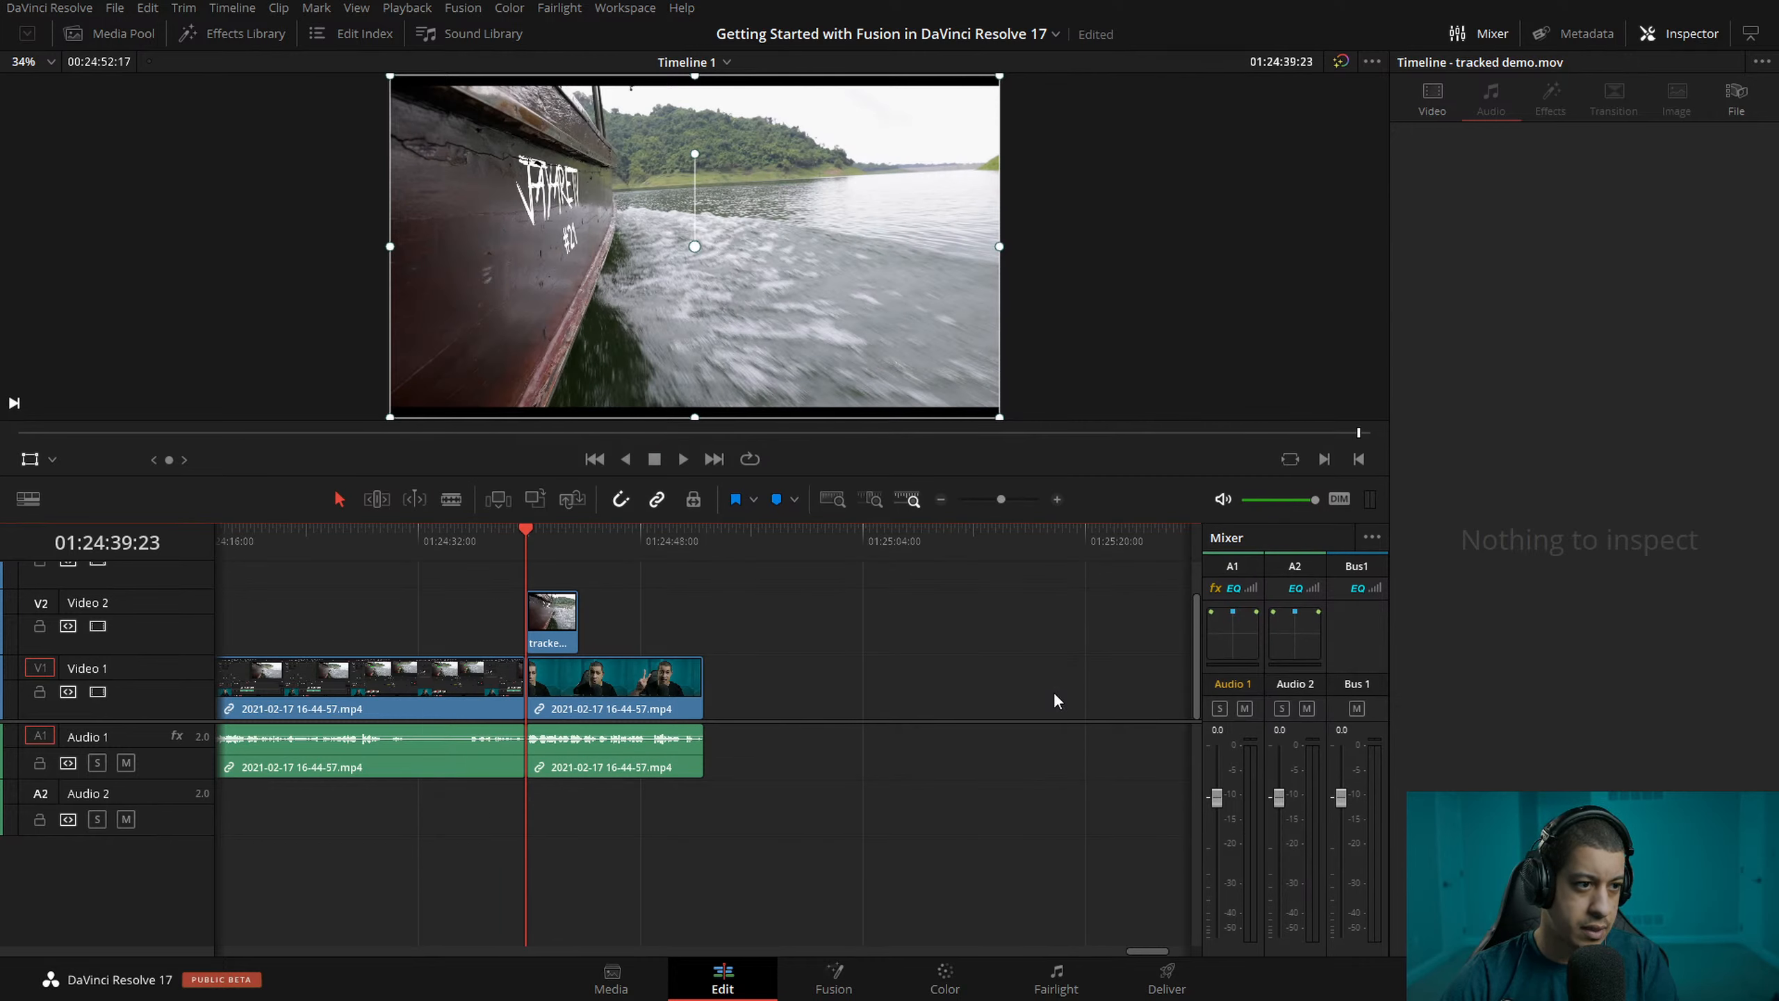
- Play the timeline from just before the tracked demo clip to check the cut into it
{"action": "left_click_drag", "start_coordinate": [557, 543], "coordinate": [491, 541]}
{"action": "key", "text": "space"}
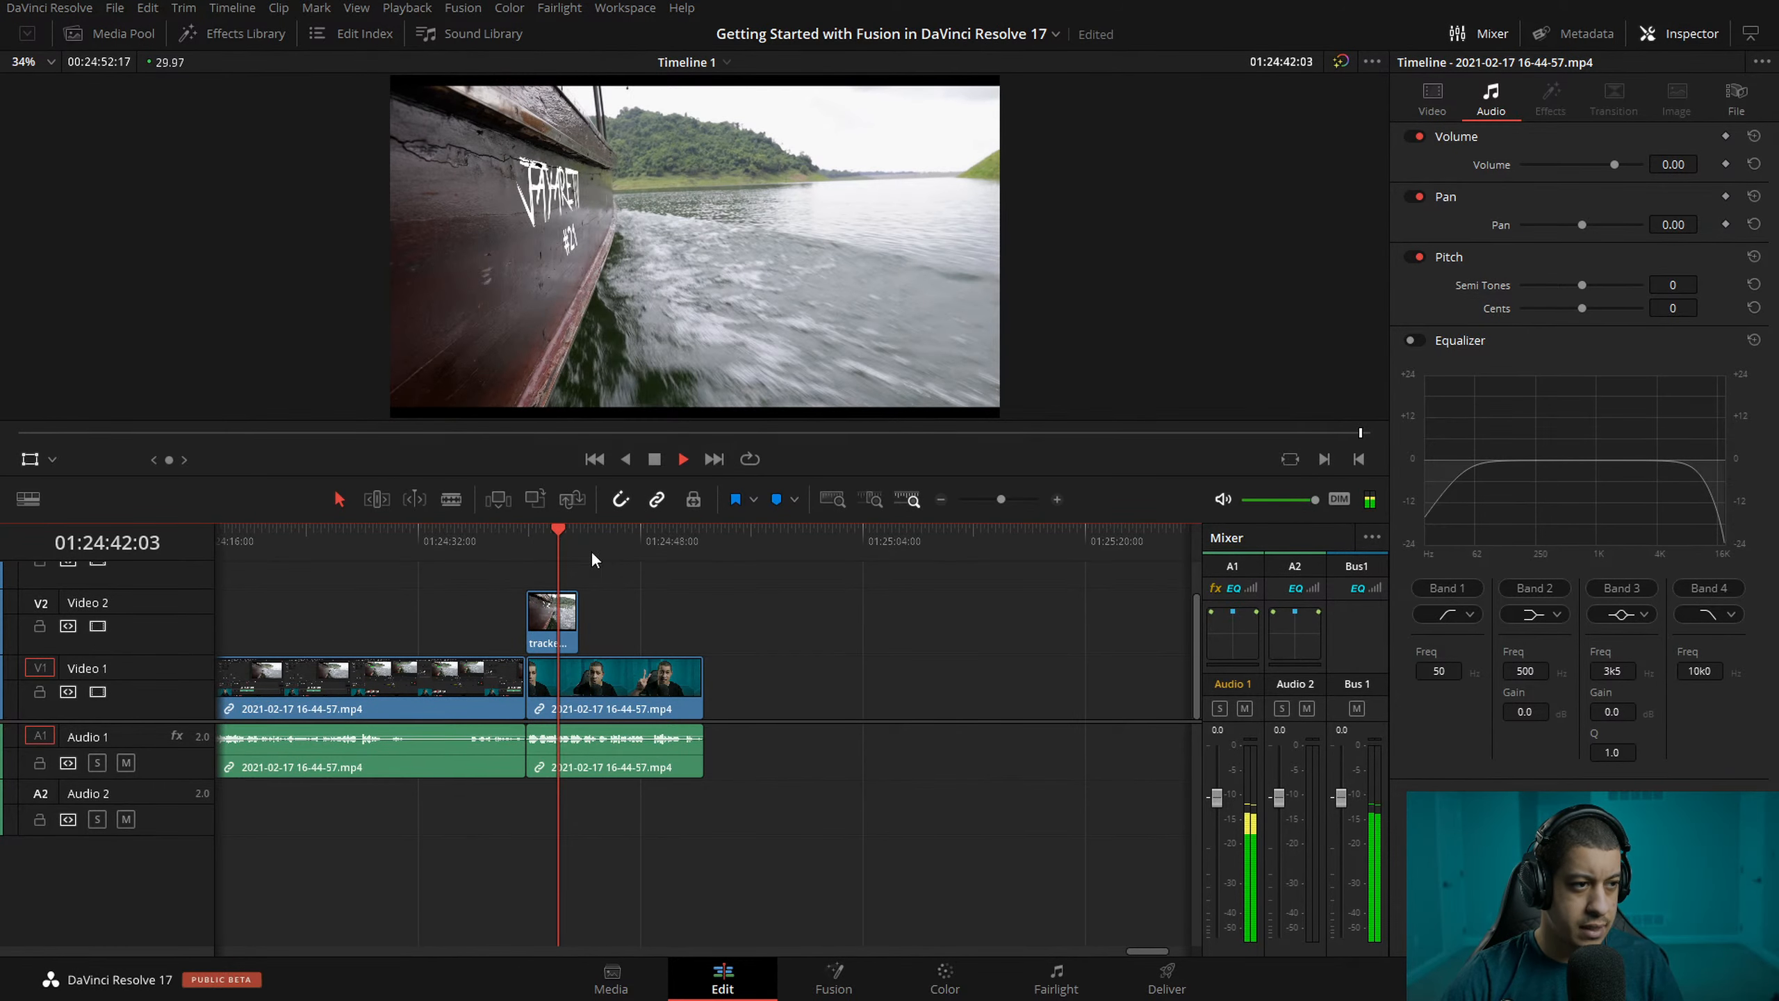
{"action": "left_click_drag", "start_coordinate": [524, 544], "coordinate": [506, 543]}
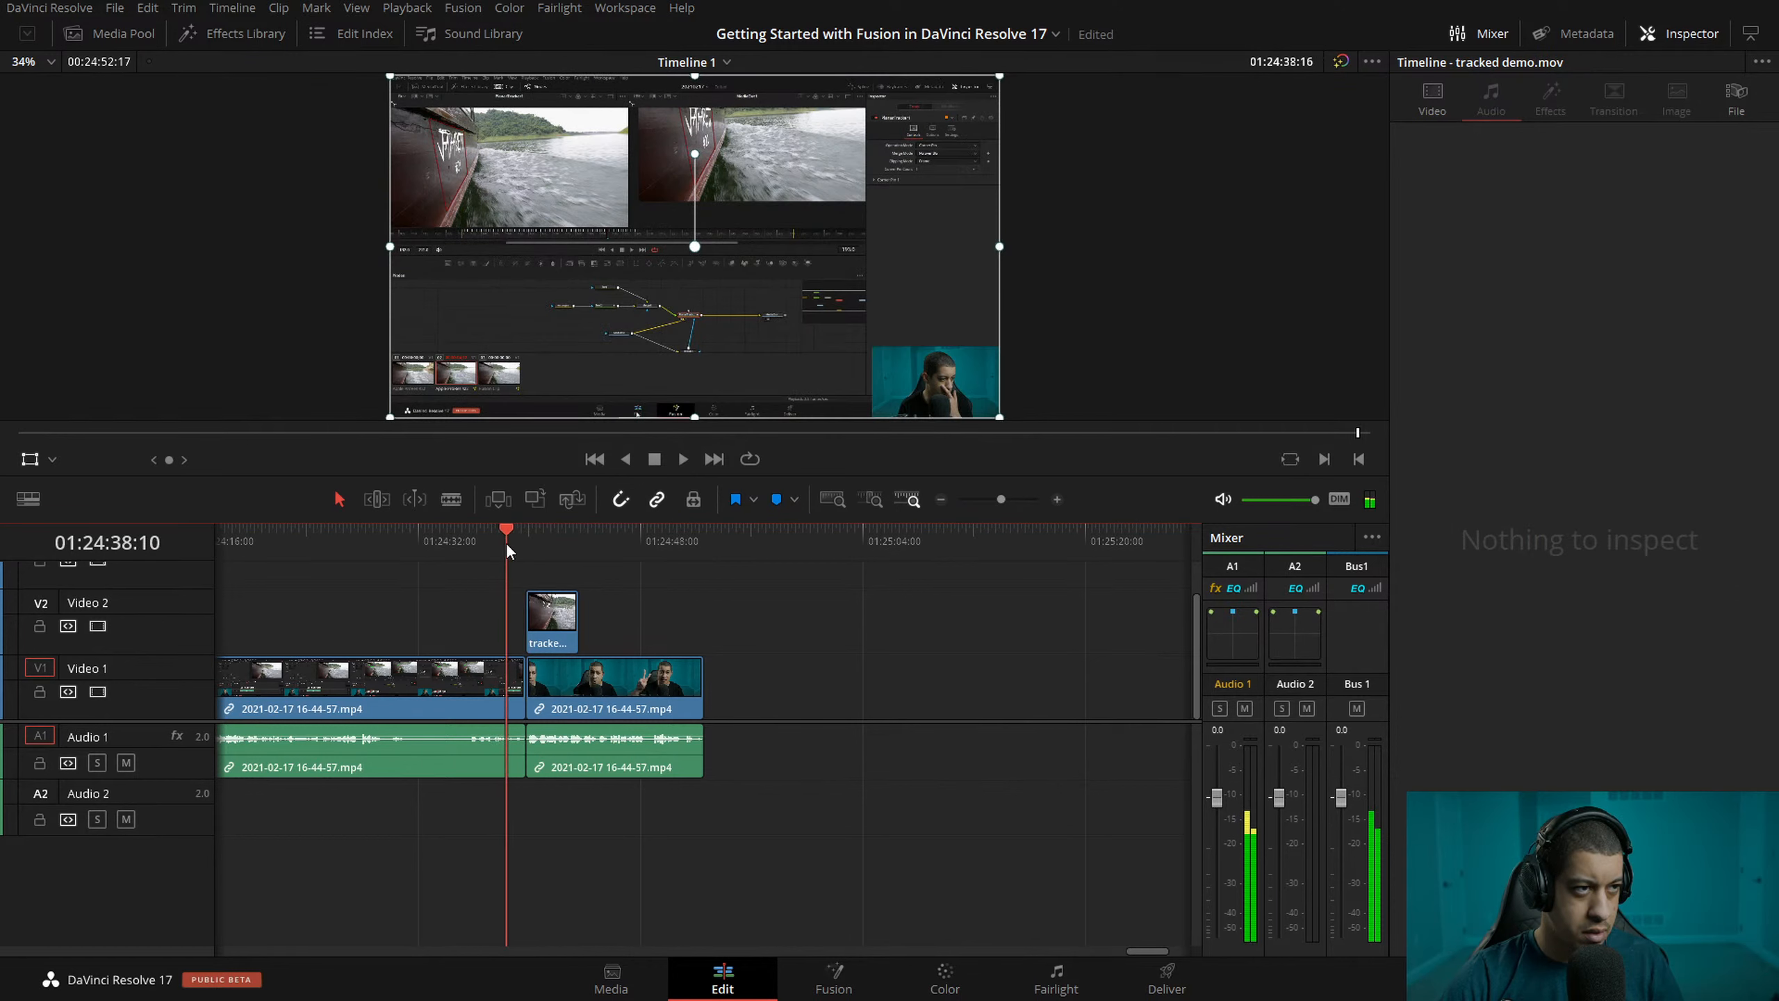
{"action": "key", "text": "space"}
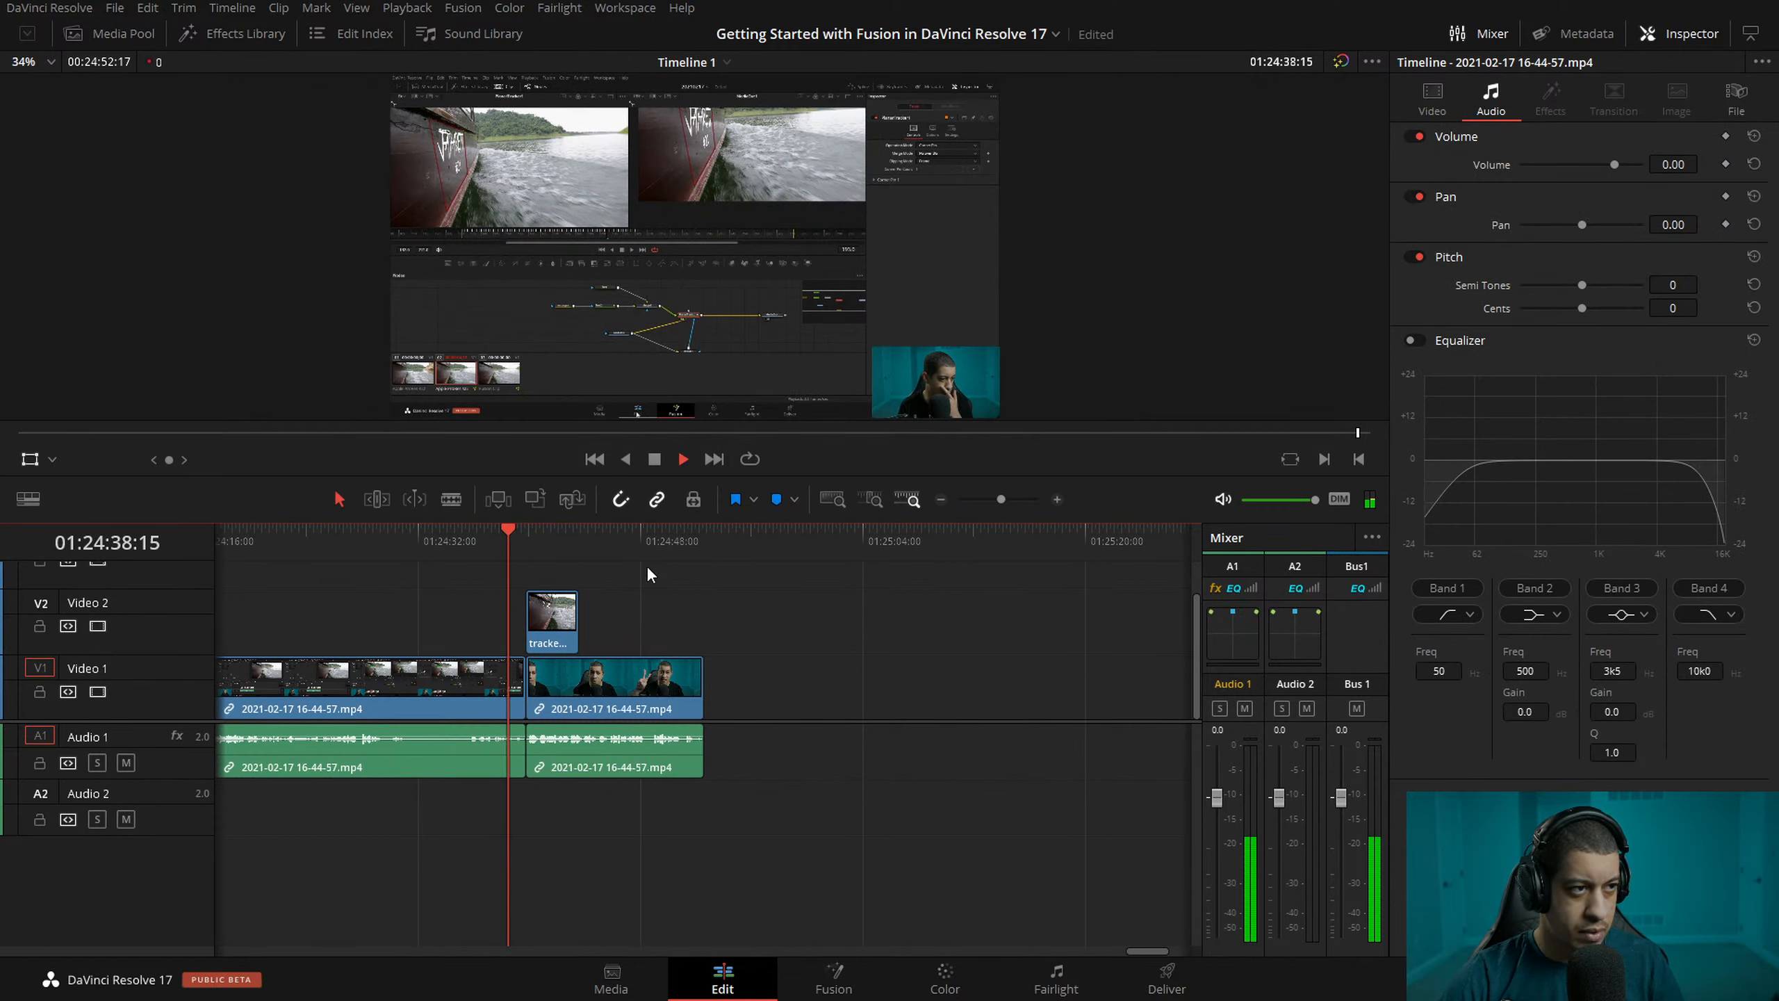
{"action": "key", "text": "space"}
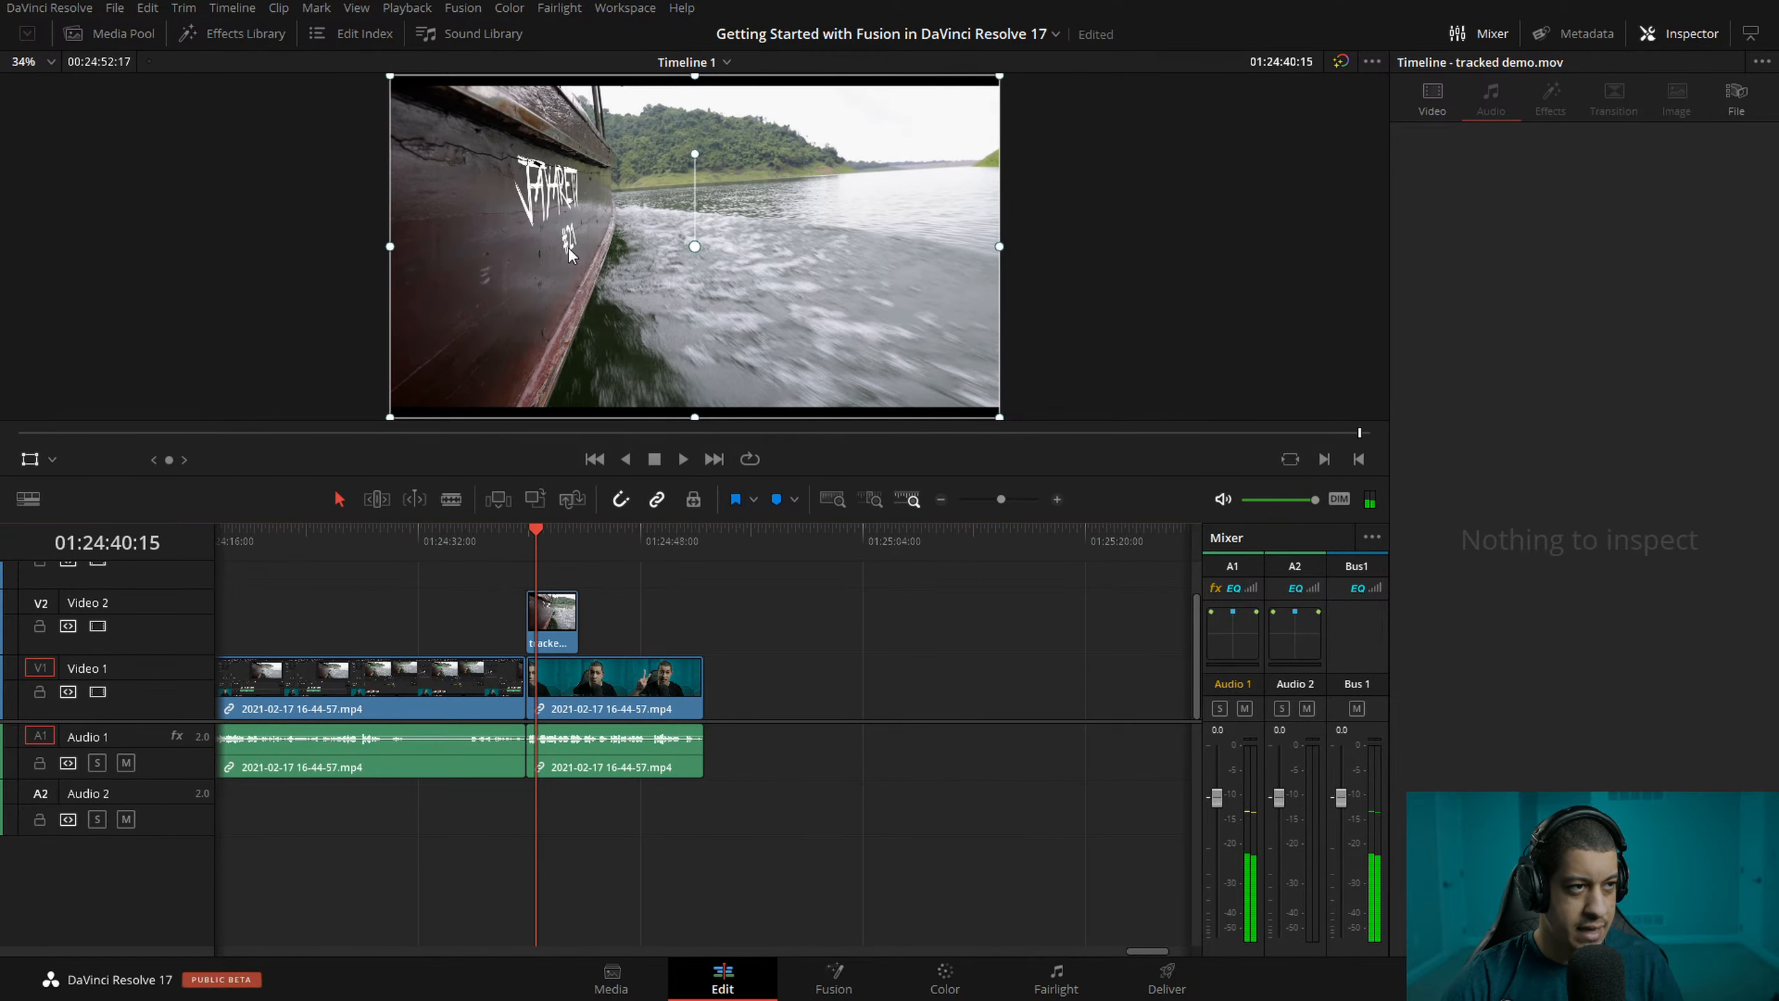
- Magnify the viewer on the hull lettering and replay the tracked demo clip to examine the tracking
{"action": "scroll", "coordinate": [568, 253], "scroll_direction": "up", "scroll_amount": 3}
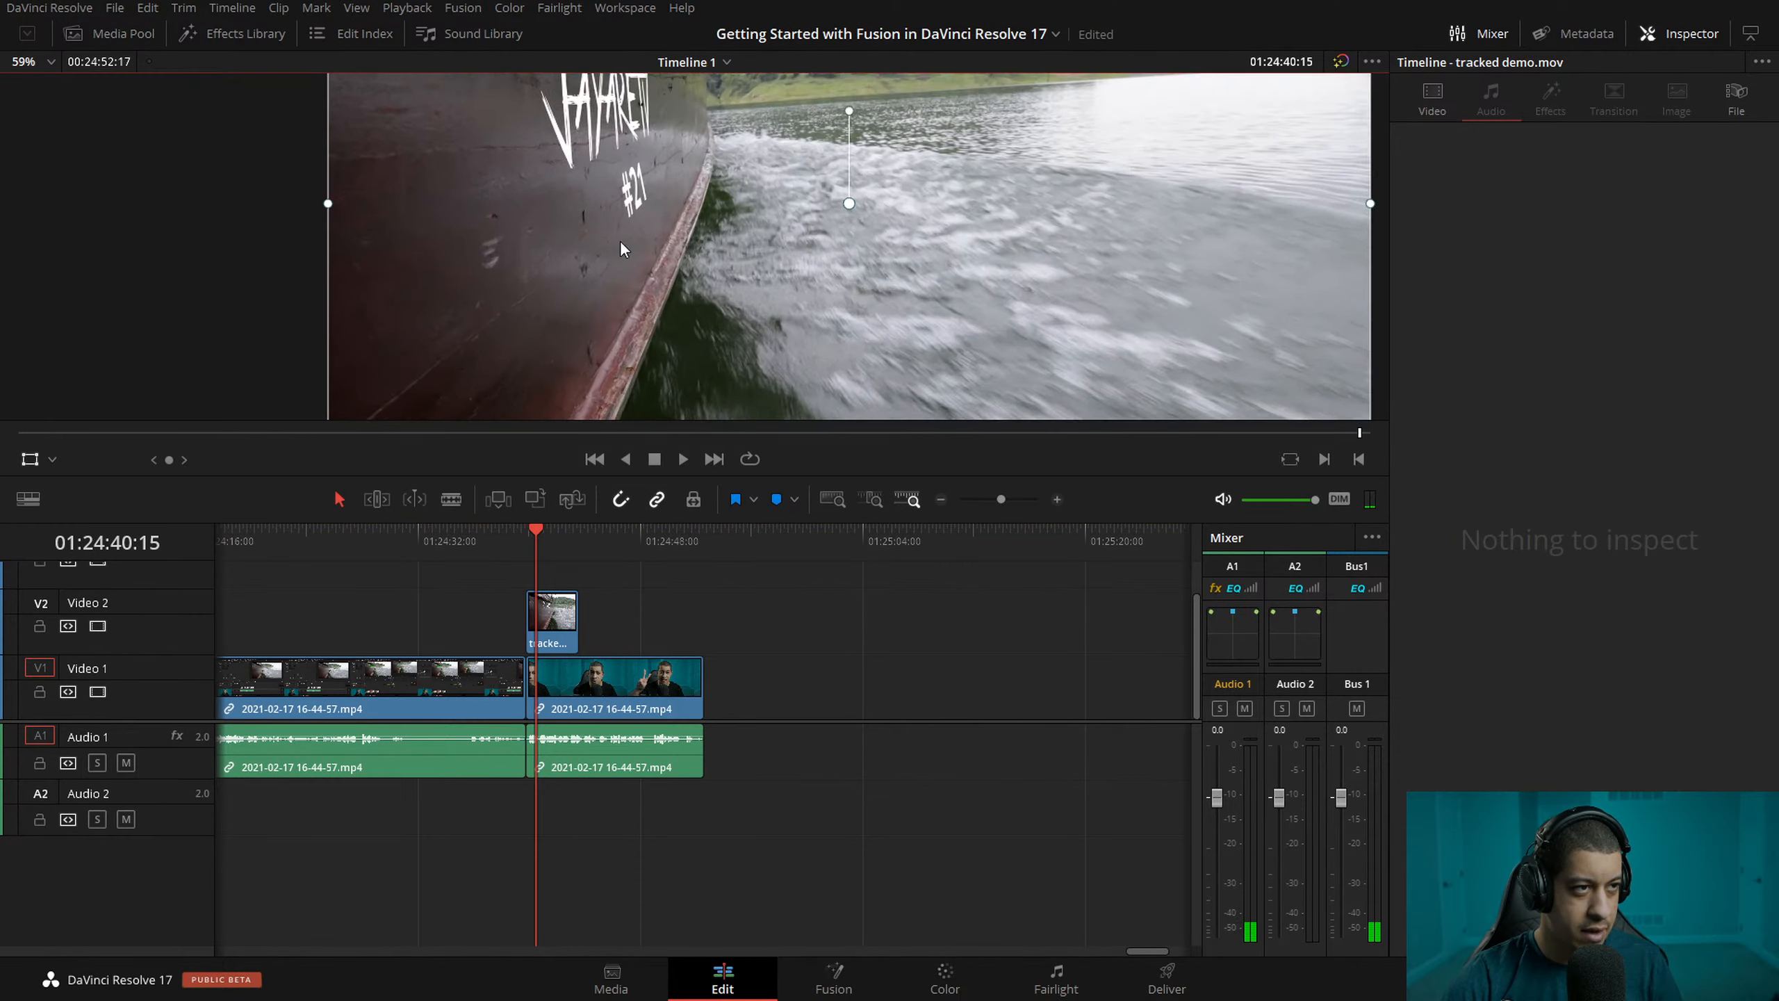
{"action": "scroll", "coordinate": [621, 242], "scroll_direction": "up", "scroll_amount": 1}
{"action": "left_click", "coordinate": [517, 537]}
{"action": "key", "text": "space"}
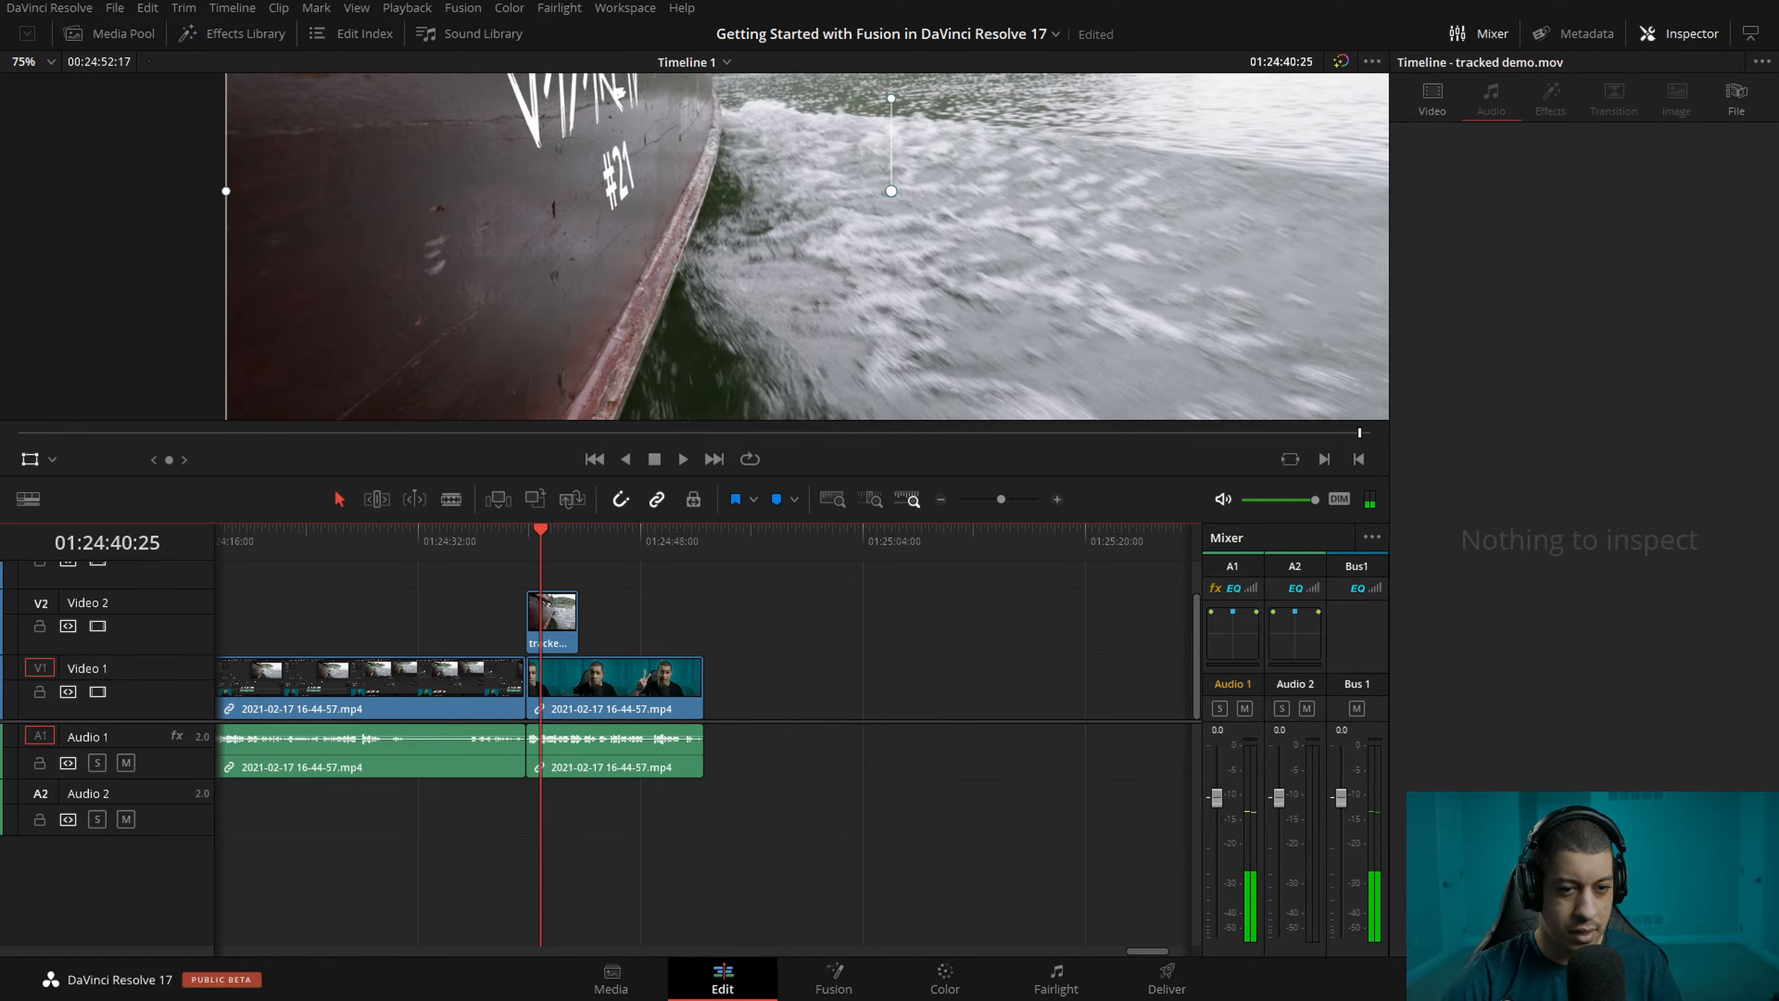
- Open the 20210217 project from the Stream folder in the Project Manager
{"action": "key", "text": "shift+1"}
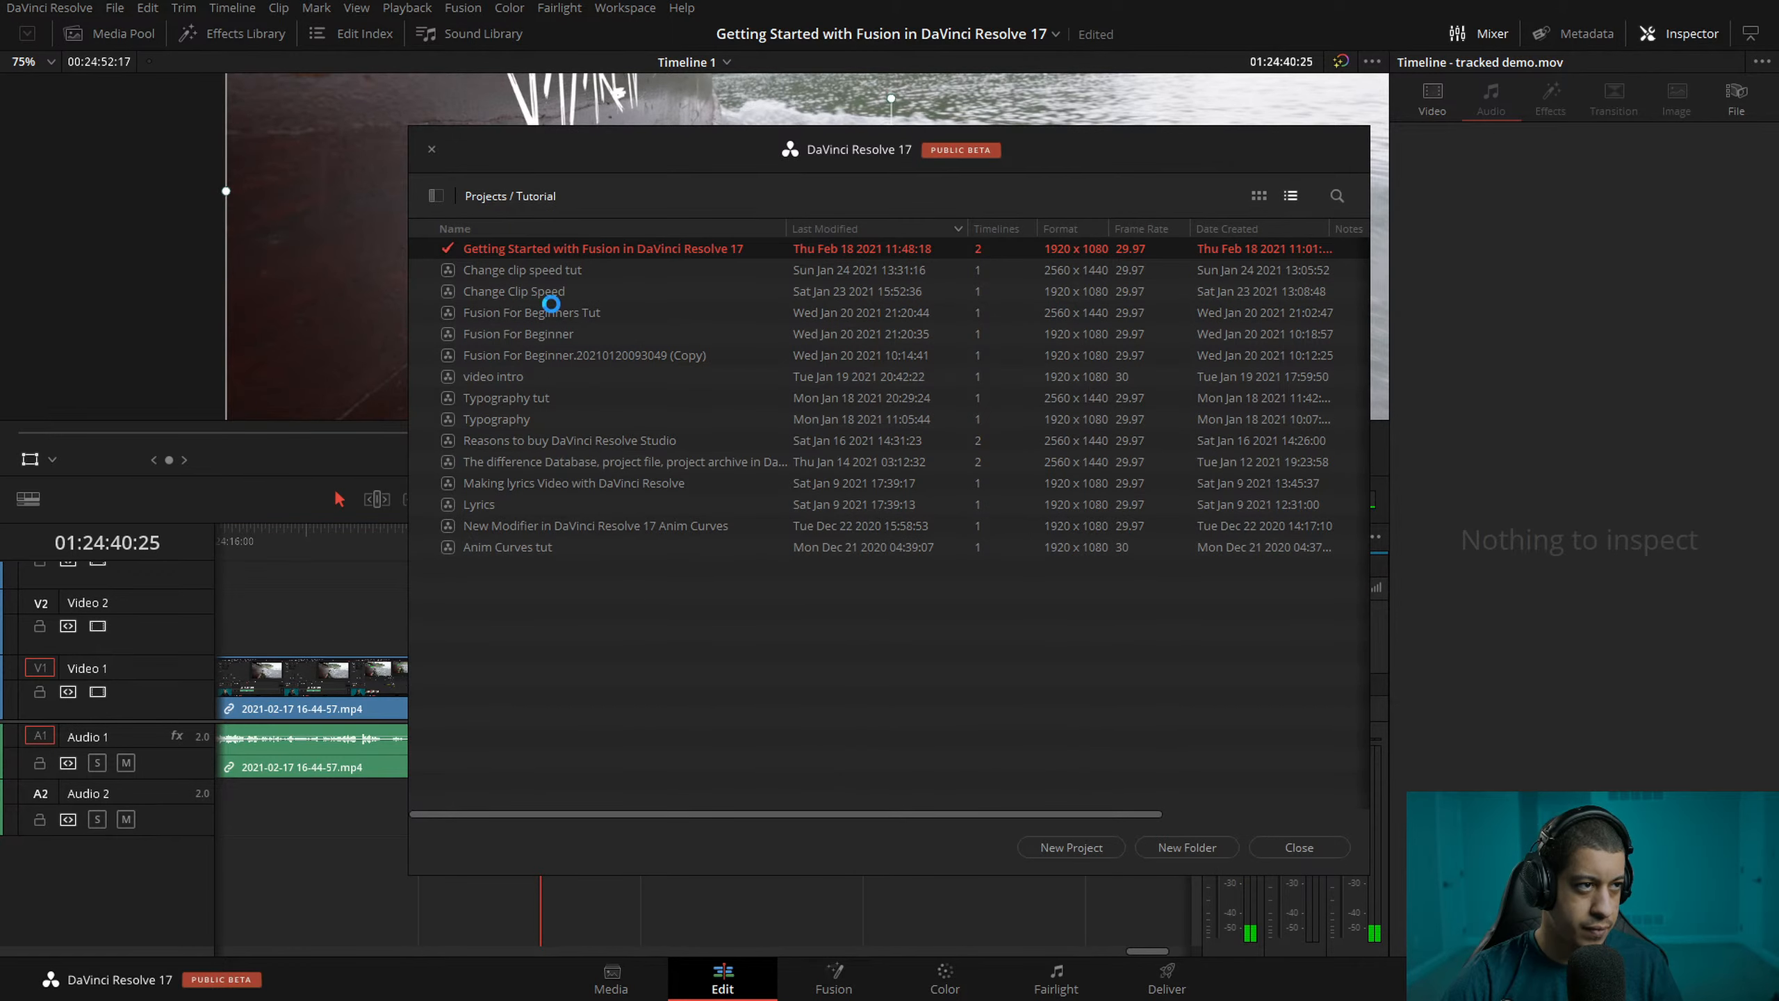
{"action": "left_click", "coordinate": [483, 197]}
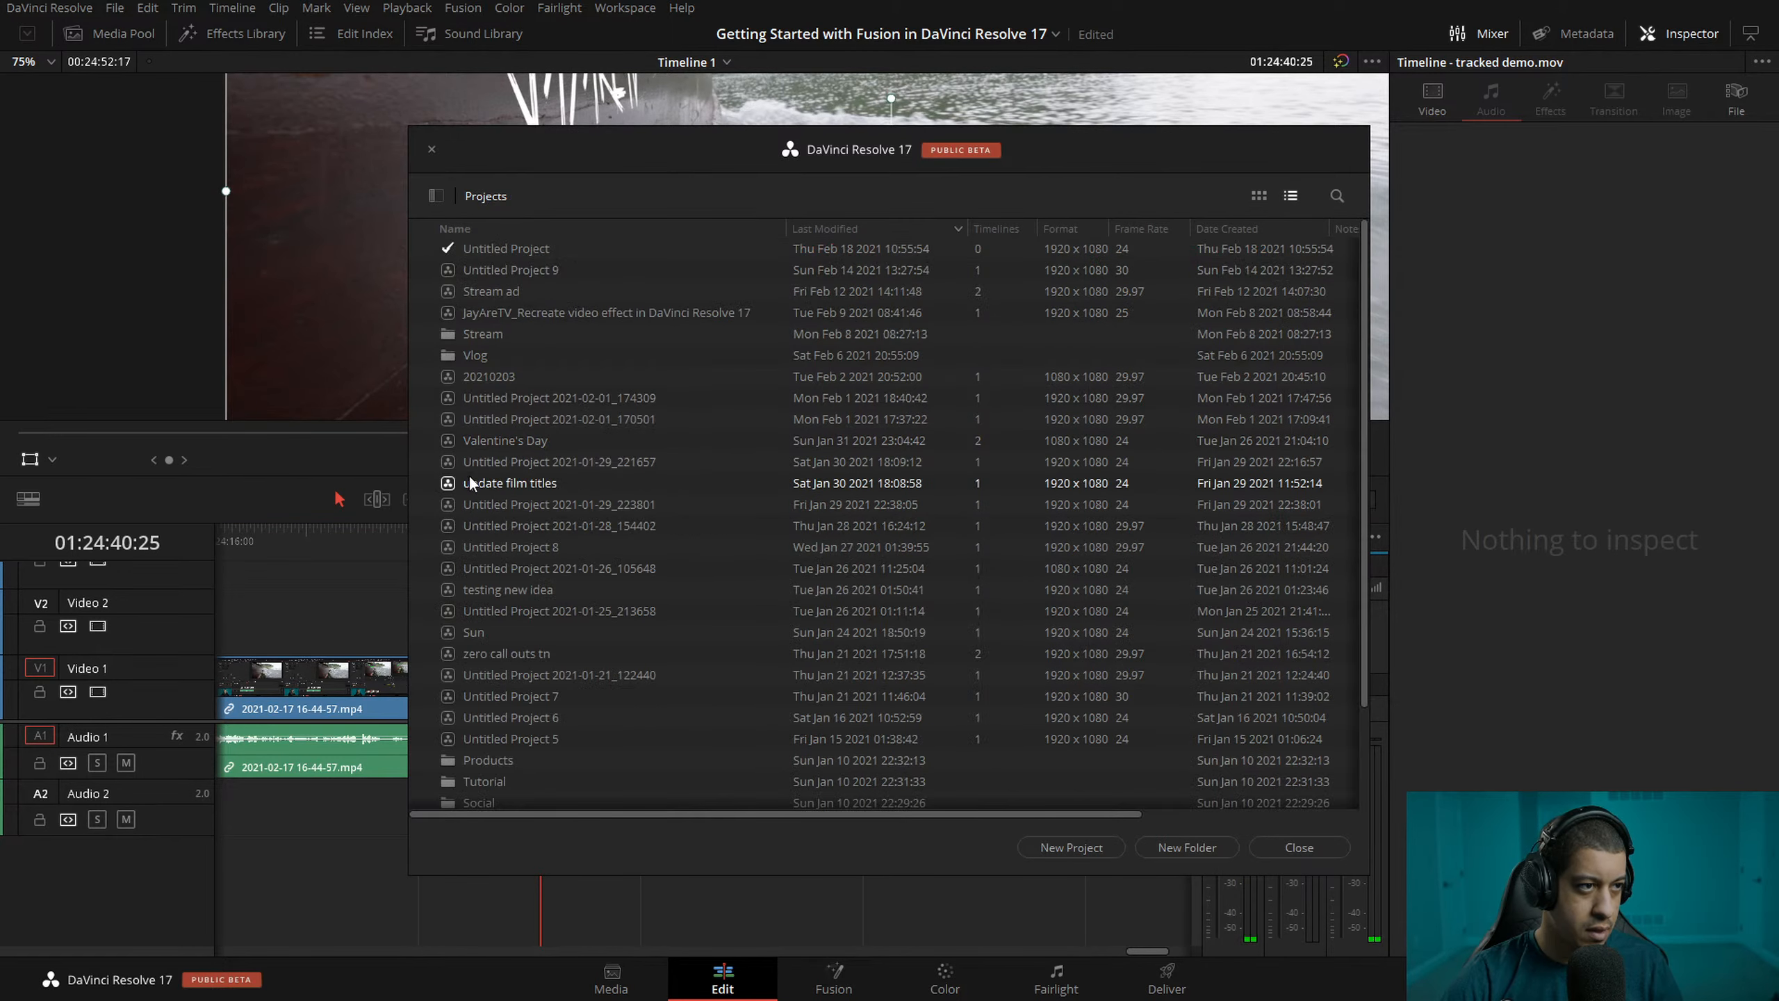
{"action": "double_click", "coordinate": [448, 334]}
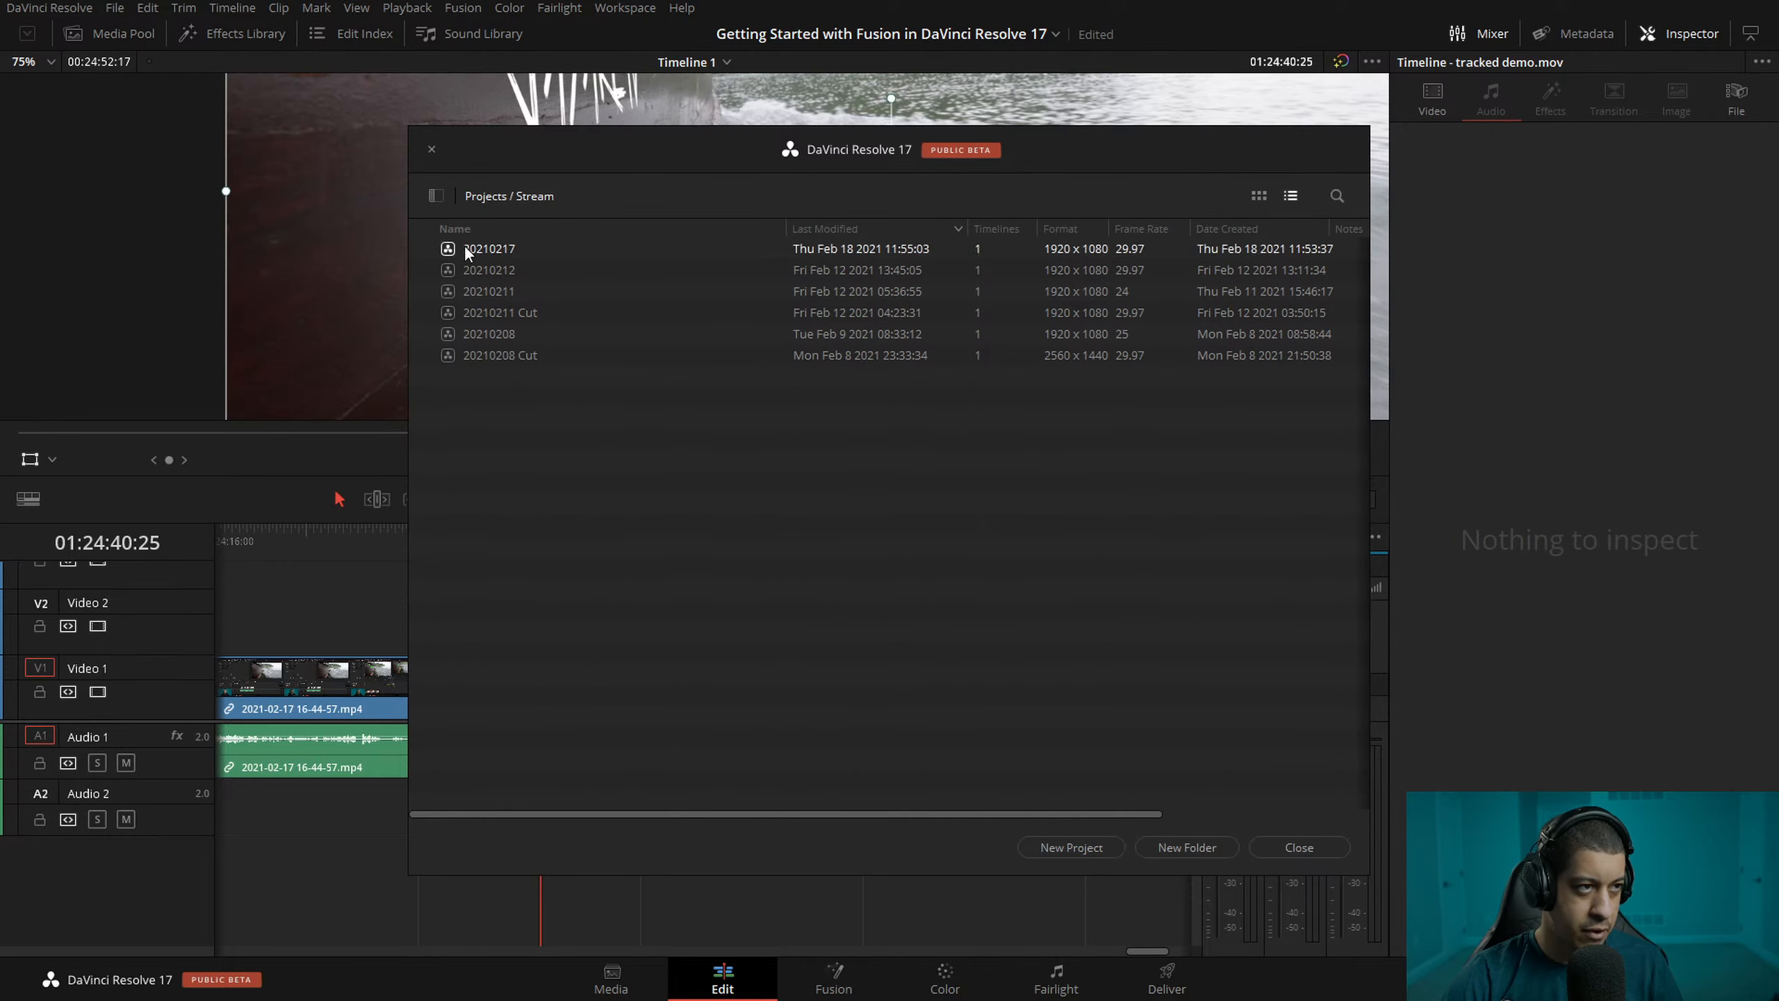
{"action": "double_click", "coordinate": [464, 246]}
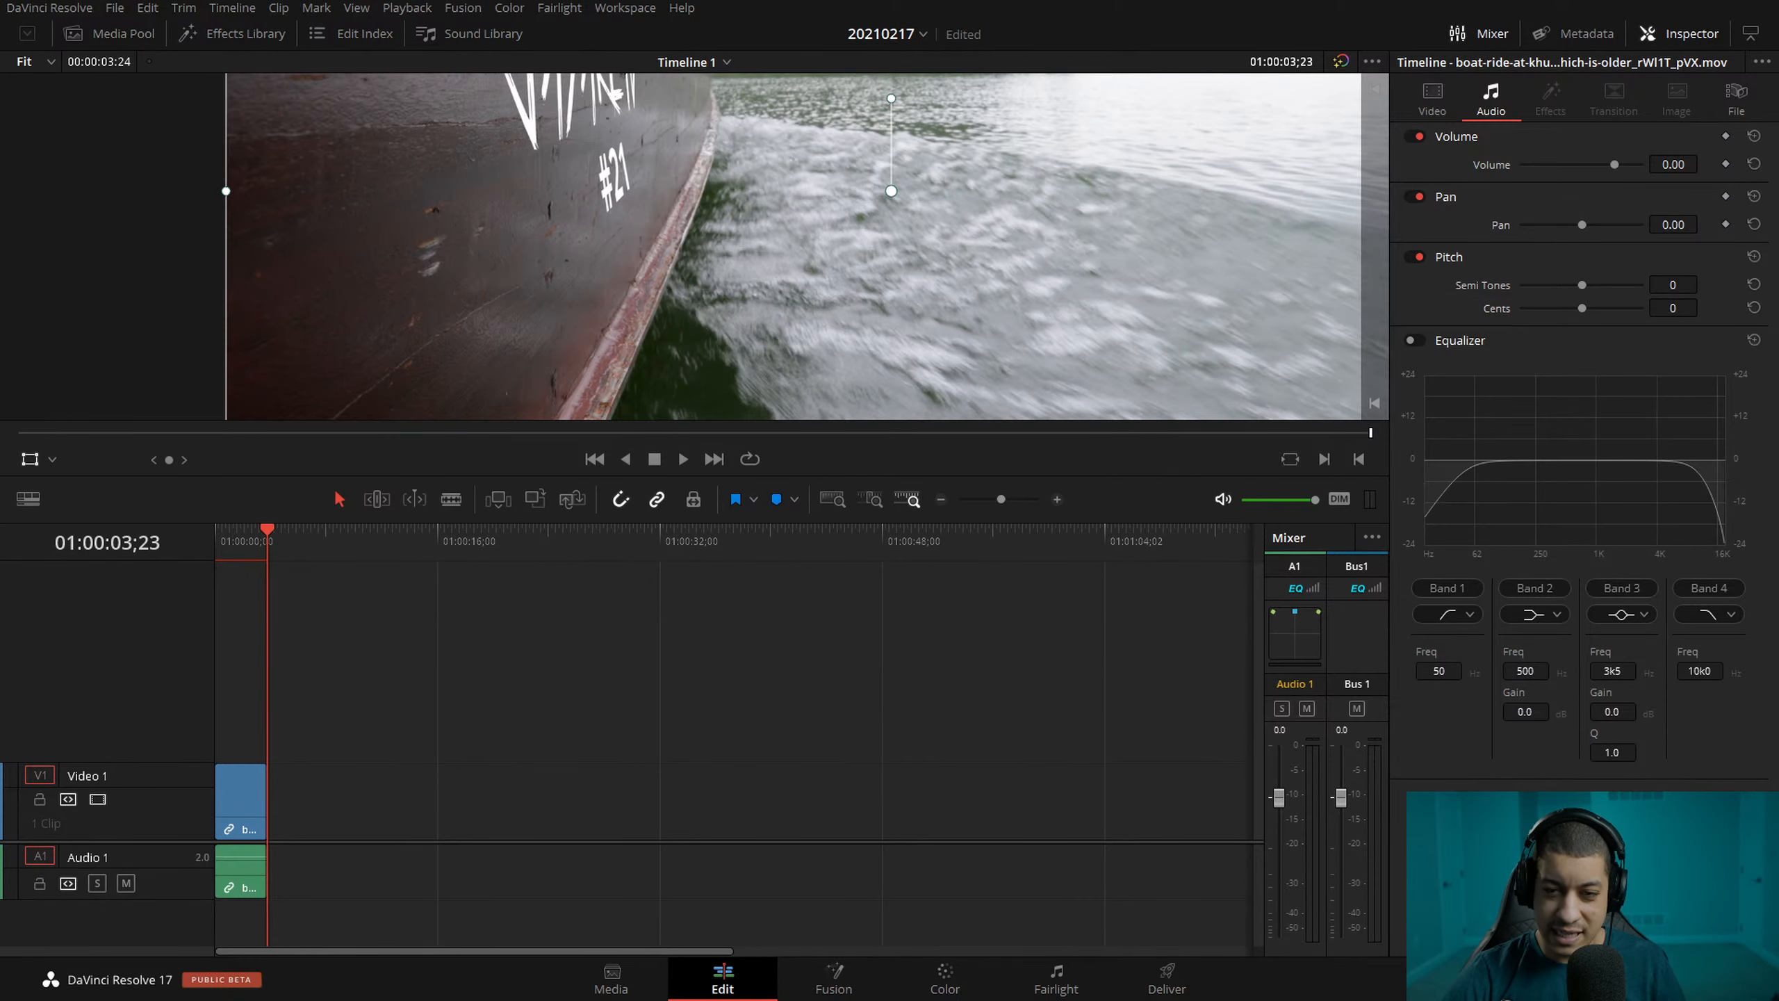
- Open the boat clip's Fusion composition from the timeline's start and select the Text2 node
{"action": "left_click_drag", "start_coordinate": [228, 532], "coordinate": [205, 539]}
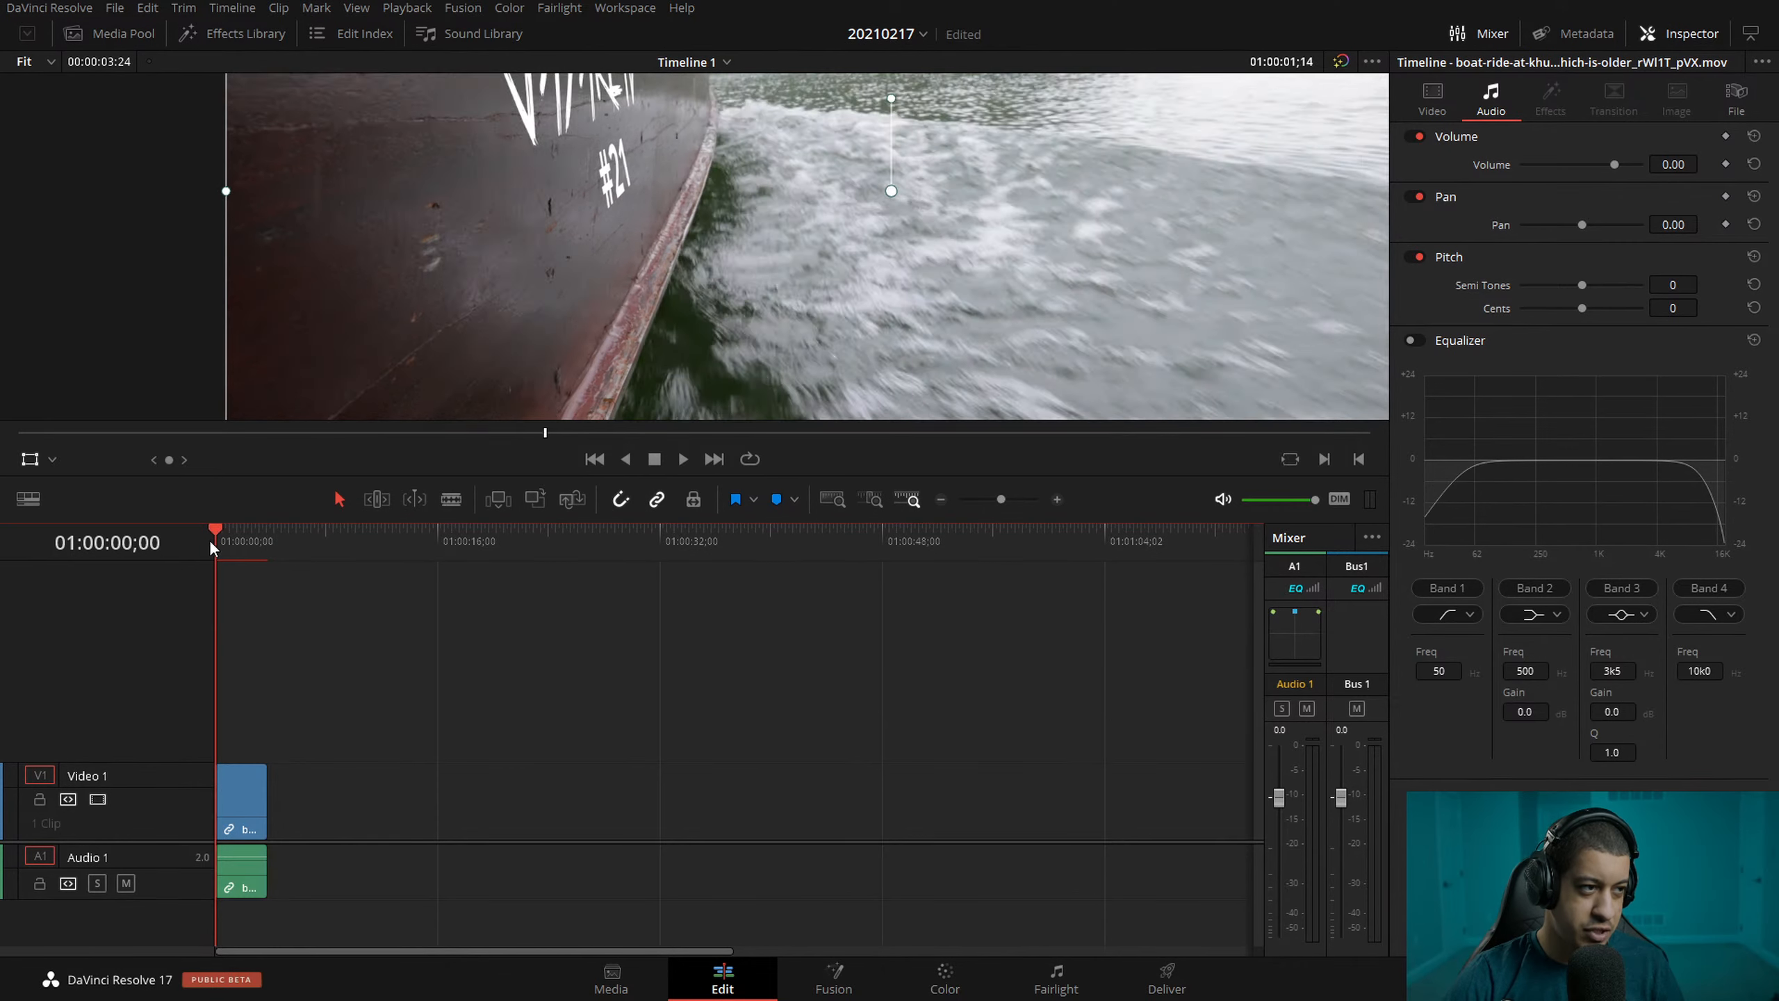
{"action": "left_click", "coordinate": [850, 983]}
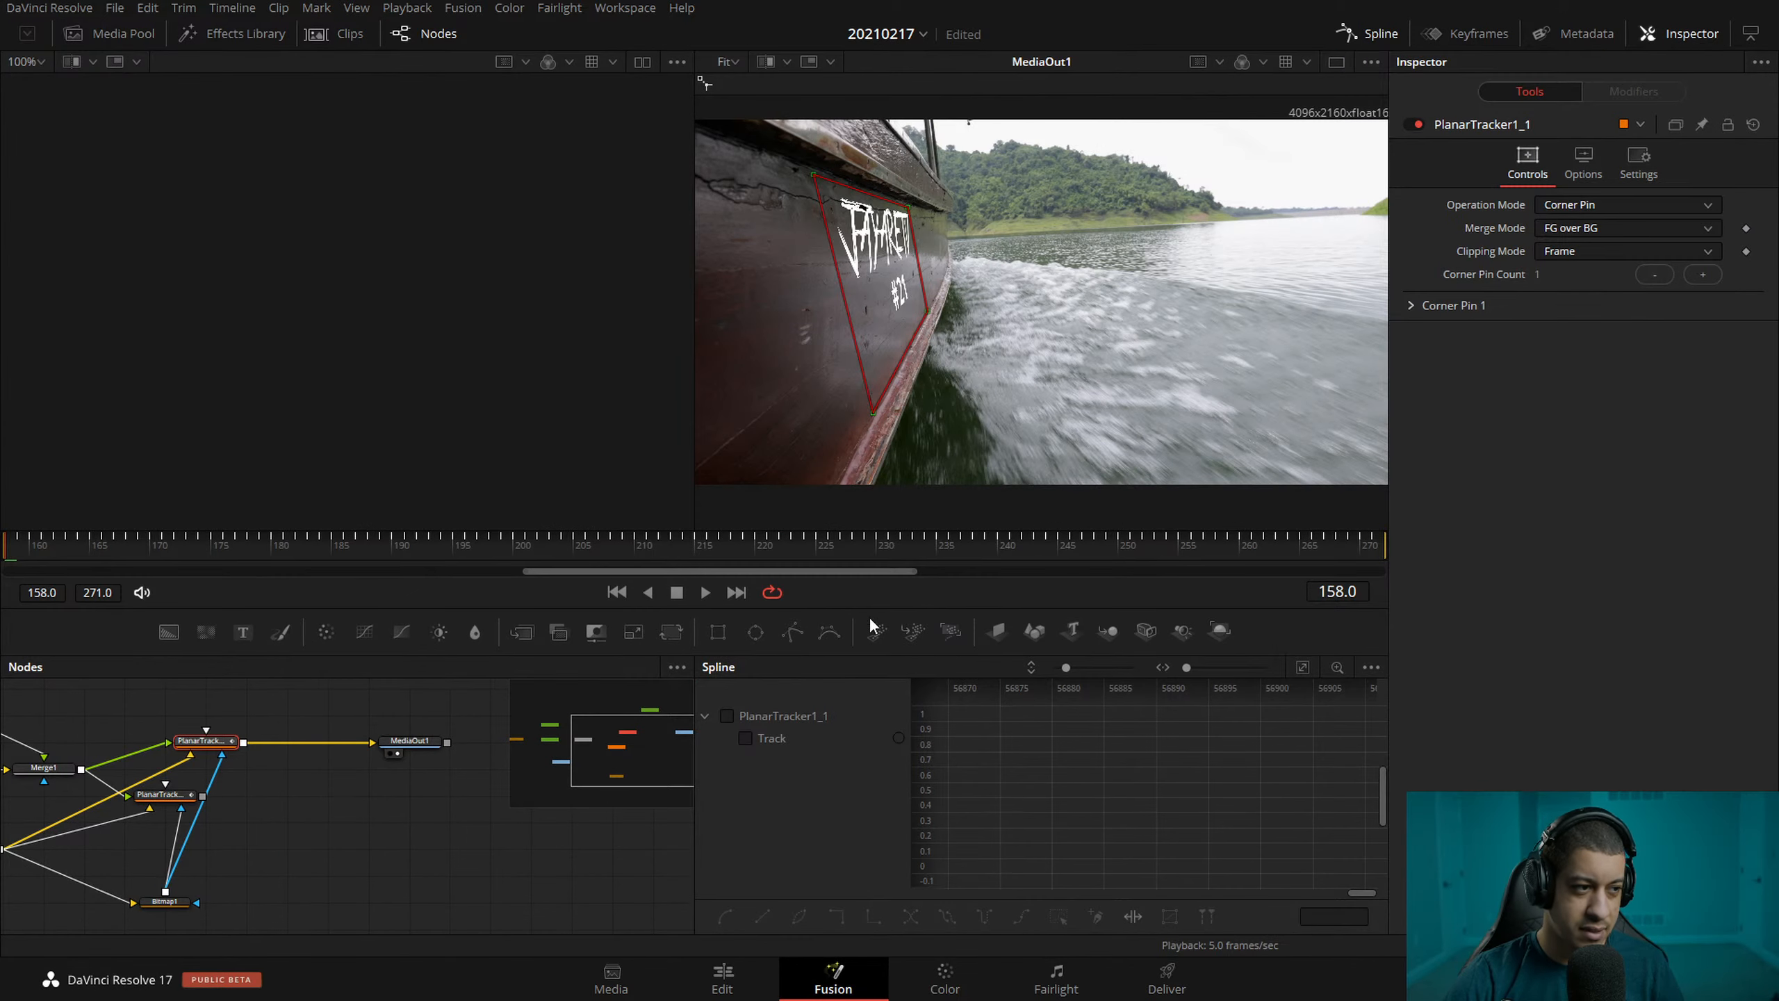
{"action": "scroll", "coordinate": [196, 781], "scroll_direction": "left", "scroll_amount": 5}
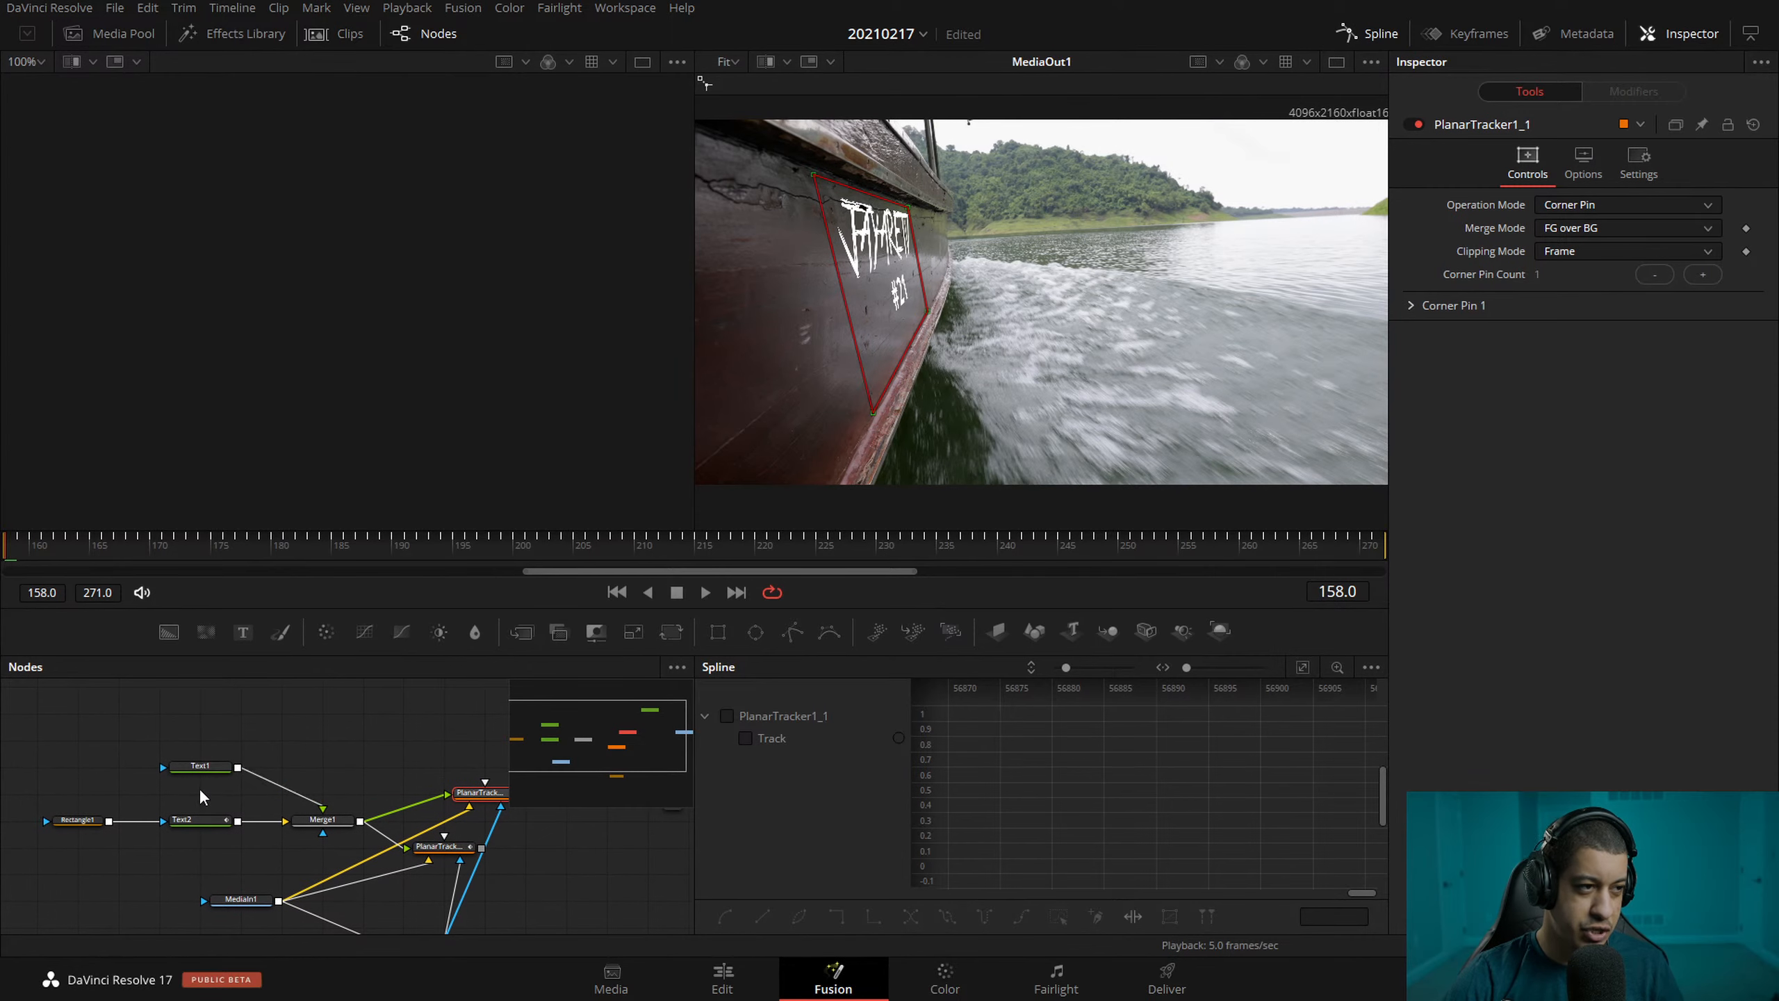
{"action": "left_click_drag", "start_coordinate": [523, 571], "coordinate": [370, 573]}
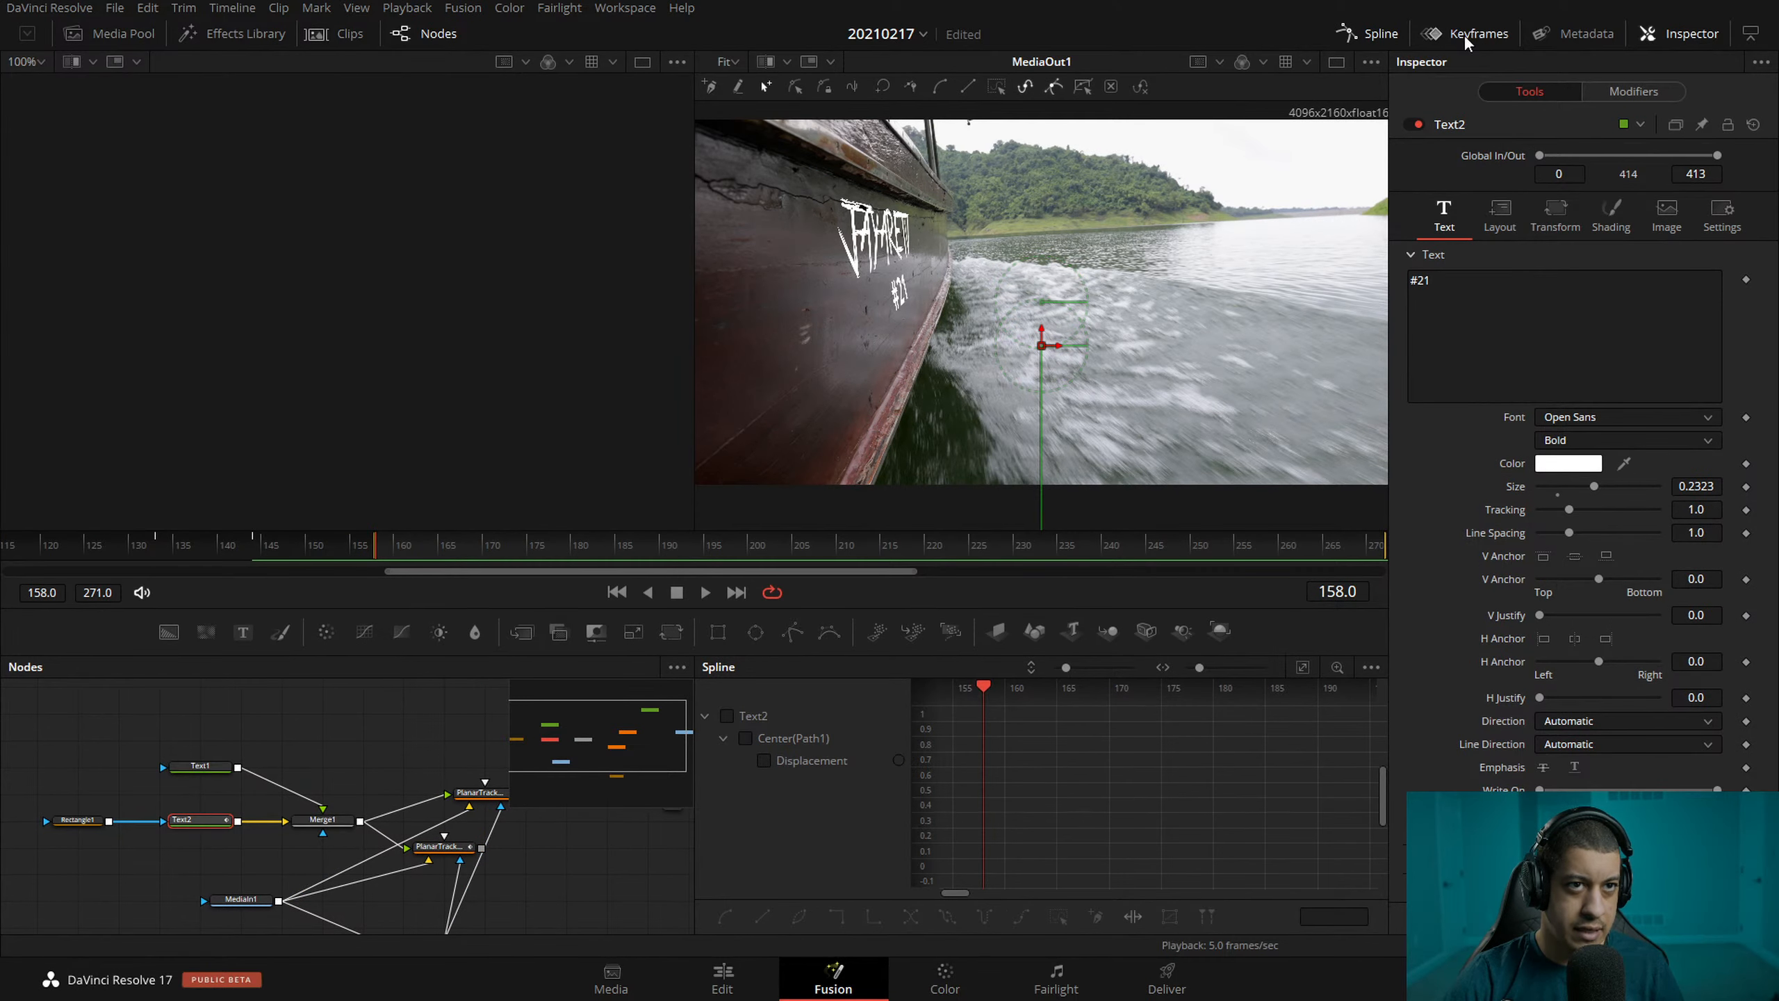
- Display Text2's Path1 displacement curve in the Spline editor and fit it to the view
{"action": "left_click", "coordinate": [1443, 40]}
{"action": "left_click", "coordinate": [1443, 40]}
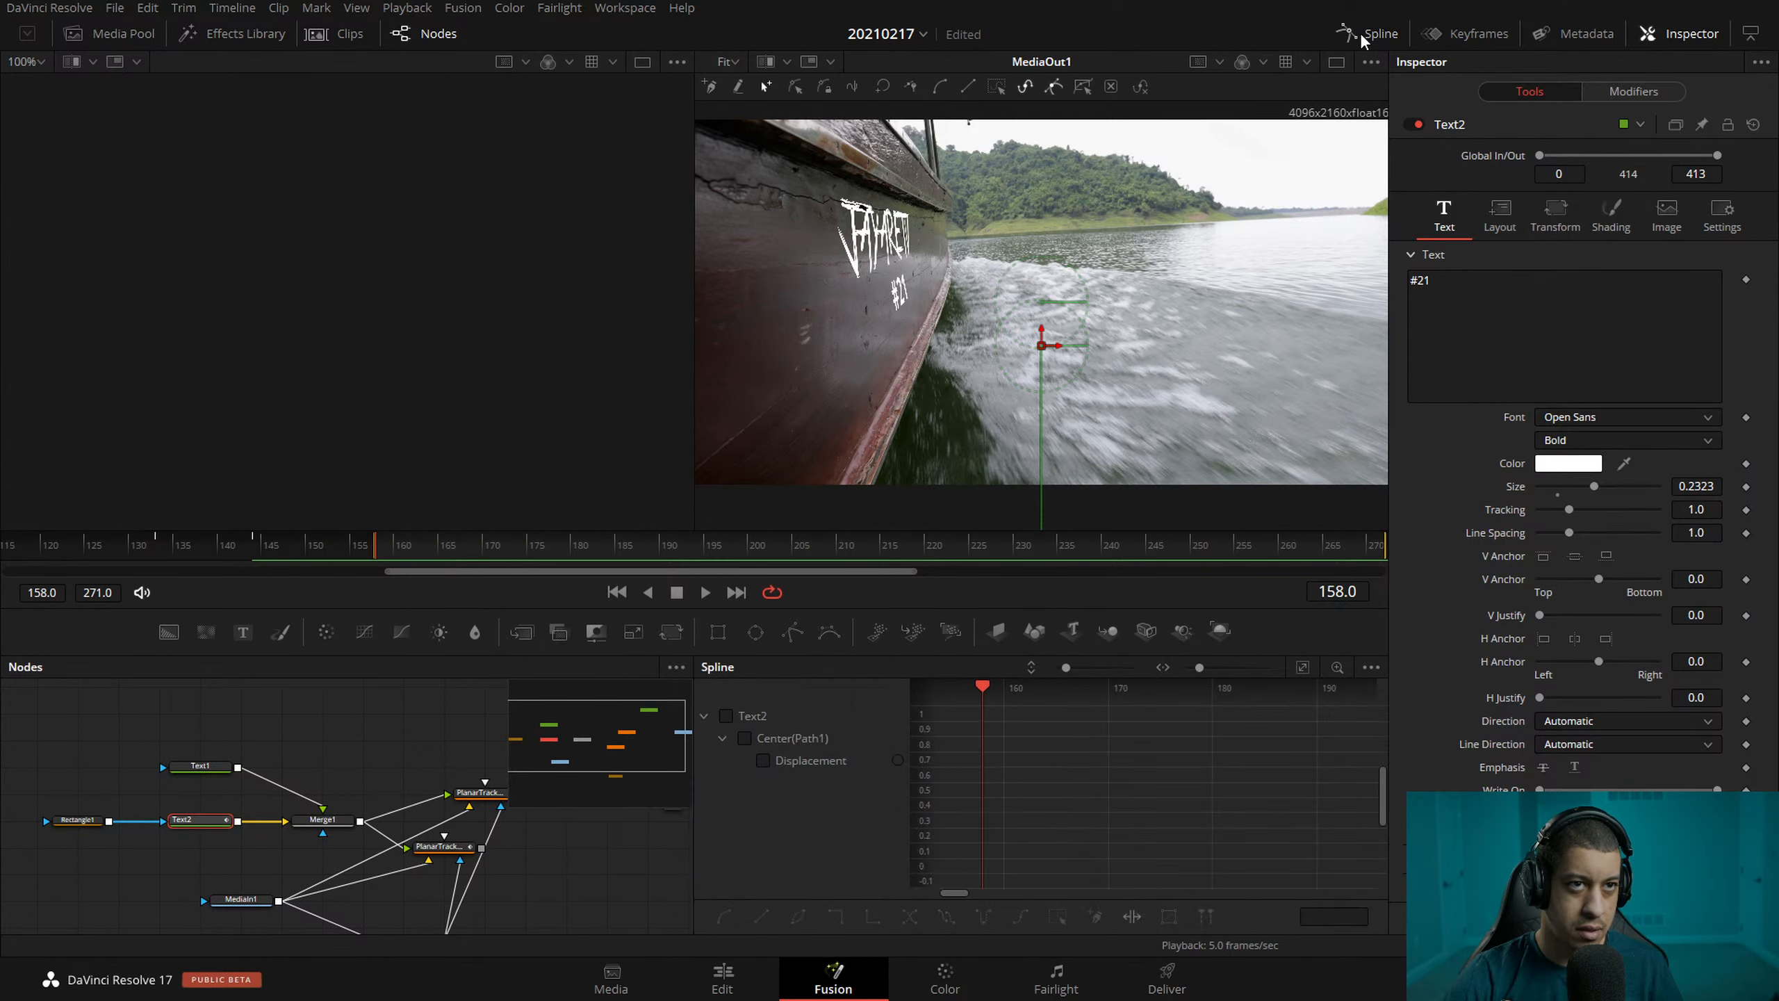
{"action": "left_click", "coordinate": [1366, 33]}
{"action": "left_click", "coordinate": [1374, 35]}
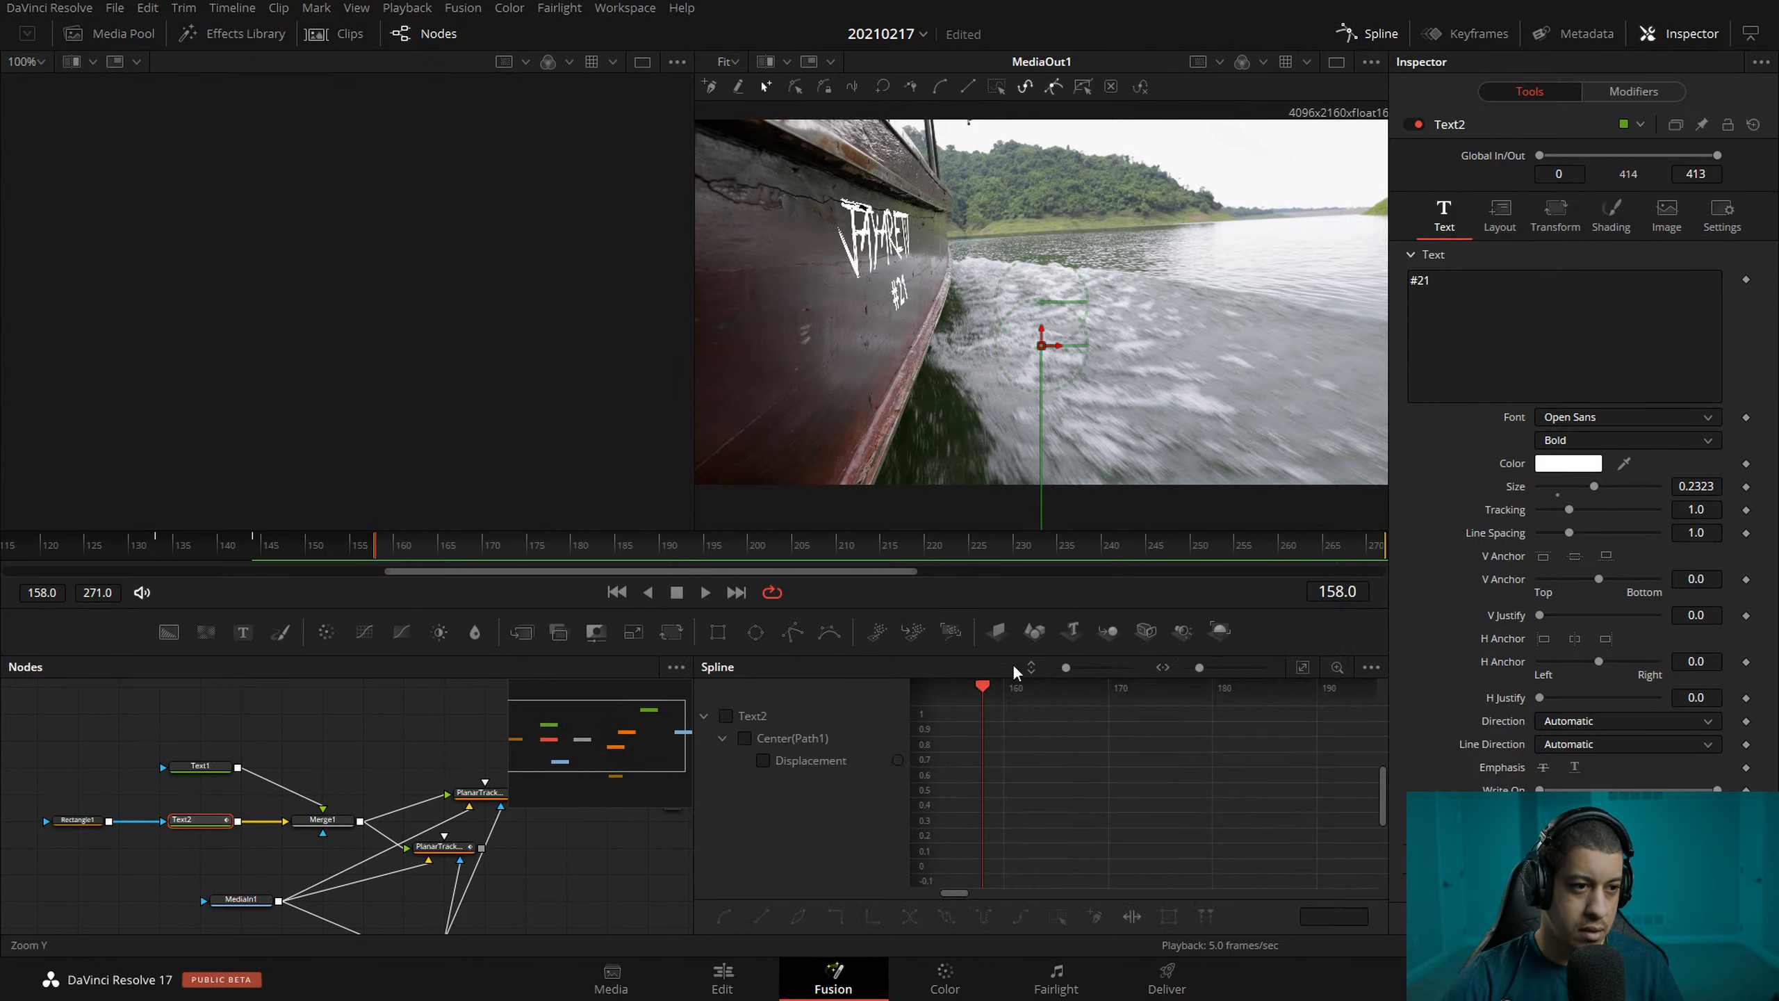
{"action": "left_click", "coordinate": [759, 763]}
{"action": "left_click", "coordinate": [1303, 666]}
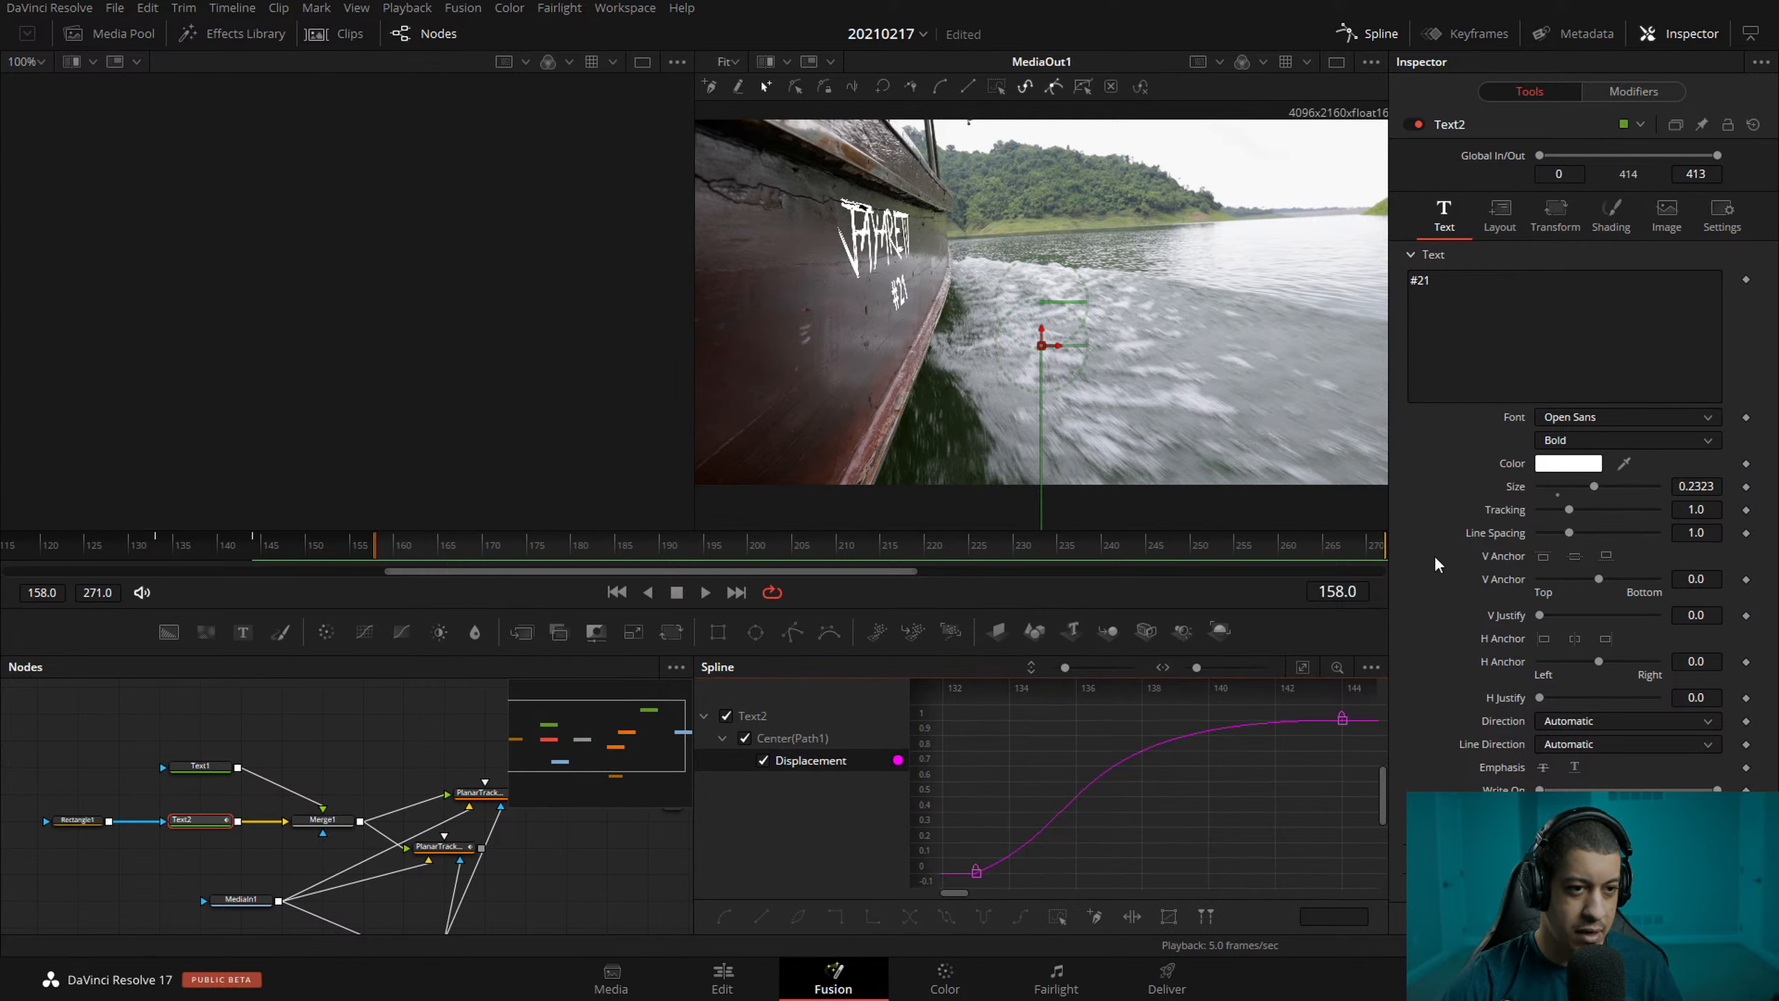
- Shift both Text2 displacement keyframes together so the #21 animation starts at frame 158, and scrub to about frame 160 to check it
{"action": "scroll", "coordinate": [974, 871], "scroll_direction": "down", "scroll_amount": 4}
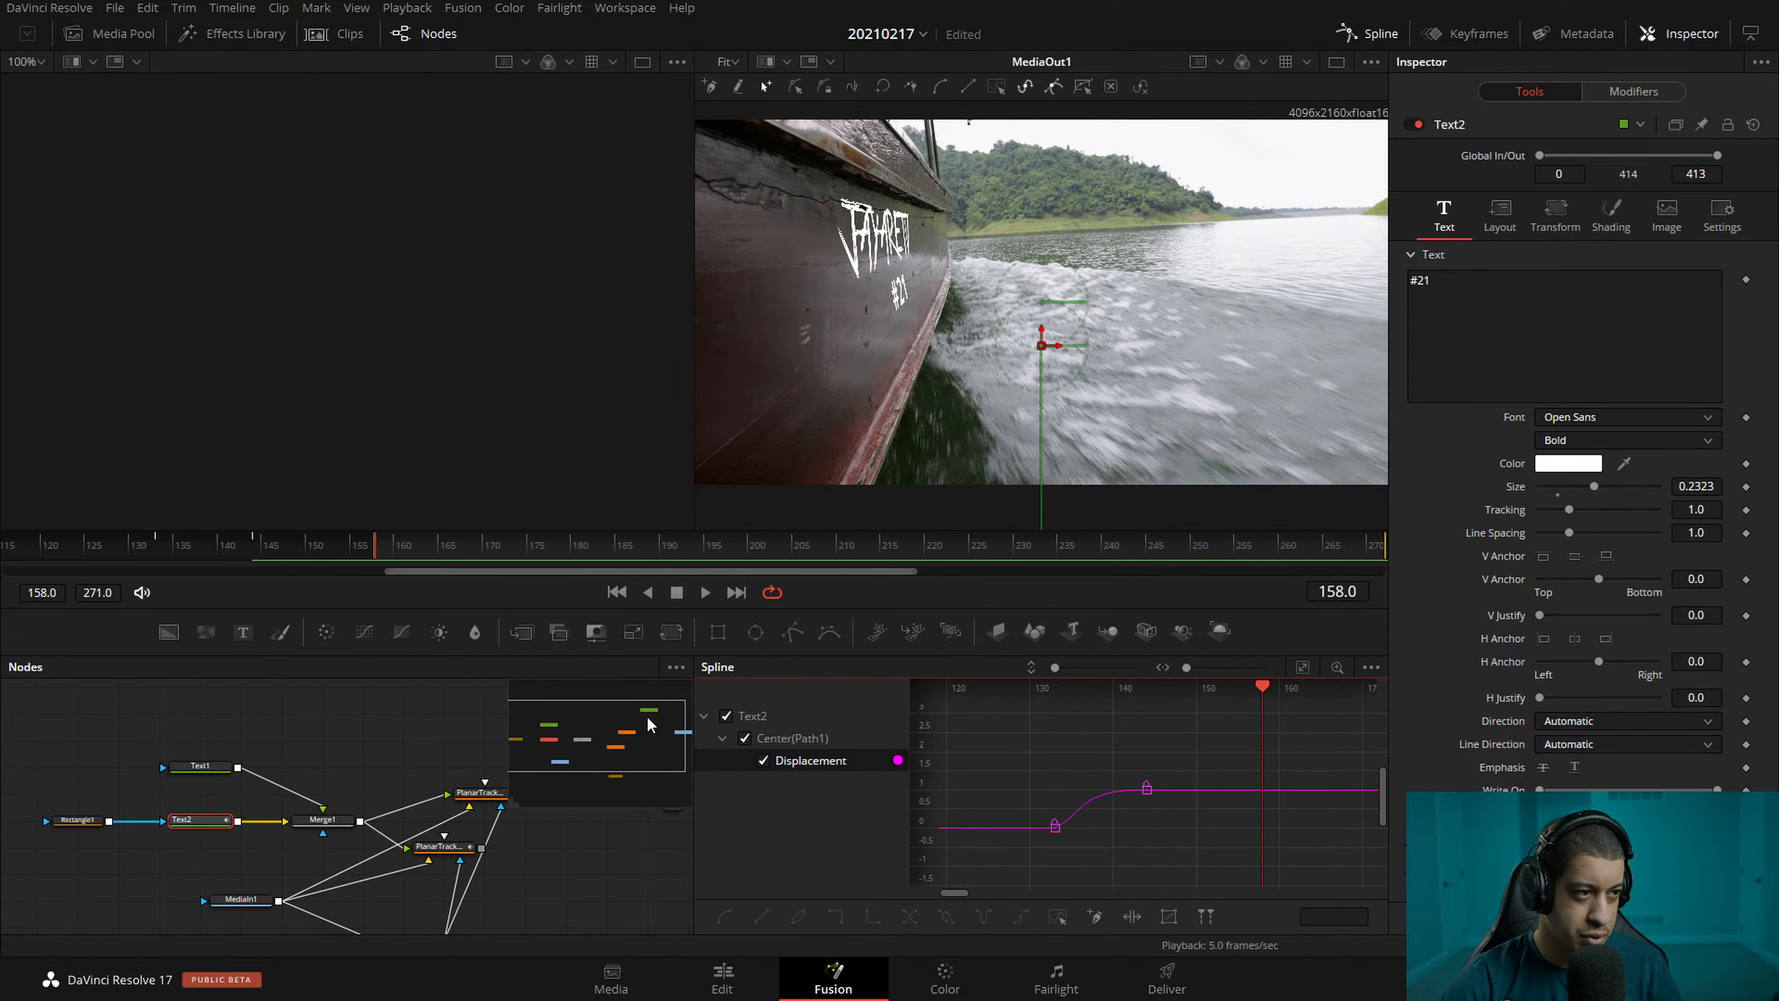
{"action": "left_click_drag", "start_coordinate": [1243, 759], "coordinate": [1261, 850]}
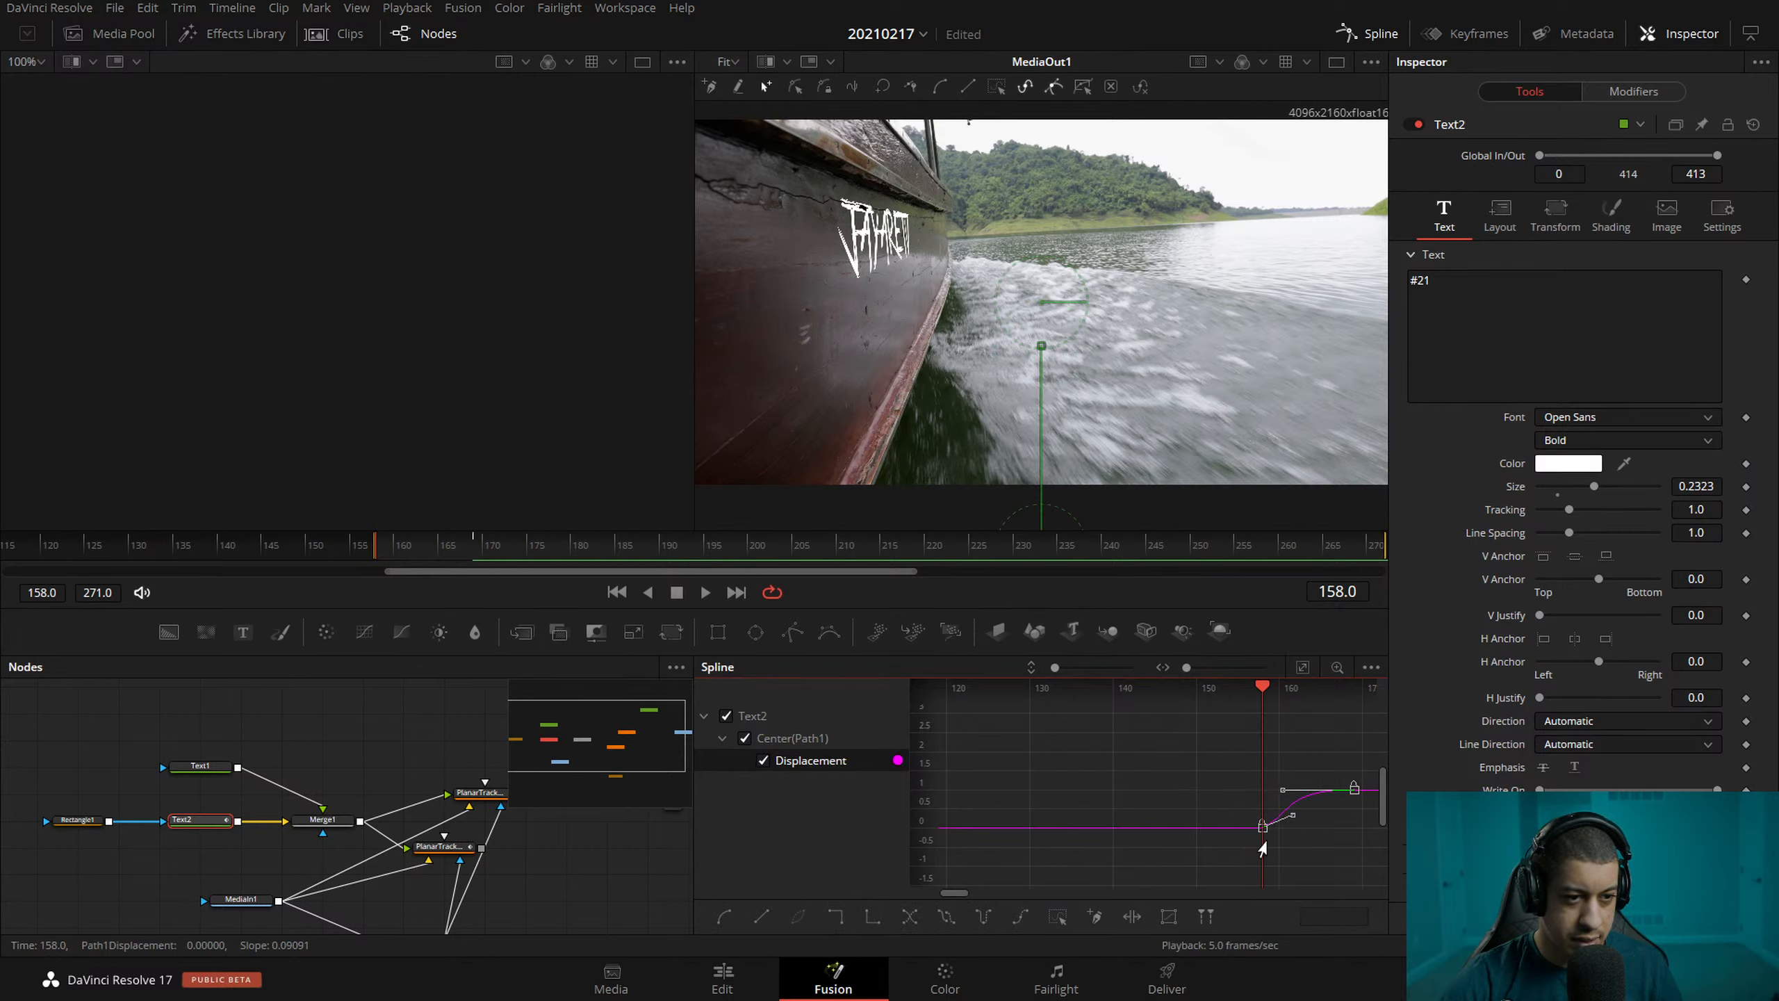
{"action": "mouse_move", "coordinate": [427, 550]}
{"action": "left_mouse_down"}
{"action": "mouse_move", "coordinate": [369, 551]}
{"action": "mouse_move", "coordinate": [457, 550]}
{"action": "mouse_move", "coordinate": [393, 550]}
{"action": "left_mouse_up"}
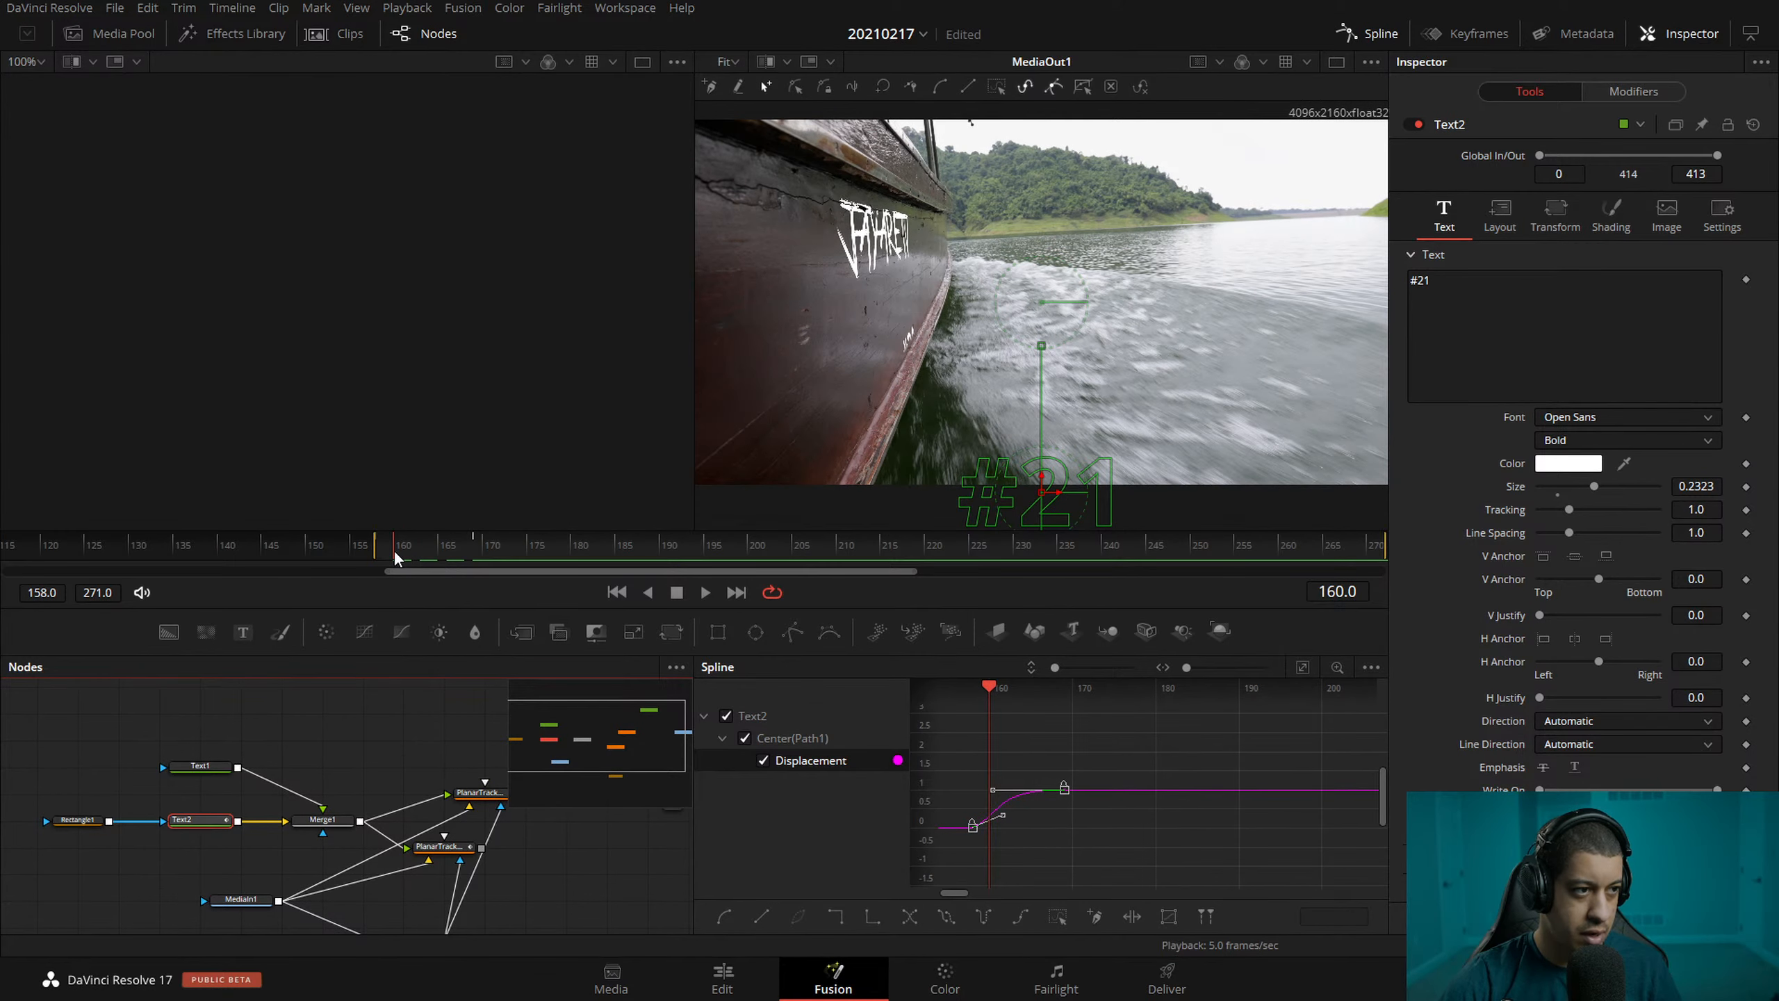
- Queue the corrected shot with the filename Untitled2 and render that job as a QuickTime H.264 file
{"action": "left_click", "coordinate": [1167, 978]}
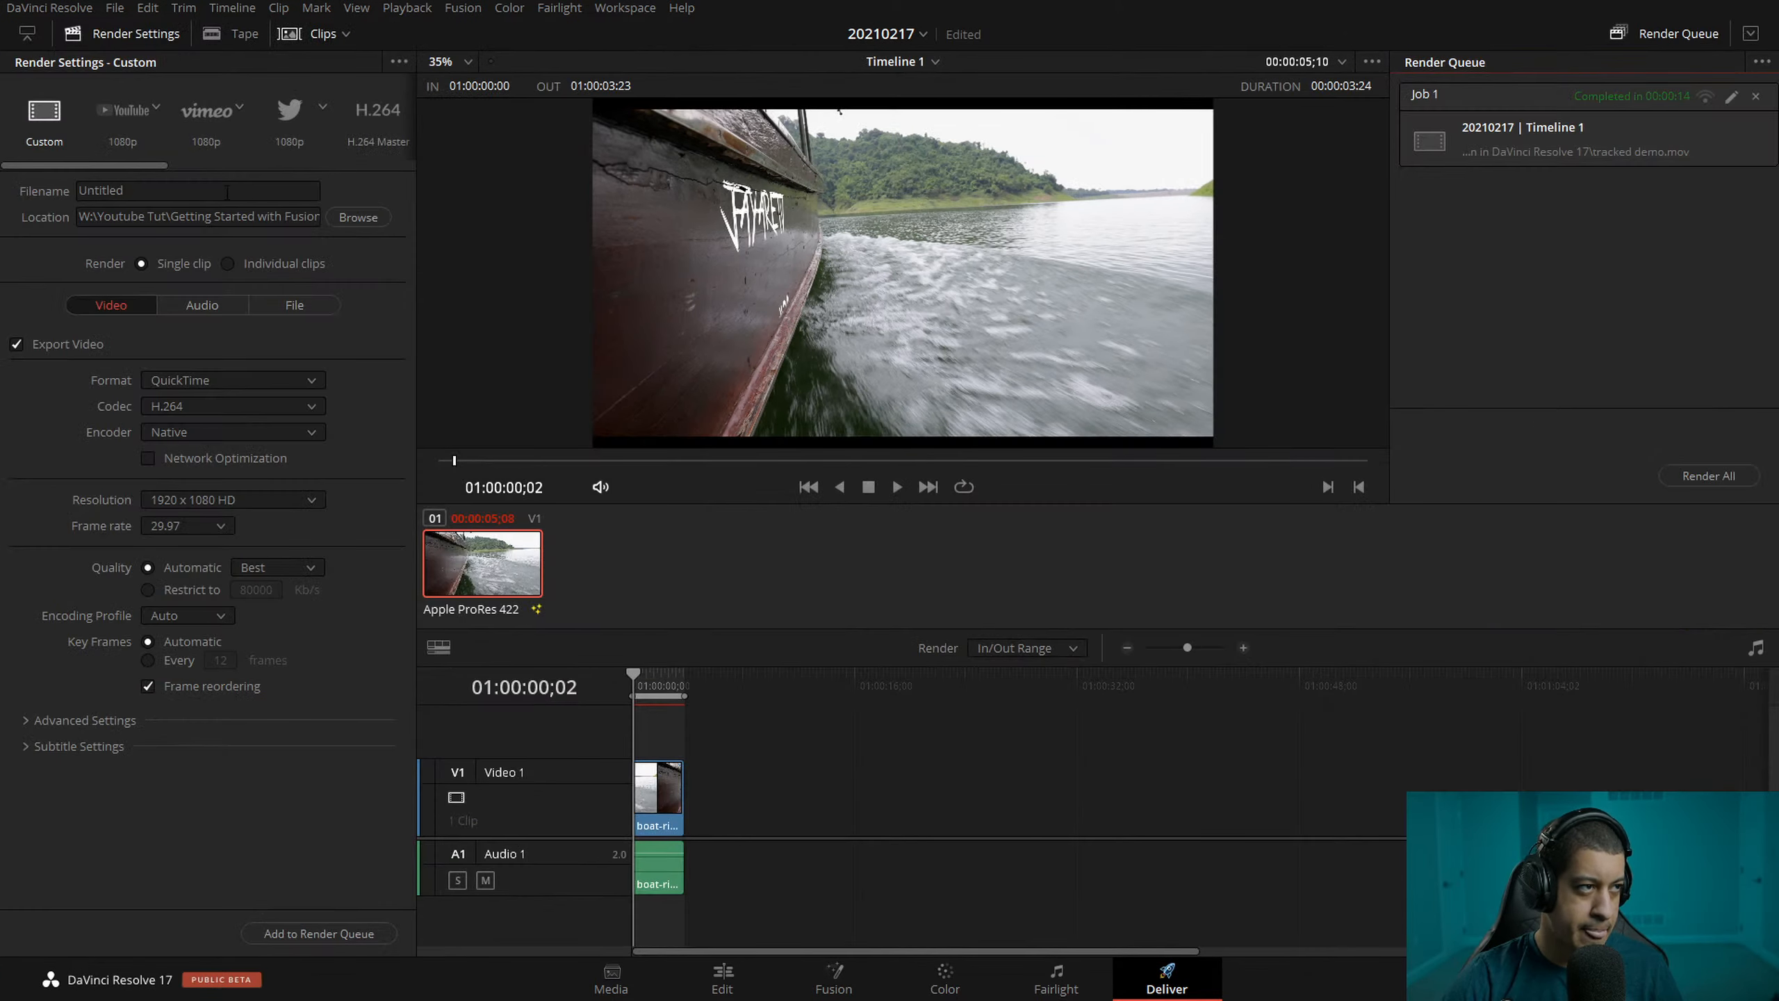
{"action": "left_click", "coordinate": [228, 191]}
{"action": "type", "text": "2"}
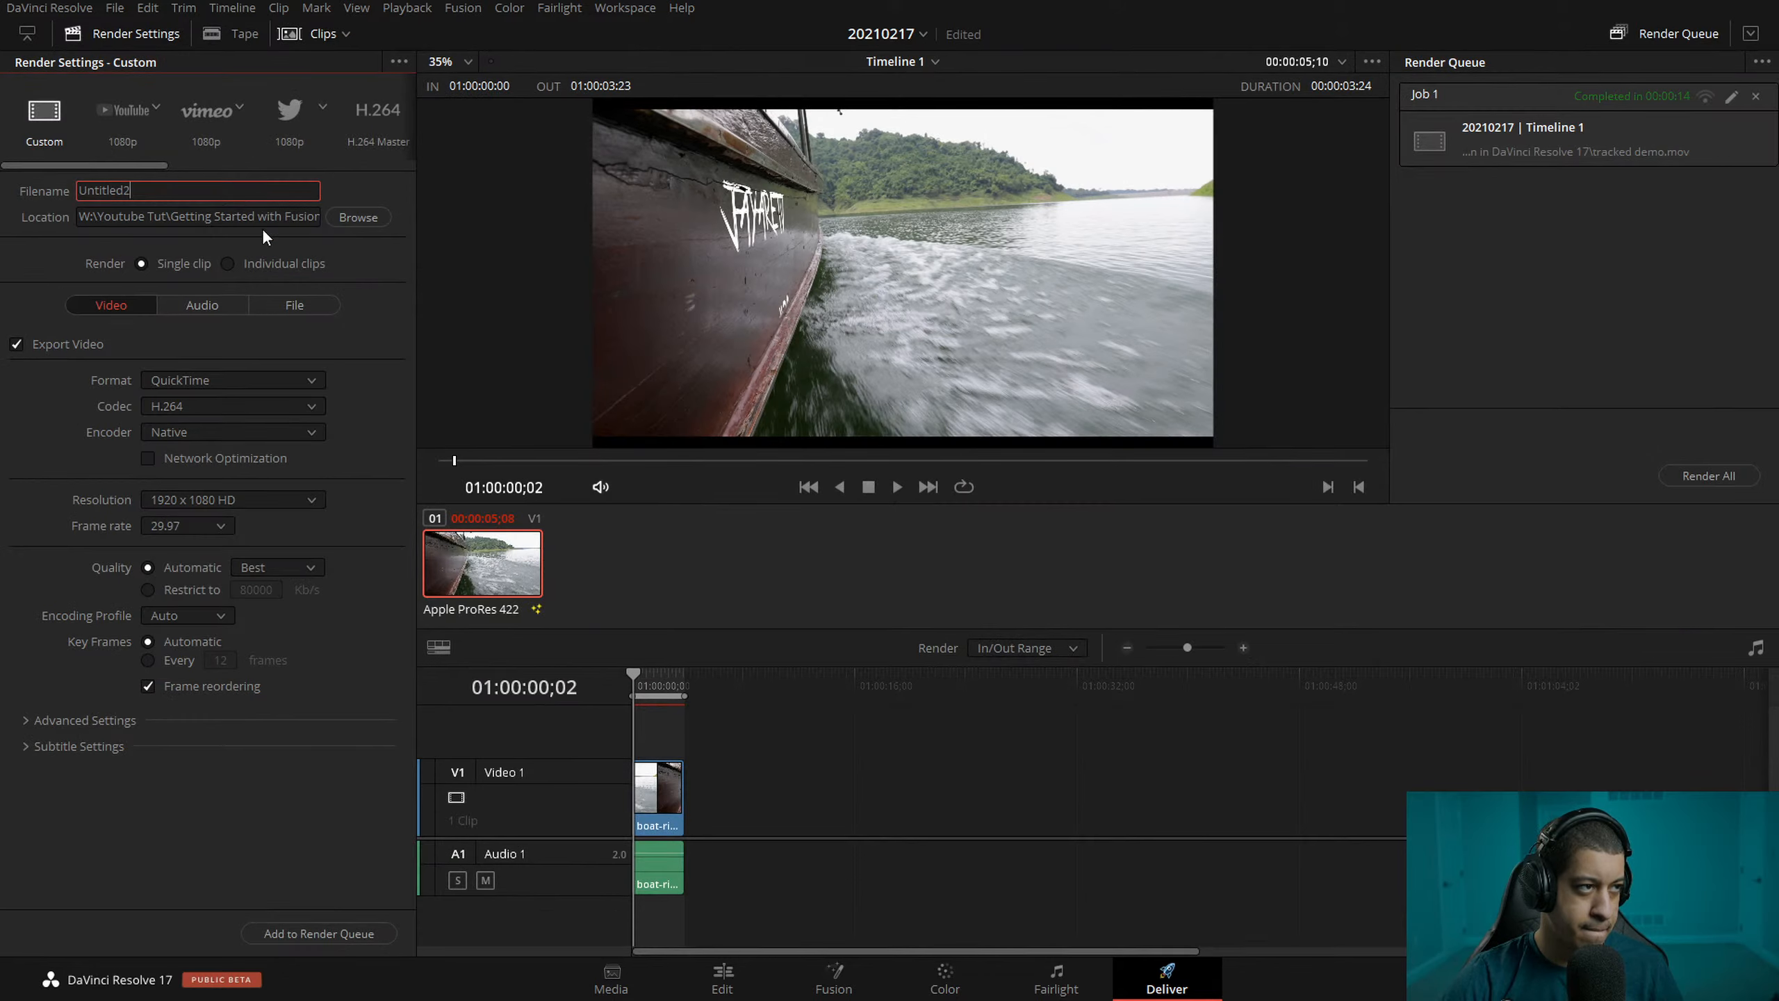
{"action": "left_click", "coordinate": [331, 935]}
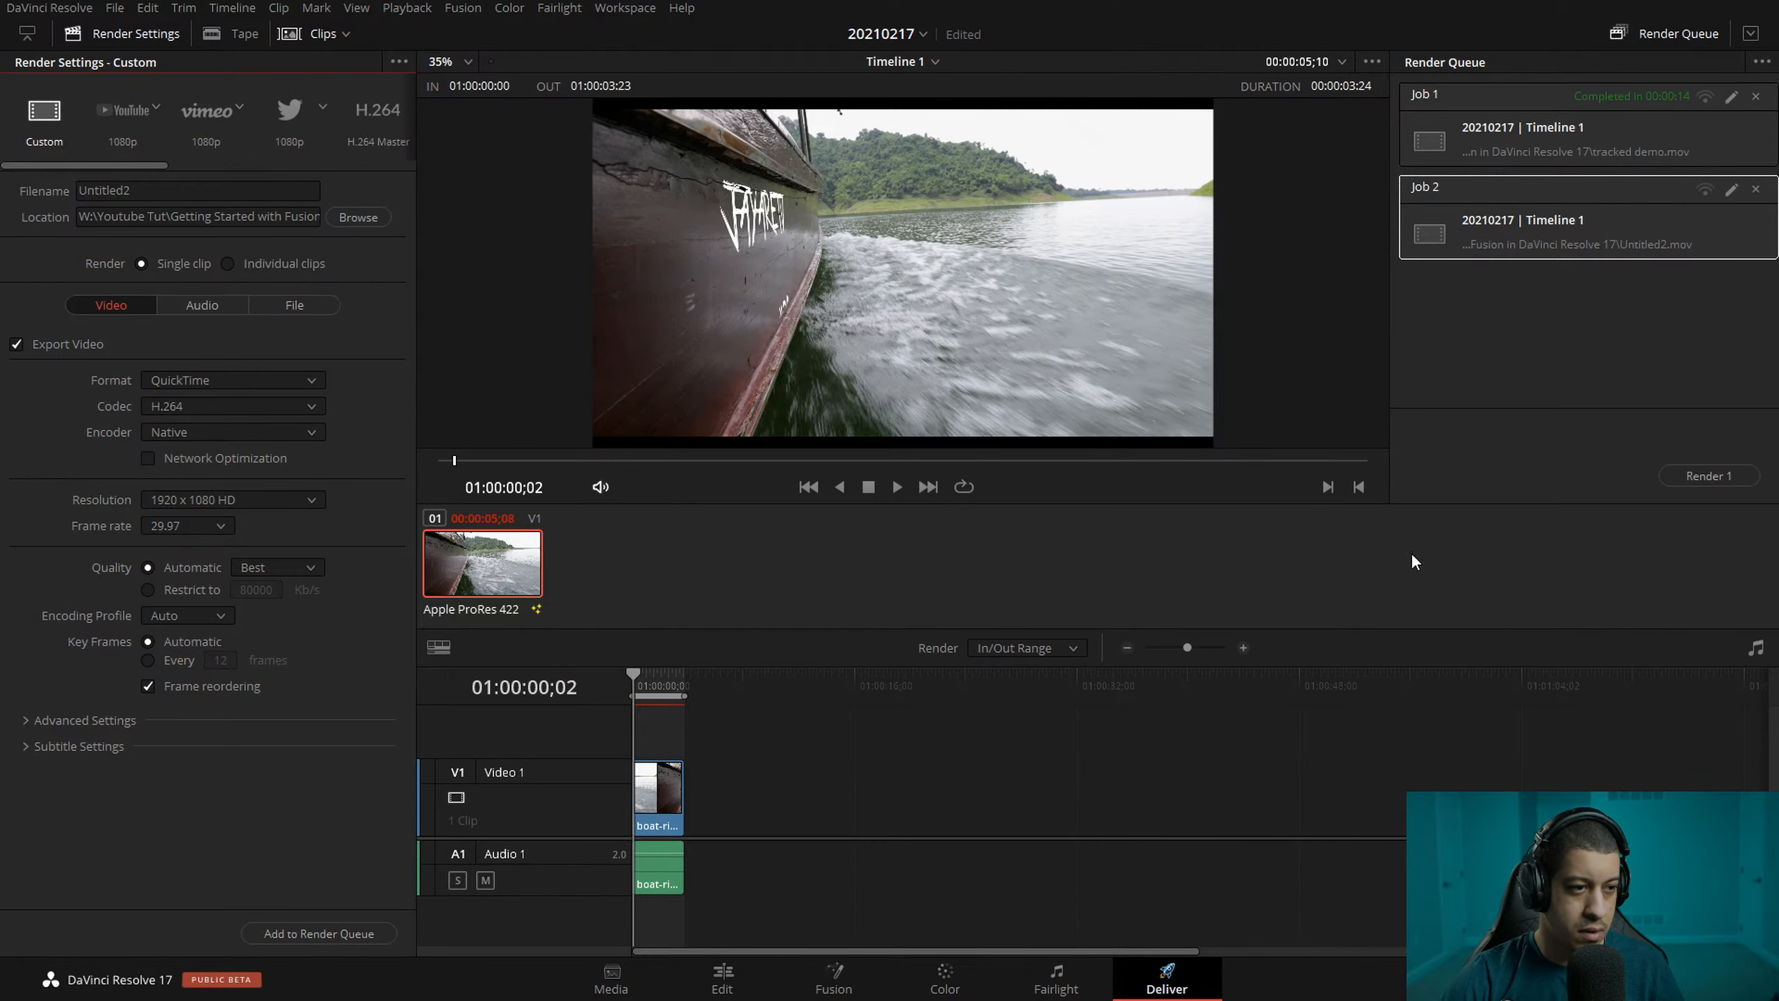
{"action": "left_click", "coordinate": [1673, 475]}
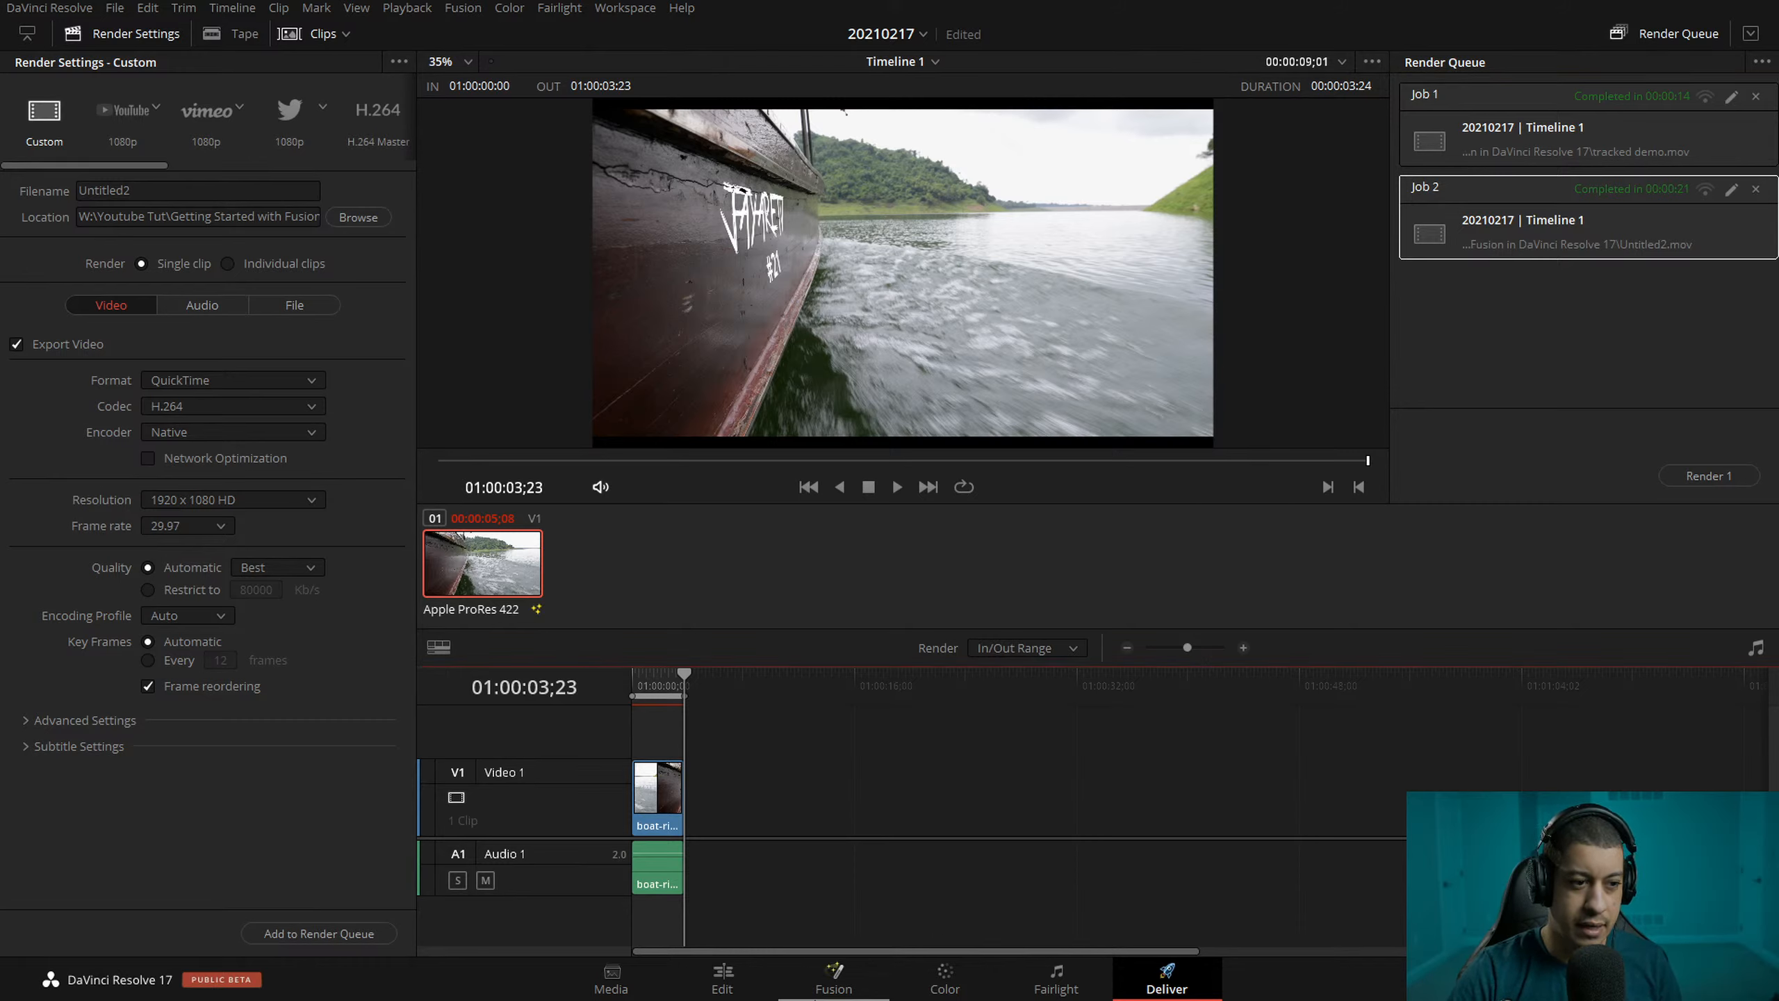
- Switch to the Getting Started with Fusion in DaVinci Resolve 17 project and return to its edit timeline
{"action": "left_click", "coordinate": [923, 33]}
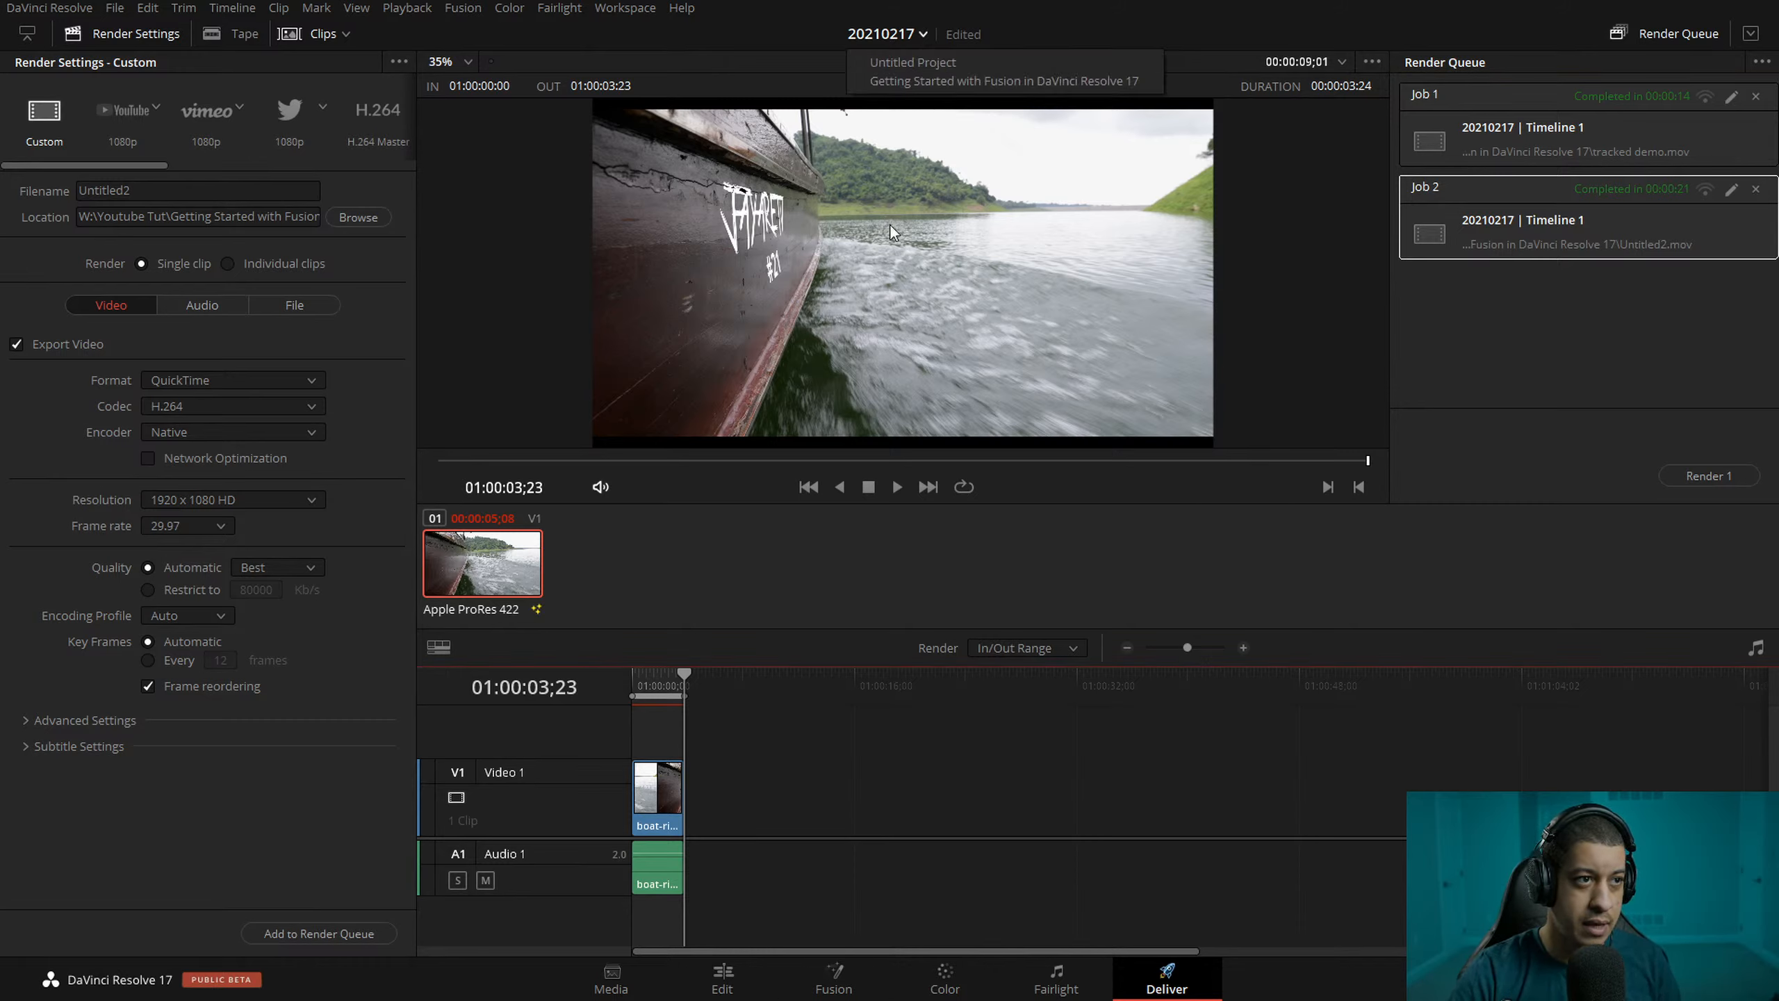
{"action": "left_click", "coordinate": [929, 80]}
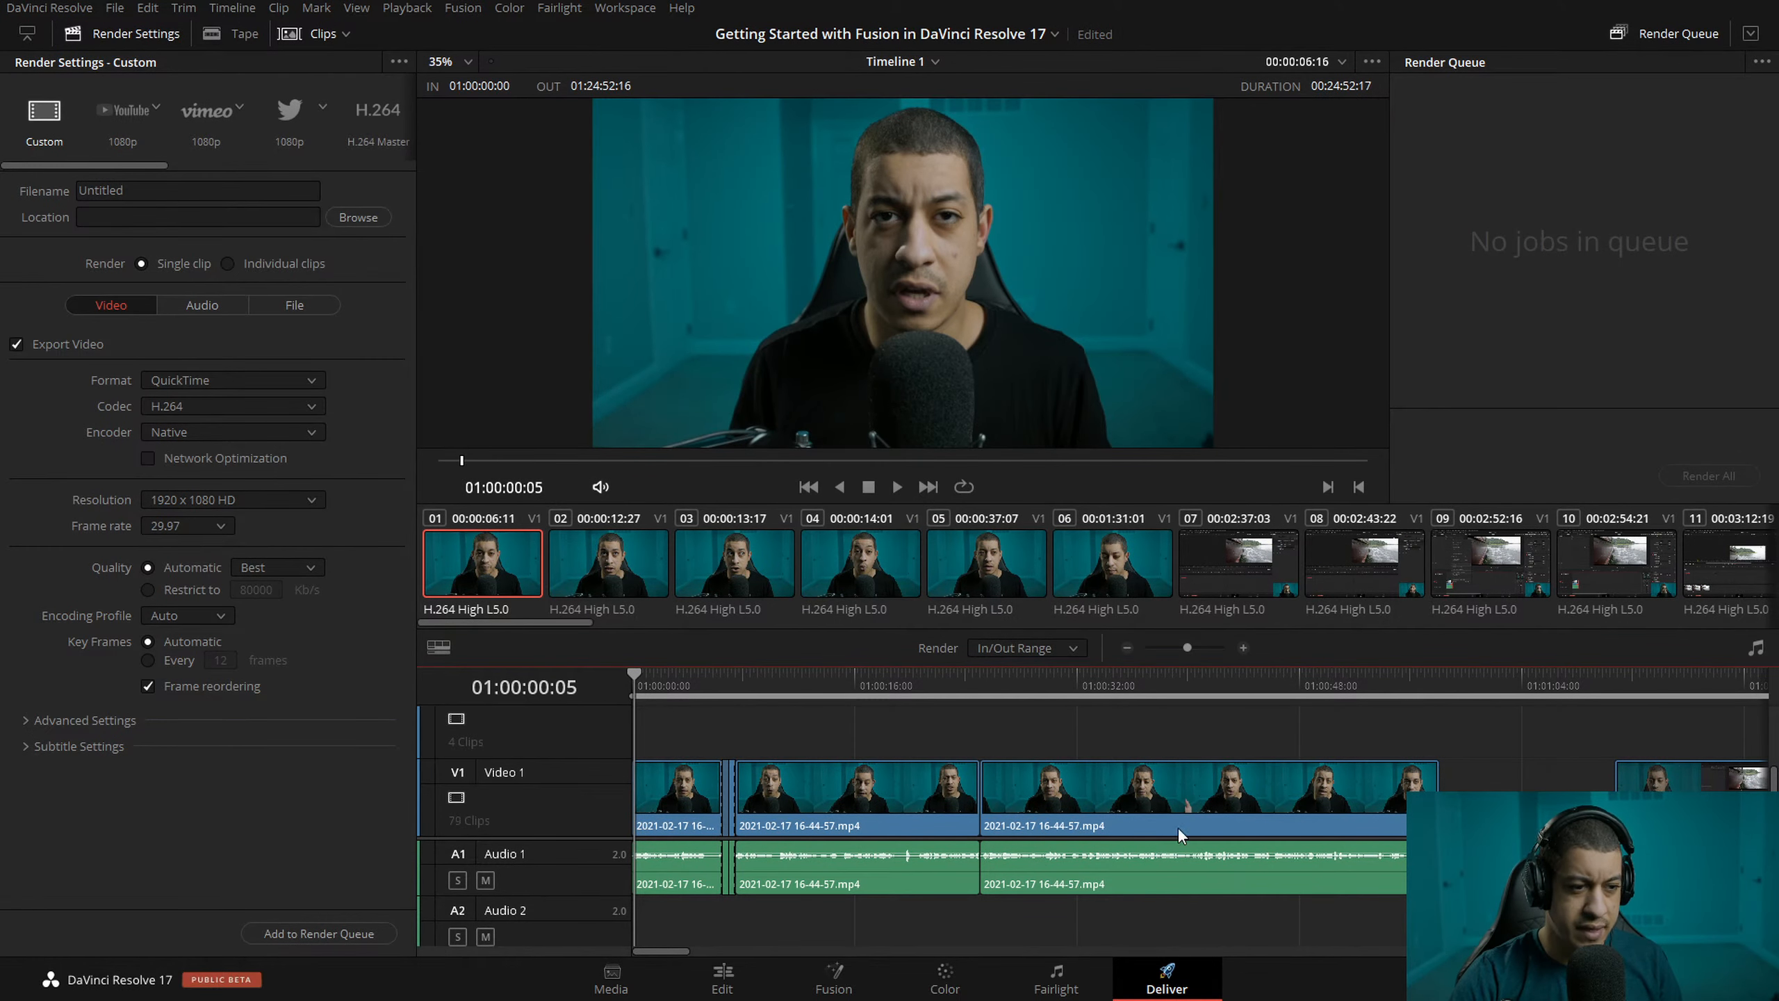
{"action": "left_click", "coordinate": [723, 978]}
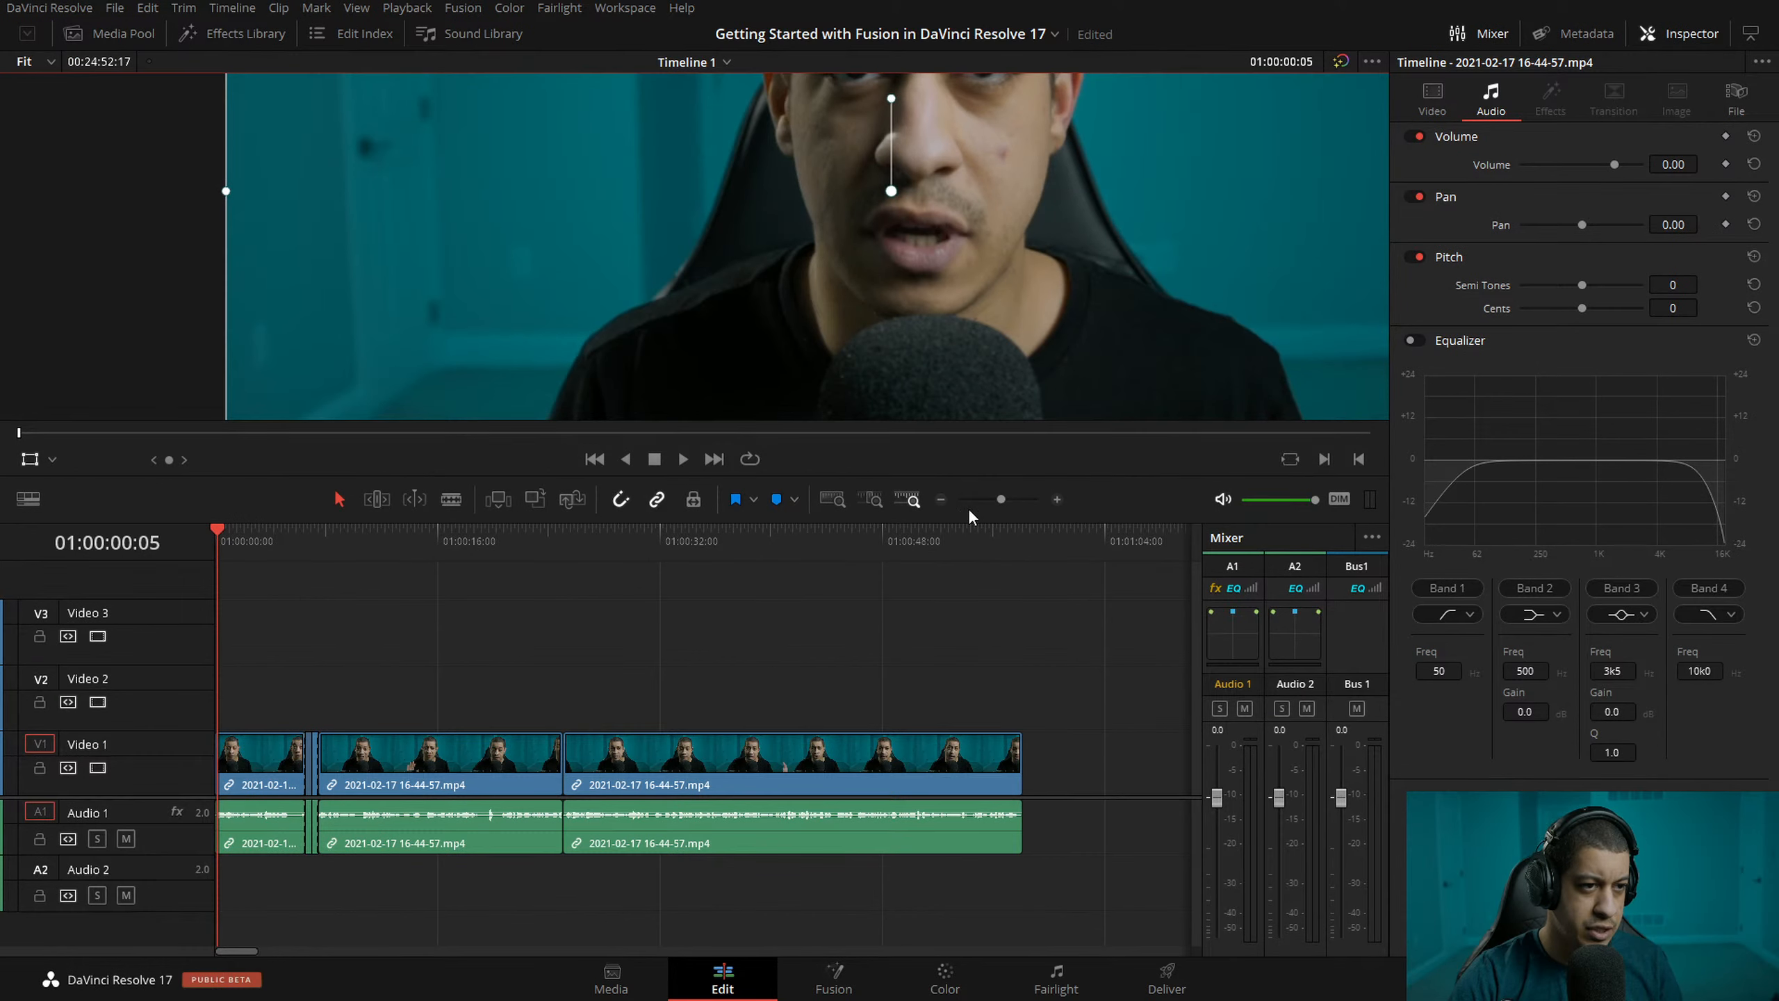
- Delete the tracked demo.mov clip from Video 2 near the end of the timeline
{"action": "left_click", "coordinate": [942, 499]}
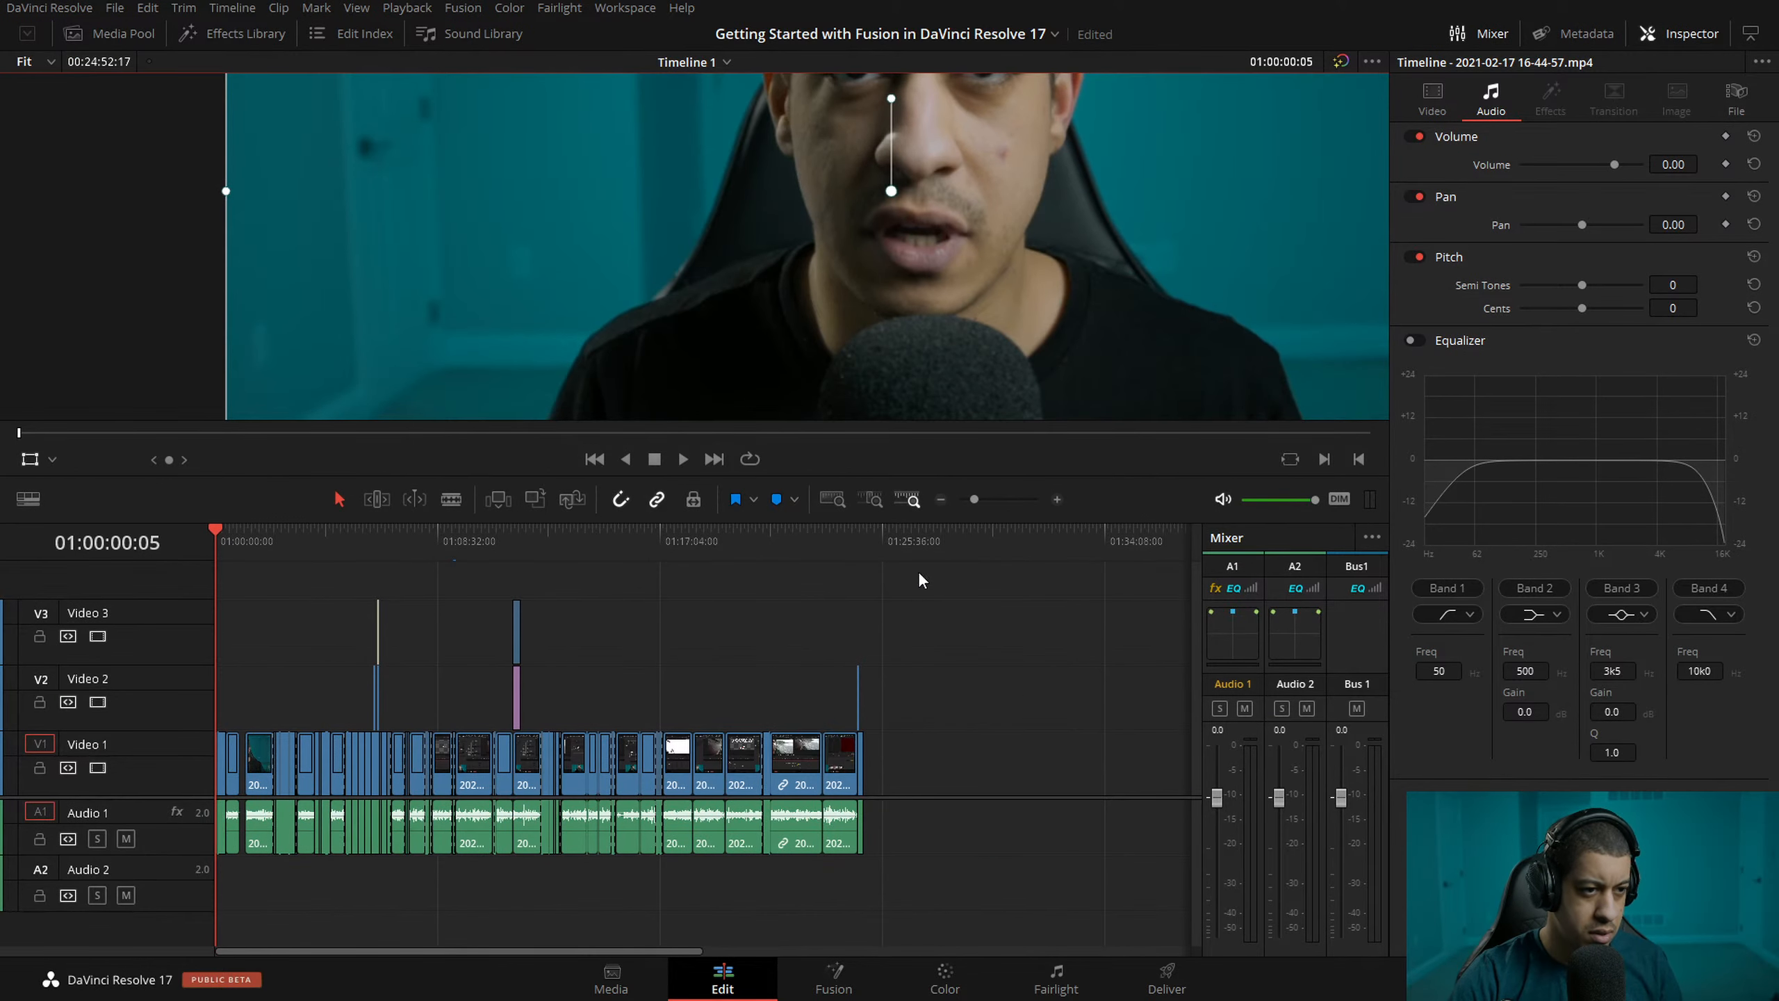
{"action": "left_click", "coordinate": [861, 544]}
{"action": "left_click", "coordinate": [1058, 499]}
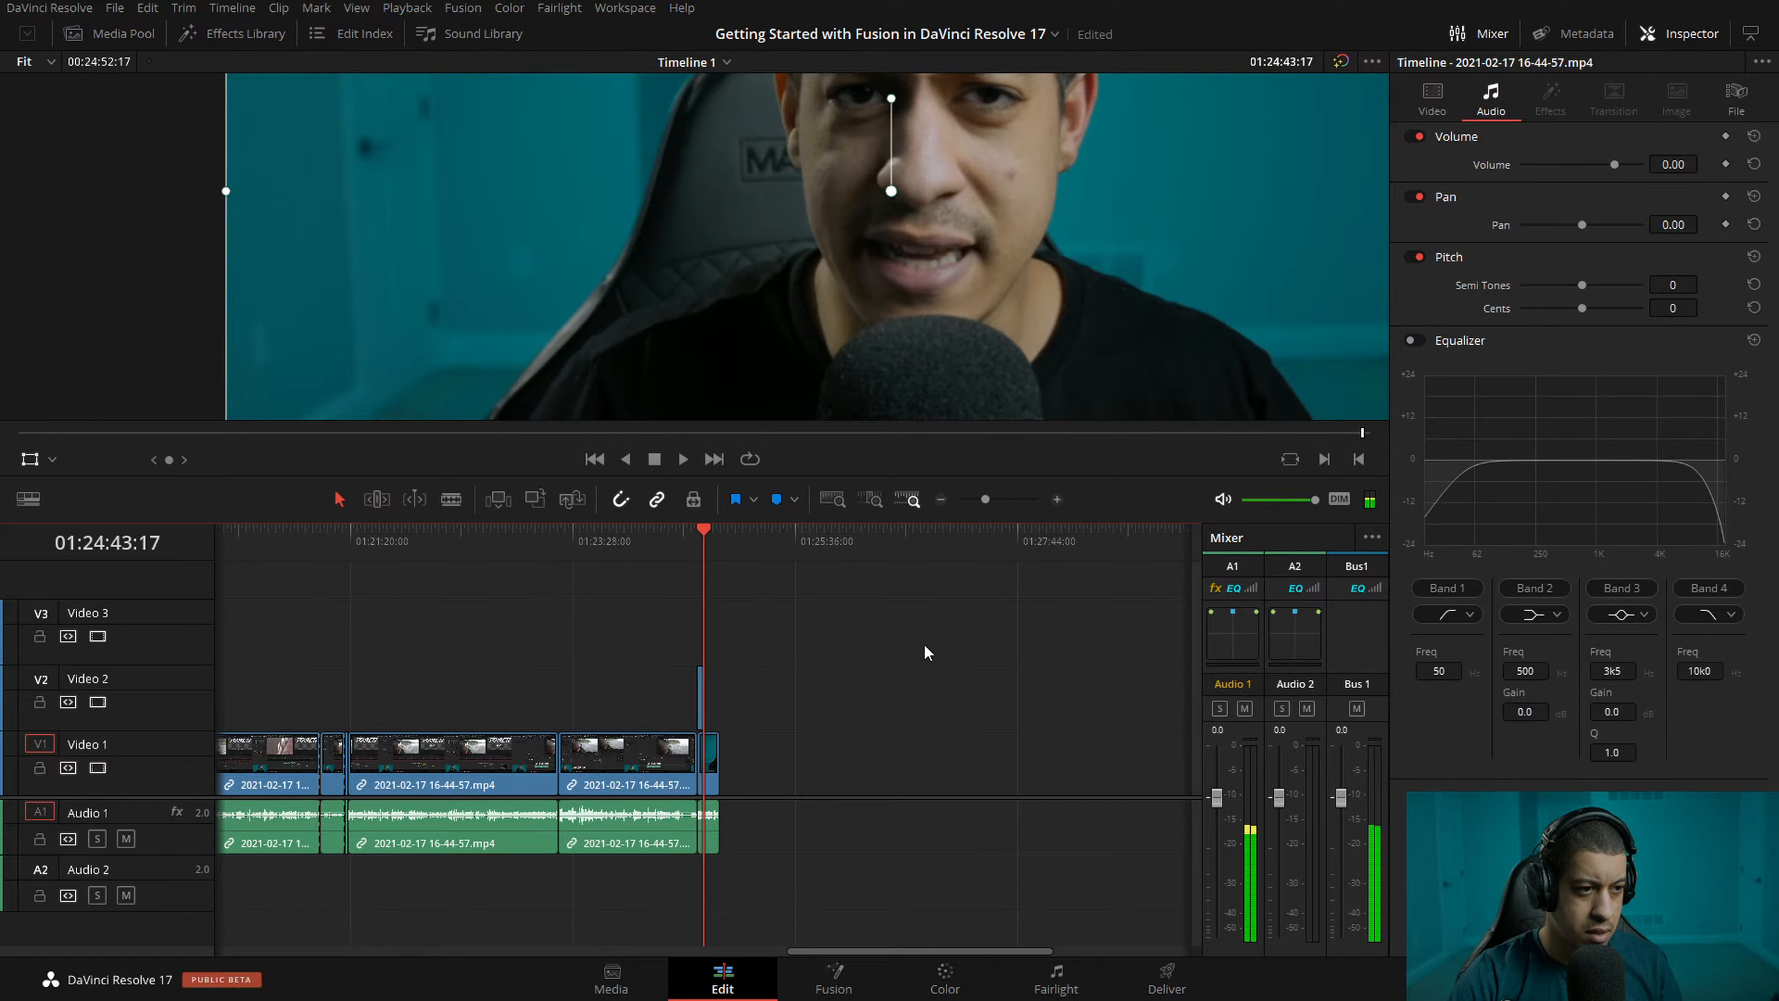
{"action": "left_click", "coordinate": [701, 700]}
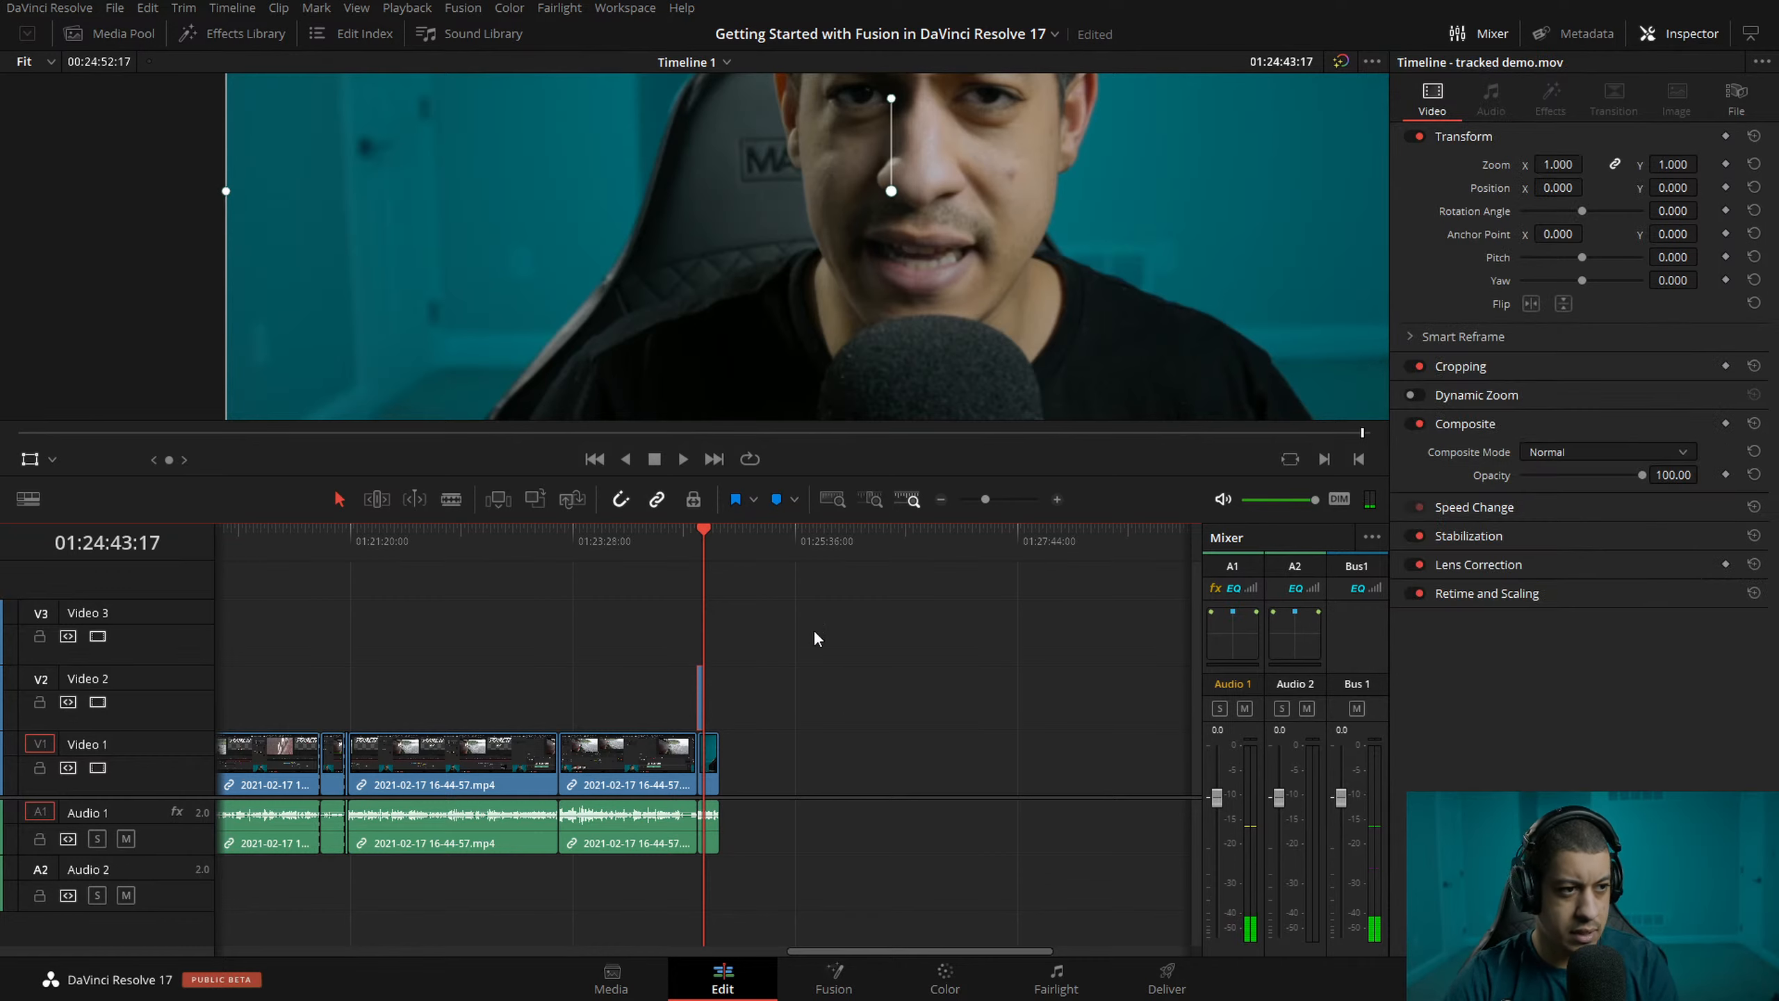
{"action": "key", "text": "Delete"}
- Place Untitled2.mov on Video 1 past the last clip at 01:25:37:02 and remove its audio
{"action": "left_click_drag", "start_coordinate": [1128, 757], "coordinate": [802, 787]}
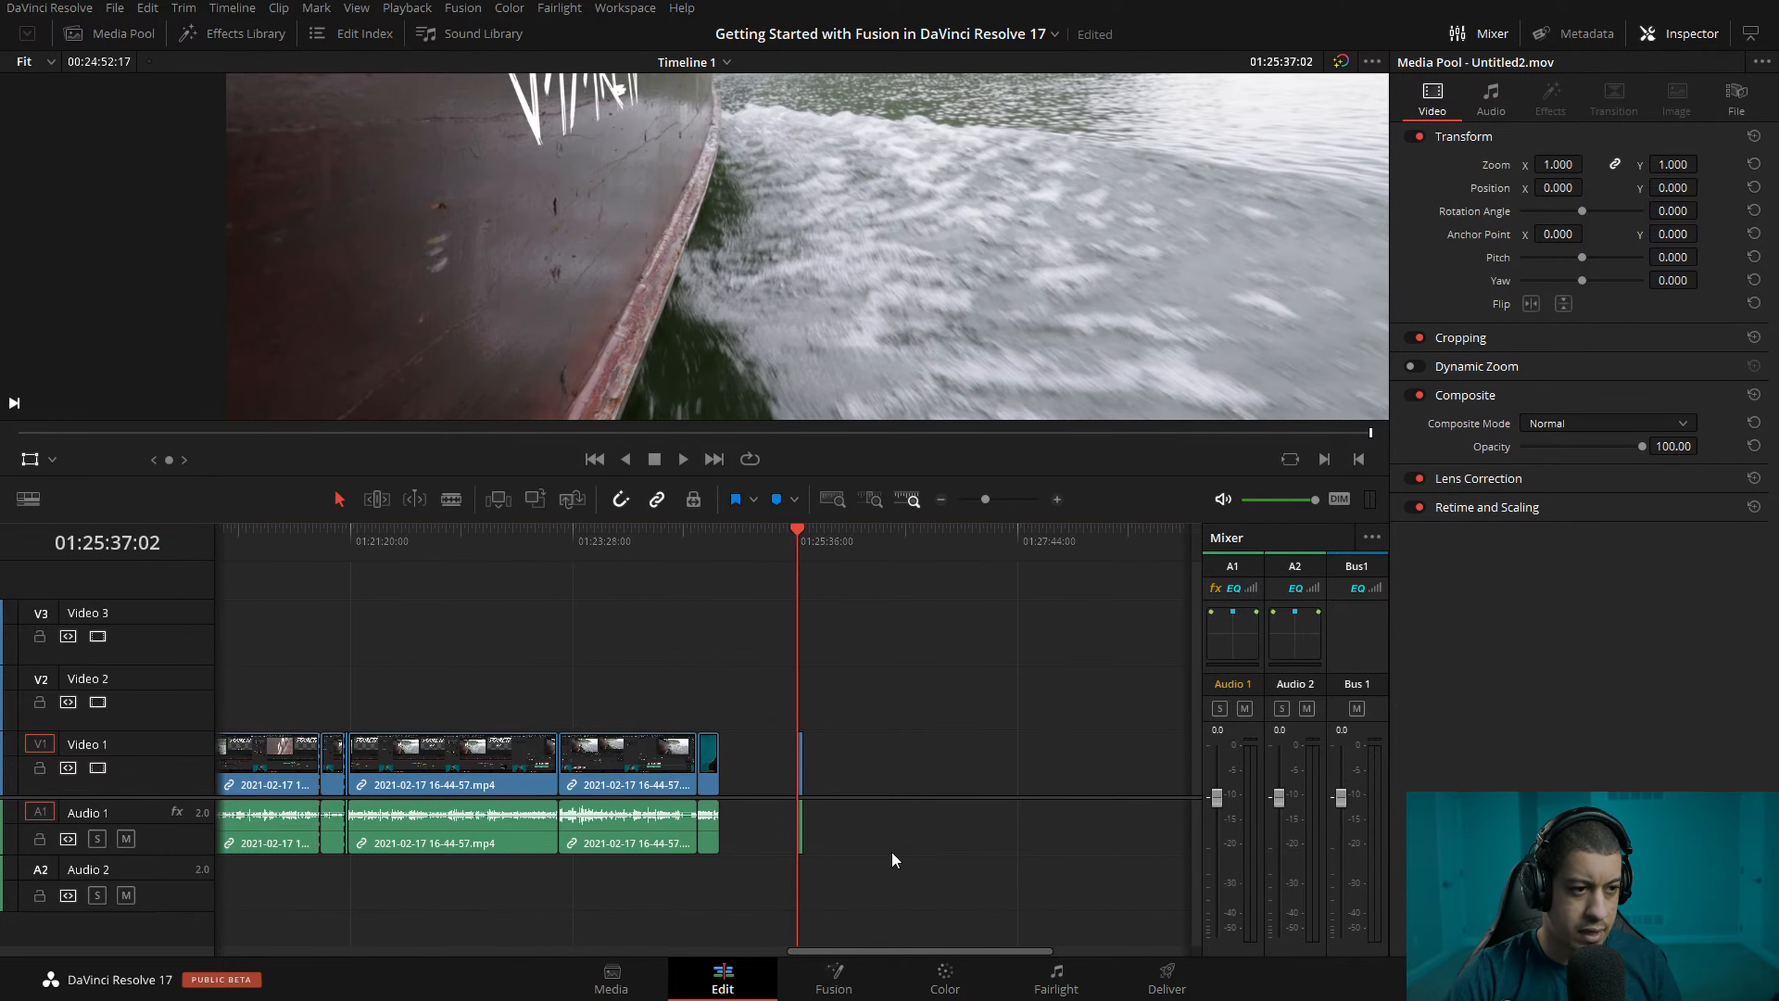
{"action": "left_click", "coordinate": [798, 823]}
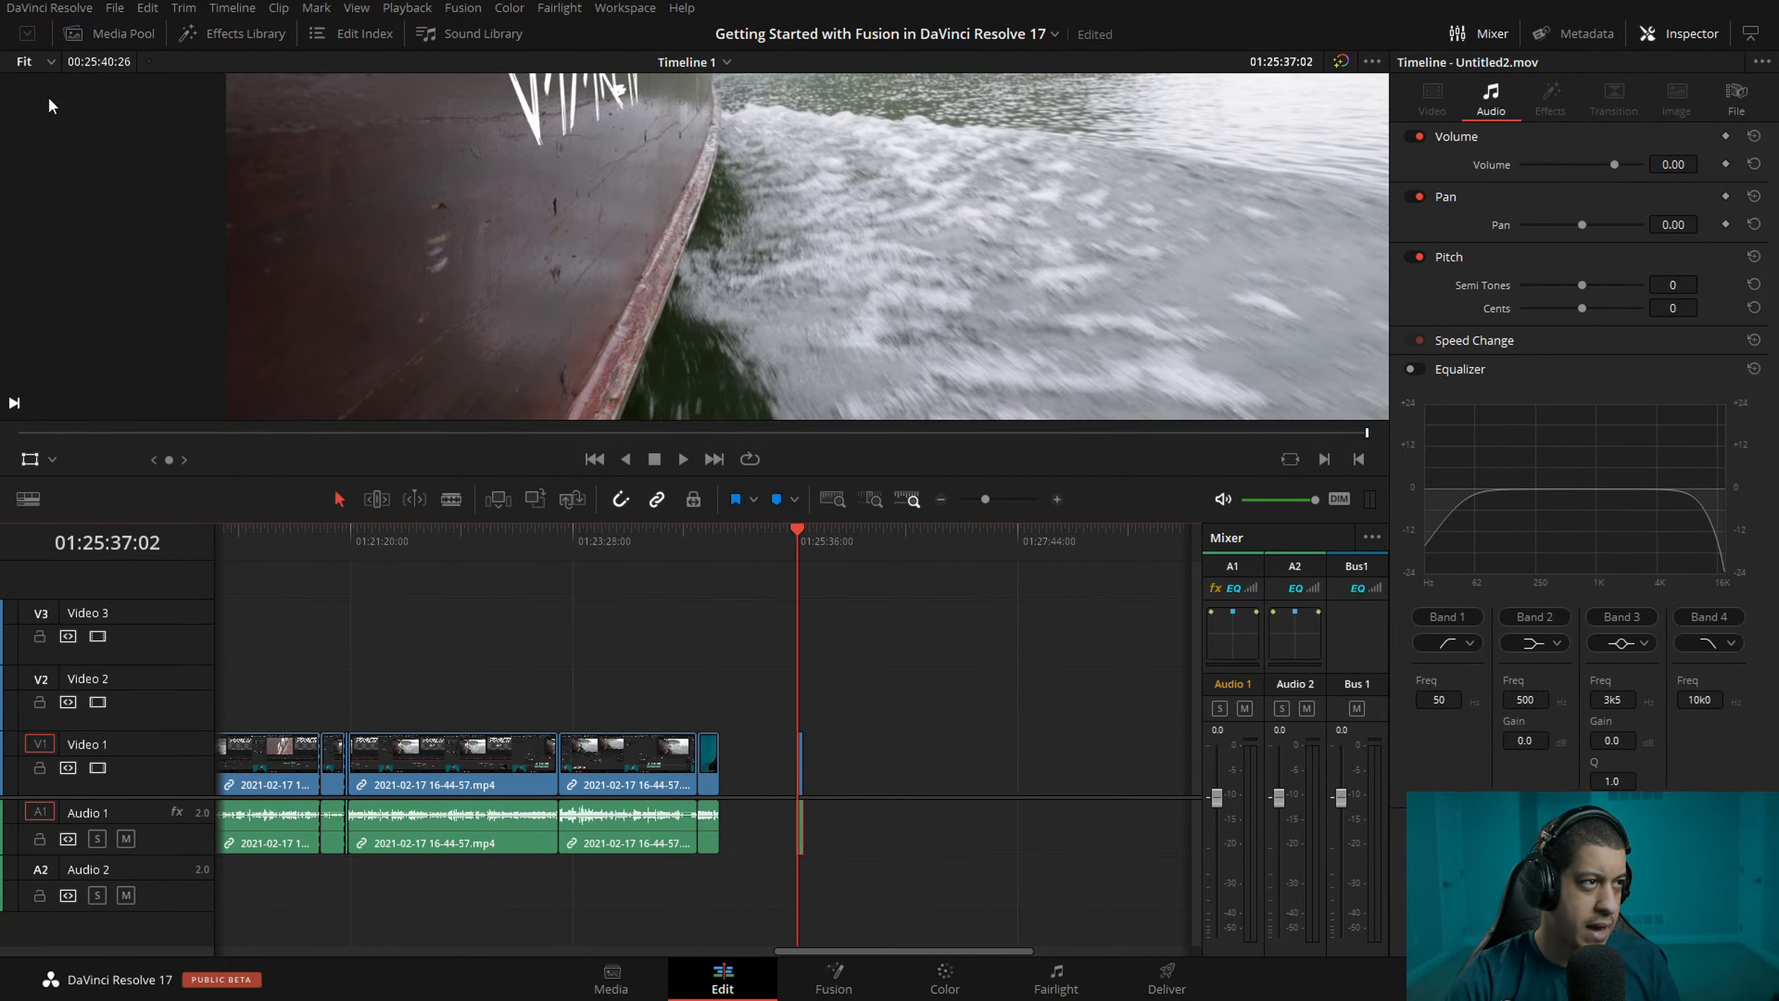
- Fit the whole frame in the viewer and play Untitled2.mov to check the corrected lettering
{"action": "left_click", "coordinate": [50, 61]}
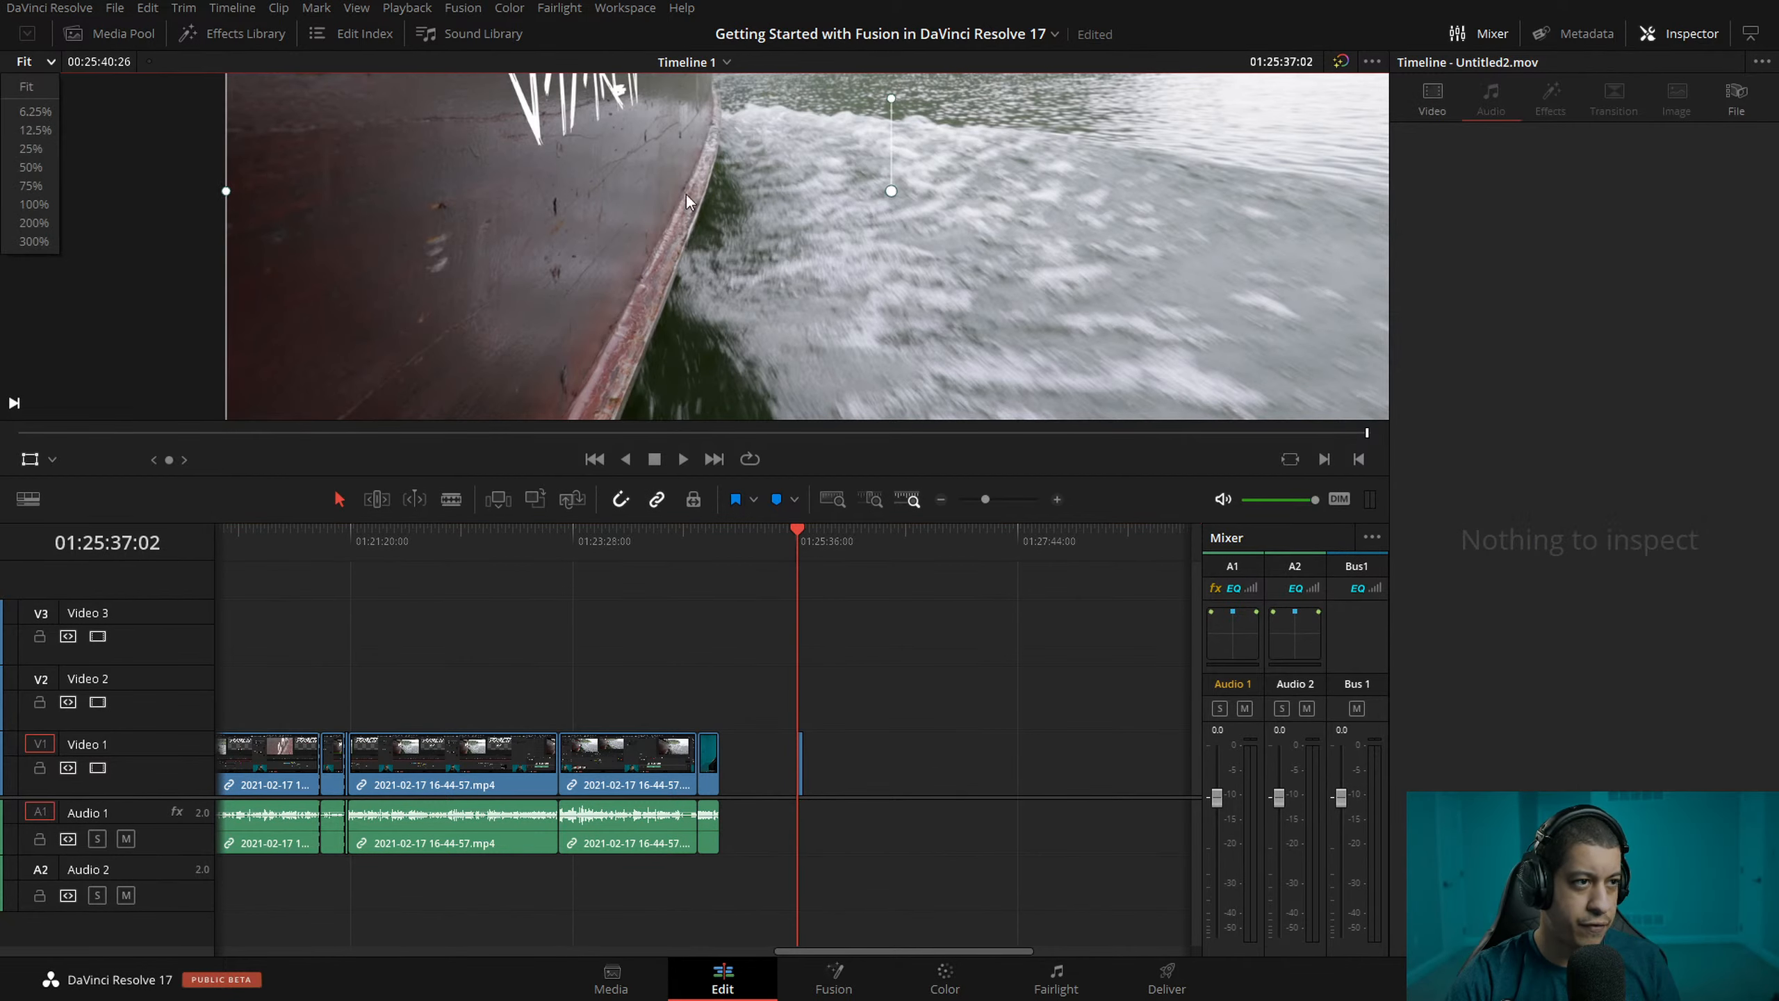
{"action": "left_click", "coordinate": [34, 86]}
{"action": "key", "text": "space"}
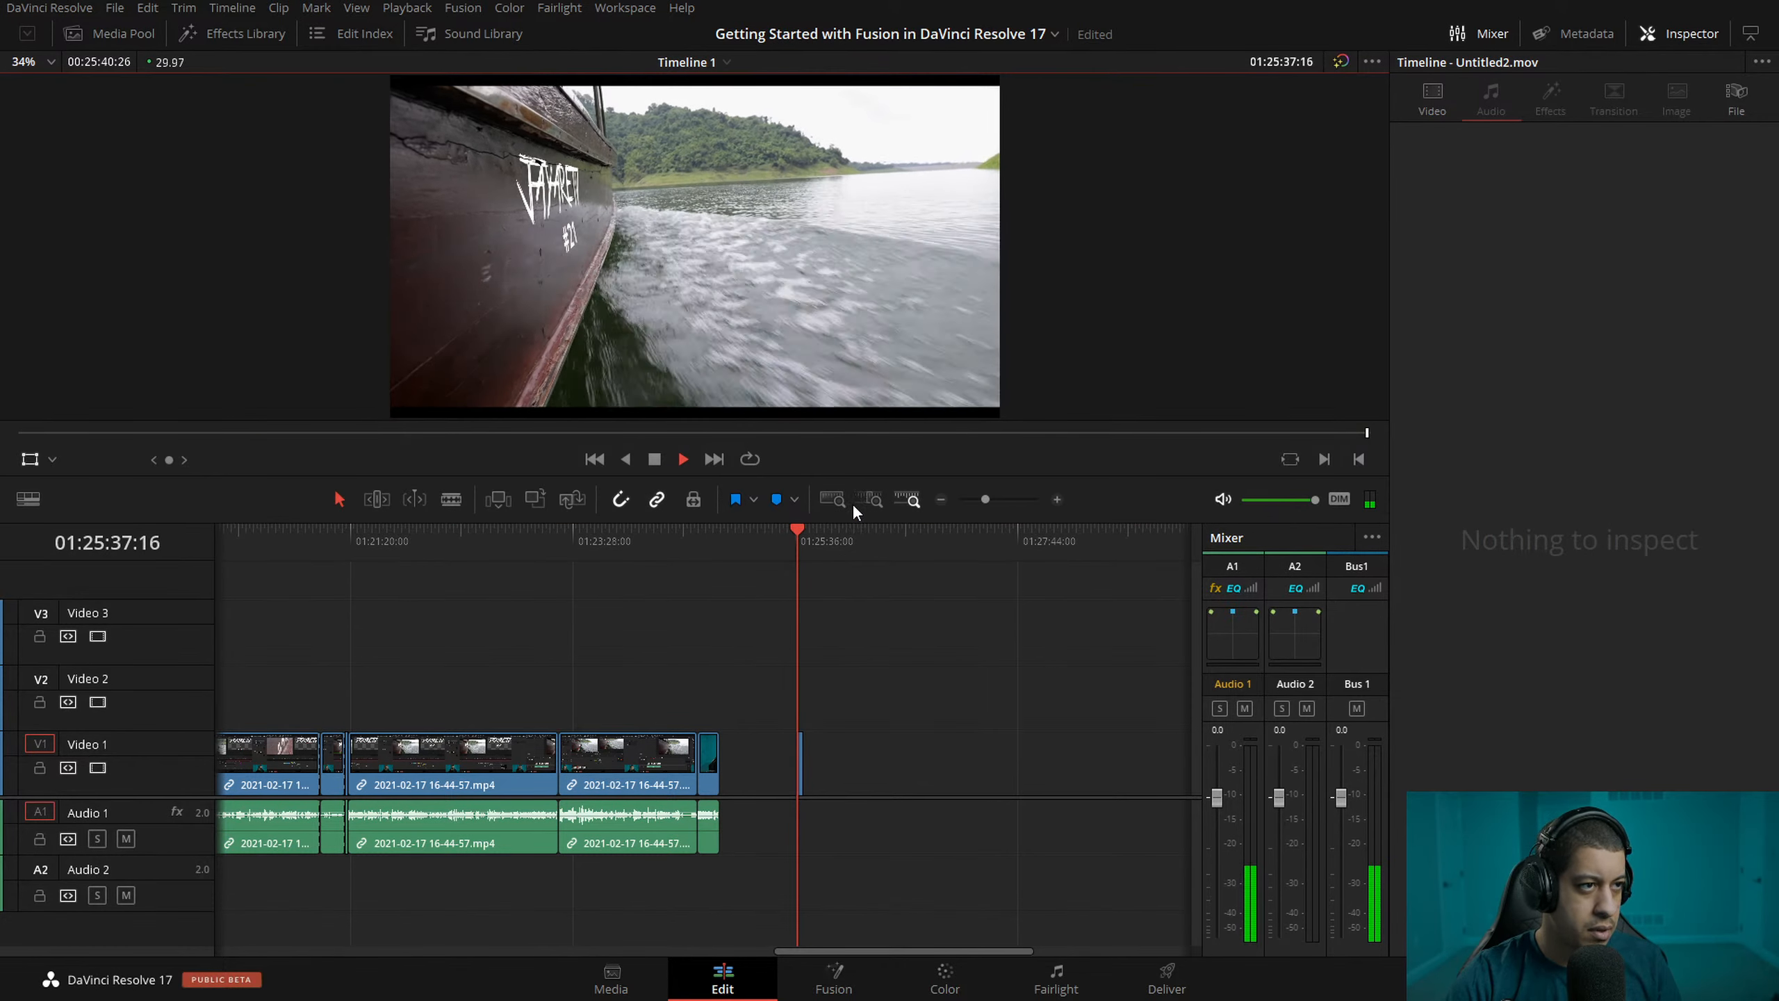
{"action": "key", "text": "space"}
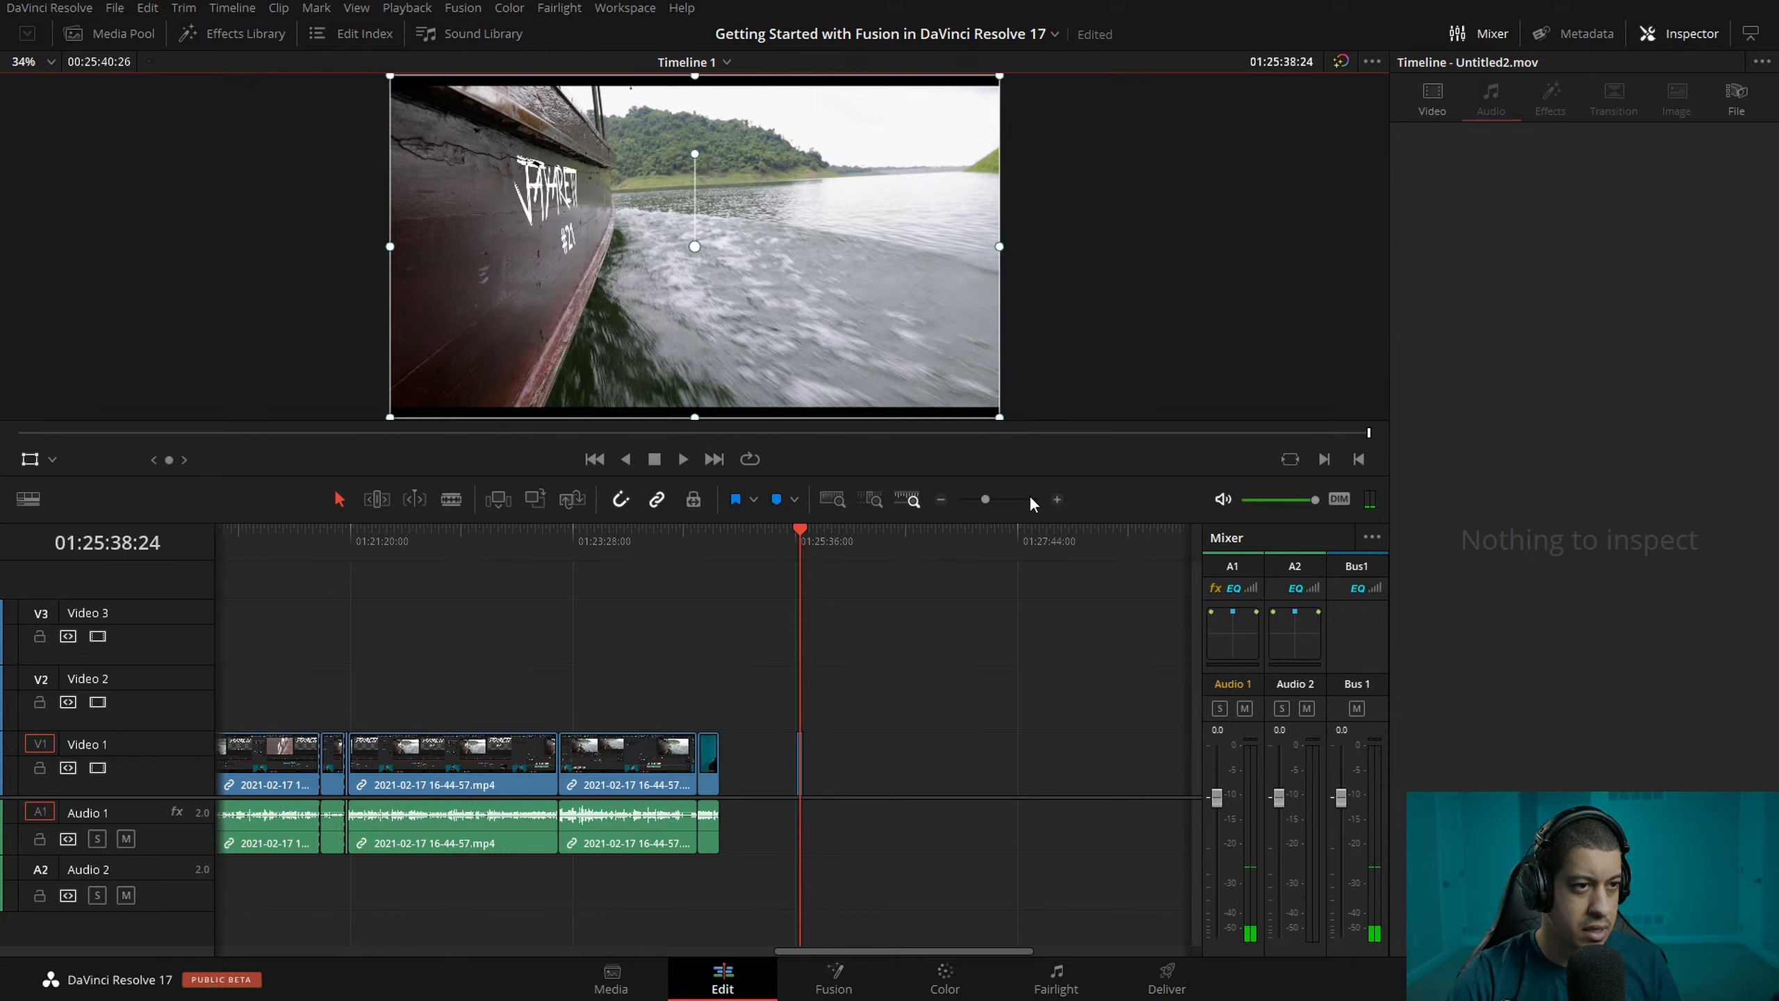
- Move Untitled2.mov onto Video 2, aligned with the start of the final talking-head clip
{"action": "left_click_drag", "start_coordinate": [803, 544], "coordinate": [794, 544]}
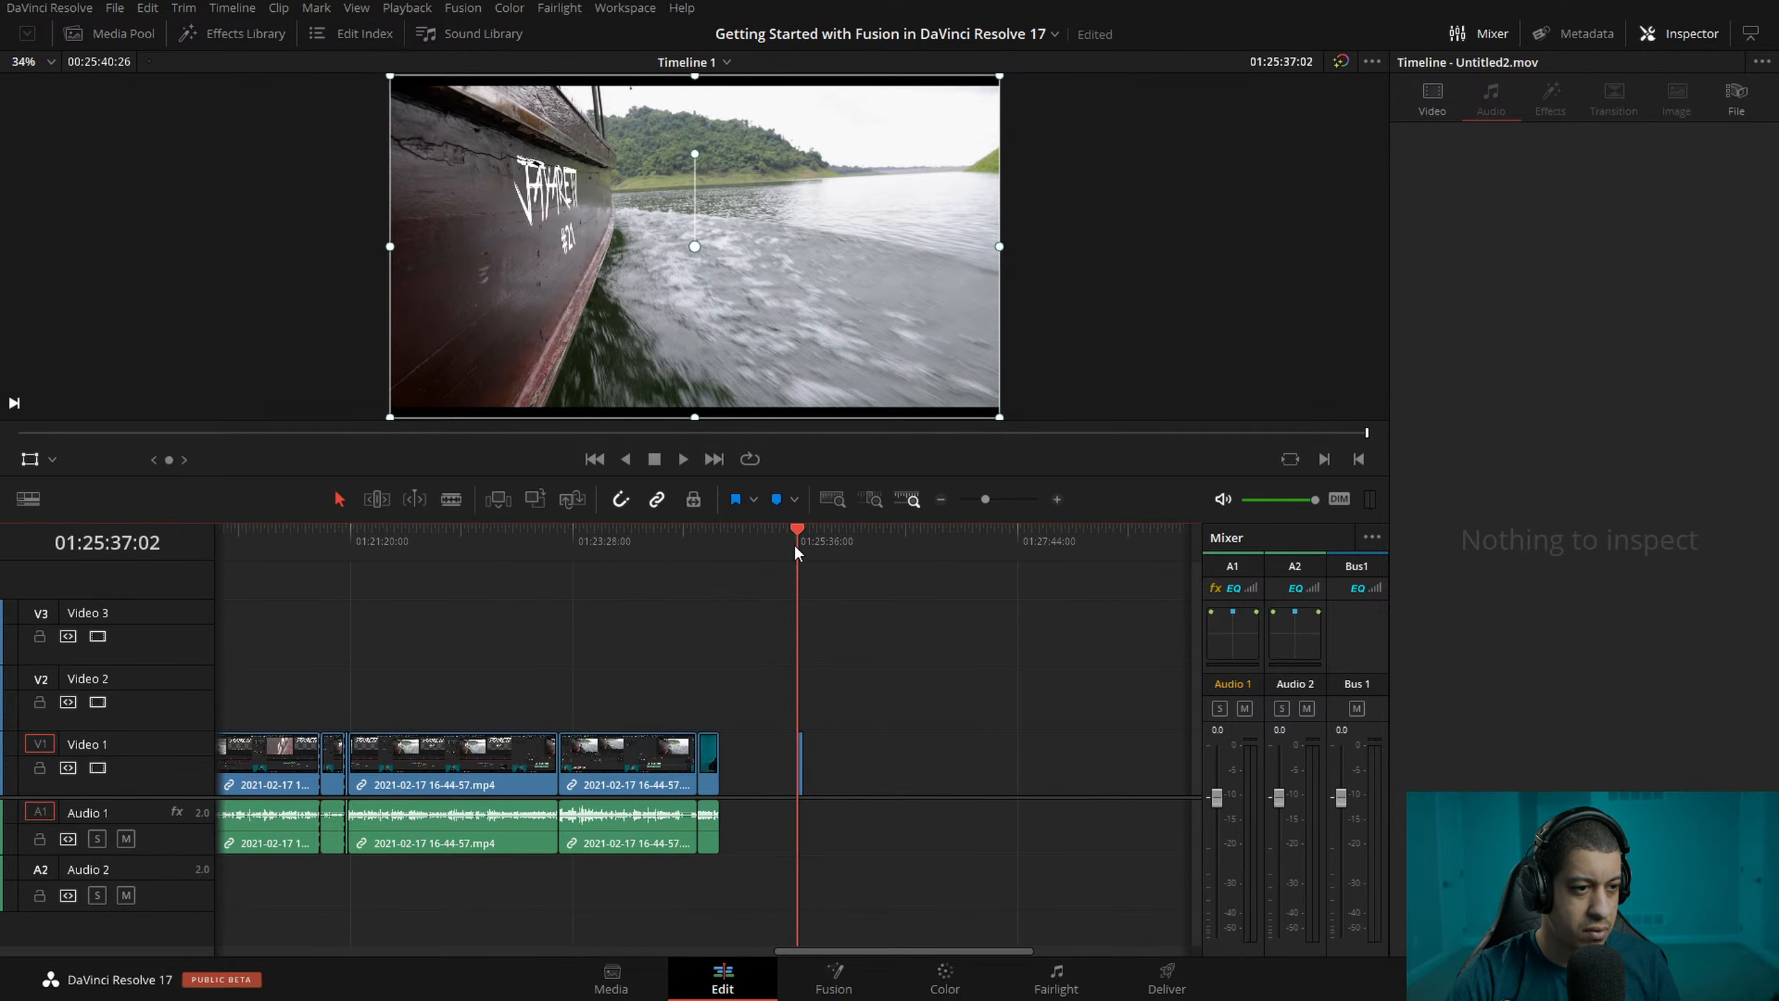
{"action": "left_click", "coordinate": [1057, 499]}
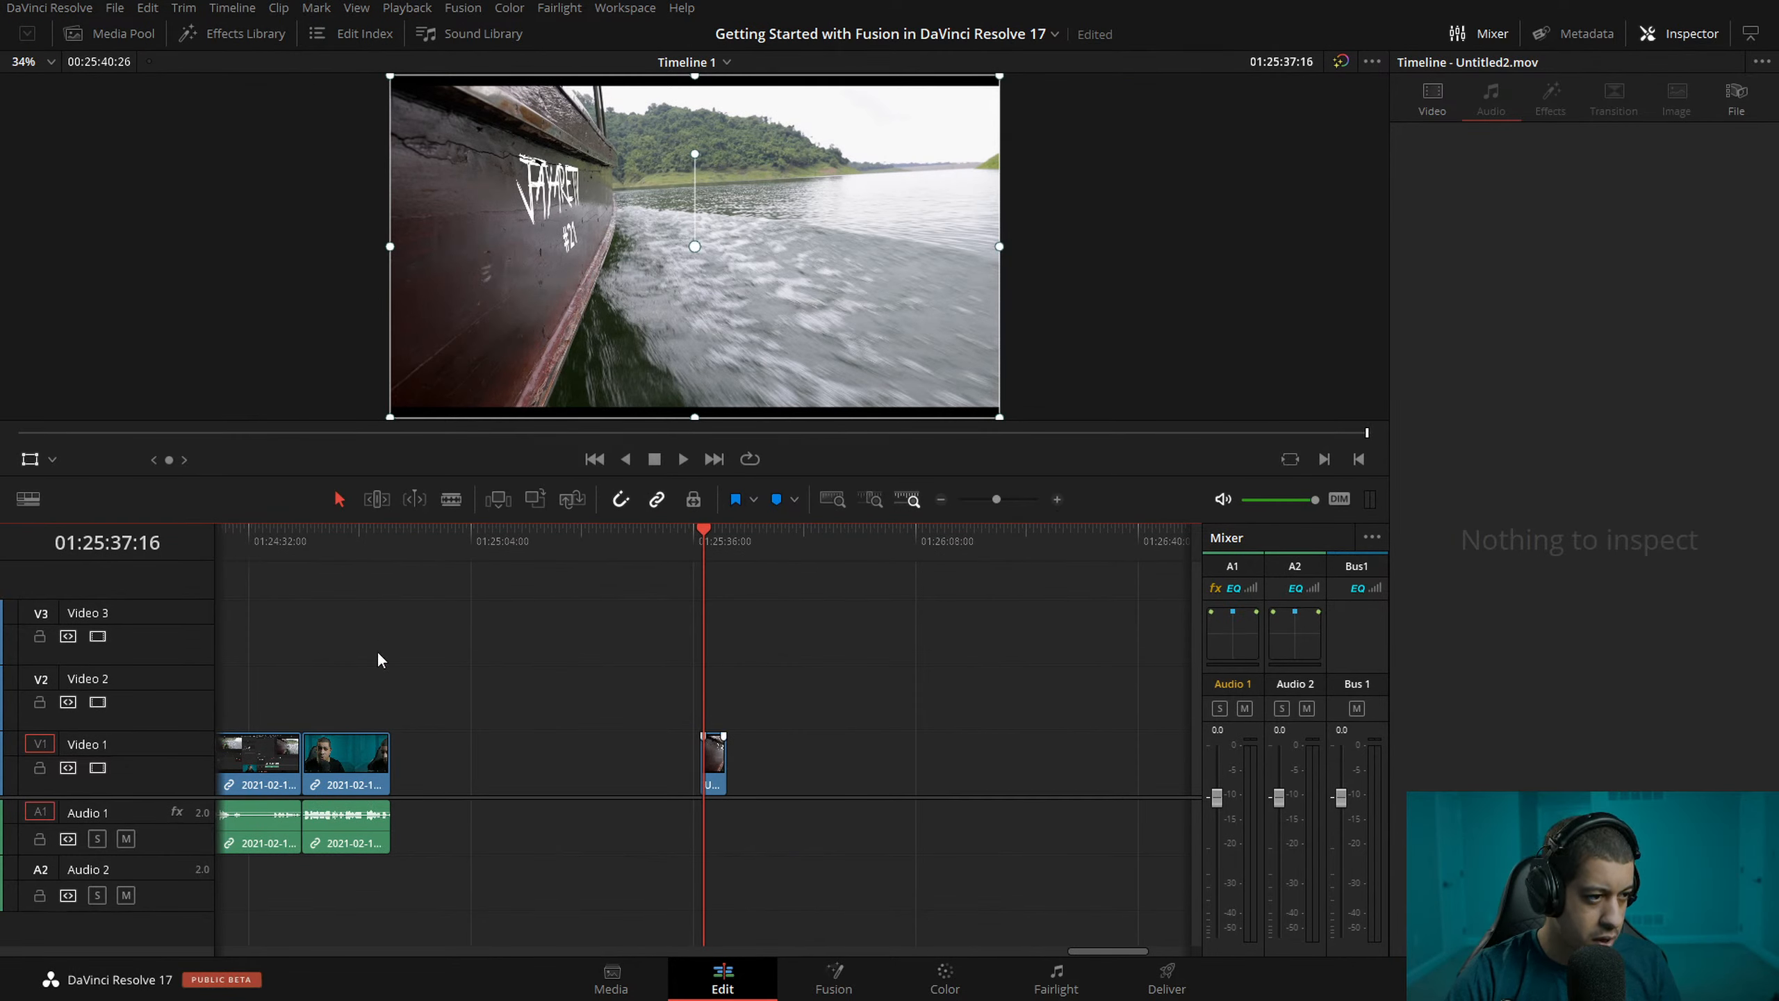
{"action": "left_click_drag", "start_coordinate": [317, 723], "coordinate": [315, 697]}
- Play the timeline from before Untitled2.mov into the final clip with an enlarged viewer to check the insert
{"action": "left_click", "coordinate": [272, 541]}
{"action": "key", "text": "space"}
{"action": "left_click", "coordinate": [1058, 499]}
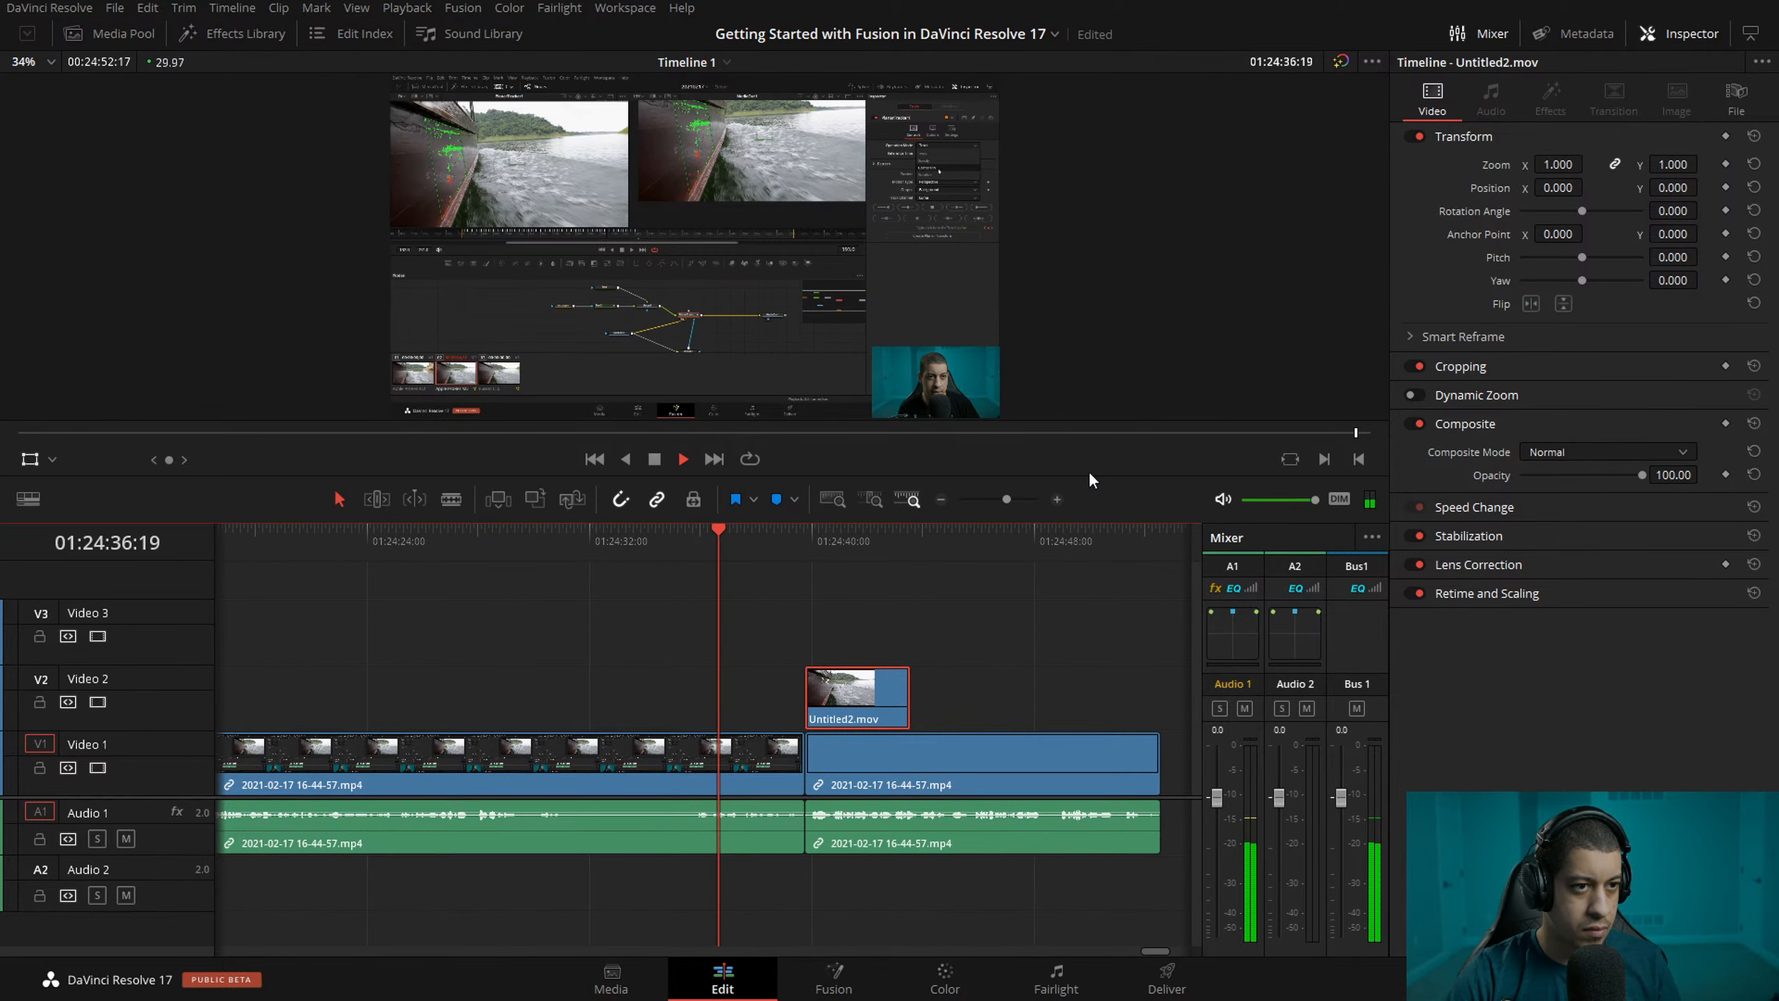
{"action": "left_click_drag", "start_coordinate": [1093, 477], "coordinate": [1085, 541]}
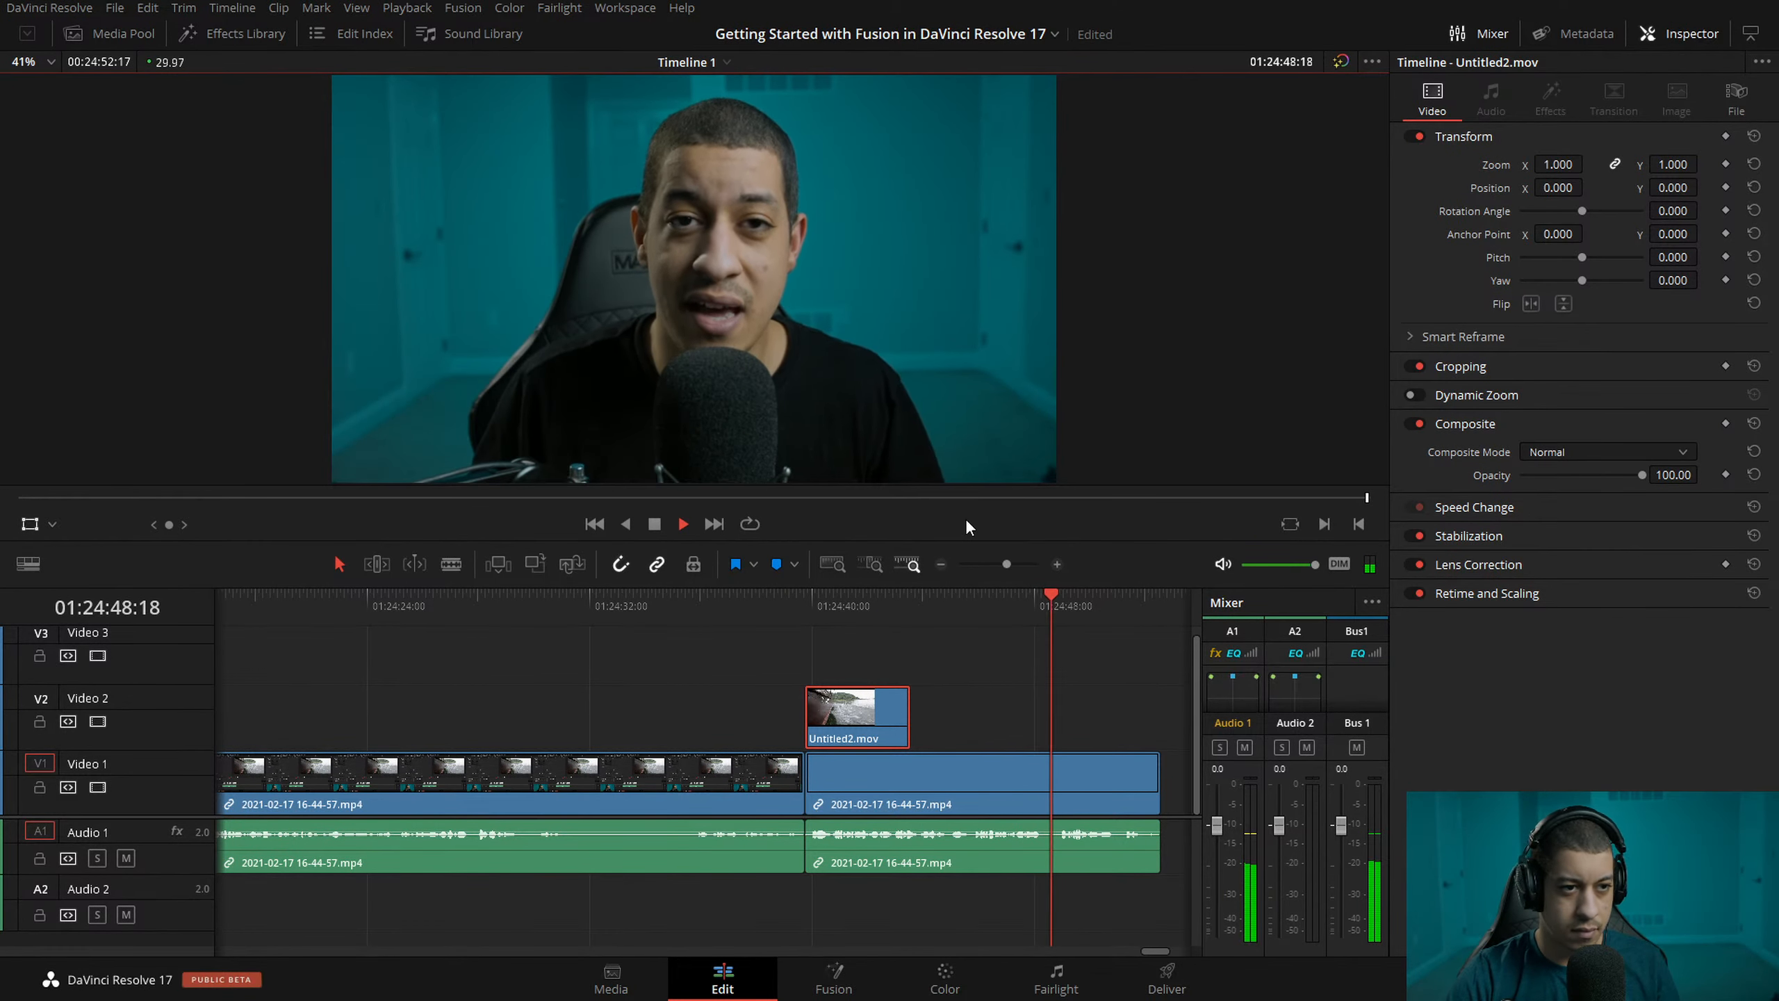
{"action": "key", "text": "space"}
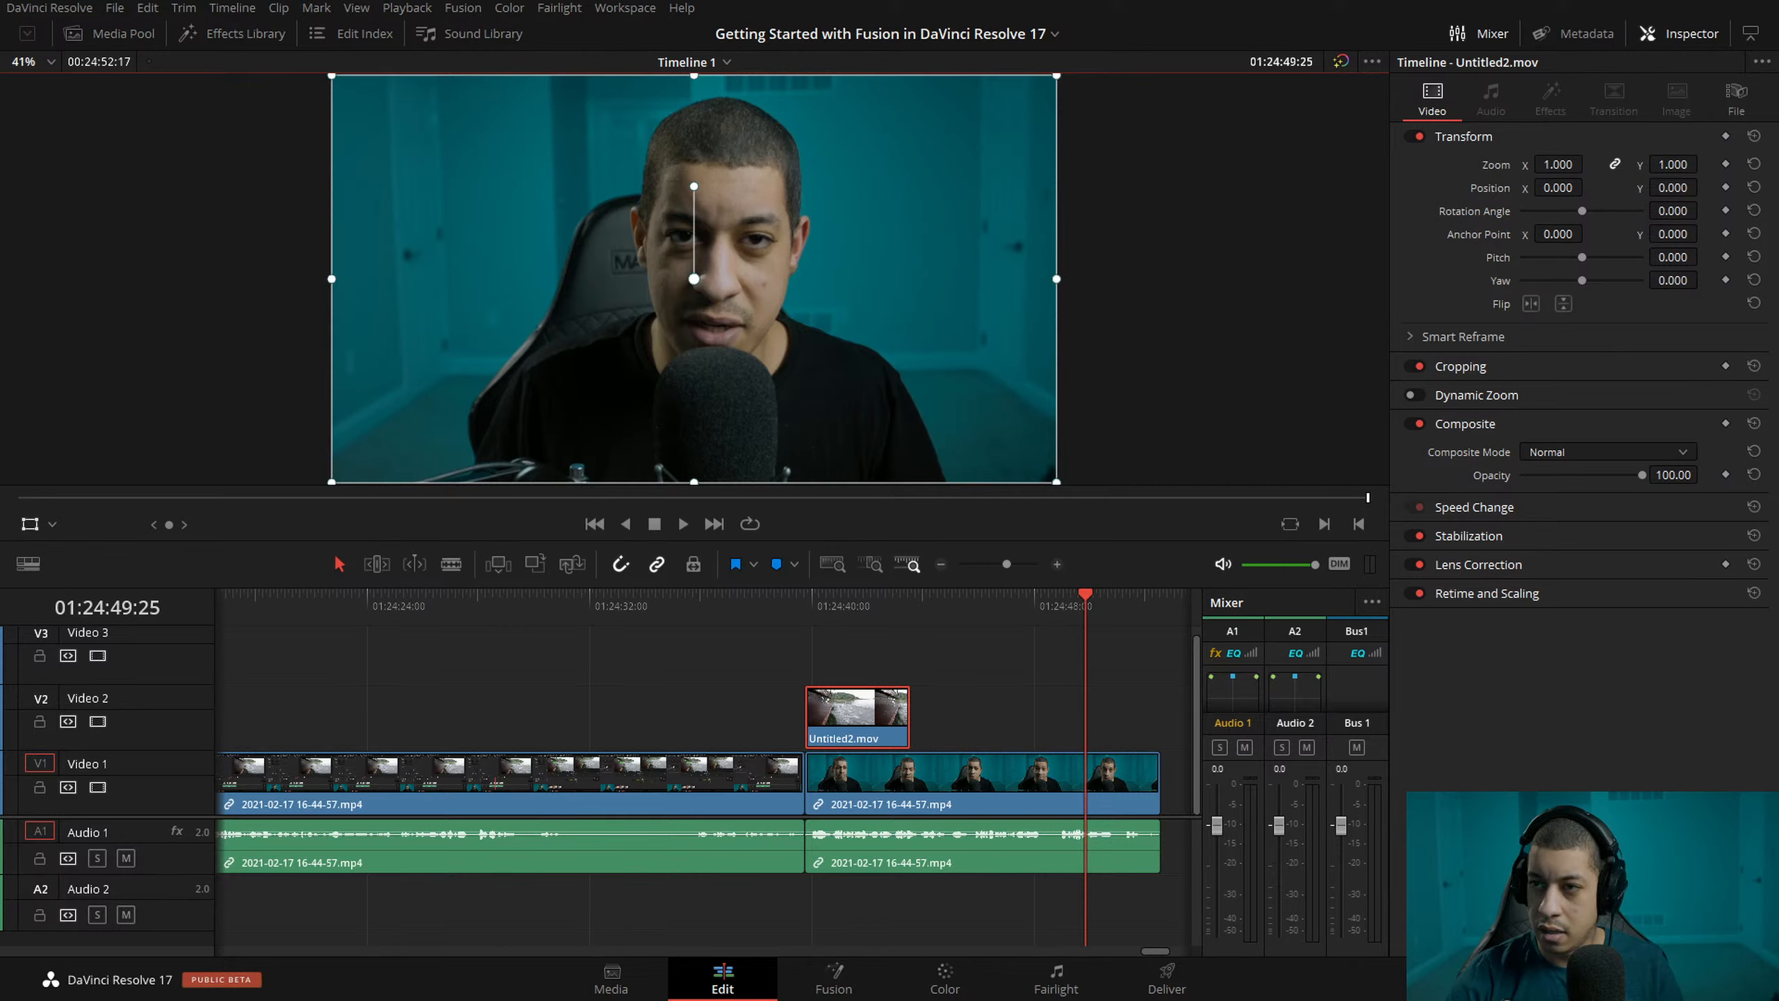
- Import A3-0004_Subscribe00120518.wav and the Subscribe button and bell overlay folder into the project's Master bin
{"action": "left_click", "coordinate": [123, 33]}
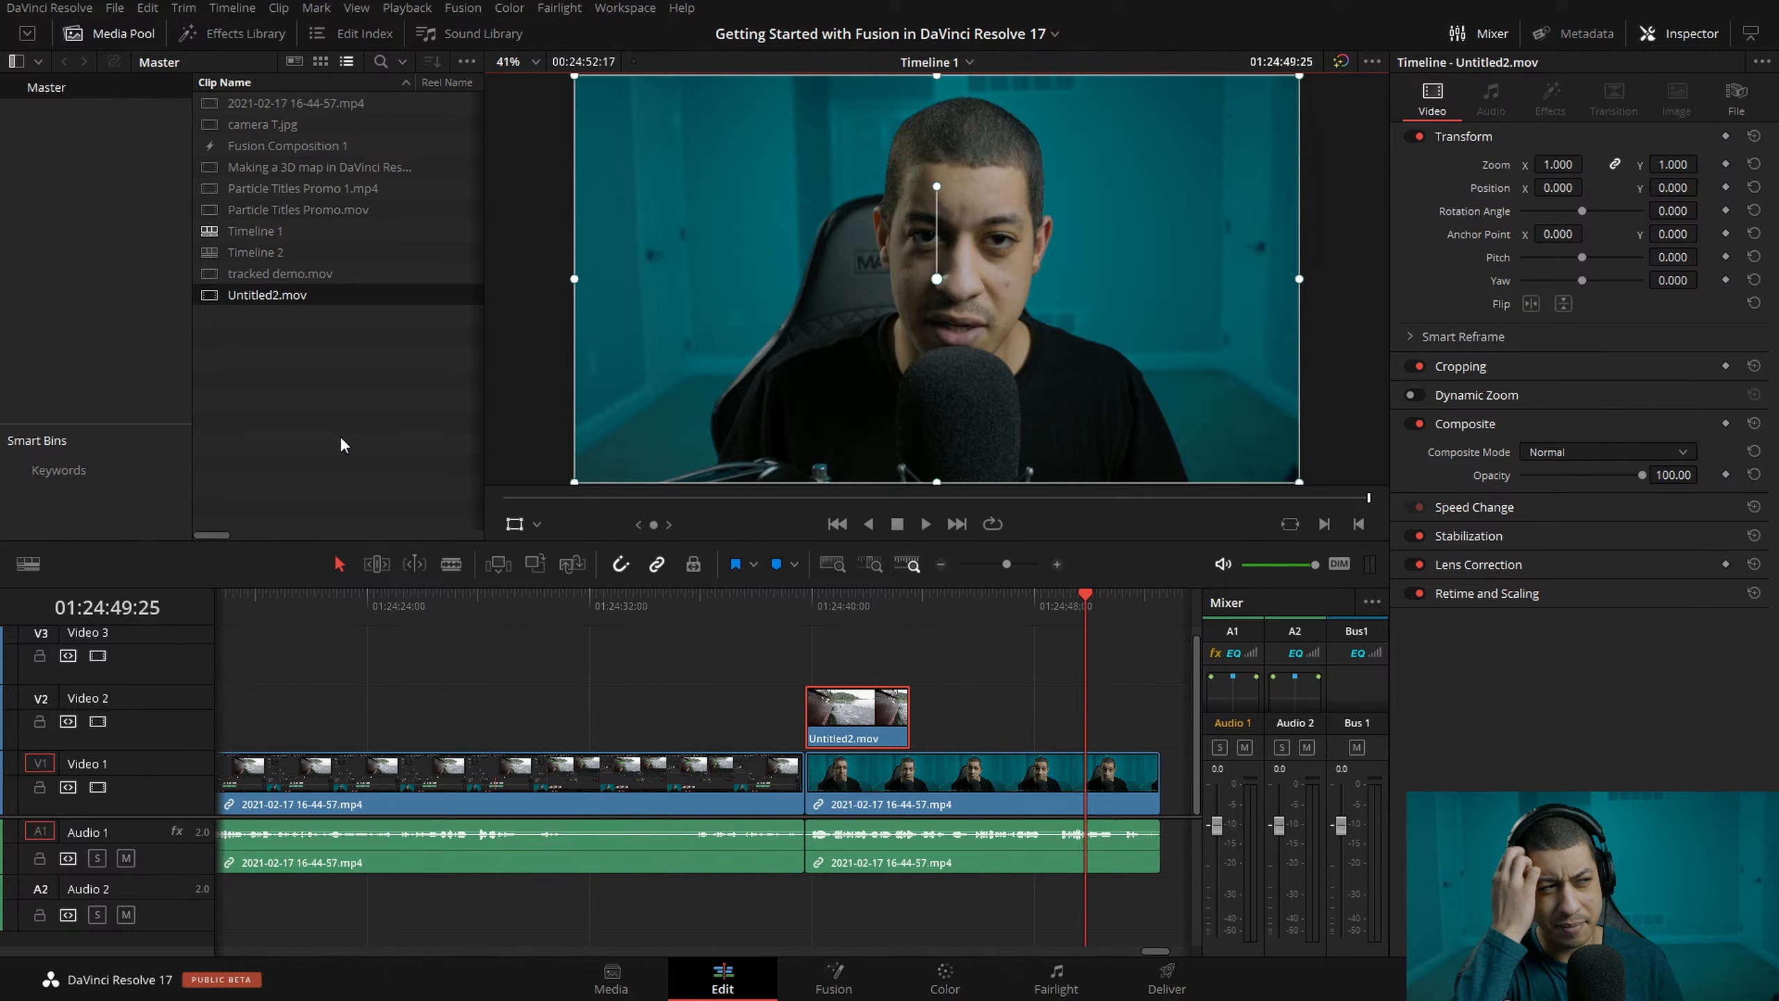
{"action": "left_click_drag", "start_coordinate": [339, 435], "coordinate": [339, 435]}
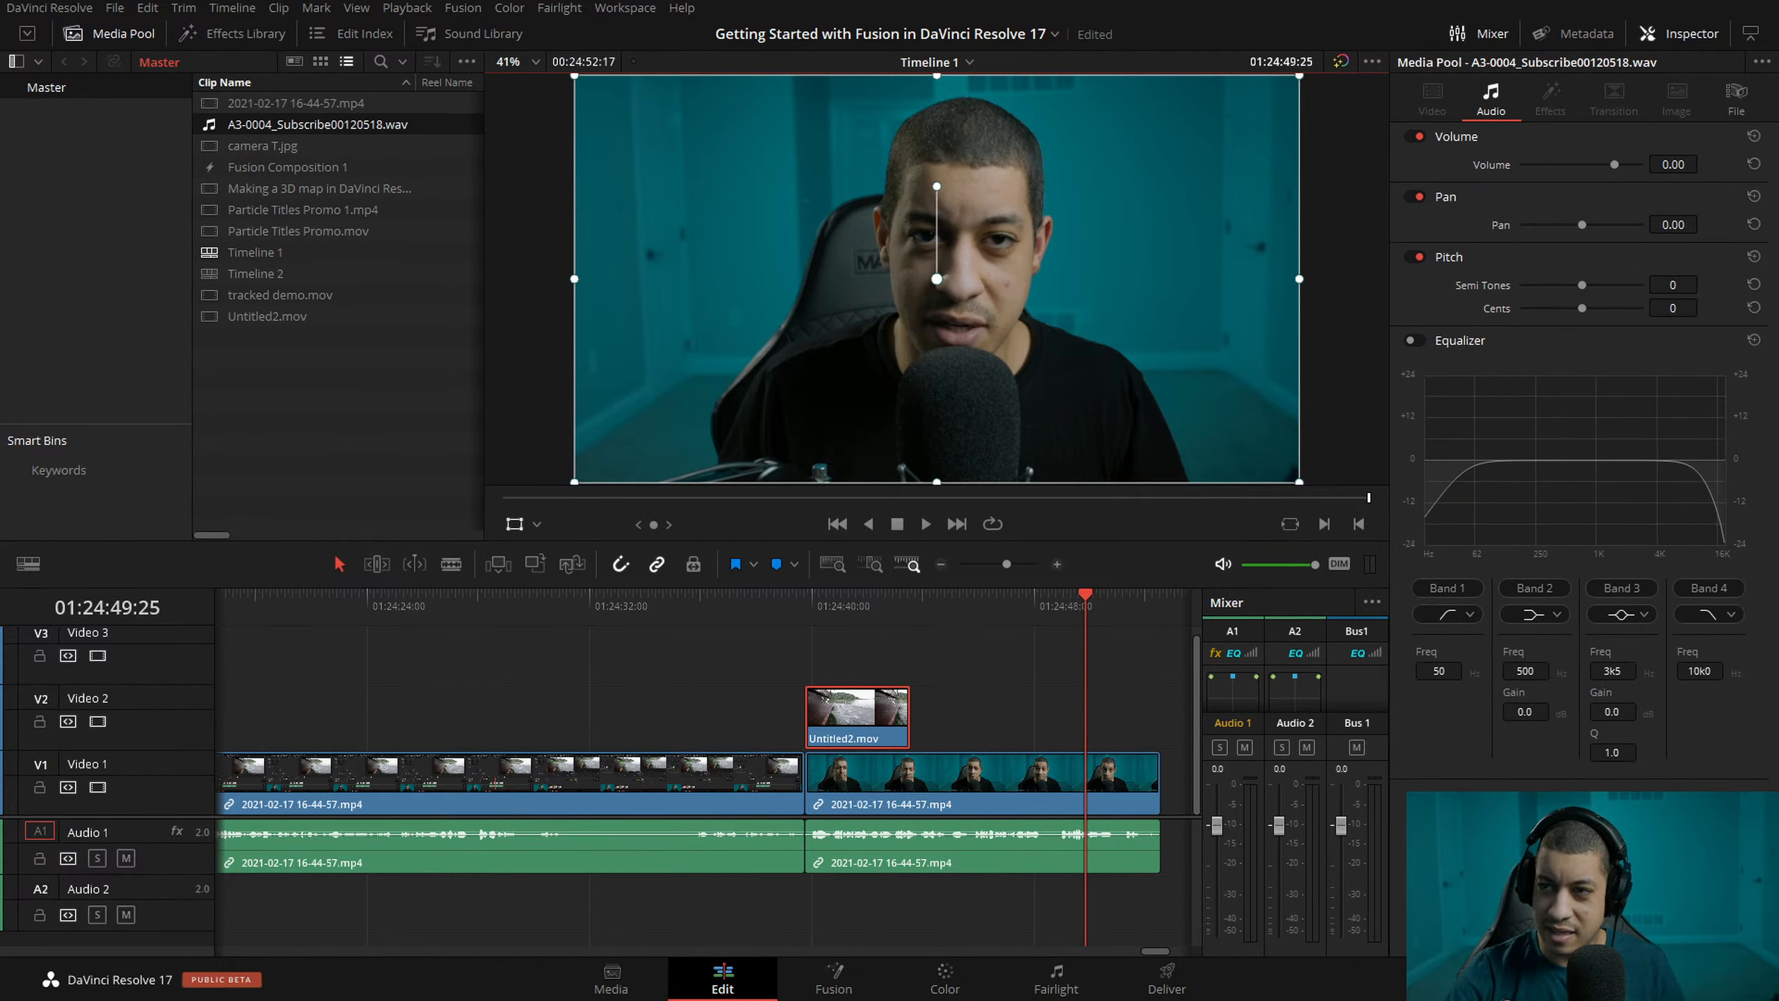
{"action": "left_click_drag", "start_coordinate": [0, 261], "coordinate": [107, 247]}
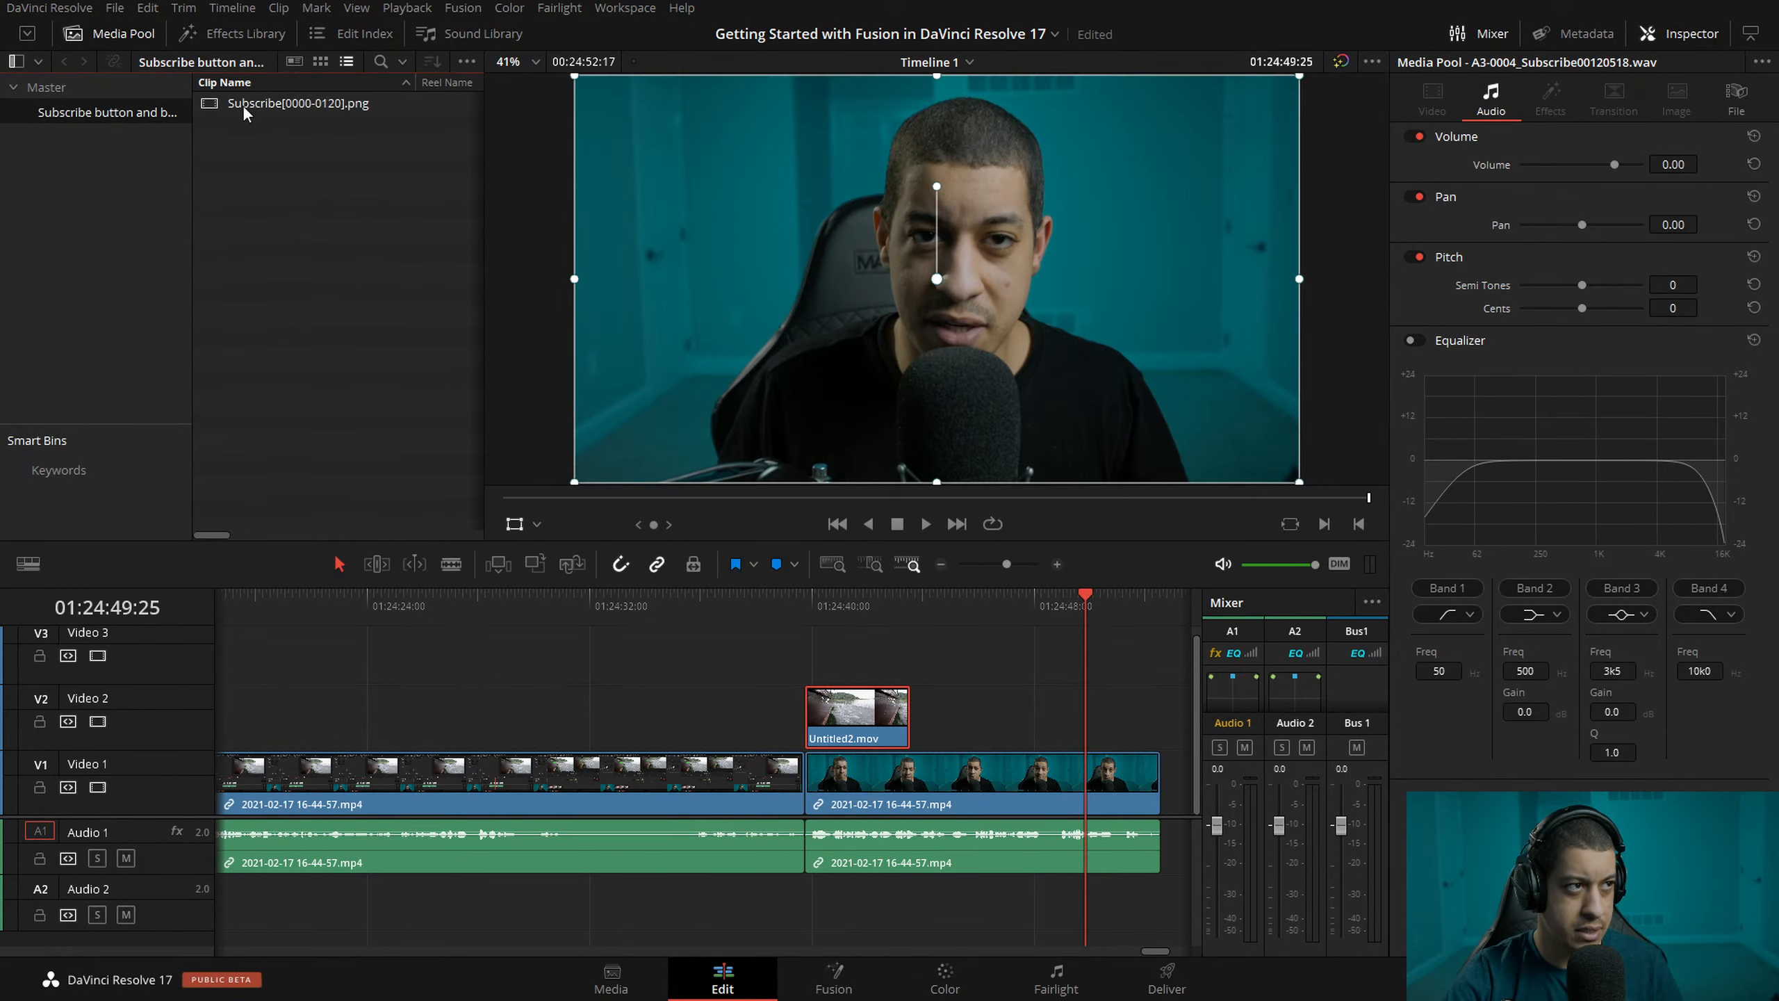
- Place Subscribe[0000-0120].png on Video 2 over the final talking-head clip and A3-0004_Subscribe00120518.wav on Audio 2, aligned directly below it
{"action": "left_click_drag", "start_coordinate": [1076, 724], "coordinate": [1002, 712]}
{"action": "left_click", "coordinate": [1026, 598]}
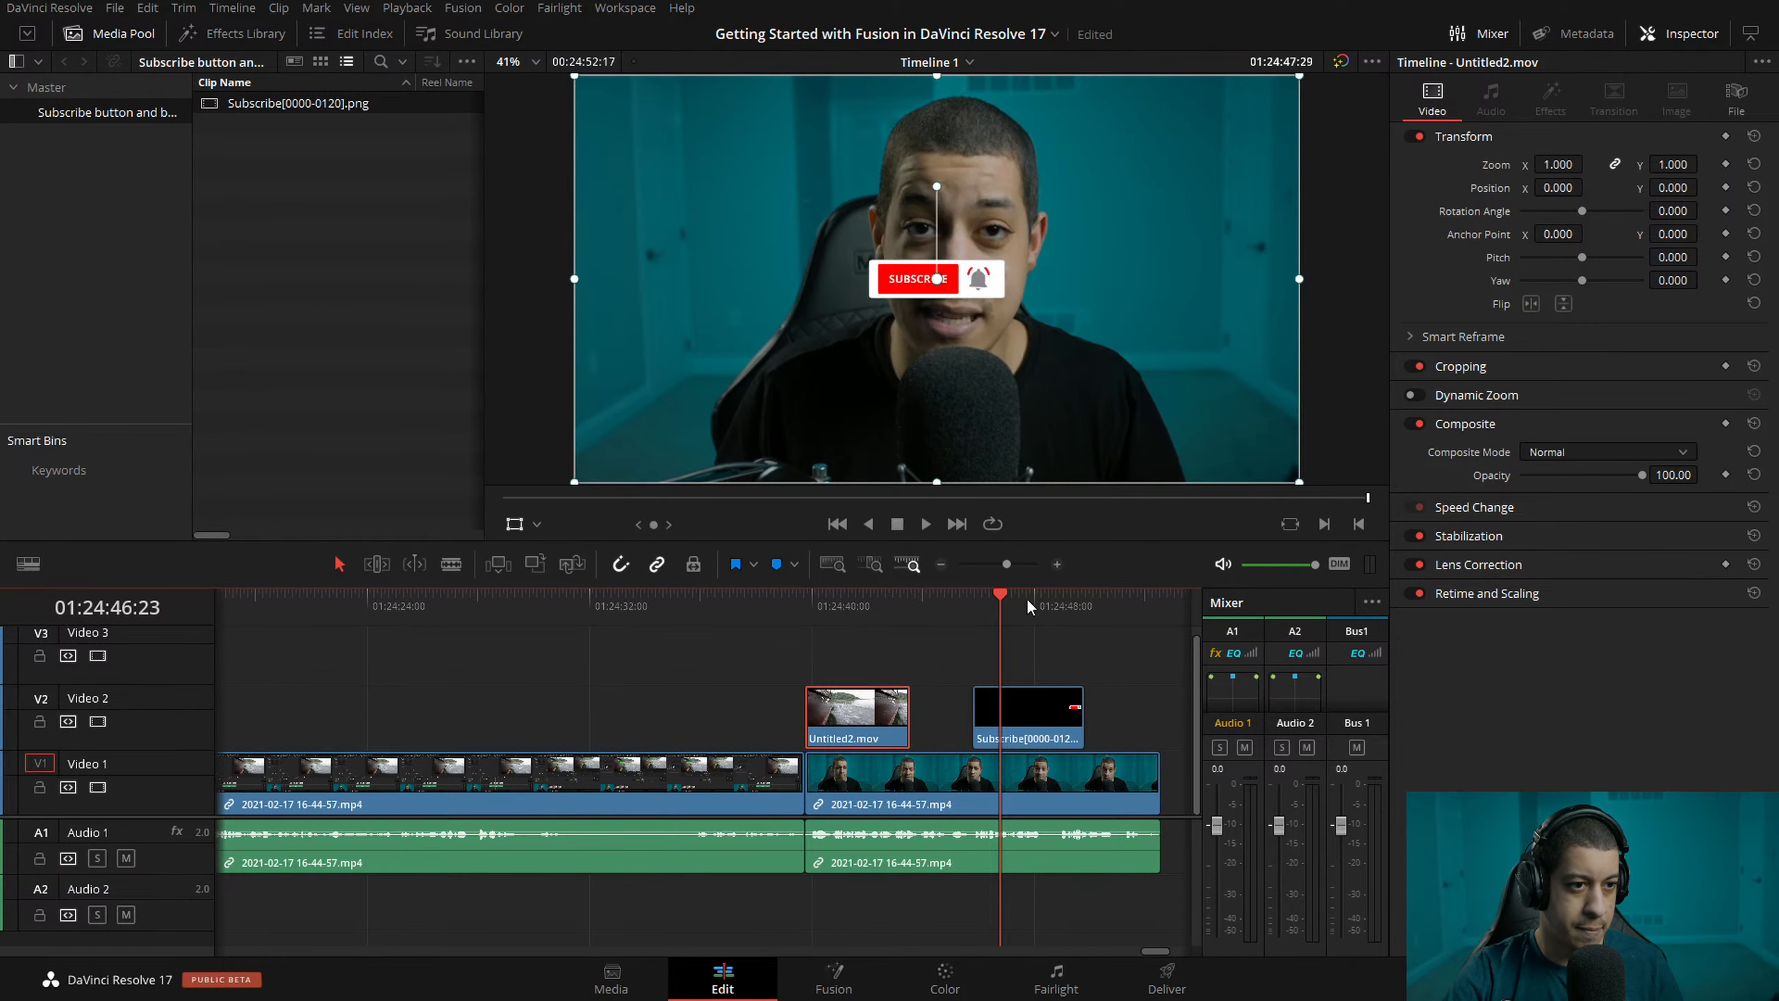
{"action": "left_click", "coordinate": [46, 88]}
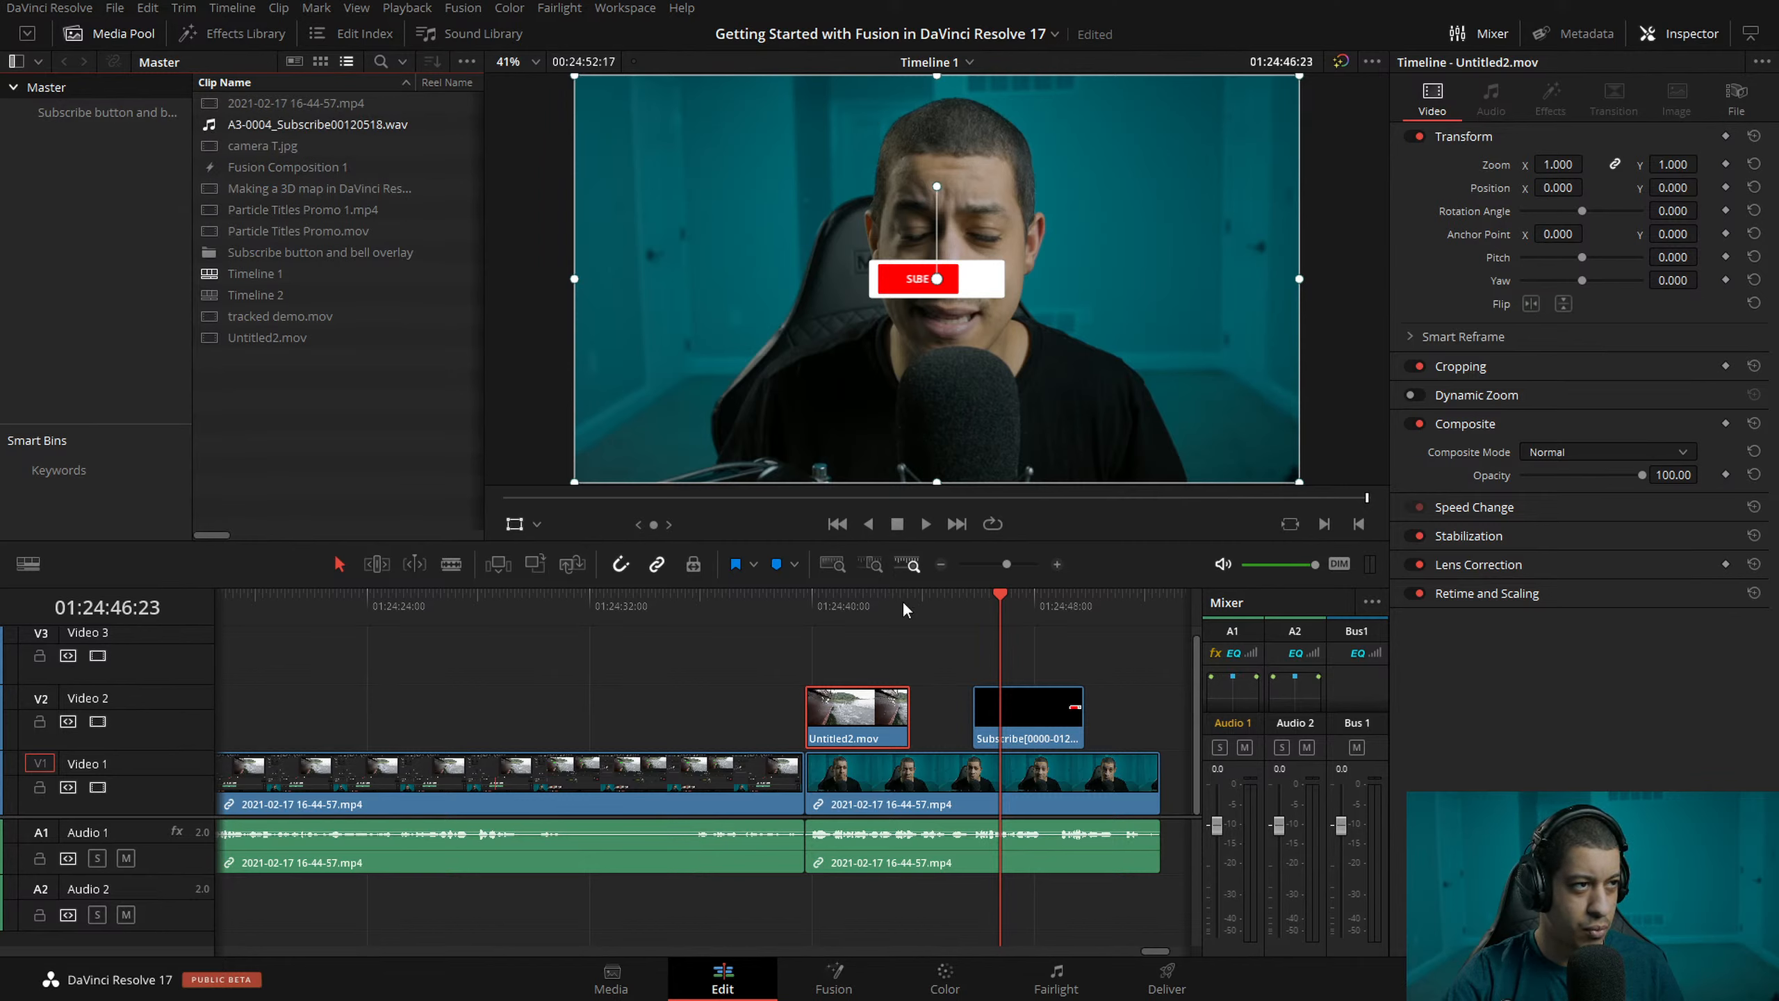
{"action": "mouse_move", "coordinate": [1022, 907]}
{"action": "left_mouse_down"}
{"action": "mouse_move", "coordinate": [1051, 910]}
{"action": "mouse_move", "coordinate": [1030, 916]}
{"action": "left_mouse_up"}
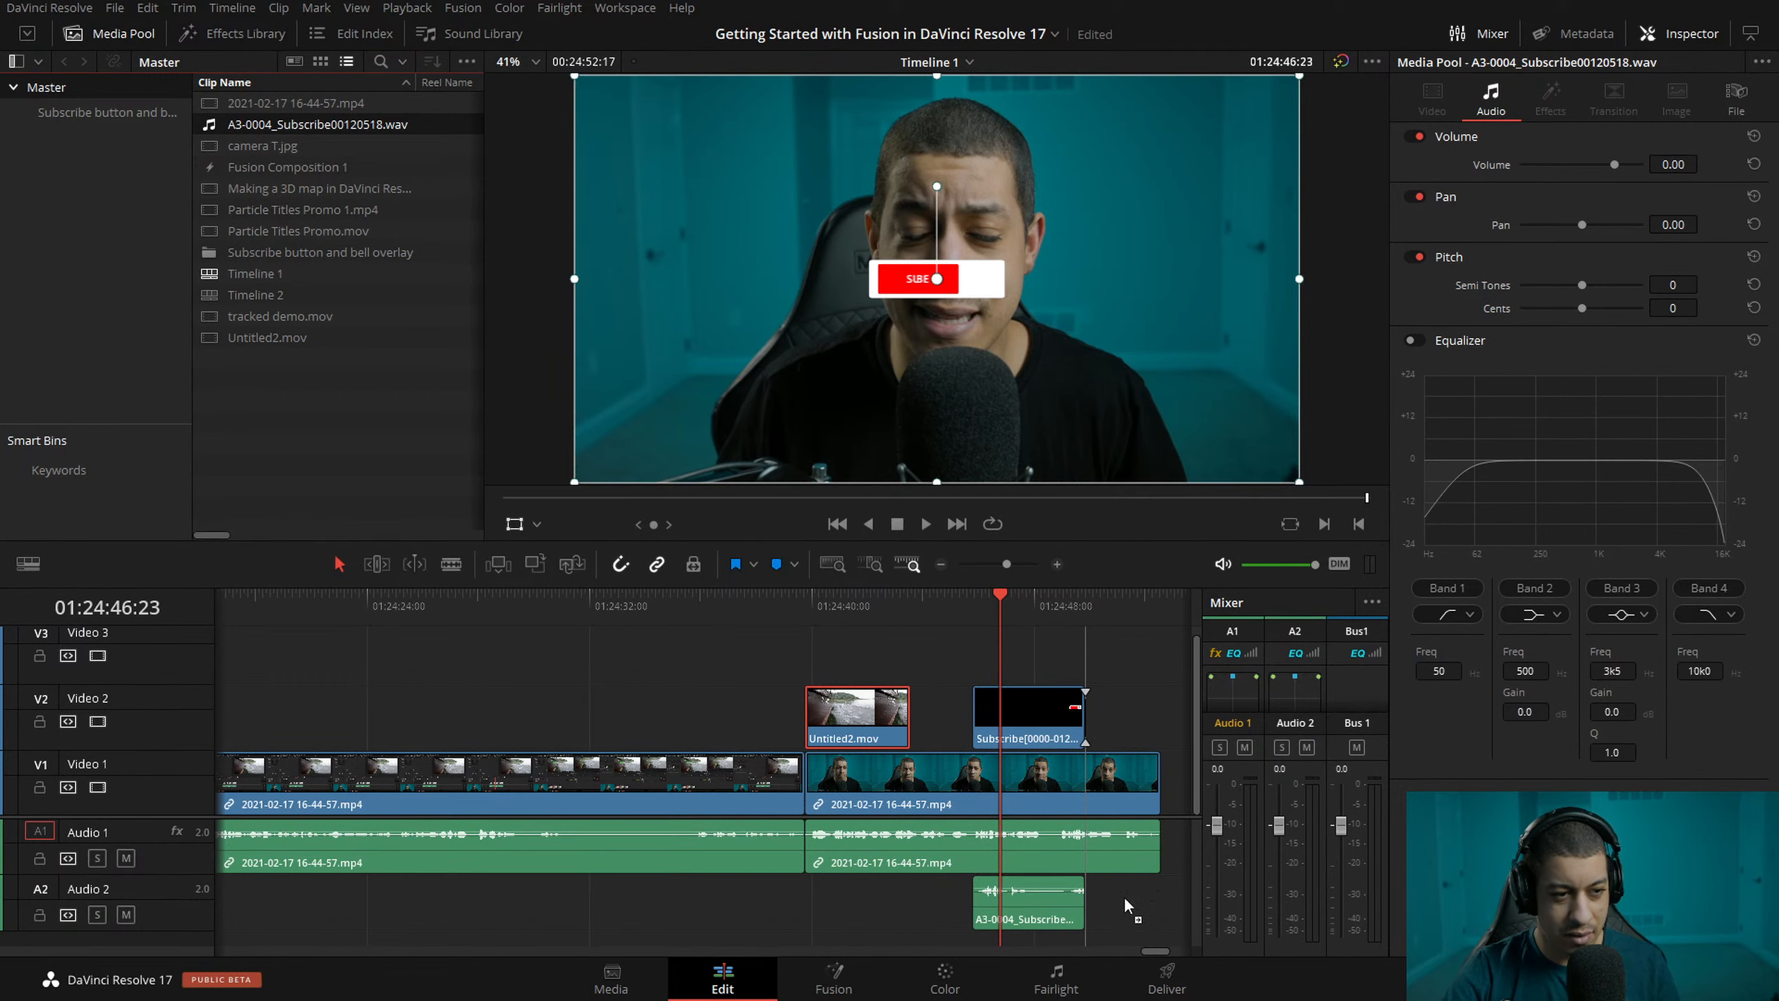
{"action": "left_click", "coordinate": [1035, 915]}
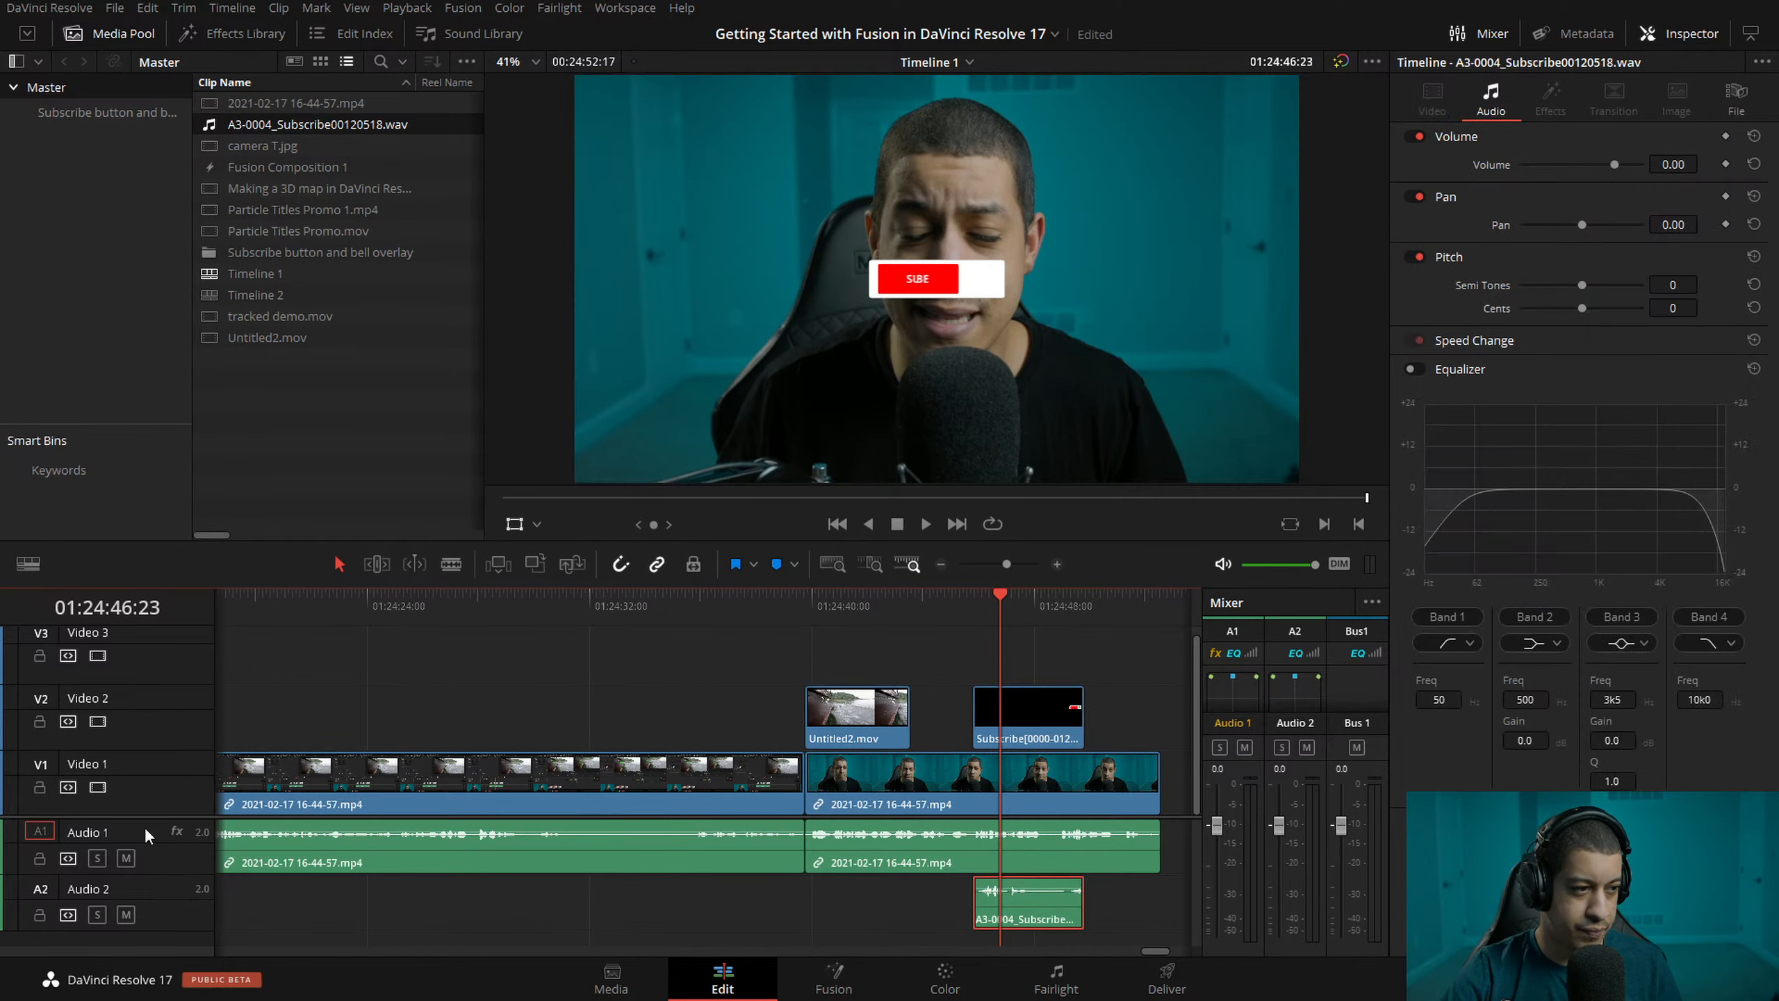
- Solo the Audio 2 track so only the subscribe sound is heard
{"action": "left_click", "coordinate": [100, 826]}
{"action": "left_click", "coordinate": [126, 858]}
{"action": "left_click", "coordinate": [126, 858]}
{"action": "left_click", "coordinate": [97, 916]}
- Play the subscribe overlay section repeatedly to check how its animation and sound line up
{"action": "left_click", "coordinate": [970, 605]}
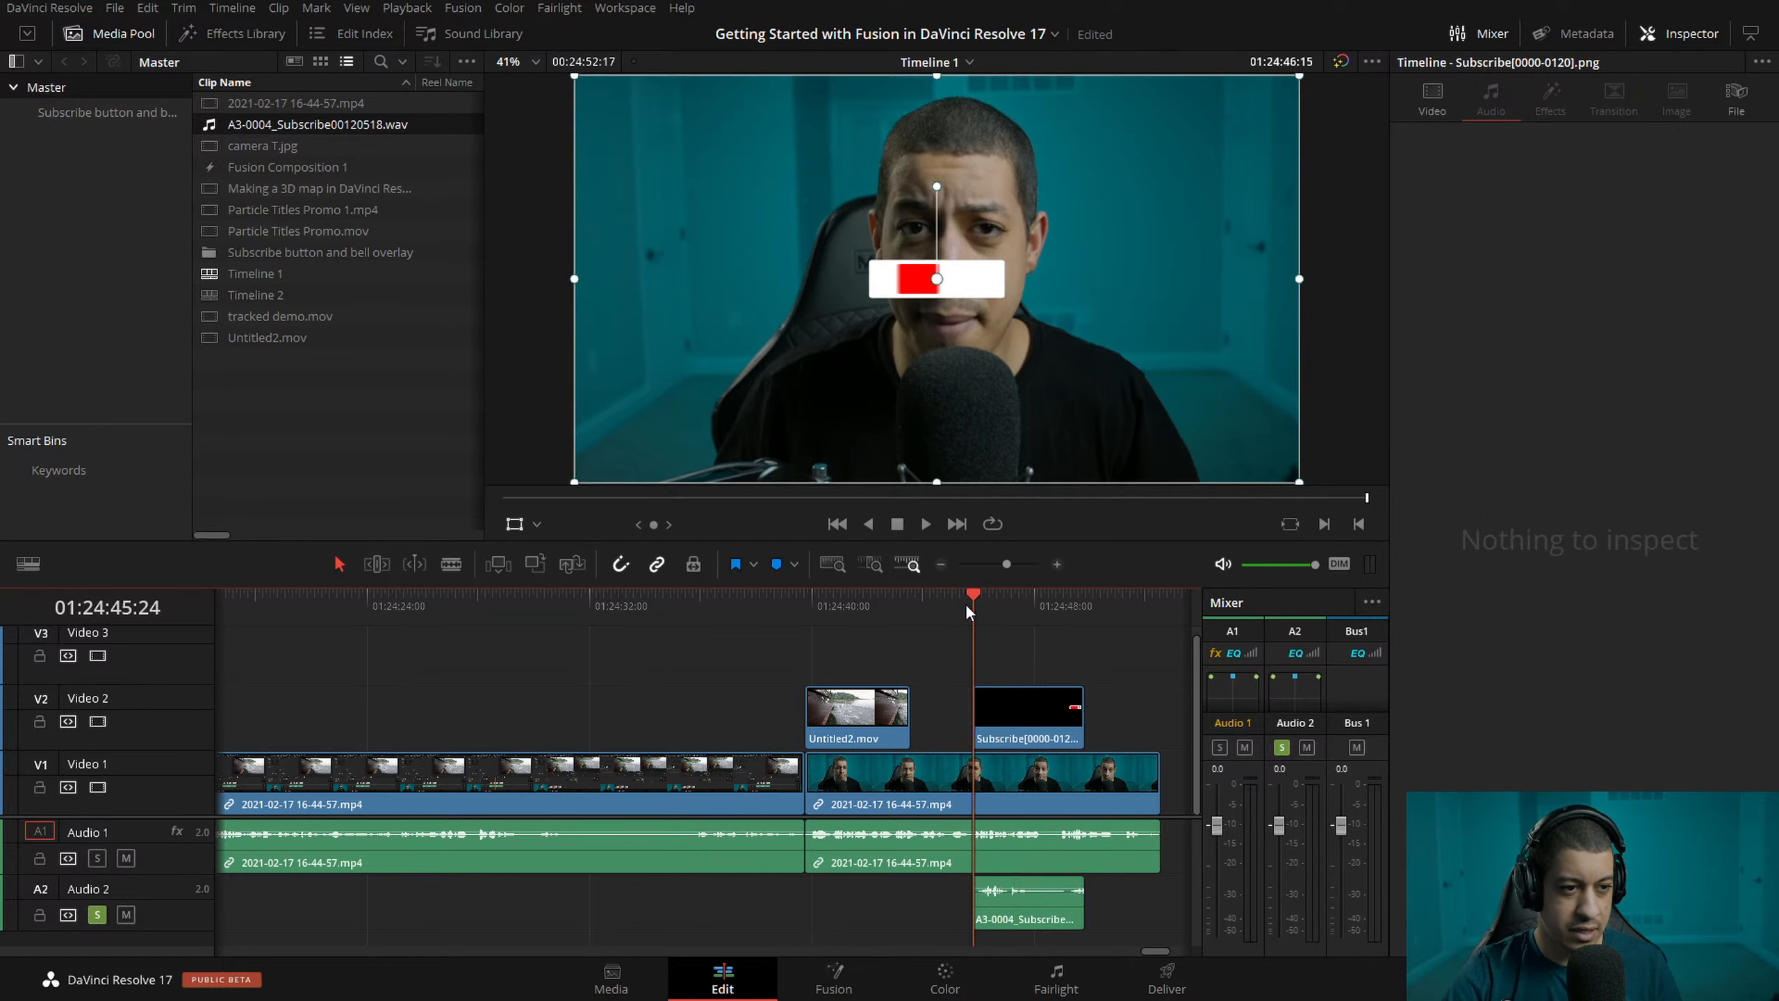
{"action": "key", "text": "space"}
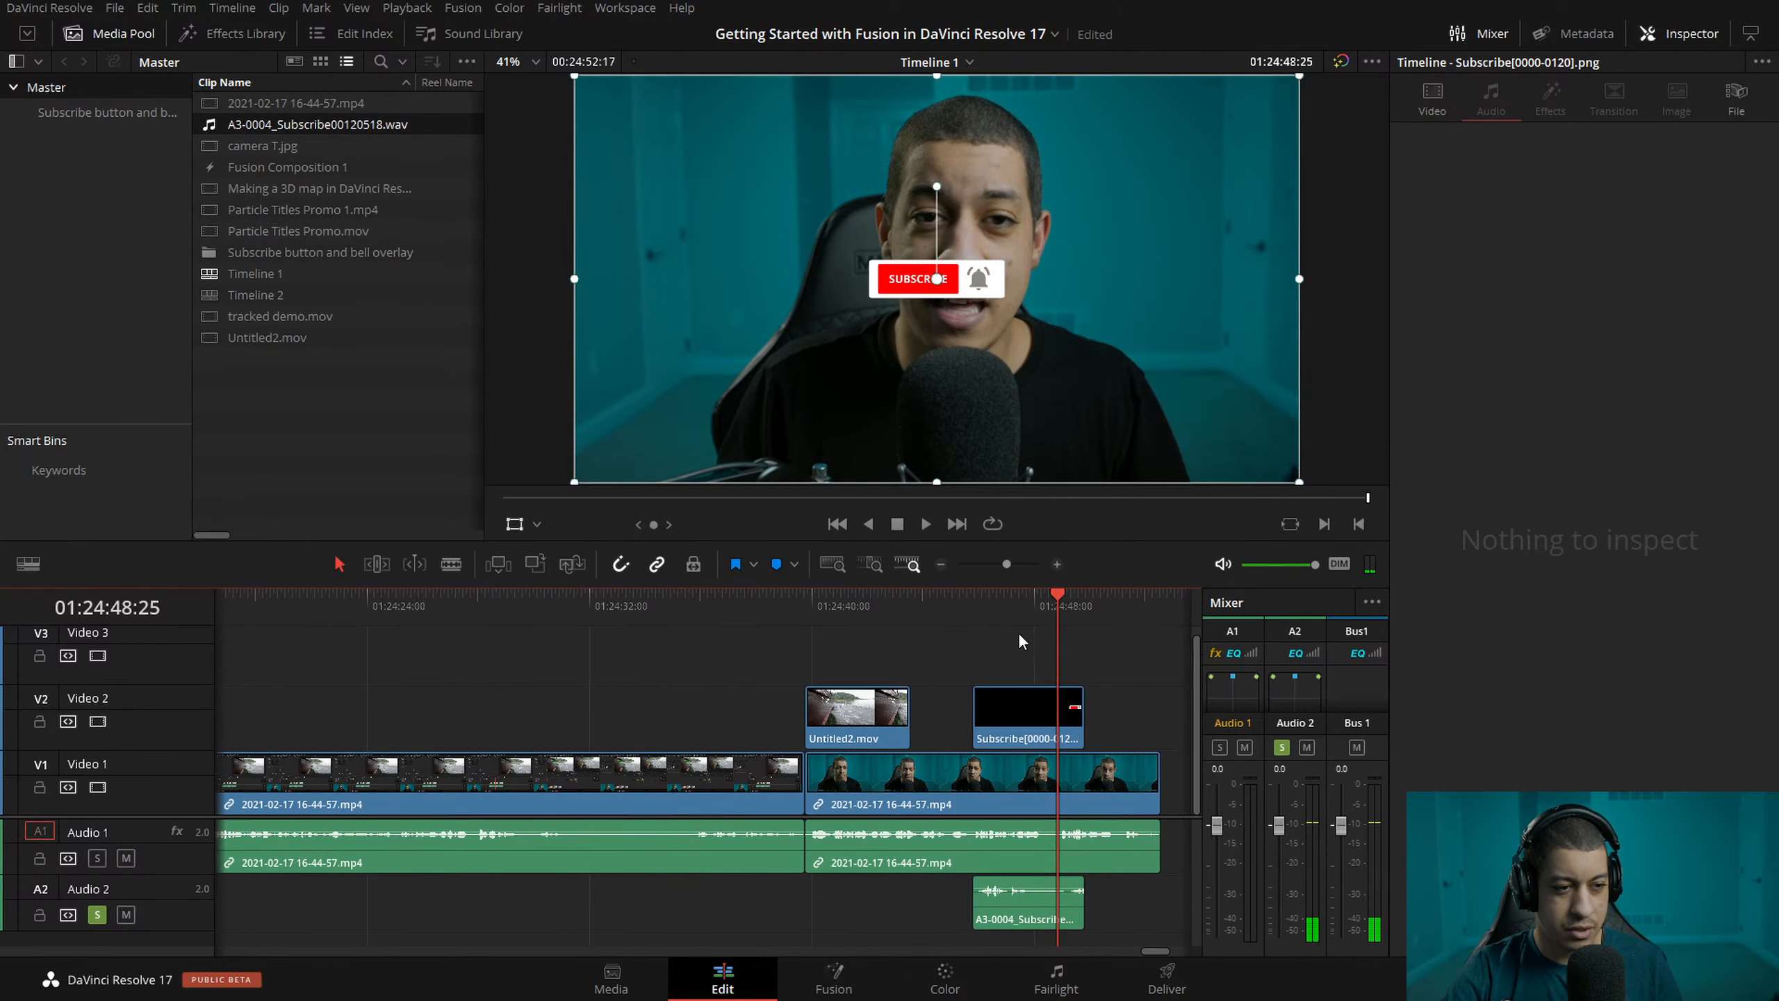
{"action": "key", "text": "space"}
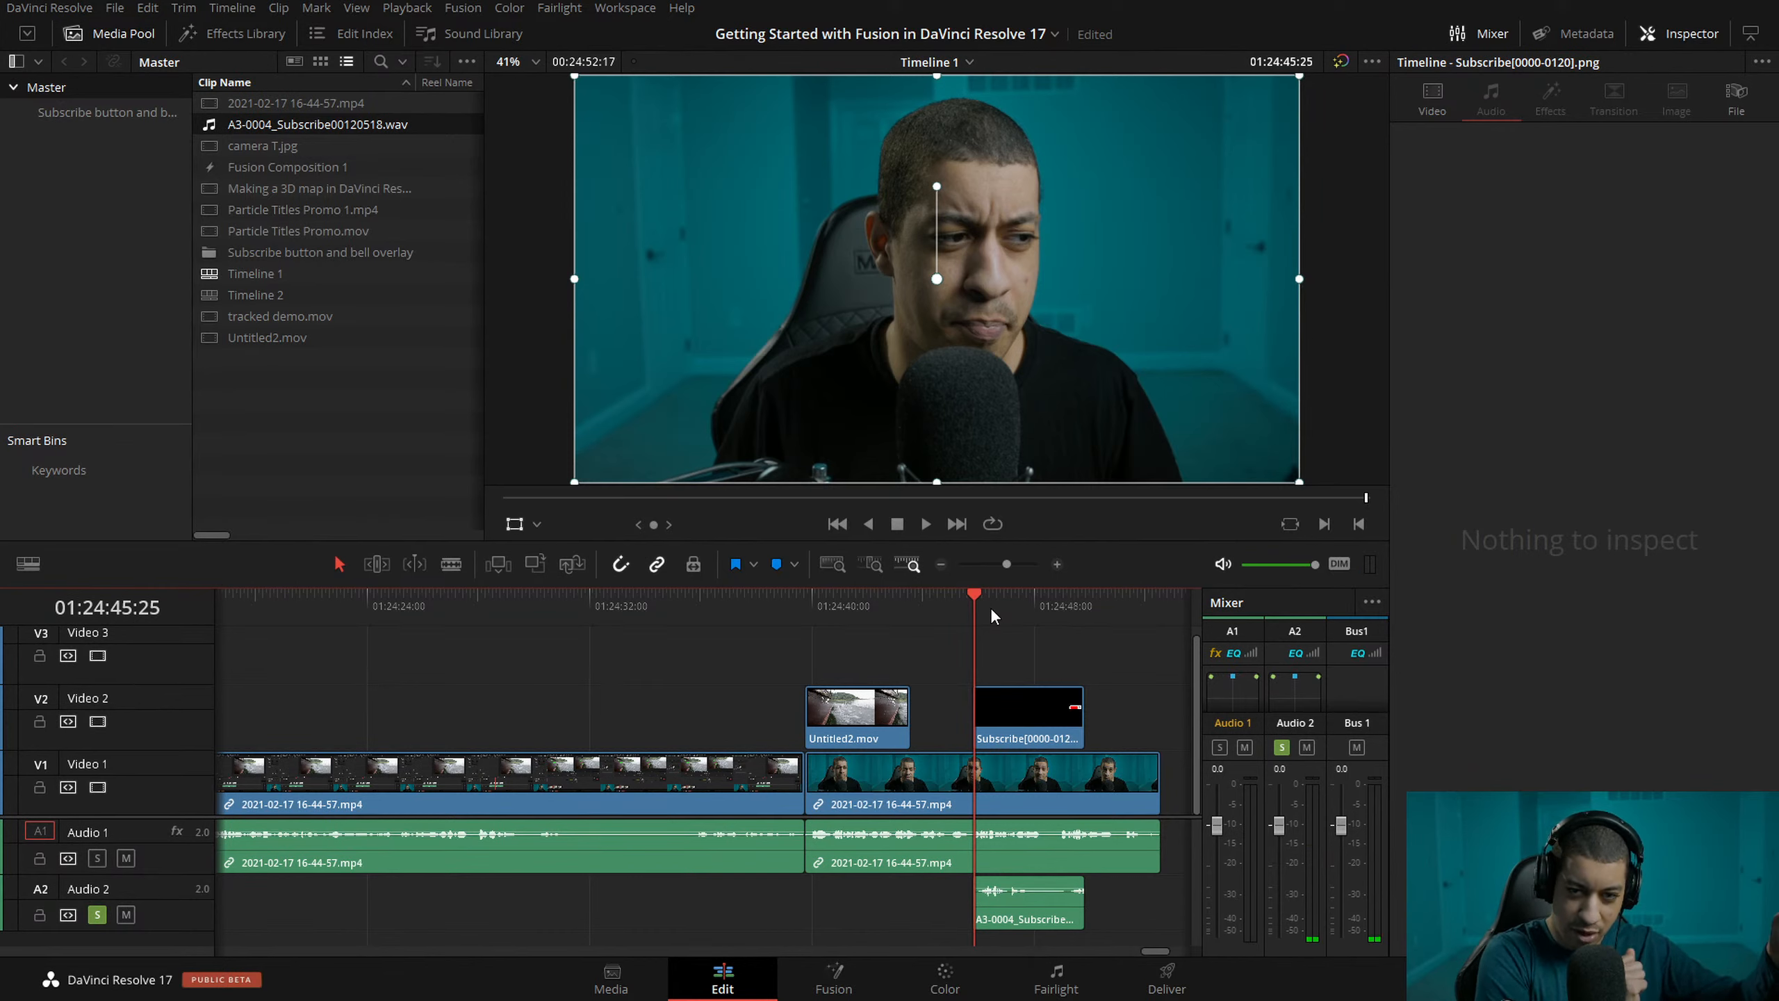
{"action": "key", "text": "space"}
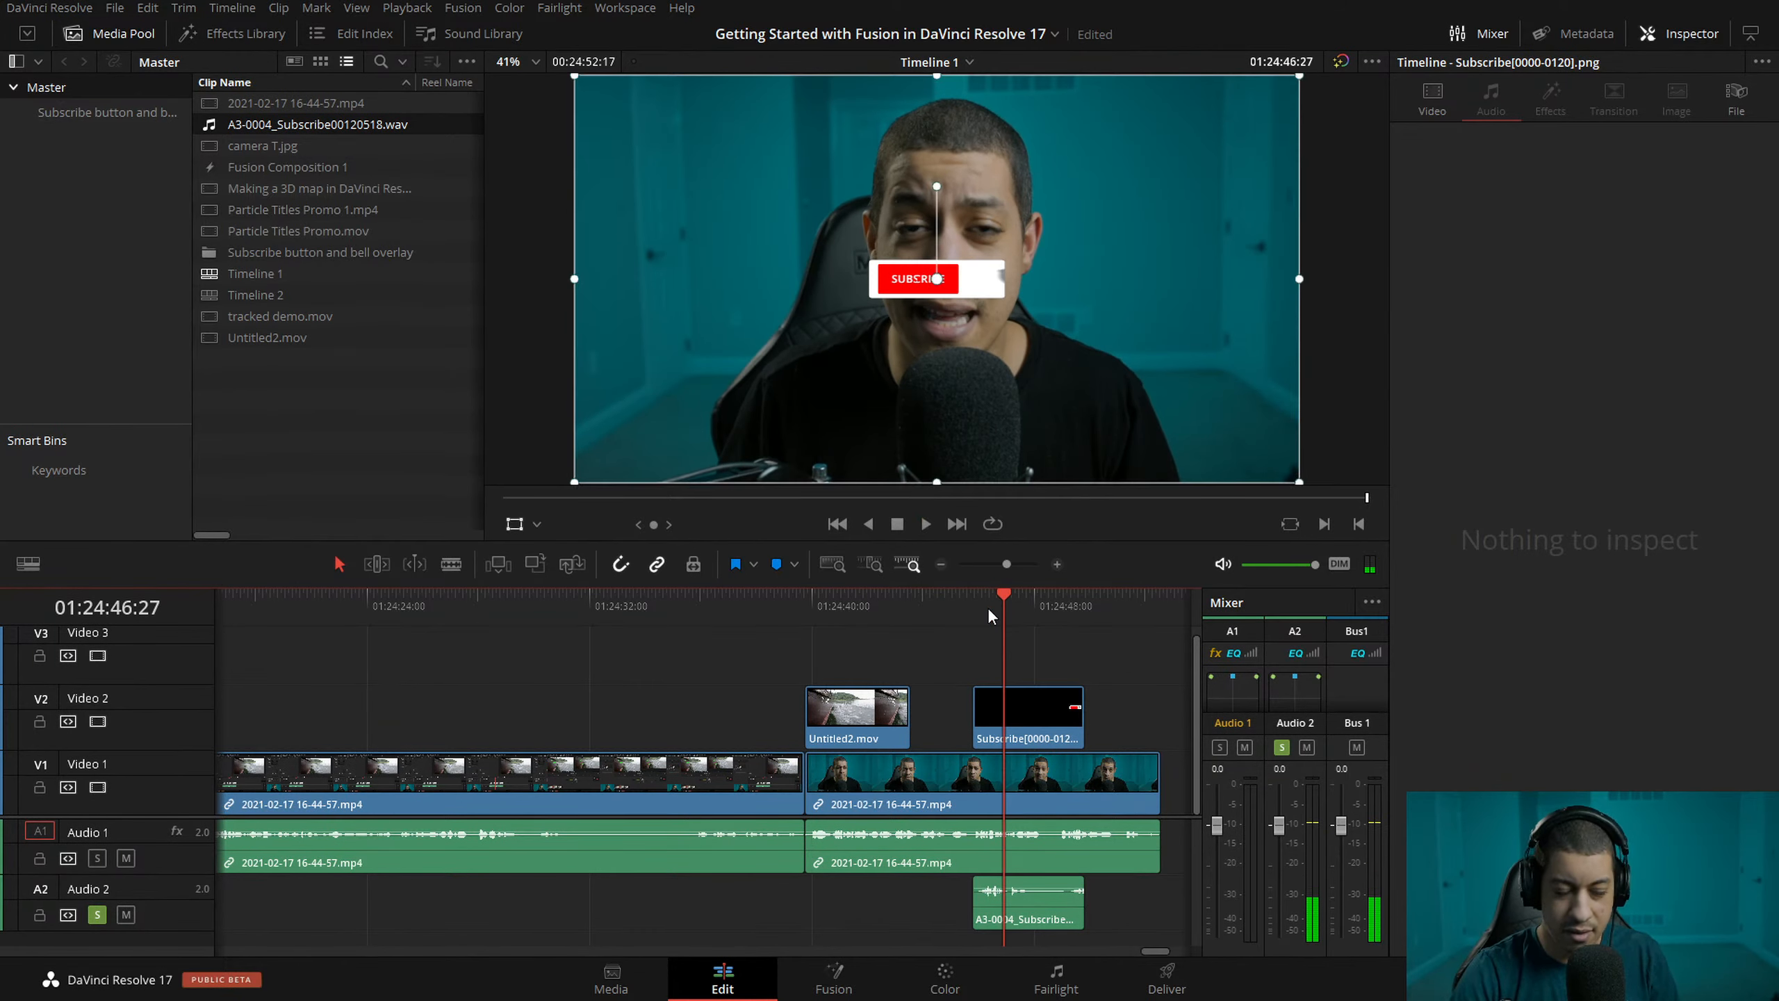
{"action": "key", "text": "space"}
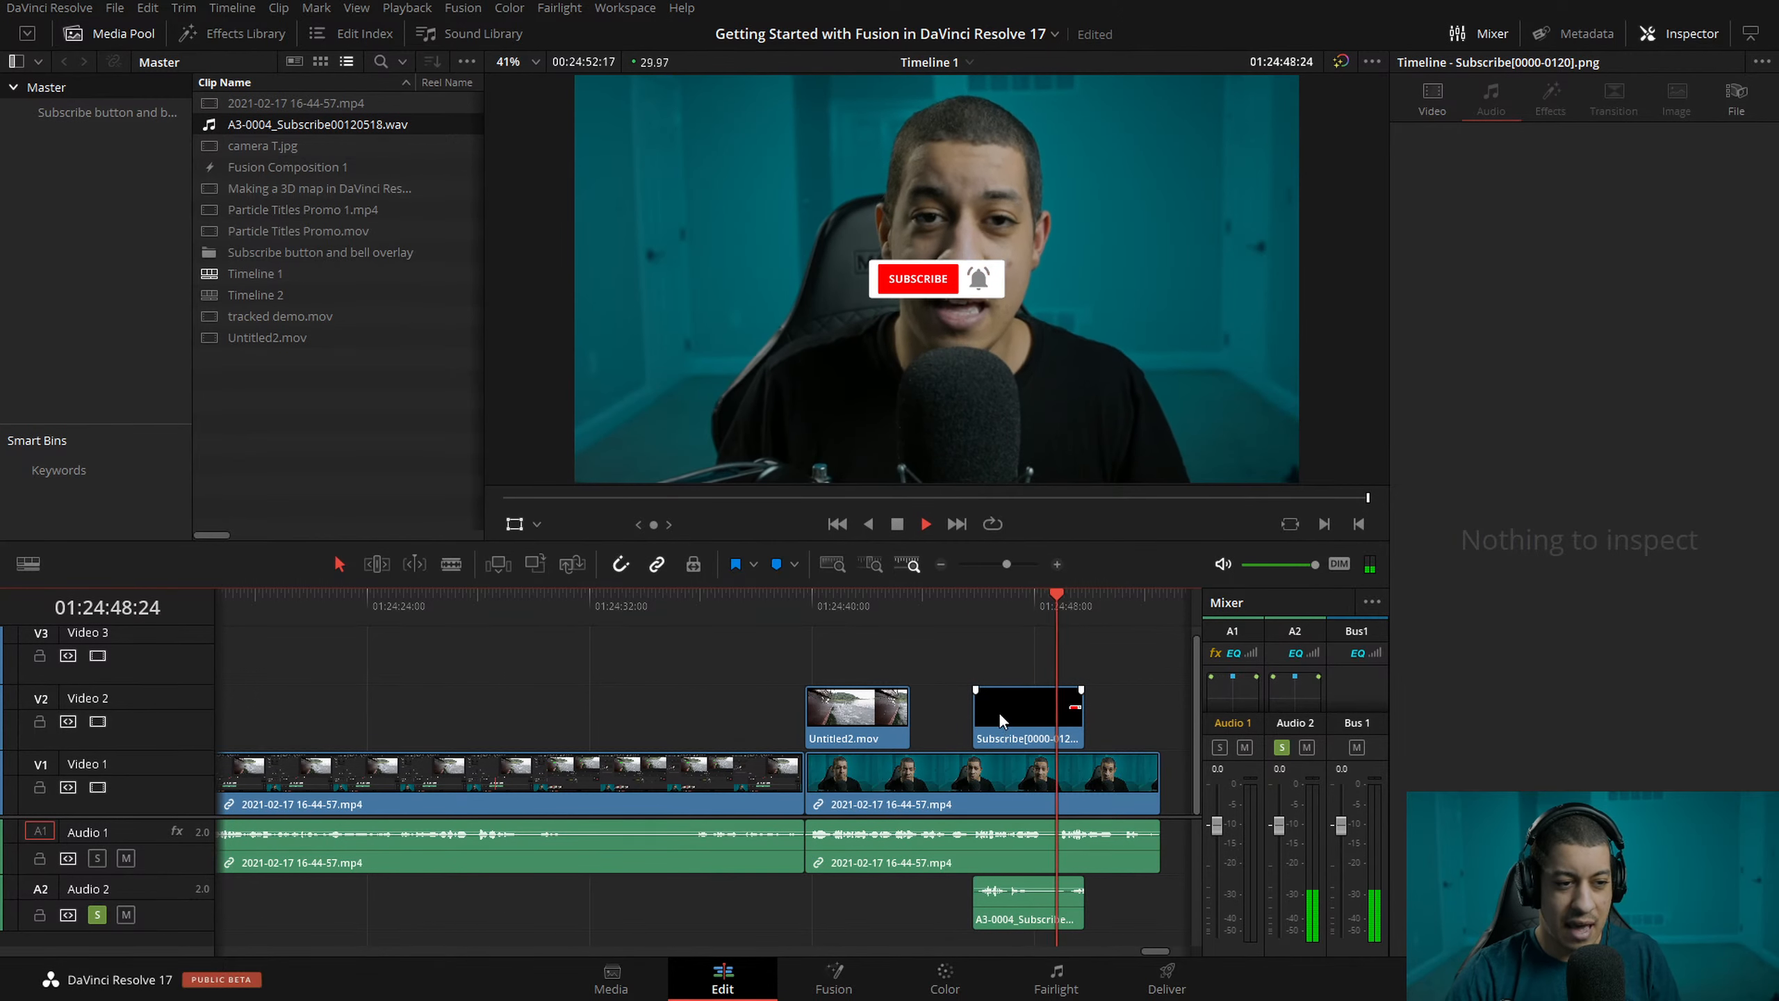
{"action": "key", "text": "space"}
{"action": "left_click", "coordinate": [984, 866]}
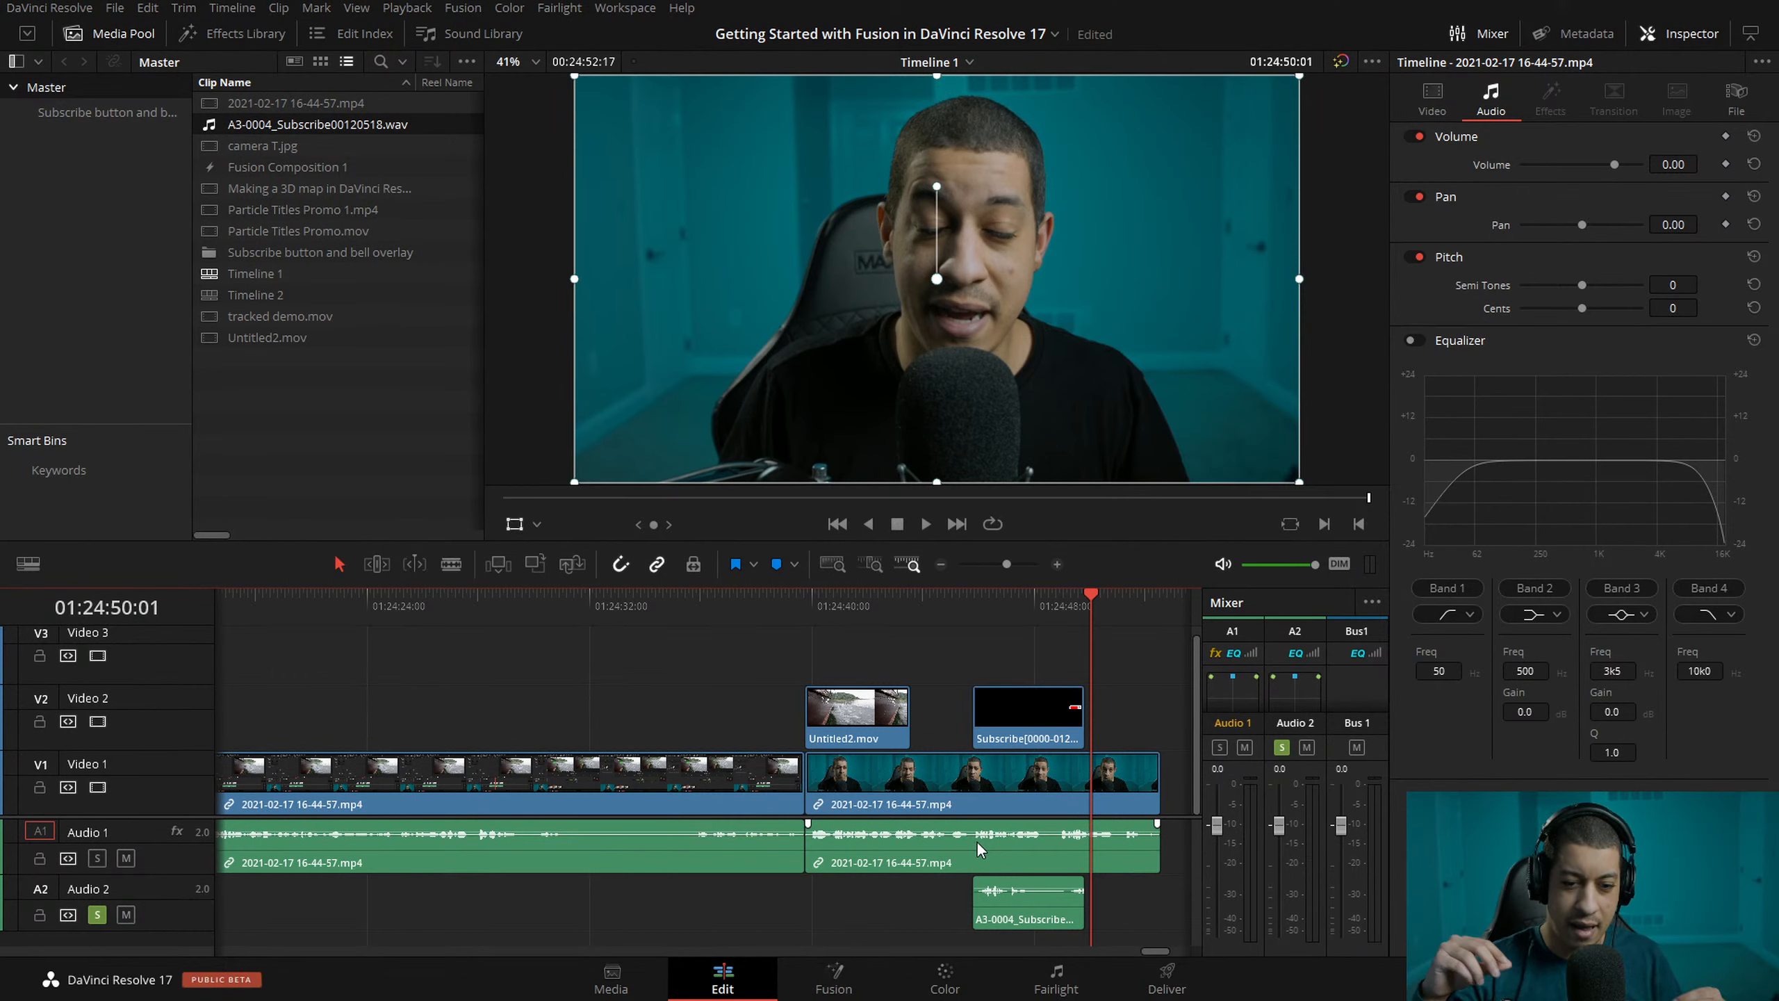
{"action": "left_click", "coordinate": [1072, 662]}
{"action": "left_click", "coordinate": [1064, 614]}
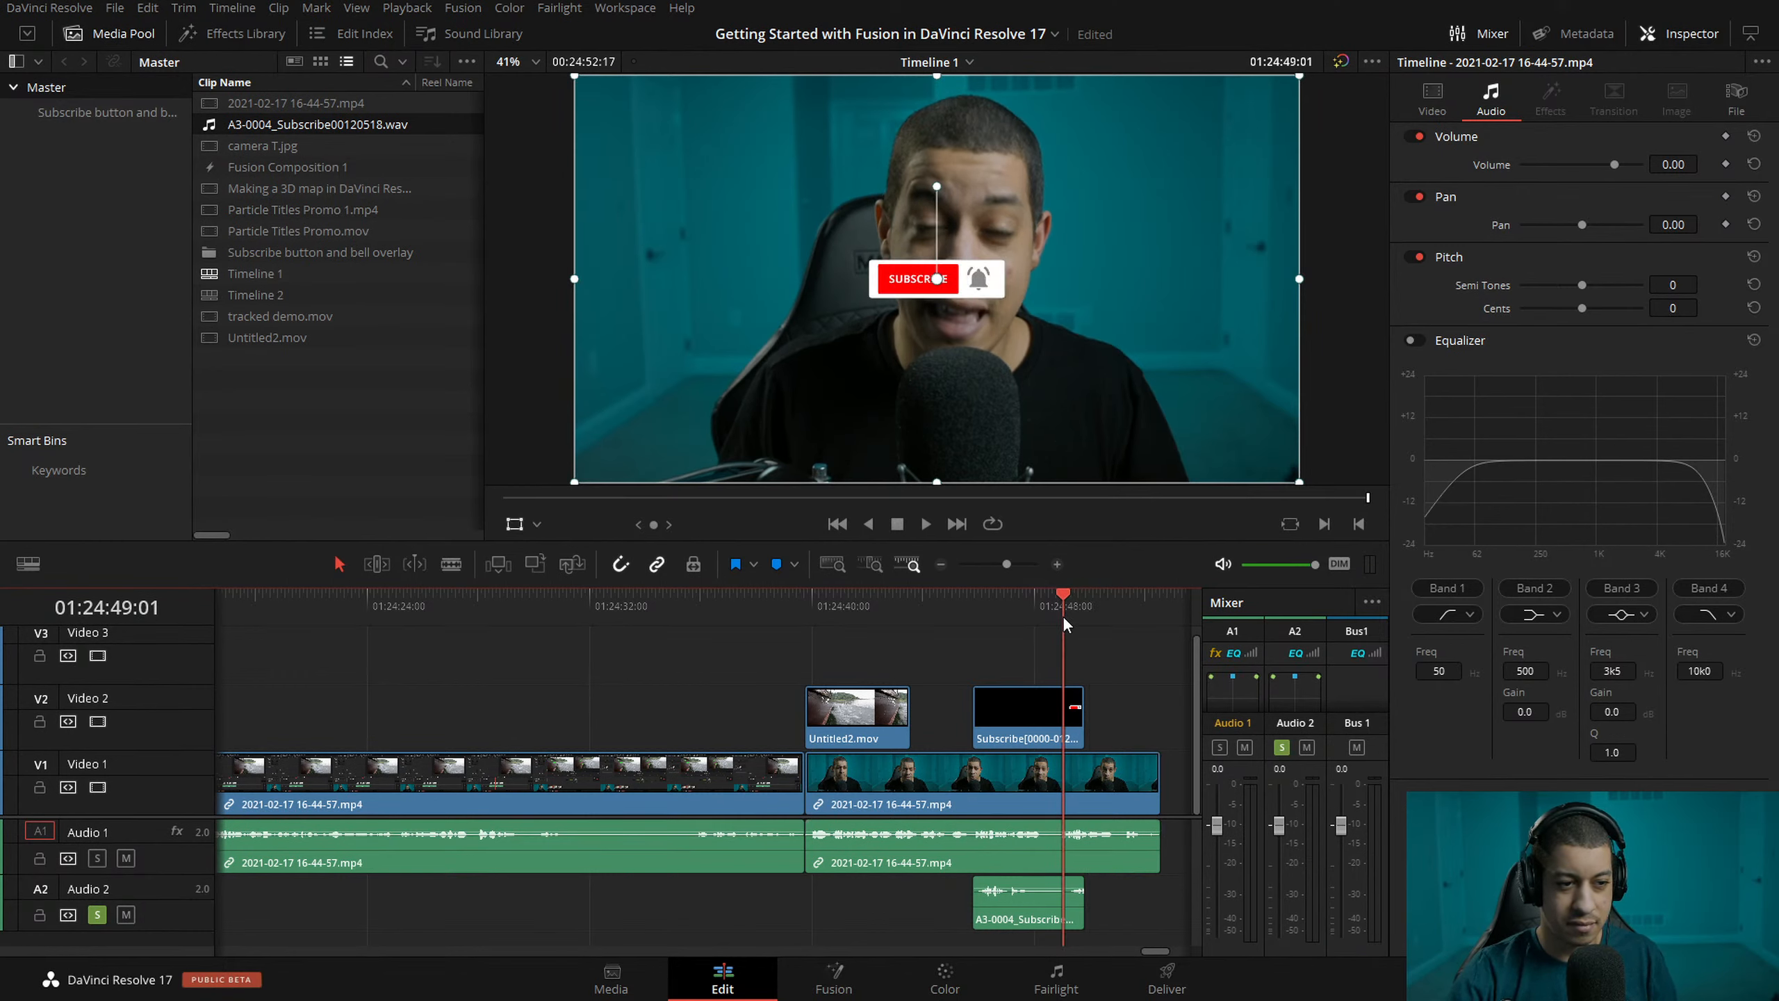
{"action": "left_click", "coordinate": [923, 524]}
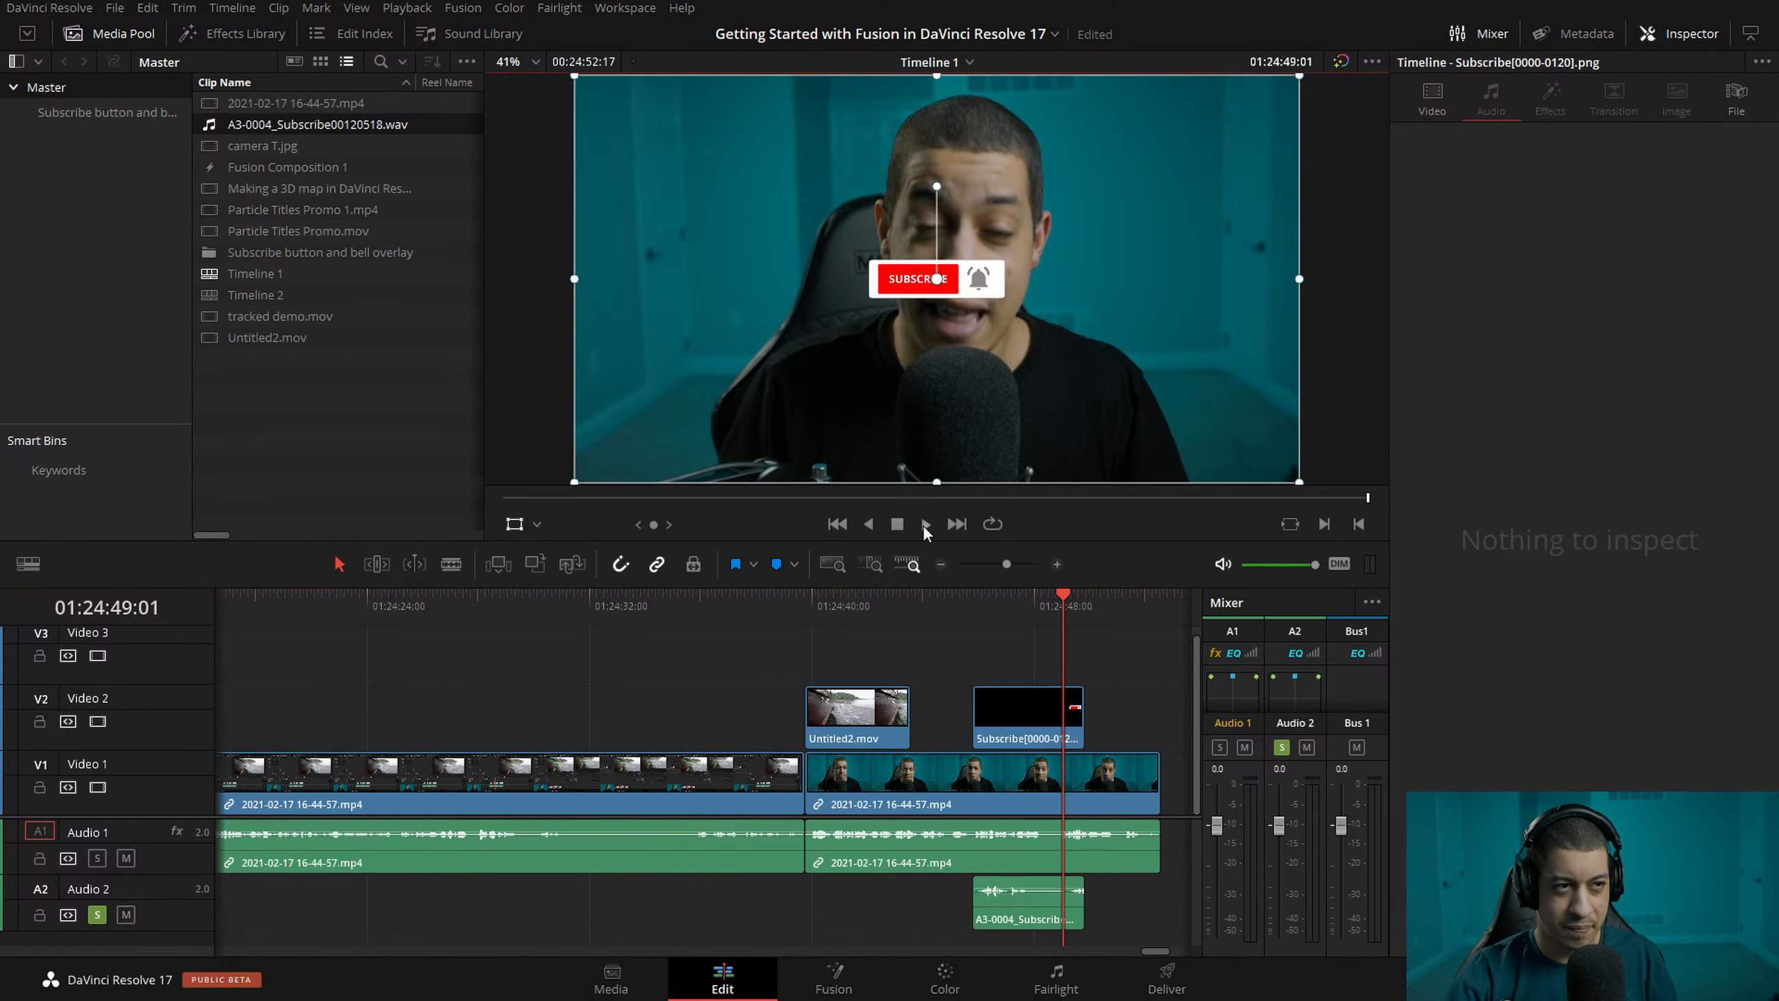
{"action": "key", "text": "space"}
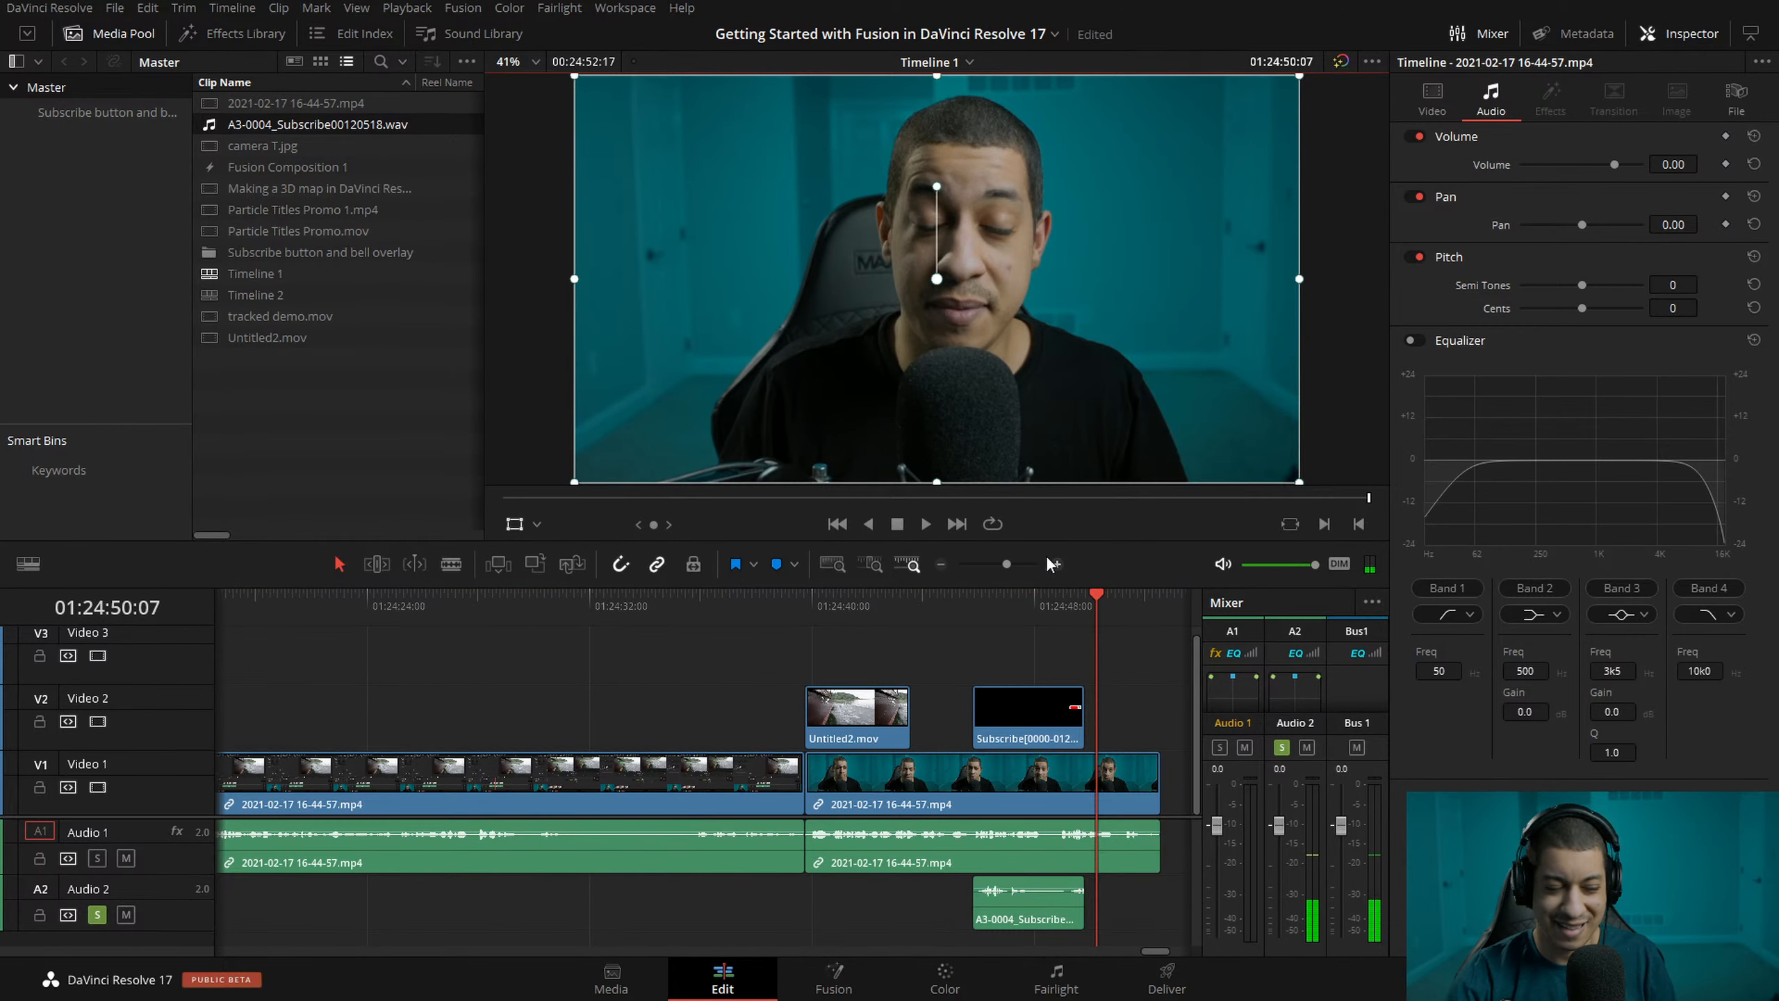
- Move the subscribe overlay to the empty background beside the speaker's head, at position X 576.818, Y 230.727
{"action": "left_click_drag", "start_coordinate": [1094, 621], "coordinate": [1022, 610]}
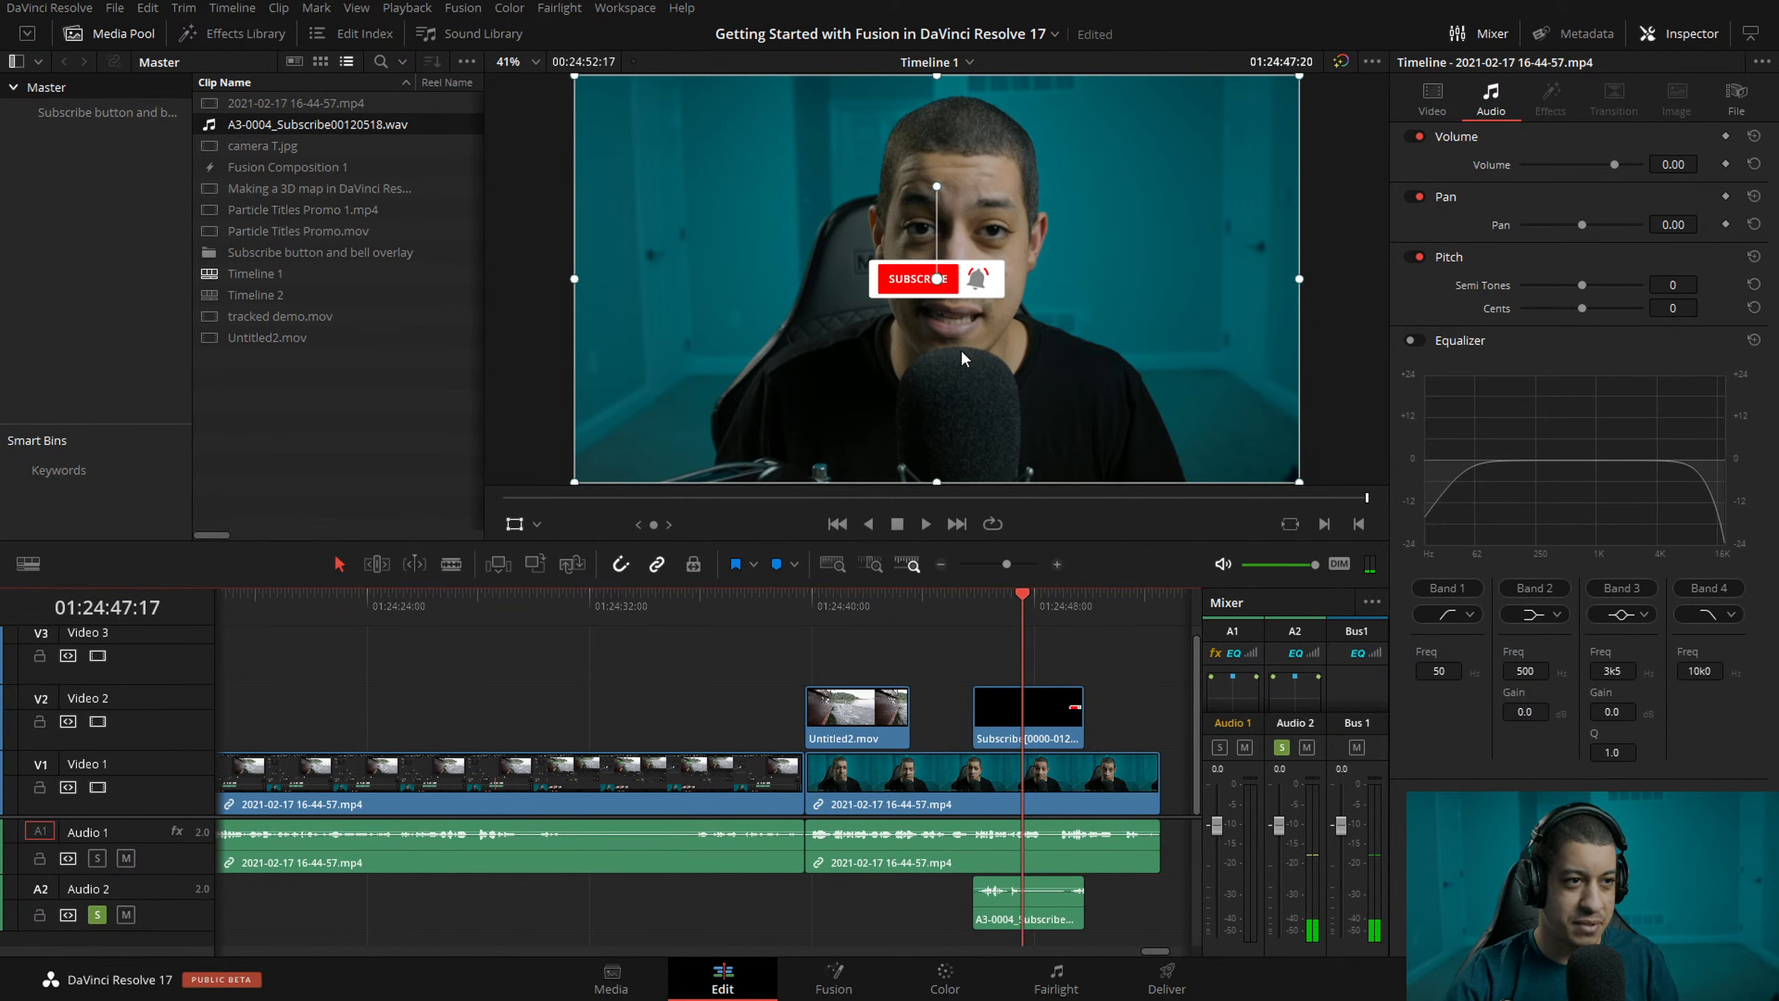
{"action": "left_click_drag", "start_coordinate": [979, 362], "coordinate": [926, 397]}
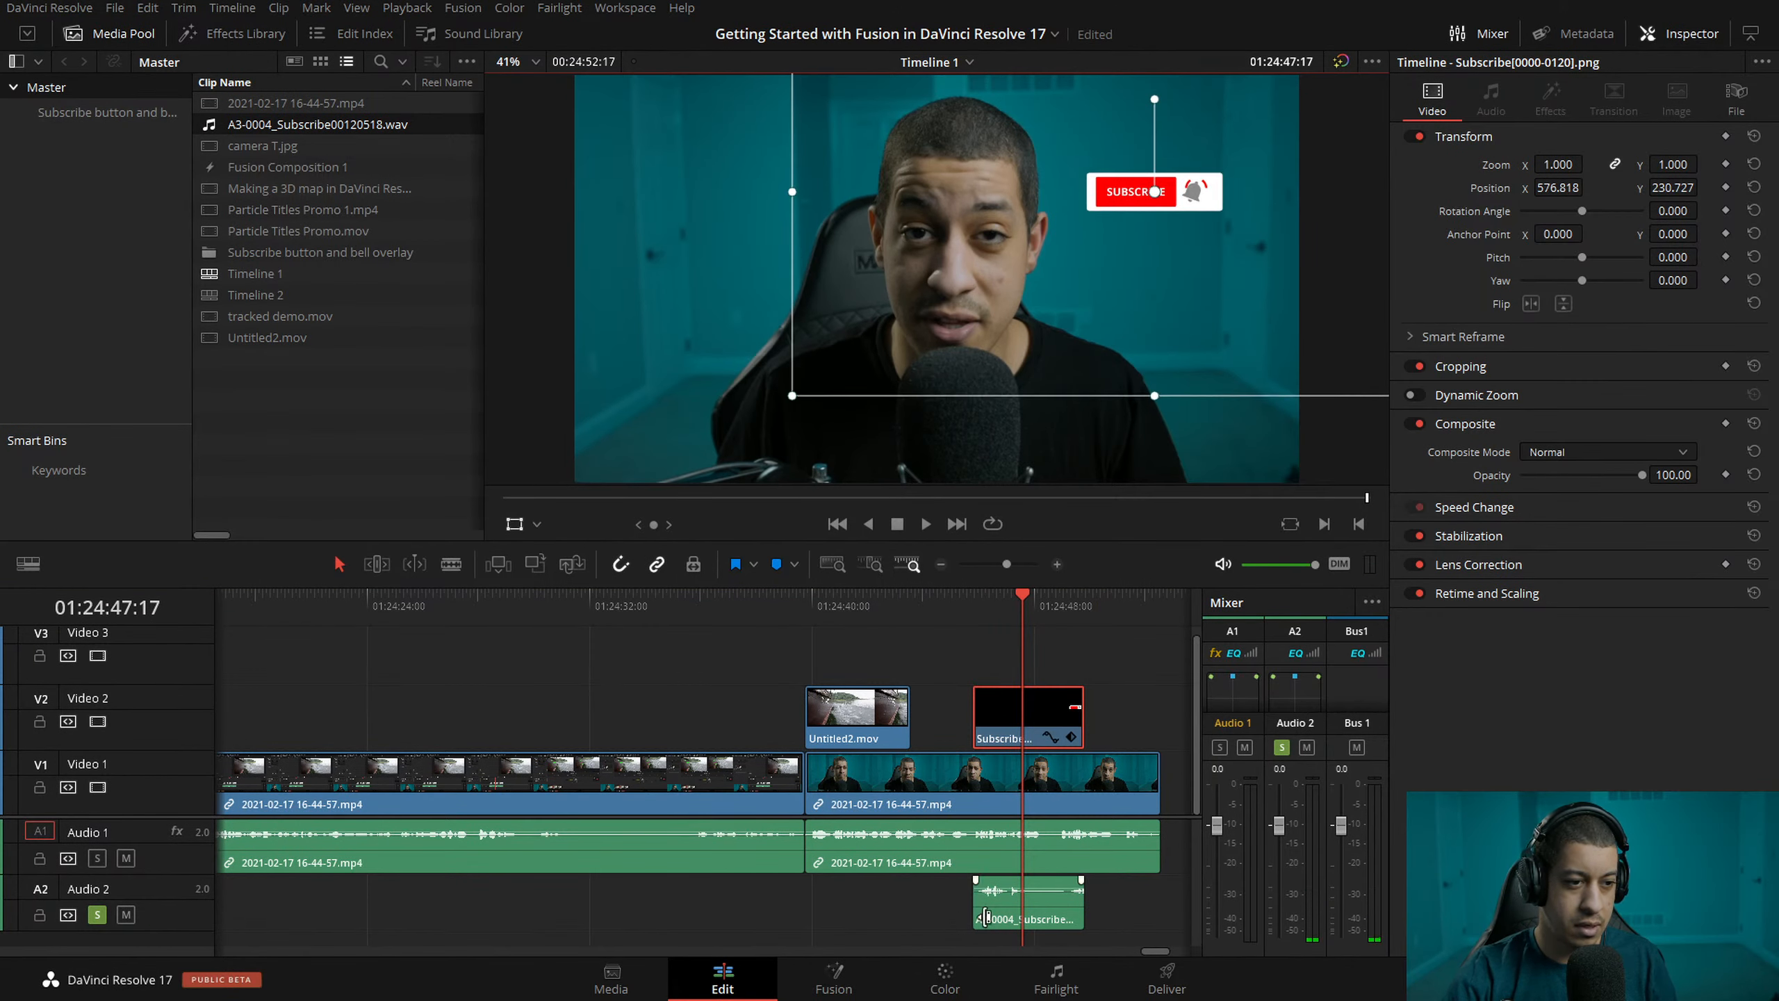
- Set the volume of the subscribe sound clip on Audio 2 to -7
{"action": "left_click", "coordinate": [1051, 927]}
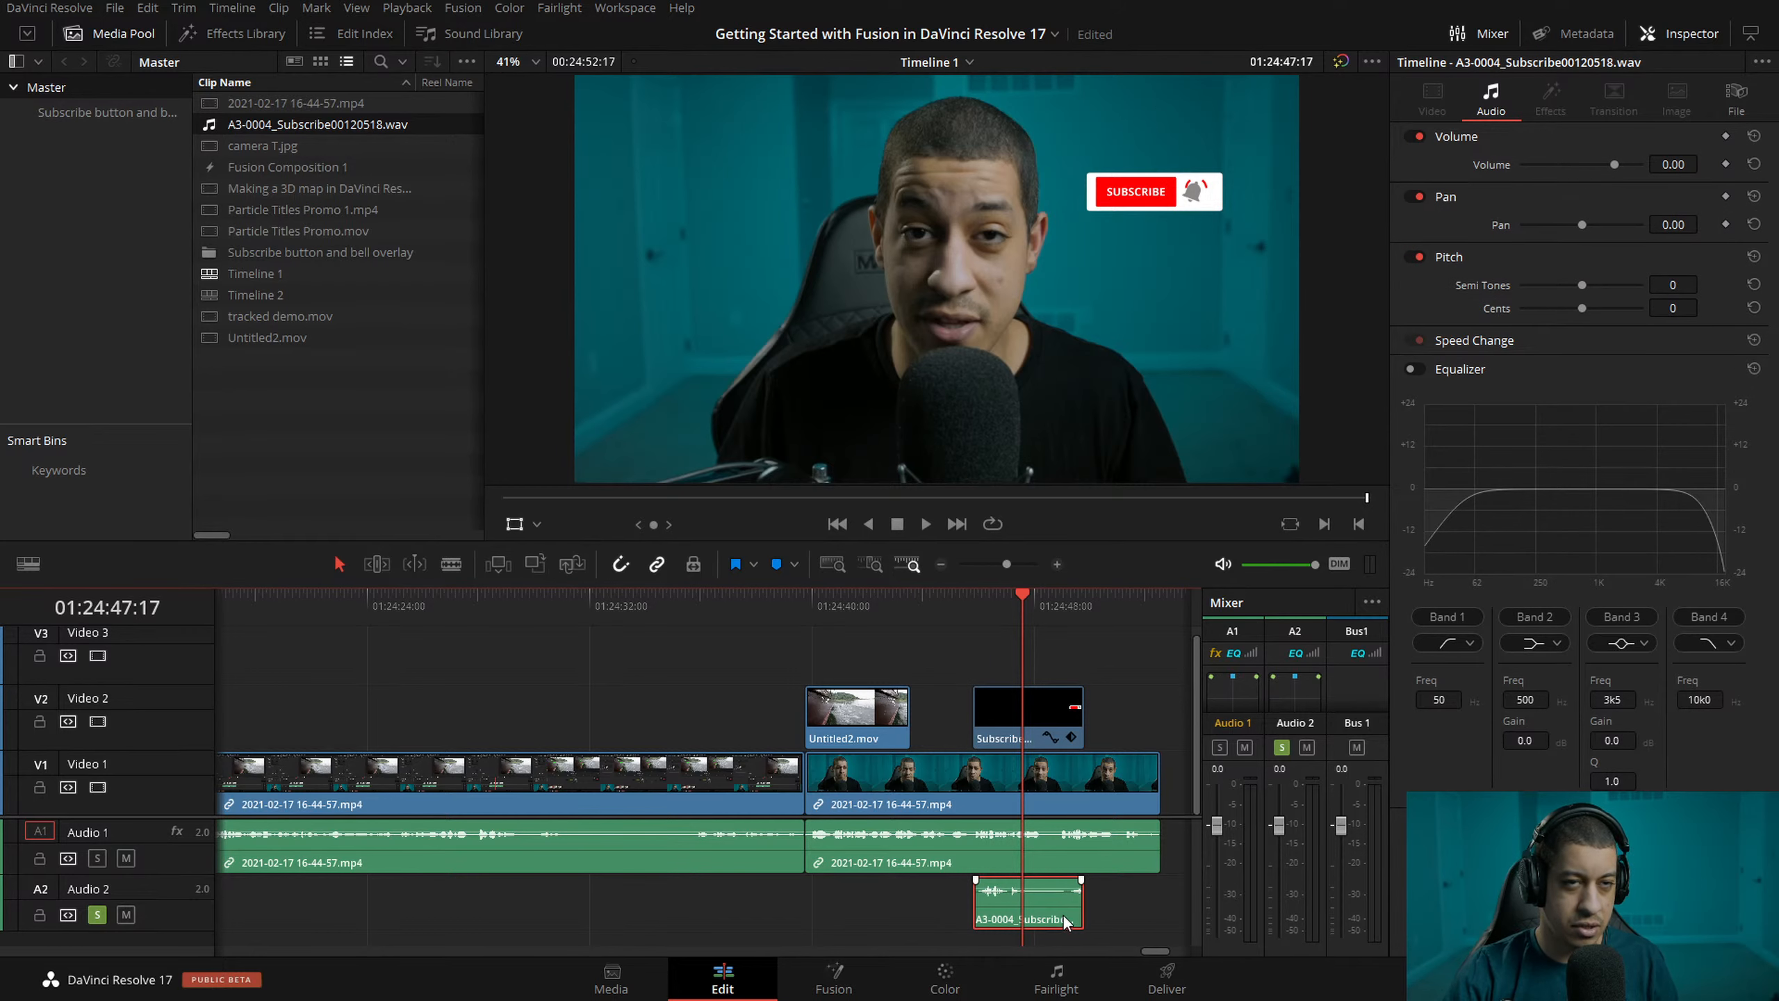
{"action": "left_click", "coordinate": [1673, 166]}
{"action": "key", "text": "BackSpace"}
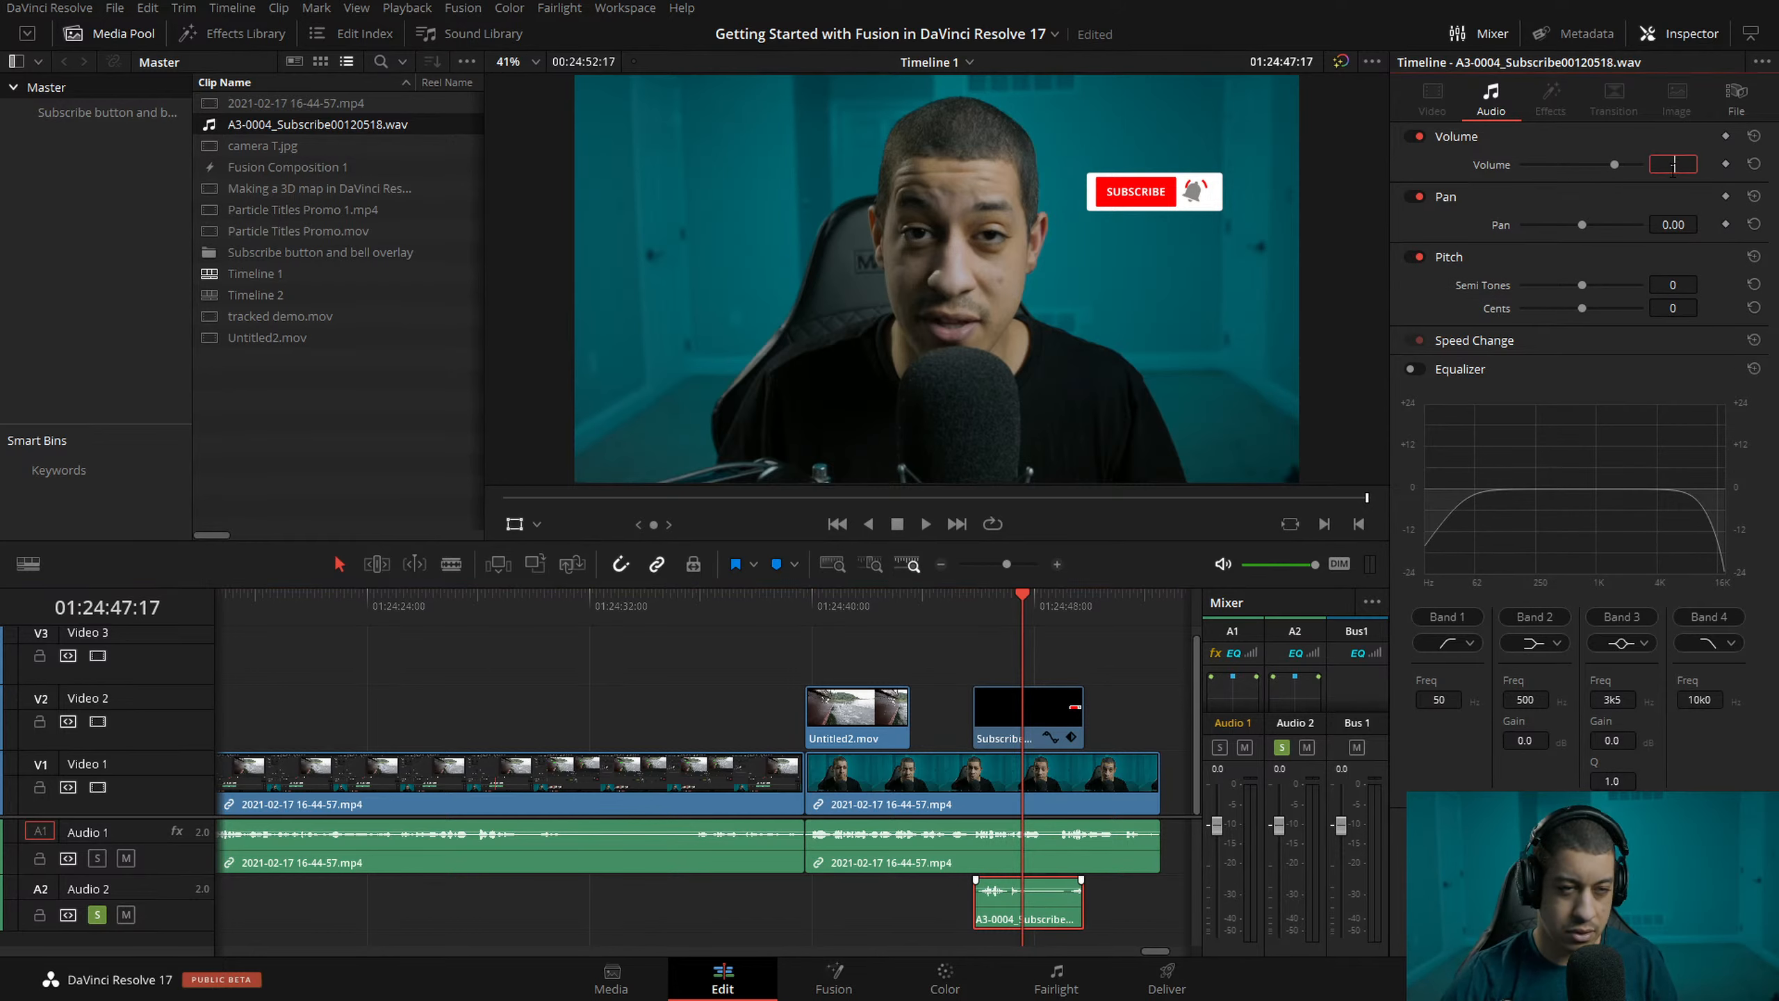
{"action": "type", "text": "-7"}
{"action": "key", "text": "Return"}
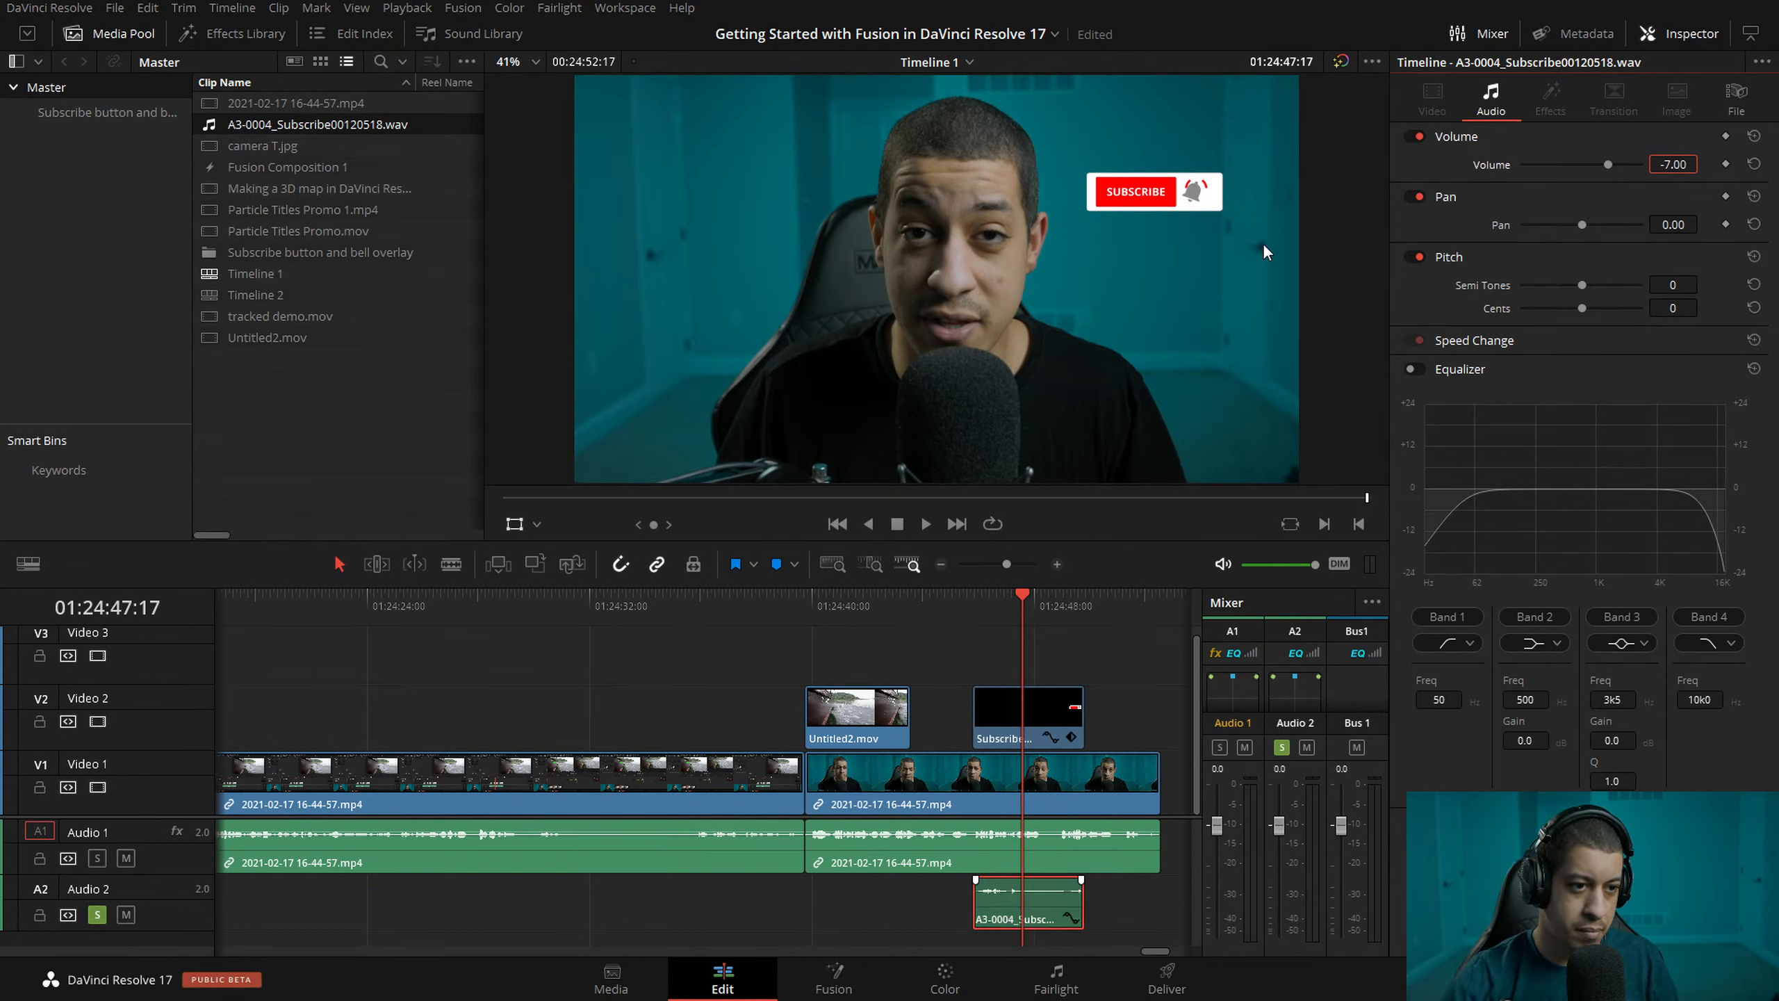
- Play from just before the subscribe overlay to check its new placement and sound level
{"action": "left_click", "coordinate": [954, 614]}
{"action": "key", "text": "space"}
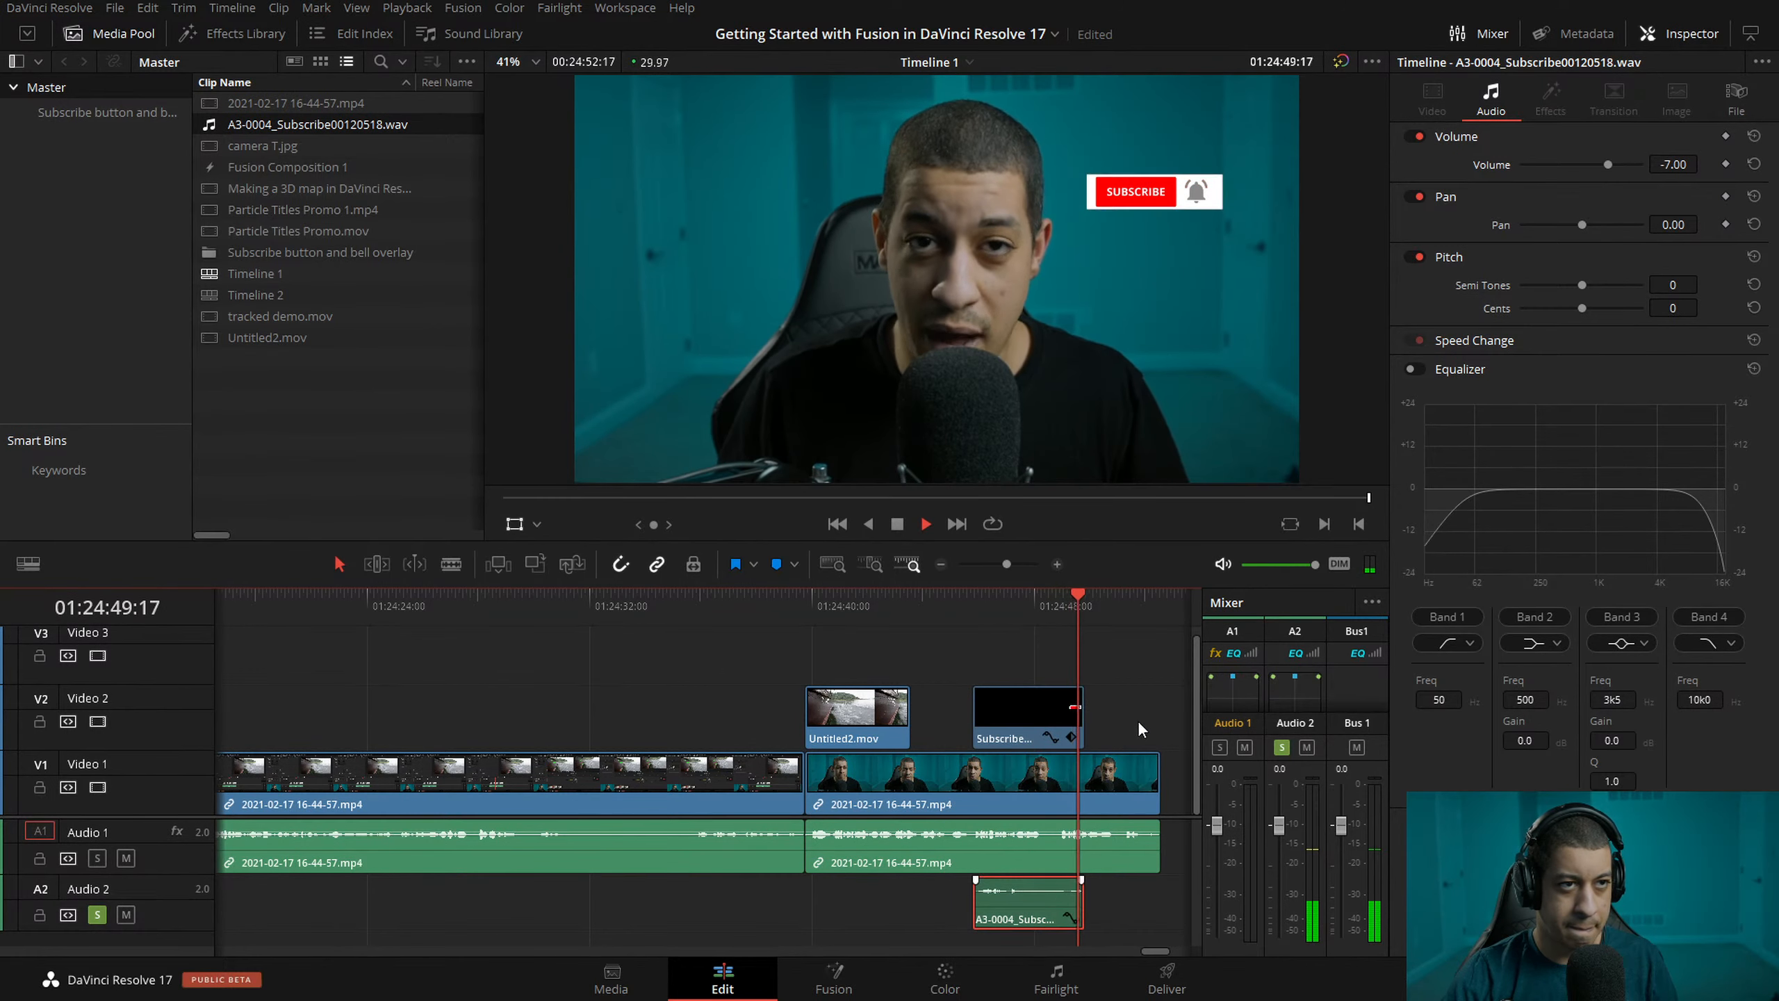
{"action": "key", "text": "space"}
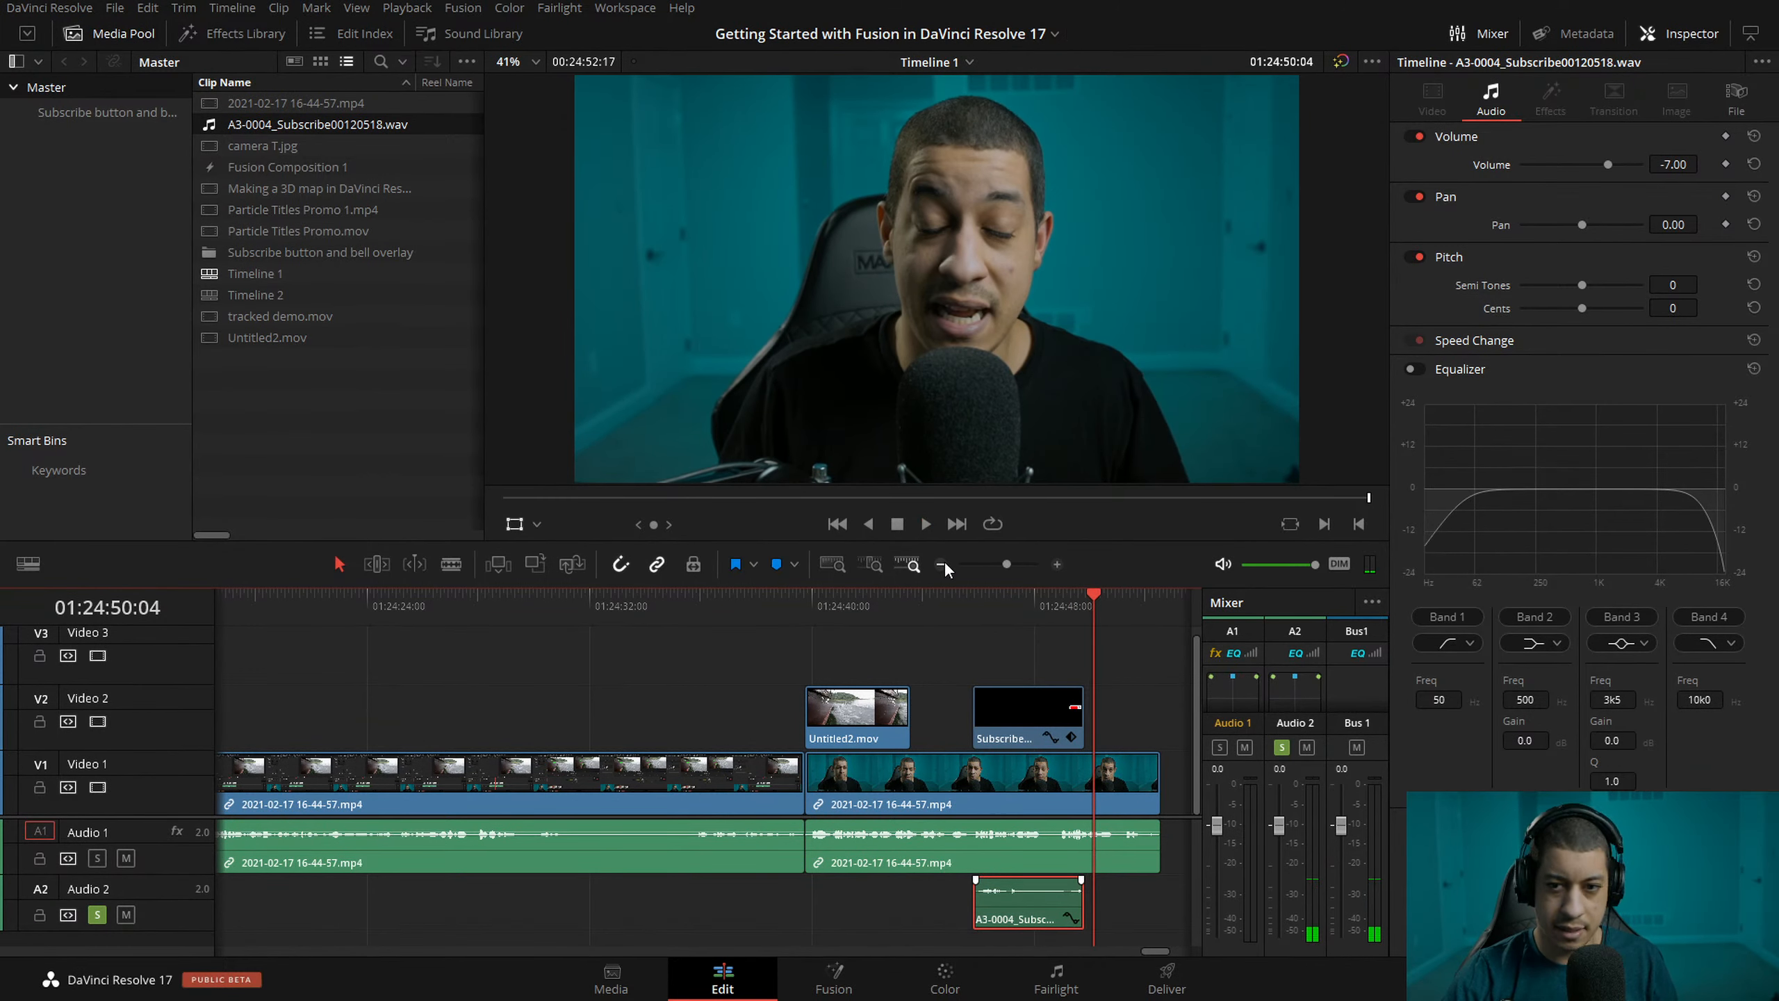
- Import JayAreTV Ads 11-2019.mp4 and insert it at 01:00:58:04, right after the opening talking-head clips
{"action": "left_click", "coordinate": [941, 565]}
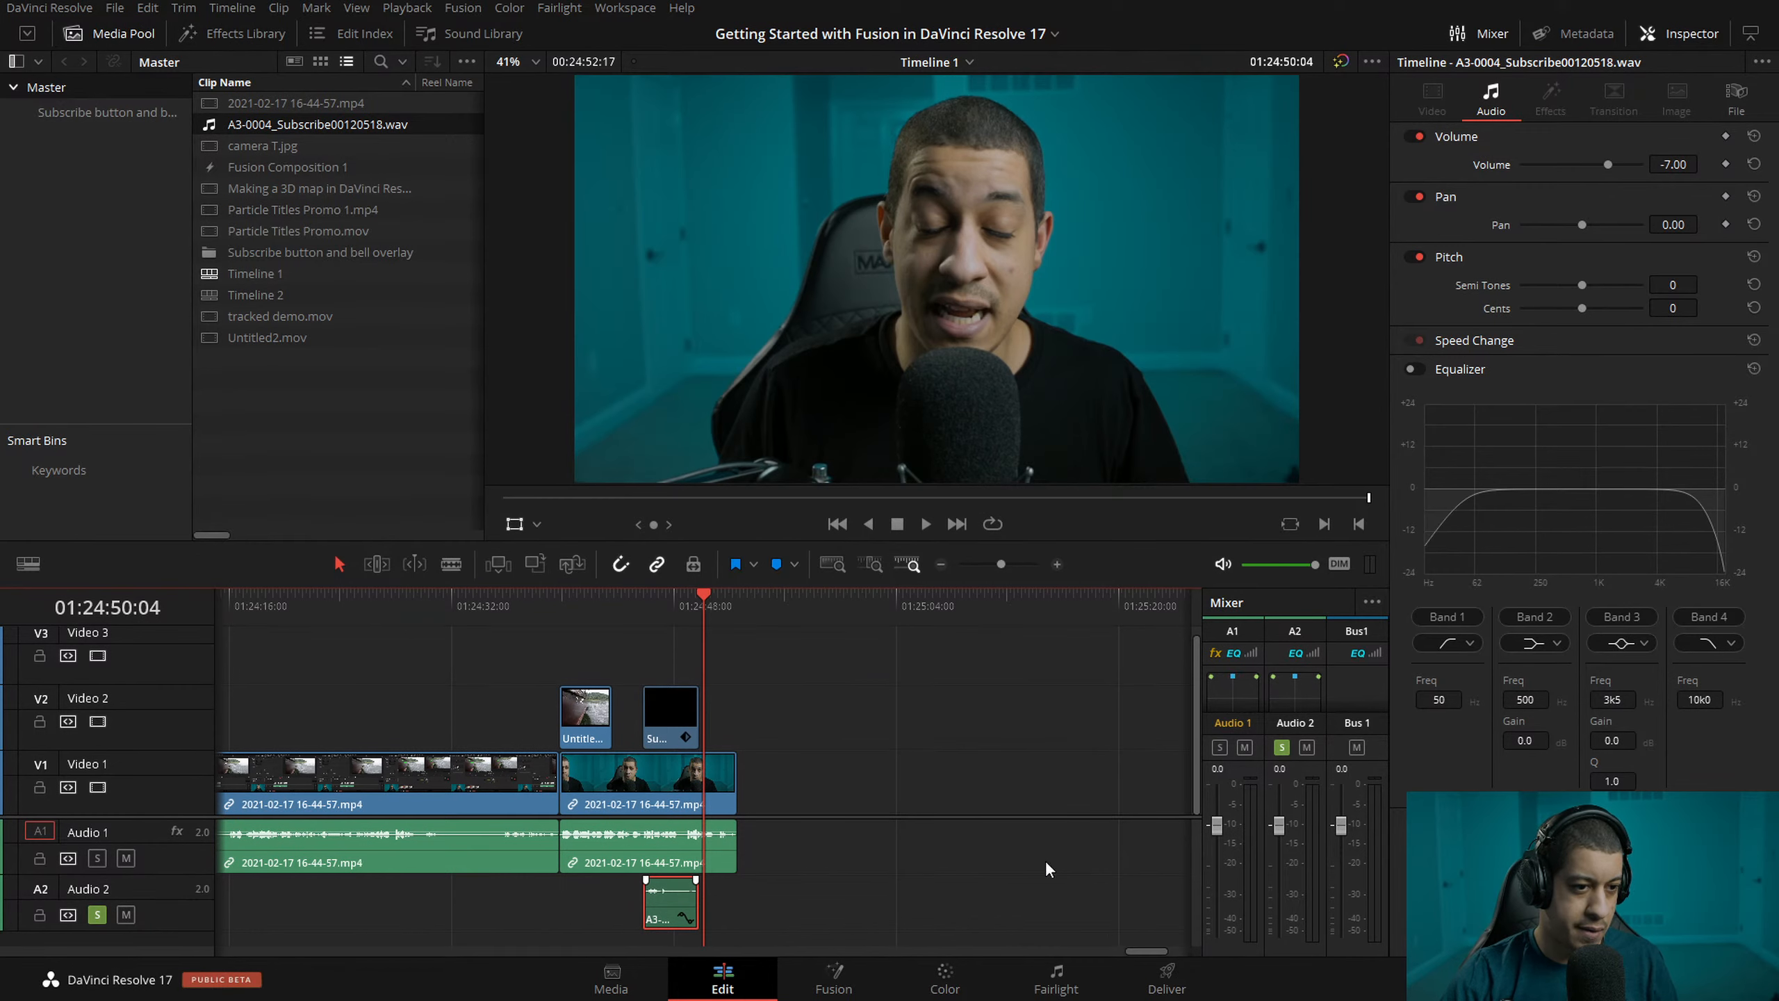
{"action": "left_click", "coordinate": [941, 564]}
{"action": "left_click_drag", "start_coordinate": [1072, 942], "coordinate": [253, 925]}
{"action": "left_click", "coordinate": [417, 605]}
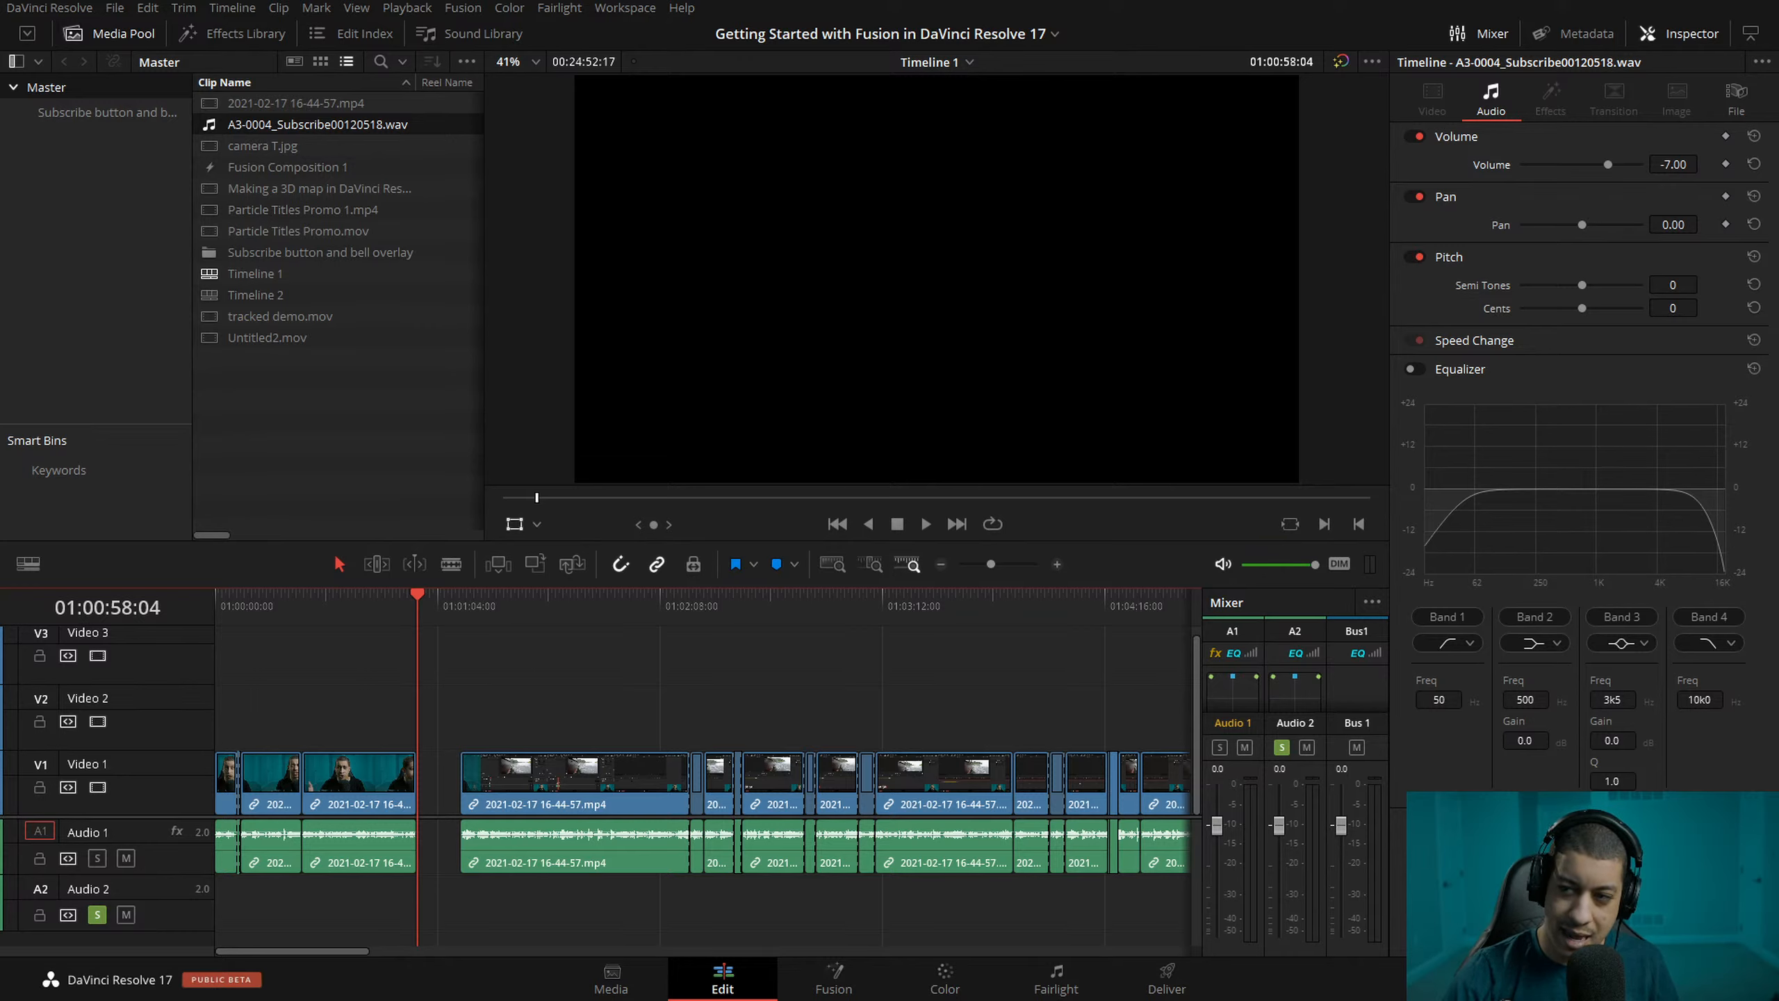
{"action": "left_click_drag", "start_coordinate": [745, 442], "coordinate": [313, 442]}
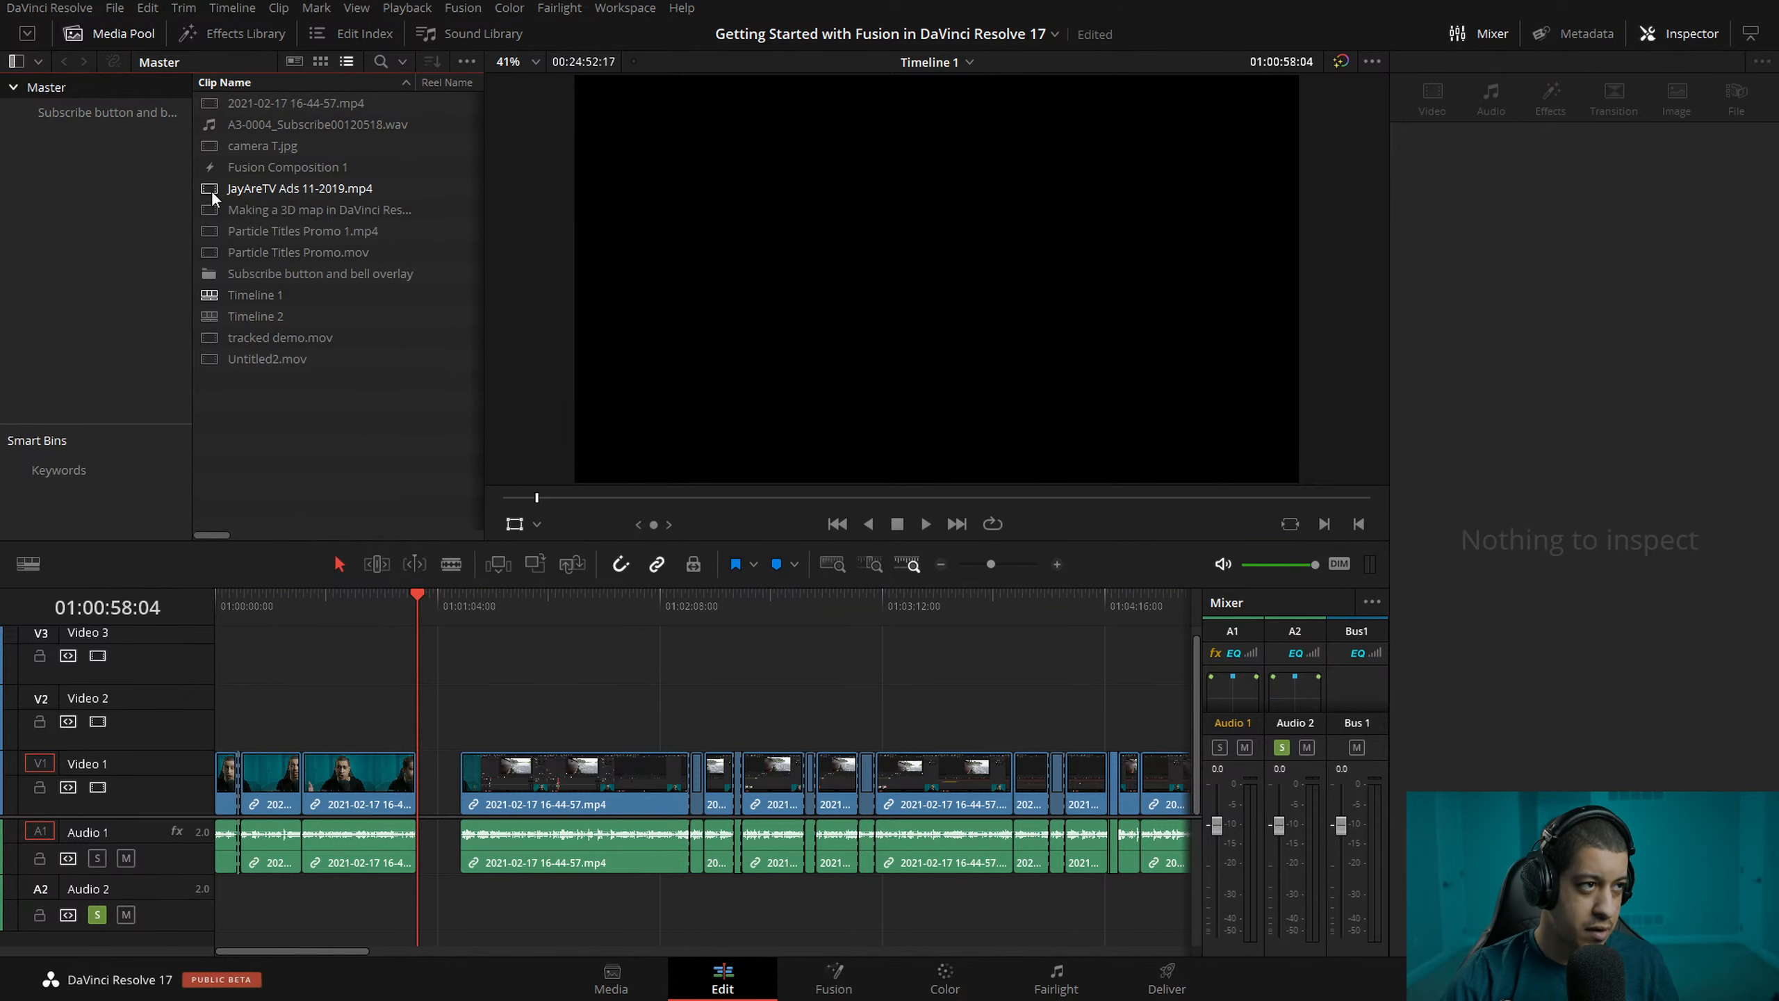
{"action": "left_click", "coordinate": [210, 189]}
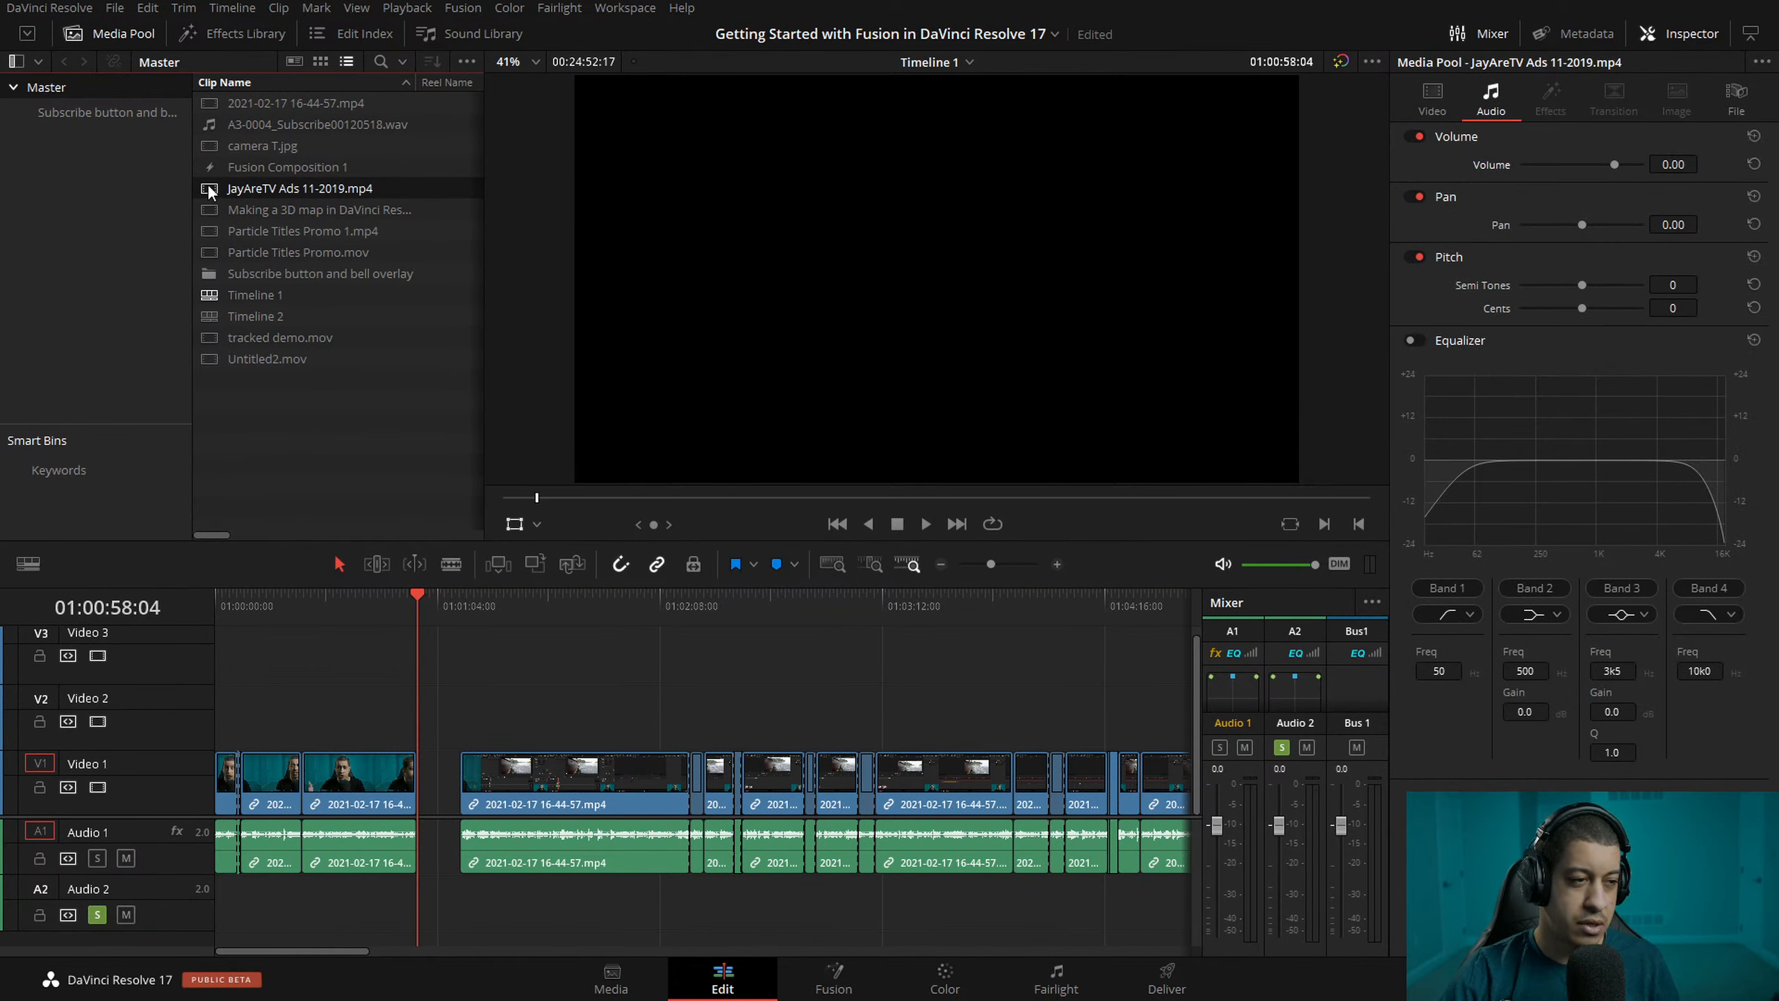
{"action": "left_click_drag", "start_coordinate": [207, 182], "coordinate": [230, 379]}
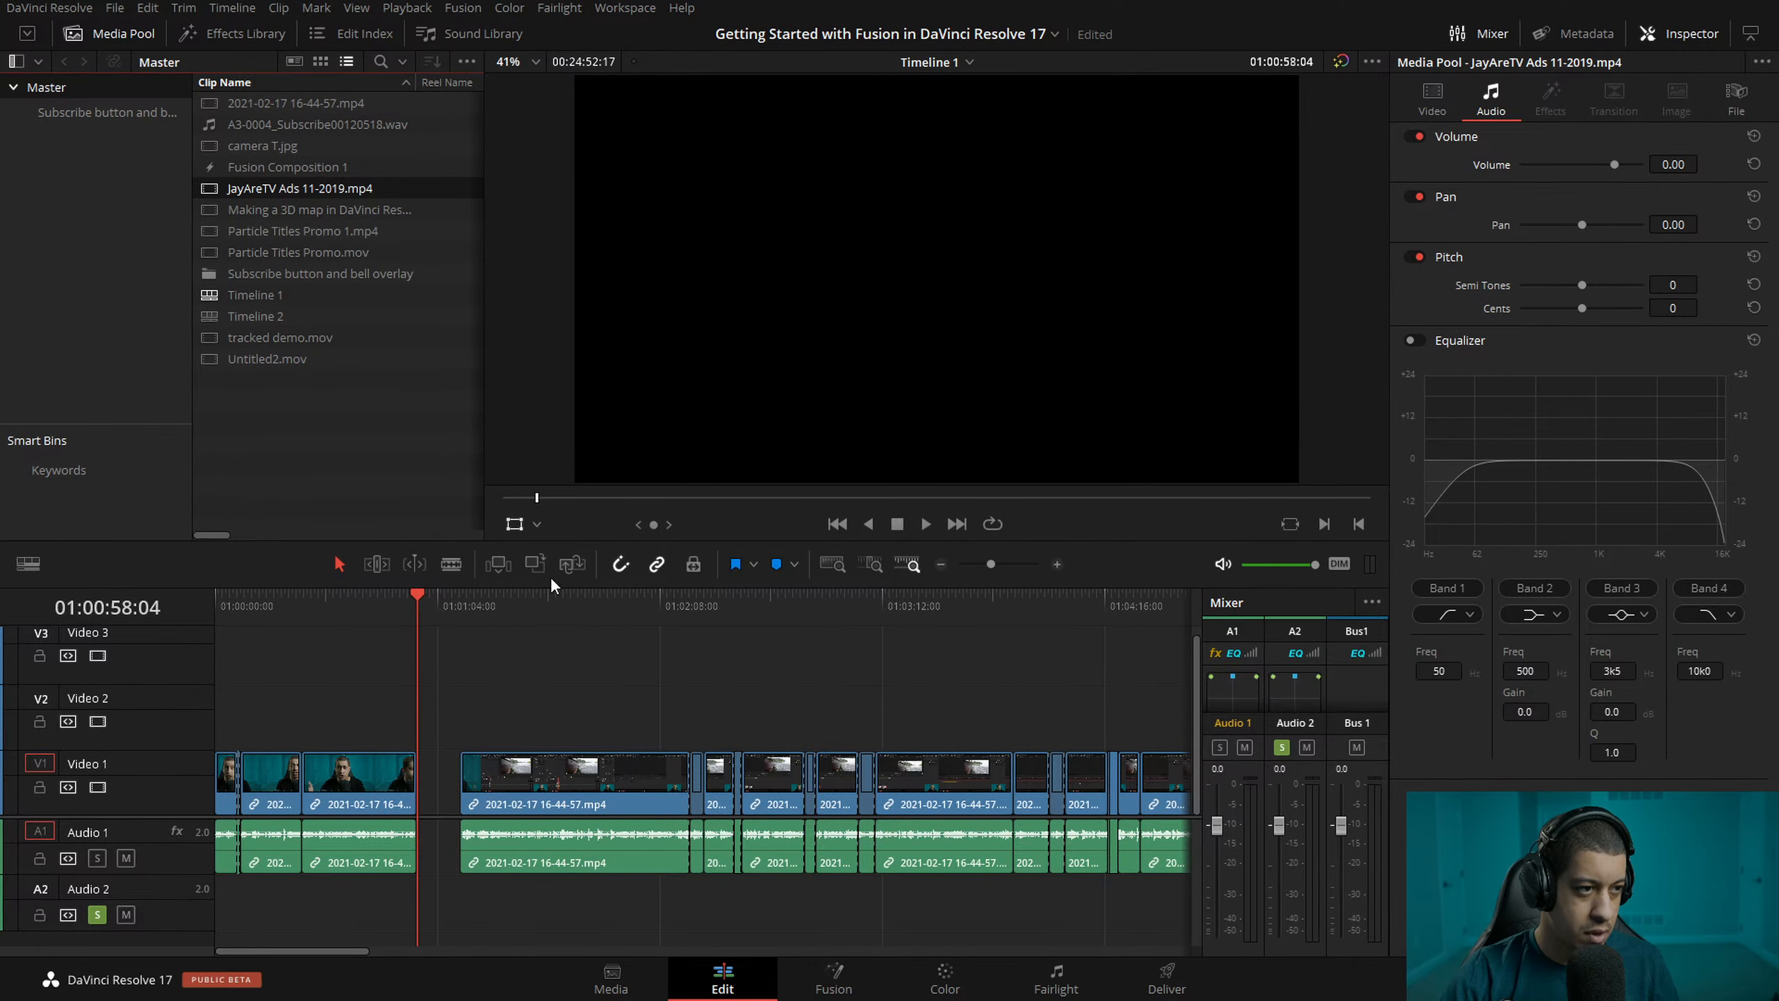
{"action": "left_click", "coordinate": [498, 564]}
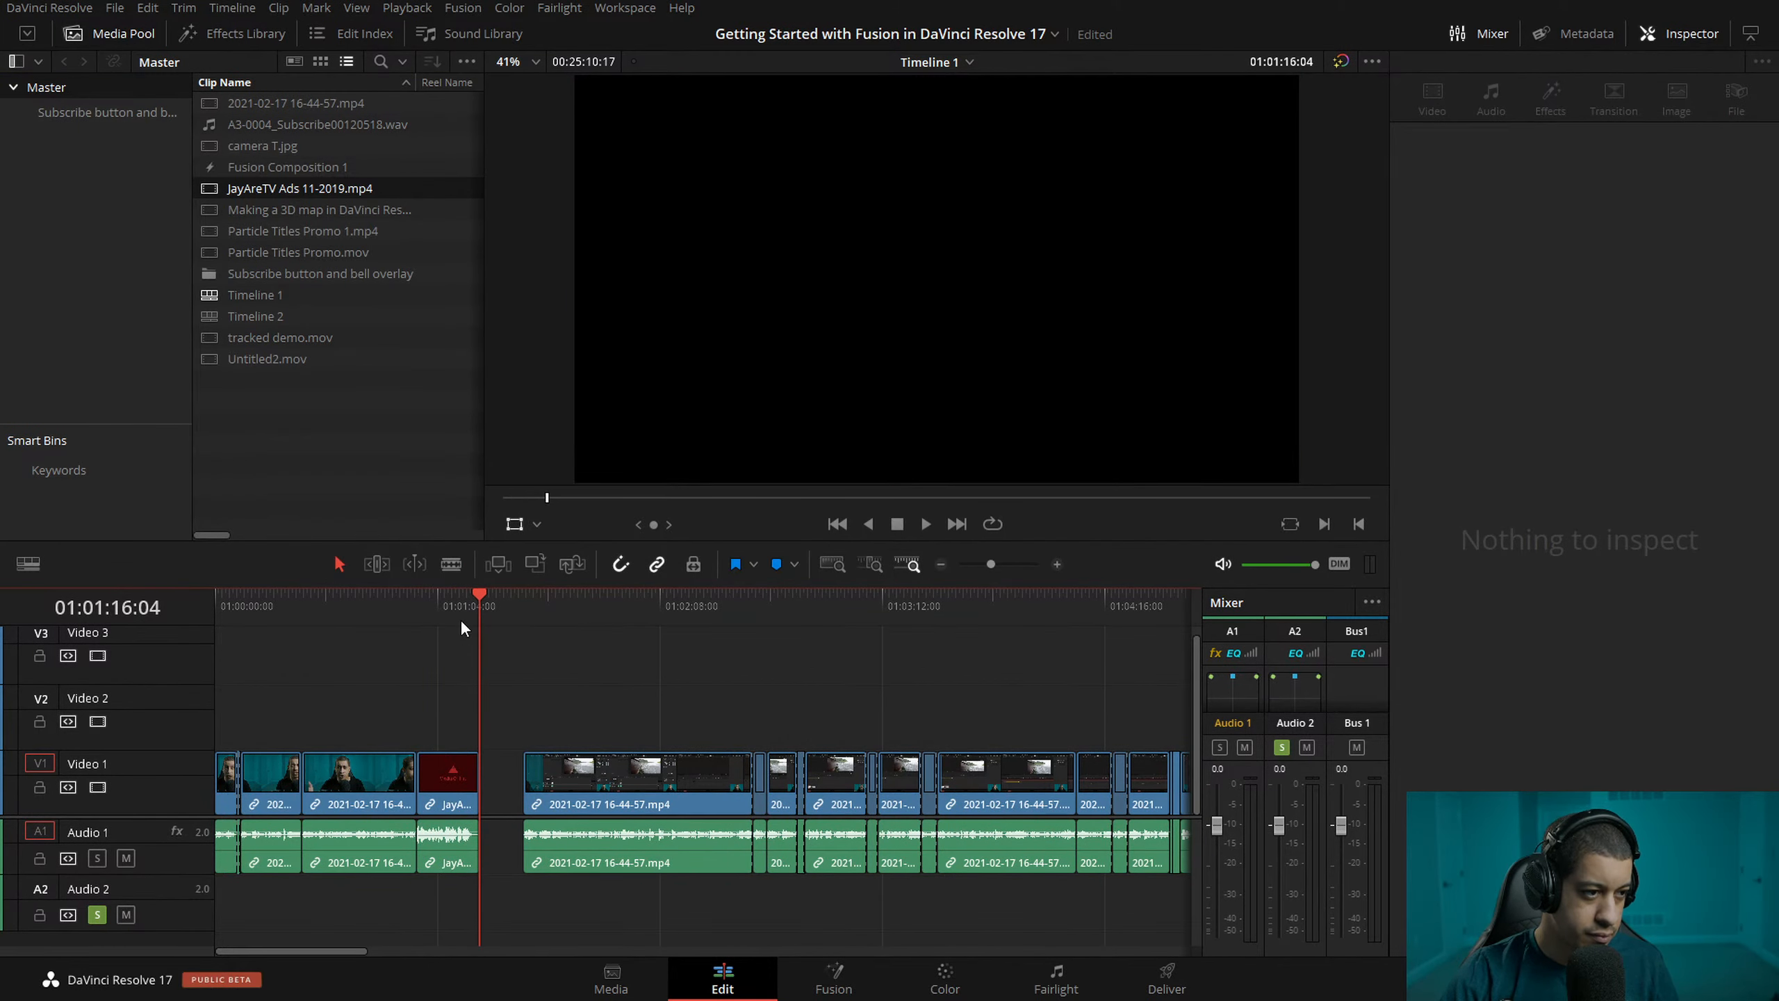
- Play the beginning of the inserted JayAreTV Ads clip to check its picture and sound
{"action": "left_click", "coordinate": [437, 599]}
{"action": "left_click", "coordinate": [423, 604]}
{"action": "key", "text": "space"}
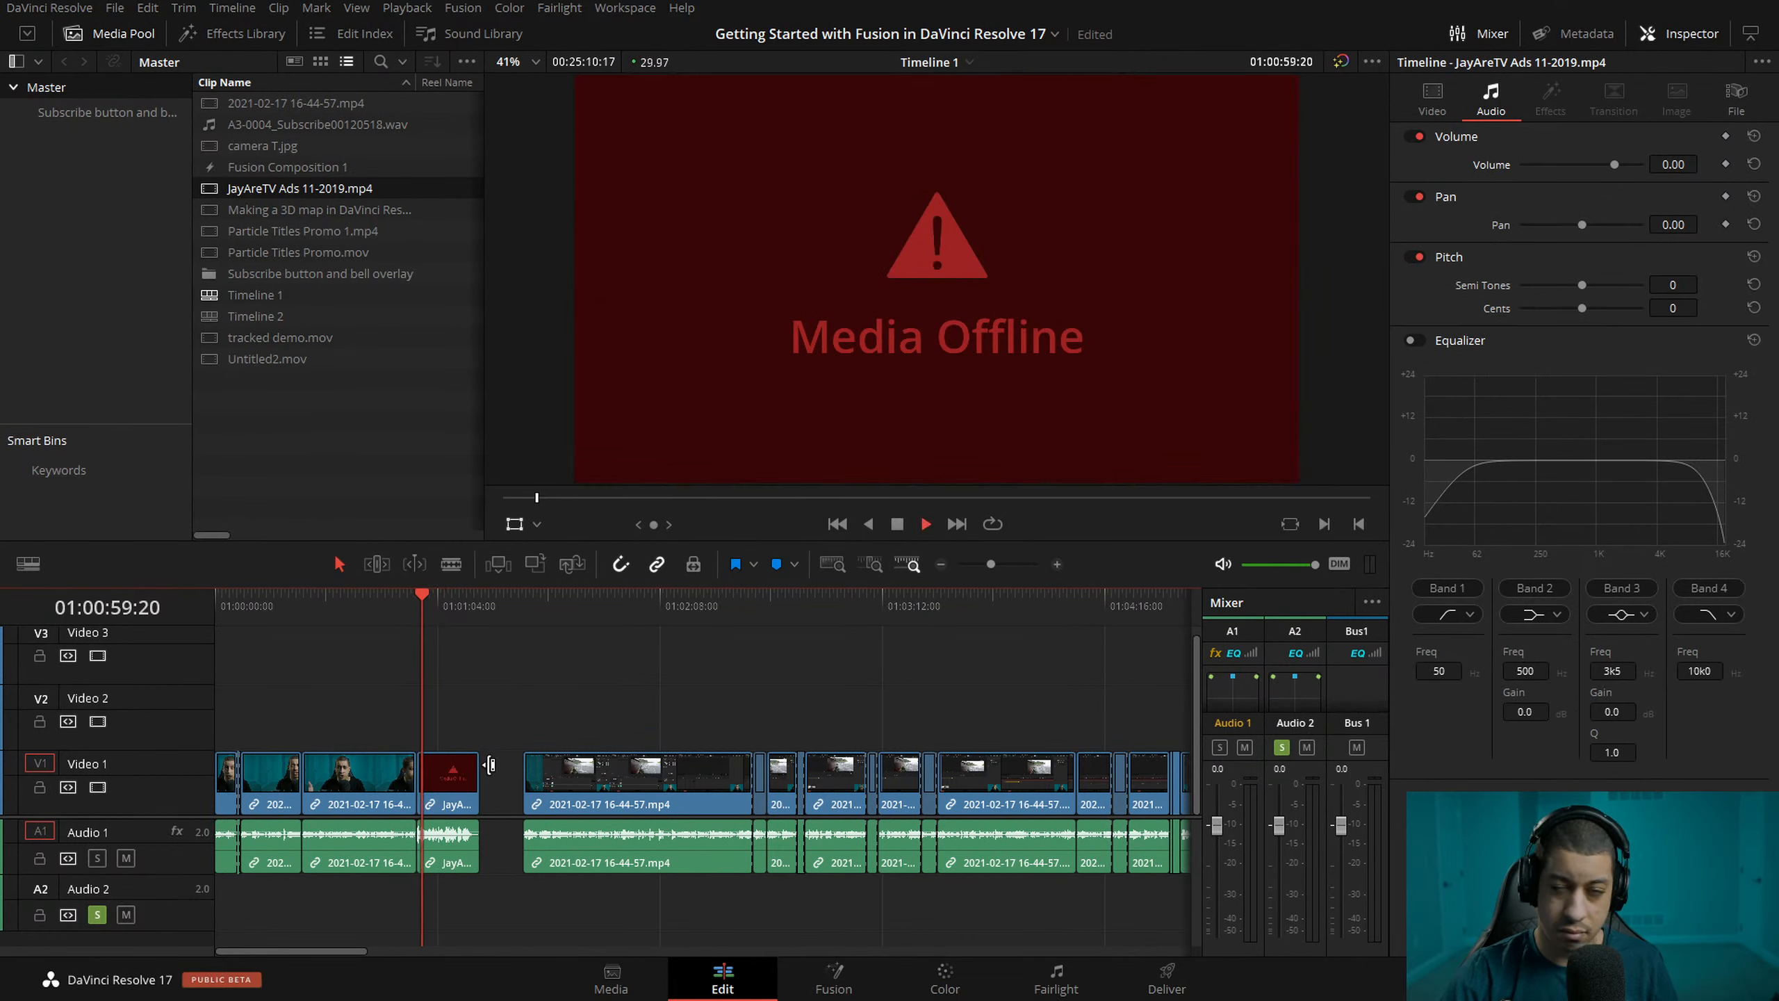
{"action": "key", "text": "space"}
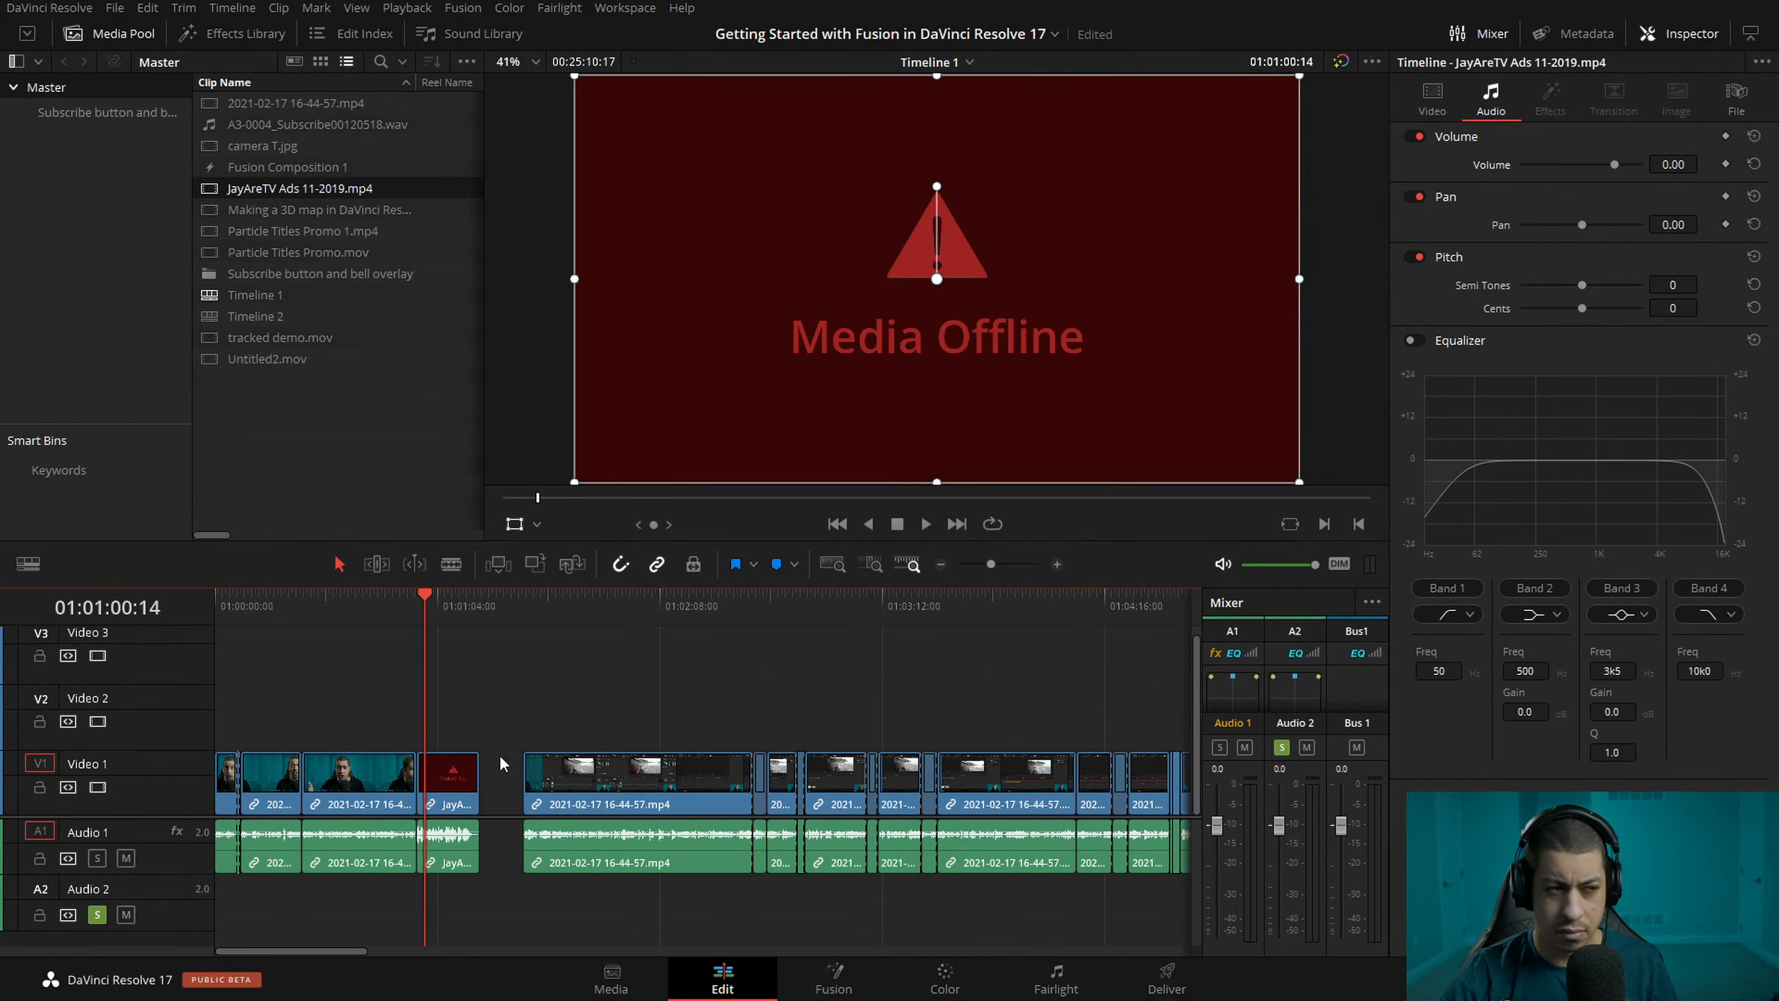
- Deselect the ad clip and save the project
{"action": "left_click", "coordinate": [520, 679]}
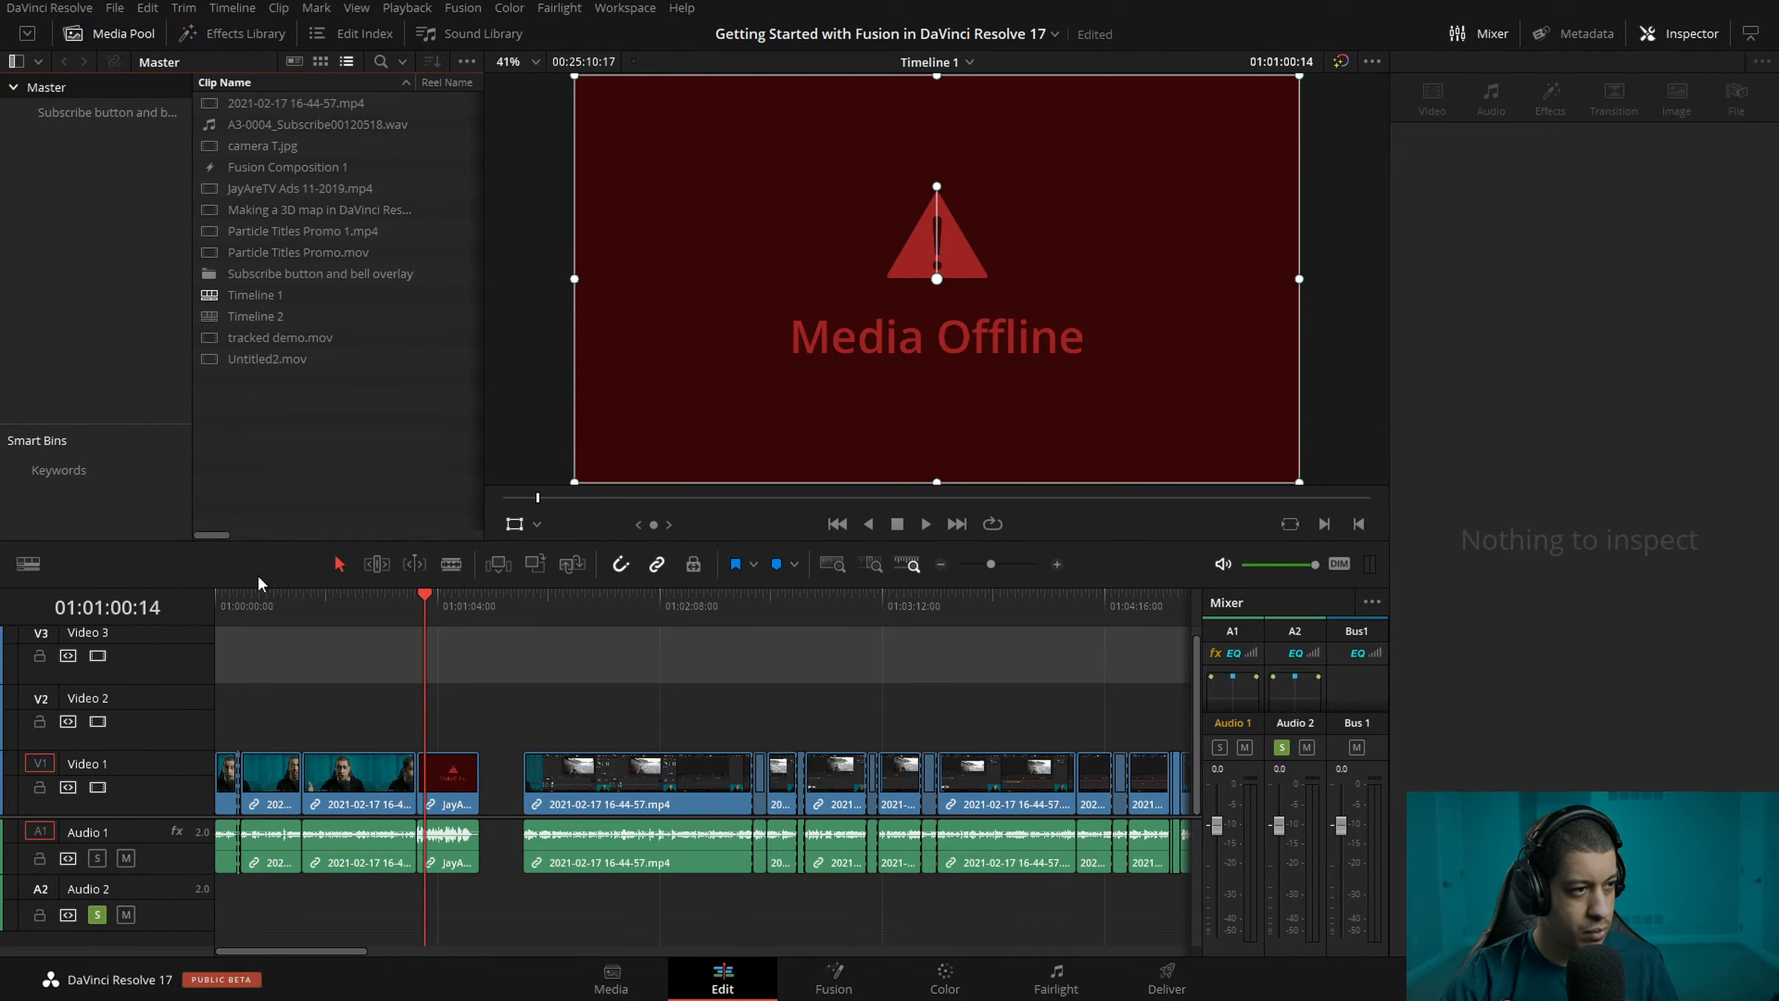
{"action": "key", "text": "ctrl+s"}
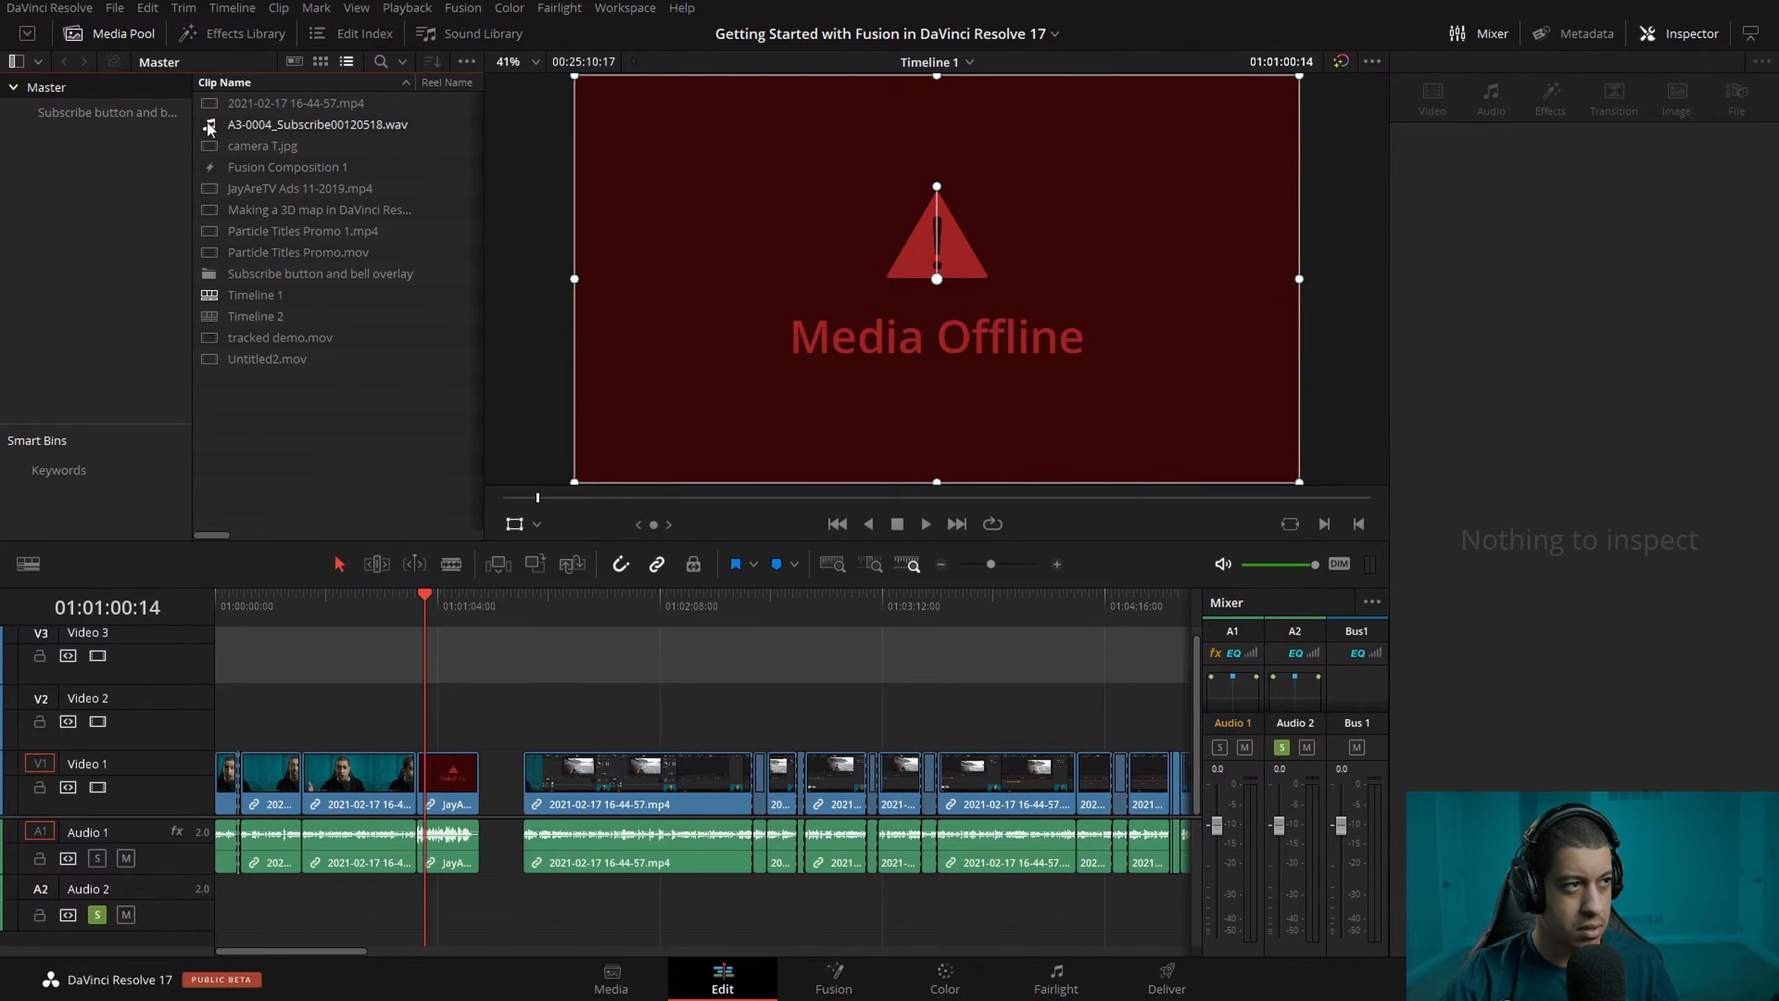
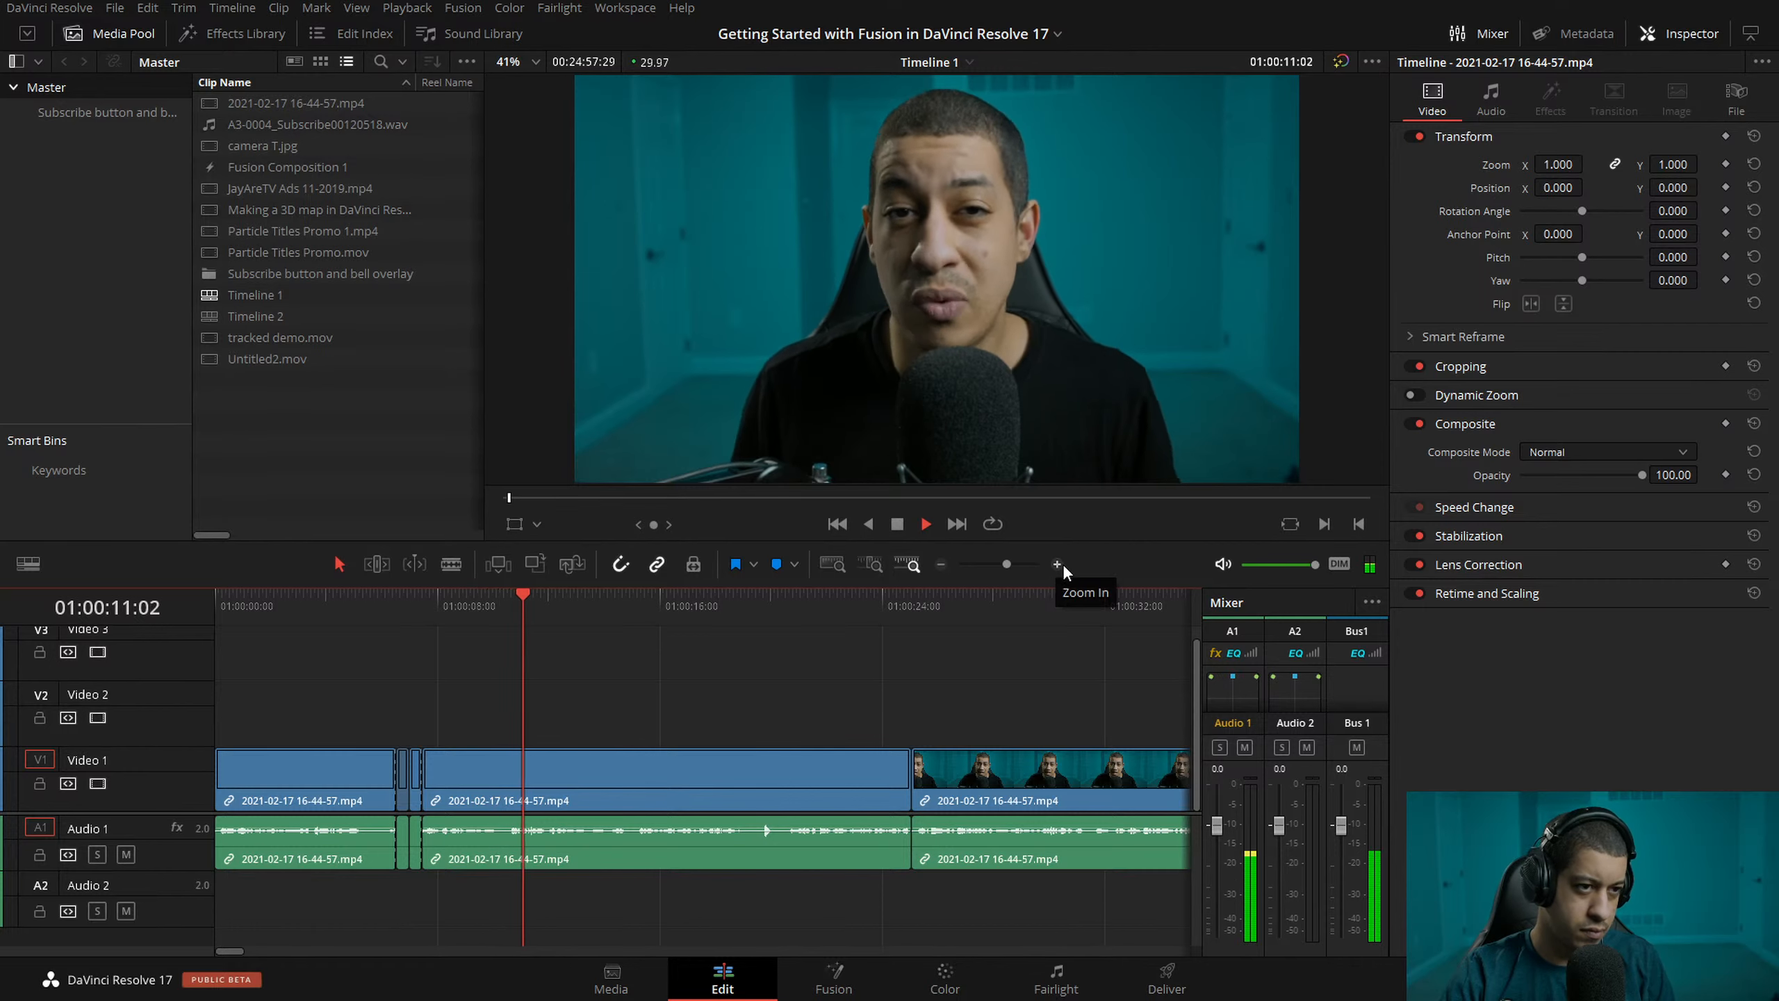
- Stop playback, return the playhead to the timeline start, and preview Making a 3D map in DaVinci Resolve.mov in VLC
{"action": "key", "text": "space"}
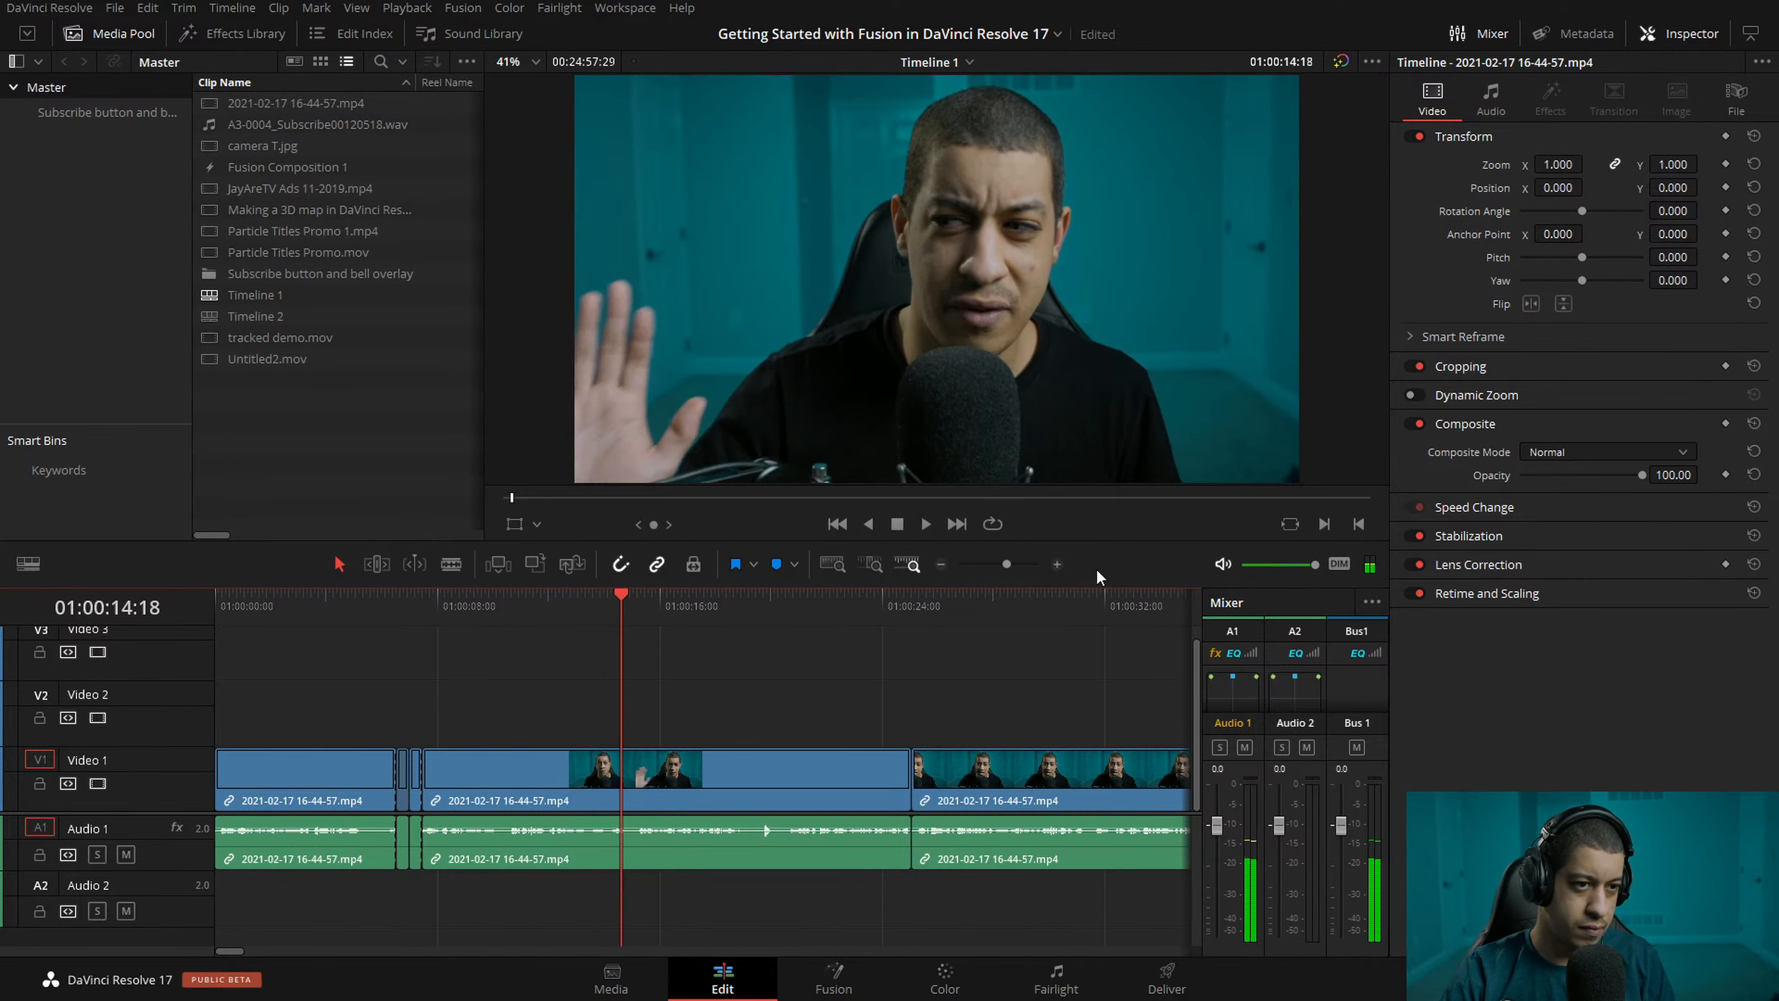
{"action": "left_click_drag", "start_coordinate": [463, 605], "coordinate": [197, 606]}
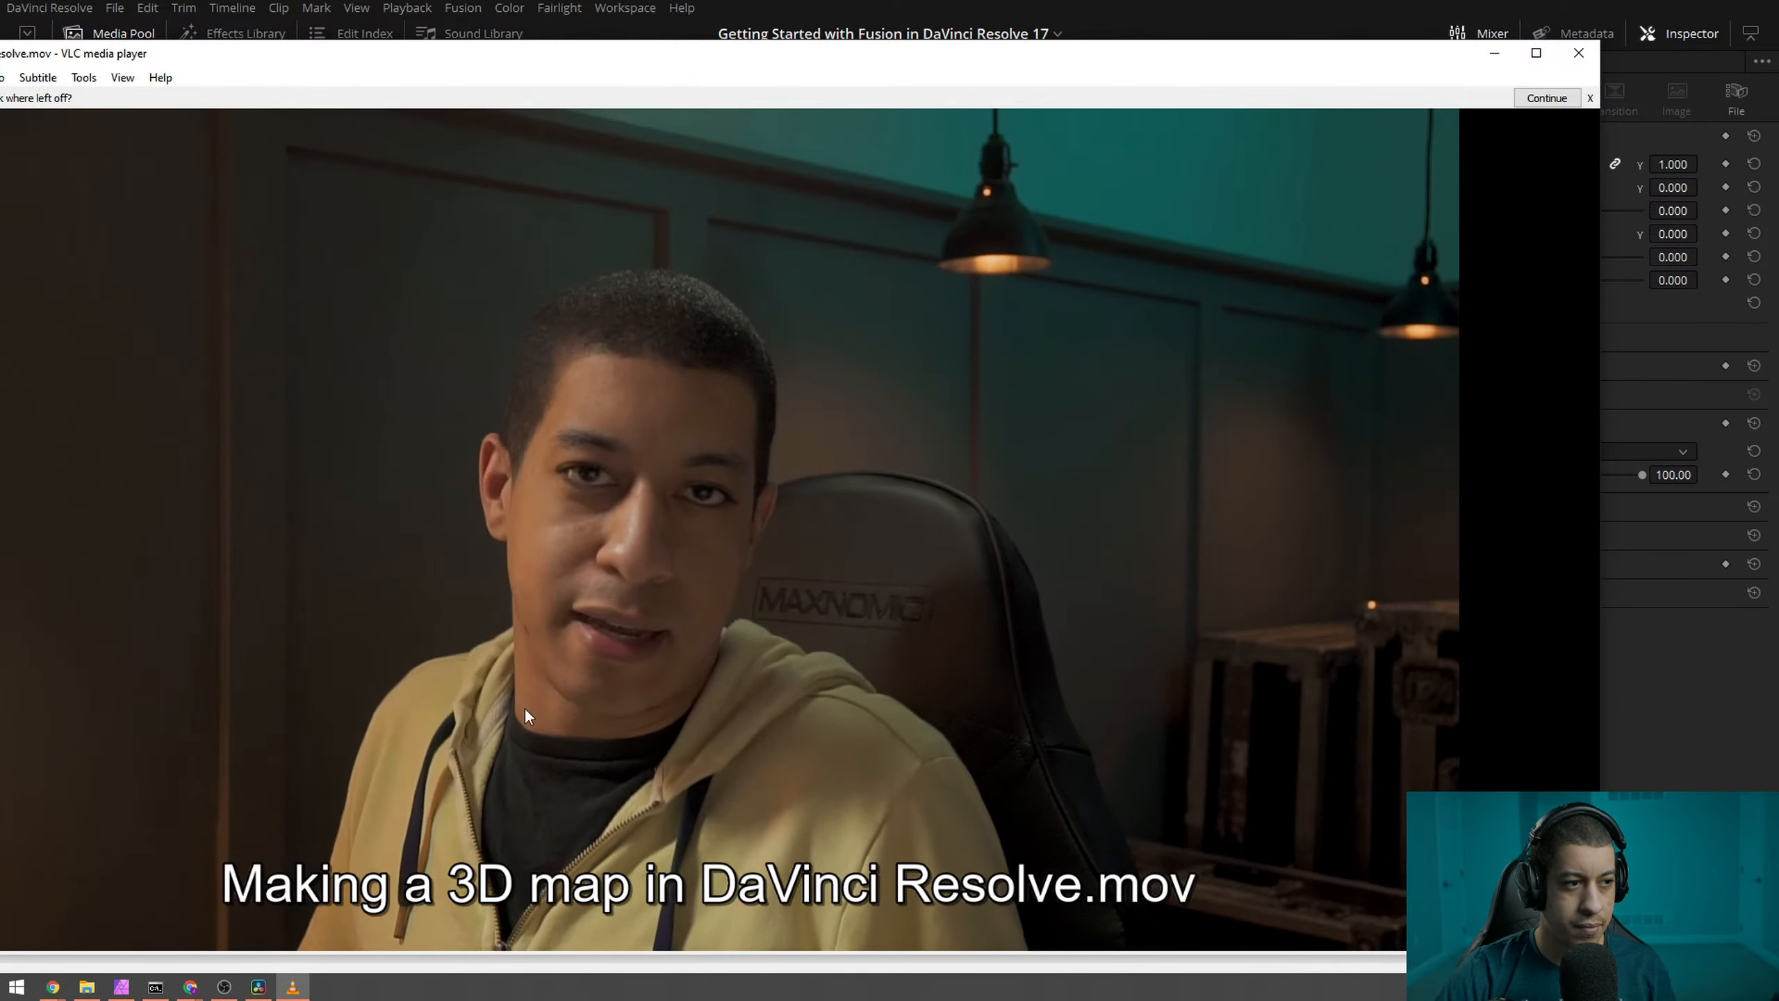
{"action": "left_click", "coordinate": [369, 958]}
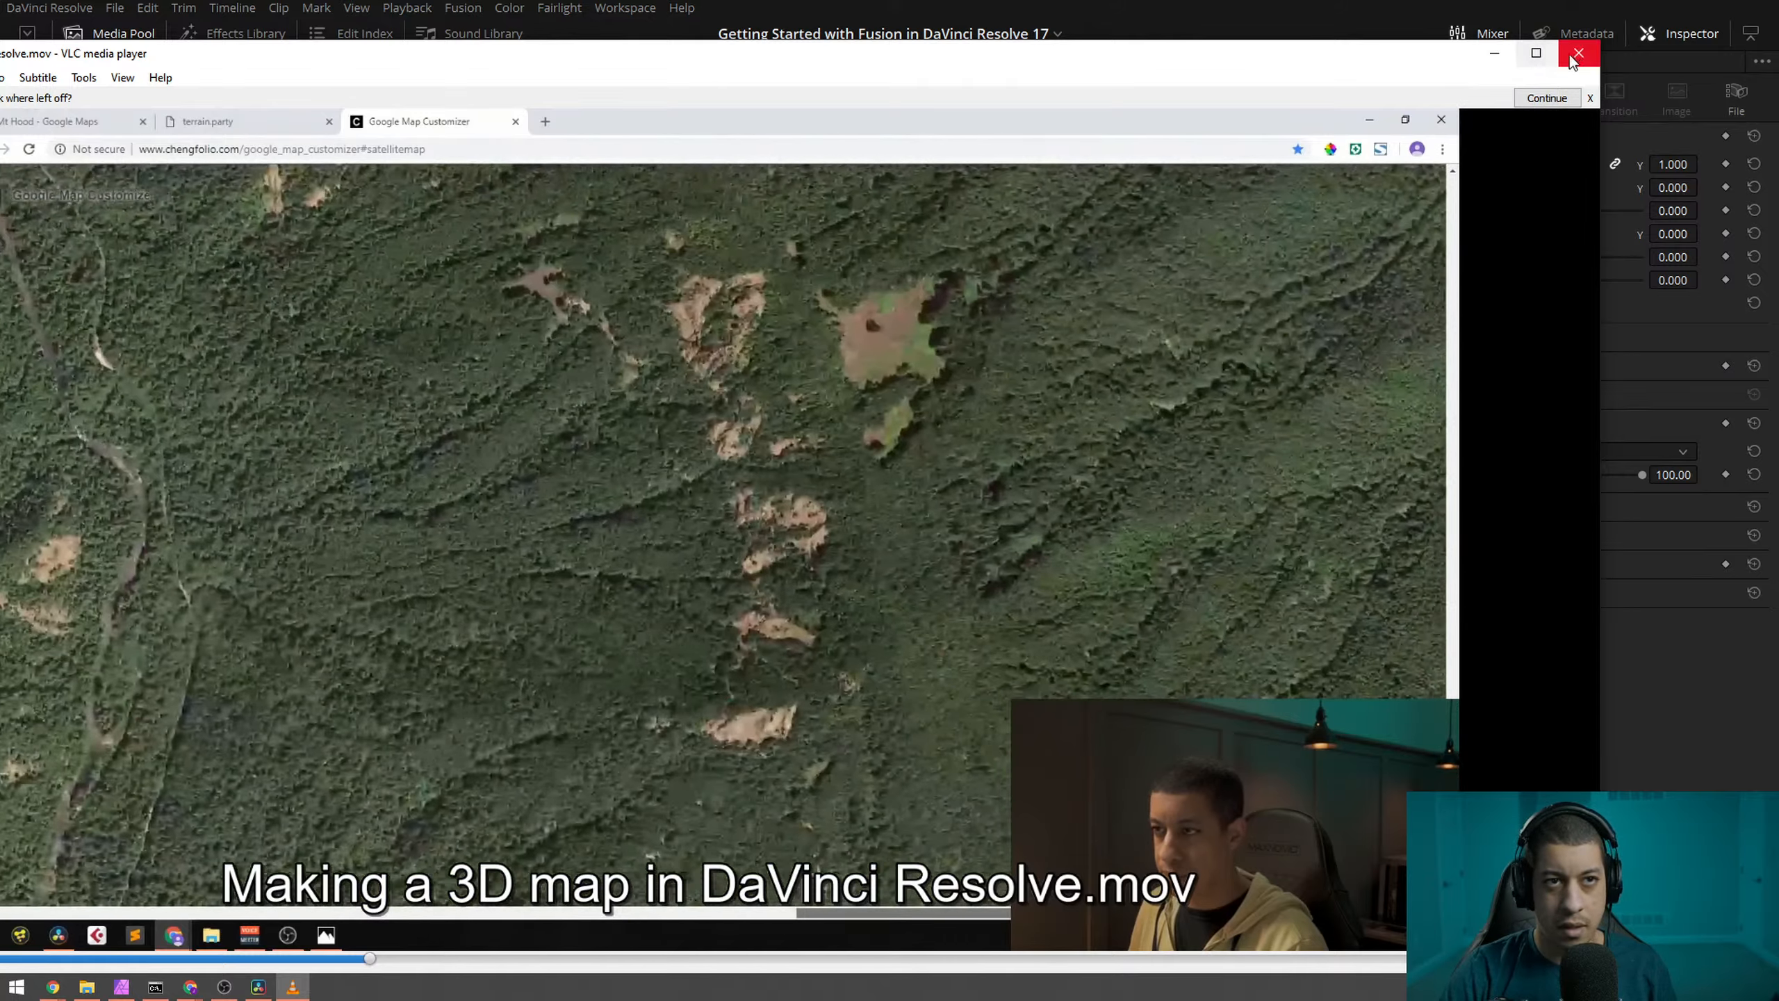
{"action": "left_click", "coordinate": [1578, 54]}
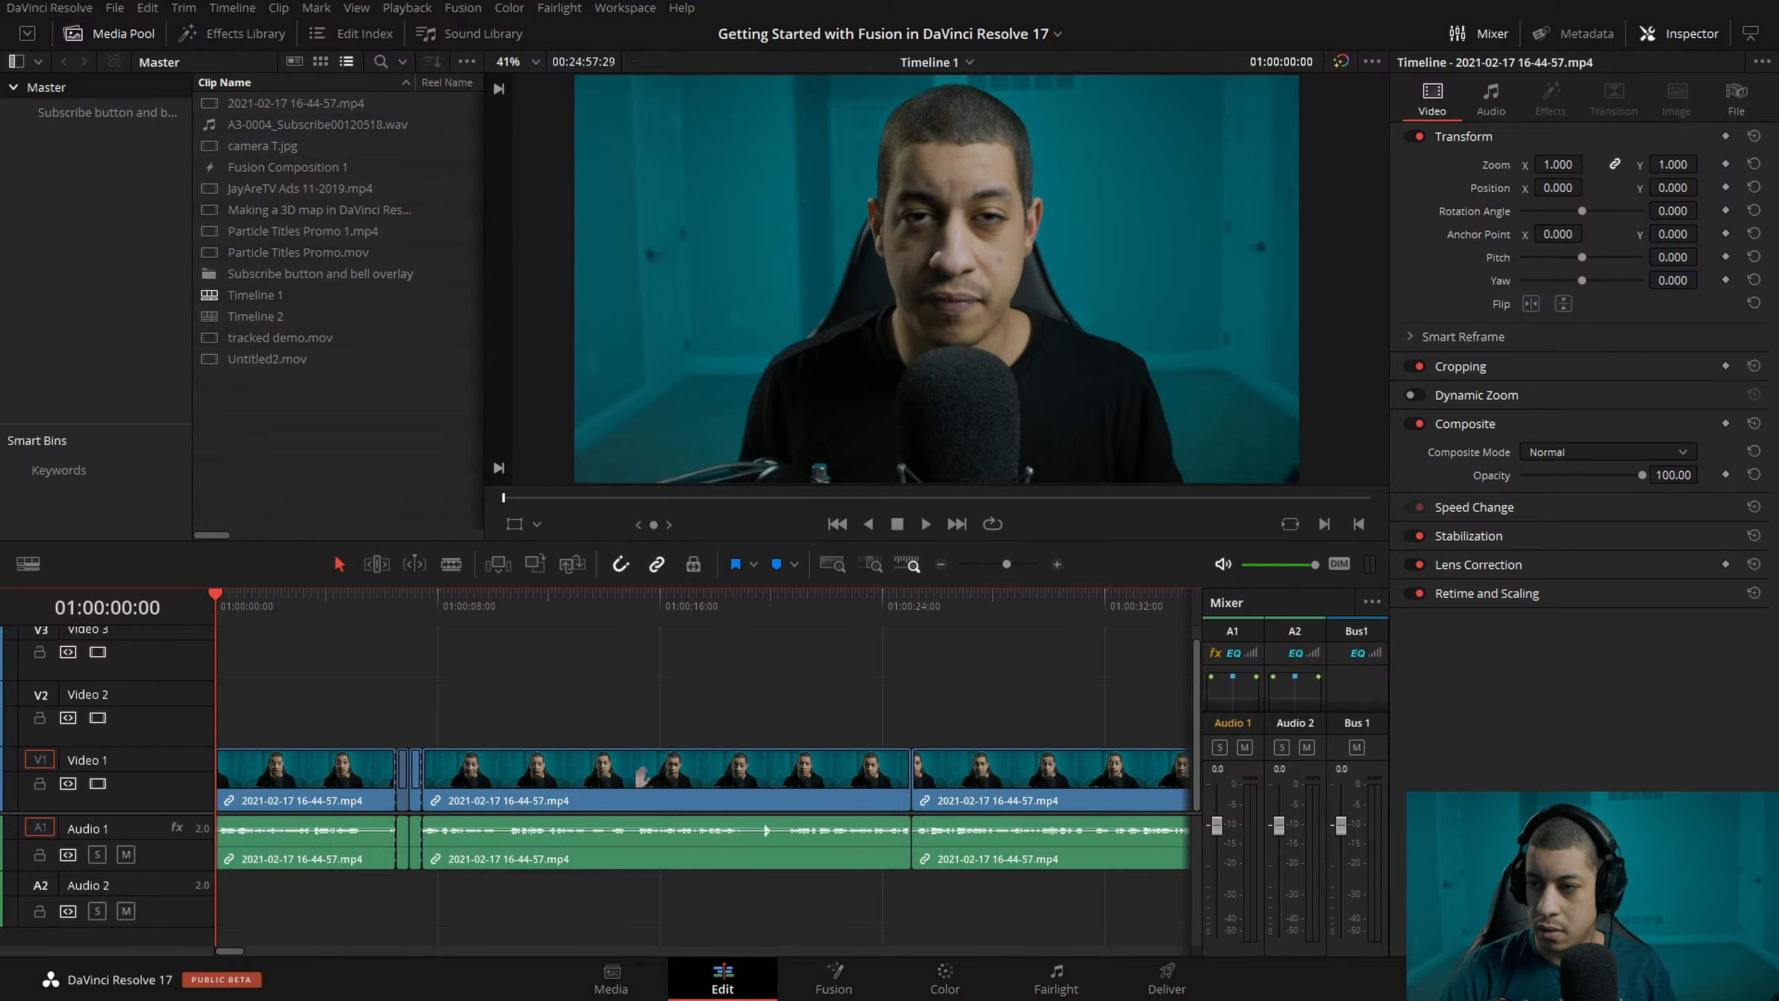
- Skim the early part of Sky View Map Transition in DaVinci Resolve.mov in VLC for usable map footage
{"action": "key", "text": "alt+Tab"}
{"action": "left_click", "coordinate": [147, 937]}
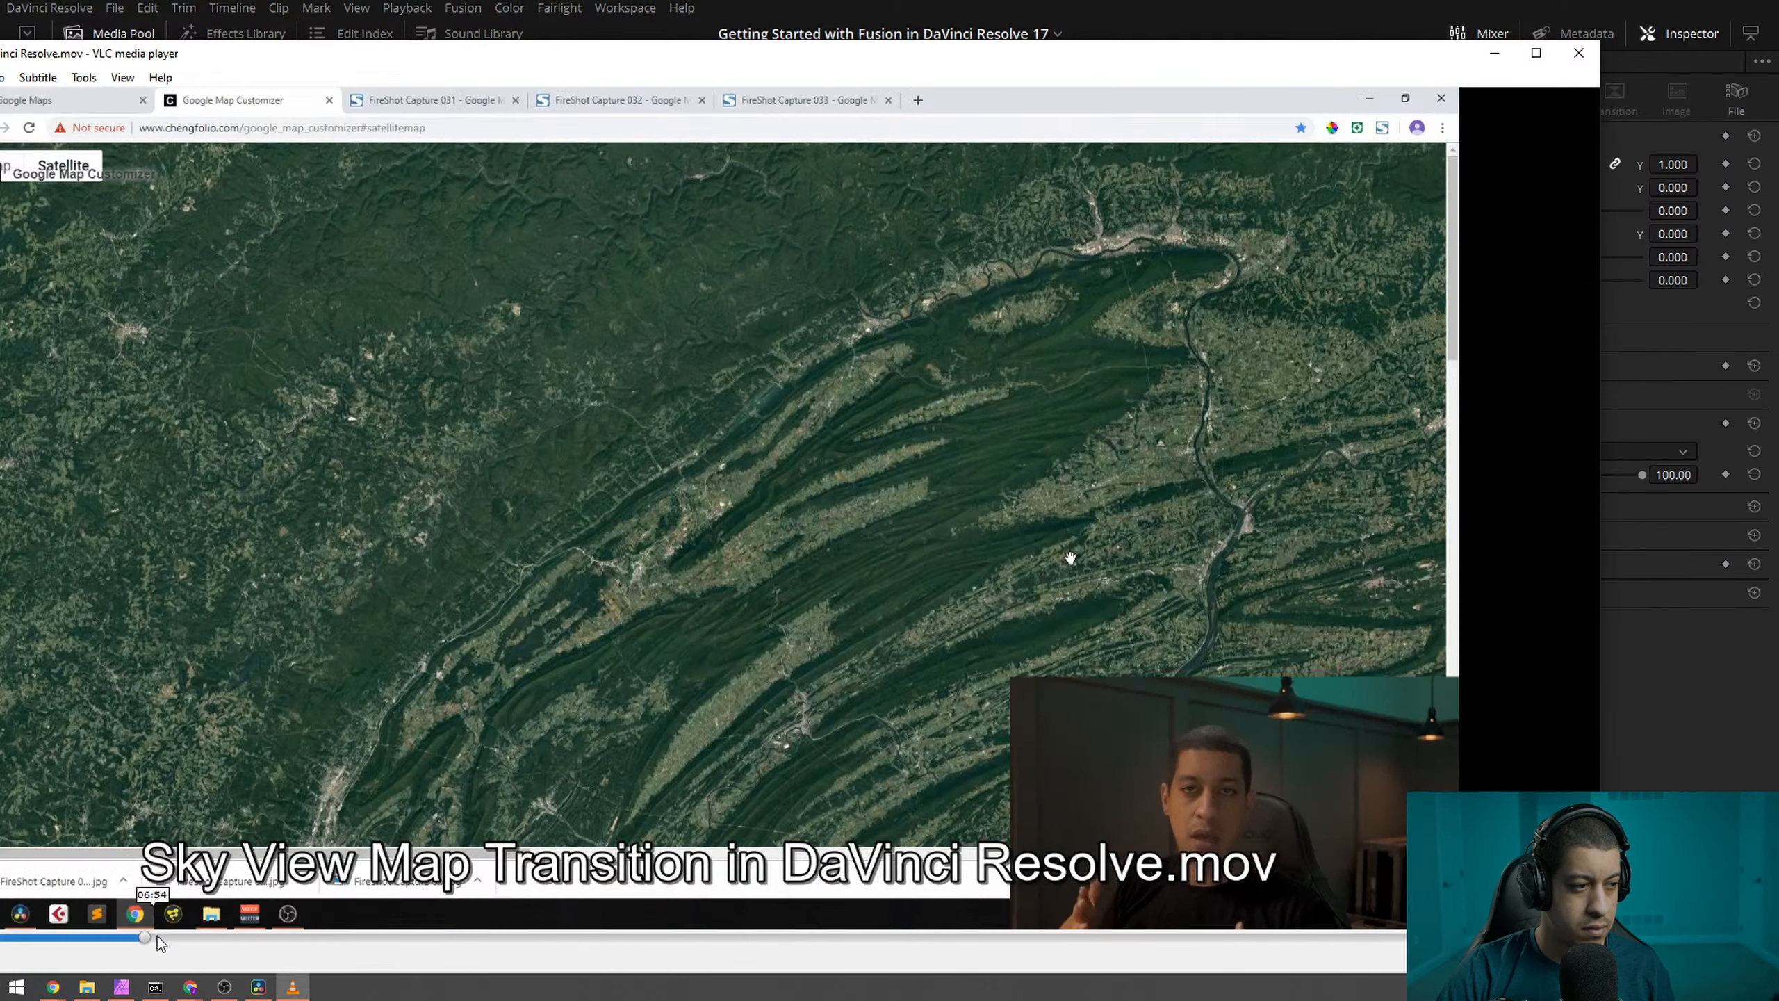
{"action": "left_click", "coordinate": [1576, 53]}
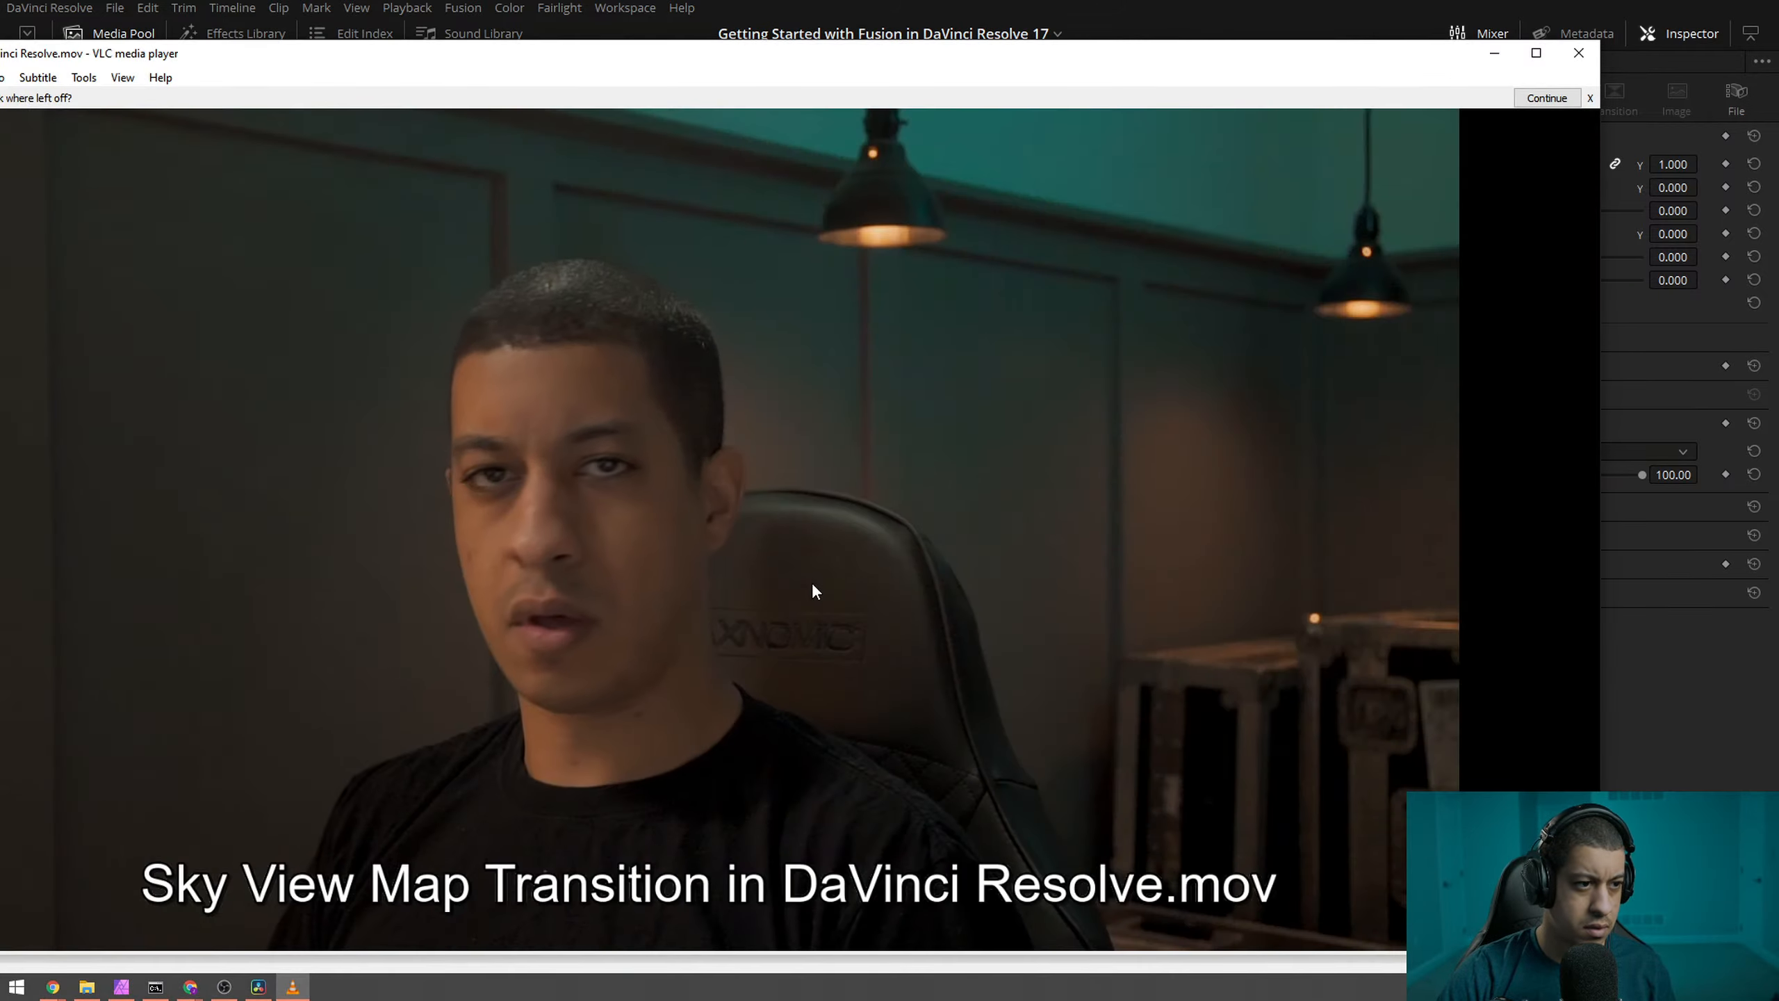
{"action": "double_click", "coordinate": [814, 588]}
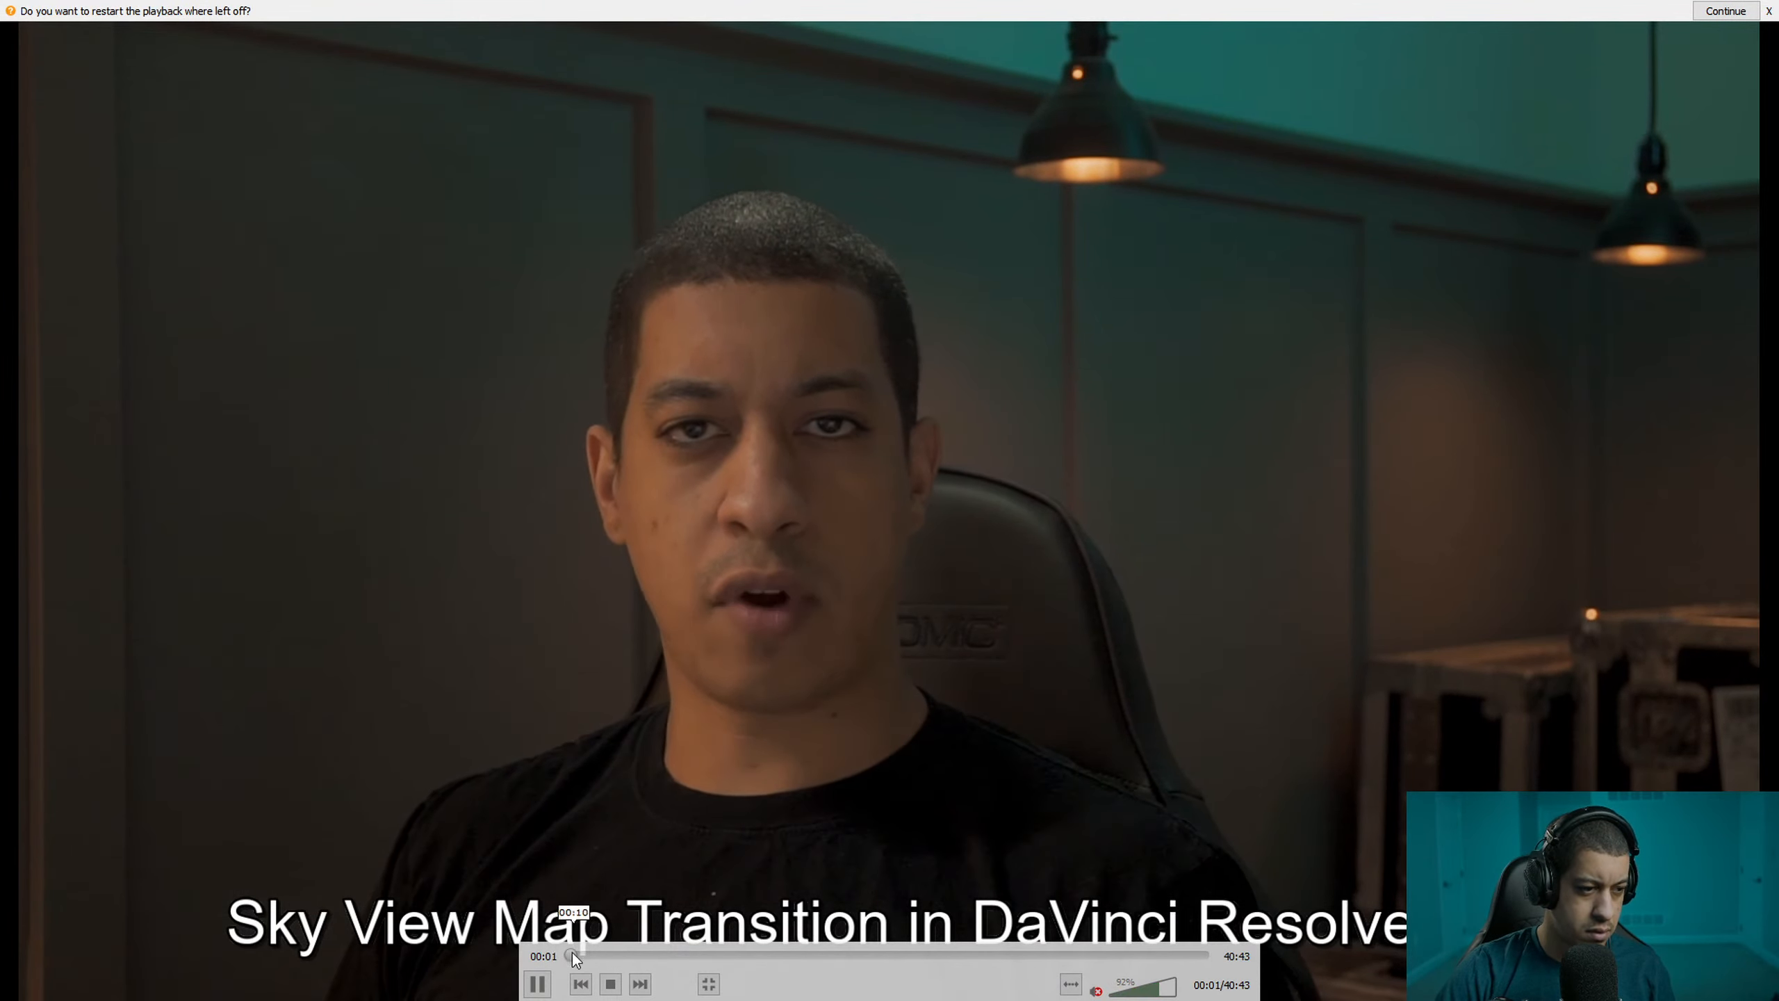
{"action": "left_click", "coordinate": [579, 956]}
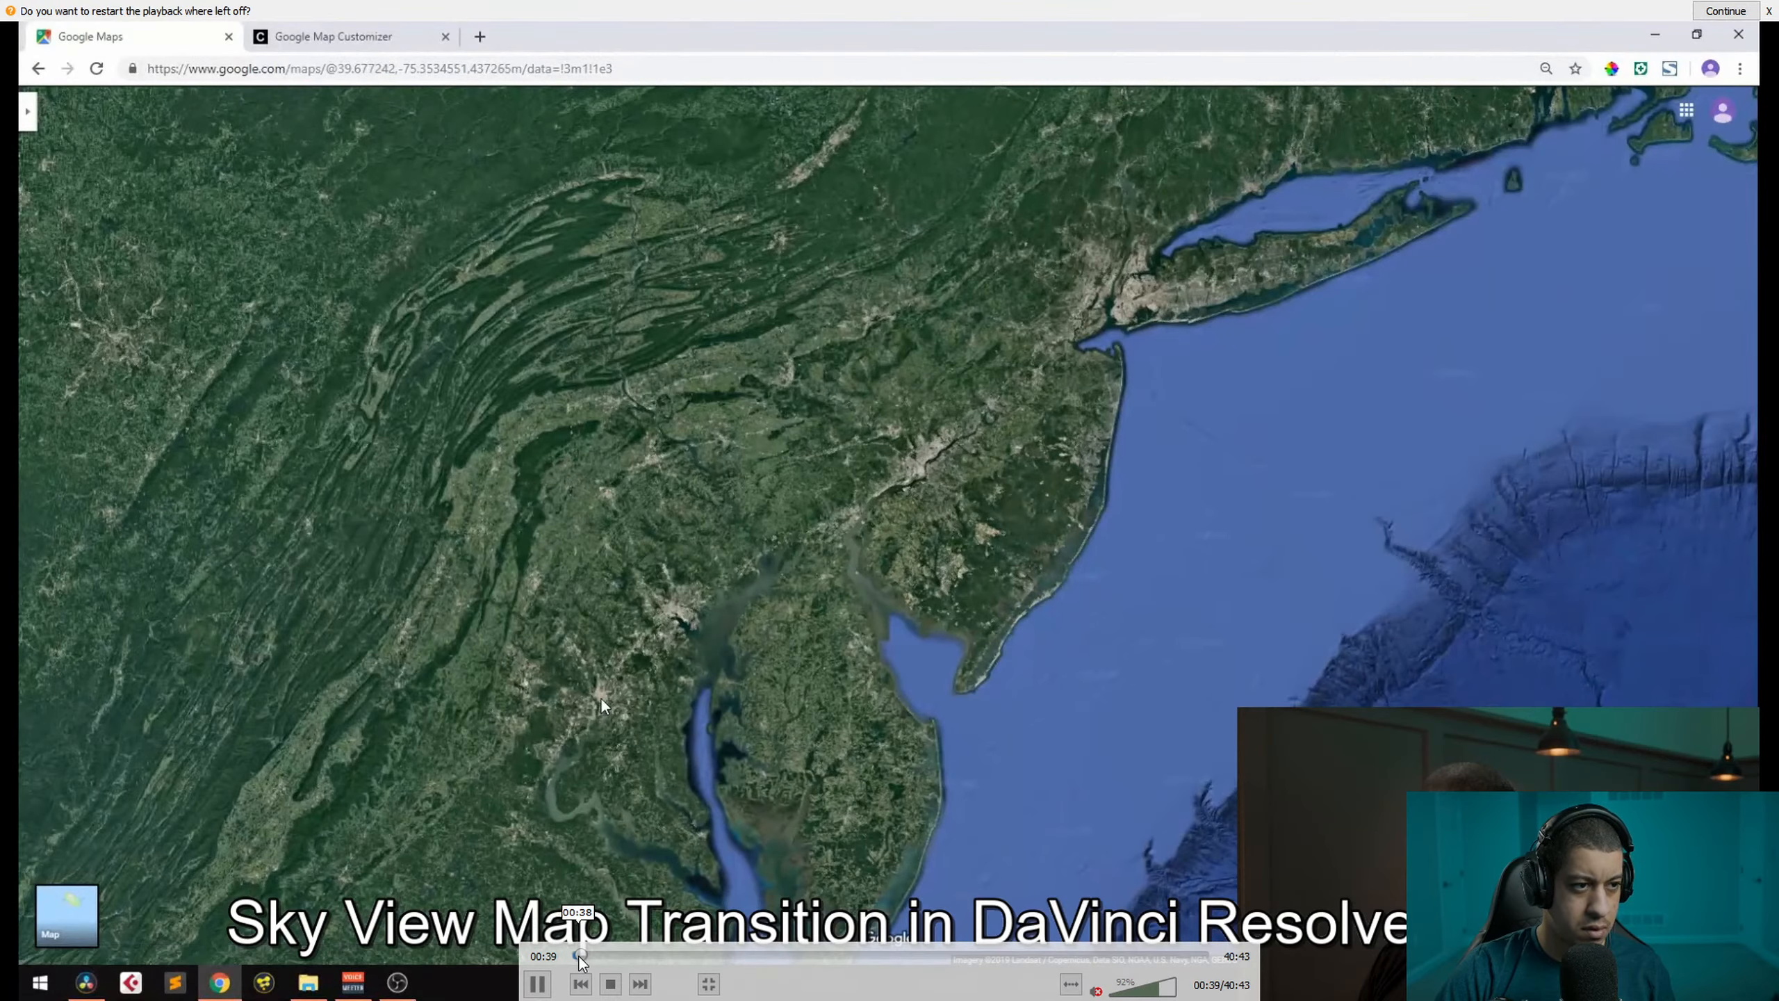
{"action": "left_click", "coordinate": [584, 957]}
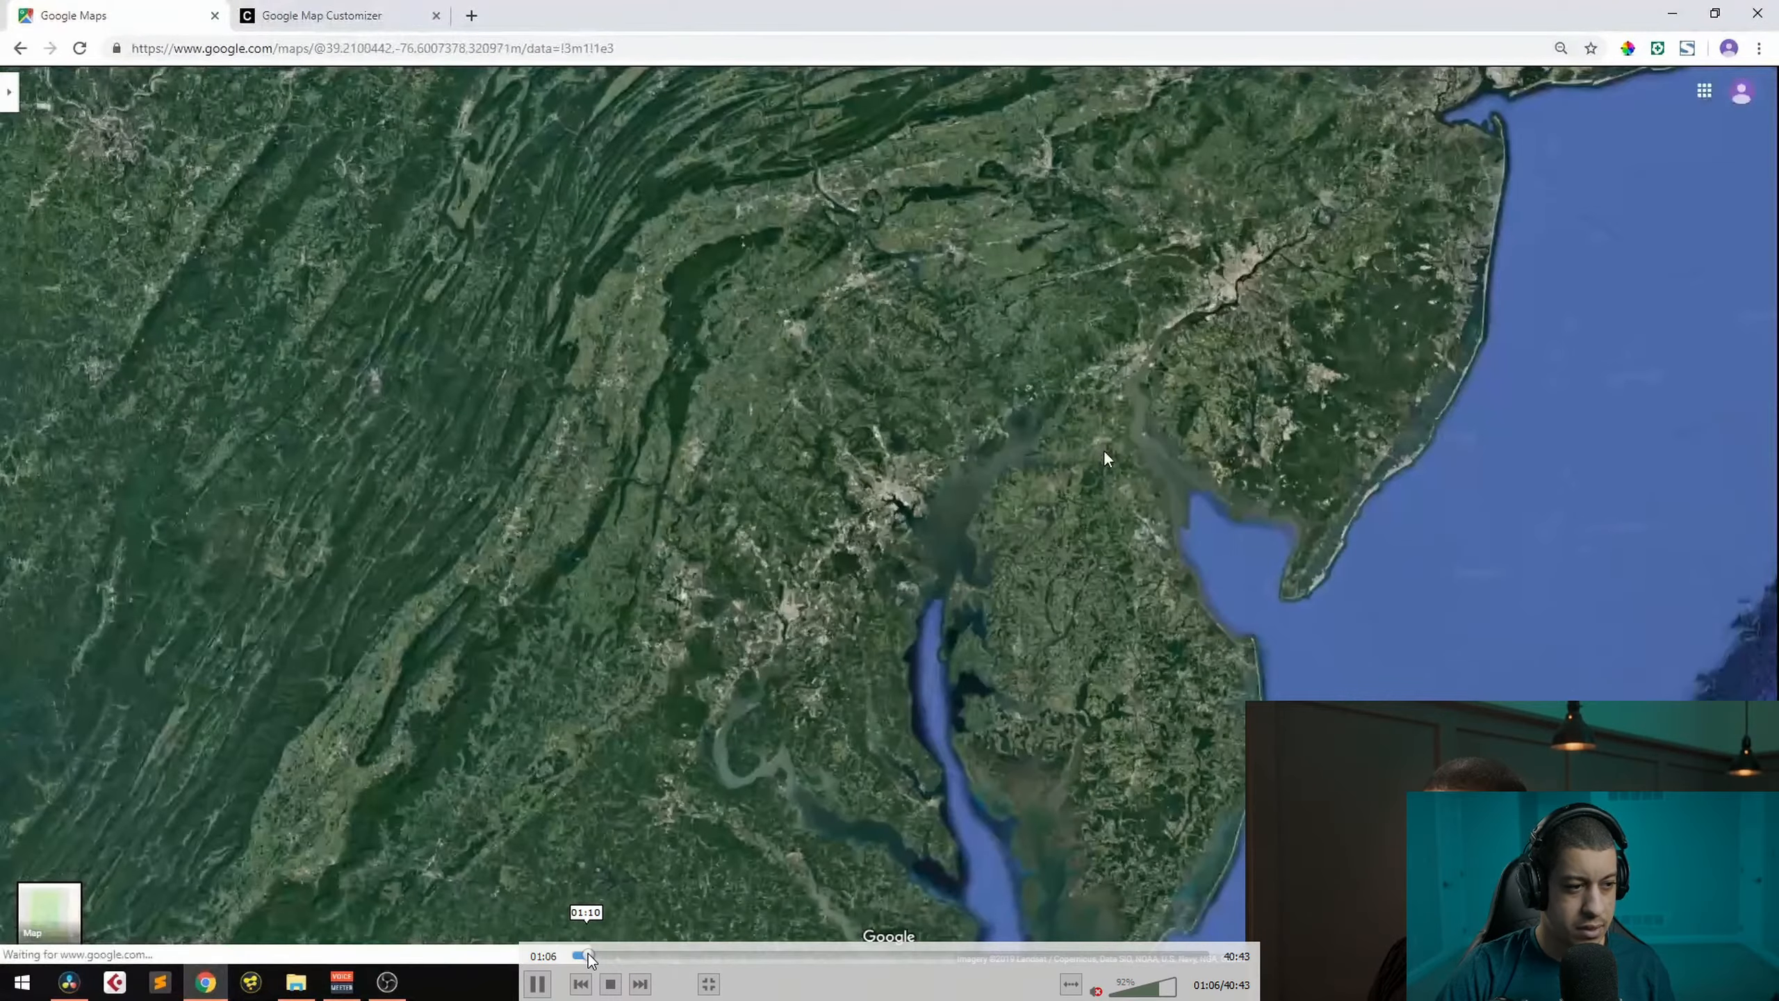
{"action": "left_click", "coordinate": [595, 955]}
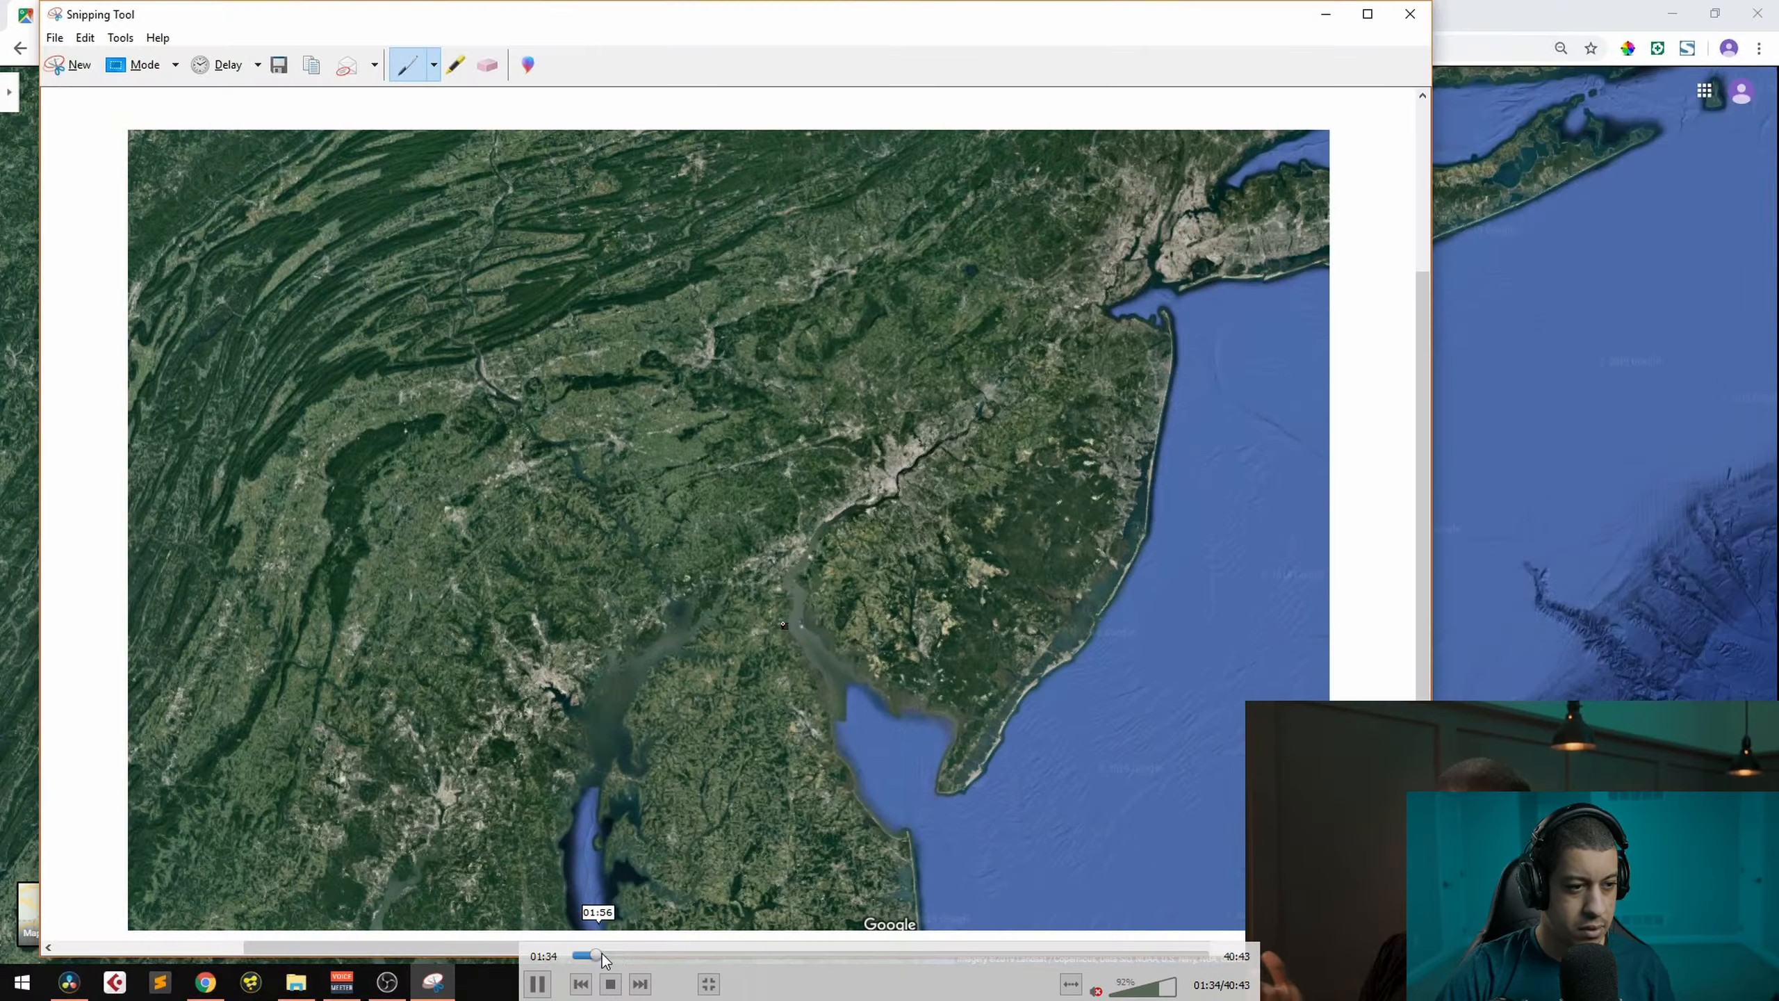
{"action": "left_click", "coordinate": [602, 954]}
- Skim the closing minutes of the Sky View Map Transition video, scrub back to 06:23 and pause it
{"action": "left_click", "coordinate": [1165, 956]}
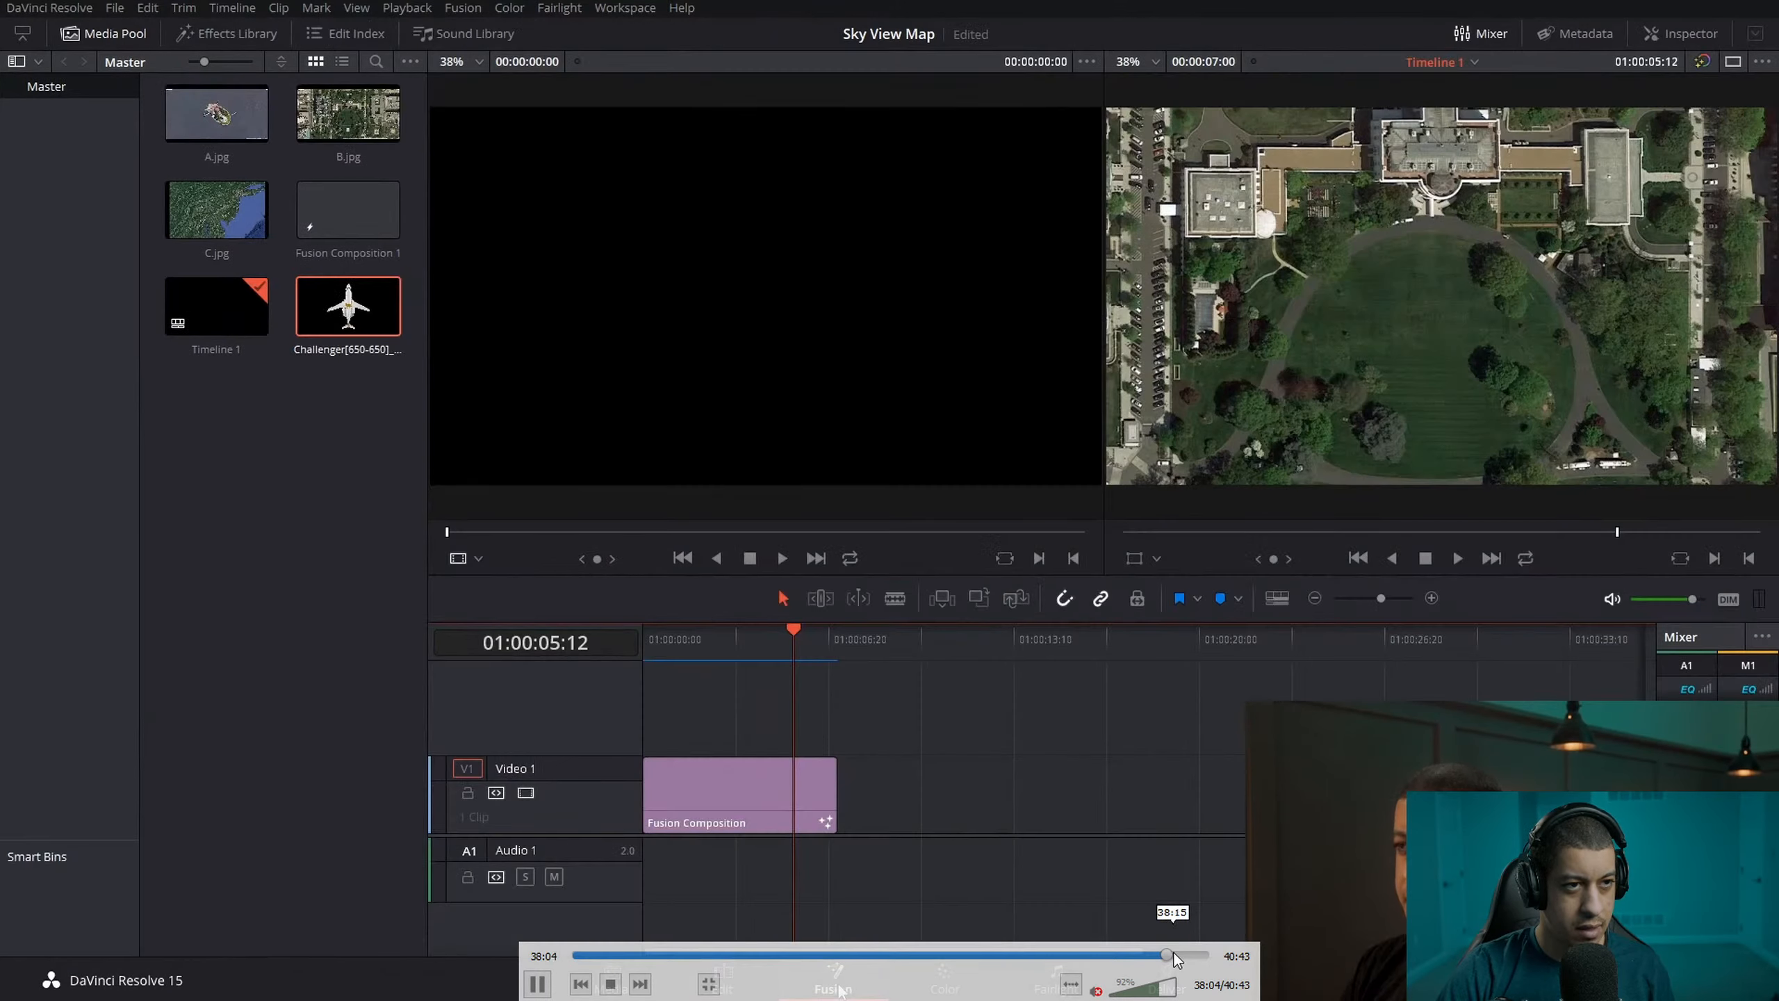
{"action": "left_click", "coordinate": [1185, 953]}
{"action": "left_click", "coordinate": [1196, 954]}
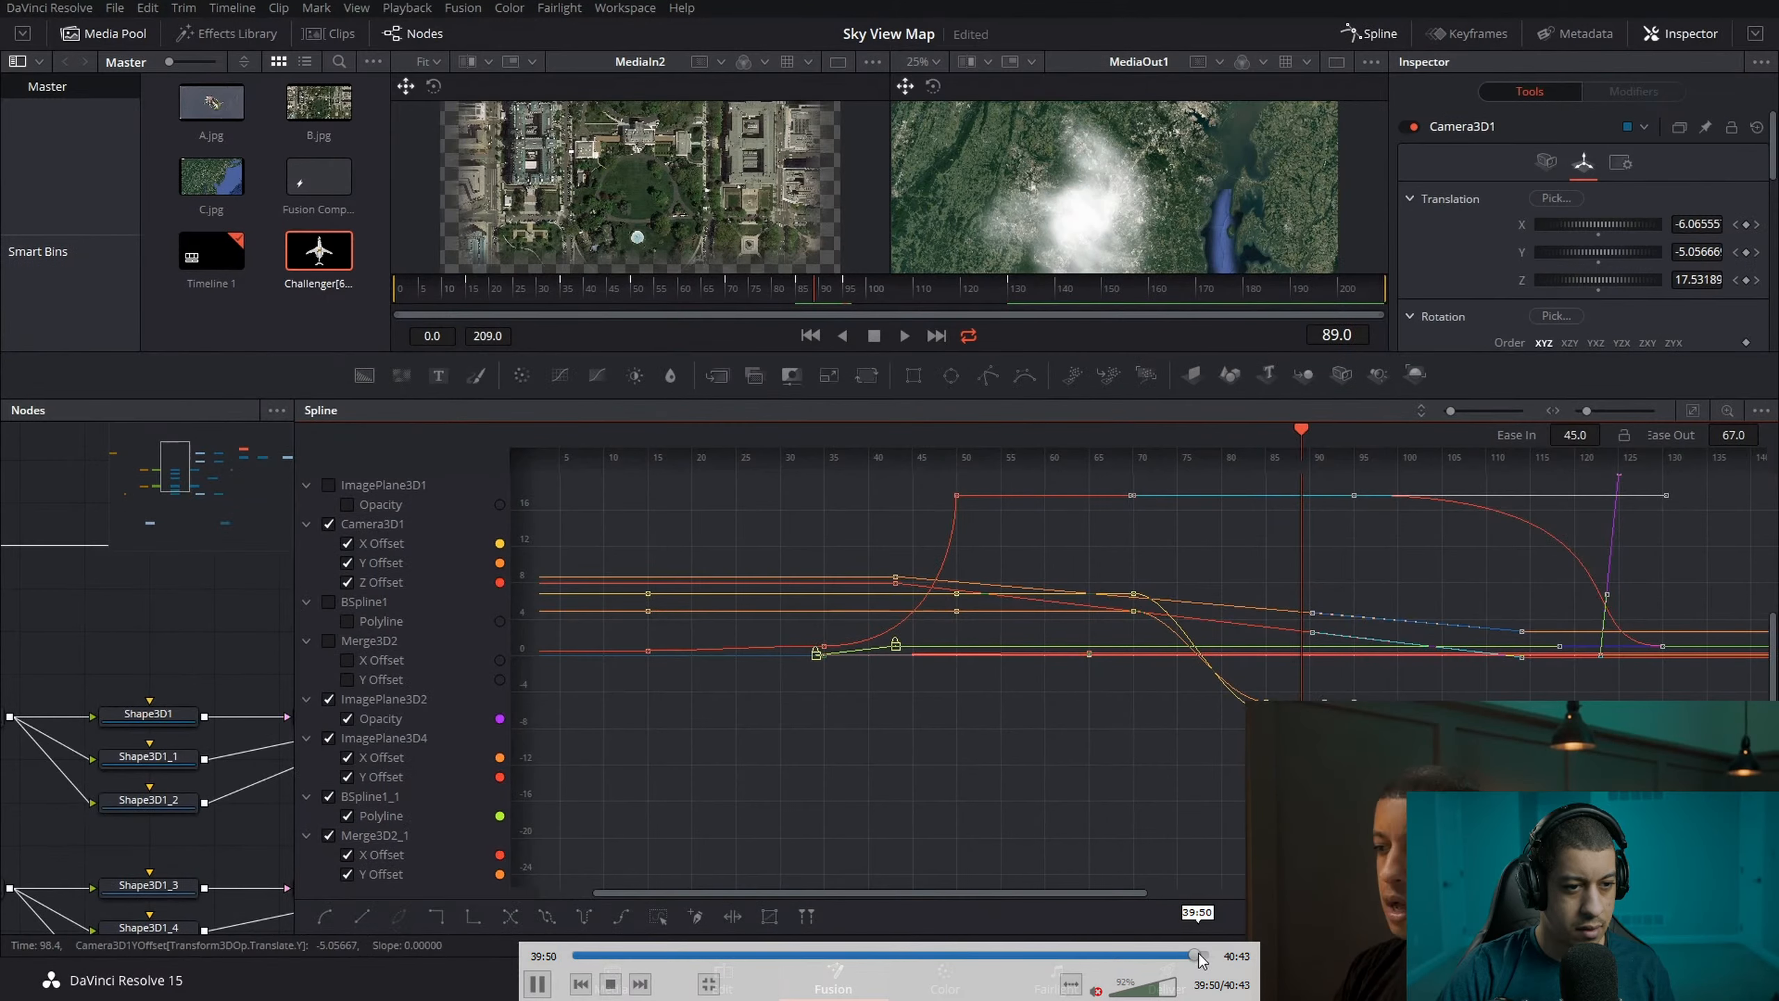
{"action": "left_click", "coordinate": [1203, 954]}
{"action": "left_click", "coordinate": [1191, 954]}
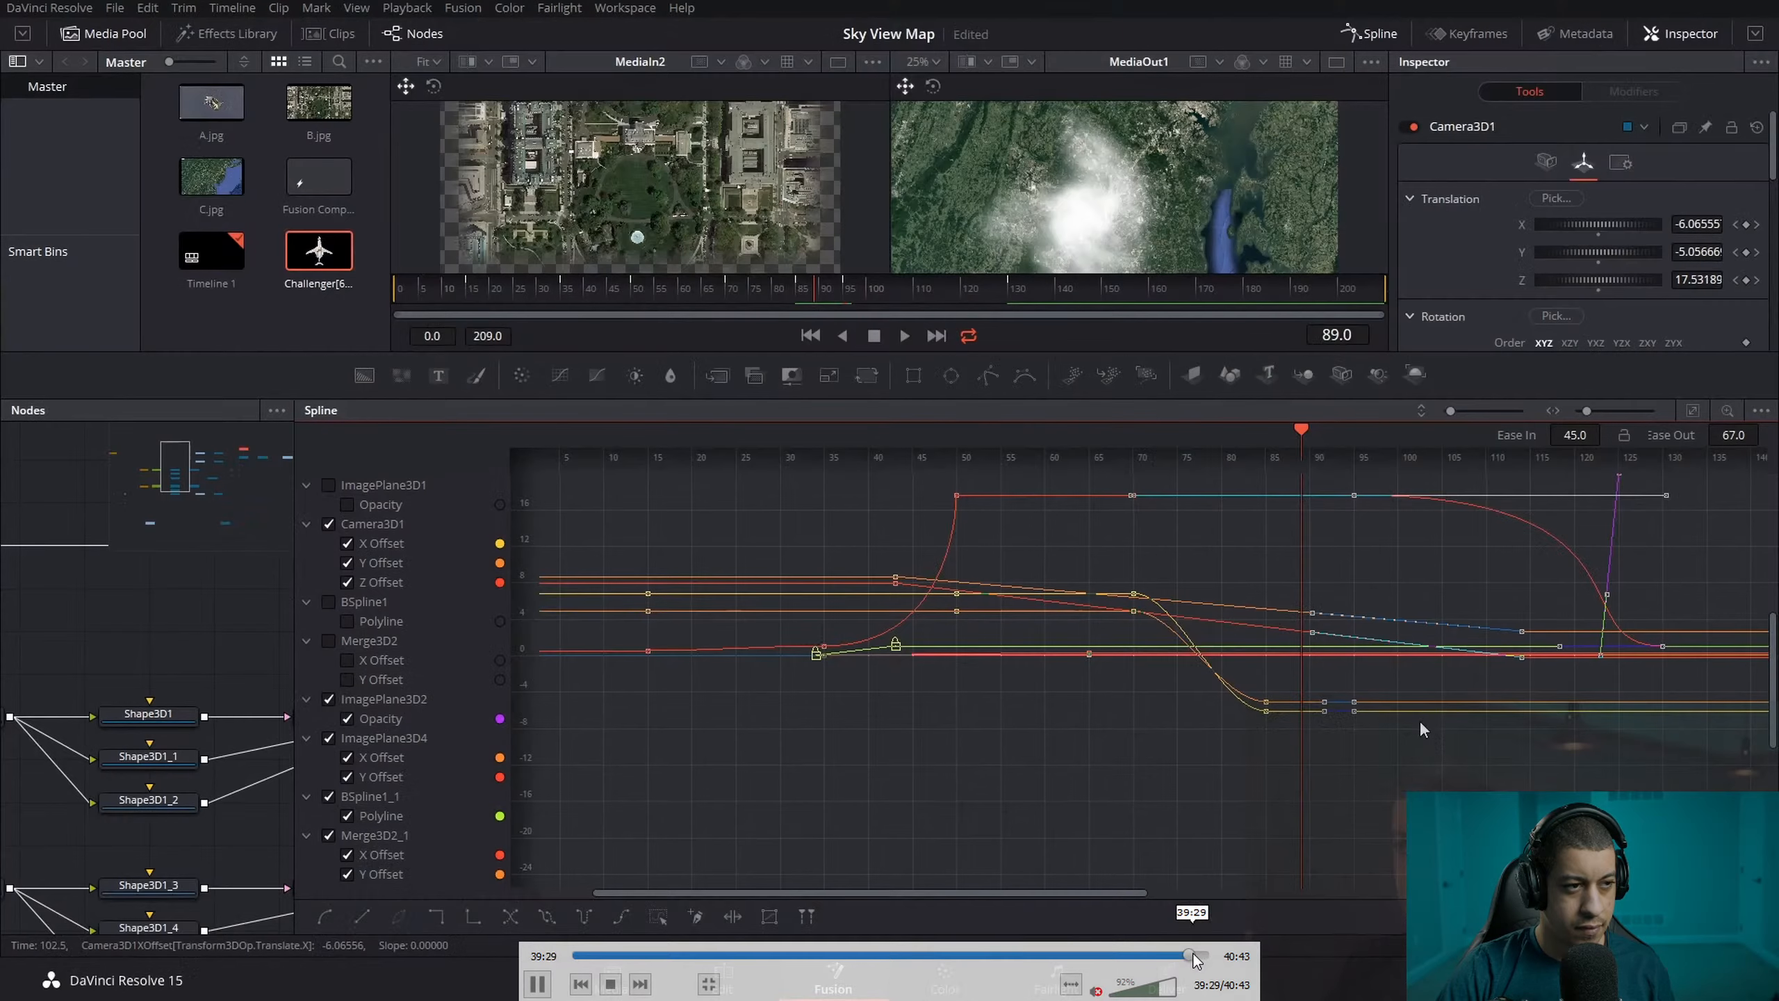
{"action": "left_click", "coordinate": [1168, 955]}
{"action": "left_click", "coordinate": [1157, 955]}
{"action": "left_click", "coordinate": [1146, 955]}
{"action": "left_click_drag", "start_coordinate": [1147, 955], "coordinate": [671, 958]}
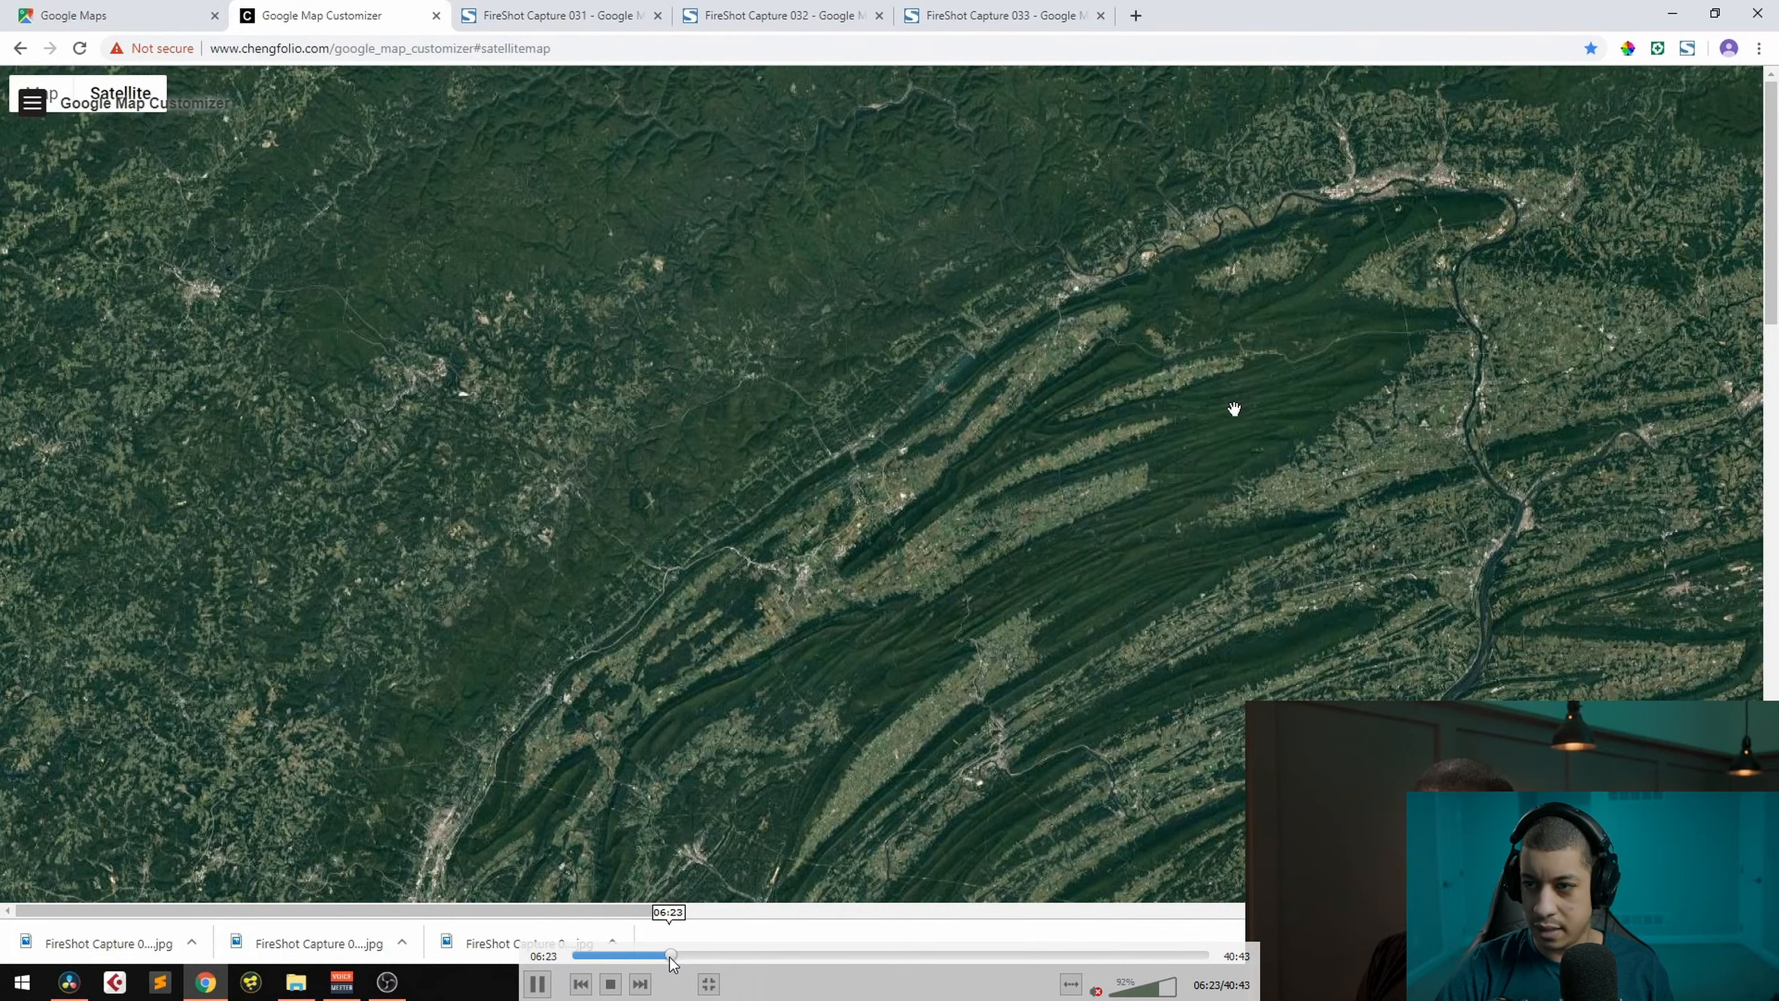
{"action": "key", "text": "space"}
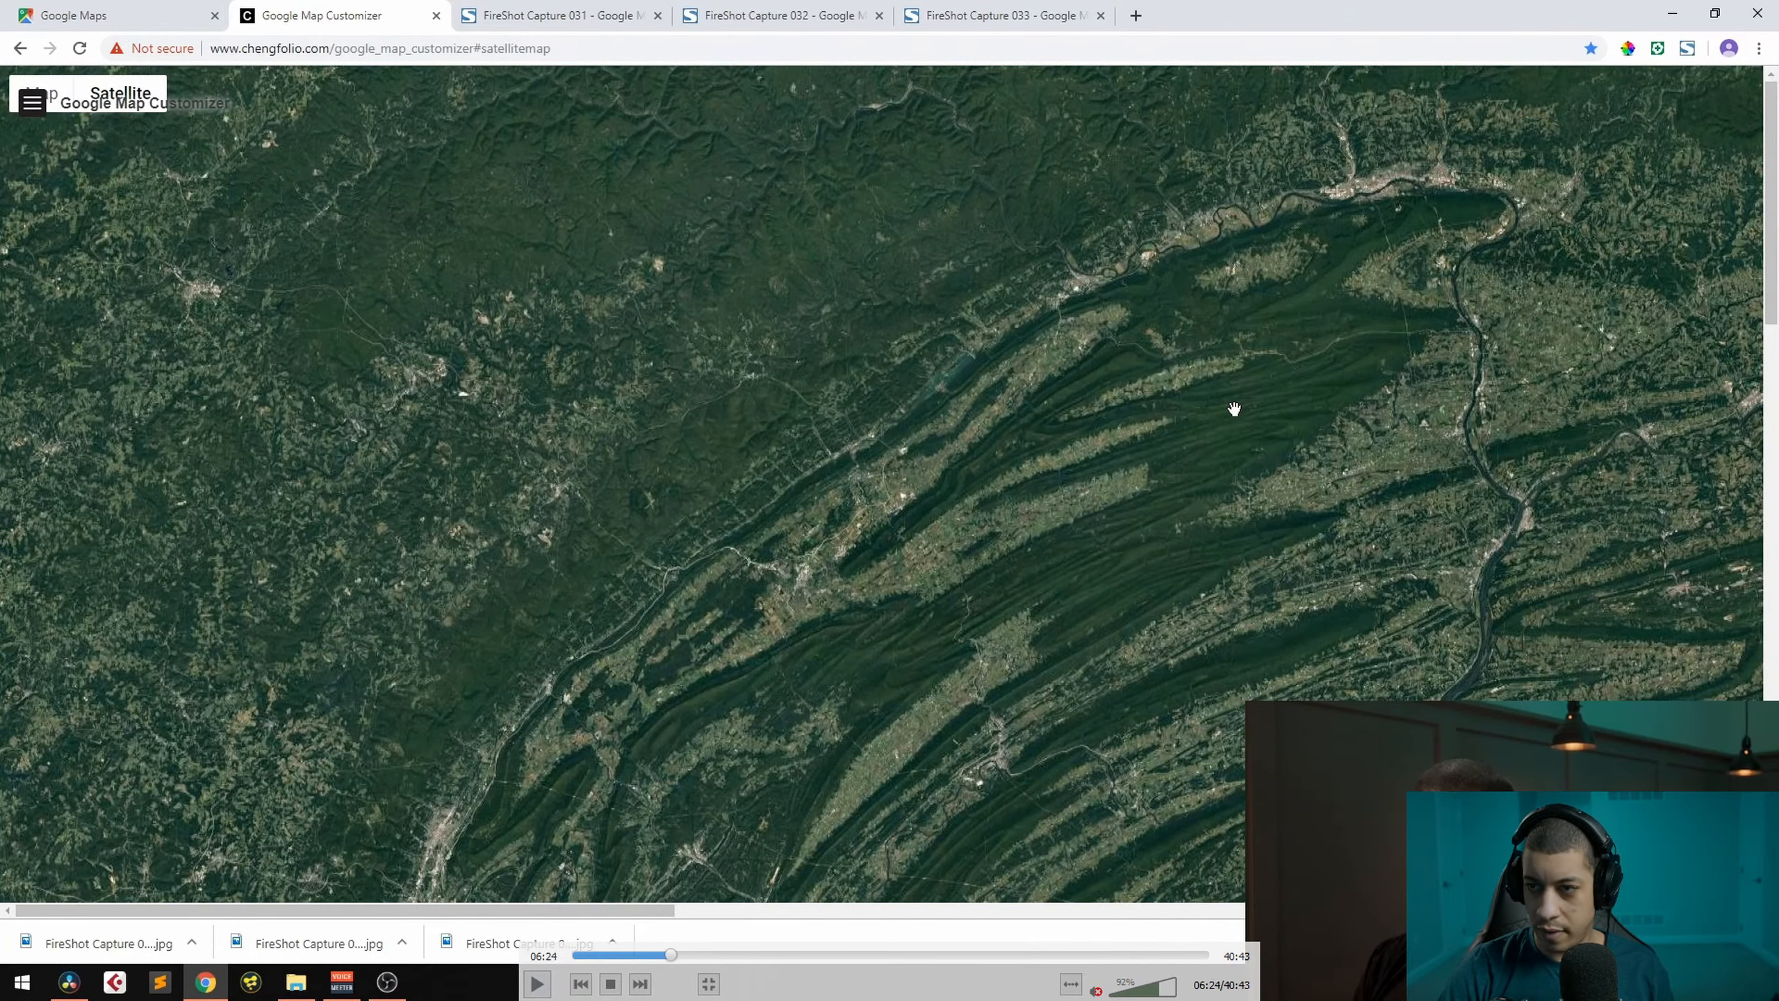
- Play the short sky view map render in VLC, close the player, and import render.mov into the project's Master bin
{"action": "key", "text": "n"}
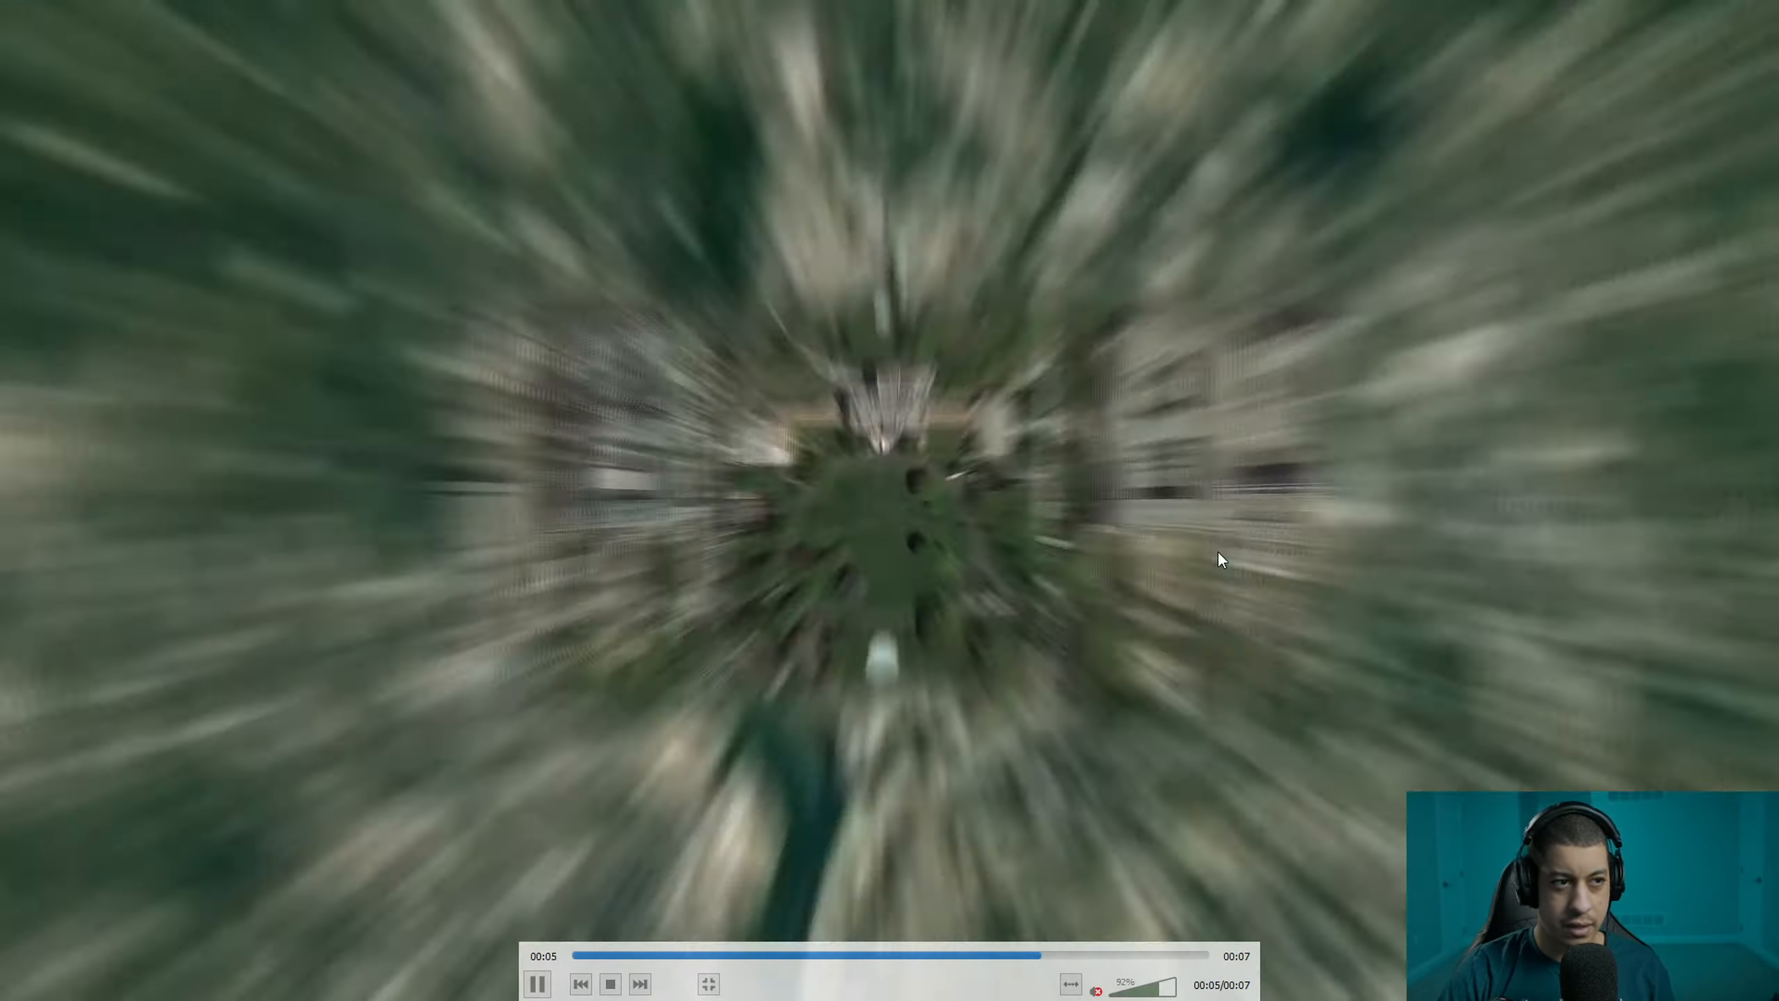
{"action": "double_click", "coordinate": [1220, 547]}
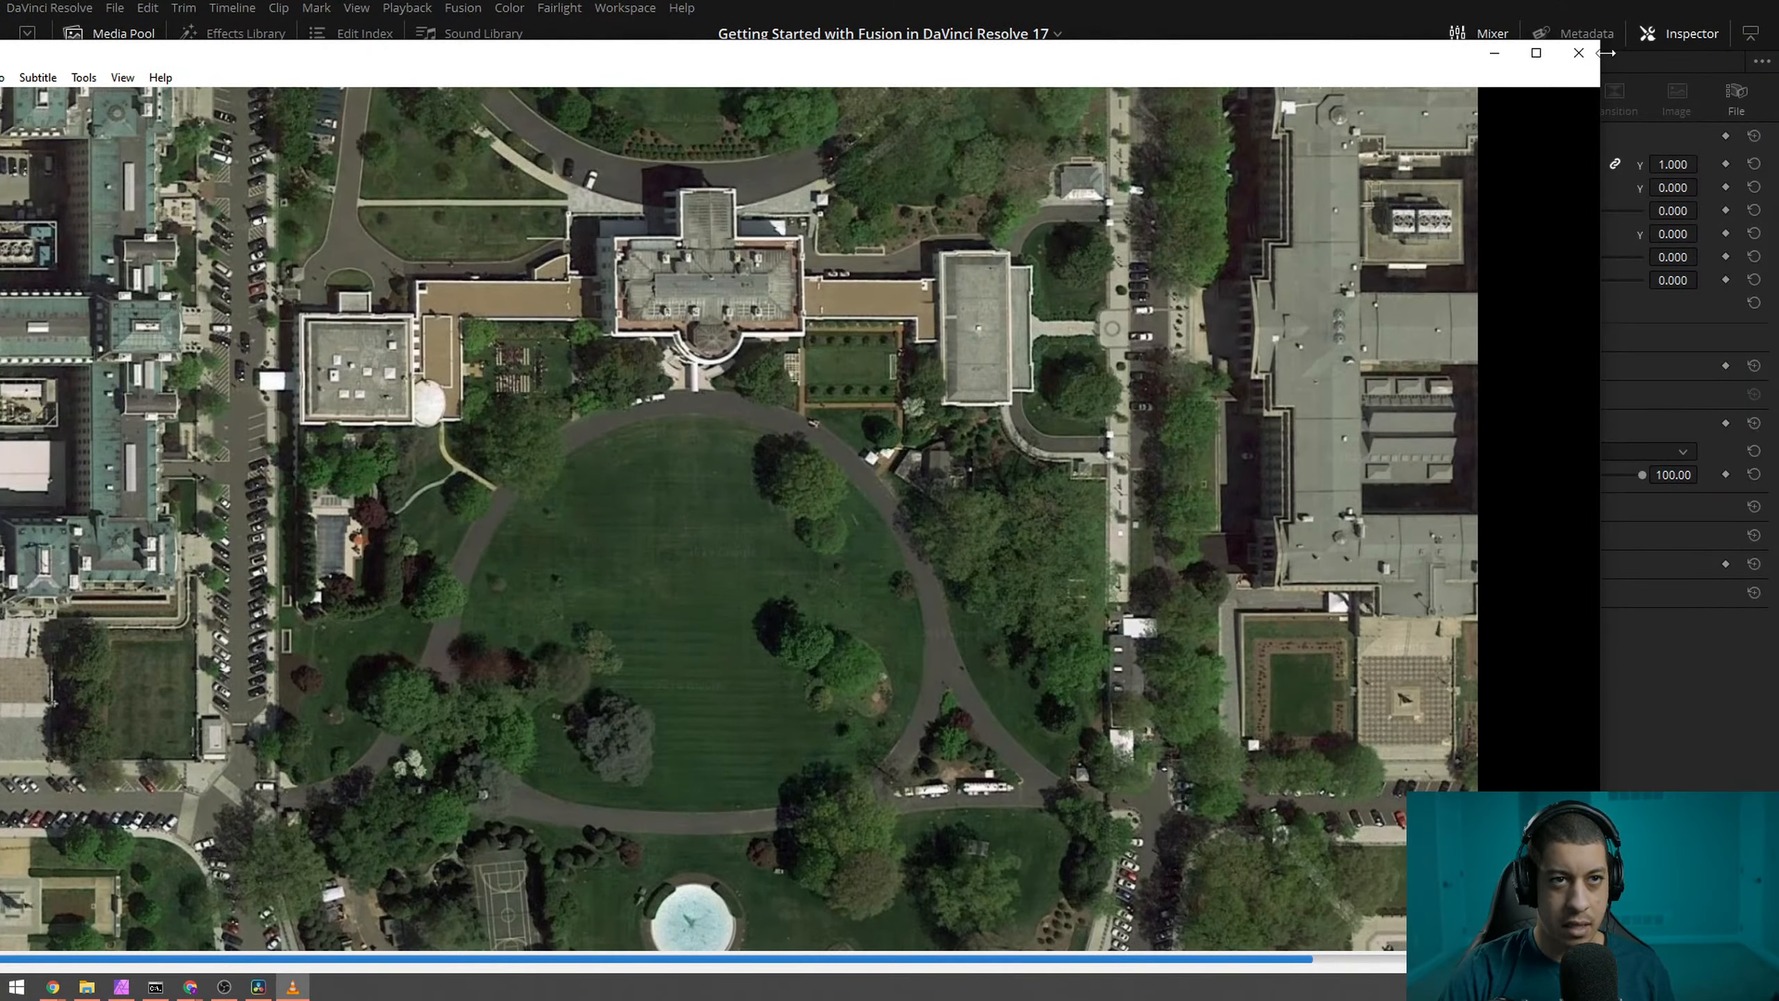
{"action": "key", "text": "alt+F4"}
{"action": "left_click_drag", "start_coordinate": [214, 562], "coordinate": [272, 442]}
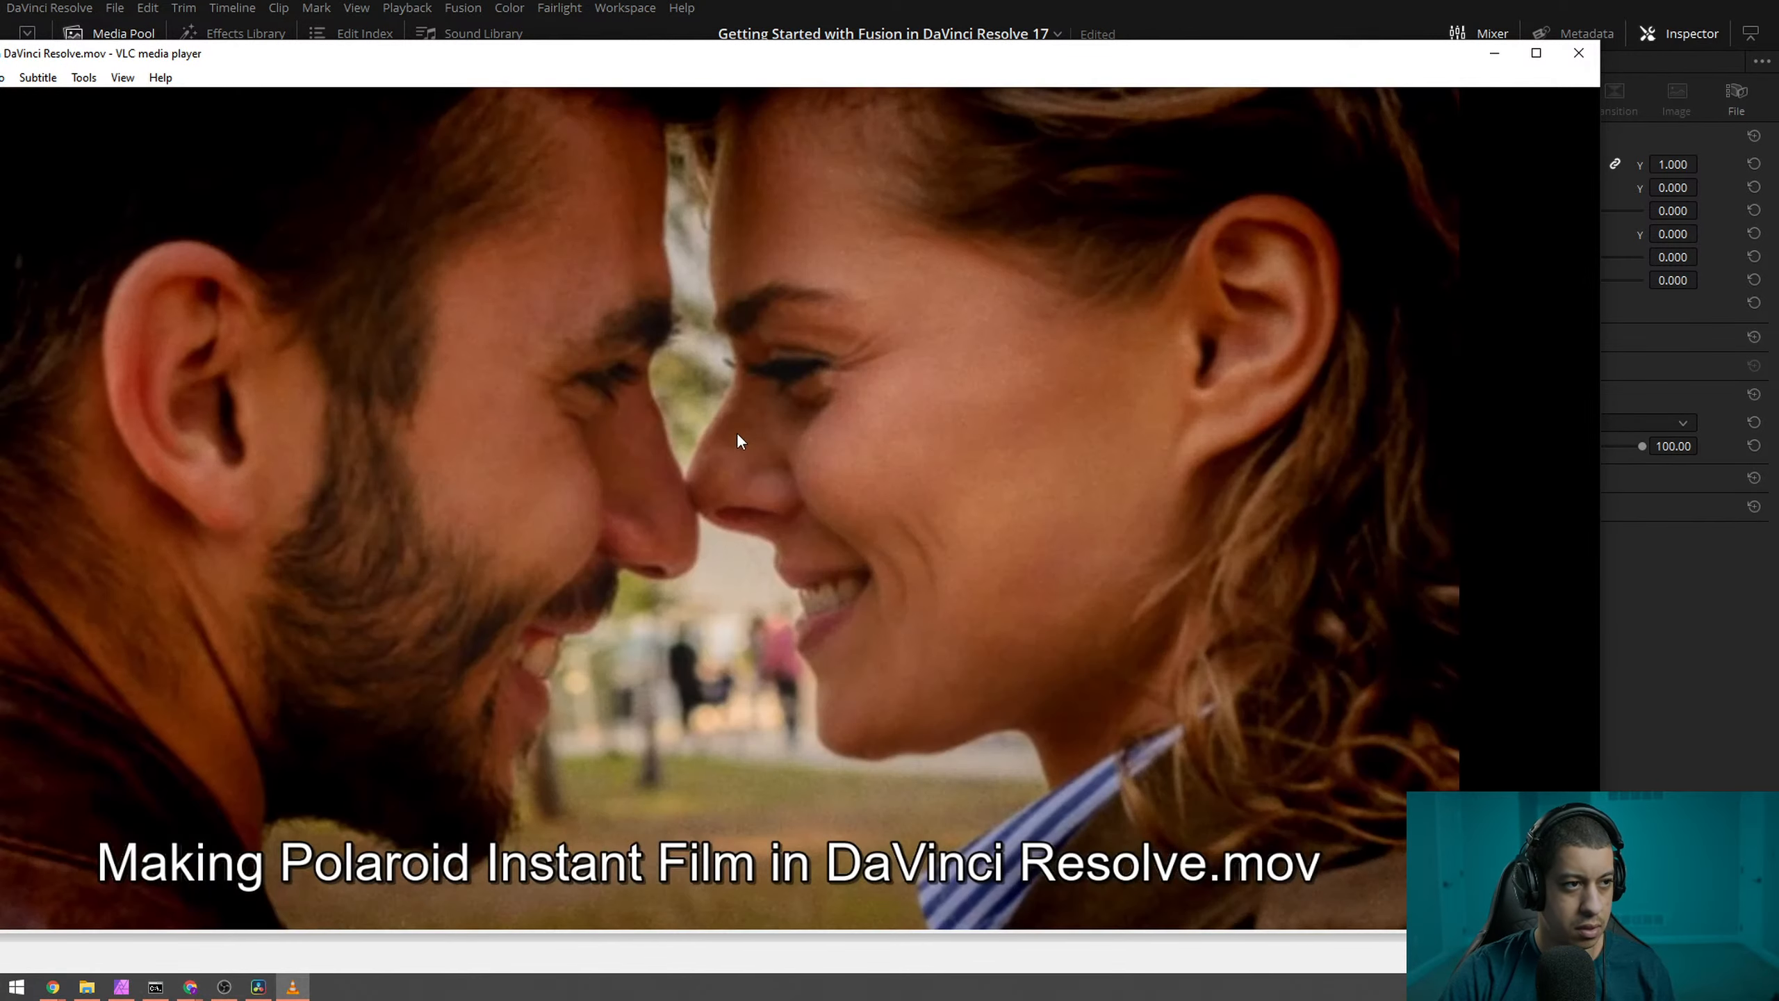
- Preview Making Polaroid Instant Film in DaVinci Resolve.mov full screen in VLC, import it into the Master bin, and deselect it
{"action": "double_click", "coordinate": [737, 431]}
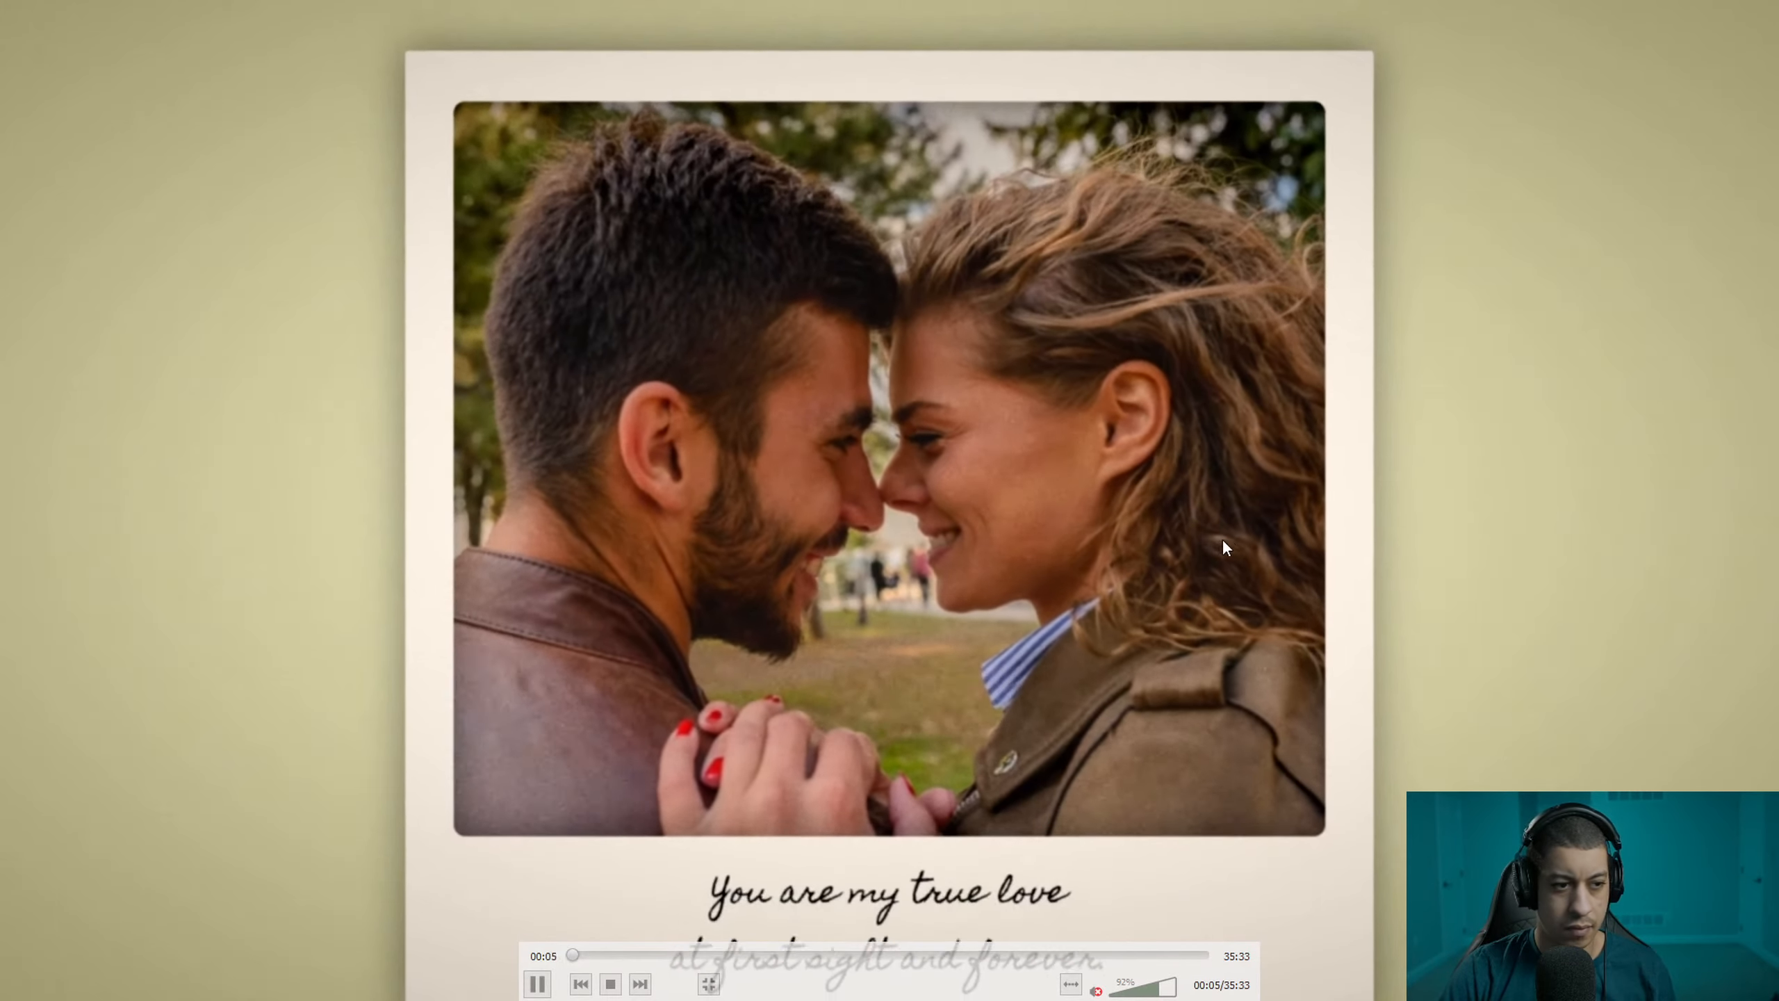
{"action": "double_click", "coordinate": [1222, 538]}
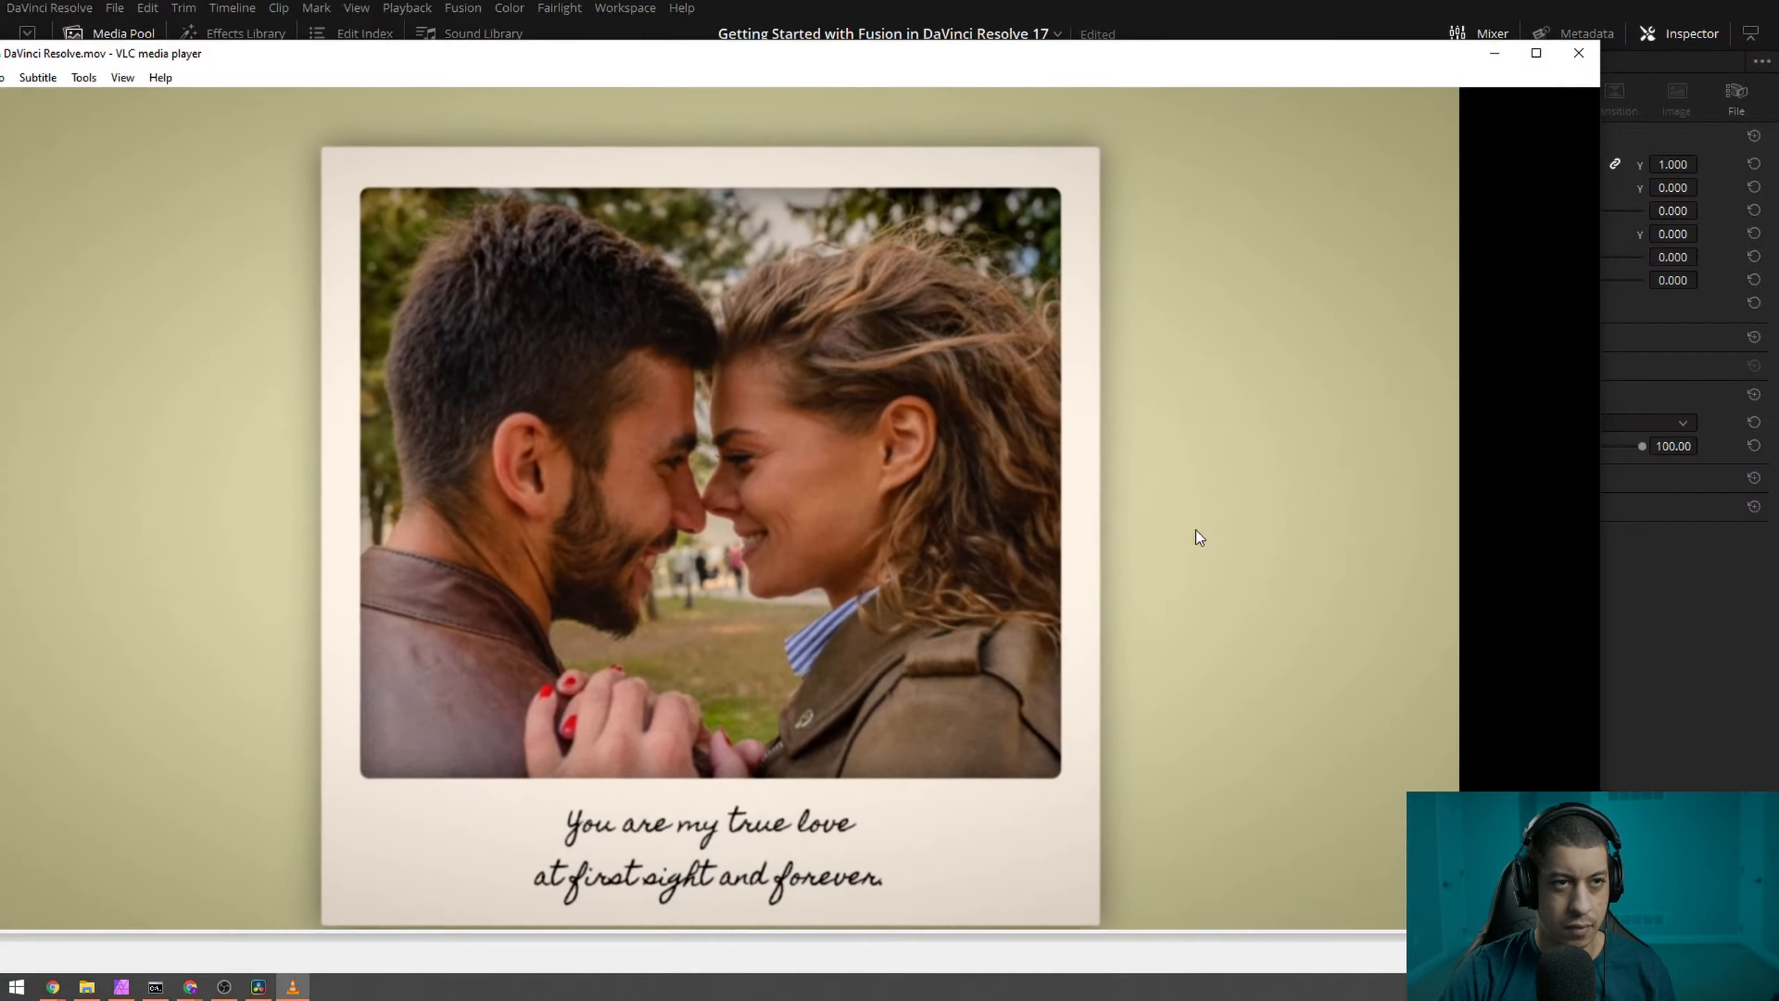
{"action": "left_click", "coordinate": [1576, 51]}
{"action": "left_click_drag", "start_coordinate": [567, 398], "coordinate": [280, 462]}
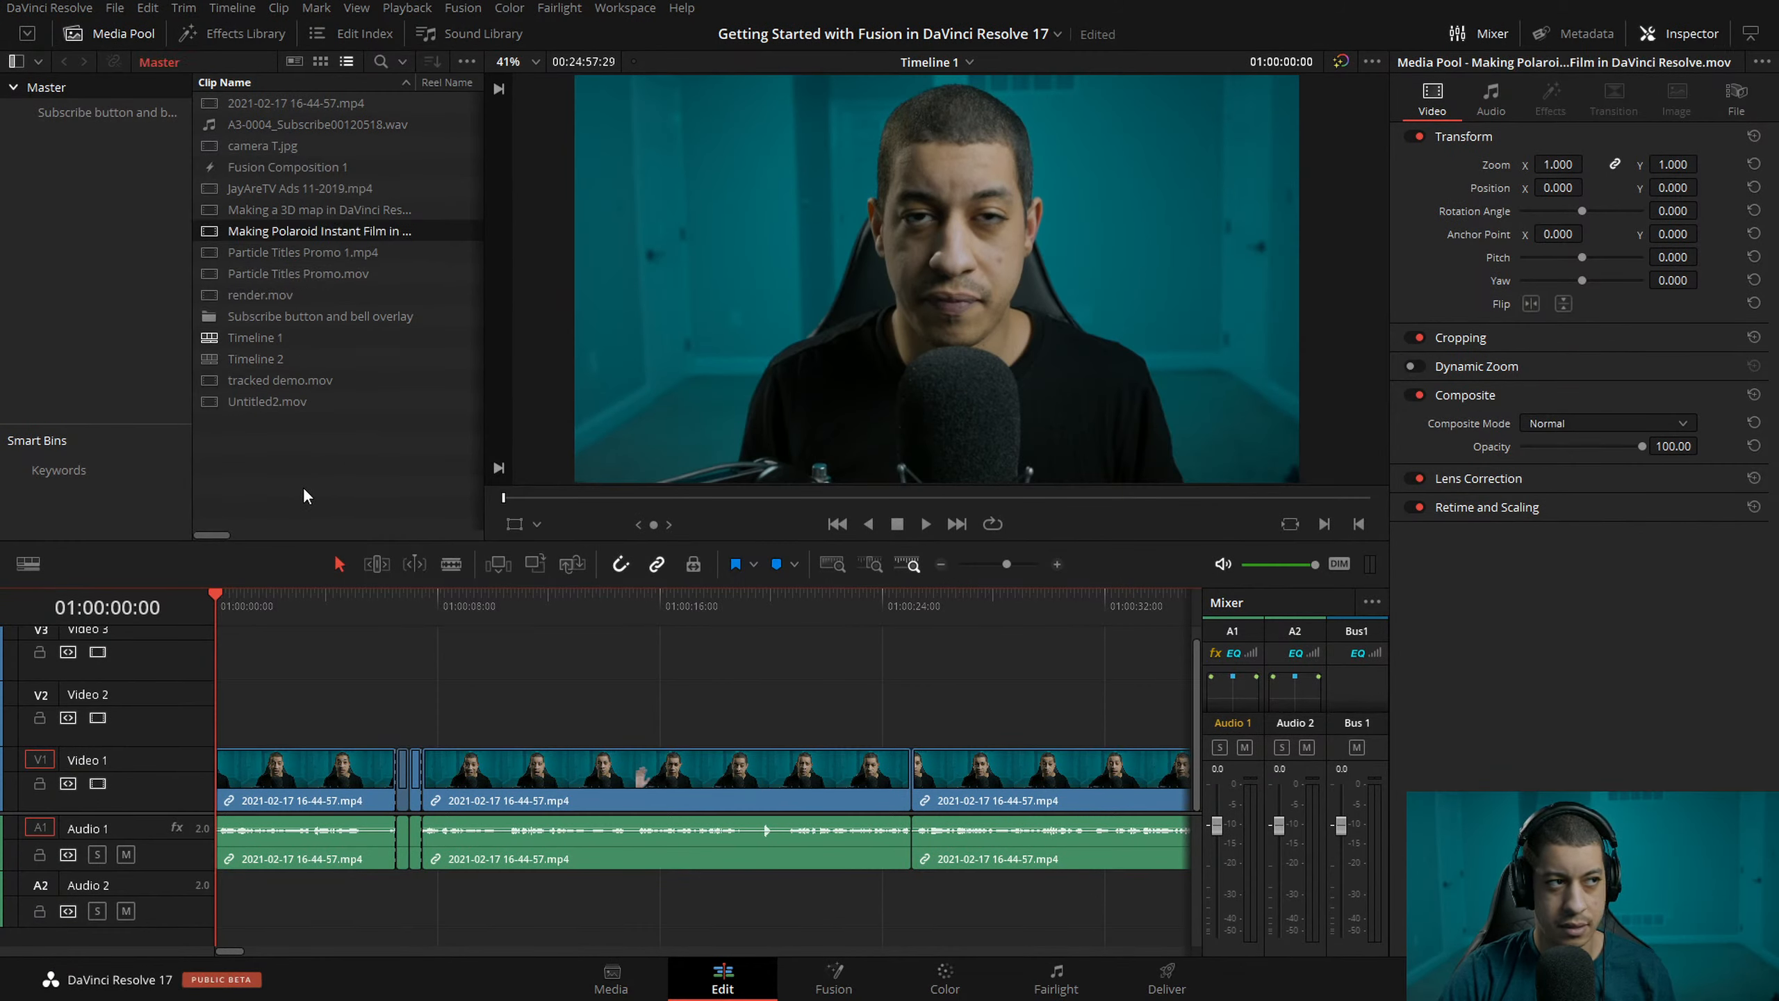
{"action": "left_click", "coordinate": [352, 554]}
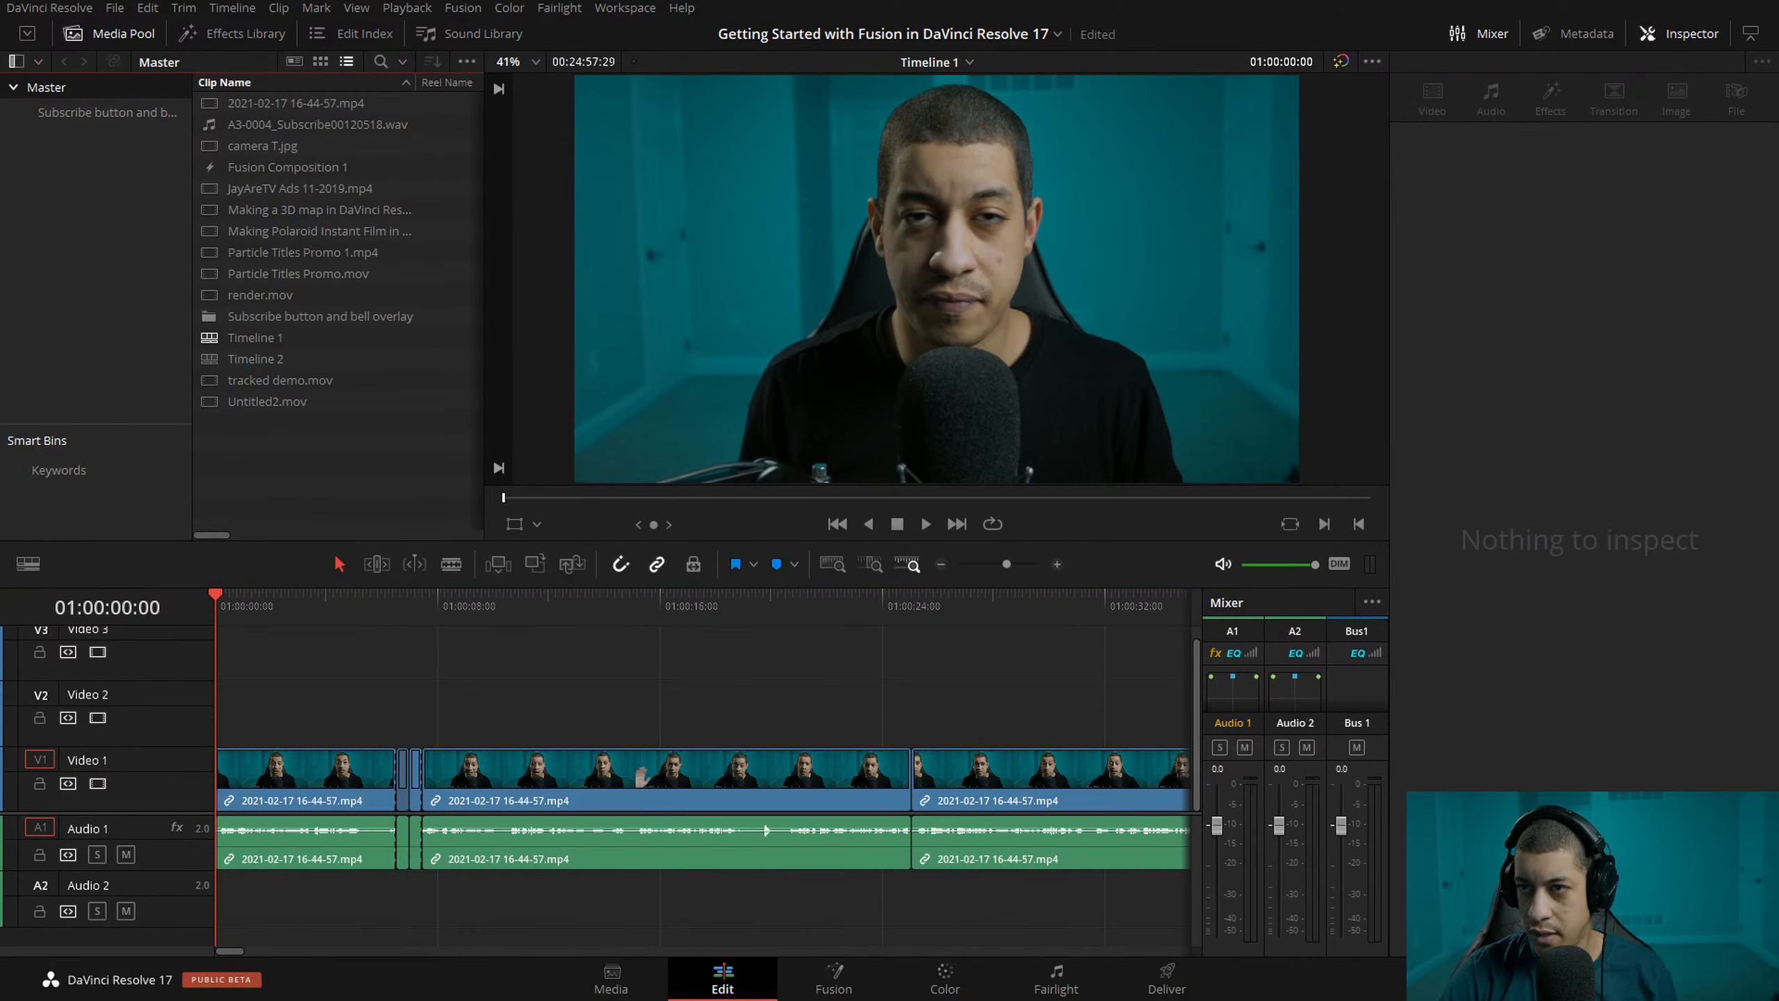
- Place render.mov on Video 2 at 01:00:01:26 above the opening talking-head clip and delete its audio from Audio 2
{"action": "key", "text": "space"}
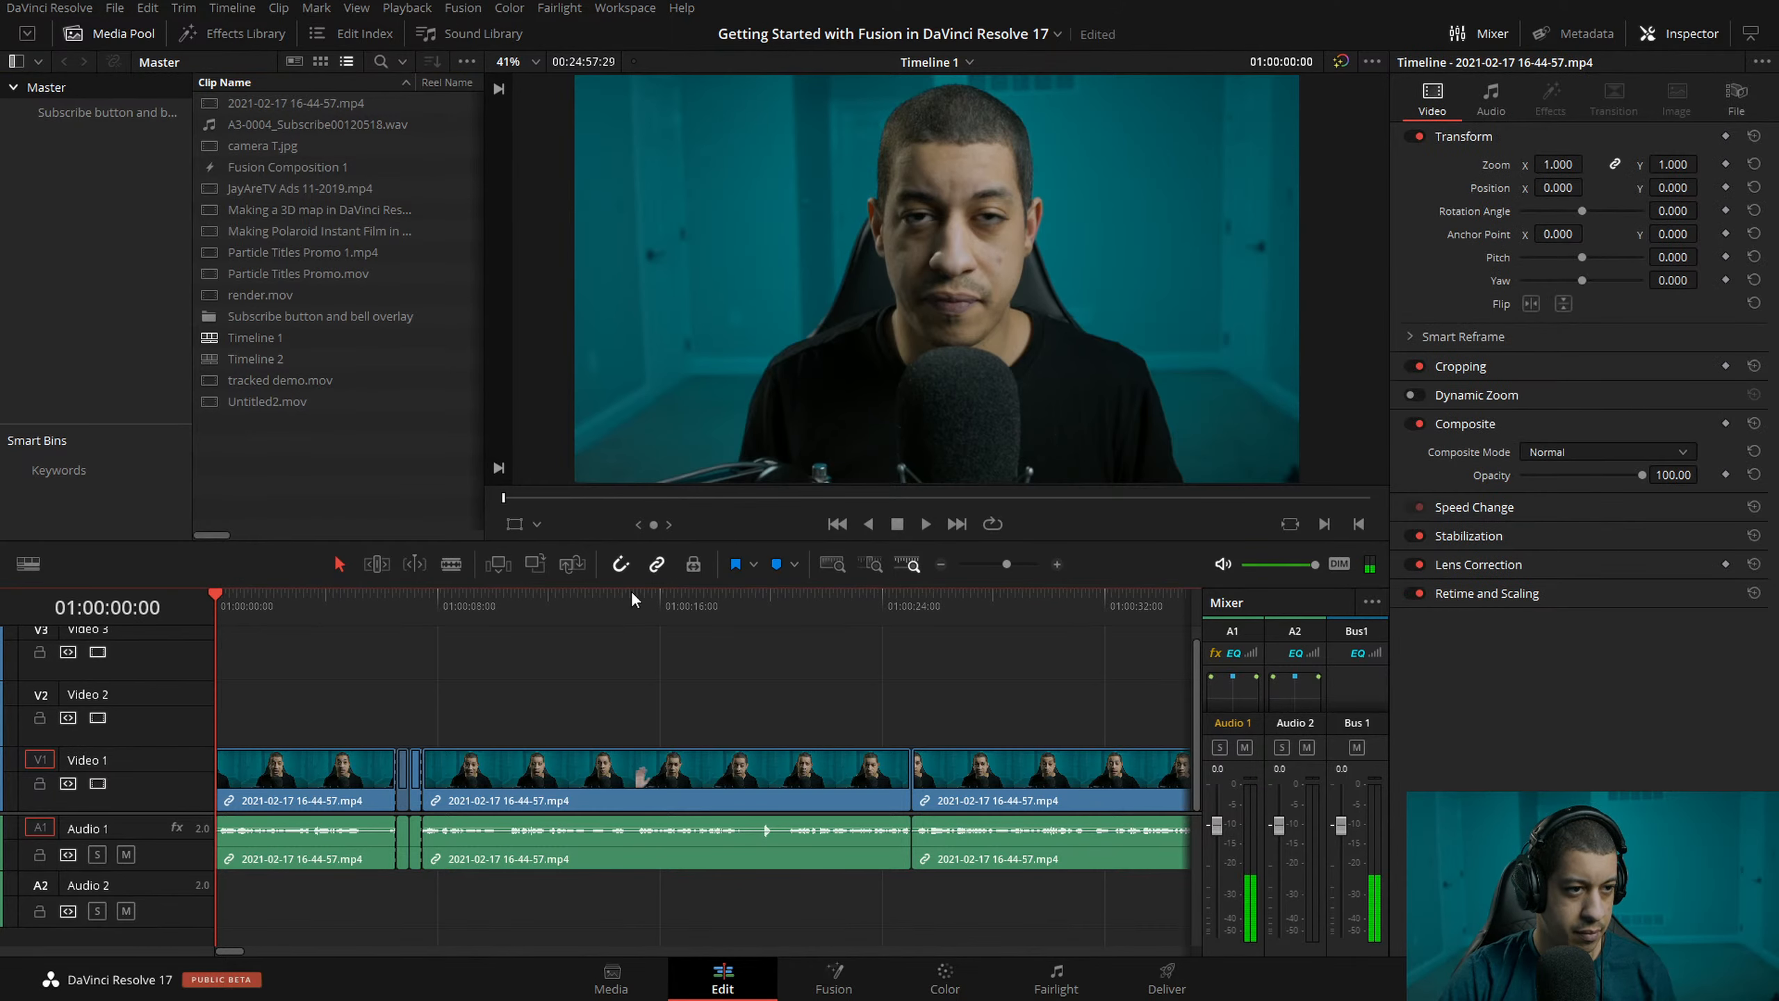
{"action": "left_click", "coordinate": [1058, 565]}
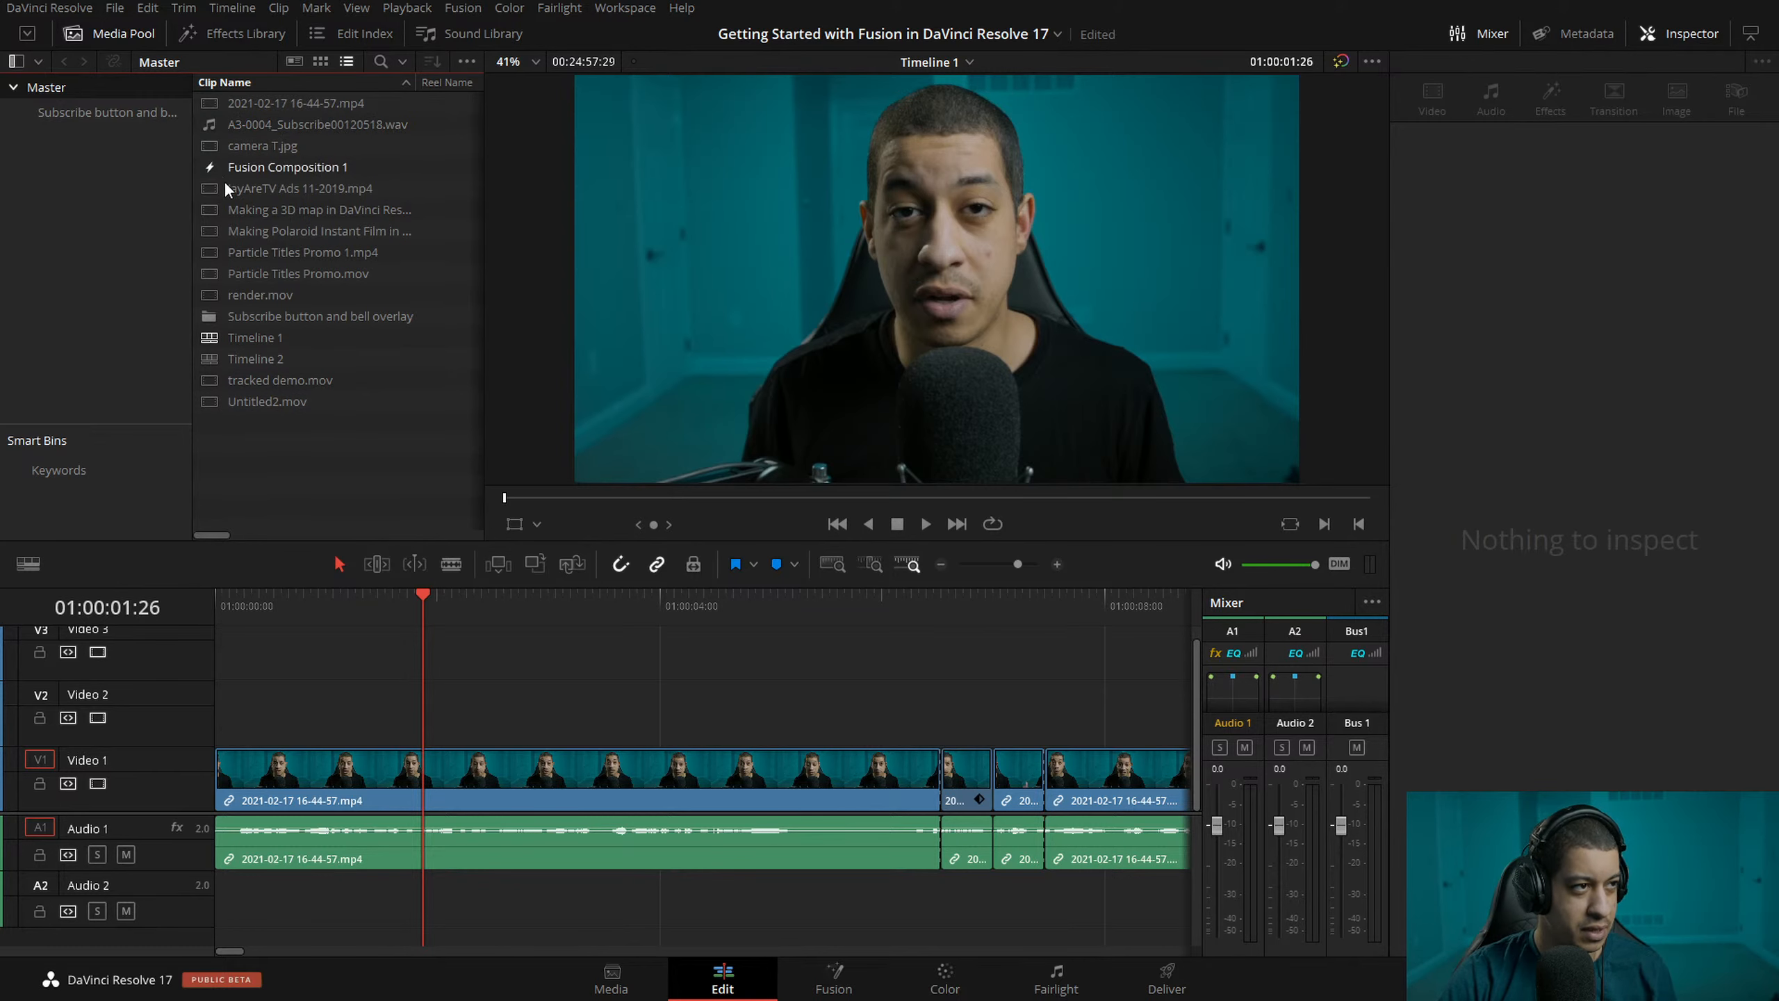
{"action": "left_click", "coordinate": [210, 211]}
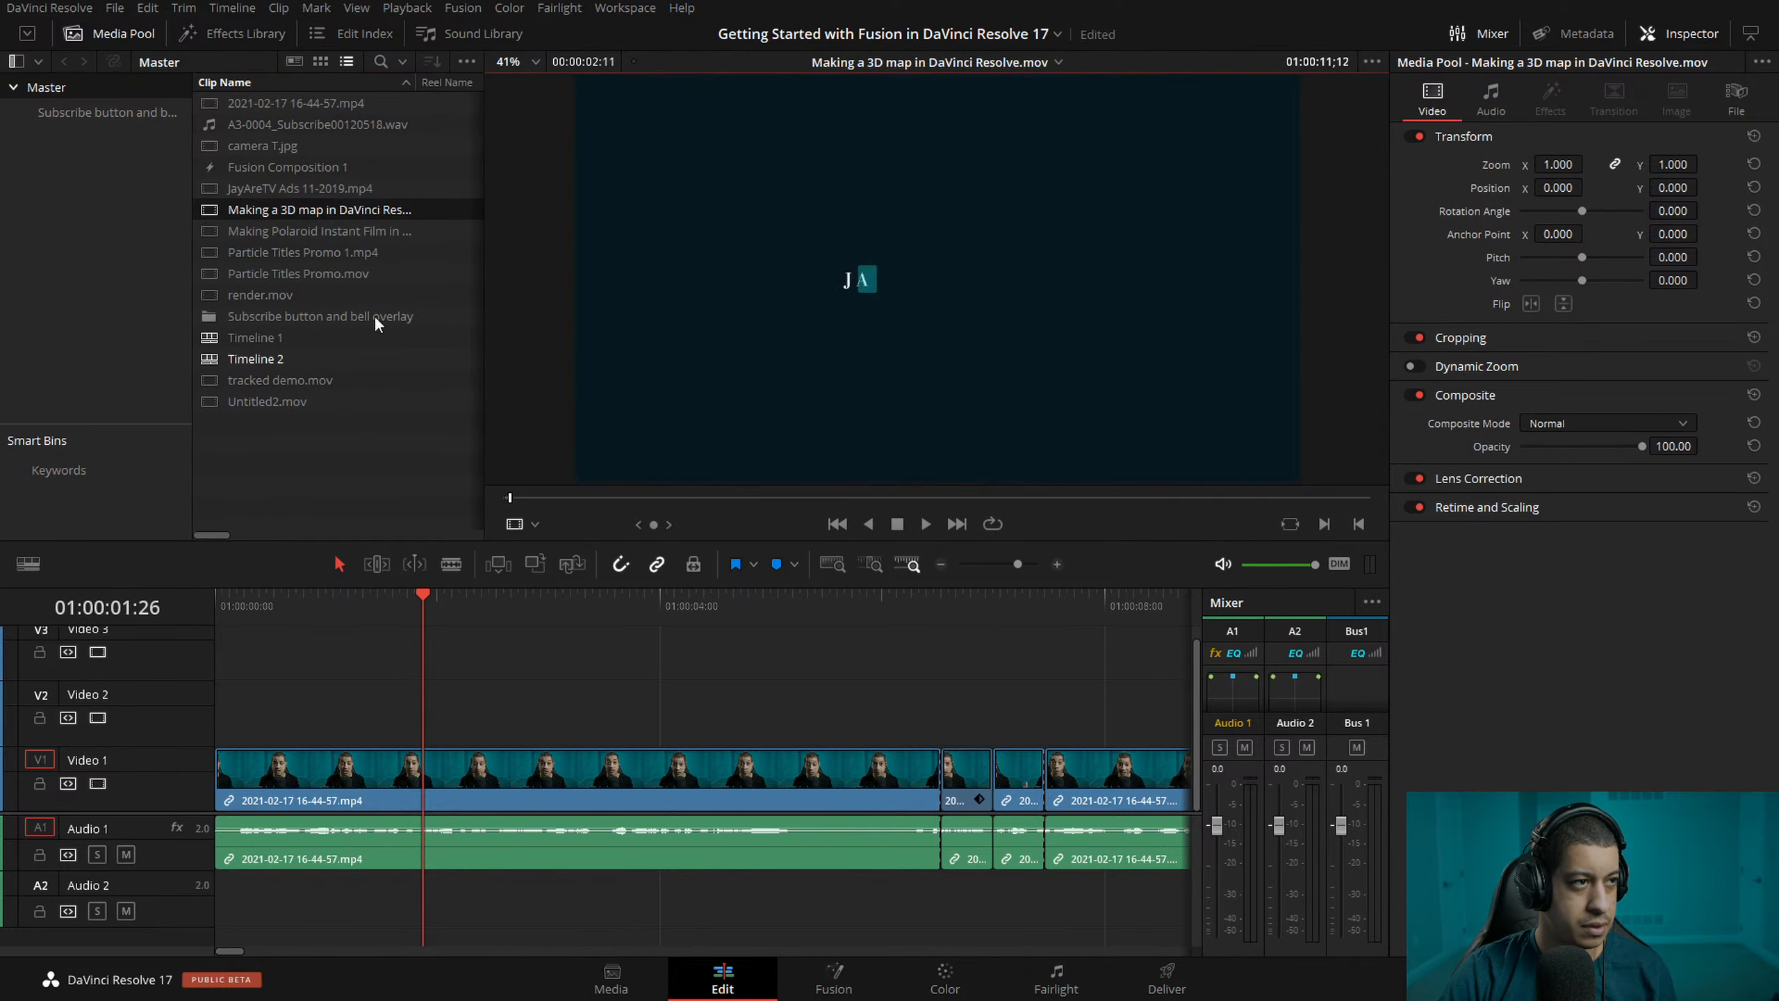
{"action": "left_click", "coordinate": [211, 293]}
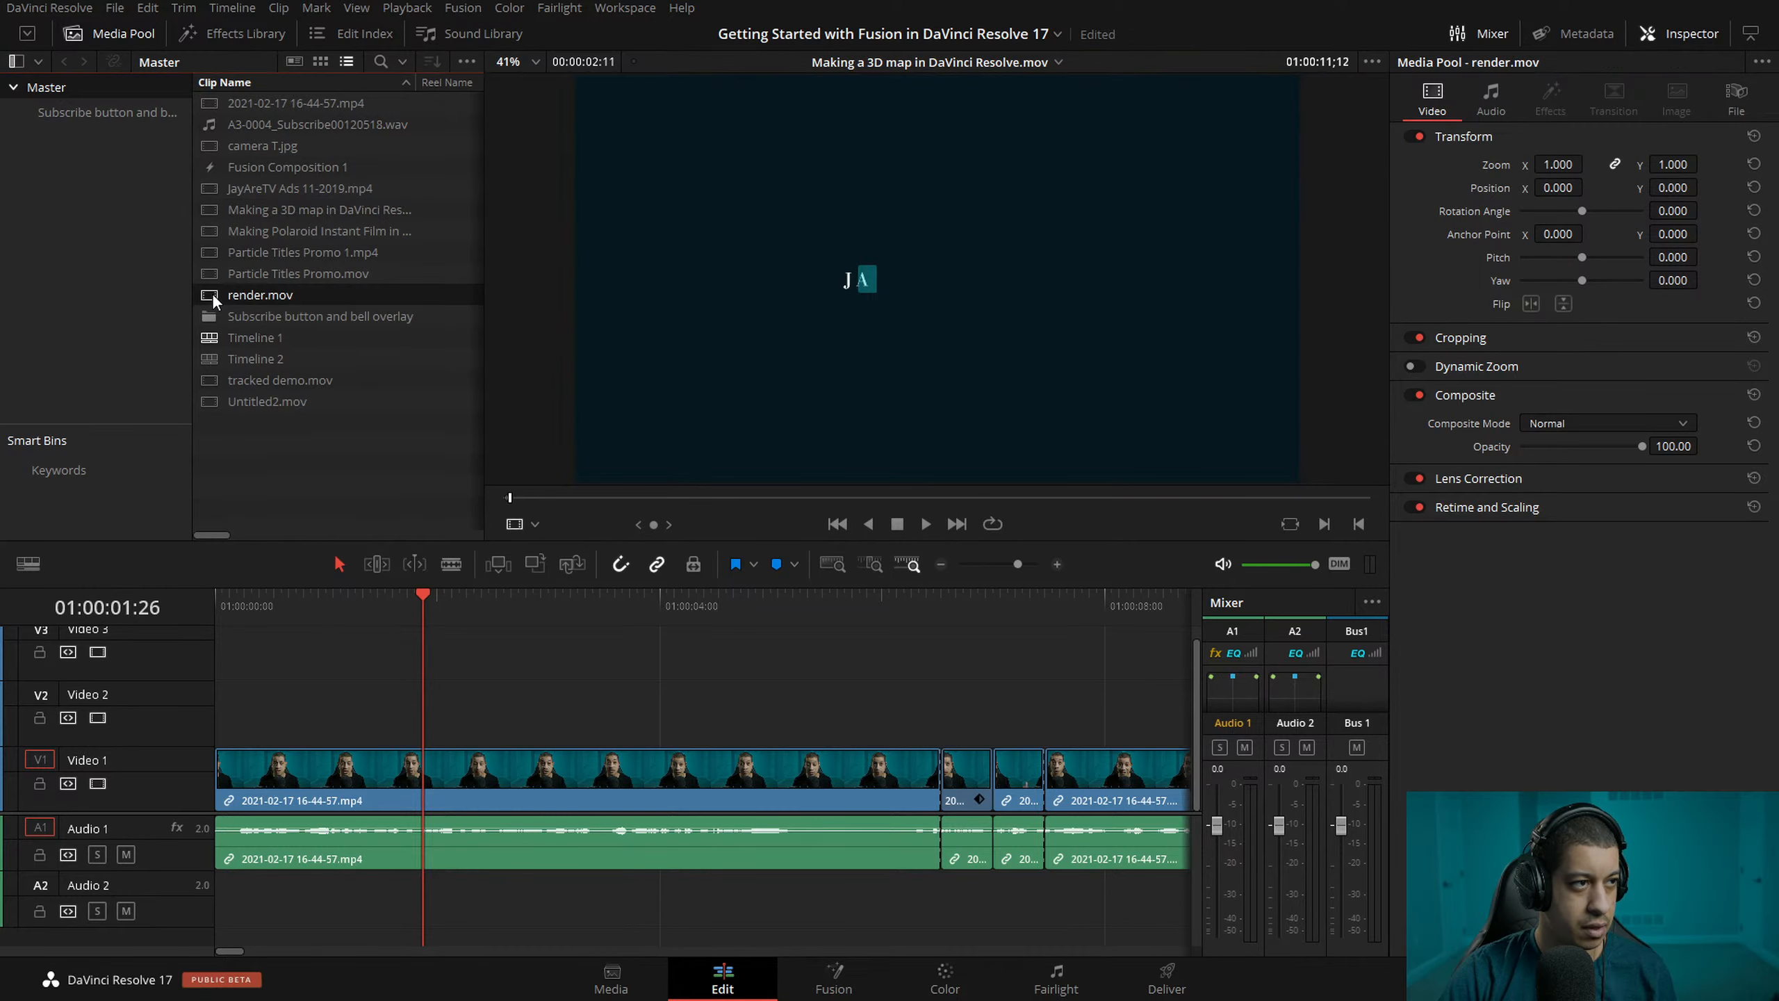
{"action": "left_click_drag", "start_coordinate": [210, 293], "coordinate": [423, 712]}
{"action": "left_click", "coordinate": [639, 887], "text": "alt"}
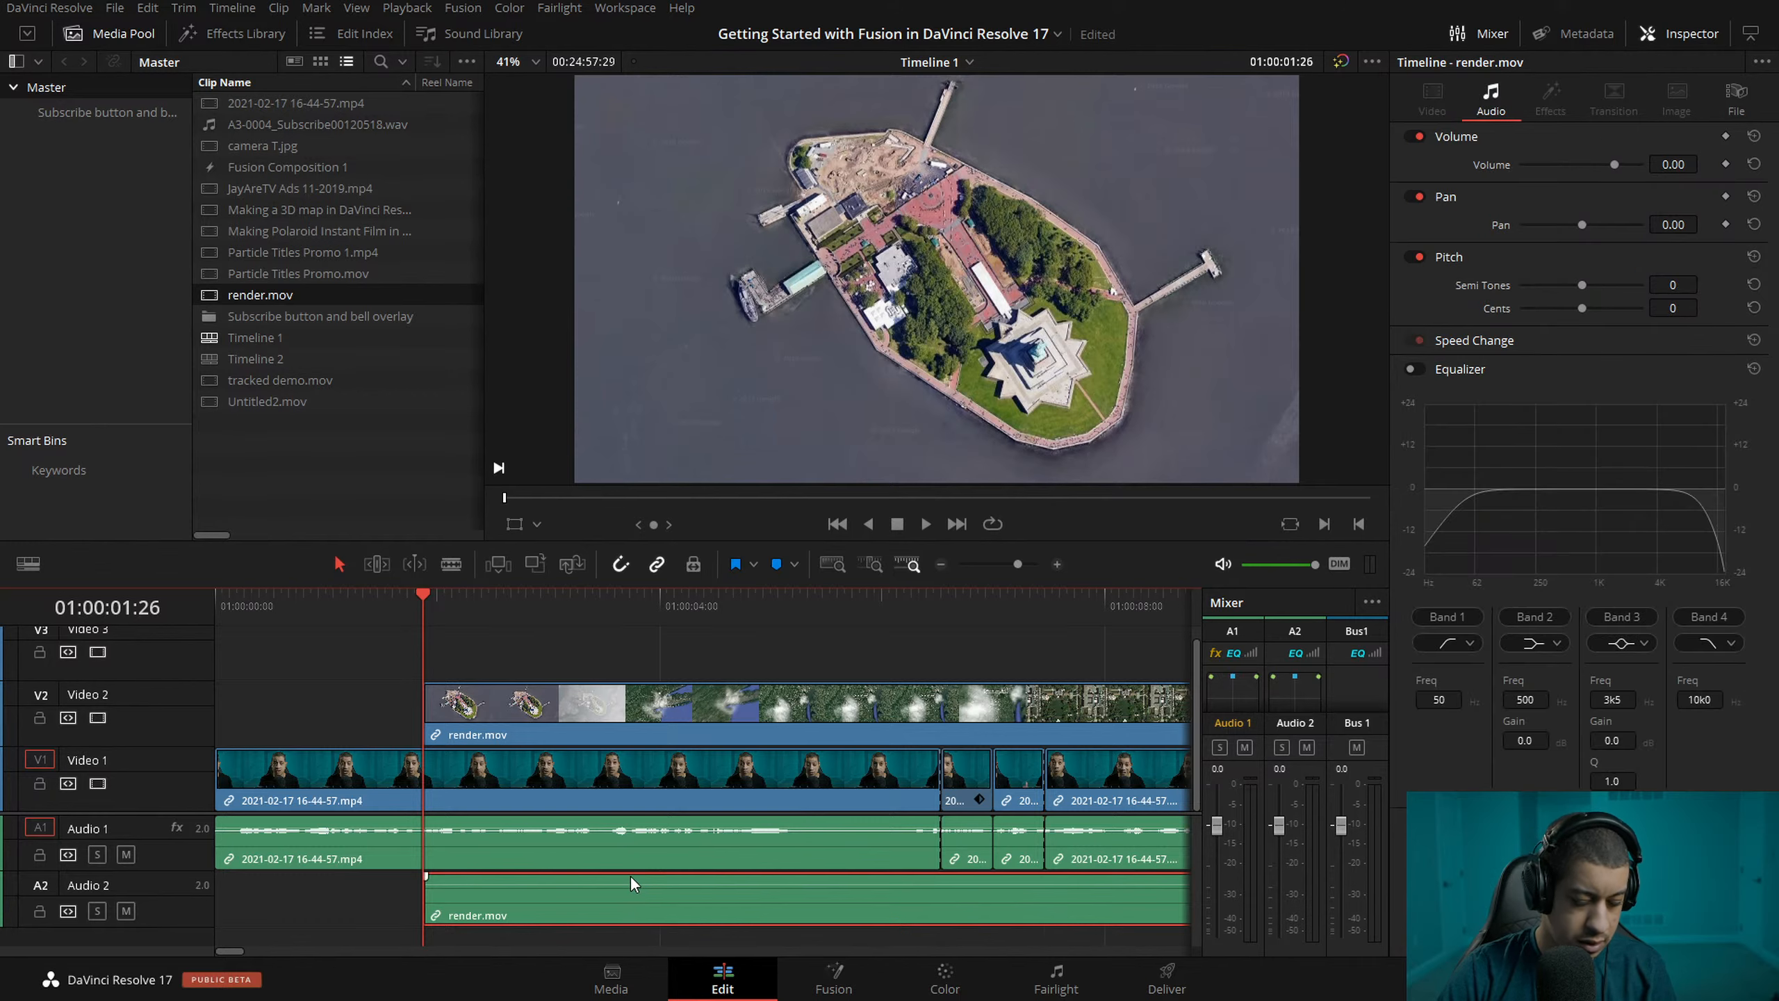
{"action": "key", "text": "Delete"}
- Trim the opening of render.mov while keeping its start at 01:00:01:26, and play the overlay to check its timing
{"action": "left_click_drag", "start_coordinate": [466, 613], "coordinate": [528, 617]}
{"action": "left_click", "coordinate": [605, 723]}
{"action": "left_click_drag", "start_coordinate": [604, 722], "coordinate": [667, 715]}
{"action": "left_click_drag", "start_coordinate": [495, 617], "coordinate": [461, 617]}
{"action": "key", "text": "space"}
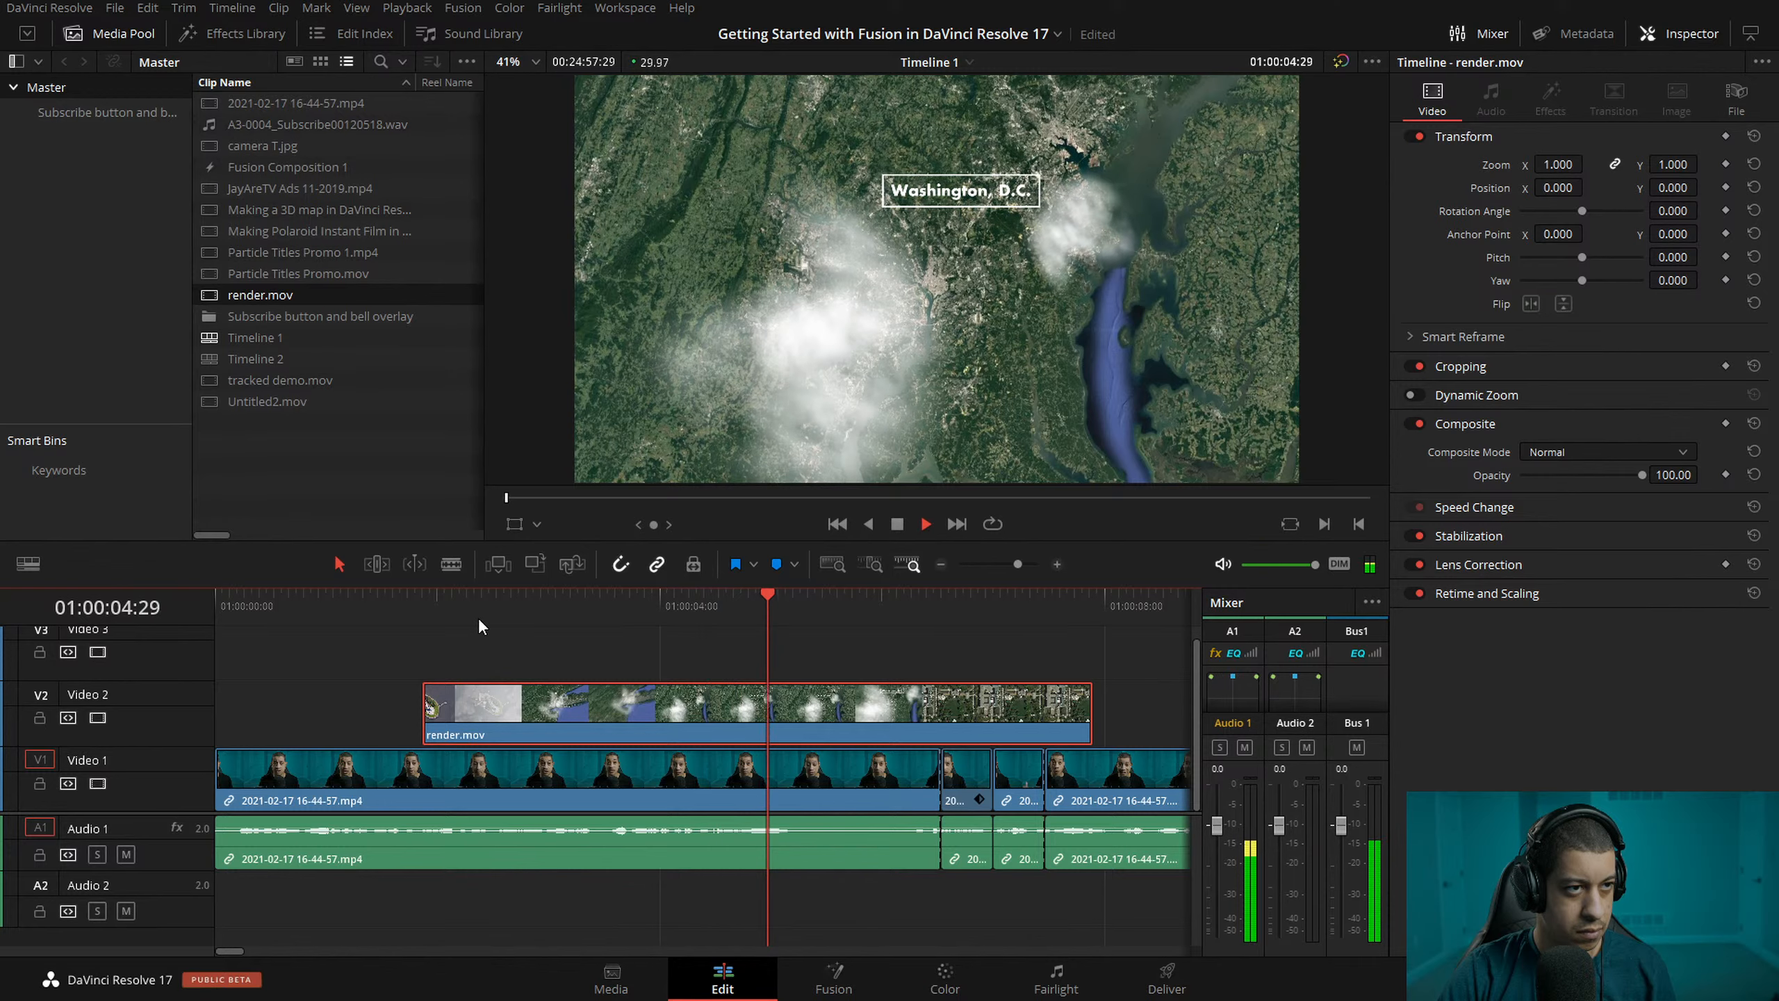
{"action": "key", "text": "space"}
{"action": "left_click_drag", "start_coordinate": [842, 640], "coordinate": [761, 659]}
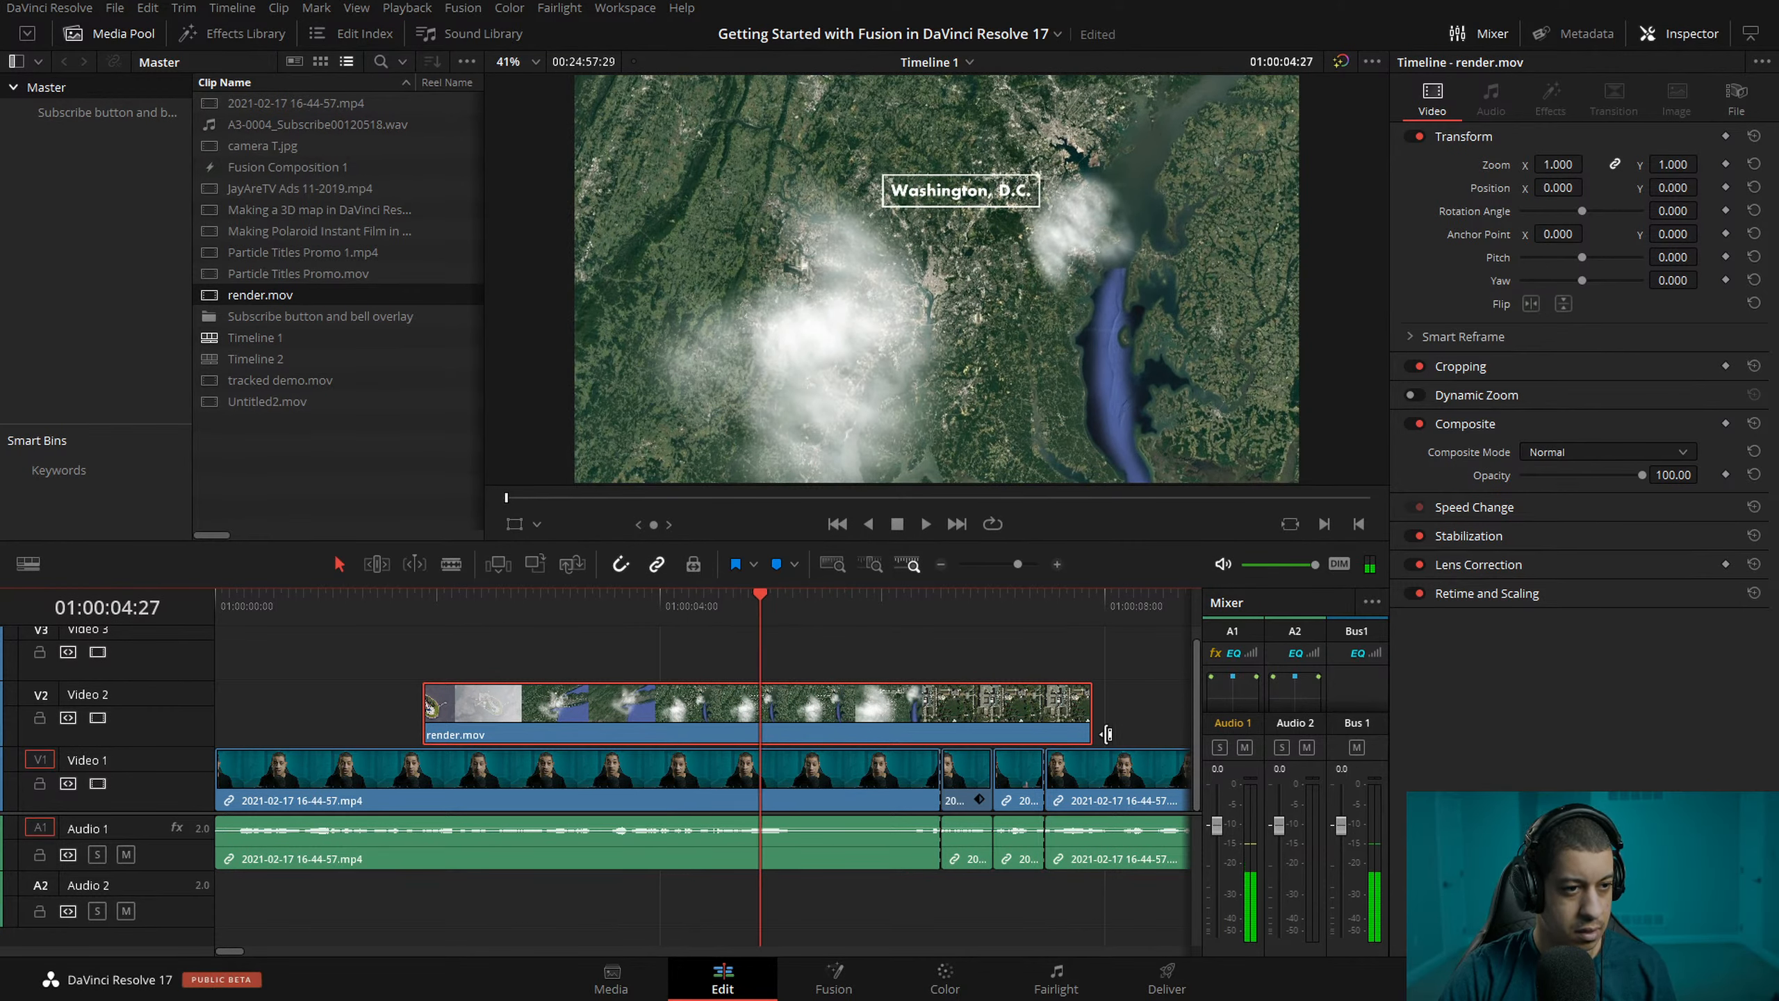
{"action": "key", "text": "space"}
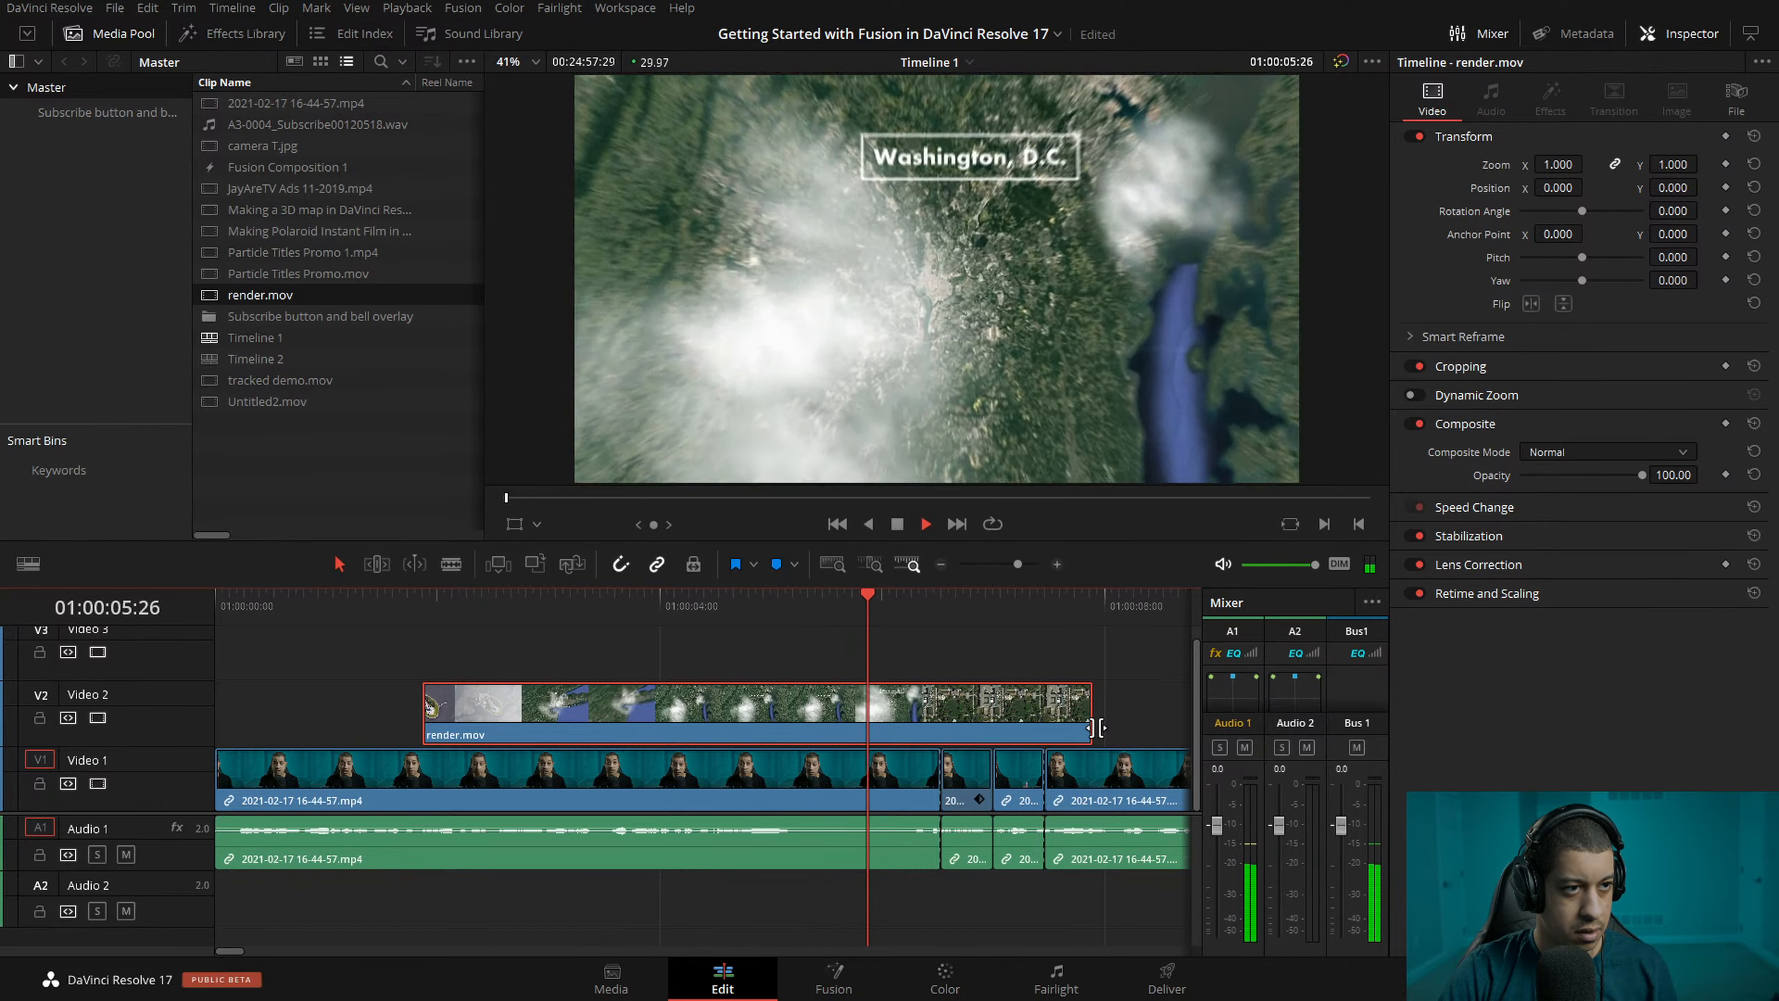
- Trim the end of render.mov to the first cut on Video 1 for a 04:20 duration and play from the start
{"action": "left_click_drag", "start_coordinate": [1093, 728], "coordinate": [942, 728]}
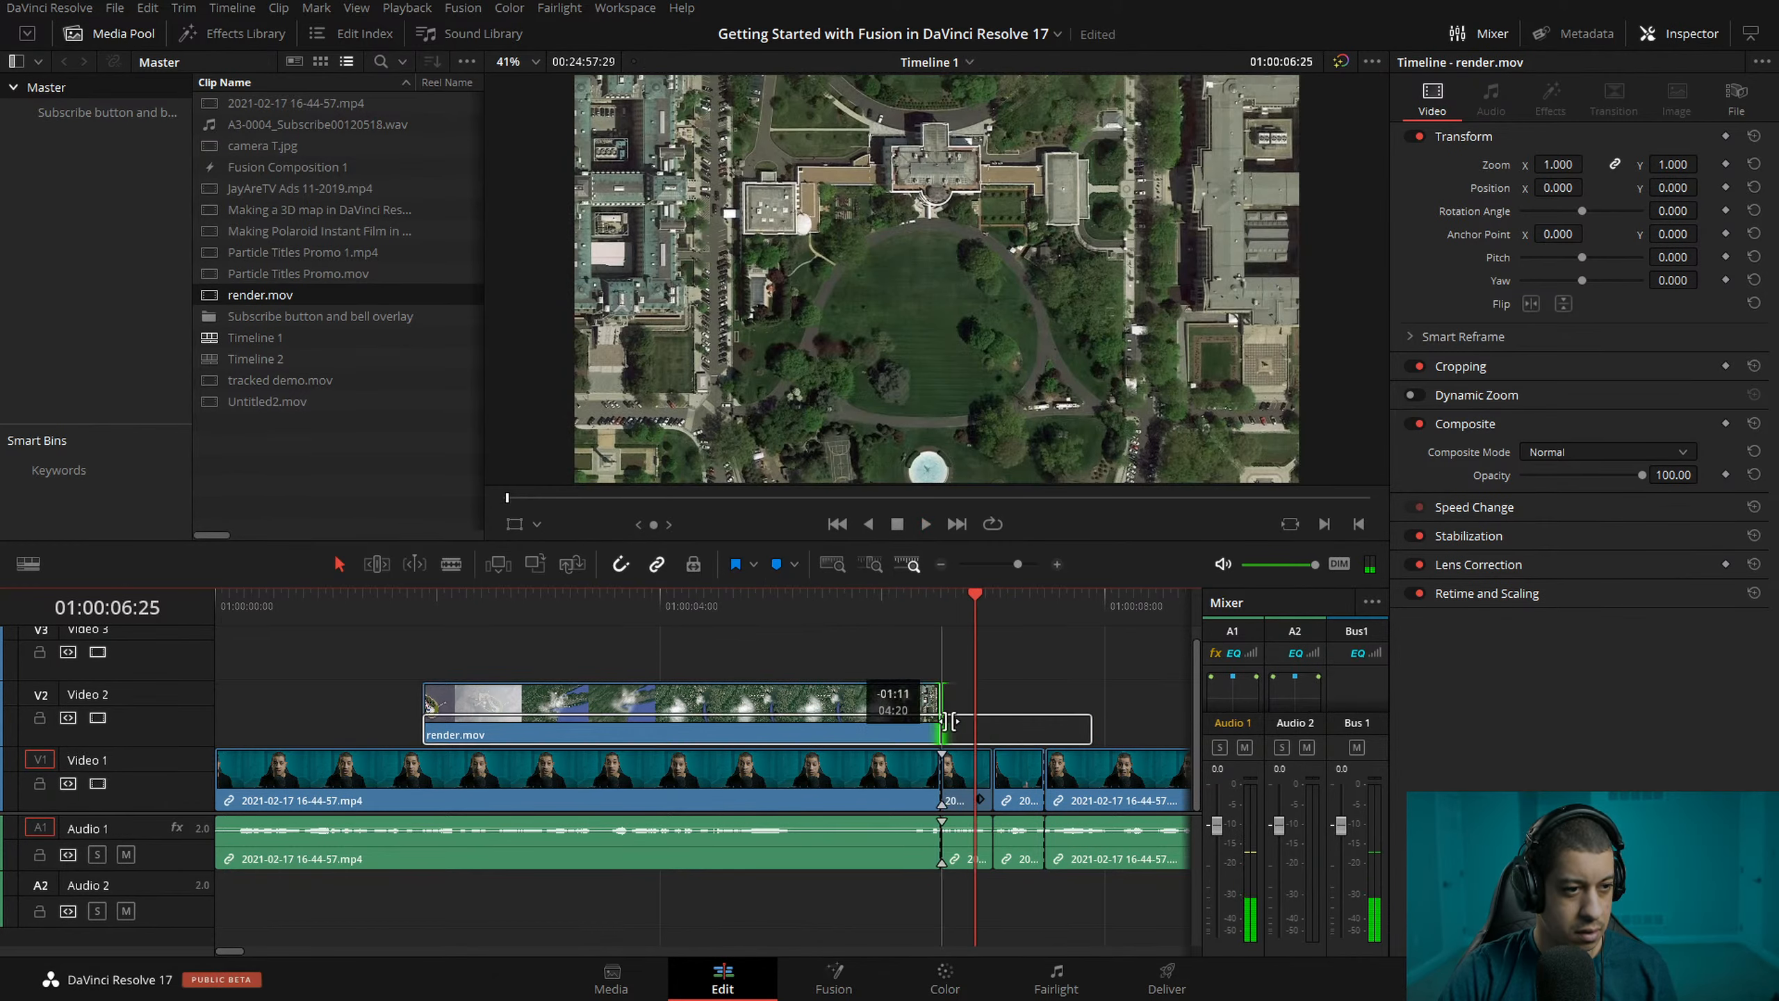
{"action": "left_click_drag", "start_coordinate": [925, 607], "coordinate": [192, 602]}
{"action": "key", "text": "space"}
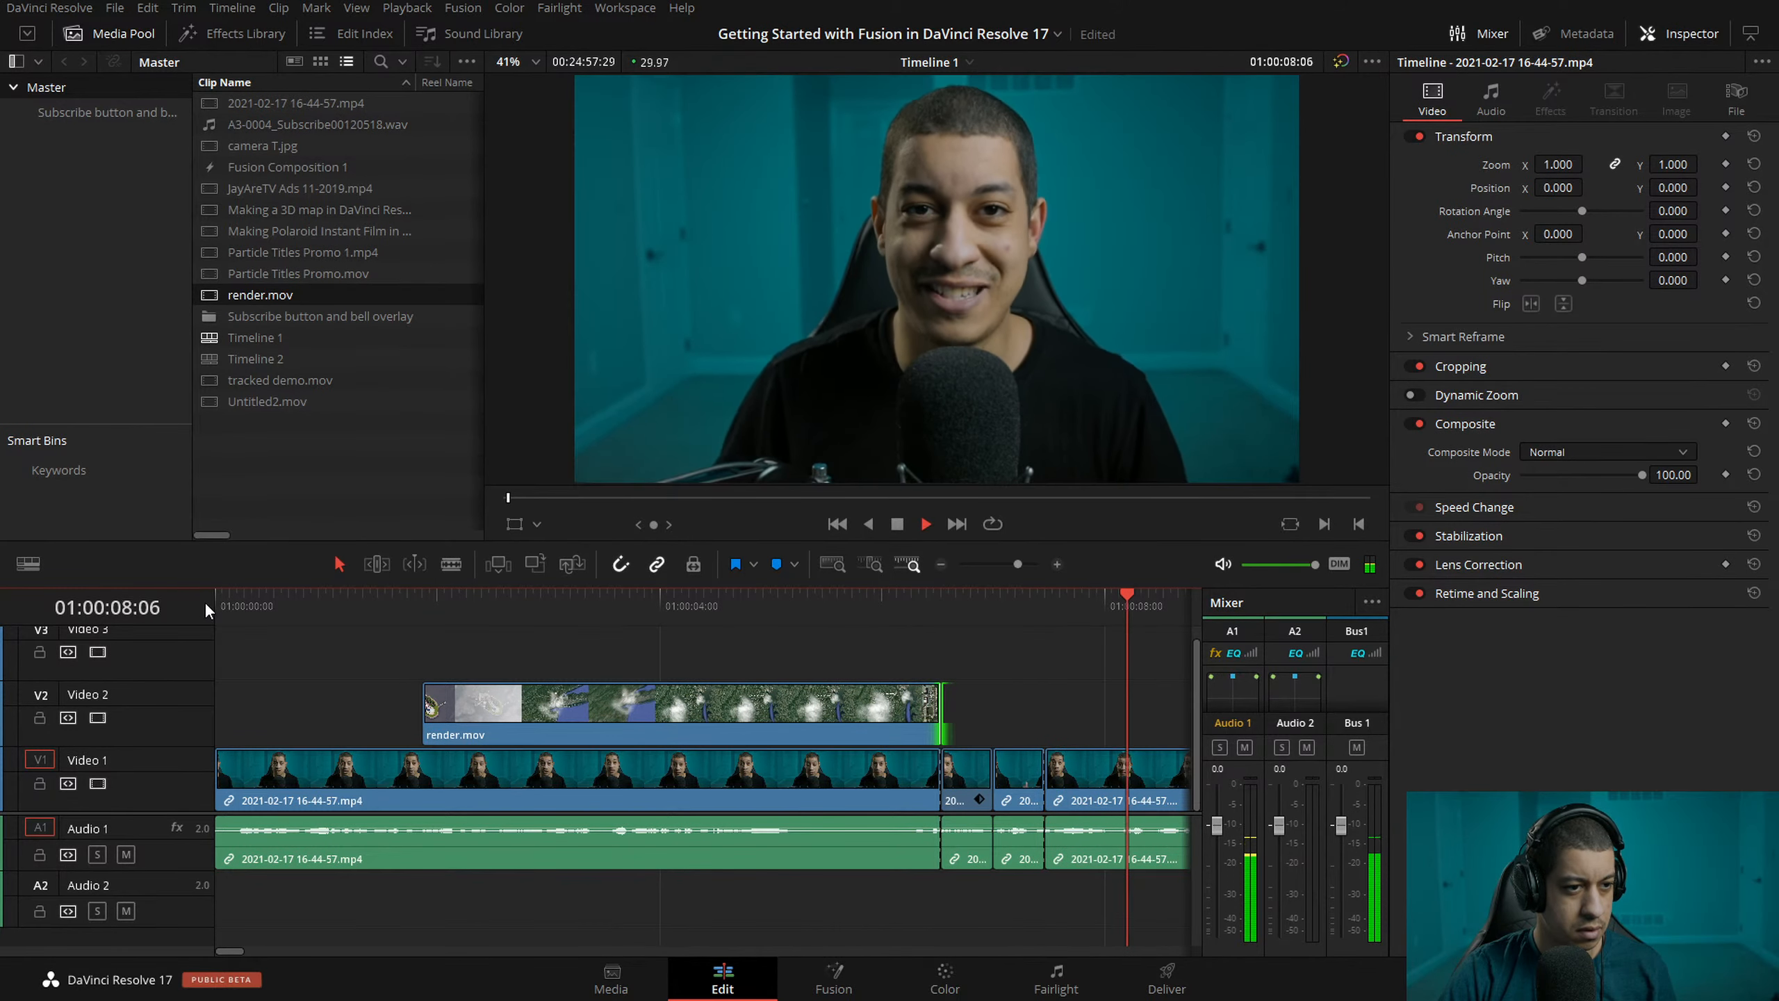
- Shorten the end of render.mov to just past 01:00:05:00 and play across its out point to check the transition
{"action": "left_click_drag", "start_coordinate": [941, 708], "coordinate": [796, 708]}
{"action": "left_click", "coordinate": [724, 615]}
{"action": "key", "text": "space"}
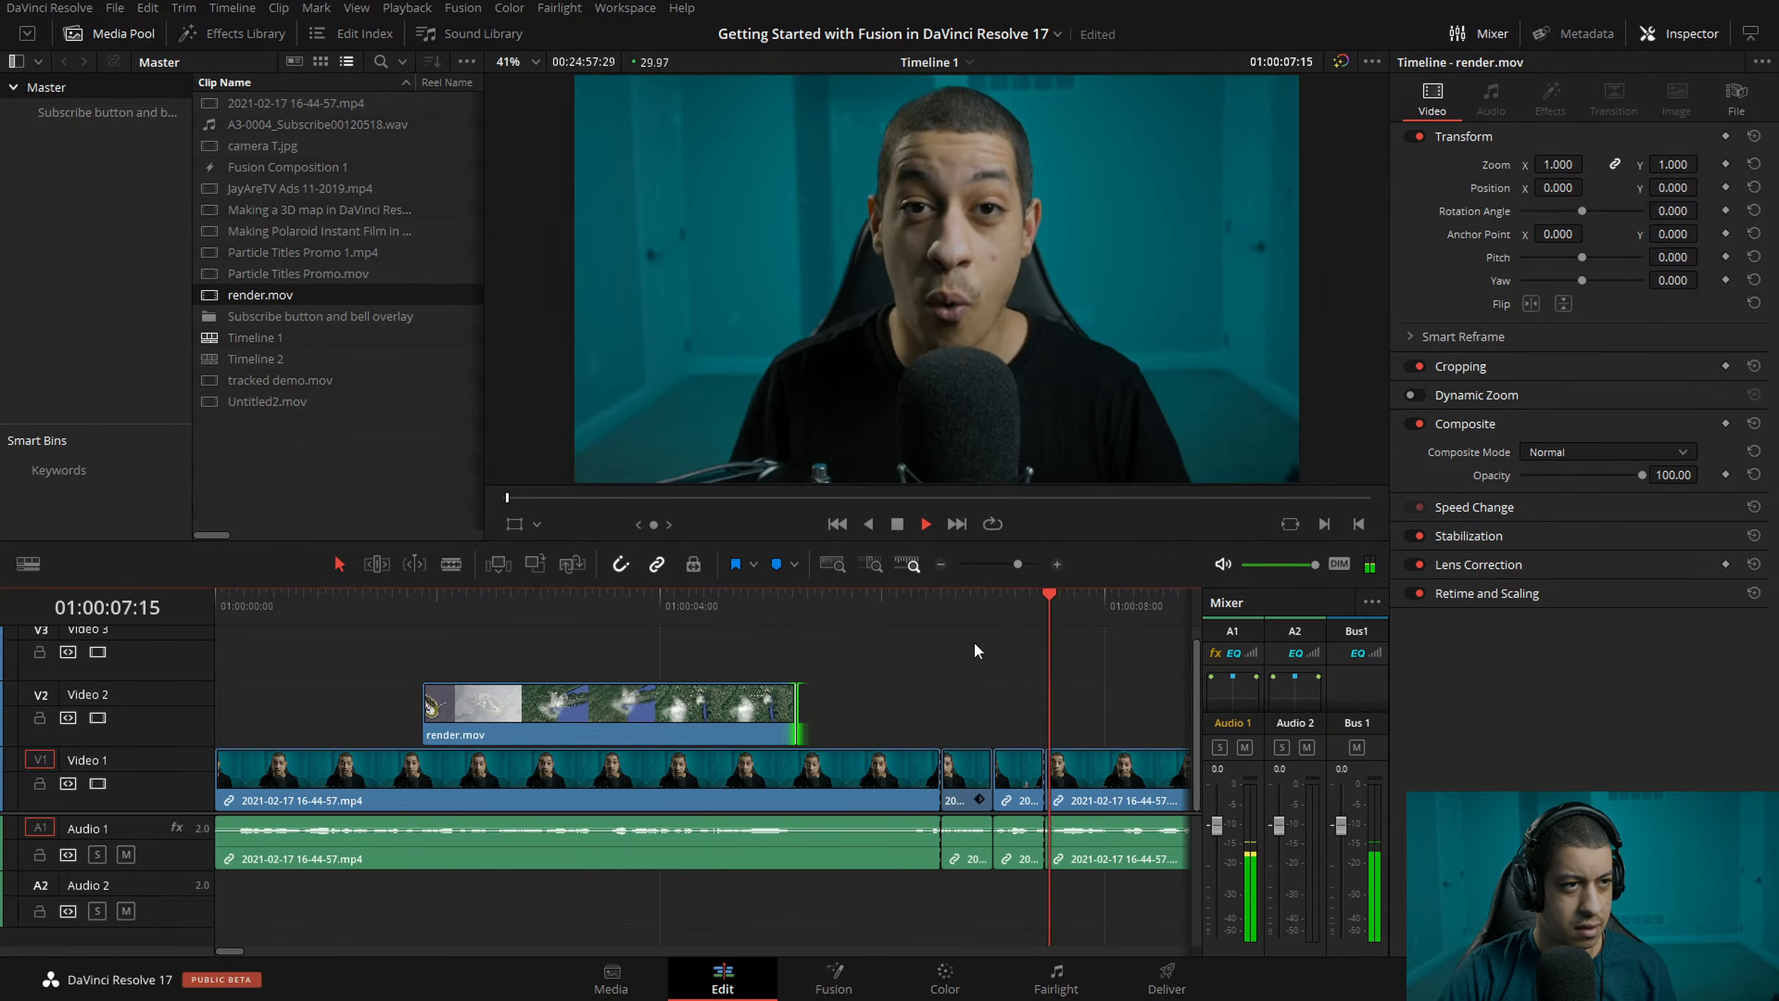
{"action": "key", "text": "space"}
- Play the timeline from the start to check the map overlay in context, and stop at 01:00:08:18
{"action": "left_click_drag", "start_coordinate": [636, 604], "coordinate": [169, 617]}
{"action": "key", "text": "space"}
{"action": "left_click", "coordinate": [943, 567]}
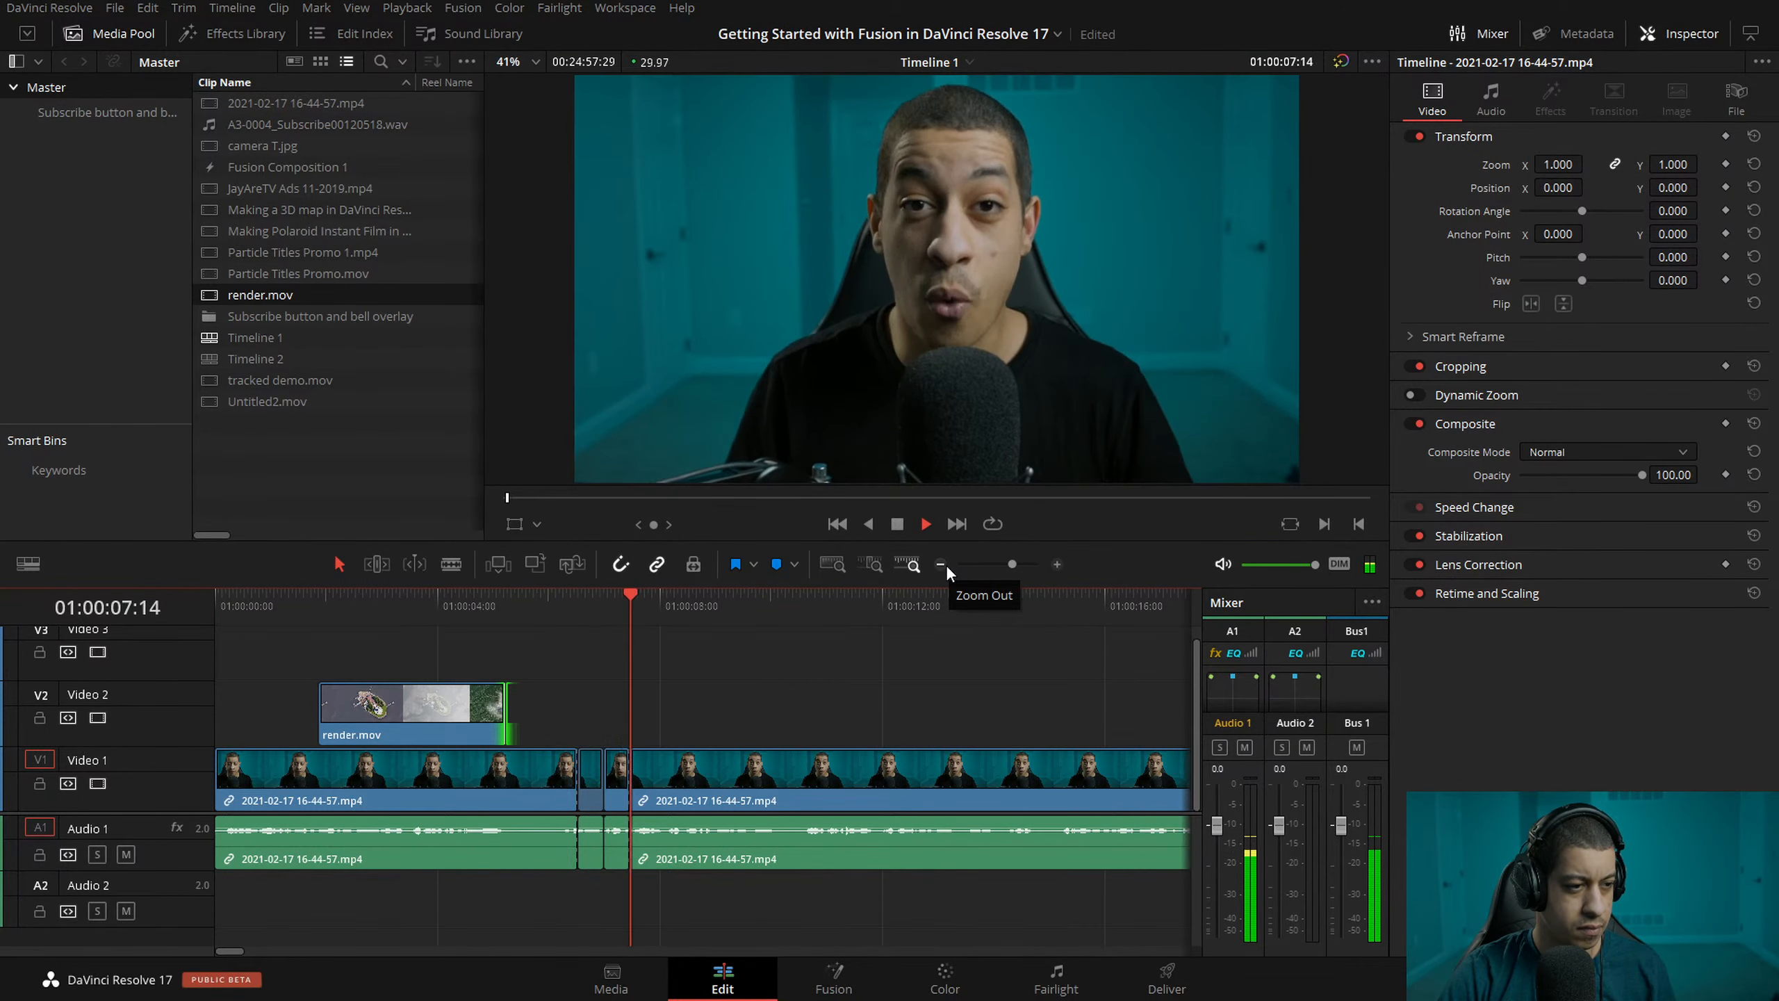
{"action": "key", "text": "space"}
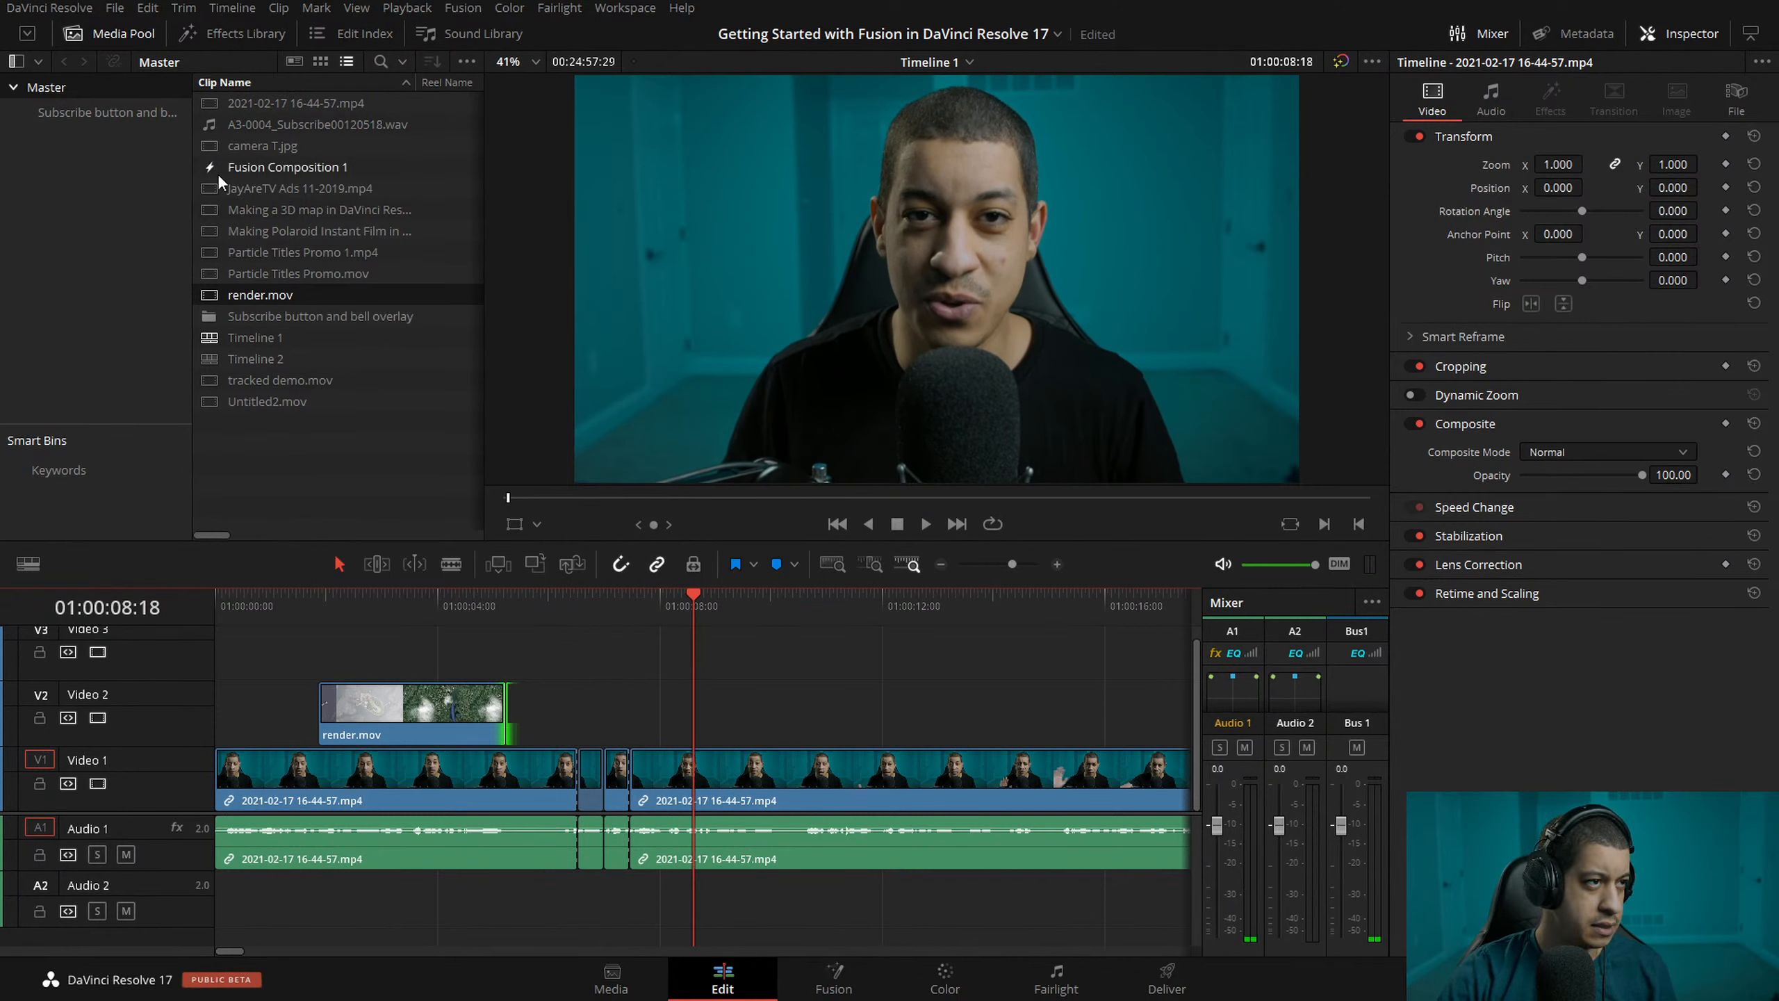
- Preview the opening of Making Polaroid Instant Film in DaVinci Resolve.mov in the source viewer and mark an out point after the Polaroid shots
{"action": "left_click", "coordinate": [212, 232]}
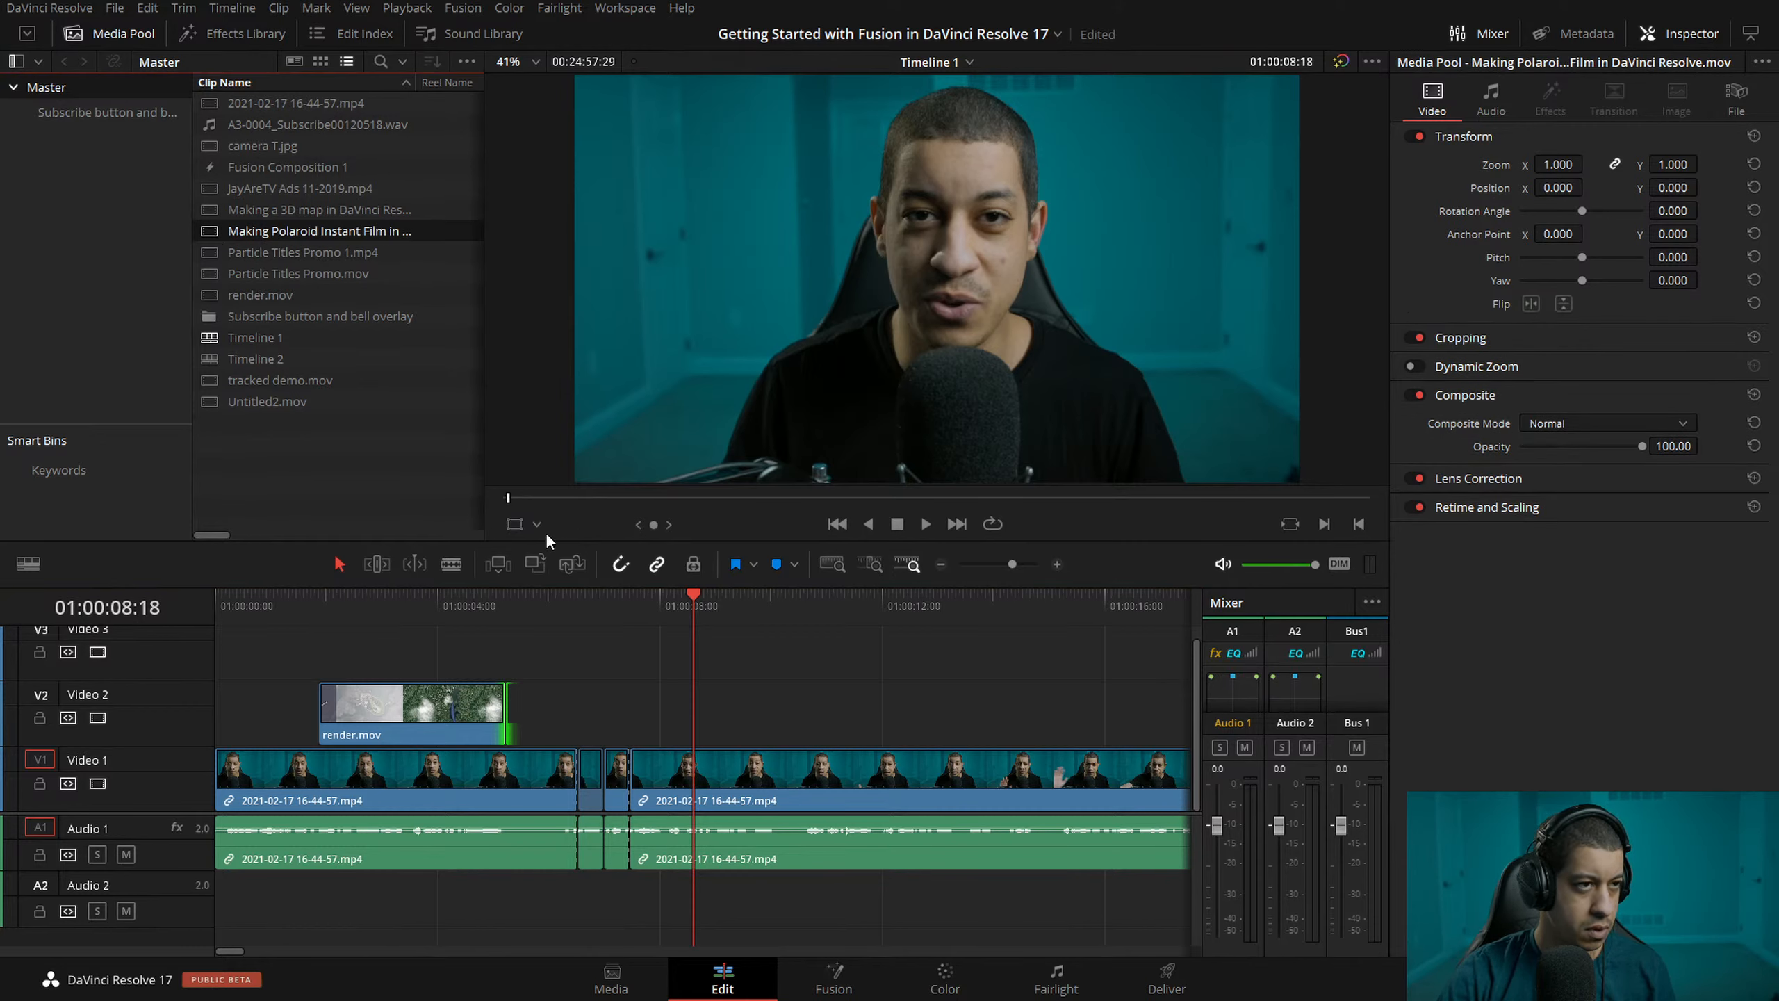
{"action": "double_click", "coordinate": [227, 233]}
{"action": "mouse_move", "coordinate": [523, 497]}
{"action": "left_mouse_down"}
{"action": "mouse_move", "coordinate": [563, 501]}
{"action": "mouse_move", "coordinate": [506, 501]}
{"action": "left_mouse_up"}
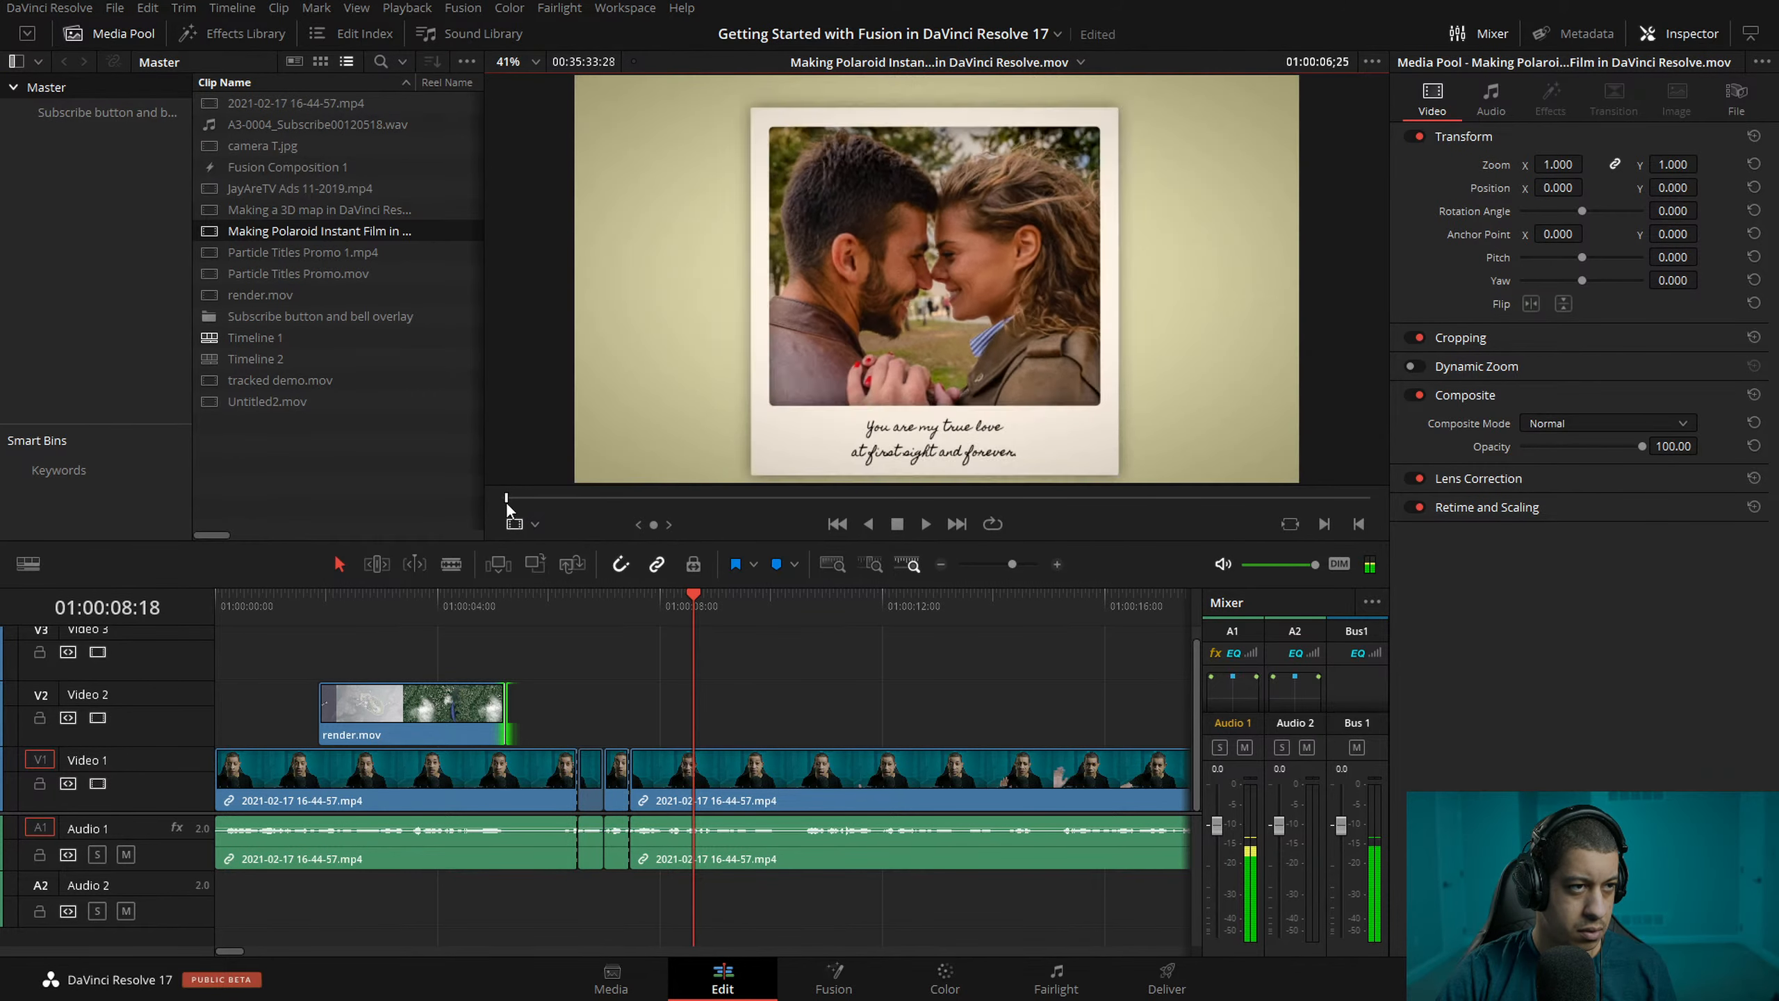
{"action": "key", "text": "space"}
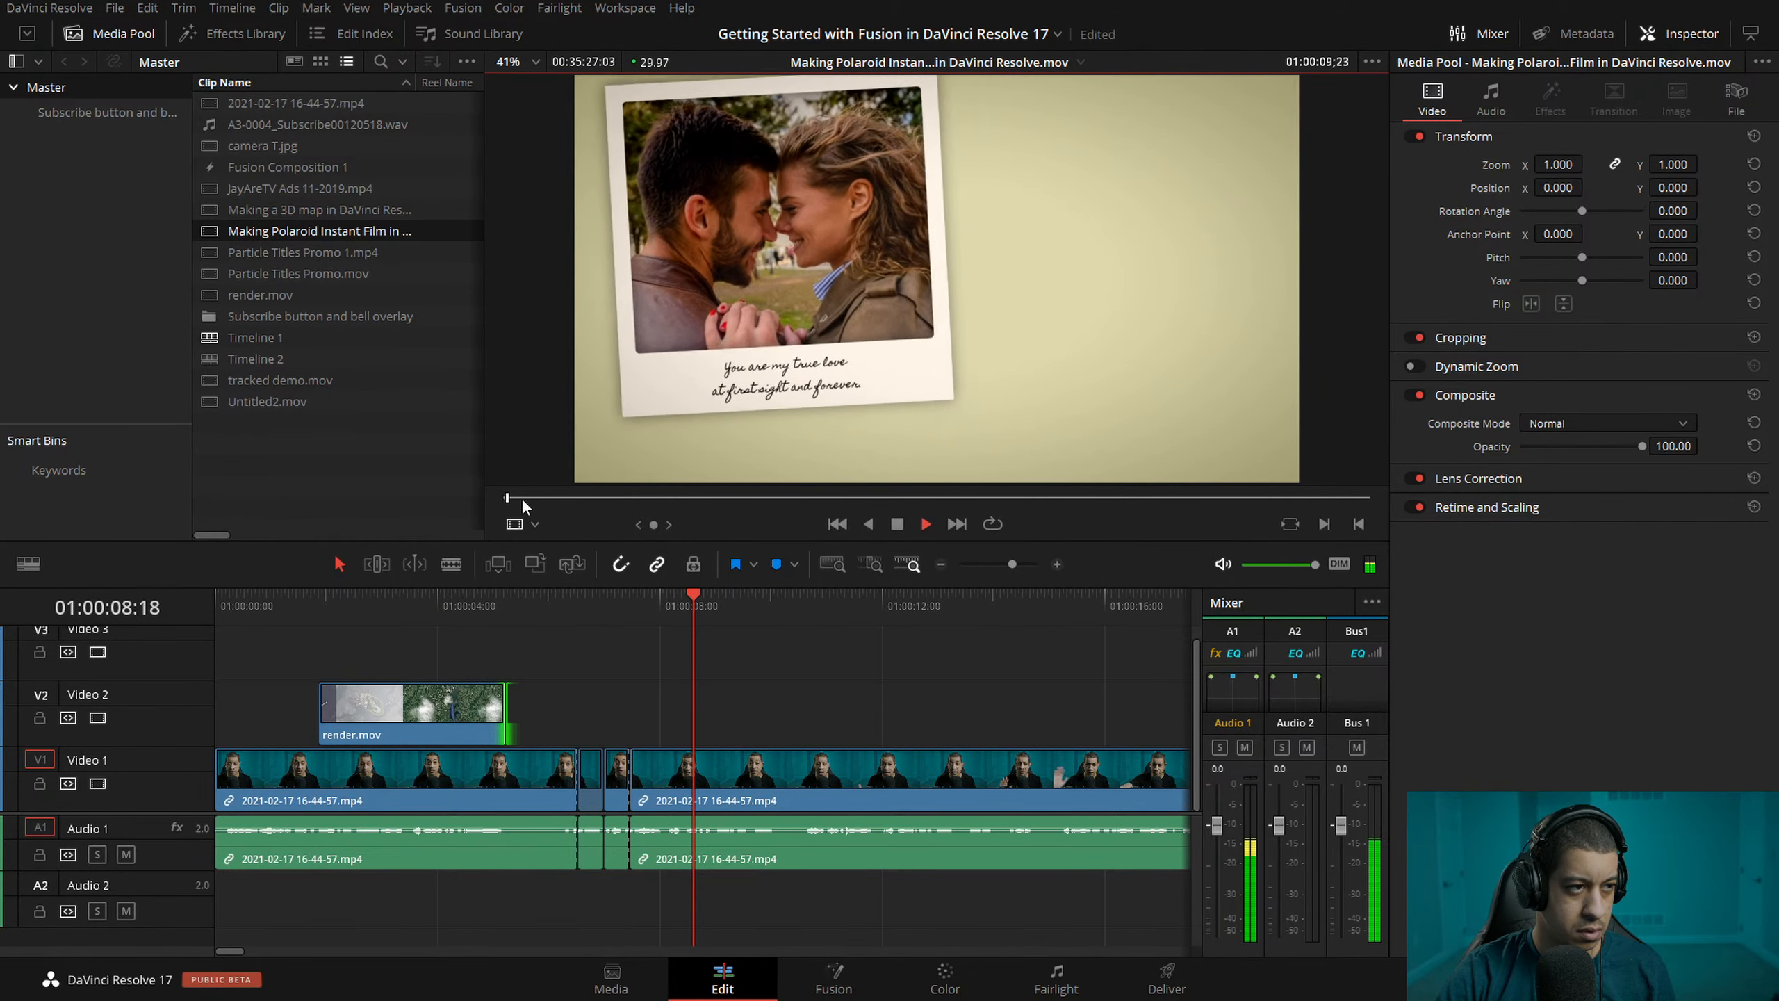
{"action": "left_click_drag", "start_coordinate": [520, 498], "coordinate": [519, 499]}
{"action": "key", "text": "space"}
{"action": "key", "text": "o"}
- Place only the video of the marked Polaroid clip on Video 2 after render.mov and trim its start
{"action": "mouse_move", "coordinate": [662, 468]}
{"action": "left_click_drag", "start_coordinate": [917, 470], "coordinate": [1043, 637]}
{"action": "left_click", "coordinate": [944, 561]}
{"action": "left_click_drag", "start_coordinate": [528, 609], "coordinate": [367, 605]}
{"action": "left_click_drag", "start_coordinate": [352, 724], "coordinate": [382, 724]}
- Play the Polaroid clip at double speed and trim its end, leaving about 7 seconds of the Polaroid shots
{"action": "key", "text": "l"}
{"action": "key", "text": "l"}
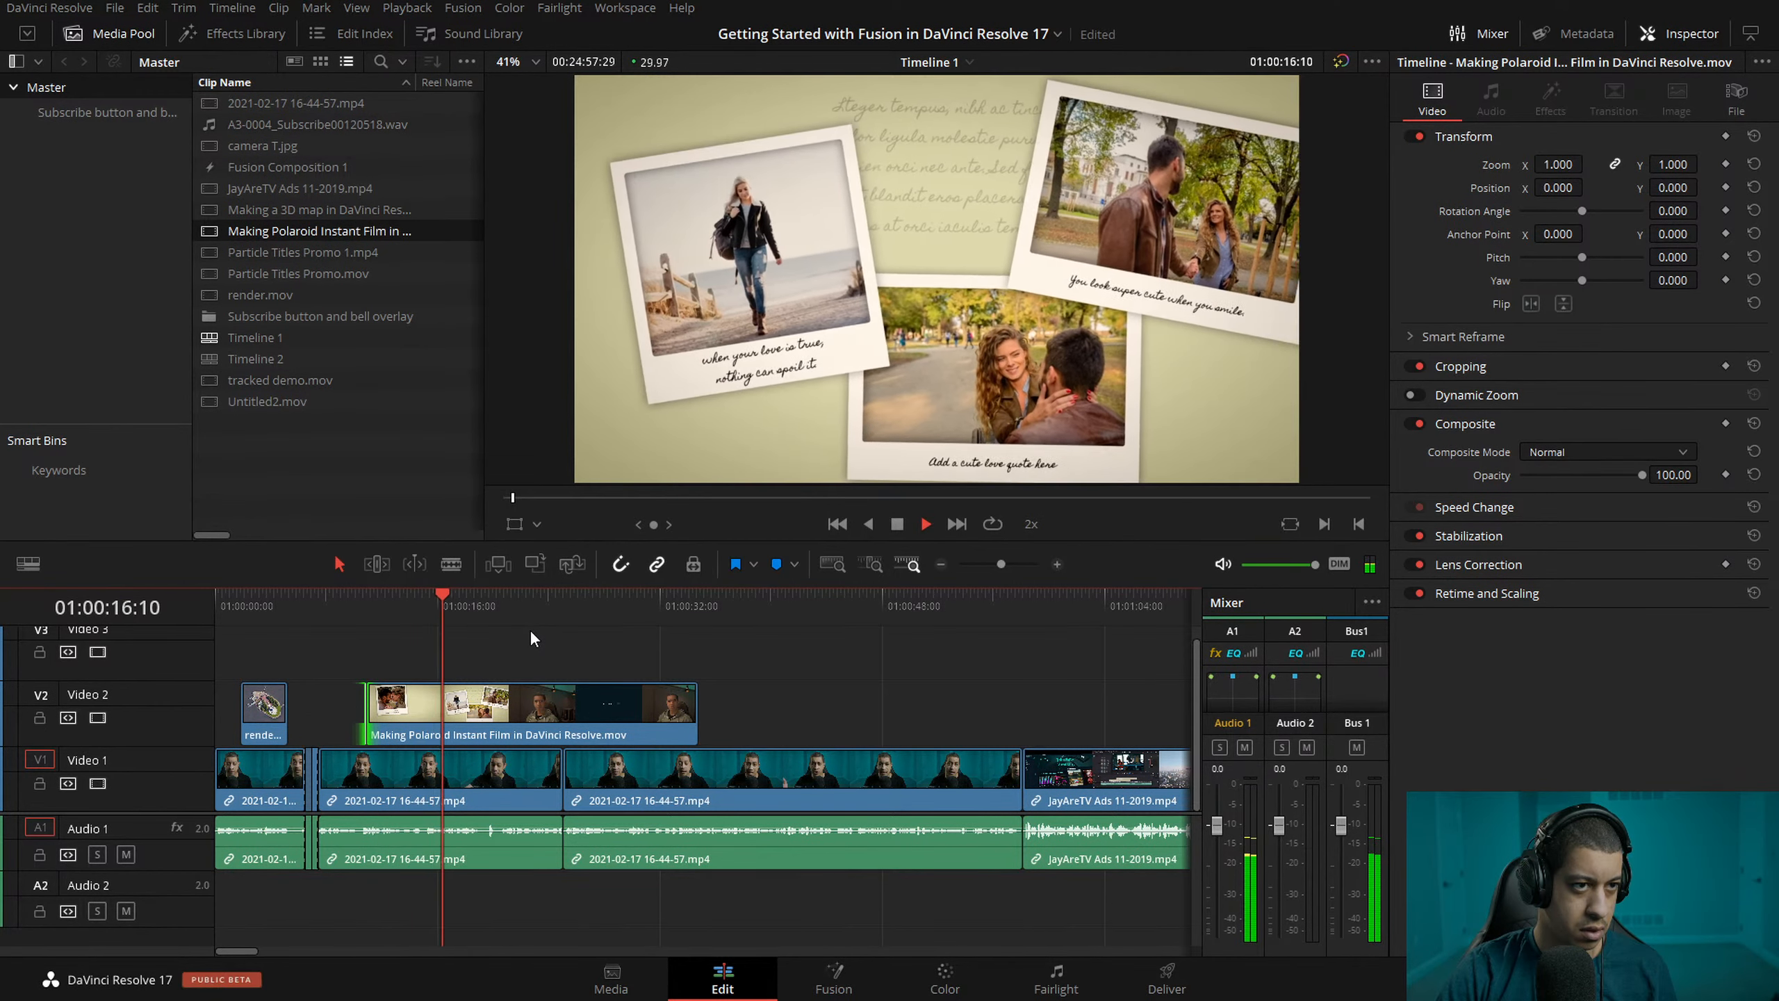
{"action": "key", "text": "space"}
{"action": "left_click_drag", "start_coordinate": [696, 710], "coordinate": [463, 701]}
- Play from 01:00:06:16 to find the cue, and move the Polaroid clip on Video 2 to start at 01:00:09:23
{"action": "left_click", "coordinate": [306, 604]}
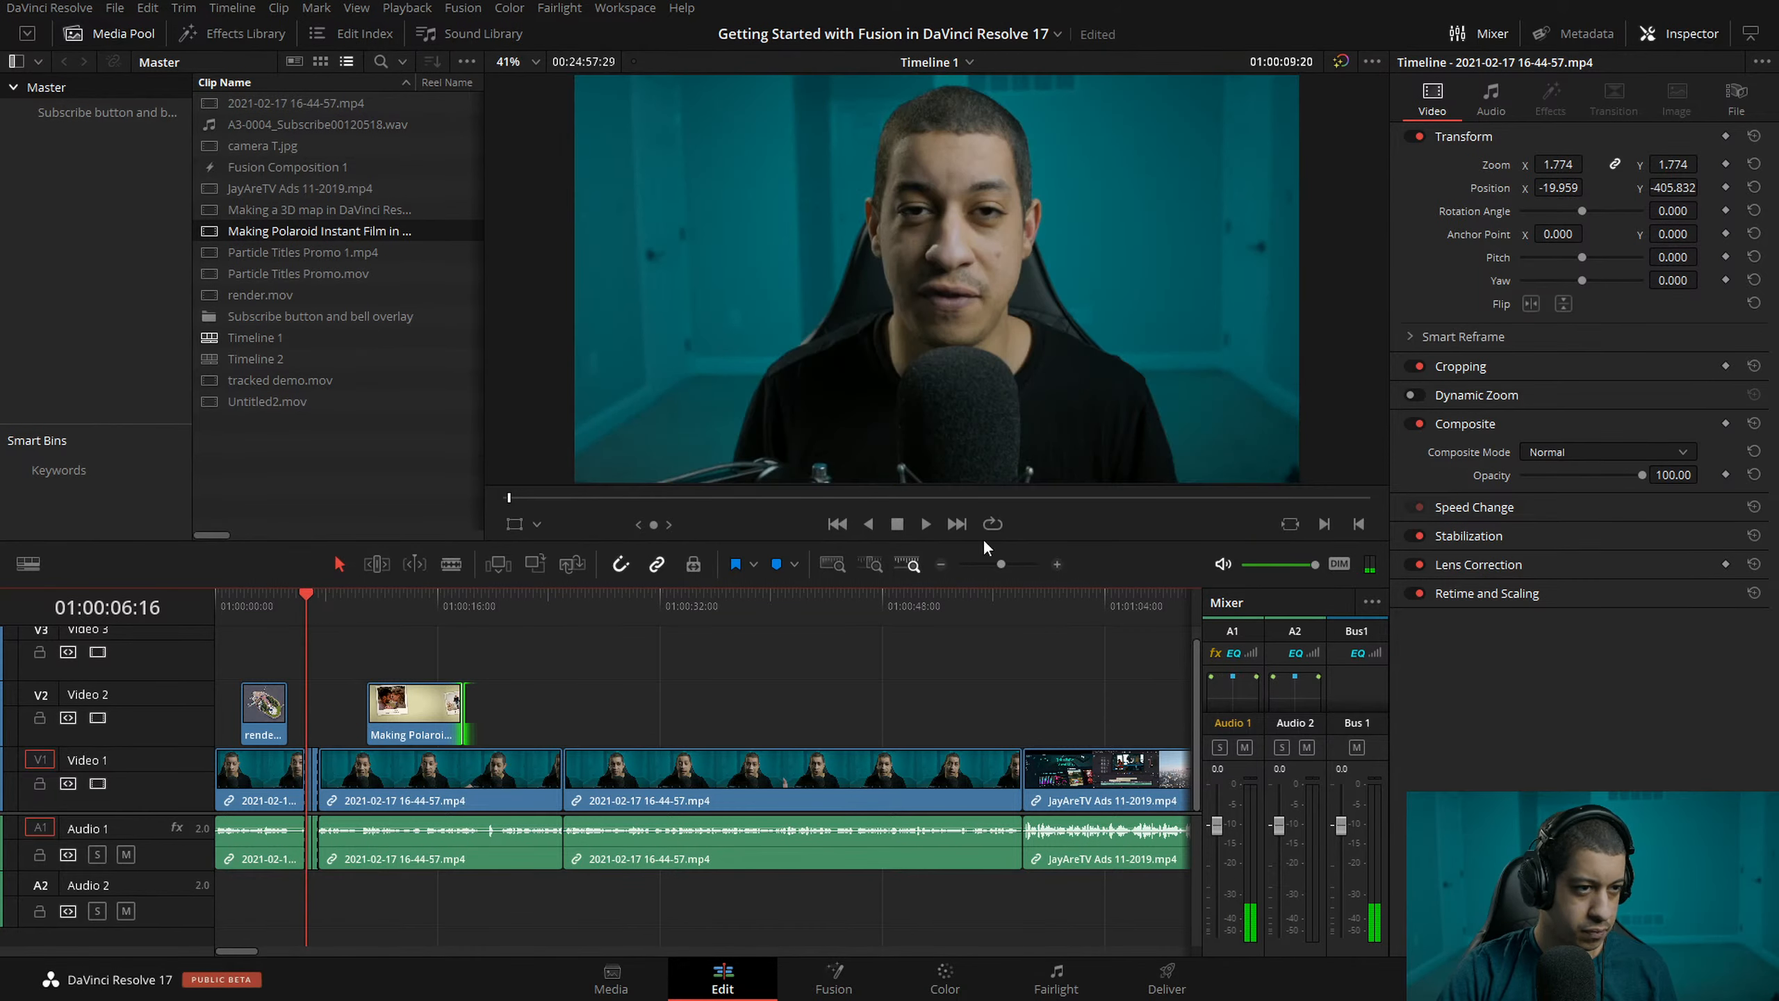
{"action": "key", "text": "space"}
{"action": "left_click", "coordinate": [1056, 564]}
{"action": "left_click", "coordinate": [1057, 565]}
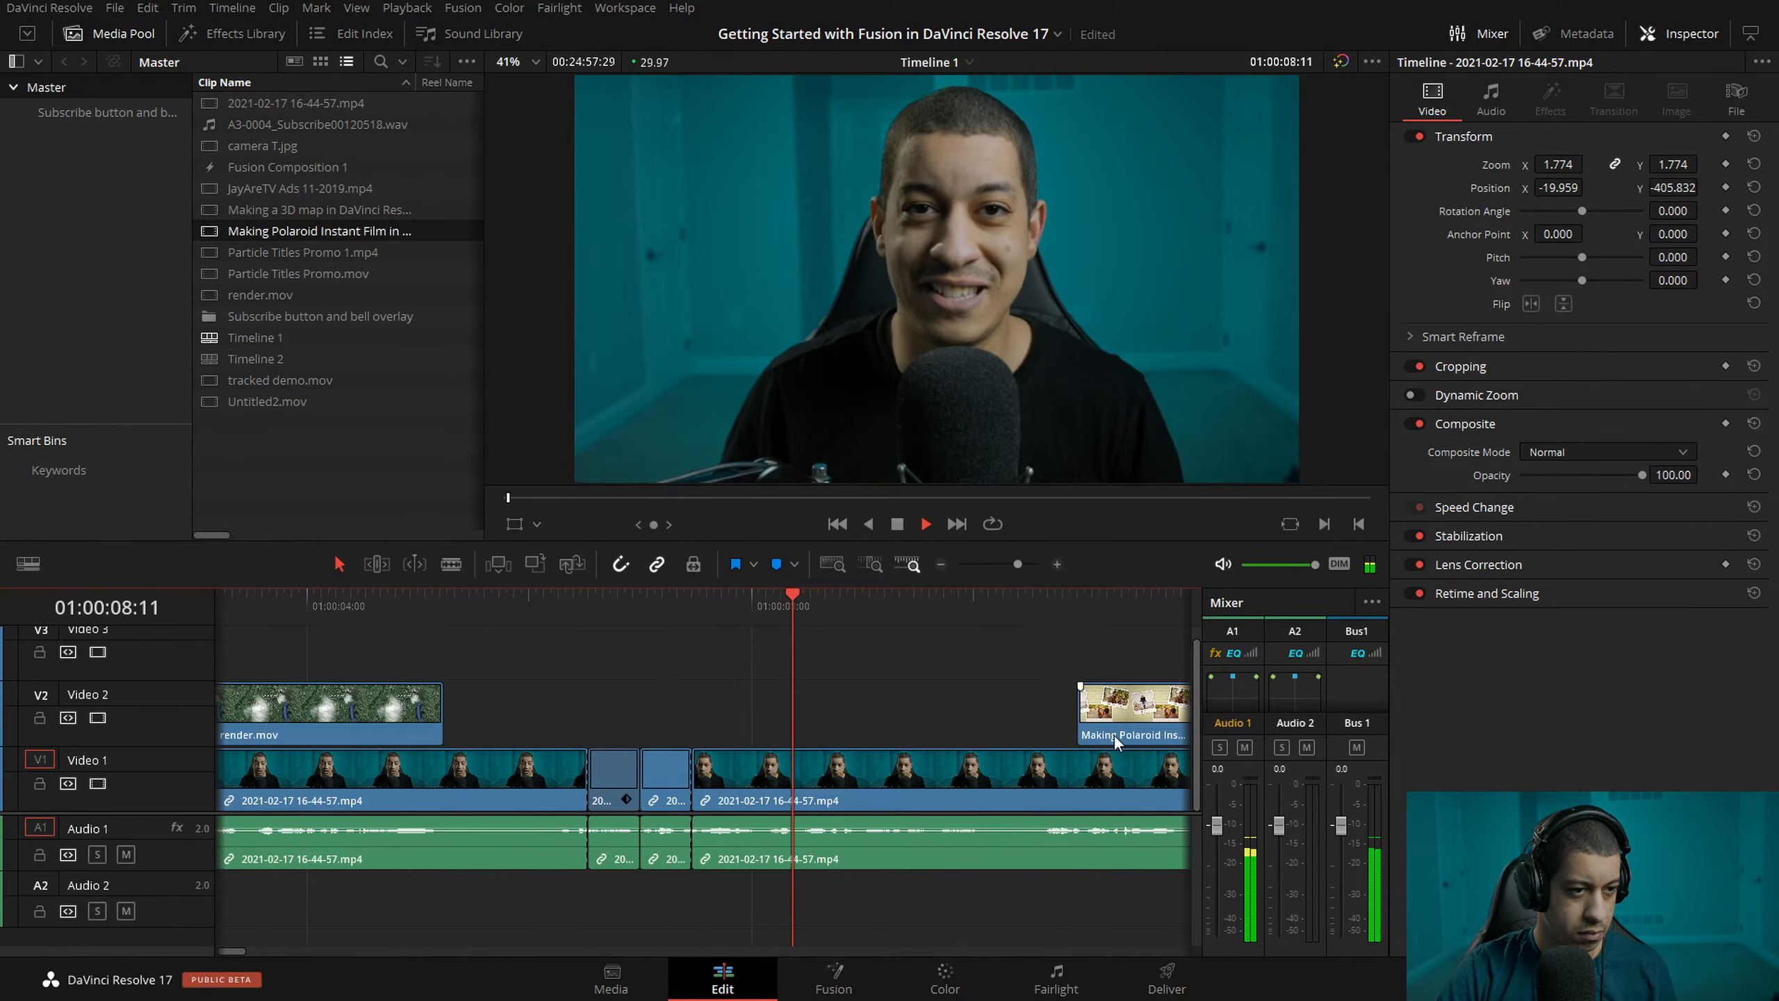
{"action": "key", "text": "space"}
{"action": "left_click", "coordinate": [1133, 726]}
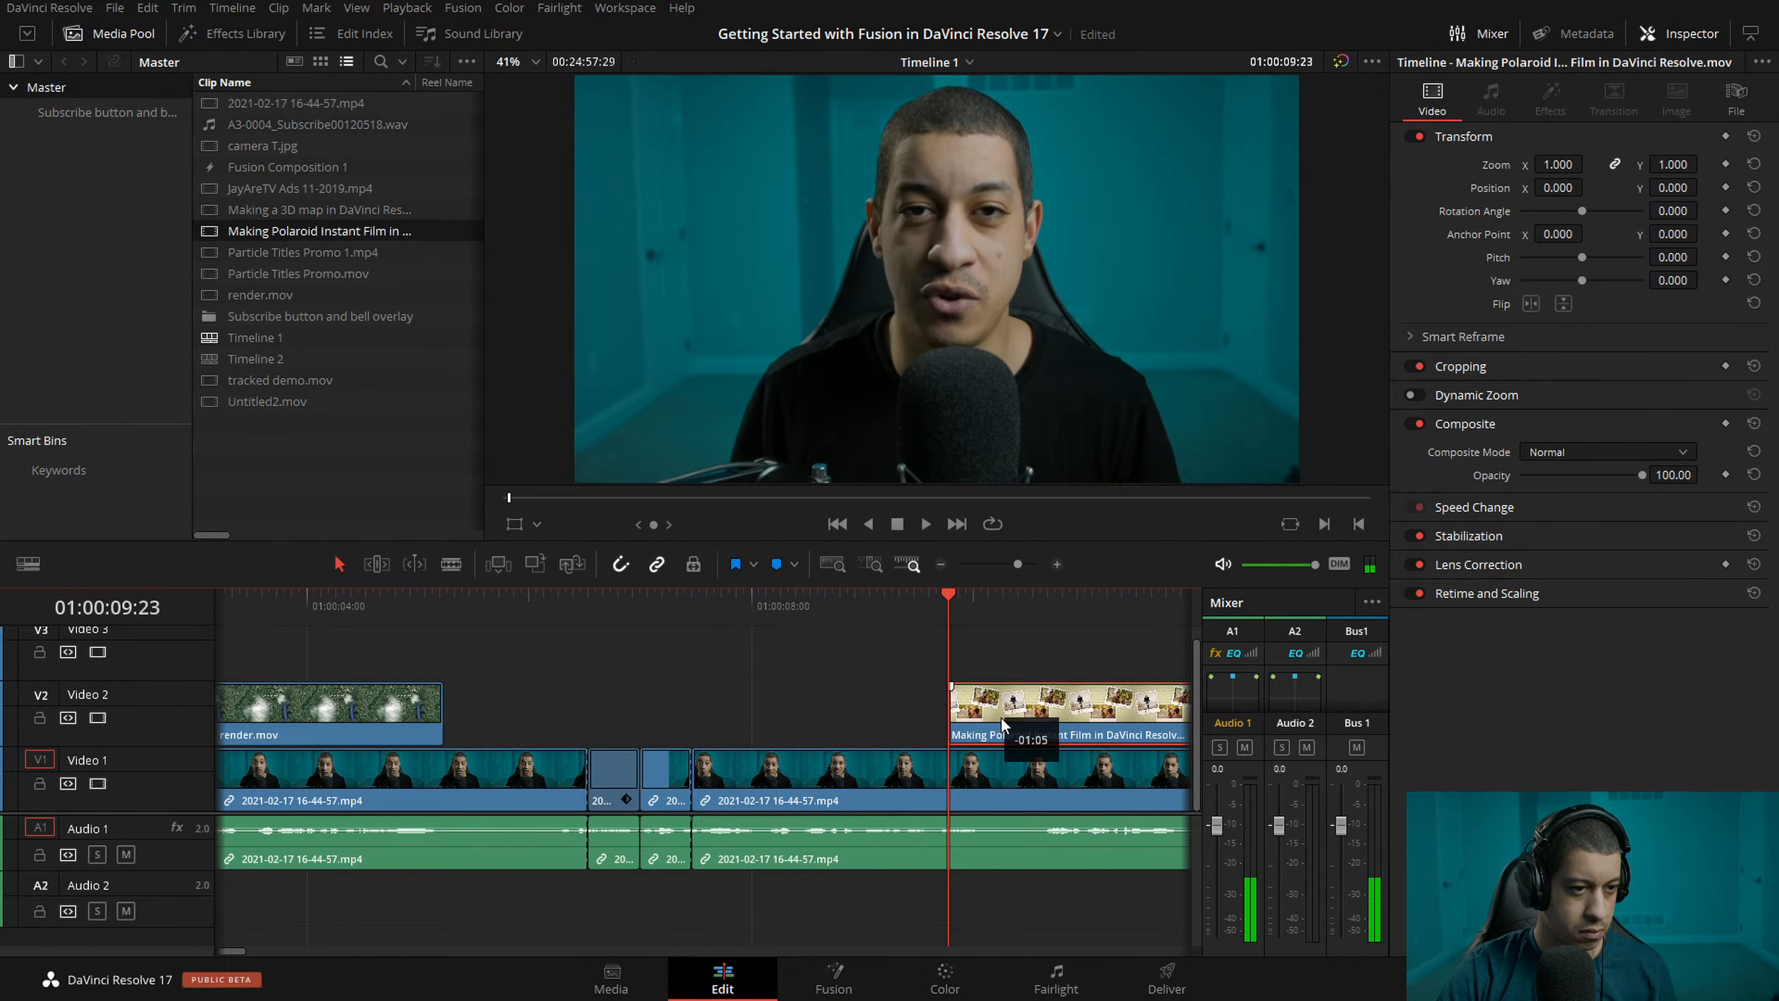
{"action": "left_click_drag", "start_coordinate": [1007, 716], "coordinate": [1003, 714]}
- Split the talking-head clip under the Polaroid overlay at about 01:00:14:01 and ripple out about one second of footage there
{"action": "key", "text": "space"}
{"action": "left_click", "coordinate": [942, 564]}
{"action": "left_click", "coordinate": [941, 564]}
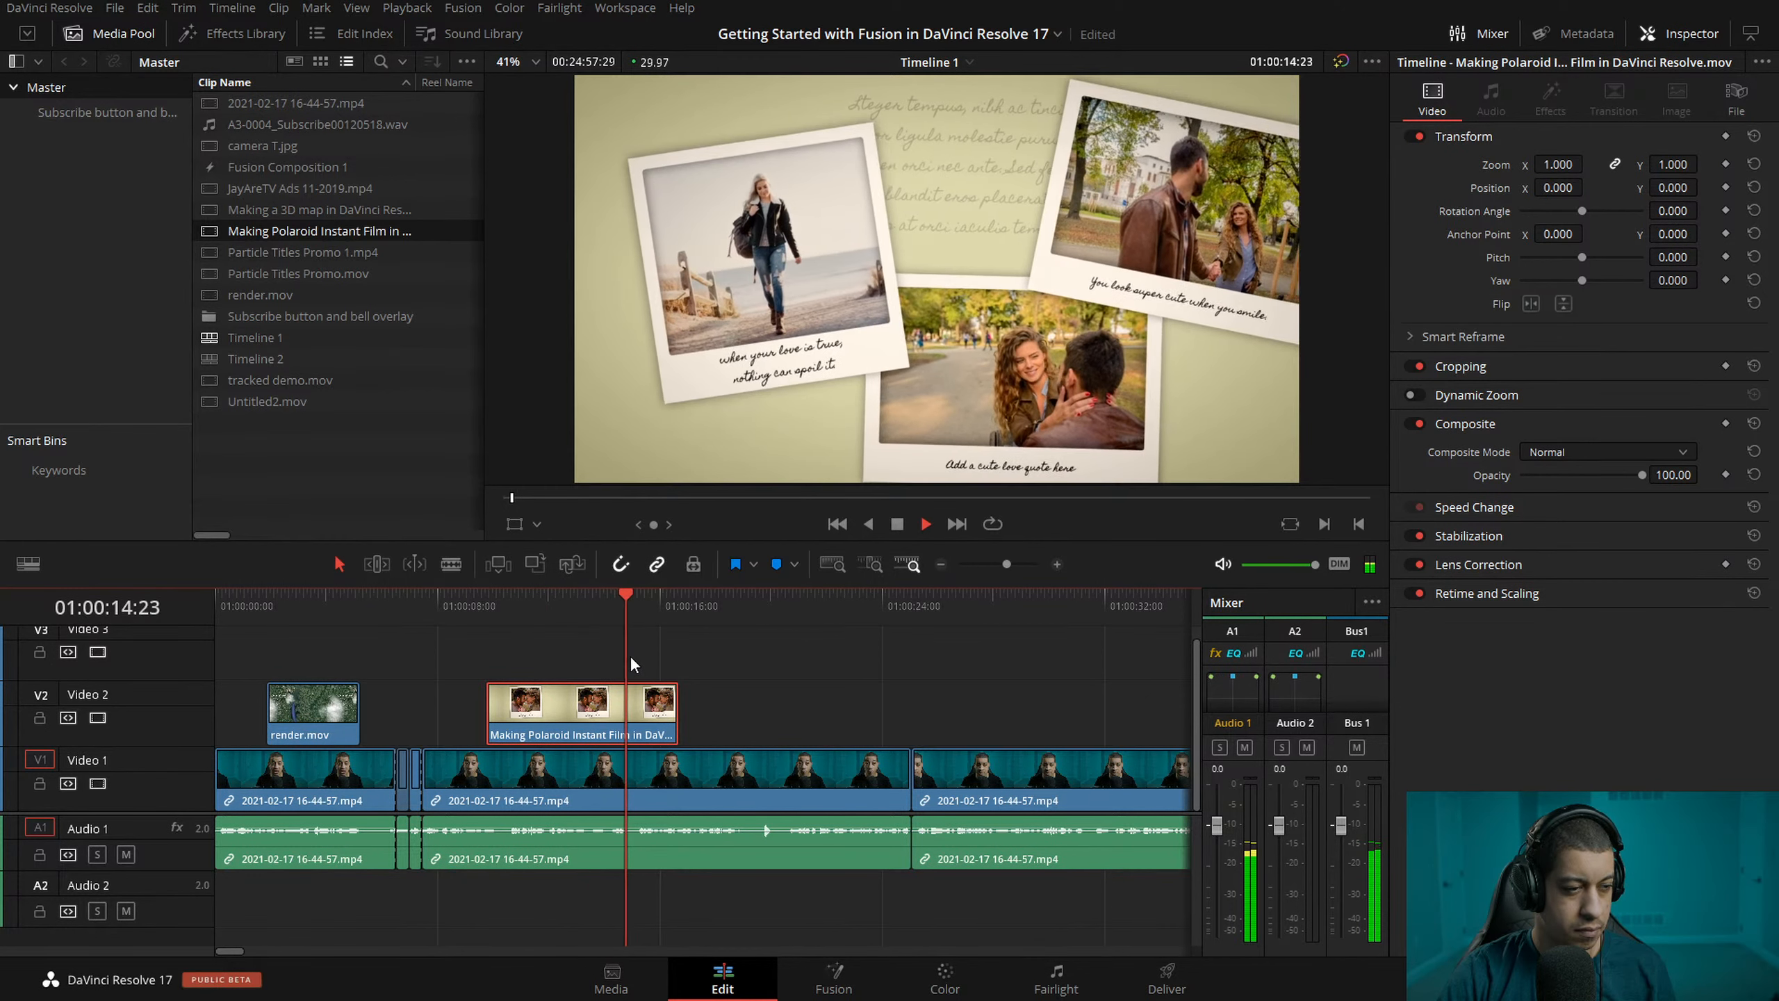
{"action": "left_click_drag", "start_coordinate": [674, 607], "coordinate": [611, 608]}
{"action": "left_click", "coordinate": [862, 771]}
{"action": "key", "text": "ctrl+equal"}
{"action": "key", "text": "ctrl+equal"}
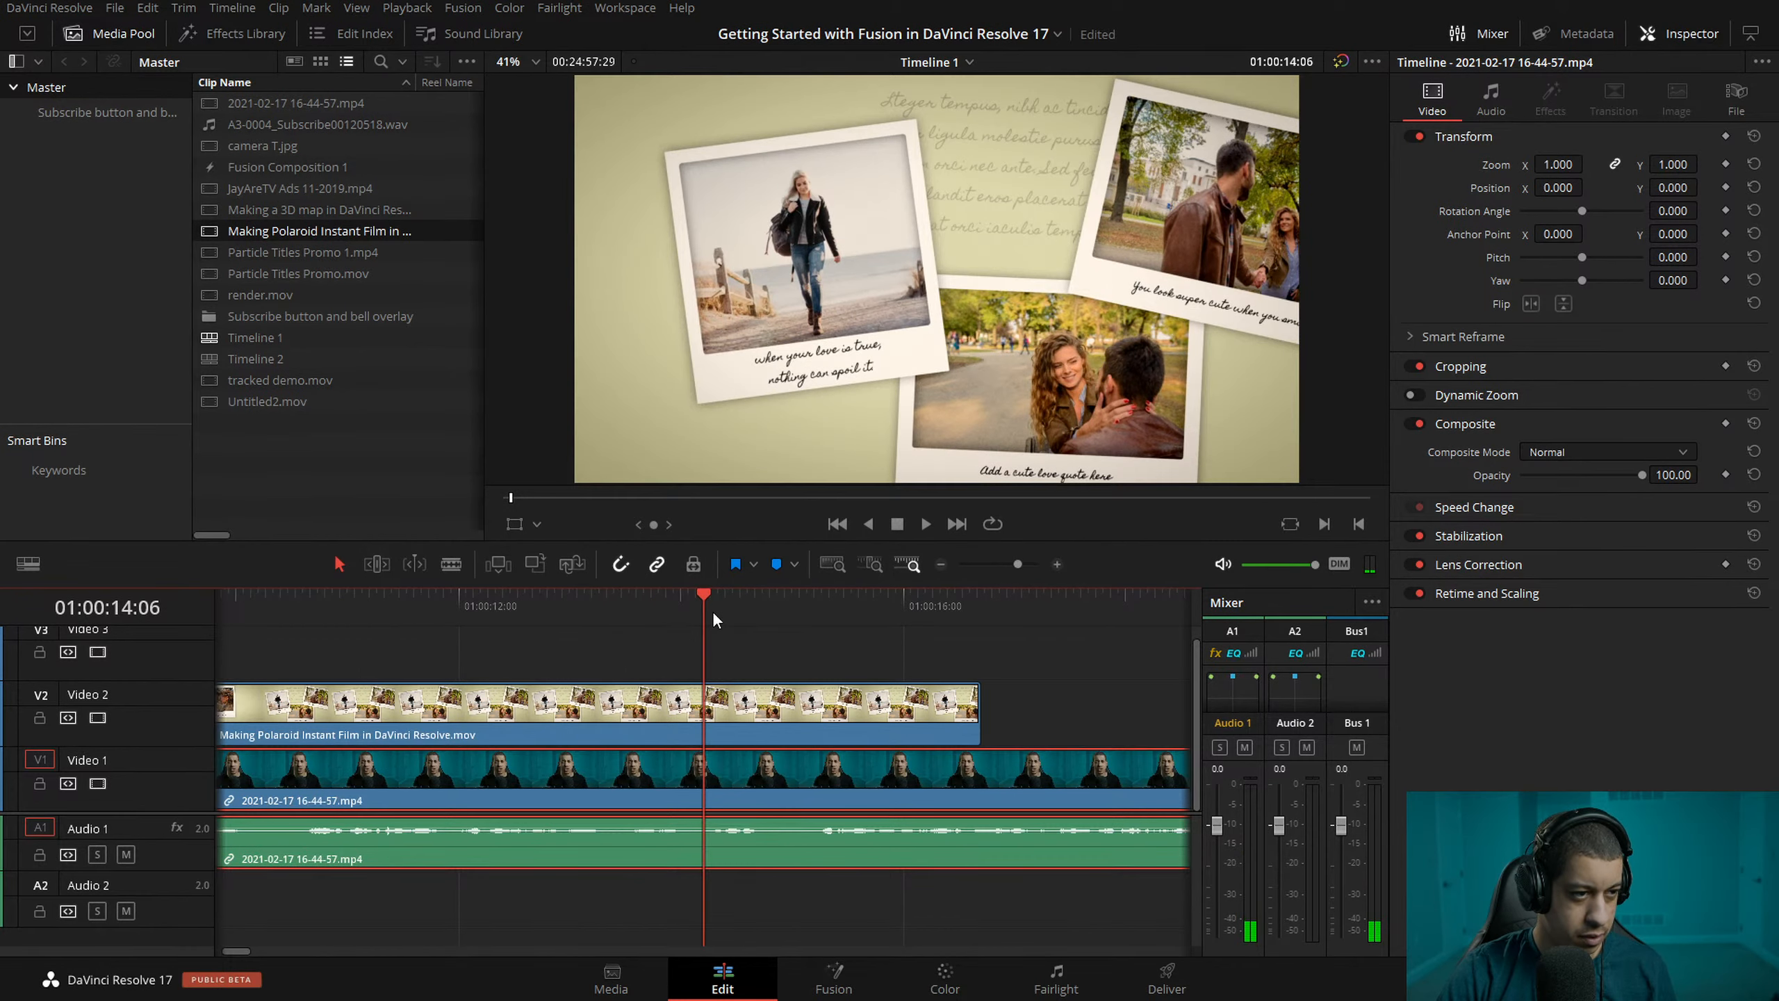
{"action": "left_click", "coordinate": [684, 606]}
{"action": "key", "text": "ctrl+b"}
{"action": "left_click_drag", "start_coordinate": [681, 606], "coordinate": [433, 607]}
{"action": "left_click", "coordinate": [1051, 771]}
- Play past the new cut, split the talking-head clip again at about 01:00:16:04, and ripple out a few frames there
{"action": "key", "text": "space"}
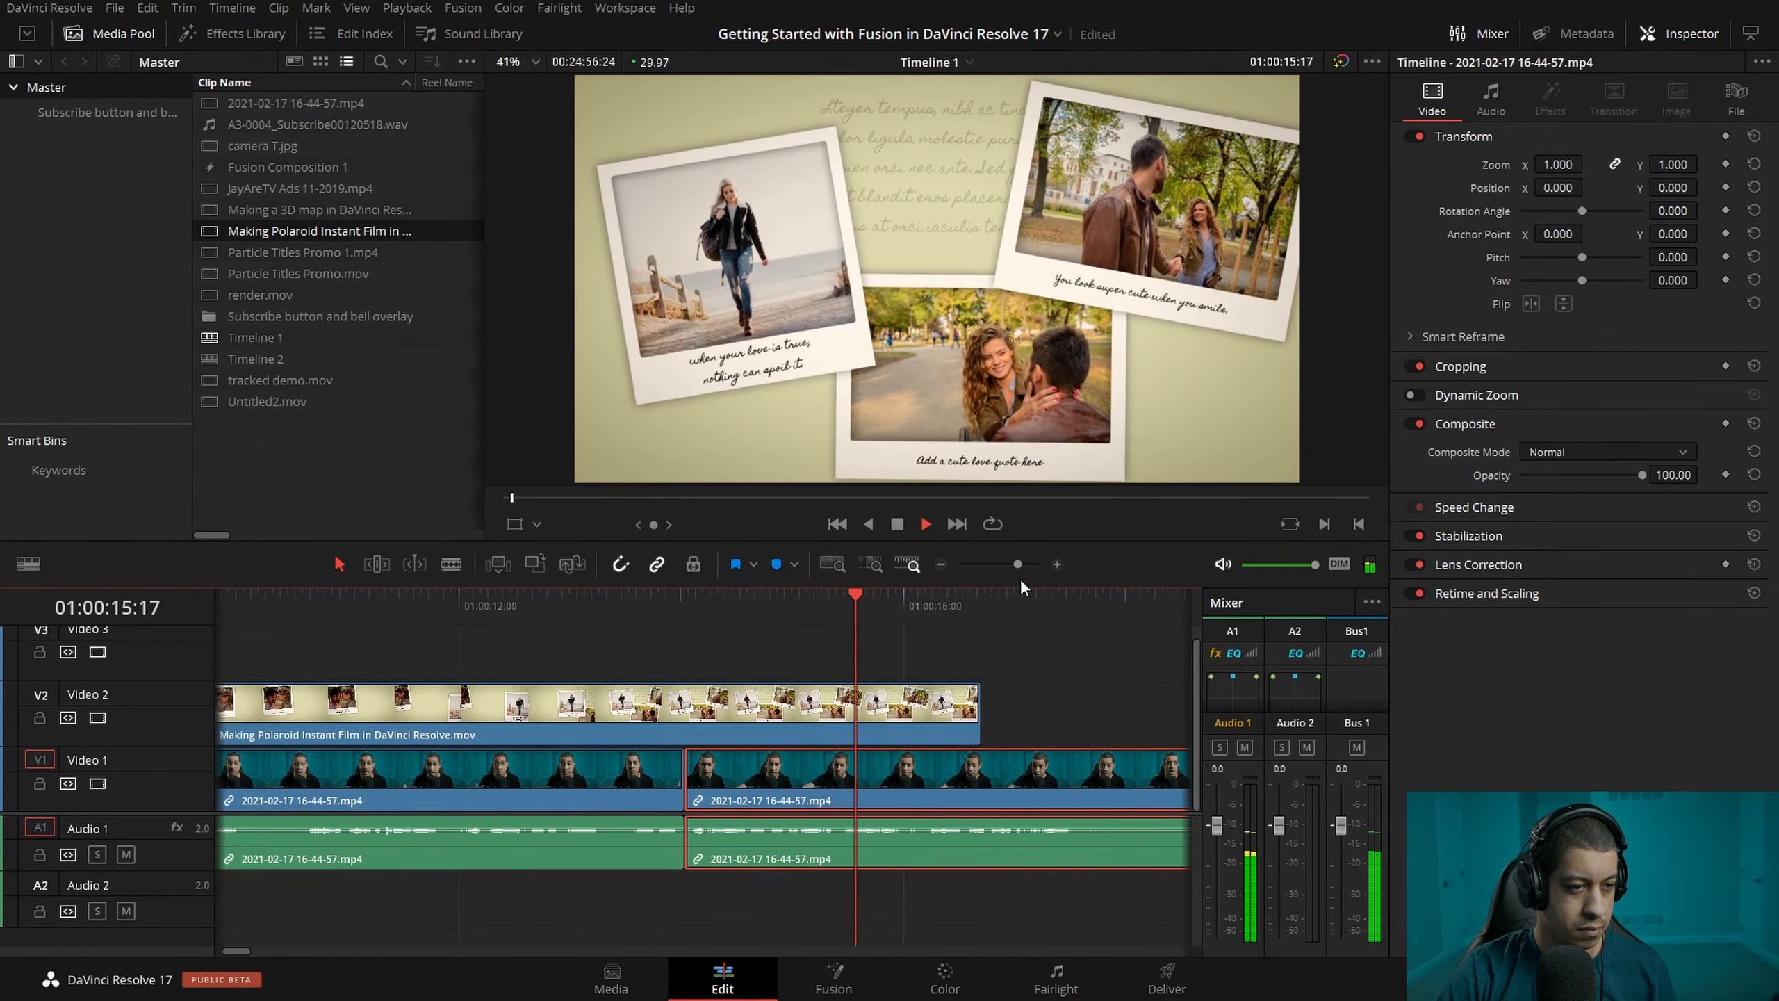
{"action": "left_click", "coordinate": [942, 565]}
{"action": "key", "text": "space"}
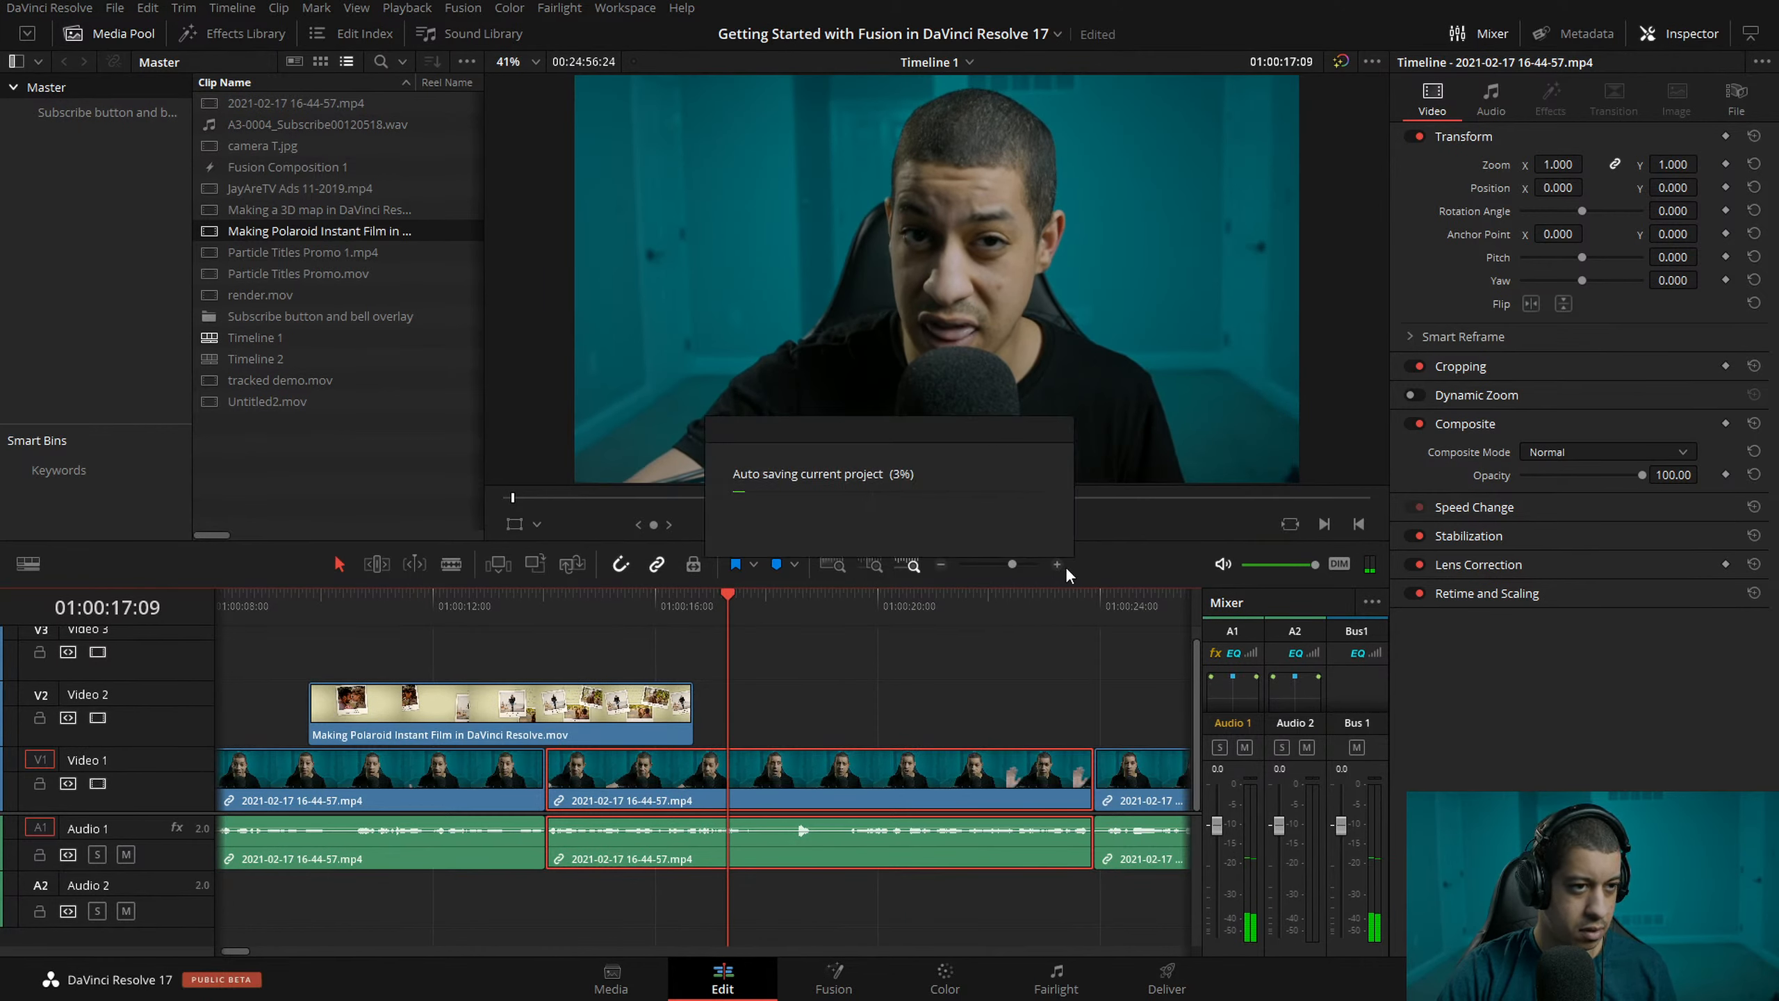
{"action": "left_click_drag", "start_coordinate": [728, 595], "coordinate": [653, 596]}
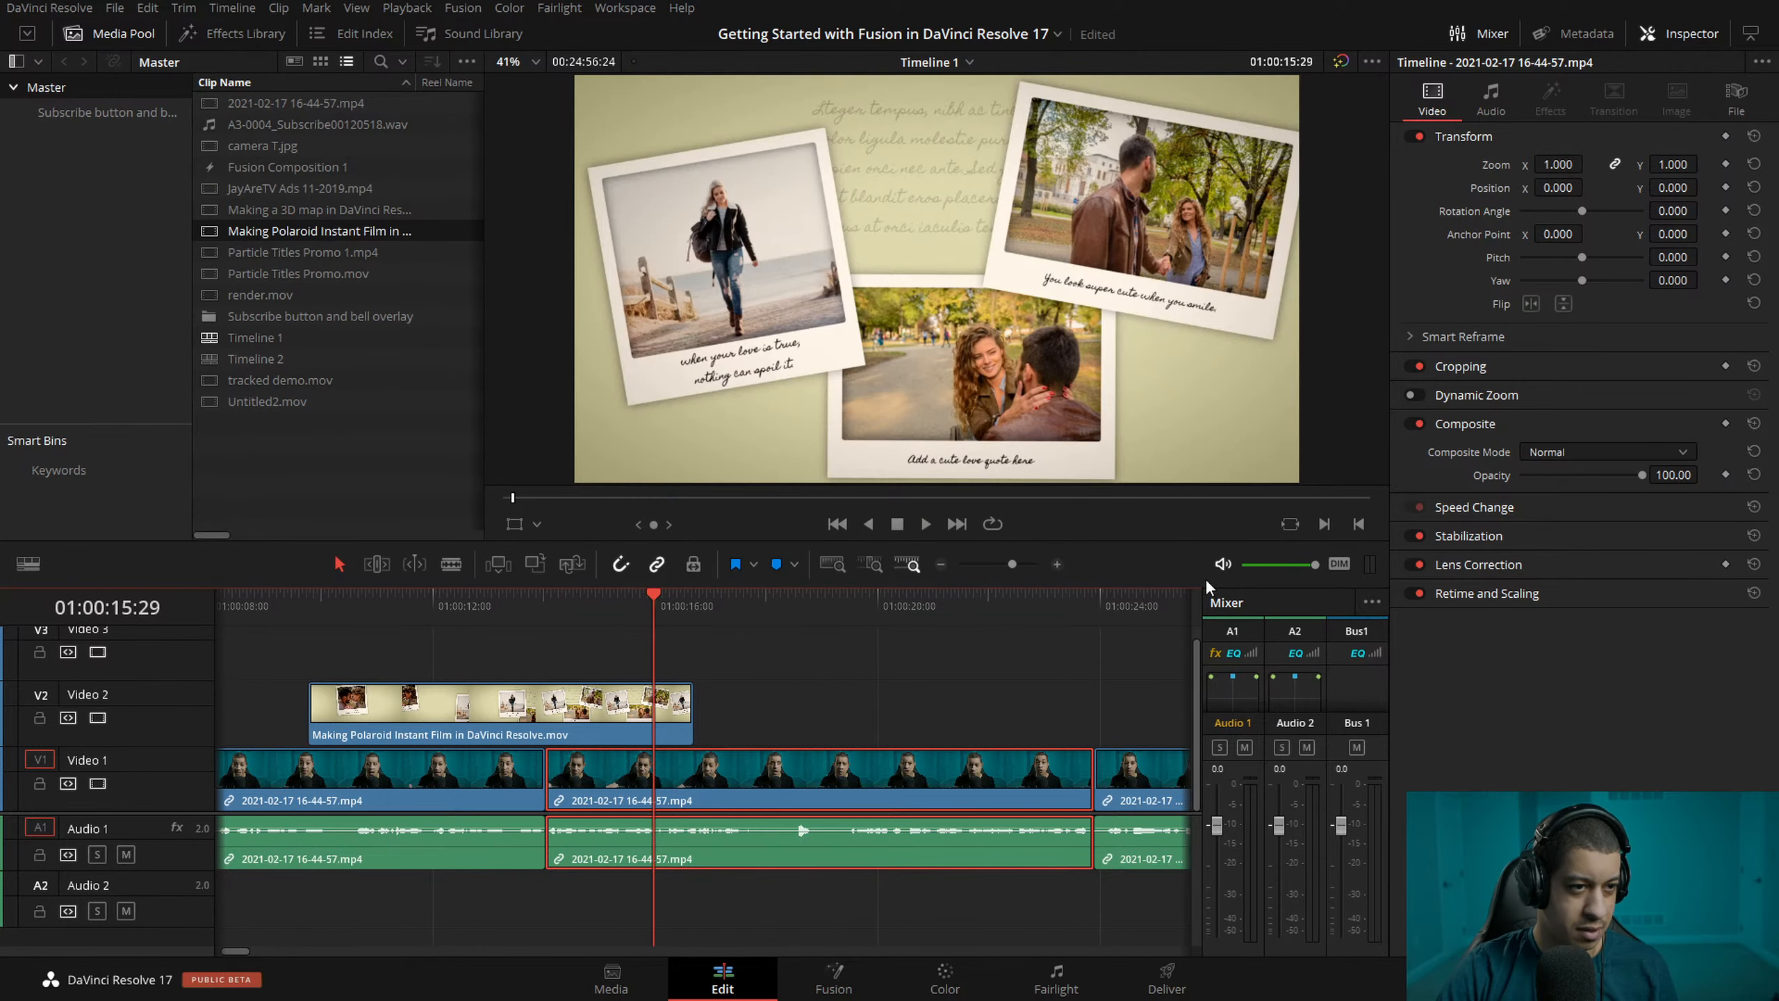
{"action": "left_click", "coordinate": [1057, 564]}
{"action": "key", "text": "space"}
{"action": "left_click_drag", "start_coordinate": [736, 634], "coordinate": [666, 629]}
{"action": "key", "text": "ctrl+b"}
- Play across the end of the Polaroid overlay to check the cut, stop at 01:00:18:28, and save the project
{"action": "key", "text": "space"}
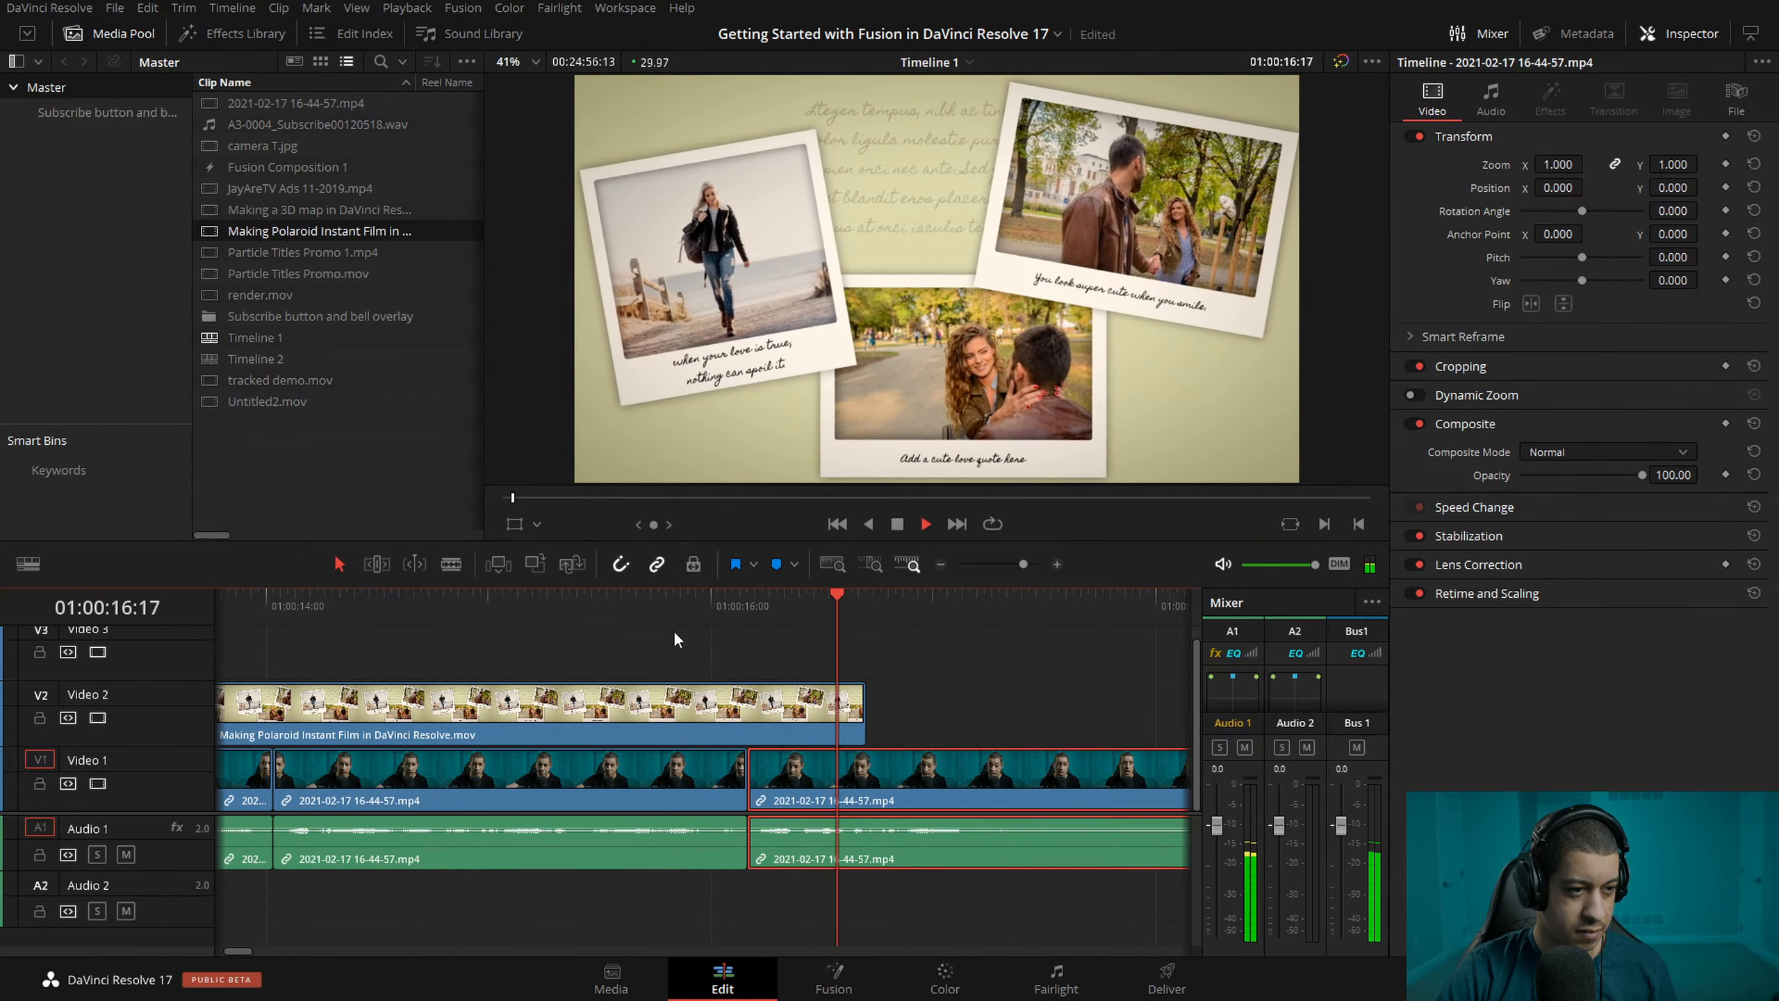
{"action": "left_click", "coordinate": [943, 565]}
{"action": "left_click", "coordinate": [943, 565]}
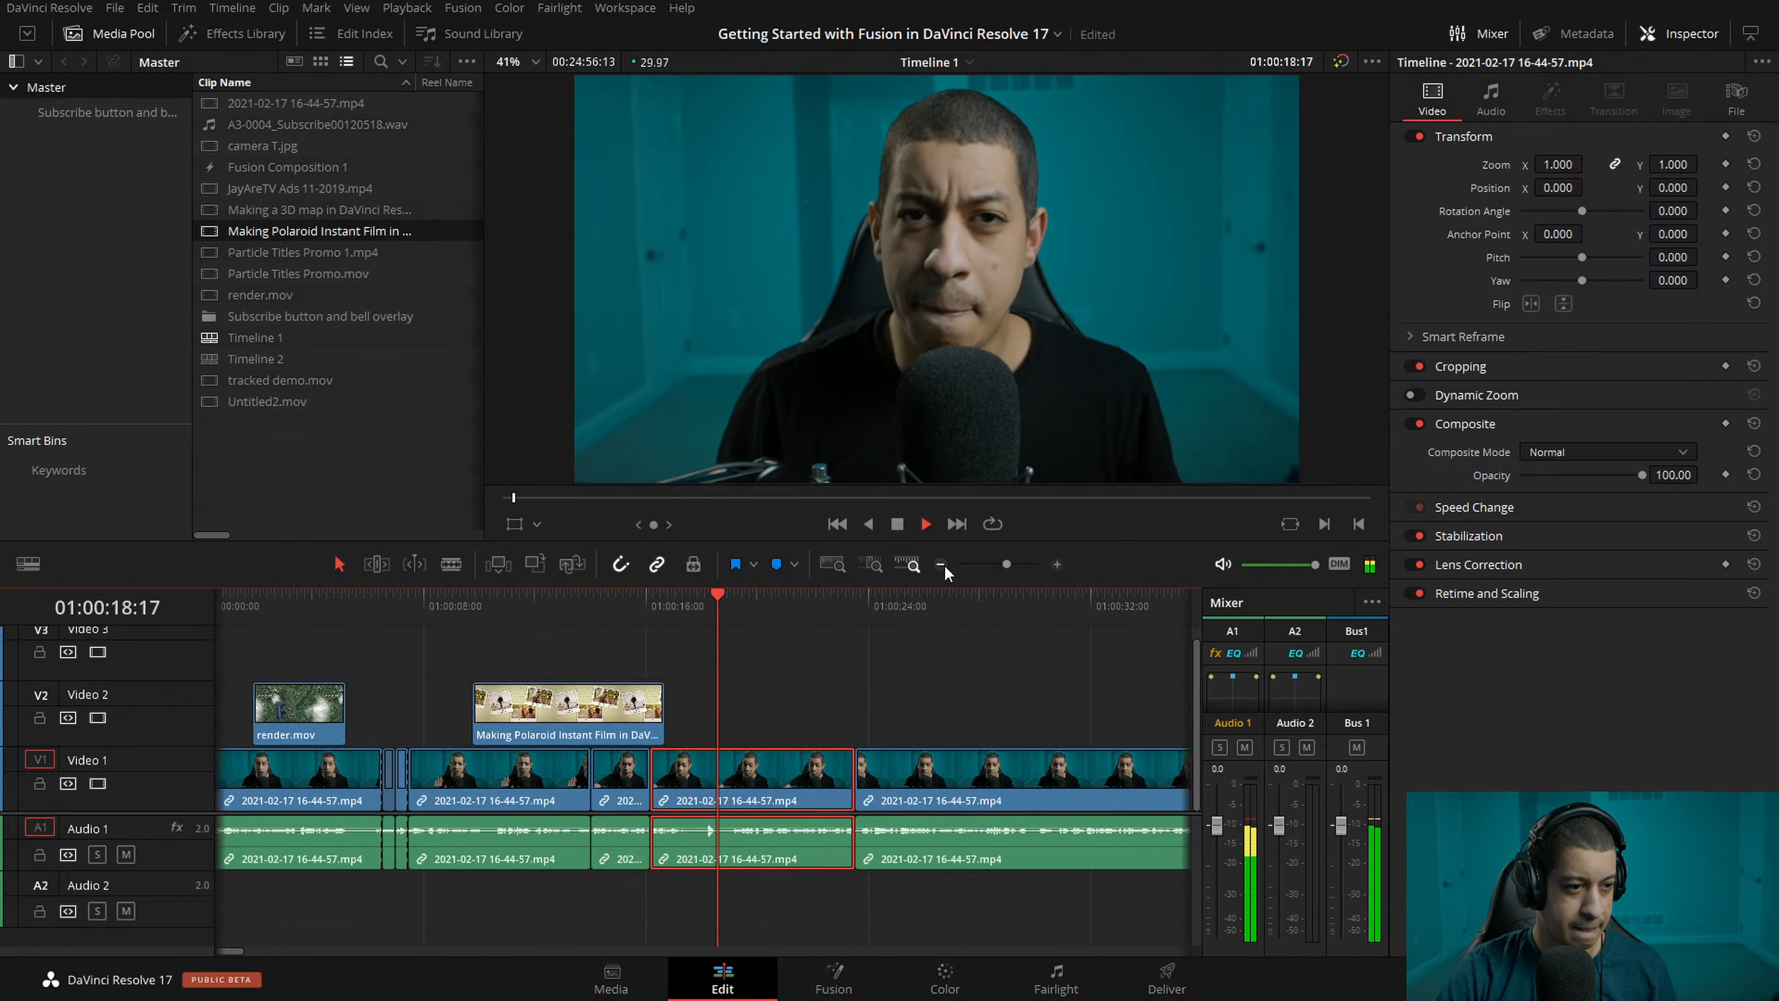
{"action": "left_click", "coordinate": [1176, 666]}
{"action": "key", "text": "ctrl+s"}
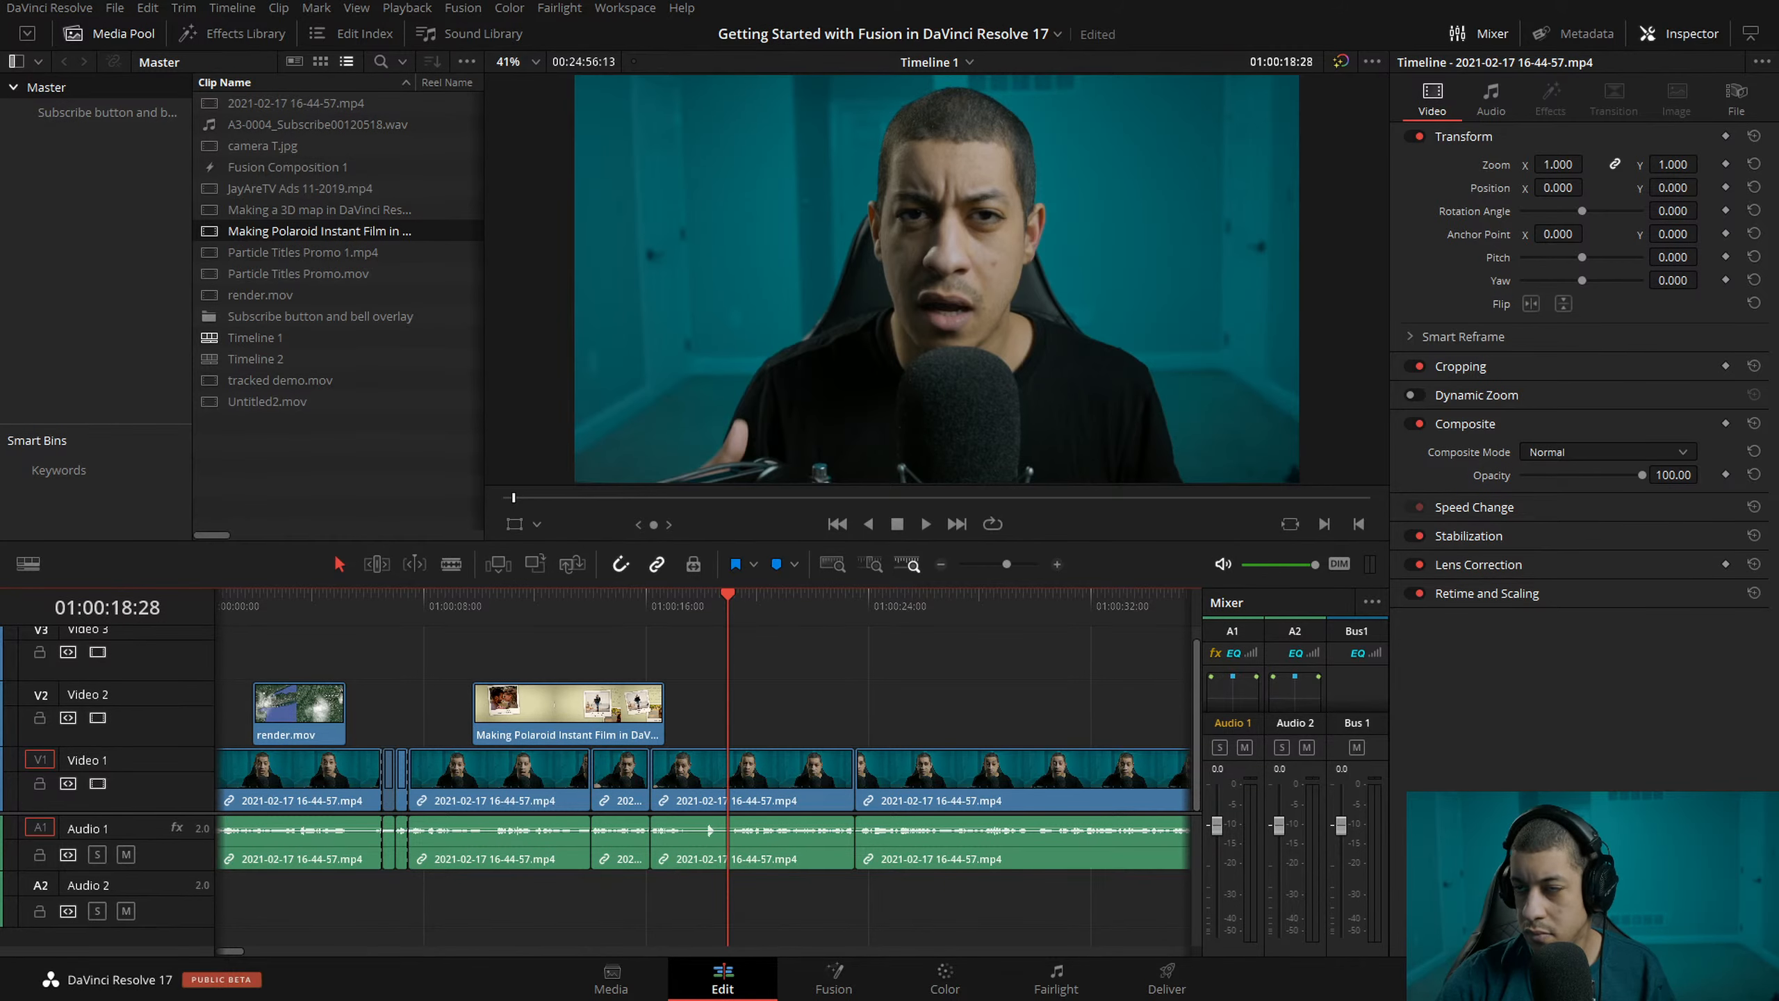
- Switch to VLC, maximize it, and scrub through Building Kong Skull Island Title Sequence in DaVinci Resolve.mov for usable footage
{"action": "left_click", "coordinate": [293, 987]}
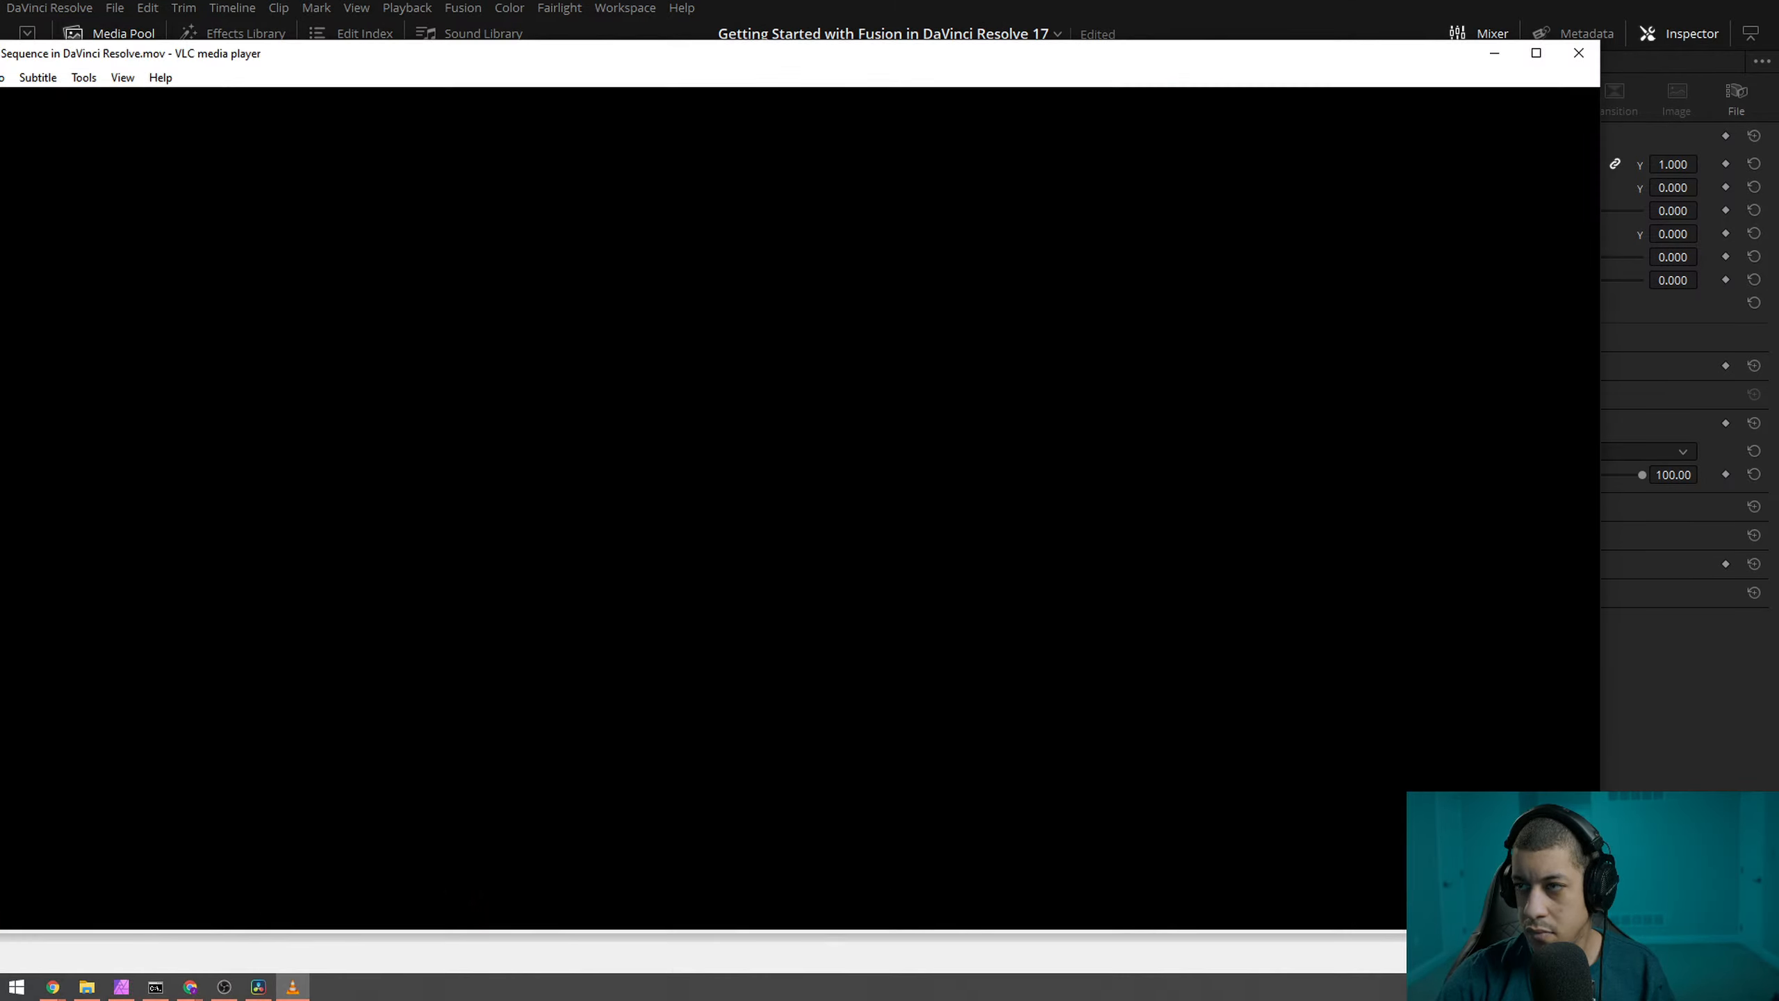
{"action": "double_click", "coordinate": [841, 64]}
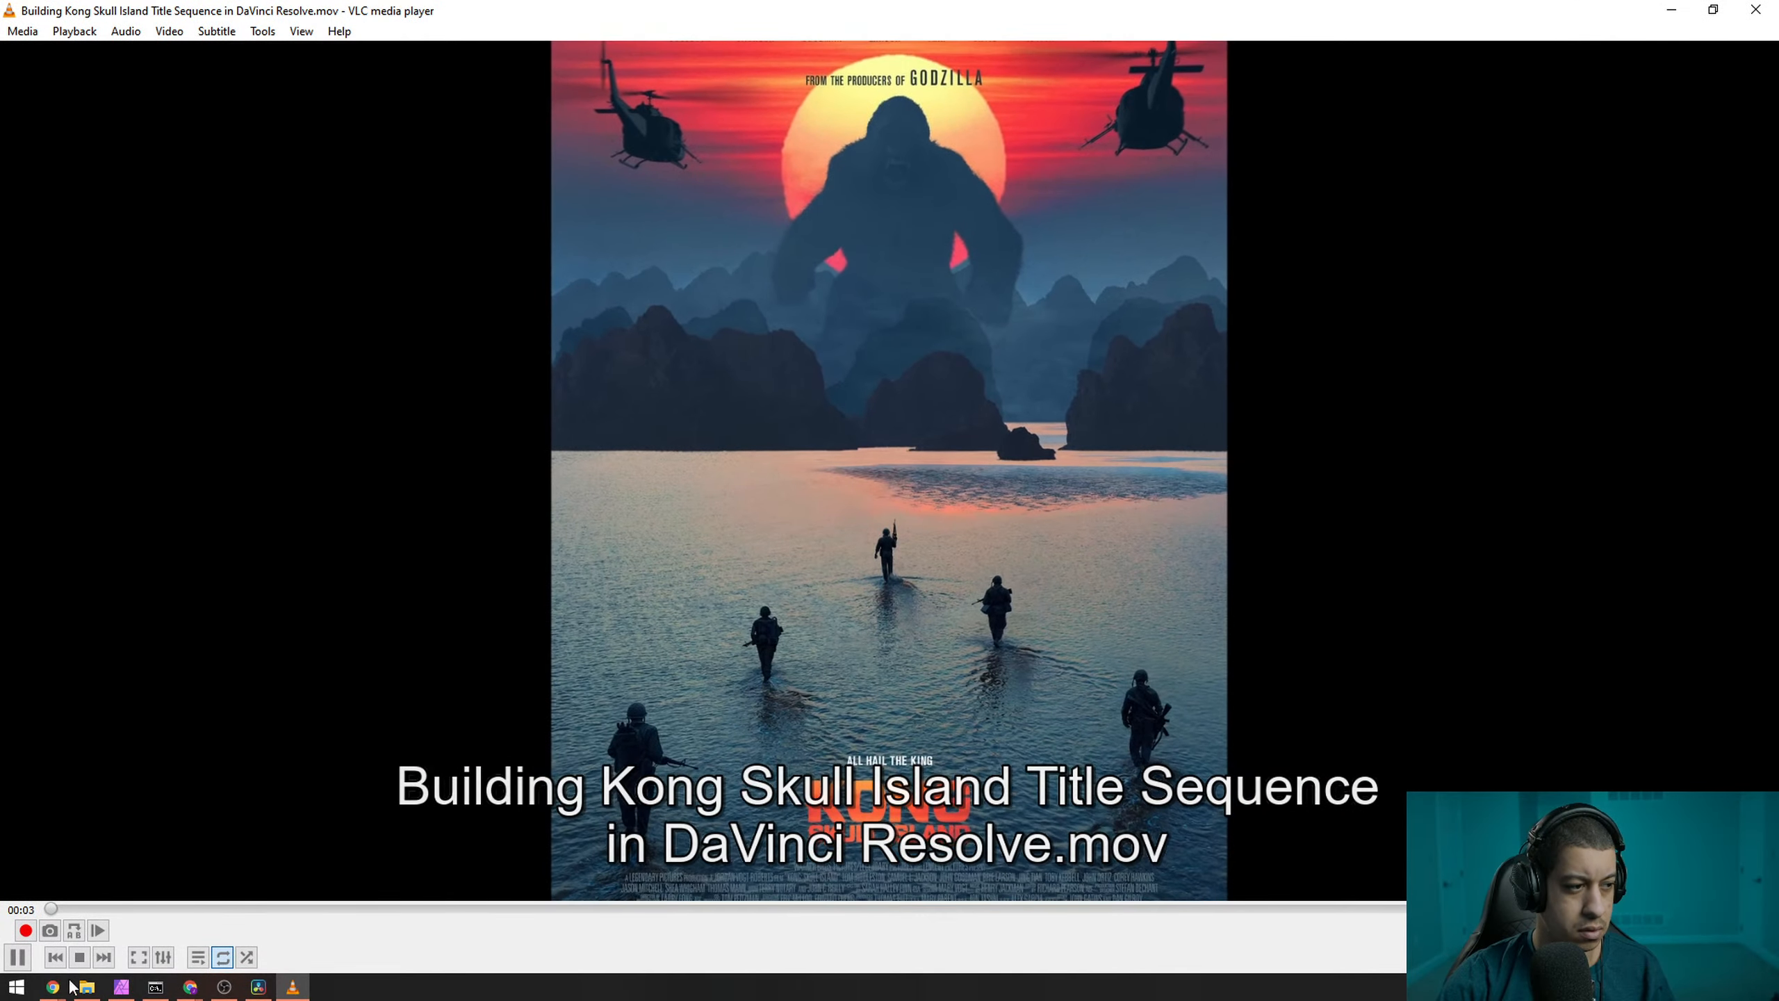
{"action": "left_click", "coordinate": [68, 909]}
{"action": "left_click_drag", "start_coordinate": [89, 910], "coordinate": [1086, 908]}
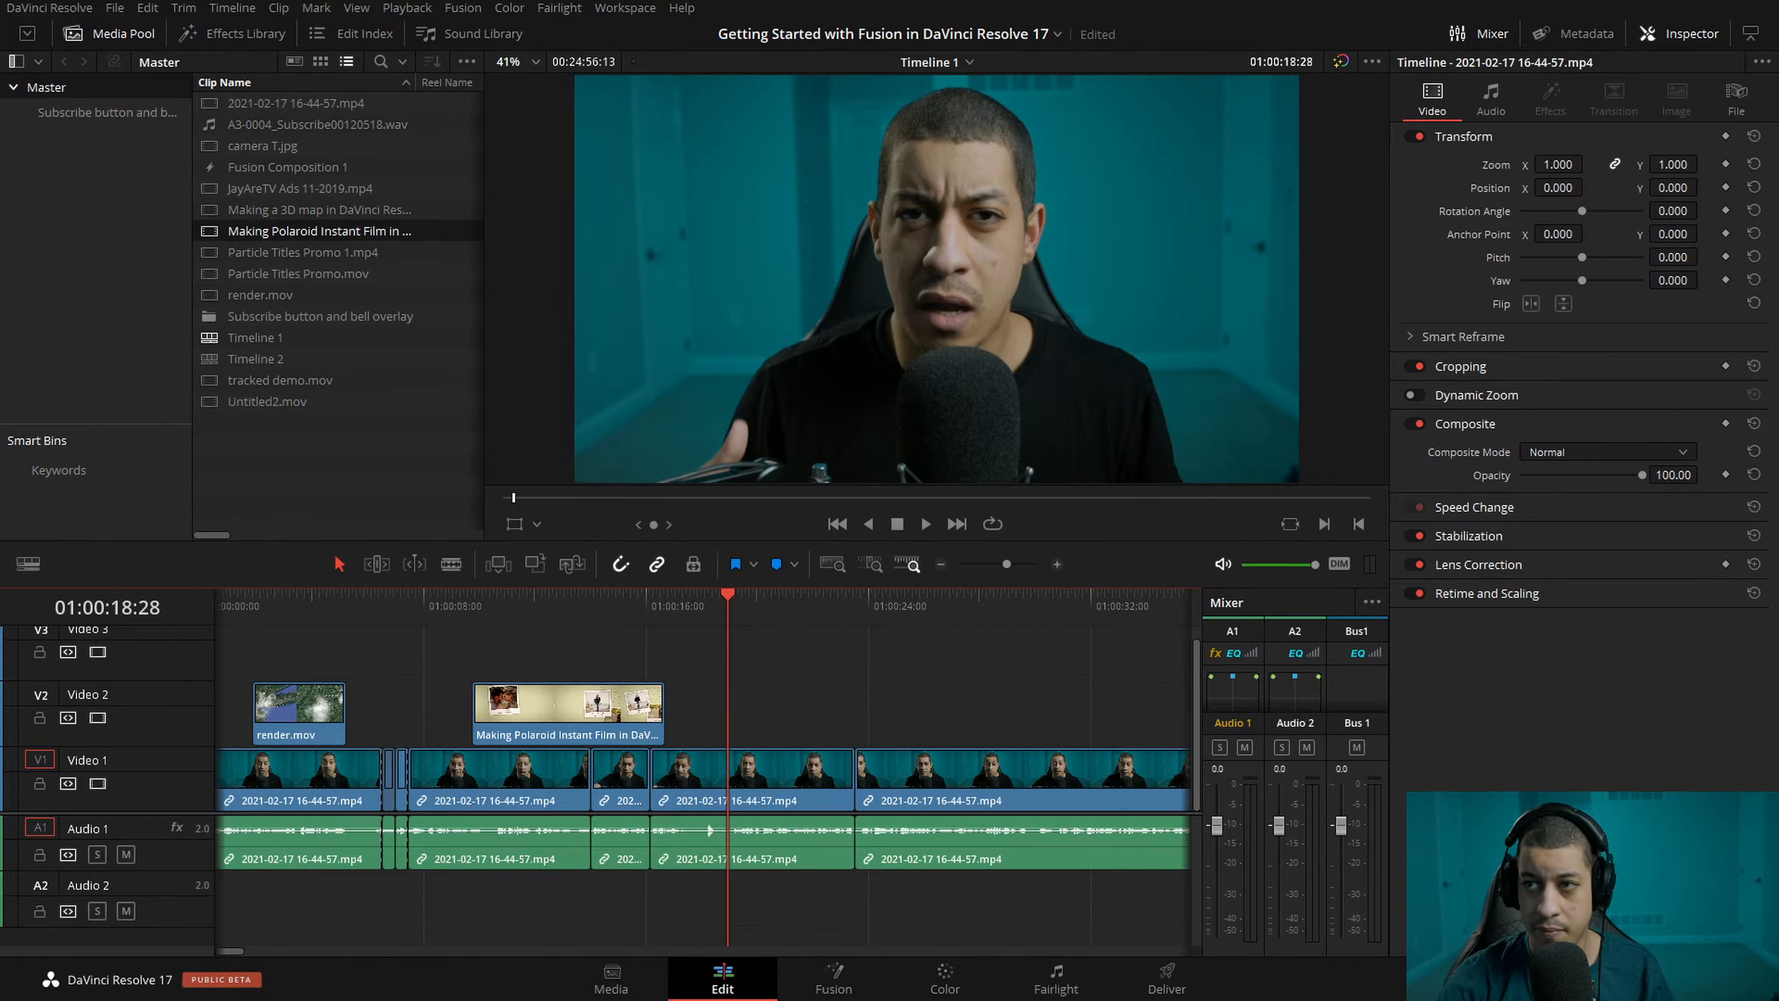
- Import Building Kong Skull Island Title Sequence in DaVinci Resolve.mov into the Master bin in DaVinci Resolve
{"action": "left_click_drag", "start_coordinate": [1778, 361], "coordinate": [1238, 361]}
{"action": "left_click_drag", "start_coordinate": [116, 422], "coordinate": [436, 492]}
{"action": "left_click", "coordinate": [326, 498]}
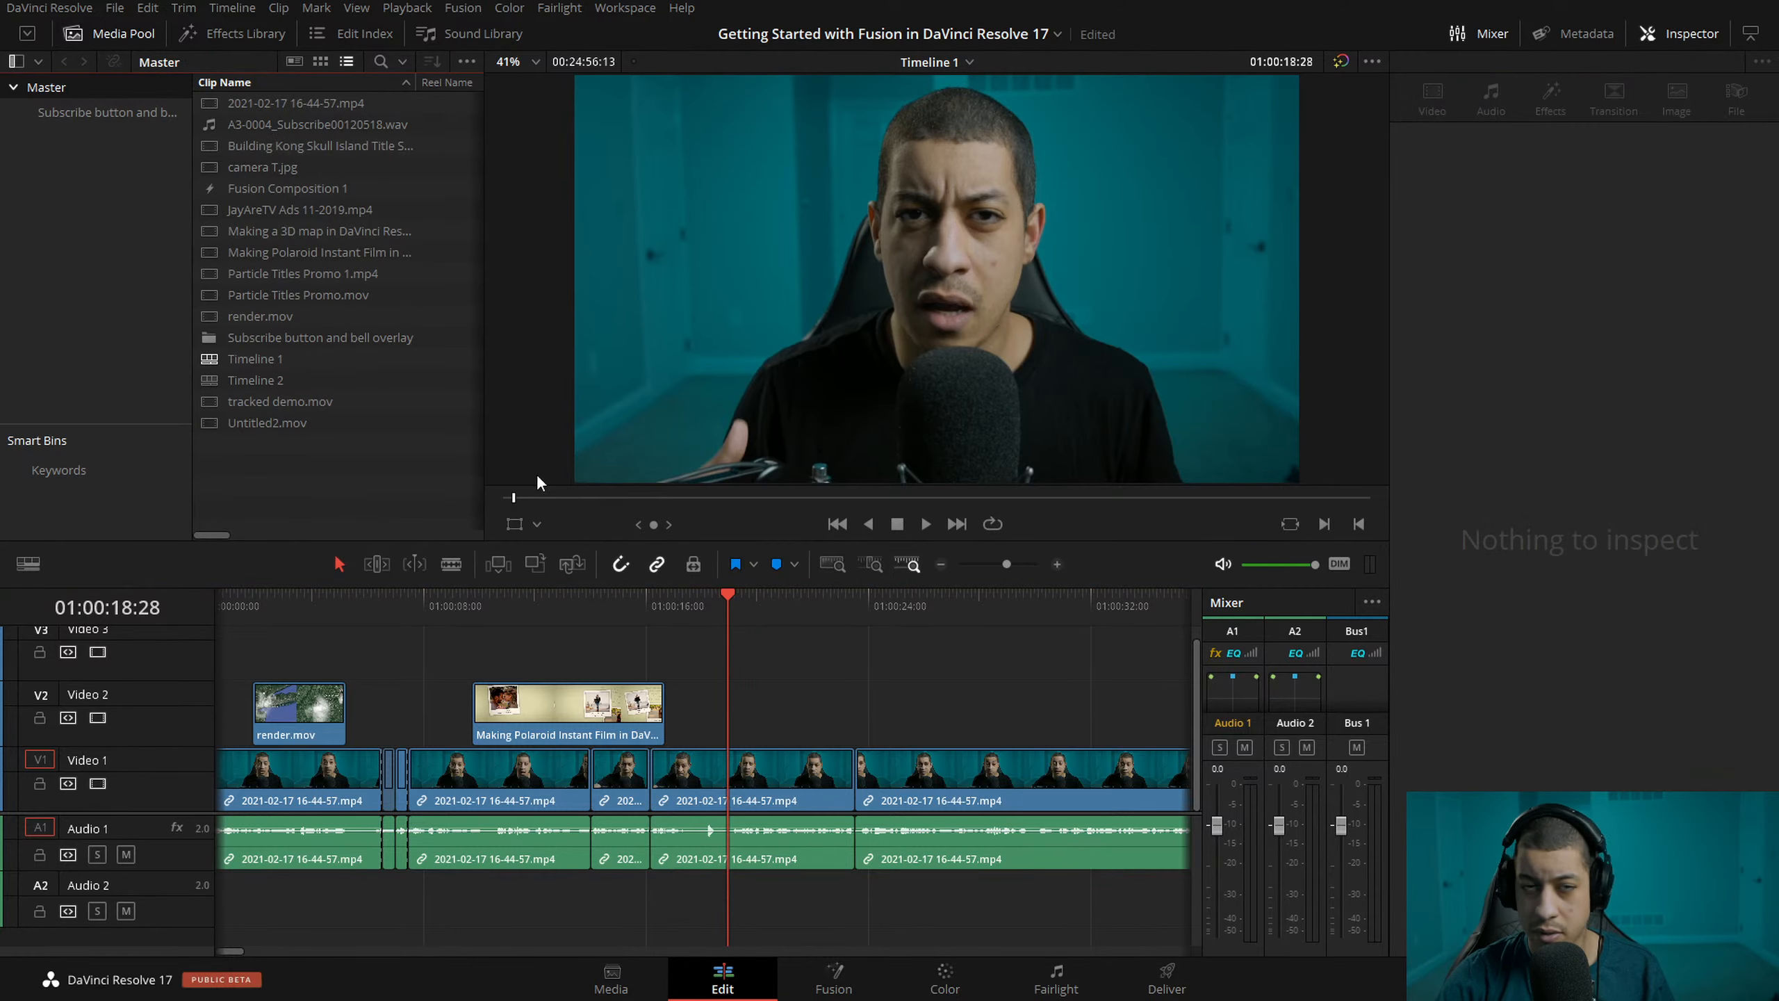
- Load the Kong Skull Island clip in the source viewer, mark its in point at 01:11:05:05, and mark an out point further on
{"action": "left_click", "coordinate": [209, 148]}
{"action": "left_click_drag", "start_coordinate": [533, 497], "coordinate": [784, 524]}
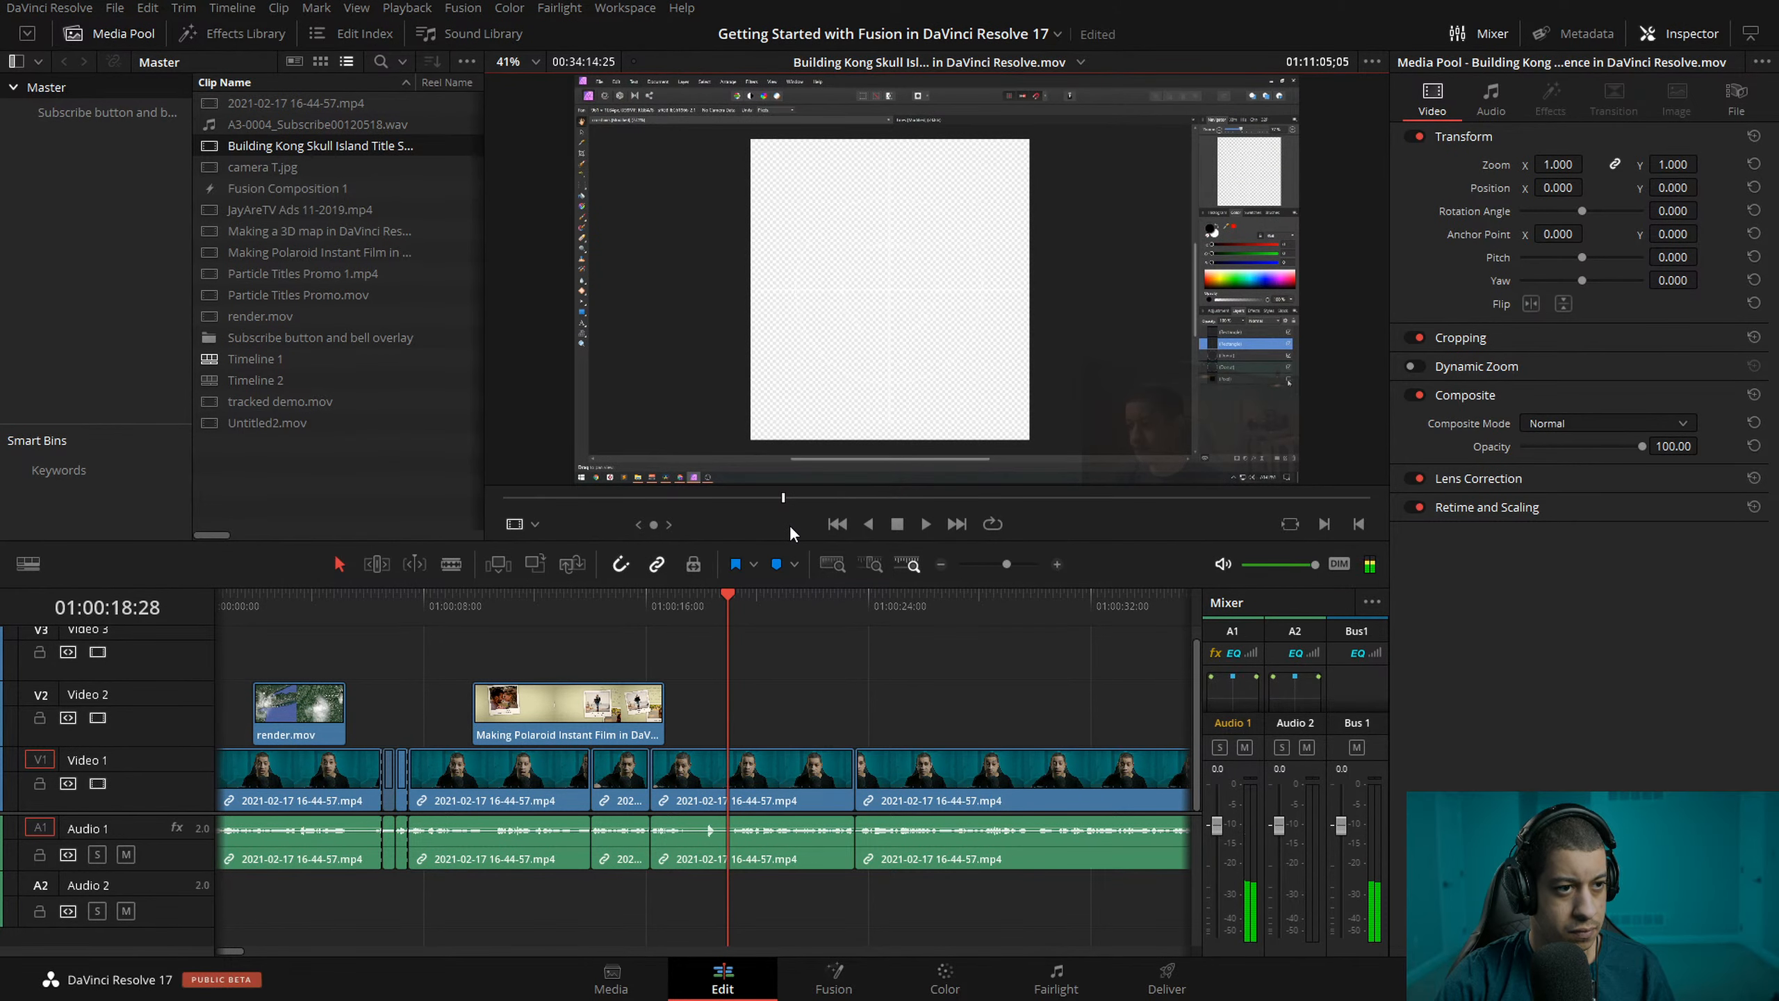
{"action": "left_click", "coordinate": [1323, 525]}
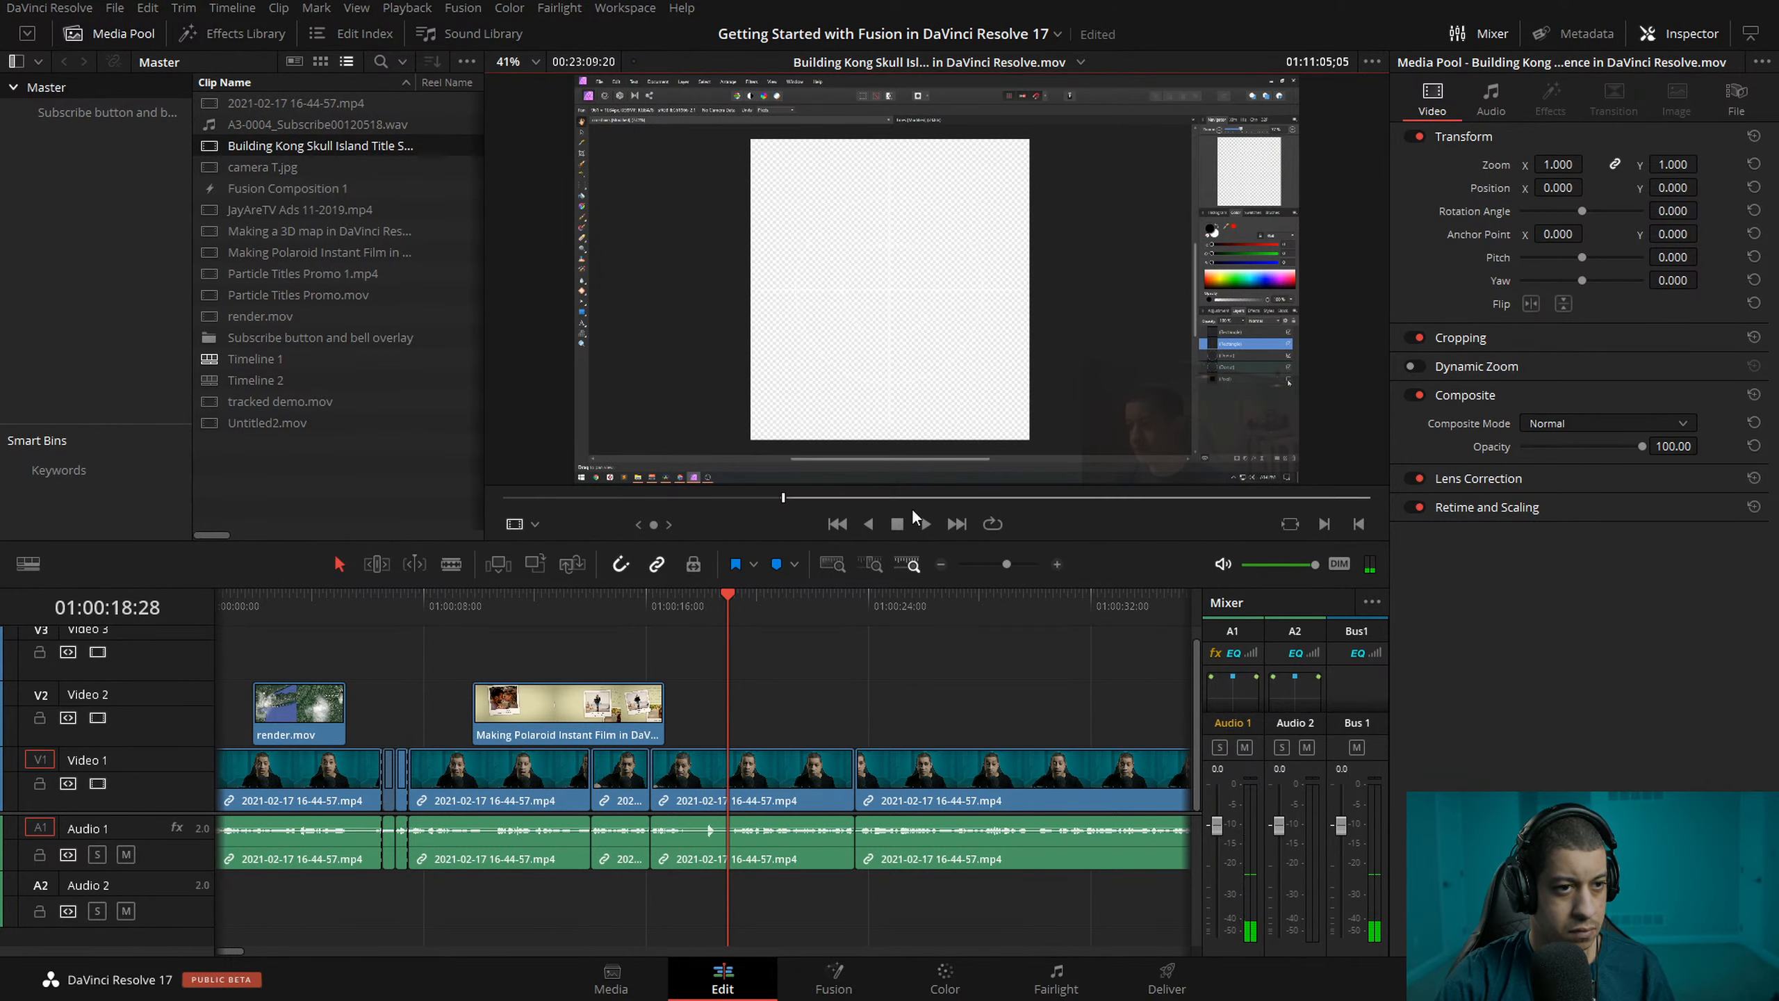
{"action": "left_click_drag", "start_coordinate": [807, 499], "coordinate": [1165, 515]}
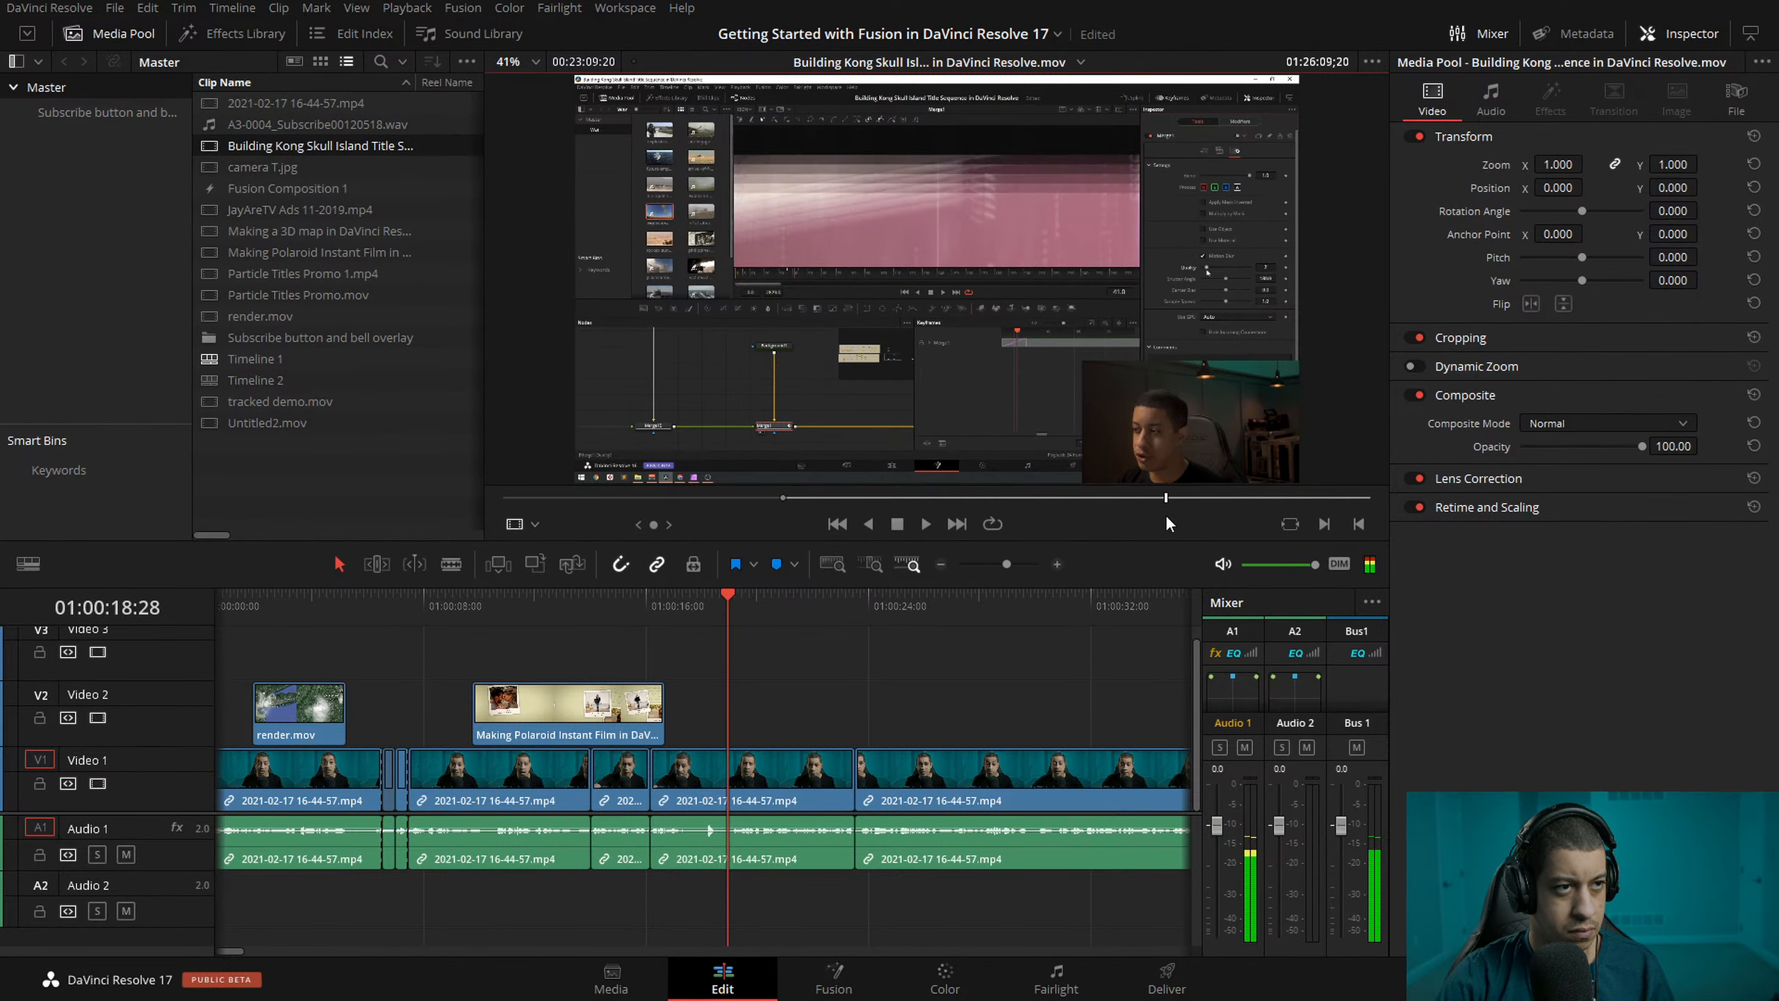
{"action": "left_click", "coordinate": [1359, 524]}
- Place only the video of the marked Kong clip on Video 2 after the Polaroid clip and change its speed to 3000%
{"action": "left_click_drag", "start_coordinate": [787, 382], "coordinate": [799, 722]}
{"action": "right_click", "coordinate": [887, 713]}
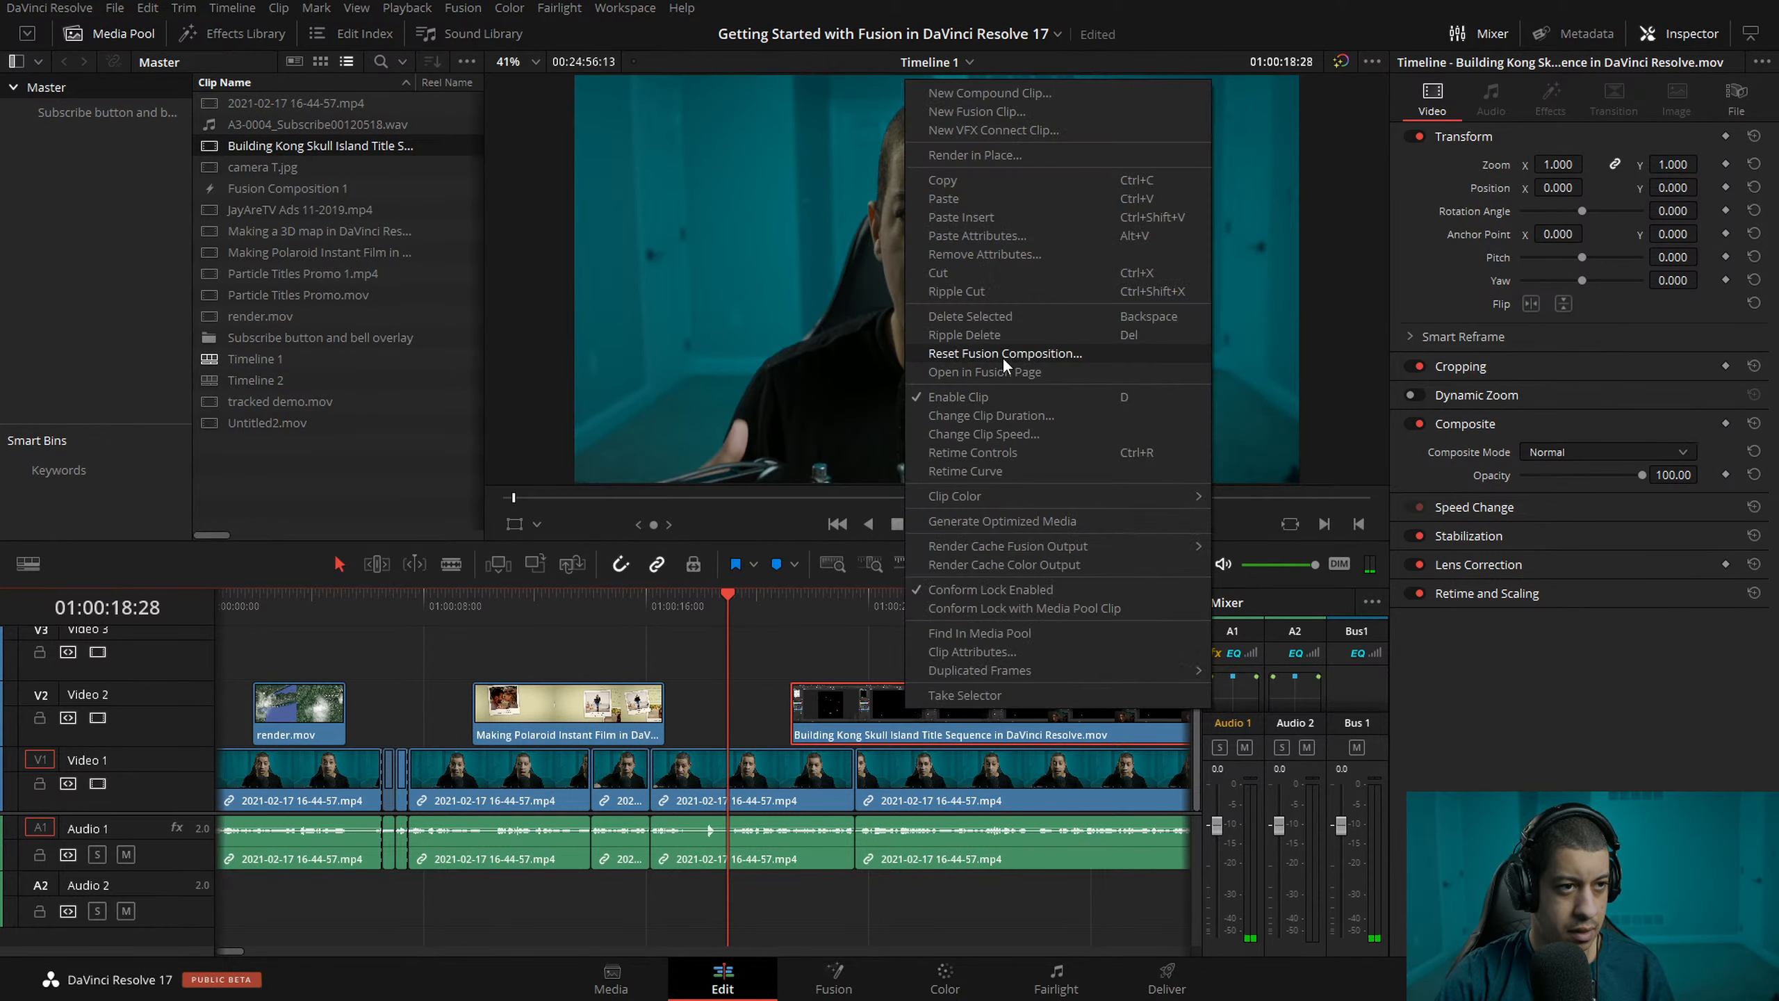
{"action": "left_click", "coordinate": [1033, 443]}
{"action": "left_click", "coordinate": [948, 452]}
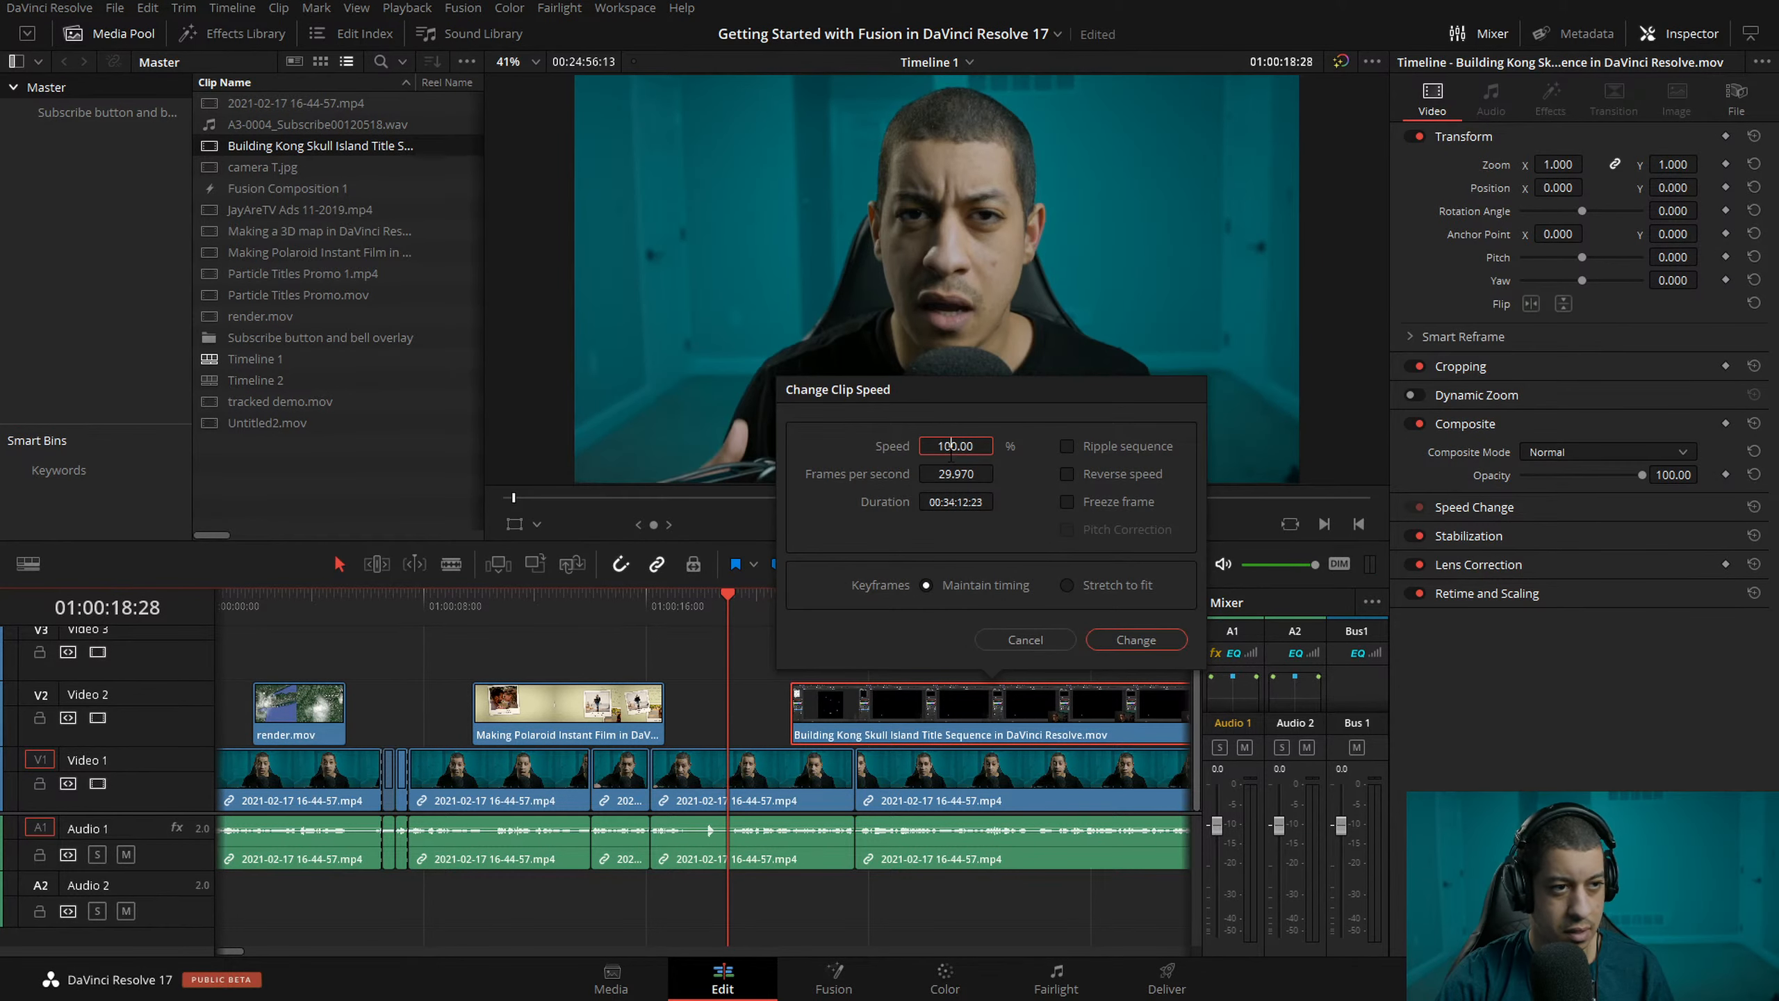
{"action": "double_click", "coordinate": [945, 445]}
{"action": "type", "text": "3000"}
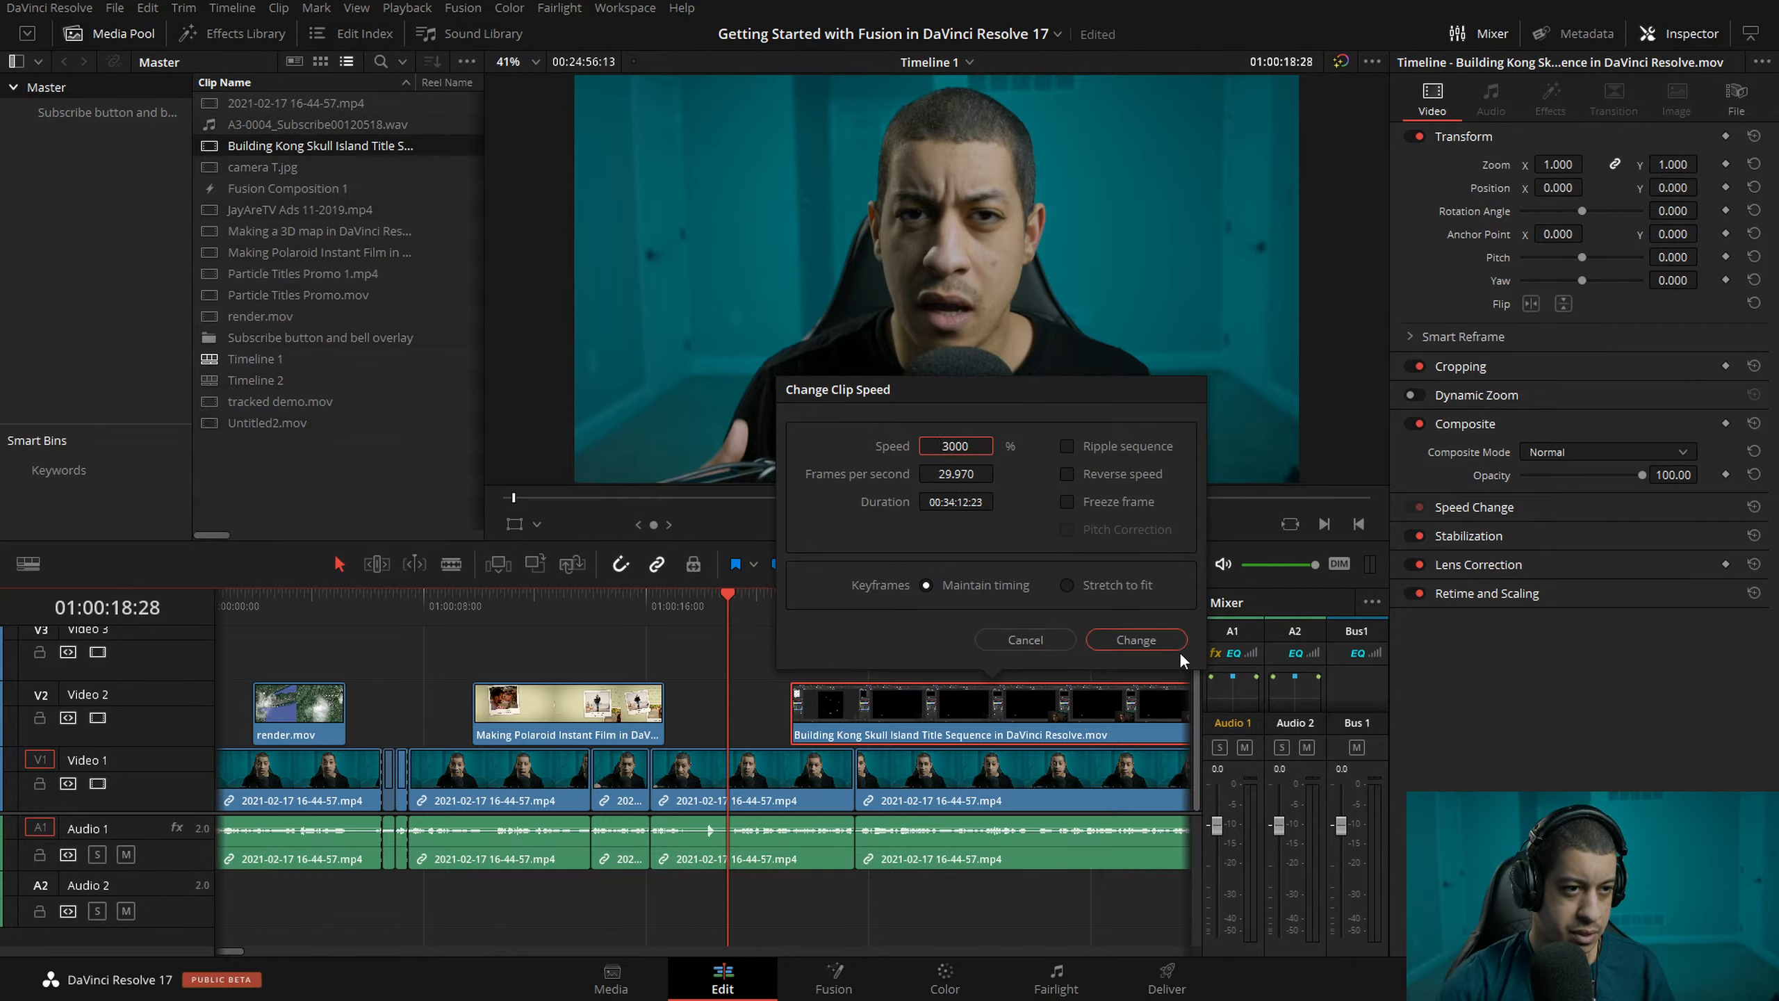
{"action": "left_click", "coordinate": [1135, 648]}
- Move the sped-up Kong clip to start at 01:00:18:28 and trim its end to the next Video 1 cut for a 04:18 duration
{"action": "left_click_drag", "start_coordinate": [1008, 719], "coordinate": [957, 720]}
{"action": "left_click", "coordinate": [941, 565]}
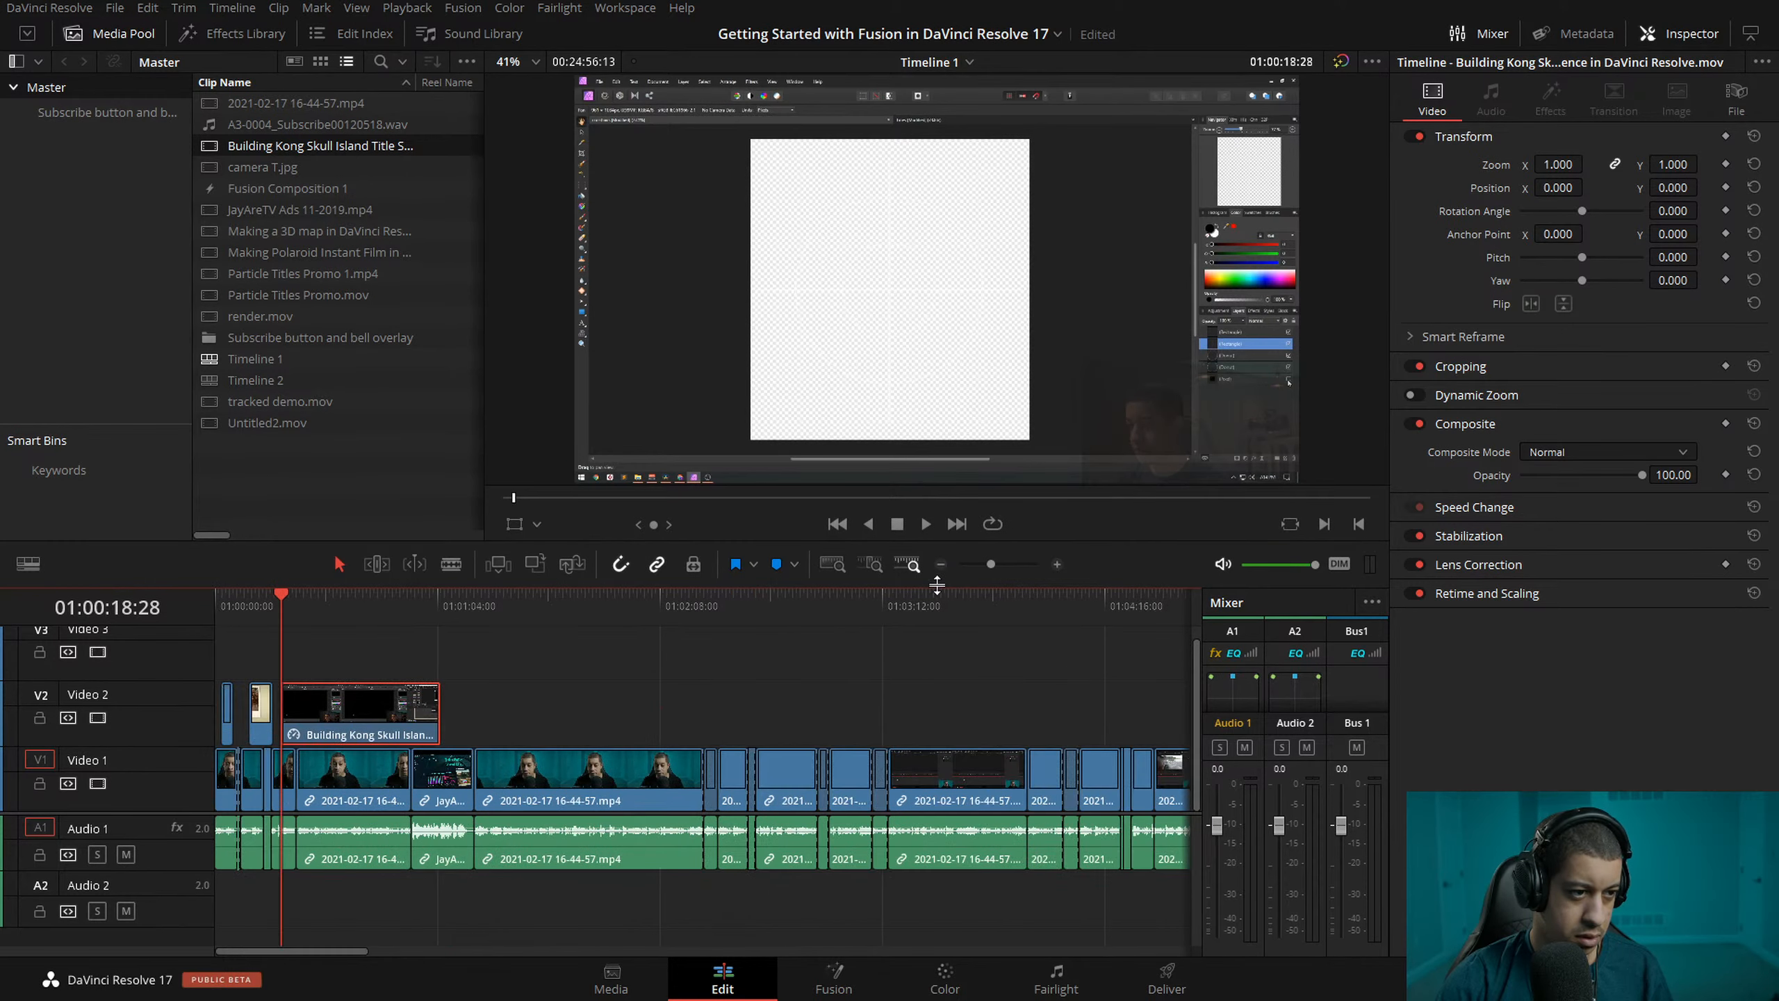
{"action": "left_click_drag", "start_coordinate": [438, 711], "coordinate": [301, 710]}
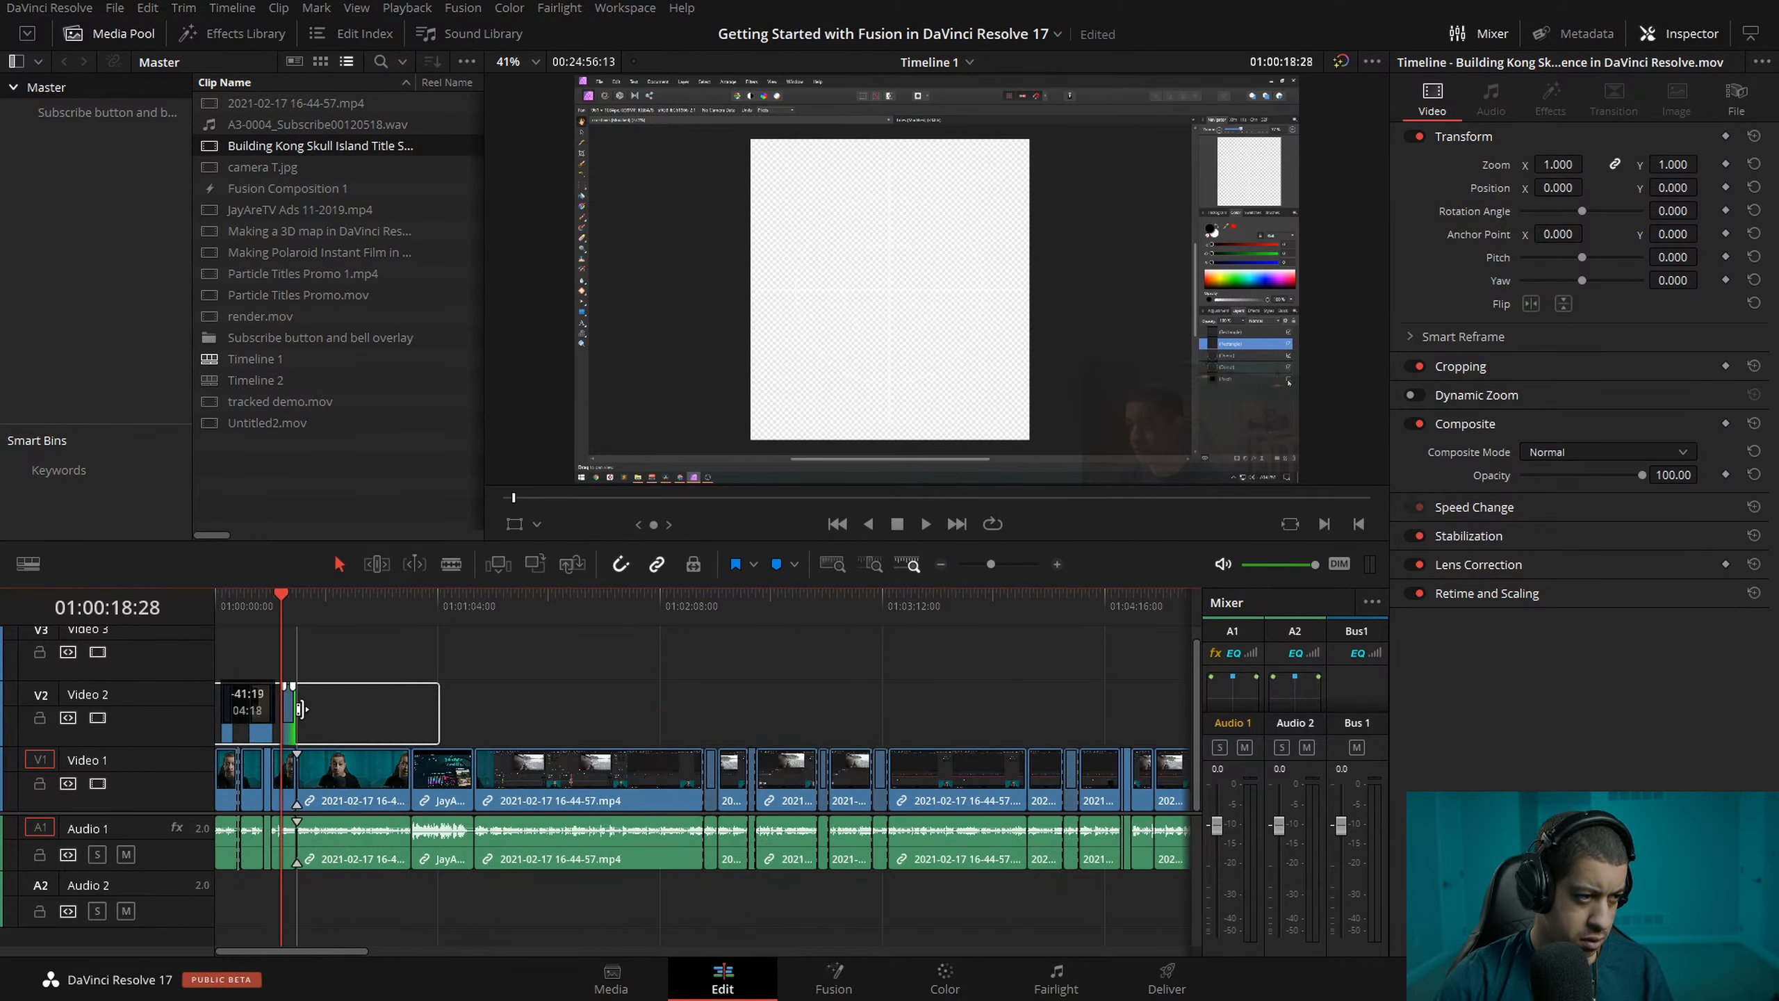
- Play through the sped-up Kong clip on Video 2 and extend its end to 01:00:25:04
{"action": "left_click", "coordinate": [1058, 565]}
{"action": "key", "text": "space"}
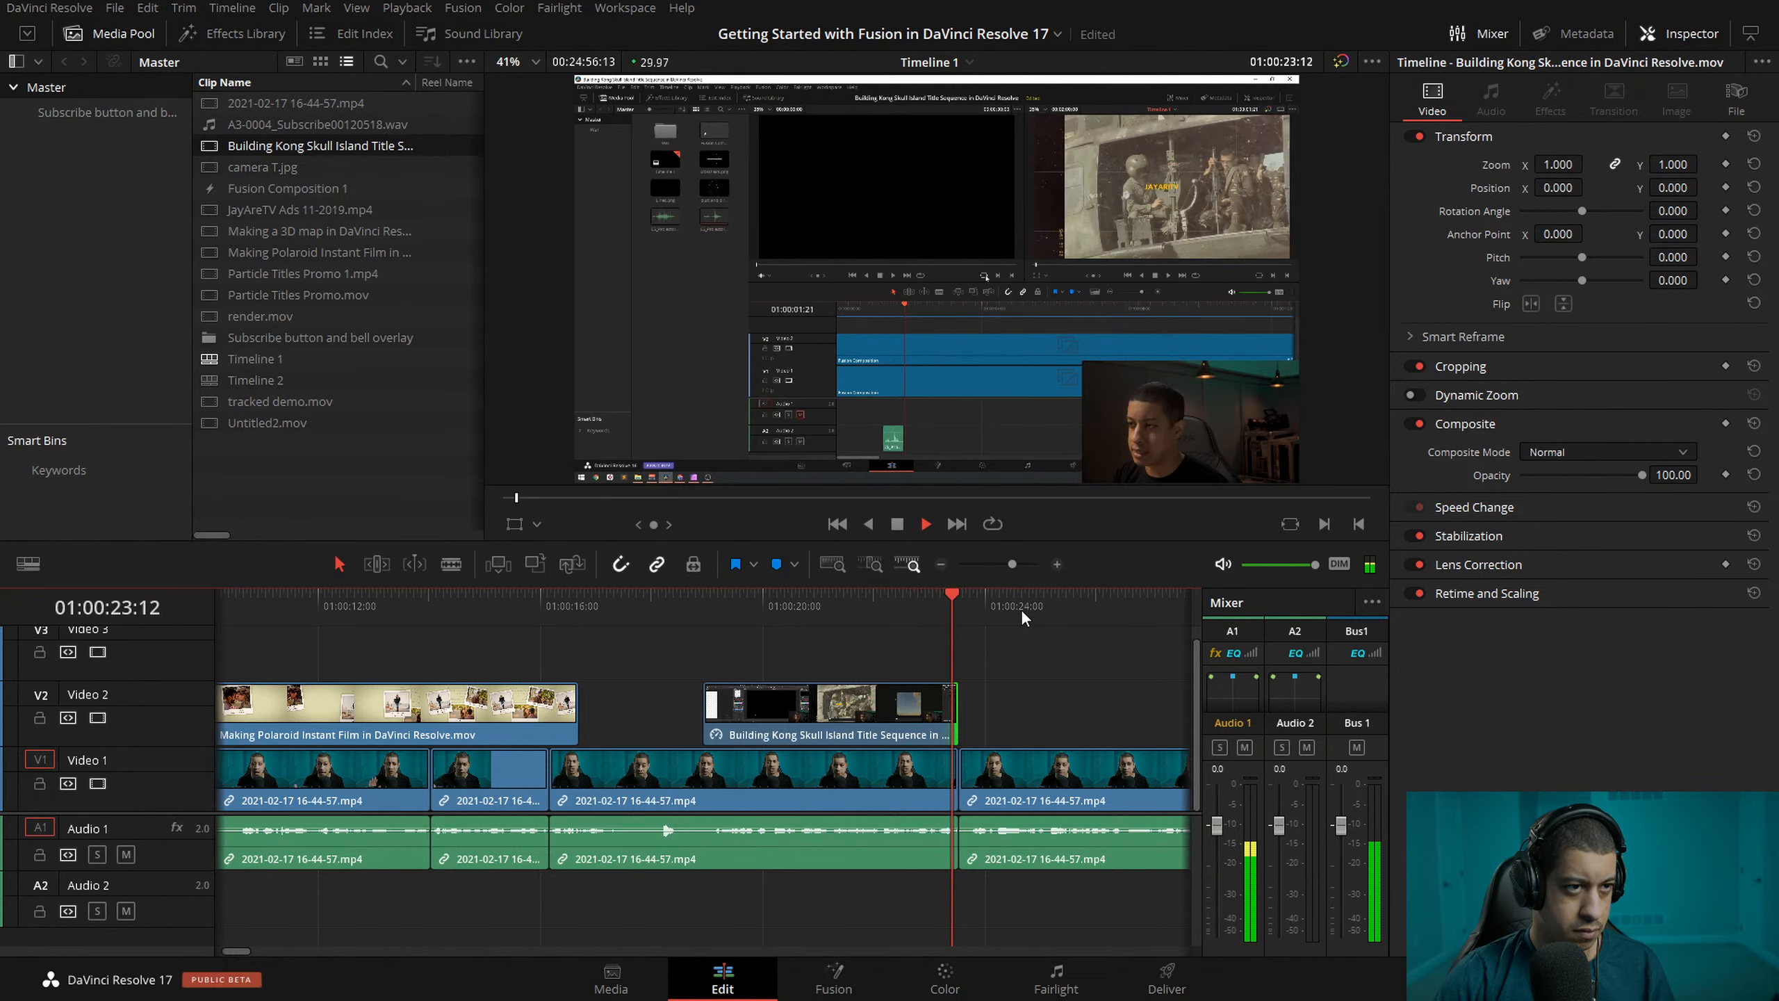
{"action": "key", "text": "space"}
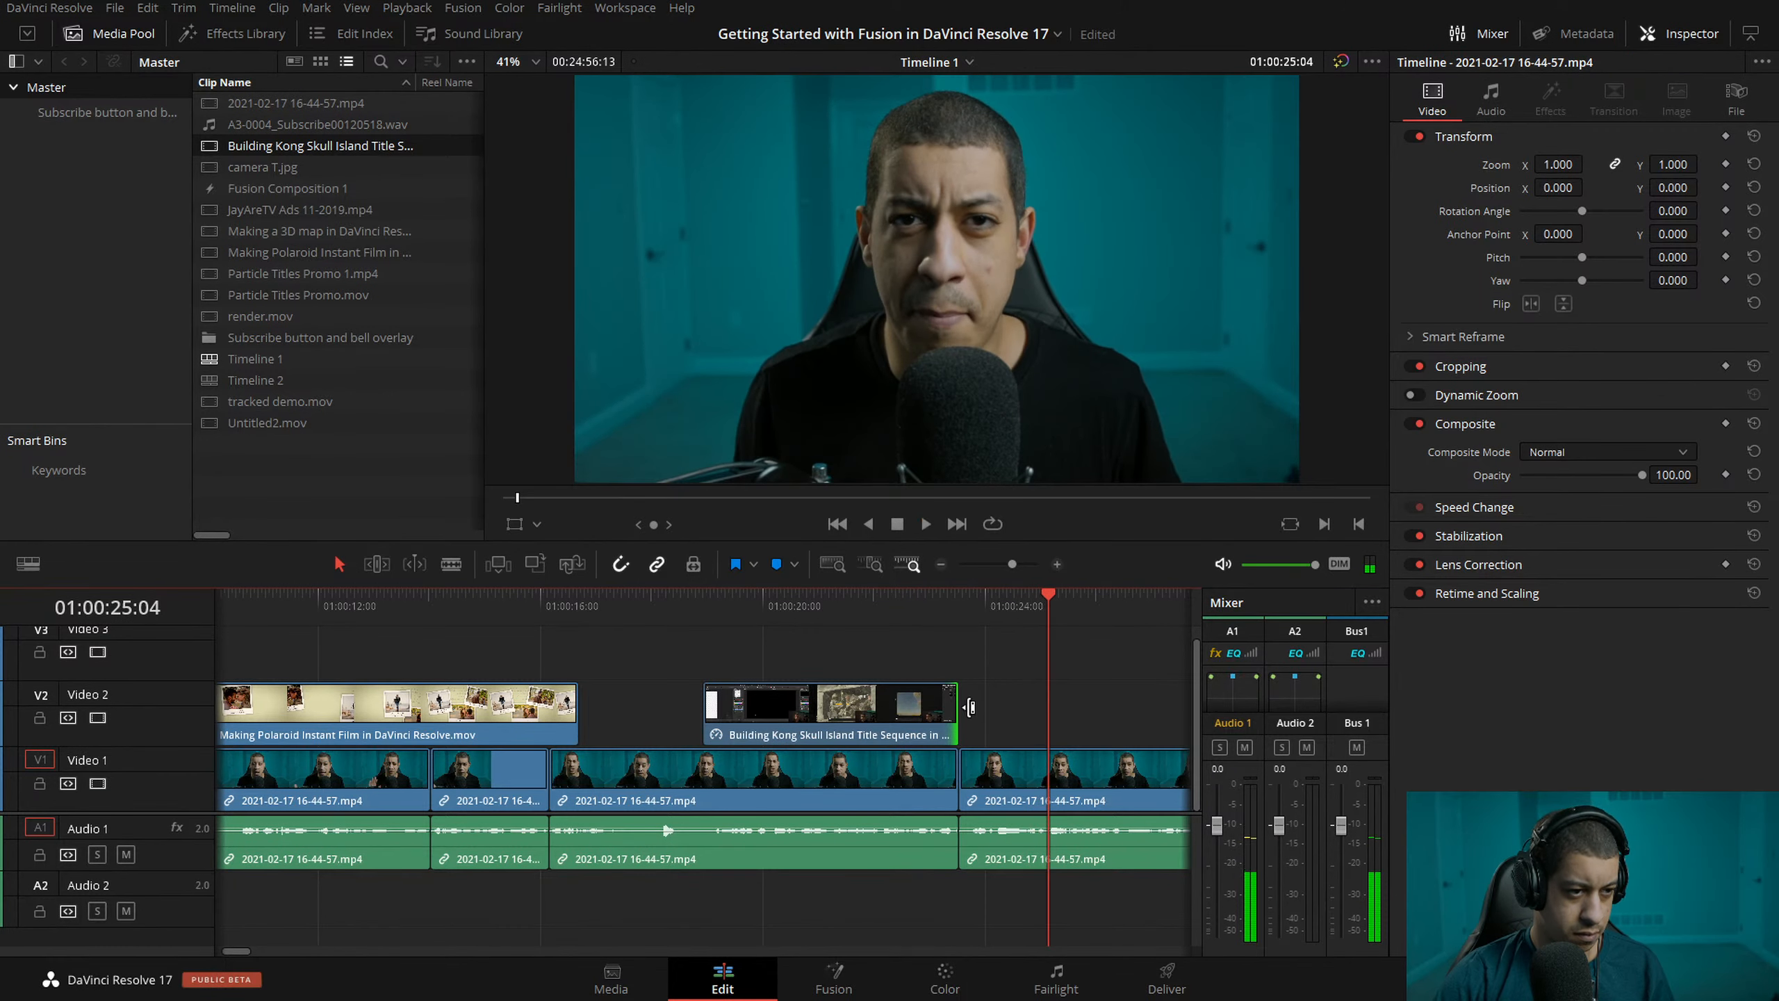
{"action": "left_click_drag", "start_coordinate": [957, 714], "coordinate": [1046, 716]}
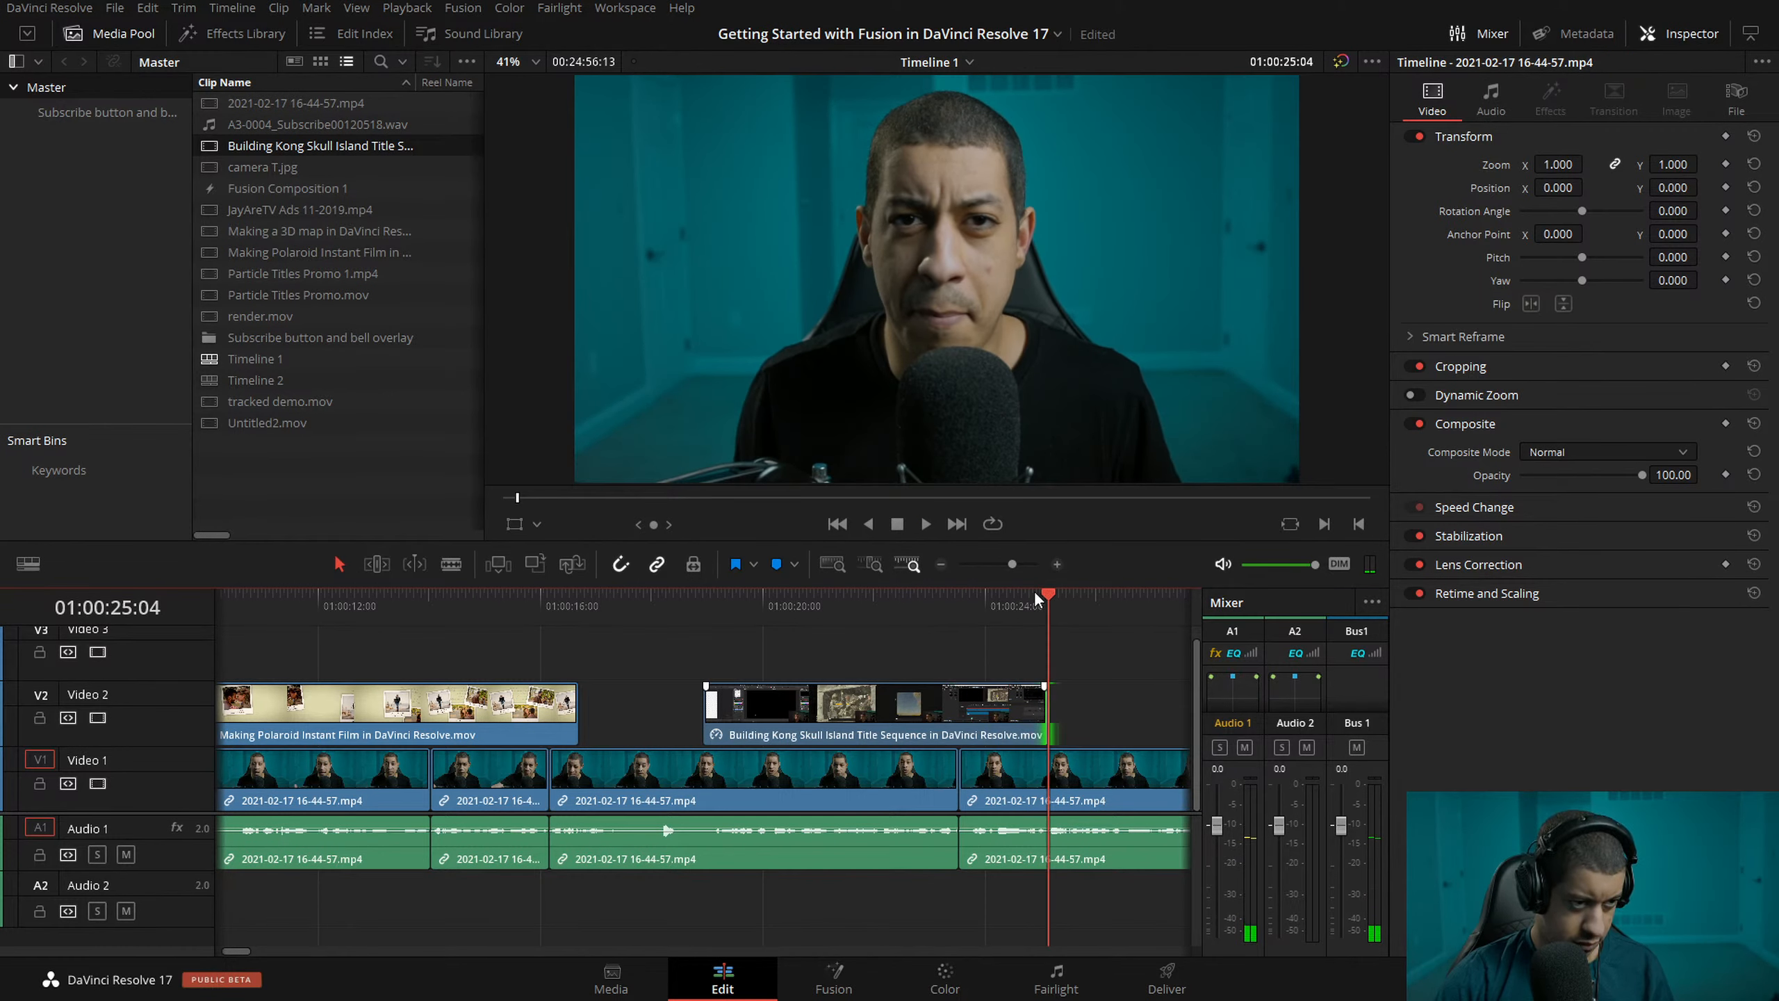
- Play across the Kong clip's out point to check the transition, and extend its end to about 01:00:27:18
{"action": "left_click", "coordinate": [948, 596]}
{"action": "key", "text": "space"}
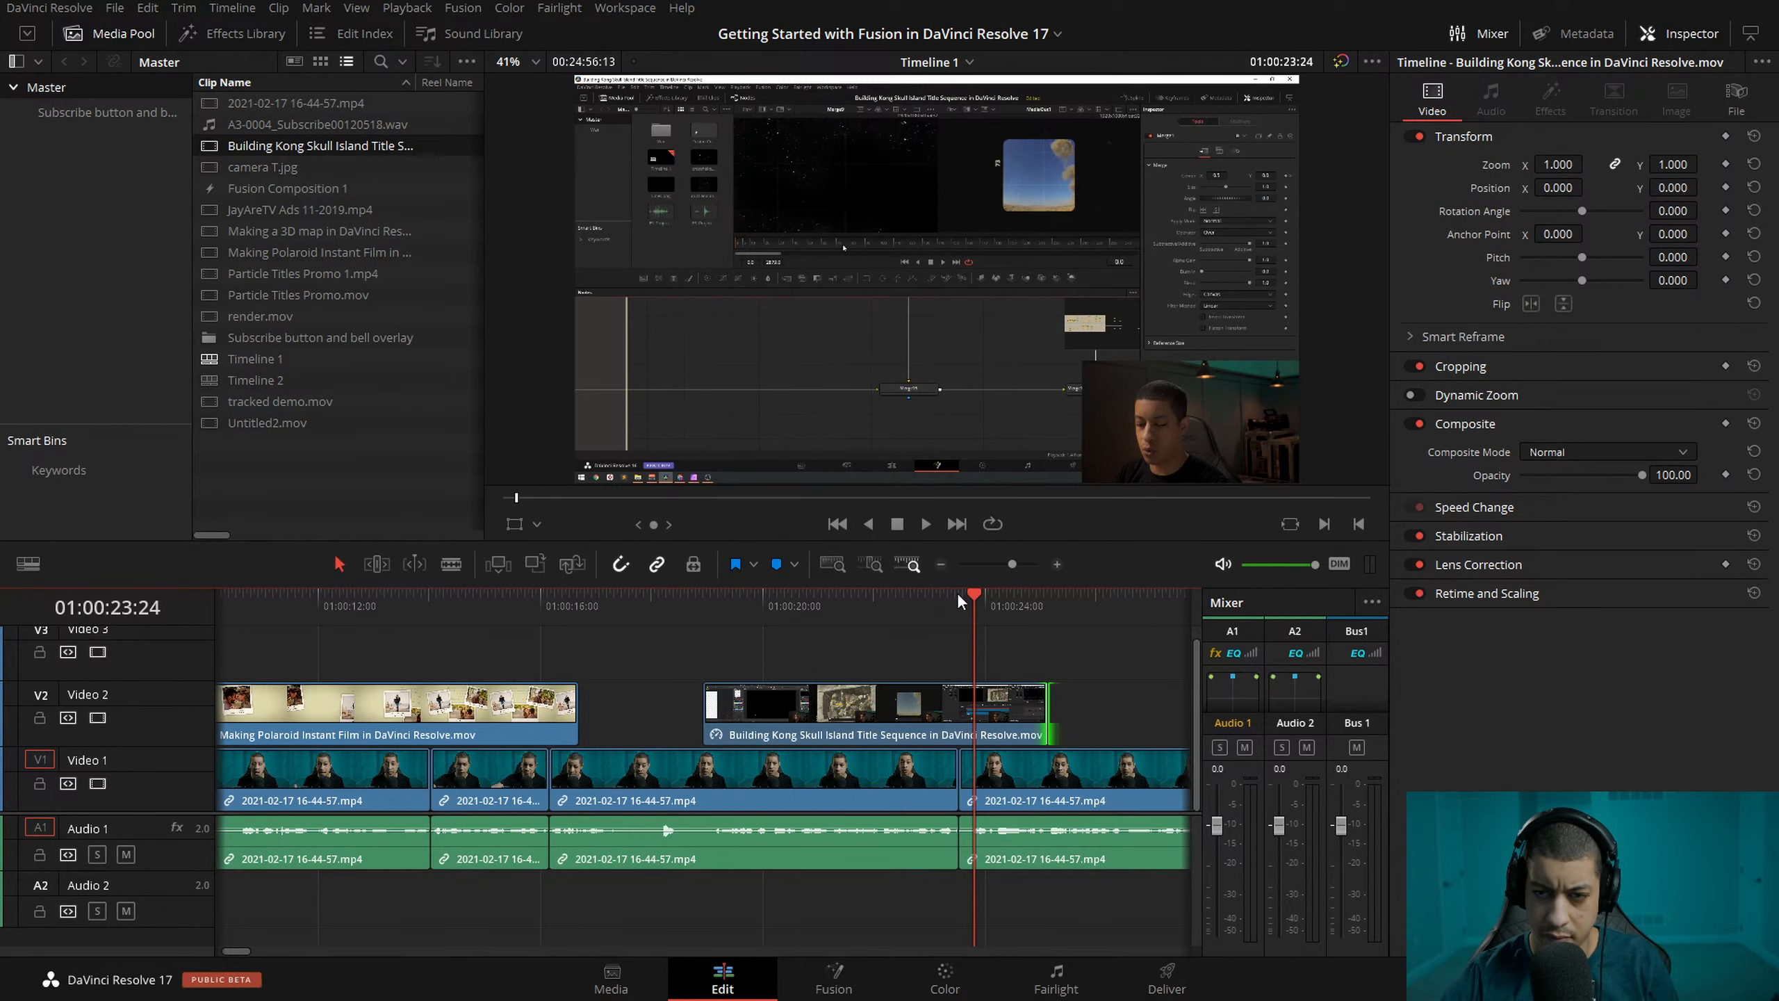
{"action": "left_click", "coordinate": [873, 610]}
{"action": "key", "text": "space"}
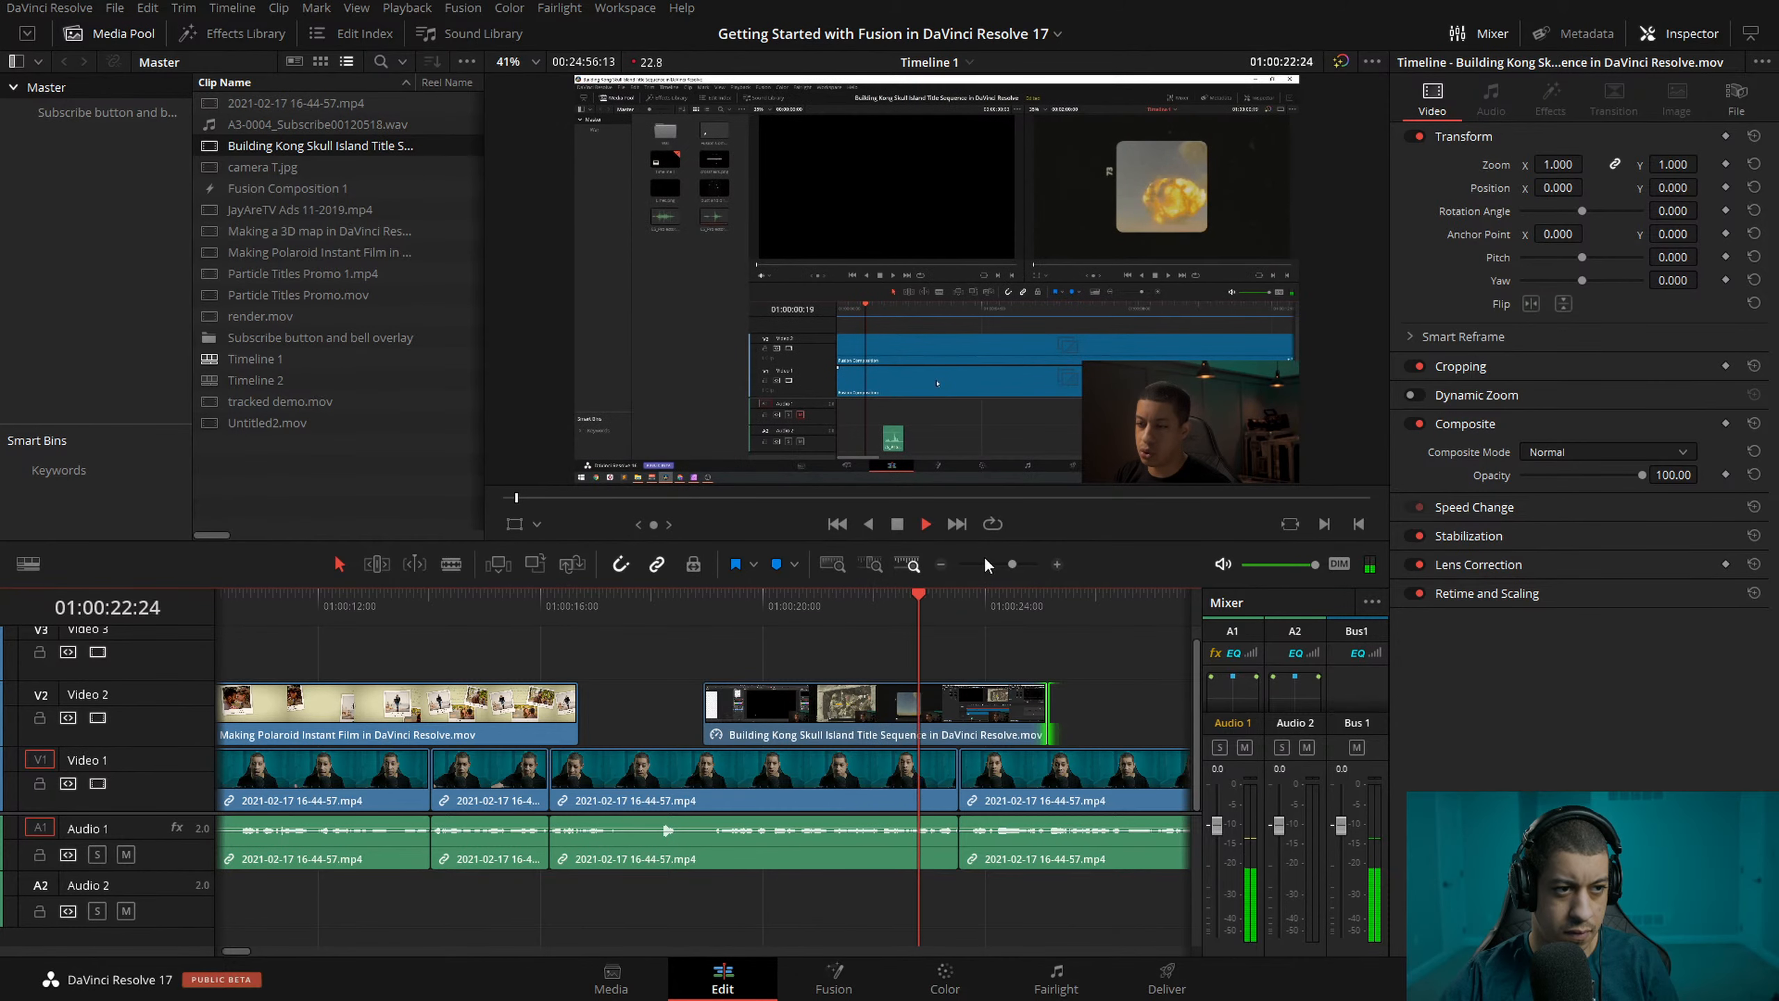
{"action": "left_click", "coordinate": [941, 564]}
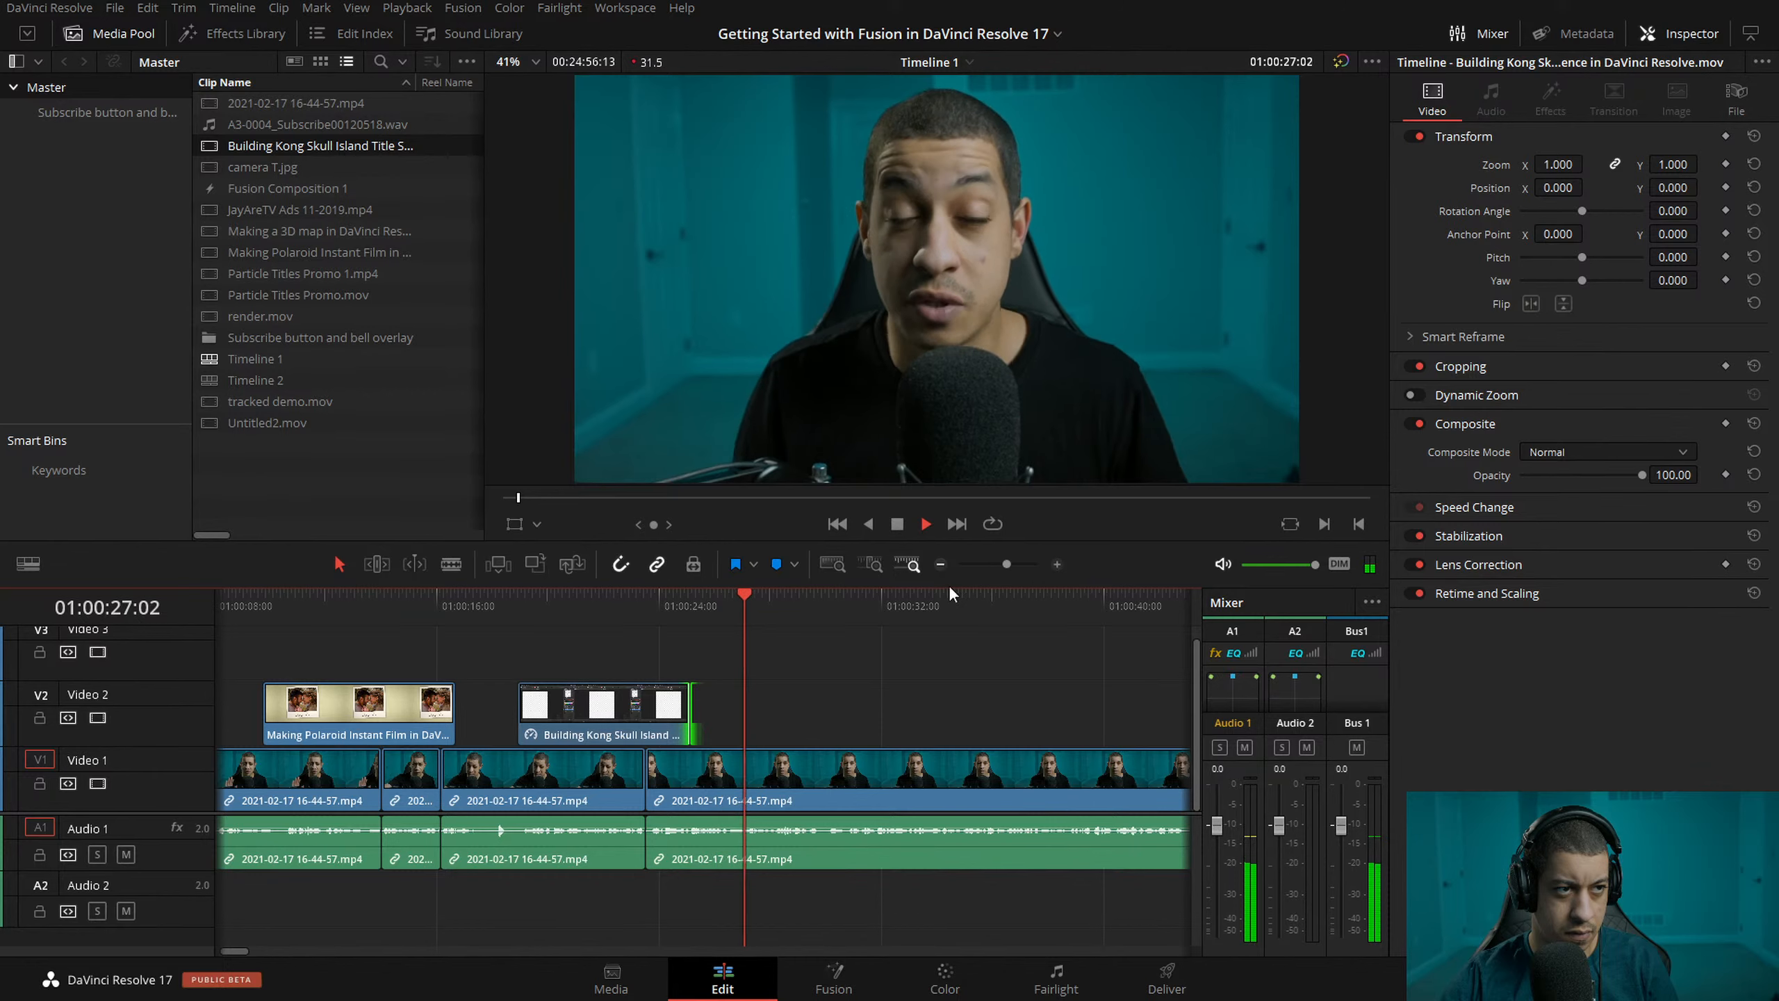
{"action": "left_click_drag", "start_coordinate": [691, 711], "coordinate": [761, 712]}
- Replay the extended Kong clip from near its start and scrub to 01:00:22:24 to examine the sped-up footage
{"action": "left_click", "coordinate": [556, 602]}
{"action": "key", "text": "space"}
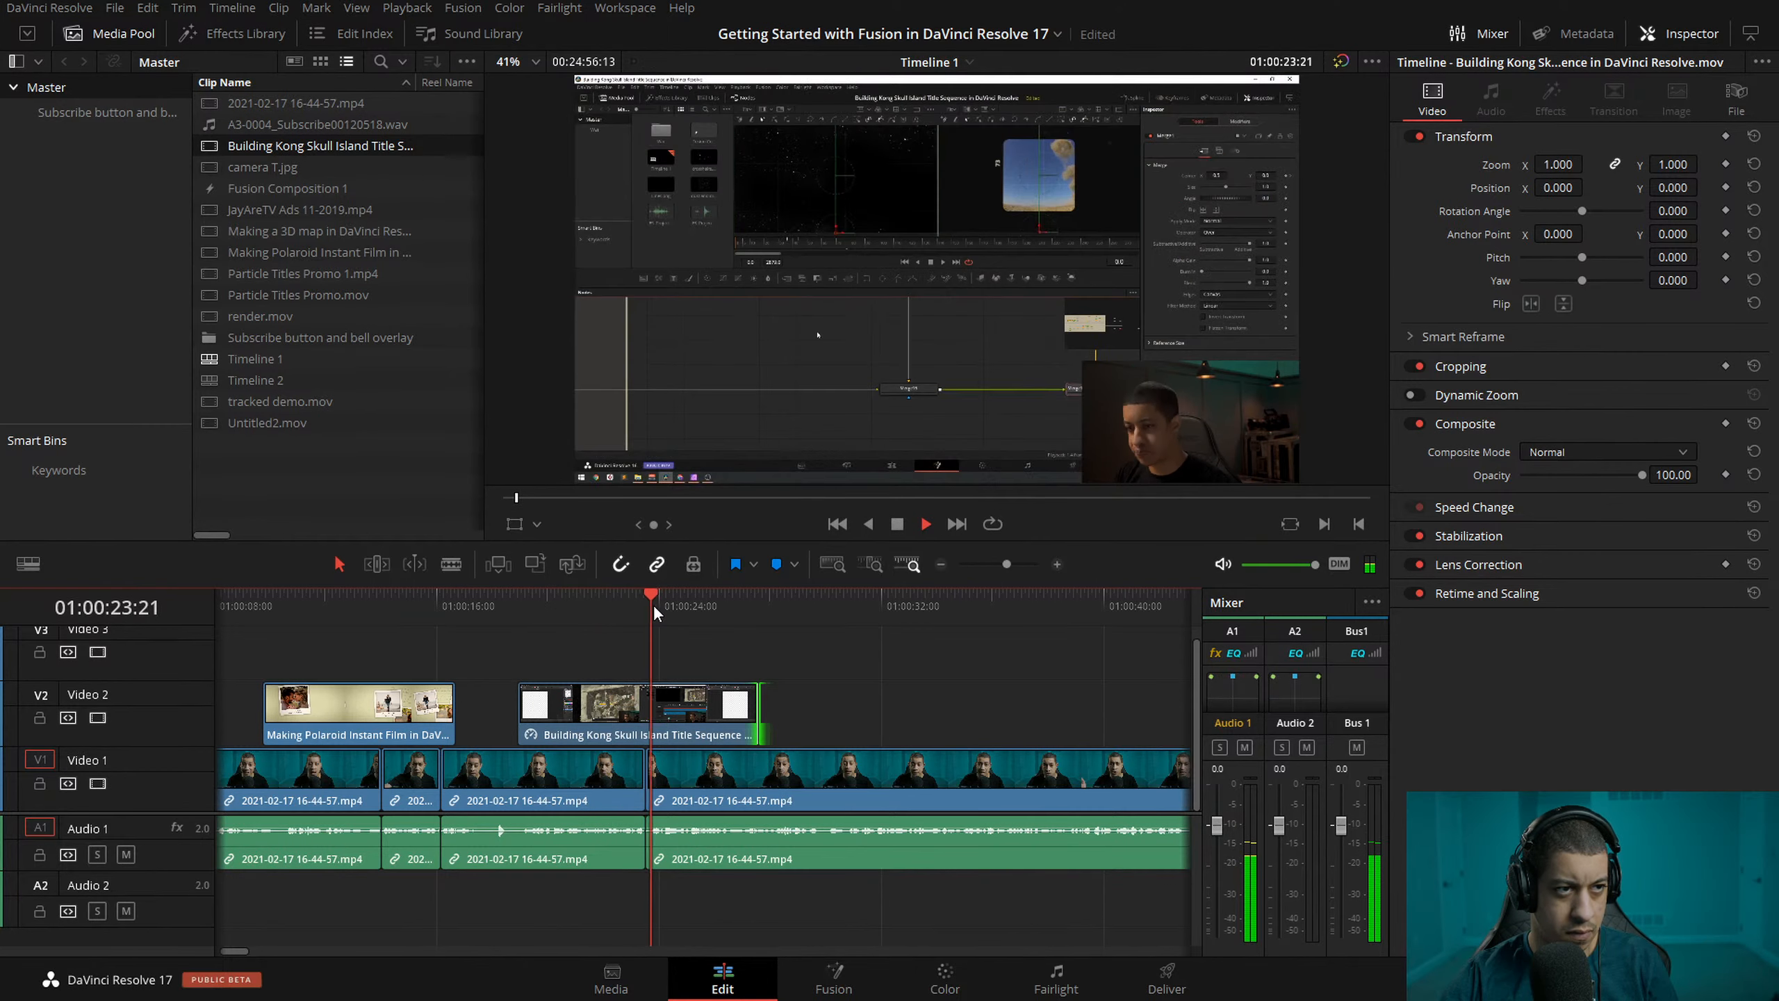
{"action": "left_click", "coordinate": [553, 603]}
{"action": "left_click_drag", "start_coordinate": [552, 607], "coordinate": [626, 619]}
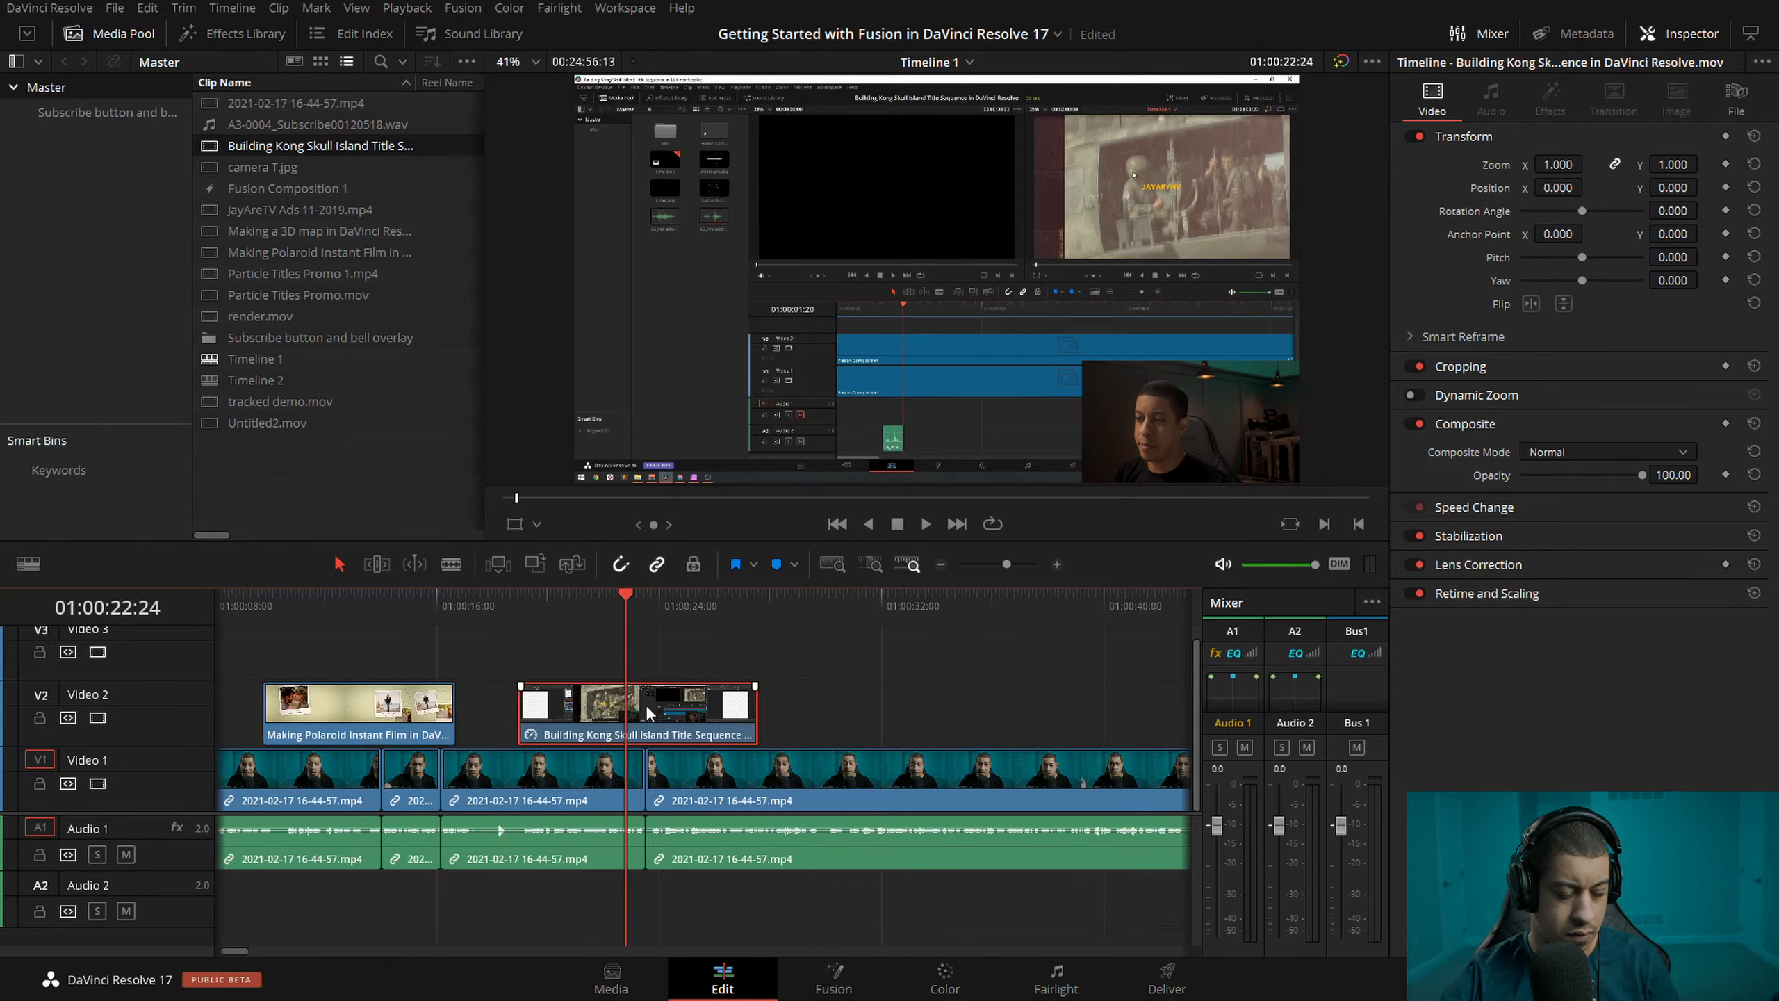
- Cut the opening off the Kong clip at 01:00:22:24, closing the gap, and extend its end to about 01:00:26:07
{"action": "key", "text": "ctrl+b"}
{"action": "key", "text": "shift+BackSpace"}
{"action": "left_click_drag", "start_coordinate": [681, 615], "coordinate": [716, 623]}
{"action": "left_click_drag", "start_coordinate": [649, 708], "coordinate": [718, 707]}
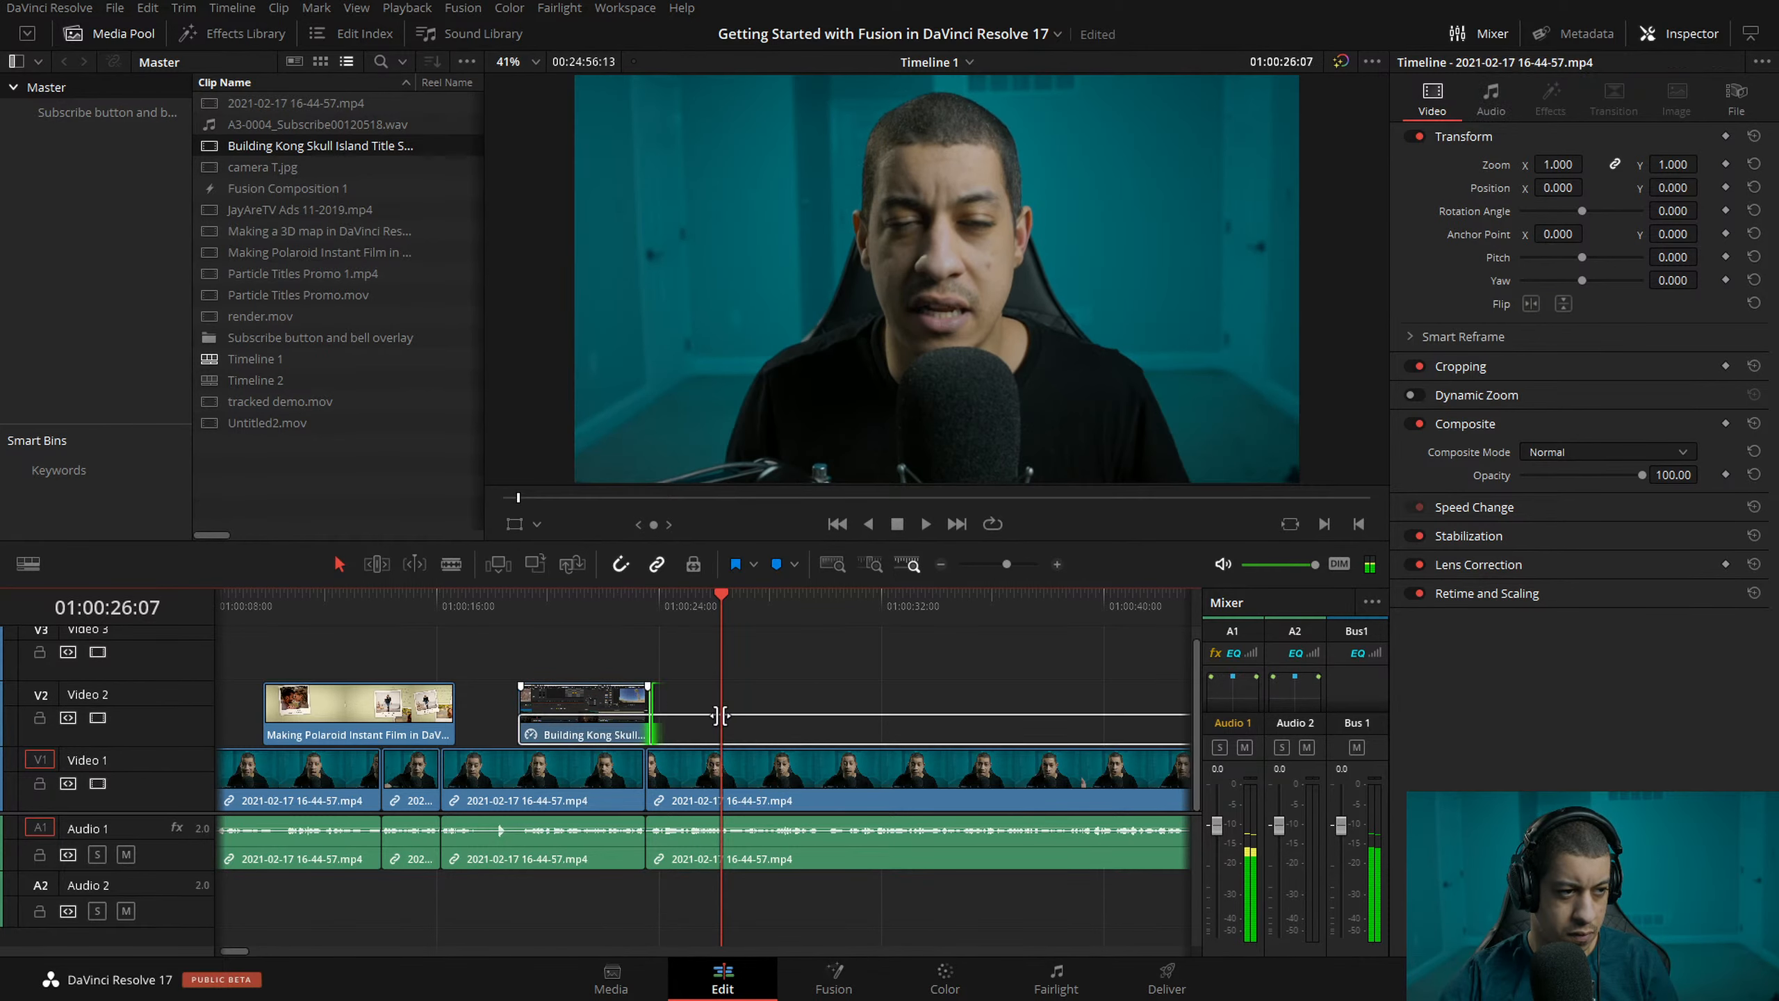
- Play from the Kong B-roll through the following talking-head section at up to double speed, stopping at 01:00:42:12
{"action": "left_click_drag", "start_coordinate": [608, 613], "coordinate": [522, 605]}
{"action": "key", "text": "space"}
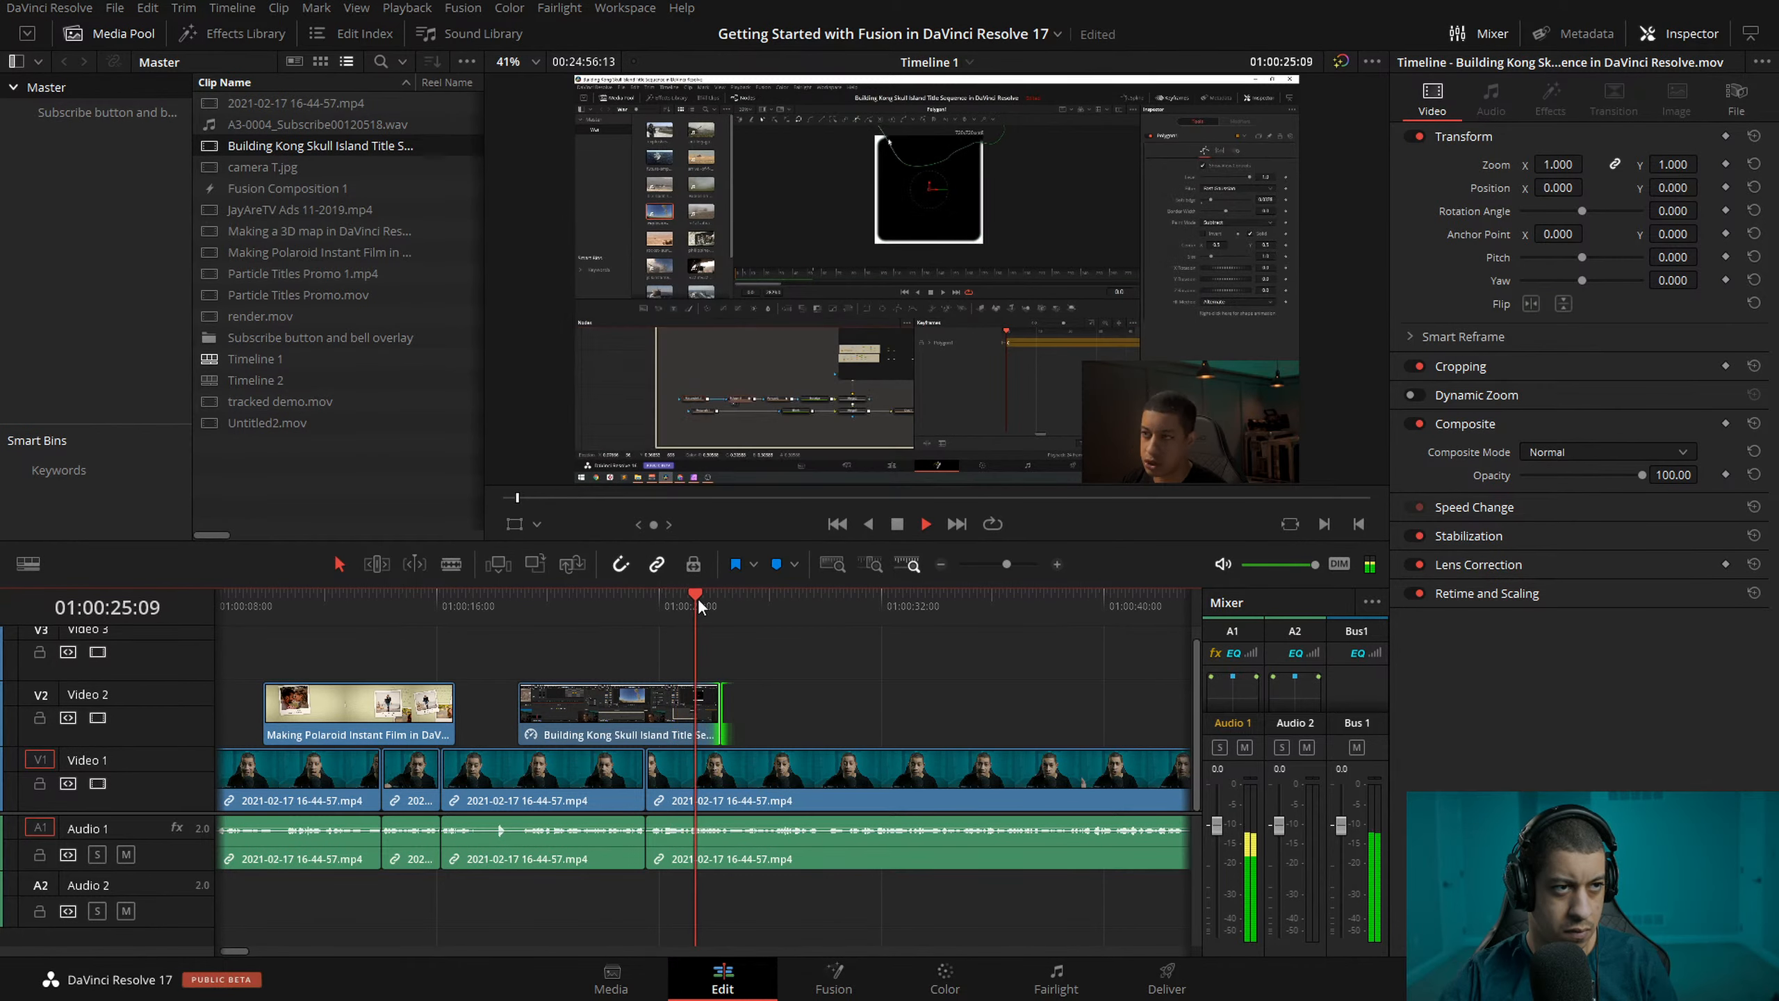
{"action": "key", "text": "l"}
{"action": "left_click", "coordinate": [941, 565]}
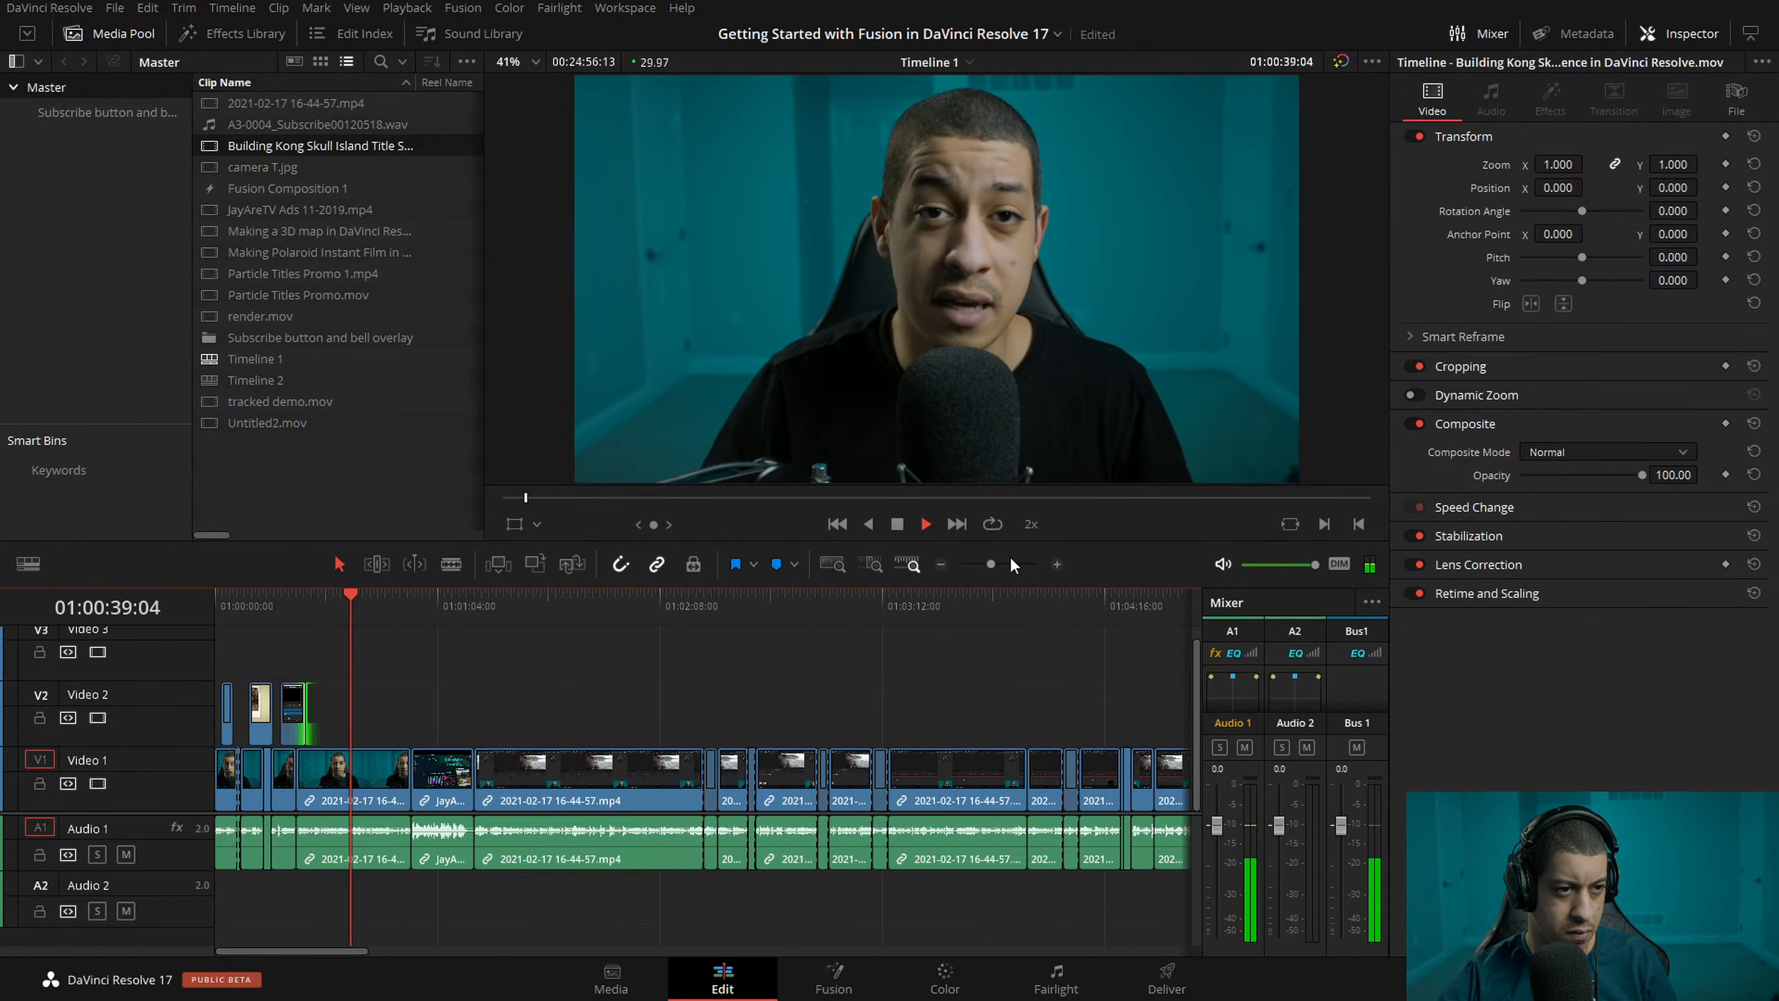
{"action": "key", "text": "space"}
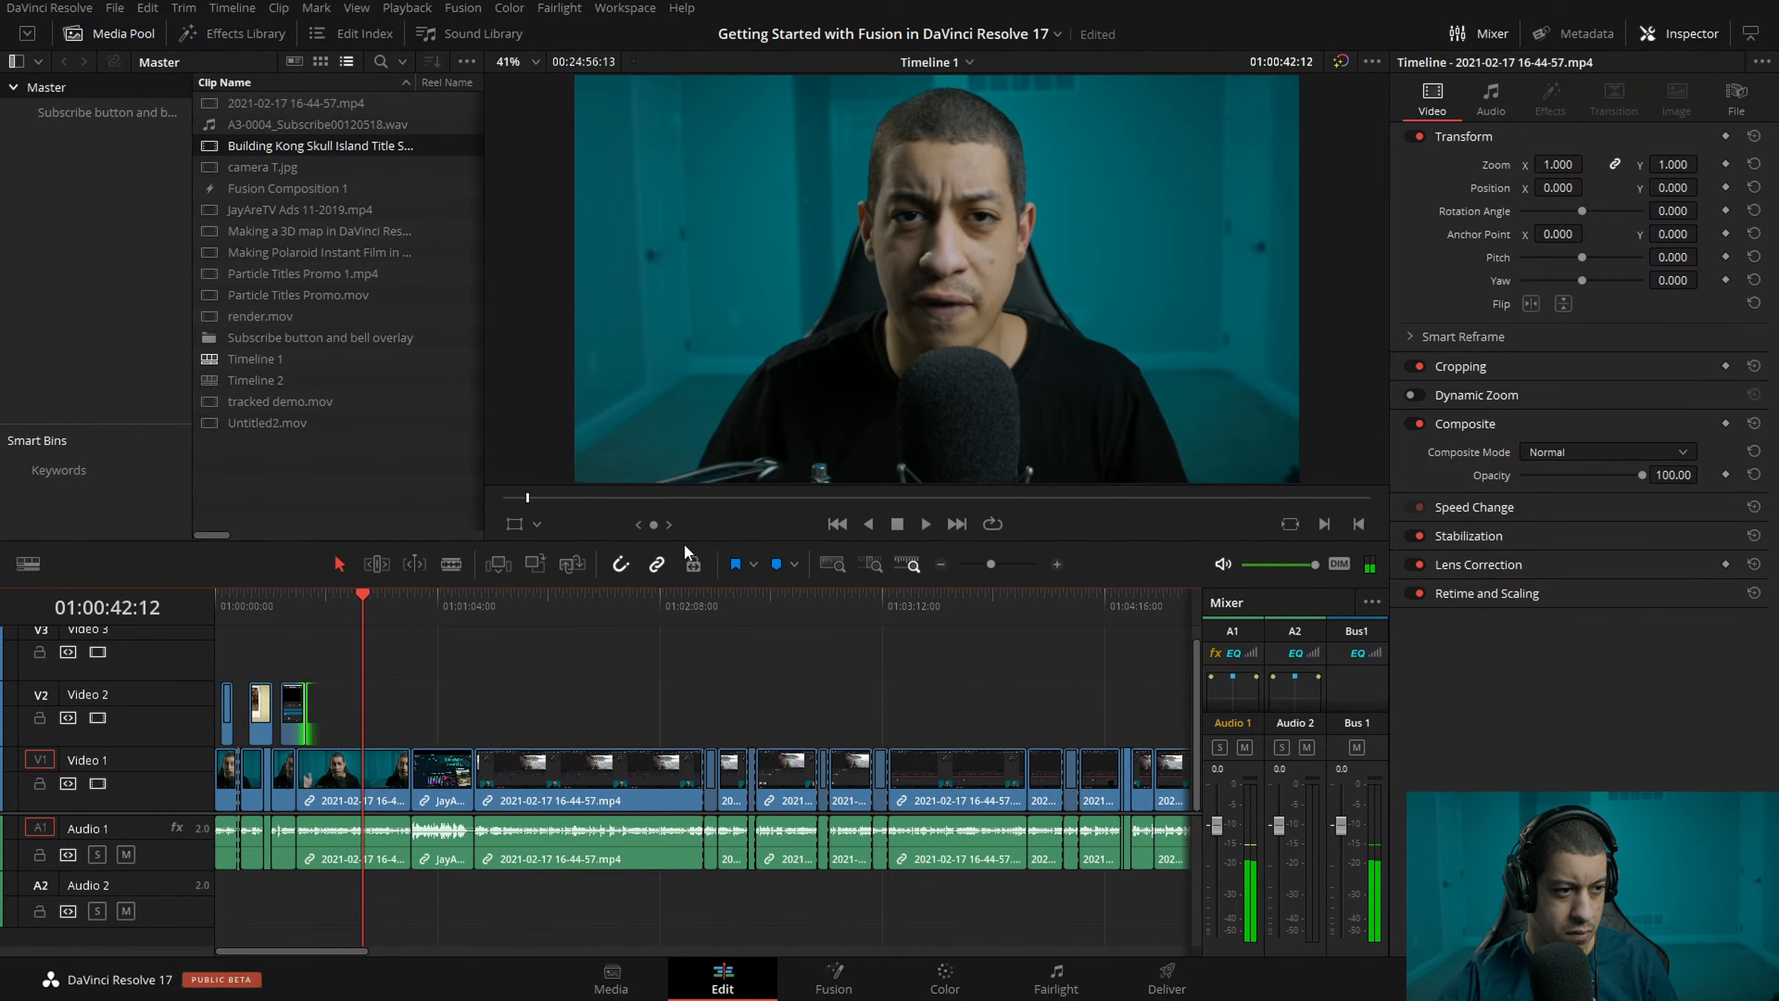
- Skim the timeline from 01:00:00:00 through its opening minutes to look for a spot for the subscribe animation
{"action": "left_click", "coordinate": [943, 564]}
{"action": "left_click", "coordinate": [942, 565]}
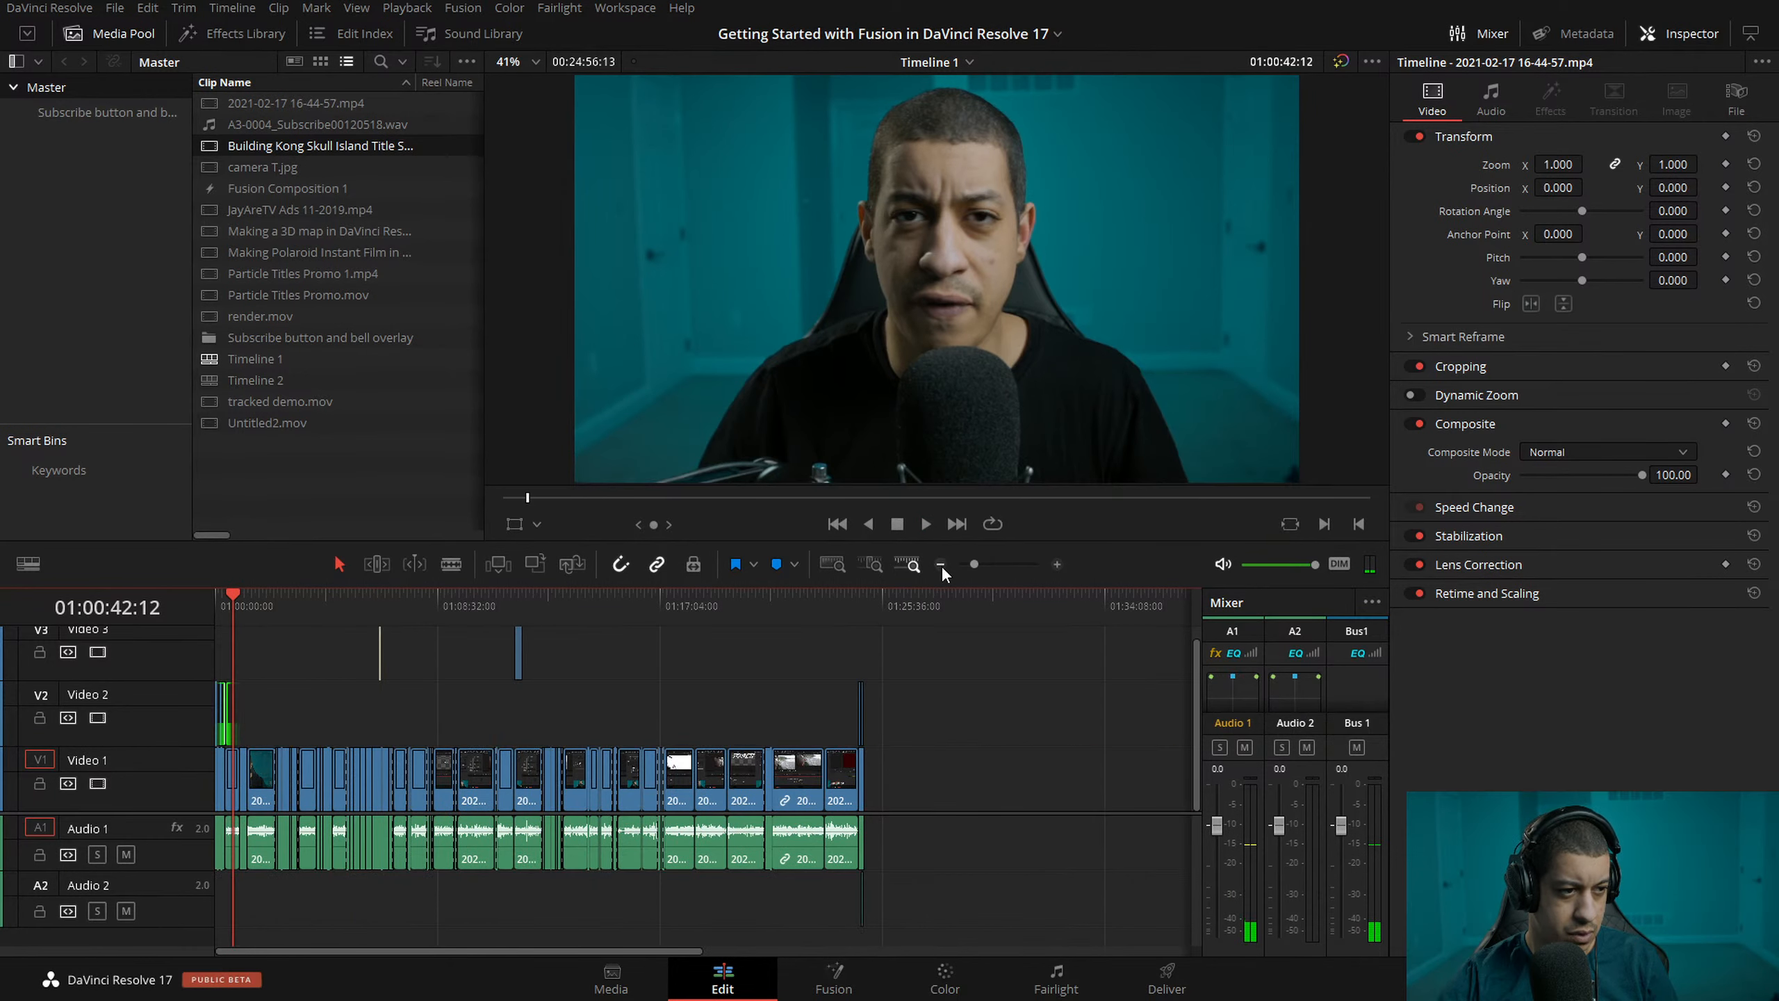
{"action": "left_click_drag", "start_coordinate": [260, 618], "coordinate": [178, 609]}
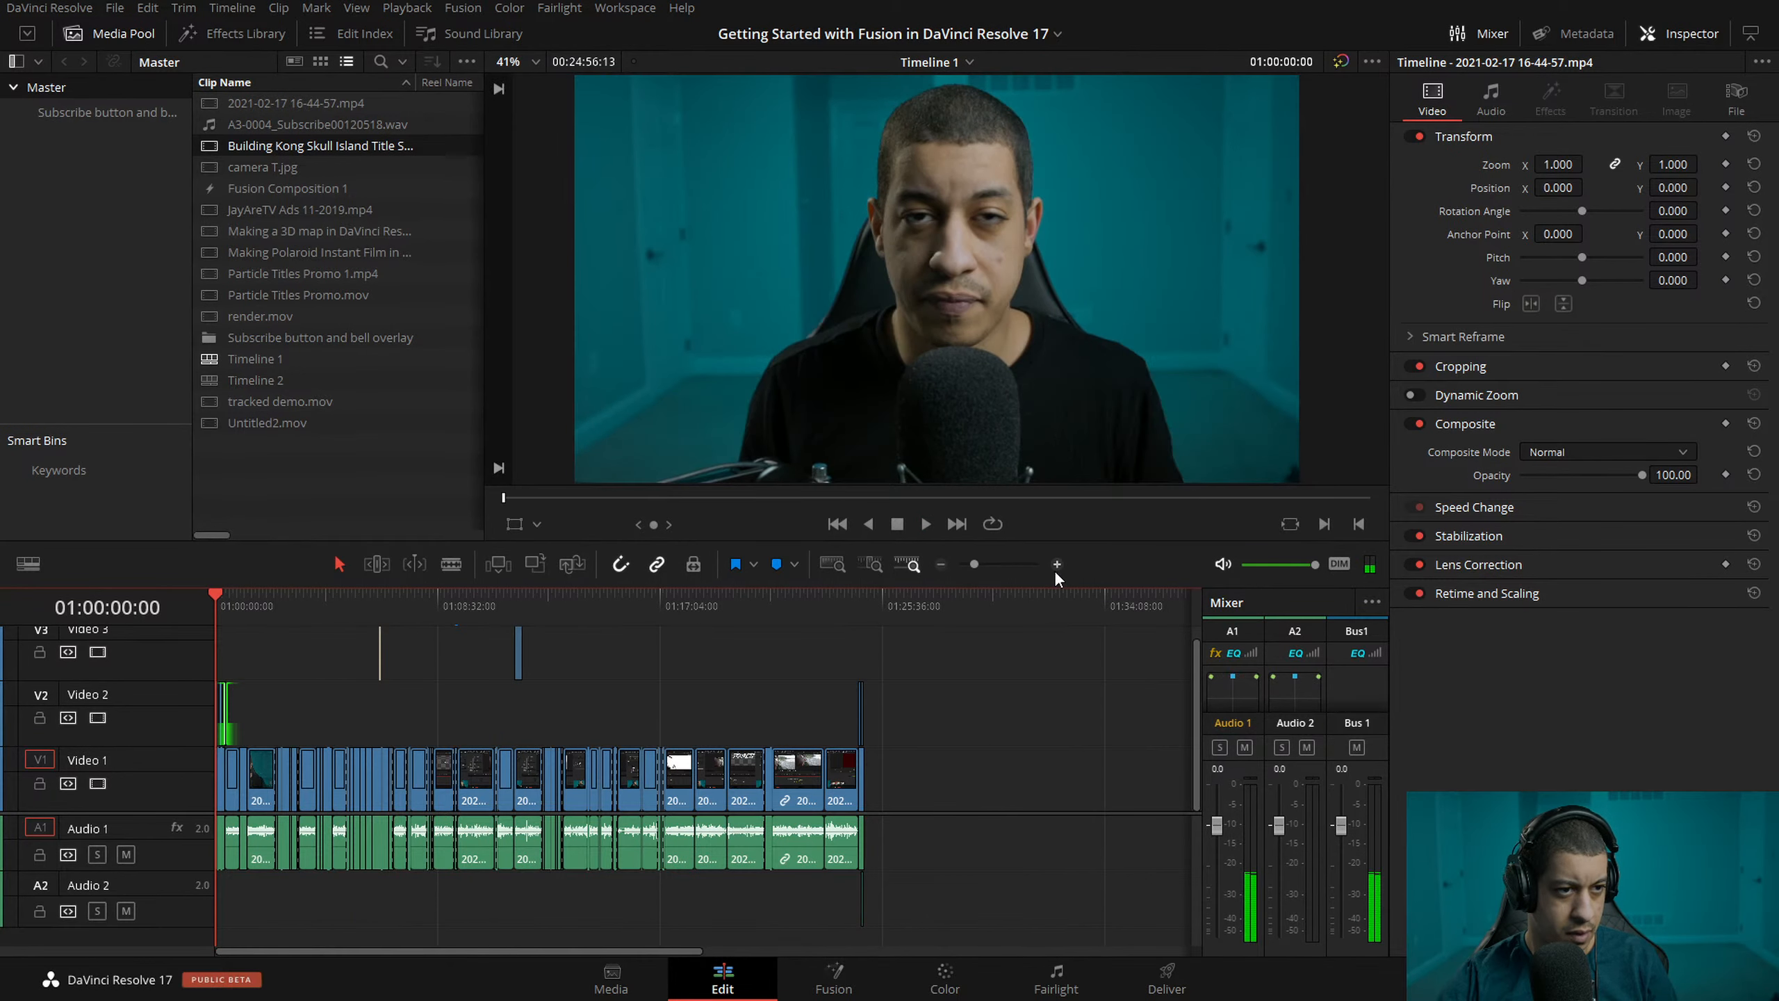
{"action": "left_click", "coordinate": [1057, 565]}
{"action": "left_click", "coordinate": [1058, 565]}
{"action": "left_click_drag", "start_coordinate": [799, 610], "coordinate": [937, 586]}
{"action": "left_click", "coordinate": [941, 564]}
{"action": "left_click", "coordinate": [942, 564]}
{"action": "left_click", "coordinate": [359, 618]}
{"action": "left_click_drag", "start_coordinate": [358, 620], "coordinate": [394, 620]}
{"action": "left_click", "coordinate": [1056, 568]}
- Place Subscribe[0000-0120].png on Video 2 and A3-0004_Subscribe00120518.wav on Audio 2 at 01:01:57:18
{"action": "left_click", "coordinate": [644, 601]}
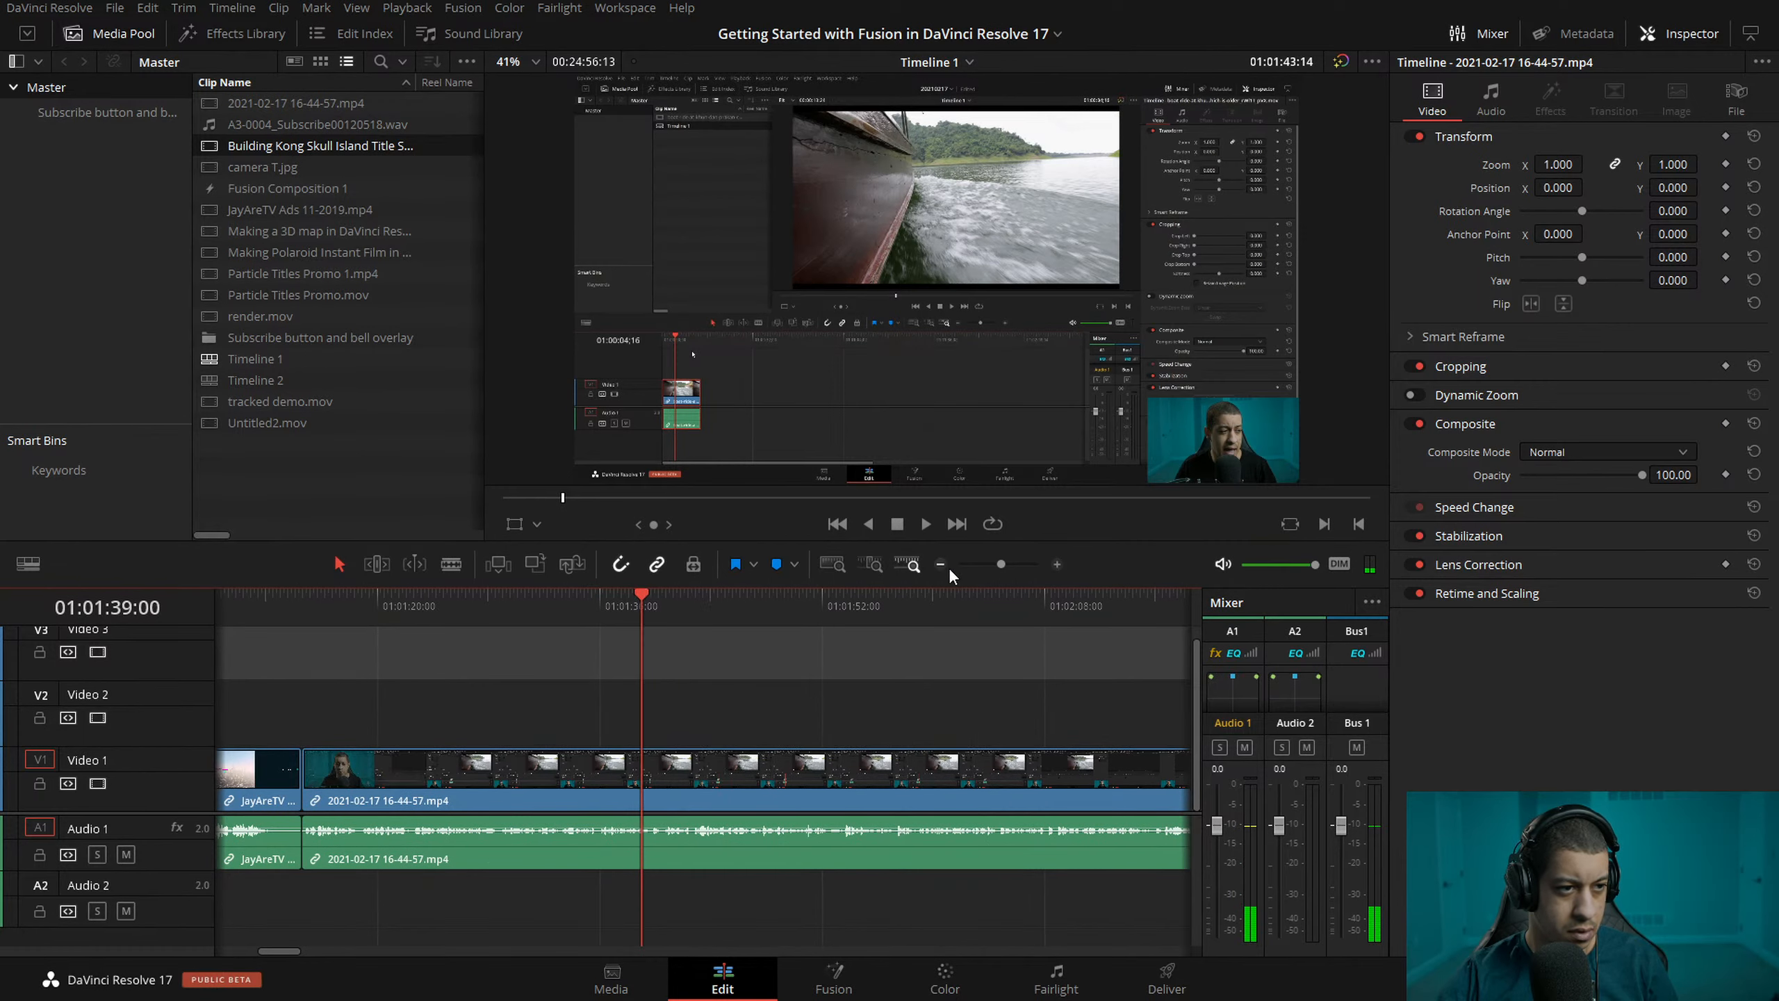
{"action": "left_click", "coordinate": [942, 564]}
{"action": "left_click", "coordinate": [623, 601]}
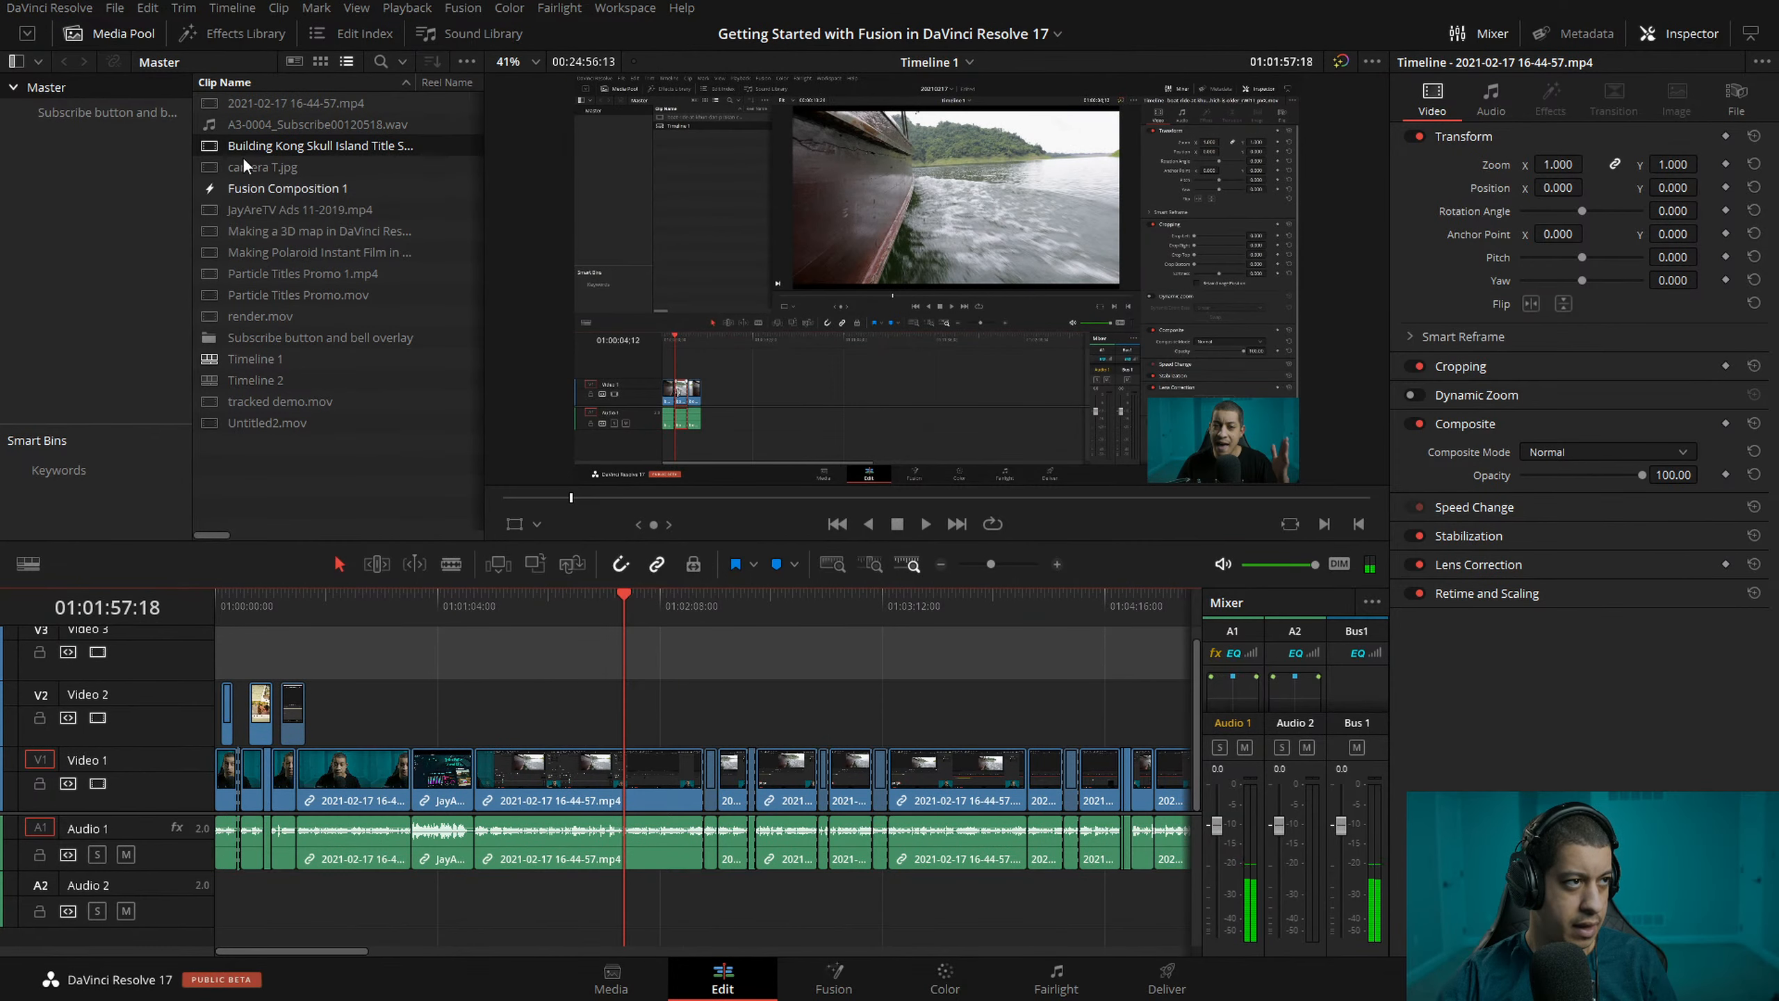
{"action": "left_click", "coordinate": [48, 113]}
{"action": "left_click_drag", "start_coordinate": [214, 102], "coordinate": [627, 891]}
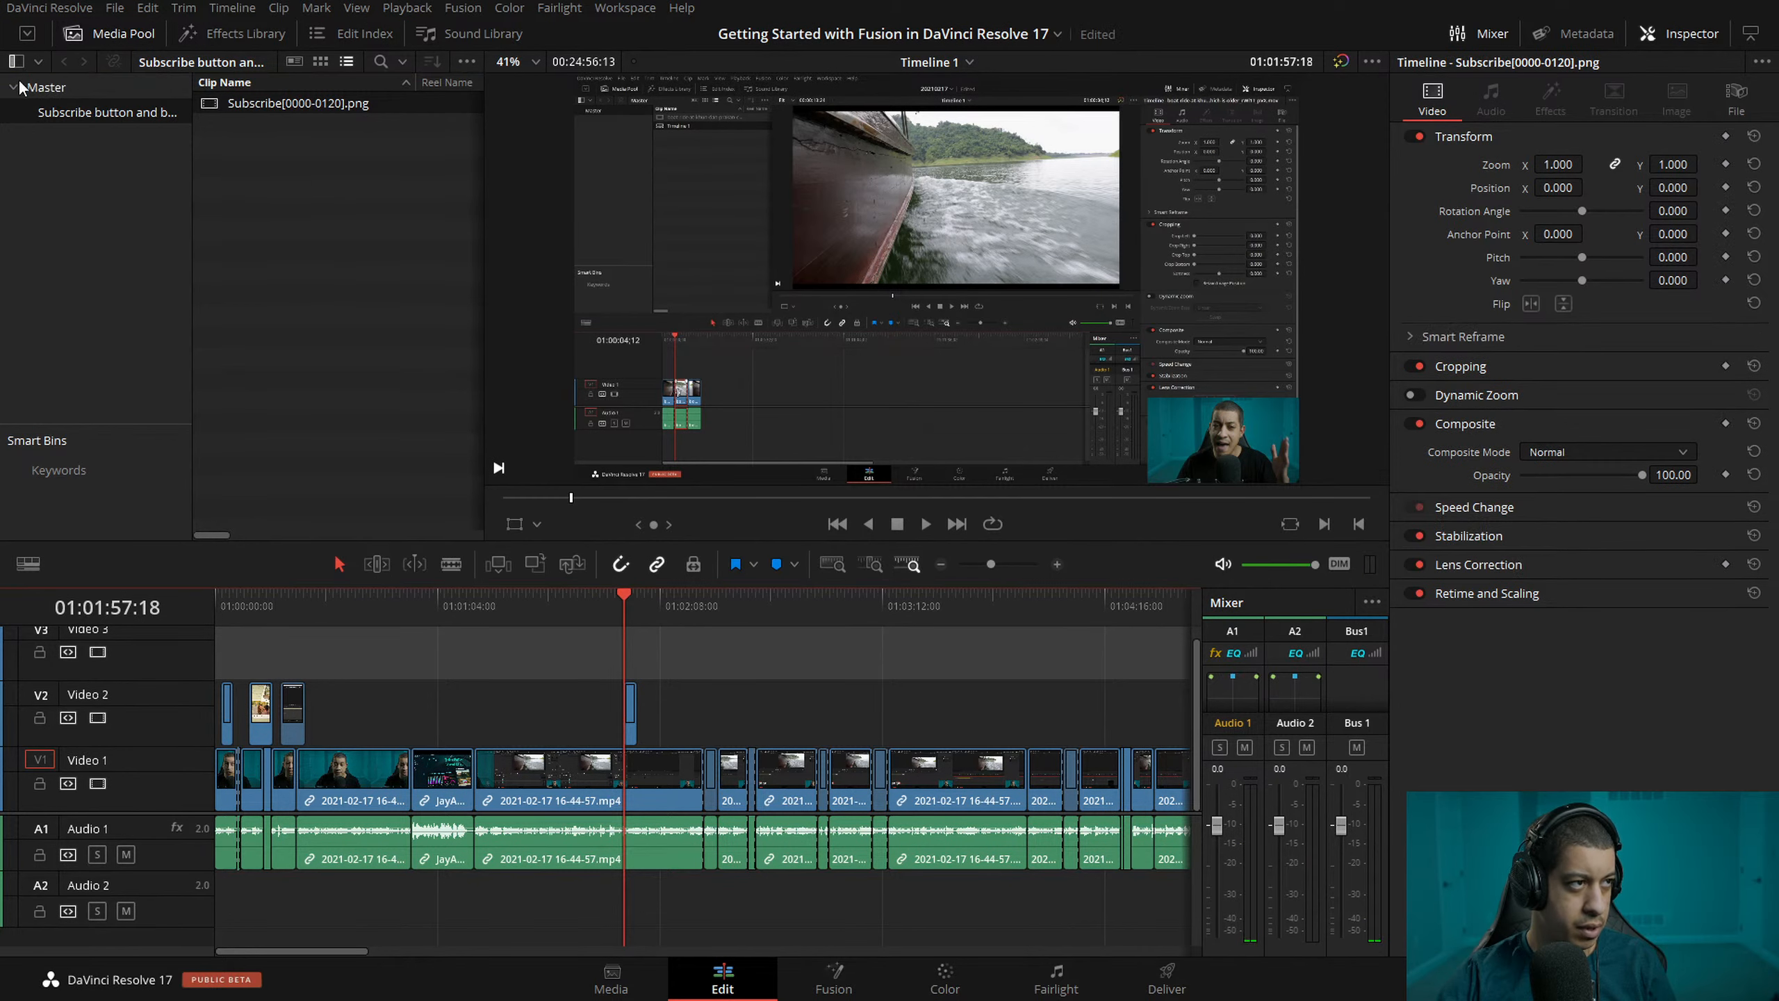
{"action": "left_click", "coordinate": [46, 87]}
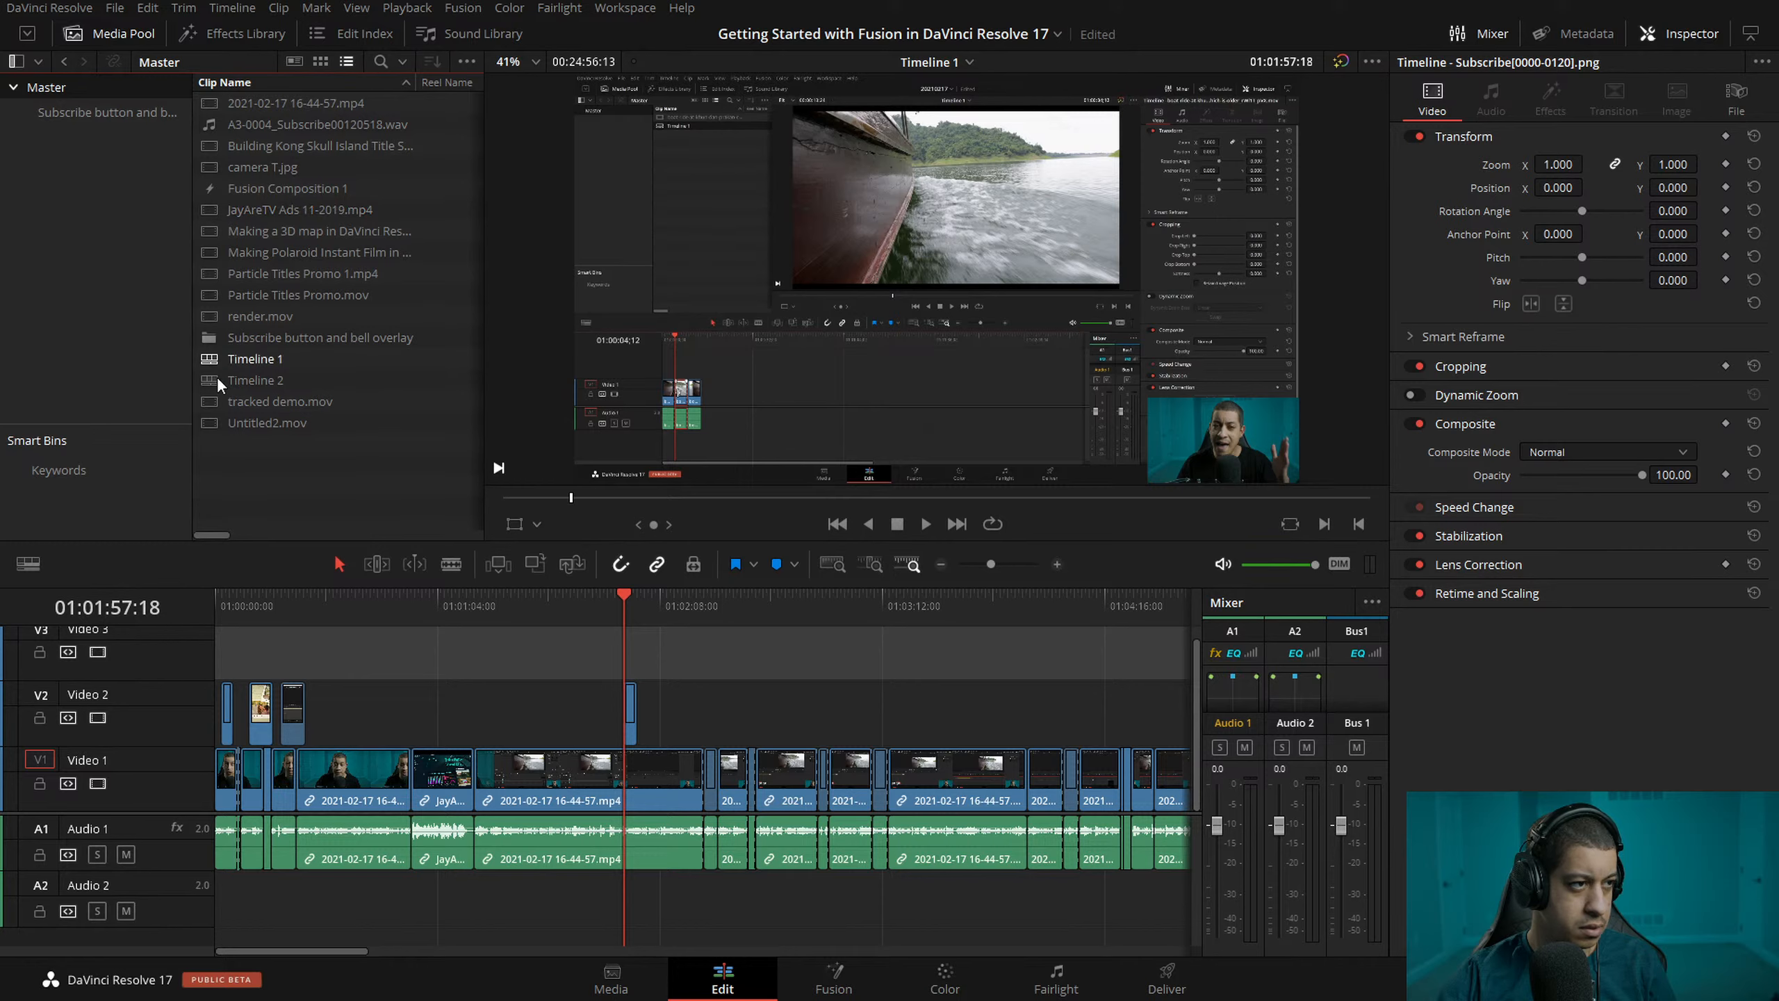
{"action": "left_click_drag", "start_coordinate": [698, 817], "coordinate": [630, 899]}
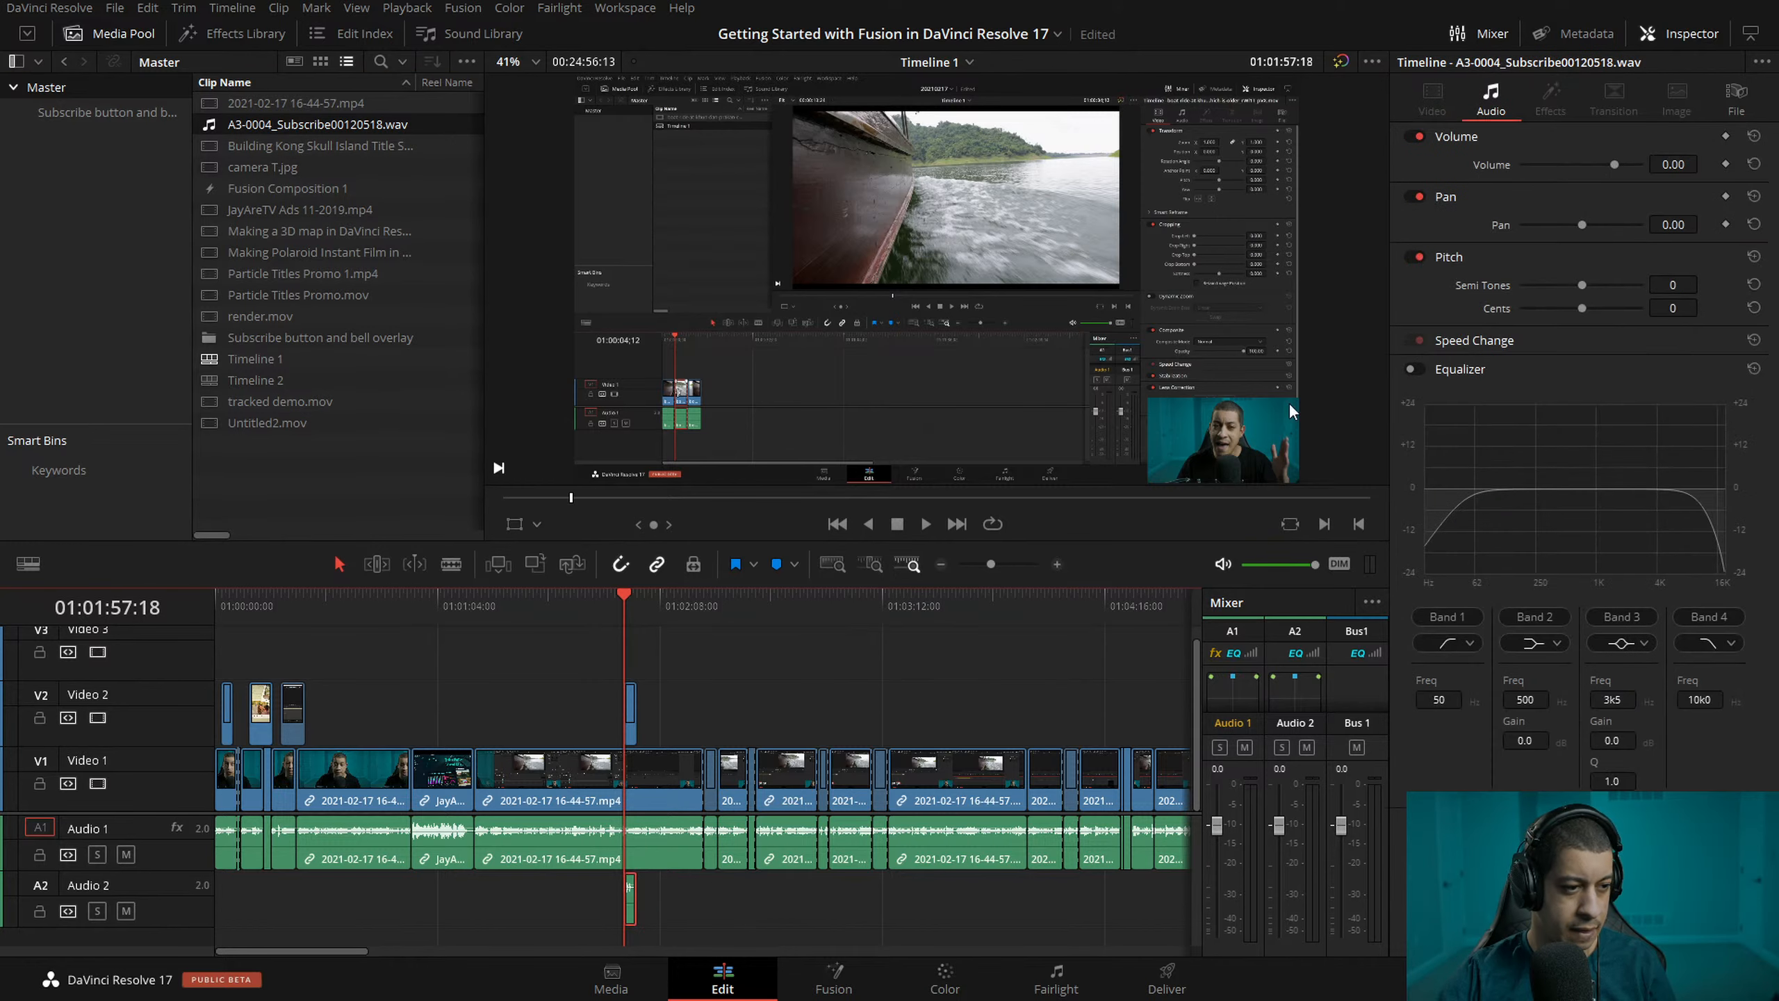
- Set the subscribe sound effect's volume to -7
{"action": "left_click", "coordinate": [1678, 164]}
{"action": "type", "text": "-7"}
{"action": "key", "text": "Return"}
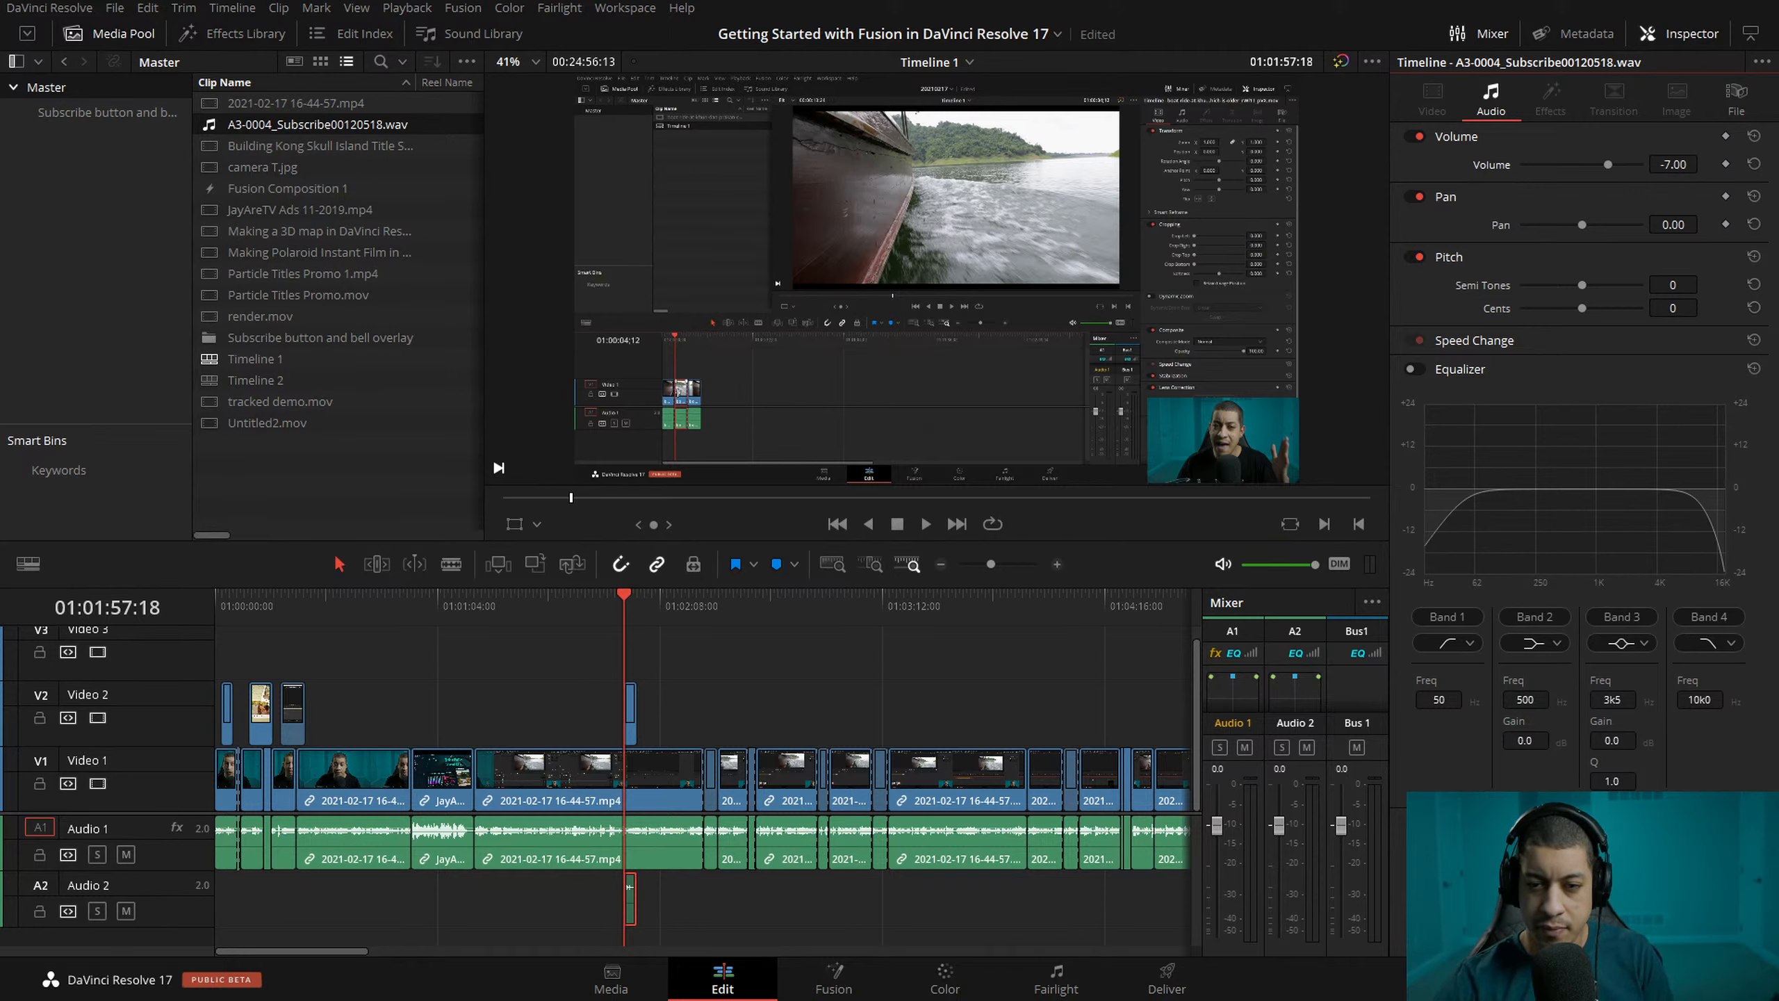
- Sample playback further along the timeline around 01:02:36 and 01:10:51, and return to about 01:02:01:19
{"action": "left_click_drag", "start_coordinate": [626, 609], "coordinate": [757, 609]}
{"action": "key", "text": "space"}
{"action": "left_click", "coordinate": [943, 565]}
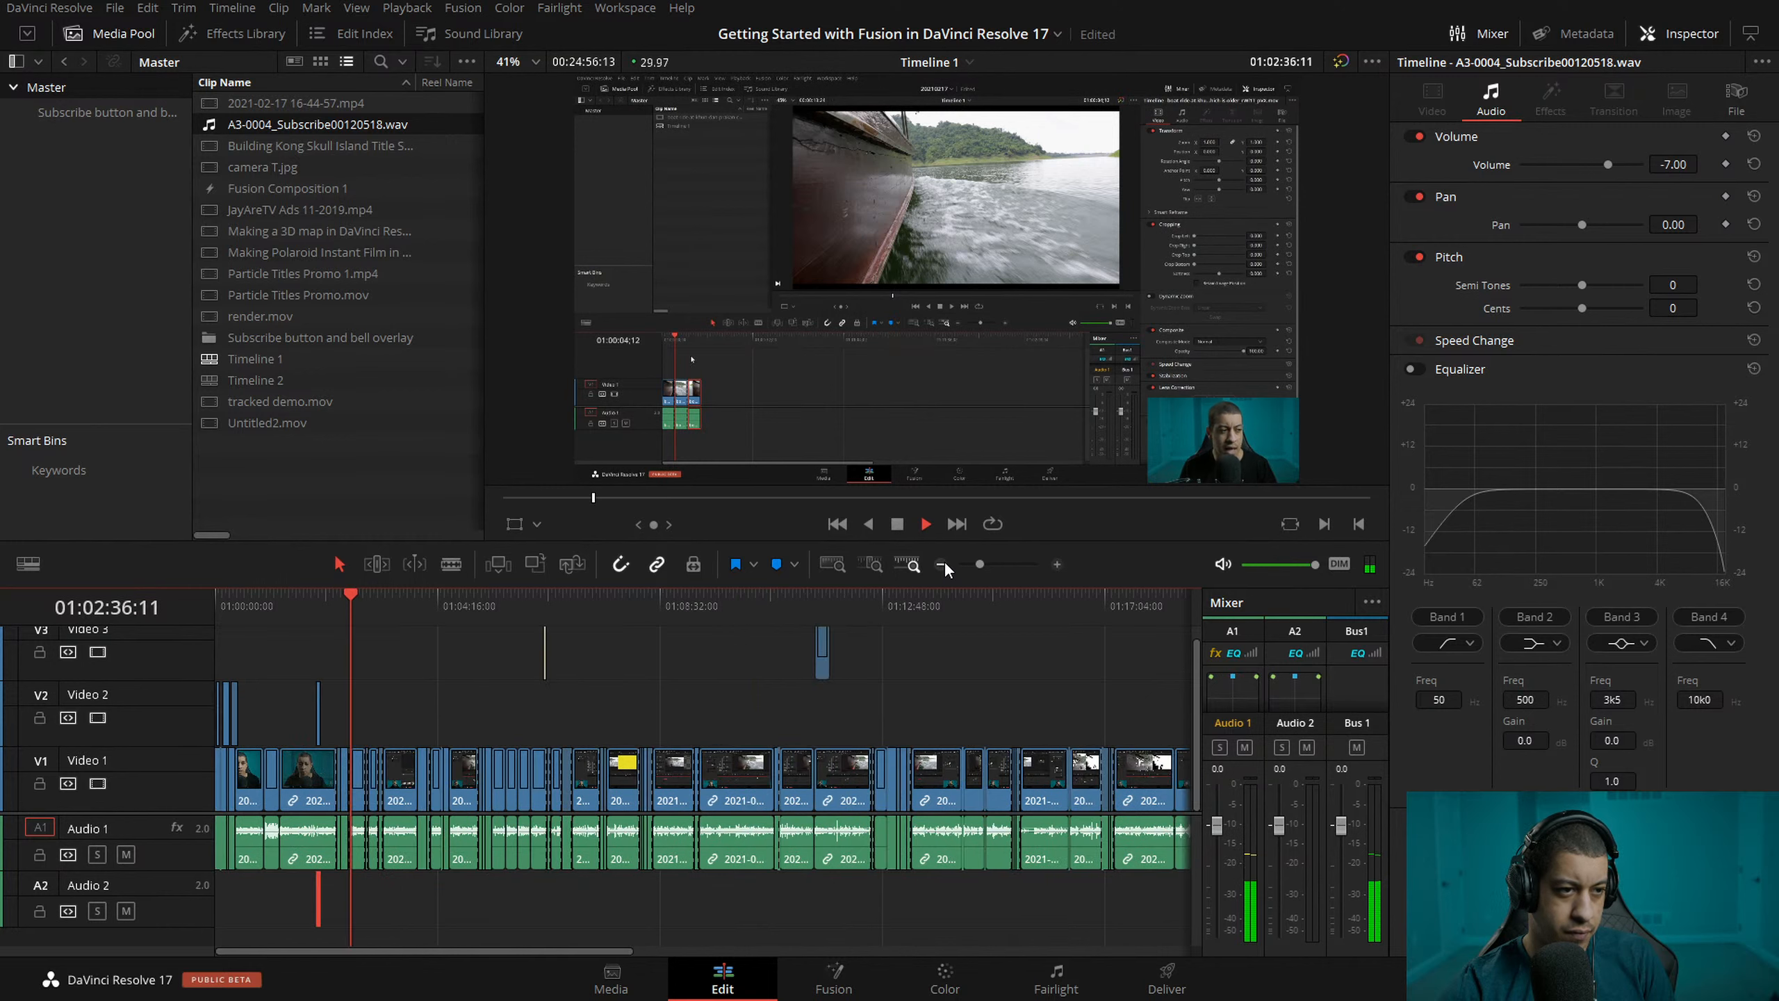
{"action": "left_click", "coordinate": [781, 608]}
{"action": "left_click", "coordinate": [943, 565]}
{"action": "left_click", "coordinate": [942, 565]}
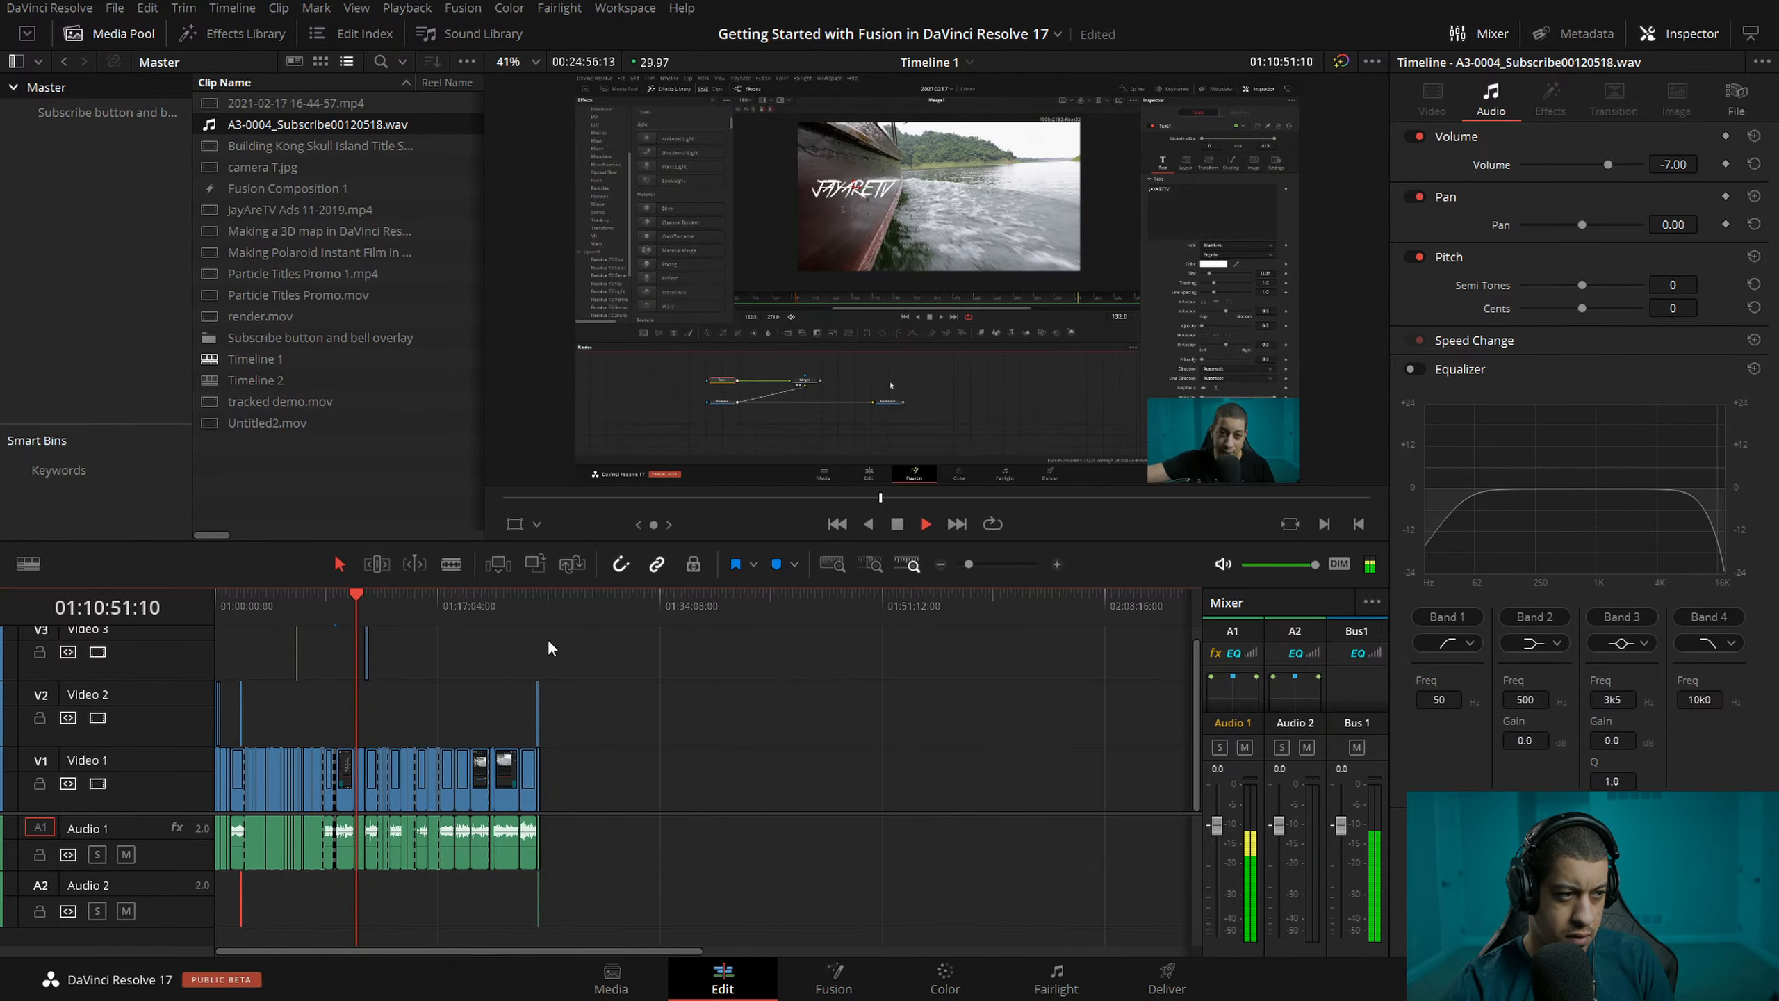
{"action": "left_click_drag", "start_coordinate": [234, 608], "coordinate": [242, 610]}
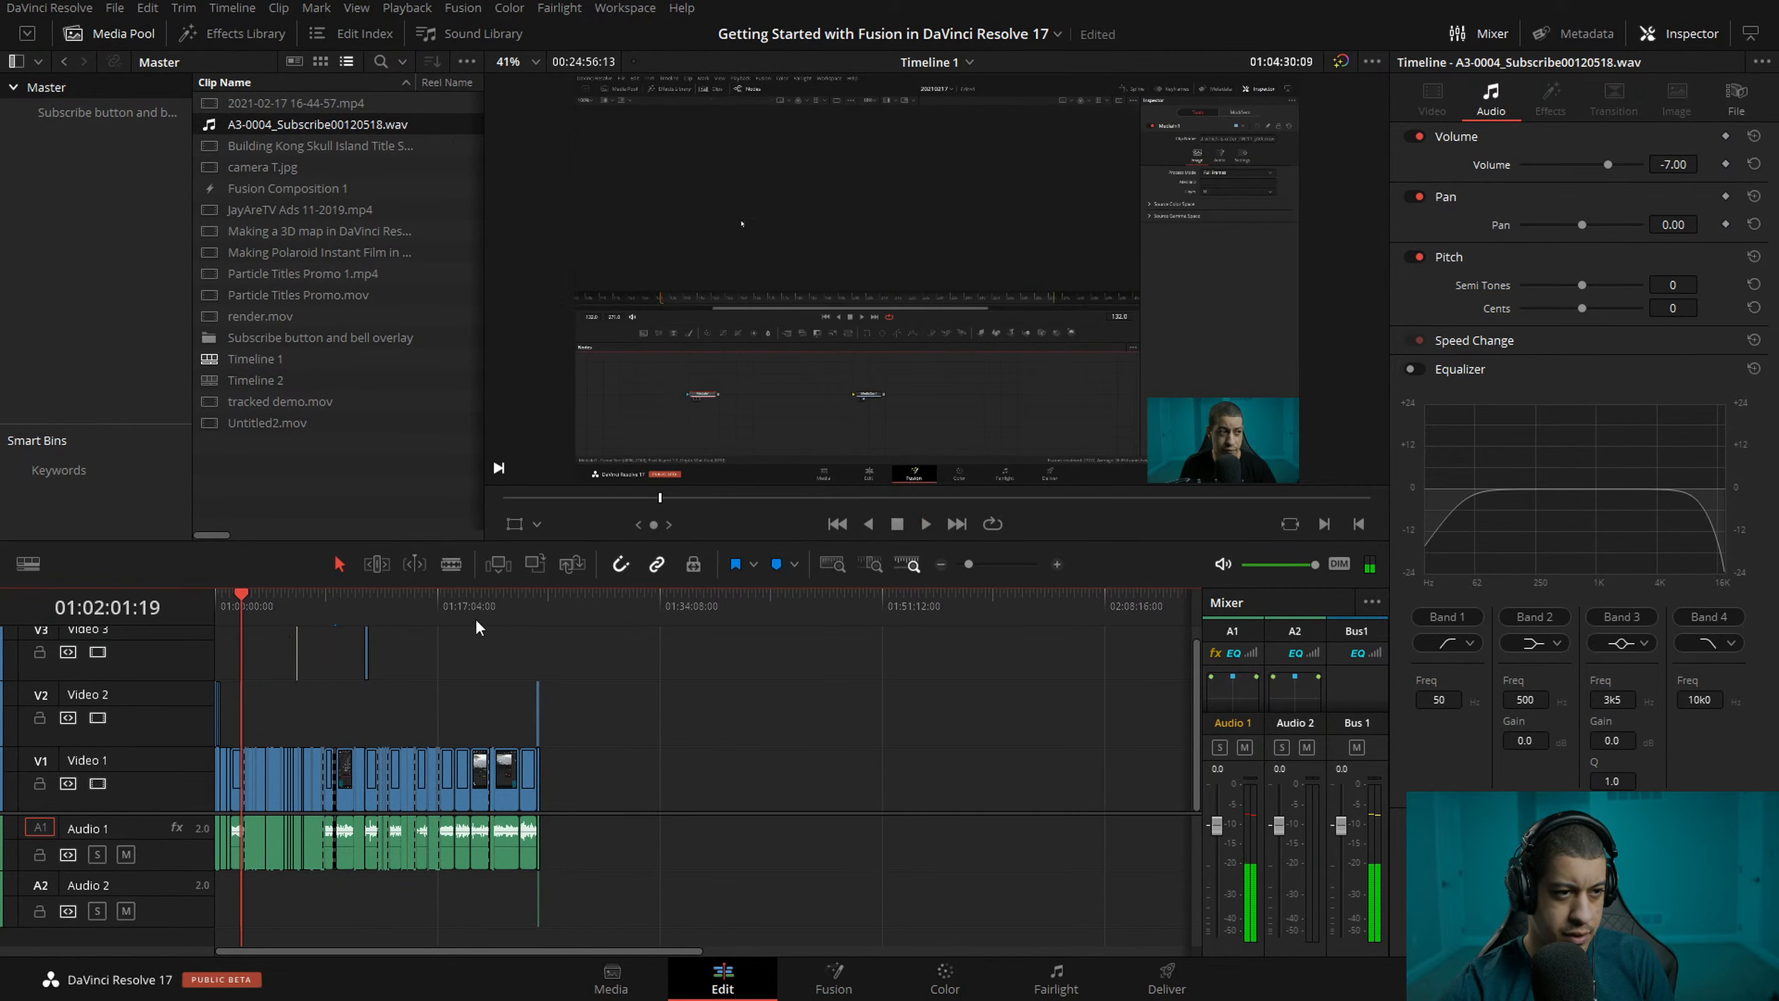
- At 01:01:59:24, reposition the subscribe graphic just above the webcam picture, at about X 760.909, Y -233.182
{"action": "left_click", "coordinate": [1057, 565]}
{"action": "left_click", "coordinate": [1057, 565]}
{"action": "left_click", "coordinate": [1057, 564]}
{"action": "left_click", "coordinate": [652, 608]}
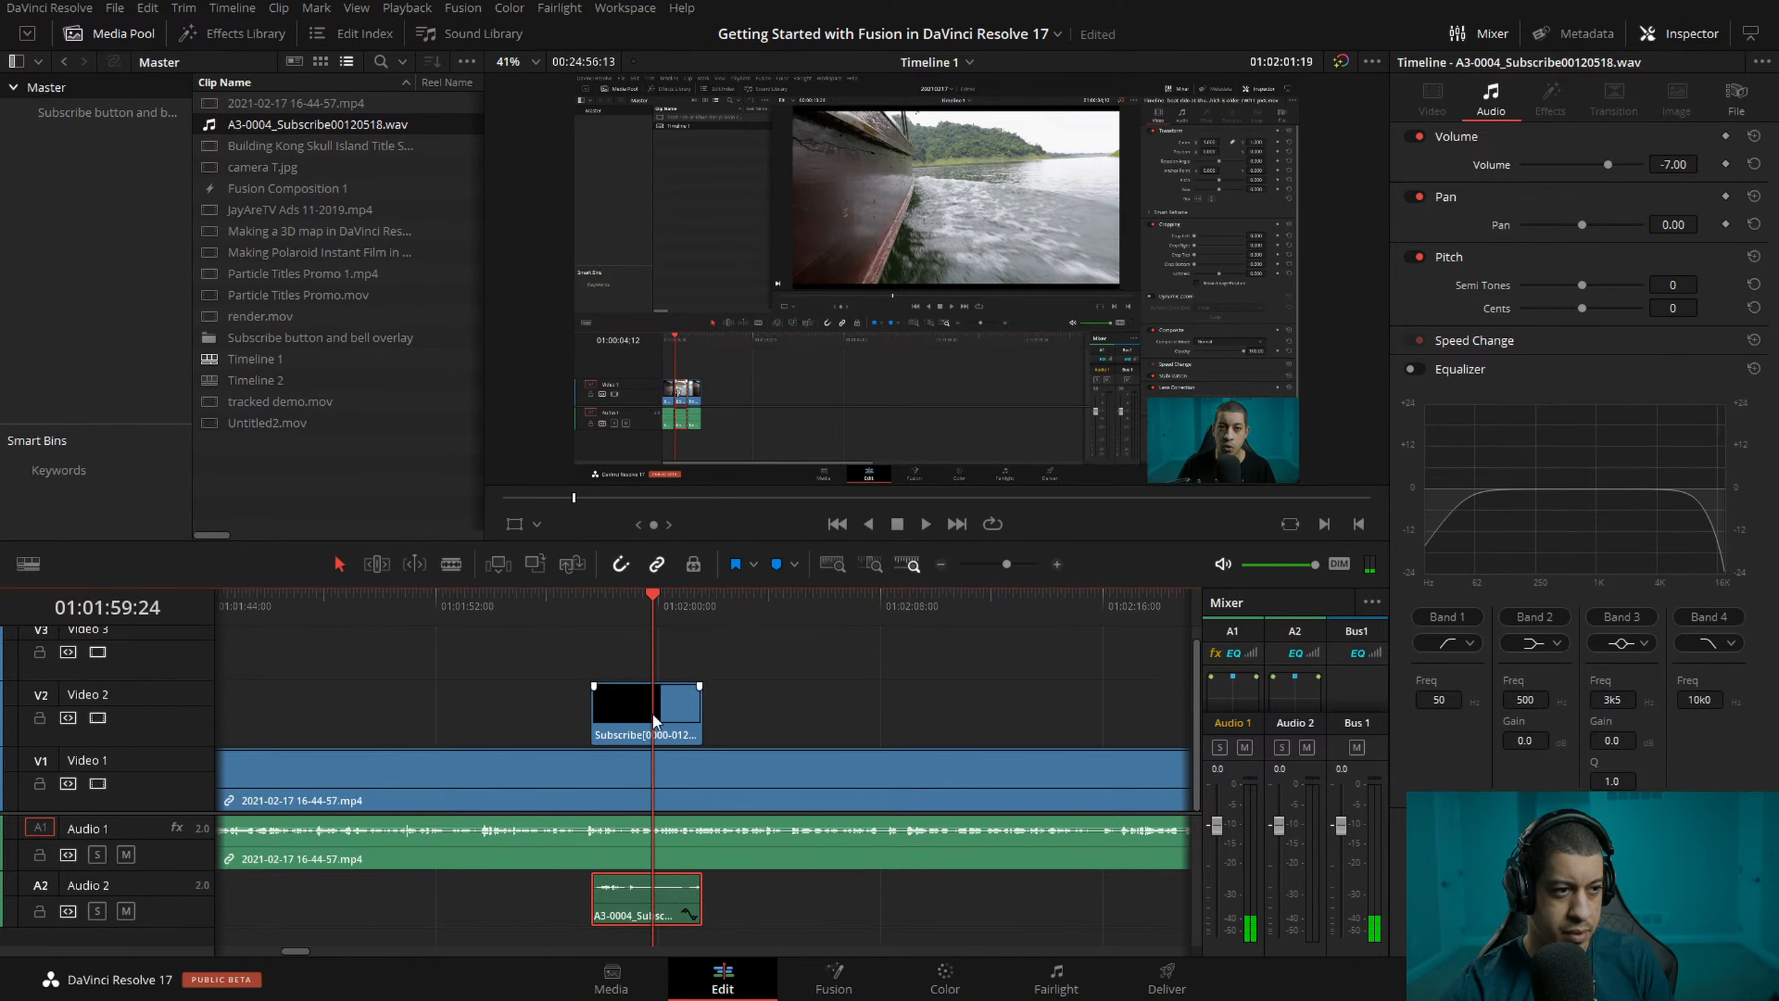
{"action": "left_click", "coordinate": [648, 718]}
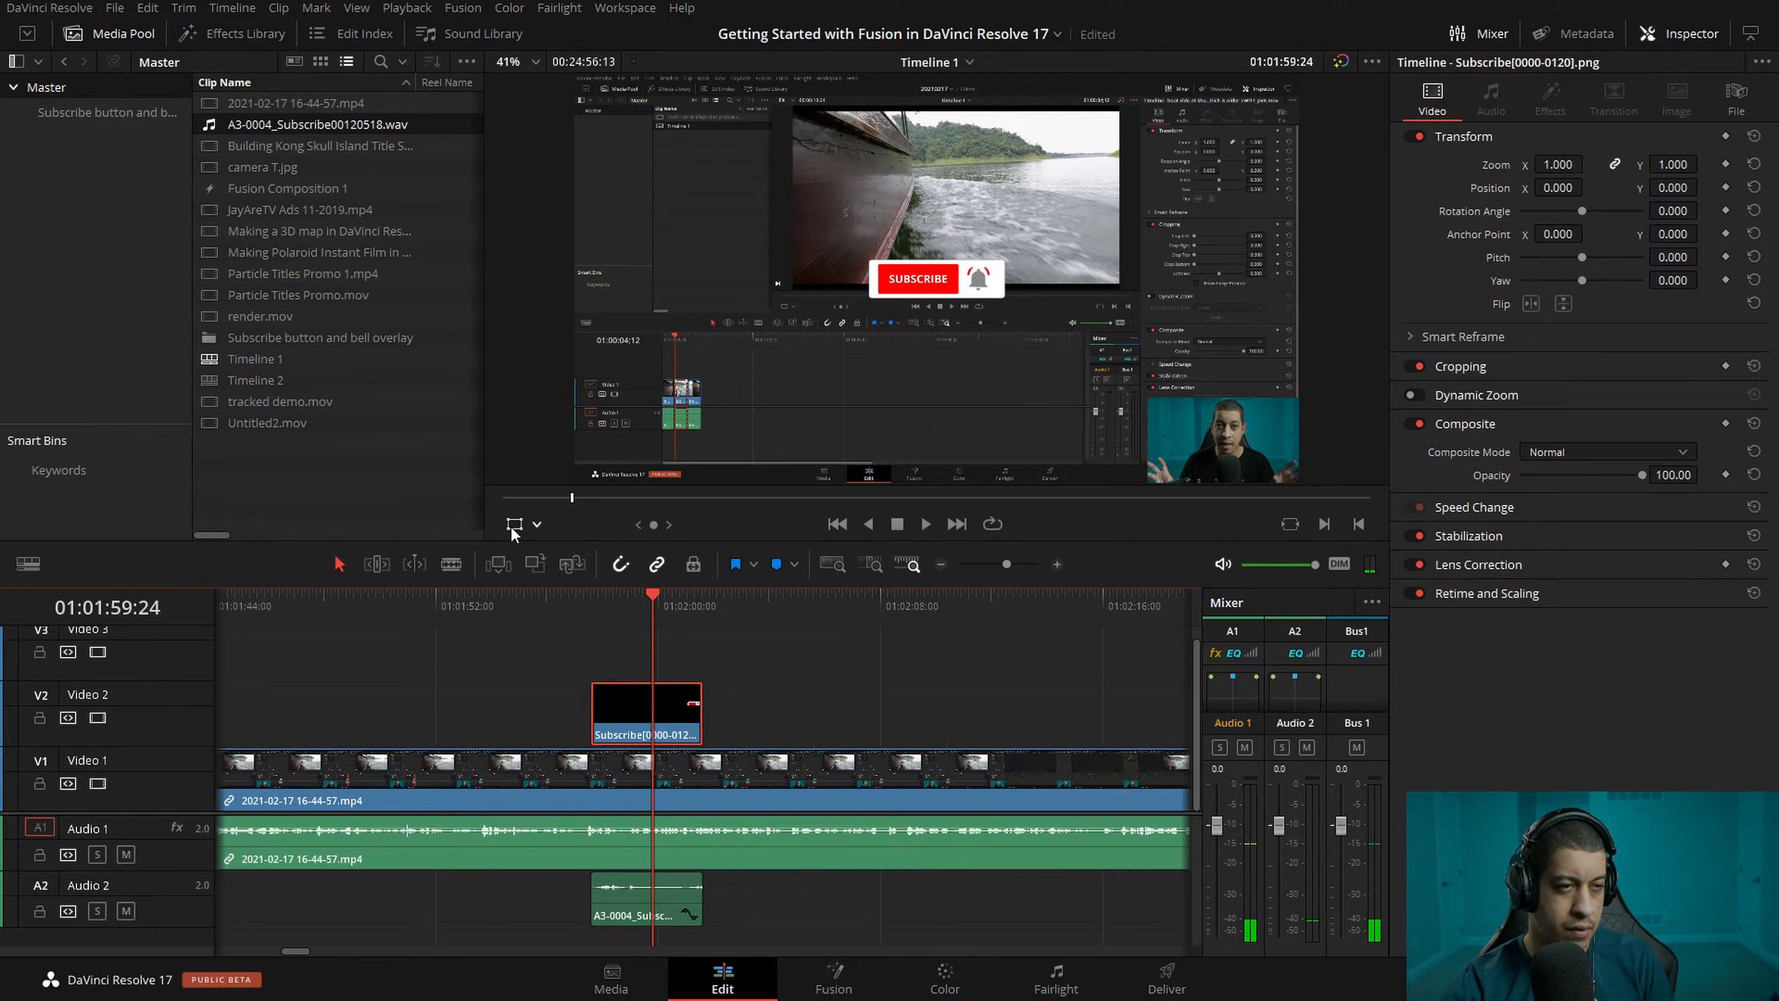
{"action": "left_click", "coordinate": [532, 524]}
{"action": "left_click_drag", "start_coordinate": [995, 393], "coordinate": [1115, 451]}
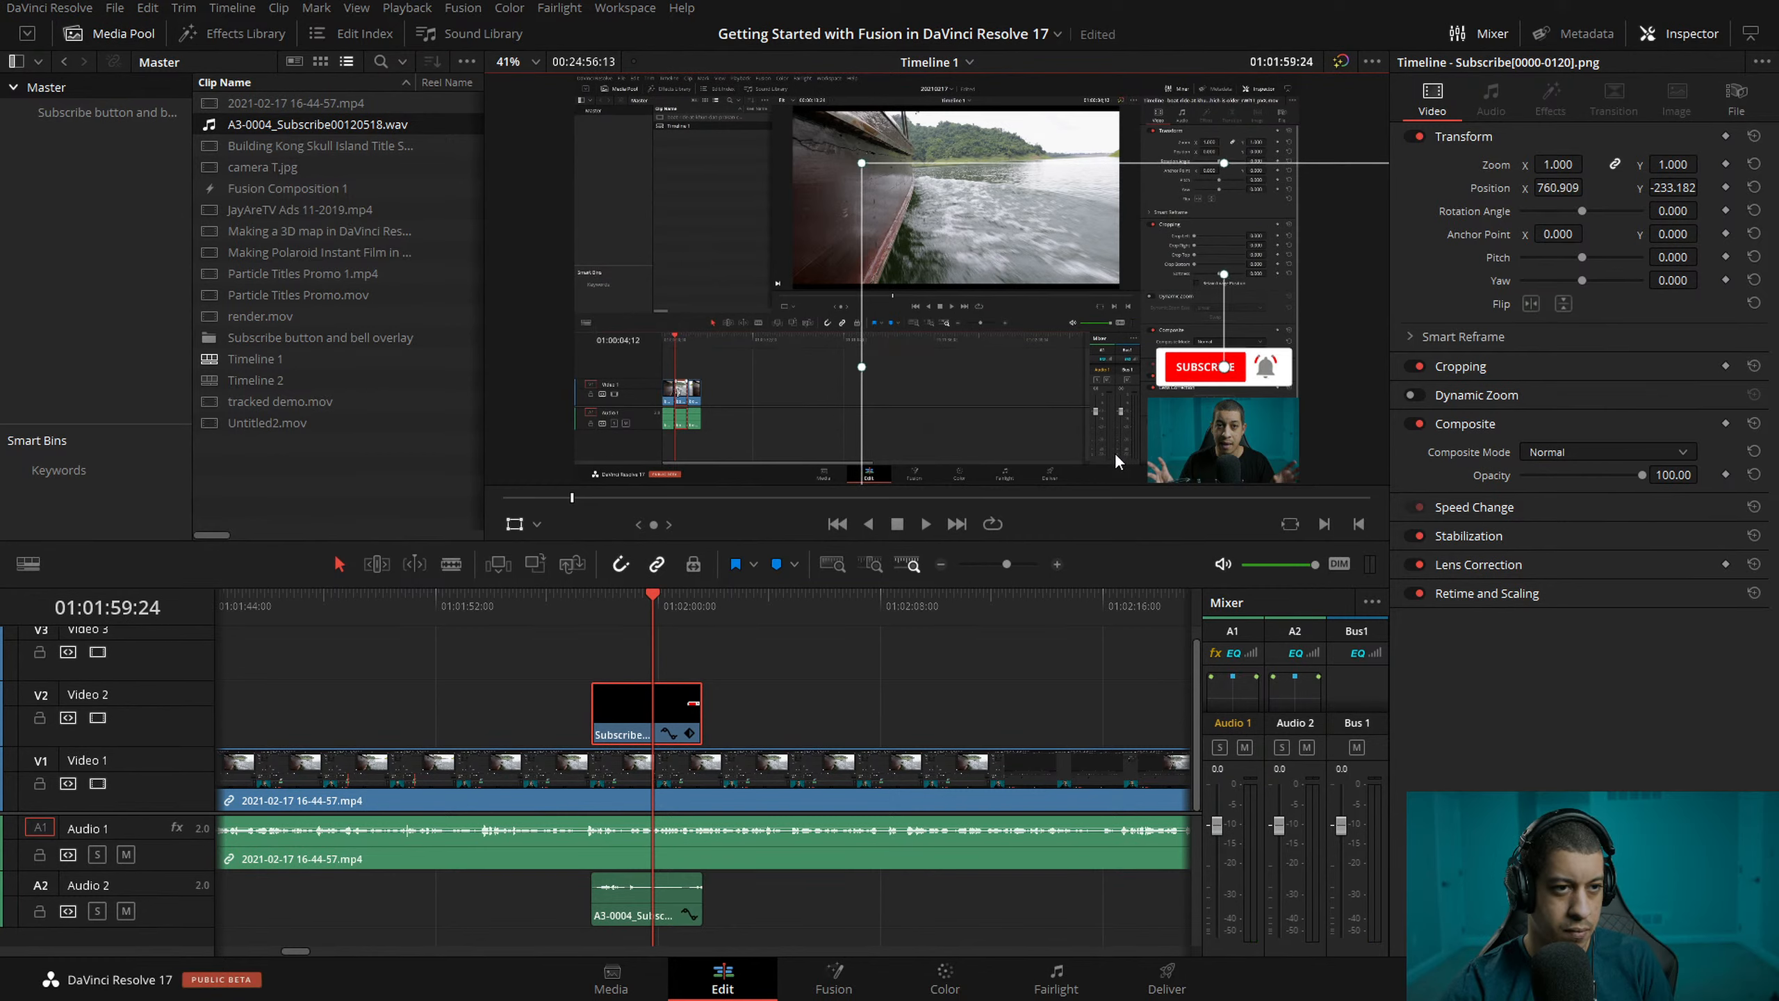
- Play through the rest of the repositioned subscribe animation and stop at 01:02:08:18
{"action": "key", "text": "space"}
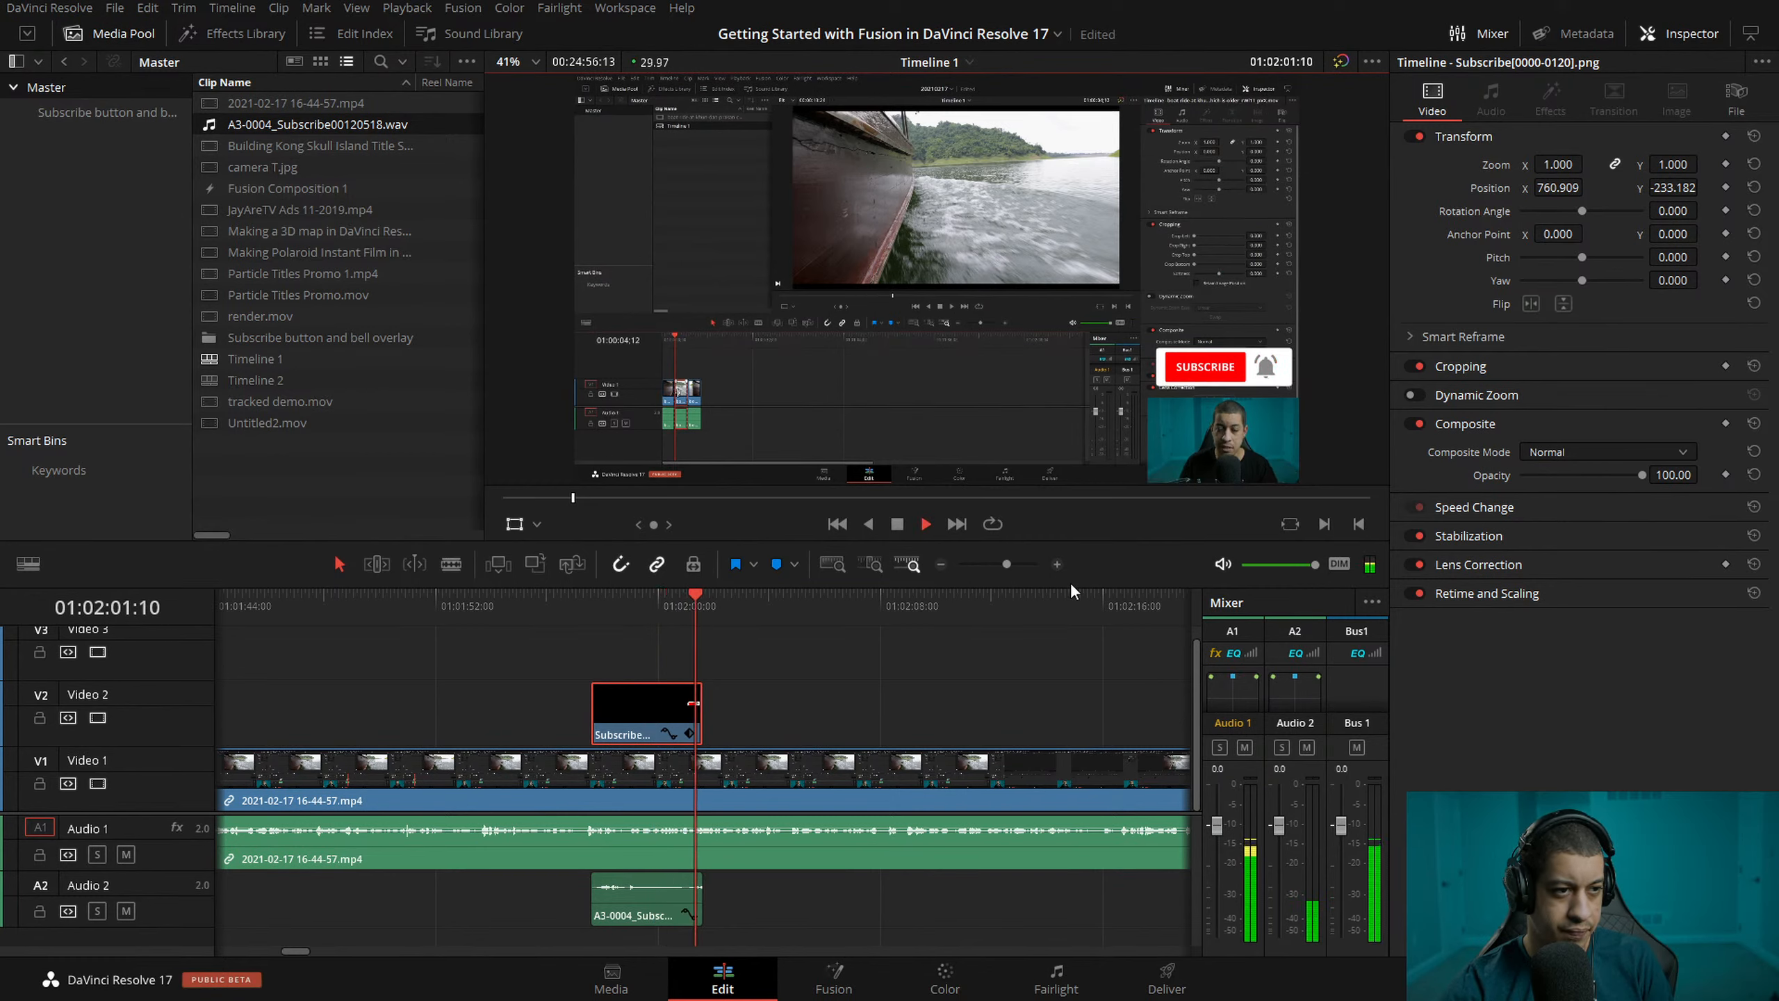
{"action": "left_click", "coordinate": [942, 566]}
{"action": "left_click", "coordinate": [944, 564]}
{"action": "left_click", "coordinate": [949, 563]}
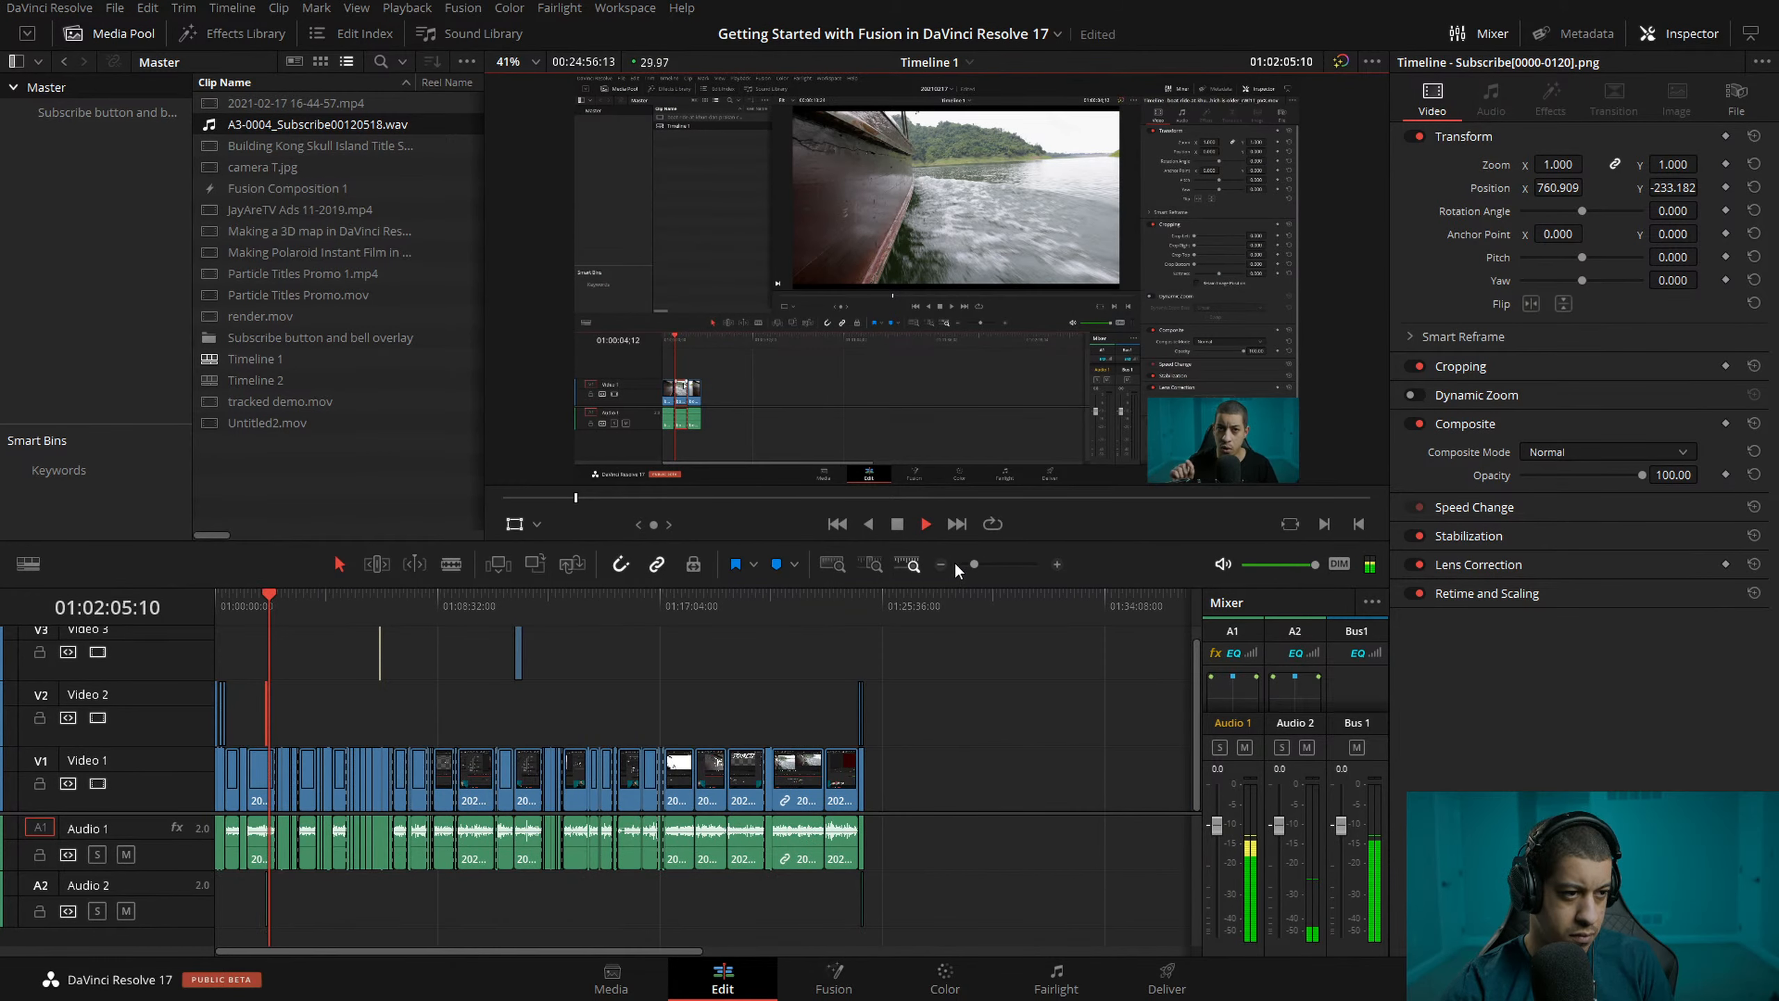
{"action": "key", "text": "space"}
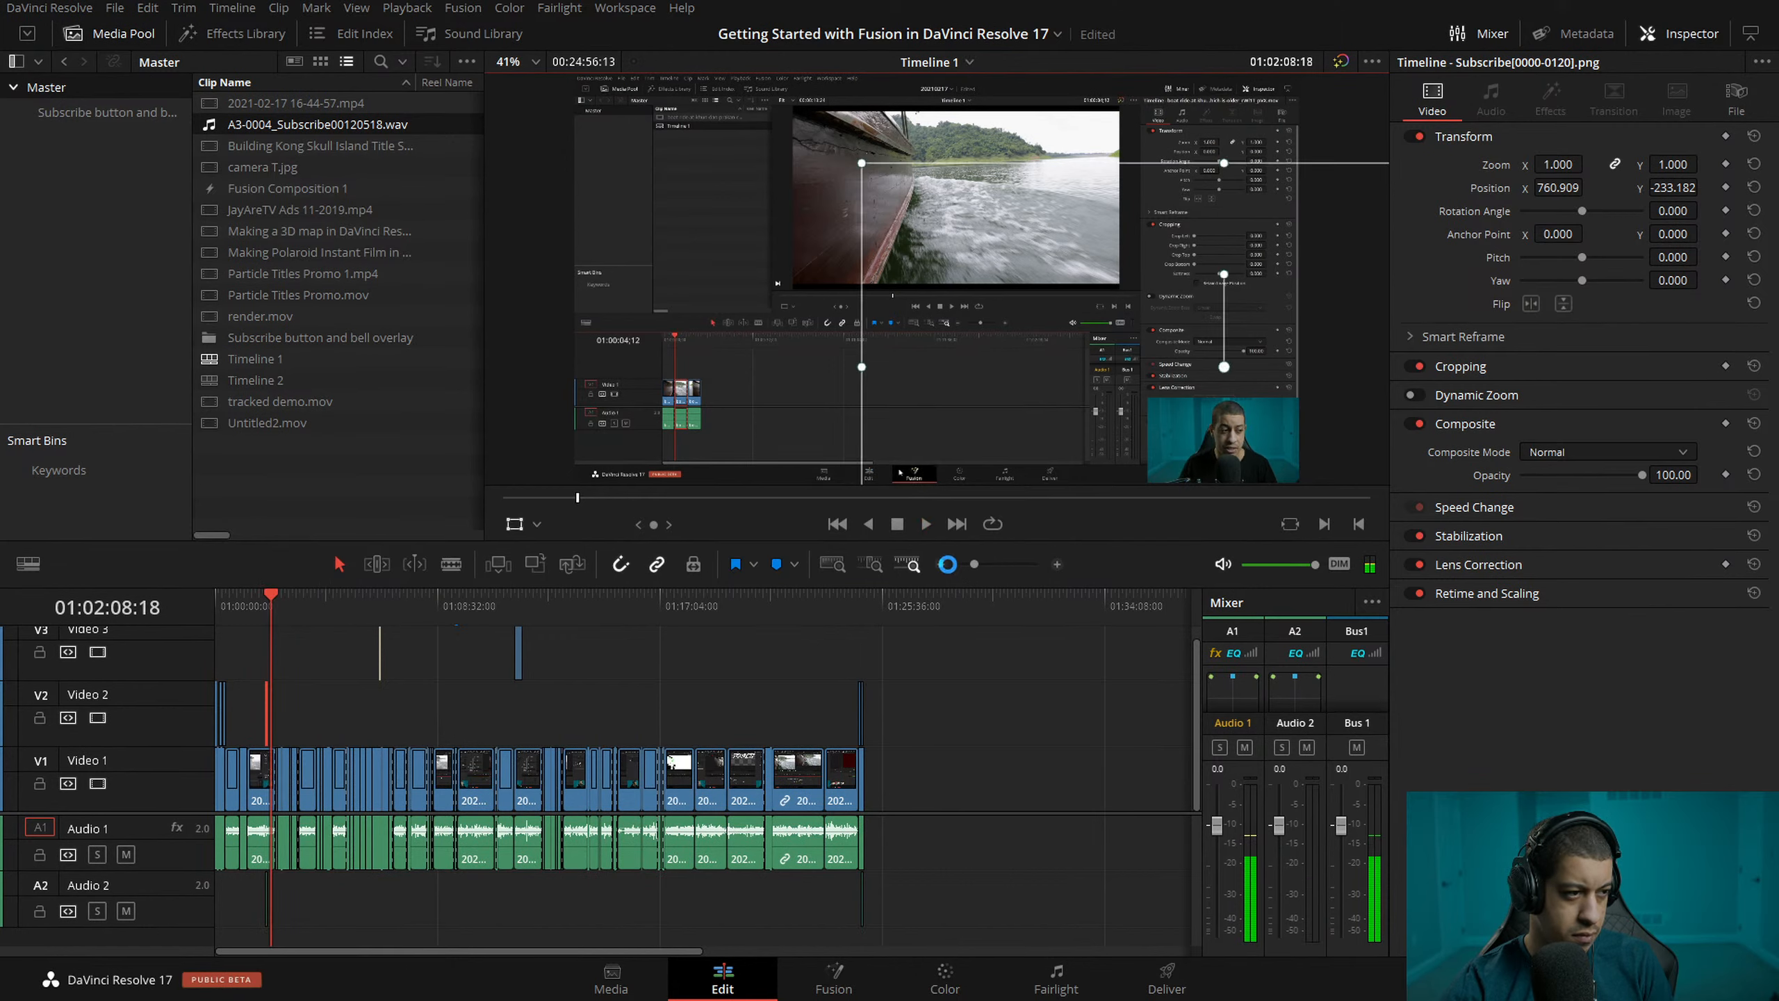
- Switch the timeline to simple video clips without thumbnails, minimum video track height, smaller audio tracks and full-height waveforms
{"action": "left_click", "coordinate": [27, 564]}
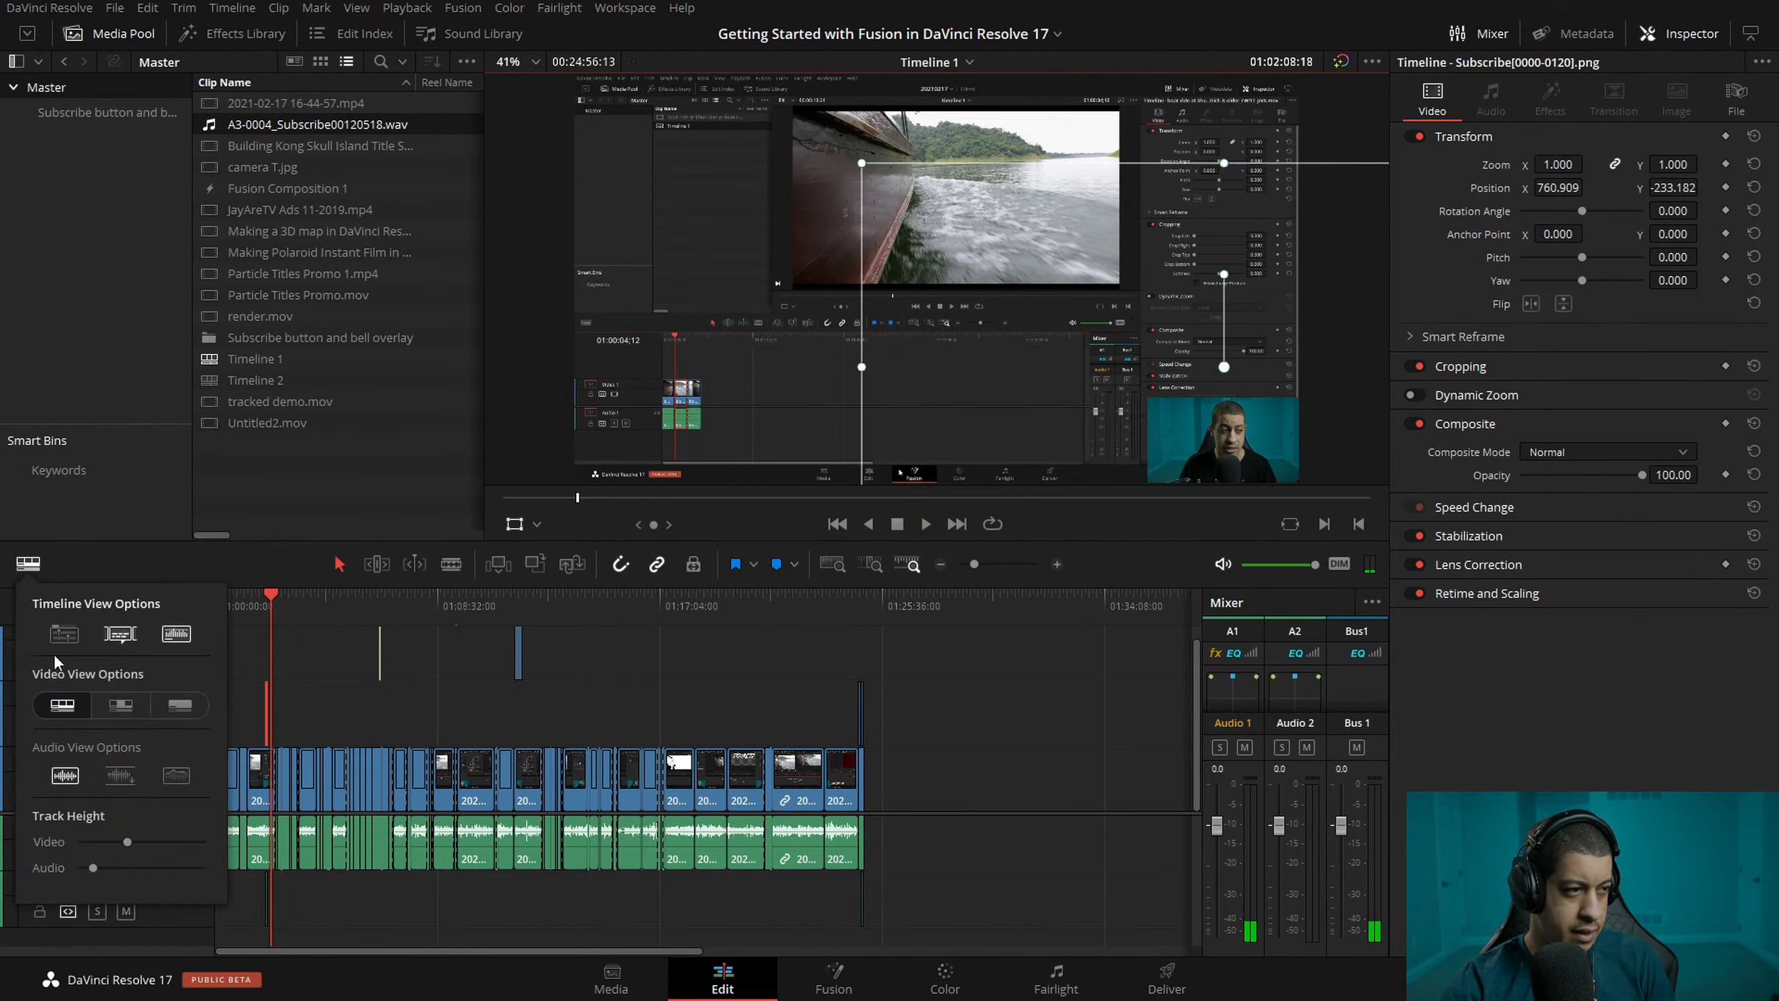
{"action": "left_click", "coordinate": [198, 708]}
{"action": "left_click_drag", "start_coordinate": [126, 842], "coordinate": [89, 866]}
{"action": "left_click", "coordinate": [120, 775]}
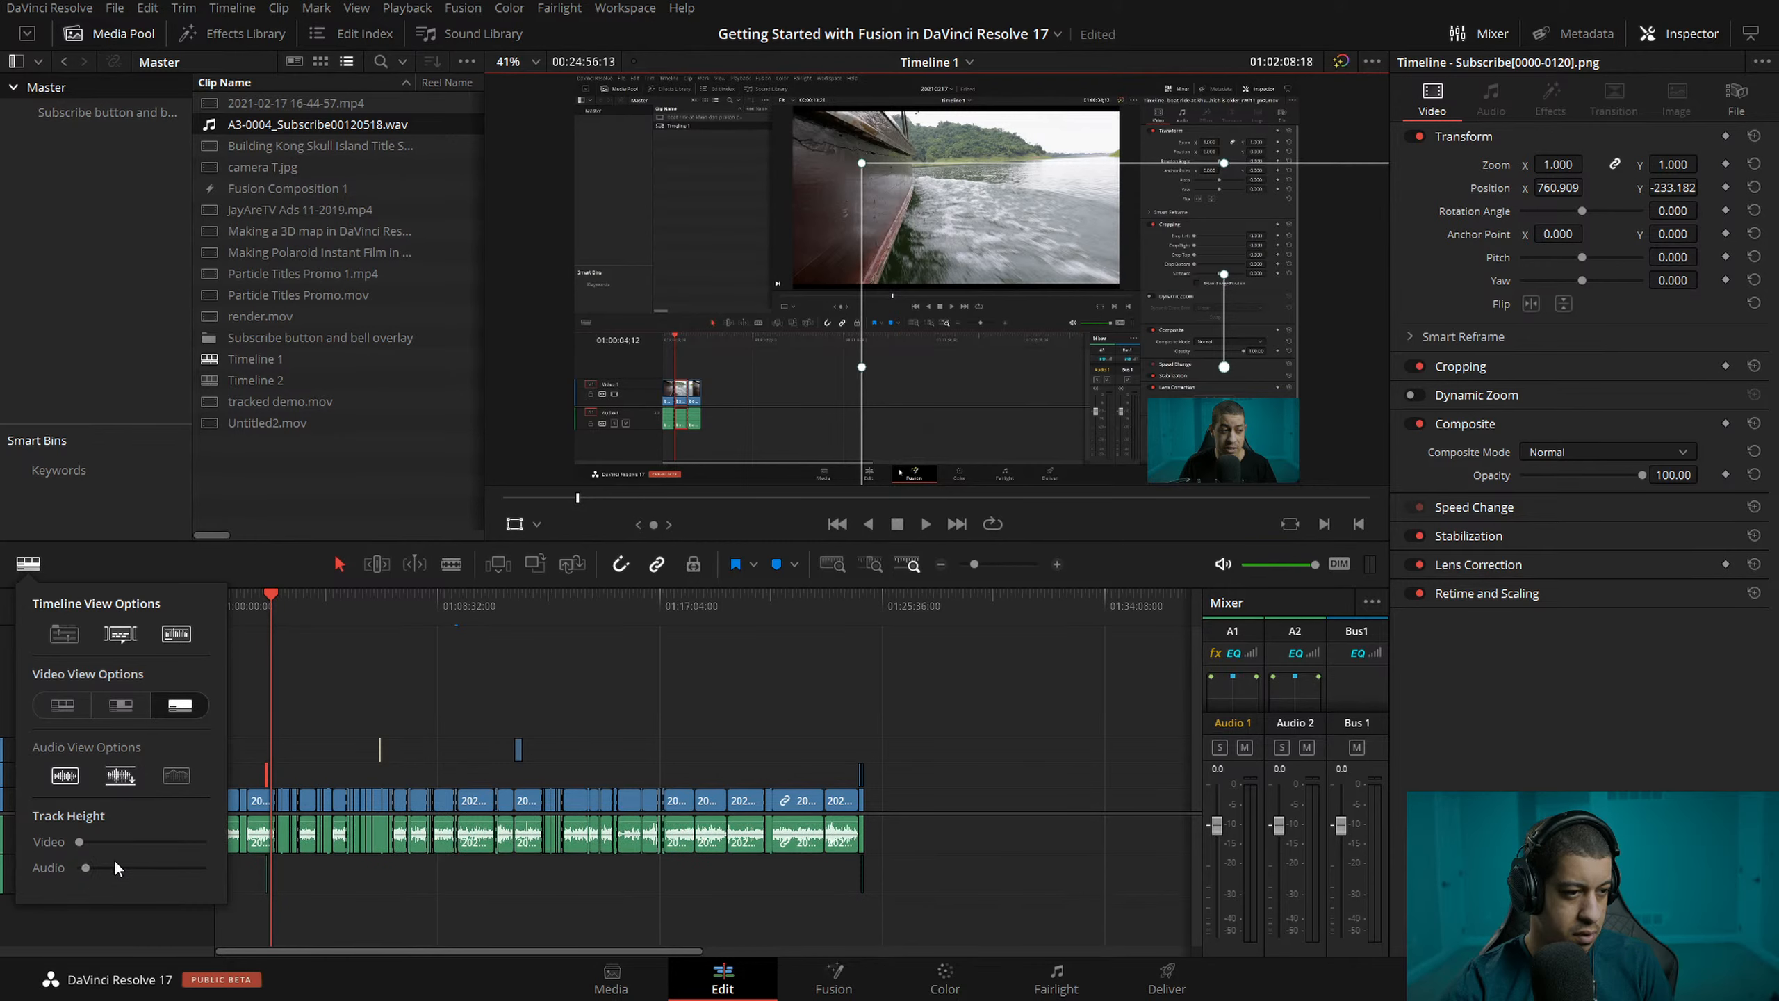
{"action": "left_click", "coordinate": [598, 640]}
- Check the timeline's end, return the playhead to 01:00:00:00, and raise the divider between the video and audio tracks
{"action": "left_click", "coordinate": [864, 609]}
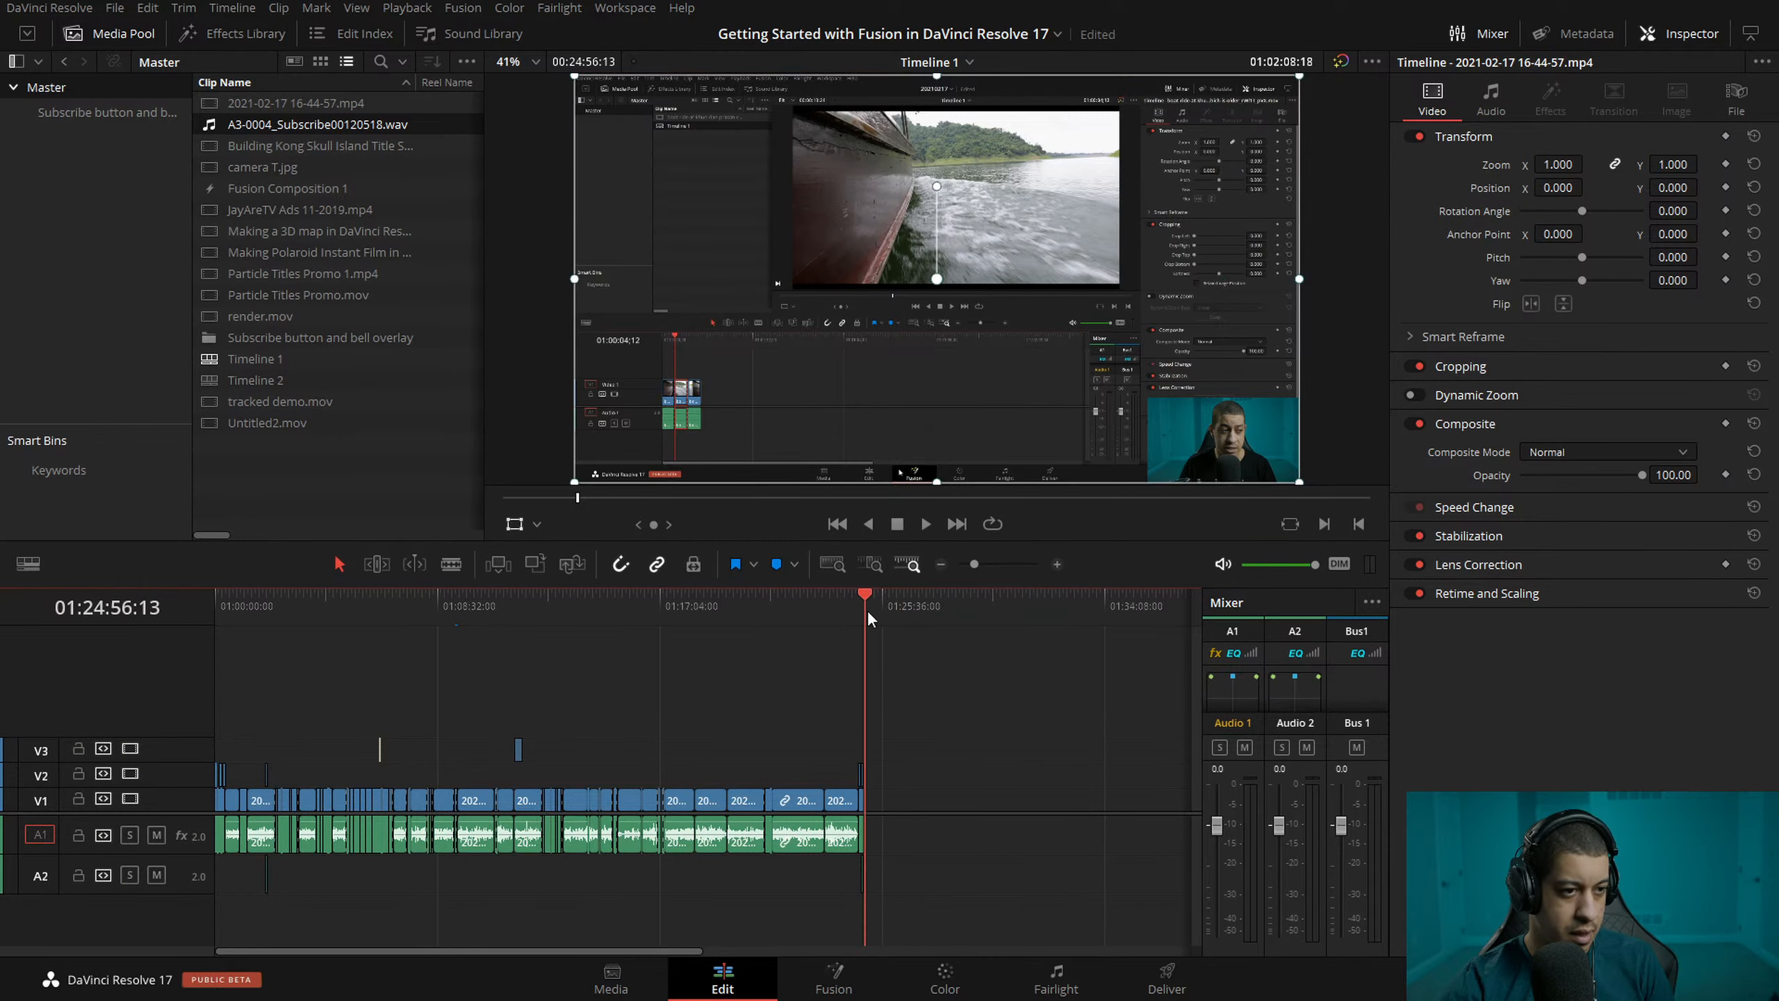
{"action": "key", "text": "Home"}
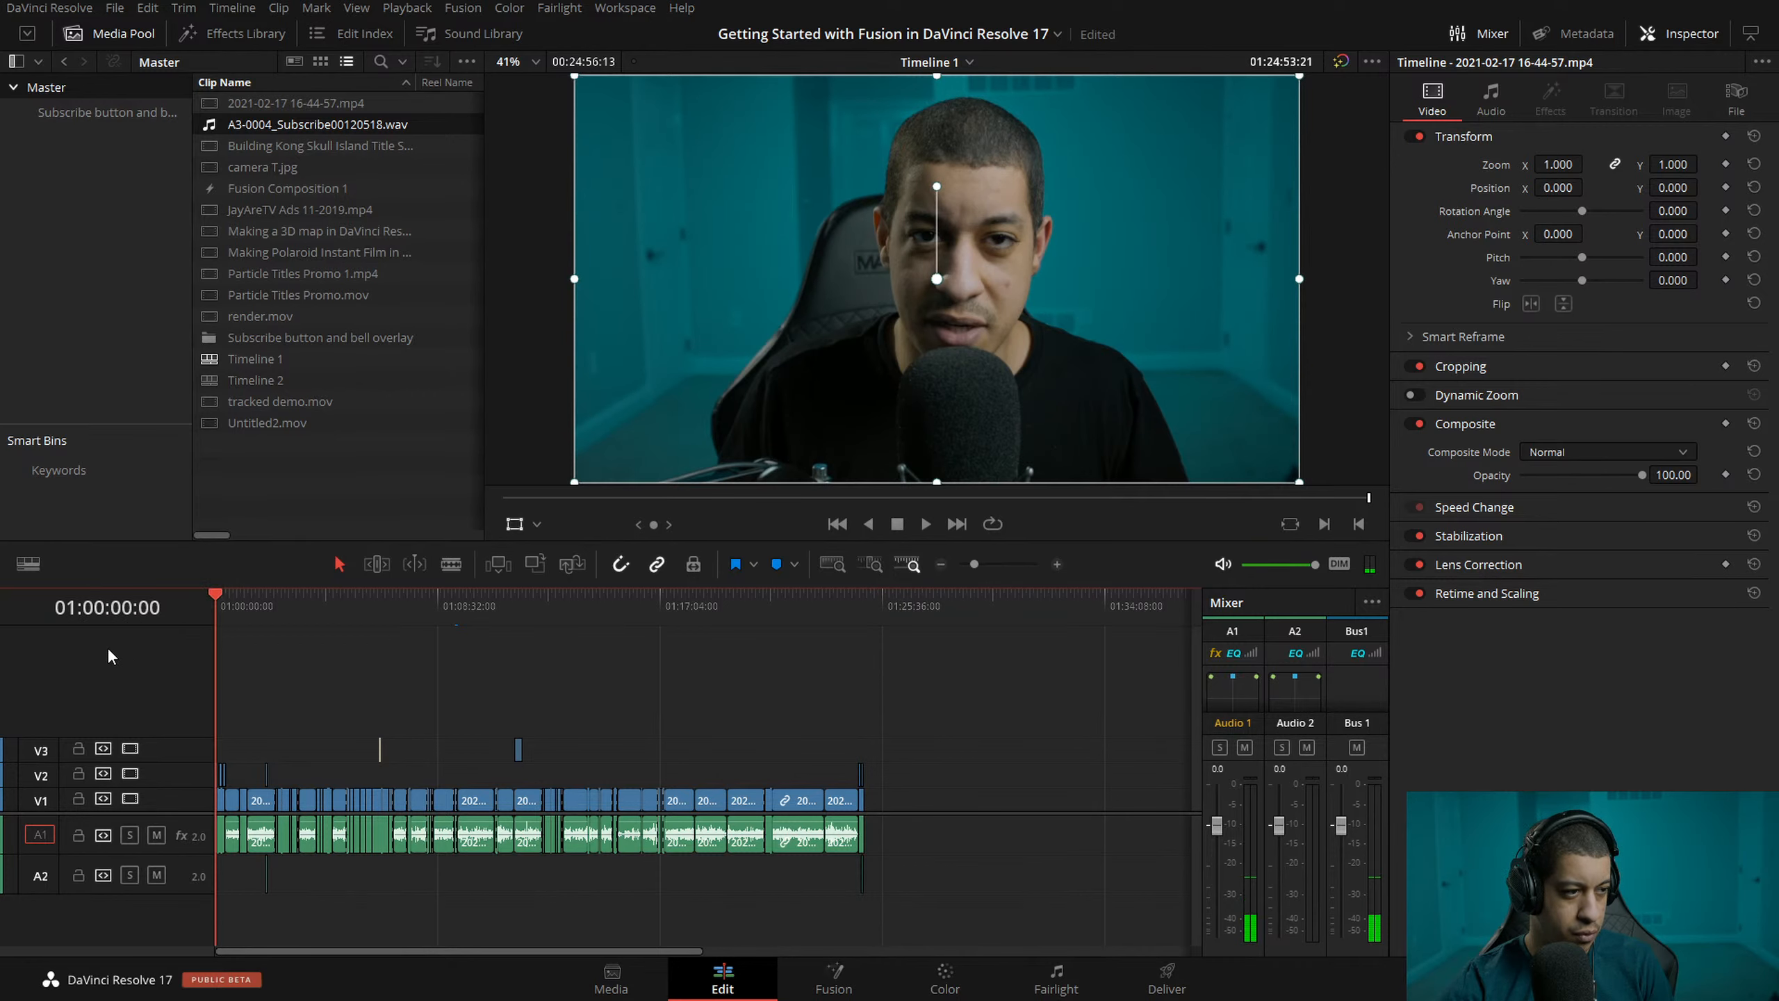
{"action": "left_click_drag", "start_coordinate": [200, 812], "coordinate": [211, 723]}
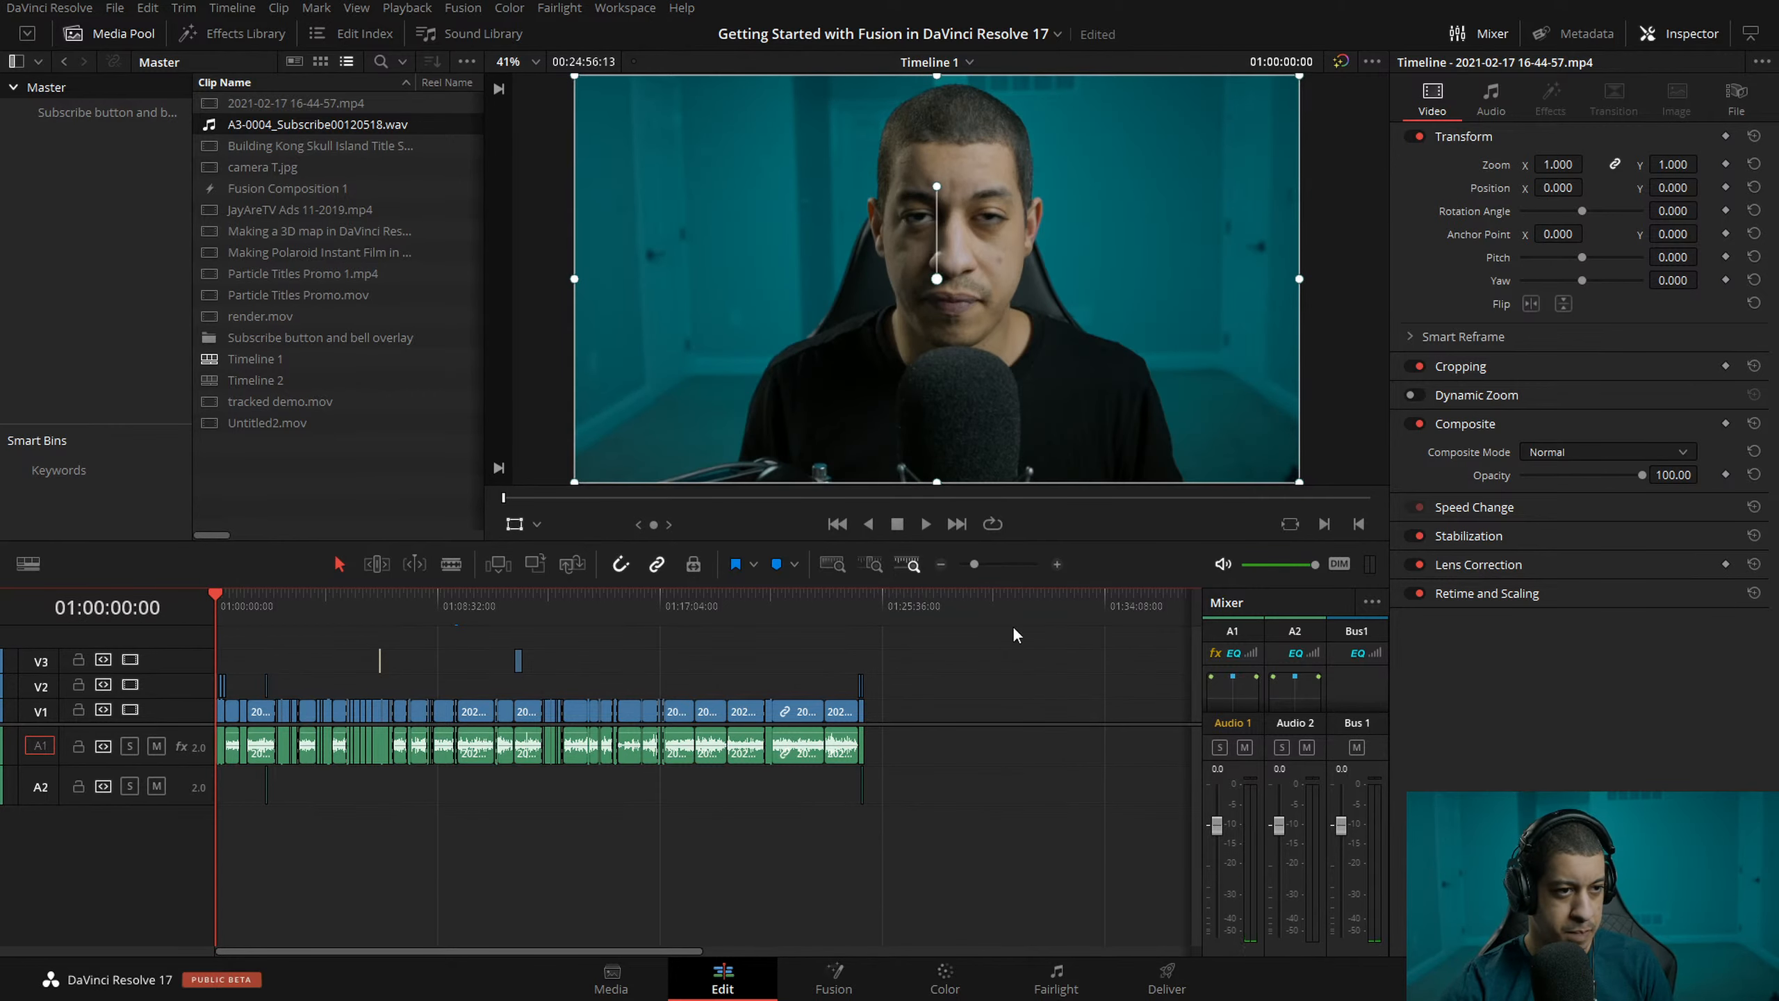
{"action": "left_click", "coordinate": [1057, 567]}
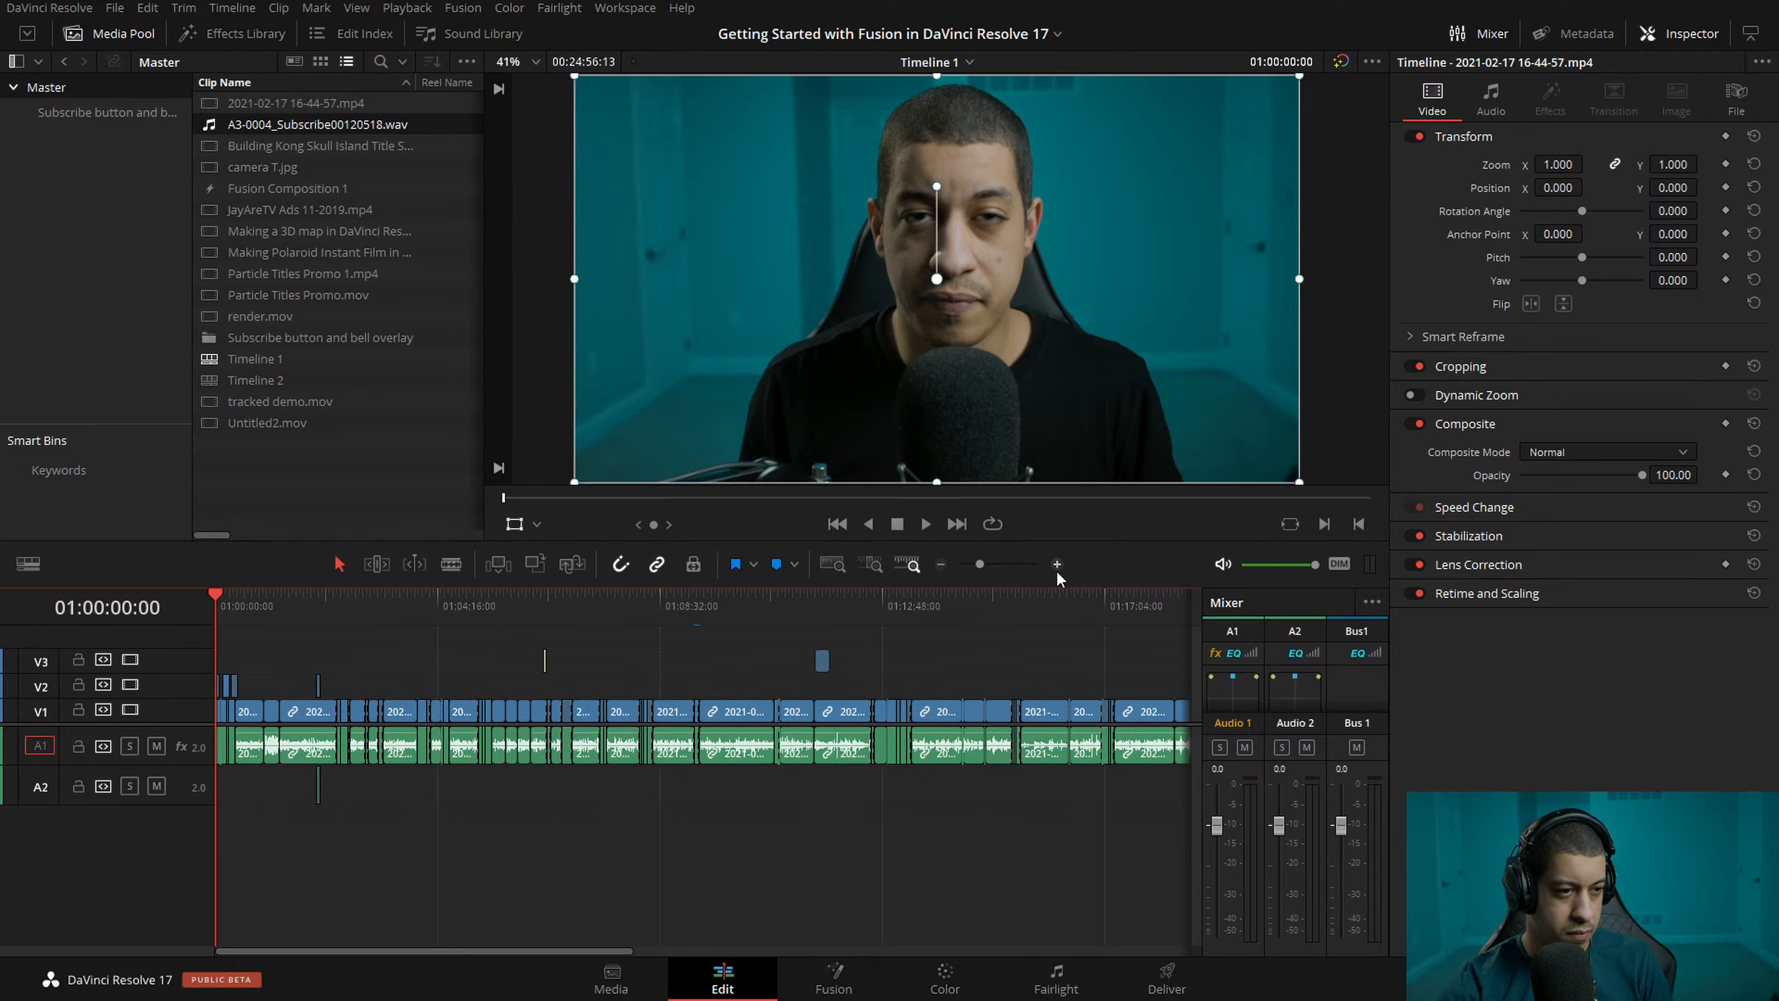
{"action": "left_click", "coordinate": [941, 564]}
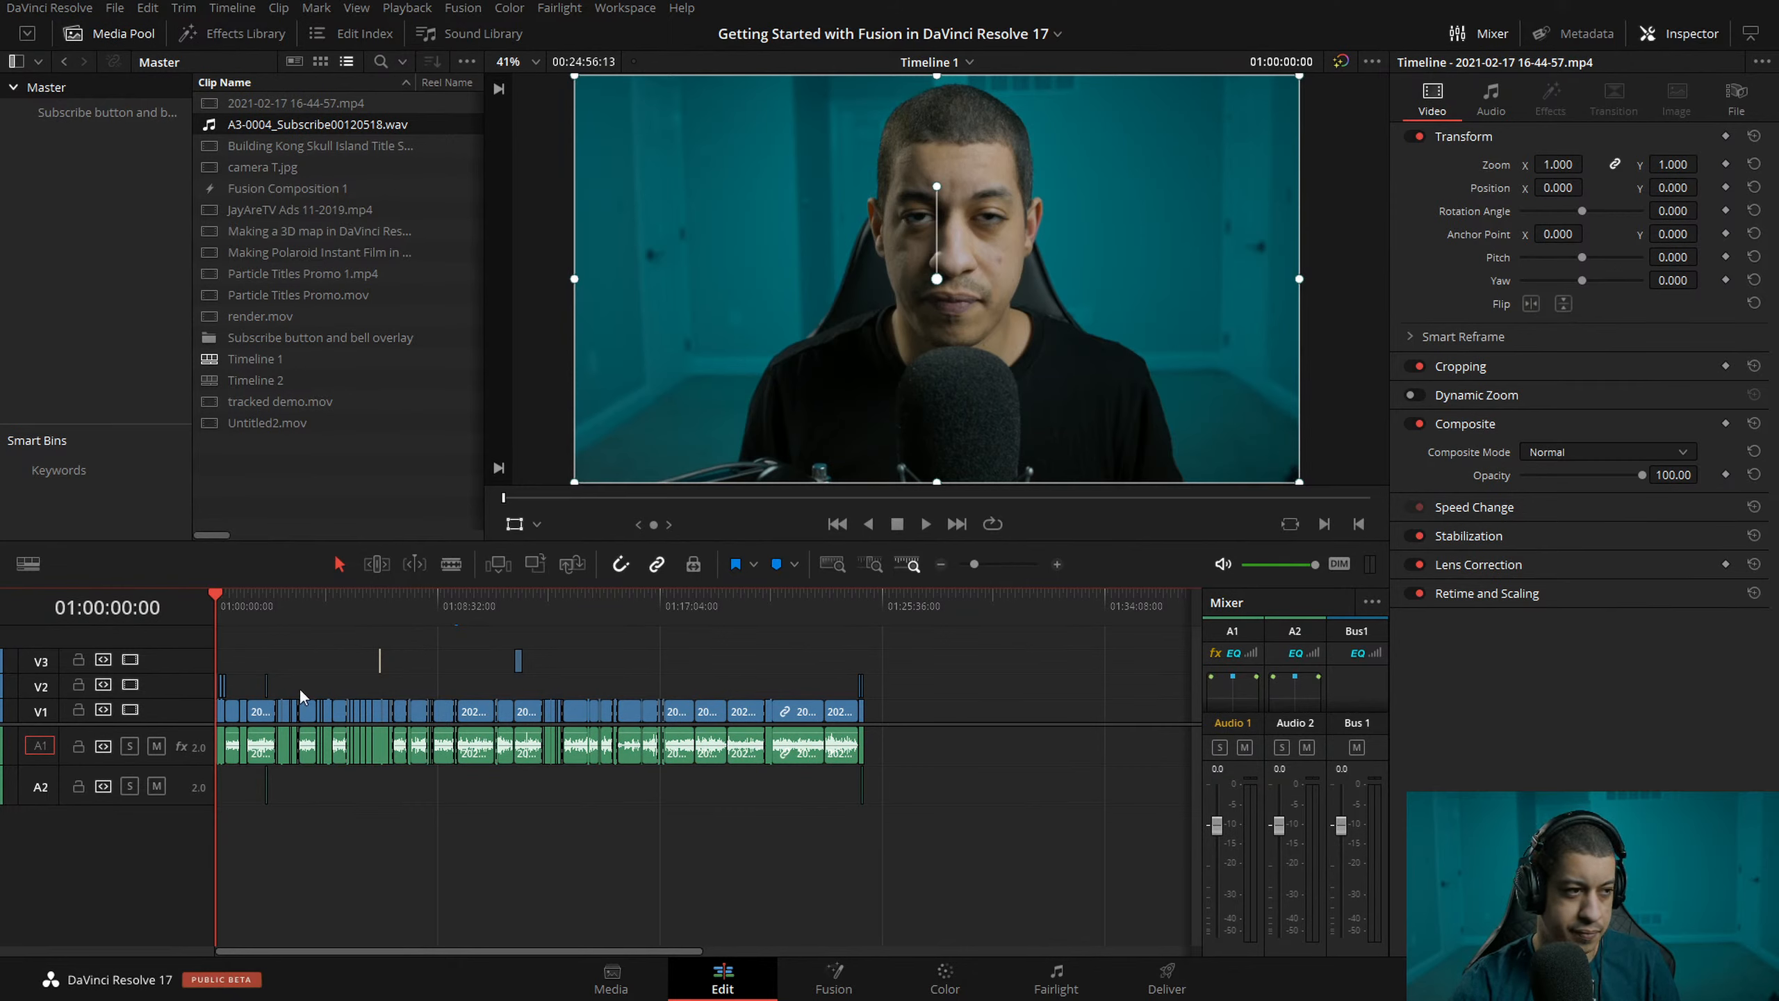
- Add a basic Text title on Video 3 above the render.mov clip, starting at about 01:00:02:00
{"action": "left_click", "coordinate": [1058, 564]}
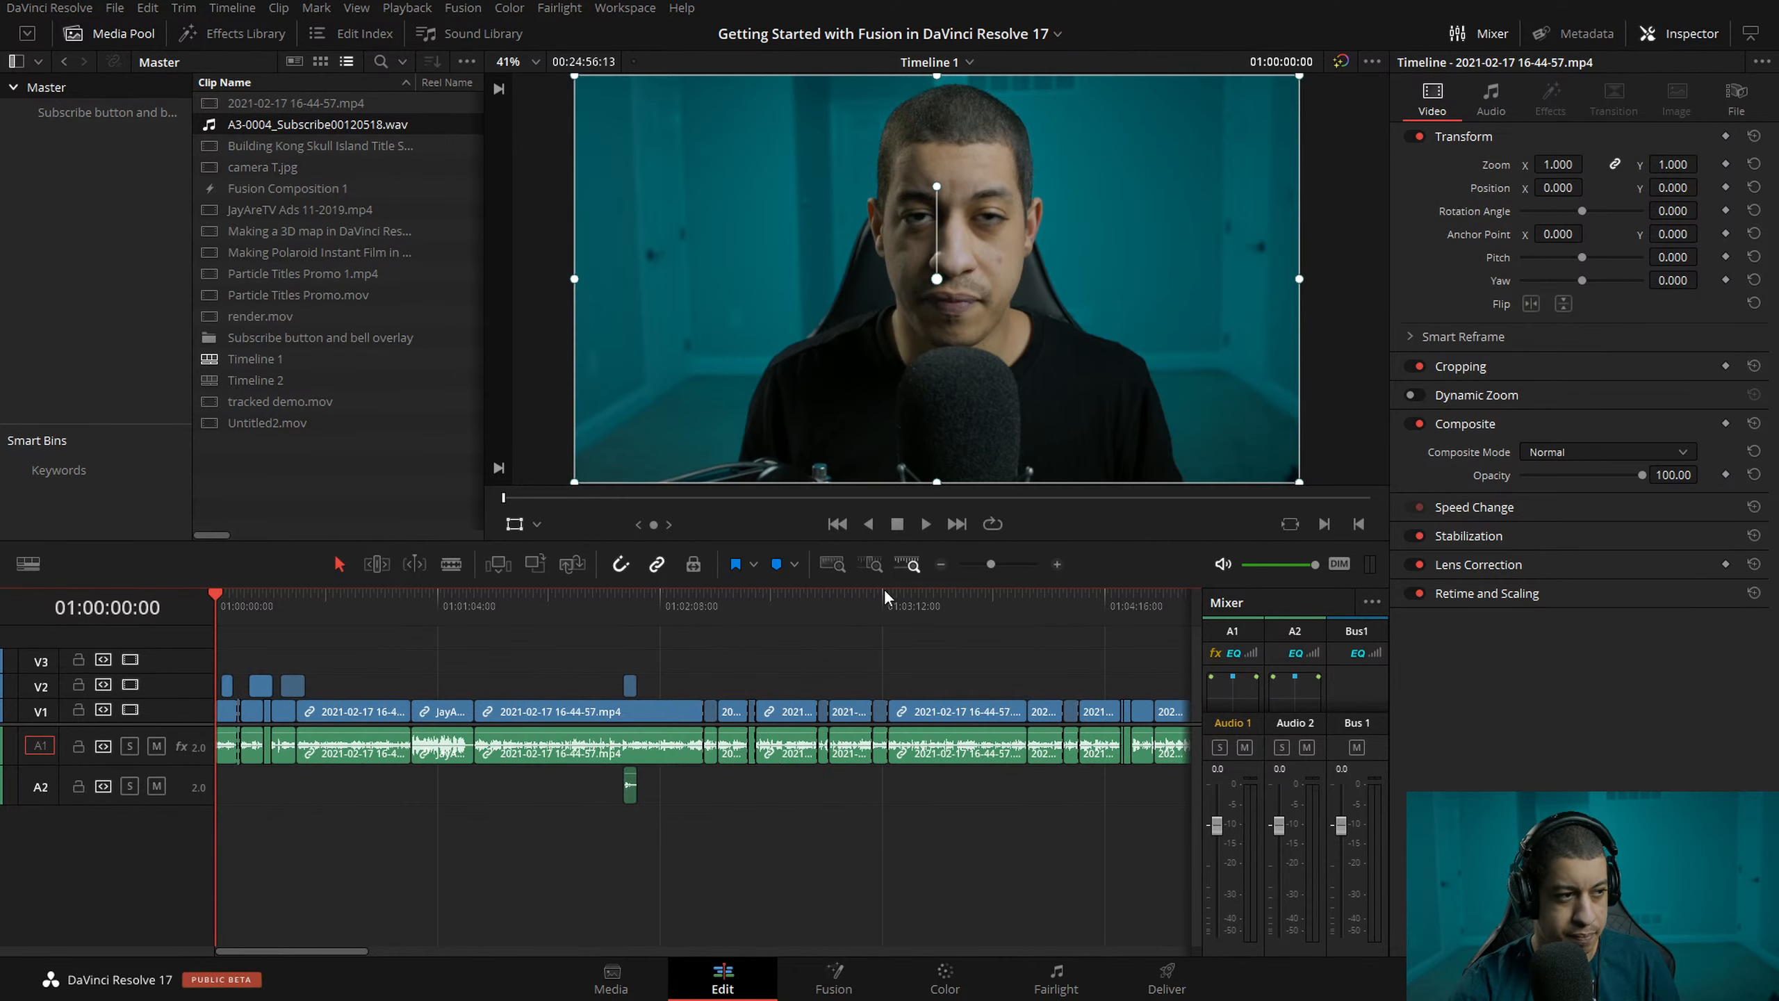
{"action": "mouse_move", "coordinate": [237, 616]}
{"action": "left_mouse_down"}
{"action": "mouse_move", "coordinate": [265, 613]}
{"action": "mouse_move", "coordinate": [225, 629]}
{"action": "left_mouse_up"}
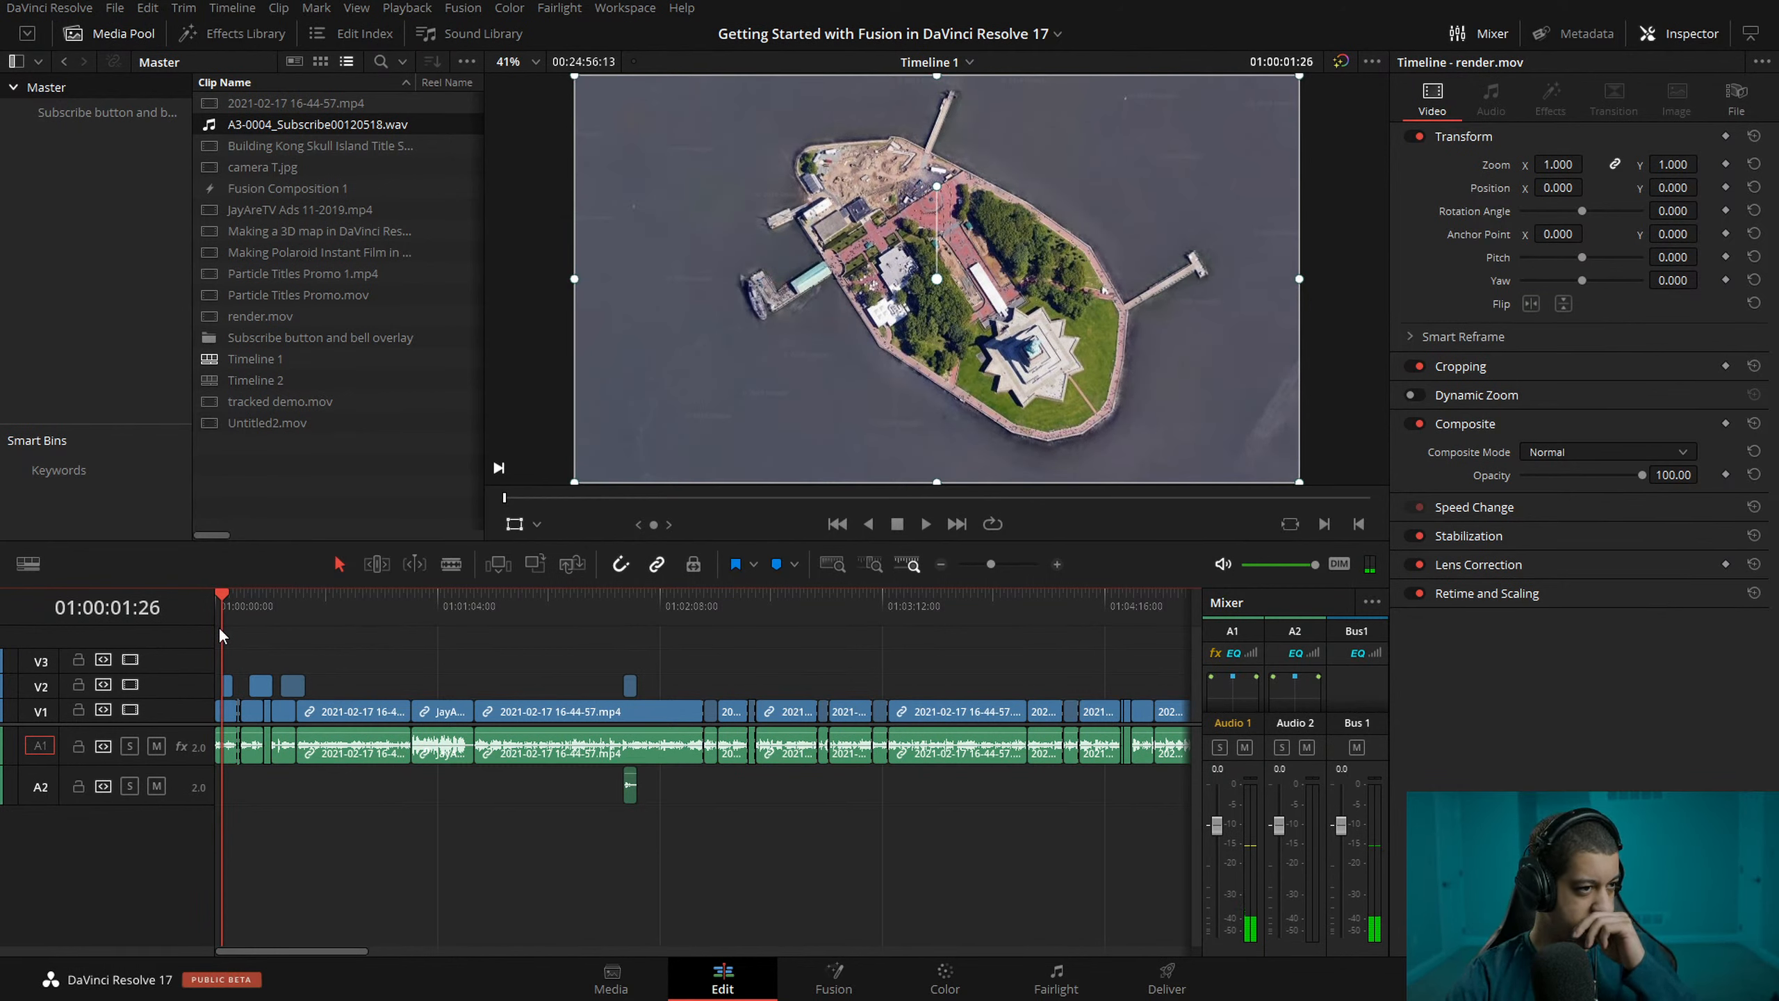
{"action": "left_click", "coordinate": [1058, 565]}
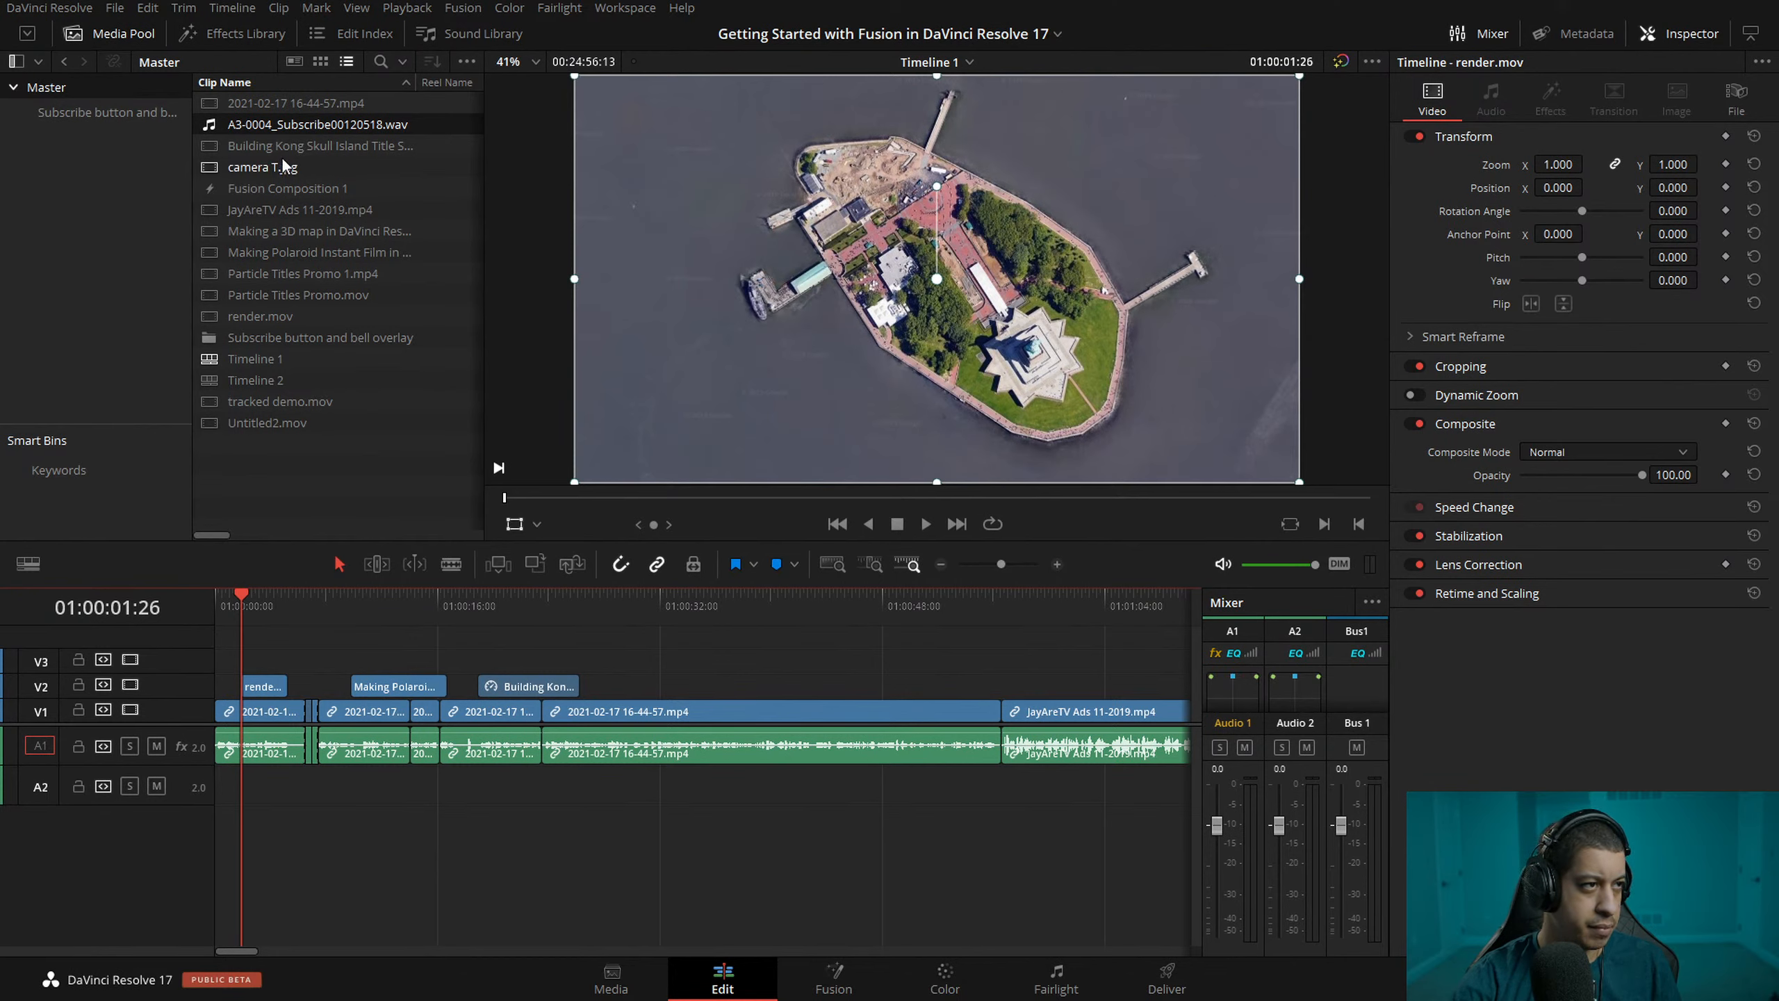
{"action": "left_click", "coordinate": [264, 686]}
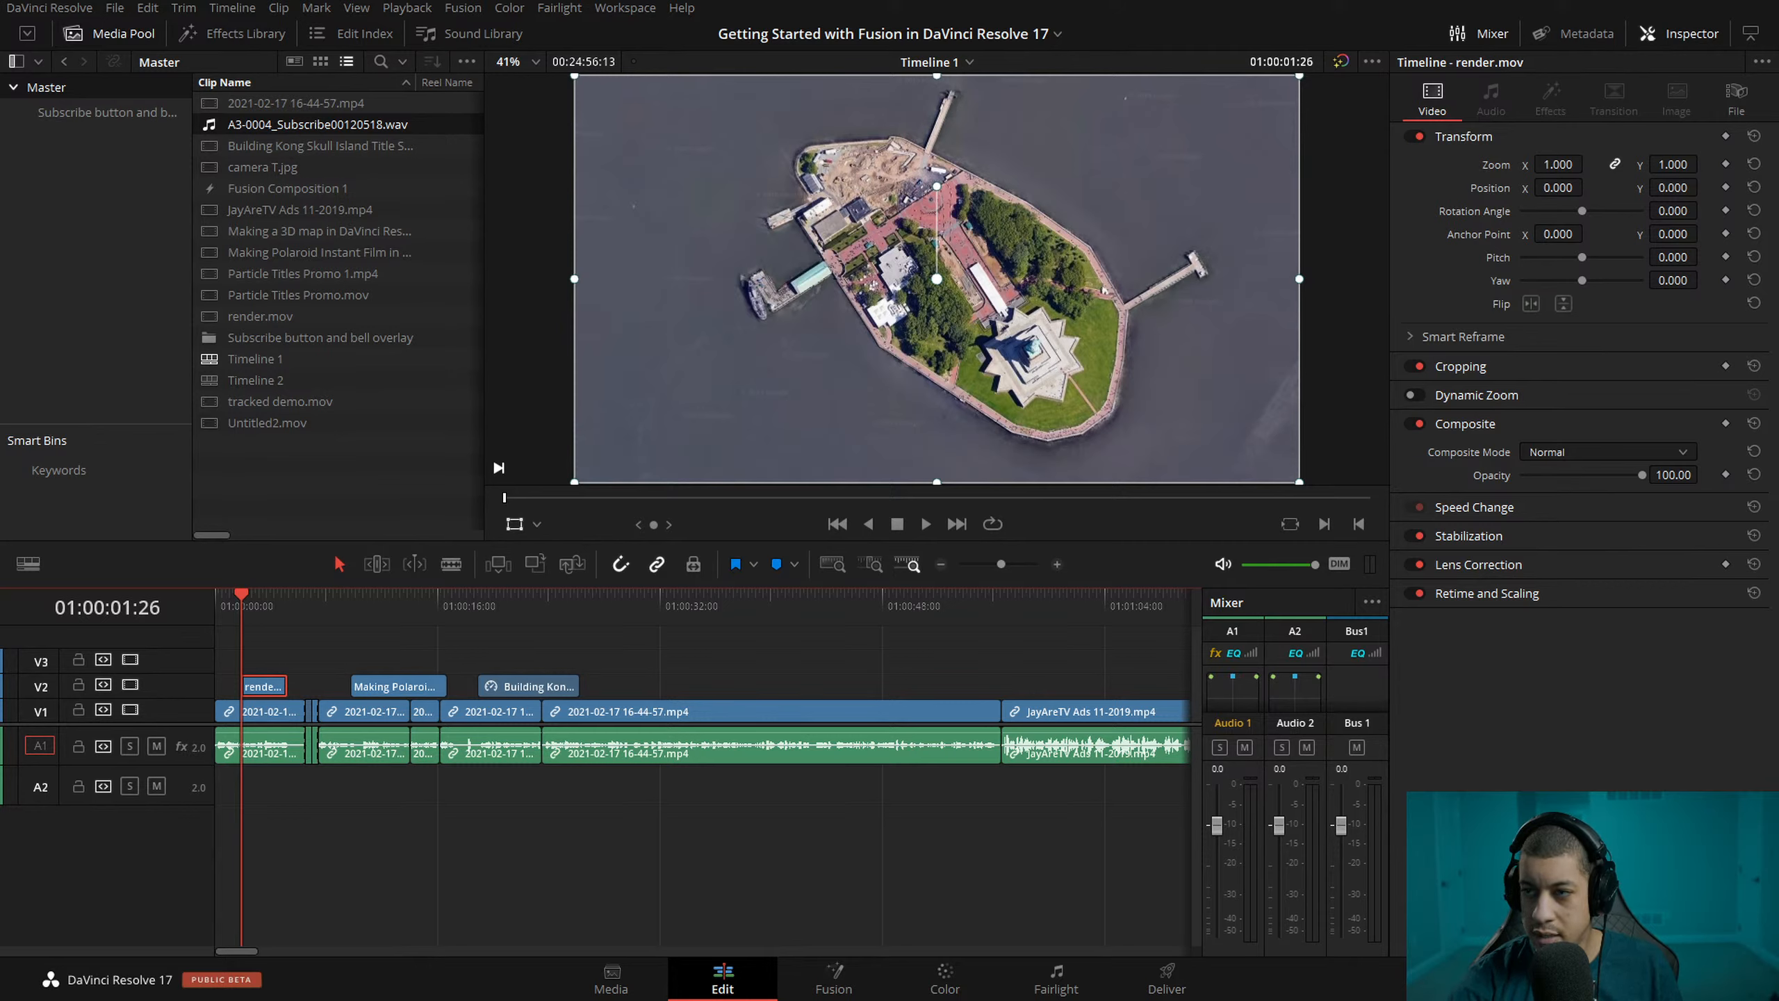
{"action": "left_click", "coordinate": [247, 35]}
{"action": "left_click", "coordinate": [53, 162]}
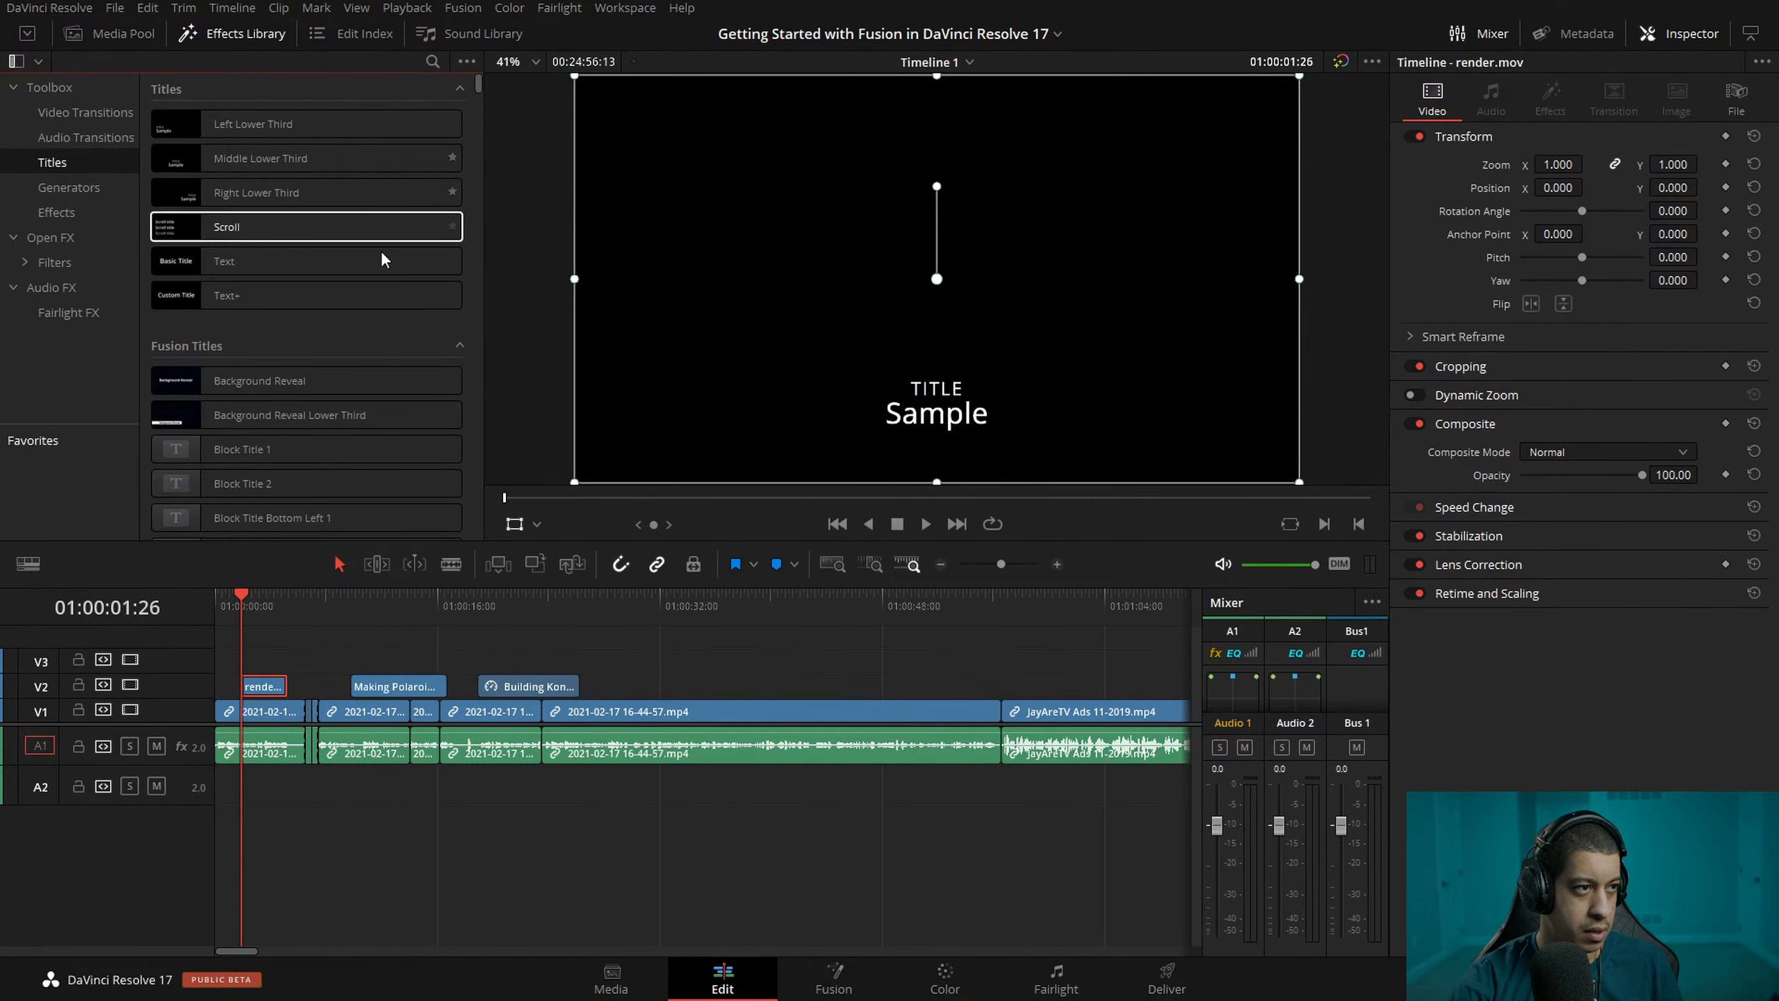
{"action": "left_click_drag", "start_coordinate": [383, 260], "coordinate": [271, 665]}
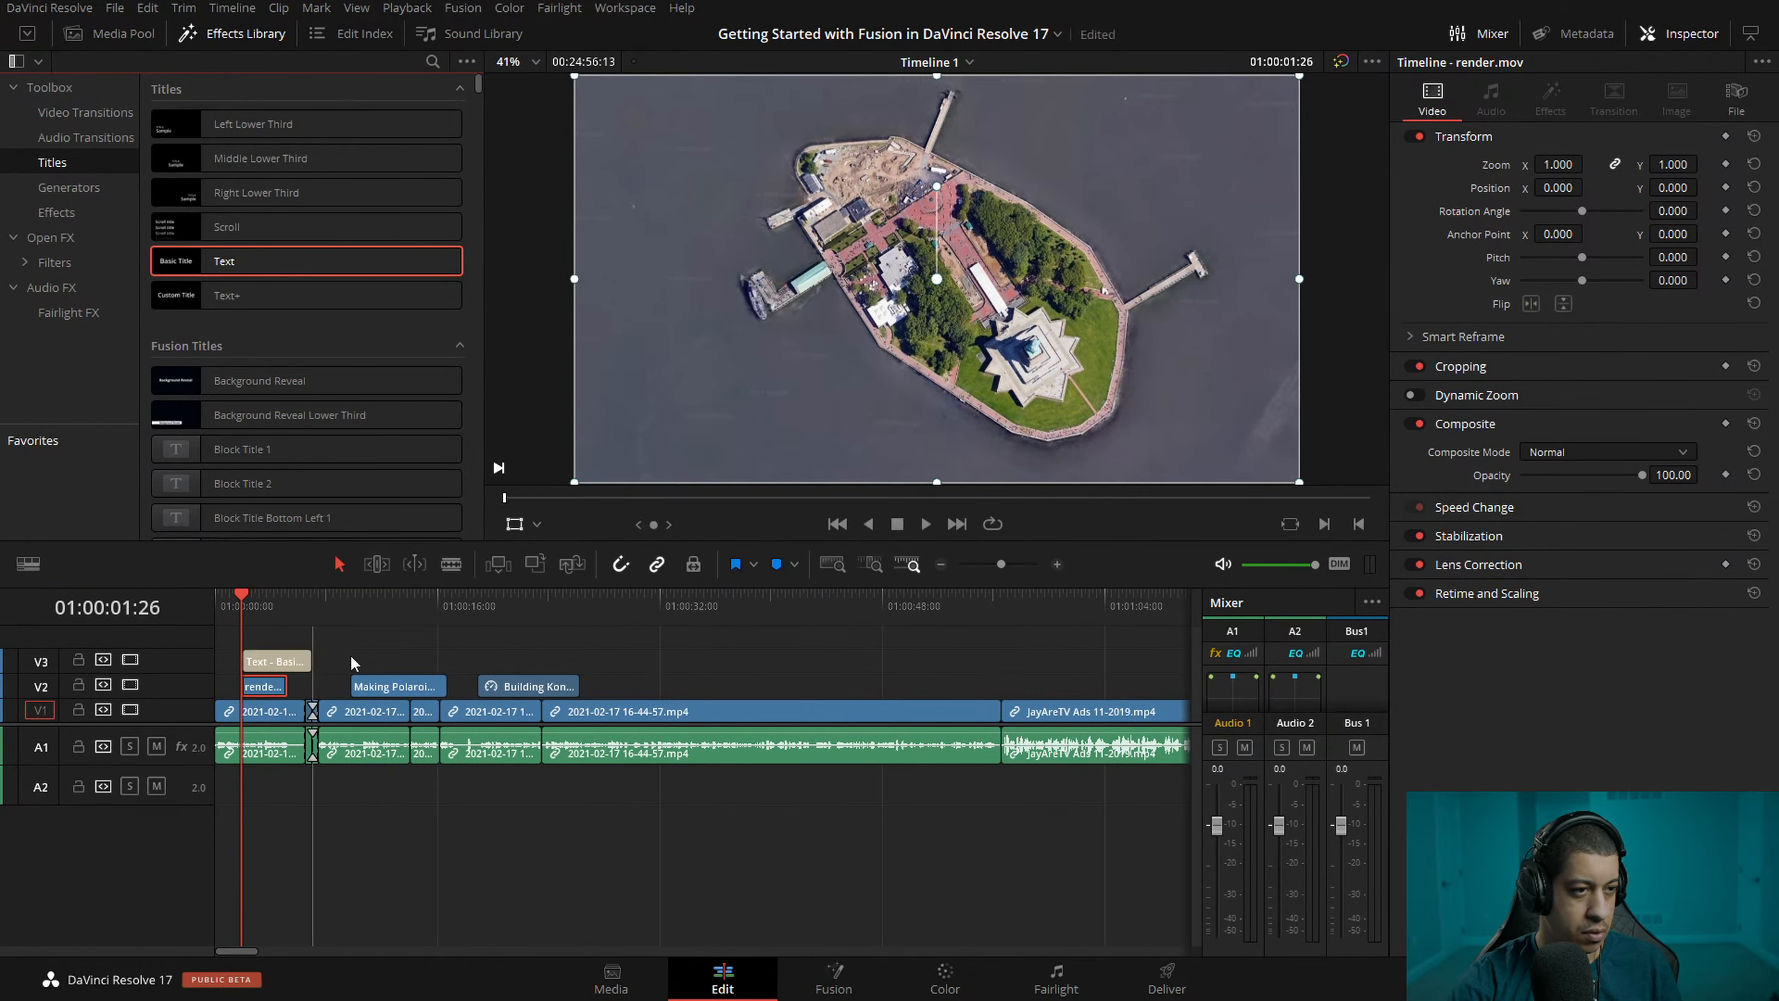
{"action": "left_click", "coordinate": [1058, 565]}
{"action": "left_click", "coordinate": [1057, 565]}
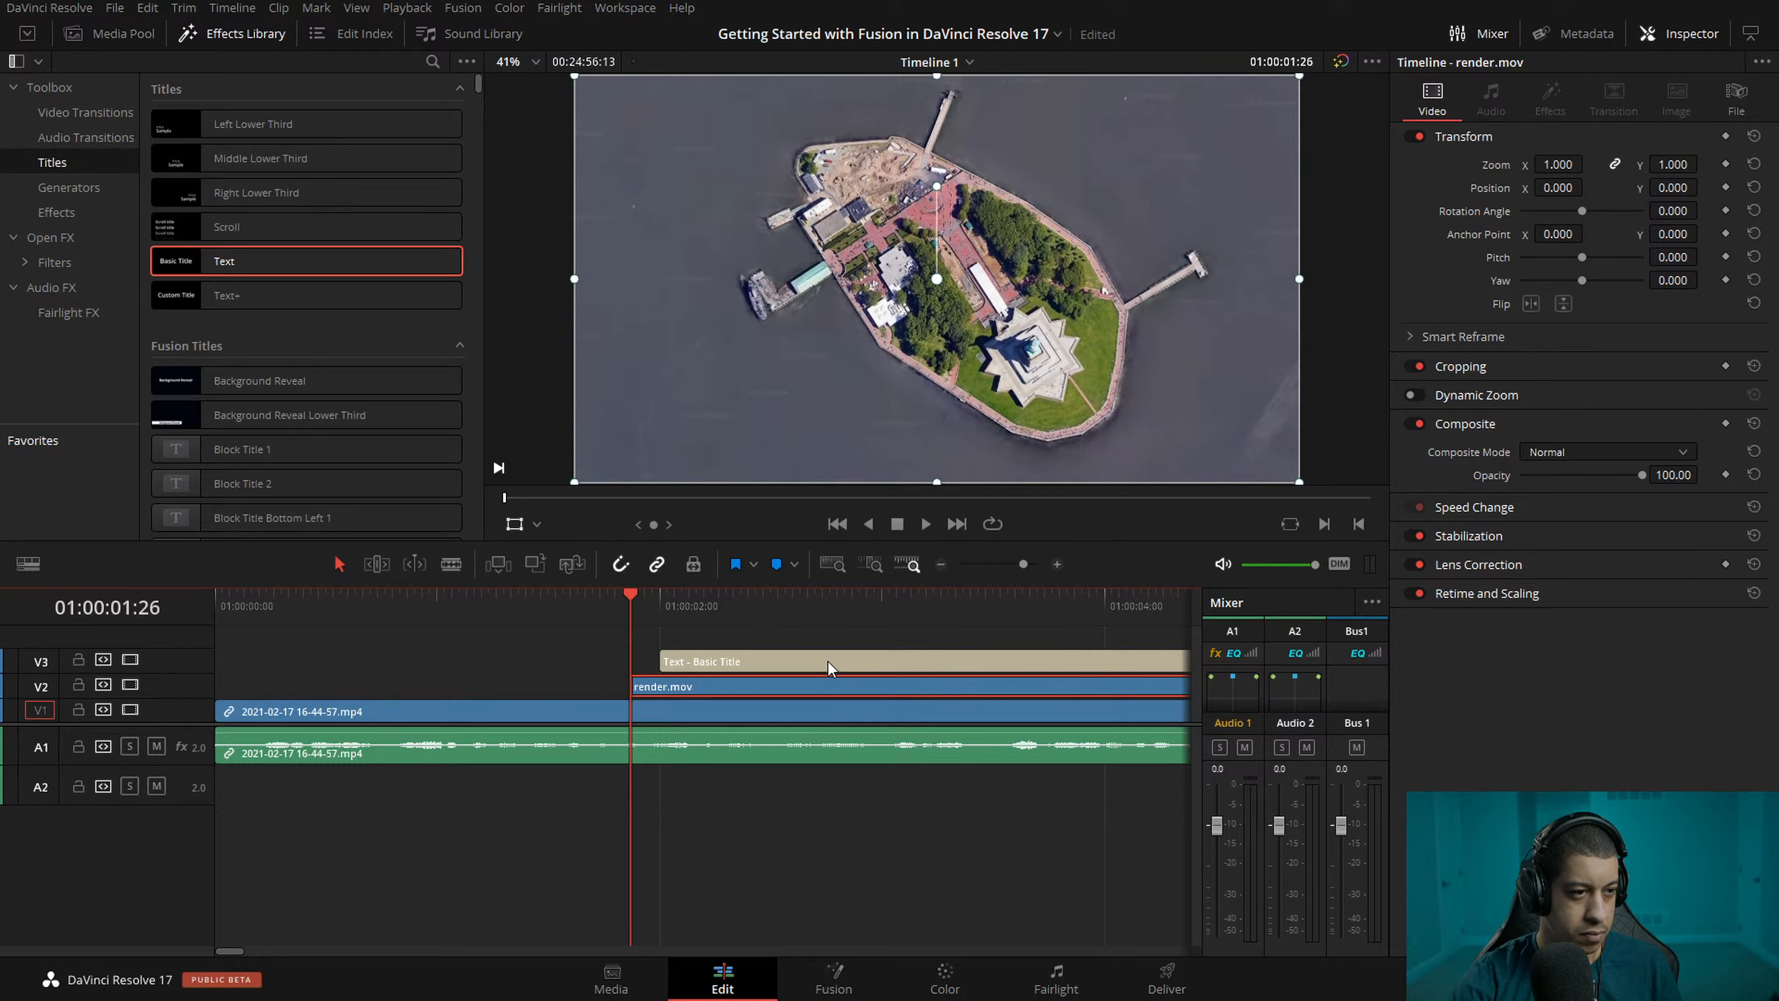
- Align the Text title on Video 3 with the start of the render.mov clip and move the playhead to 01:00:03:09
{"action": "mouse_move", "coordinate": [805, 663]}
{"action": "left_mouse_down"}
{"action": "mouse_move", "coordinate": [702, 663]}
{"action": "mouse_move", "coordinate": [776, 663]}
{"action": "left_mouse_up"}
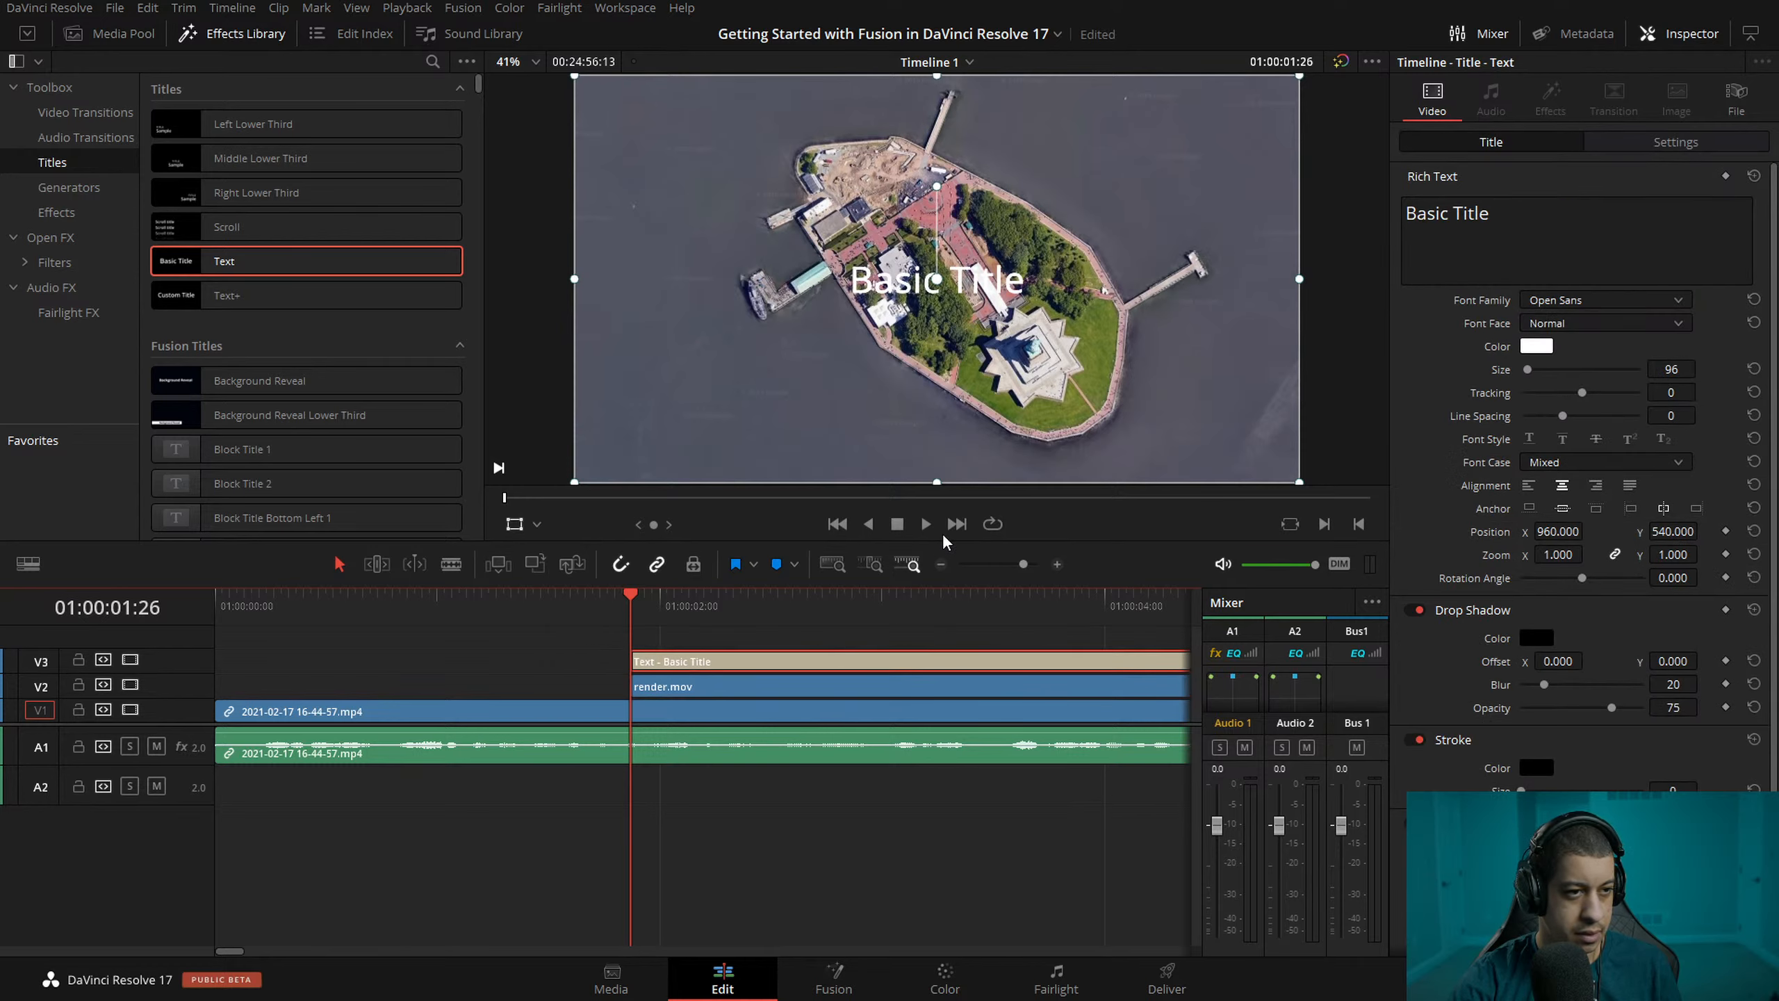
{"action": "left_click", "coordinate": [941, 566]}
{"action": "left_click", "coordinate": [941, 570]}
{"action": "left_click_drag", "start_coordinate": [404, 659], "coordinate": [361, 657]}
{"action": "left_click", "coordinate": [309, 609]}
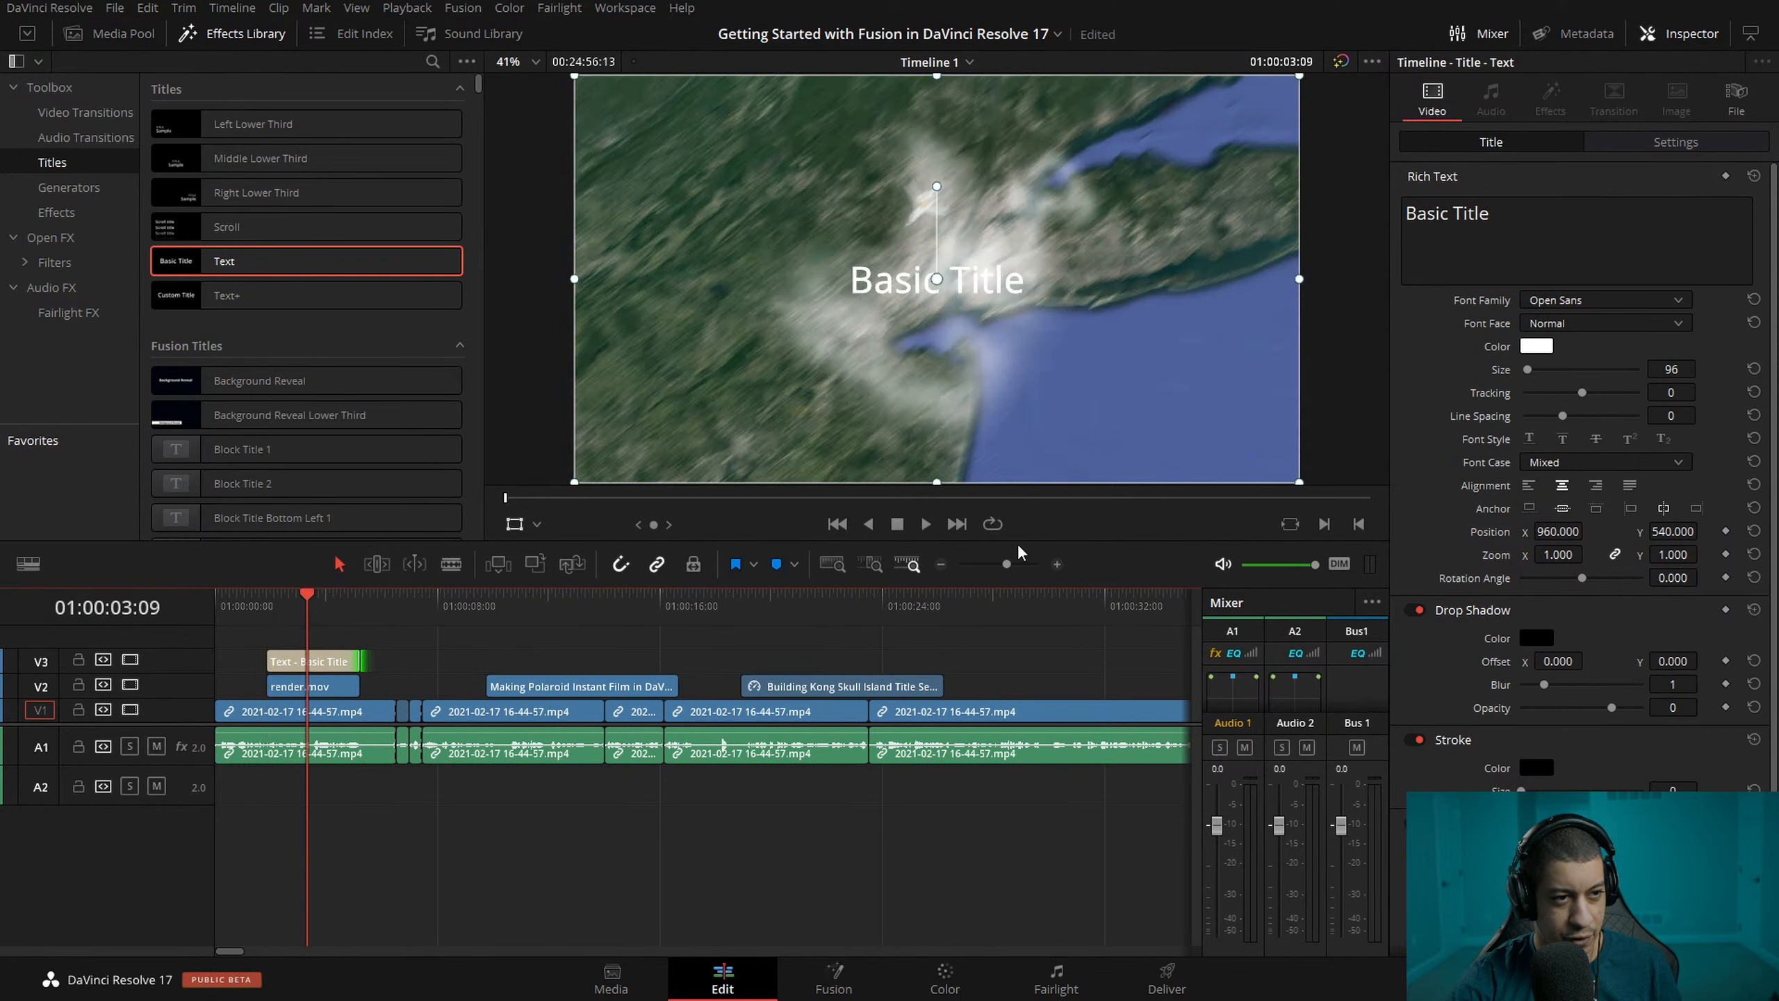
- Replace the title's text with "Sky View Map Transition in DaVinci Resolve"
{"action": "left_click", "coordinate": [1057, 564]}
{"action": "left_click", "coordinate": [1571, 230]}
{"action": "key", "text": "ctrl+a"}
{"action": "type", "text": "Sky View Map Transition in DaVinci Resolve"}
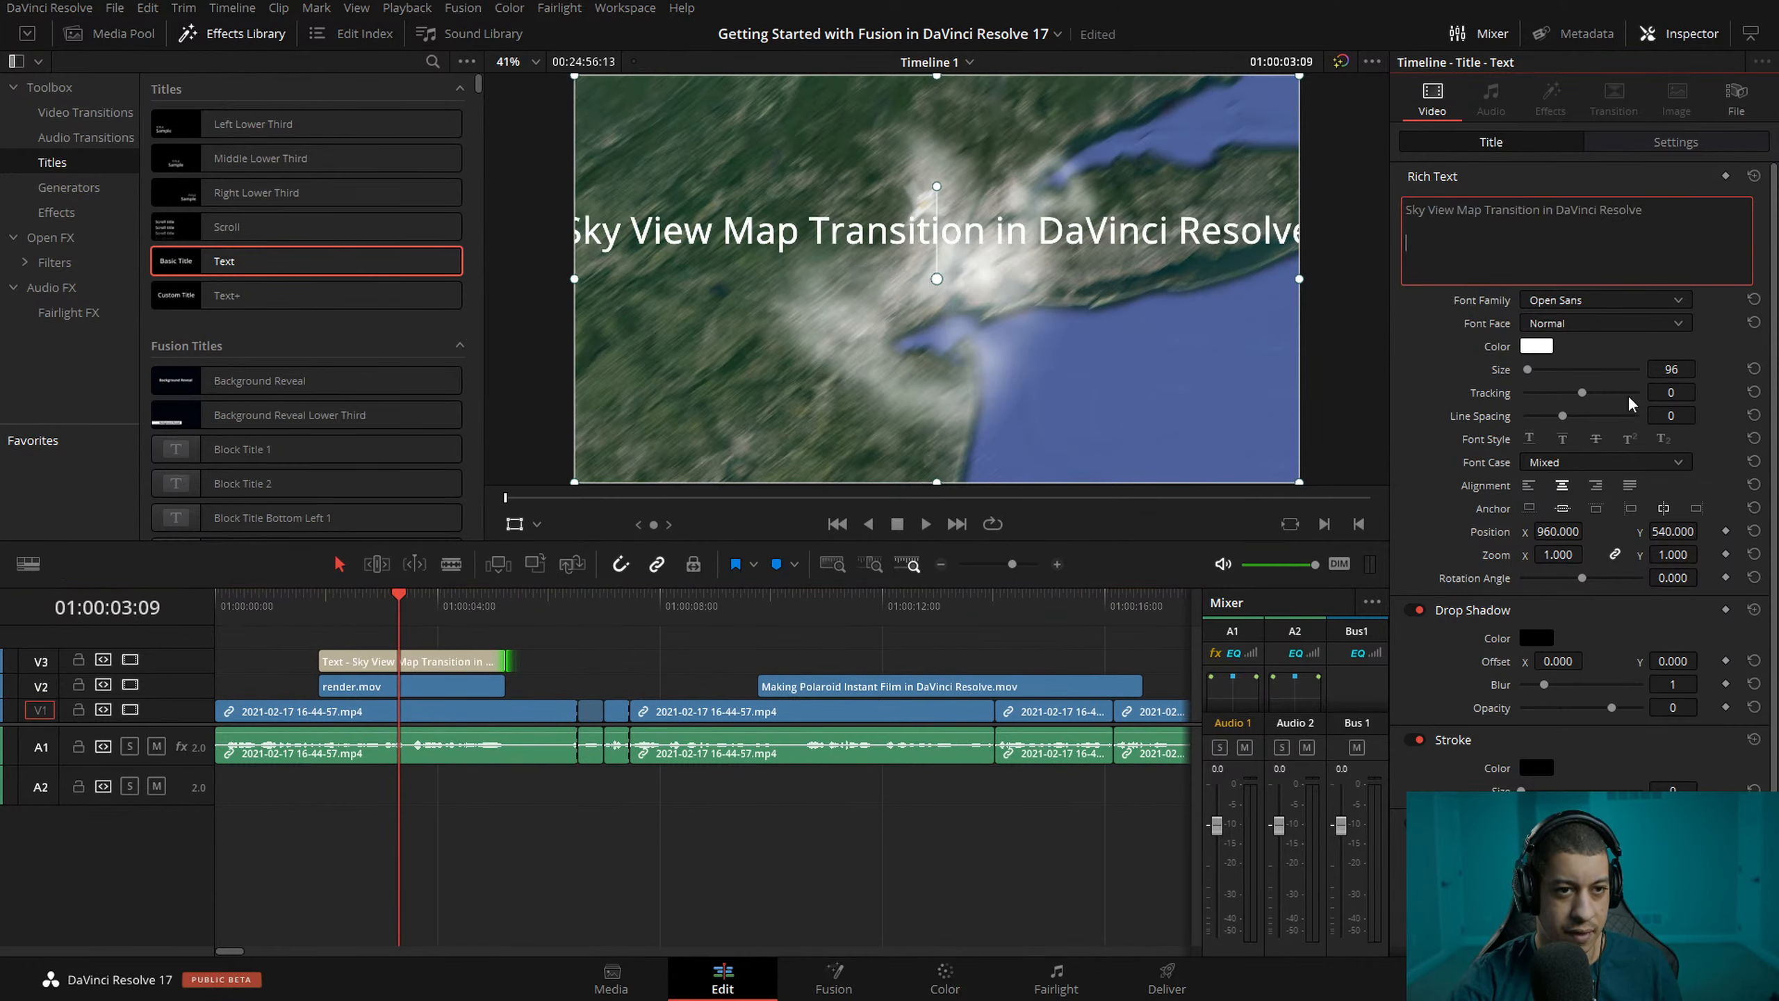
- Set the Sky View title's font family to Futura PT Bold and its size to 50
{"action": "left_click", "coordinate": [1649, 306]}
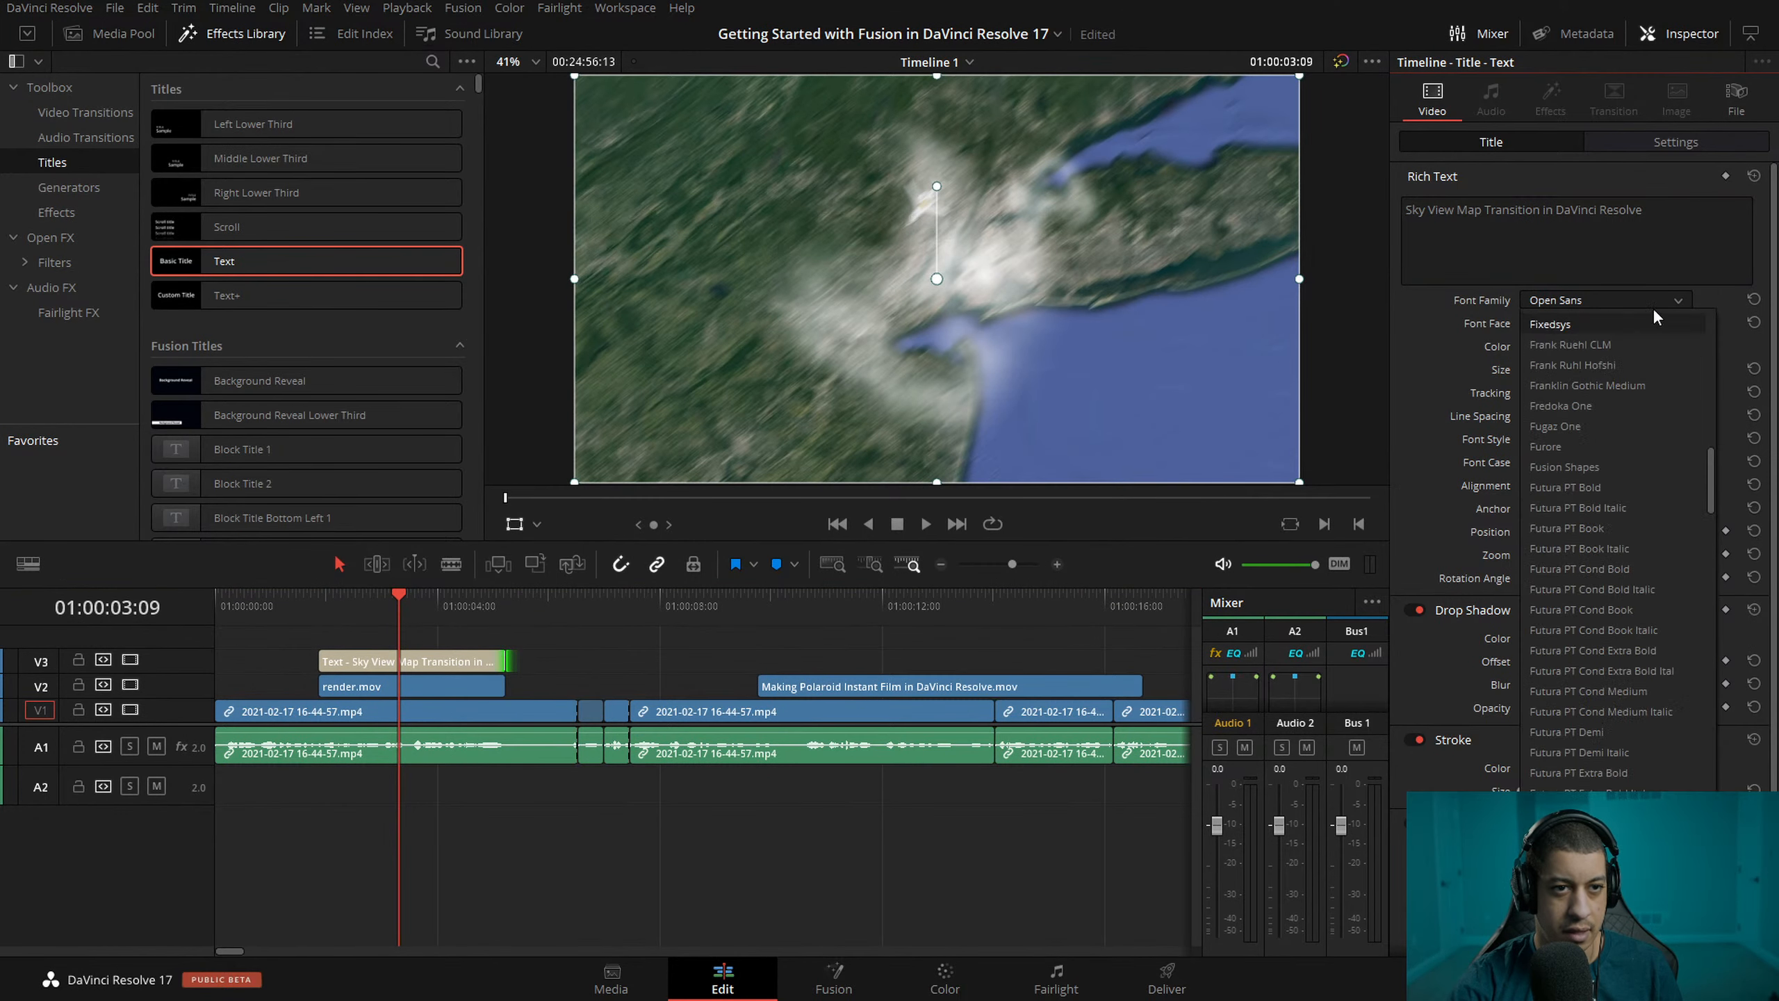
{"action": "left_click", "coordinate": [1615, 485]}
{"action": "left_click", "coordinate": [1671, 369]}
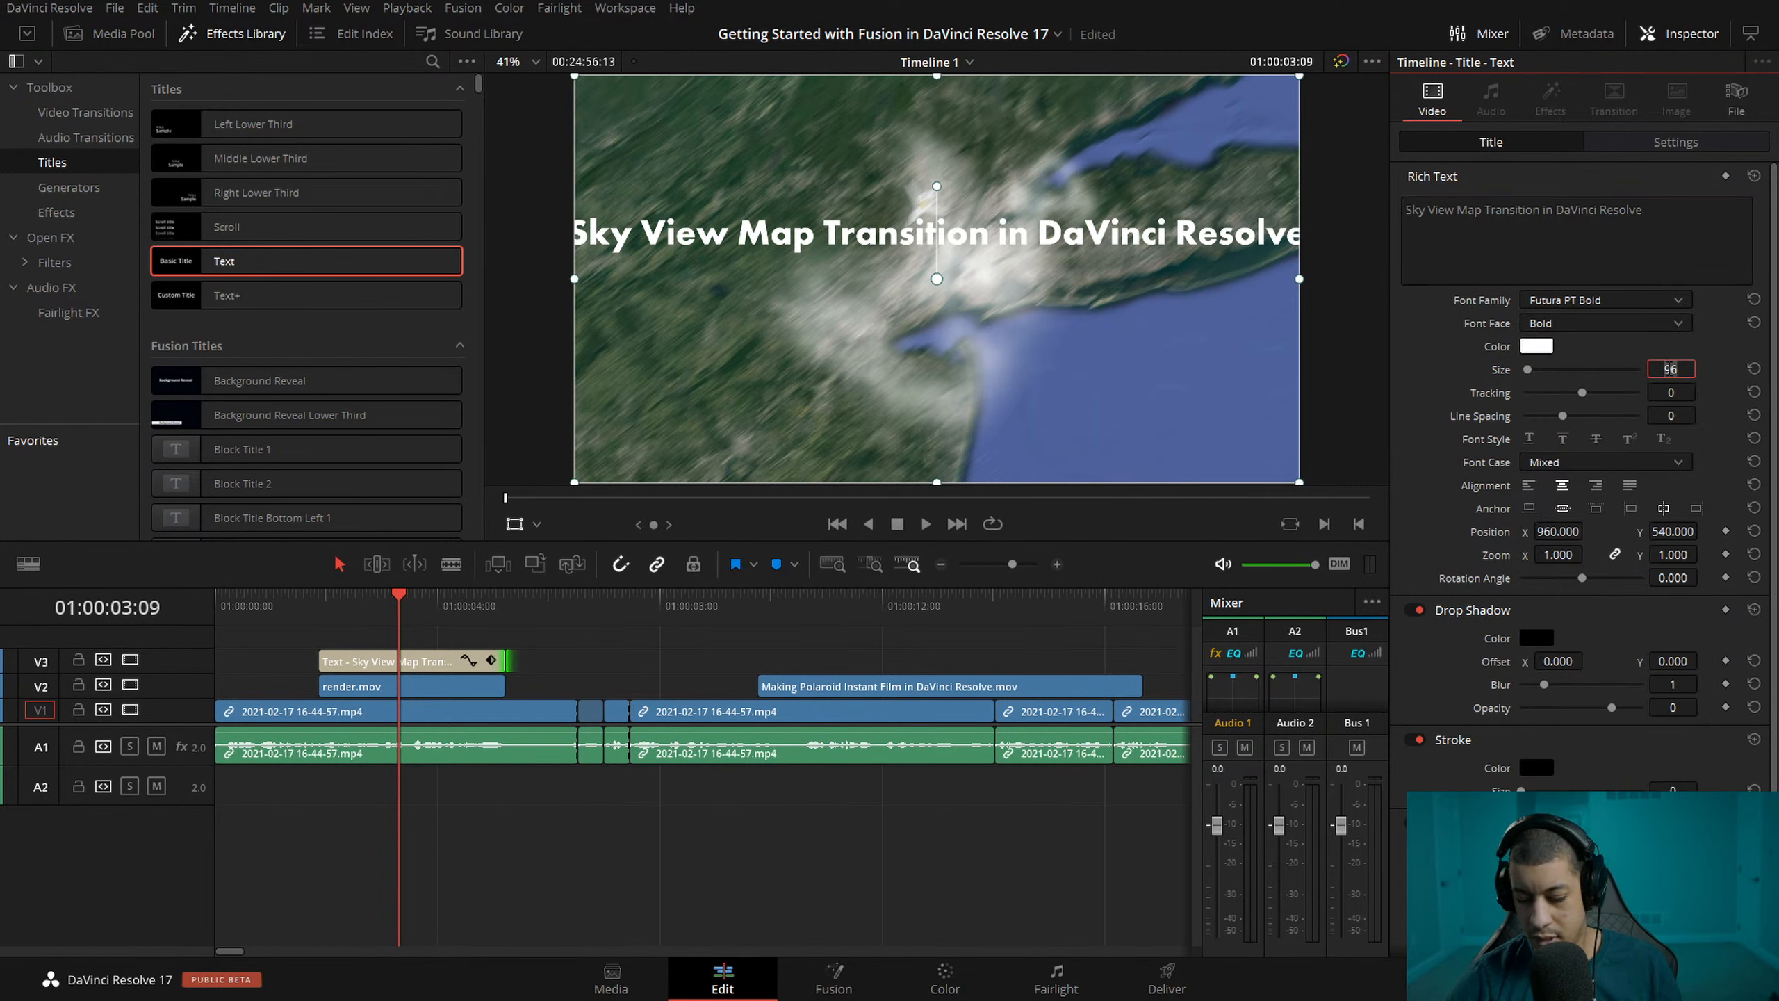
{"action": "type", "text": "50"}
{"action": "key", "text": "Return"}
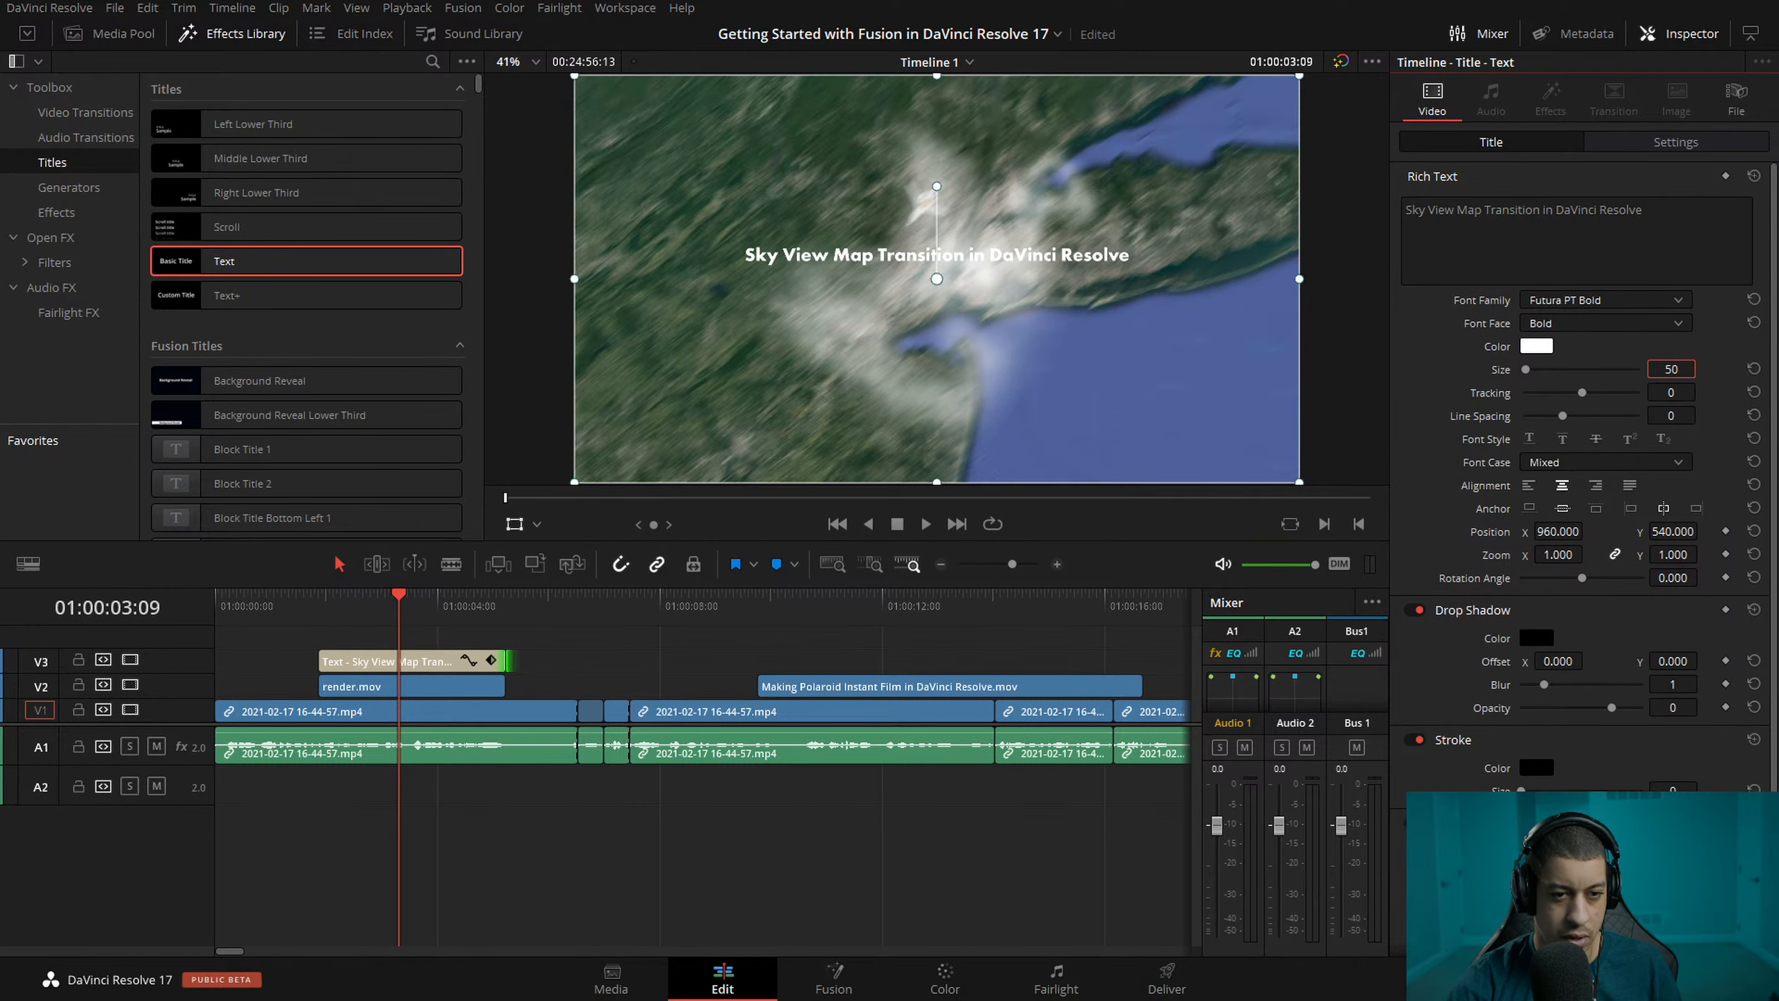
- Remove the title's trailing empty line and give it an opaque black background fitted closely around the text
{"action": "scroll", "coordinate": [1583, 477], "scroll_direction": "down", "scroll_amount": 1}
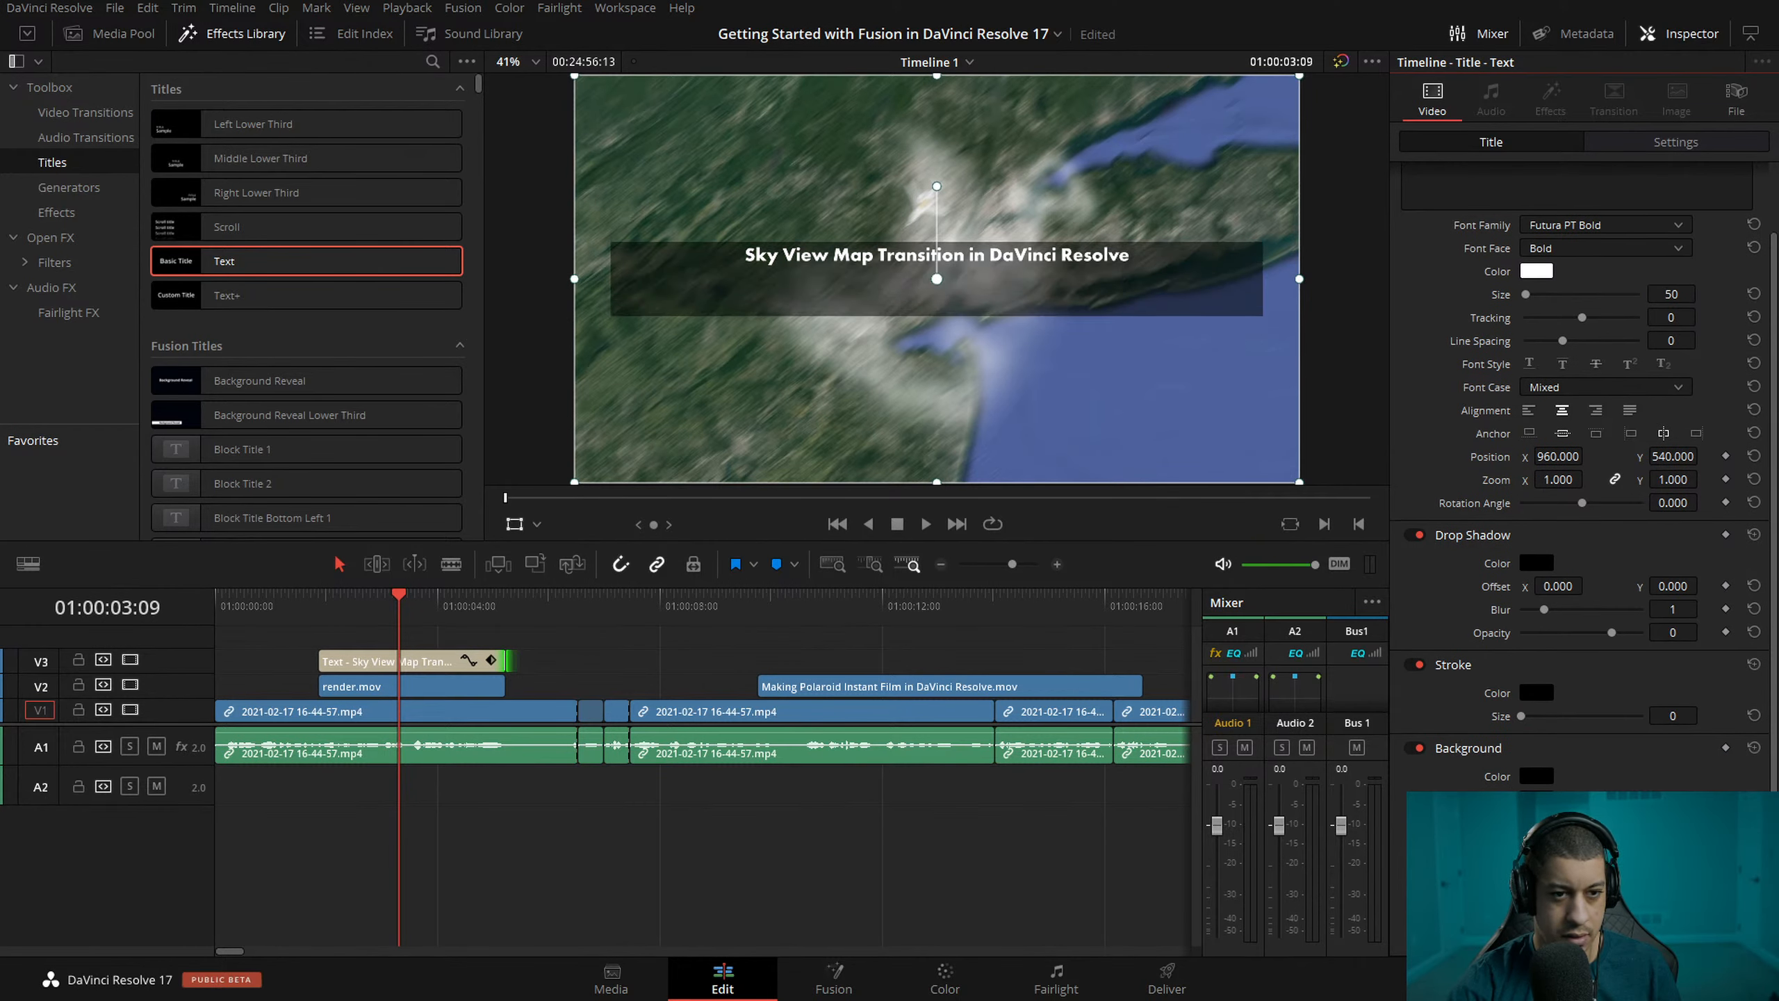
{"action": "scroll", "coordinate": [1560, 275], "scroll_direction": "up", "scroll_amount": 1}
{"action": "left_click", "coordinate": [1440, 265]}
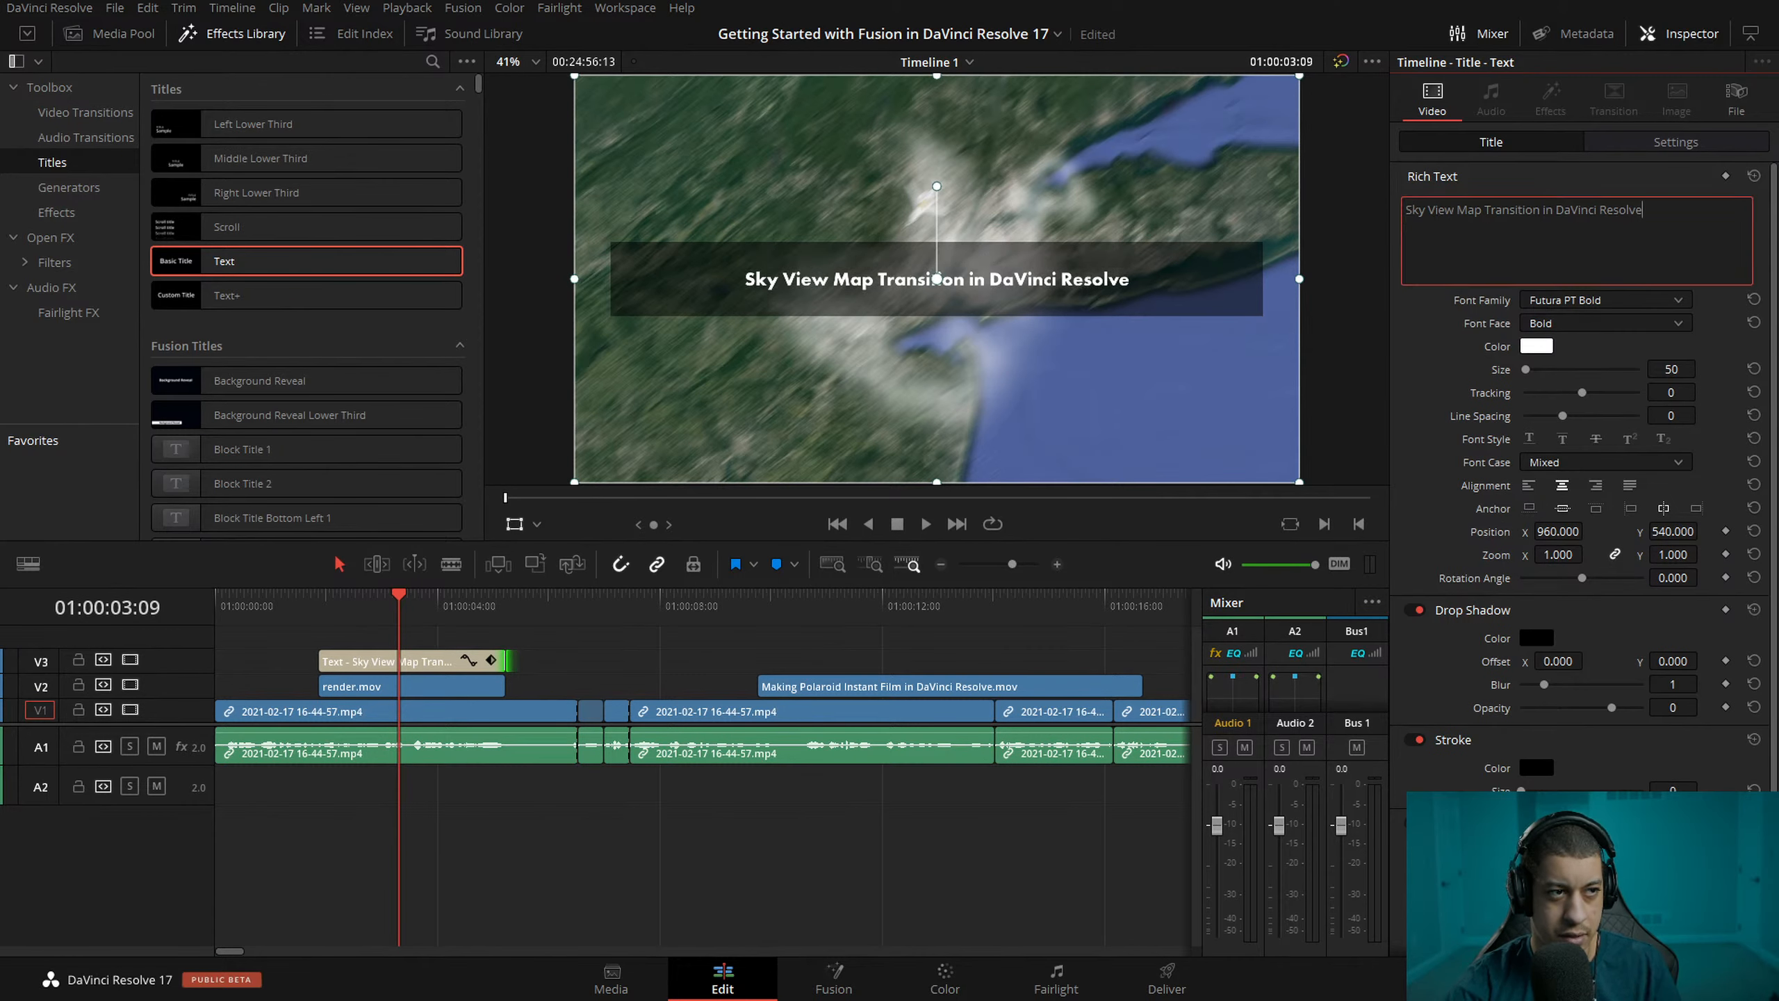
{"action": "scroll", "coordinate": [1584, 477], "scroll_direction": "down", "scroll_amount": 1}
{"action": "left_click_drag", "start_coordinate": [1630, 846], "coordinate": [1590, 846]}
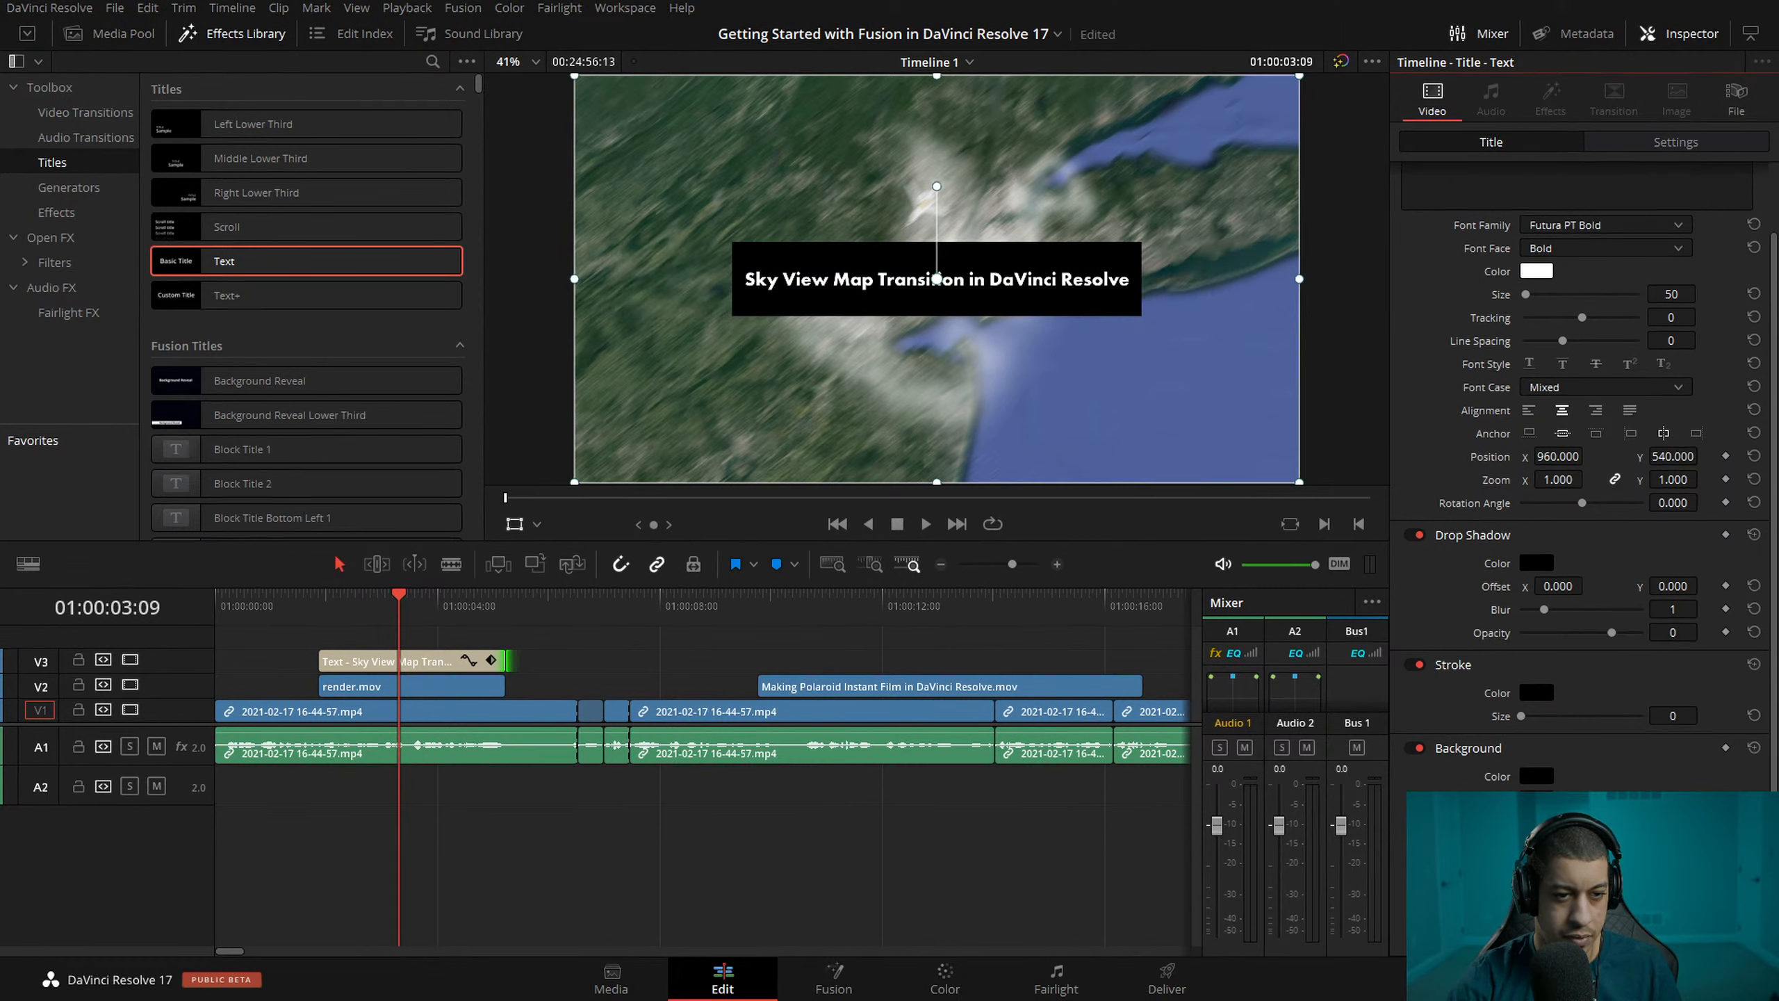
{"action": "left_click_drag", "start_coordinate": [1636, 869], "coordinate": [1608, 869]}
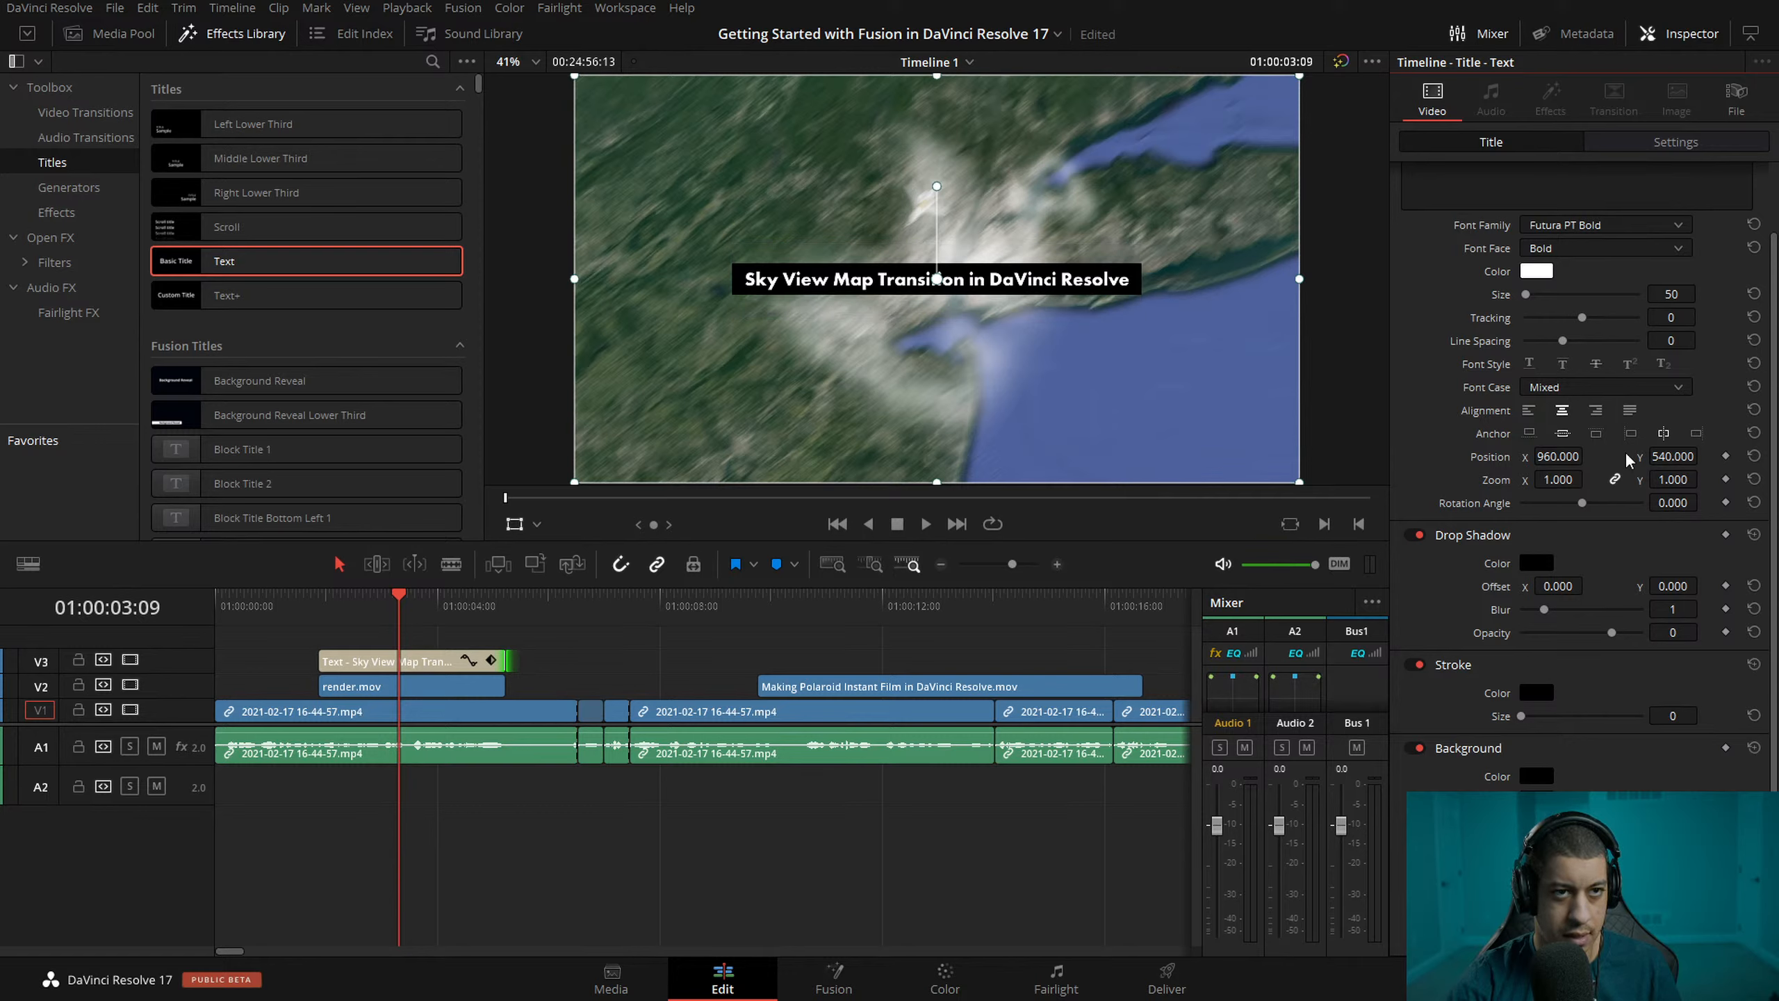
- Colour the title text yellow (#ffbf00) and move the title to the lower-left area of the video frame
{"action": "left_click", "coordinate": [1536, 271]}
{"action": "left_click_drag", "start_coordinate": [1031, 323], "coordinate": [1041, 317]}
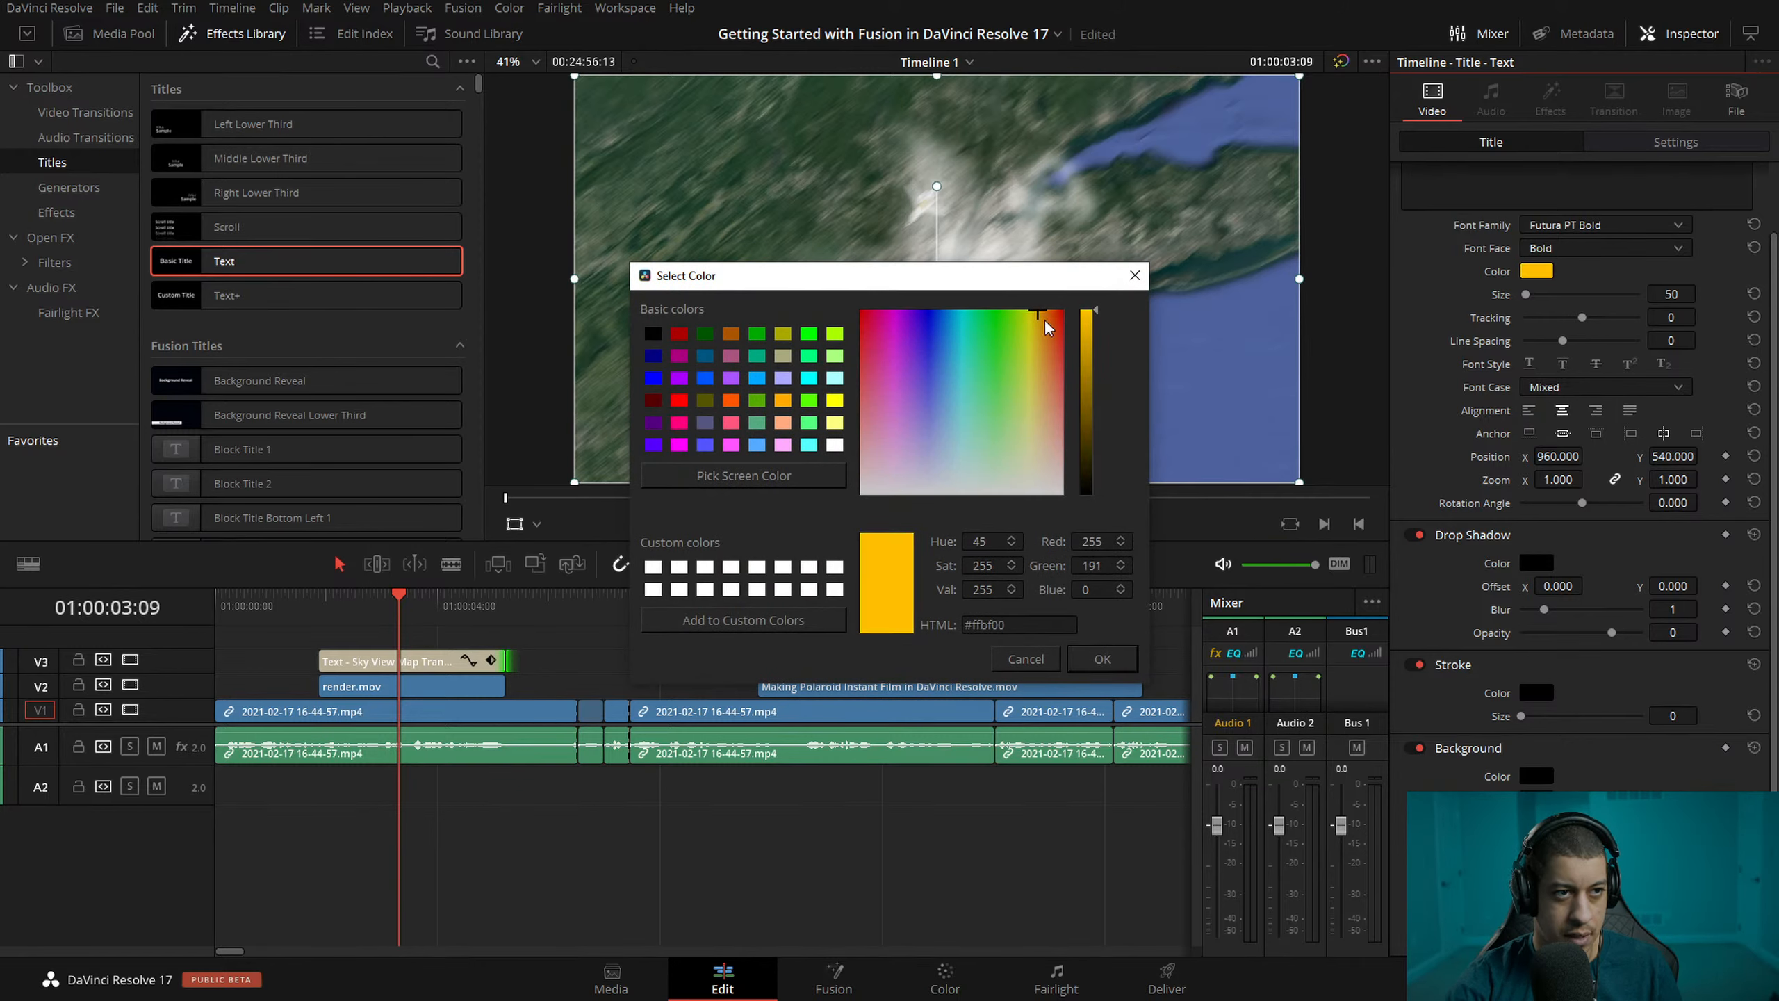
{"action": "left_click", "coordinate": [1121, 662]}
{"action": "left_click", "coordinate": [441, 664]}
{"action": "left_click_drag", "start_coordinate": [1072, 248], "coordinate": [939, 415]}
- Copy the title above the Making Polaroid clip and change its text to "Making Polaroid Instant Film in DaVinci Resolve"
{"action": "left_click_drag", "start_coordinate": [427, 661], "coordinate": [791, 623]}
{"action": "left_click", "coordinate": [824, 608]}
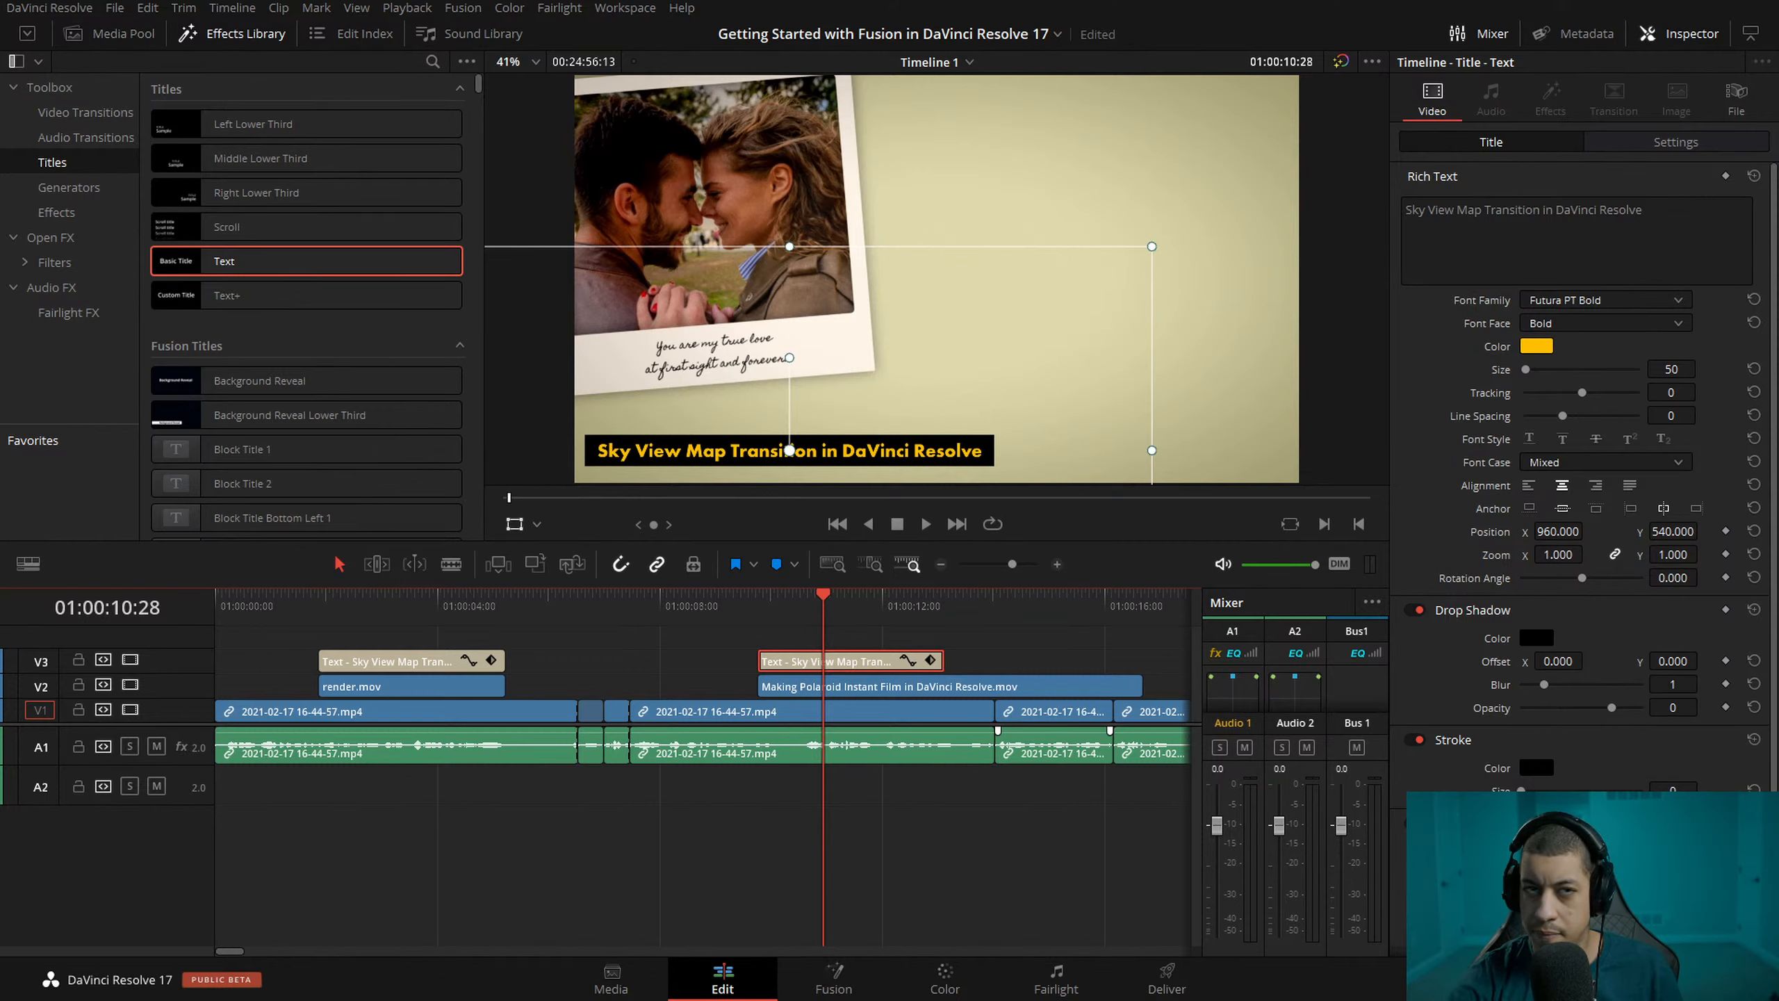
{"action": "left_click", "coordinate": [1577, 226]}
{"action": "key", "text": "ctrl+a"}
{"action": "type", "text": "Making Polaroid Instant Film in DaVinci Resolve"}
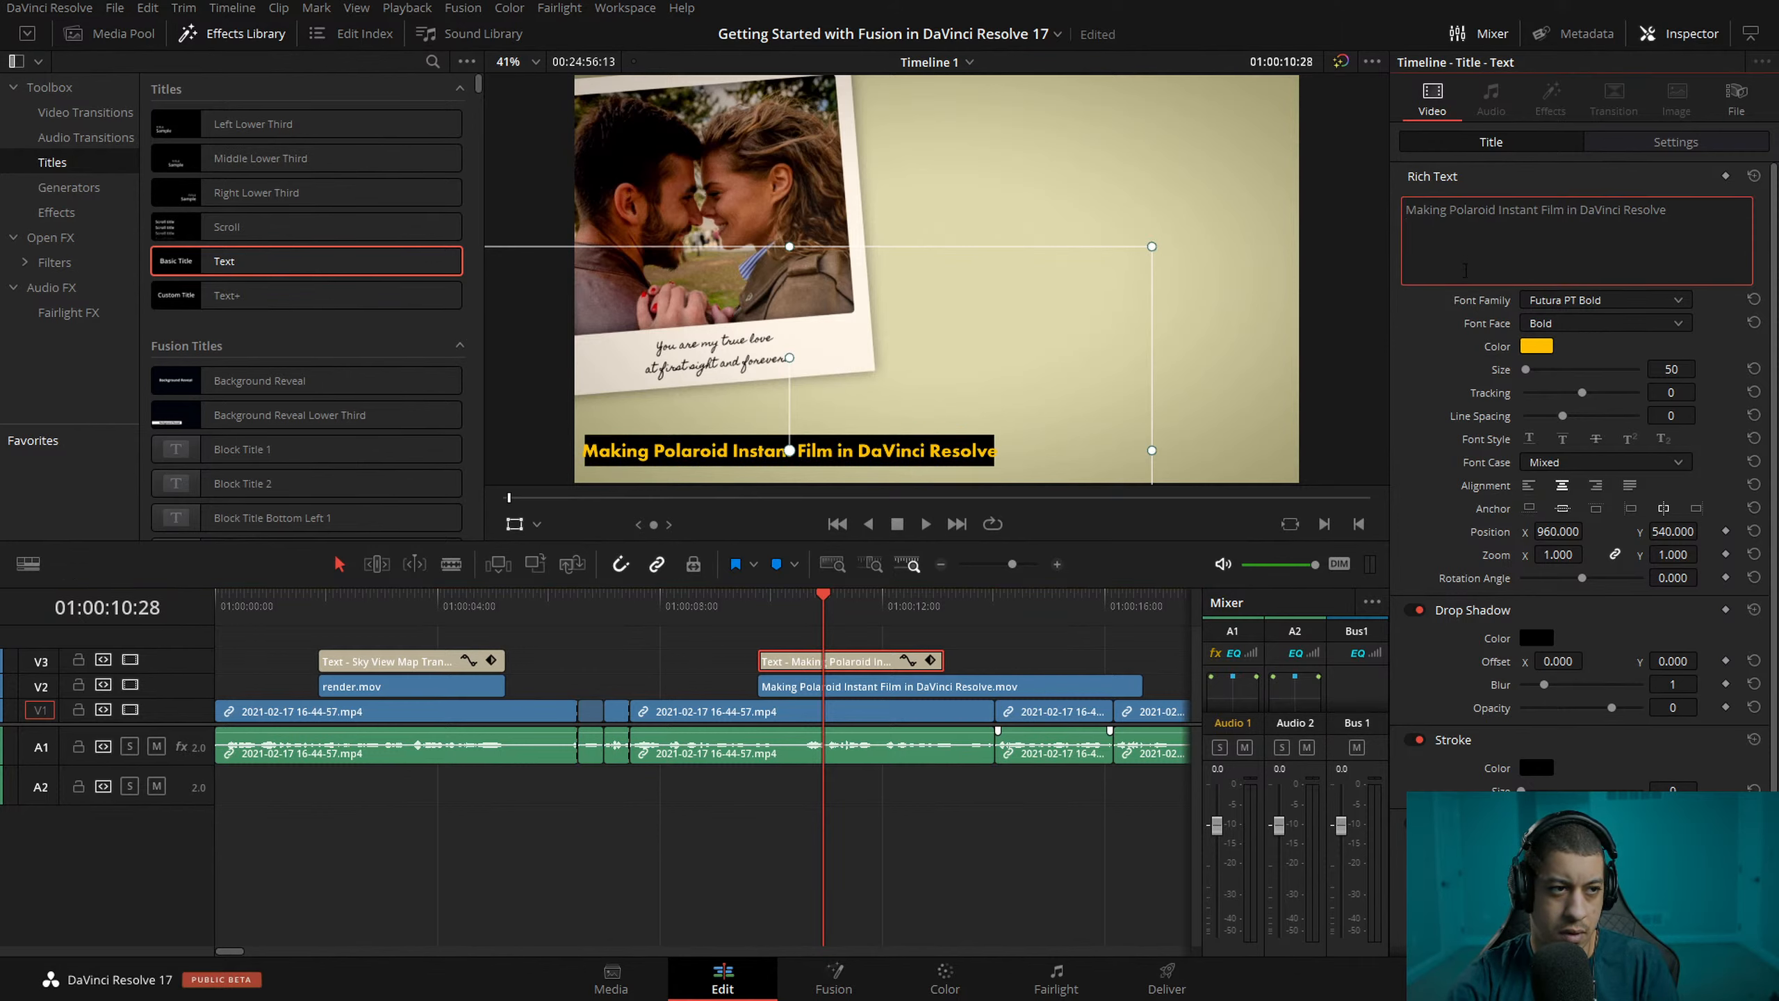
{"action": "key", "text": "Escape"}
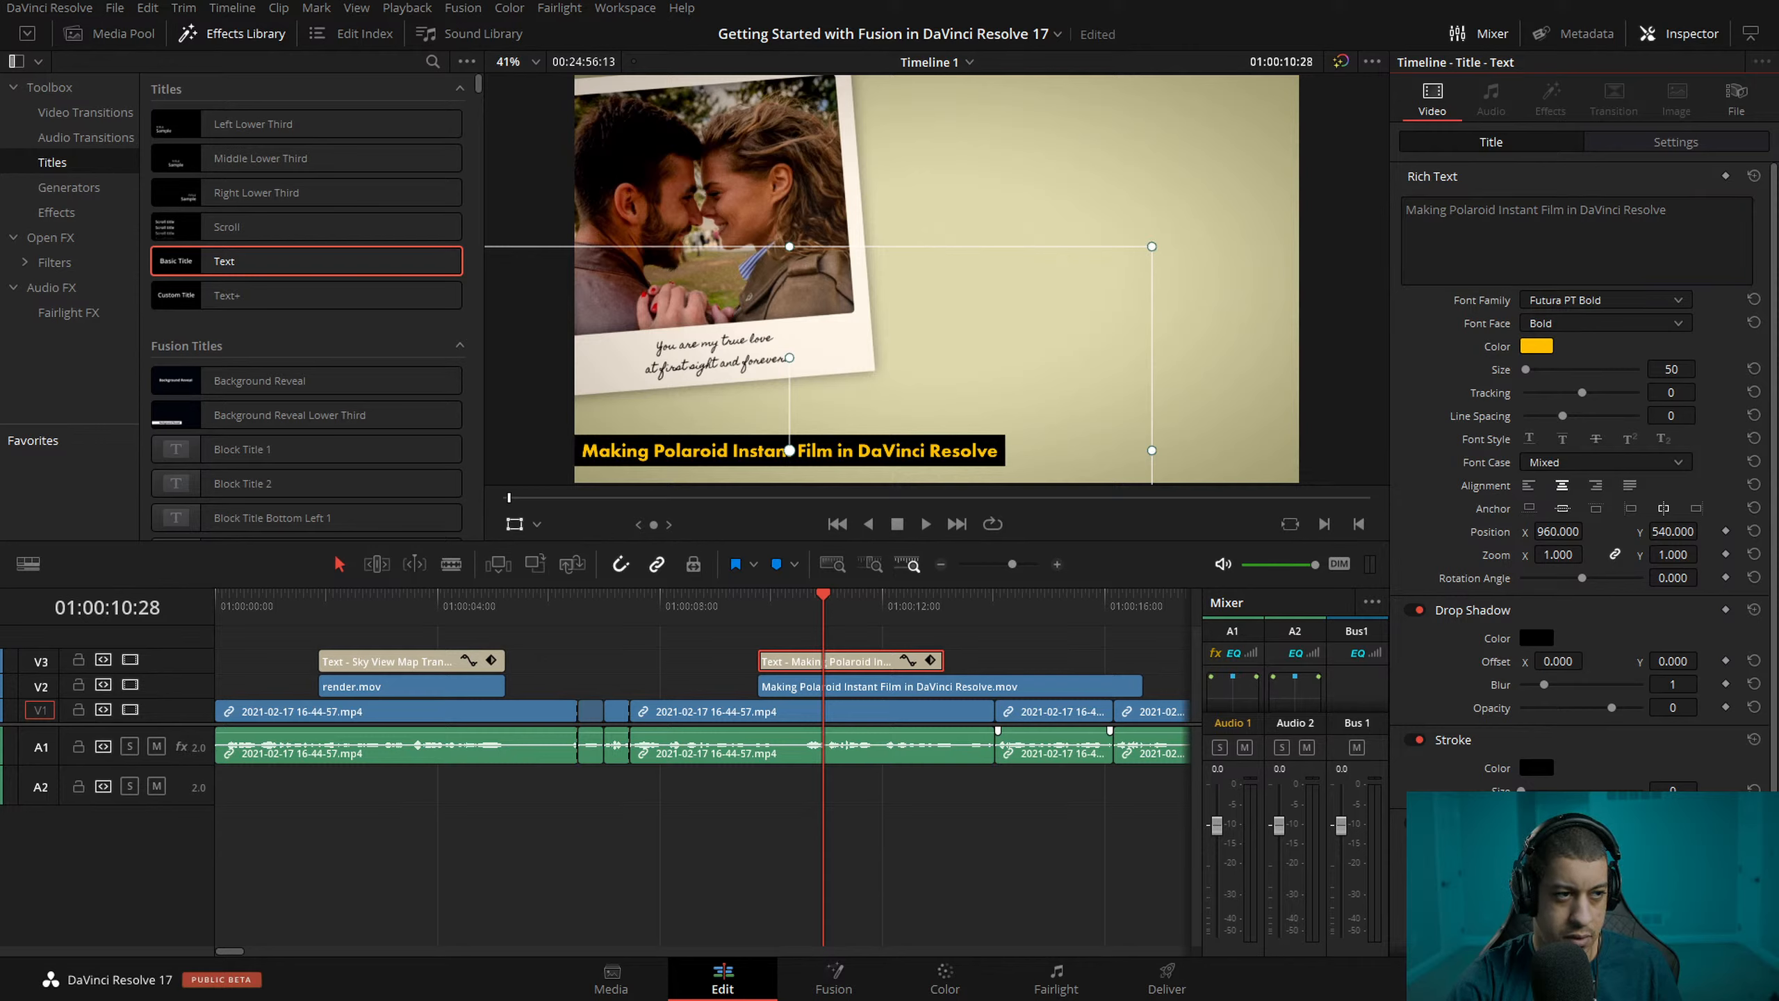
- Shift the Polaroid title slightly right in the frame and widen its black background to leave a margin around the text
{"action": "left_click", "coordinate": [1677, 144]}
{"action": "left_click_drag", "start_coordinate": [1560, 203], "coordinate": [1587, 203]}
{"action": "left_click", "coordinate": [1473, 144]}
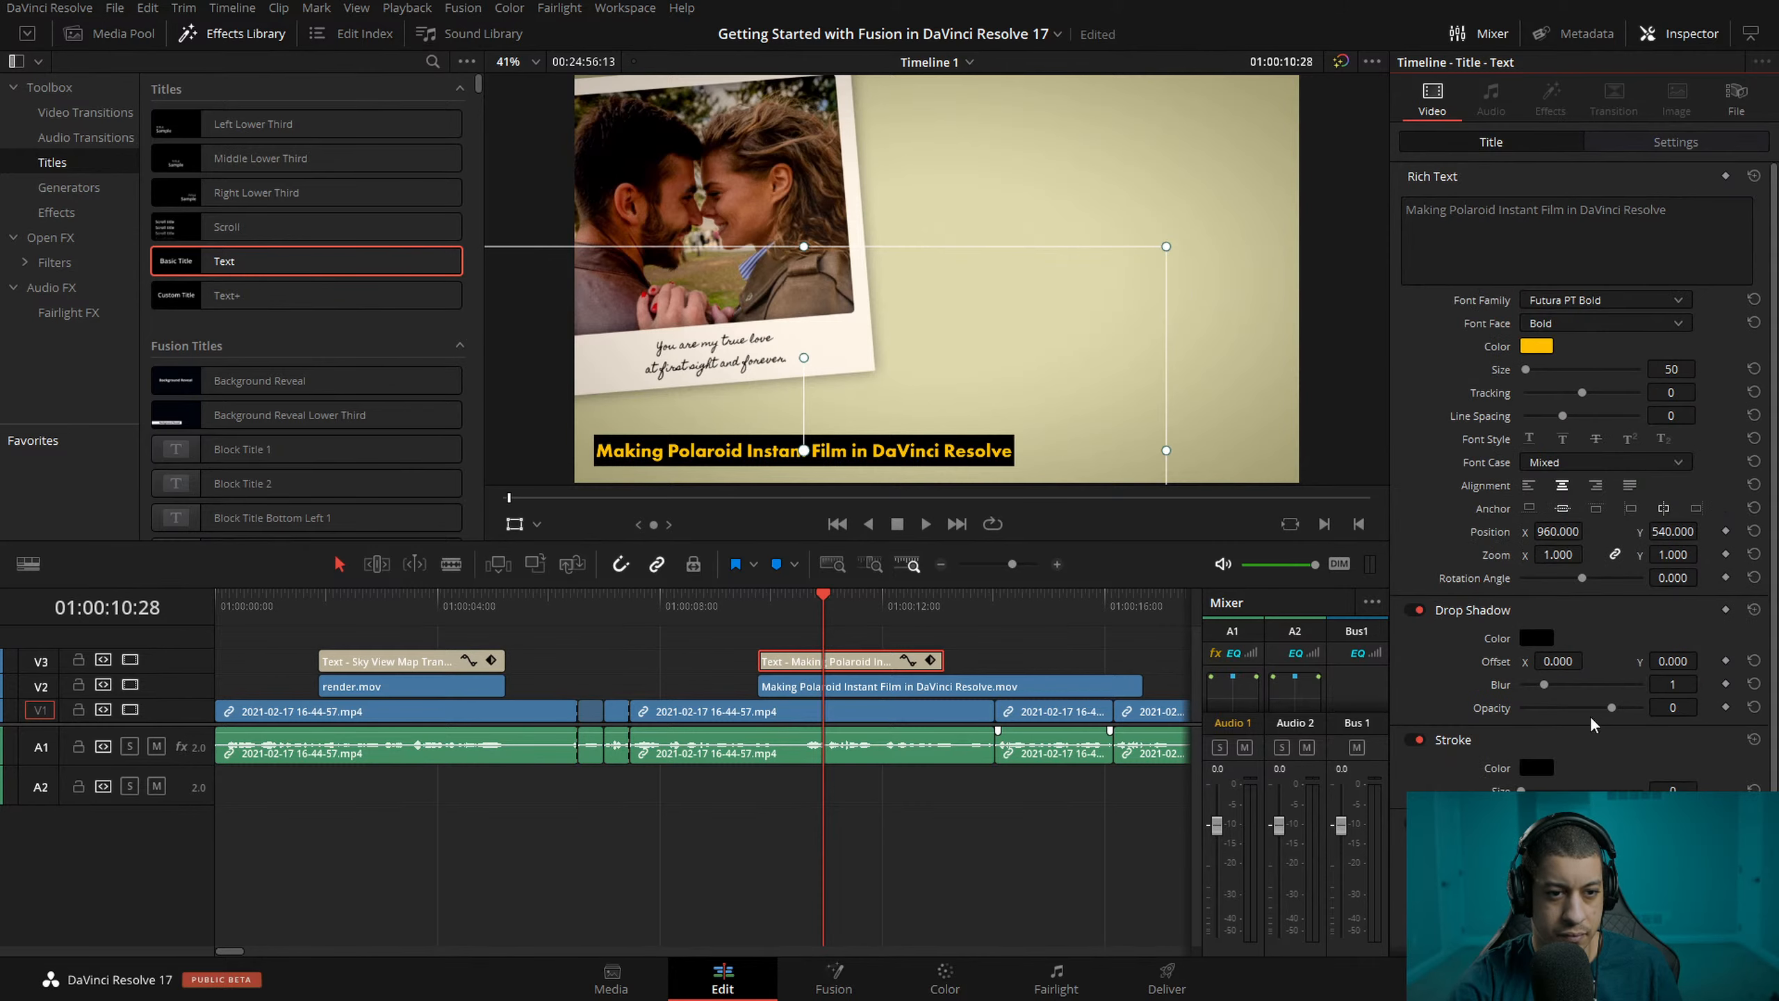
{"action": "left_click_drag", "start_coordinate": [1673, 944], "coordinate": [1682, 944]}
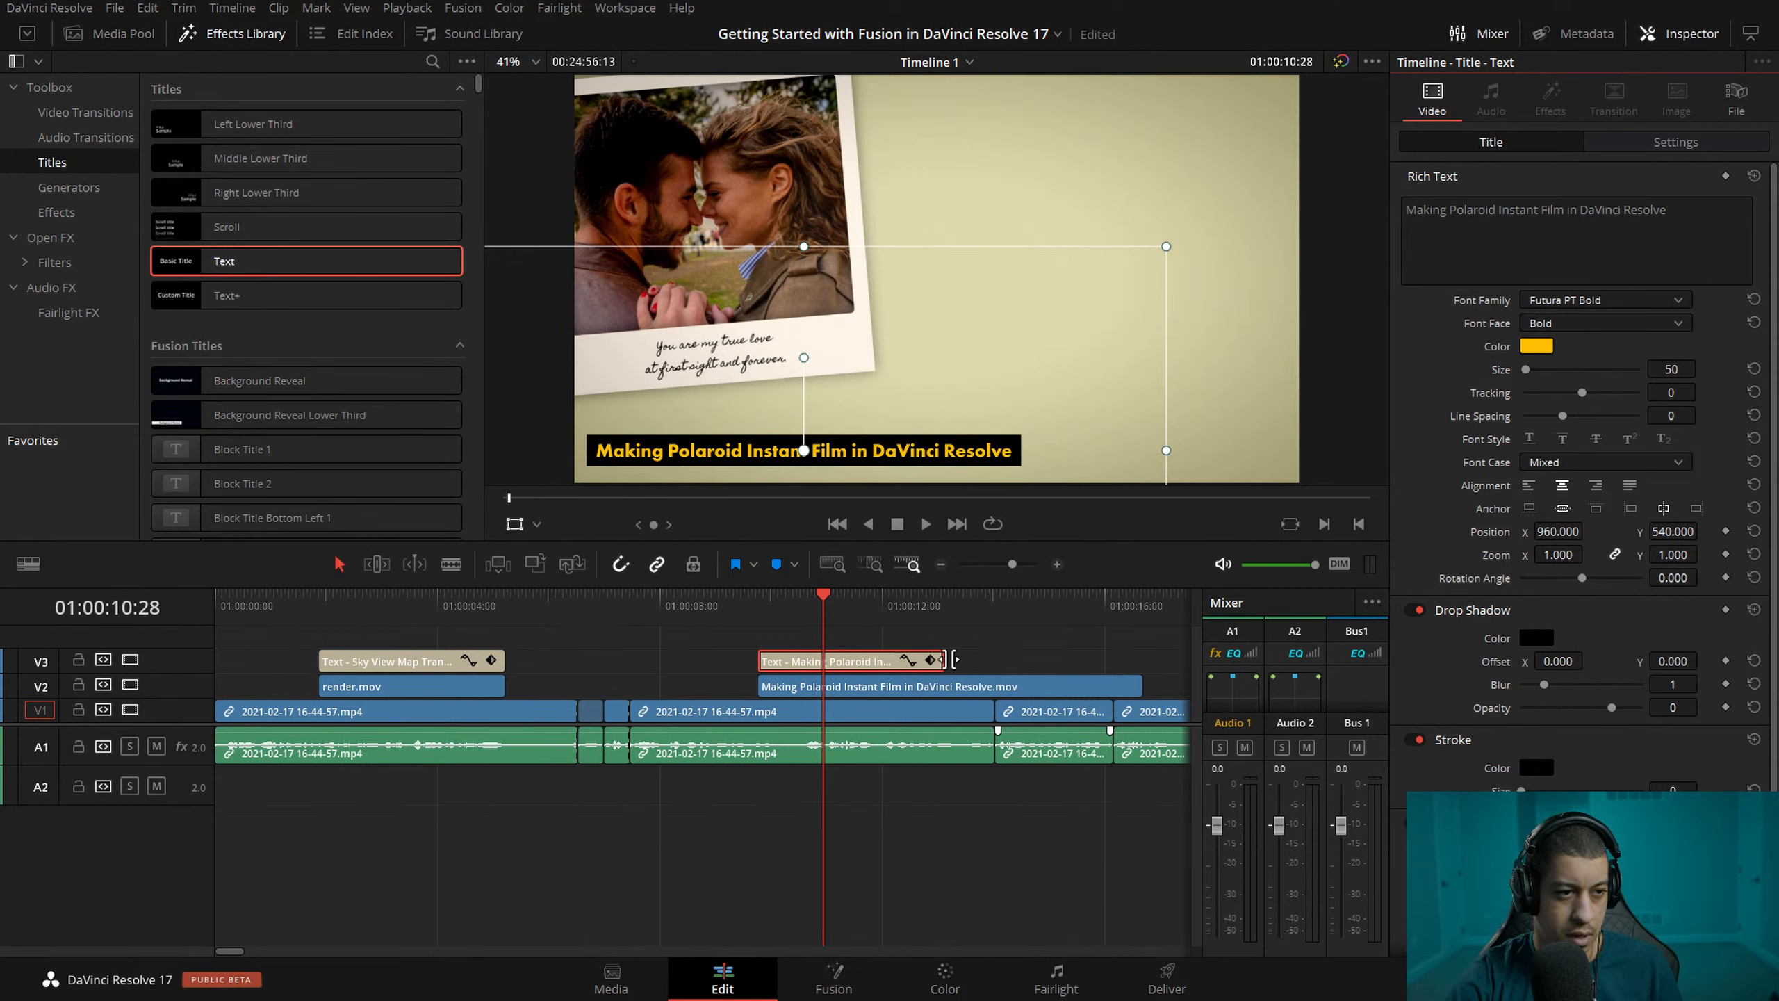
- Extend the Polaroid title to the end of its B-roll clip and place a copy above the Building Kong clip
{"action": "left_click_drag", "start_coordinate": [954, 660], "coordinate": [1146, 659]}
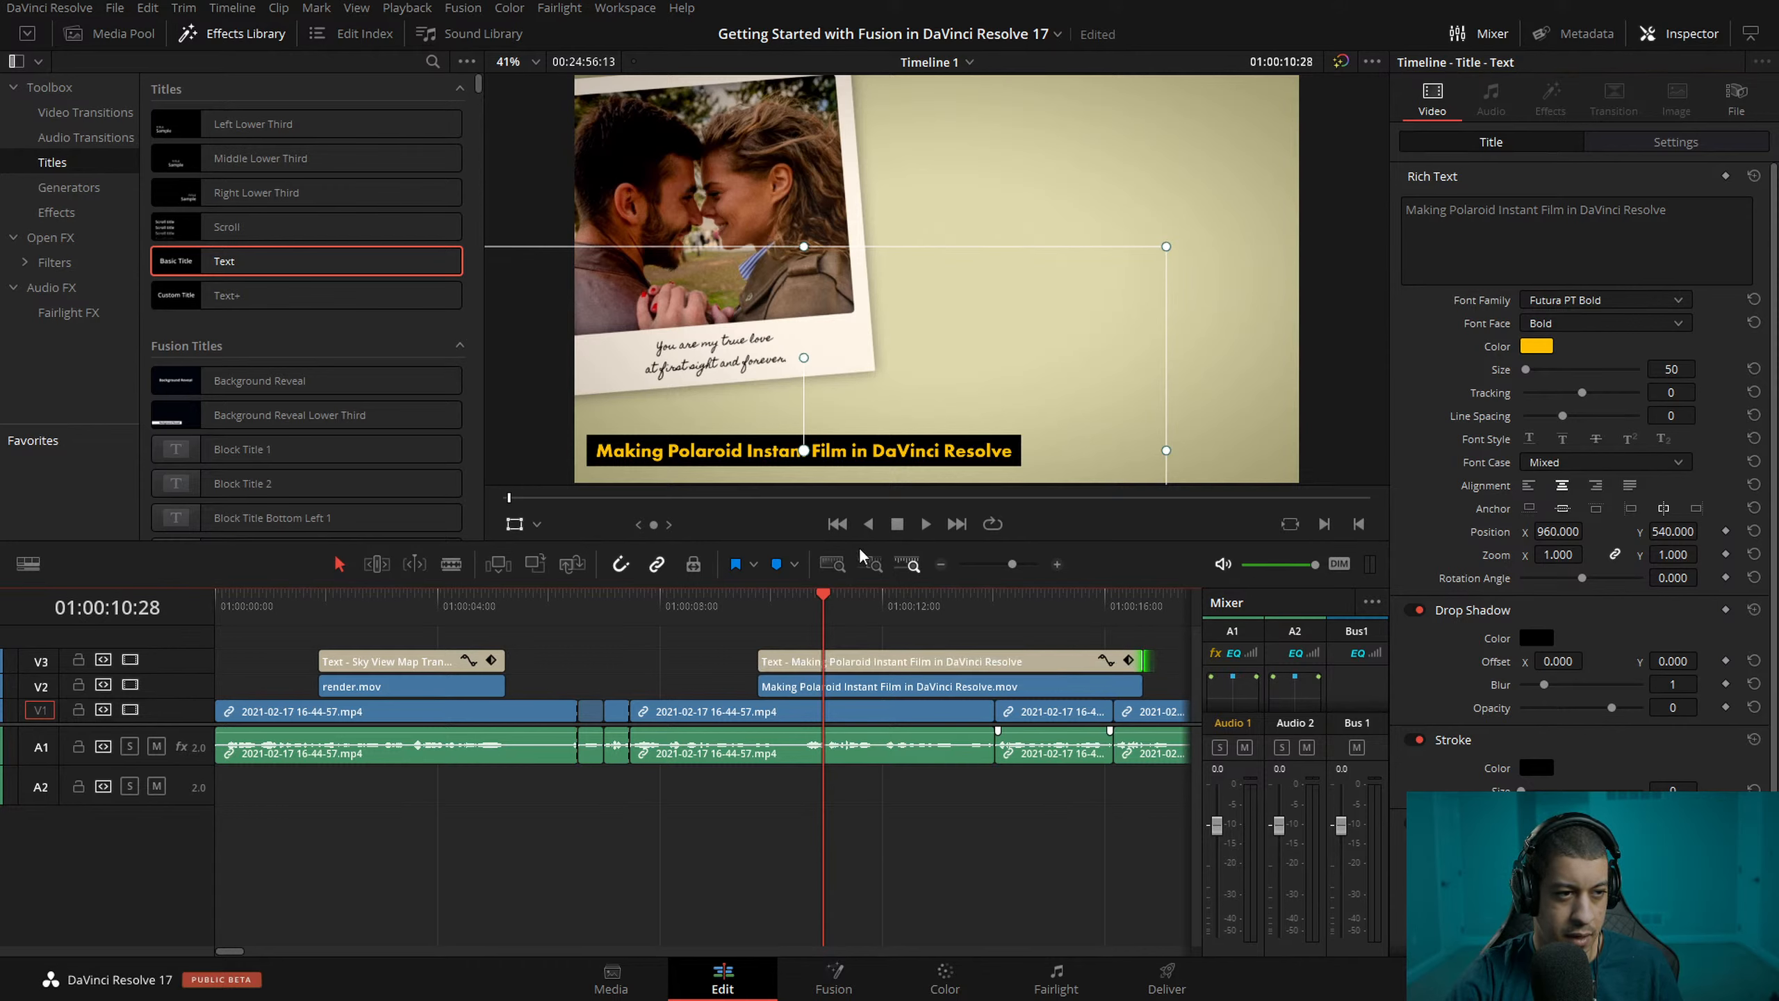
{"action": "left_click", "coordinate": [941, 564]}
{"action": "left_click", "coordinate": [941, 565]}
{"action": "left_click_drag", "start_coordinate": [376, 664], "coordinate": [504, 664]}
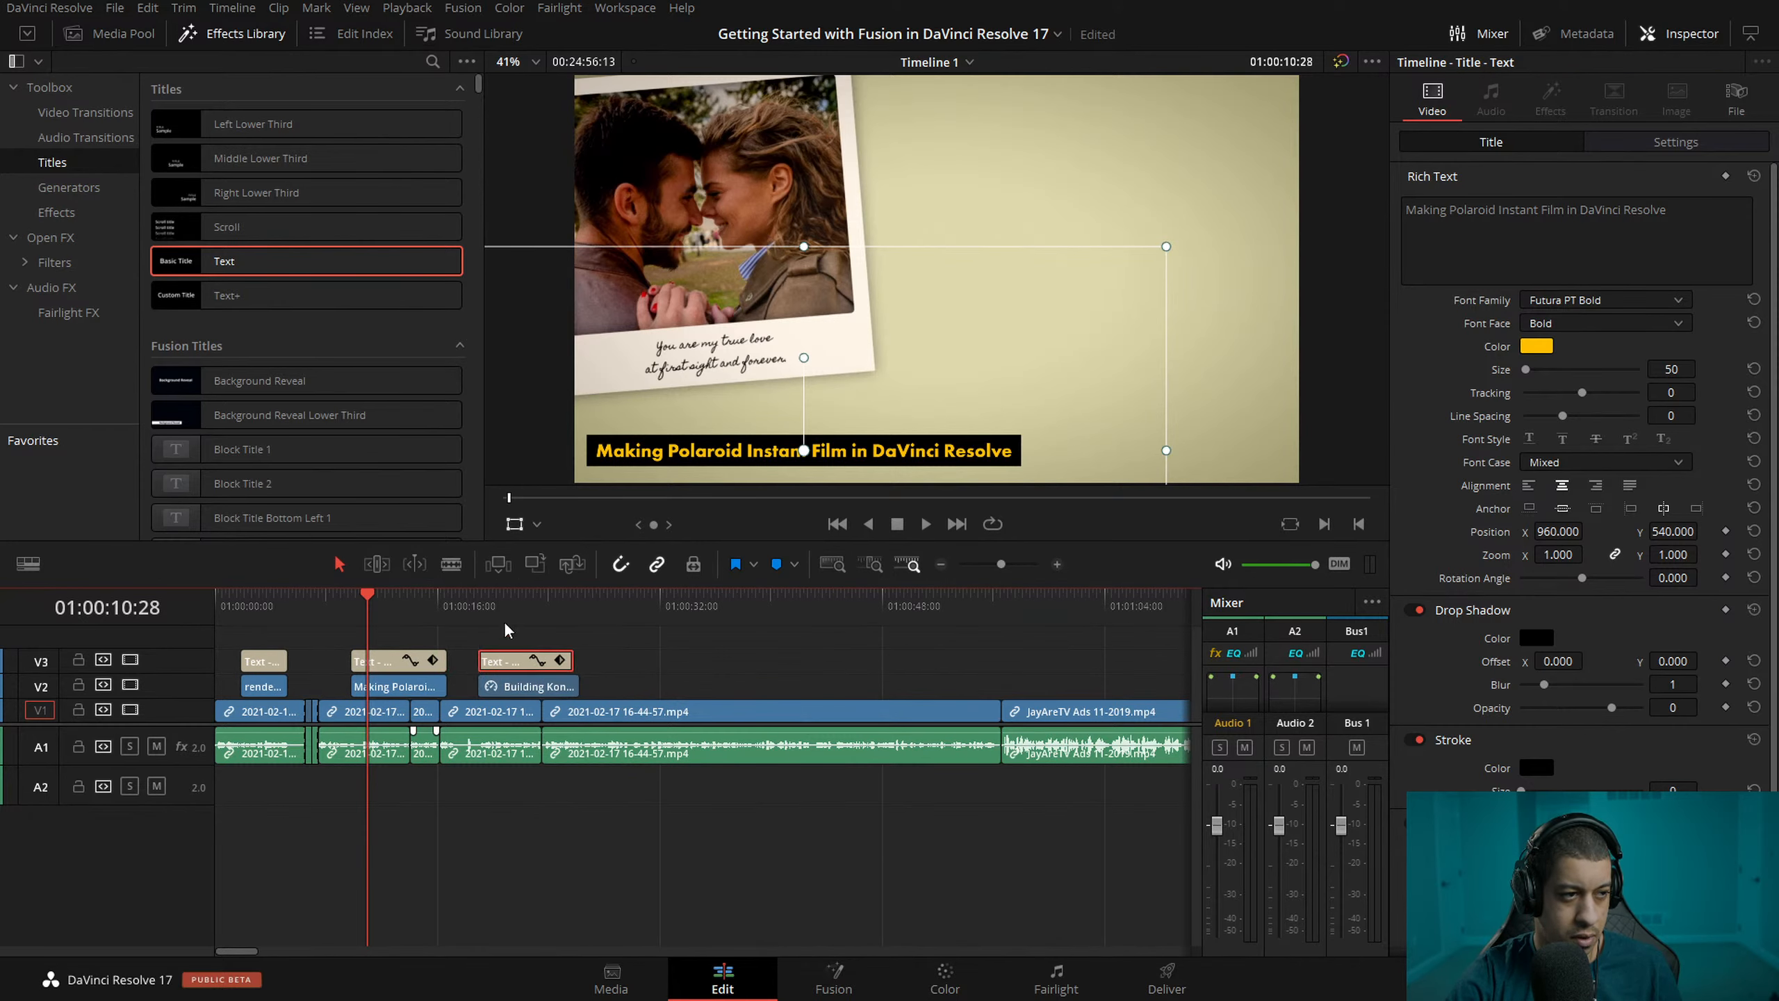
{"action": "left_click", "coordinate": [513, 615]}
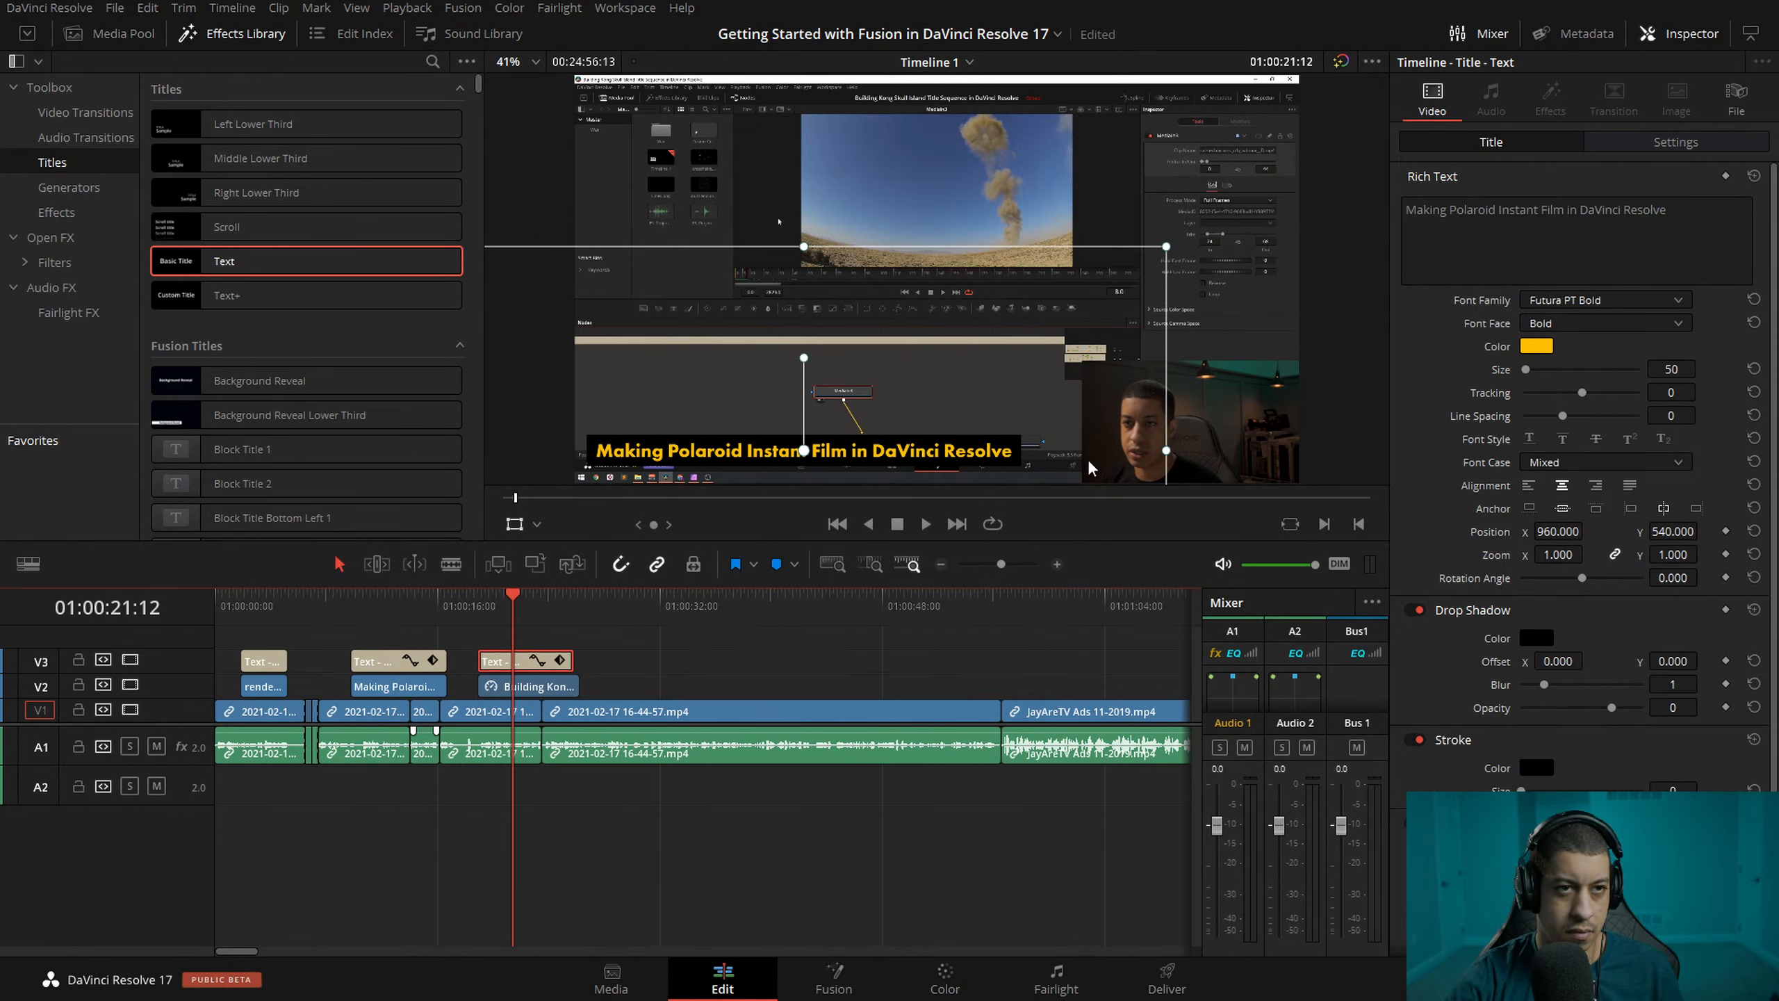
- Change the third title's text to "Building Kong Skull Island Title Sequence in DaVinci Resolve" without a trailing empty line
{"action": "left_click", "coordinate": [1610, 219]}
{"action": "key", "text": "ctrl+a"}
{"action": "type", "text": "Building Kong Skull Island Title Sequence in DaVinci Resolve"}
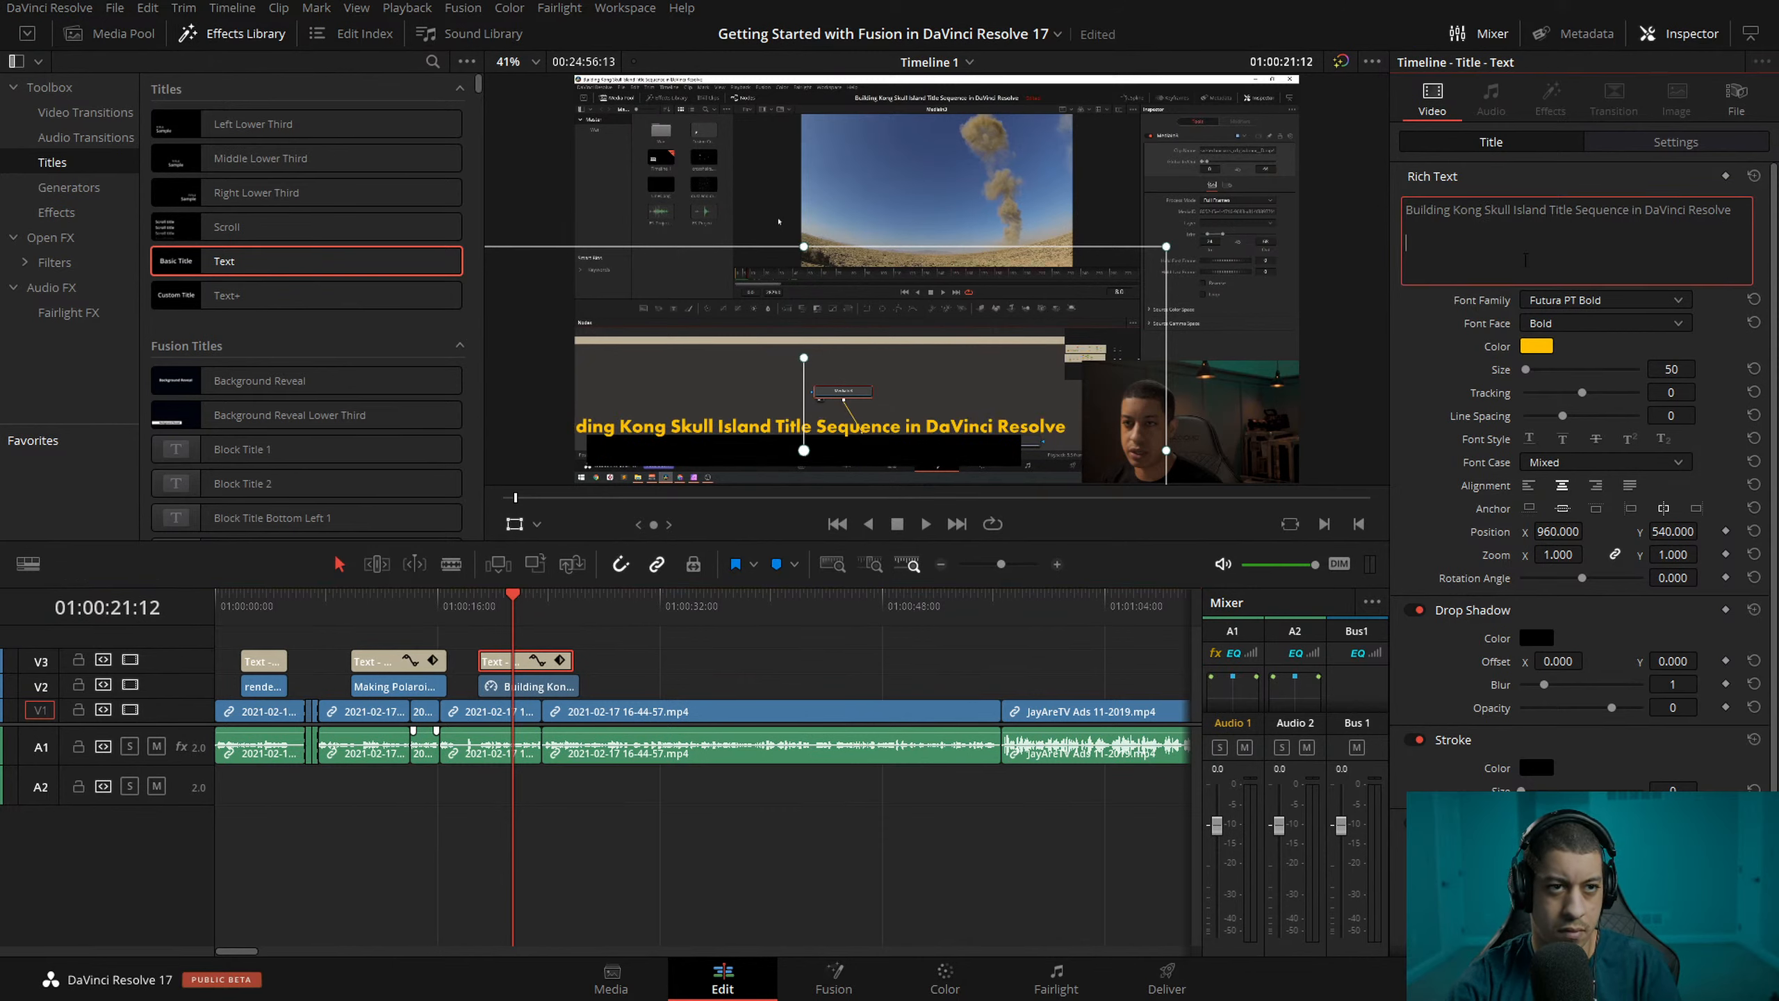
{"action": "key", "text": "BackSpace"}
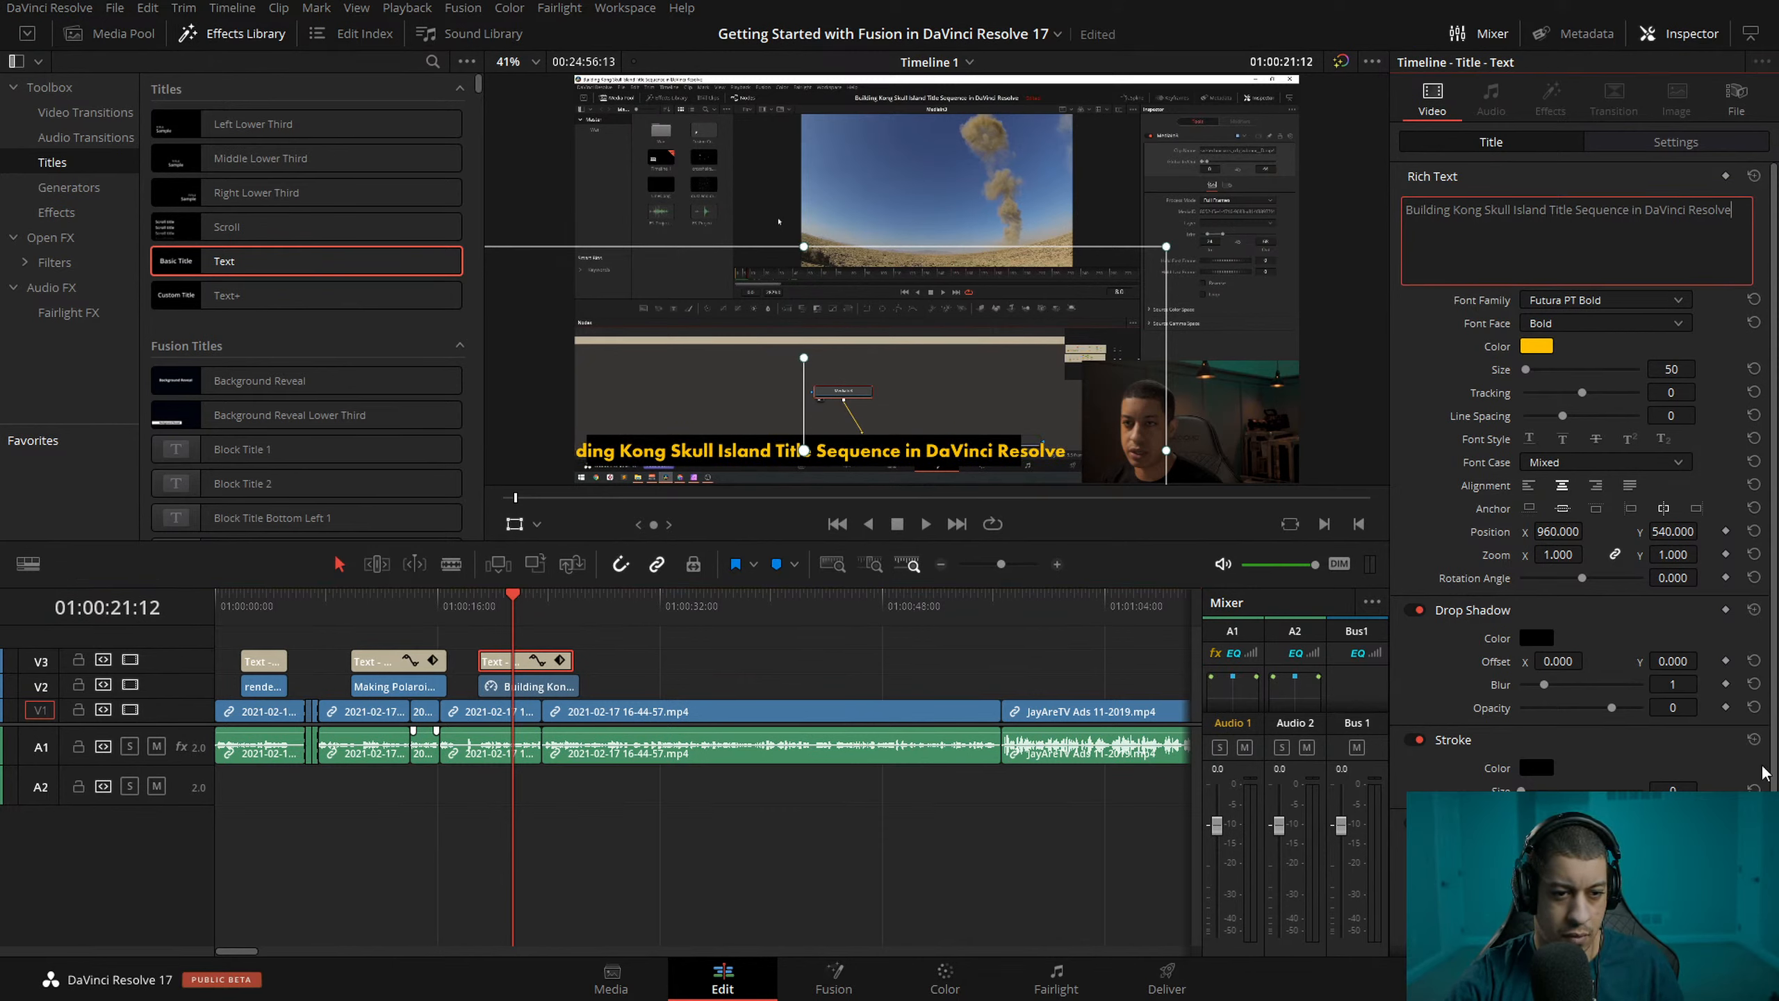
- Widen the Kong title's background to cover the full text and move the title right to position X -191.273
{"action": "scroll", "coordinate": [1776, 764], "scroll_direction": "down", "scroll_amount": 2}
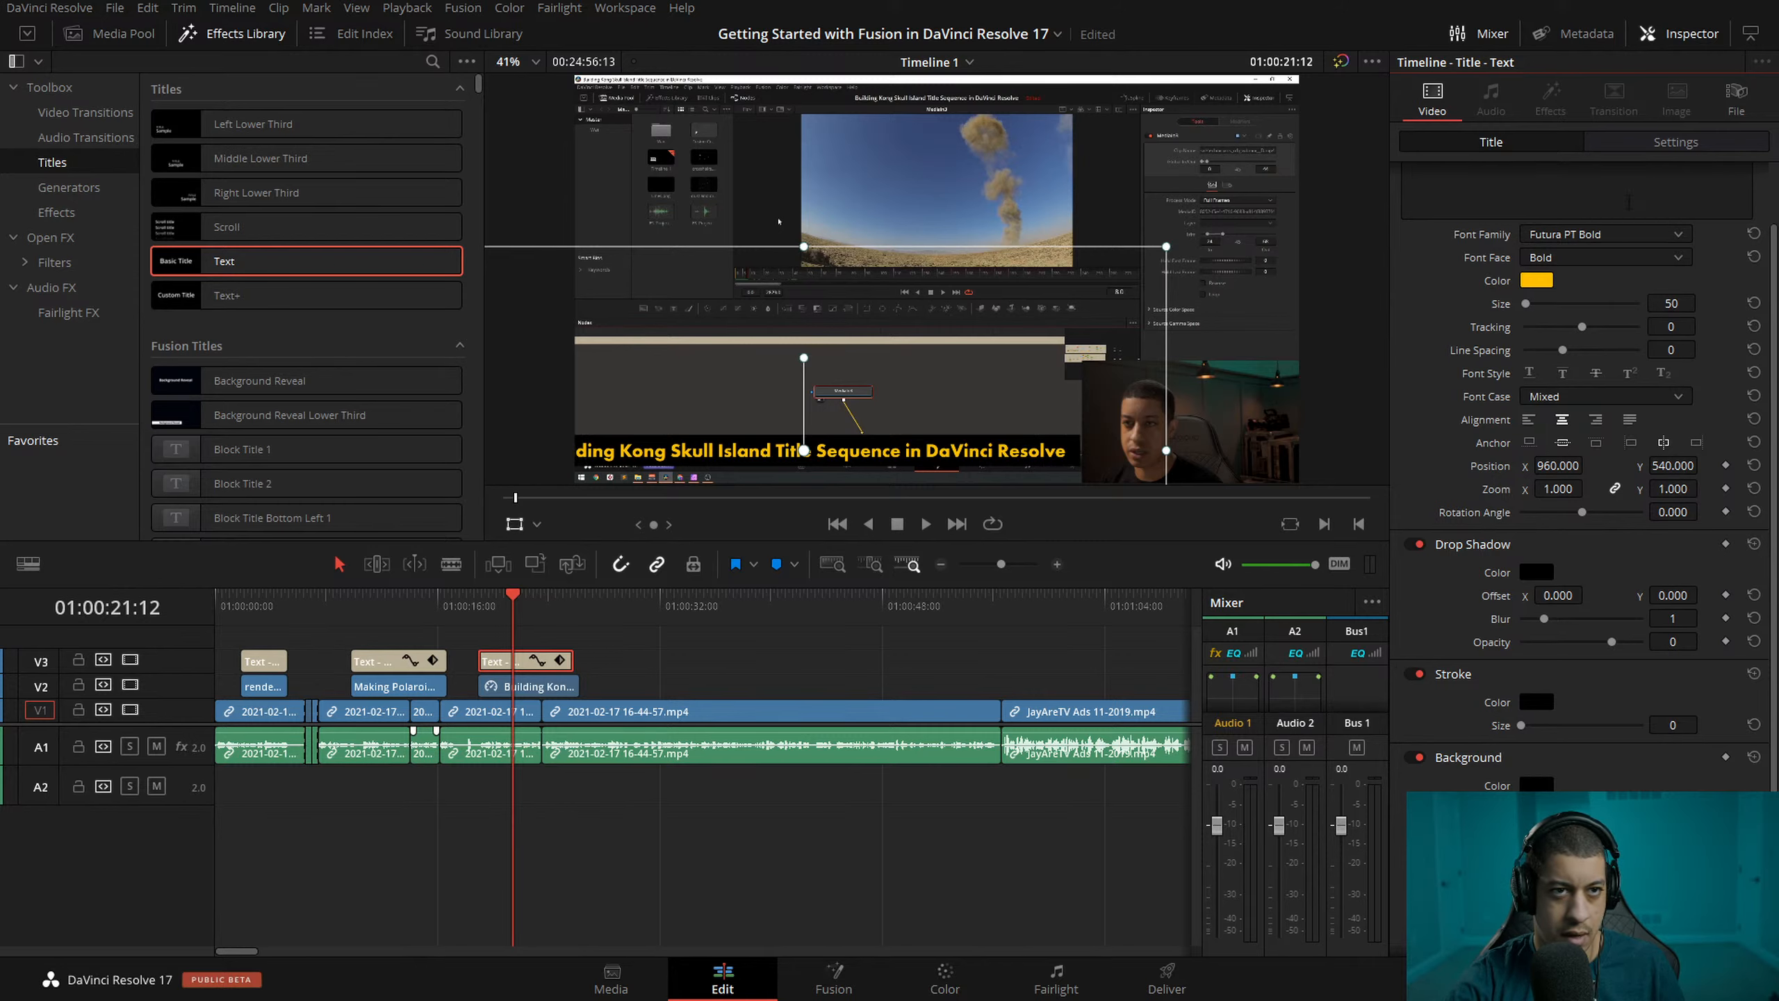
{"action": "left_click", "coordinate": [1675, 141]}
{"action": "left_click_drag", "start_coordinate": [1538, 227], "coordinate": [1593, 226]}
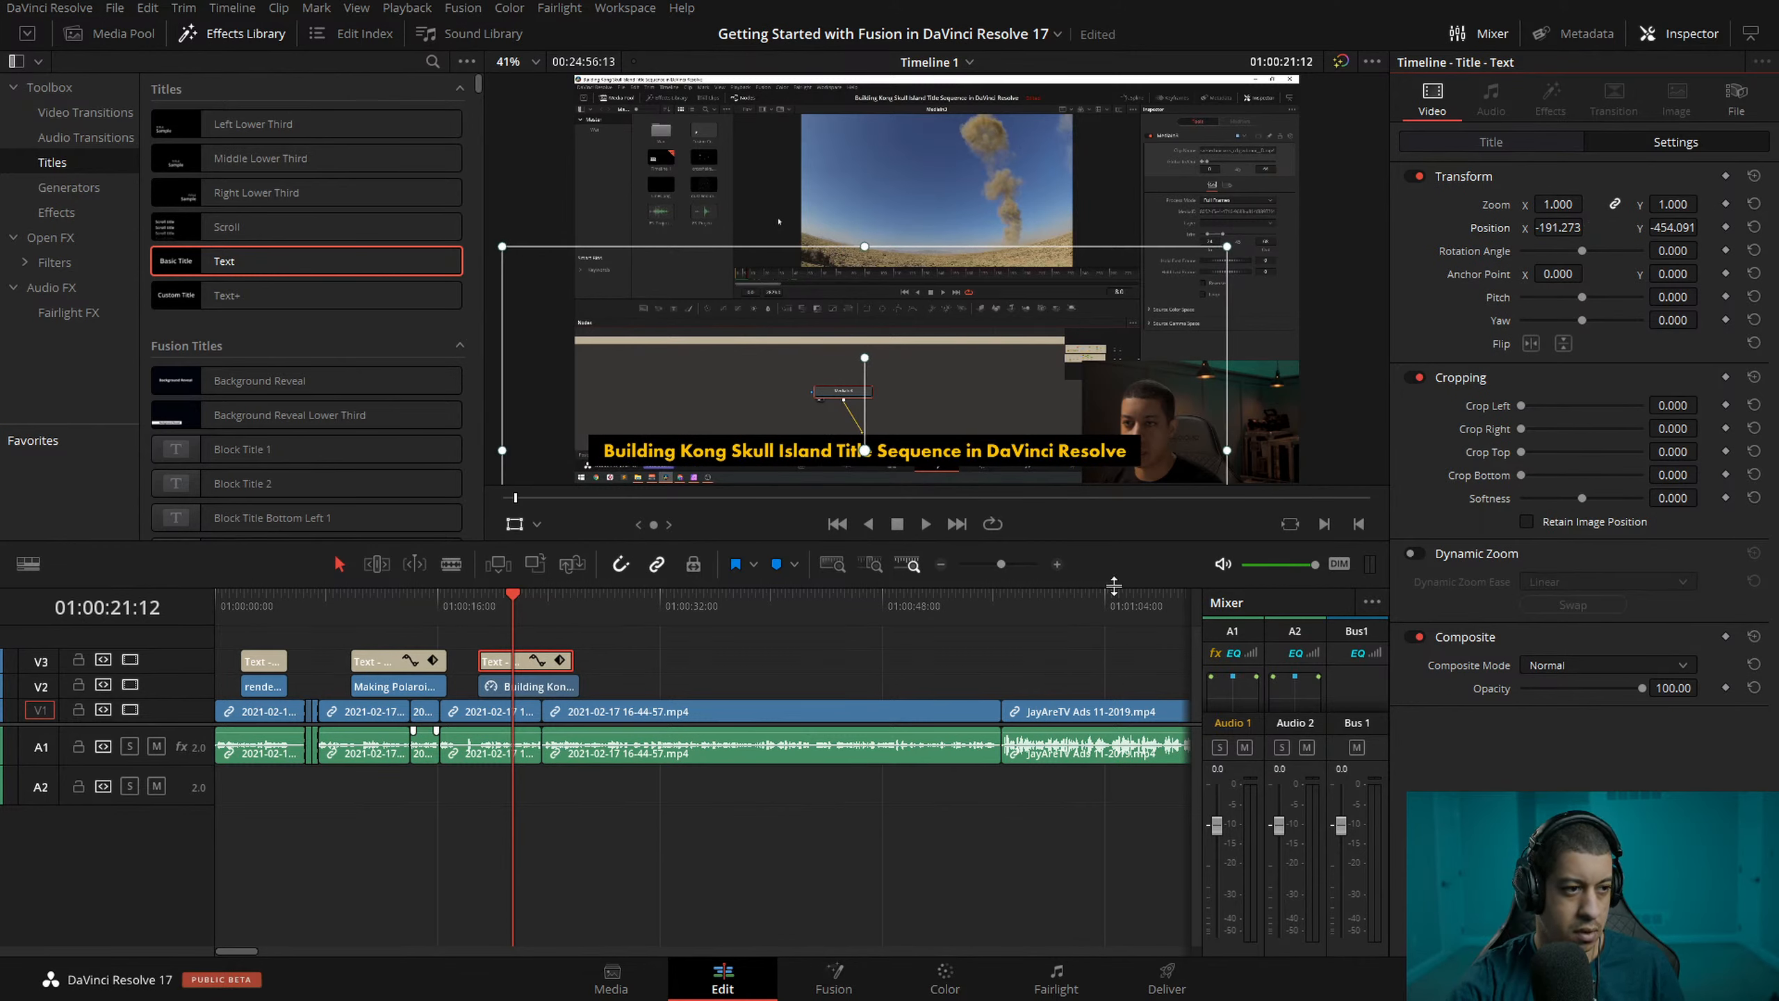
- Extend the Kong title to the end of the Building Kong clip beneath it
{"action": "left_click_drag", "start_coordinate": [581, 659], "coordinate": [587, 659]}
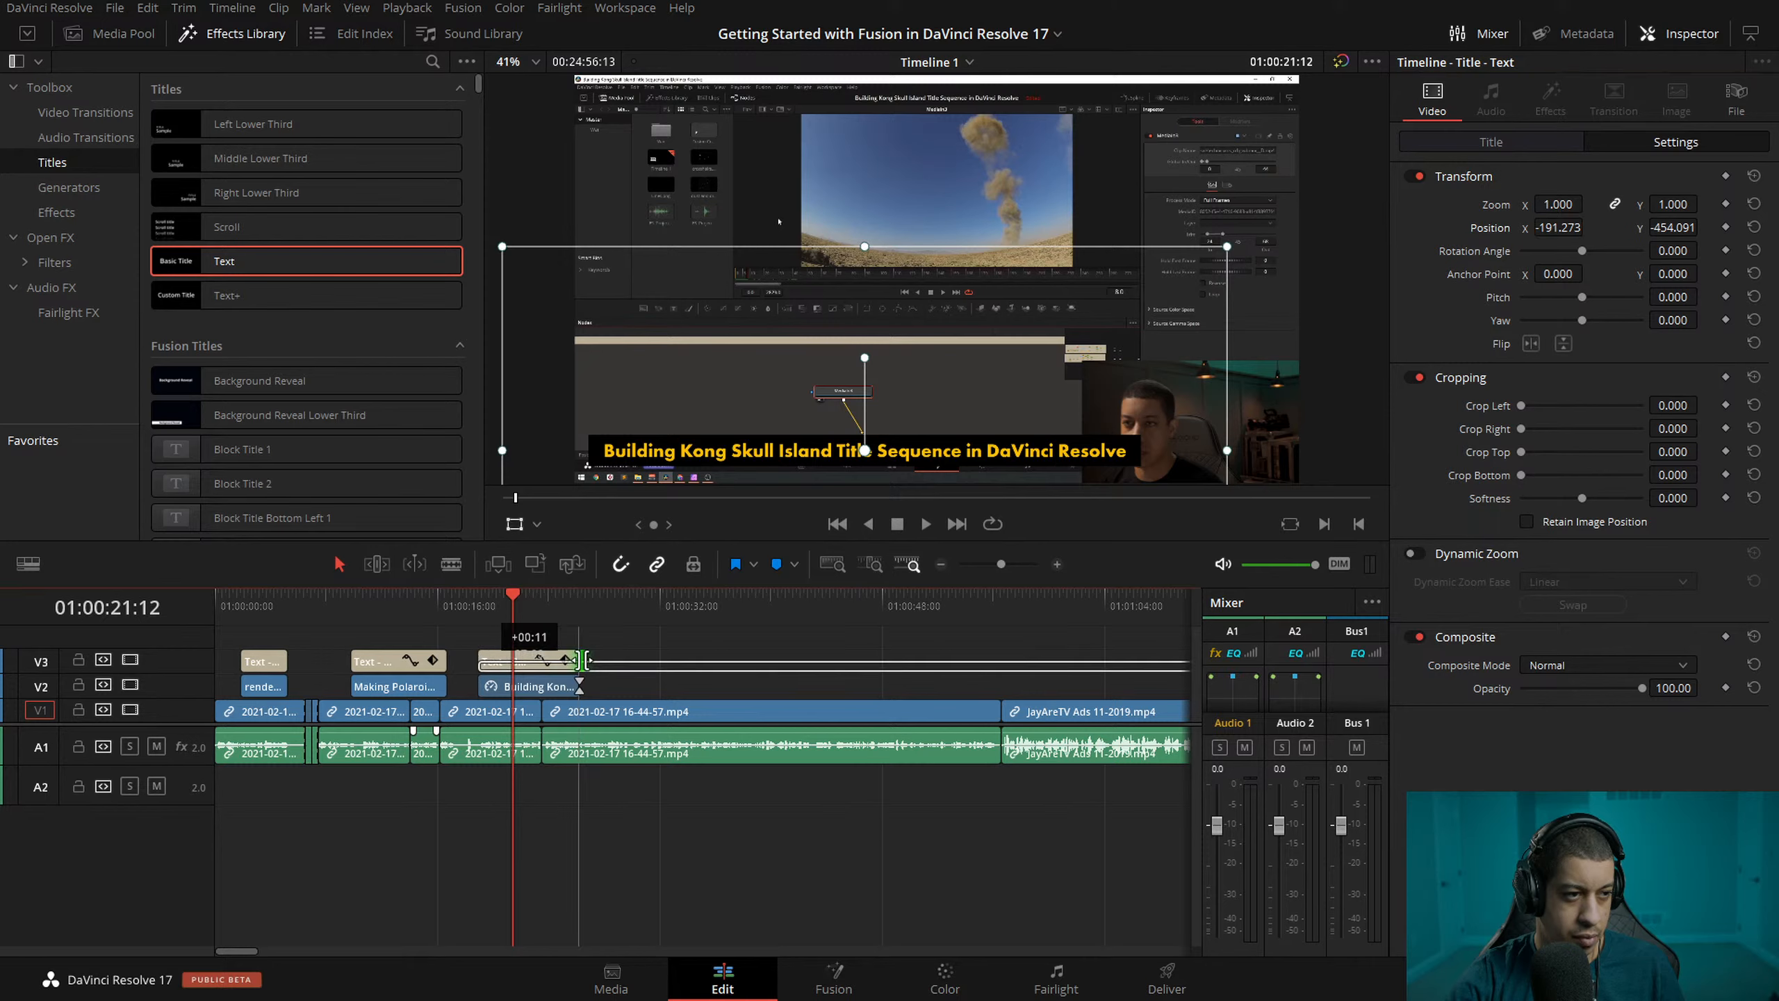
{"action": "left_click", "coordinate": [943, 563]}
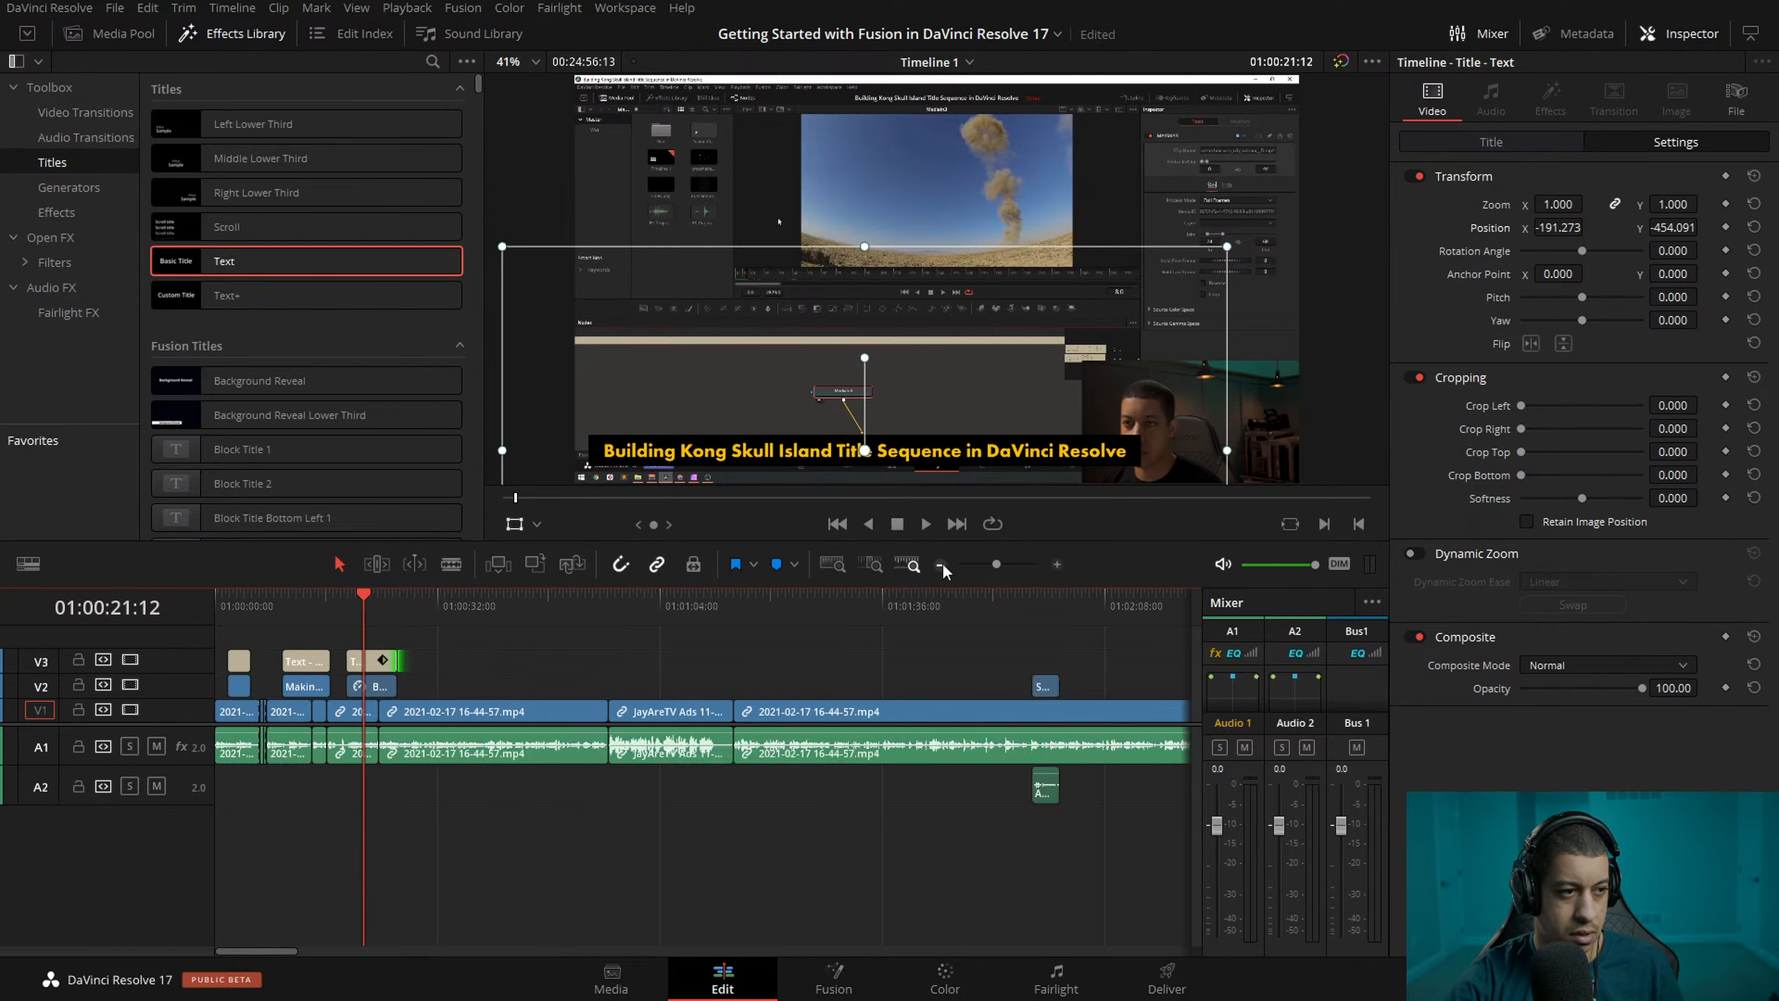
{"action": "left_click", "coordinate": [942, 563]}
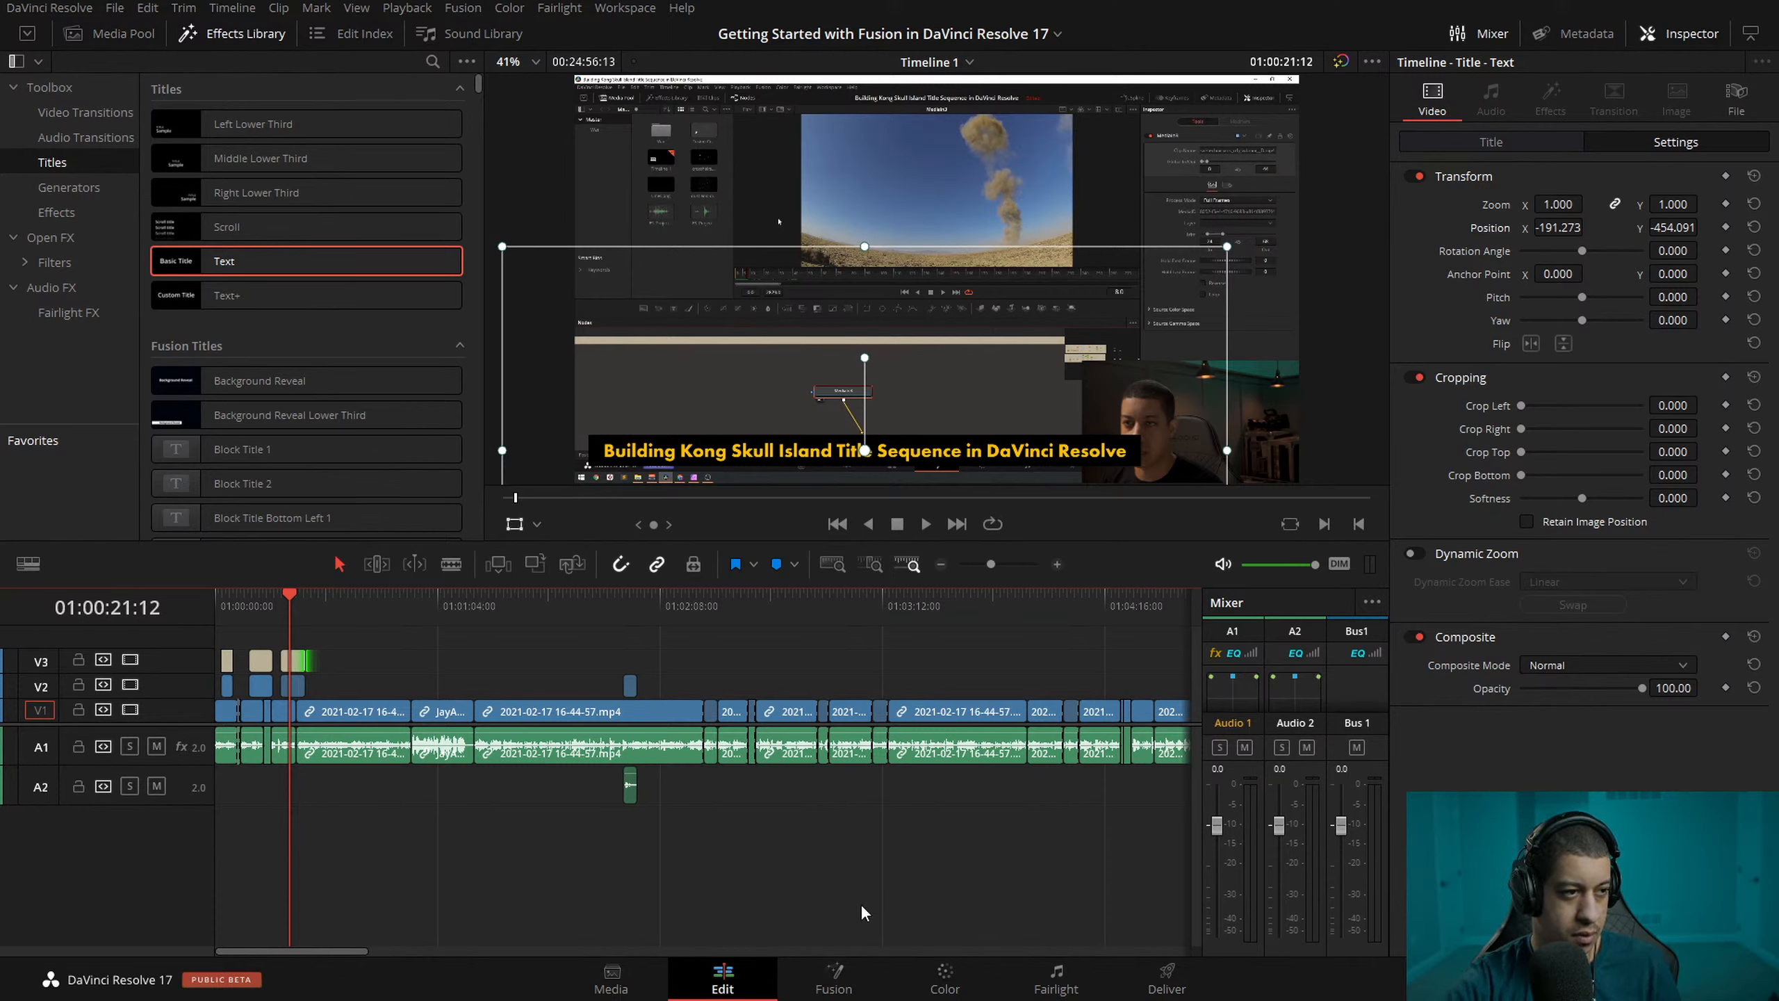
- Scrub through the rest of the timeline's overlays and stop on the camera T.jpg clip at 01:11:38:20
{"action": "left_click_drag", "start_coordinate": [295, 603], "coordinate": [308, 603]}
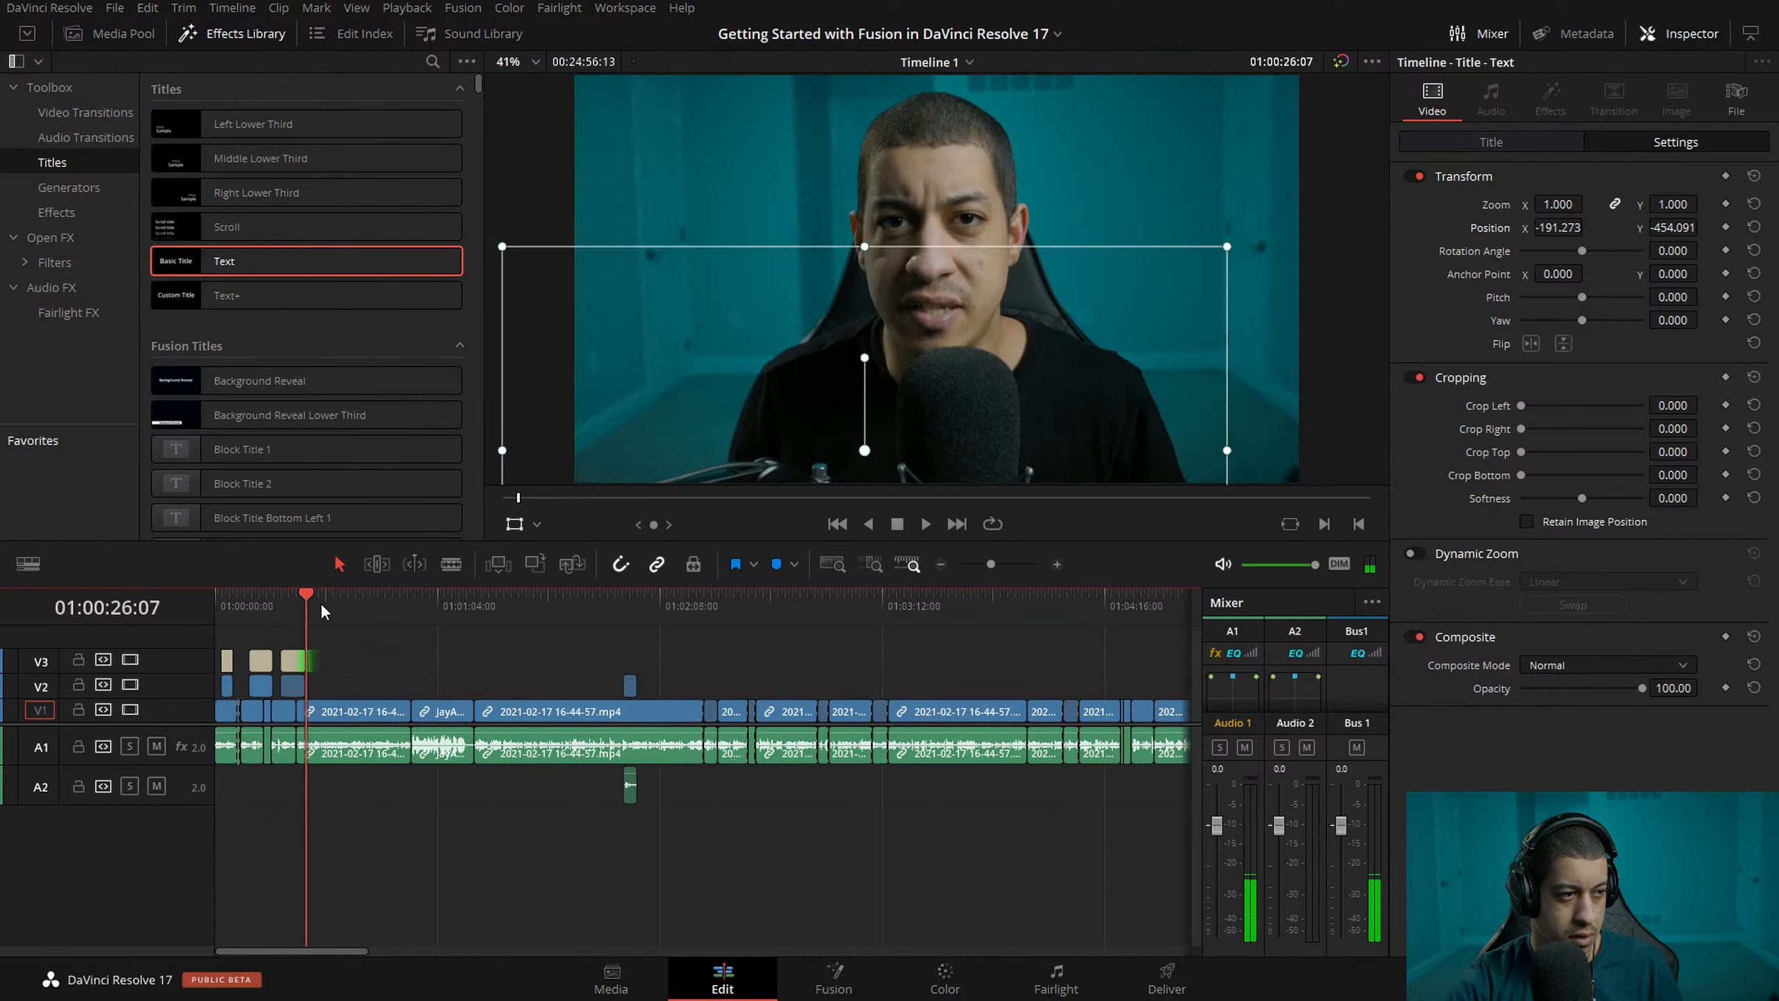
{"action": "left_click", "coordinate": [940, 568]}
{"action": "left_click_drag", "start_coordinate": [389, 613], "coordinate": [873, 638]}
{"action": "scroll", "coordinate": [546, 644], "scroll_direction": "down", "scroll_amount": 5}
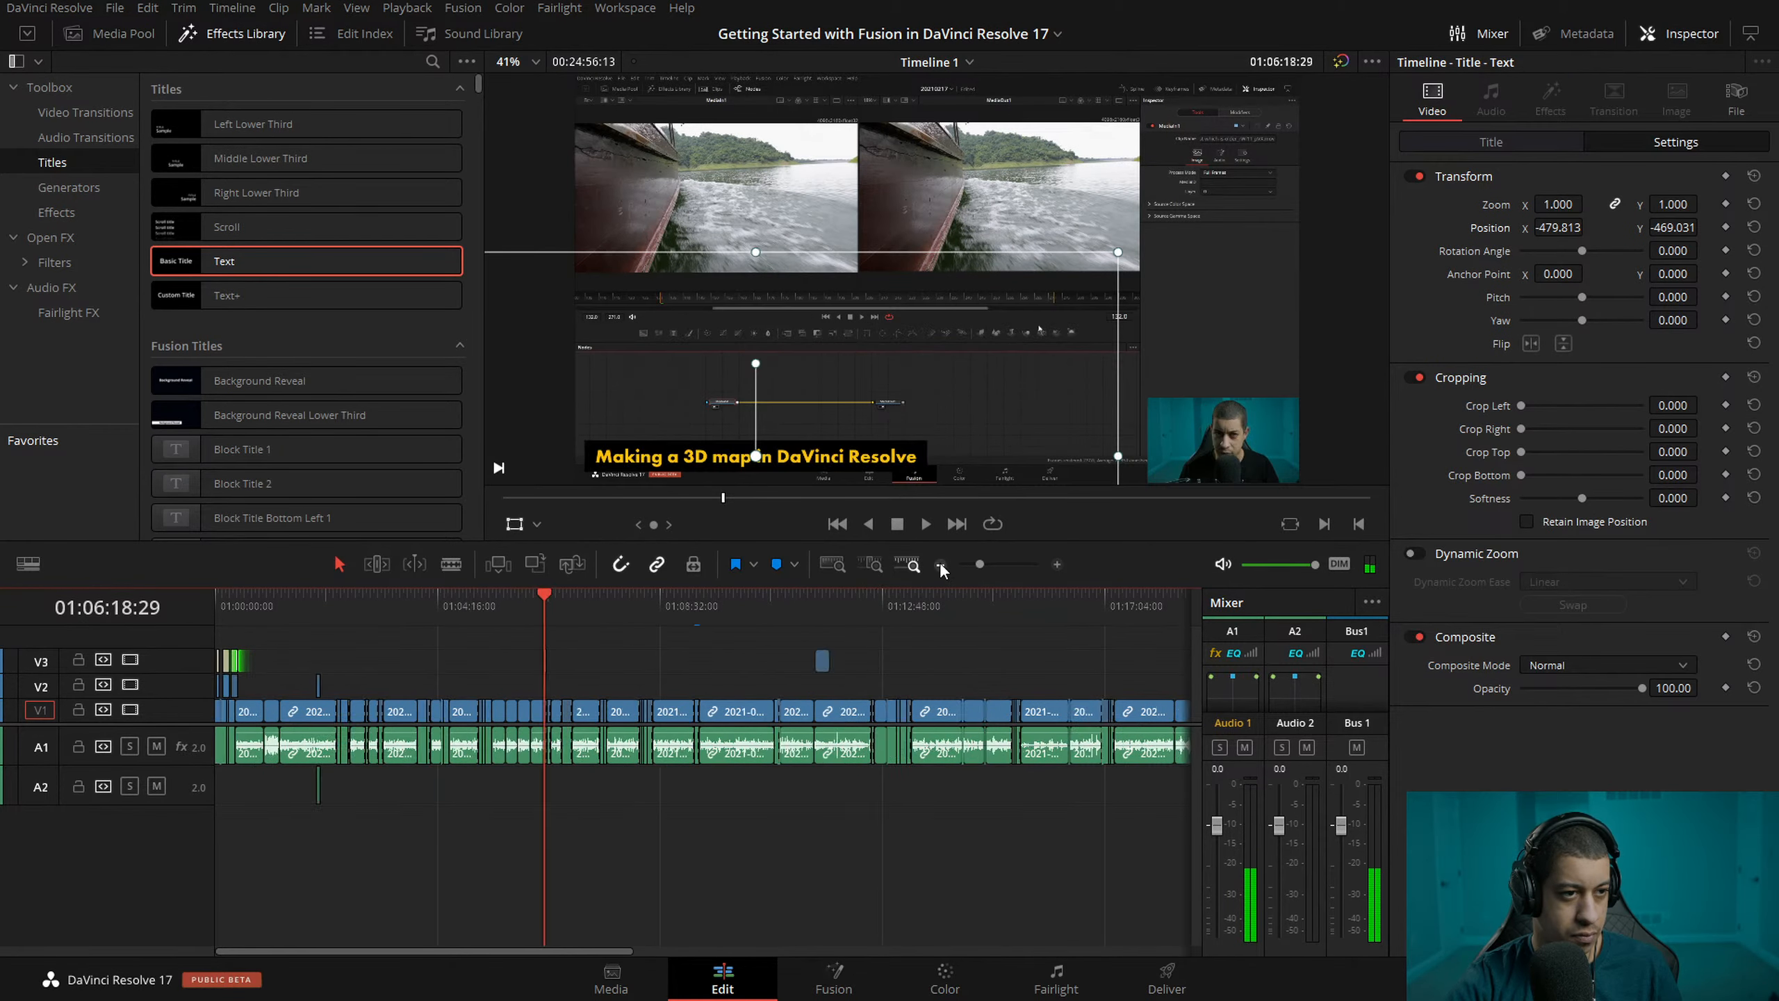
{"action": "left_click_drag", "start_coordinate": [335, 613], "coordinate": [365, 612]}
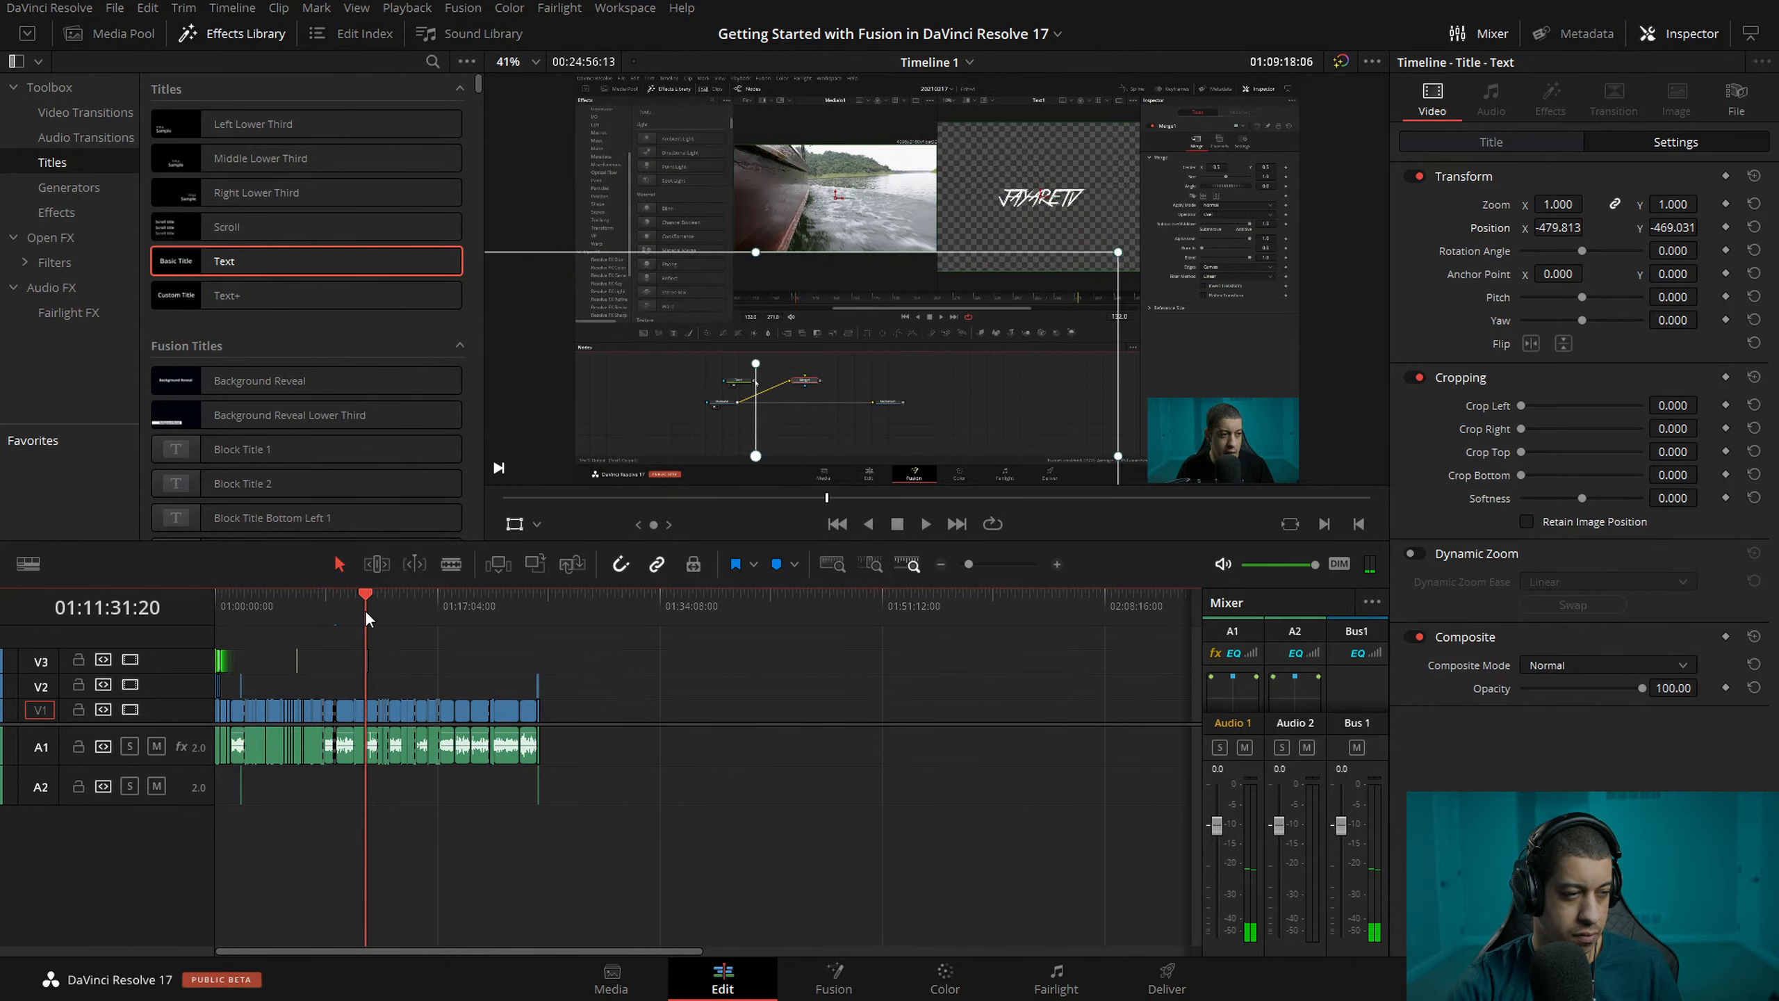
{"action": "left_click", "coordinate": [1058, 565]}
{"action": "mouse_move", "coordinate": [727, 603]}
{"action": "left_mouse_down"}
{"action": "mouse_move", "coordinate": [753, 604]}
{"action": "mouse_move", "coordinate": [732, 608]}
{"action": "left_mouse_up"}
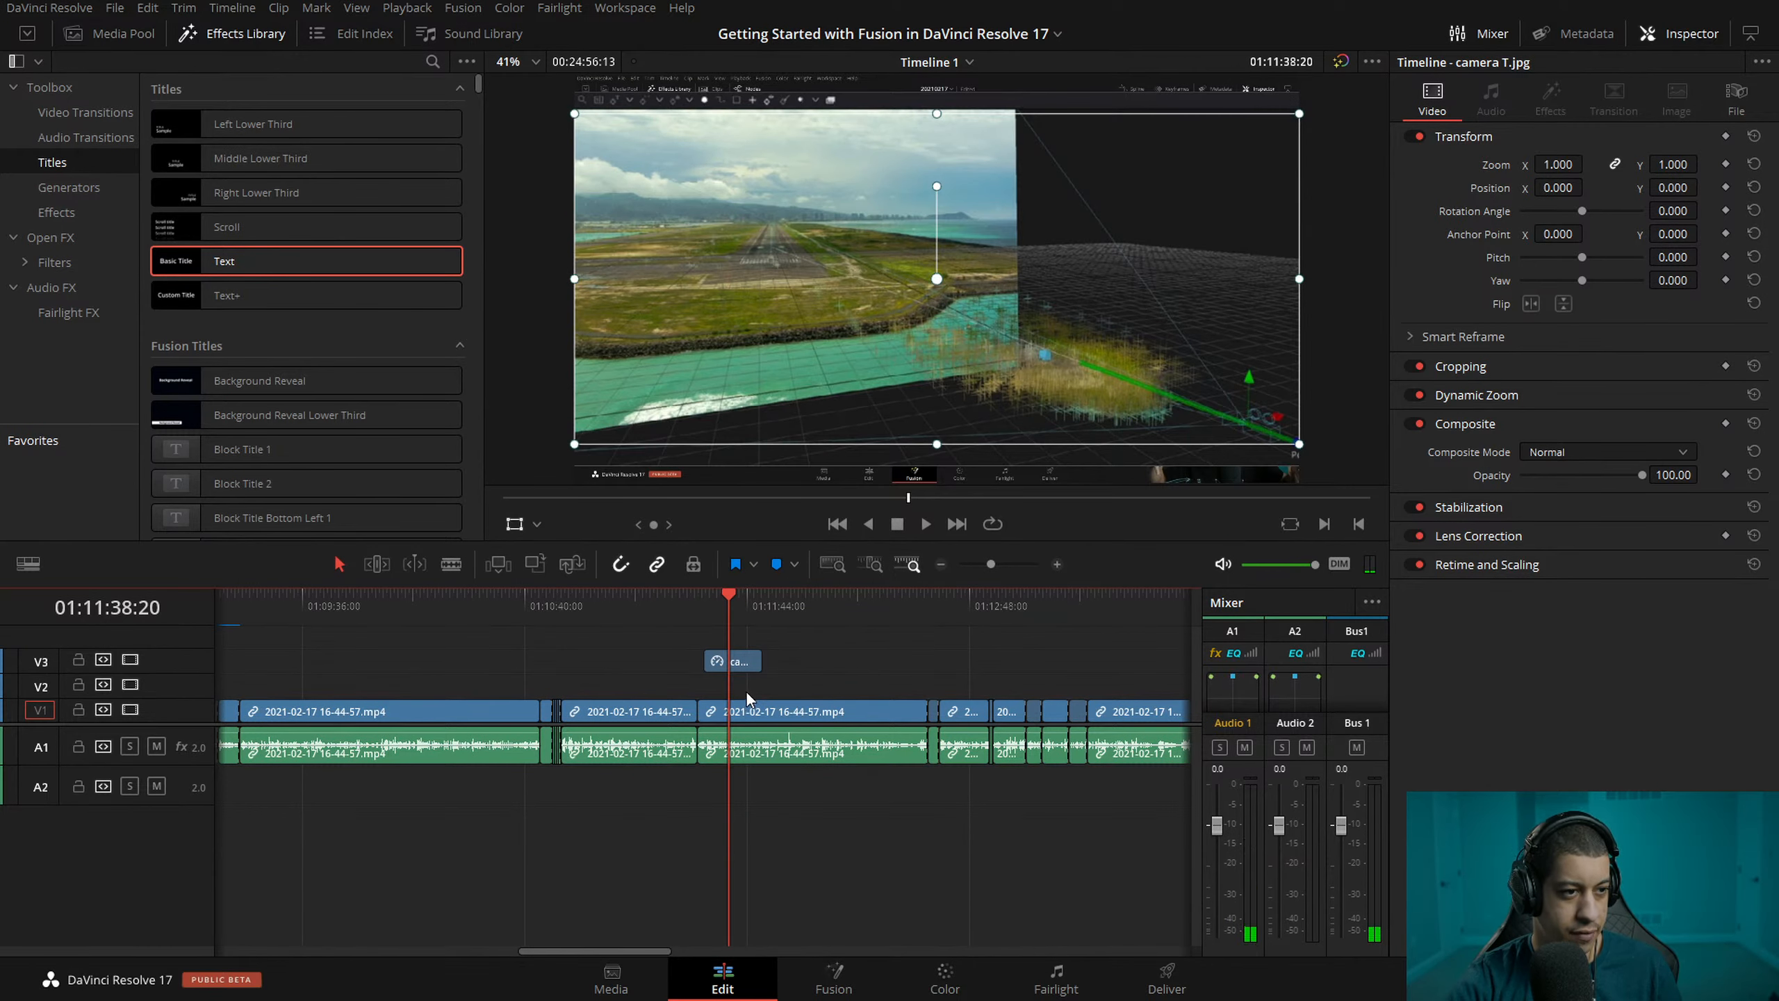
{"action": "left_click", "coordinate": [941, 564]}
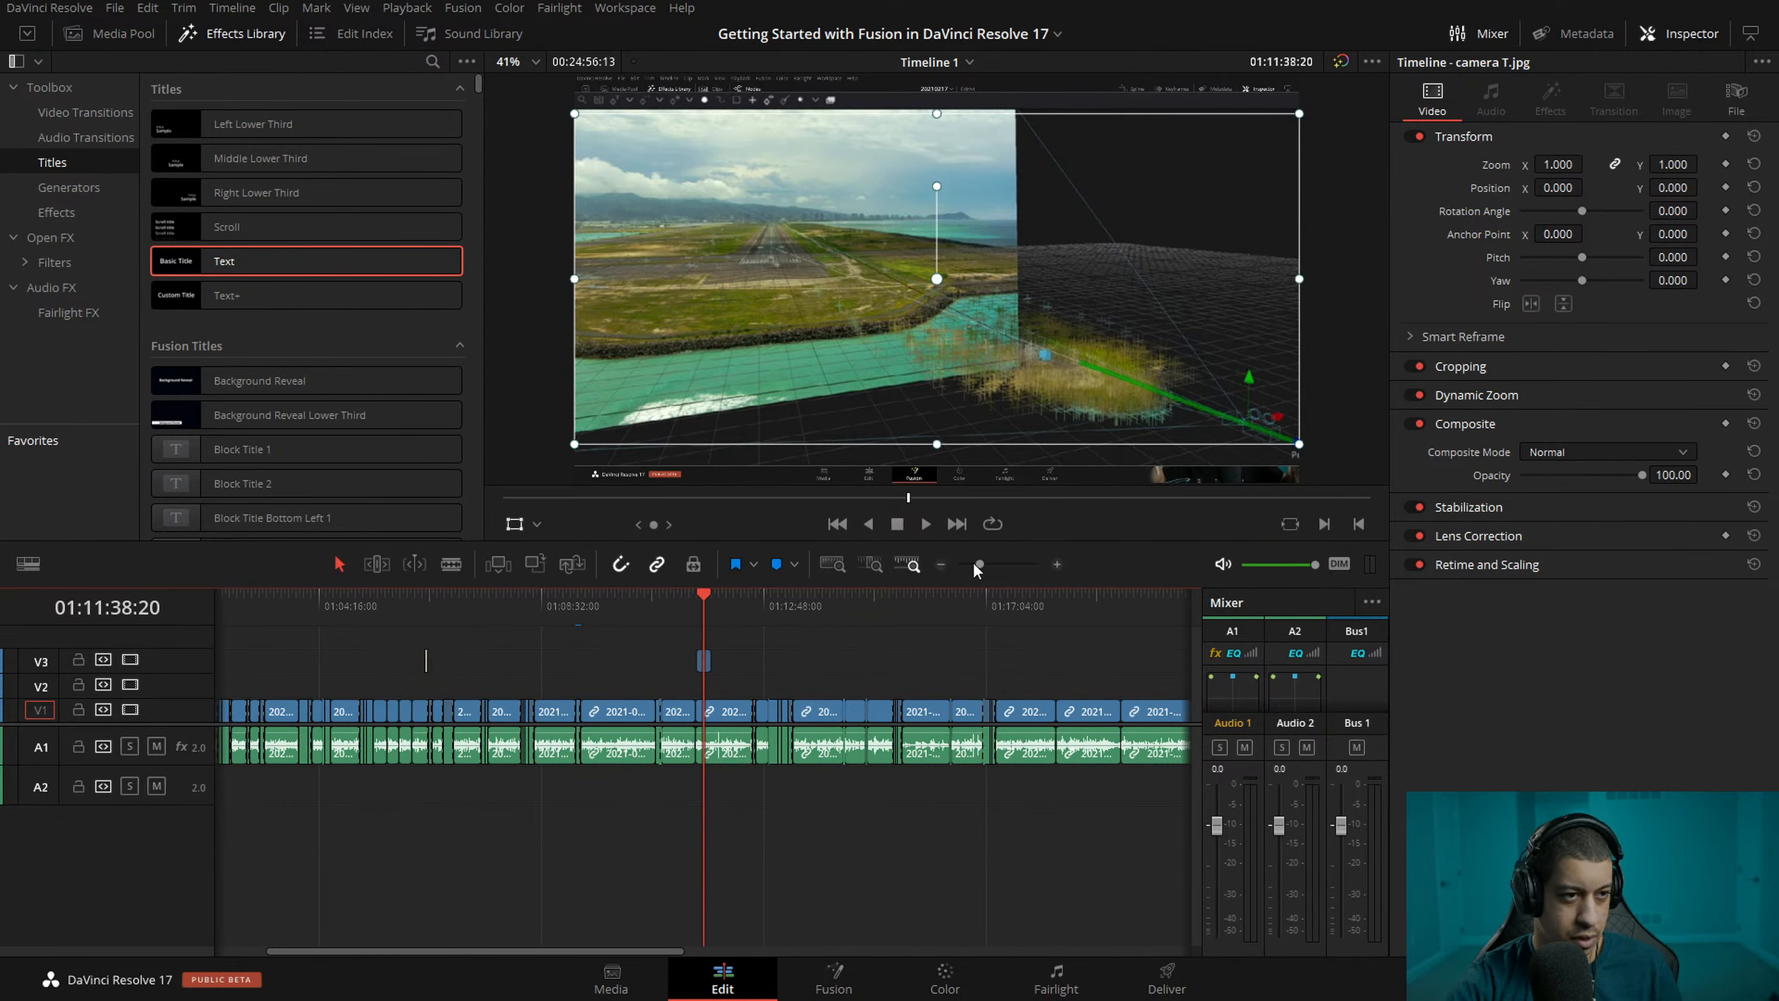
{"action": "left_click", "coordinate": [1057, 565]}
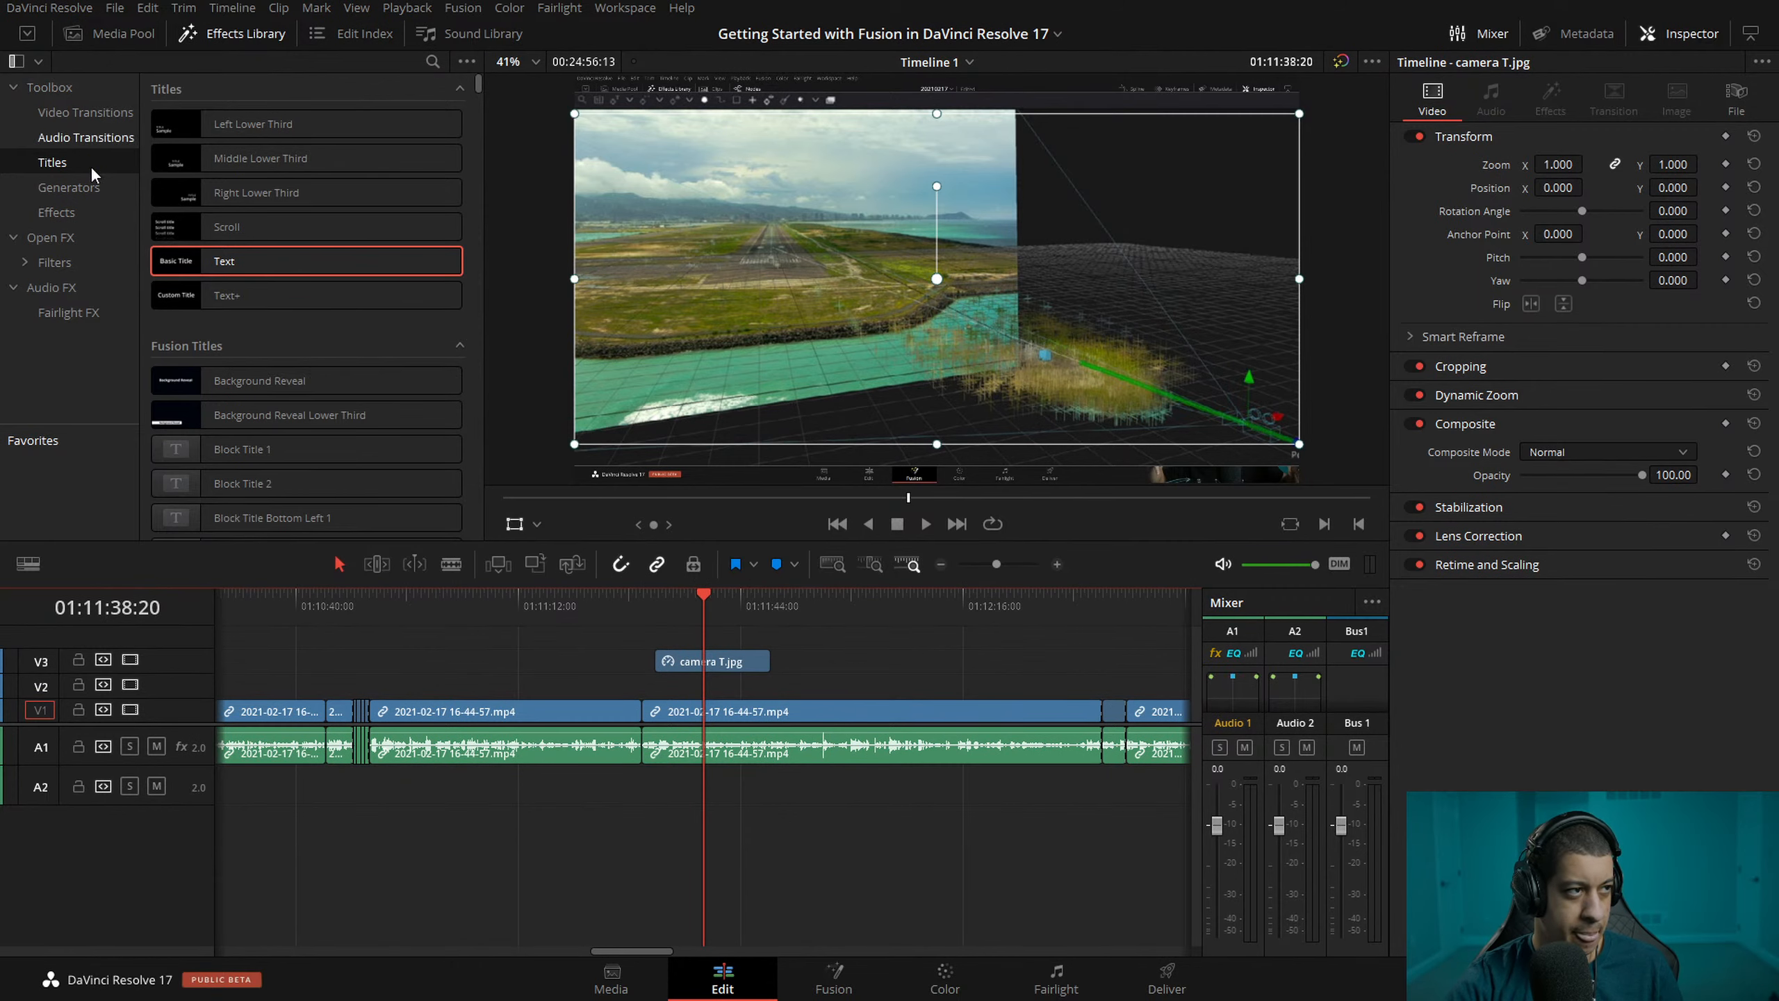
- Add a black Solid Color generator on Video 2 beneath camera T.jpg, matched to its length, and open its colour settings
{"action": "left_click", "coordinate": [69, 187]}
{"action": "left_click_drag", "start_coordinate": [280, 433], "coordinate": [771, 687]}
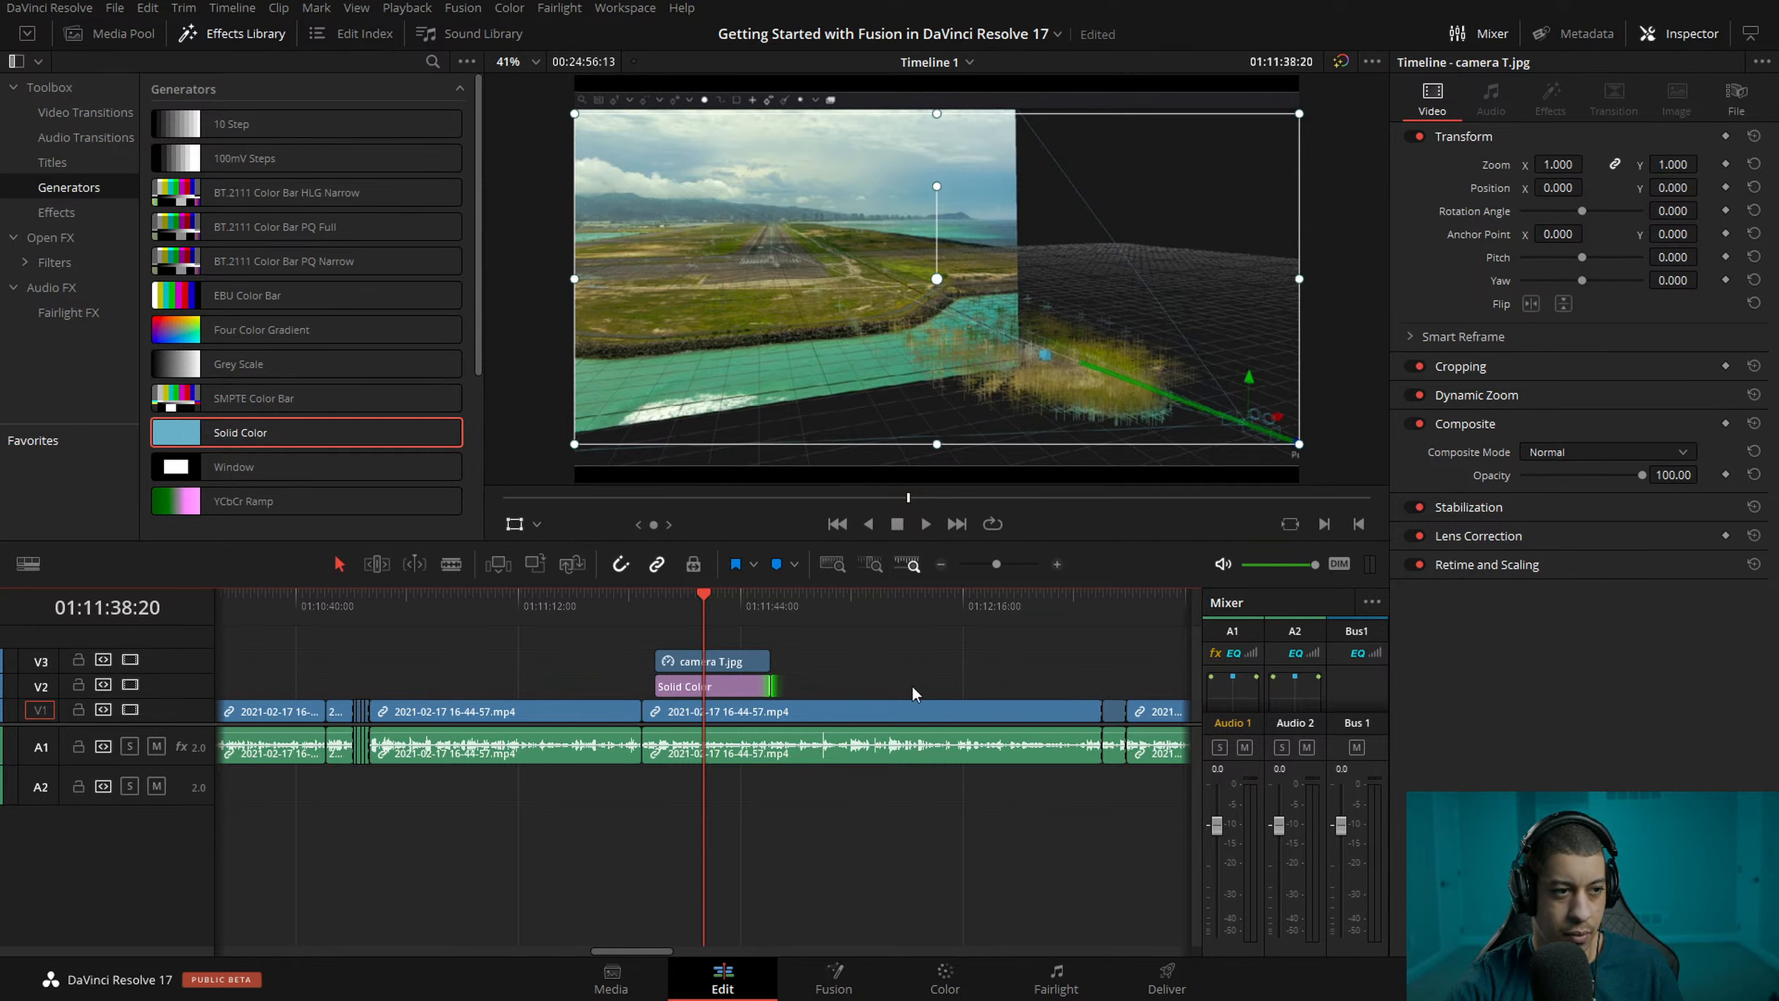
{"action": "left_click", "coordinate": [744, 692]}
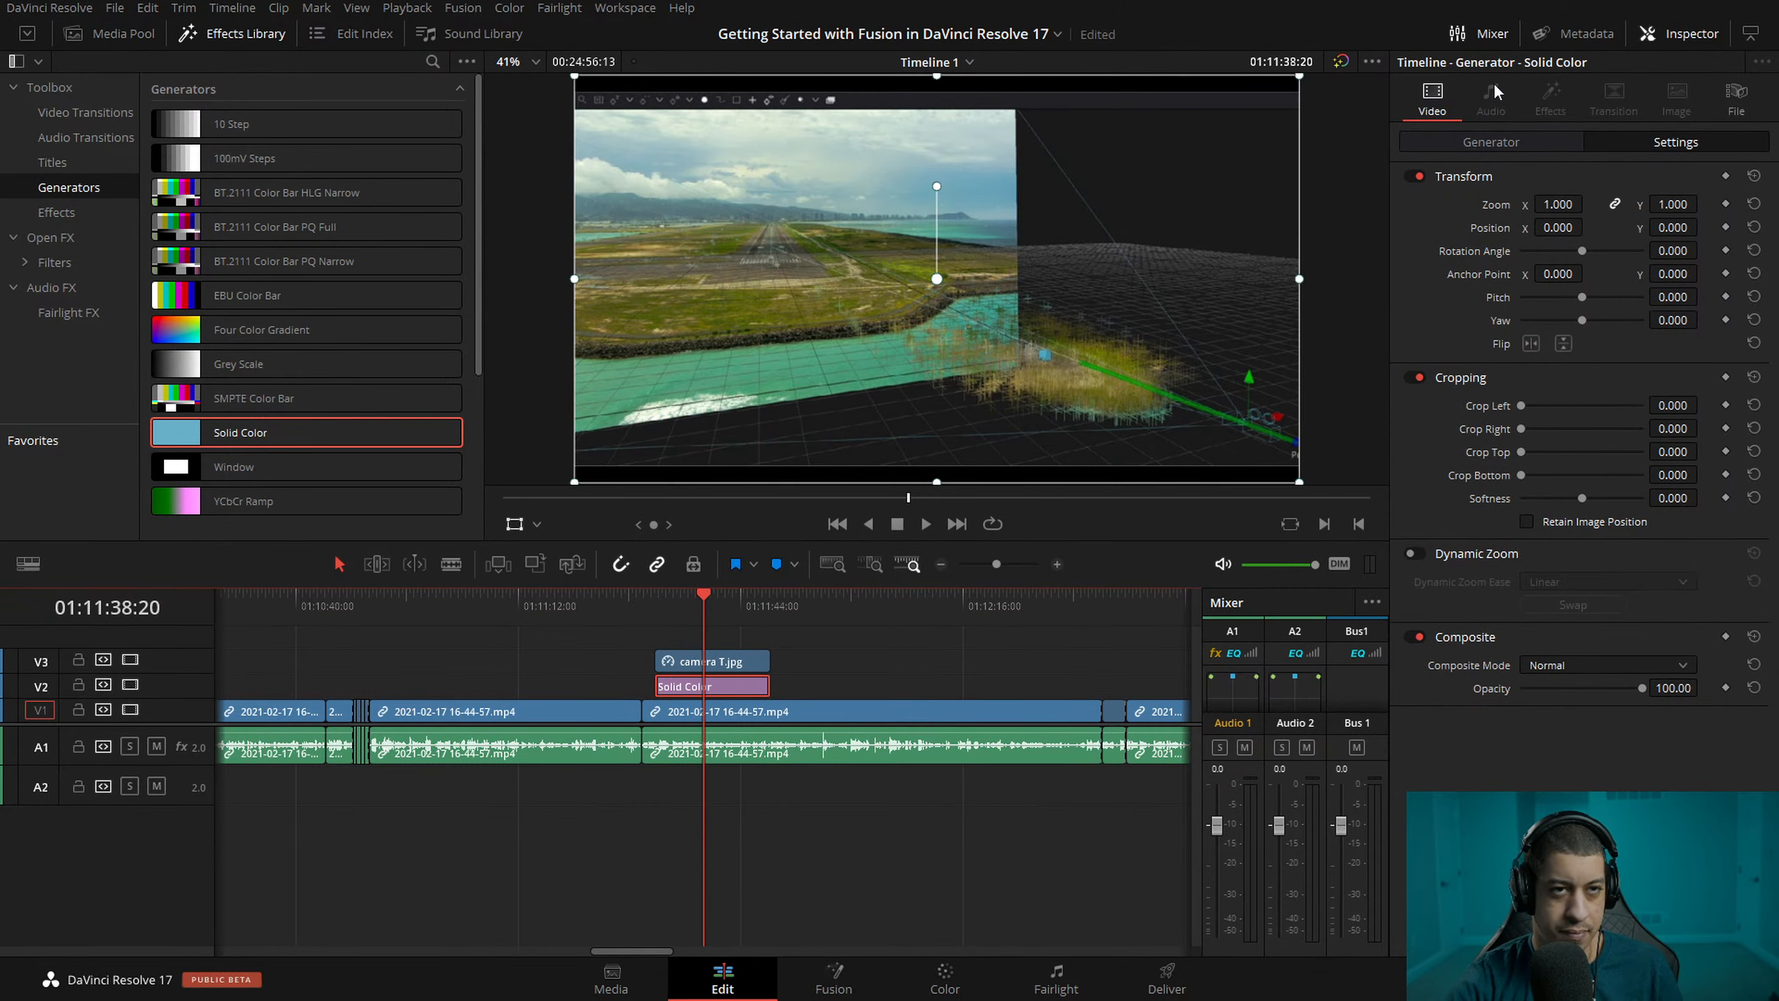
{"action": "left_click", "coordinate": [1509, 146]}
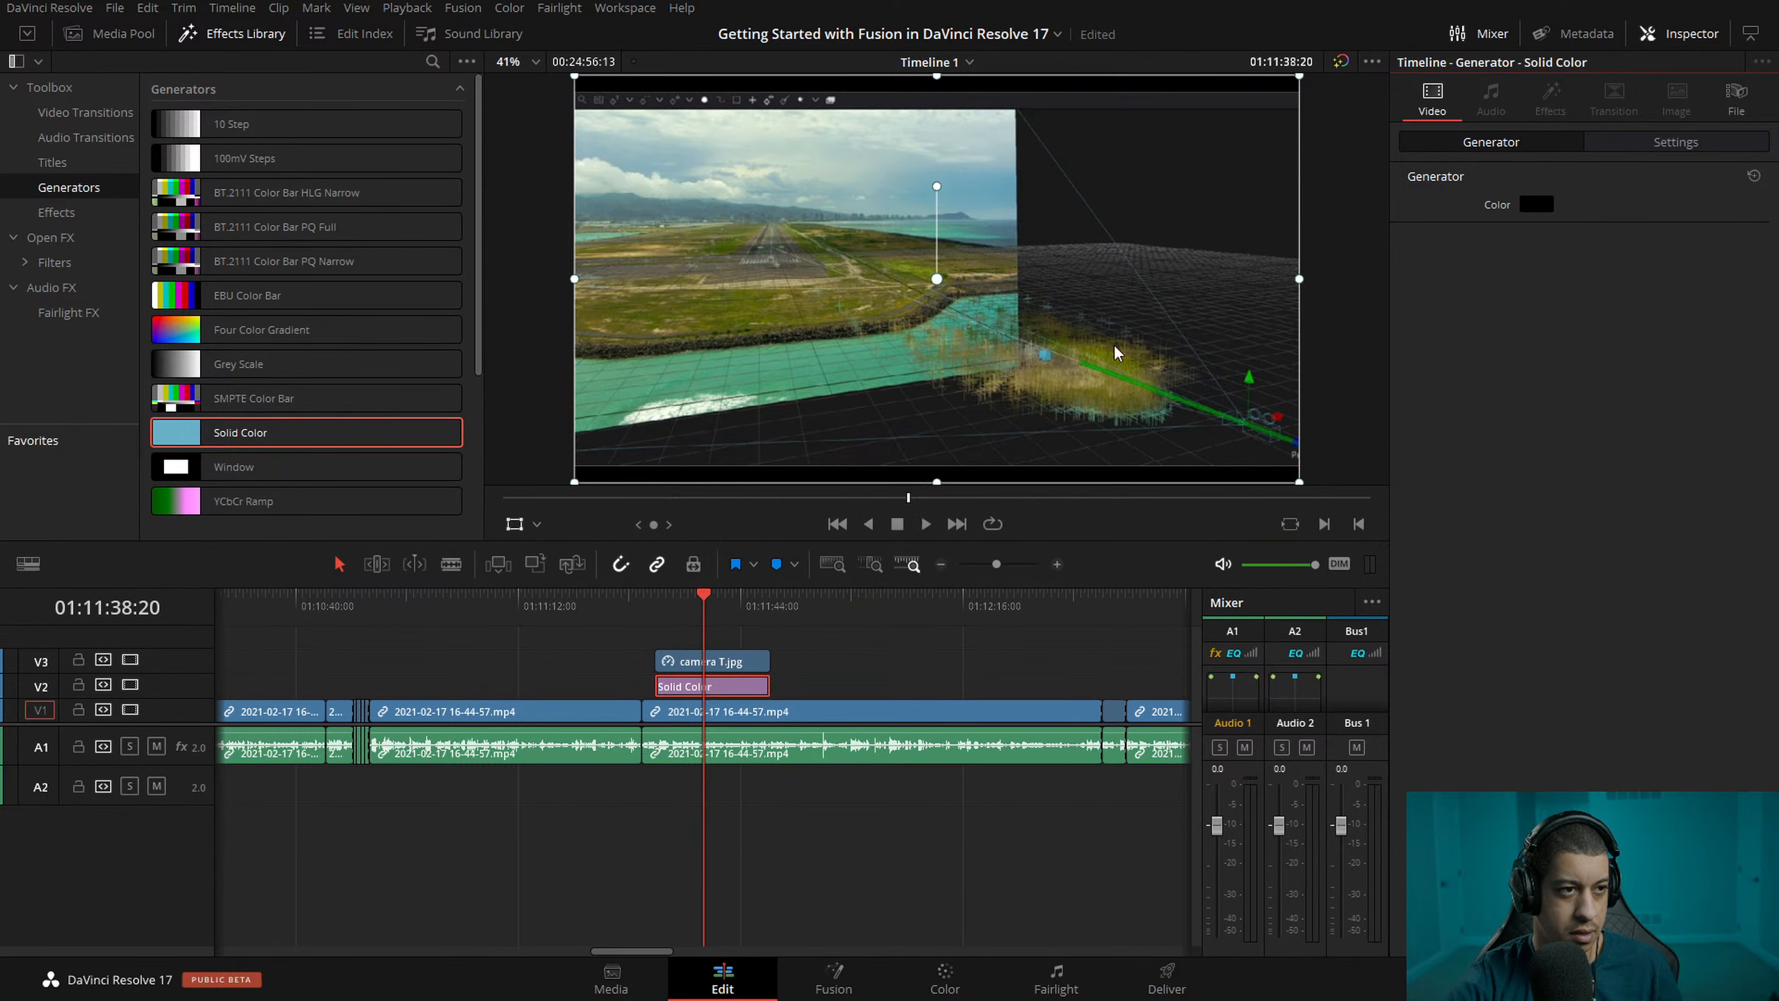
- Change the Solid Color behind camera T.jpg to a very dark teal with hue 188 and play the section to check it
{"action": "left_click", "coordinate": [1534, 205]}
{"action": "left_click_drag", "start_coordinate": [931, 357], "coordinate": [956, 424]}
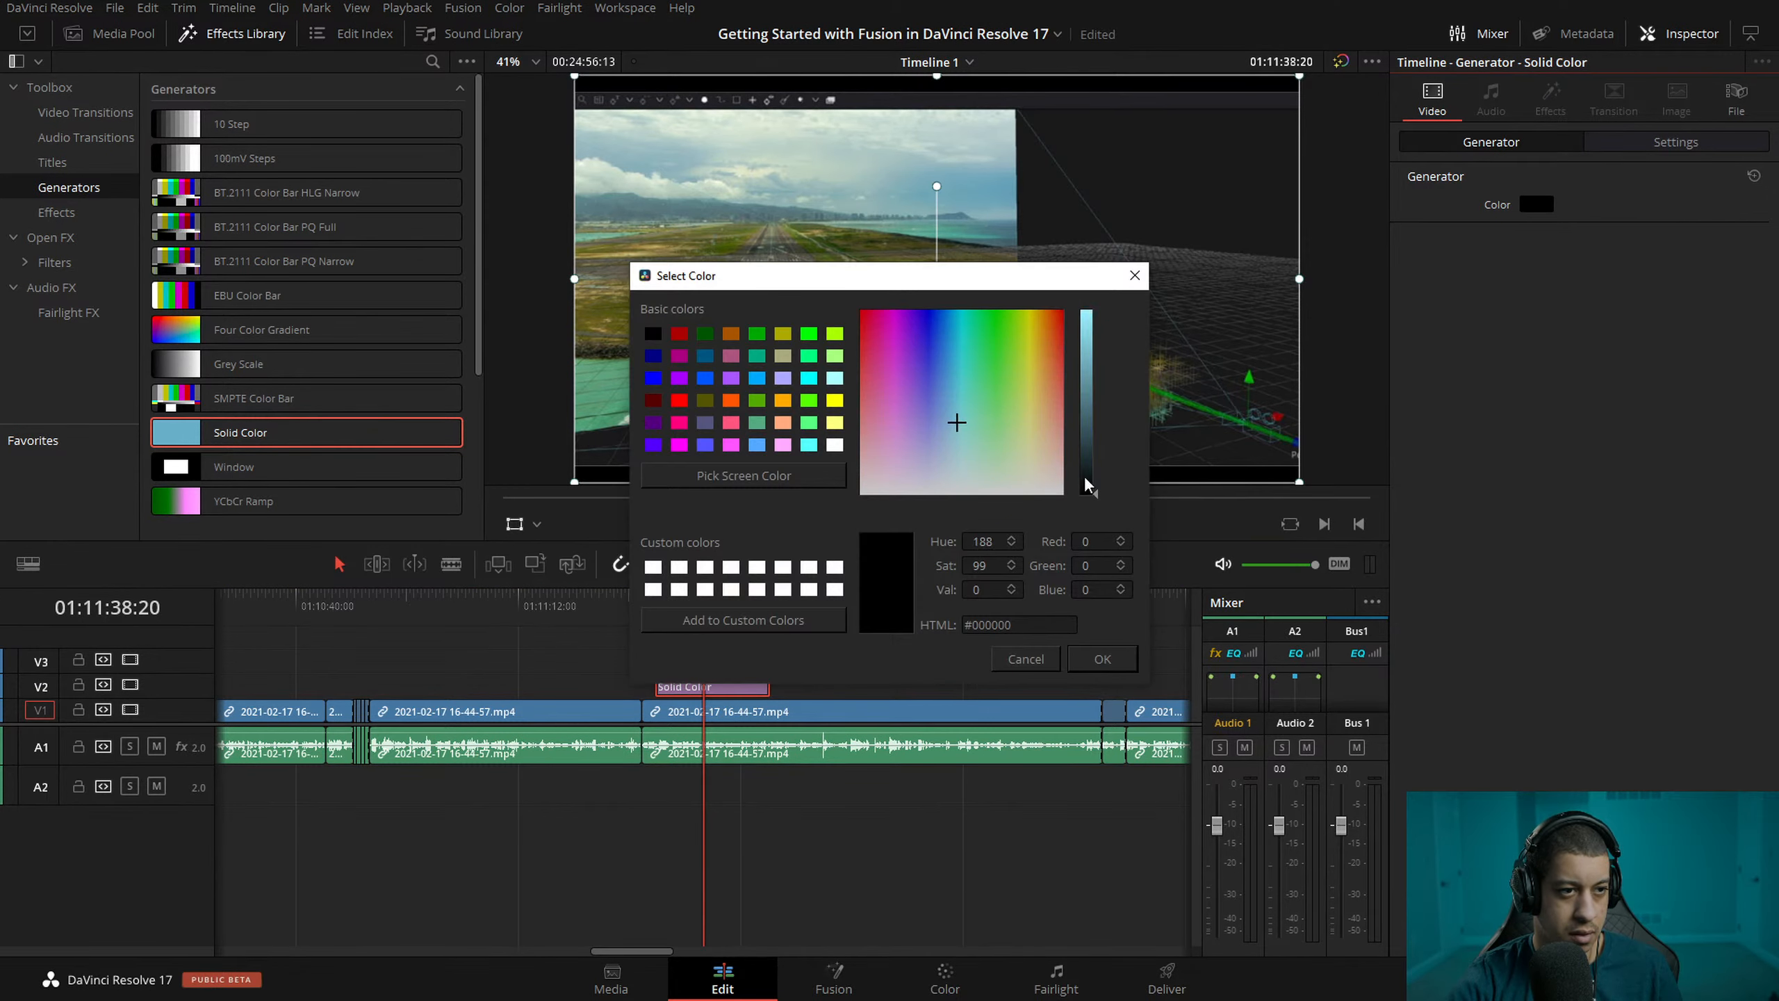
{"action": "left_click_drag", "start_coordinate": [1086, 480], "coordinate": [1087, 470]}
{"action": "left_click", "coordinate": [1103, 659]}
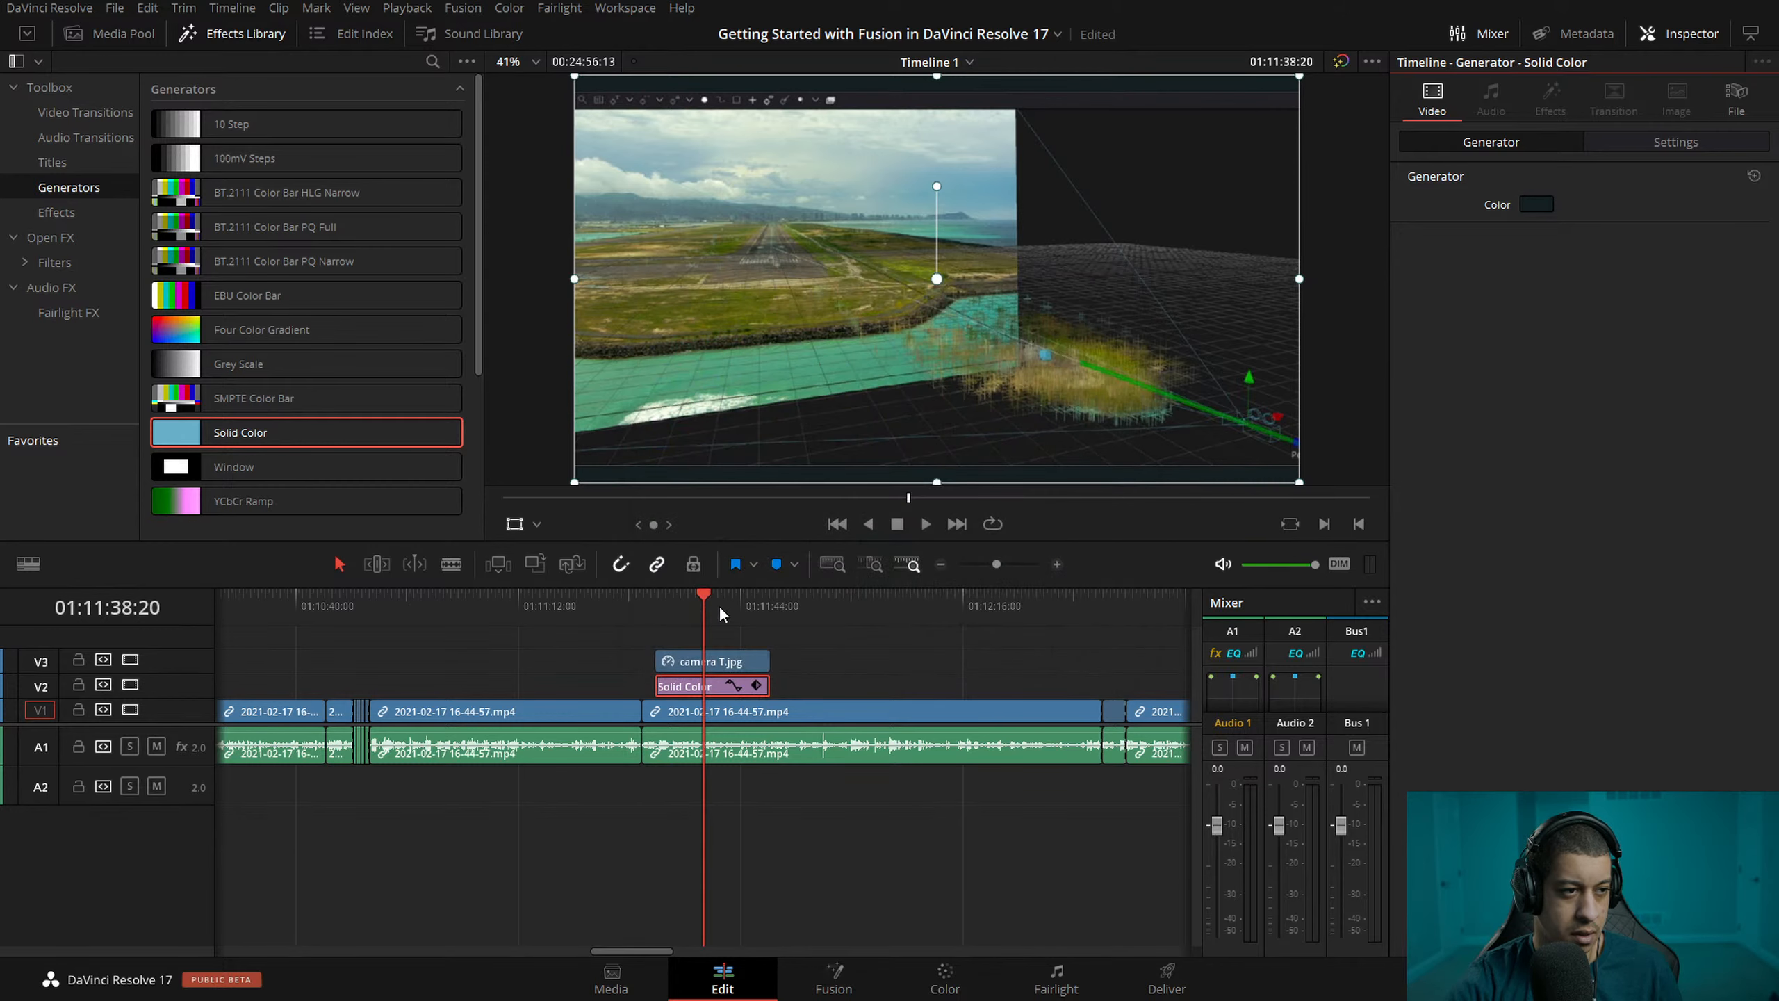
{"action": "left_click", "coordinate": [673, 610]}
{"action": "key", "text": "space"}
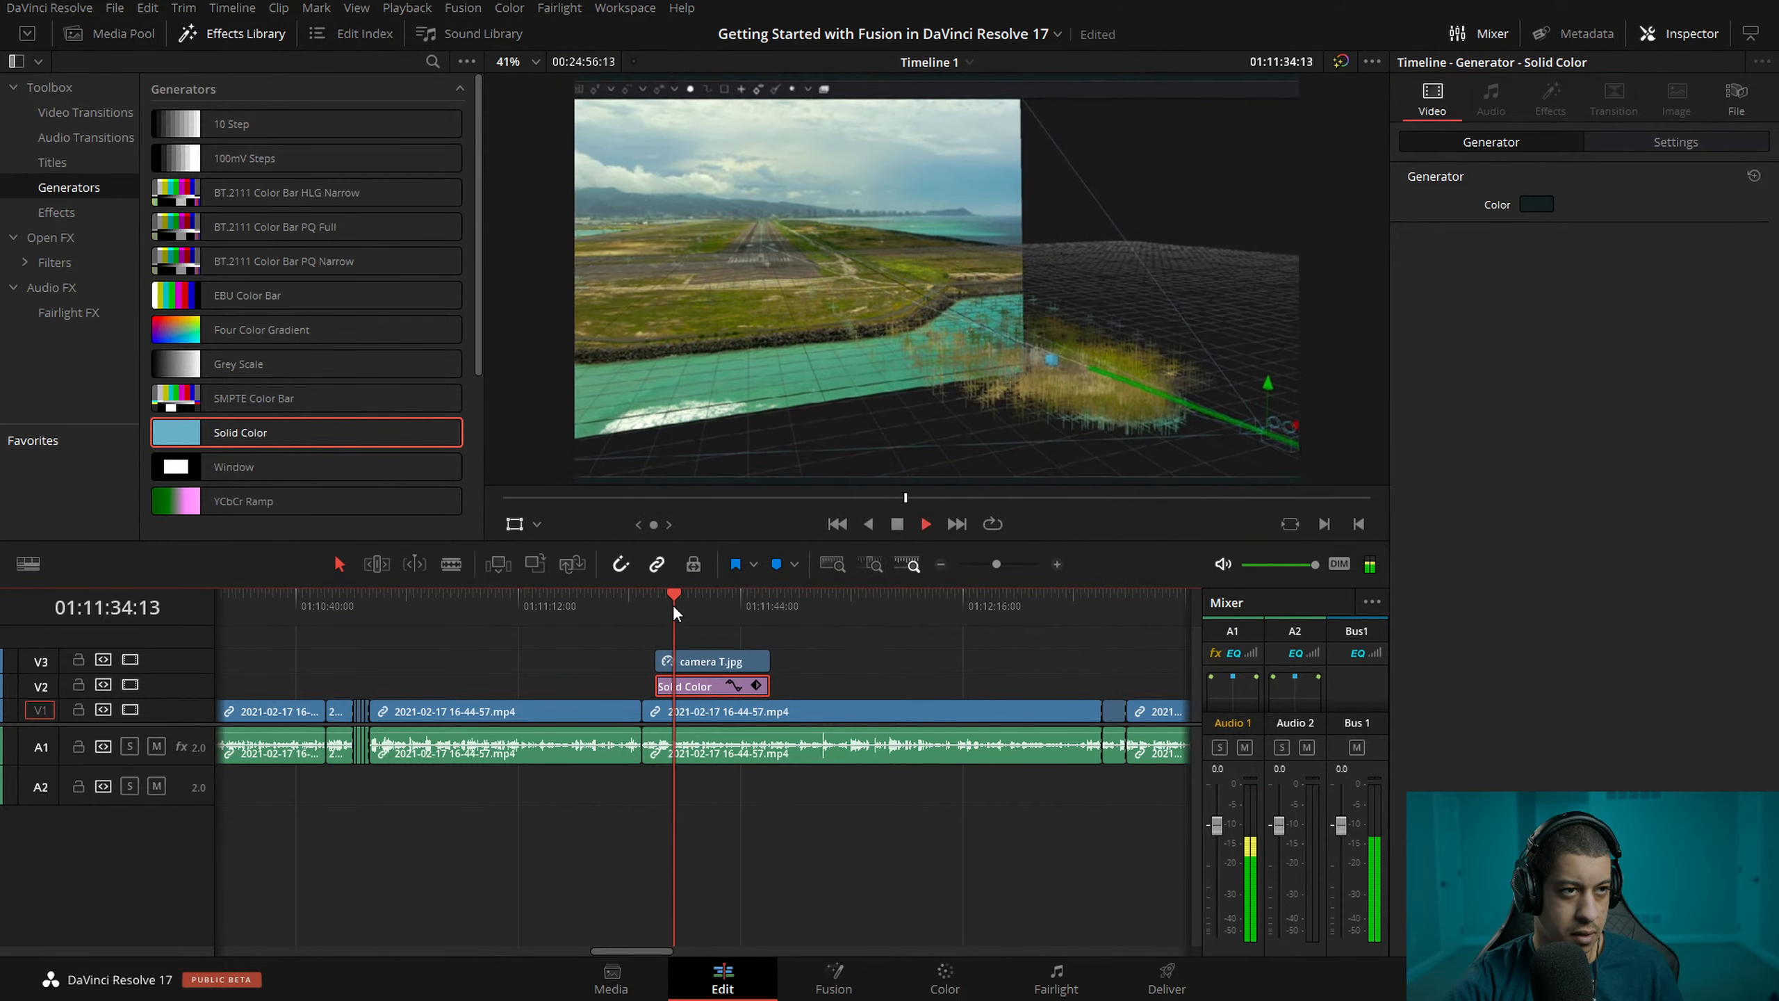
{"action": "left_click", "coordinate": [726, 604]}
{"action": "key", "text": "space"}
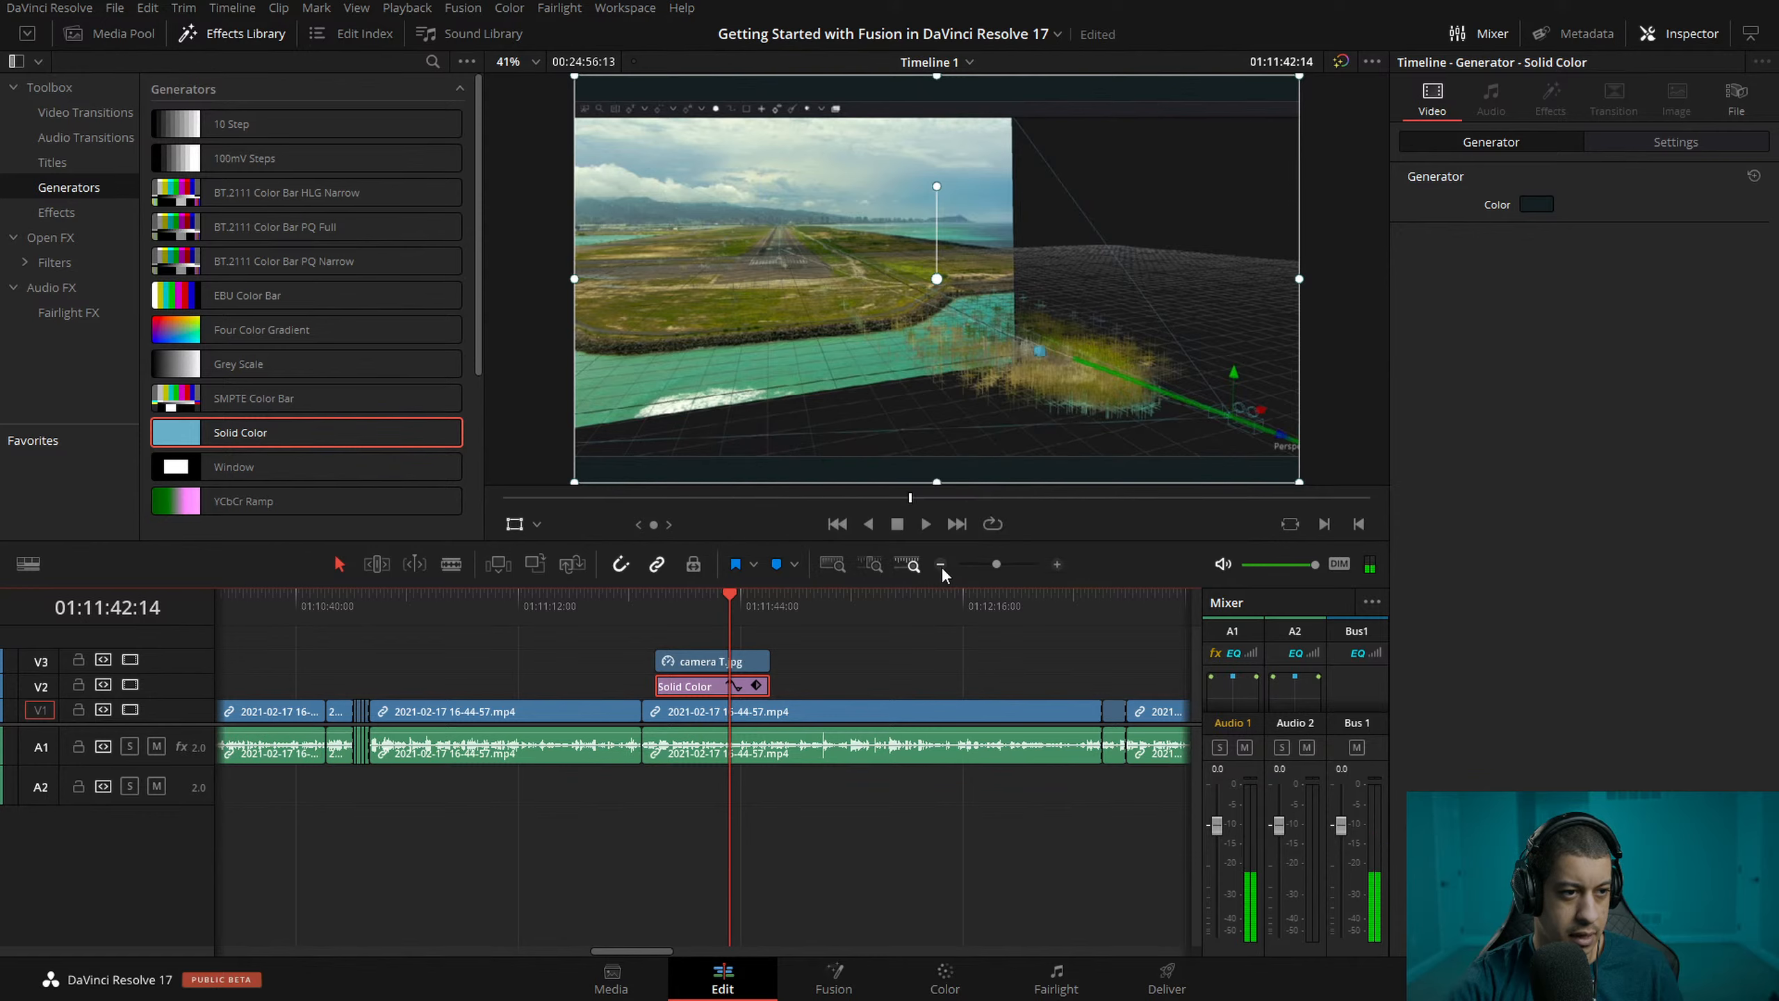
- Play the closing section at the end of the timeline around the Subscribe overlay
{"action": "left_click", "coordinate": [941, 565]}
{"action": "left_click_drag", "start_coordinate": [606, 949], "coordinate": [812, 951]}
{"action": "left_click", "coordinate": [906, 604]}
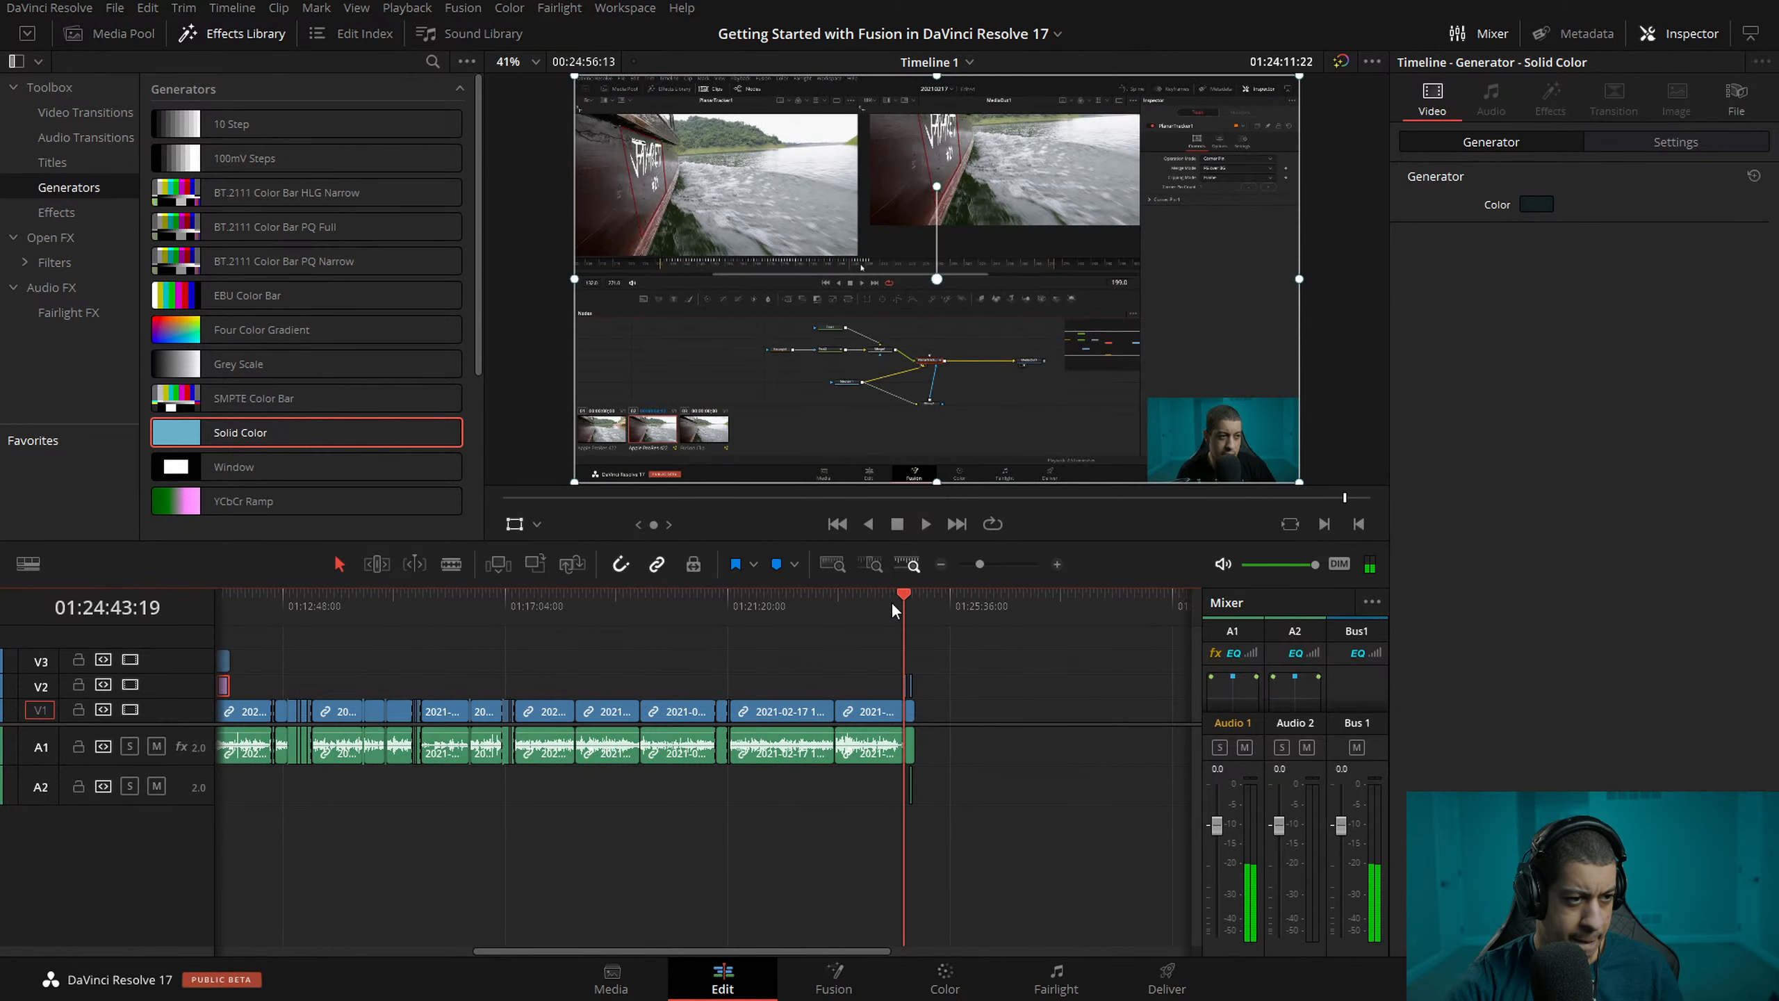
{"action": "left_click", "coordinate": [1058, 564]}
{"action": "left_click", "coordinate": [1057, 565]}
{"action": "left_click", "coordinate": [1057, 564]}
{"action": "key", "text": "space"}
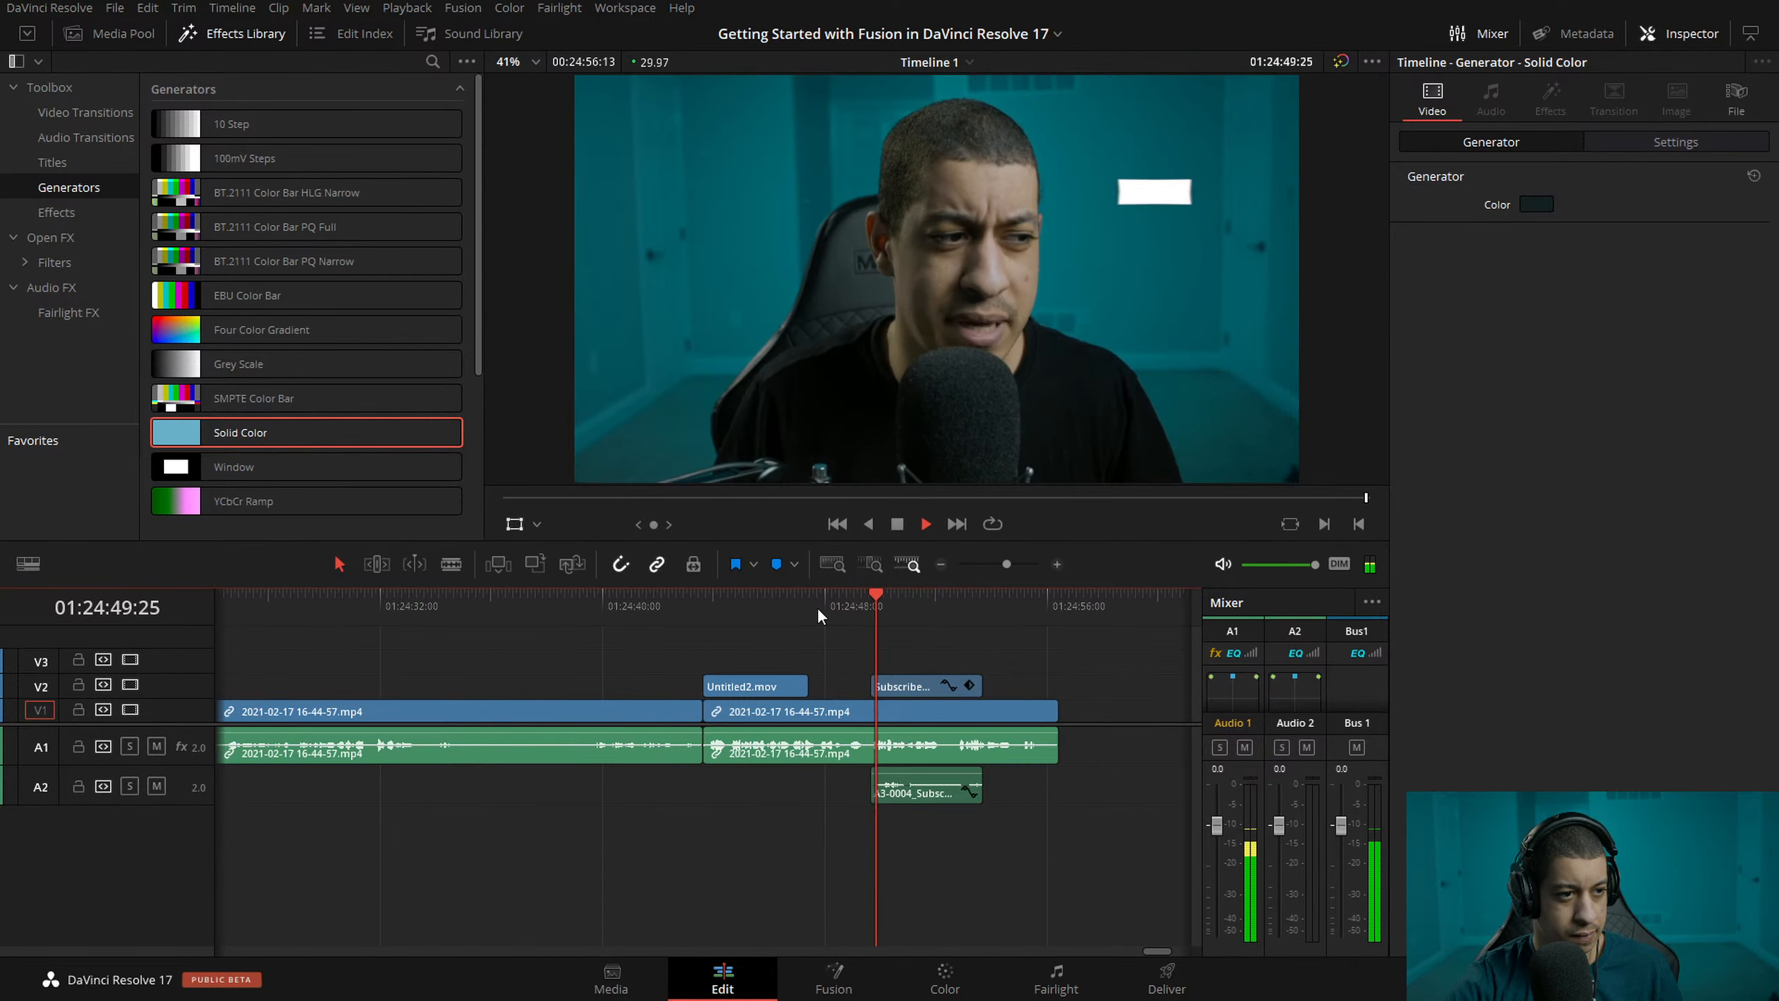
- Cut the talking-head clip before the Subscribe overlay and ripple-trim away the pause up to 01:24:49:20
{"action": "left_click_drag", "start_coordinate": [900, 595], "coordinate": [872, 602]}
{"action": "left_click", "coordinate": [855, 602]}
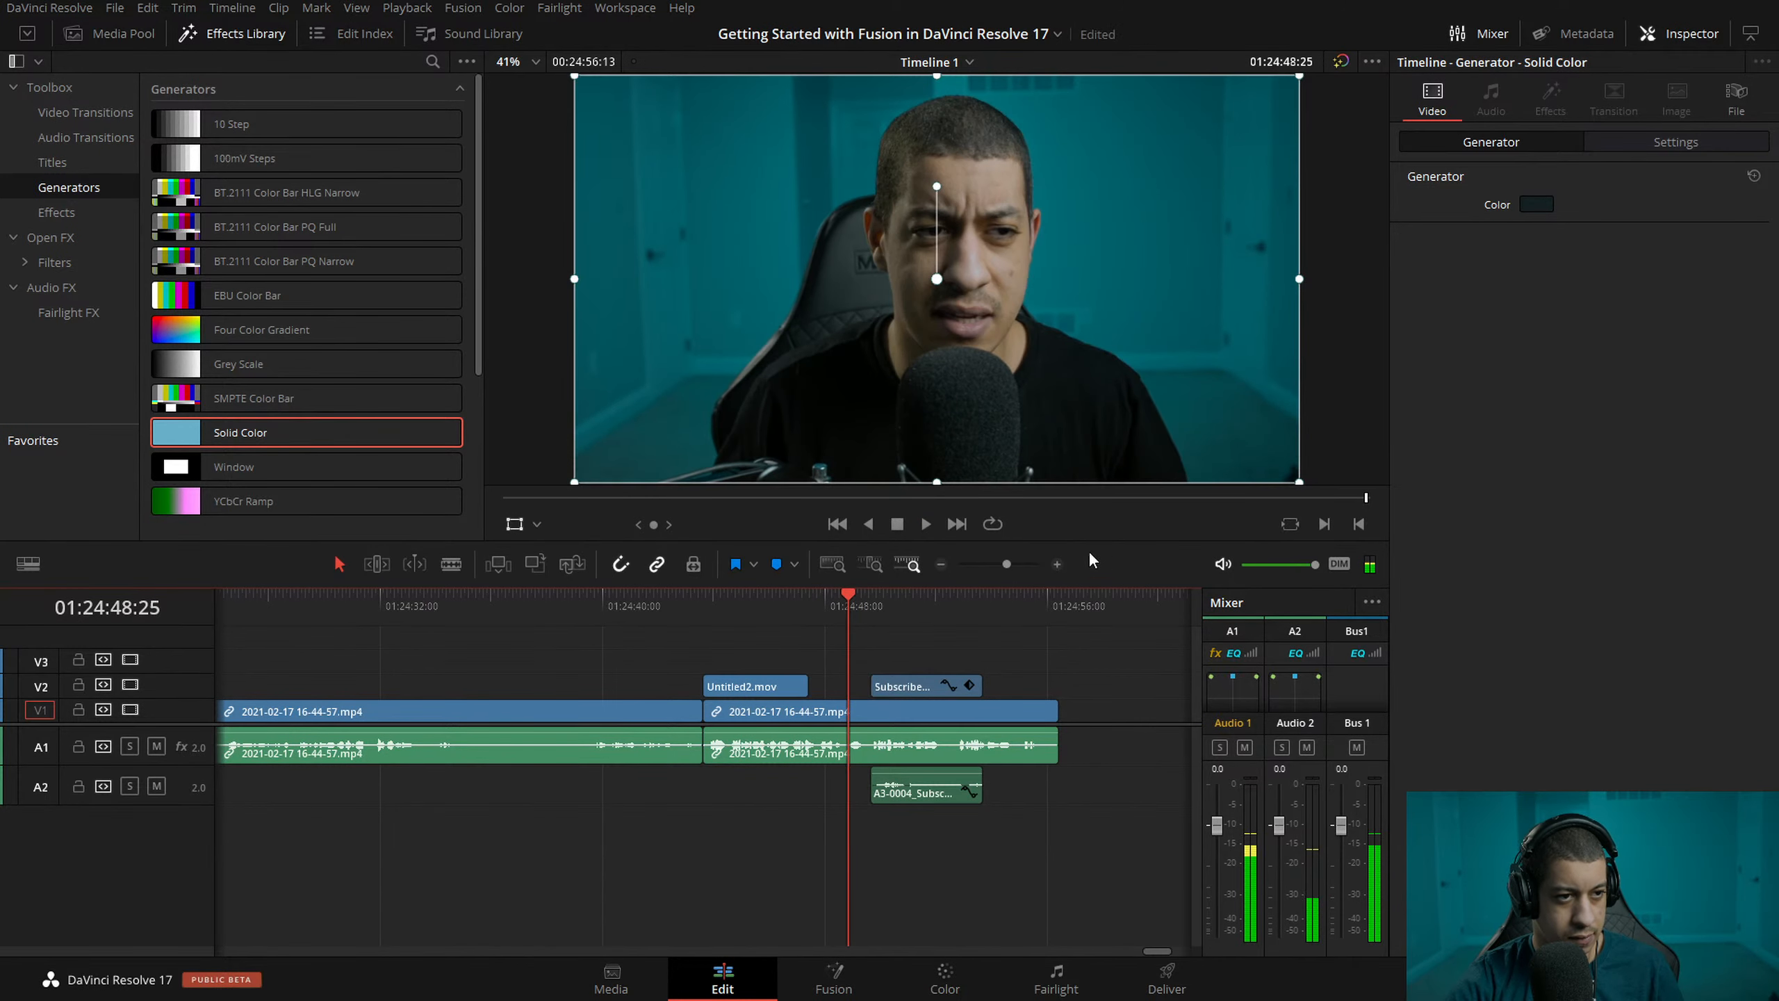
{"action": "scroll", "coordinate": [699, 607], "scroll_direction": "up", "scroll_amount": 5}
{"action": "left_click_drag", "start_coordinate": [699, 606], "coordinate": [873, 598]}
{"action": "key", "text": "Left"}
{"action": "key", "text": "ctrl+b"}
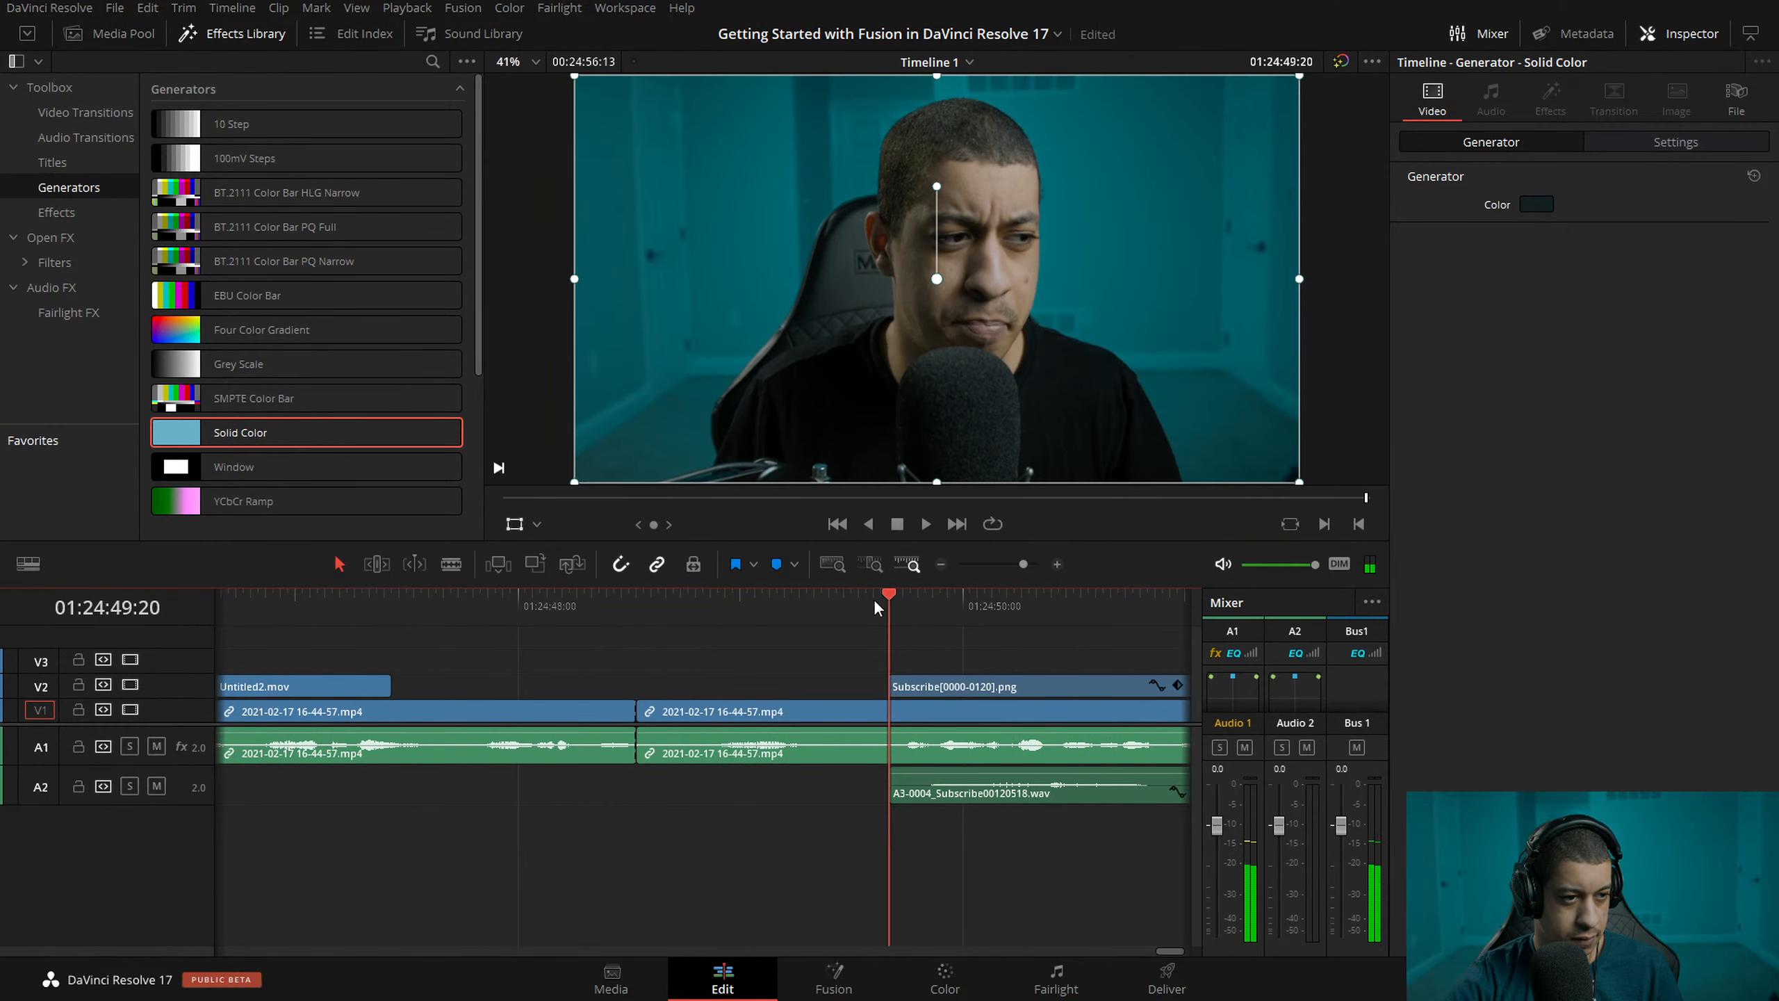
{"action": "left_click", "coordinate": [937, 715]}
{"action": "key", "text": "ctrl+shift+["}
- Play back the tightened ending, including the lead-in from about 01:24:34 to the Untitled2.mov overlay
{"action": "left_click", "coordinate": [577, 603]}
{"action": "key", "text": "slash"}
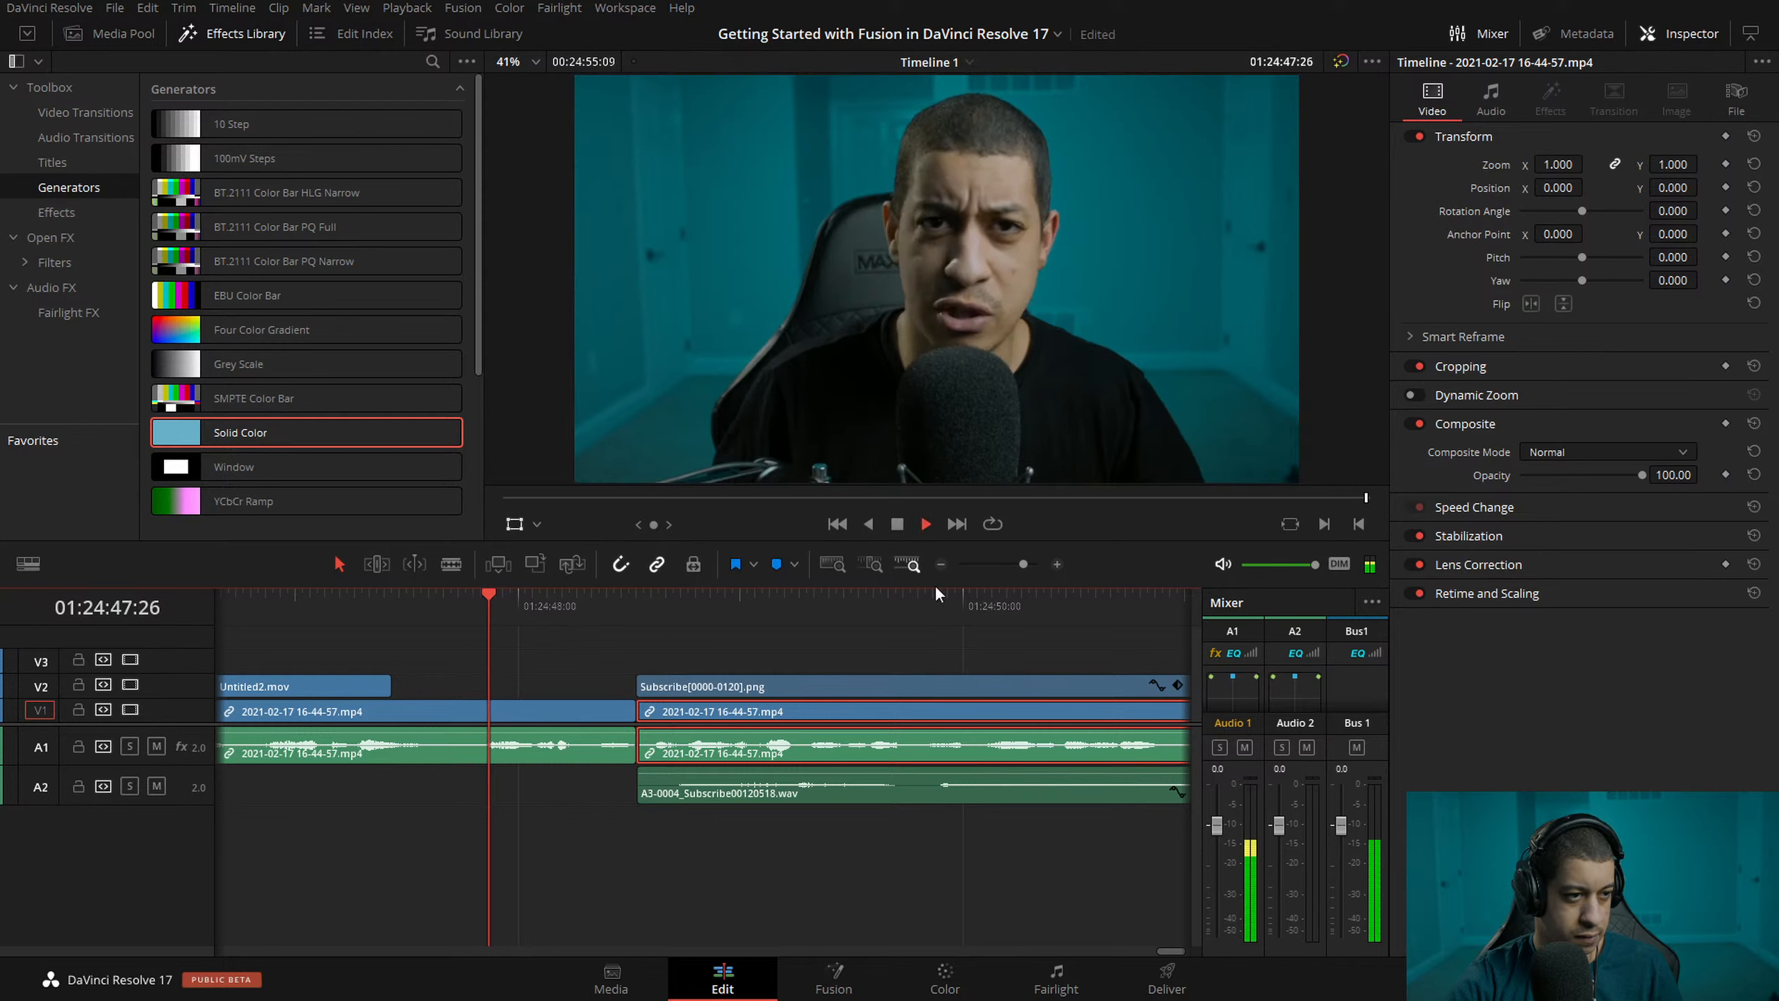
{"action": "left_click", "coordinate": [943, 564]}
{"action": "left_click", "coordinate": [943, 564]}
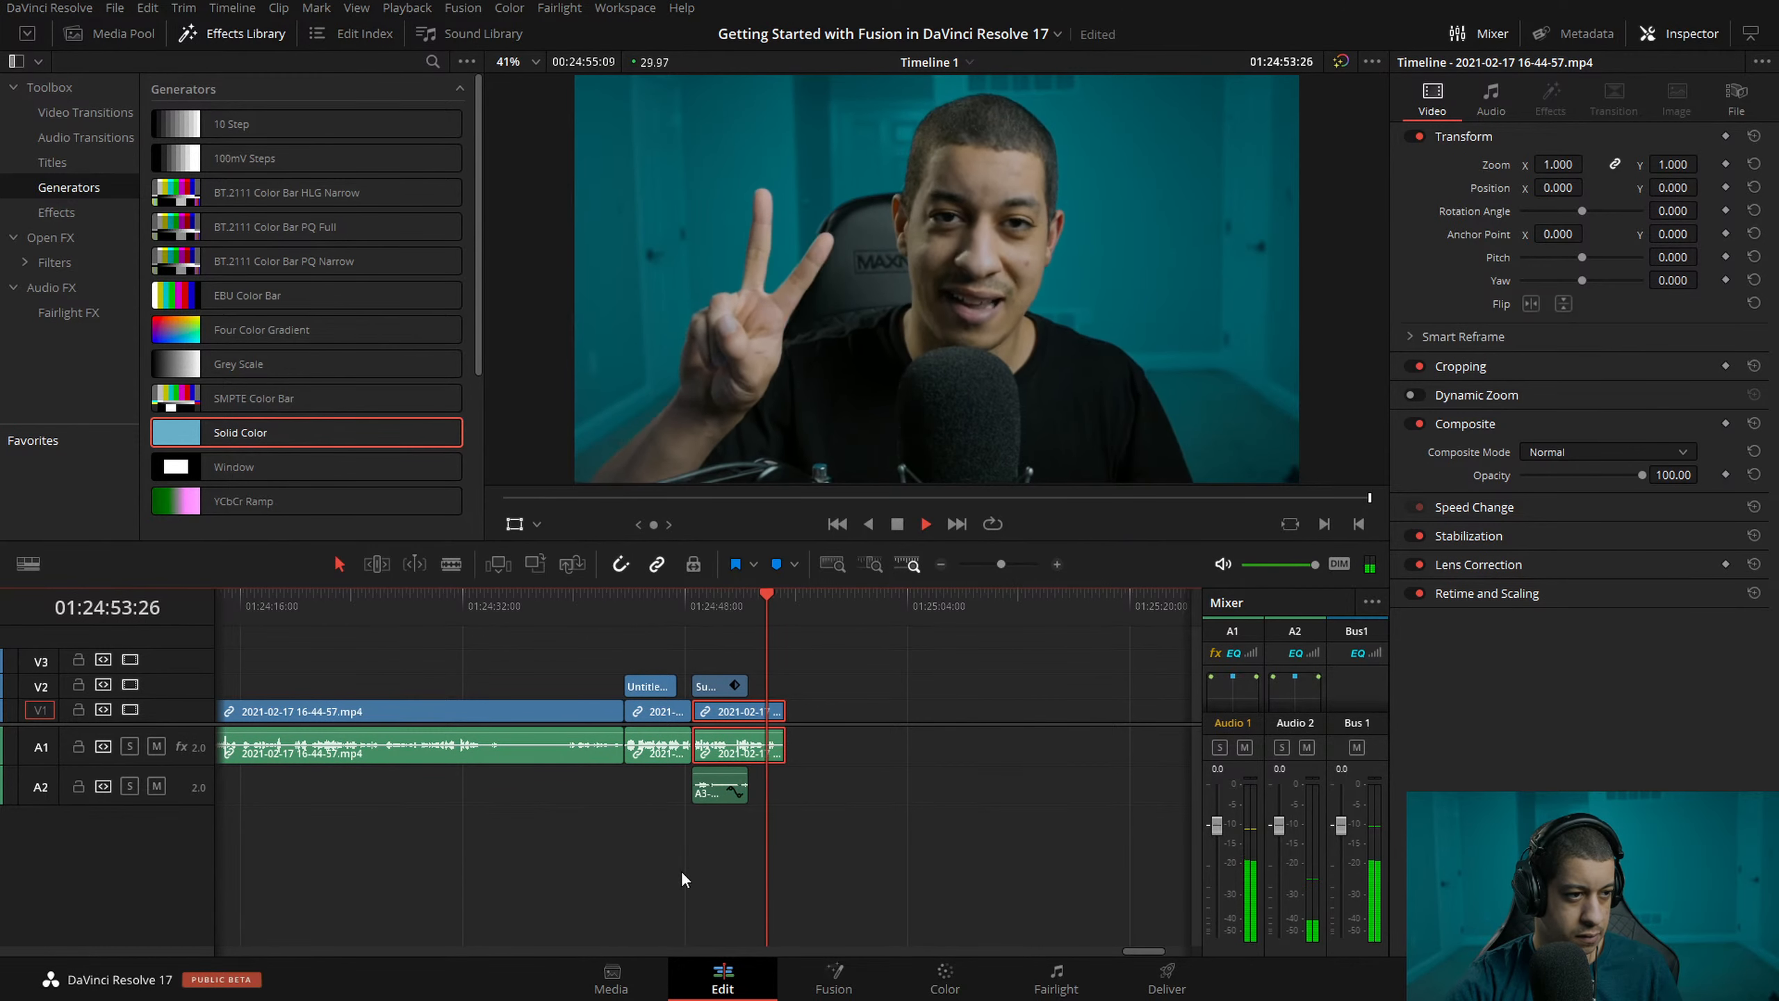
{"action": "left_click", "coordinate": [491, 603]}
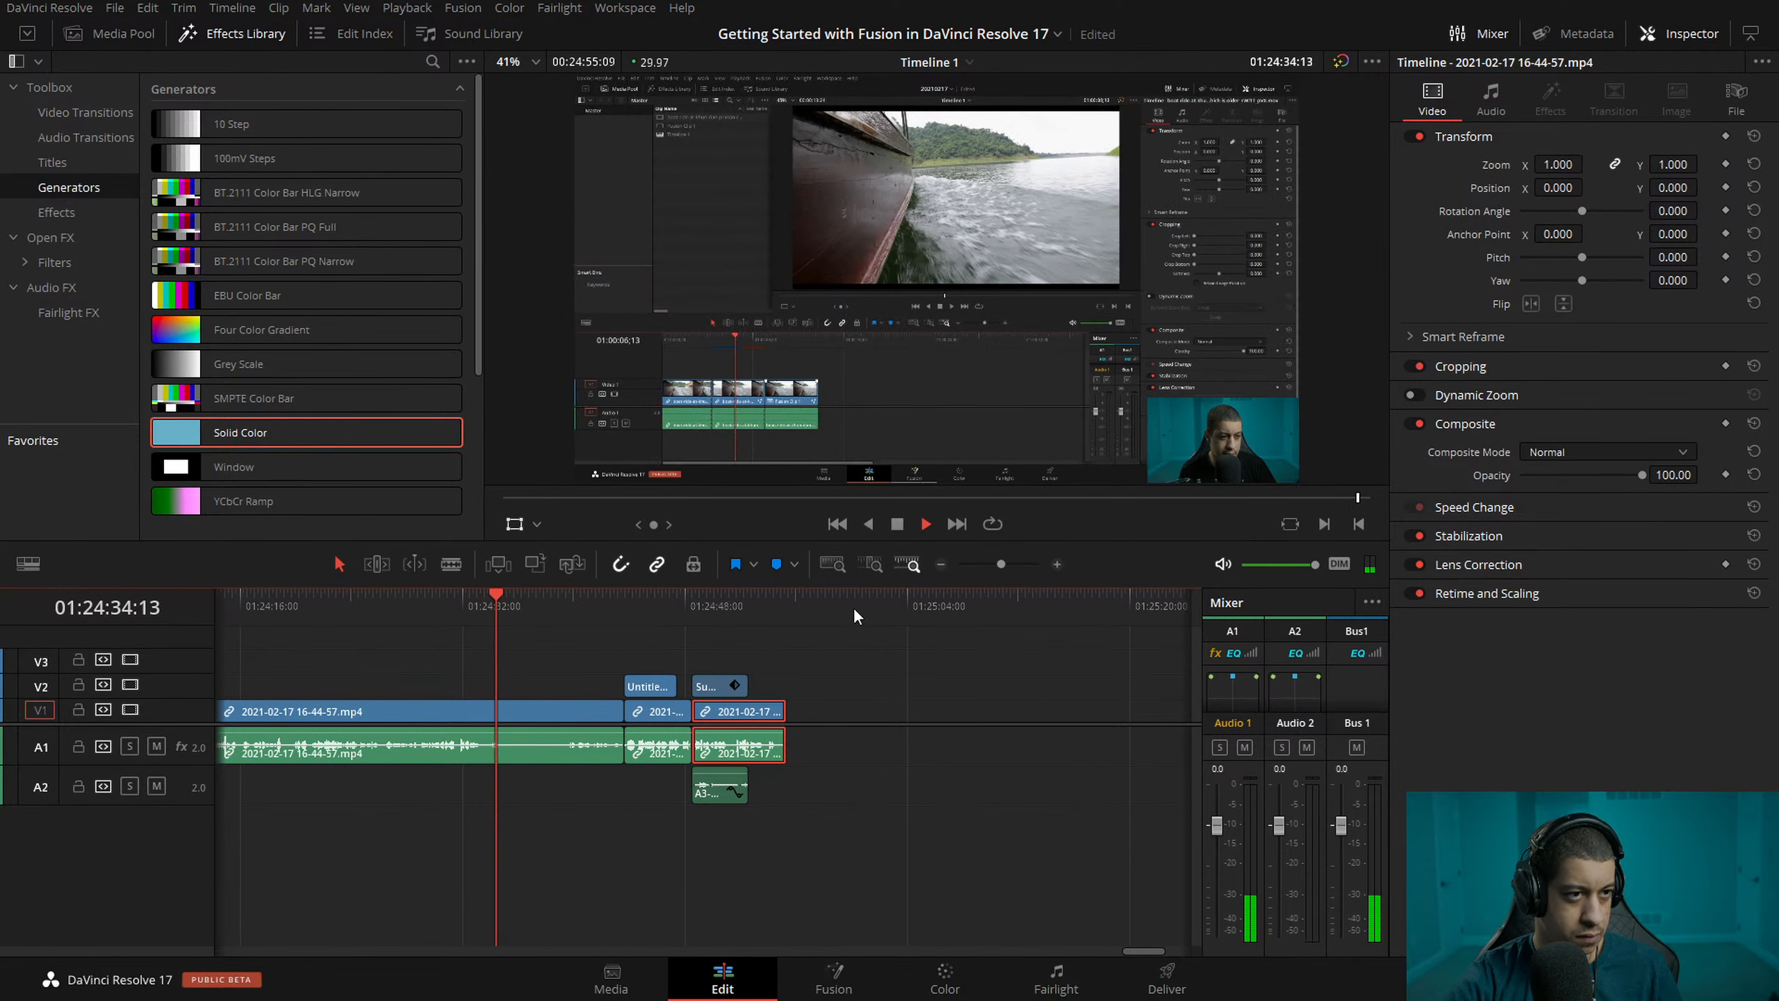
{"action": "key", "text": "l"}
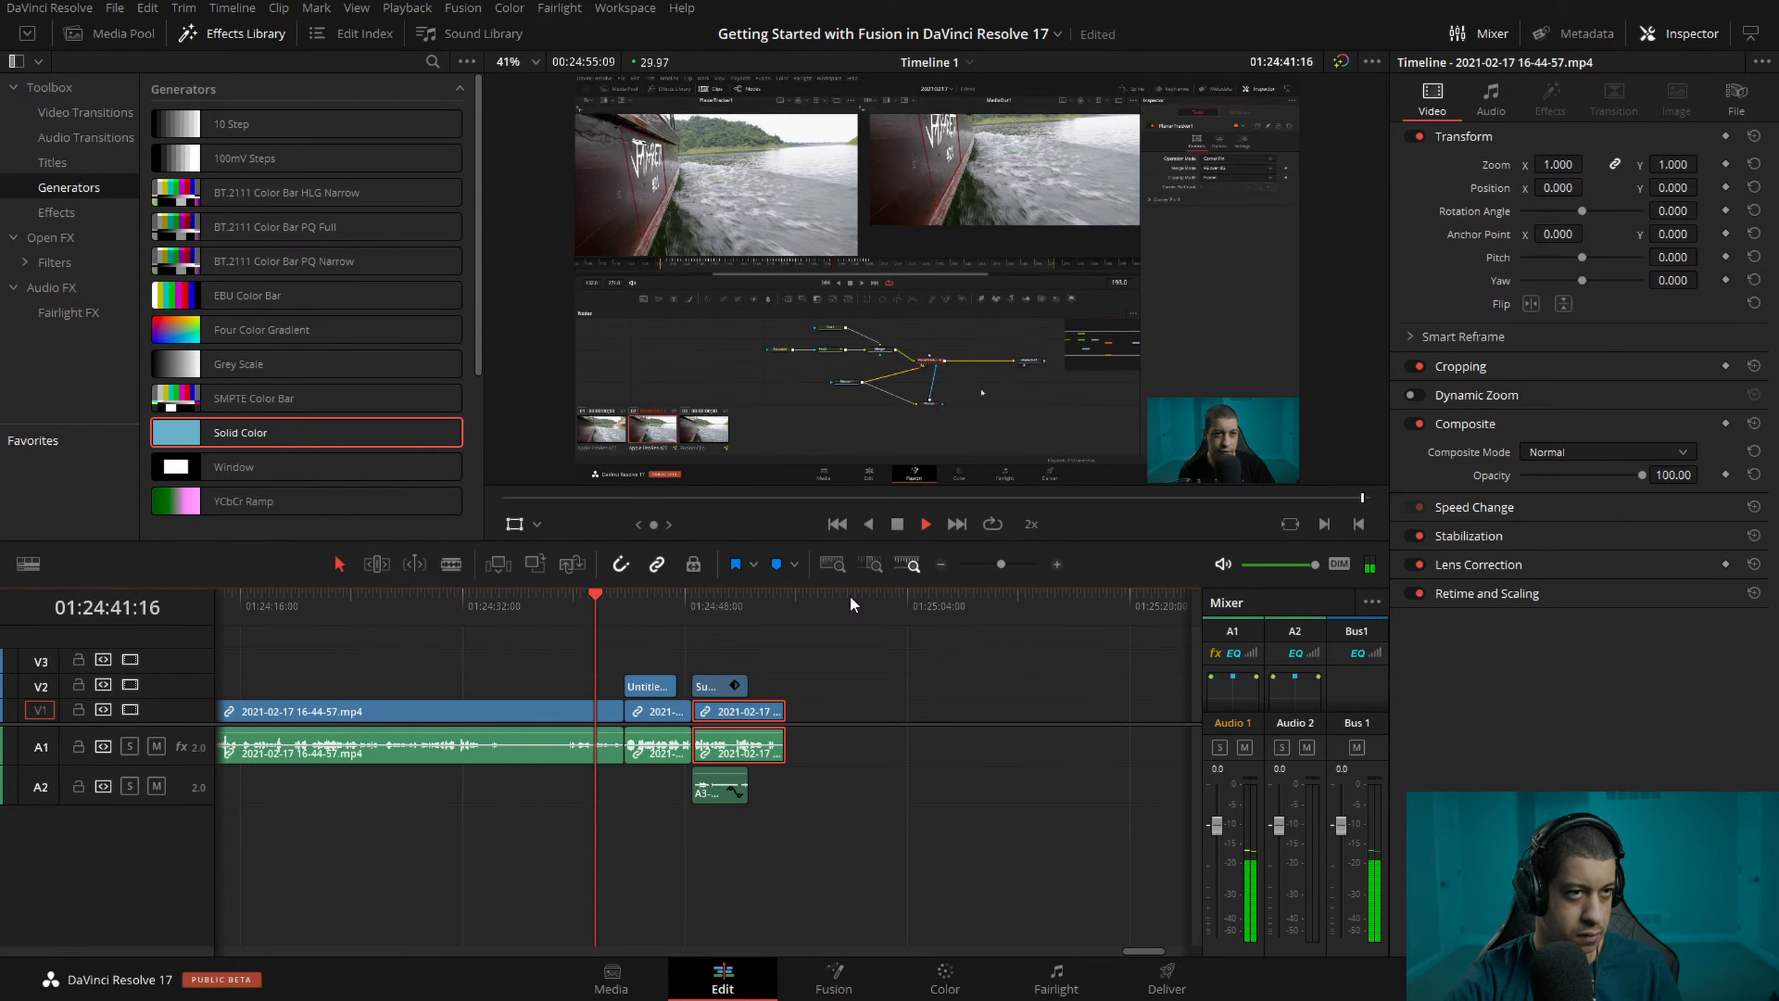
{"action": "key", "text": "space"}
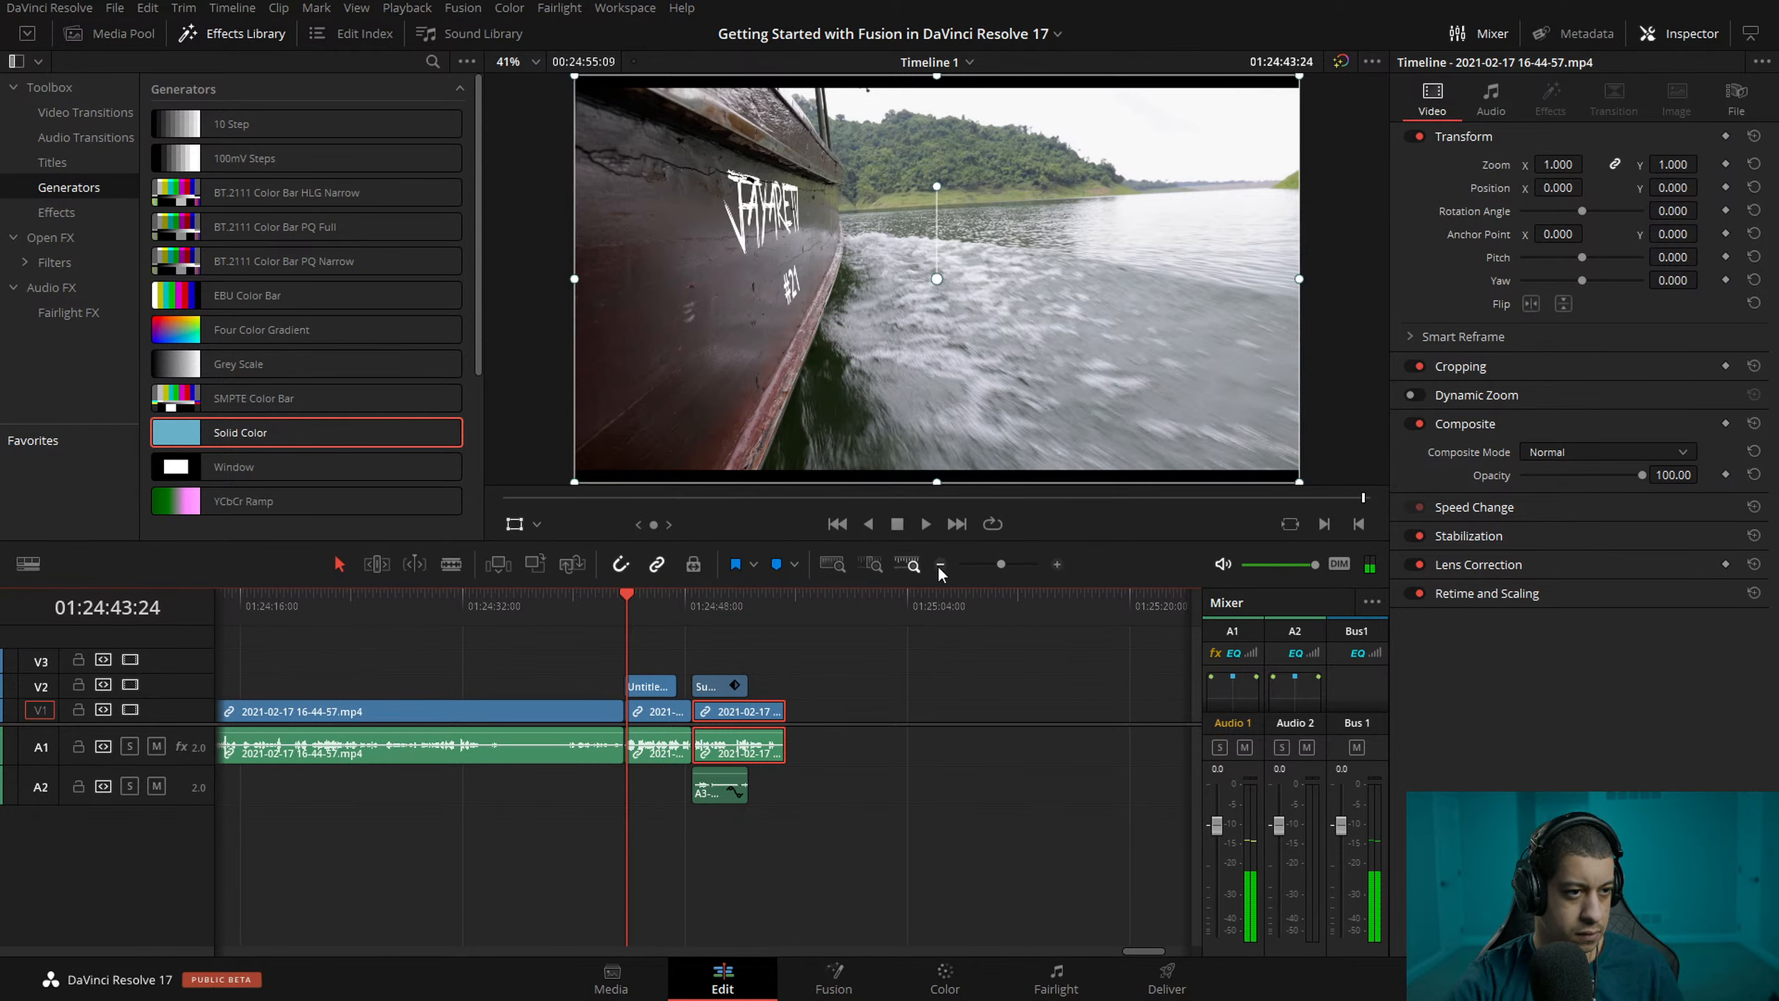
- Locate the "Making a 3D map in DaVinci Resolve" title at 01:06:18:29 and play through it
{"action": "left_click", "coordinate": [941, 564]}
{"action": "left_click_drag", "start_coordinate": [885, 954], "coordinate": [237, 989]}
{"action": "left_click", "coordinate": [871, 606]}
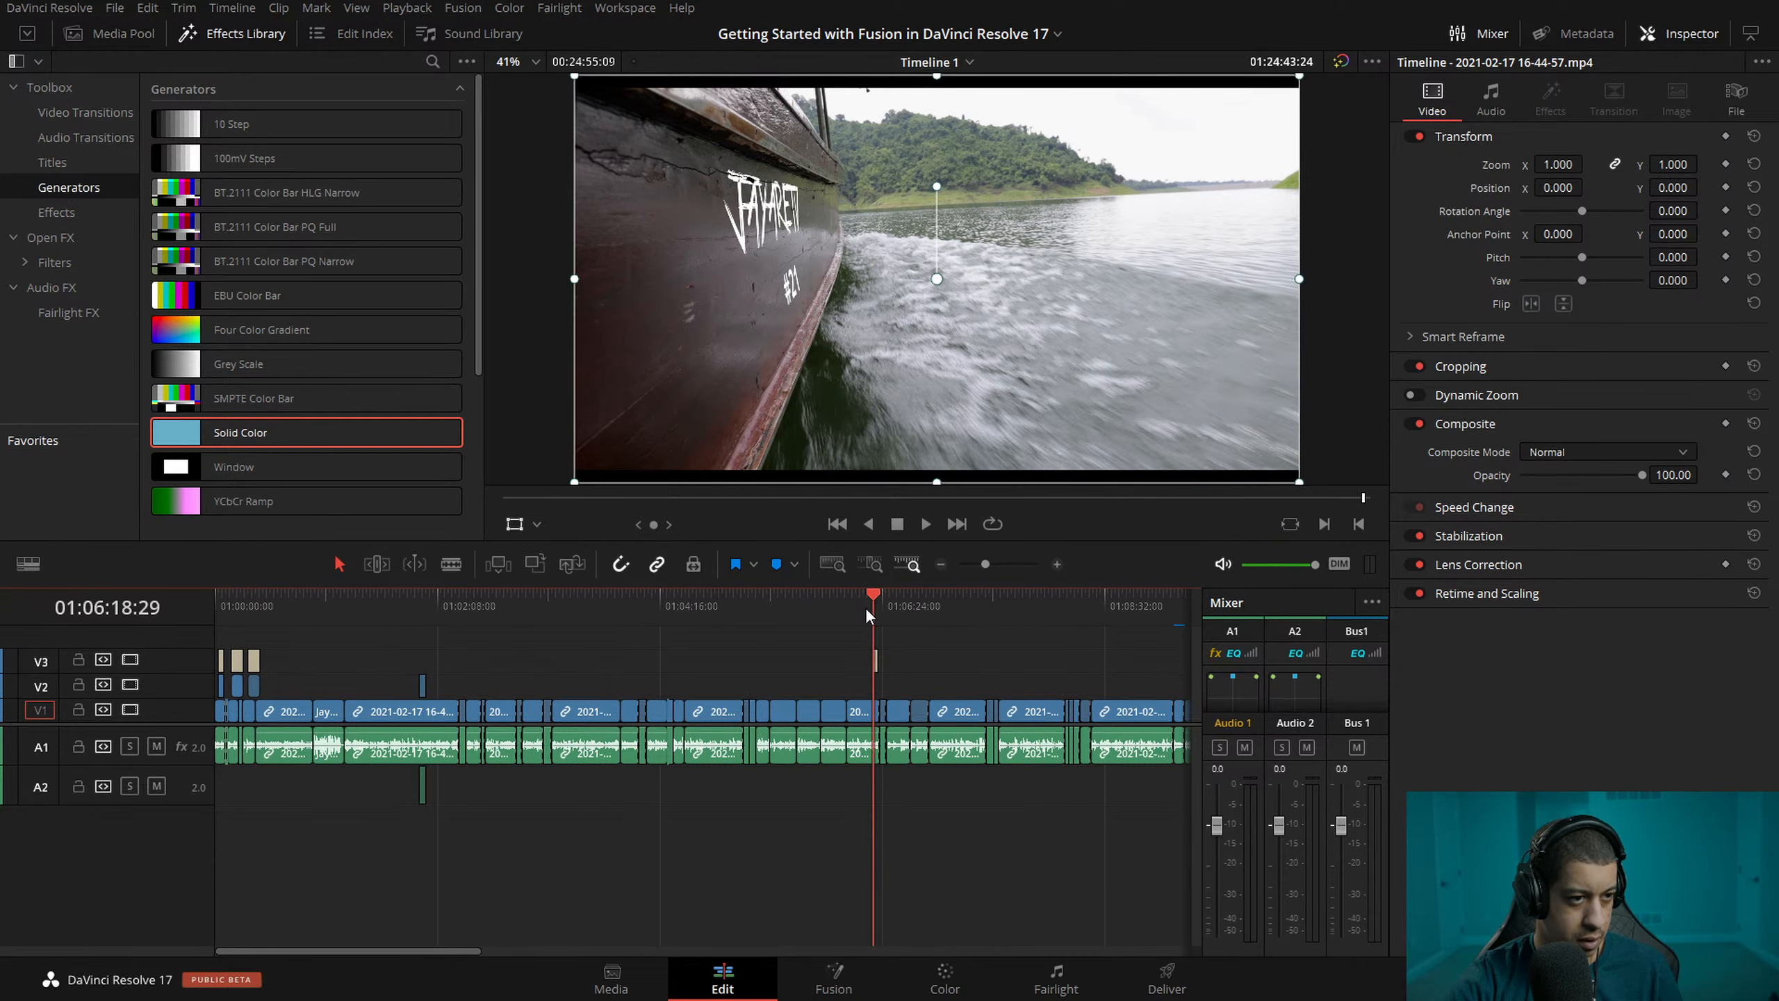
{"action": "left_click", "coordinate": [1056, 565]}
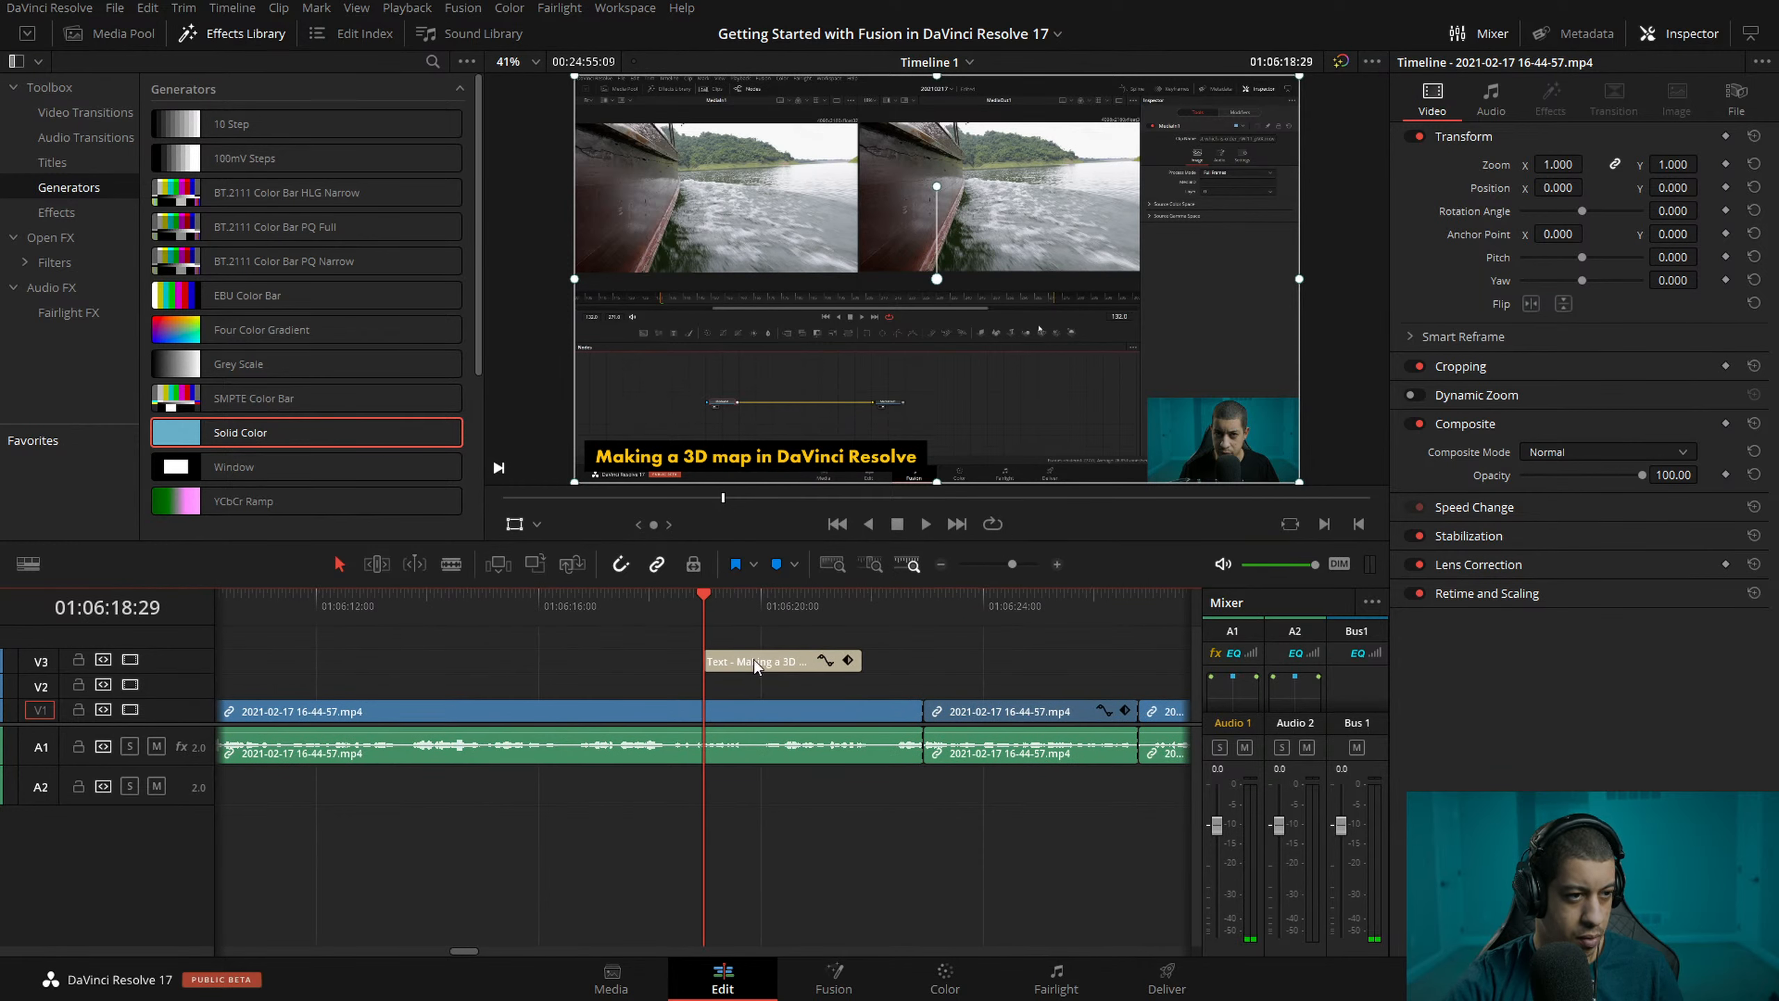
{"action": "left_click", "coordinate": [753, 661]}
{"action": "key", "text": "space"}
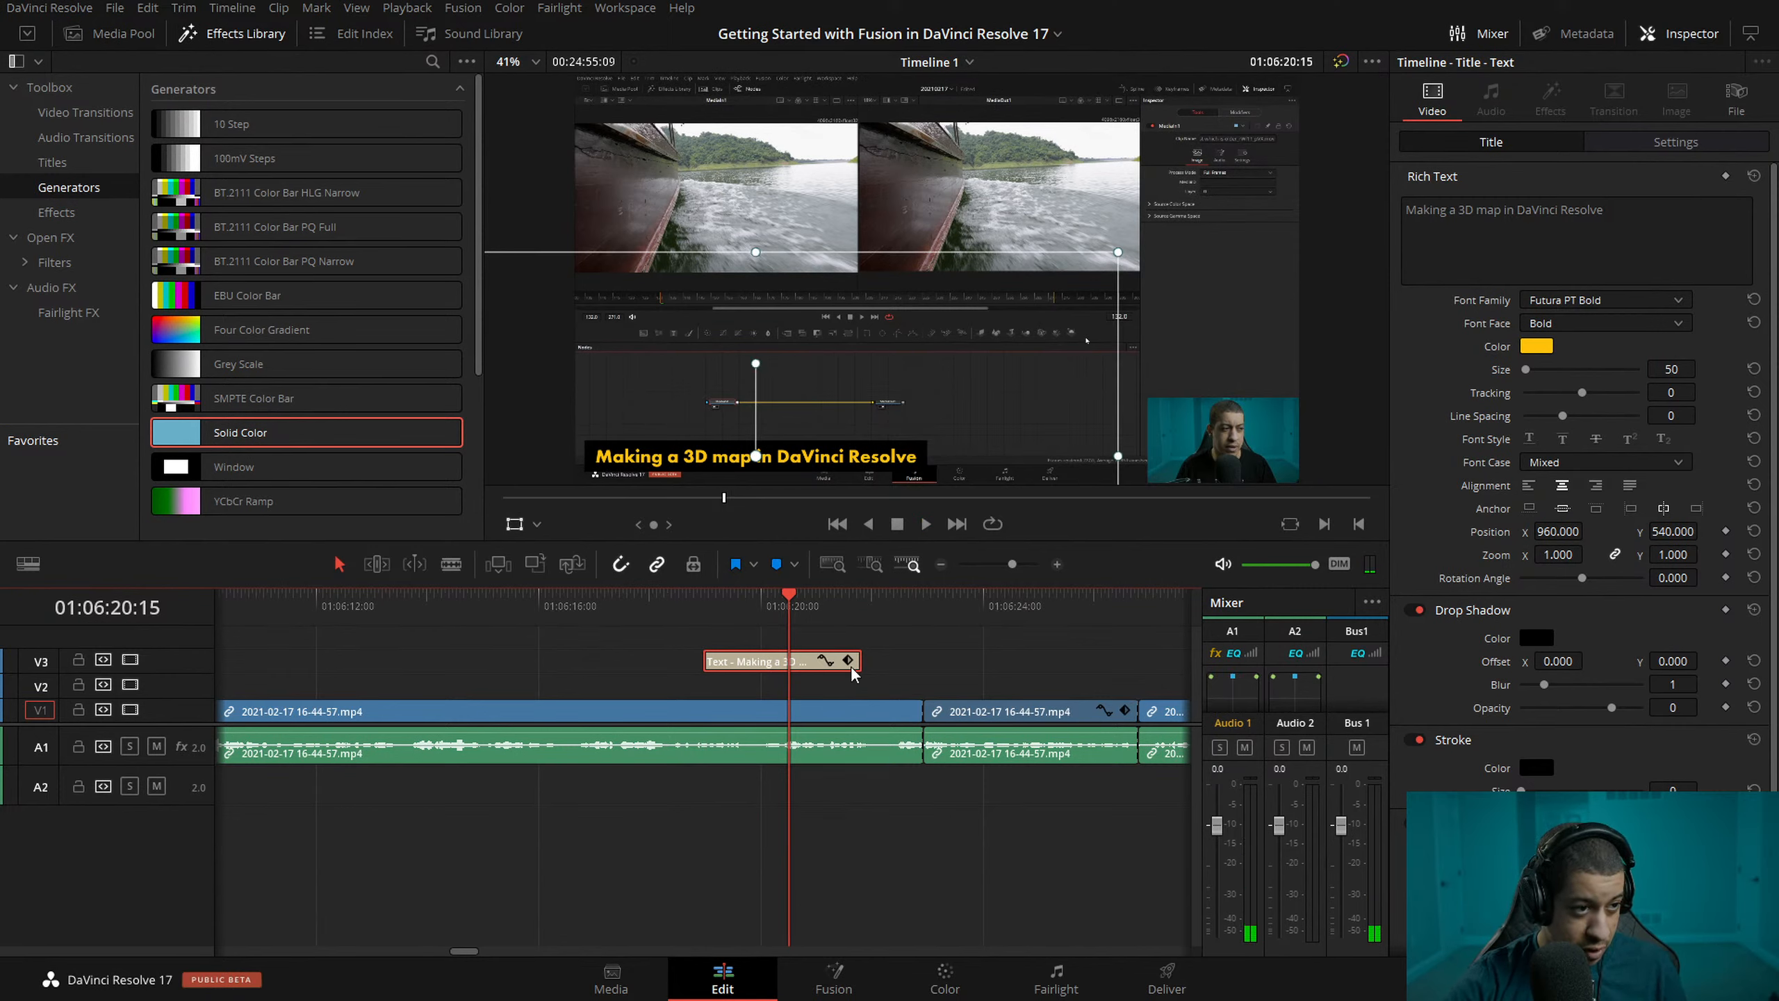
{"action": "scroll", "coordinate": [196, 743], "scroll_direction": "up", "scroll_amount": 3}
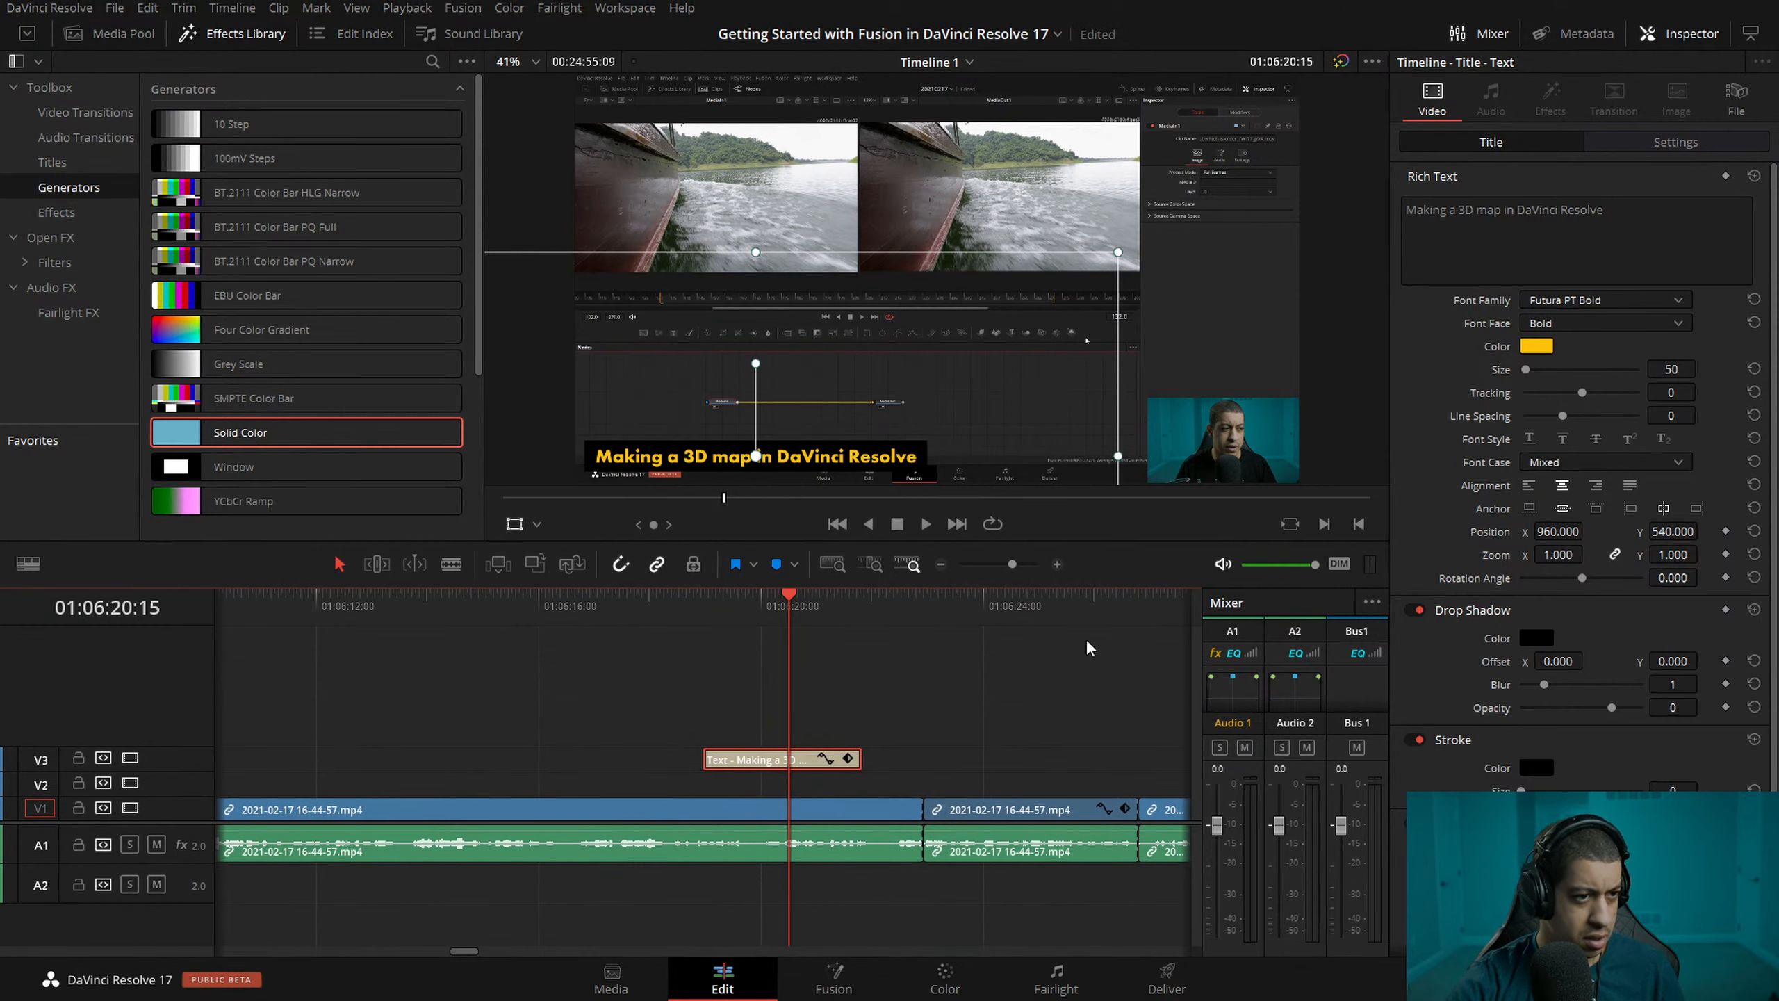
- Place Making a 3D map in DaVinci Resolve.mov on Video 2 beneath its title, starting at 01:06:18:29, and play it
{"action": "left_click", "coordinate": [112, 40]}
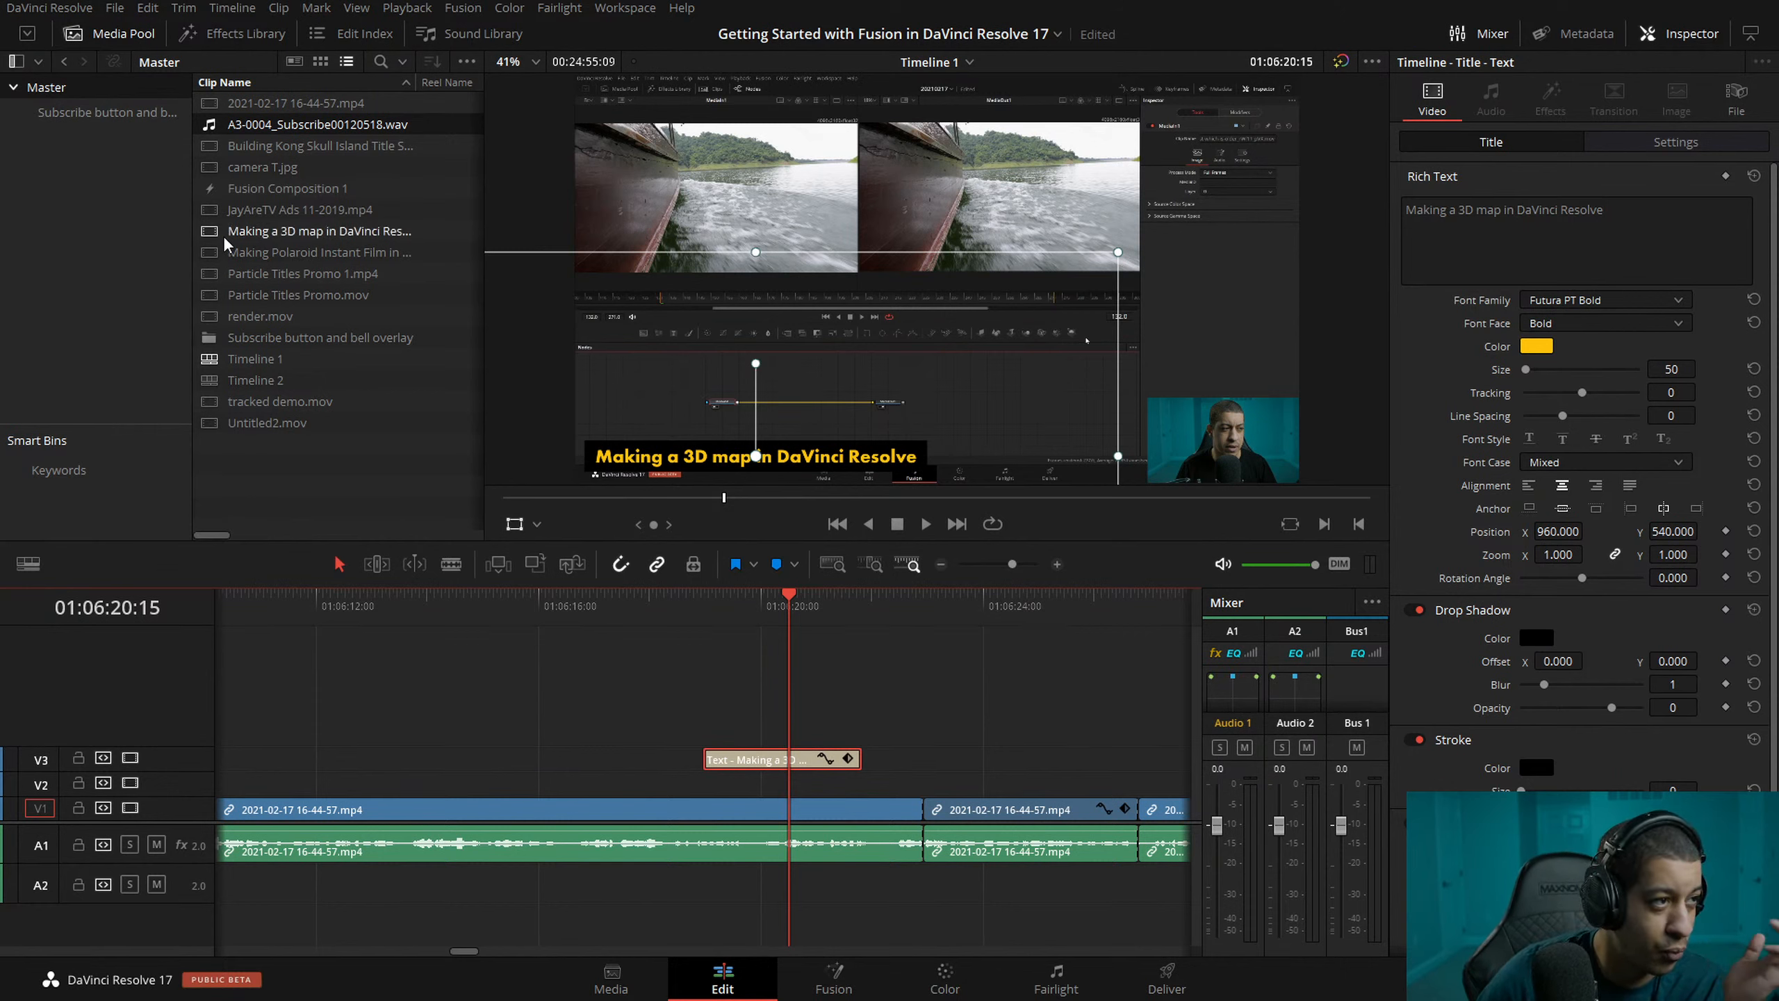
{"action": "left_click_drag", "start_coordinate": [806, 612], "coordinate": [719, 616]}
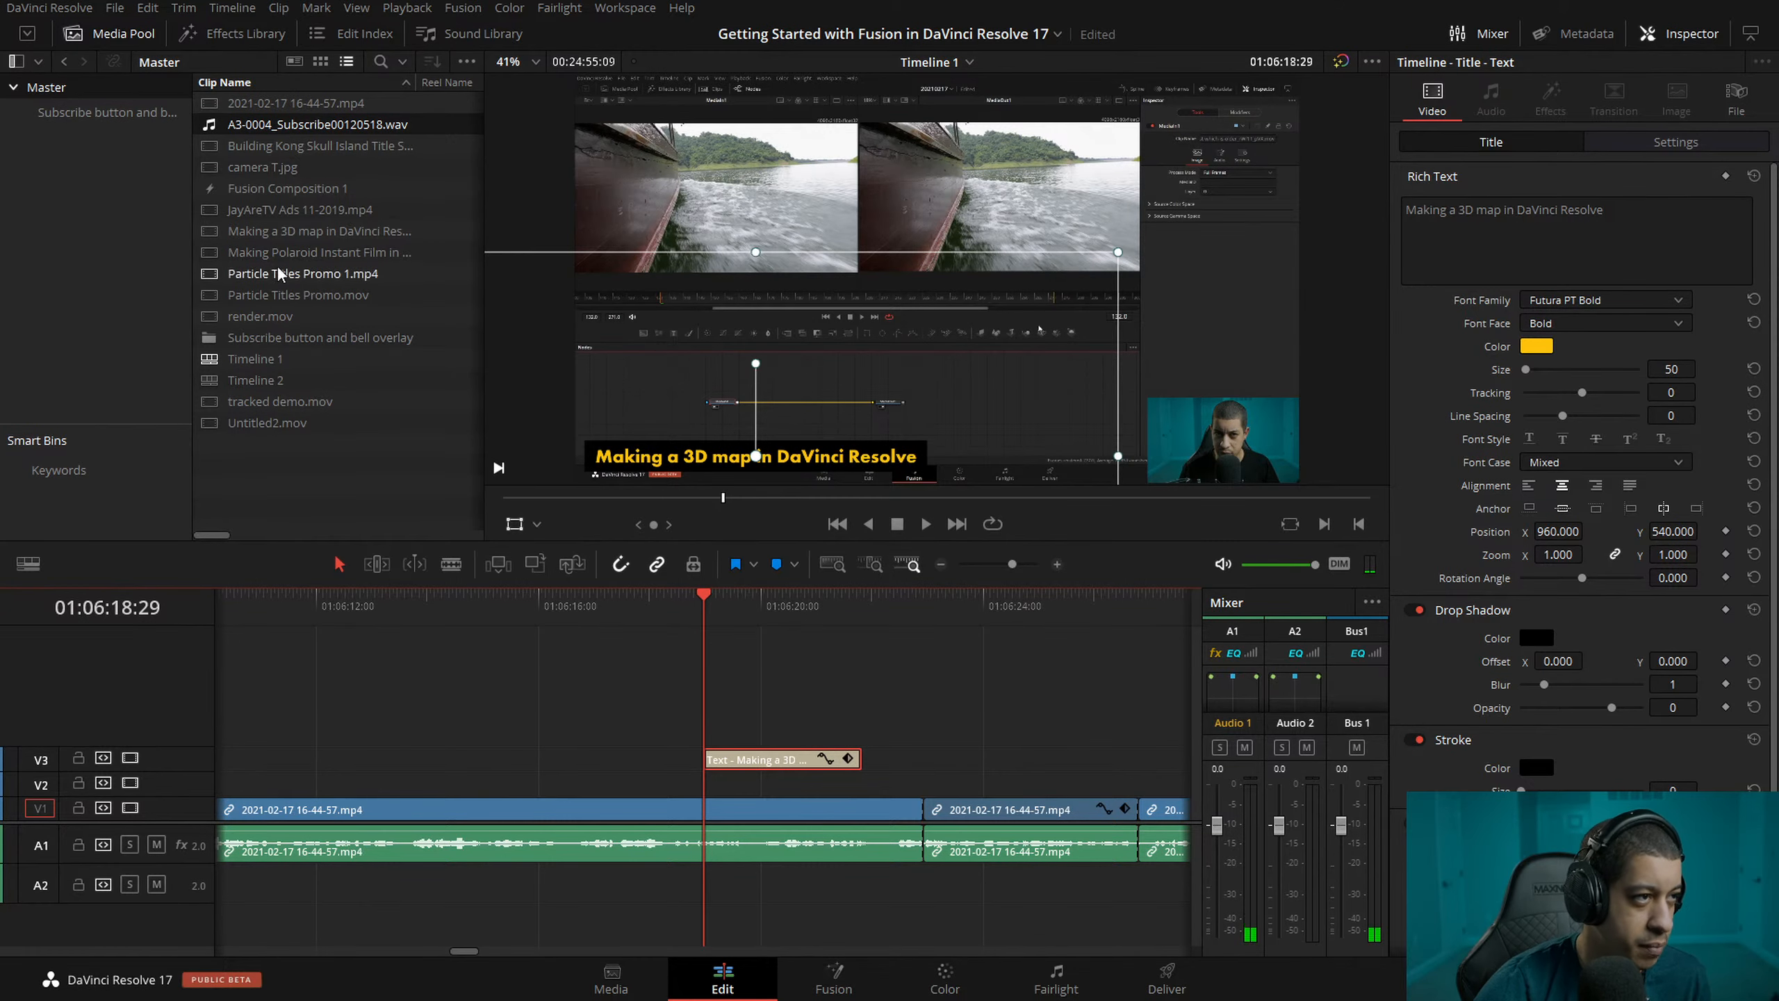
{"action": "left_click", "coordinate": [214, 230]}
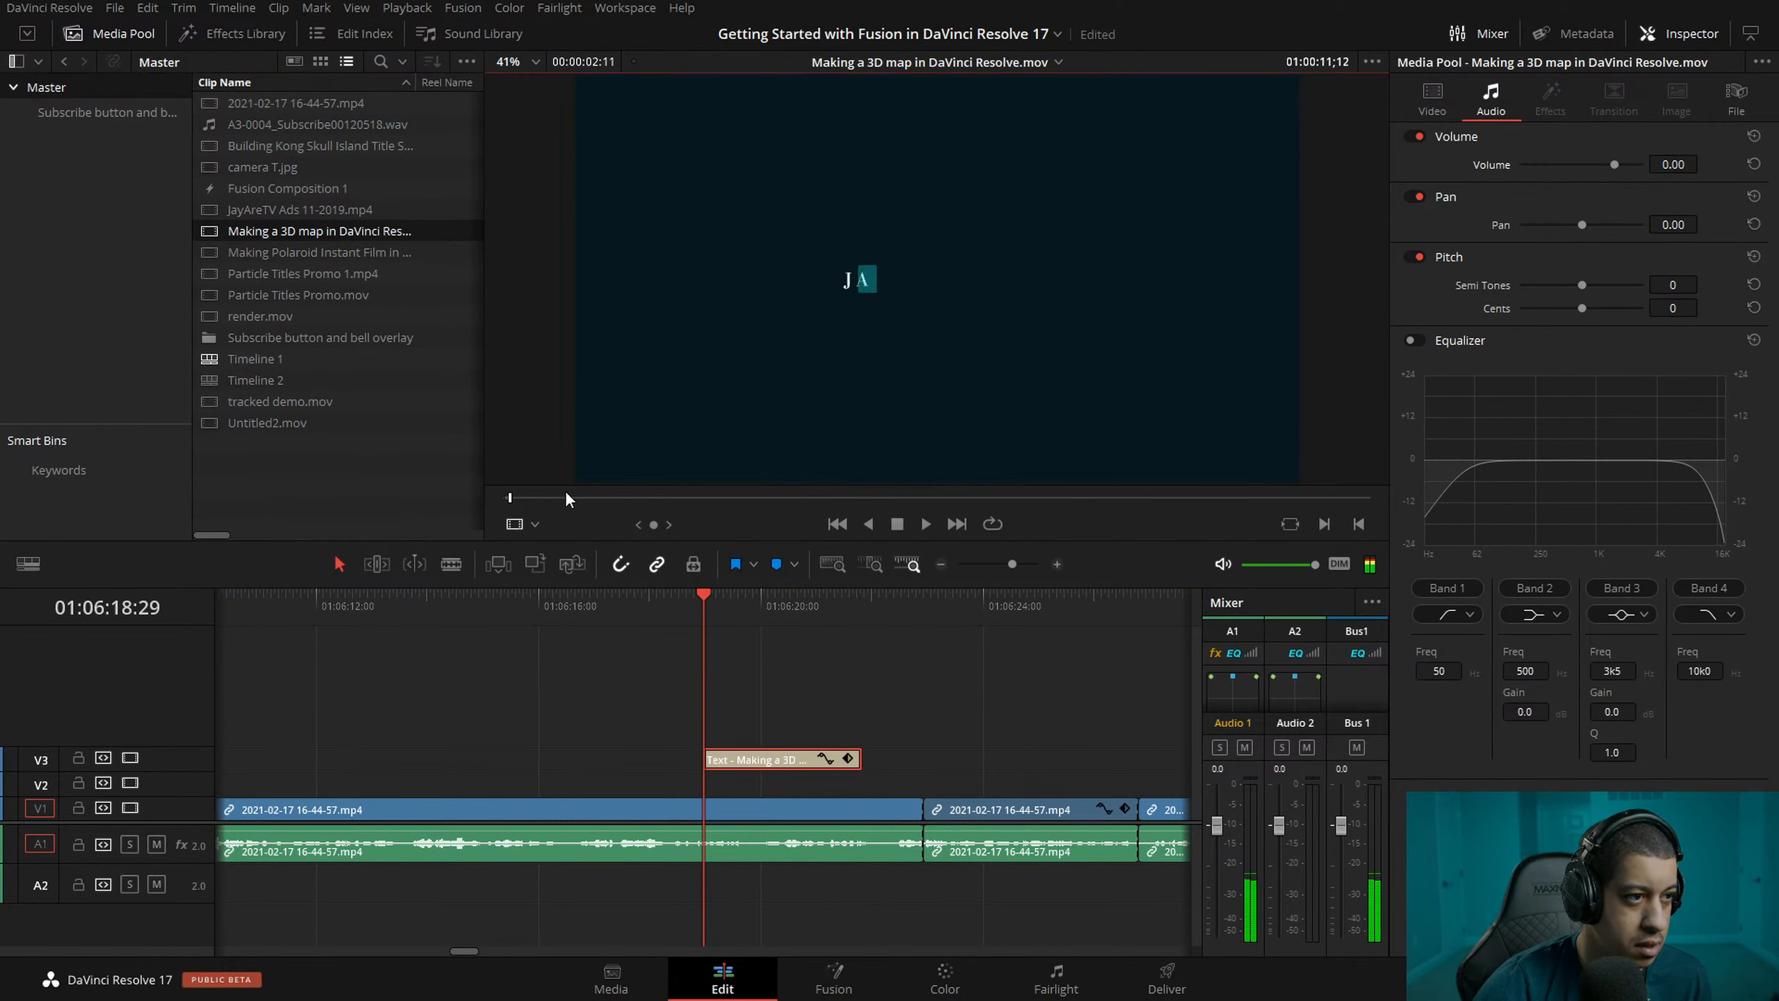
{"action": "left_click_drag", "start_coordinate": [564, 497], "coordinate": [523, 502]}
{"action": "left_click_drag", "start_coordinate": [914, 464], "coordinate": [781, 784]}
{"action": "key", "text": "space"}
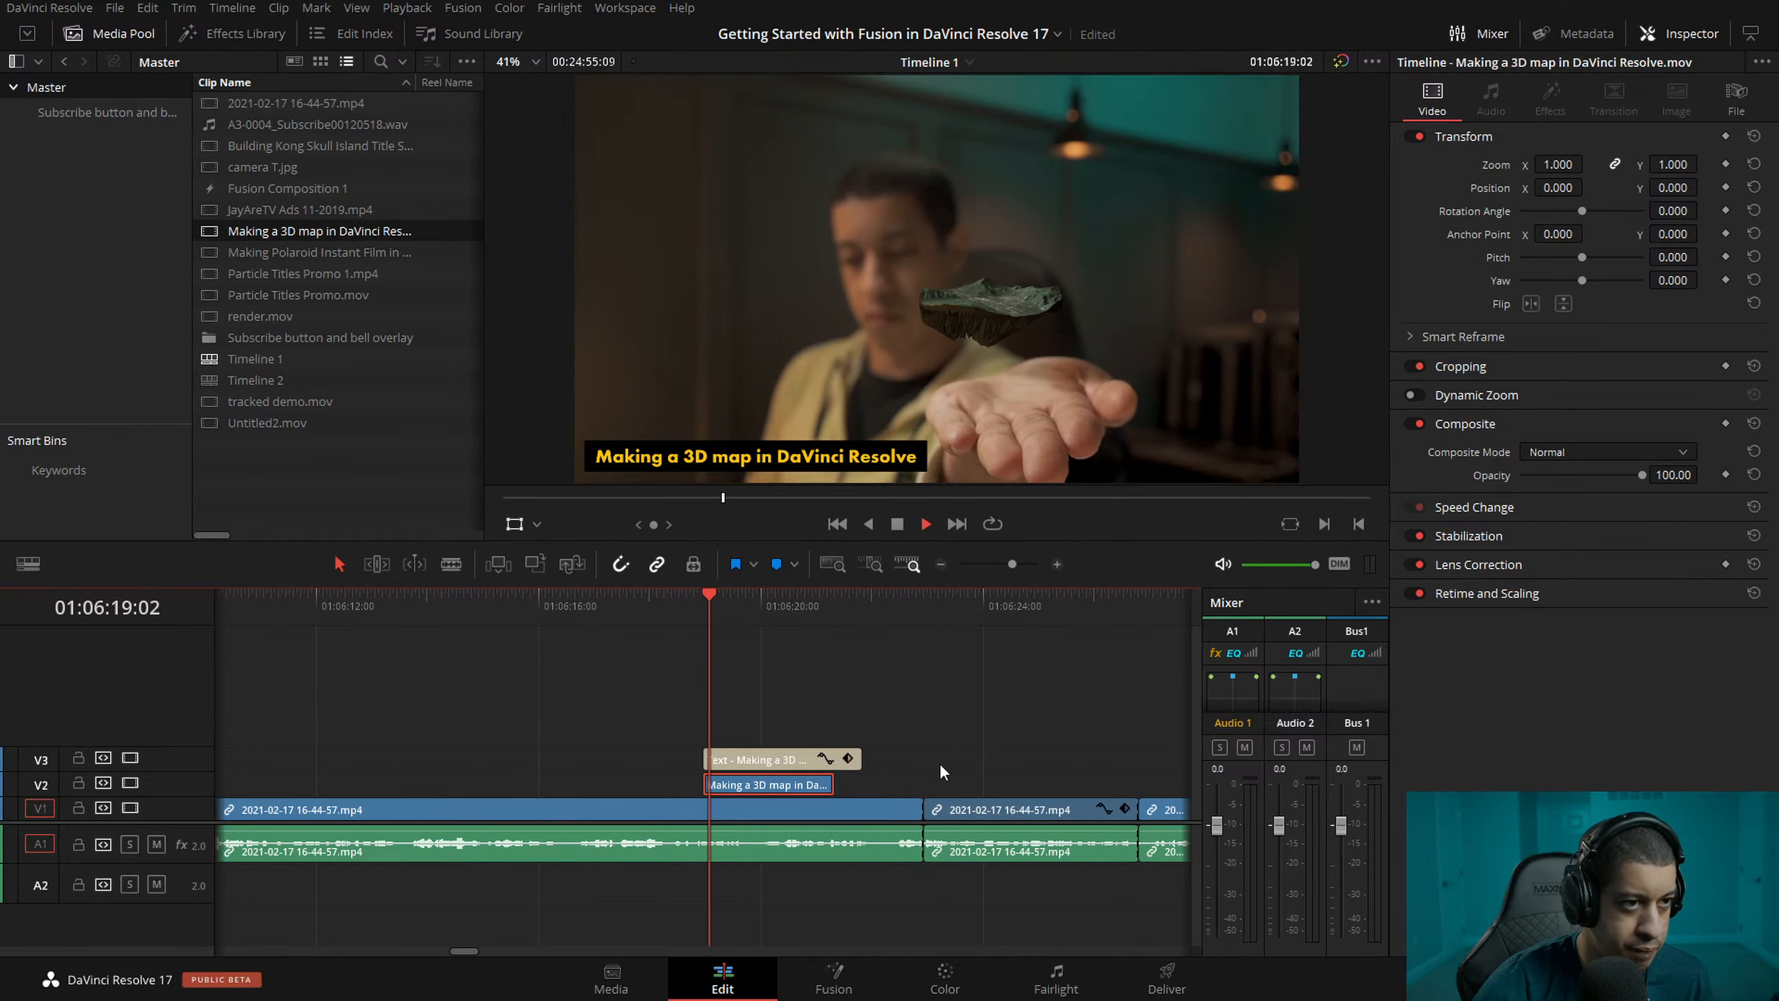
- Fit the 3D map B-roll to its title by aligning their ends and extending its start, and play it back
{"action": "key", "text": "space"}
{"action": "left_click_drag", "start_coordinate": [832, 784], "coordinate": [865, 784]}
{"action": "key", "text": "space"}
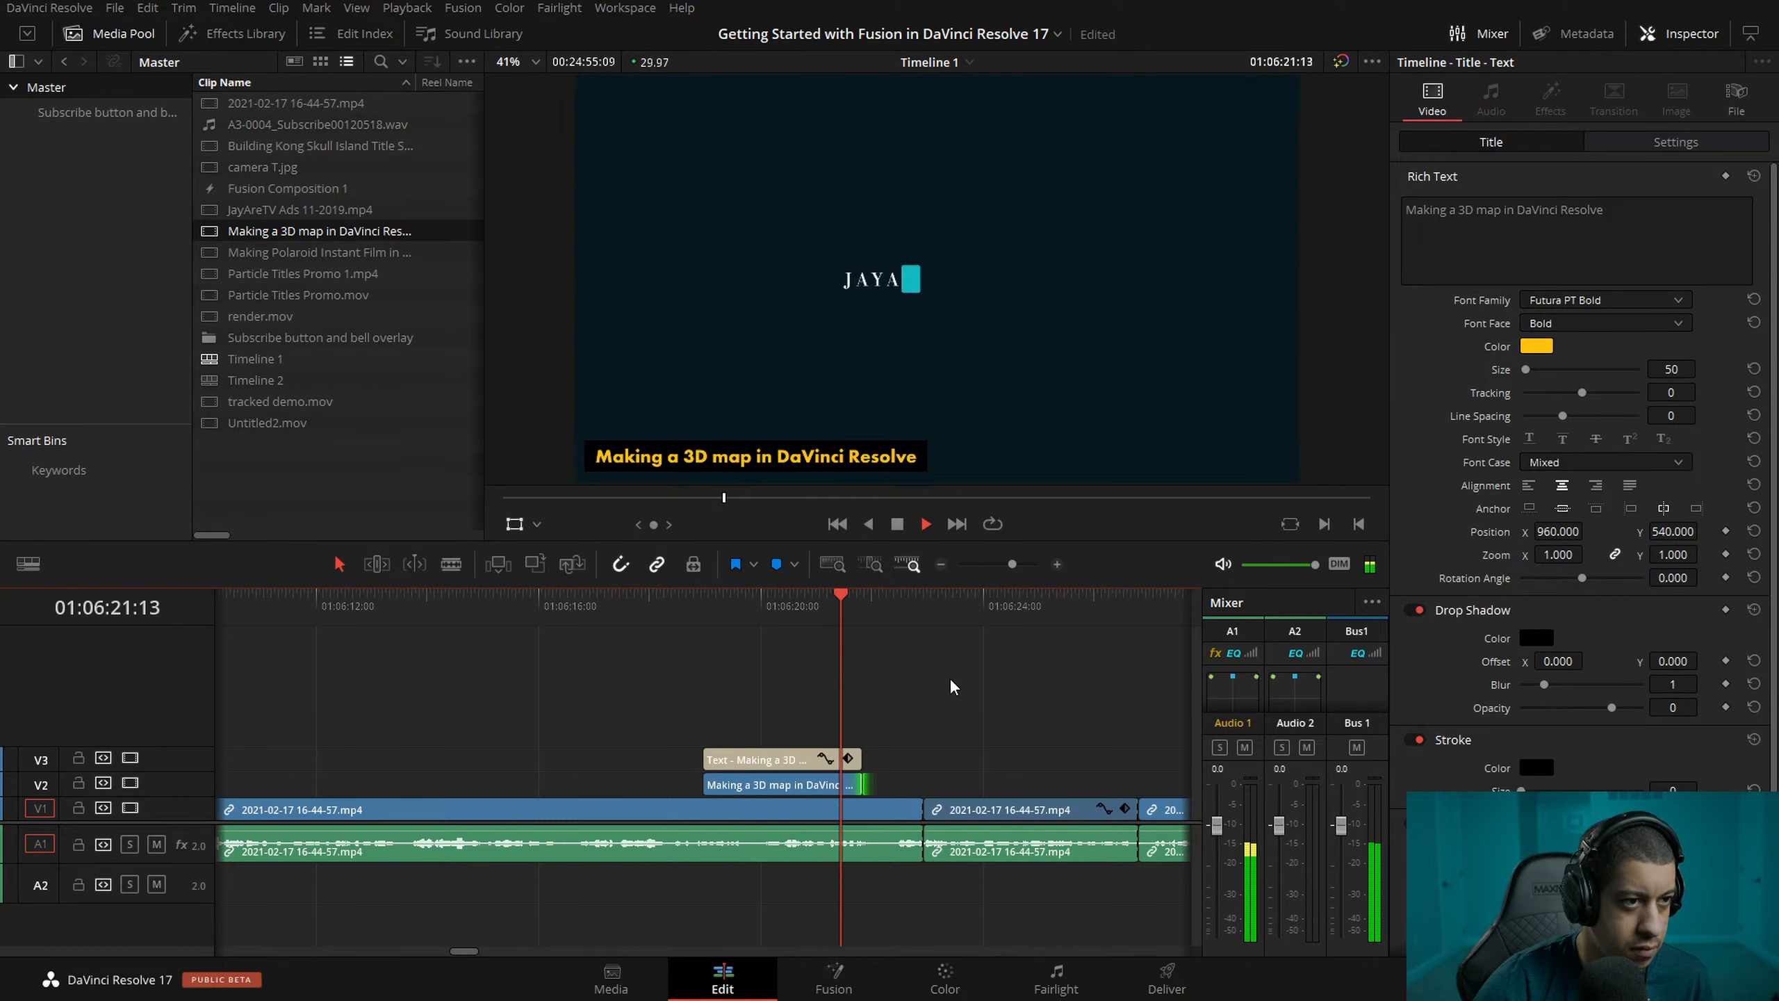
{"action": "left_click_drag", "start_coordinate": [869, 785], "coordinate": [809, 784]}
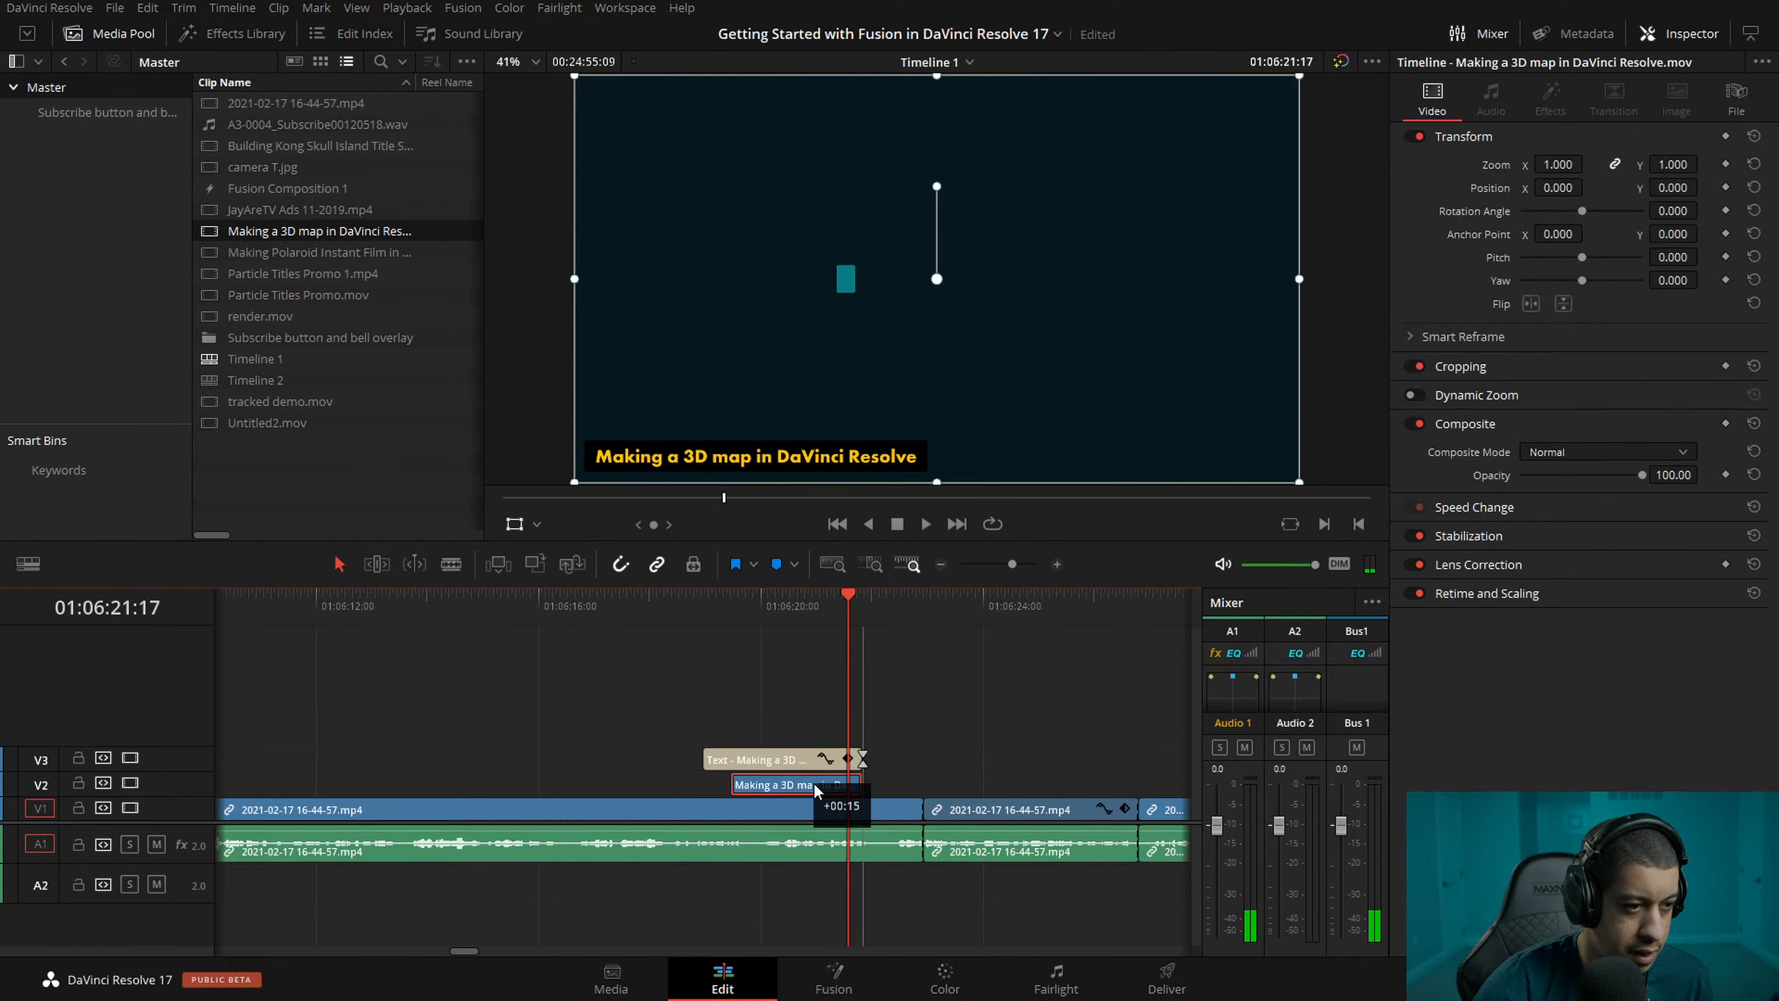
{"action": "left_click_drag", "start_coordinate": [709, 782], "coordinate": [703, 783]}
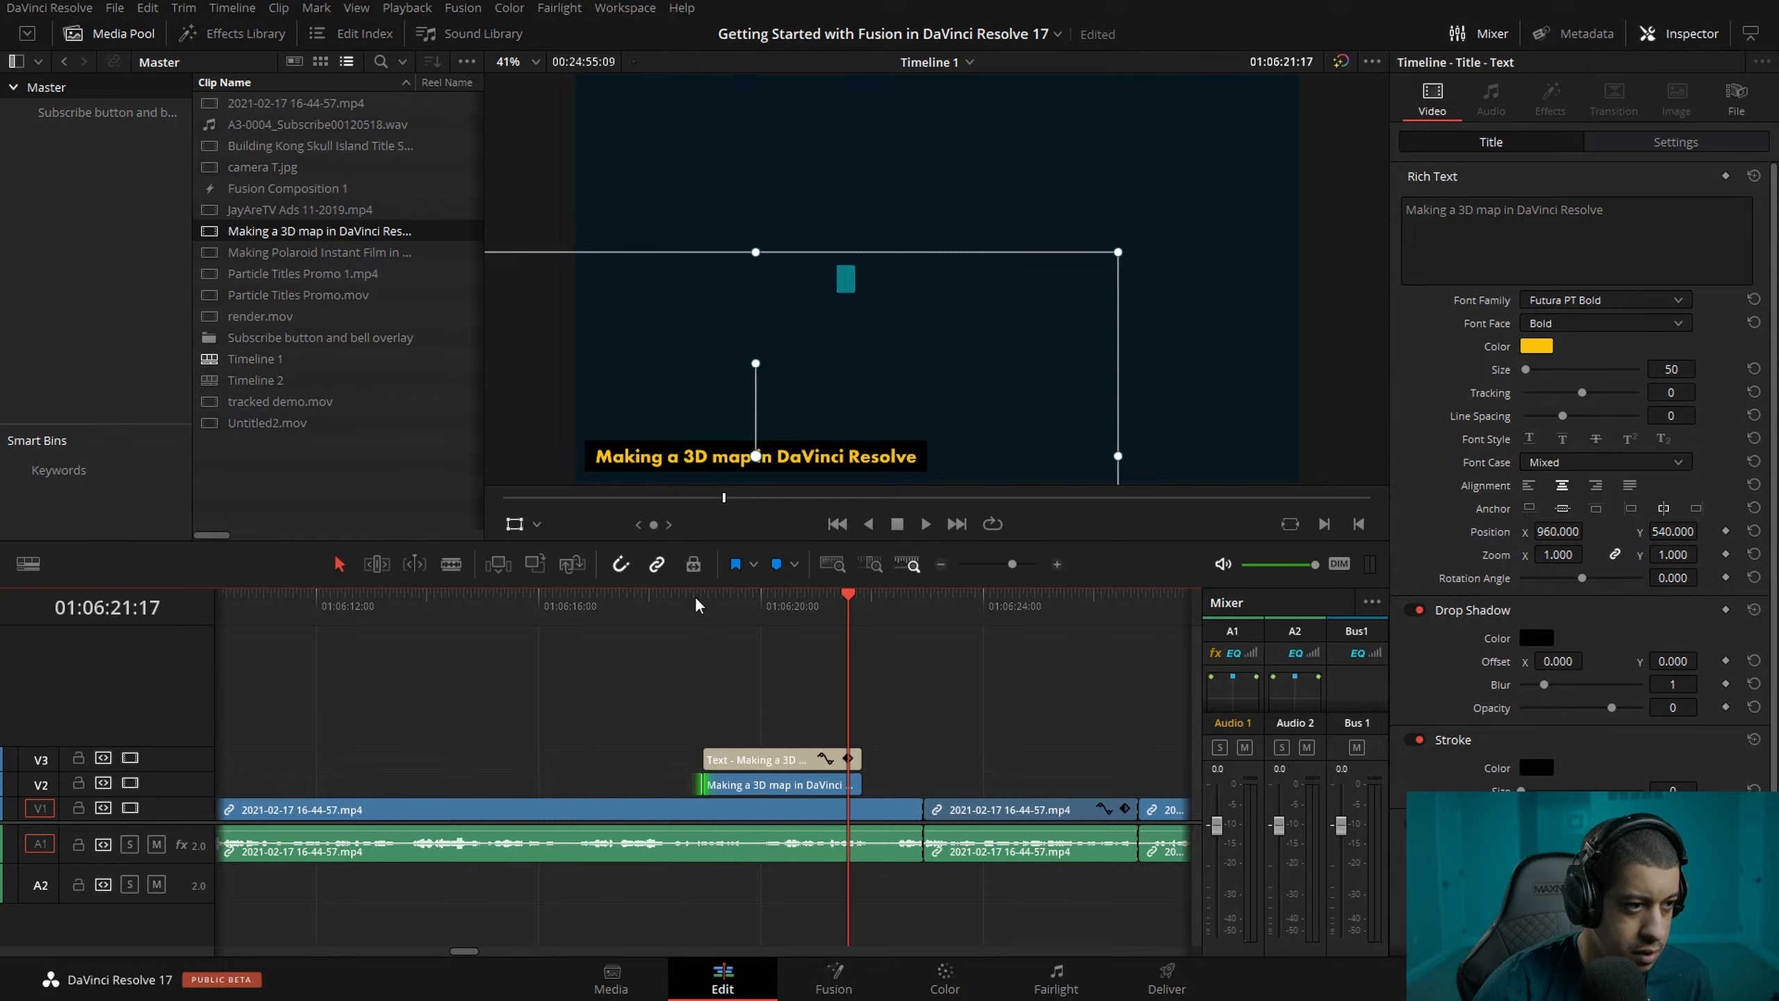
{"action": "left_click", "coordinate": [700, 604]}
{"action": "key", "text": "space"}
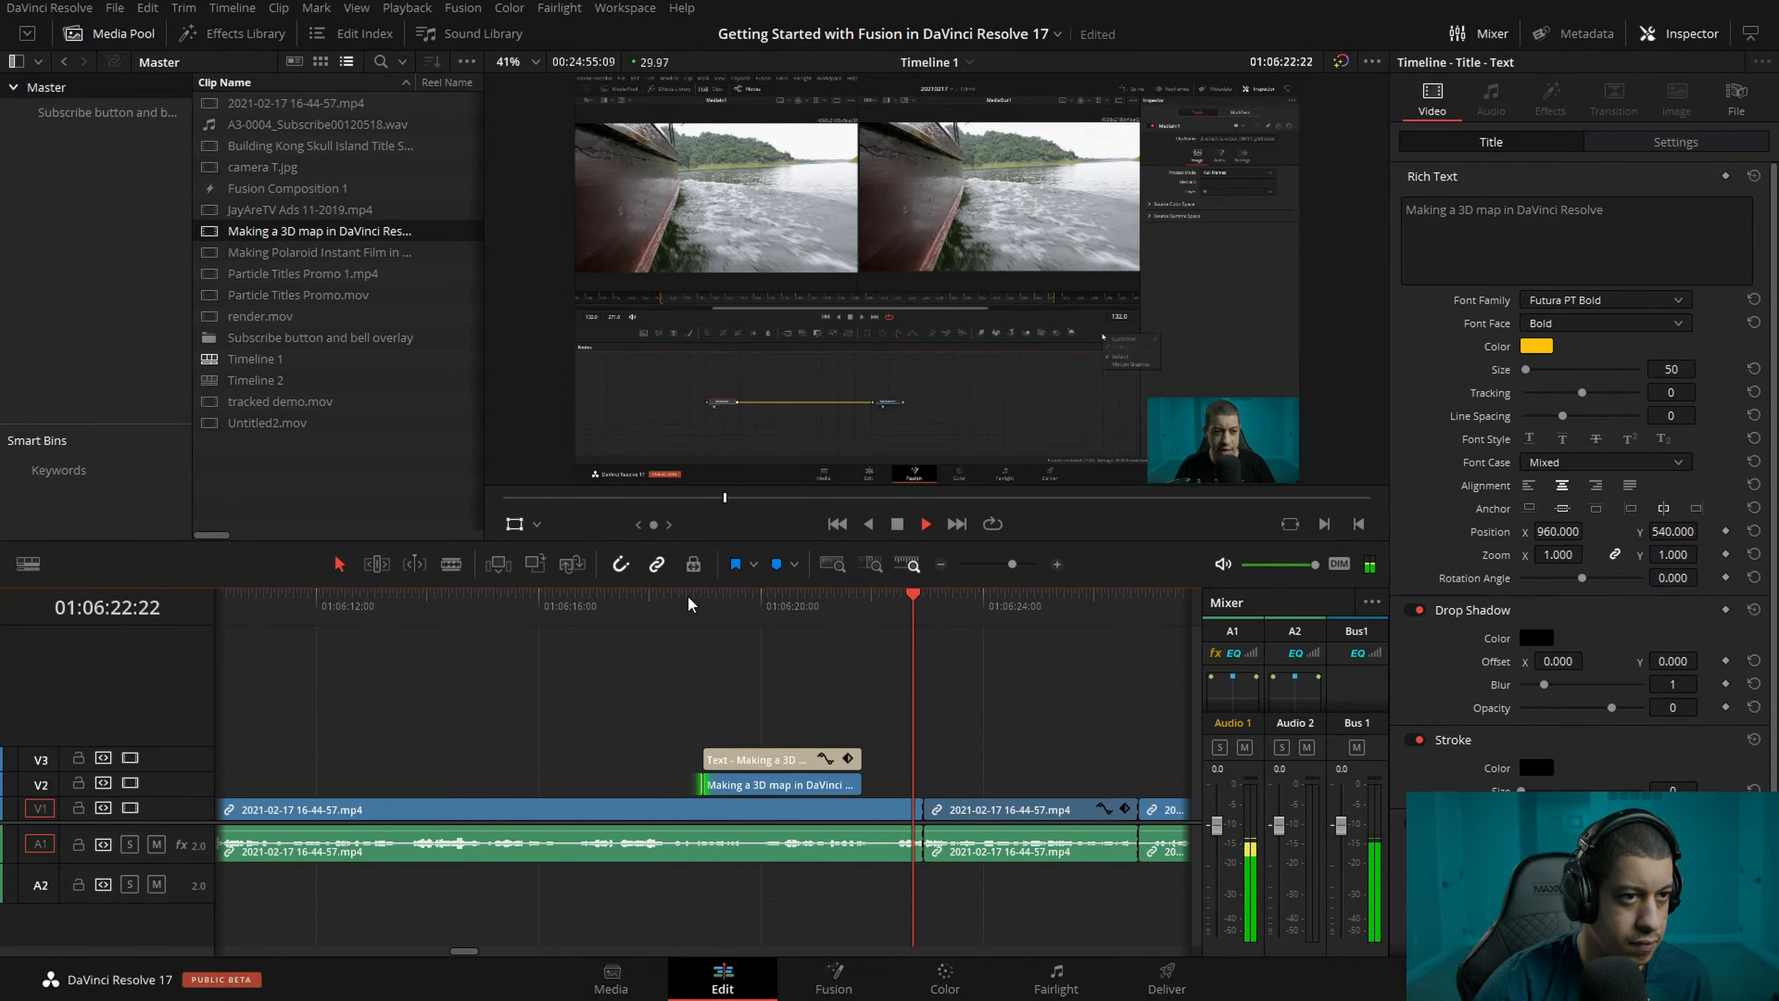
{"action": "left_click", "coordinate": [913, 693]}
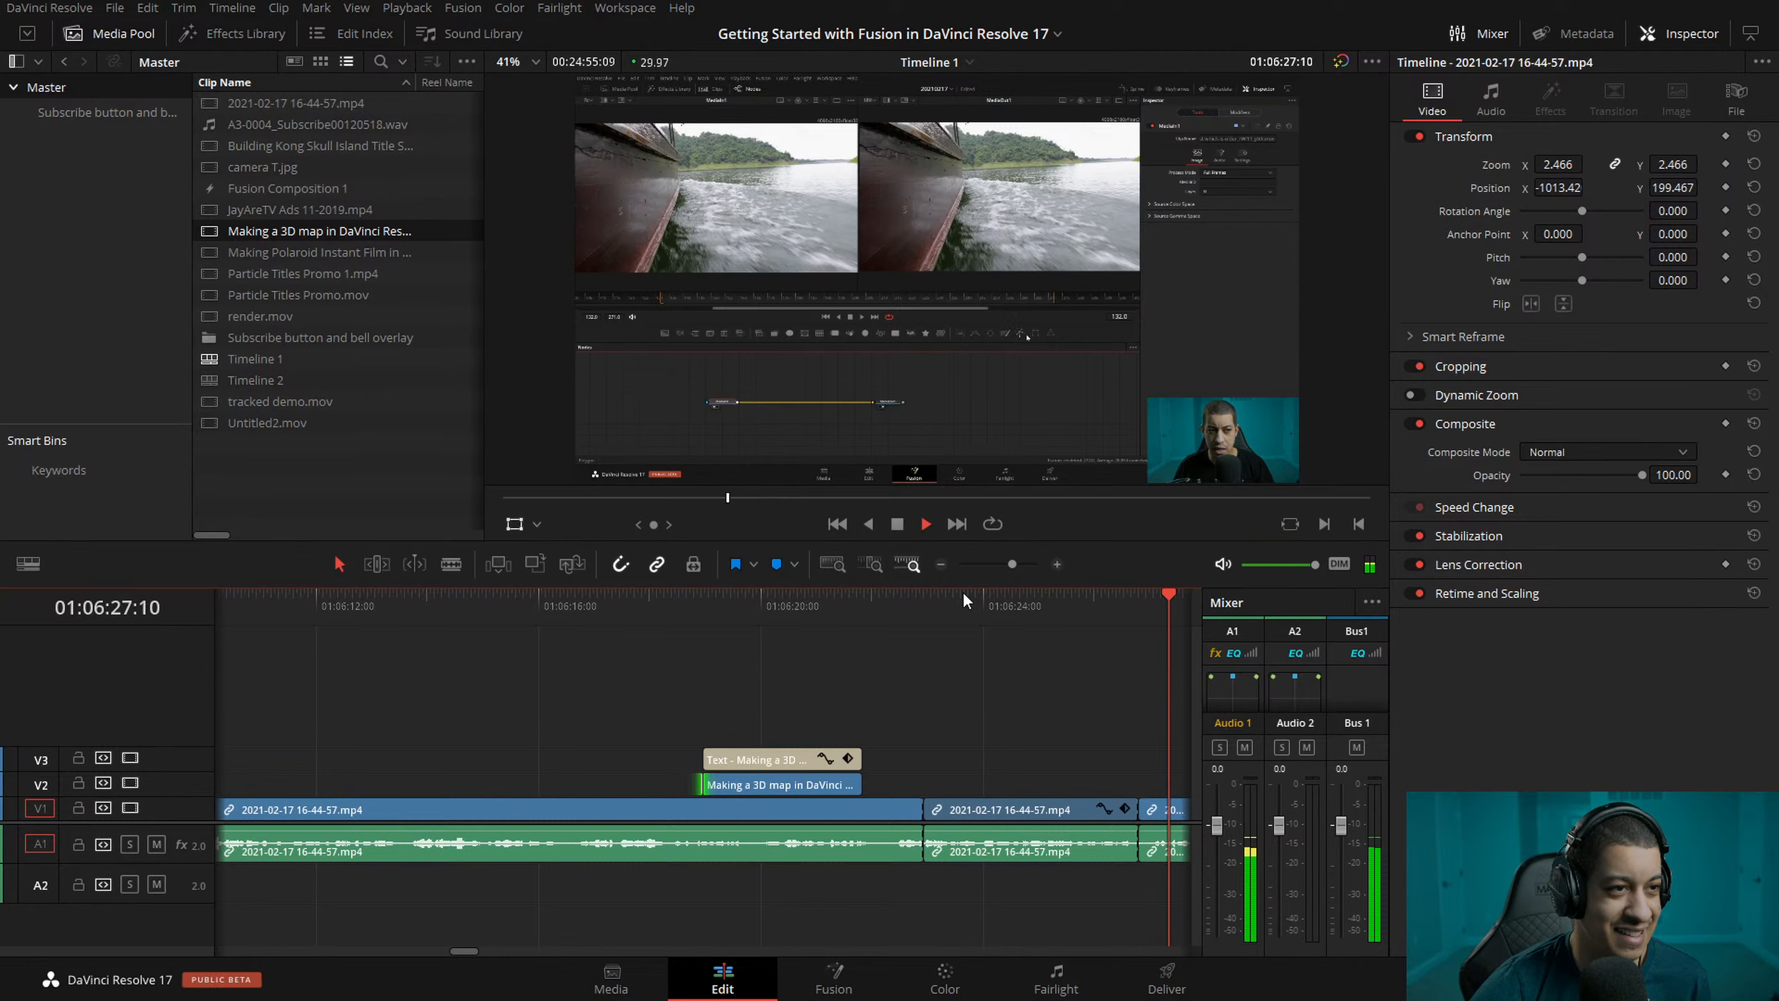
- Replay the zoomed-in screen recording clip that follows the 3D map B-roll to check its start and end
{"action": "key", "text": "space"}
{"action": "left_click", "coordinate": [1029, 614]}
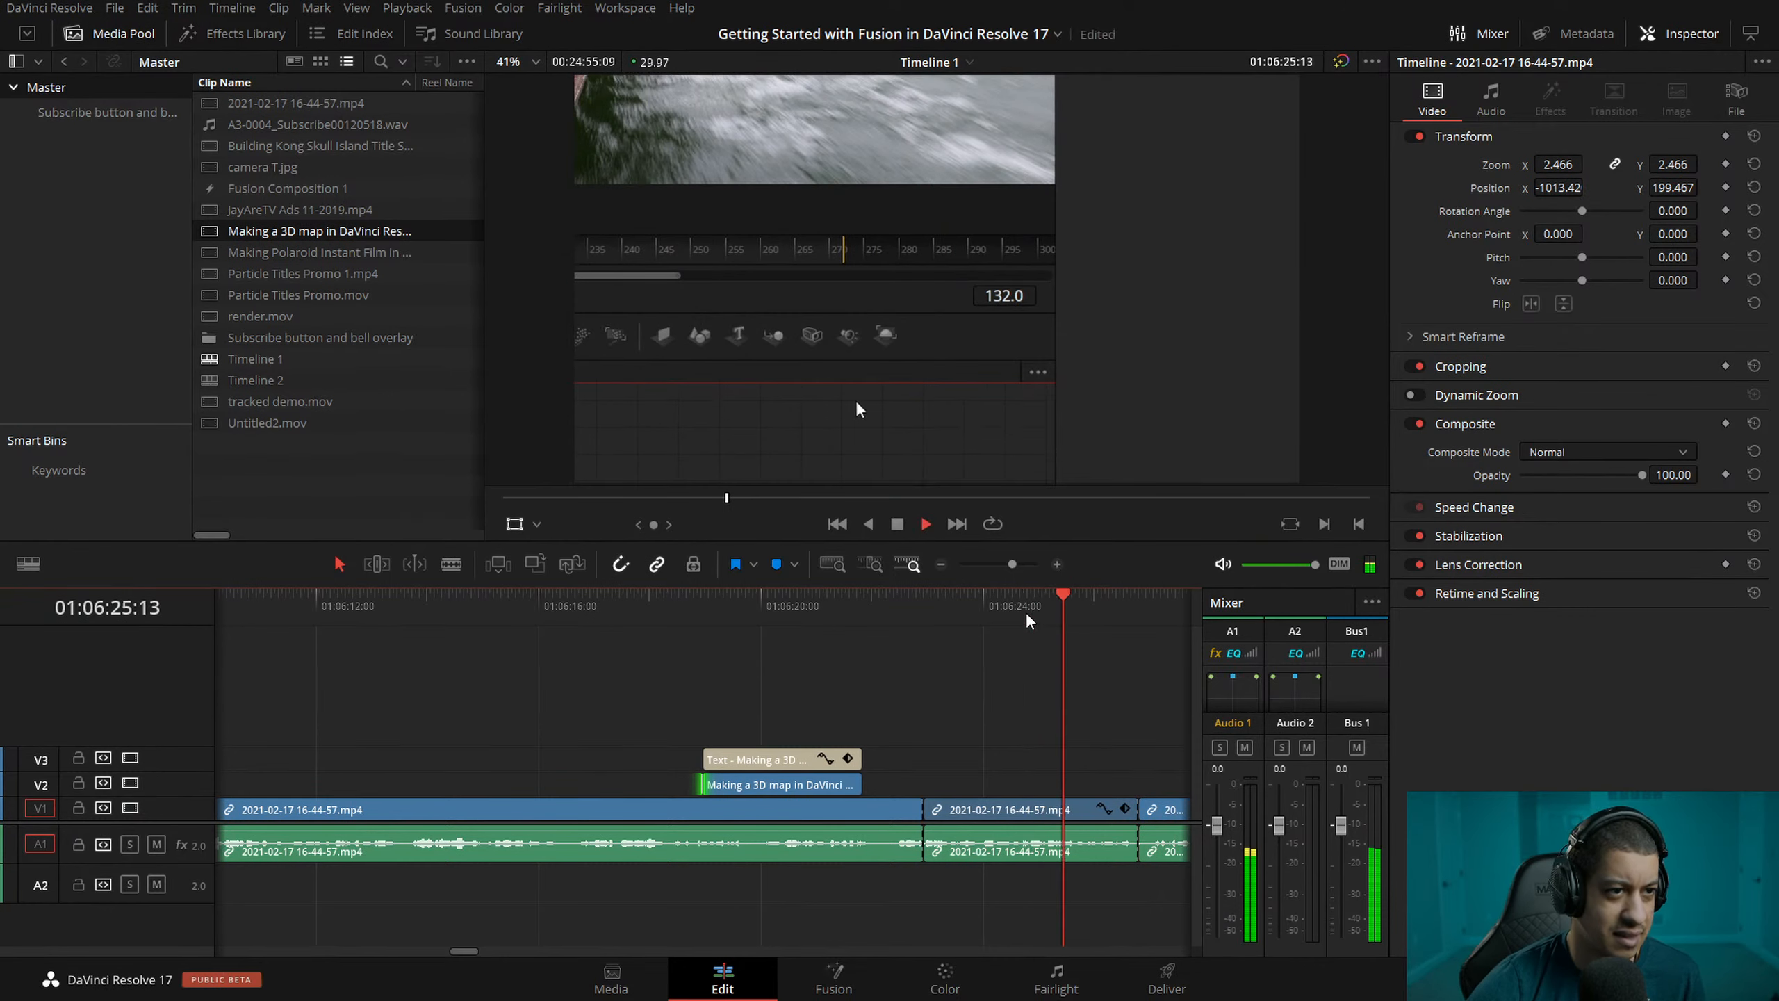
{"action": "key", "text": "space"}
{"action": "left_click", "coordinate": [1034, 611]}
{"action": "key", "text": "space"}
{"action": "key", "text": "space"}
{"action": "left_click", "coordinate": [1050, 607]}
- Roll the cut into the zoomed-in clip about half a second earlier and play from before it
{"action": "left_click", "coordinate": [864, 615]}
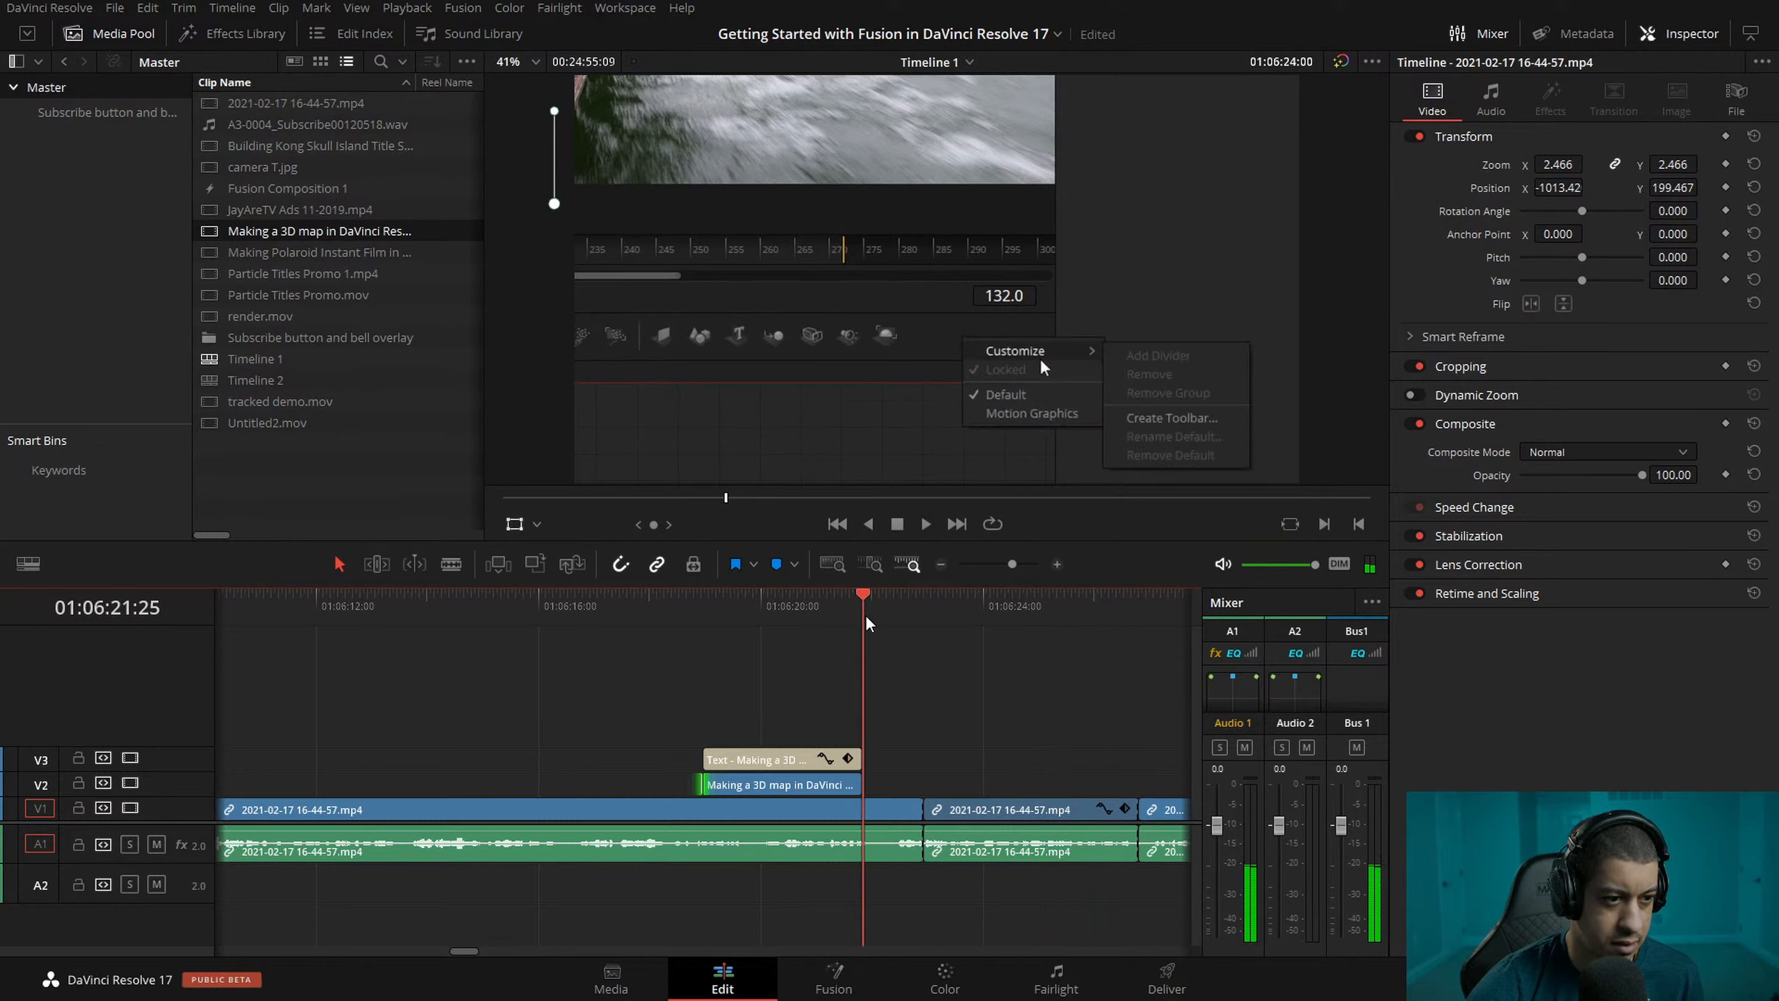
{"action": "key", "text": "space"}
{"action": "left_click", "coordinate": [859, 612]}
{"action": "key", "text": "space"}
{"action": "key", "text": "space"}
{"action": "left_click_drag", "start_coordinate": [932, 821], "coordinate": [901, 821]}
{"action": "key", "text": "space"}
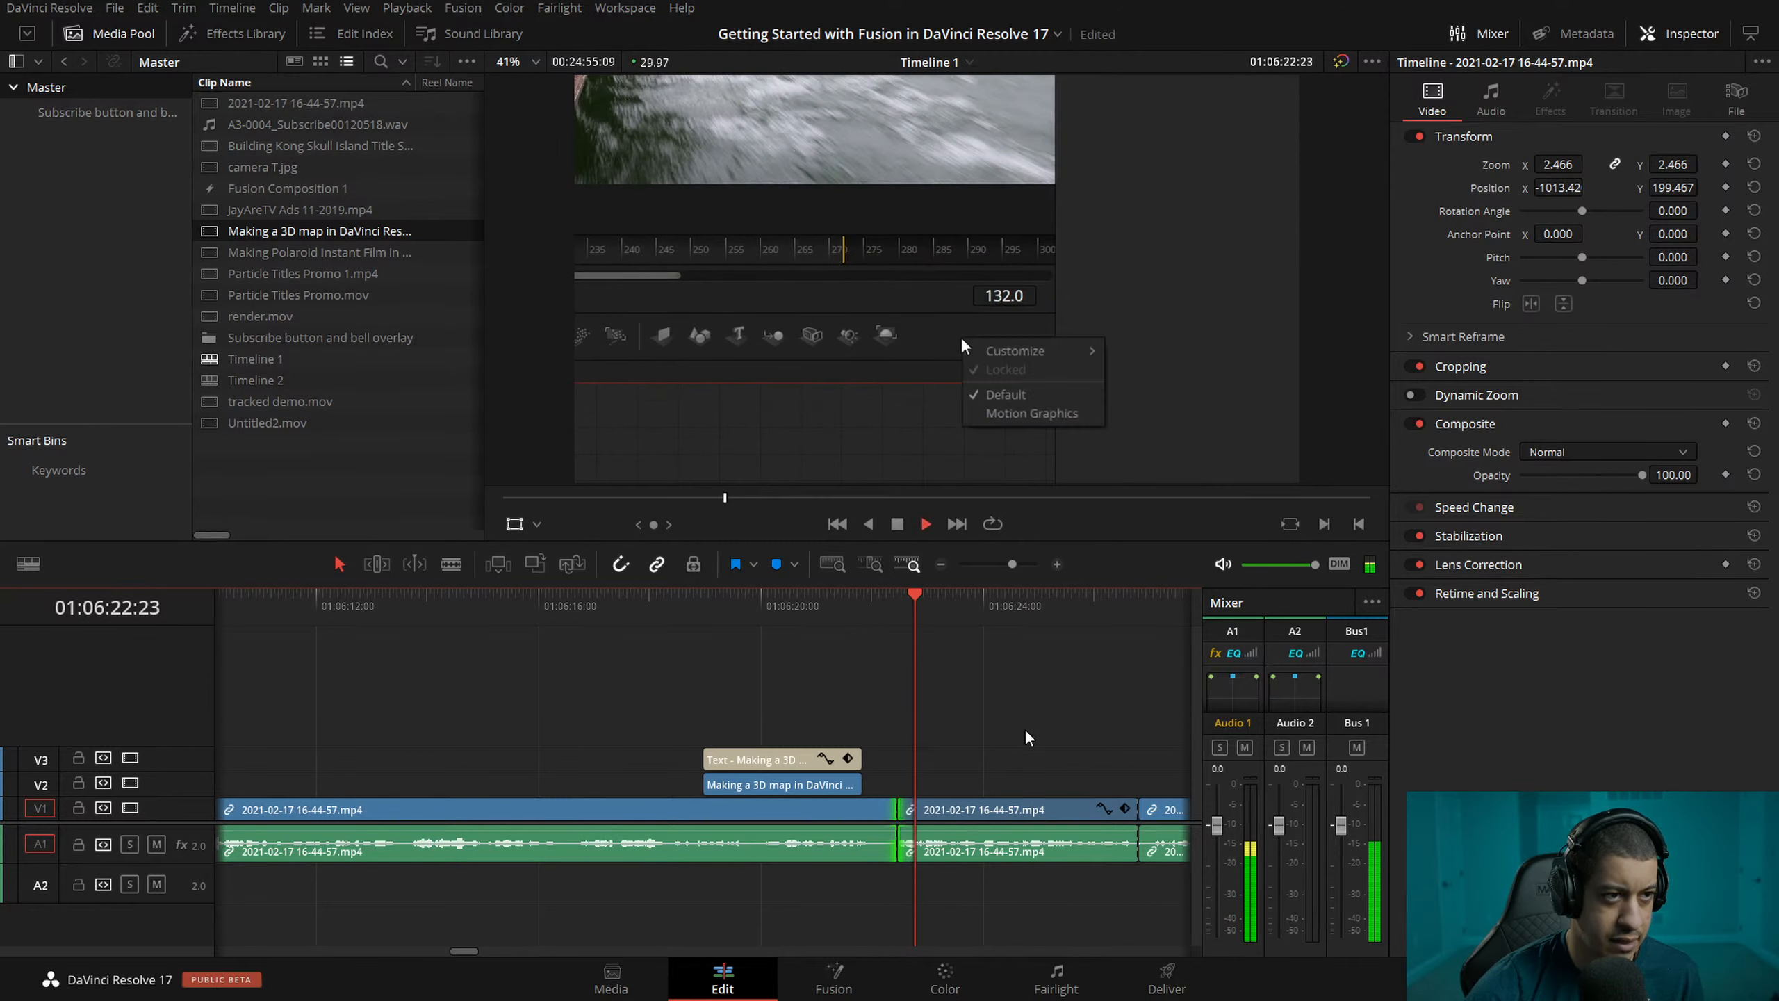
- Roll the zoomed-in clip's end back to 01:06:25:14, play past the cut, and save the project
{"action": "left_click", "coordinate": [1044, 412]}
{"action": "key", "text": "space"}
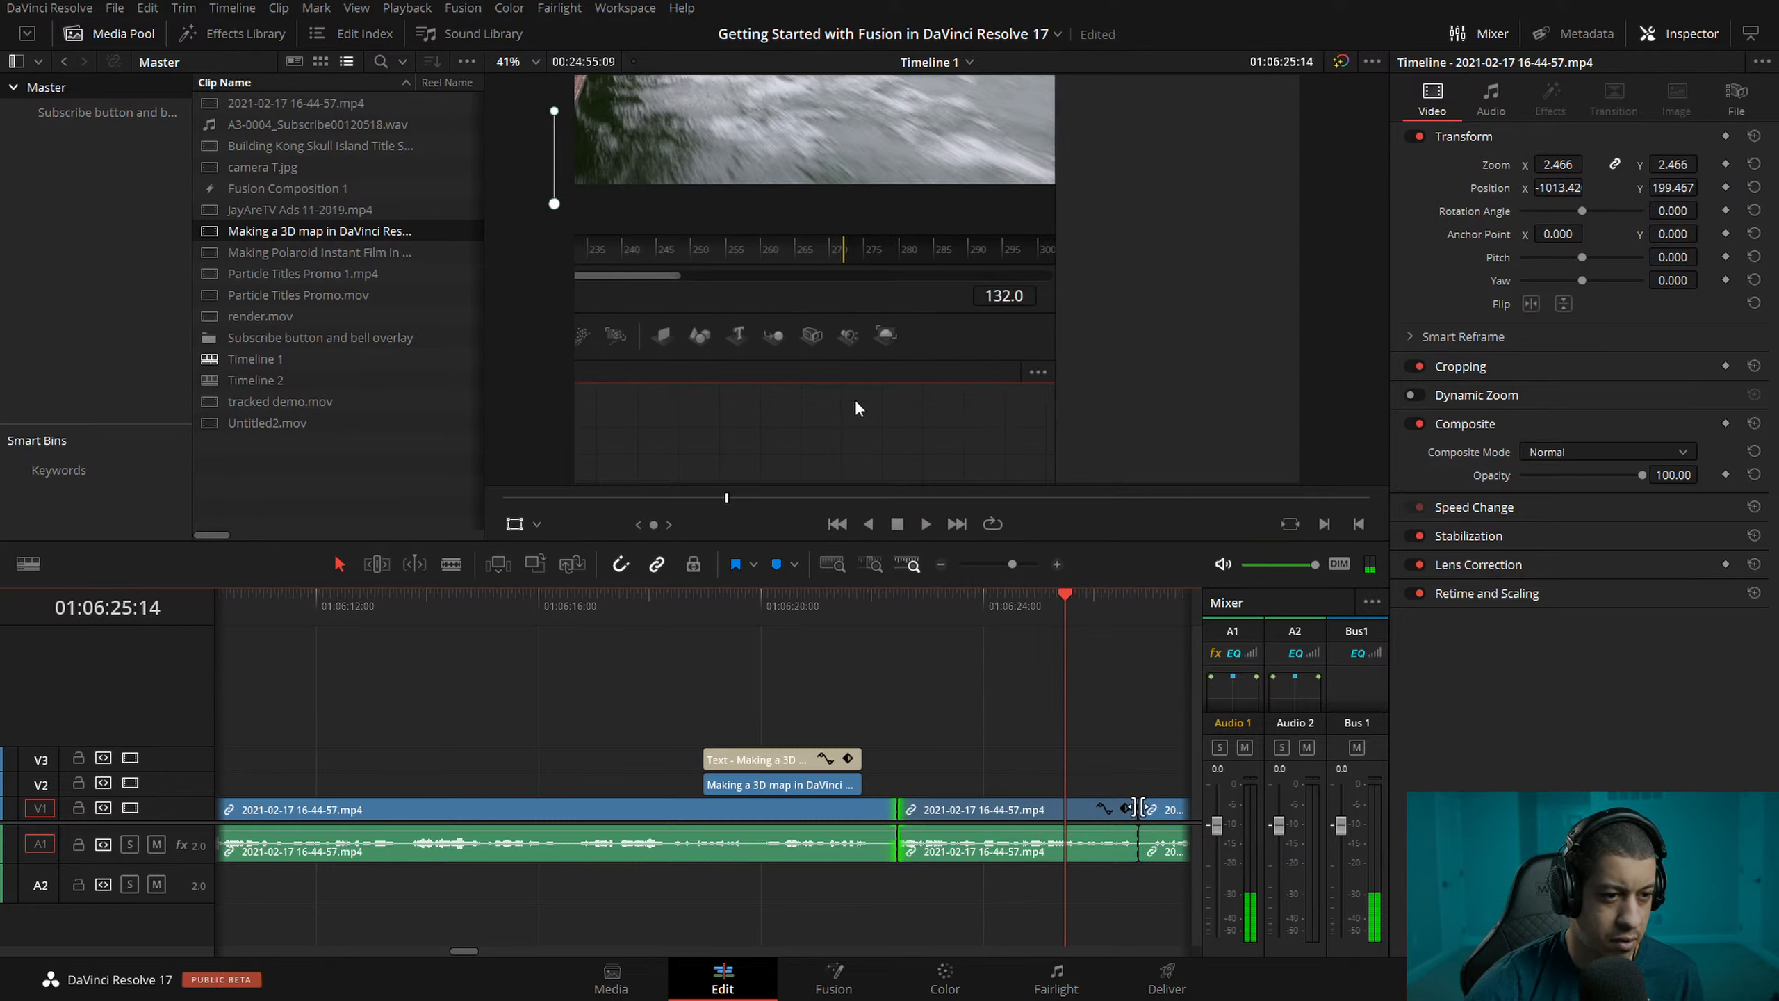
{"action": "left_click_drag", "start_coordinate": [1137, 808], "coordinate": [1065, 808]}
{"action": "key", "text": "space"}
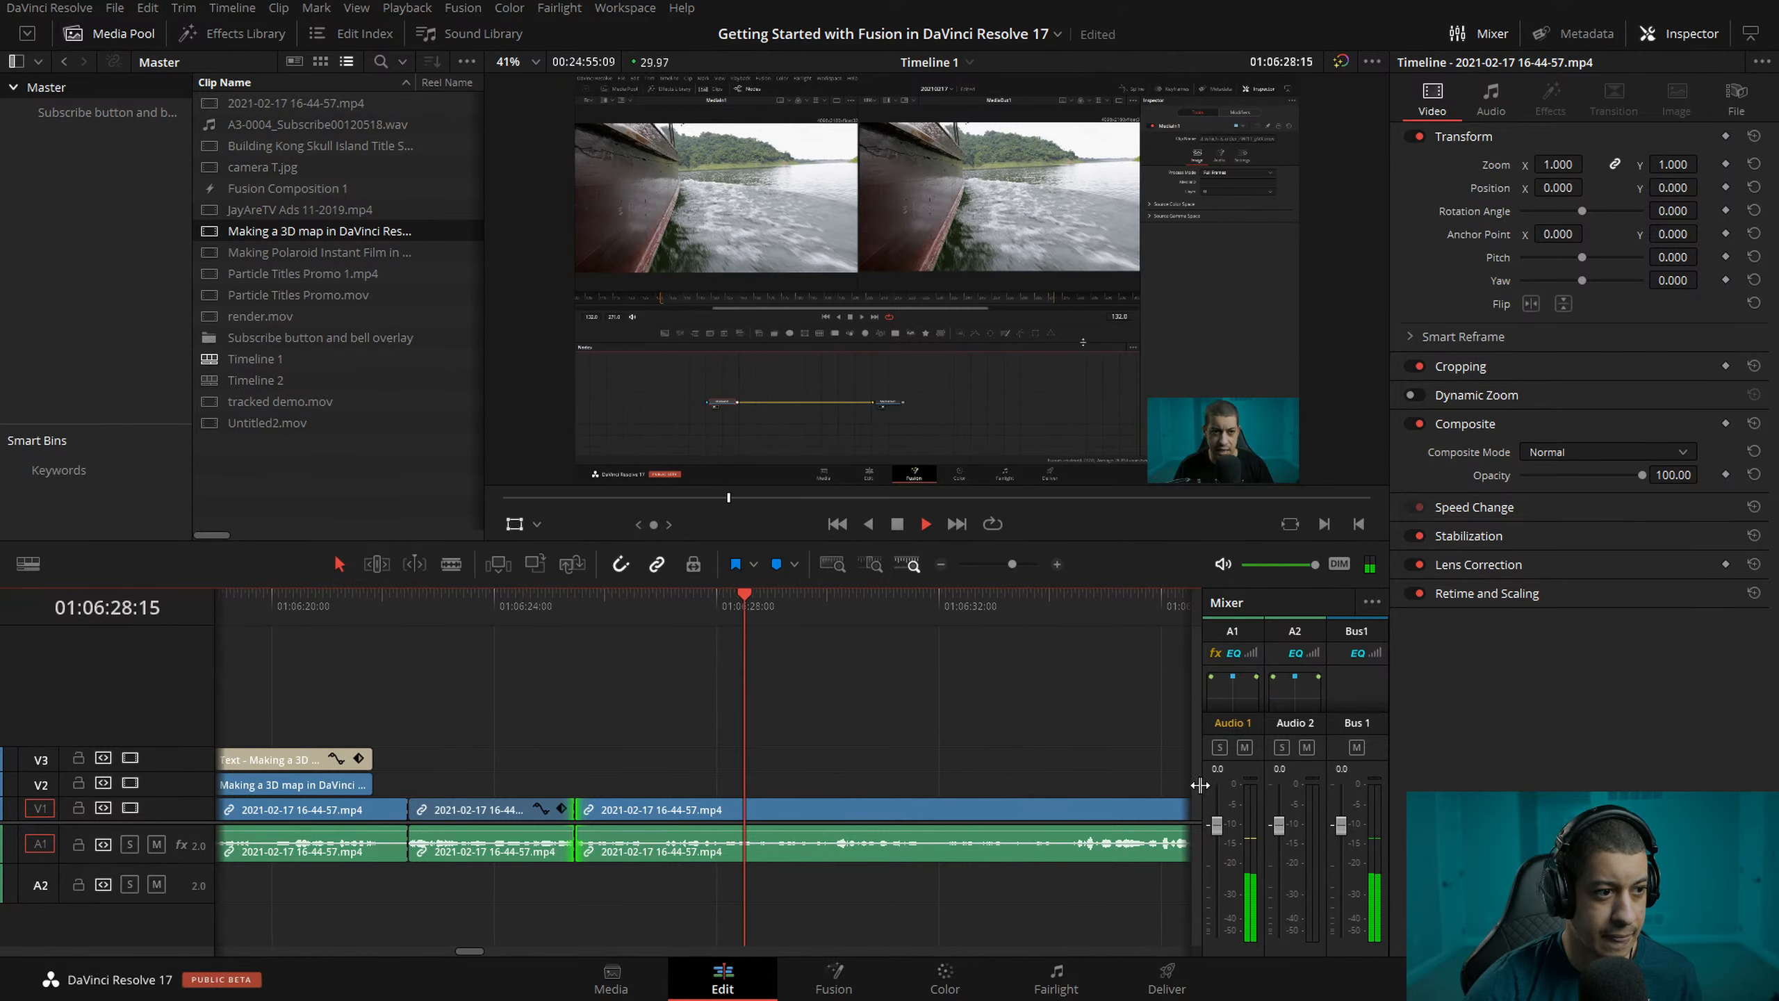
{"action": "key", "text": "space"}
{"action": "key", "text": "ctrl+s"}
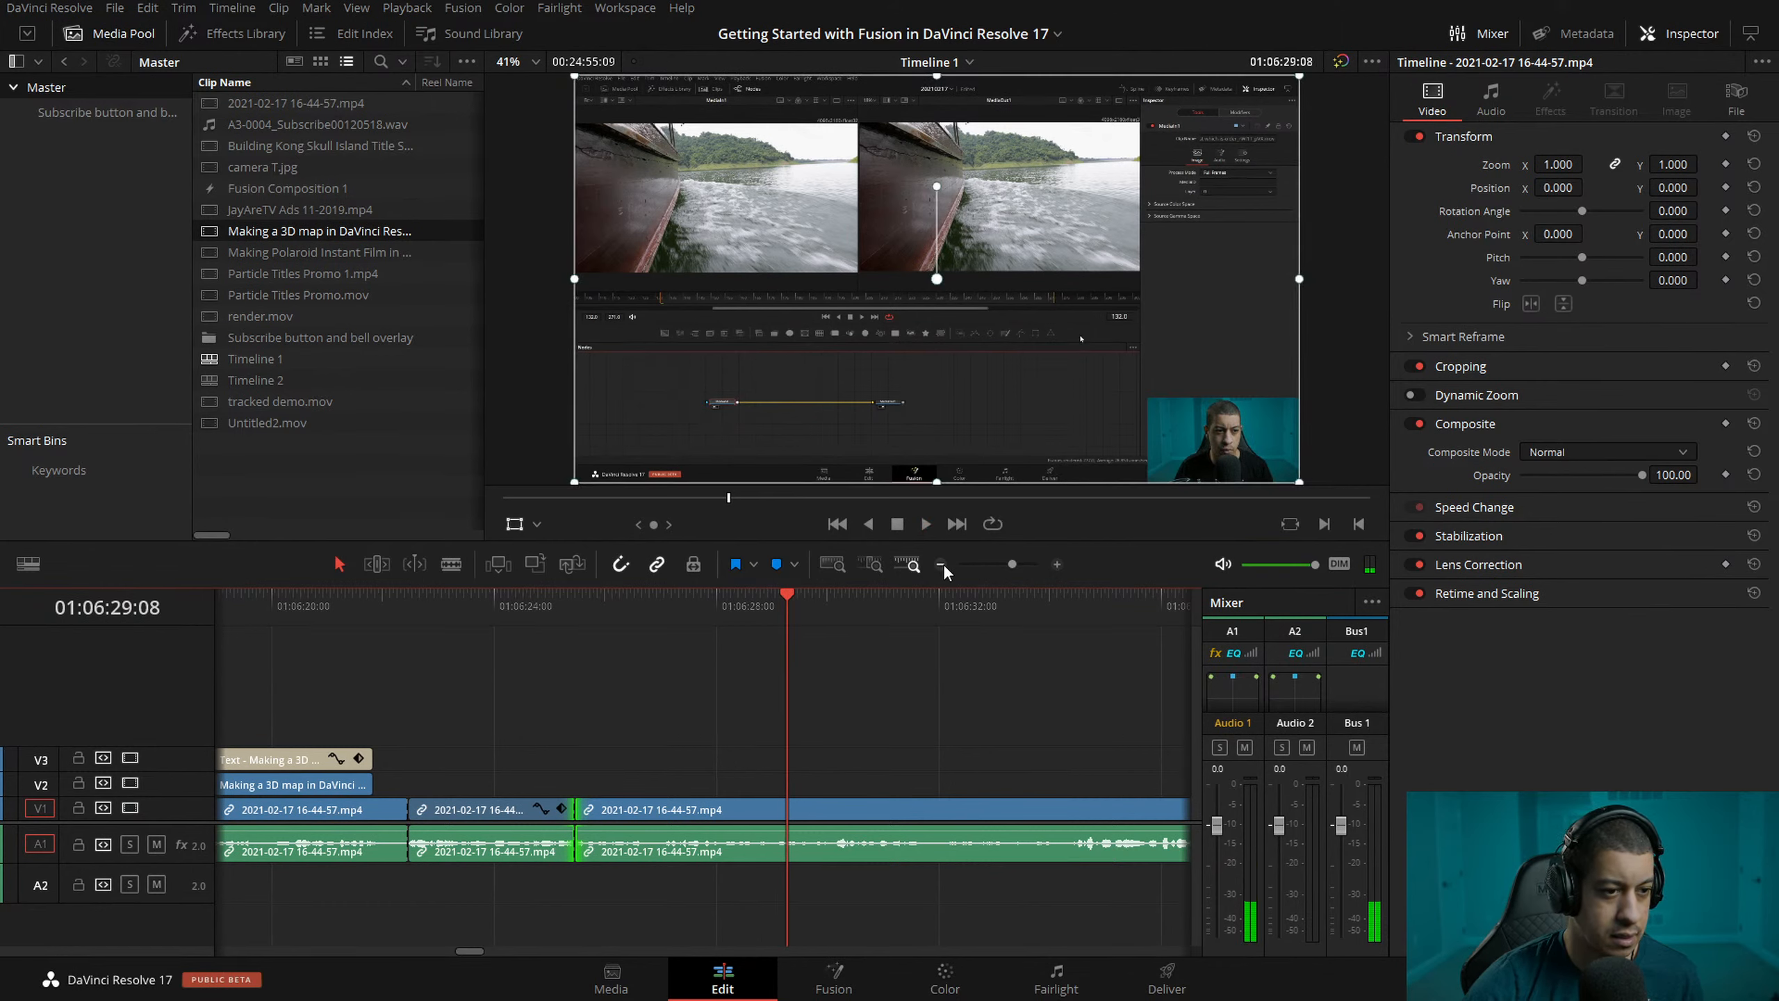
- Review the footage following the zoomed-in clip and split the screen recording on V1 at 01:06:56:07
{"action": "key", "text": "space"}
{"action": "key", "text": "l"}
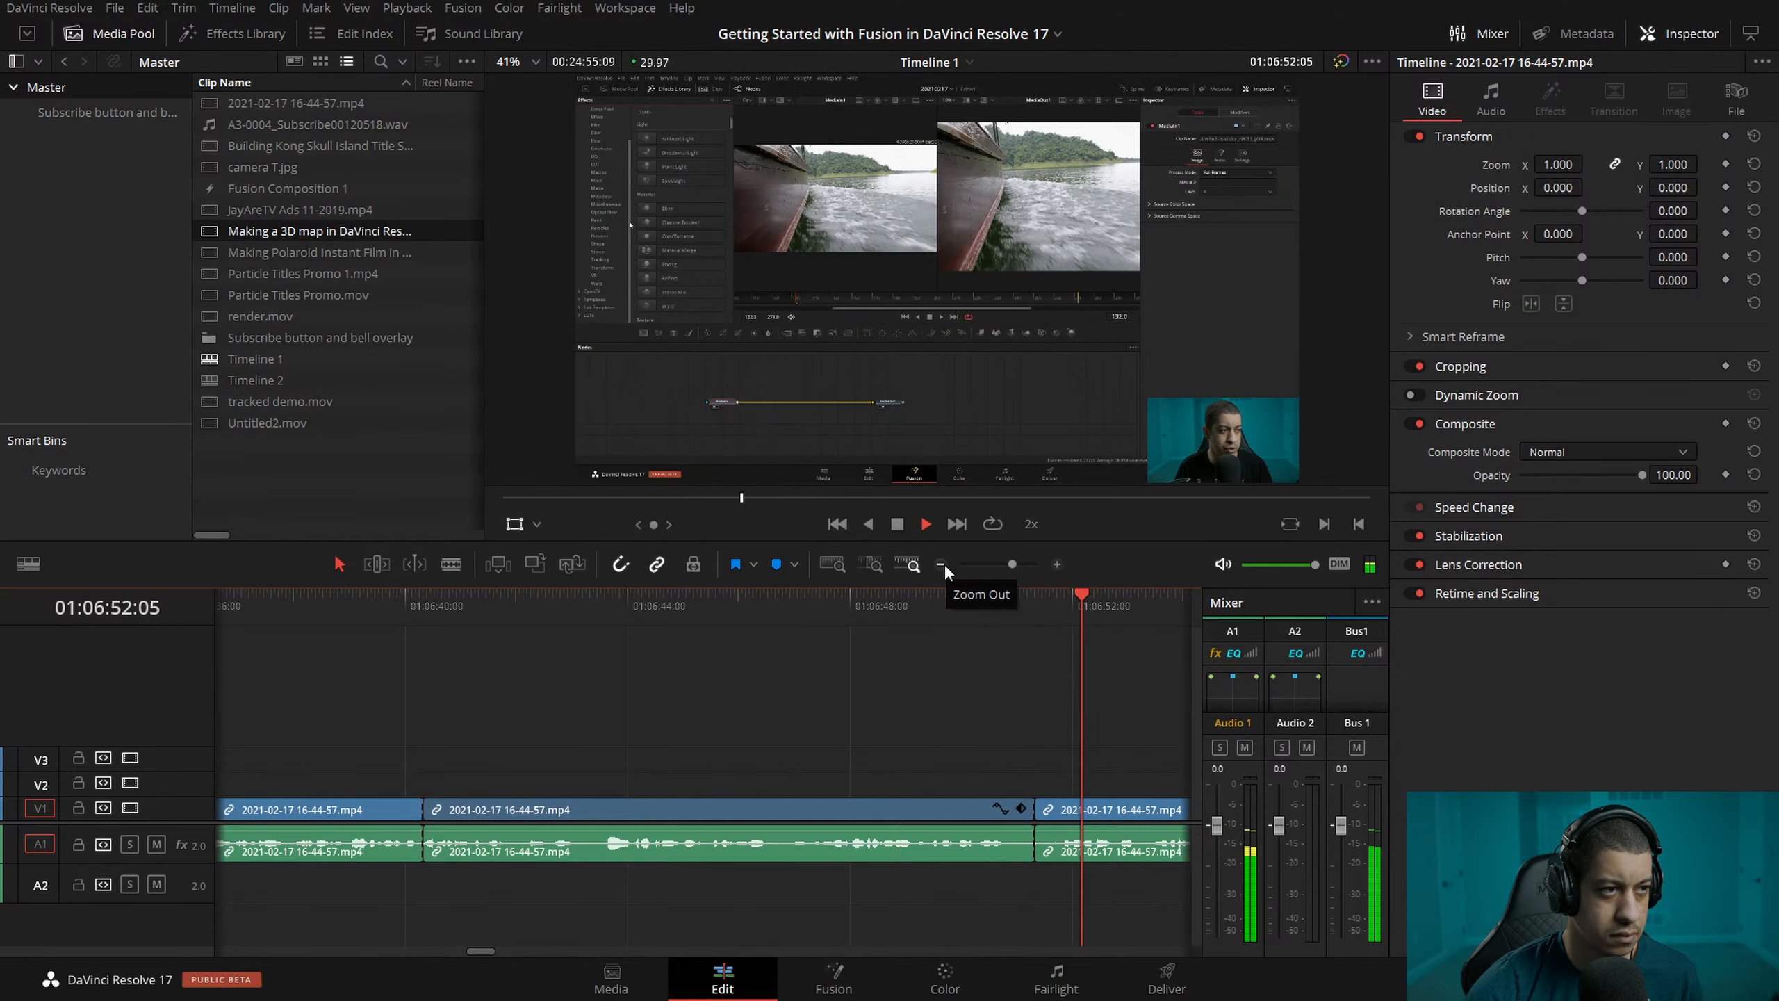
{"action": "key", "text": "space"}
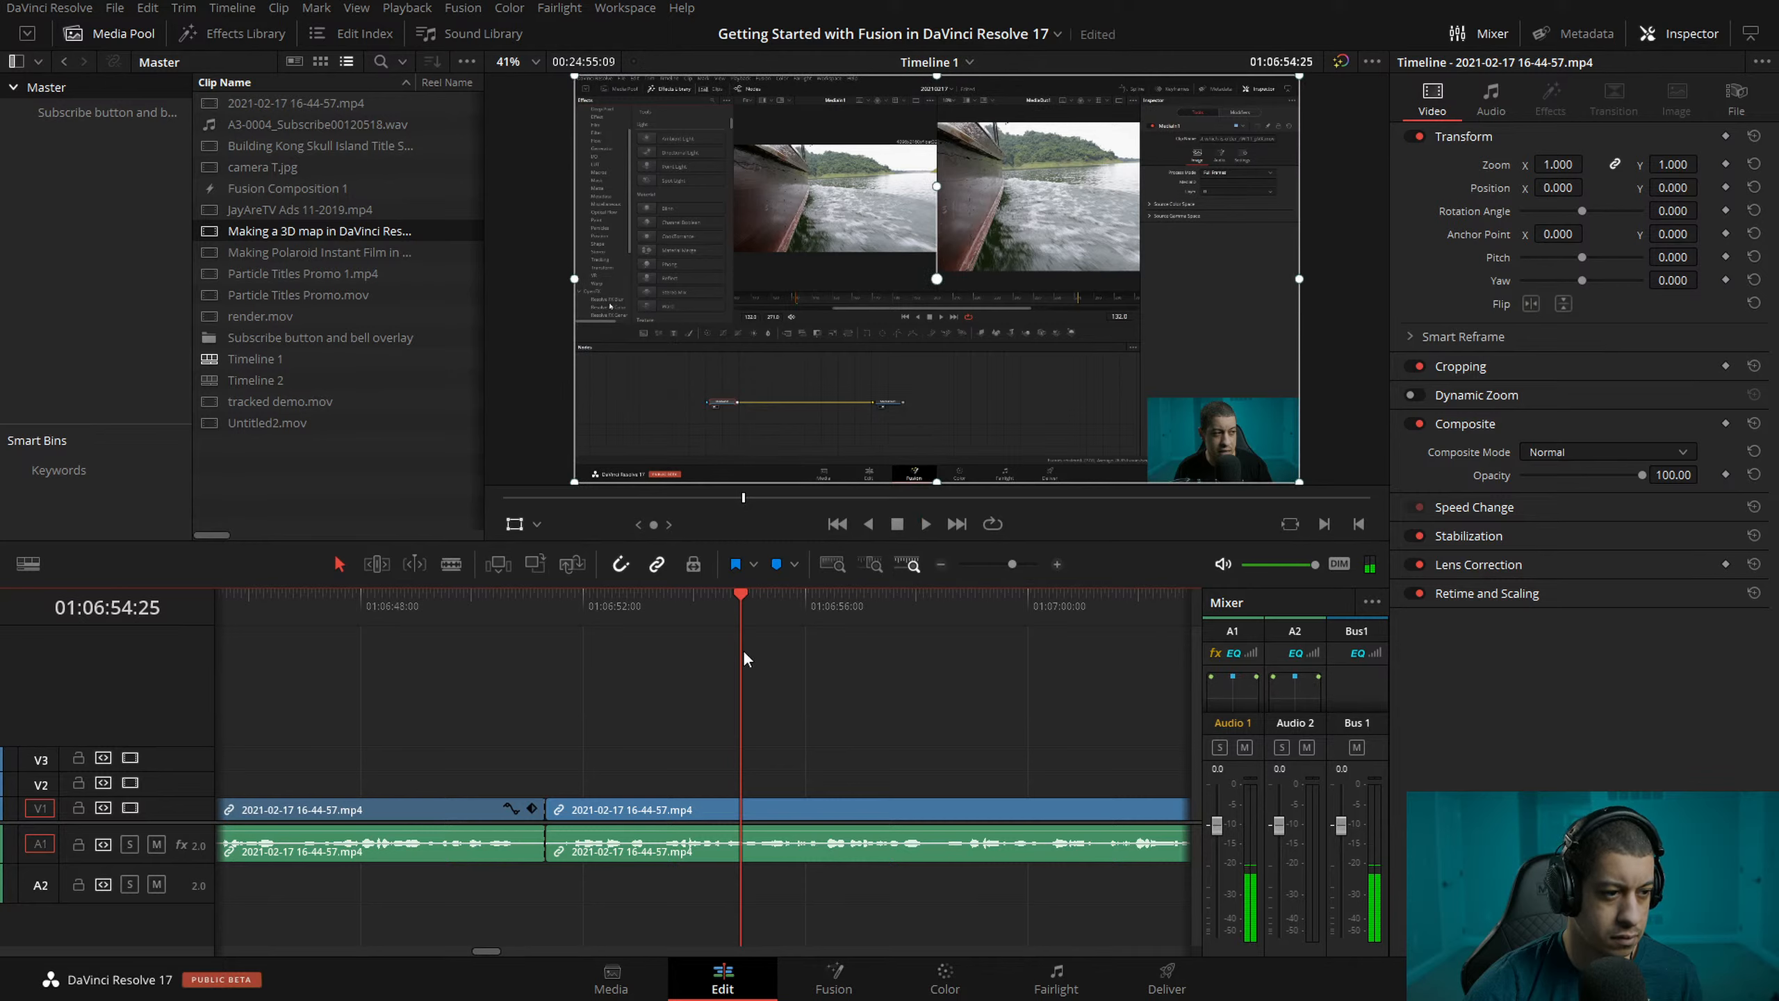
{"action": "left_click_drag", "start_coordinate": [569, 594], "coordinate": [526, 592]}
{"action": "key", "text": "space"}
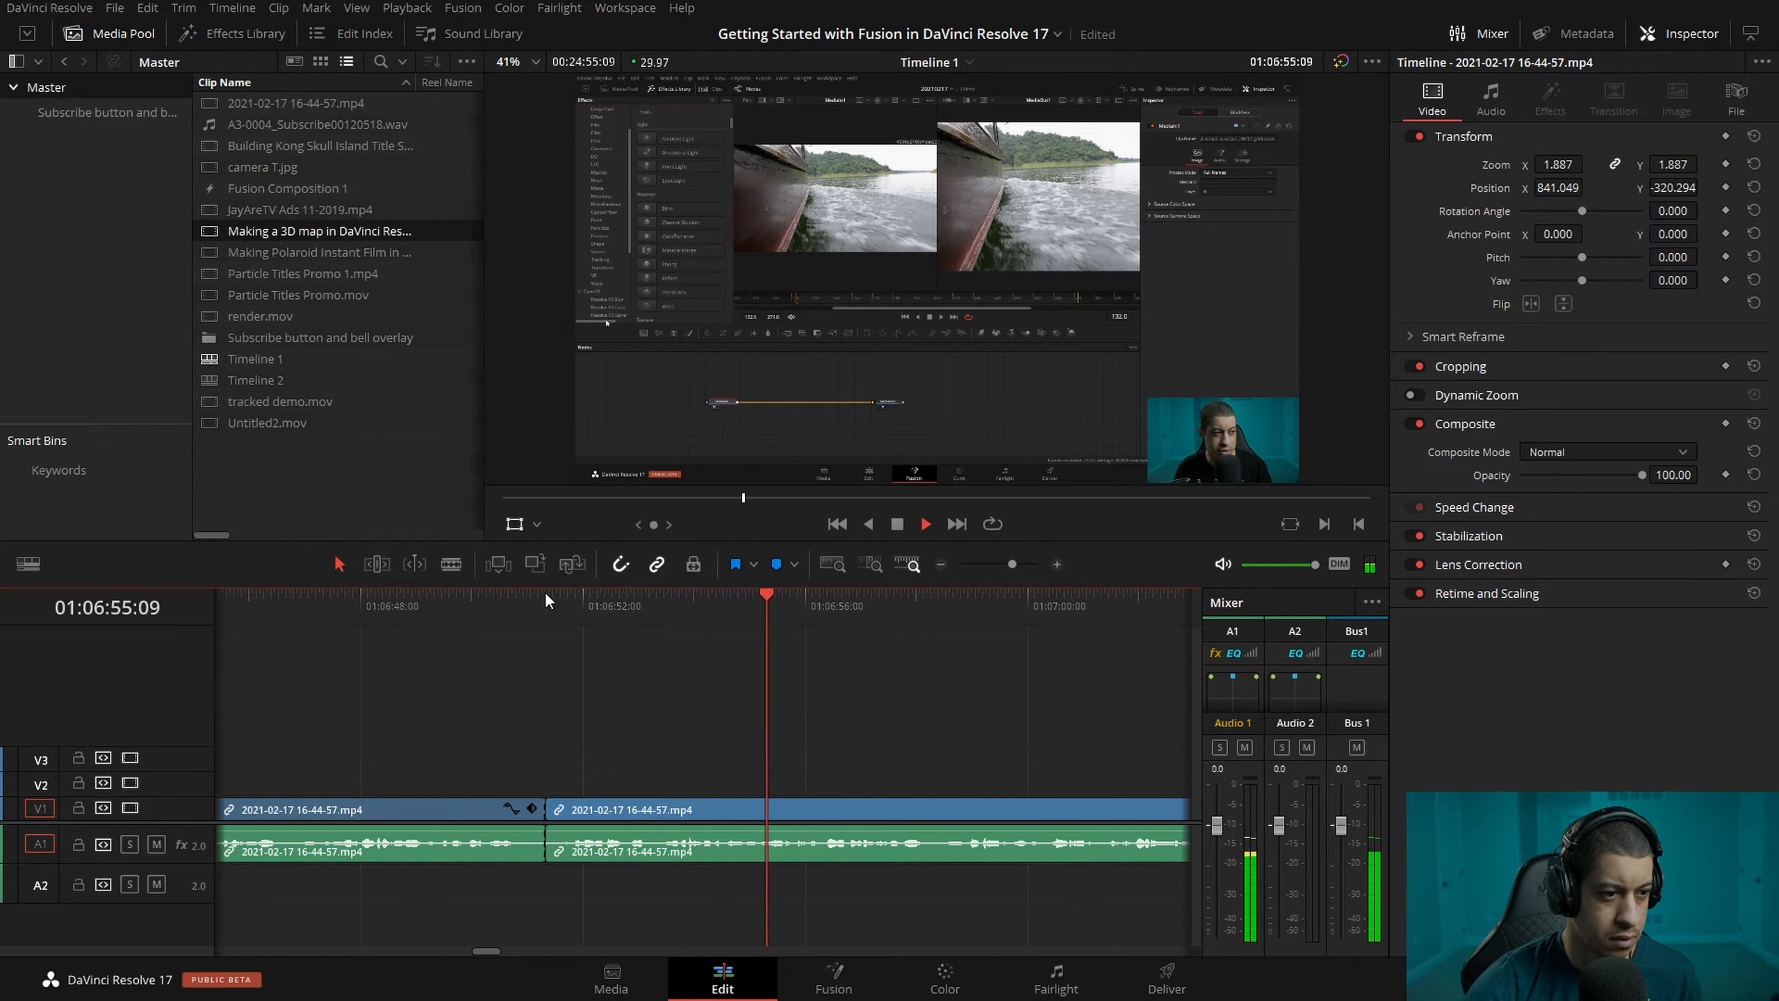
{"action": "key", "text": "space"}
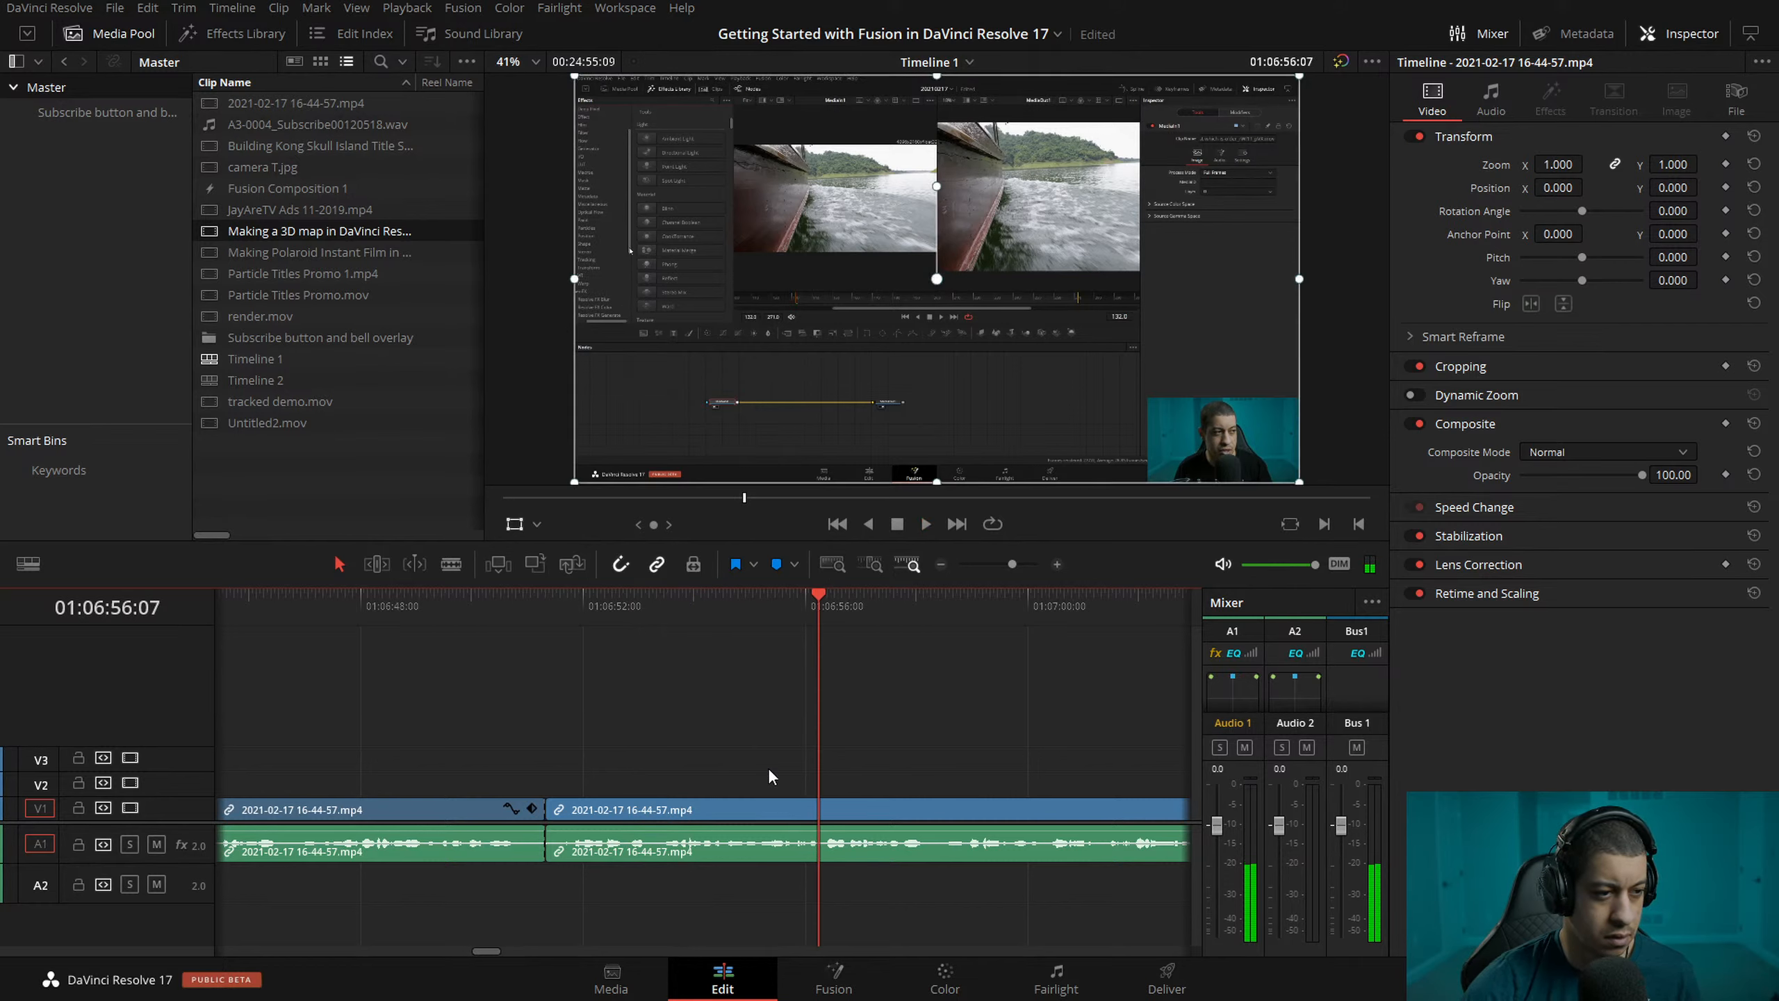
{"action": "left_click", "coordinate": [767, 810]}
{"action": "key", "text": "ctrl+b"}
{"action": "left_click_drag", "start_coordinate": [826, 609], "coordinate": [742, 608]}
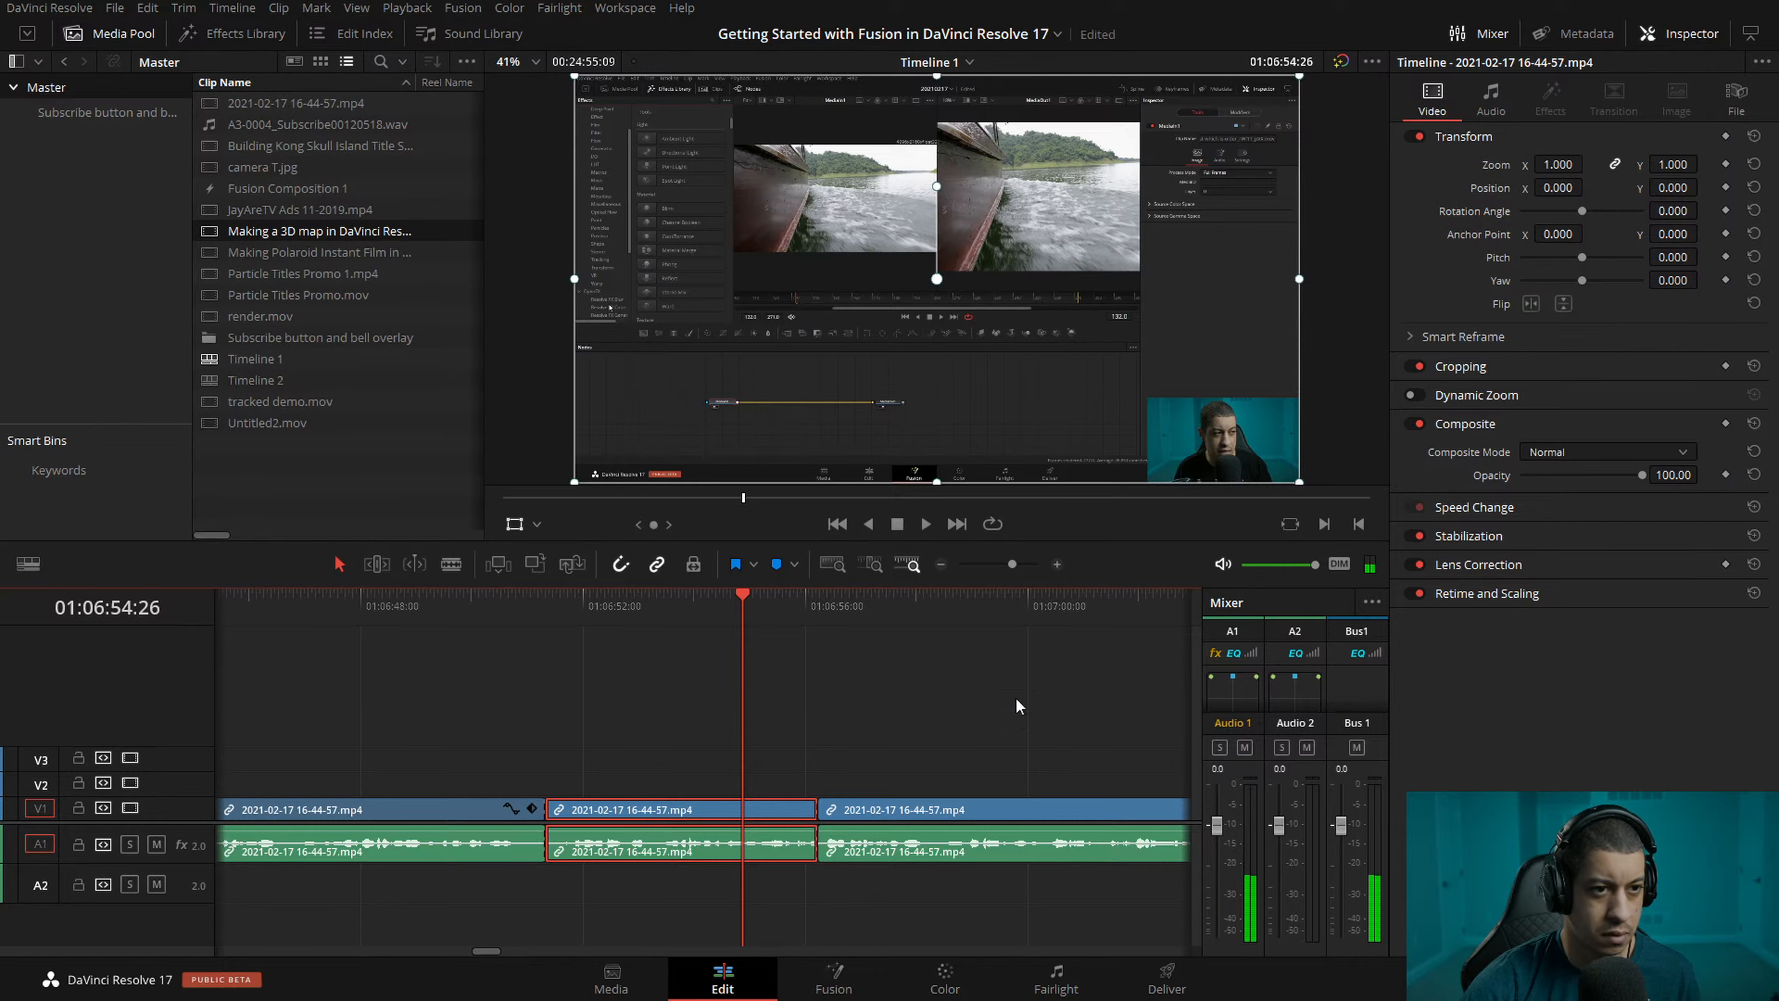
- Scale the segment before the split to 4.045, position it at X 2899.944, Y 37.854 on the effects list, and play from before it
{"action": "scroll", "coordinate": [1038, 378], "scroll_direction": "up", "scroll_amount": 10}
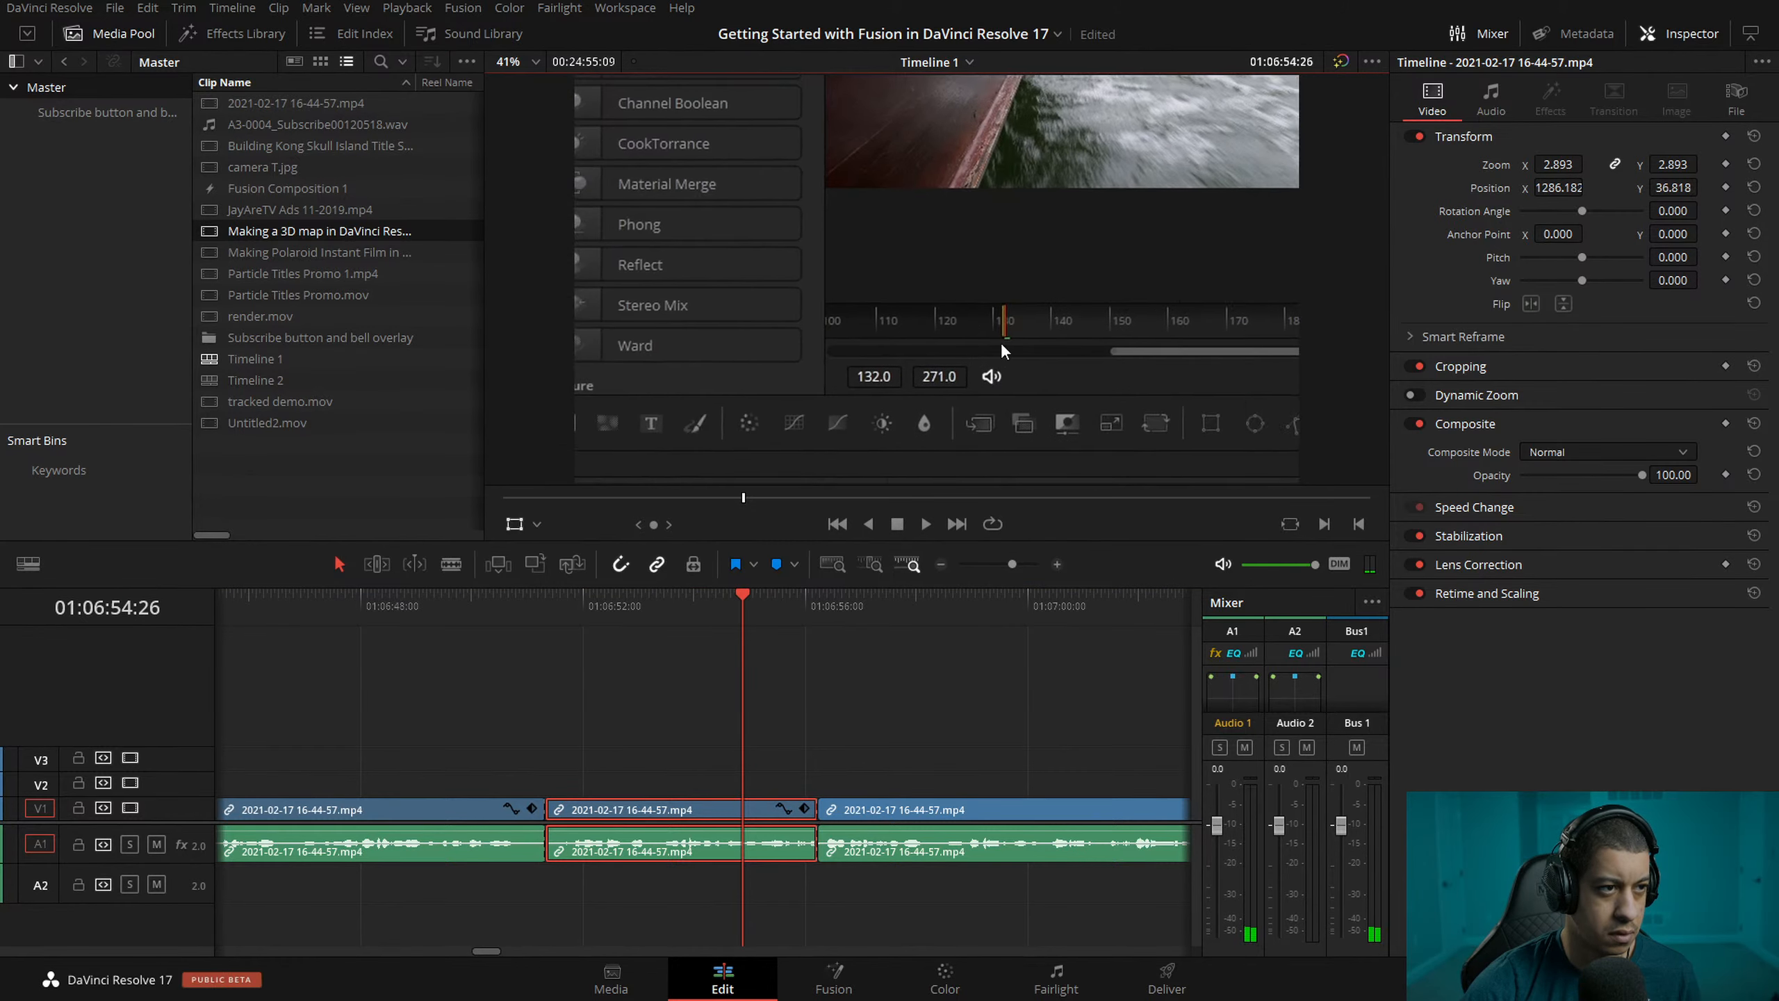
{"action": "scroll", "coordinate": [910, 350], "scroll_direction": "down", "scroll_amount": 3}
{"action": "left_click_drag", "start_coordinate": [875, 351], "coordinate": [554, 547]}
{"action": "scroll", "coordinate": [859, 398], "scroll_direction": "down", "scroll_amount": 1}
{"action": "left_click_drag", "start_coordinate": [1034, 353], "coordinate": [1137, 536]}
{"action": "mouse_move", "coordinate": [899, 255]}
{"action": "left_mouse_down"}
{"action": "mouse_move", "coordinate": [912, 355]}
{"action": "mouse_move", "coordinate": [928, 268]}
{"action": "left_mouse_up"}
{"action": "left_click_drag", "start_coordinate": [548, 607], "coordinate": [485, 607]}
{"action": "key", "text": "space"}
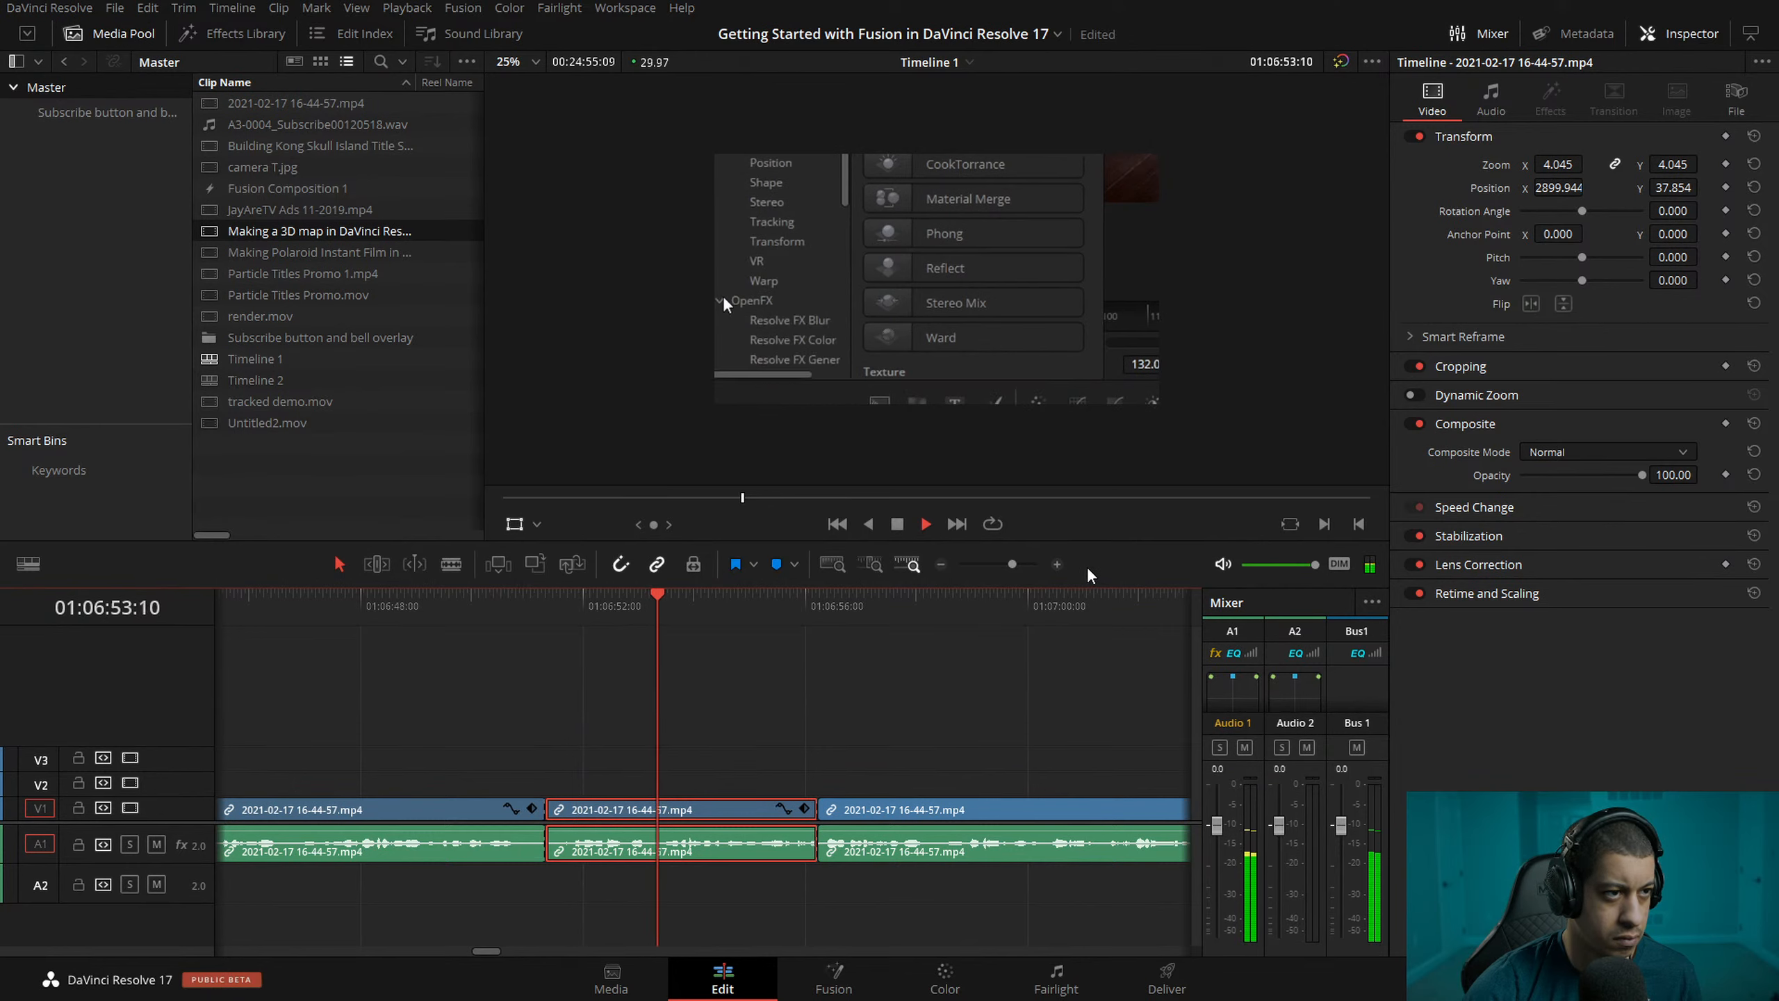
- Roll the cut into the zoomed-in effects list segment about one second later and play from before it
{"action": "left_click", "coordinate": [588, 603]}
{"action": "mouse_move", "coordinate": [598, 611]}
{"action": "left_mouse_down"}
{"action": "mouse_move", "coordinate": [551, 607]}
{"action": "mouse_move", "coordinate": [571, 614]}
{"action": "left_mouse_up"}
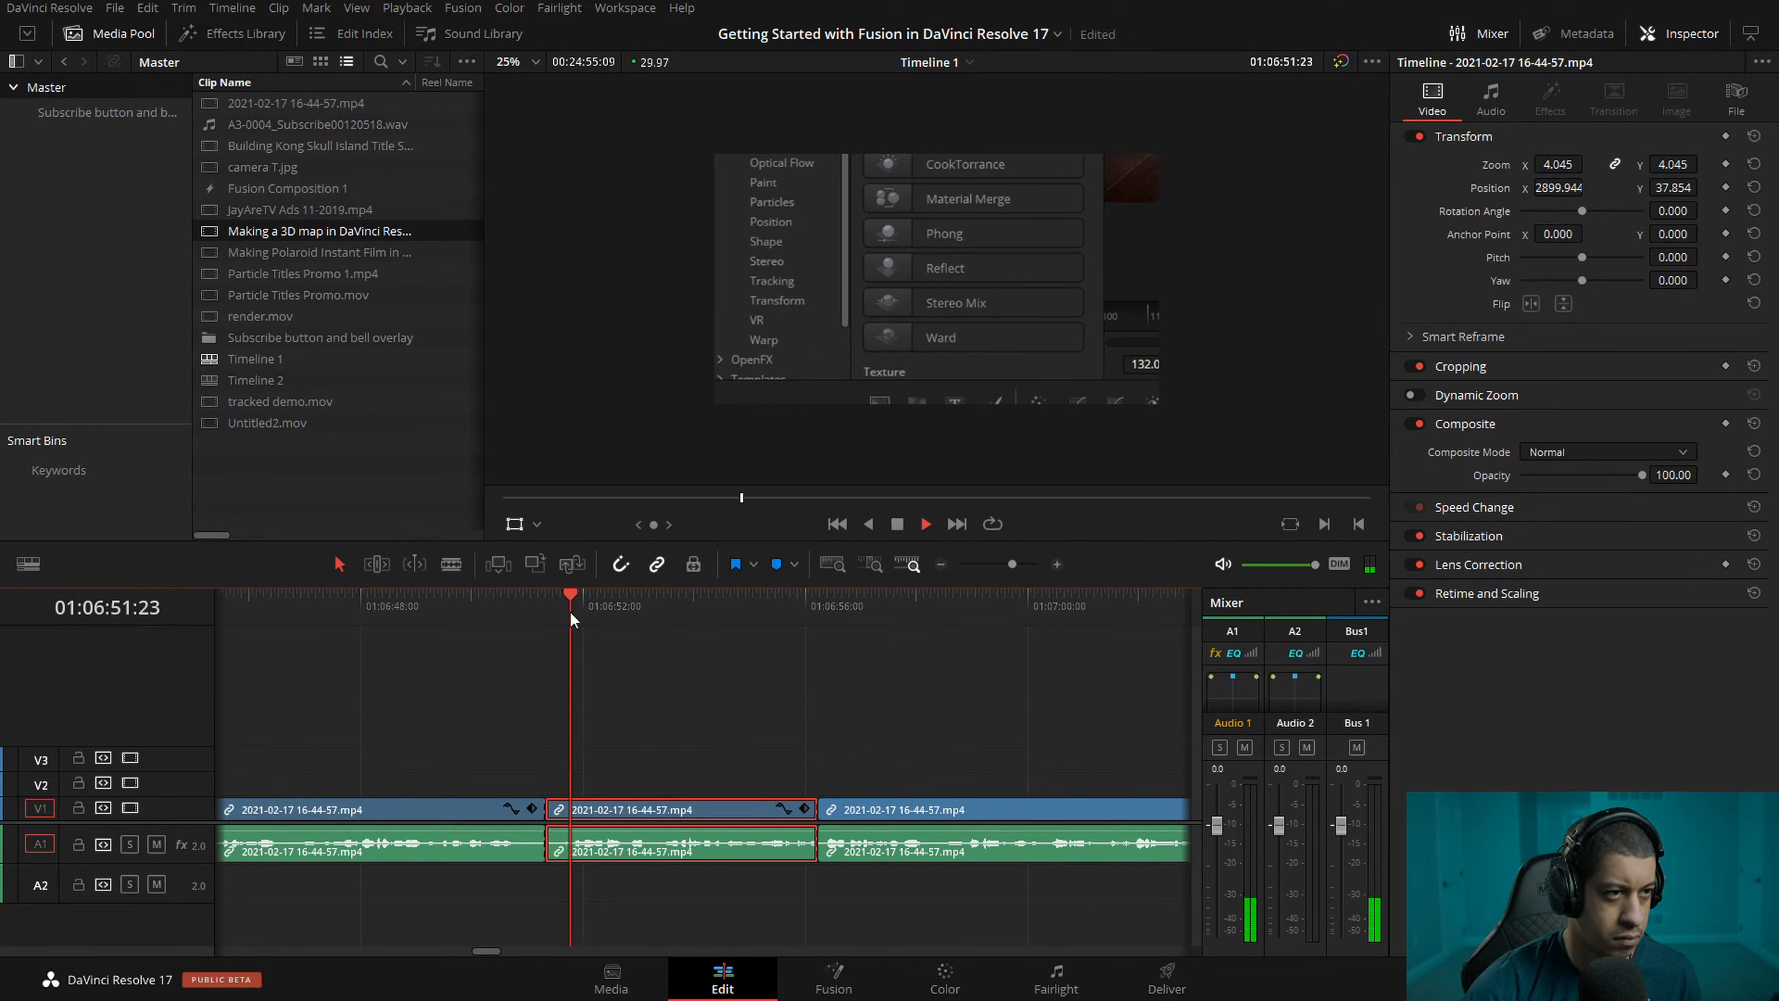
{"action": "key", "text": "space"}
{"action": "left_click_drag", "start_coordinate": [546, 813], "coordinate": [609, 814]}
{"action": "left_click", "coordinate": [477, 606]}
{"action": "key", "text": "space"}
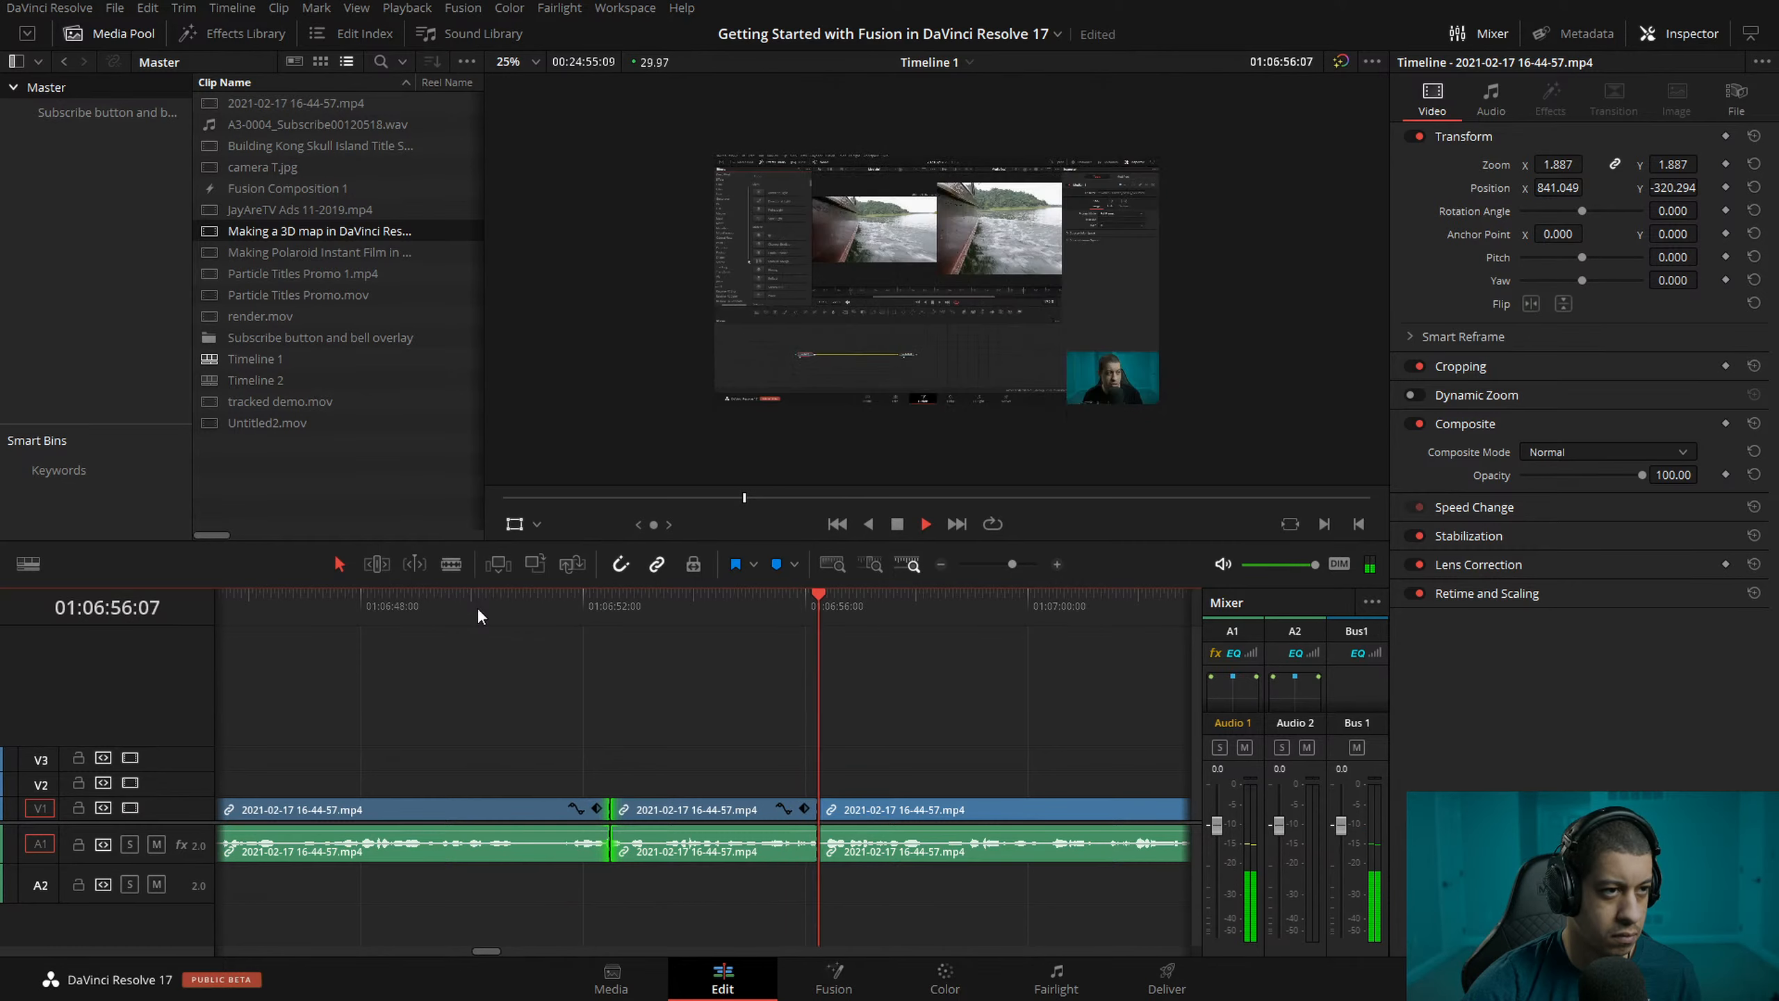
- Review the footage after the zoomed-in segment at double speed up to 01:07:13:01, and spot-check playback around 01:09:13
{"action": "key", "text": "l"}
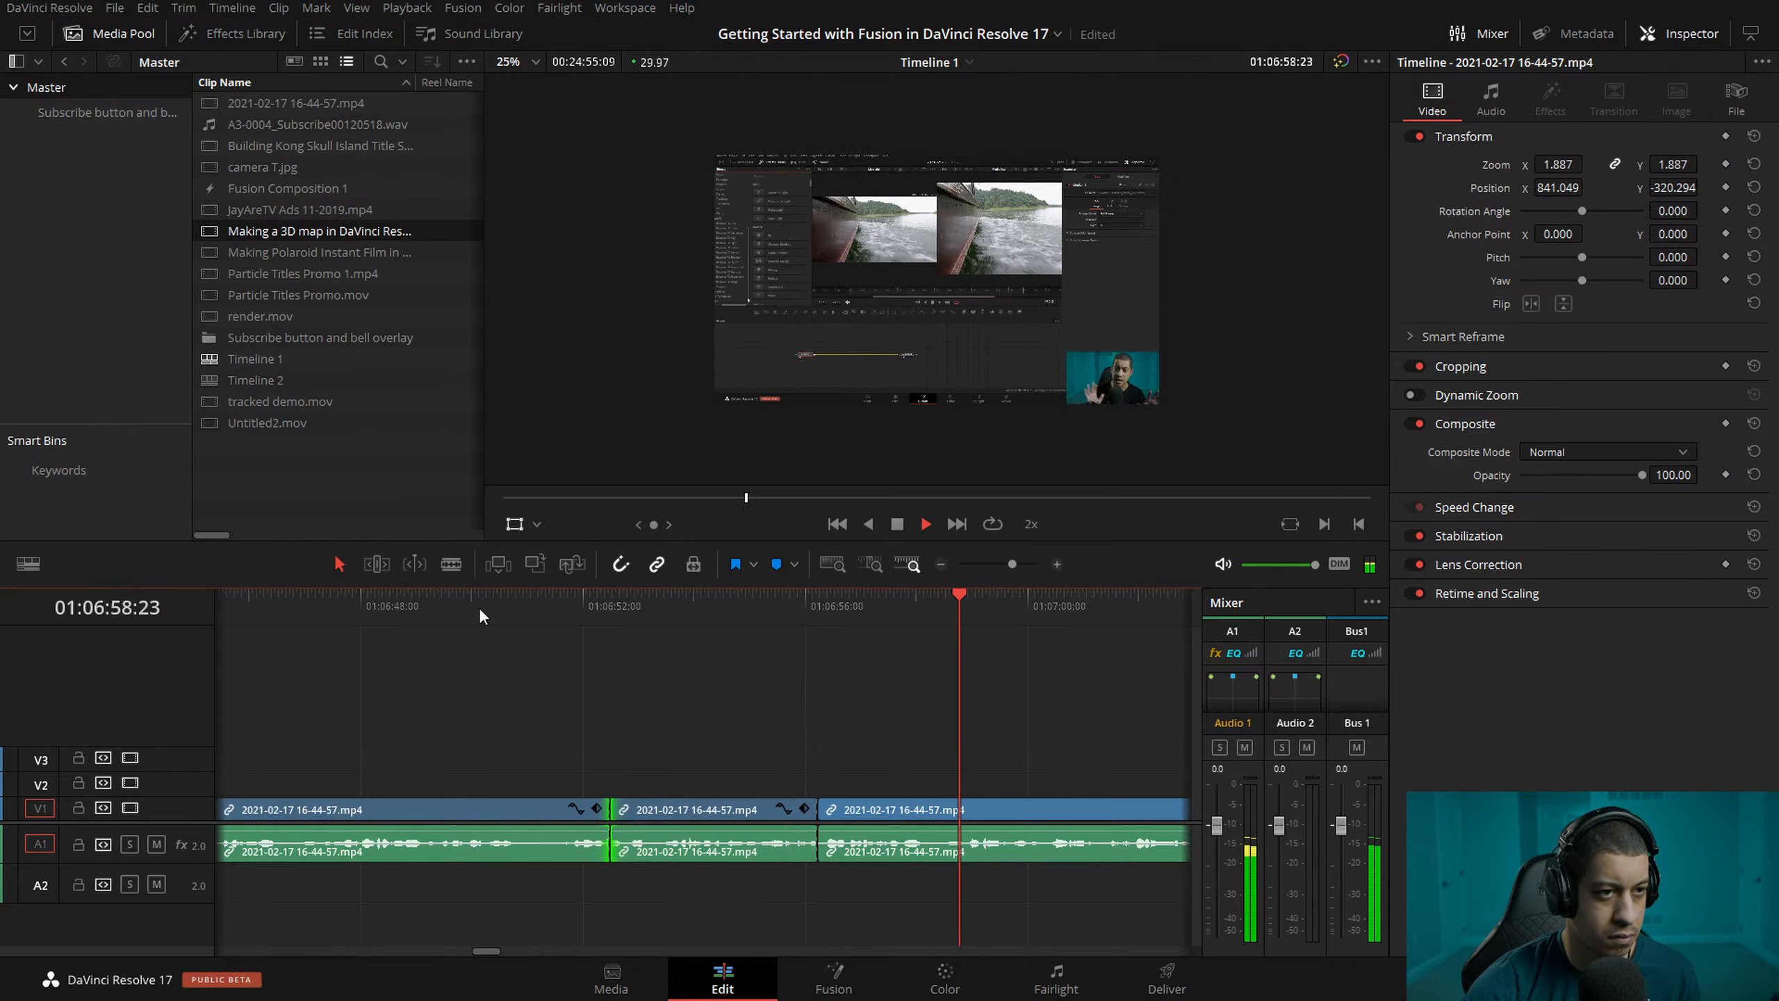
{"action": "left_click", "coordinate": [942, 565]}
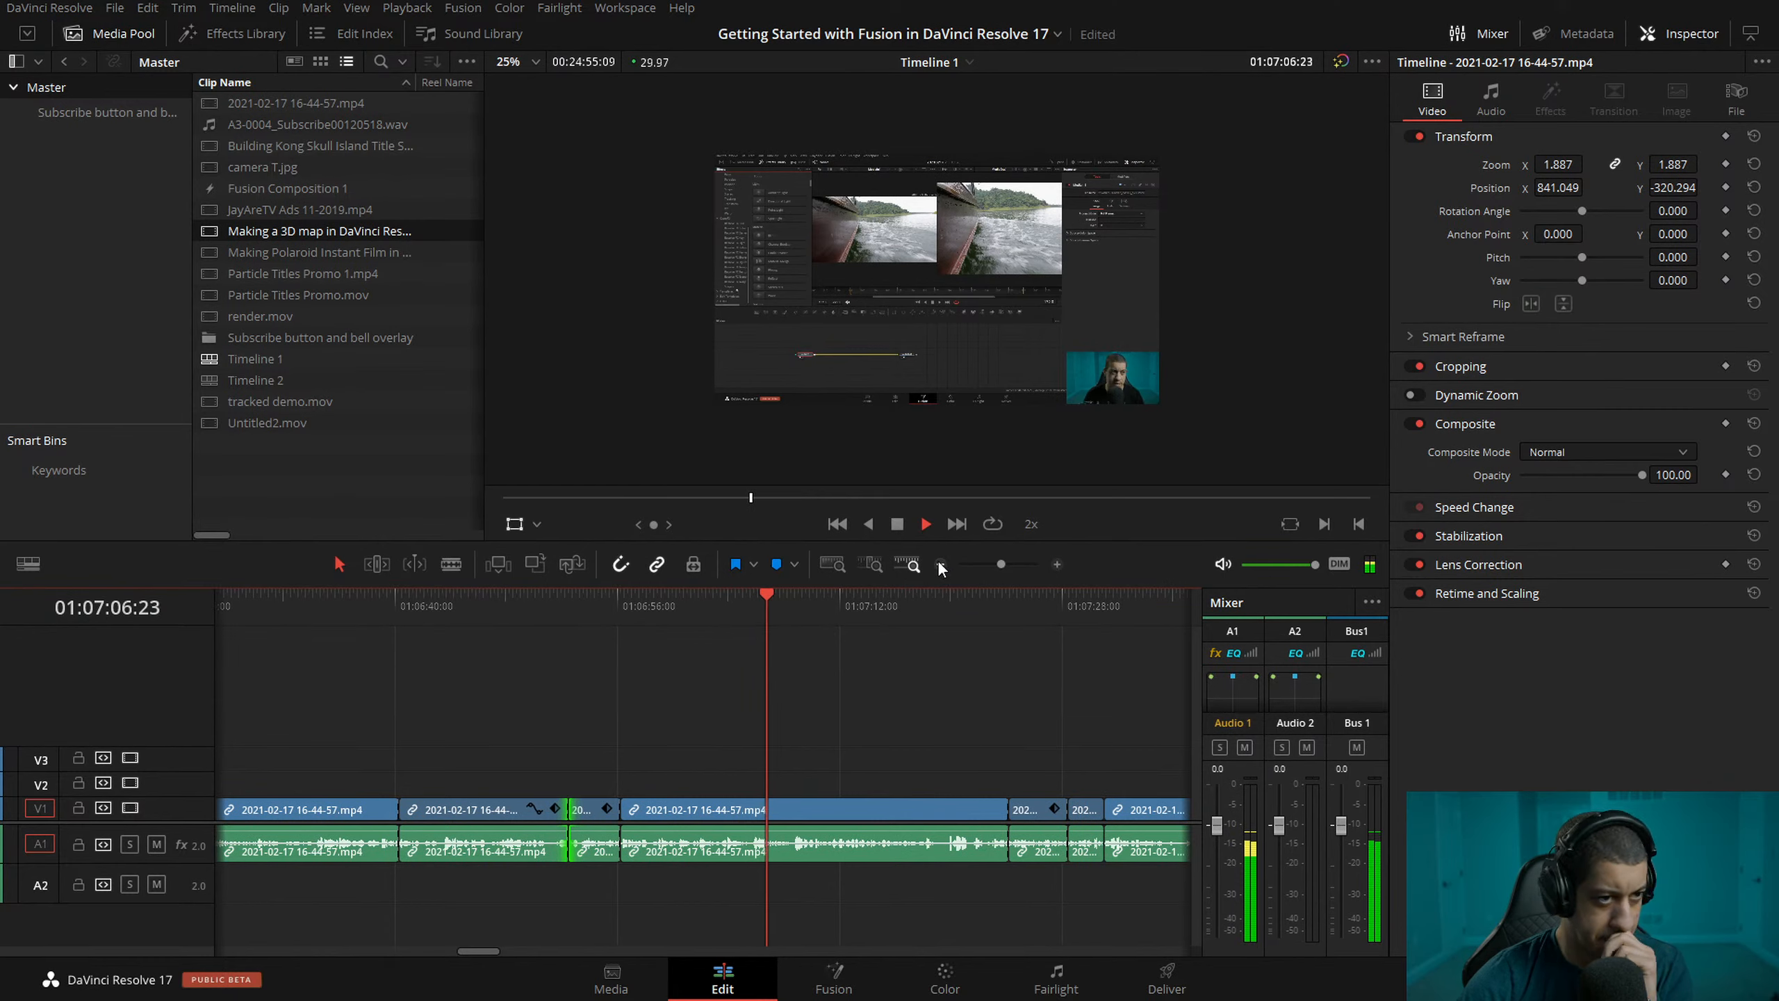
{"action": "left_click", "coordinate": [940, 564]}
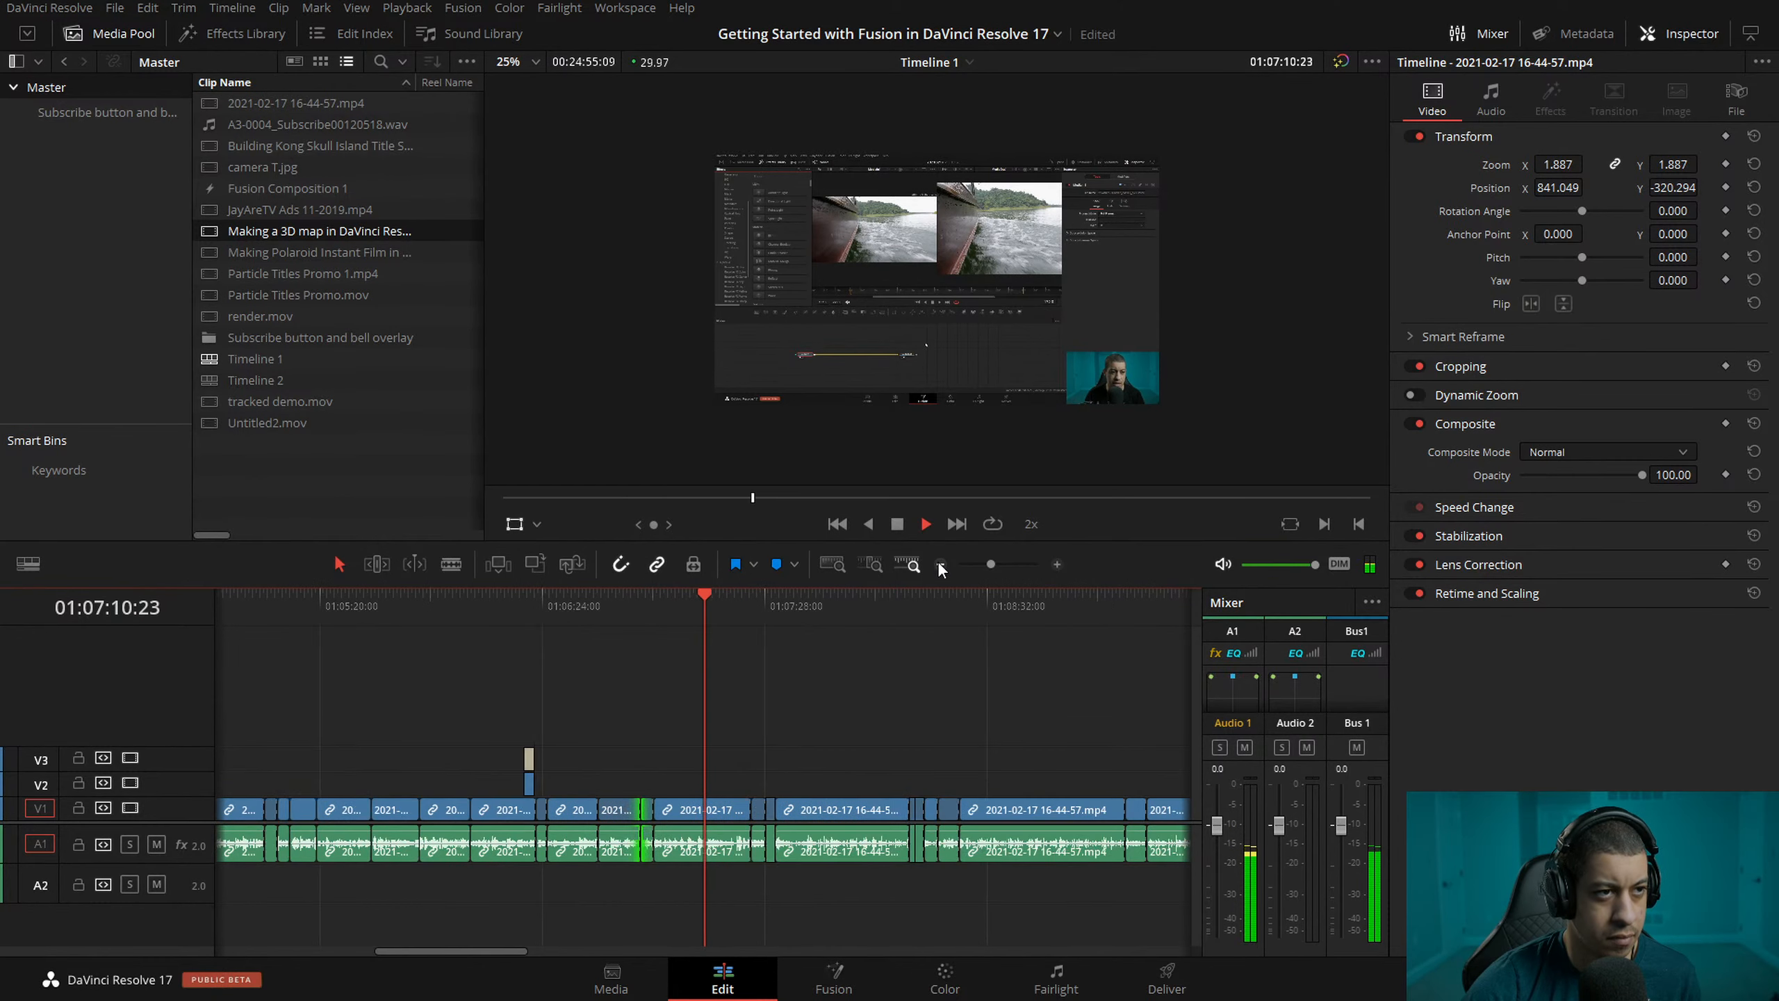
{"action": "key", "text": "space"}
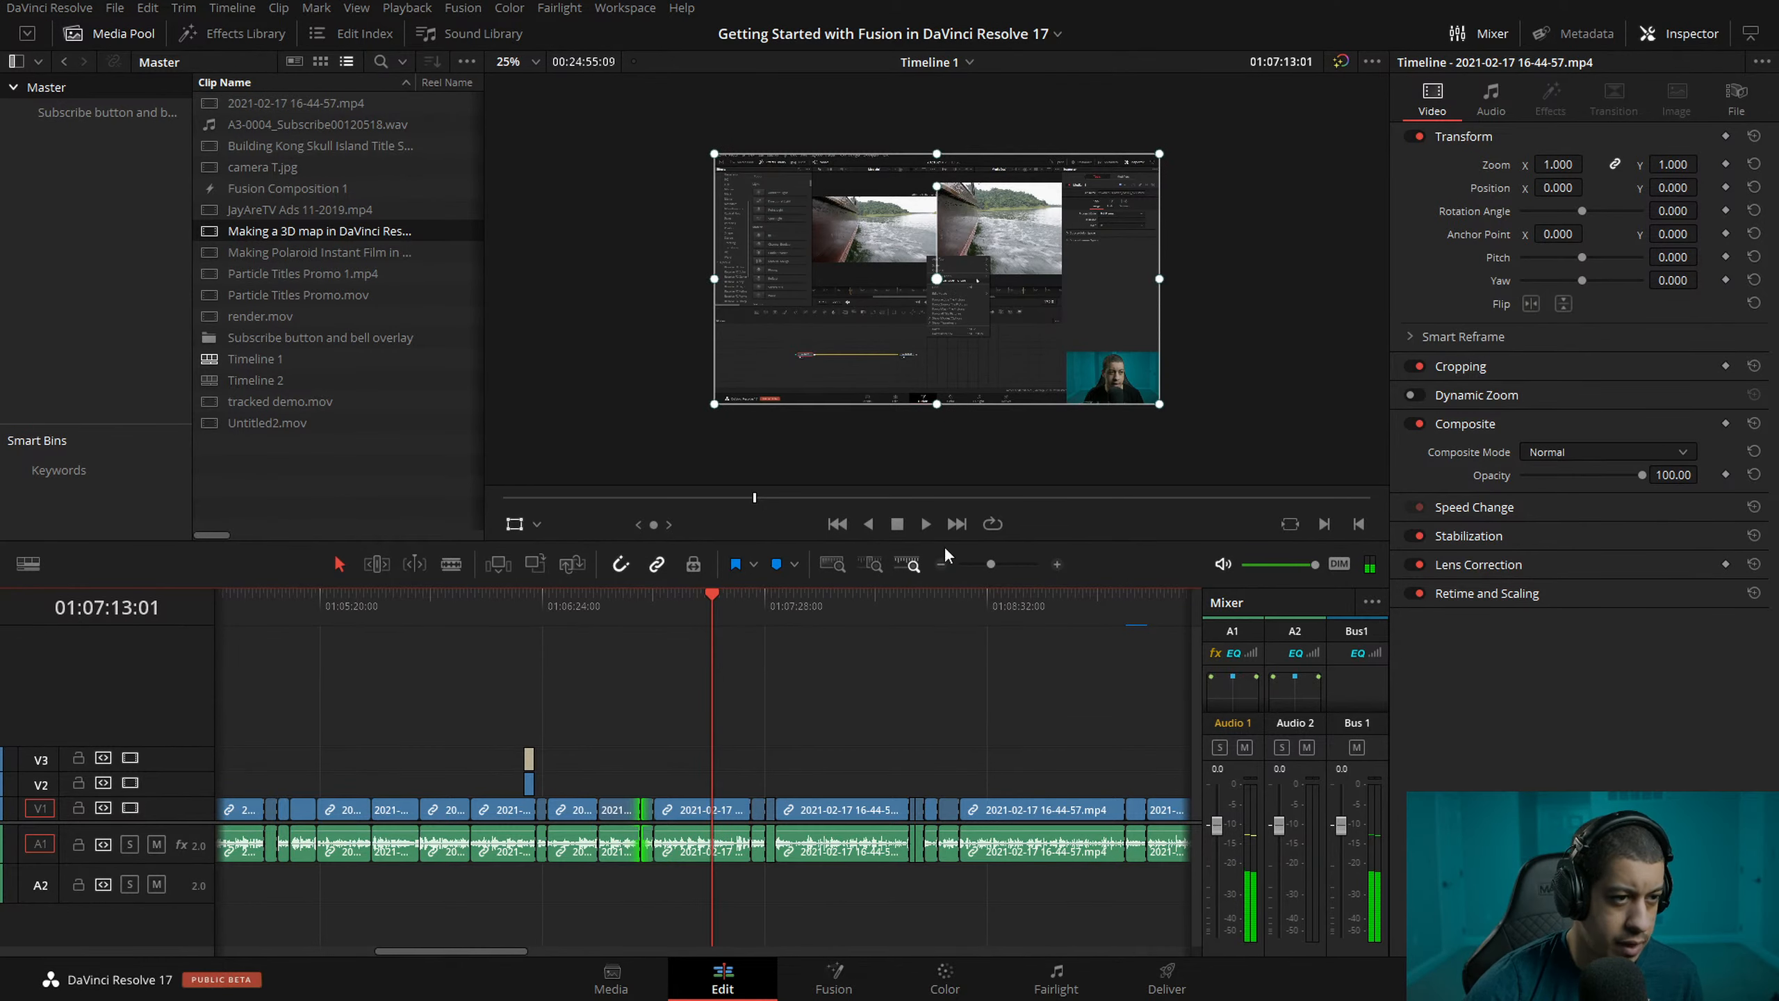
{"action": "left_click", "coordinate": [941, 565]}
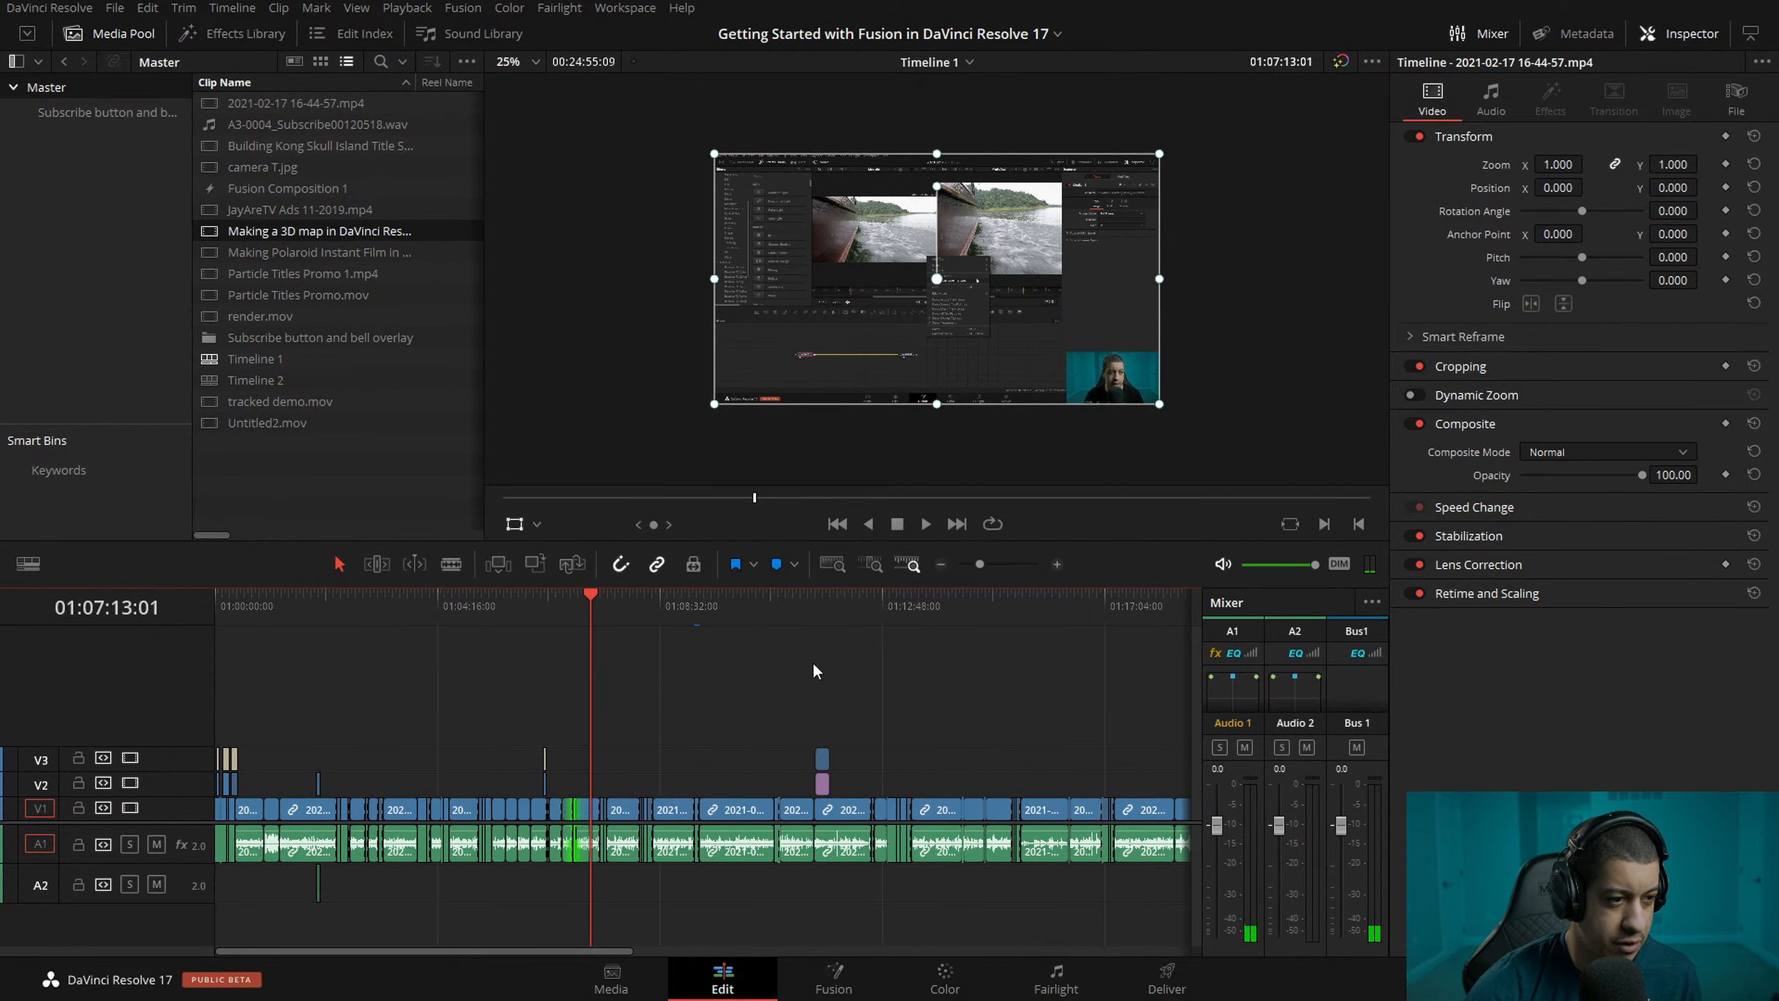
{"action": "left_click", "coordinate": [700, 607]}
{"action": "left_click", "coordinate": [1054, 568]}
{"action": "left_click", "coordinate": [1057, 564]}
{"action": "key", "text": "space"}
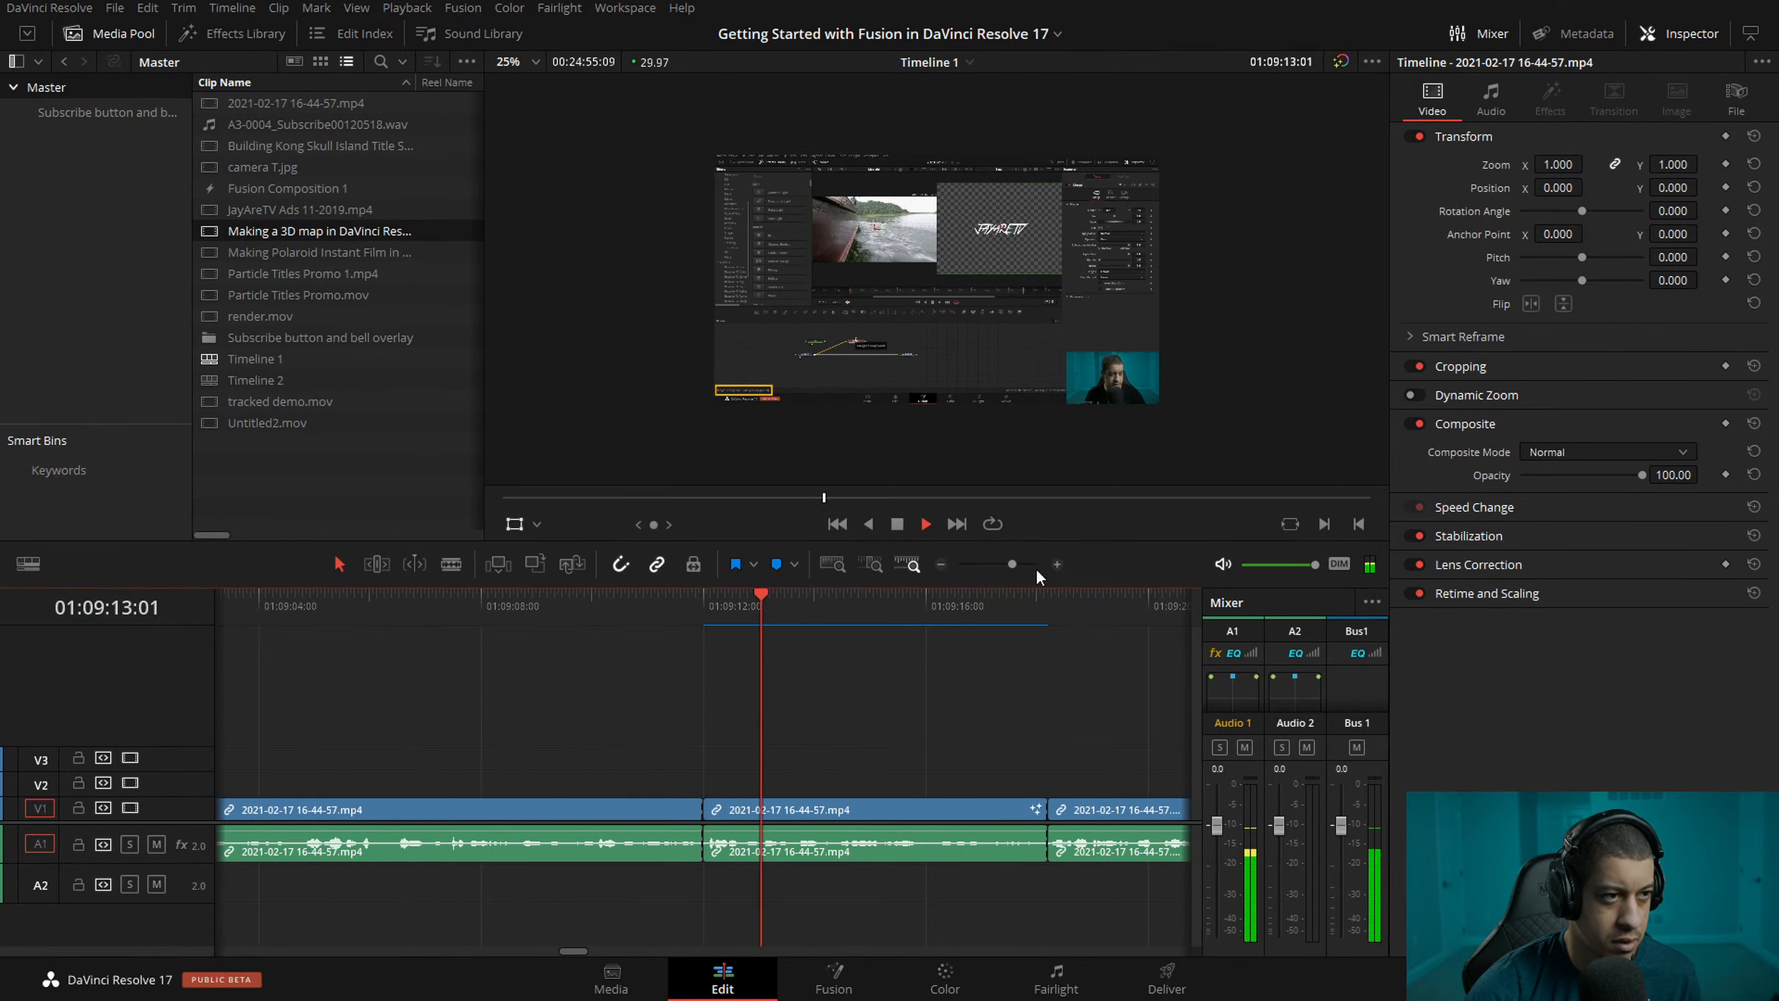
- Survey the whole timeline from its first frame to its end at 01:24:55:09, looking over the clips and overlays
{"action": "left_click", "coordinate": [940, 565]}
{"action": "left_click", "coordinate": [942, 565]}
{"action": "left_click", "coordinate": [942, 565]}
{"action": "left_click", "coordinate": [941, 565]}
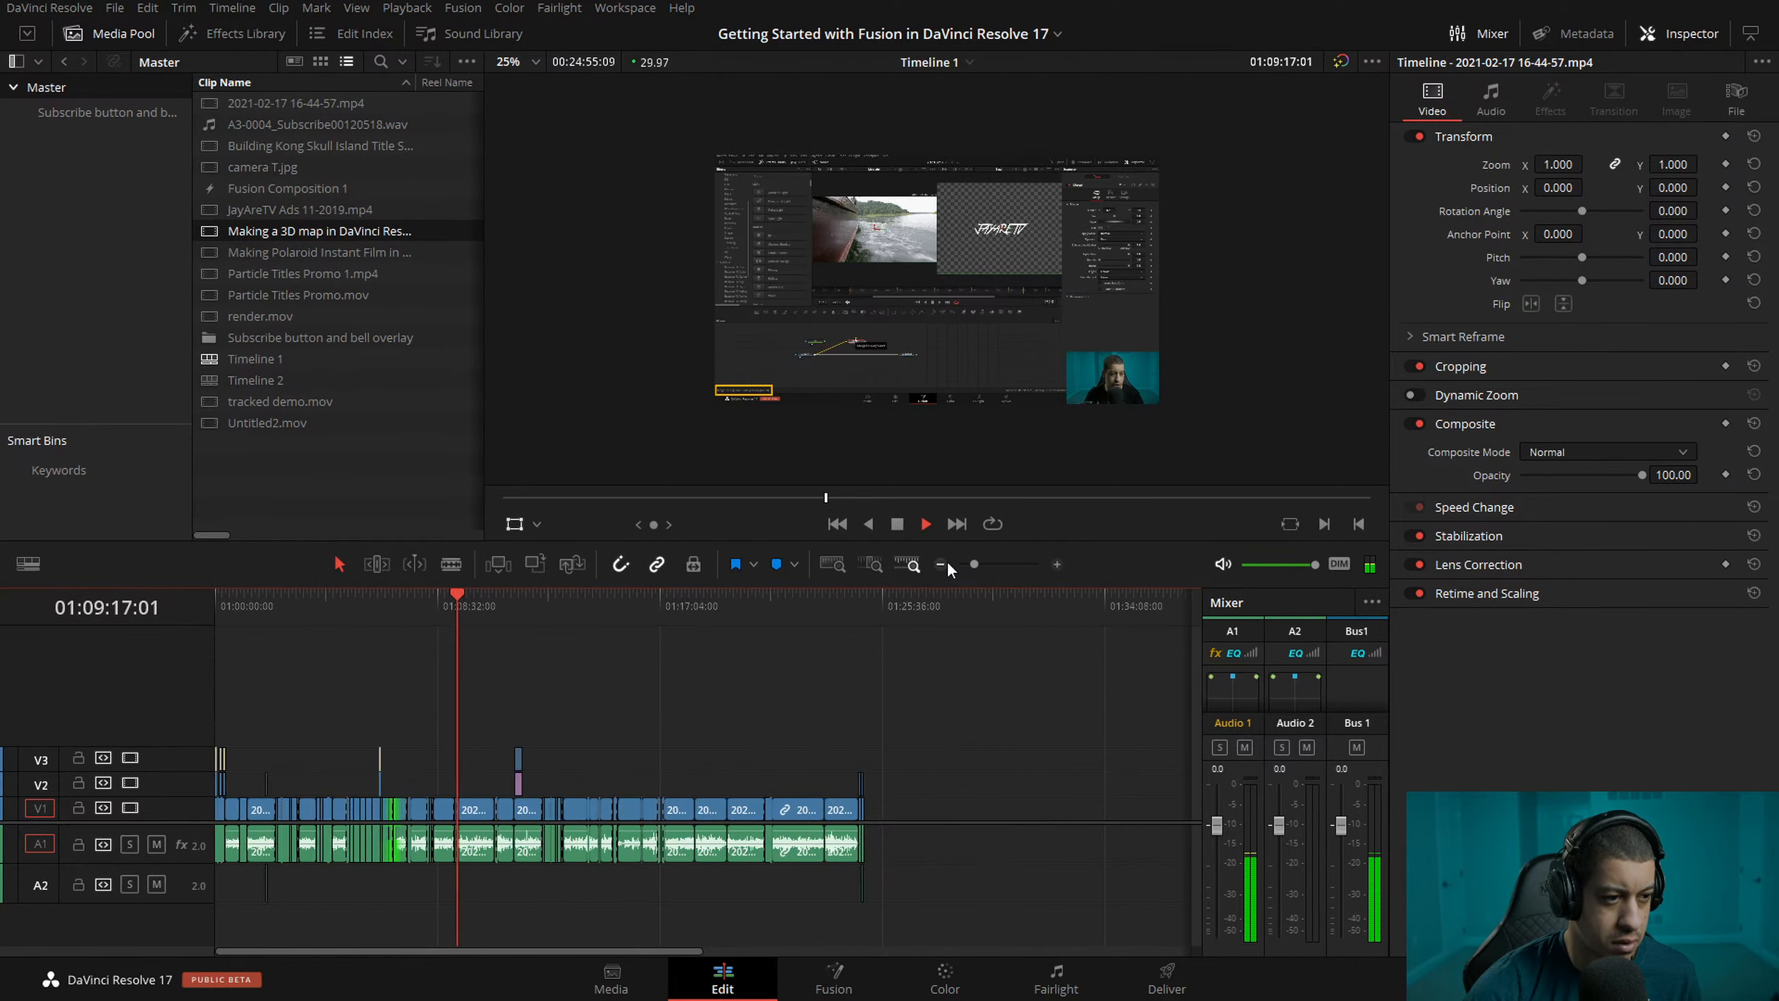
{"action": "left_click", "coordinate": [941, 565]}
{"action": "key", "text": "space"}
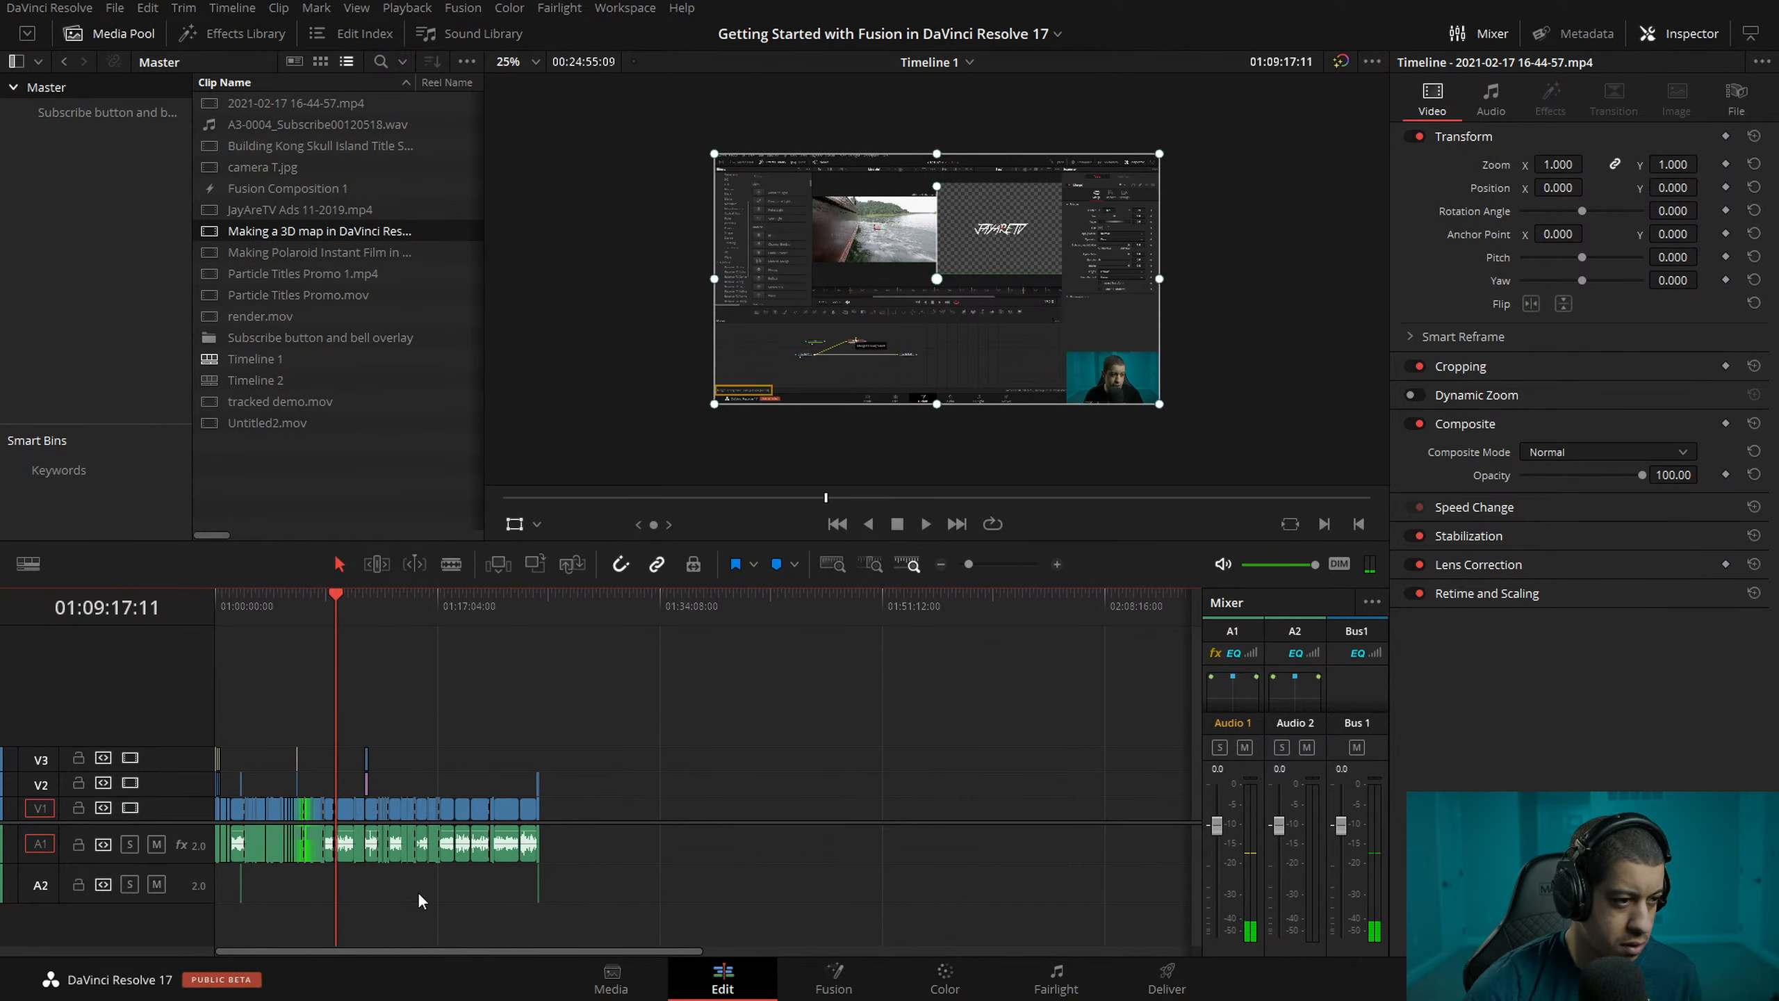
{"action": "key", "text": "Home"}
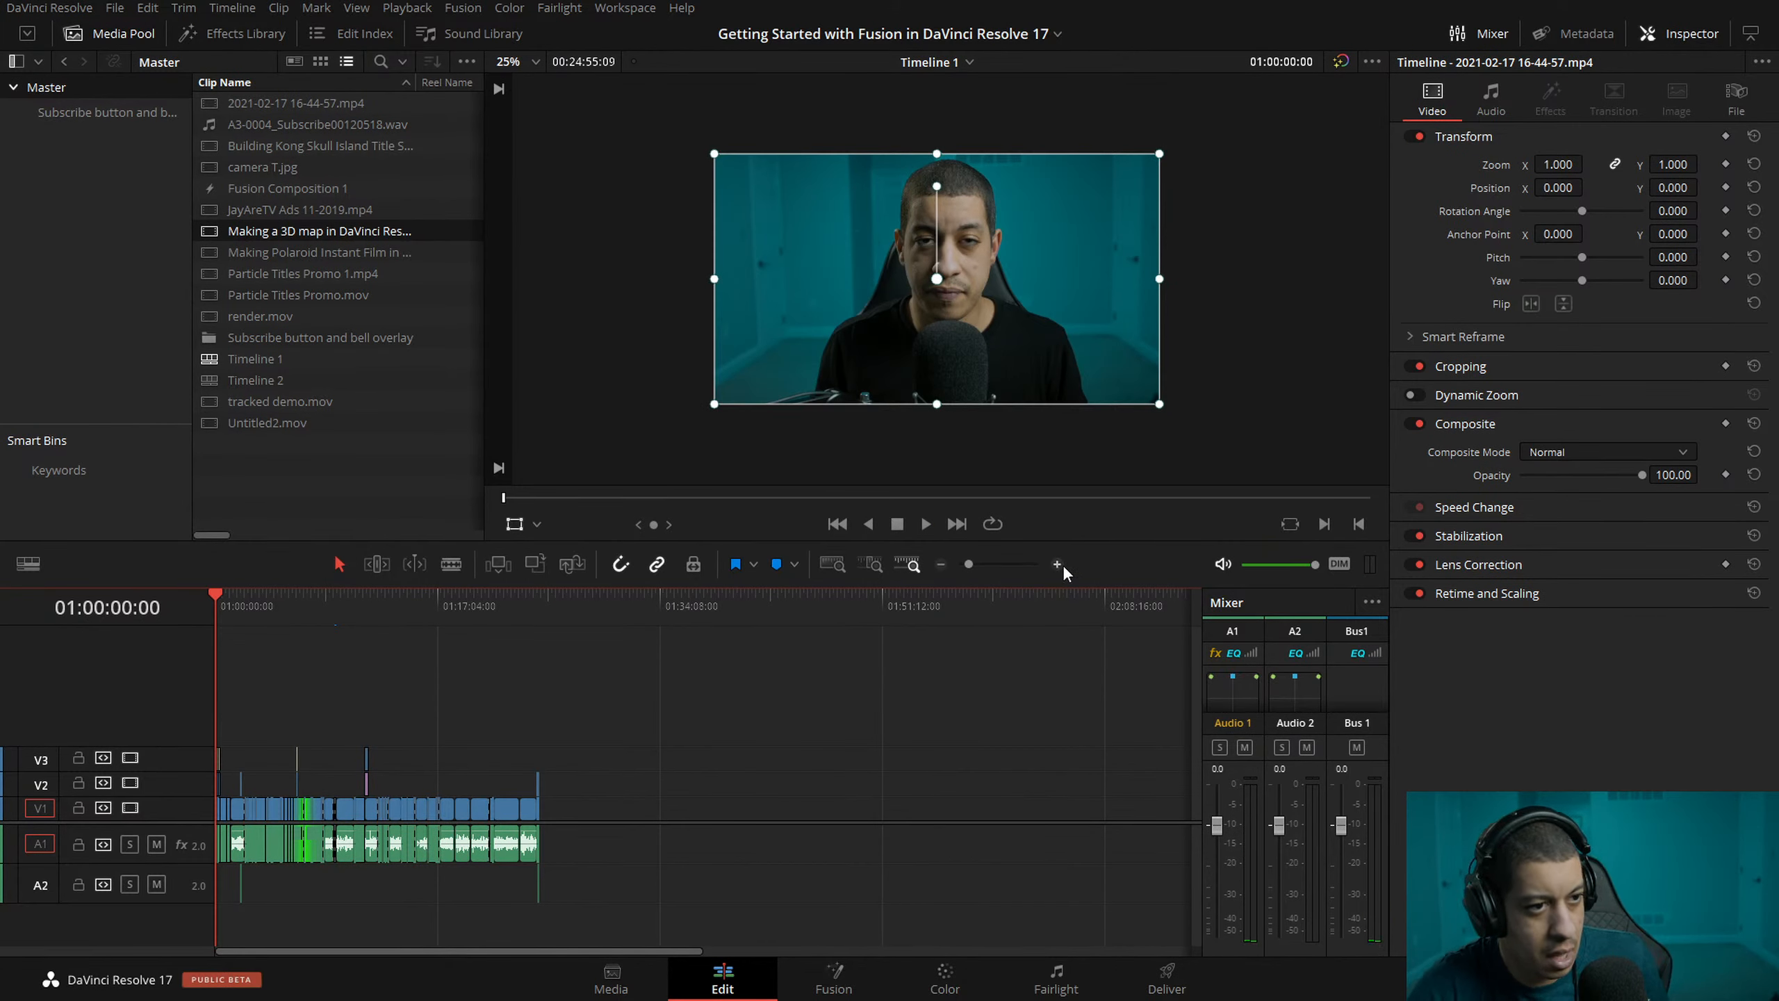
{"action": "left_click_drag", "start_coordinate": [536, 613], "coordinate": [541, 613]}
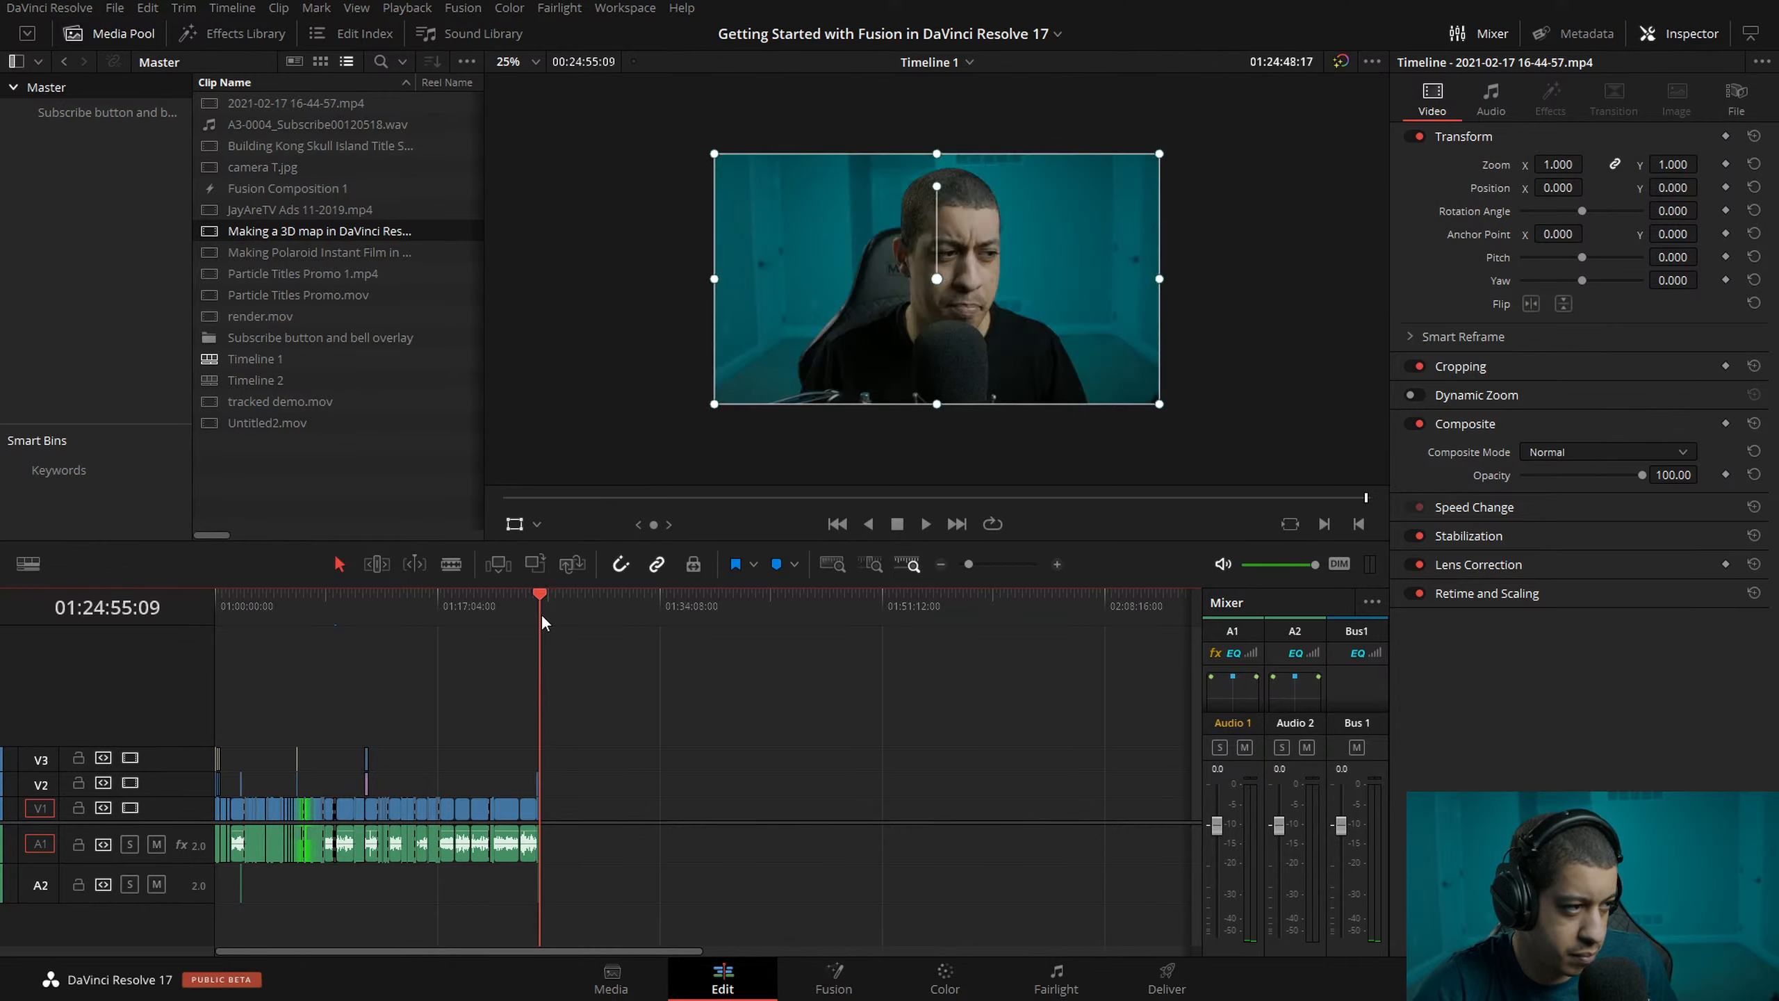
{"action": "left_click", "coordinate": [1057, 563]}
{"action": "left_click", "coordinate": [1056, 563]}
{"action": "left_click", "coordinate": [944, 565]}
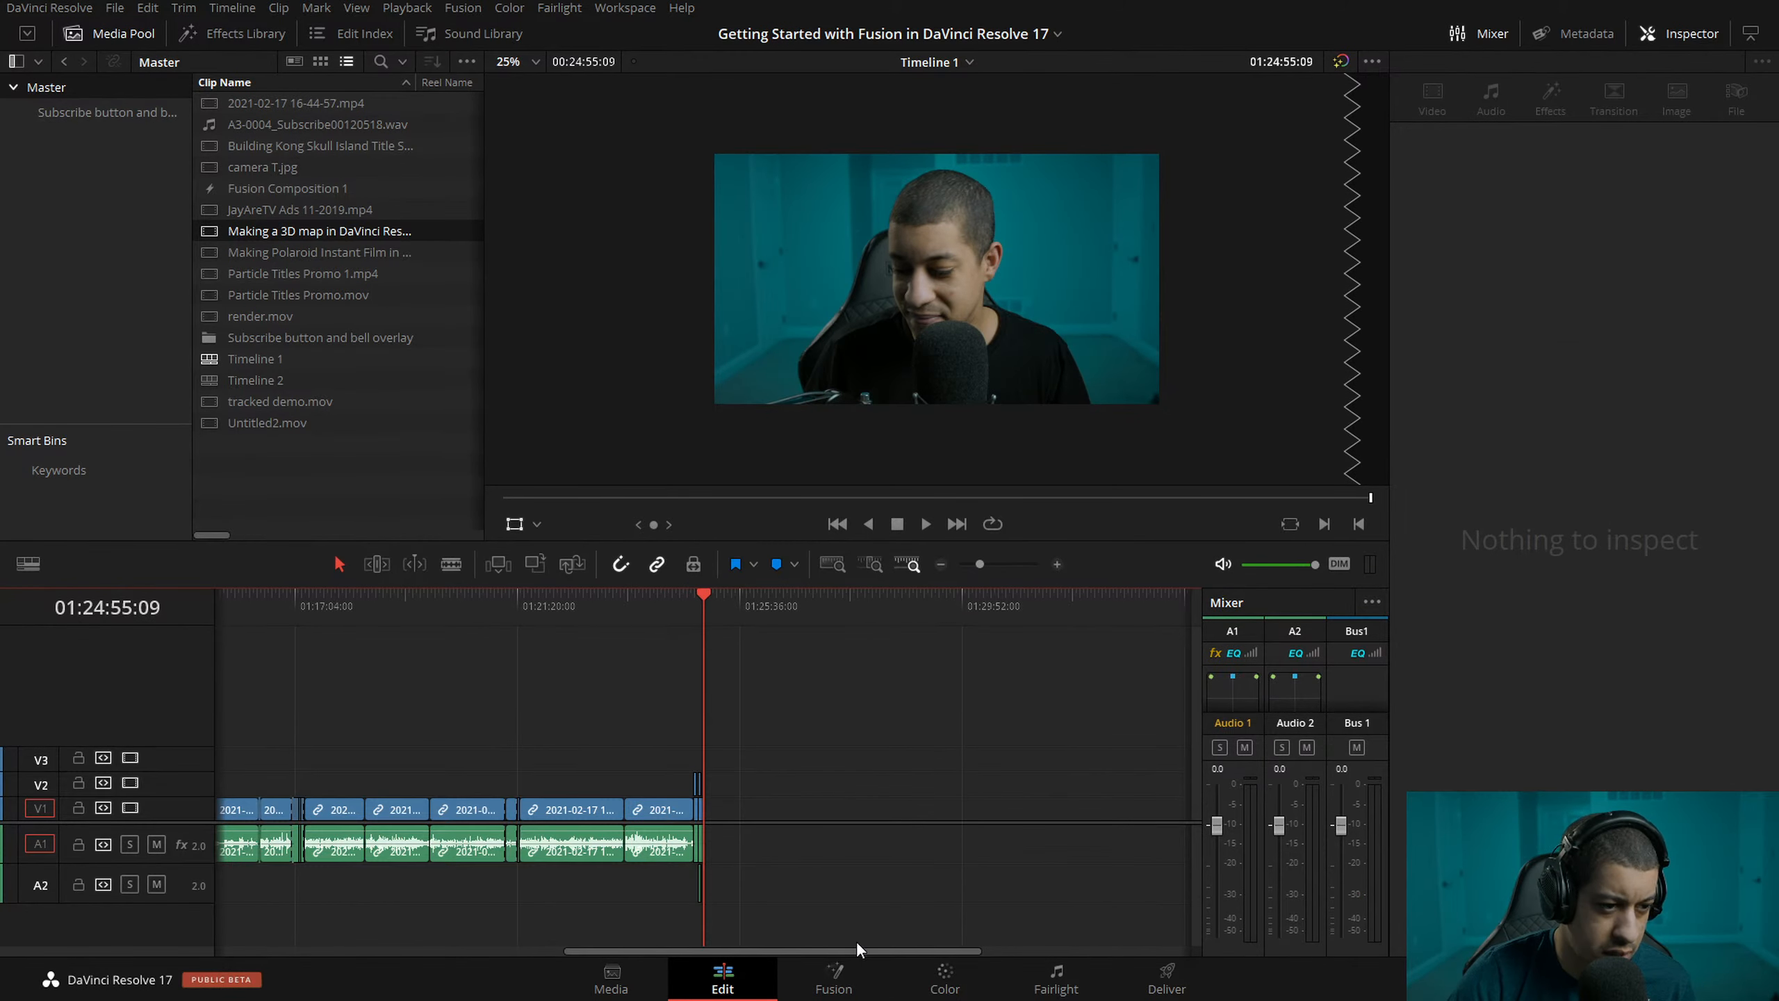
{"action": "left_click_drag", "start_coordinate": [858, 941], "coordinate": [442, 937]}
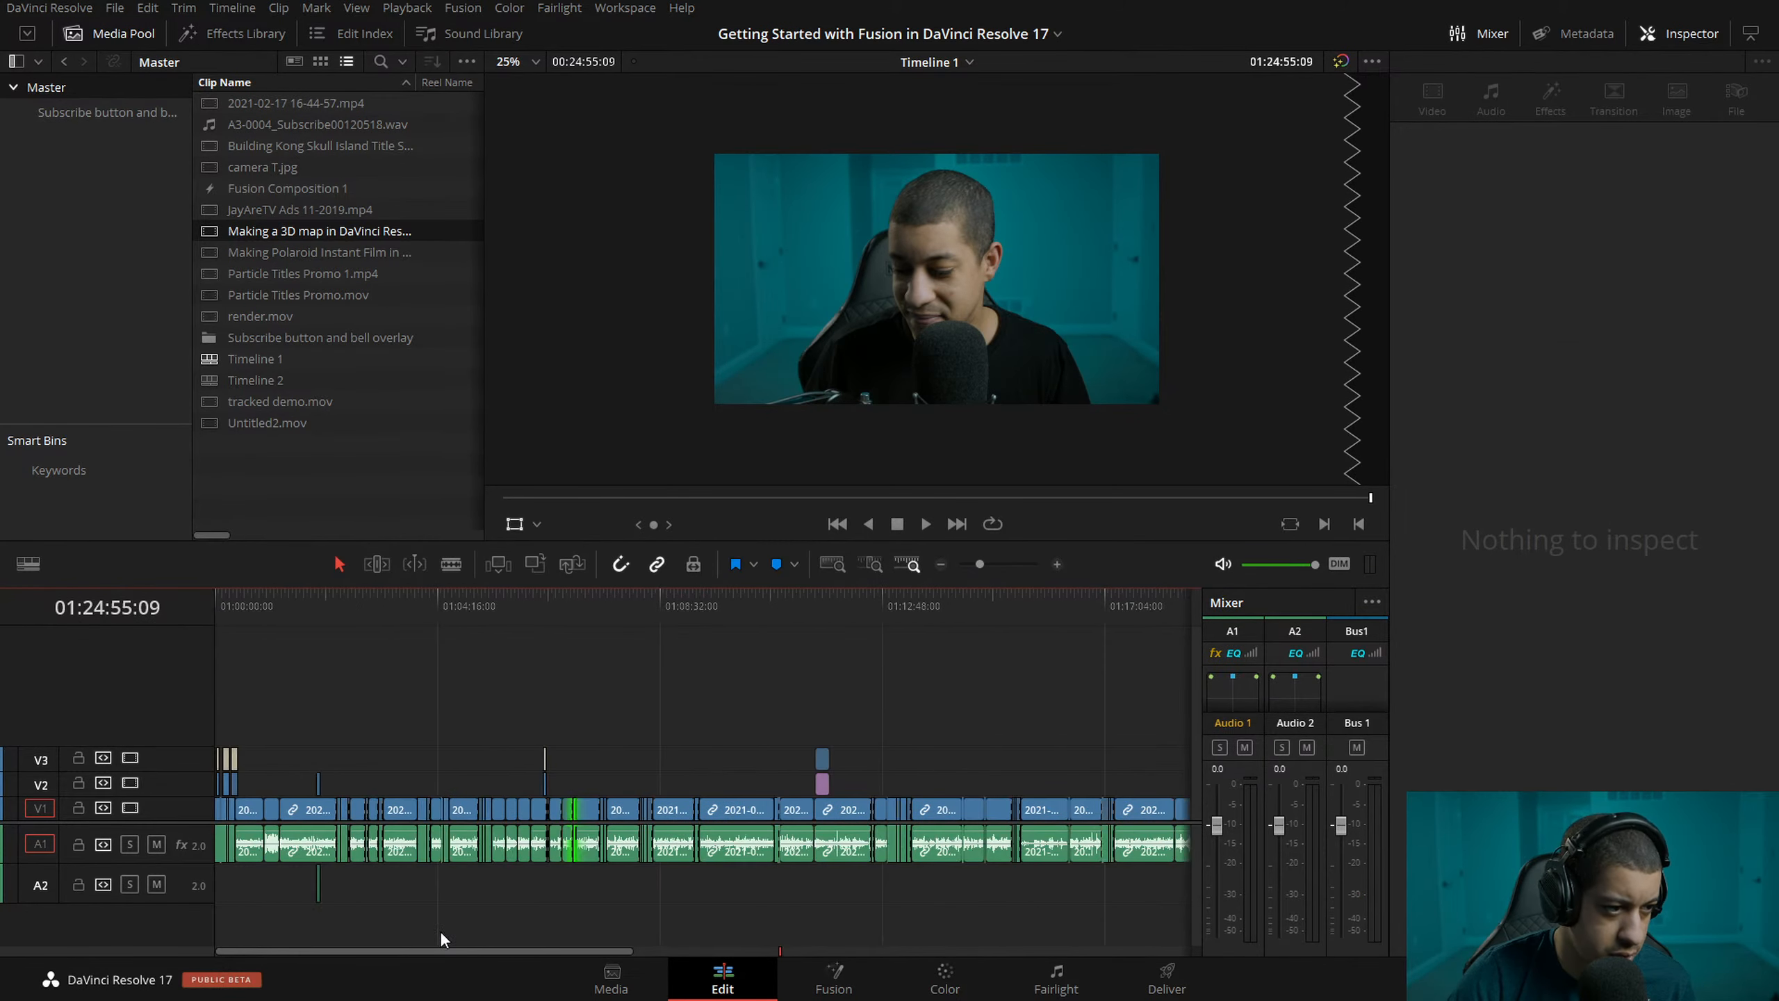
- Return the playhead to 01:00:00:00 with the whole edit in view, and fit the picture to the viewer
{"action": "left_click", "coordinate": [943, 563]}
{"action": "left_click", "coordinate": [249, 597]}
{"action": "key", "text": "Home"}
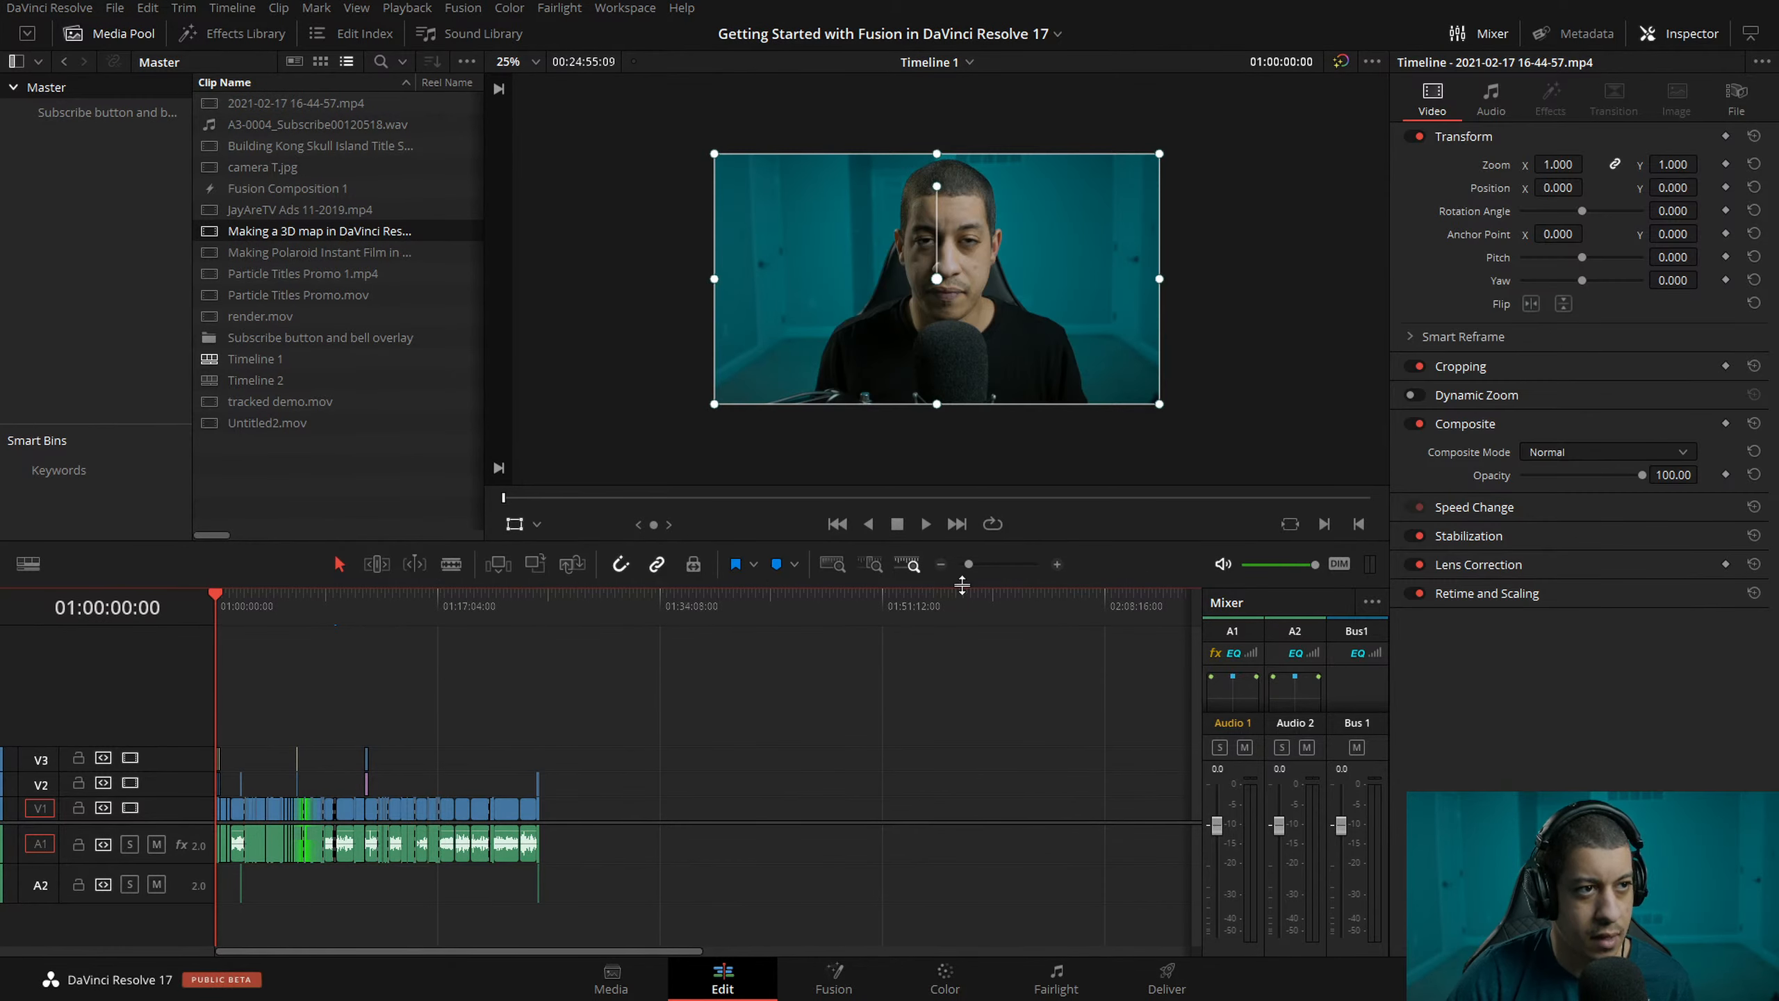
{"action": "left_click", "coordinate": [536, 62]}
{"action": "left_click", "coordinate": [518, 85]}
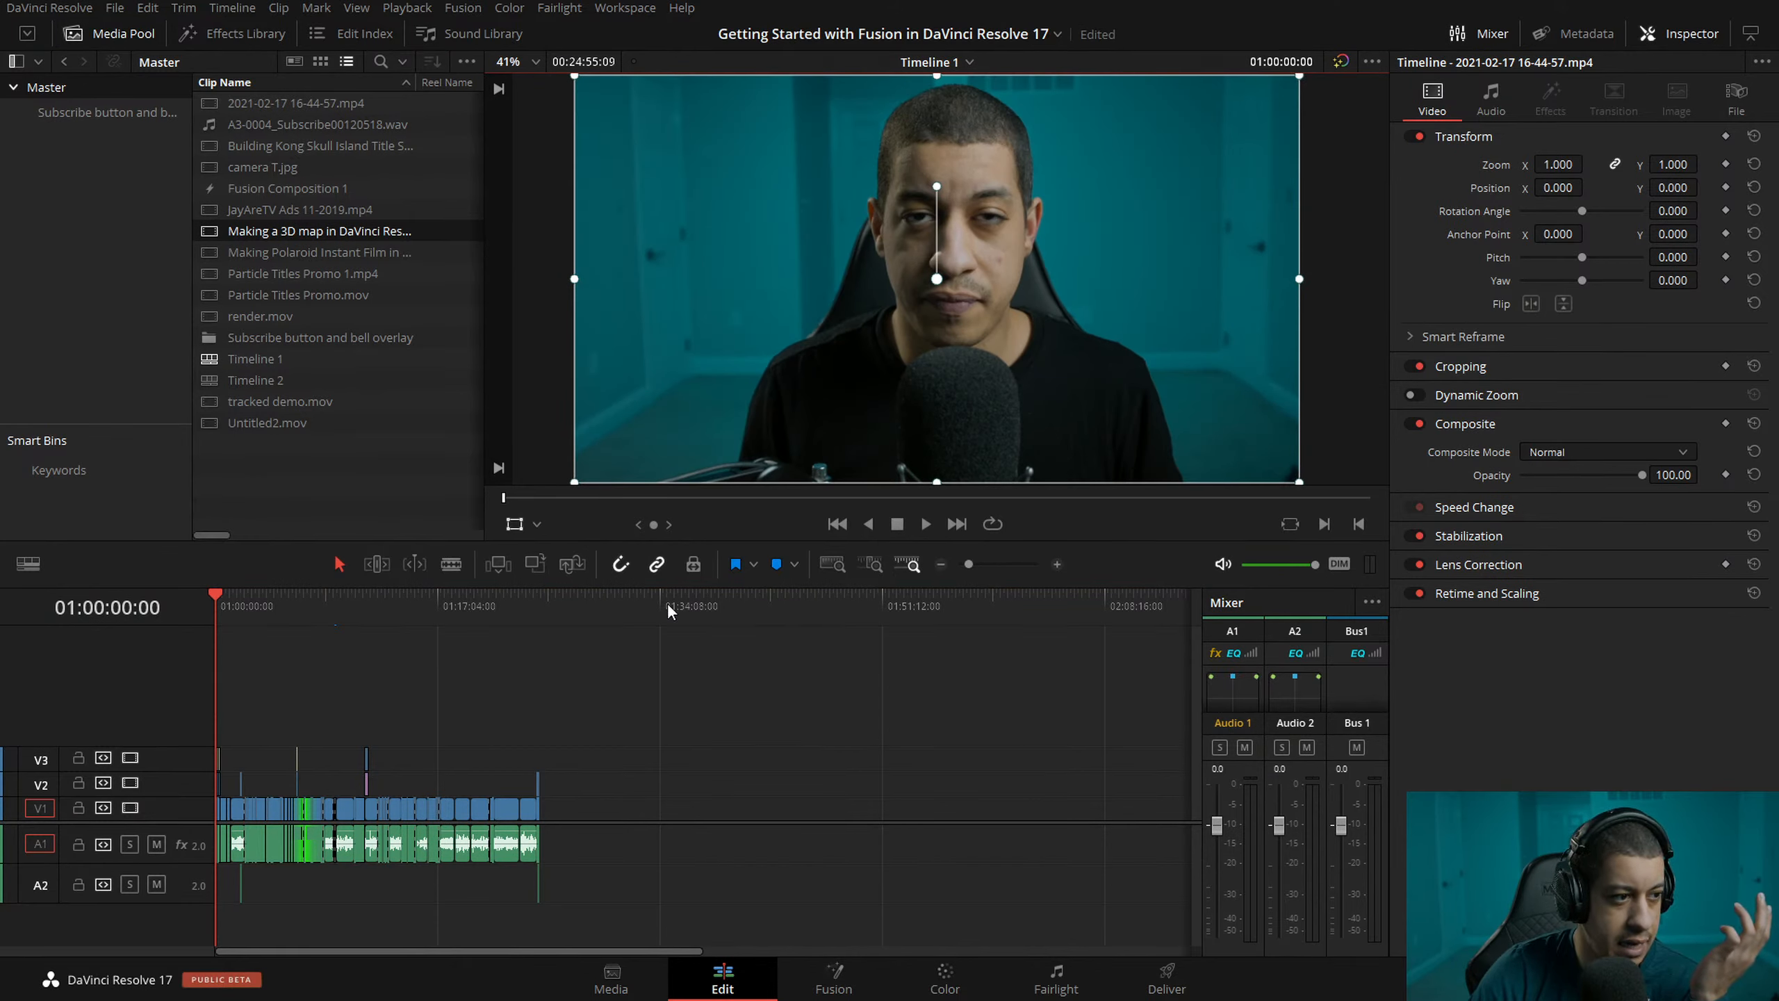
- Skim the second half of the timeline, sampling the footage around 01:21:06, 01:23:24 and 01:18:25
{"action": "left_click_drag", "start_coordinate": [376, 604], "coordinate": [483, 624]}
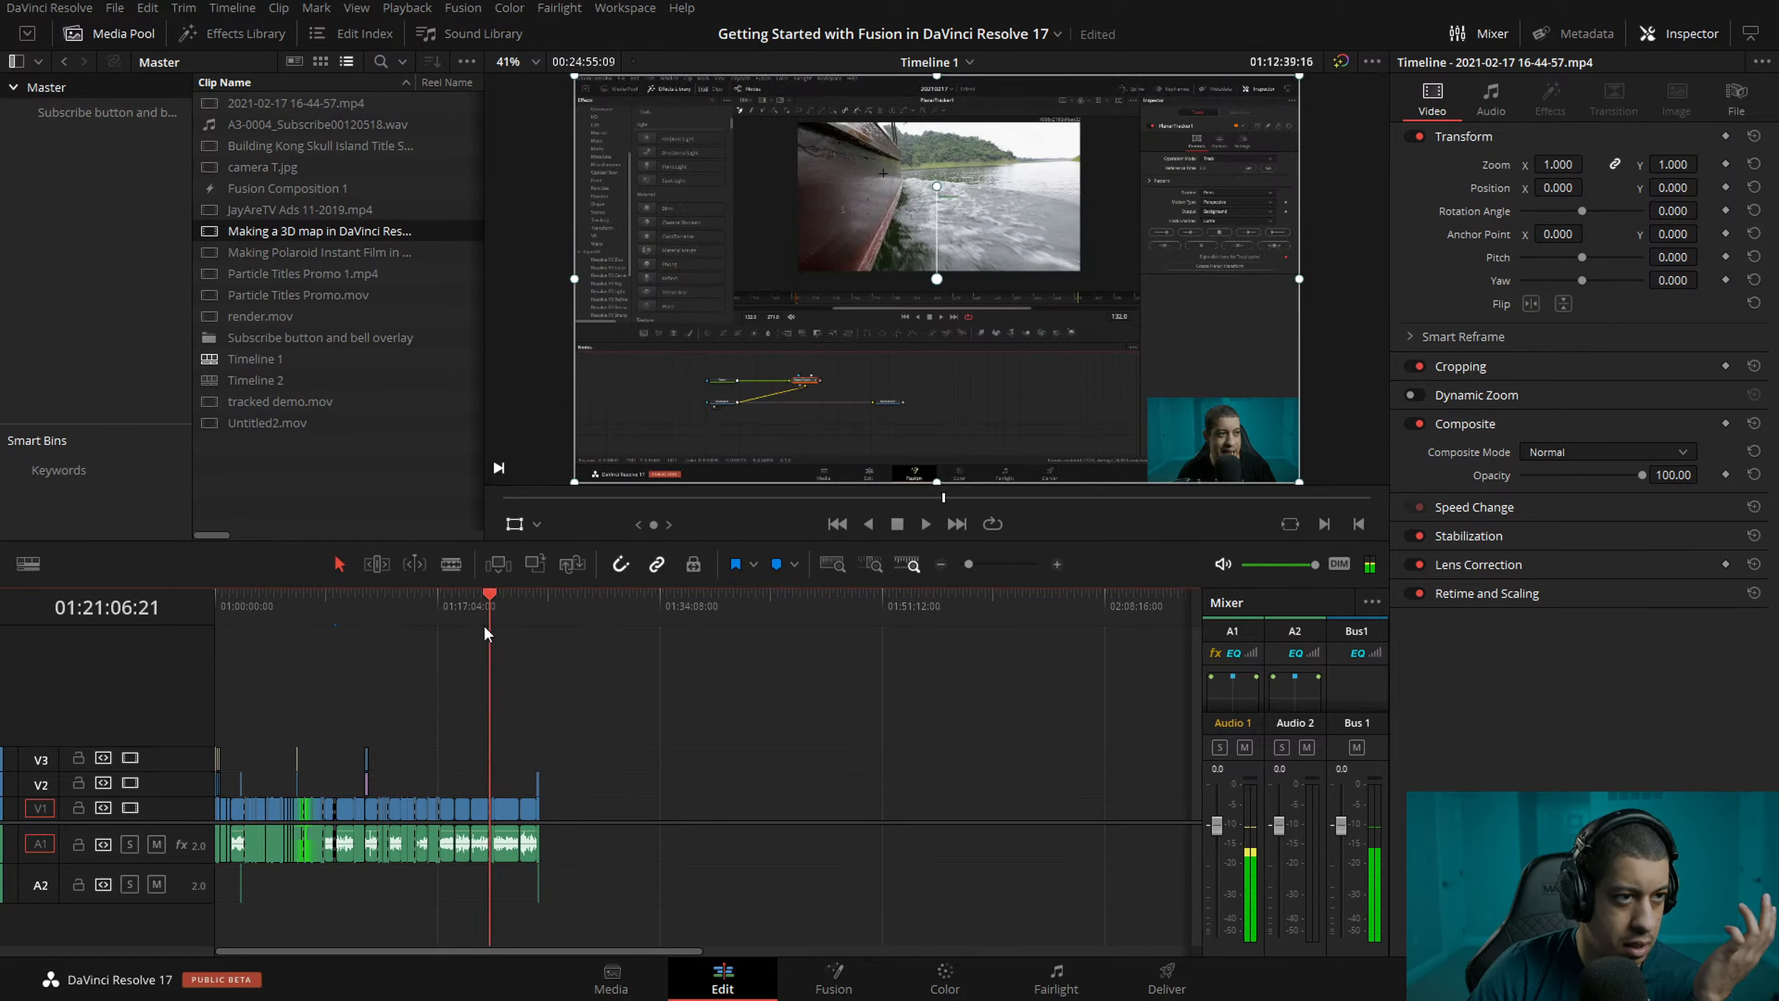
{"action": "left_click", "coordinate": [518, 609]}
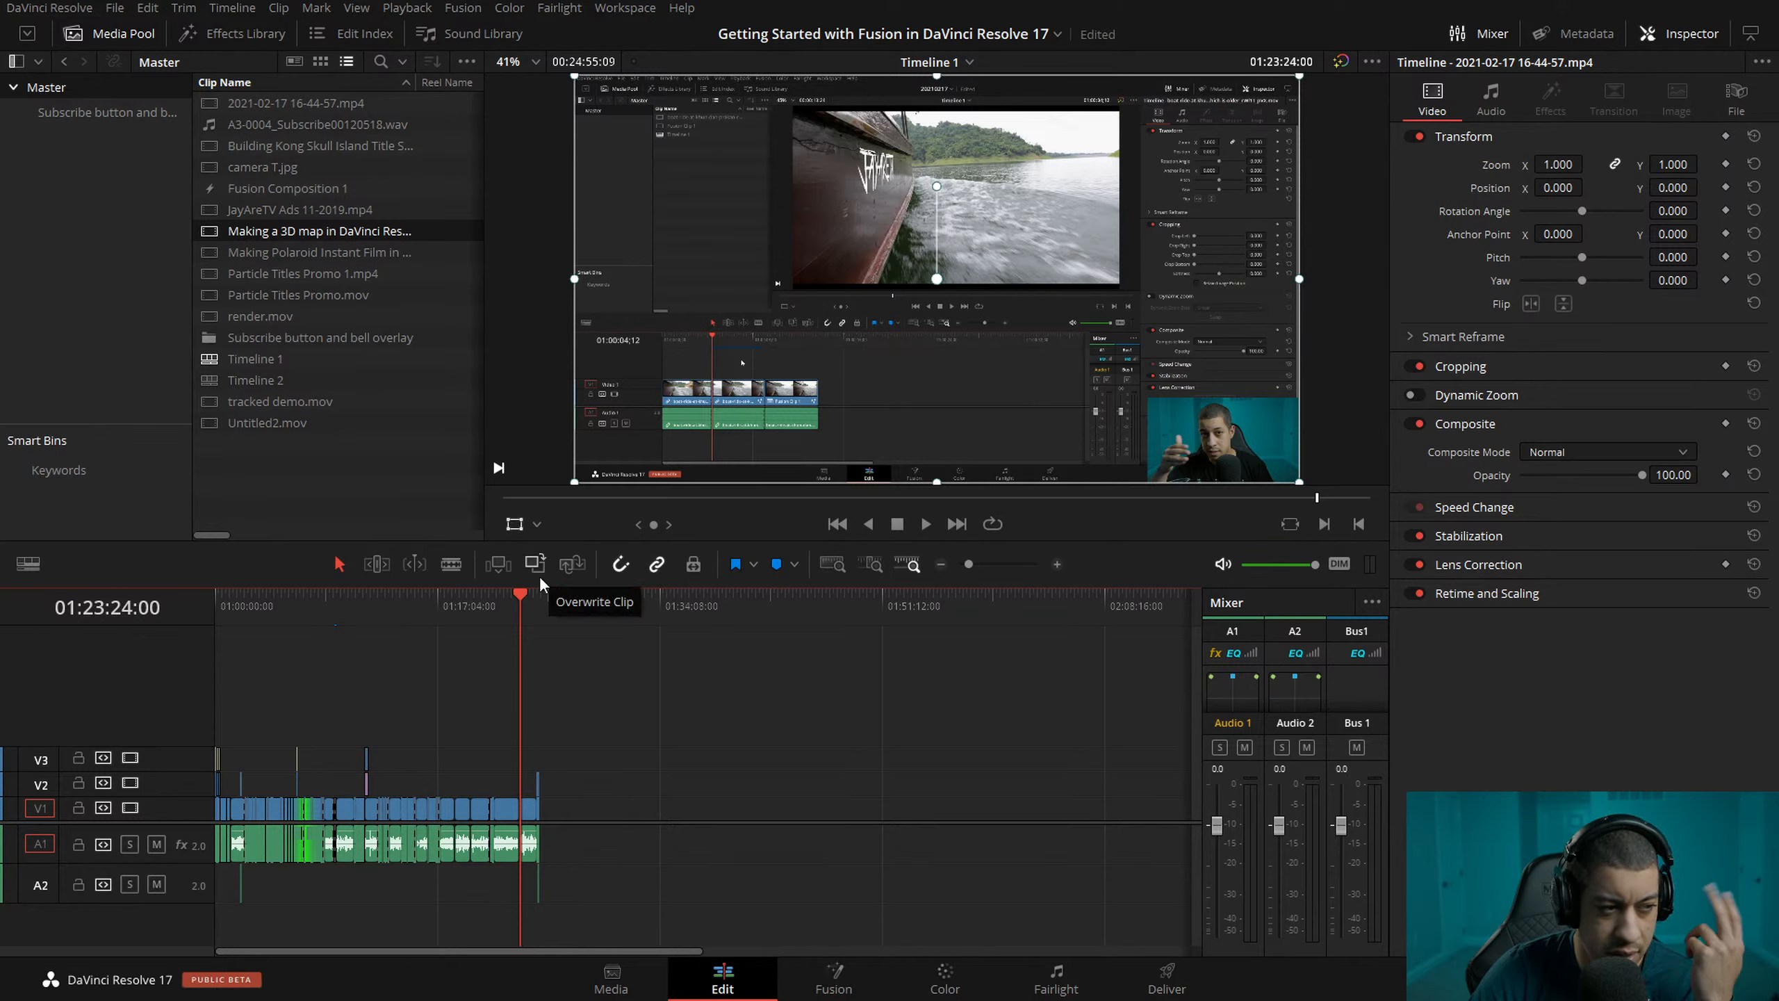
{"action": "left_click_drag", "start_coordinate": [535, 595], "coordinate": [456, 629]}
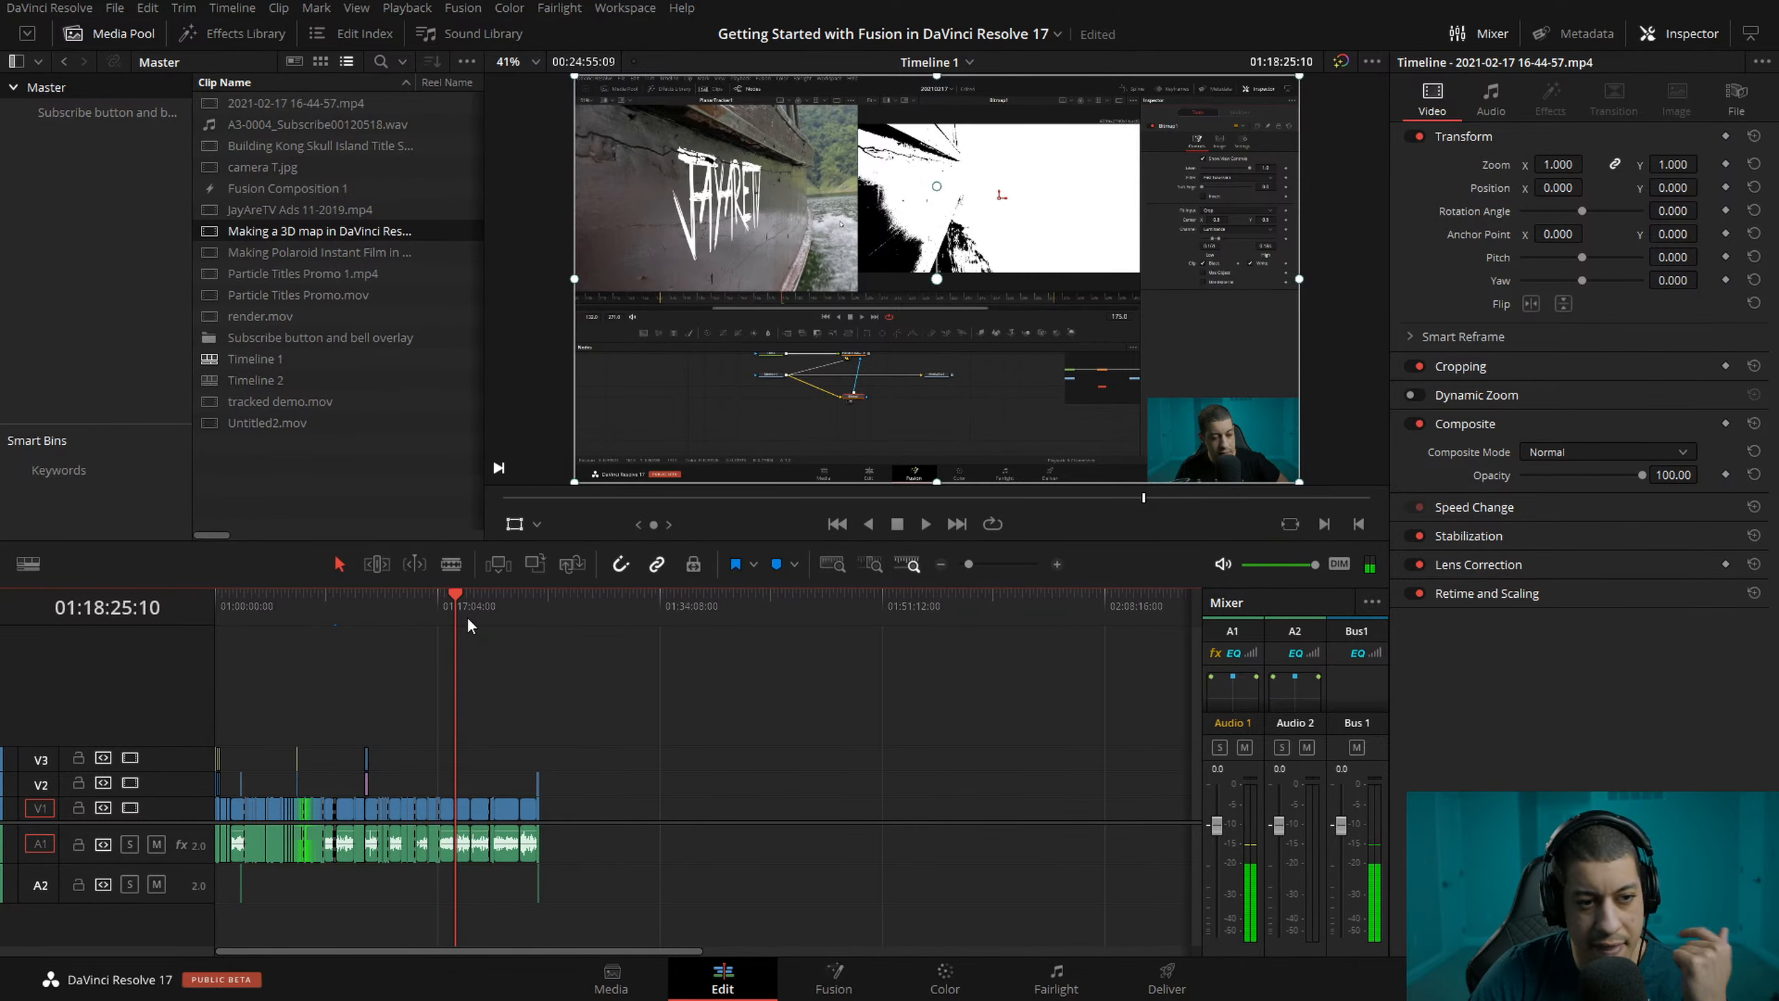